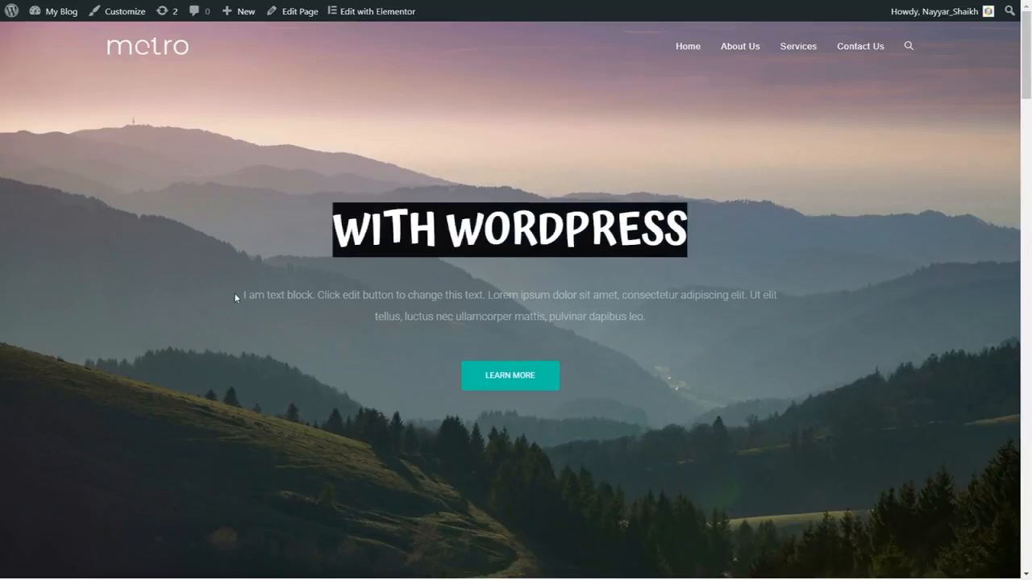
pyautogui.moveTo(234, 295); pyautogui.dragTo(650, 323)
pyautogui.click(686, 329)
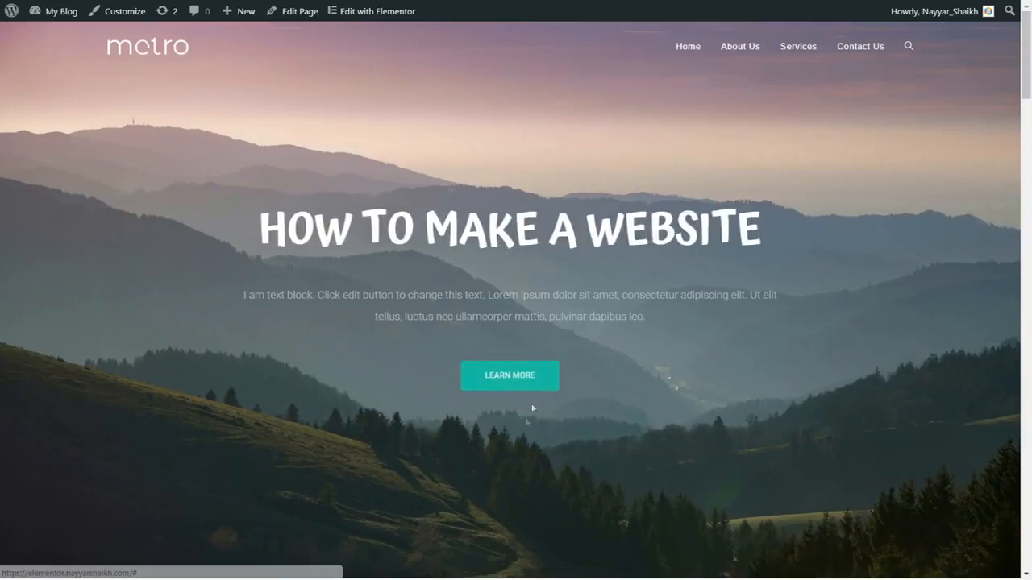
# Open the home page for editing in Elementor and replace the animated headline's first rotating text line with the person's full name.
pyautogui.click(382, 16)
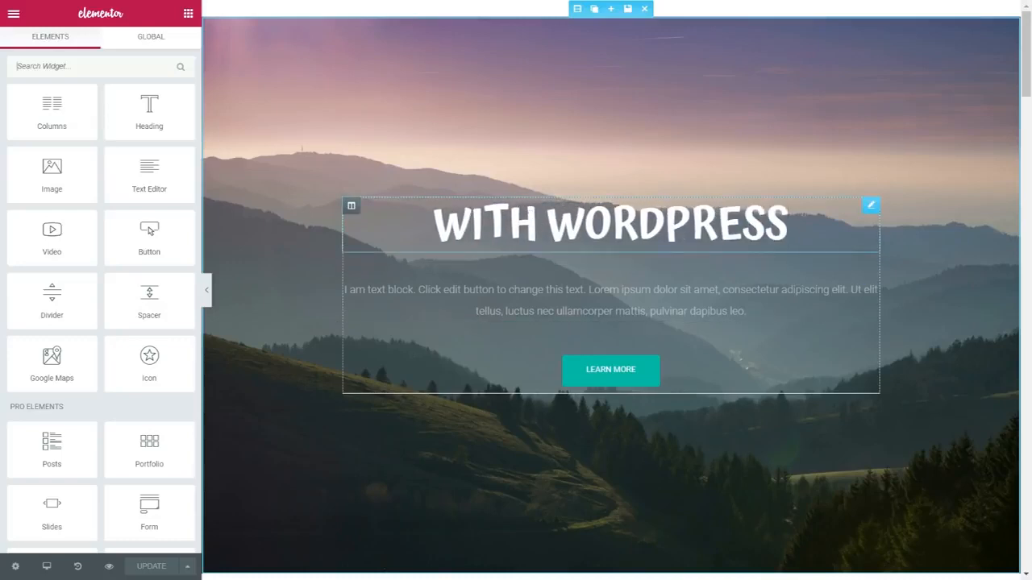
pyautogui.click(870, 205)
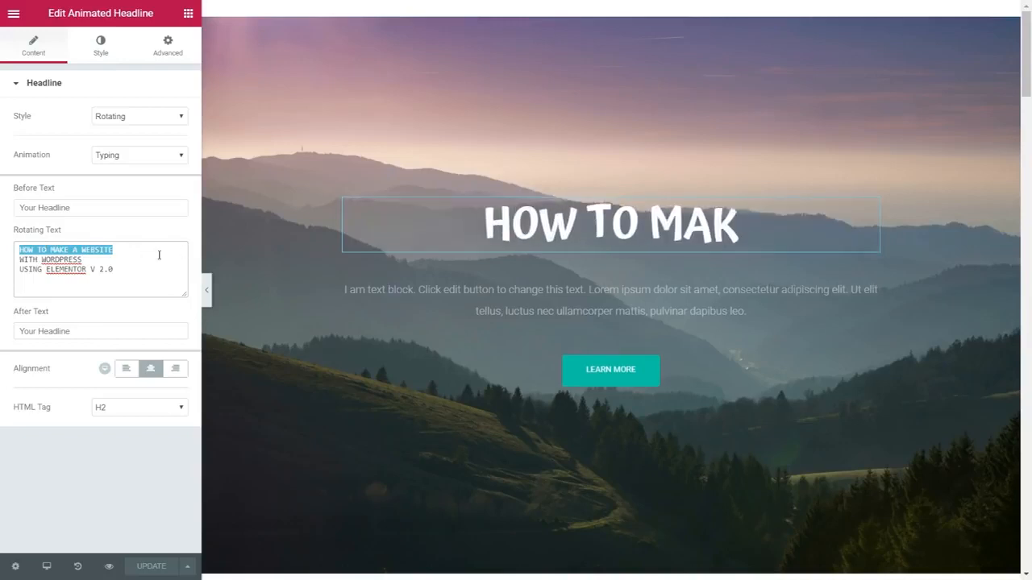
pyautogui.write('Nayyar /s')
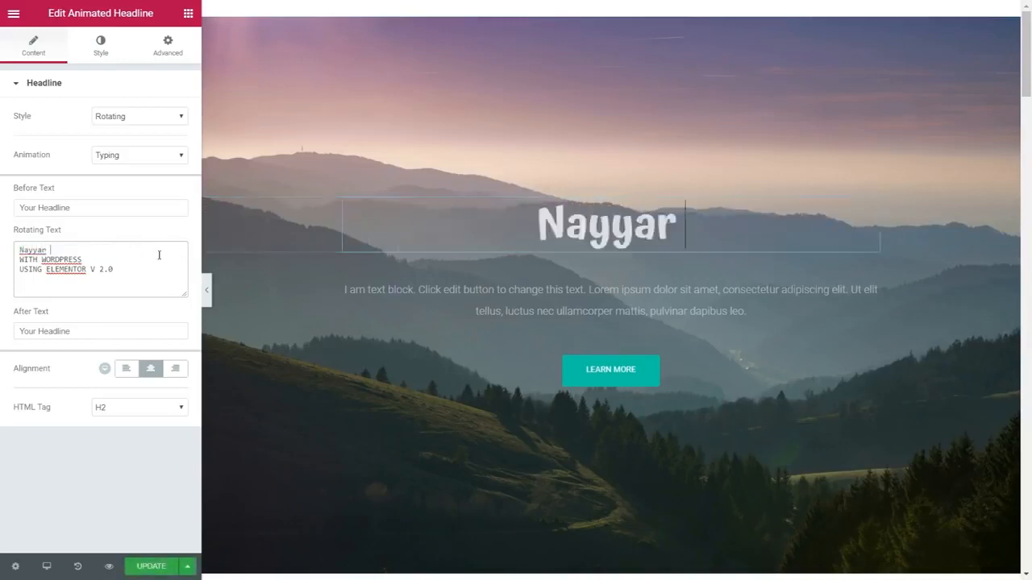
pyautogui.press('BackSpace')
pyautogui.press('BackSpace')
pyautogui.write('S')
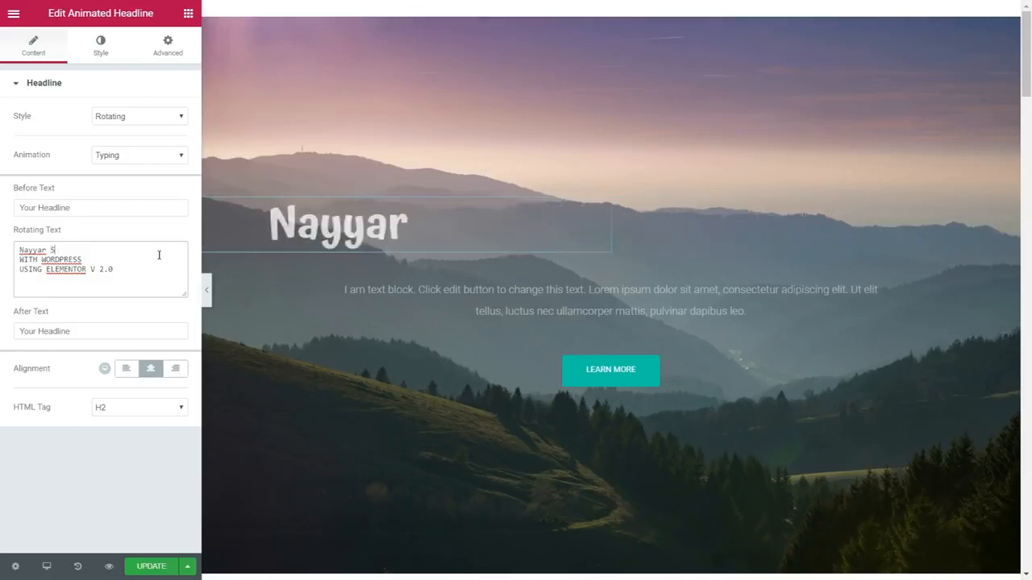
pyautogui.write('haikh')
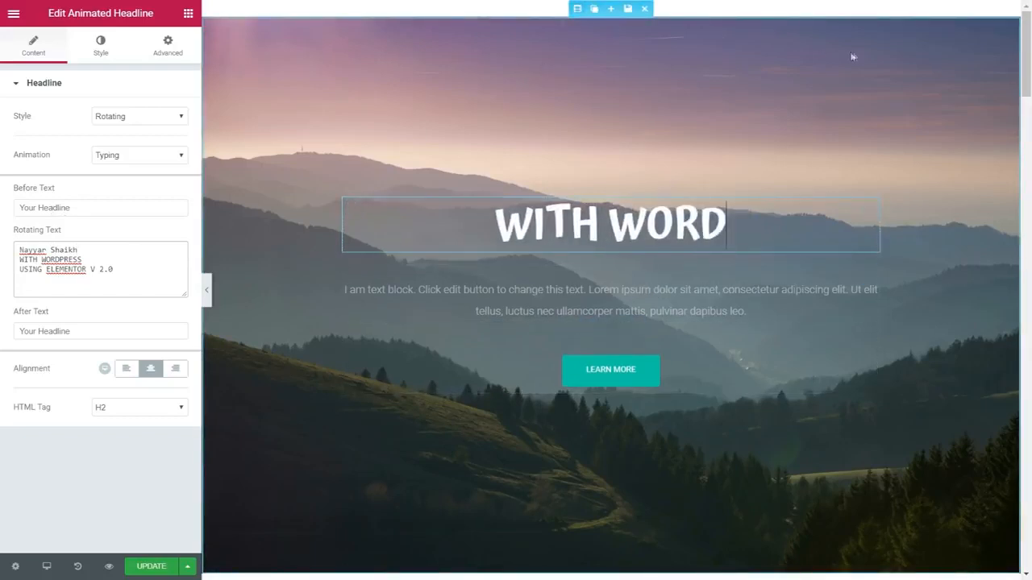
# Replace the hero section's background image with the sunset picture pexels-photo-66997.jpg from the media library.
pyautogui.click(576, 9)
pyautogui.click(91, 60)
pyautogui.moveTo(106, 290)
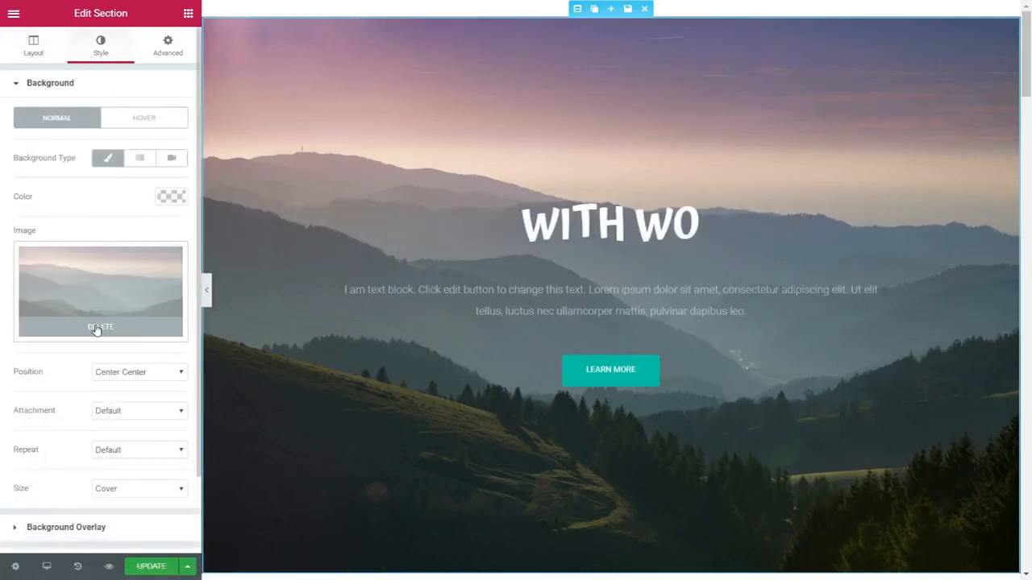
pyautogui.click(95, 328)
pyautogui.click(112, 295)
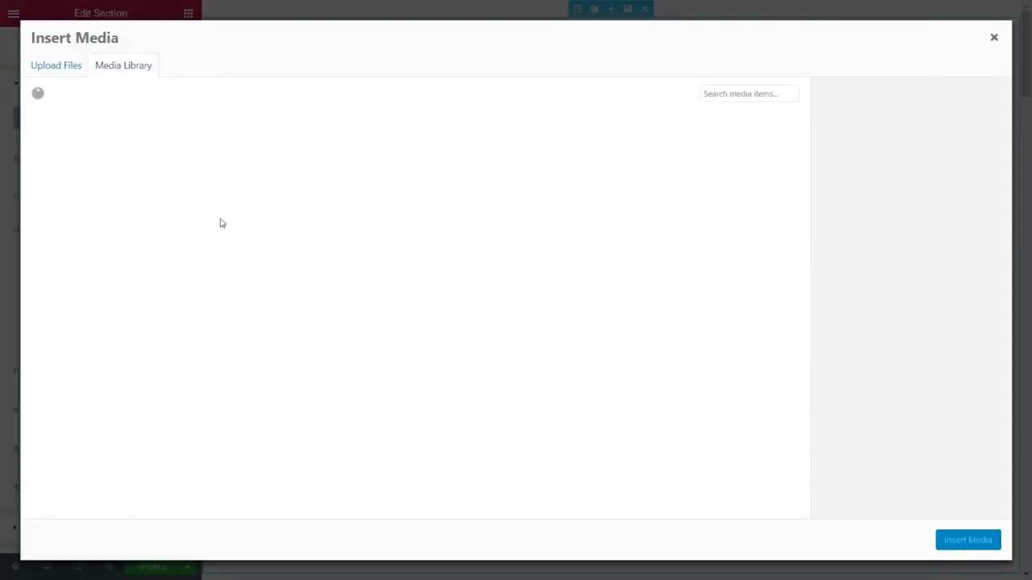
pyautogui.click(56, 72)
pyautogui.click(127, 68)
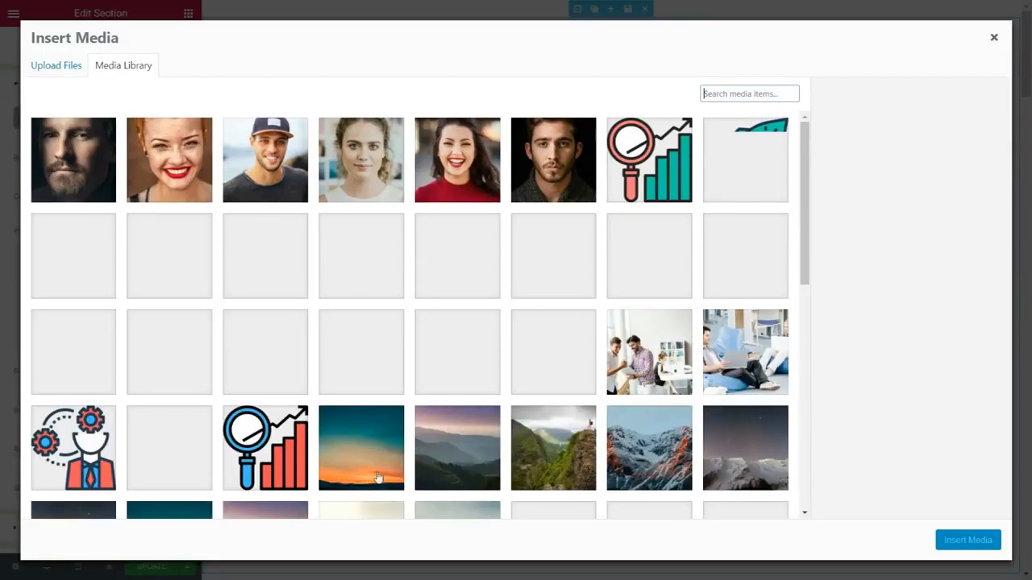
pyautogui.click(379, 442)
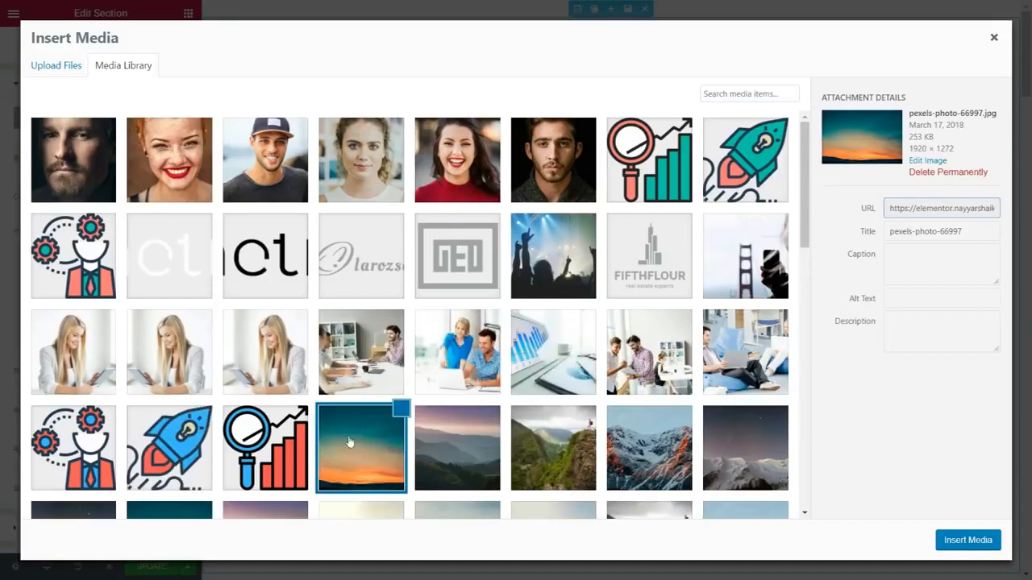
pyautogui.click(978, 547)
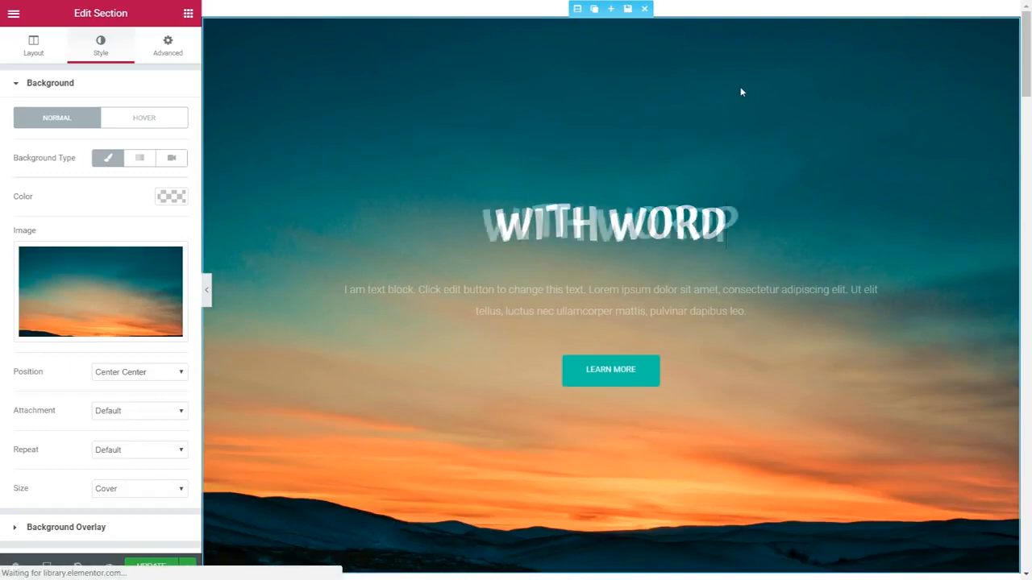
pyautogui.scroll(-10, 810, 297)
pyautogui.scroll(-8, 811, 318)
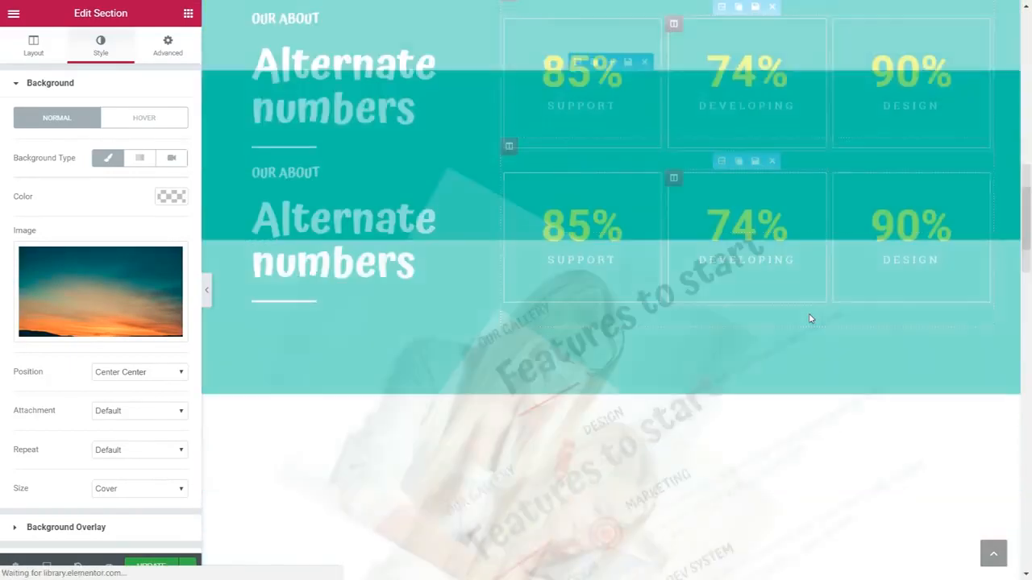
pyautogui.scroll(8, 812, 357)
pyautogui.scroll(10, 813, 362)
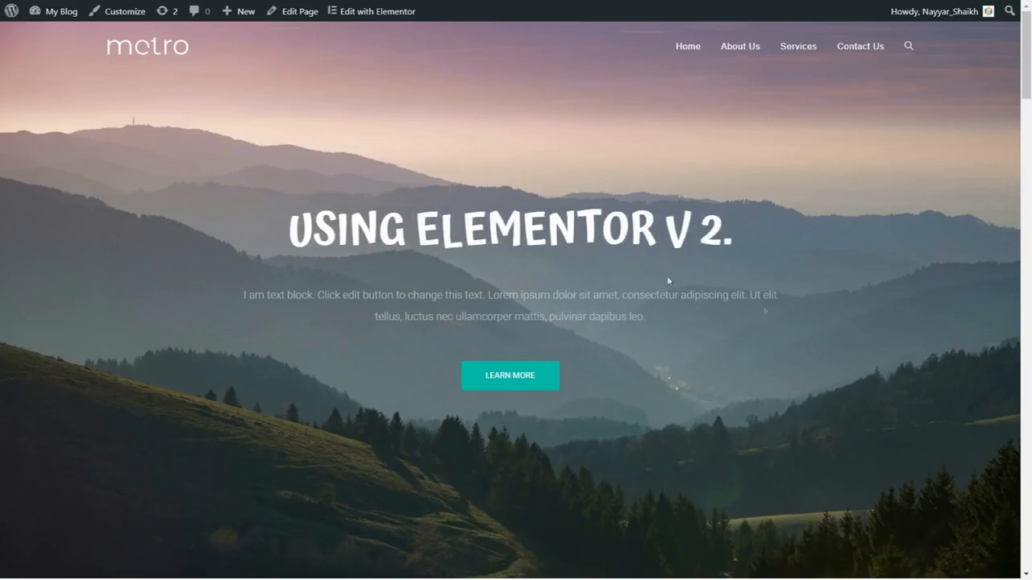
# Review the live home page's services, numbers, features, gallery, contact form, clients and footer sections, and return to the page's beginning.
pyautogui.scroll(-8, 934, 322)
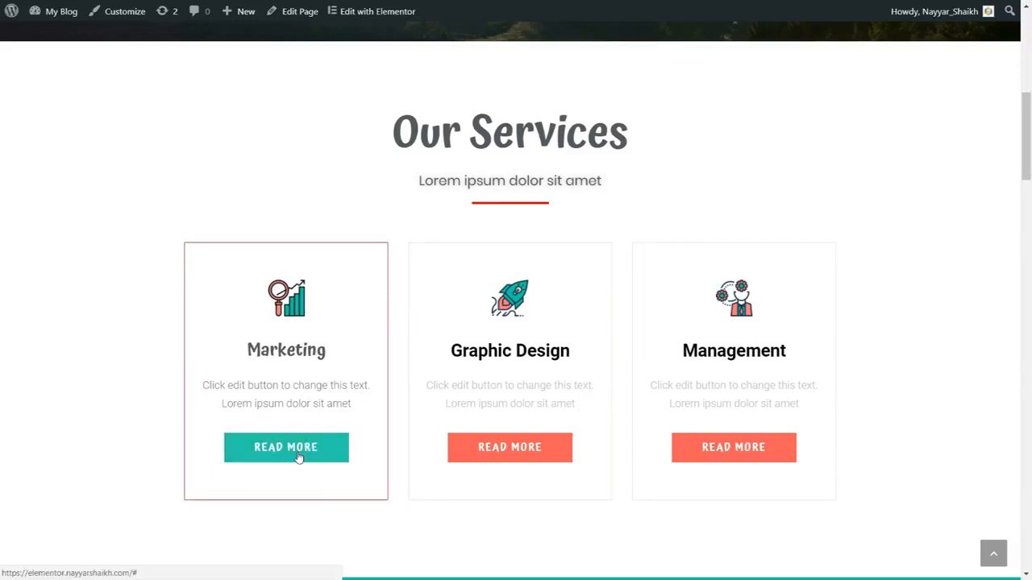
pyautogui.scroll(7, 375, 466)
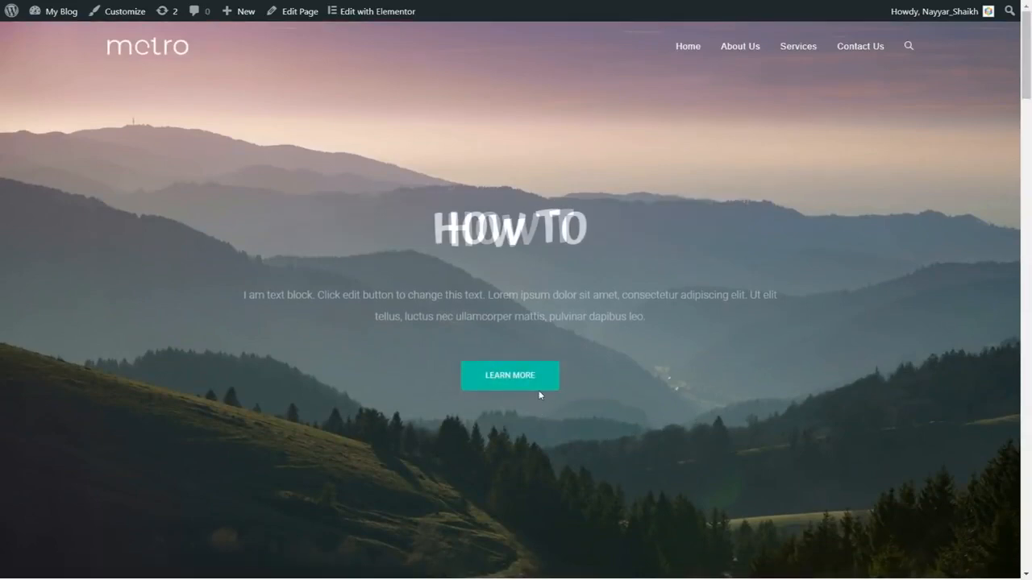
pyautogui.scroll(-5, 669, 396)
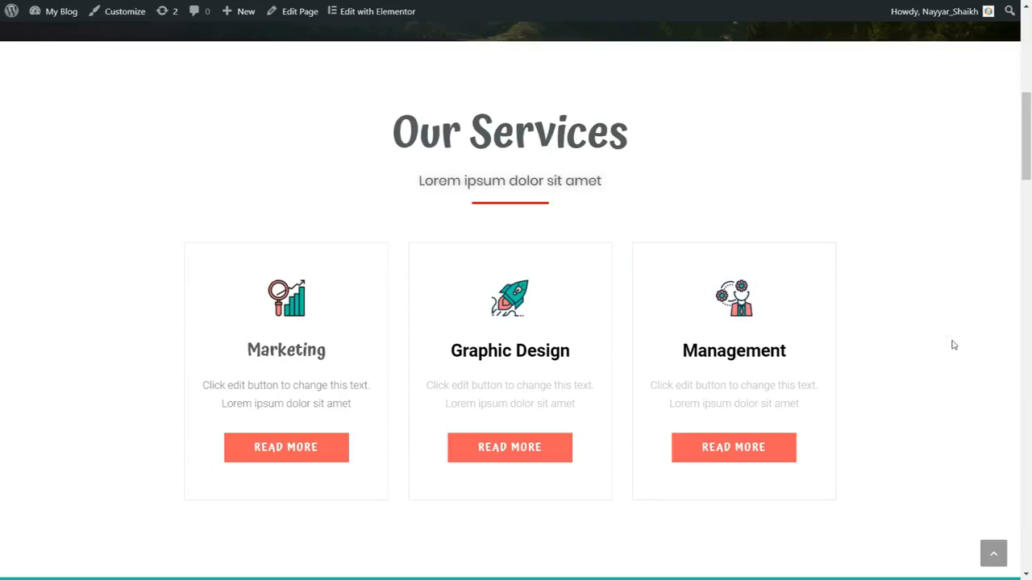
pyautogui.scroll(-5, 953, 345)
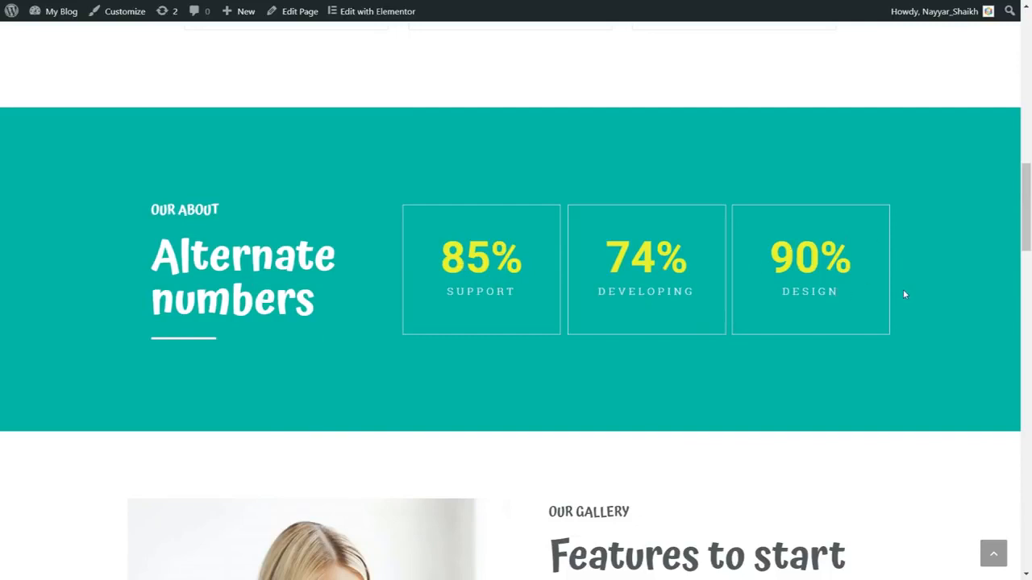
pyautogui.scroll(1, 909, 318)
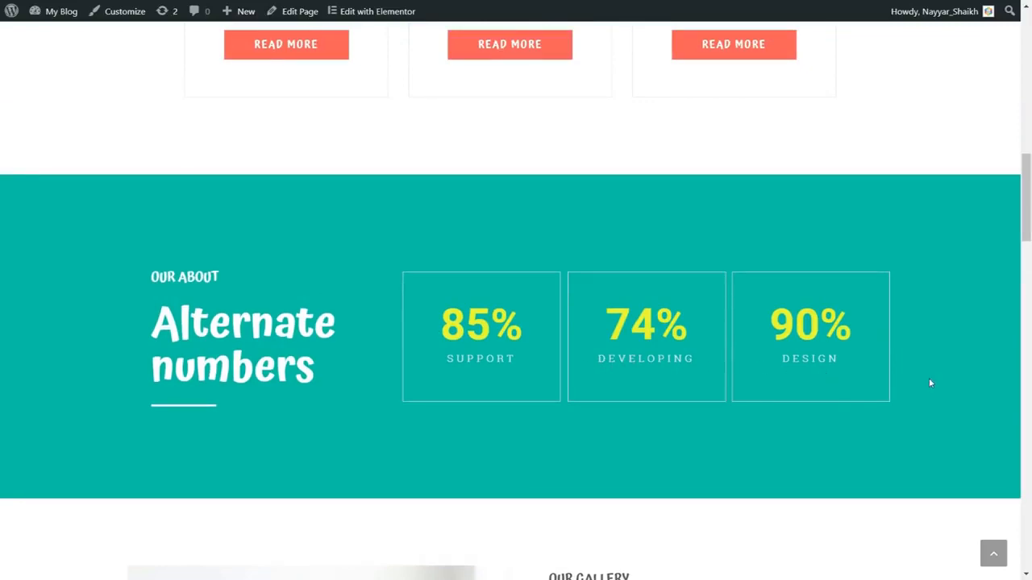
pyautogui.scroll(-7, 929, 382)
pyautogui.scroll(1, 857, 307)
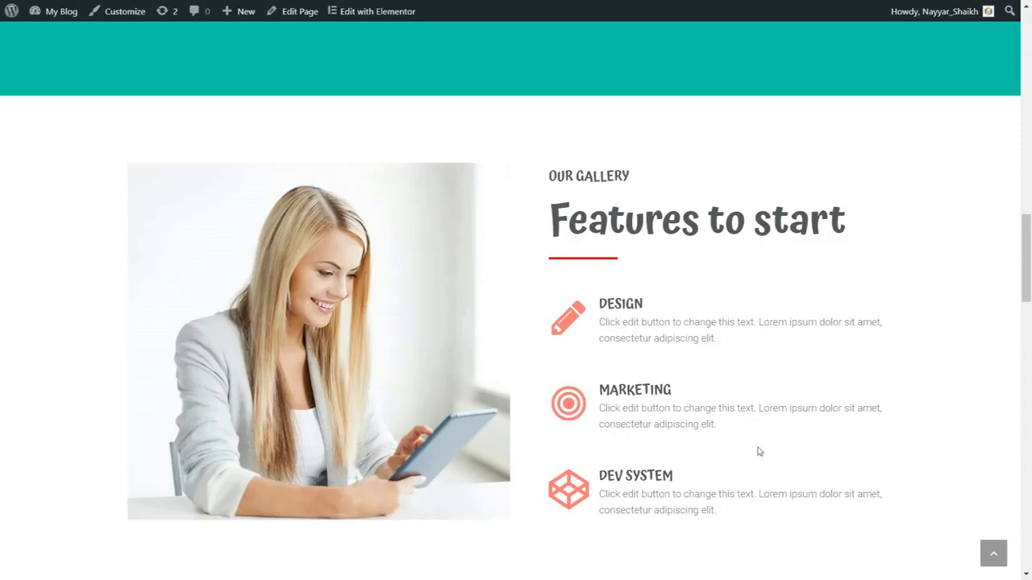
pyautogui.scroll(-3, 758, 452)
pyautogui.scroll(-5, 758, 452)
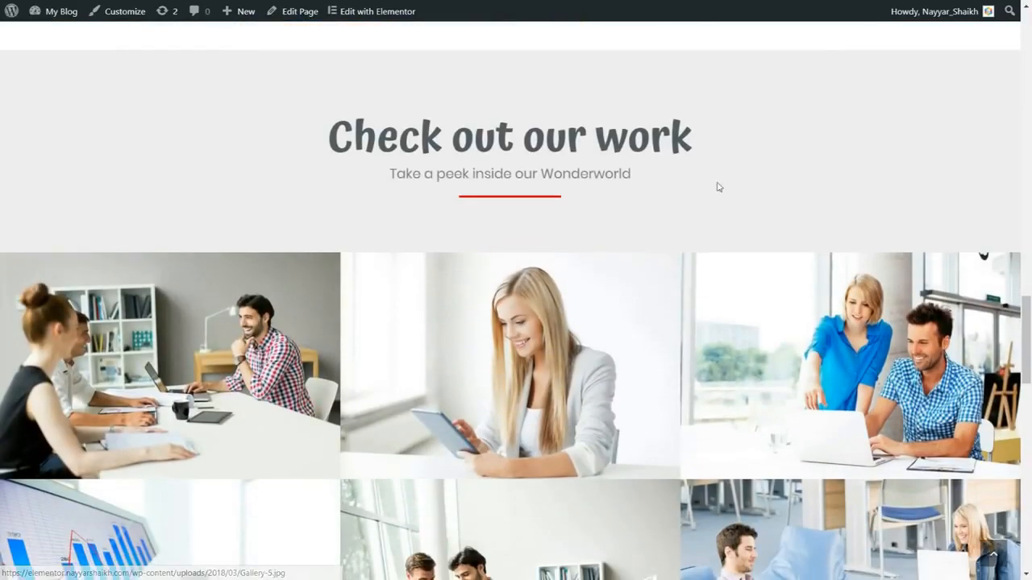
pyautogui.scroll(-8, 608, 362)
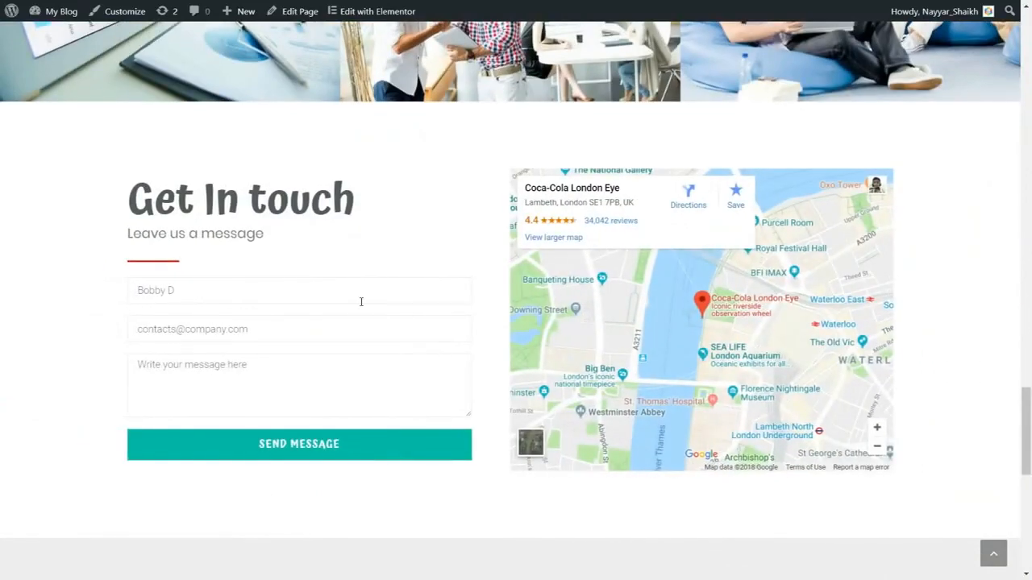
pyautogui.scroll(-5, 915, 363)
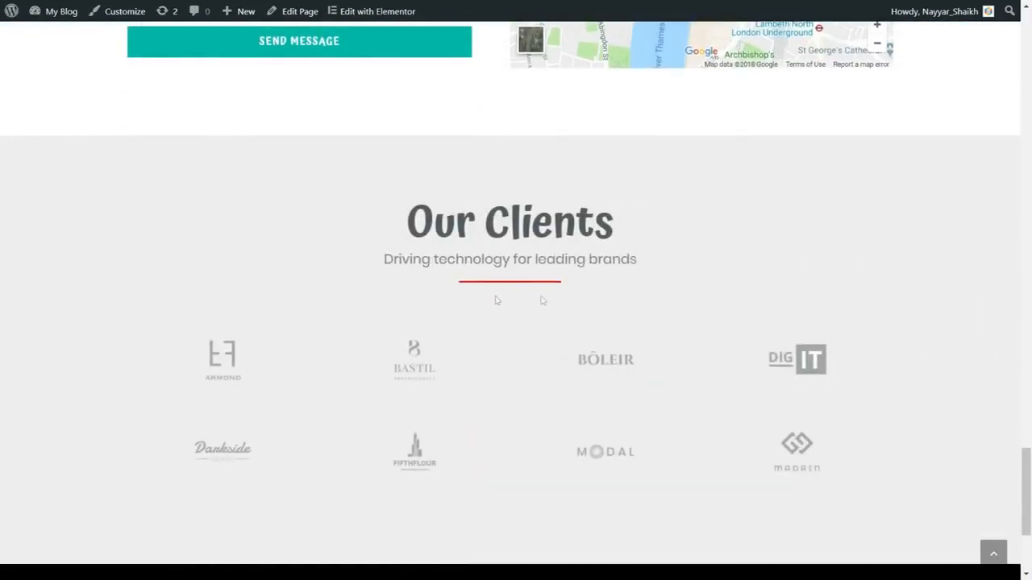
pyautogui.scroll(-3, 627, 293)
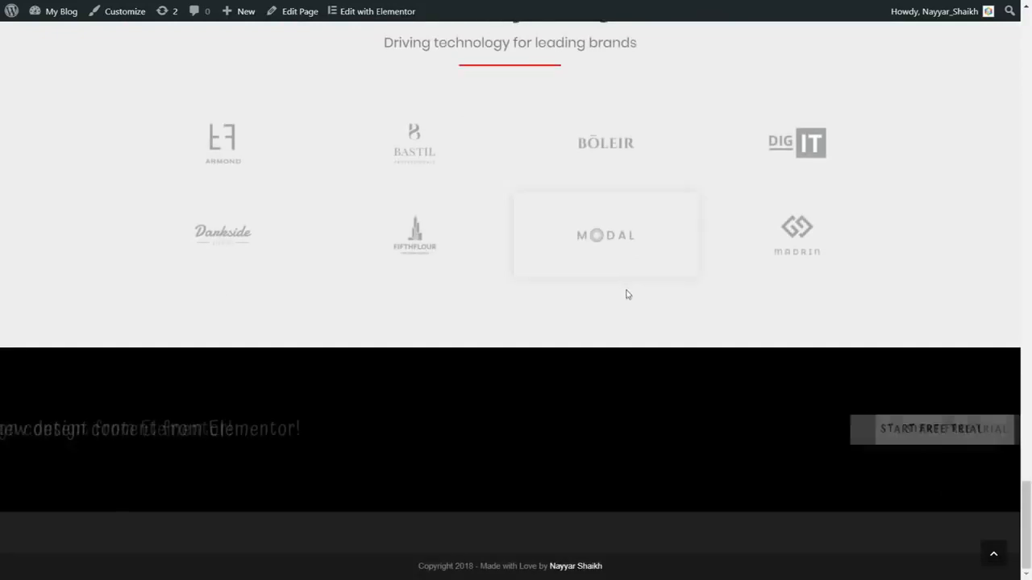
pyautogui.scroll(5, 632, 301)
pyautogui.scroll(2, 633, 303)
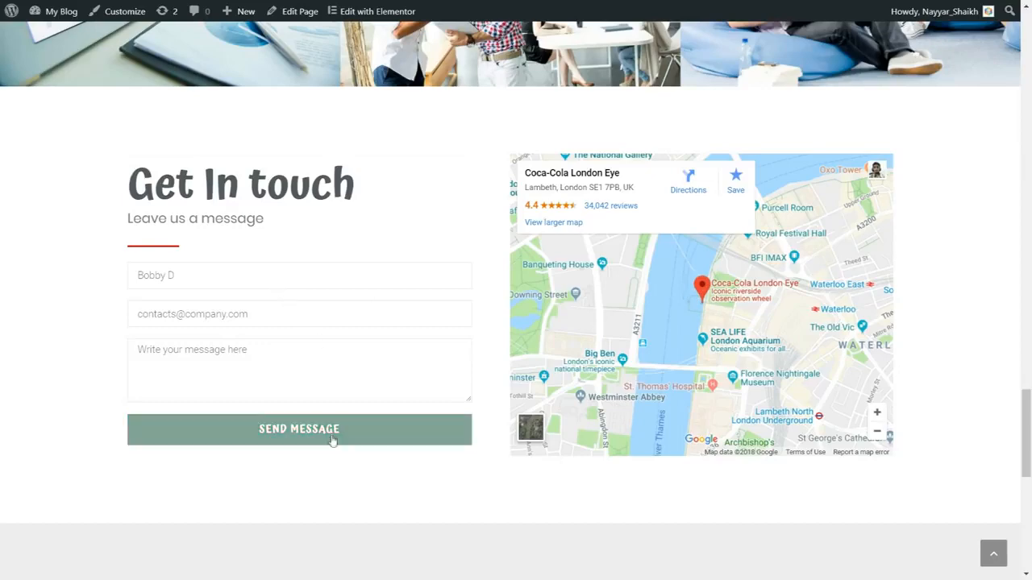
pyautogui.scroll(-5, 334, 437)
pyautogui.scroll(-2, 860, 425)
pyautogui.scroll(1, 673, 320)
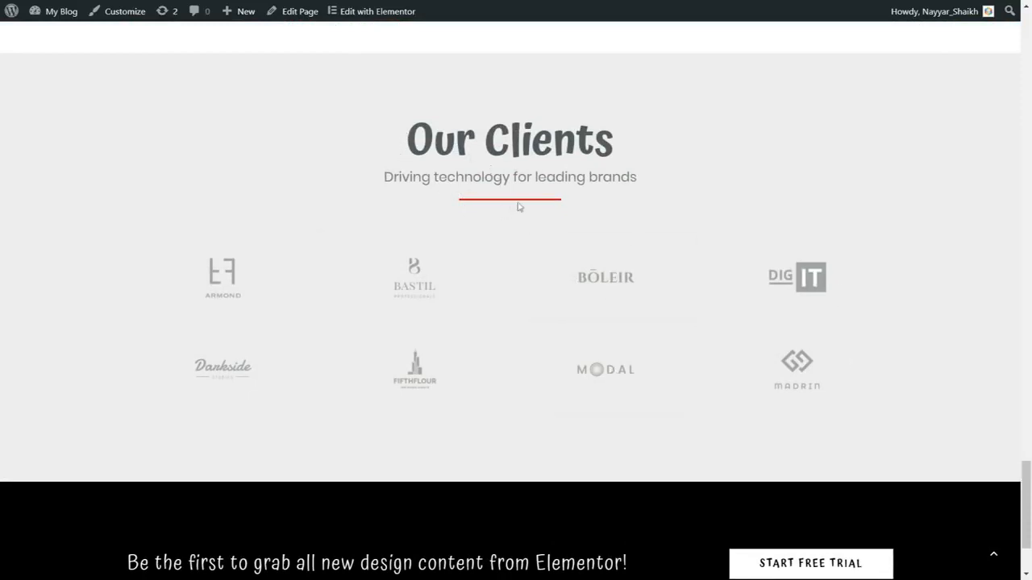
pyautogui.scroll(-2, 554, 236)
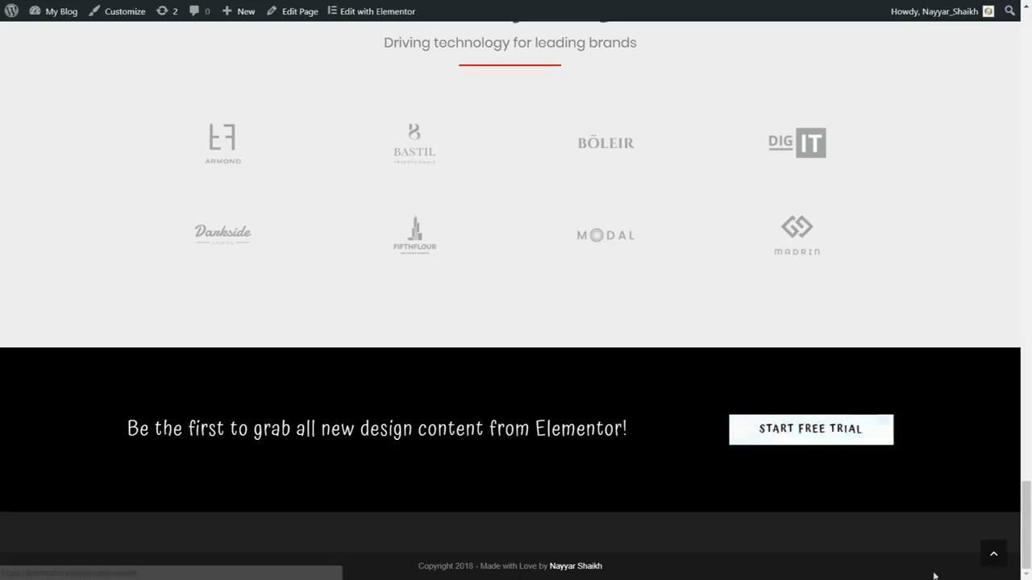
pyautogui.click(994, 556)
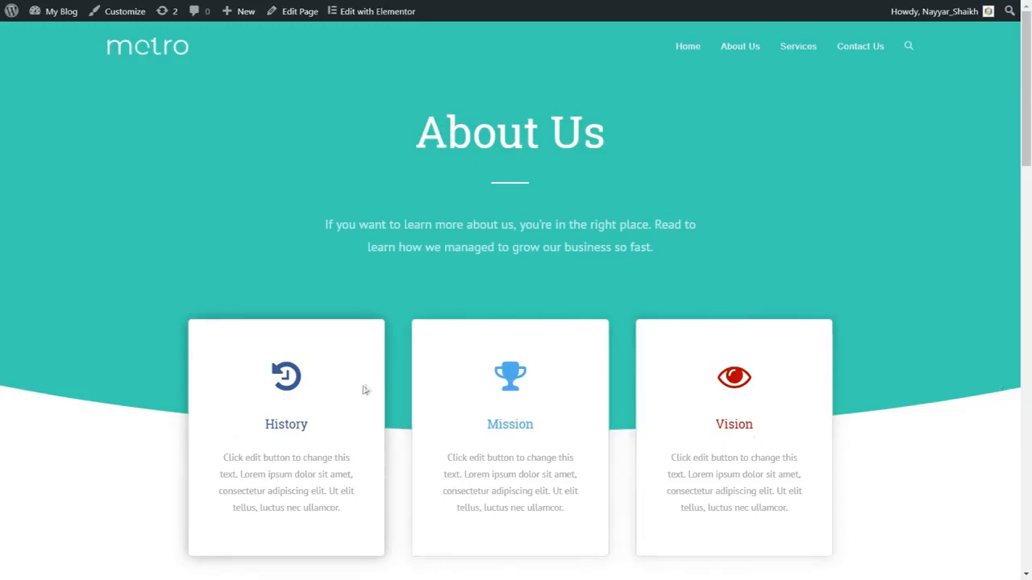
# Examine the About Us page's History, Mission and Vision boxes, Our Story text, team photos and clients section.
pyautogui.moveTo(266, 424); pyautogui.dragTo(324, 426)
pyautogui.click(519, 420)
pyautogui.scroll(-1, 982, 282)
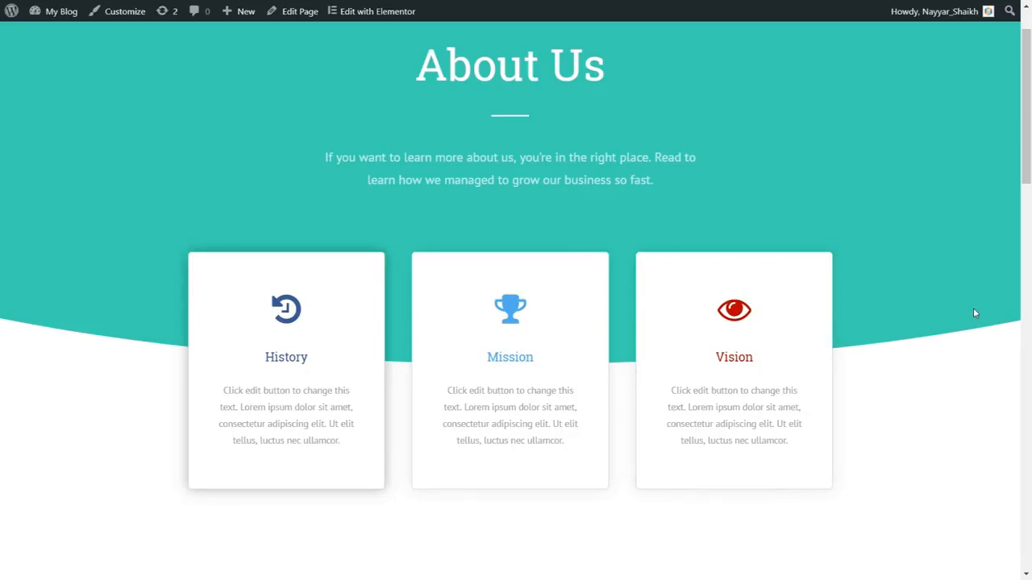
pyautogui.scroll(-6, 970, 350)
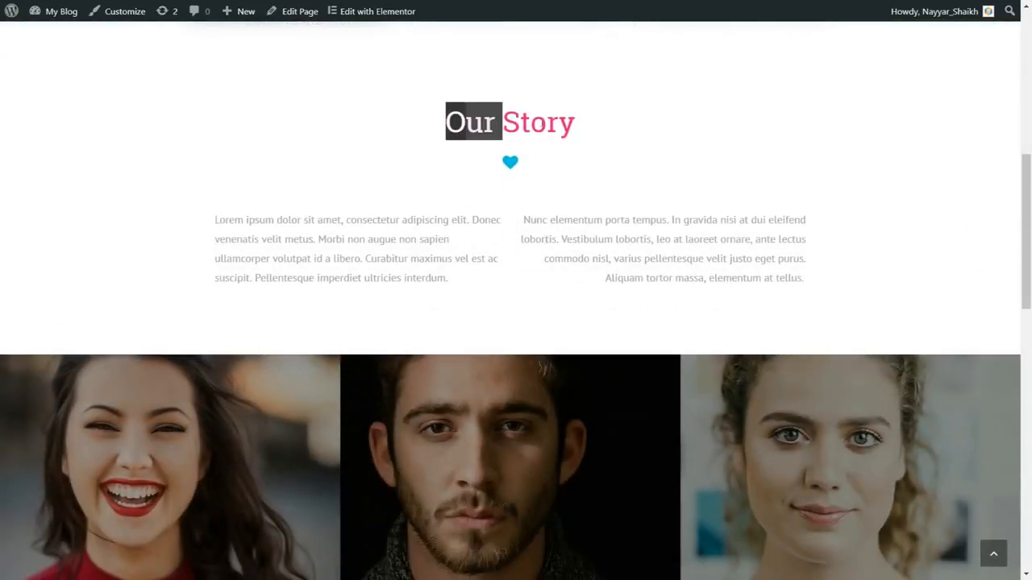
pyautogui.moveTo(502, 121); pyautogui.dragTo(596, 127)
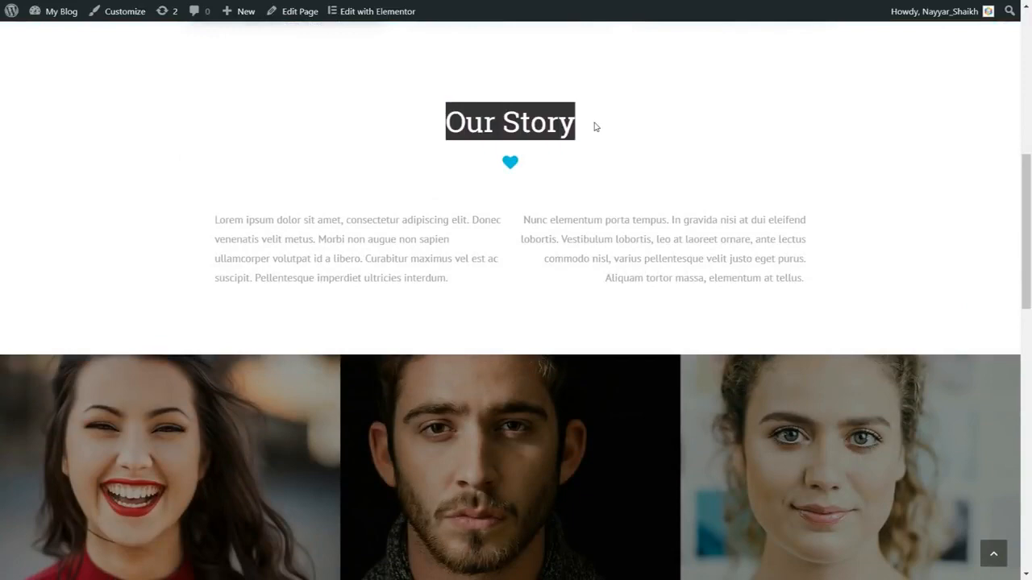
pyautogui.click(595, 127)
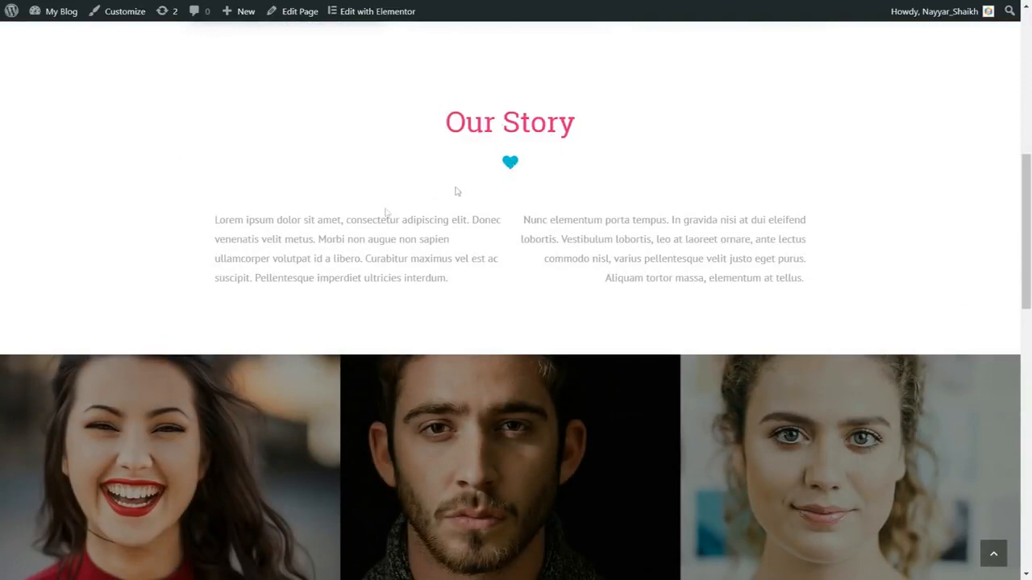
pyautogui.scroll(-3, 953, 267)
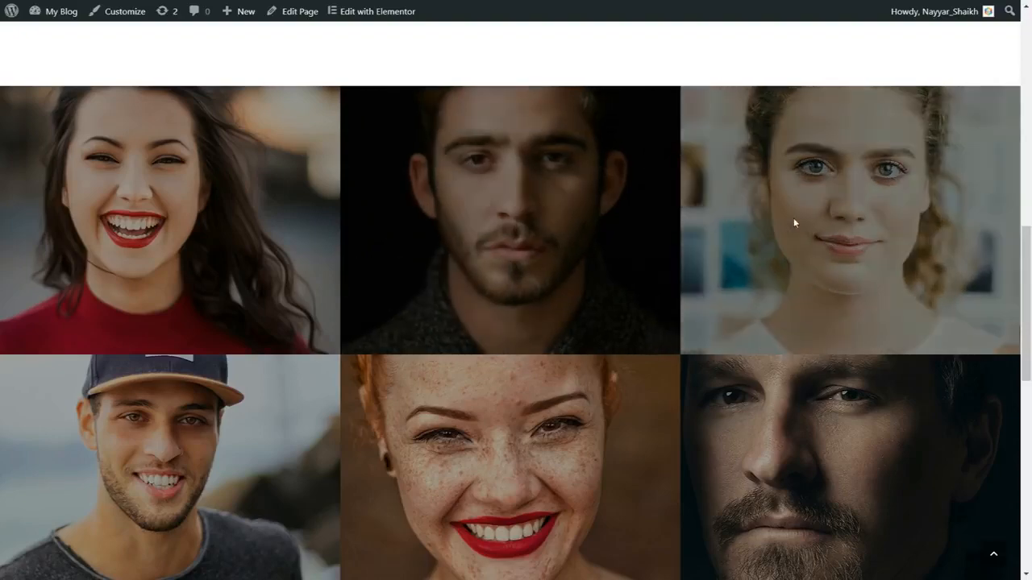
pyautogui.scroll(-3, 690, 261)
pyautogui.scroll(2, 869, 289)
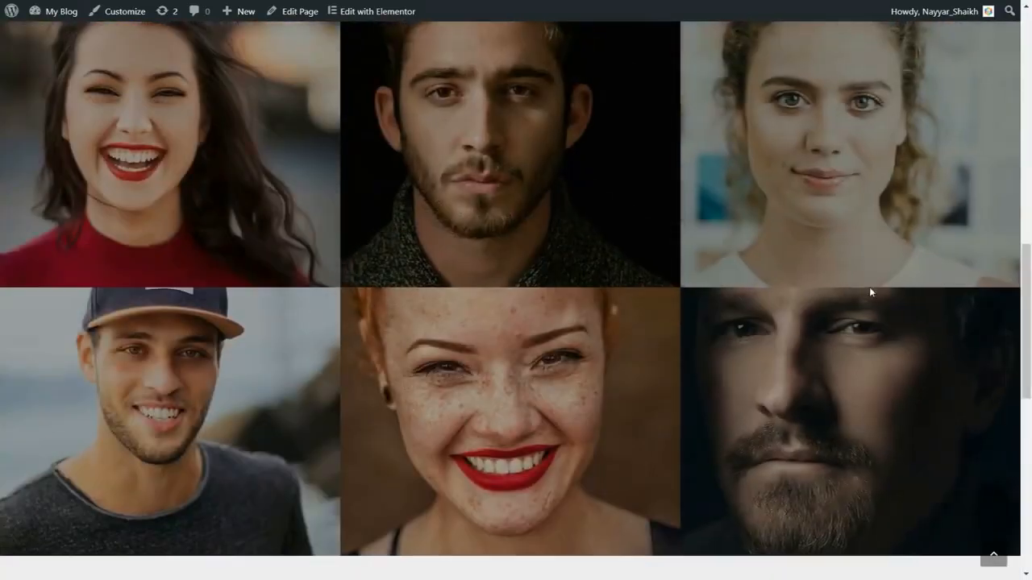
pyautogui.scroll(-6, 869, 289)
pyautogui.scroll(-1, 516, 266)
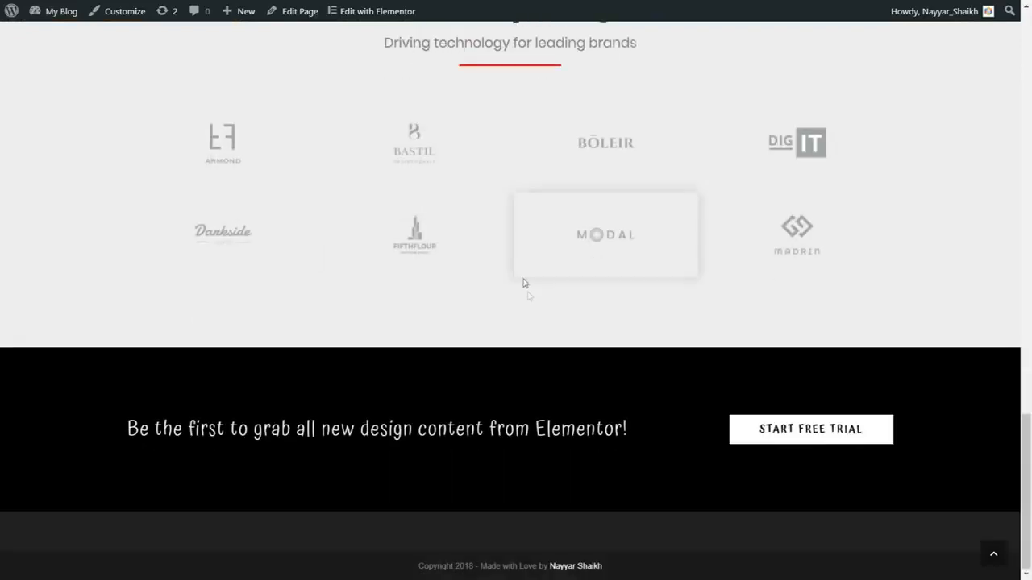
pyautogui.scroll(2, 525, 291)
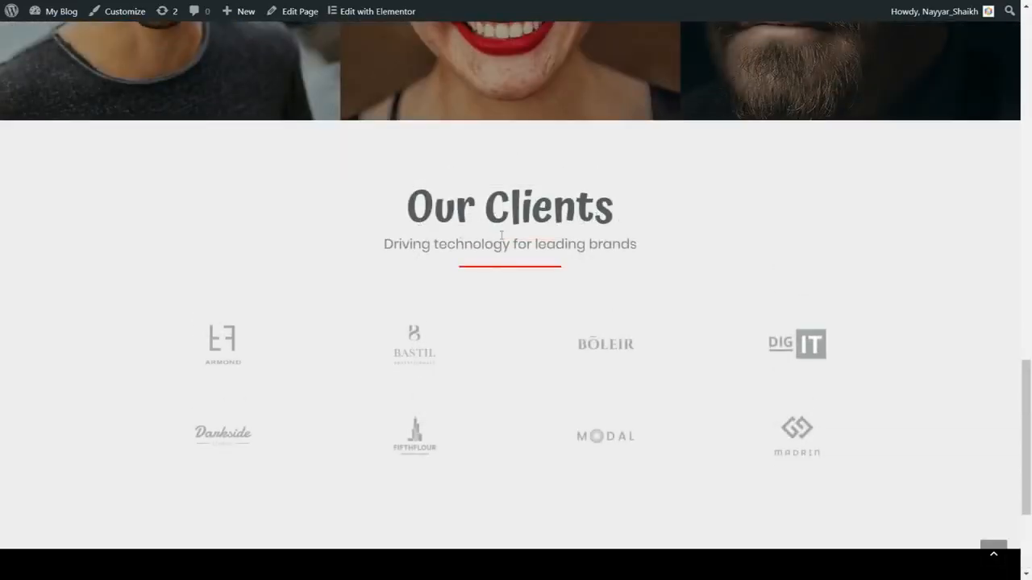
# Review the About Us page's client logos and free trial banner down to the footer, and return to the page's beginning.
pyautogui.scroll(-2, 508, 266)
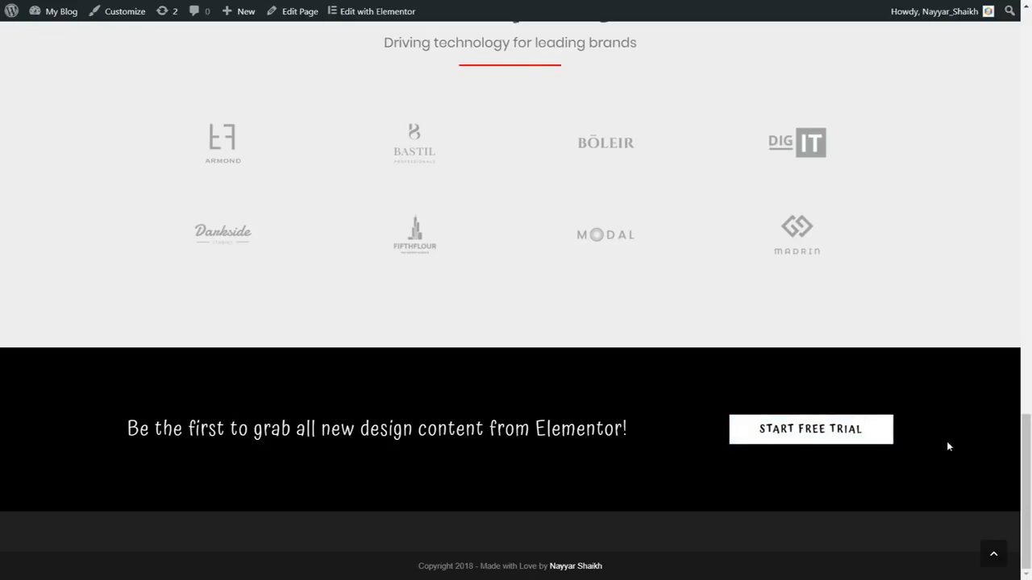
pyautogui.scroll(1, 947, 443)
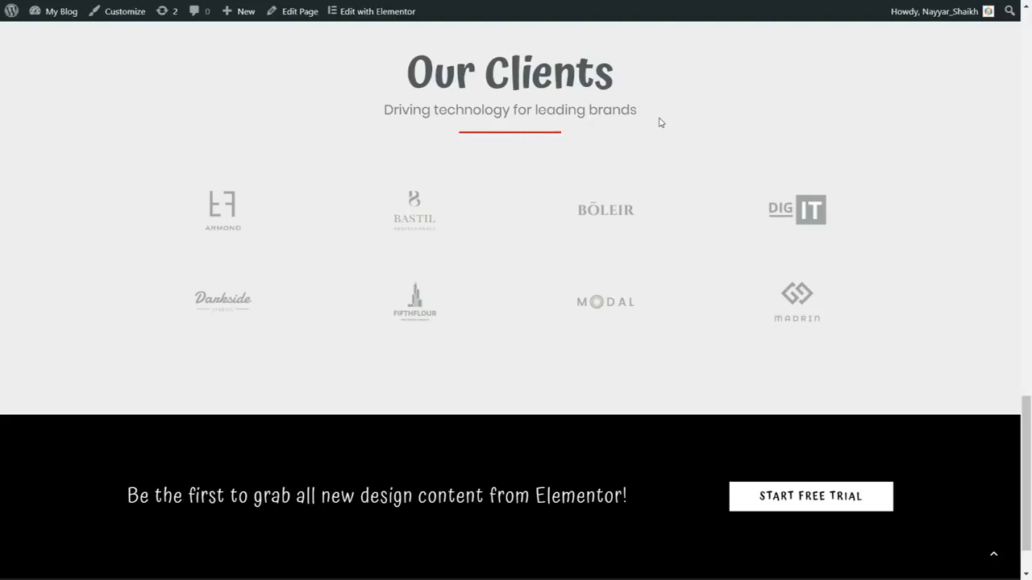
pyautogui.click(994, 556)
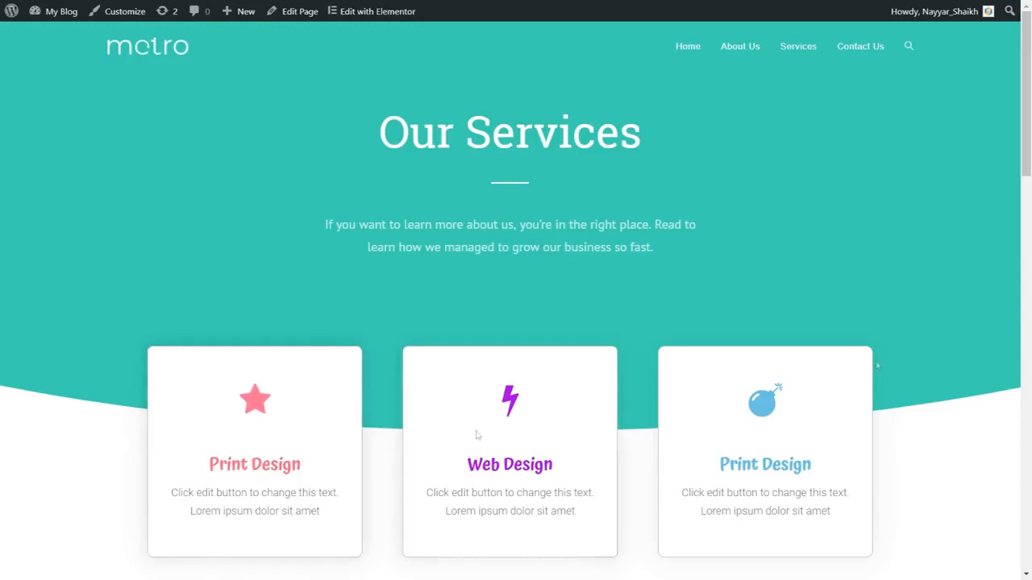
# Examine the Services page's design cards, Our services icon grid, clients section and free trial banner.
pyautogui.scroll(-1, 1030, 345)
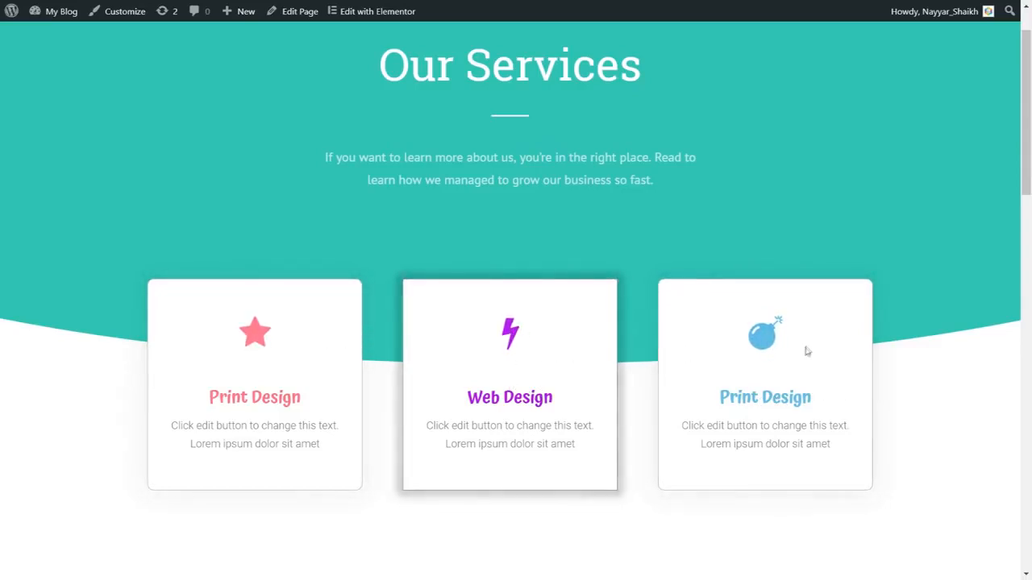
pyautogui.scroll(-8, 999, 374)
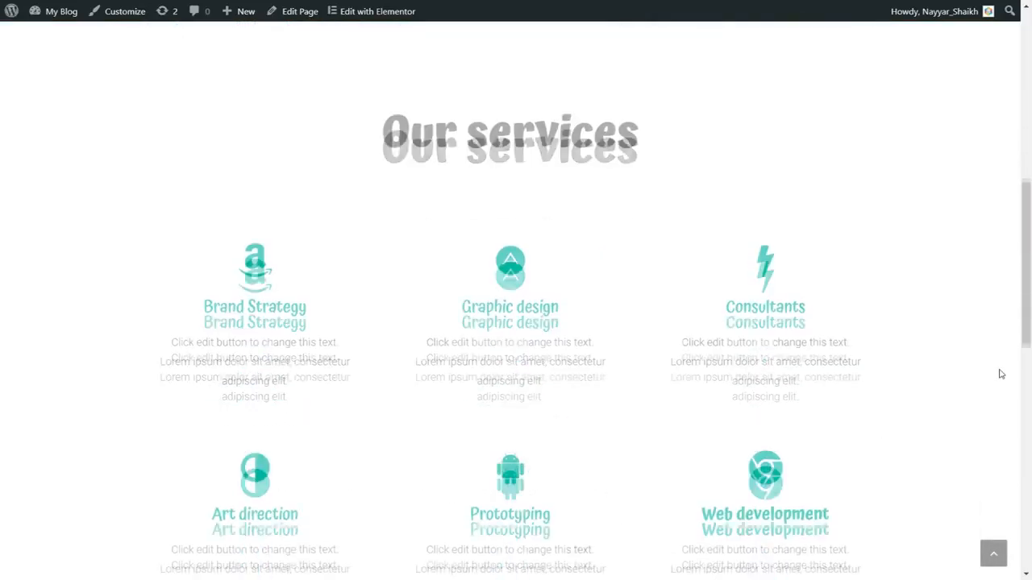
pyautogui.scroll(1, 999, 373)
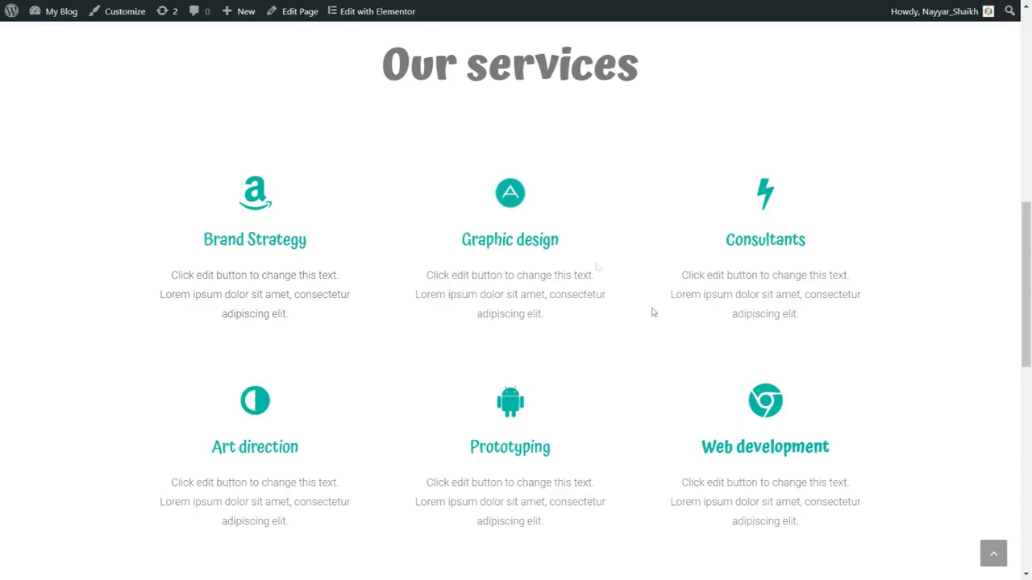
pyautogui.scroll(5, 701, 350)
pyautogui.scroll(-5, 700, 351)
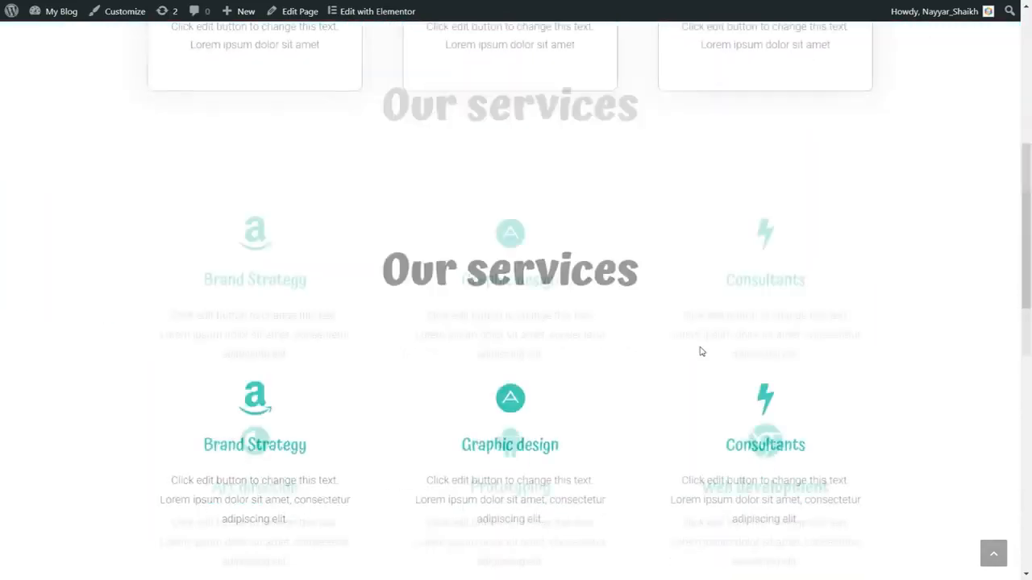
pyautogui.scroll(1, 700, 350)
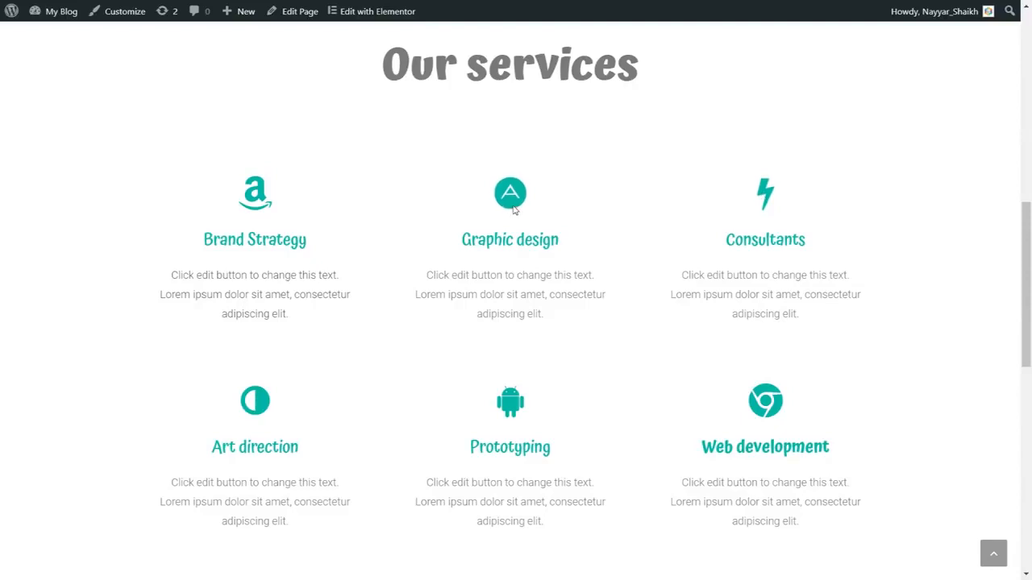
pyautogui.scroll(-5, 917, 304)
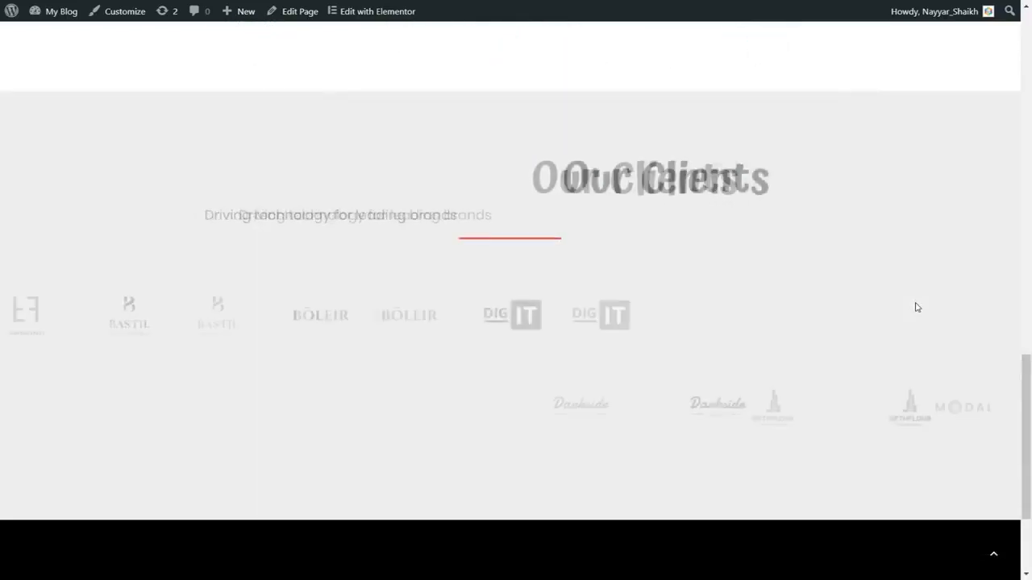
pyautogui.scroll(-2, 509, 219)
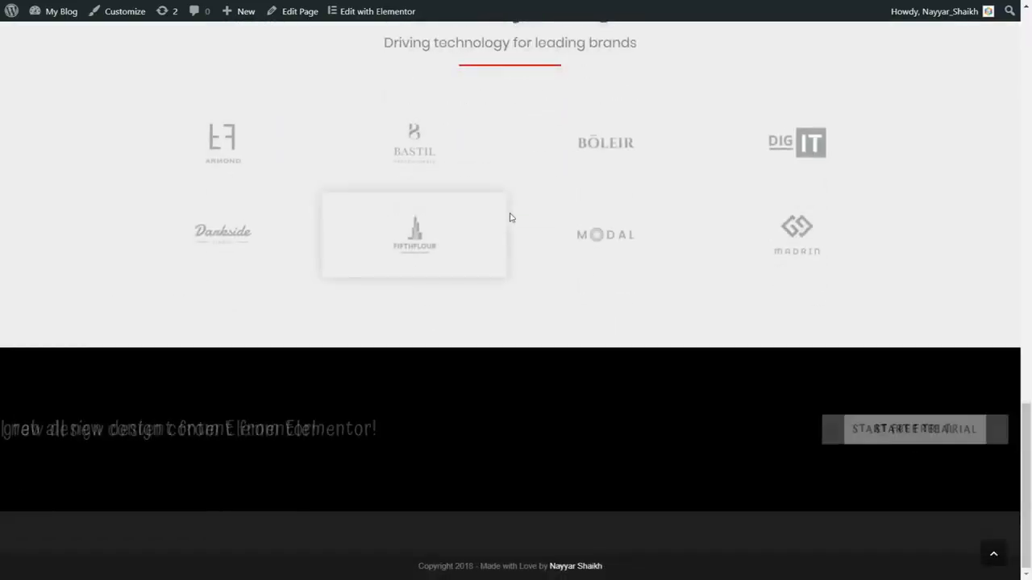
pyautogui.scroll(8, 966, 445)
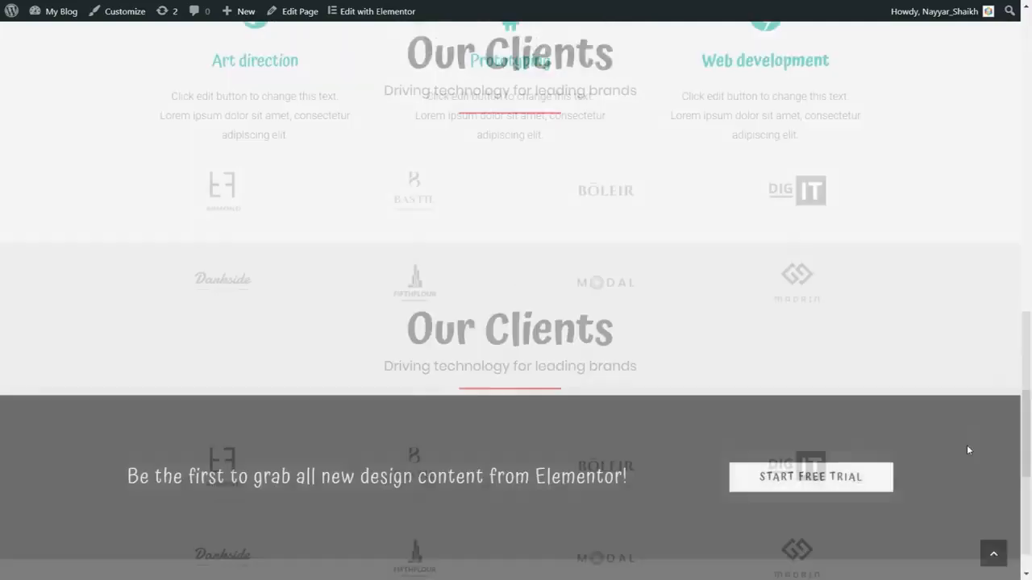
pyautogui.scroll(5, 968, 449)
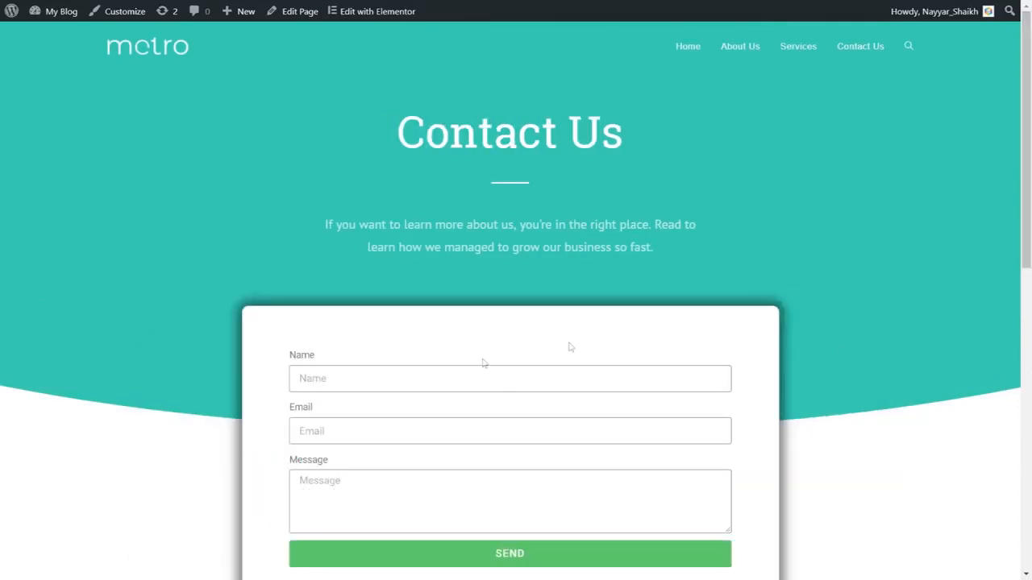
# Examine the Contact Us page's message form, contact details, description text and map, and return to the page's beginning.
pyautogui.scroll(-2, 482, 364)
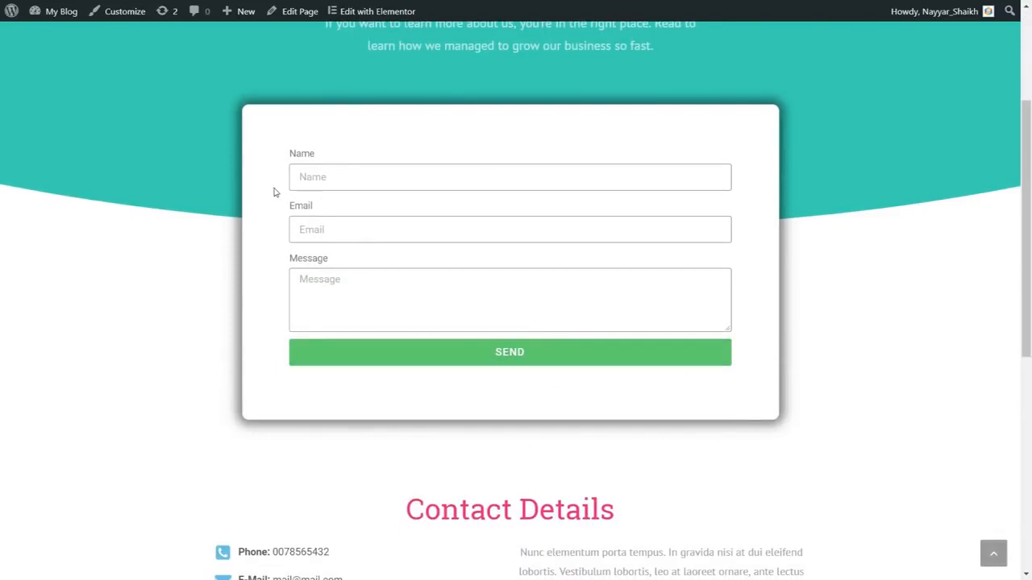
pyautogui.scroll(3, 787, 327)
pyautogui.scroll(-1, 788, 329)
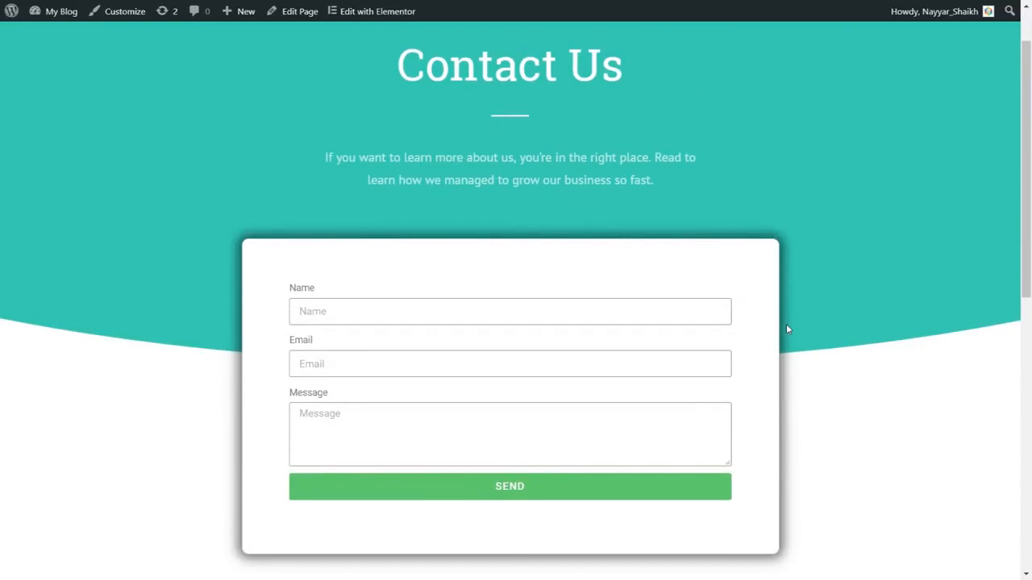
pyautogui.scroll(-5, 787, 329)
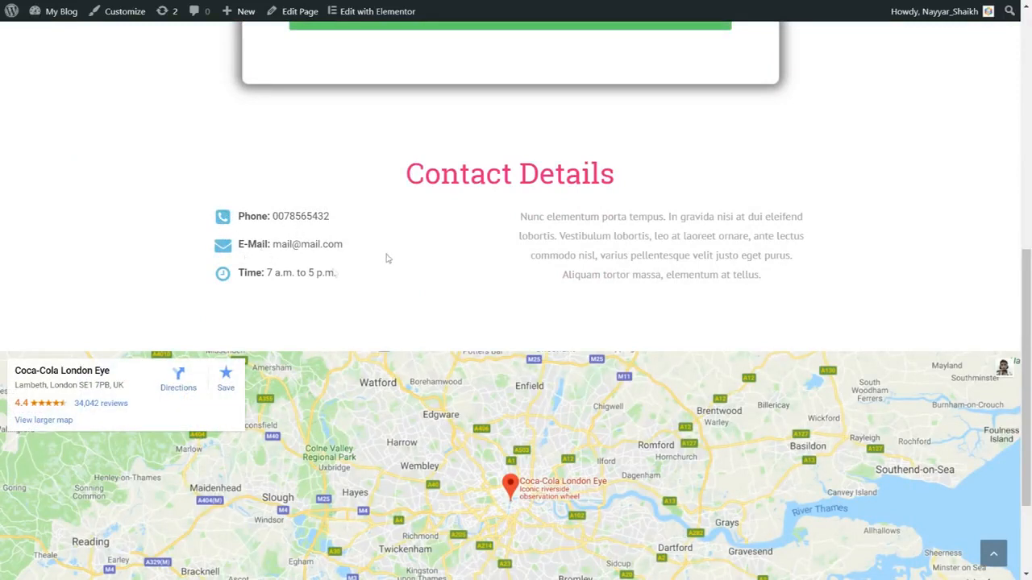
pyautogui.moveTo(516, 219); pyautogui.dragTo(804, 285)
pyautogui.click(794, 282)
pyautogui.scroll(-3, 729, 258)
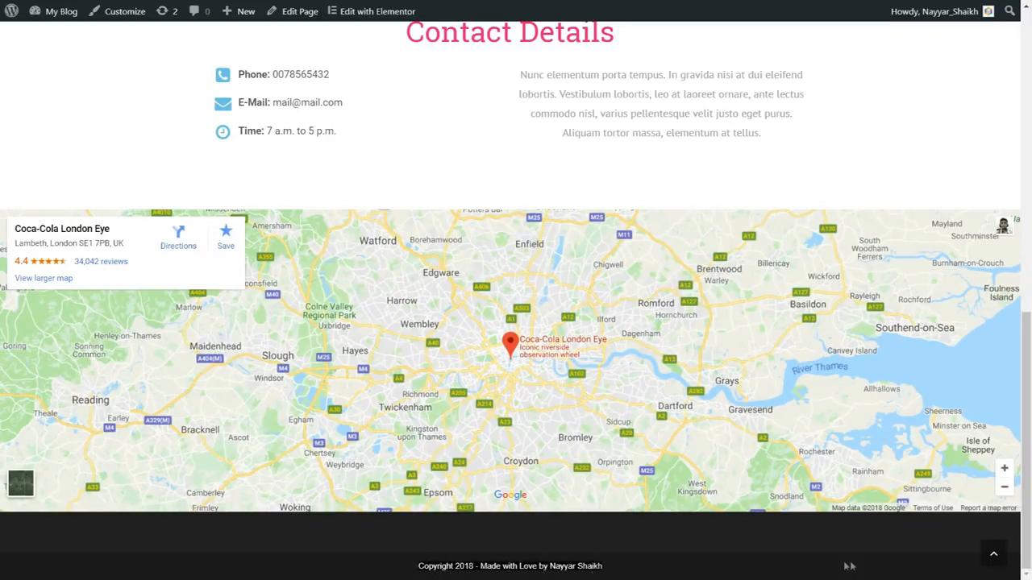
pyautogui.click(993, 554)
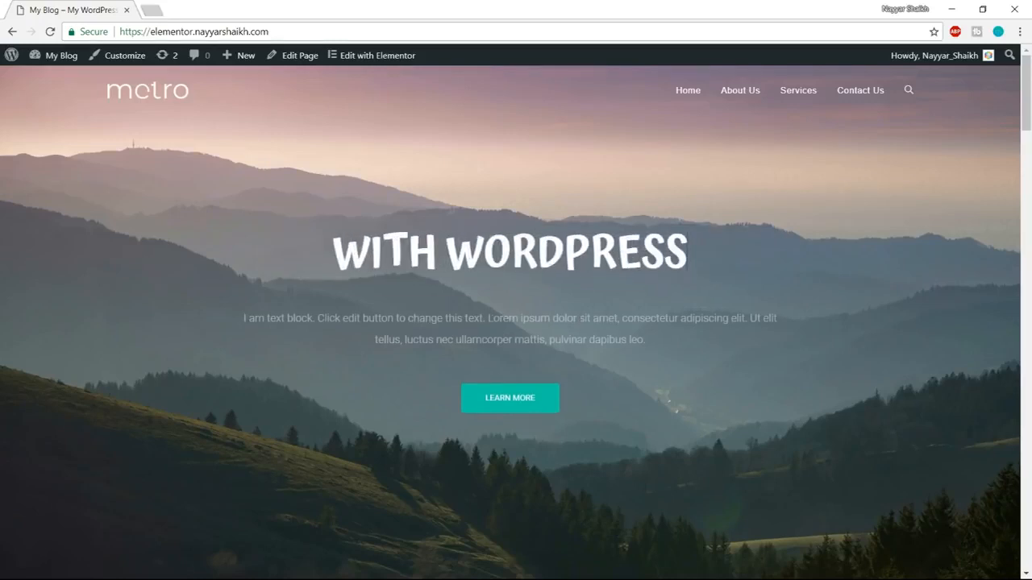
# View the website's connection security information in the browser and close it.
pyautogui.click(93, 33)
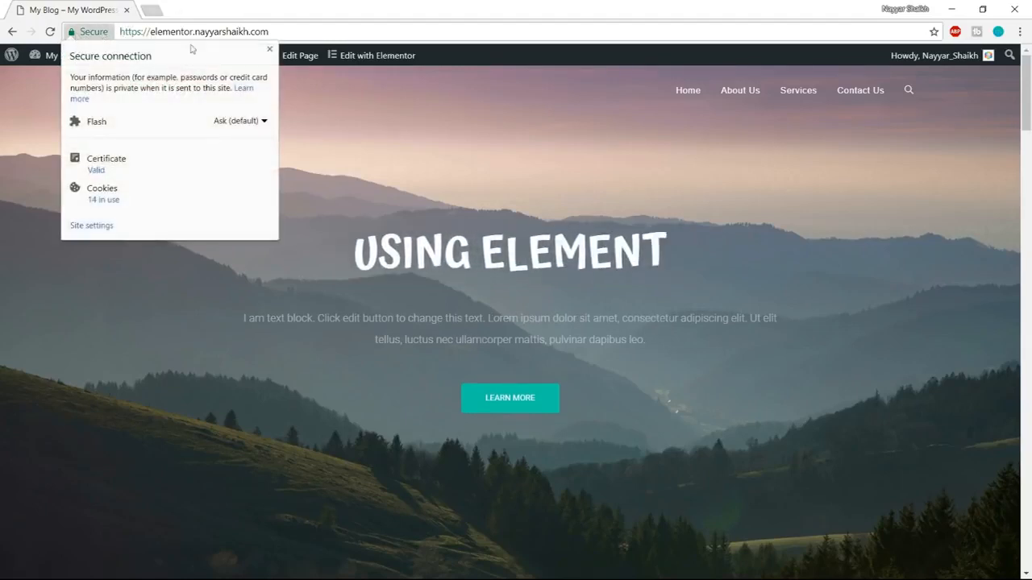
pyautogui.click(269, 50)
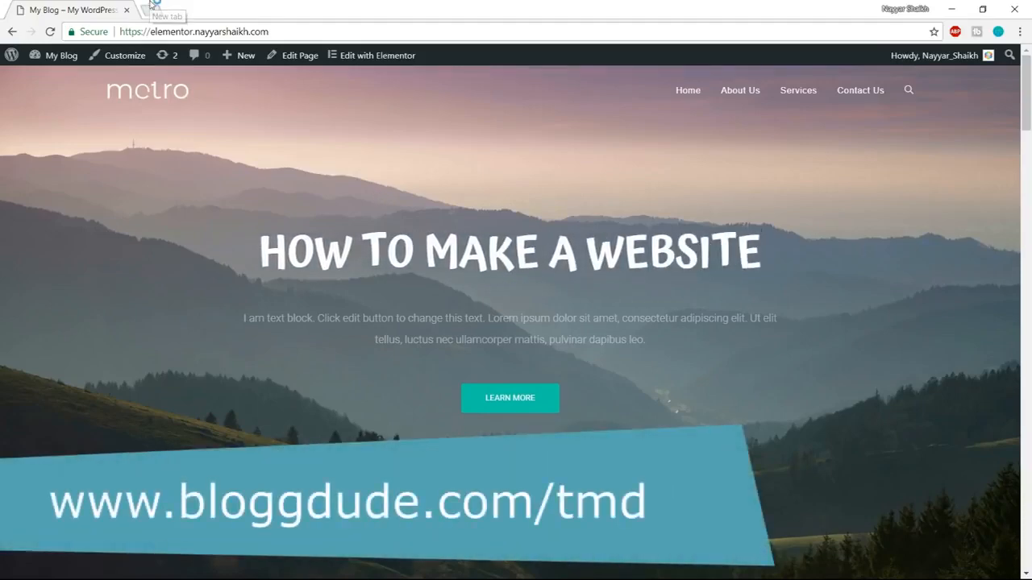
# Open bloggdude.com/tmd in a new browser tab and proceed from the cloud hosting offer to the plan selection page.
pyautogui.click(151, 7)
pyautogui.write('bloggdude.com/tmd')
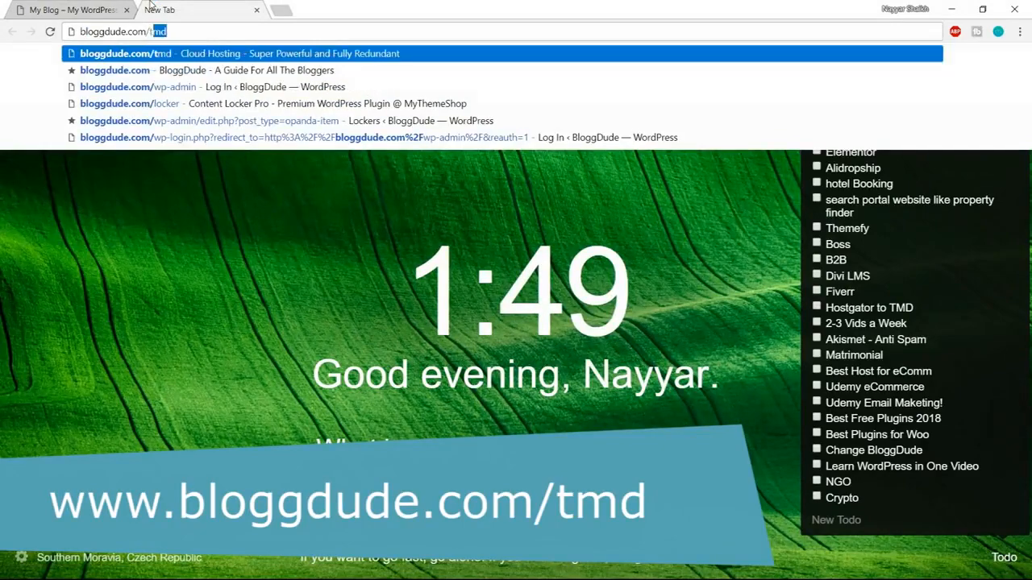
pyautogui.press('Return')
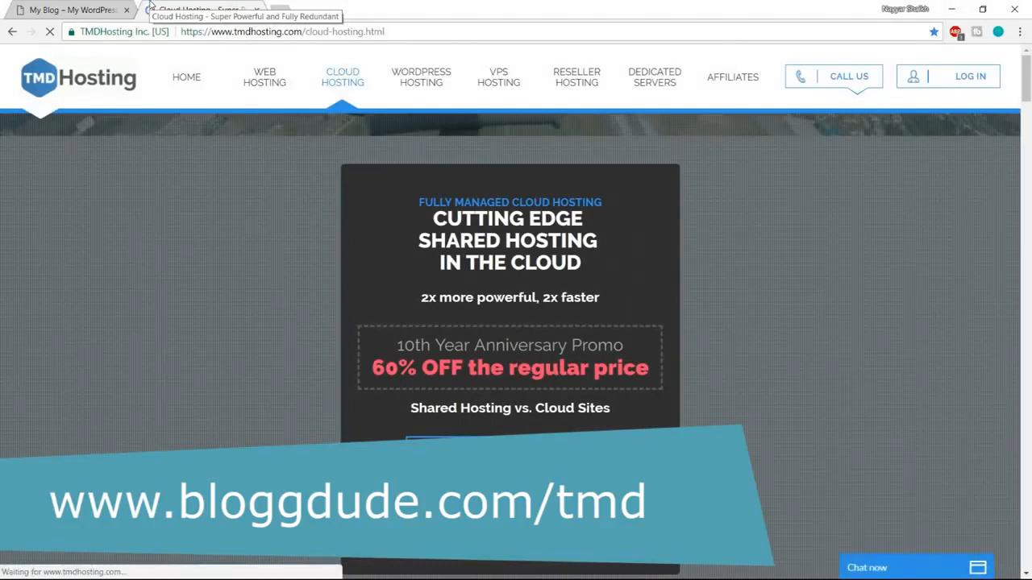
pyautogui.moveTo(421, 241); pyautogui.dragTo(653, 247)
pyautogui.click(624, 248)
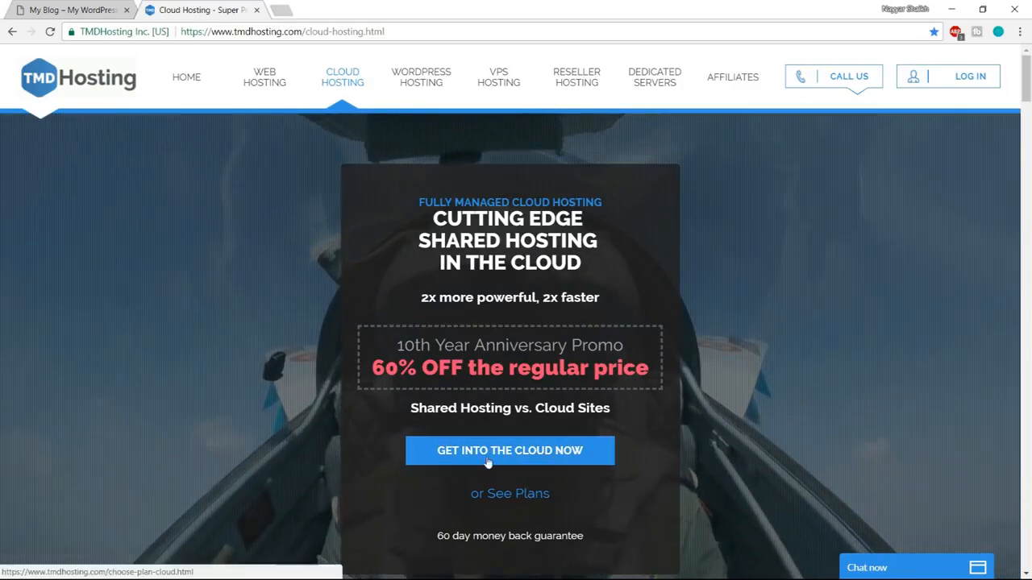
pyautogui.click(525, 455)
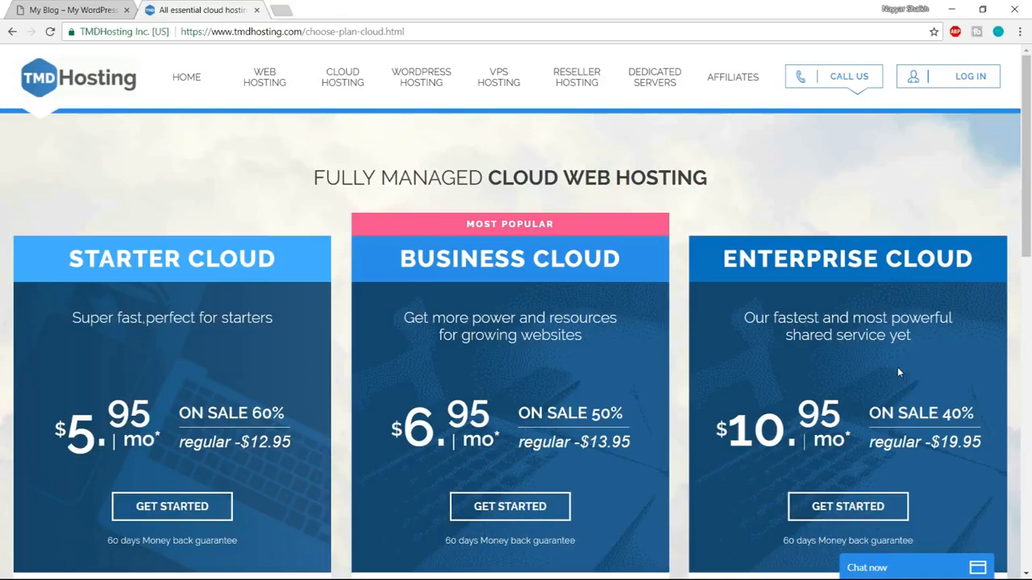
# Compare the cloud plans' features, examining Enterprise Cloud's CPU cores, RAM and SSD space, and minimize the sales chat.
pyautogui.scroll(-5, 897, 368)
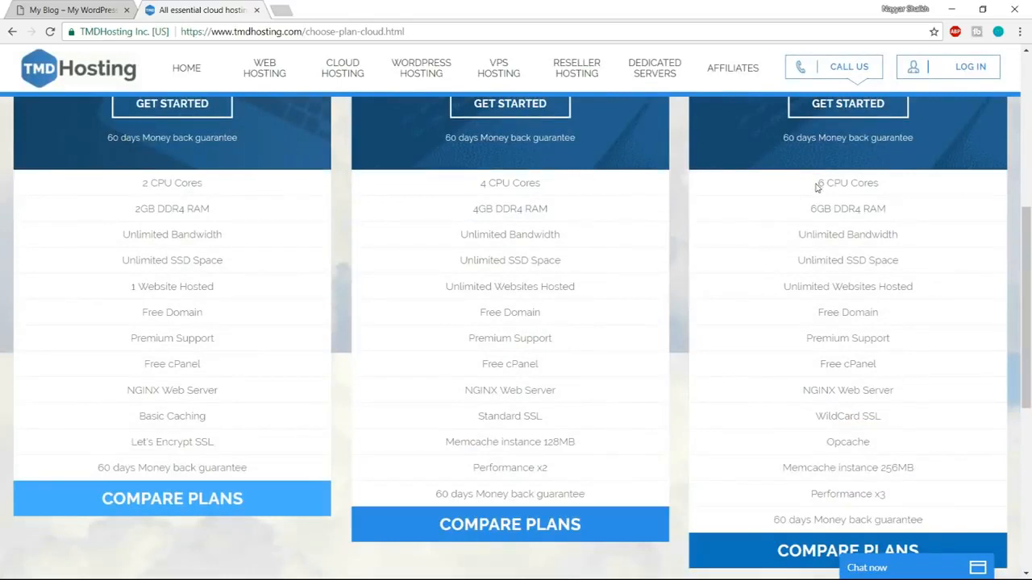
pyautogui.moveTo(844, 184); pyautogui.dragTo(887, 189)
pyautogui.moveTo(816, 208); pyautogui.dragTo(888, 209)
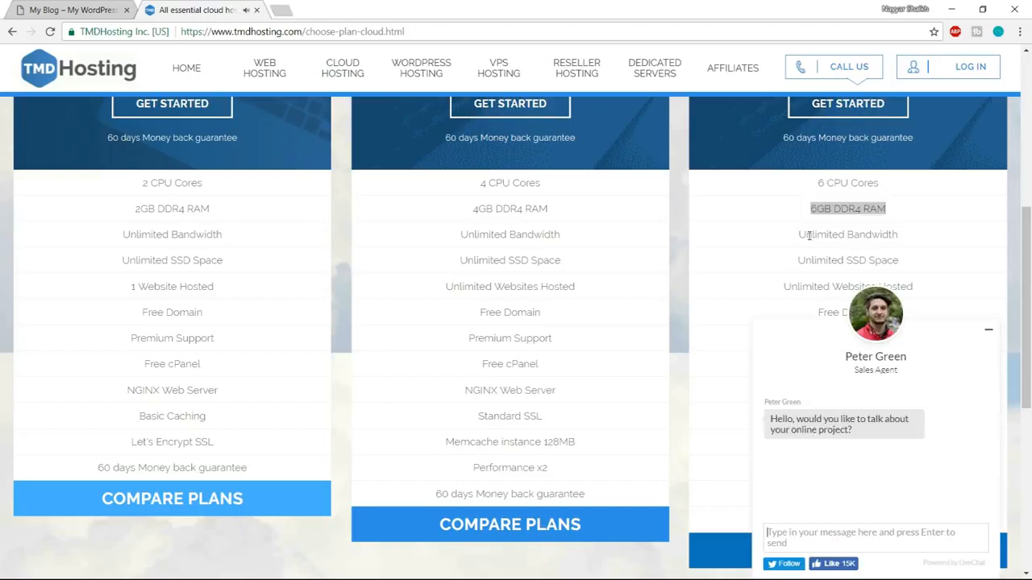
pyautogui.click(989, 329)
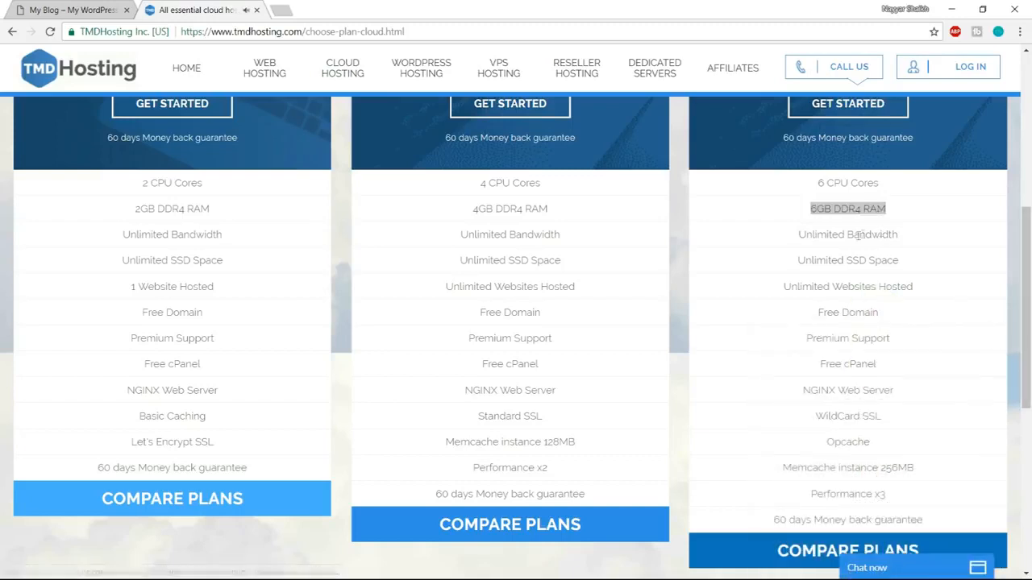
pyautogui.moveTo(803, 259); pyautogui.dragTo(905, 260)
pyautogui.click(909, 263)
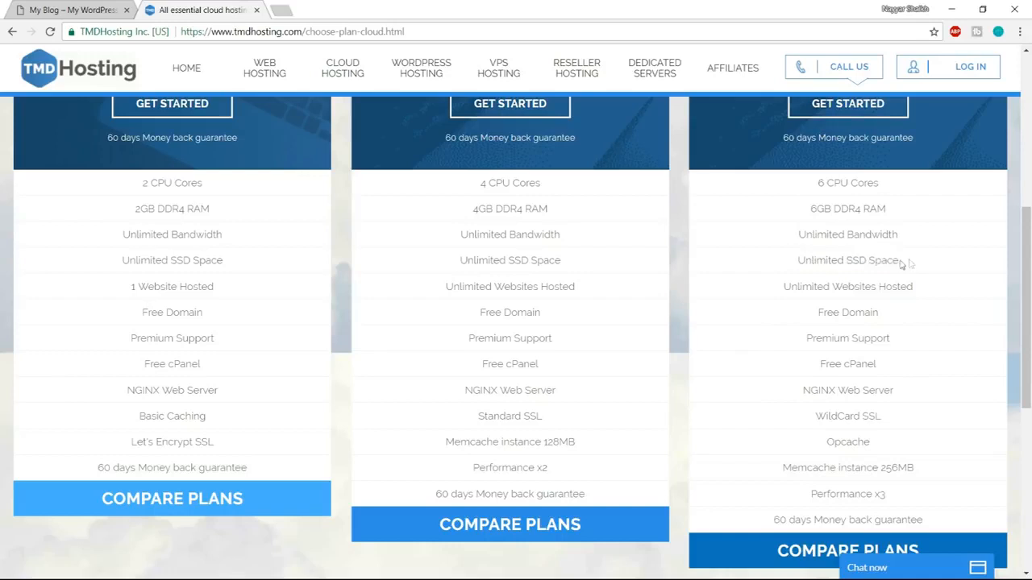
pyautogui.moveTo(848, 260); pyautogui.dragTo(908, 267)
pyautogui.click(910, 267)
# Search Google in a new browser tab for "ssd vs hdd web hosting" and skim the results.
pyautogui.click(281, 10)
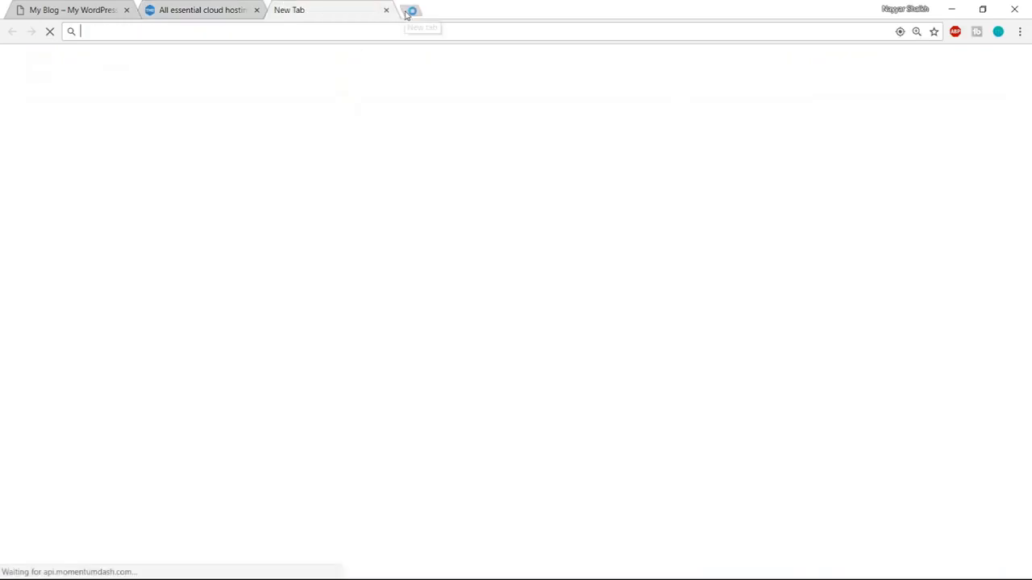
pyautogui.write('ssf')
pyautogui.press('BackSpace')
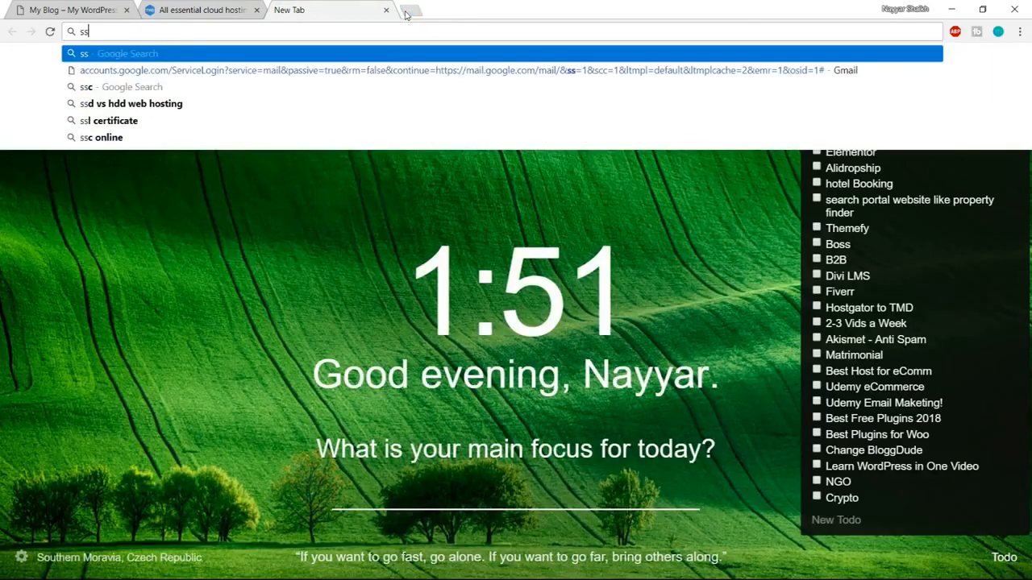
pyautogui.write('d v')
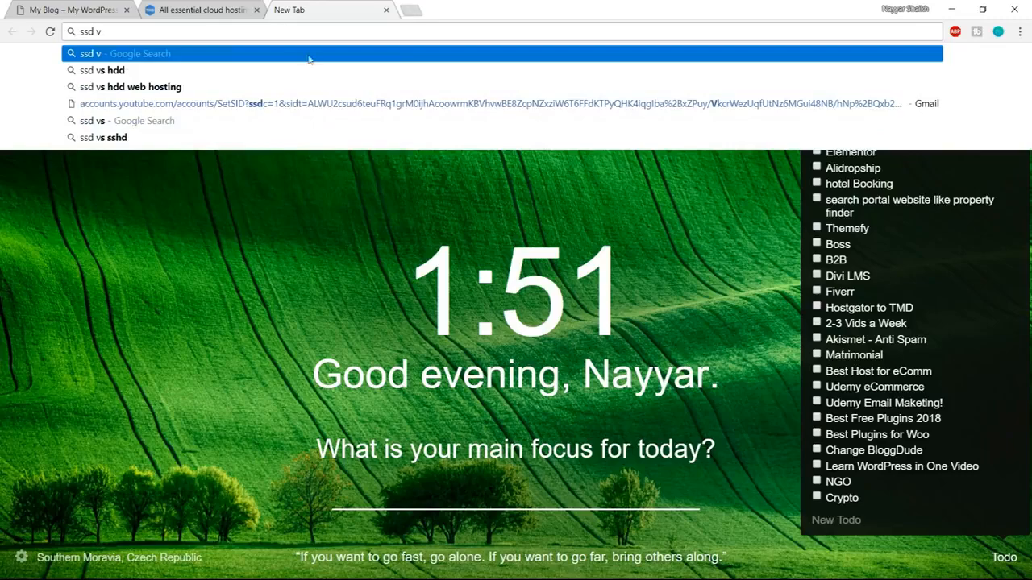
pyautogui.click(251, 87)
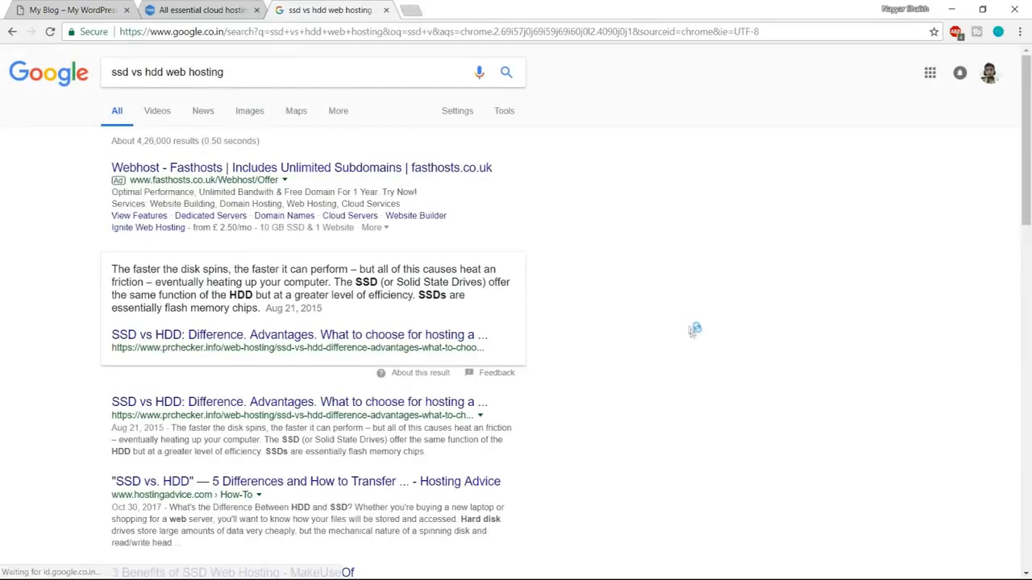
pyautogui.scroll(-4, 694, 338)
pyautogui.scroll(-4, 694, 339)
pyautogui.scroll(8, 694, 339)
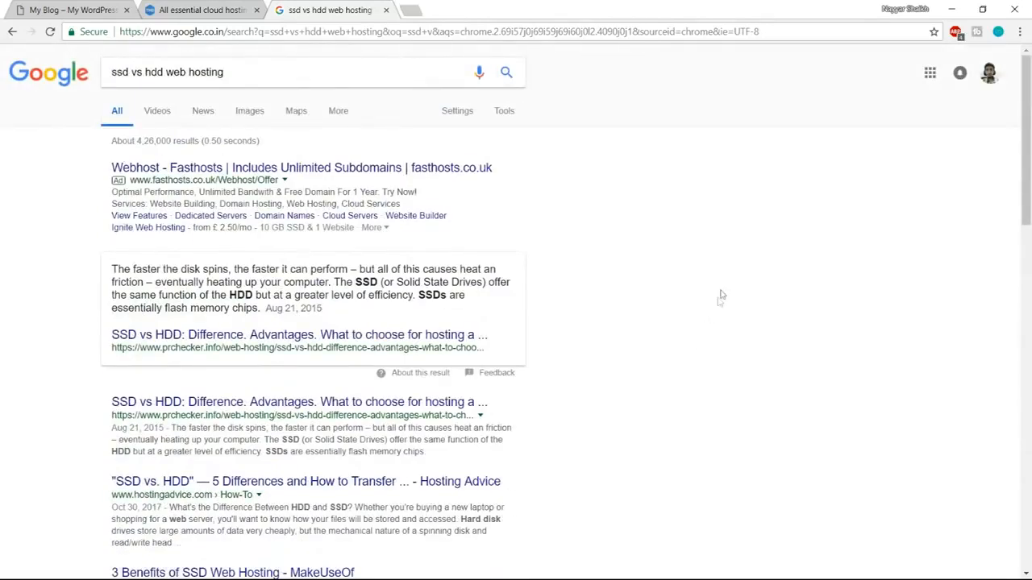
# Switch to the image results and enlarge the first SSD vs. HDD bar chart to examine speed, IOPS and latency.
pyautogui.click(253, 114)
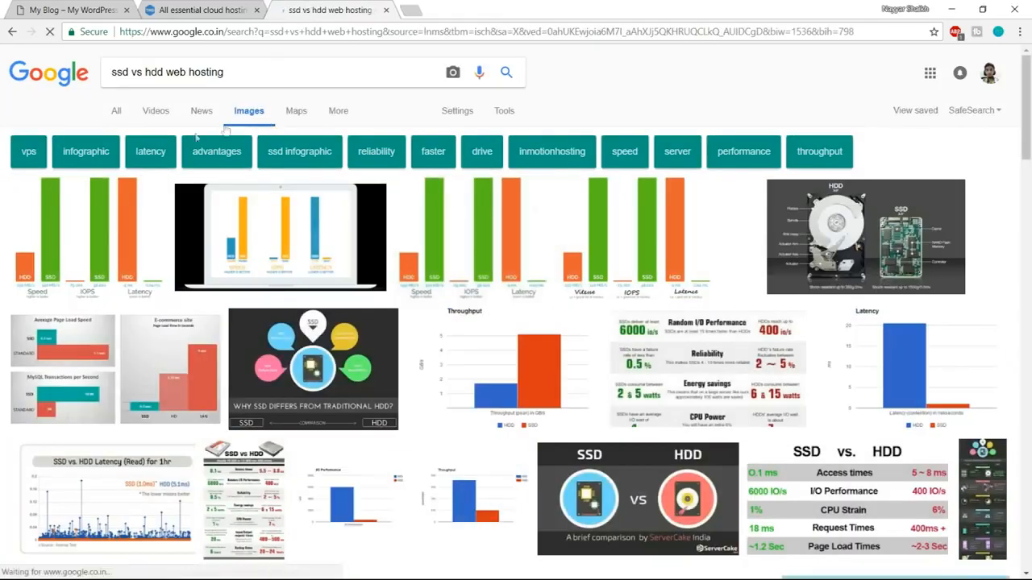
pyautogui.click(121, 215)
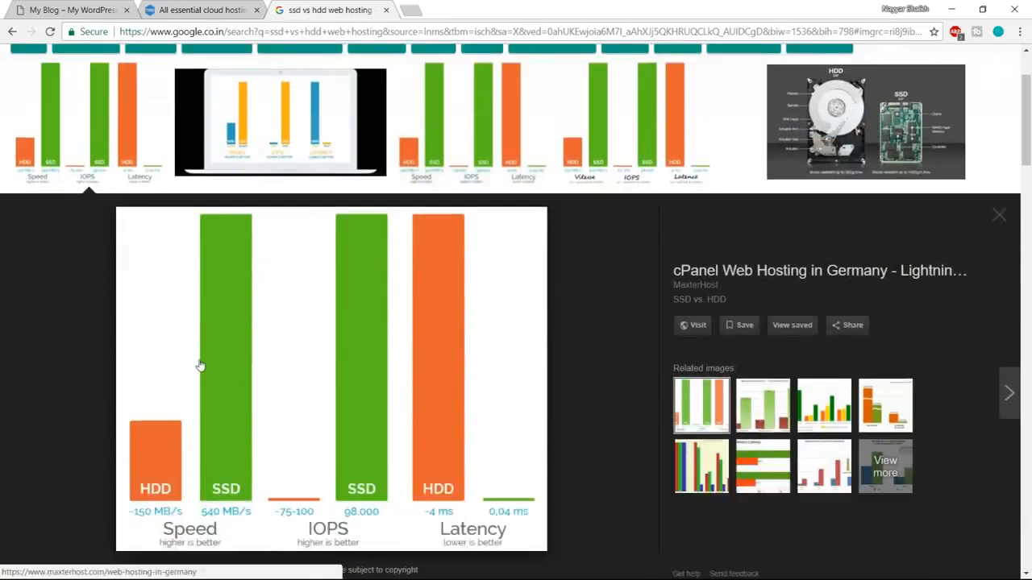
pyautogui.scroll(-2, 315, 373)
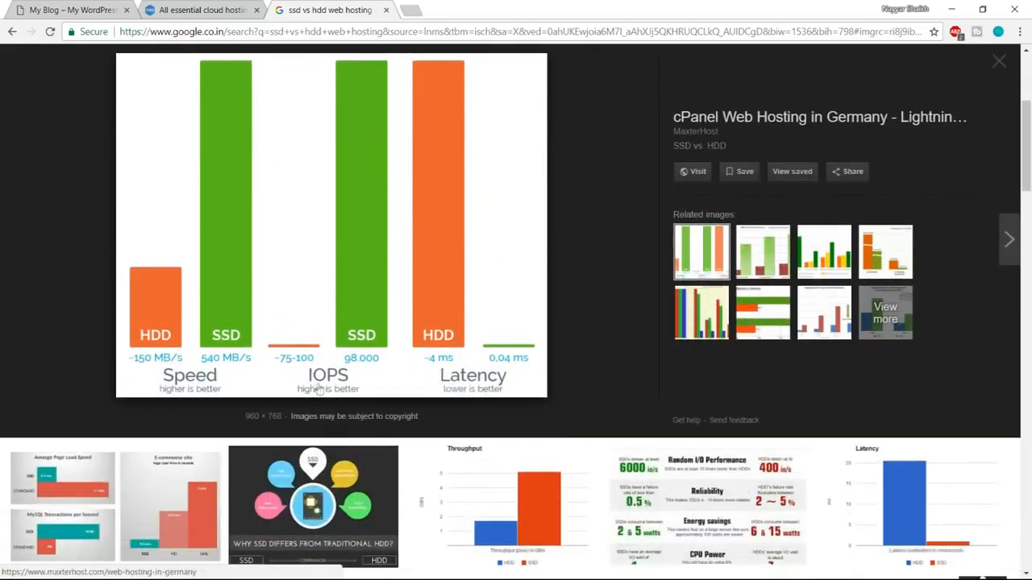
# Close the SSD vs HDD image search and return to the TMDHosting cloud plans.
pyautogui.scroll(1, 355, 372)
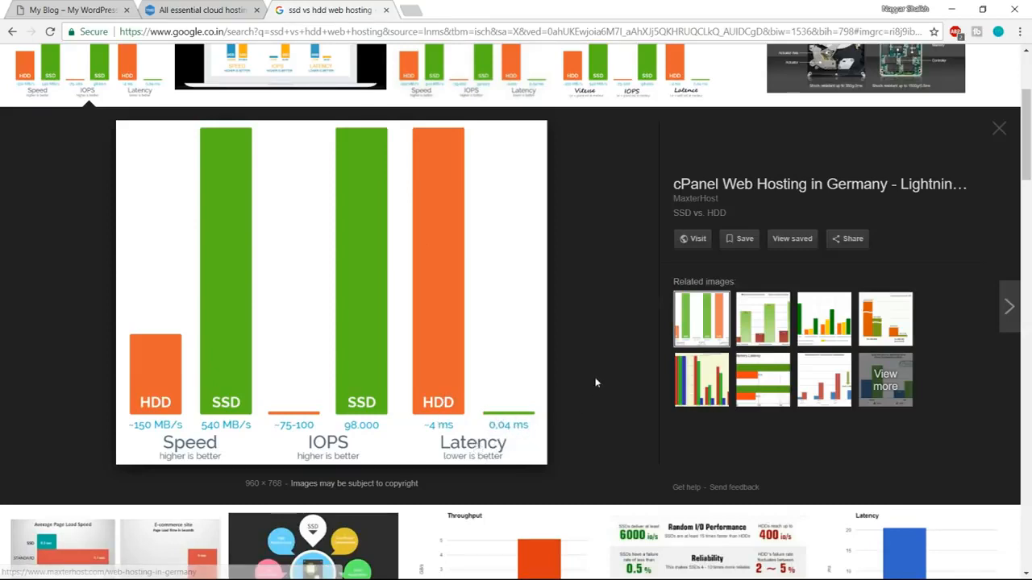
pyautogui.scroll(2, 599, 420)
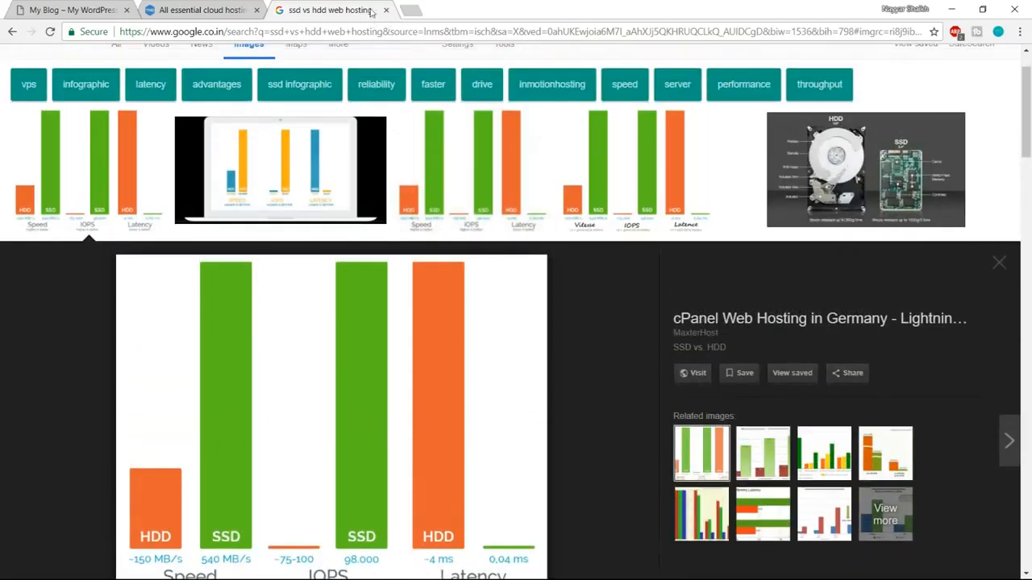
pyautogui.click(386, 10)
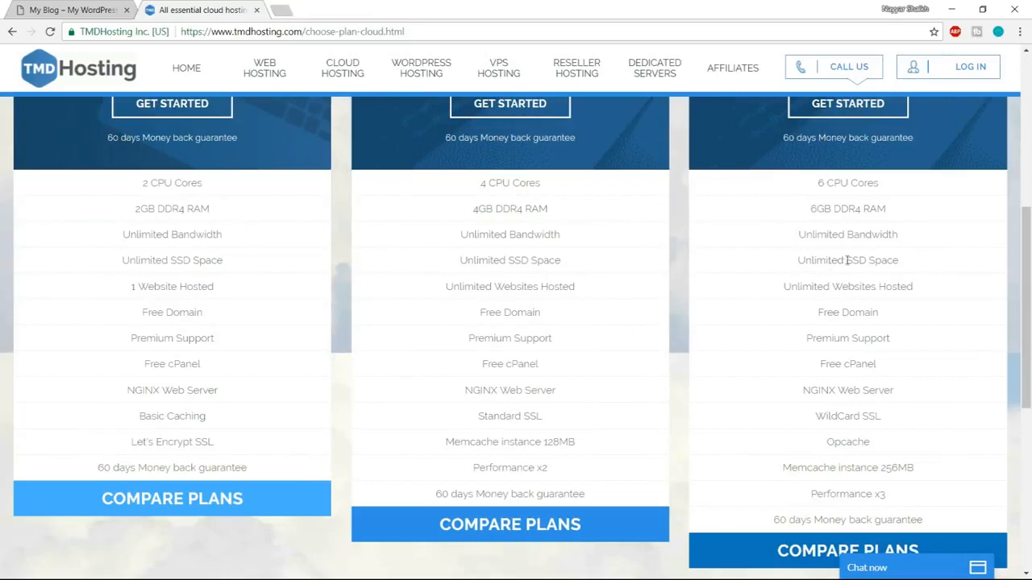
# Examine Enterprise Cloud's SSD space, free domain and SSL features, and check the secure address of the WordPress site in the other browser tab.
pyautogui.moveTo(846, 260); pyautogui.dragTo(906, 260)
pyautogui.moveTo(800, 261); pyautogui.dragTo(901, 261)
pyautogui.click(903, 260)
pyautogui.moveTo(818, 309); pyautogui.dragTo(896, 311)
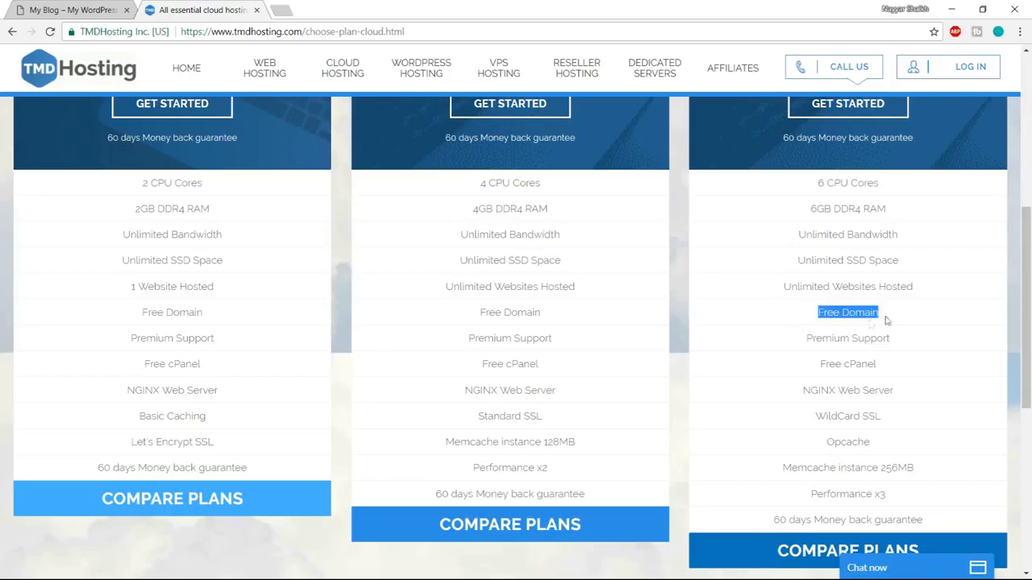
pyautogui.click(854, 337)
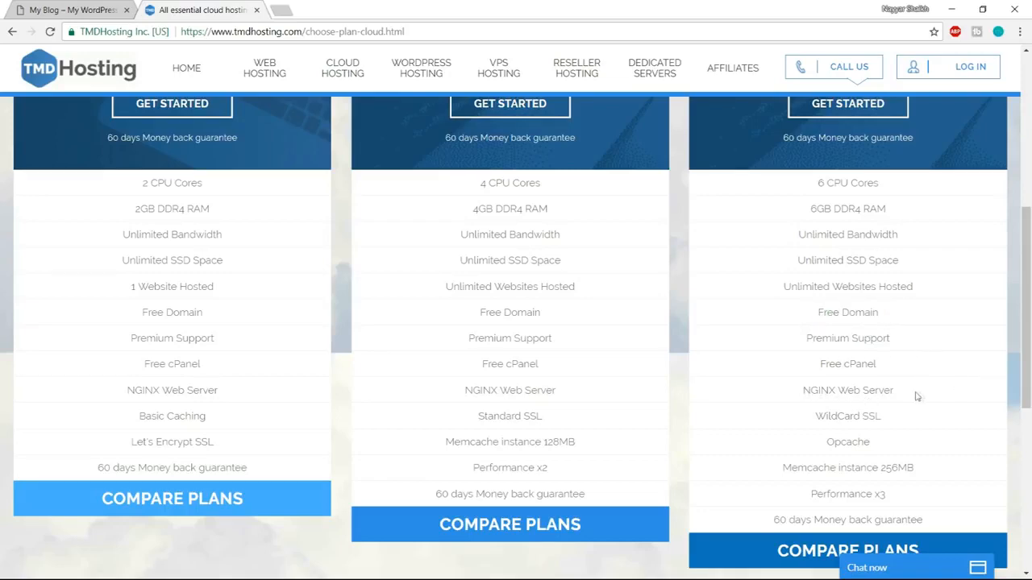
pyautogui.scroll(-2, 946, 395)
pyautogui.scroll(1, 932, 340)
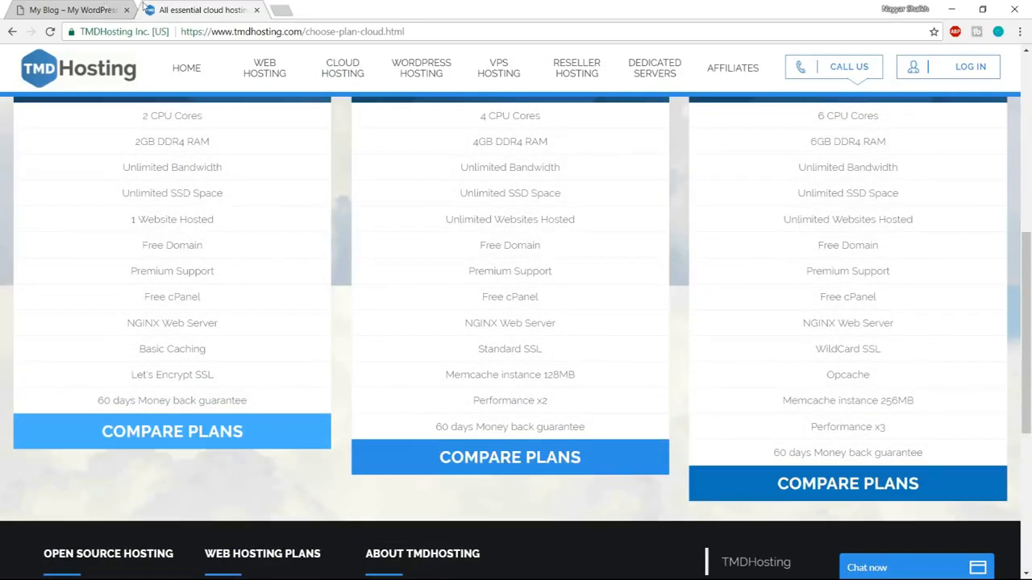
pyautogui.click(95, 8)
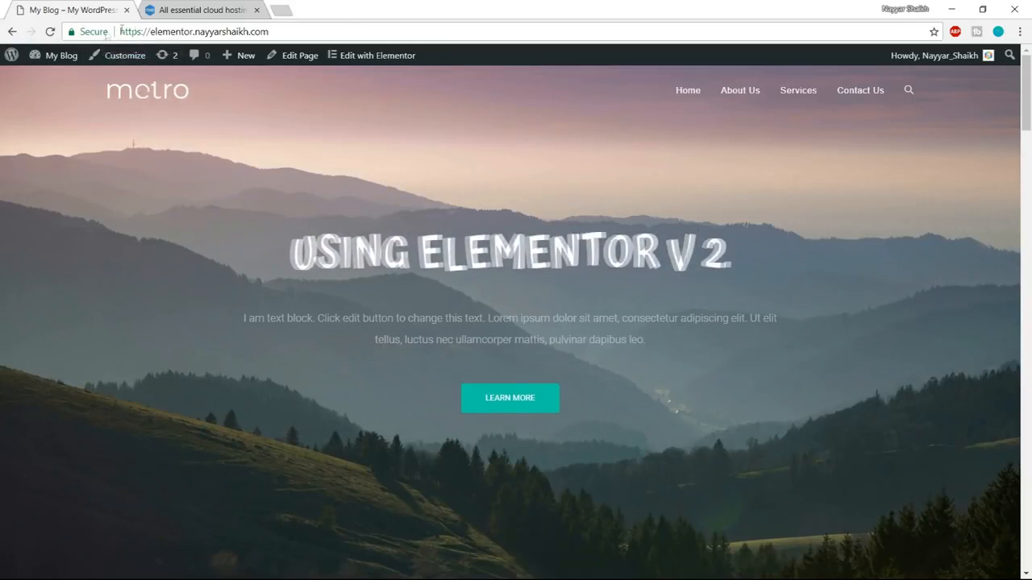
pyautogui.click(200, 10)
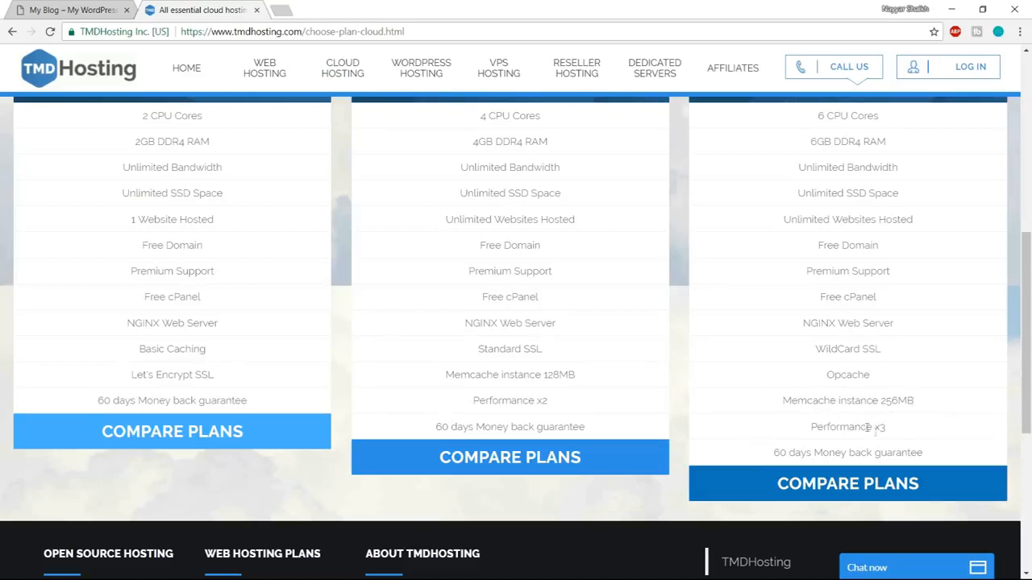
# Compare the prices, hosted website limits and features of the Starter, Business and Enterprise Cloud plans.
pyautogui.scroll(3, 903, 449)
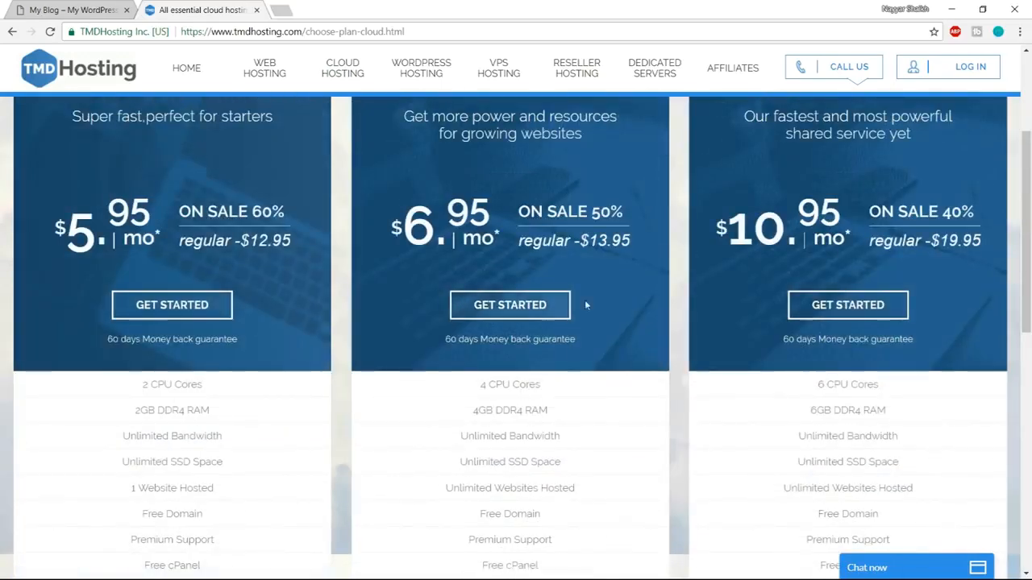
pyautogui.scroll(-3, 879, 407)
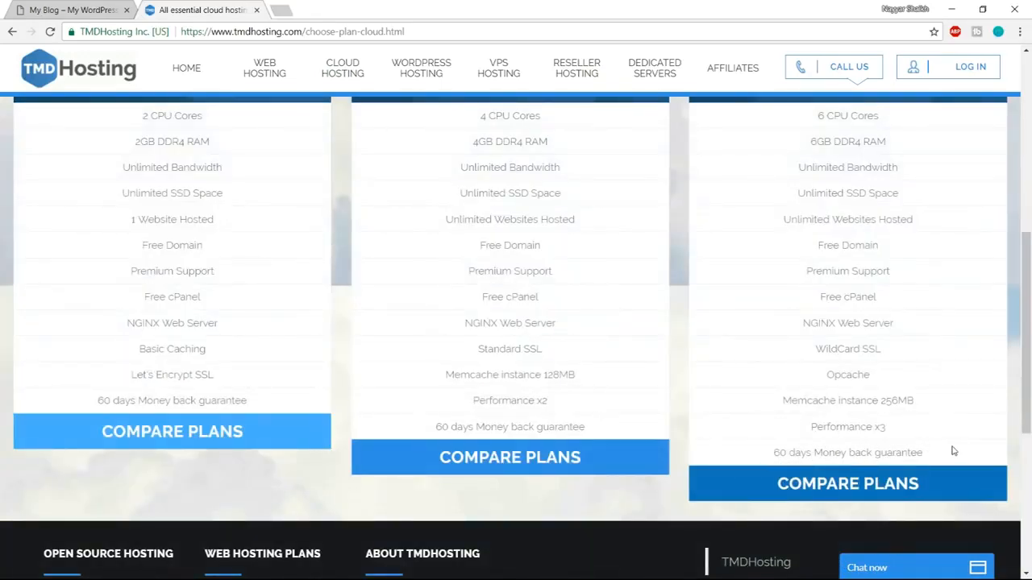
pyautogui.scroll(5, 949, 454)
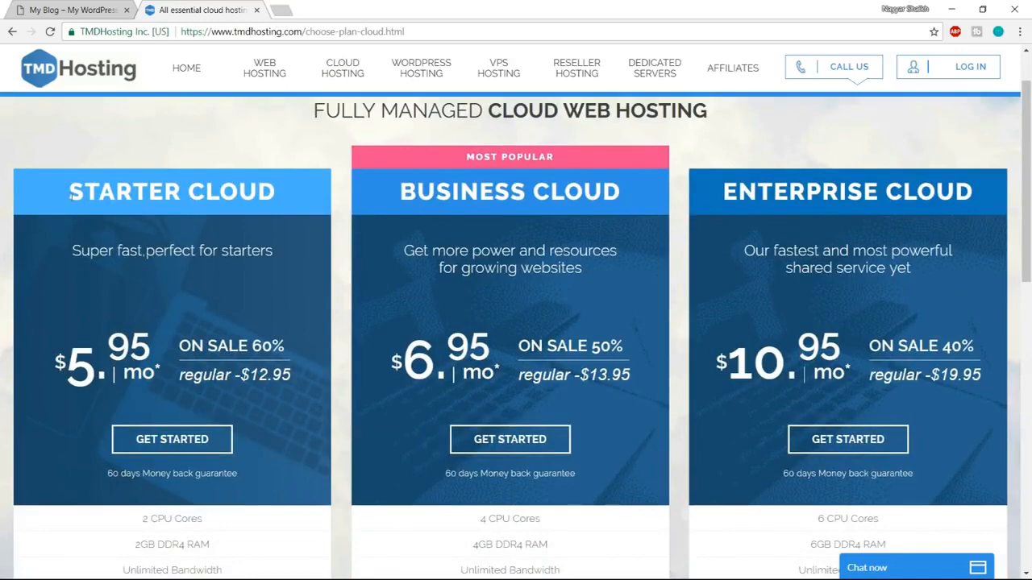
pyautogui.scroll(-3, 268, 341)
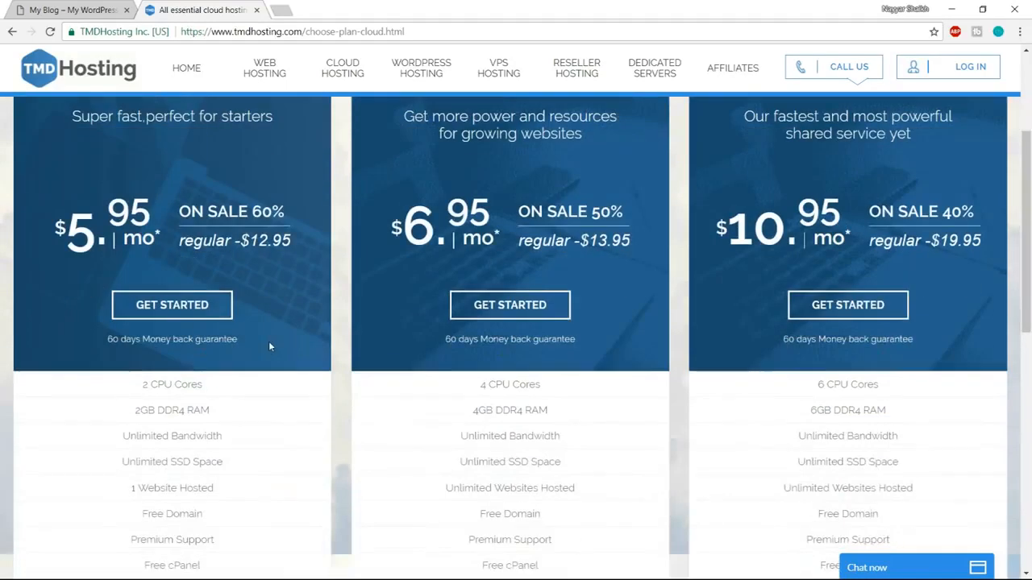
pyautogui.scroll(-1, 279, 394)
pyautogui.scroll(-1, 276, 407)
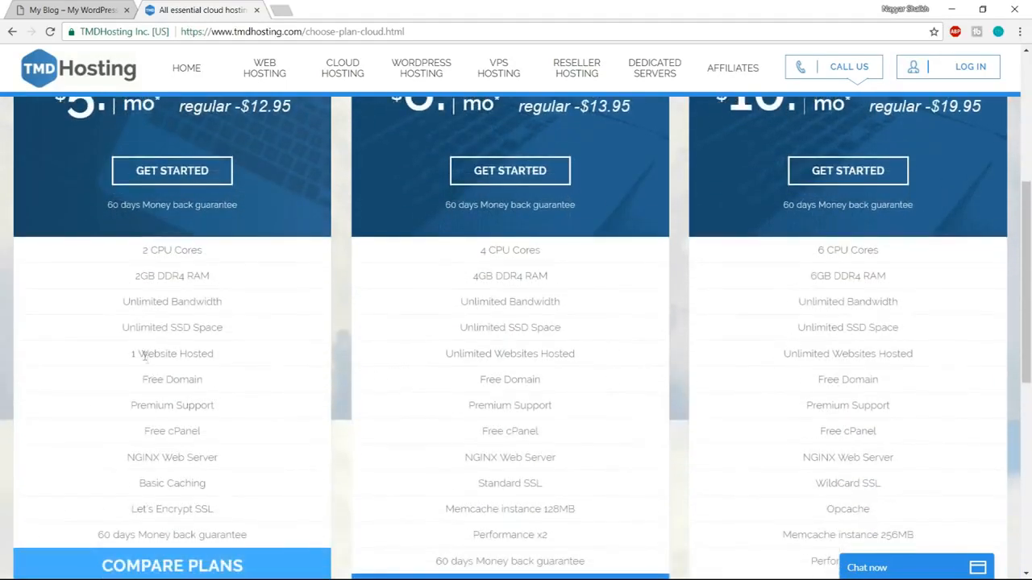
pyautogui.scroll(4, 266, 391)
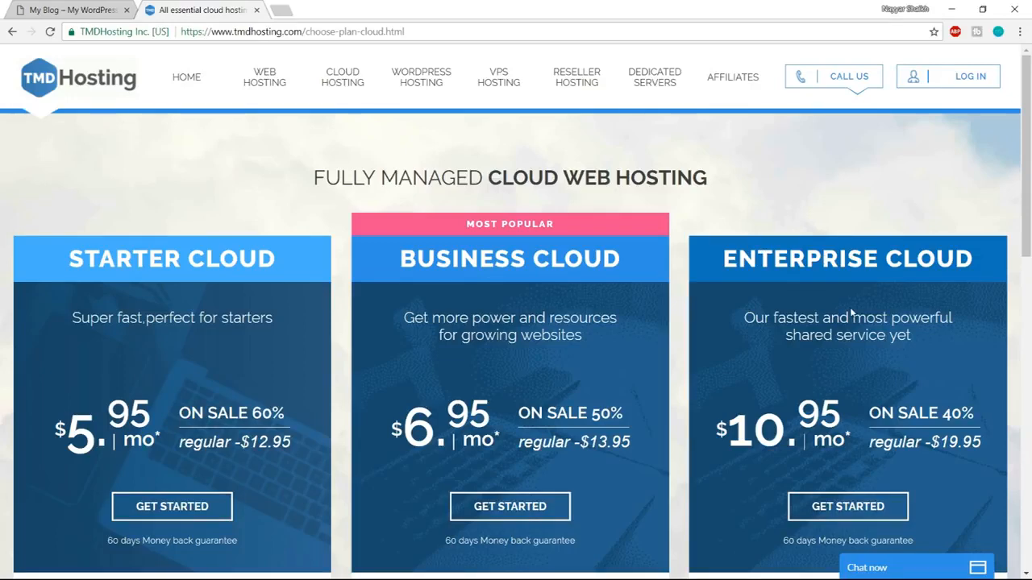
# Start an Enterprise Cloud order and submit the desired new domain name with the .com extension.
pyautogui.scroll(-2, 859, 316)
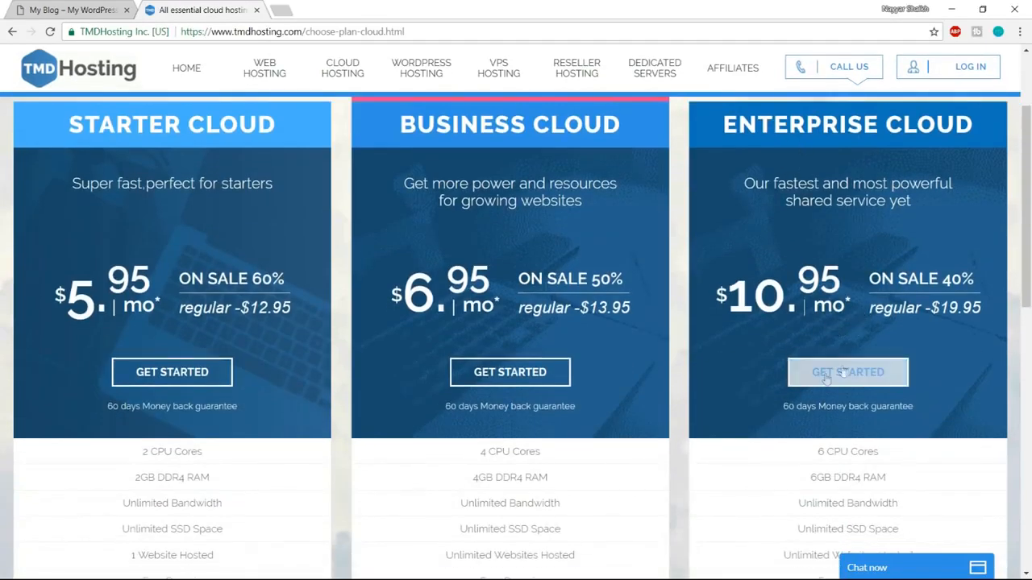
pyautogui.click(880, 381)
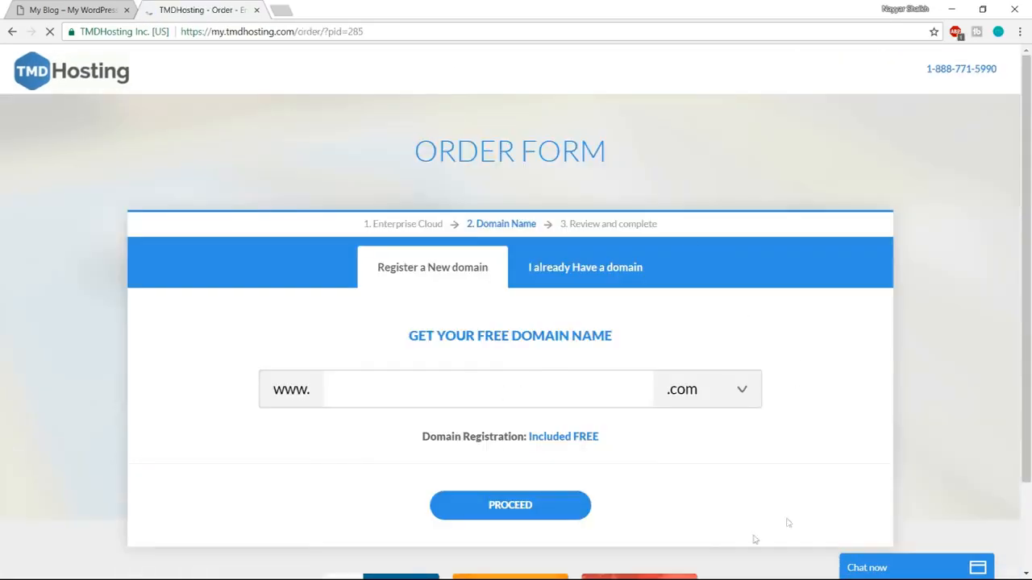
pyautogui.click(425, 392)
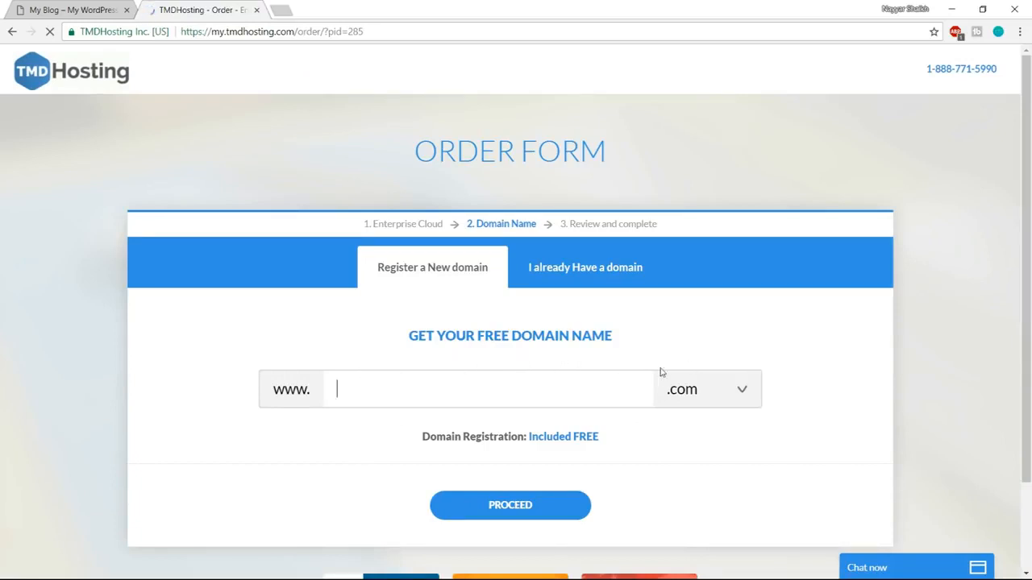
pyautogui.write('nayyarshaikh1')
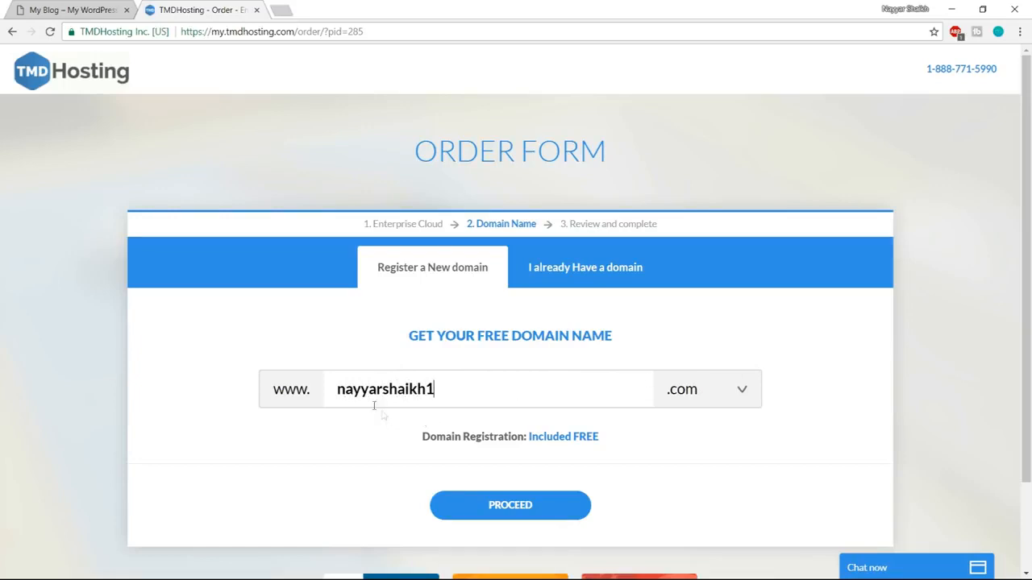
pyautogui.click(677, 396)
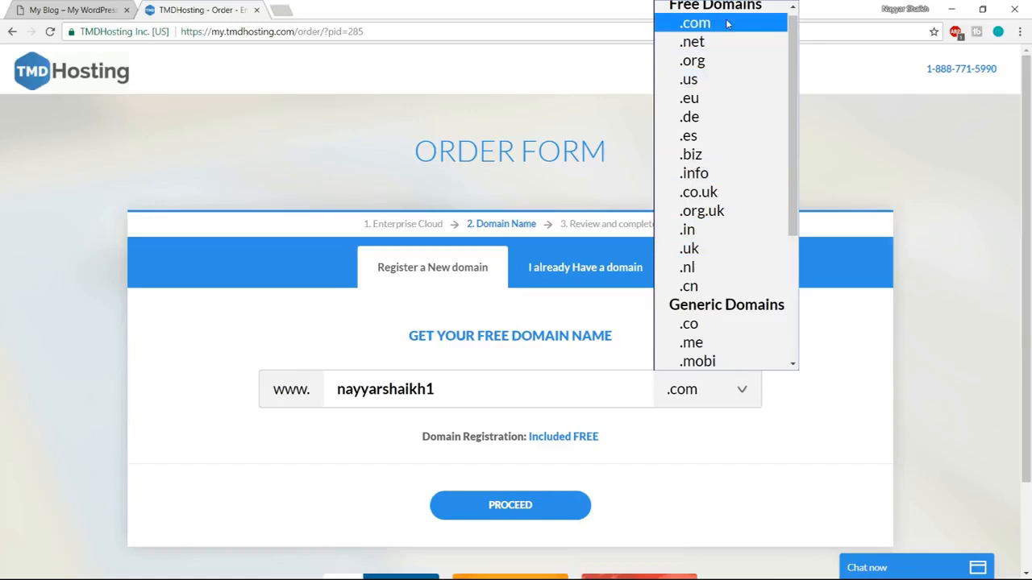
pyautogui.click(698, 24)
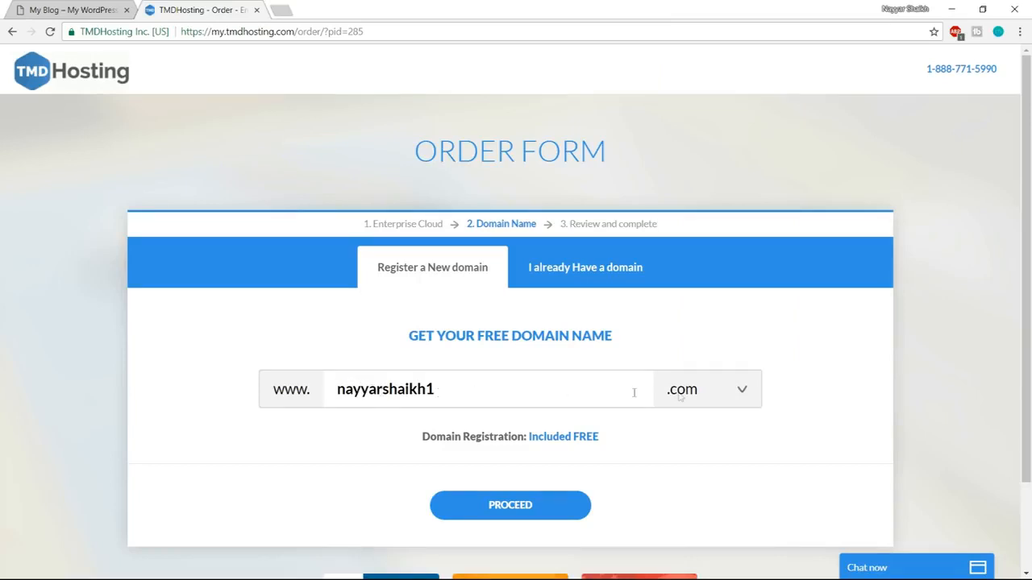
pyautogui.click(529, 506)
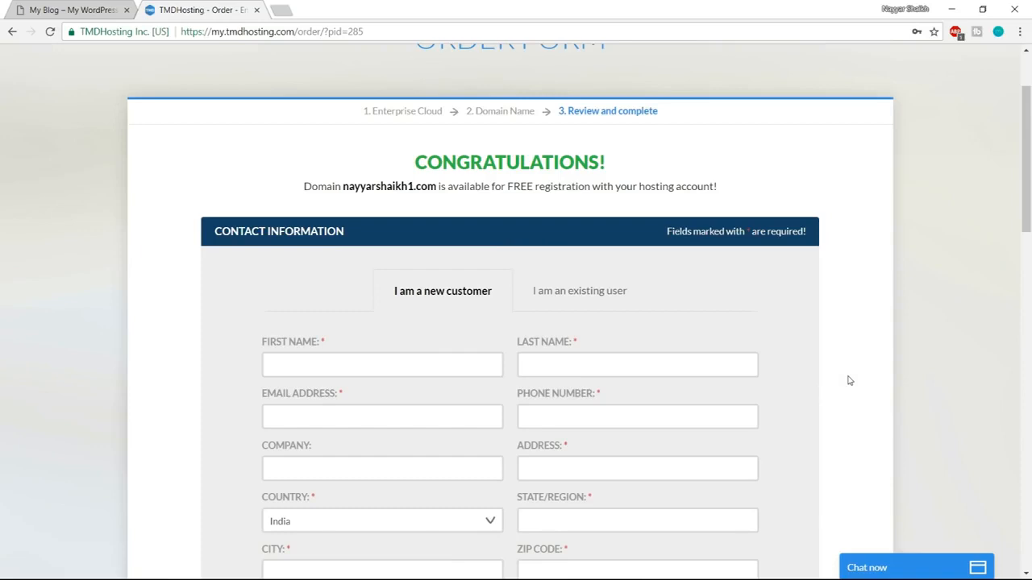
# Review the contact information fields and the available credit card types, and select PayPal as the payment method.
pyautogui.scroll(-2, 849, 381)
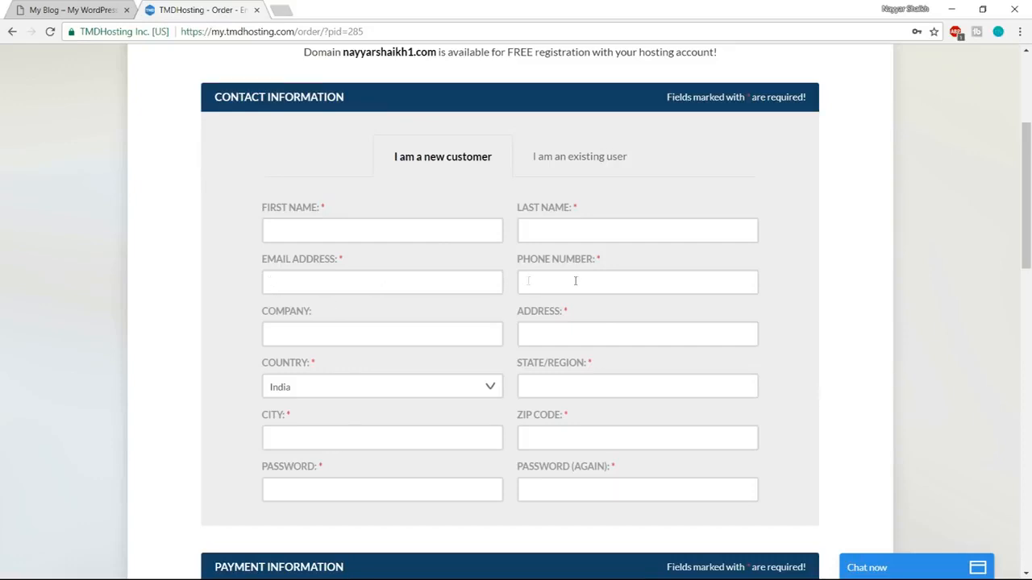
pyautogui.scroll(-5, 742, 392)
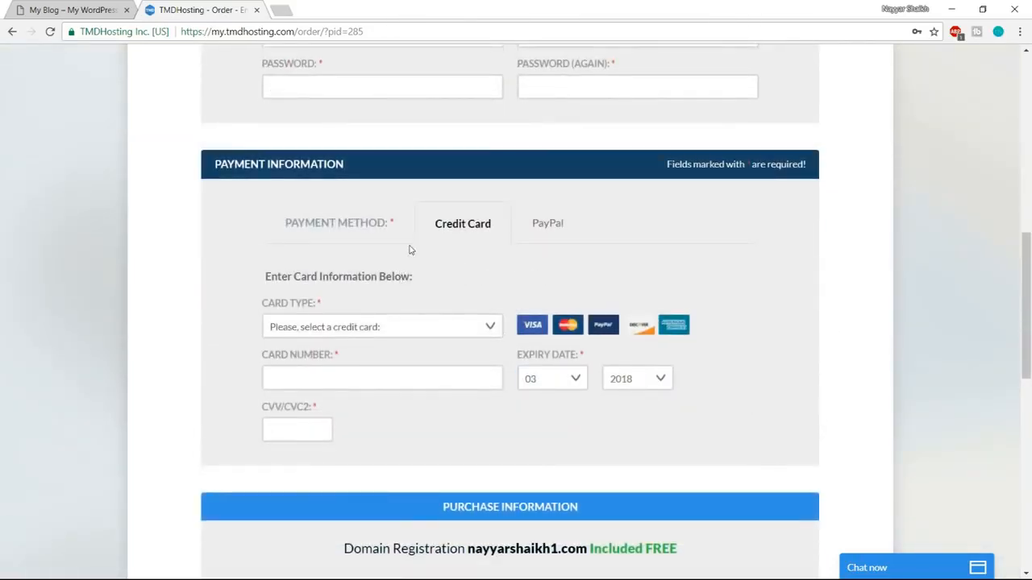
pyautogui.click(445, 329)
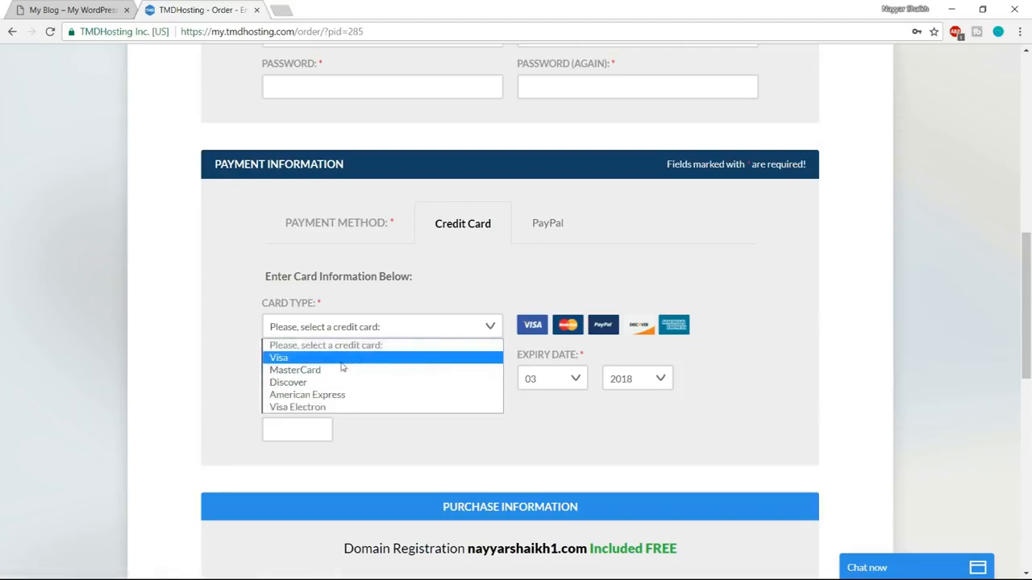
pyautogui.click(477, 293)
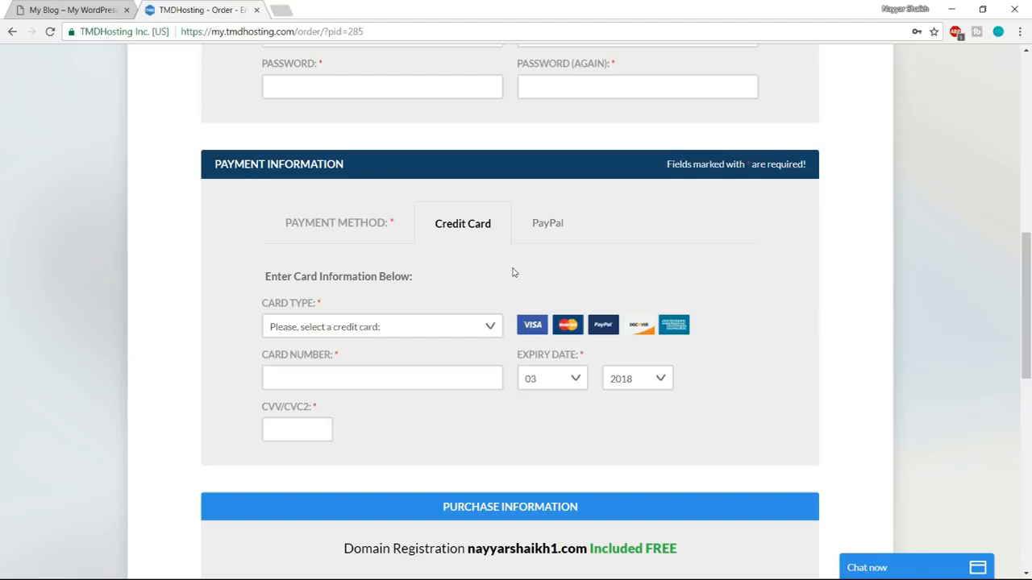
pyautogui.click(486, 323)
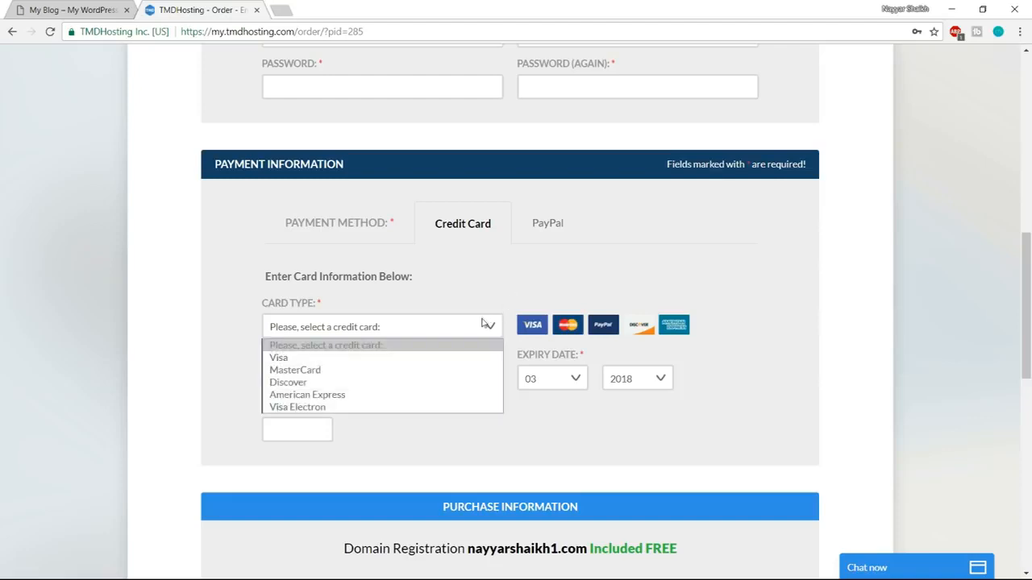
pyautogui.click(497, 279)
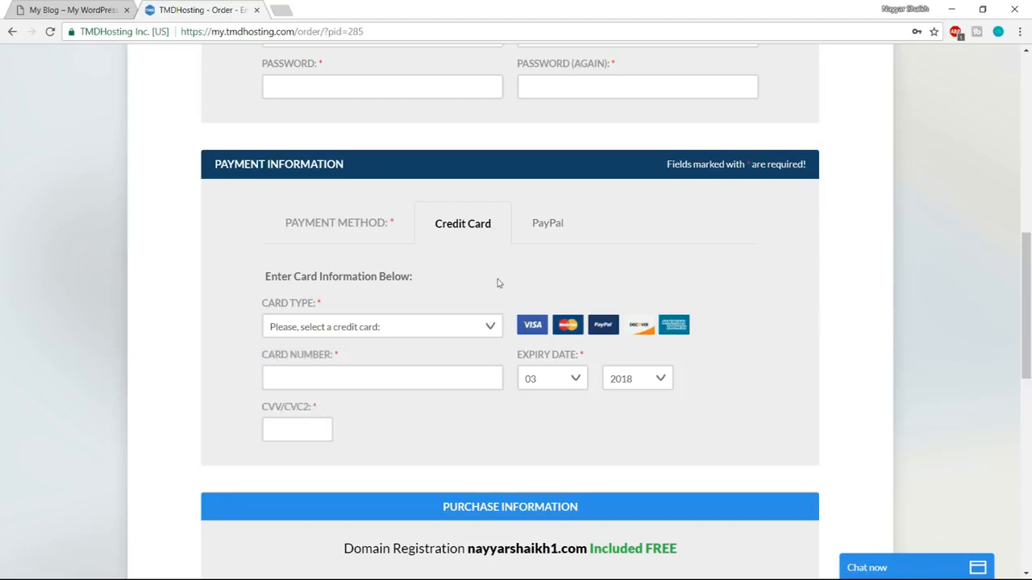
pyautogui.click(433, 325)
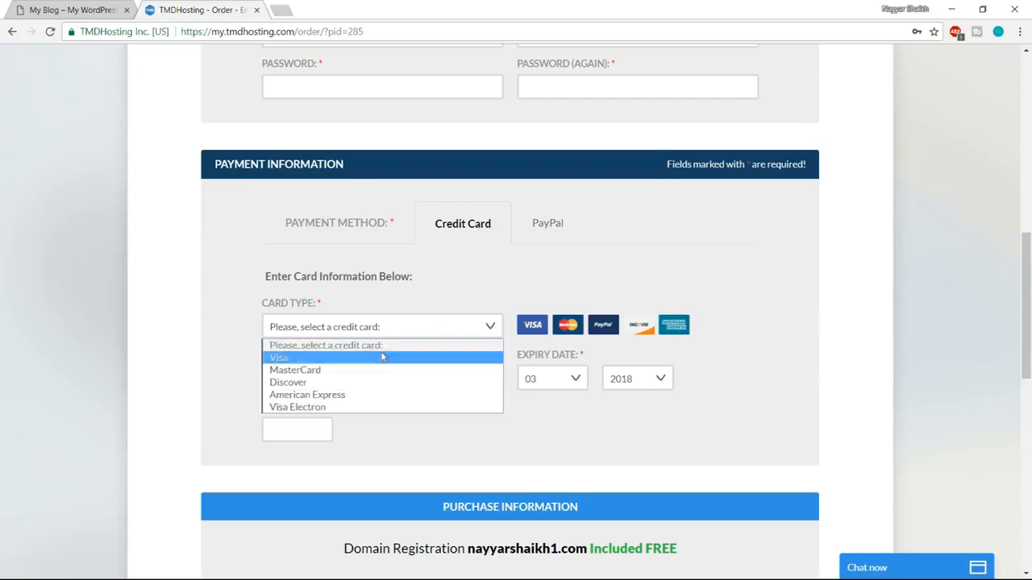
pyautogui.click(418, 310)
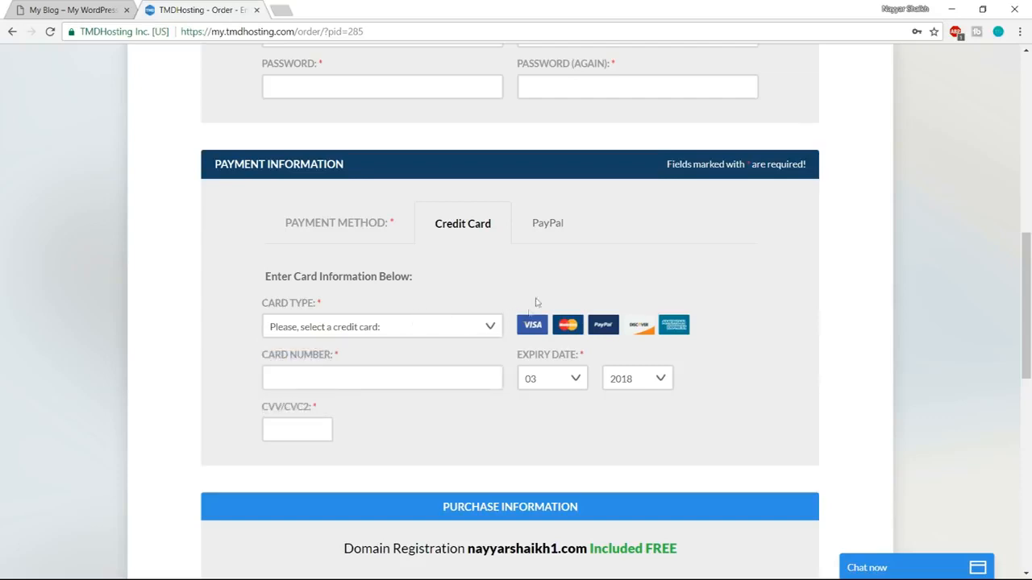
pyautogui.click(548, 230)
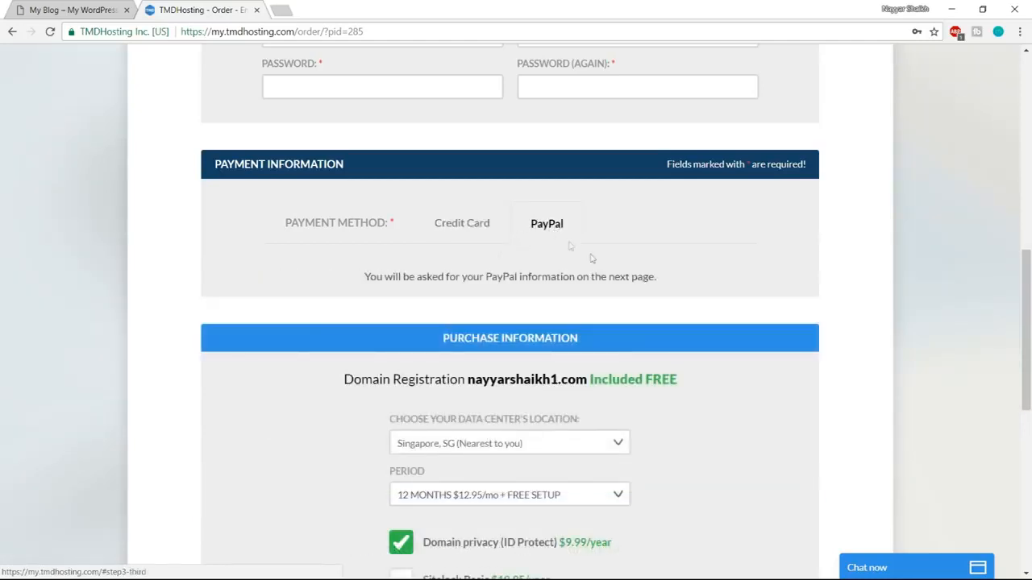
# Choose the Singapore, SG data center and the 12 MONTHS $12.95/mo + FREE SETUP billing period.
pyautogui.scroll(-3, 926, 311)
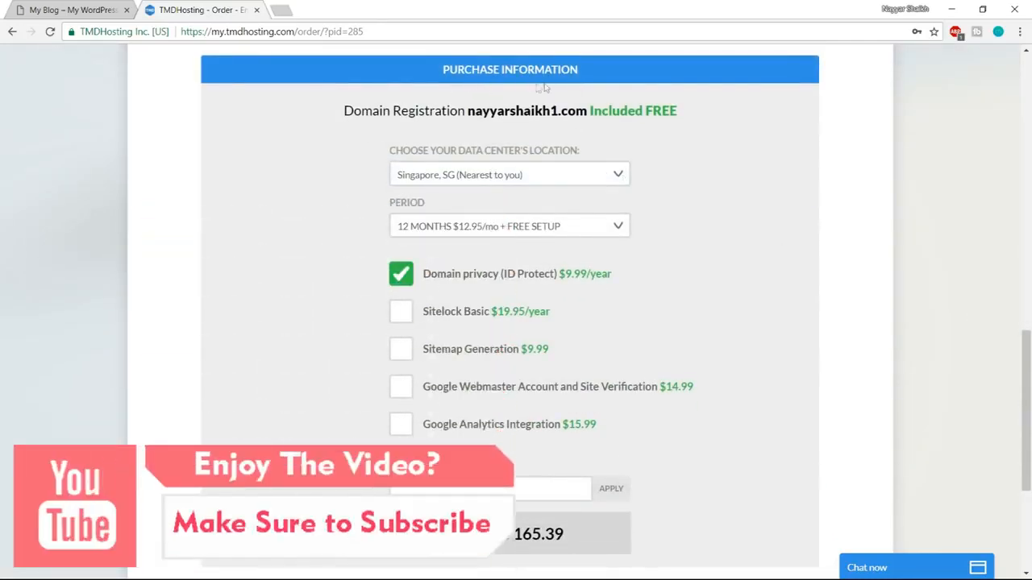
pyautogui.click(565, 181)
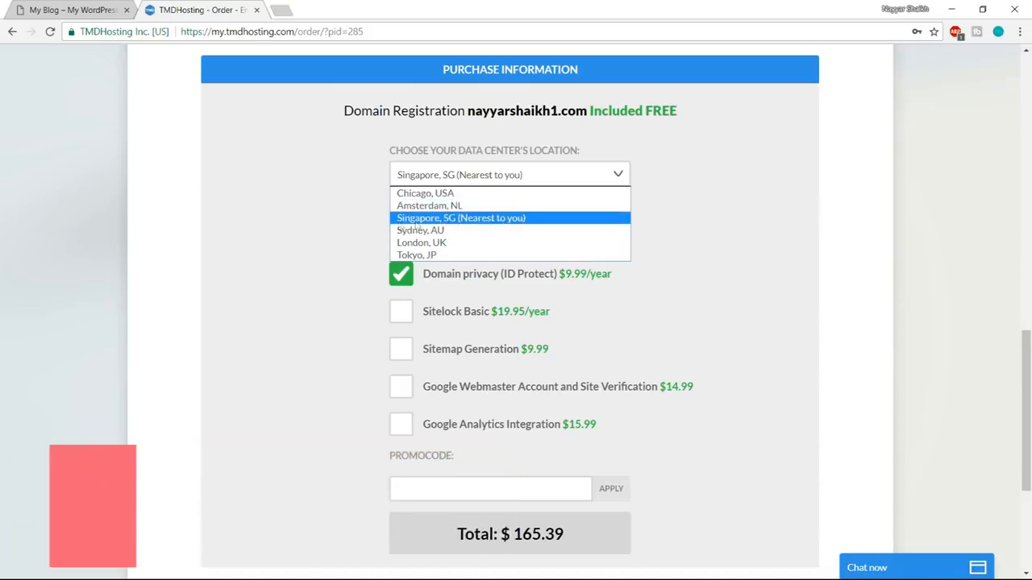
pyautogui.click(443, 220)
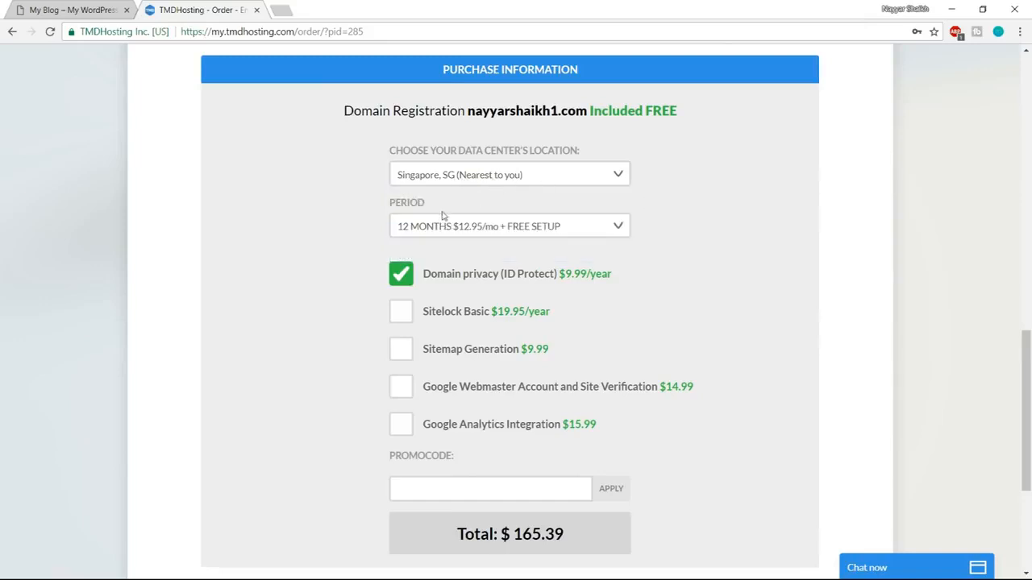
pyautogui.click(480, 231)
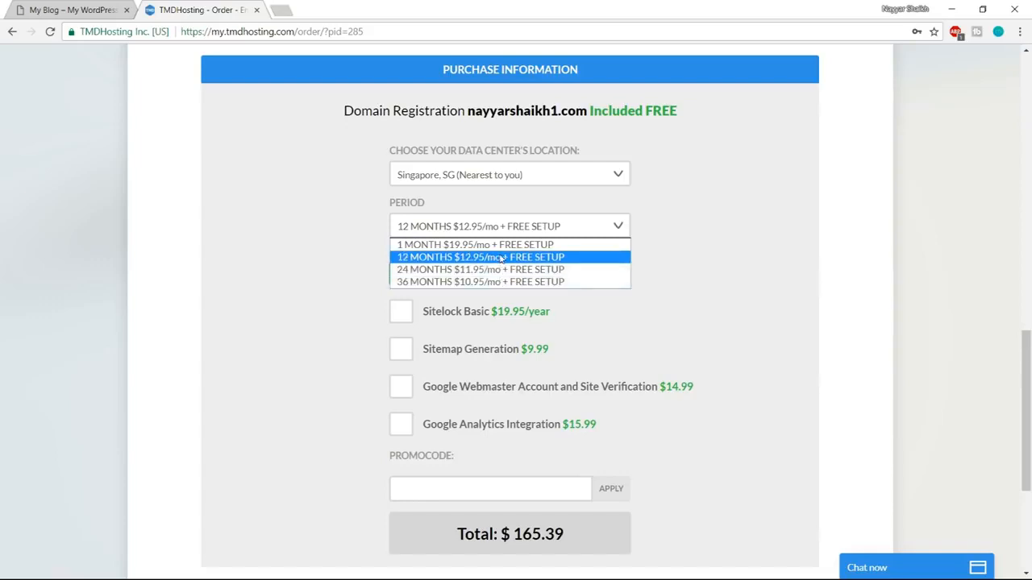
pyautogui.click(502, 258)
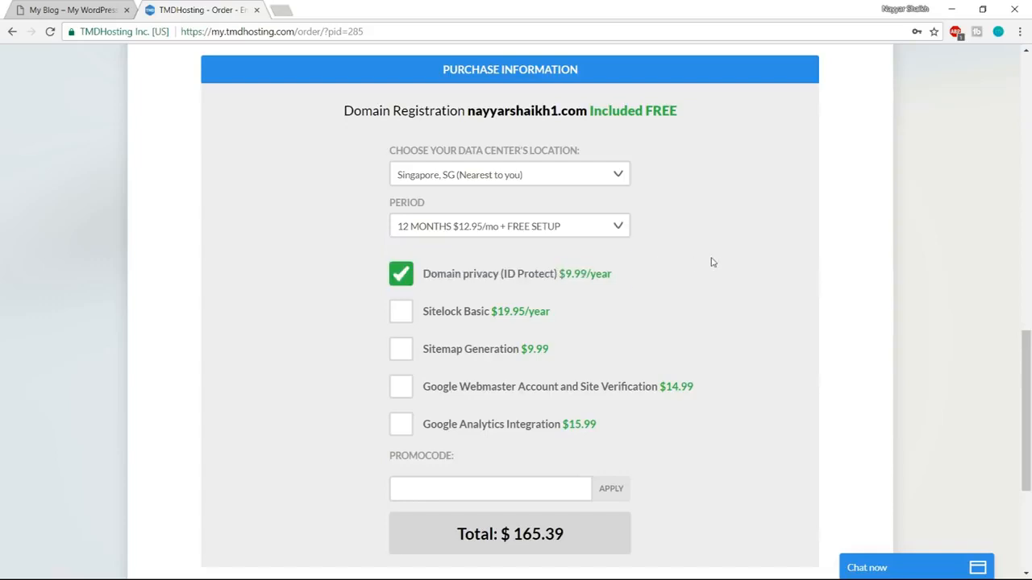
# Apply the promo code to the hosting order, keeping domain privacy selected, and agree to the TMDHosting Terms of Service.
pyautogui.scroll(-1, 709, 261)
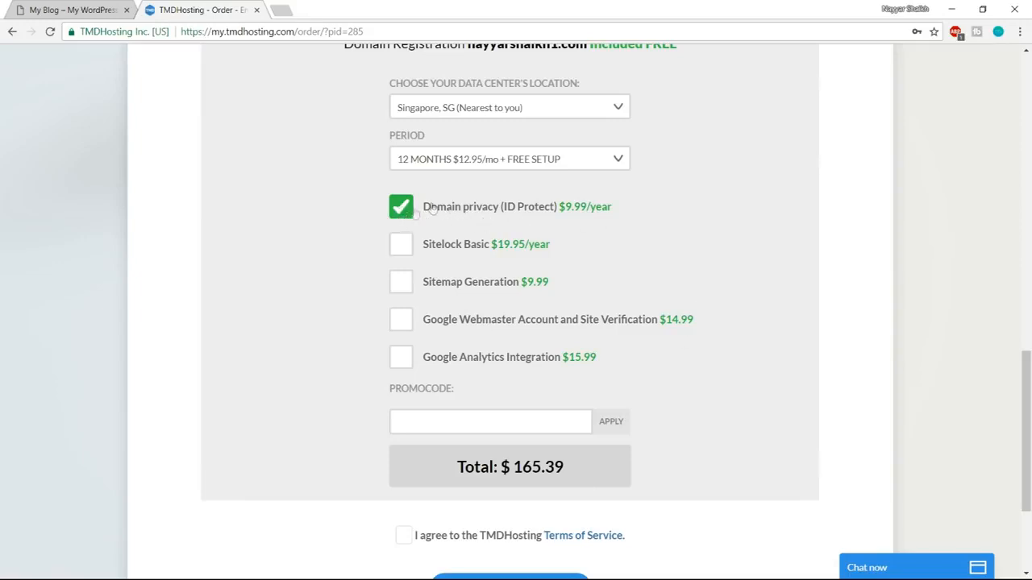
pyautogui.scroll(1, 734, 278)
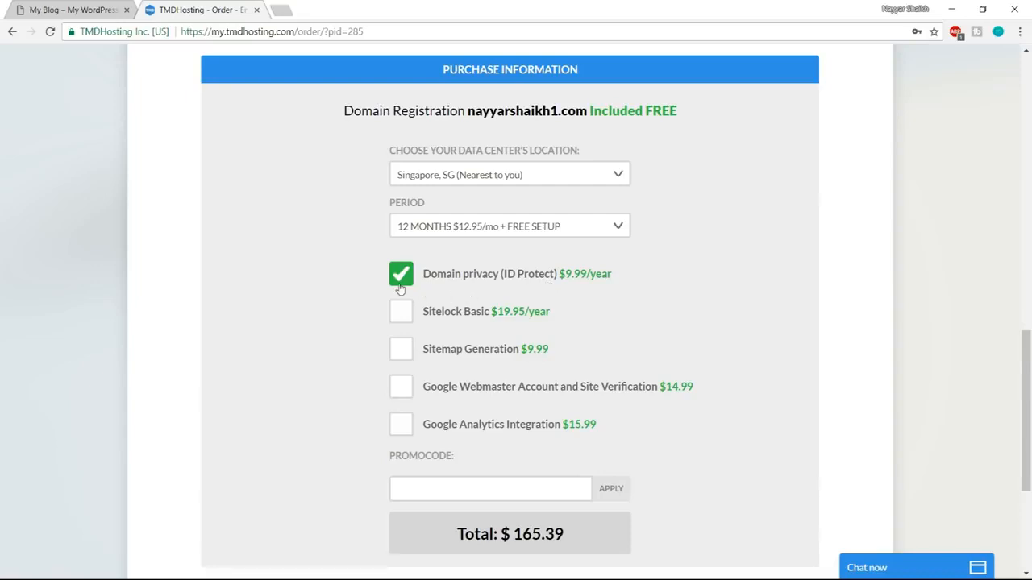
pyautogui.scroll(-3, 834, 272)
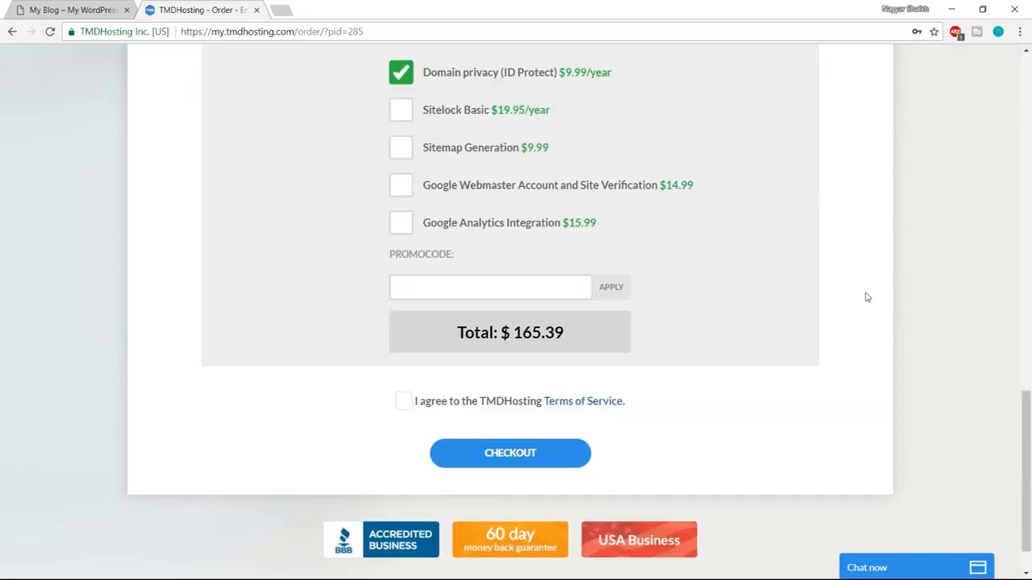
pyautogui.click(464, 286)
pyautogui.scroll(-1, 781, 258)
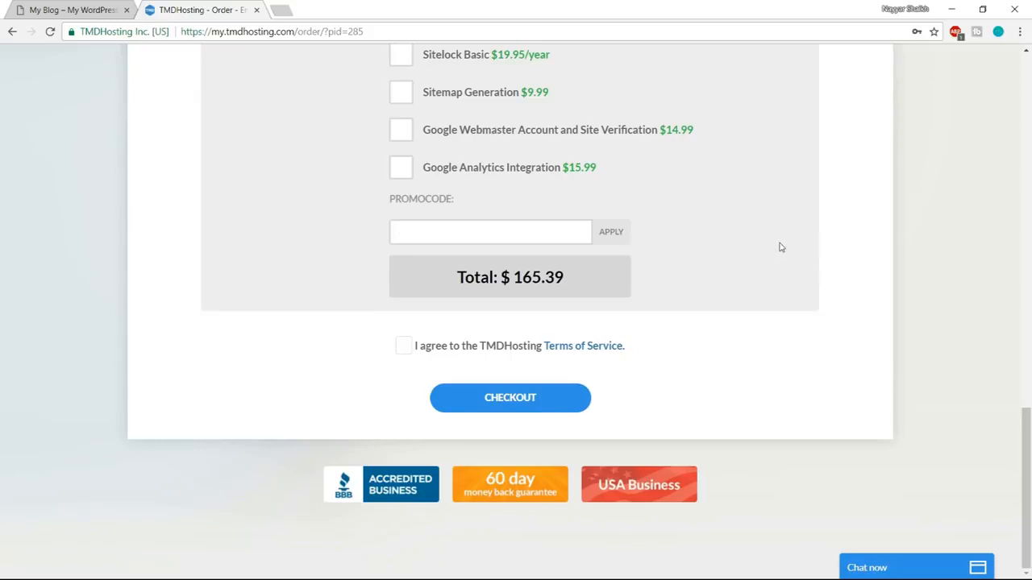
pyautogui.write('NAYYAR7')
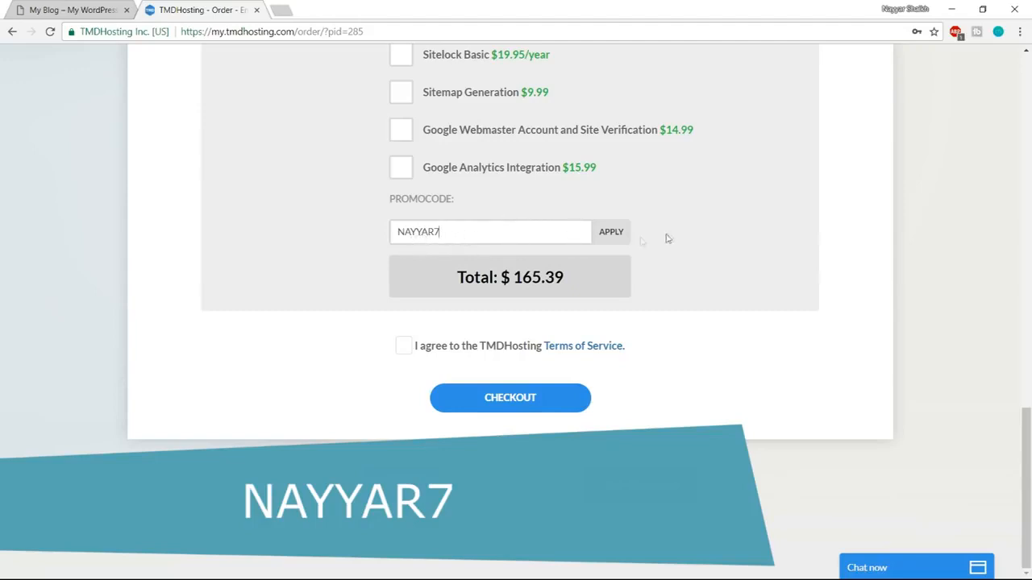
pyautogui.click(615, 238)
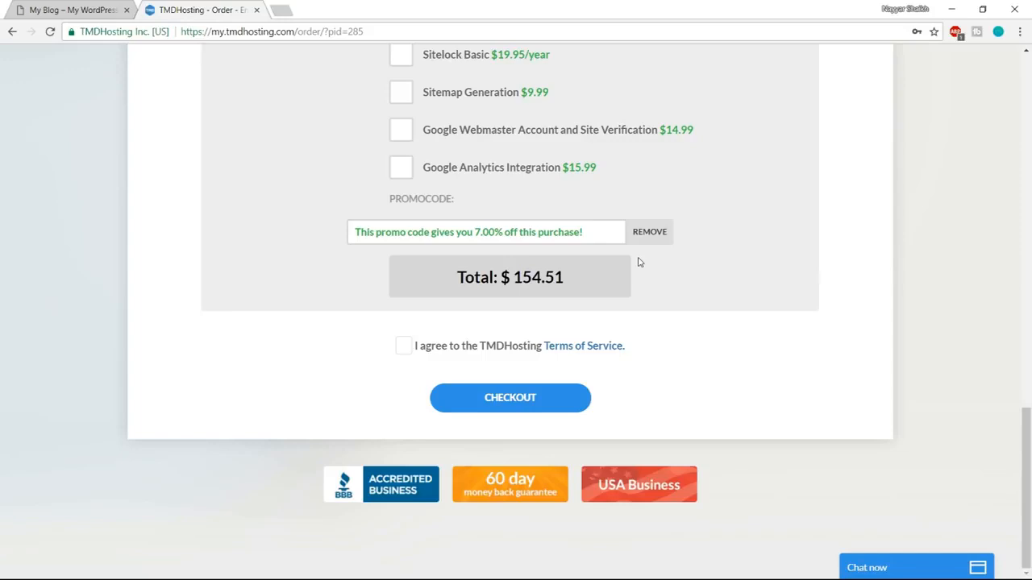
pyautogui.click(405, 348)
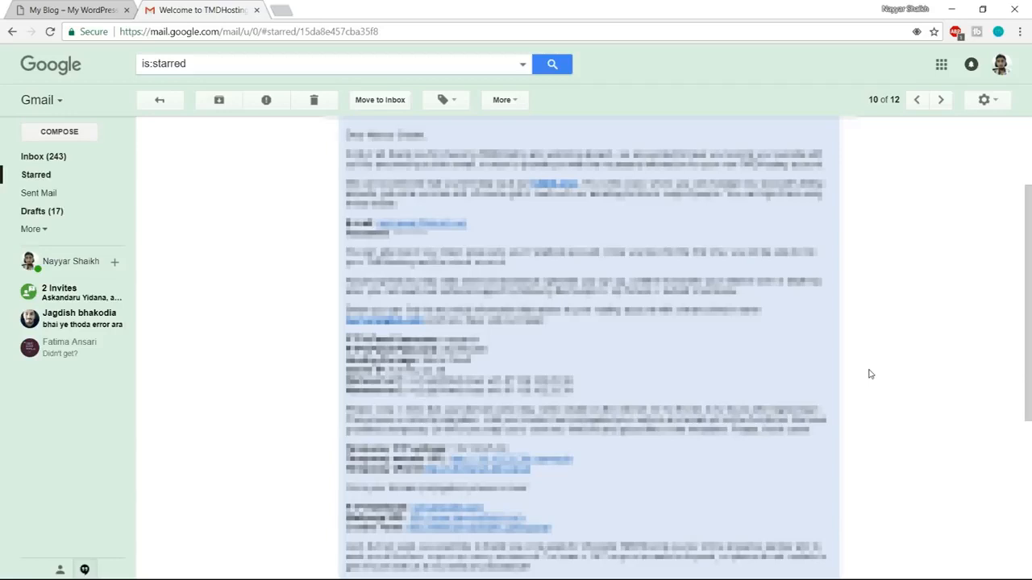
# Open the cPanel link from TMDHosting's welcome email in a new tab and log in with the saved credentials.
pyautogui.rightClick(499, 531)
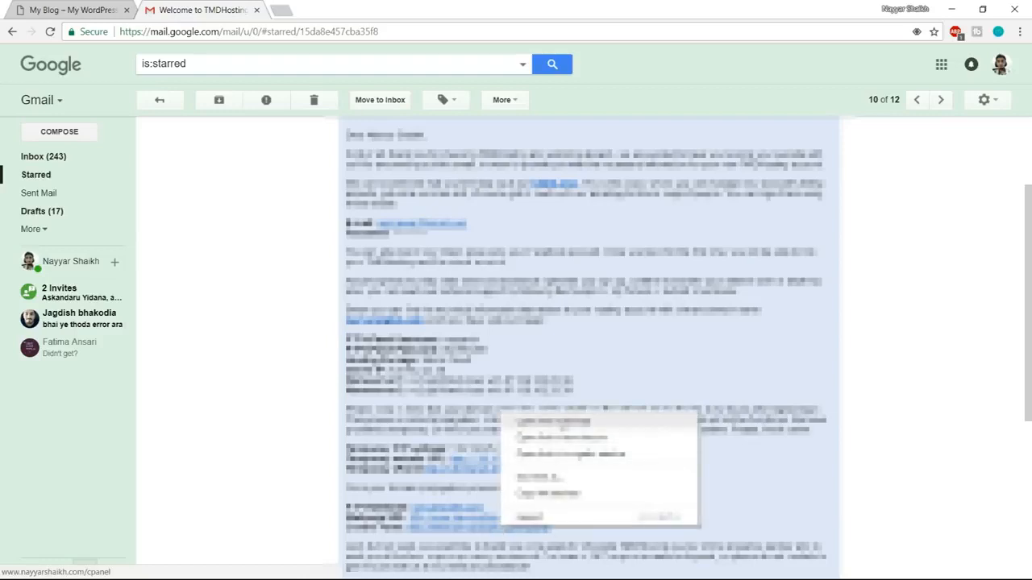
pyautogui.click(556, 422)
pyautogui.click(318, 9)
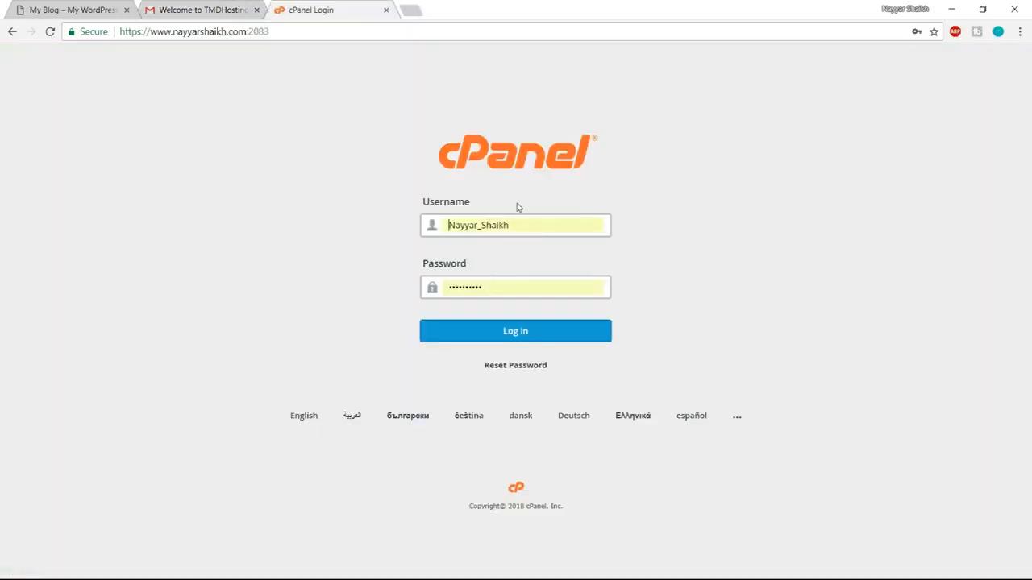
pyautogui.click(533, 339)
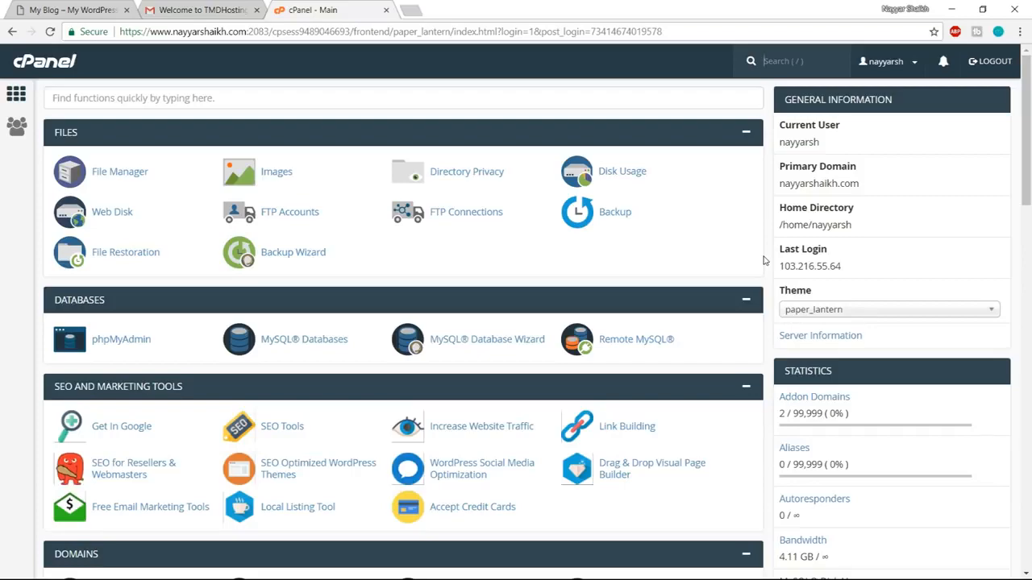
# Open the WordPress installation form from the Softaculous Apps Installer scripts in cPanel.
pyautogui.scroll(-5, 765, 260)
pyautogui.scroll(-11, 766, 260)
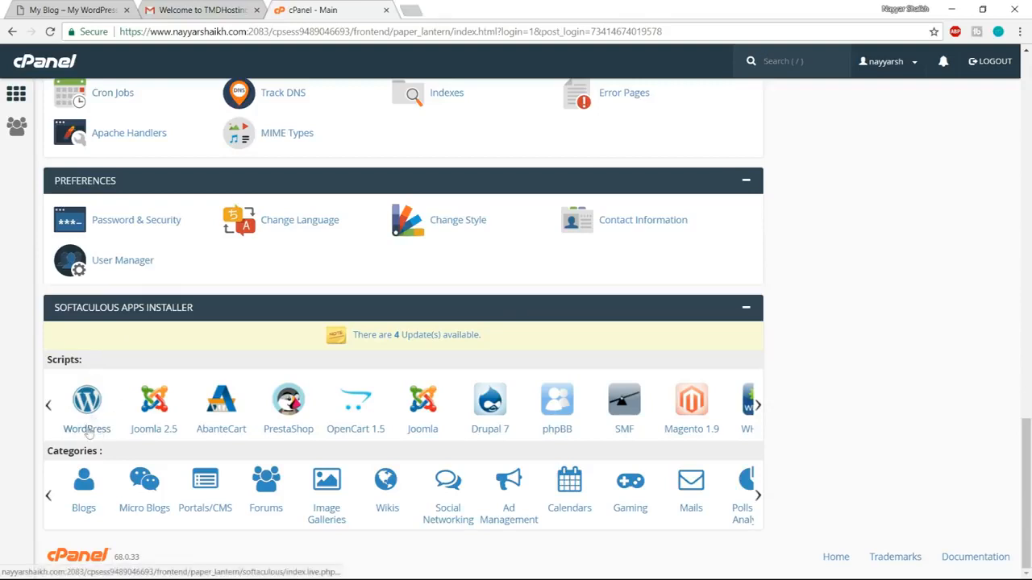
pyautogui.click(88, 400)
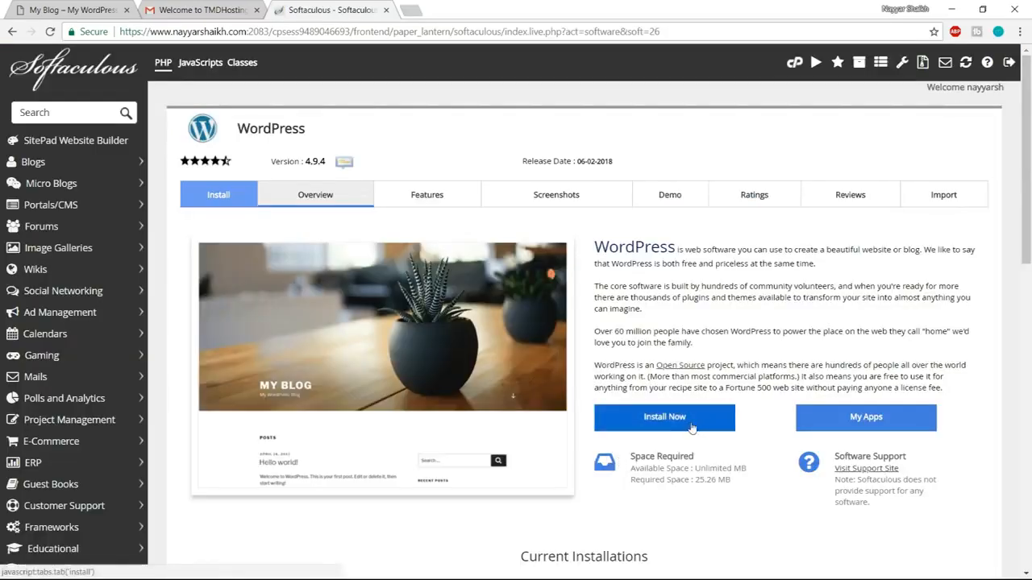
pyautogui.click(691, 428)
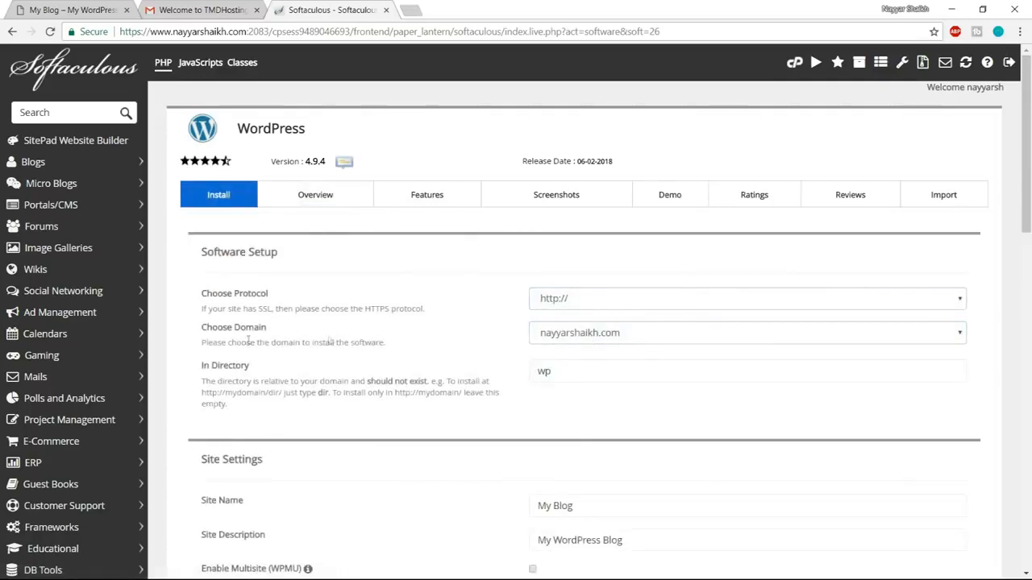
pyautogui.click(553, 339)
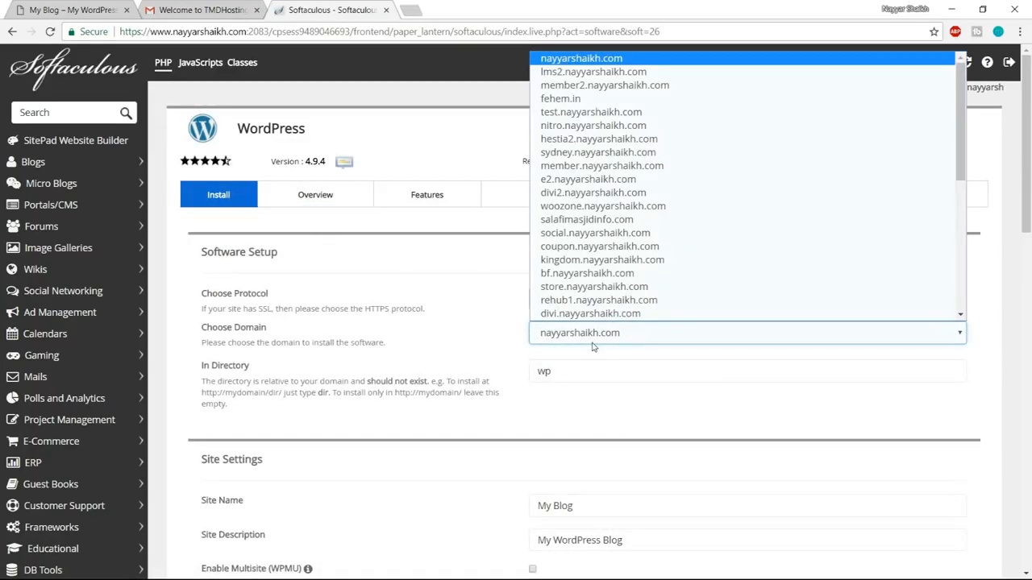
pyautogui.press('e')
pyautogui.press('Return')
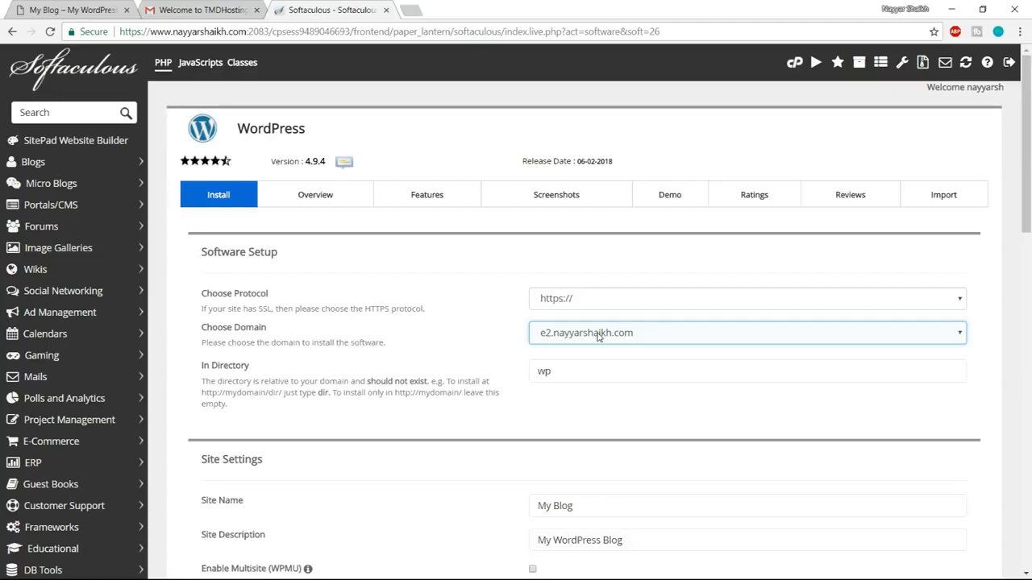
pyautogui.click(591, 302)
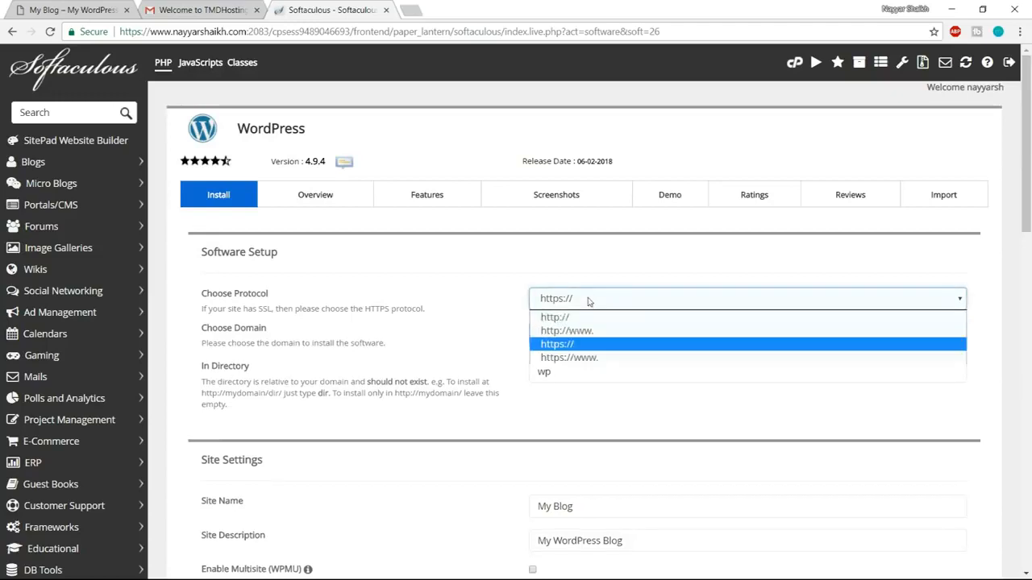
pyautogui.click(578, 361)
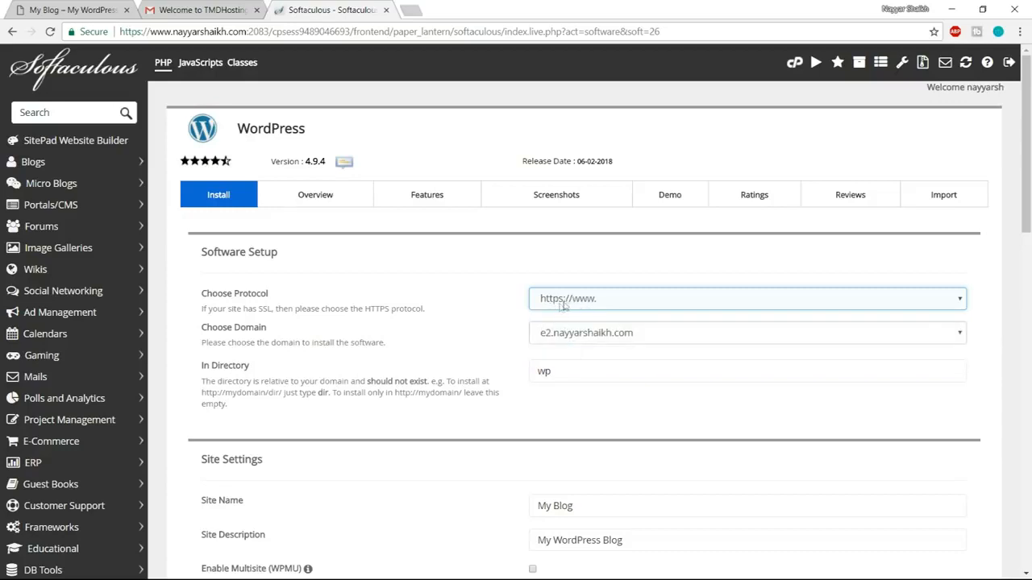
# Clear the installation directory so WordPress installs at the root of the chosen domain.
pyautogui.click(590, 372)
pyautogui.doubleClick(575, 374)
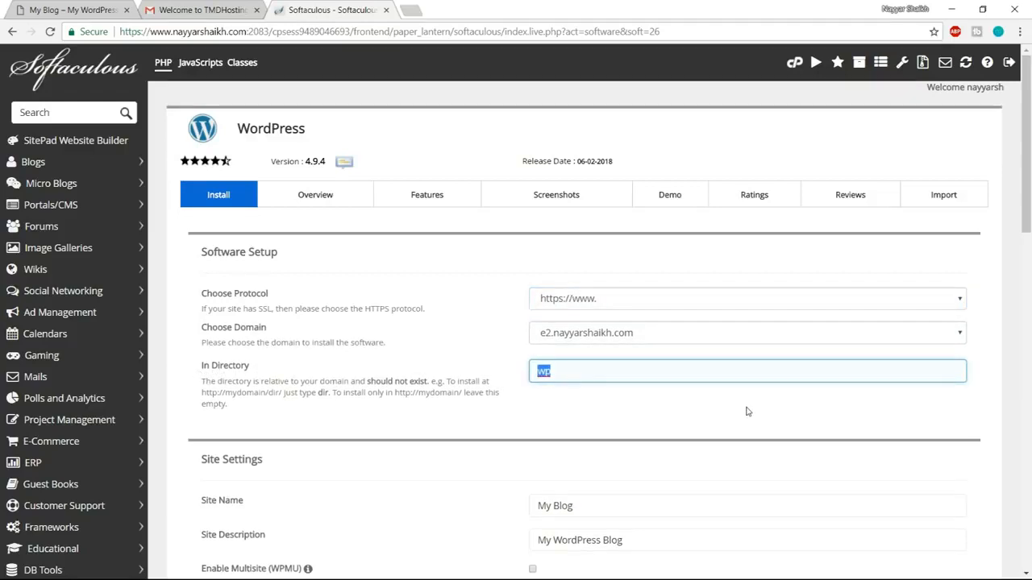
pyautogui.press('BackSpace')
# Review the Site Name and Site Description fields in the Site Settings section.
pyautogui.scroll(-3, 676, 361)
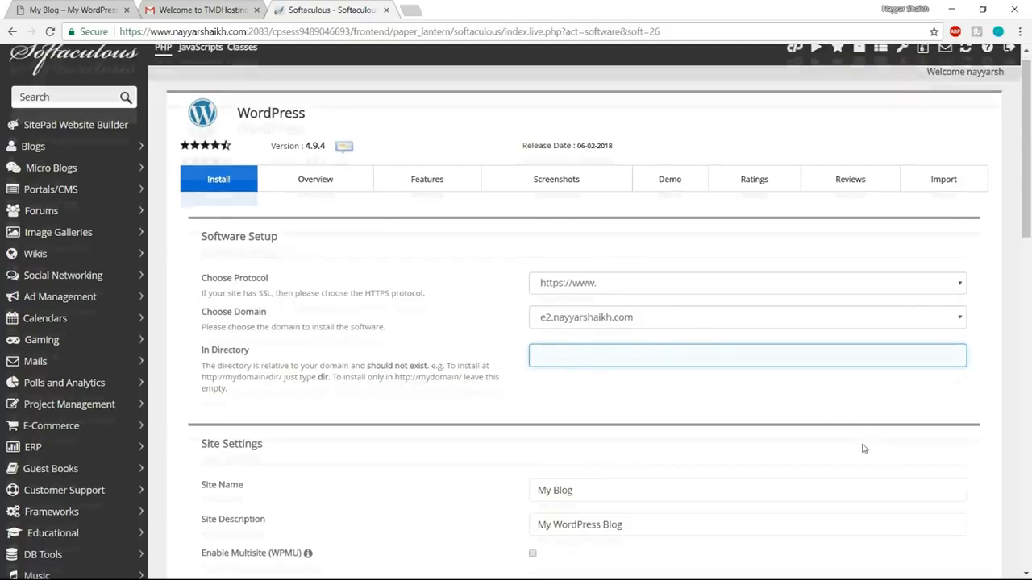
pyautogui.click(217, 233)
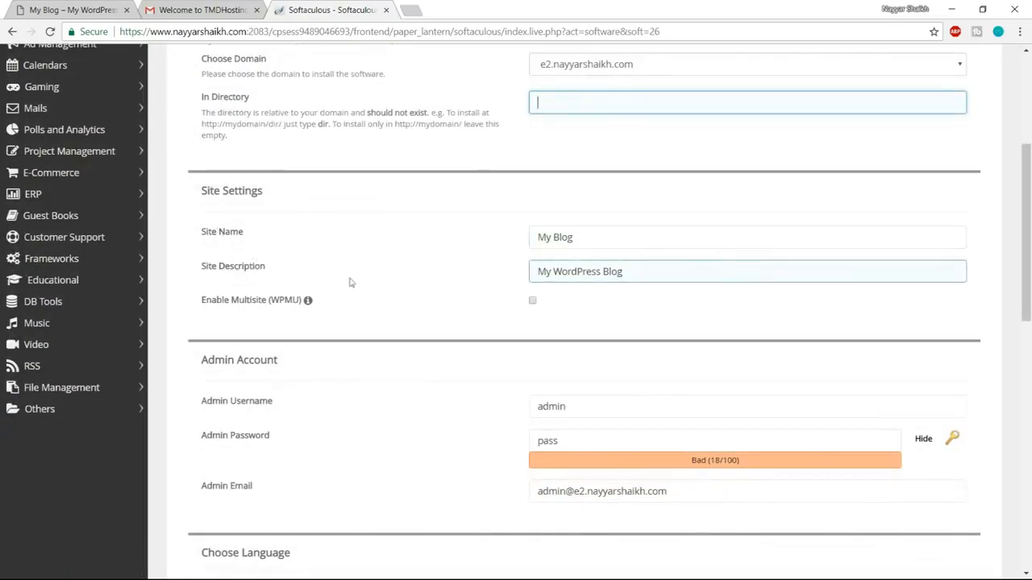
pyautogui.moveTo(604, 236); pyautogui.dragTo(488, 235)
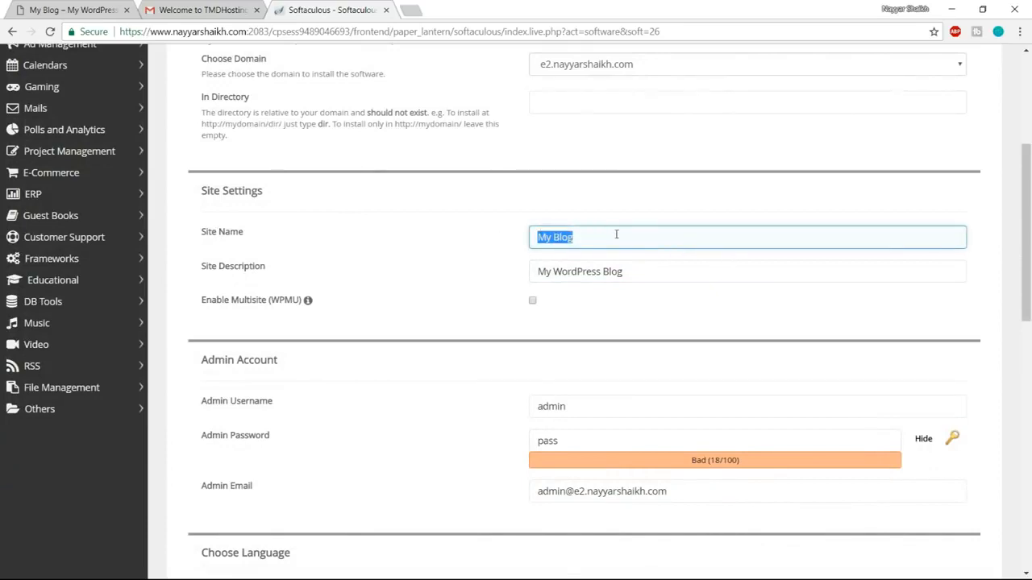
pyautogui.moveTo(634, 266); pyautogui.dragTo(481, 277)
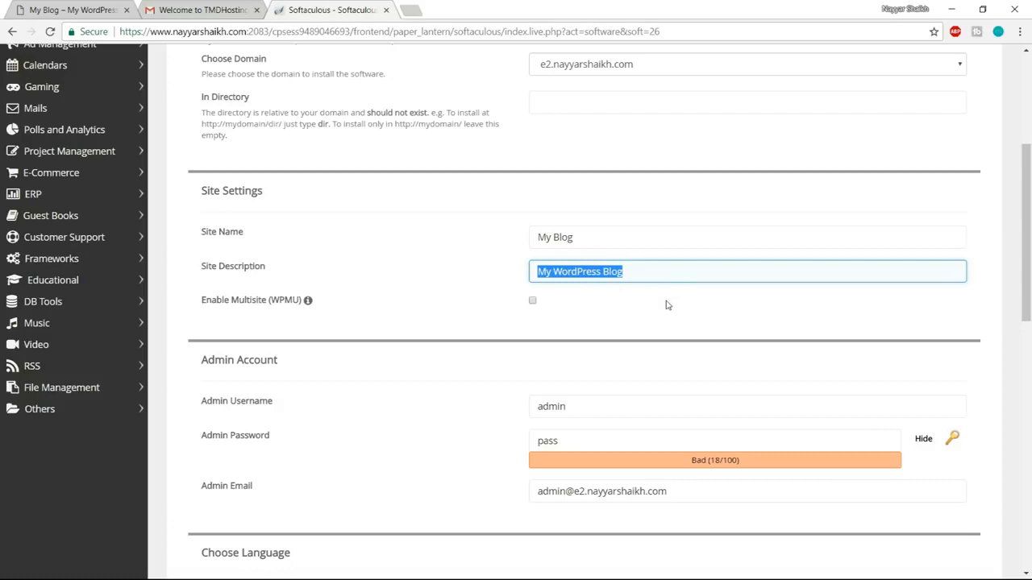
pyautogui.scroll(-2, 736, 304)
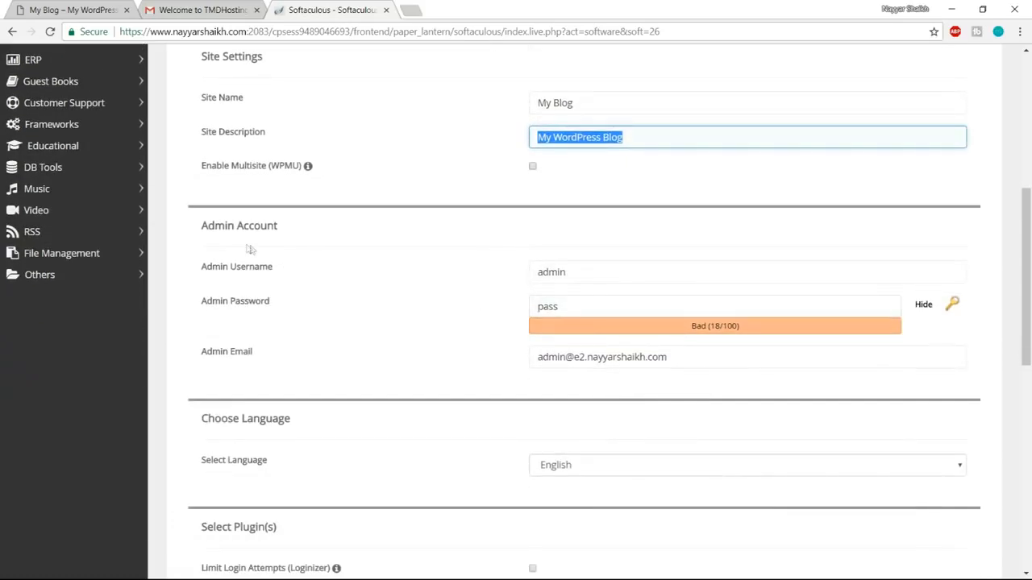
# Fill in the admin account's username and password from the saved login, and enter the administrator's email address.
pyautogui.moveTo(594, 272); pyautogui.dragTo(490, 278)
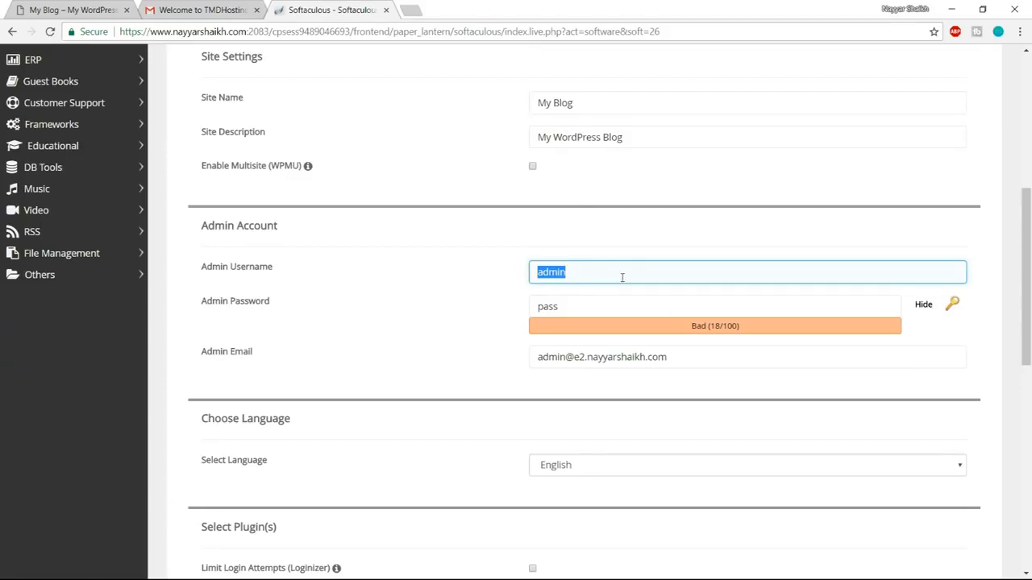
pyautogui.write('Nayyar_Shaikh')
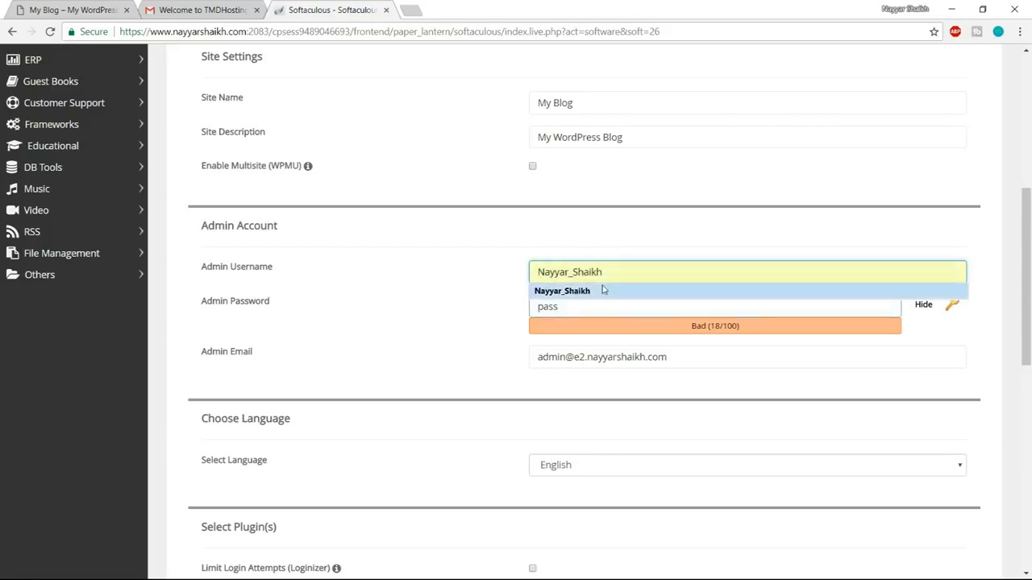
pyautogui.click(601, 291)
pyautogui.press('Tab')
pyautogui.click(923, 305)
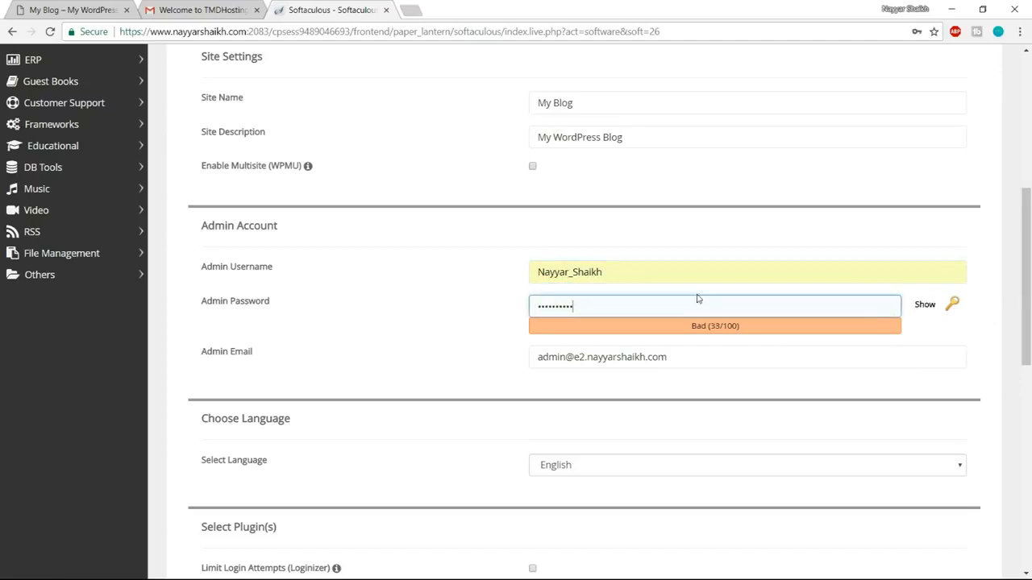
pyautogui.moveTo(715, 362); pyautogui.dragTo(523, 360)
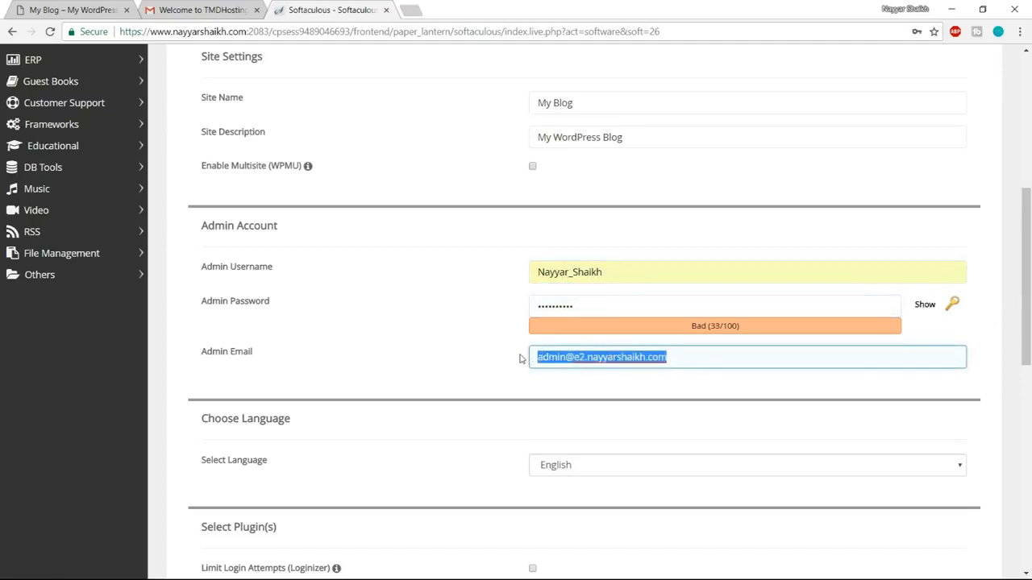
pyautogui.click(591, 376)
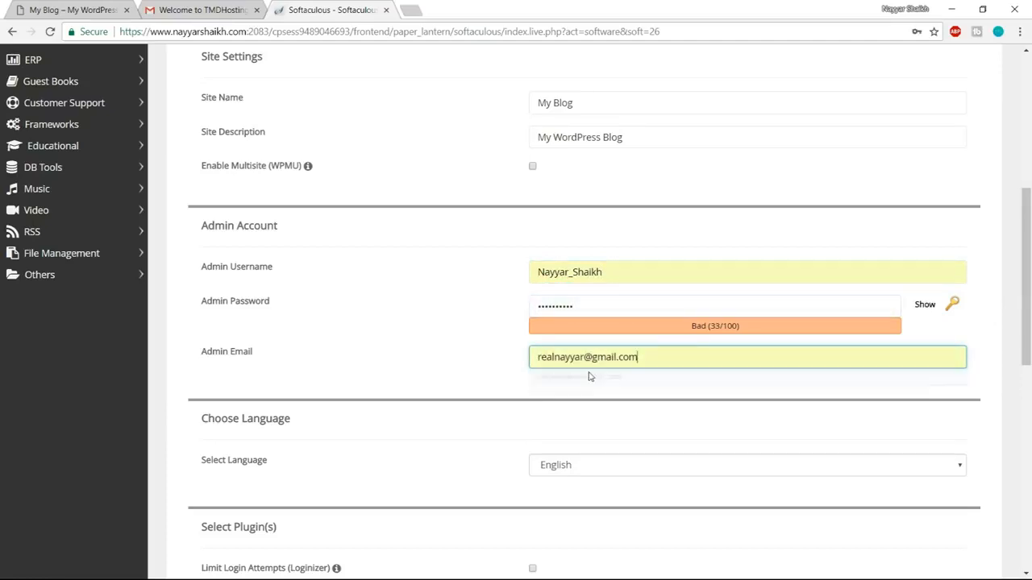
# Install WordPress without selecting any of the optional themes.
pyautogui.scroll(-8, 737, 419)
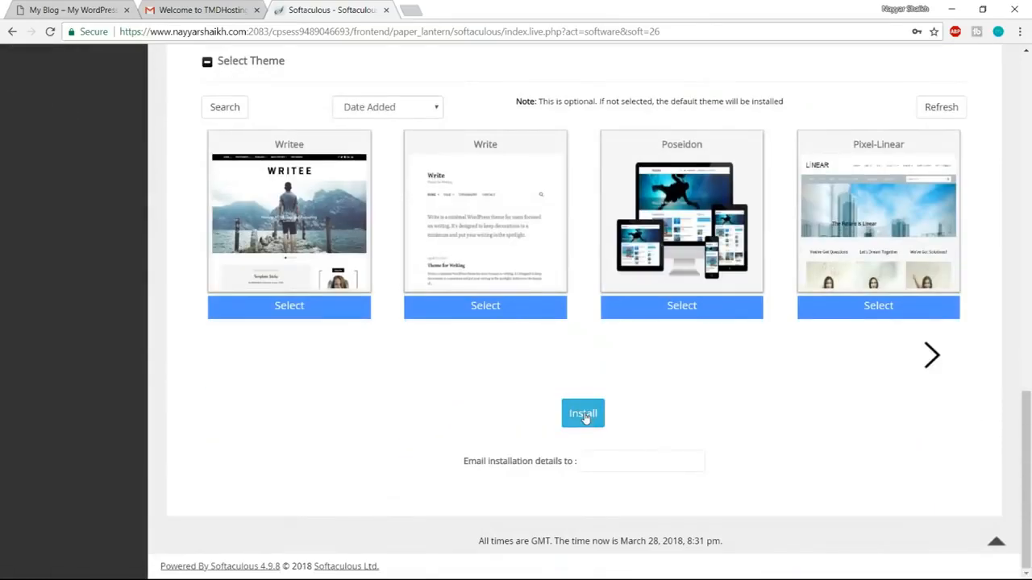
pyautogui.click(584, 415)
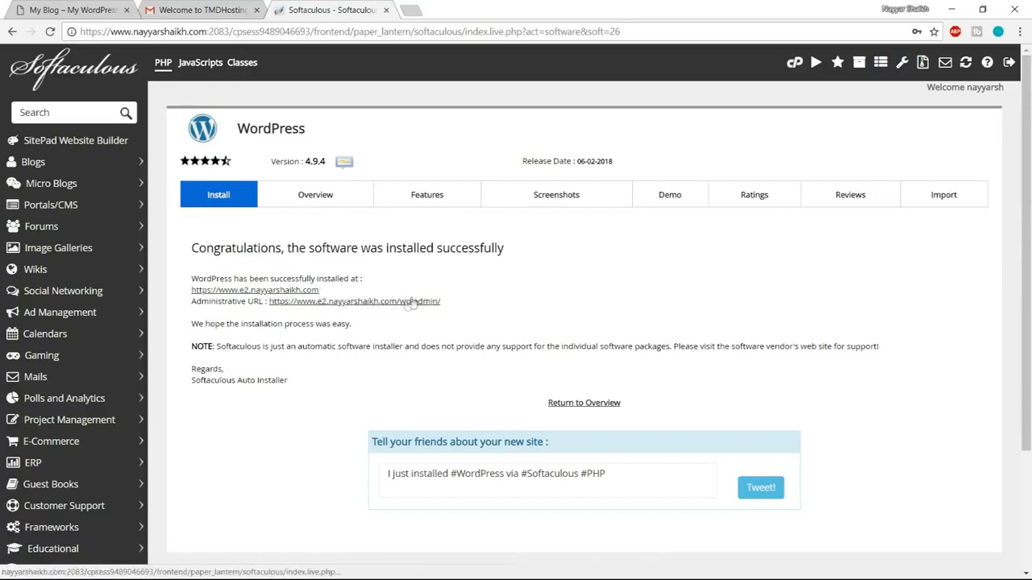
# Open the new site's WordPress admin dashboard and close the Gmail and Softaculous tabs.
pyautogui.click(367, 302)
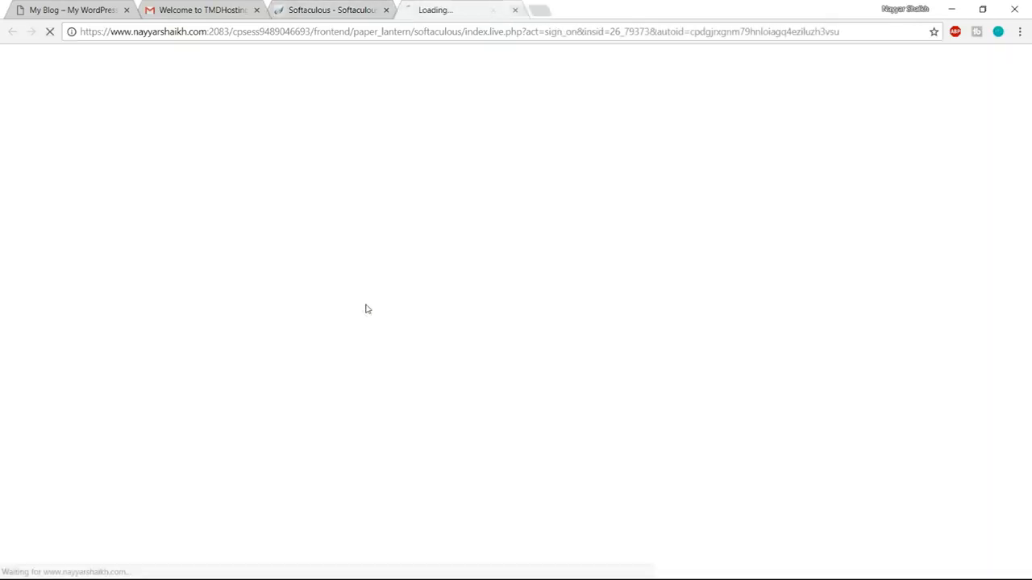
pyautogui.click(257, 10)
pyautogui.click(256, 9)
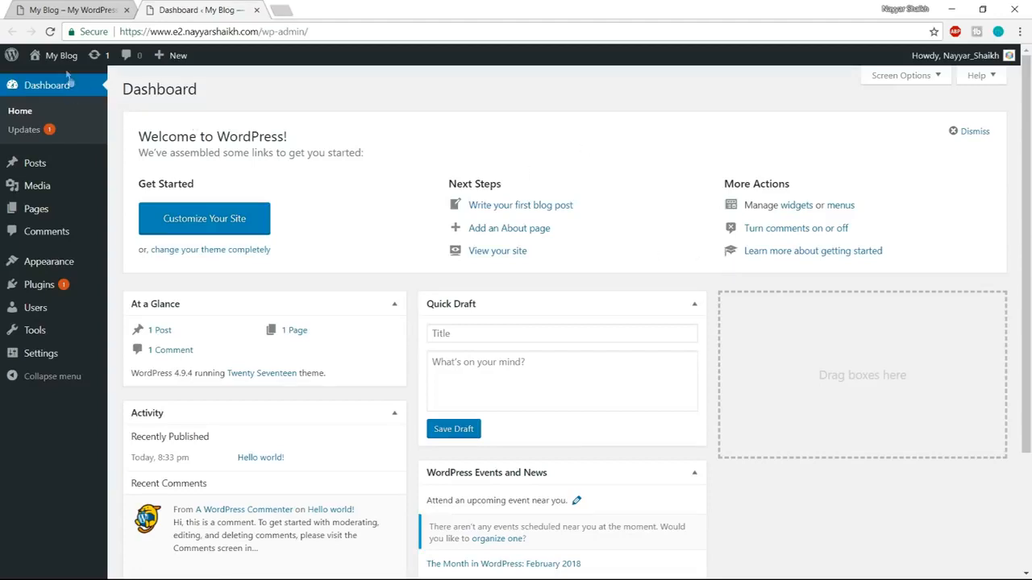
# Open the live WordPress site in a new tab and look through its default home page.
pyautogui.moveTo(53, 57)
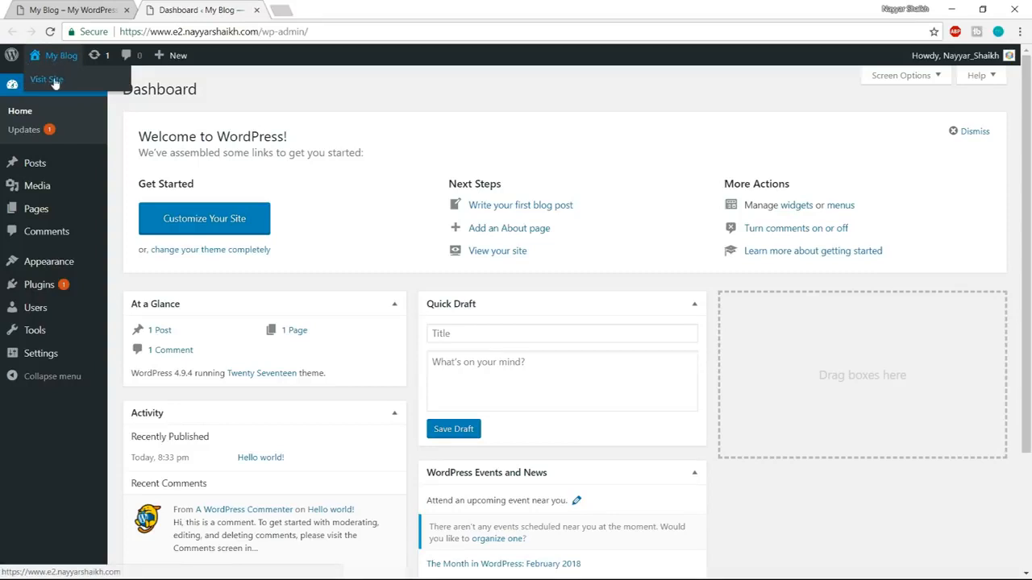
pyautogui.rightClick(54, 83)
pyautogui.click(73, 86)
pyautogui.click(352, 10)
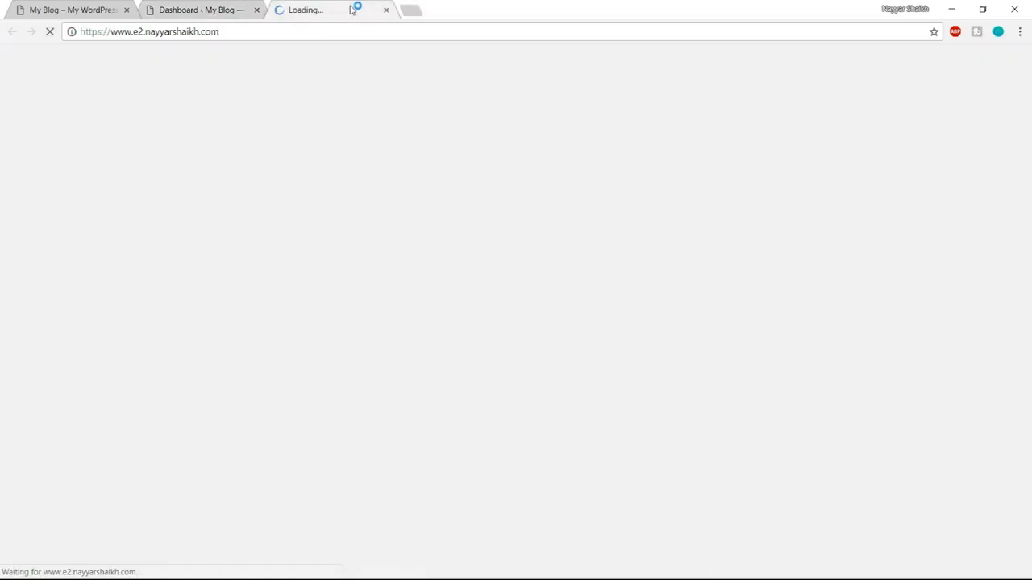
pyautogui.scroll(-10, 385, 416)
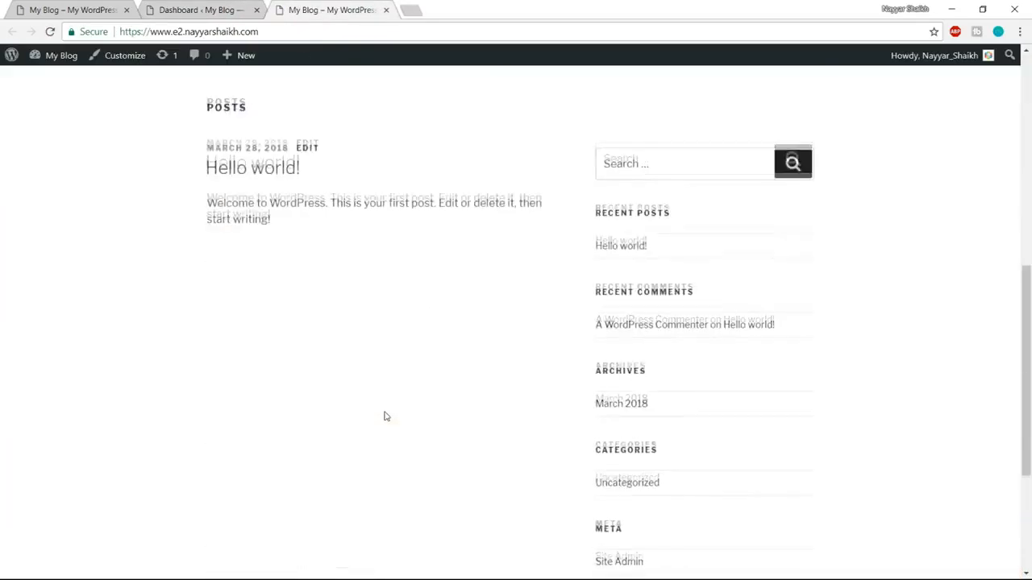
# Compare the new site's default home page with the home page of the finished Elementor demo site.
pyautogui.scroll(15, 385, 431)
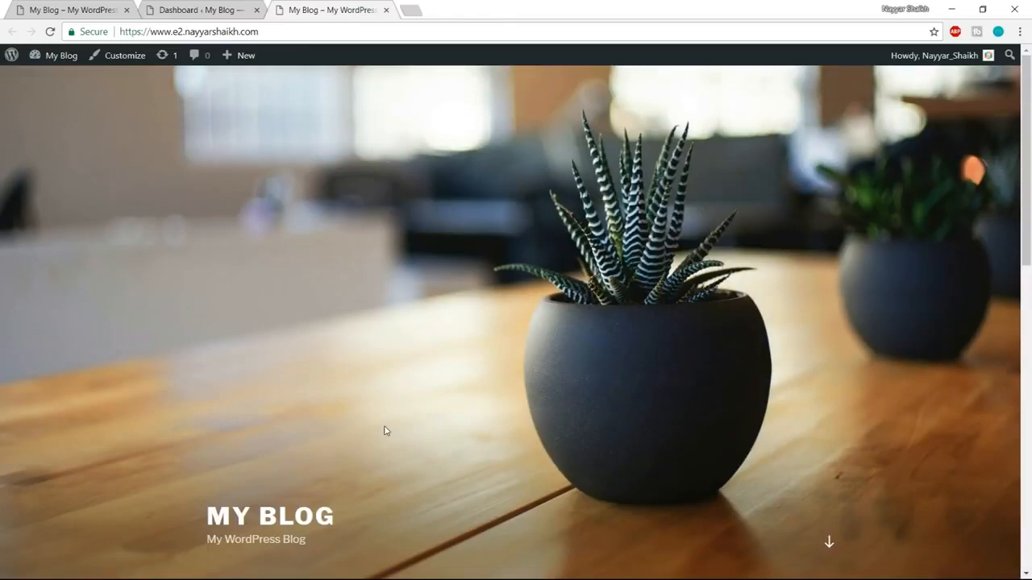
pyautogui.scroll(-10, 384, 432)
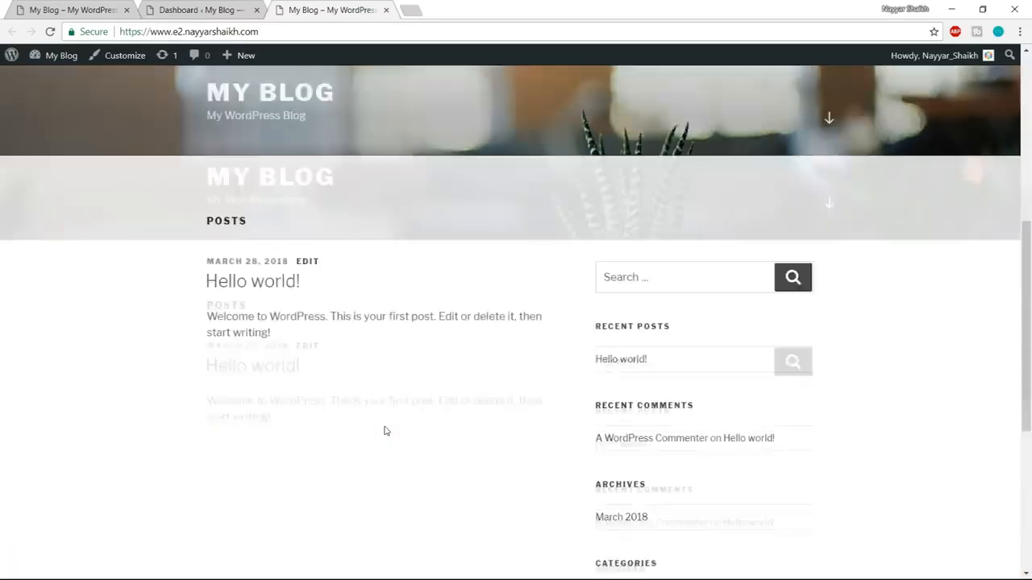
pyautogui.scroll(15, 384, 432)
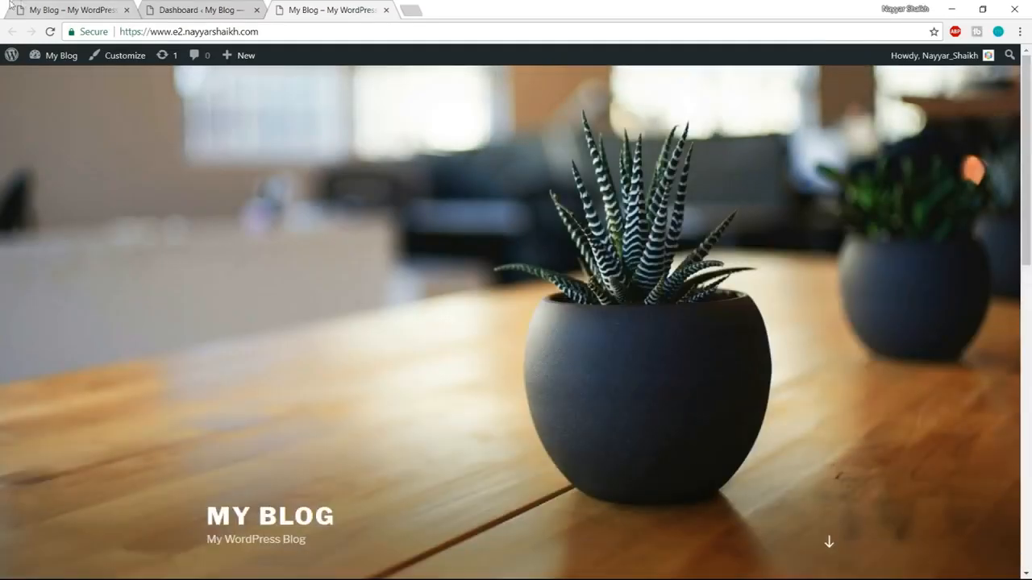
pyautogui.click(56, 8)
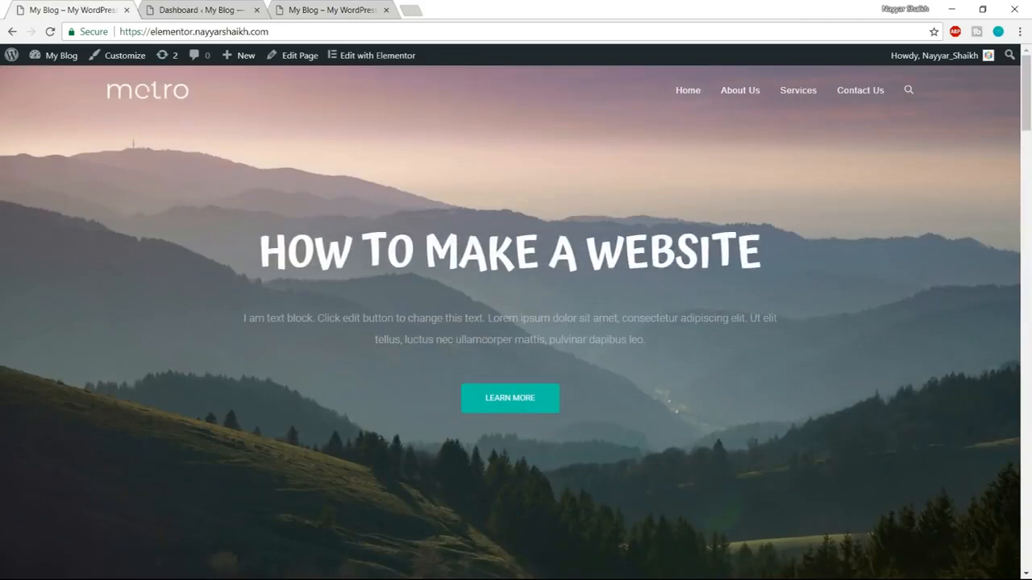
pyautogui.scroll(-7, 498, 358)
pyautogui.scroll(4, 497, 358)
pyautogui.scroll(4, 498, 358)
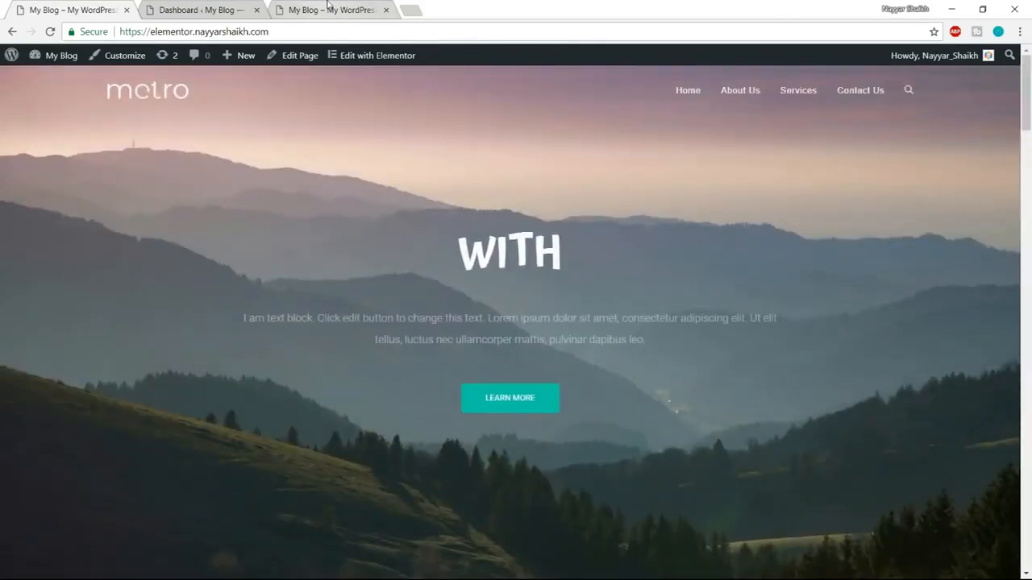
pyautogui.click(331, 10)
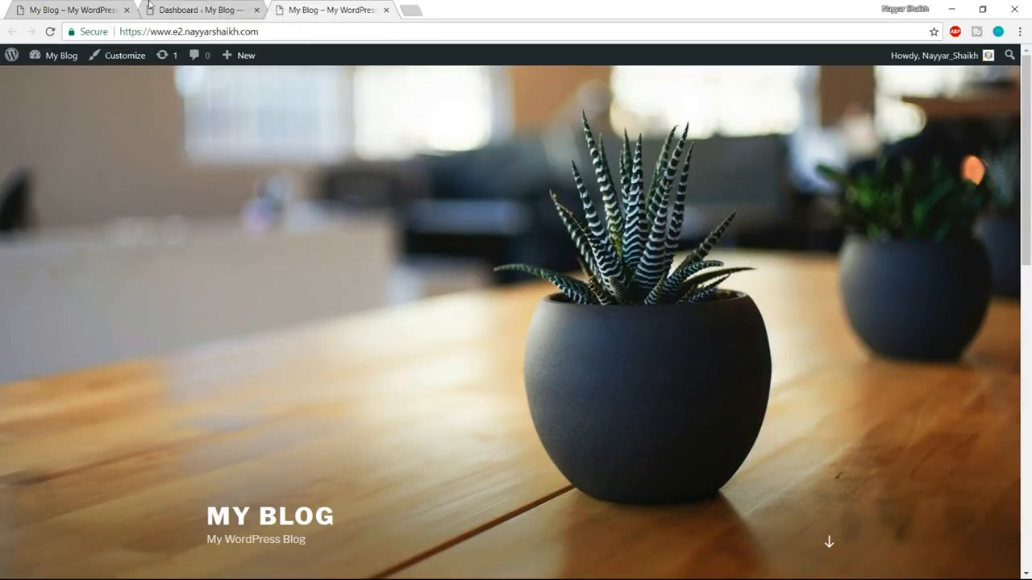
pyautogui.click(107, 8)
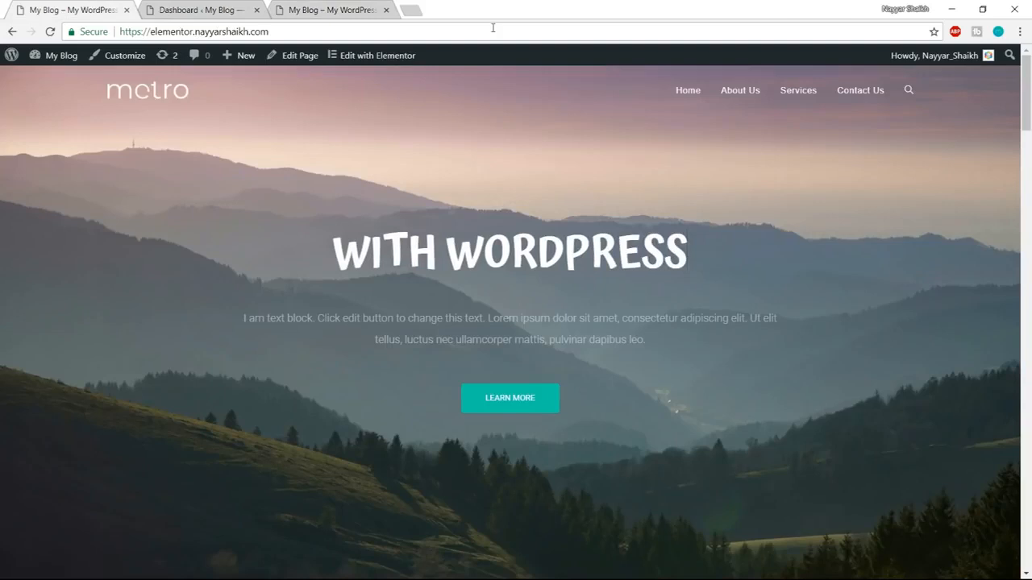
pyautogui.click(355, 9)
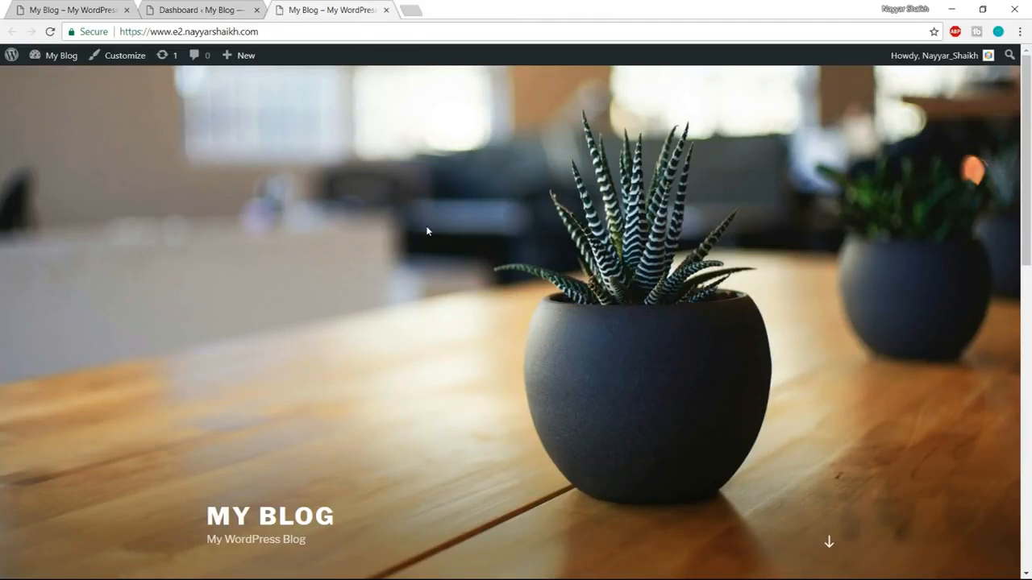
pyautogui.scroll(-5, 766, 448)
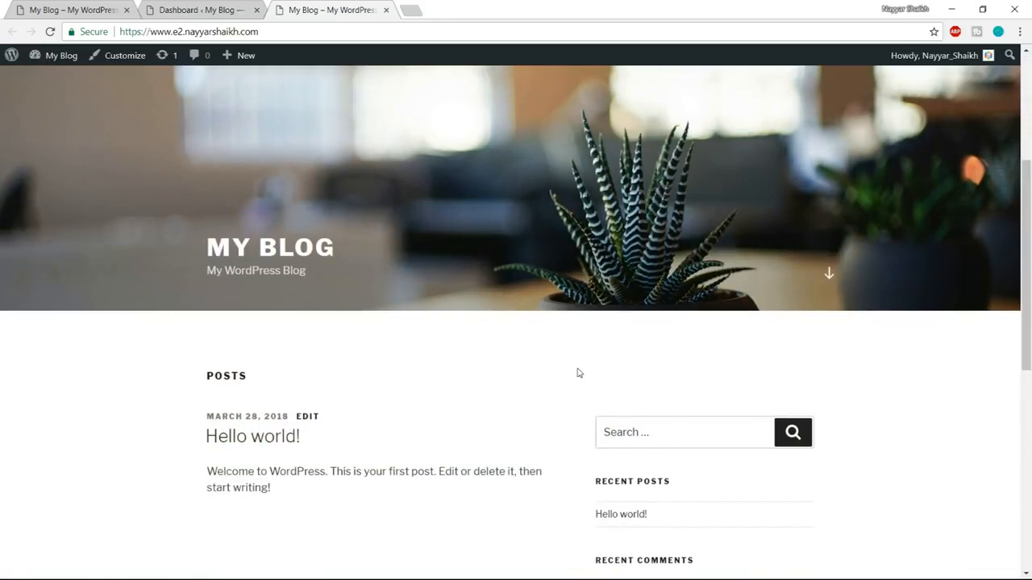
pyautogui.scroll(-4, 576, 371)
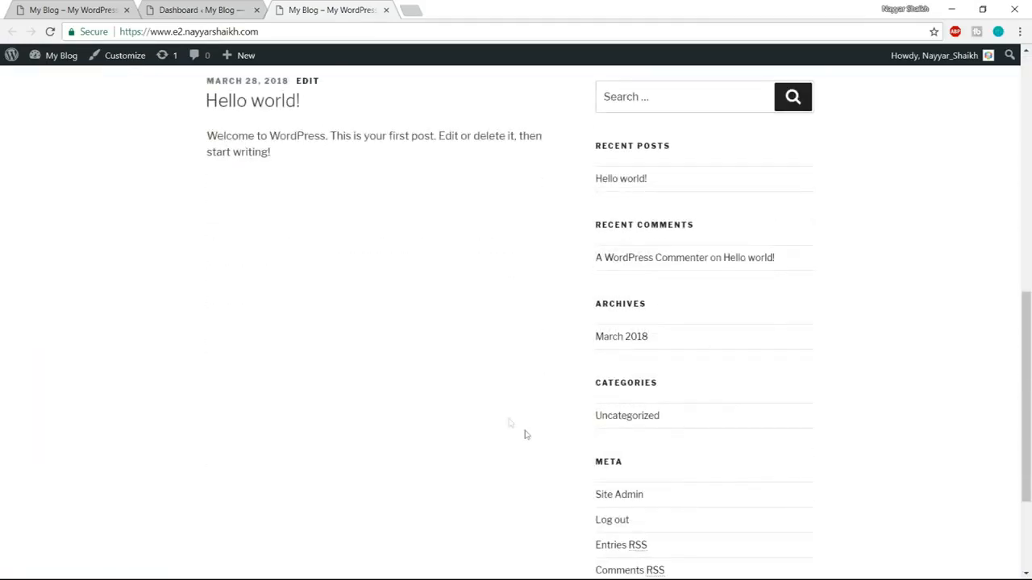
pyautogui.scroll(-3, 868, 459)
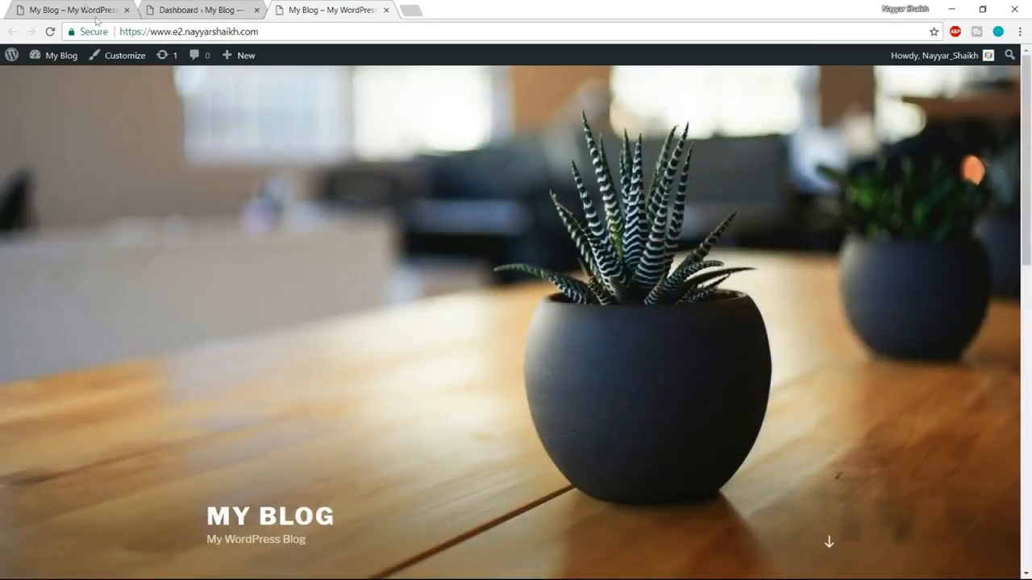
pyautogui.click(74, 5)
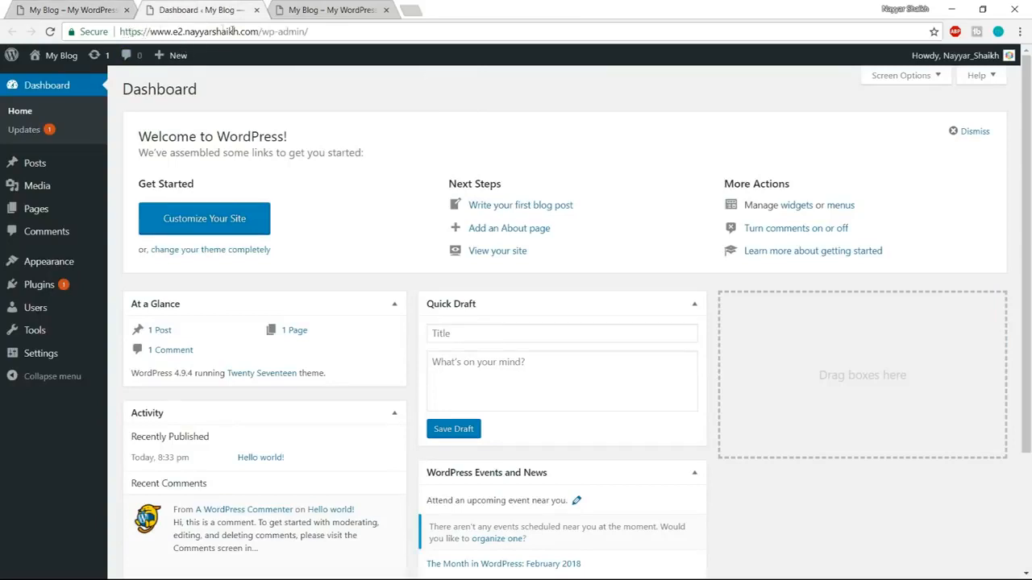
# Return to the new site's WordPress dashboard and open the list of installed themes.
pyautogui.moveTo(258, 31); pyautogui.dragTo(276, 31)
pyautogui.click(699, 282)
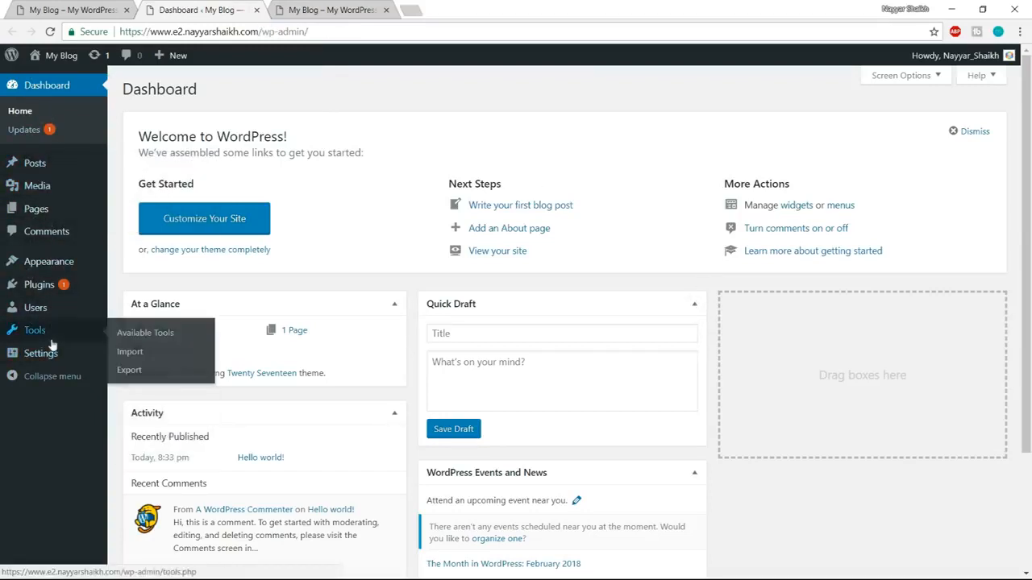
pyautogui.moveTo(45, 262)
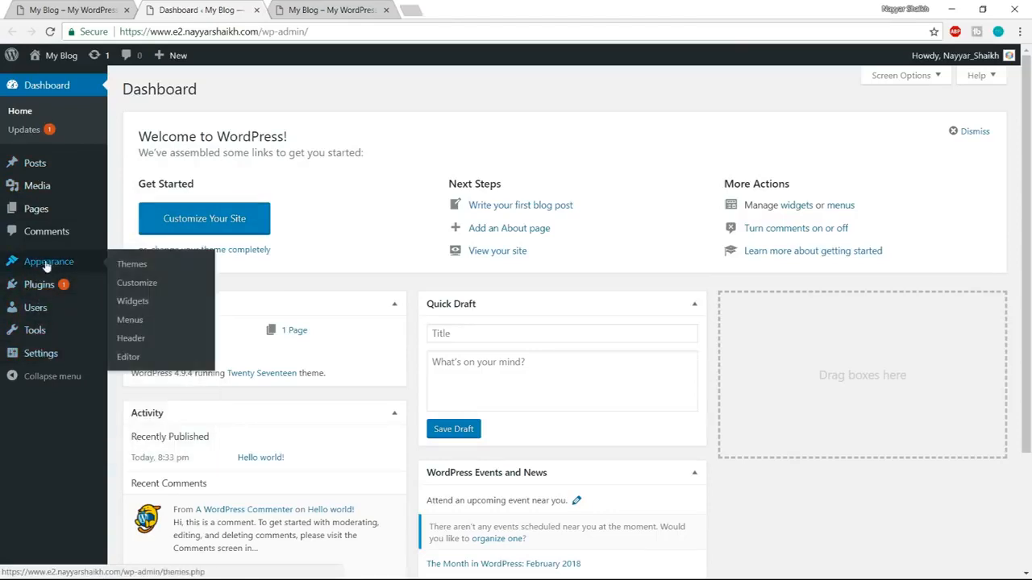
pyautogui.click(54, 263)
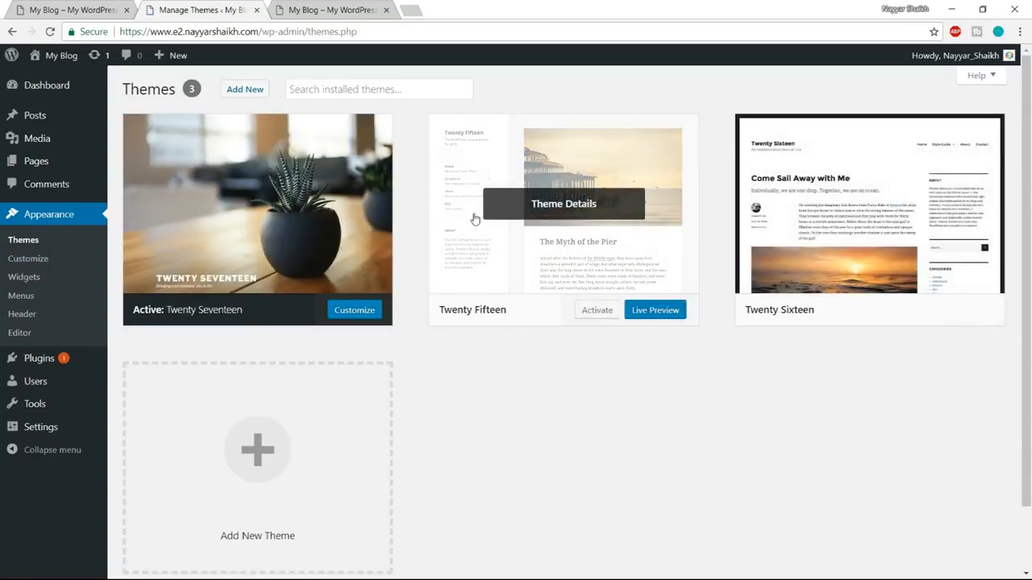
# Delete the unused Twenty Fifteen and Twenty Sixteen themes.
pyautogui.click(578, 219)
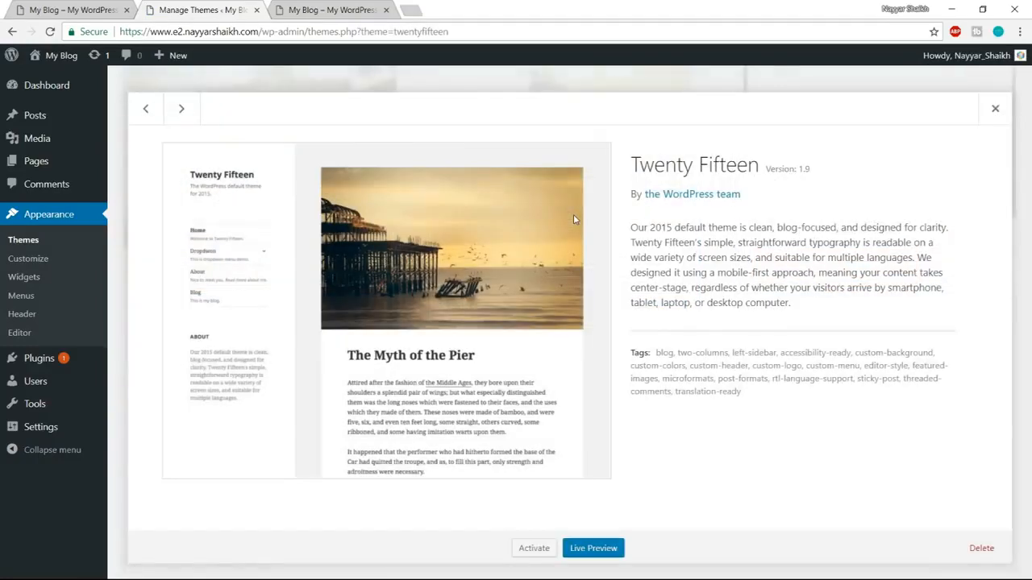
pyautogui.click(983, 549)
pyautogui.click(574, 129)
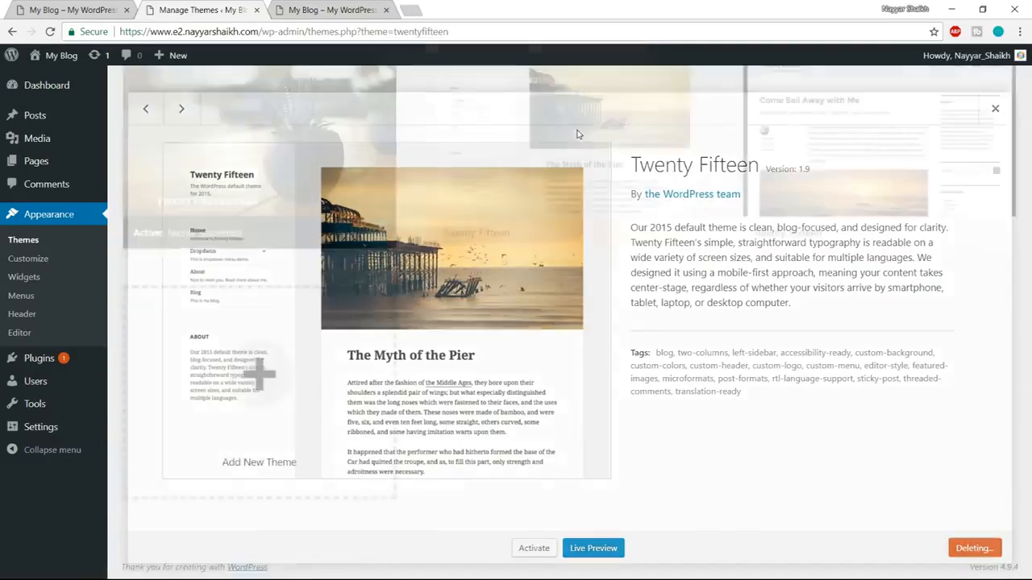
pyautogui.click(559, 179)
pyautogui.click(984, 548)
pyautogui.click(555, 126)
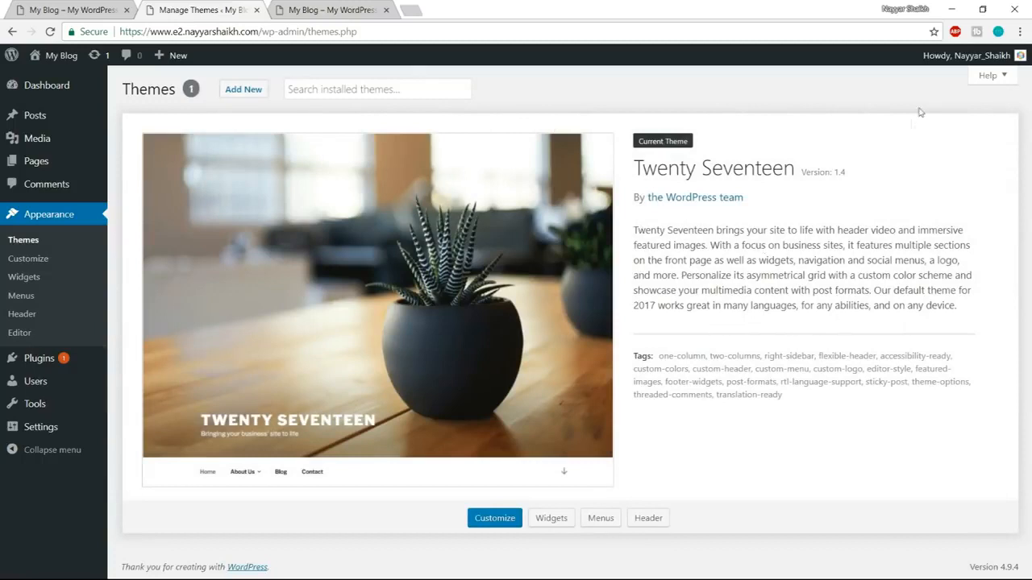
# Start adding a new theme and search the theme directory for oceanwp.
pyautogui.click(249, 97)
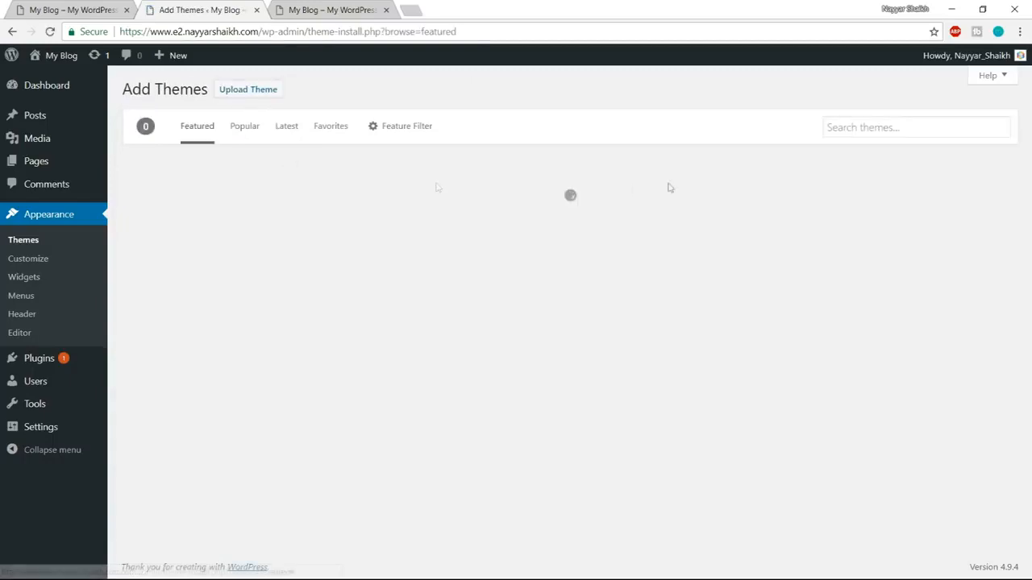
pyautogui.click(866, 129)
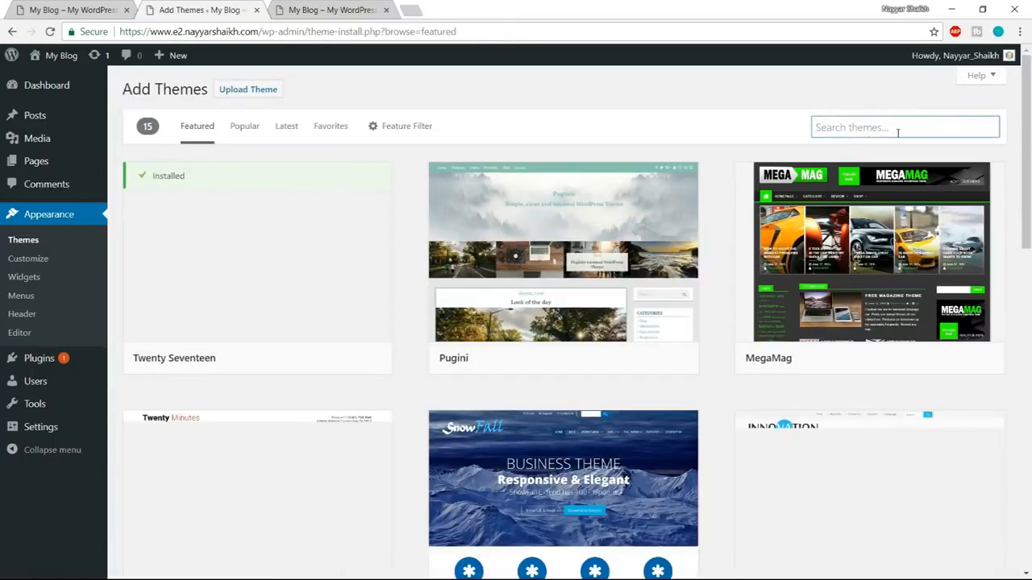
pyautogui.write('oce')
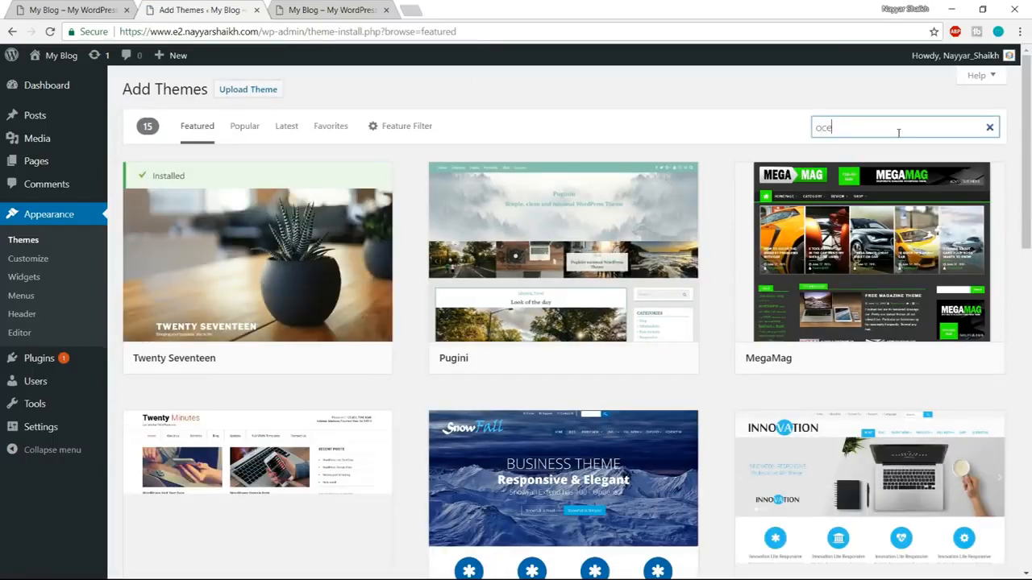
pyautogui.write('anwp')
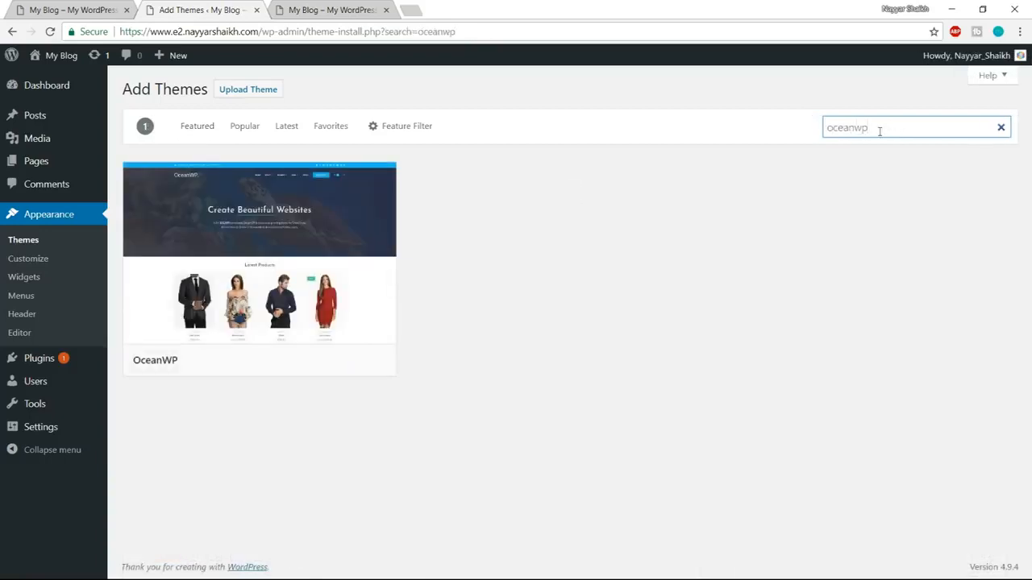
pyautogui.moveTo(128, 362)
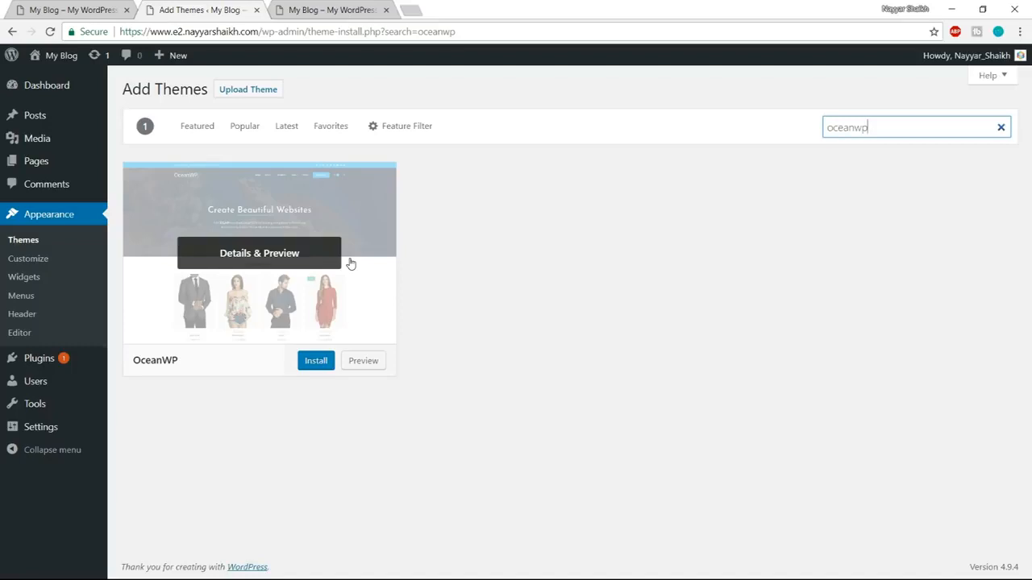
# Install the OceanWP theme from the search results and activate it.
pyautogui.click(316, 361)
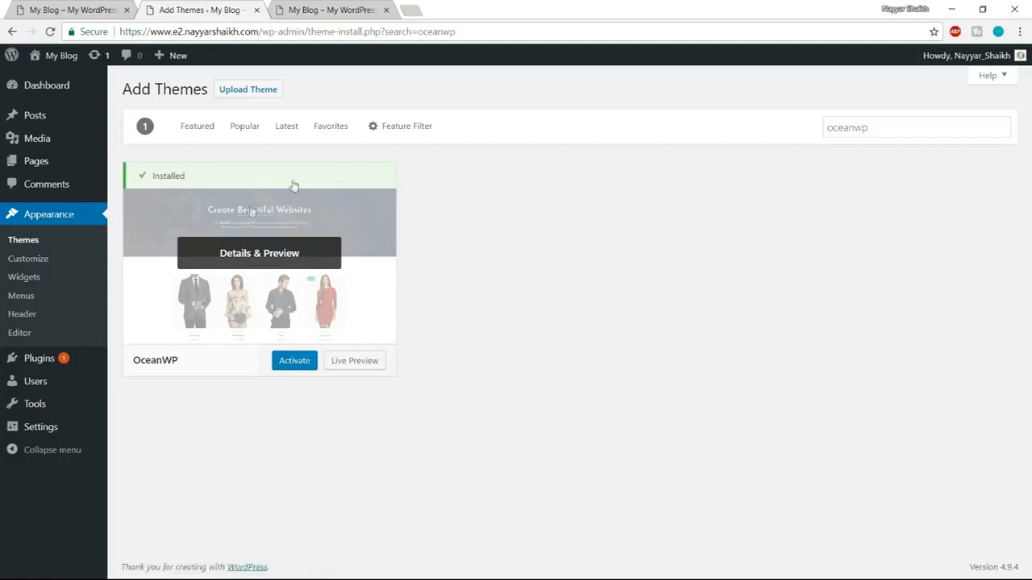
pyautogui.click(295, 362)
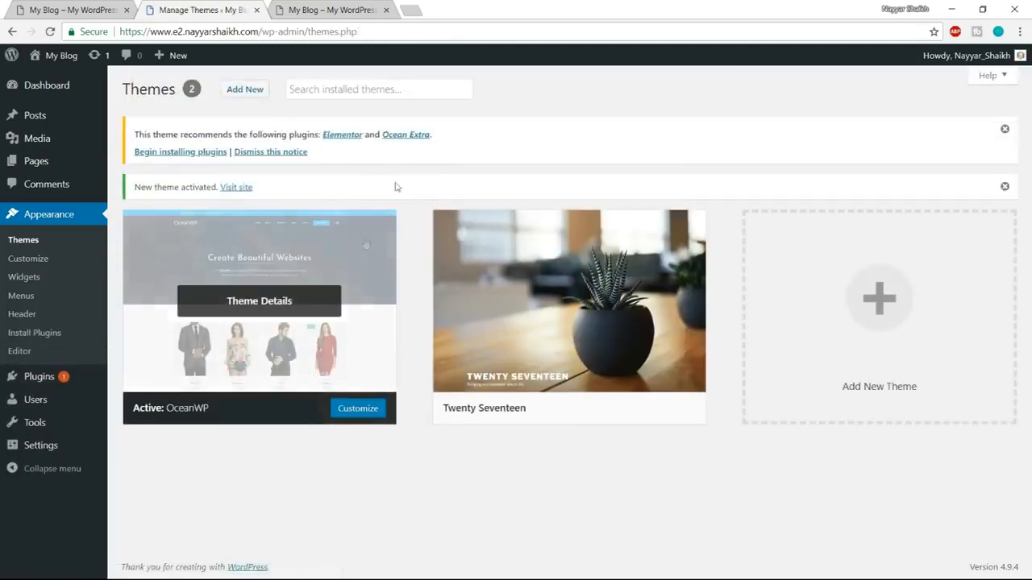
# Bulk-install the theme's recommended plugins, Elementor and Ocean Extra.
pyautogui.moveTo(134, 135); pyautogui.dragTo(317, 135)
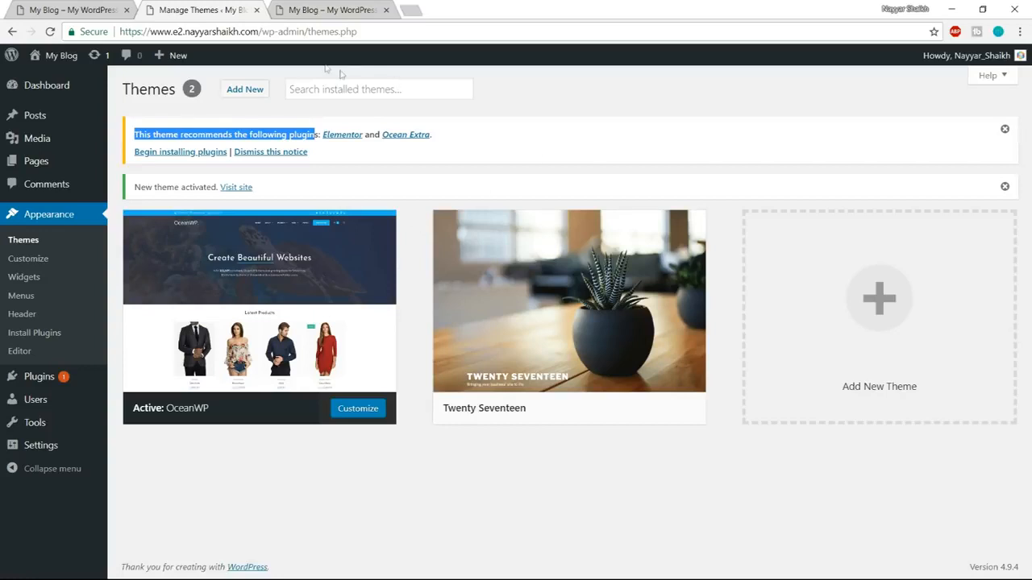
pyautogui.click(469, 134)
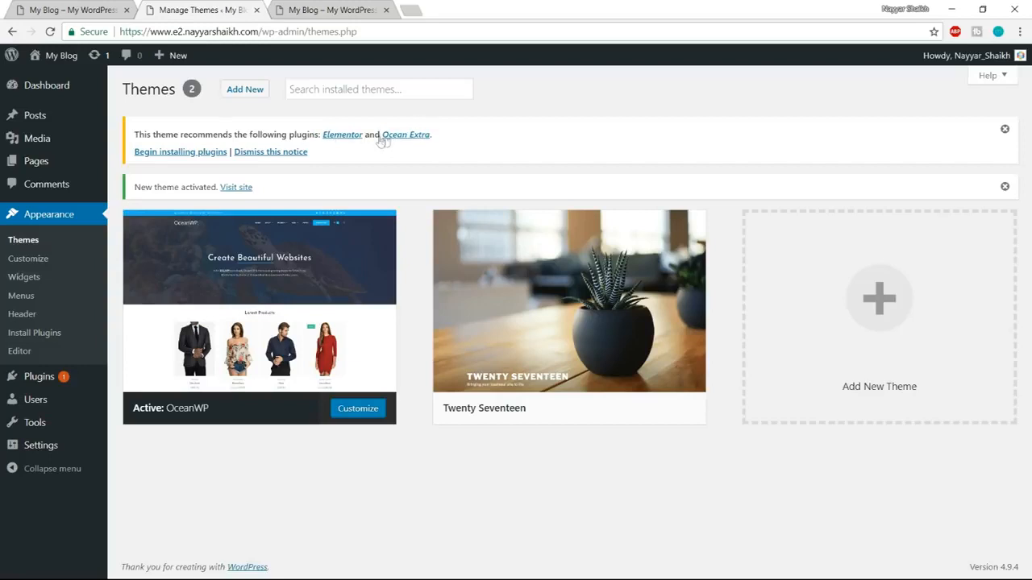
pyautogui.click(174, 160)
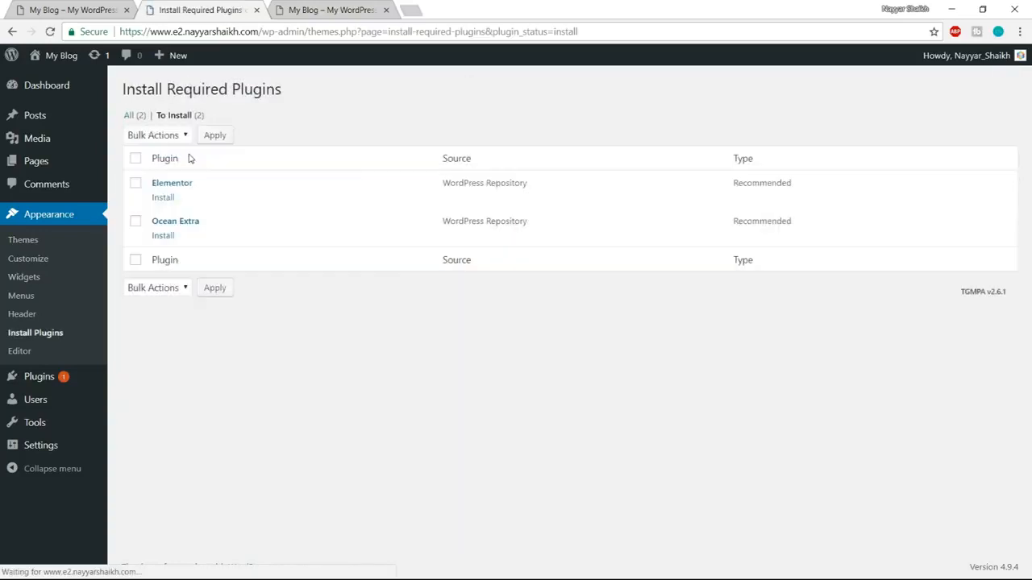
pyautogui.click(136, 160)
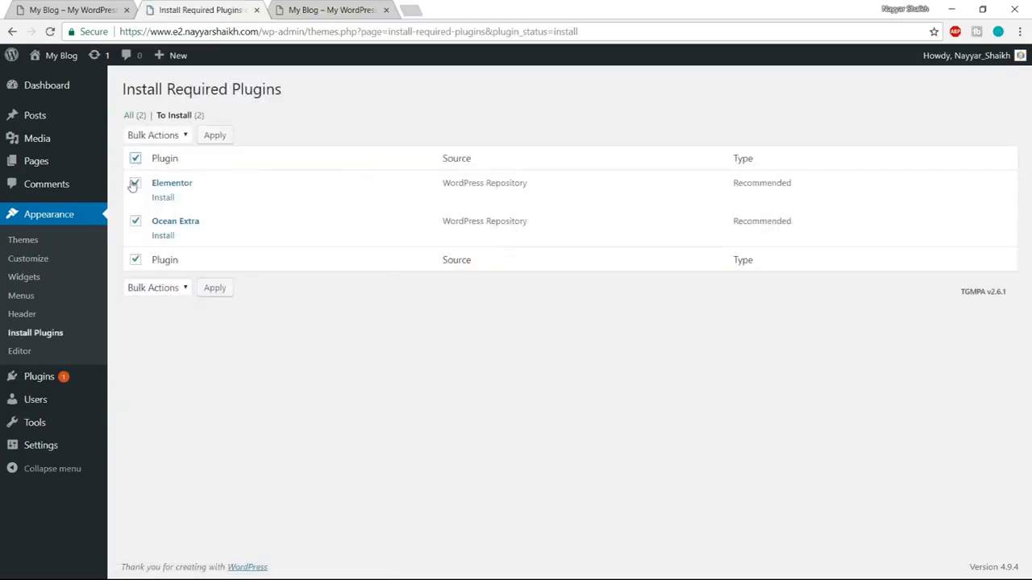
pyautogui.click(171, 136)
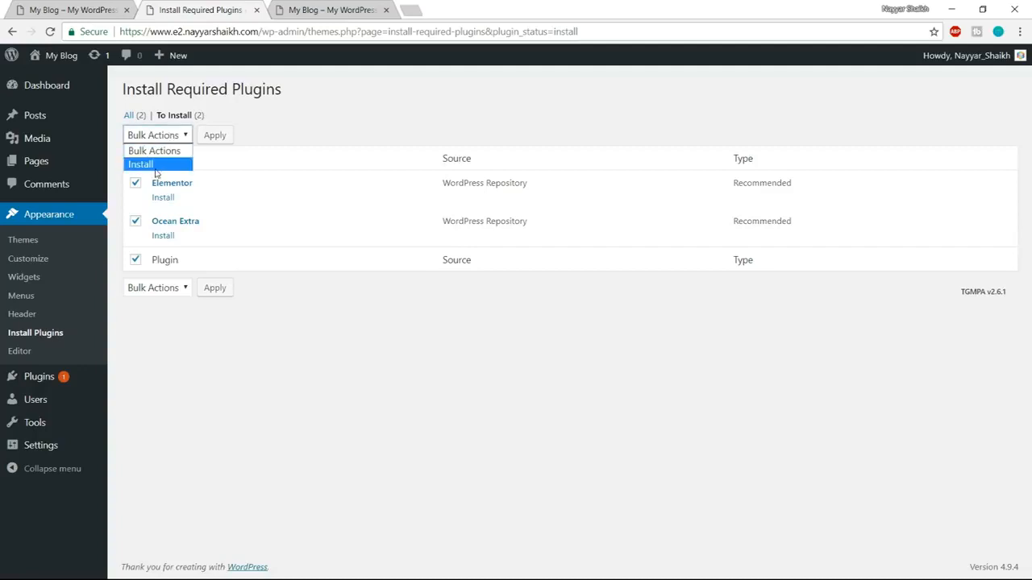
pyautogui.click(155, 165)
pyautogui.click(218, 141)
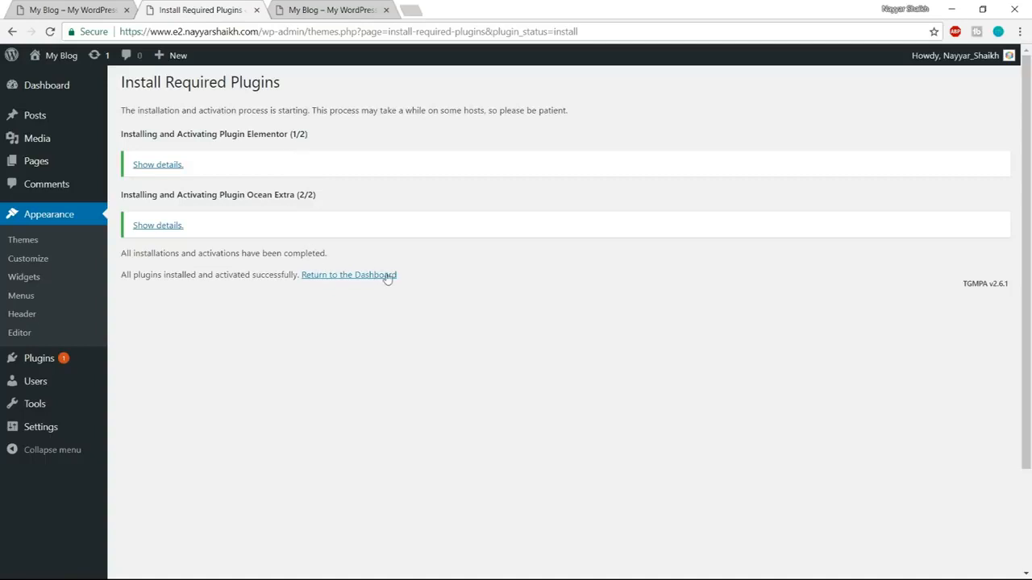
# Return to the dashboard, open the installed plugins and delete Akismet Anti-Spam and Hello Dolly.
pyautogui.click(350, 279)
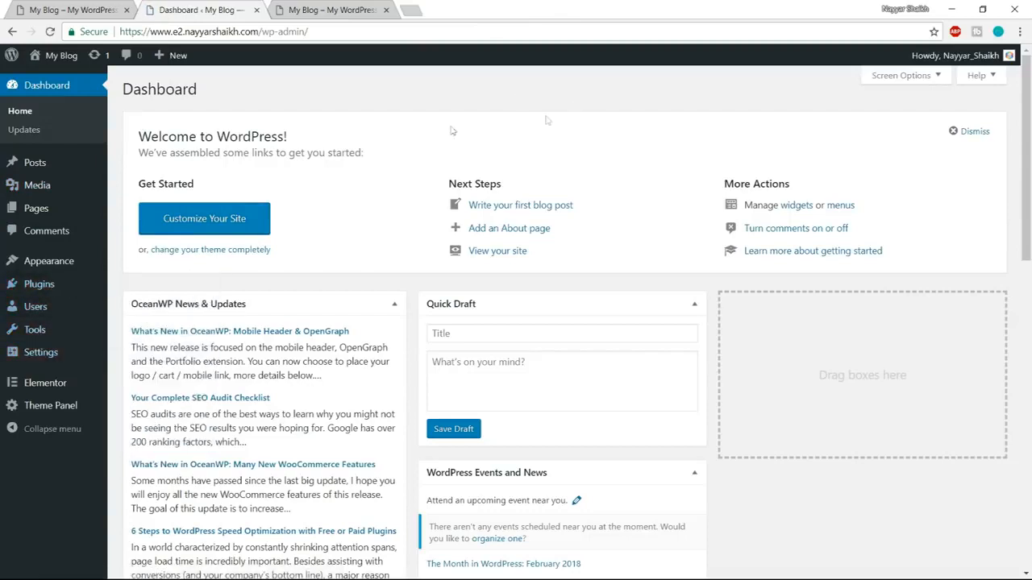
pyautogui.click(40, 288)
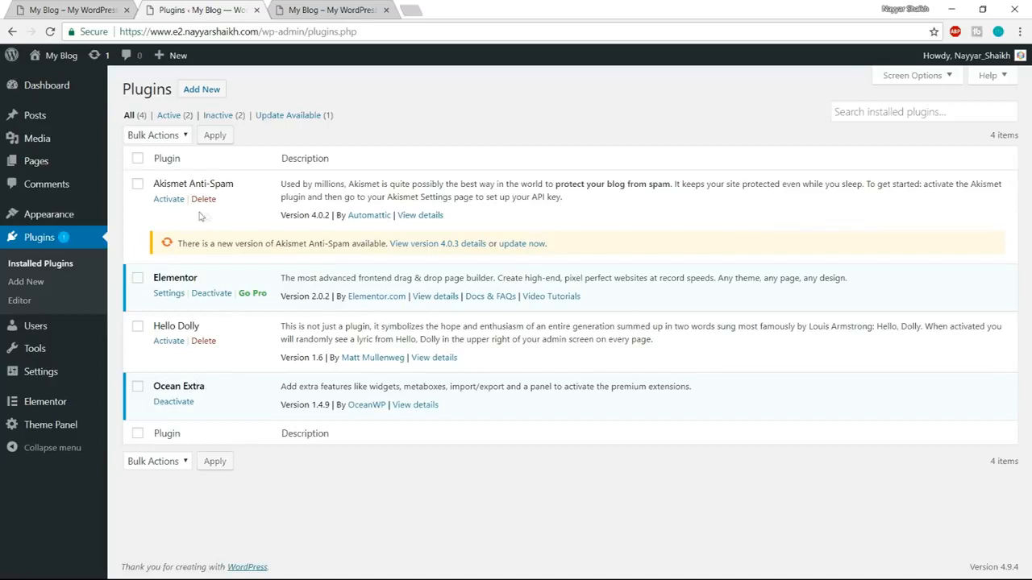
pyautogui.click(137, 184)
pyautogui.click(138, 327)
pyautogui.click(161, 136)
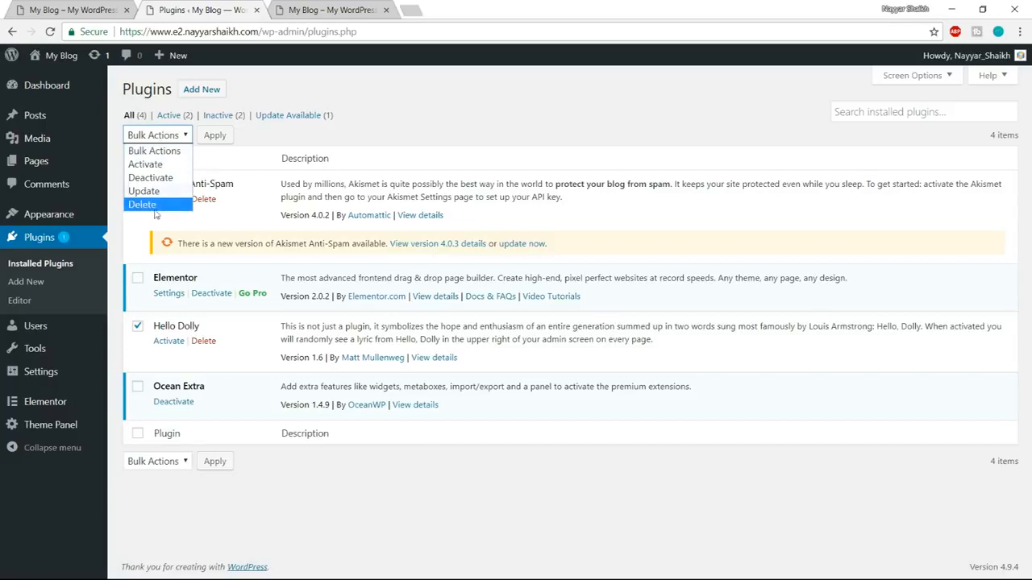
pyautogui.click(165, 206)
pyautogui.click(215, 136)
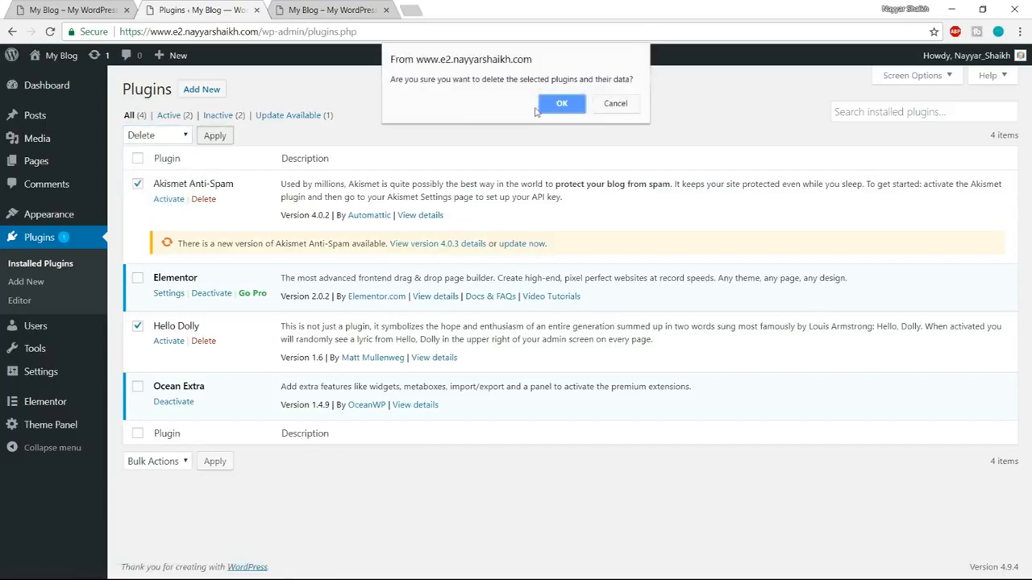
pyautogui.click(561, 104)
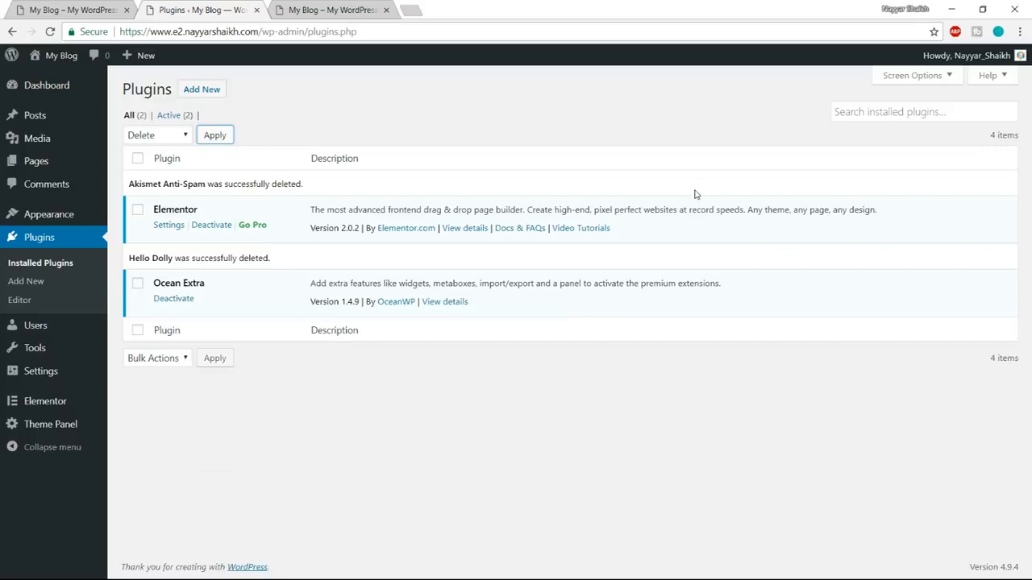
# Reload the new site's home page to check the OceanWP look and compare it with the finished demo site.
pyautogui.click(347, 10)
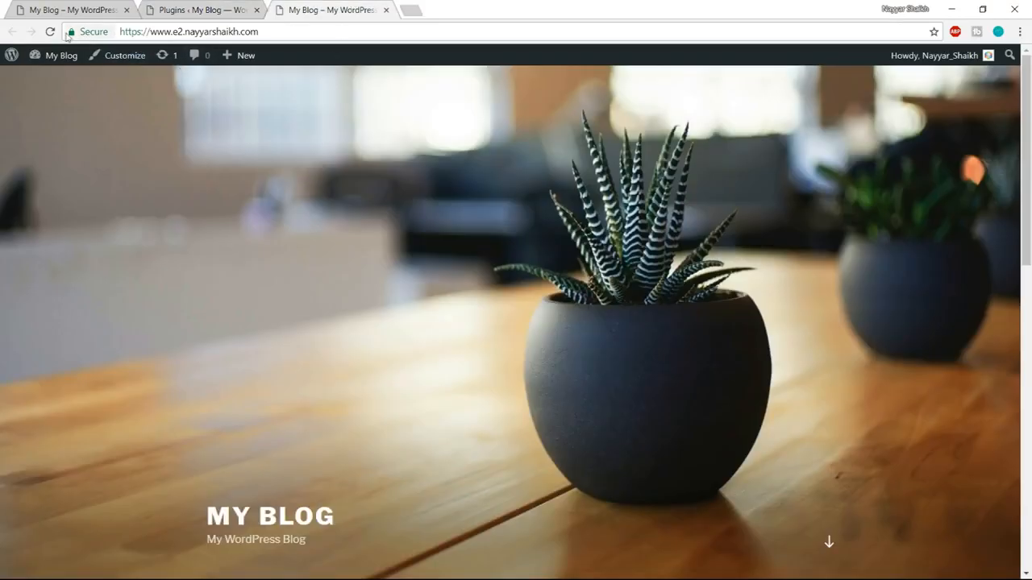
pyautogui.click(50, 31)
pyautogui.scroll(-3, 571, 395)
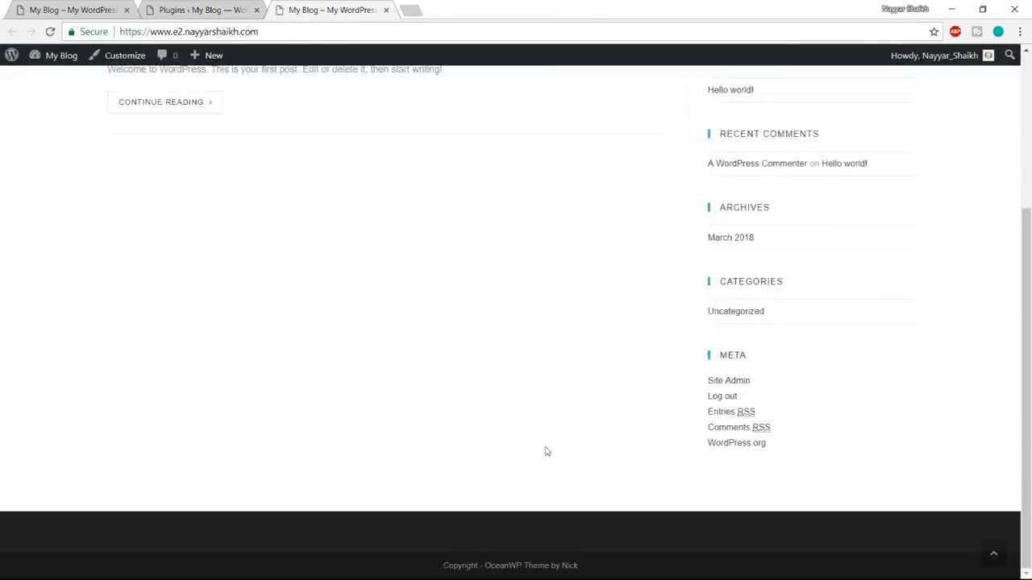
pyautogui.scroll(3, 545, 452)
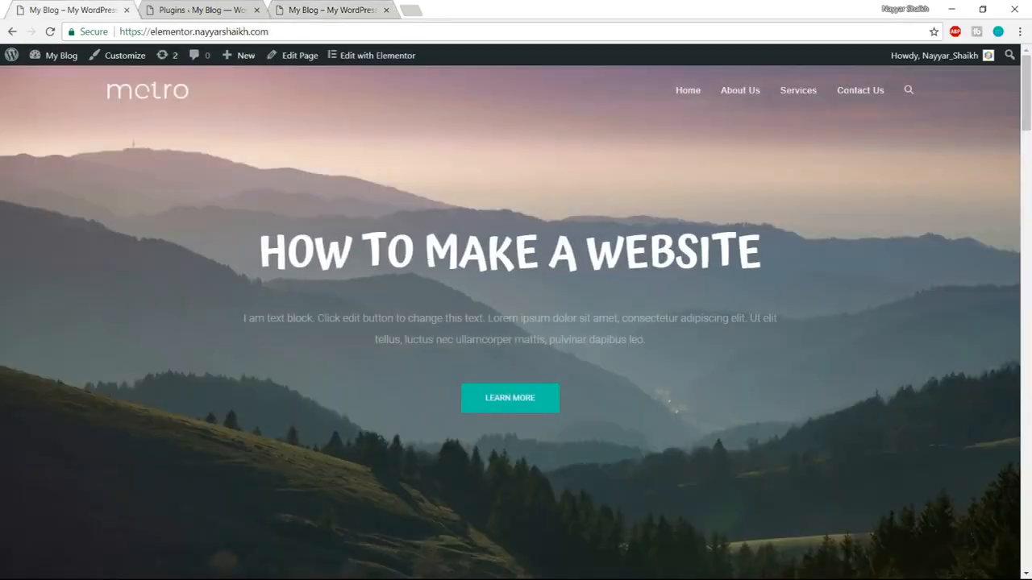
# Return to the installed plugins list and check the version of the Elementor plugin.
pyautogui.click(199, 8)
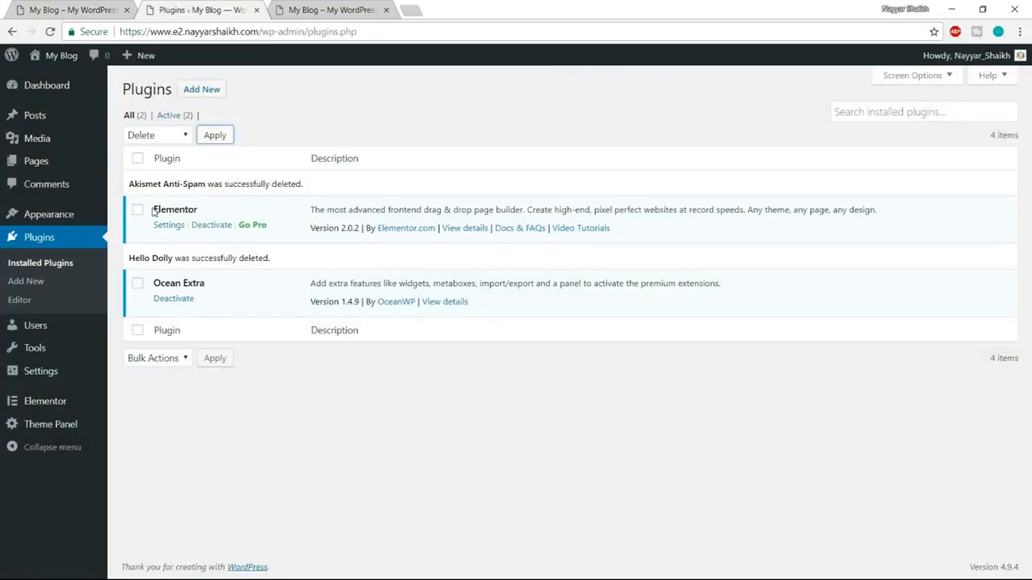
pyautogui.moveTo(154, 209); pyautogui.dragTo(203, 211)
pyautogui.click(206, 210)
pyautogui.moveTo(311, 228); pyautogui.dragTo(362, 229)
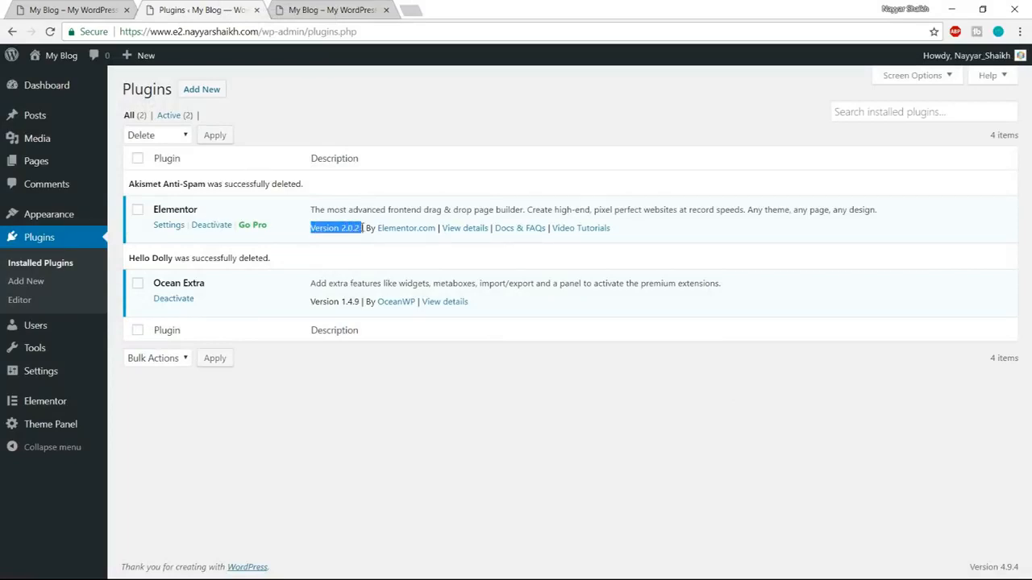
pyautogui.click(367, 256)
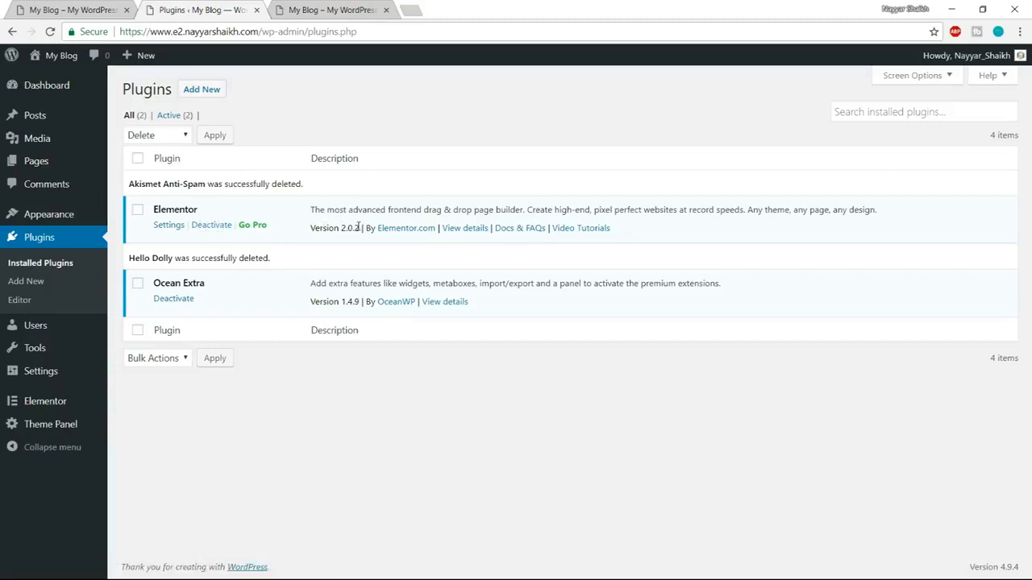
# Open bloggdude.com/elementor in a new browser tab and look over the Elementor Pro widgets.
pyautogui.click(418, 11)
pyautogui.write('bloggdude.com/eleme')
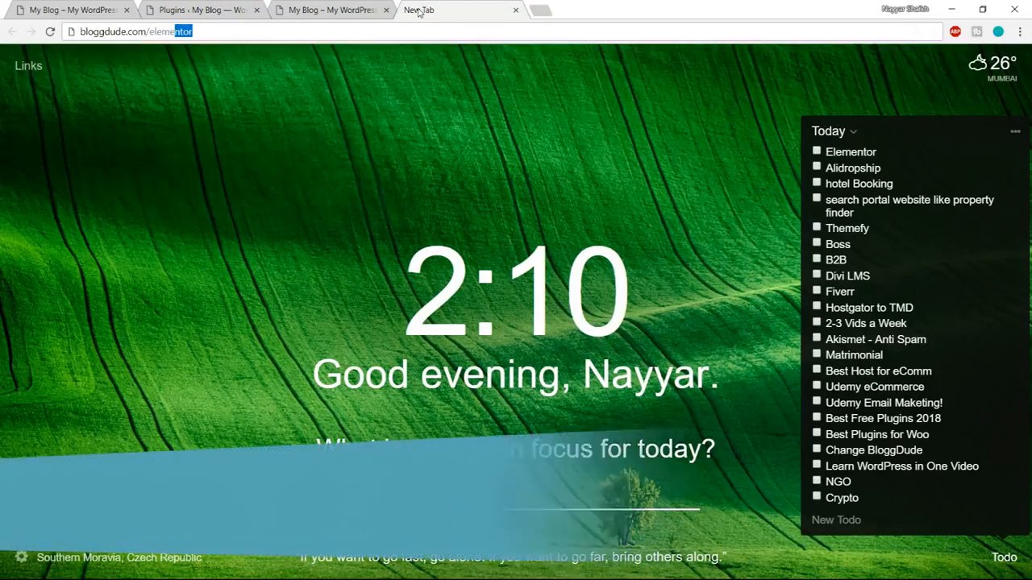
pyautogui.press('Return')
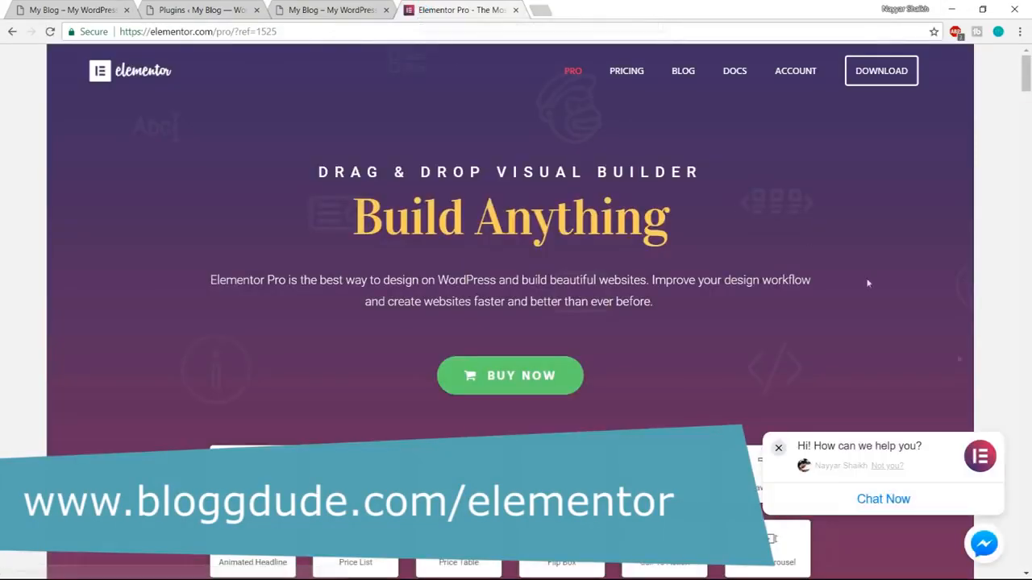
pyautogui.scroll(-4, 966, 367)
pyautogui.scroll(1, 966, 367)
pyautogui.scroll(-1, 599, 226)
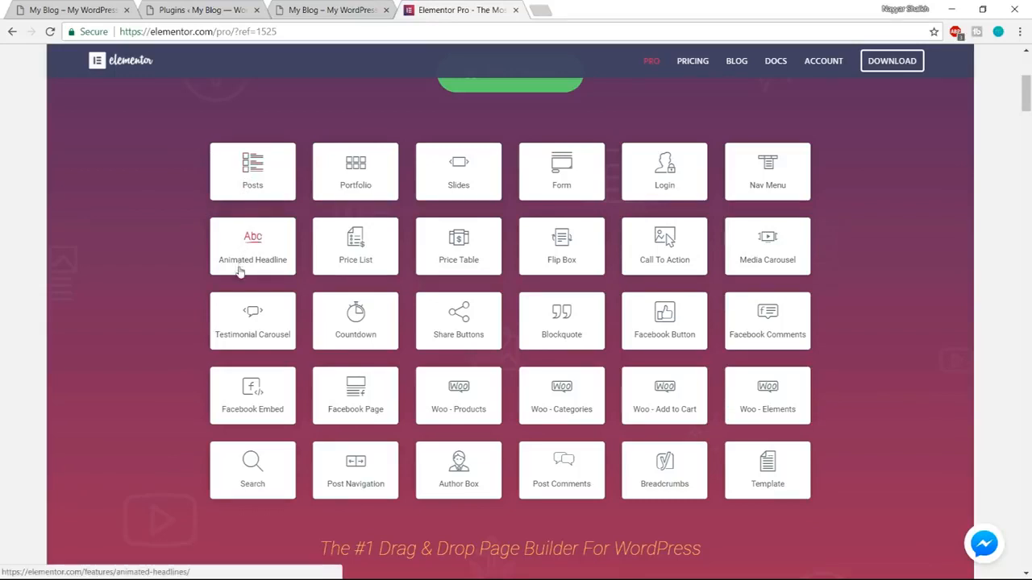
# View the animated headline on the demo site, and browse the Elementor Pro page's features down to its pricing section.
pyautogui.hotkey('ctrl', '1')
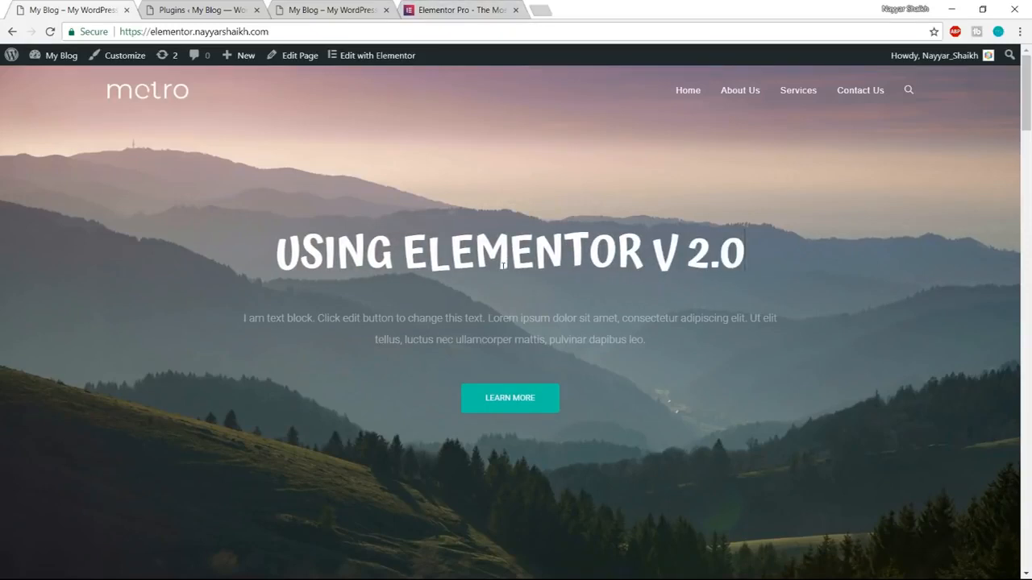
pyautogui.click(461, 10)
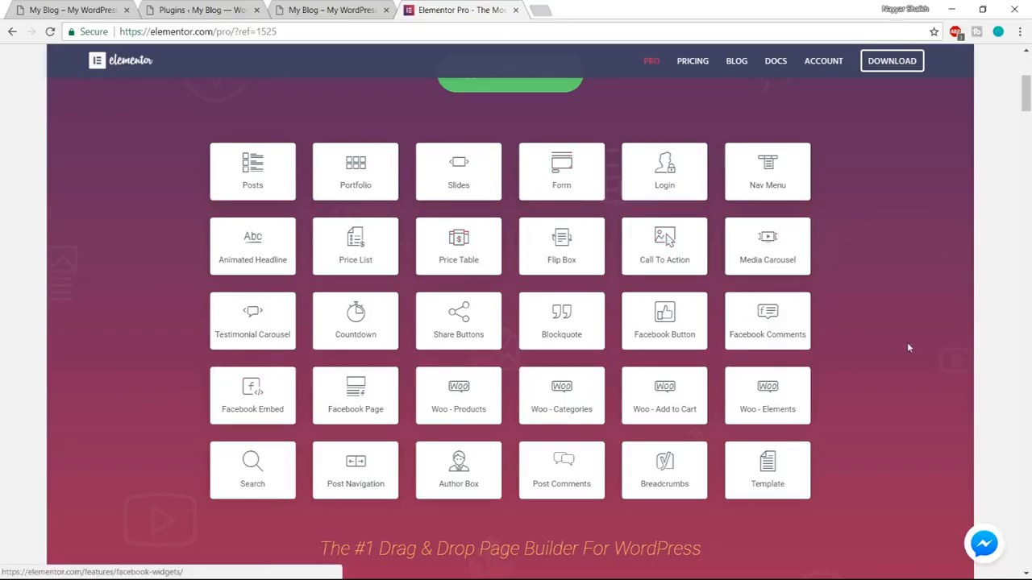
pyautogui.scroll(-7, 994, 390)
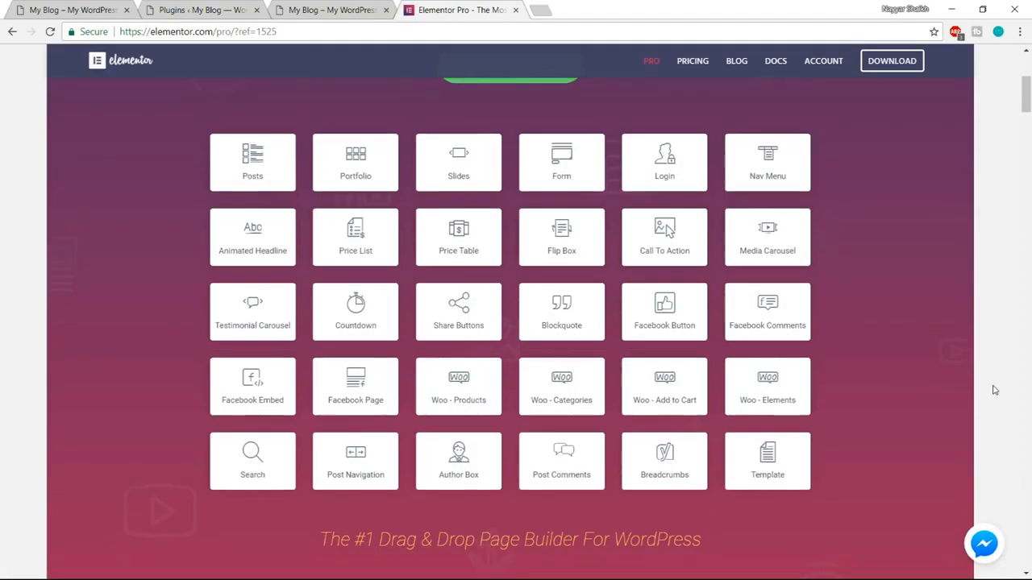
pyautogui.scroll(-15, 995, 390)
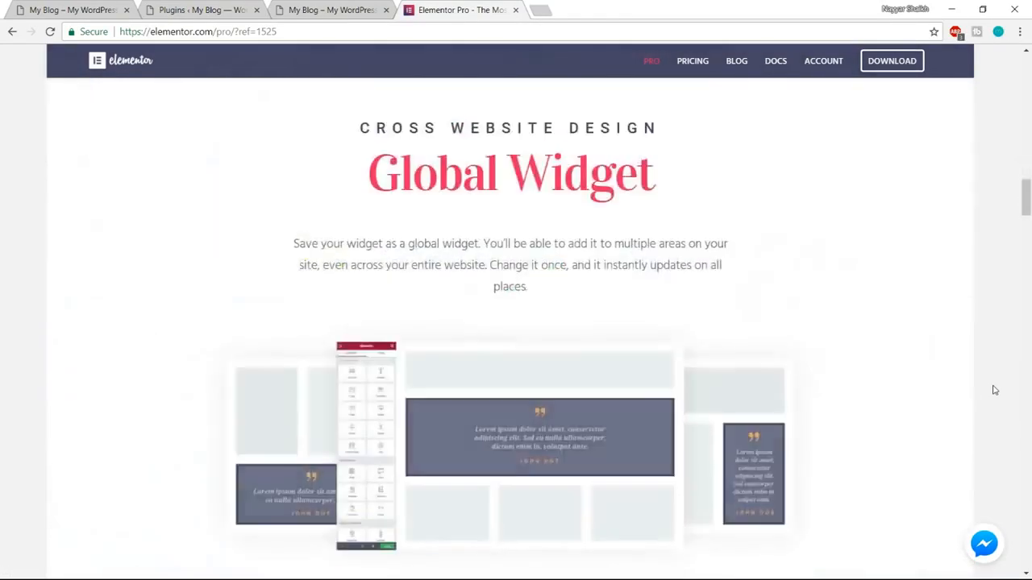
pyautogui.scroll(-15, 995, 390)
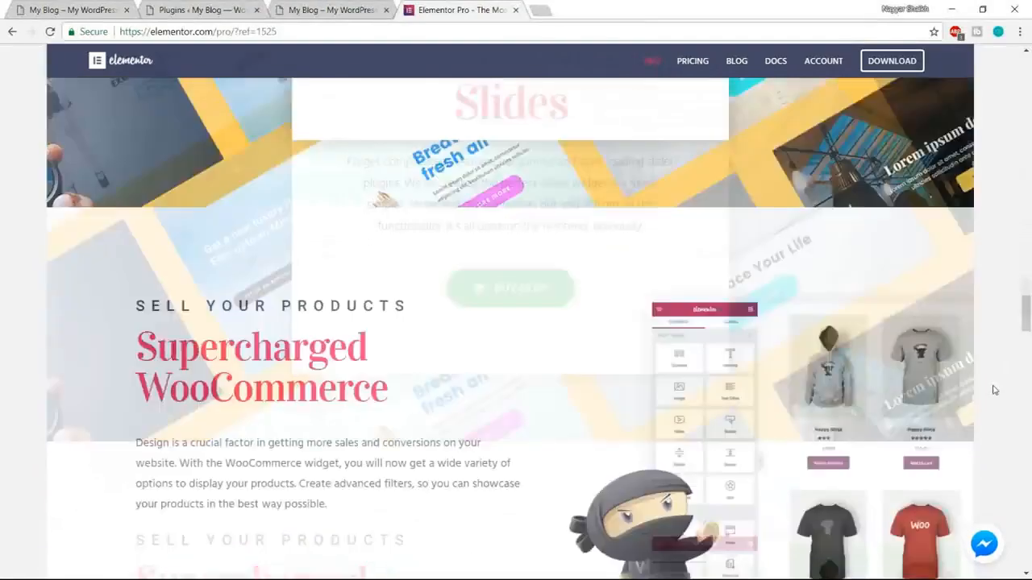
pyautogui.scroll(-10, 994, 390)
pyautogui.scroll(2, 994, 390)
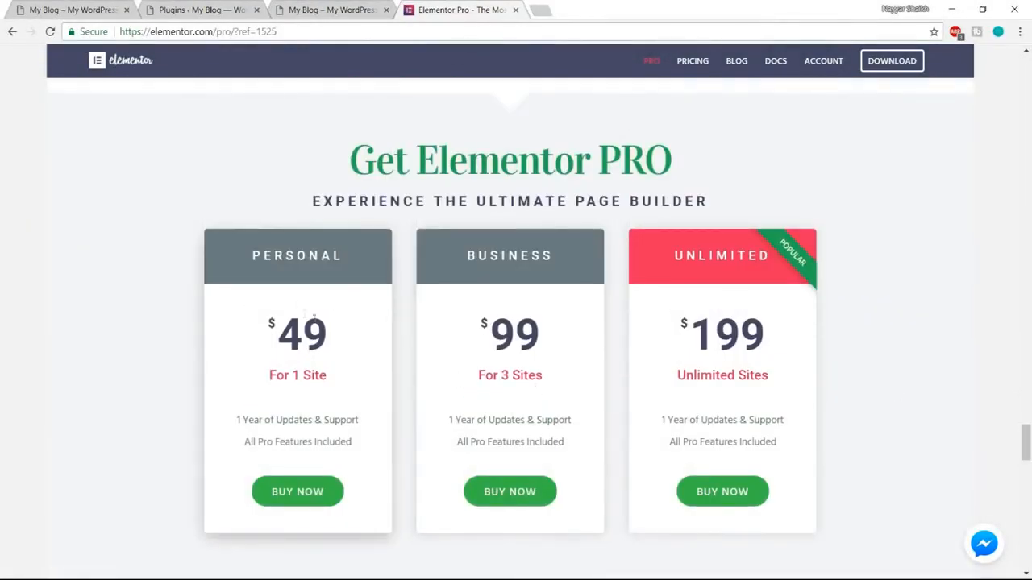
# Compare the prices of the Personal, Business and Unlimited Elementor Pro plans and return to the start of the page.
pyautogui.moveTo(271, 331); pyautogui.dragTo(371, 330)
pyautogui.click(291, 331)
pyautogui.moveTo(291, 331); pyautogui.dragTo(346, 332)
pyautogui.click(360, 332)
pyautogui.doubleClick(327, 331)
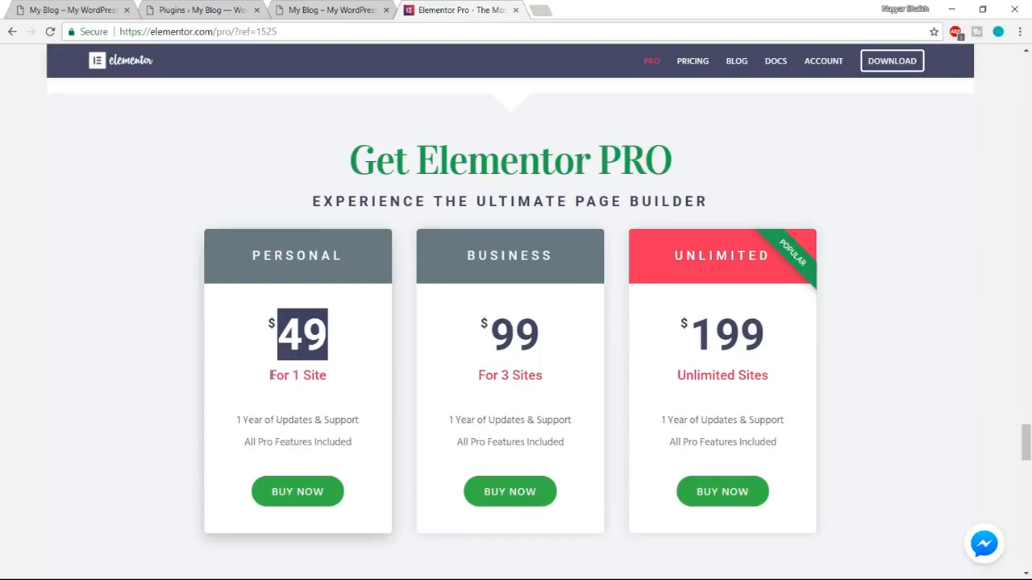
pyautogui.click(304, 325)
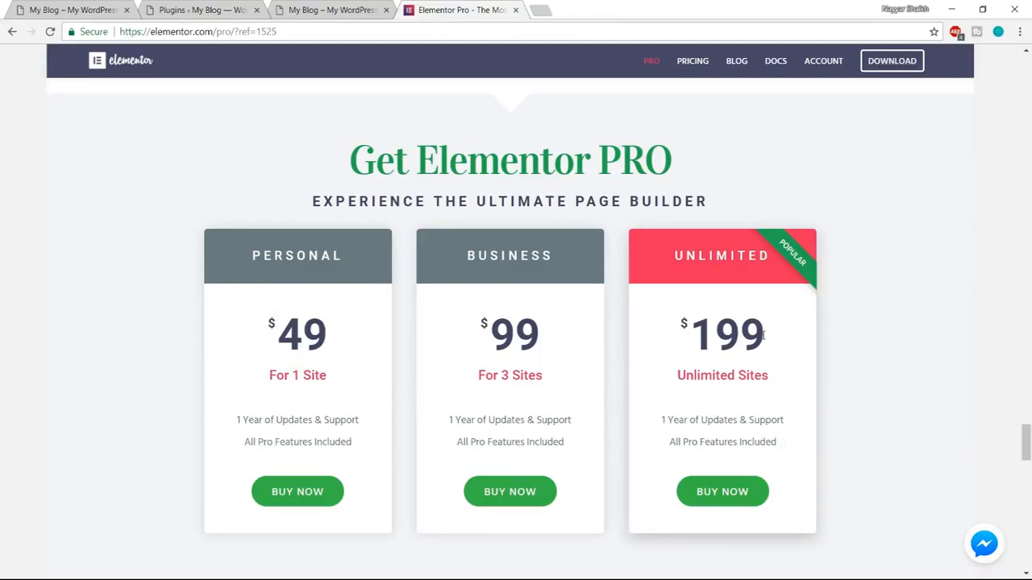
pyautogui.moveTo(766, 335); pyautogui.dragTo(684, 330)
pyautogui.click(706, 337)
pyautogui.moveTo(255, 255); pyautogui.dragTo(351, 256)
pyautogui.click(341, 308)
pyautogui.moveTo(341, 336)
pyautogui.mouseDown()
pyautogui.moveTo(274, 330)
pyautogui.moveTo(356, 324)
pyautogui.mouseUp()
pyautogui.click(258, 324)
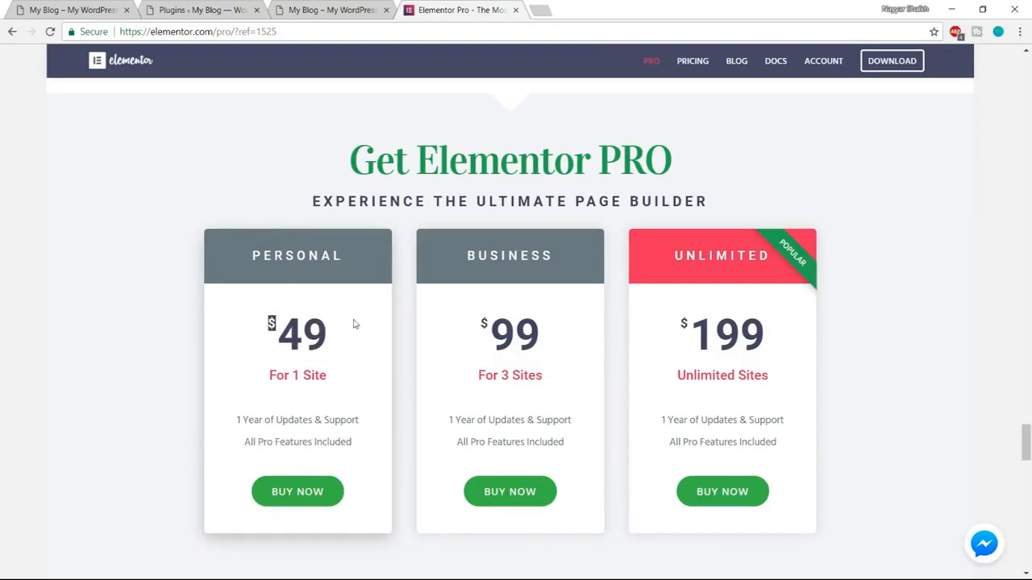
pyautogui.click(300, 327)
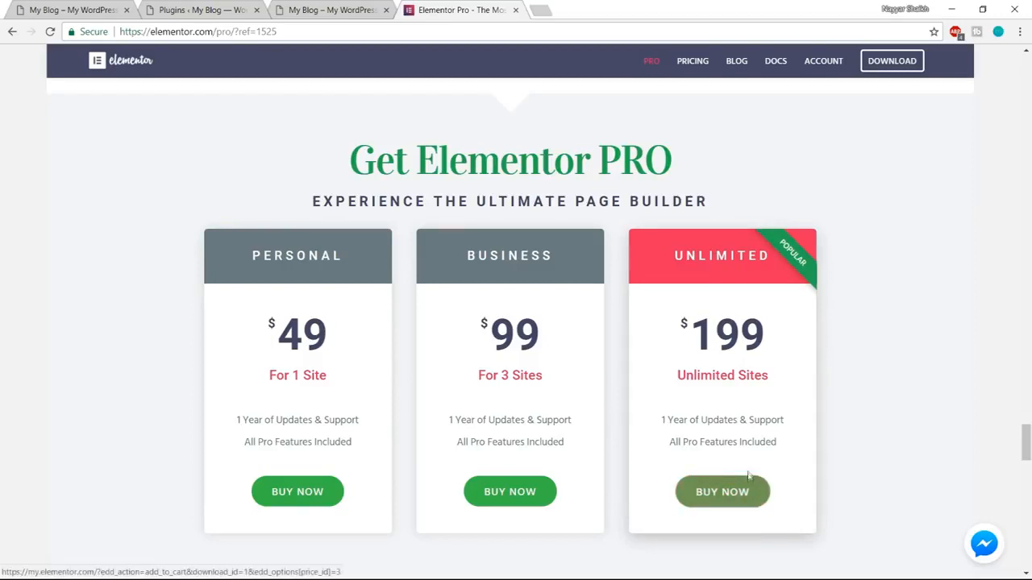
pyautogui.scroll(-1, 747, 500)
pyautogui.scroll(1, 959, 422)
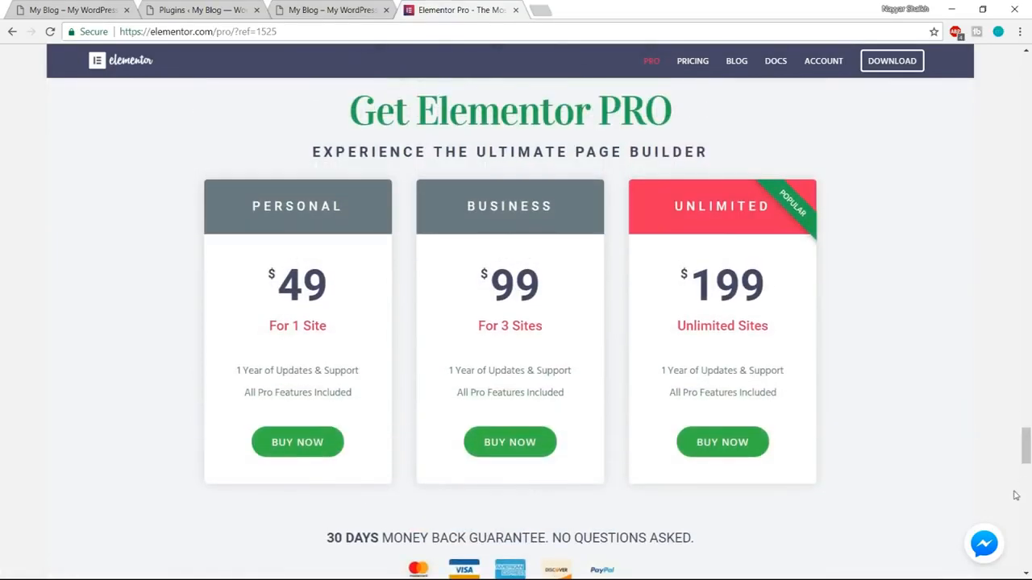
pyautogui.moveTo(1030, 449); pyautogui.dragTo(1029, 74)
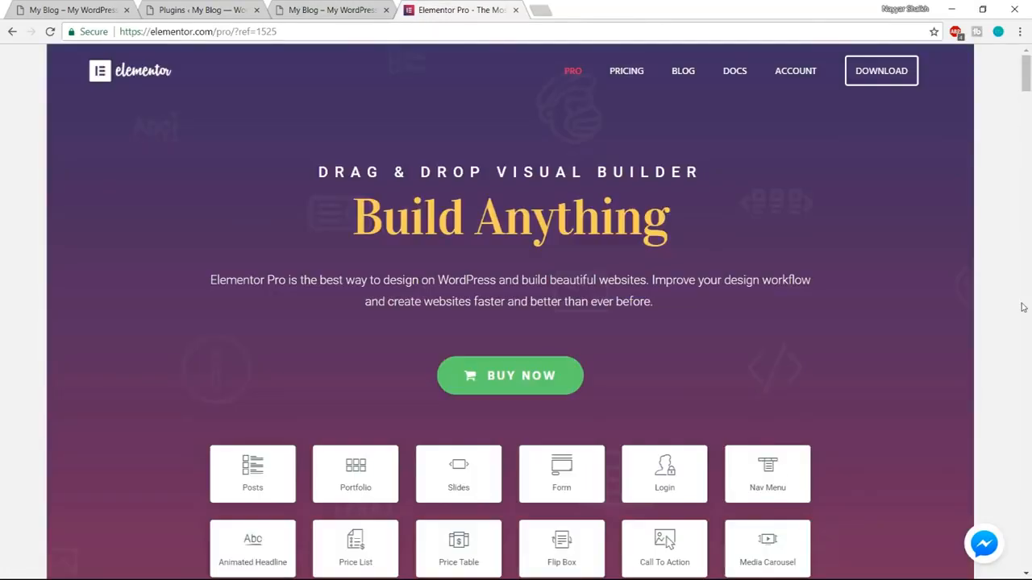
# Open the Elementor account page and review the Personal package's license, active installs and registered websites.
pyautogui.click(798, 79)
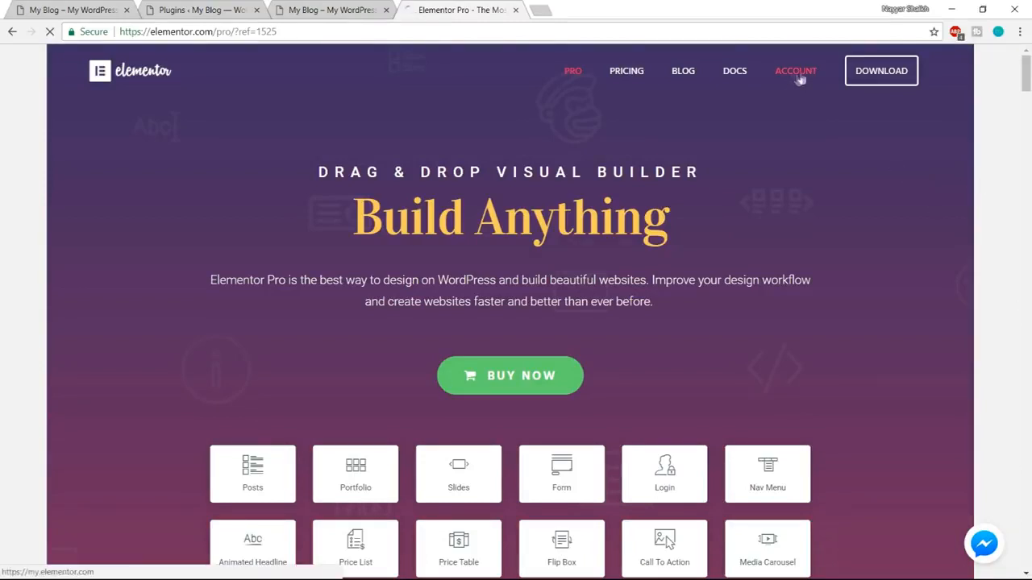
pyautogui.scroll(-3, 967, 307)
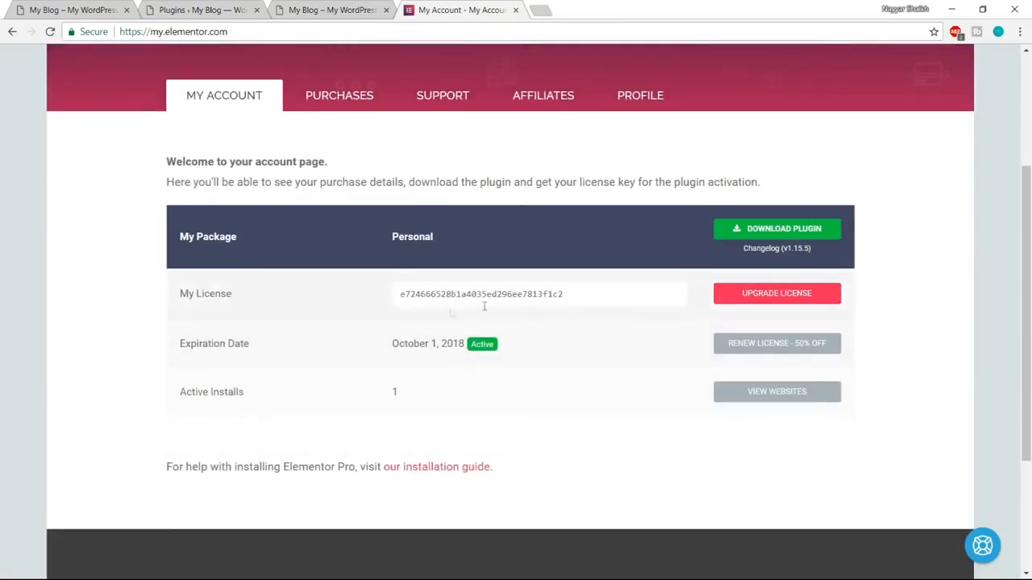
pyautogui.moveTo(395, 294); pyautogui.dragTo(583, 286)
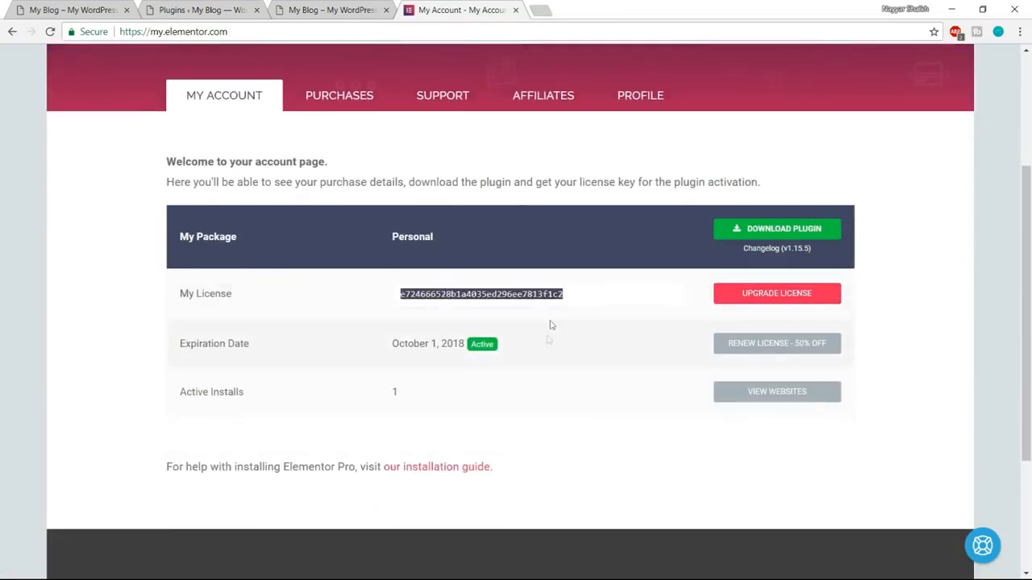
pyautogui.click(290, 409)
pyautogui.moveTo(178, 392); pyautogui.dragTo(268, 397)
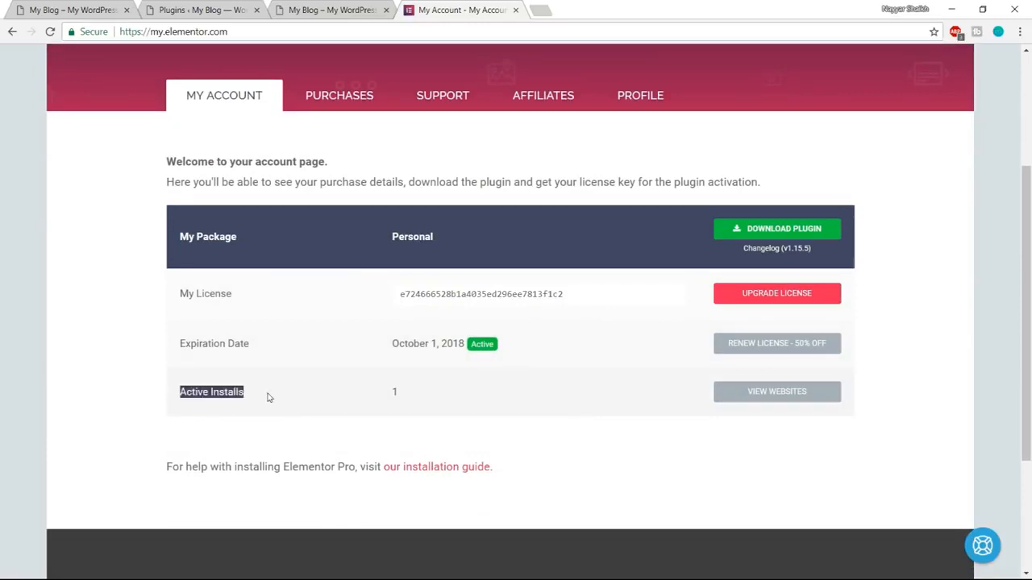
pyautogui.doubleClick(394, 392)
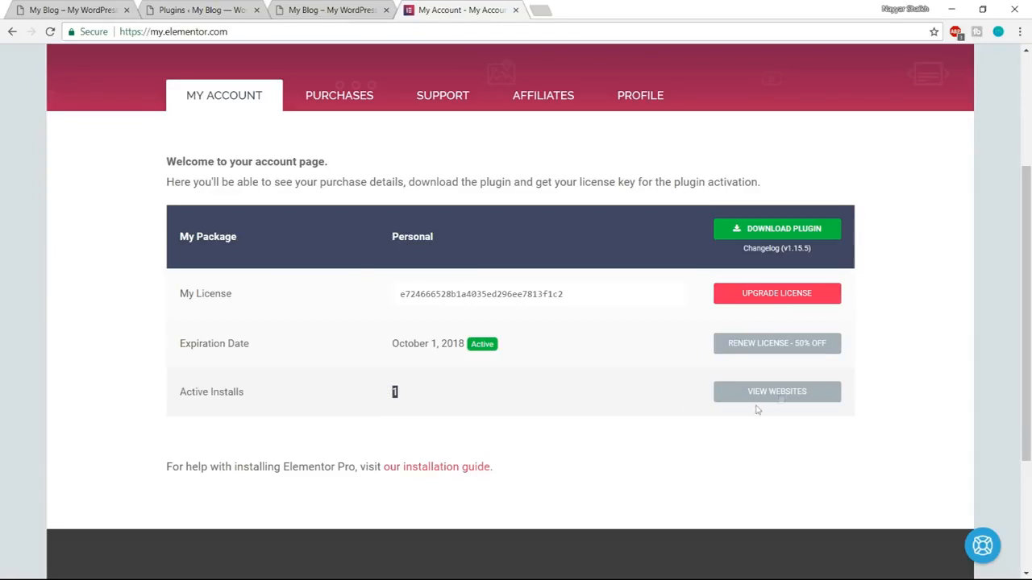
pyautogui.click(782, 396)
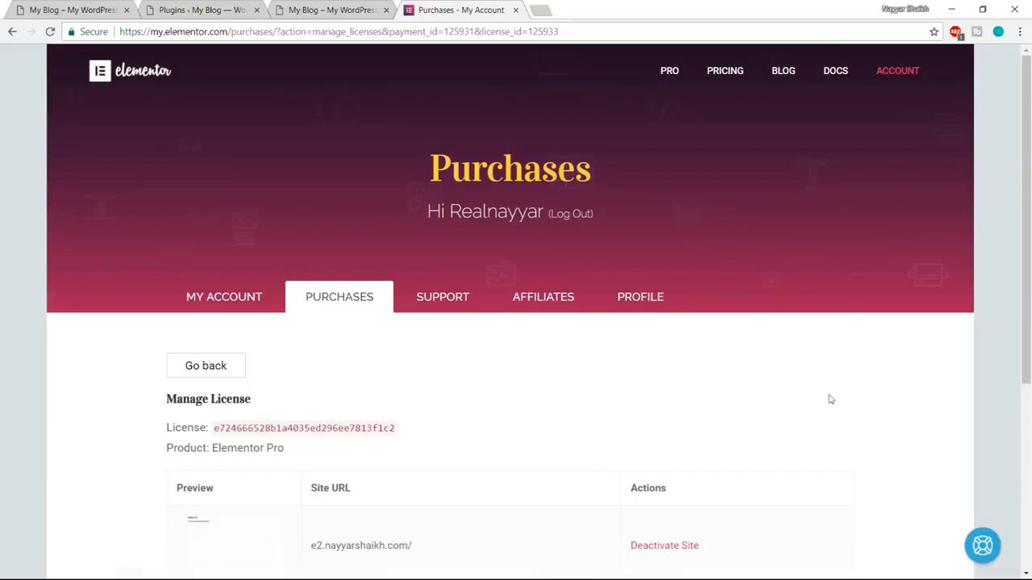
pyautogui.scroll(-2, 829, 398)
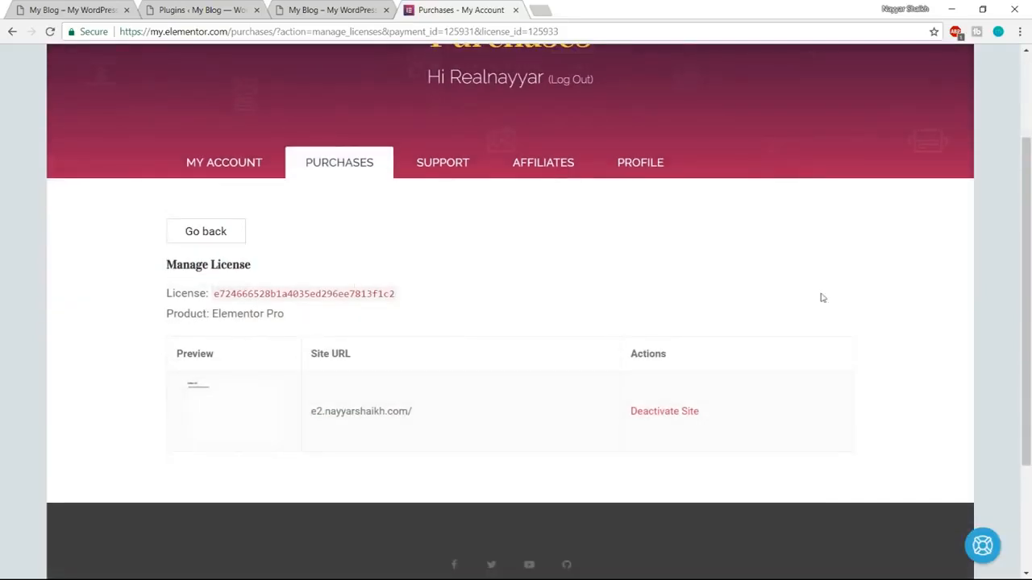
pyautogui.click(12, 33)
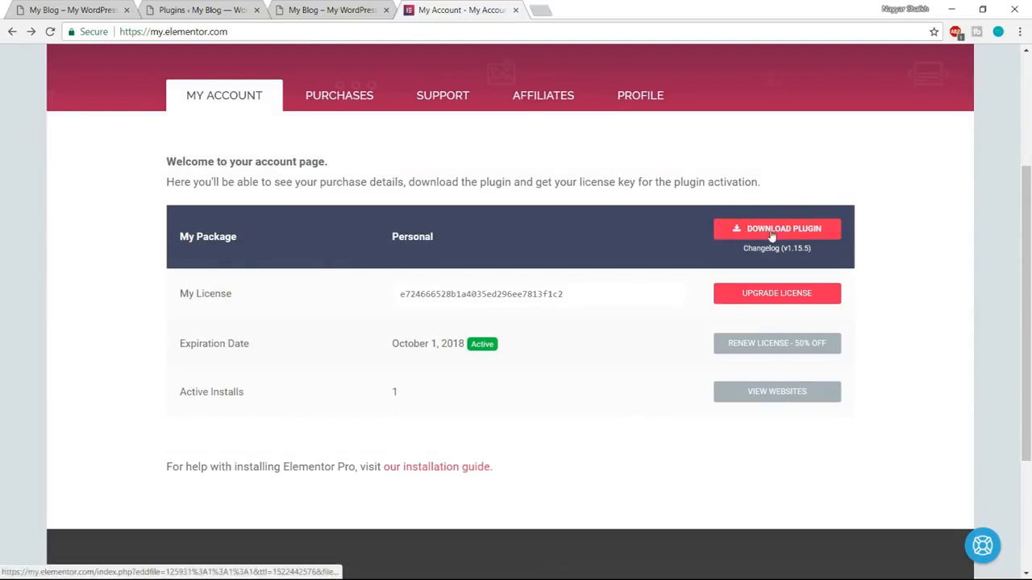
# Download the Elementor Pro plugin from the account page.
pyautogui.click(750, 235)
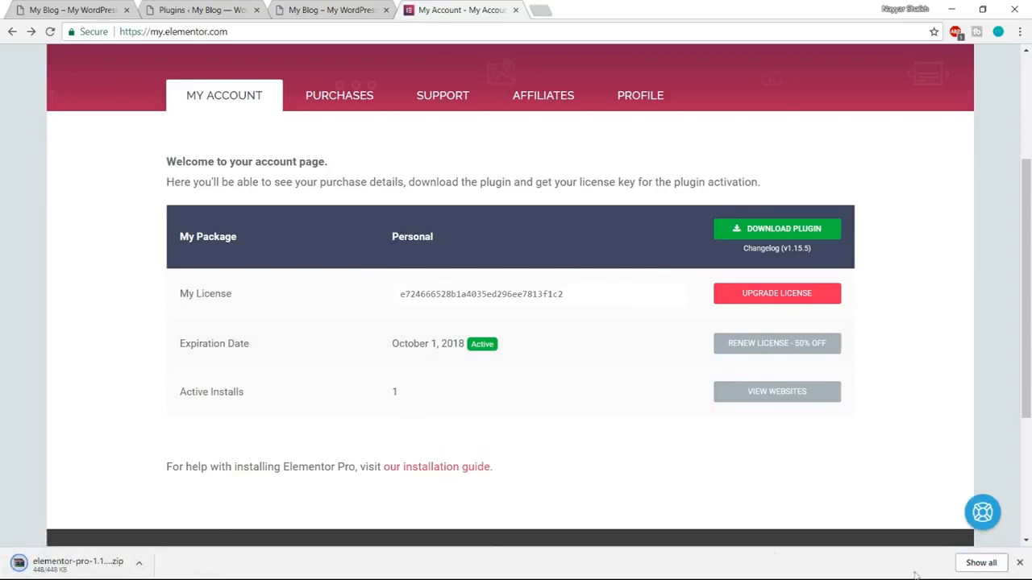
pyautogui.click(1020, 563)
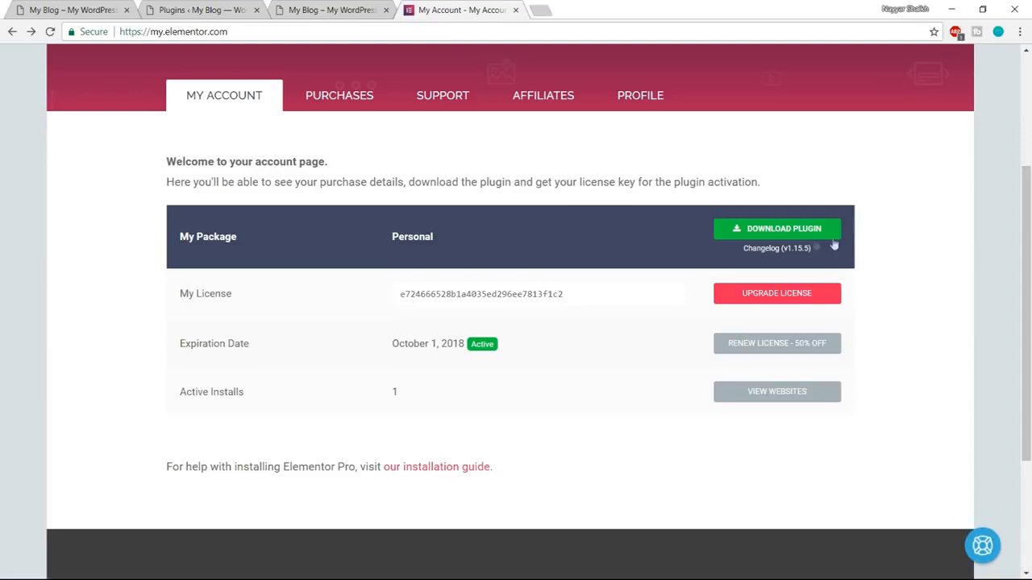
pyautogui.click(793, 233)
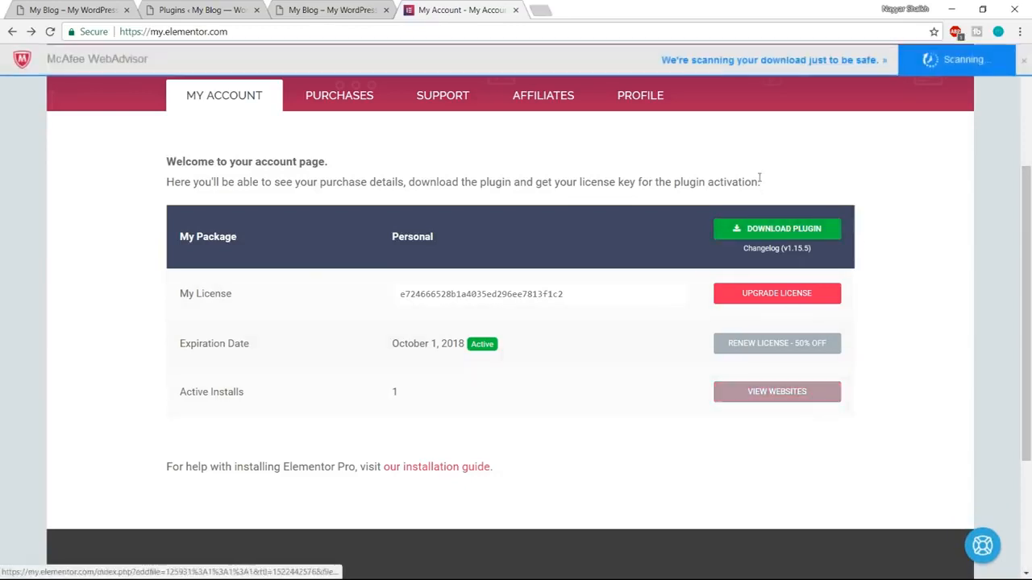
# Check the site URL registered under the Elementor Pro license, and copy the license key.
pyautogui.click(778, 398)
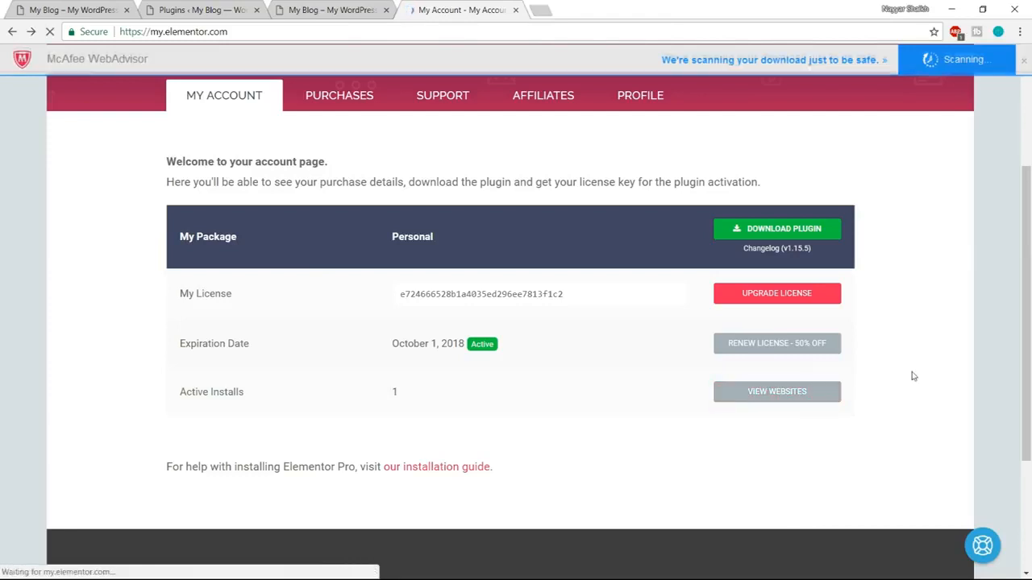
pyautogui.scroll(-3, 912, 376)
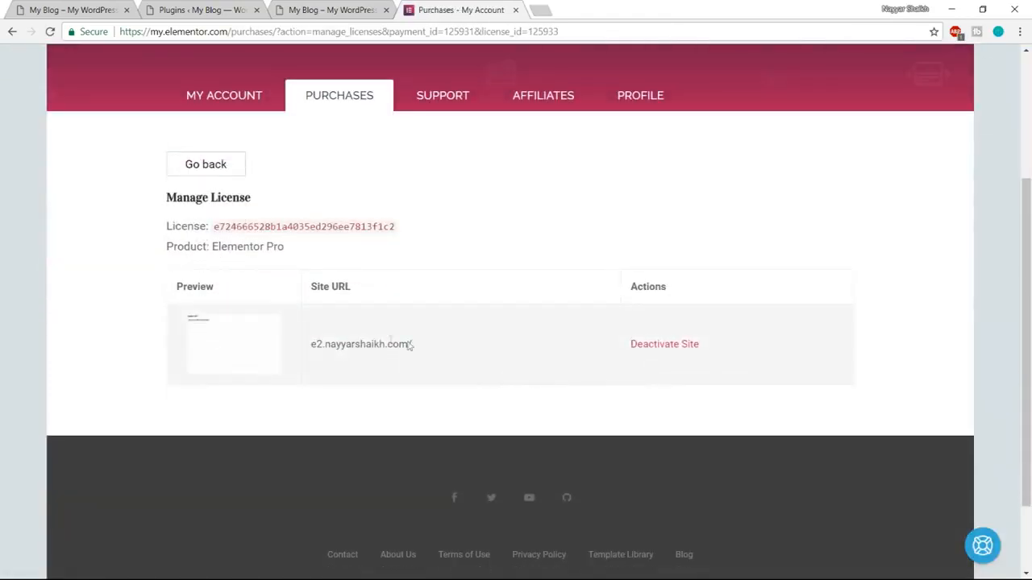
pyautogui.moveTo(423, 345); pyautogui.dragTo(306, 344)
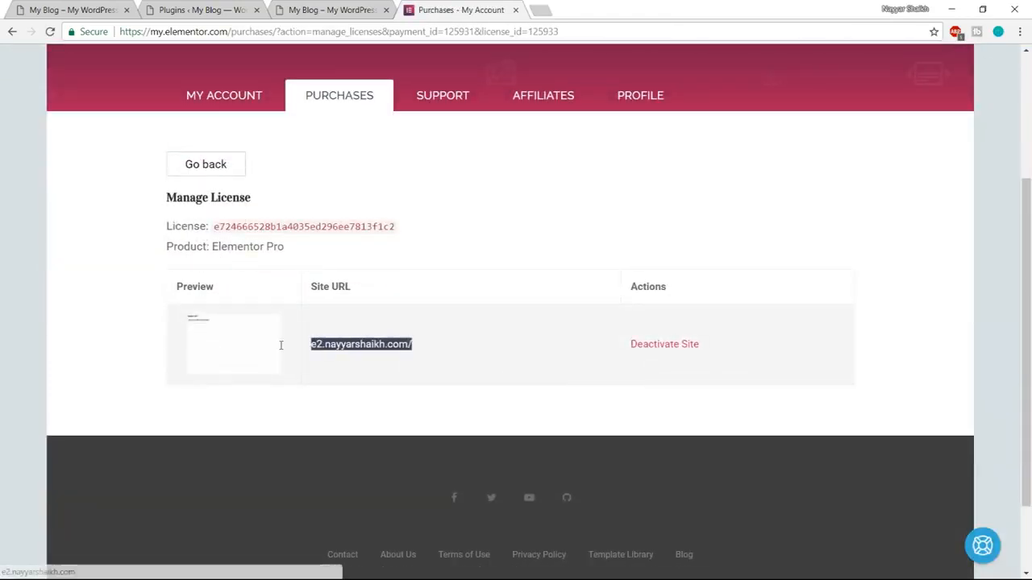
pyautogui.click(382, 344)
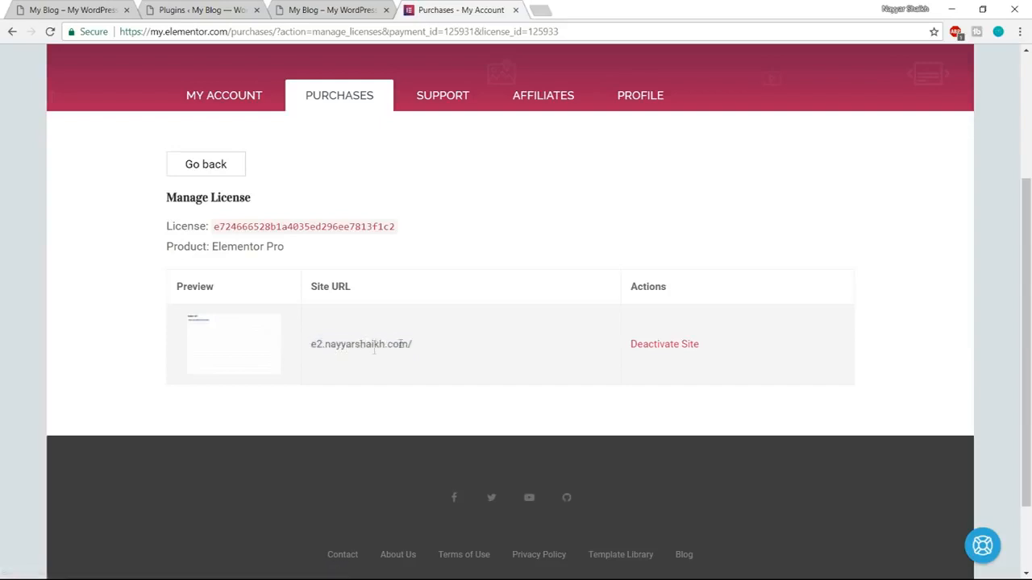
pyautogui.moveTo(317, 346); pyautogui.dragTo(424, 345)
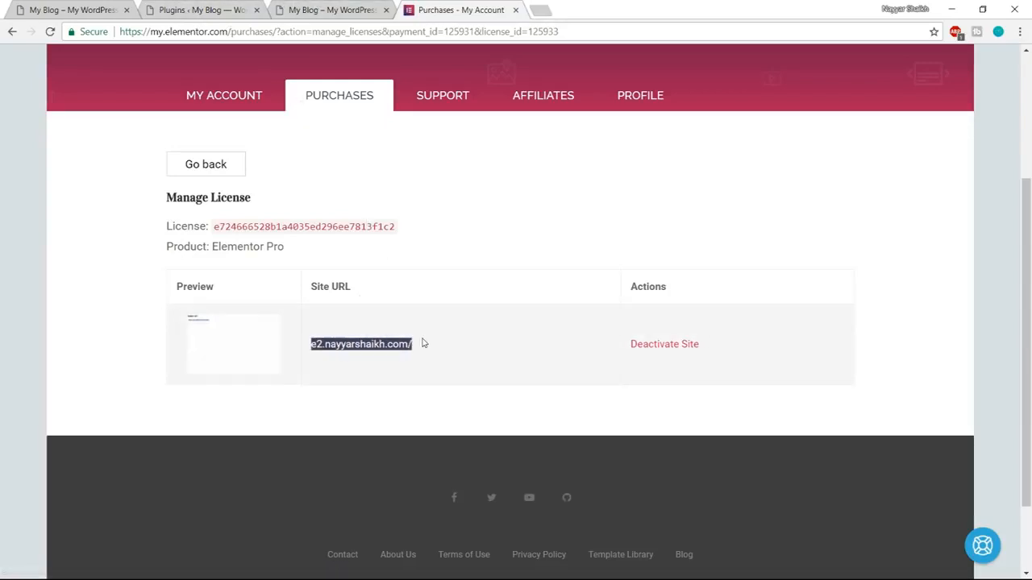
pyautogui.click(337, 344)
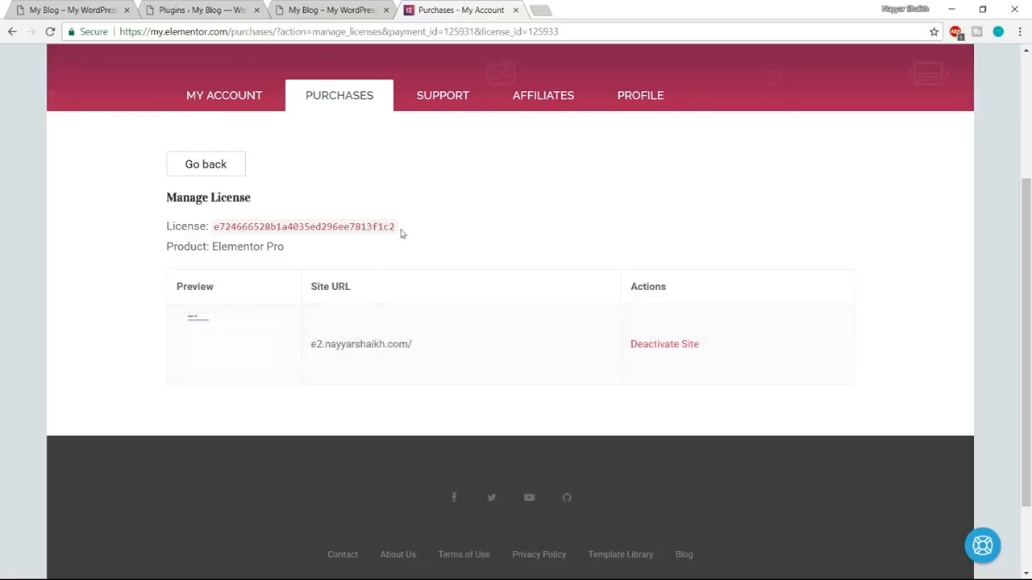
pyautogui.moveTo(403, 231); pyautogui.dragTo(209, 228)
pyautogui.hotkey('ctrl', 'c')
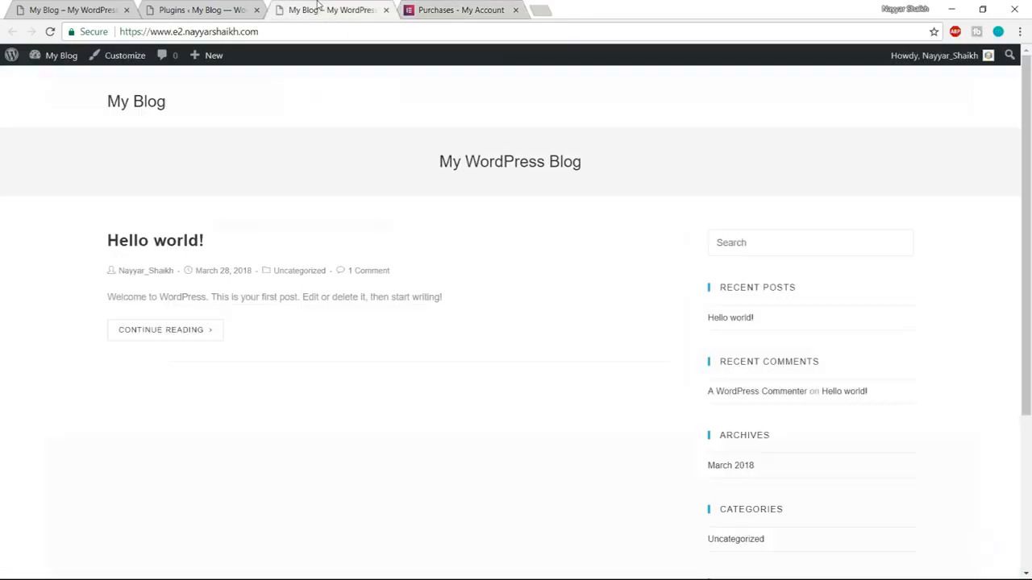
# Upload elementor-pro-1.15.5.zip as a new plugin on the My Blog WordPress site, install it and activate it.
pyautogui.click(331, 11)
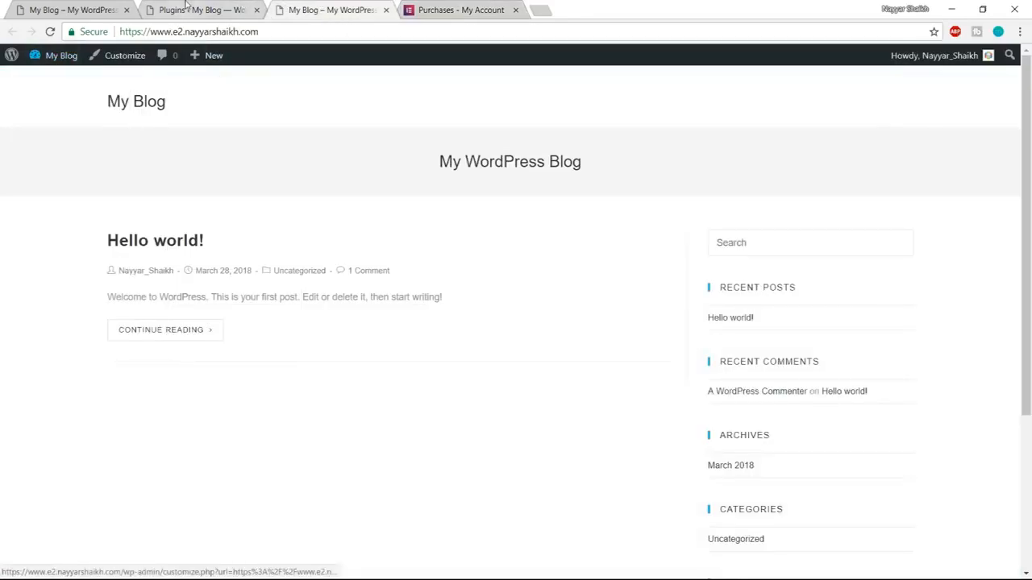
pyautogui.click(186, 7)
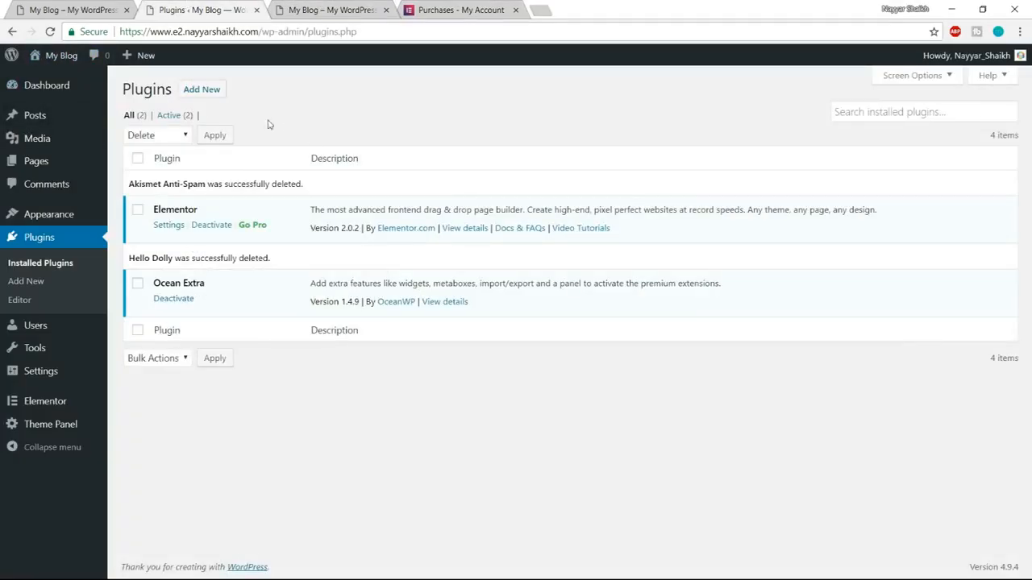
pyautogui.click(206, 94)
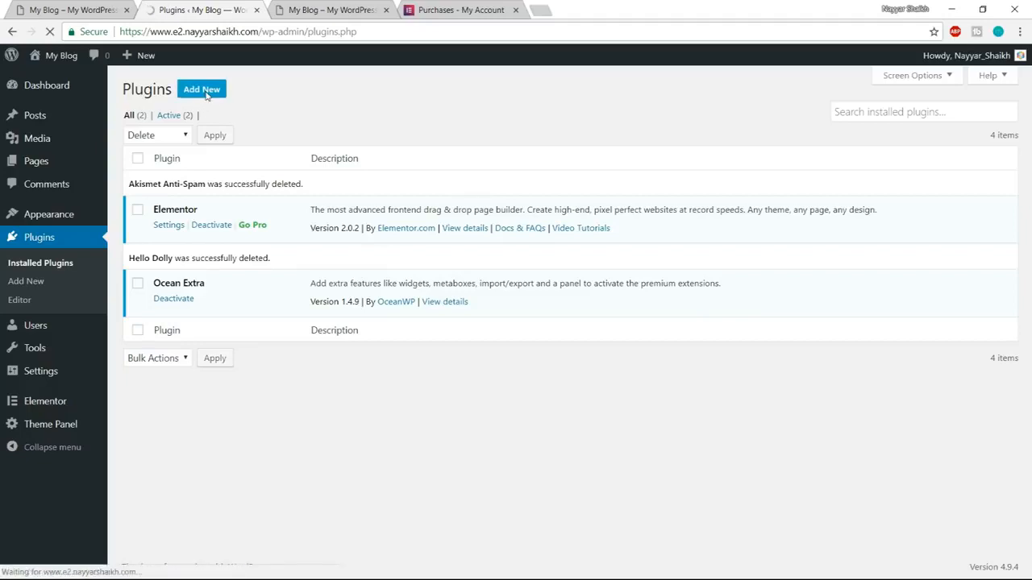
pyautogui.click(212, 93)
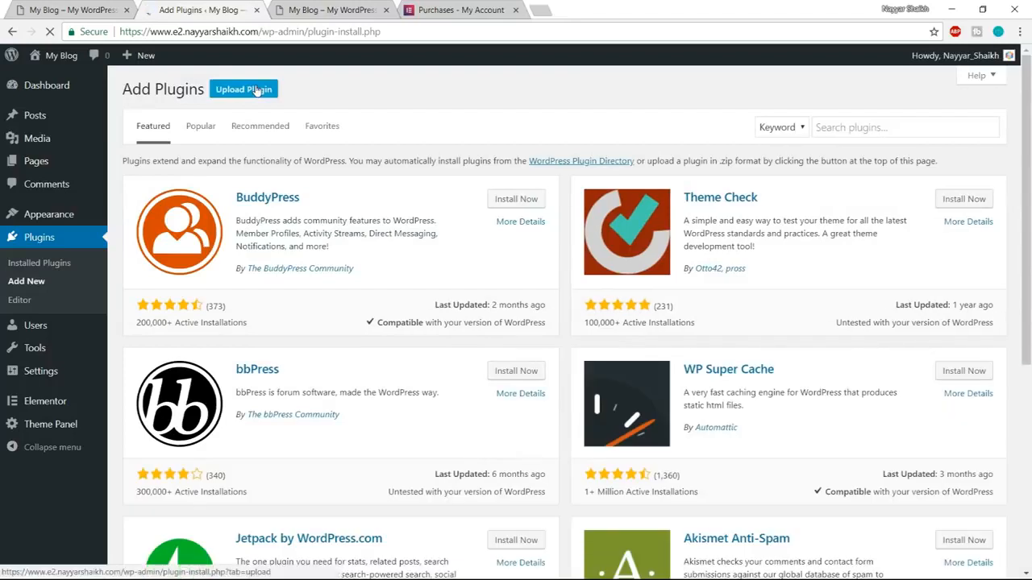
pyautogui.click(239, 93)
pyautogui.click(472, 210)
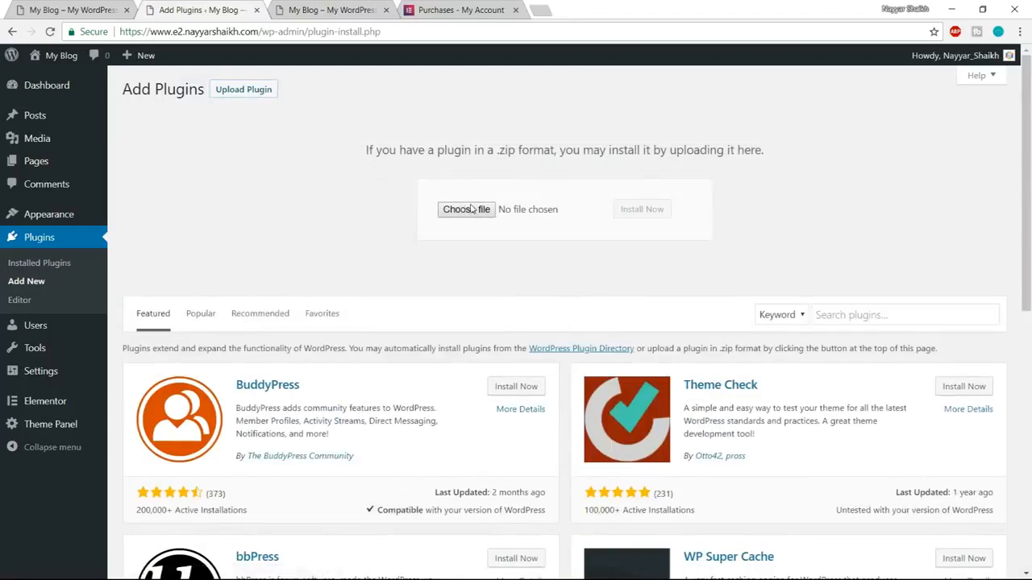
pyautogui.click(395, 214)
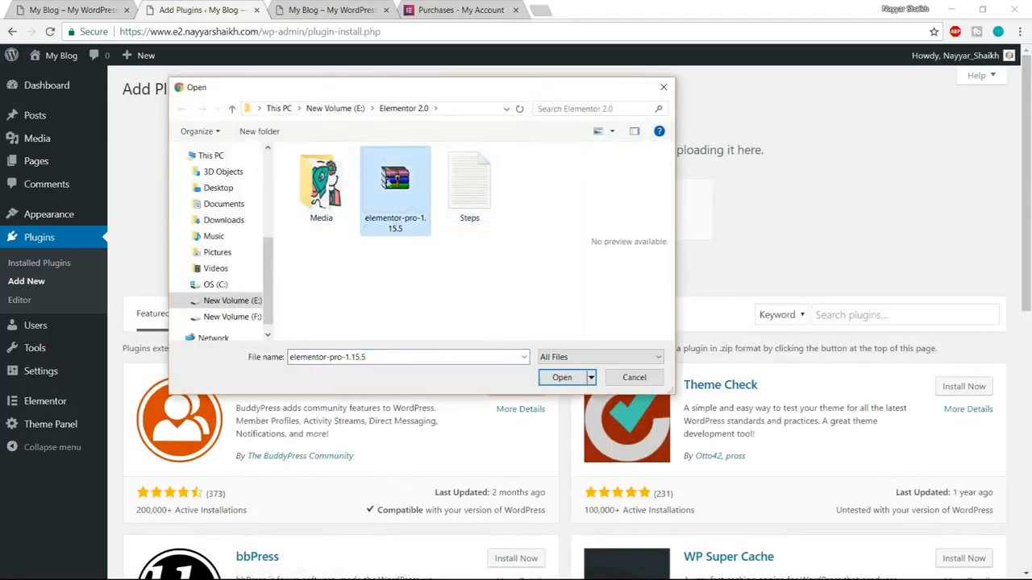
pyautogui.click(558, 378)
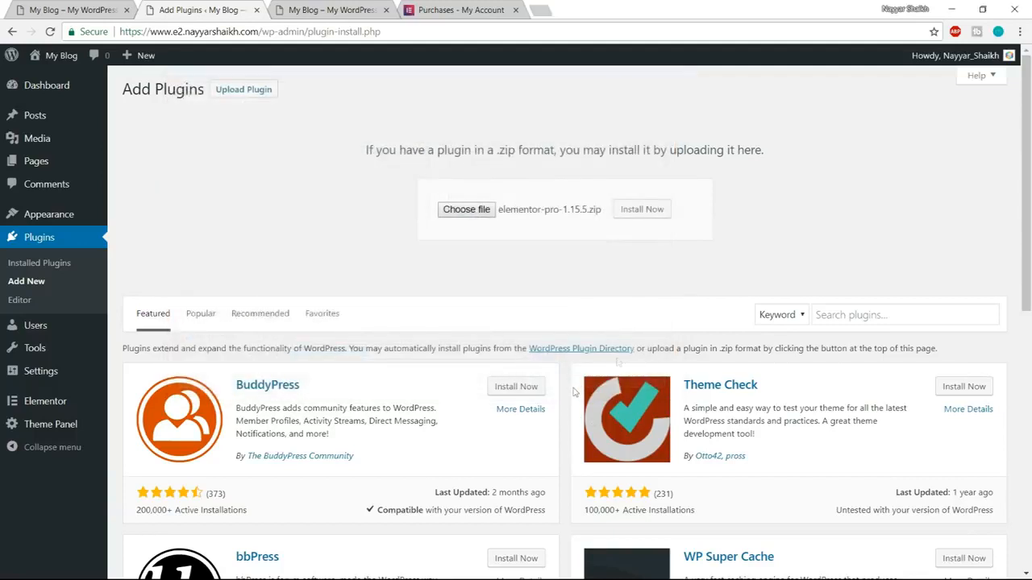
pyautogui.click(645, 209)
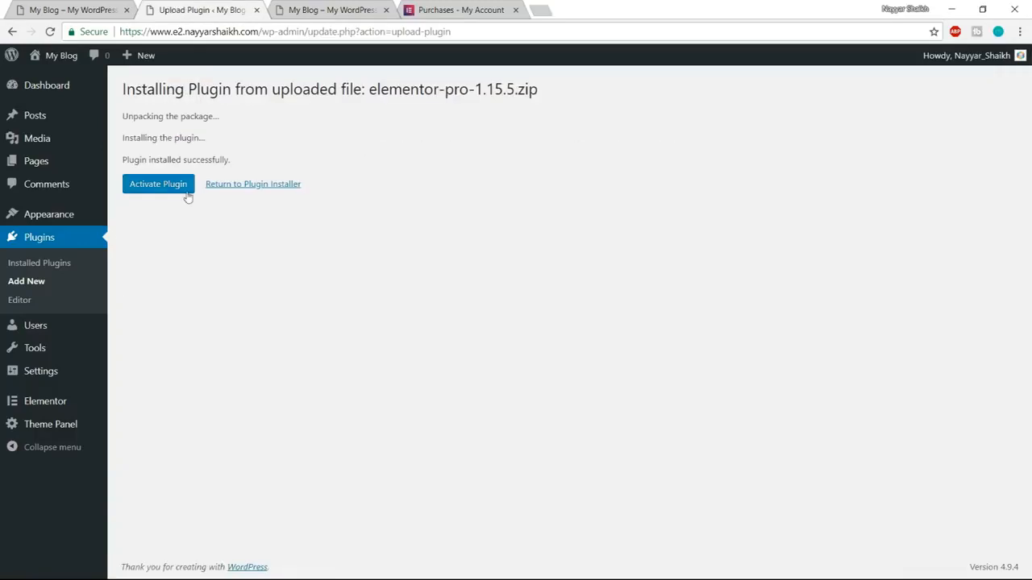
pyautogui.click(173, 187)
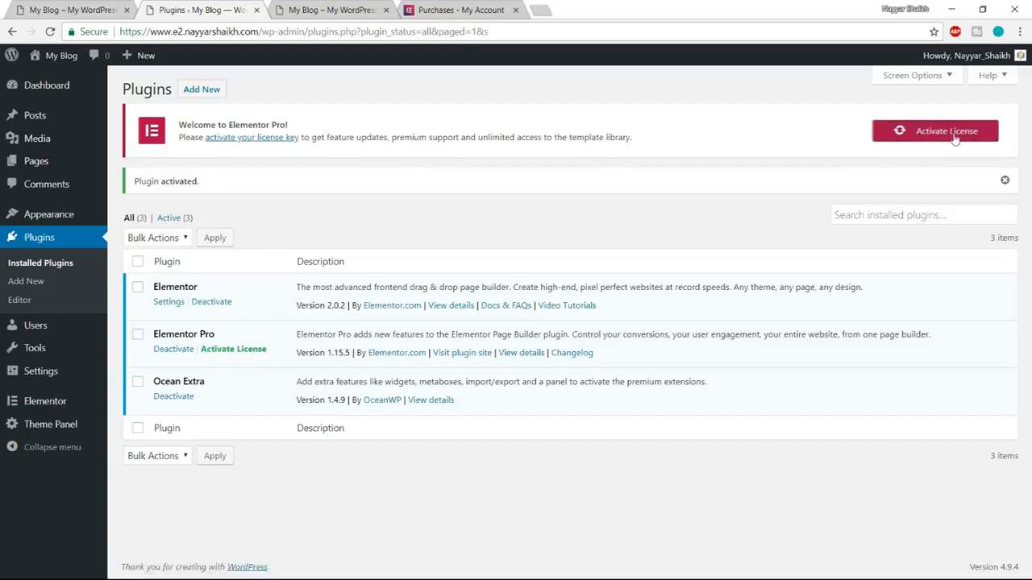
# Paste the license key into Elementor Pro's license settings, activate it and check the license status.
pyautogui.click(923, 139)
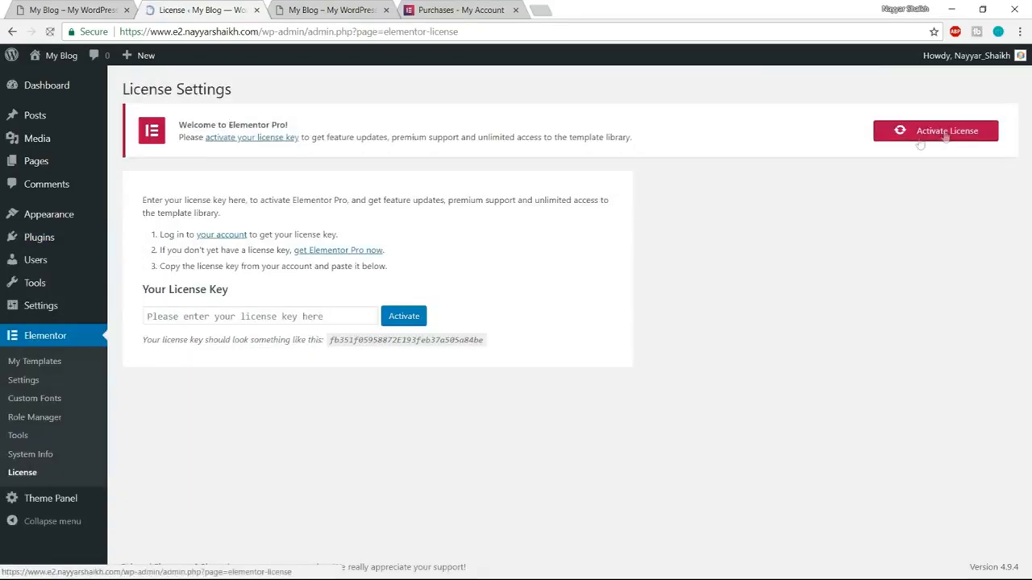
pyautogui.click(330, 314)
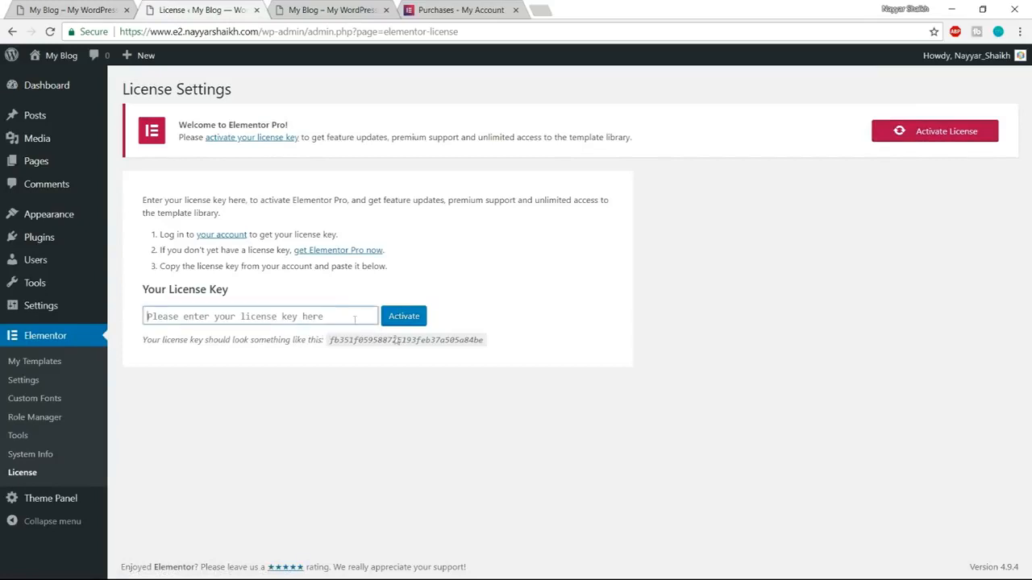
pyautogui.hotkey('ctrl', 'v')
pyautogui.click(409, 322)
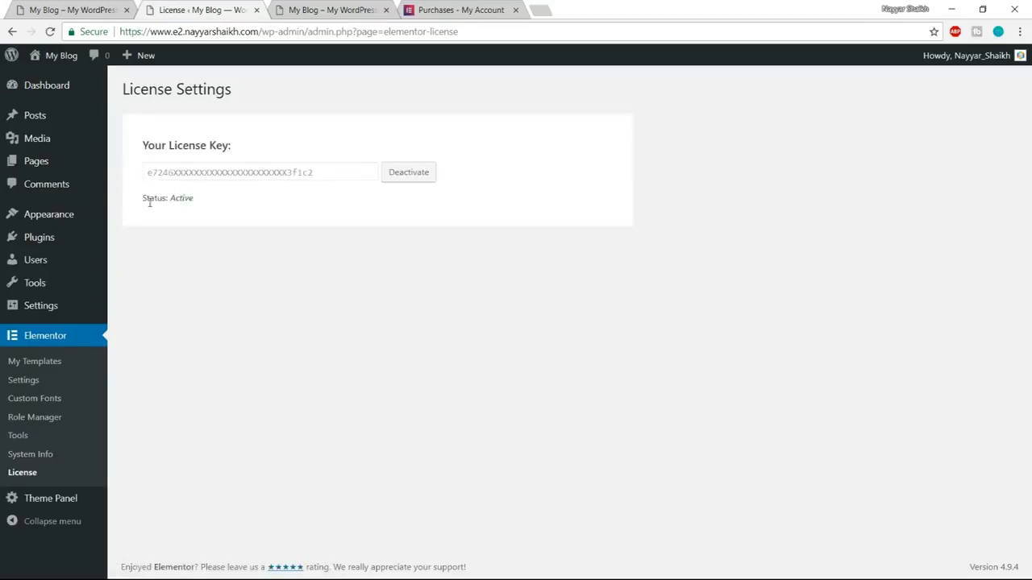
pyautogui.moveTo(146, 198); pyautogui.dragTo(181, 198)
pyautogui.click(188, 212)
# Close the Elementor account page and return to the site's License Settings page.
pyautogui.click(449, 18)
pyautogui.click(516, 10)
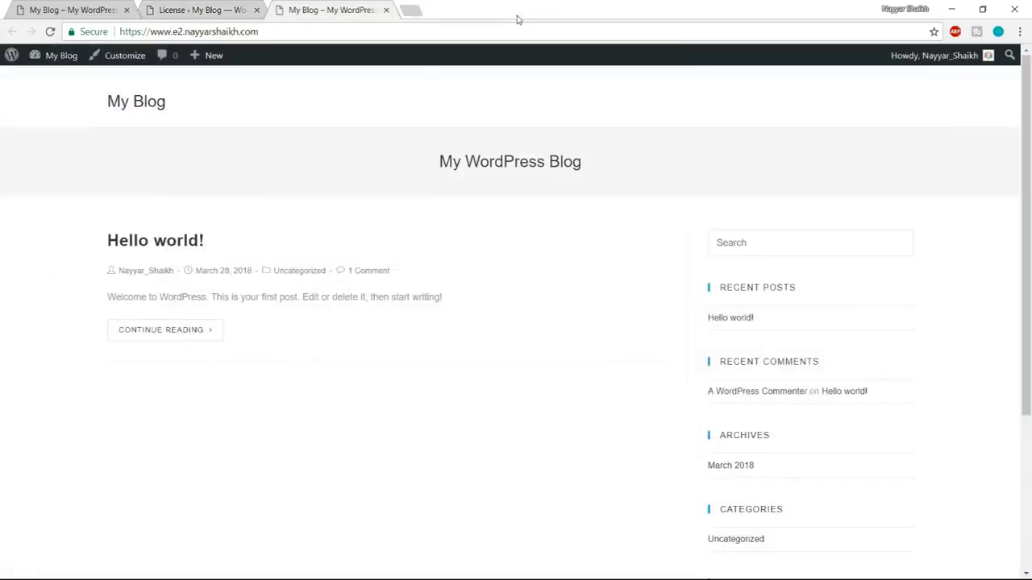
pyautogui.click(194, 6)
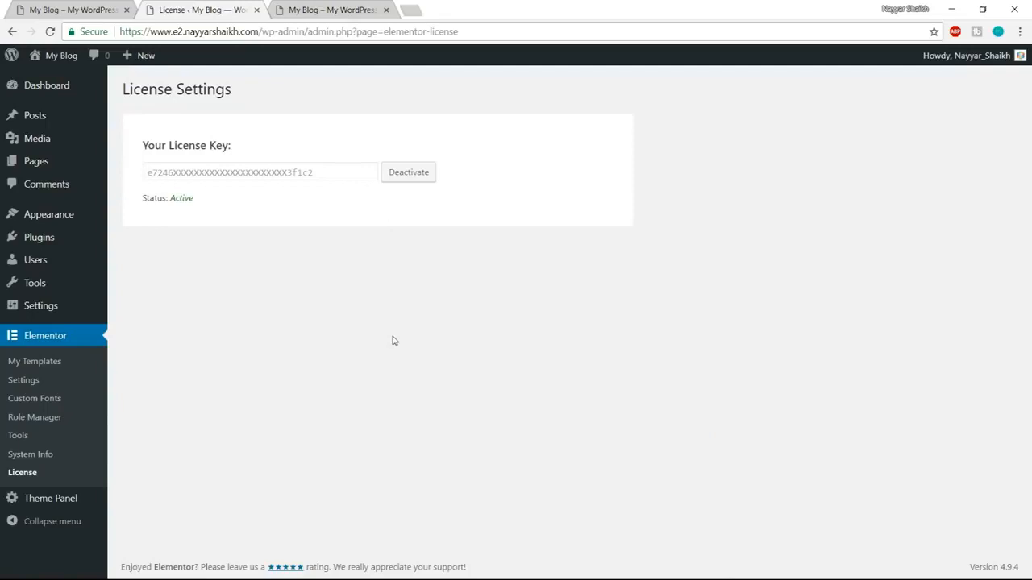
# View the finished demo site's home page with its animated headline, and go back to the WordPress dashboard.
pyautogui.click(89, 10)
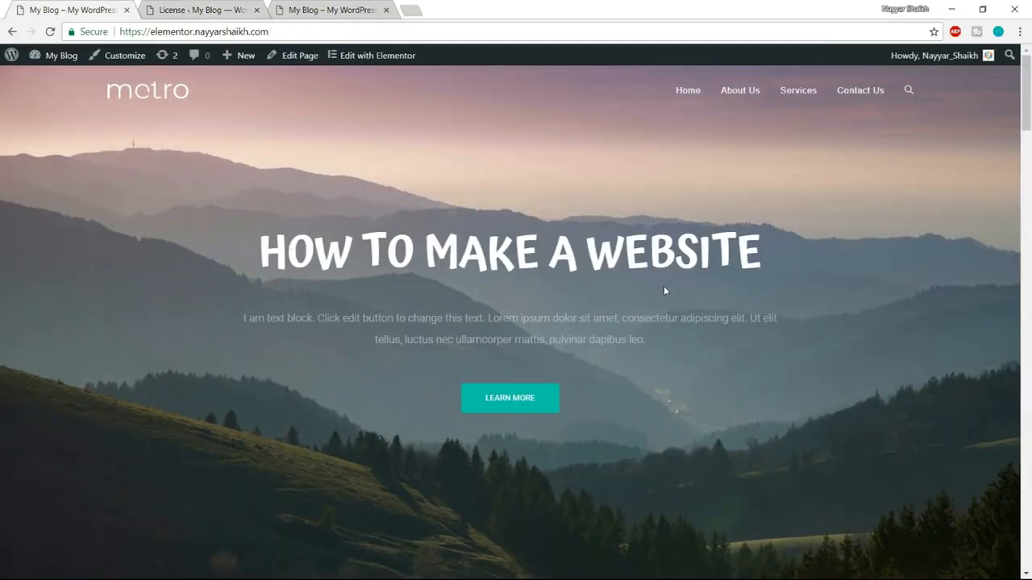
pyautogui.moveTo(1031, 80); pyautogui.dragTo(984, 117)
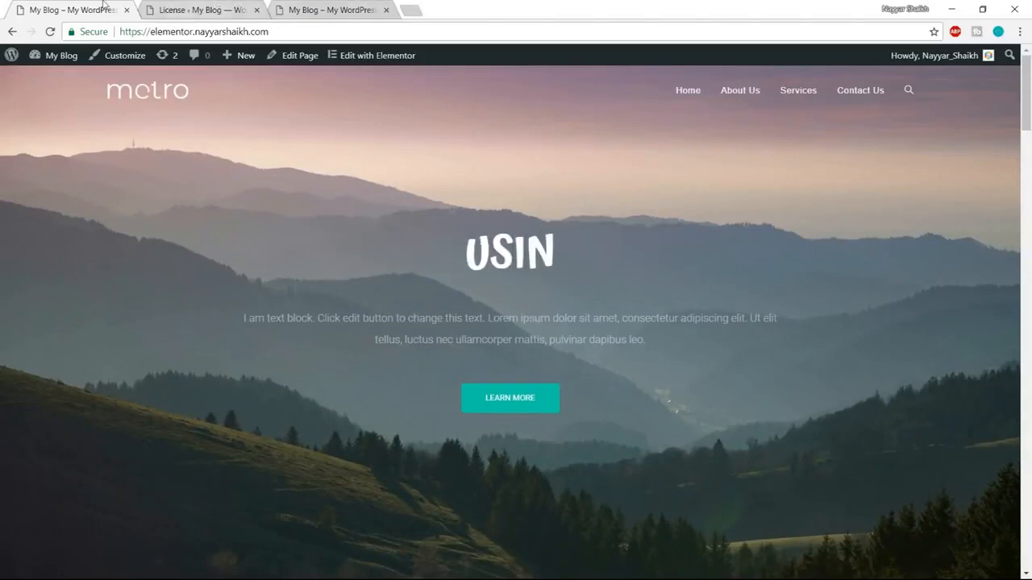
pyautogui.click(200, 10)
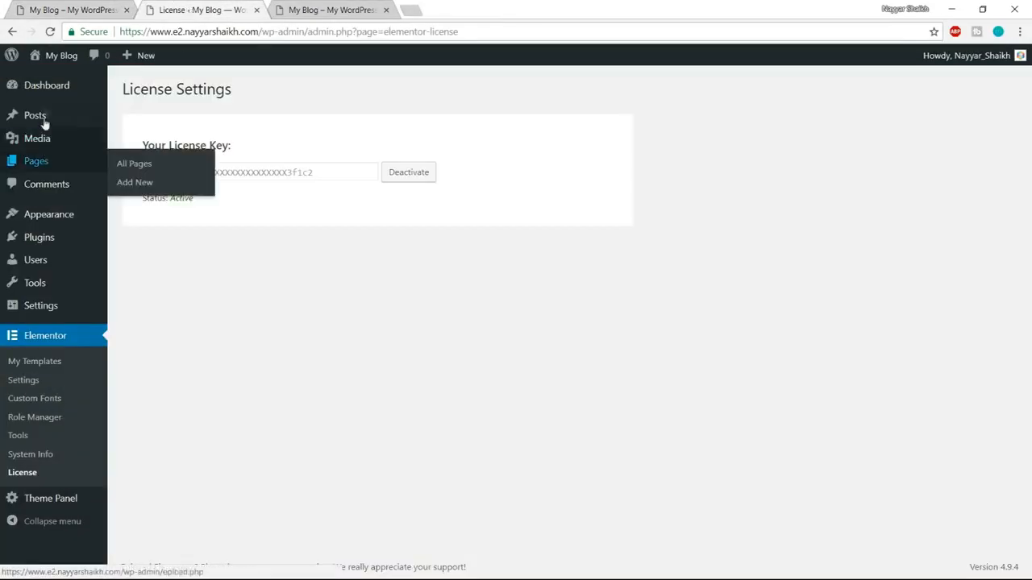
# Create a new page titled "Home Page" and publish it.
pyautogui.moveTo(44, 163)
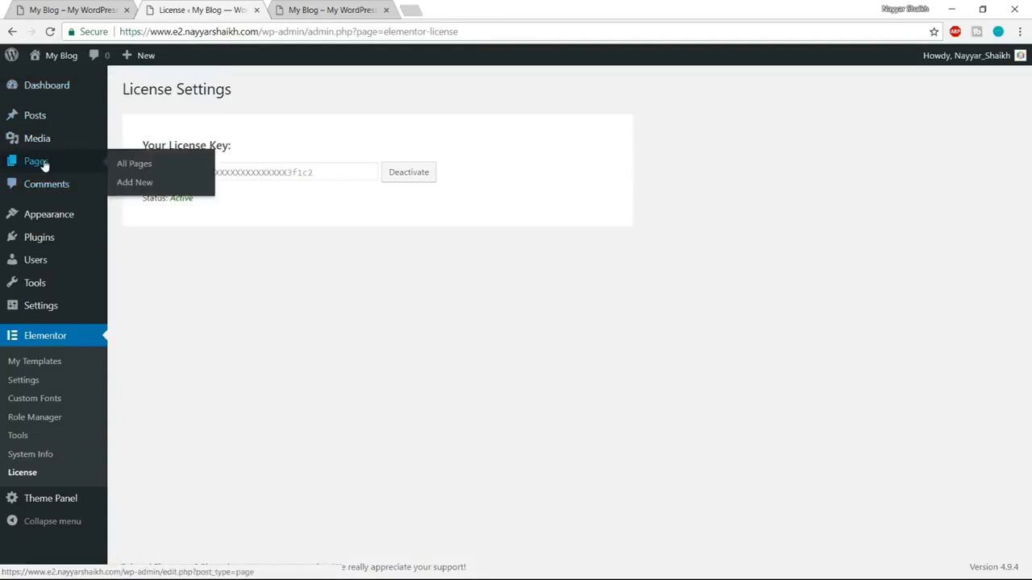
pyautogui.click(150, 188)
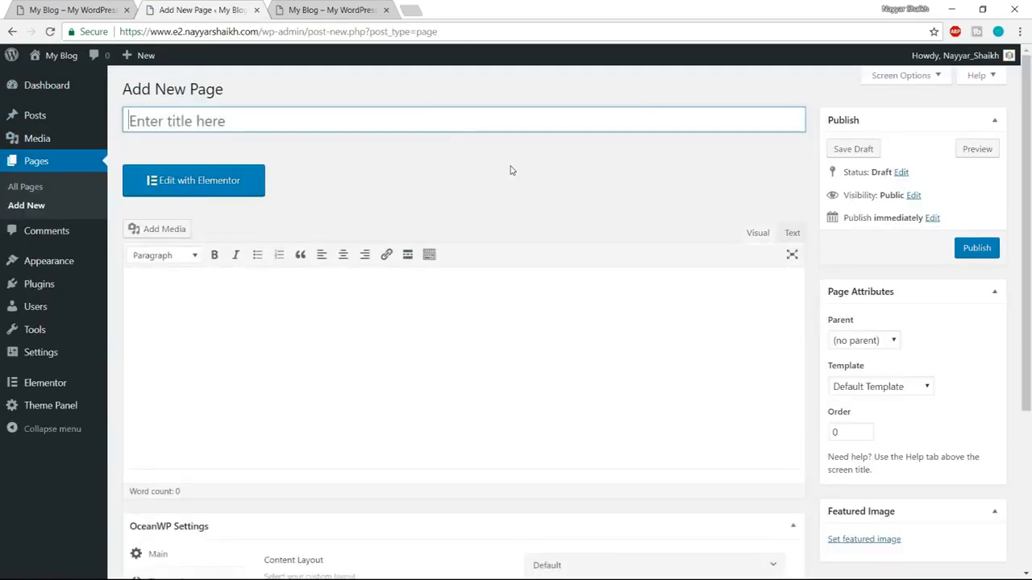
pyautogui.write('Home Page')
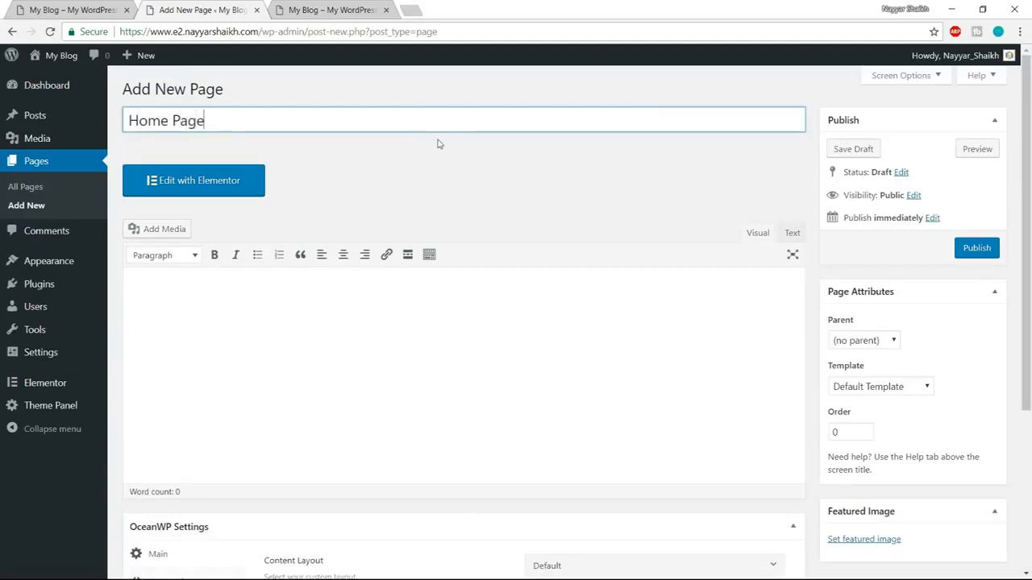
pyautogui.click(992, 251)
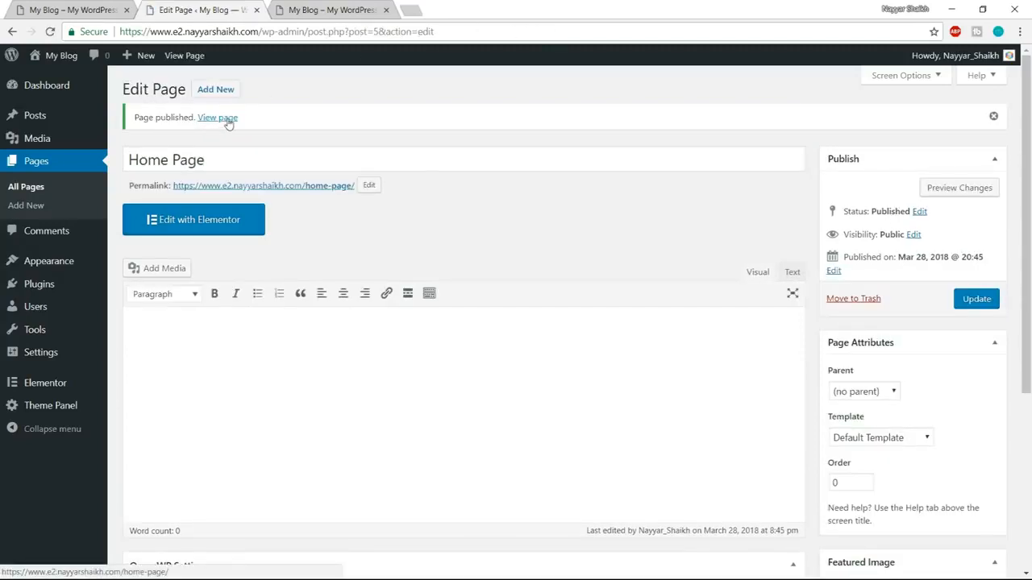
# Open the published Home Page in a new browser tab, close the extra My Blog tab and look through the page.
pyautogui.rightClick(223, 128)
pyautogui.click(243, 128)
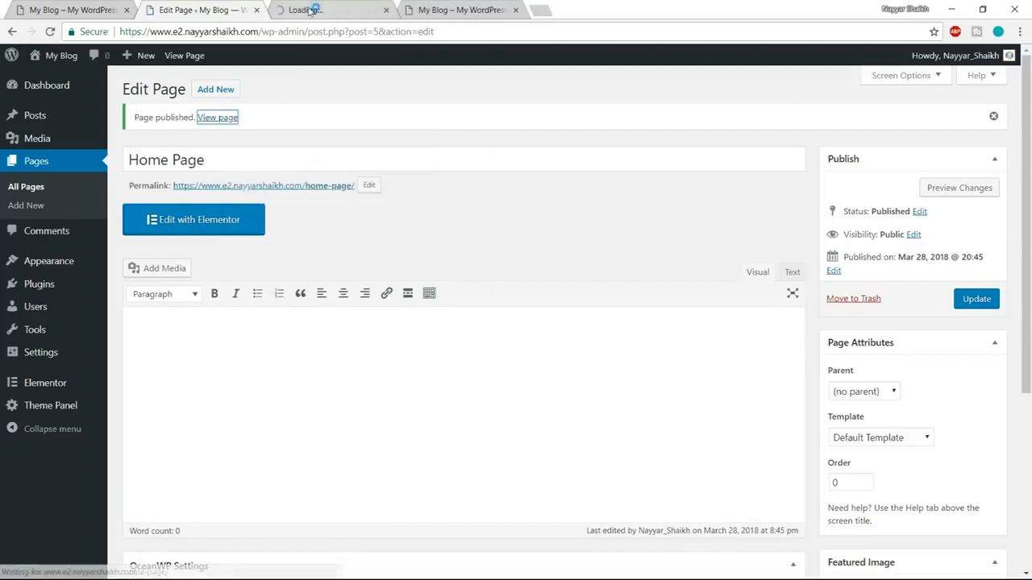
pyautogui.click(313, 11)
pyautogui.click(517, 12)
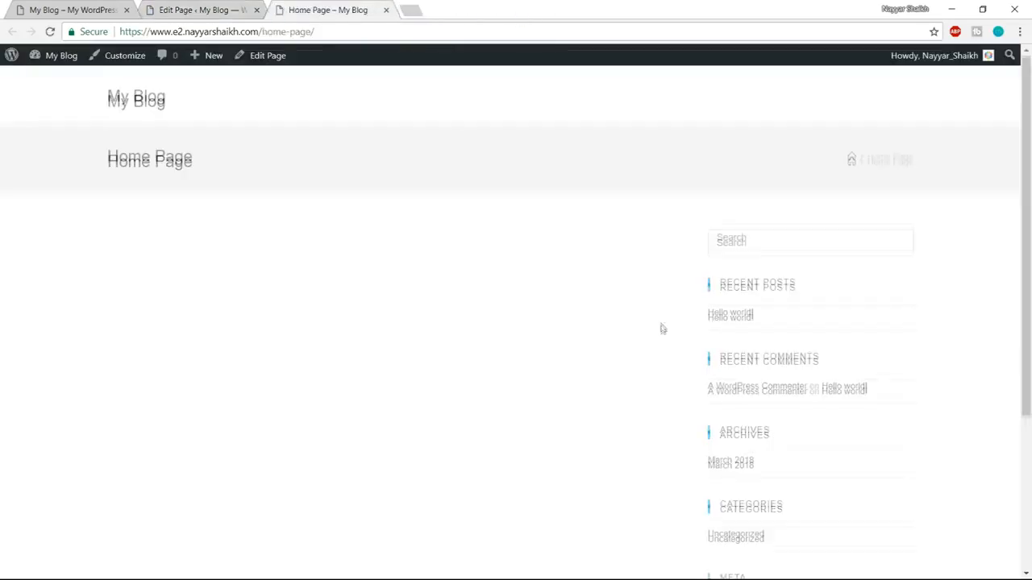
pyautogui.scroll(-5, 661, 328)
pyautogui.scroll(5, 641, 392)
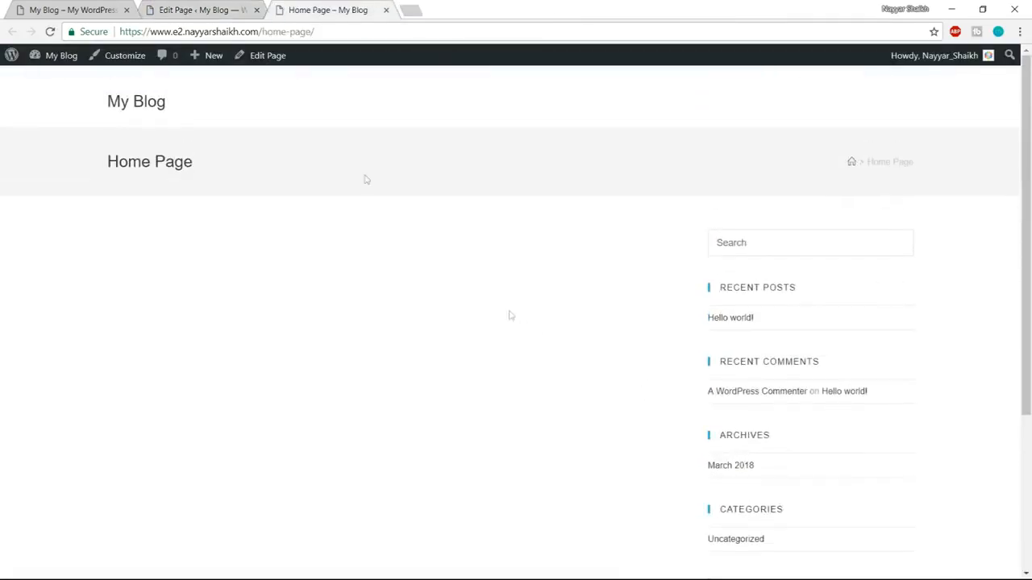
# Compare the header, title area and sidebar of the new Home Page with the demo site, and return to the page editor.
pyautogui.click(55, 9)
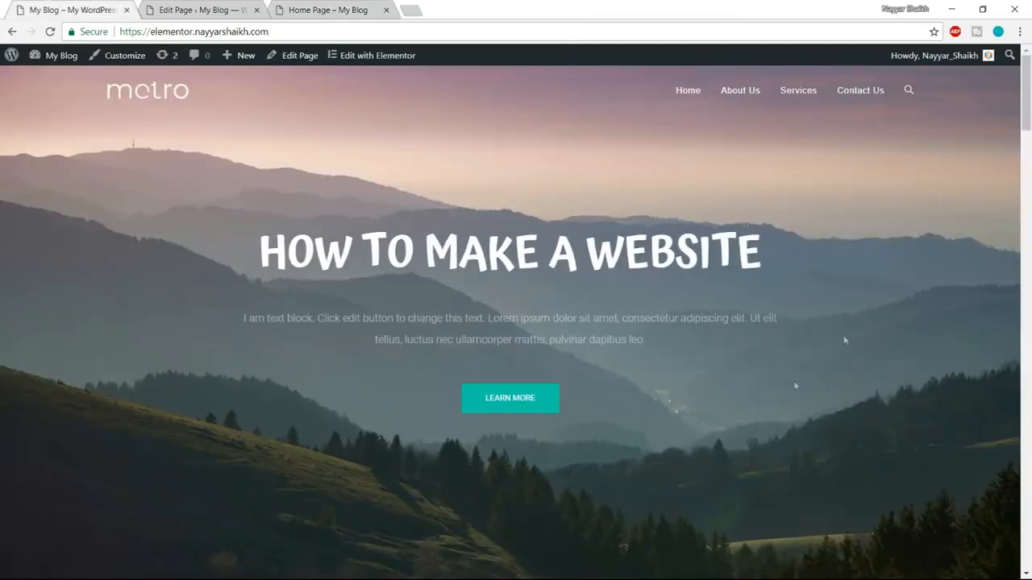
pyautogui.click(333, 6)
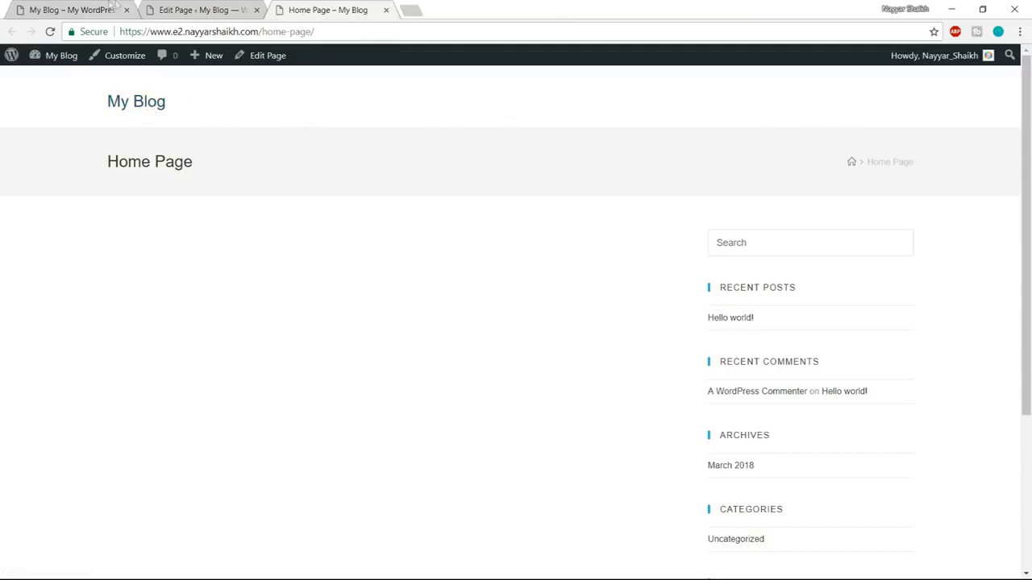
pyautogui.click(87, 7)
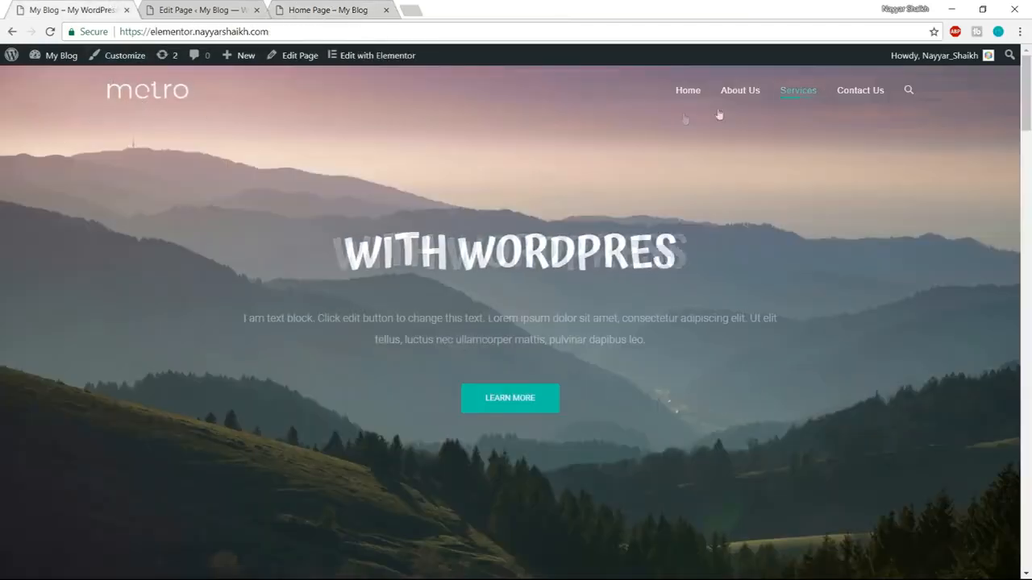
pyautogui.click(330, 7)
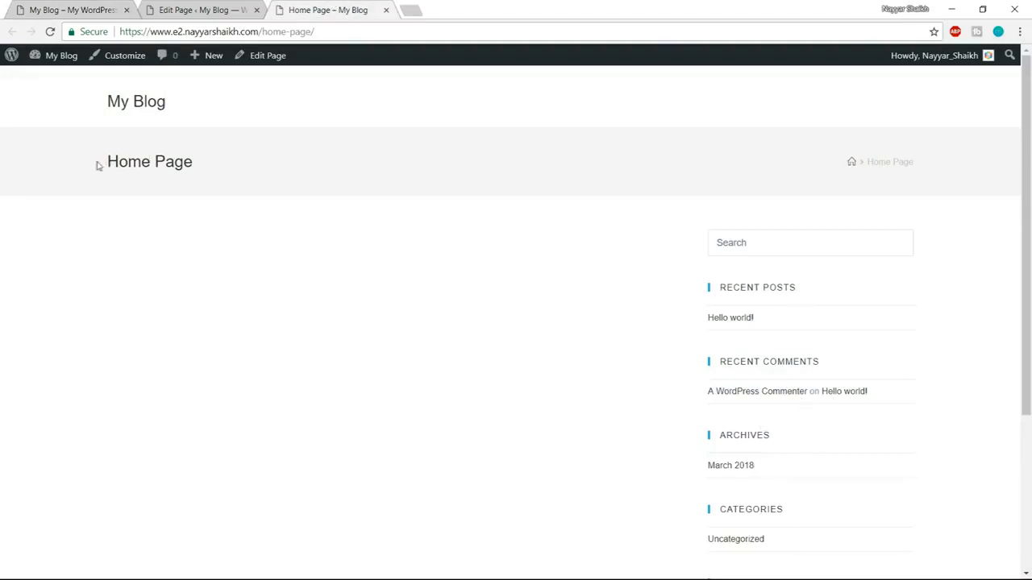
pyautogui.moveTo(97, 165); pyautogui.dragTo(205, 166)
pyautogui.click(318, 167)
pyautogui.click(226, 7)
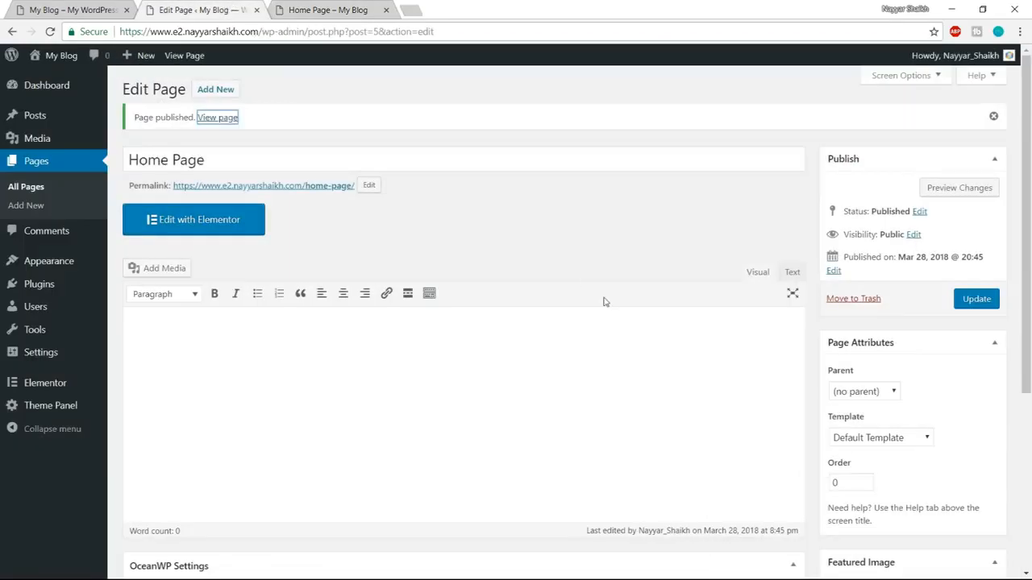
pyautogui.click(310, 6)
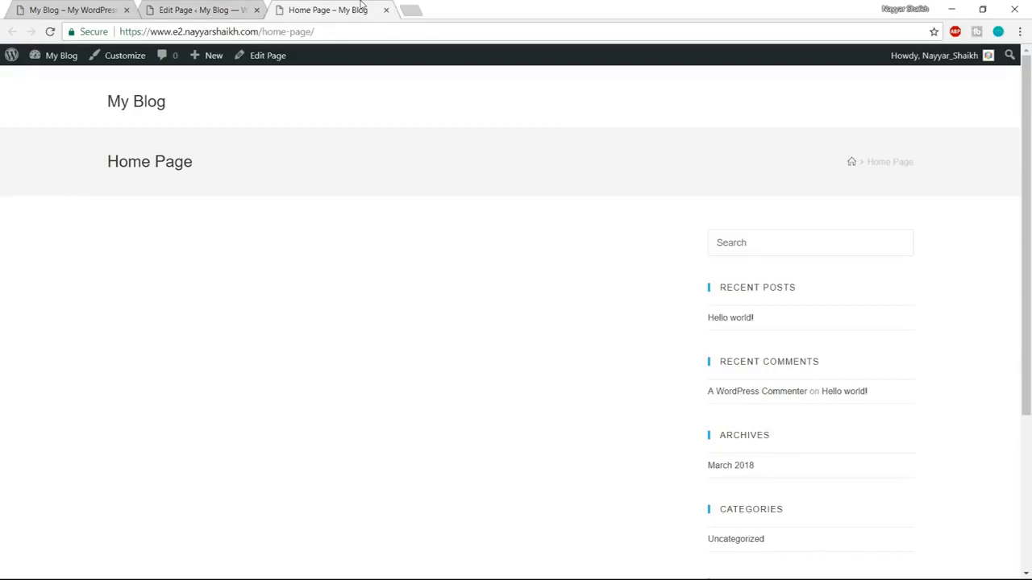
pyautogui.click(194, 10)
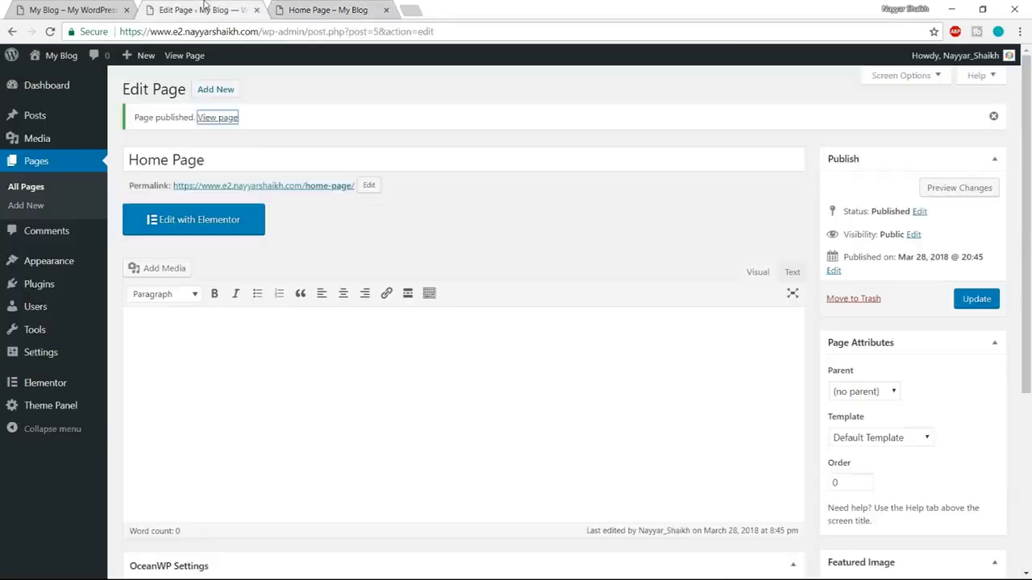
# In the page's OceanWP settings, set the content layout to Full Width and disable the margins.
pyautogui.click(519, 167)
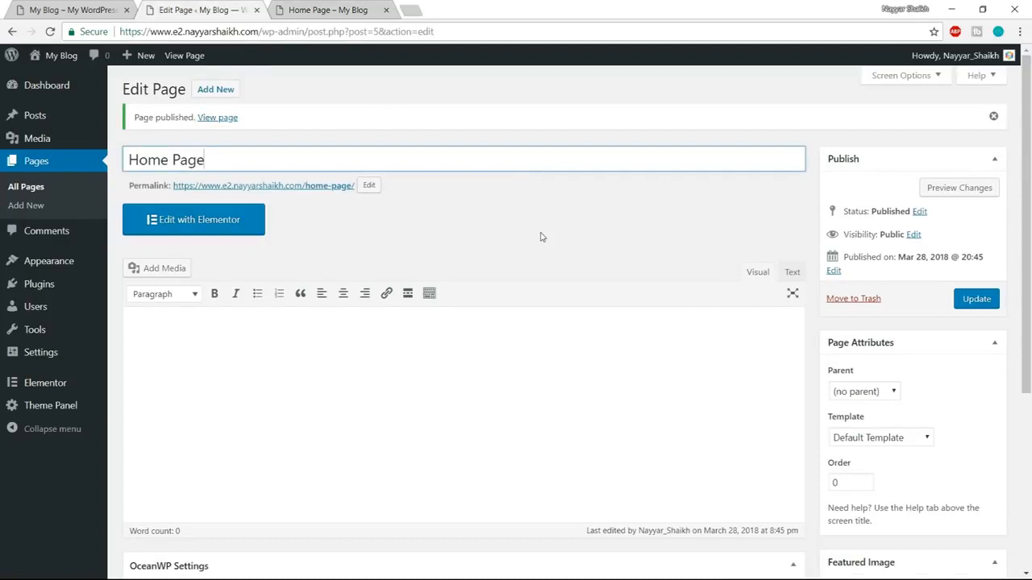
pyautogui.scroll(-4, 542, 237)
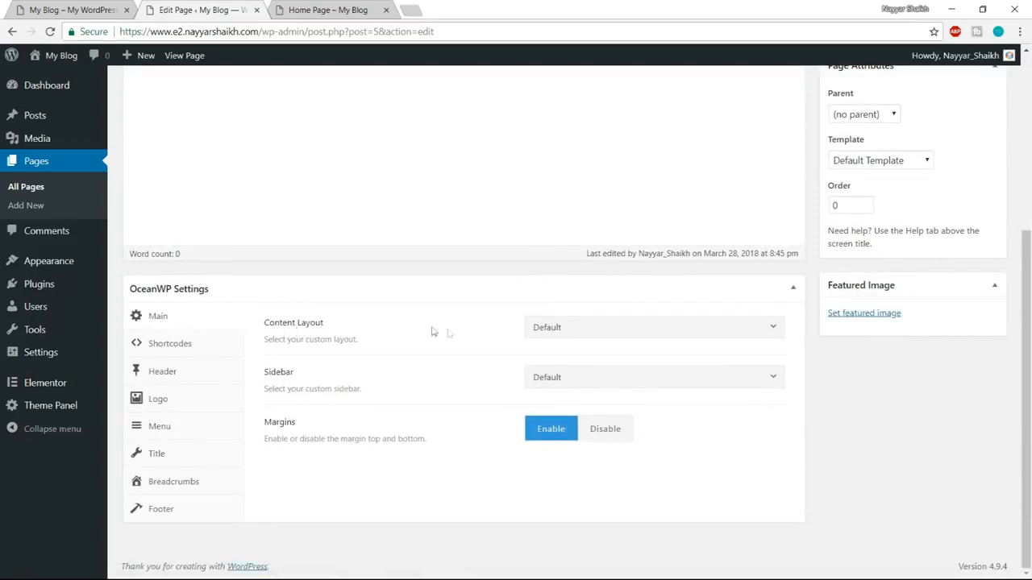
pyautogui.click(629, 334)
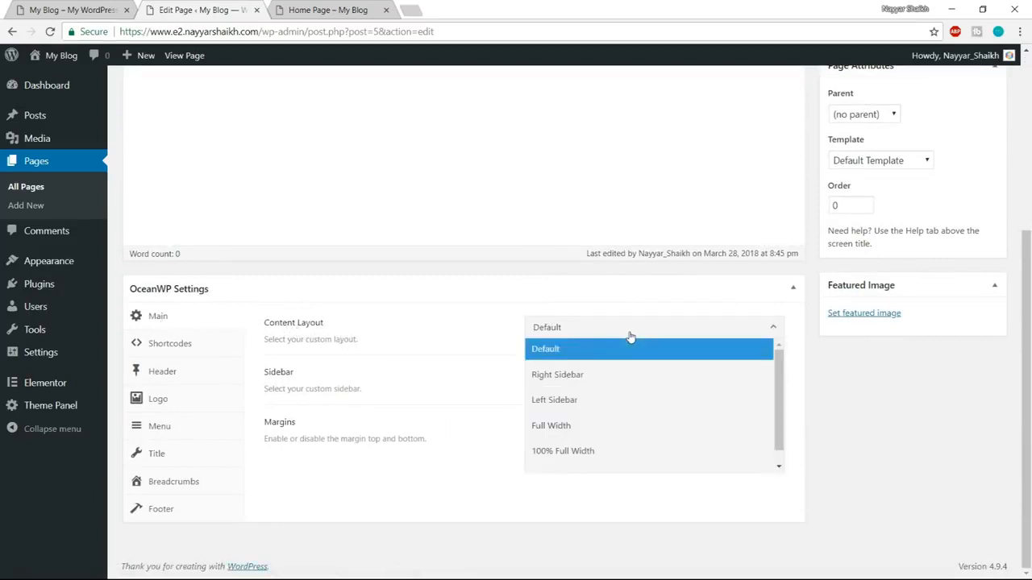
pyautogui.click(601, 427)
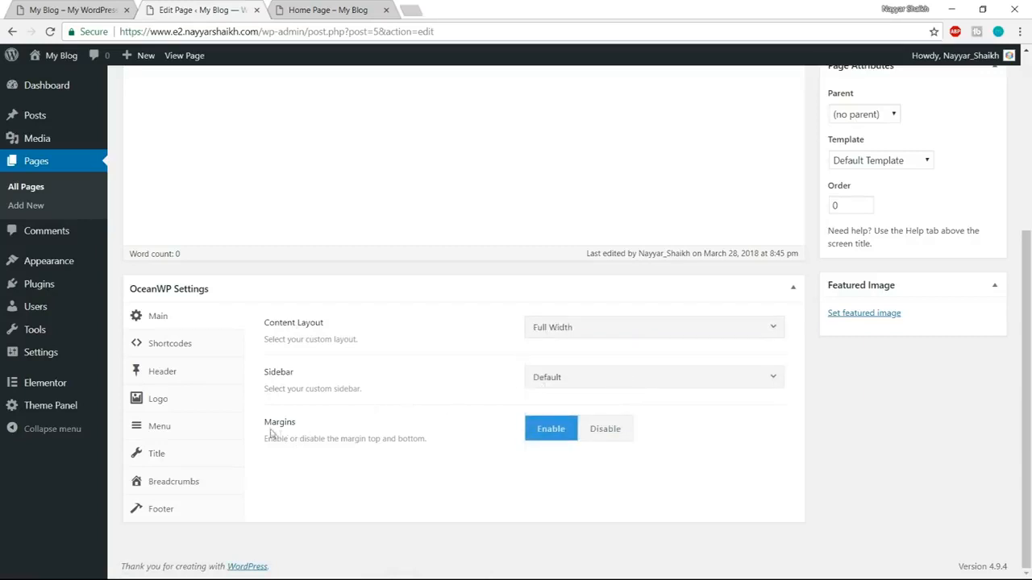
pyautogui.click(628, 441)
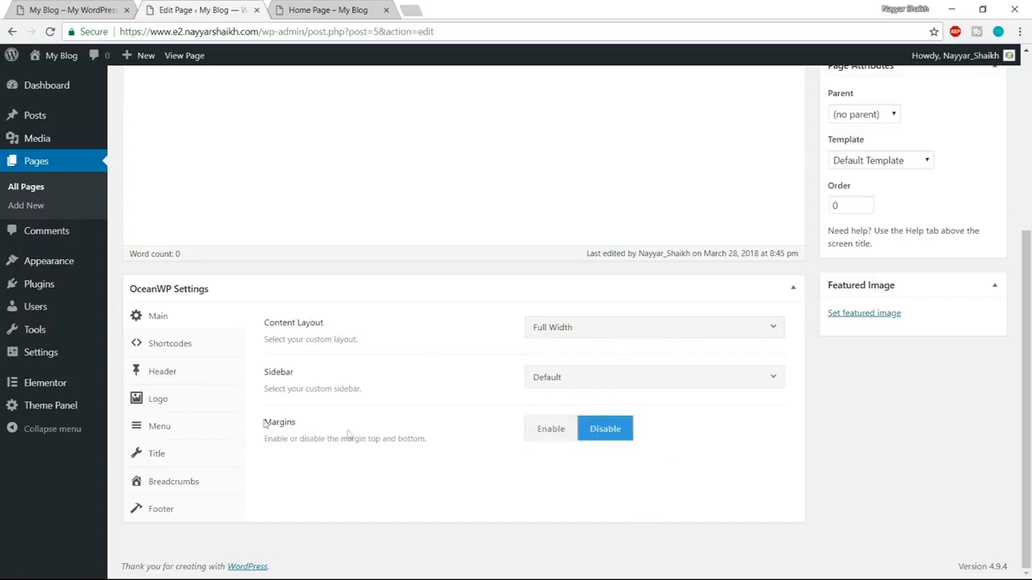
# Check the live page's title area, then disable the top bar and set the header style to Transparent in the page's OceanWP settings.
pyautogui.click(328, 7)
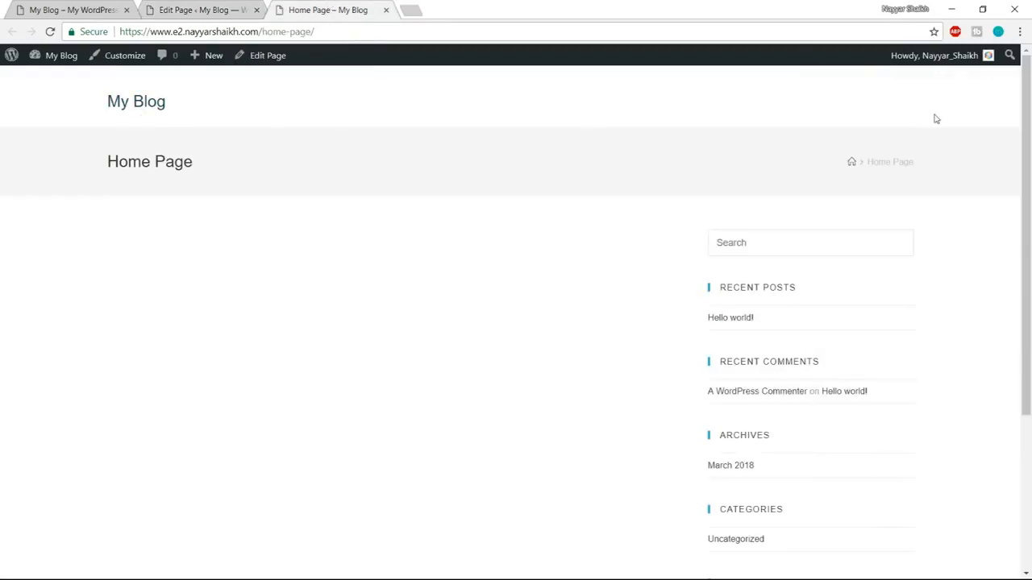
pyautogui.moveTo(95, 164); pyautogui.dragTo(166, 164)
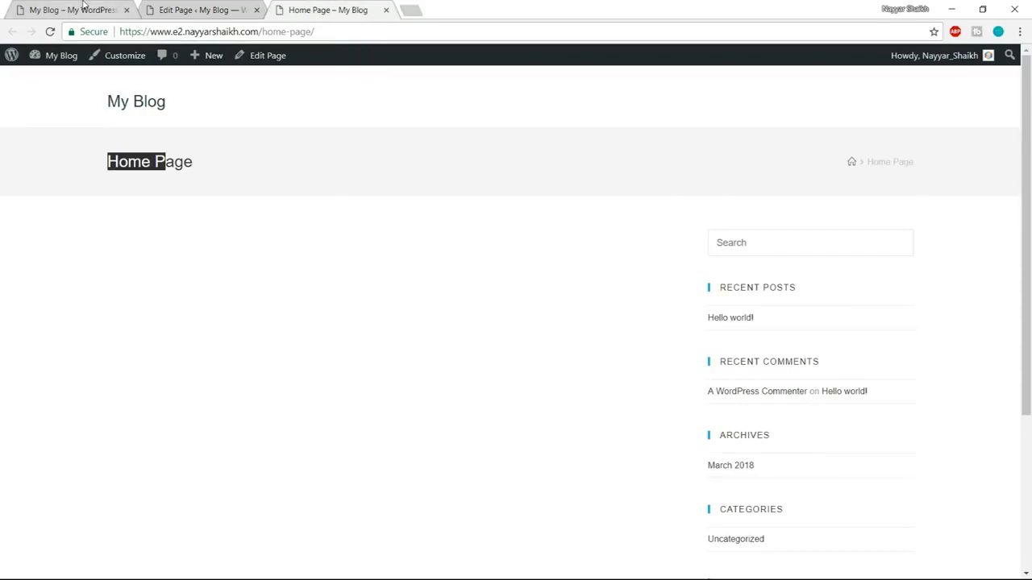
pyautogui.click(198, 10)
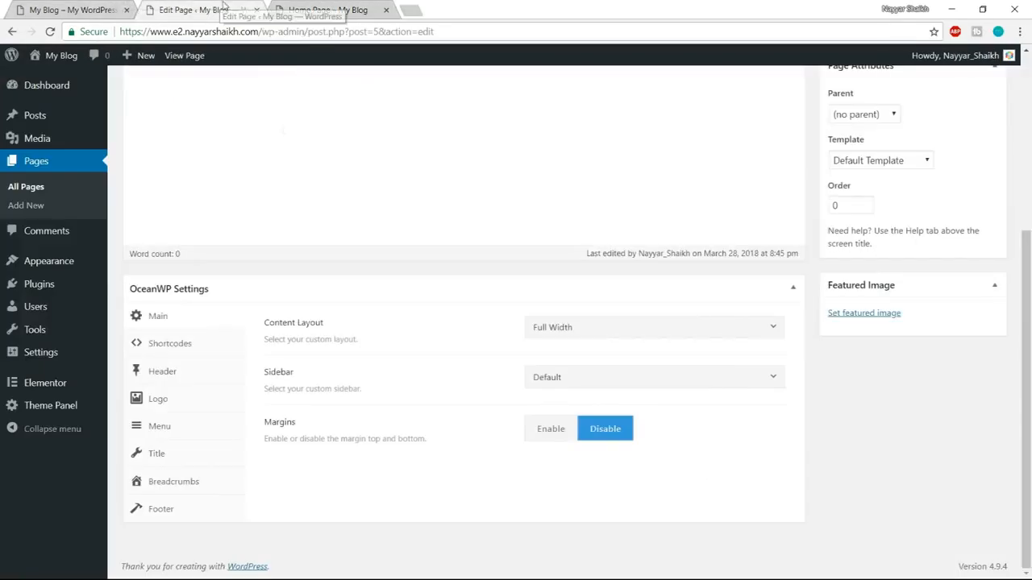
pyautogui.click(173, 379)
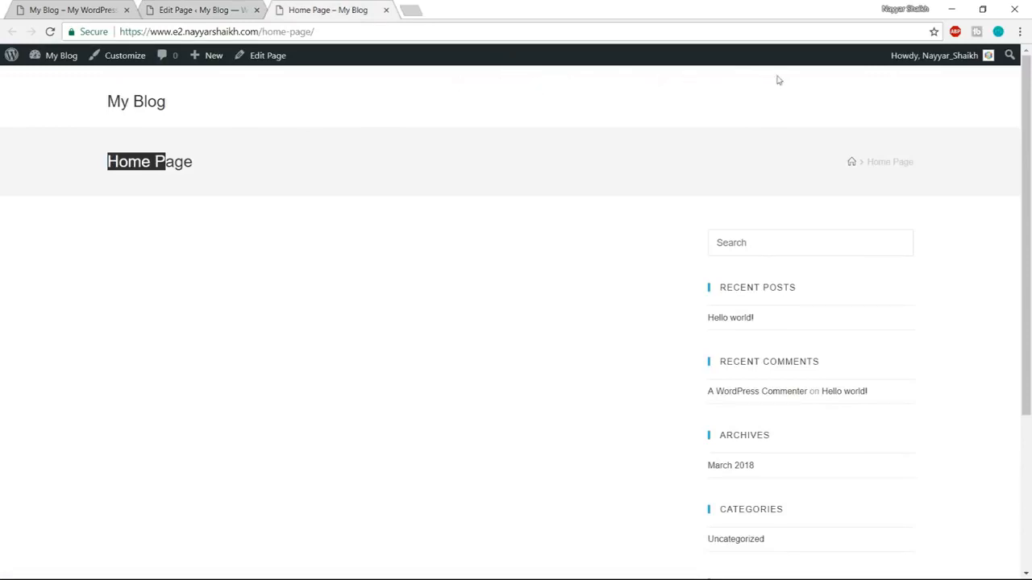
pyautogui.click(231, 8)
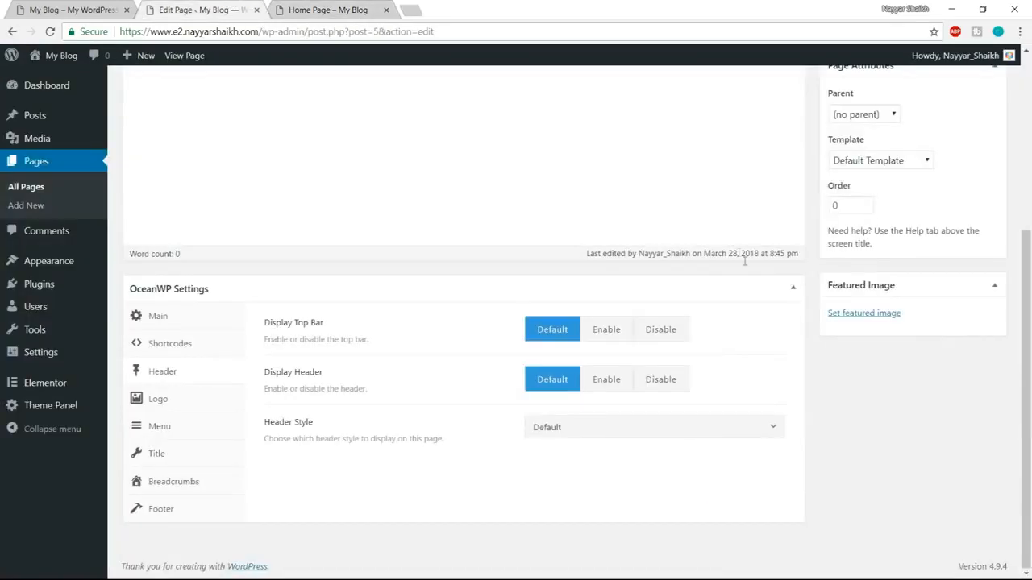
pyautogui.click(677, 331)
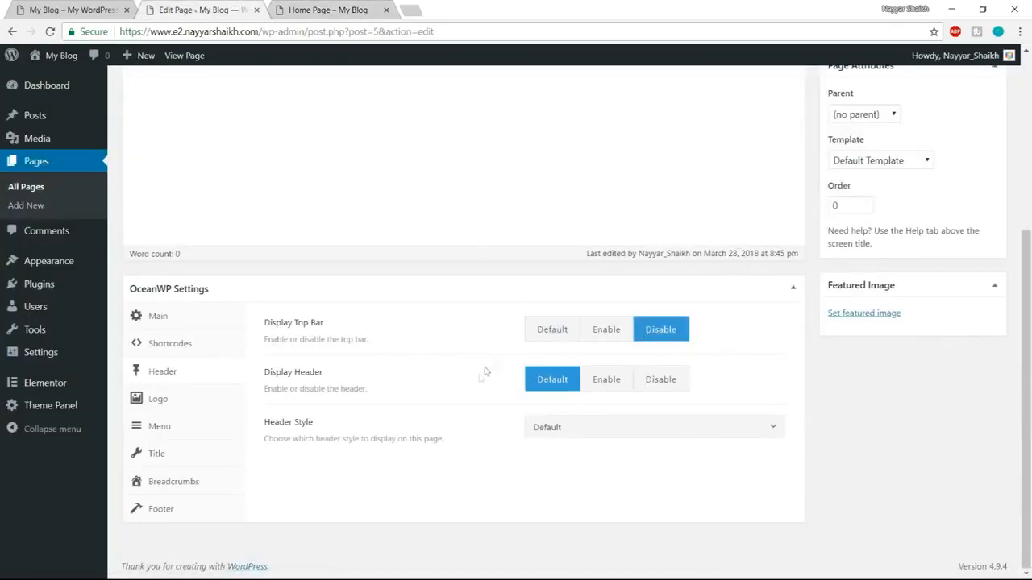
pyautogui.click(585, 427)
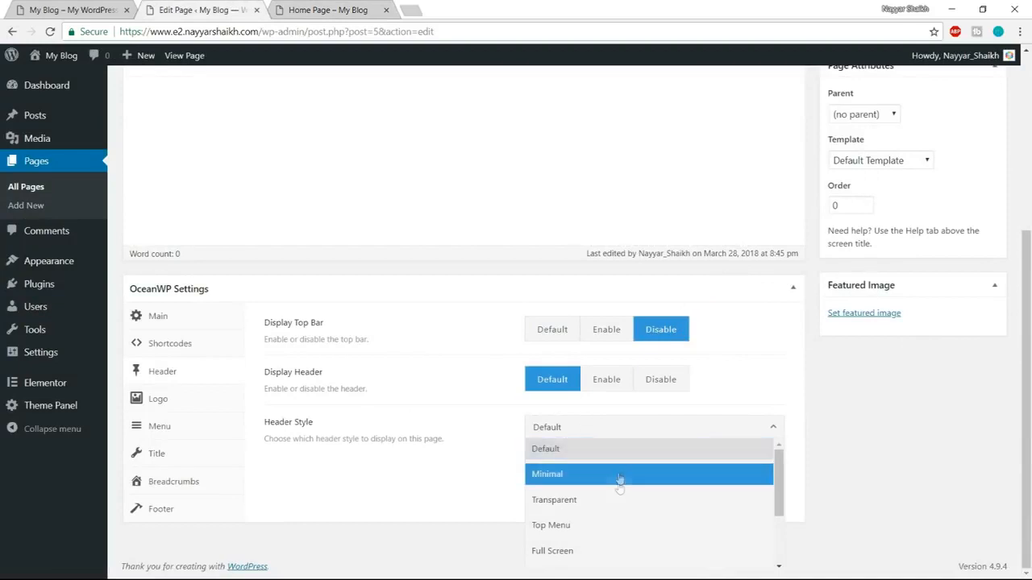
pyautogui.click(618, 501)
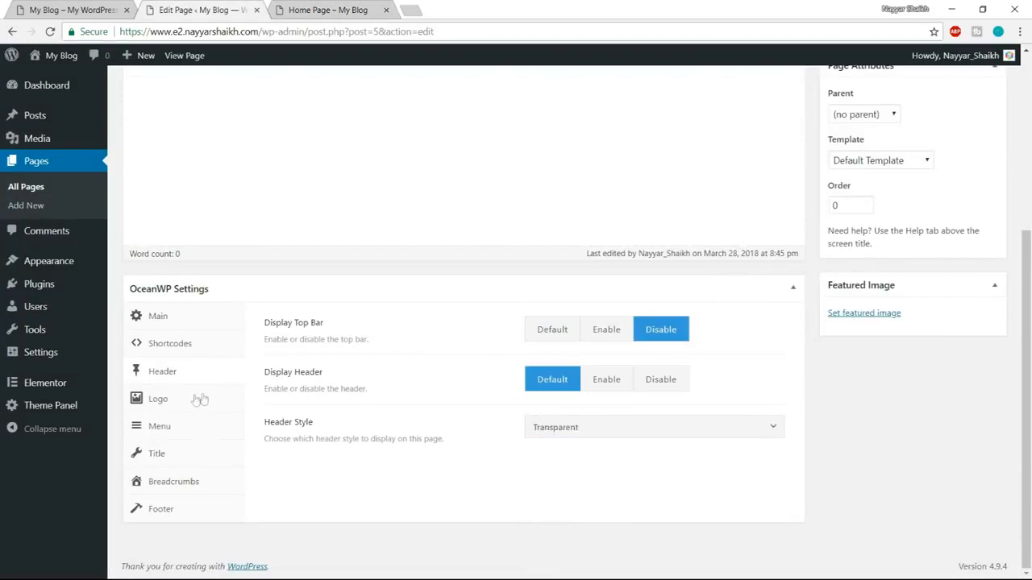
# Disable the page title and the breadcrumbs in the Home Page's OceanWP settings.
pyautogui.click(184, 458)
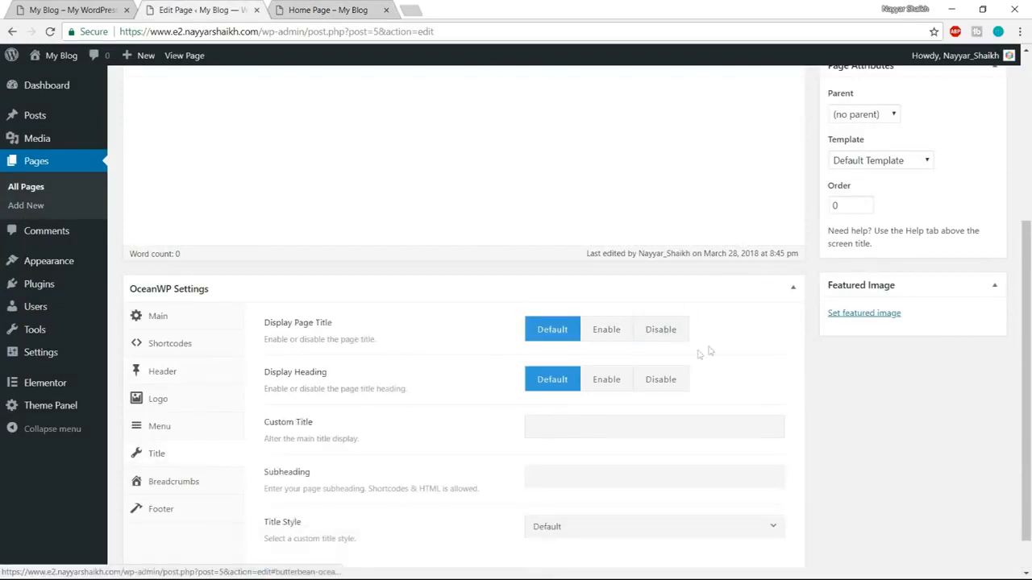
pyautogui.click(661, 330)
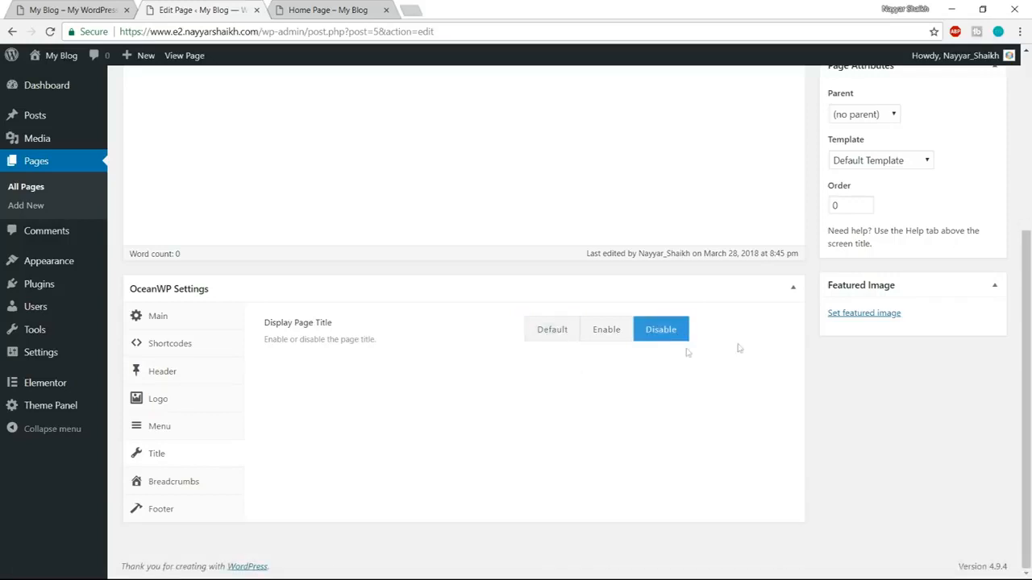
pyautogui.click(191, 482)
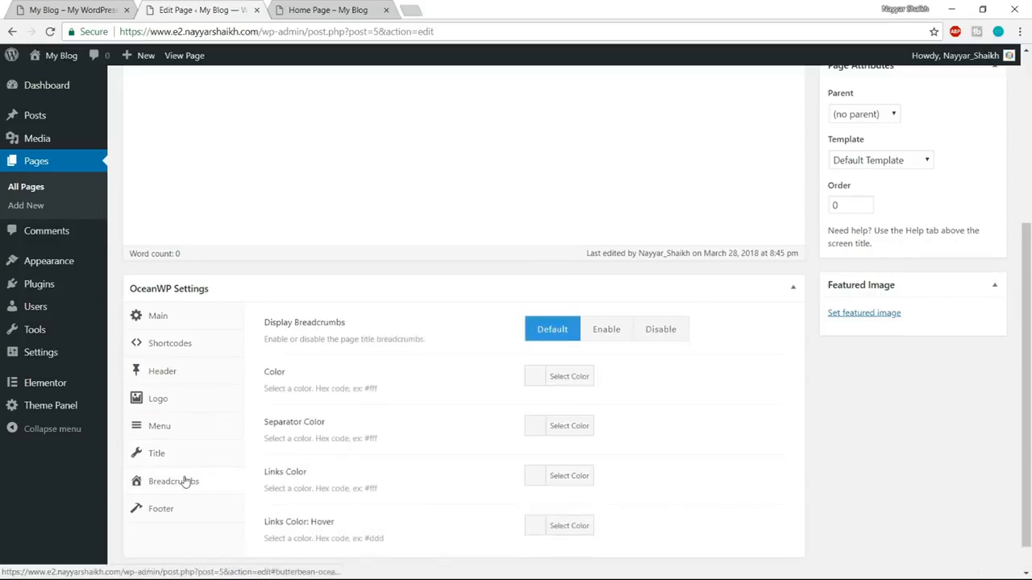
pyautogui.scroll(-1, 186, 474)
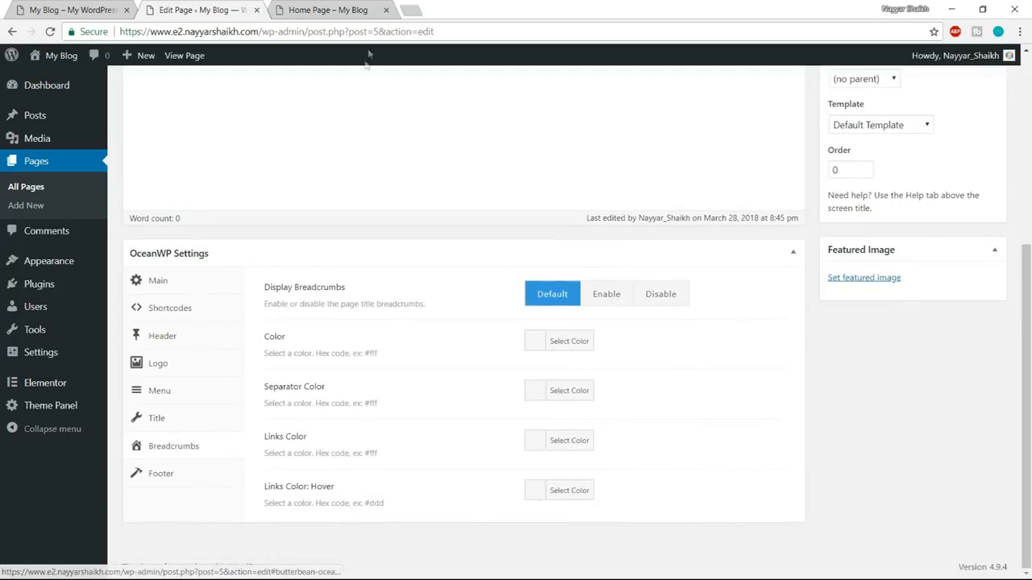
pyautogui.click(671, 302)
# Check the breadcrumb trail on the live Home Page, and update the page in the editor to save its OceanWP settings.
pyautogui.click(369, 7)
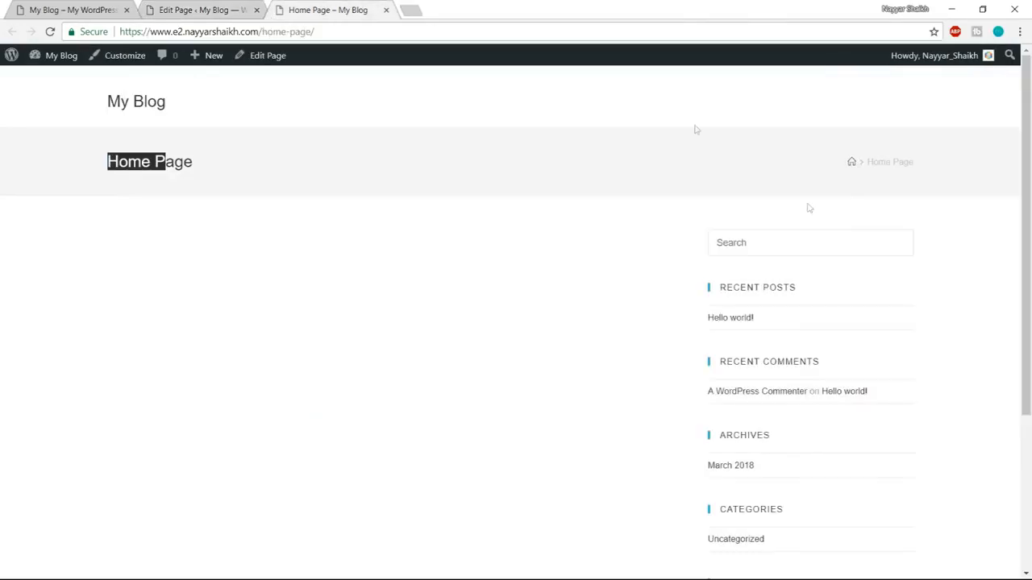
pyautogui.moveTo(874, 162); pyautogui.dragTo(869, 162)
pyautogui.click(869, 162)
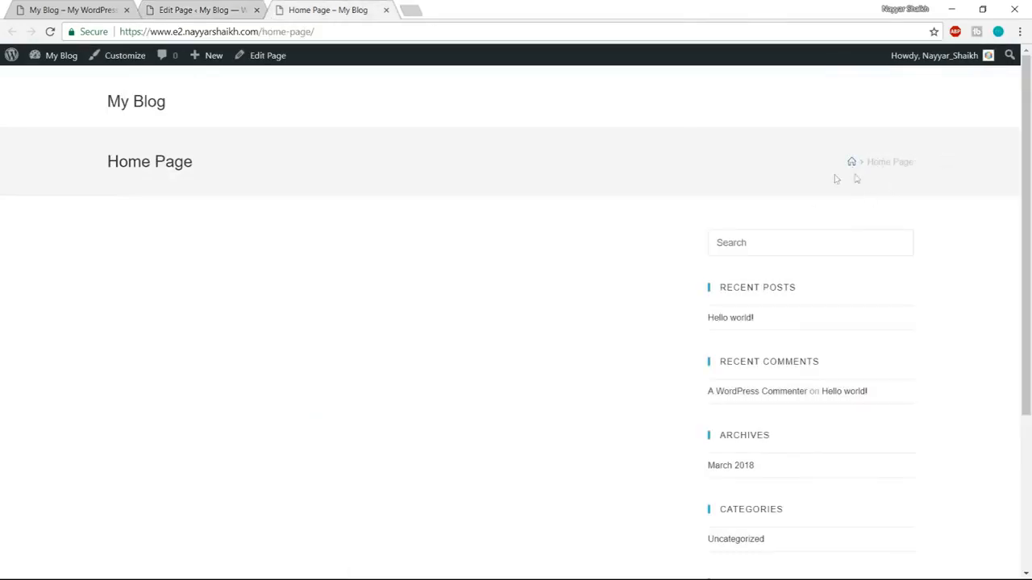
pyautogui.click(203, 9)
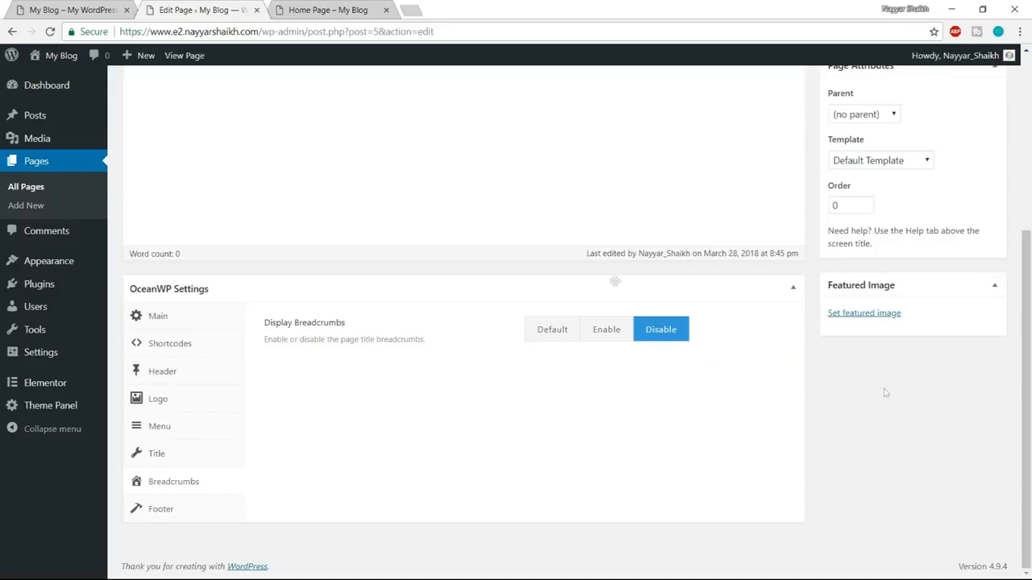
pyautogui.scroll(5, 615, 280)
pyautogui.click(976, 300)
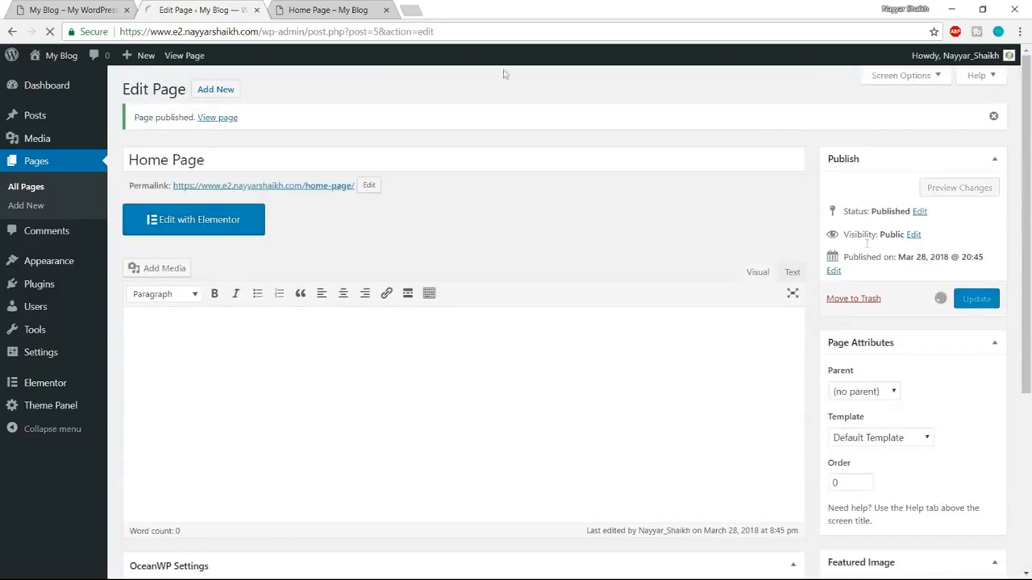
# Reload the live Home Page to check its header and layout, and compare it with the demo site's home page.
pyautogui.click(339, 10)
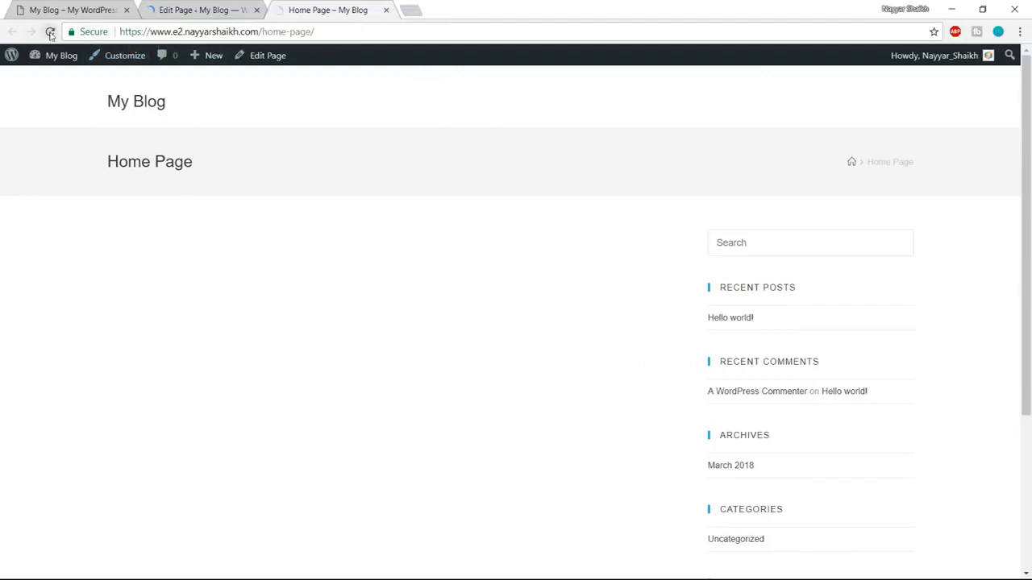
pyautogui.click(49, 31)
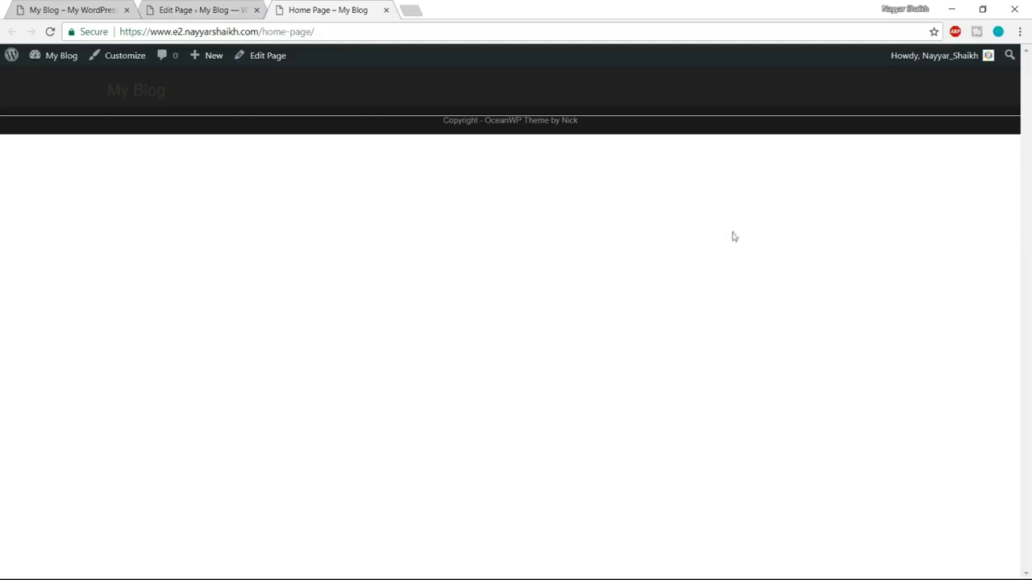
pyautogui.click(64, 10)
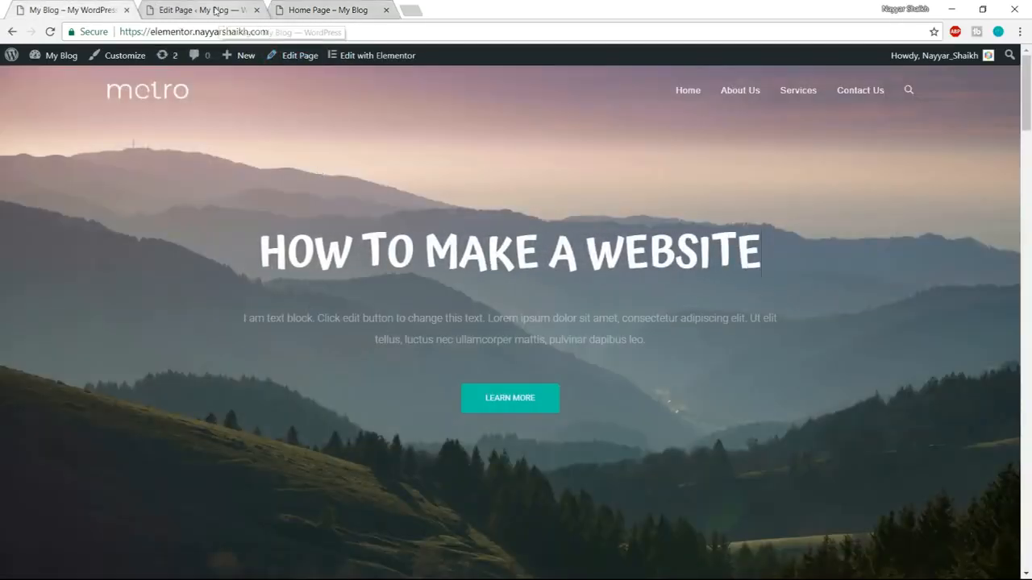
# Open the Home Page in Elementor and bring up the Blocks collection of the template library.
pyautogui.click(216, 10)
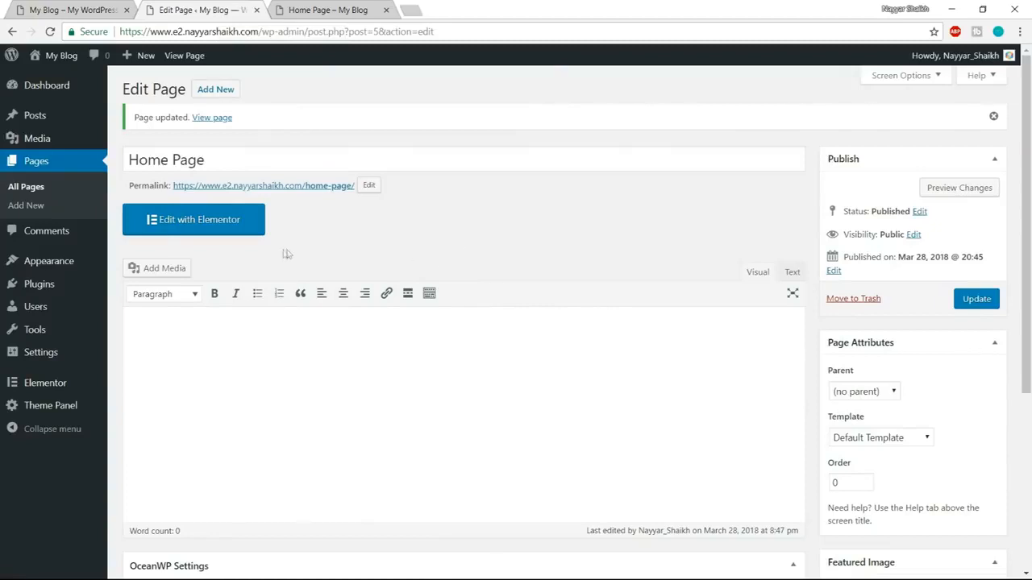
pyautogui.click(199, 230)
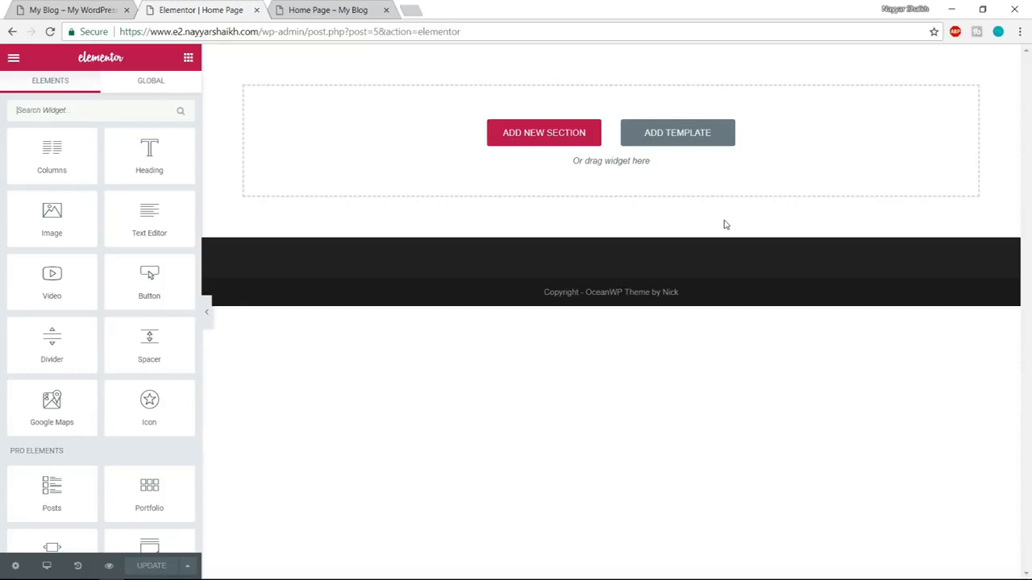
pyautogui.click(700, 139)
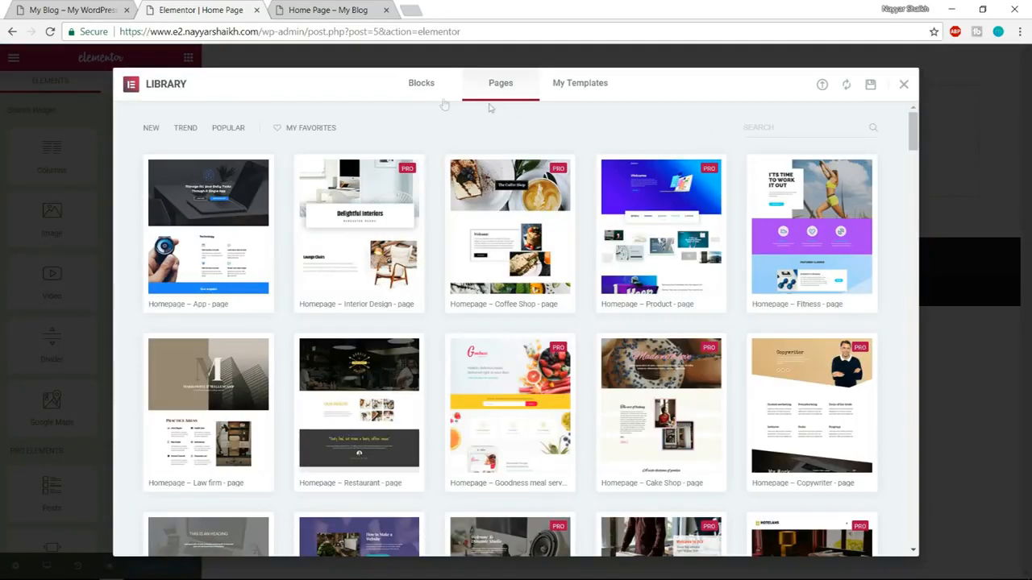
pyautogui.click(422, 90)
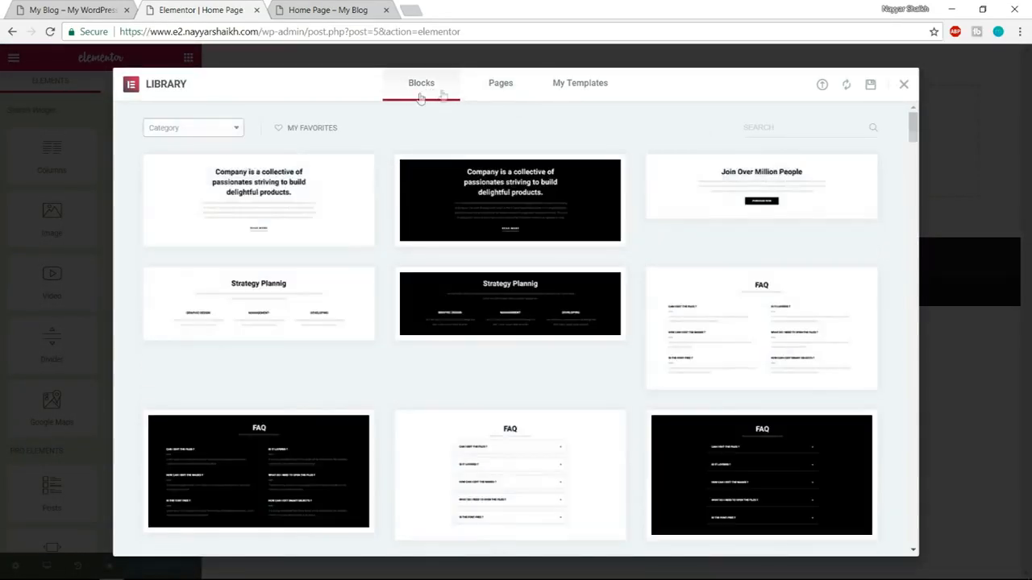
# Browse the block templates, check the demo's opening banner, and filter the blocks by the Hero category.
pyautogui.scroll(-6, 357, 358)
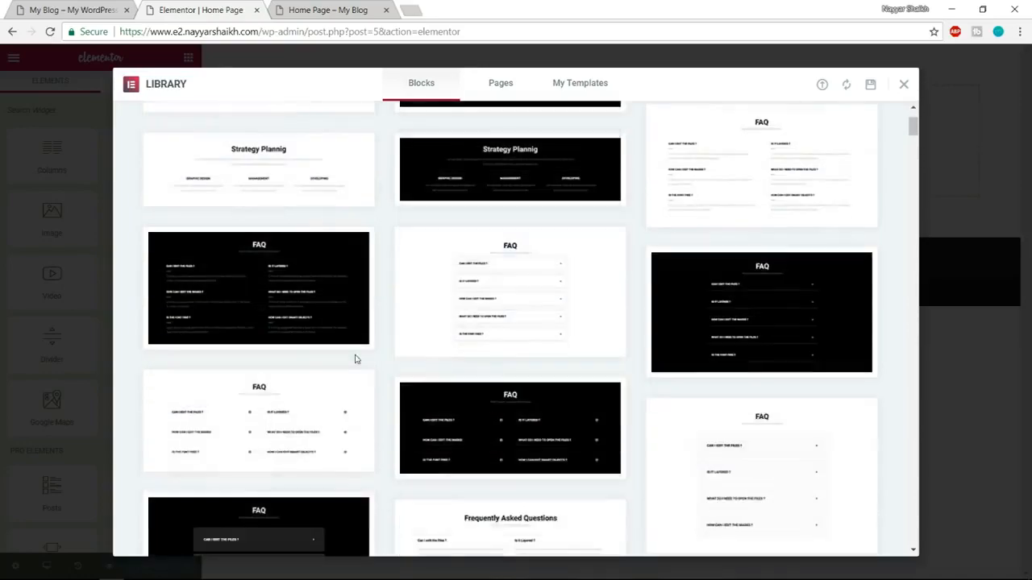
pyautogui.scroll(-2, 516, 378)
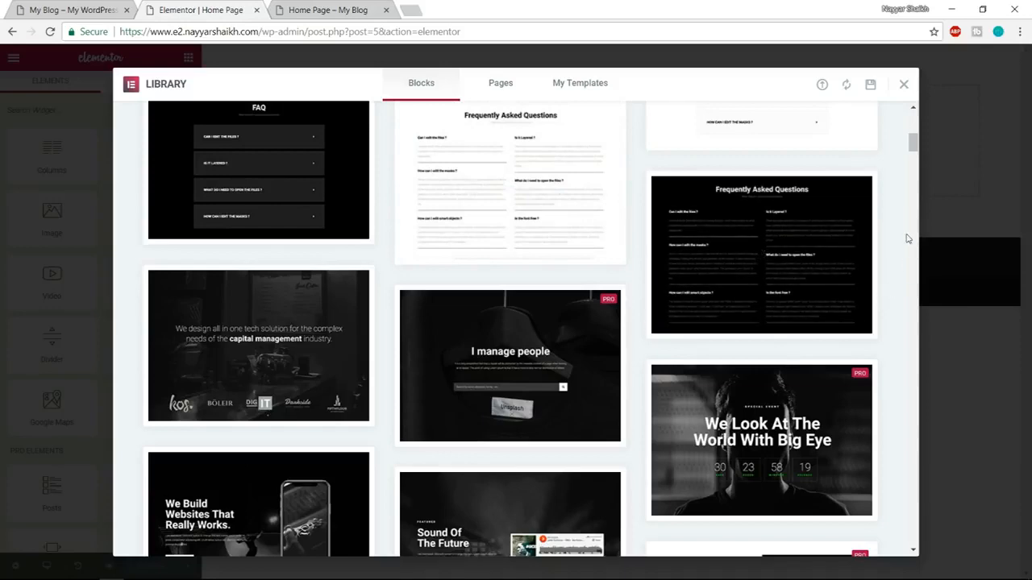
pyautogui.scroll(-2, 887, 242)
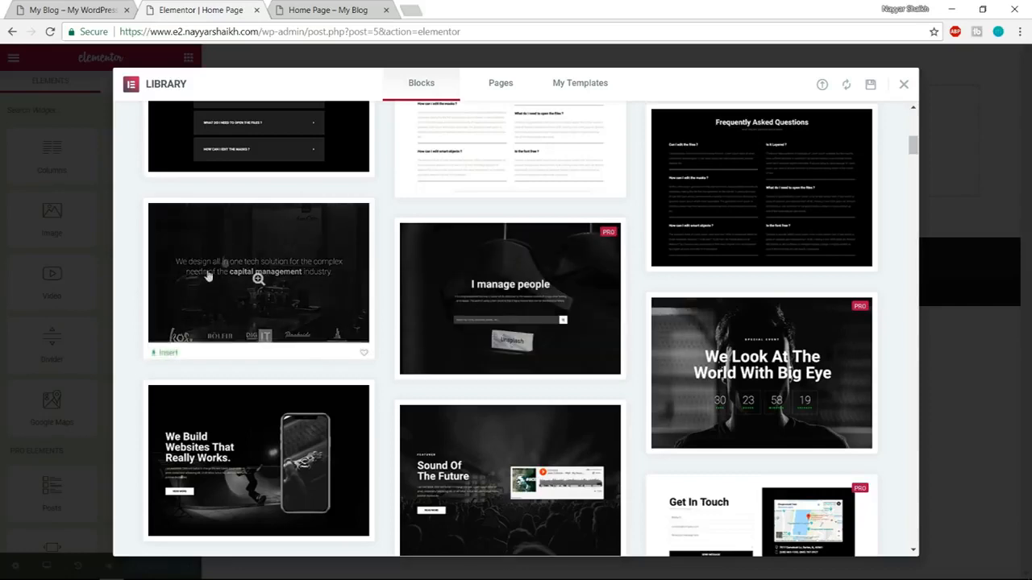
pyautogui.scroll(-1, 278, 339)
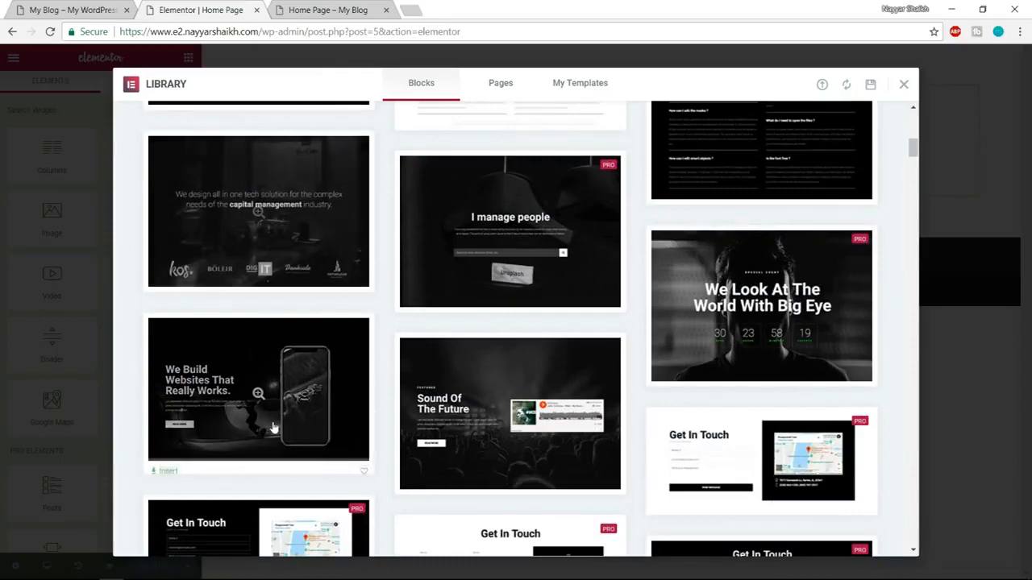
pyautogui.scroll(2, 505, 368)
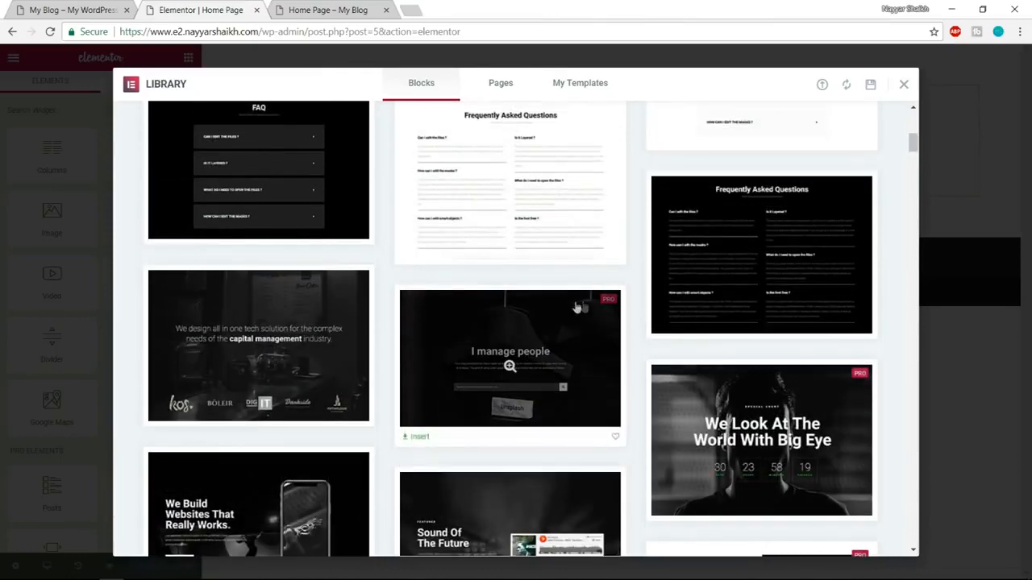
pyautogui.scroll(5, 900, 420)
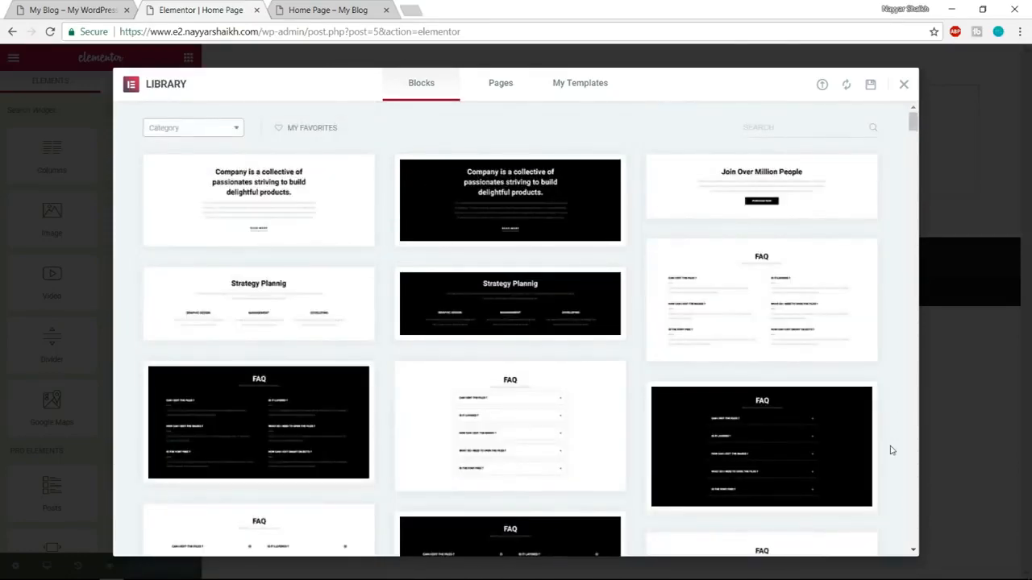
pyautogui.click(48, 9)
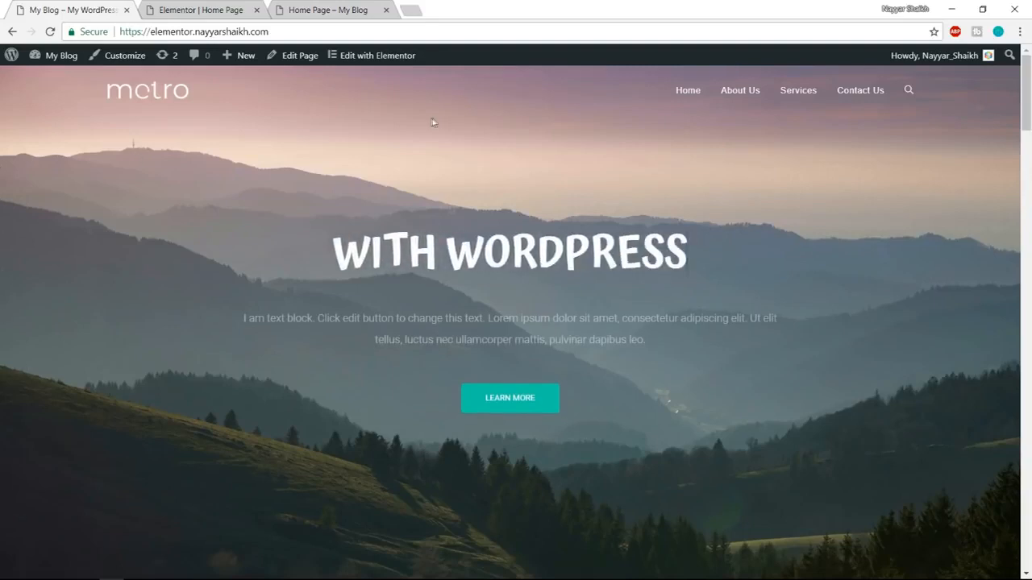
pyautogui.click(219, 10)
pyautogui.click(177, 131)
pyautogui.scroll(-1, 185, 266)
pyautogui.scroll(-2, 185, 267)
pyautogui.click(180, 250)
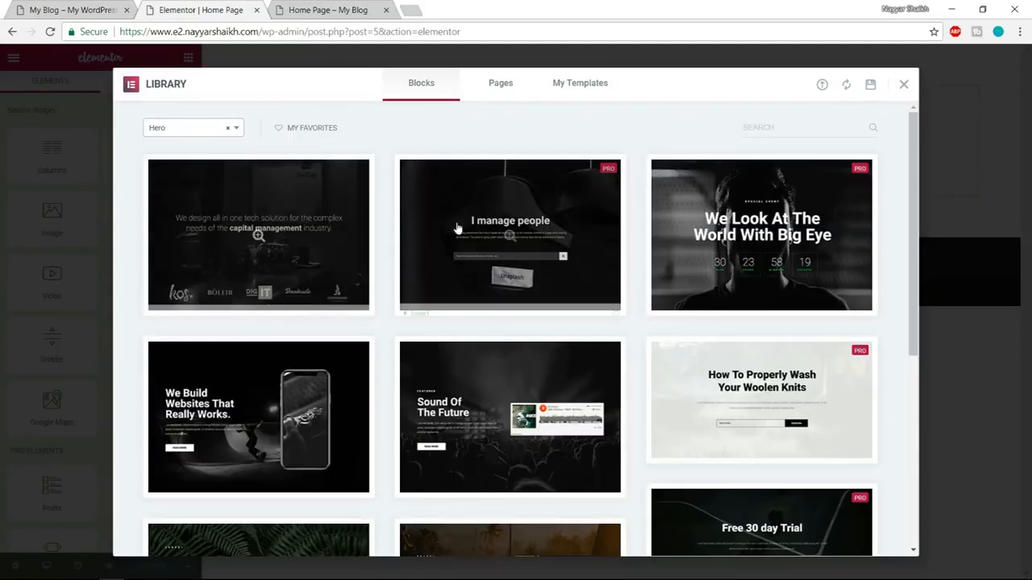
# Compare the Hero blocks with the demo's banner and insert the "Realism" block into the Home Page.
pyautogui.click(71, 10)
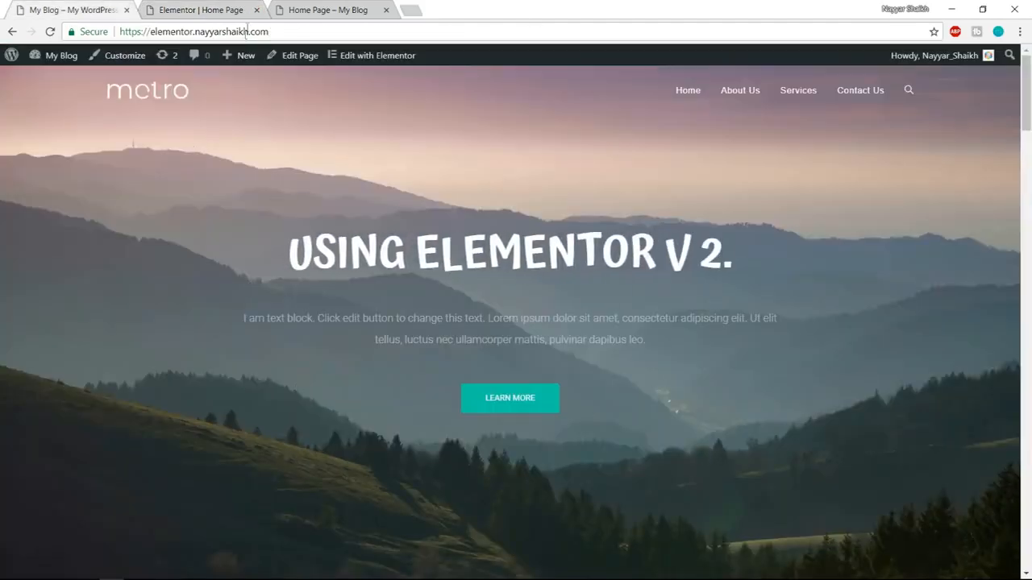
pyautogui.click(202, 10)
pyautogui.scroll(-5, 579, 289)
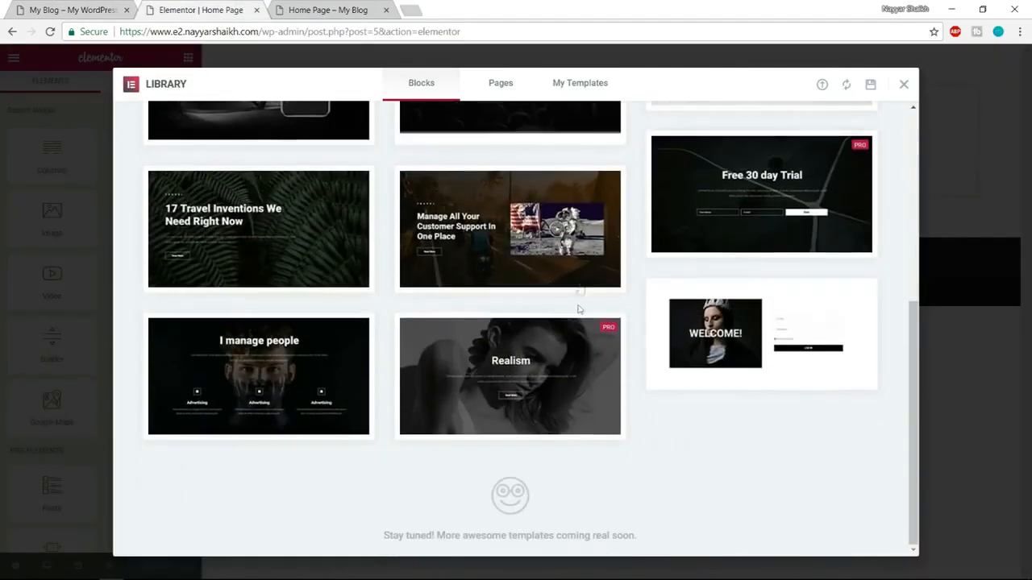
pyautogui.moveTo(601, 355)
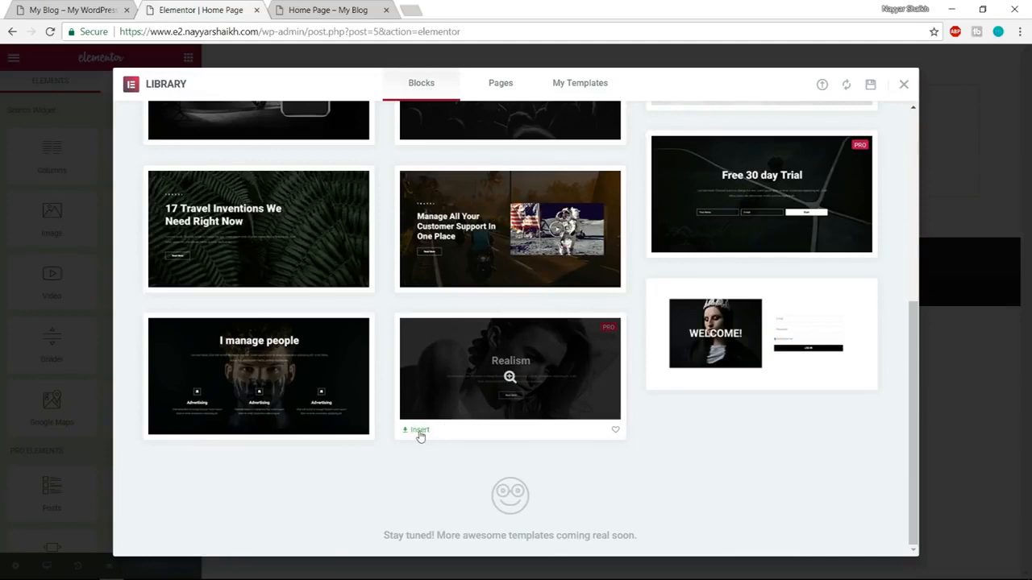
pyautogui.moveTo(487, 373)
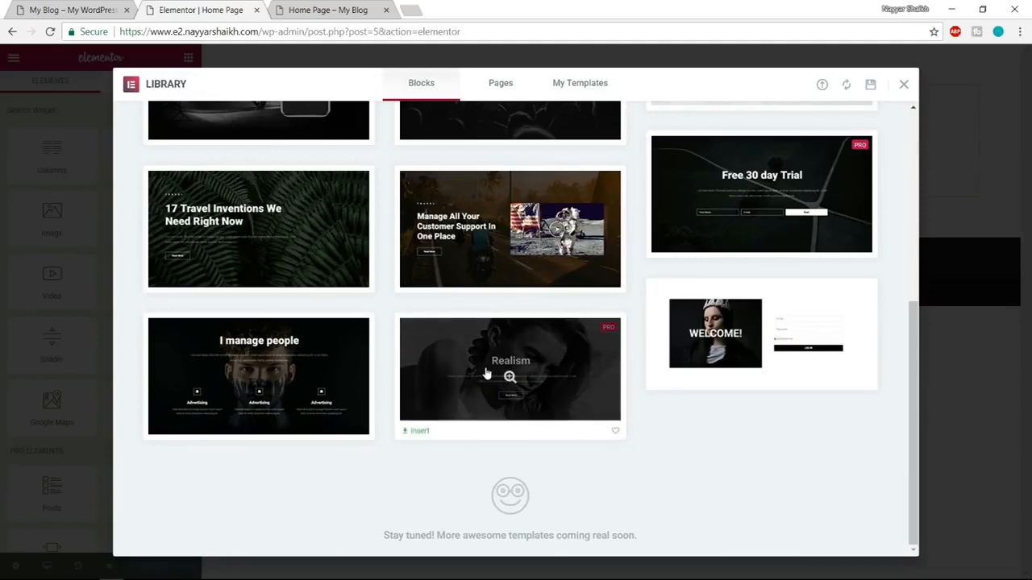
pyautogui.click(417, 433)
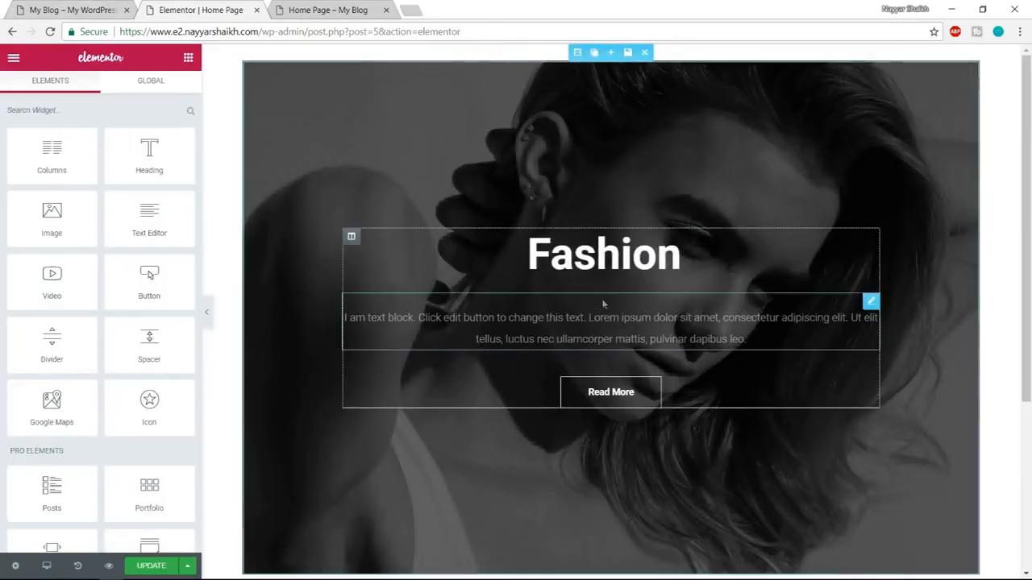
# Compare the inserted hero section with the demo's banner, including its heading and its width with the Elementor panel hidden.
pyautogui.click(69, 6)
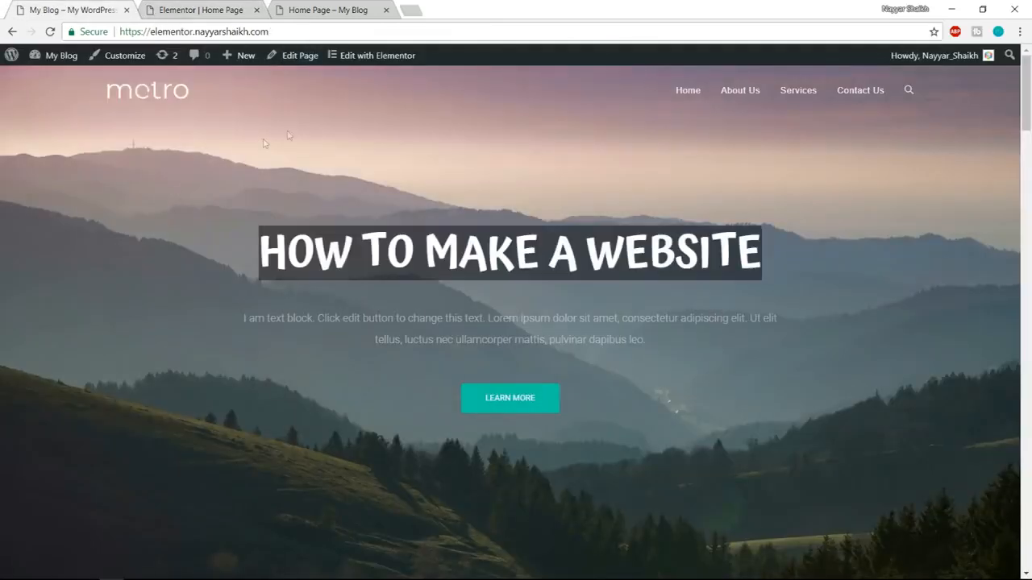
pyautogui.click(205, 10)
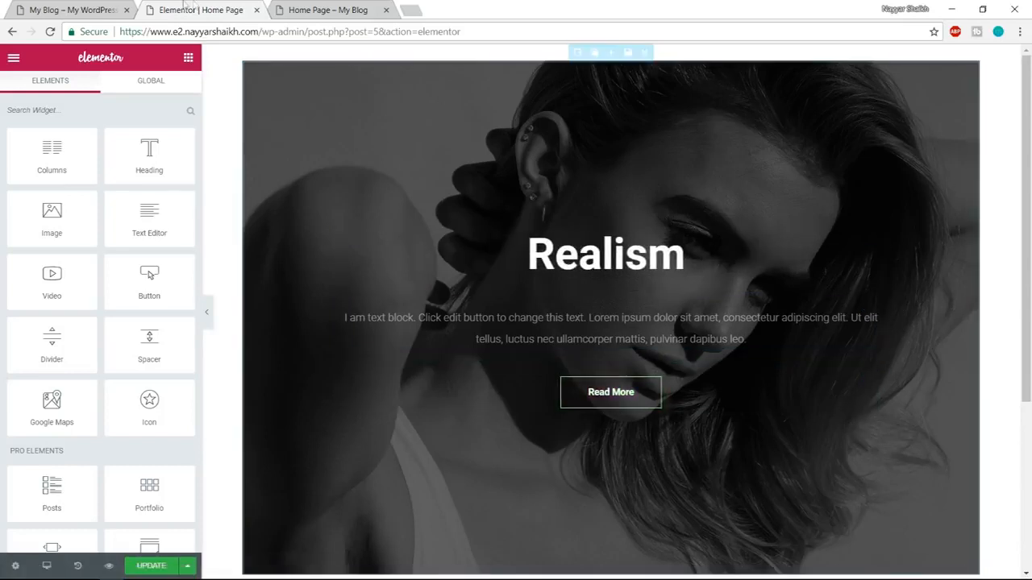
pyautogui.click(76, 9)
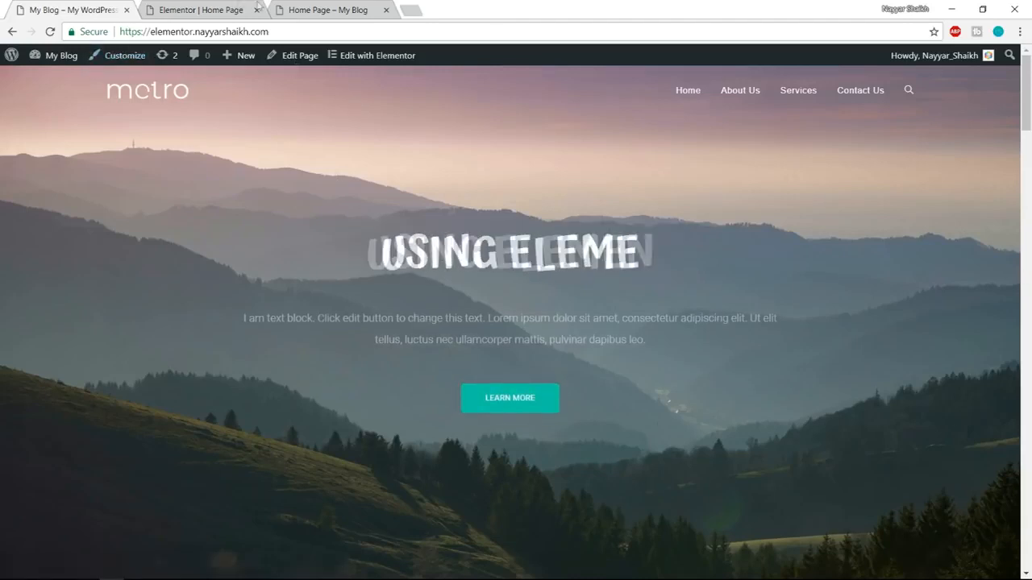
pyautogui.click(219, 6)
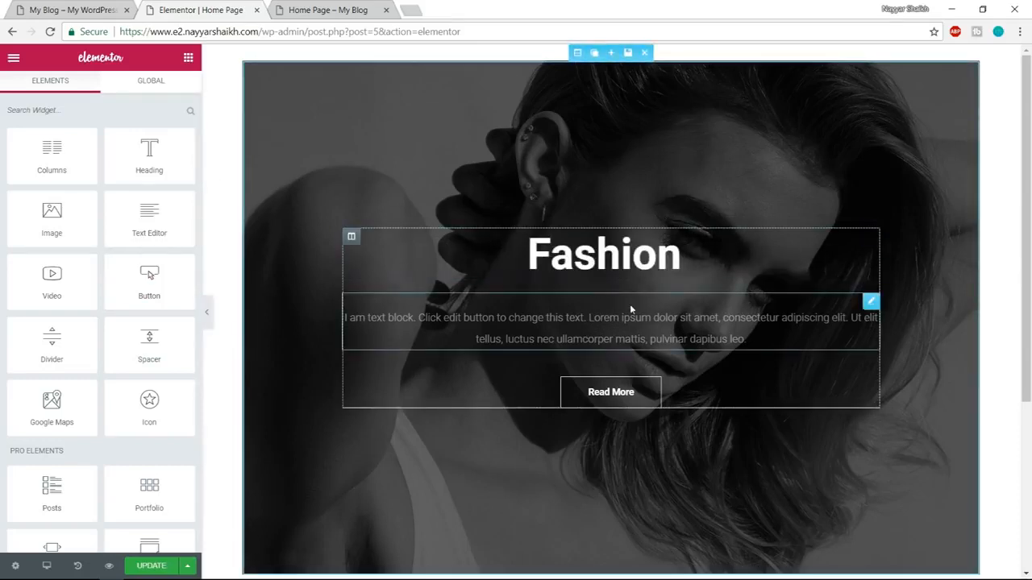
pyautogui.click(207, 320)
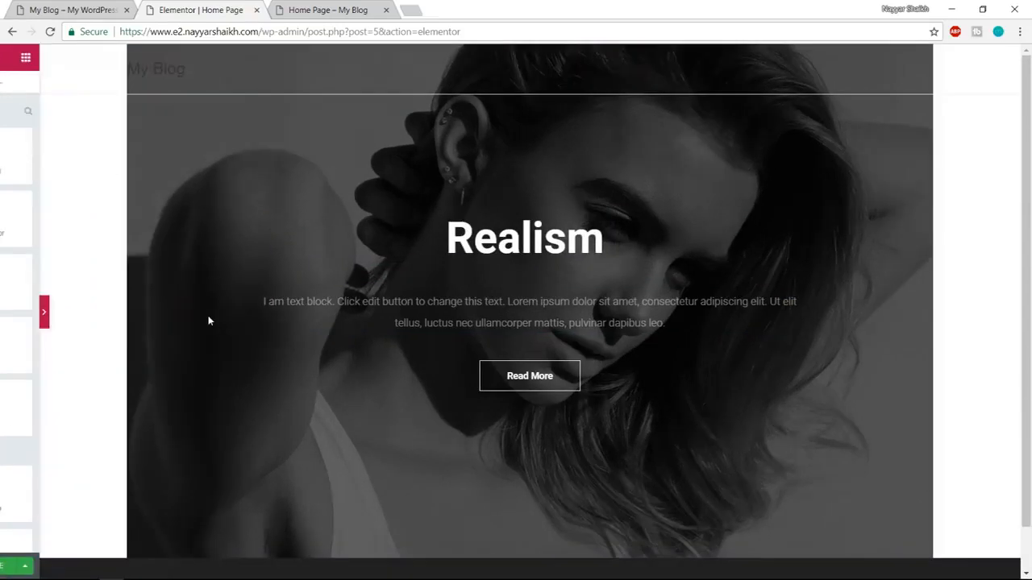
pyautogui.scroll(-1, 979, 475)
pyautogui.scroll(1, 983, 468)
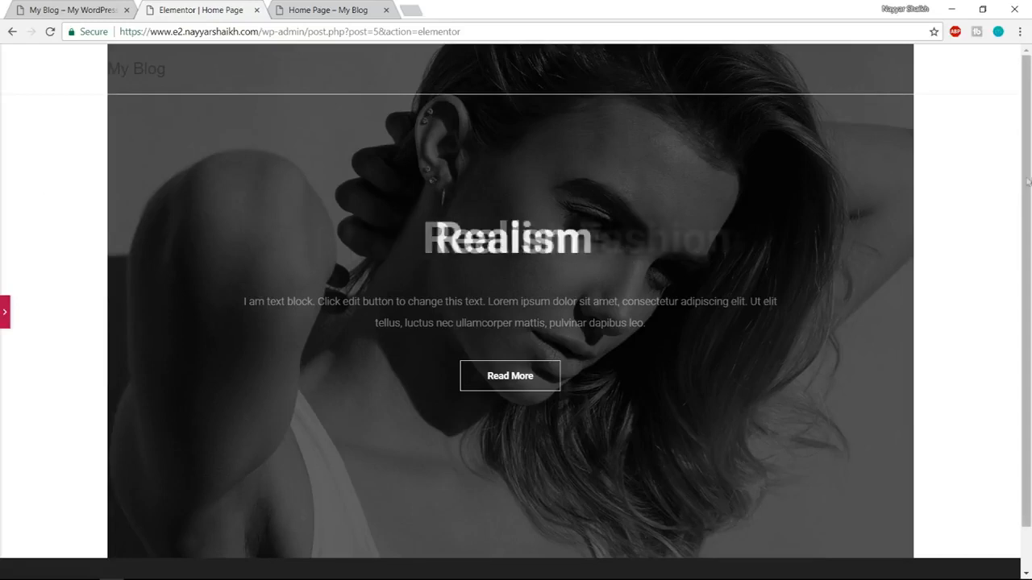
pyautogui.click(110, 8)
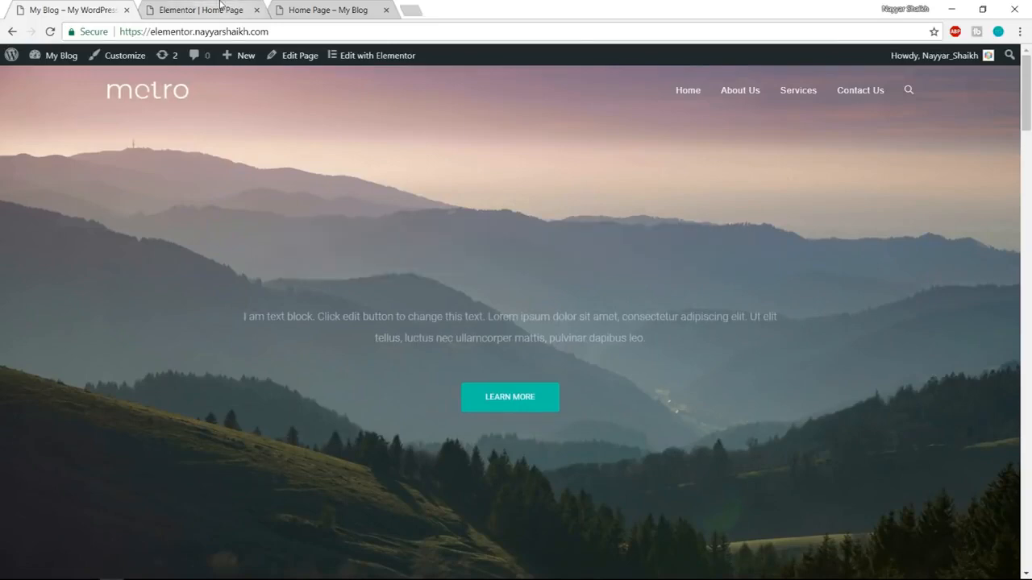
pyautogui.click(218, 7)
pyautogui.click(6, 321)
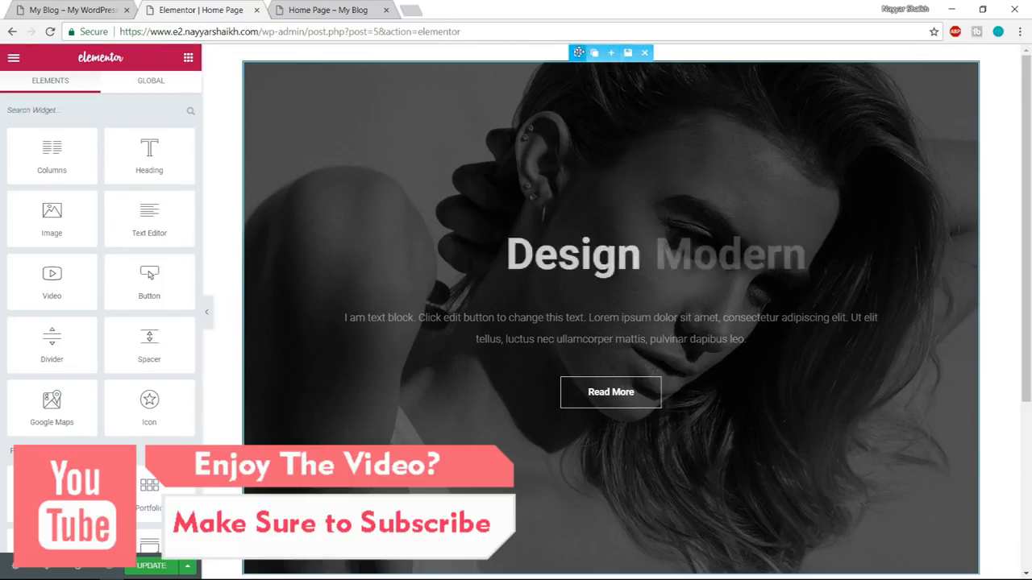
# Enable Stretch Section in the hero section's layout settings and preview the section across the full page width.
pyautogui.click(579, 53)
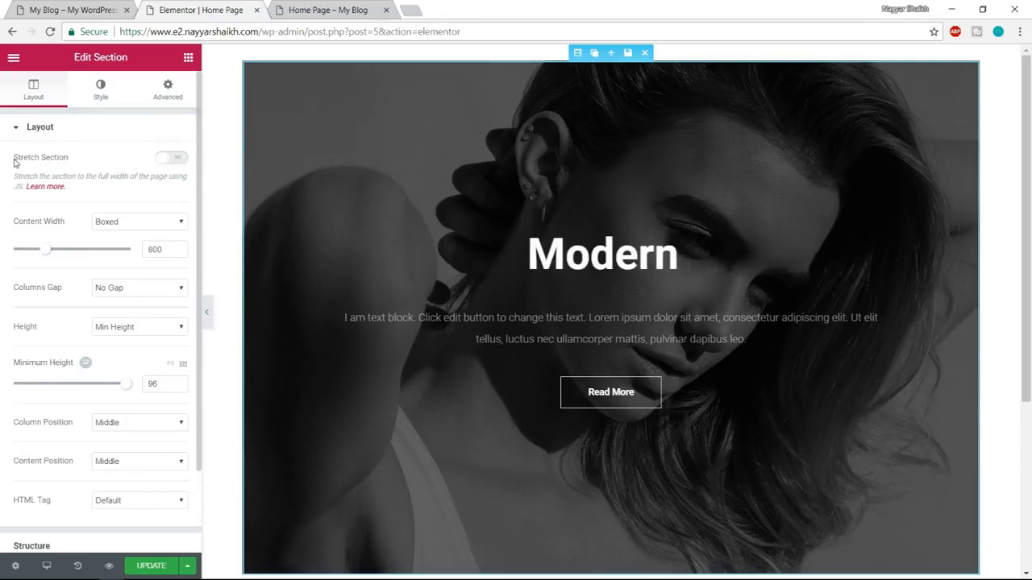
pyautogui.click(172, 157)
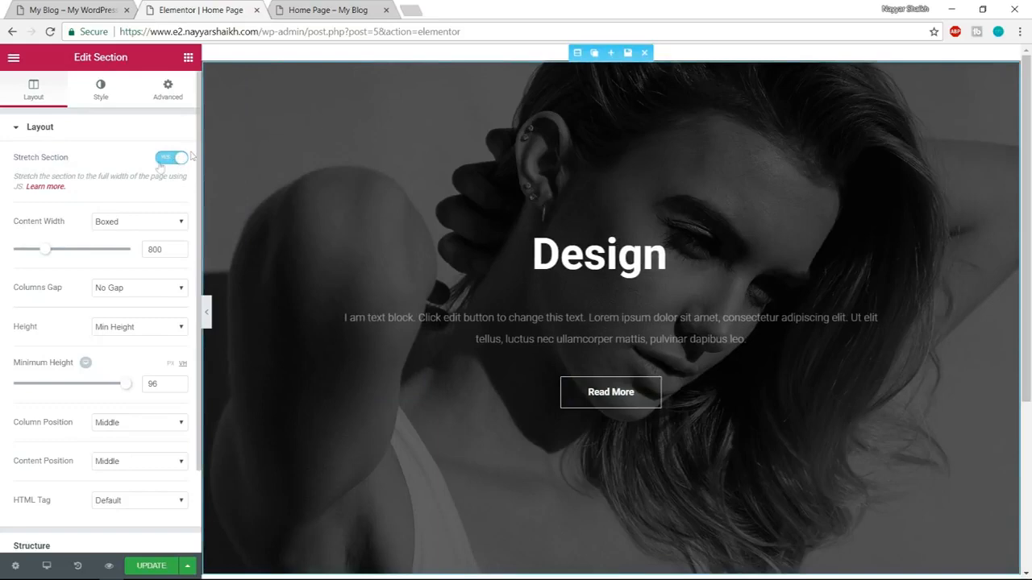
pyautogui.click(206, 312)
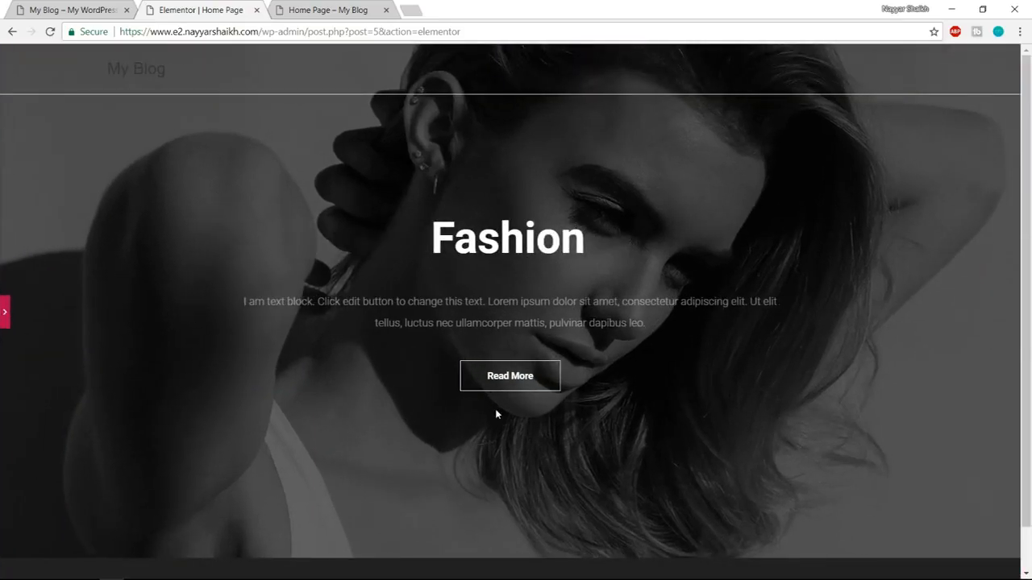
pyautogui.click(5, 320)
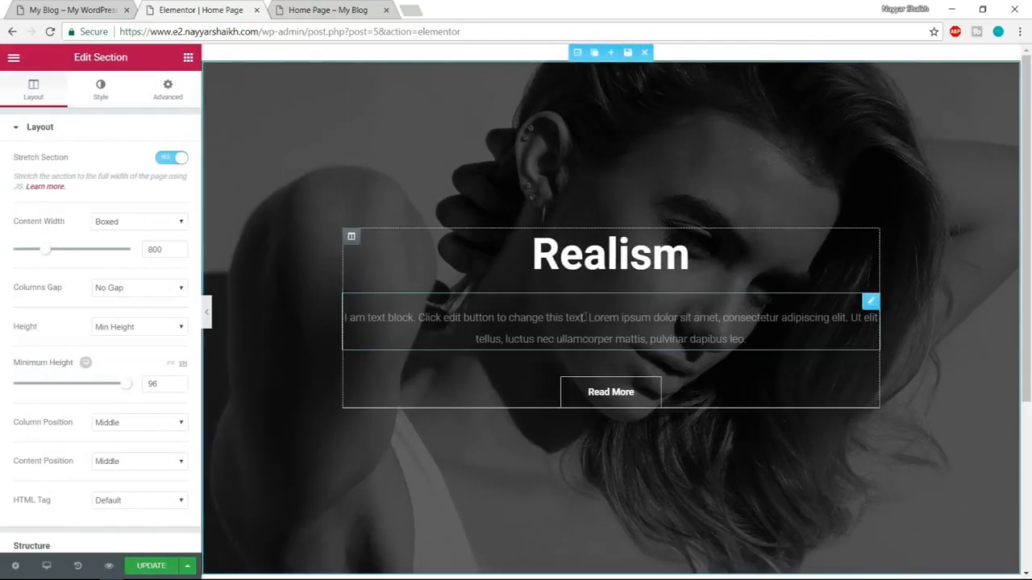
# Examine the demo's Our Services section below the banner and return to the area below the hero in Elementor.
pyautogui.scroll(-1, 933, 381)
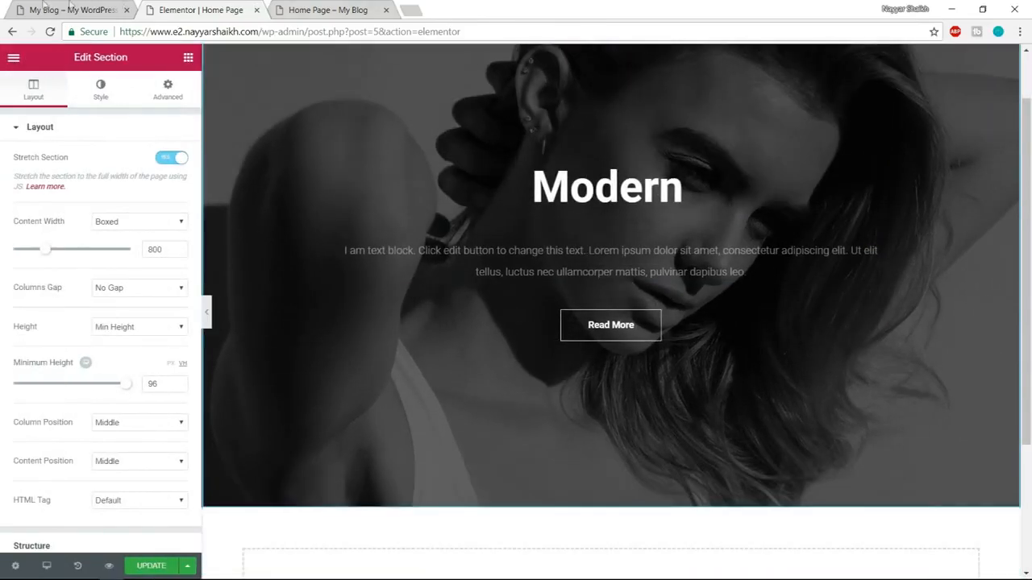
pyautogui.click(72, 9)
pyautogui.scroll(-5, 665, 385)
pyautogui.scroll(-1, 665, 385)
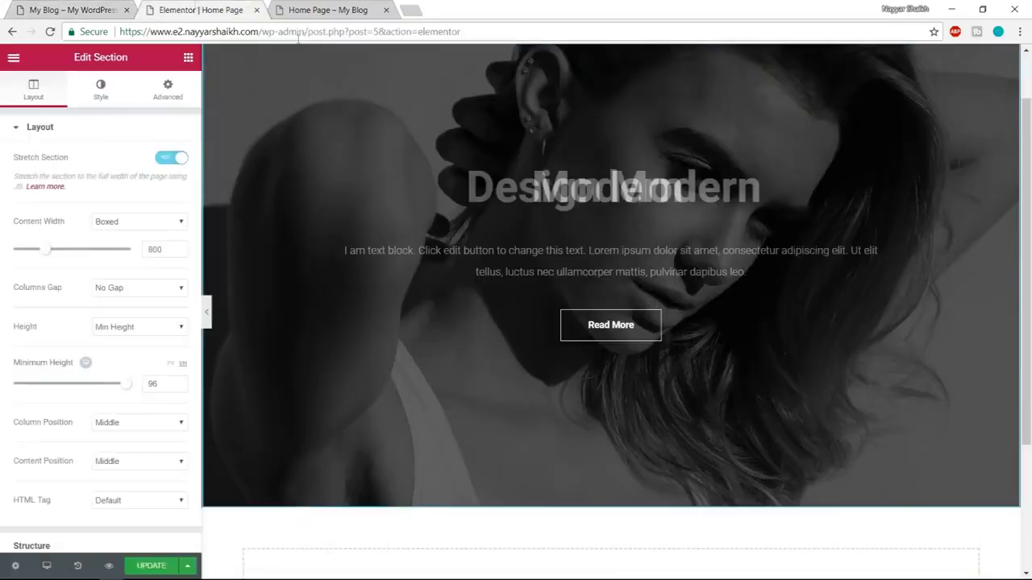
pyautogui.click(200, 10)
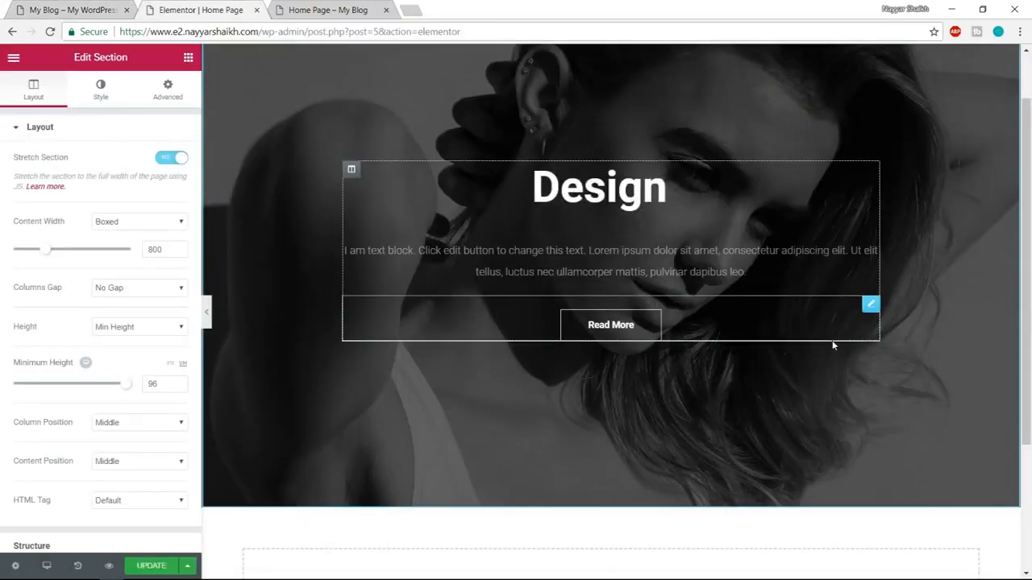
# Insert the three-column "Image Services" block with Marketing, Graphic Design and Management boxes from the Services category below the hero section.
pyautogui.scroll(-3, 720, 510)
pyautogui.click(692, 414)
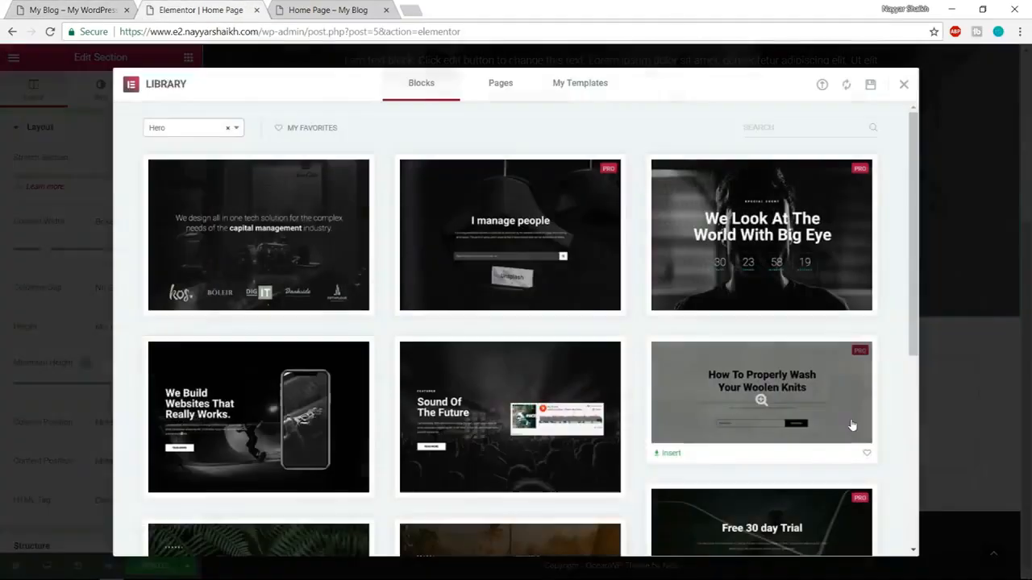
pyautogui.click(161, 133)
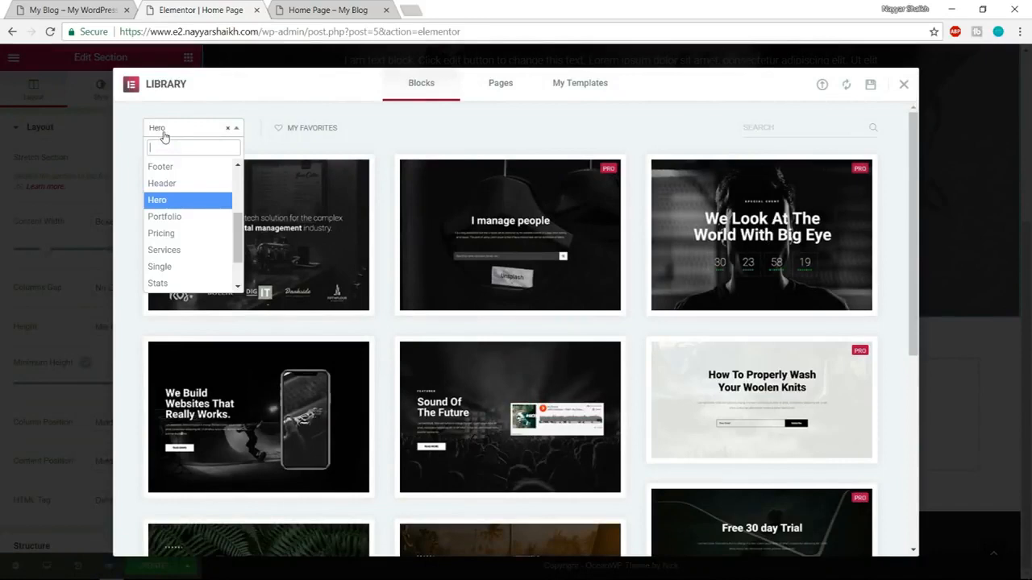
pyautogui.click(179, 250)
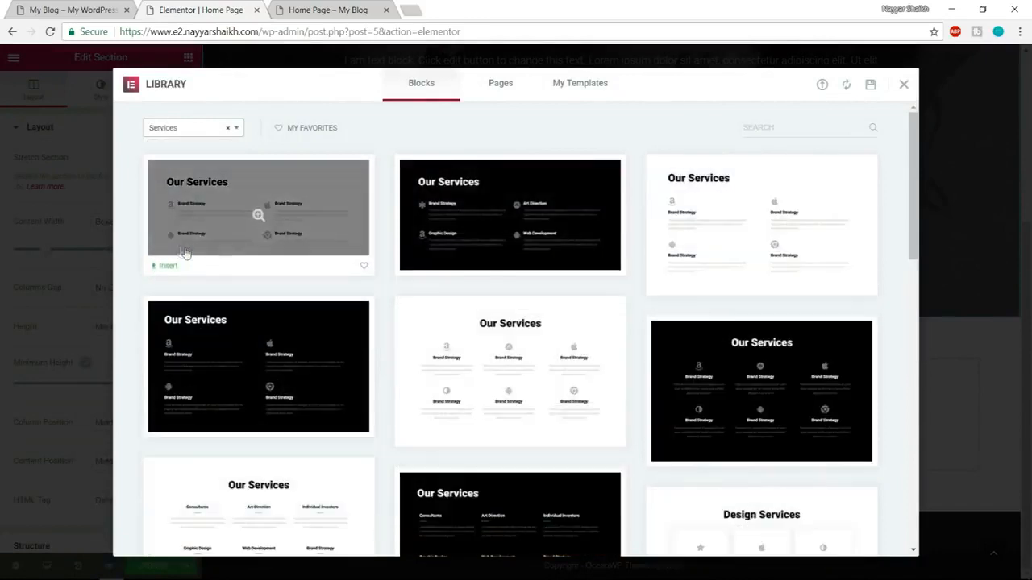
pyautogui.scroll(-3, 818, 253)
pyautogui.scroll(-5, 820, 263)
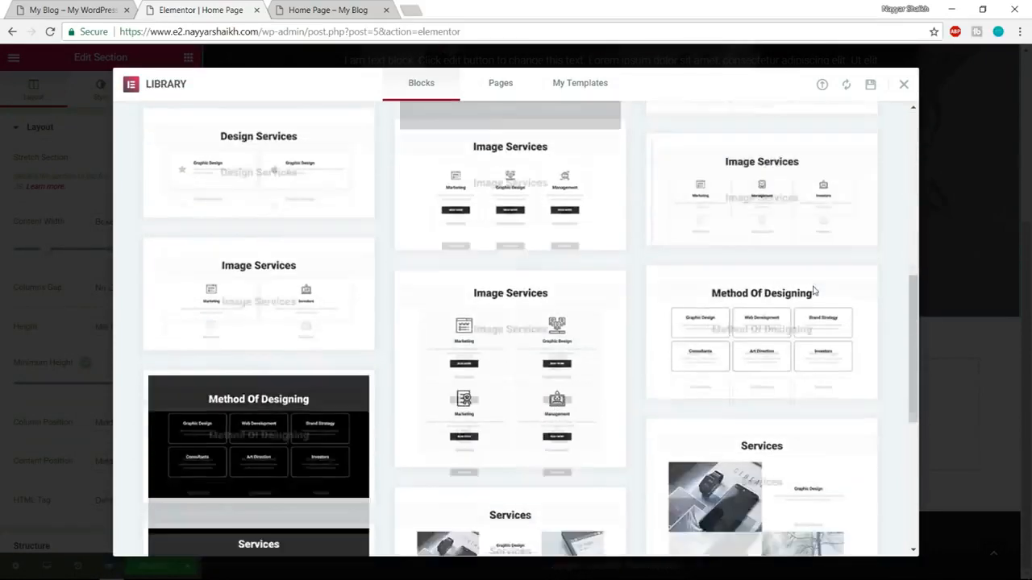
pyautogui.scroll(-3, 737, 368)
pyautogui.scroll(6, 737, 368)
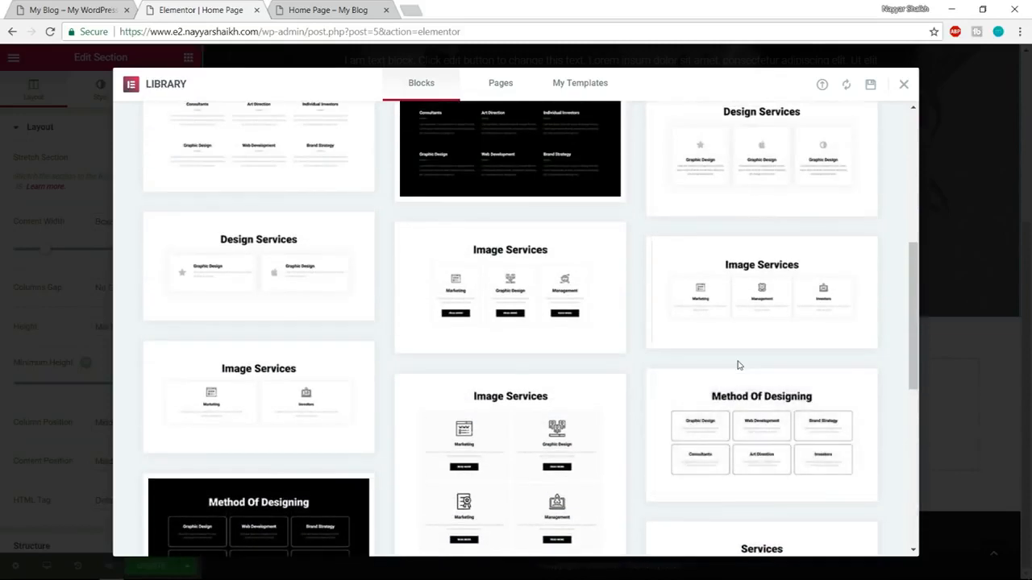
pyautogui.moveTo(542, 280)
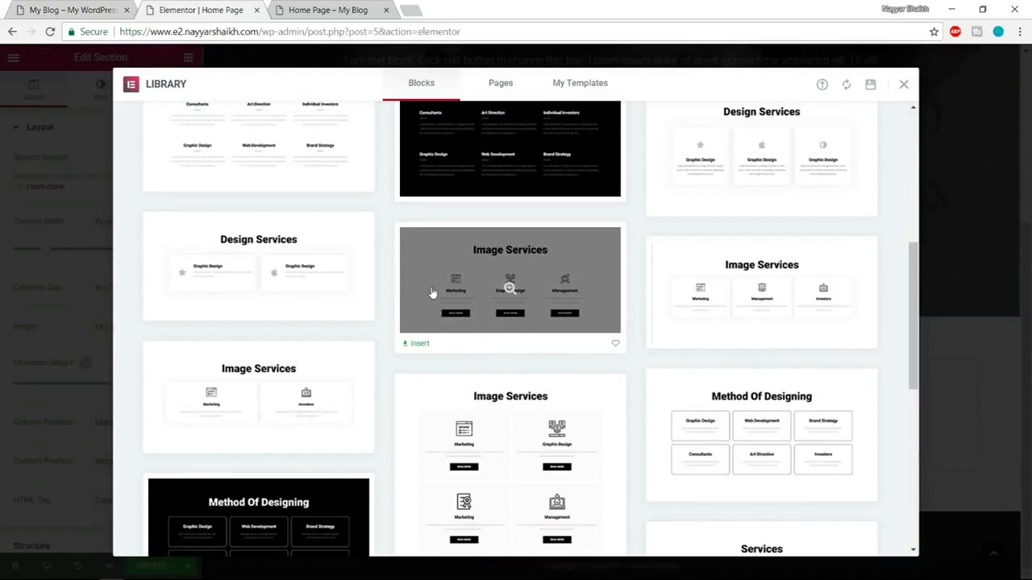
pyautogui.click(418, 345)
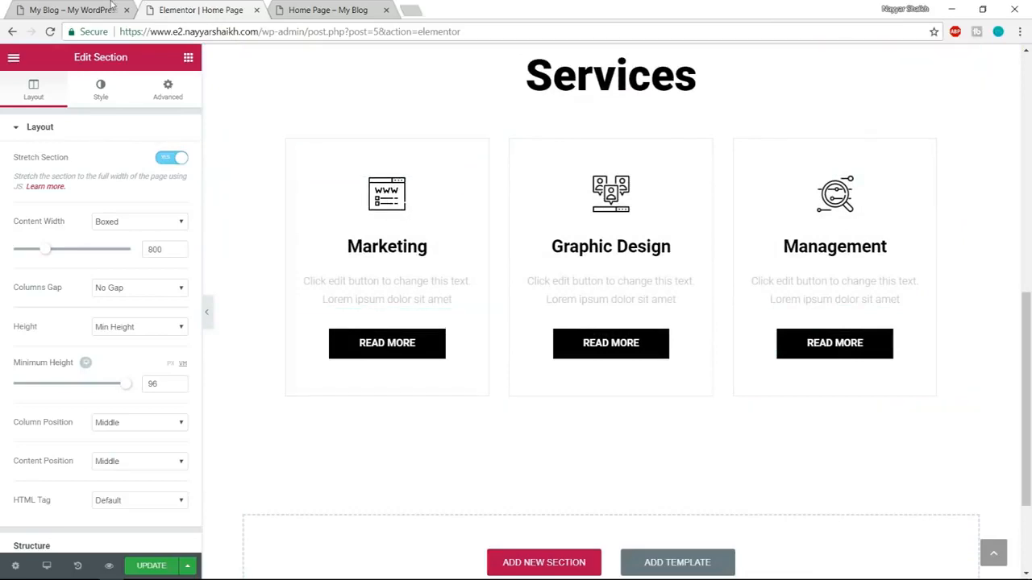
# Compare the inserted Services section with the demo's Our Services section and enable Stretch Section in its layout settings.
pyautogui.click(66, 8)
pyautogui.scroll(-2, 347, 332)
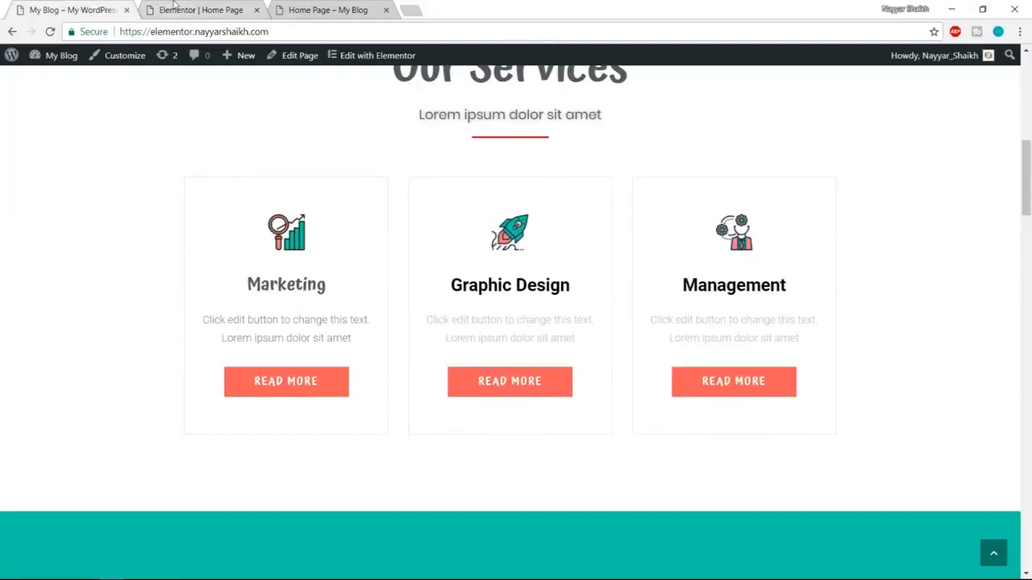
pyautogui.click(174, 5)
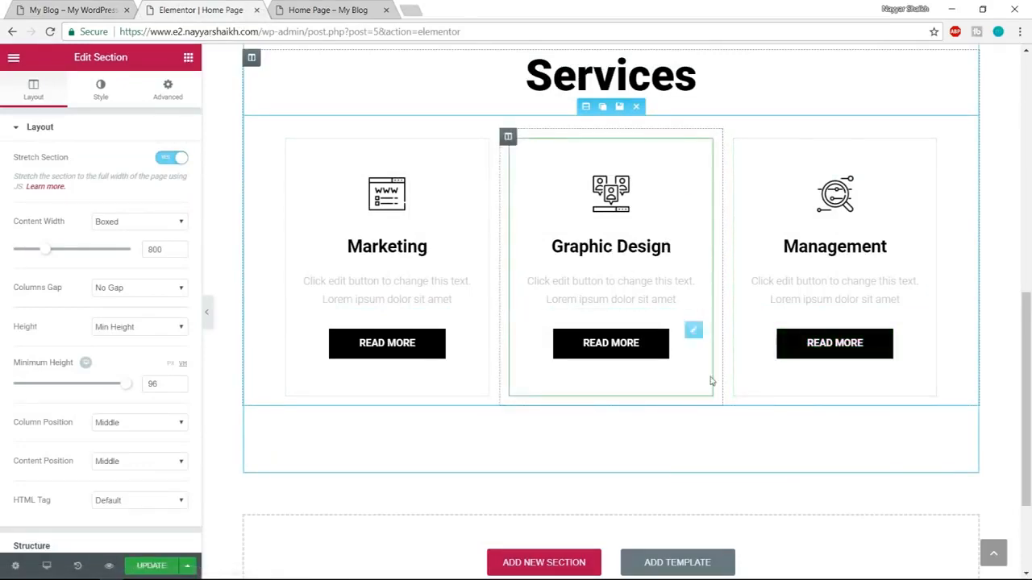
pyautogui.scroll(1, 711, 381)
pyautogui.scroll(1, 711, 381)
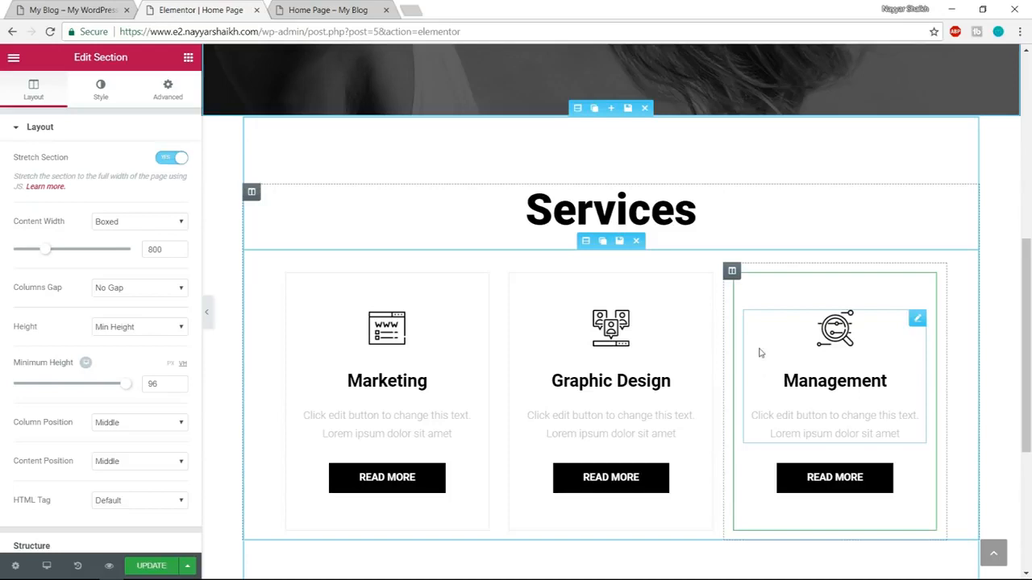
pyautogui.click(578, 108)
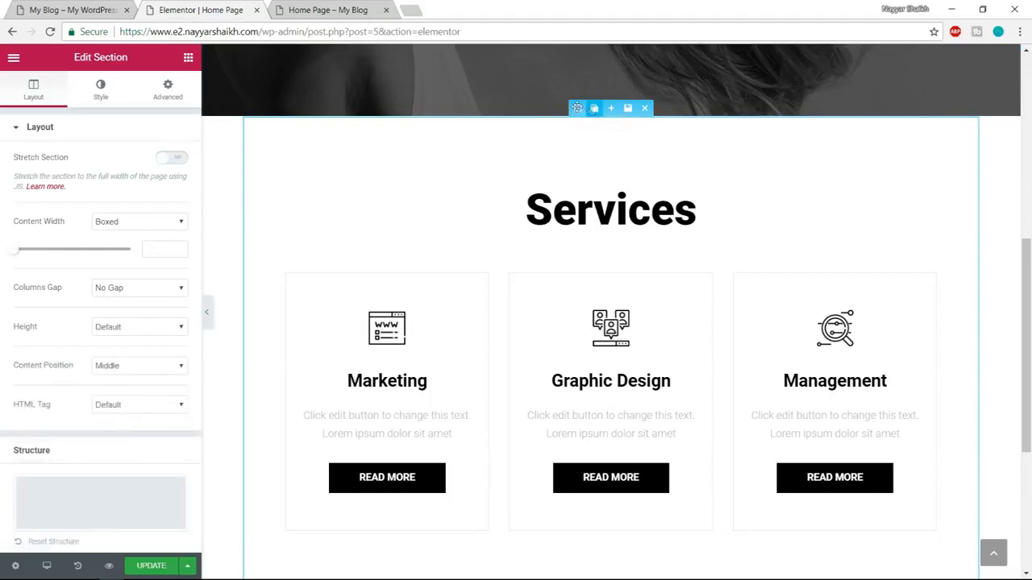
pyautogui.click(172, 157)
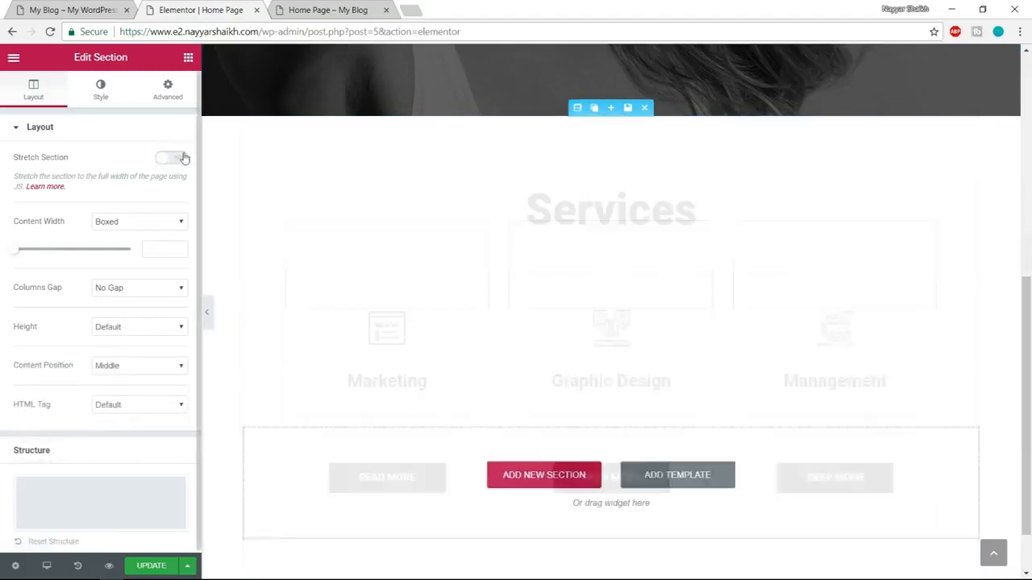
# Following the demo's next section, insert the "Alternate Numbers" block from the Stats category below Services and enable Stretch Section for it.
pyautogui.click(62, 7)
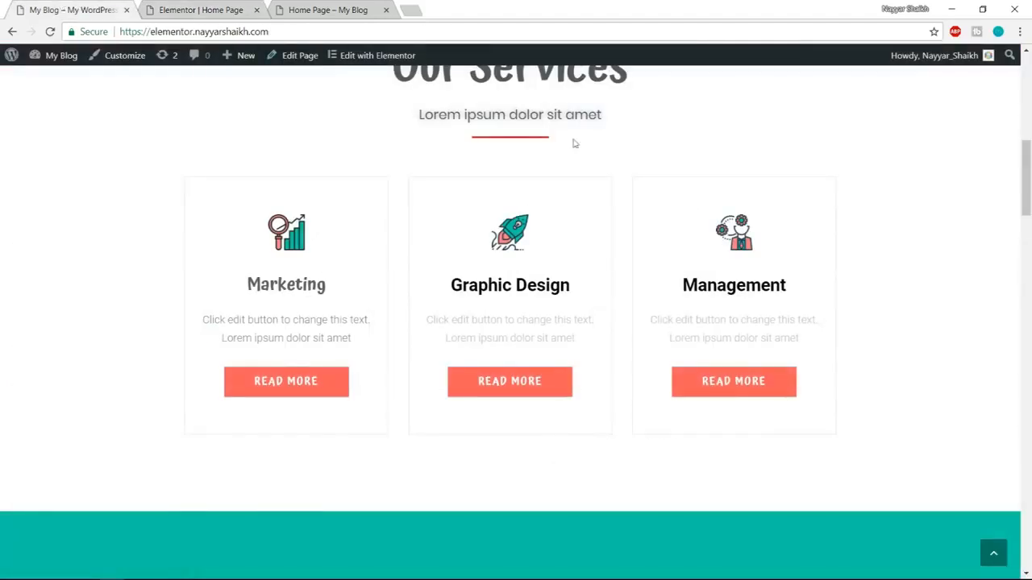
pyautogui.scroll(-6, 687, 274)
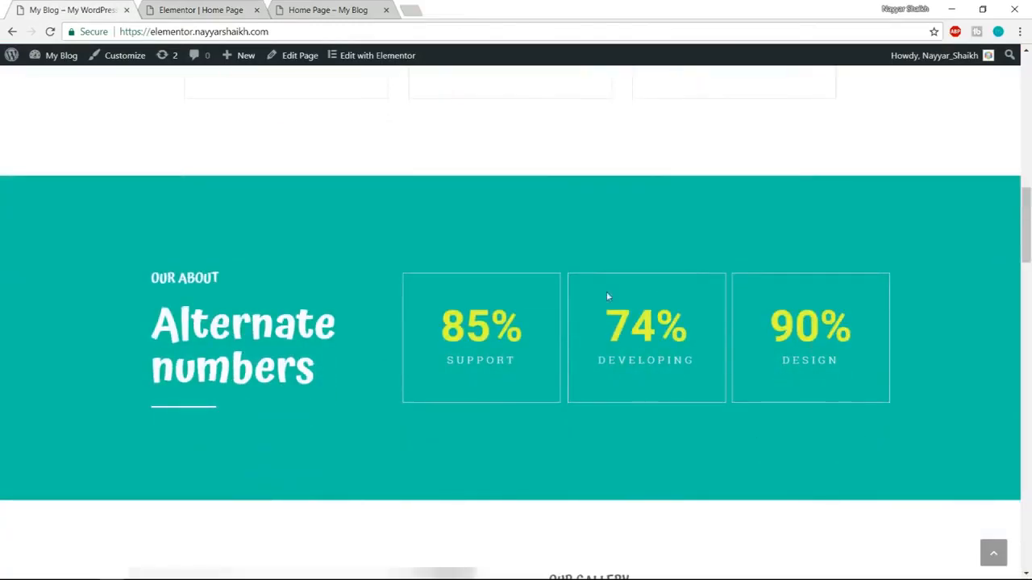
pyautogui.click(194, 10)
pyautogui.scroll(-3, 681, 361)
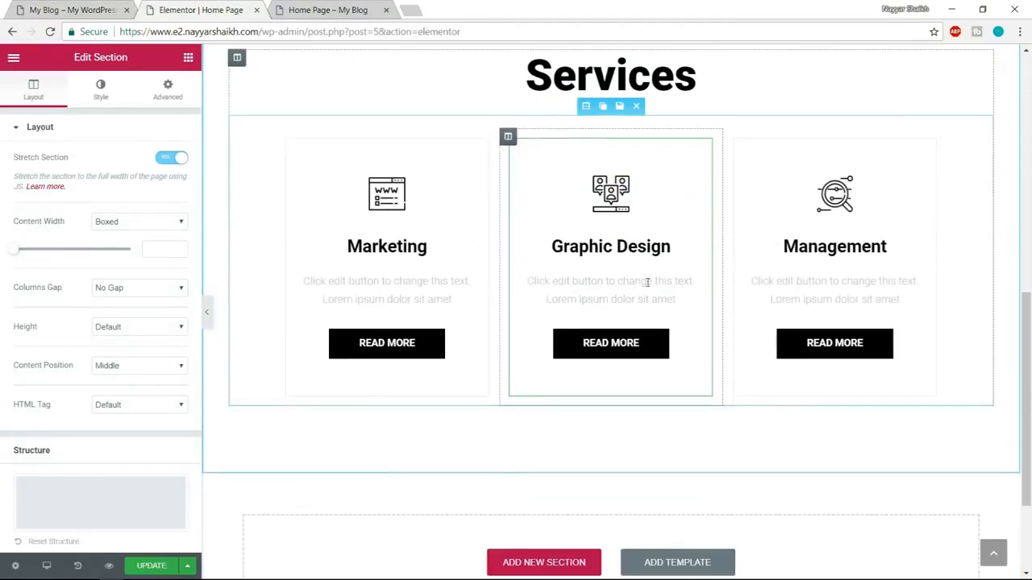
pyautogui.click(679, 429)
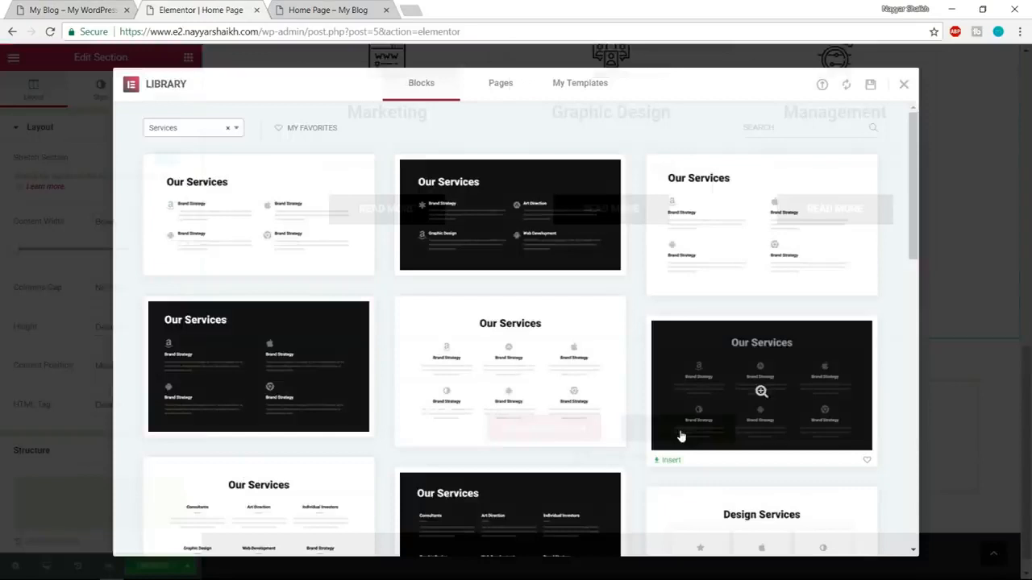
pyautogui.click(178, 133)
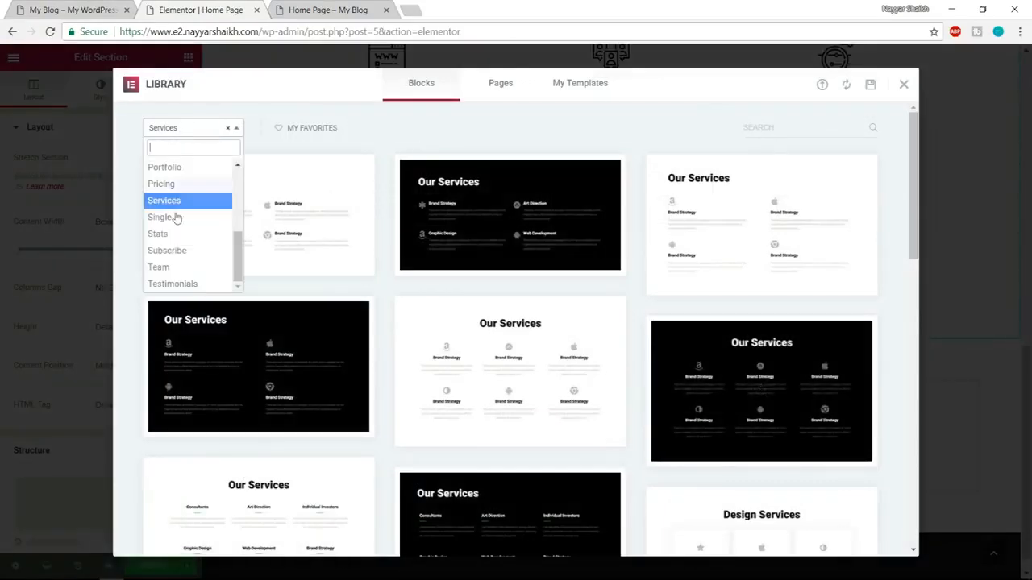
pyautogui.click(194, 235)
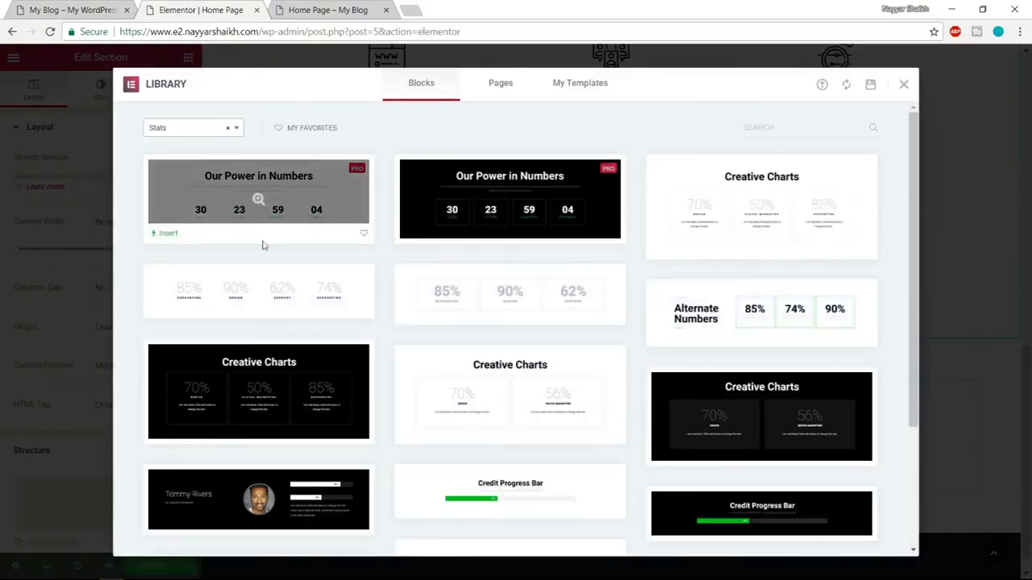
pyautogui.scroll(-1, 828, 238)
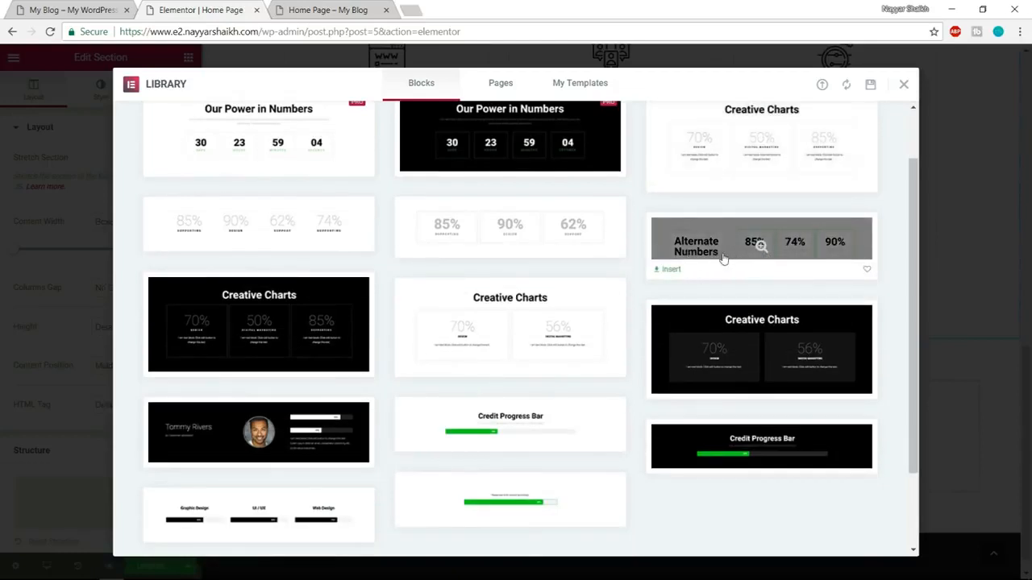
pyautogui.click(672, 271)
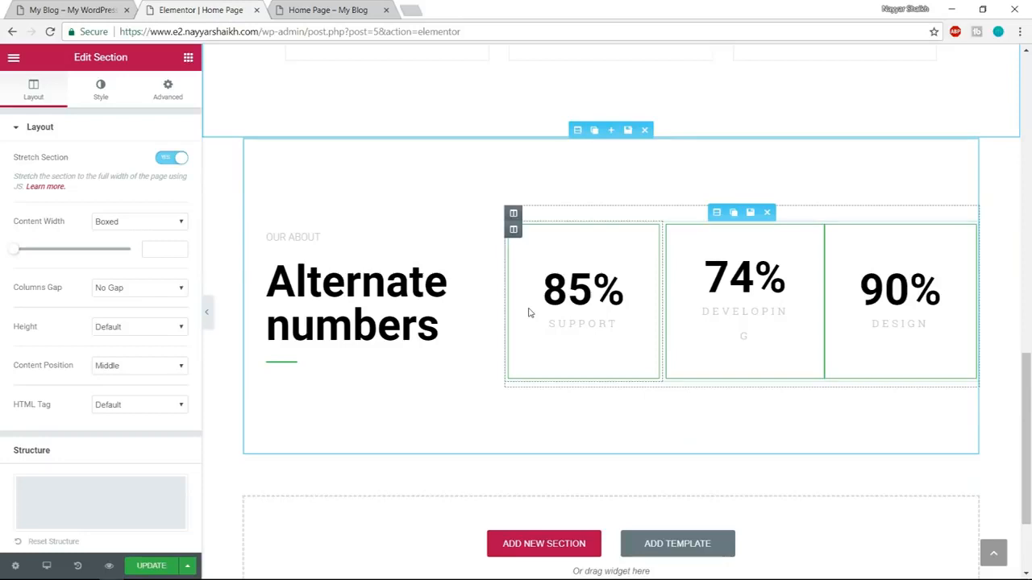
pyautogui.click(577, 130)
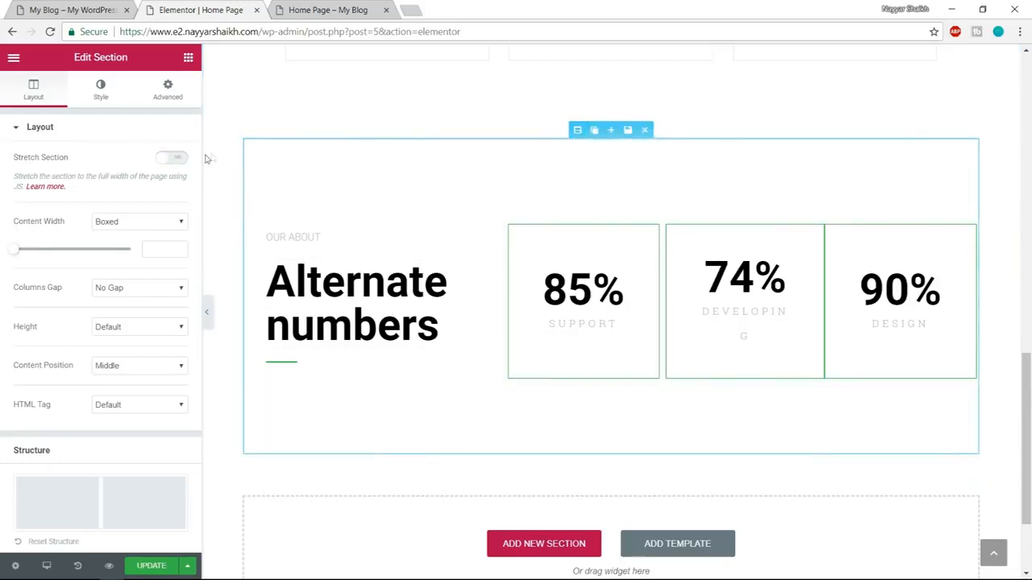
pyautogui.click(176, 160)
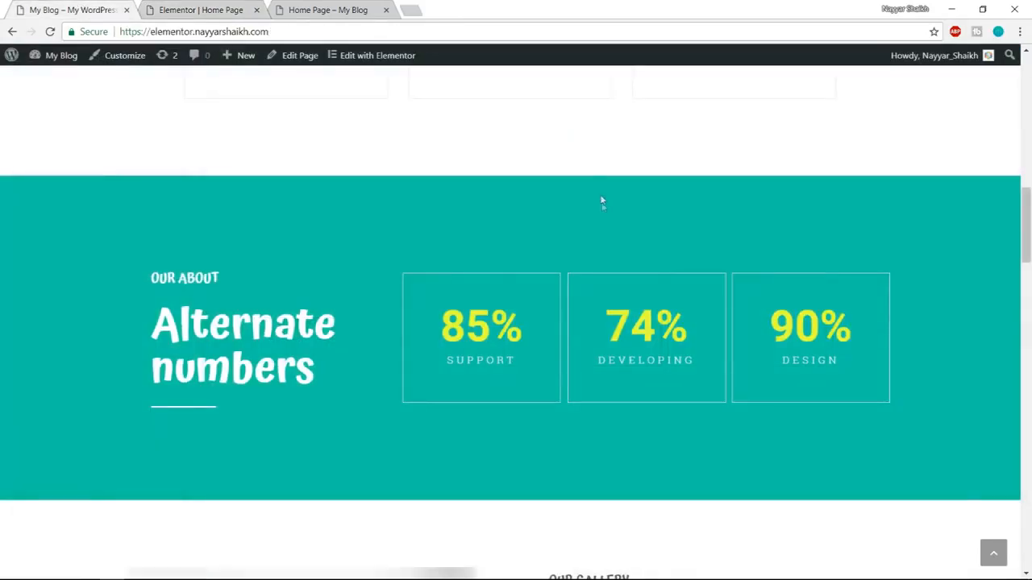
# Following the demo's gallery section, insert the "Features to start" block from the Features category below Alternate numbers and enable Stretch Section for it.
pyautogui.scroll(-3, 606, 232)
pyautogui.scroll(-2, 607, 231)
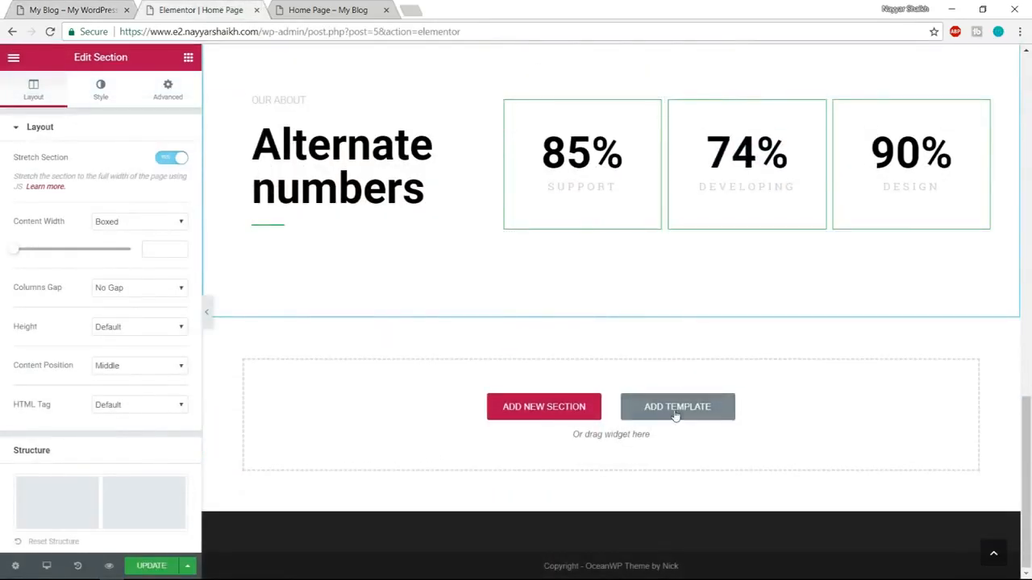
pyautogui.click(675, 414)
pyautogui.click(183, 134)
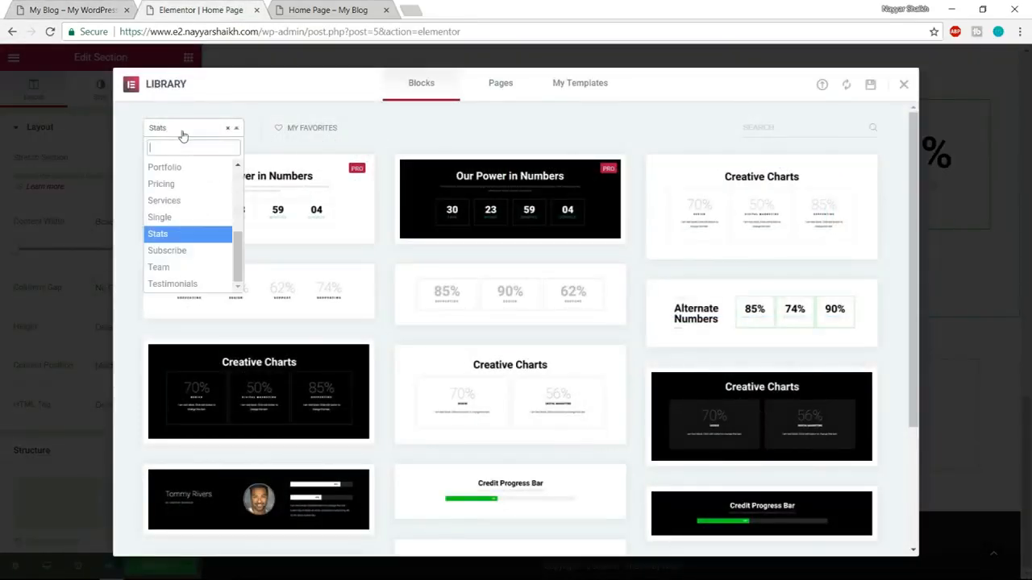
pyautogui.scroll(3, 188, 238)
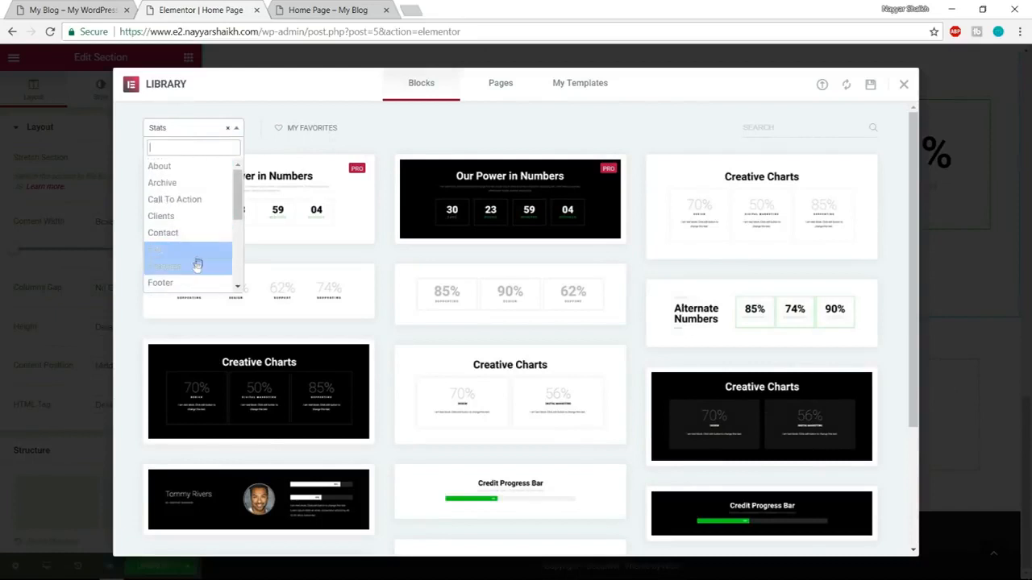
pyautogui.click(187, 266)
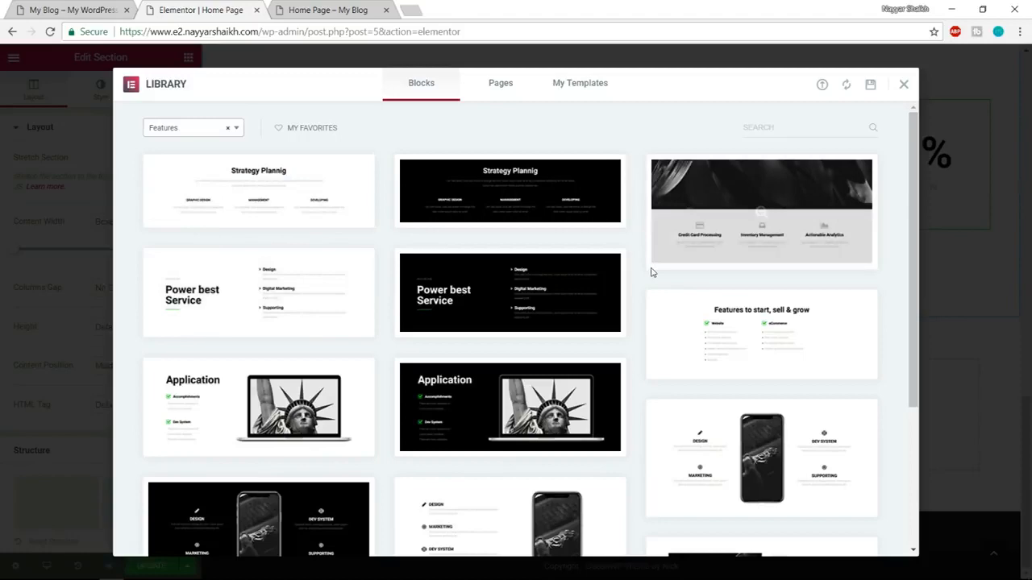
pyautogui.scroll(-5, 652, 271)
pyautogui.scroll(1, 244, 271)
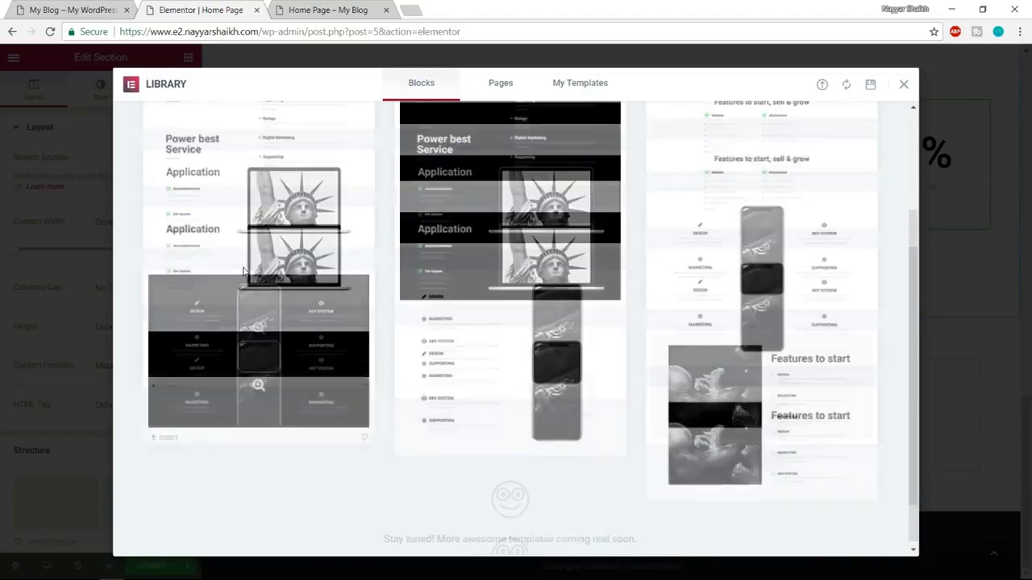
pyautogui.scroll(3, 242, 271)
pyautogui.scroll(-5, 234, 269)
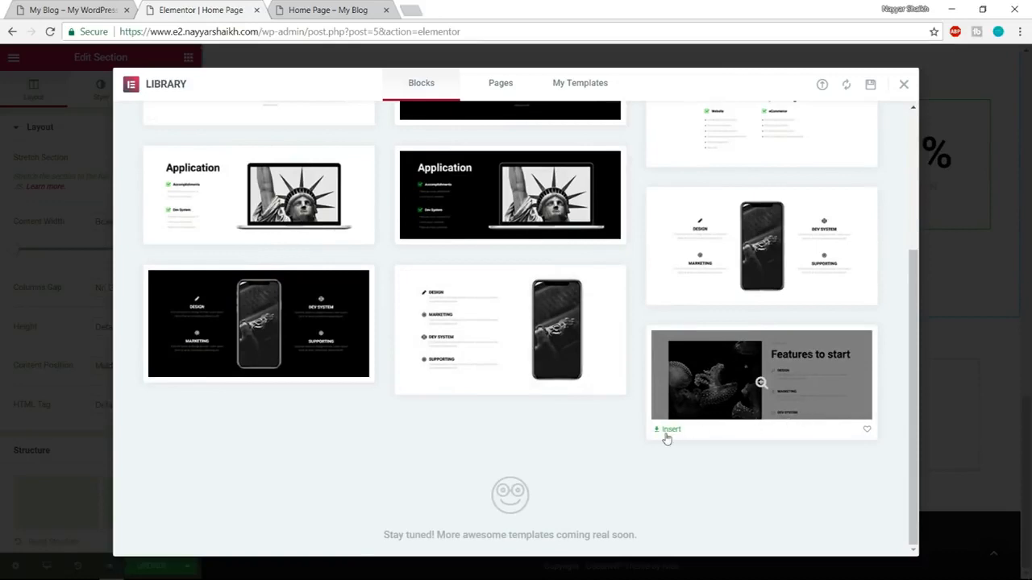
pyautogui.click(669, 429)
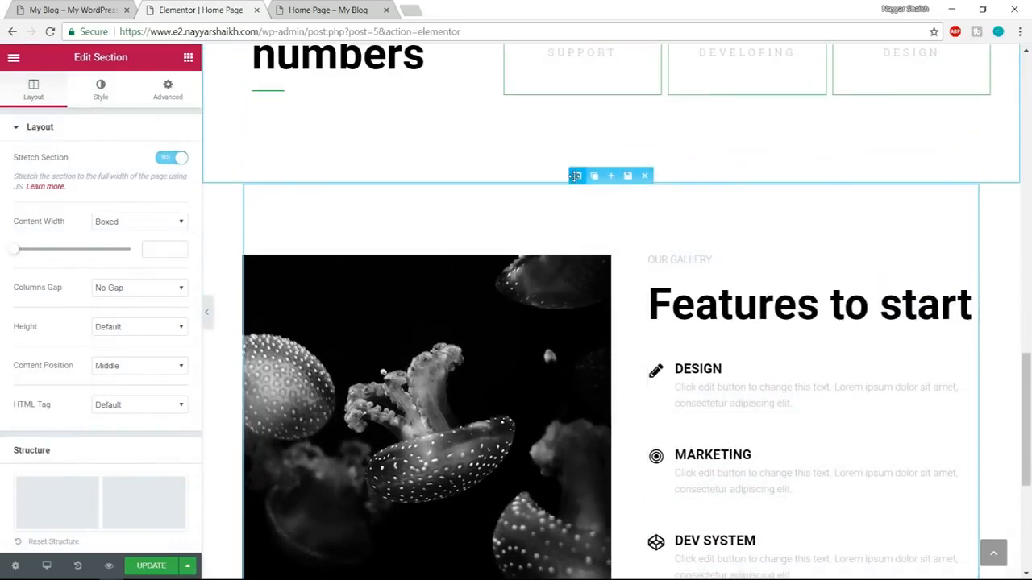
pyautogui.click(171, 158)
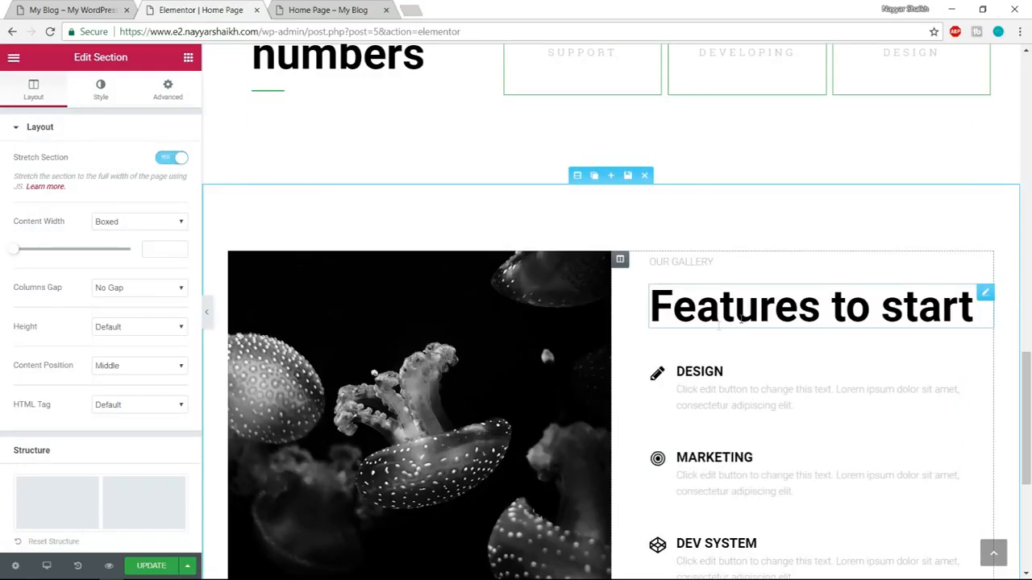
# Review the sections inserted on the Home Page and examine the demo's section that follows "Features to start".
pyautogui.scroll(10, 853, 333)
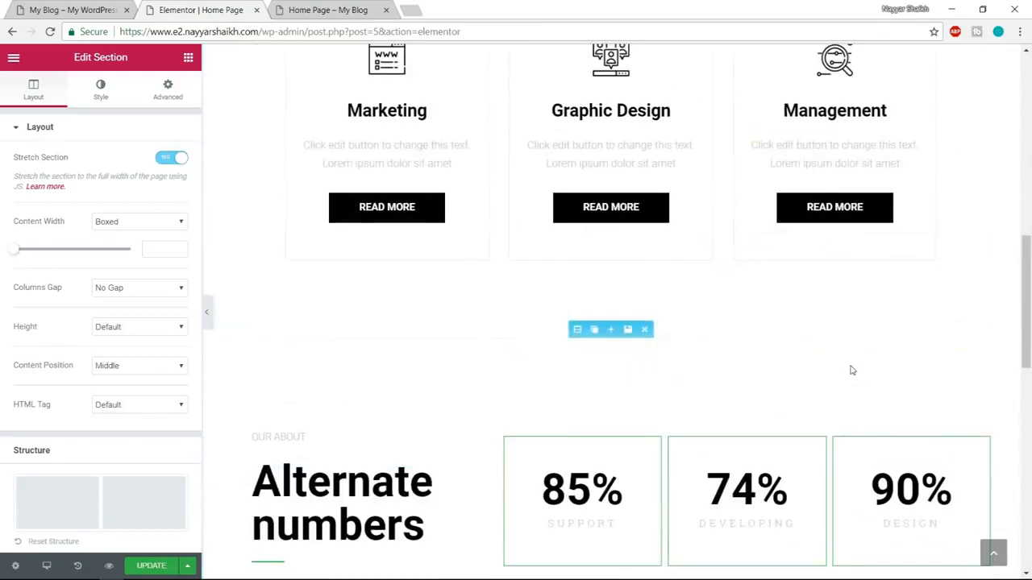
pyautogui.scroll(4, 851, 370)
pyautogui.scroll(-6, 851, 370)
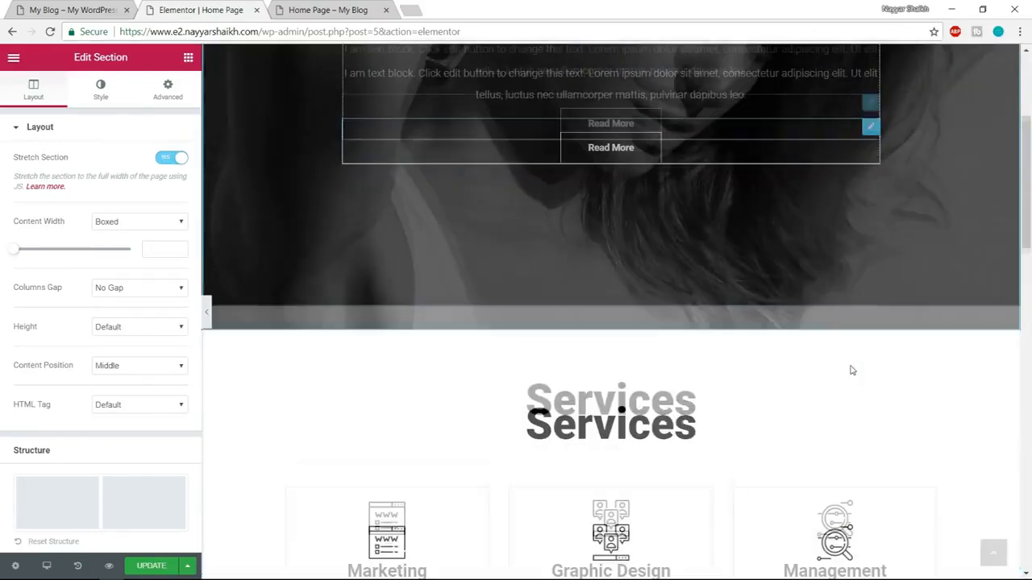
pyautogui.scroll(-8, 851, 370)
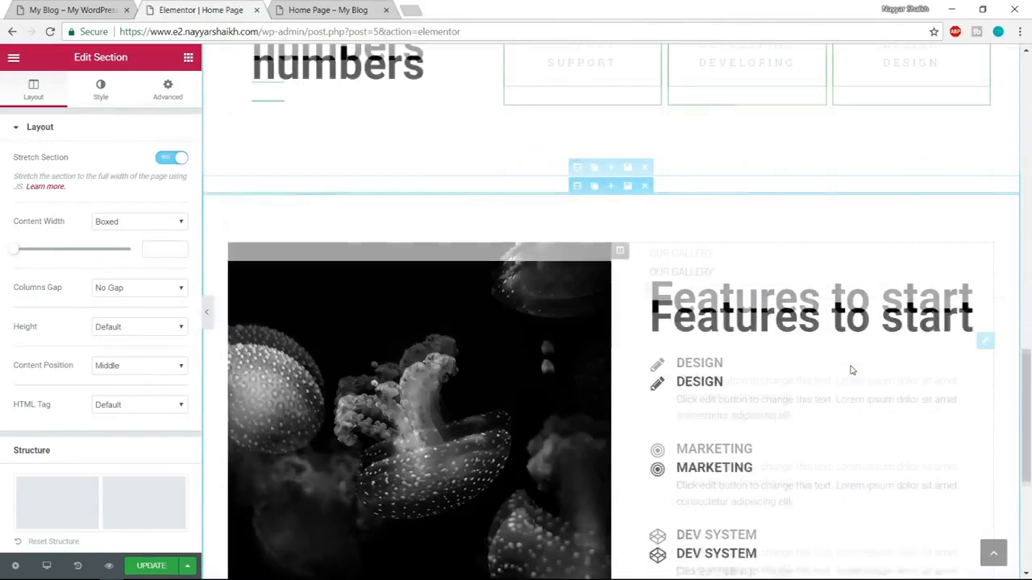
pyautogui.scroll(-4, 851, 370)
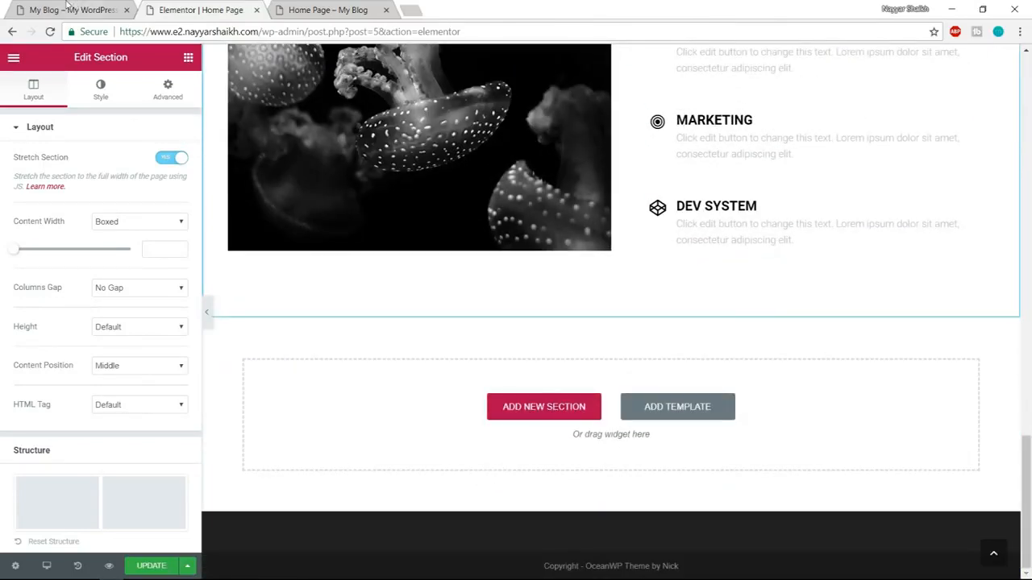
pyautogui.click(69, 8)
pyautogui.scroll(-7, 403, 109)
pyautogui.scroll(2, 658, 325)
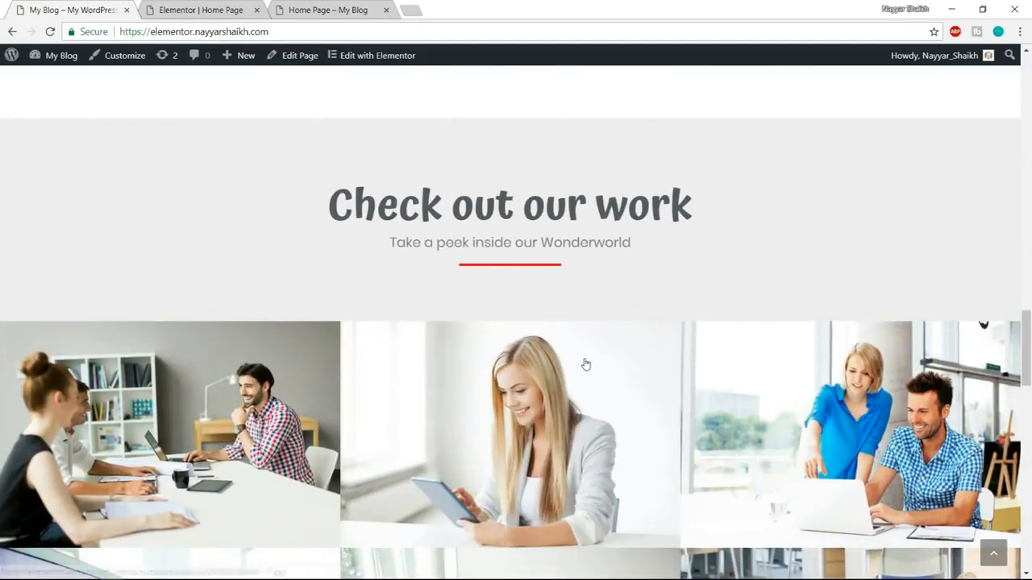
# Insert the light six-image "Check Out Our Work" block from the Portfolio category below "Features to start" and enable Stretch Section for it.
pyautogui.click(202, 9)
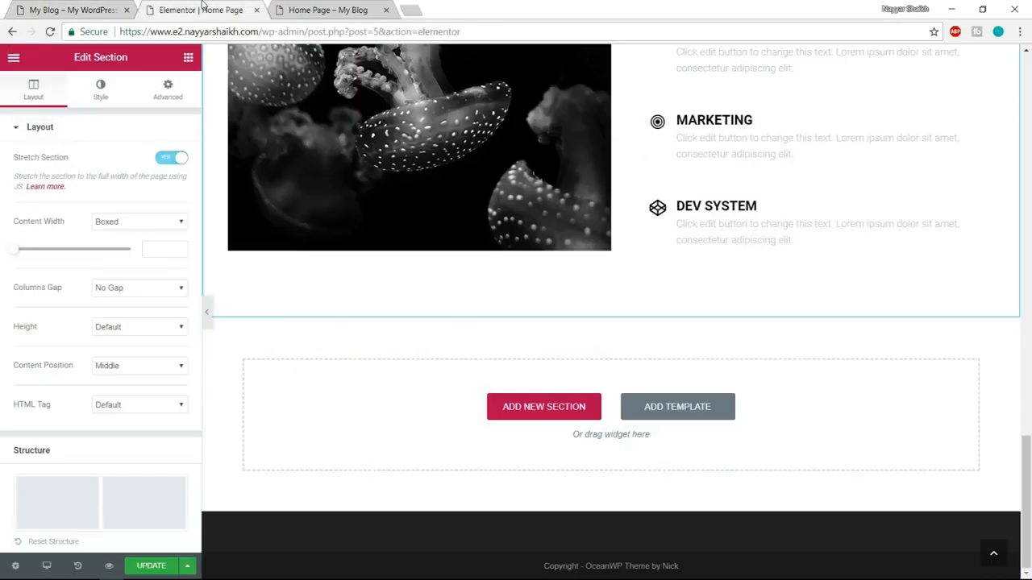
pyautogui.click(679, 407)
pyautogui.click(198, 127)
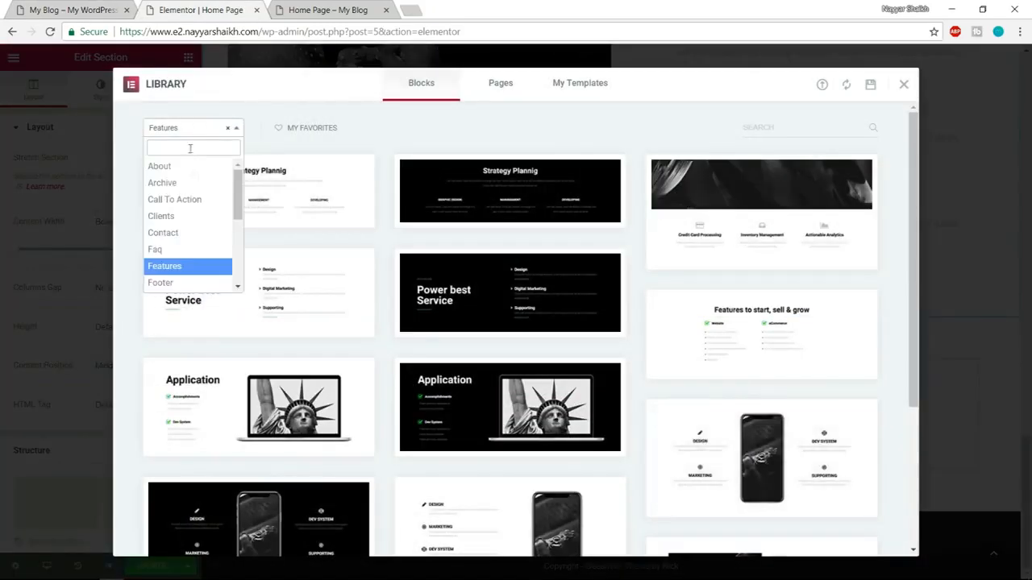
pyautogui.scroll(-3, 193, 229)
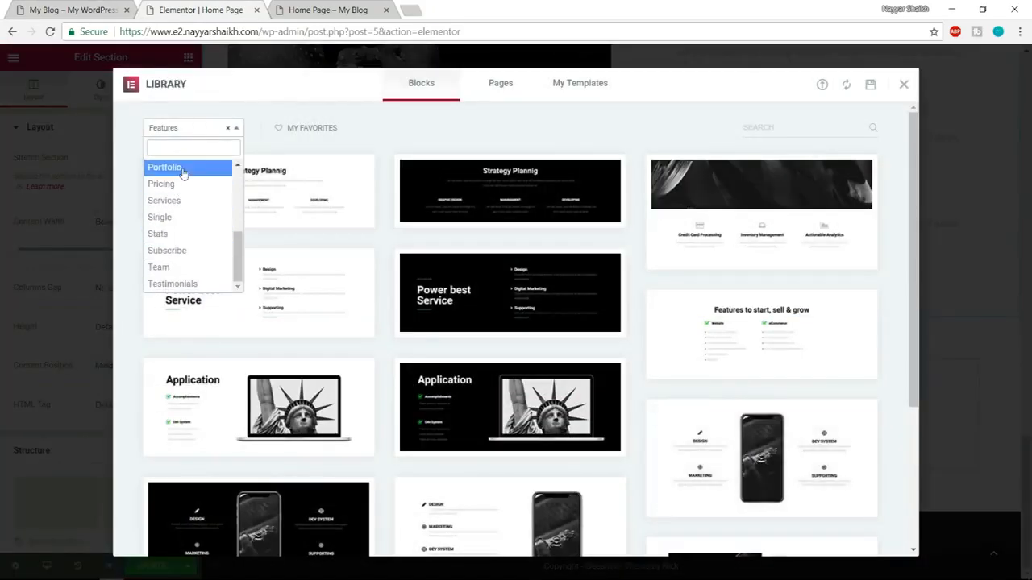
pyautogui.click(184, 167)
pyautogui.scroll(-5, 748, 226)
pyautogui.scroll(-3, 747, 220)
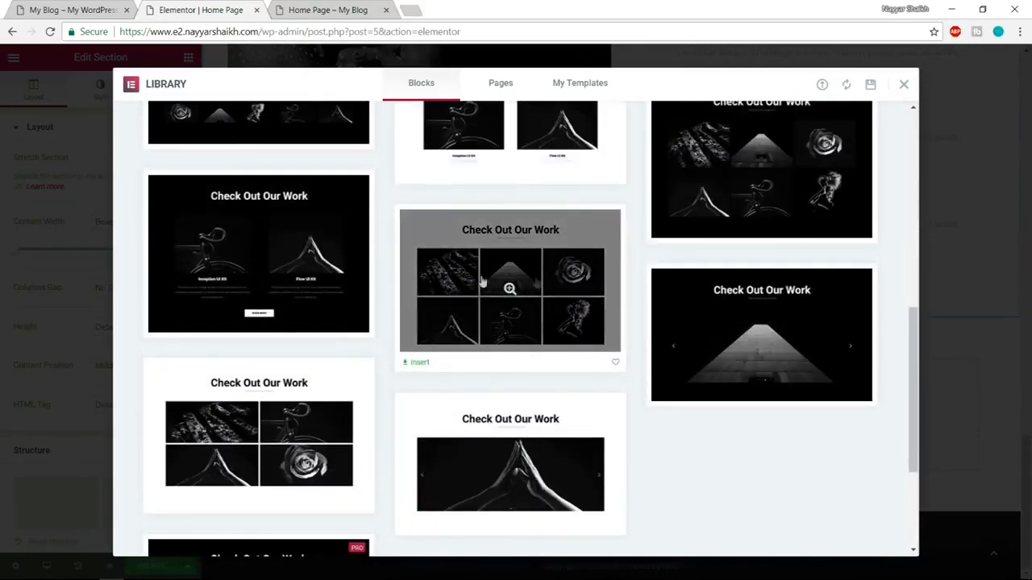
pyautogui.click(420, 364)
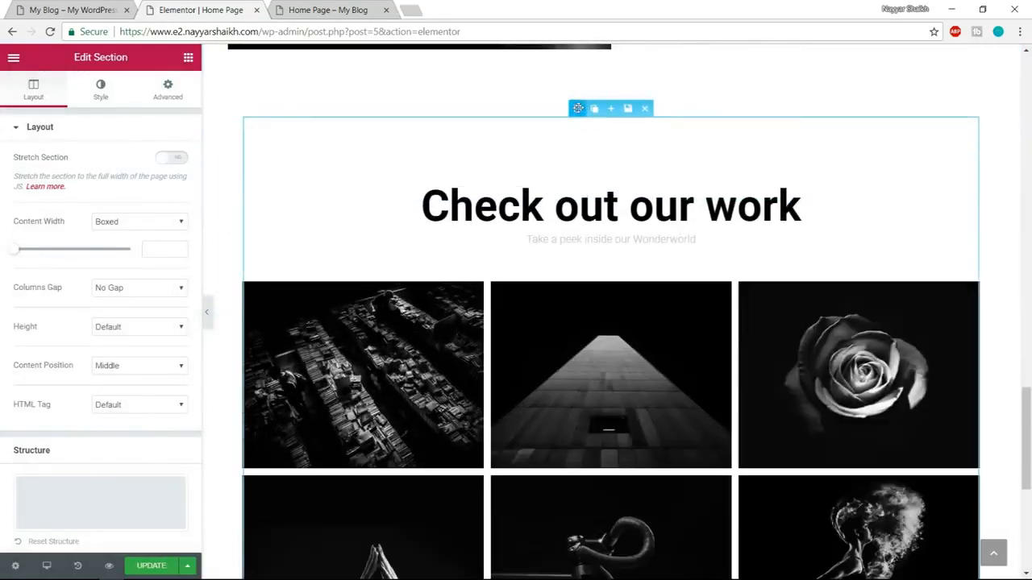
pyautogui.click(175, 157)
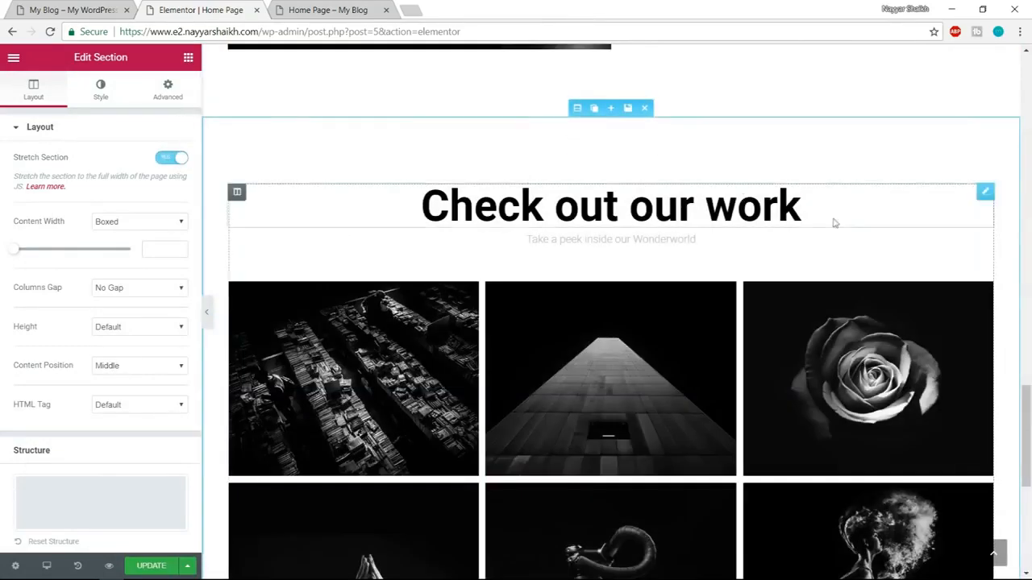
# Compare the inserted "Check out our work" gallery with the demo's gallery section.
pyautogui.scroll(-2, 814, 302)
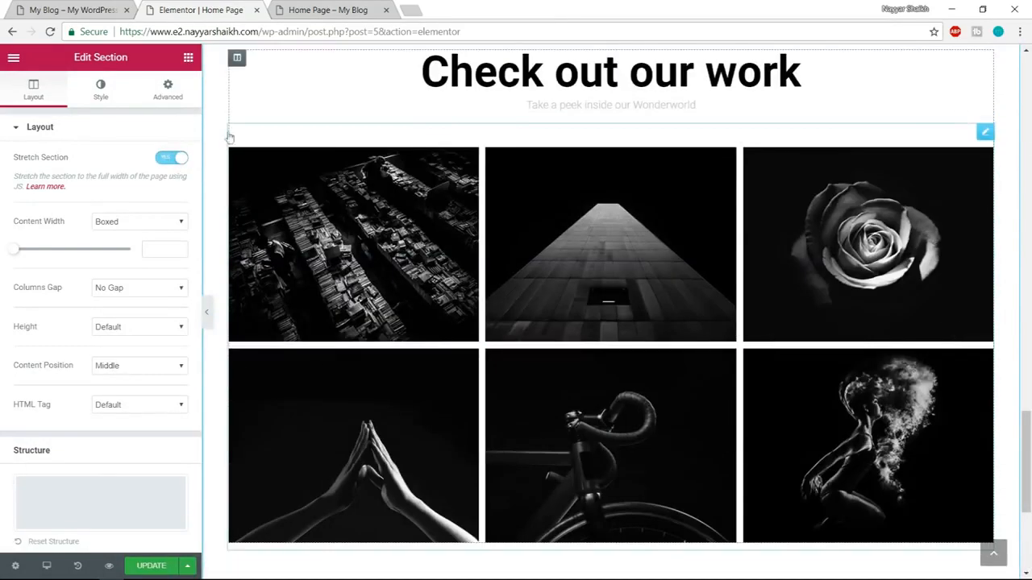
pyautogui.click(64, 8)
pyautogui.scroll(-3, 479, 433)
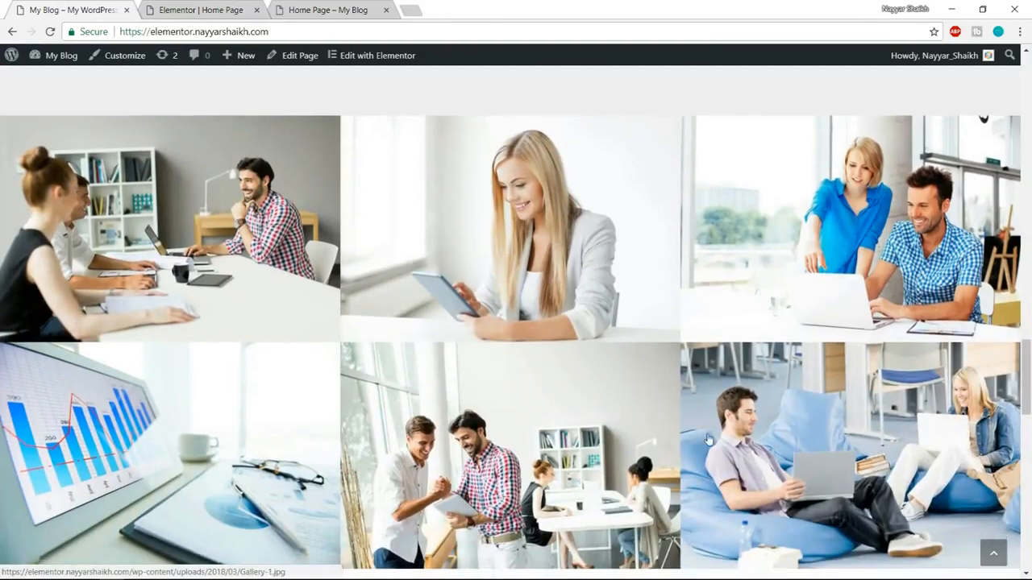
pyautogui.scroll(-1, 155, 304)
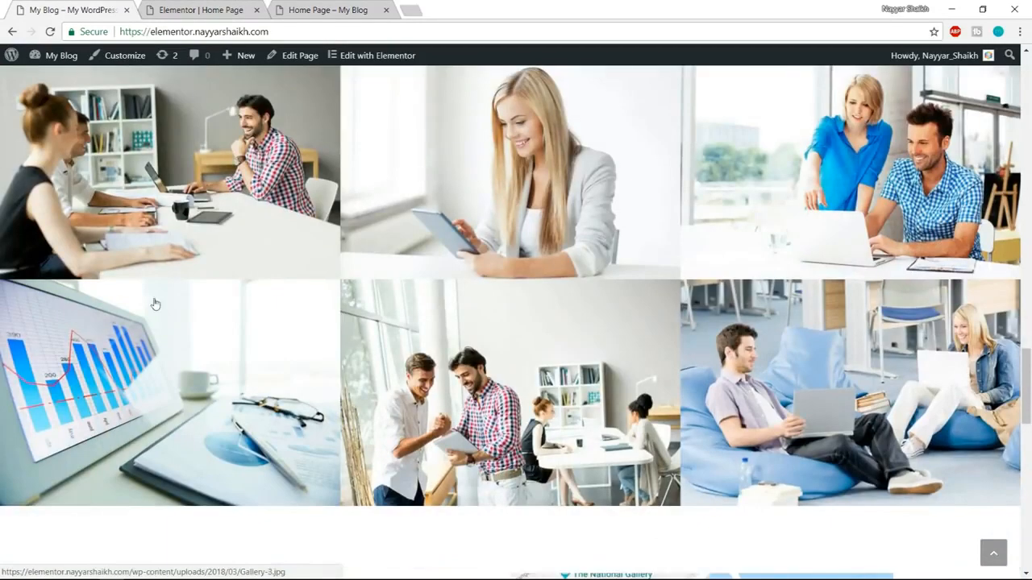
pyautogui.click(224, 8)
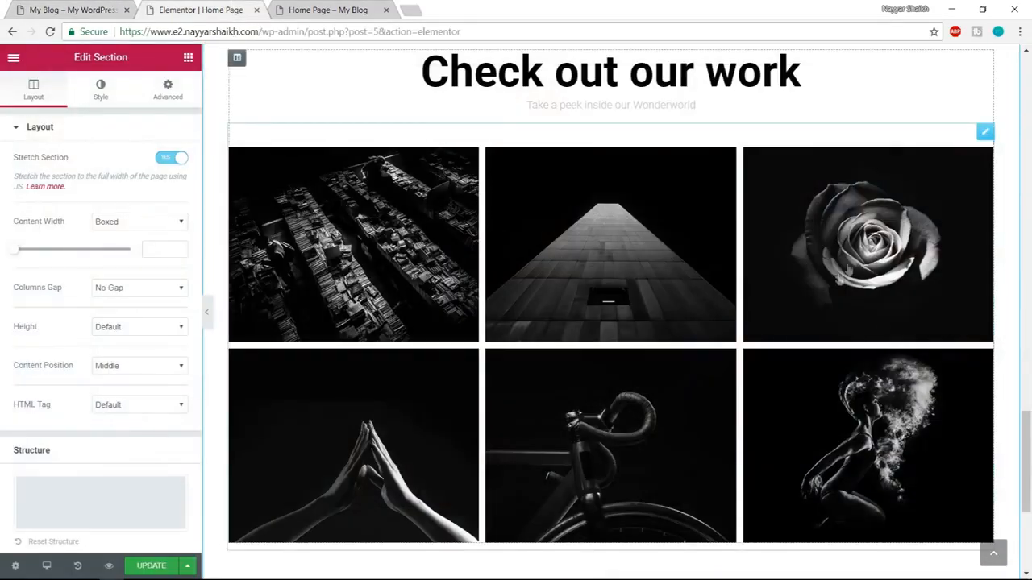
pyautogui.scroll(2, 837, 344)
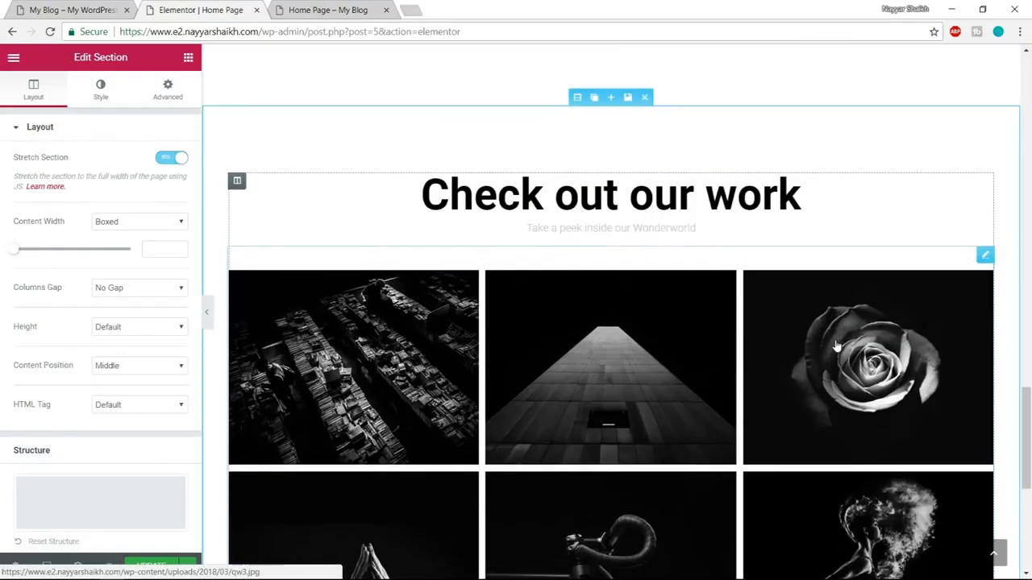
pyautogui.scroll(-2, 836, 346)
# Following the demo's "Get In touch" section, start adding a template below the gallery and filter the library blocks by the Contact category.
pyautogui.click(47, 8)
pyautogui.scroll(-1, 713, 262)
pyautogui.scroll(-4, 712, 263)
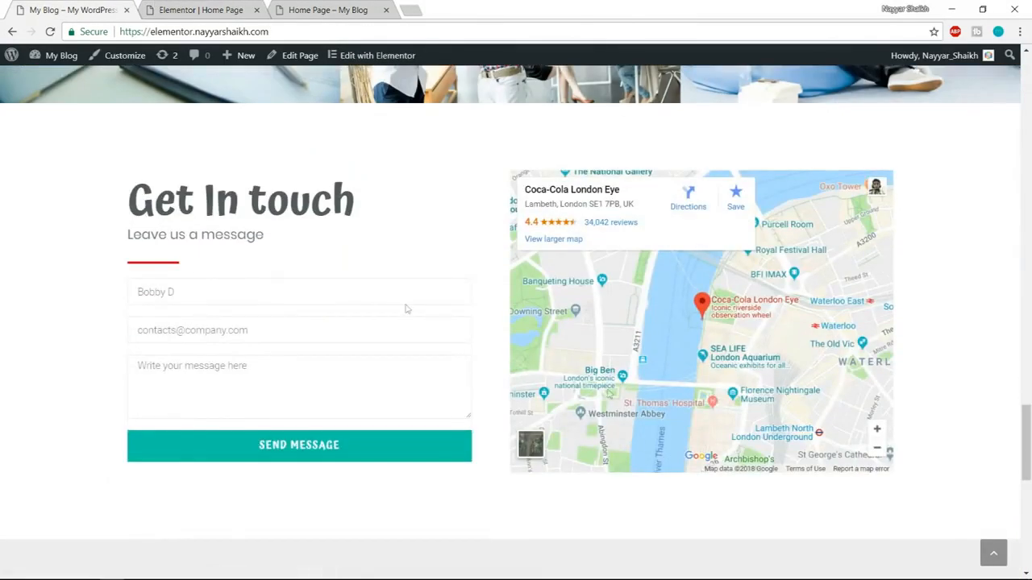
pyautogui.click(227, 7)
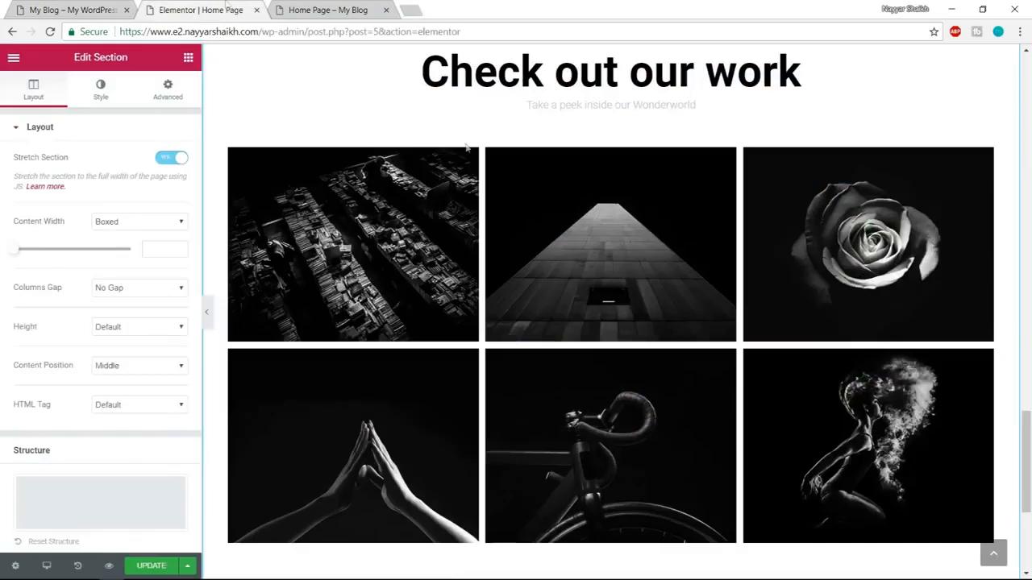
pyautogui.scroll(-4, 710, 436)
pyautogui.click(677, 407)
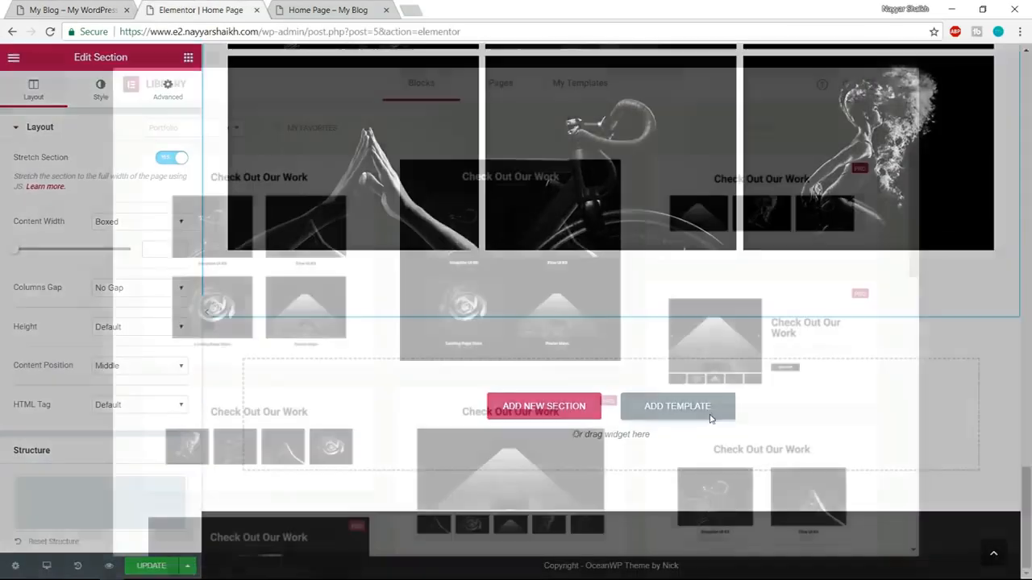
pyautogui.click(192, 127)
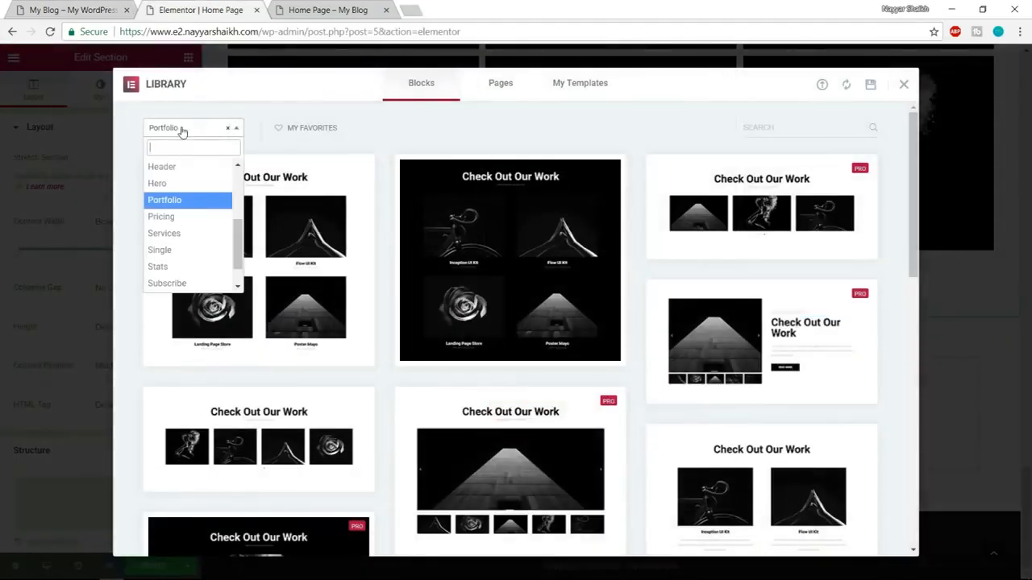
pyautogui.scroll(3, 198, 234)
pyautogui.click(194, 233)
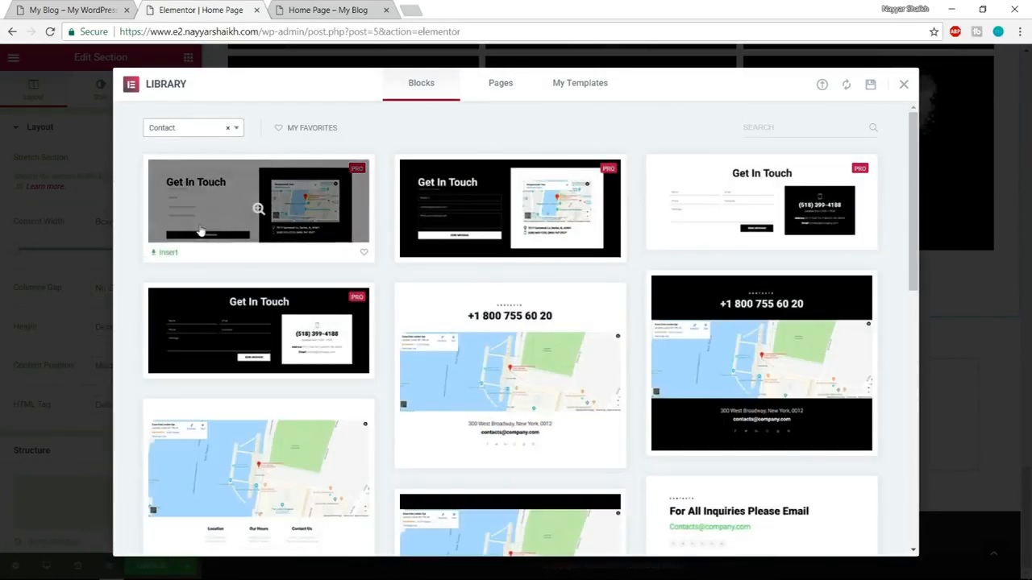
# Check the demo's contact section, insert the light "Get In Touch" block with form and map, and enable Stretch Section for it.
pyautogui.click(46, 8)
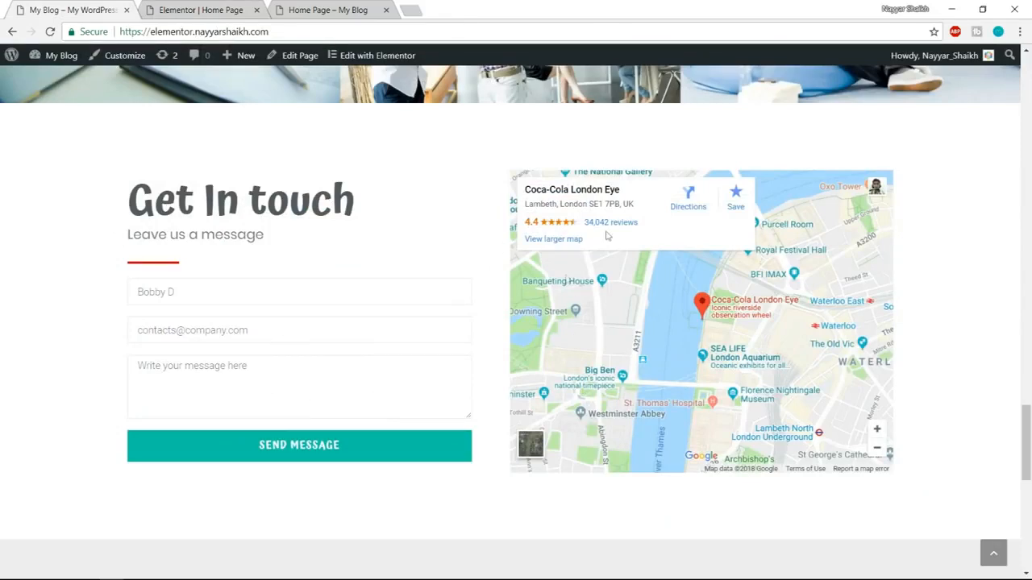
pyautogui.click(193, 9)
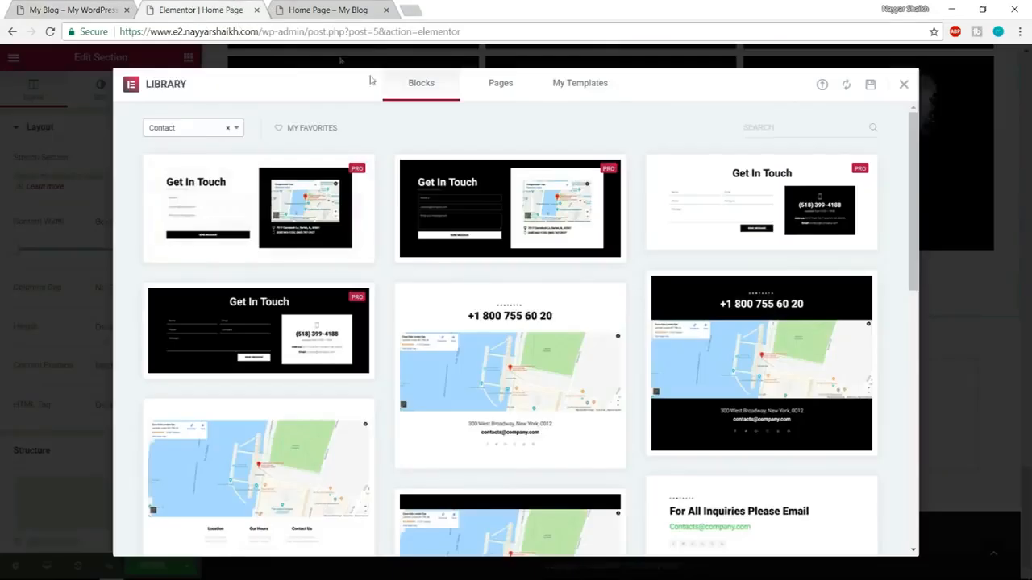
pyautogui.moveTo(201, 212)
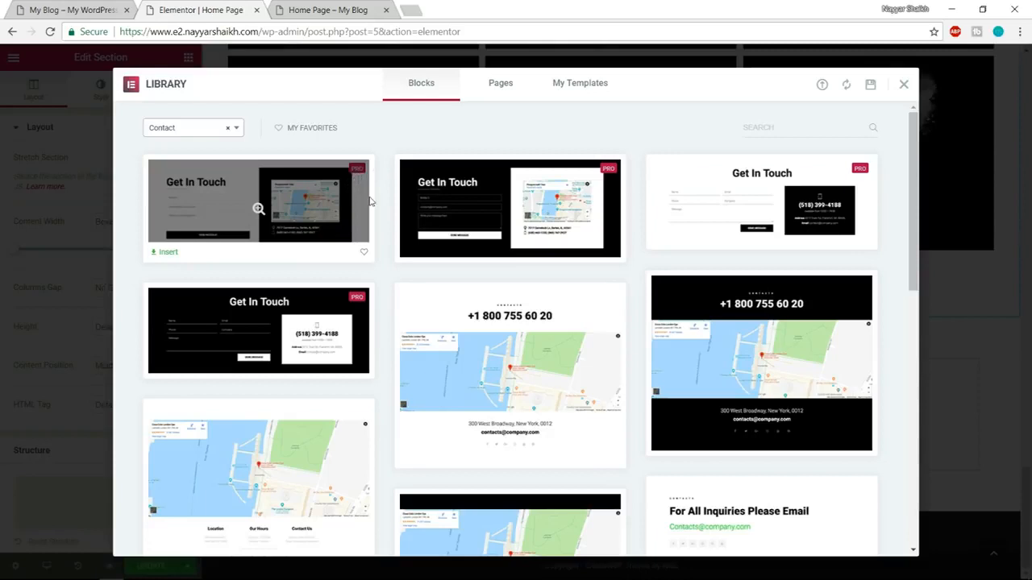
pyautogui.click(166, 253)
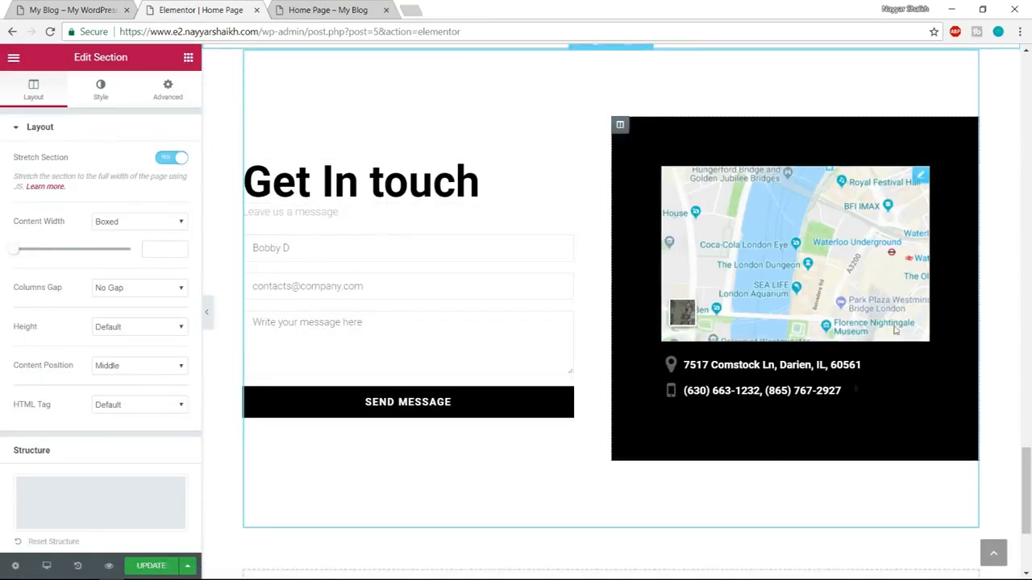
pyautogui.scroll(2, 725, 306)
pyautogui.click(178, 158)
pyautogui.click(165, 156)
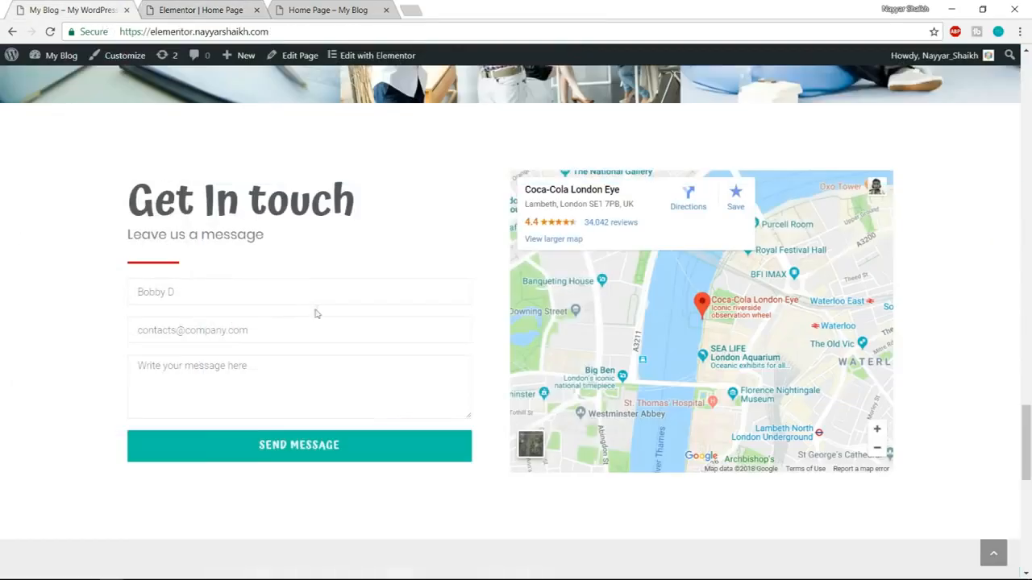
# Following the demo's next section, insert the light eight-logo "Our Clients" block from the Clients category below "Get In touch" and enable Stretch Section.
pyautogui.scroll(-5, 324, 331)
pyautogui.scroll(2, 277, 120)
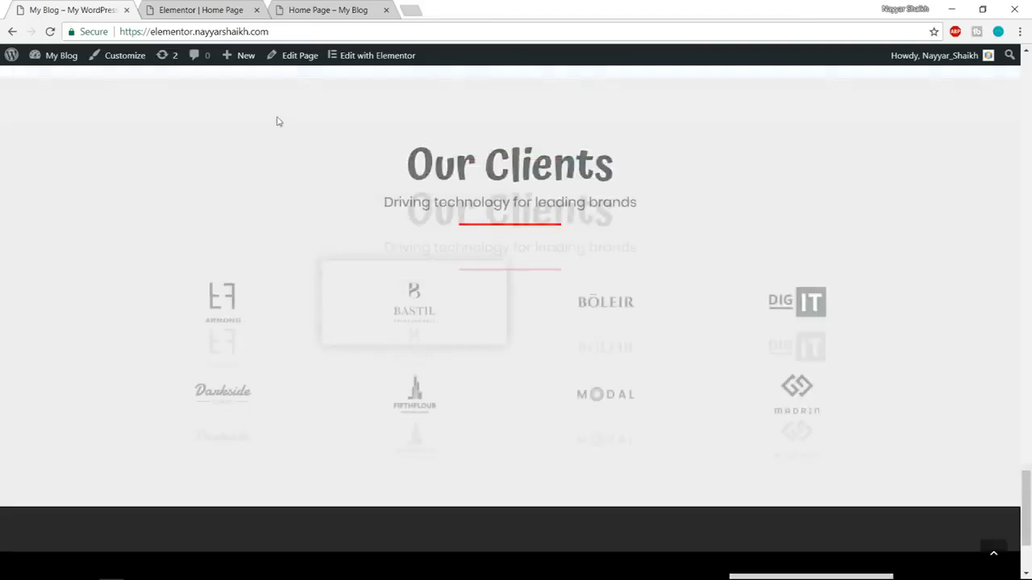
pyautogui.click(201, 10)
pyautogui.scroll(-3, 594, 285)
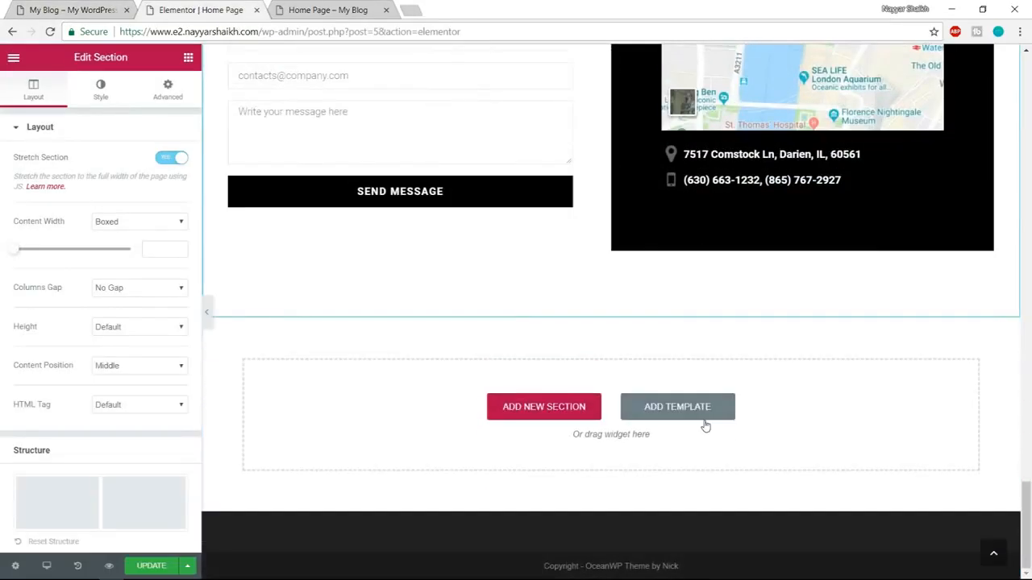
pyautogui.click(705, 418)
pyautogui.click(201, 133)
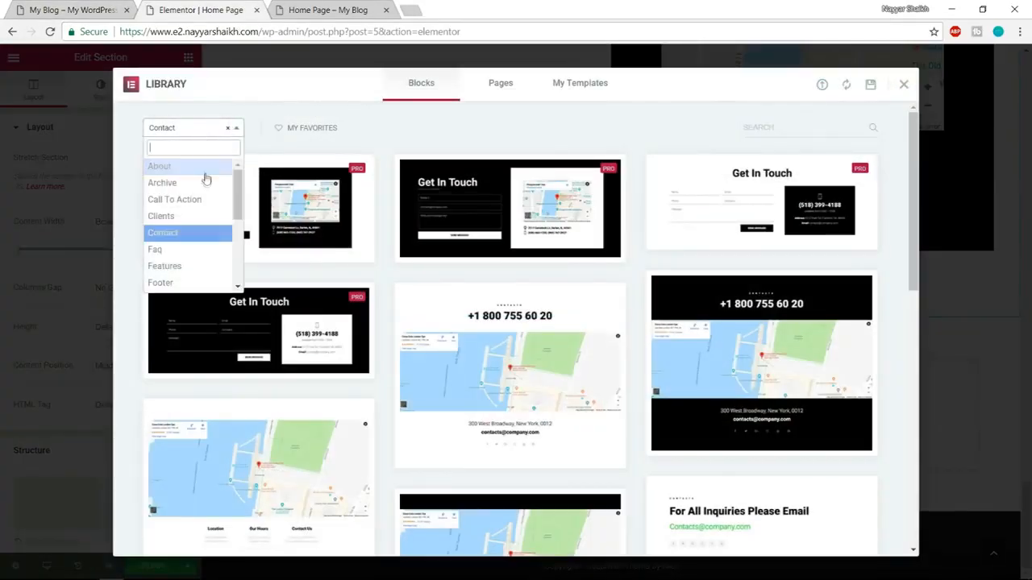
pyautogui.click(192, 215)
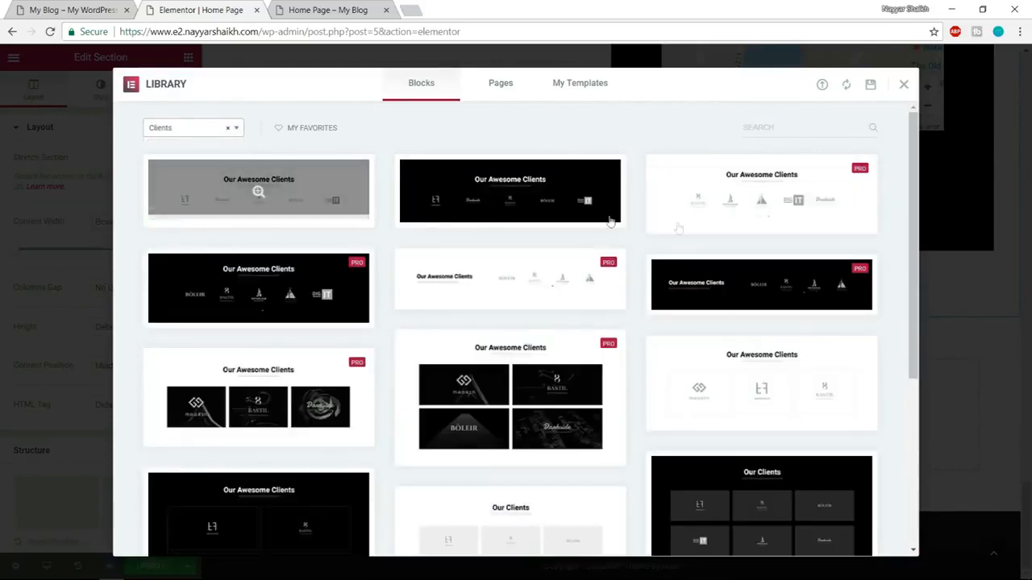
pyautogui.scroll(-5, 758, 229)
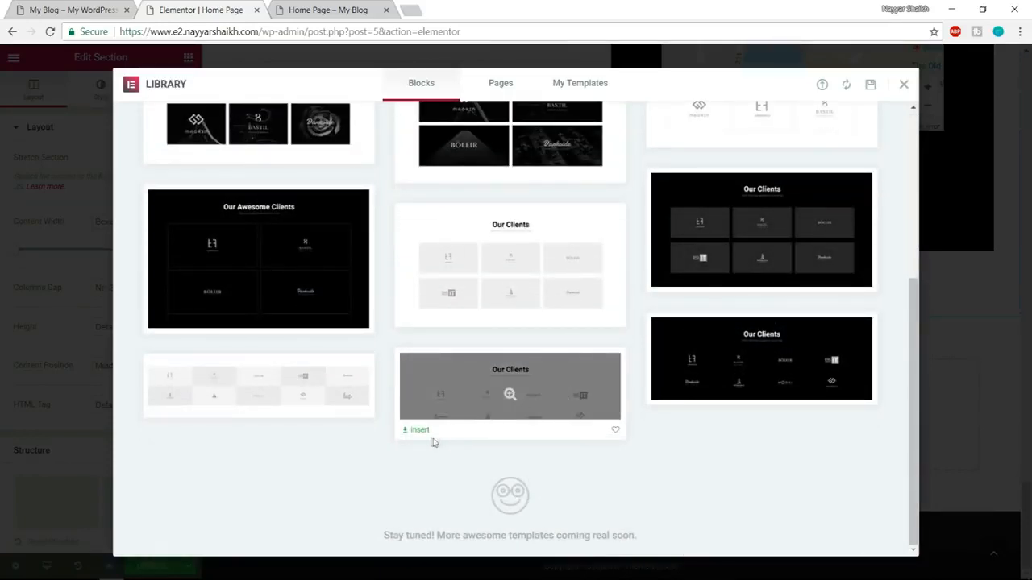
pyautogui.click(418, 431)
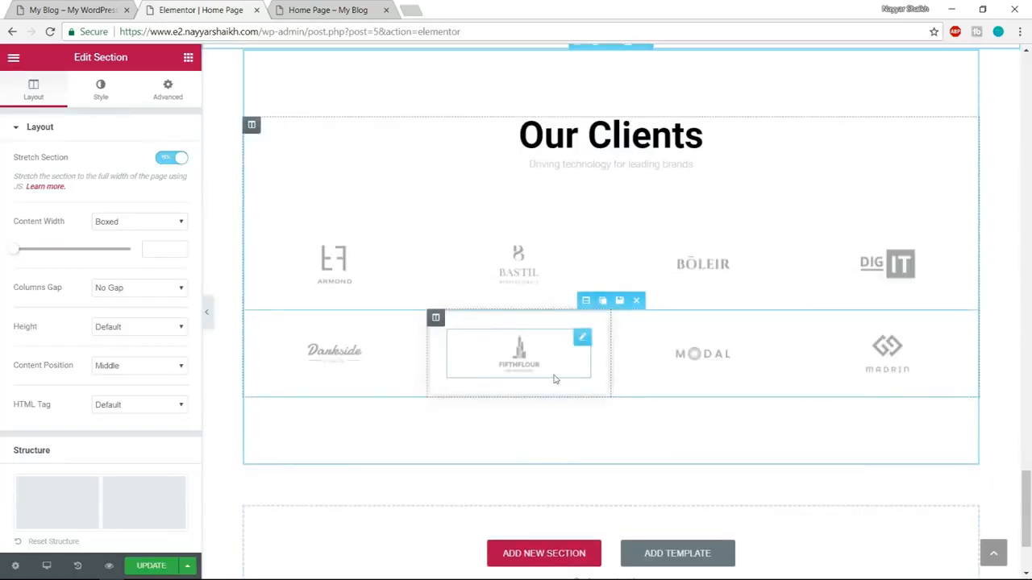
pyautogui.click(177, 163)
# Following the demo's closing banner, insert the black "Here anyone can read, write & share short stories." block from the Call To Action category below "Our Clients".
pyautogui.click(51, 6)
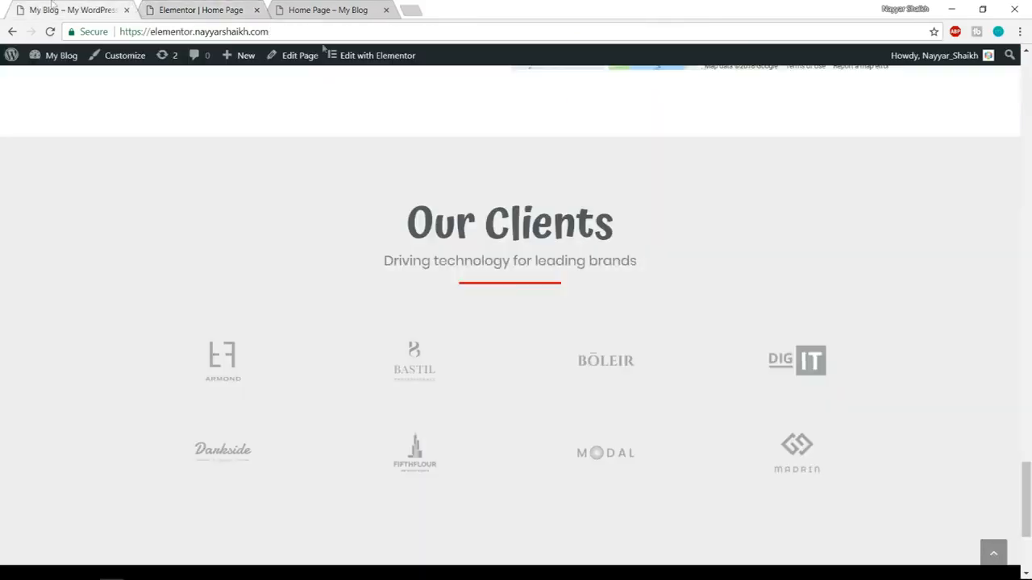
pyautogui.scroll(-3, 548, 356)
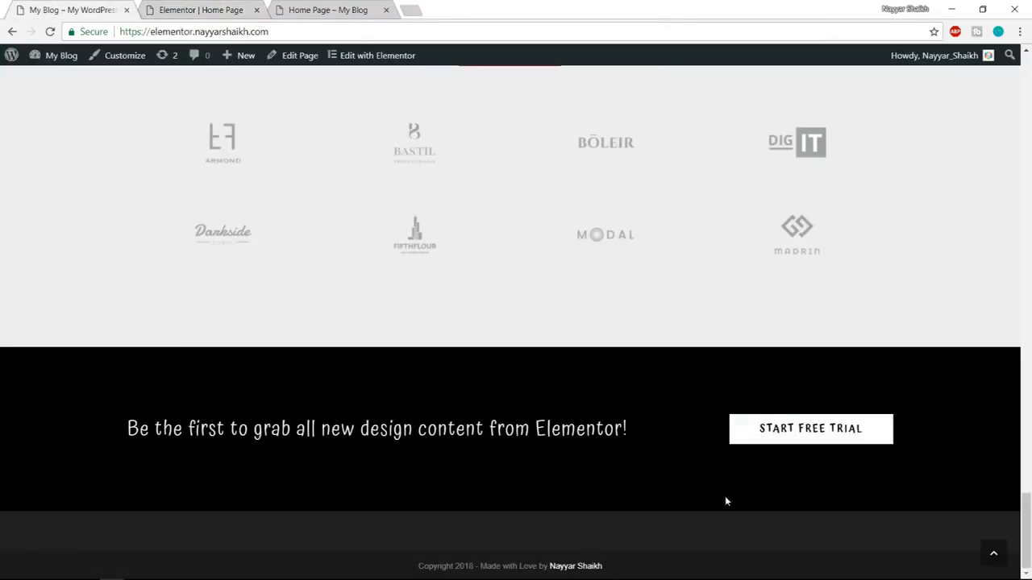
pyautogui.click(200, 10)
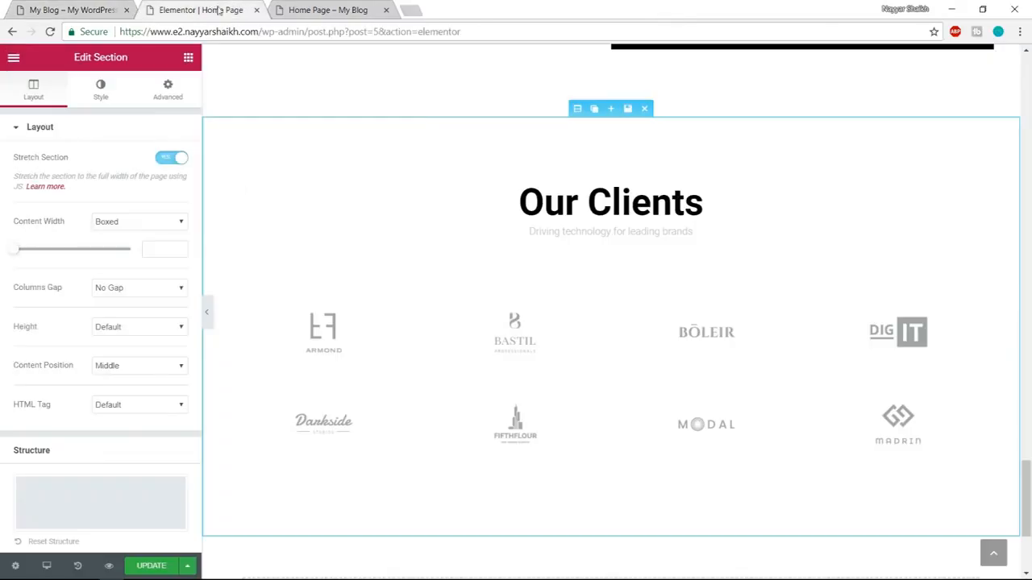
pyautogui.scroll(-3, 560, 494)
pyautogui.click(698, 413)
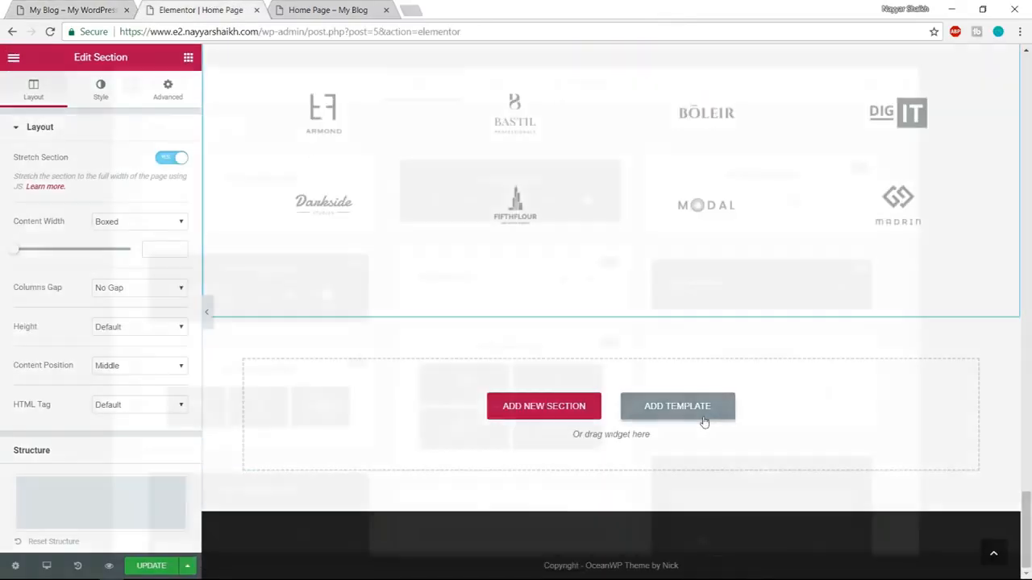
pyautogui.click(194, 128)
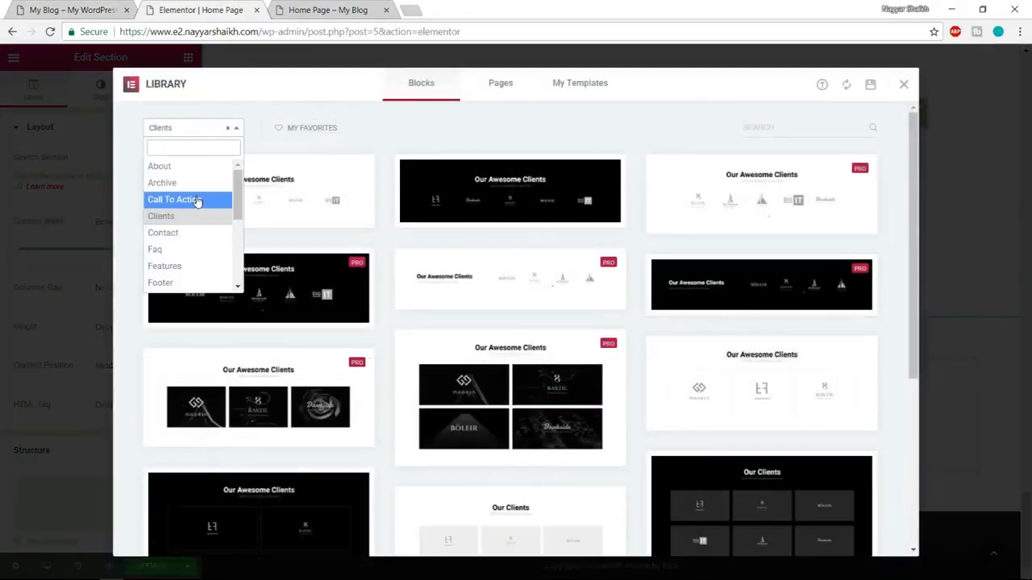
pyautogui.click(199, 199)
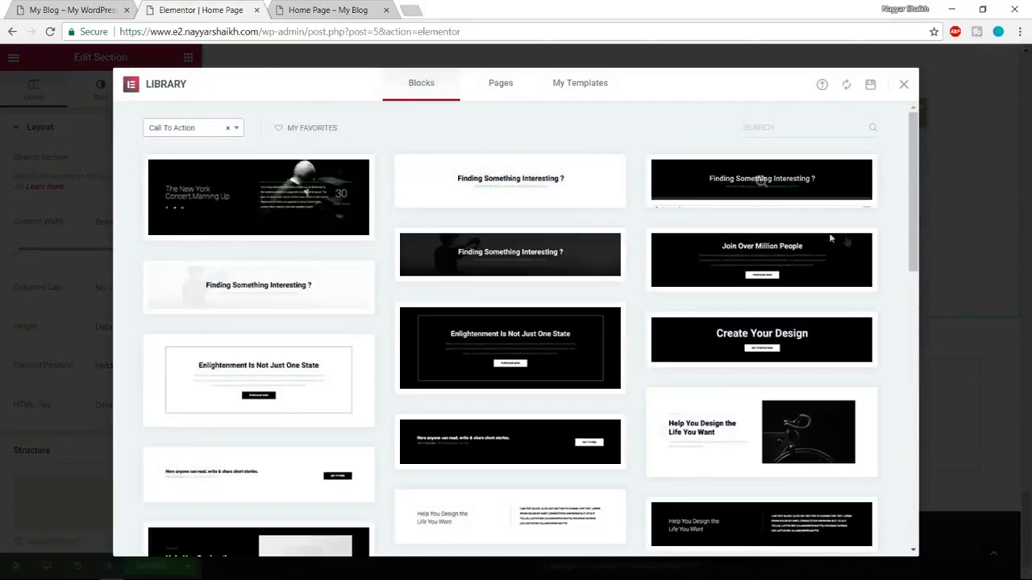
pyautogui.scroll(-5, 846, 237)
pyautogui.scroll(-4, 846, 239)
pyautogui.scroll(4, 846, 240)
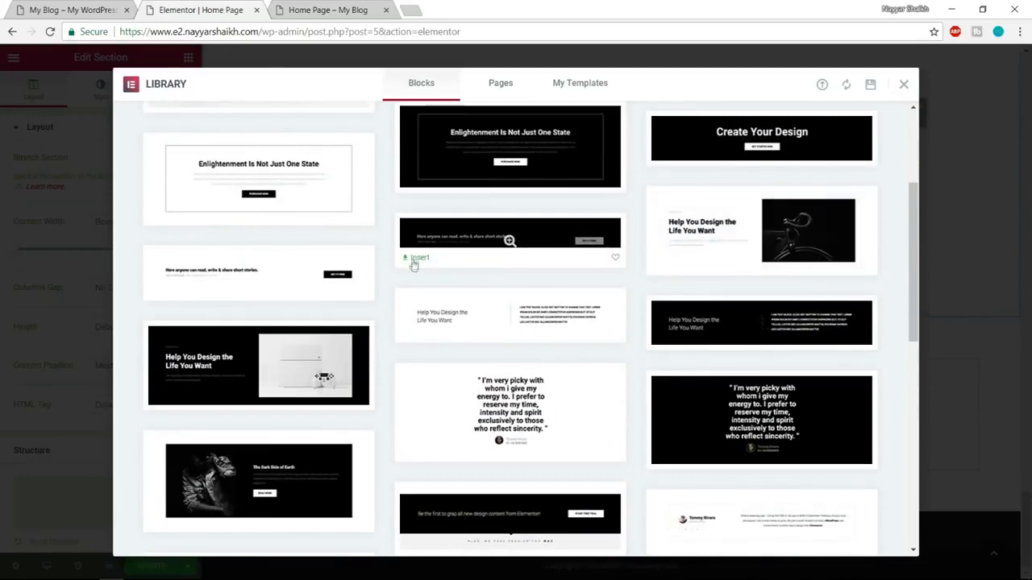
pyautogui.click(416, 259)
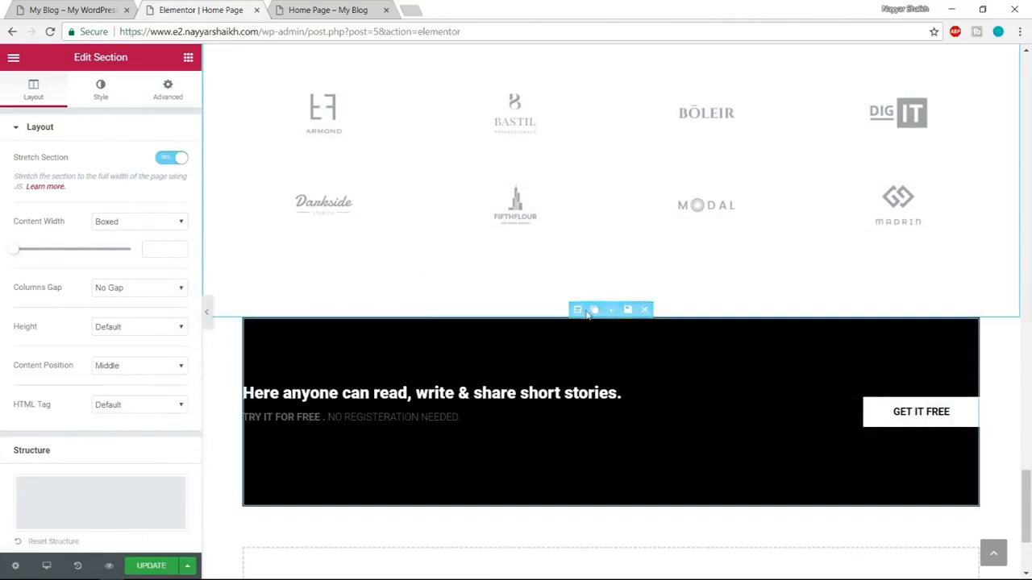
# Enable Stretch Section for the black "Here anyone can read, write & share short stories." banner section.
pyautogui.click(578, 310)
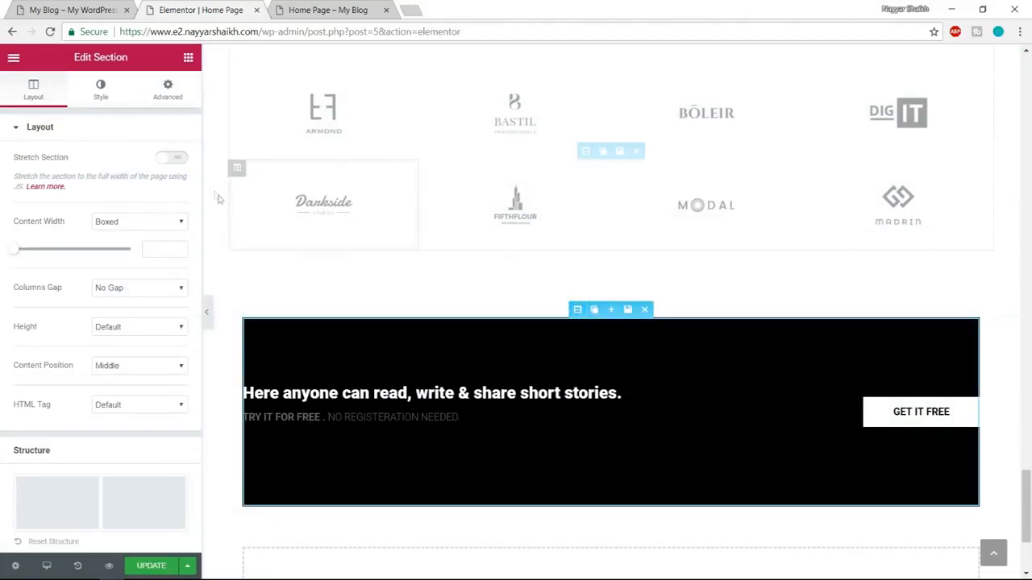
pyautogui.click(175, 157)
# Review all sections of the assembled Home Page in the editor, from the hero down to the closing banner.
pyautogui.scroll(15, 574, 319)
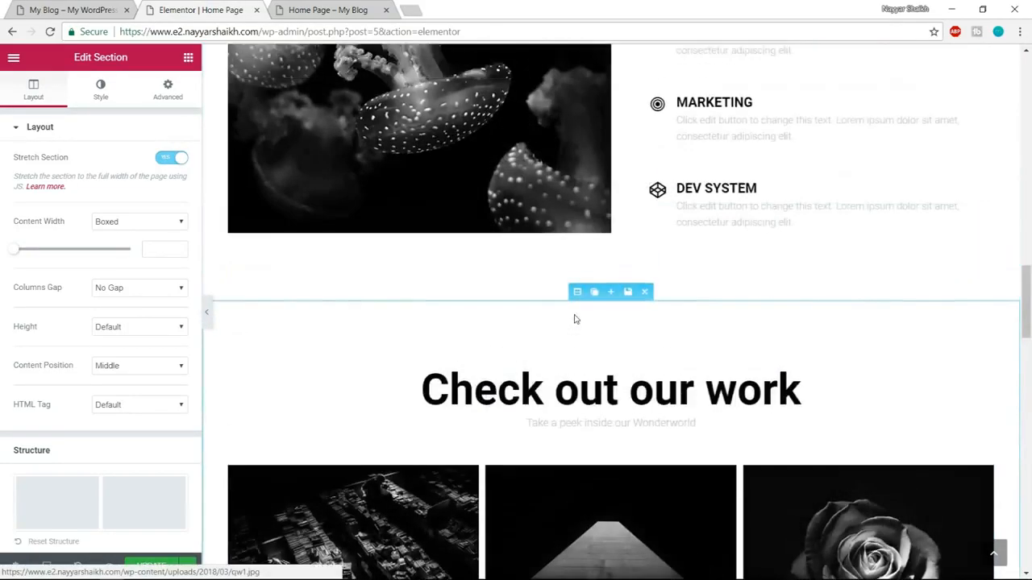
pyautogui.scroll(15, 575, 319)
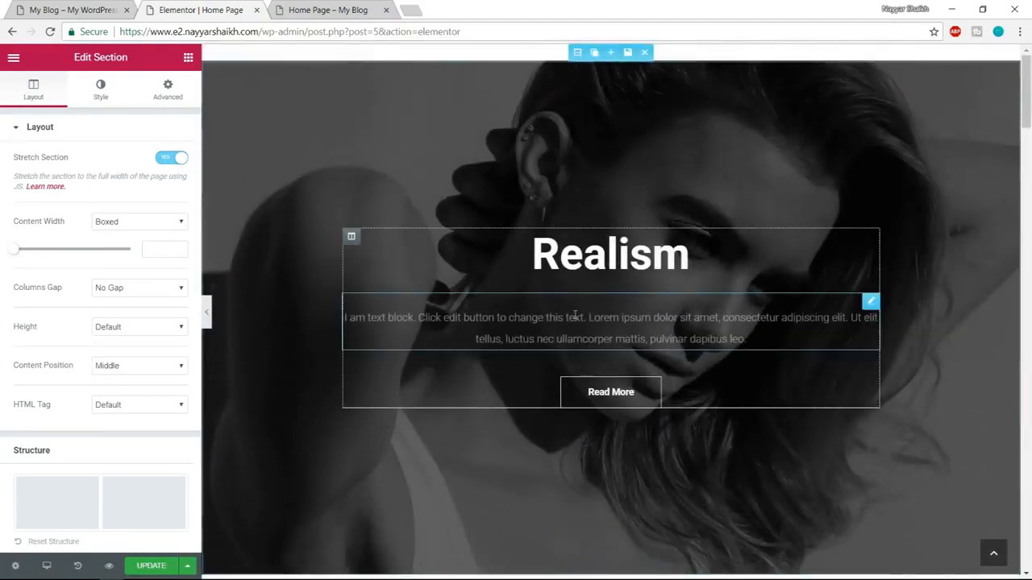
pyautogui.scroll(-1, 1030, 147)
pyautogui.moveTo(1029, 146); pyautogui.dragTo(1026, 98)
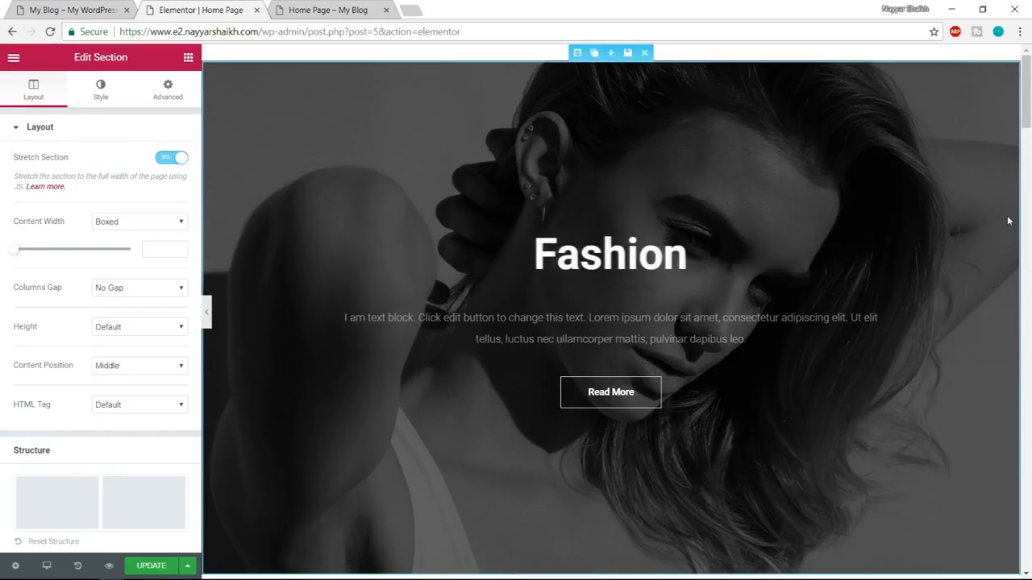
pyautogui.scroll(-10, 1008, 226)
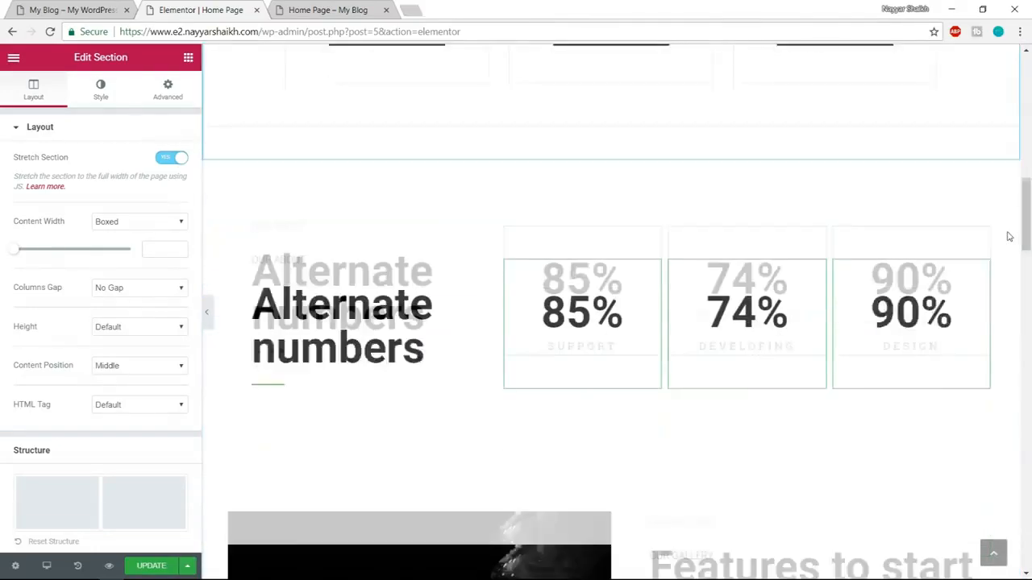
pyautogui.scroll(5, 977, 271)
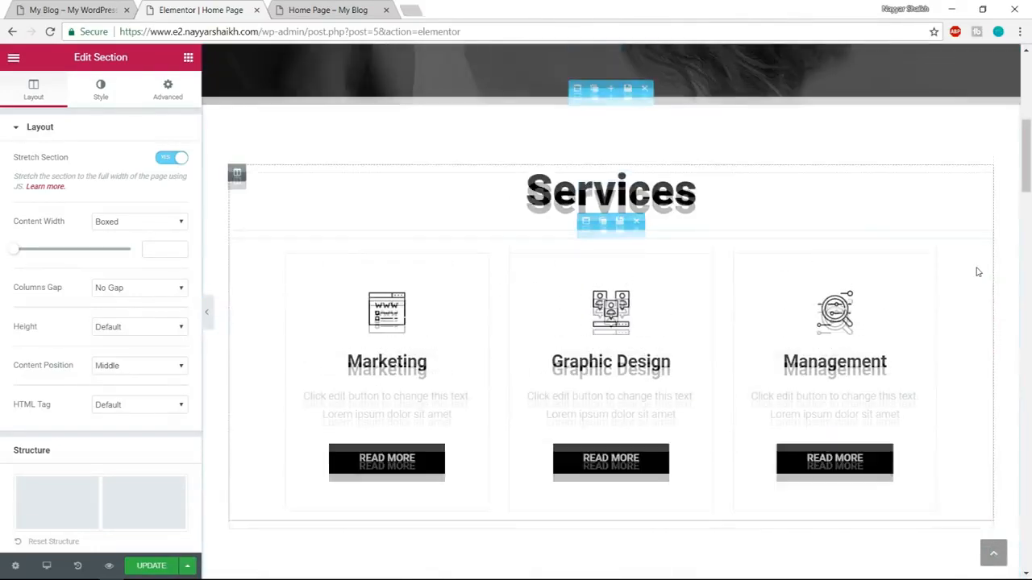
pyautogui.scroll(5, 977, 272)
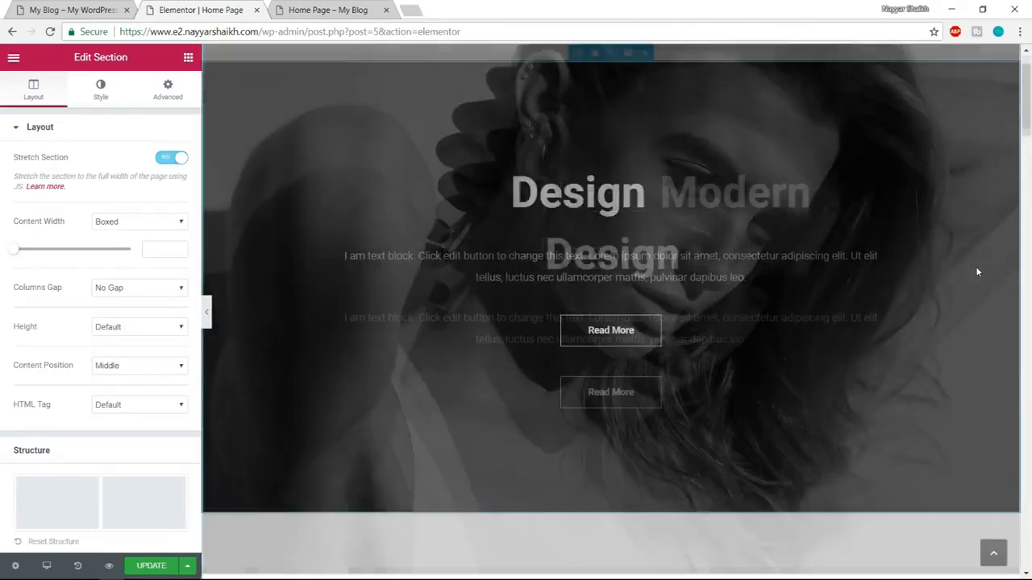
pyautogui.scroll(-5, 978, 272)
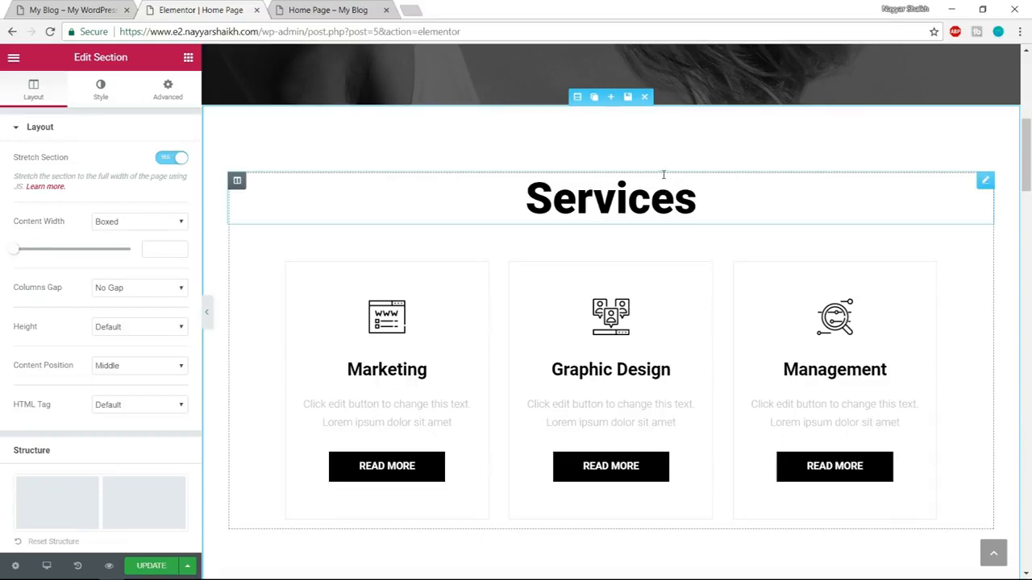
pyautogui.scroll(-3, 724, 231)
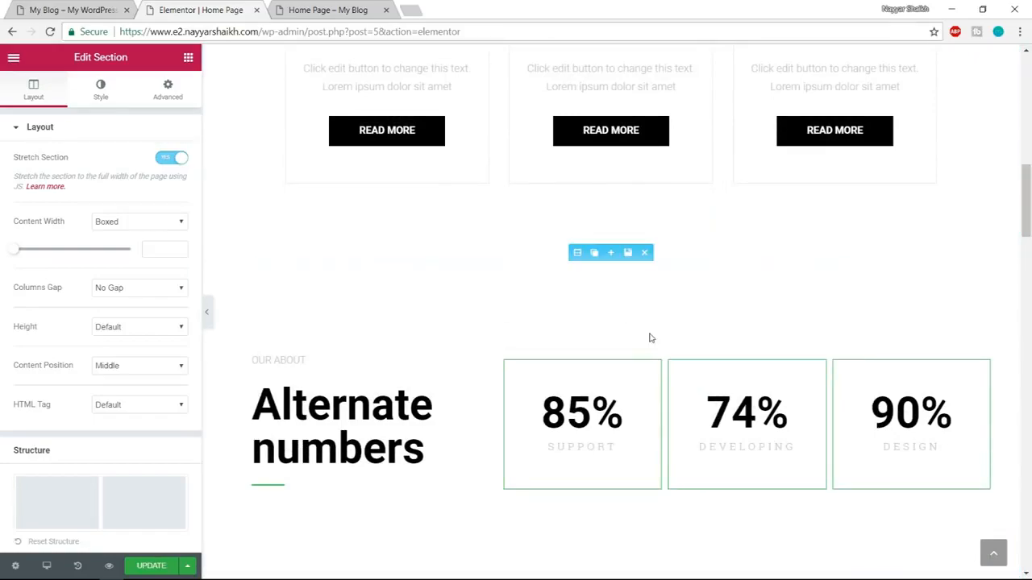
pyautogui.scroll(-3, 761, 300)
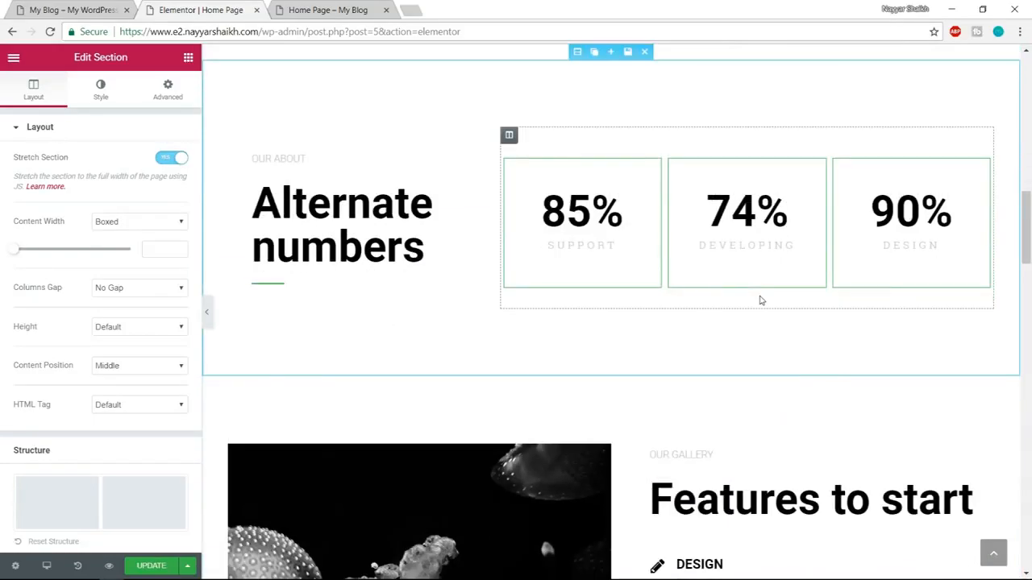
pyautogui.scroll(-4, 760, 300)
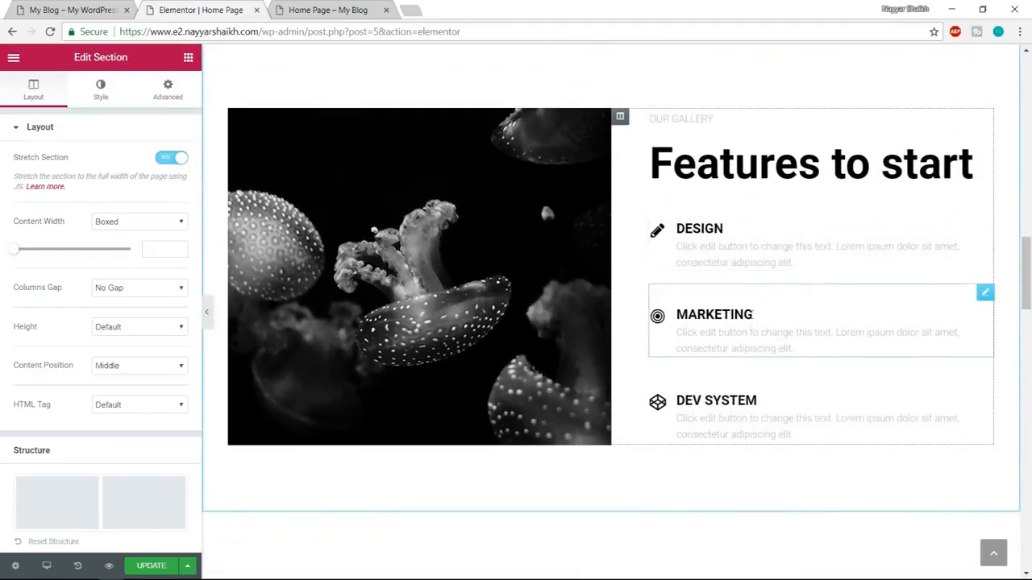
pyautogui.scroll(-3, 750, 332)
pyautogui.scroll(-10, 750, 331)
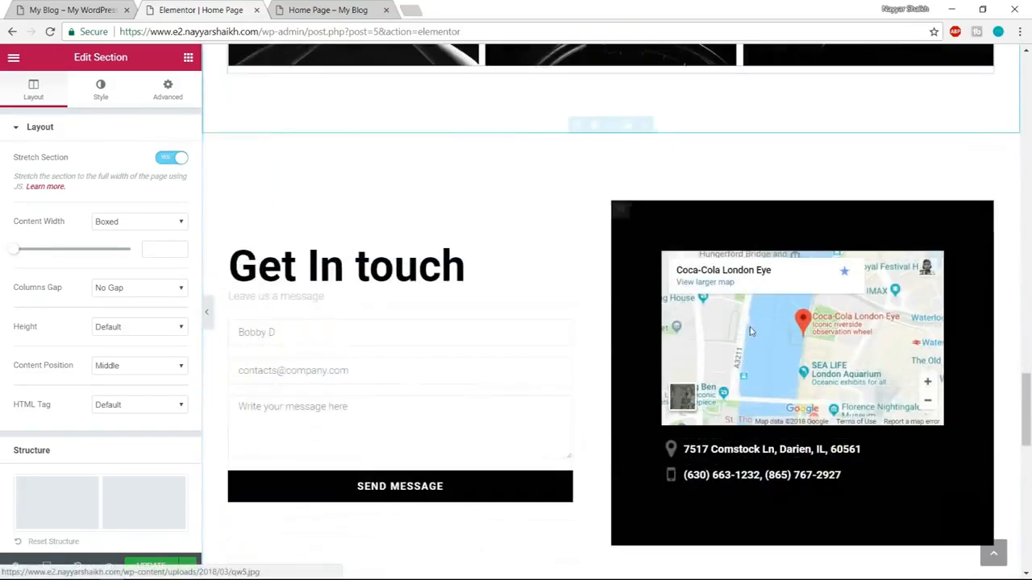
pyautogui.scroll(-10, 749, 331)
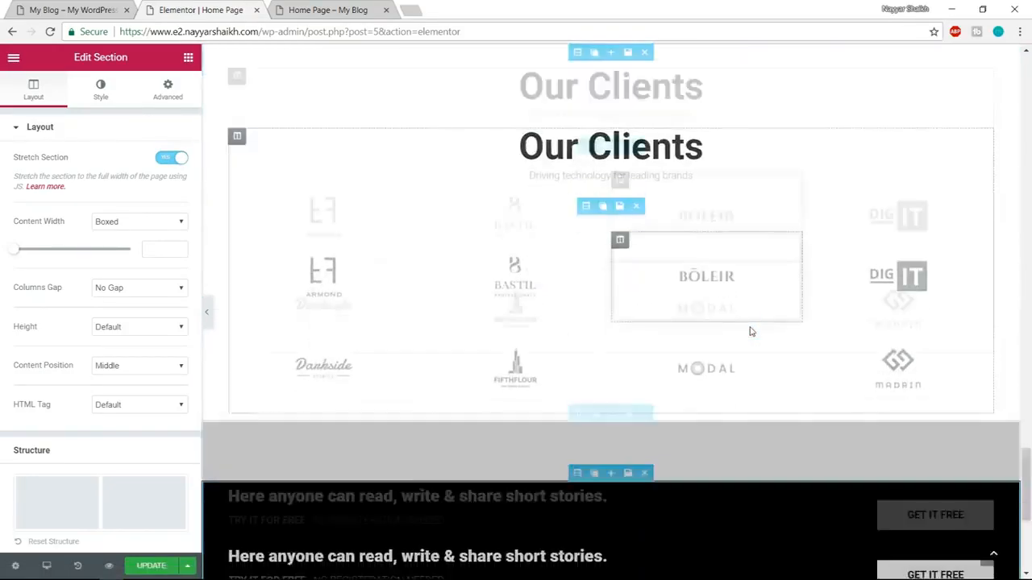
pyautogui.scroll(-2, 750, 331)
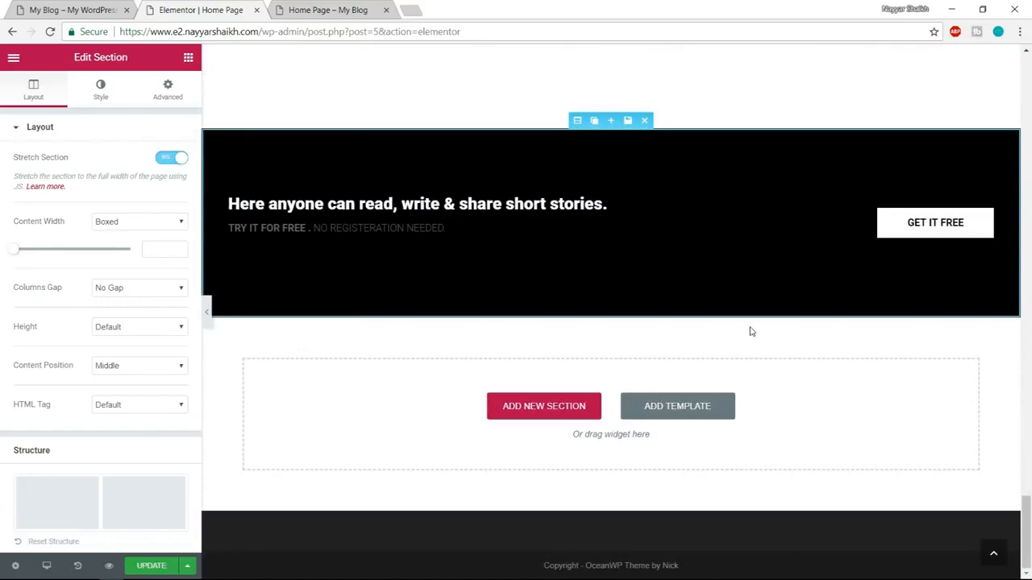
# Update the Home Page, review it in a fresh preview, and close the outdated preview tab.
pyautogui.click(994, 556)
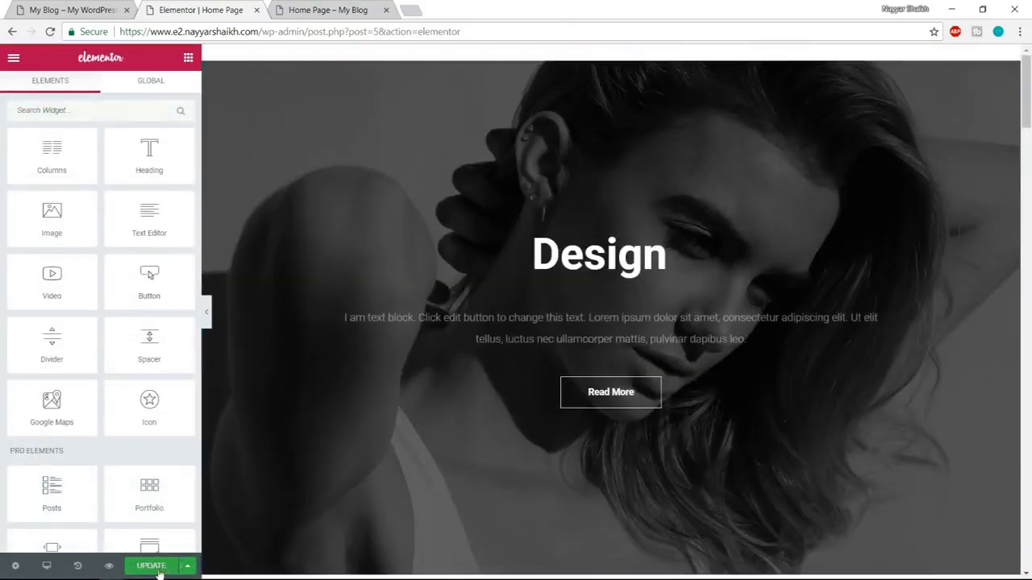
pyautogui.click(160, 569)
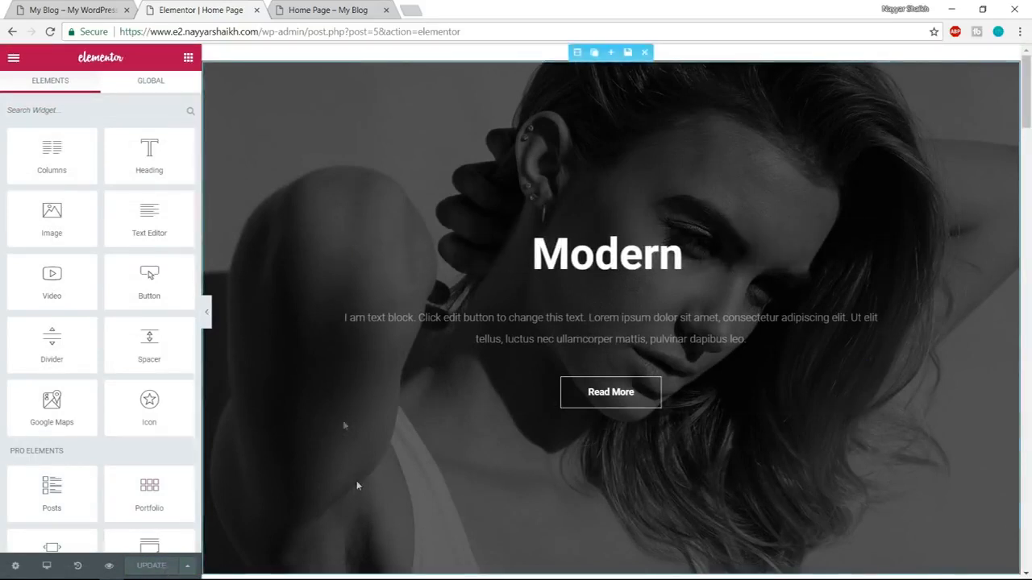
pyautogui.click(109, 570)
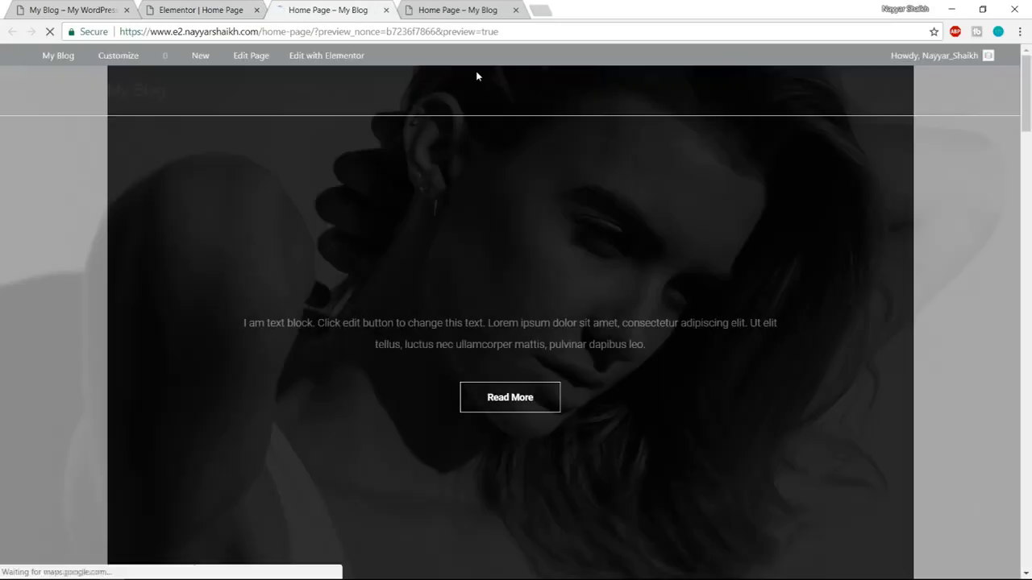
pyautogui.scroll(-4, 522, 261)
pyautogui.scroll(-12, 522, 260)
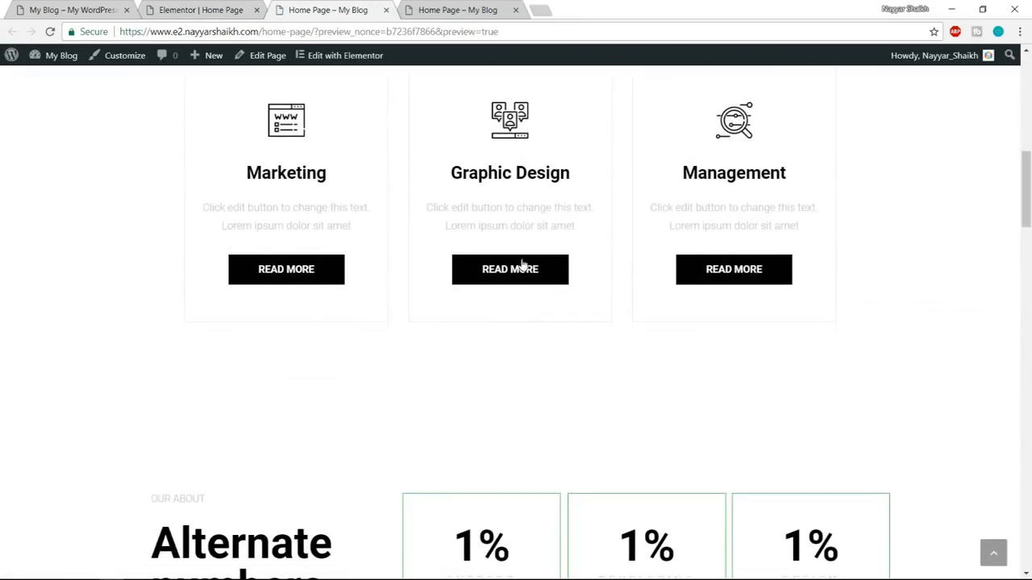
pyautogui.scroll(-10, 521, 260)
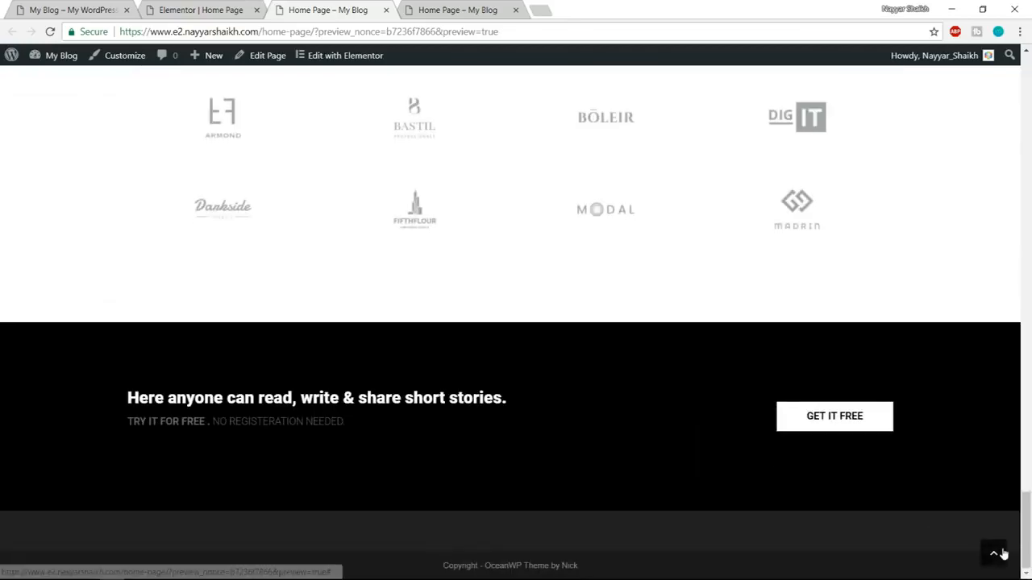
pyautogui.click(1000, 552)
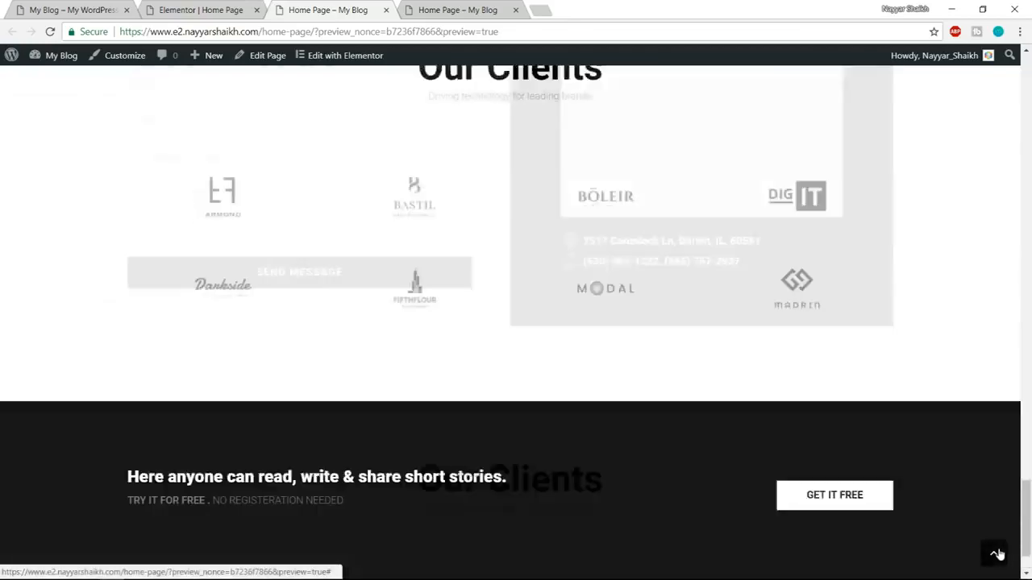
pyautogui.click(516, 11)
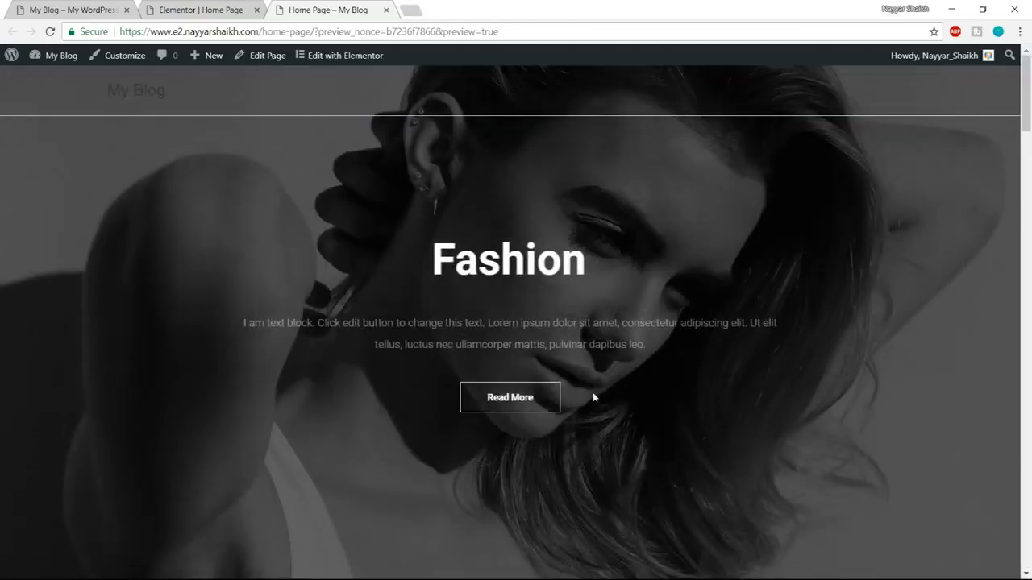
# Back in the editor, check the hero section's layout settings and clear its background color.
pyautogui.click(190, 6)
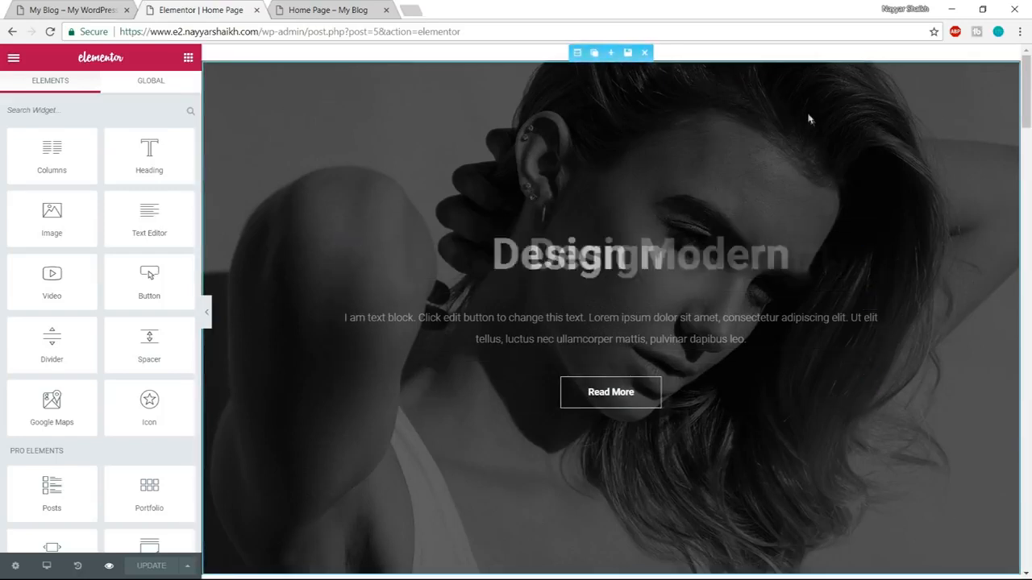
pyautogui.click(577, 53)
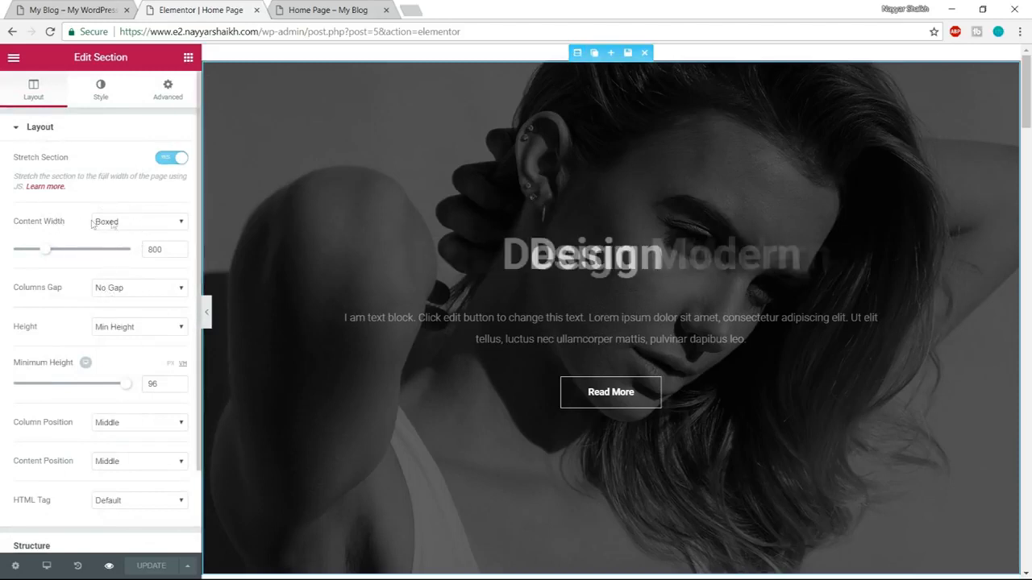
pyautogui.click(125, 235)
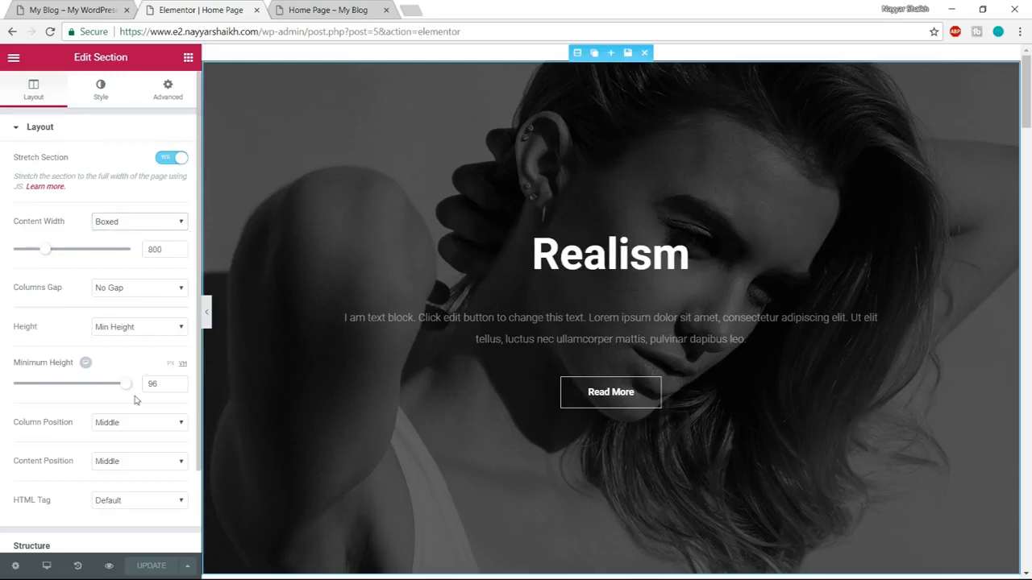
pyautogui.scroll(-2, 133, 436)
pyautogui.scroll(3, 104, 488)
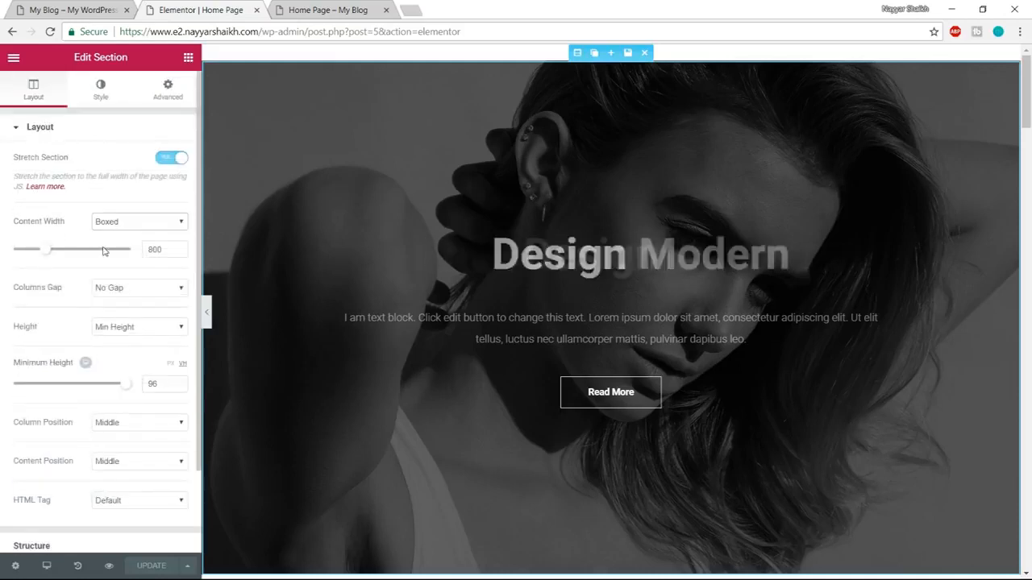
pyautogui.click(104, 97)
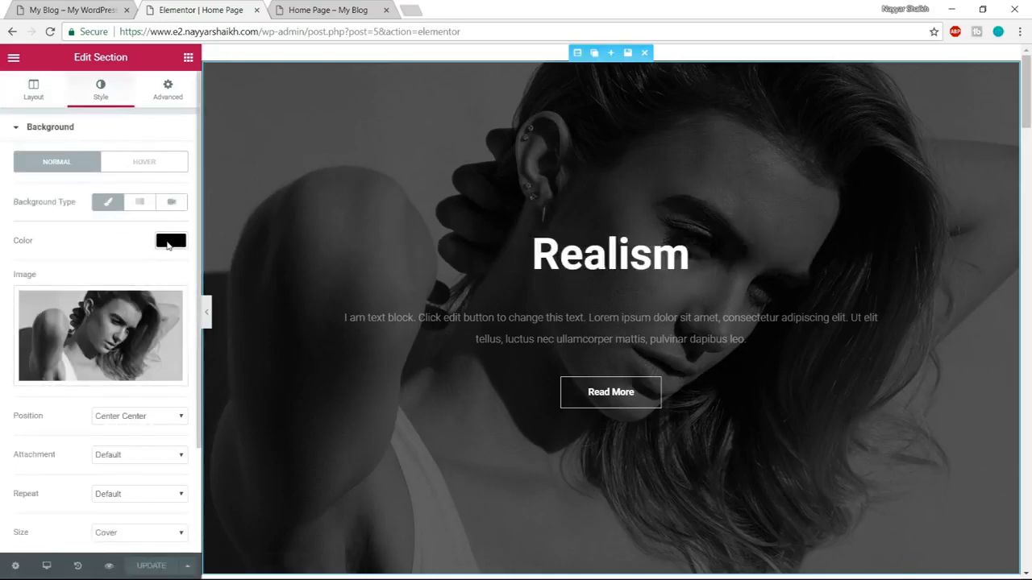
pyautogui.click(170, 241)
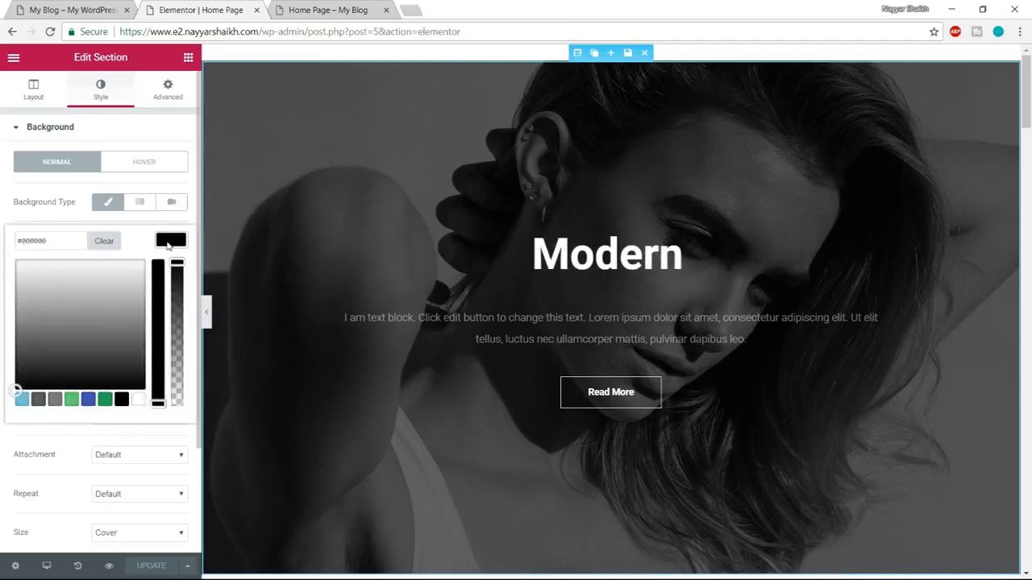
pyautogui.click(113, 242)
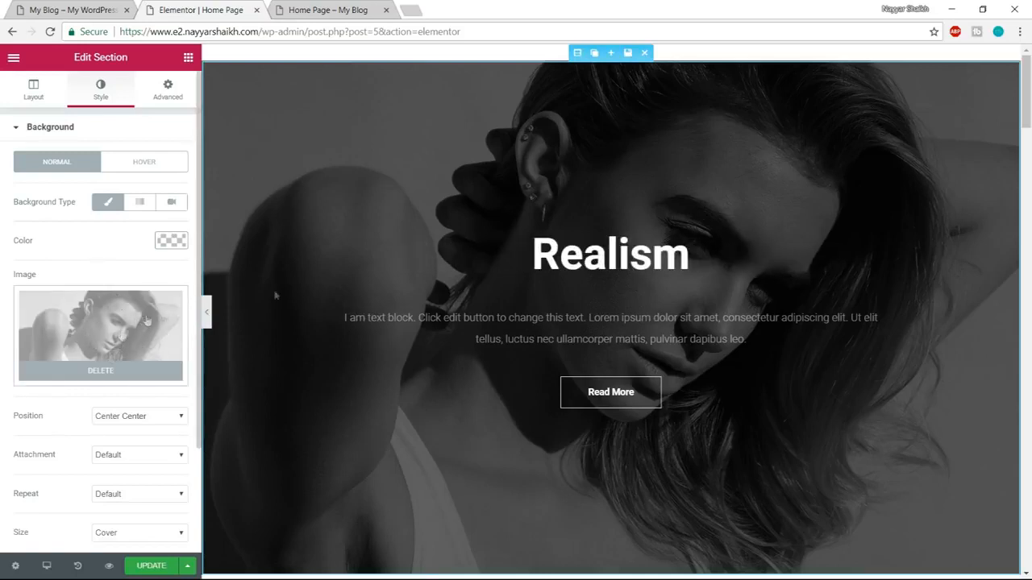
# Switch to the demo site and examine its hero section and background at the top of the page.
pyautogui.click(72, 10)
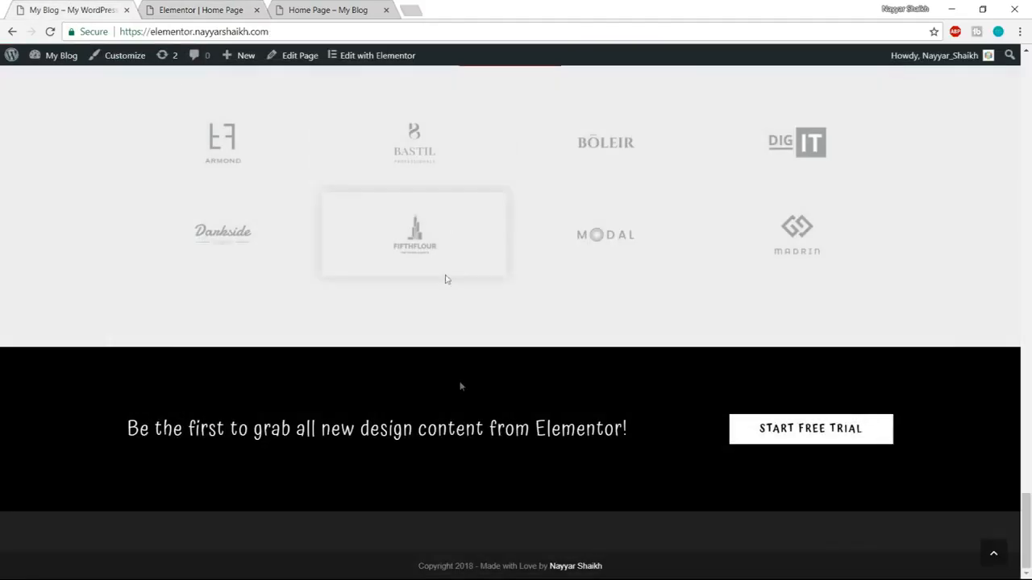
pyautogui.scroll(3, 1030, 412)
pyautogui.click(994, 549)
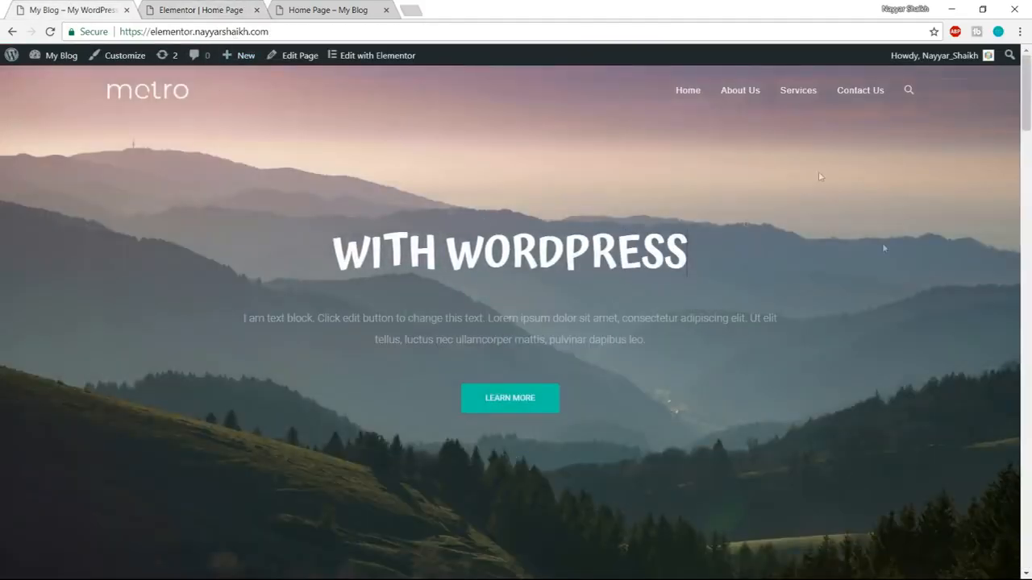
pyautogui.scroll(-6, 468, 468)
pyautogui.scroll(5, 468, 465)
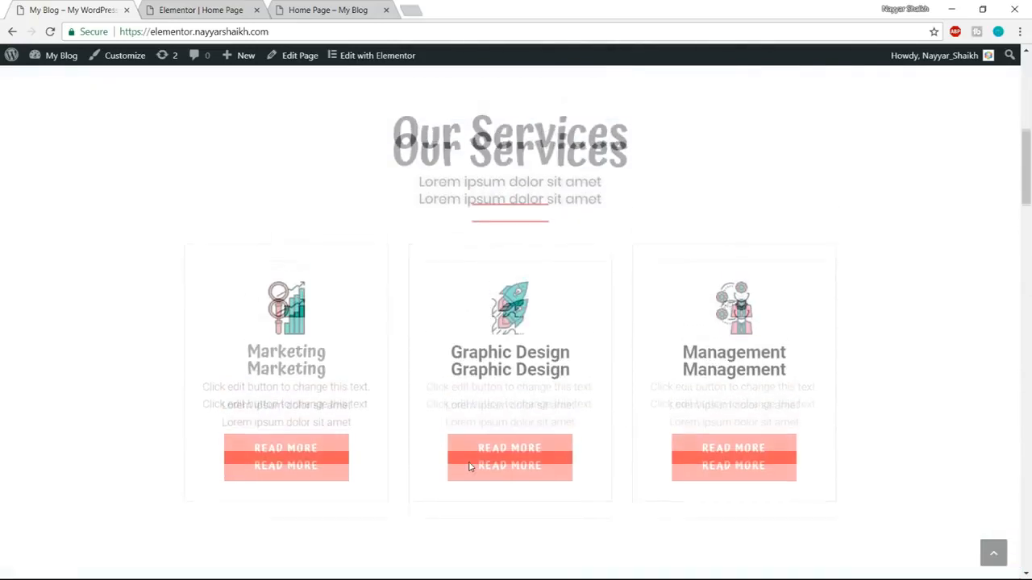
pyautogui.scroll(3, 468, 461)
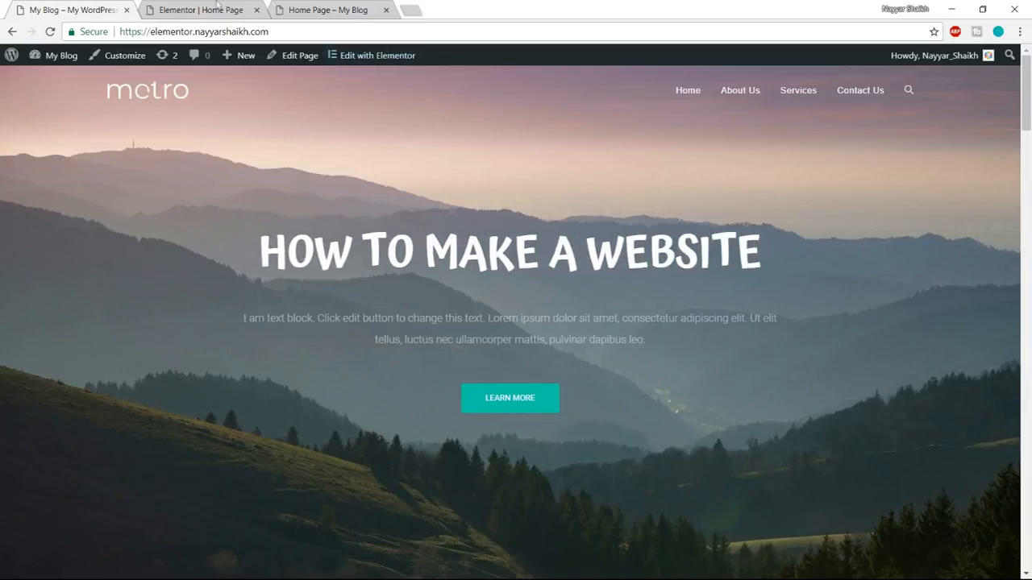
# Back in the Elementor editor, delete the hero section's background image and start choosing a replacement.
pyautogui.click(217, 5)
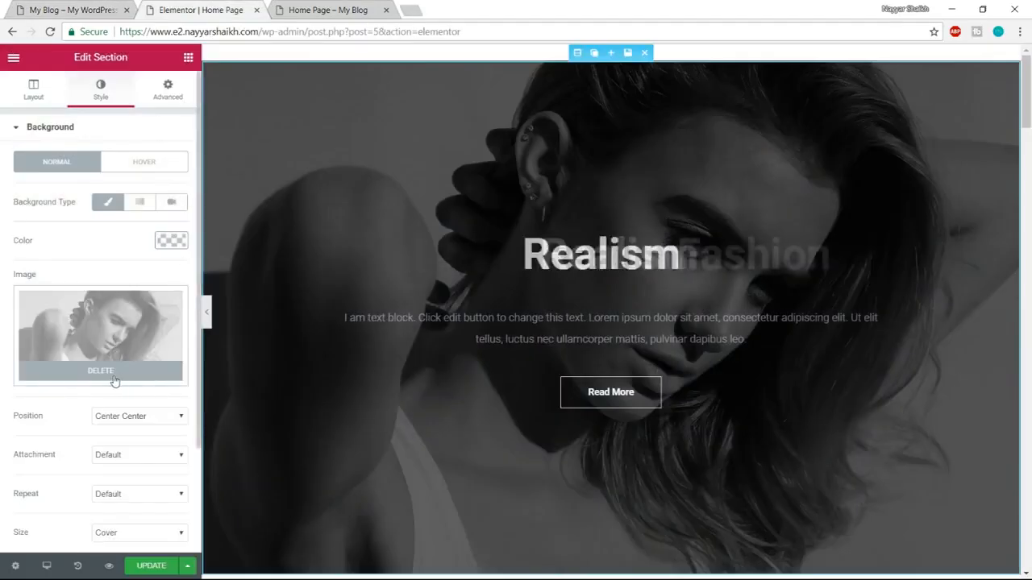
pyautogui.click(113, 373)
pyautogui.click(108, 341)
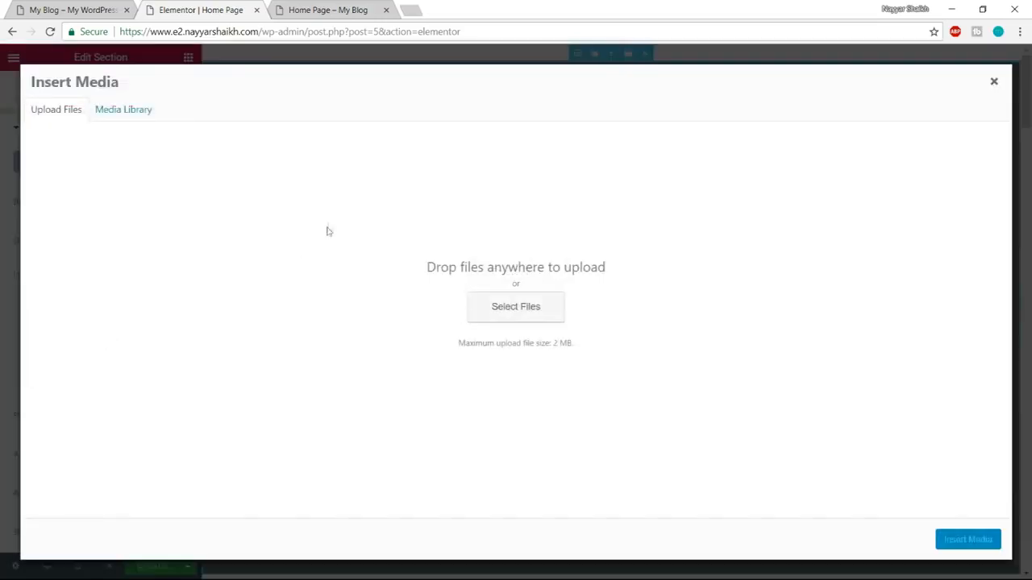
# Upload pexels-photo-45987 from the Elementor 2.0 Media folder and insert it as the hero section's background image.
pyautogui.click(536, 315)
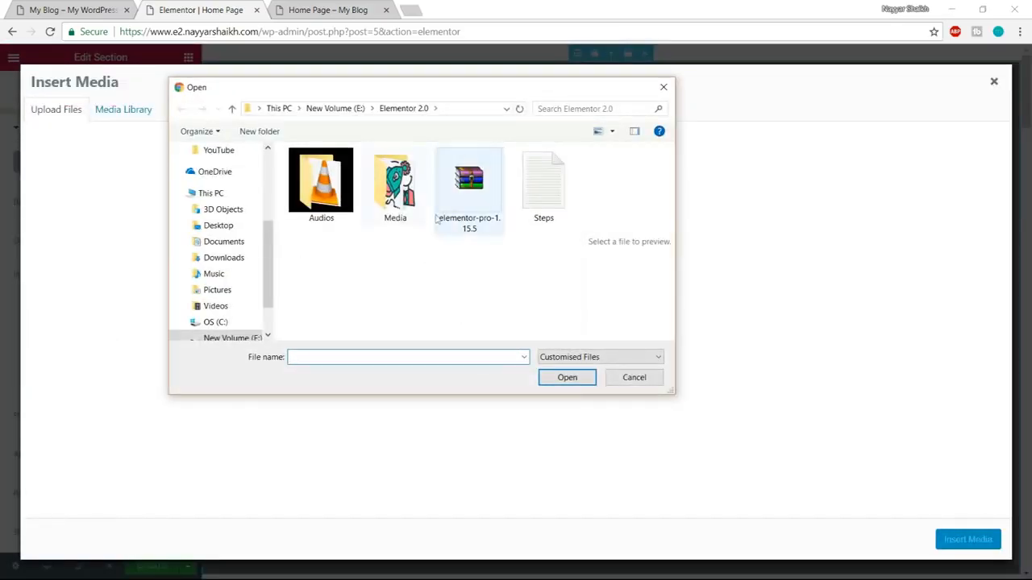
pyautogui.doubleClick(395, 184)
pyautogui.scroll(-3, 436, 308)
pyautogui.scroll(3, 435, 308)
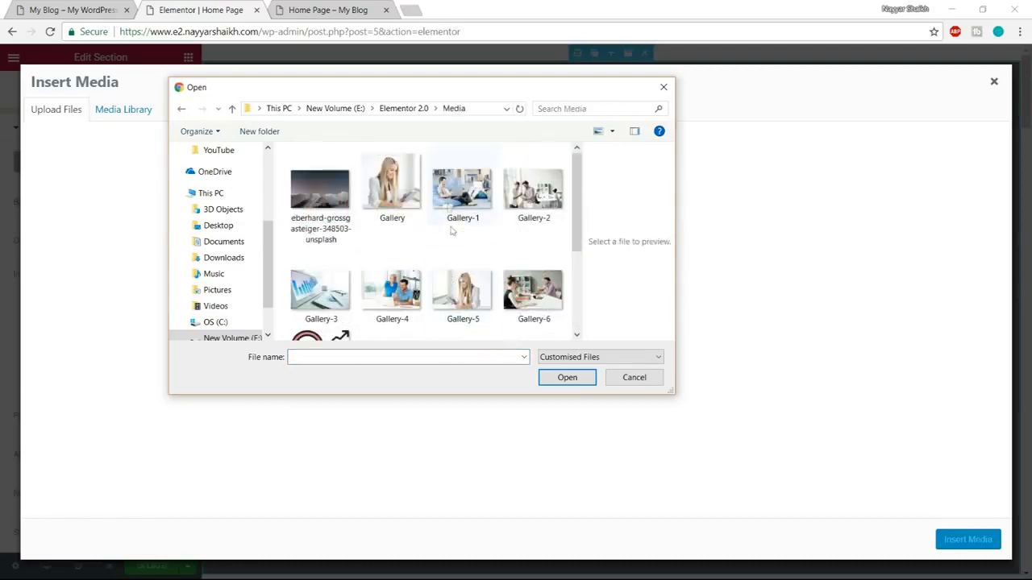
pyautogui.scroll(-3, 523, 289)
pyautogui.scroll(3, 522, 288)
pyautogui.scroll(-3, 520, 288)
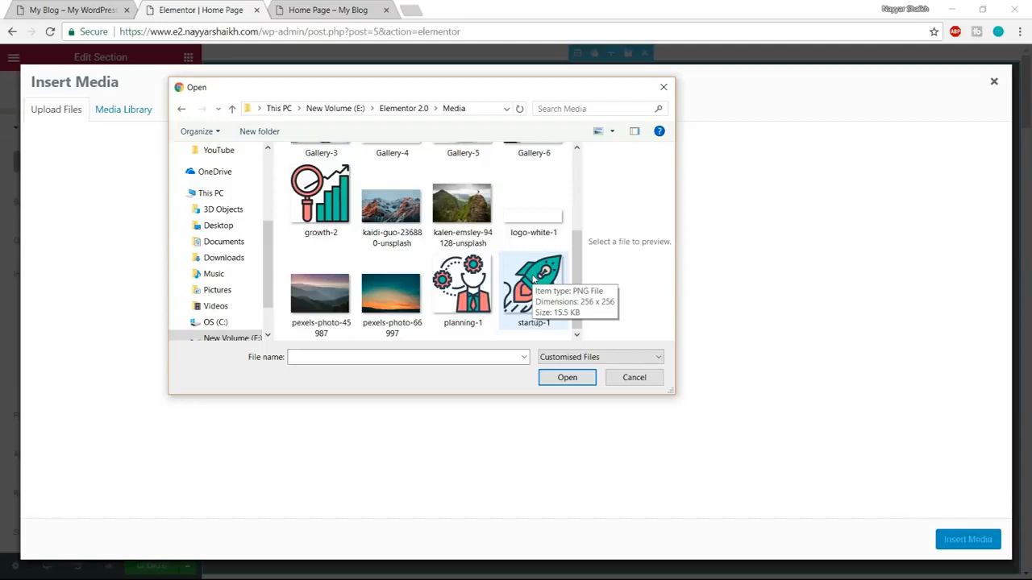
pyautogui.scroll(3, 528, 278)
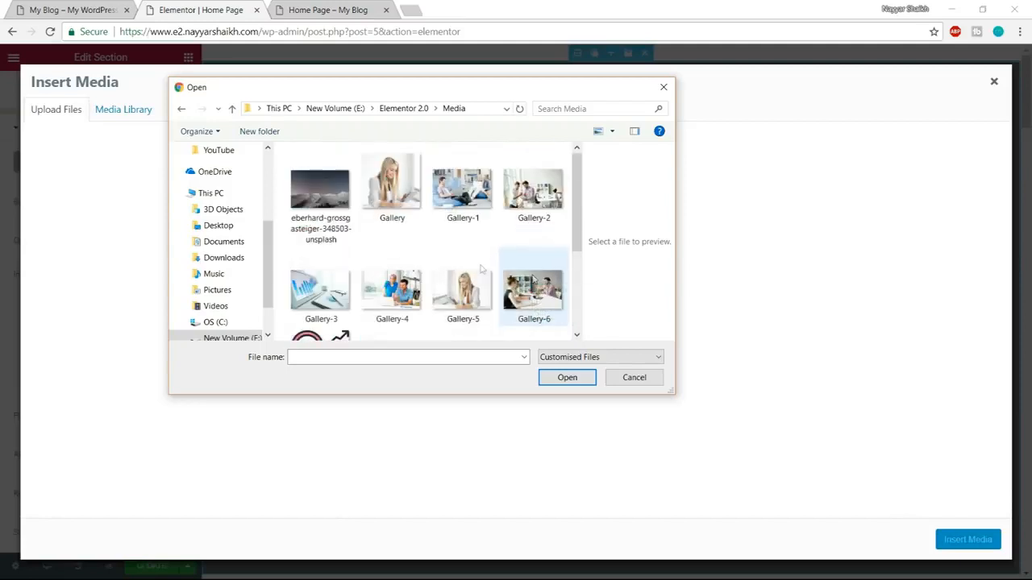
pyautogui.scroll(-3, 460, 250)
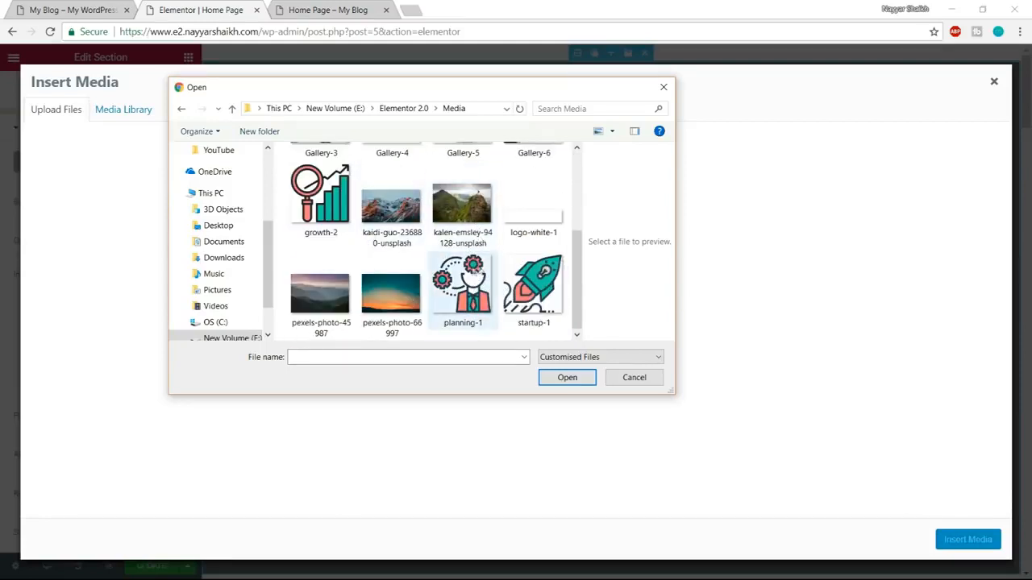
pyautogui.click(326, 304)
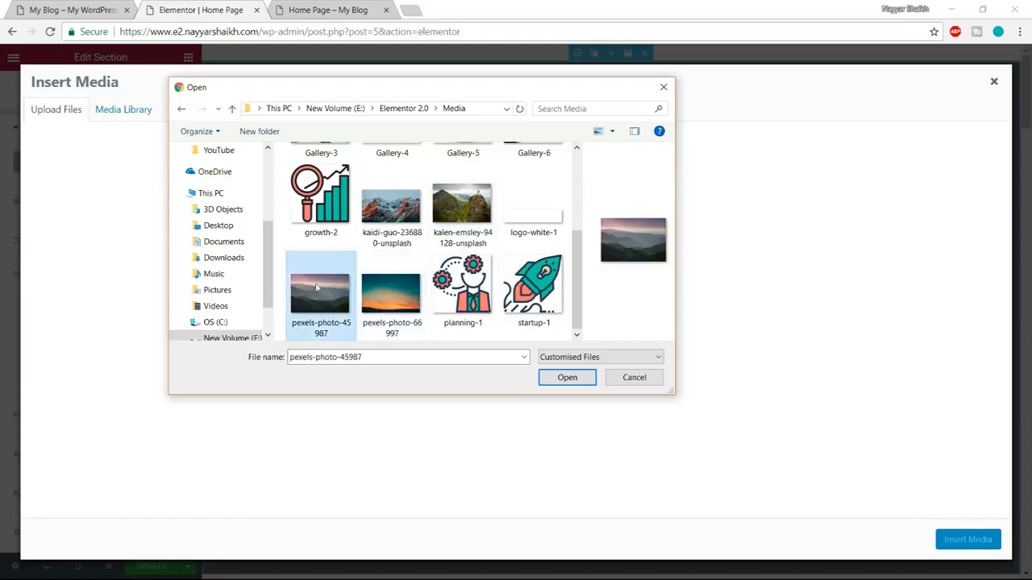
pyautogui.click(567, 378)
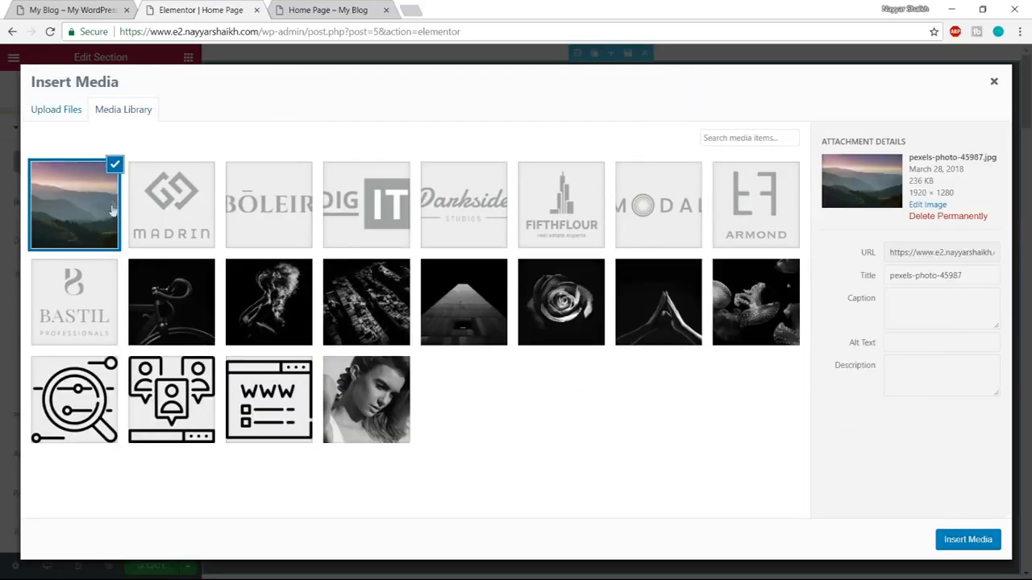
pyautogui.click(952, 541)
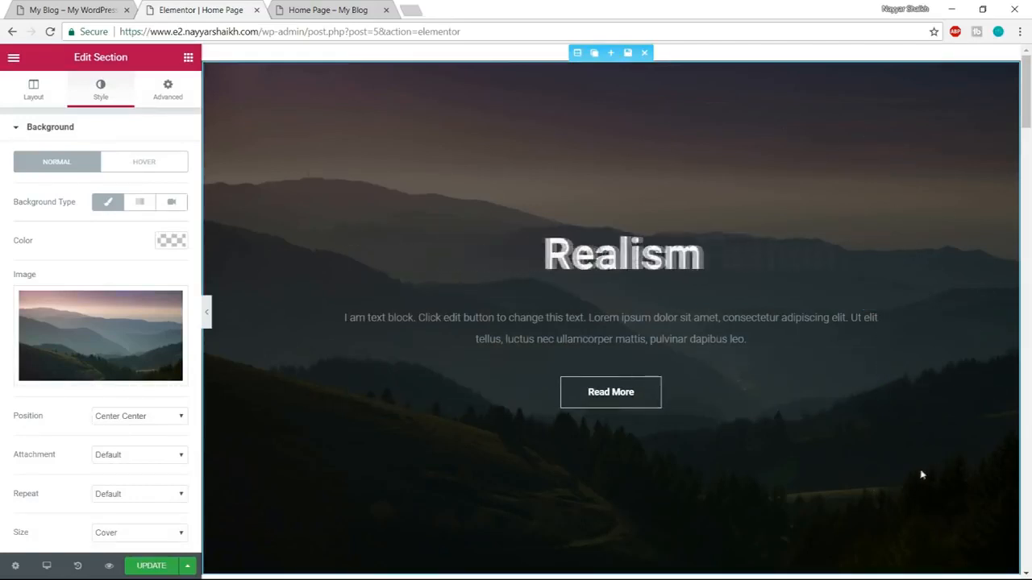
# Compare the hero background with the demo site and check its position, attachment, repeat and size options.
pyautogui.click(61, 8)
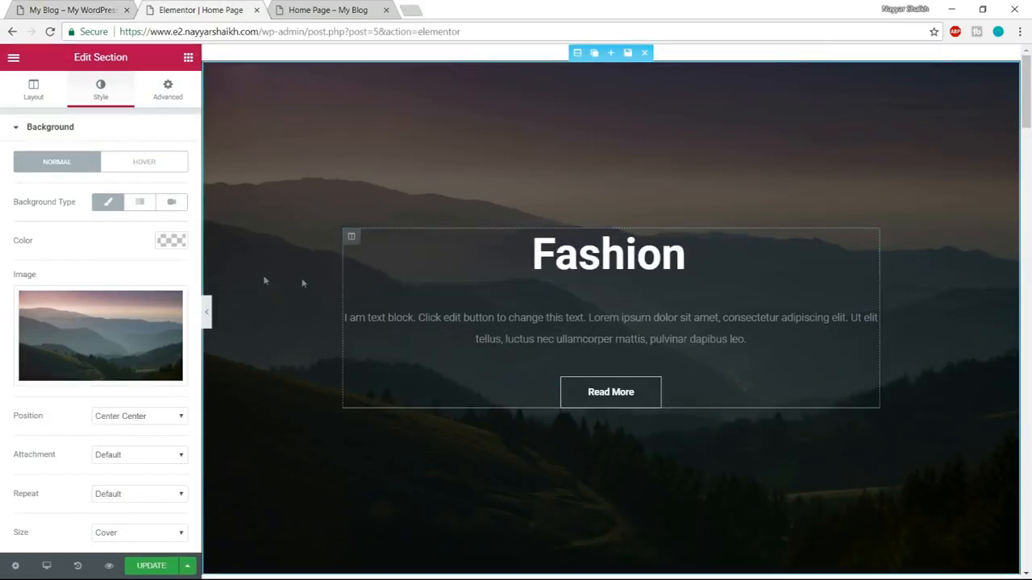
pyautogui.scroll(-2, 183, 314)
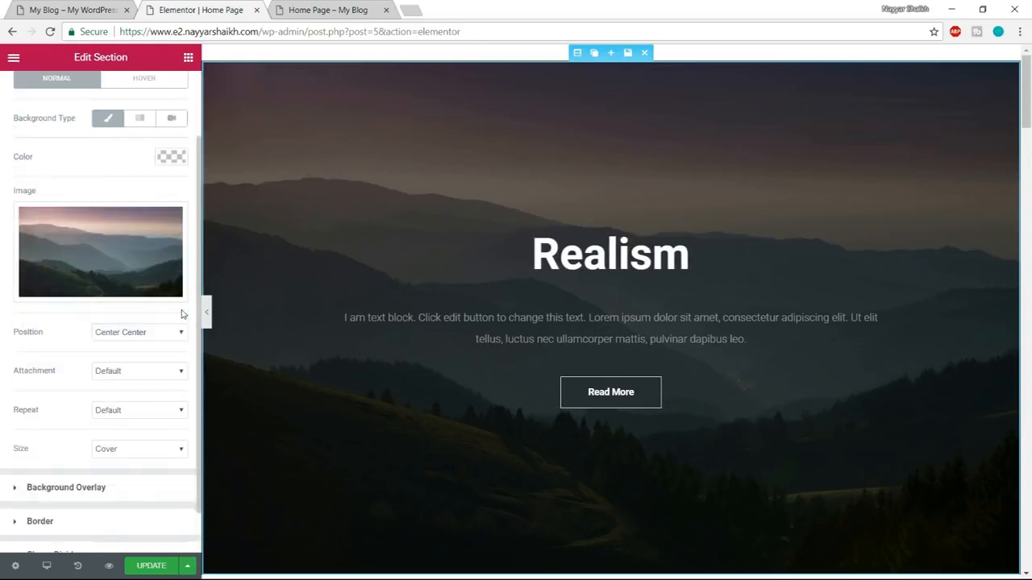
pyautogui.click(139, 336)
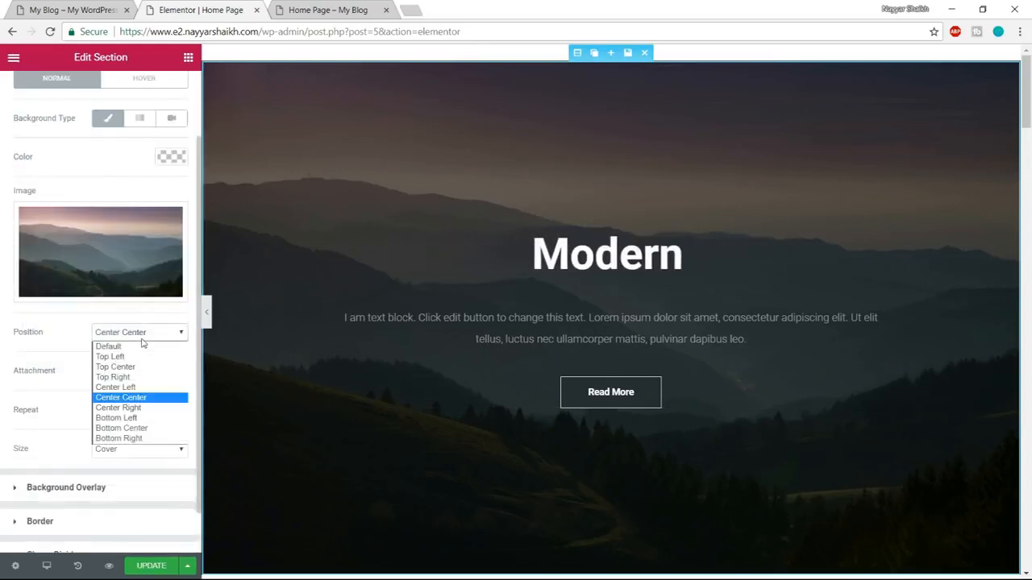
pyautogui.click(142, 341)
pyautogui.click(109, 377)
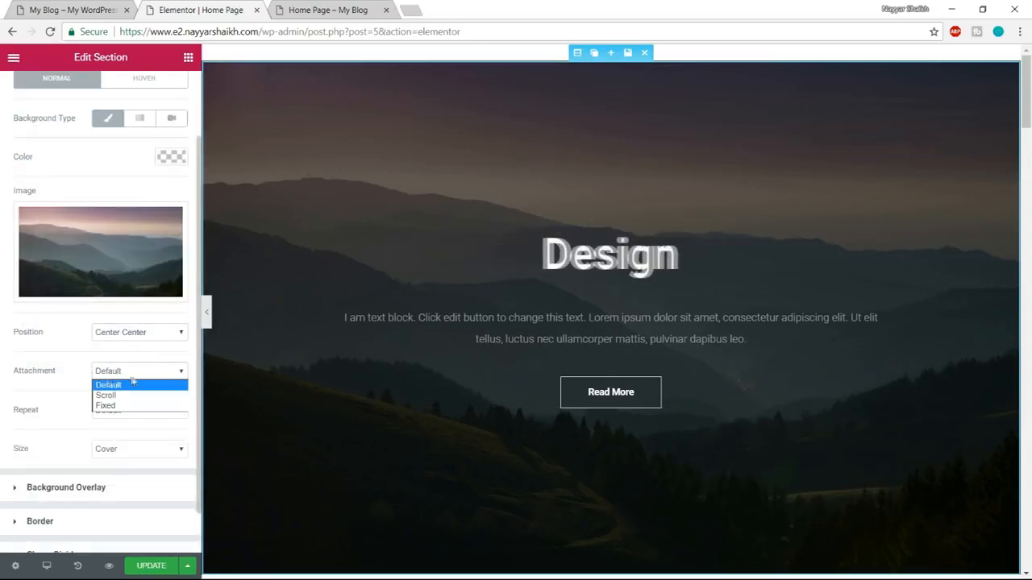
pyautogui.click(129, 387)
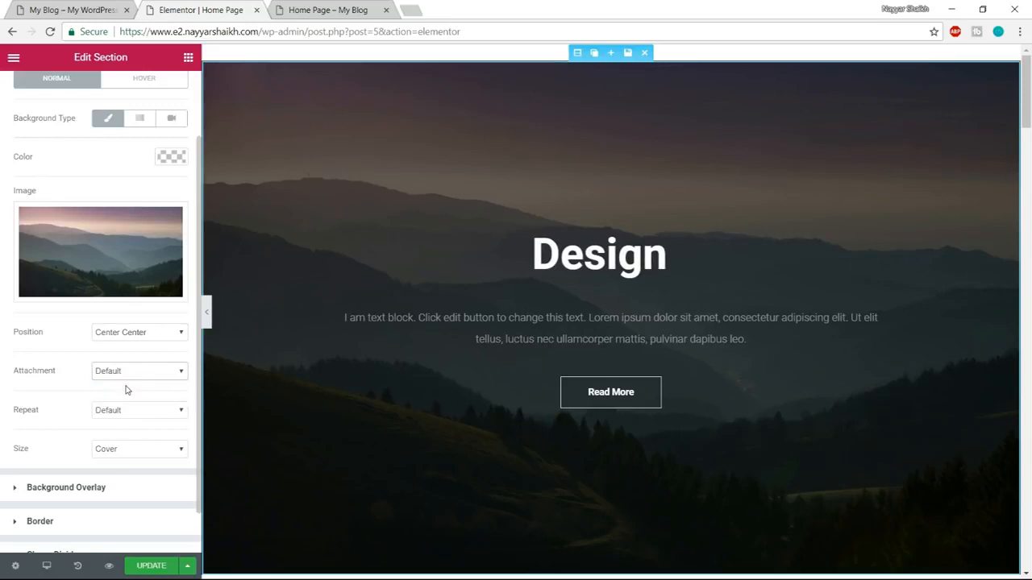
pyautogui.click(147, 412)
pyautogui.click(149, 424)
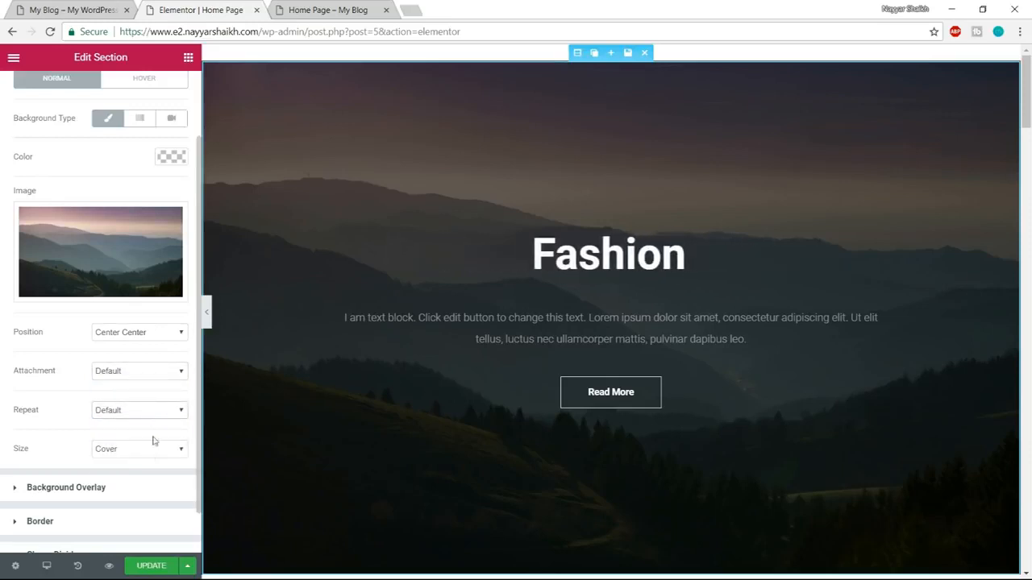
pyautogui.click(123, 456)
pyautogui.click(125, 454)
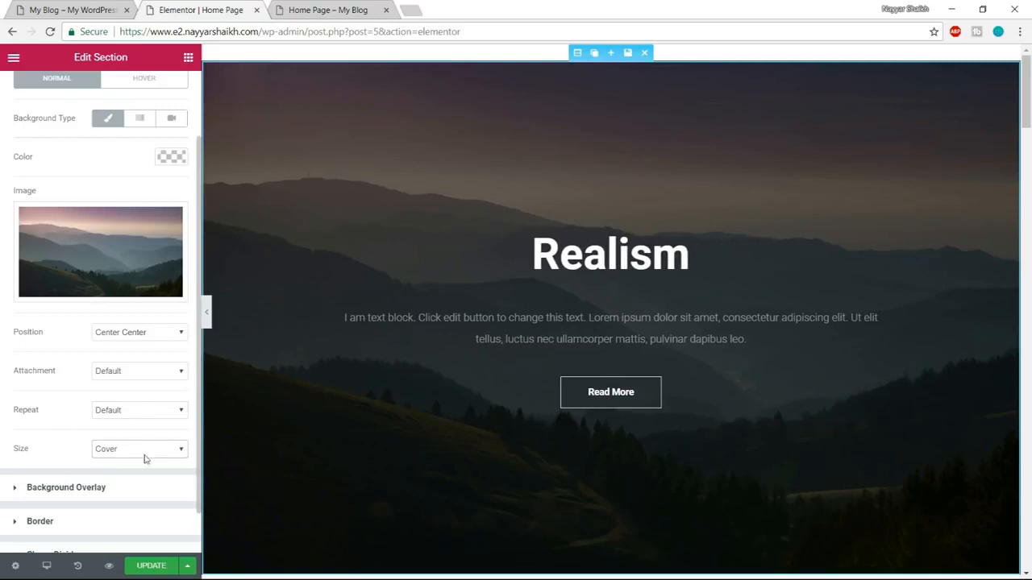
# Try a #6ec1e4 background overlay on the hero section, make it mostly transparent and shift its color to light green.
pyautogui.scroll(-1, 145, 464)
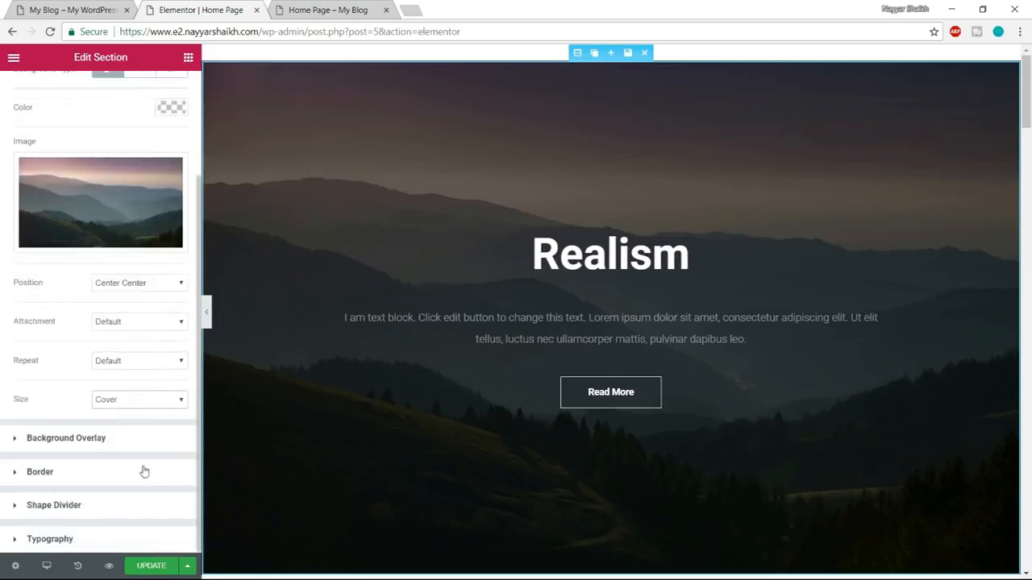
pyautogui.click(111, 440)
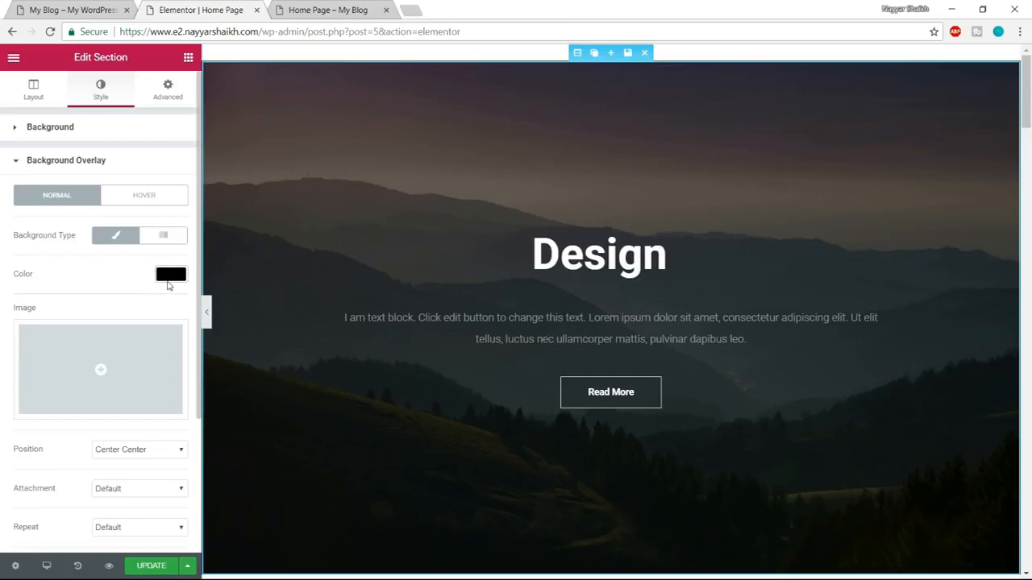
pyautogui.click(169, 279)
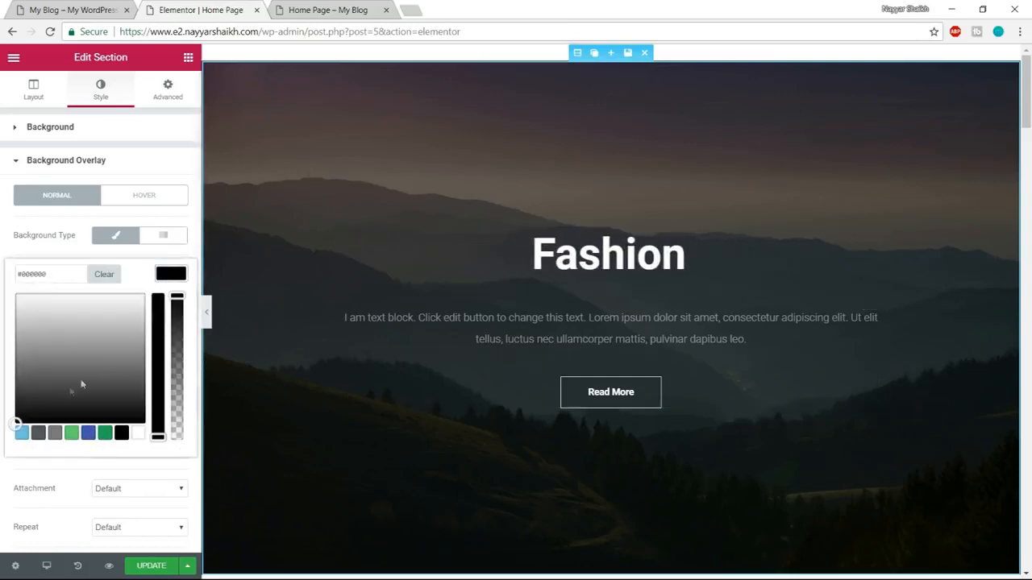
pyautogui.click(21, 433)
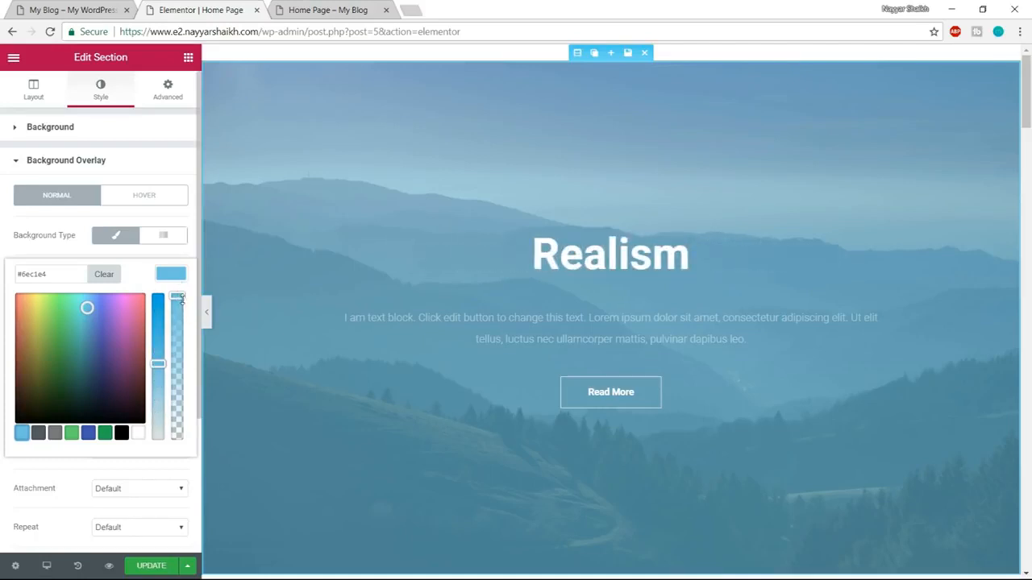
pyautogui.moveTo(178, 298); pyautogui.dragTo(171, 411)
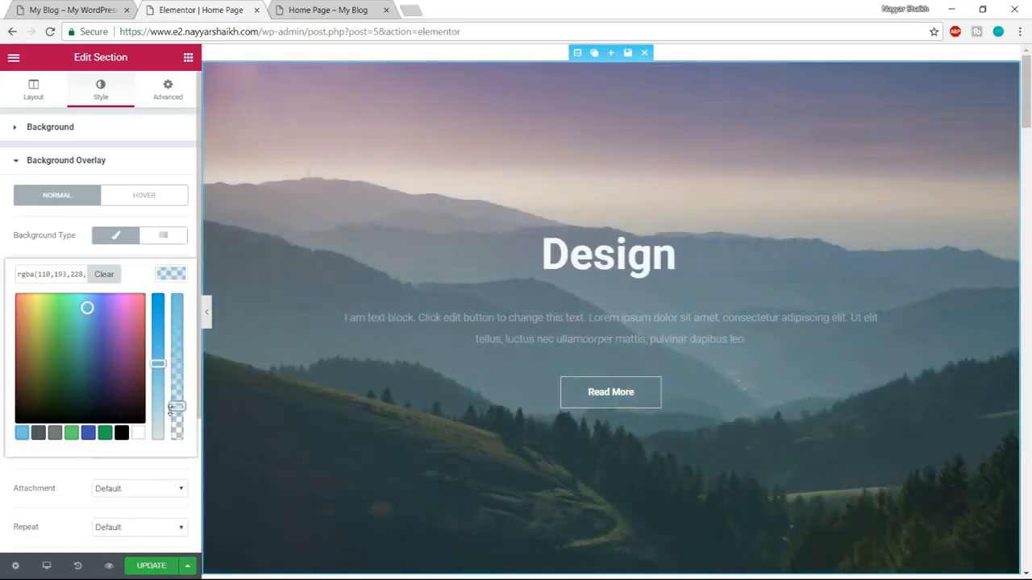
pyautogui.moveTo(113, 358); pyautogui.dragTo(61, 289)
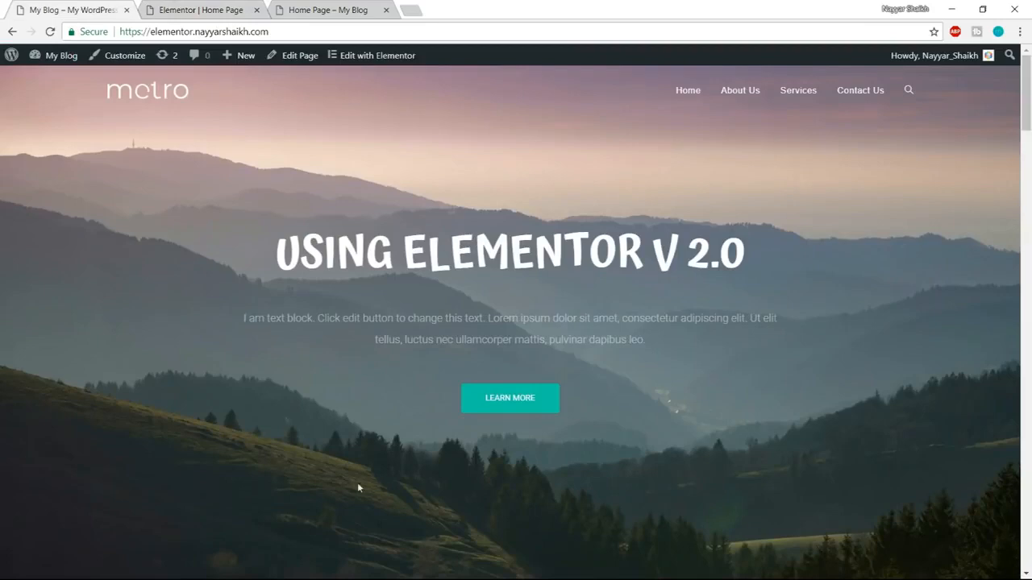
# Clear the hero section's background overlay color to match the demo's untinted image.
pyautogui.click(333, 7)
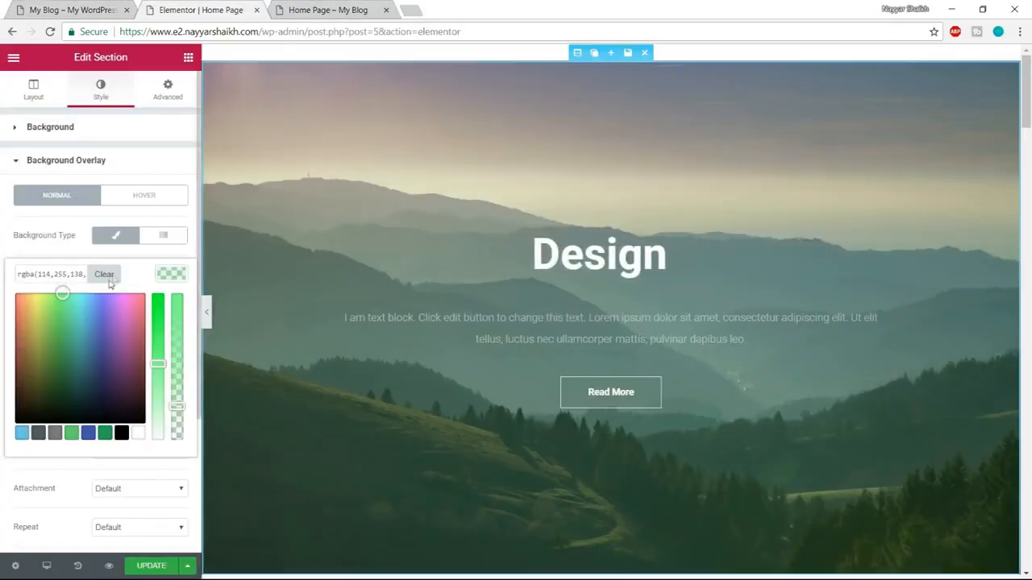
pyautogui.click(113, 278)
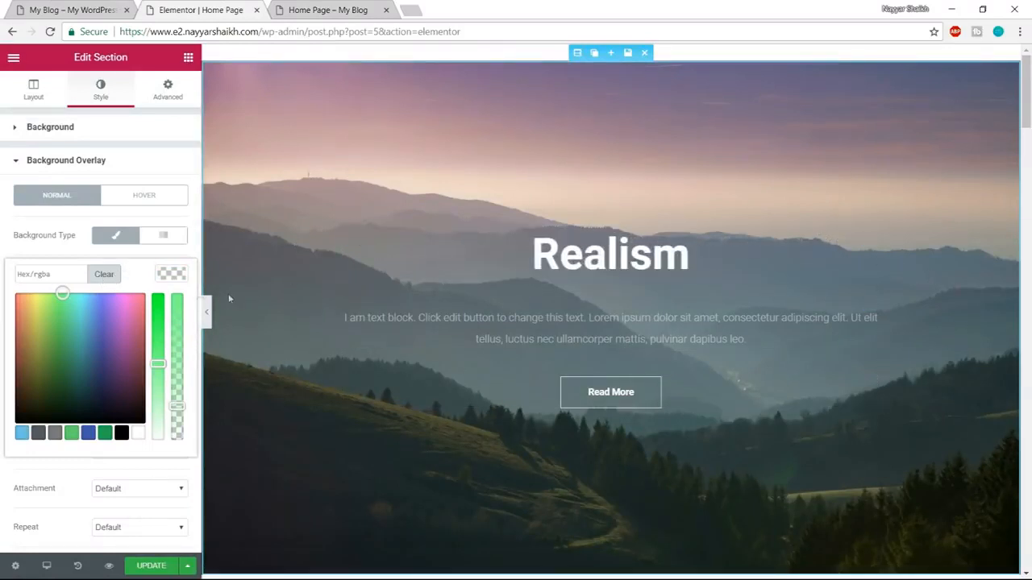
pyautogui.click(175, 275)
pyautogui.scroll(-2, 187, 357)
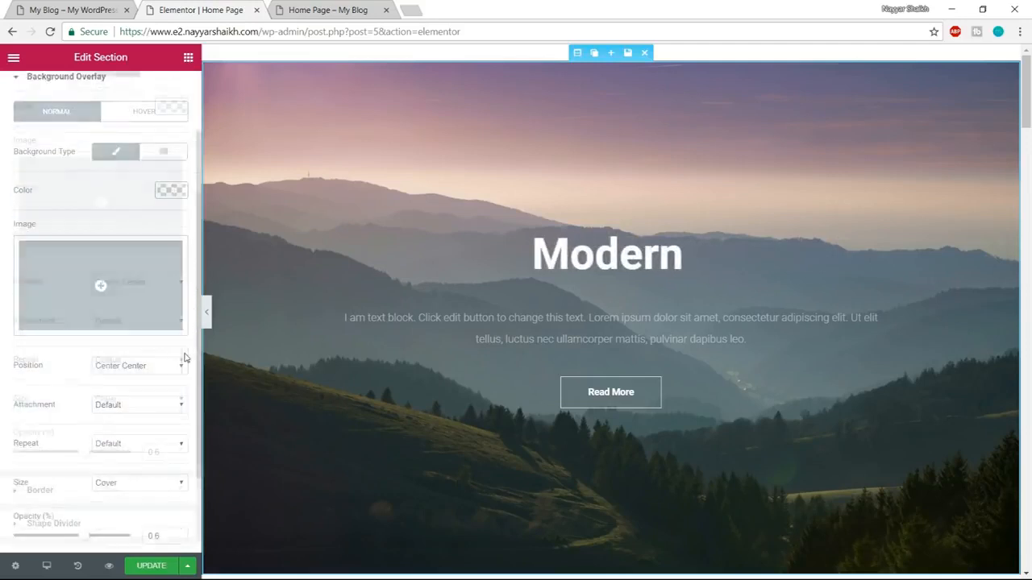
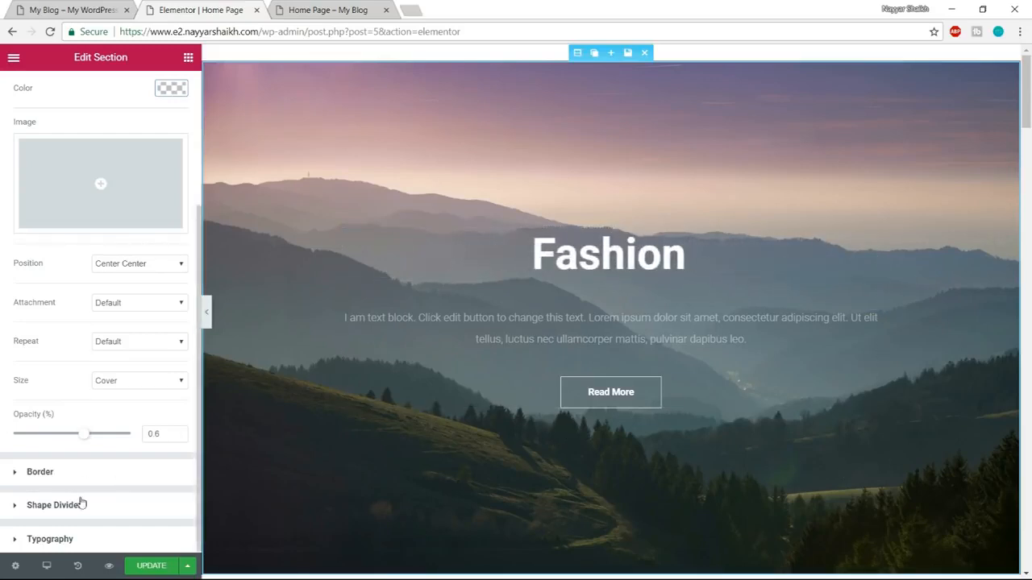
# Open the hero section's animated headline for editing and compare it with the demo site's headline.
pyautogui.scroll(2, 81, 503)
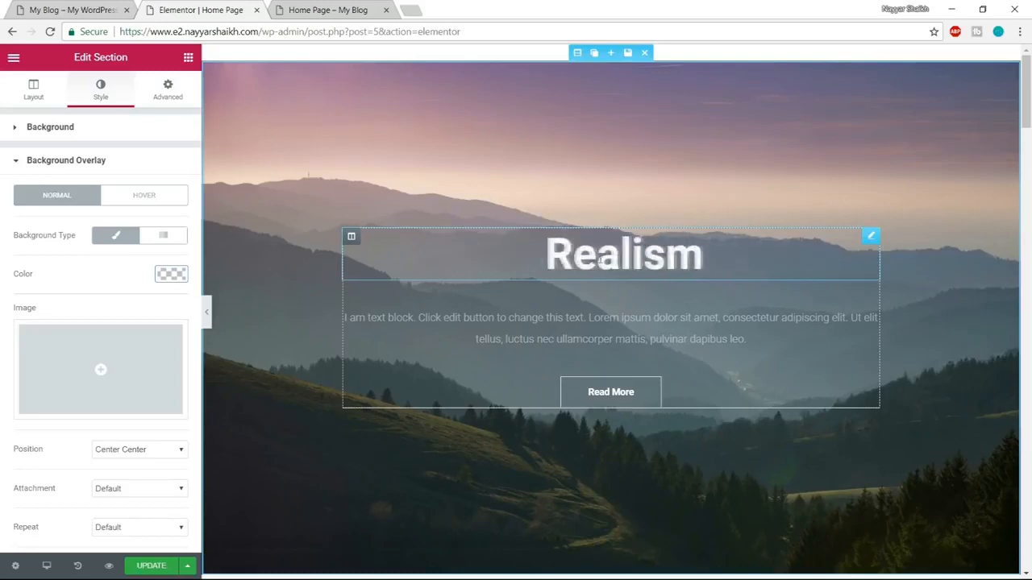
pyautogui.click(589, 259)
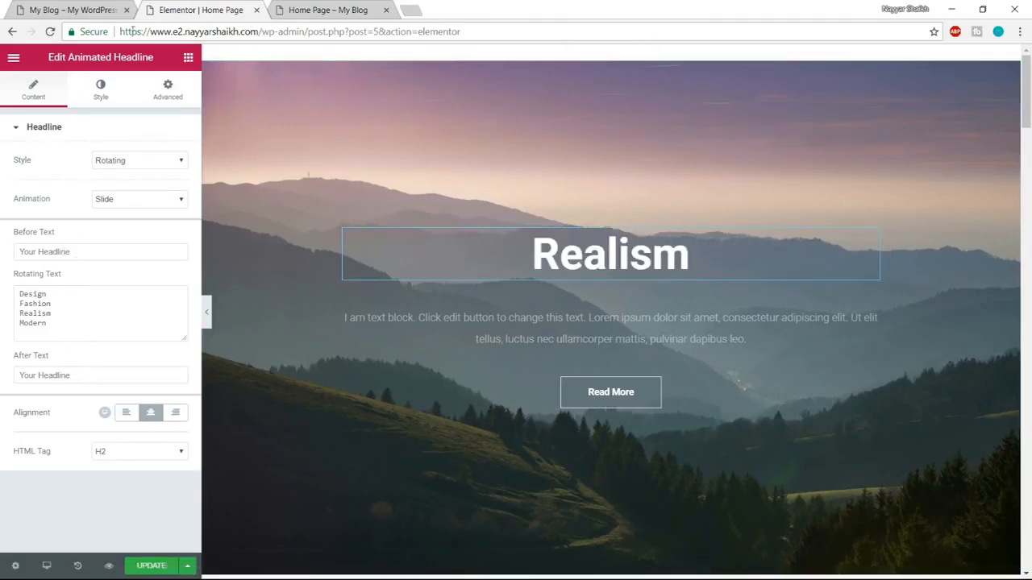
pyautogui.click(77, 8)
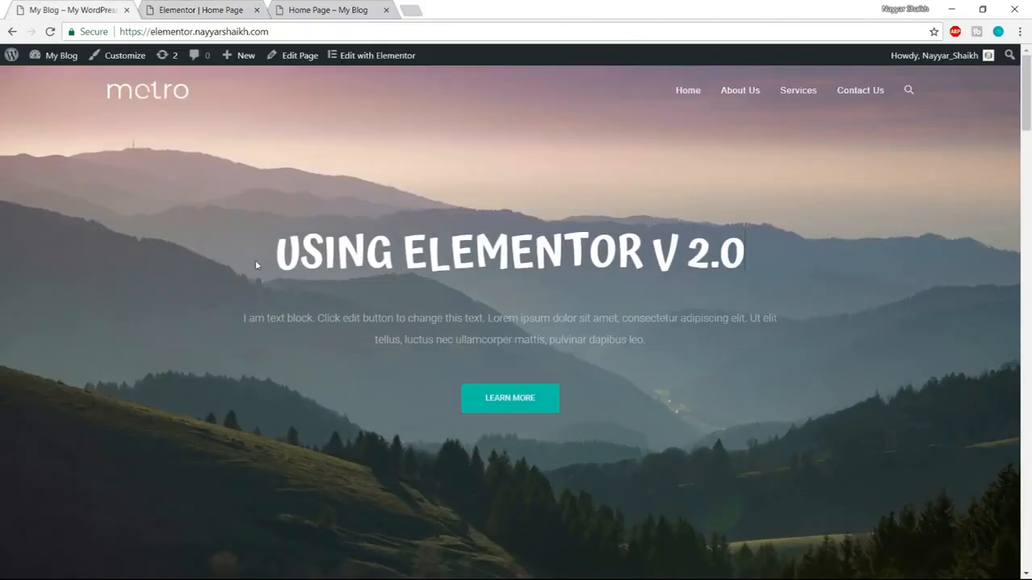
pyautogui.click(370, 7)
pyautogui.click(200, 10)
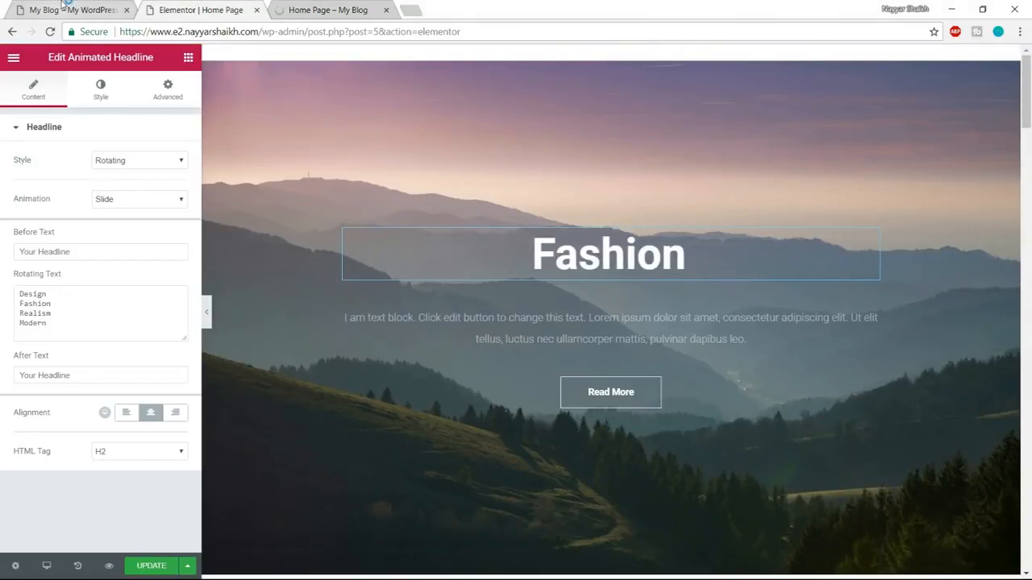
pyautogui.click(65, 6)
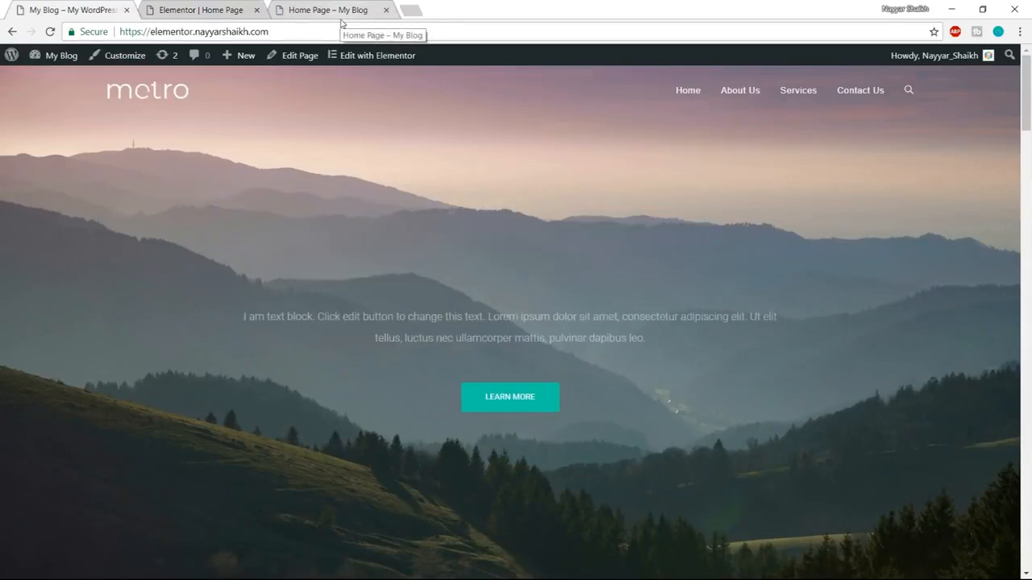
pyautogui.click(219, 6)
# Replace the headline's rotating text with the lines "How to Make a Website", "Using WordPress" and "With ELemntor V 2.0".
pyautogui.moveTo(78, 337); pyautogui.dragTo(12, 300)
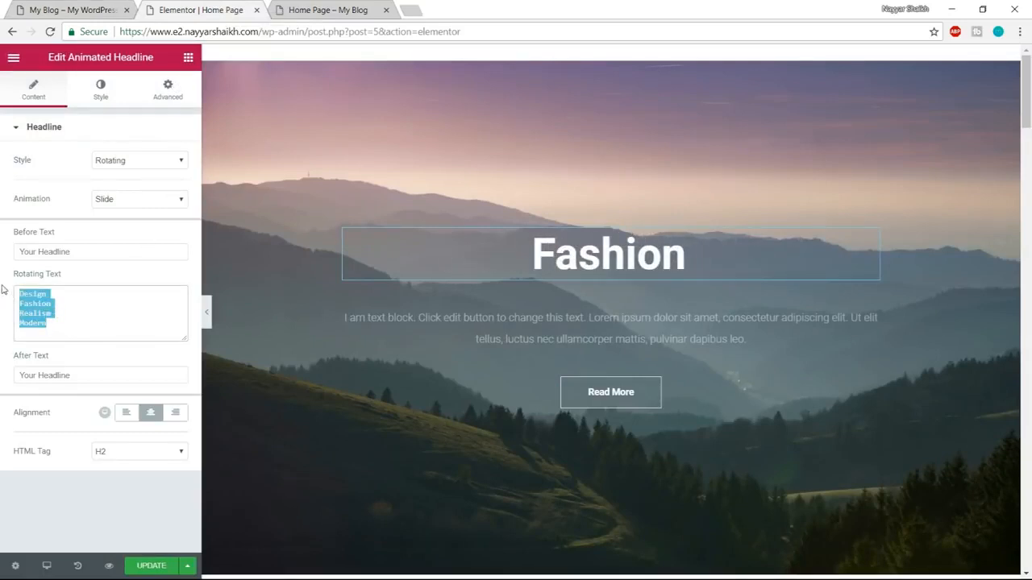
pyautogui.press('BackSpace')
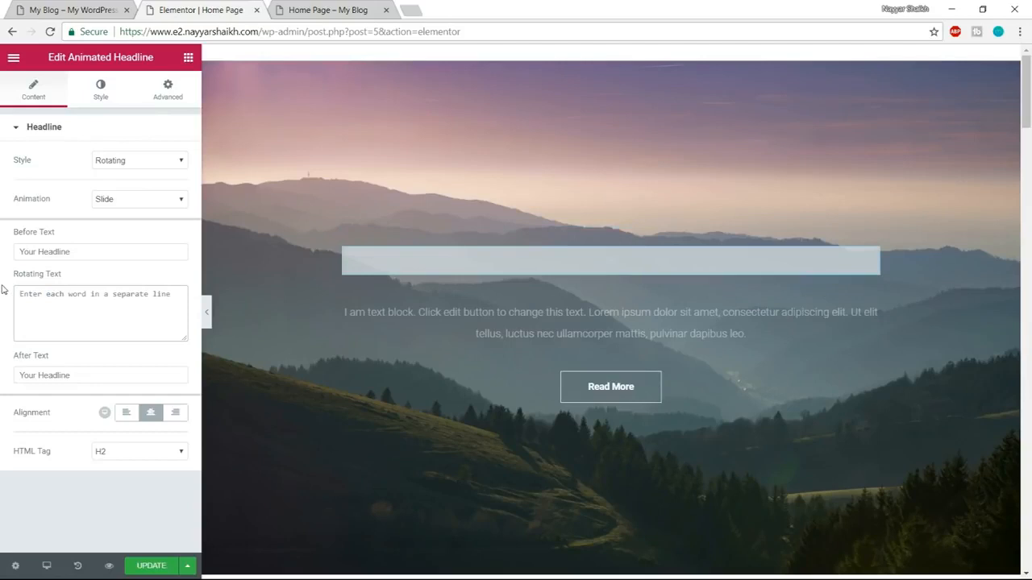
pyautogui.write('How t')
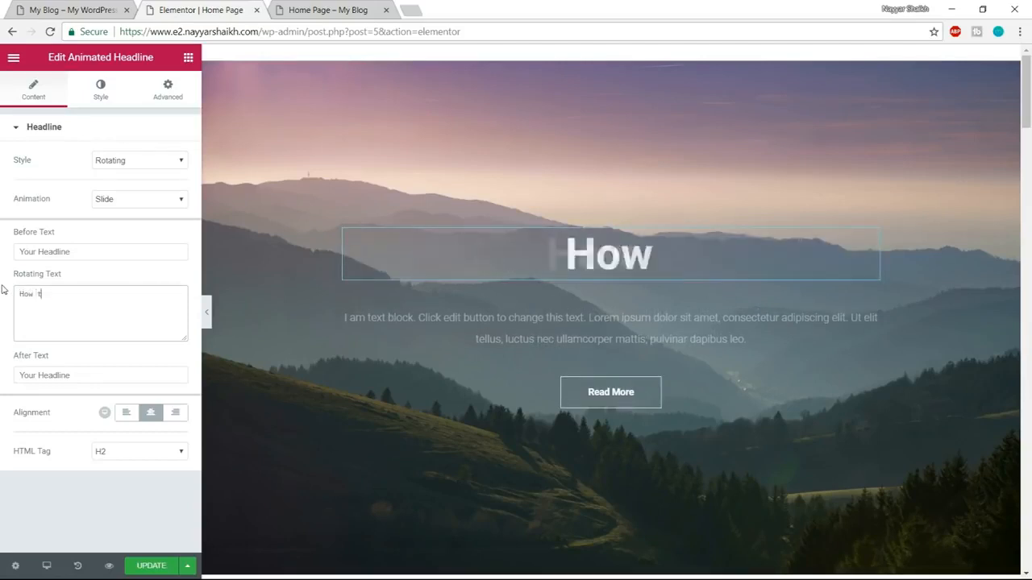
pyautogui.write('o Make a Website')
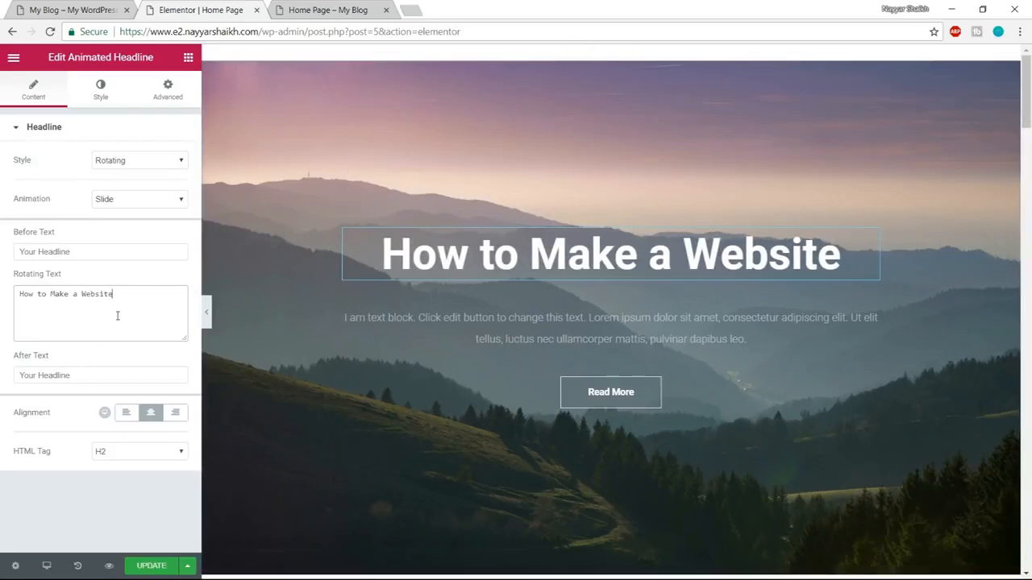
pyautogui.press('Return')
pyautogui.write('Using WordPress')
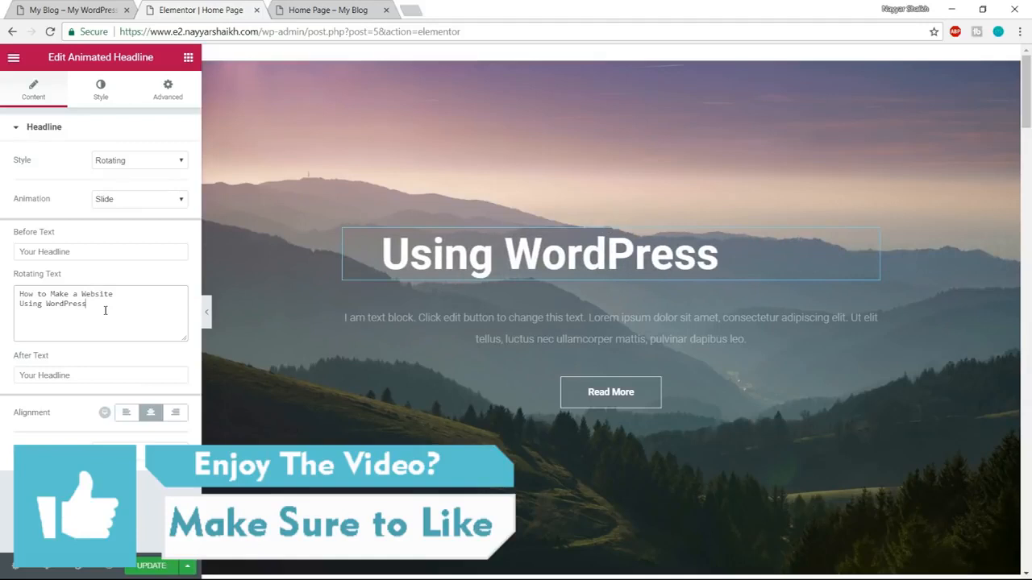
pyautogui.press('Return')
pyautogui.write('U')
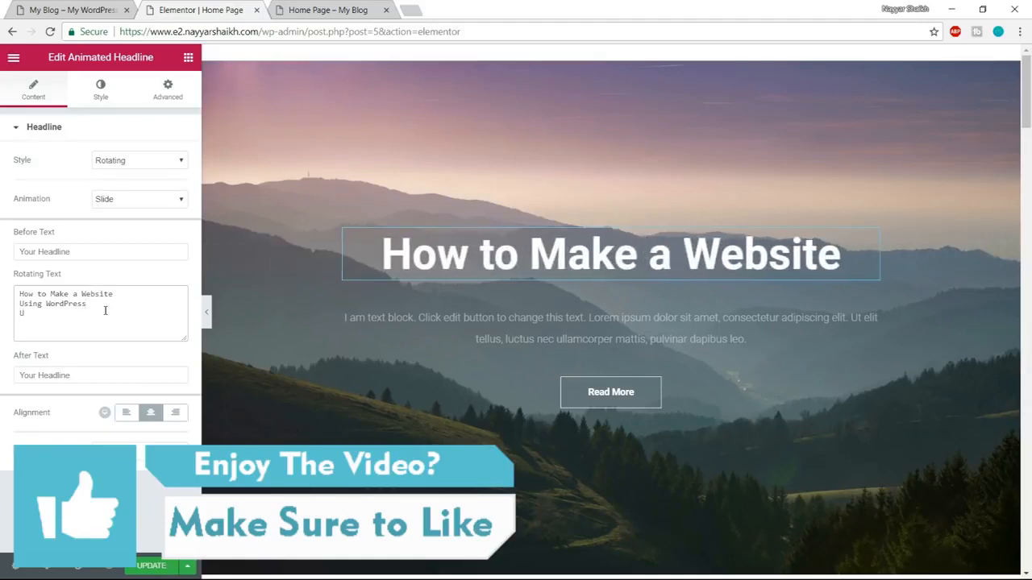
pyautogui.press('BackSpace')
pyautogui.write('With ')
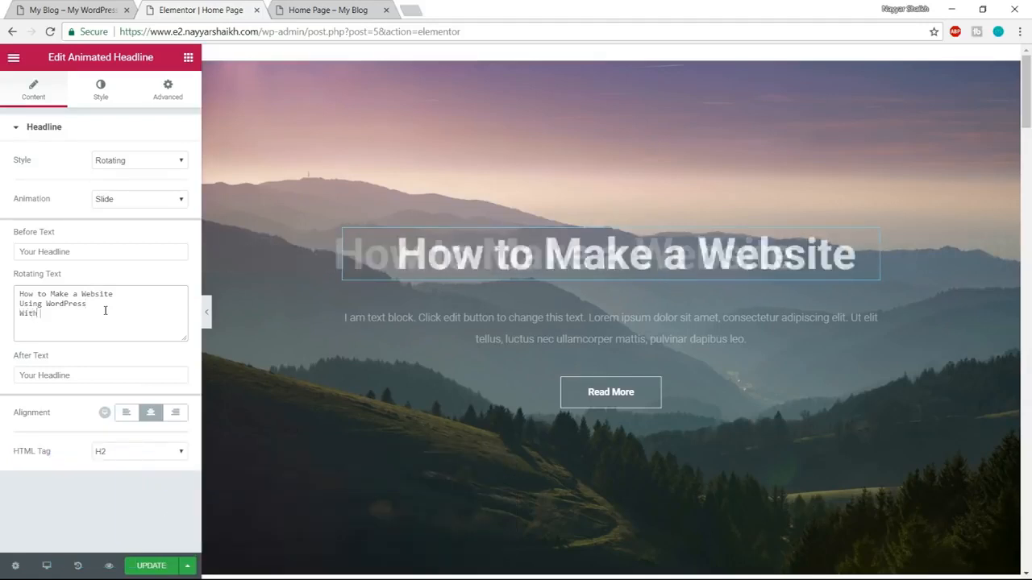
pyautogui.write('Elemntor V')
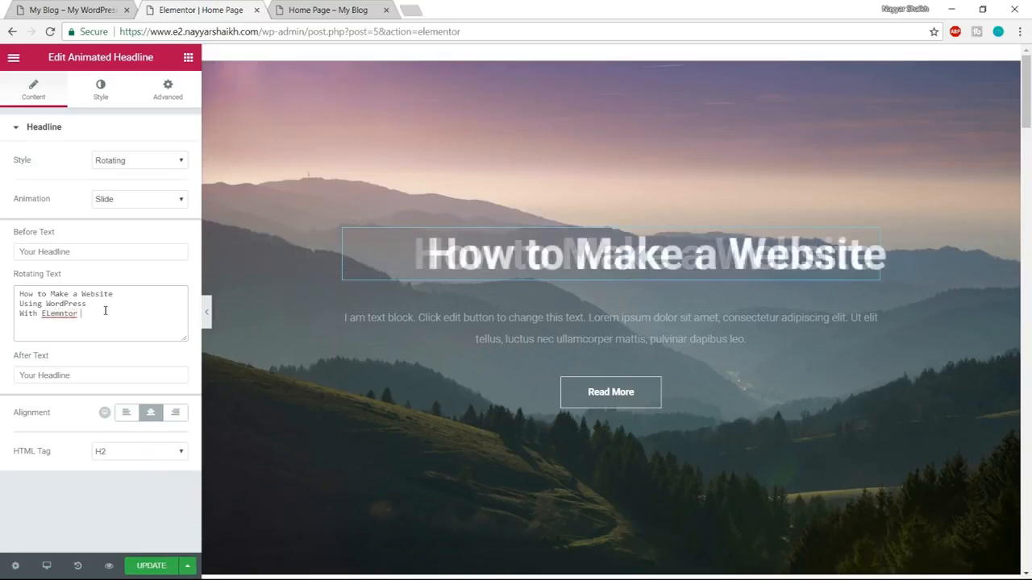
pyautogui.write(' 2.0')
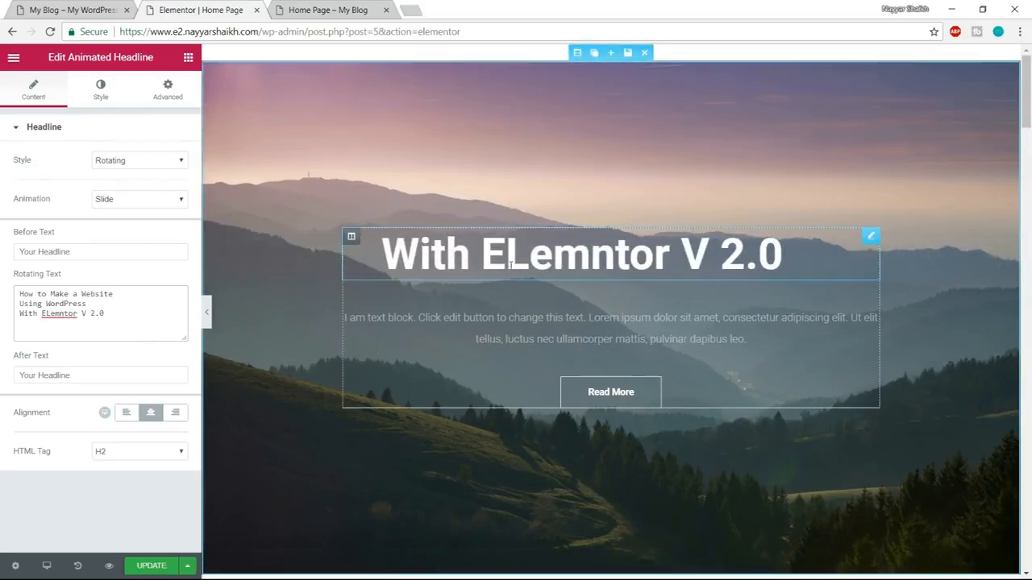
# Check the headline effect on the demo site and set the rotating headline's animation to Typing.
pyautogui.click(72, 10)
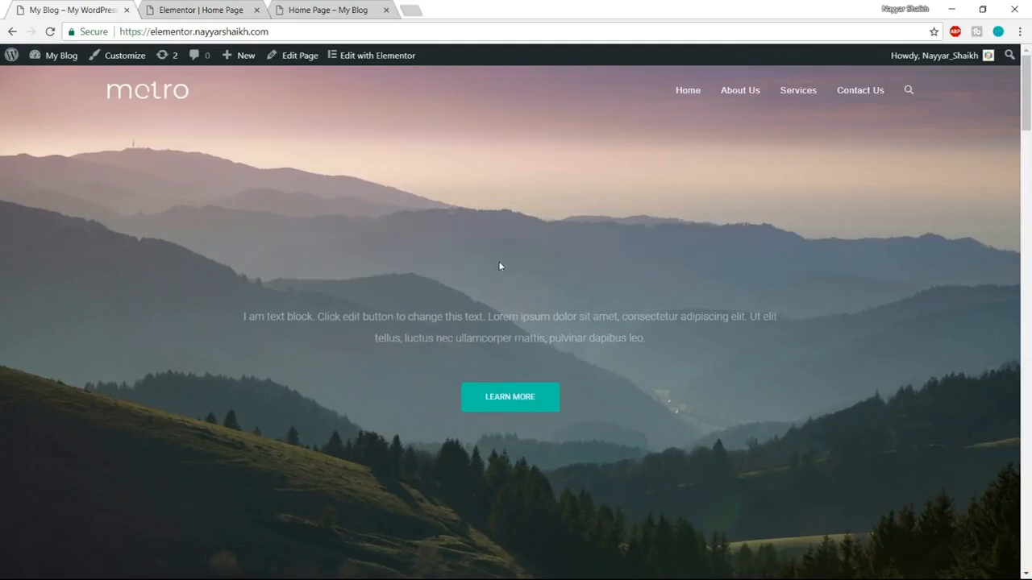
pyautogui.click(201, 10)
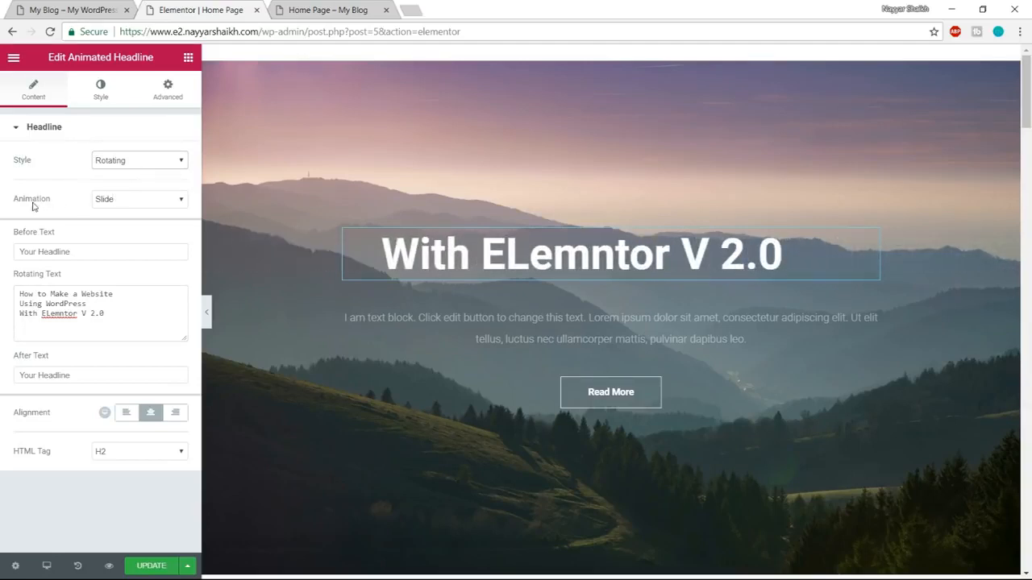
pyautogui.click(129, 200)
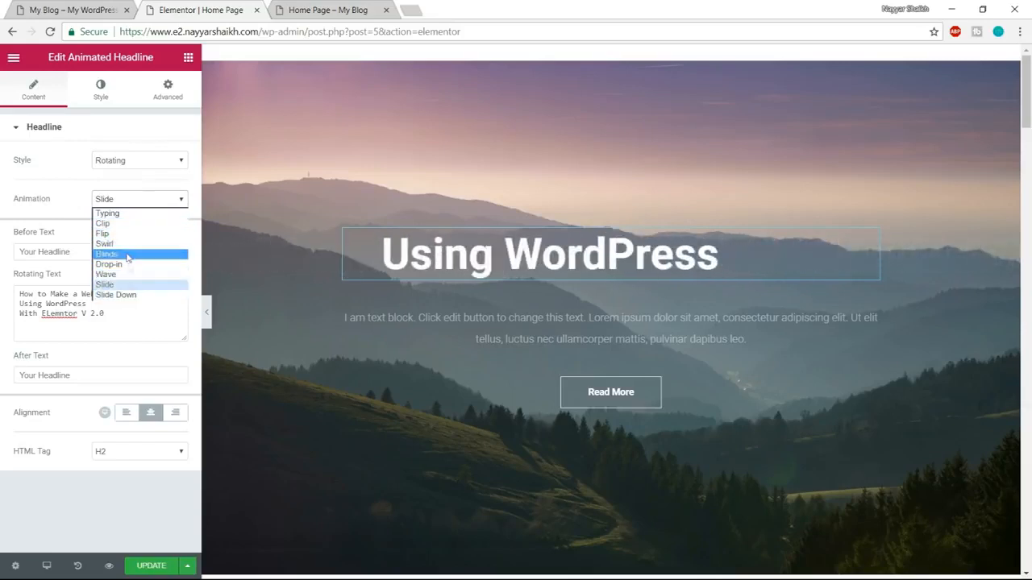
pyautogui.click(119, 214)
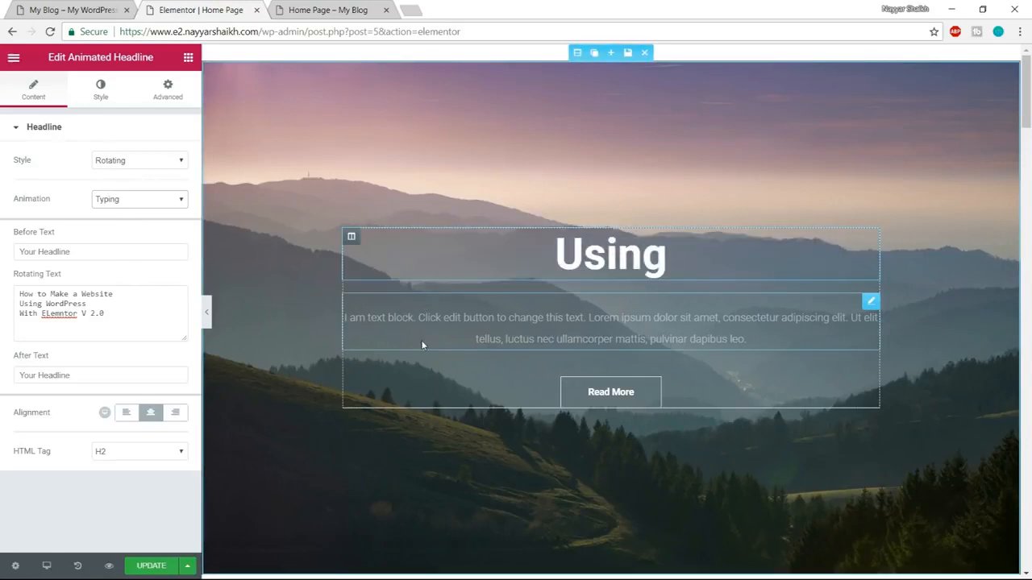
# Try the Blinds and Wave animations on the headline and return it to Typing.
pyautogui.click(134, 200)
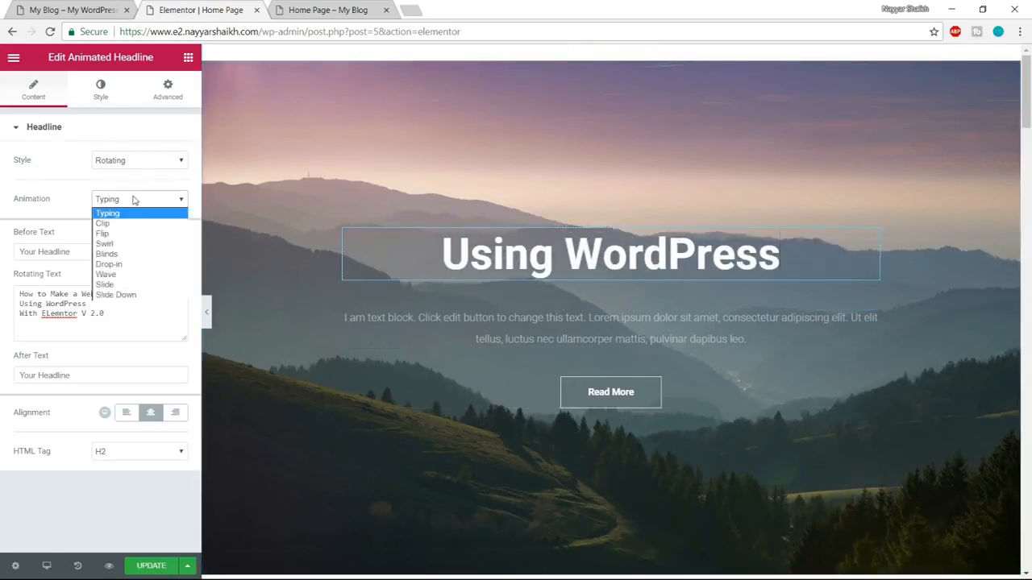
pyautogui.click(140, 254)
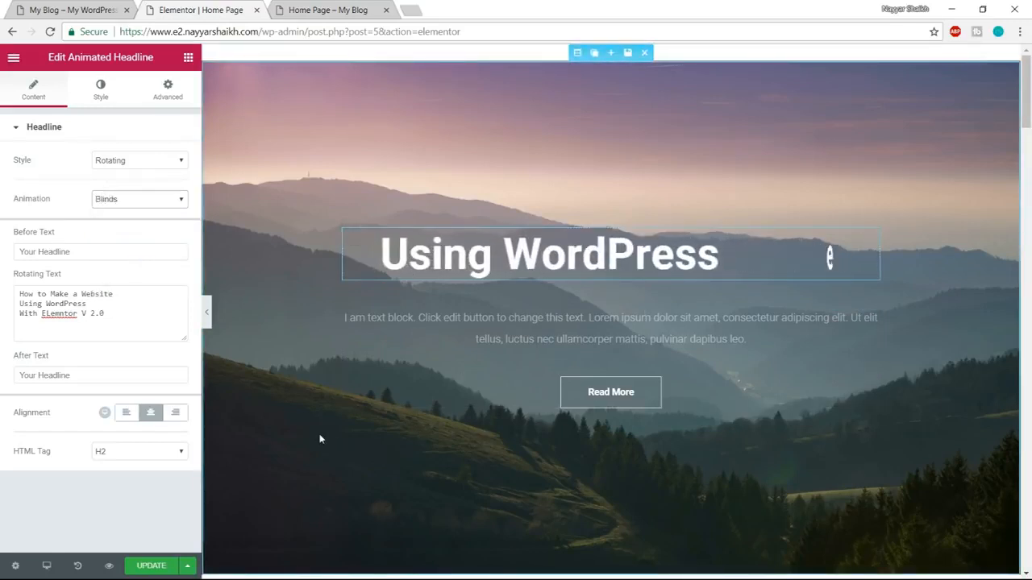
pyautogui.click(141, 200)
pyautogui.click(128, 276)
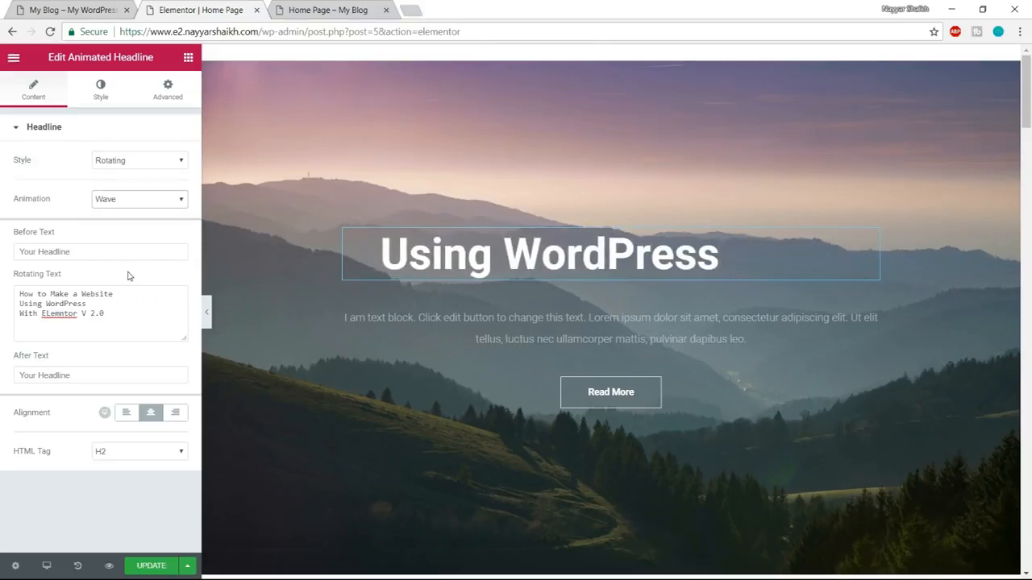
pyautogui.click(106, 206)
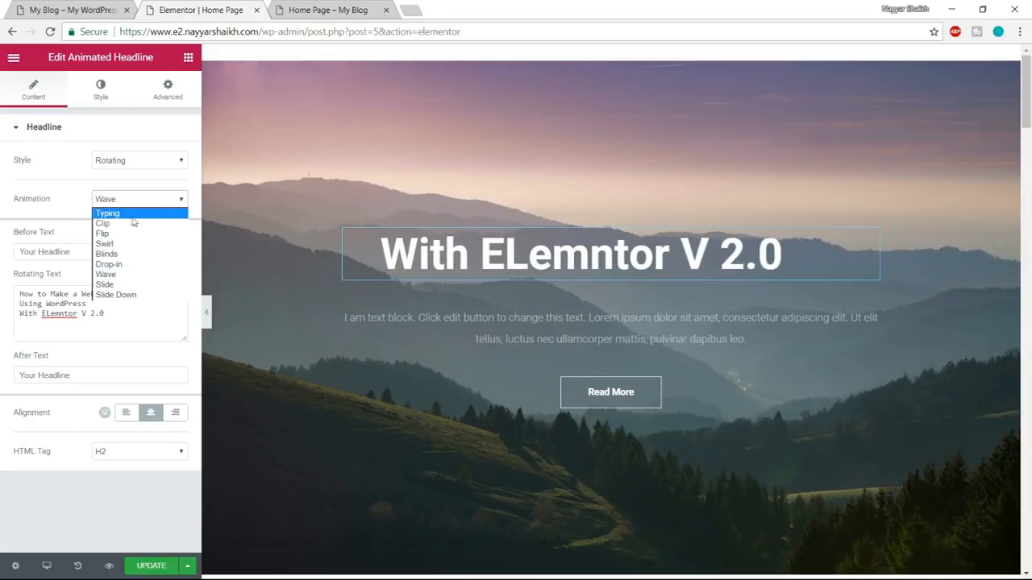
pyautogui.click(139, 214)
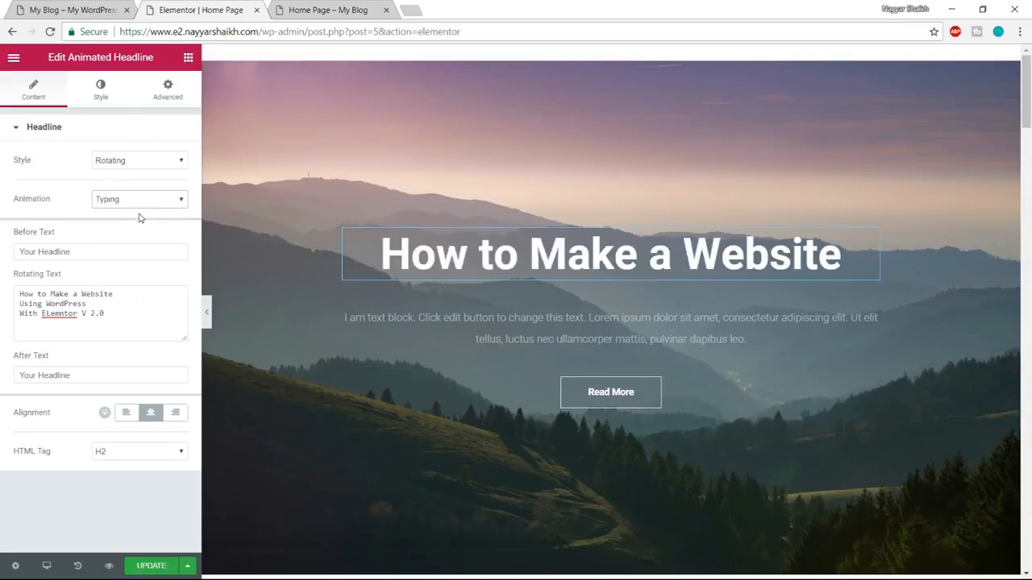
# Check the demo headline's lettering and set the font family in the headline's main typography to Atma.
pyautogui.click(104, 100)
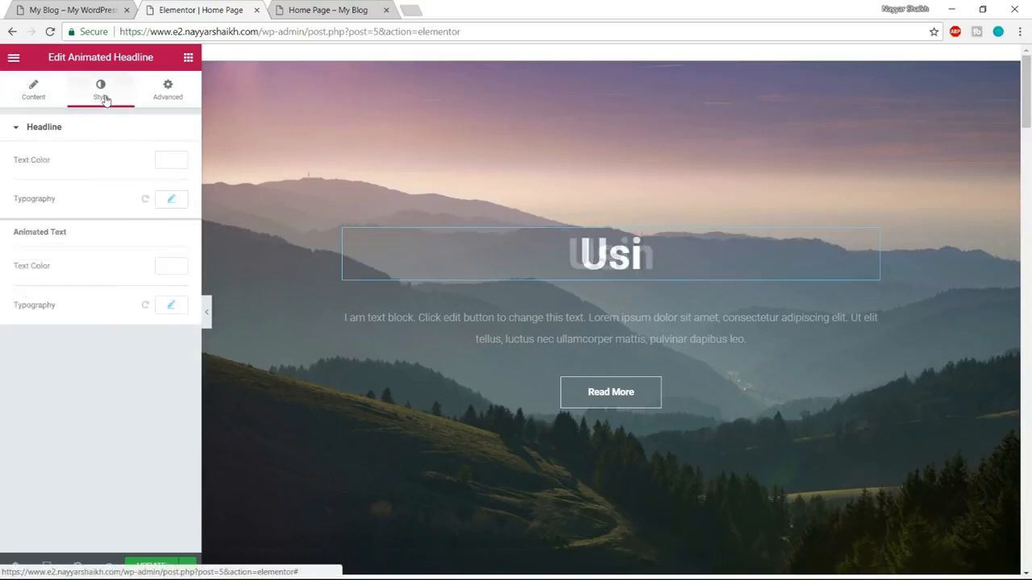
pyautogui.click(59, 8)
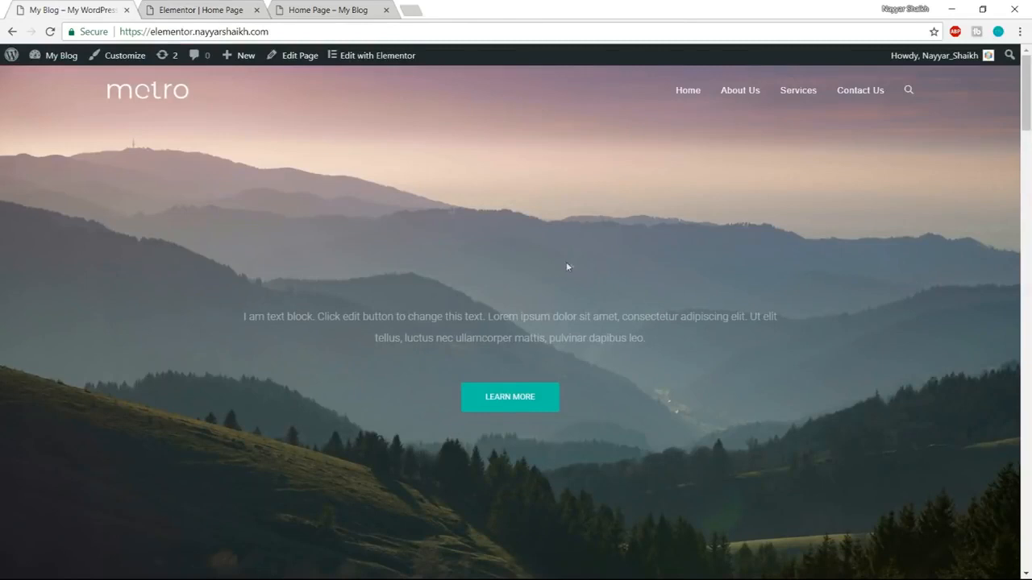
pyautogui.click(233, 11)
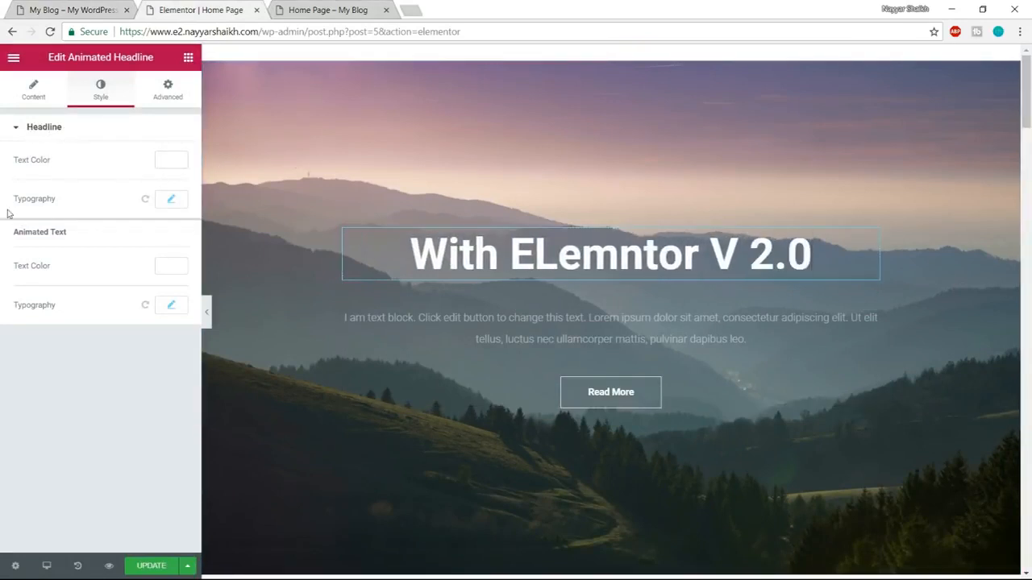
pyautogui.click(172, 200)
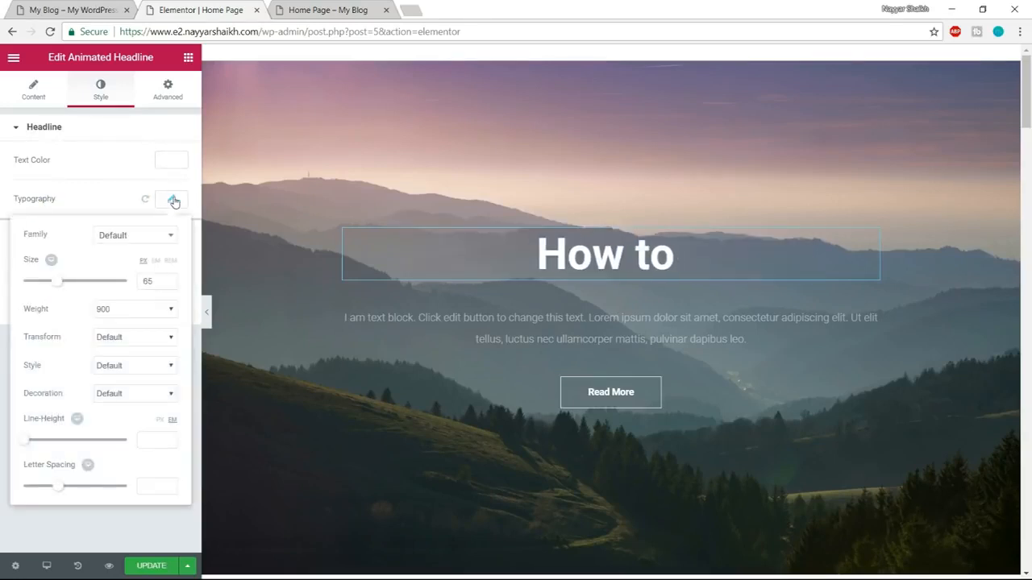
pyautogui.click(129, 237)
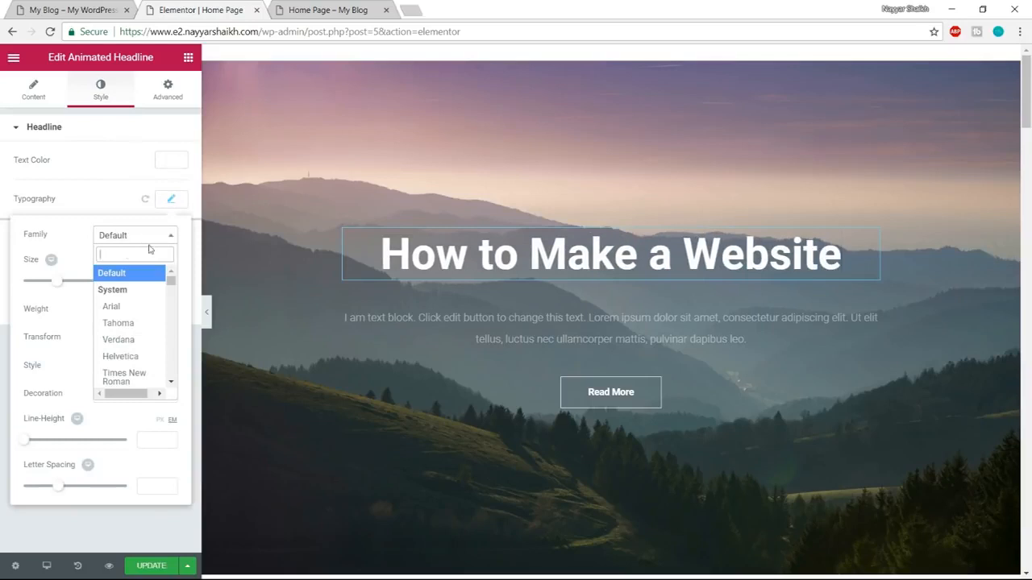
pyautogui.write('a')
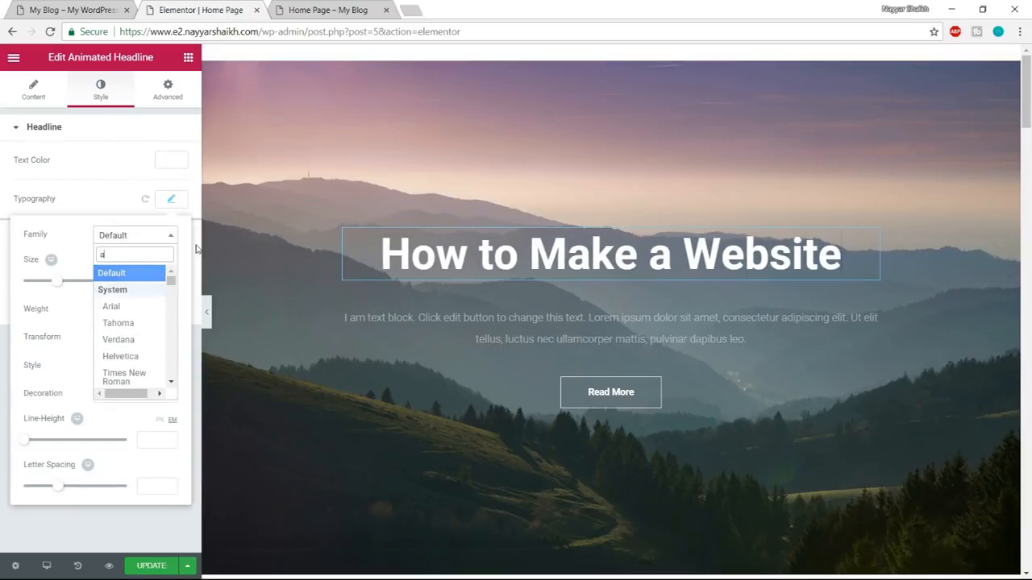
pyautogui.write('rma')
pyautogui.press('BackSpace')
pyautogui.press('BackSpace')
pyautogui.press('BackSpace')
pyautogui.press('BackSpace')
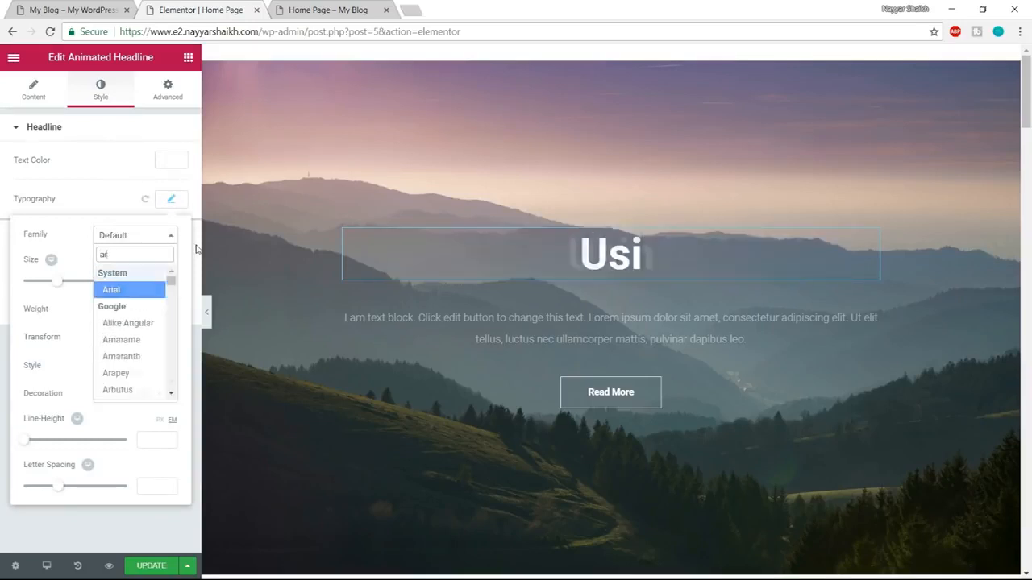
pyautogui.write('atma')
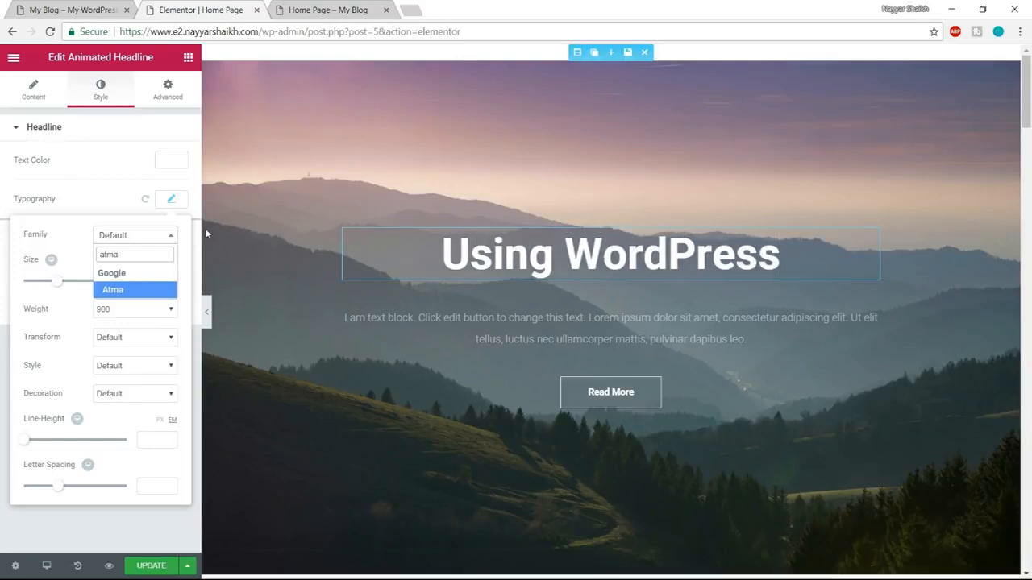
pyautogui.click(134, 293)
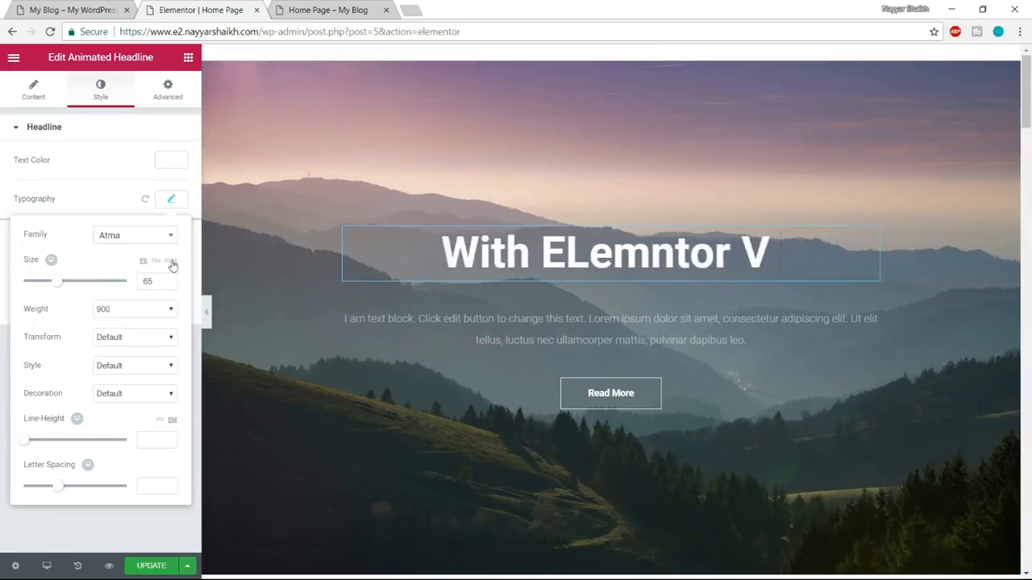
# Increase the font size in the headline's main typography to 75 px.
pyautogui.click(171, 204)
pyautogui.click(171, 205)
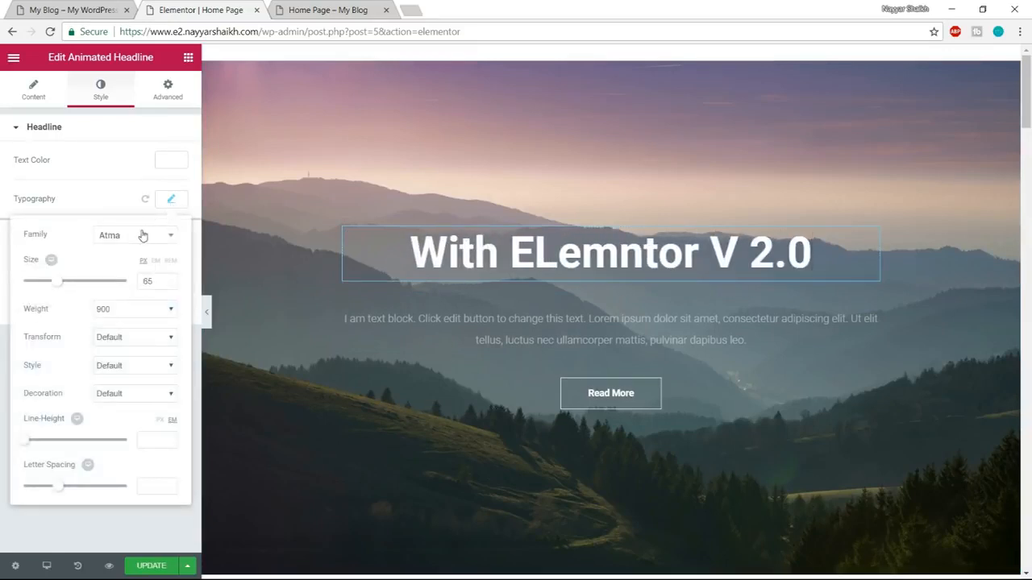
pyautogui.click(167, 201)
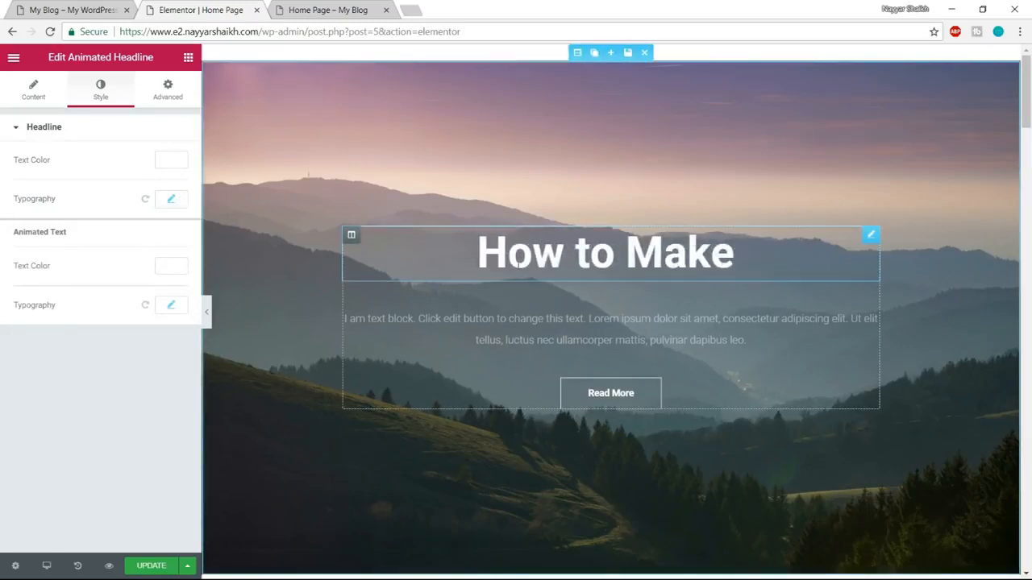
pyautogui.click(171, 201)
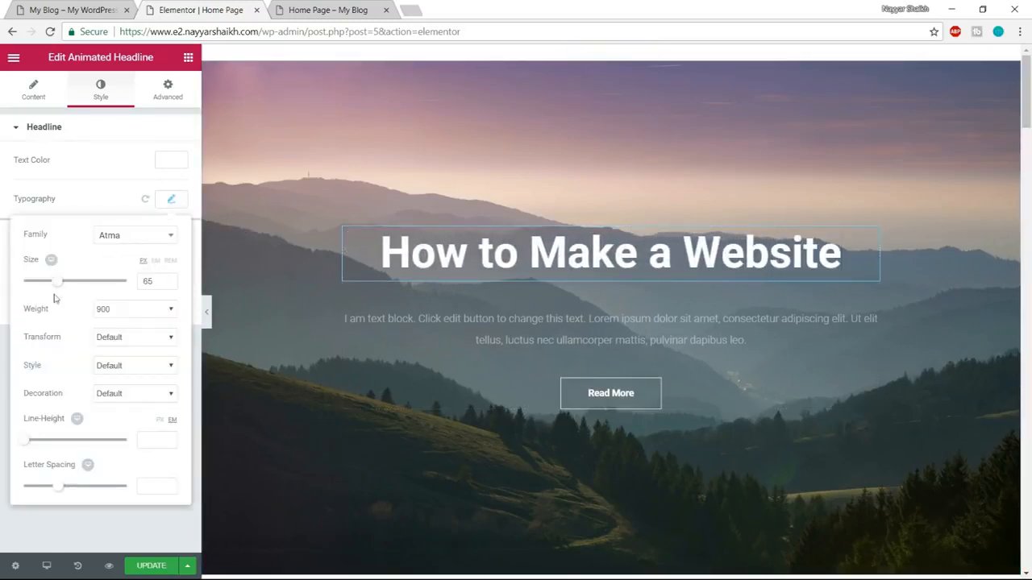
pyautogui.moveTo(59, 288); pyautogui.dragTo(61, 287)
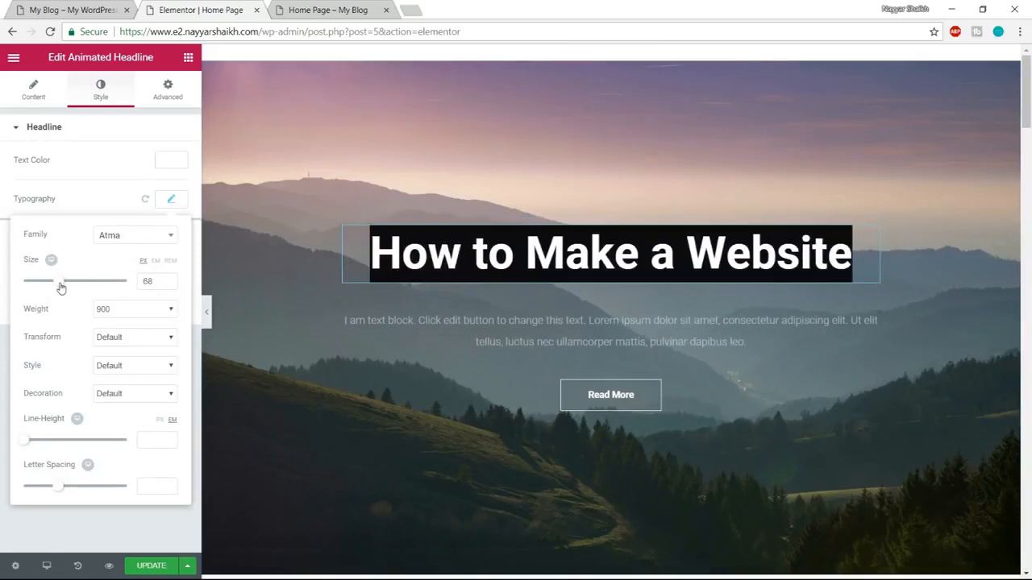
pyautogui.moveTo(60, 287); pyautogui.dragTo(64, 288)
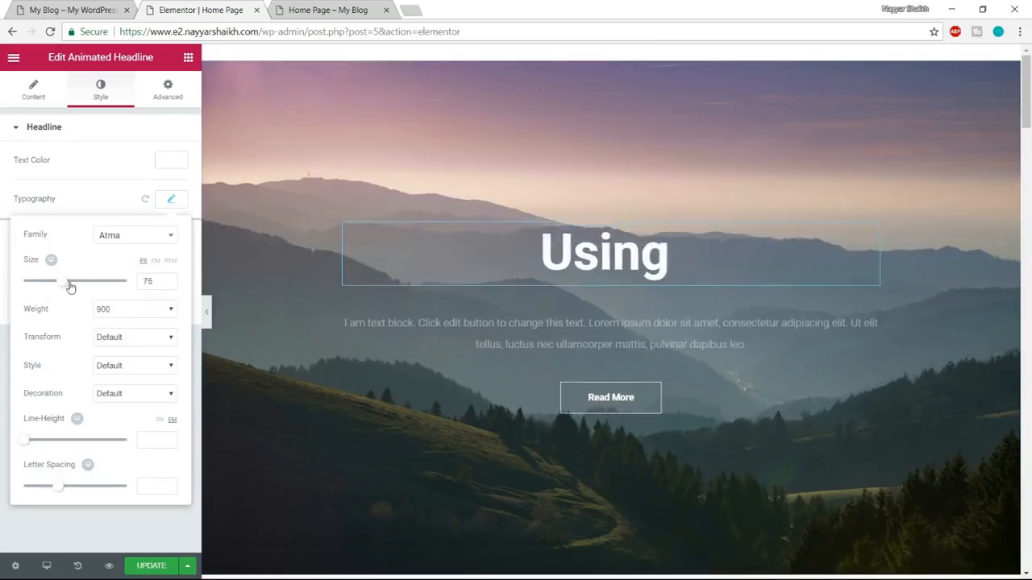
# Try the Baloo font family in the headline's typography and return it to Atma.
pyautogui.click(126, 236)
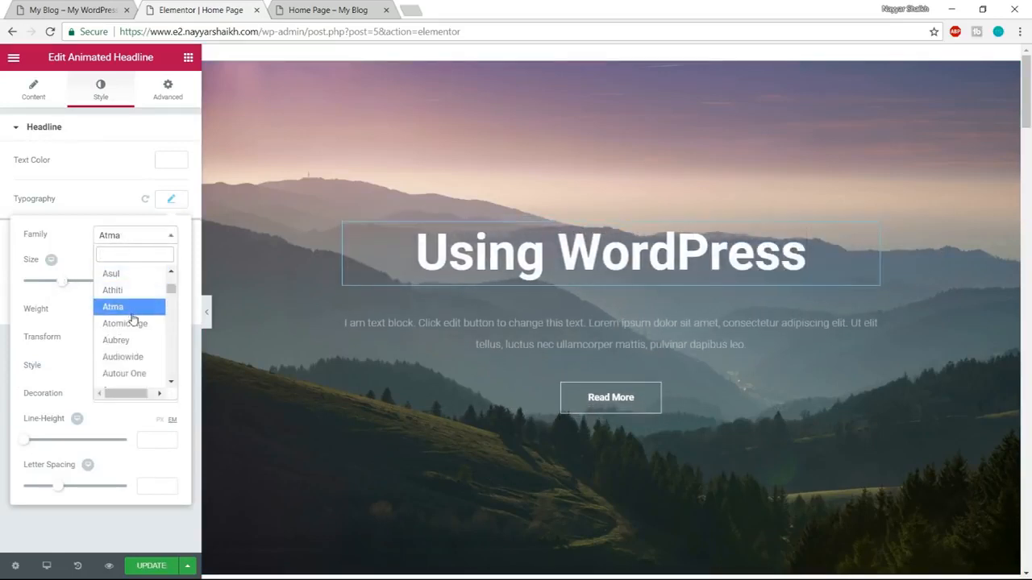
pyautogui.click(131, 314)
pyautogui.click(146, 237)
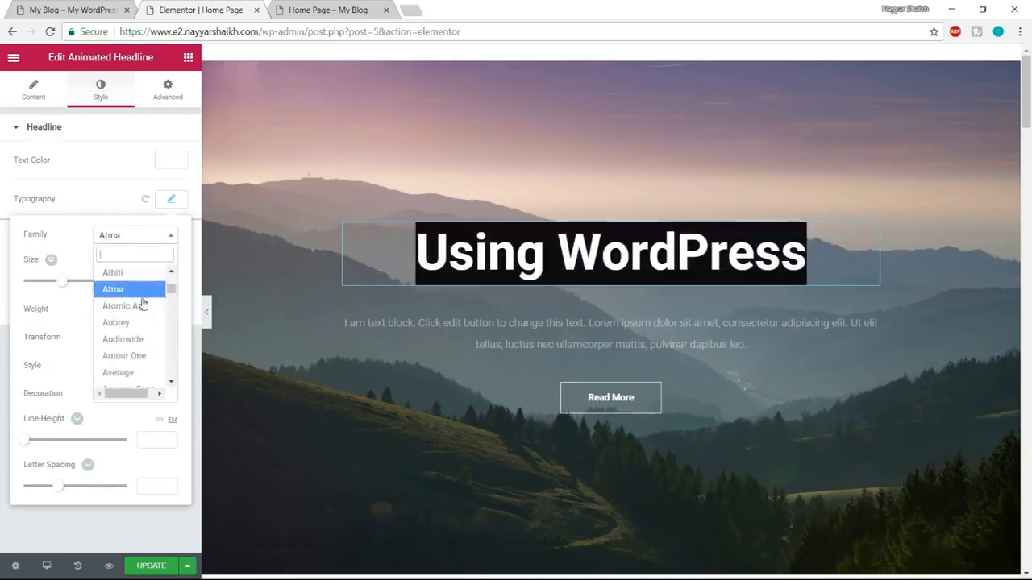
pyautogui.scroll(-2, 143, 320)
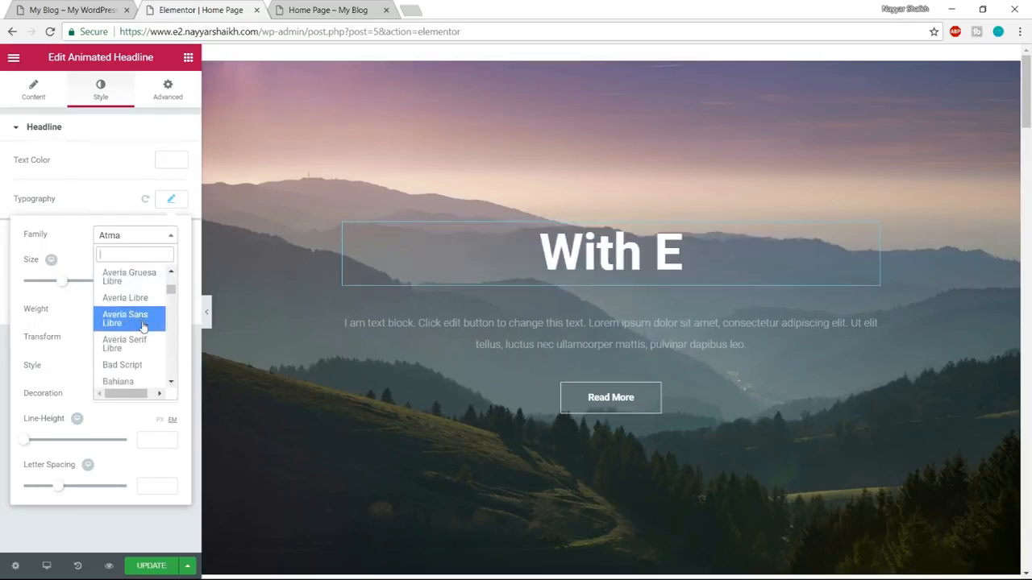
pyautogui.scroll(-1, 144, 333)
pyautogui.click(137, 335)
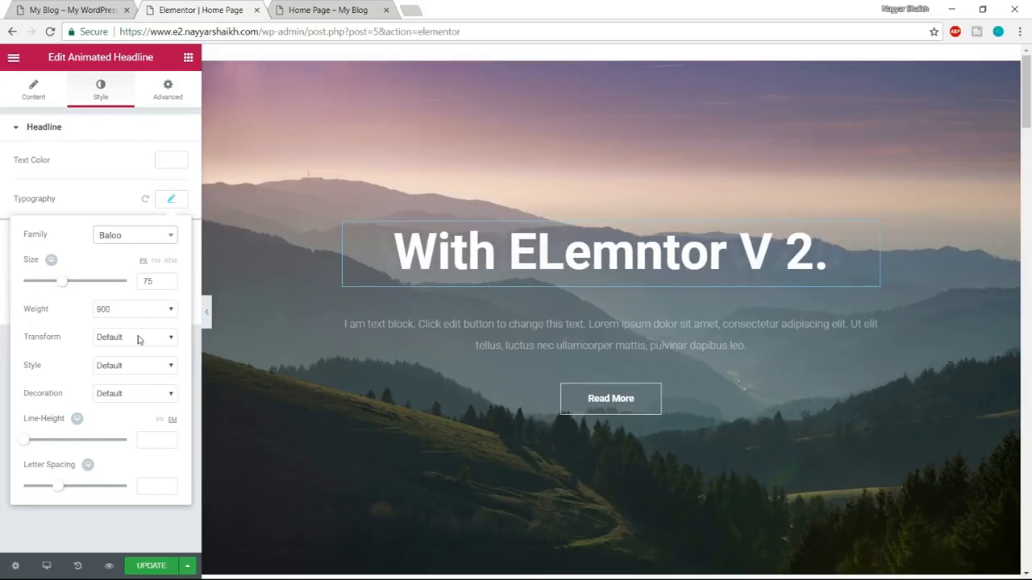
pyautogui.click(133, 236)
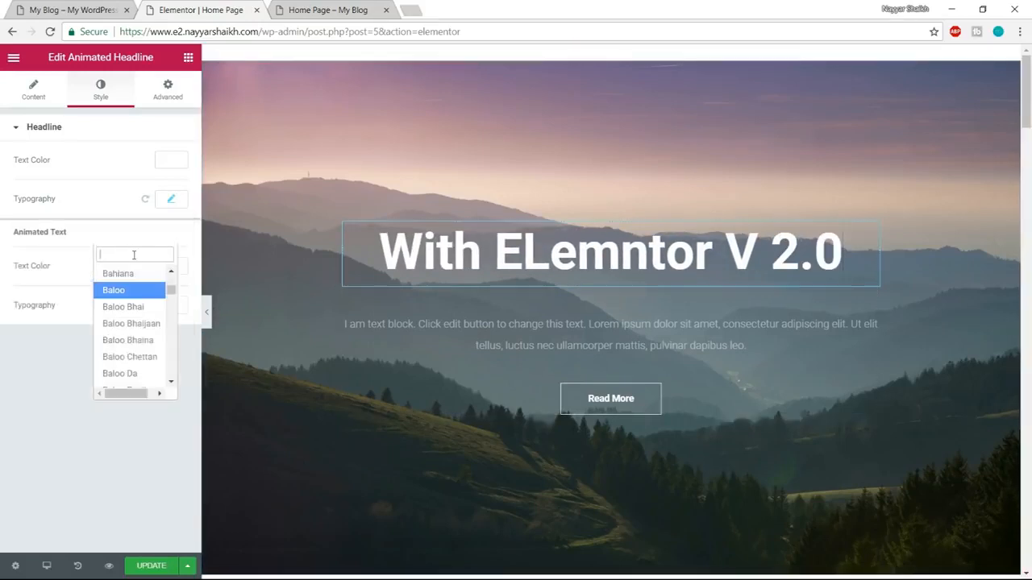
pyautogui.click(171, 198)
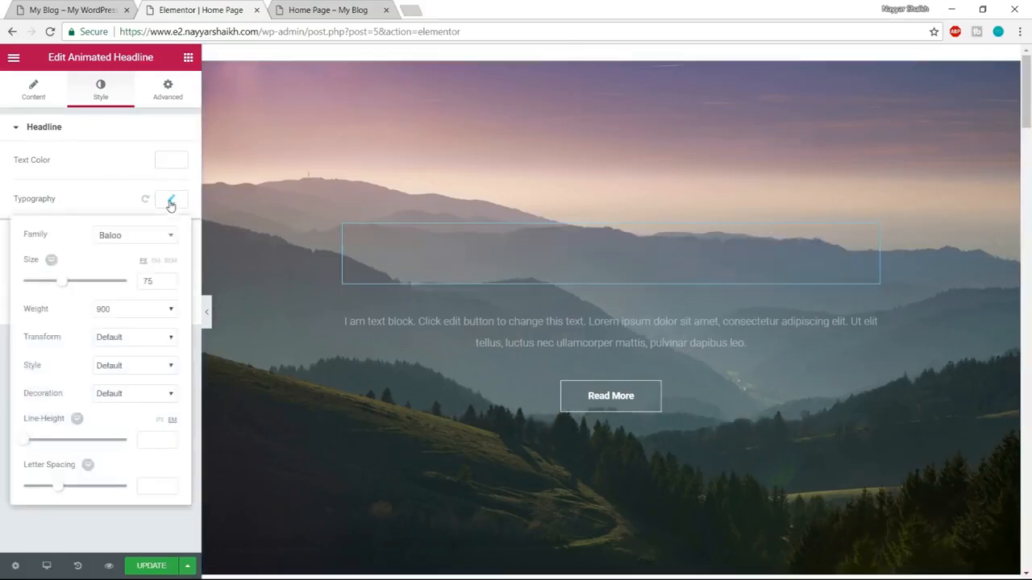
pyautogui.click(143, 236)
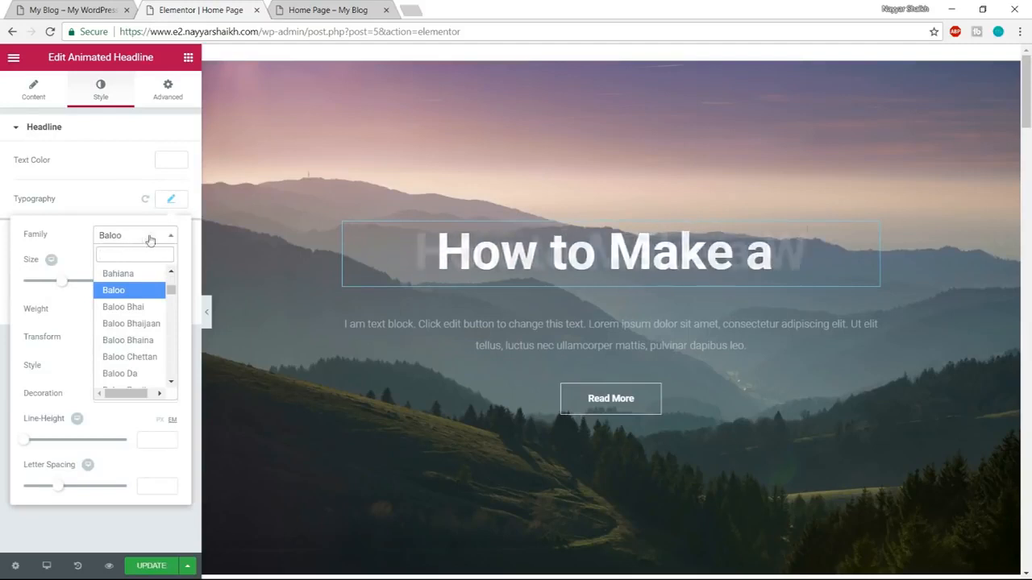
pyautogui.write('atma')
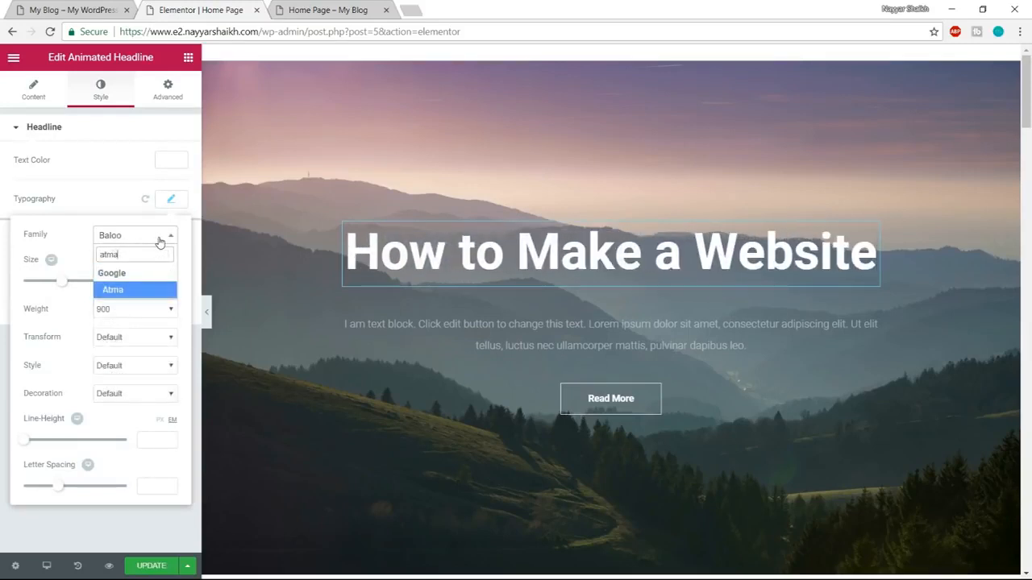
pyautogui.click(138, 290)
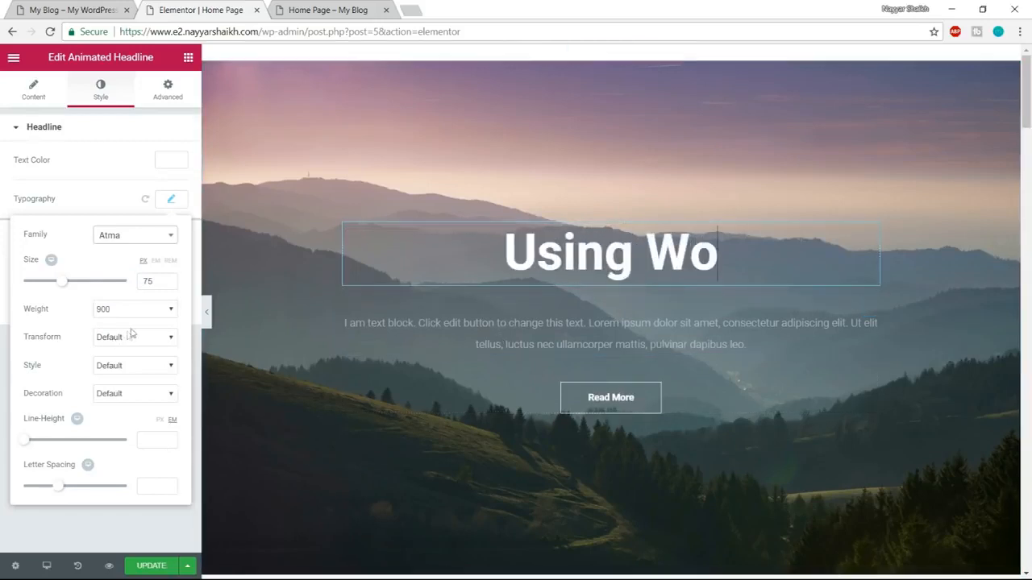
# Try another font family further down the list on the headline.
pyautogui.click(123, 242)
pyautogui.scroll(-5, 134, 367)
pyautogui.click(144, 370)
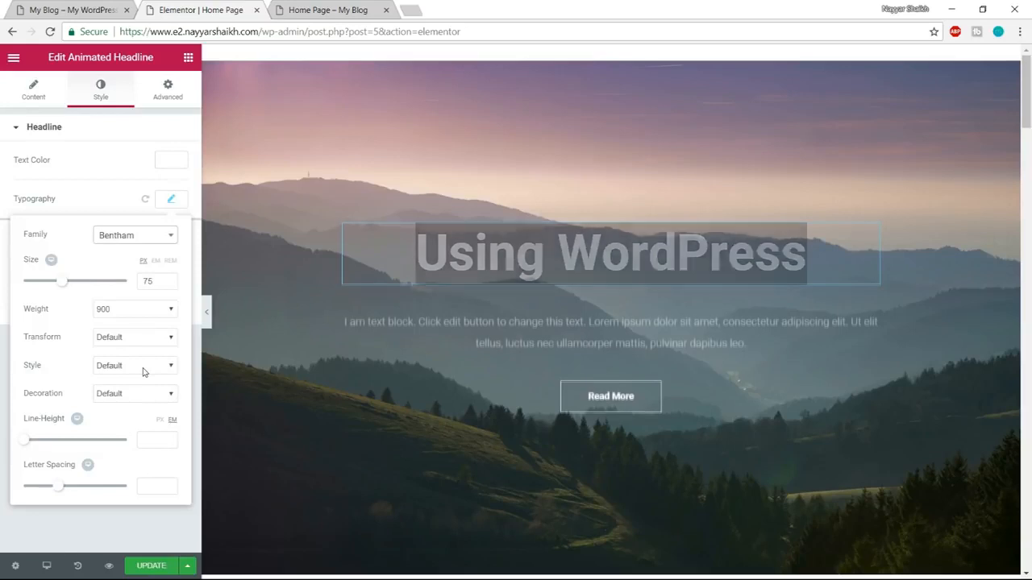
# Try the Aubrey and Belleza font families in the headline's main typography.
pyautogui.click(173, 201)
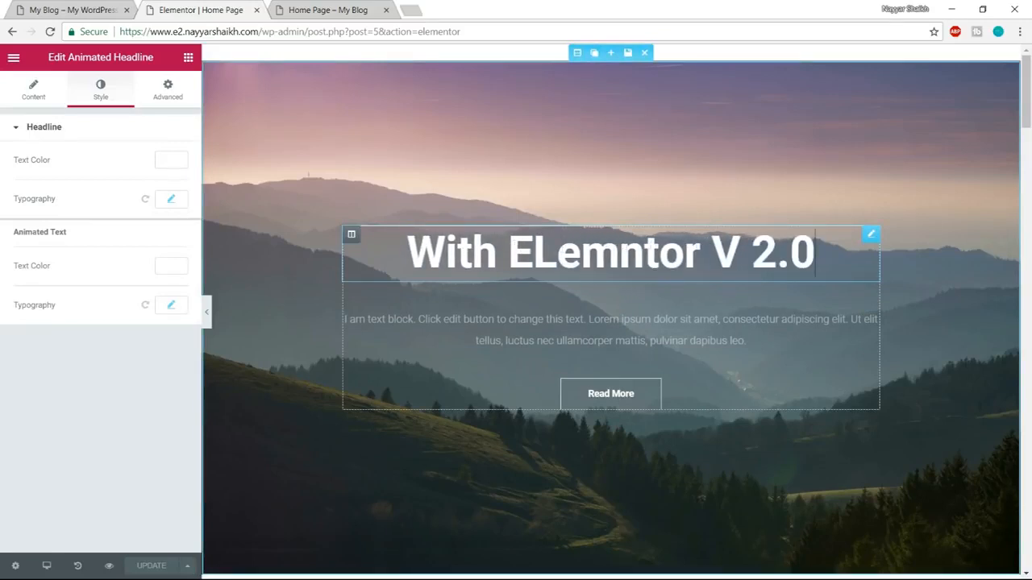
pyautogui.click(171, 201)
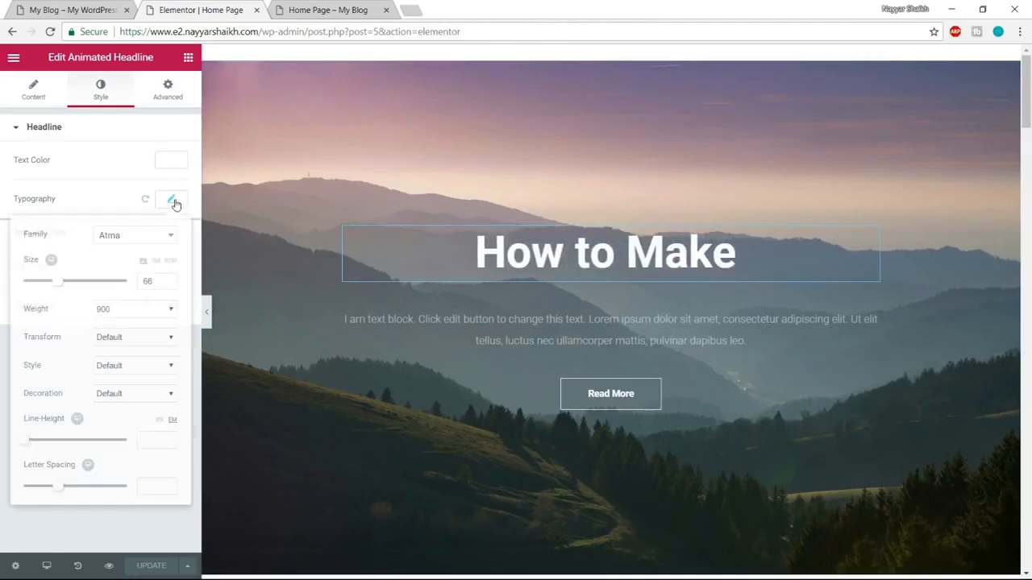
pyautogui.click(138, 235)
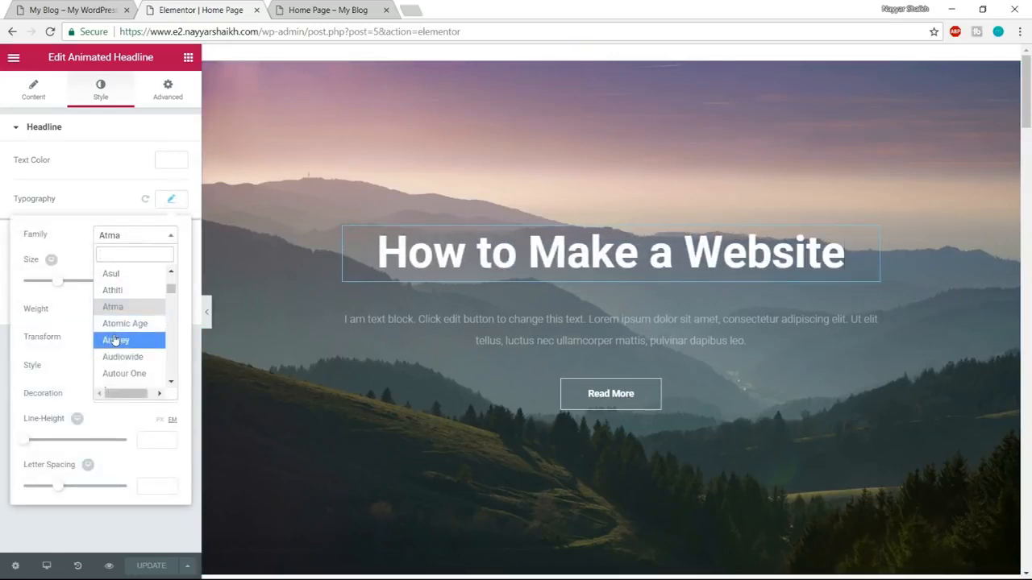
pyautogui.click(115, 340)
pyautogui.click(160, 235)
pyautogui.scroll(-8, 135, 338)
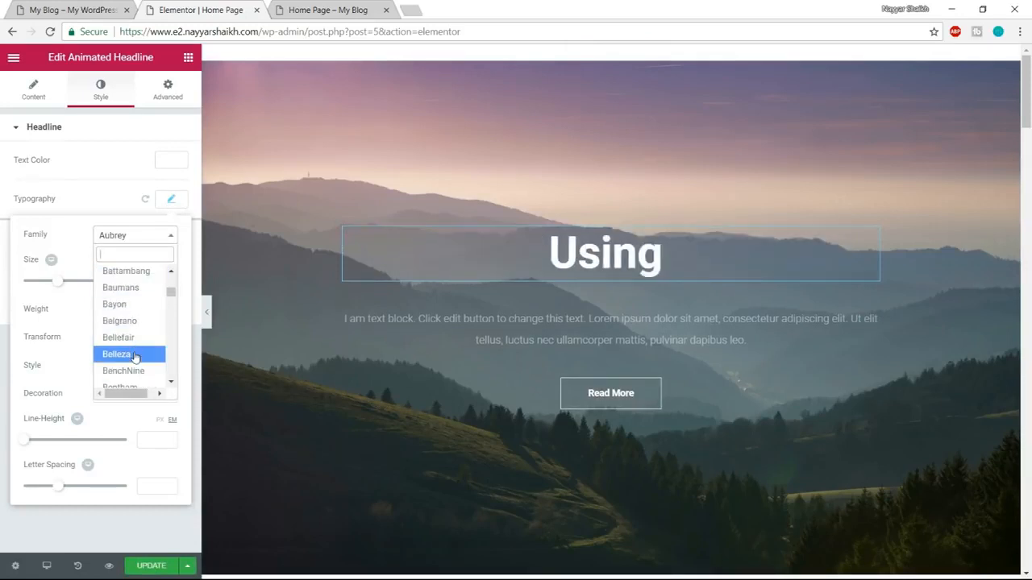
pyautogui.click(135, 356)
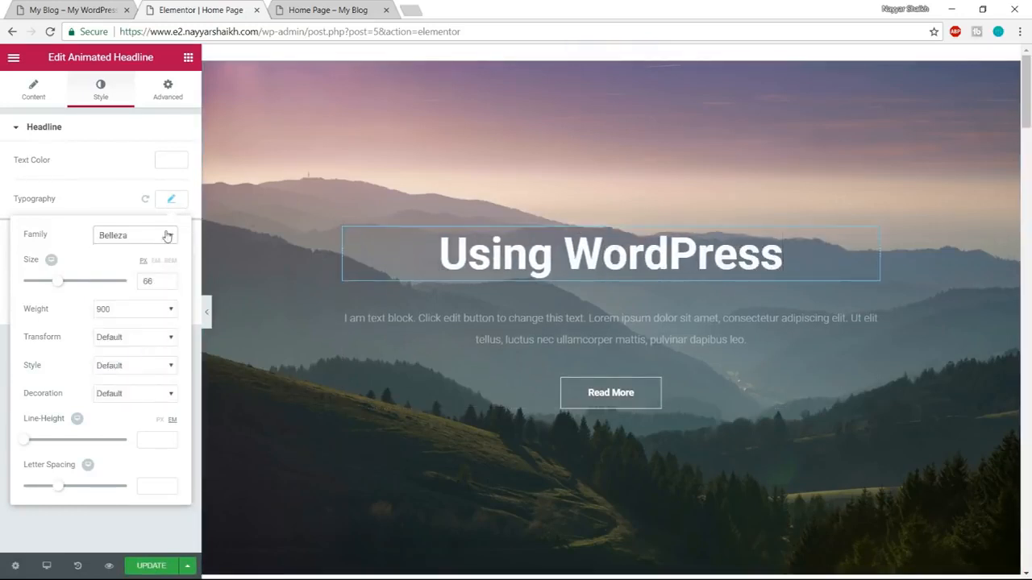
# Try the Bowlby One SC and Cagliostro font families on the headline.
pyautogui.click(167, 234)
pyautogui.scroll(-5, 141, 342)
pyautogui.click(137, 346)
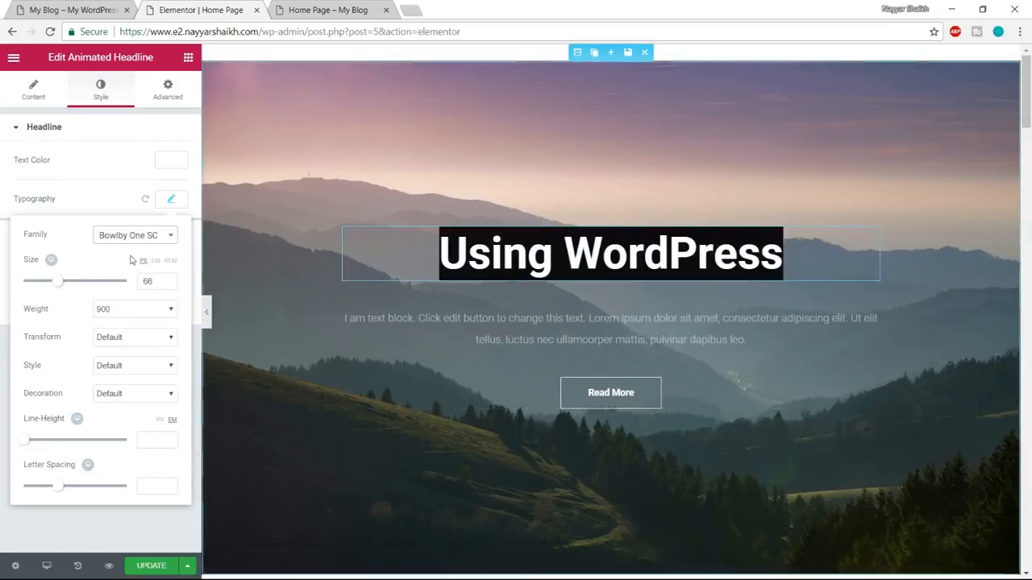
pyautogui.click(121, 236)
pyautogui.scroll(-5, 121, 338)
pyautogui.click(126, 357)
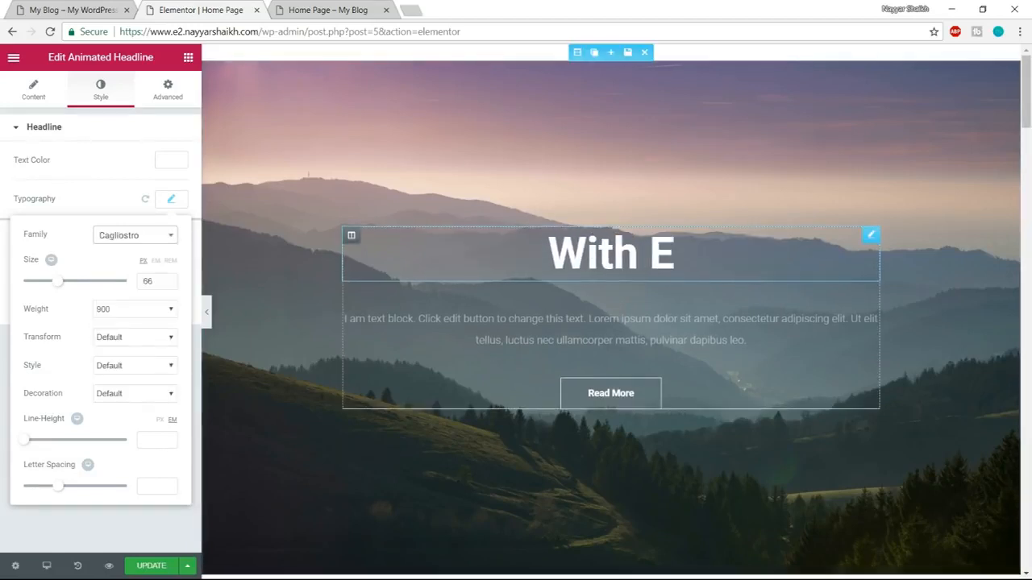
# Set the headline's font family back to Atma and close its typography settings.
pyautogui.click(135, 235)
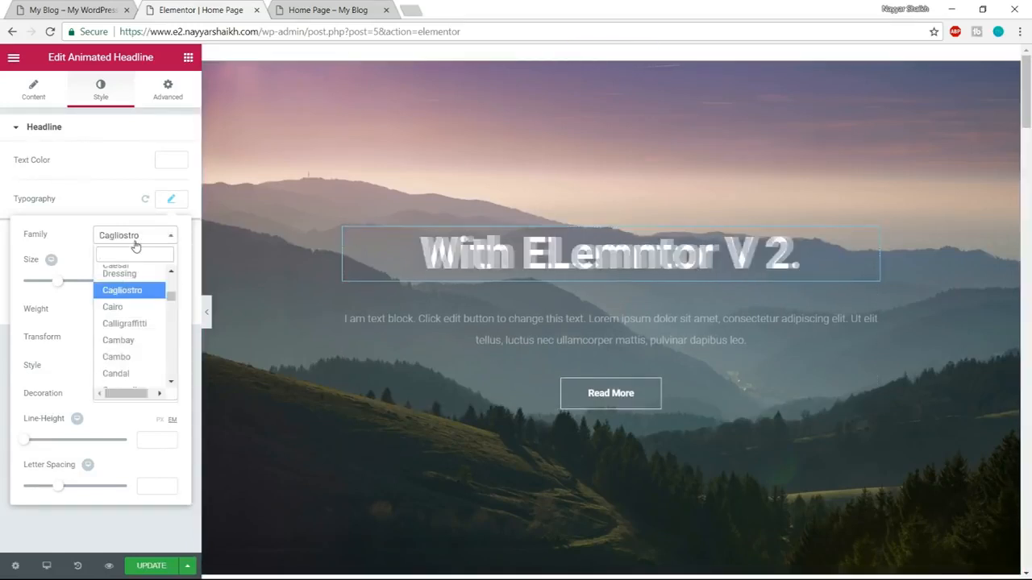
pyautogui.write('atma')
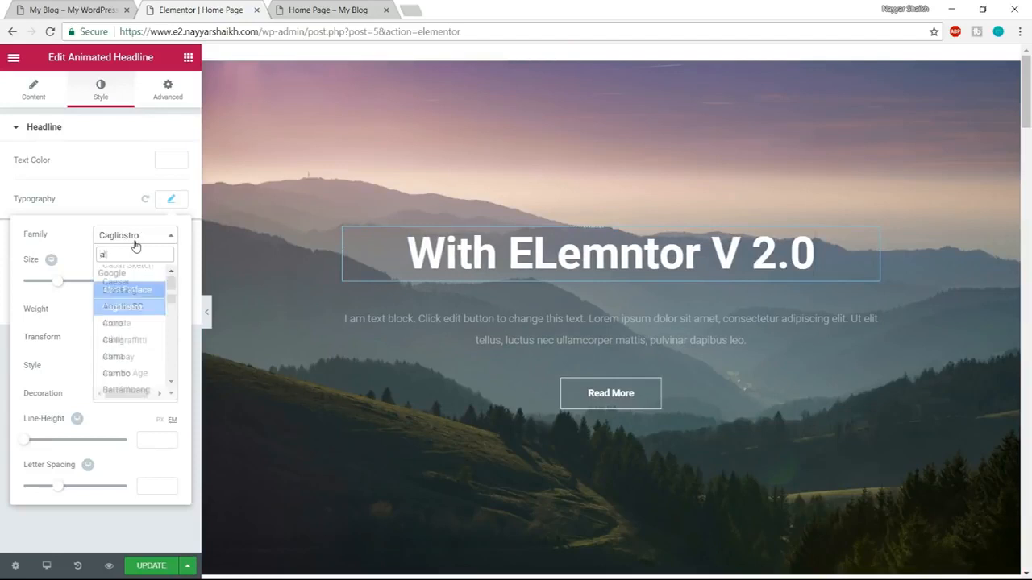
pyautogui.press('Return')
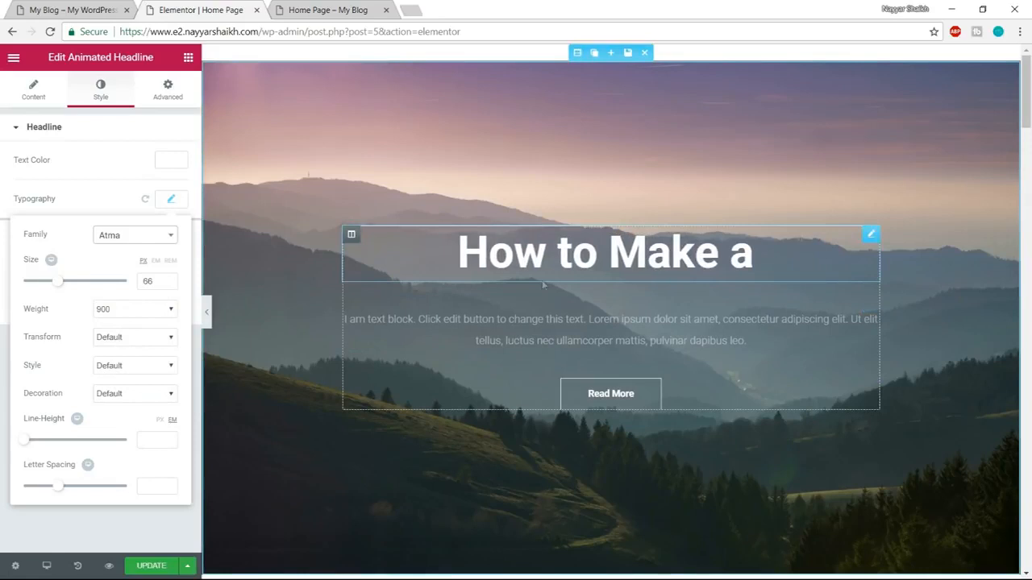
pyautogui.click(173, 201)
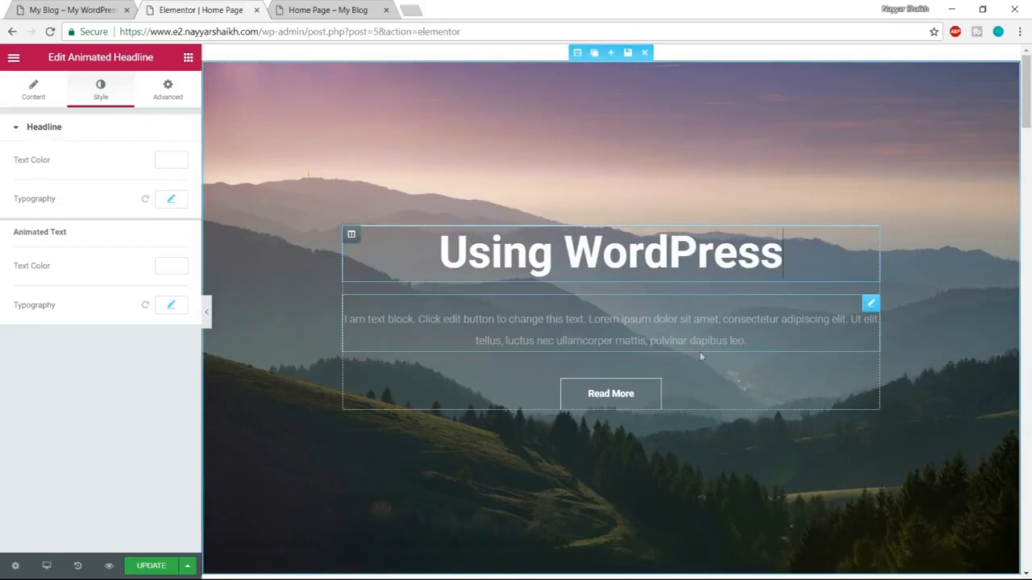
# Set the Primary Headline family in Elementor's default fonts to Atma and check the headings further down the page.
pyautogui.scroll(-10, 705, 380)
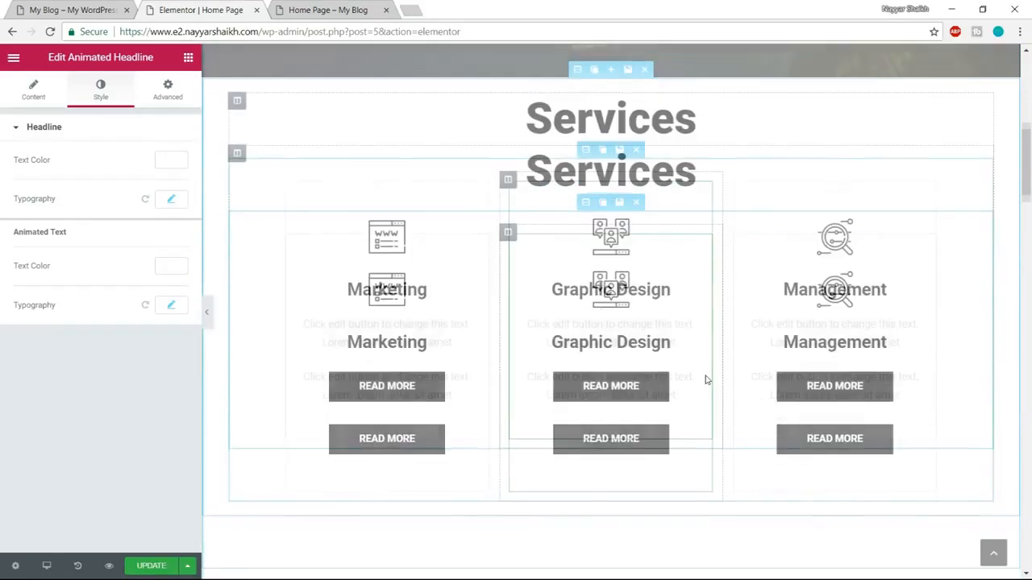
pyautogui.scroll(-8, 705, 380)
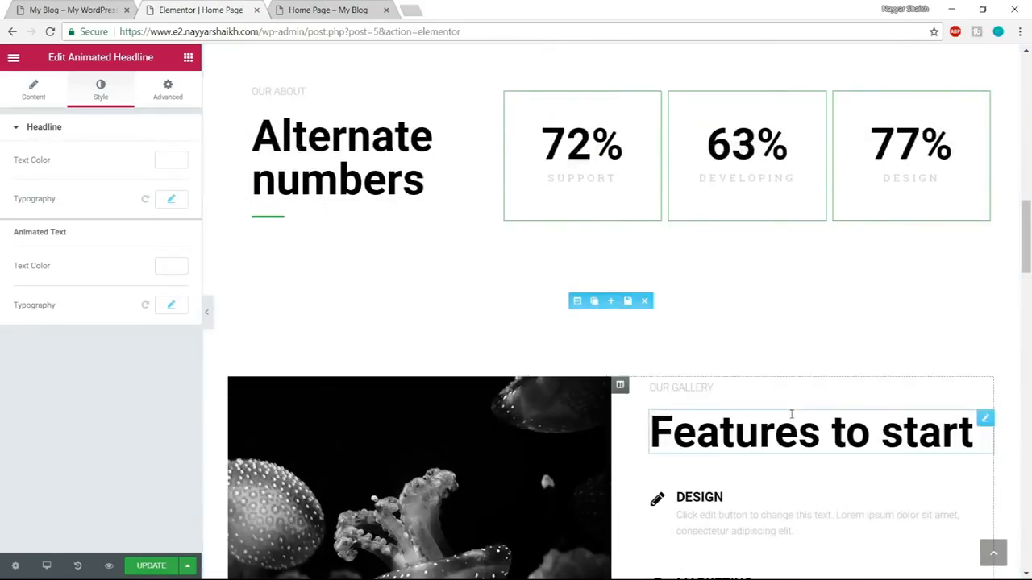
pyautogui.scroll(-3, 811, 401)
pyautogui.scroll(20, 811, 497)
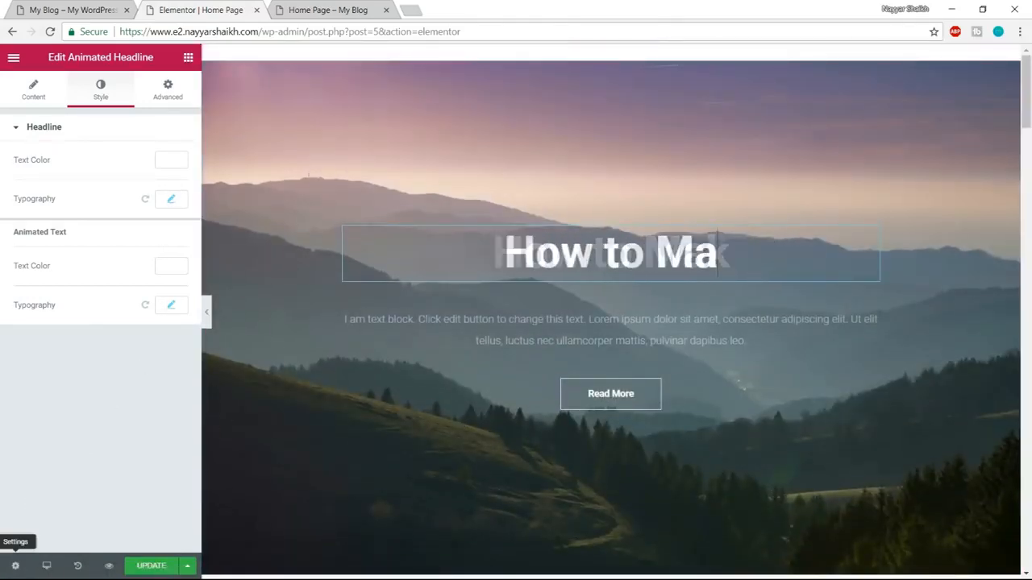
pyautogui.click(13, 59)
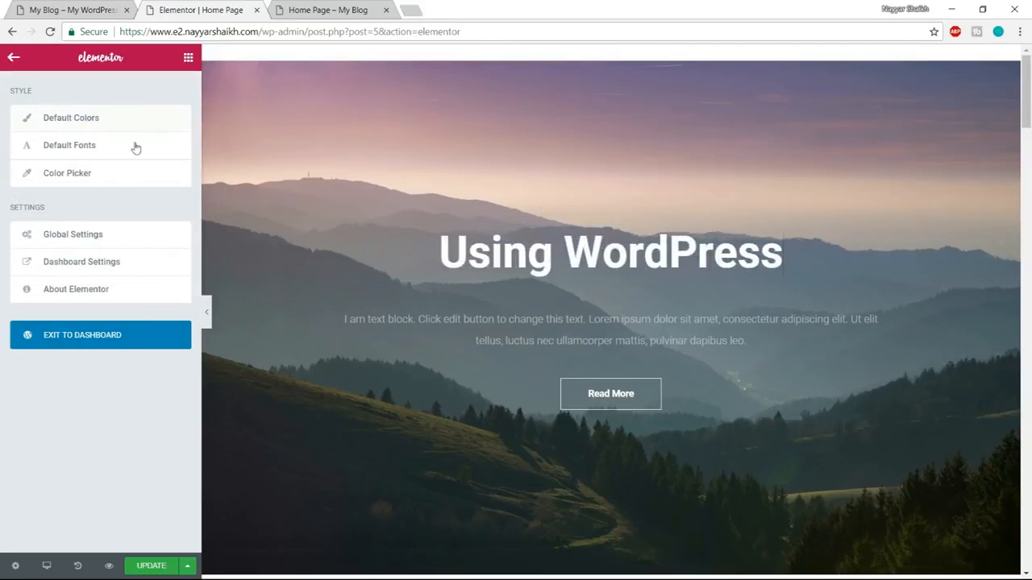
pyautogui.click(99, 146)
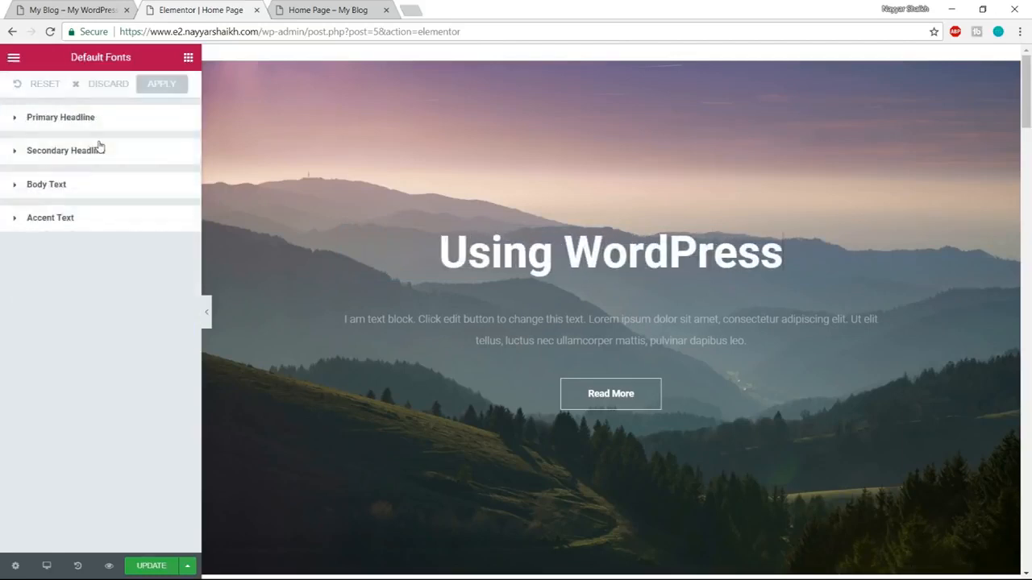
pyautogui.click(77, 121)
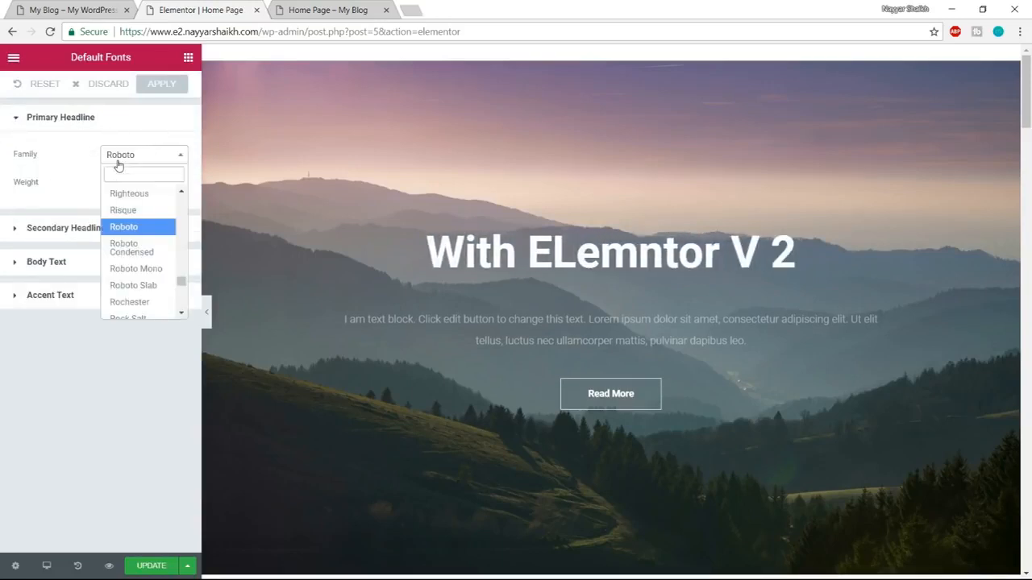
pyautogui.write('atma')
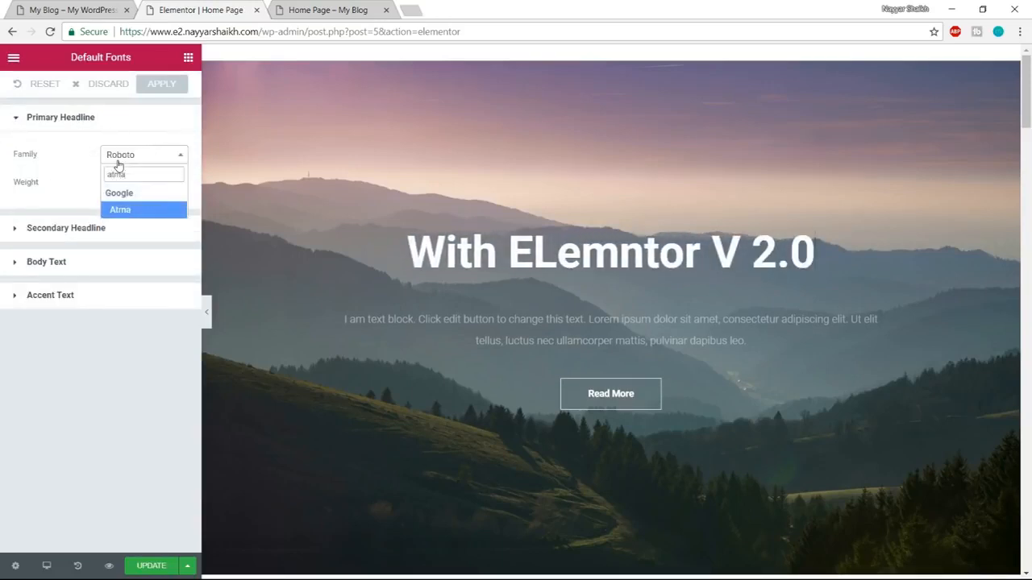
pyautogui.press('Return')
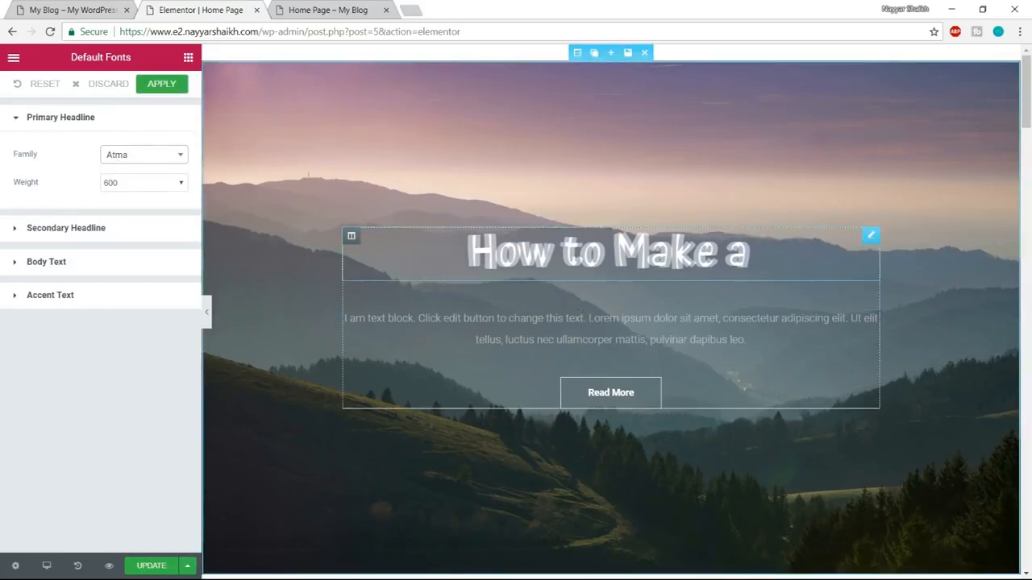
pyautogui.scroll(-3, 769, 346)
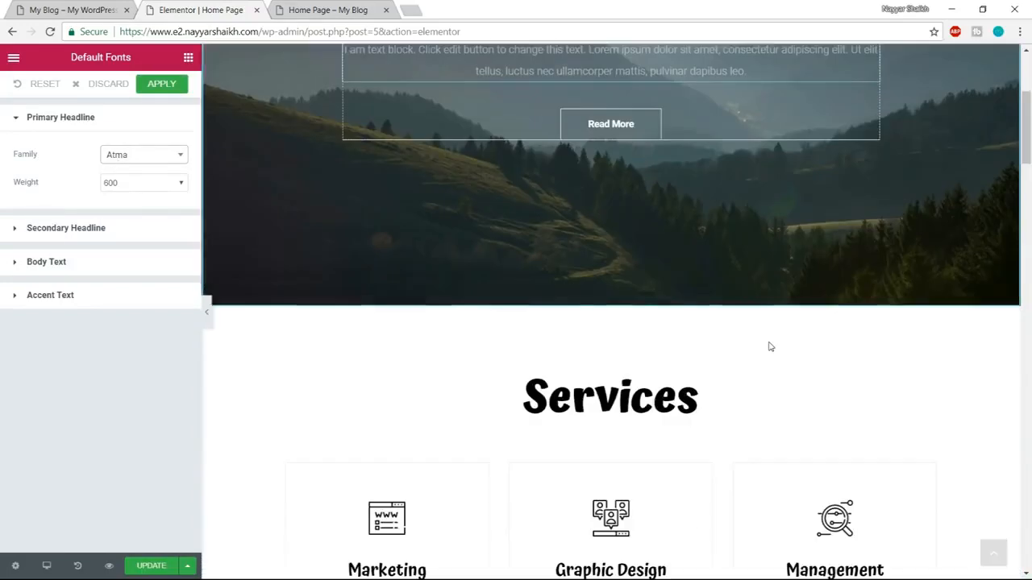
# Check the Atma headings down to the end of the Home Page and apply the default font change.
pyautogui.scroll(-3, 769, 347)
pyautogui.scroll(-5, 571, 208)
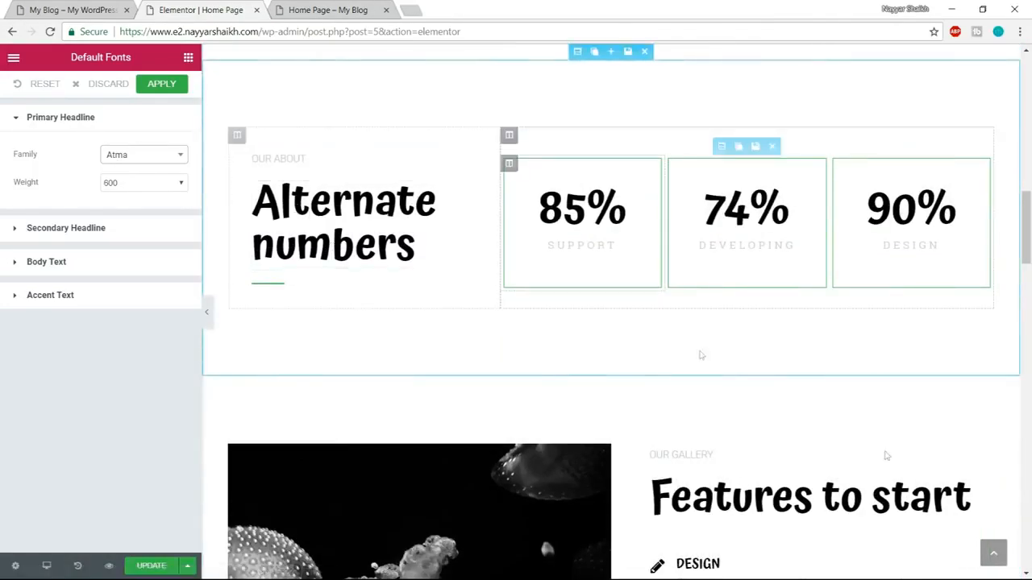
pyautogui.scroll(-8, 700, 356)
pyautogui.scroll(-10, 842, 434)
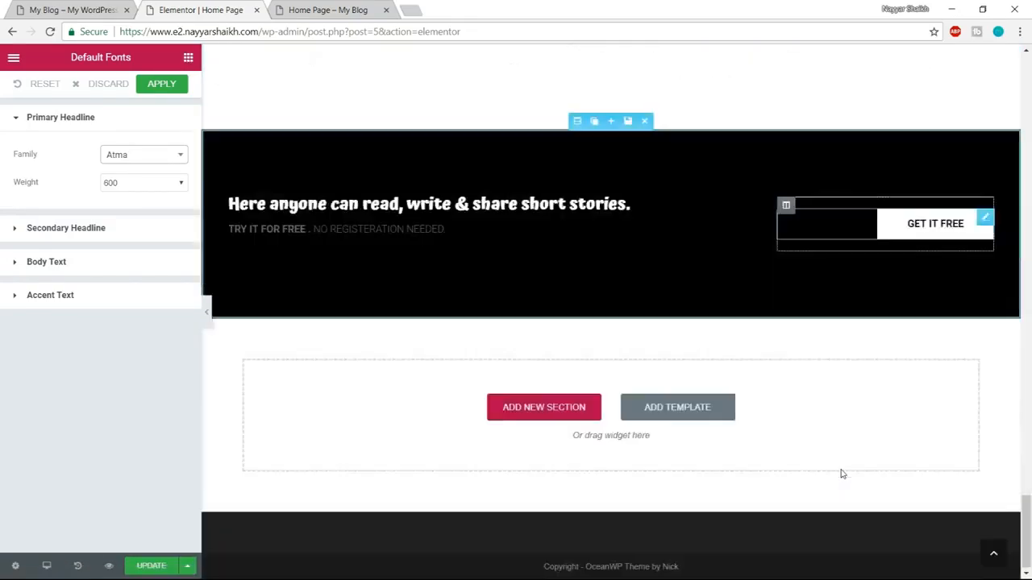
pyautogui.scroll(15, 841, 474)
pyautogui.scroll(8, 840, 474)
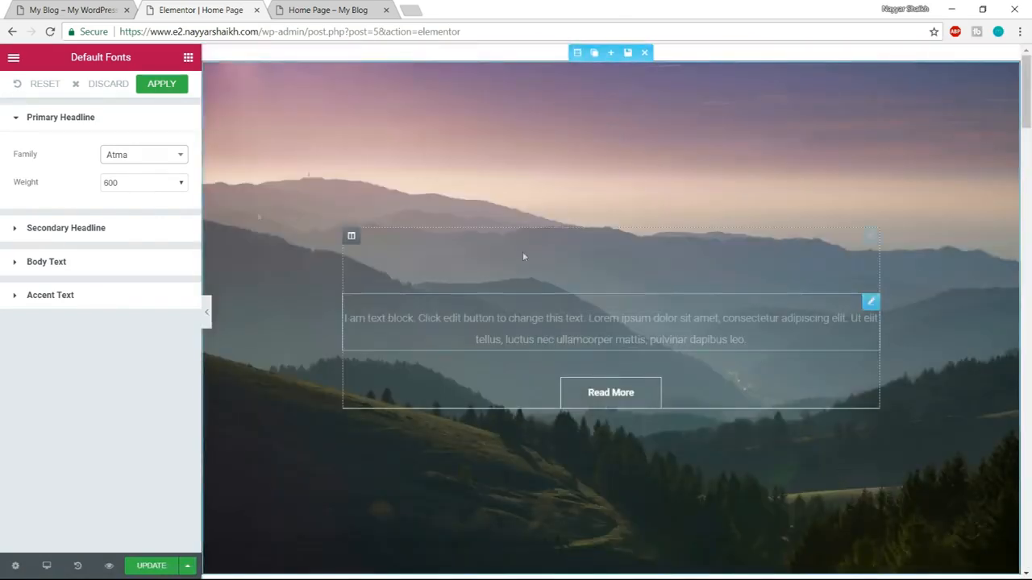
pyautogui.click(162, 85)
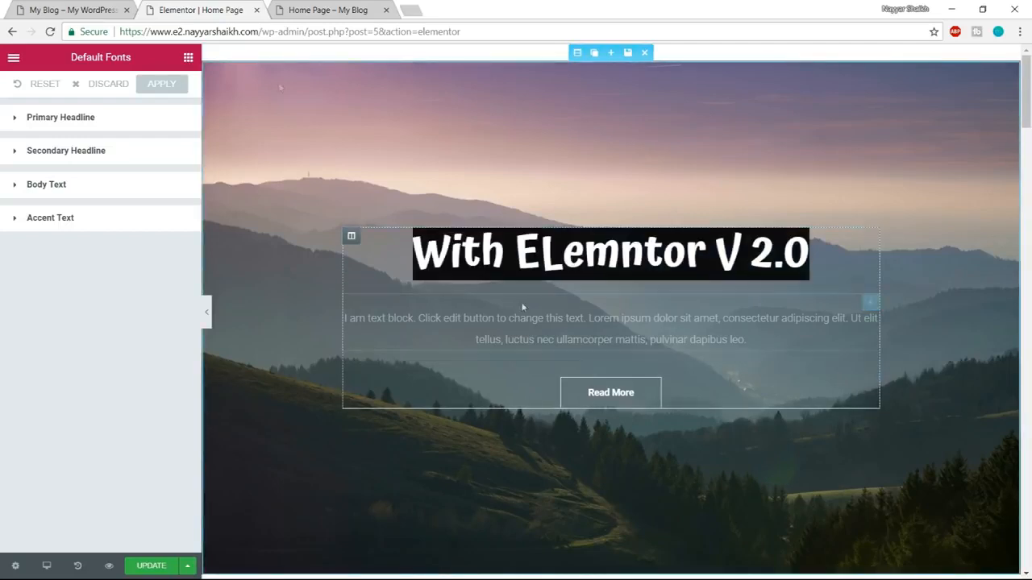
# Compare the hero button with the demo site's and set its text to Learn More.
pyautogui.click(57, 8)
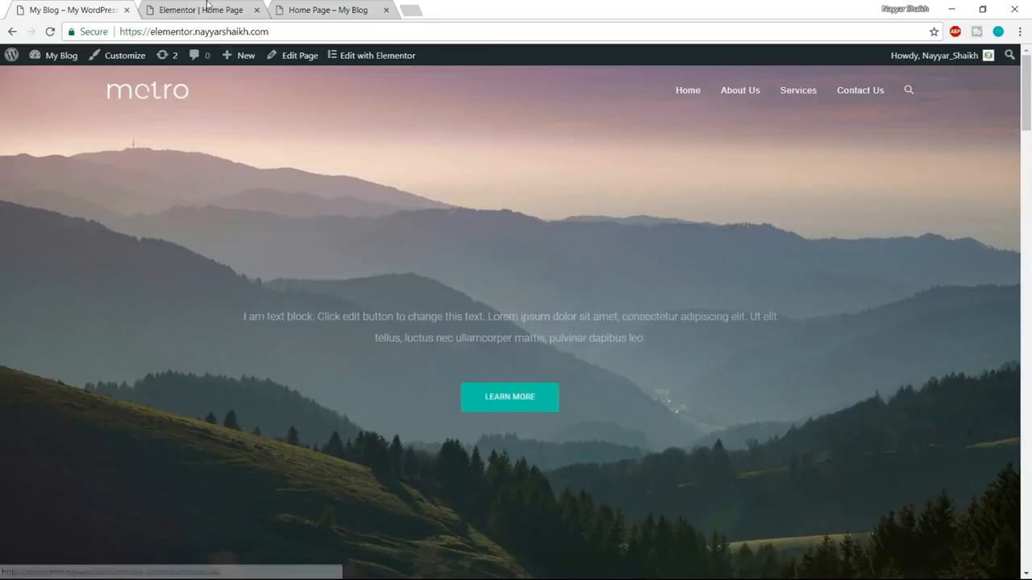
pyautogui.hotkey('ctrl', 'Tab')
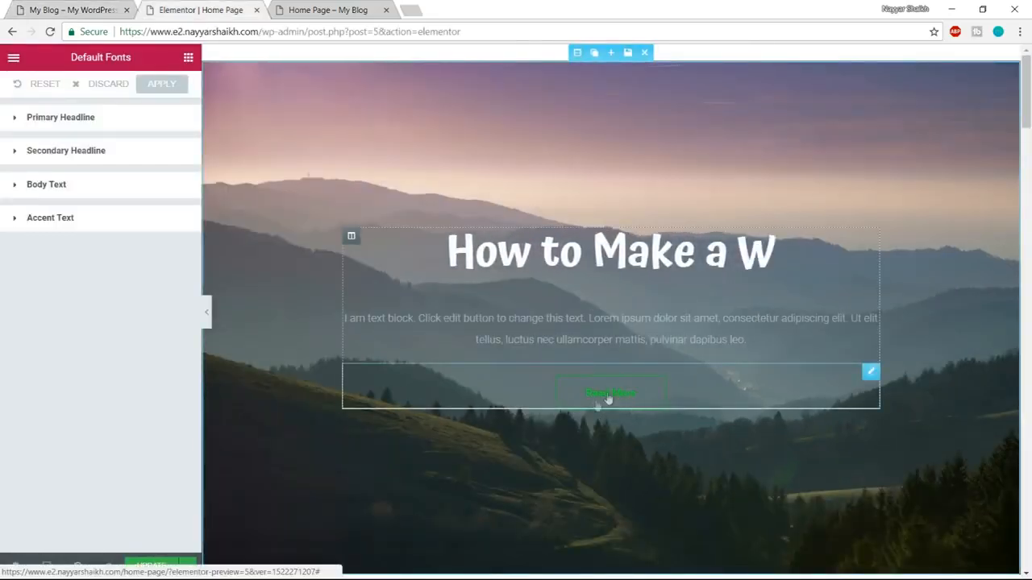
pyautogui.hotkey('ctrl', 'shift', 'Tab')
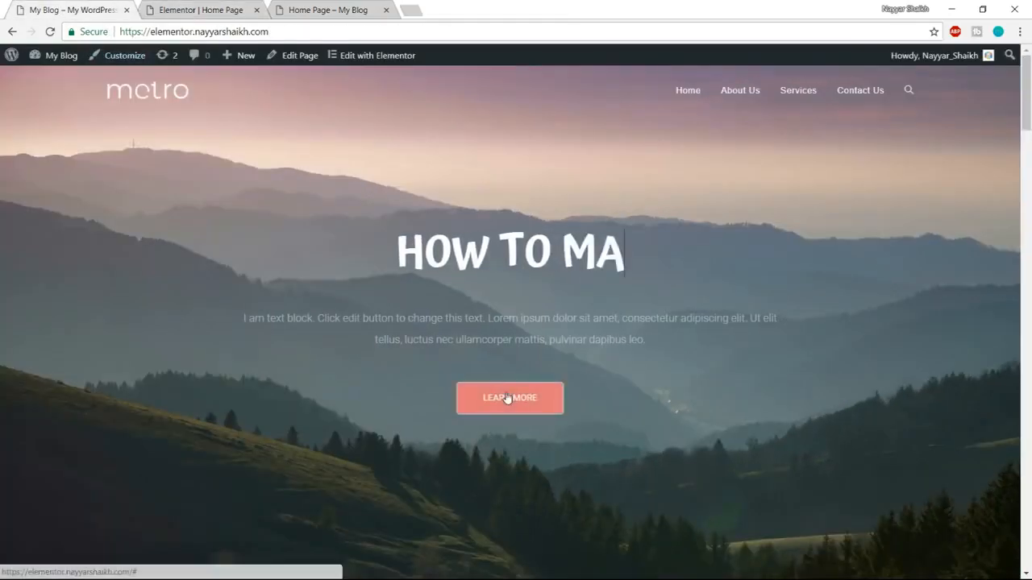
pyautogui.hotkey('ctrl', 'Tab')
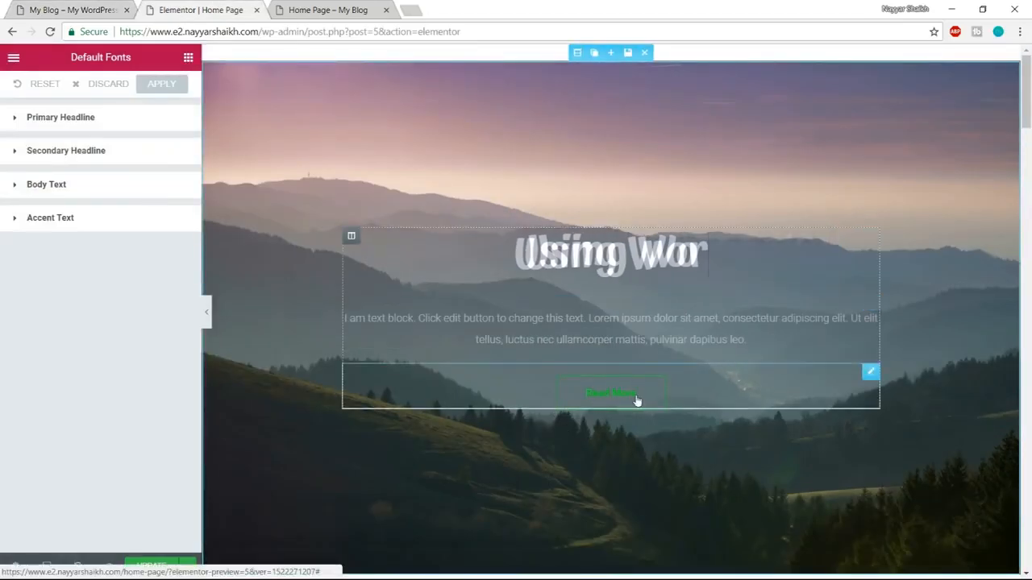
pyautogui.click(610, 396)
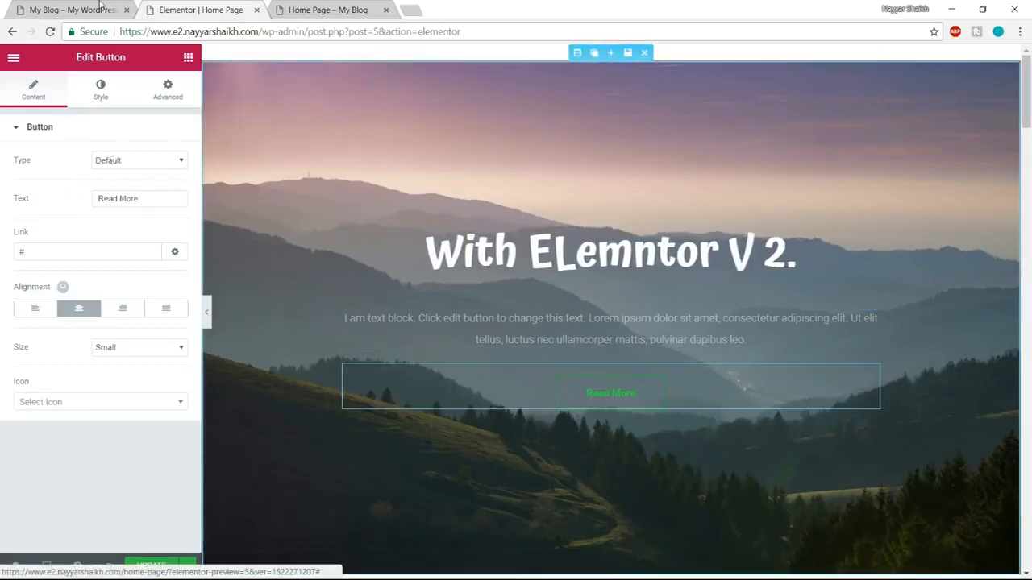
pyautogui.click(81, 6)
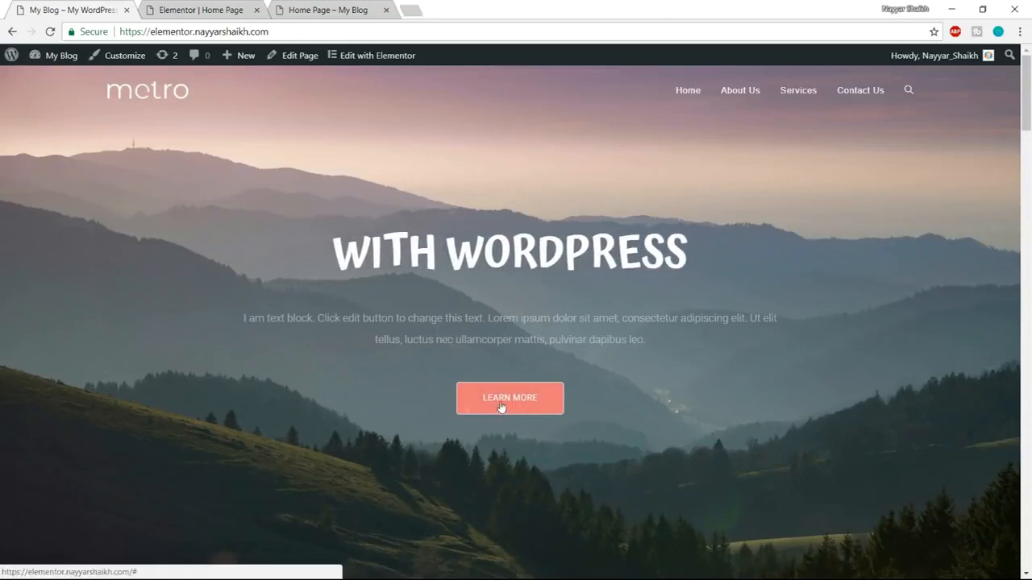
pyautogui.click(201, 10)
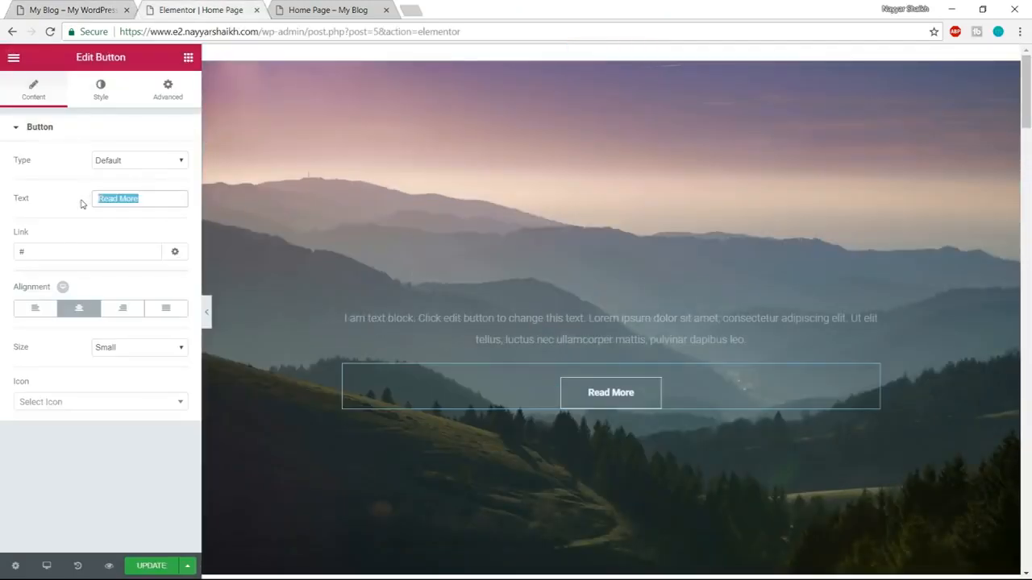
pyautogui.write('Learn More')
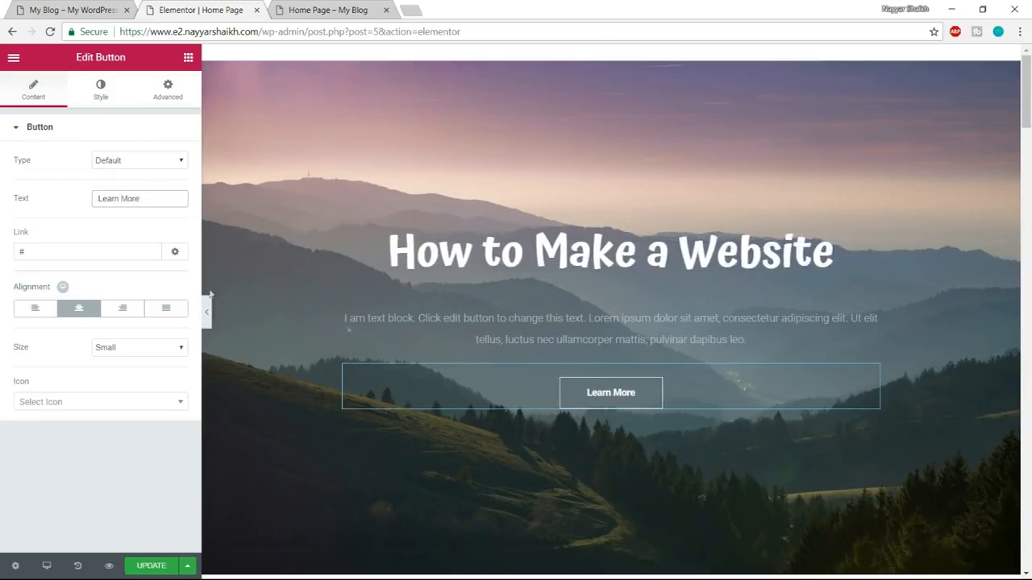
# Try the Atma font family on the Learn More button and settle on Poppins with uppercase text.
pyautogui.click(101, 87)
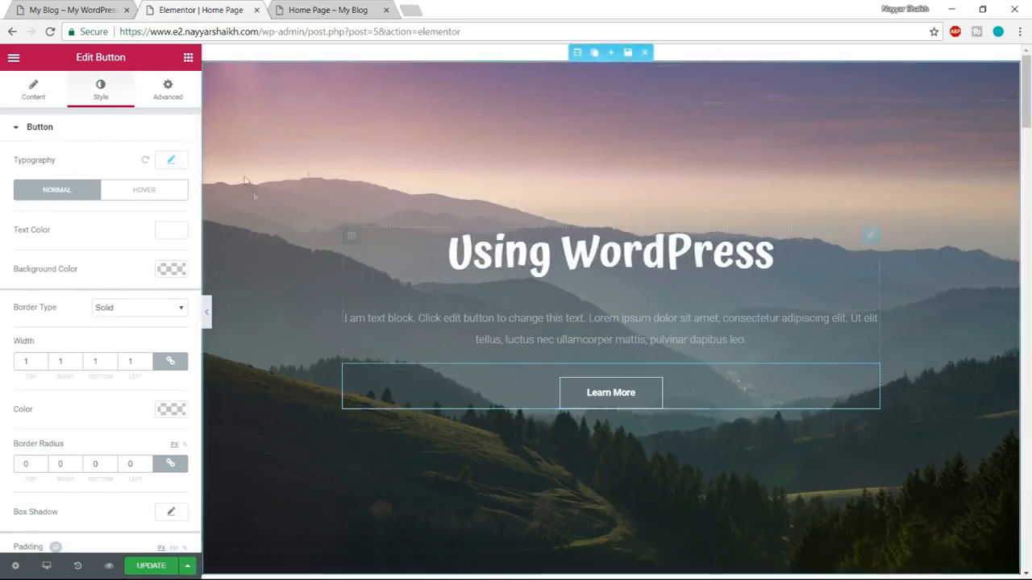
pyautogui.click(174, 160)
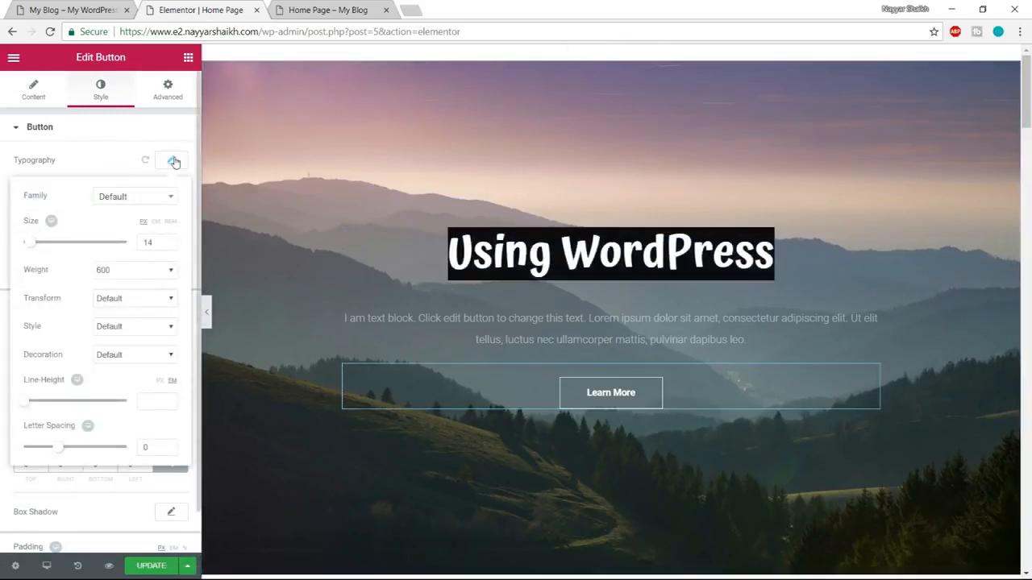
pyautogui.click(134, 199)
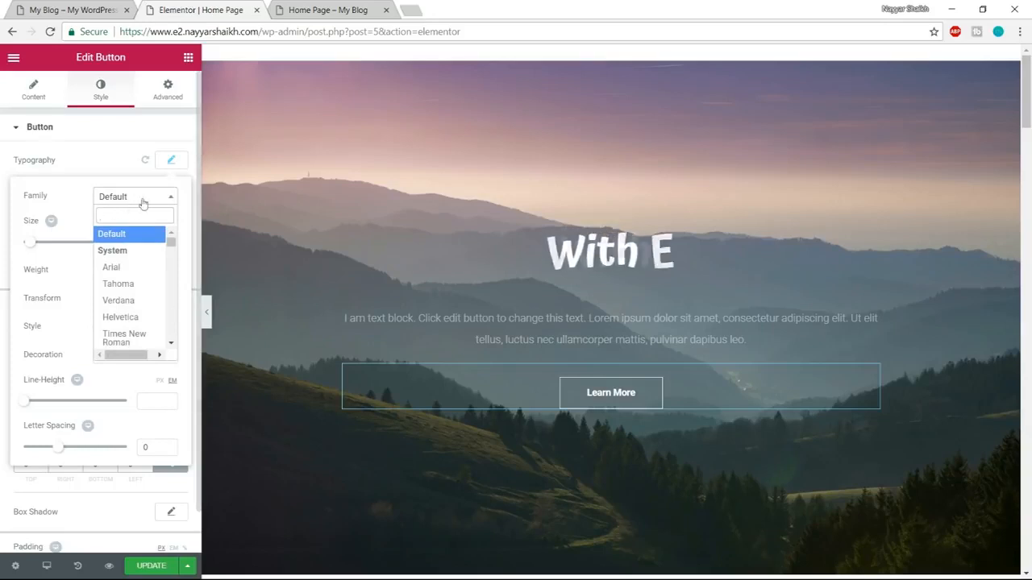
pyautogui.write('a')
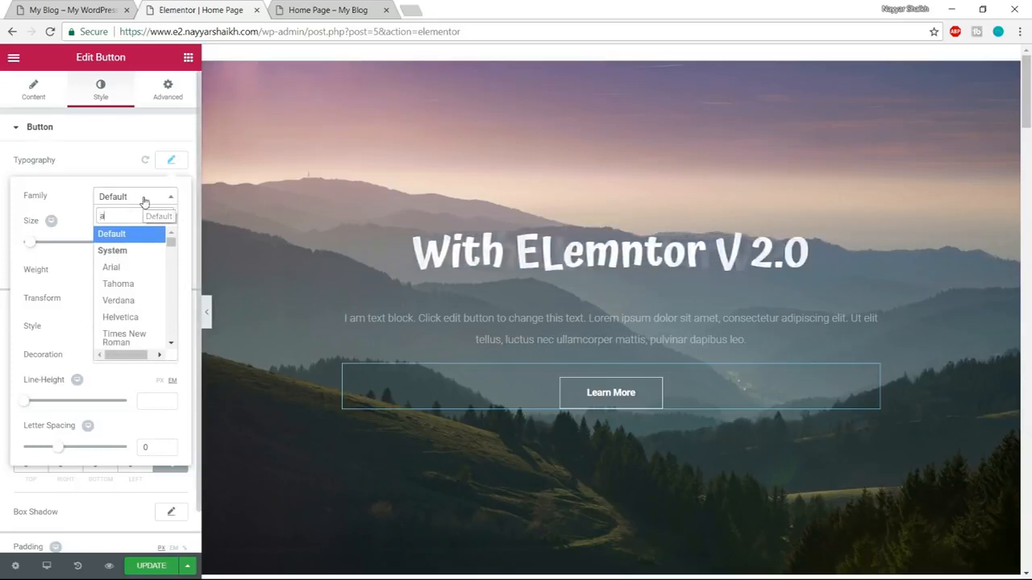
pyautogui.write('tm')
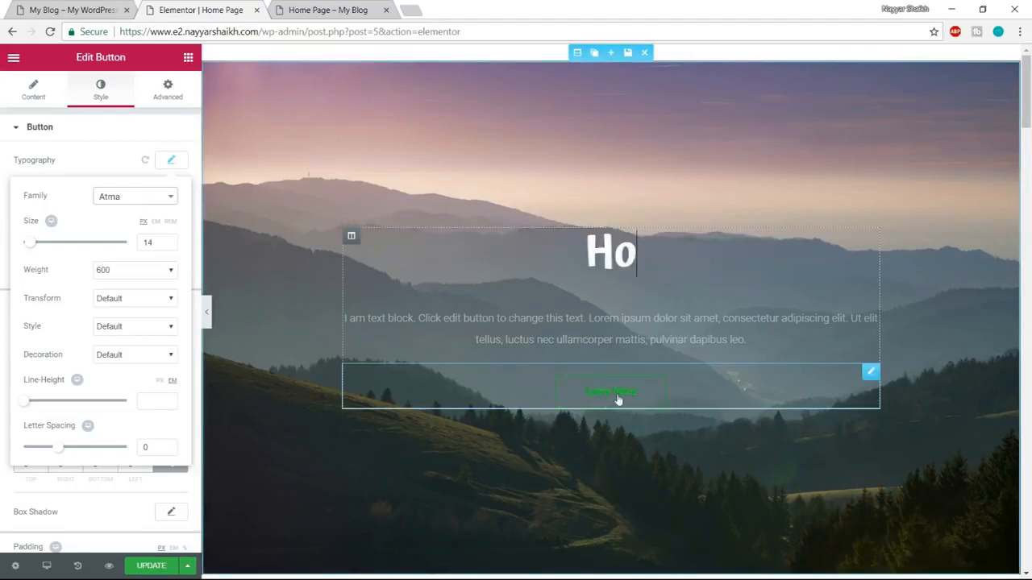
pyautogui.click(138, 197)
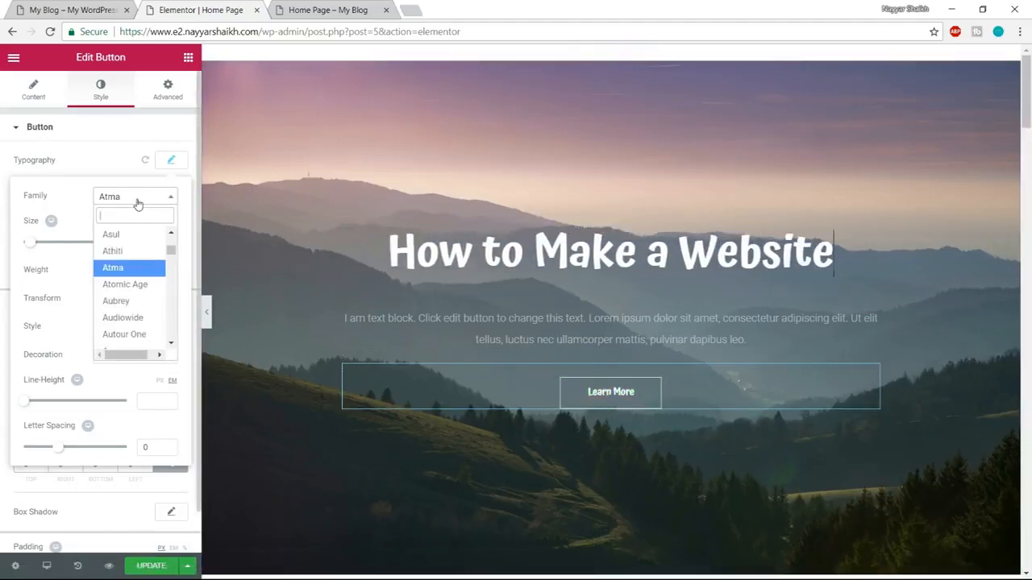
pyautogui.write('p')
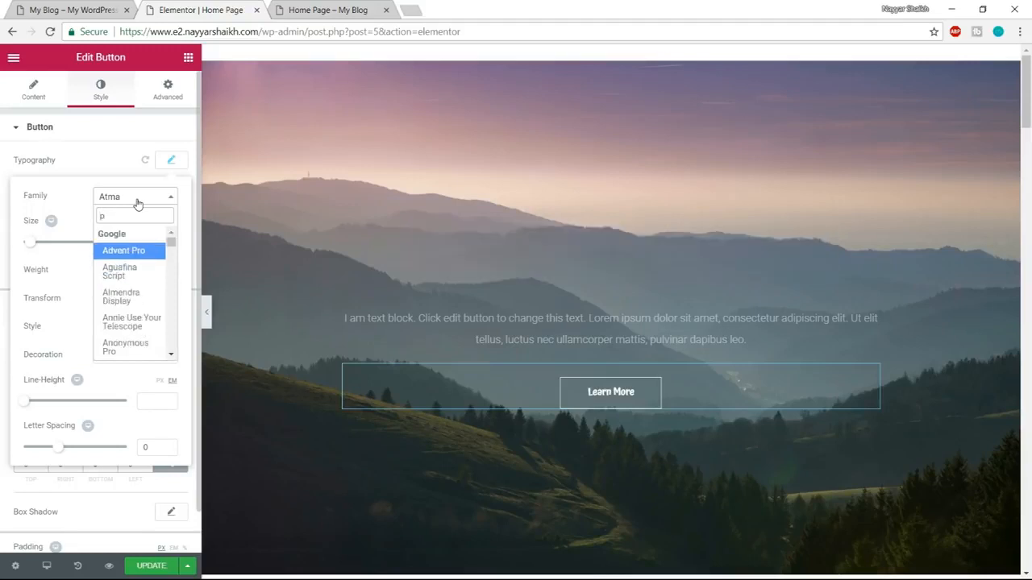
pyautogui.write('op')
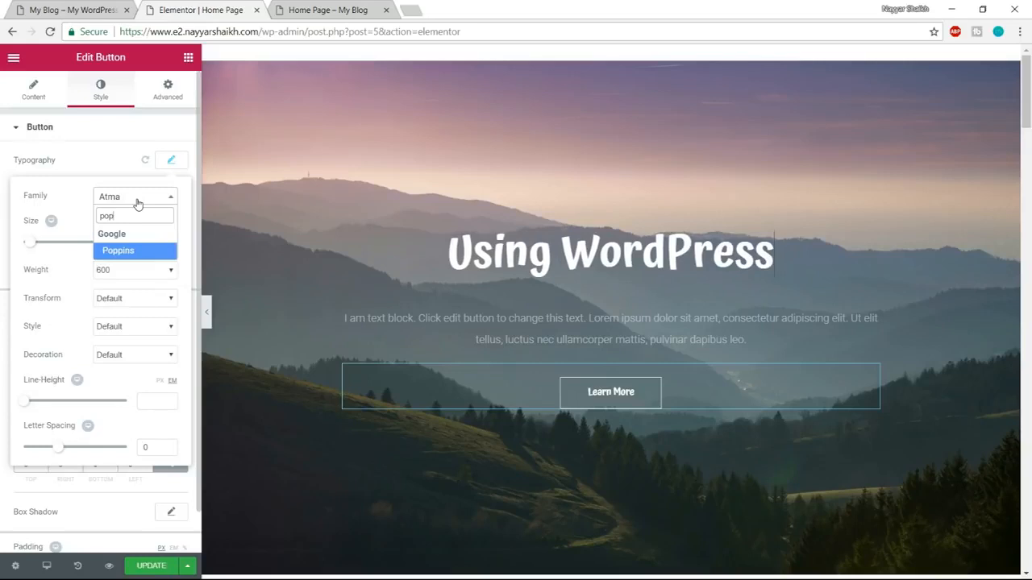
pyautogui.click(124, 250)
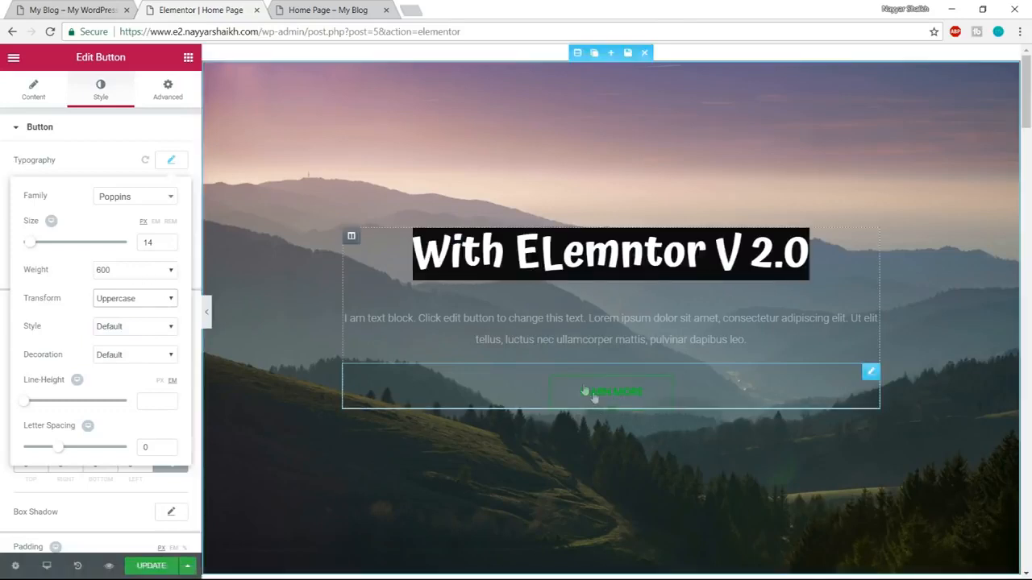
# Set the button's font weight to 400 and its letter spacing to 1.5, and close the typography settings.
pyautogui.click(151, 269)
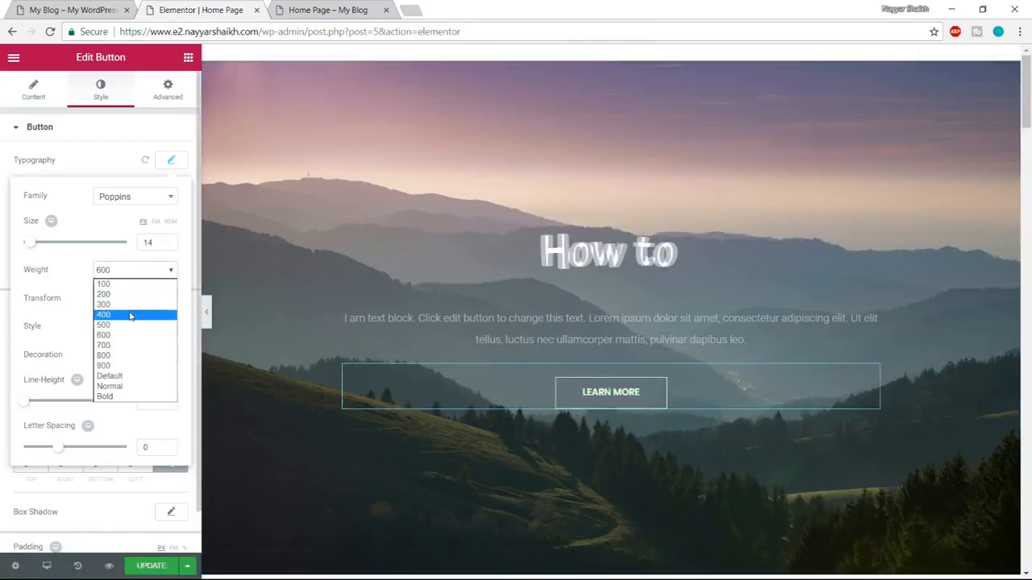
pyautogui.click(130, 316)
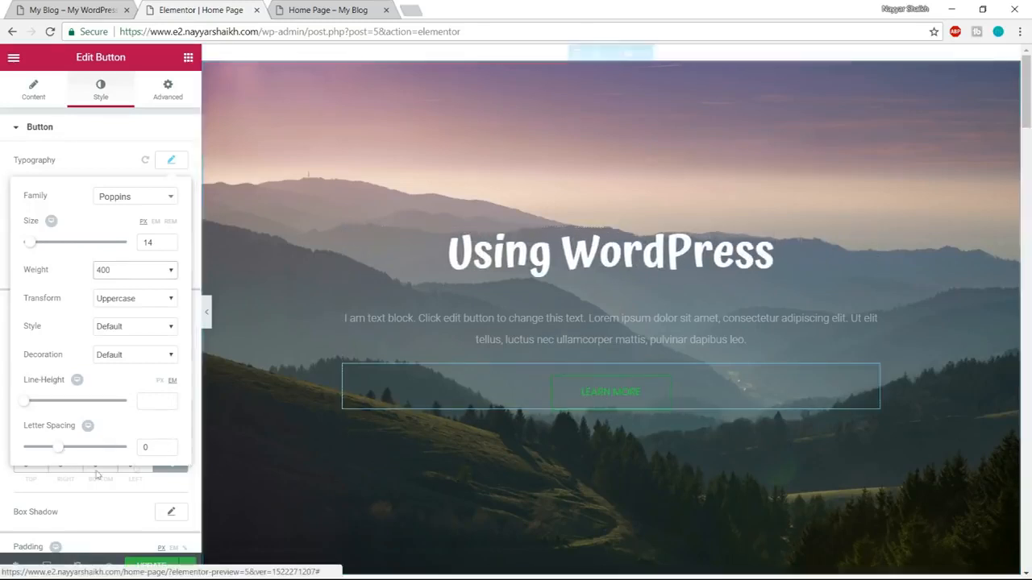
pyautogui.click(58, 448)
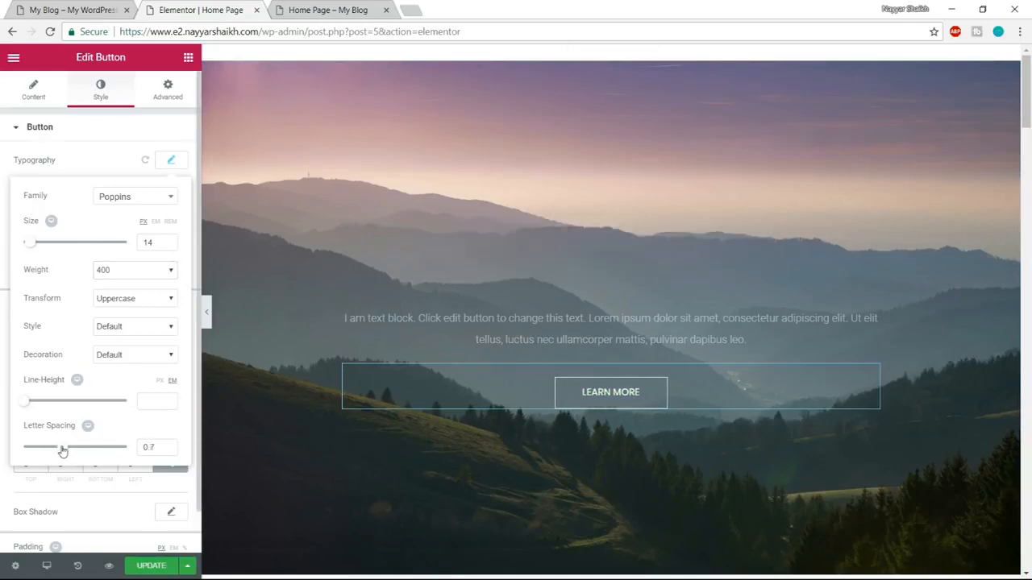
pyautogui.moveTo(137, 447); pyautogui.dragTo(111, 449)
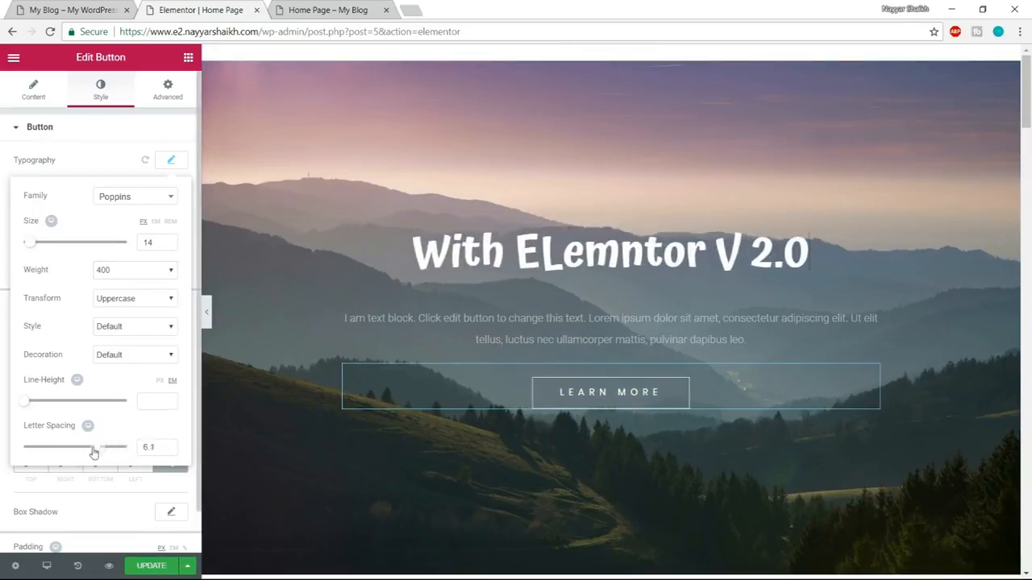
pyautogui.moveTo(80, 454); pyautogui.dragTo(67, 452)
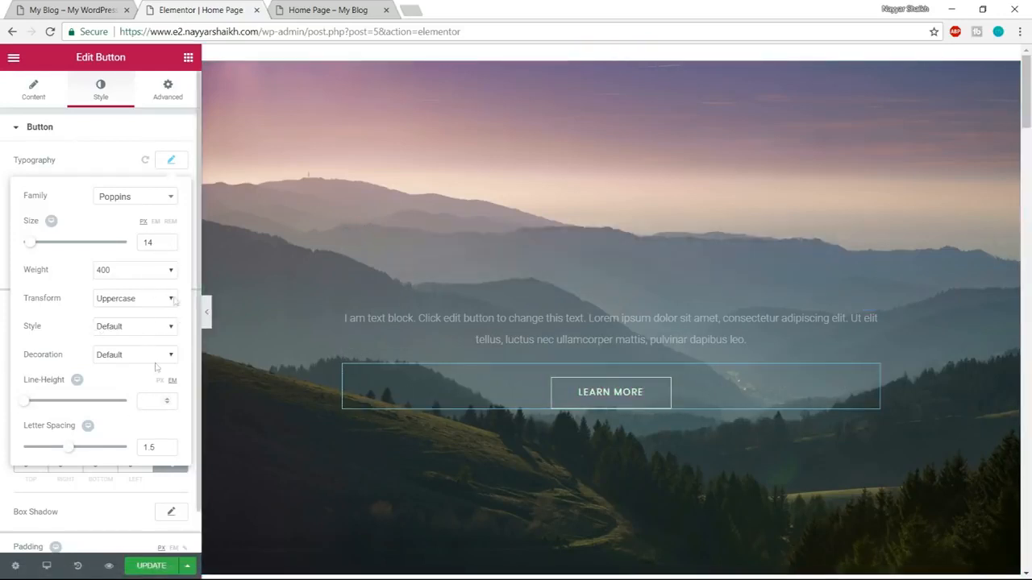
pyautogui.click(172, 163)
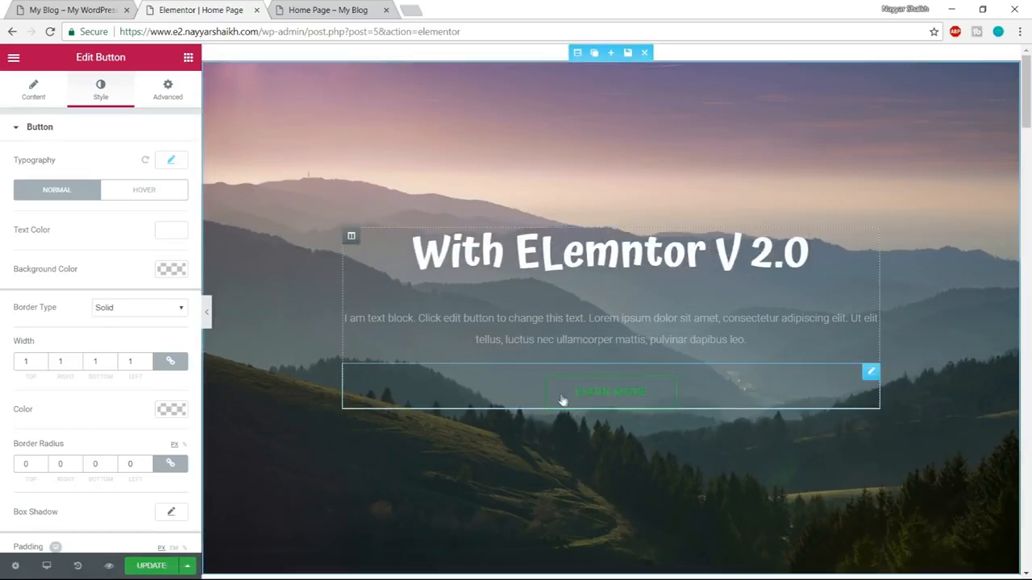
# Inspect the Learn More button on the demo site, copy its background color code, and close the inspector.
pyautogui.click(87, 10)
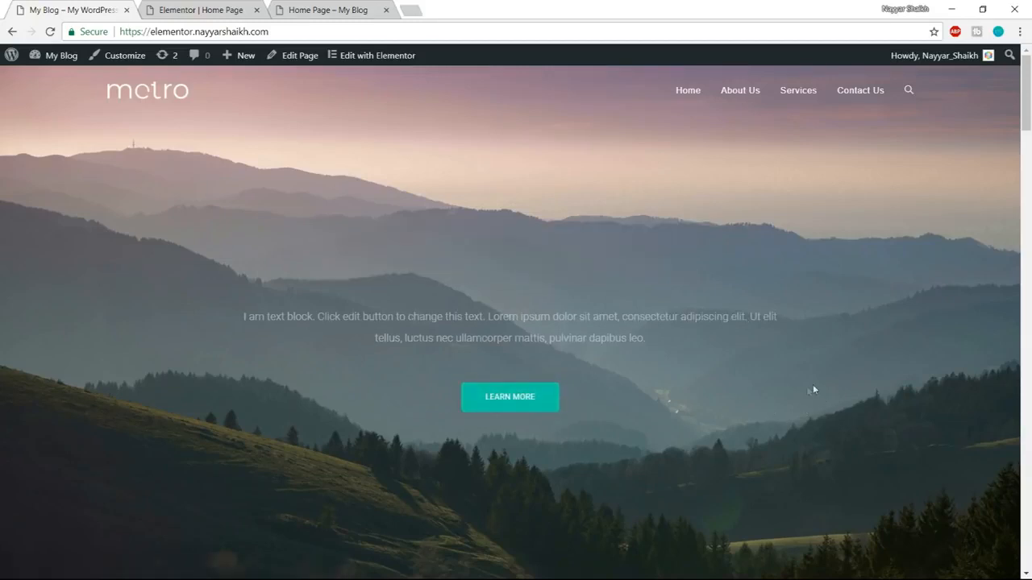
pyautogui.rightClick(546, 405)
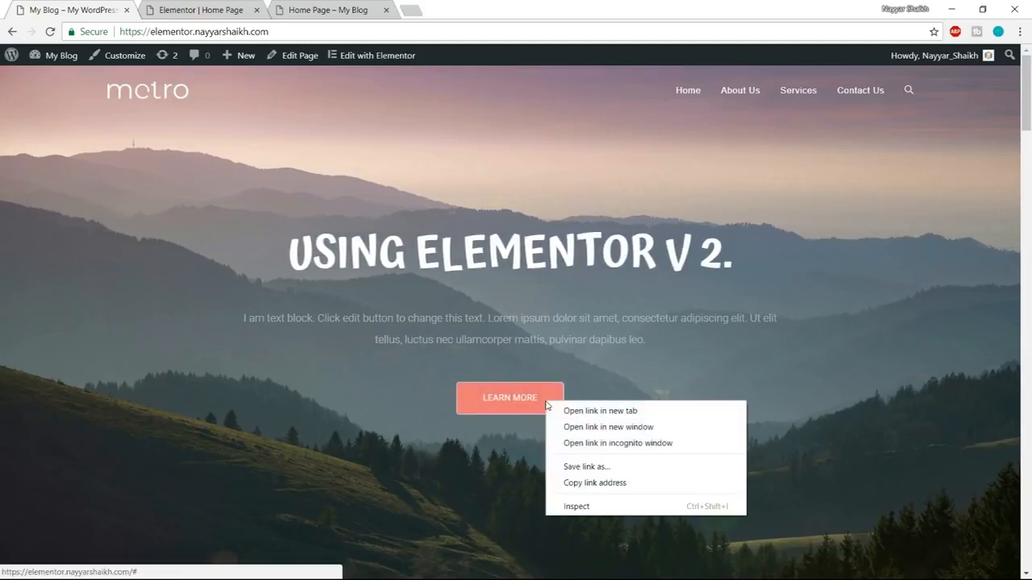
pyautogui.click(599, 504)
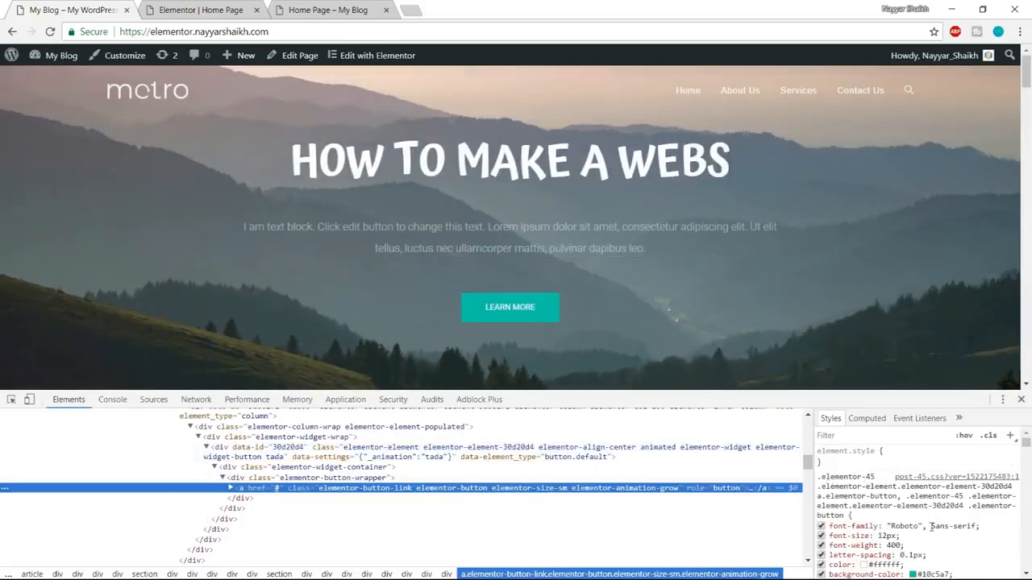
pyautogui.scroll(-2, 903, 516)
pyautogui.click(930, 508)
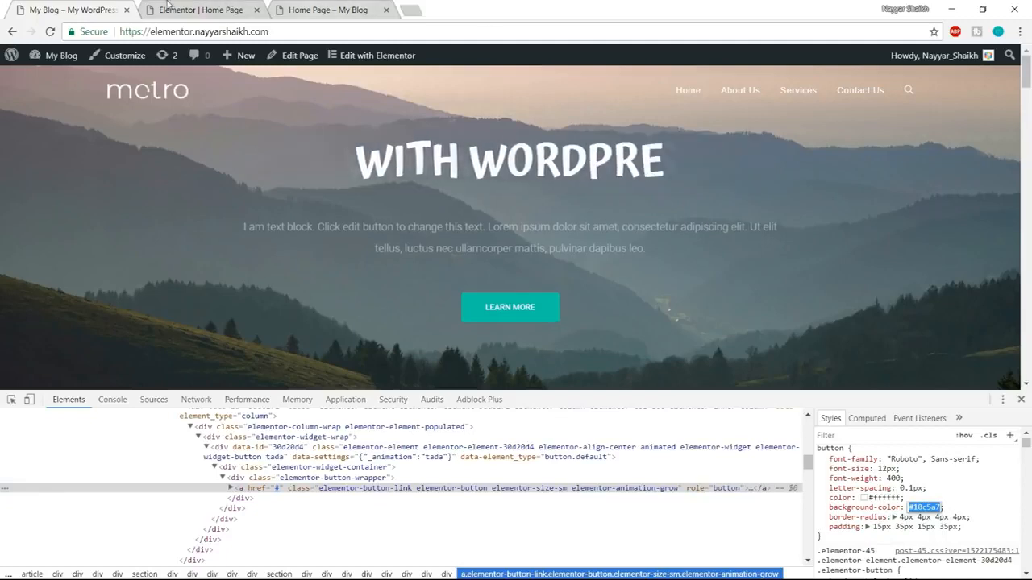
pyautogui.click(1021, 400)
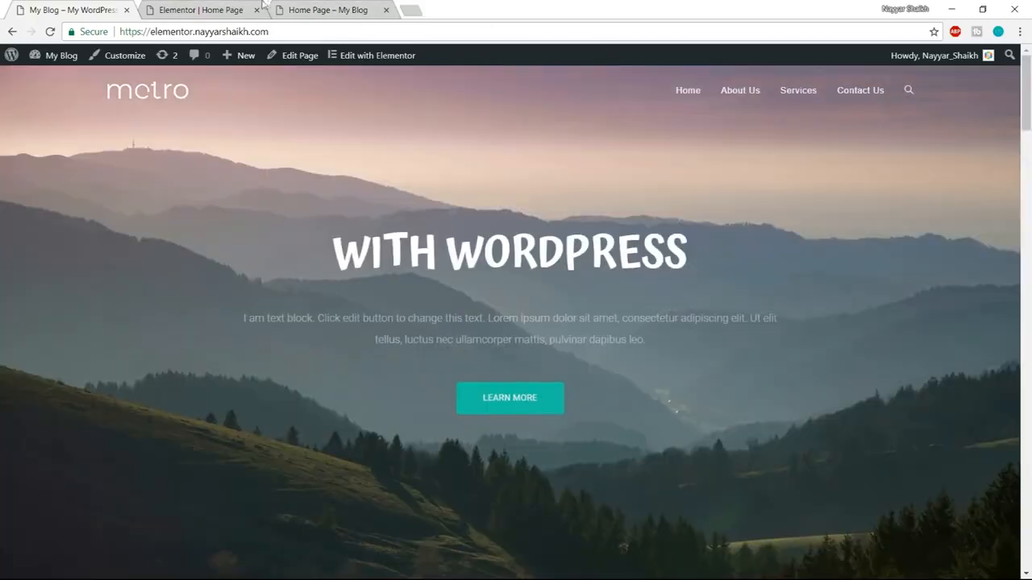
# Set the Learn More button's normal background color in Elementor to the copied code #10c5a7.
pyautogui.click(201, 10)
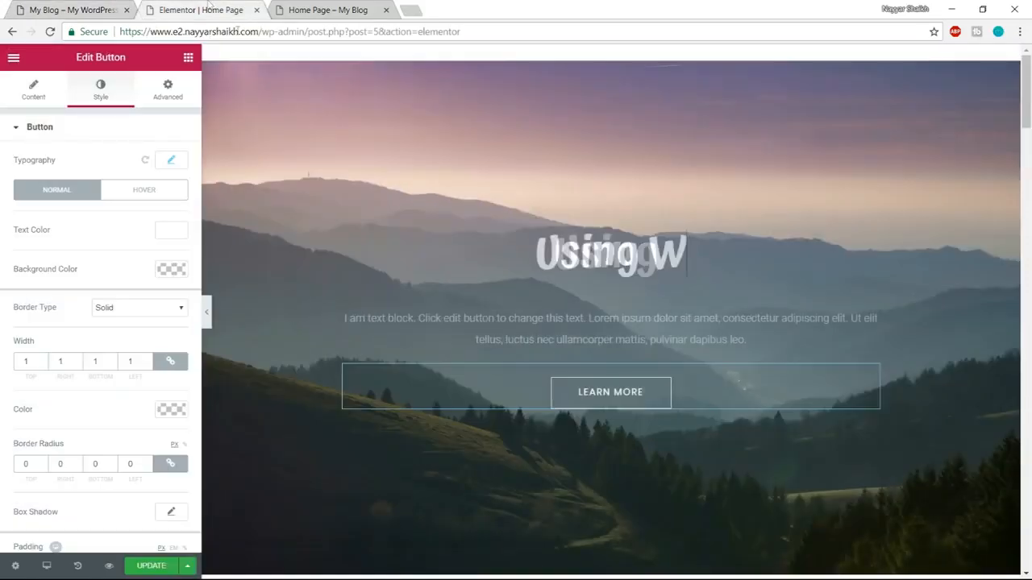
pyautogui.click(176, 272)
pyautogui.write('#10c5a7')
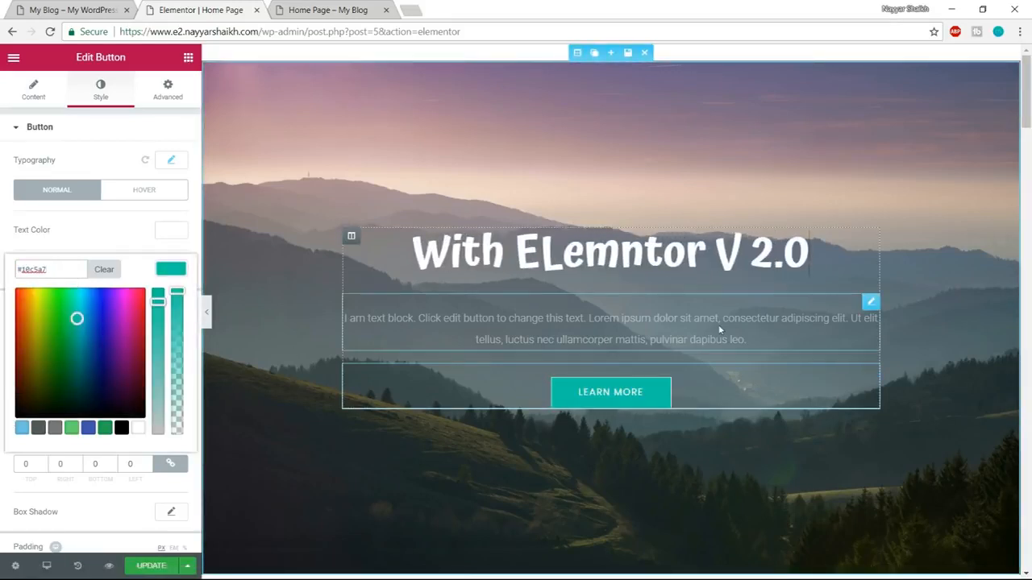
pyautogui.click(171, 270)
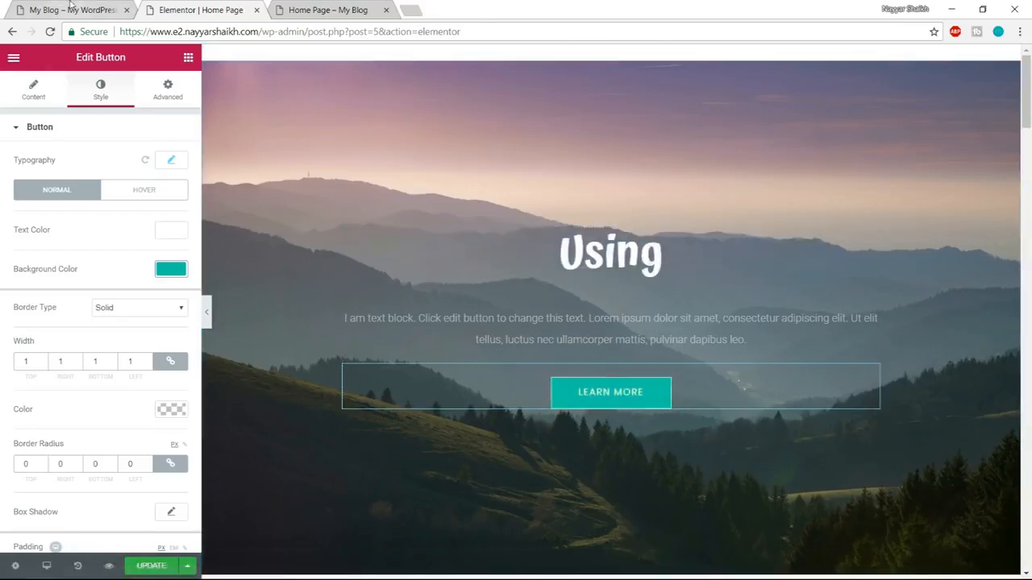
# Inspect the Learn More button on the demo site, copy its hover background color code #ff7a7a, and close the inspector.
pyautogui.click(71, 11)
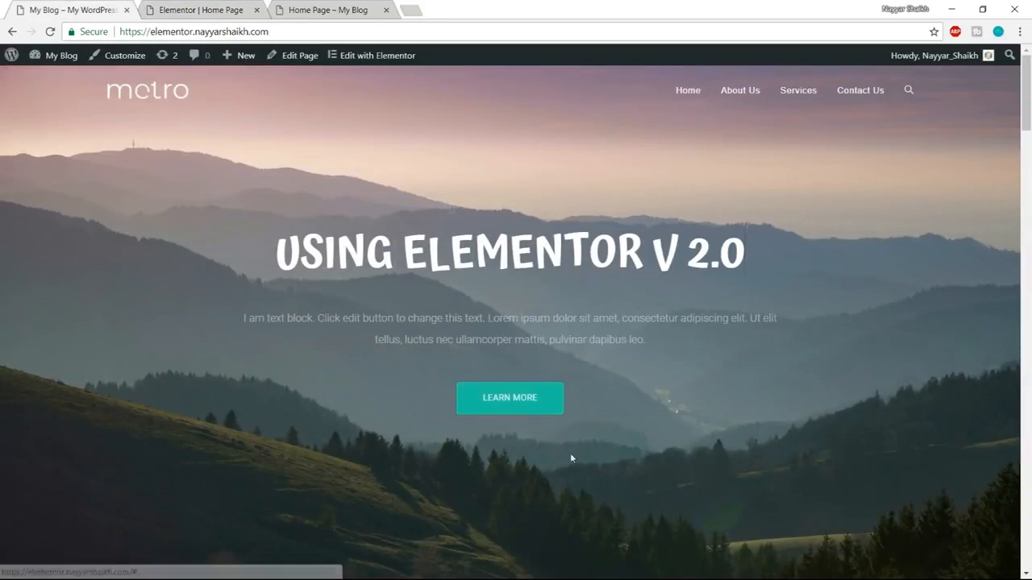
pyautogui.rightClick(552, 404)
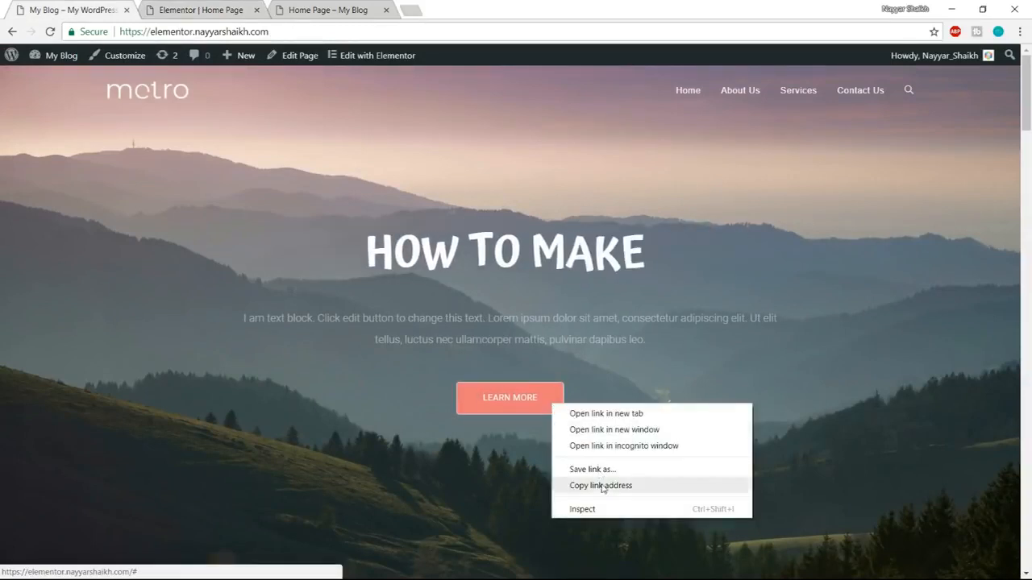
pyautogui.click(606, 509)
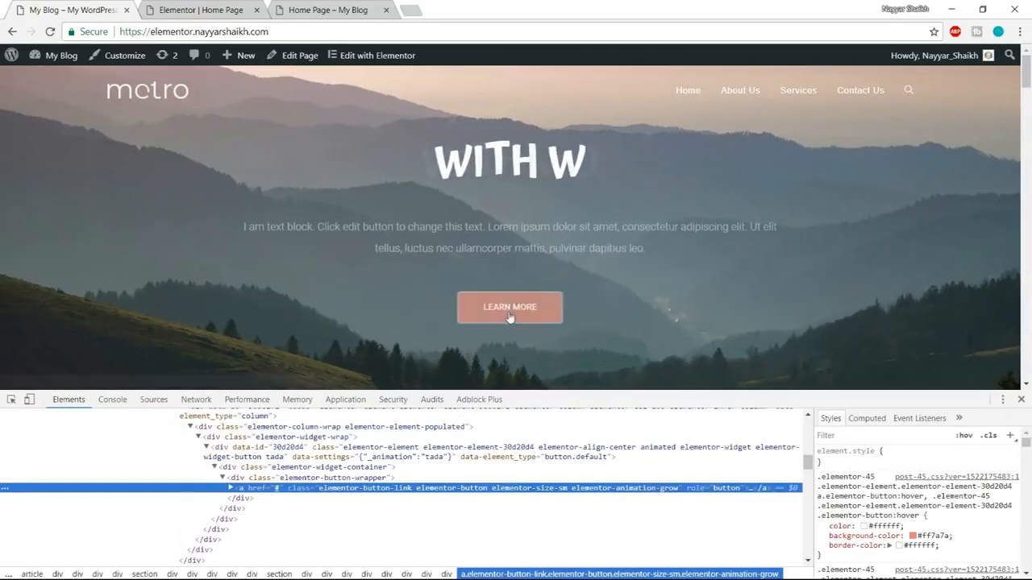
pyautogui.click(929, 536)
pyautogui.hotkey('ctrl', 'c')
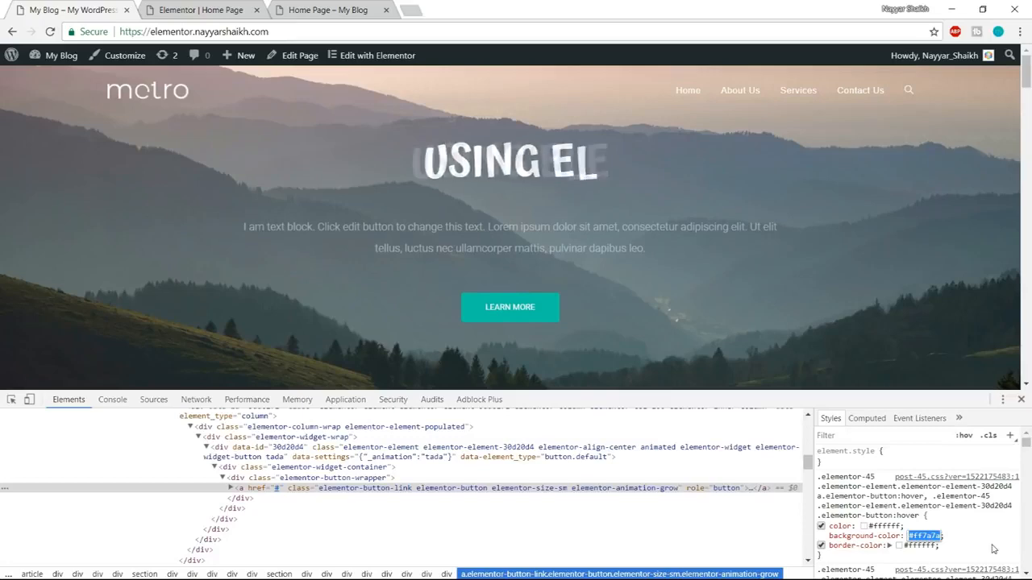
pyautogui.click(1025, 402)
pyautogui.click(1021, 400)
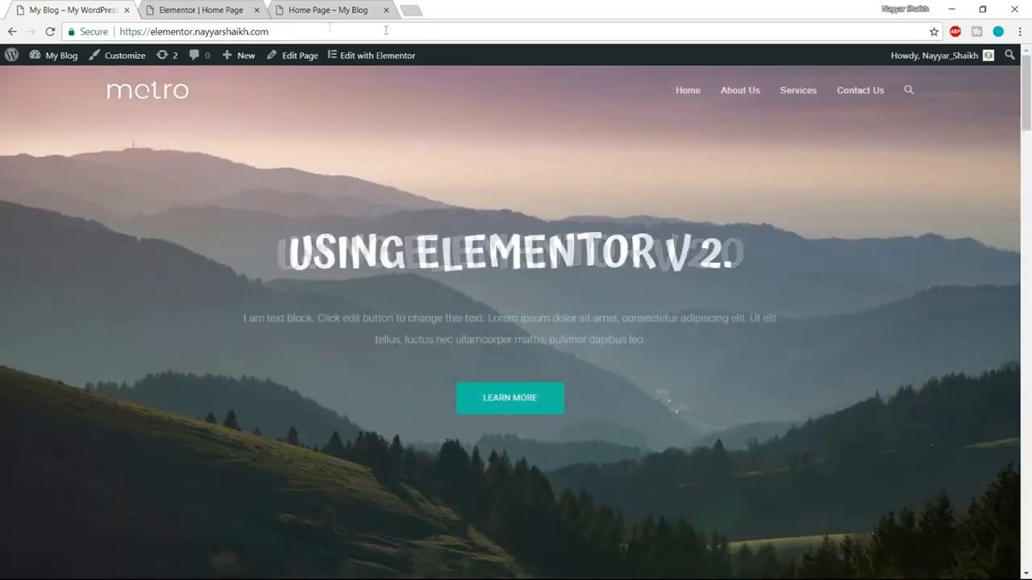
# In the Elementor editor, set the Learn More button's hover text color and hover border color to white #ffffff.
pyautogui.click(197, 10)
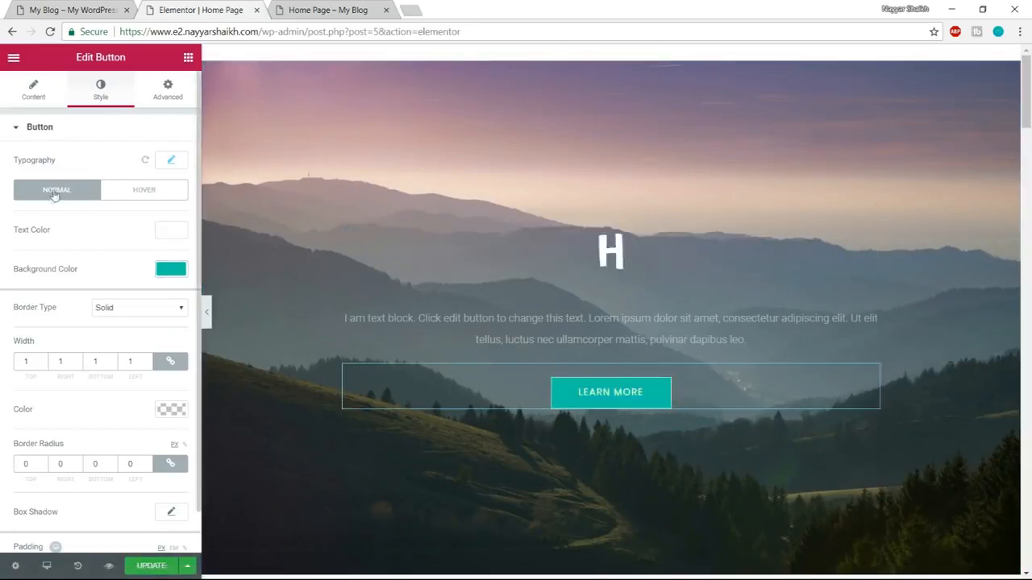
pyautogui.click(153, 193)
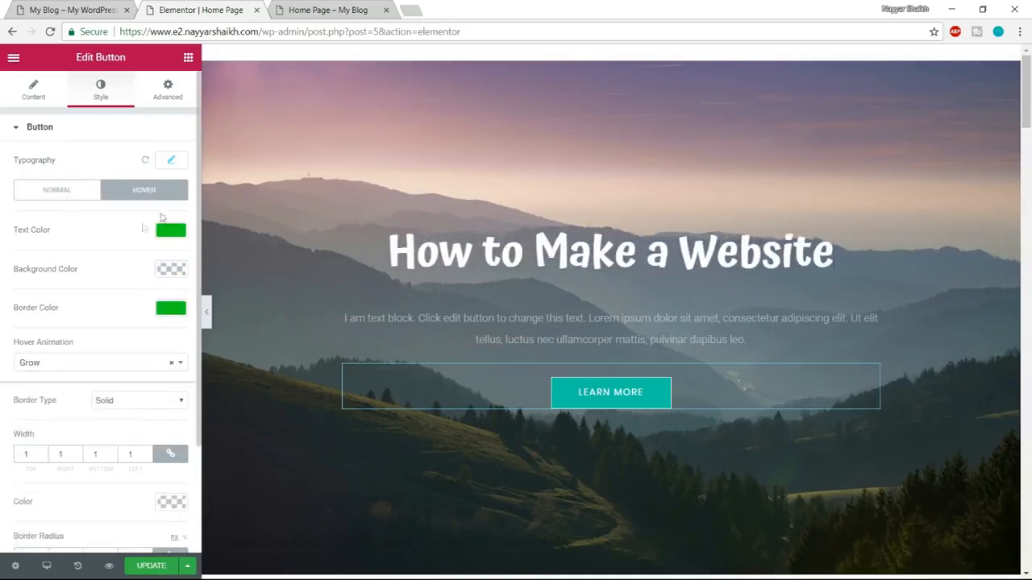
pyautogui.click(170, 231)
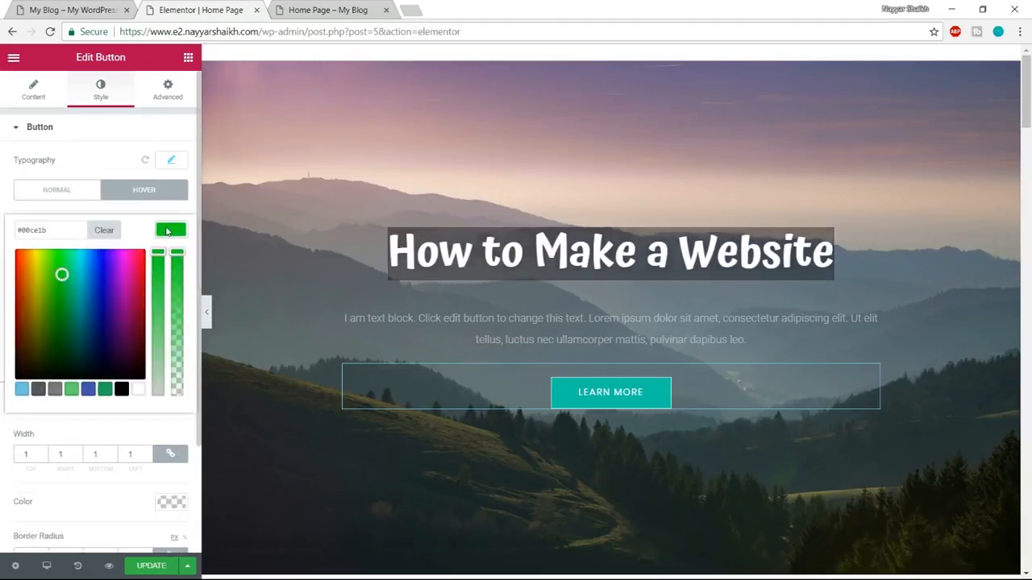
pyautogui.click(137, 391)
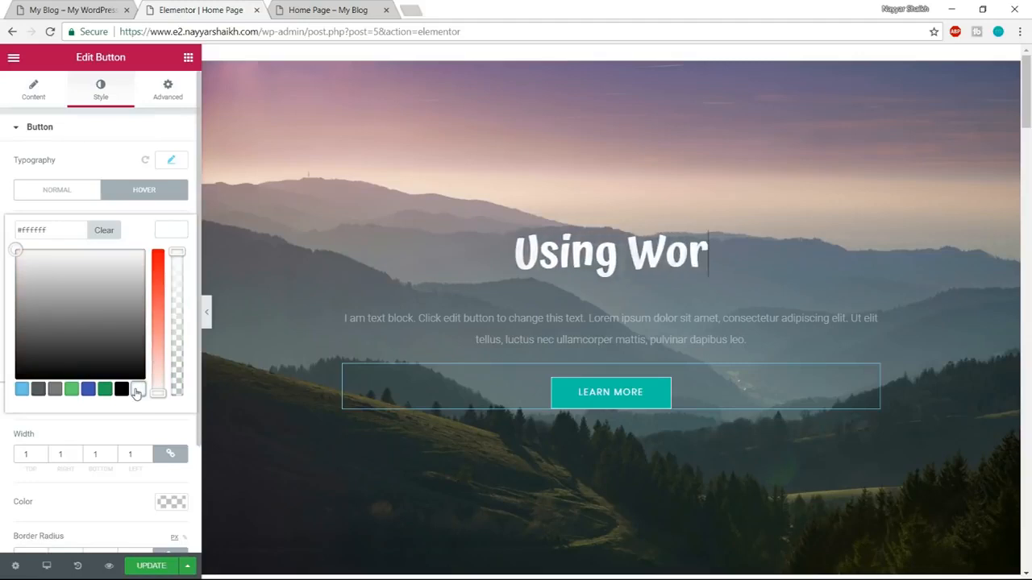
pyautogui.click(178, 314)
pyautogui.click(178, 315)
pyautogui.click(177, 313)
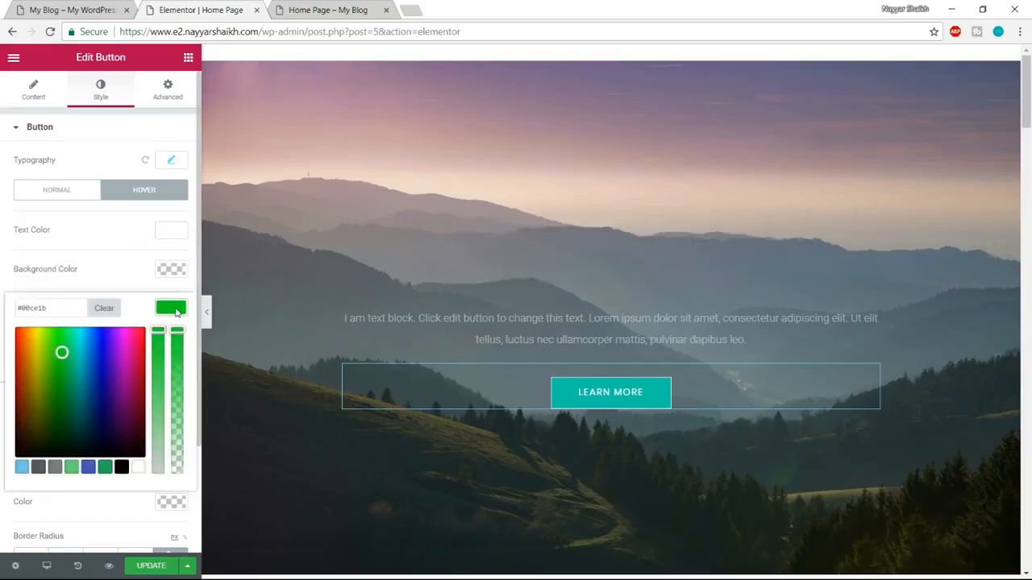
pyautogui.click(138, 467)
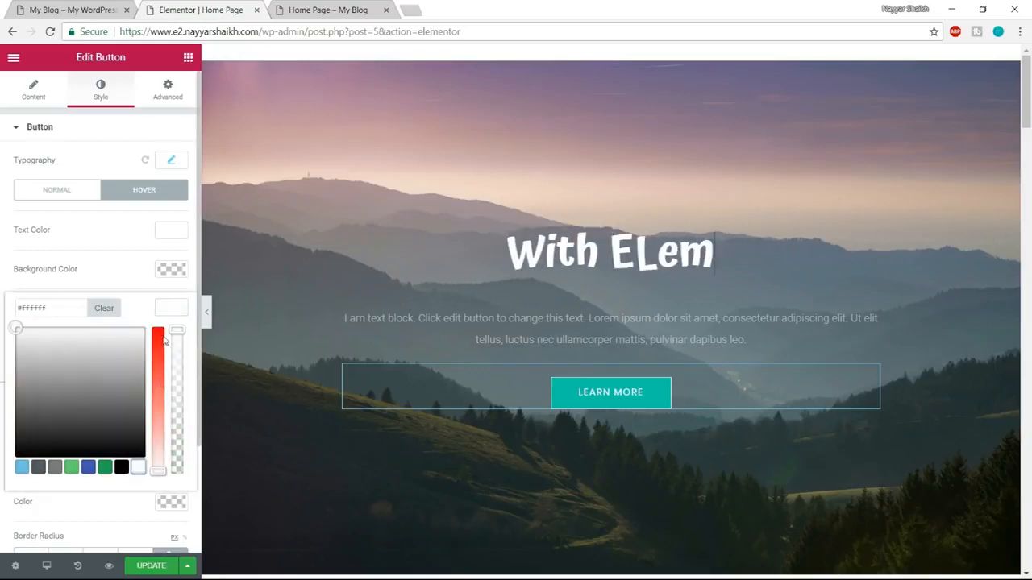
pyautogui.click(171, 307)
# Set the Learn More button's hover background color to the copied code #ff7a7a.
pyautogui.click(171, 269)
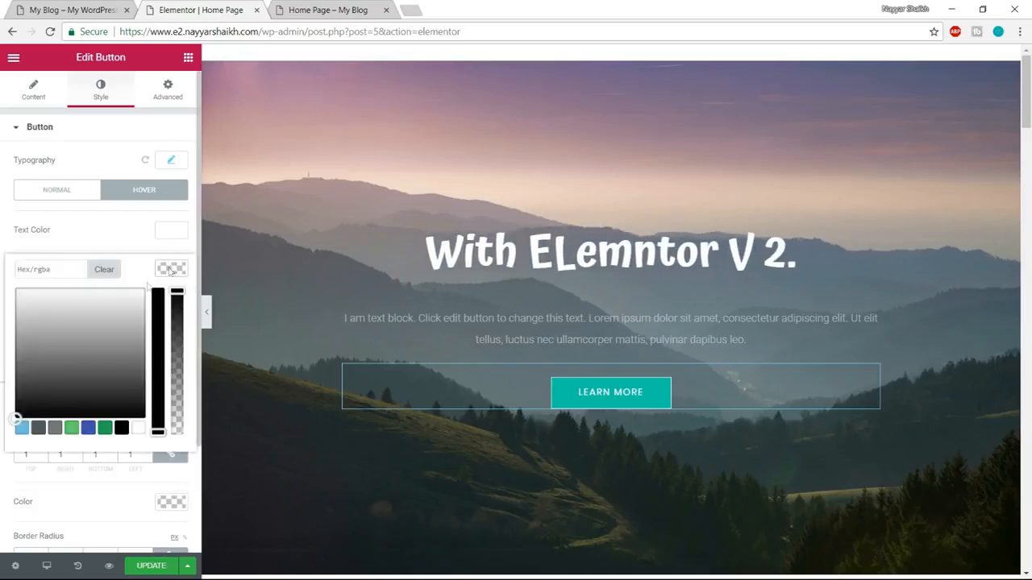
pyautogui.click(66, 270)
pyautogui.hotkey('ctrl', 'v')
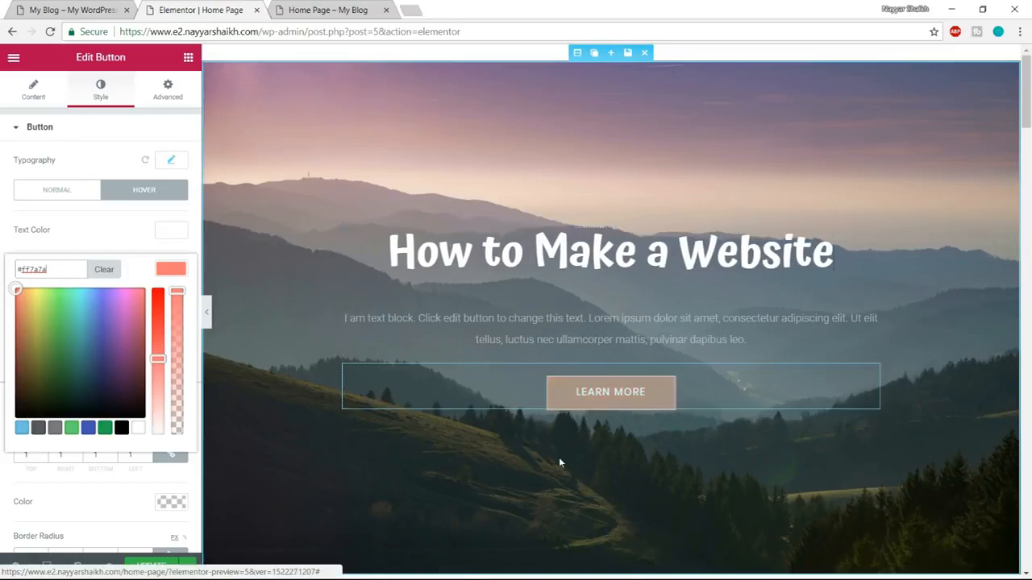
pyautogui.click(167, 270)
# Check the demo site's button, and try a border radius of 100 px on all corners of the Learn More button.
pyautogui.click(72, 10)
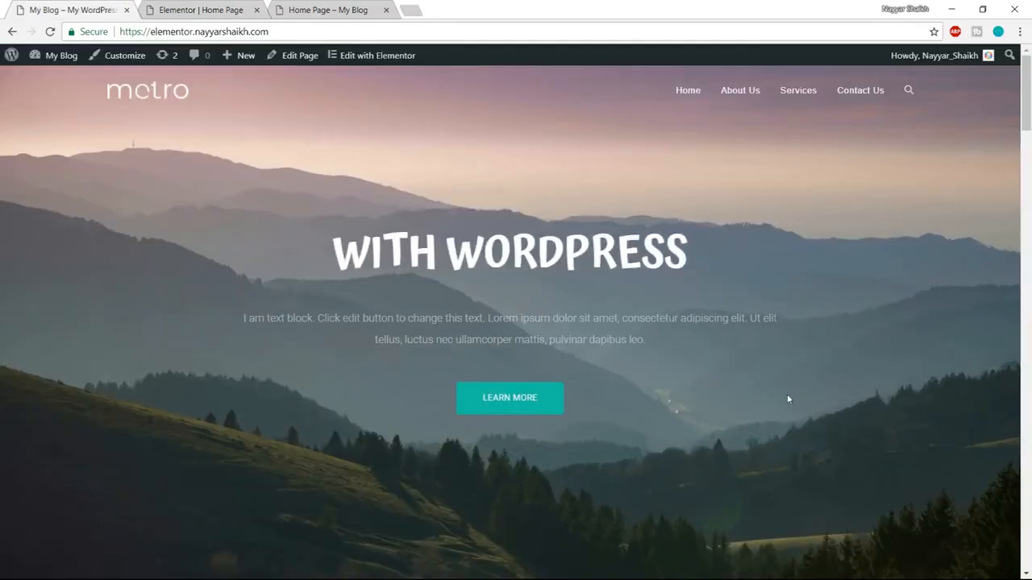
pyautogui.scroll(-1, 787, 395)
pyautogui.scroll(1, 779, 415)
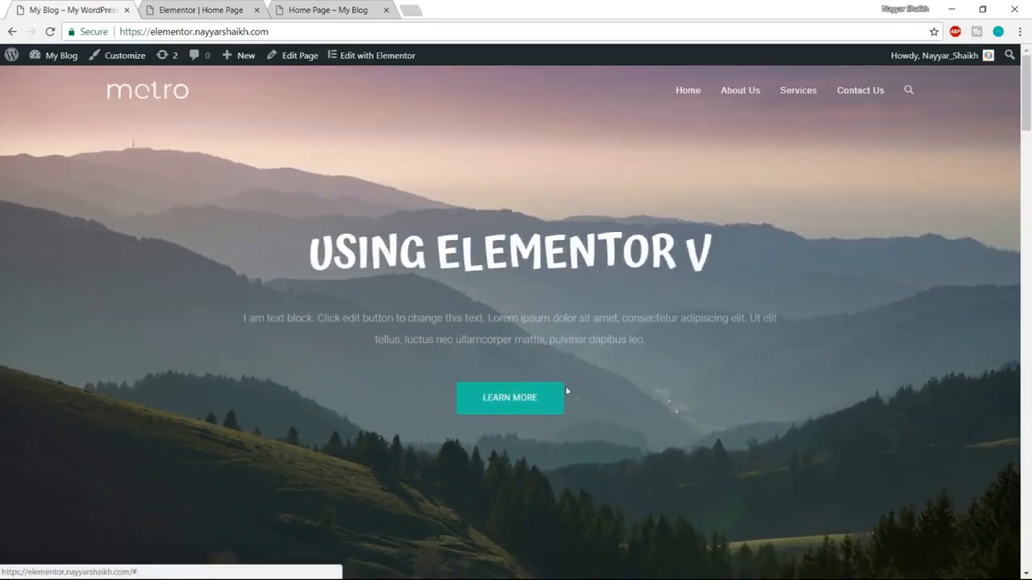
pyautogui.click(221, 10)
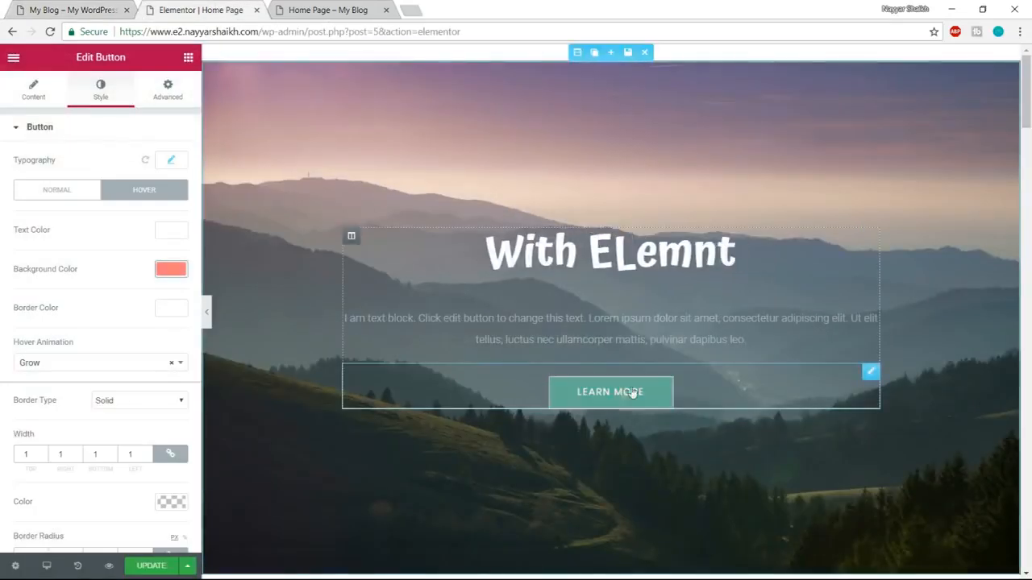
pyautogui.scroll(-2, 166, 408)
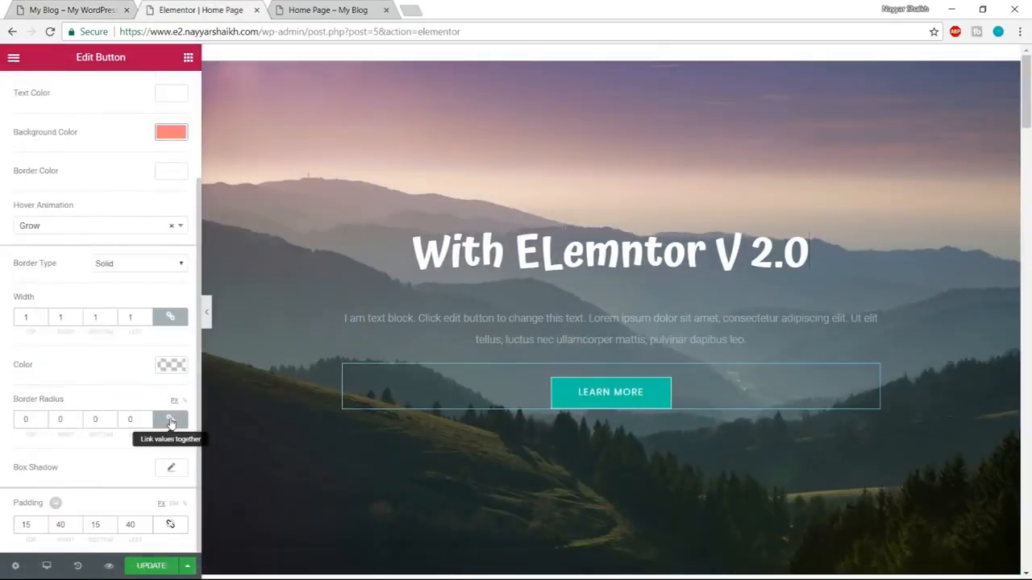
pyautogui.moveTo(35, 419); pyautogui.dragTo(22, 419)
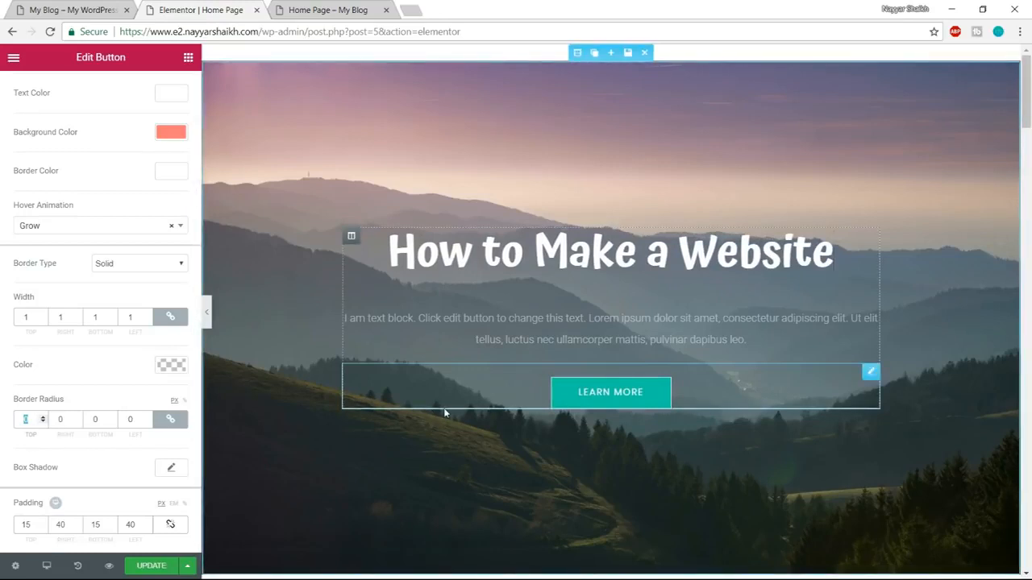
pyautogui.write('100')
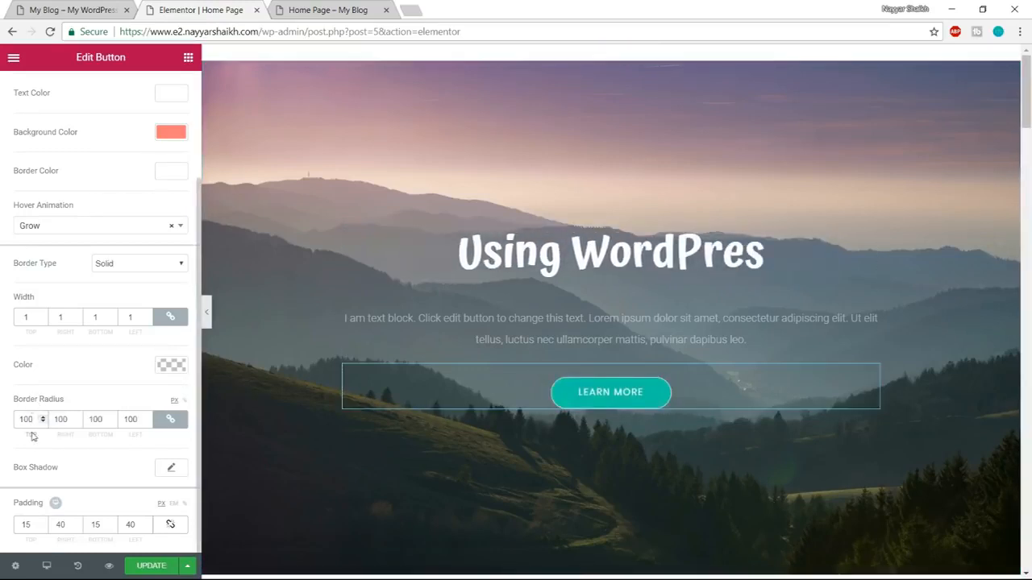
# Compare the corners with the demo button, try a border radius of 20, and settle on 5 px for all corners.
pyautogui.click(64, 11)
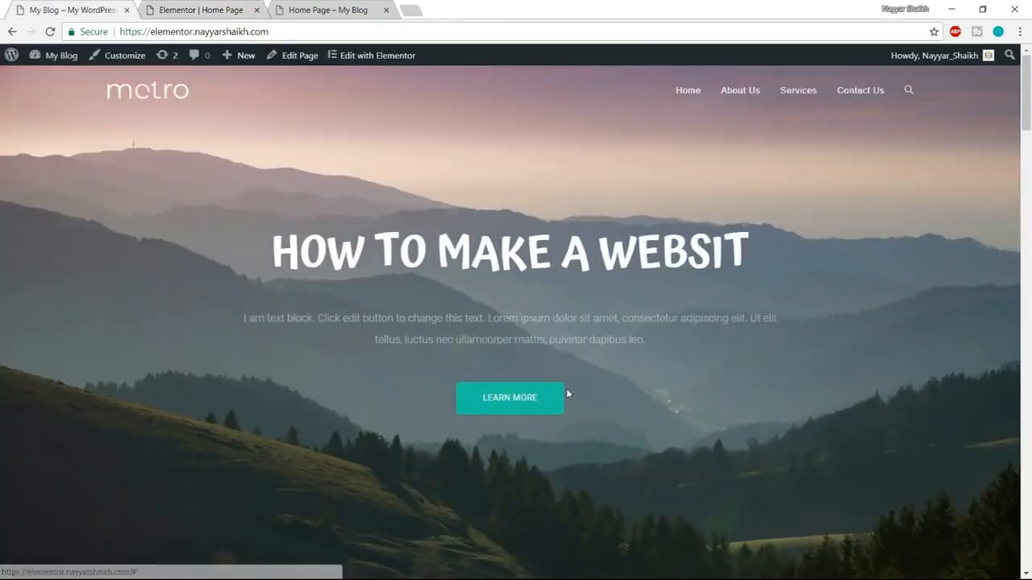
pyautogui.click(208, 8)
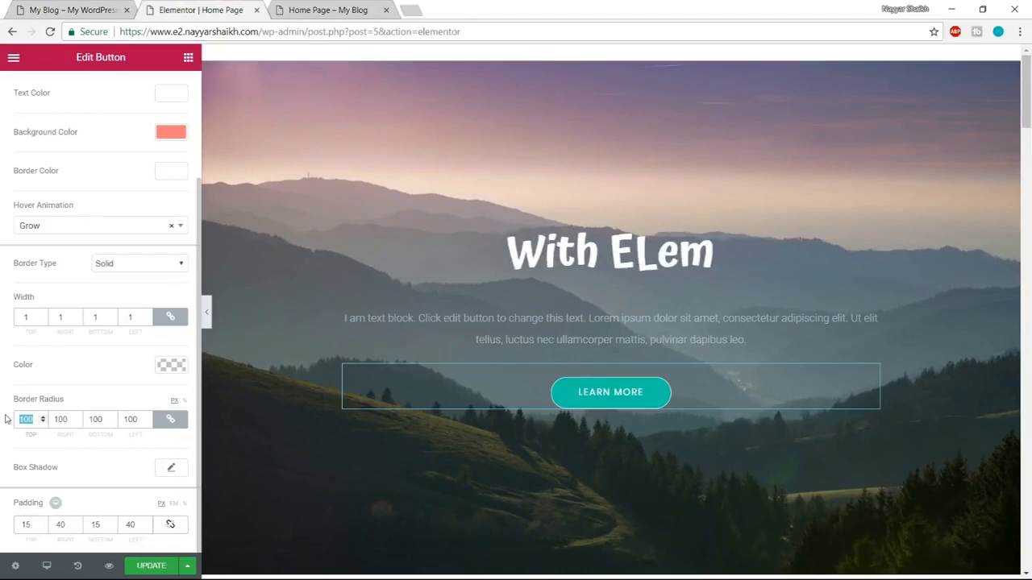
pyautogui.write('20')
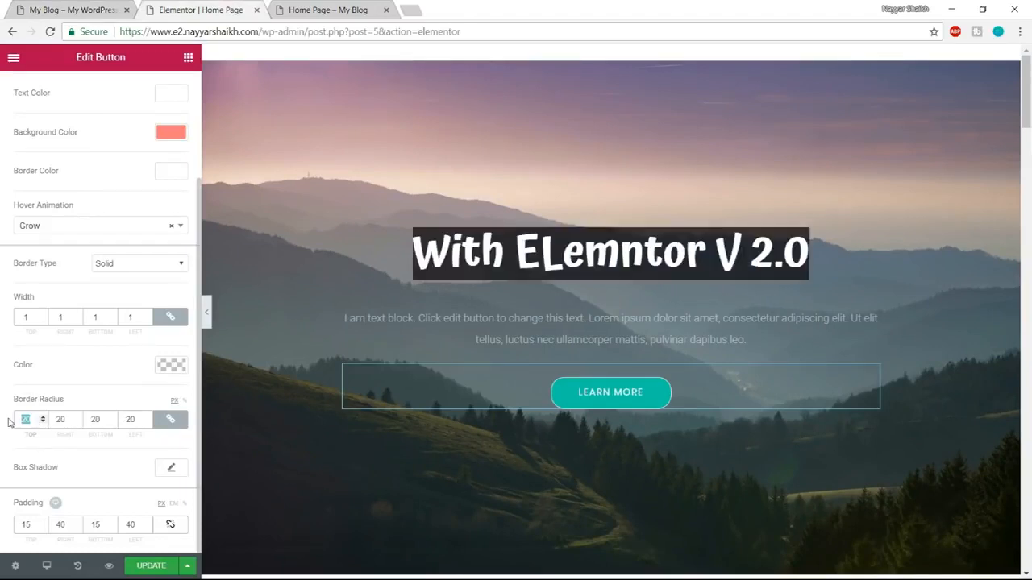
pyautogui.moveTo(29, 419); pyautogui.dragTo(13, 425)
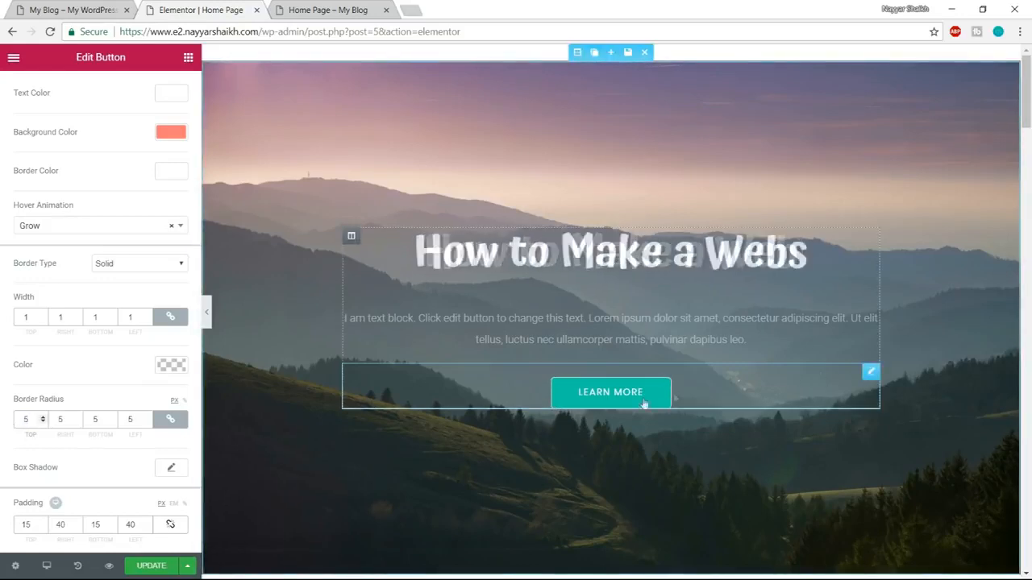
# Compare the button size with the demo, and set the Learn More button's left and right padding to 35 px.
pyautogui.click(81, 10)
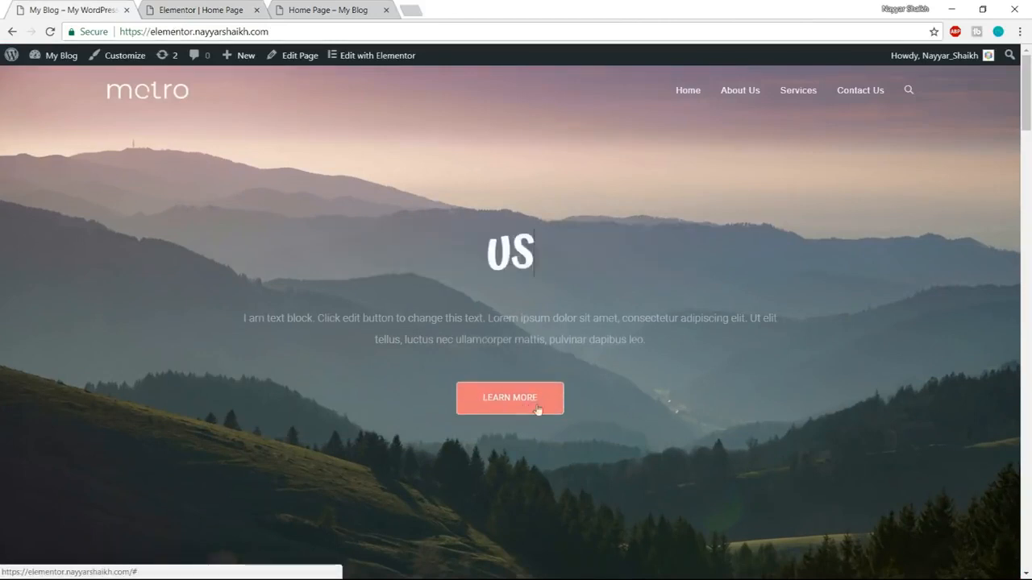
pyautogui.click(213, 10)
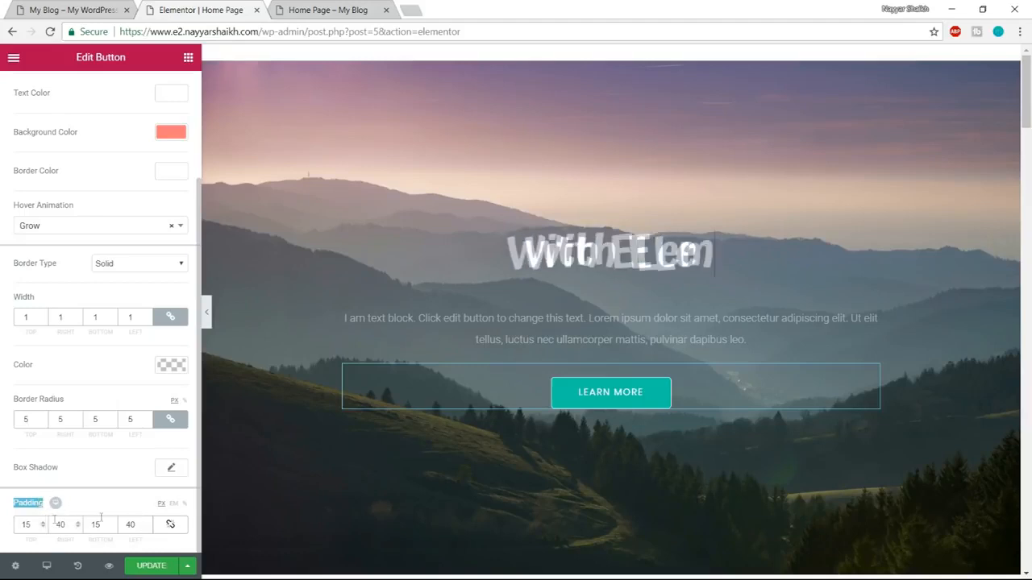
pyautogui.click(64, 524)
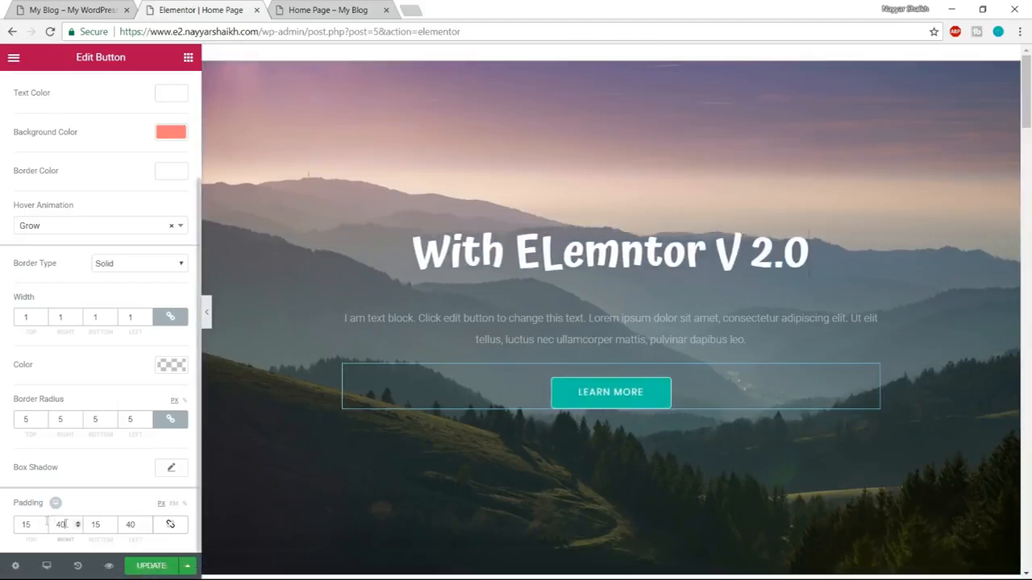
pyautogui.doubleClick(130, 525)
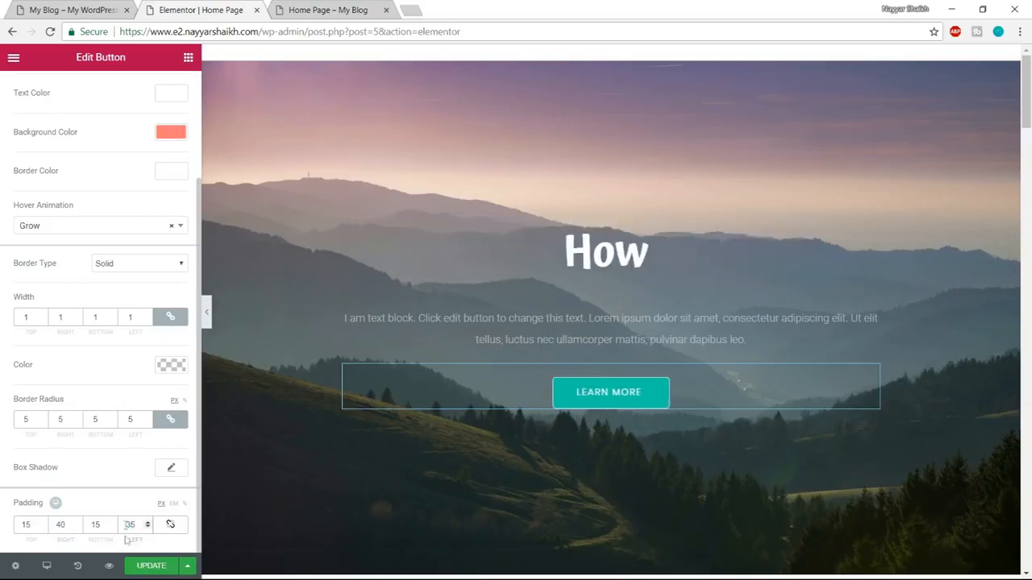
pyautogui.moveTo(68, 525); pyautogui.dragTo(39, 525)
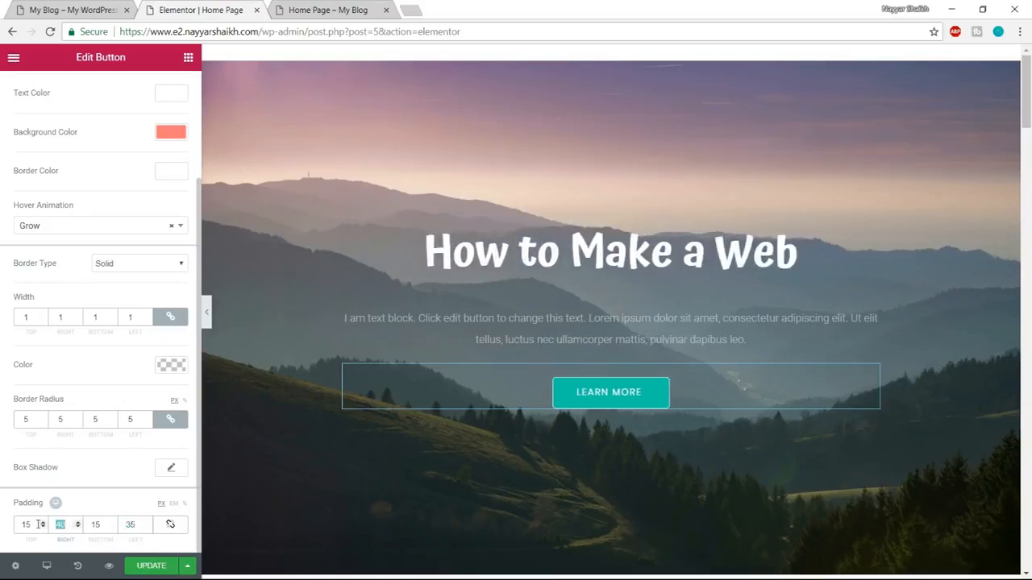
pyautogui.write('35')
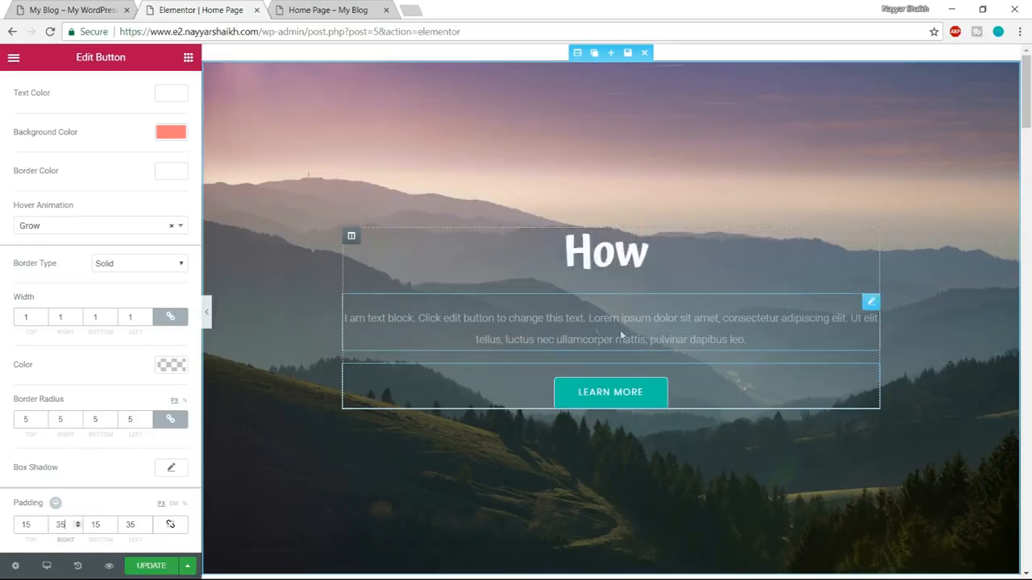
# Open the hero text block for editing, select its whole paragraph, and update the page.
pyautogui.click(597, 331)
pyautogui.moveTo(179, 342); pyautogui.dragTo(1, 220)
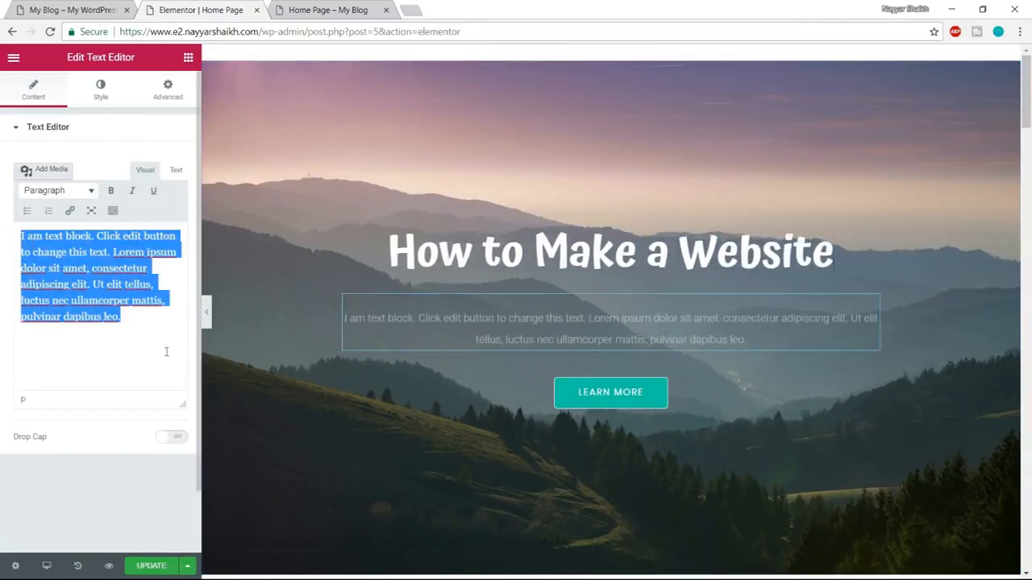
pyautogui.click(144, 568)
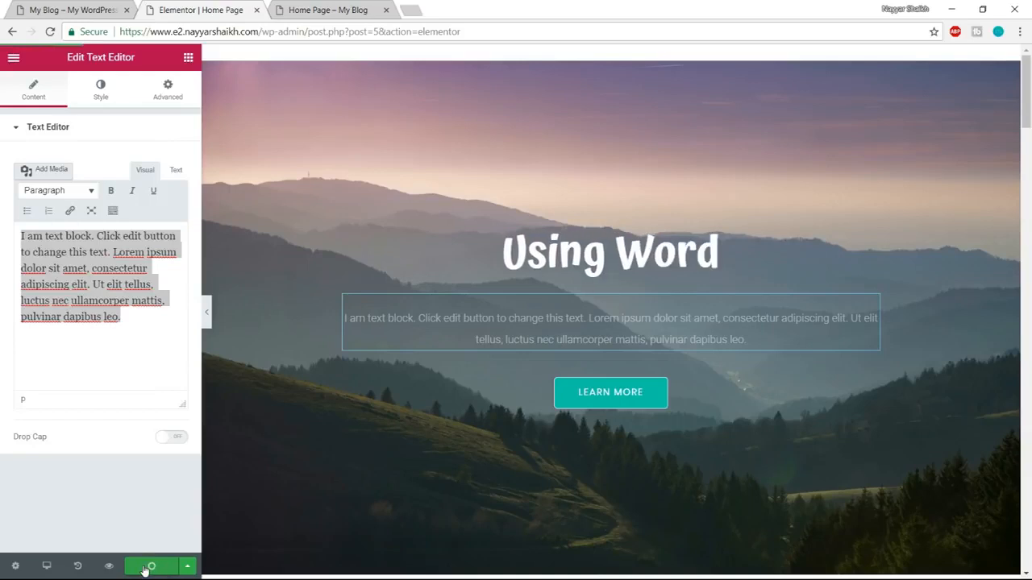
# Reload the Home Page preview and review the hero and Services sections.
pyautogui.click(324, 10)
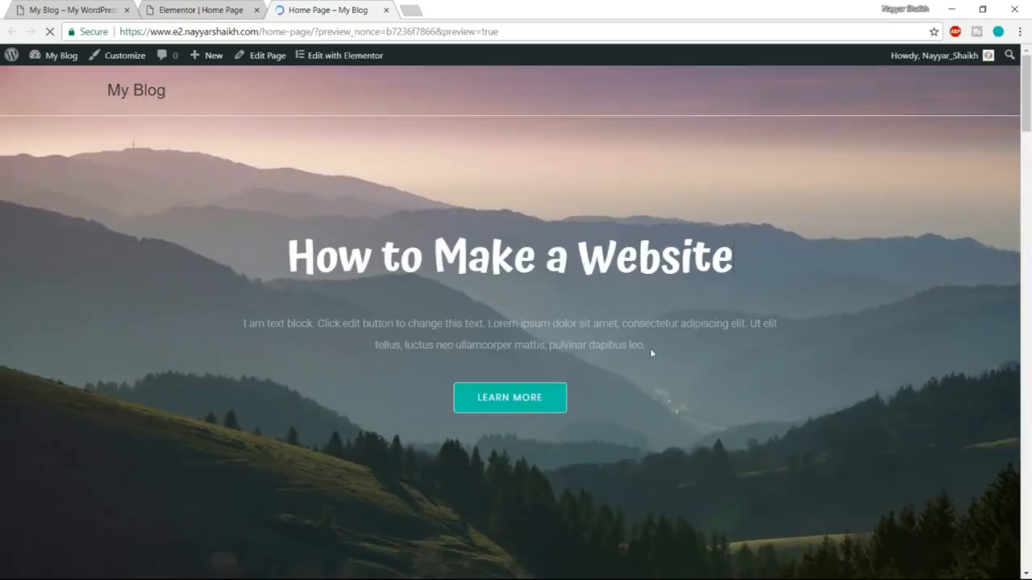
pyautogui.scroll(-3, 421, 313)
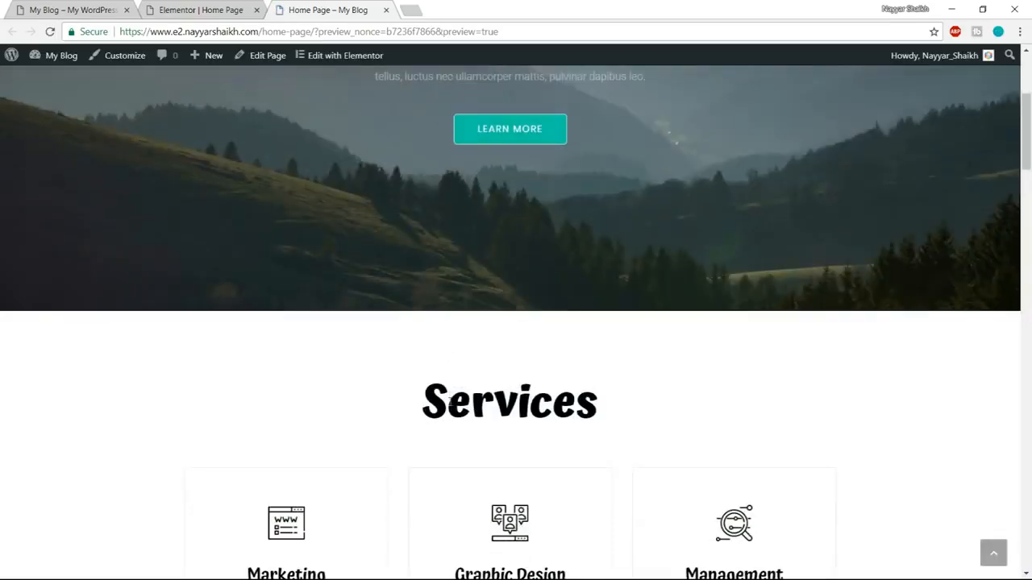
pyautogui.scroll(4, 445, 354)
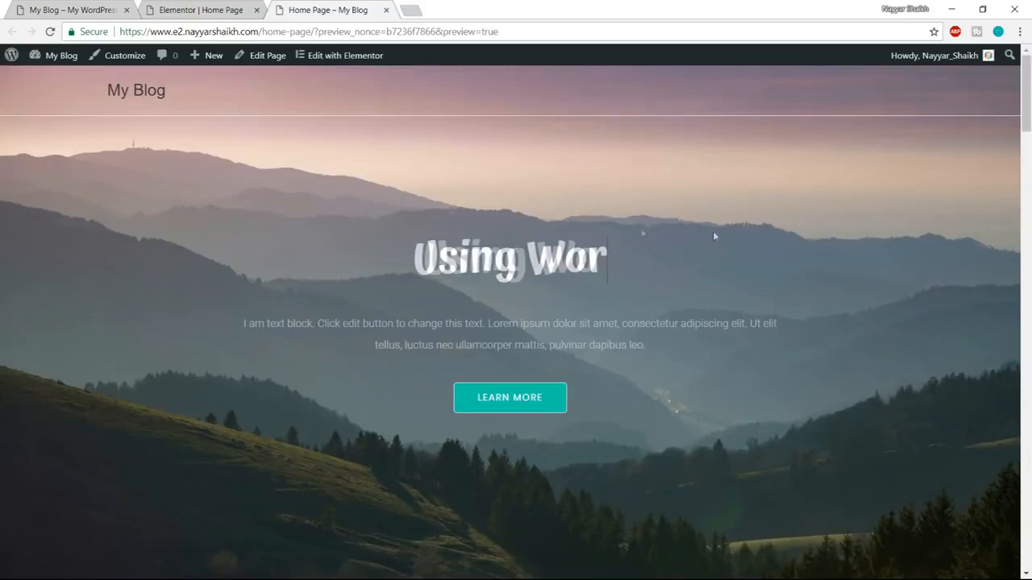
pyautogui.scroll(-5, 678, 365)
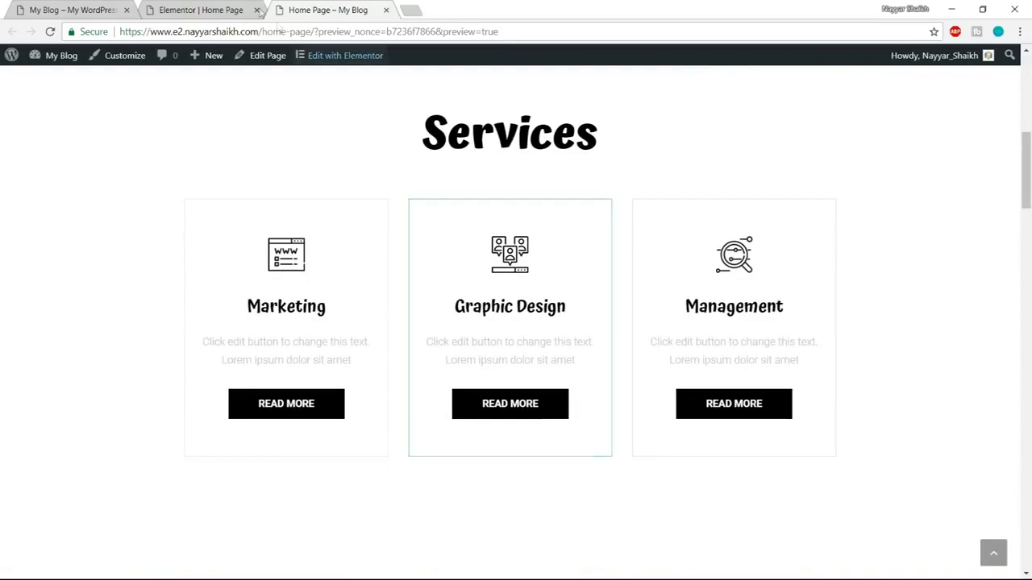
# Compare the Services section with the demo page, and change the section heading's title to "Our Services".
pyautogui.click(211, 7)
pyautogui.scroll(-3, 690, 317)
pyautogui.scroll(-6, 689, 316)
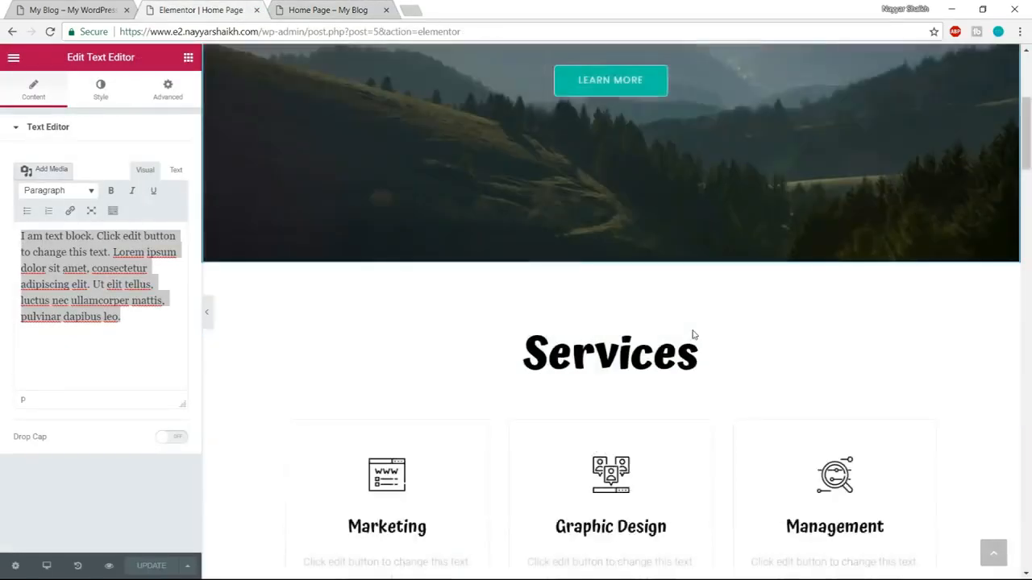
pyautogui.click(133, 7)
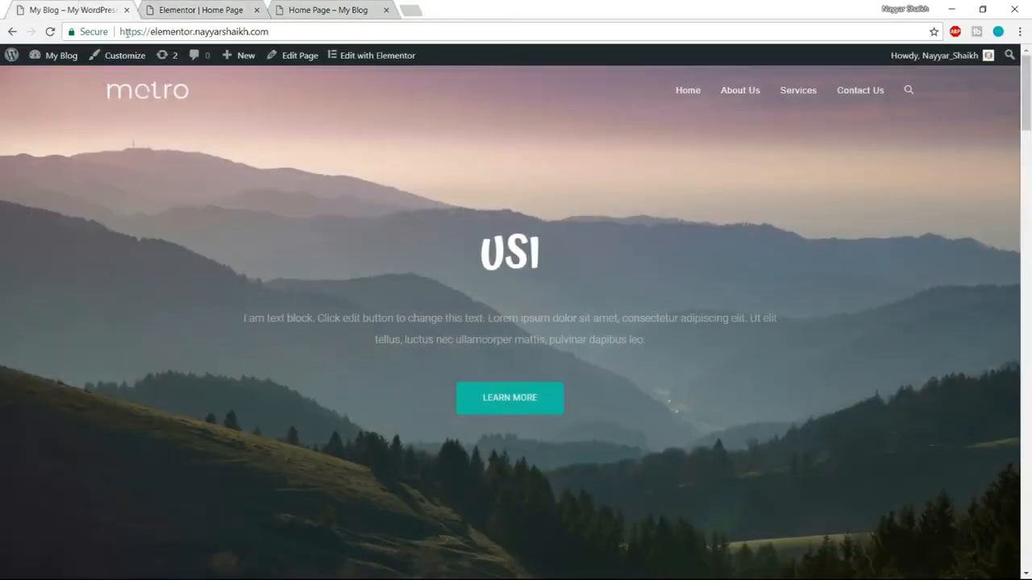
pyautogui.scroll(-5, 599, 333)
pyautogui.scroll(1, 599, 333)
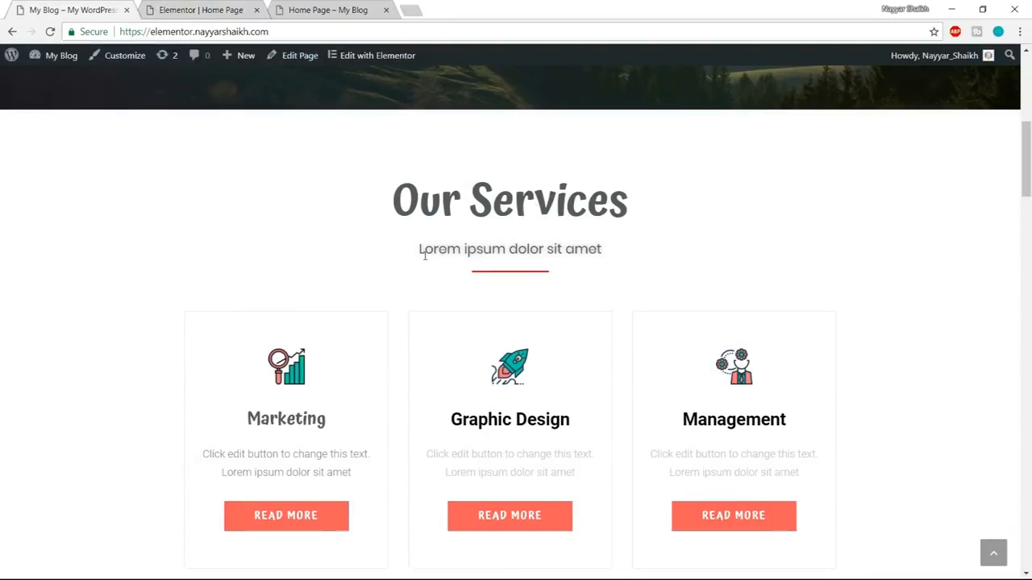
pyautogui.click(201, 9)
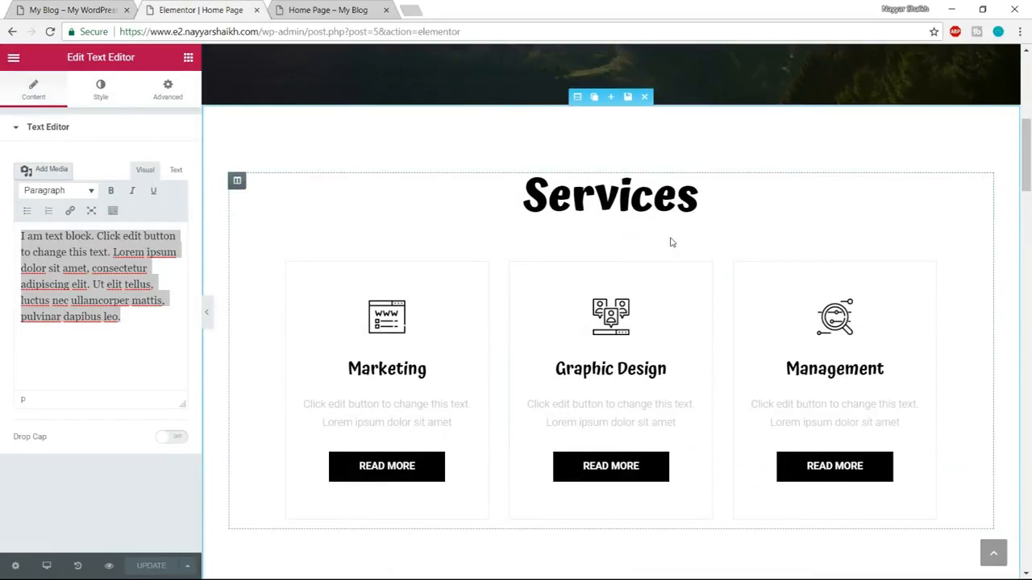
pyautogui.click(534, 191)
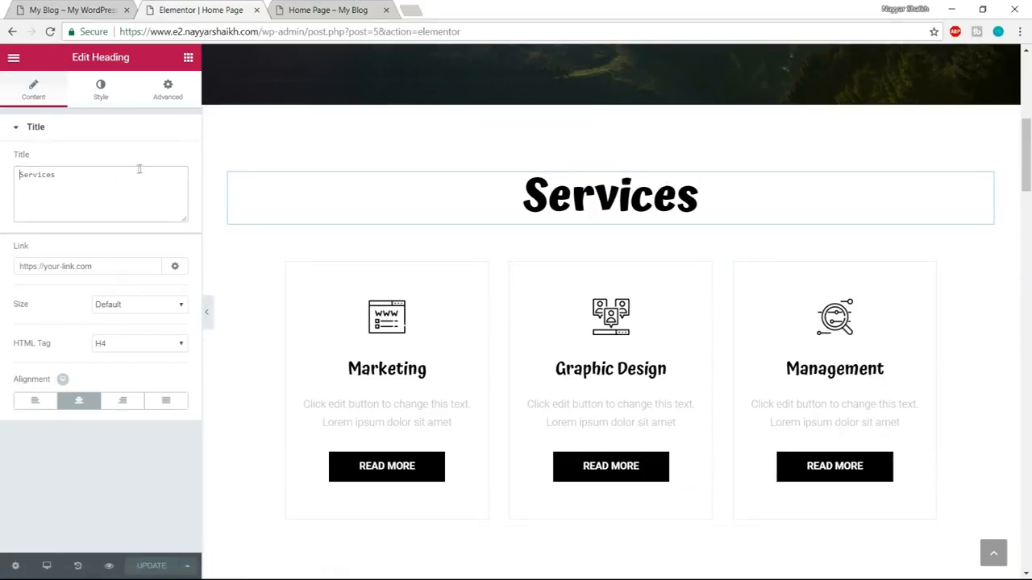
pyautogui.write('Our')
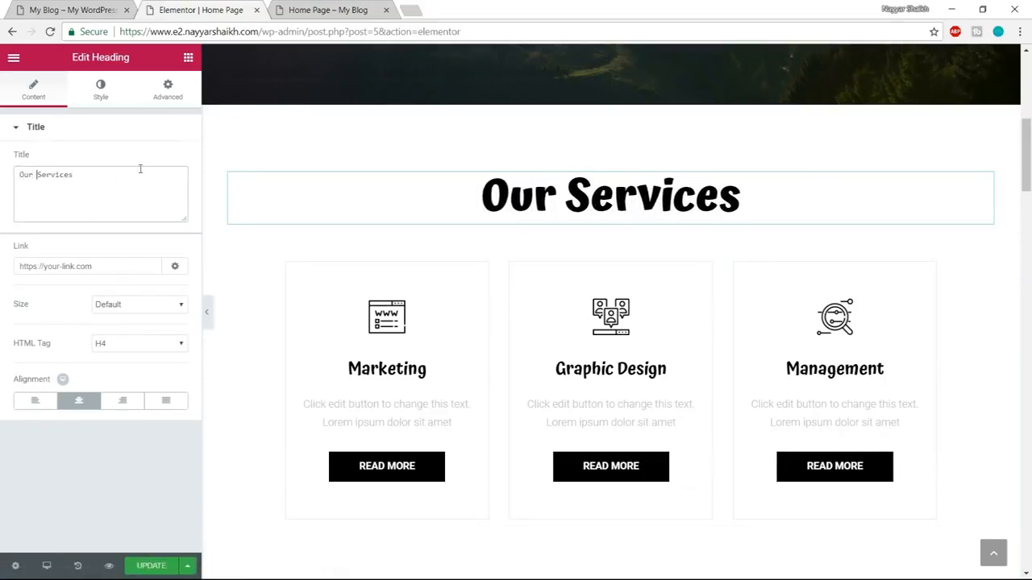
# Set the Our Services heading's text color to the dark gray #54595f.
pyautogui.click(101, 87)
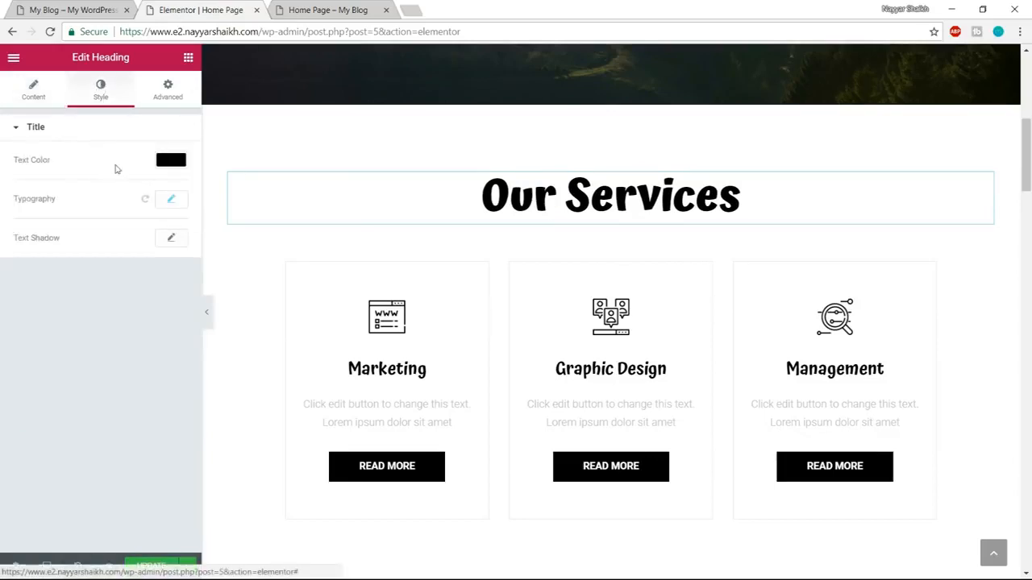
pyautogui.click(161, 163)
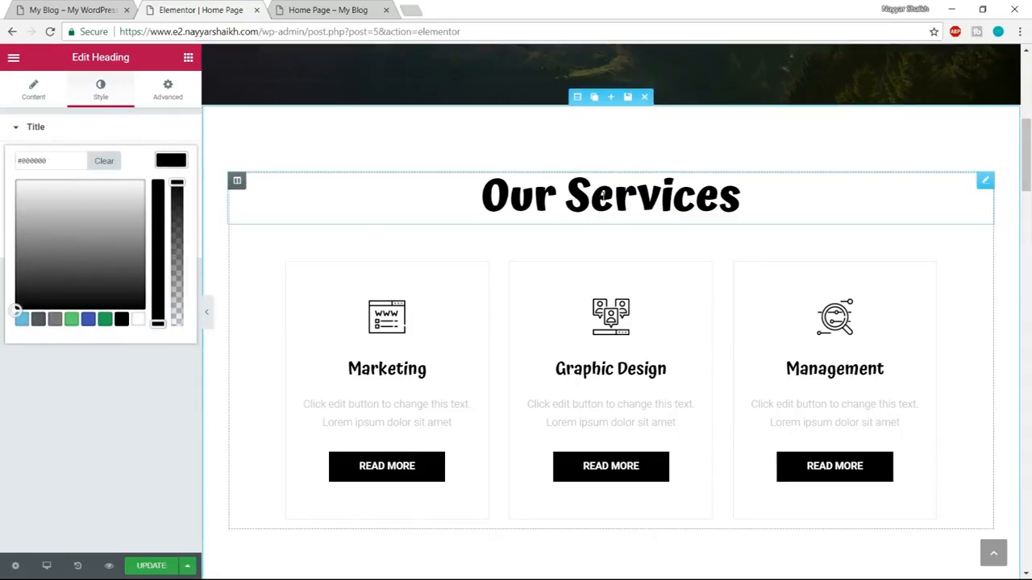
pyautogui.click(38, 320)
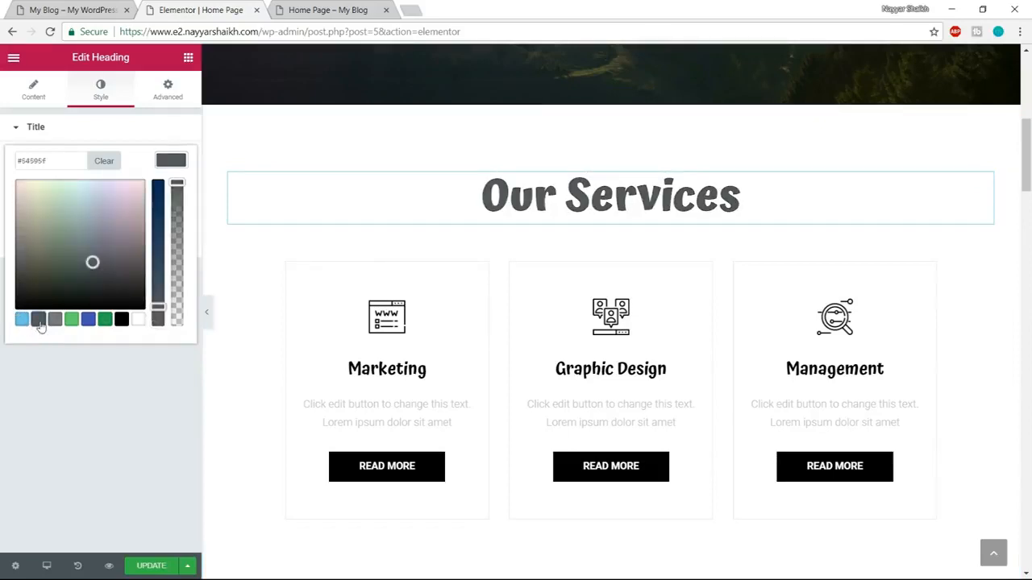
pyautogui.click(171, 160)
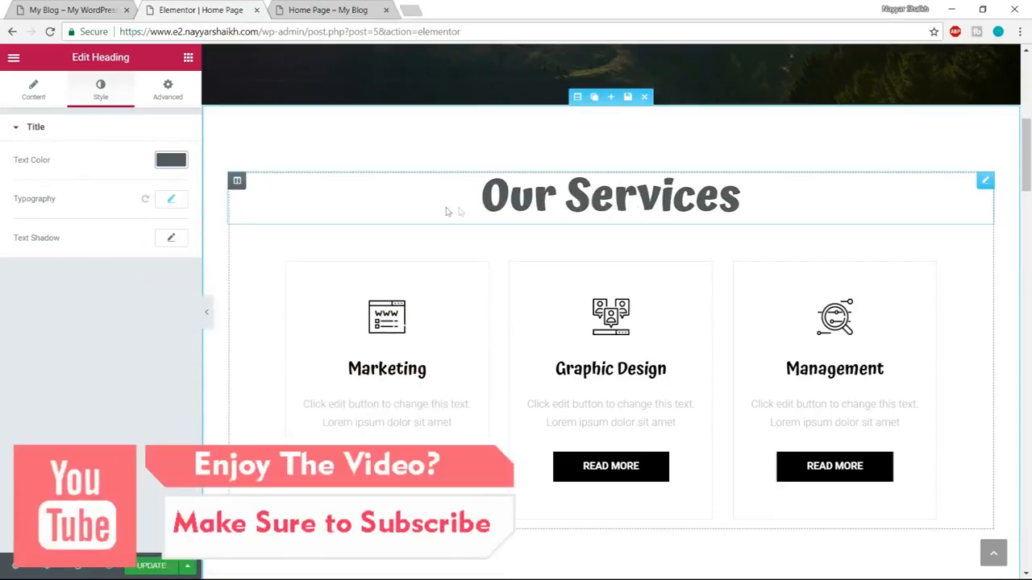
# Compare the Our Services heading with the demo's, and set its font weight to 600.
pyautogui.click(42, 9)
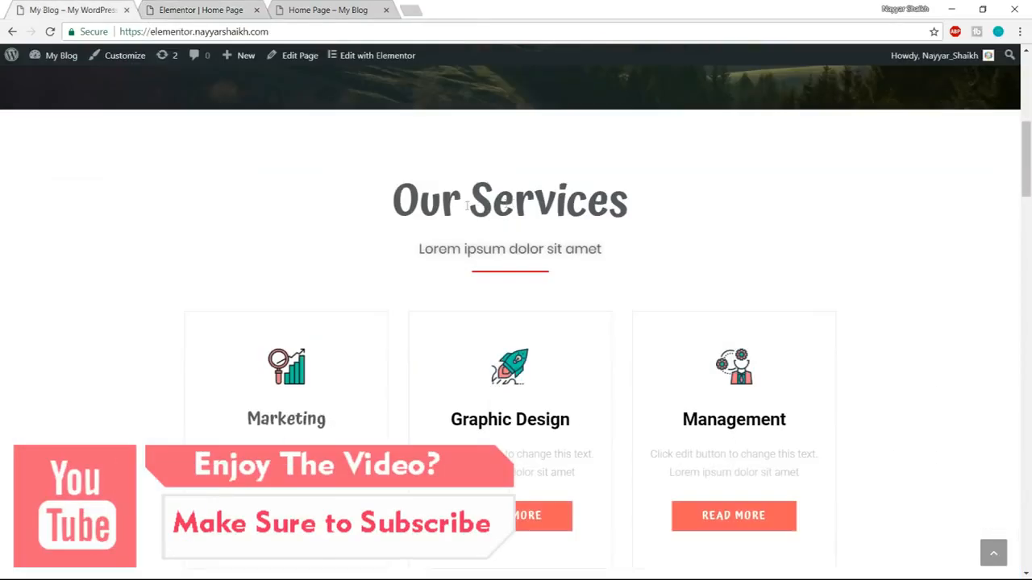
pyautogui.moveTo(401, 207); pyautogui.dragTo(592, 214)
pyautogui.click(184, 8)
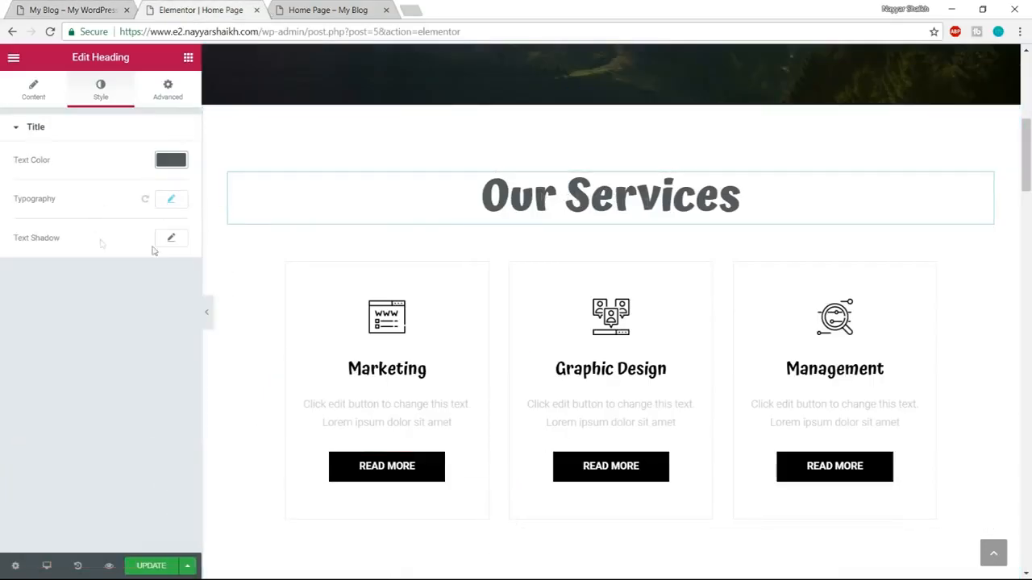
pyautogui.click(172, 202)
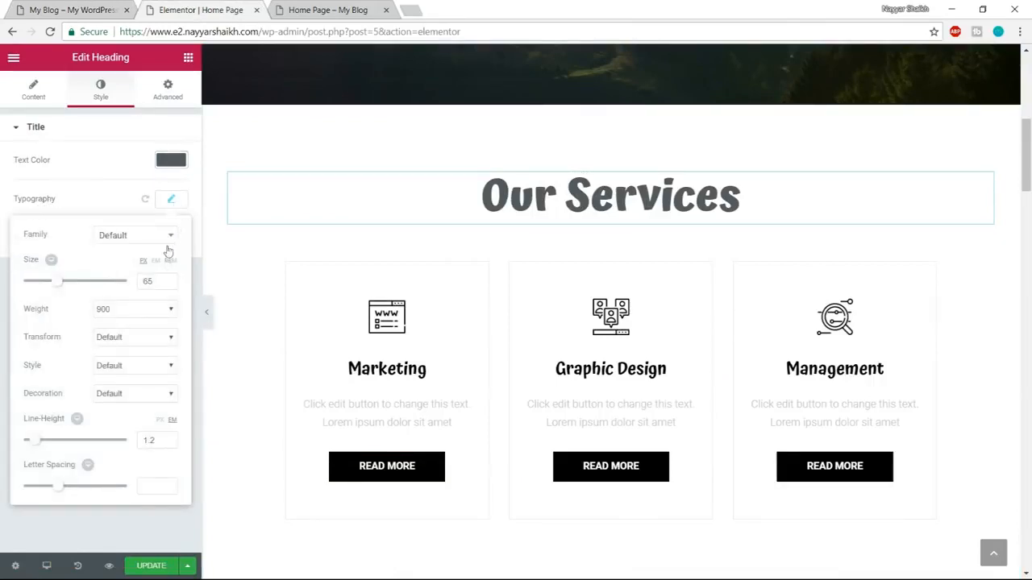
pyautogui.click(121, 315)
pyautogui.click(112, 376)
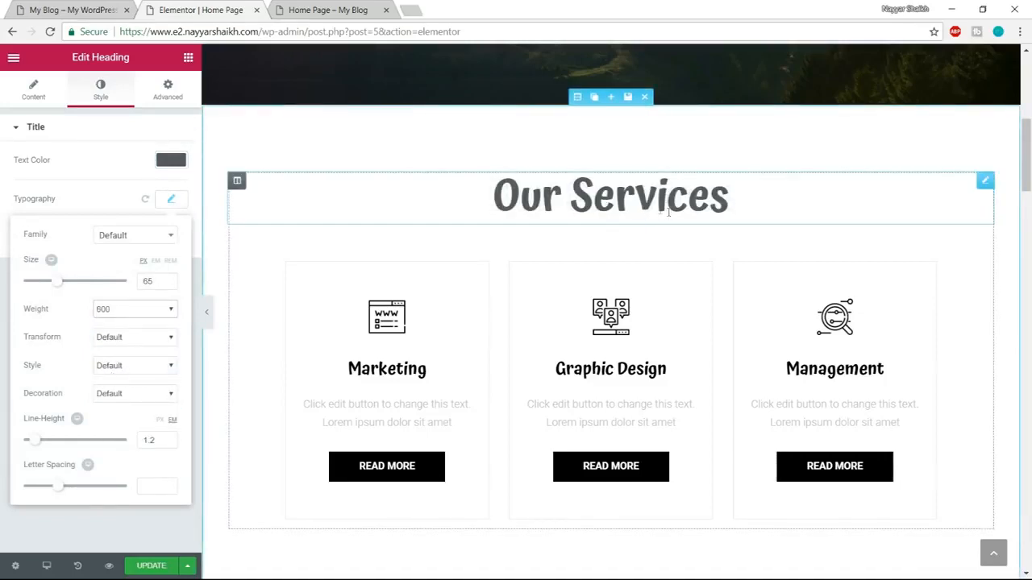
pyautogui.click(171, 202)
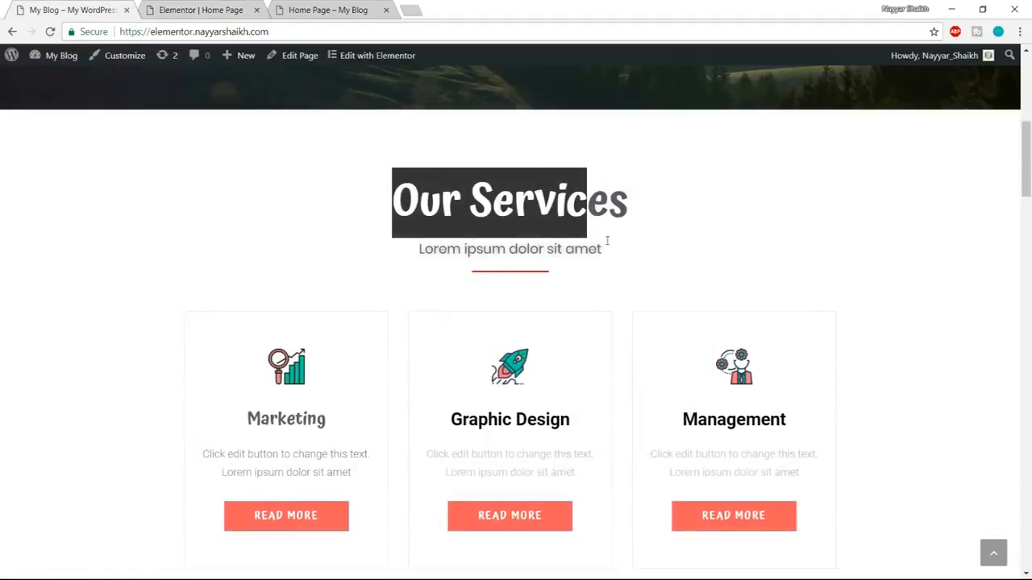
# Add a Heading widget directly below the Our Services heading.
pyautogui.click(638, 249)
pyautogui.click(209, 8)
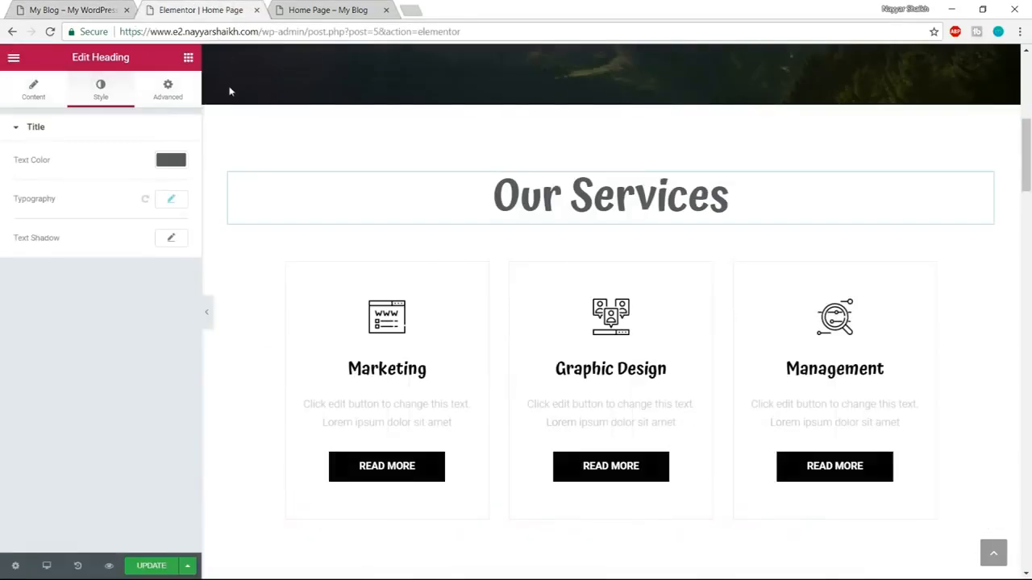
pyautogui.click(188, 60)
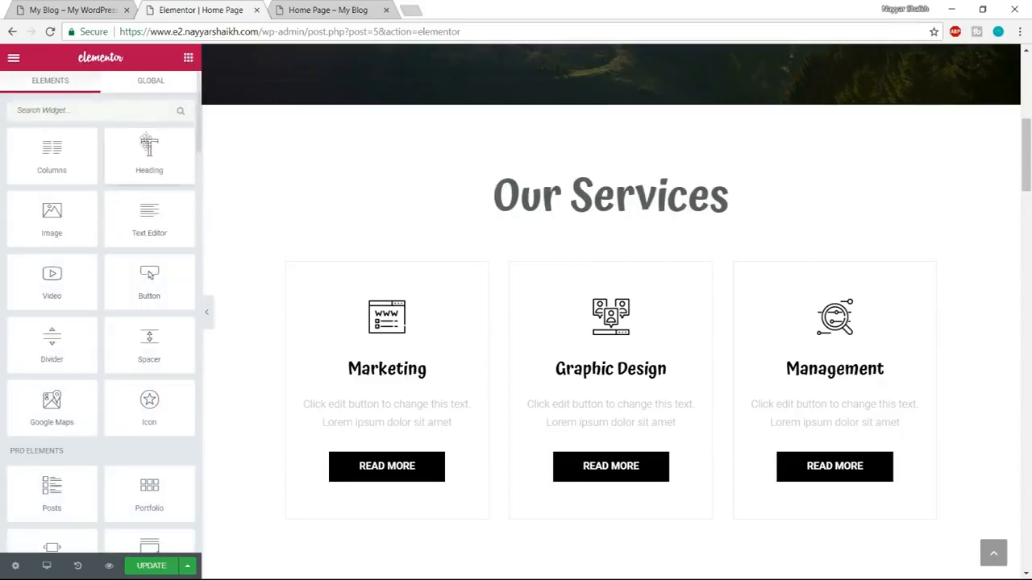
pyautogui.moveTo(137, 159); pyautogui.dragTo(595, 226)
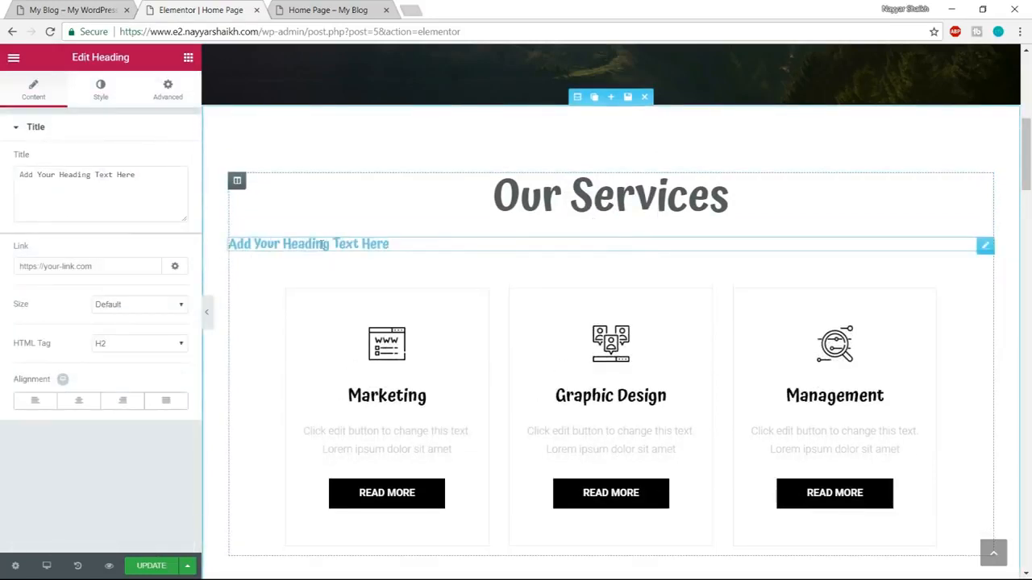
# Copy the demo's services subtitle, use "Lorem ipsum dolor sit amet" as the new heading's title, and center it.
pyautogui.click(36, 10)
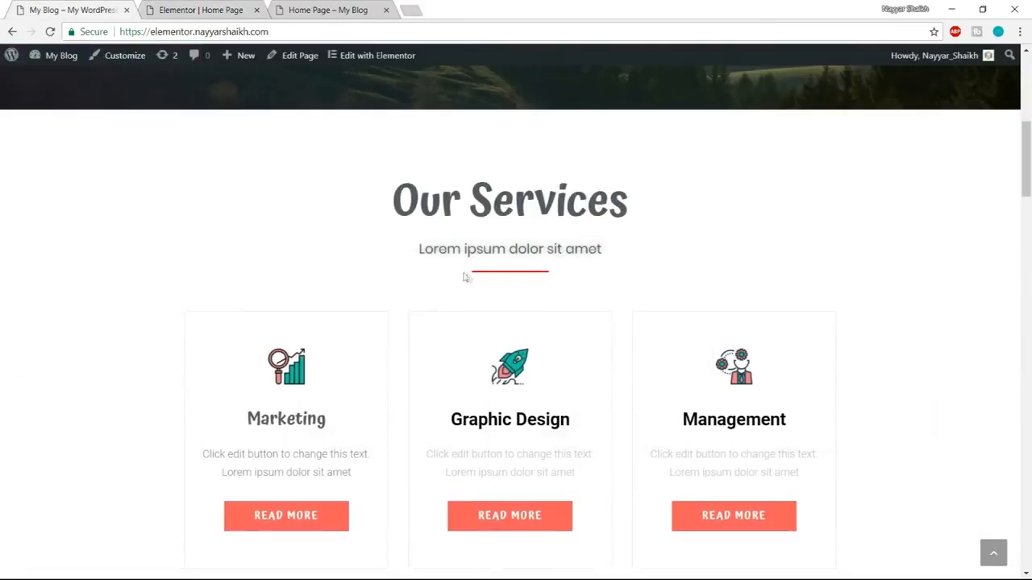
pyautogui.moveTo(419, 252); pyautogui.dragTo(615, 244)
pyautogui.hotkey('ctrl', 'c')
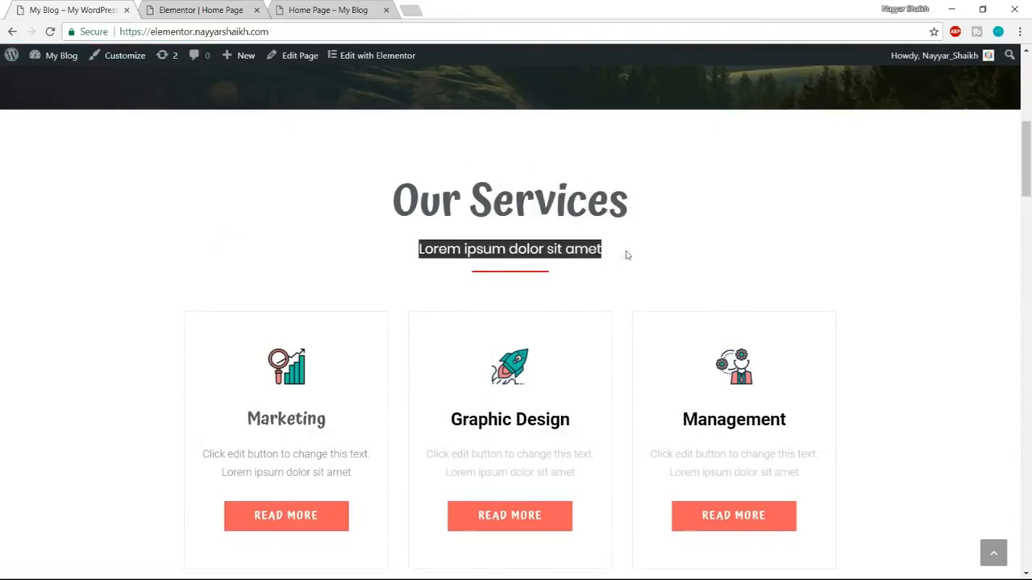
pyautogui.click(164, 7)
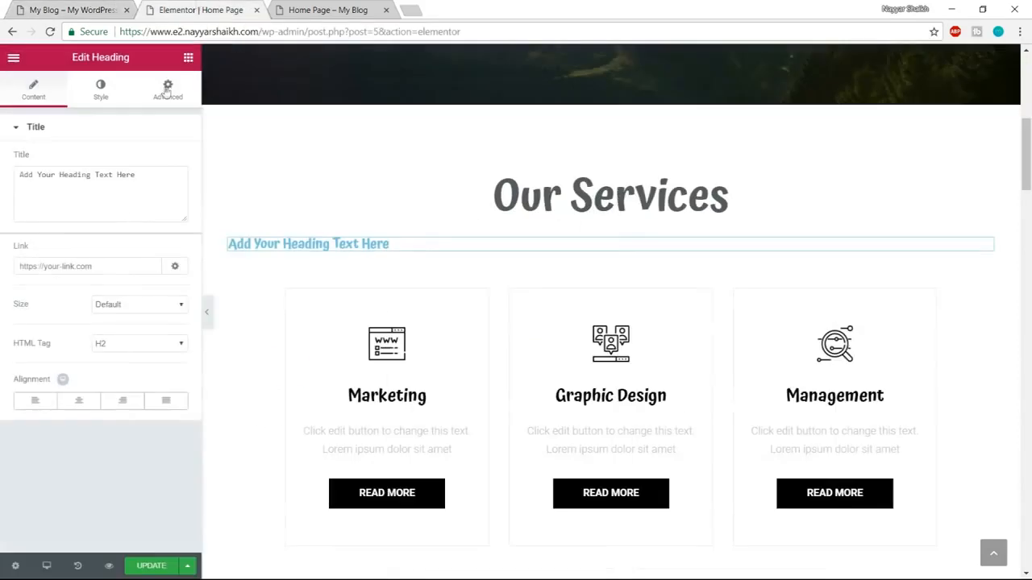
pyautogui.moveTo(150, 190); pyautogui.dragTo(2, 183)
pyautogui.hotkey('ctrl', 'v')
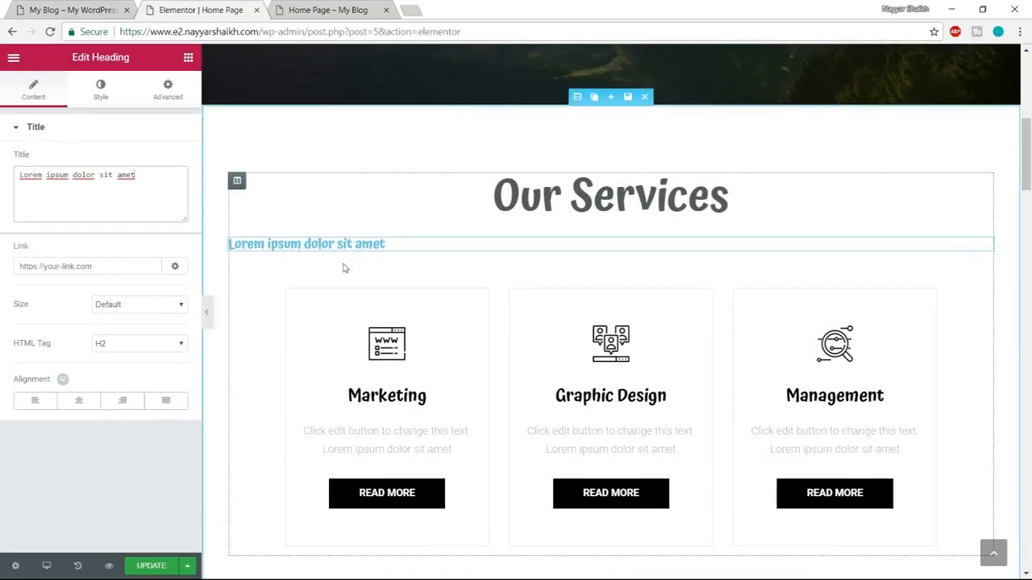
pyautogui.click(82, 402)
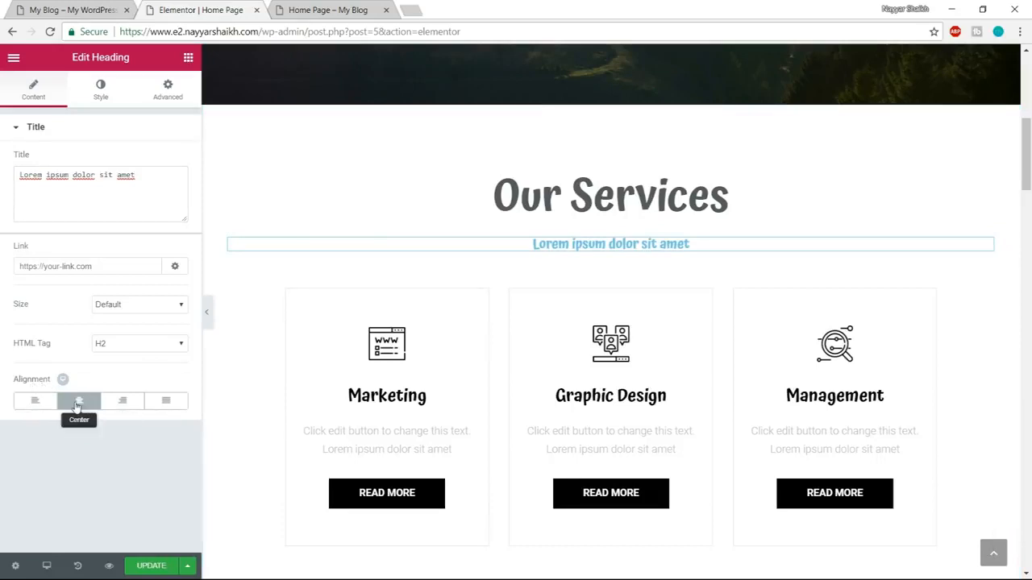
# Set the "Lorem ipsum dolor sit amet" subtitle's text color to the dark gray #54595f.
pyautogui.click(101, 90)
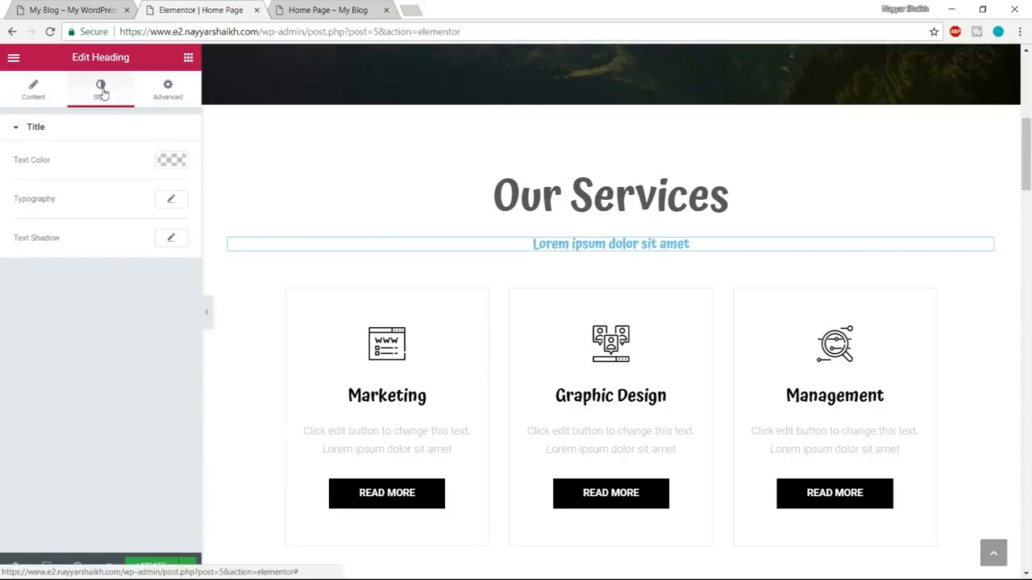
pyautogui.click(171, 160)
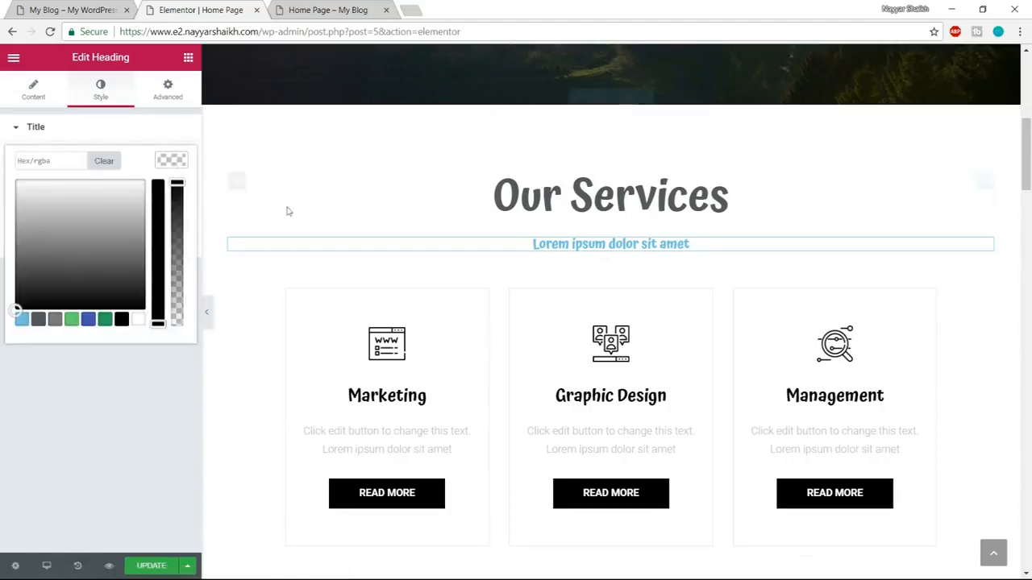
pyautogui.click(39, 319)
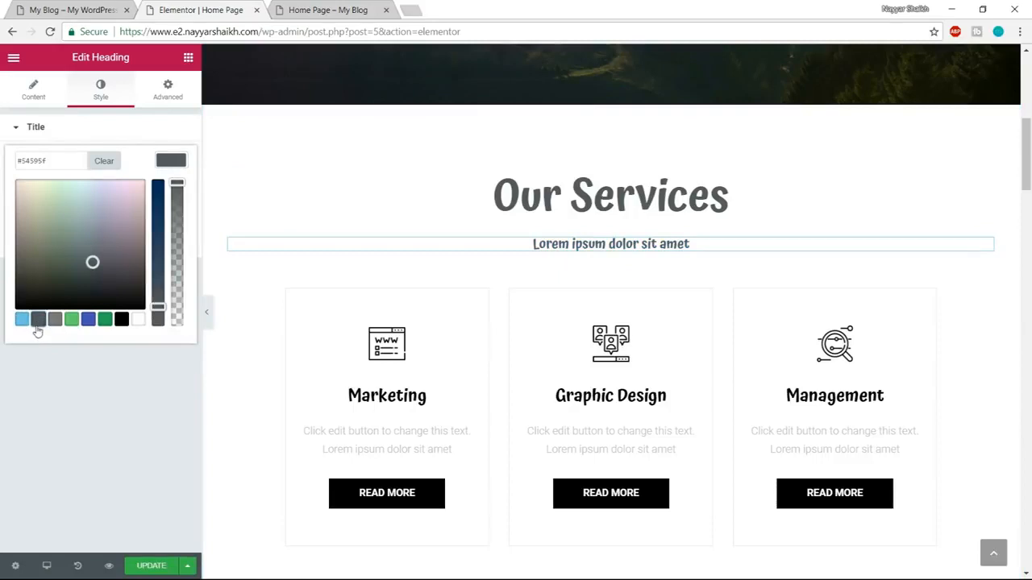
pyautogui.click(171, 163)
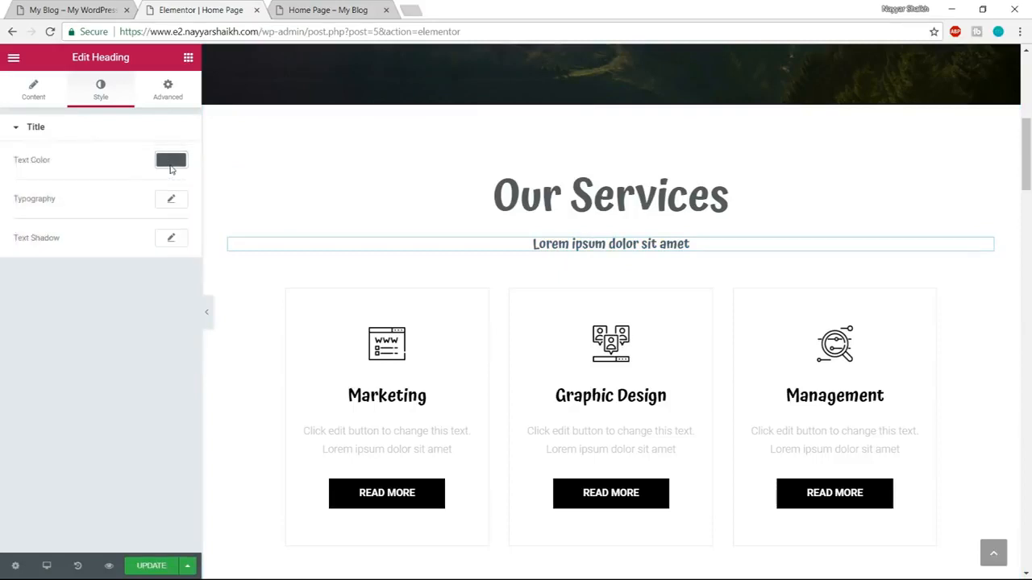
# Check the subtitle's look on the demo page, and set the new subtitle's font family to Poppins.
pyautogui.click(50, 9)
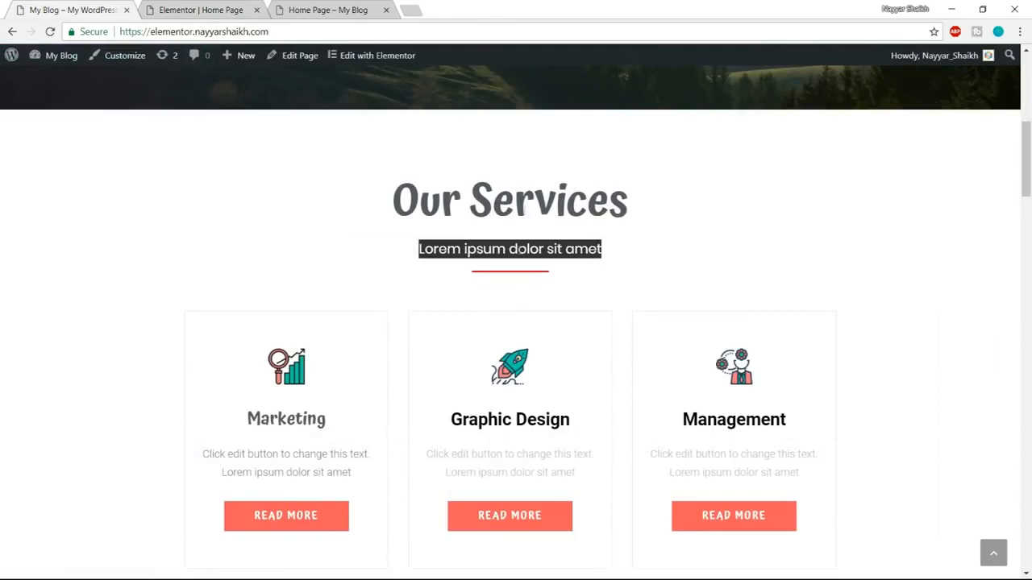
pyautogui.click(453, 250)
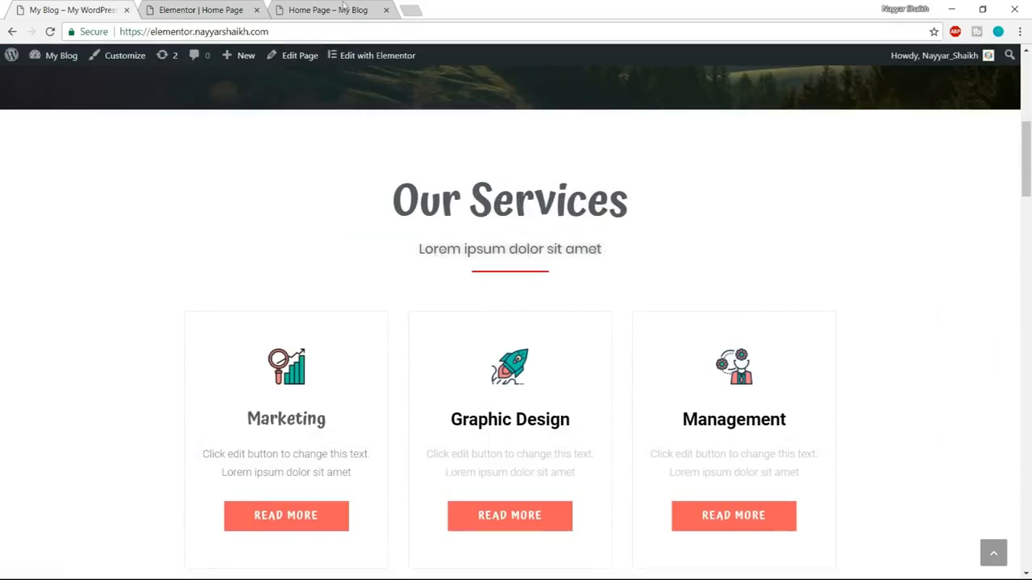
pyautogui.click(242, 8)
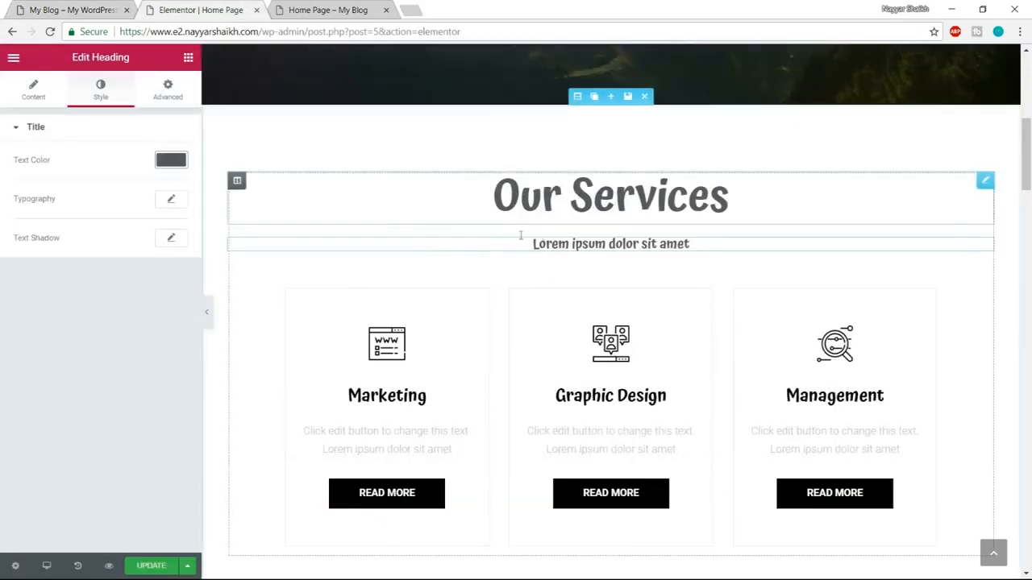
pyautogui.click(171, 200)
pyautogui.click(144, 236)
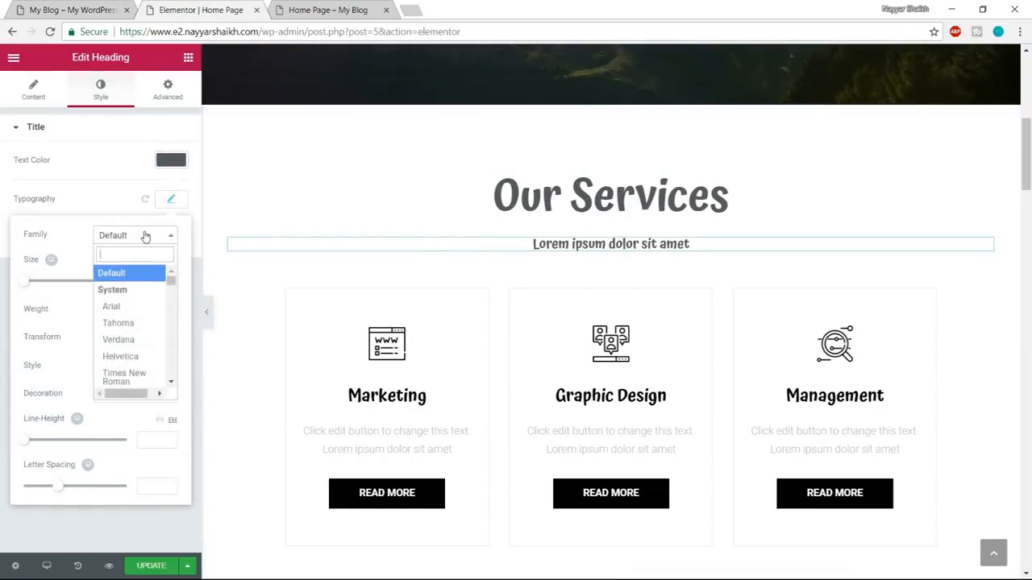
pyautogui.write('popp')
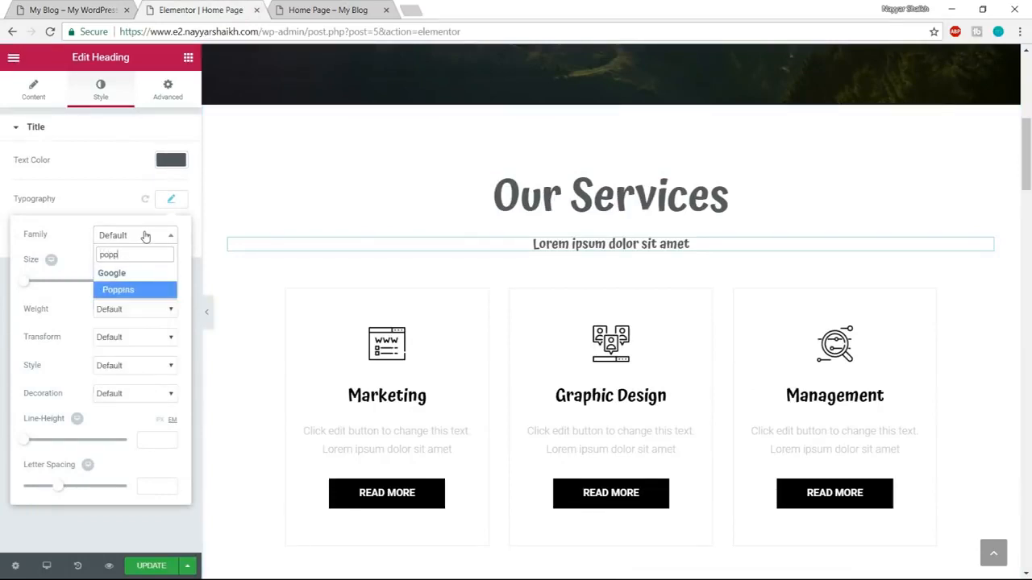
pyautogui.press('Return')
# Try a font weight of 600 on the subtitle, and settle on 400.
pyautogui.click(143, 311)
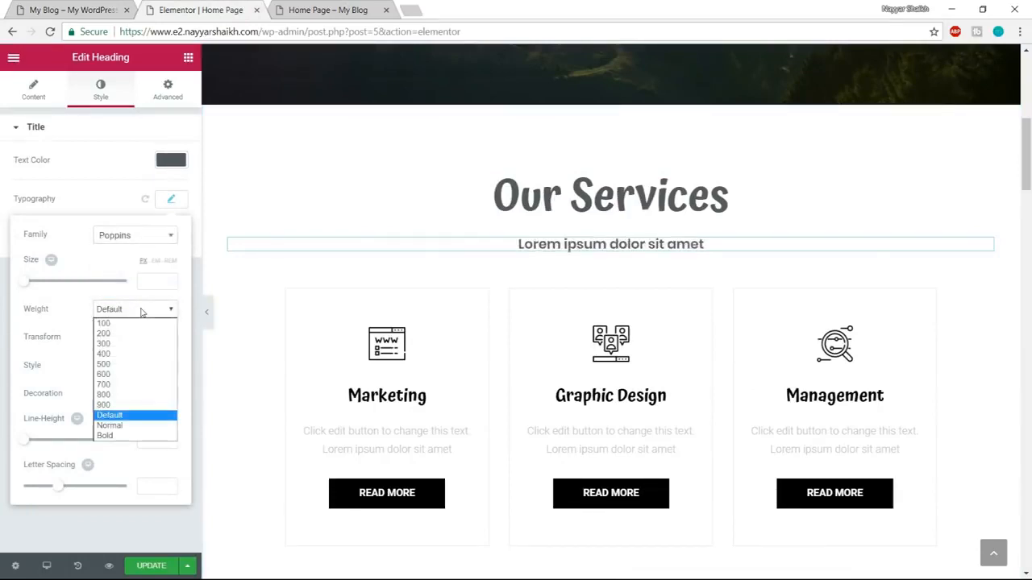
pyautogui.click(124, 375)
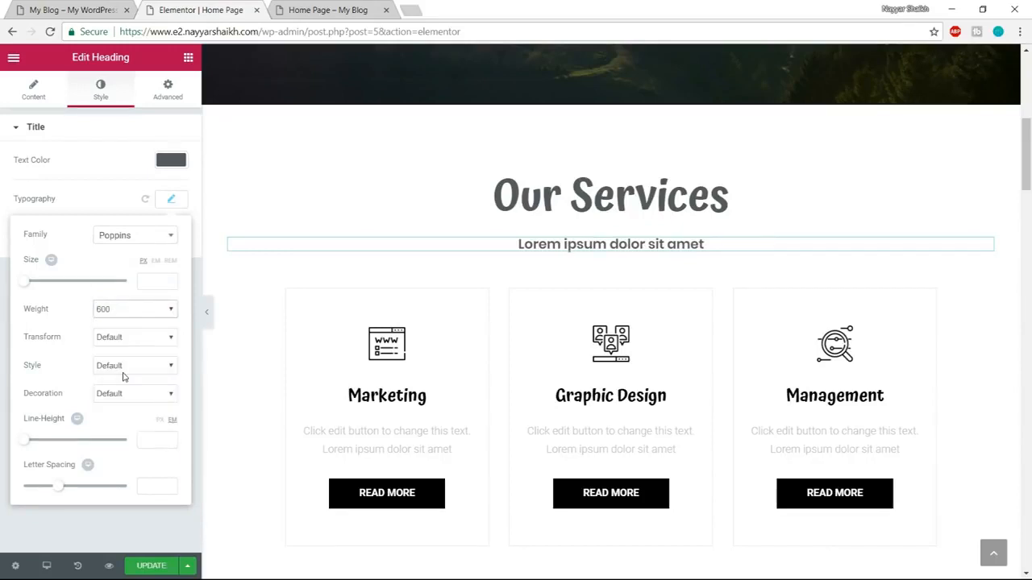
pyautogui.click(127, 311)
pyautogui.click(129, 358)
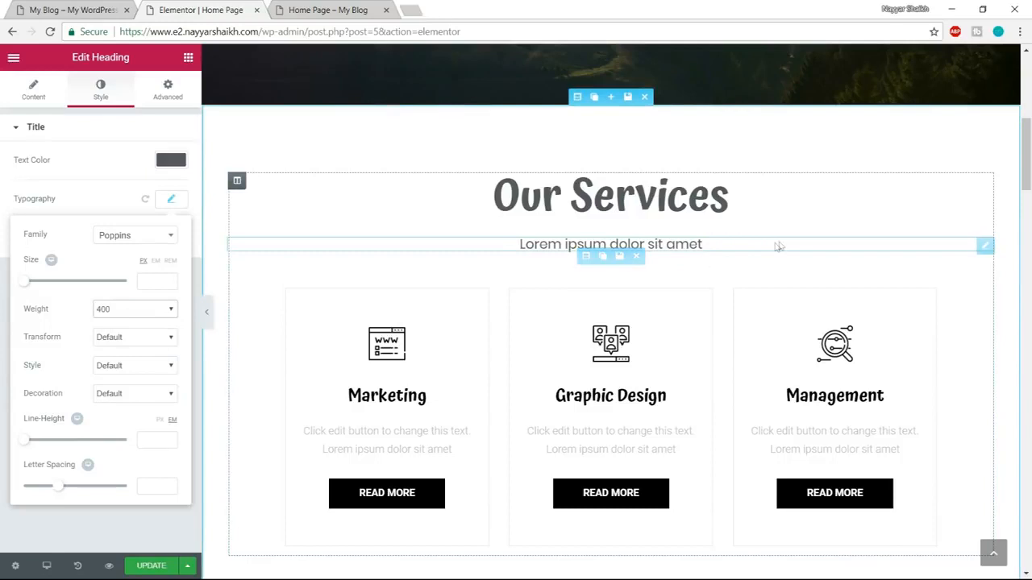
pyautogui.click(172, 200)
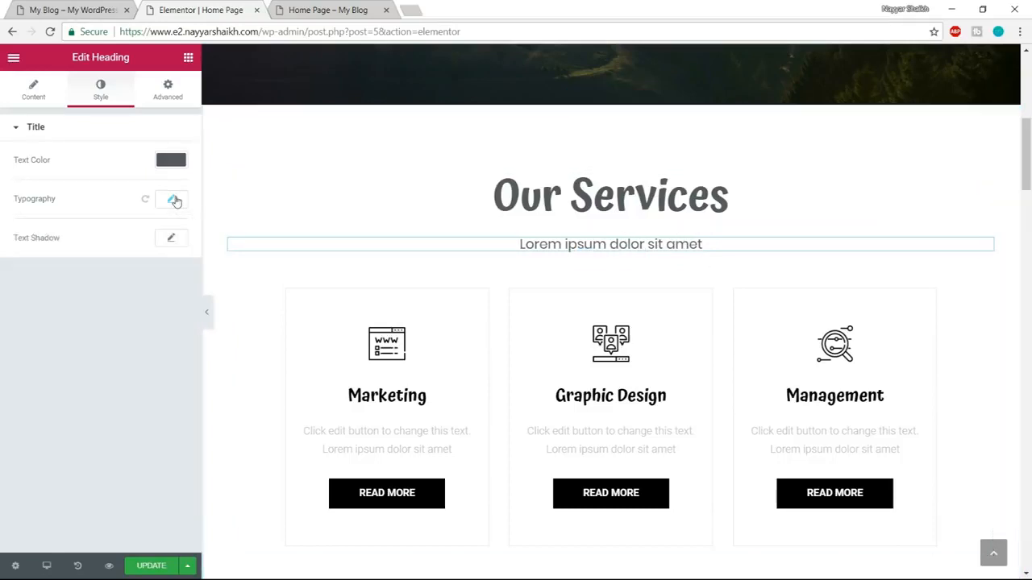
# Check the line under the demo's services subtitle, and add a solid divider with a weight of 3 below the new subtitle.
pyautogui.click(72, 10)
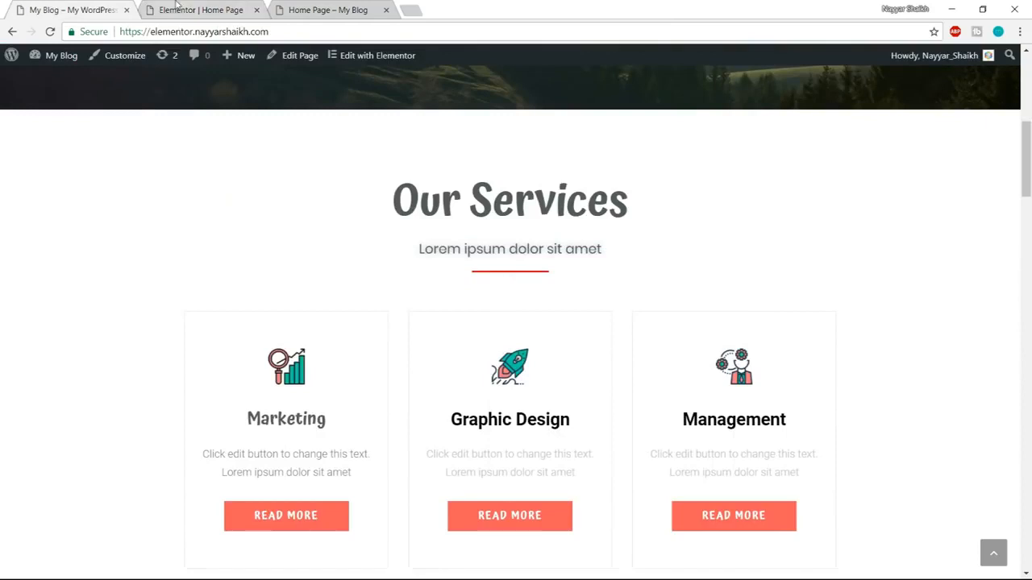
pyautogui.click(178, 8)
pyautogui.click(71, 10)
pyautogui.click(202, 10)
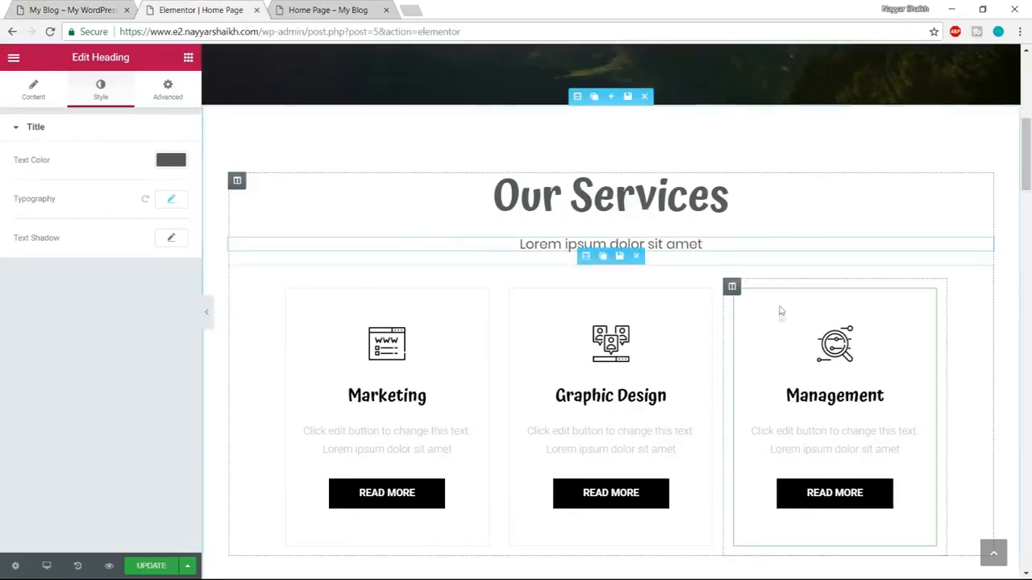
pyautogui.click(188, 58)
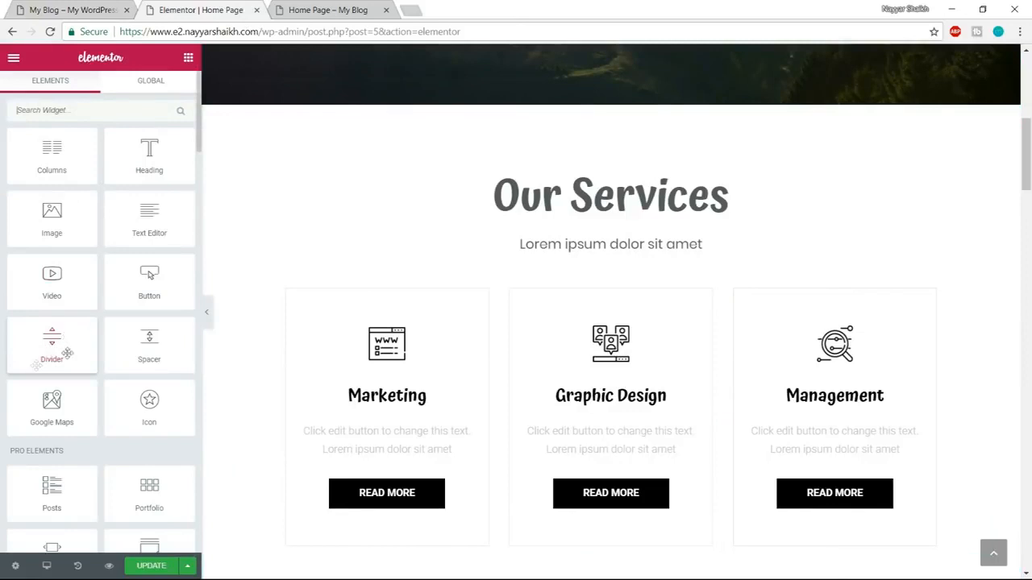
pyautogui.moveTo(55, 345); pyautogui.dragTo(611, 277)
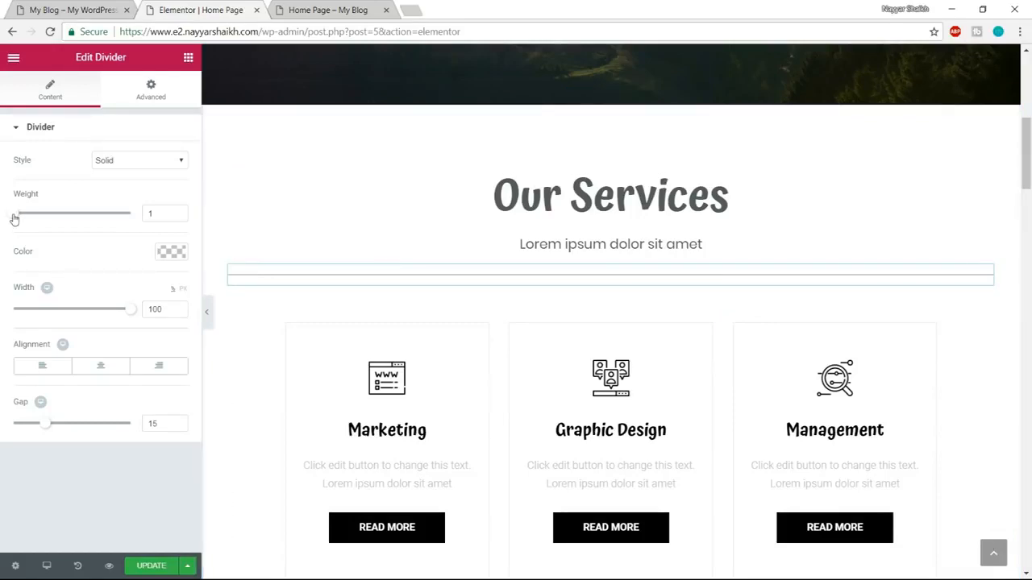
pyautogui.moveTo(18, 219); pyautogui.dragTo(46, 215)
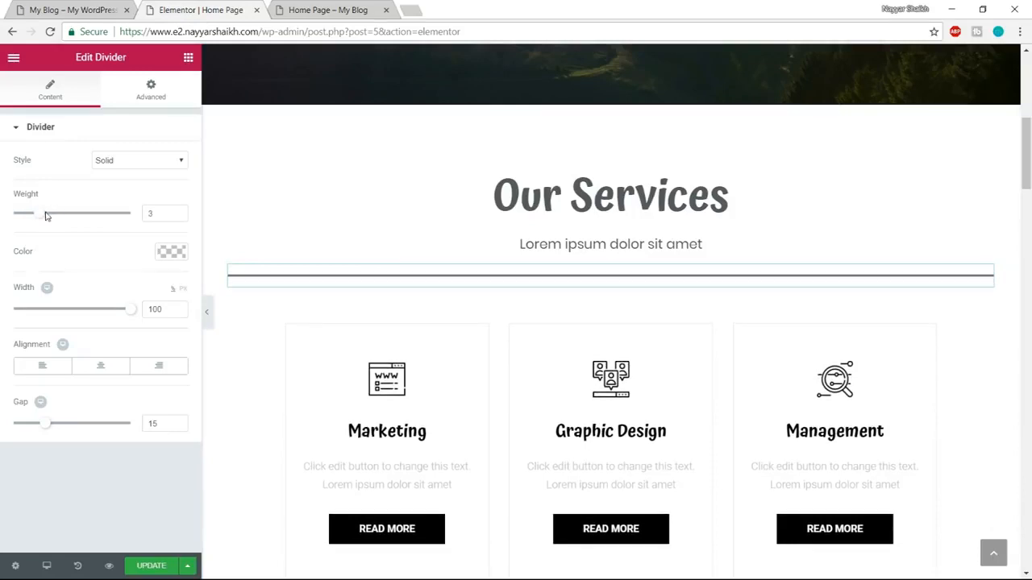
# Set the divider's color to the bright red #ff3535.
pyautogui.click(179, 252)
pyautogui.click(82, 361)
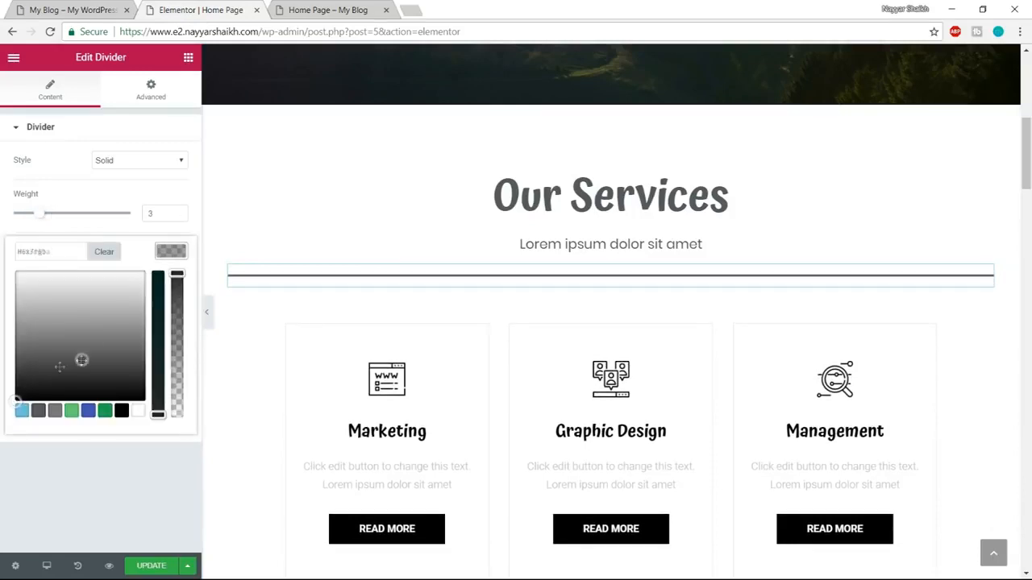
pyautogui.click(22, 418)
pyautogui.moveTo(54, 382); pyautogui.dragTo(2, 236)
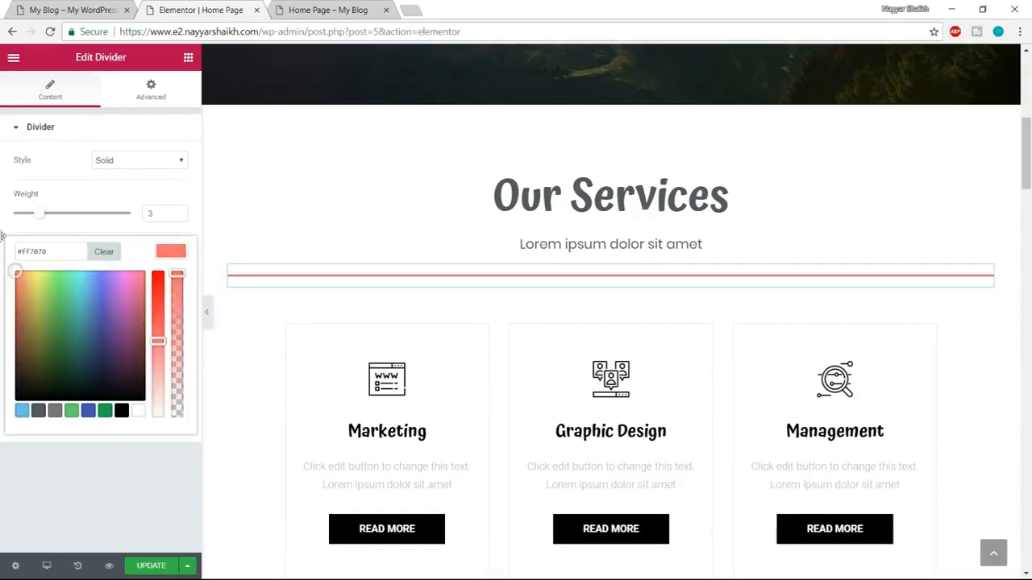
pyautogui.click(3, 236)
pyautogui.click(168, 252)
pyautogui.moveTo(157, 340); pyautogui.dragTo(154, 303)
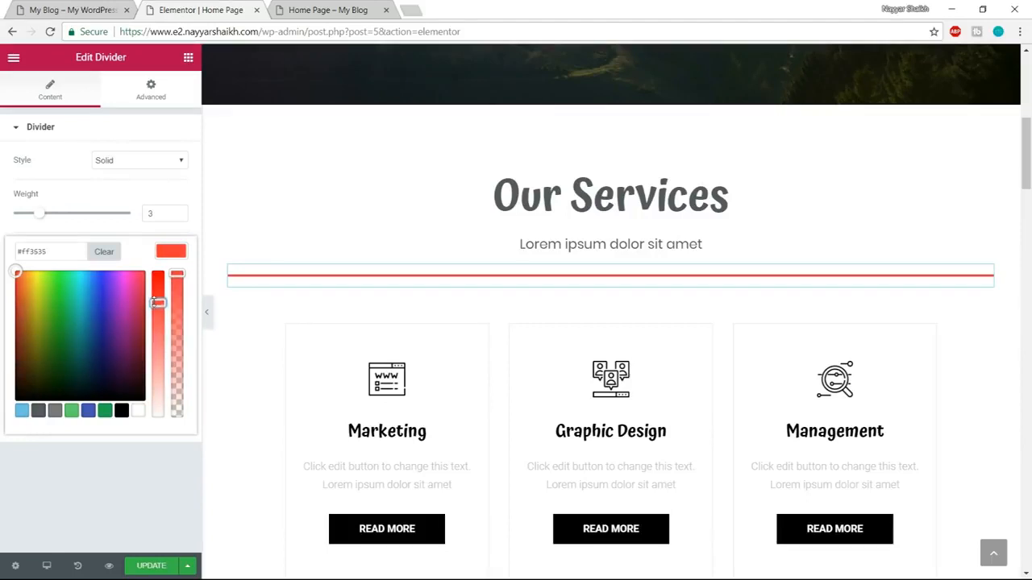
pyautogui.click(182, 252)
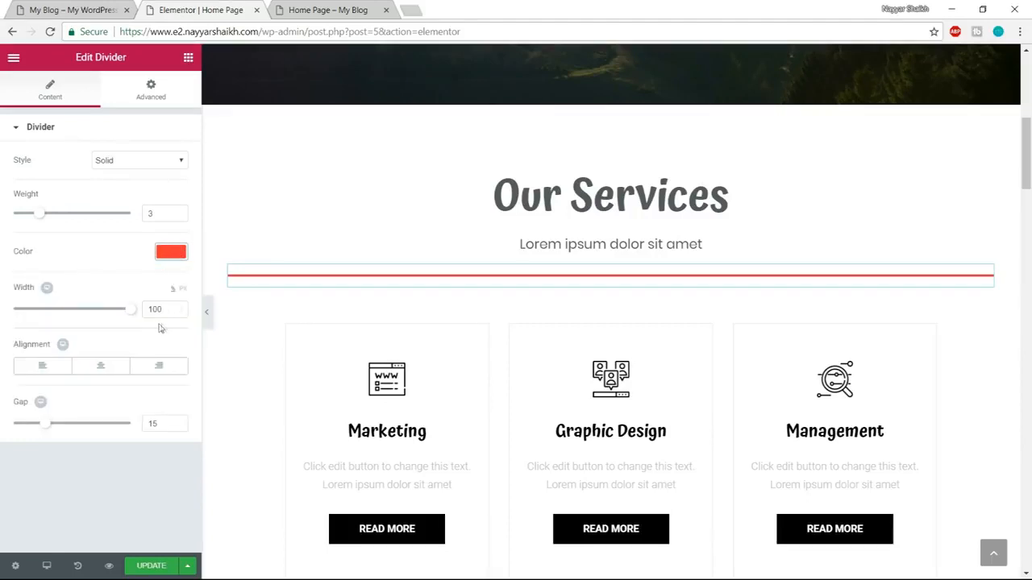
# Set the divider's width to 15%, center it, and save the page update.
pyautogui.moveTo(129, 317); pyautogui.dragTo(43, 318)
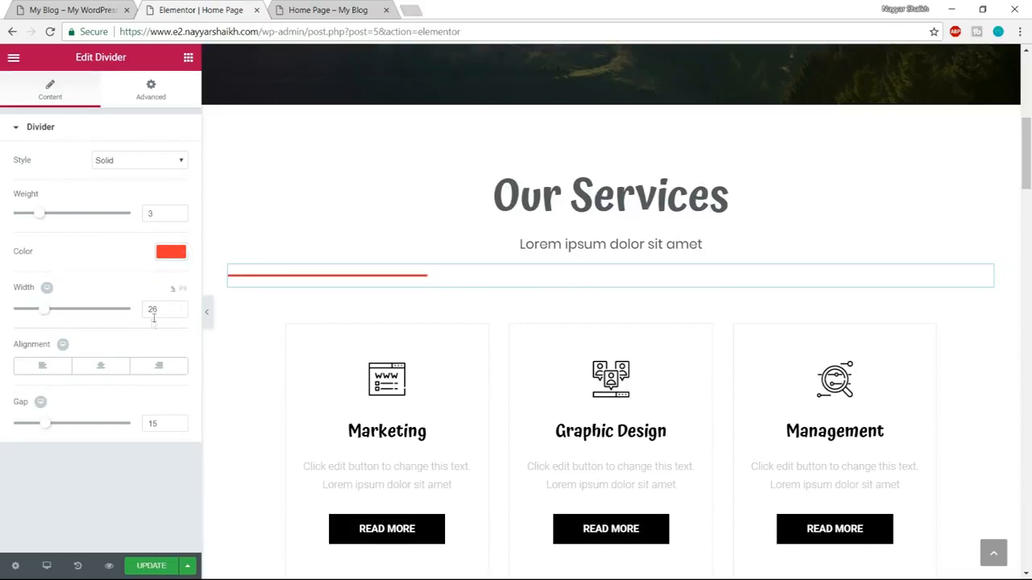
pyautogui.write('15')
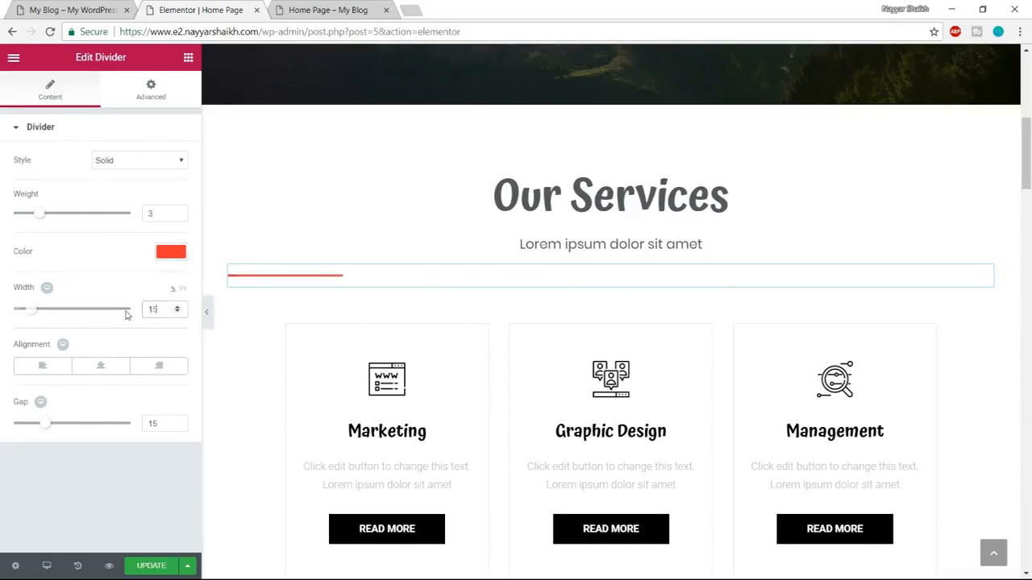
pyautogui.click(101, 373)
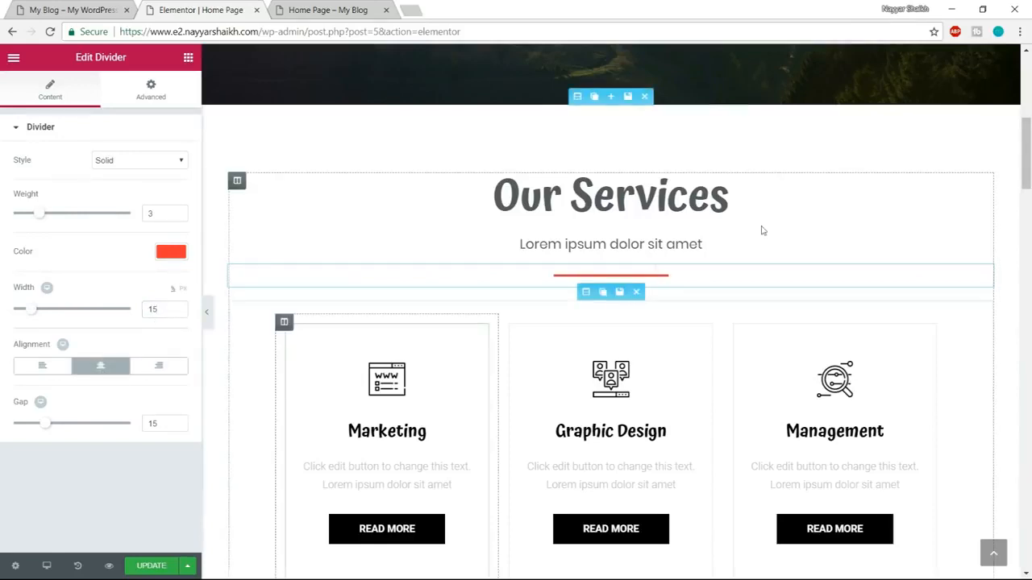
pyautogui.click(151, 566)
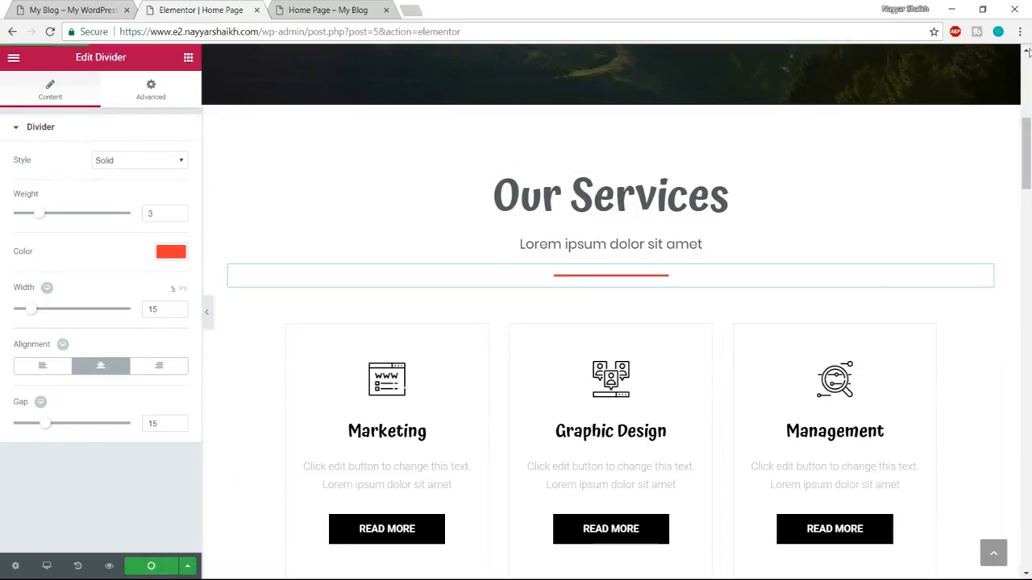
pyautogui.scroll(2, 945, 305)
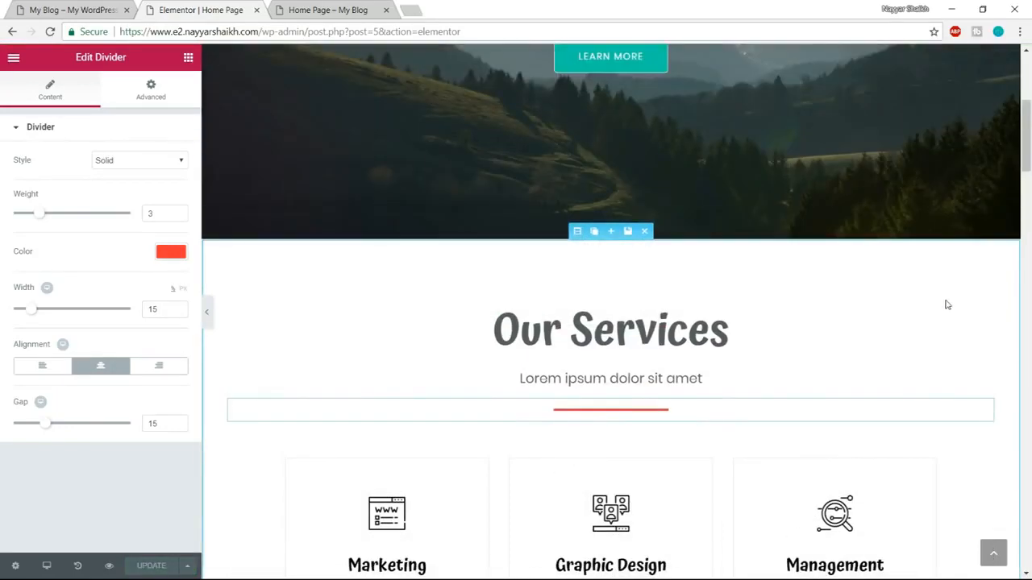
pyautogui.scroll(-4, 945, 301)
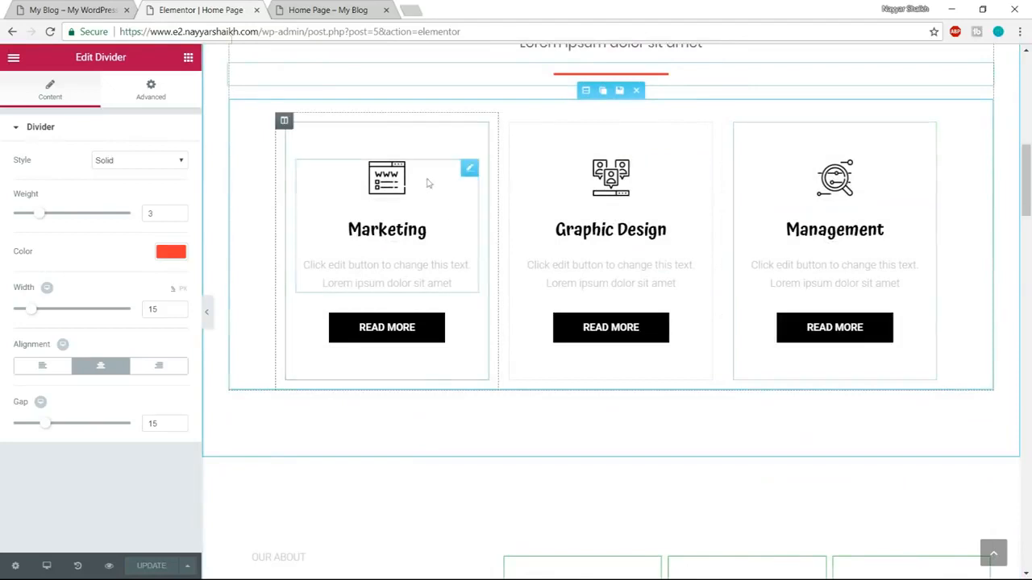
# Check the service box icons on the demo page, and open flaticon.com in a new browser tab.
pyautogui.click(28, 8)
pyautogui.scroll(-2, 373, 322)
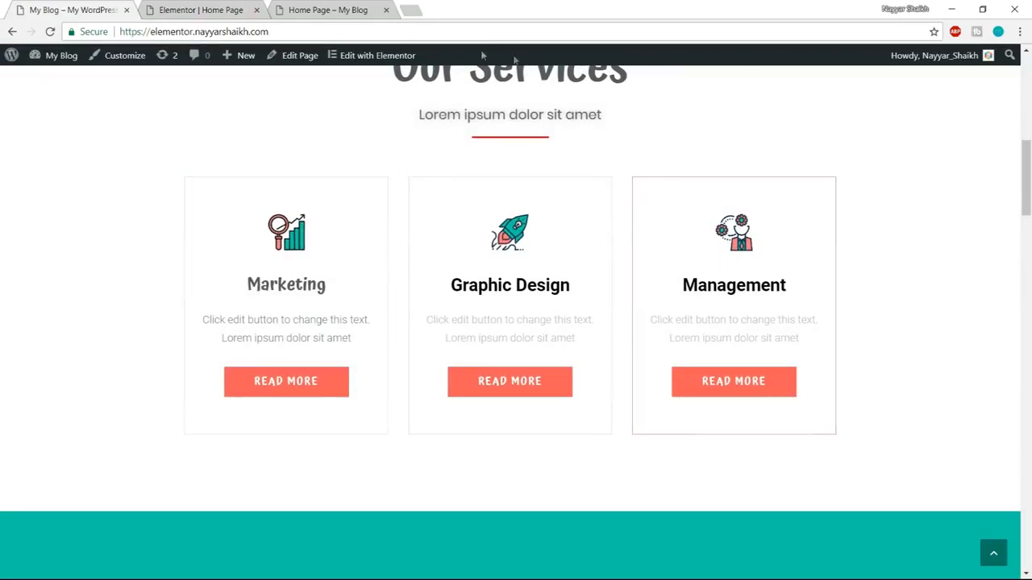
pyautogui.click(410, 10)
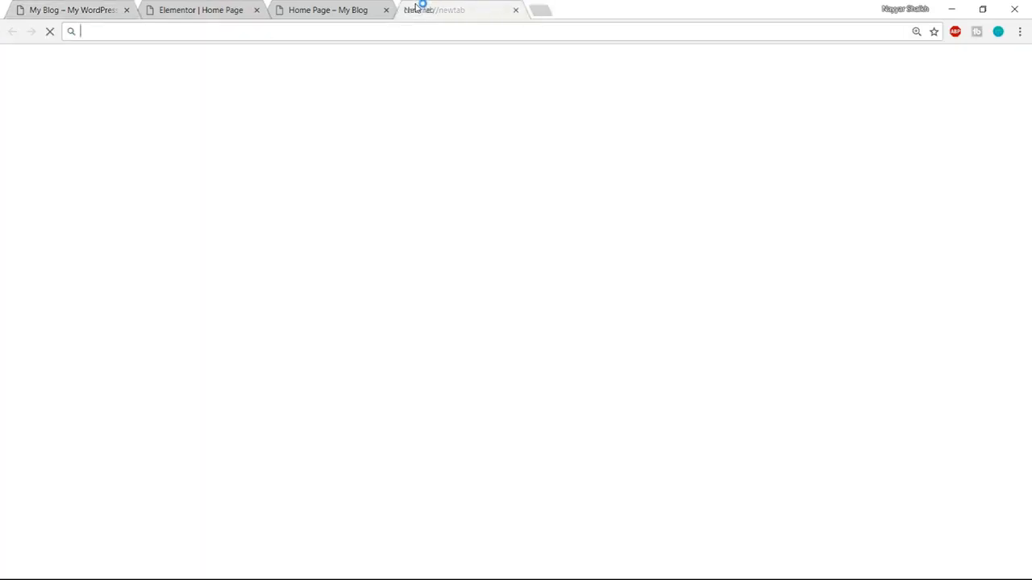
pyautogui.write('flat')
pyautogui.press('Return')
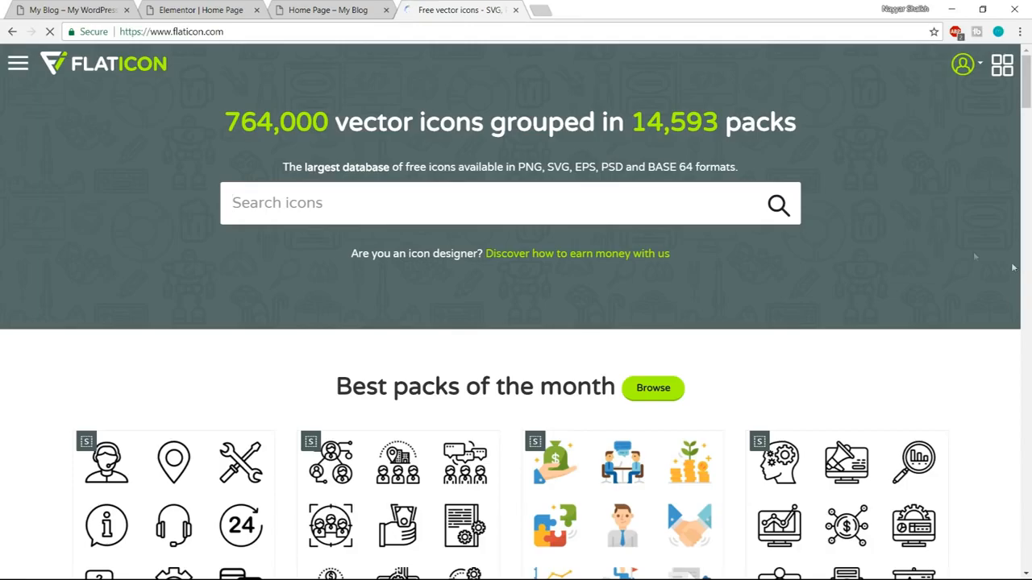
# Browse Flaticon's best packs of the month, and open the purple-labelled Business pack of black outline icons.
pyautogui.scroll(-7, 1026, 272)
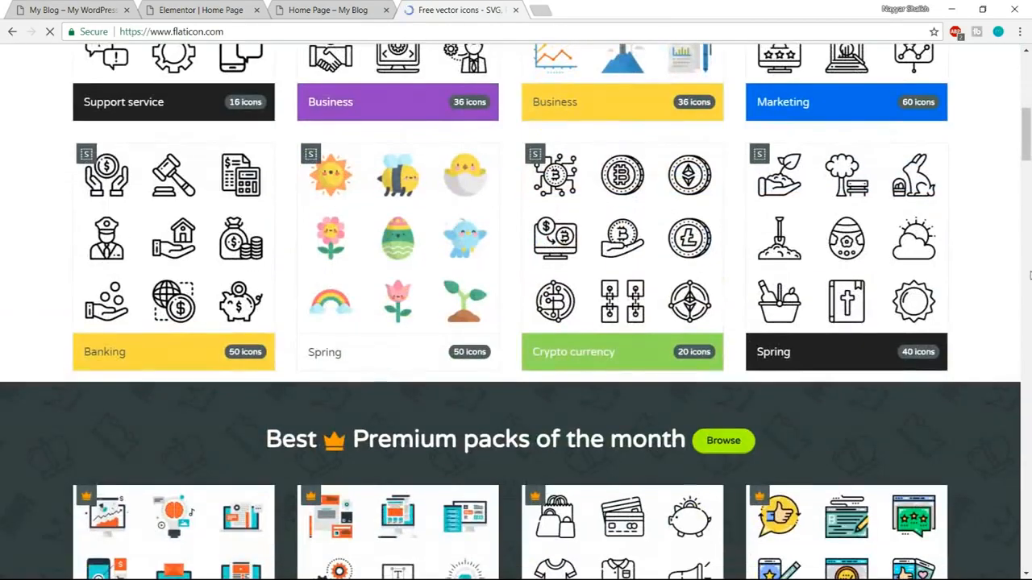
pyautogui.scroll(-3, 1030, 275)
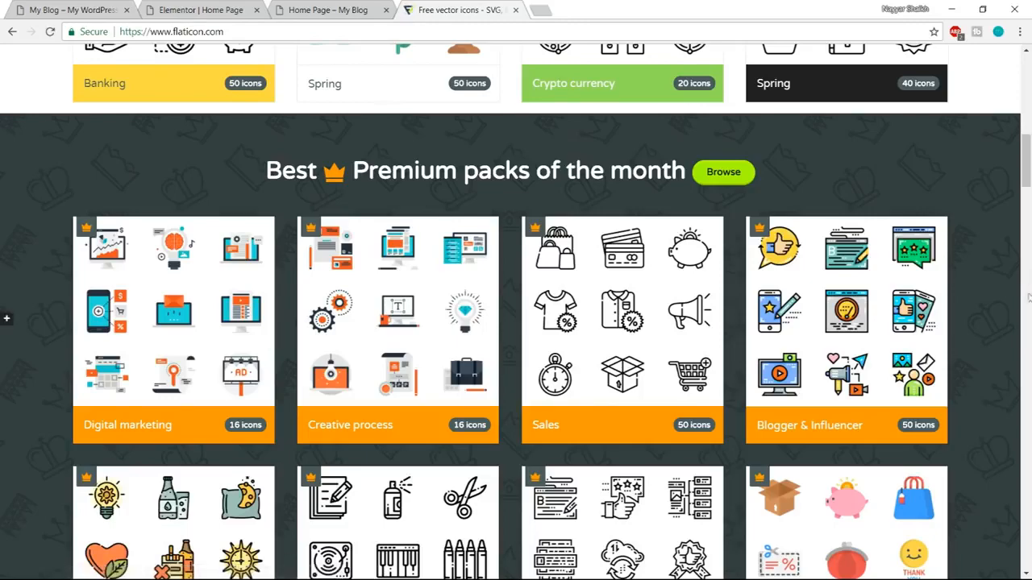
pyautogui.scroll(3, 1030, 276)
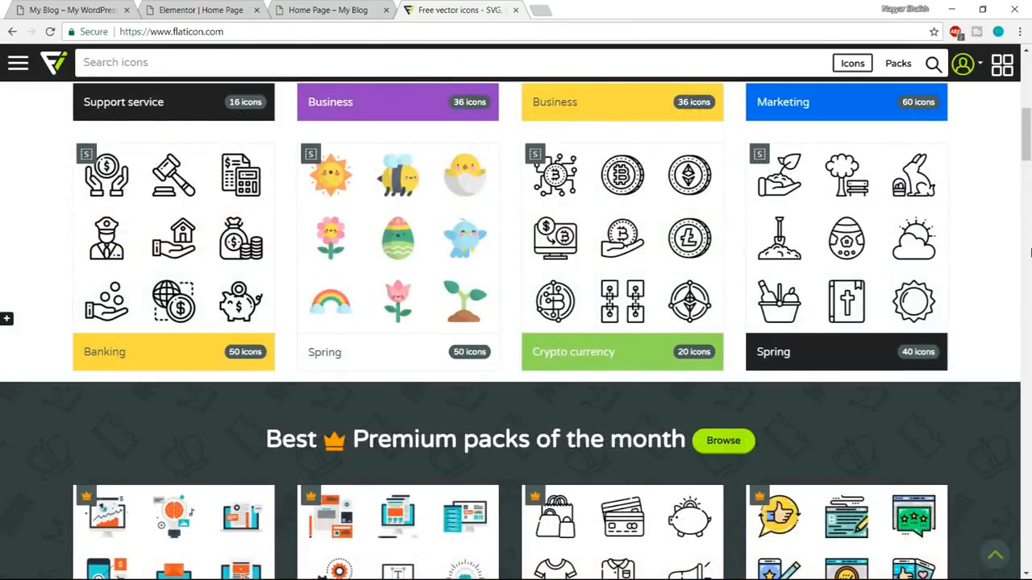
pyautogui.scroll(5, 1030, 253)
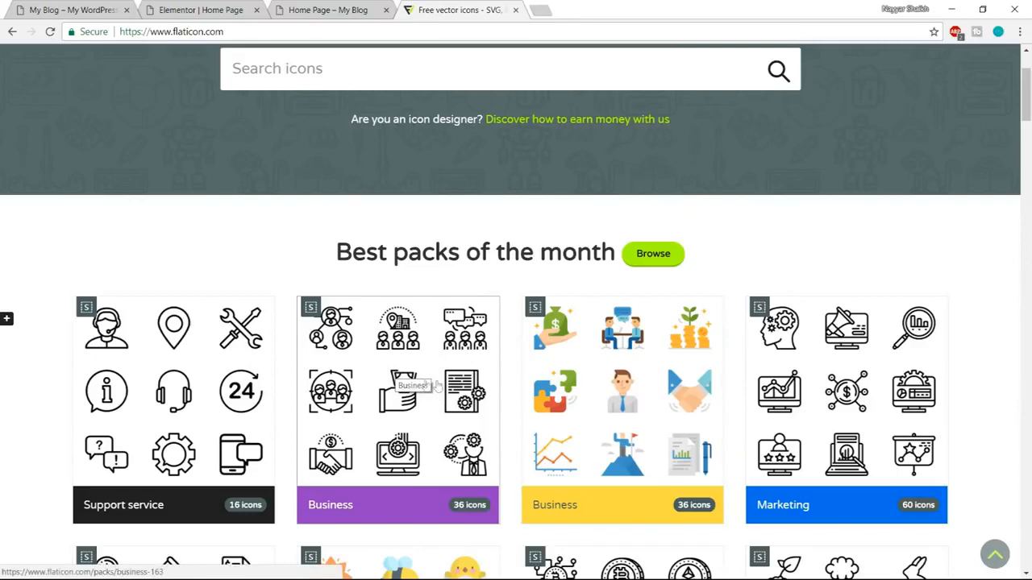
pyautogui.click(417, 385)
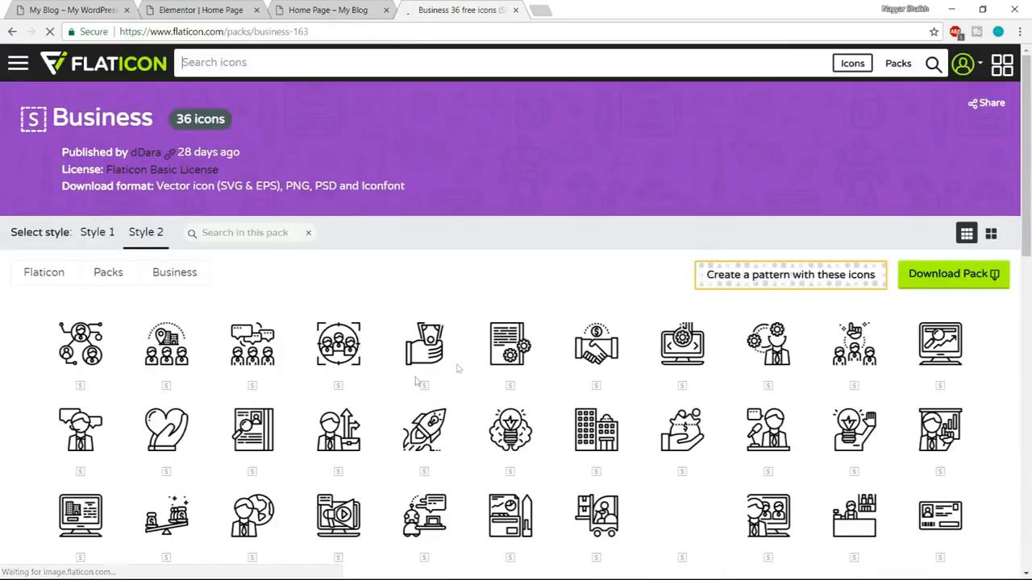
pyautogui.scroll(-4, 452, 323)
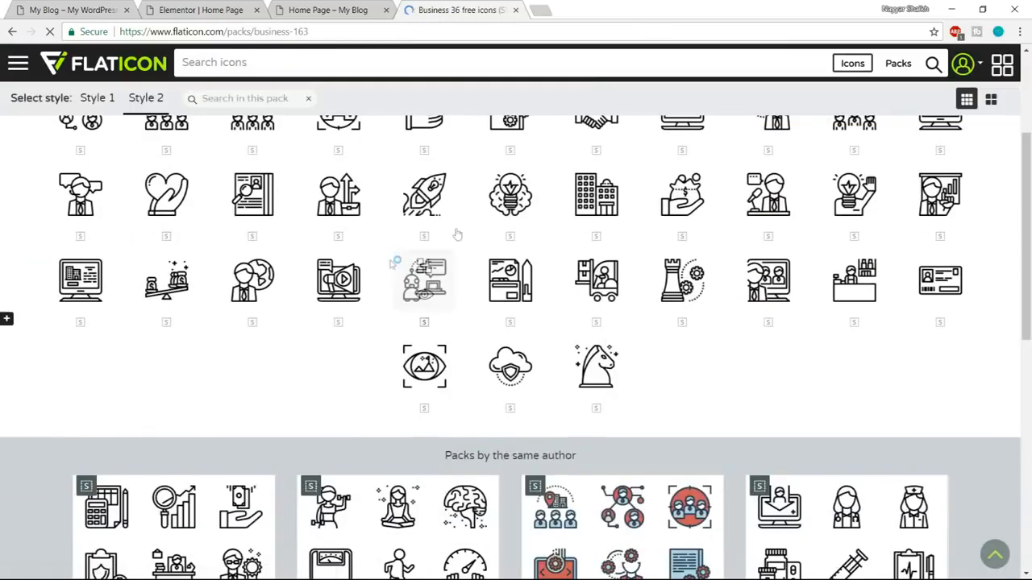
pyautogui.scroll(3, 481, 336)
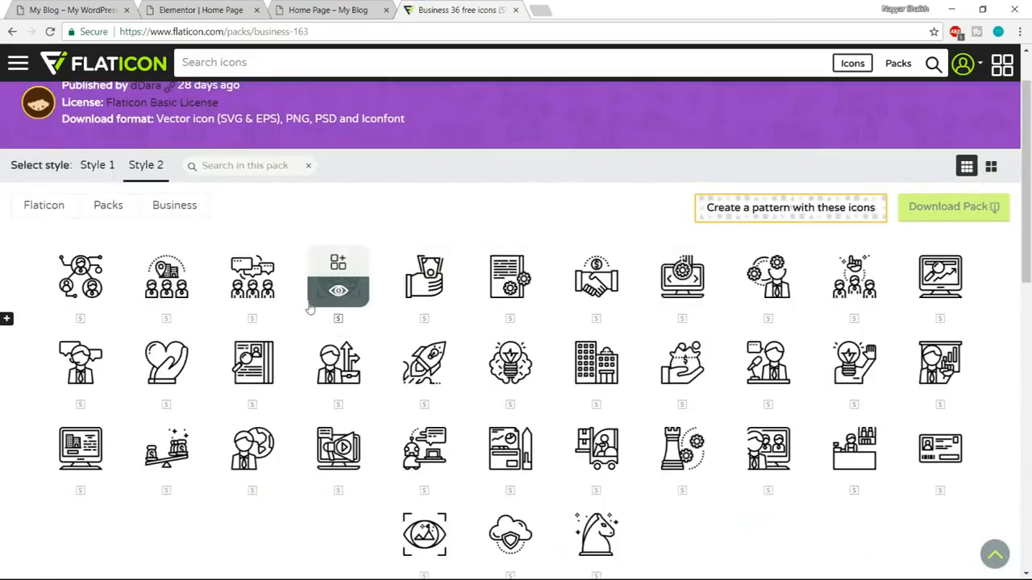
# Compare the pack with the demo's service icons, and open the same author's Business pack with orange and purple icons.
pyautogui.click(208, 10)
pyautogui.click(347, 8)
pyautogui.hotkey('ctrl', '1')
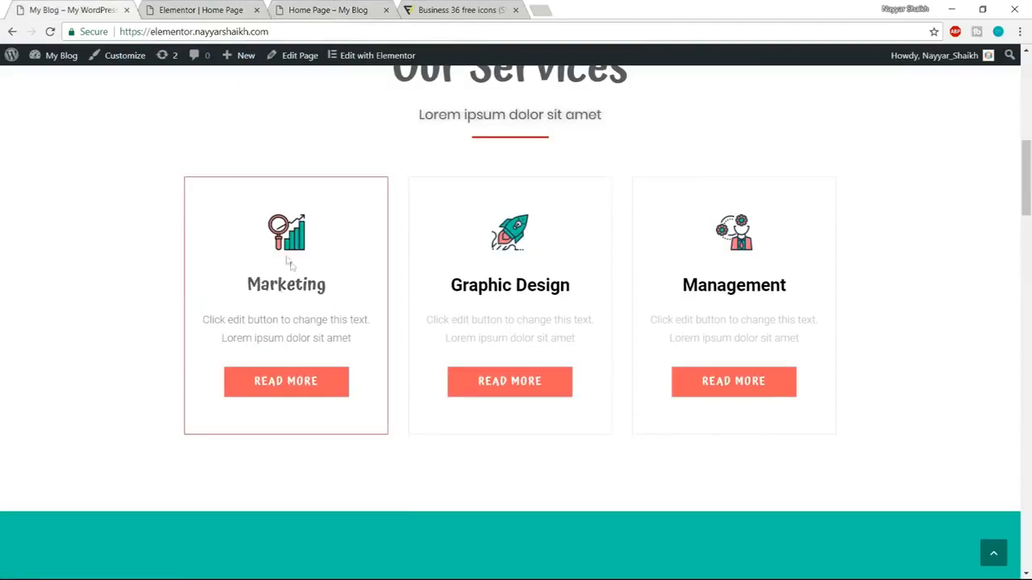
pyautogui.hotkey('ctrl', '4')
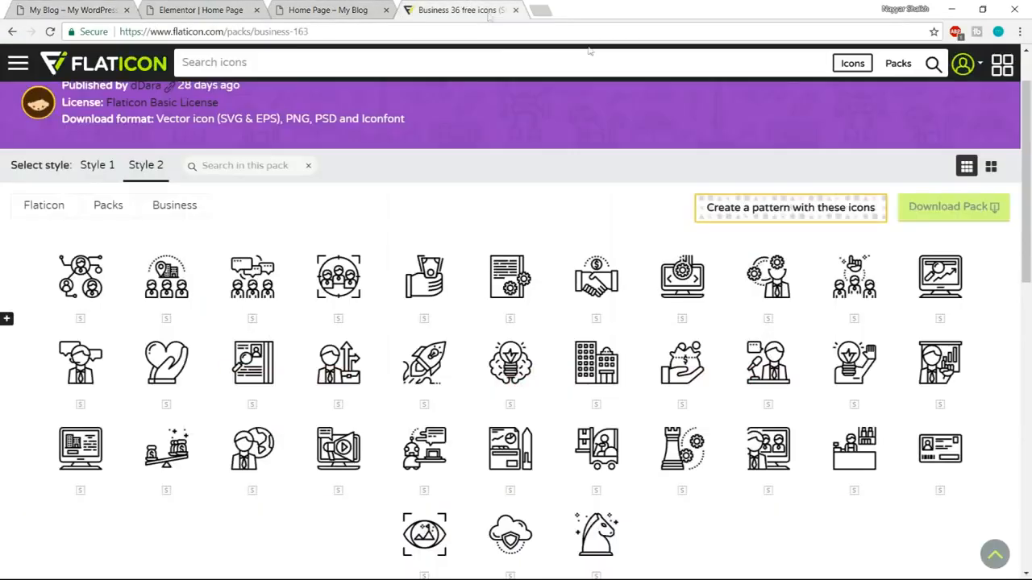
pyautogui.scroll(-4, 766, 338)
pyautogui.scroll(-2, 764, 369)
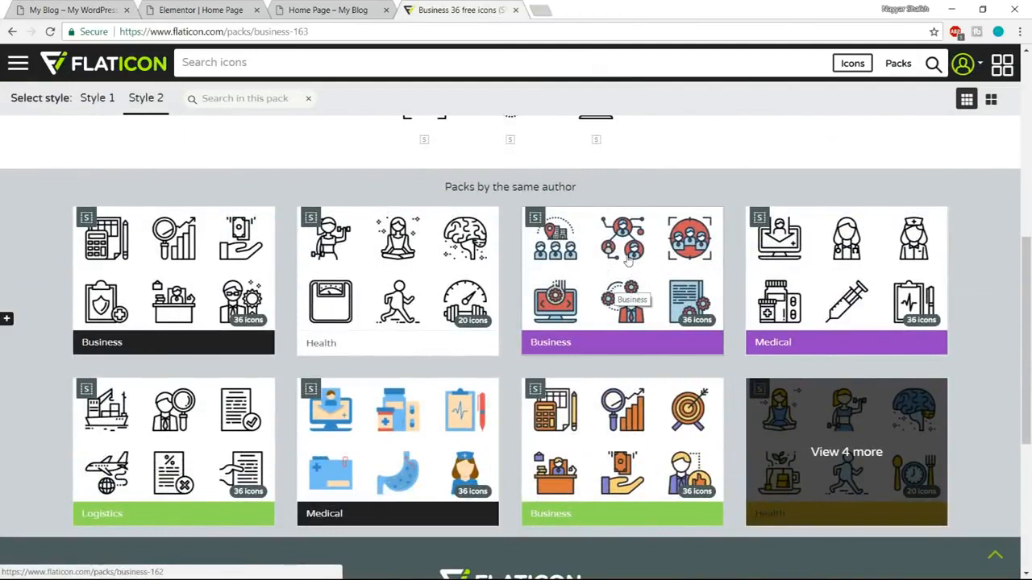
pyautogui.click(612, 421)
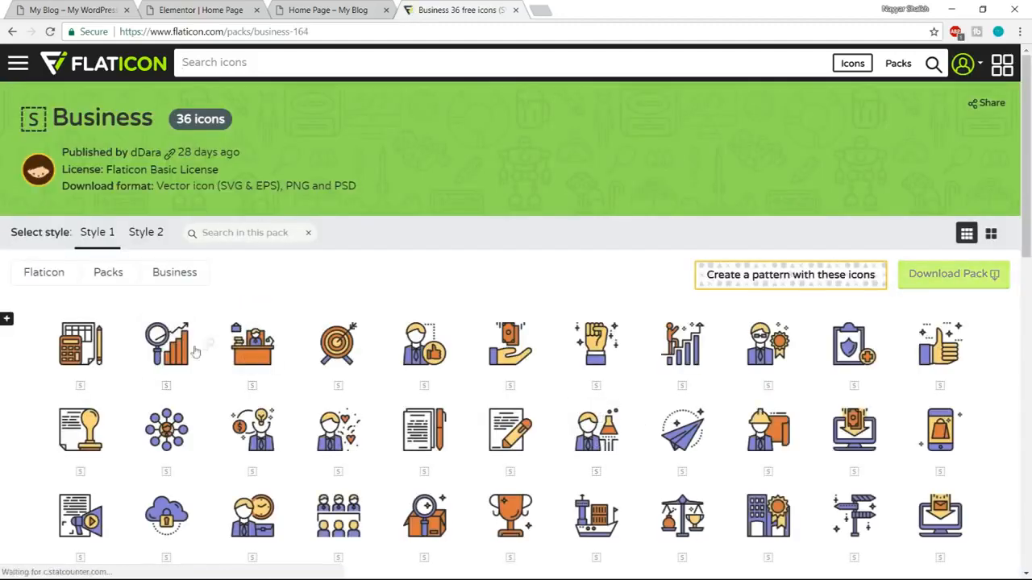
# Open the Growth icon that matches the demo's Marketing icon, and compare it with the demo page's services design.
pyautogui.click(80, 10)
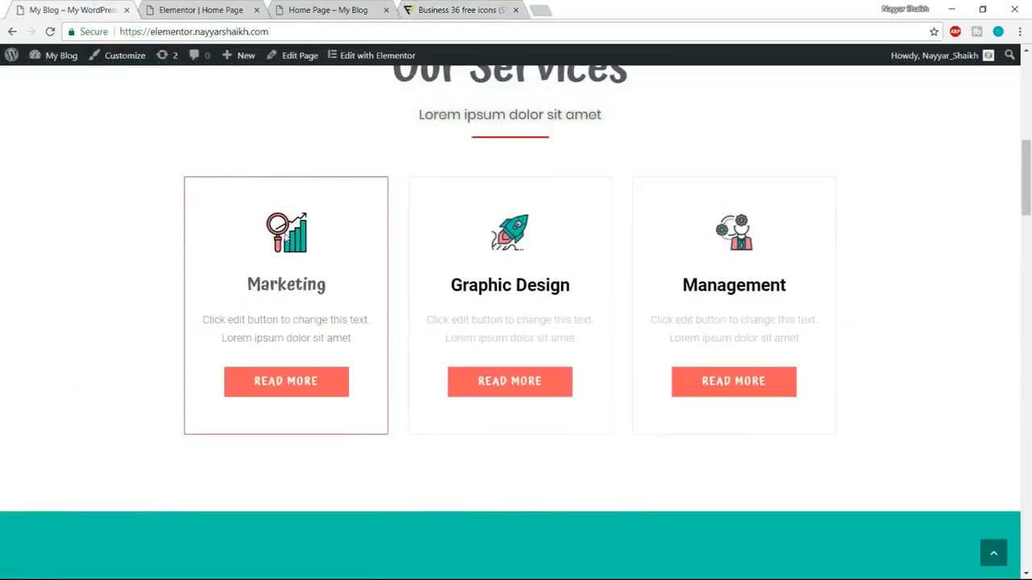
pyautogui.click(460, 6)
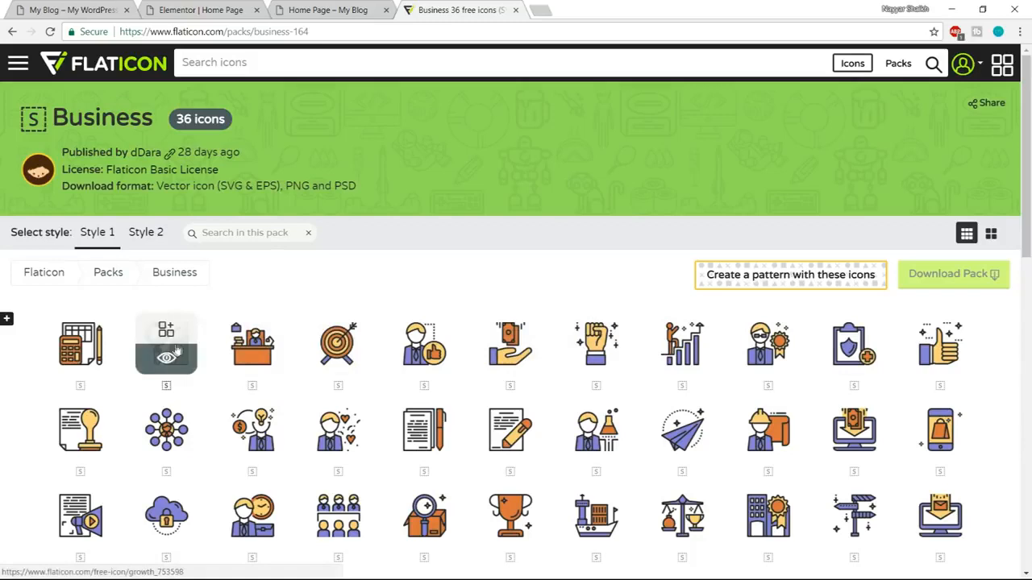
pyautogui.moveTo(165, 359)
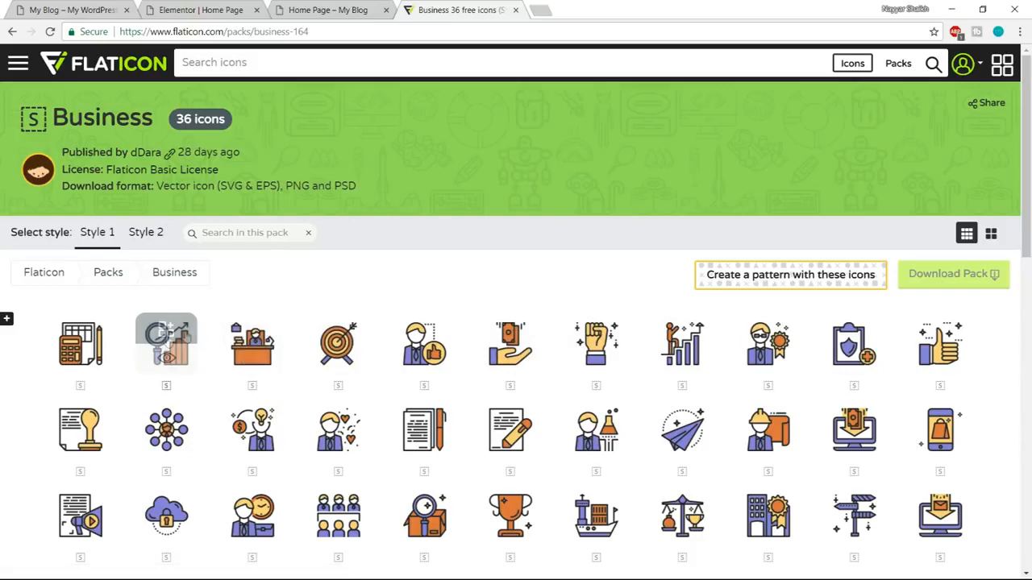
pyautogui.click(166, 360)
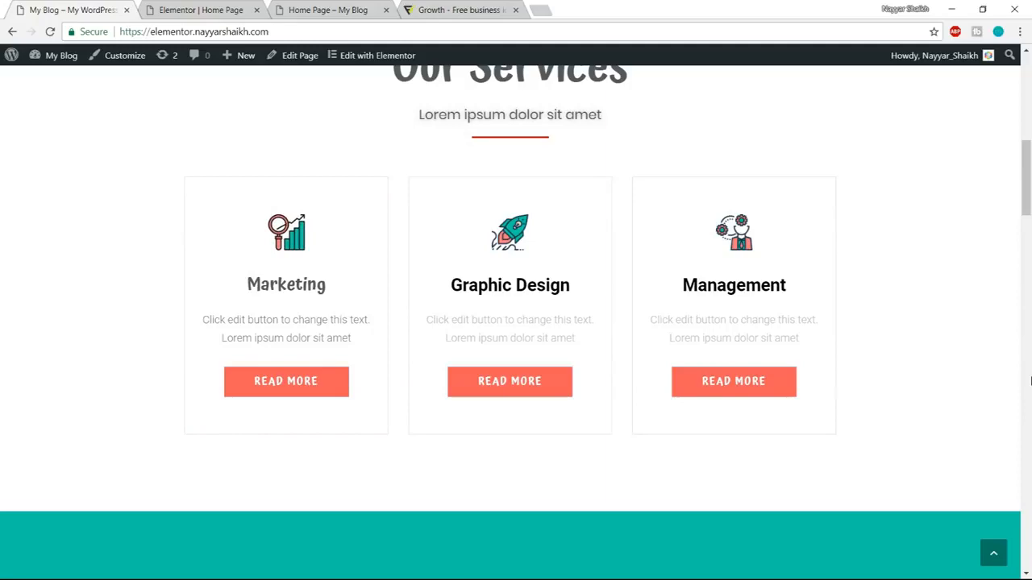
pyautogui.scroll(10, 1030, 382)
pyautogui.scroll(-9, 1025, 445)
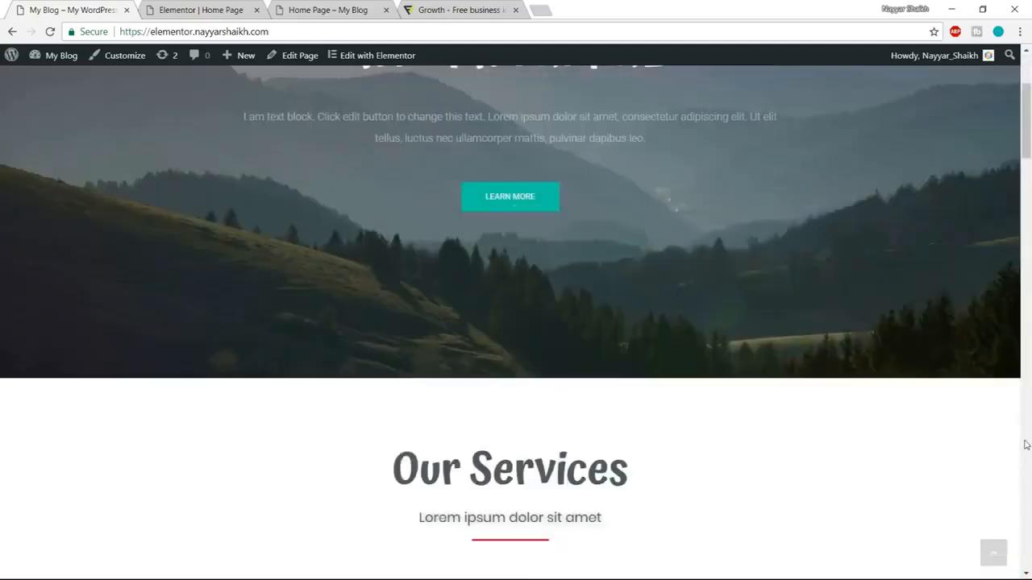
pyautogui.scroll(-2, 380, 545)
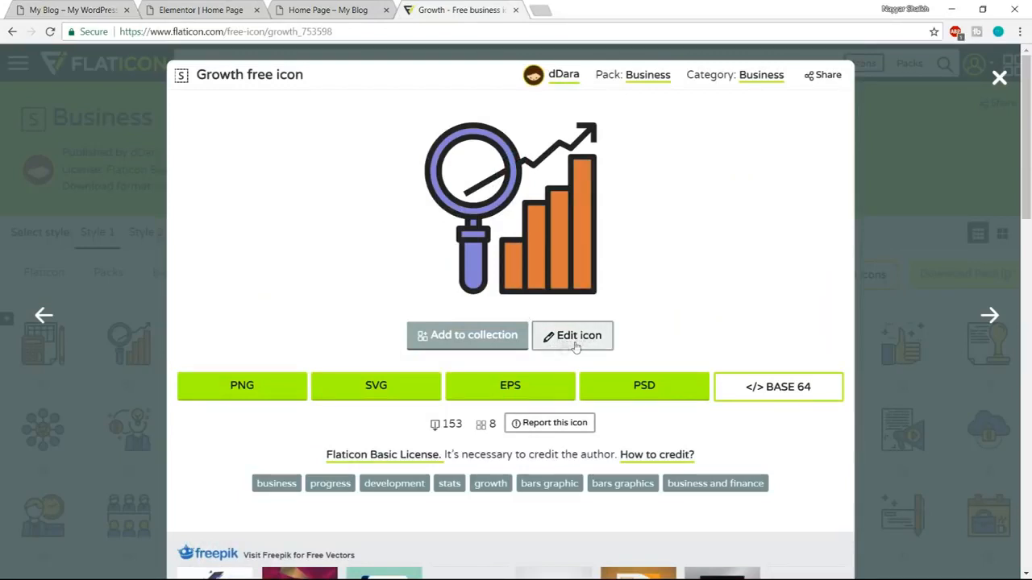
# Sign in to Flaticon with the Google account, and open the Growth icon in the icon editor.
pyautogui.click(575, 346)
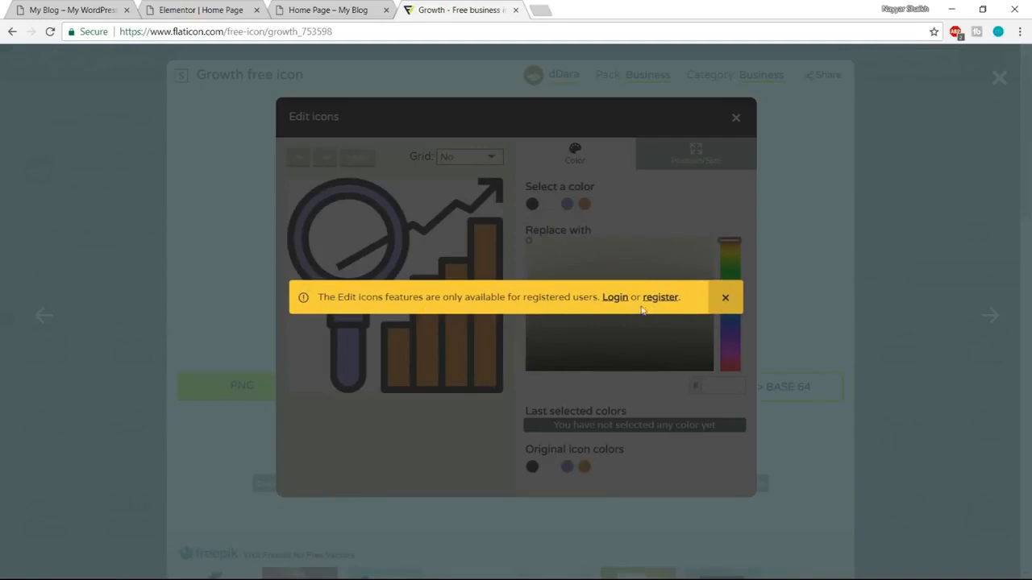
pyautogui.click(614, 299)
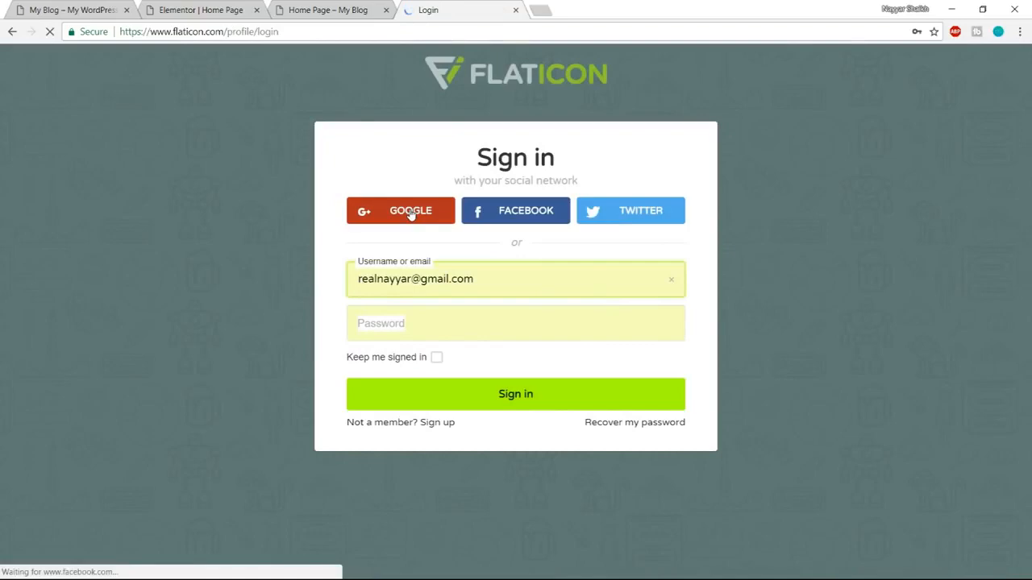
pyautogui.click(411, 212)
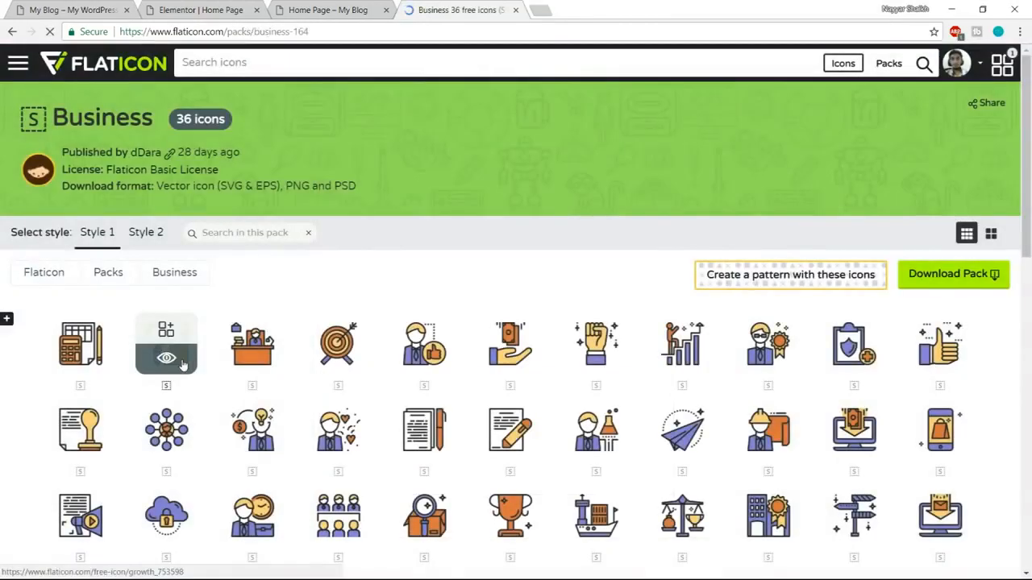
pyautogui.click(167, 343)
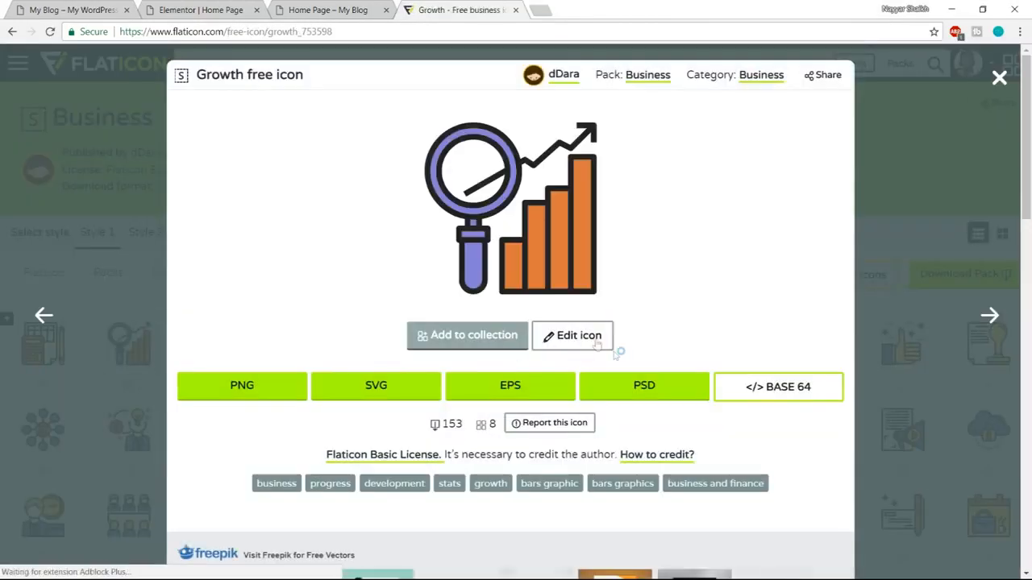
pyautogui.click(587, 339)
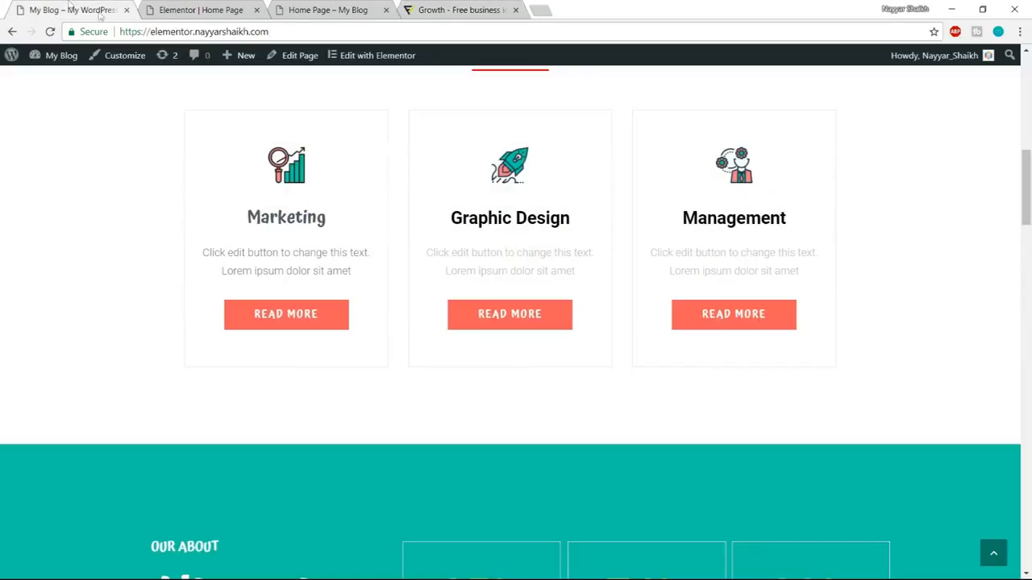
# Inspect the Marketing box's Read More button on the demo page, and search Google for its background color #f75b5b.
pyautogui.rightClick(335, 322)
pyautogui.click(387, 425)
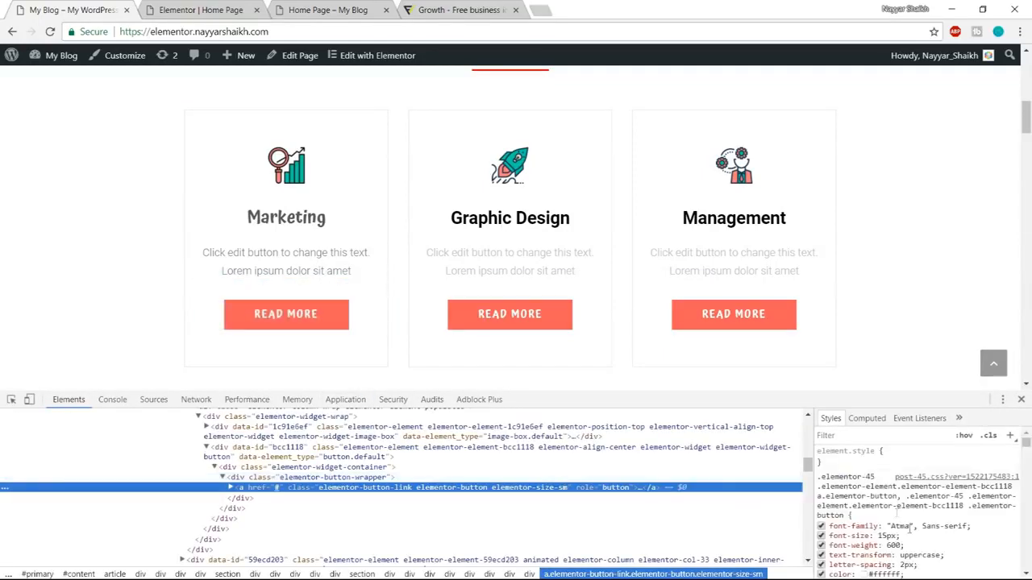
pyautogui.scroll(-3, 927, 528)
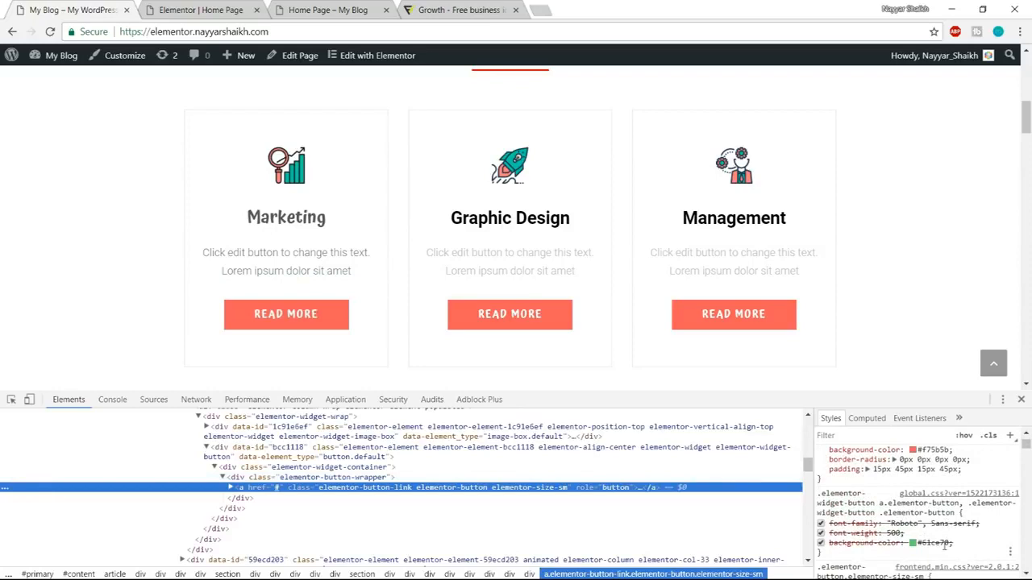
pyautogui.scroll(2, 968, 516)
pyautogui.click(940, 517)
pyautogui.hotkey('ctrl', 'c')
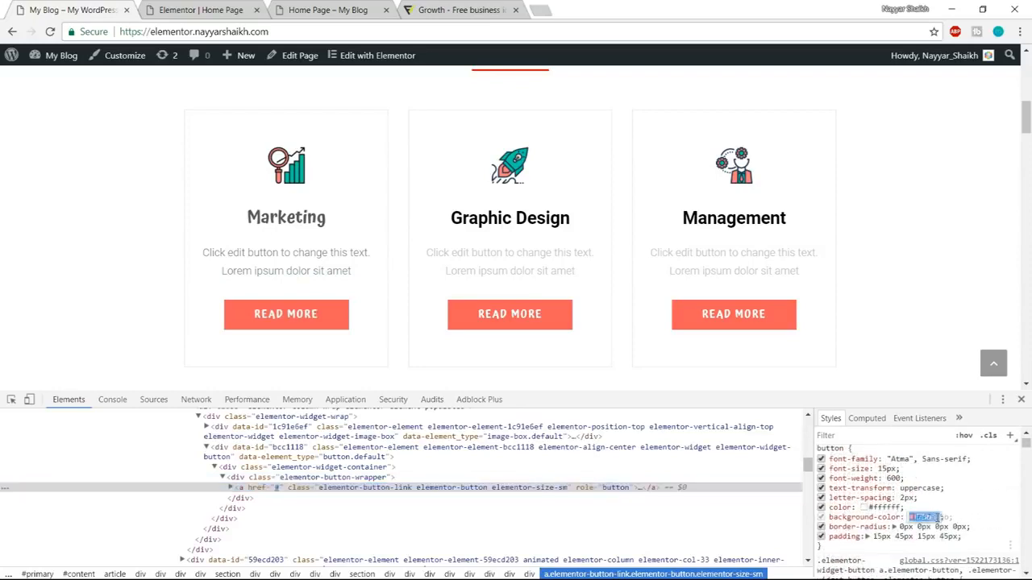
pyautogui.click(537, 8)
pyautogui.hotkey('ctrl', 'v')
pyautogui.press('Return')
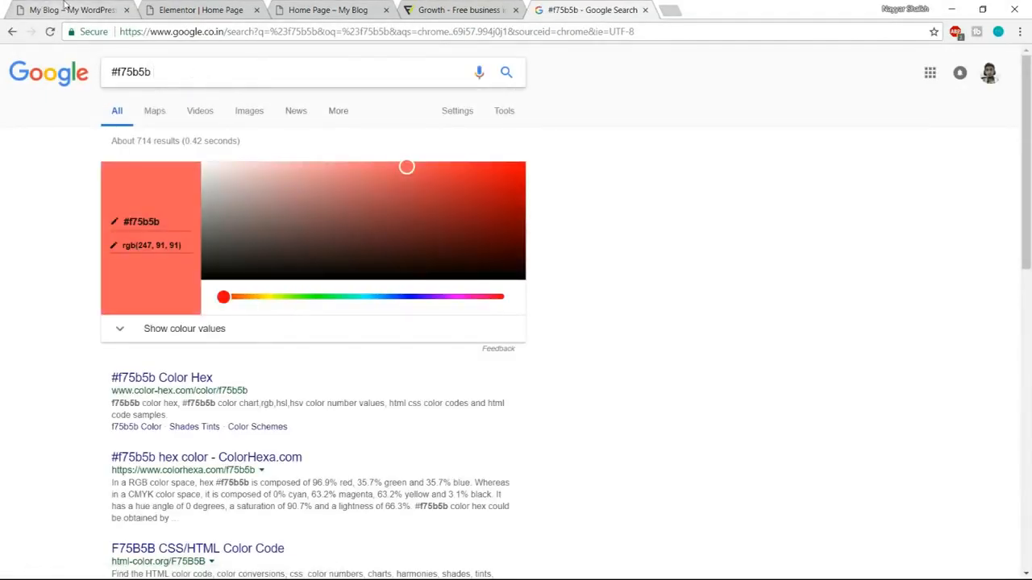
# Inspect the Learn More button in the demo page's hero section, and copy its border color #10c5a7.
pyautogui.click(64, 6)
pyautogui.scroll(-10, 948, 523)
pyautogui.scroll(5, 949, 524)
pyautogui.scroll(8, 530, 341)
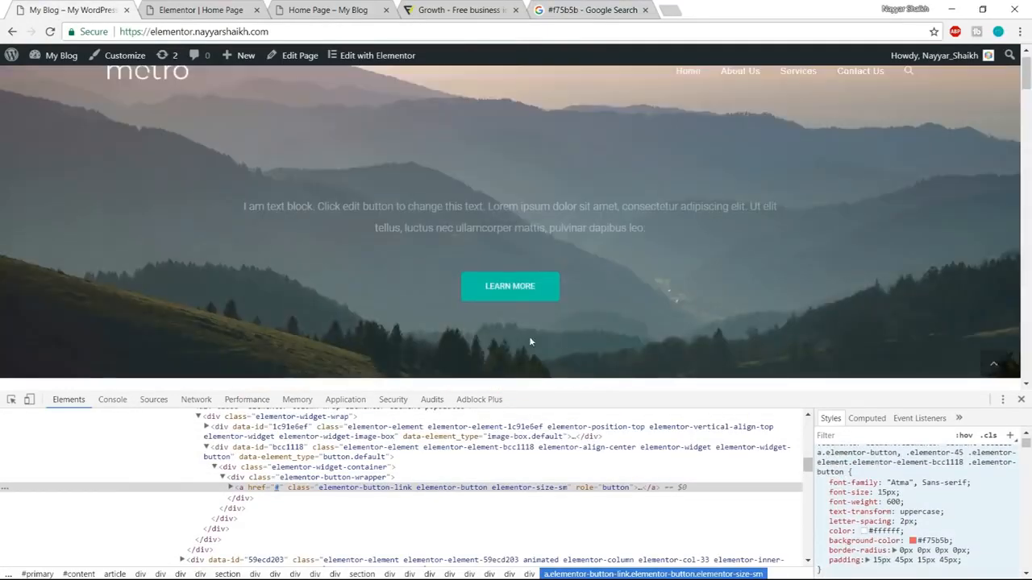
pyautogui.rightClick(553, 297)
pyautogui.click(607, 407)
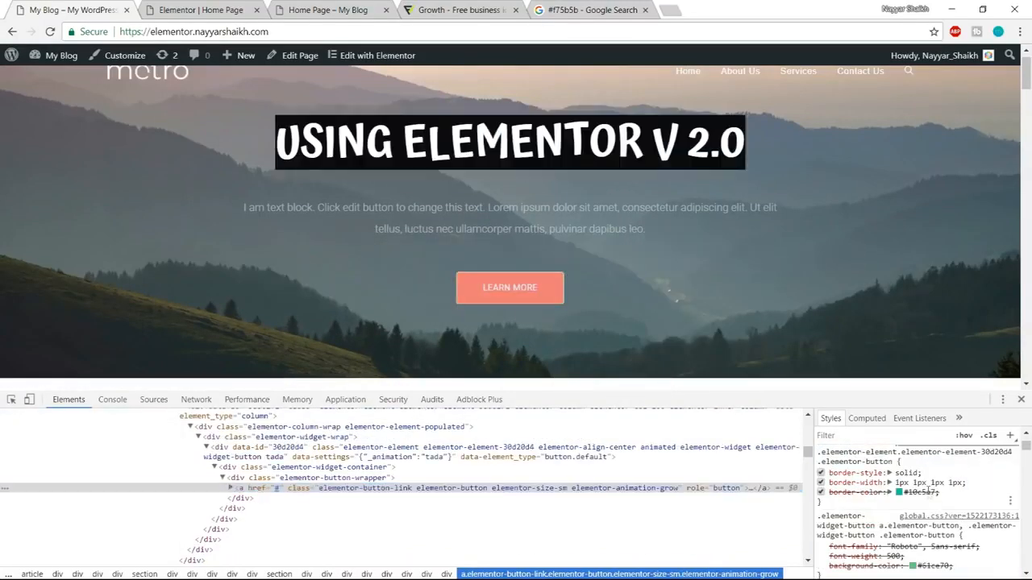
pyautogui.click(906, 492)
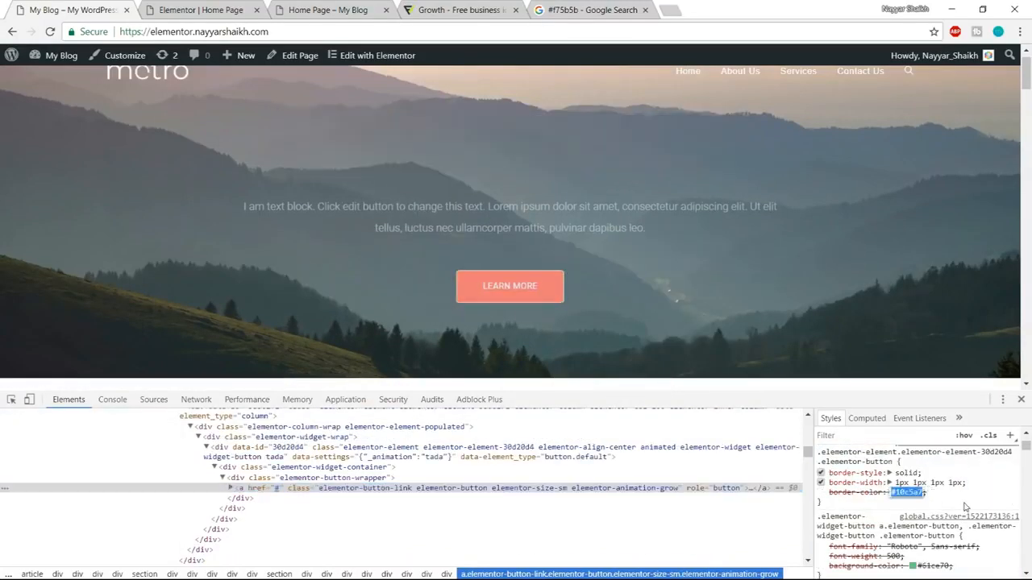
pyautogui.hotkey('ctrl', 'c')
# Add #10c5a7 after #f75b5b in the Google search box, and close the element inspector on the demo page.
pyautogui.click(581, 9)
pyautogui.click(255, 73)
pyautogui.hotkey('ctrl', 'v')
pyautogui.moveTo(256, 73); pyautogui.dragTo(135, 73)
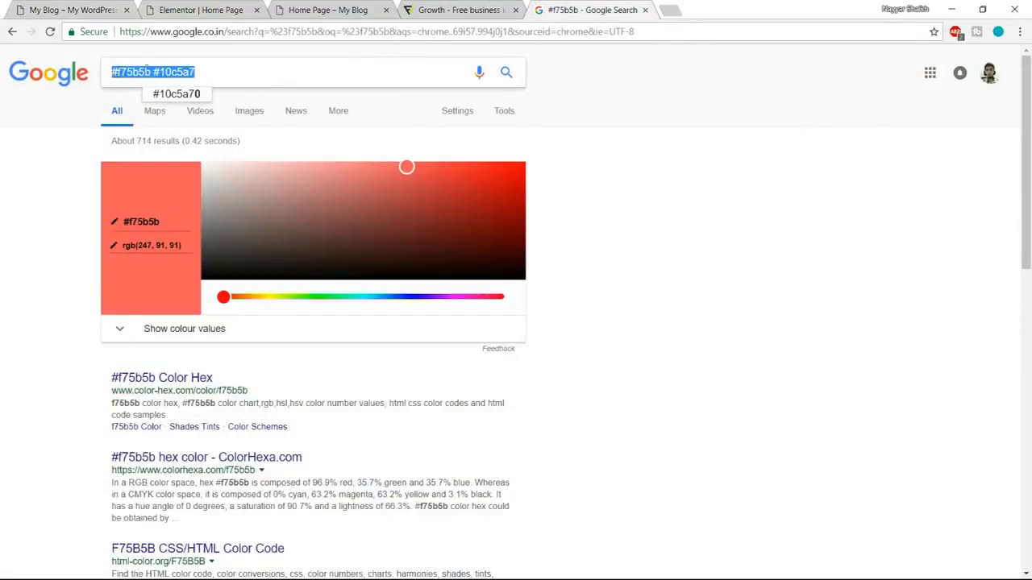
pyautogui.click(161, 72)
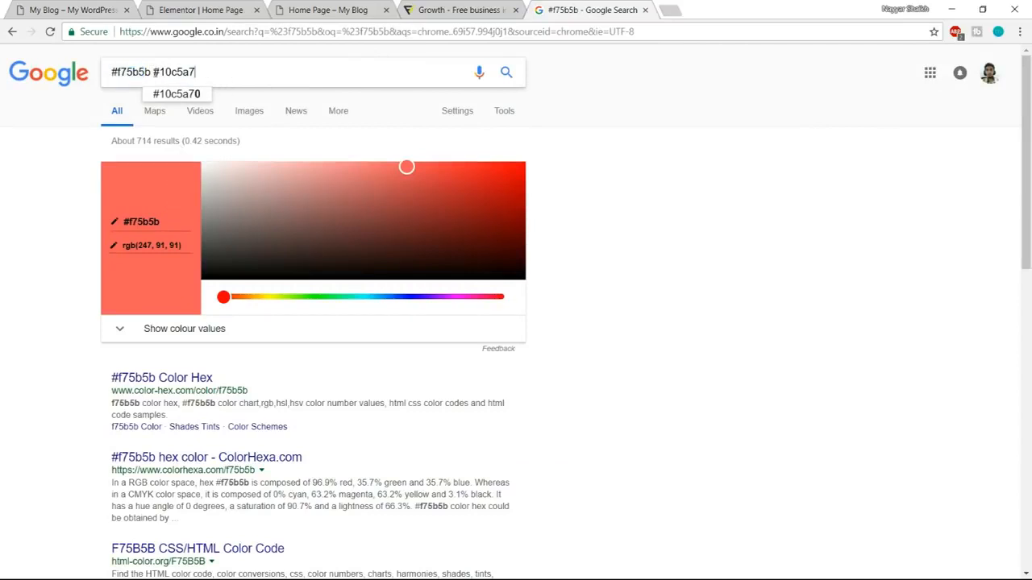
pyautogui.click(728, 157)
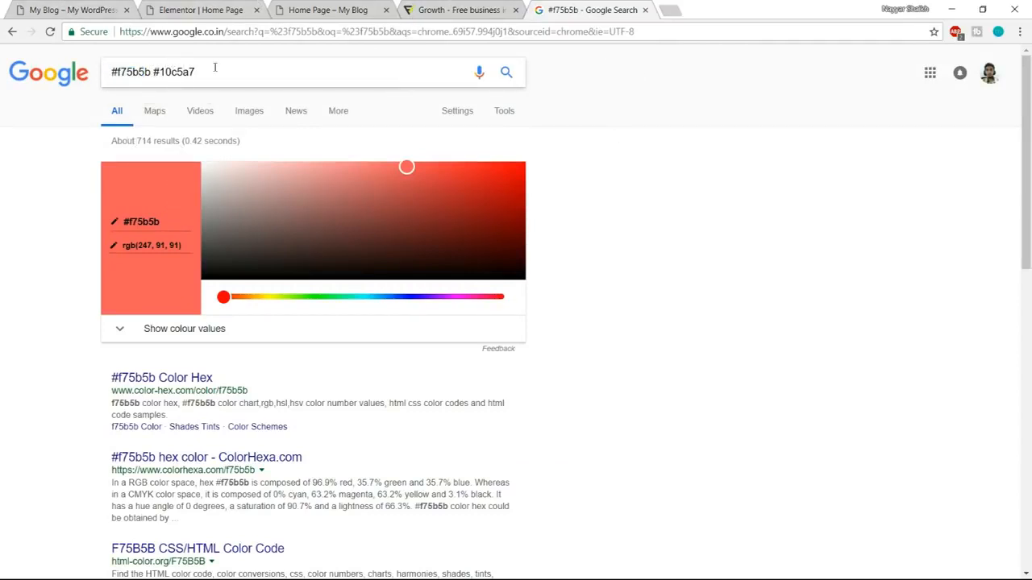
pyautogui.click(73, 10)
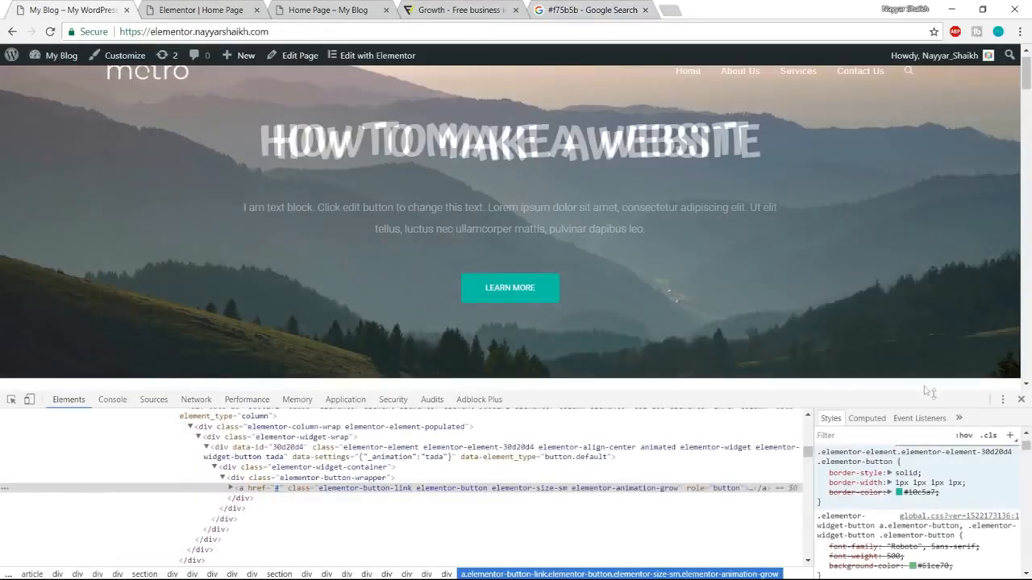
pyautogui.click(1020, 401)
pyautogui.click(411, 30)
# Replace the purple of the Growth icon's magnifying glass with color f75b5b in the Flaticon editor.
pyautogui.click(455, 7)
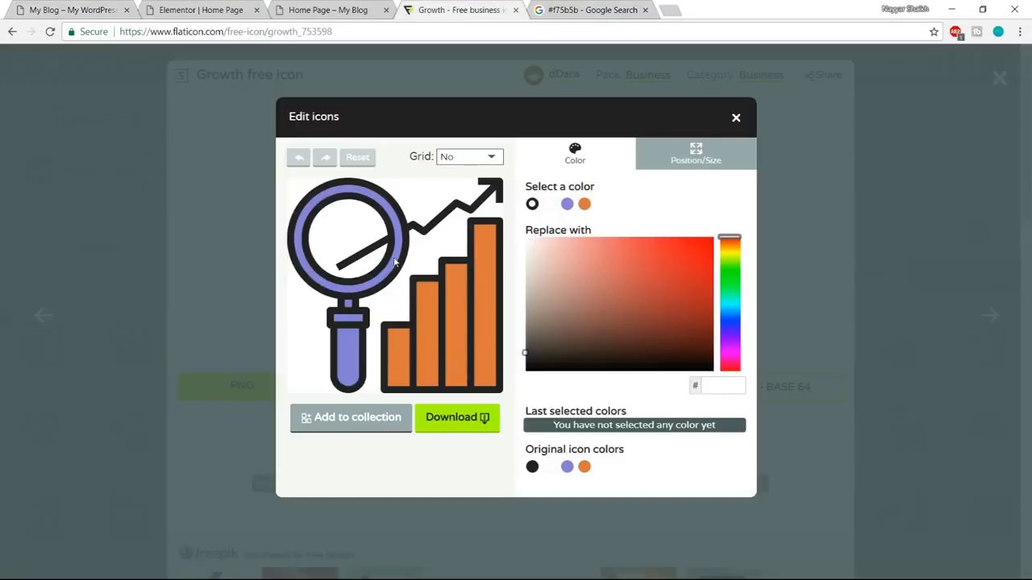
pyautogui.click(349, 356)
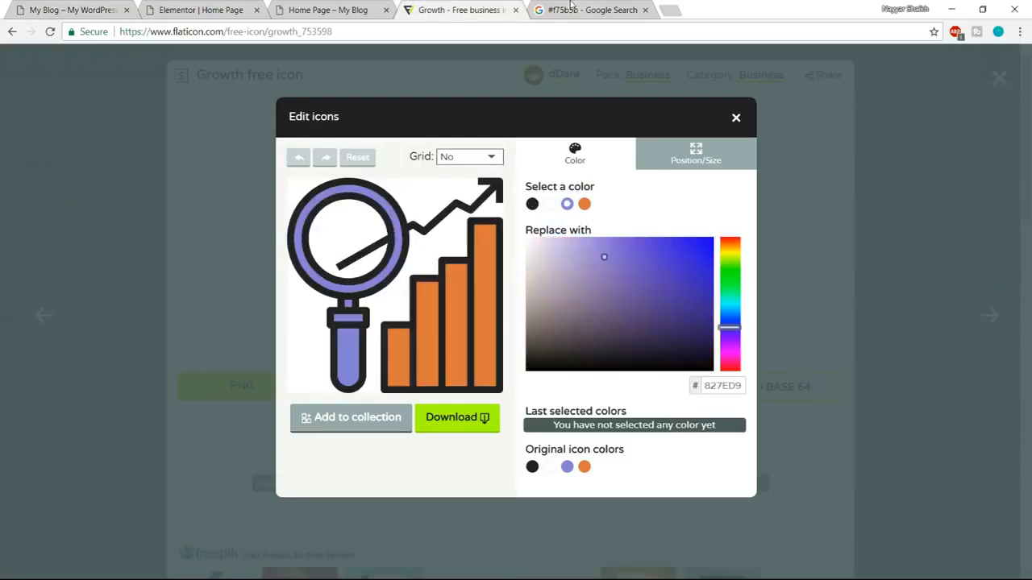
pyautogui.click(571, 8)
pyautogui.click(202, 10)
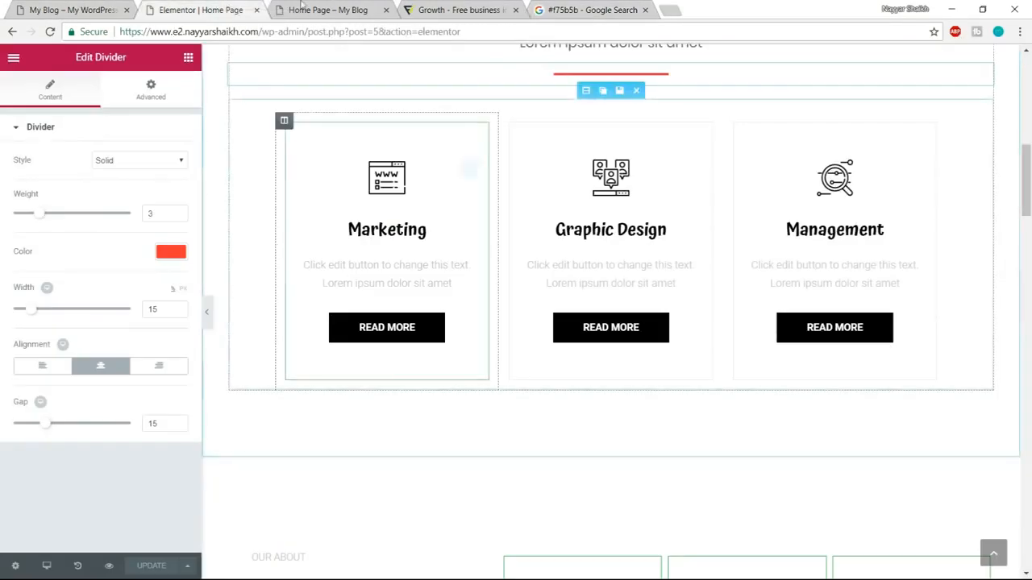
pyautogui.click(33, 10)
pyautogui.scroll(-5, 403, 341)
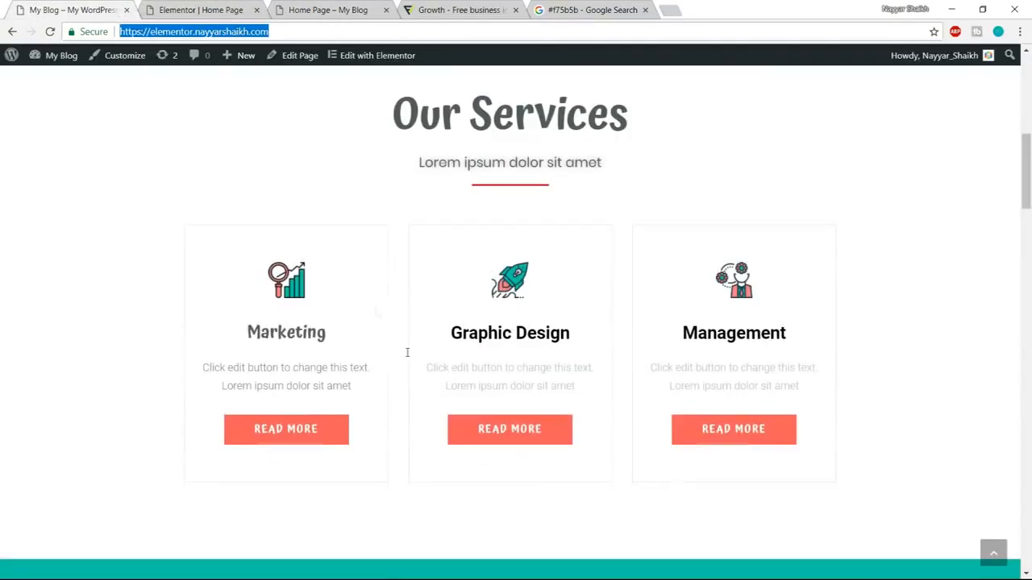
pyautogui.click(587, 9)
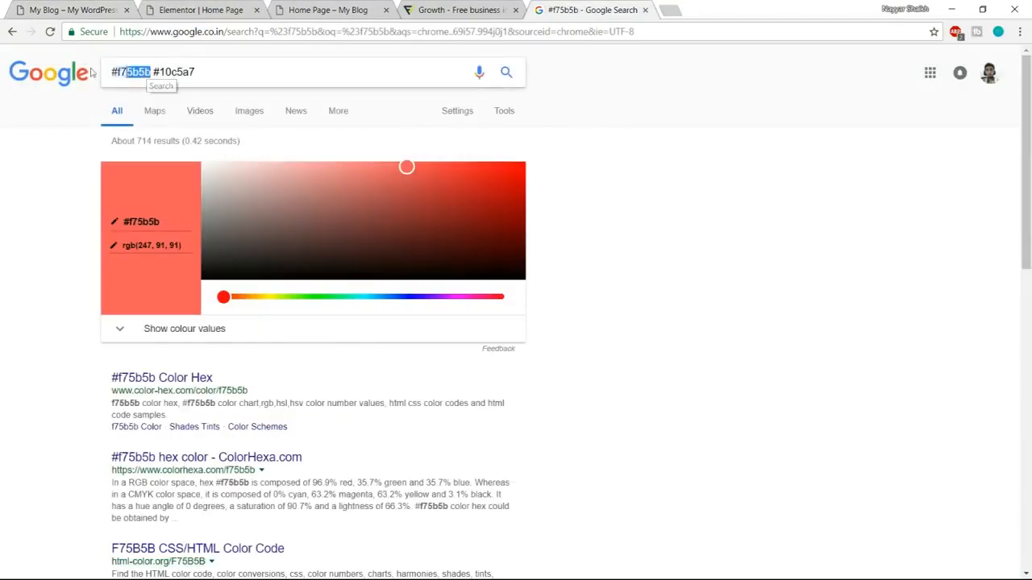
pyautogui.moveTo(92, 73); pyautogui.dragTo(84, 74)
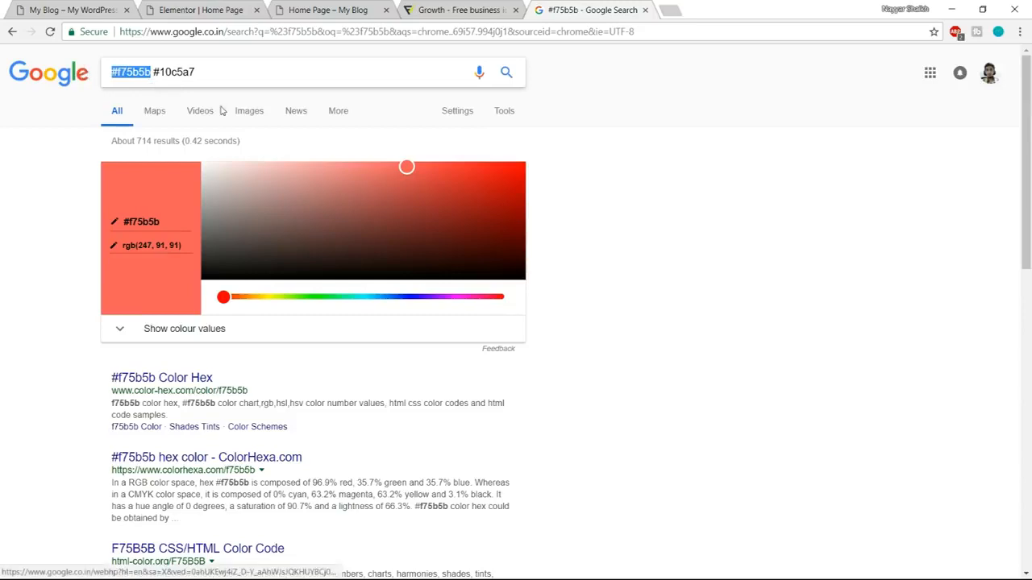
pyautogui.click(455, 10)
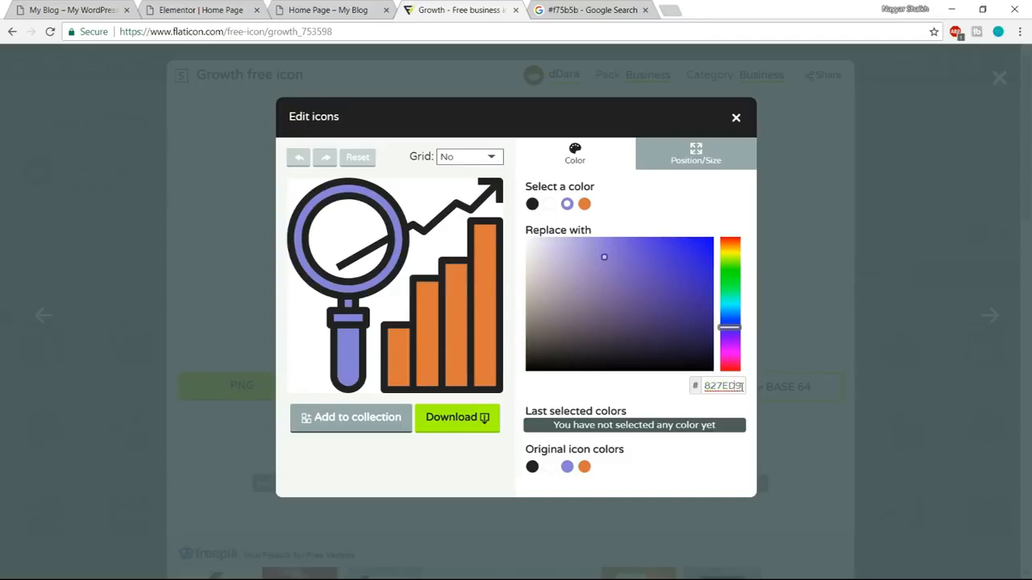
pyautogui.click(599, 27)
pyautogui.click(587, 10)
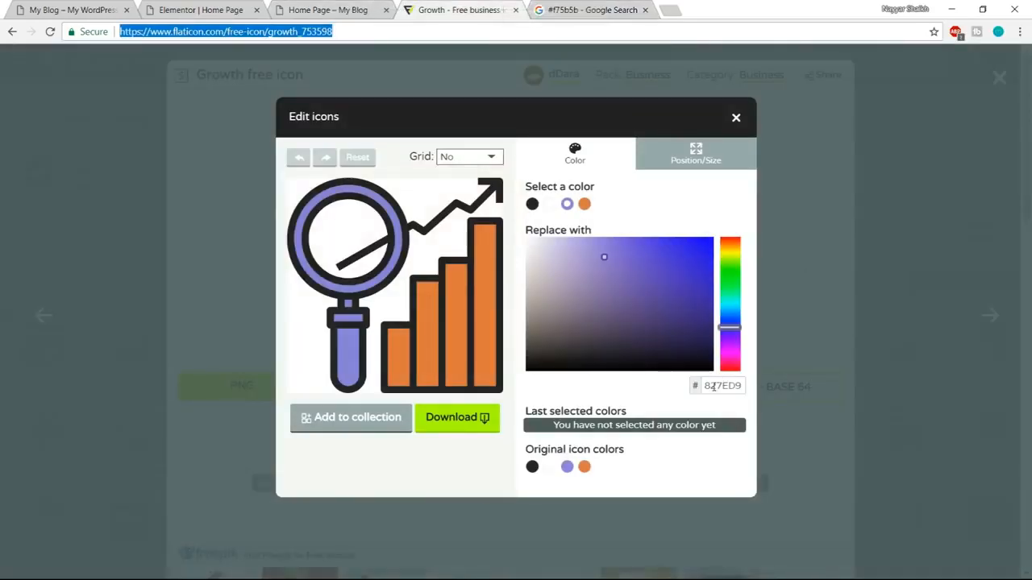
pyautogui.moveTo(706, 387); pyautogui.dragTo(744, 388)
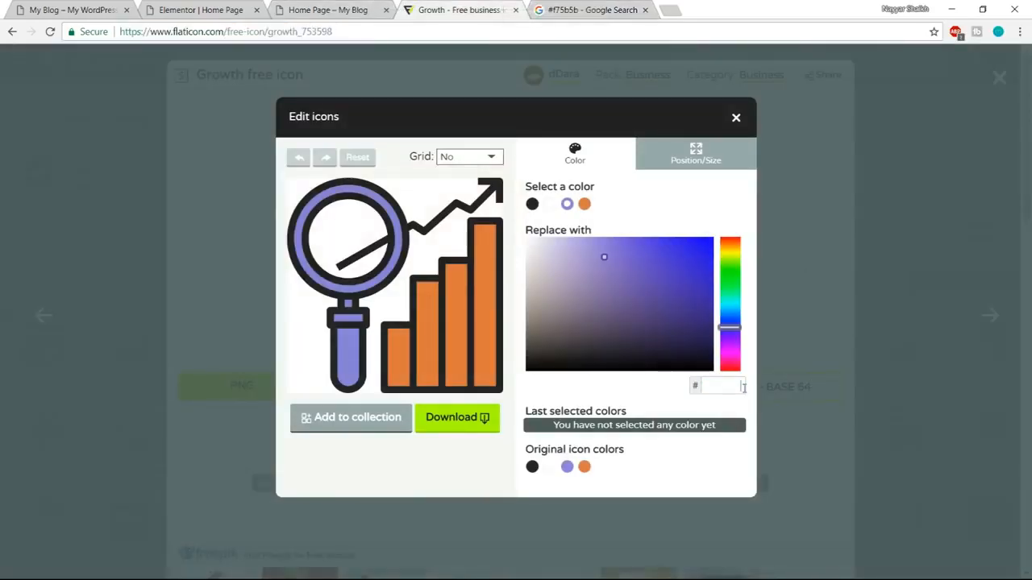
pyautogui.hotkey('ctrl', 'v')
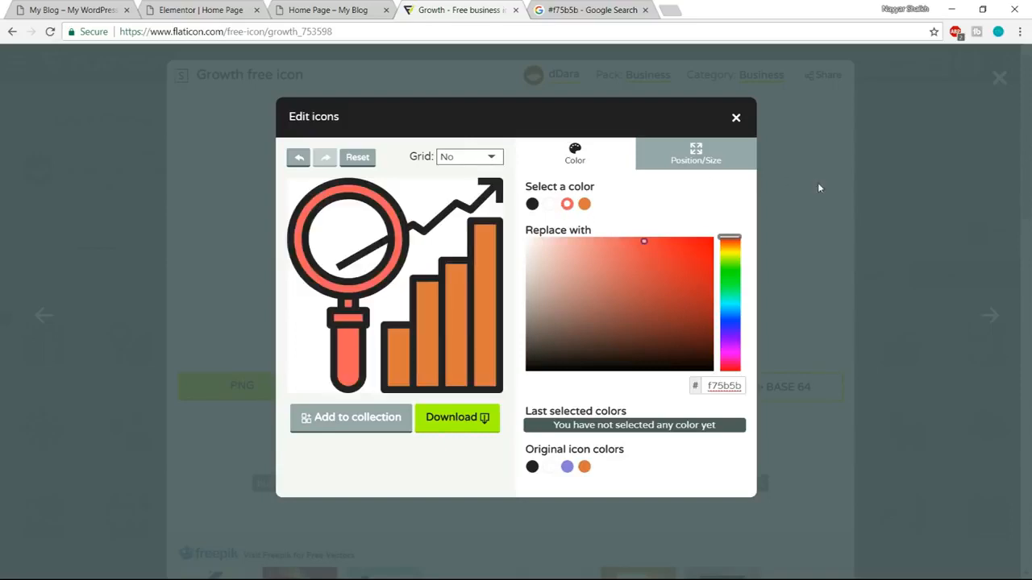
# Replace the orange of the Growth icon's bars with color 10c5a7, and compare it with the demo's Marketing icon.
pyautogui.click(489, 276)
pyautogui.hotkey('ctrl', 'Tab')
pyautogui.click(223, 70)
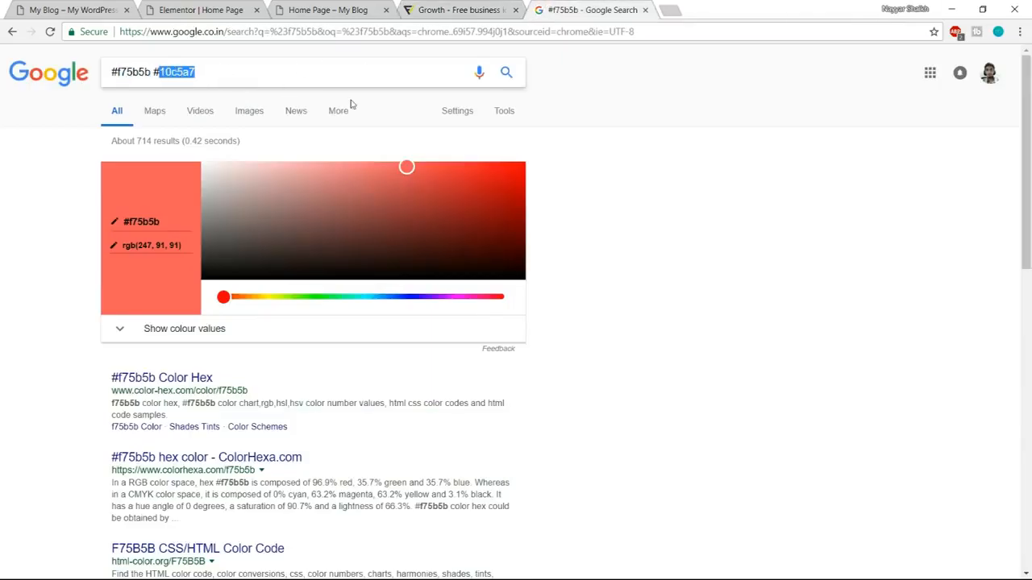
pyautogui.click(492, 9)
pyautogui.hotkey('ctrl', 'v')
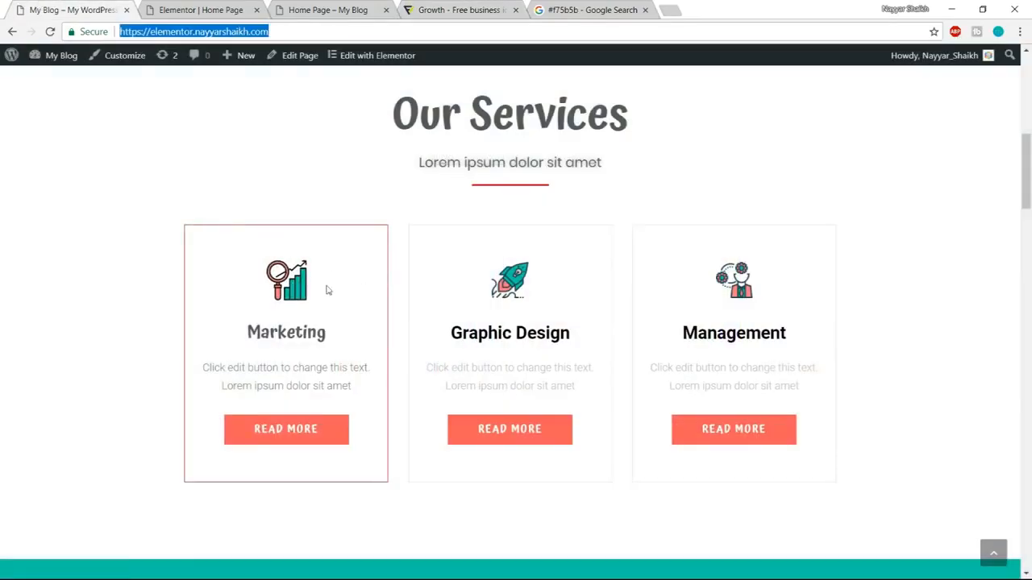
pyautogui.click(488, 7)
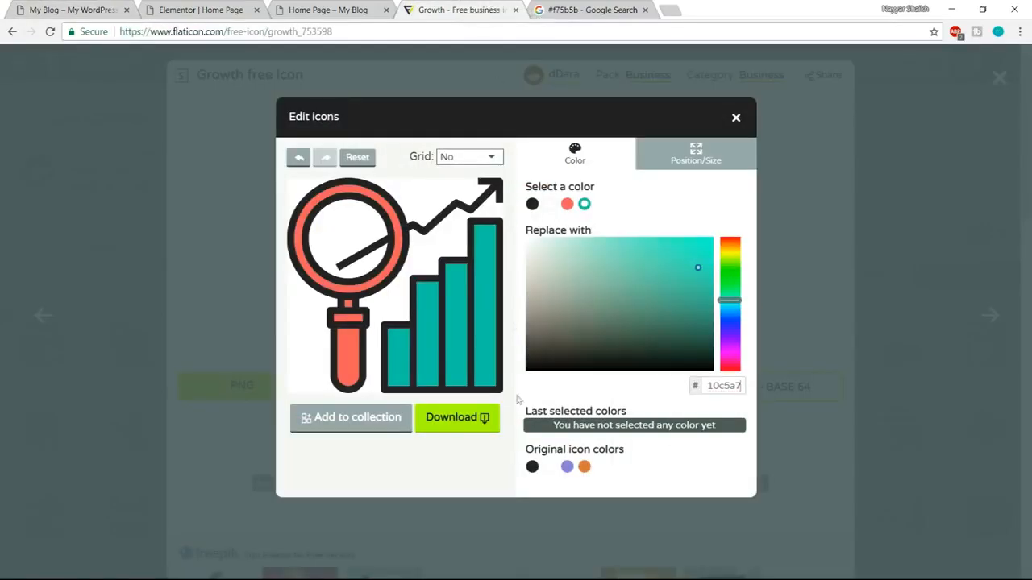
# Download the recolored Growth icon as a 256-pixel PNG, and dismiss the browser's download bar.
pyautogui.click(461, 428)
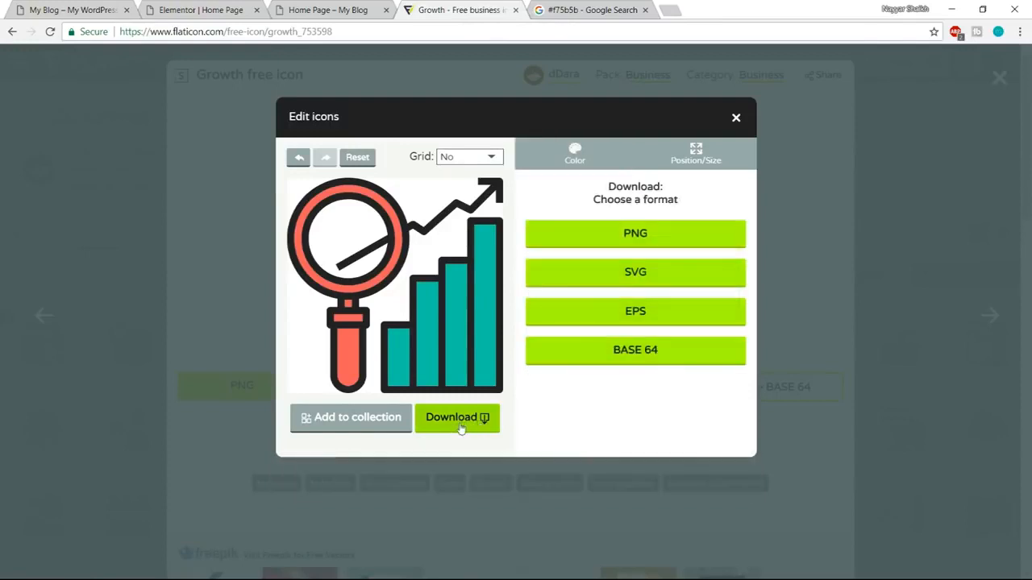
pyautogui.click(664, 239)
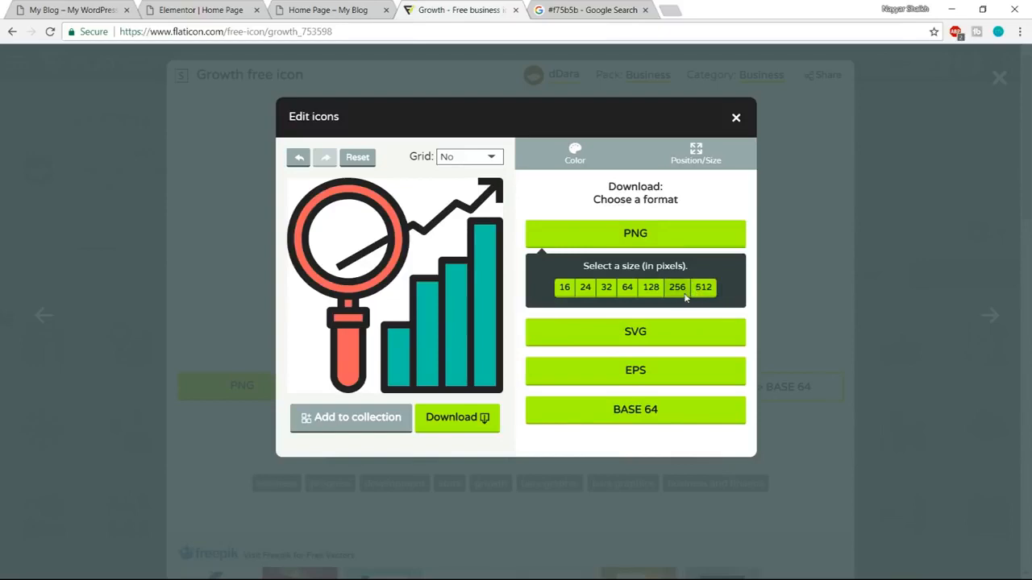
pyautogui.click(683, 289)
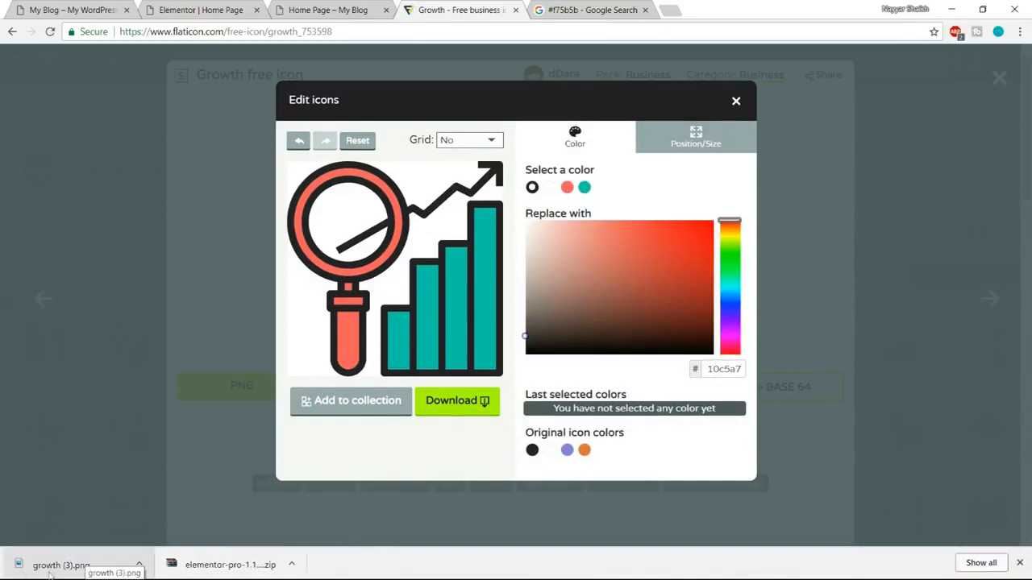
pyautogui.click(1020, 564)
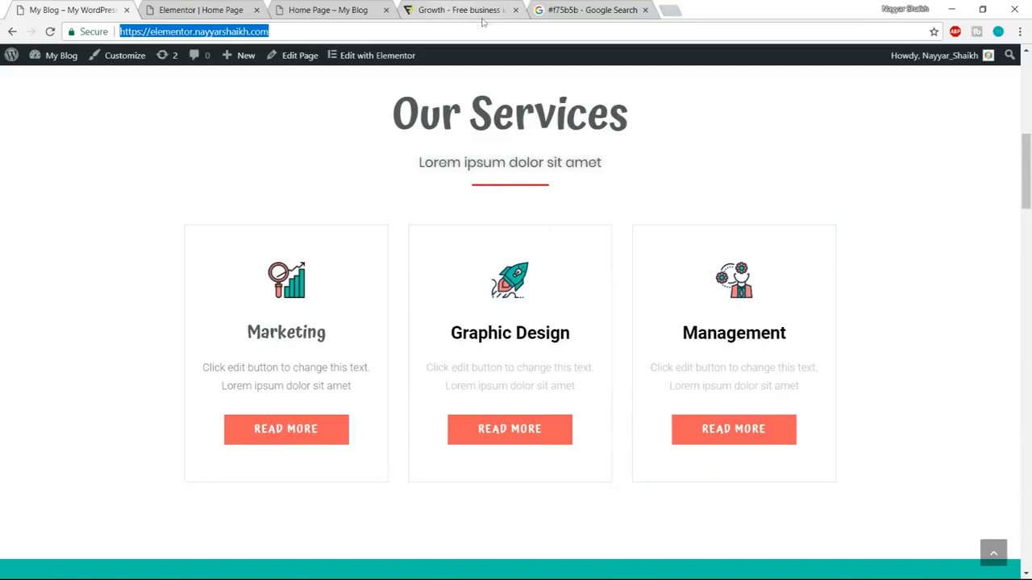
# Close the Flaticon page, and return to the Elementor editor with the service boxes.
pyautogui.click(506, 11)
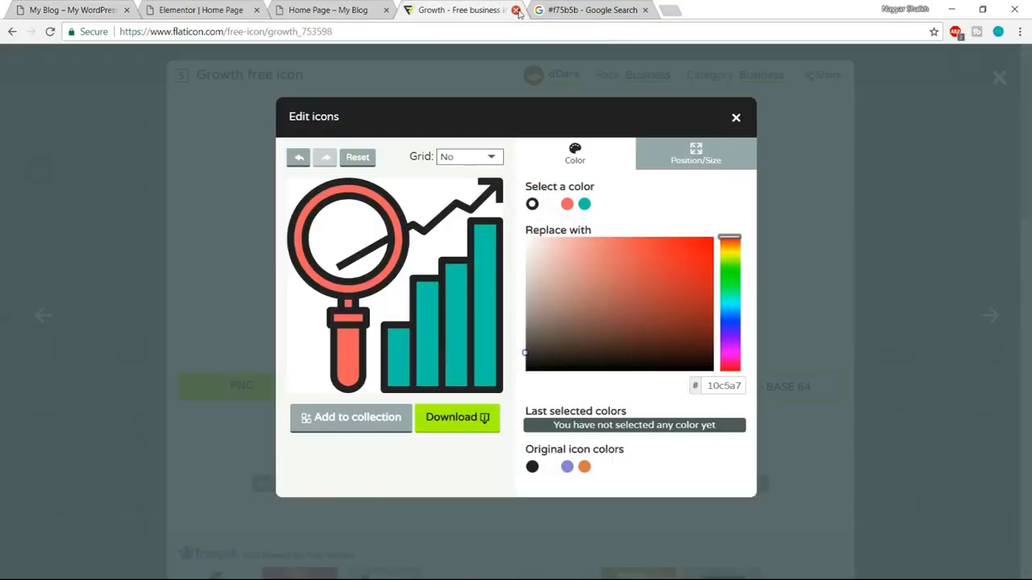
pyautogui.click(516, 11)
pyautogui.click(206, 10)
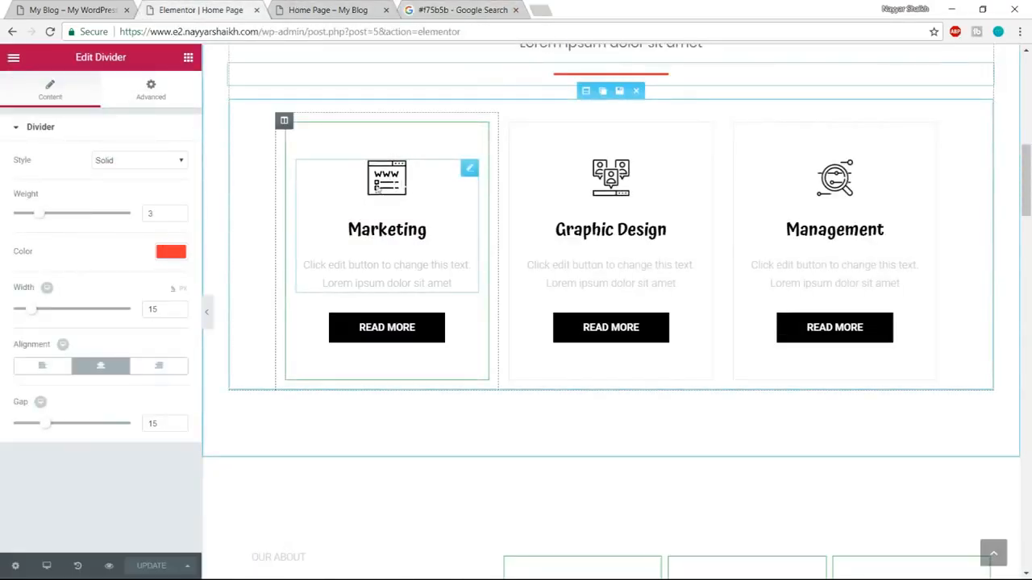
# Replace the Marketing box's icon with growth-2, uploading growth-2, planning-1 and startup-1 from the Media folder to the media library.
pyautogui.click(390, 185)
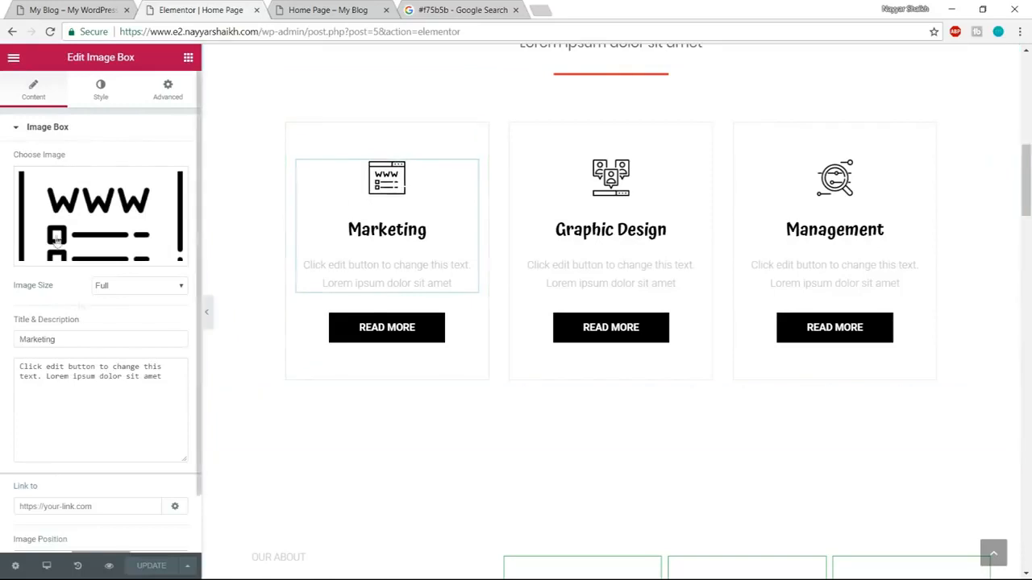
pyautogui.click(101, 251)
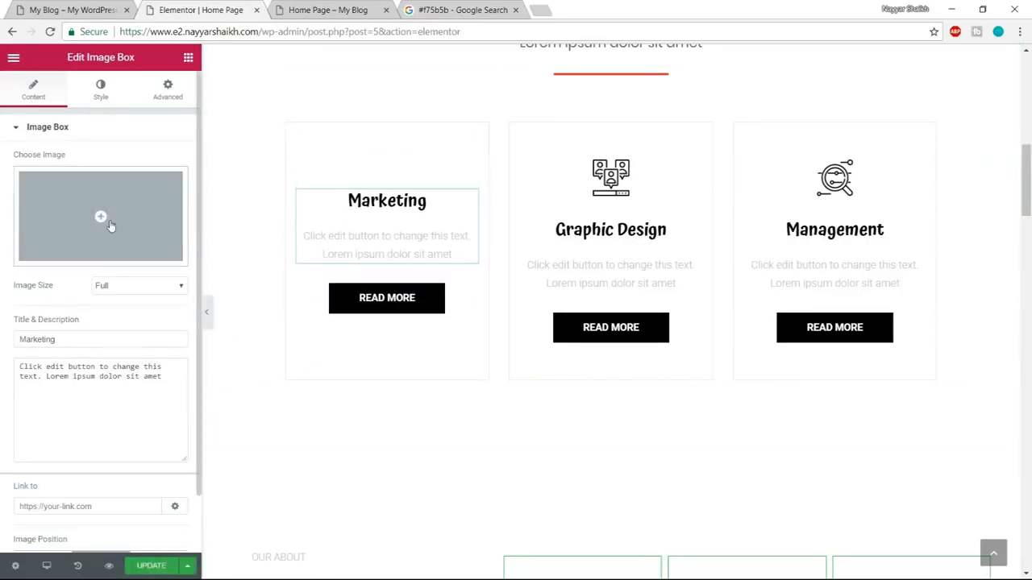
pyautogui.click(110, 226)
pyautogui.click(50, 114)
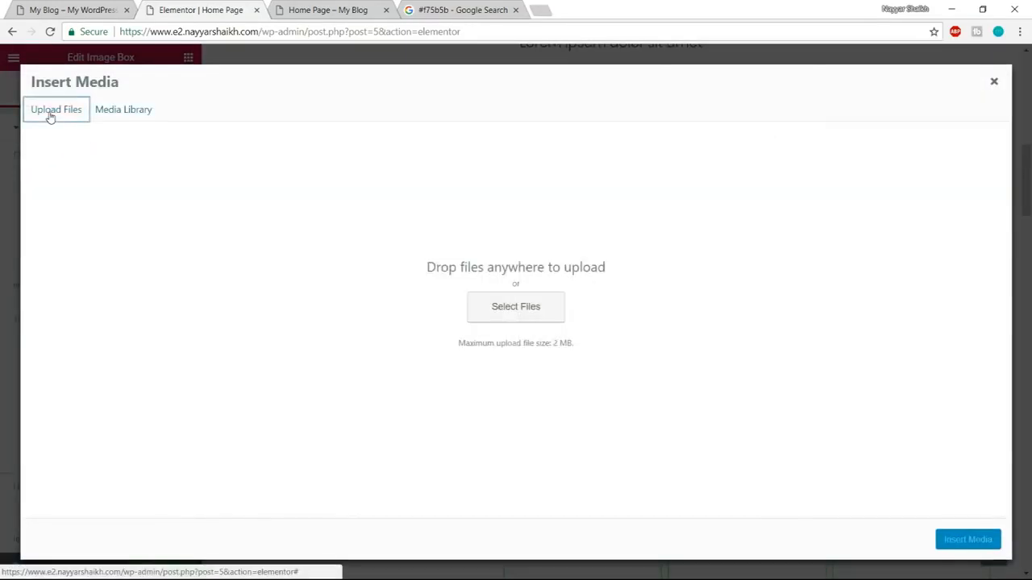
pyautogui.click(469, 309)
pyautogui.scroll(-3, 476, 313)
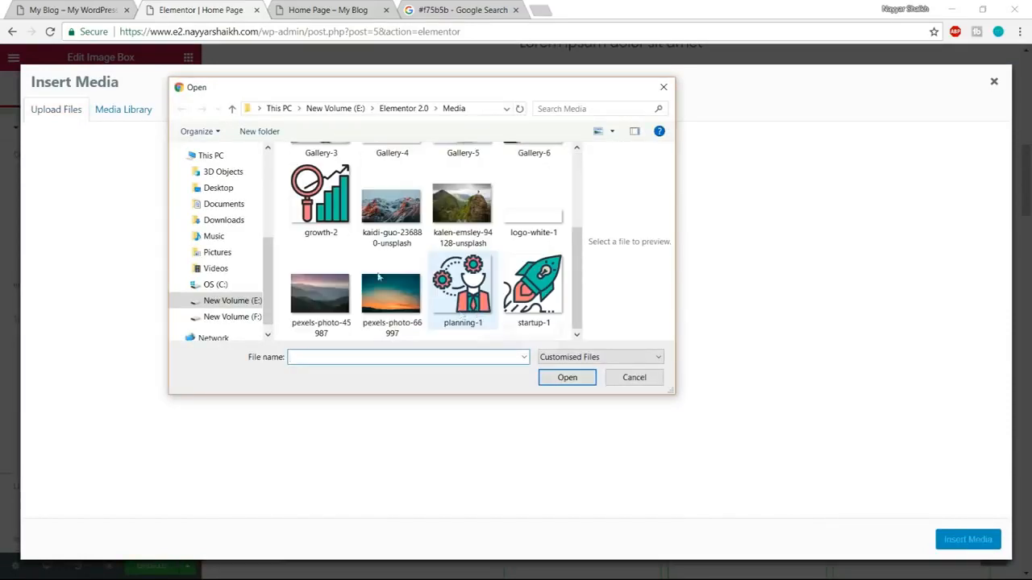
pyautogui.click(321, 197)
pyautogui.keyDown('ctrl'); pyautogui.click(461, 286); pyautogui.keyUp('ctrl')
pyautogui.keyDown('ctrl'); pyautogui.click(533, 287); pyautogui.keyUp('ctrl')
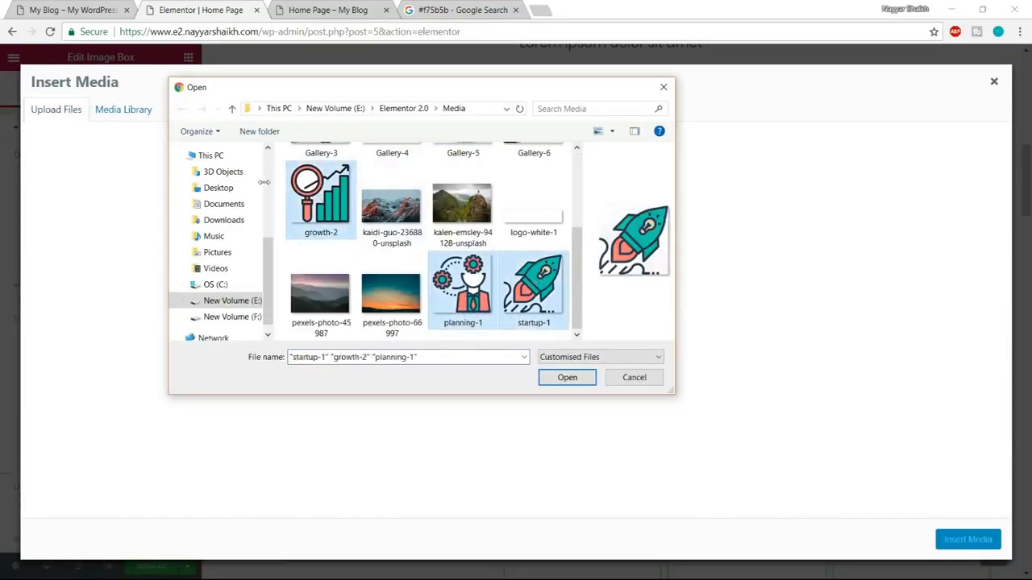
pyautogui.click(567, 378)
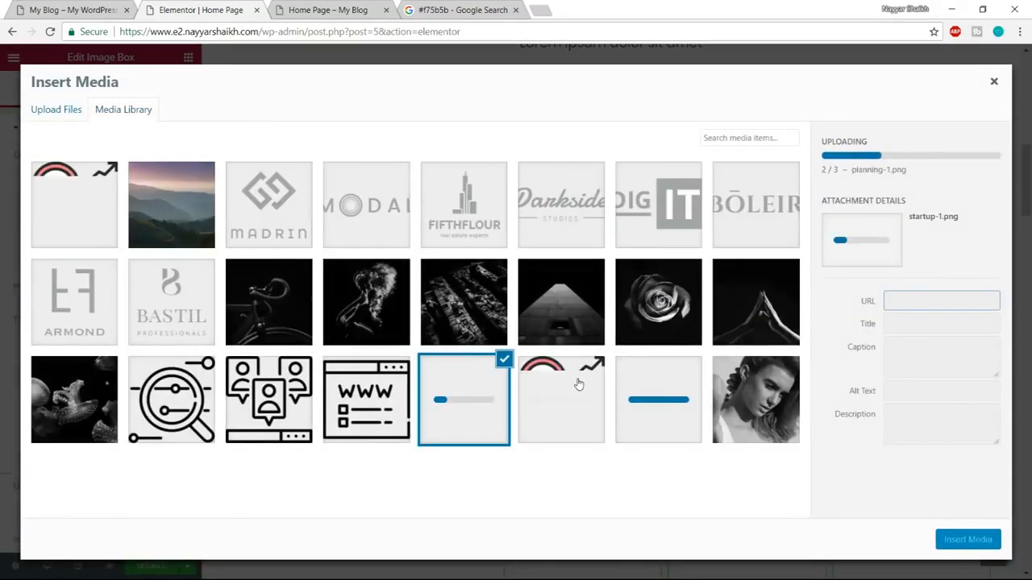
pyautogui.click(274, 211)
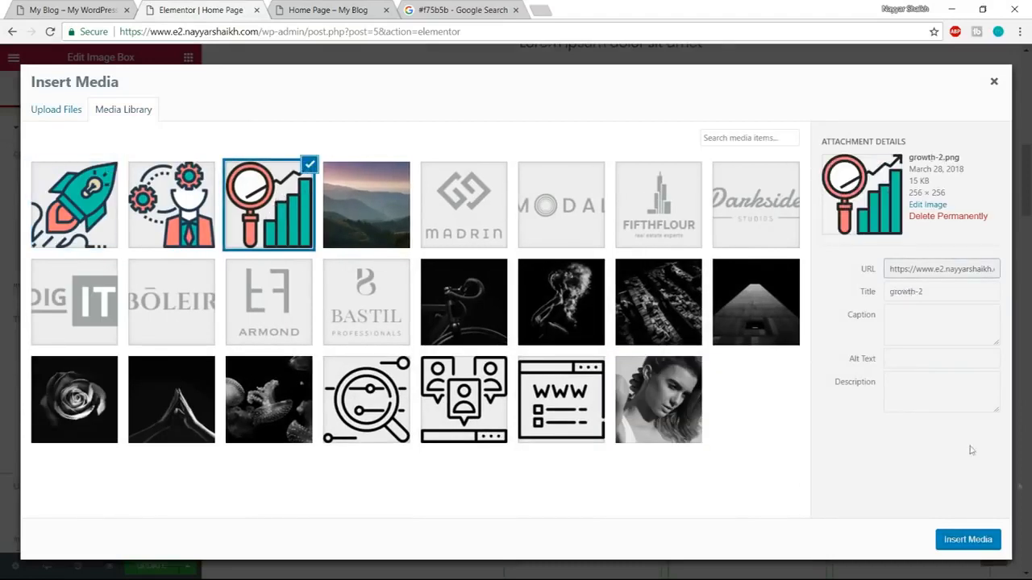
pyautogui.click(968, 539)
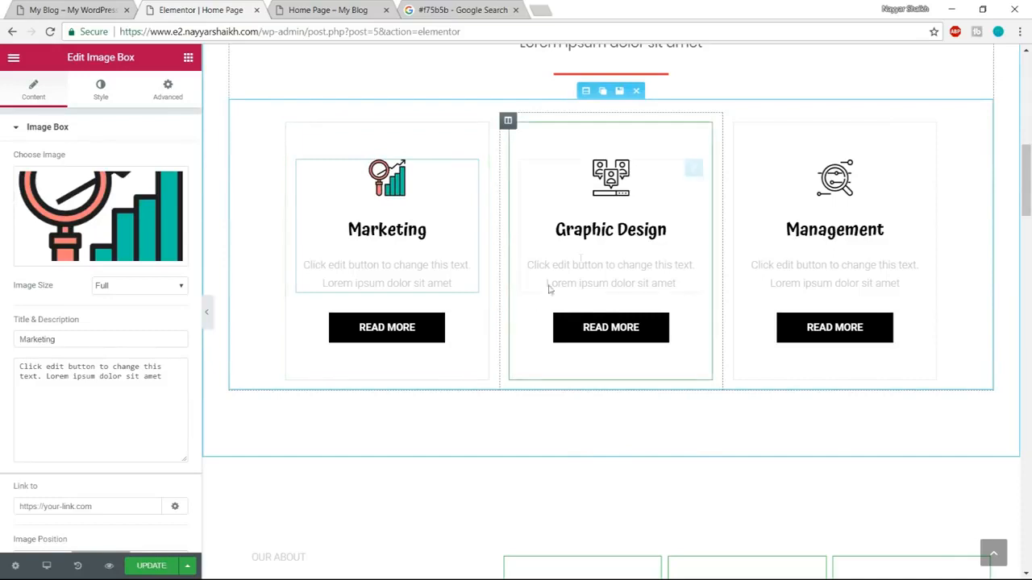
# Replace the Graphic Design box's icon with the rocket image startup-1 from the media library.
pyautogui.click(625, 190)
pyautogui.click(118, 257)
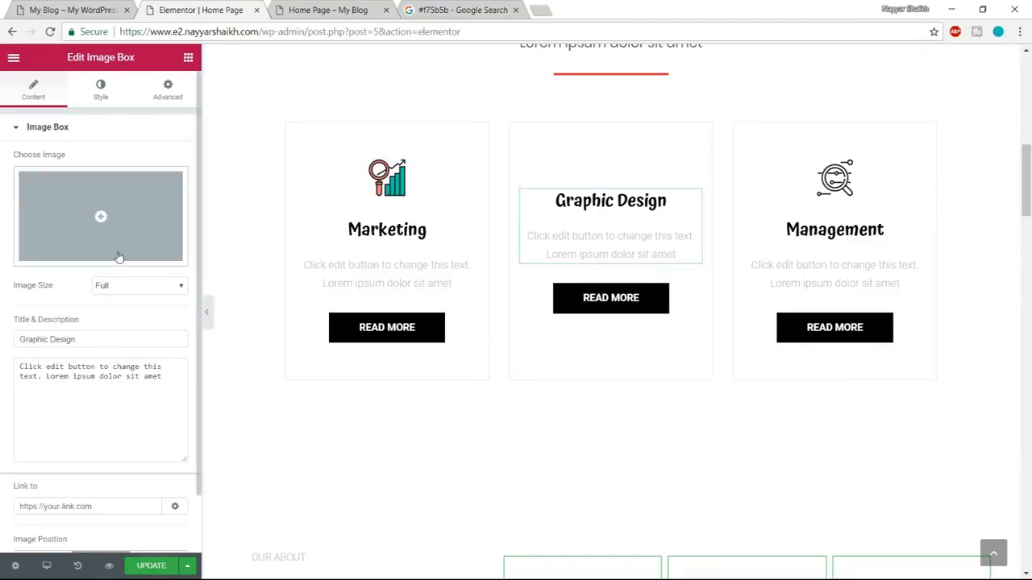
pyautogui.click(87, 211)
pyautogui.click(115, 206)
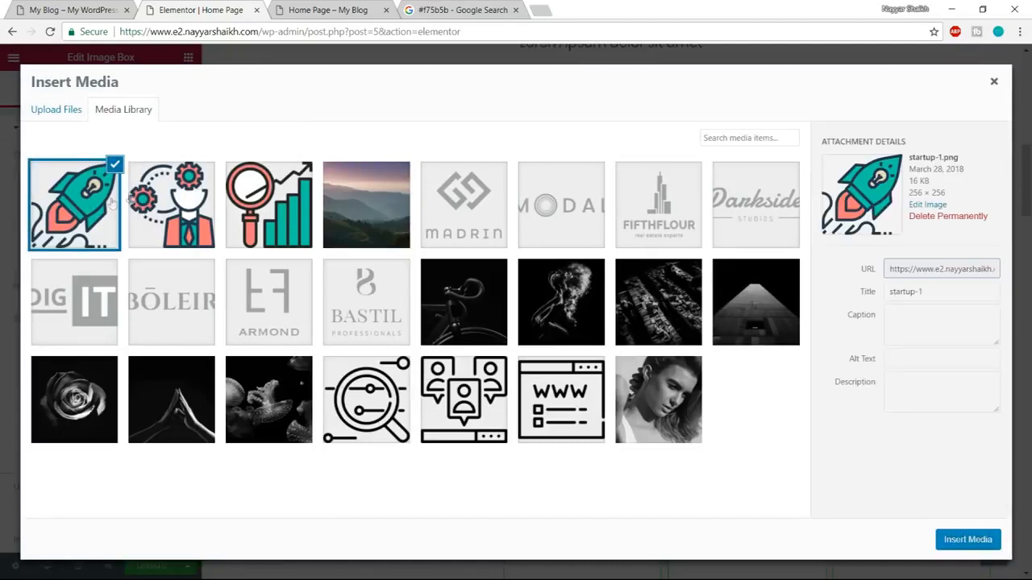
pyautogui.click(966, 540)
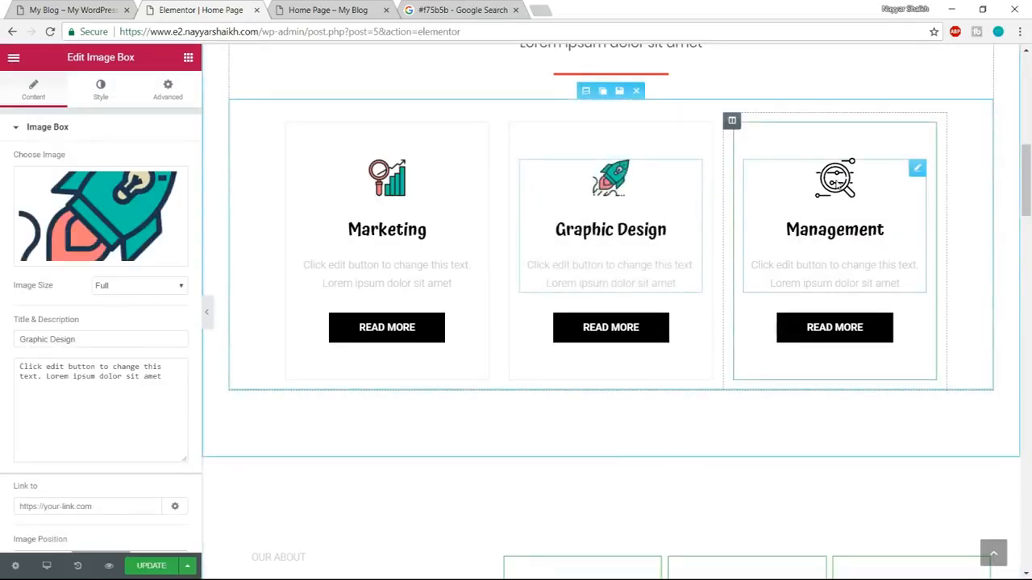
# Replace the Management box's icon with planning-1 from the media library, and compare the service boxes with the demo page.
pyautogui.click(839, 182)
pyautogui.click(137, 248)
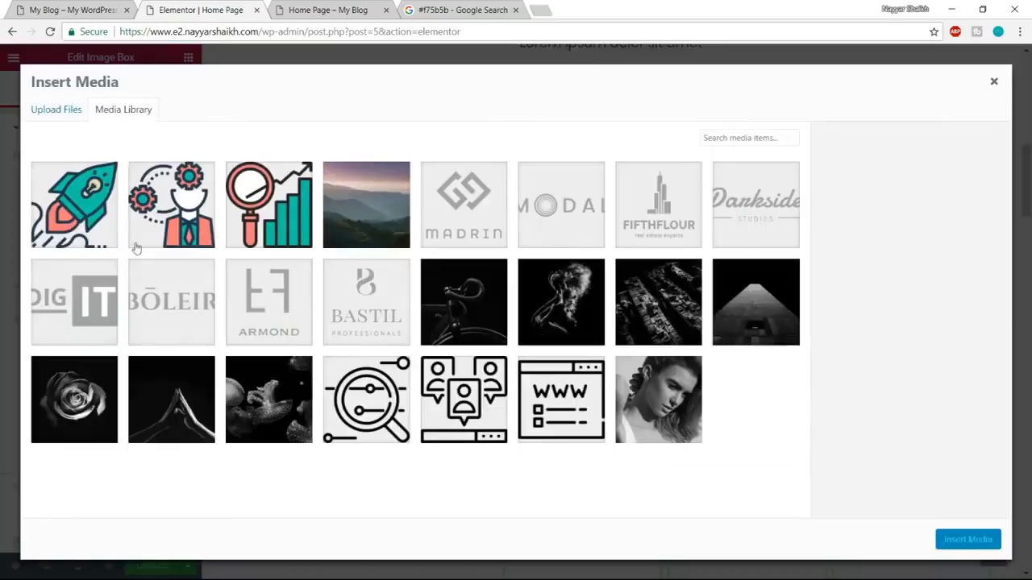
pyautogui.click(205, 206)
pyautogui.click(968, 539)
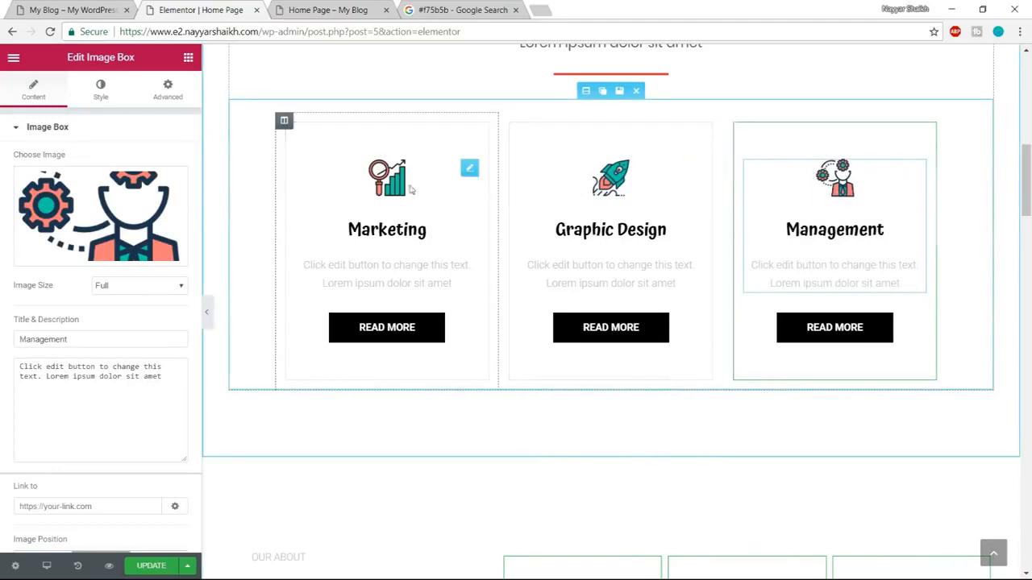
pyautogui.click(60, 10)
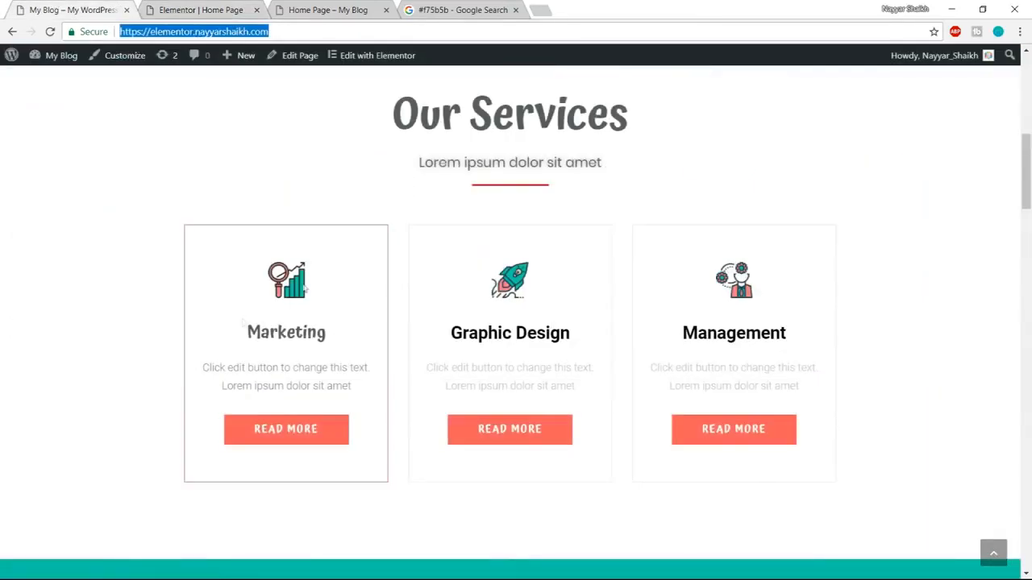
pyautogui.click(286, 8)
pyautogui.click(218, 10)
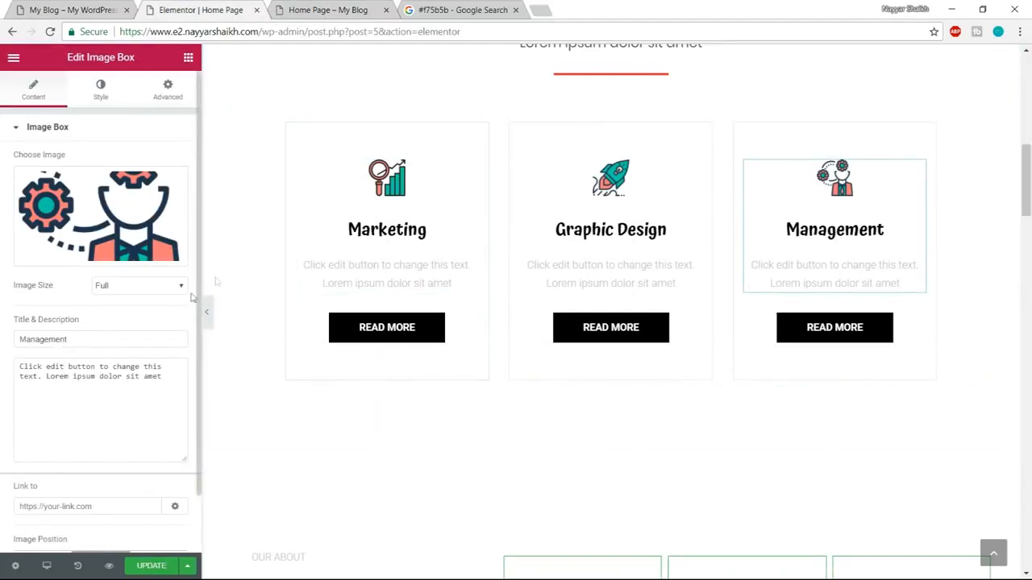
# Change the title of the Marketing image box to "Technology".
pyautogui.click(416, 191)
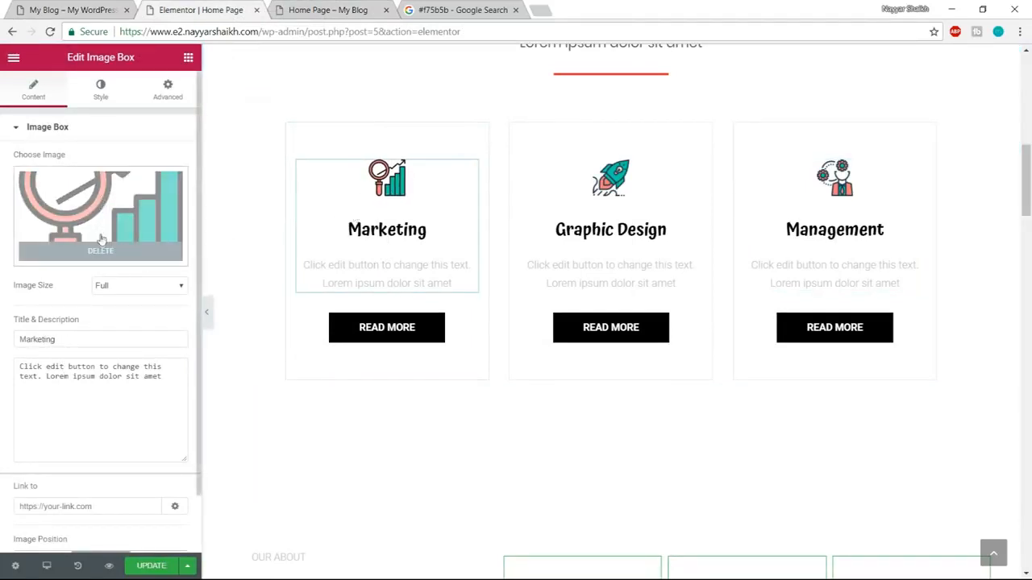
pyautogui.scroll(-1, 108, 348)
pyautogui.moveTo(75, 279); pyautogui.dragTo(18, 276)
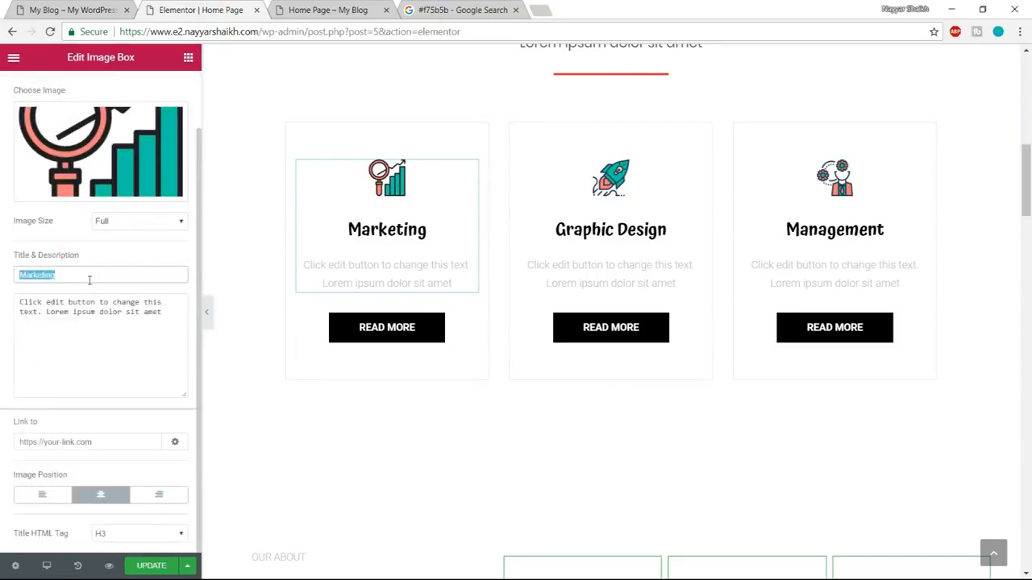
pyautogui.hotkey('ctrl', 'z')
pyautogui.hotkey('ctrl', 'z')
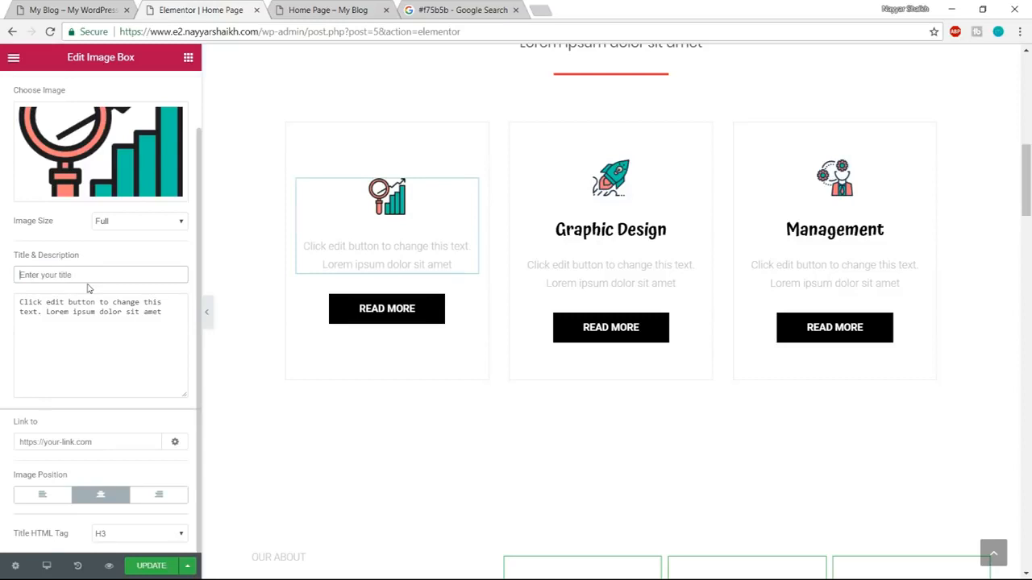
pyautogui.write('Technology')
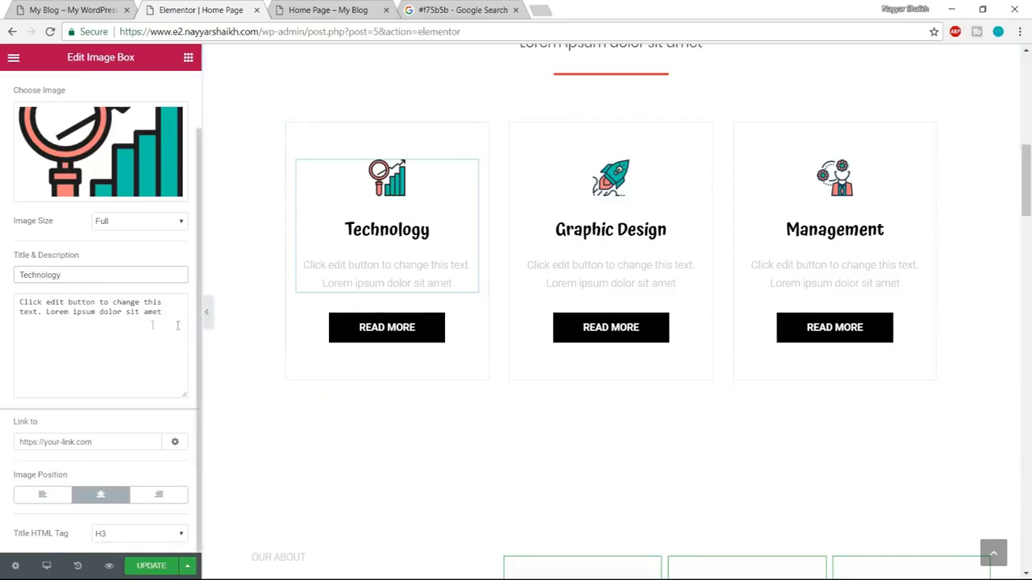
# Change the Technology box's description to "Lorem ipsum dolor sit amet, Lorem ipsum dolor sit amet", and compare the box with the demo page.
pyautogui.moveTo(170, 325); pyautogui.dragTo(1, 300)
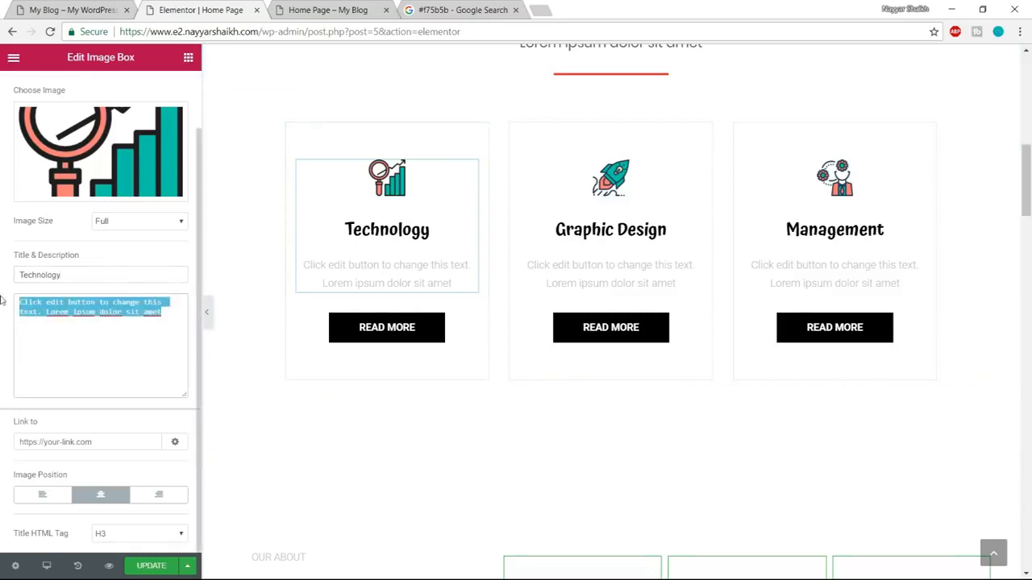
pyautogui.click(40, 315)
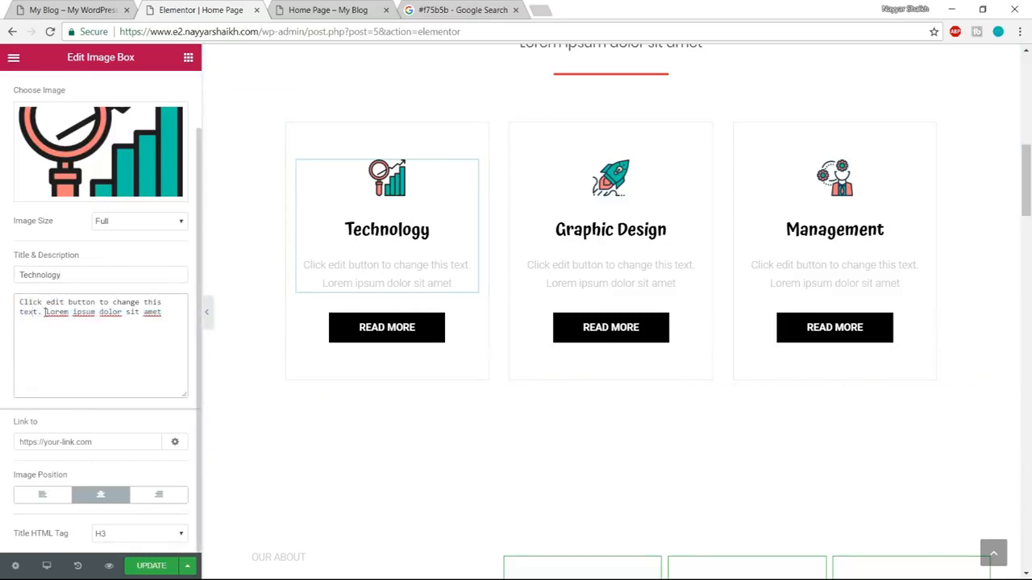
pyautogui.moveTo(45, 312); pyautogui.dragTo(1, 300)
pyautogui.press('BackSpace')
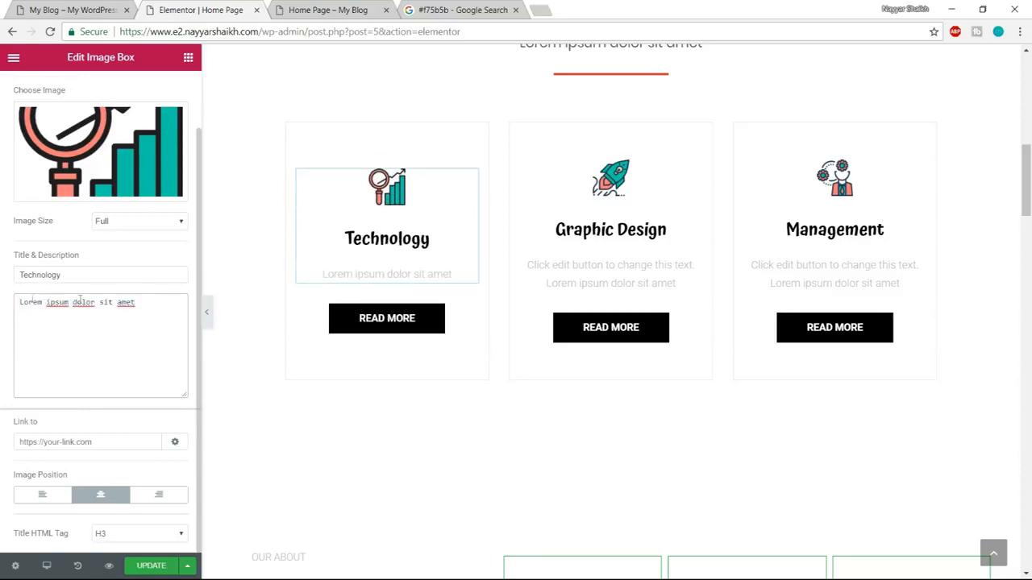
pyautogui.moveTo(139, 302); pyautogui.dragTo(1, 302)
pyautogui.hotkey('ctrl', 'c')
pyautogui.click(155, 292)
pyautogui.write(',')
pyautogui.hotkey('ctrl', 'v')
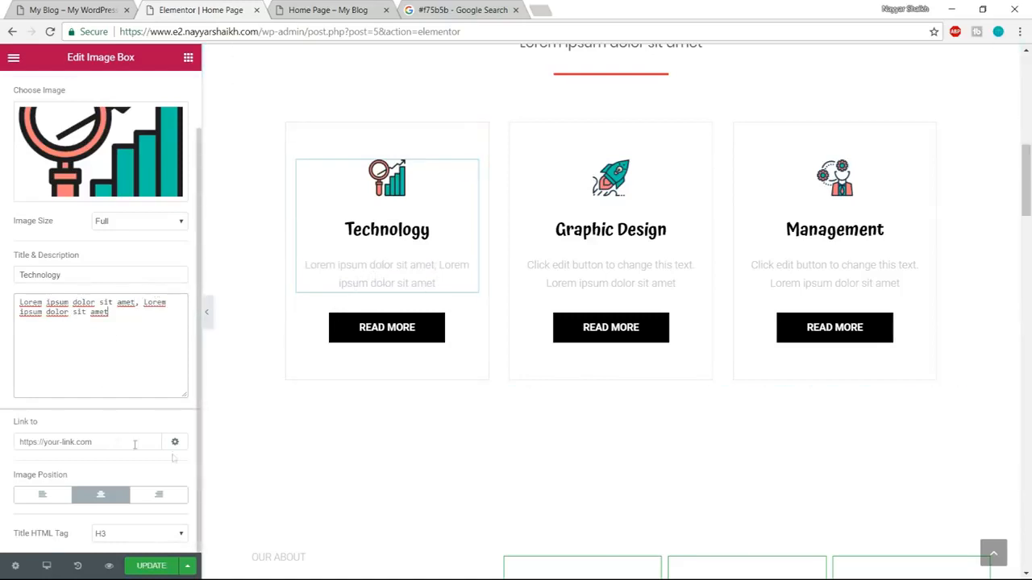
pyautogui.scroll(2, 155, 414)
pyautogui.scroll(-2, 153, 418)
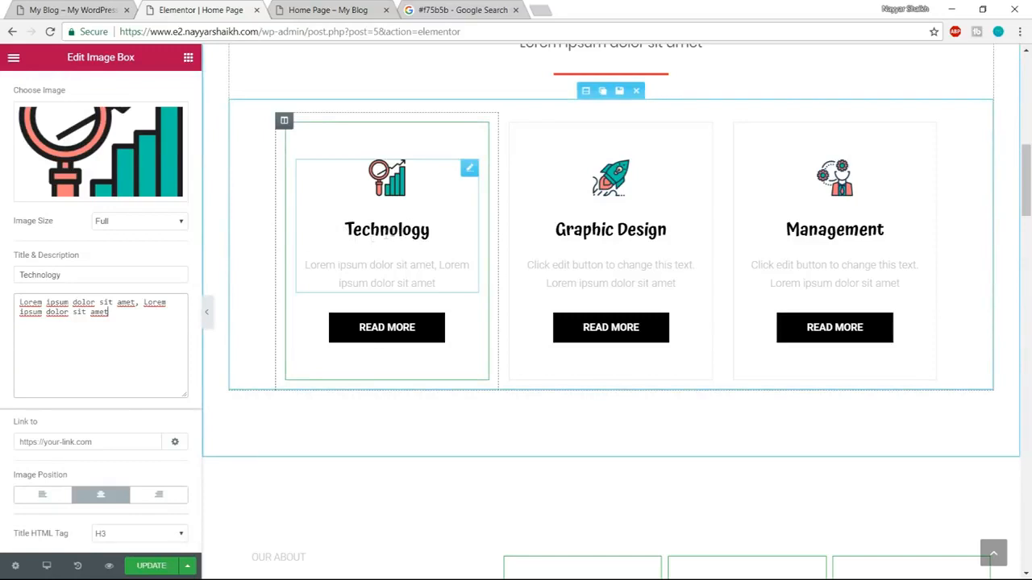
pyautogui.click(52, 11)
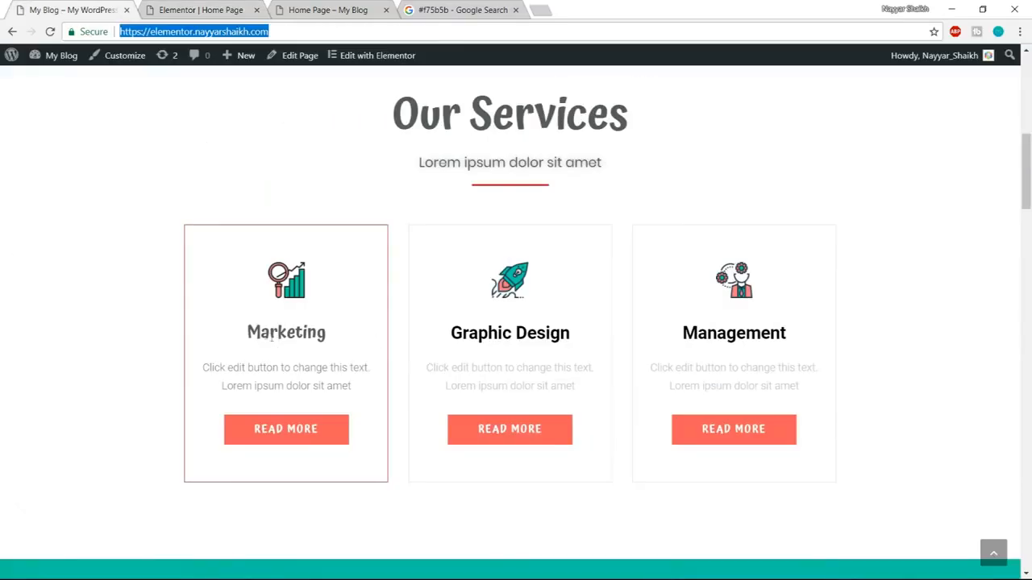
pyautogui.hotkey('ctrl', 'Tab')
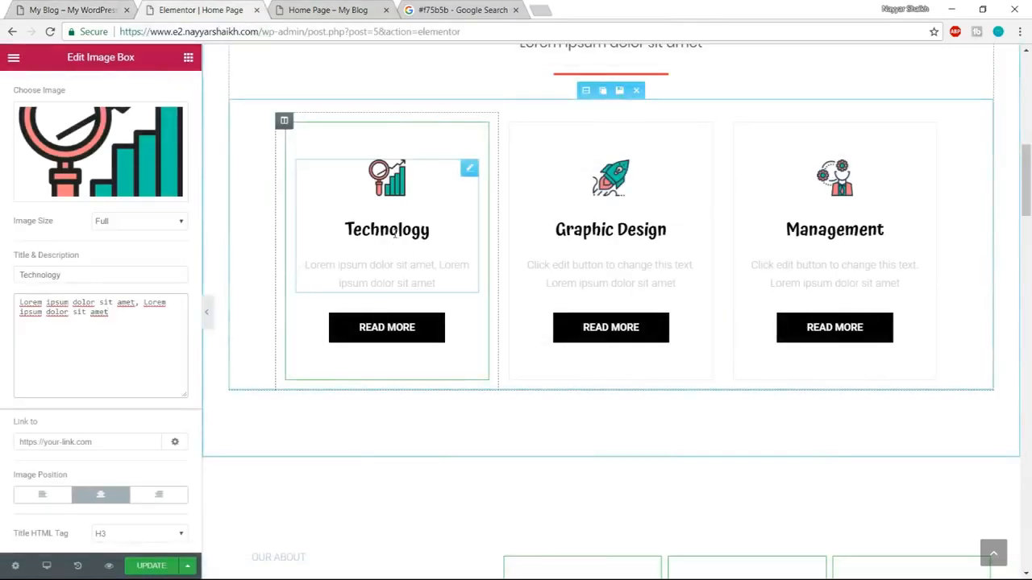
# Try an image size of 70 and a smaller one on the Technology box's icon, and set the size back to 20.
pyautogui.scroll(2, 339, 287)
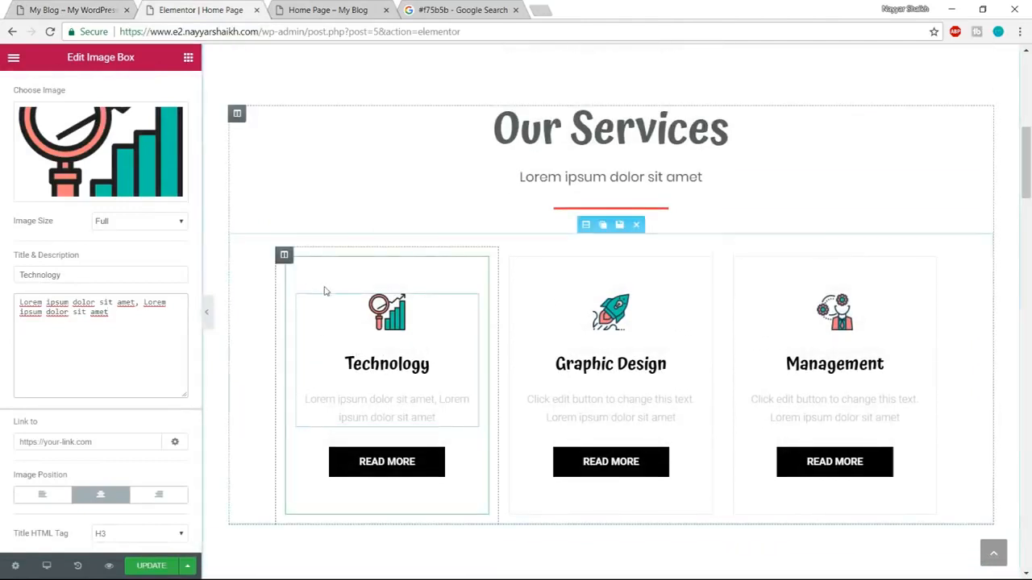
pyautogui.scroll(1, 112, 290)
pyautogui.click(97, 97)
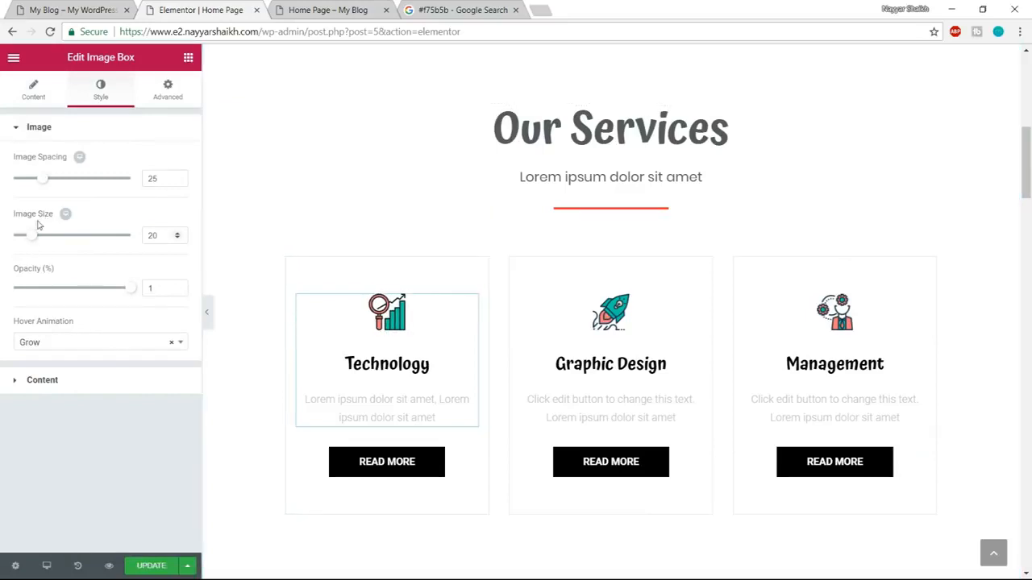
pyautogui.moveTo(34, 238); pyautogui.dragTo(95, 240)
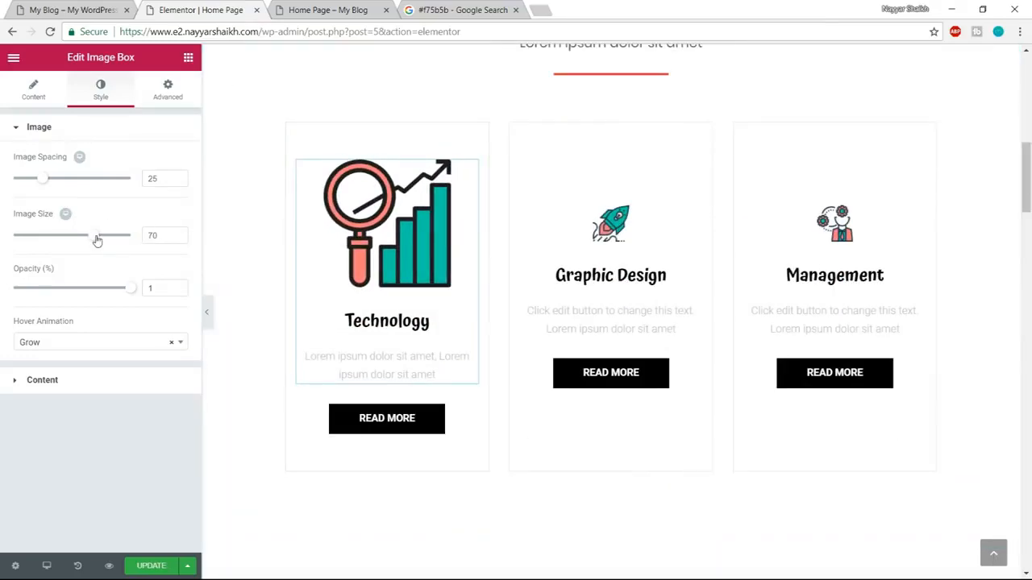
pyautogui.moveTo(56, 240); pyautogui.dragTo(21, 242)
pyautogui.click(163, 241)
pyautogui.press('BackSpace')
pyautogui.write('70')
pyautogui.press('BackSpace')
pyautogui.press('BackSpace')
pyautogui.write('20')
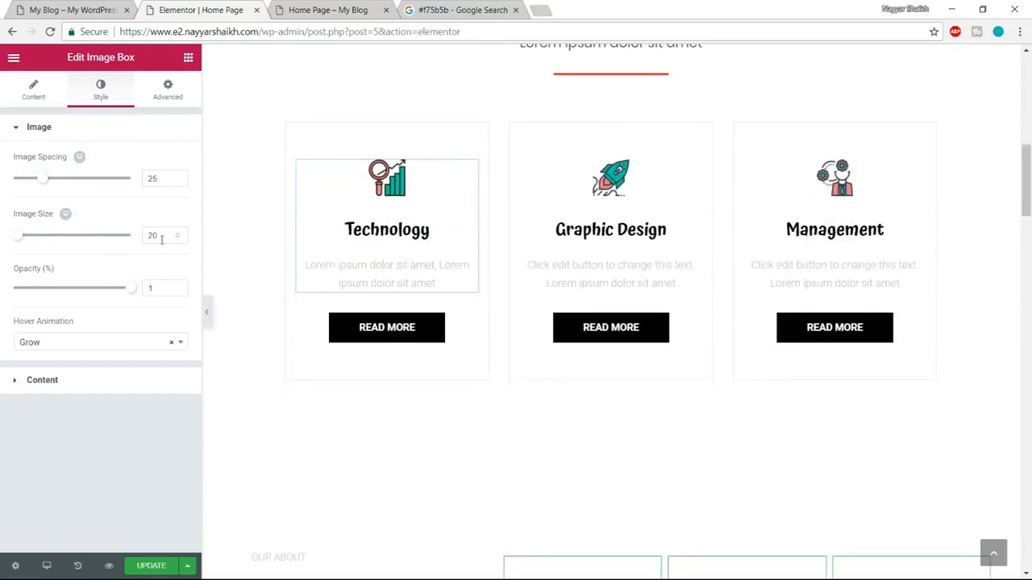
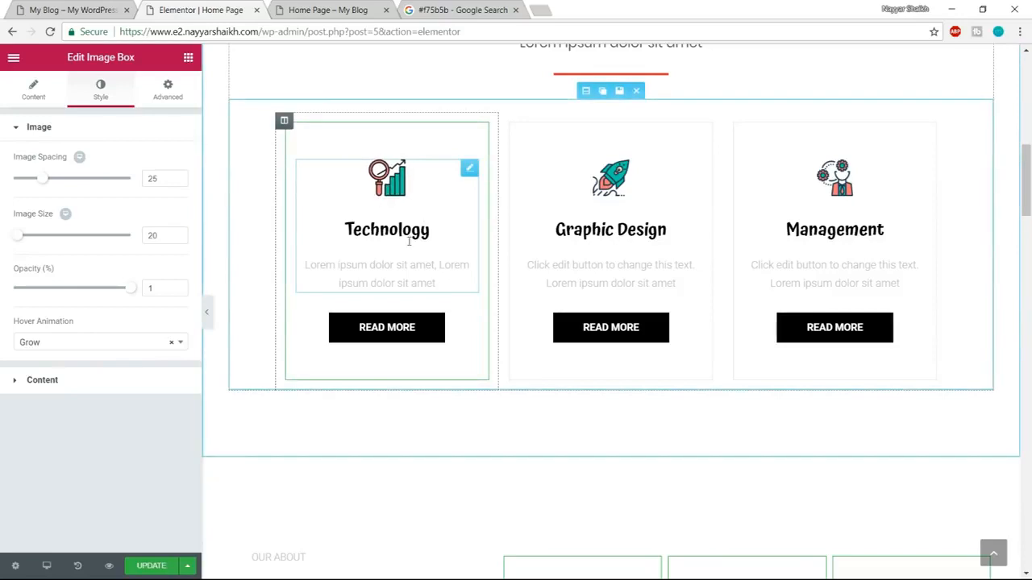
# Try the Pop, Float and Buzz hover animations on the Technology box's icon, and set the animation back to Grow.
pyautogui.click(87, 346)
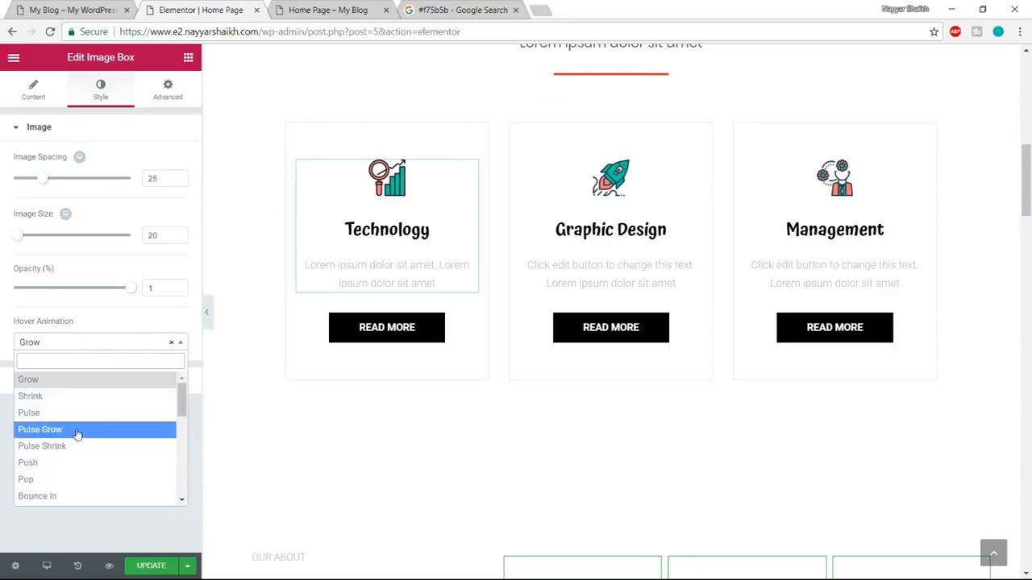
pyautogui.click(59, 481)
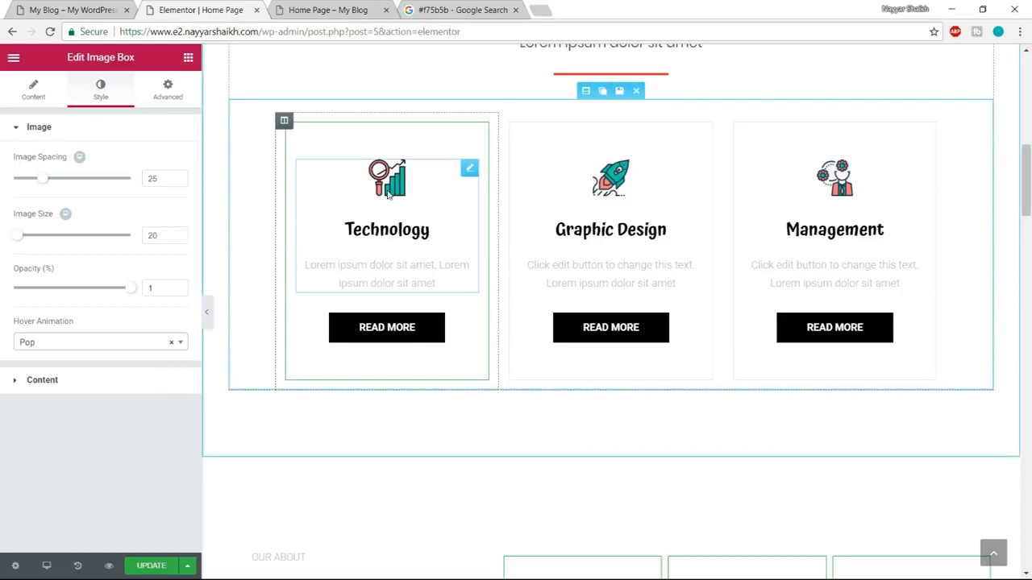
pyautogui.click(75, 345)
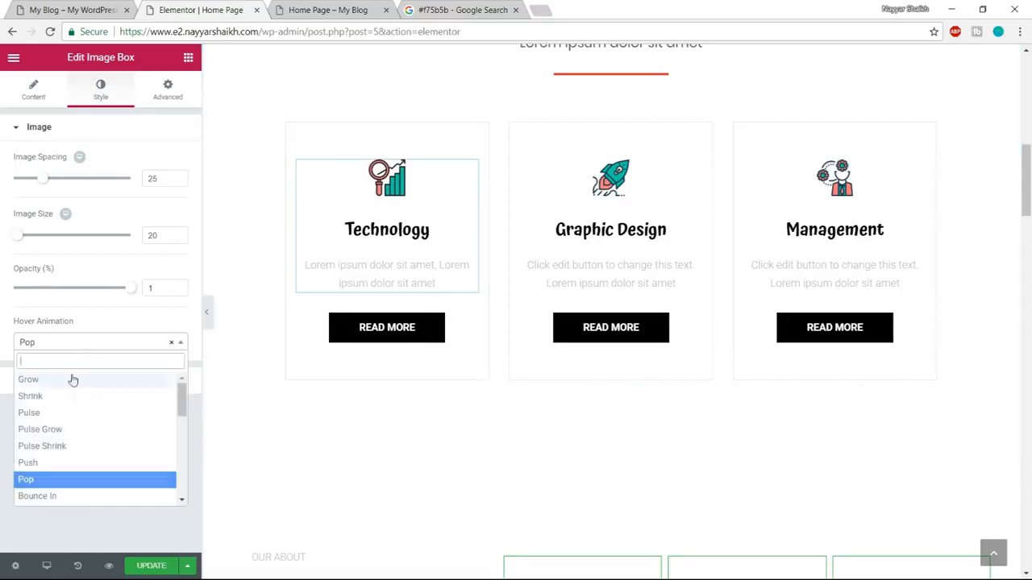
pyautogui.scroll(-3, 81, 479)
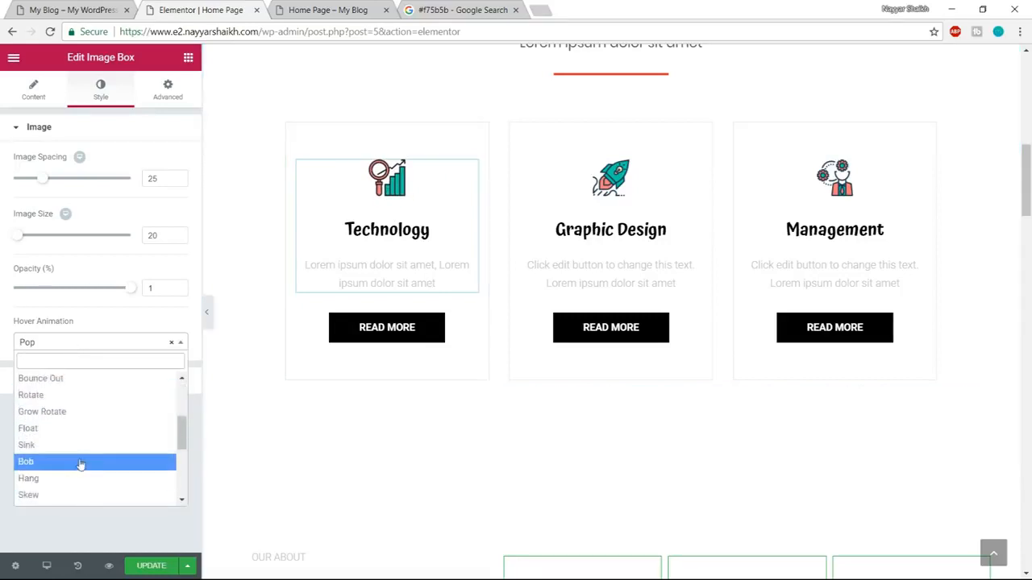
pyautogui.click(71, 429)
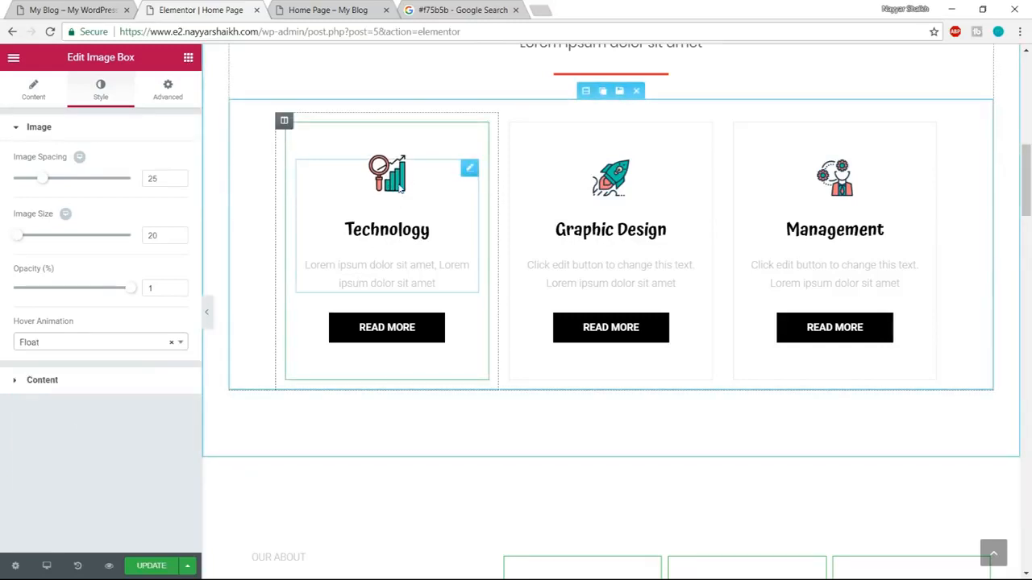
pyautogui.click(88, 343)
pyautogui.scroll(-3, 80, 466)
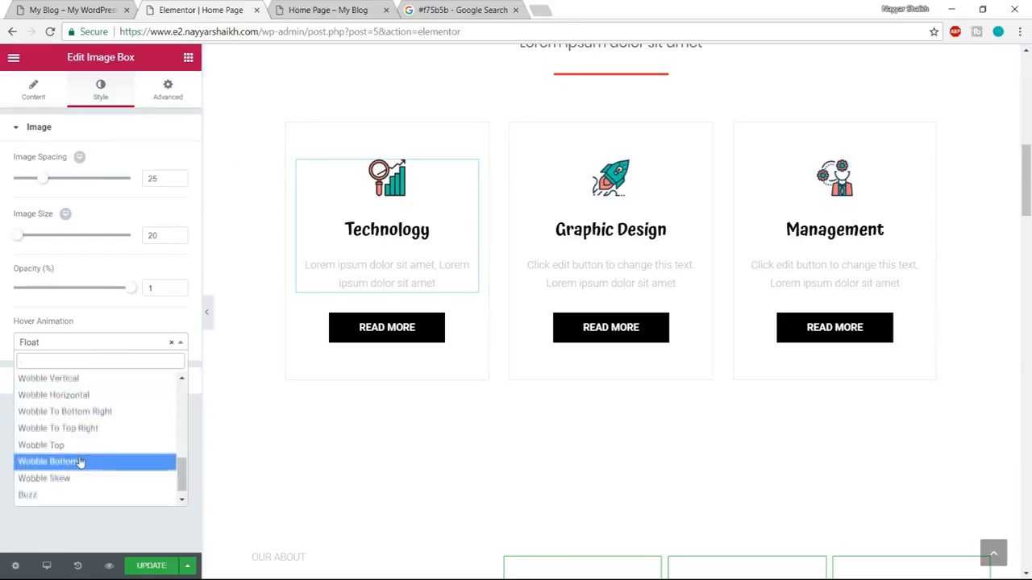
pyautogui.scroll(-1, 81, 462)
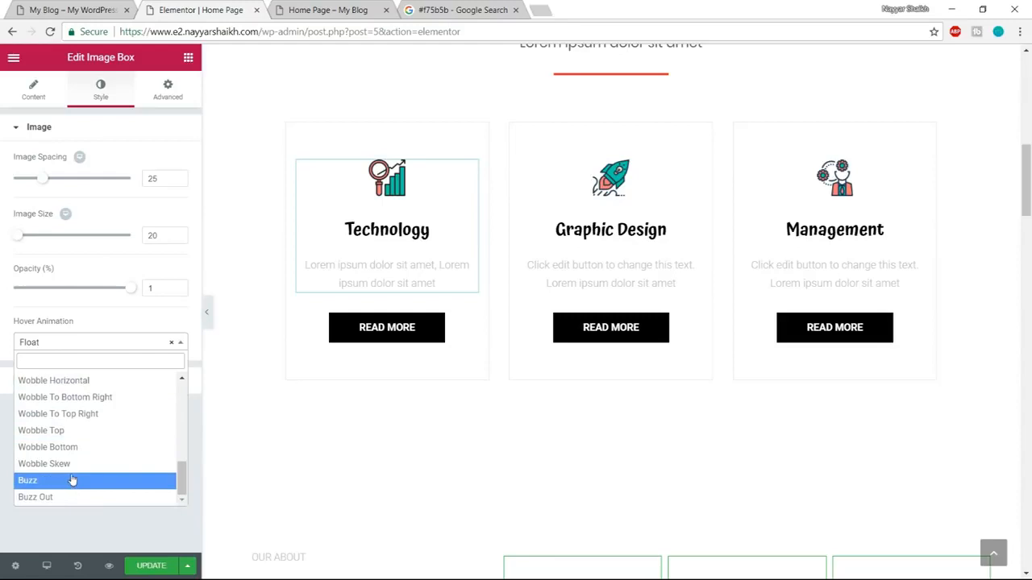
pyautogui.click(71, 481)
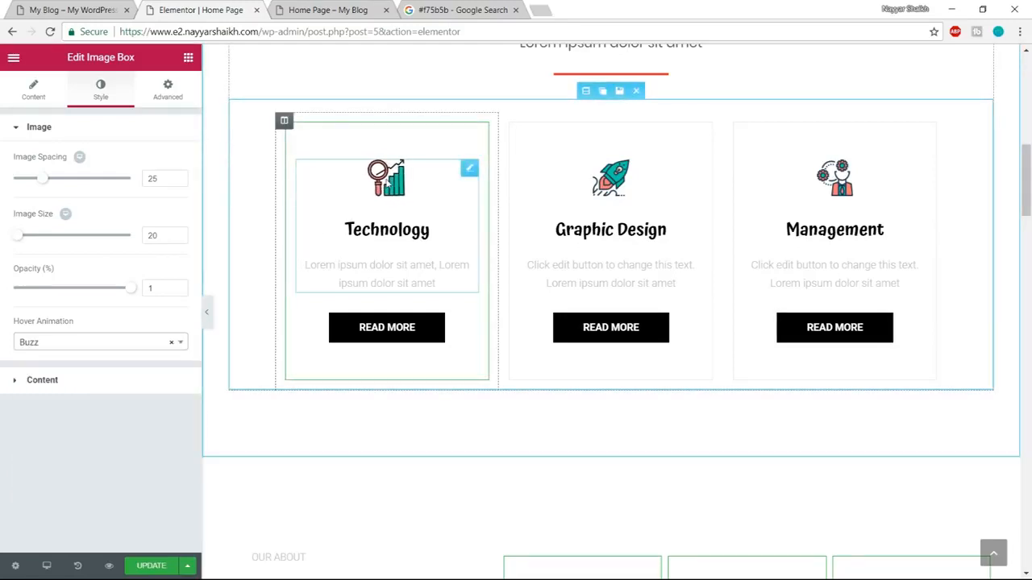
pyautogui.click(69, 345)
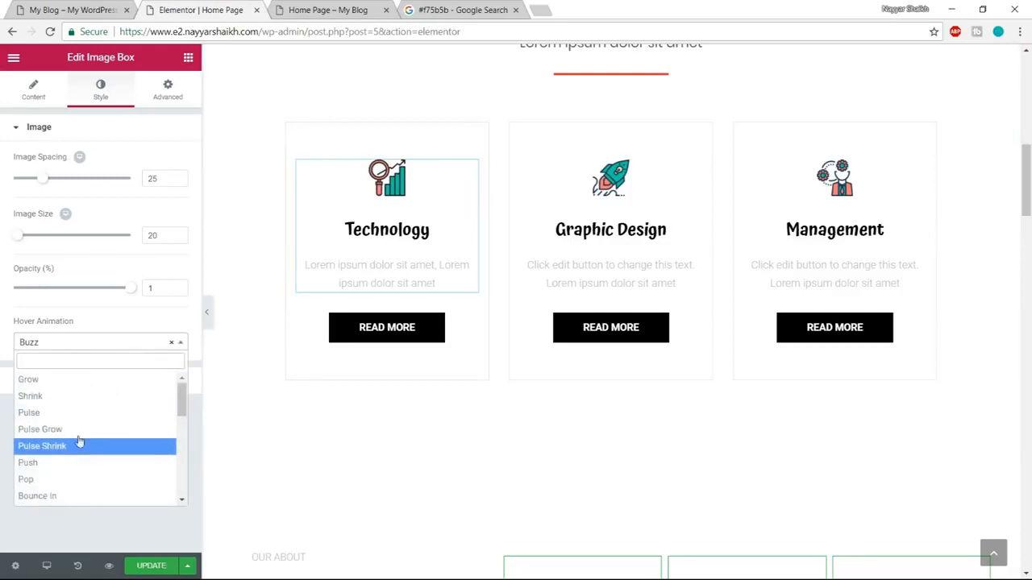
pyautogui.click(74, 380)
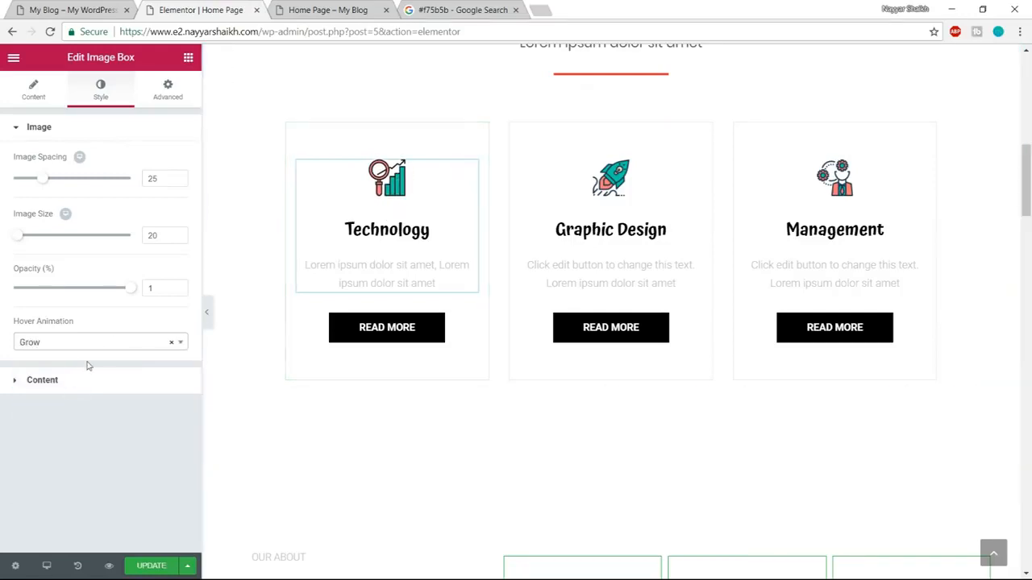
# Set the title colour of the Technology image box to the dark grey #54595f.
pyautogui.click(87, 391)
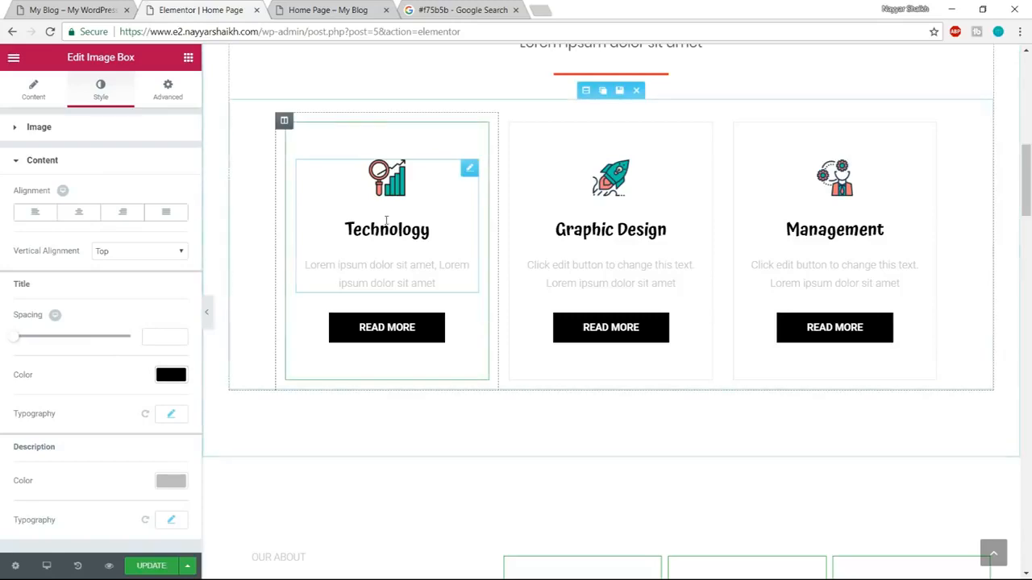
pyautogui.click(178, 374)
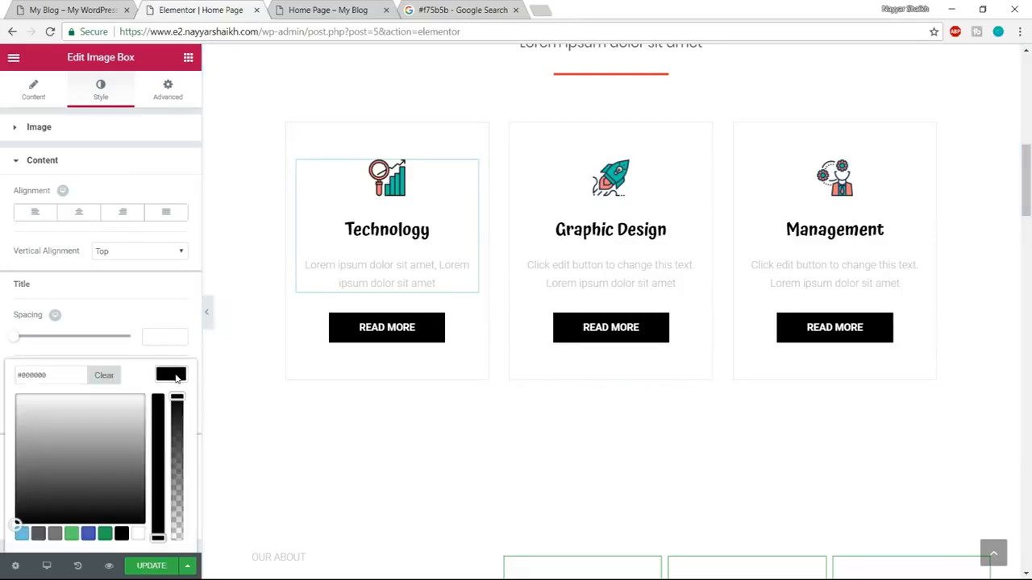
pyautogui.click(38, 529)
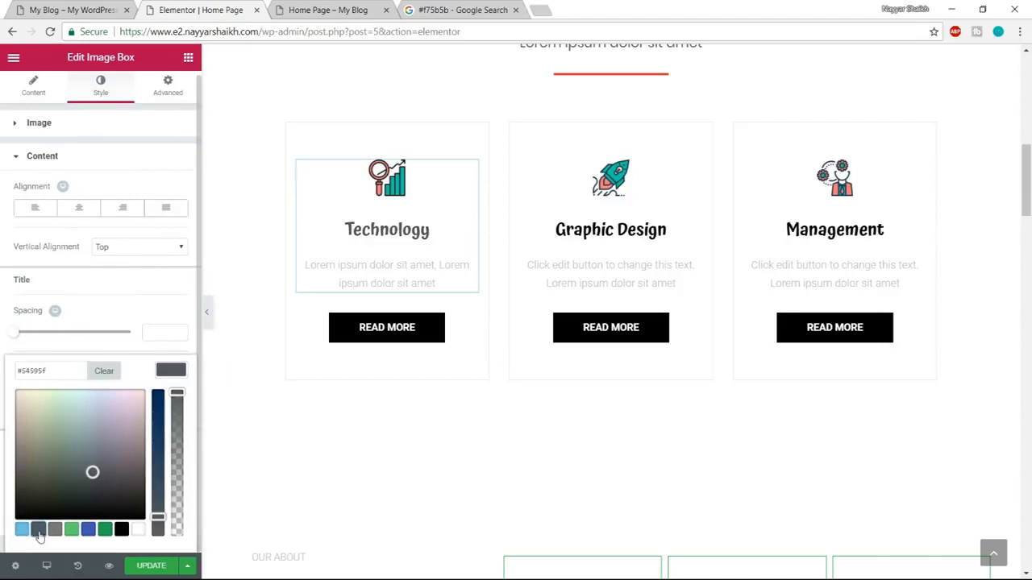
pyautogui.click(173, 370)
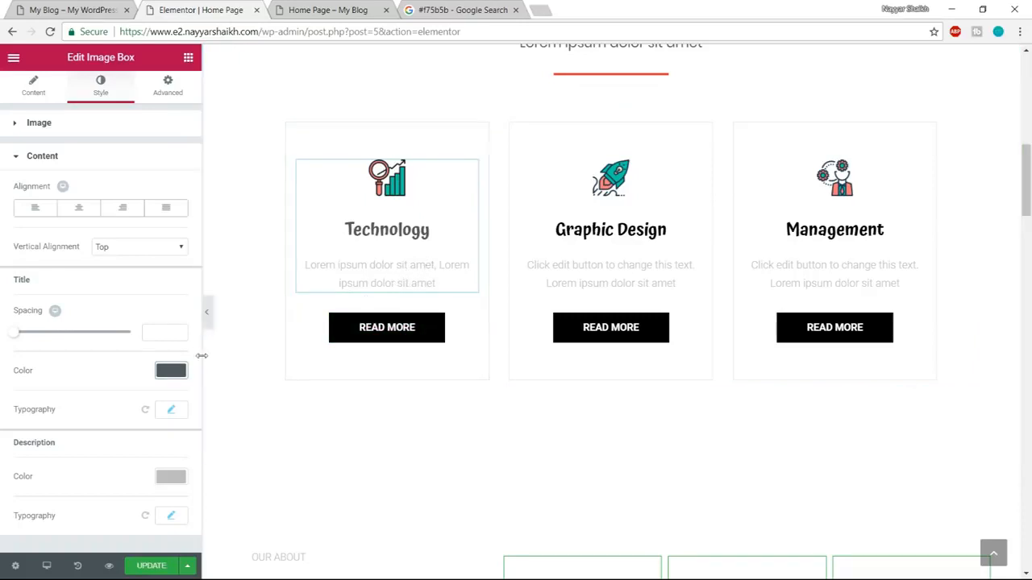
# Set the description colour of the Technology image box to #54595f as well.
pyautogui.click(166, 479)
pyautogui.scroll(-2, 169, 481)
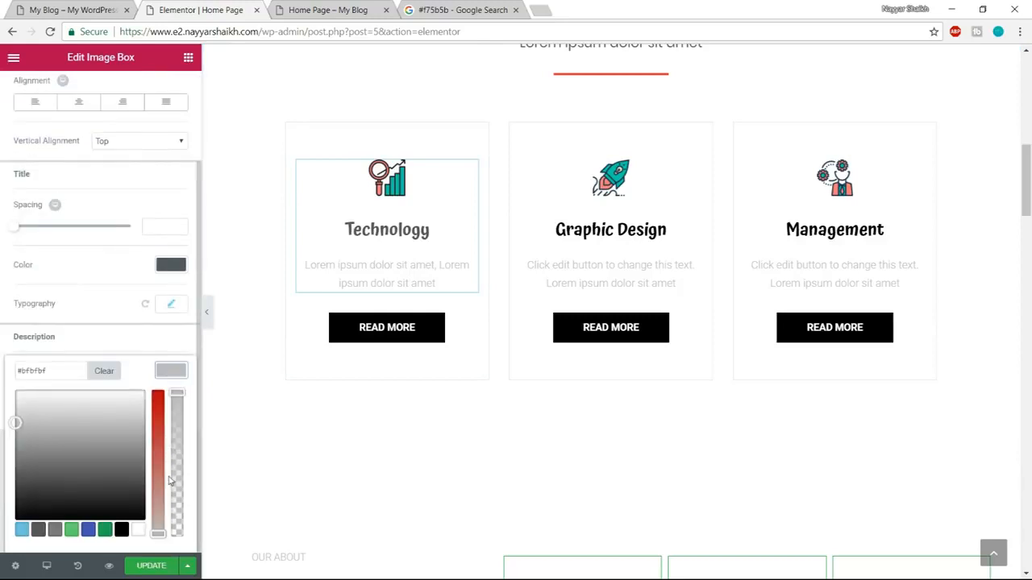
pyautogui.click(38, 533)
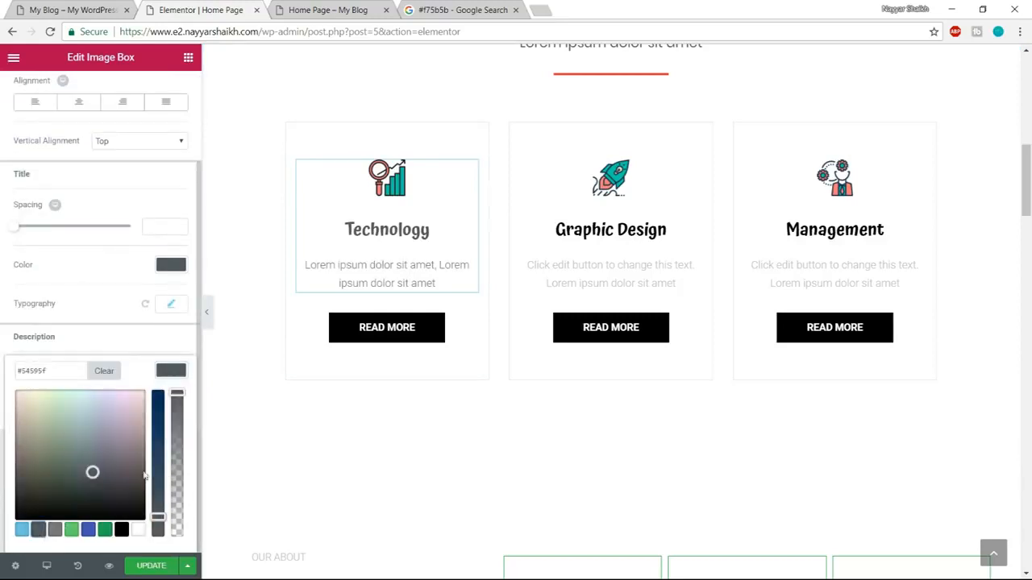
pyautogui.click(179, 369)
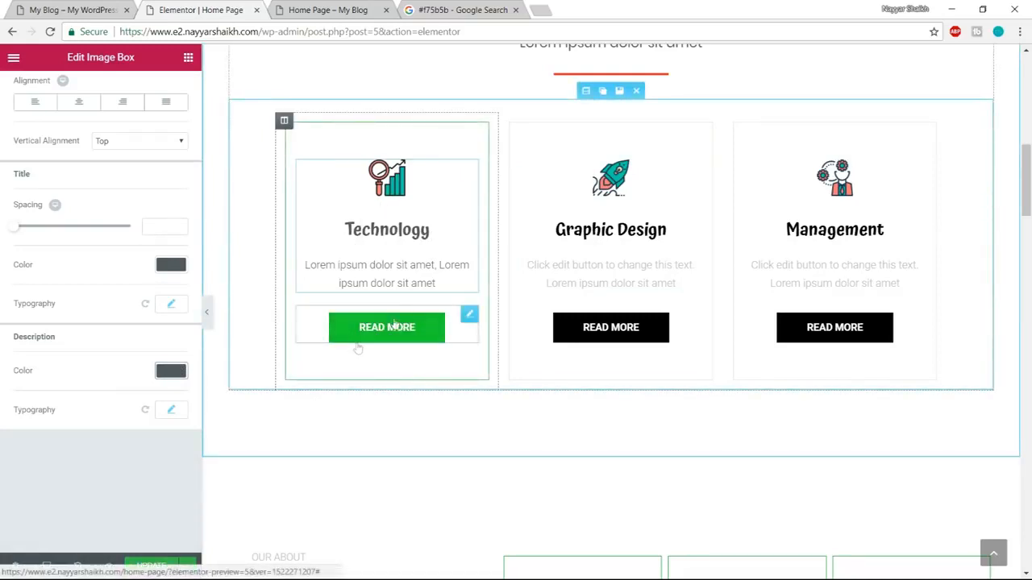
# Compare the Technology box's Read More button with the demo page, and open that button's style settings.
pyautogui.hotkey('ctrl', 'shift', 'Tab')
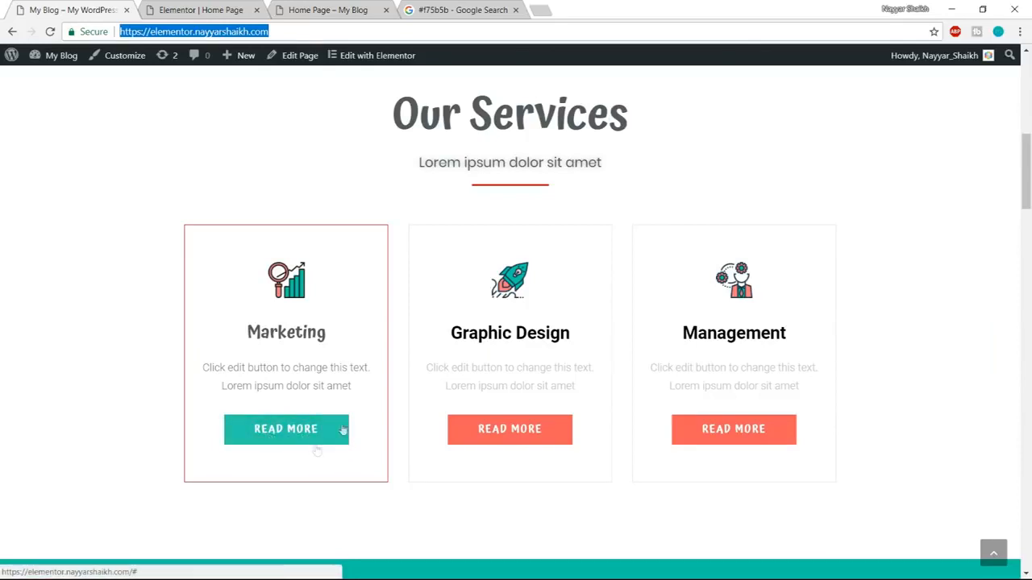
pyautogui.click(201, 10)
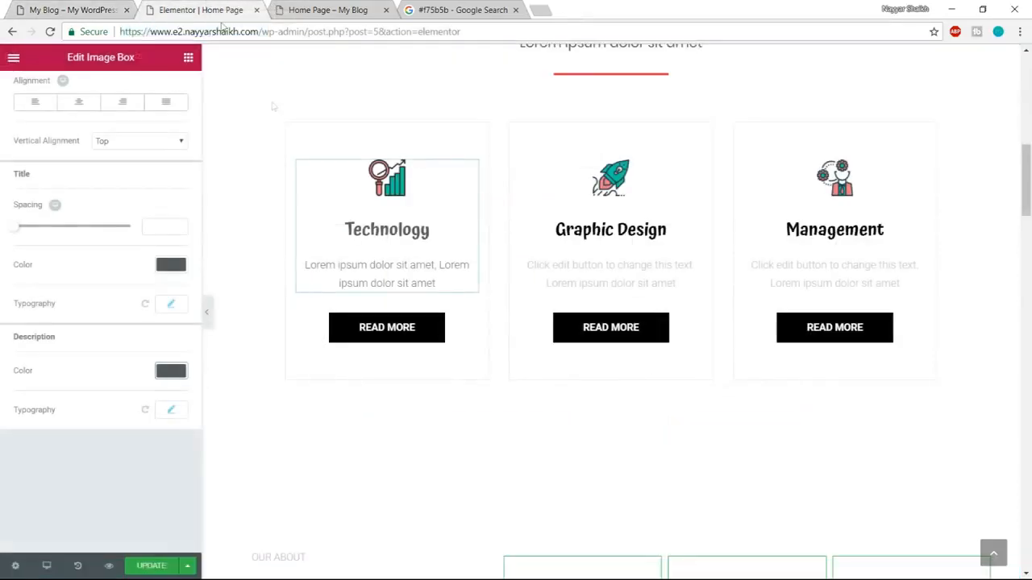
pyautogui.click(407, 339)
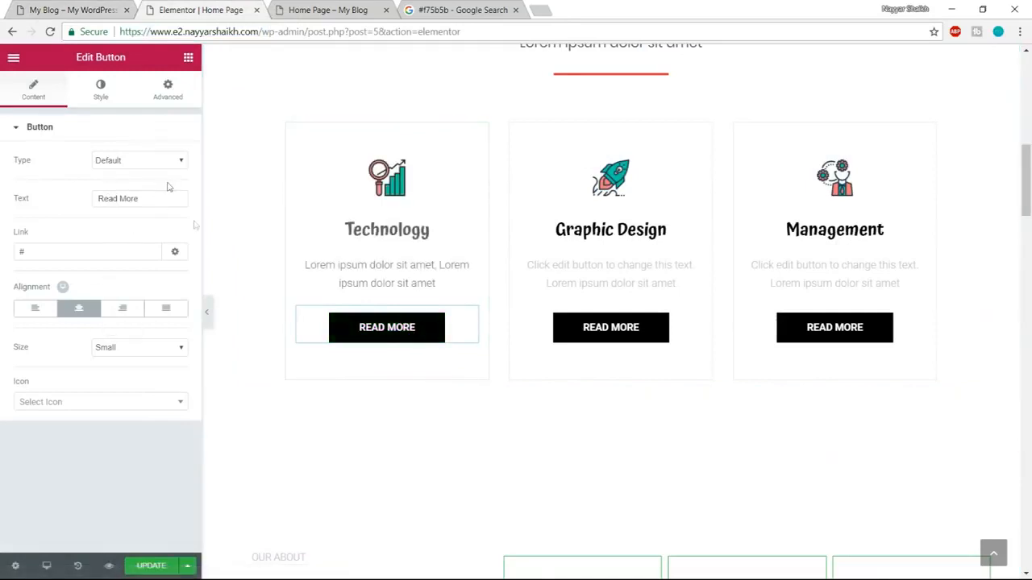
pyautogui.click(56, 9)
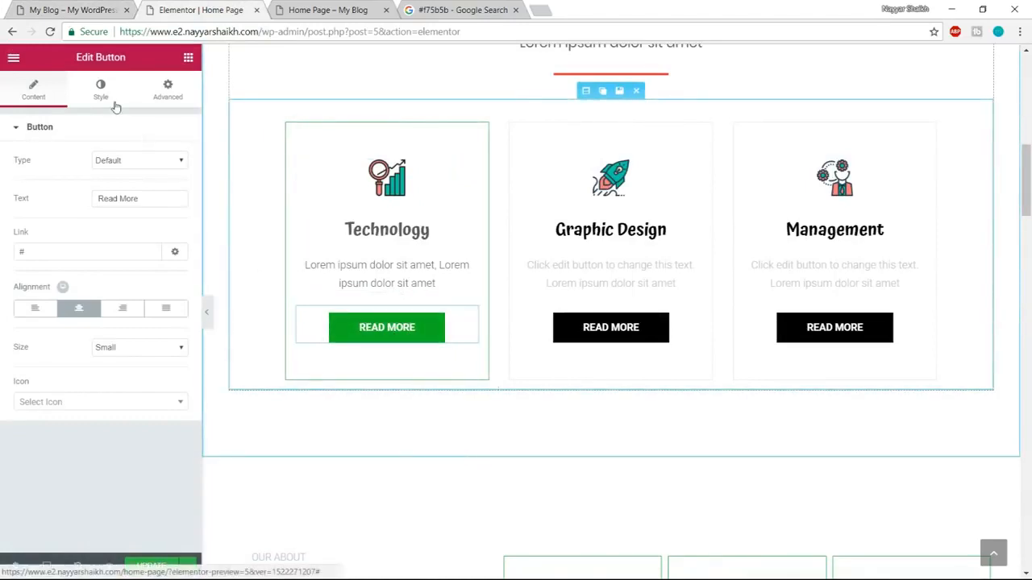
pyautogui.click(101, 90)
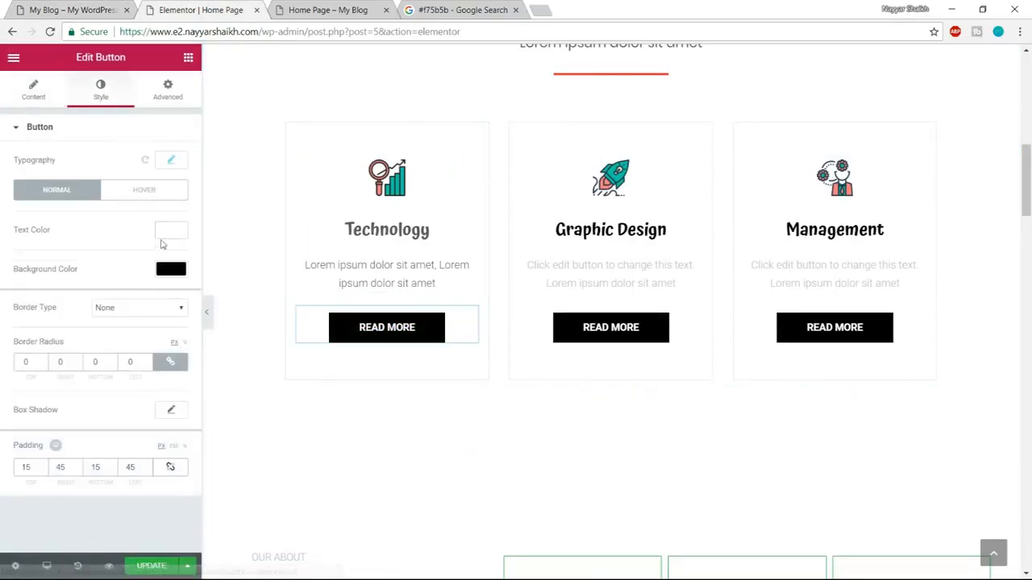
# Copy the colour code #f75b5b from the Google search page and set it as the Technology button's normal background colour.
pyautogui.click(172, 272)
pyautogui.click(400, 8)
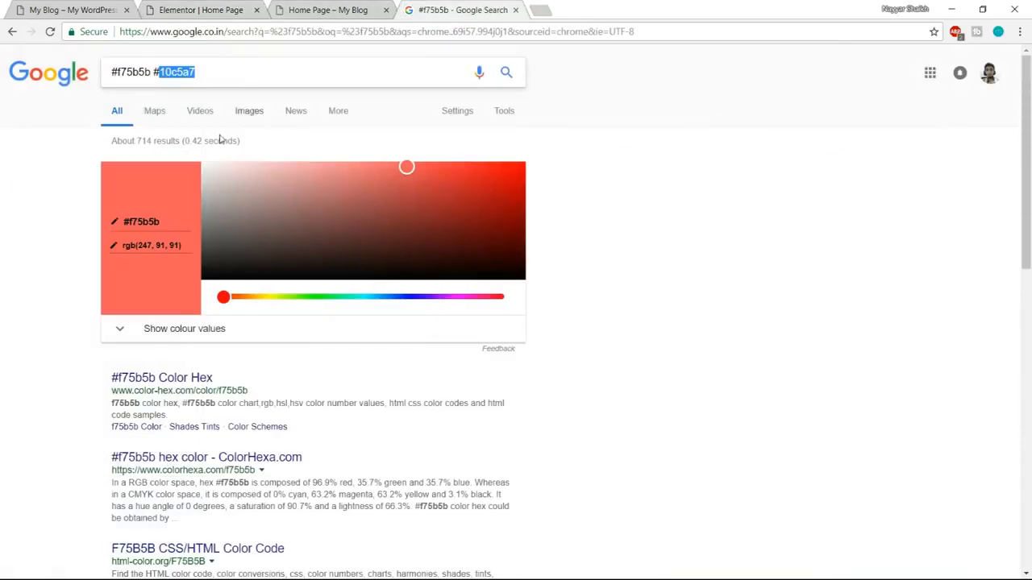
pyautogui.moveTo(147, 73); pyautogui.dragTo(59, 78)
pyautogui.click(164, 74)
pyautogui.moveTo(152, 72); pyautogui.dragTo(111, 75)
pyautogui.hotkey('ctrl', 'c')
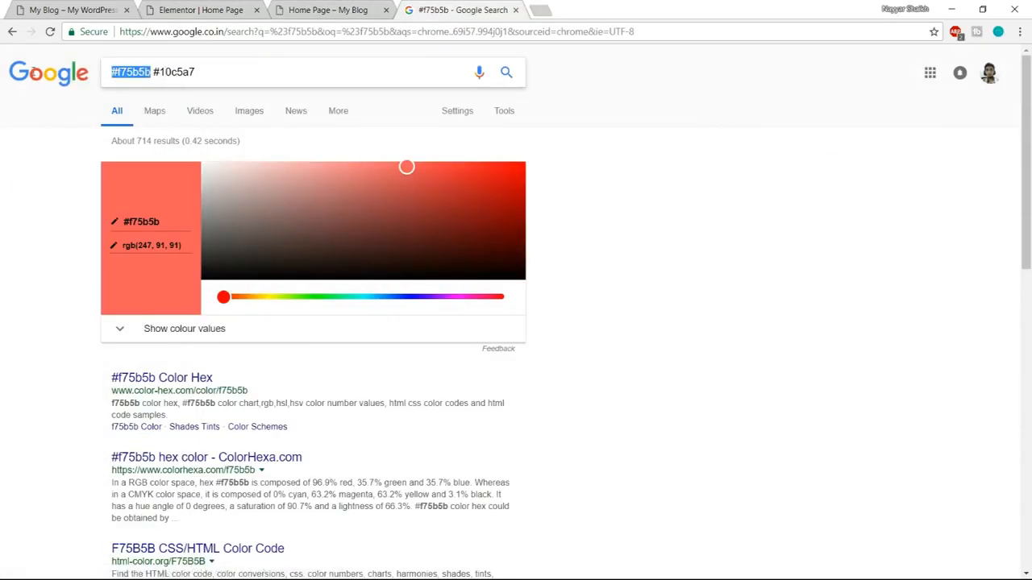
pyautogui.click(189, 10)
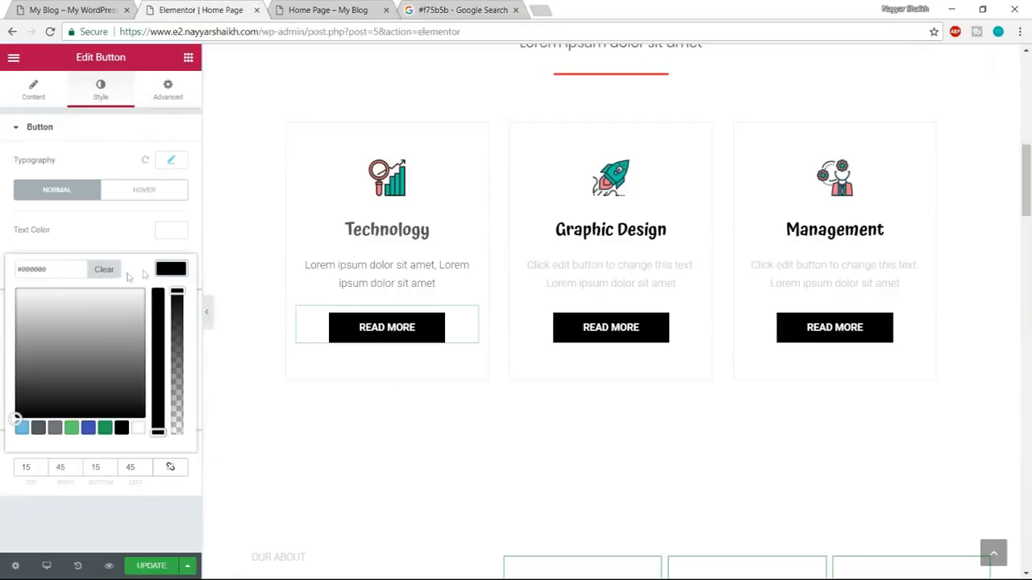
pyautogui.tripleClick(71, 270)
pyautogui.hotkey('ctrl', 'v')
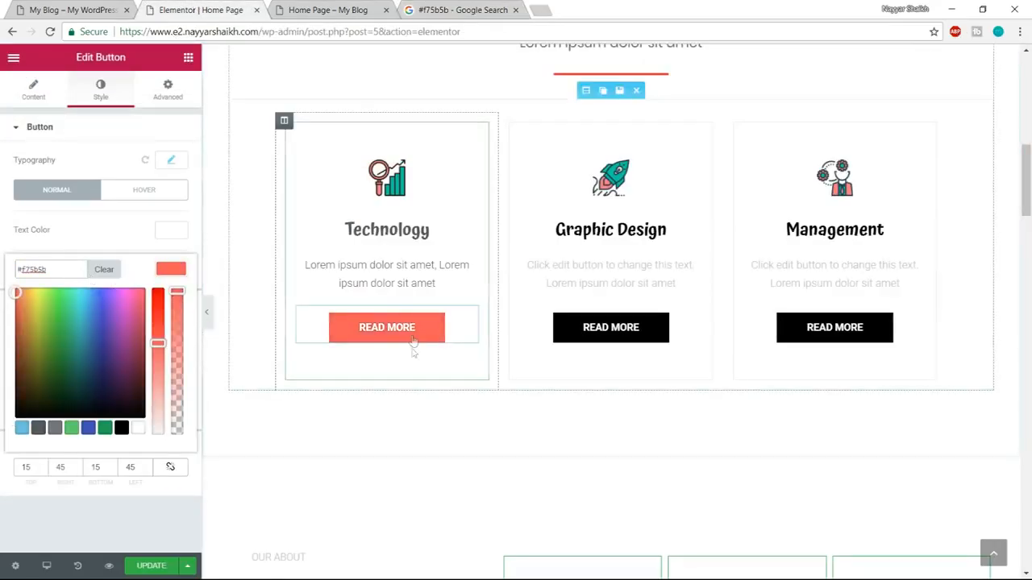
pyautogui.click(150, 225)
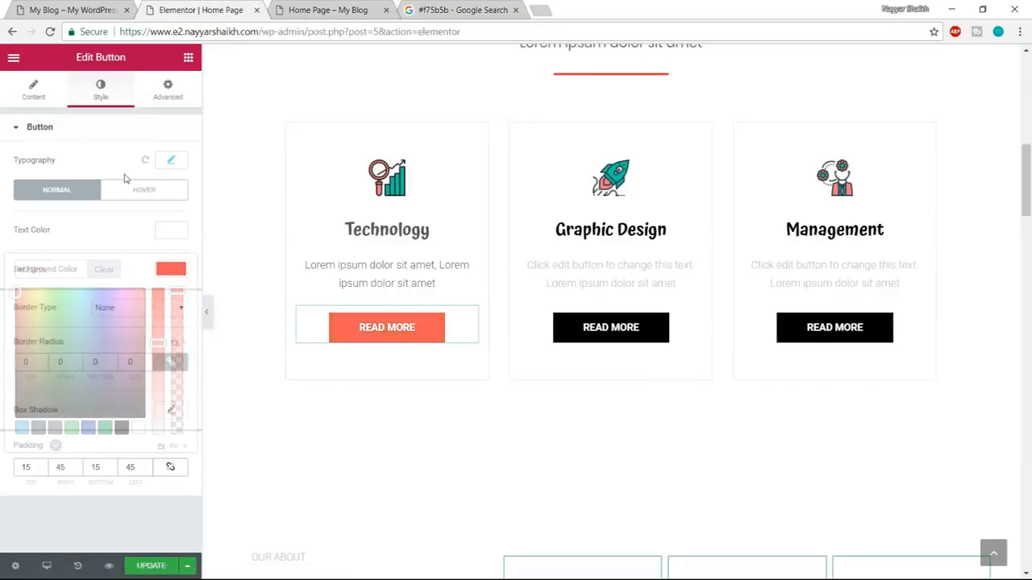
# Copy the colour code #10c5a7 from the Google search page and set it as the Technology button's hover background colour.
pyautogui.click(146, 191)
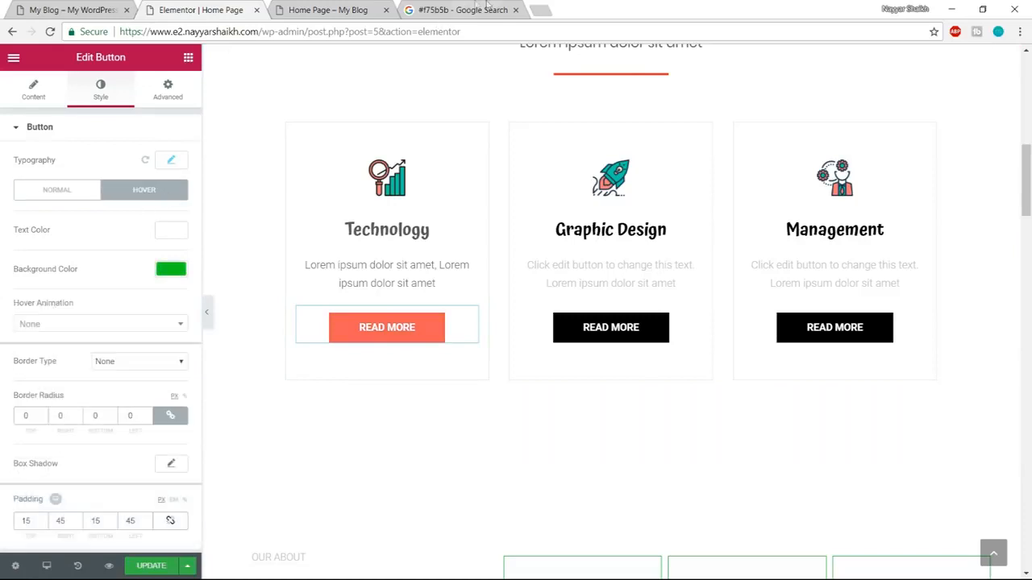
pyautogui.click(484, 10)
pyautogui.moveTo(232, 71); pyautogui.dragTo(153, 72)
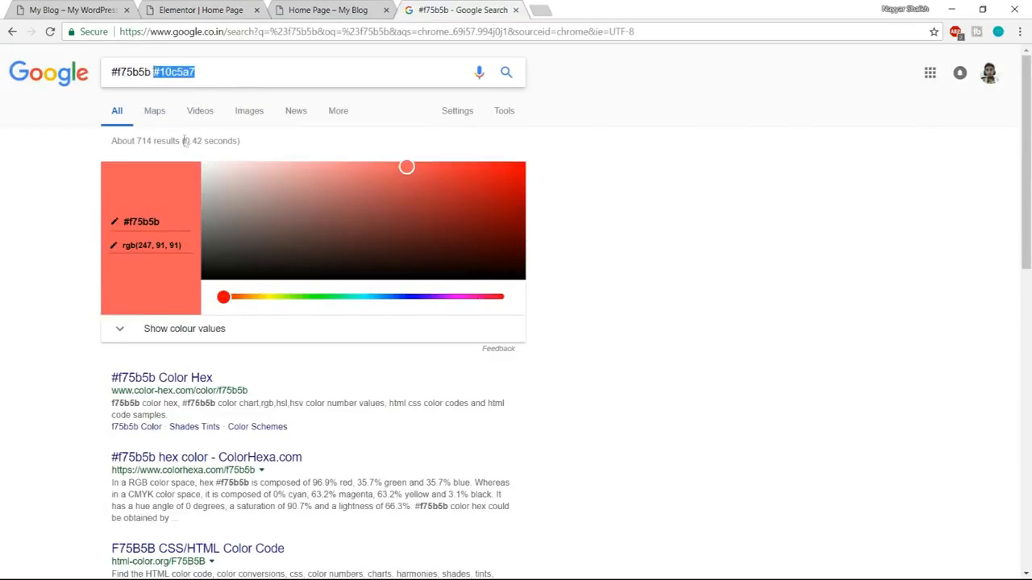
pyautogui.click(179, 7)
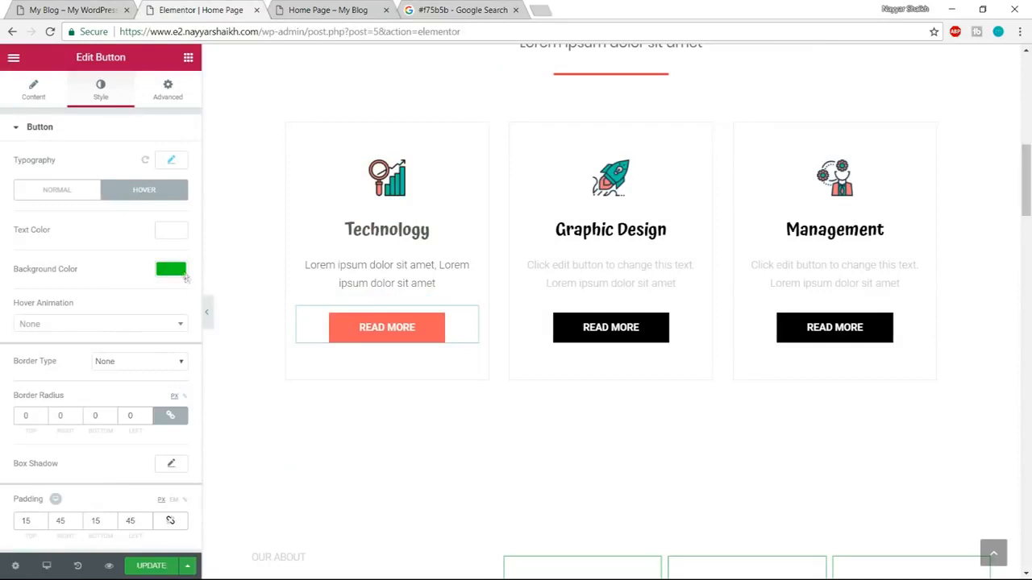
pyautogui.click(171, 270)
pyautogui.moveTo(60, 272); pyautogui.dragTo(1, 277)
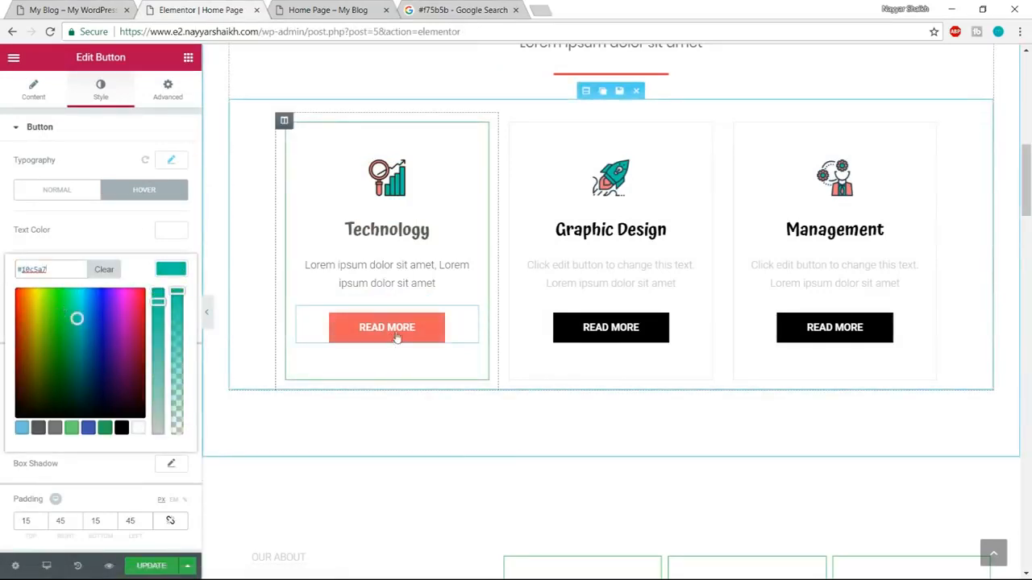
pyautogui.click(176, 162)
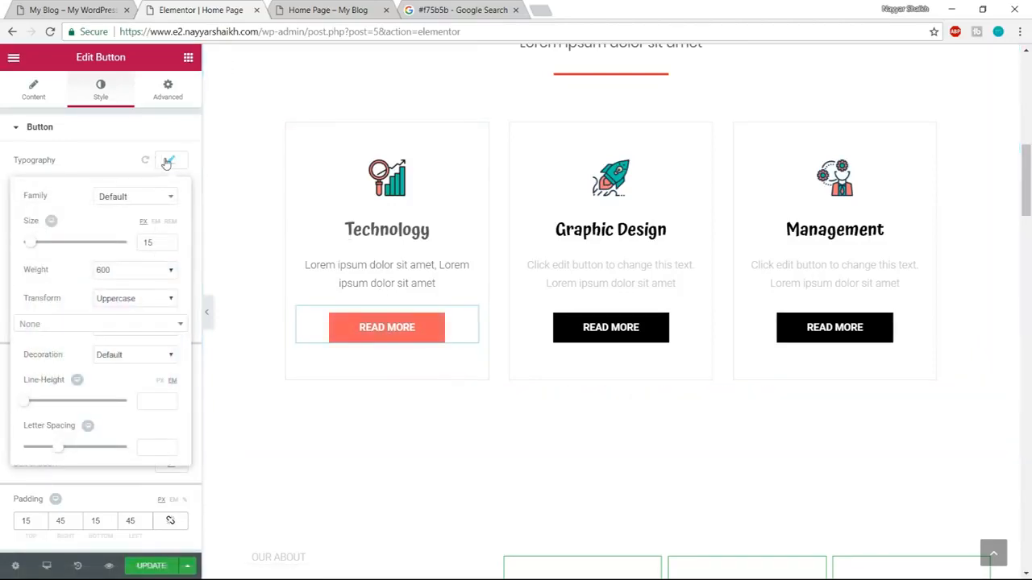
pyautogui.click(166, 163)
# Compare the Our Services section with the demo page, and save the home page with an update.
pyautogui.scroll(2, 484, 334)
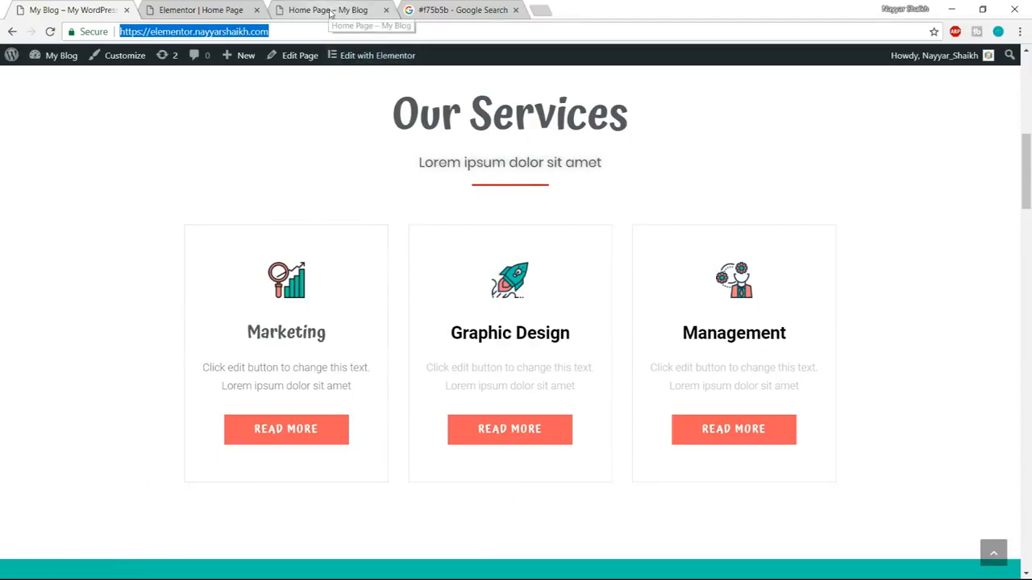
pyautogui.click(236, 9)
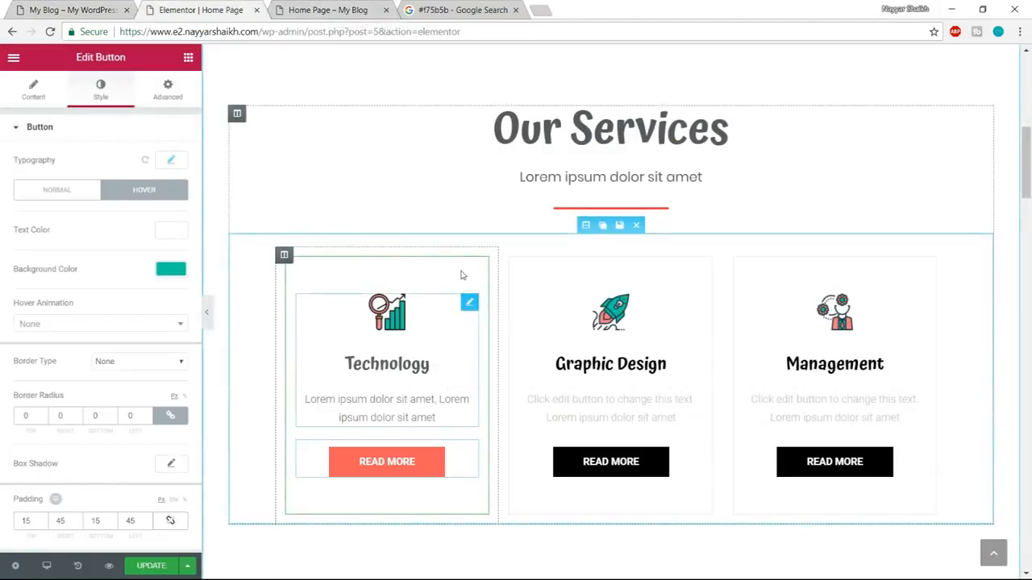
pyautogui.click(153, 566)
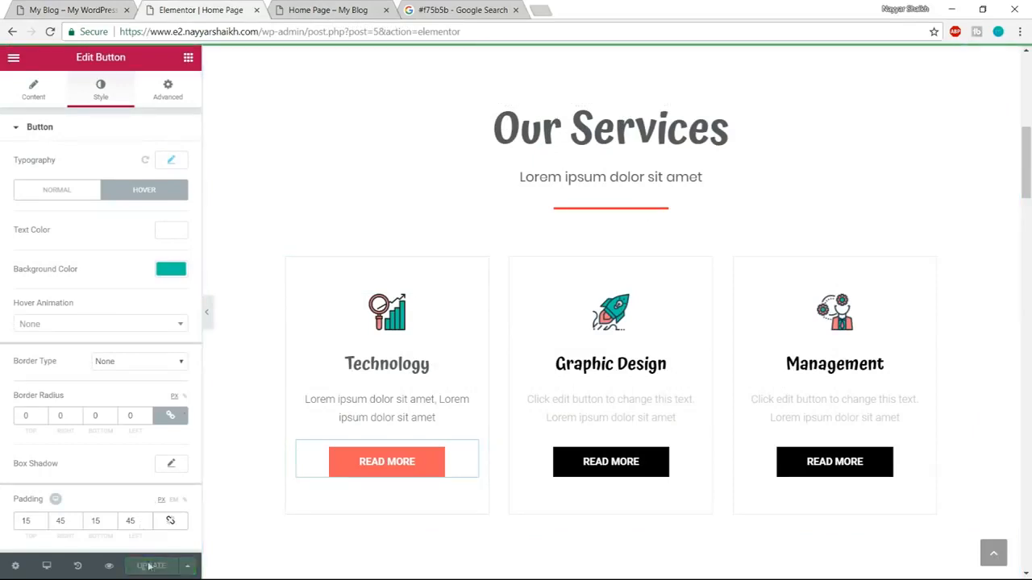
# Preview the home page and check the Technology box's hover border in the Our Services section.
pyautogui.click(110, 567)
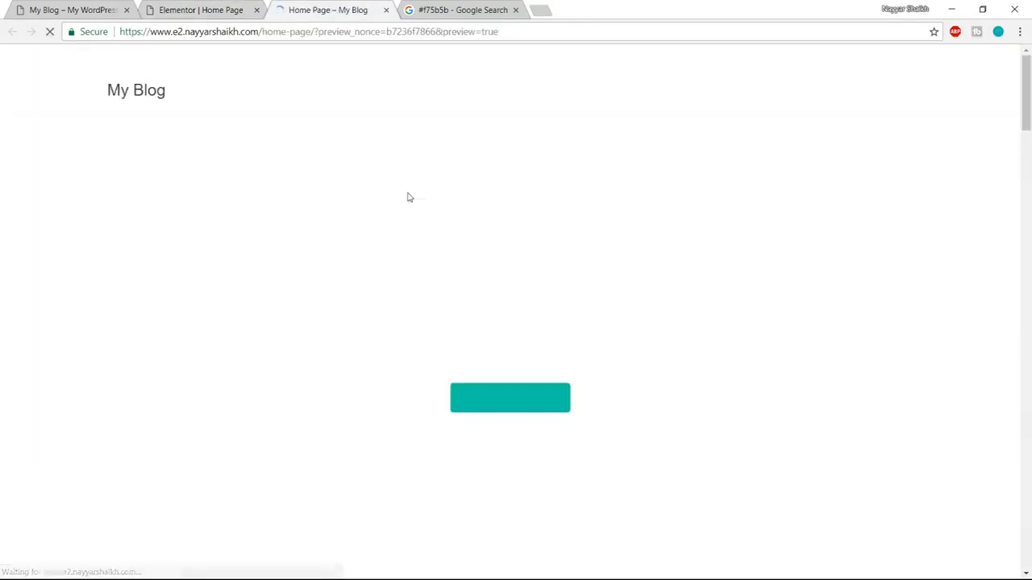
pyautogui.scroll(-8, 692, 382)
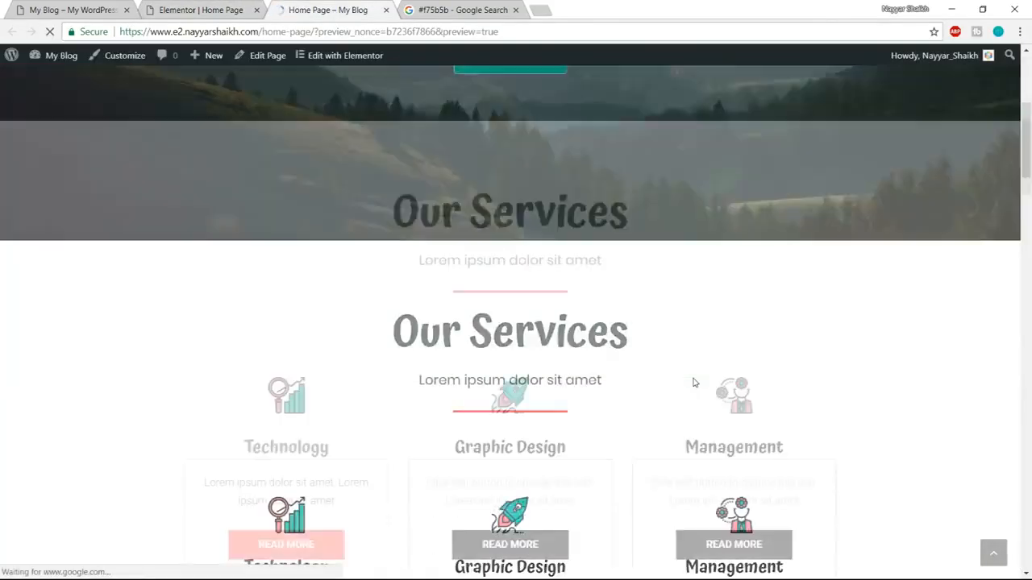
pyautogui.scroll(2, 673, 384)
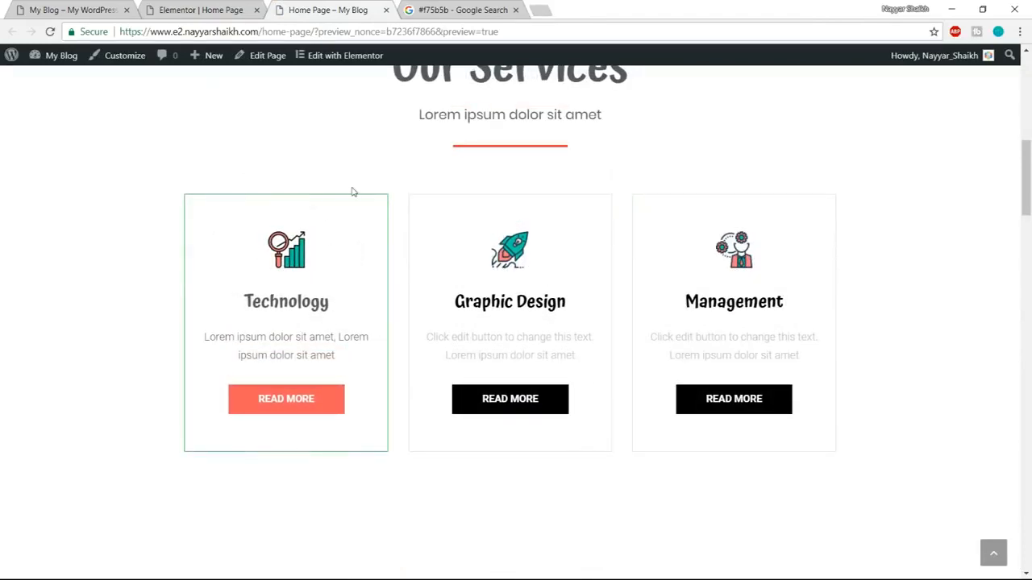
pyautogui.click(201, 9)
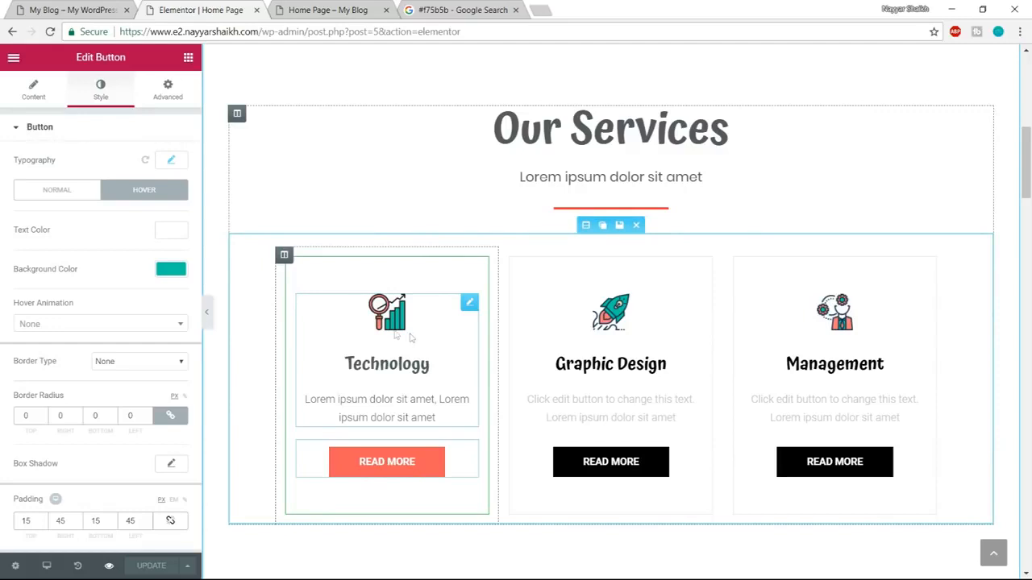
pyautogui.click(326, 9)
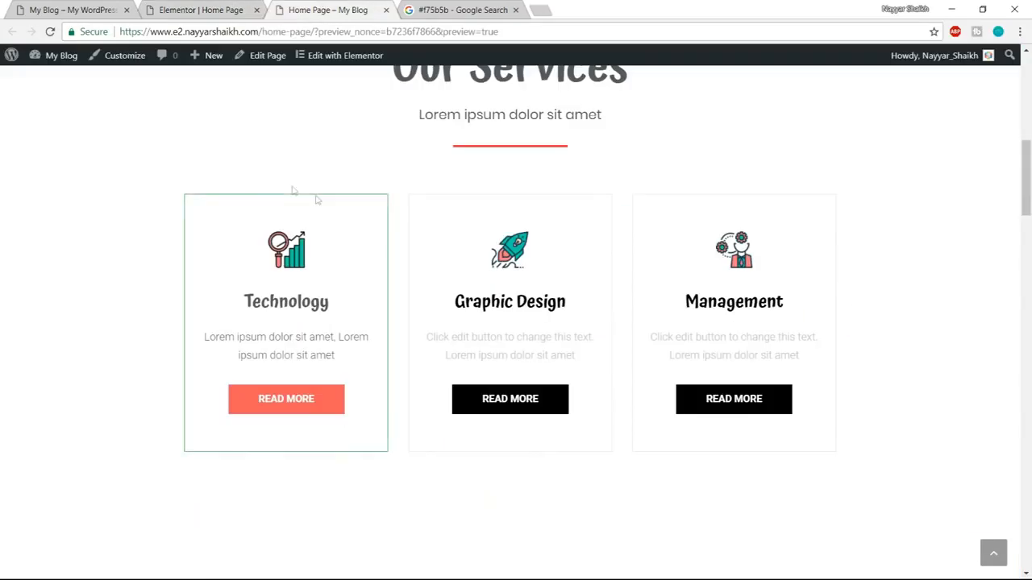
pyautogui.click(226, 9)
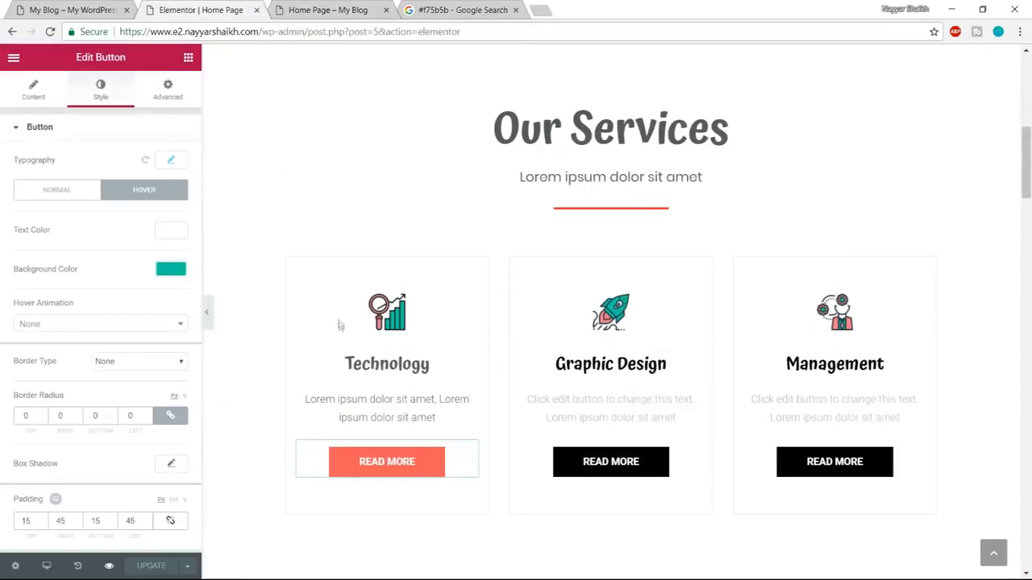
# Open the Technology column's hover border settings and compare them with the box's border on the preview page.
pyautogui.moveTo(283, 256)
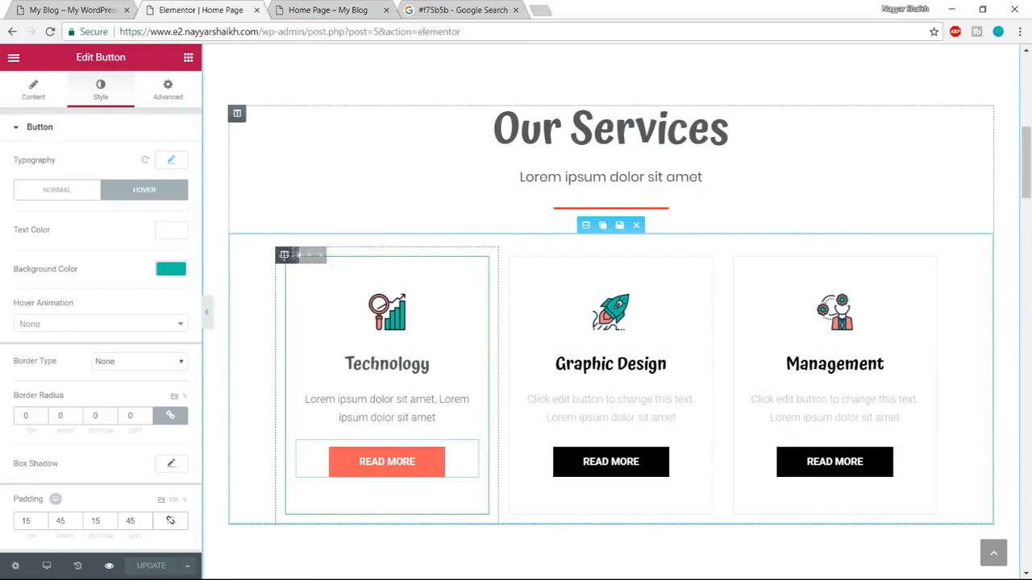
pyautogui.click(286, 256)
pyautogui.click(101, 91)
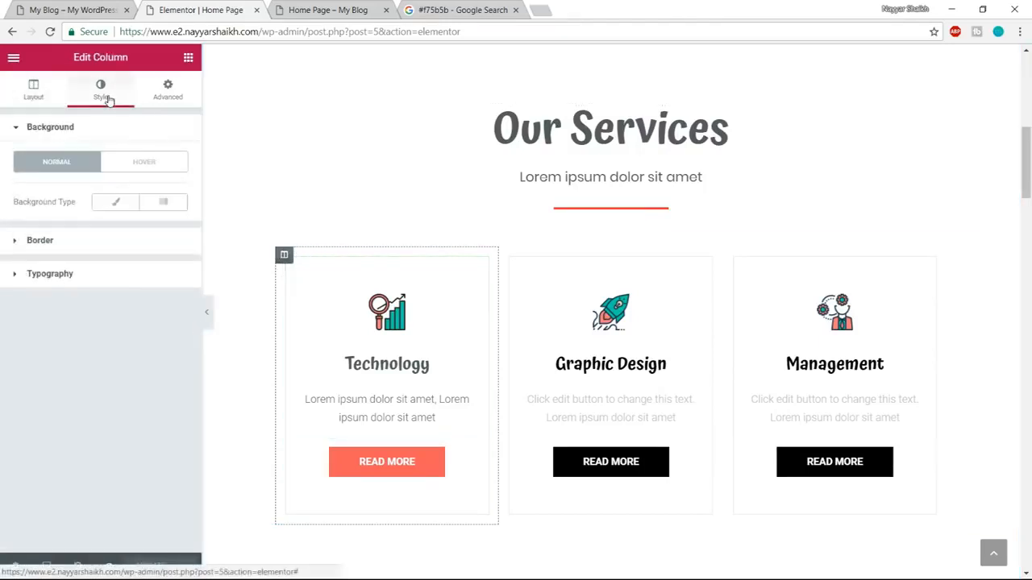
pyautogui.click(96, 242)
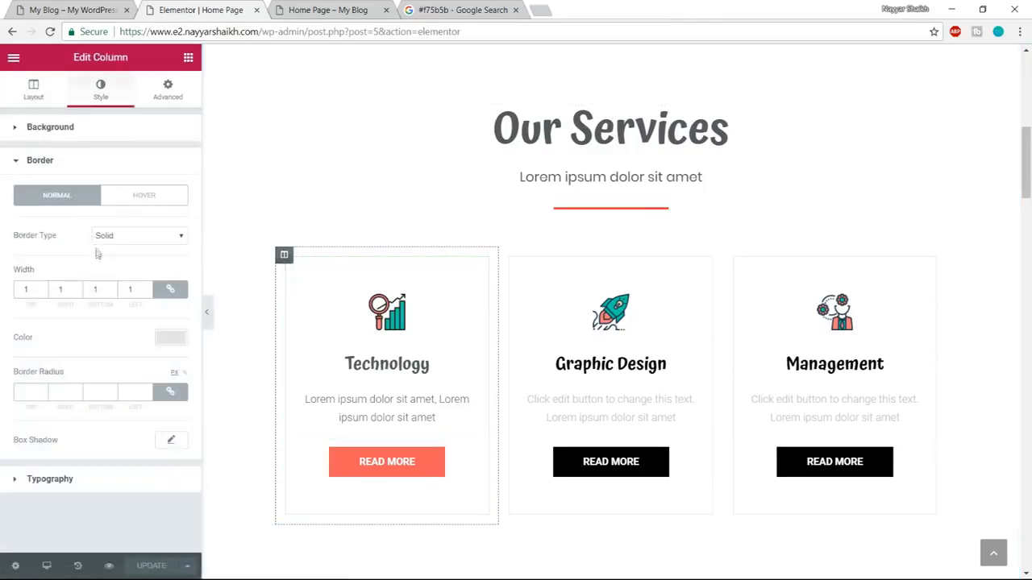
pyautogui.click(145, 198)
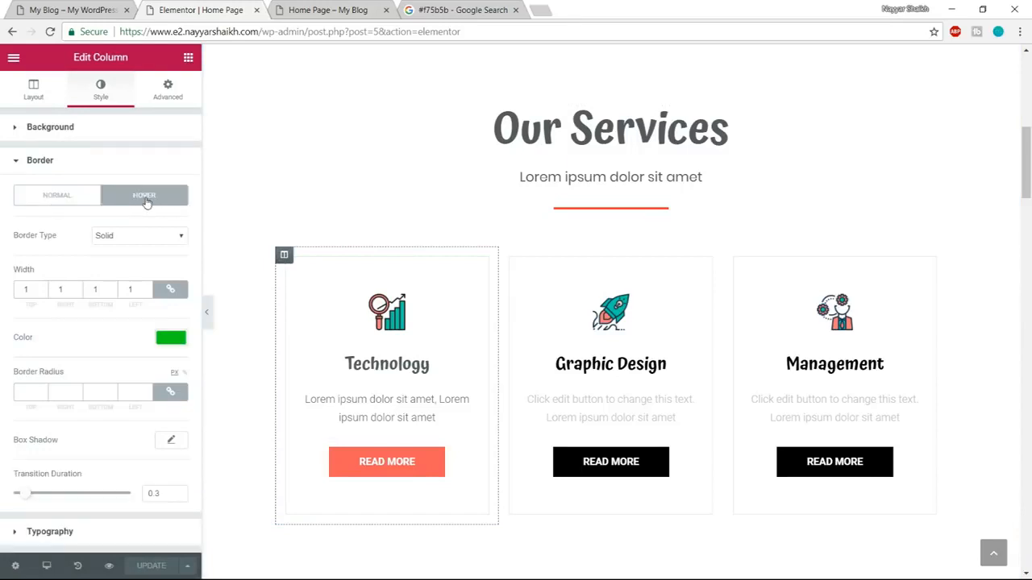
pyautogui.click(276, 6)
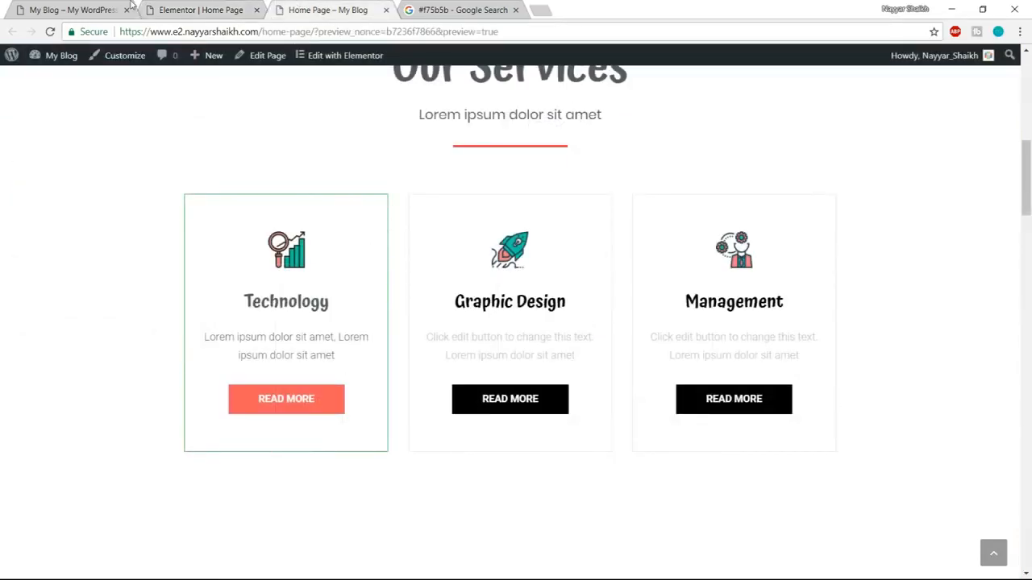
pyautogui.click(135, 7)
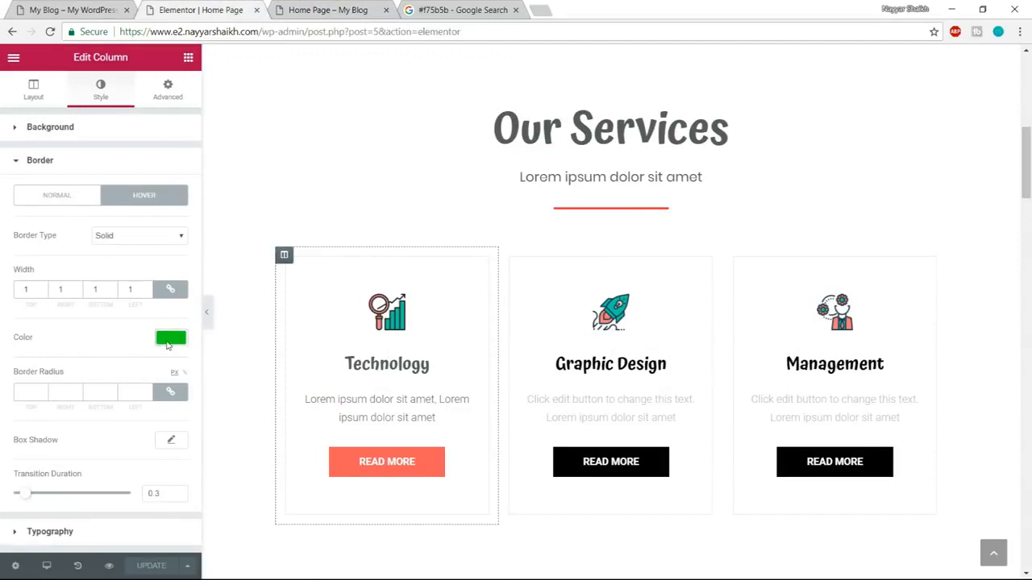
# Copy the colour code #f75b5b from the Google search page and set it as the Technology column's hover border colour.
pyautogui.click(167, 342)
pyautogui.click(467, 10)
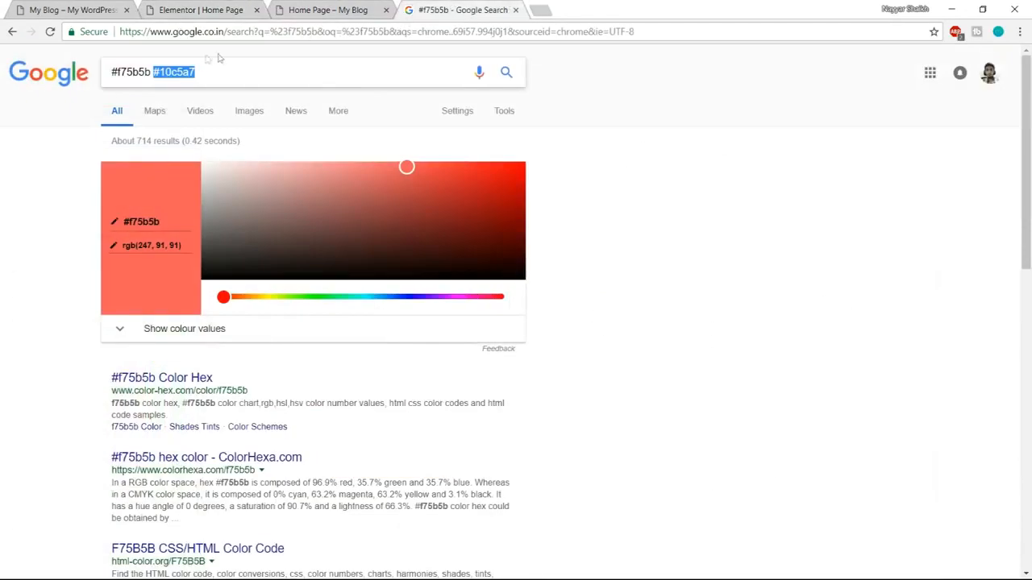
pyautogui.click(149, 72)
pyautogui.moveTo(150, 72); pyautogui.dragTo(74, 80)
pyautogui.hotkey('ctrl', 'c')
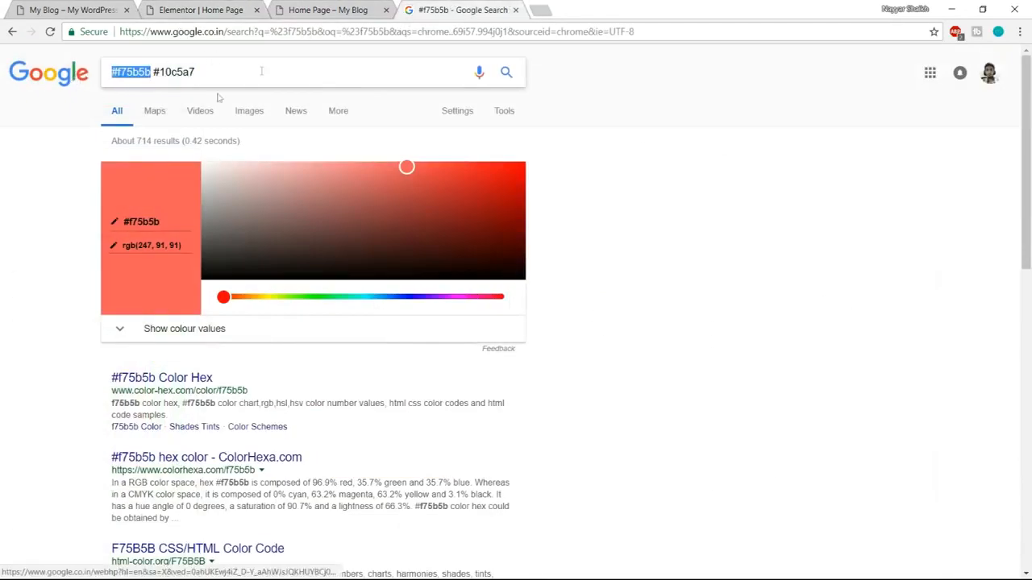
pyautogui.click(204, 8)
pyautogui.moveTo(67, 337); pyautogui.dragTo(3, 343)
pyautogui.hotkey('ctrl', 'v')
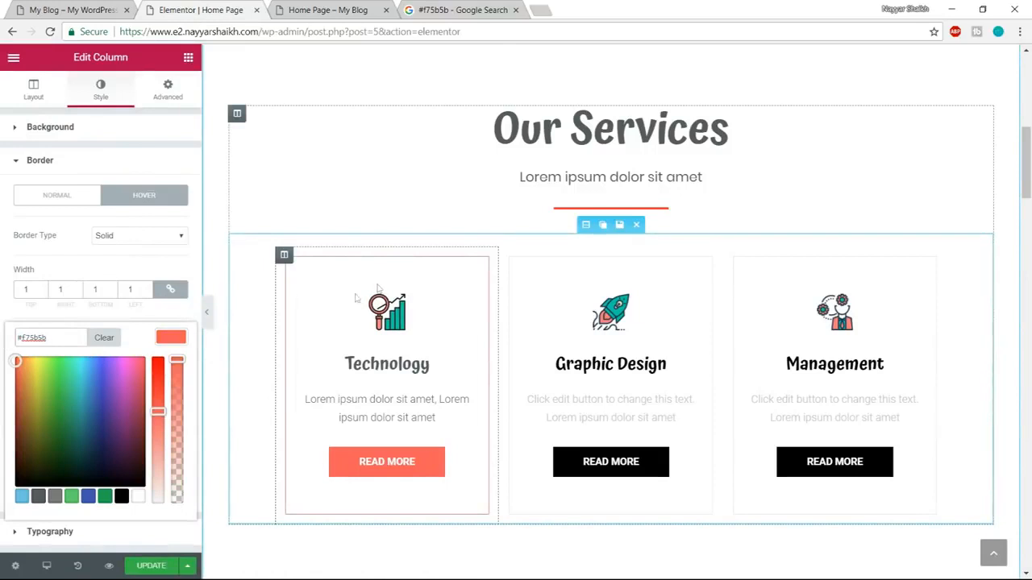
# Save the home page with an update and check the service boxes on the preview page.
pyautogui.click(151, 573)
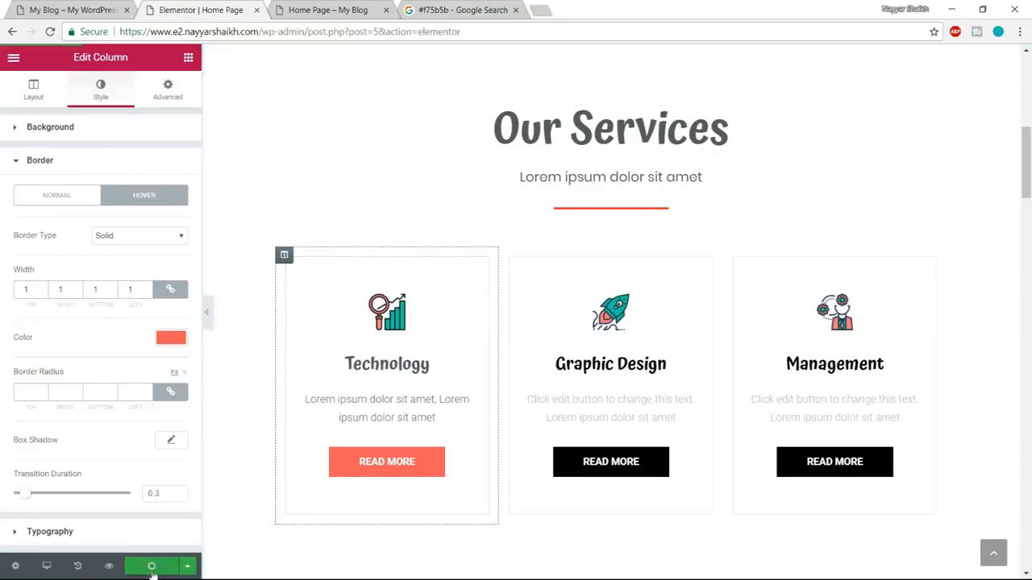
pyautogui.click(370, 5)
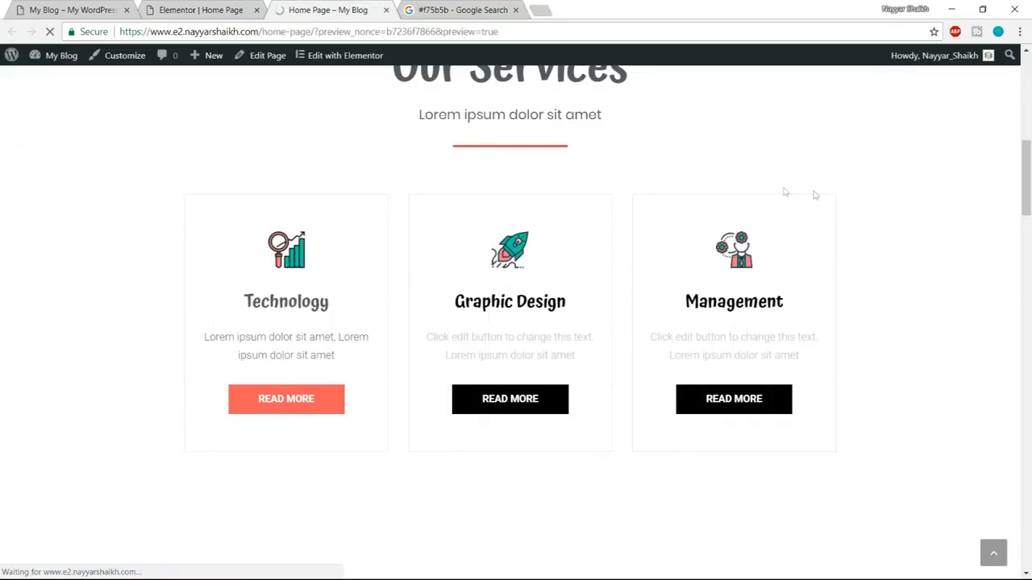
pyautogui.scroll(-4, 936, 288)
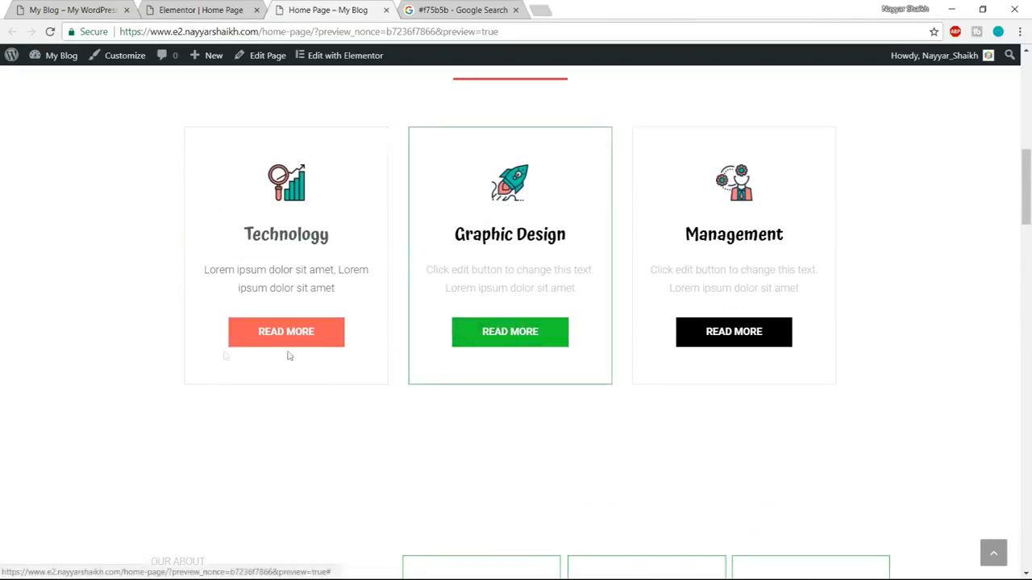
# Delete the black Read More buttons from the Graphic Design and Management boxes.
pyautogui.click(198, 10)
pyautogui.scroll(-1, 479, 414)
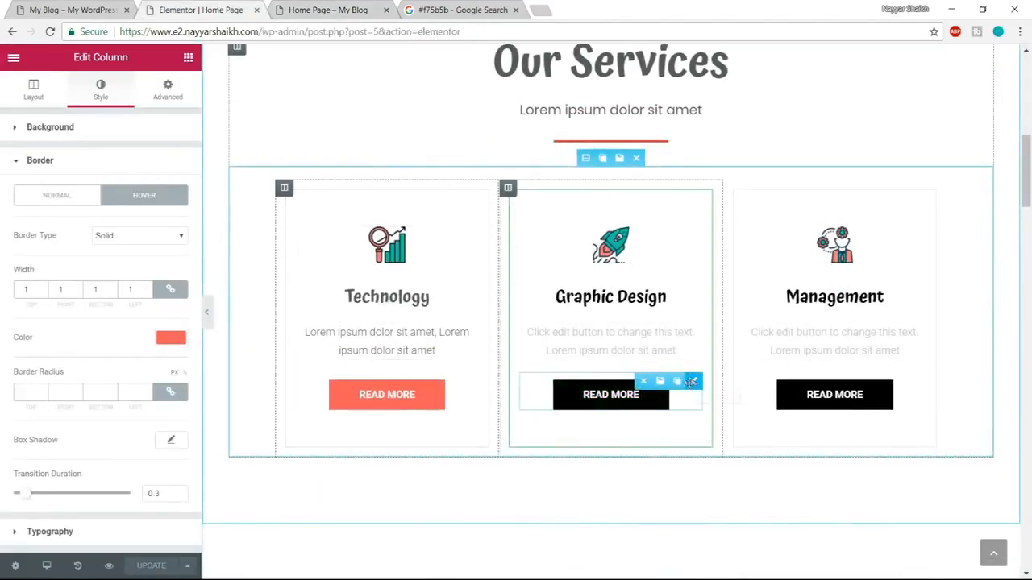
pyautogui.click(643, 382)
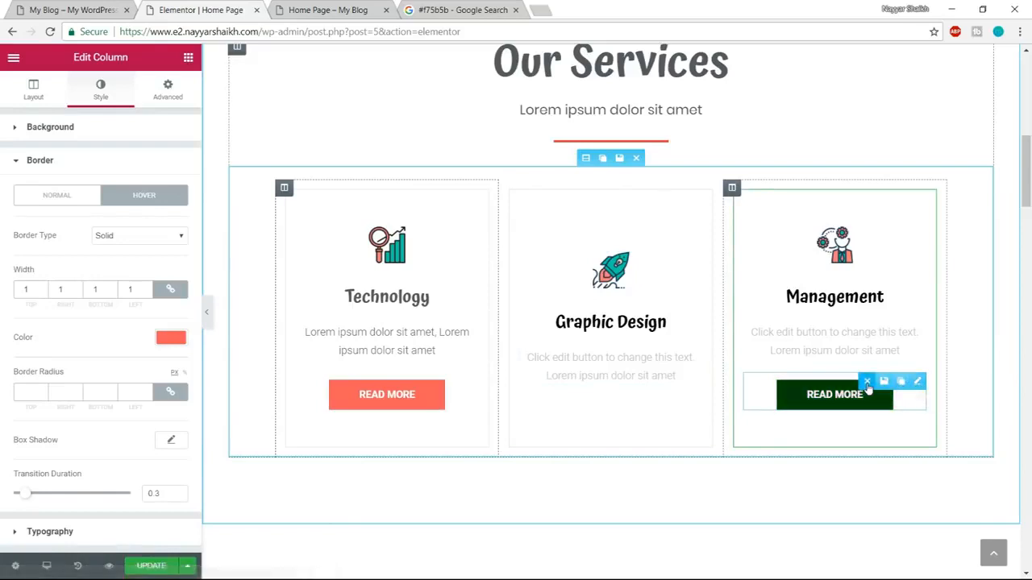
pyautogui.click(916, 379)
# Duplicate the Technology box's Read More button twice and move the copies below the Graphic Design and Management texts.
pyautogui.moveTo(471, 383)
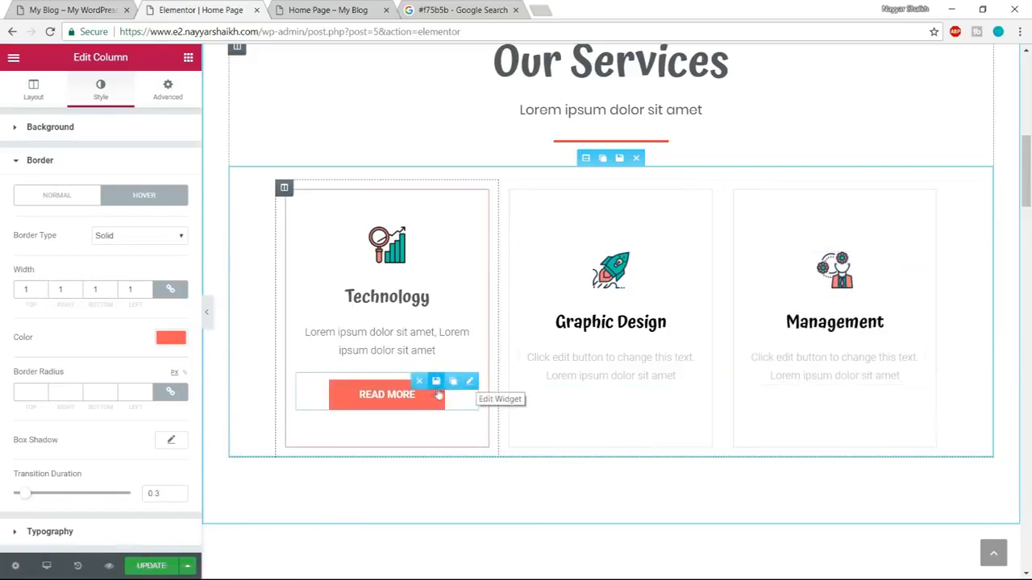
pyautogui.click(450, 389)
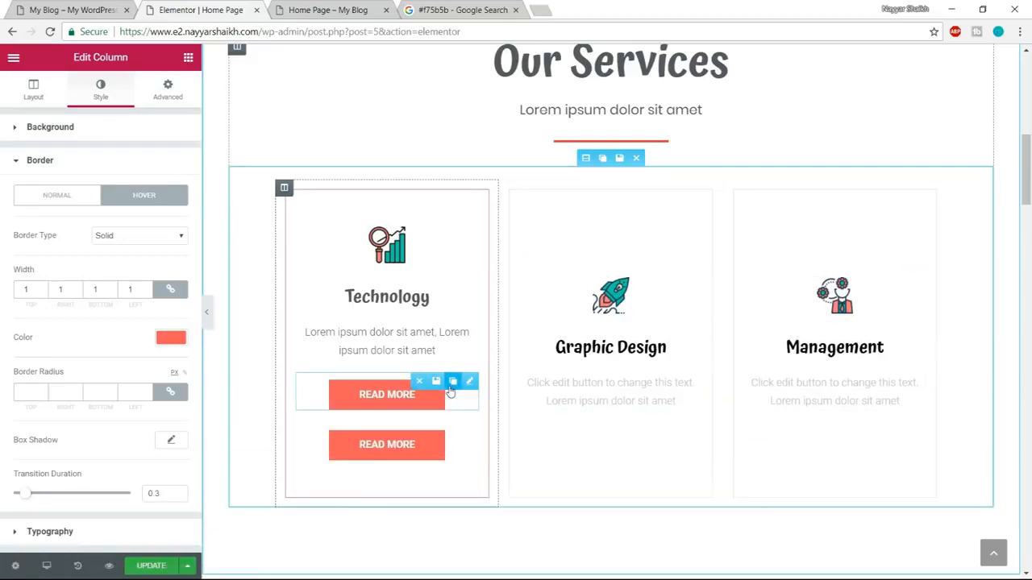
pyautogui.click(449, 388)
pyautogui.moveTo(431, 391); pyautogui.dragTo(600, 408)
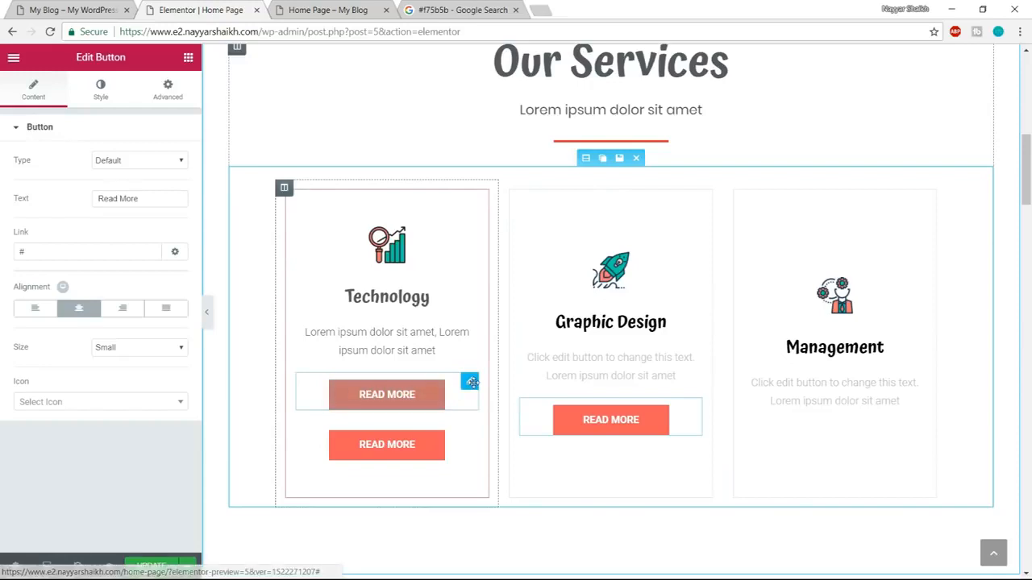
pyautogui.moveTo(418, 380); pyautogui.dragTo(816, 394)
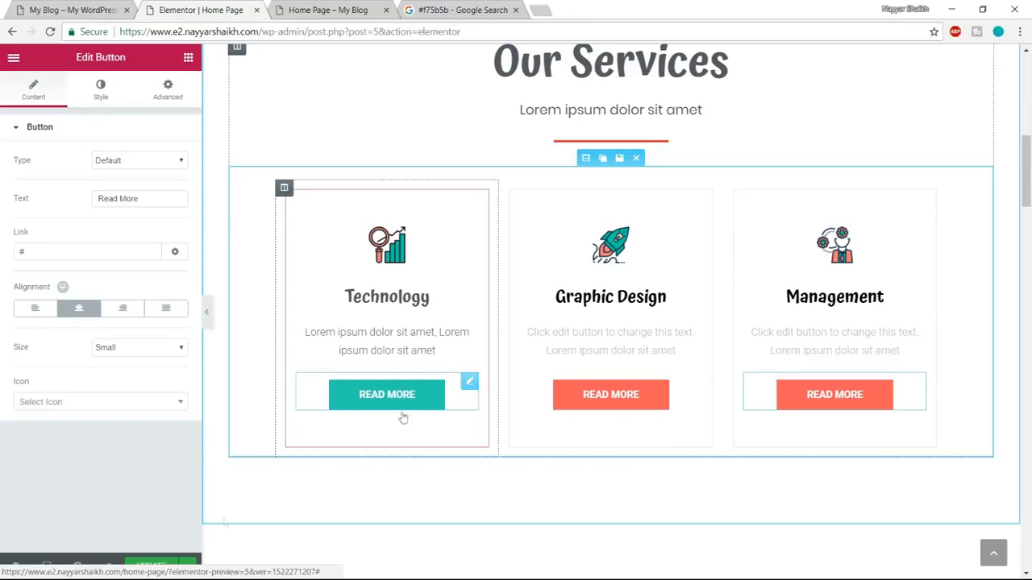
# Compare the Alternate numbers section's background and text styling with the same section on the demo page.
pyautogui.click(71, 10)
pyautogui.scroll(-5, 907, 314)
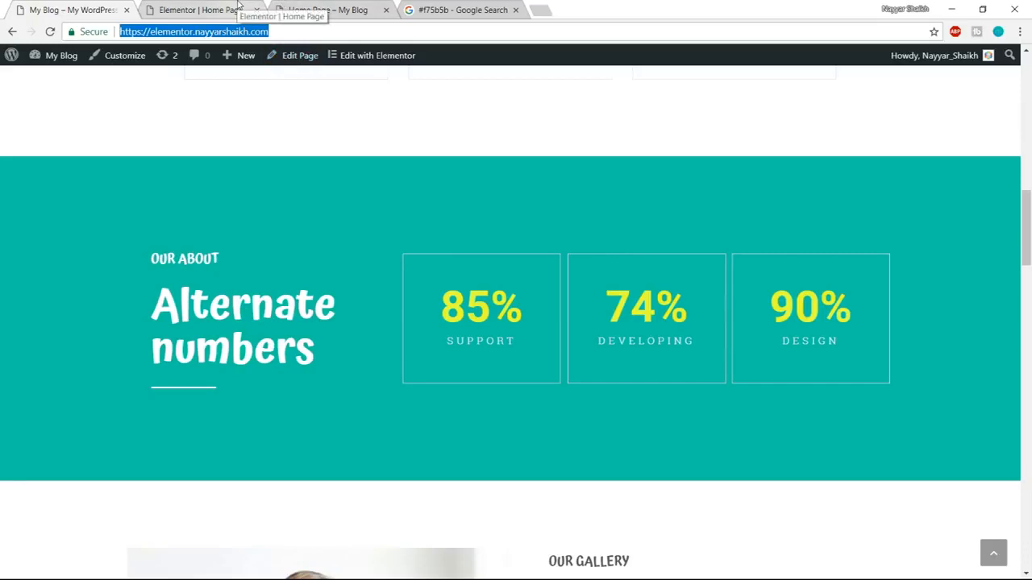
pyautogui.click(214, 6)
pyautogui.scroll(-5, 853, 307)
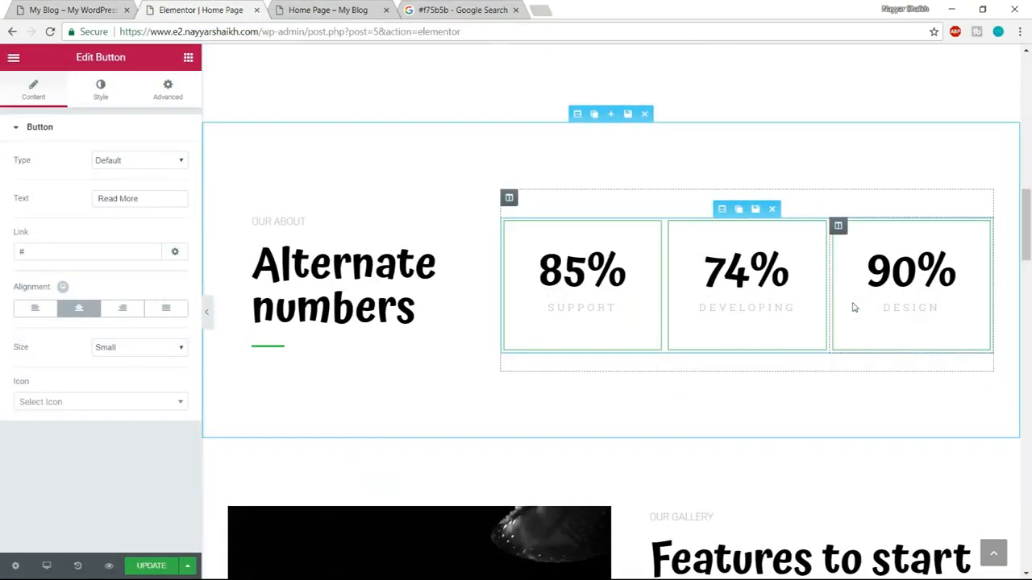
pyautogui.click(94, 8)
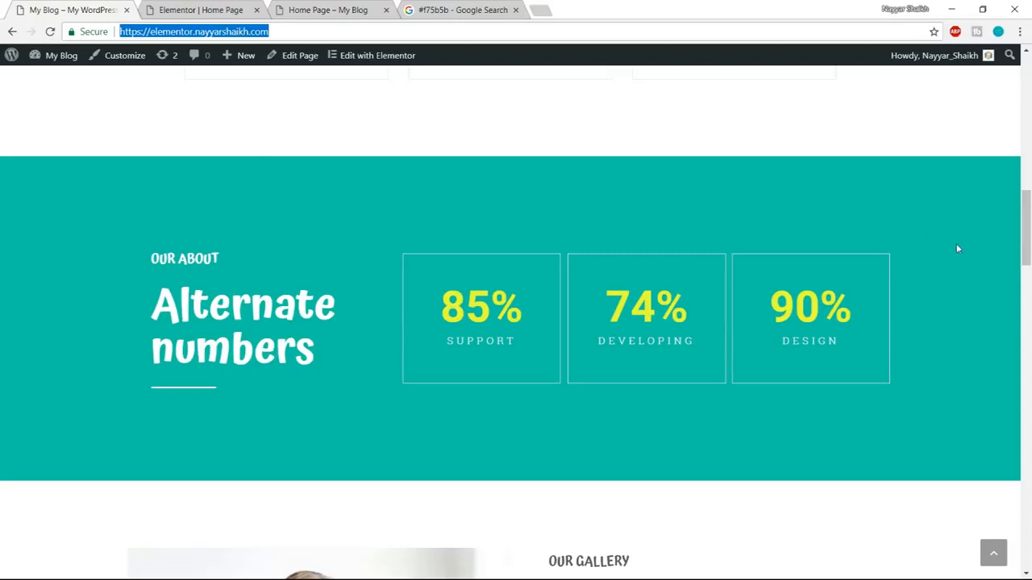
pyautogui.click(230, 9)
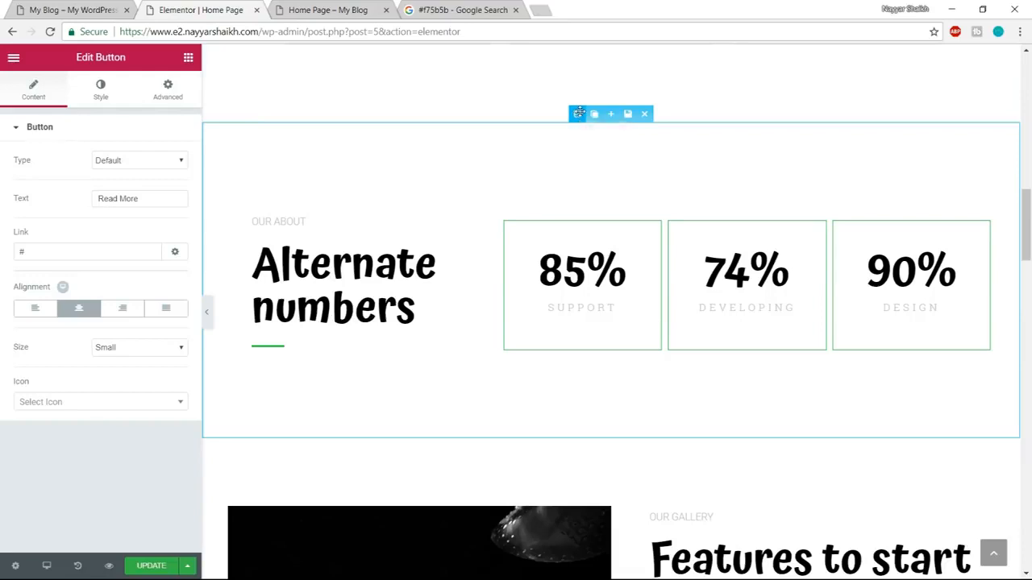
# Set the Alternate numbers section's background colour to #10c5a7, copied from the Google search page, and compare it with the demo page.
pyautogui.click(577, 114)
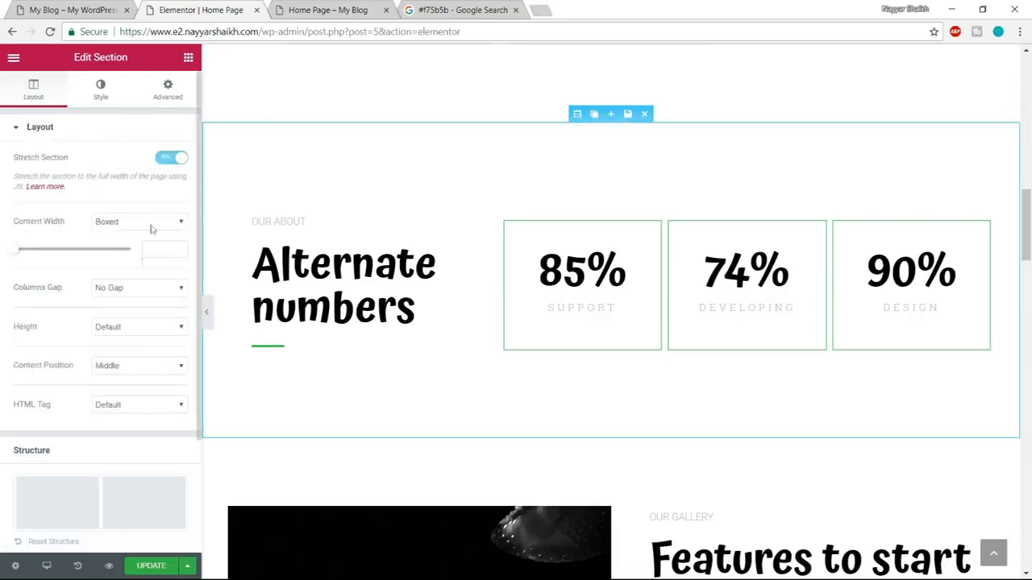
pyautogui.click(100, 91)
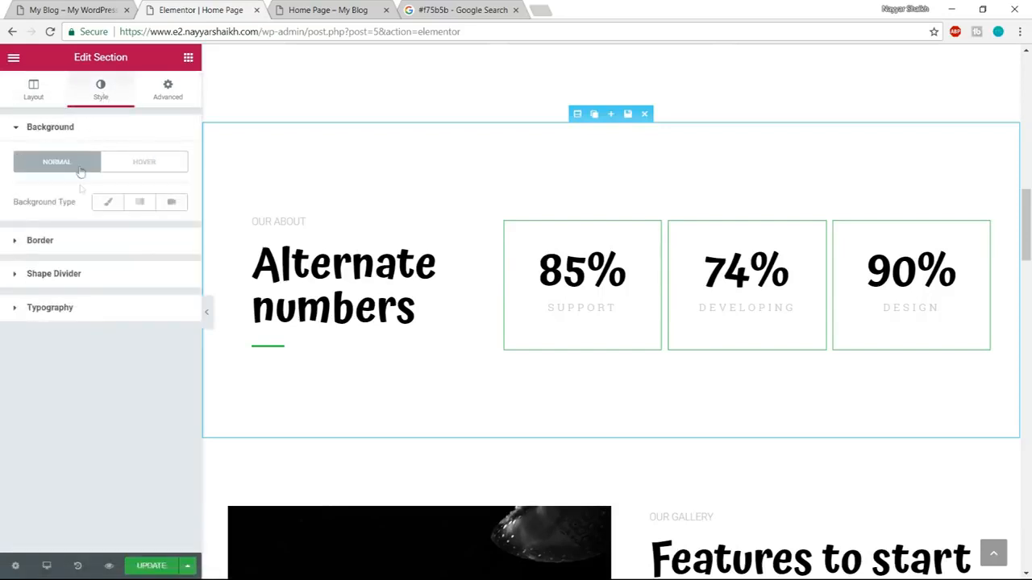
pyautogui.click(108, 203)
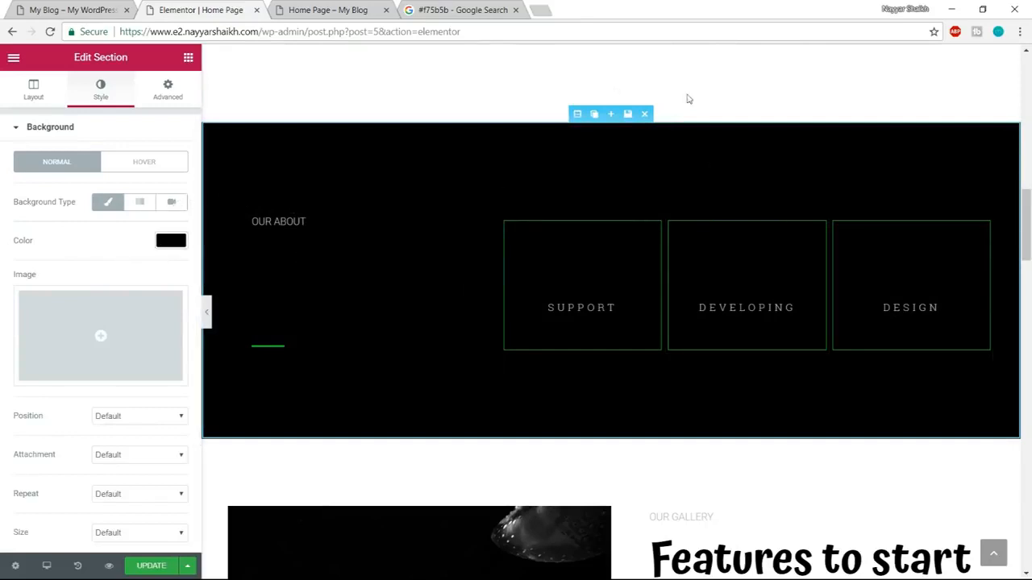
pyautogui.click(463, 10)
pyautogui.moveTo(195, 72); pyautogui.dragTo(147, 72)
pyautogui.hotkey('ctrl', 'c')
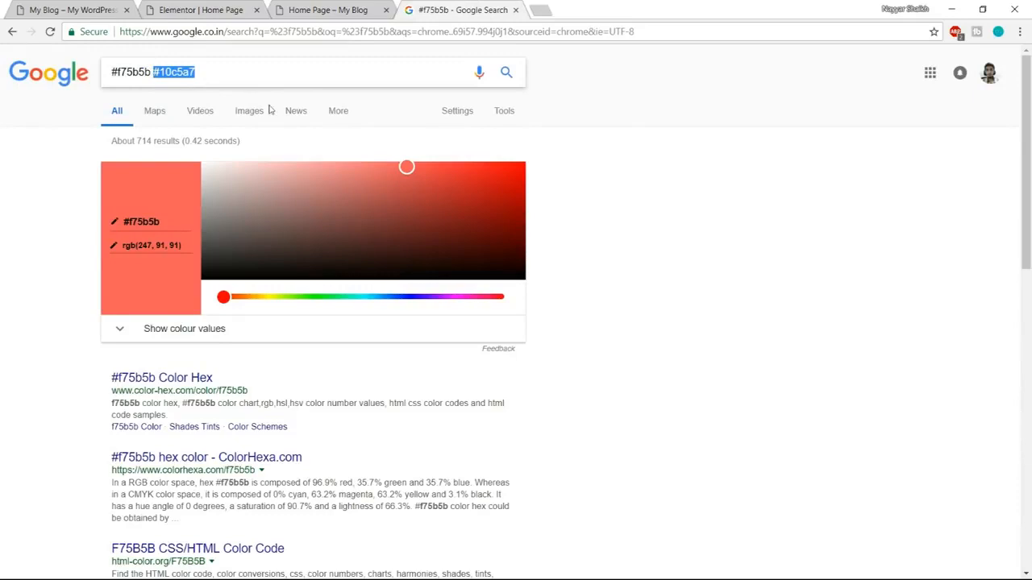
pyautogui.click(208, 10)
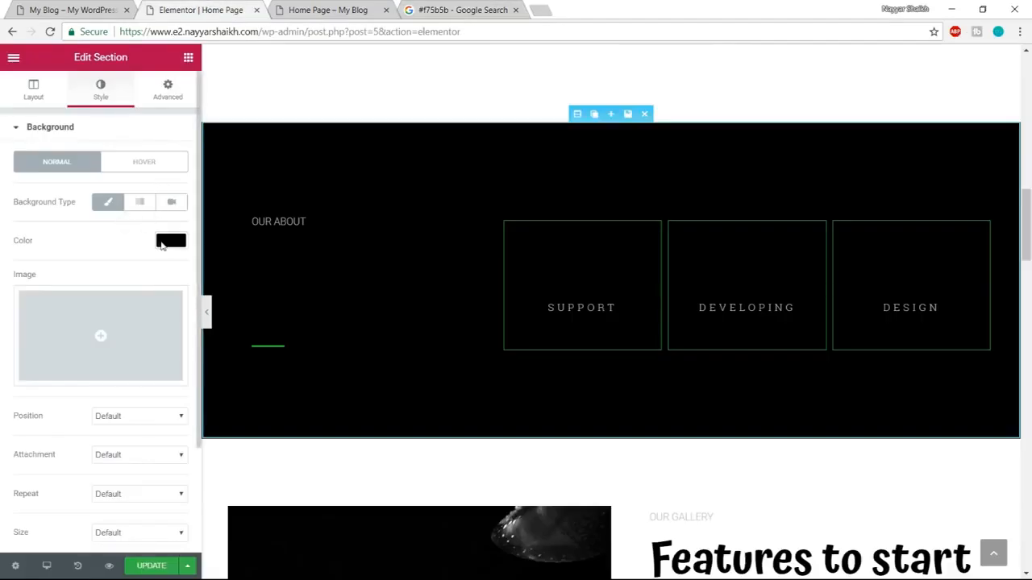
pyautogui.click(168, 244)
pyautogui.hotkey('ctrl', 'v')
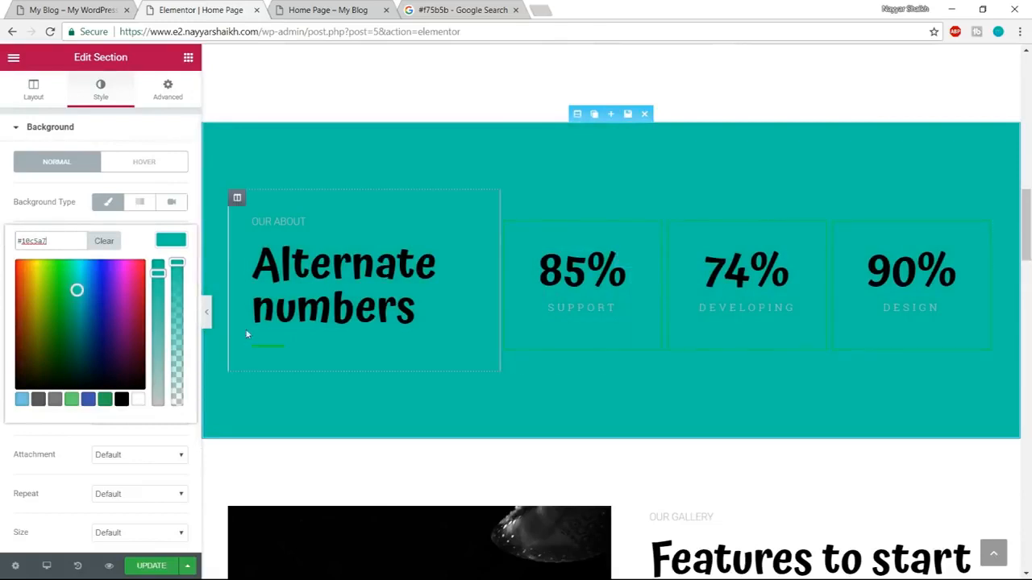
pyautogui.hotkey('ctrl', 'shift', 'Tab')
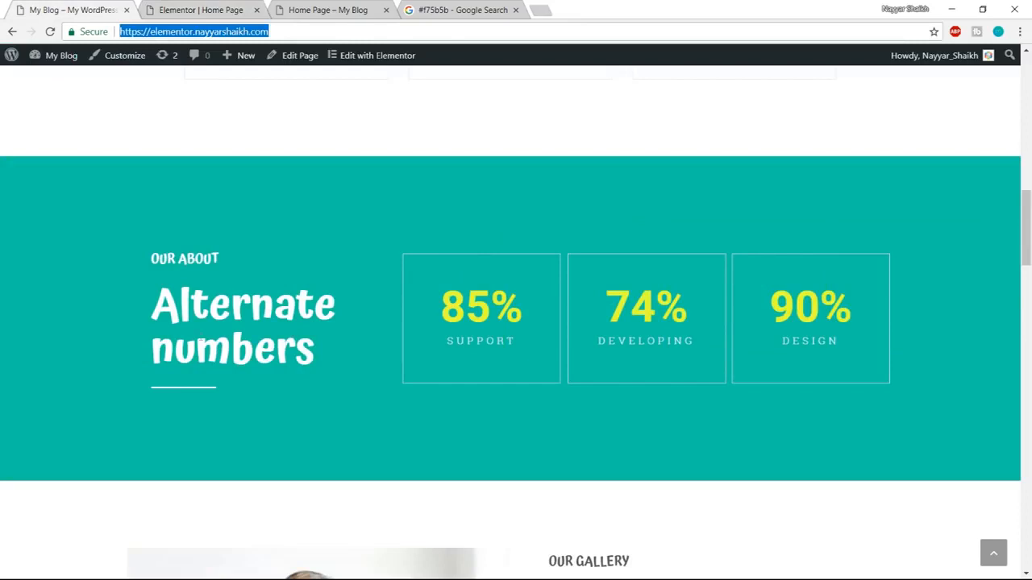
# Replace the Alternate numbers heading's title with the site owner's full name, split over two lines.
pyautogui.click(354, 5)
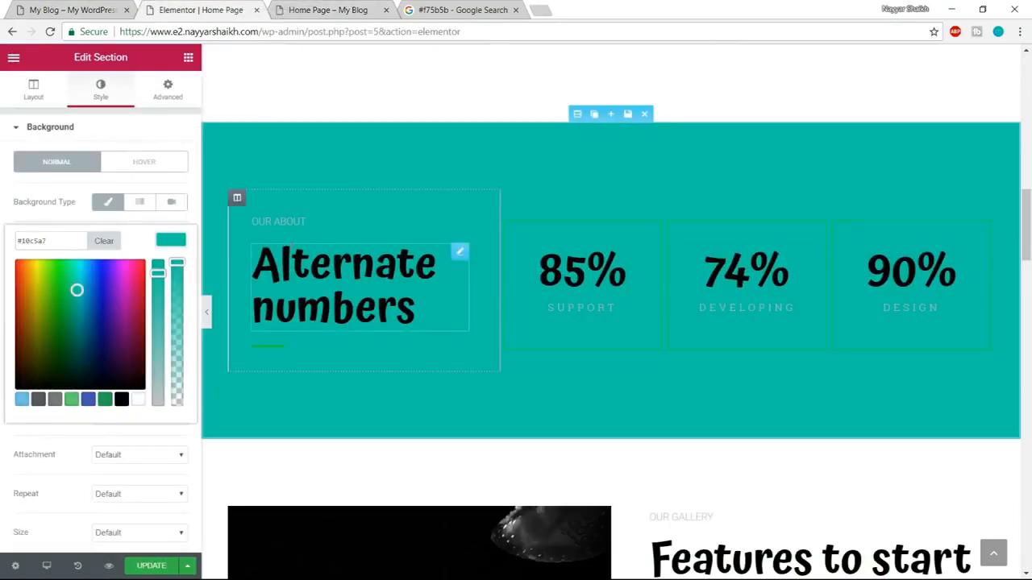
pyautogui.click(416, 326)
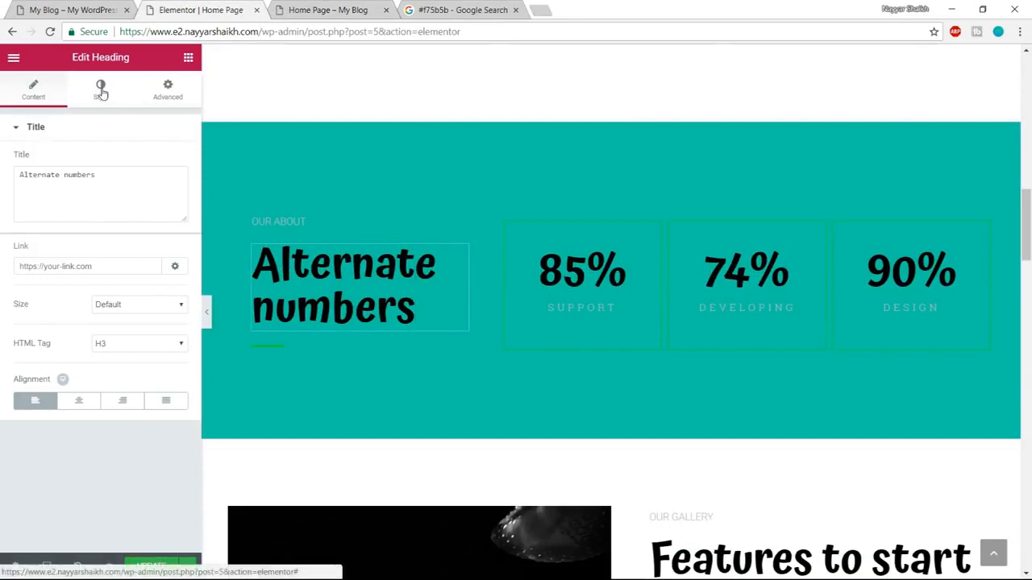
pyautogui.doubleClick(79, 174)
pyautogui.hotkey('ctrl', 'a')
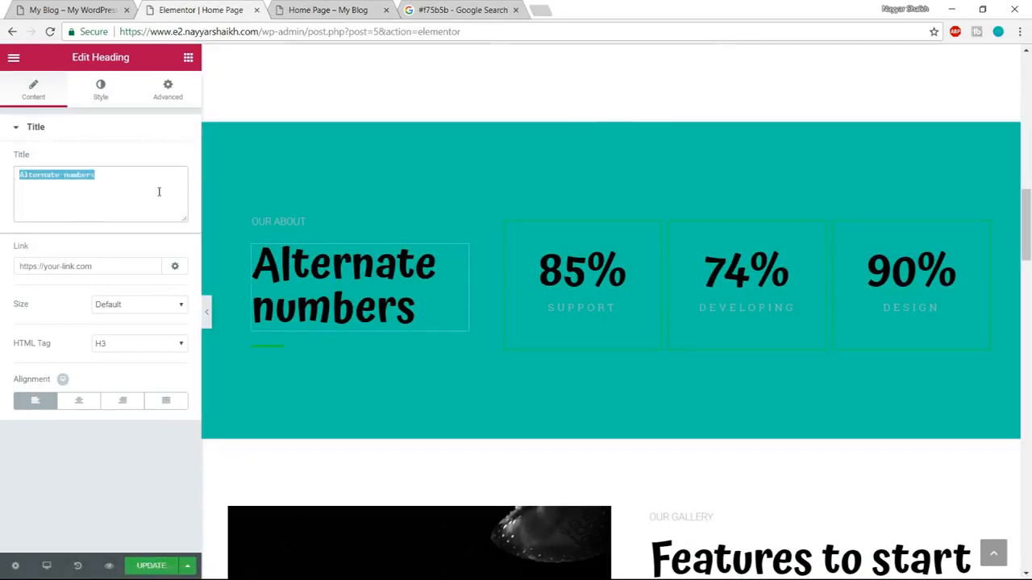
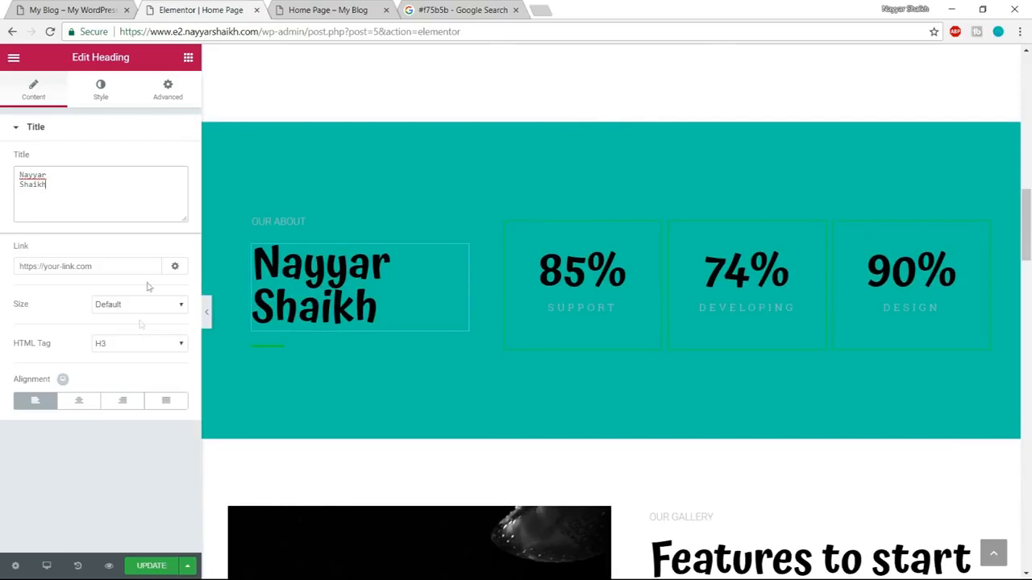
# Set the text colour of the large name heading in the teal section to white (#ffffff).
pyautogui.click(100, 91)
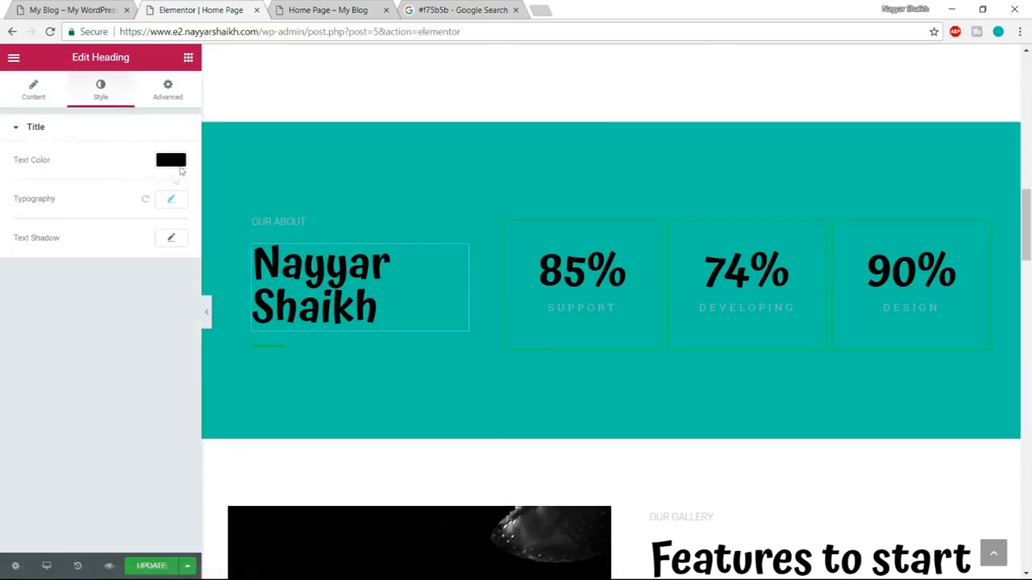
pyautogui.click(179, 162)
pyautogui.click(139, 319)
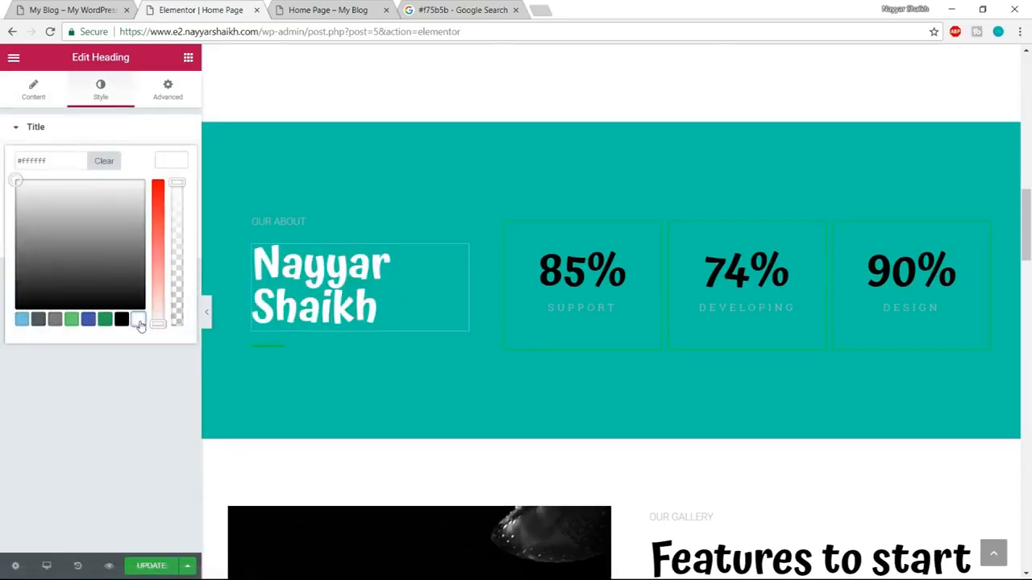
pyautogui.click(170, 162)
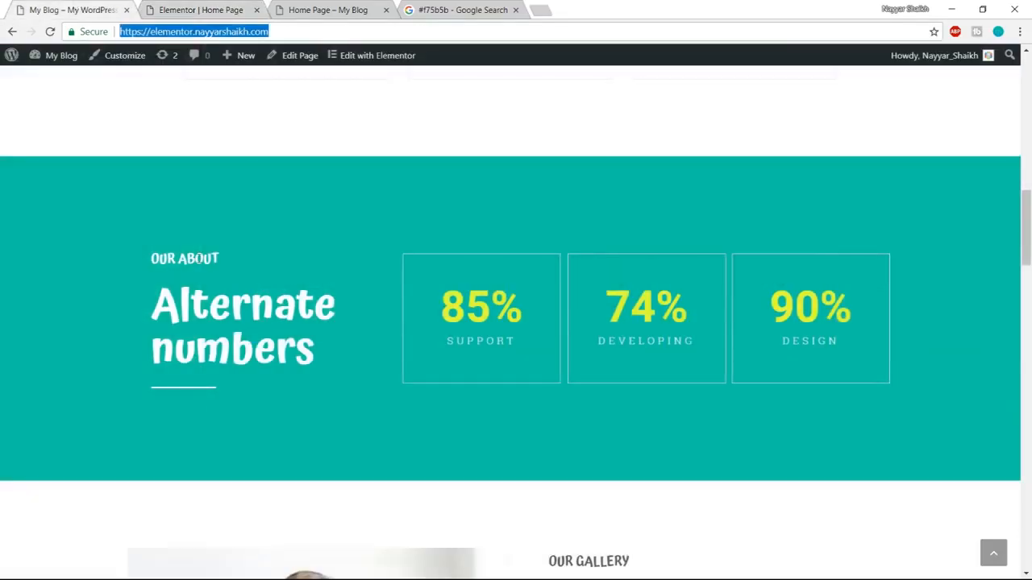
# Check the Our about label on the demo page and set the same label's text colour to white in Elementor.
pyautogui.moveTo(150, 258); pyautogui.dragTo(233, 260)
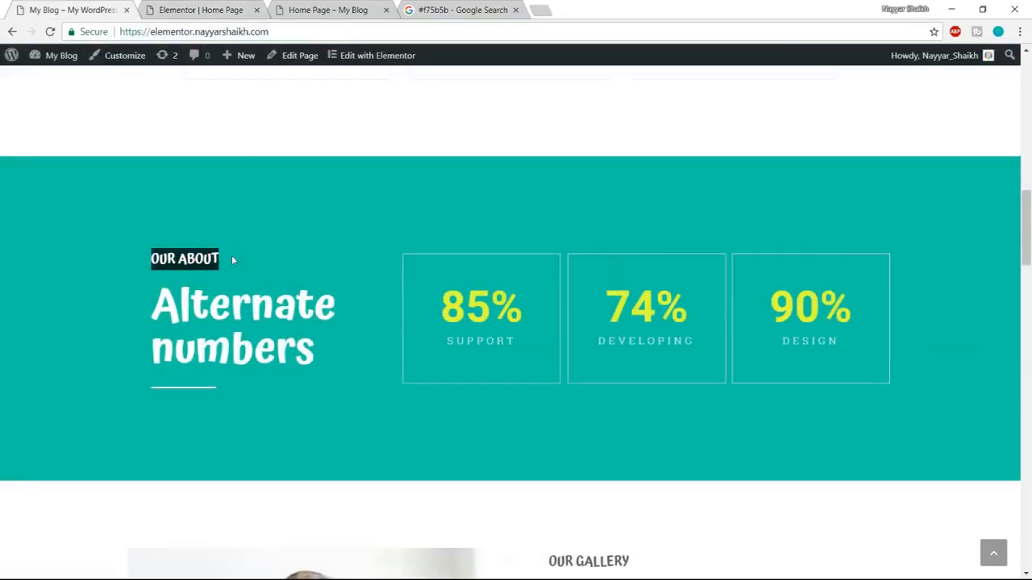
pyautogui.click(207, 9)
pyautogui.click(316, 225)
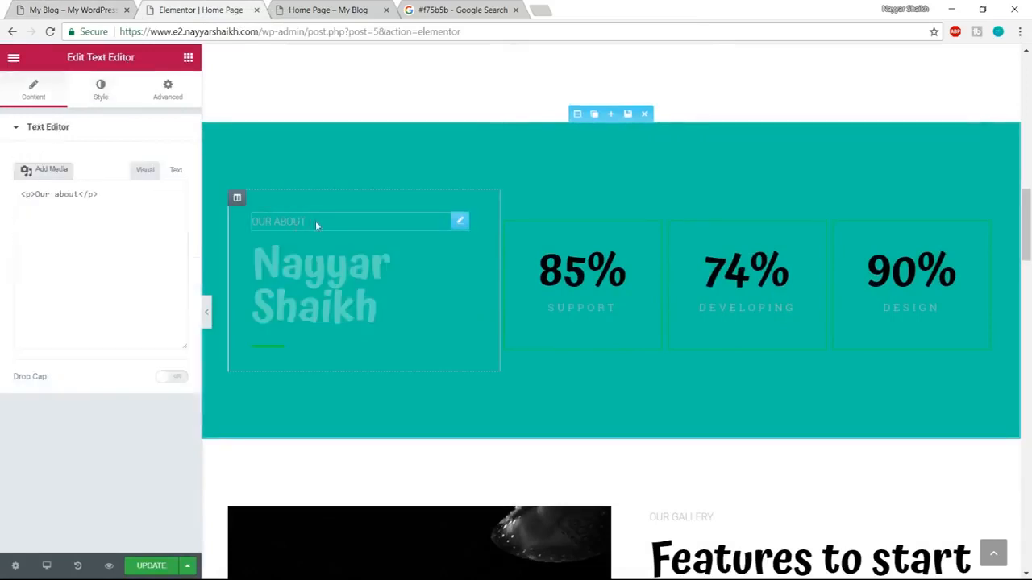
pyautogui.click(111, 88)
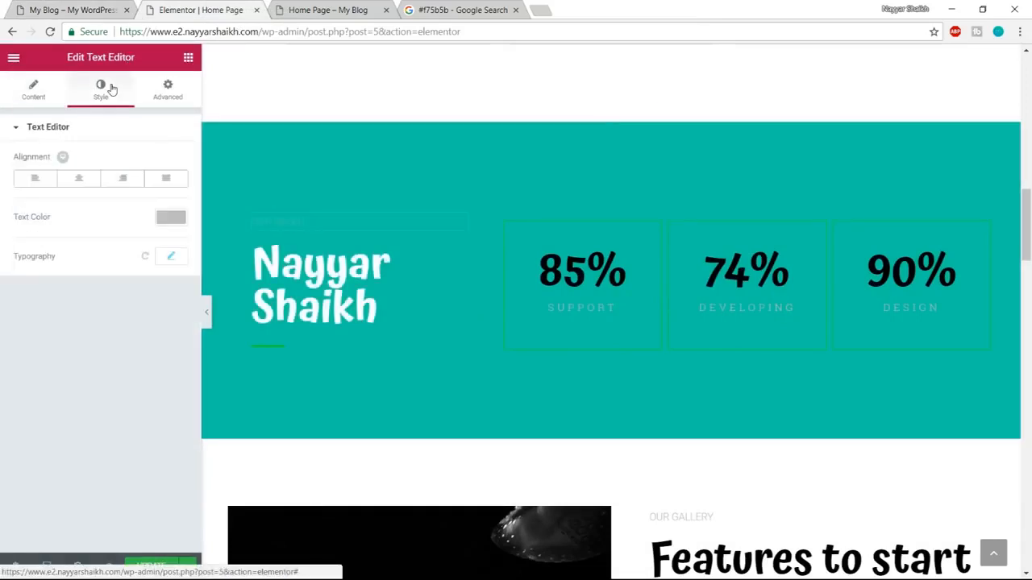
pyautogui.click(173, 221)
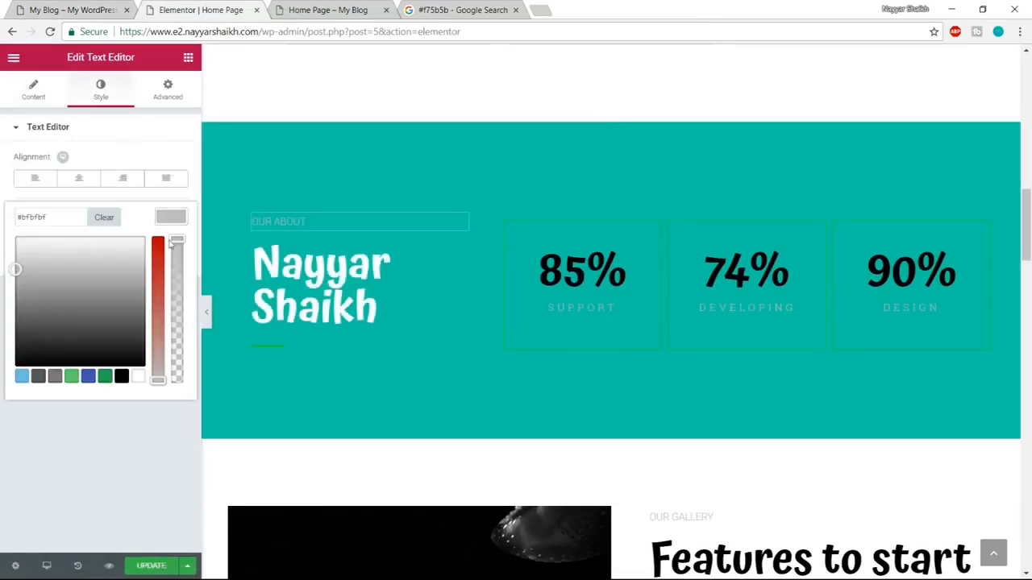
pyautogui.click(138, 377)
pyautogui.click(166, 225)
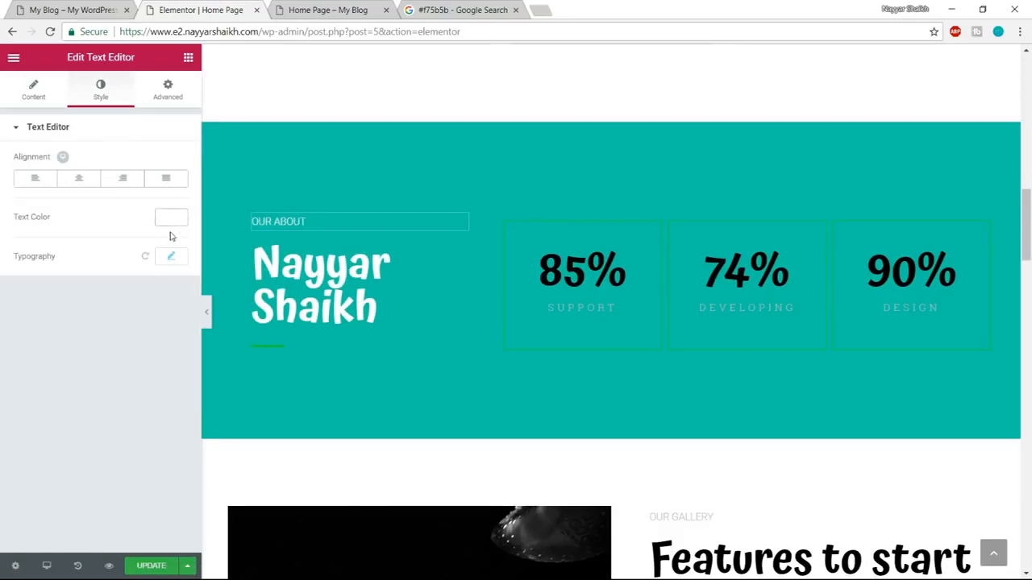
# Set the Our about label's typography to the Atma family, size 20 px and weight 600.
pyautogui.click(171, 258)
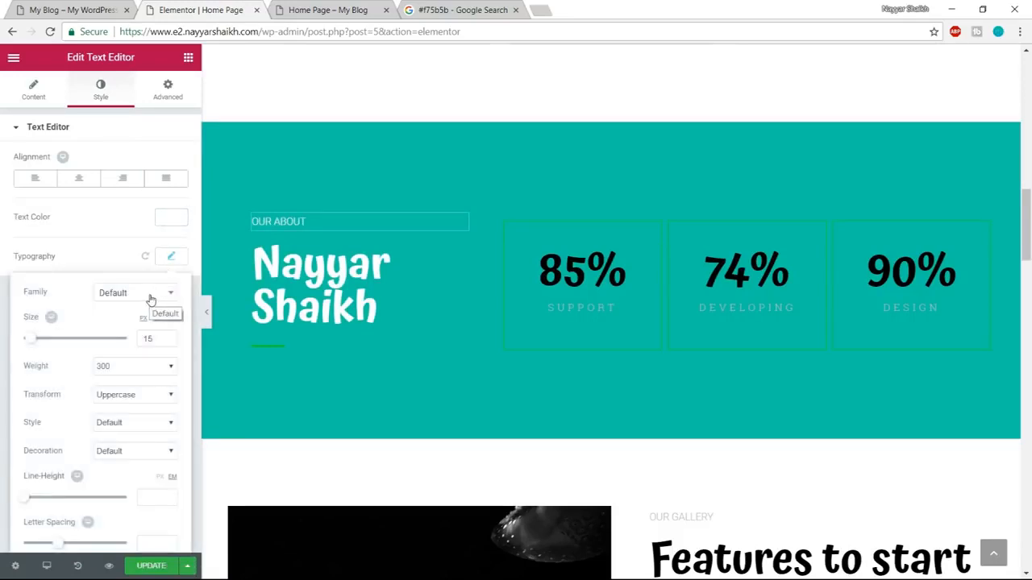
pyautogui.click(150, 295)
pyautogui.write('atma')
pyautogui.press('Return')
pyautogui.moveTo(32, 345); pyautogui.dragTo(38, 345)
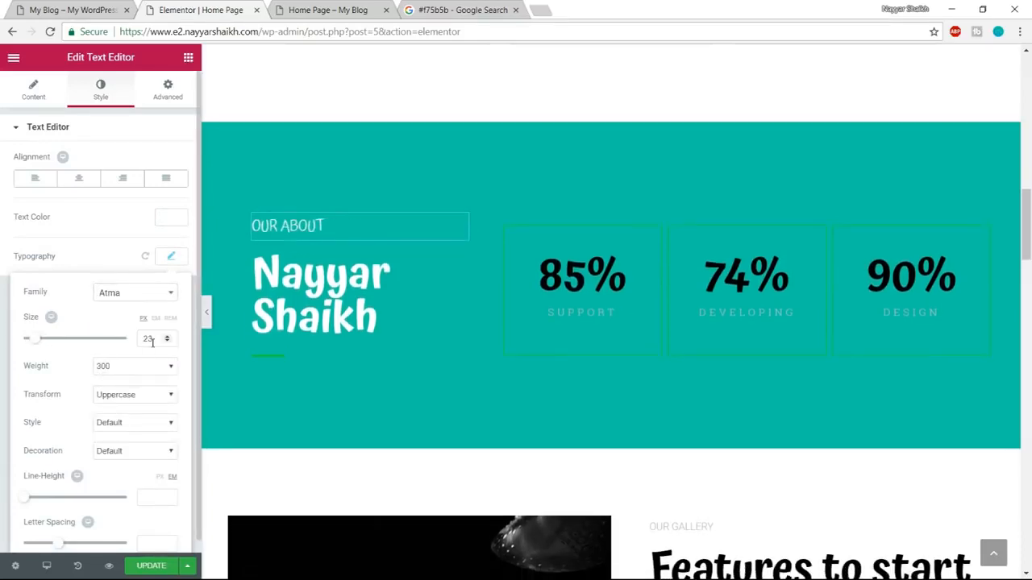
pyautogui.write('20')
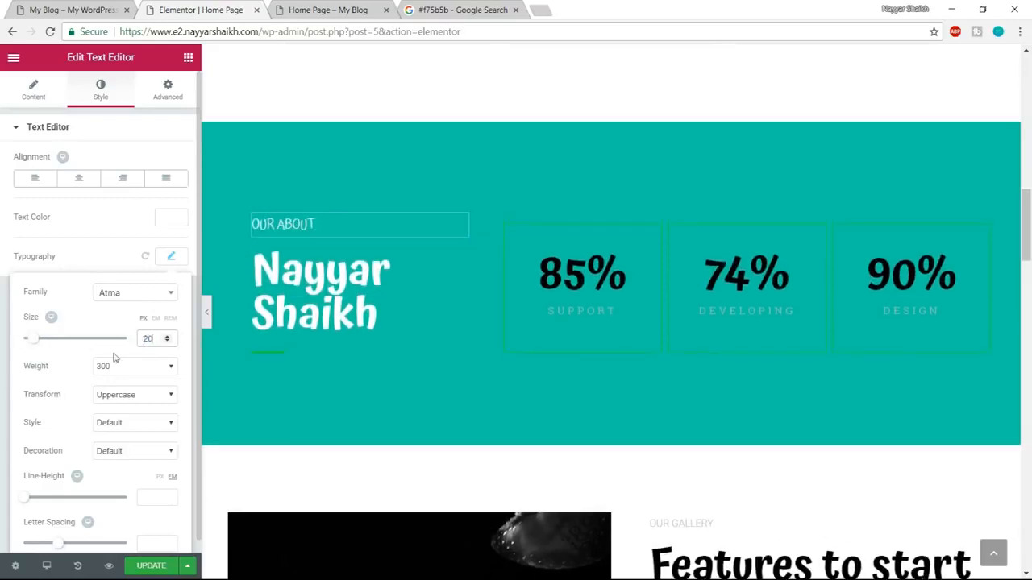
pyautogui.click(138, 365)
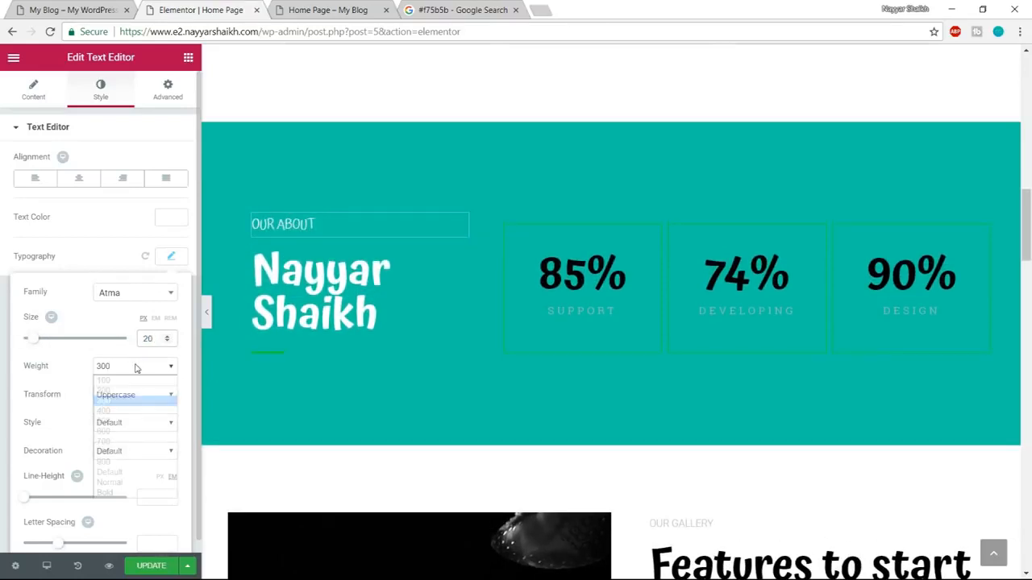
pyautogui.click(129, 427)
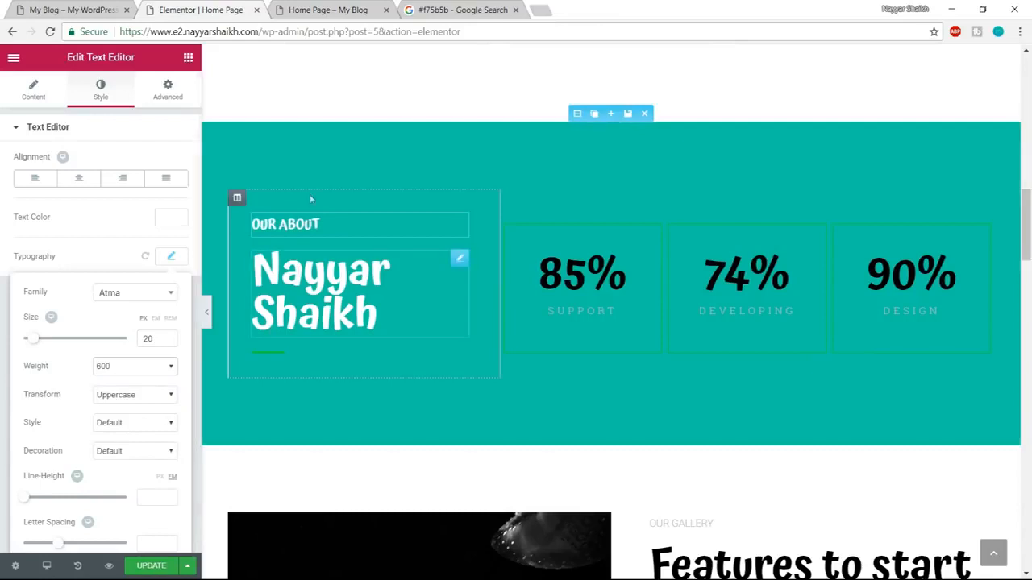
# Check the divider on the demo page and set the divider under the name heading to white (#ffffff).
pyautogui.click(63, 12)
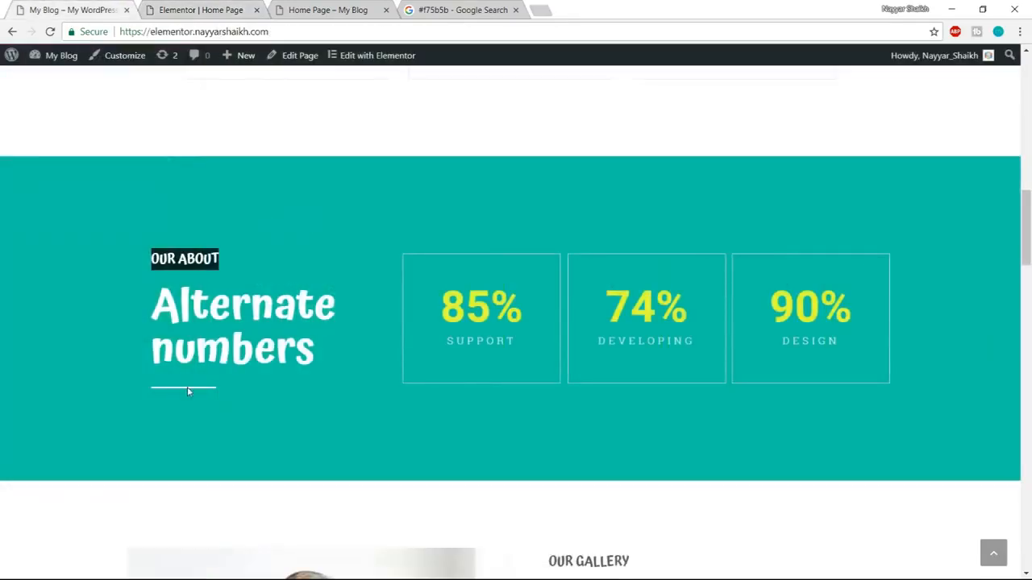
pyautogui.click(205, 6)
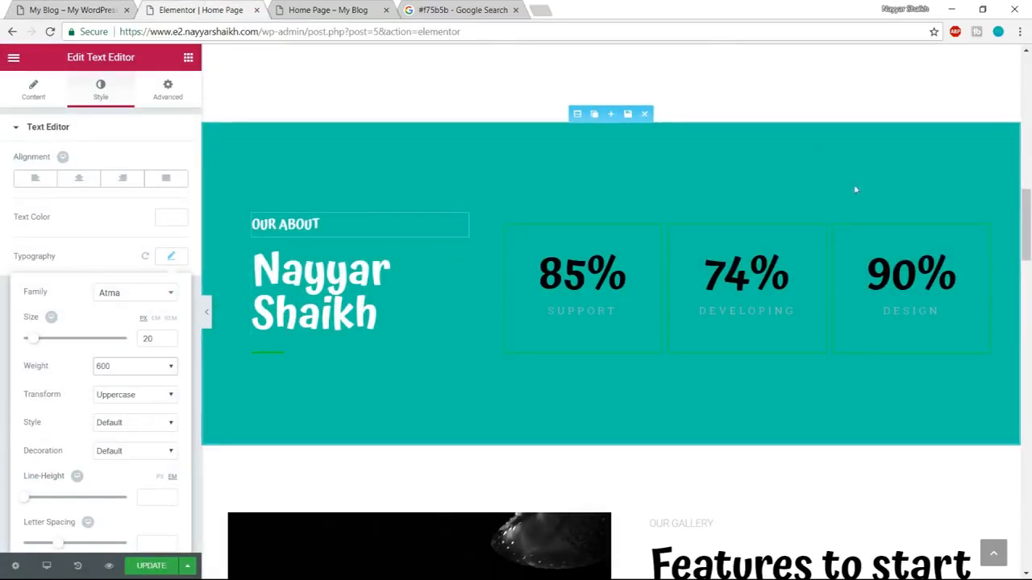
pyautogui.click(277, 358)
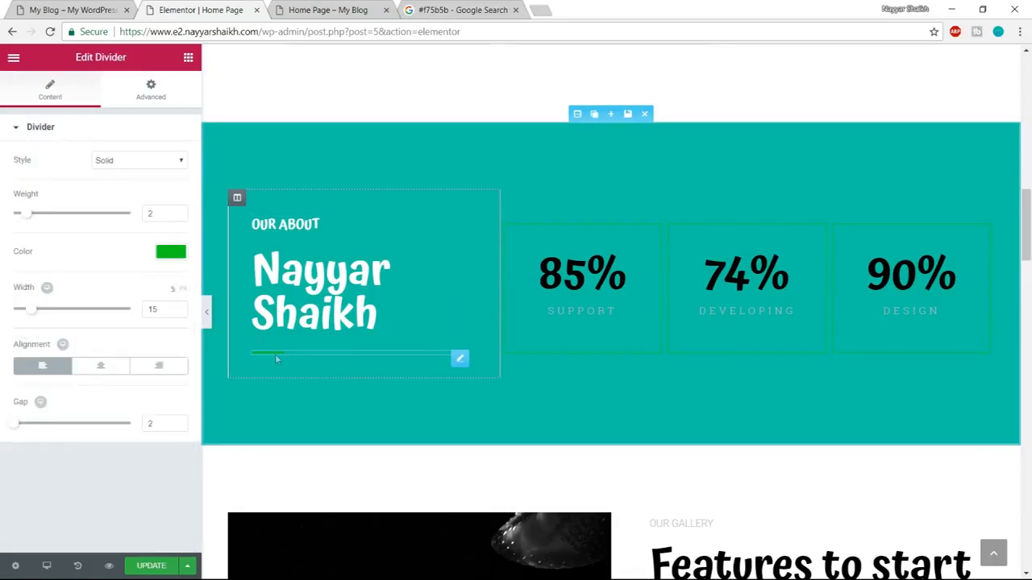
pyautogui.click(171, 253)
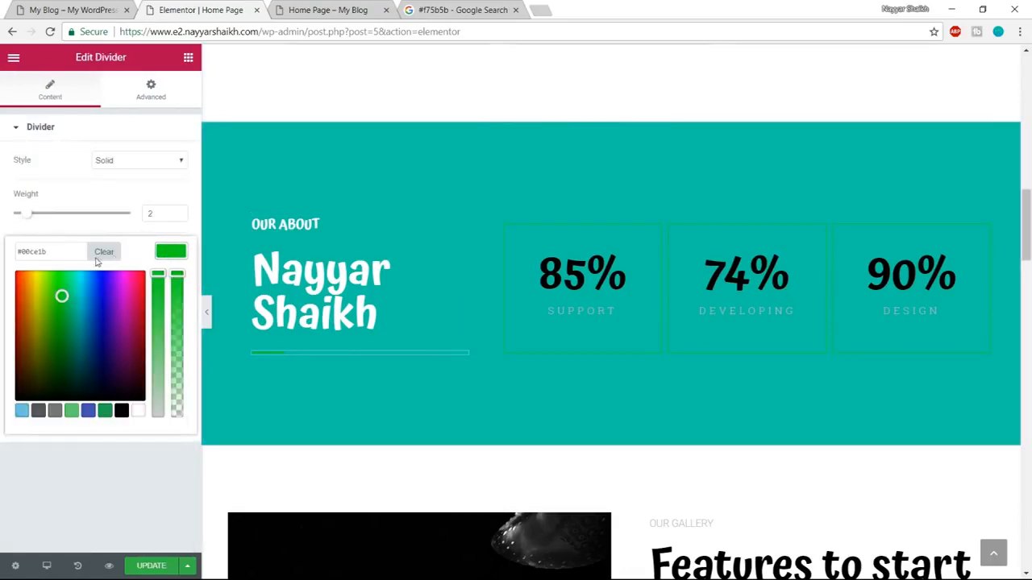
pyautogui.click(138, 411)
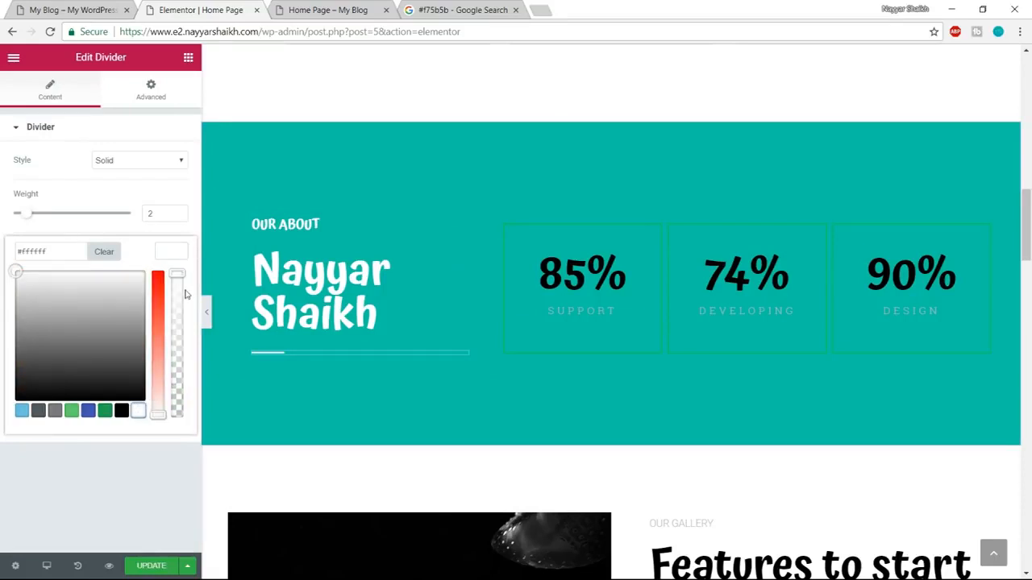
pyautogui.click(174, 252)
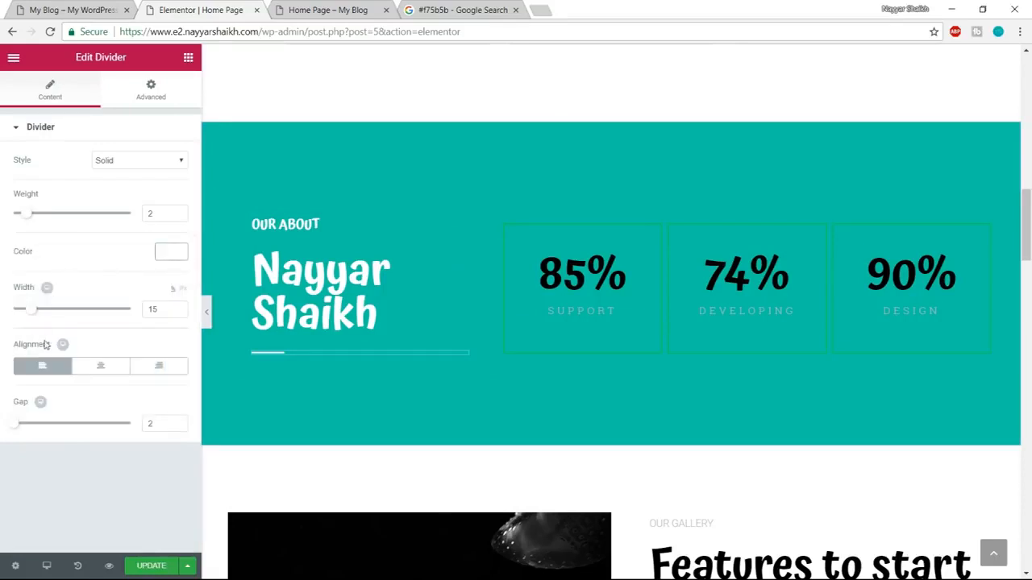
# Set the width of the divider under the name heading to 30 and its weight to 3.
pyautogui.moveTo(159, 312); pyautogui.dragTo(131, 313)
pyautogui.write('30')
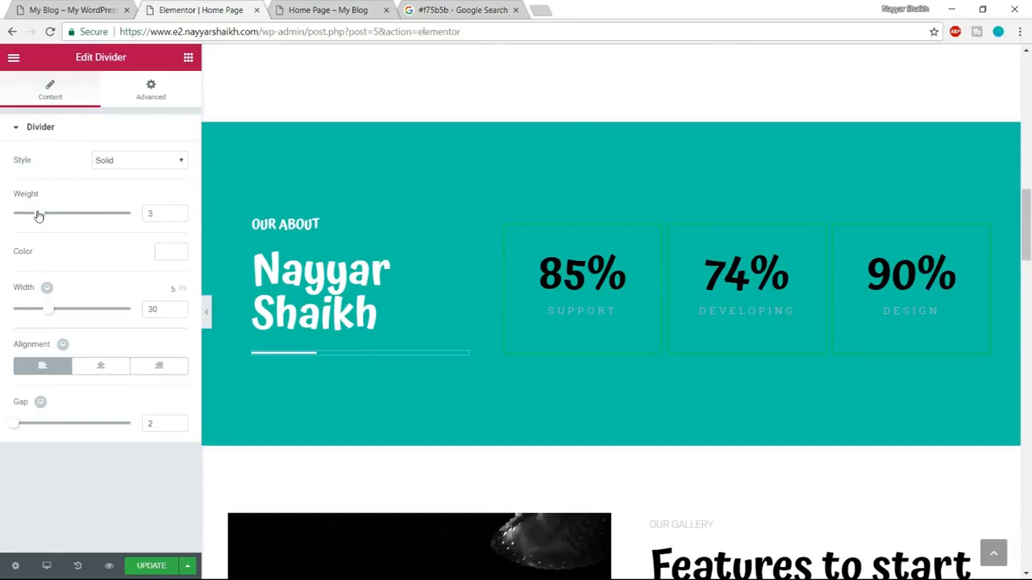
pyautogui.moveTo(37, 214); pyautogui.dragTo(42, 214)
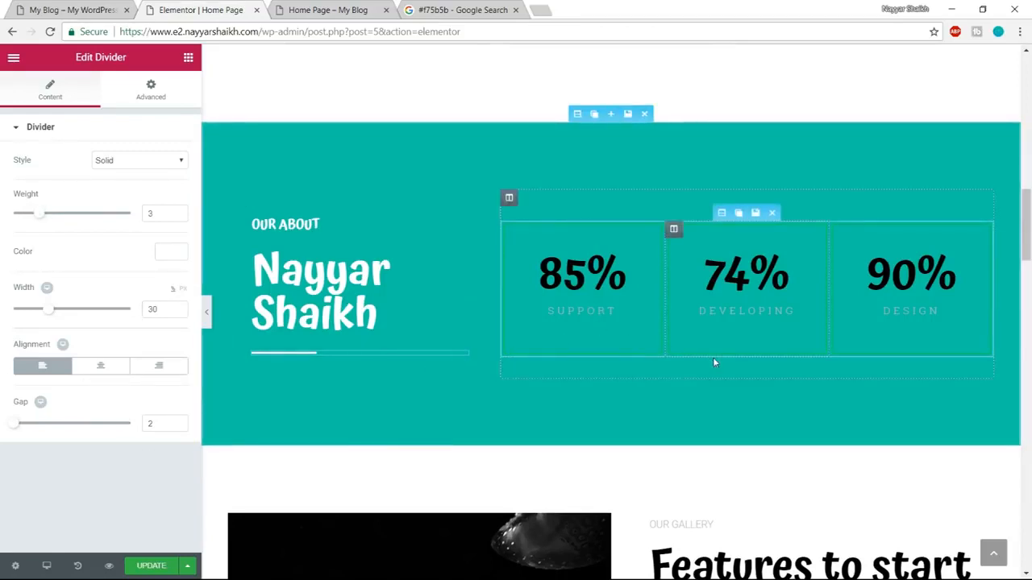
# Examine the number and label styling of the counter boxes on the demo page.
pyautogui.scroll(1, 713, 363)
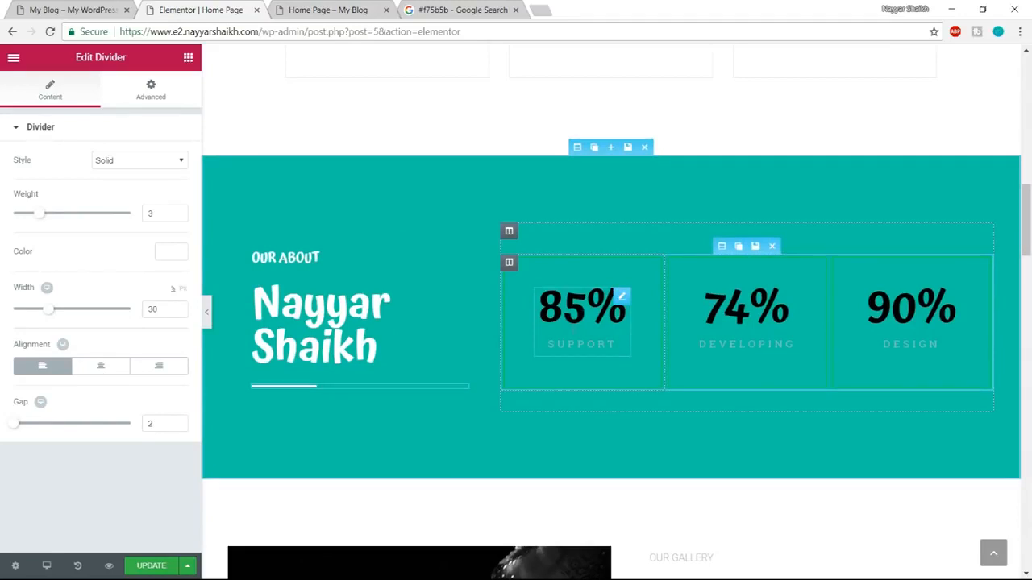
pyautogui.click(71, 8)
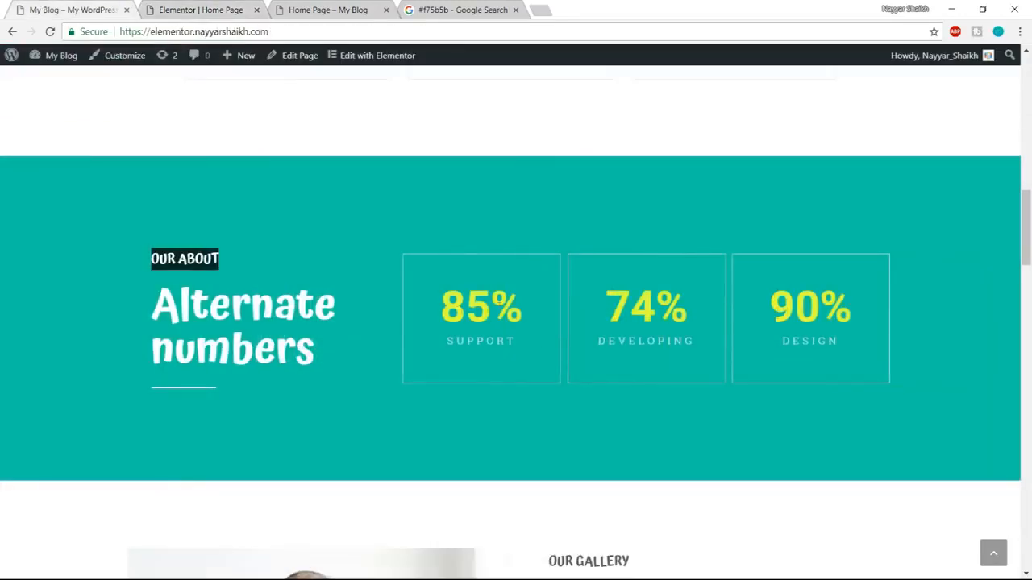
pyautogui.moveTo(446, 347); pyautogui.dragTo(519, 344)
pyautogui.click(520, 345)
pyautogui.moveTo(446, 347); pyautogui.dragTo(488, 344)
pyautogui.click(498, 343)
pyautogui.click(202, 10)
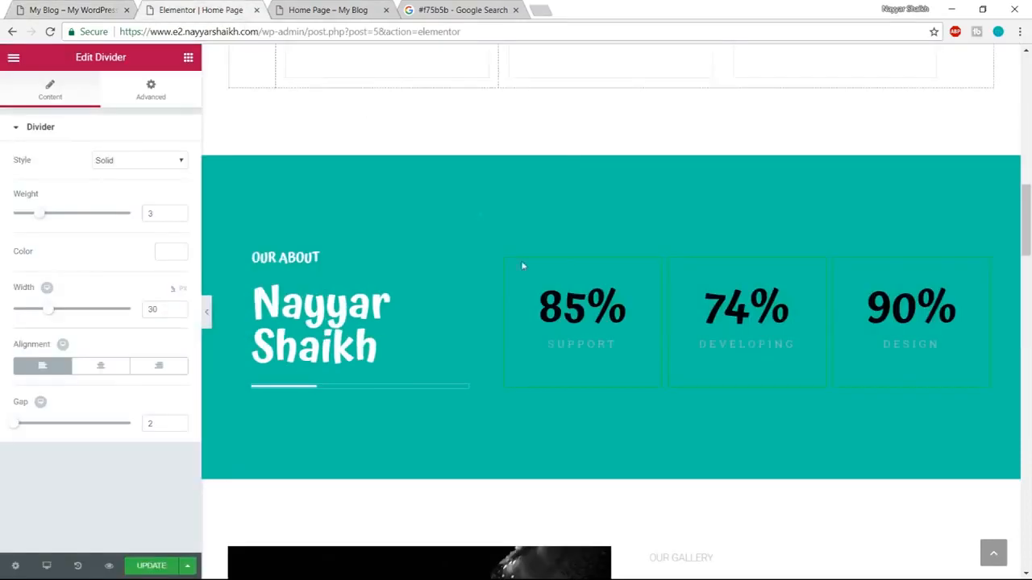
# Set the Support counter's ending number to 73 and its title to Design.
pyautogui.click(569, 300)
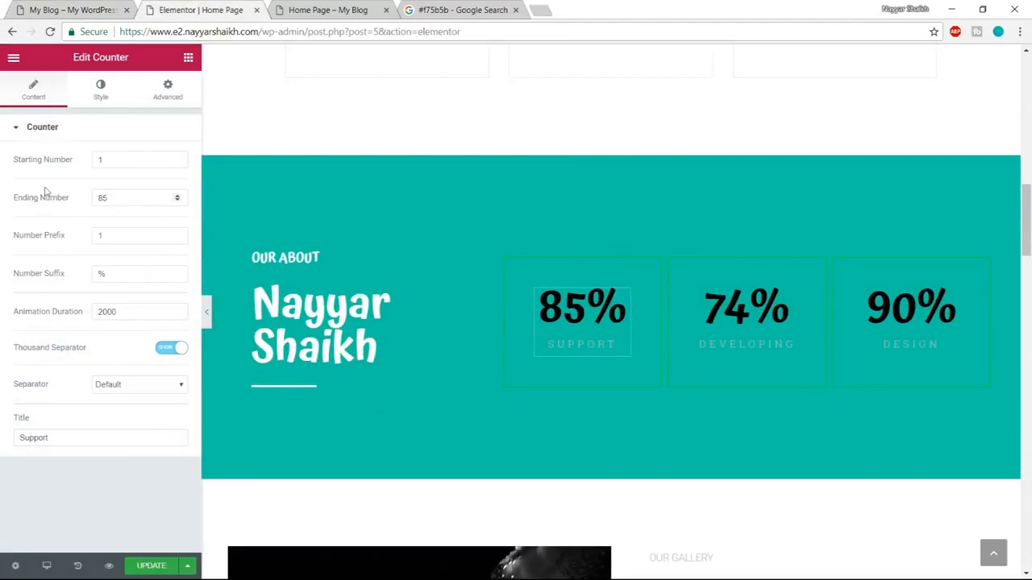
pyautogui.moveTo(116, 164); pyautogui.dragTo(89, 166)
pyautogui.click(123, 197)
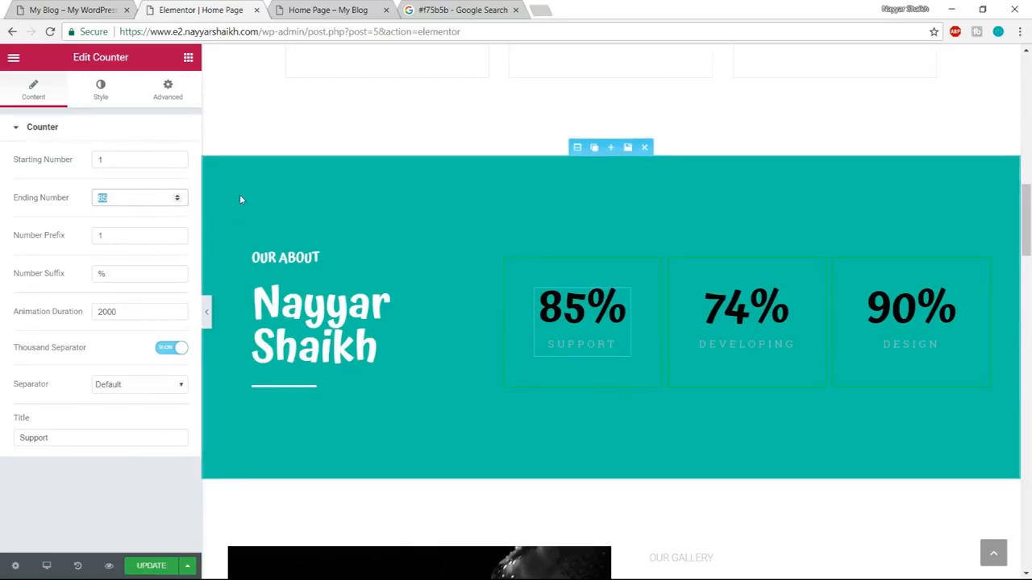
pyautogui.write('73')
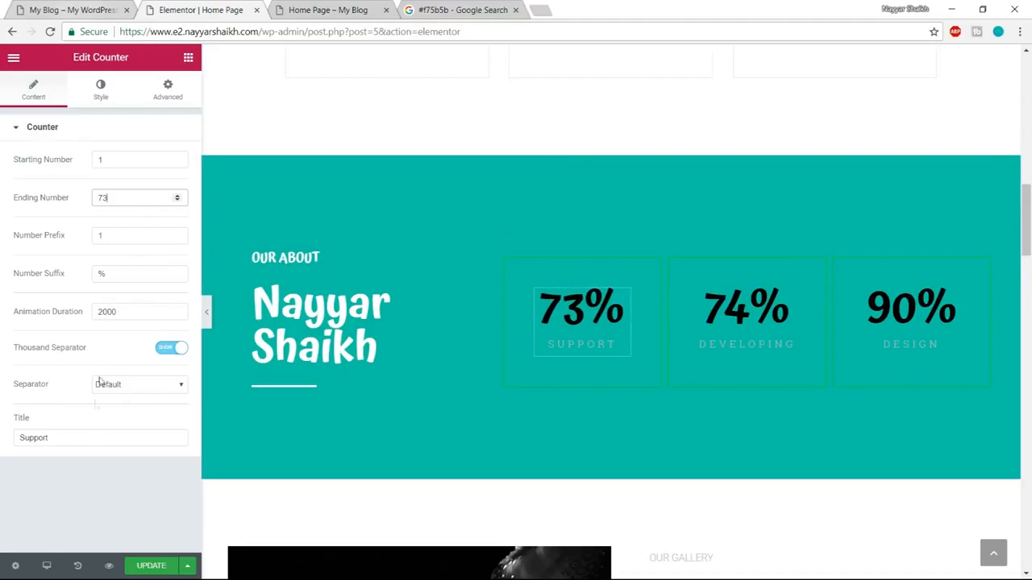
pyautogui.moveTo(91, 438); pyautogui.dragTo(2, 448)
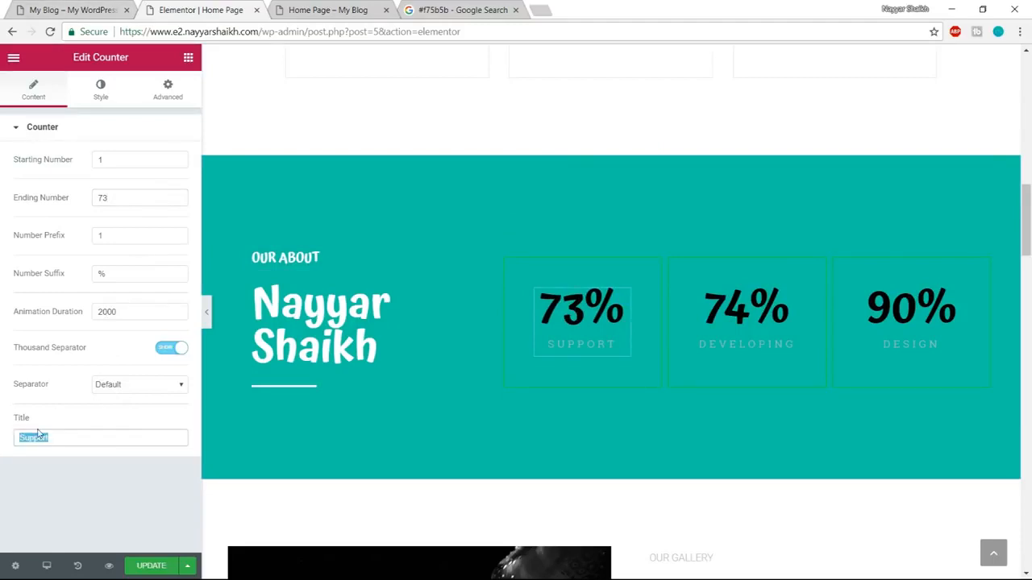
pyautogui.write('Design')
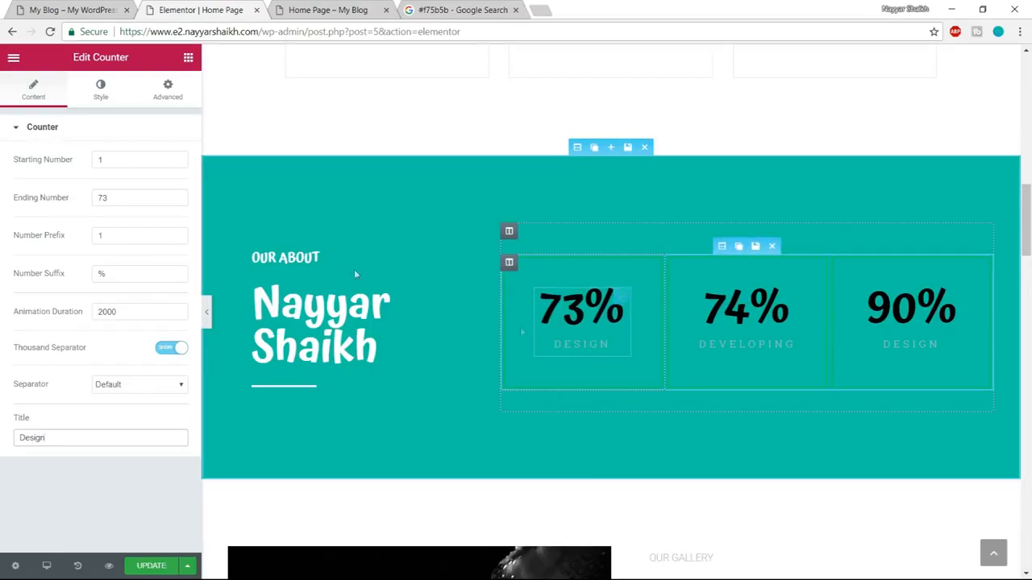
# Set the first counter's number text colour to white (#ffffff).
pyautogui.click(103, 97)
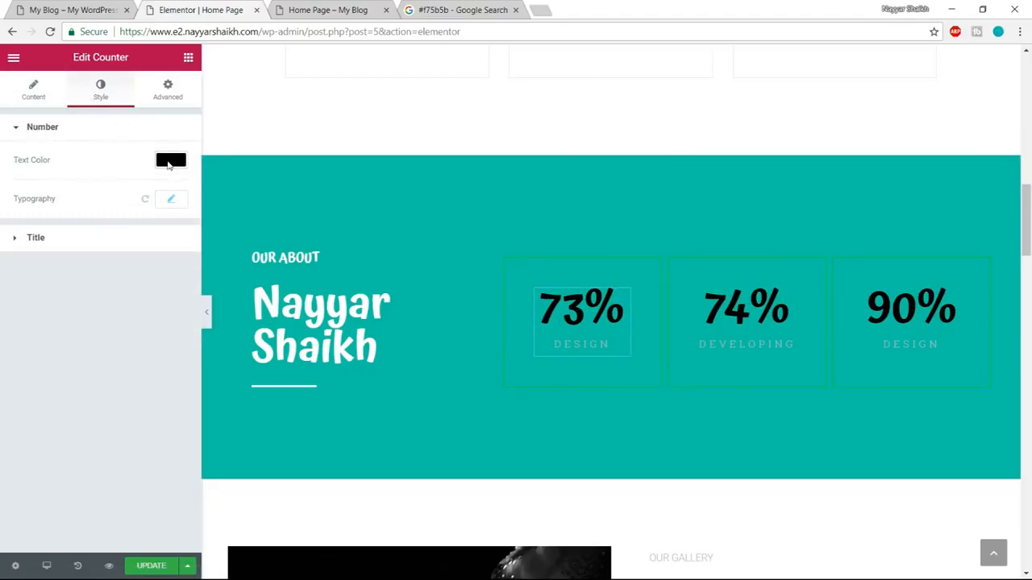
pyautogui.click(170, 161)
pyautogui.click(138, 319)
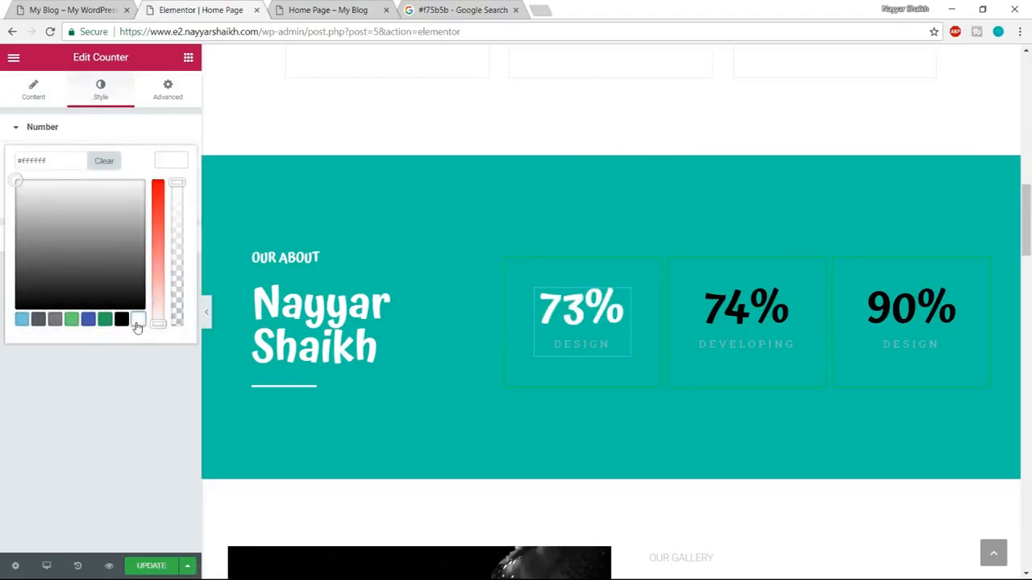
# Set the first counter's title text colour to white (#ffffff).
pyautogui.click(174, 162)
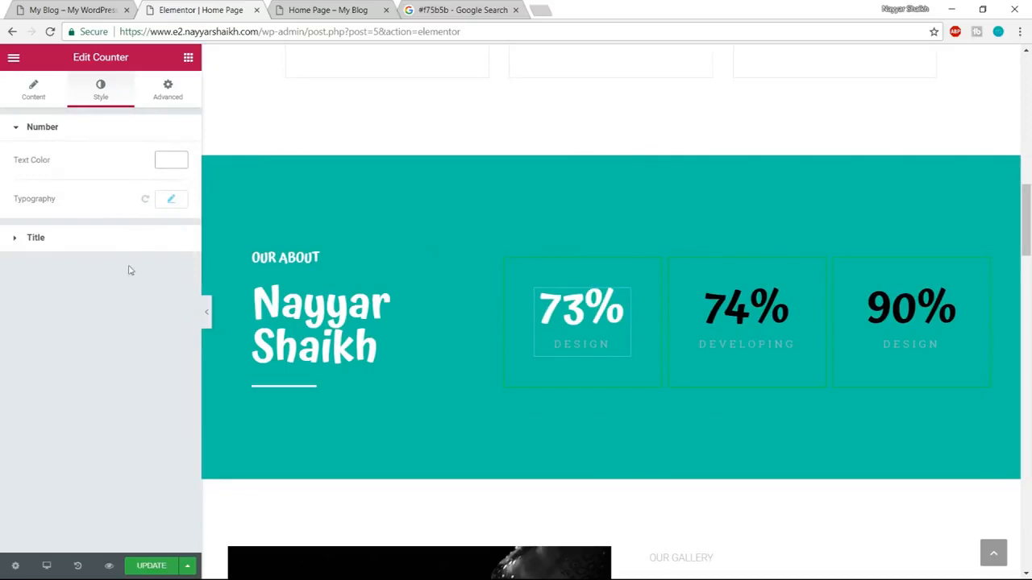
pyautogui.click(105, 246)
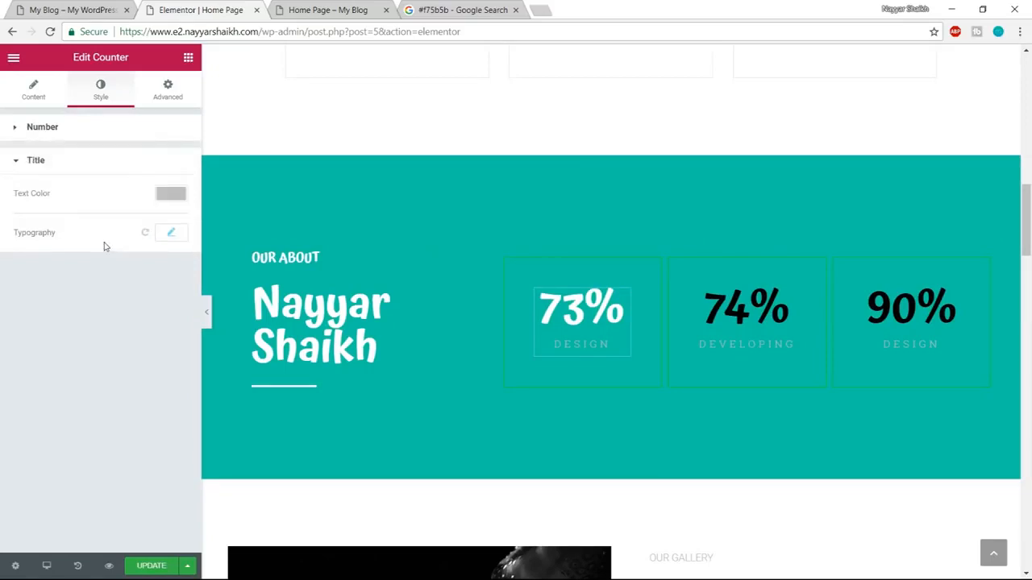
pyautogui.click(169, 195)
pyautogui.click(138, 353)
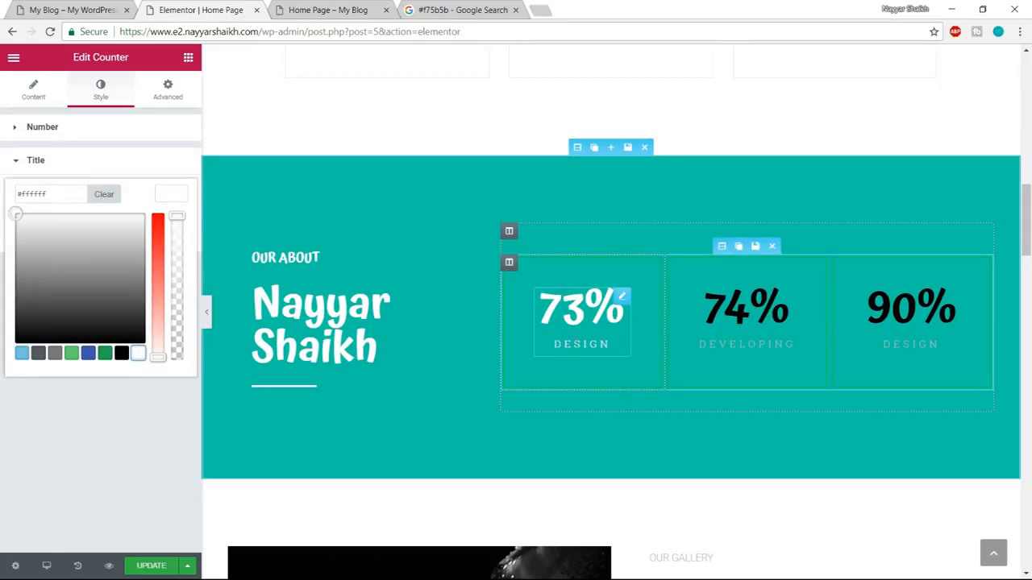
pyautogui.click(176, 193)
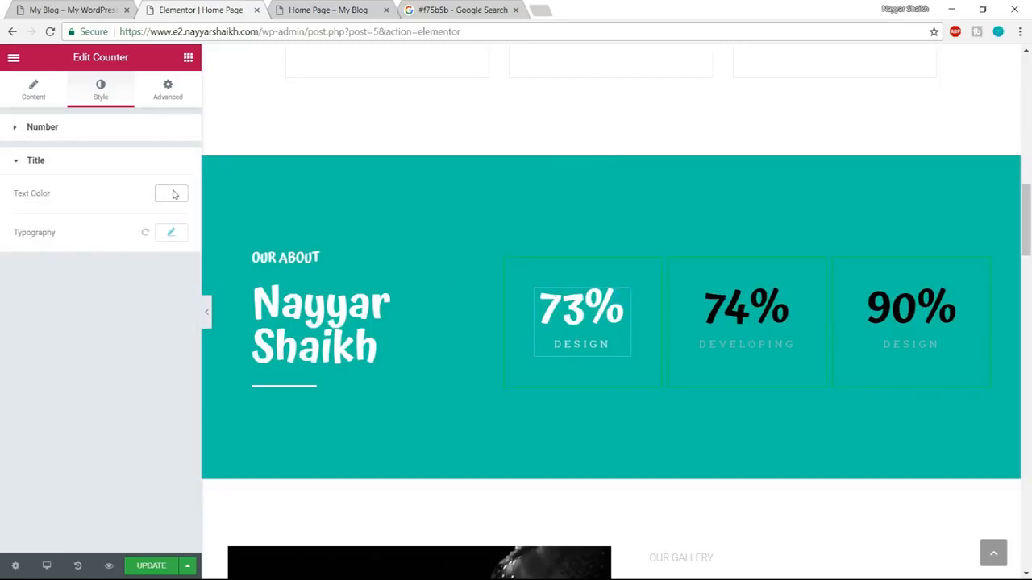
# Set the Developing counter's ending number to 85.
pyautogui.click(733, 309)
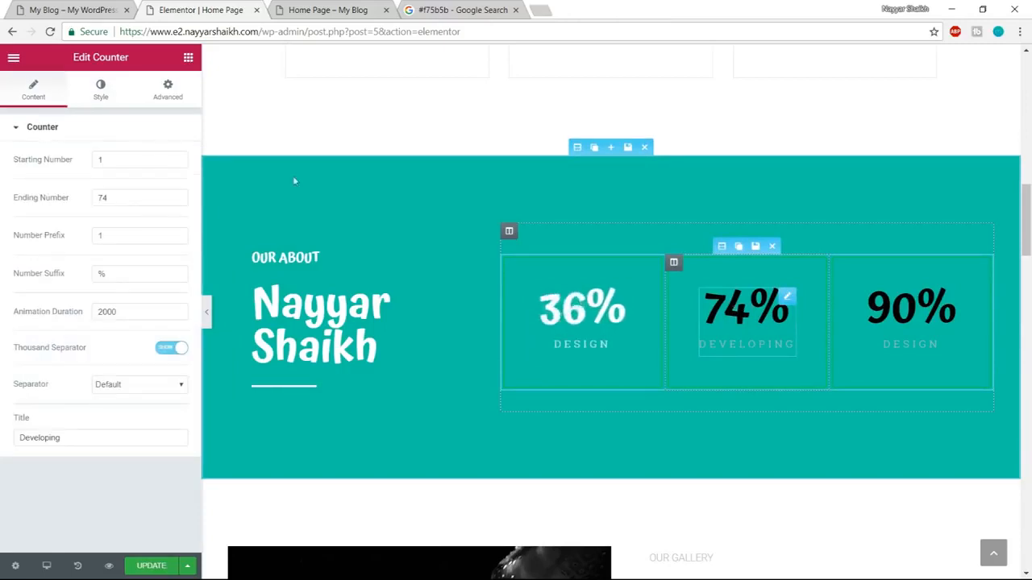
pyautogui.moveTo(130, 193); pyautogui.dragTo(87, 196)
pyautogui.write('85')
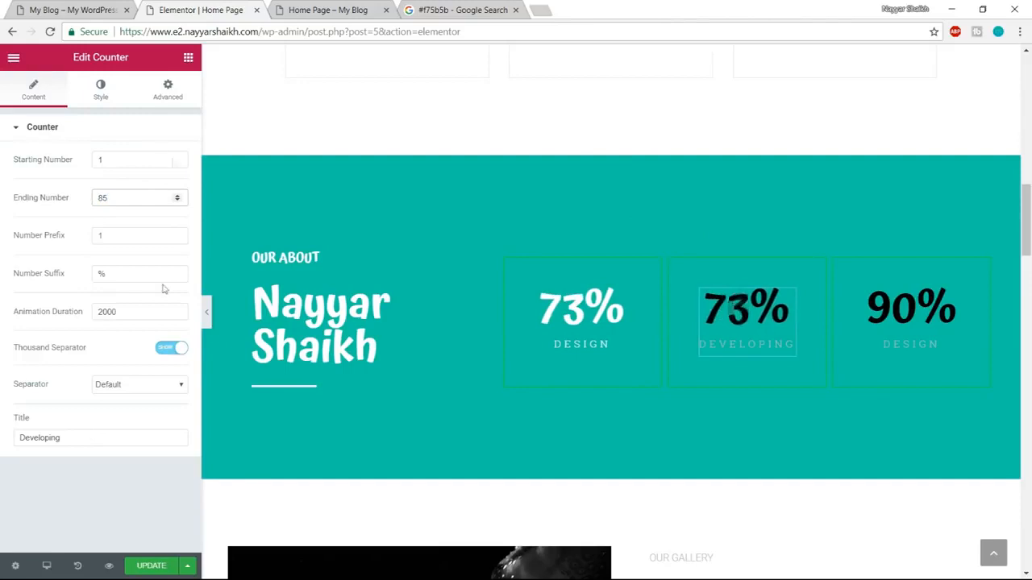
# Set both the number and title text colours of the Developing counter to white (#ffffff).
pyautogui.click(100, 90)
pyautogui.click(169, 160)
pyautogui.click(138, 320)
pyautogui.click(172, 166)
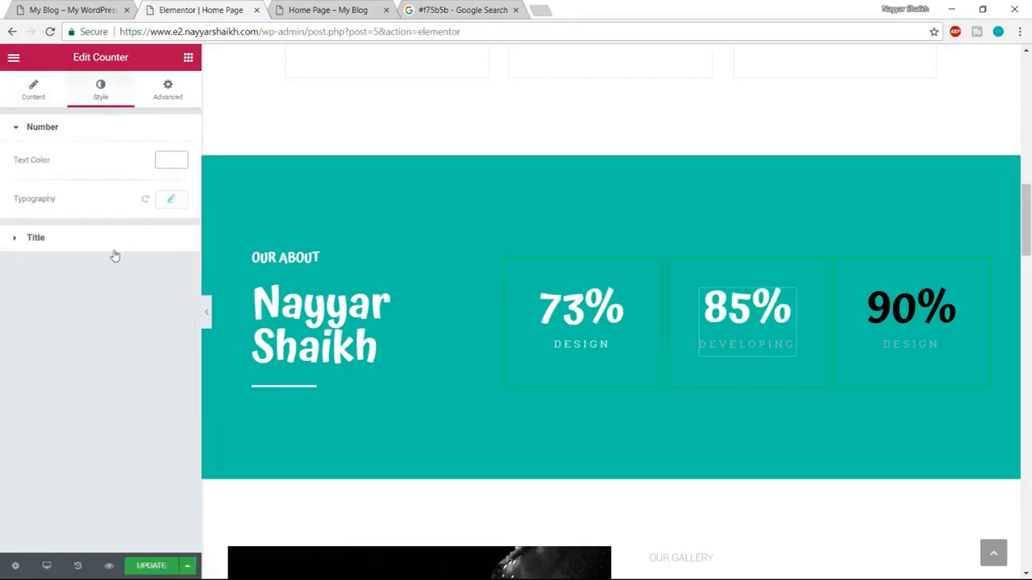
pyautogui.click(116, 255)
pyautogui.click(170, 196)
pyautogui.click(138, 352)
# Set the number and title text colours of the third counter to white (#ffffff).
pyautogui.click(919, 326)
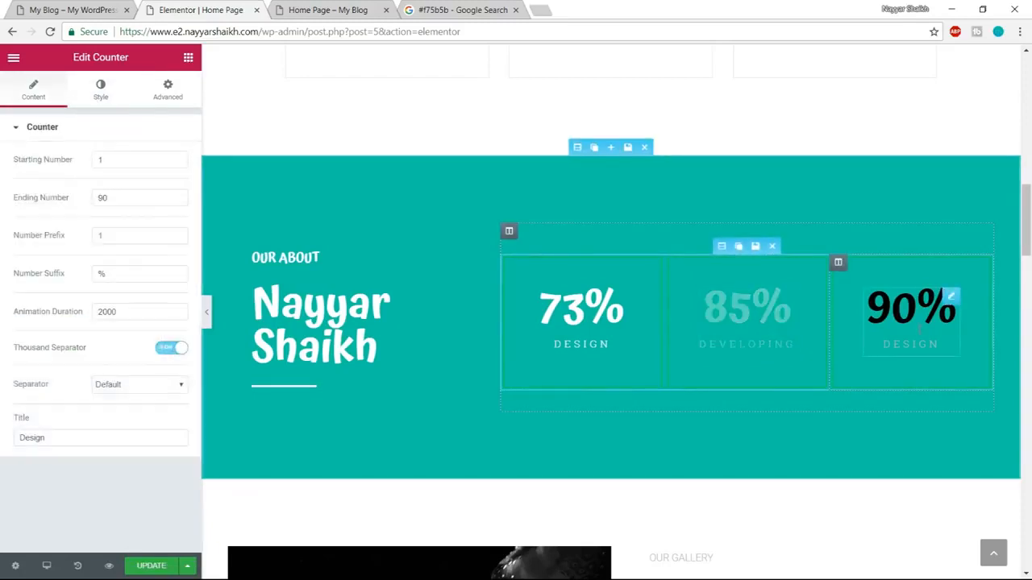
pyautogui.click(102, 94)
pyautogui.click(171, 161)
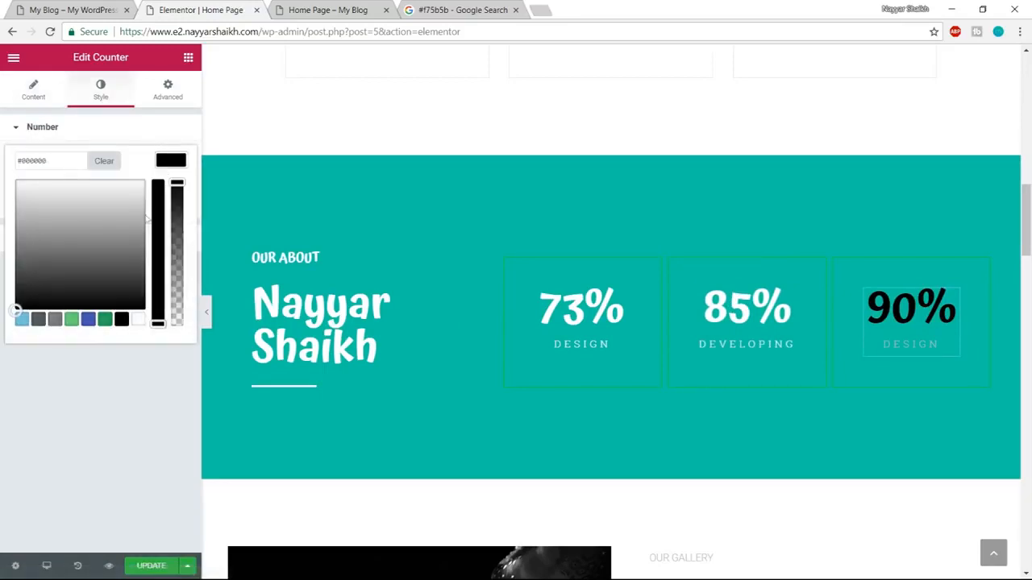
pyautogui.click(138, 320)
pyautogui.click(151, 249)
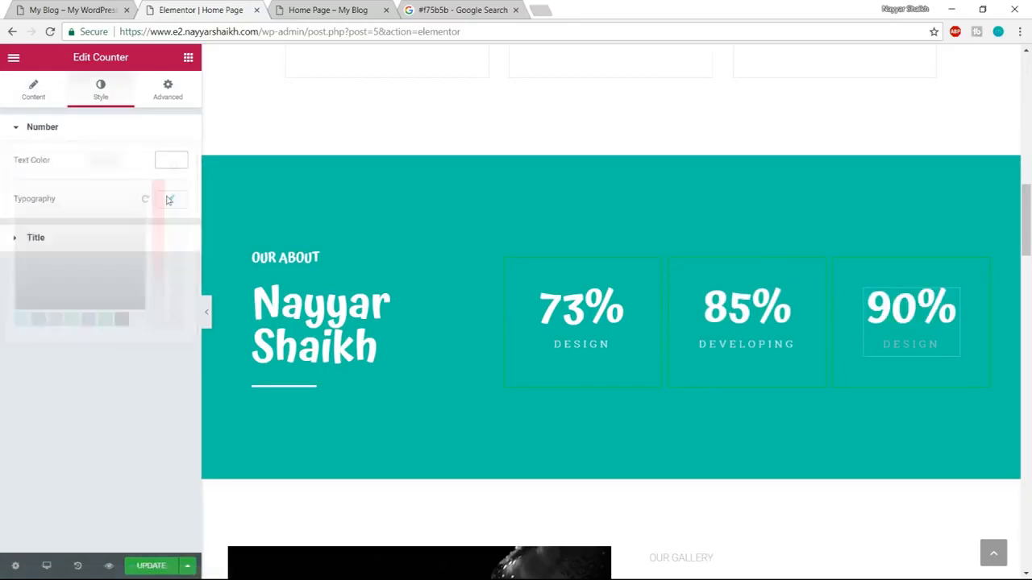
pyautogui.click(150, 245)
pyautogui.click(180, 234)
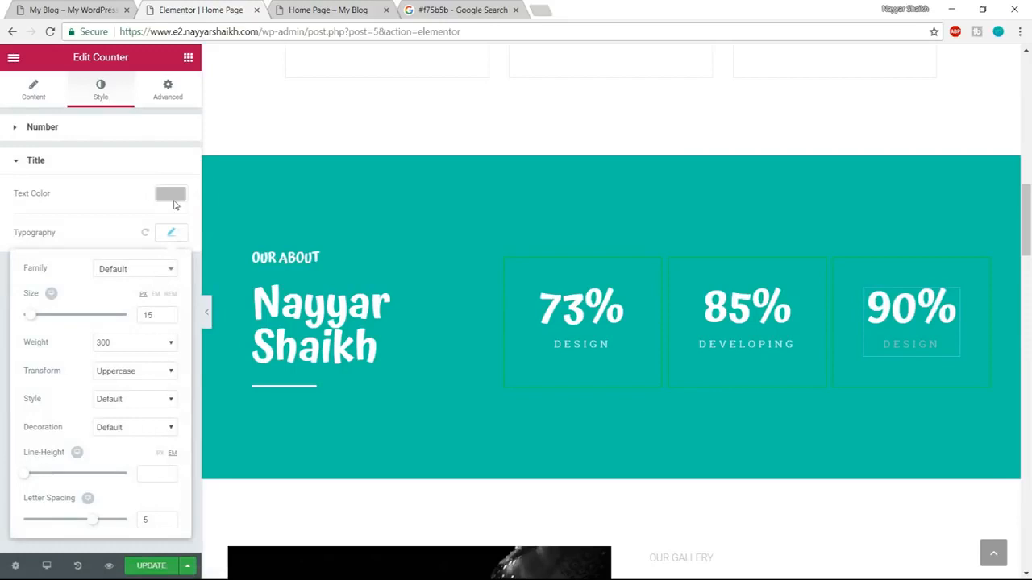
pyautogui.click(170, 194)
pyautogui.click(139, 353)
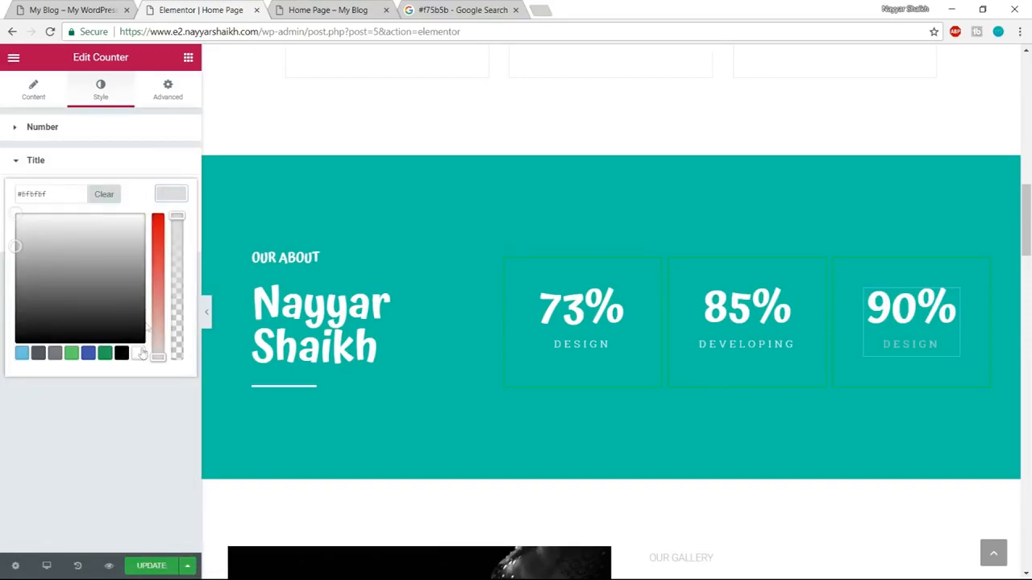
pyautogui.click(172, 195)
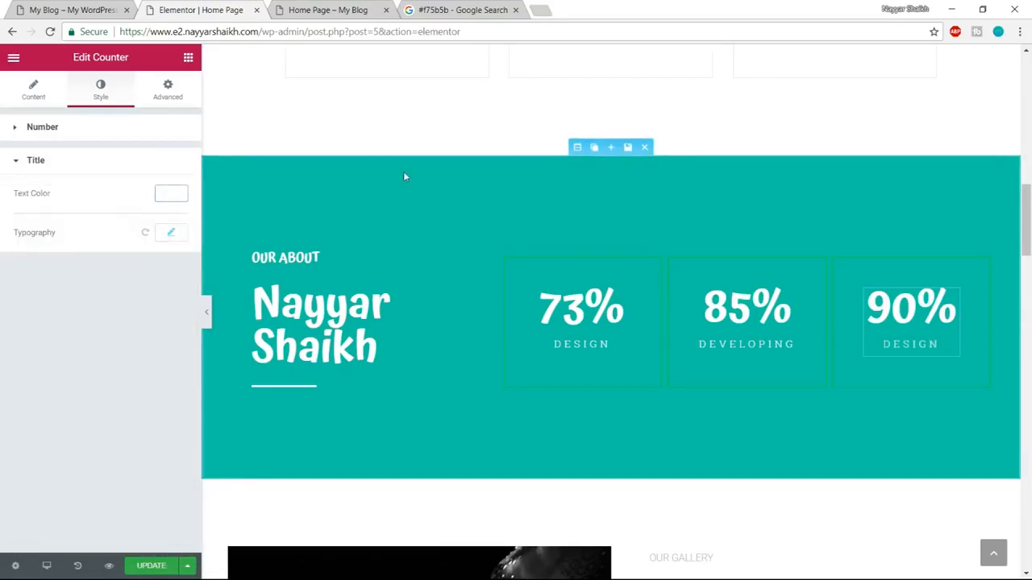
# Check the counter boxes on the demo page and set the first counter column's border colour to white (#ffffff).
pyautogui.click(22, 7)
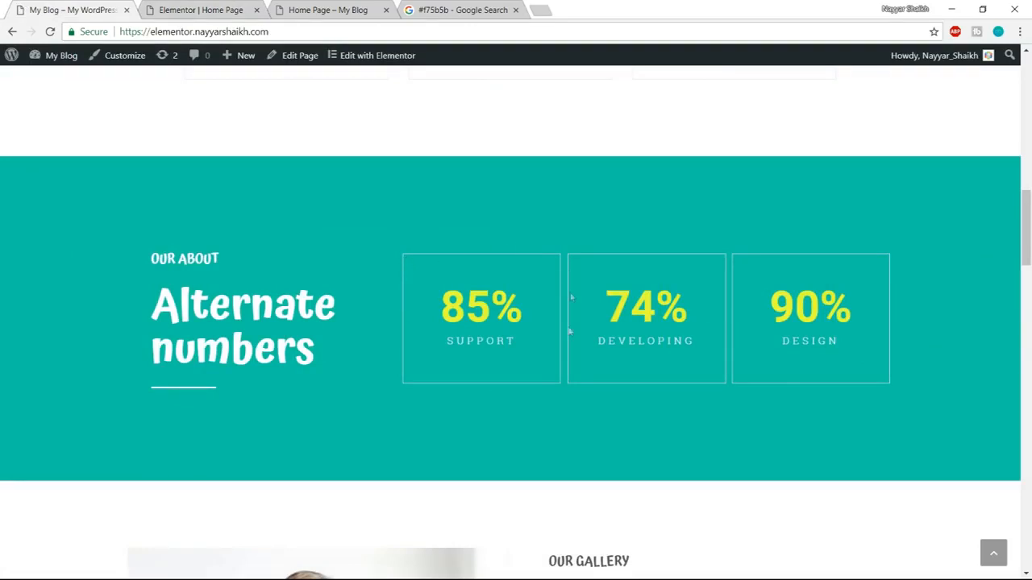
pyautogui.click(212, 8)
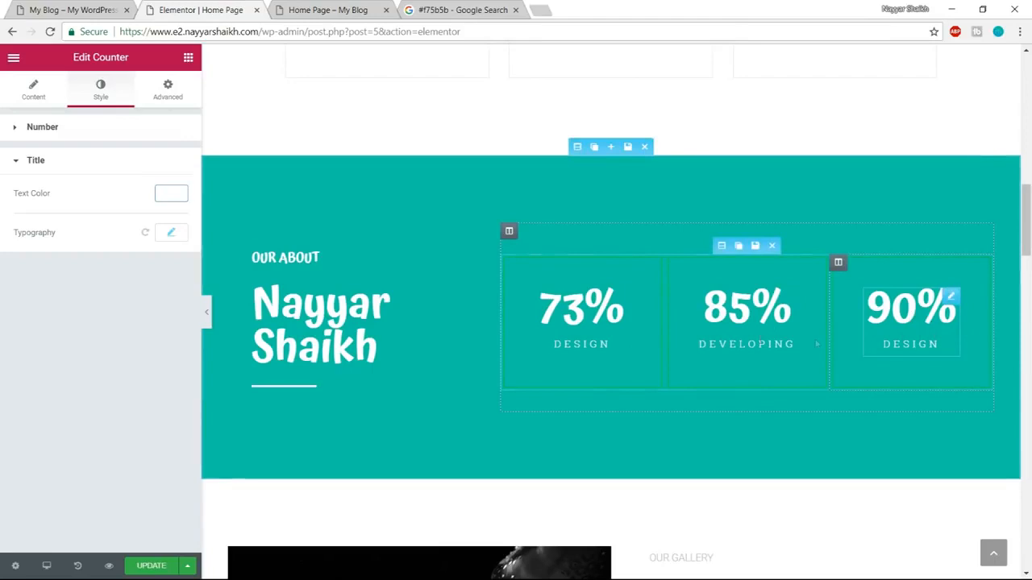
pyautogui.moveTo(510, 262)
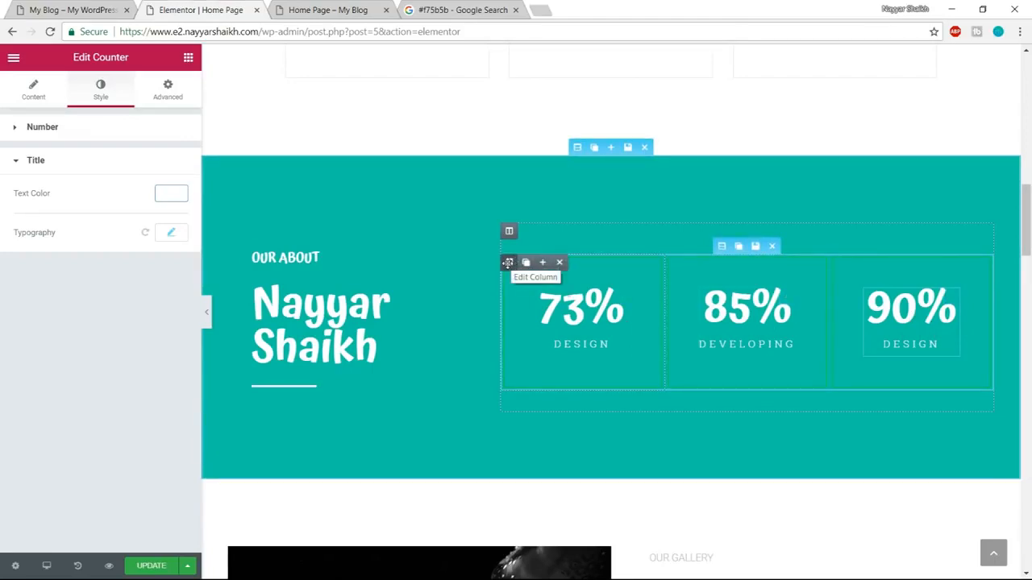
pyautogui.click(508, 262)
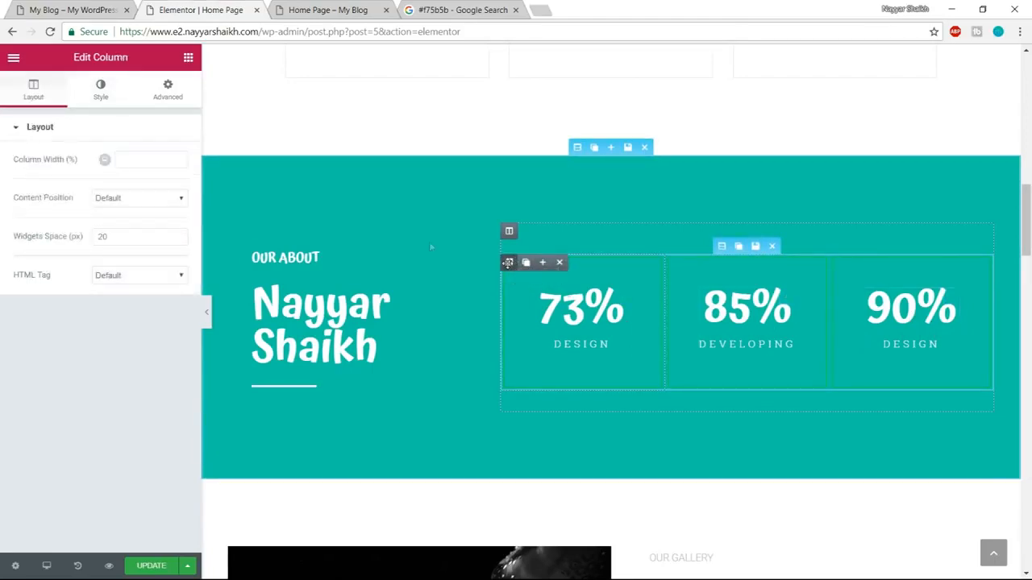
pyautogui.click(103, 84)
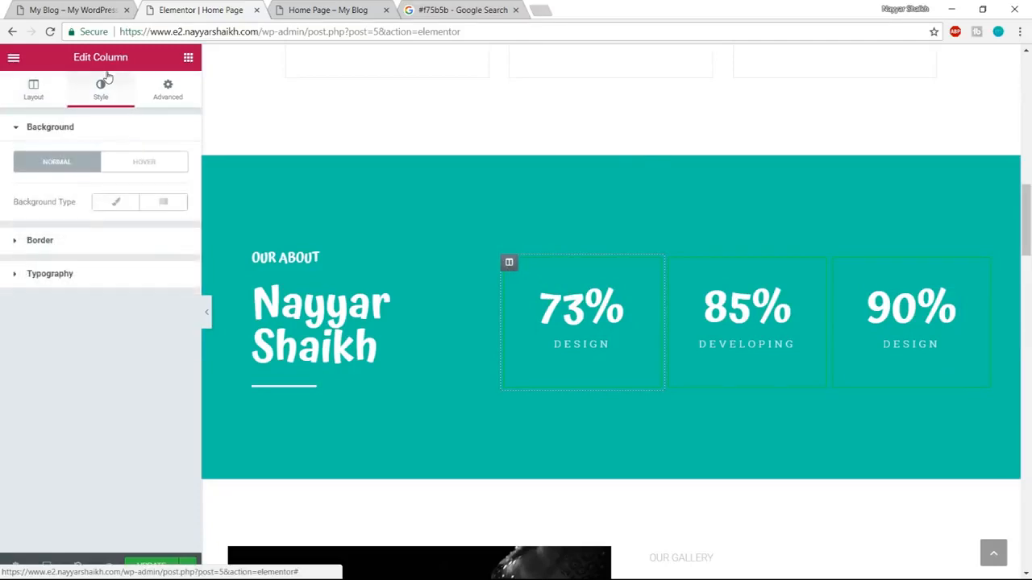
pyautogui.click(86, 242)
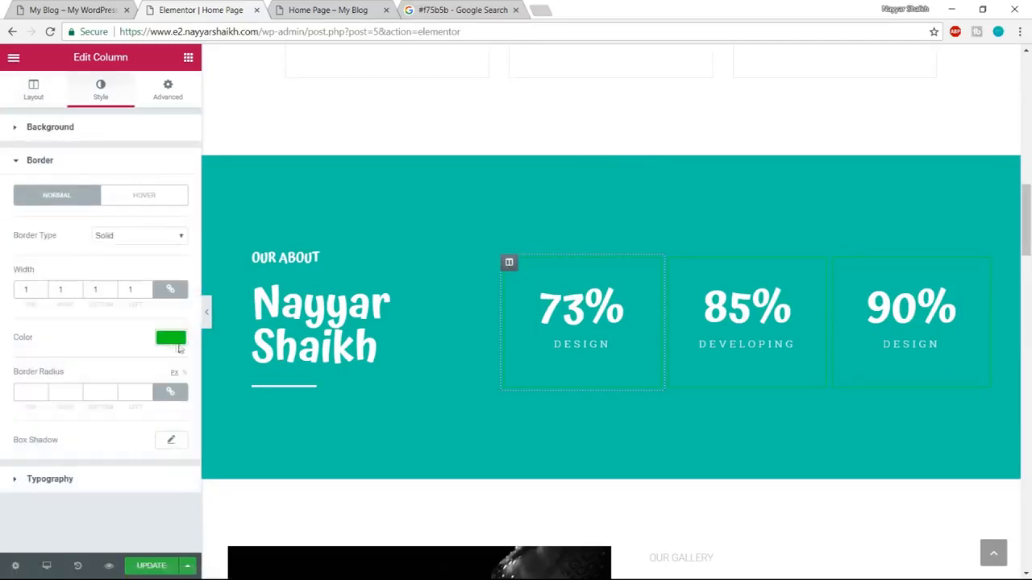
pyautogui.click(171, 339)
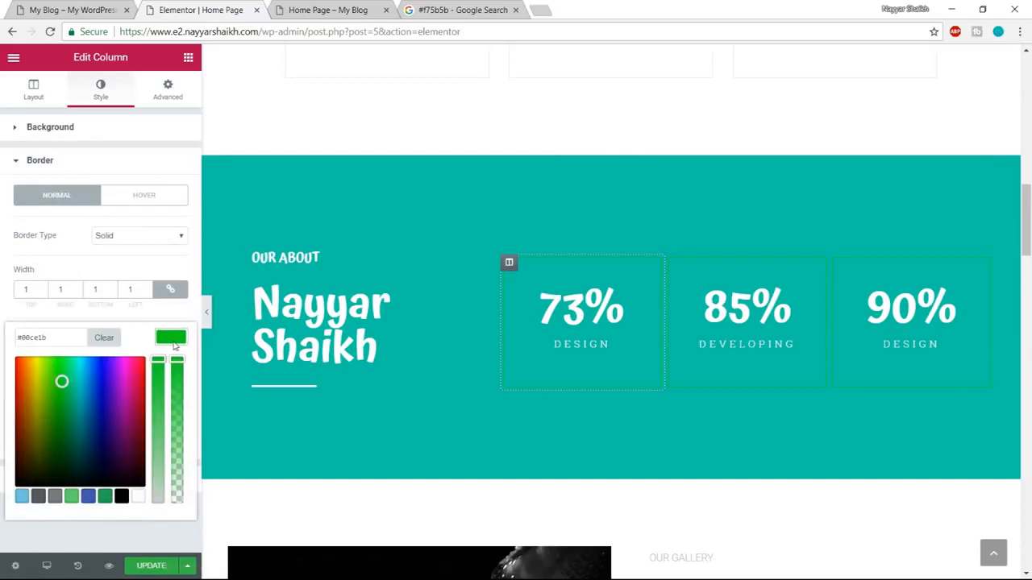
pyautogui.click(138, 497)
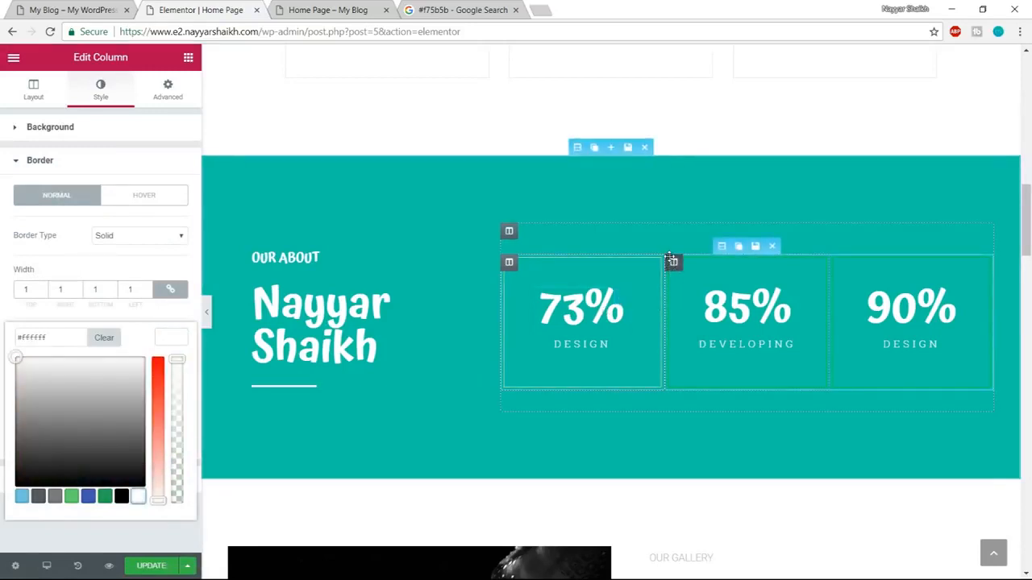
# Set the border colour of the Developing counter's column to white (#ffffff).
pyautogui.click(672, 262)
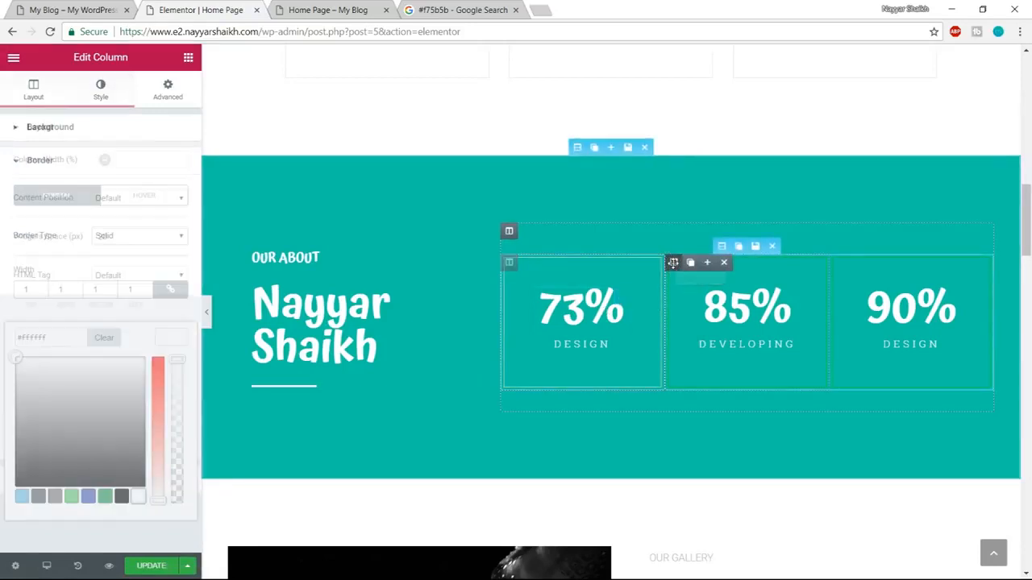
pyautogui.click(114, 95)
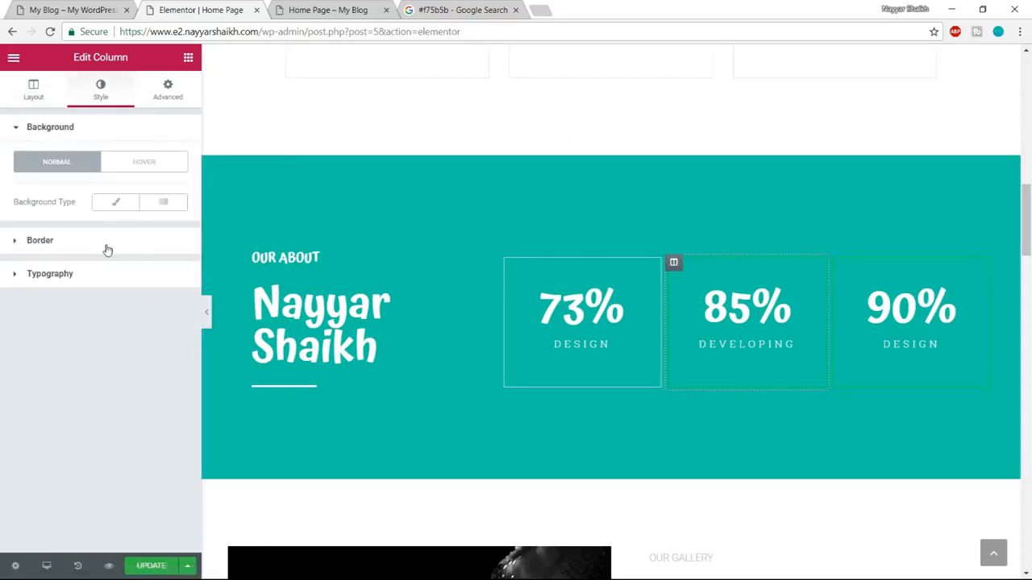
pyautogui.click(104, 244)
pyautogui.click(164, 338)
pyautogui.click(137, 496)
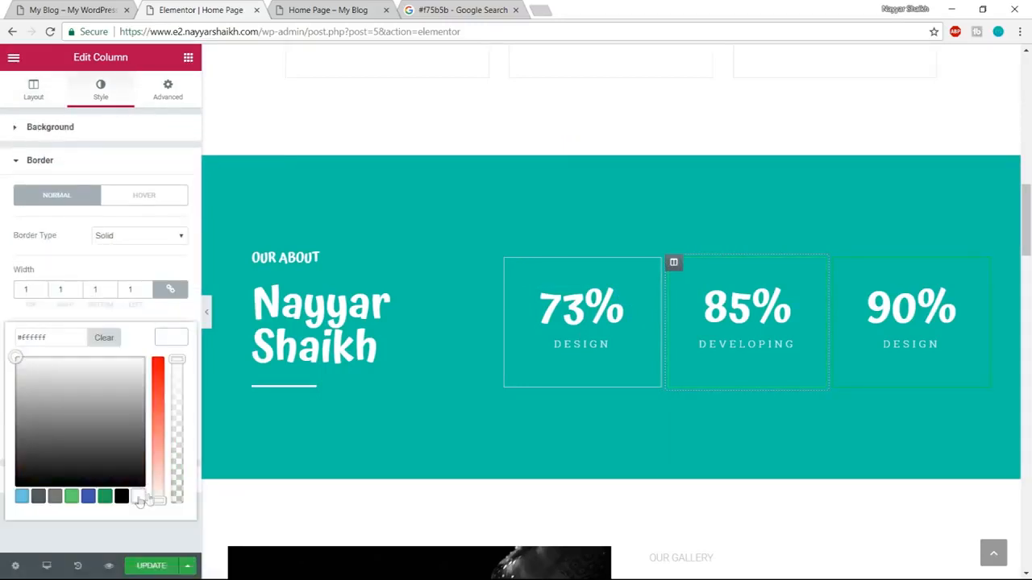
# Set the border colour of the third counter's column to white (#ffffff).
pyautogui.click(839, 262)
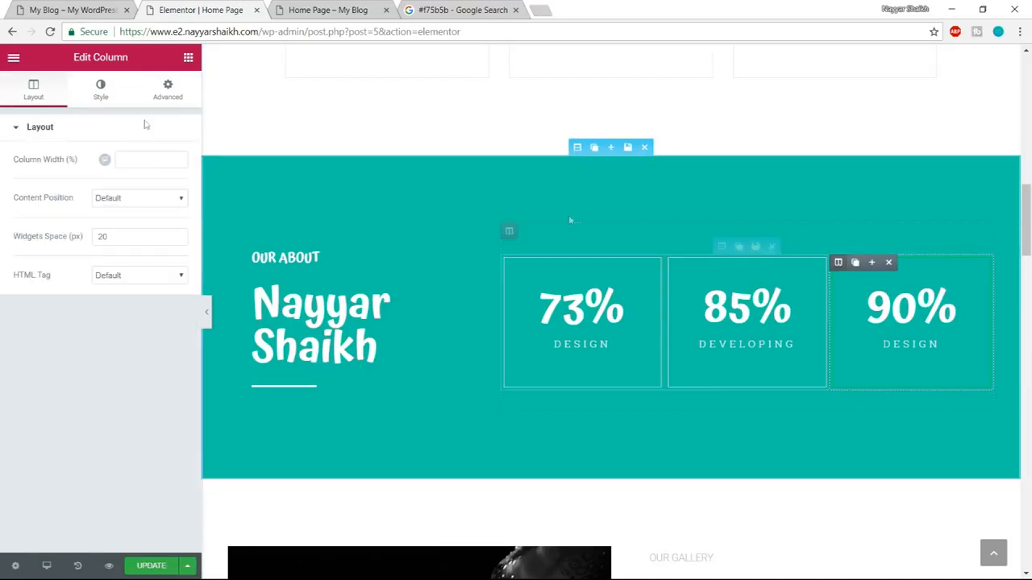
pyautogui.click(97, 95)
pyautogui.click(121, 240)
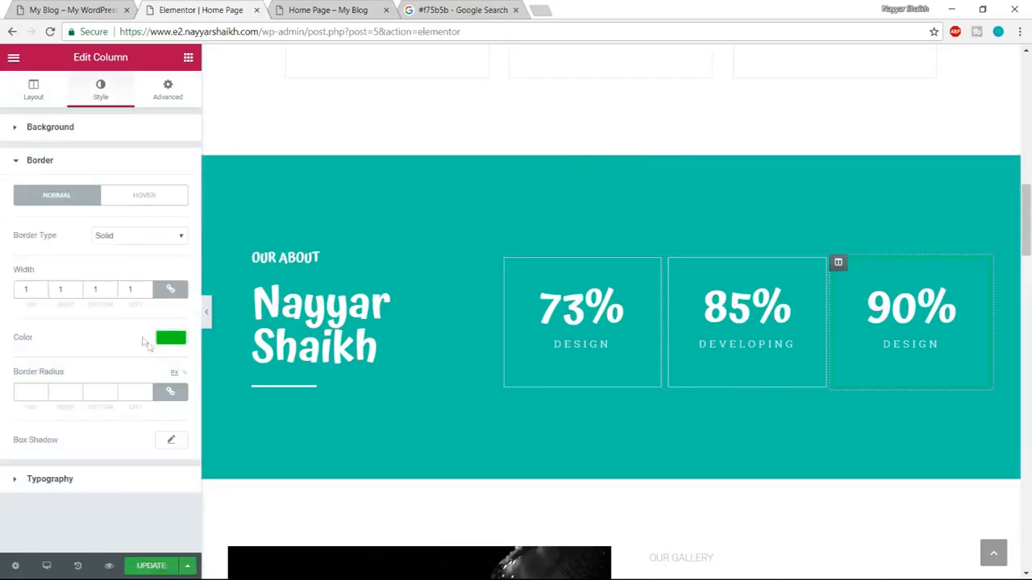
pyautogui.click(170, 338)
pyautogui.click(138, 495)
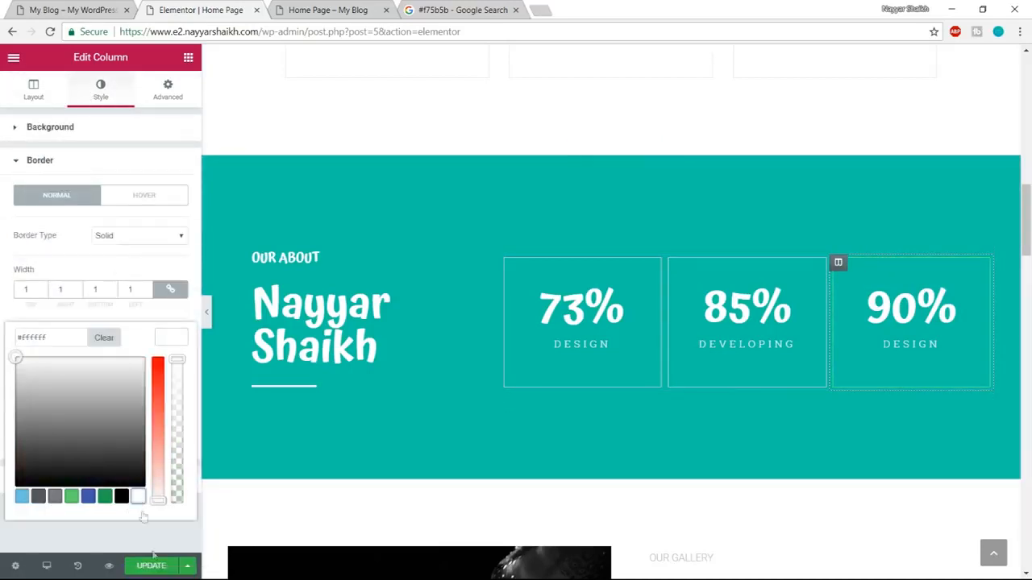
# Update the page and check the numbers section and the section below it in the home page preview.
pyautogui.click(152, 566)
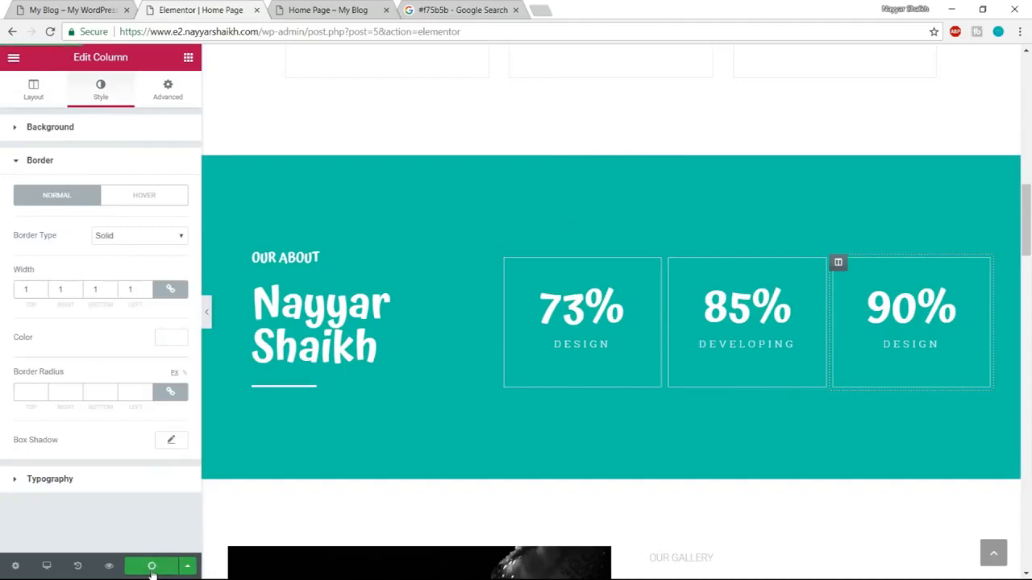
pyautogui.click(322, 10)
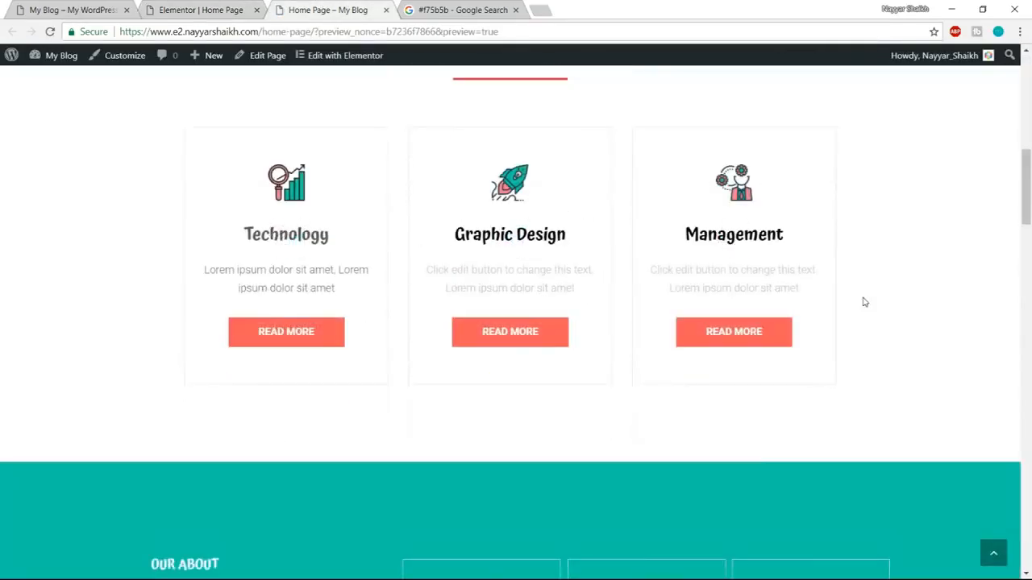
pyautogui.scroll(-5, 854, 298)
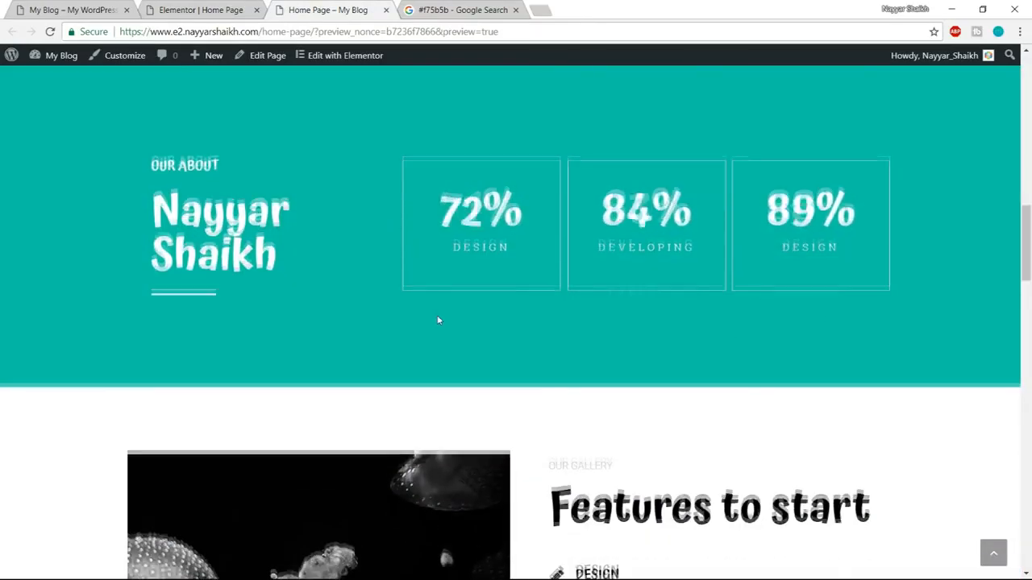
pyautogui.scroll(1, 439, 320)
pyautogui.scroll(-5, 659, 306)
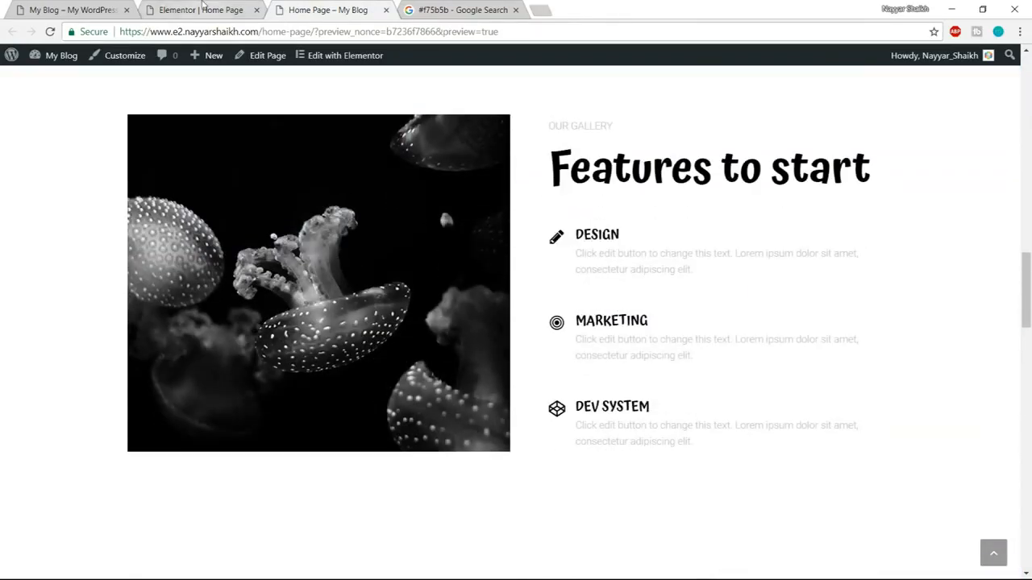
# Compare the Features to start section on the demo page with the same section in the Elementor editor.
pyautogui.click(71, 10)
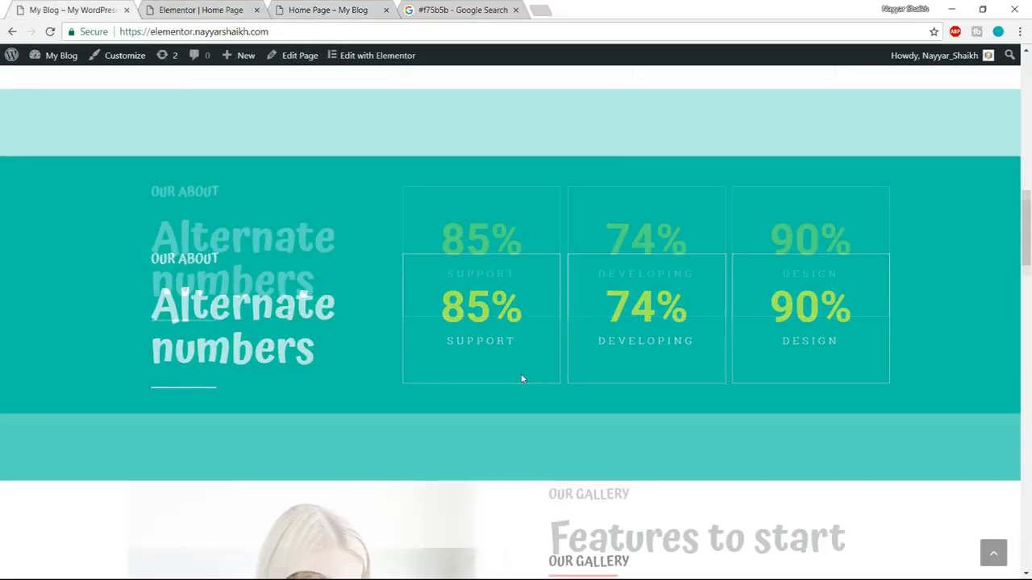
pyautogui.scroll(-4, 524, 381)
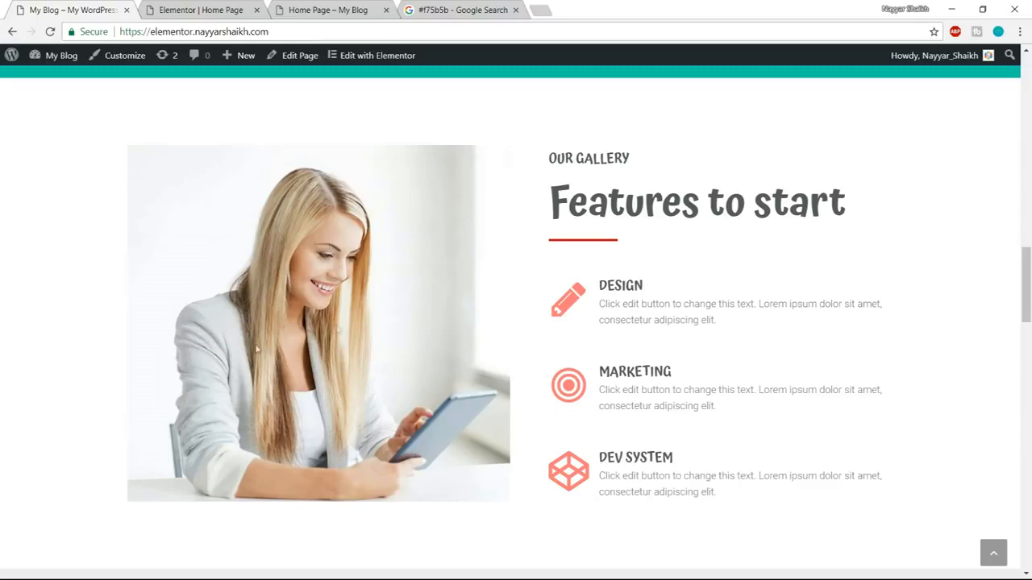
pyautogui.click(201, 10)
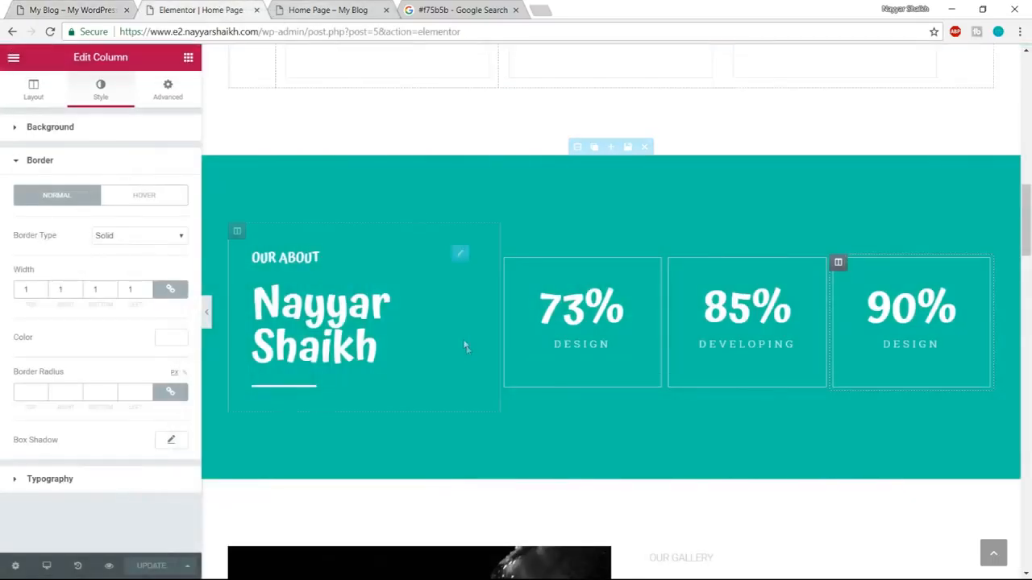
pyautogui.scroll(-6, 465, 346)
pyautogui.scroll(1, 465, 322)
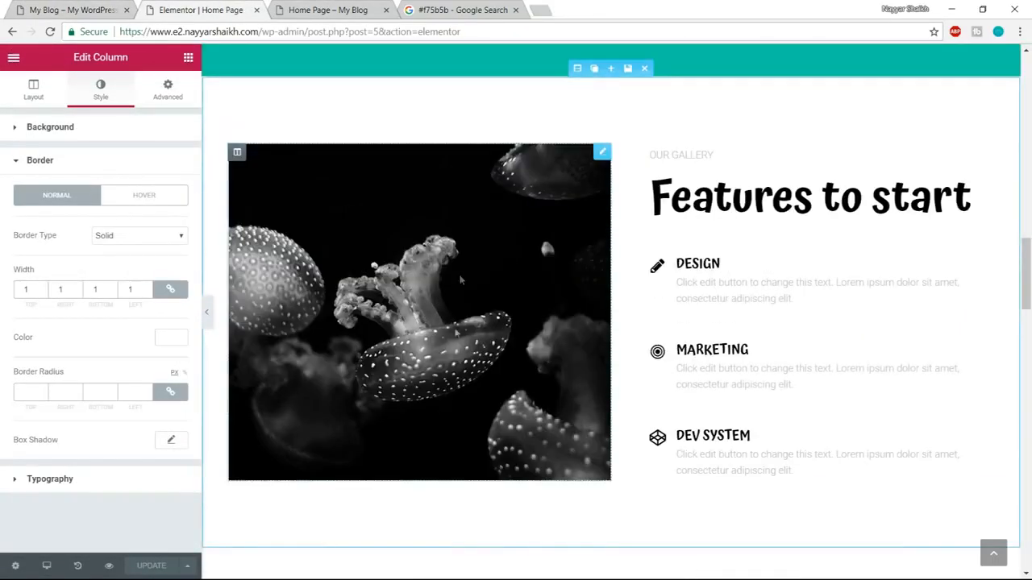
# Replace the jellyfish image in the Features to start section by uploading and inserting the Gallery image from the Media folder.
pyautogui.click(520, 314)
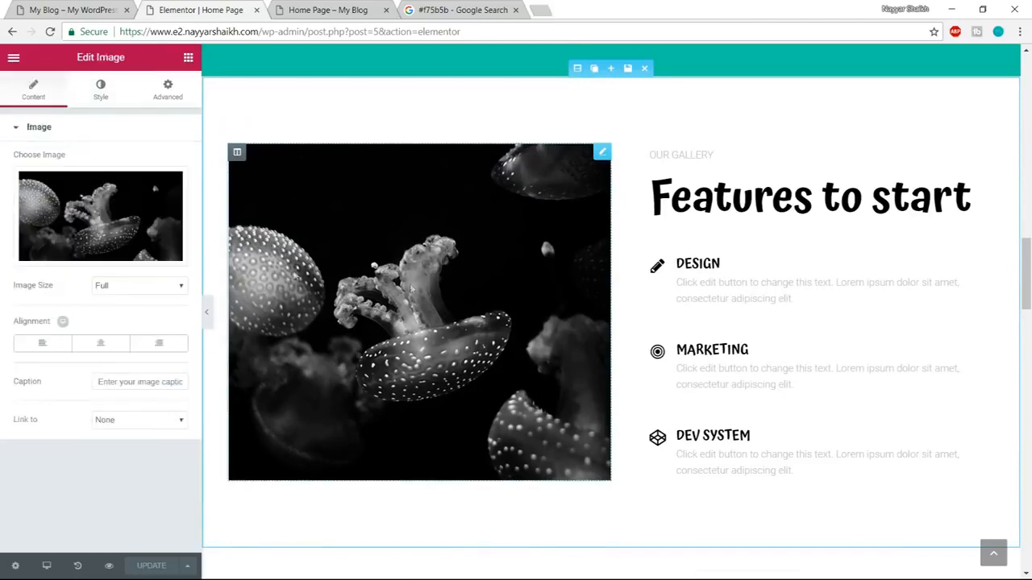
pyautogui.click(102, 256)
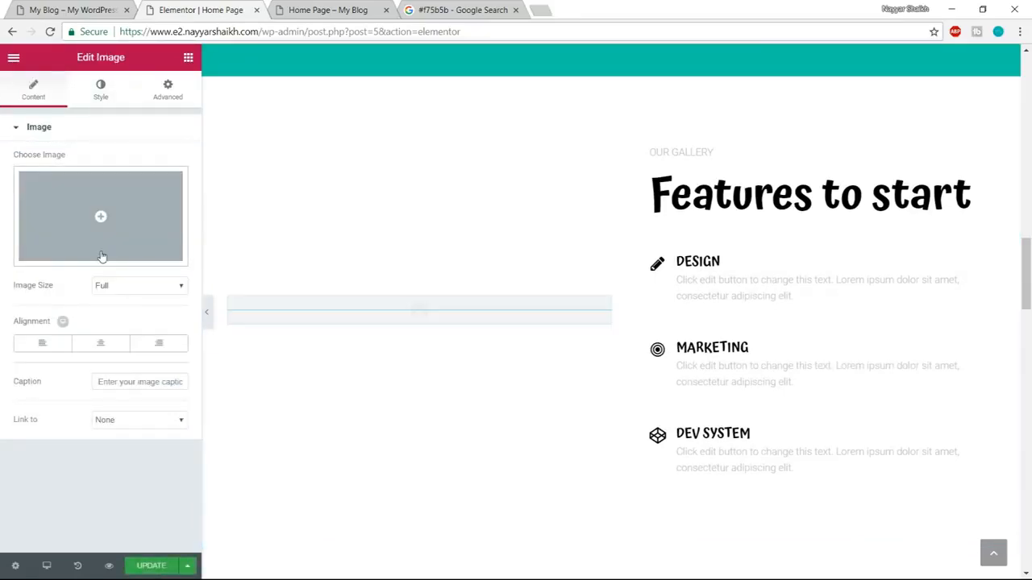
pyautogui.click(102, 258)
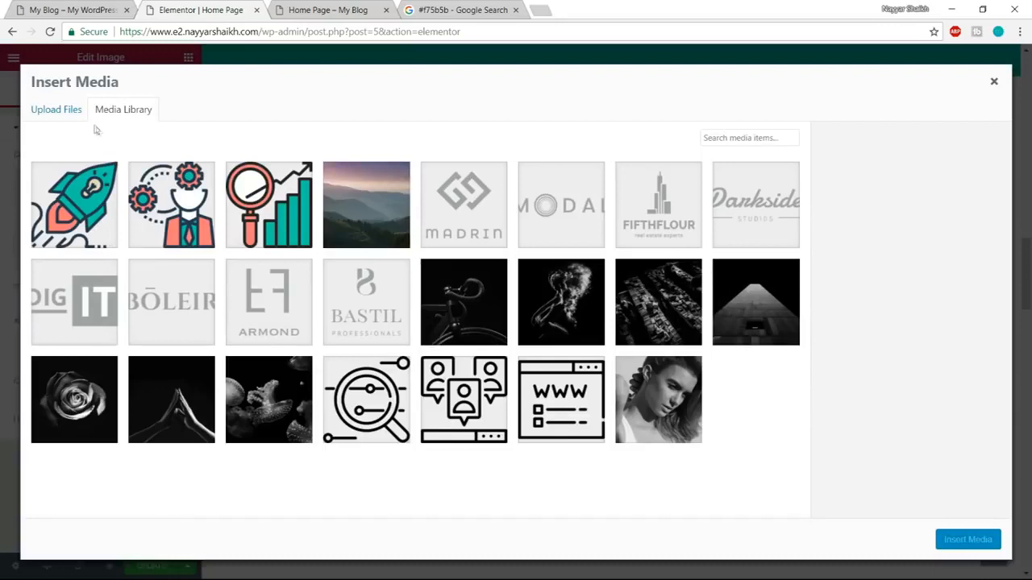
pyautogui.click(68, 119)
pyautogui.click(541, 309)
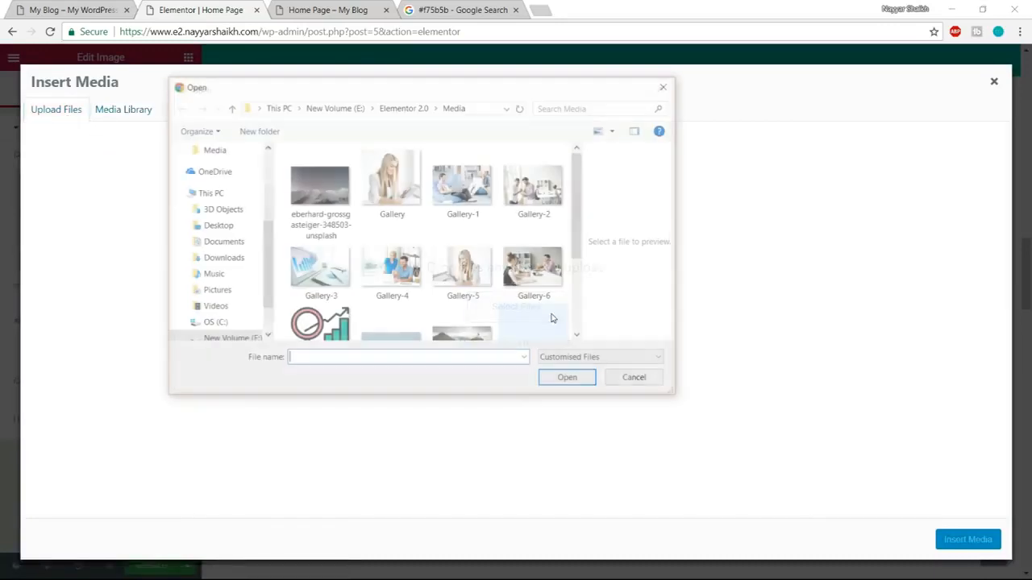
pyautogui.click(398, 187)
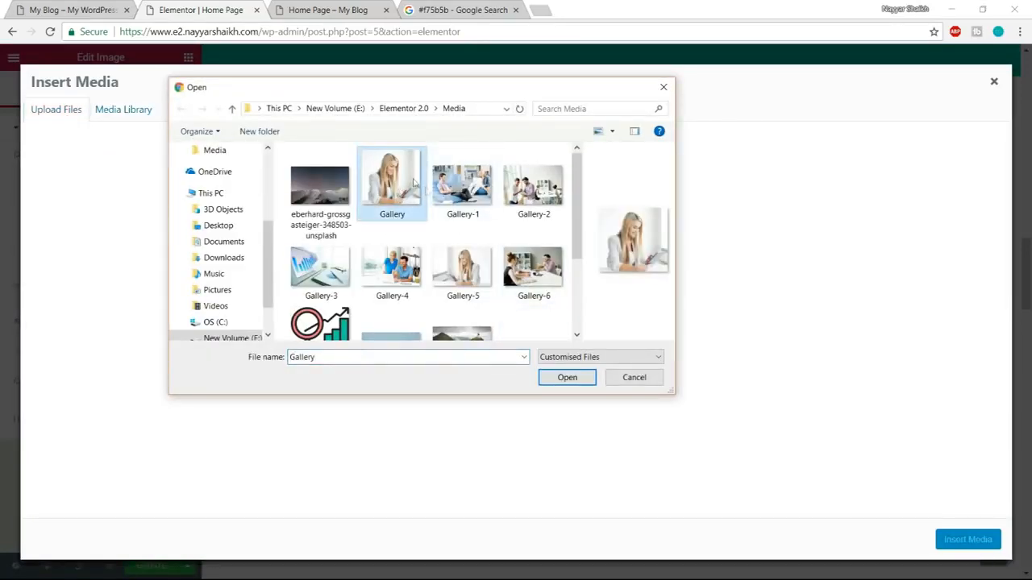
pyautogui.click(567, 378)
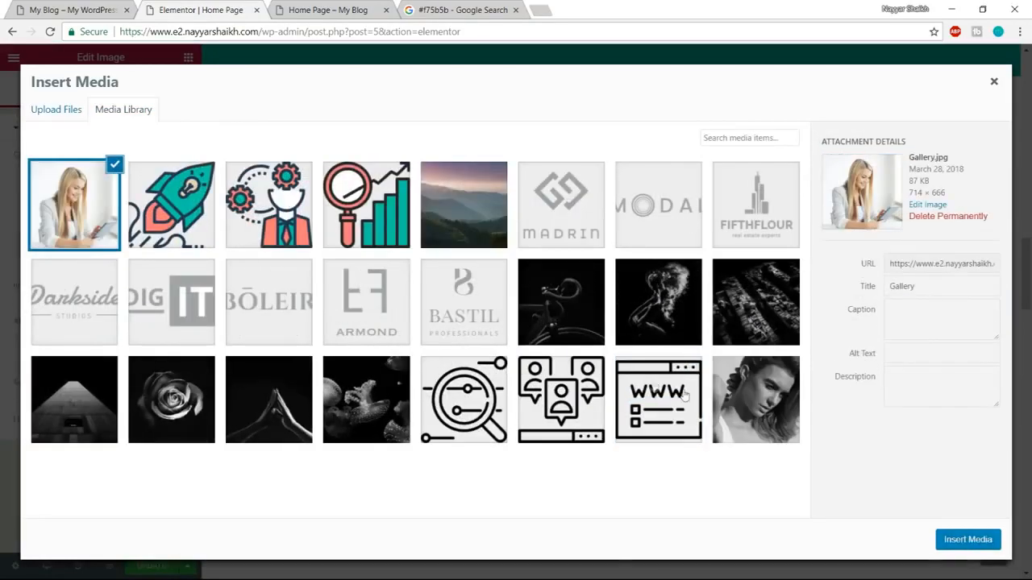
pyautogui.click(968, 539)
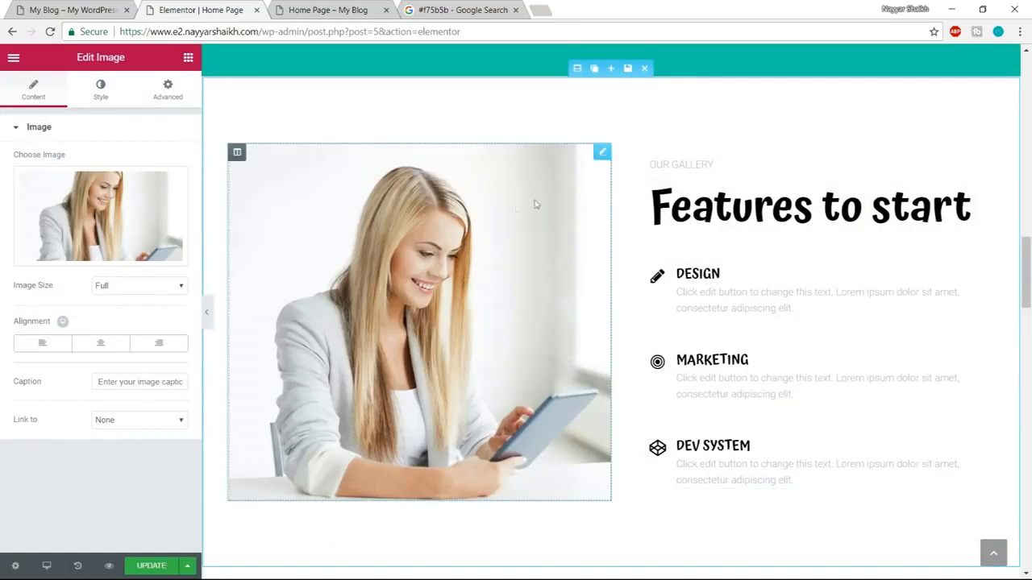
# Compare the Our gallery text and the Features to start heading on the demo page with those in the Elementor editor.
pyautogui.scroll(6, 789, 385)
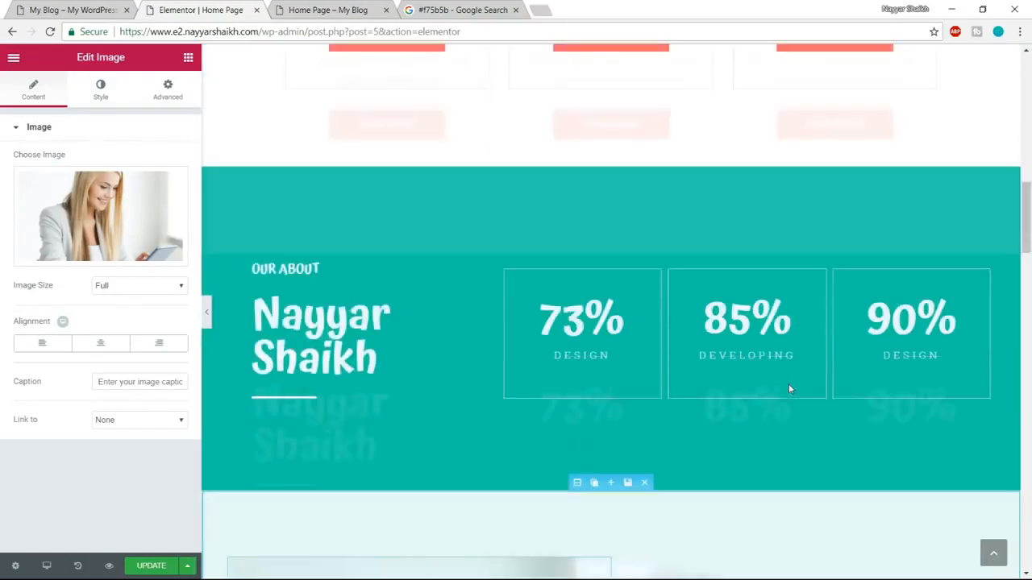
pyautogui.scroll(-5, 789, 389)
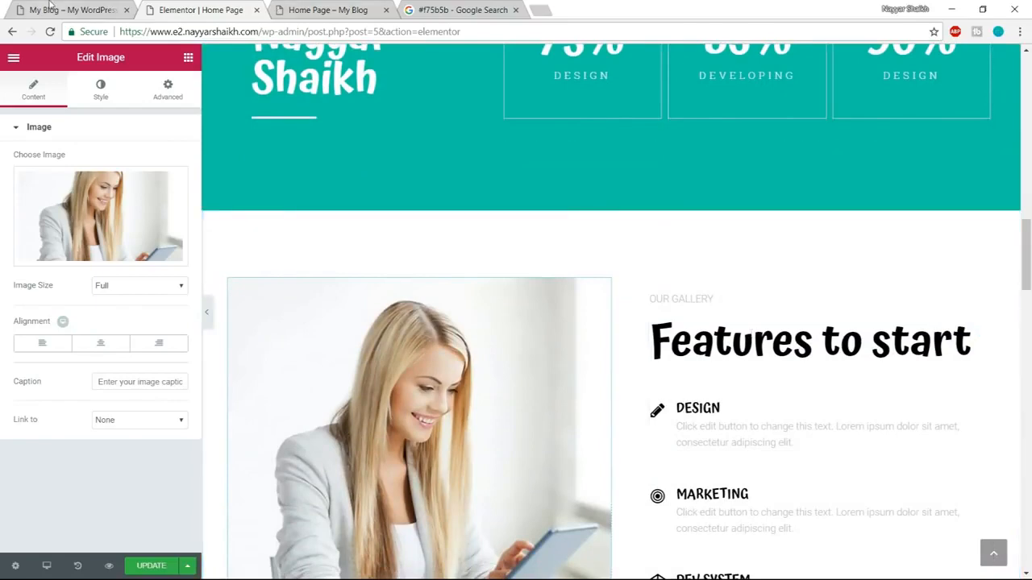
pyautogui.click(53, 8)
pyautogui.moveTo(547, 202); pyautogui.dragTo(832, 203)
pyautogui.click(866, 205)
pyautogui.moveTo(543, 157); pyautogui.dragTo(633, 159)
pyautogui.click(203, 8)
pyautogui.click(766, 287)
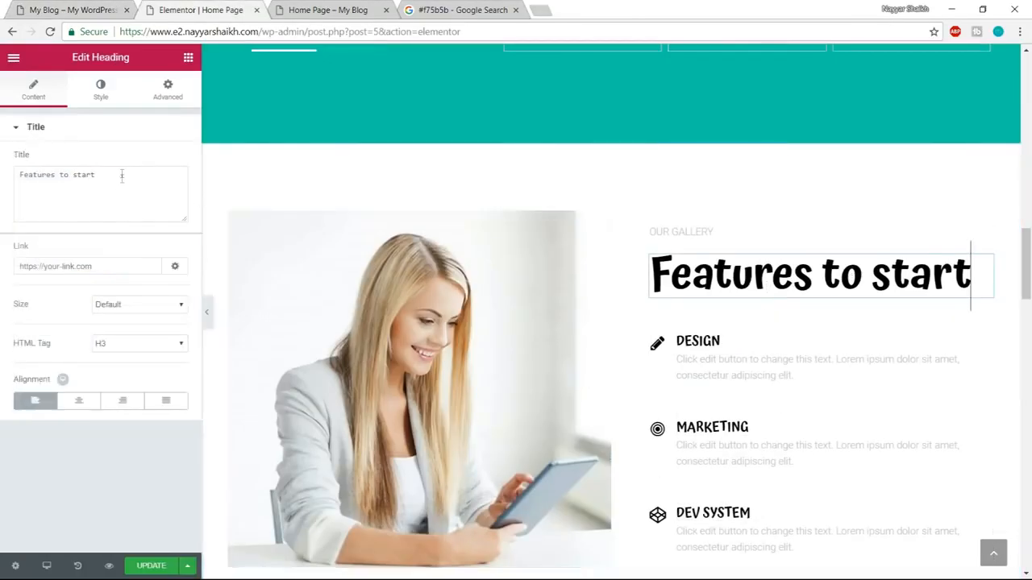
pyautogui.moveTo(122, 176); pyautogui.dragTo(2, 177)
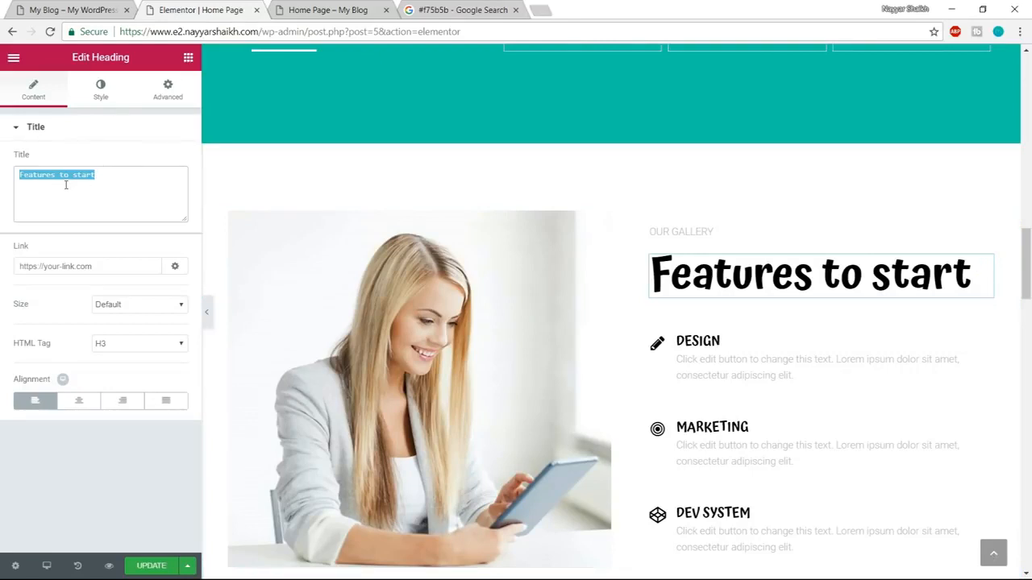
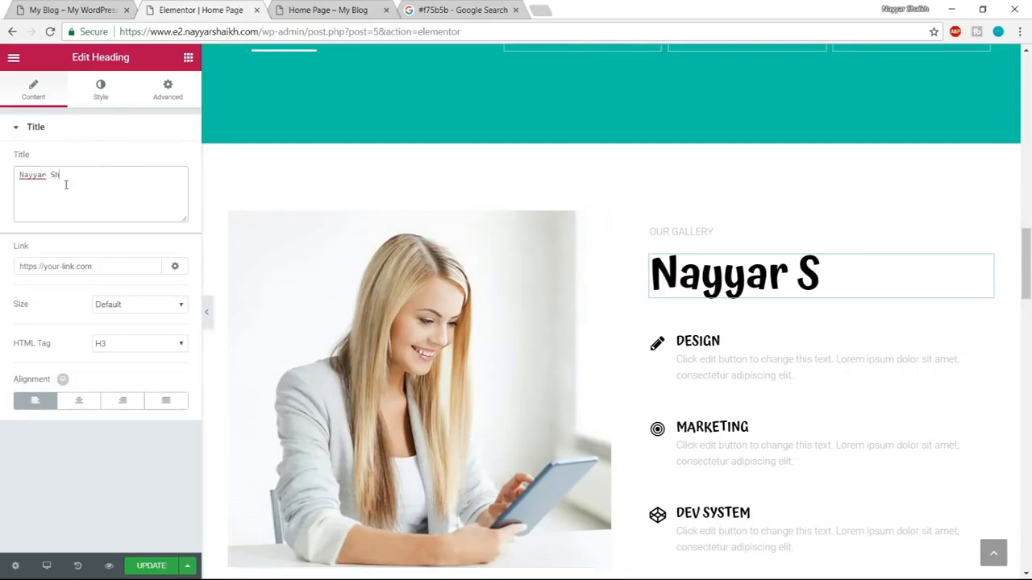
pyautogui.hotkey('ctrl', 'z')
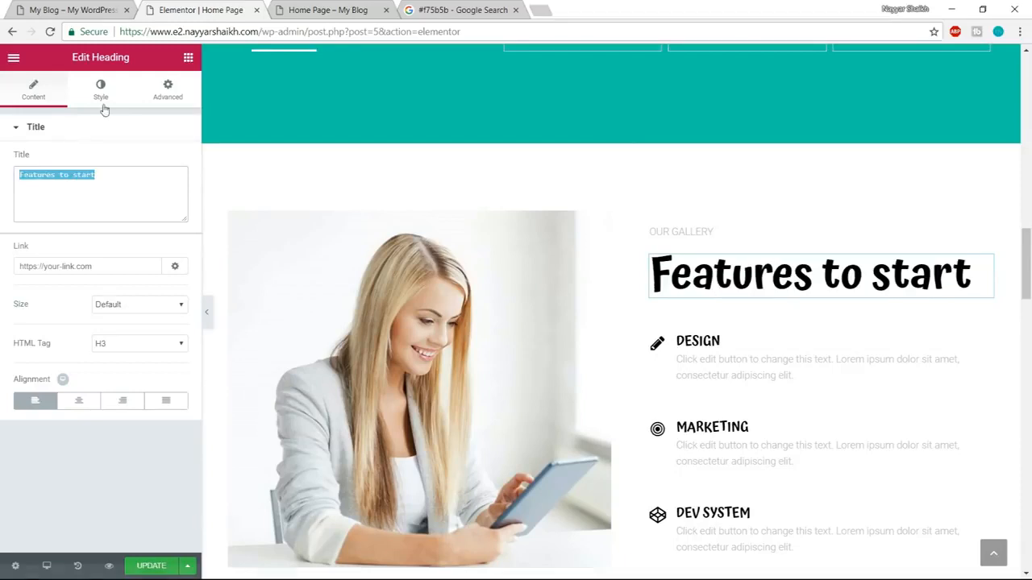
# Set the text colour of the Features to start heading to the dark grey palette colour #54595f.
pyautogui.click(101, 90)
pyautogui.click(176, 162)
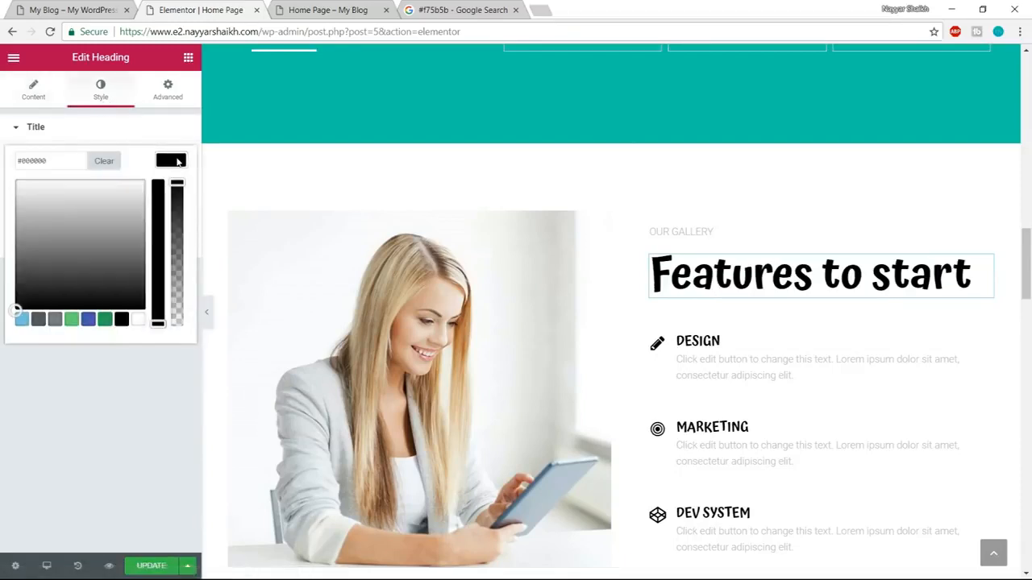
pyautogui.click(38, 320)
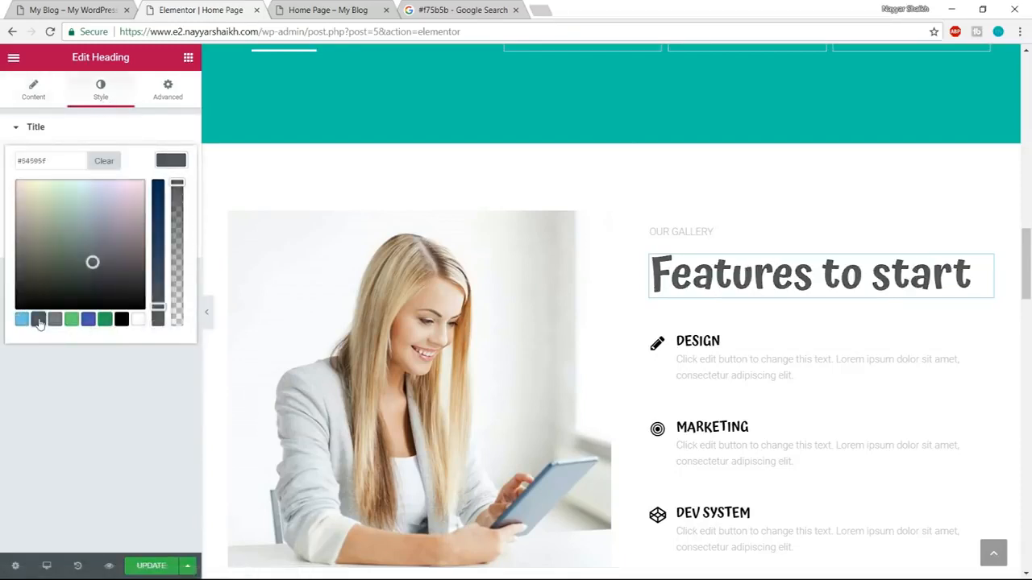
pyautogui.click(164, 164)
# Set the text colour of the Our gallery text to the same dark grey palette colour as the heading.
pyautogui.click(657, 232)
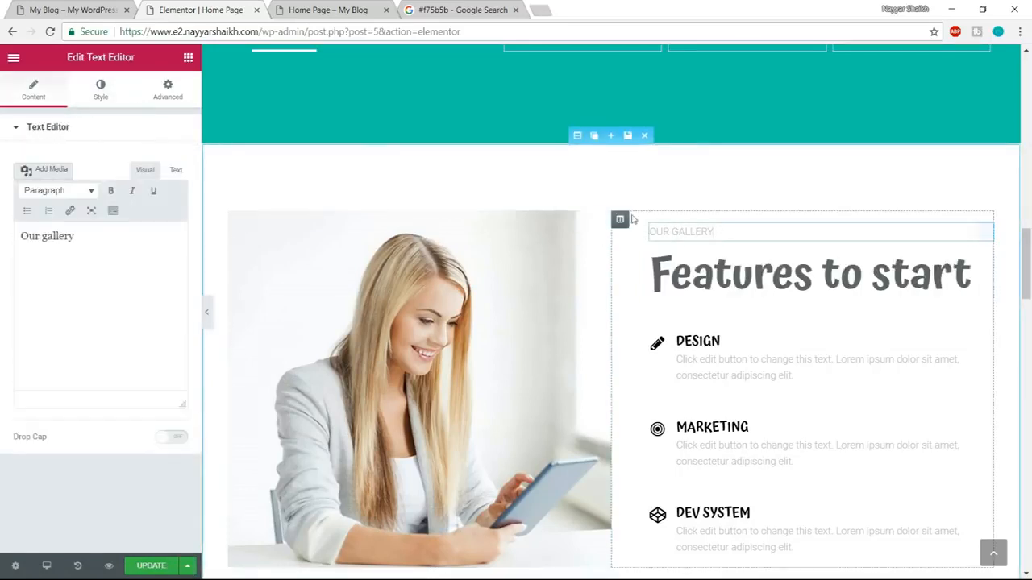
pyautogui.click(100, 90)
pyautogui.click(169, 217)
pyautogui.click(37, 375)
pyautogui.click(170, 217)
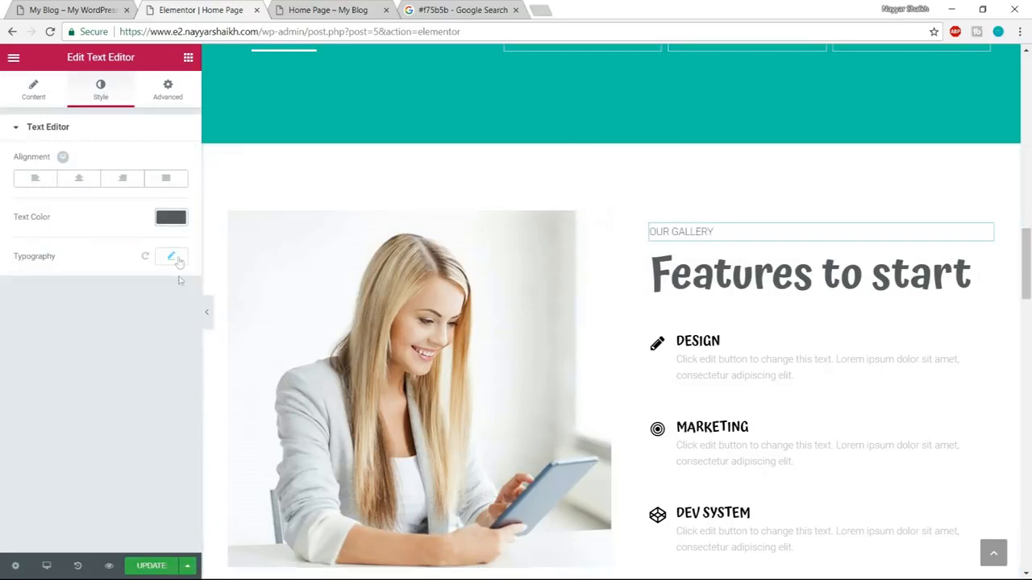
# Set the Our gallery text's typography to the Atma font family, size 20 px and weight 600.
pyautogui.click(171, 256)
pyautogui.click(133, 295)
pyautogui.write('atma')
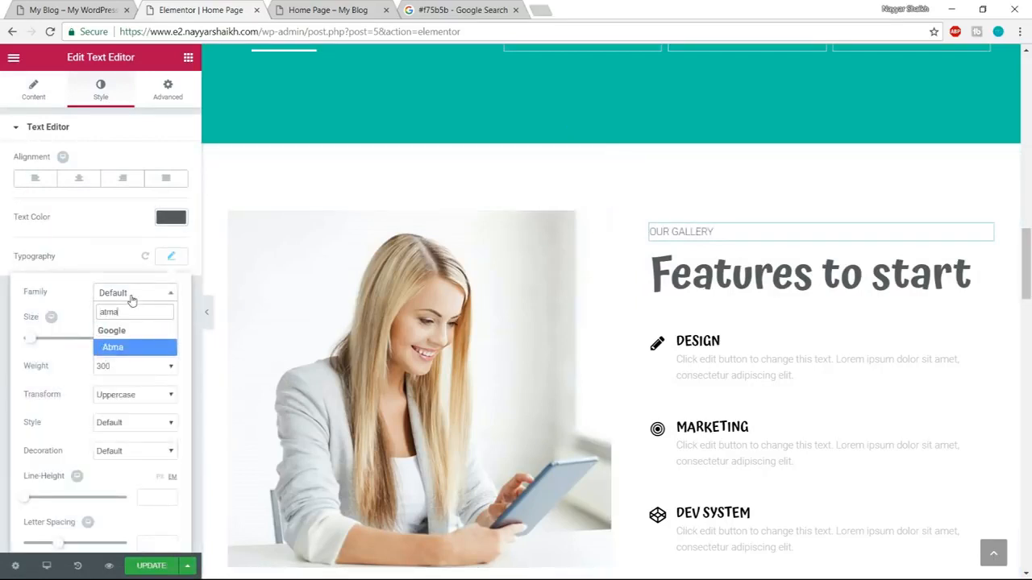
pyautogui.press('Return')
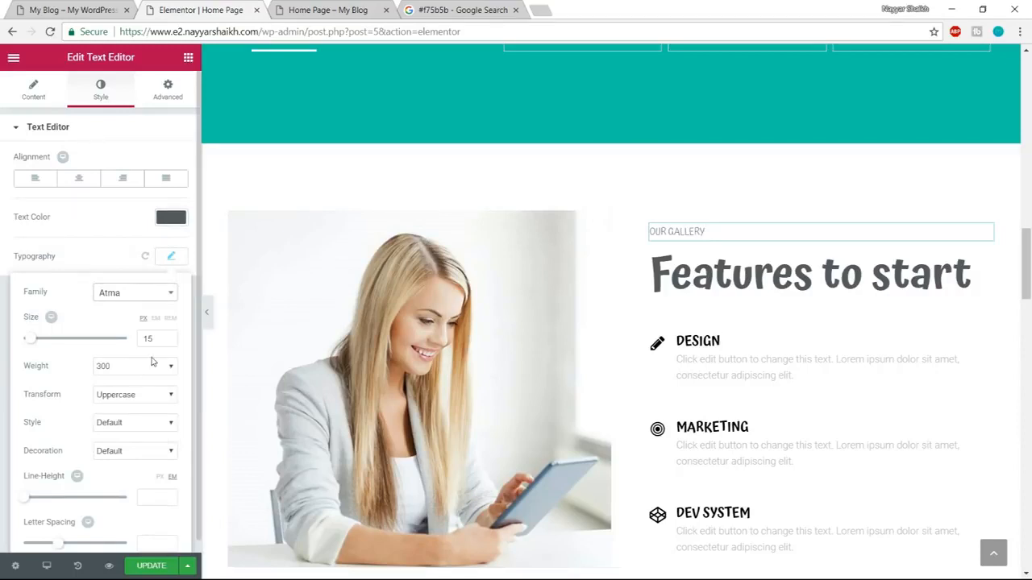
pyautogui.moveTo(150, 339); pyautogui.dragTo(129, 342)
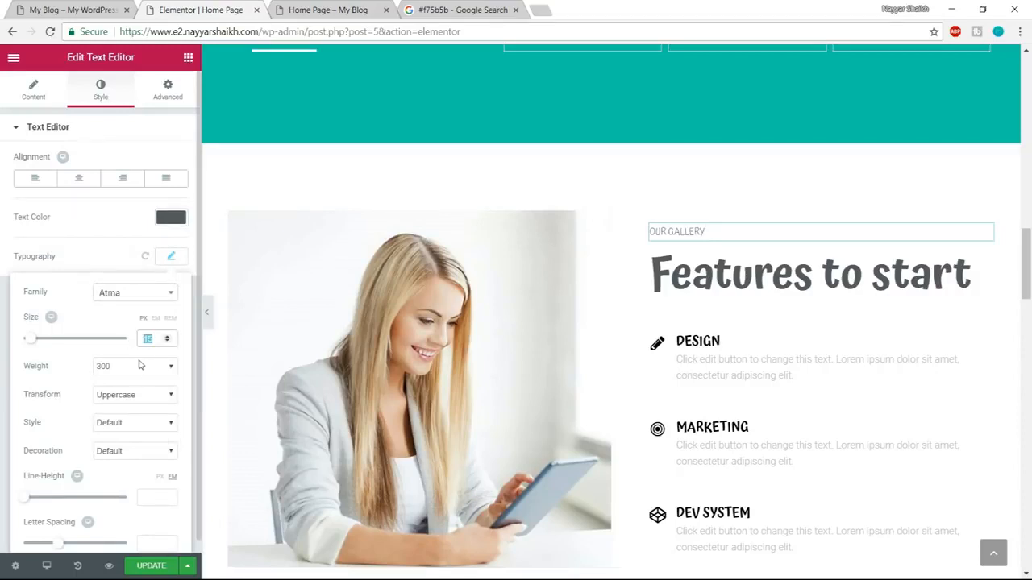
pyautogui.write('20')
pyautogui.click(134, 367)
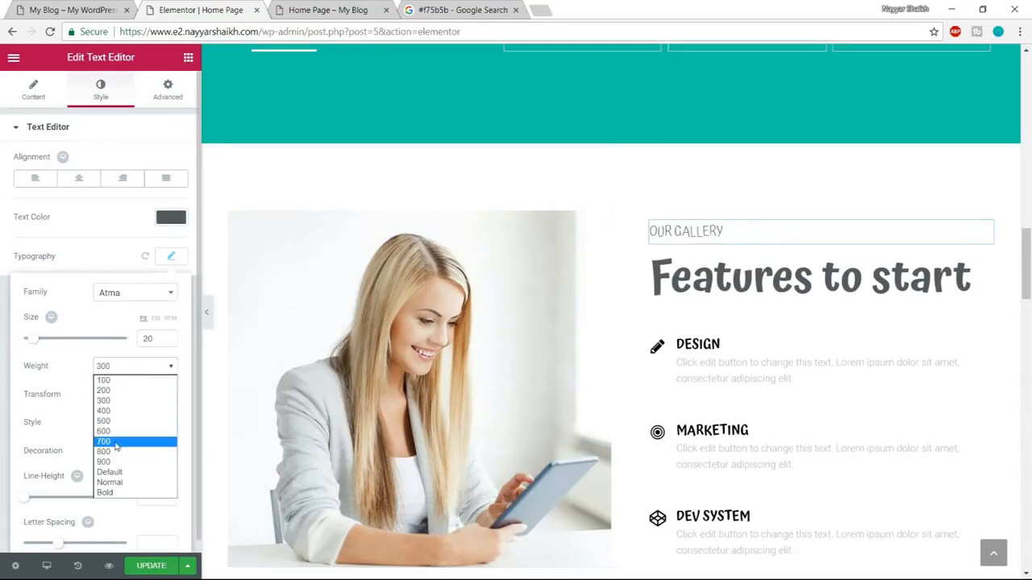
pyautogui.click(129, 427)
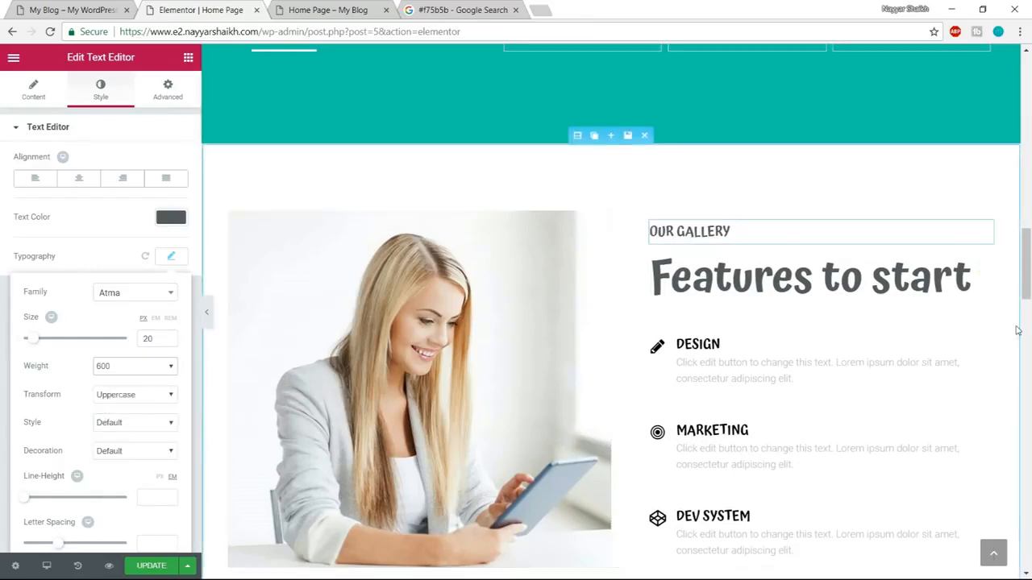
# Open the Design icon box for editing, check its icon on the demo page, and copy the colour code #f75b5b from the Google search tab.
pyautogui.scroll(-1, 856, 301)
pyautogui.click(730, 286)
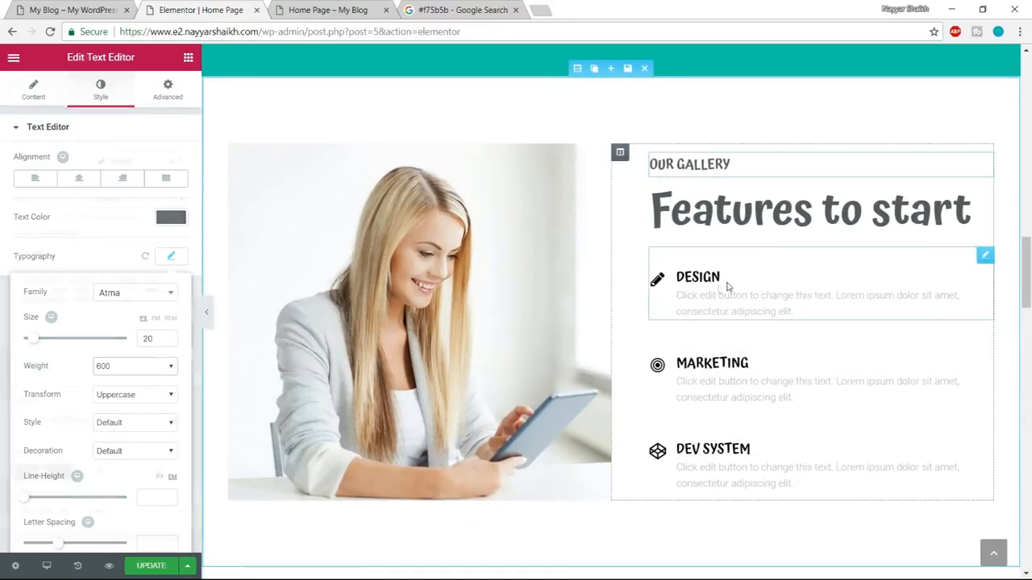
pyautogui.click(80, 6)
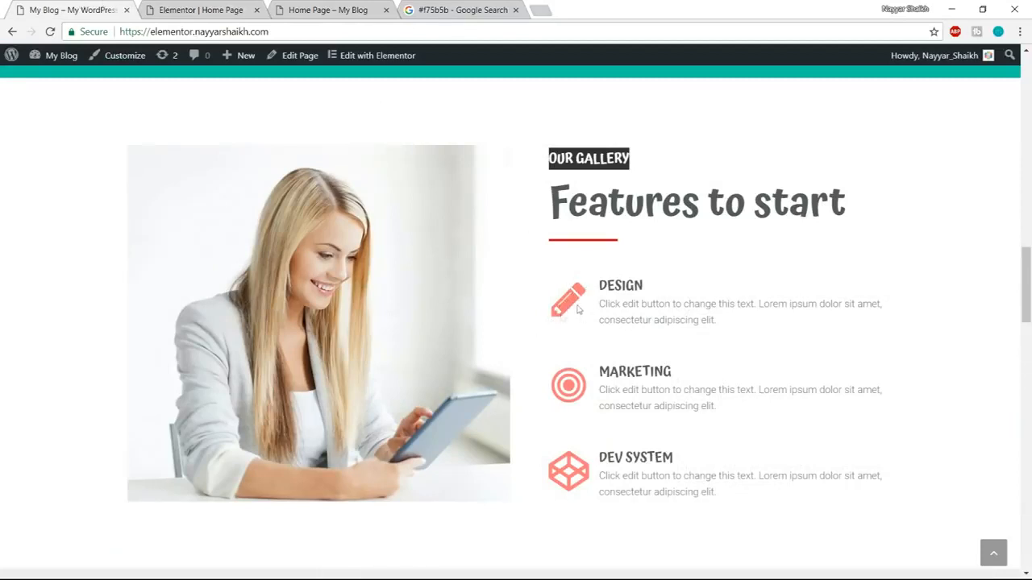
pyautogui.click(452, 6)
pyautogui.moveTo(150, 72); pyautogui.dragTo(100, 64)
pyautogui.hotkey('ctrl', 'c')
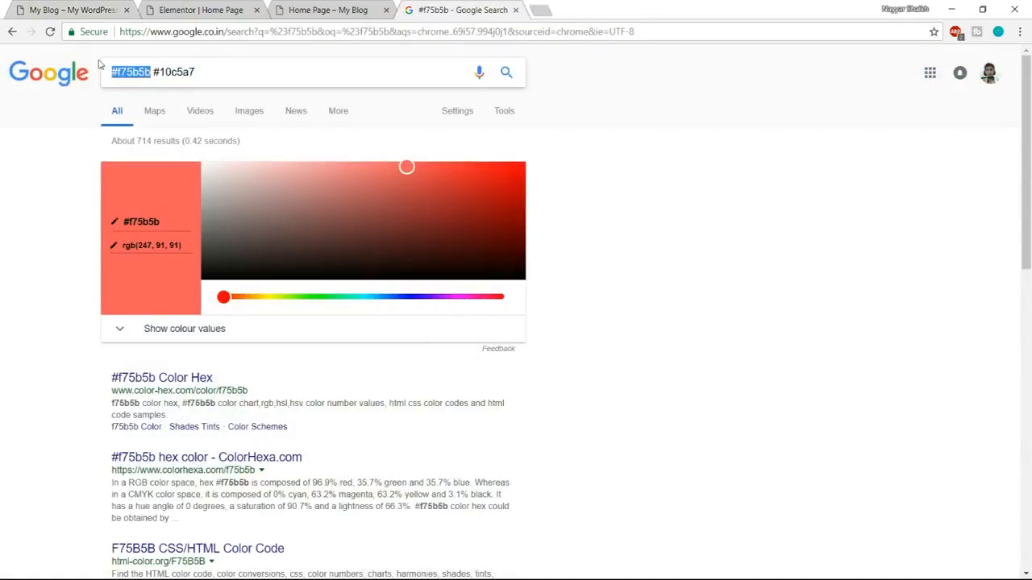
pyautogui.click(197, 11)
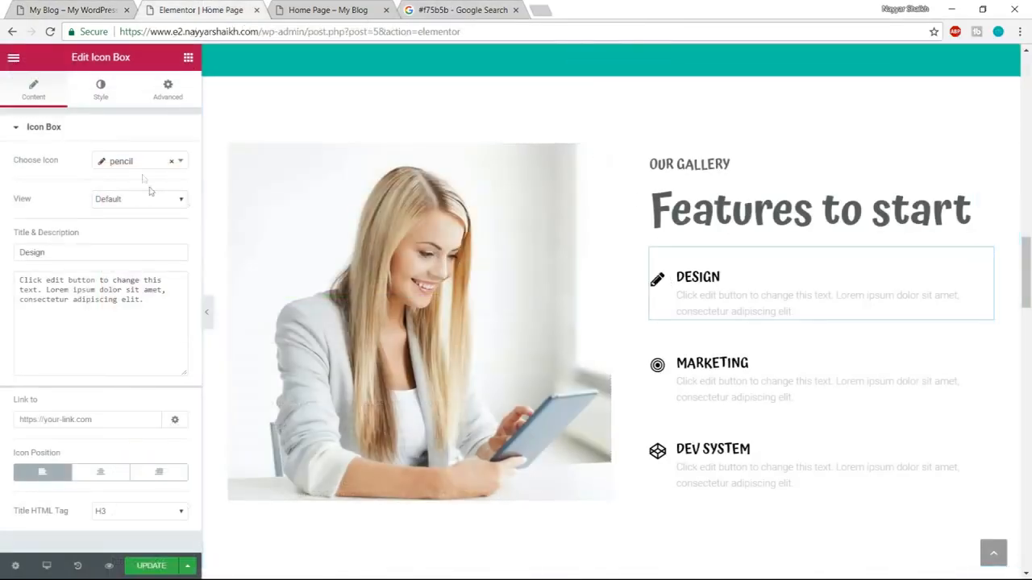
# Search the icon list for a replacement and change the Design icon box's icon to trophy.
pyautogui.click(131, 167)
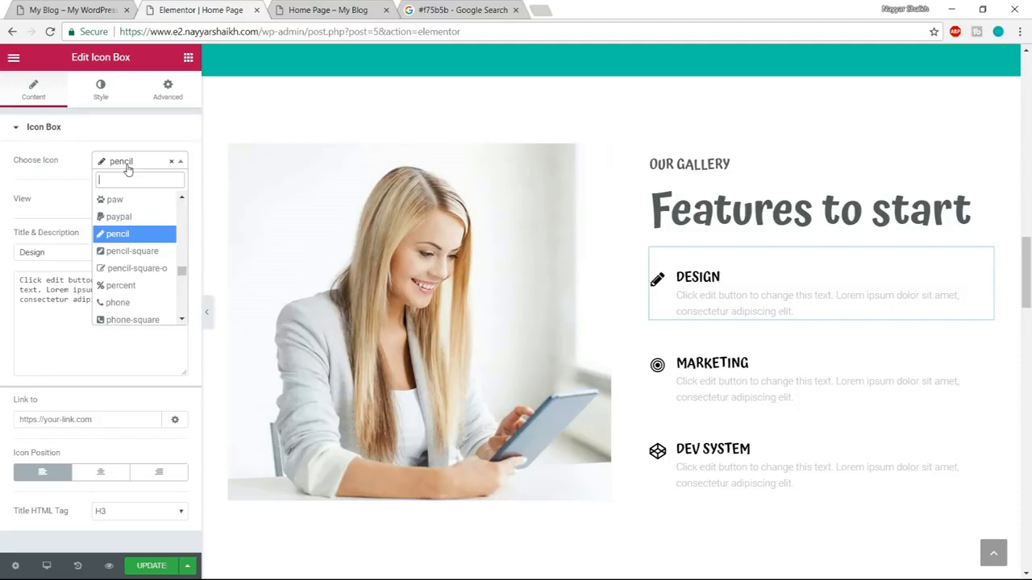
pyautogui.write('desi')
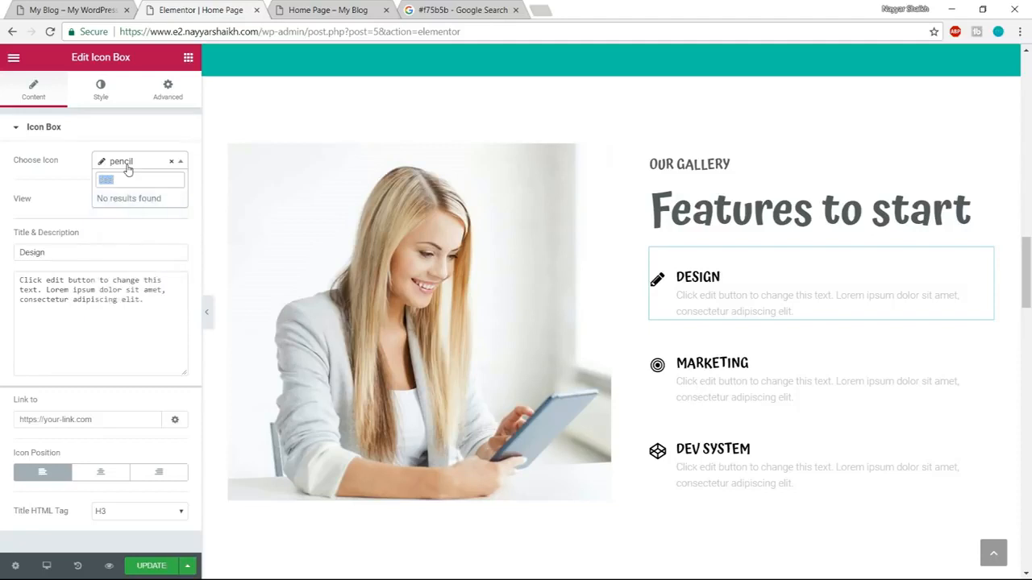
pyautogui.press('BackSpace')
pyautogui.press('BackSpace')
pyautogui.press('BackSpace')
pyautogui.press('BackSpace')
pyautogui.write('cat')
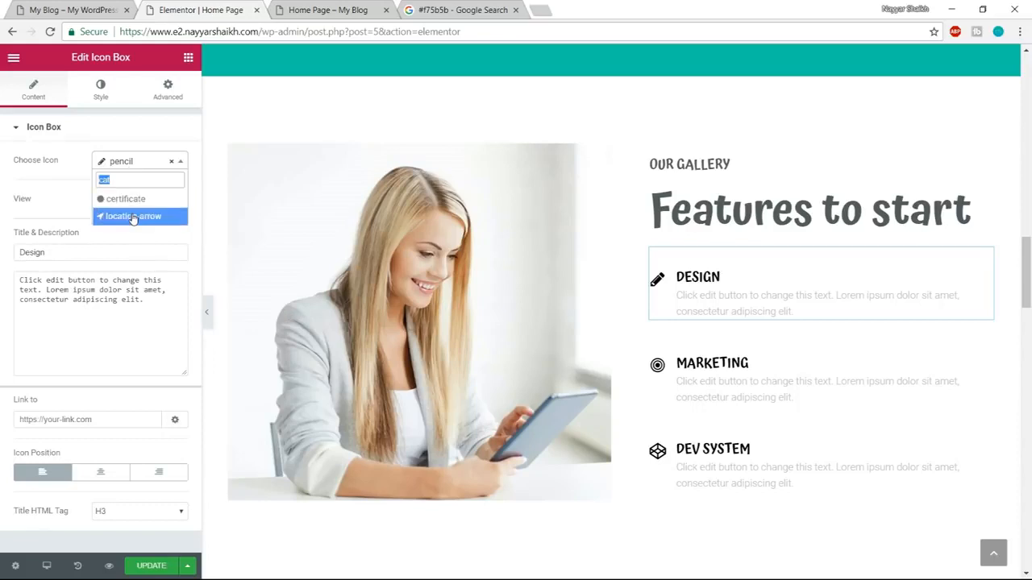
pyautogui.write('trop')
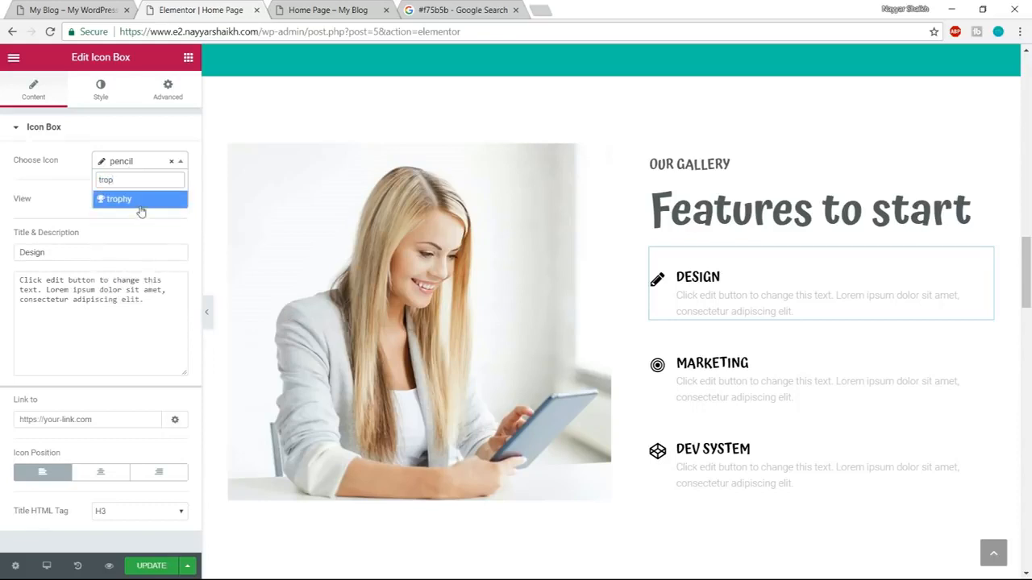
pyautogui.click(140, 200)
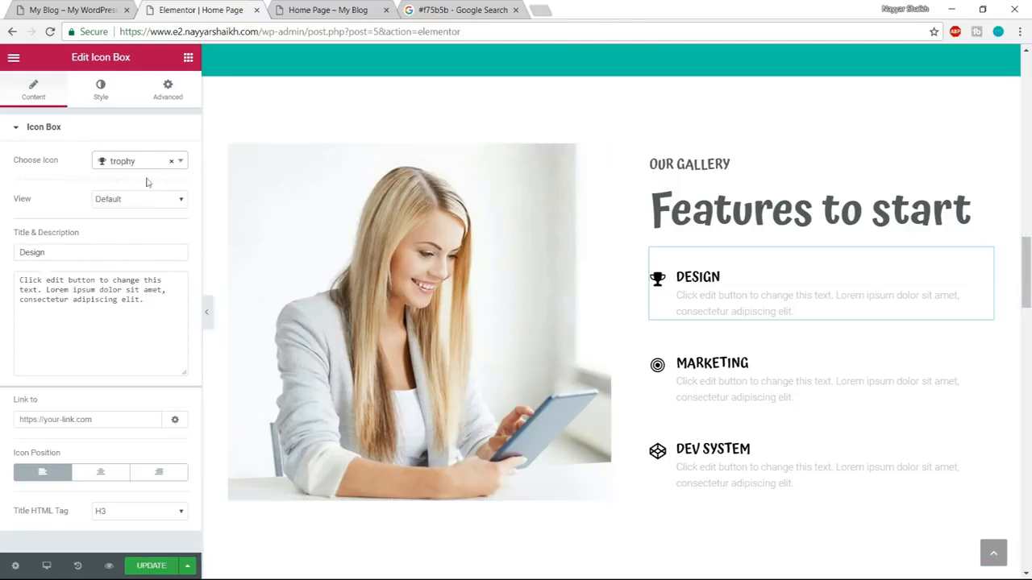
# Change the Design icon box's icon to pencil, matching the demo page, and change its title to SEO.
pyautogui.click(121, 165)
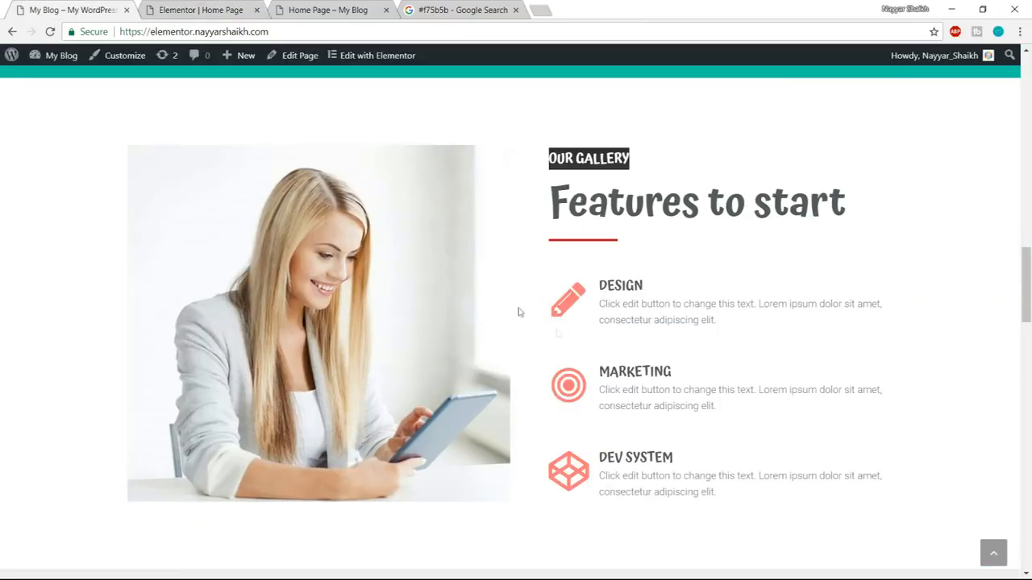
pyautogui.click(191, 9)
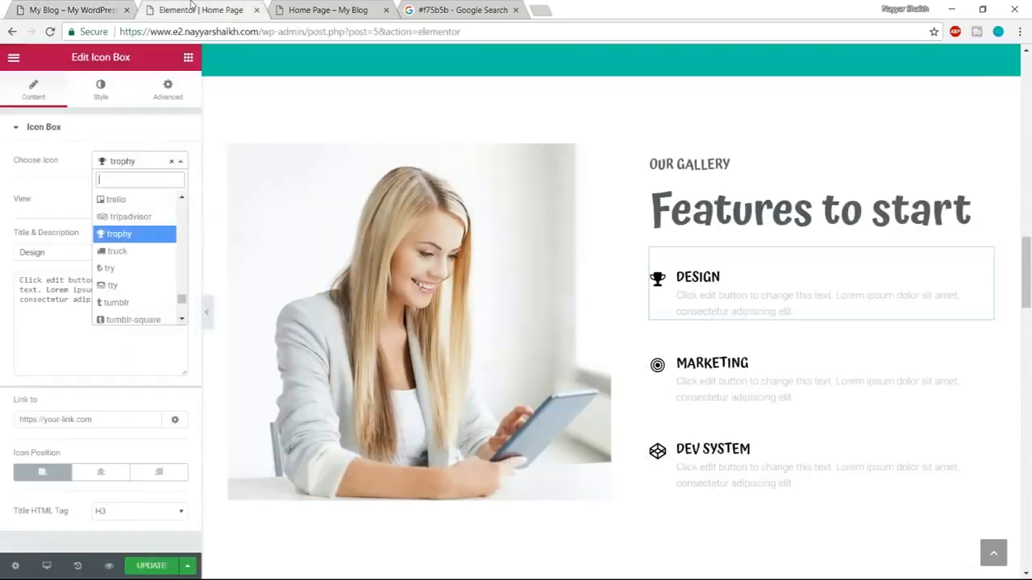
pyautogui.write('ped')
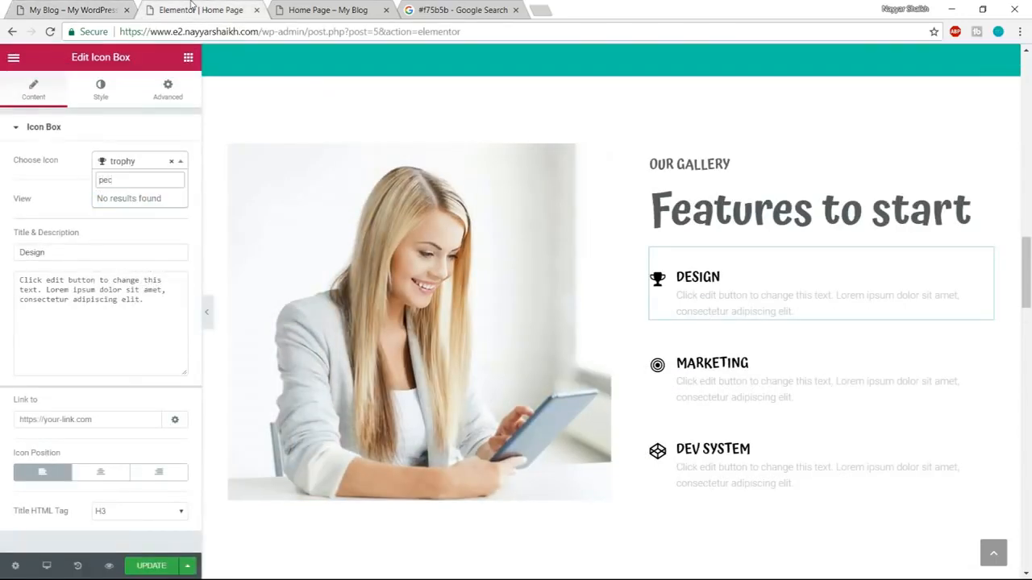
pyautogui.press('BackSpace')
pyautogui.write('nc')
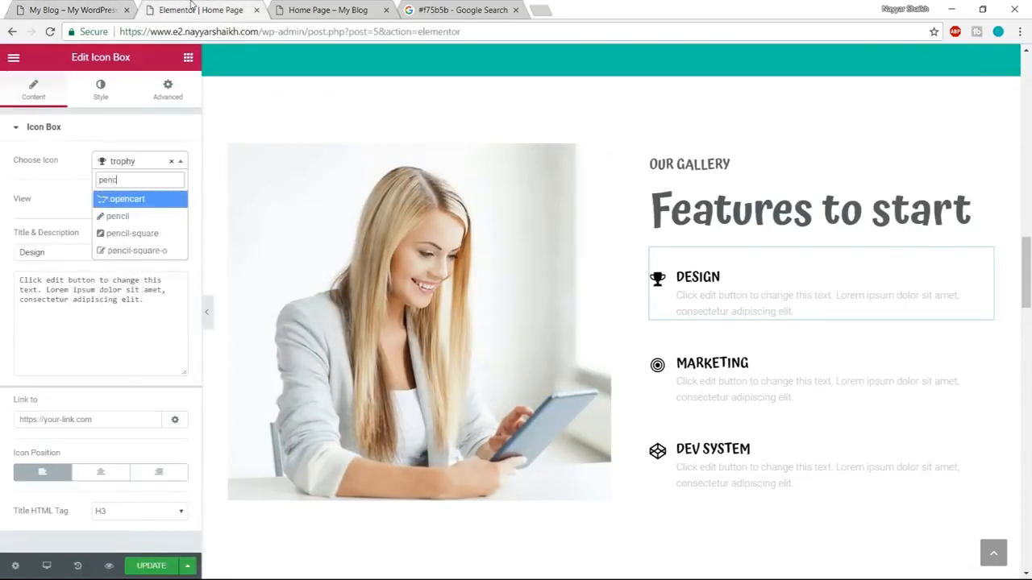
pyautogui.click(116, 217)
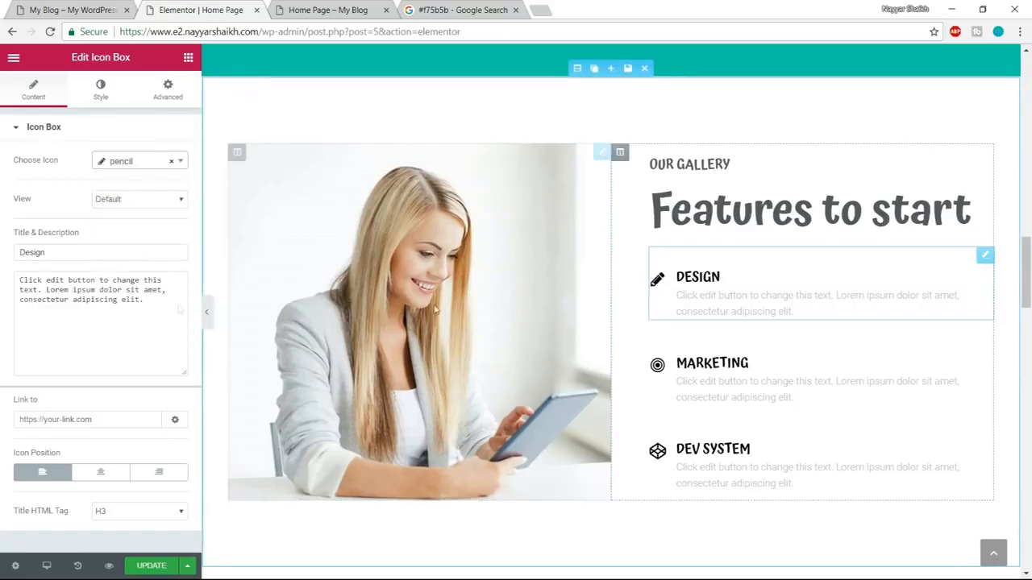
pyautogui.doubleClick(77, 255)
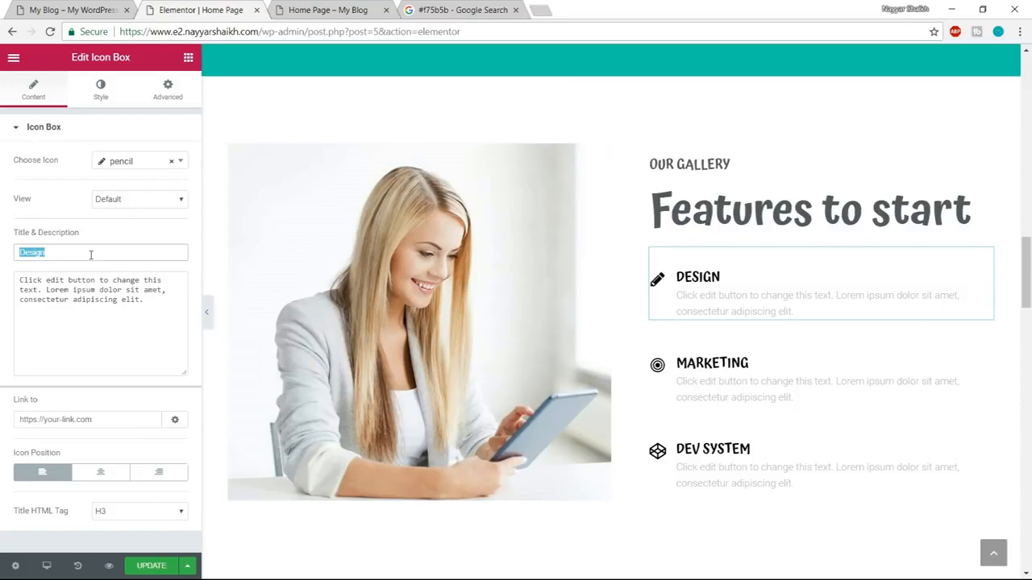
pyautogui.write('SEO')
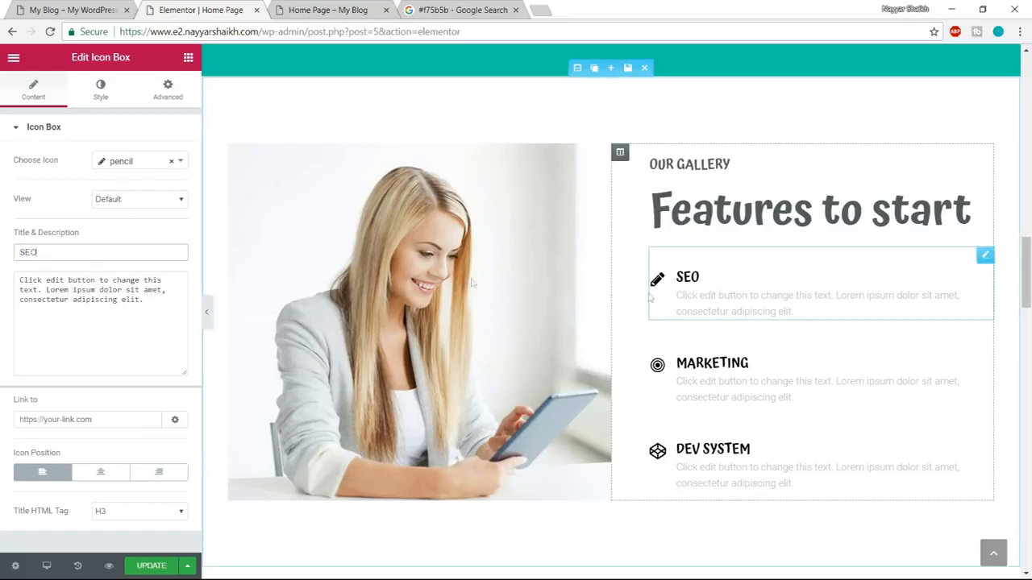
# Set the SEO icon box's primary icon colour to the copied code #f75b5b.
pyautogui.click(112, 91)
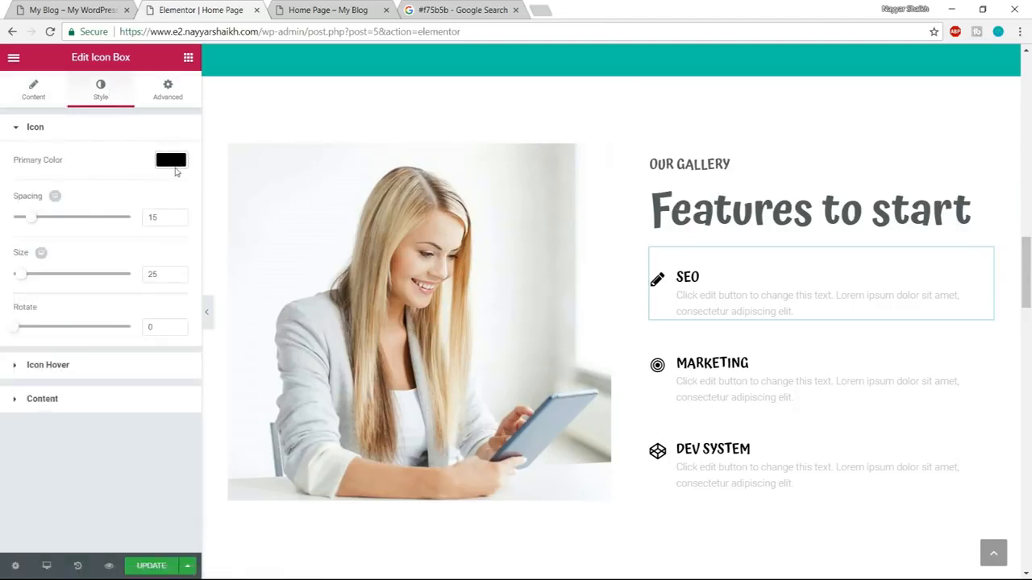
pyautogui.click(171, 161)
pyautogui.tripleClick(60, 159)
pyautogui.hotkey('ctrl', 'v')
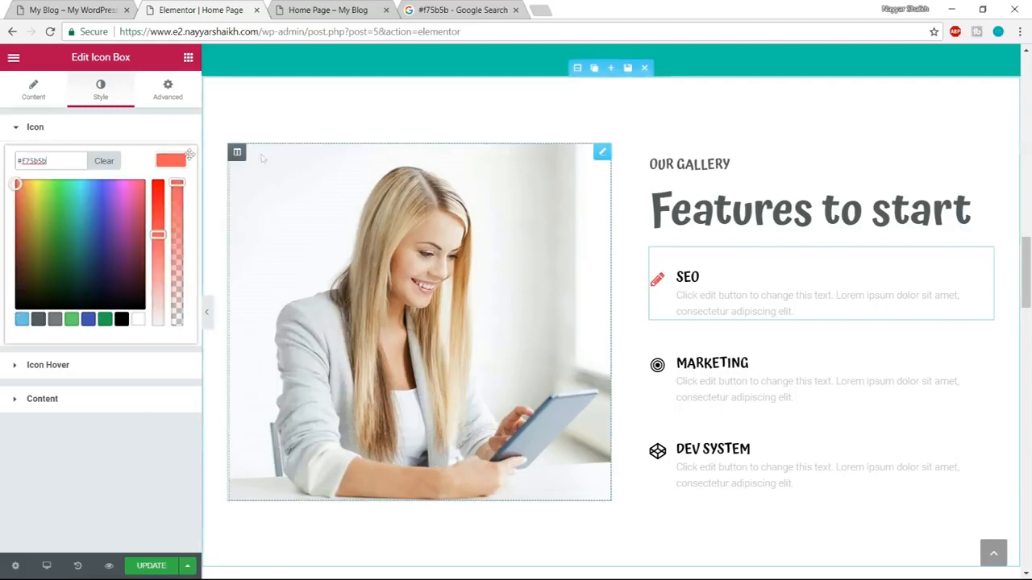
pyautogui.click(171, 161)
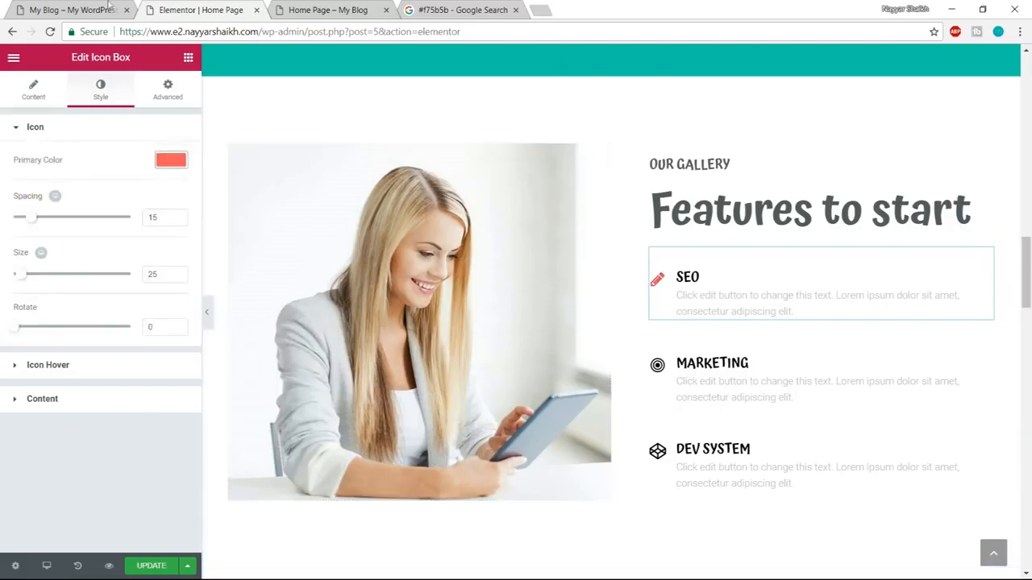
# Compare the icons with the demo page and set the SEO icon box's icon size to 60.
pyautogui.click(108, 8)
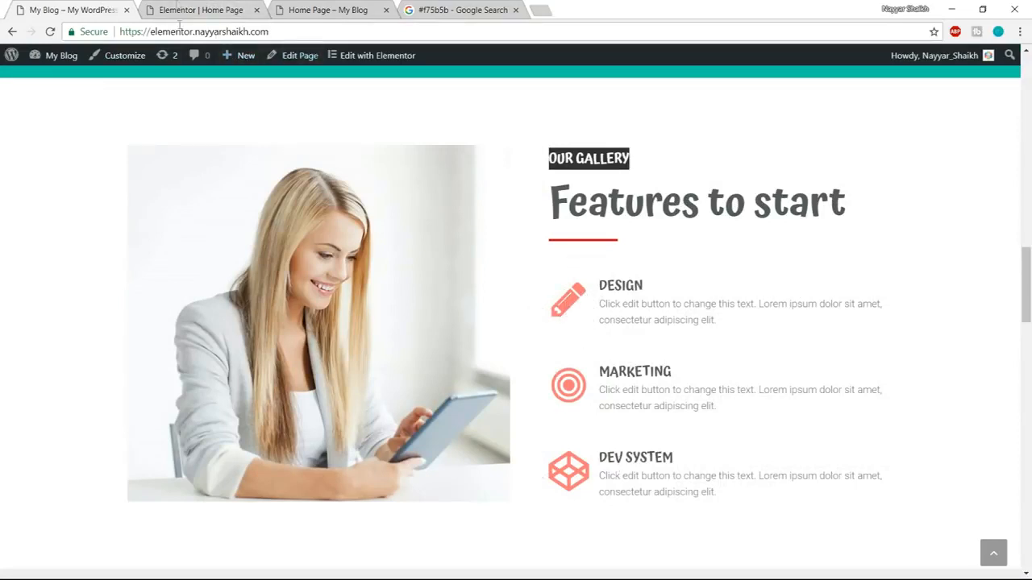
pyautogui.click(177, 9)
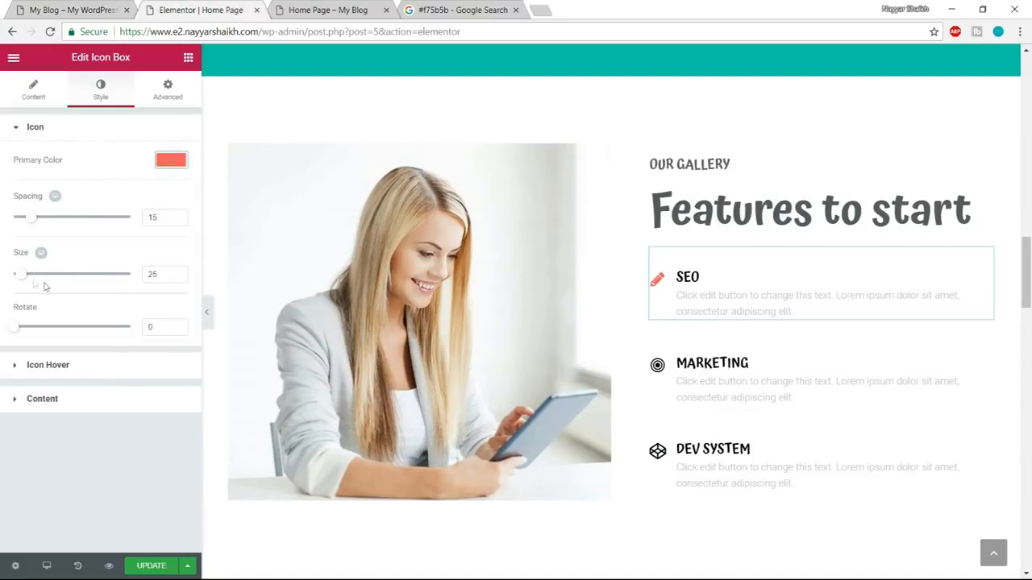
pyautogui.moveTo(23, 278)
pyautogui.mouseDown()
pyautogui.moveTo(56, 283)
pyautogui.moveTo(36, 284)
pyautogui.mouseUp()
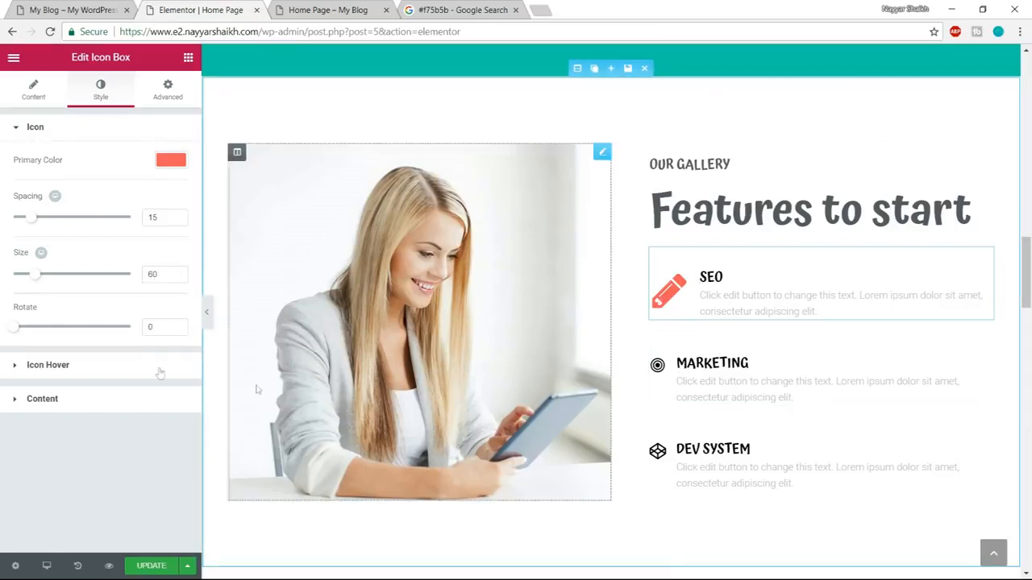
# Set the SEO icon's hover animation to Grow and compare the icon box with the demo page.
pyautogui.click(90, 373)
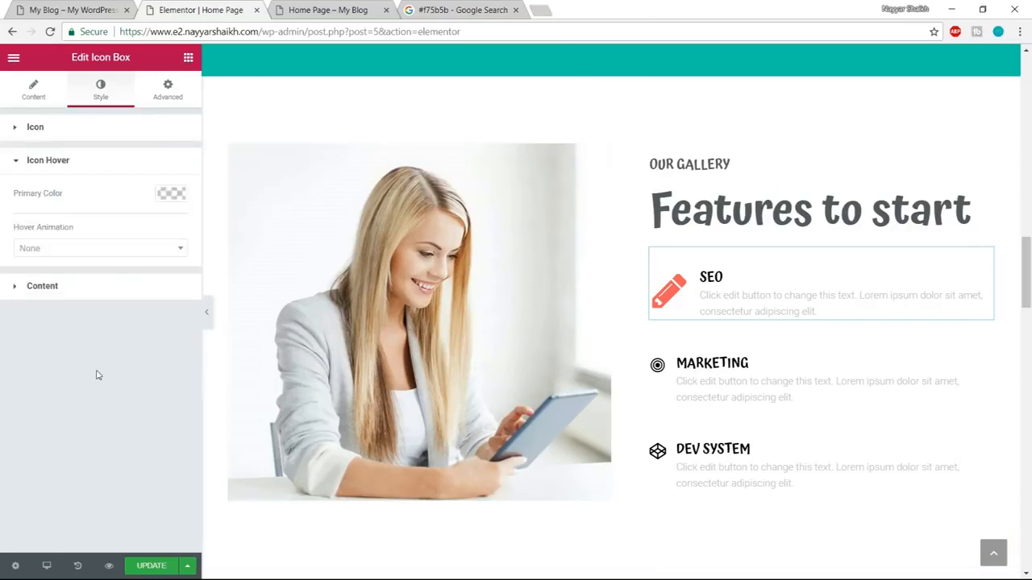
pyautogui.click(103, 250)
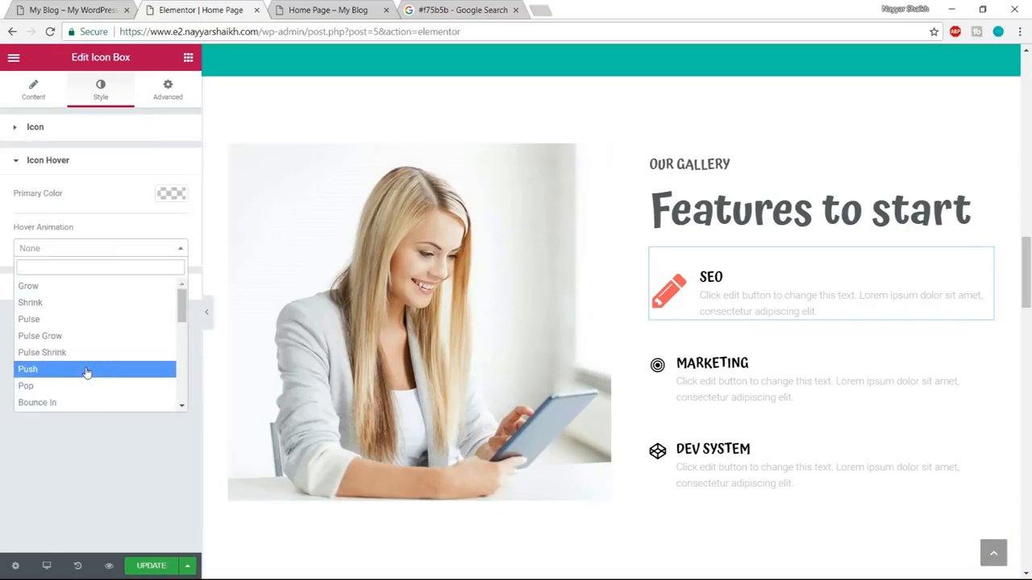
pyautogui.click(86, 291)
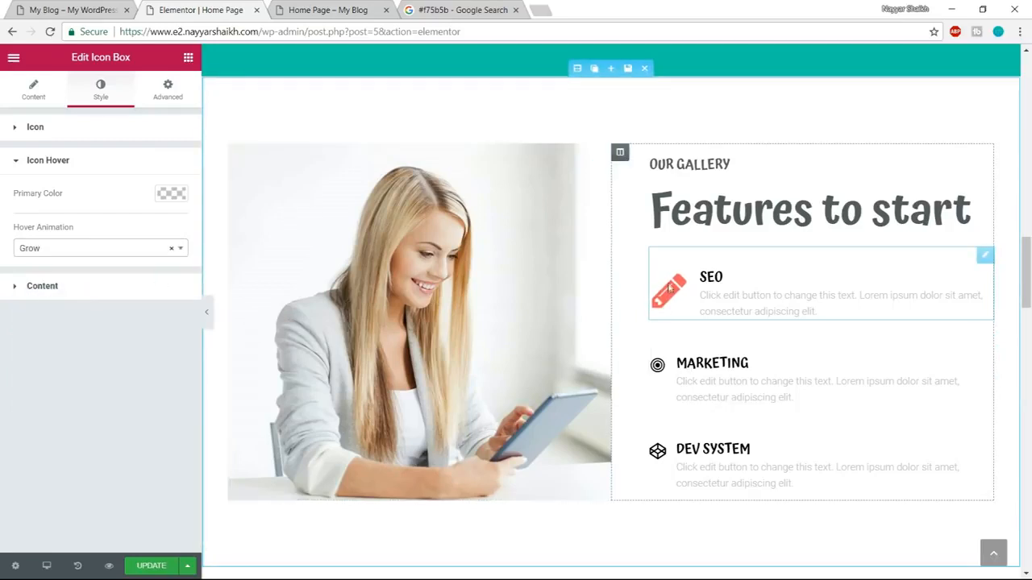
pyautogui.click(67, 10)
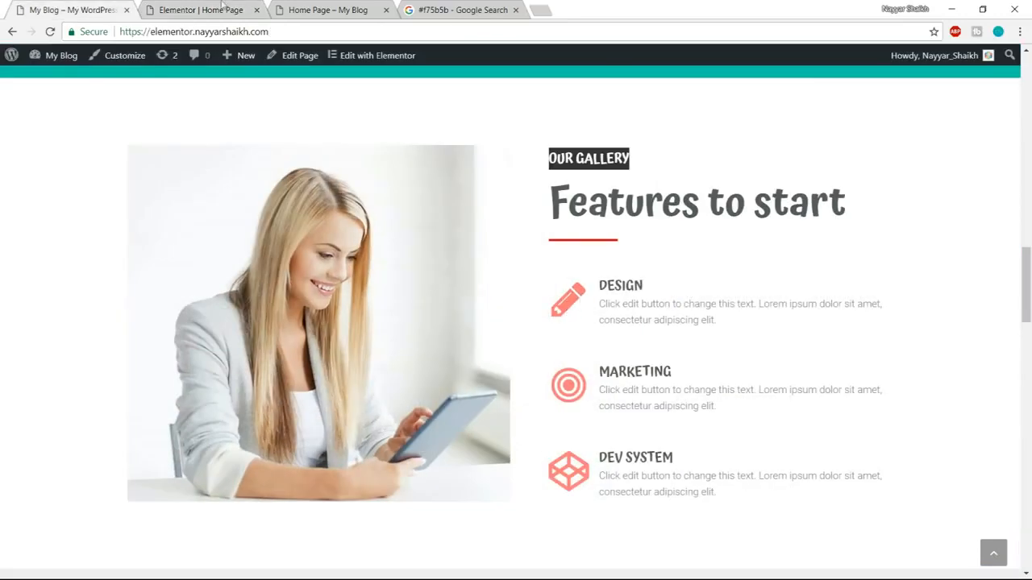
pyautogui.click(145, 9)
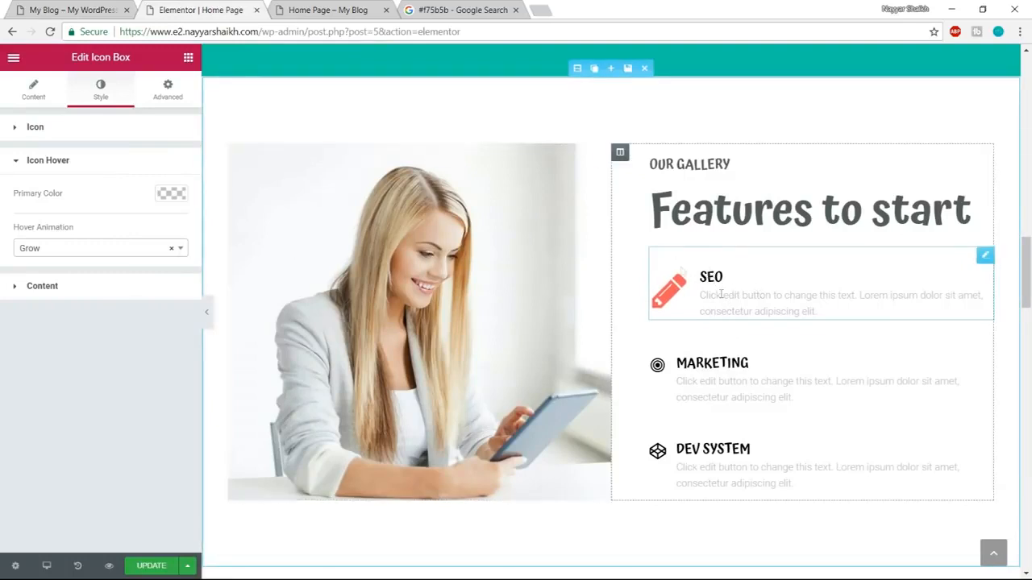
pyautogui.hotkey('ctrl', 'shift', 'Tab')
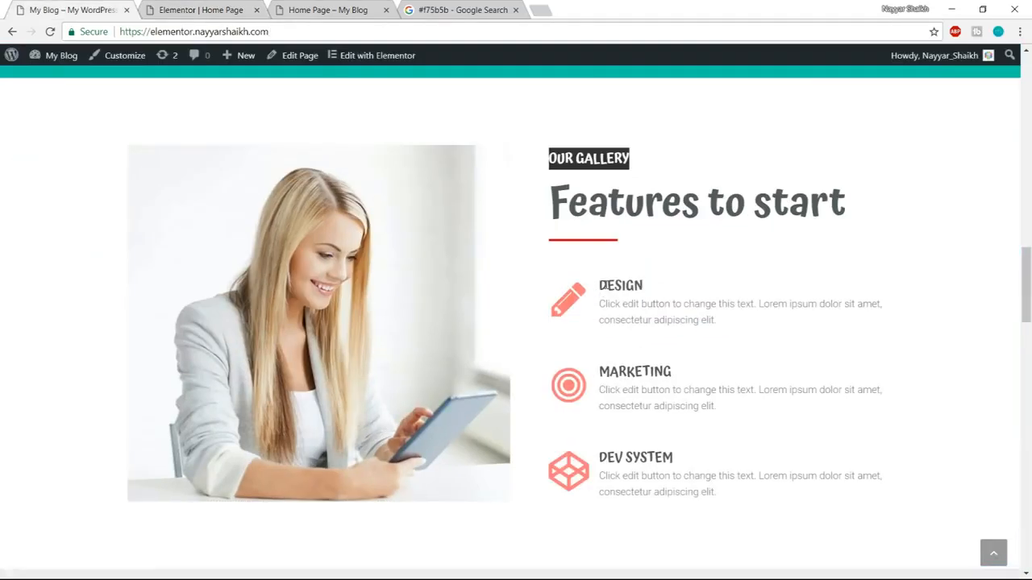
pyautogui.click(216, 8)
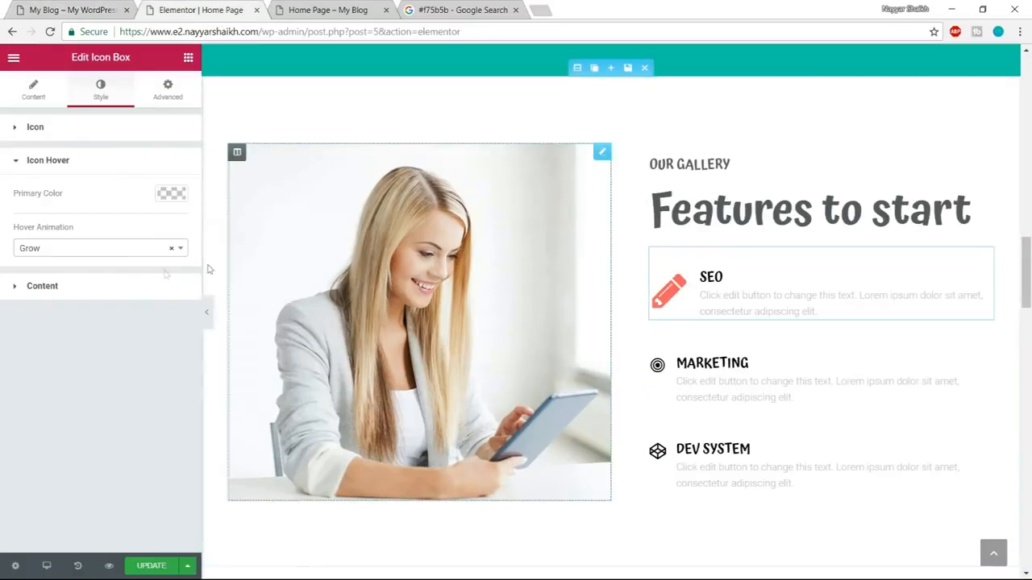
# Set the SEO icon box's title colour to the dark grey palette colour.
pyautogui.click(120, 291)
pyautogui.scroll(-1, 171, 428)
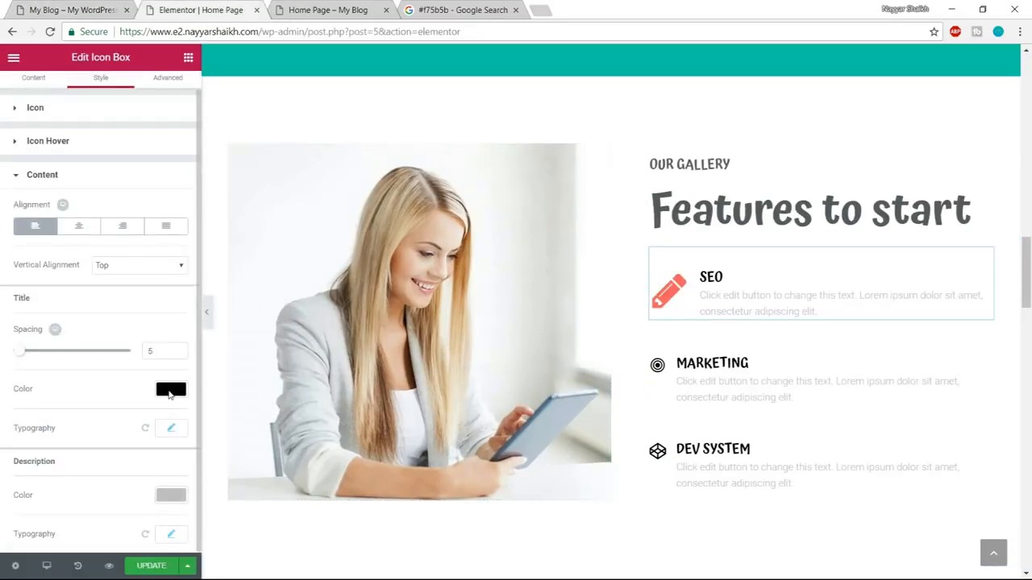
pyautogui.click(170, 391)
pyautogui.scroll(-1, 113, 482)
pyautogui.click(38, 530)
pyautogui.doubleClick(175, 372)
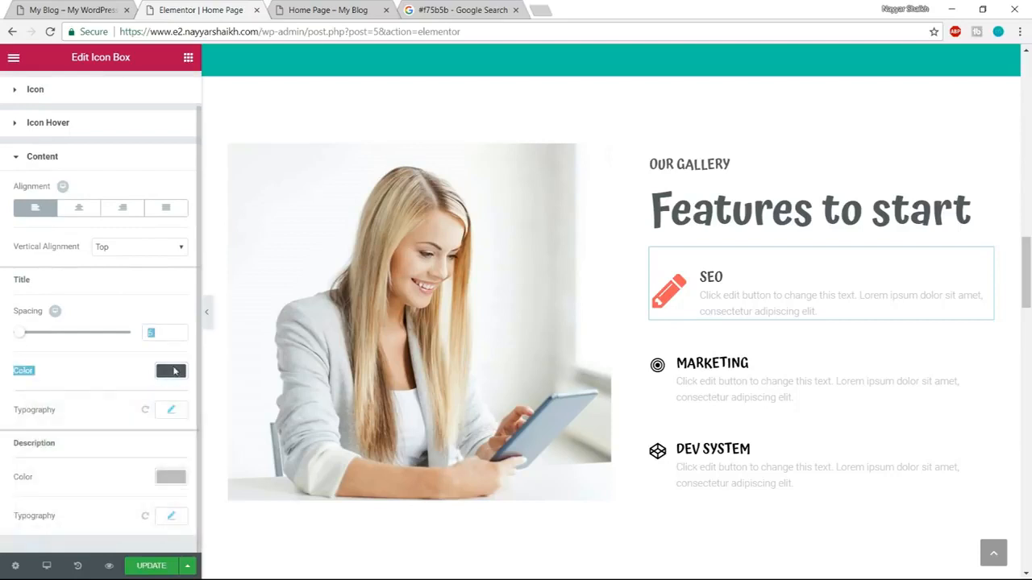
pyautogui.click(186, 371)
# Set the SEO icon box's description colour to the dark grey palette colour #54595f.
pyautogui.click(171, 478)
pyautogui.scroll(-1, 165, 497)
pyautogui.click(37, 530)
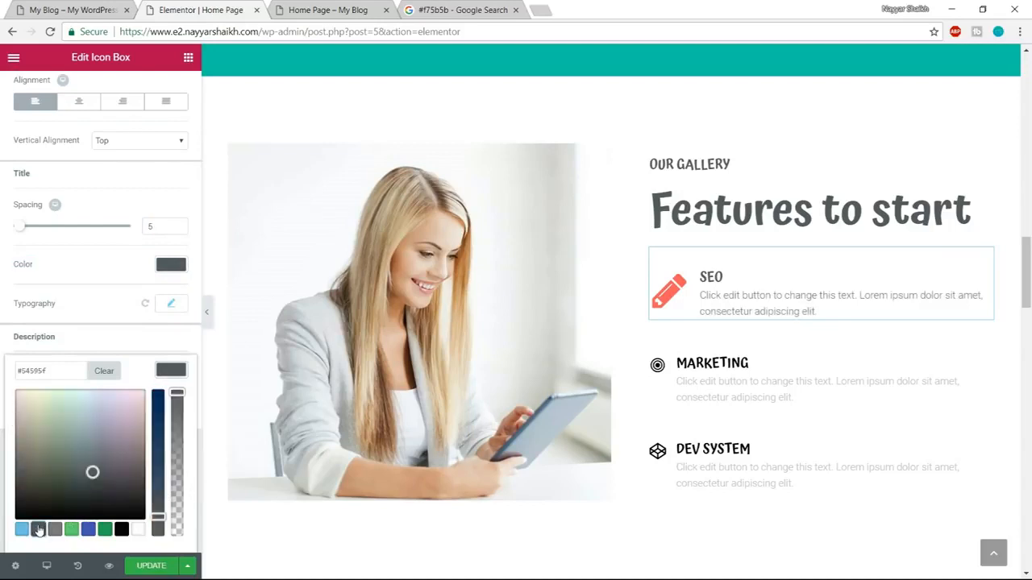
pyautogui.click(748, 288)
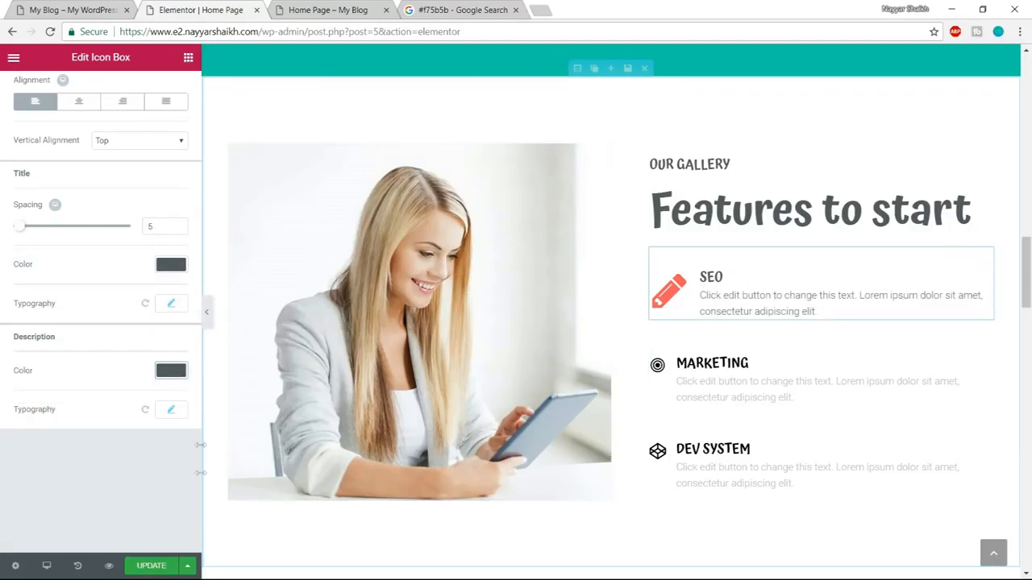
# Check the divider under the demo's Features to start heading and save the Our Services divider as a global widget named Divider.
pyautogui.click(78, 8)
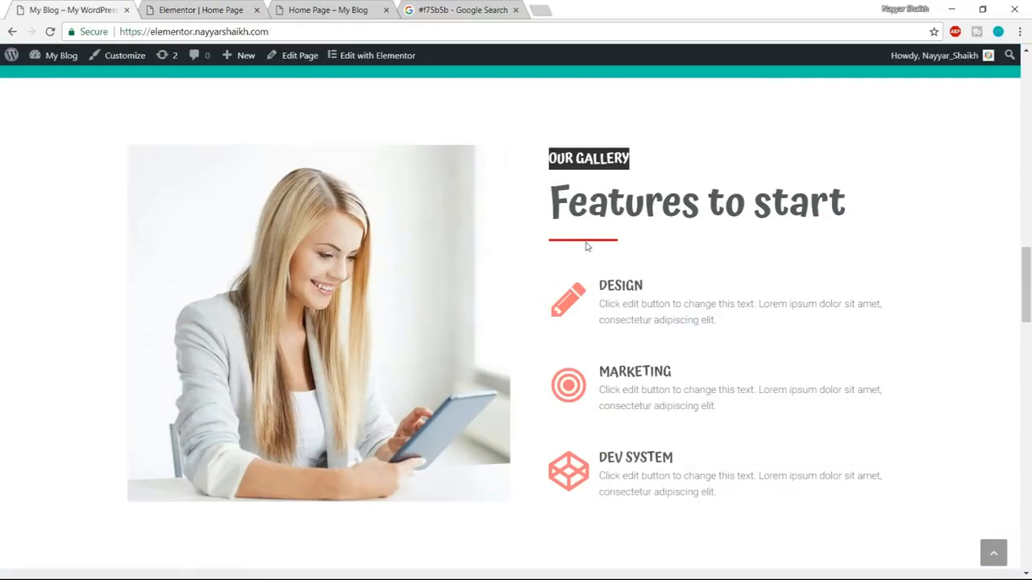
pyautogui.click(214, 7)
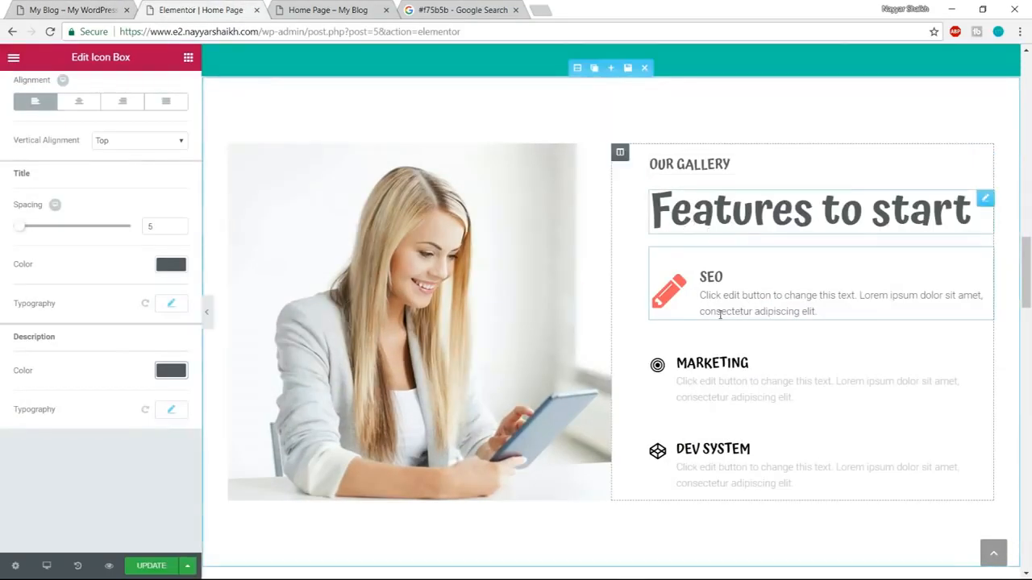
pyautogui.scroll(3, 725, 351)
pyautogui.scroll(-1, 725, 352)
pyautogui.scroll(5, 768, 436)
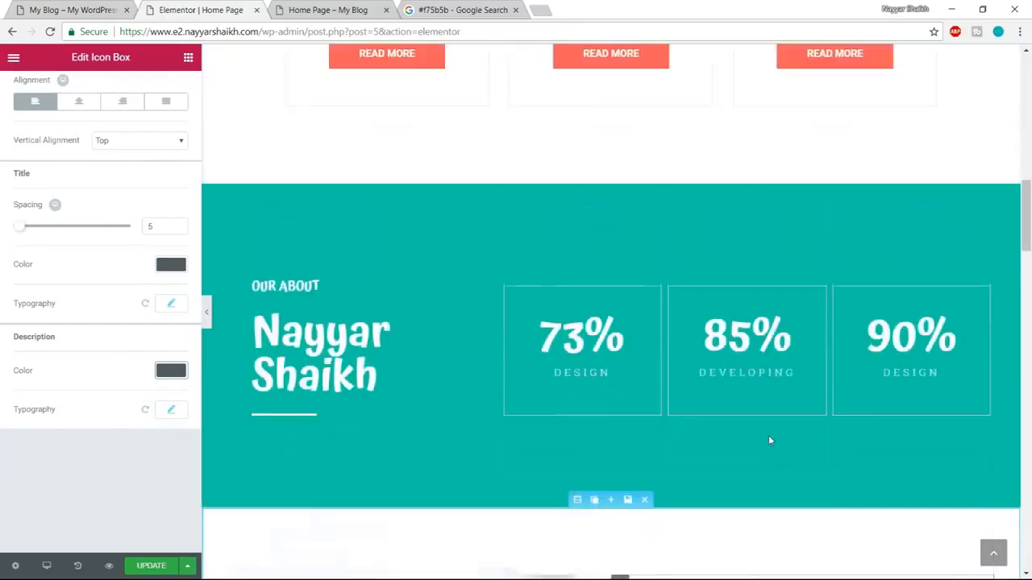
pyautogui.scroll(8, 769, 435)
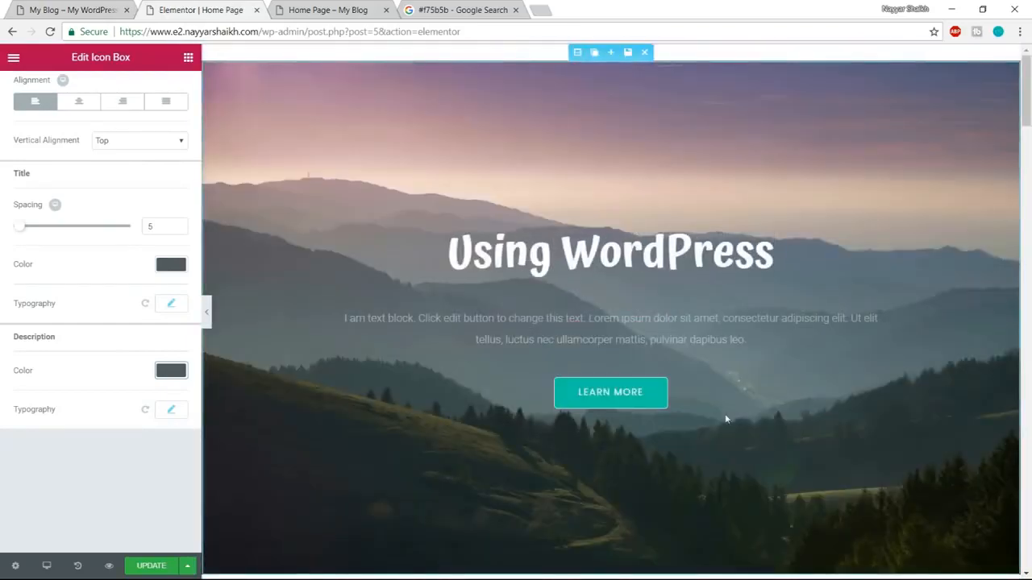
pyautogui.scroll(-3, 726, 419)
pyautogui.scroll(-3, 733, 418)
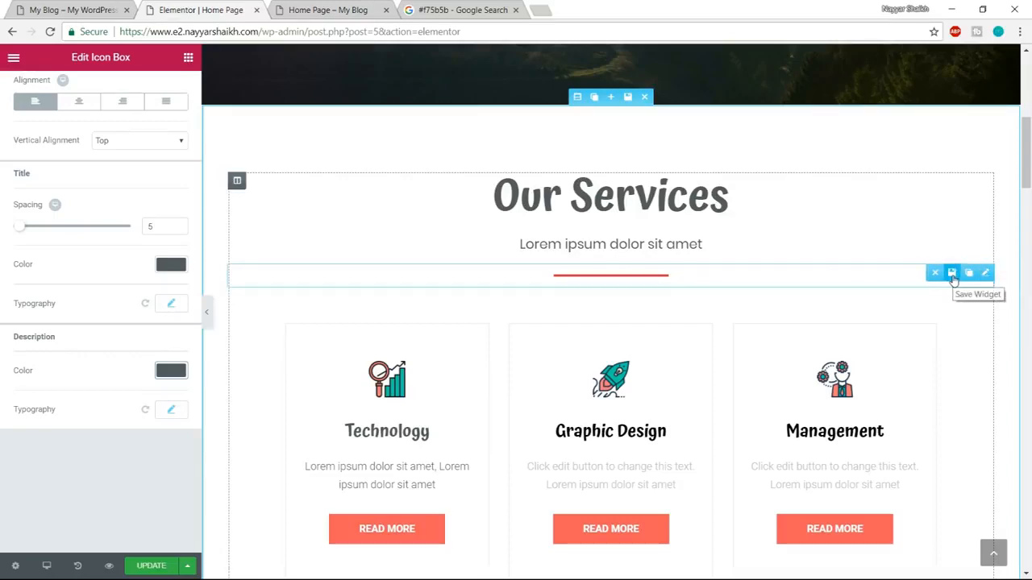
pyautogui.click(952, 273)
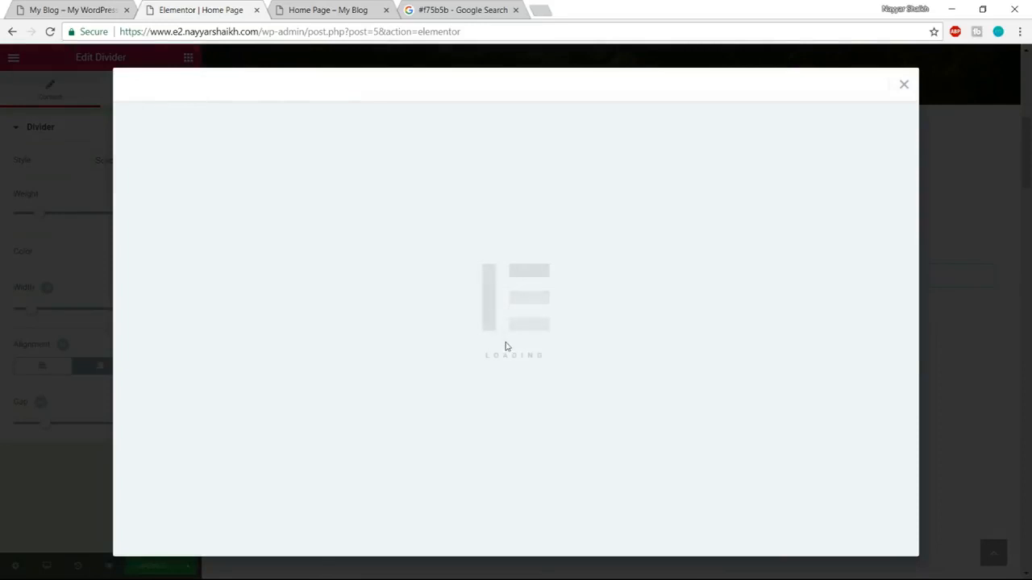
pyautogui.write('Divider')
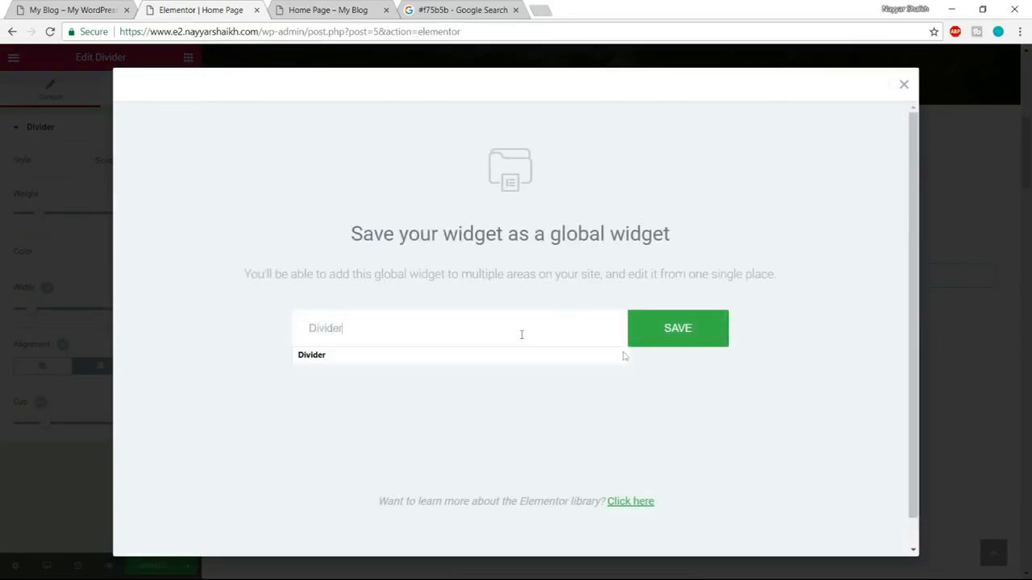
pyautogui.click(684, 339)
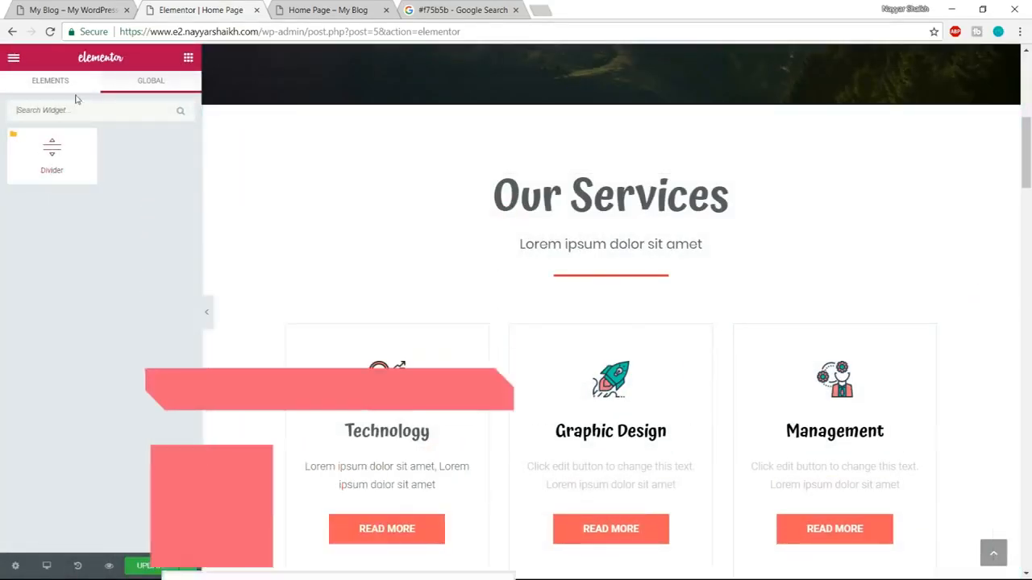
# Place the global Divider widget between the Features to start heading and the SEO icon box.
pyautogui.click(68, 85)
pyautogui.scroll(-7, 645, 414)
pyautogui.scroll(-4, 646, 418)
pyautogui.scroll(3, 694, 369)
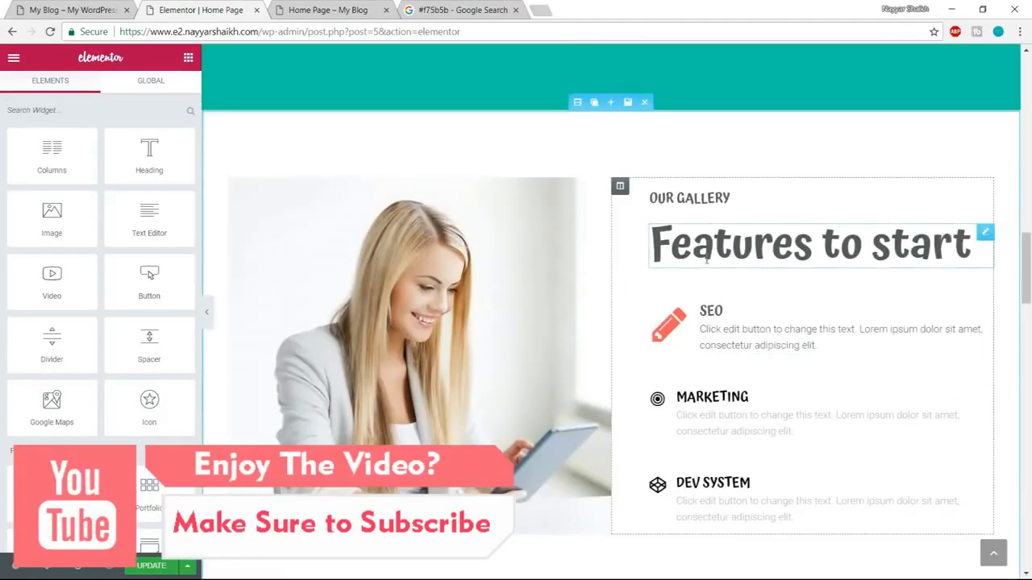
pyautogui.click(166, 81)
pyautogui.moveTo(53, 153); pyautogui.dragTo(742, 285)
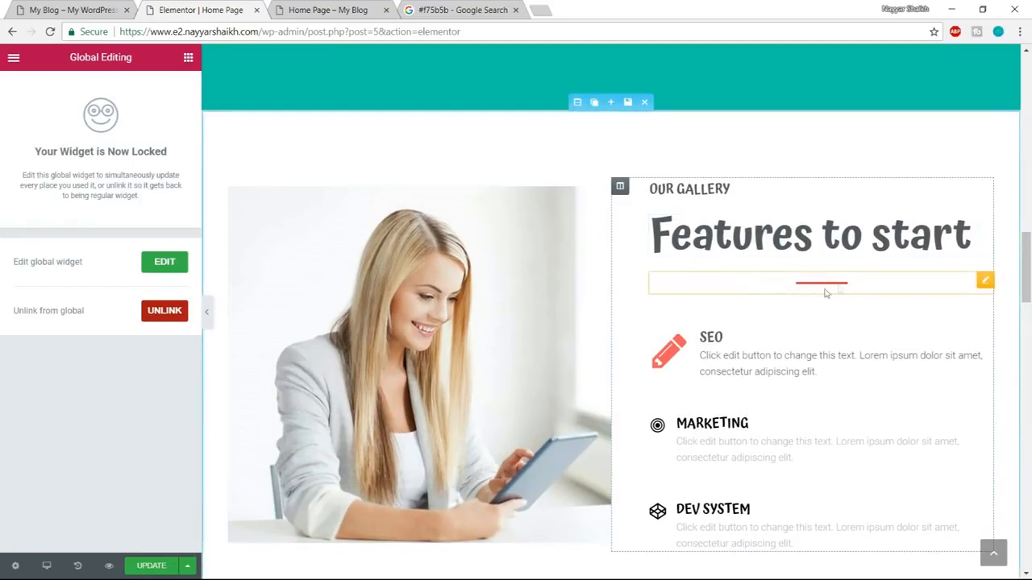
# Unlink the Features to start divider from the global widget, set its width to 30 and align it left.
pyautogui.click(165, 318)
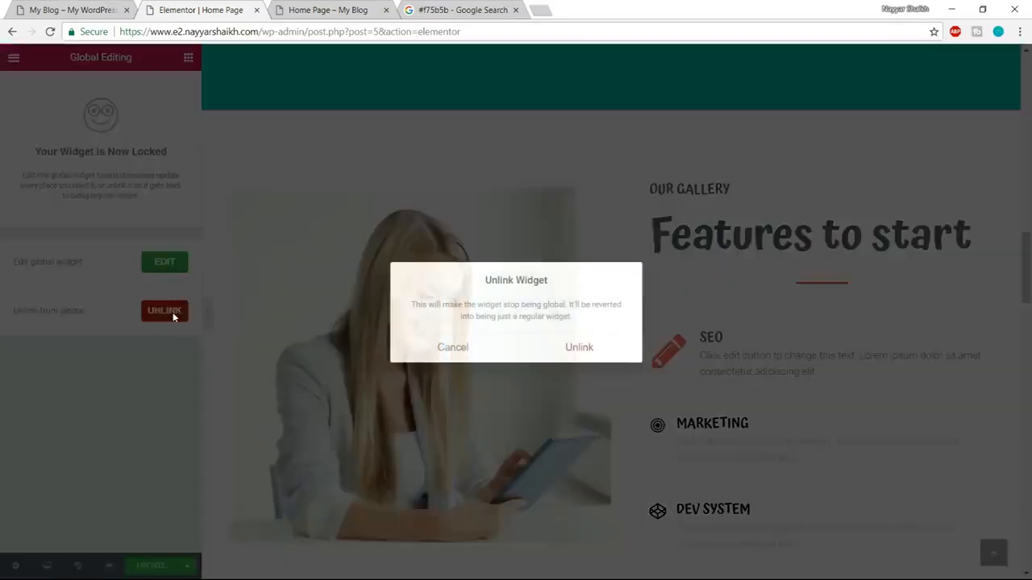
pyautogui.click(579, 346)
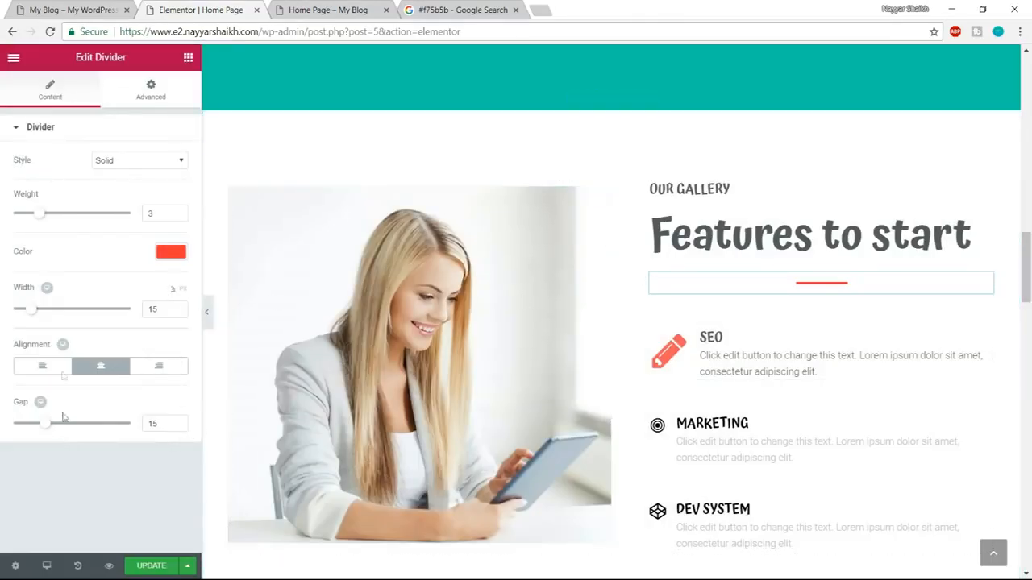
pyautogui.write('330')
pyautogui.write('30')
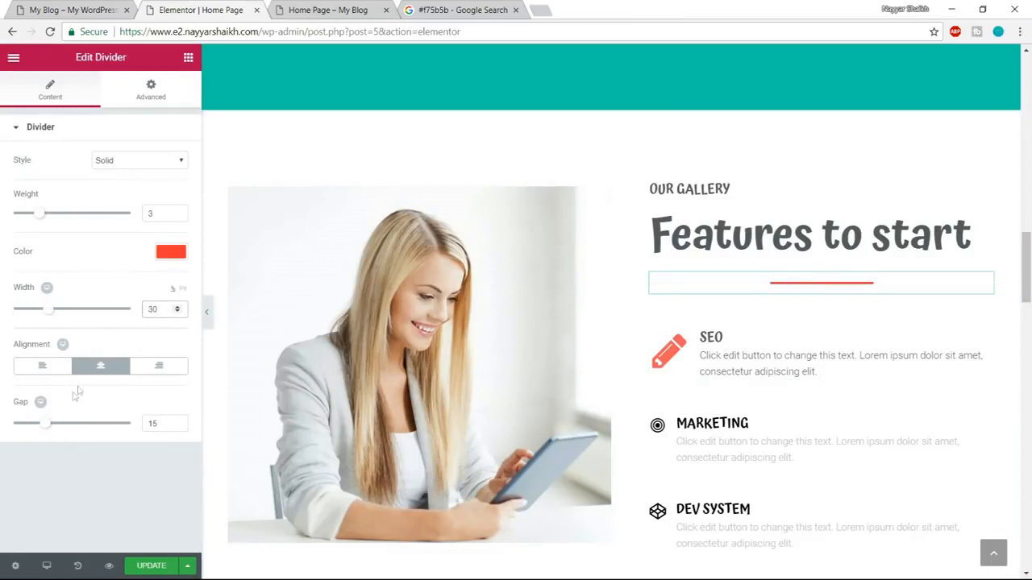
pyautogui.click(42, 367)
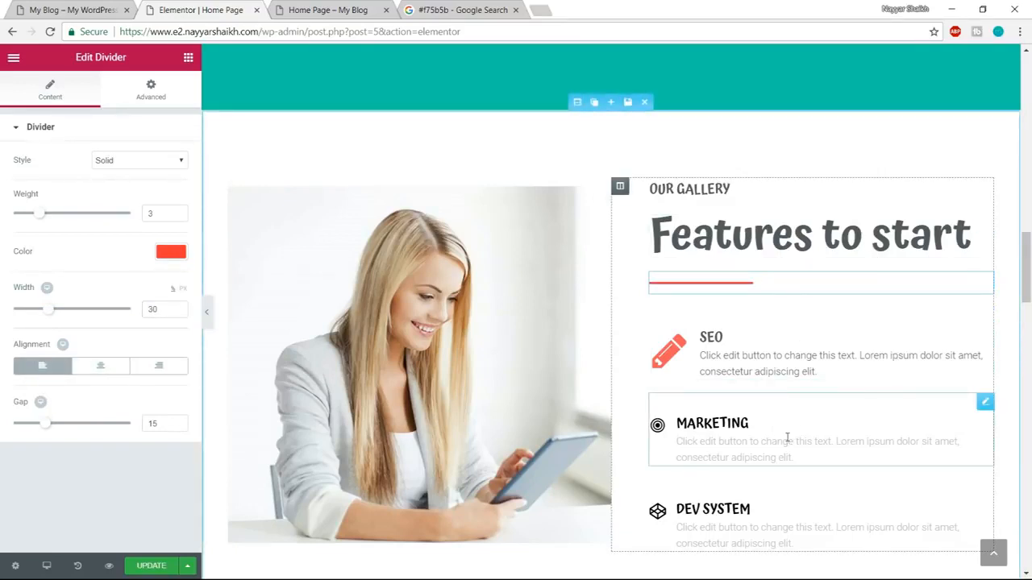
# Compare the Check out our work section with its demo version, examining the background, heading, divider and gallery.
pyautogui.scroll(-1, 787, 438)
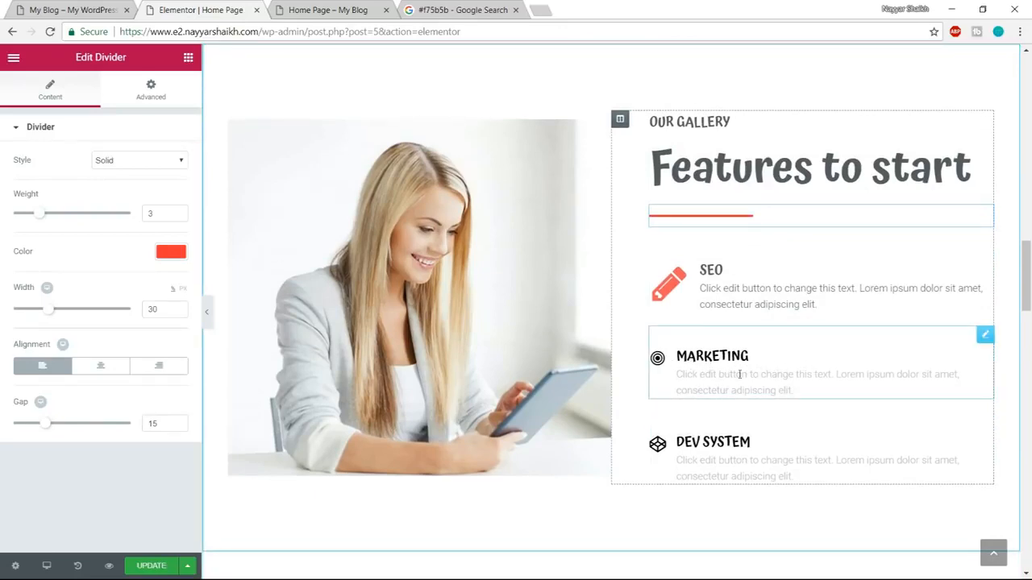
pyautogui.scroll(-5, 815, 417)
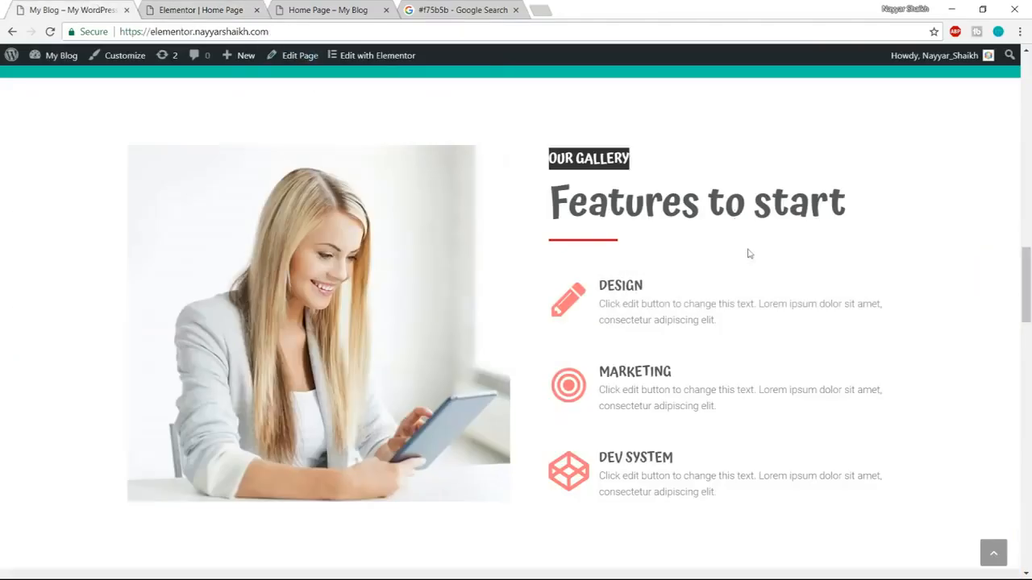
pyautogui.scroll(-5, 748, 253)
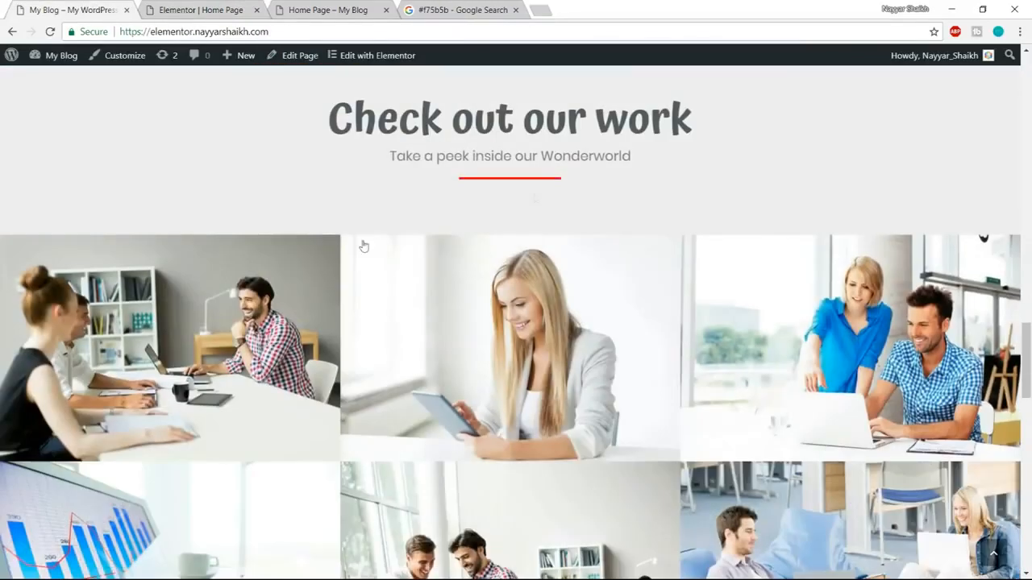
pyautogui.scroll(-3, 876, 477)
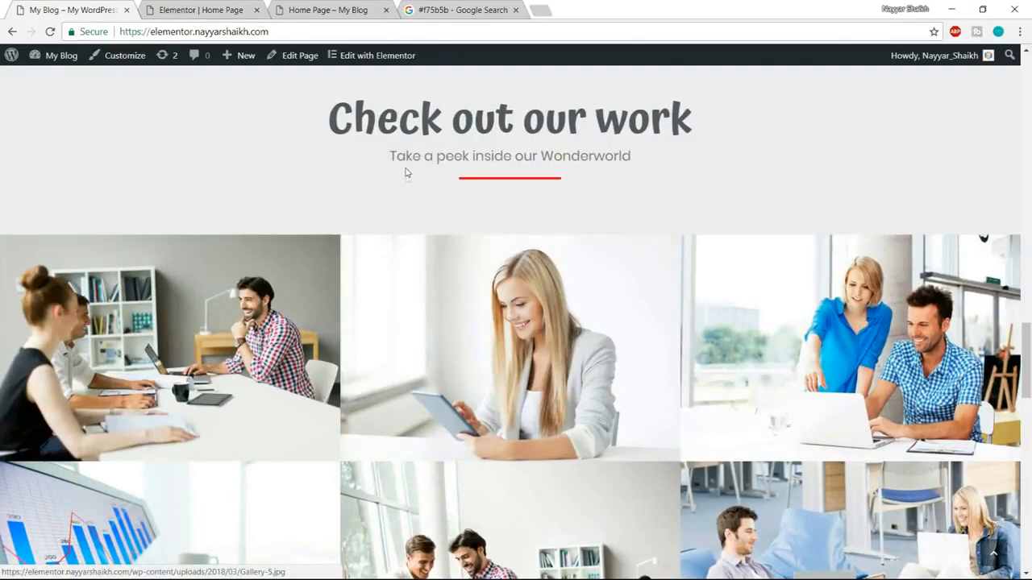
pyautogui.scroll(2, 638, 240)
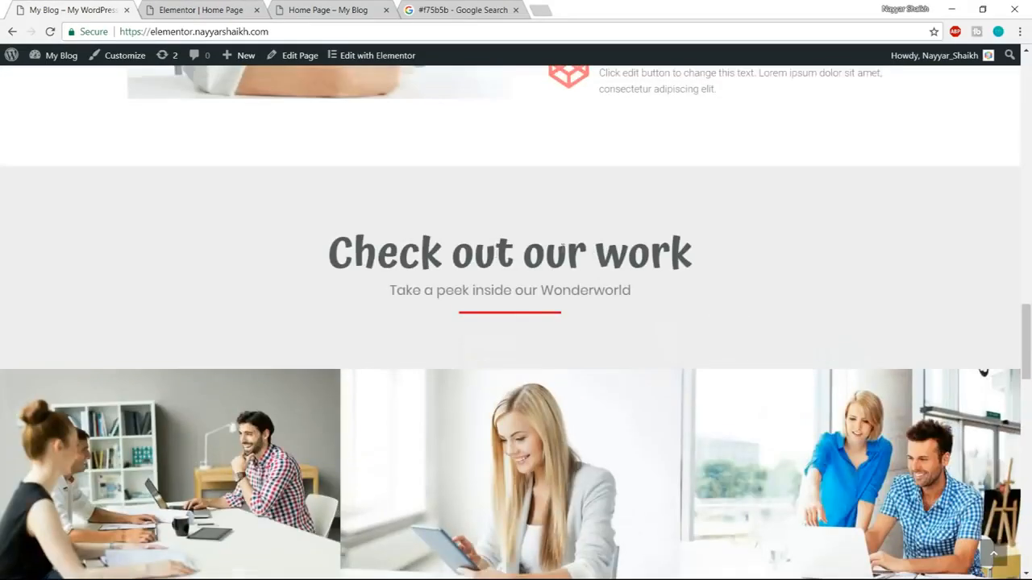
pyautogui.scroll(2, 426, 232)
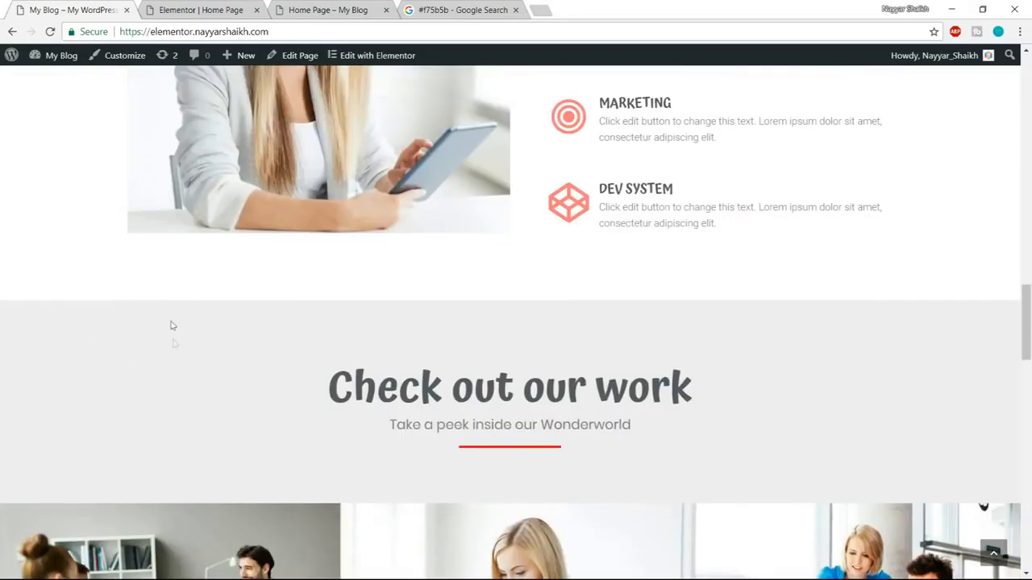
pyautogui.scroll(2, 192, 383)
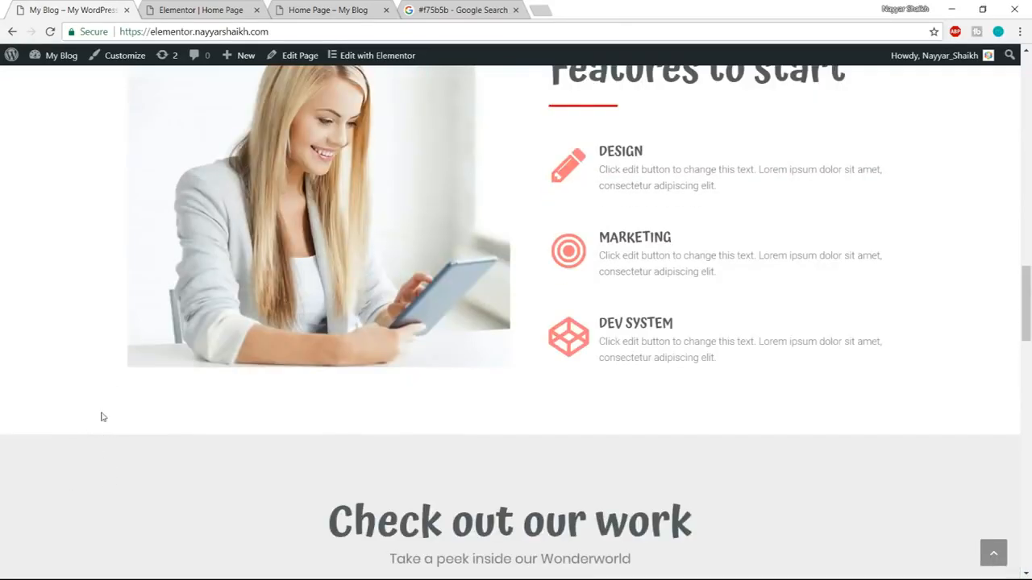
pyautogui.click(249, 5)
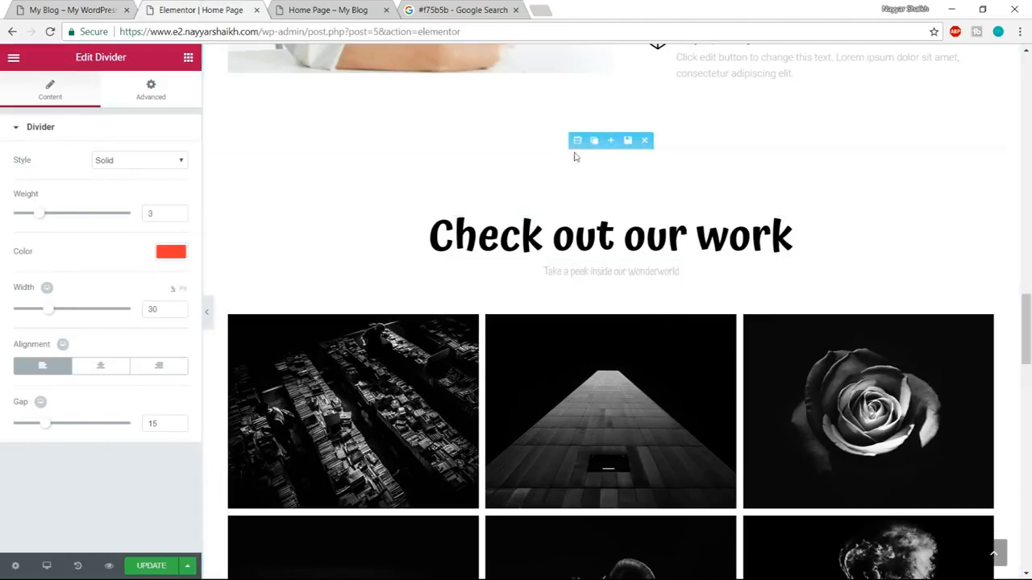
# Give the Check out our work section a classic background in light grey #eaeaea.
pyautogui.click(575, 141)
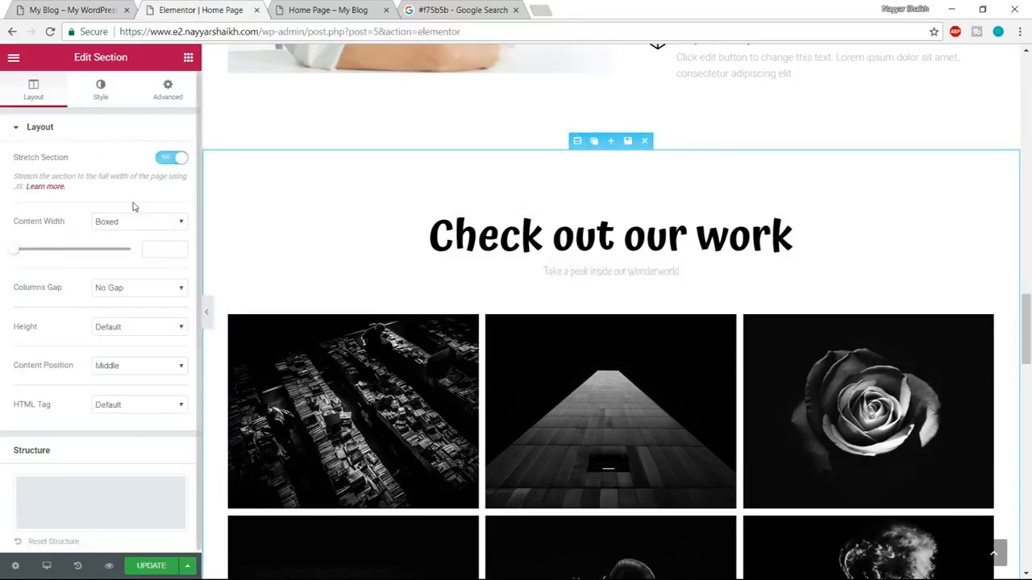
pyautogui.click(98, 90)
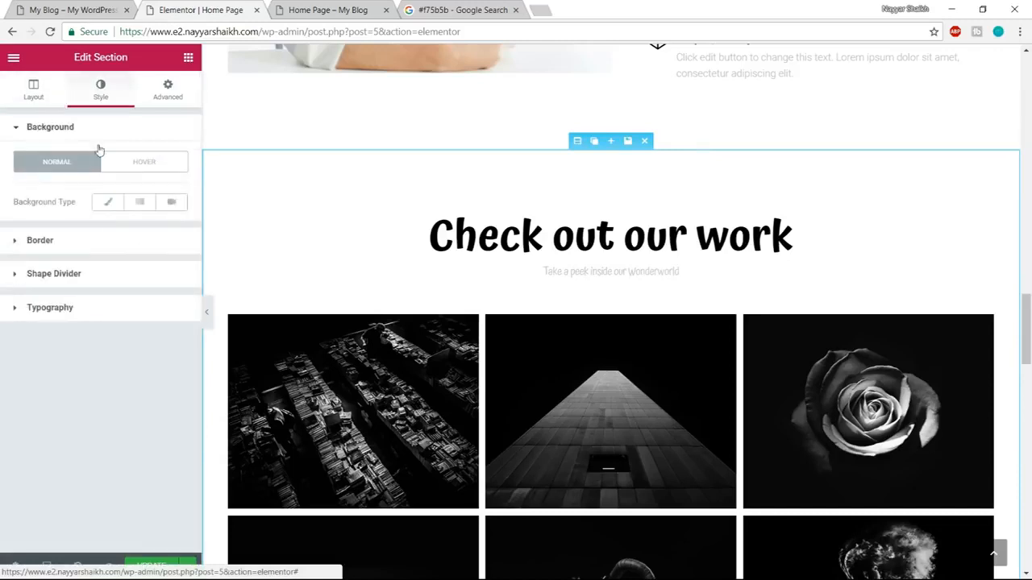
pyautogui.click(108, 202)
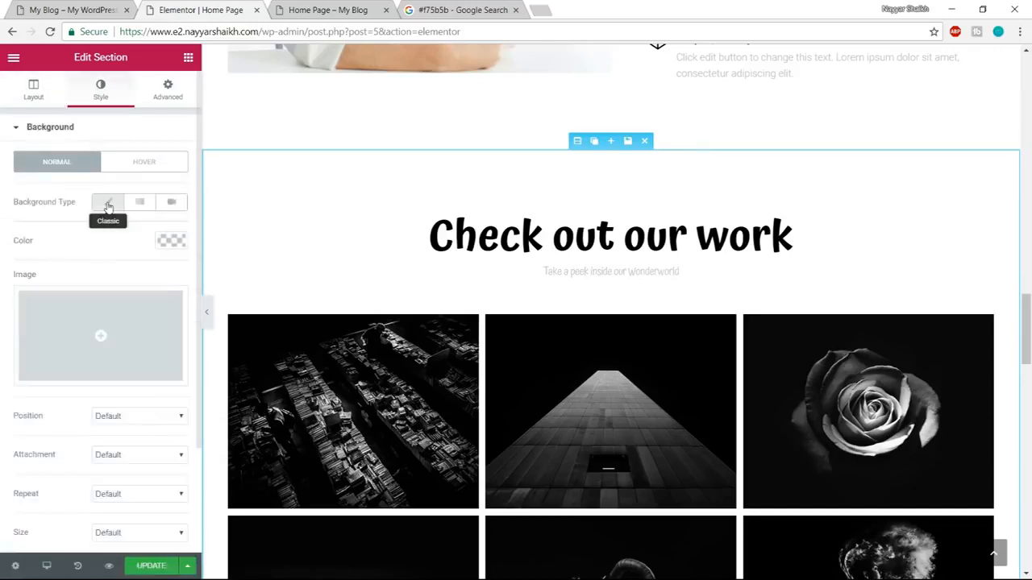
pyautogui.click(170, 241)
pyautogui.moveTo(37, 319); pyautogui.dragTo(11, 266)
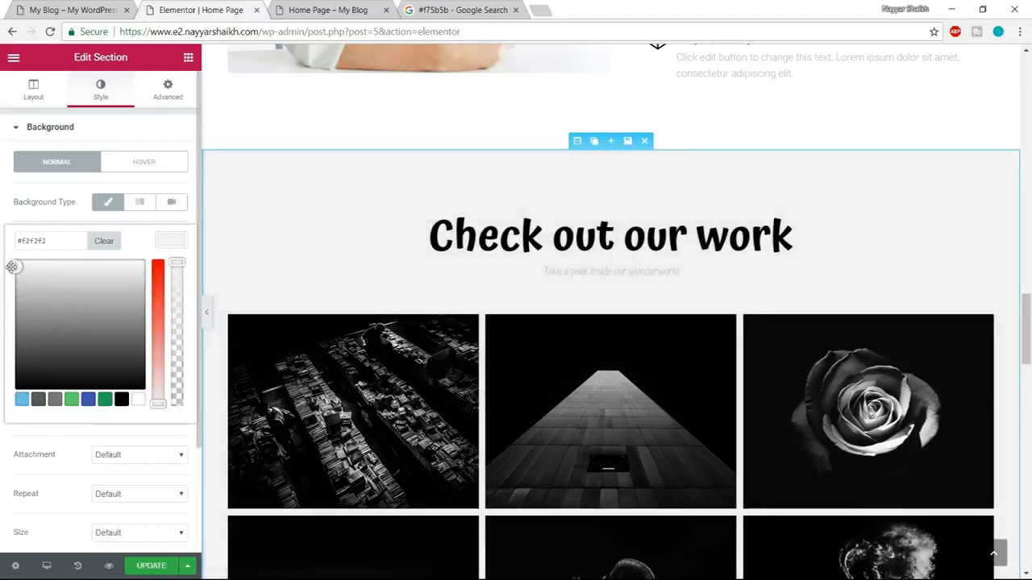
pyautogui.click(3, 274)
pyautogui.click(179, 240)
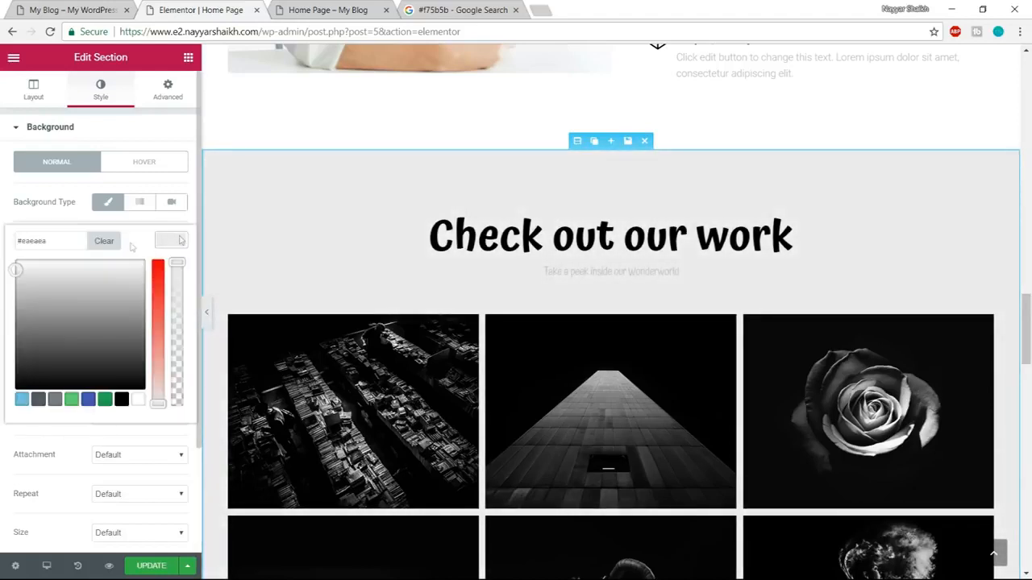
# Try #f7f7f7 as the gallery section's background colour, and settle on #ededed.
pyautogui.moveTo(66, 240); pyautogui.dragTo(13, 240)
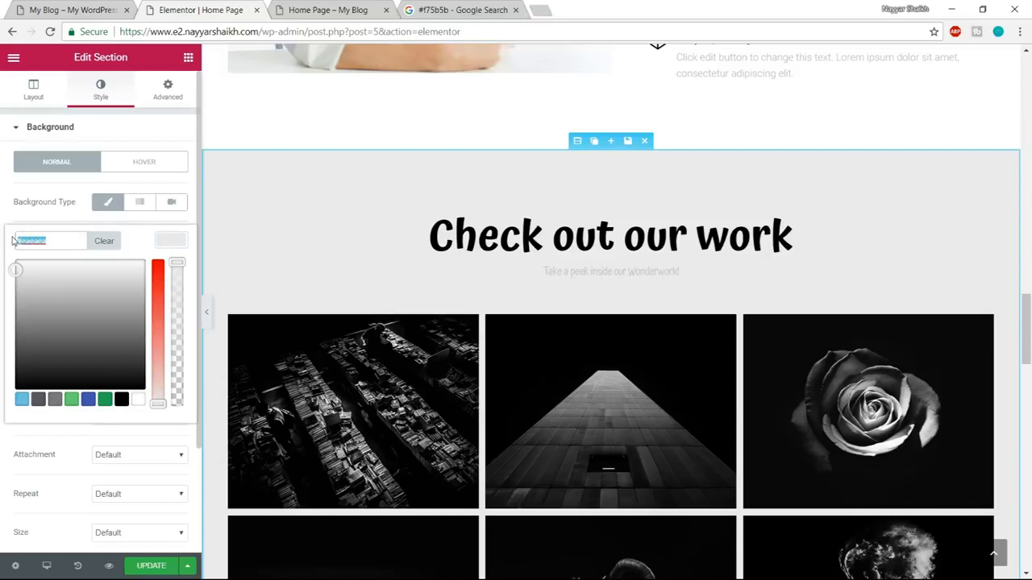
pyautogui.write('#f7f7f7')
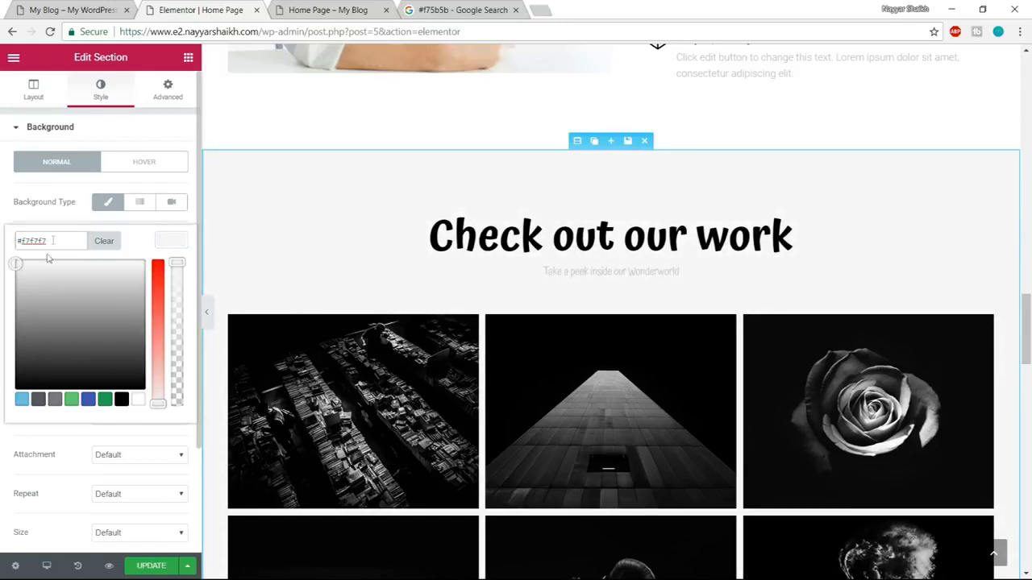
pyautogui.moveTo(19, 268)
pyautogui.mouseDown()
pyautogui.moveTo(13, 280)
pyautogui.moveTo(9, 270)
pyautogui.mouseUp()
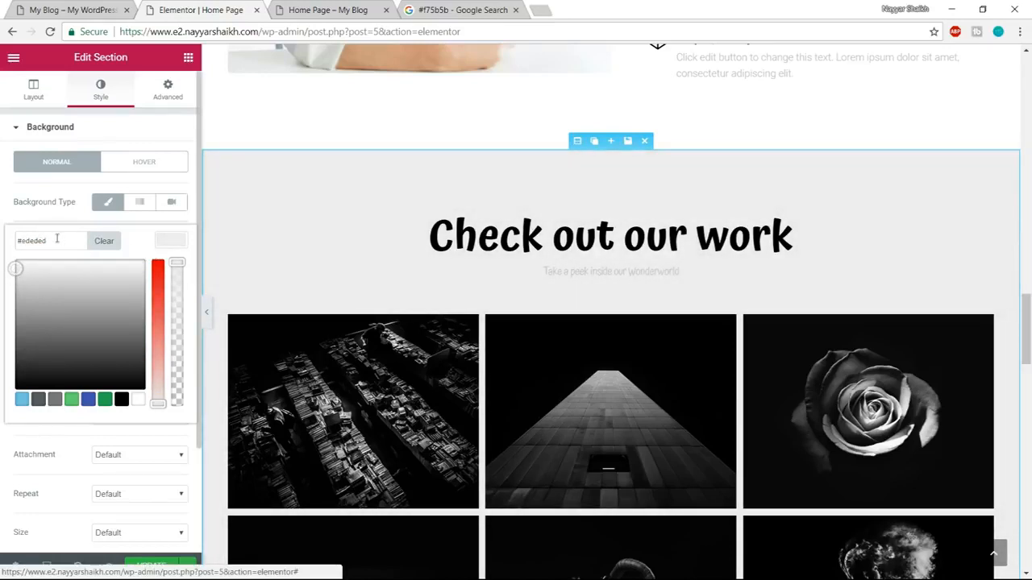
pyautogui.moveTo(56, 241); pyautogui.dragTo(17, 244)
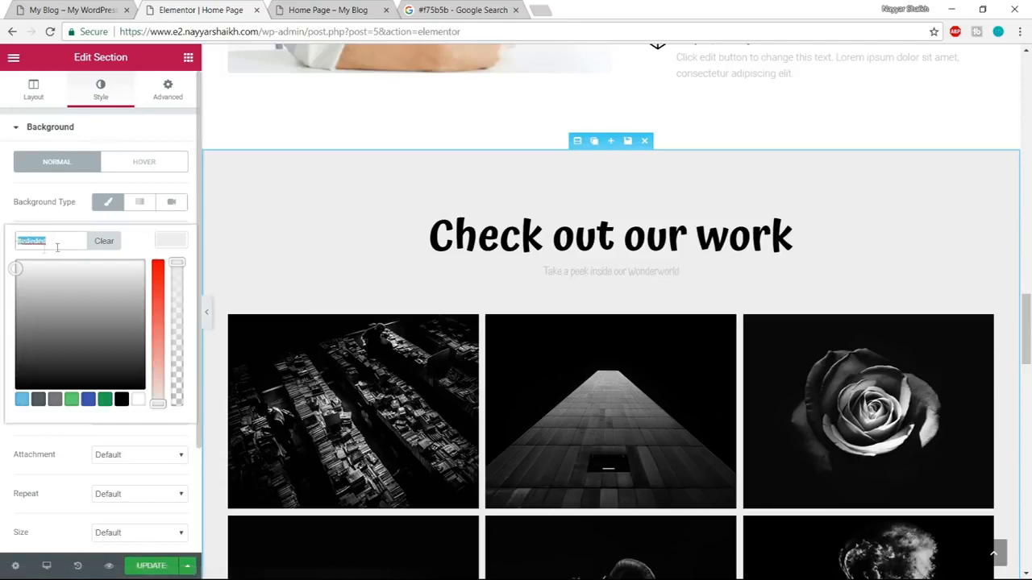
pyautogui.click(171, 251)
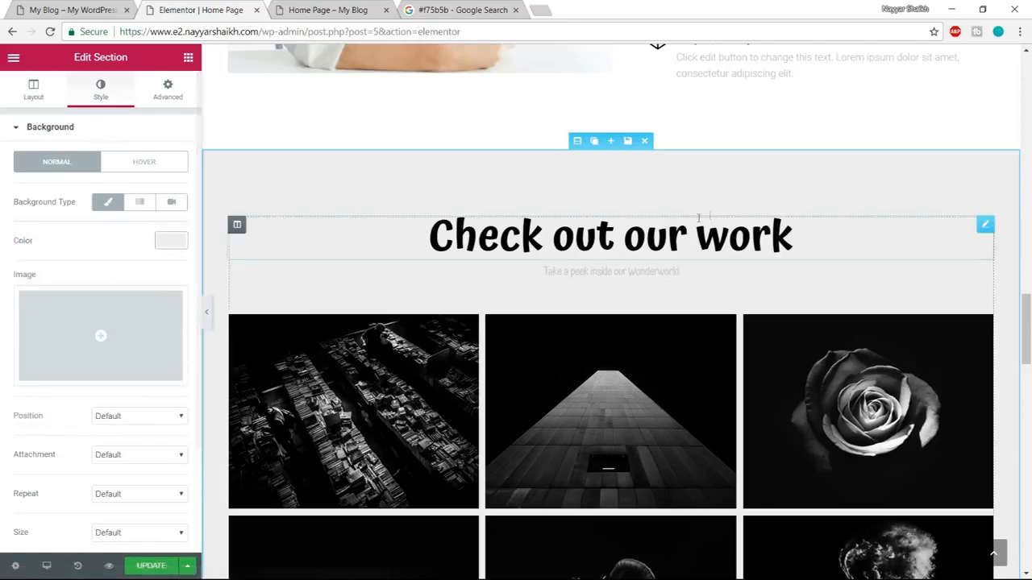
# Change the gallery section's heading text to "Check out our Portfolio".
pyautogui.scroll(3, 960, 378)
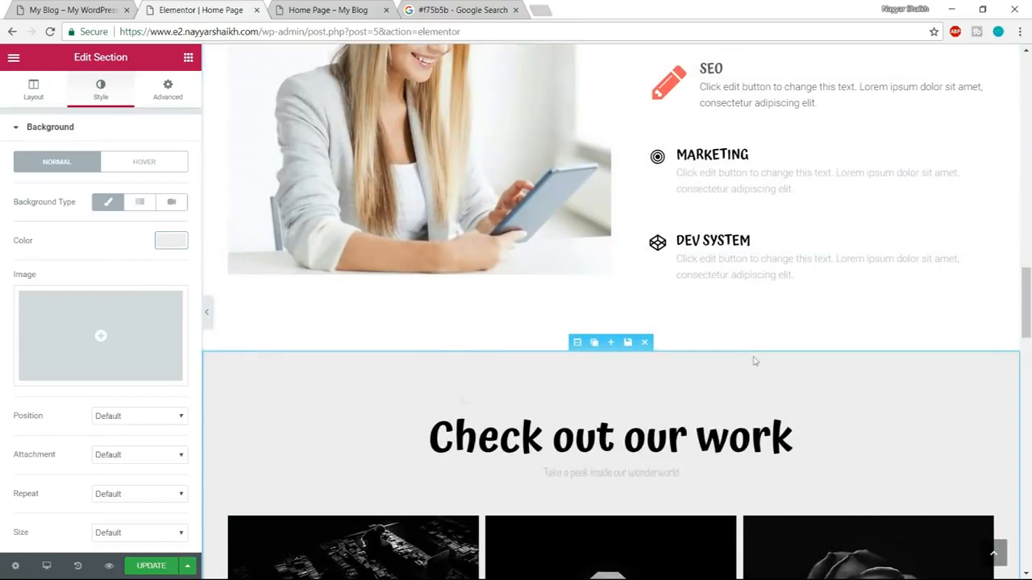
pyautogui.scroll(-3, 726, 322)
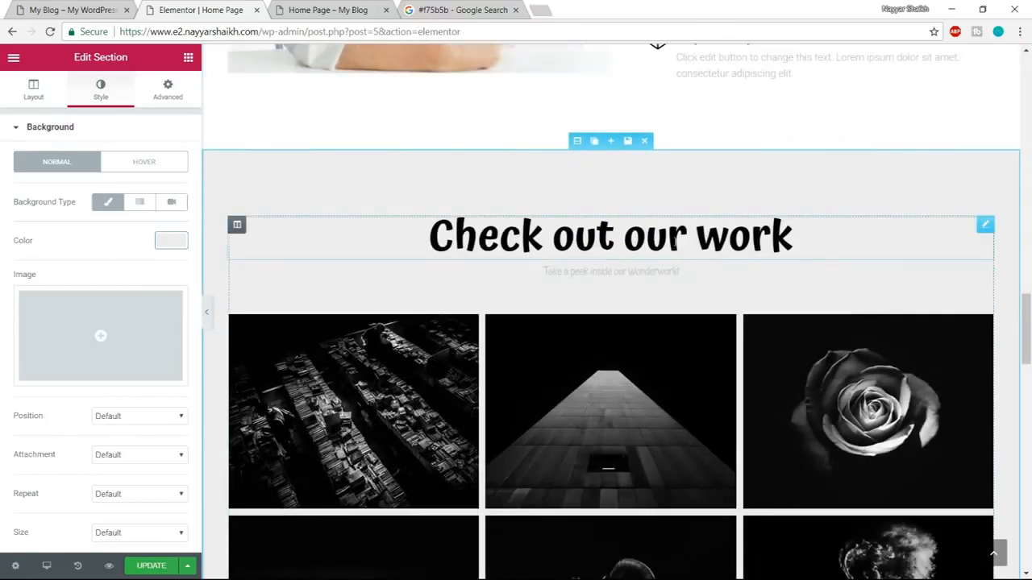
pyautogui.click(621, 246)
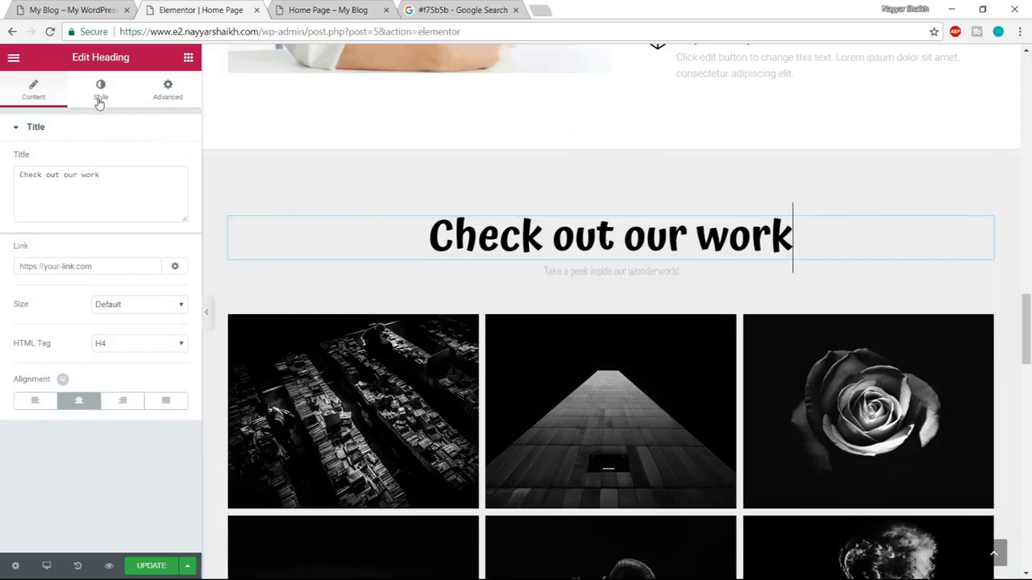
pyautogui.click(118, 176)
pyautogui.moveTo(118, 177); pyautogui.dragTo(11, 181)
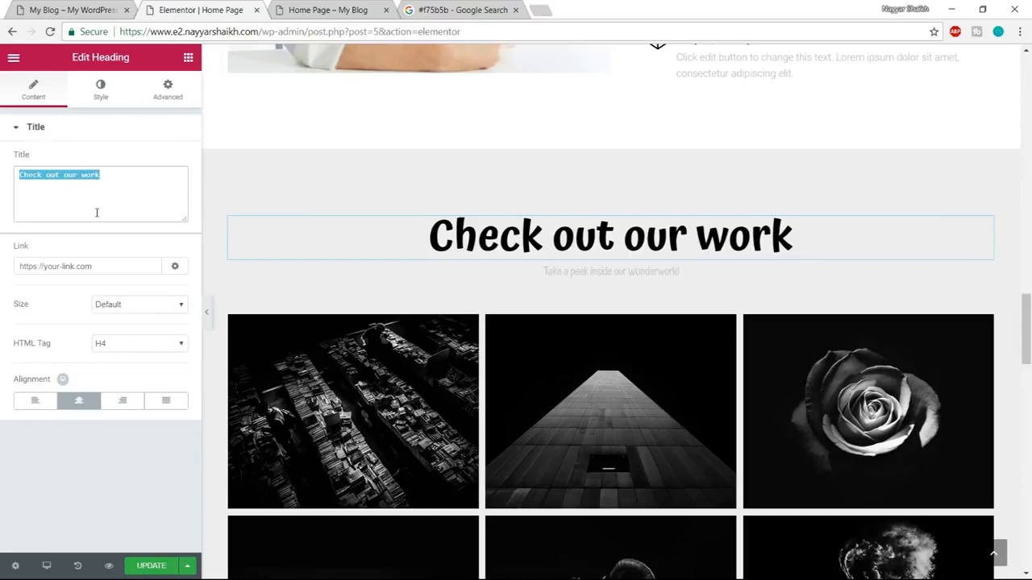
pyautogui.click(97, 213)
pyautogui.press('BackSpace')
pyautogui.press('BackSpace')
pyautogui.press('BackSpace')
pyautogui.press('BackSpace')
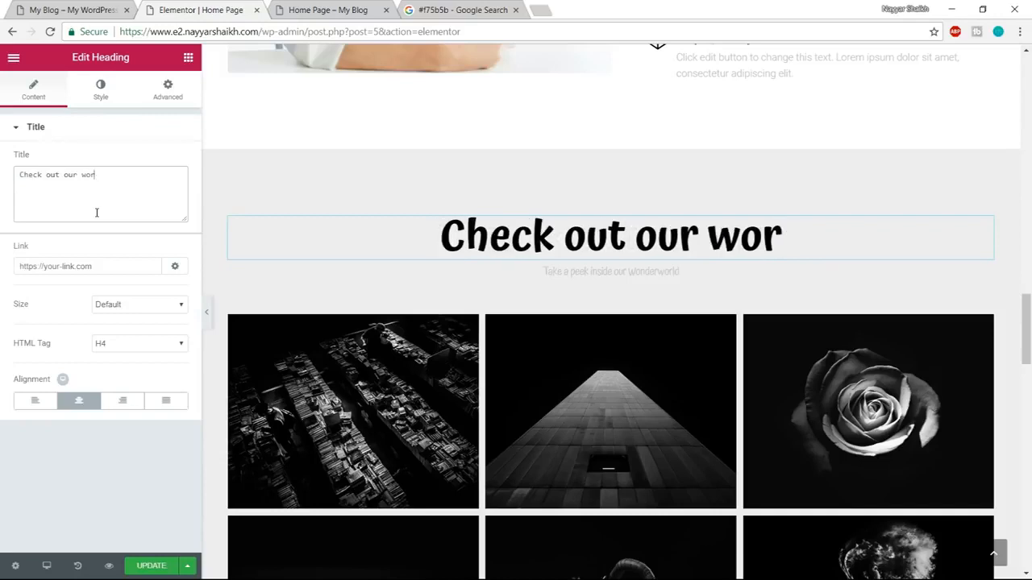
pyautogui.write('Portfolio')
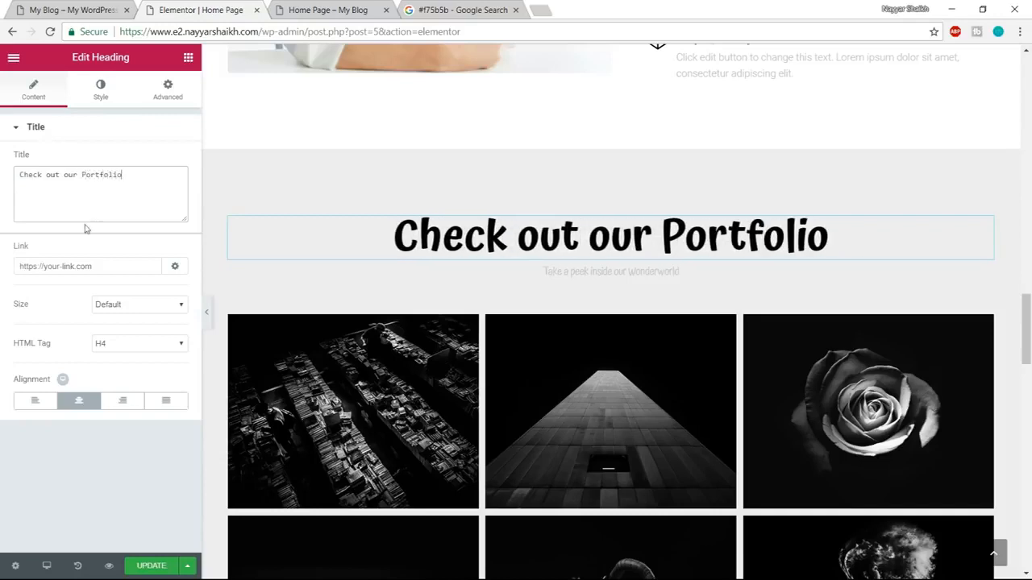
# Set the Check out our Portfolio heading's text colour to the dark grey palette colour.
pyautogui.click(108, 95)
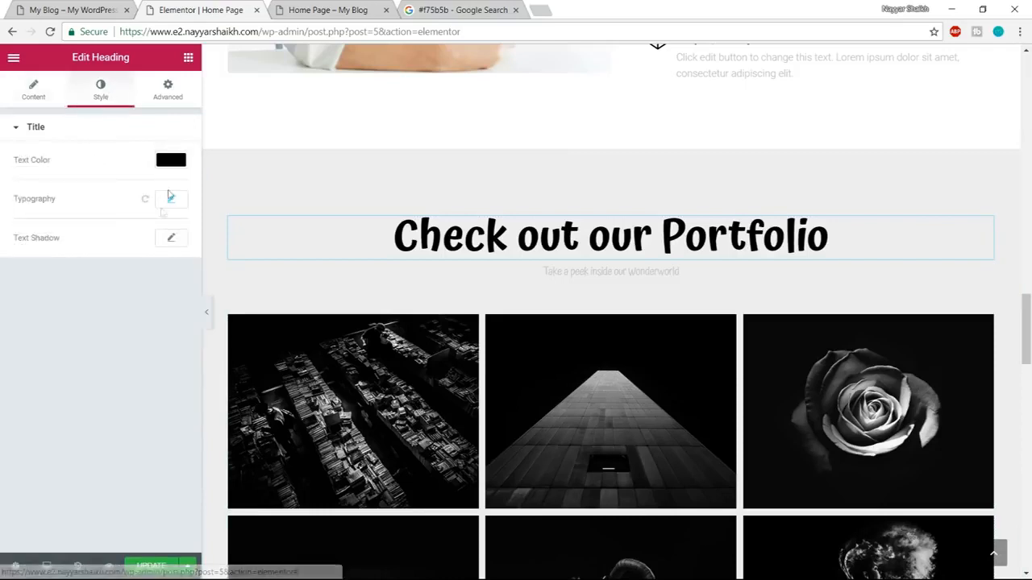
pyautogui.click(169, 168)
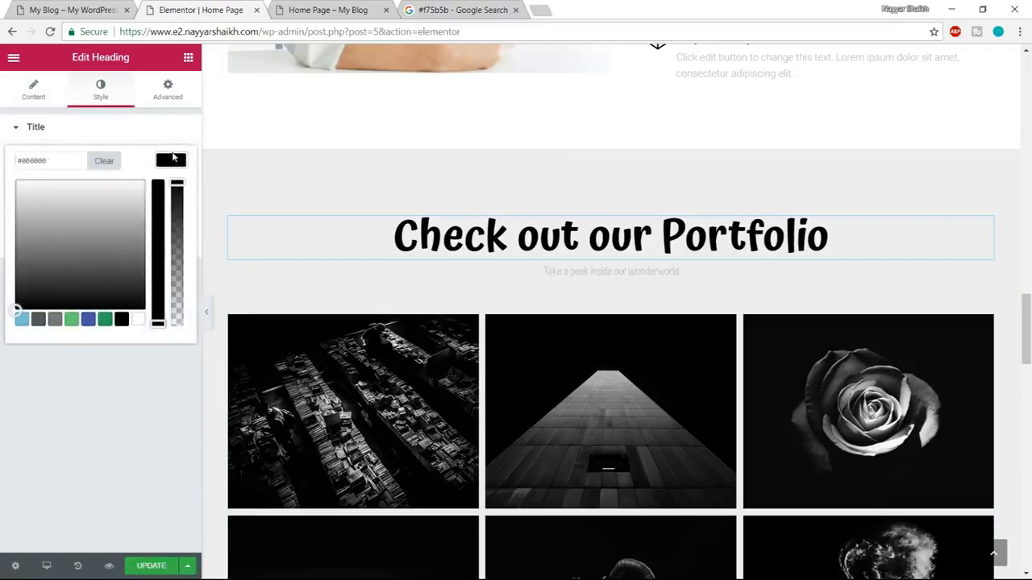
pyautogui.click(37, 321)
pyautogui.click(170, 161)
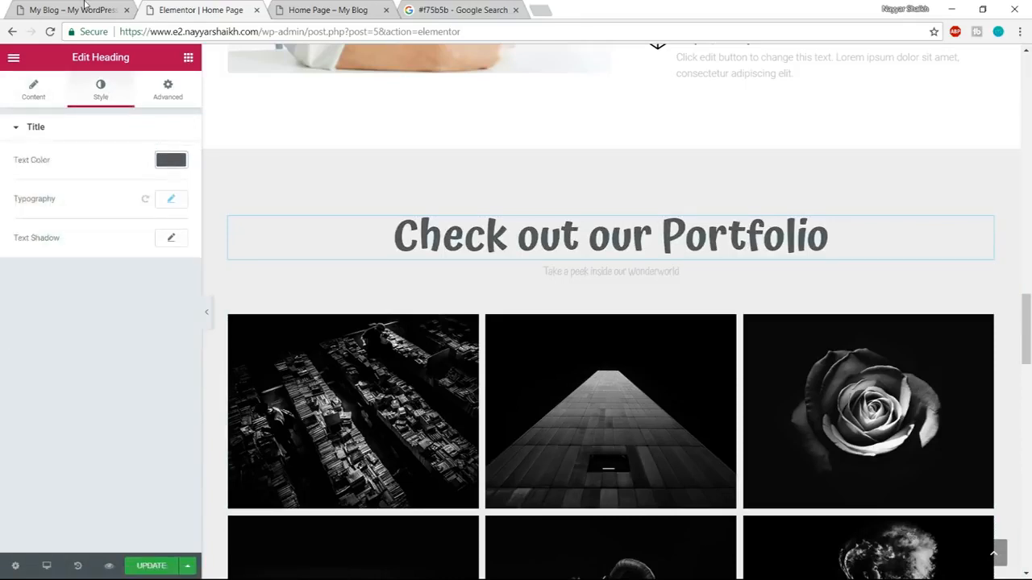
# Check the demo's gallery subheading and set the text colour of "Take a peek inside our Wonderworld" to the dark grey palette colour.
pyautogui.click(84, 7)
pyautogui.scroll(-3, 598, 467)
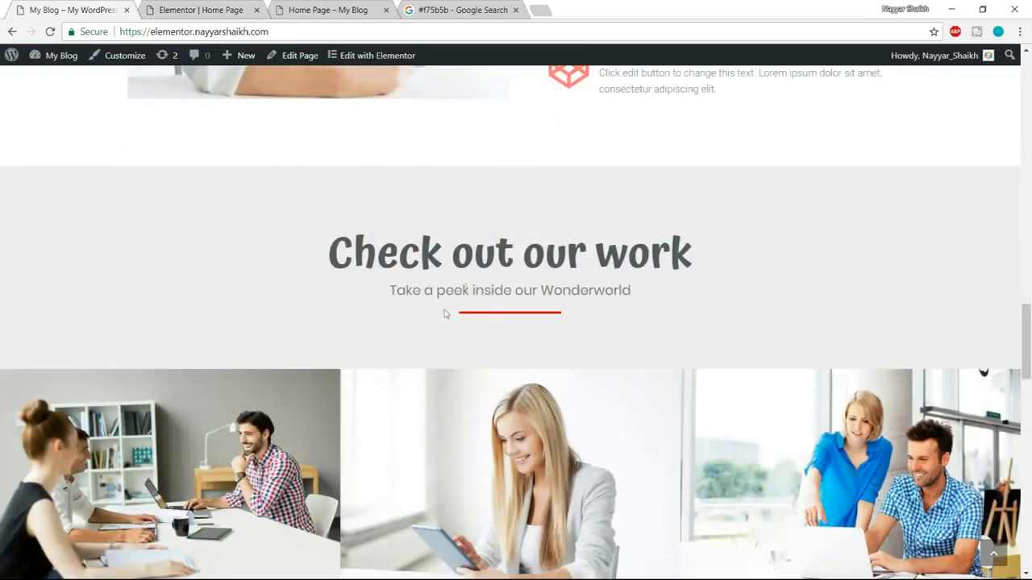
pyautogui.click(198, 7)
pyautogui.click(603, 273)
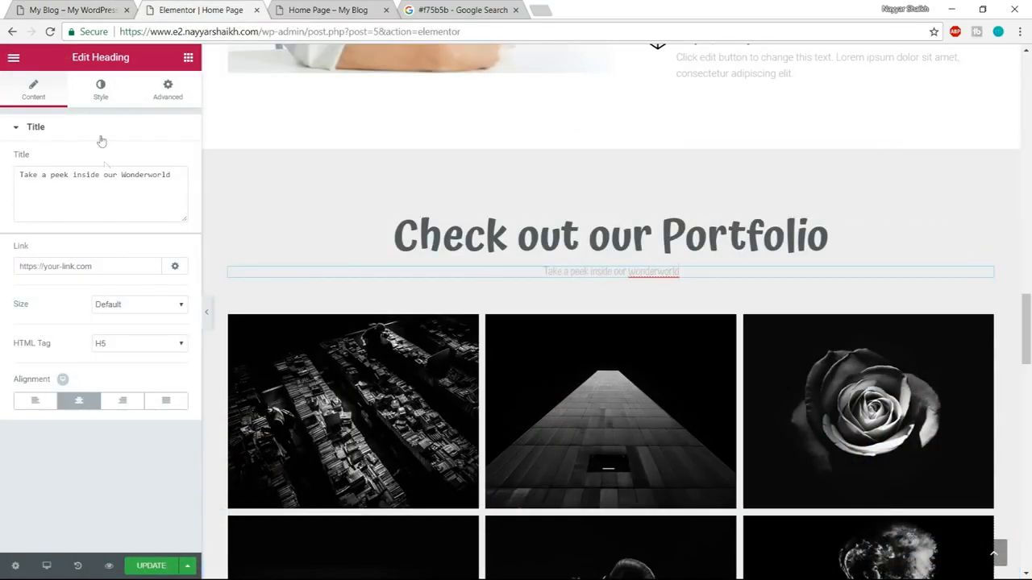
pyautogui.click(100, 90)
pyautogui.click(172, 161)
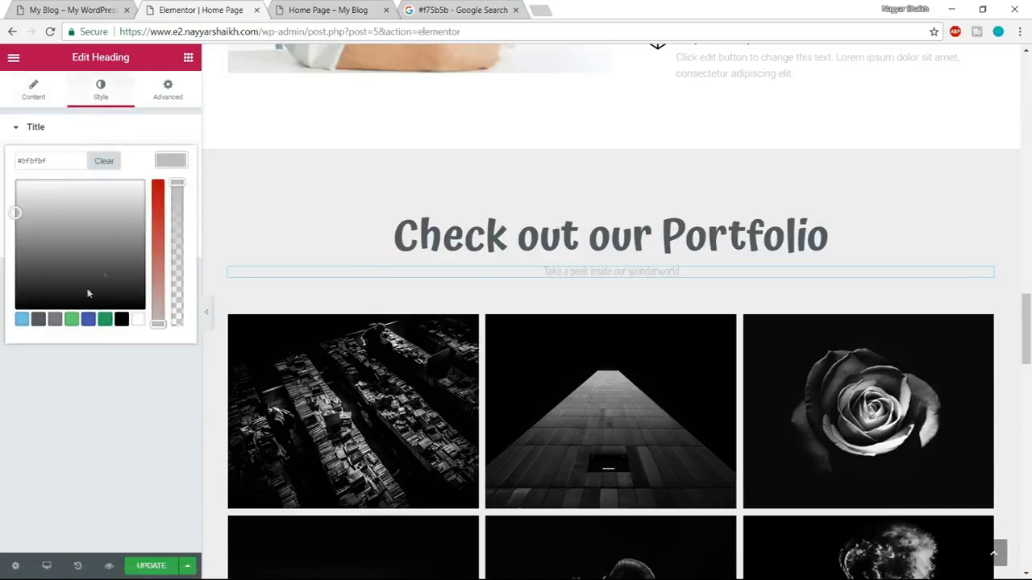
pyautogui.click(37, 320)
pyautogui.click(183, 160)
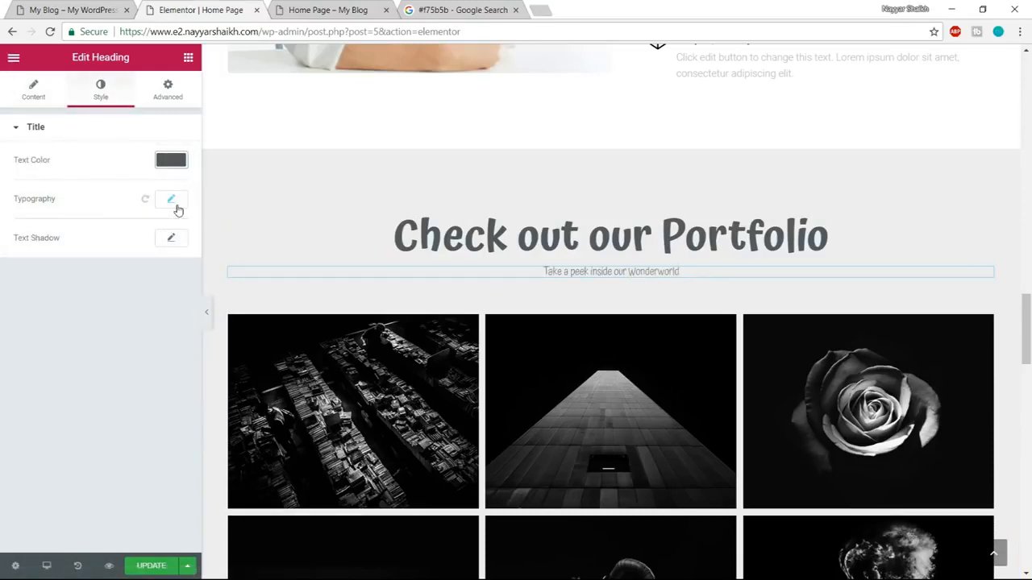
# Set the typography of the "Take a peek inside our Wonderworld" subheading to Poppins, size 20 px, weight 400.
pyautogui.click(172, 202)
pyautogui.click(135, 236)
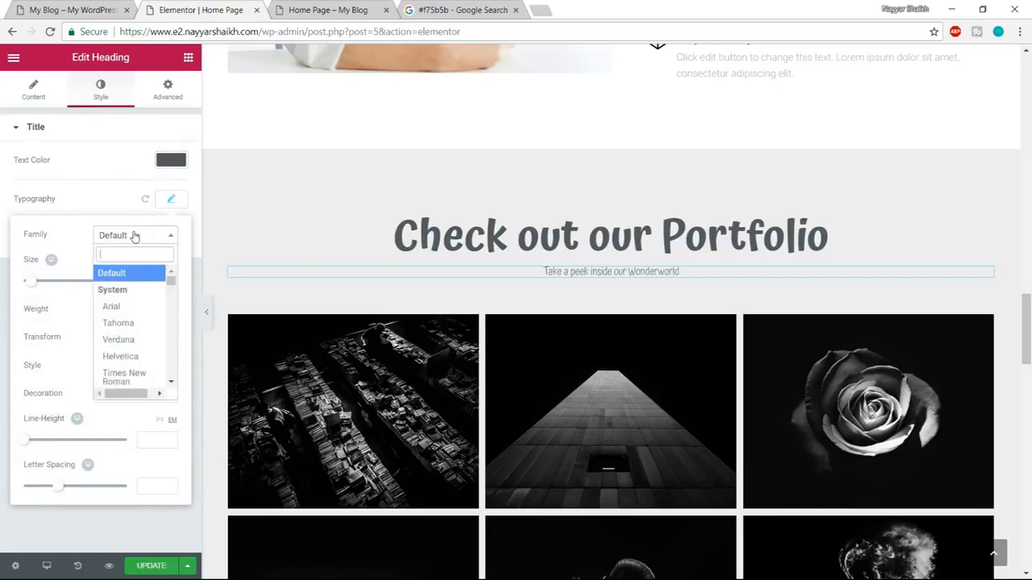
pyautogui.write('popp')
pyautogui.press('Return')
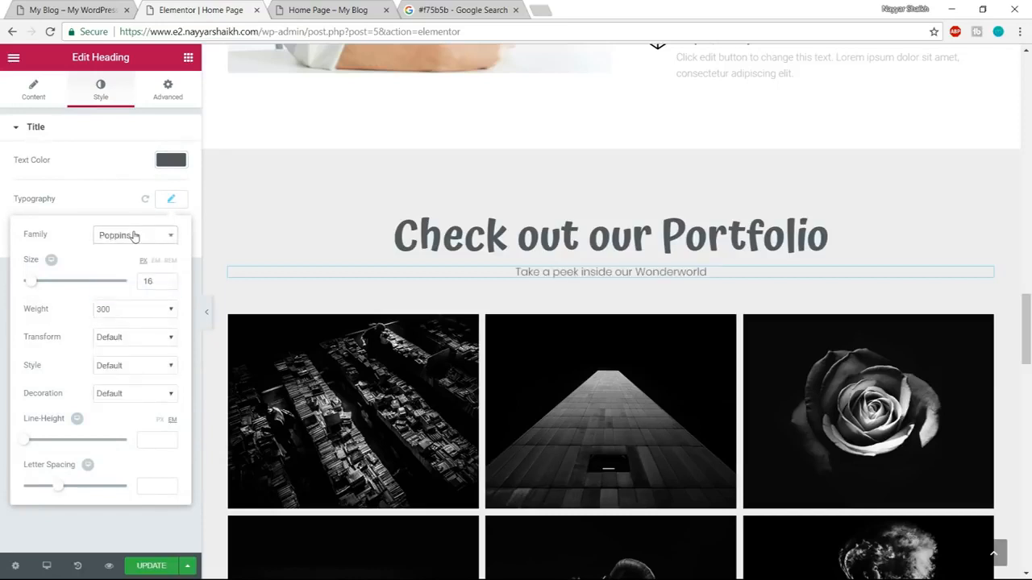
pyautogui.moveTo(157, 279); pyautogui.dragTo(124, 282)
pyautogui.write('20')
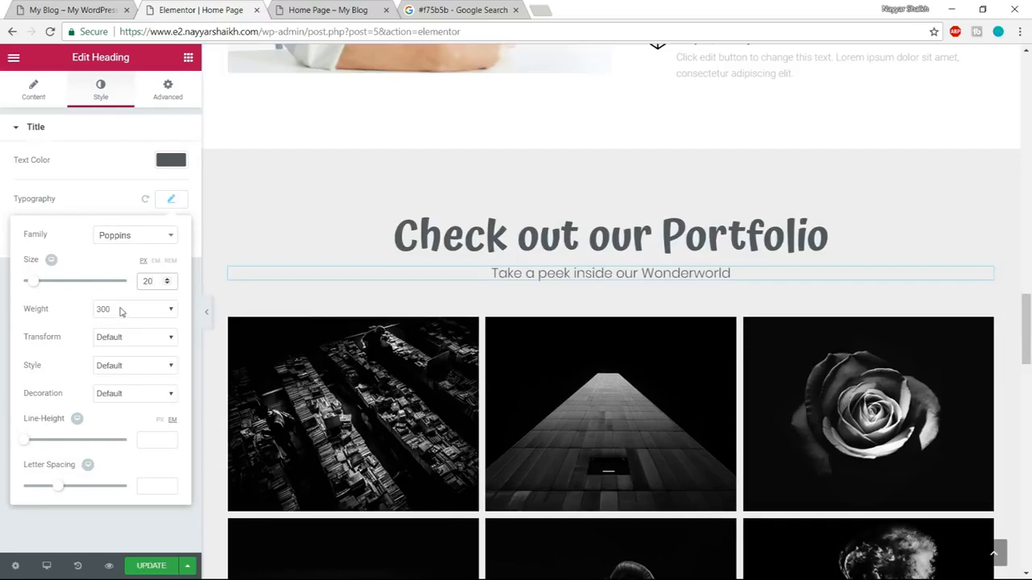
pyautogui.click(121, 310)
pyautogui.click(113, 360)
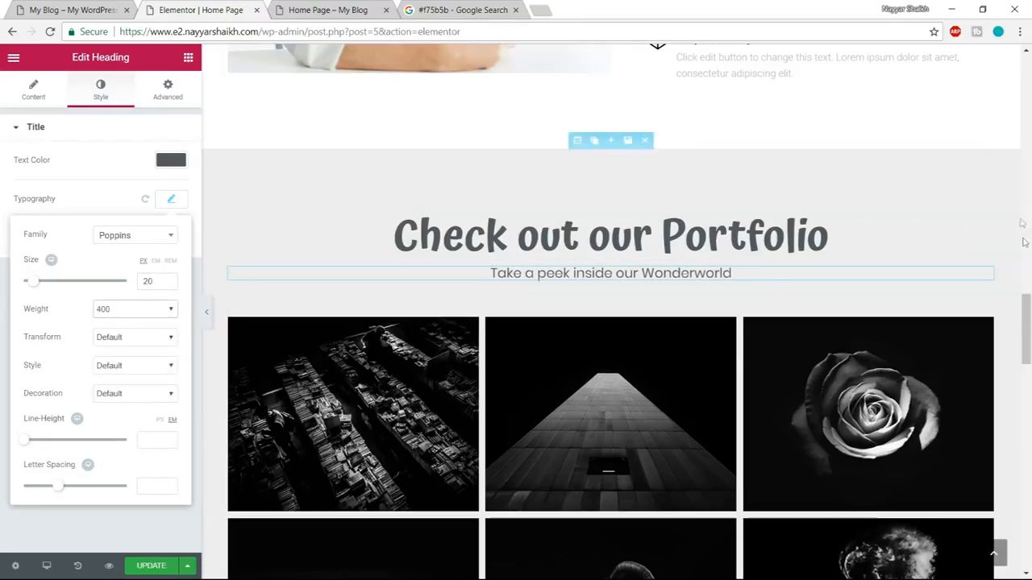
# Check the demo's portfolio header and add the saved global Divider widget below the gallery subheading.
pyautogui.click(79, 11)
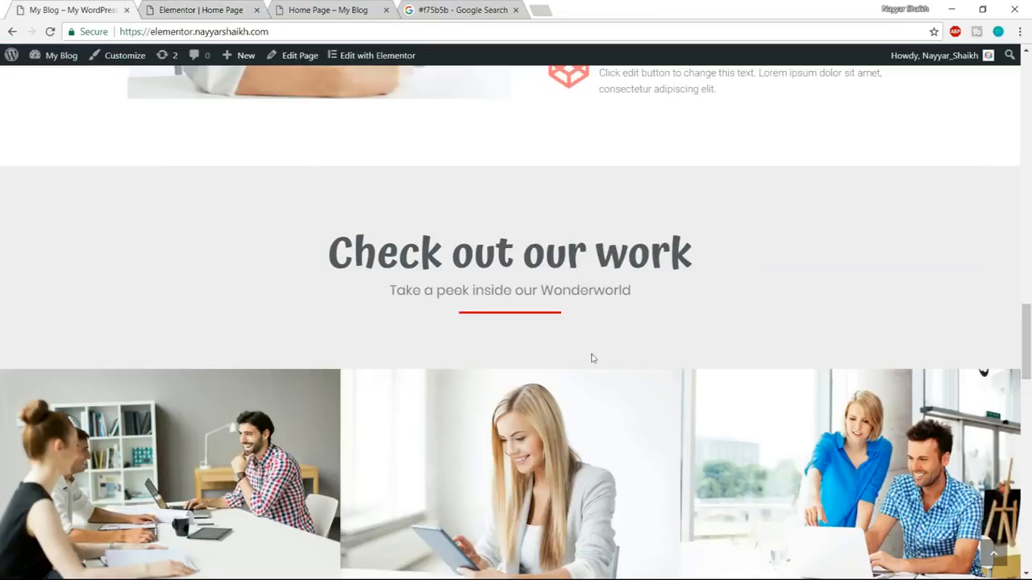
pyautogui.click(187, 8)
pyautogui.click(187, 59)
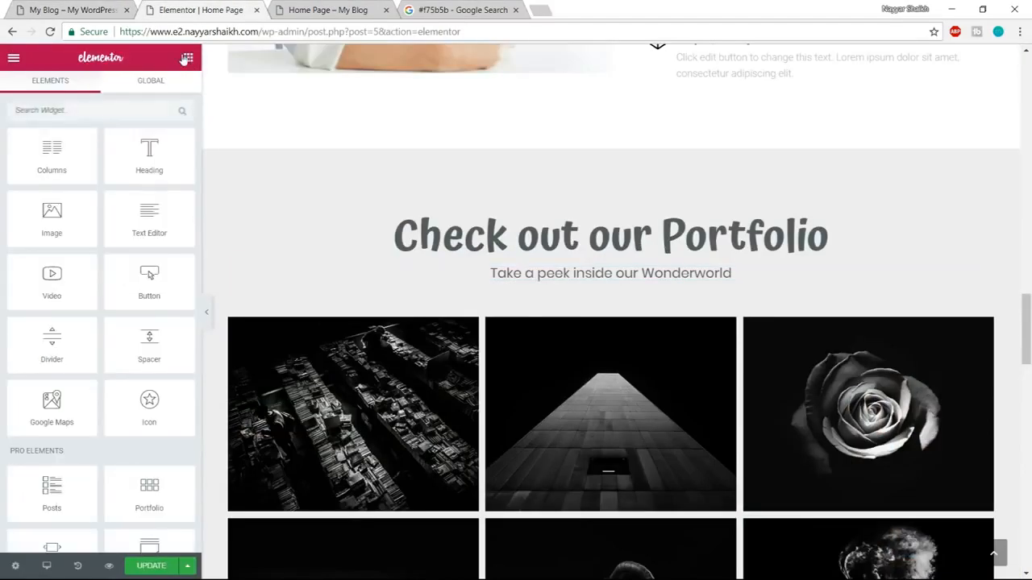
pyautogui.click(143, 85)
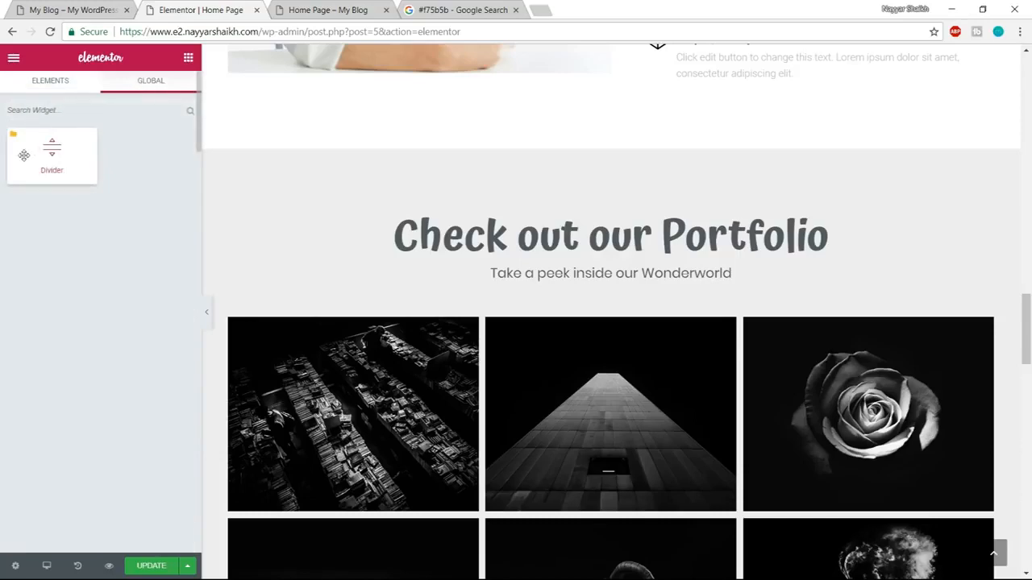
pyautogui.moveTo(24, 155); pyautogui.dragTo(585, 302)
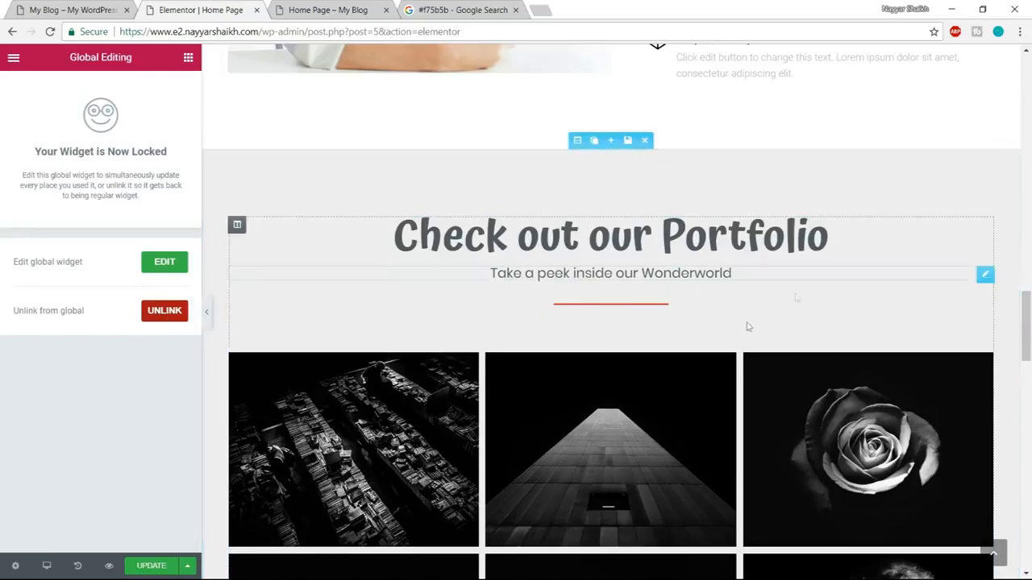
# Clear all the existing images from the portfolio section's image gallery.
pyautogui.scroll(-2, 758, 358)
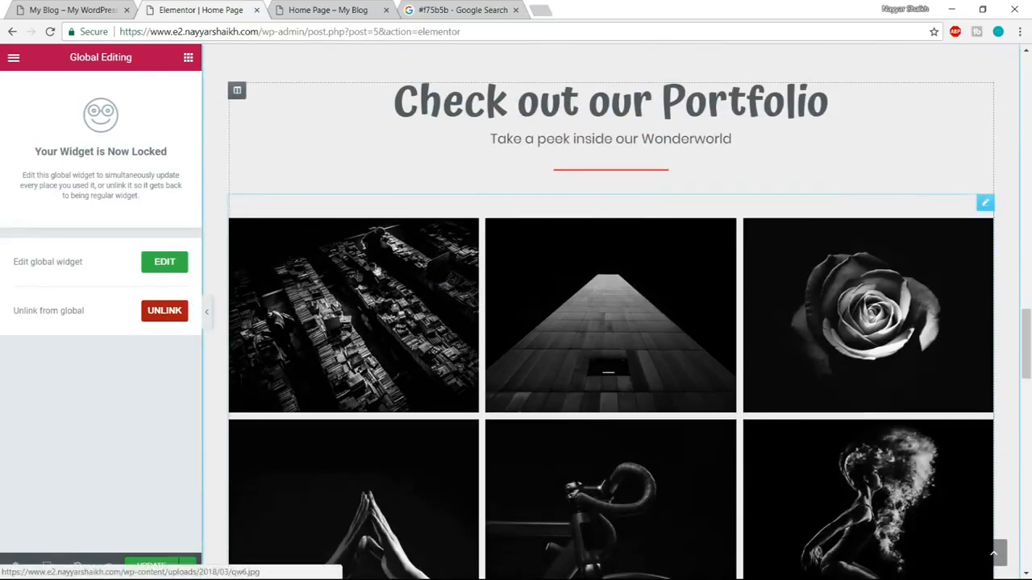
pyautogui.click(348, 290)
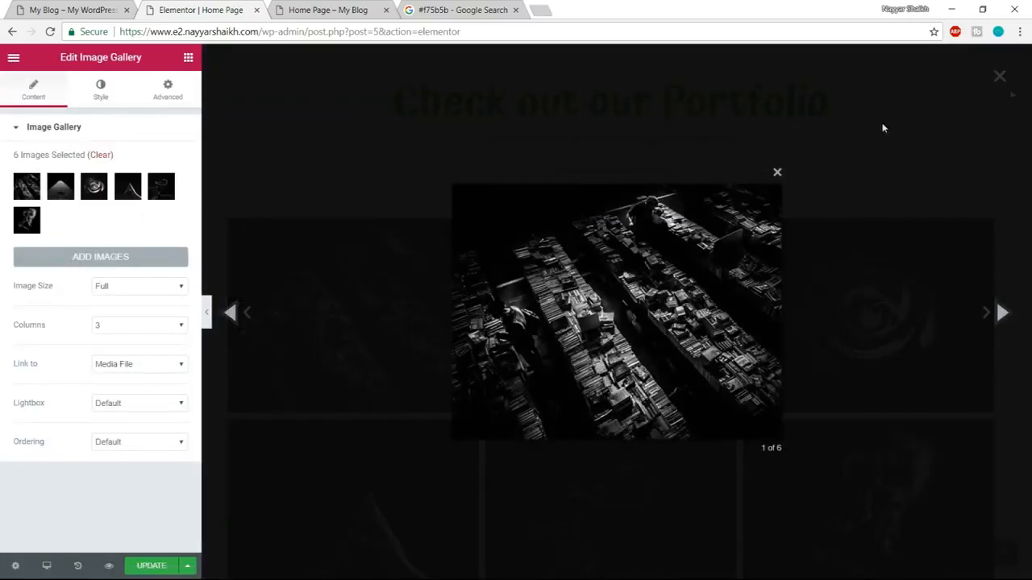
pyautogui.click(778, 172)
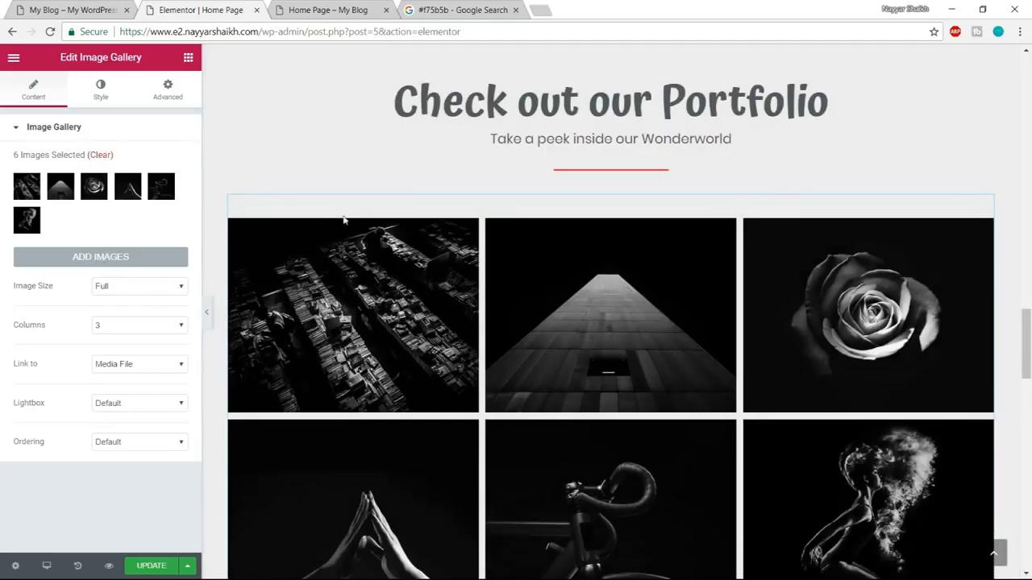
pyautogui.click(100, 155)
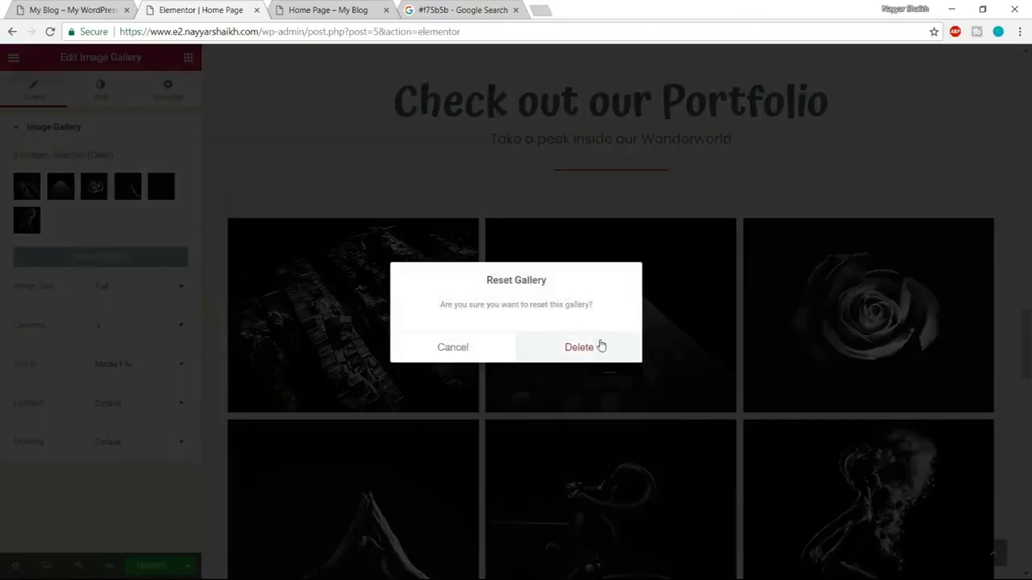
pyautogui.click(599, 346)
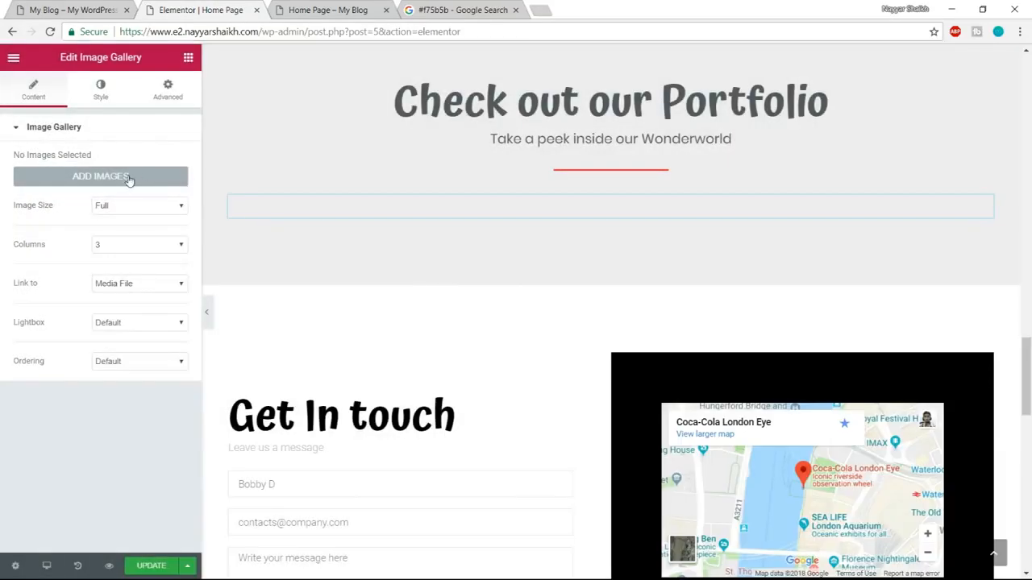
# Upload the images Gallery-1 through Gallery-6 from the Media folder and insert them as the portfolio's new gallery.
pyautogui.click(129, 178)
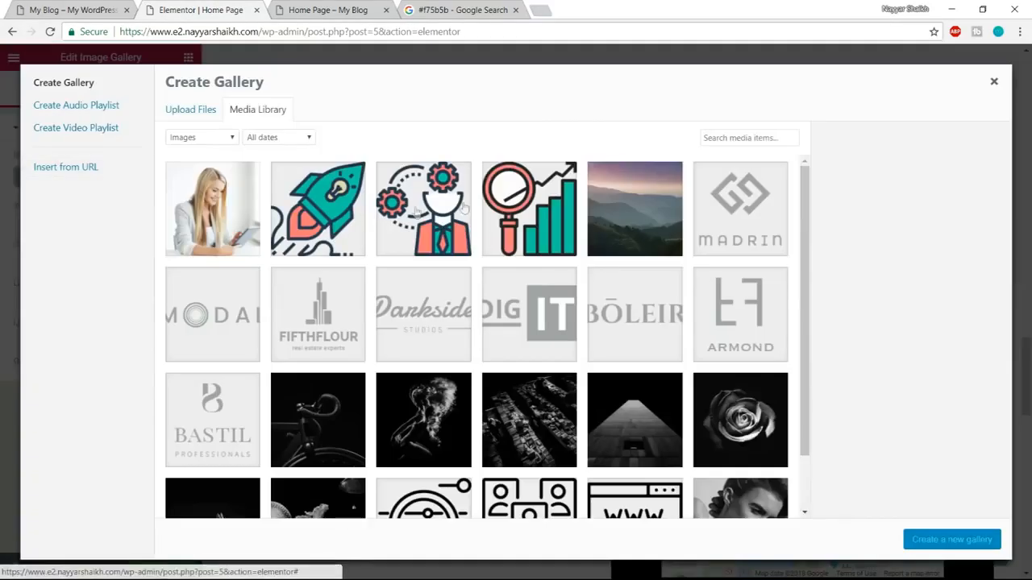
pyautogui.click(187, 113)
pyautogui.click(590, 304)
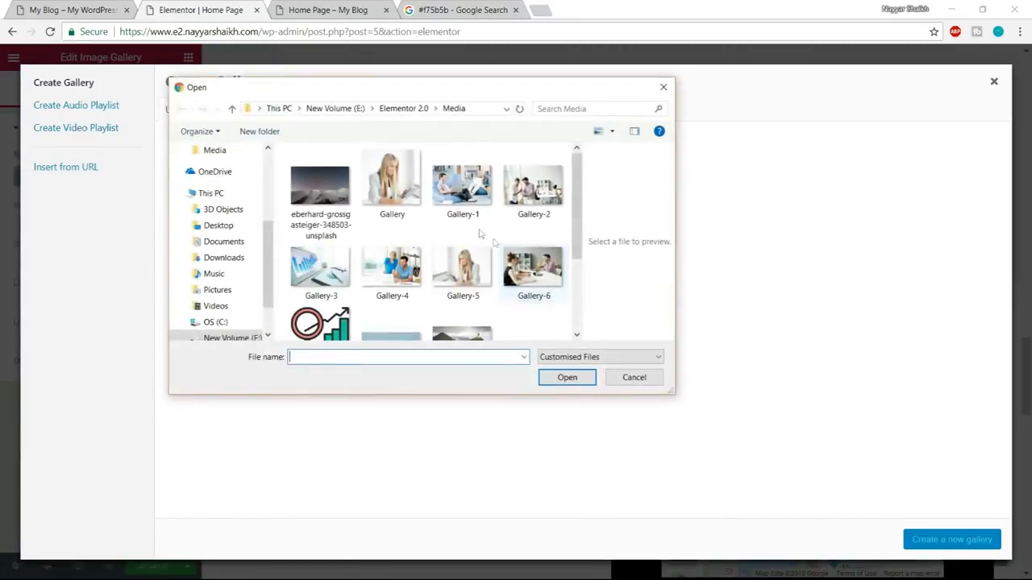
pyautogui.click(462, 187)
pyautogui.keyDown('ctrl'); pyautogui.click(533, 187); pyautogui.keyUp('ctrl')
pyautogui.keyDown('ctrl'); pyautogui.click(533, 267); pyautogui.keyUp('ctrl')
pyautogui.keyDown('ctrl'); pyautogui.click(462, 267); pyautogui.keyUp('ctrl')
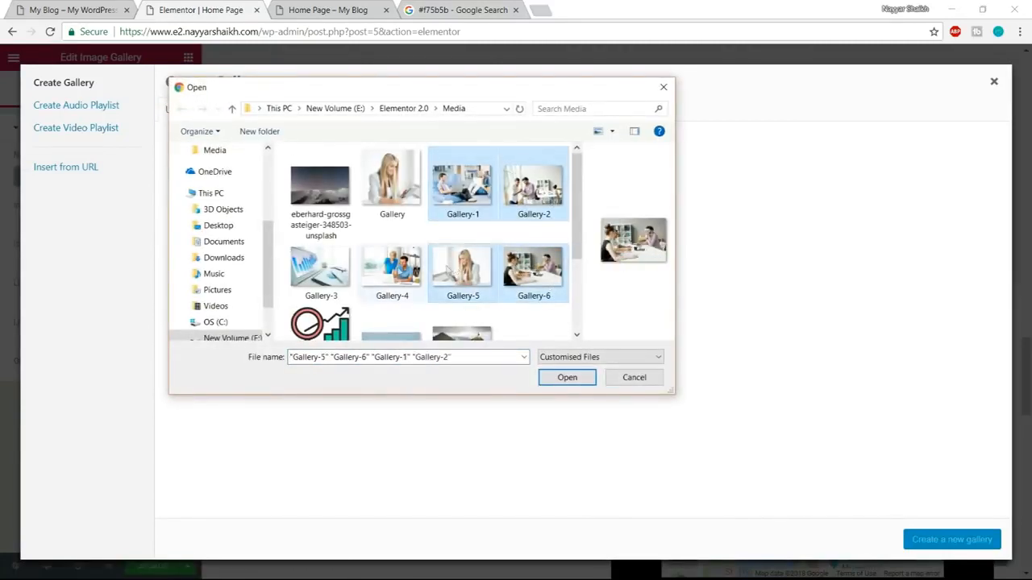
pyautogui.keyDown('ctrl'); pyautogui.click(392, 267); pyautogui.keyUp('ctrl')
pyautogui.keyDown('ctrl'); pyautogui.click(321, 268); pyautogui.keyUp('ctrl')
pyautogui.scroll(-1, 555, 283)
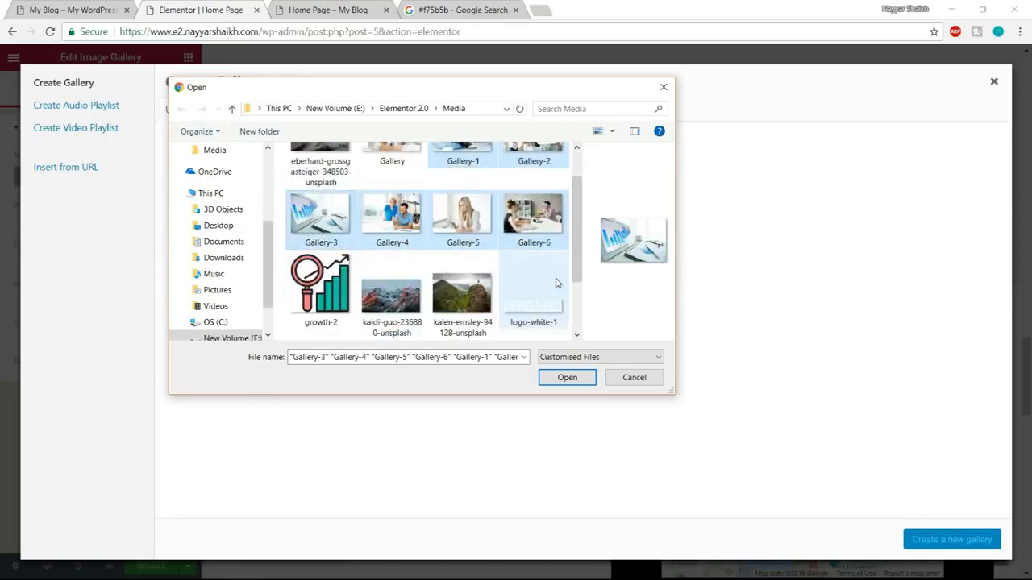
pyautogui.scroll(1, 554, 294)
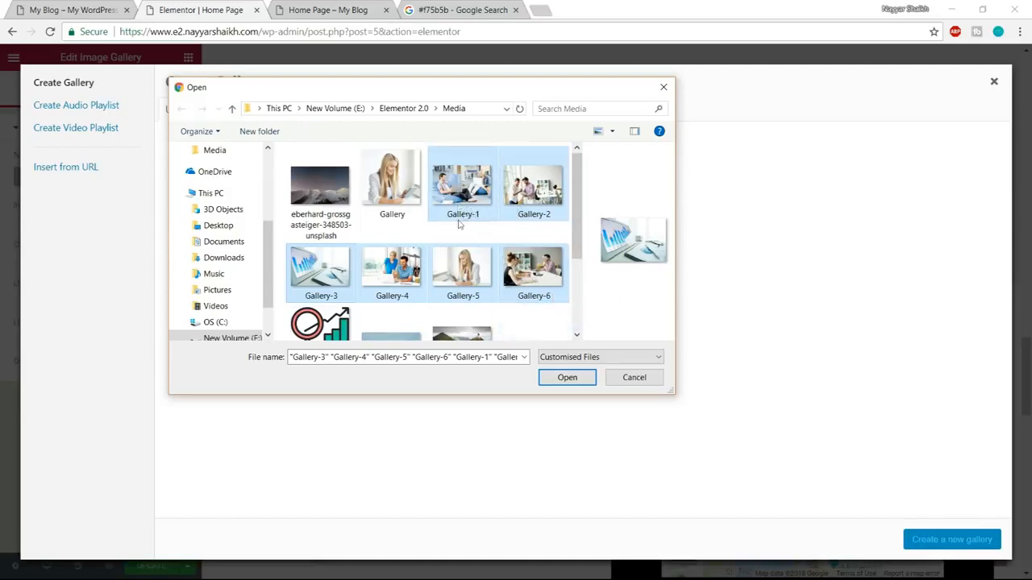
pyautogui.click(568, 376)
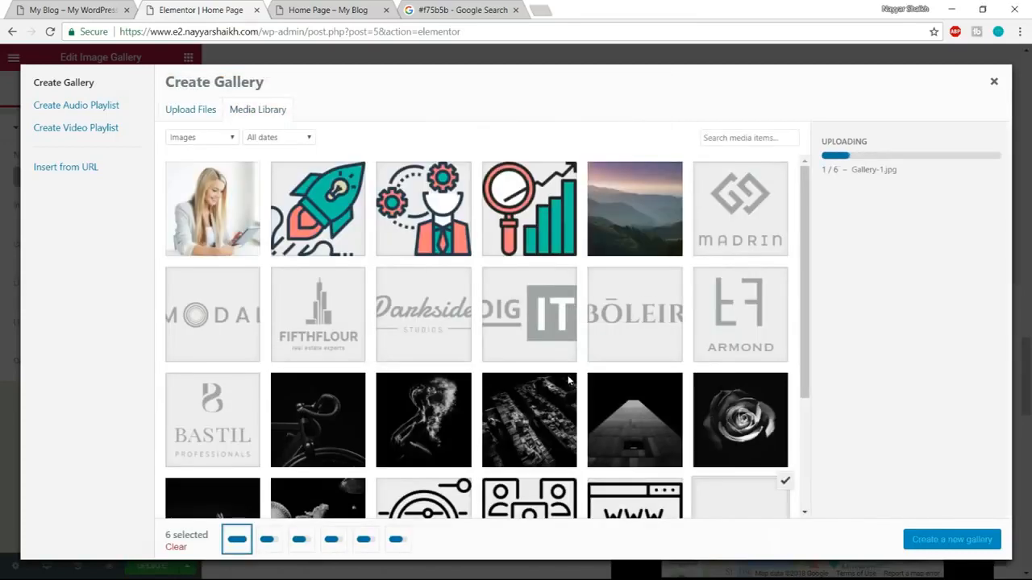
pyautogui.click(953, 540)
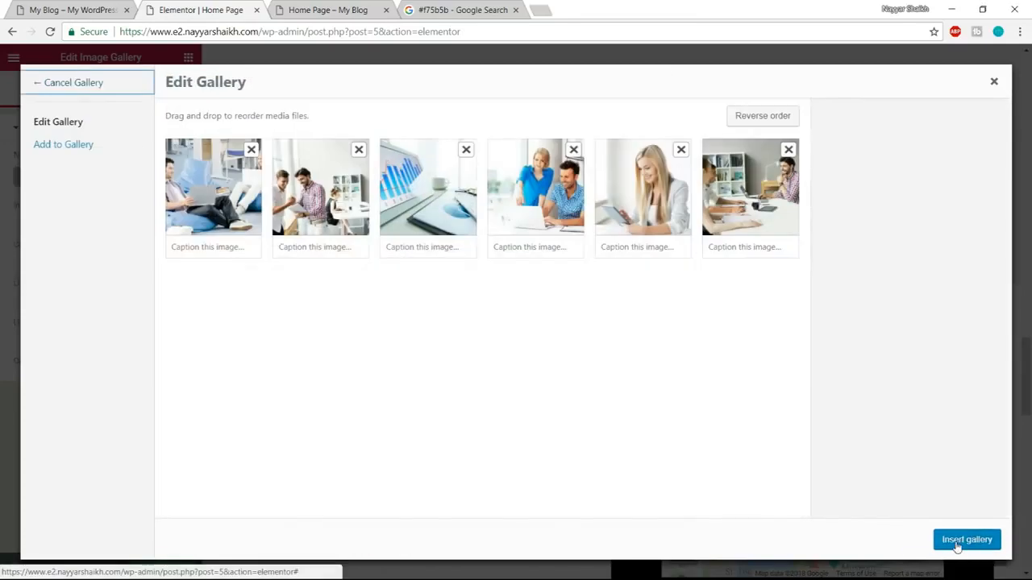
pyautogui.click(967, 541)
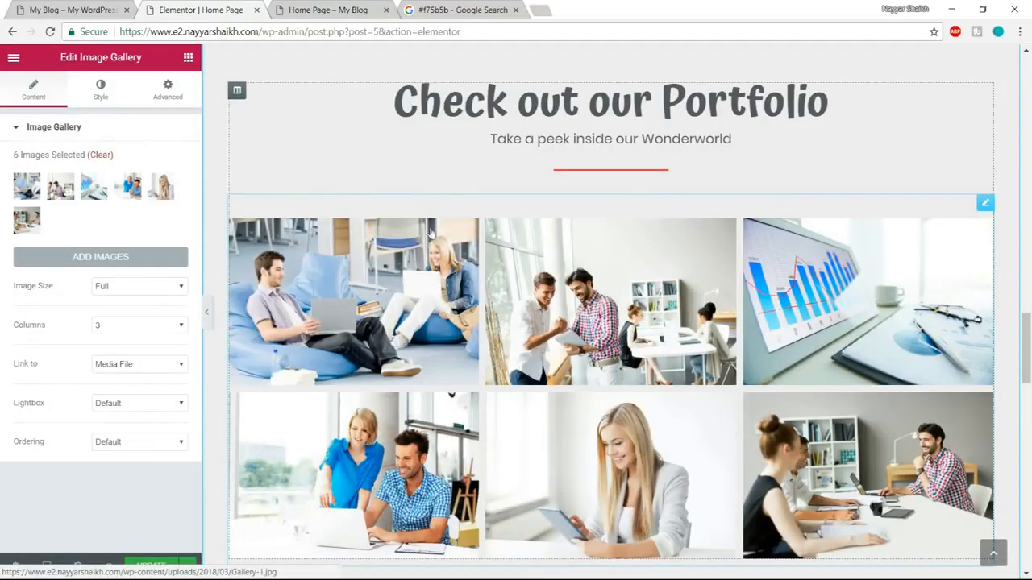
# Check the demo's gallery layout and set the portfolio section's content width to Full Width, keeping the columns gap at No Gap.
pyautogui.click(65, 10)
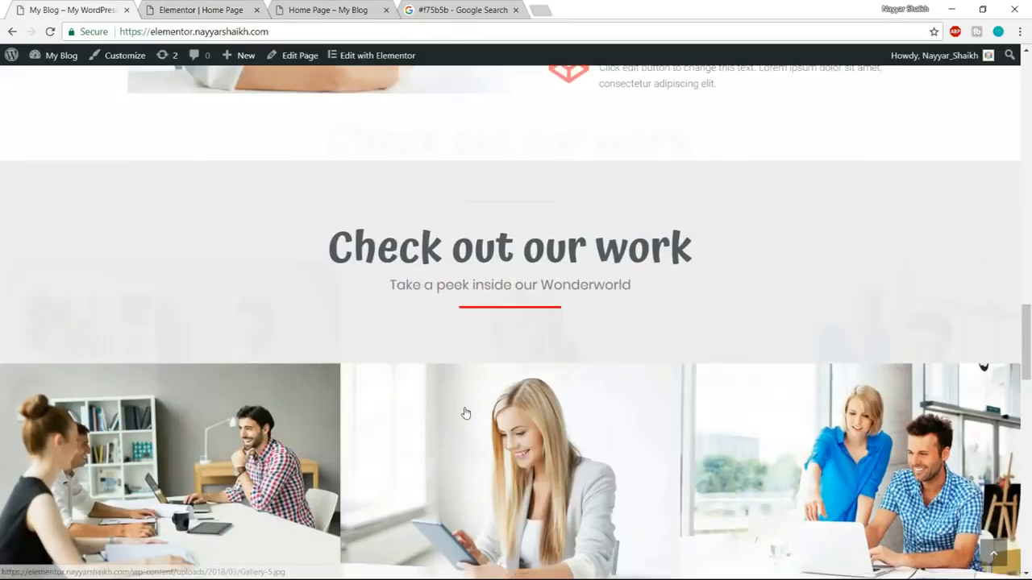
pyautogui.scroll(-3, 463, 414)
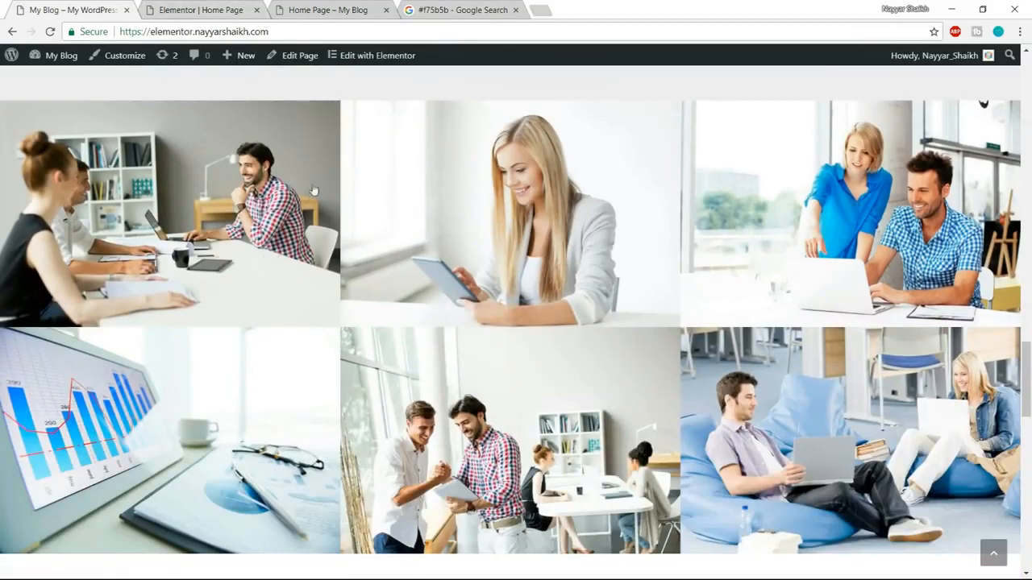
pyautogui.scroll(2, 888, 403)
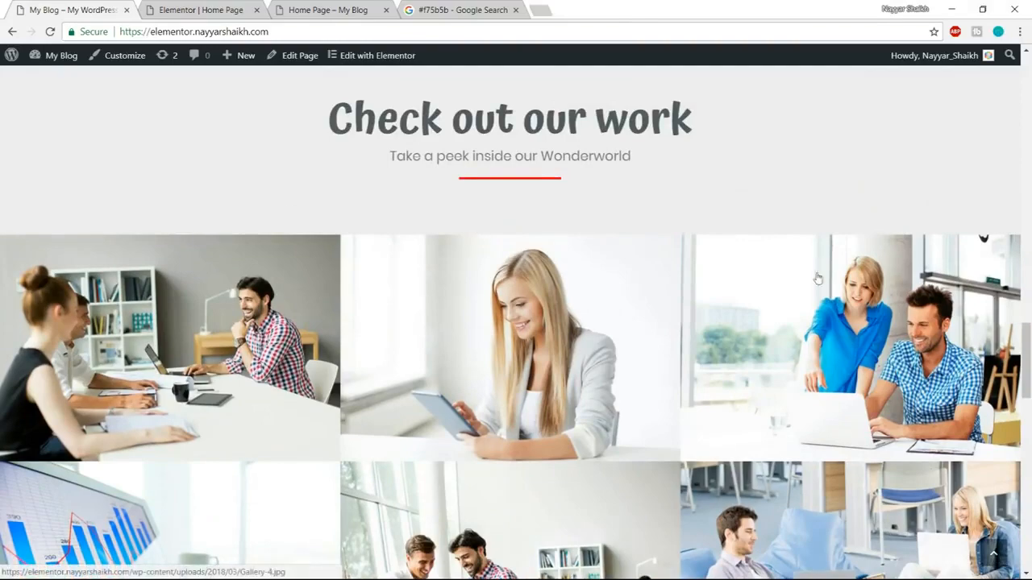
pyautogui.click(216, 7)
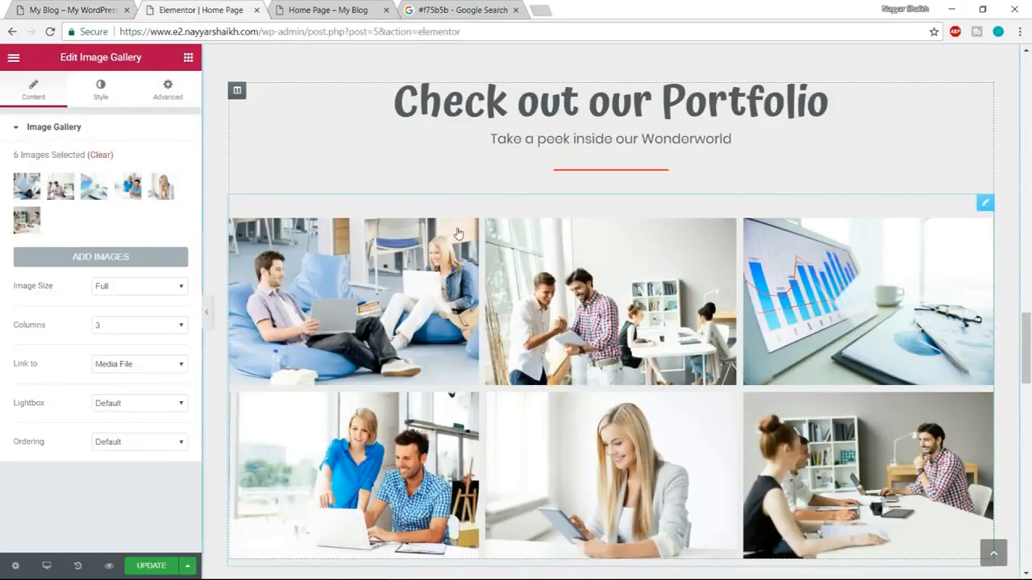
pyautogui.click(239, 91)
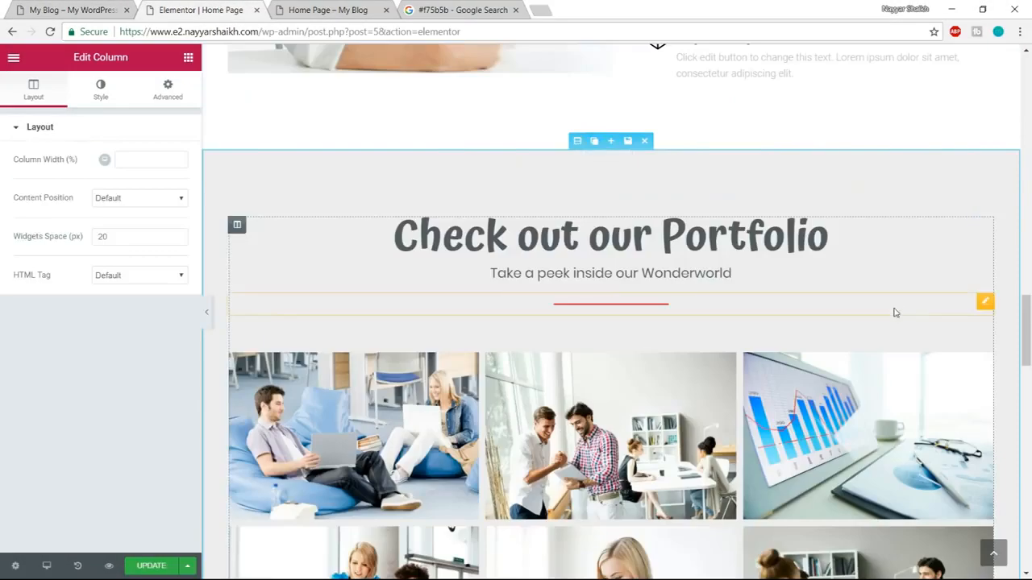
pyautogui.scroll(1, 726, 306)
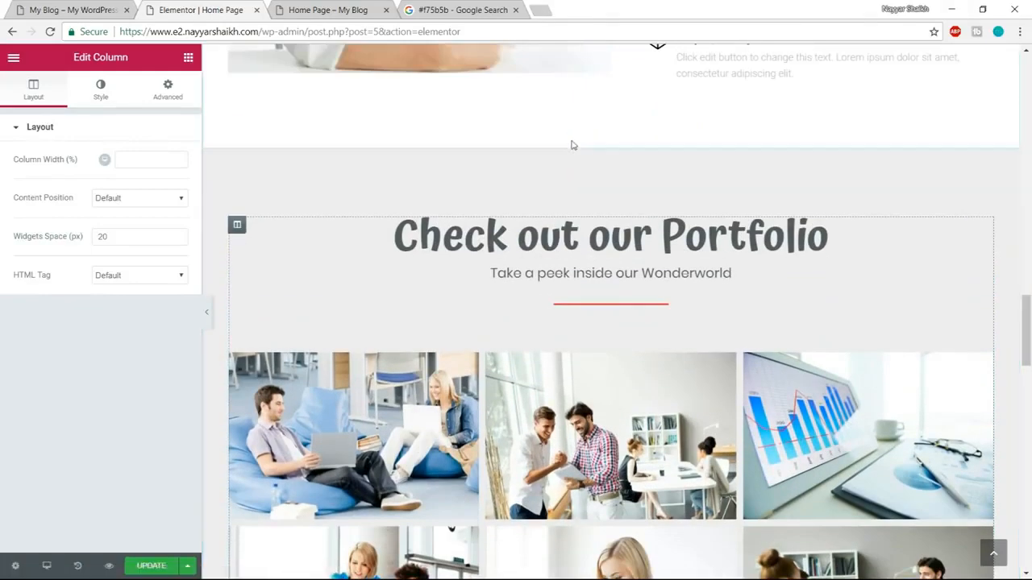
pyautogui.click(577, 142)
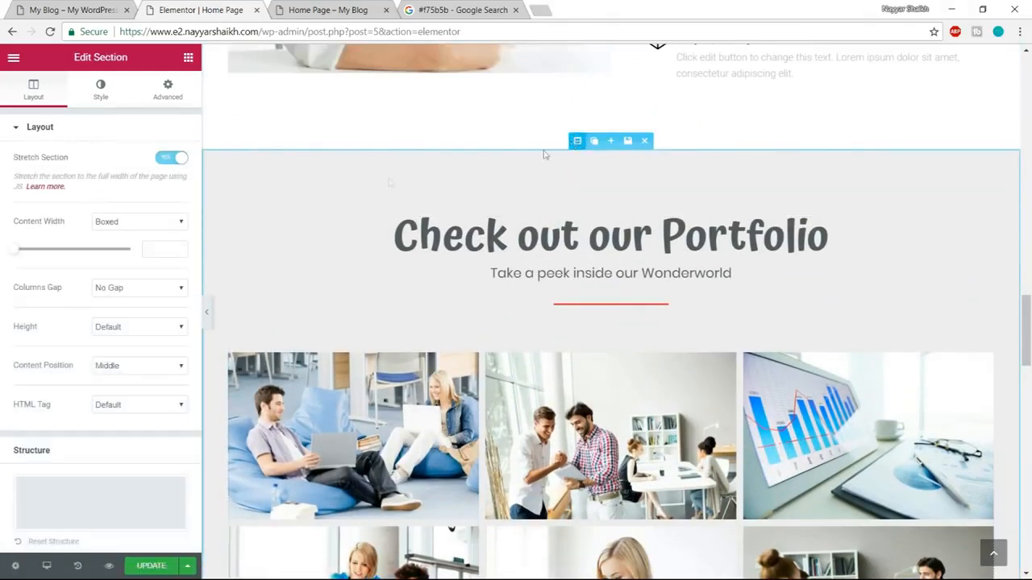
pyautogui.click(138, 223)
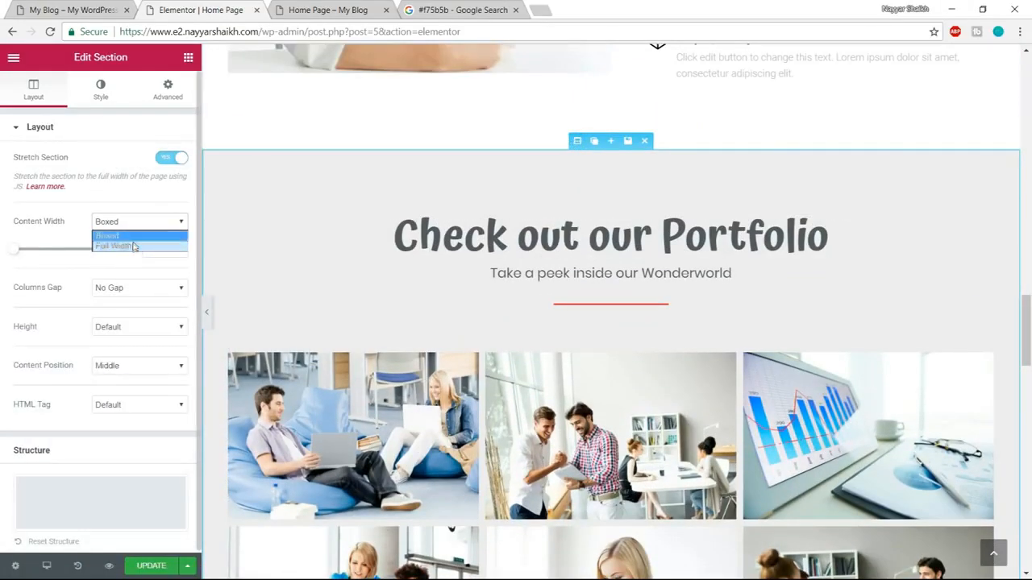
pyautogui.click(132, 246)
pyautogui.scroll(-4, 629, 379)
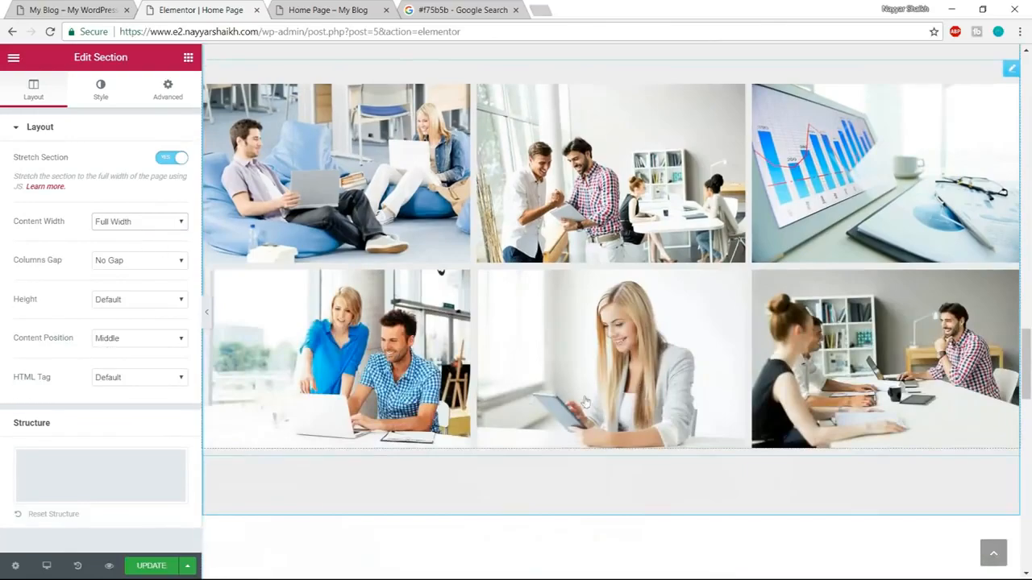
pyautogui.scroll(1, 553, 391)
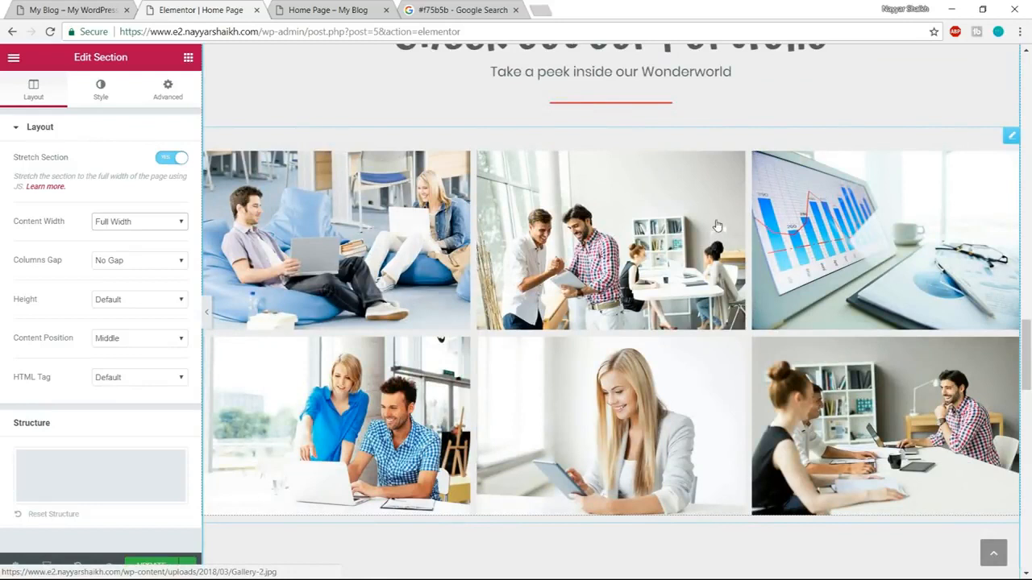
pyautogui.click(131, 261)
pyautogui.click(131, 260)
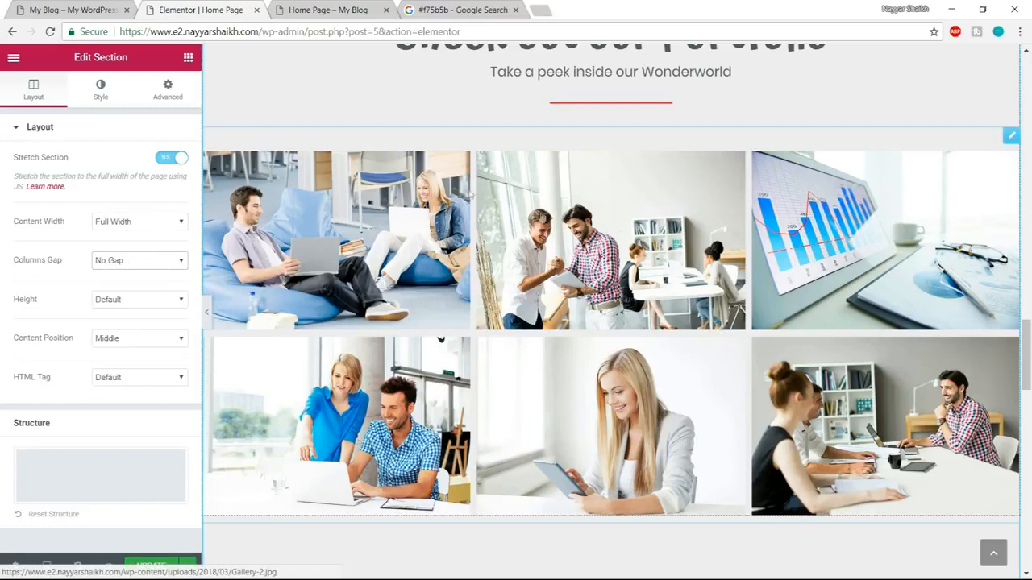
# Set the portfolio image gallery's custom image spacing to 0 so the pictures sit edge to edge.
pyautogui.scroll(2, 596, 266)
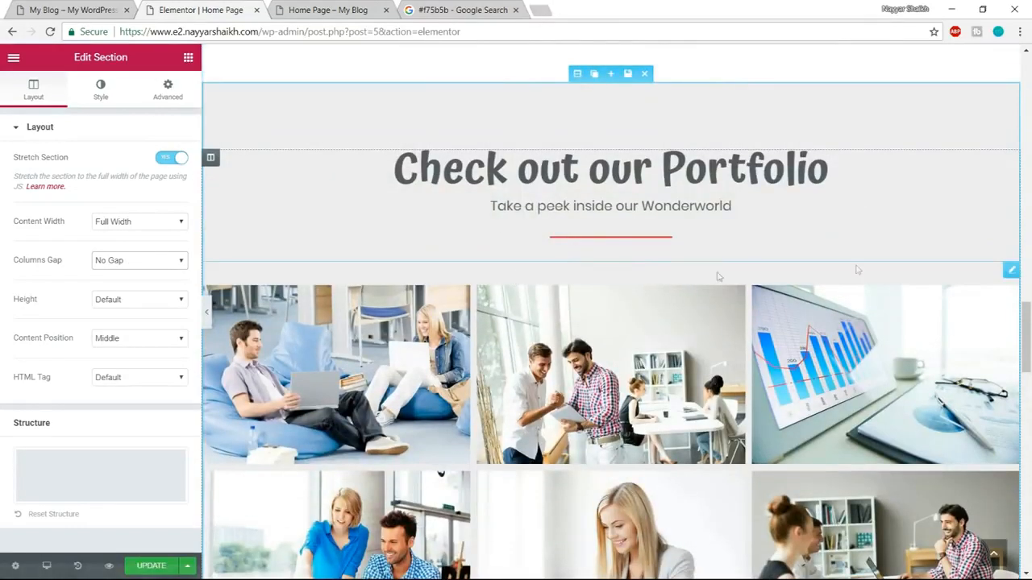
pyautogui.click(1012, 269)
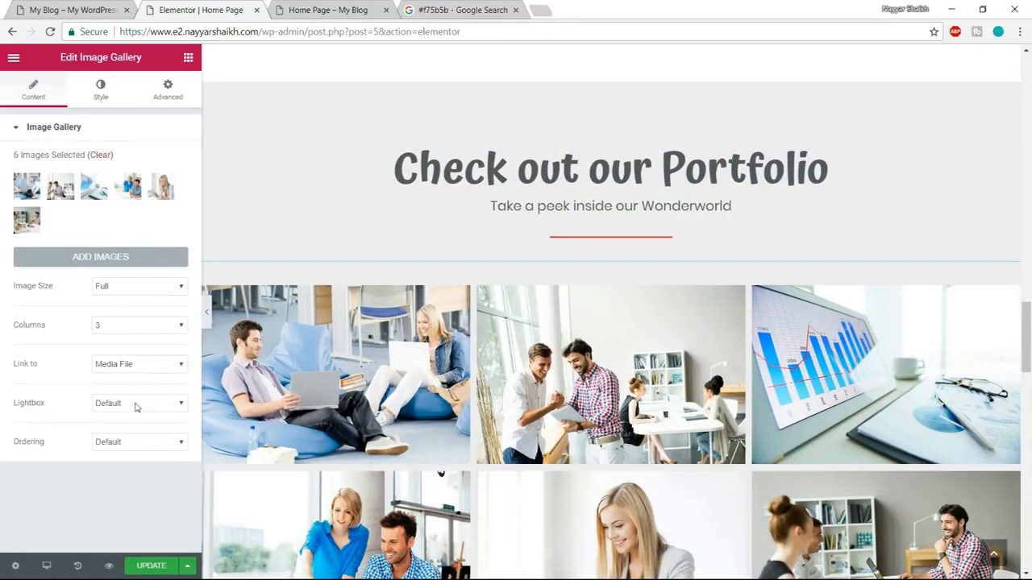
pyautogui.click(103, 100)
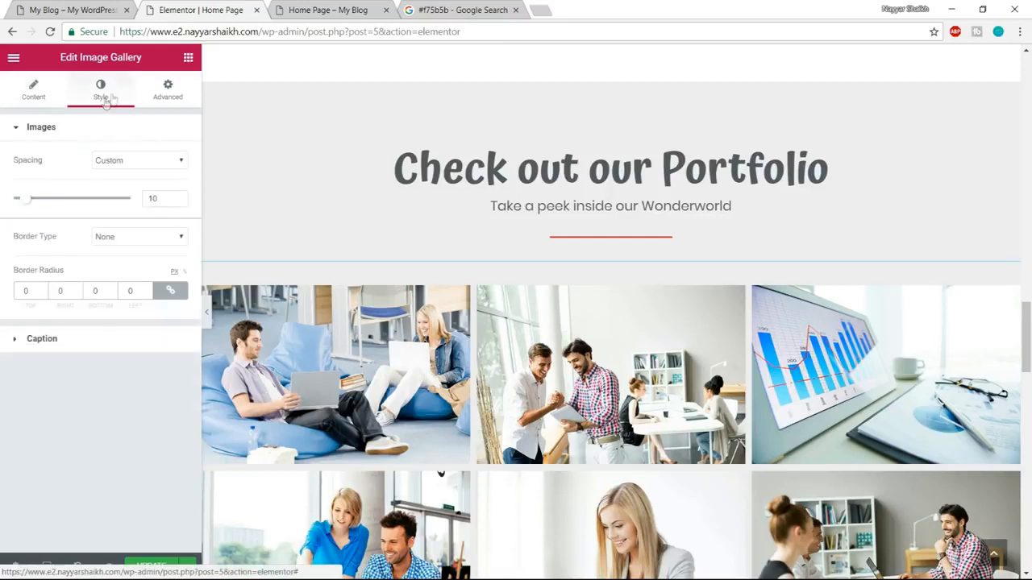
pyautogui.click(127, 164)
pyautogui.click(127, 166)
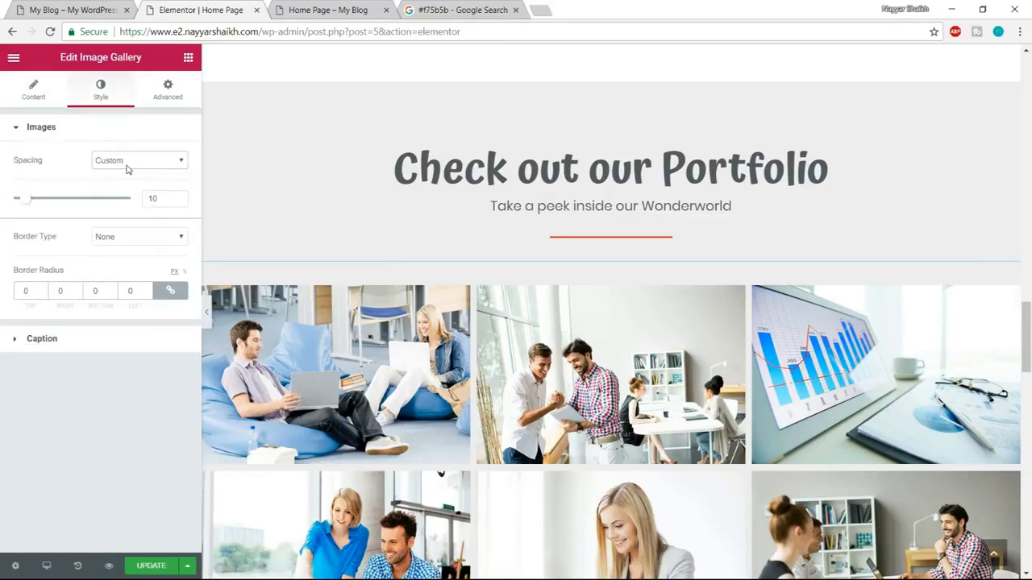
pyautogui.moveTo(26, 204); pyautogui.dragTo(2, 200)
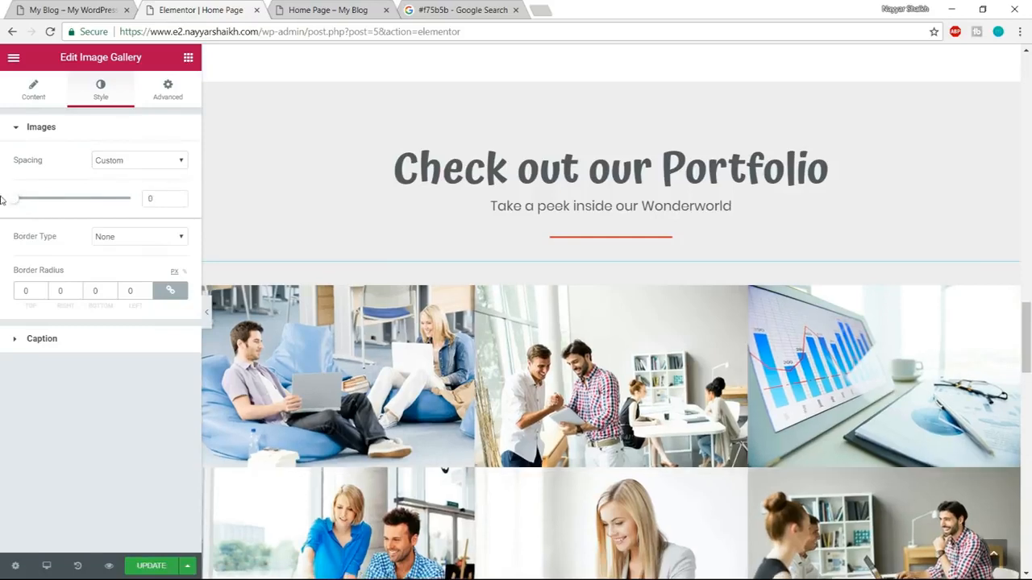
pyautogui.scroll(-2, 490, 362)
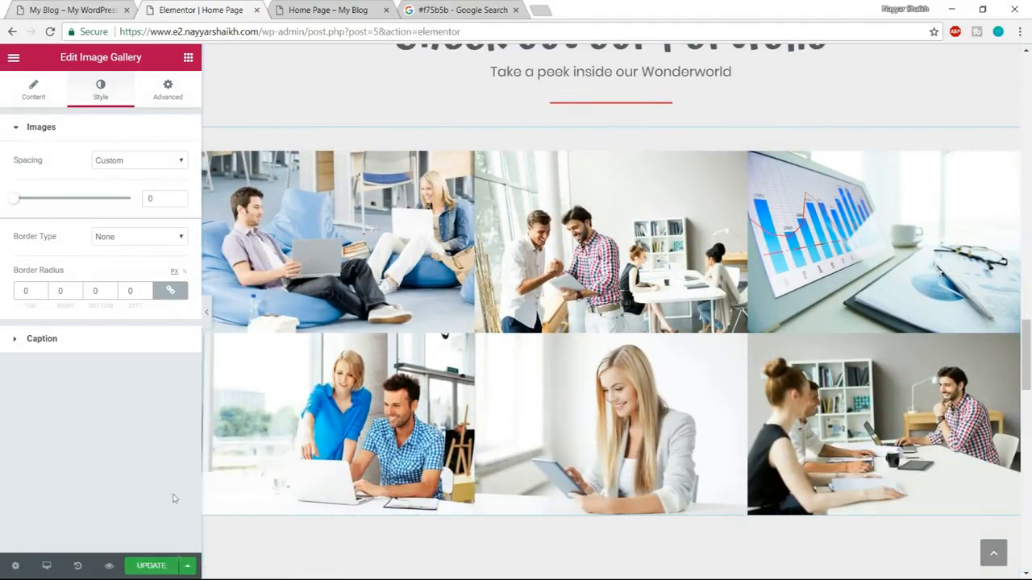
# Update the page and check the portfolio section in the reloaded home page preview.
pyautogui.click(150, 568)
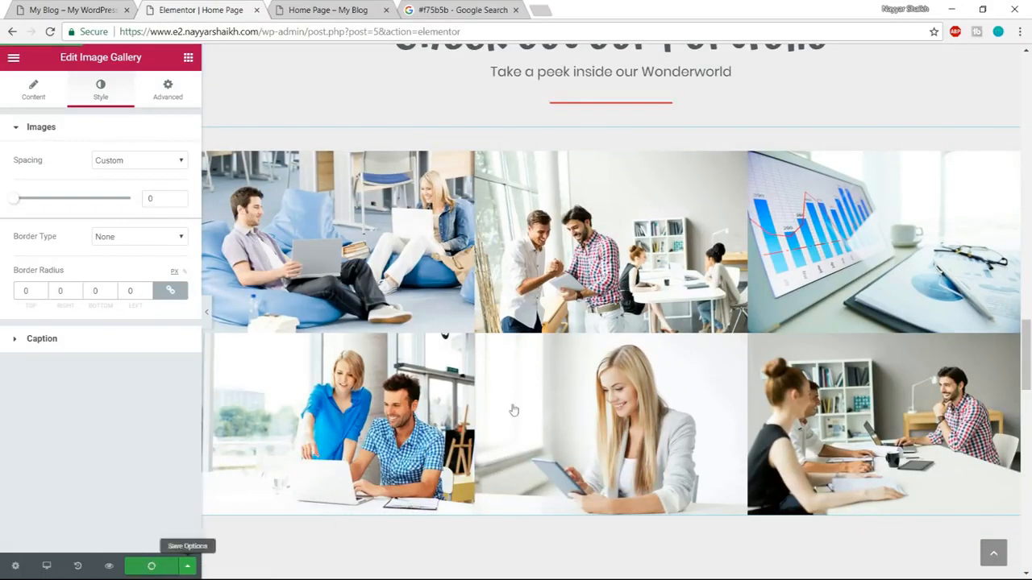
pyautogui.click(364, 11)
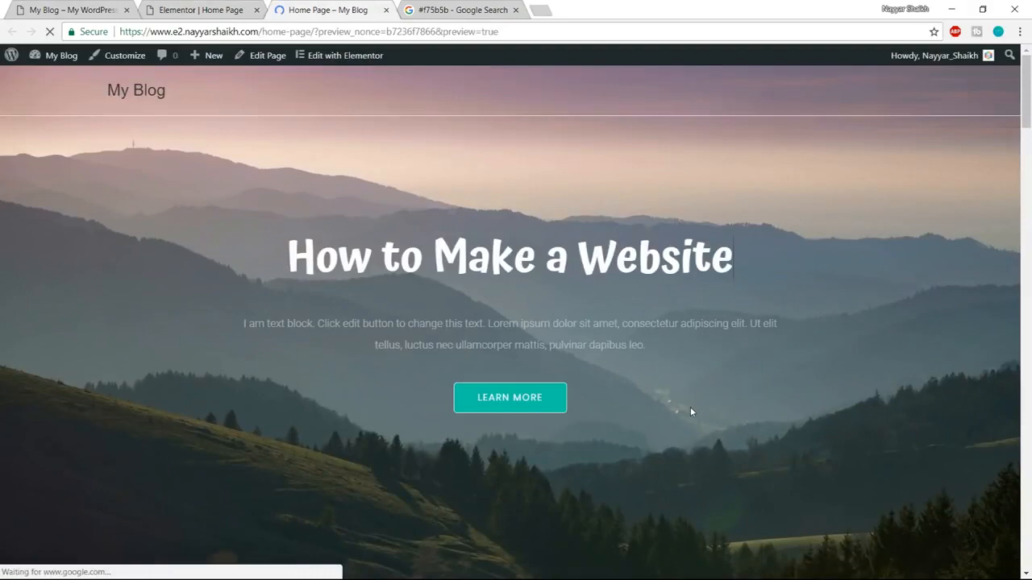
pyautogui.scroll(-10, 690, 411)
pyautogui.scroll(-10, 691, 413)
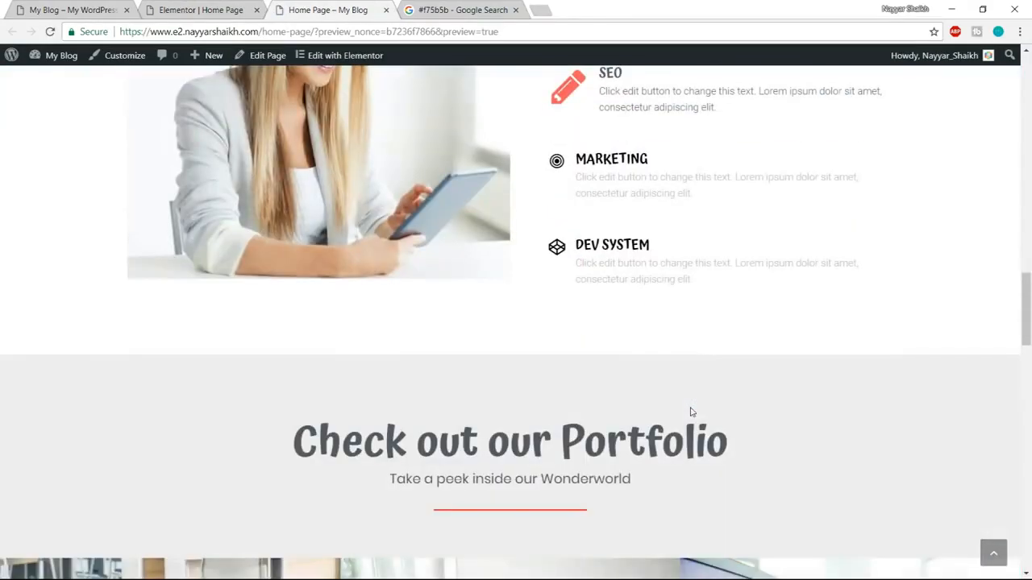
pyautogui.scroll(-4, 690, 412)
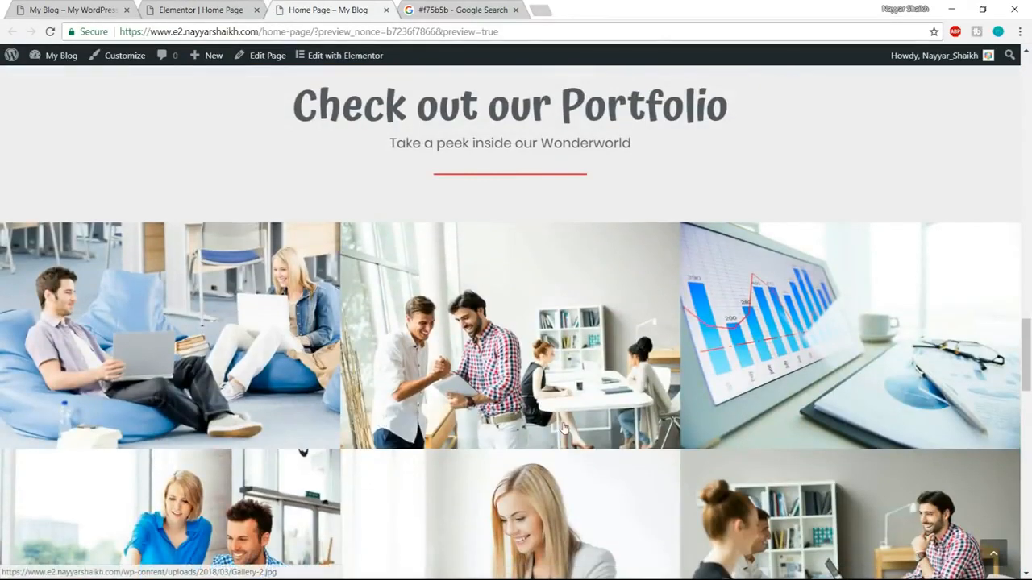
pyautogui.scroll(-3, 561, 434)
pyautogui.scroll(3, 561, 435)
pyautogui.scroll(-4, 557, 433)
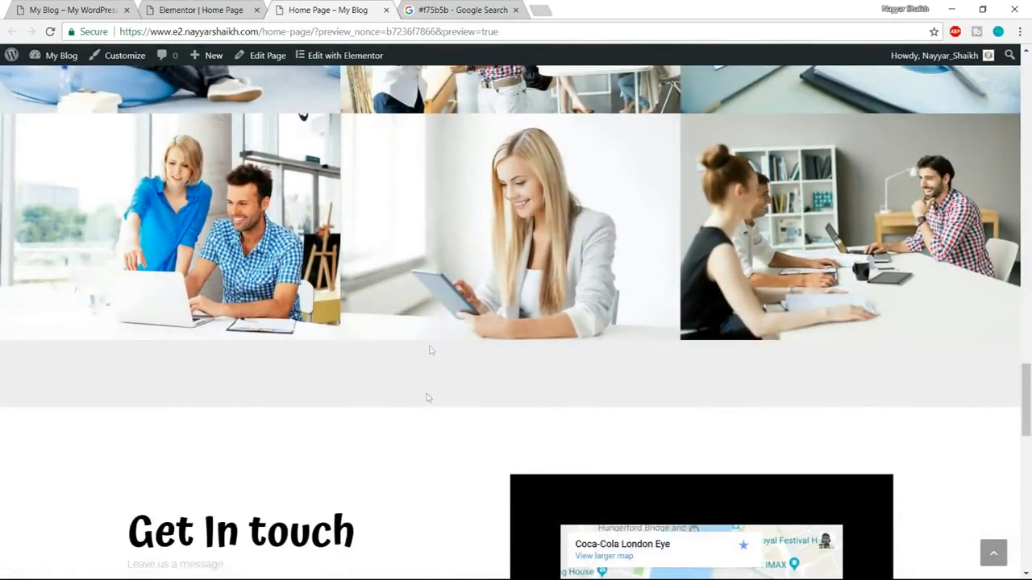
# Set the portfolio section's bottom padding to 0, keeping the top padding at 100.
pyautogui.click(194, 10)
pyautogui.scroll(-3, 511, 403)
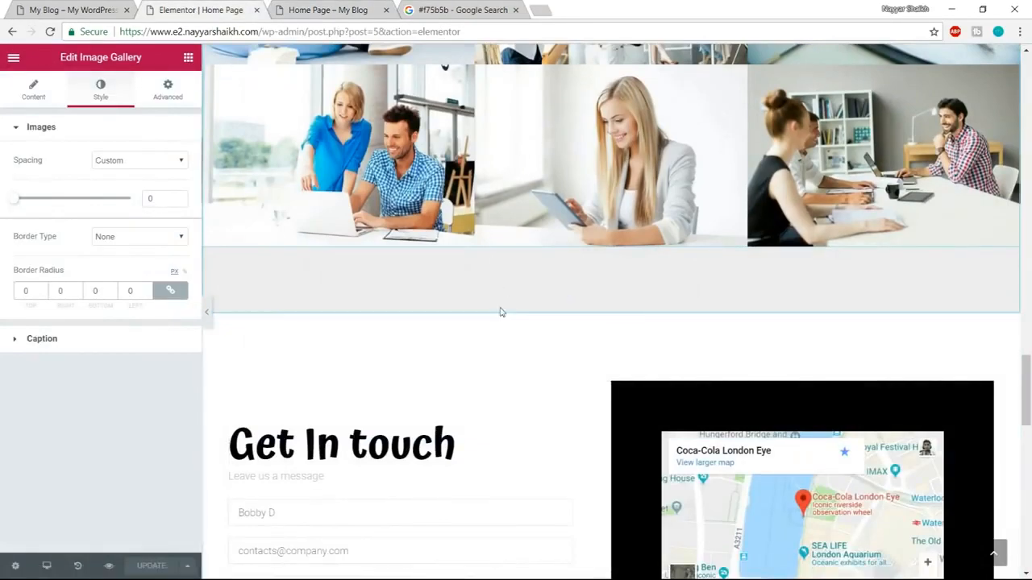
pyautogui.scroll(6, 493, 337)
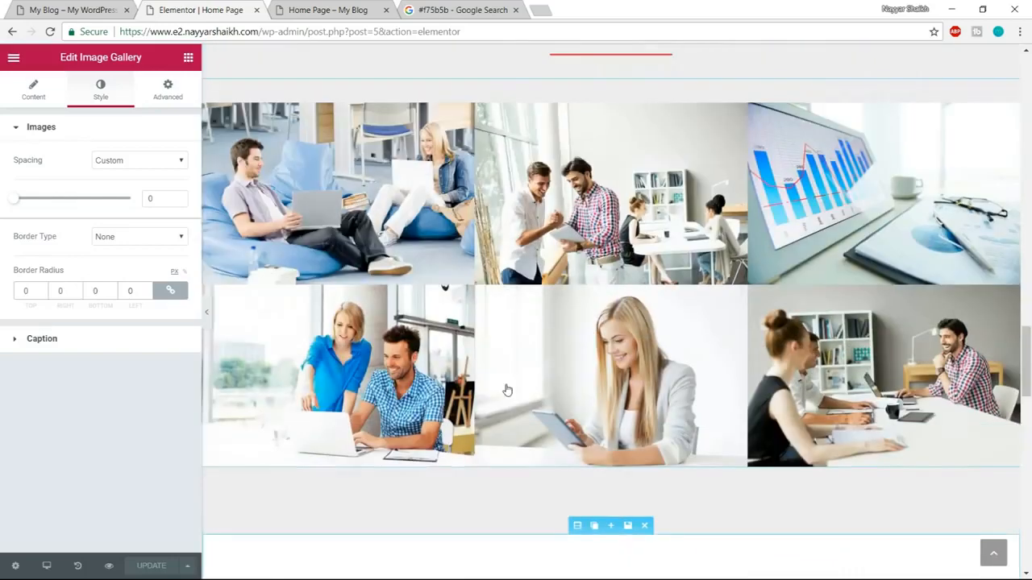
pyautogui.click(578, 141)
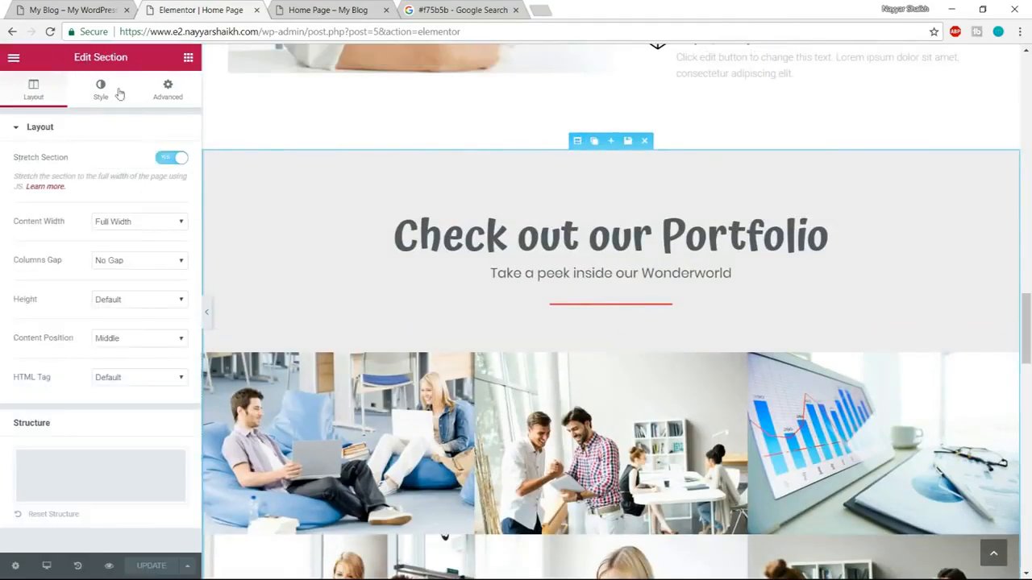
pyautogui.click(167, 90)
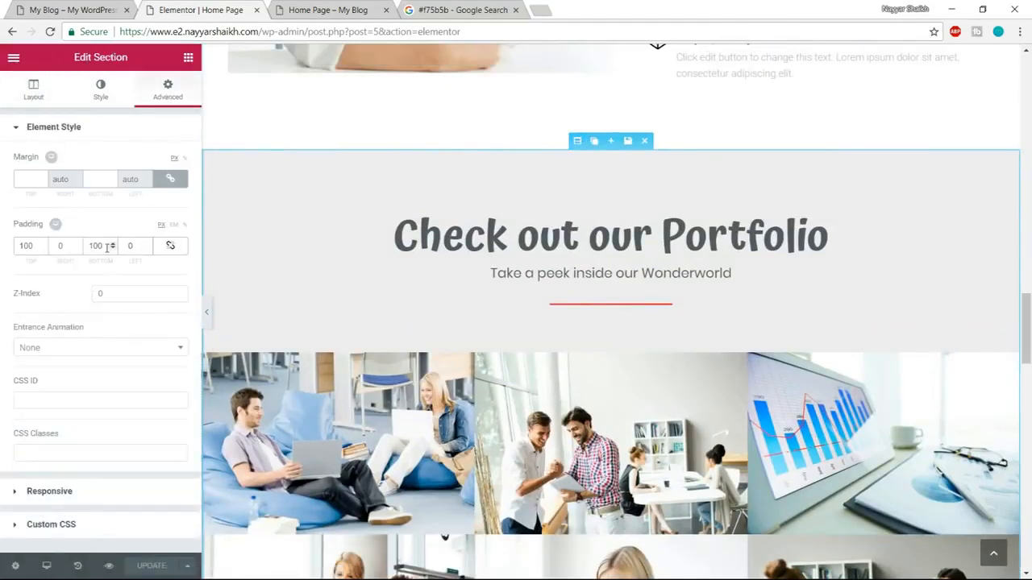
pyautogui.moveTo(101, 245); pyautogui.dragTo(87, 242)
pyautogui.write('0')
pyautogui.scroll(-4, 790, 326)
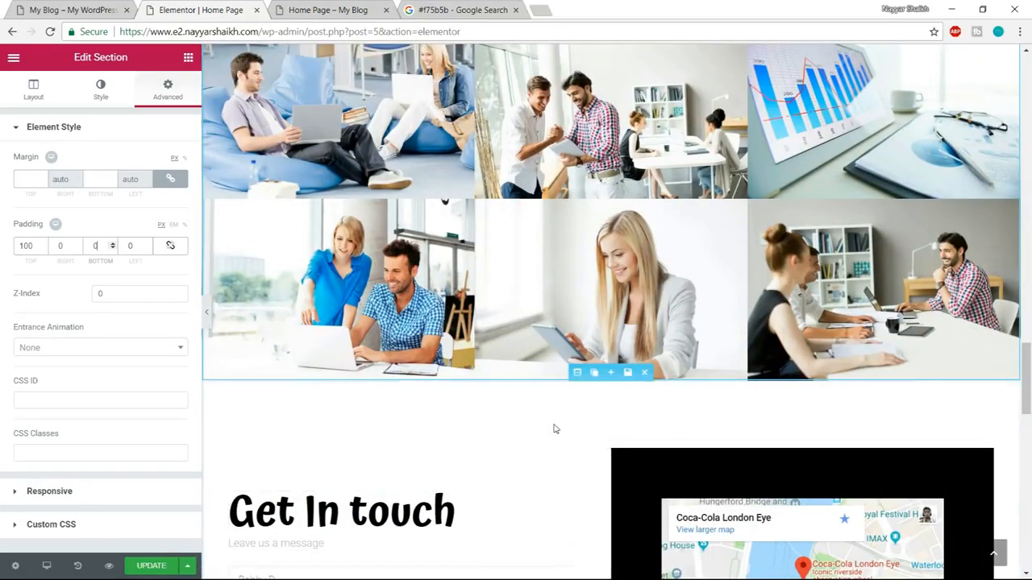
# Examine the demo site's Get In touch section, including its heading, contact form and map.
pyautogui.scroll(-5, 555, 428)
pyautogui.click(66, 8)
pyautogui.scroll(-5, 498, 300)
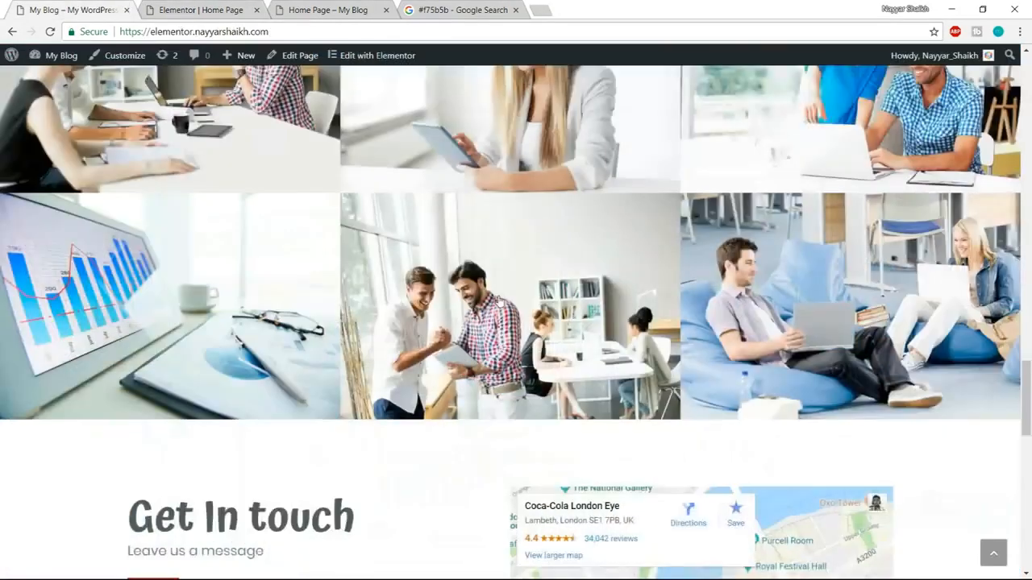
pyautogui.scroll(-3, 498, 300)
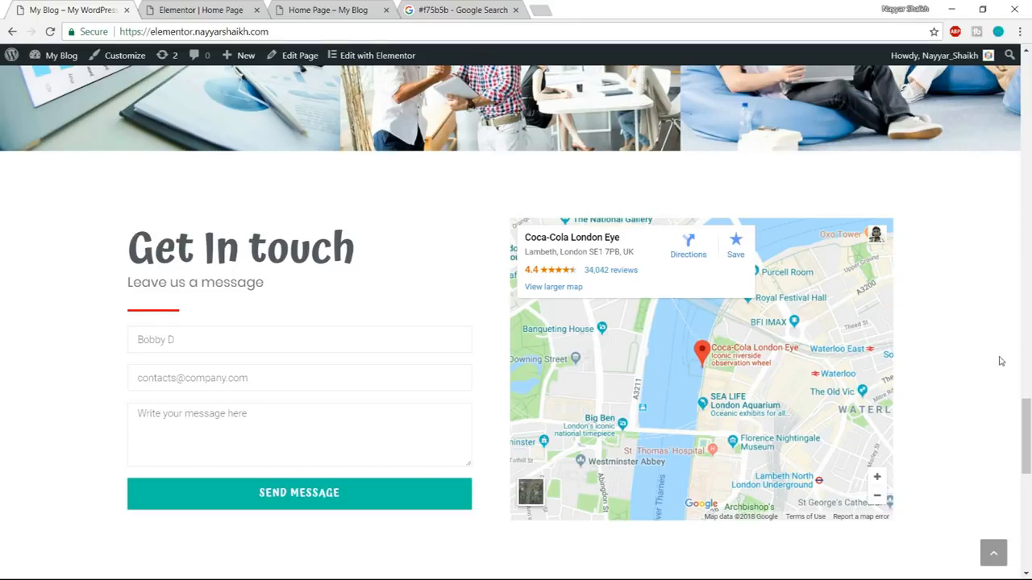
# In the Elementor editor for the home page, set the "Get In touch" heading's text color to dark gray #54595f.
pyautogui.click(232, 10)
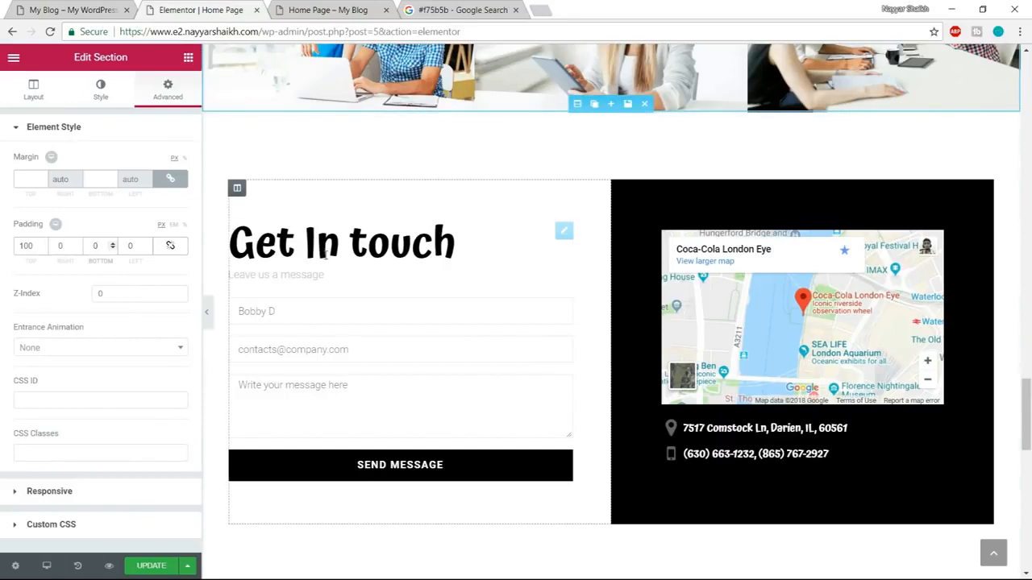
pyautogui.click(419, 242)
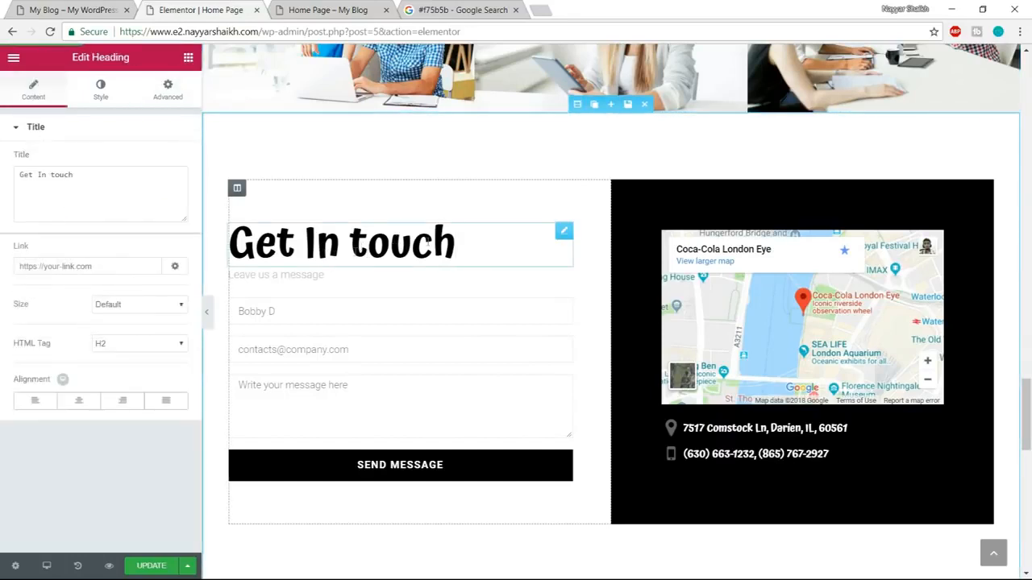
pyautogui.click(100, 89)
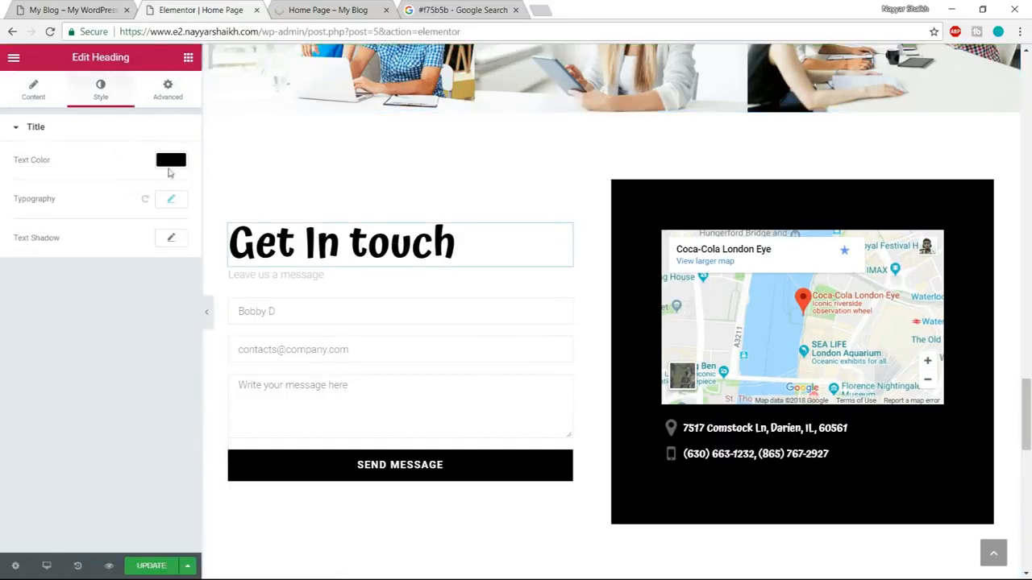
pyautogui.click(170, 161)
pyautogui.click(38, 319)
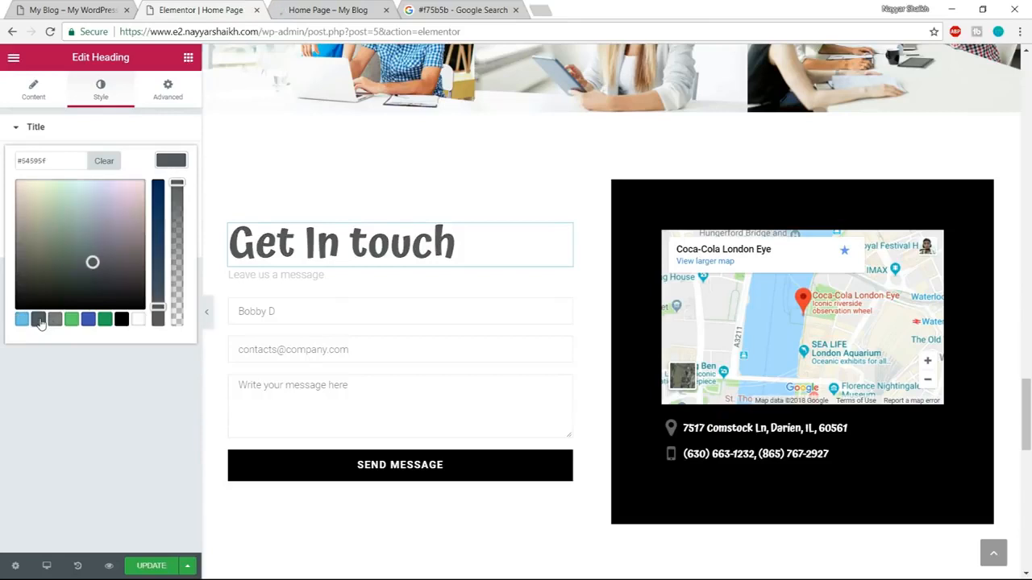
# Recolor the "Leave us a message" text below the heading with the dark gray swatch.
pyautogui.click(269, 277)
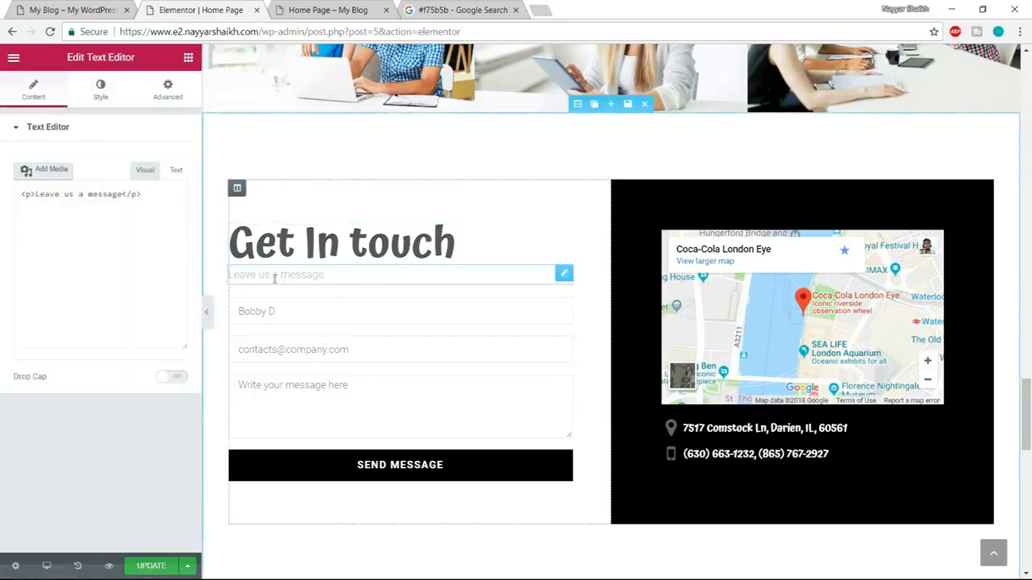
pyautogui.click(104, 89)
pyautogui.click(172, 219)
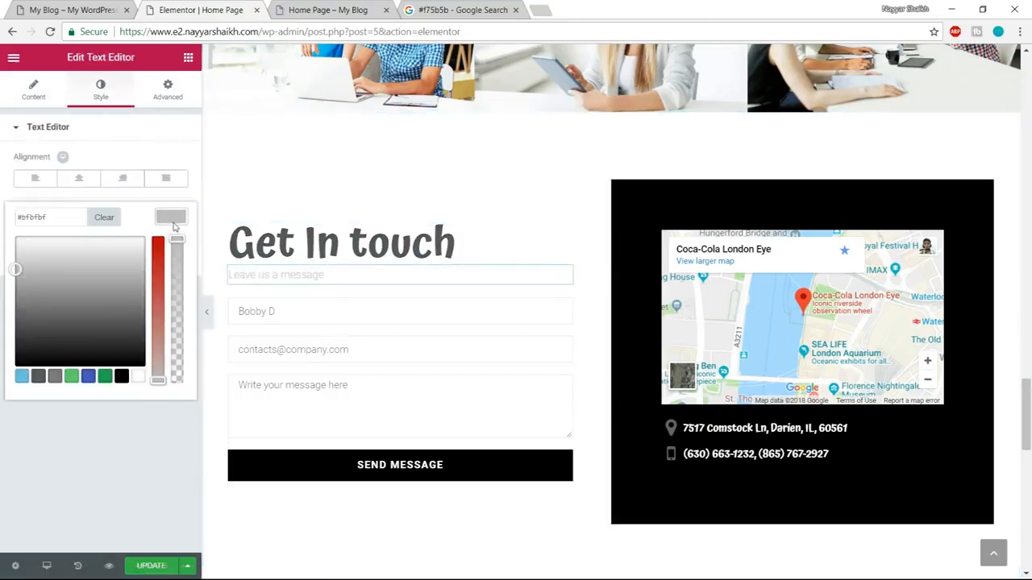
pyautogui.click(38, 376)
# Set the "Leave us a message" typography to Poppins at 20 px with a heavier font weight.
pyautogui.click(179, 280)
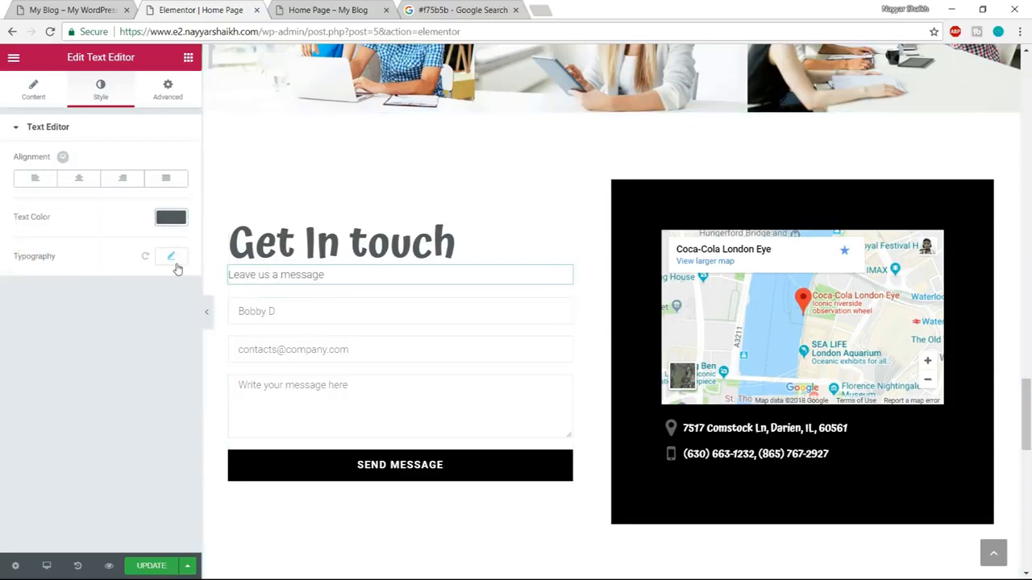
pyautogui.click(173, 259)
pyautogui.click(127, 295)
pyautogui.write('poppi')
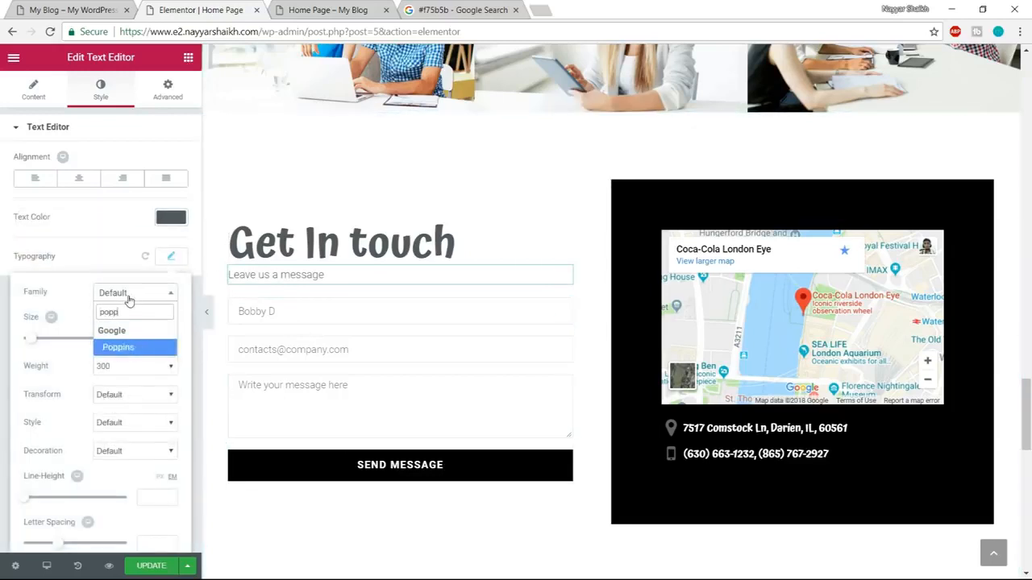
pyautogui.press('Return')
pyautogui.doubleClick(165, 340)
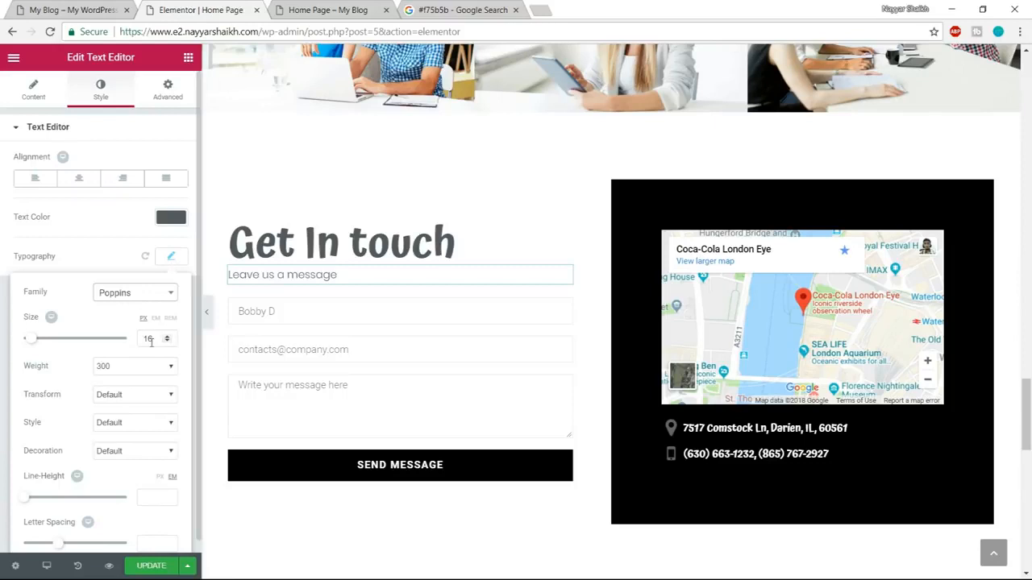
pyautogui.write('20')
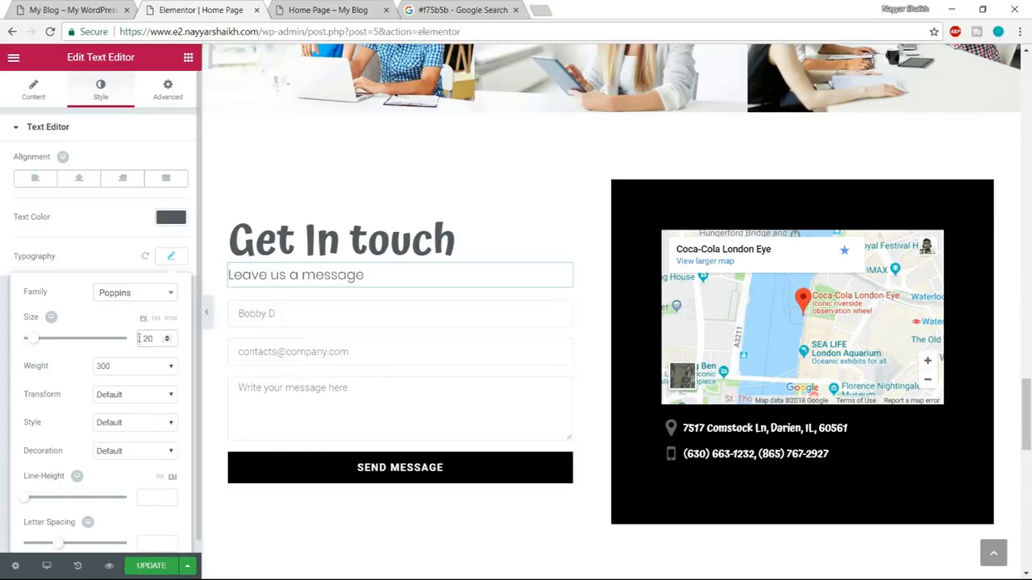
pyautogui.click(138, 366)
pyautogui.click(117, 408)
pyautogui.click(170, 258)
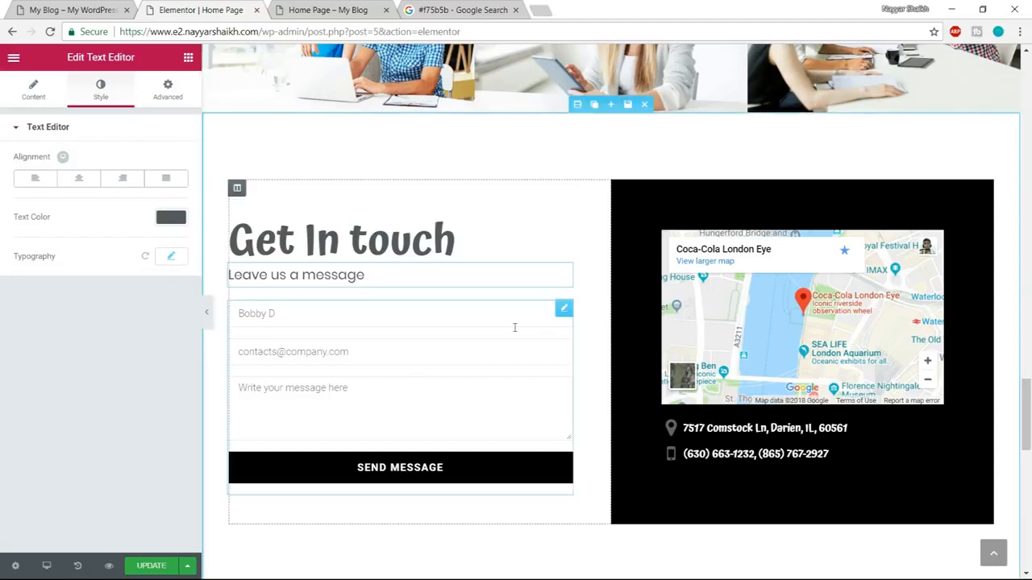
# Try removing the Name field from the contact form and undo the removal.
pyautogui.click(367, 352)
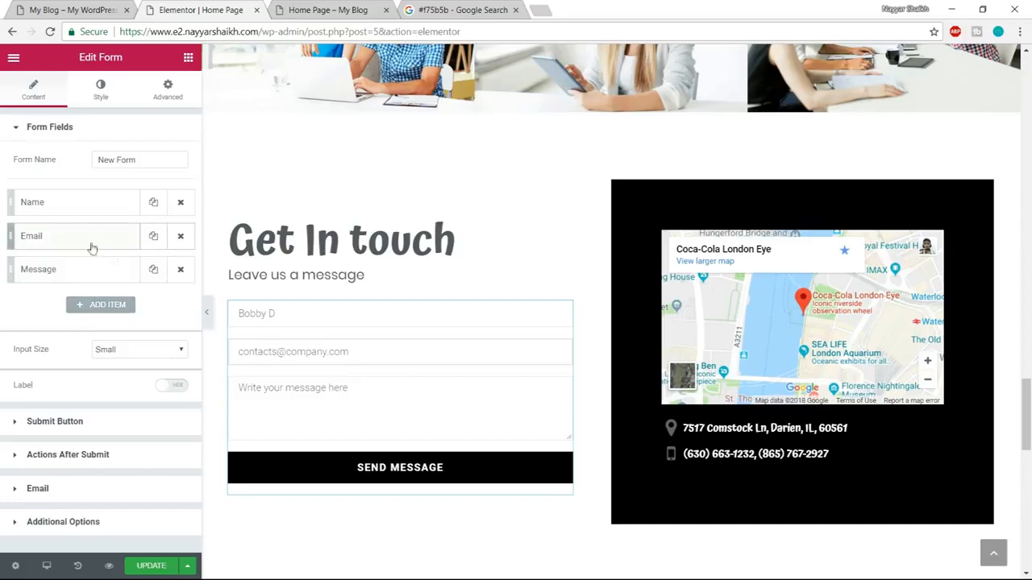
pyautogui.click(181, 203)
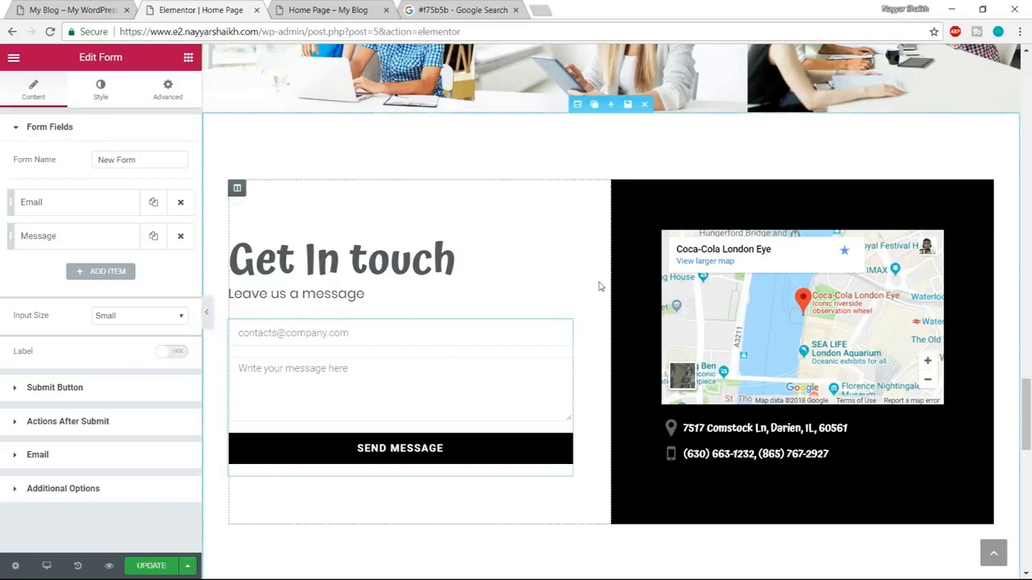
pyautogui.hotkey('ctrl', 'z')
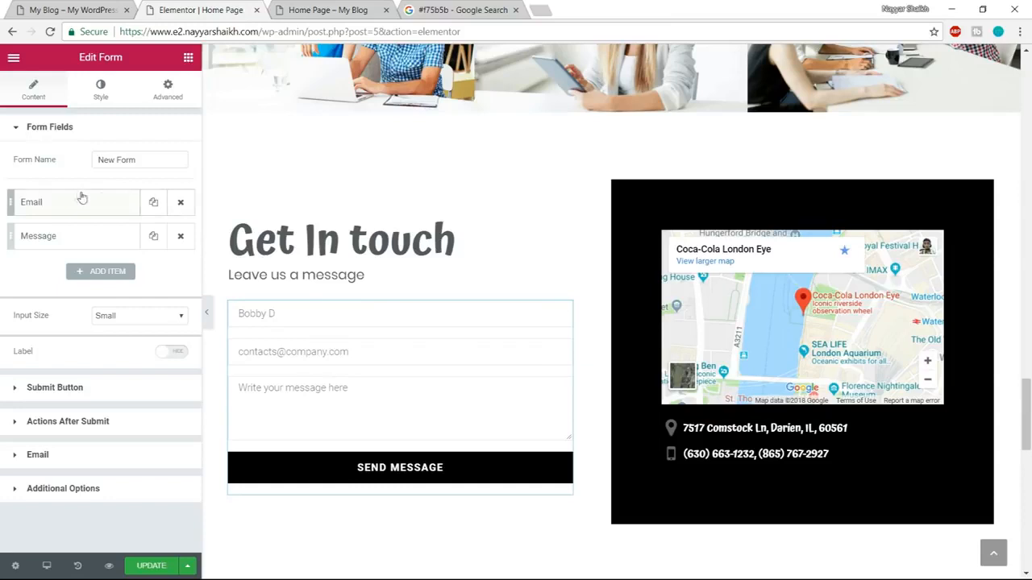
pyautogui.click(98, 93)
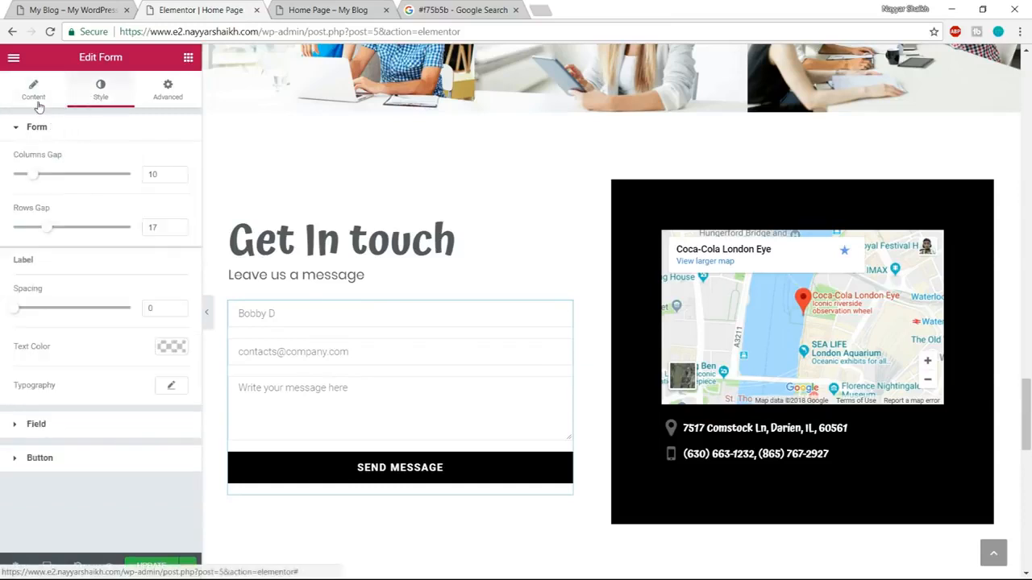
pyautogui.click(35, 95)
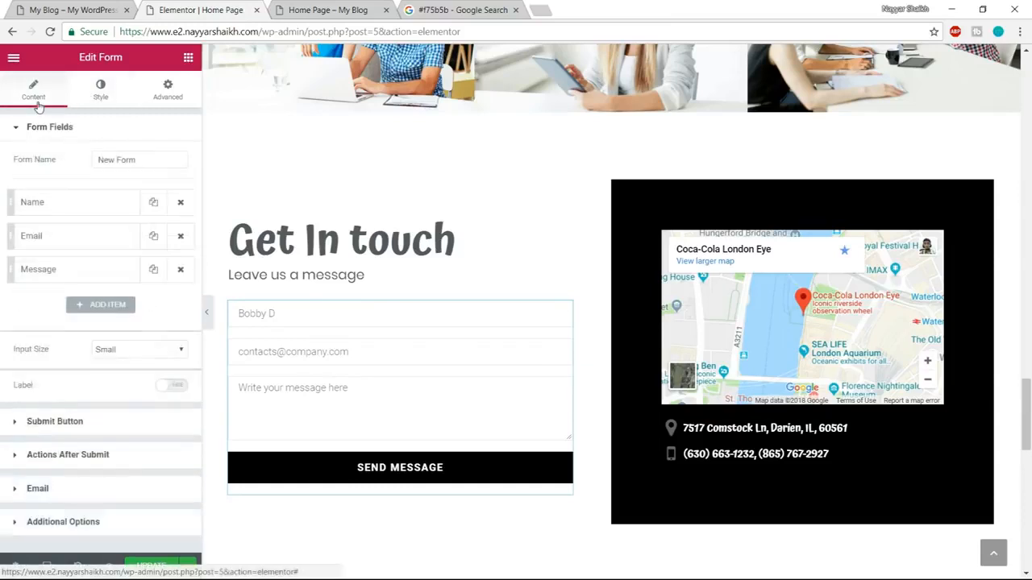
# Set the Name field's placeholder in the contact form to "Enter Your Name Here".
pyautogui.click(78, 209)
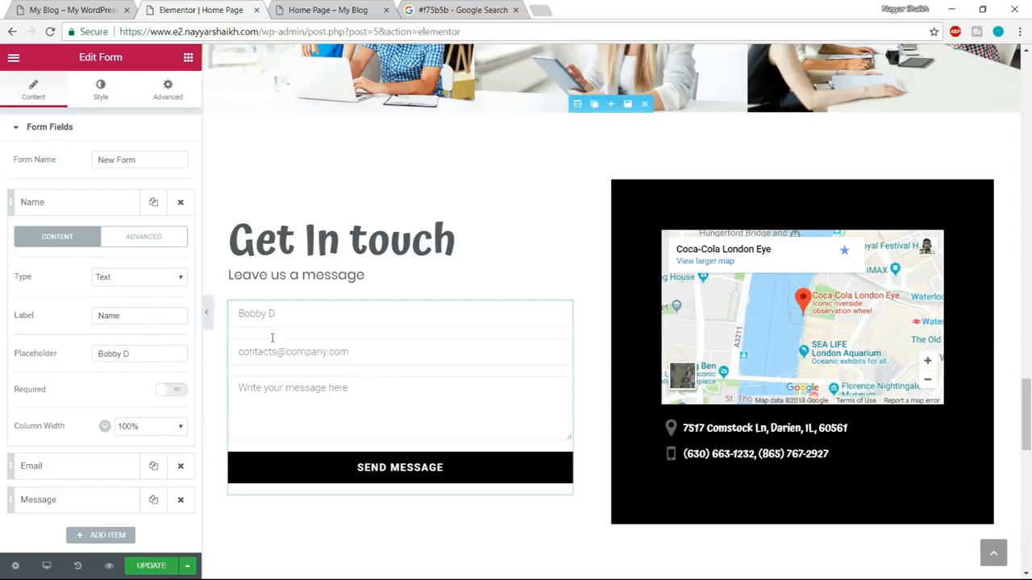
pyautogui.click(80, 9)
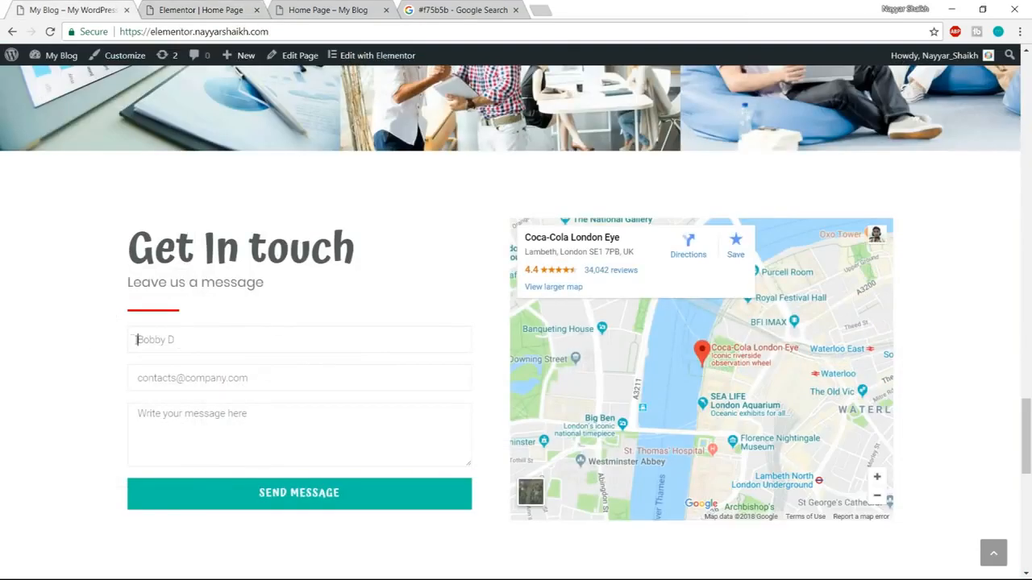
pyautogui.click(203, 9)
pyautogui.moveTo(141, 354); pyautogui.dragTo(66, 359)
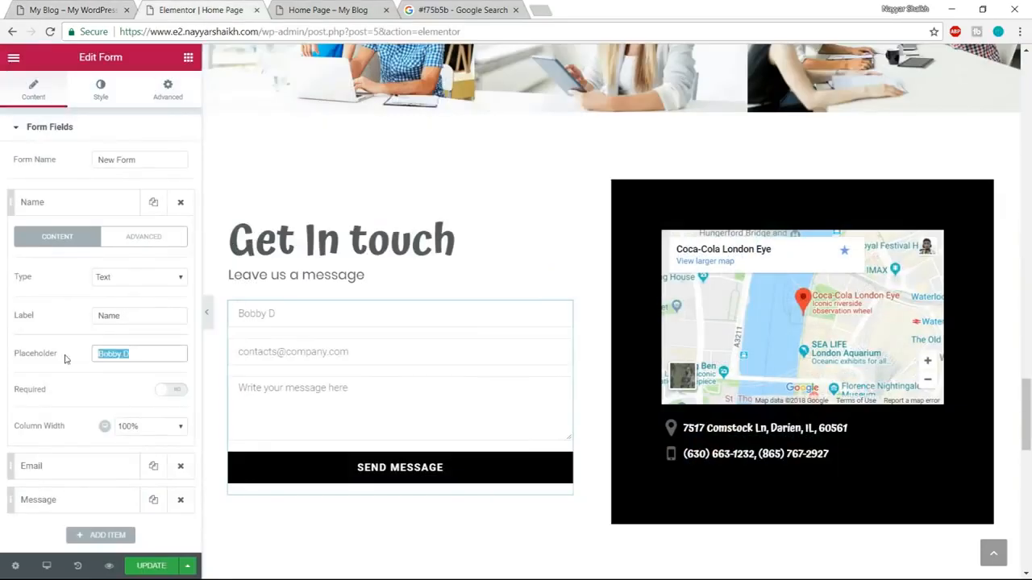
pyautogui.write('En')
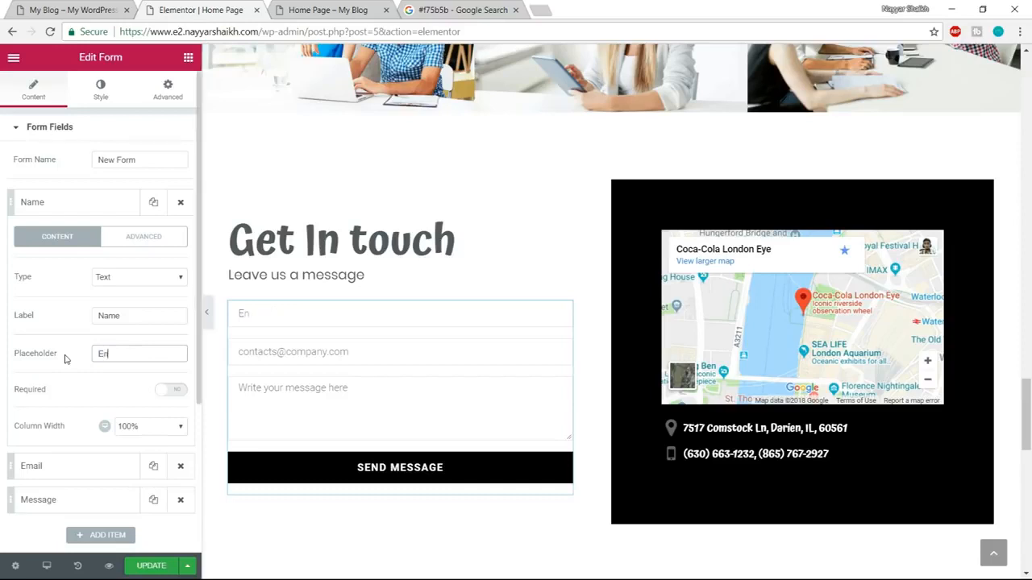
pyautogui.write('ter Your Name Here')
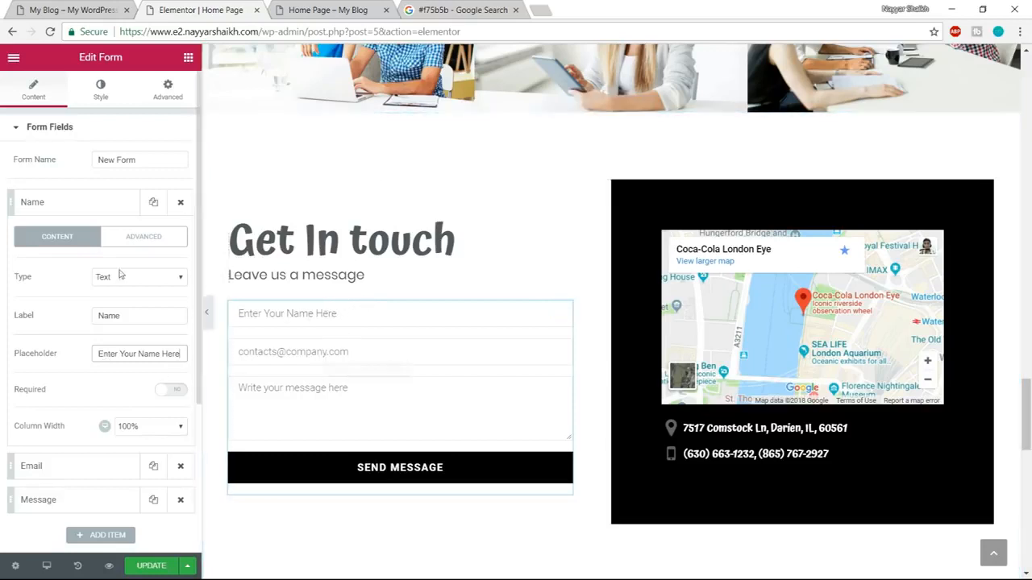
# Try making the Name field required and 40% wide, returning it to optional and 100% width.
pyautogui.scroll(-1, 127, 426)
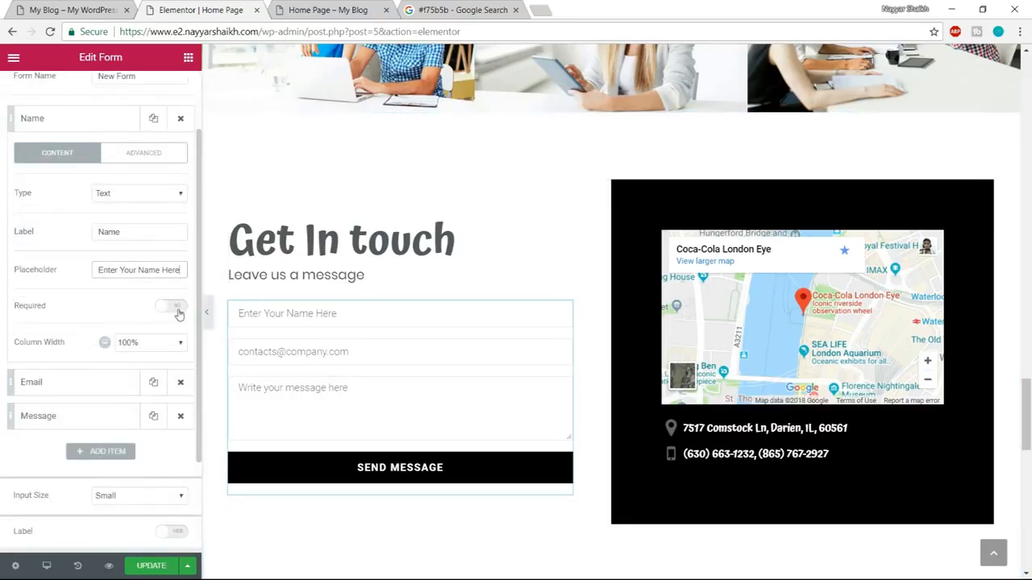
pyautogui.click(174, 307)
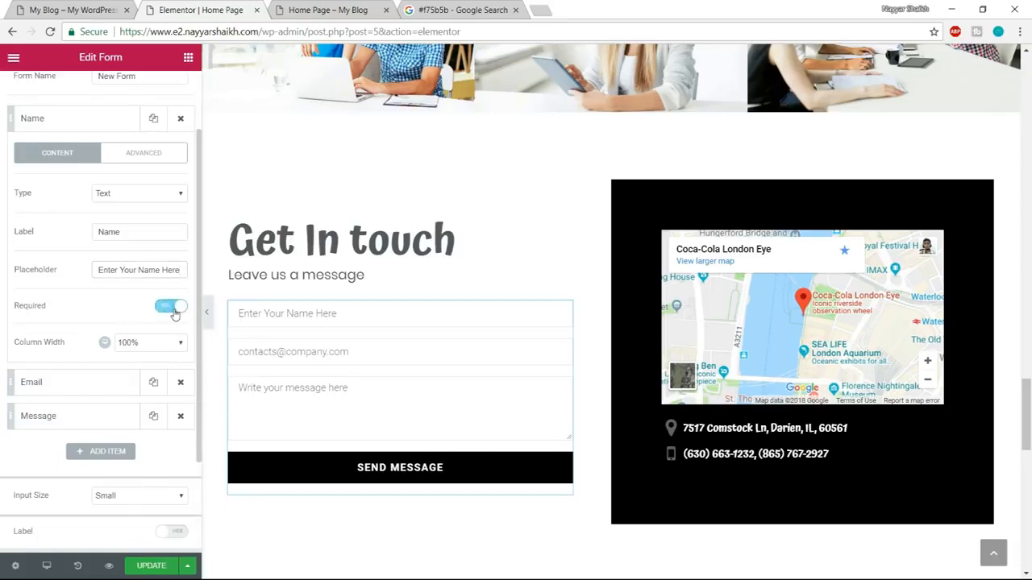
pyautogui.click(174, 312)
pyautogui.click(149, 344)
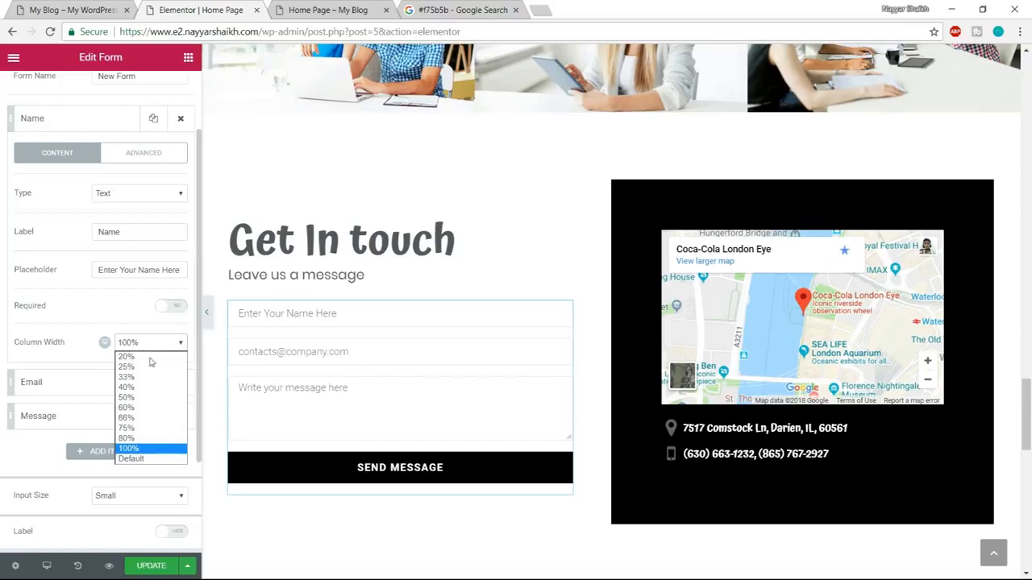
pyautogui.click(142, 388)
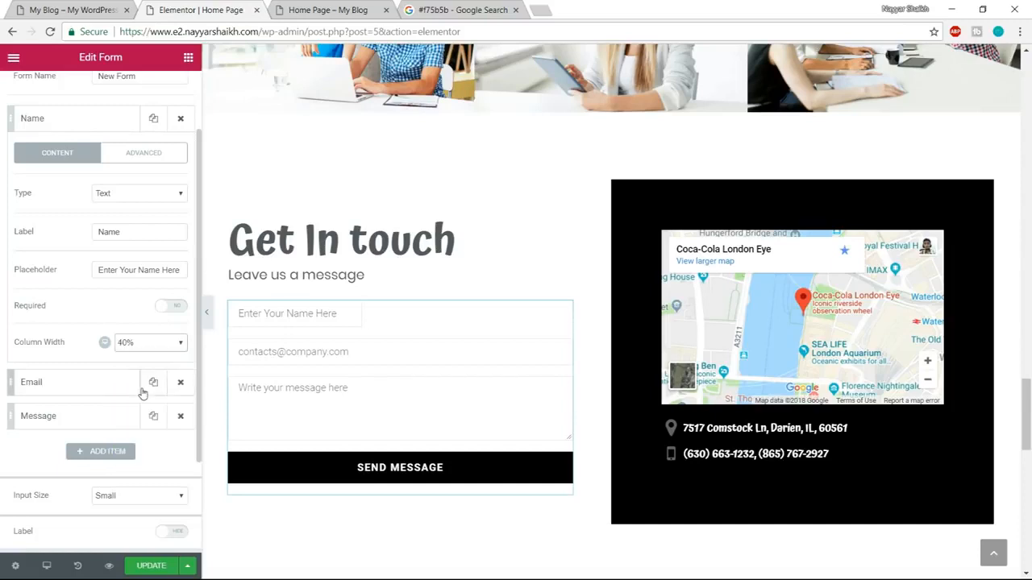
pyautogui.click(145, 342)
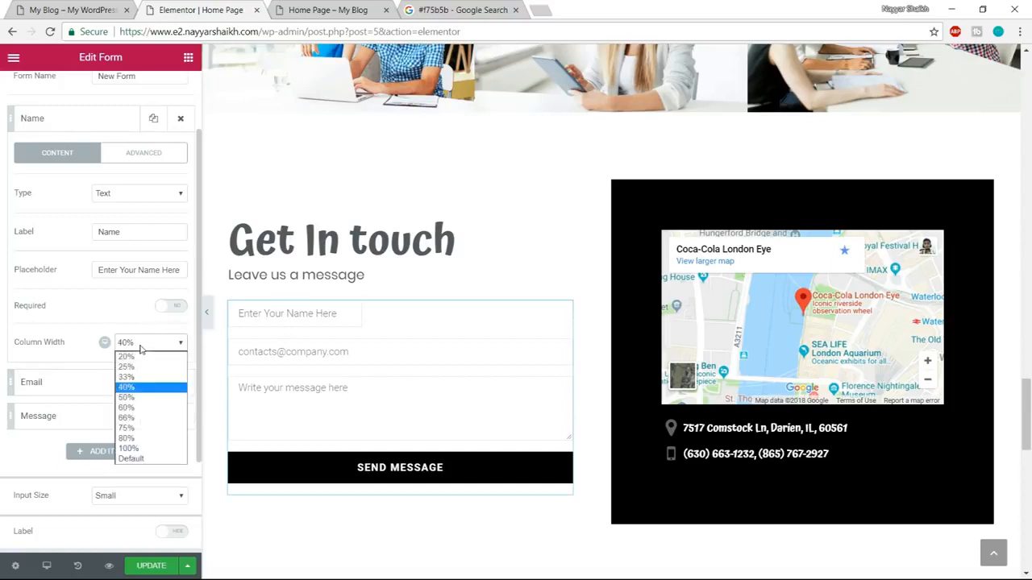
pyautogui.click(141, 449)
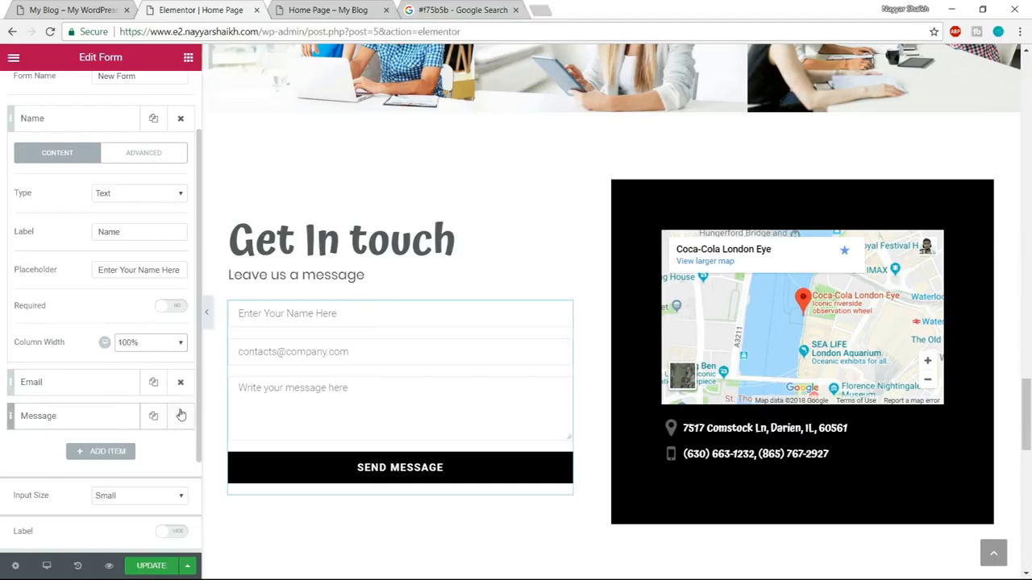
# Set the Email field's placeholder to "Enter Your Email Here" and keep its type as Email.
pyautogui.scroll(2, 182, 416)
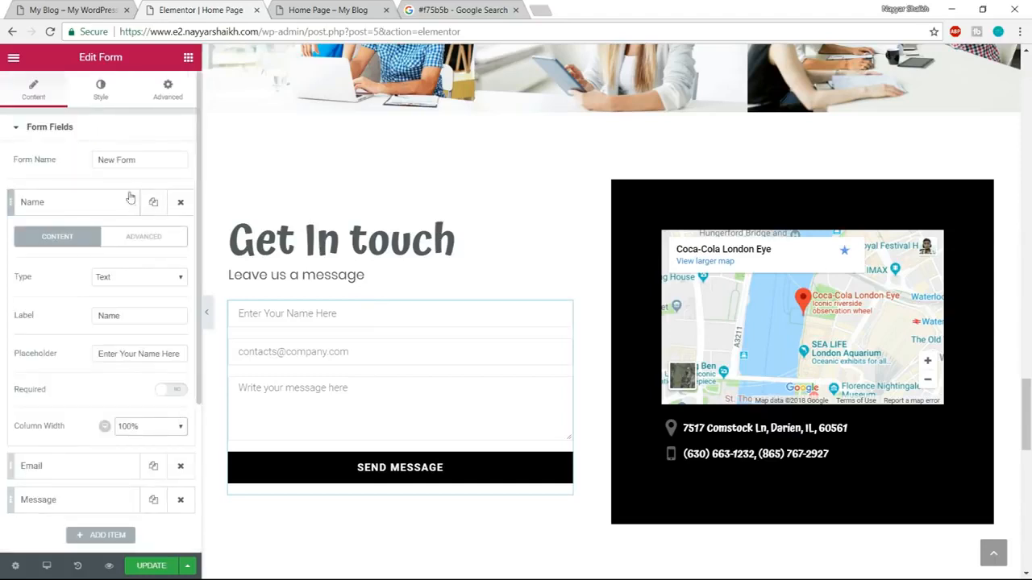
pyautogui.click(87, 138)
pyautogui.click(87, 138)
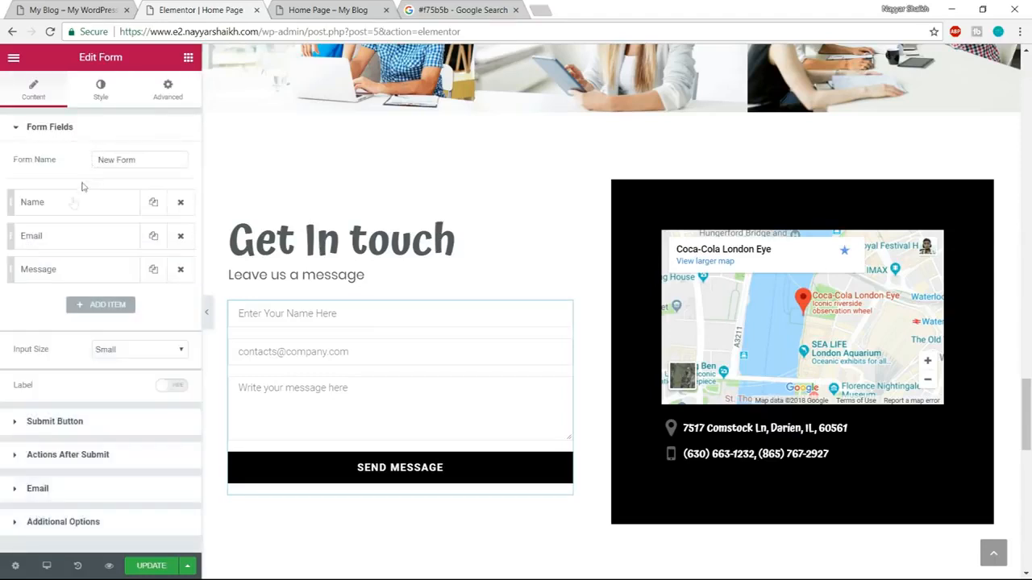
pyautogui.click(77, 240)
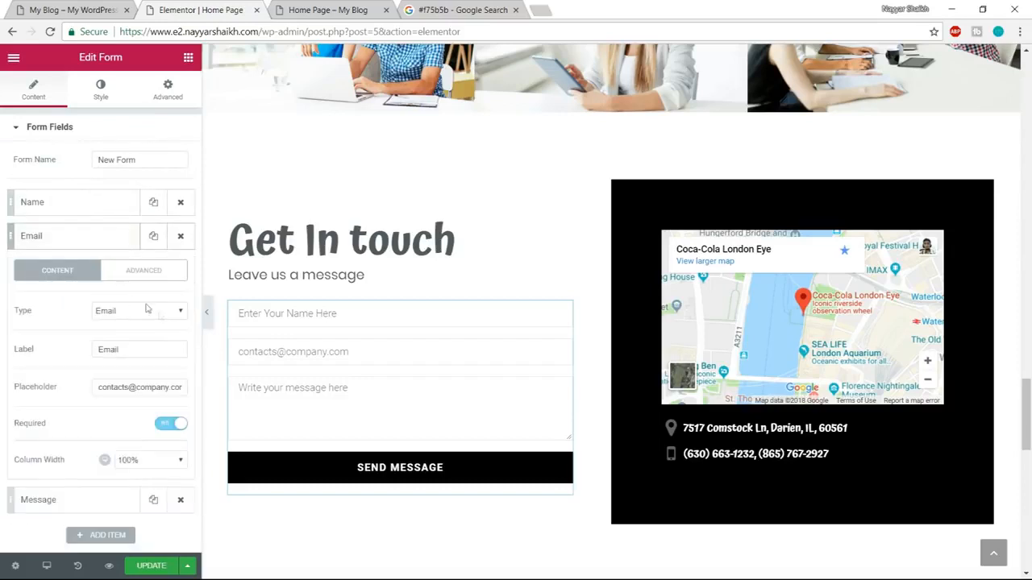
pyautogui.tripleClick(129, 387)
pyautogui.write('E')
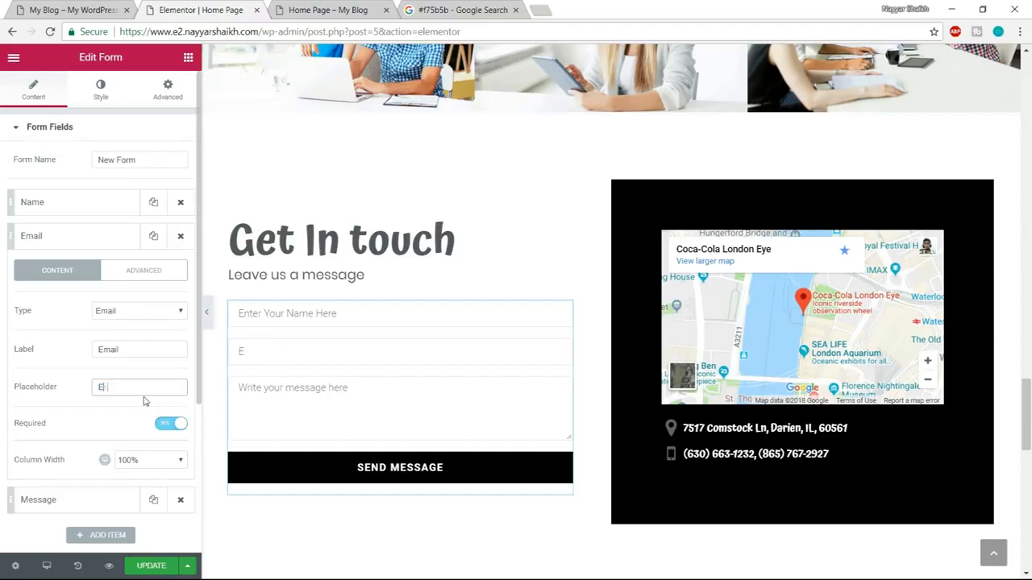
pyautogui.write('nter Your Email Here')
pyautogui.click(125, 314)
pyautogui.click(125, 330)
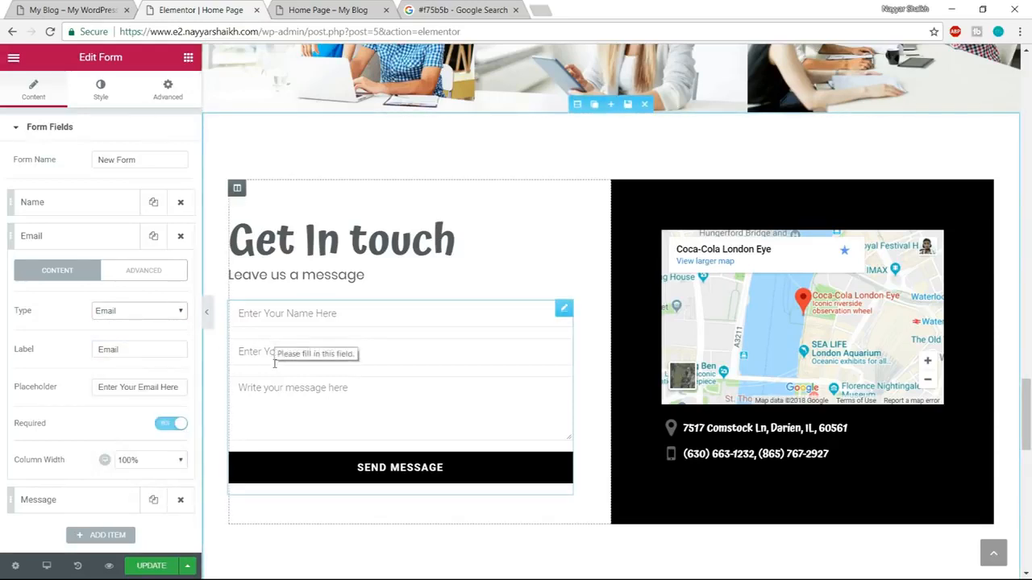
# Test the reference site's contact form by submitting 41556 as the email, and clear the entry.
pyautogui.click(72, 10)
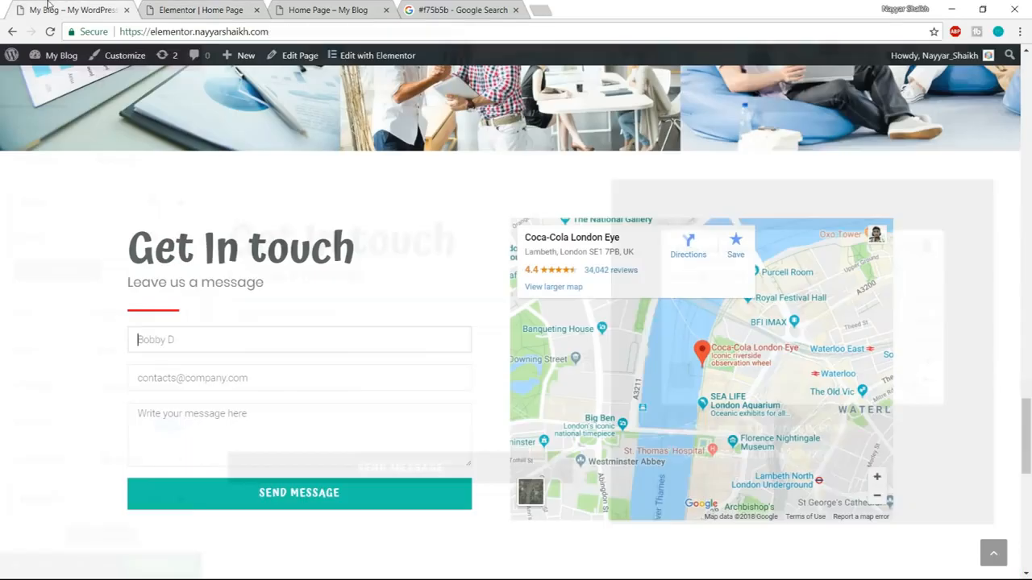
pyautogui.click(284, 383)
pyautogui.write('41556')
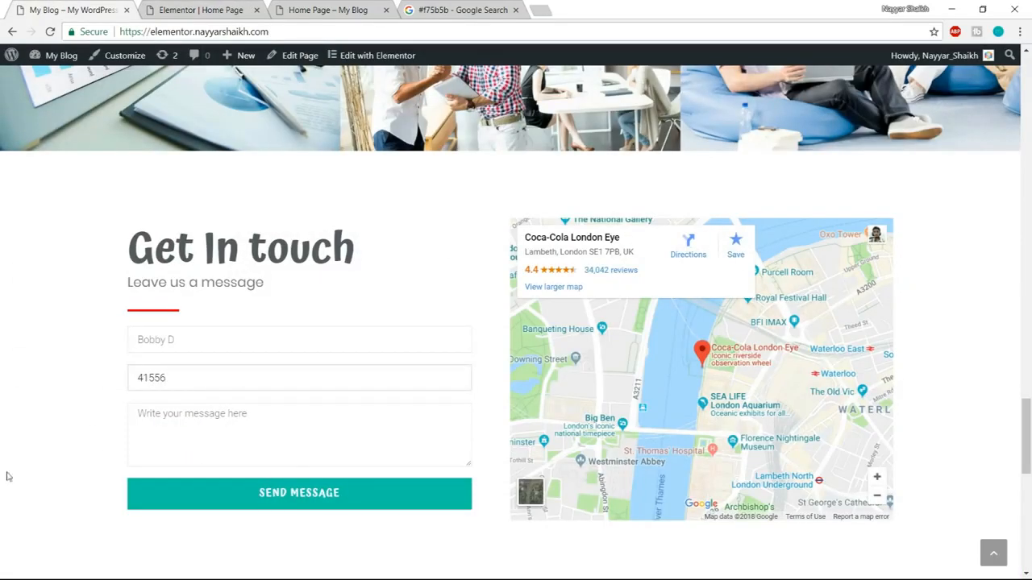
pyautogui.click(91, 432)
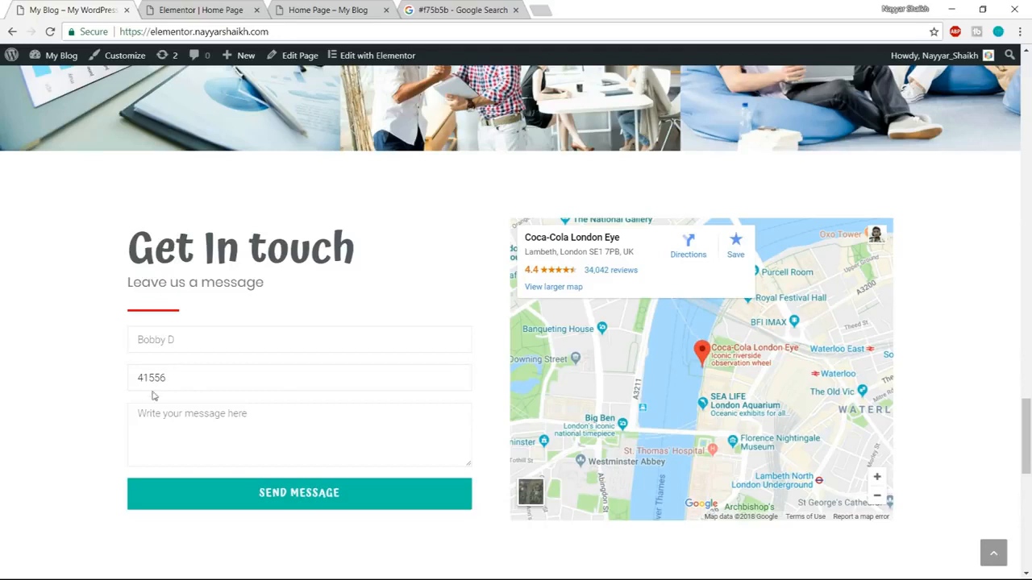
pyautogui.doubleClick(188, 379)
pyautogui.click(229, 492)
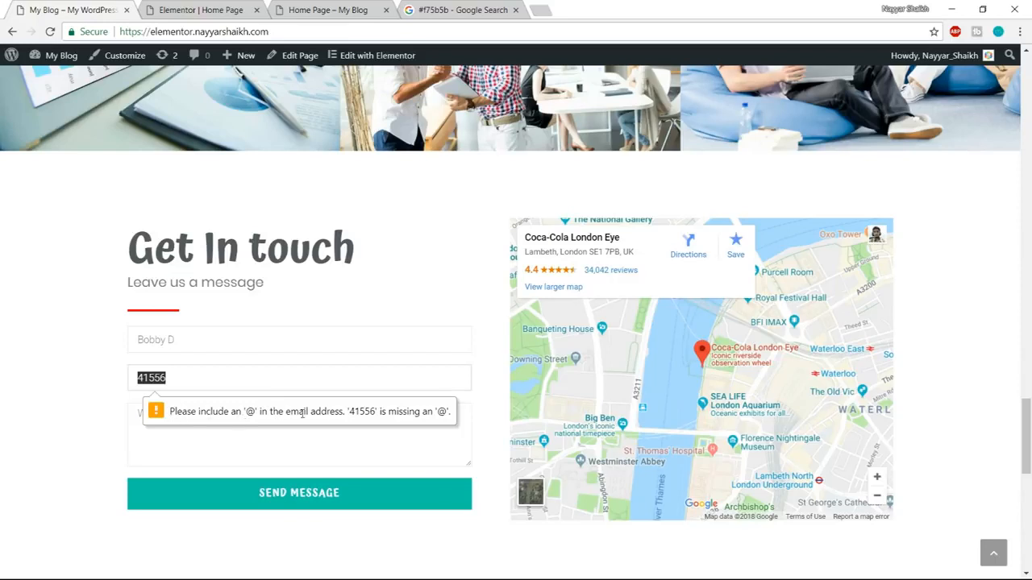
pyautogui.press('BackSpace')
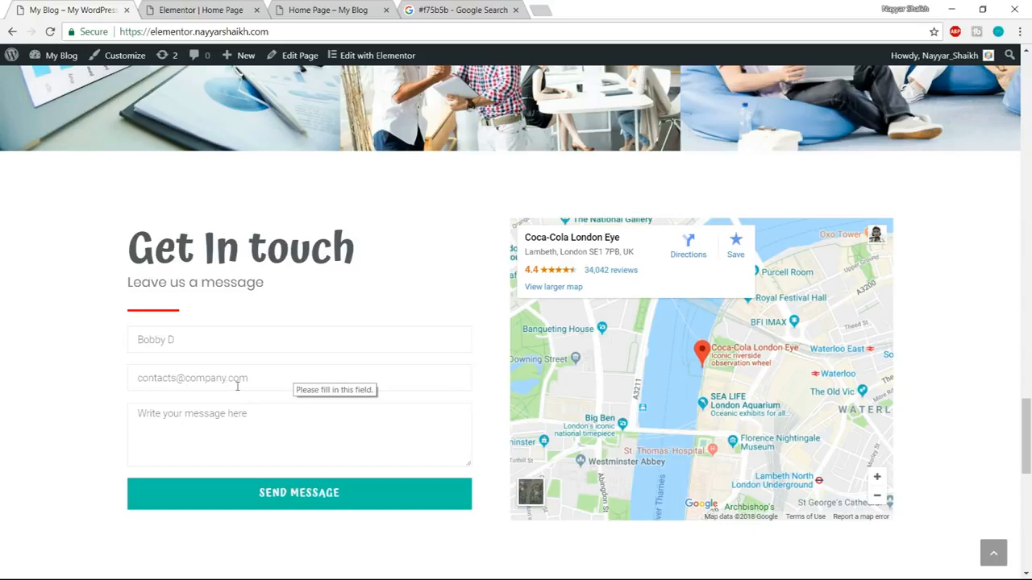
# Review the contact form's Submit Button settings against the Send Message button on the reference site.
pyautogui.click(231, 16)
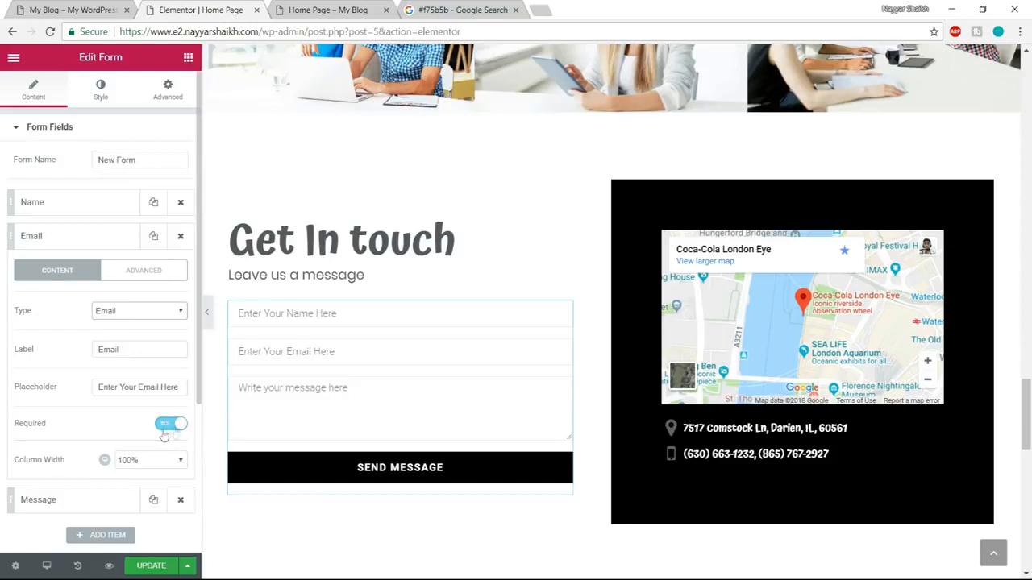
pyautogui.click(87, 237)
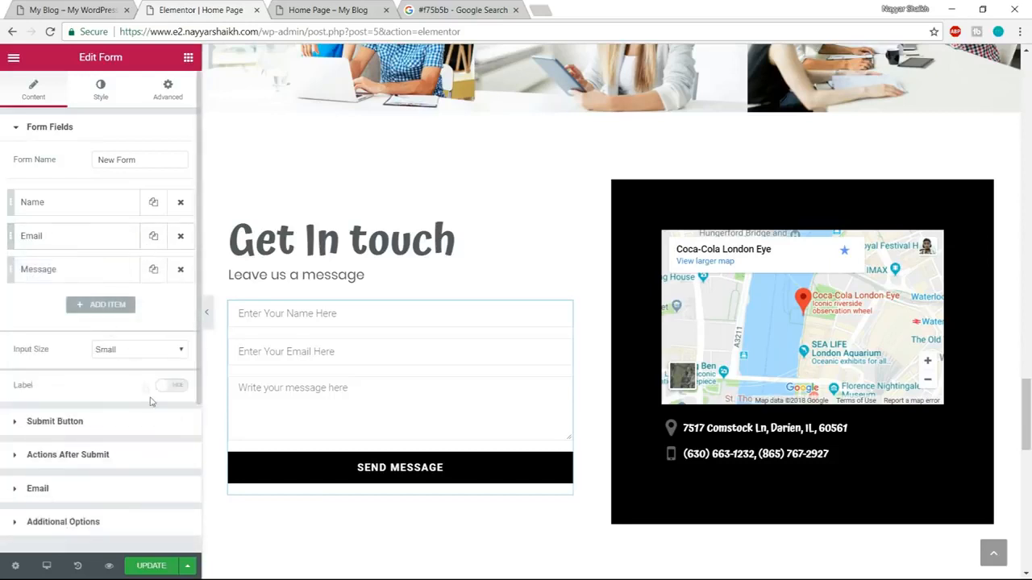
pyautogui.click(103, 426)
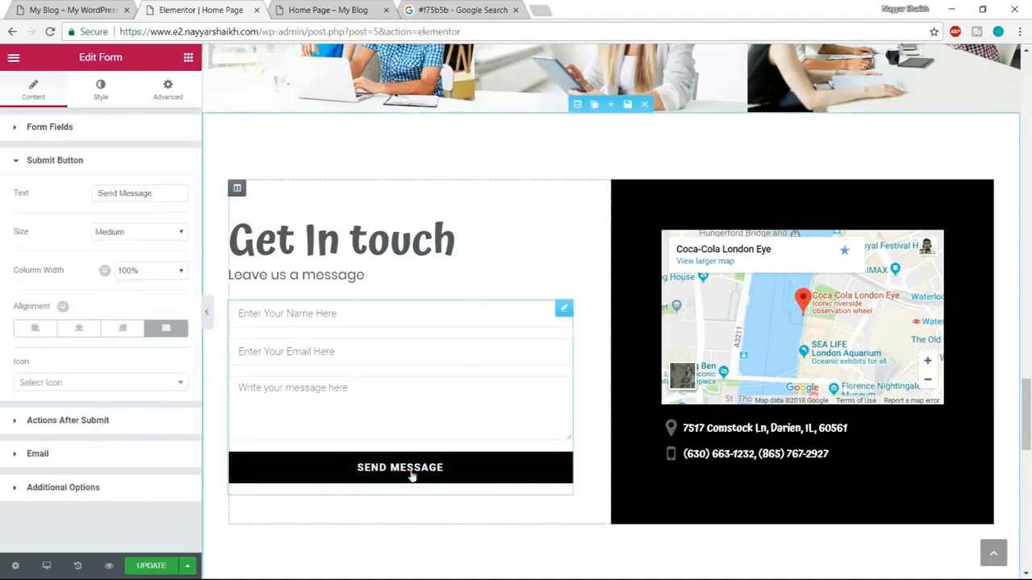
pyautogui.click(72, 10)
pyautogui.scroll(-2, 542, 256)
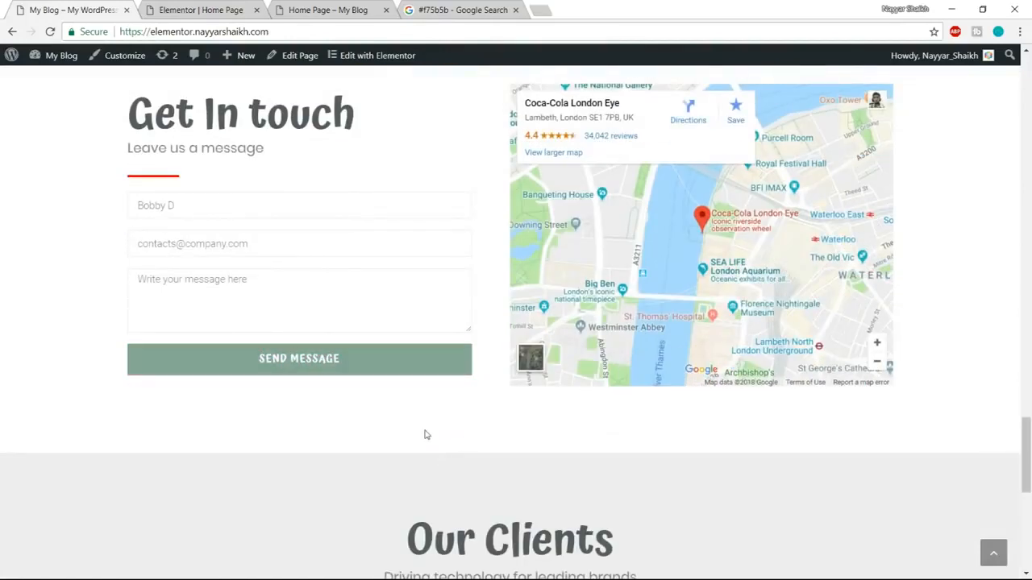
pyautogui.click(181, 5)
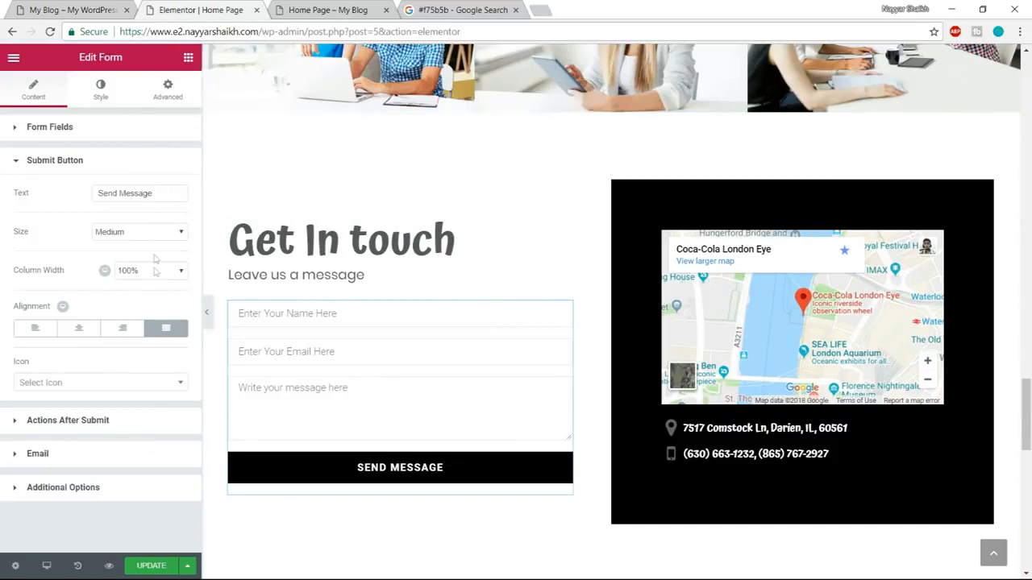
pyautogui.moveTo(162, 196); pyautogui.dragTo(78, 203)
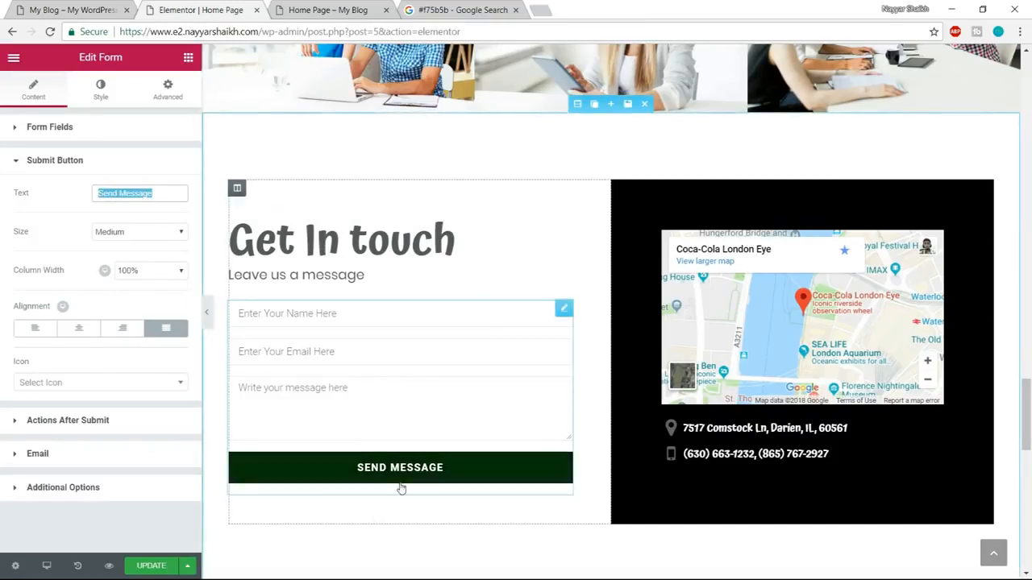
# Replace the recipient address in the contact form's Email action with the site owner's e-mail address.
pyautogui.click(96, 423)
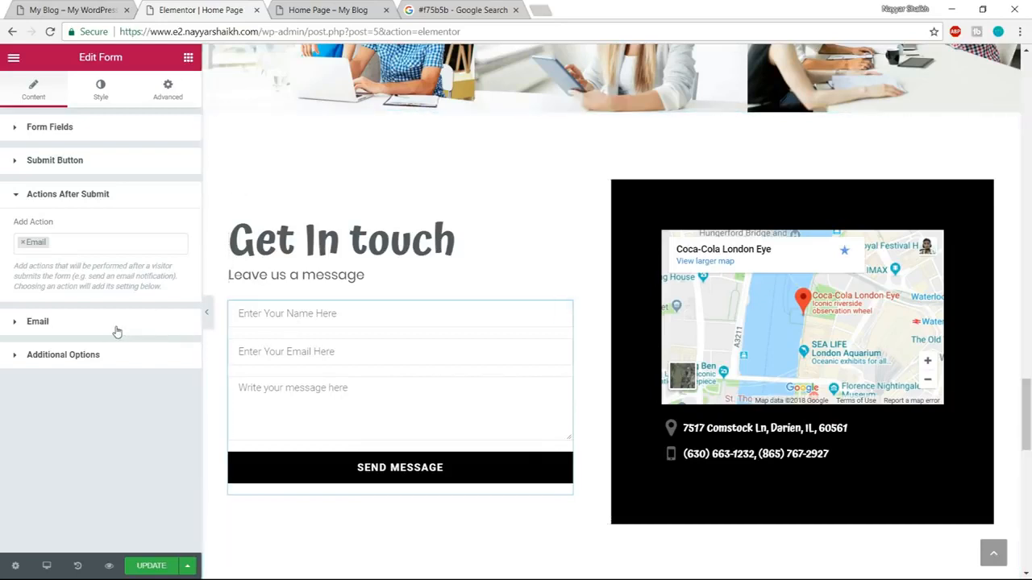
pyautogui.click(38, 321)
pyautogui.tripleClick(102, 276)
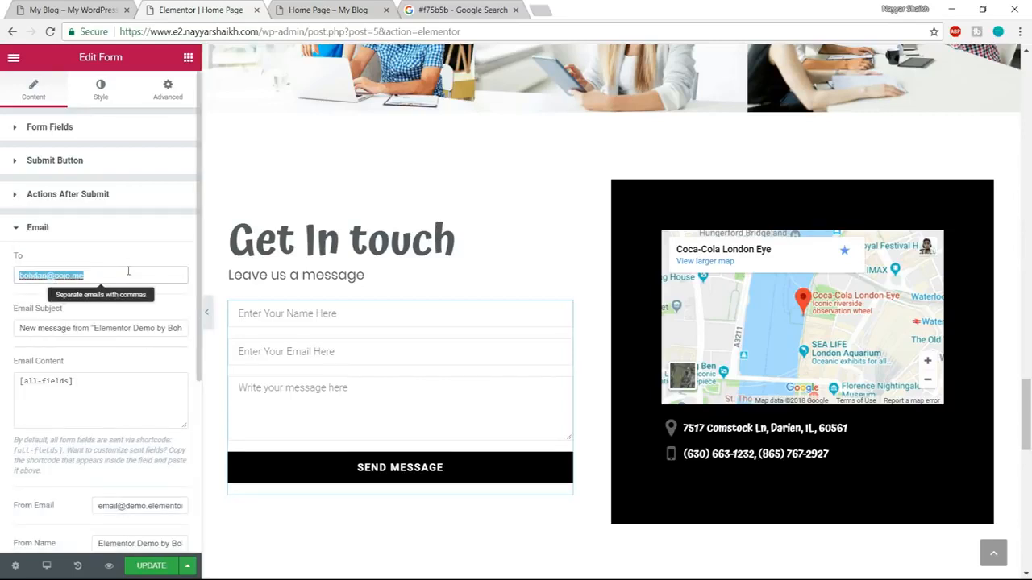
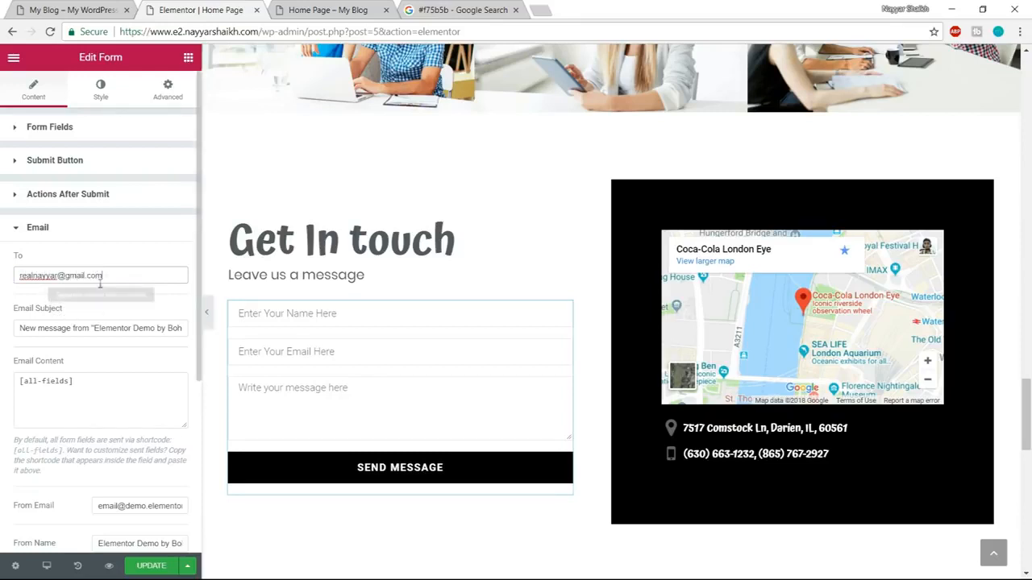
pyautogui.tripleClick(99, 276)
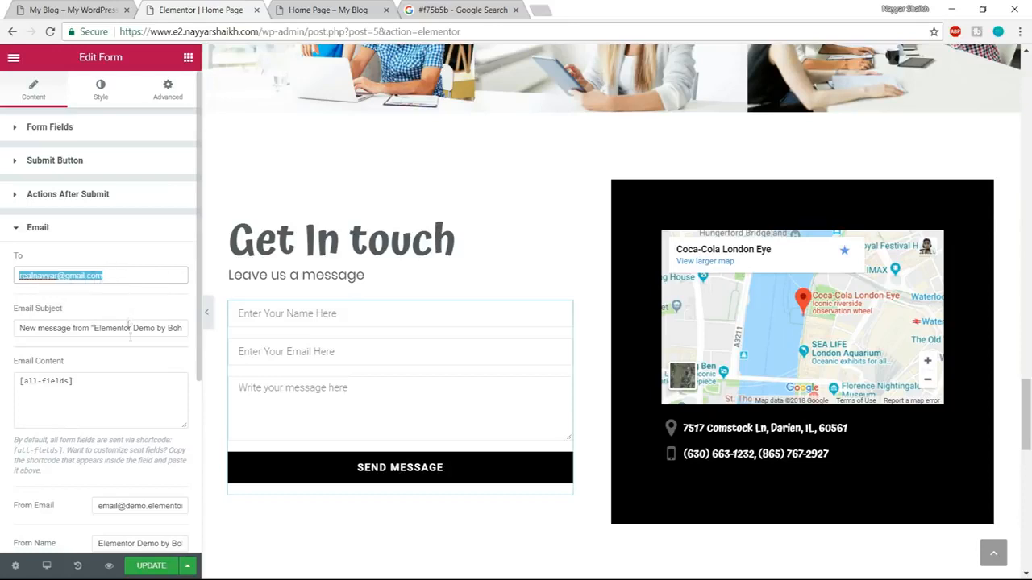
# Review the contact form's remaining email settings, including sender, Reply-To and Meta Data, and update the page.
pyautogui.scroll(-1, 136, 379)
pyautogui.scroll(-2, 136, 379)
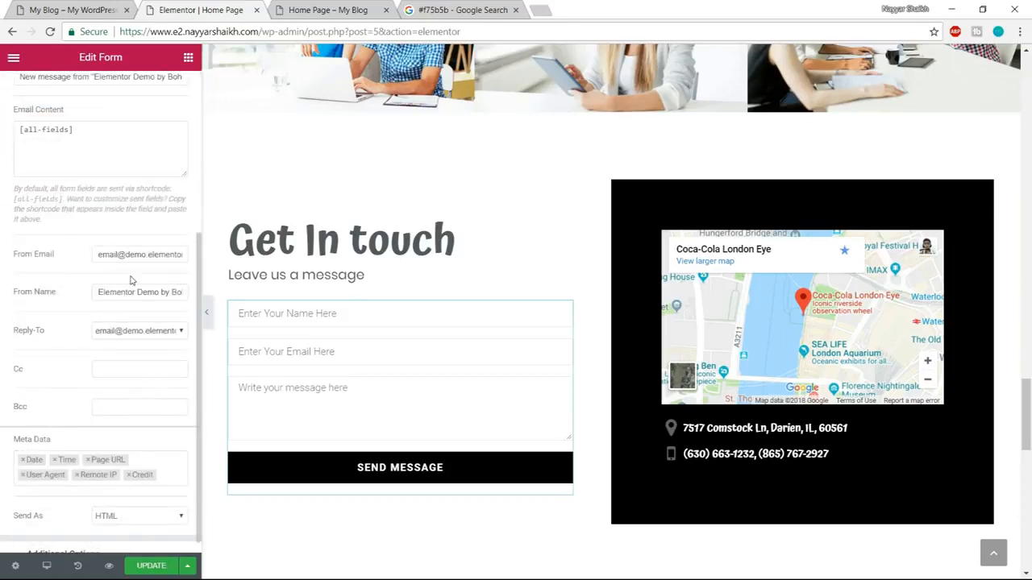
pyautogui.scroll(1, 132, 280)
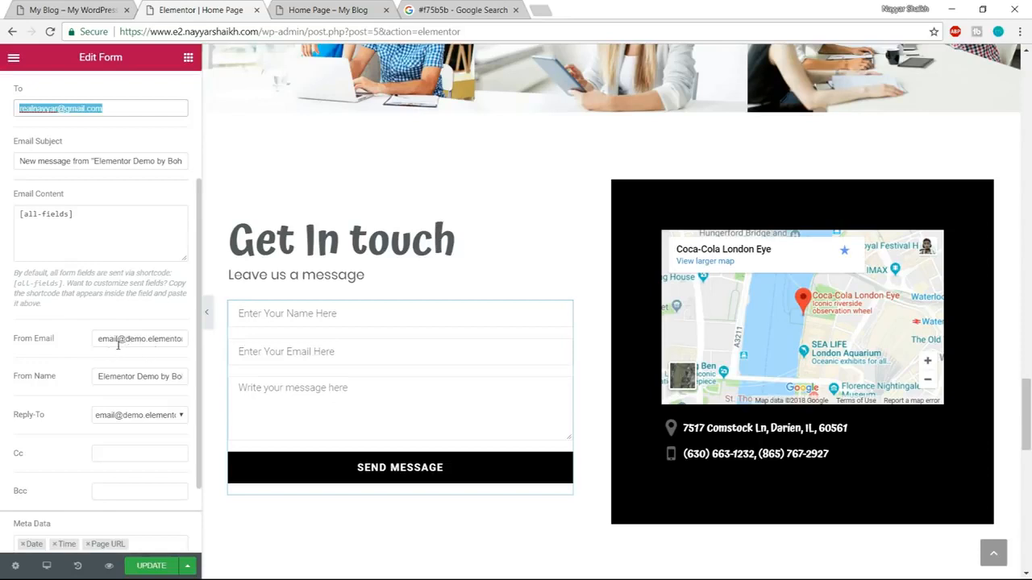
pyautogui.scroll(-1, 143, 438)
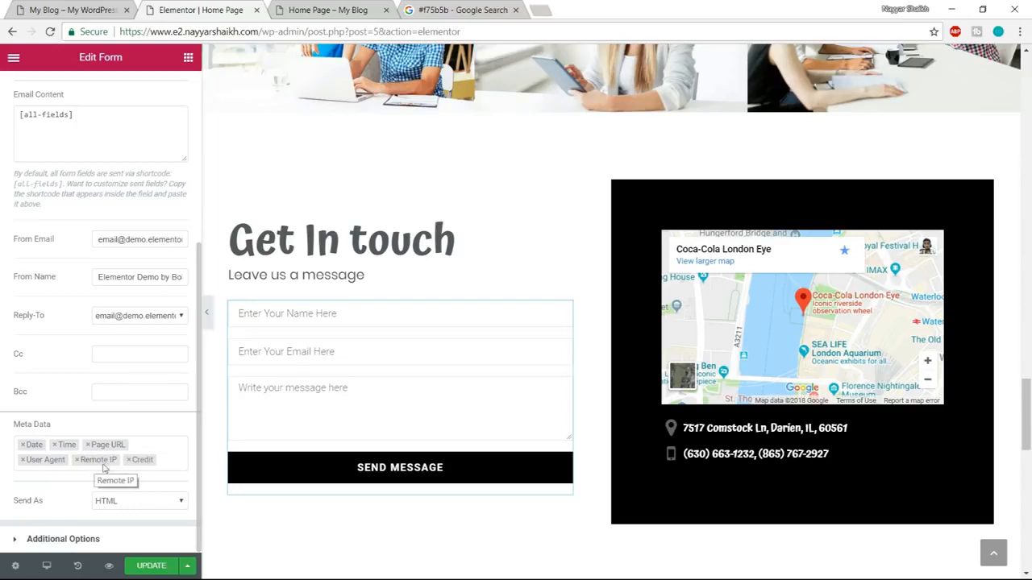
pyautogui.click(153, 567)
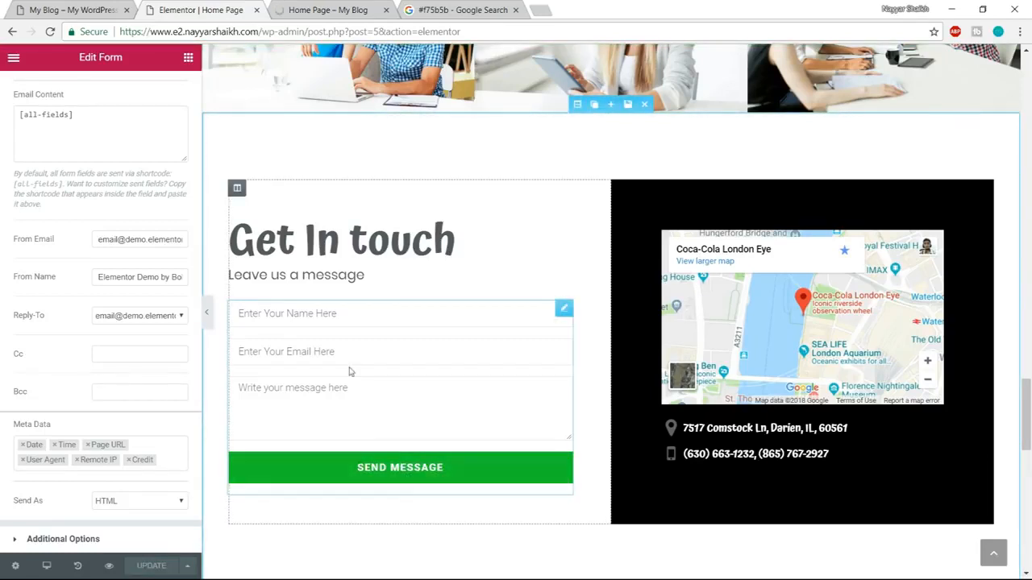
# Set the Send Message button's normal background color to #10c5a7, copied from the Google search page.
pyautogui.scroll(4, 153, 278)
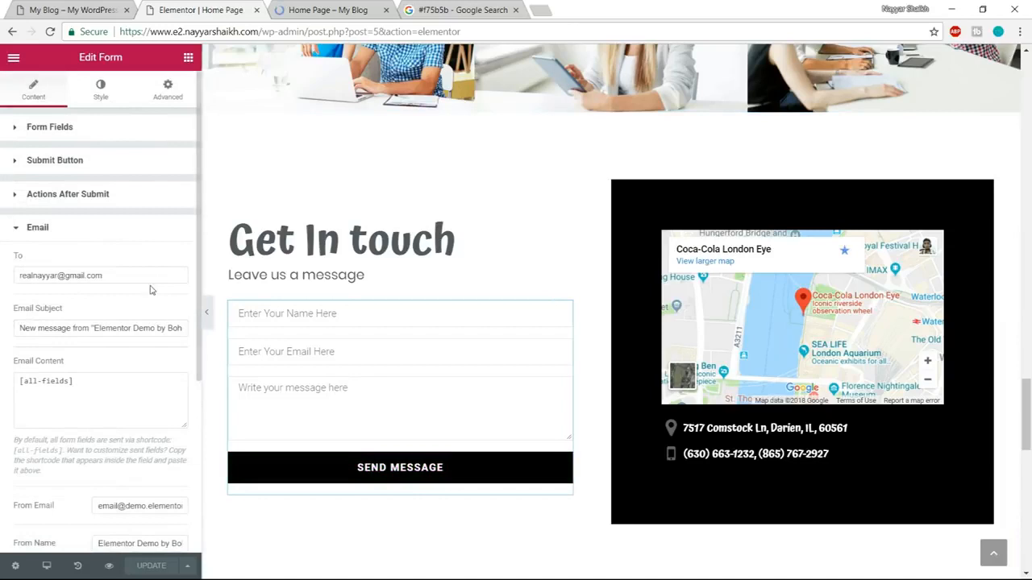
pyautogui.click(100, 88)
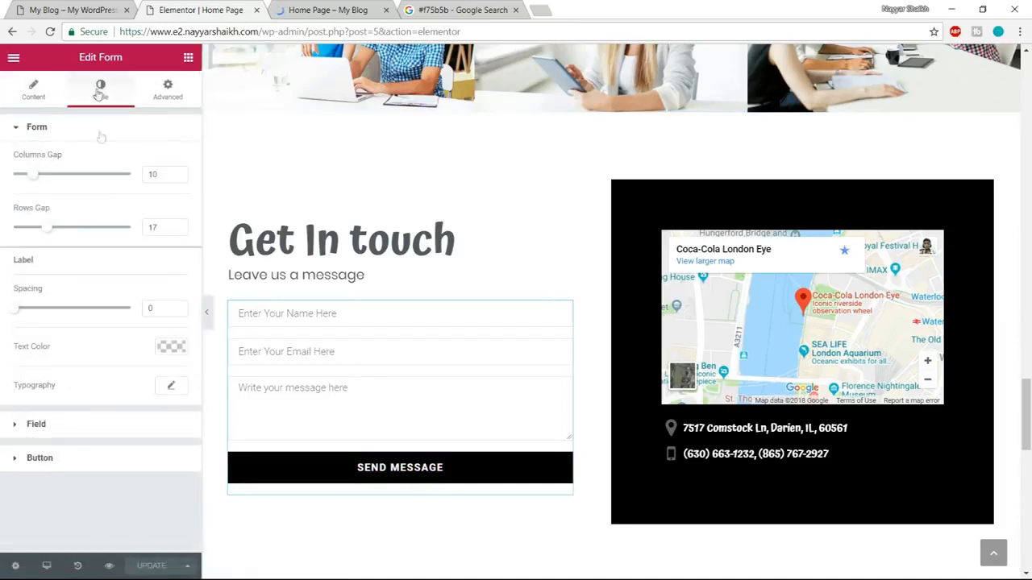
pyautogui.click(92, 459)
pyautogui.click(171, 269)
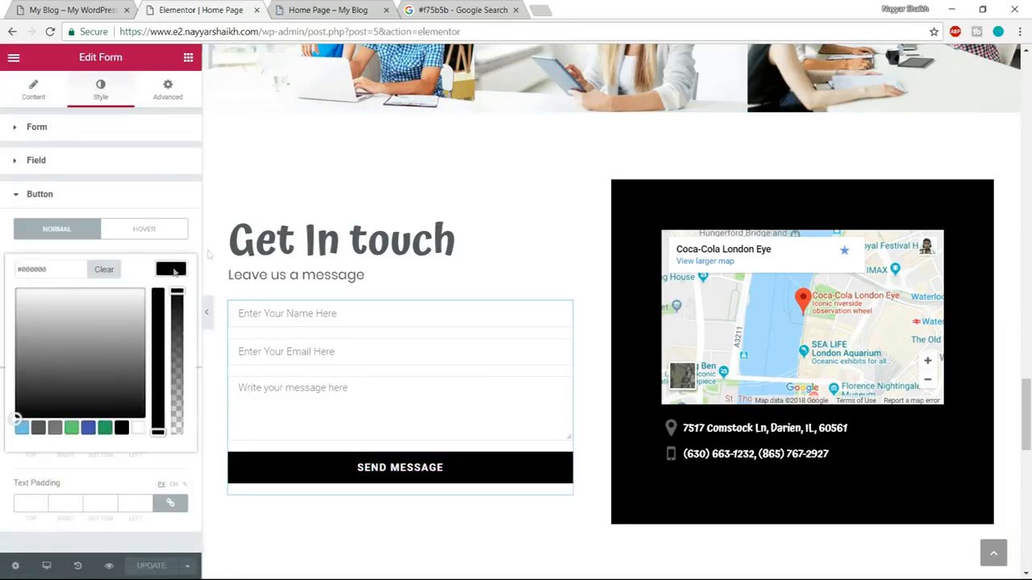
pyautogui.click(458, 10)
pyautogui.click(241, 74)
pyautogui.moveTo(196, 73); pyautogui.dragTo(156, 94)
pyautogui.hotkey('ctrl', 'c')
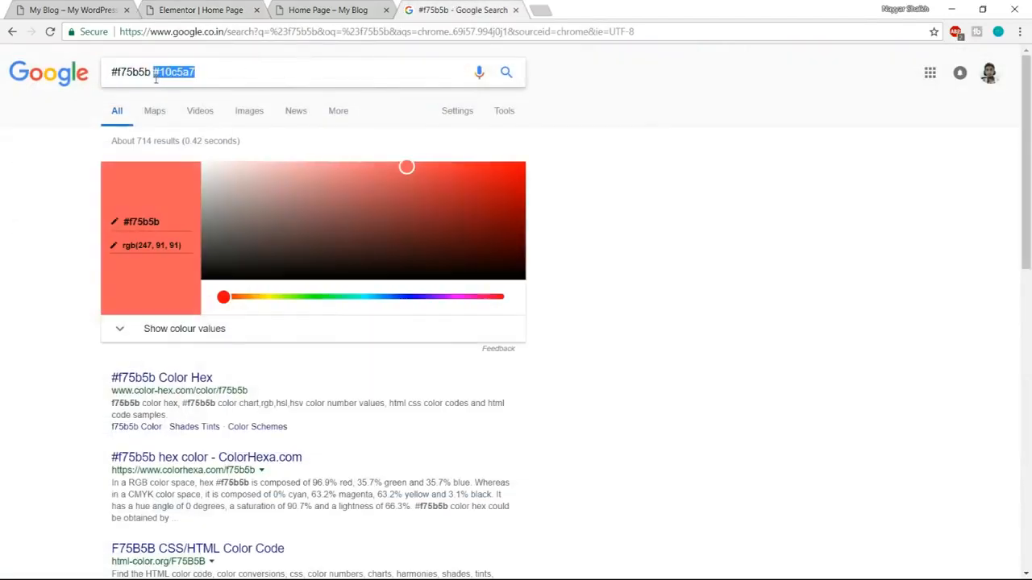
pyautogui.click(197, 8)
pyautogui.moveTo(62, 269); pyautogui.dragTo(4, 274)
pyautogui.hotkey('ctrl', 'v')
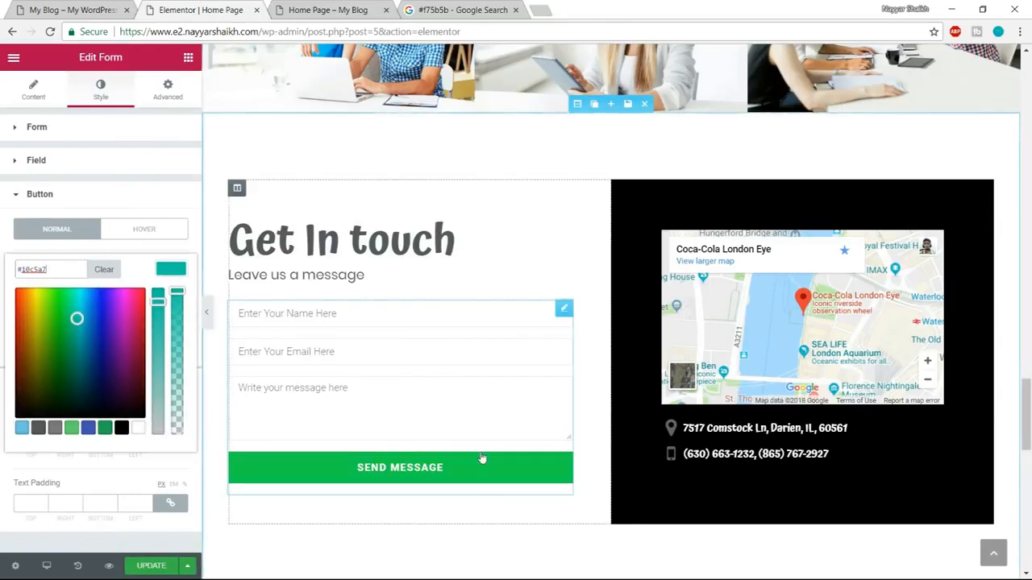
# Set the Send Message button's hover background color to #f75b5b, copied from the Google search page.
pyautogui.click(144, 230)
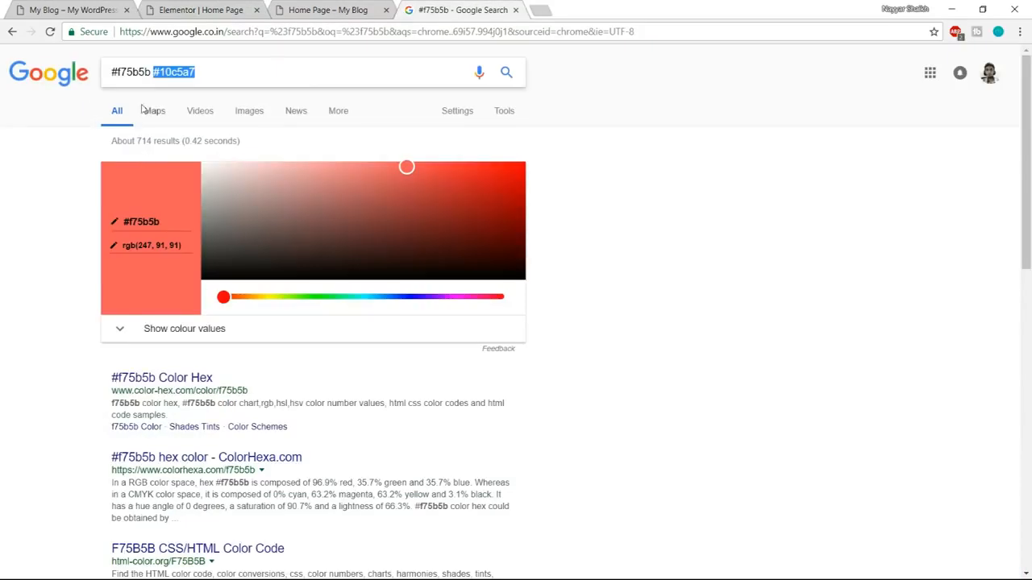
pyautogui.moveTo(151, 72); pyautogui.dragTo(27, 60)
pyautogui.hotkey('ctrl', 'c')
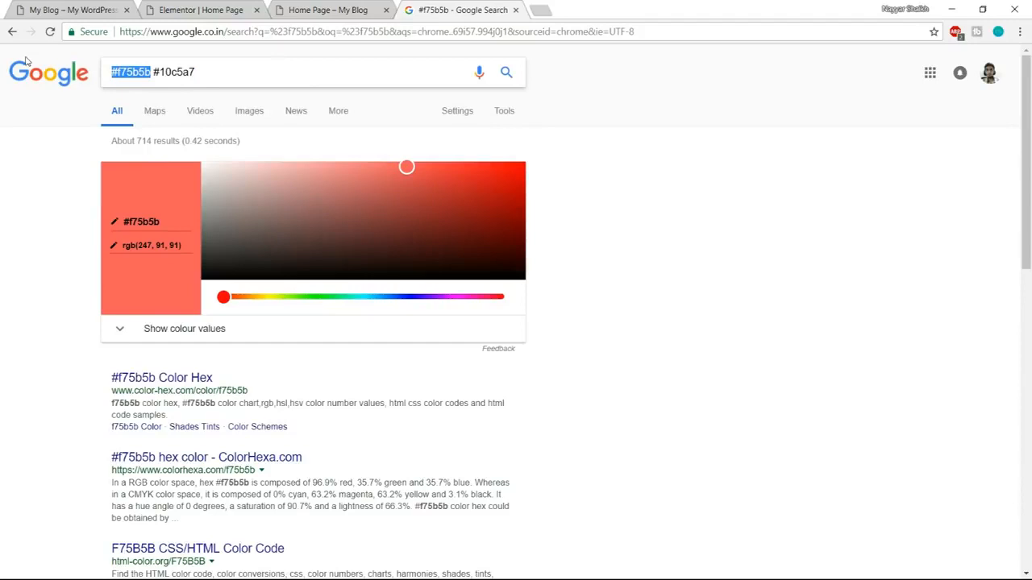
pyautogui.click(194, 10)
pyautogui.click(171, 269)
pyautogui.click(49, 269)
pyautogui.hotkey('ctrl', 'v')
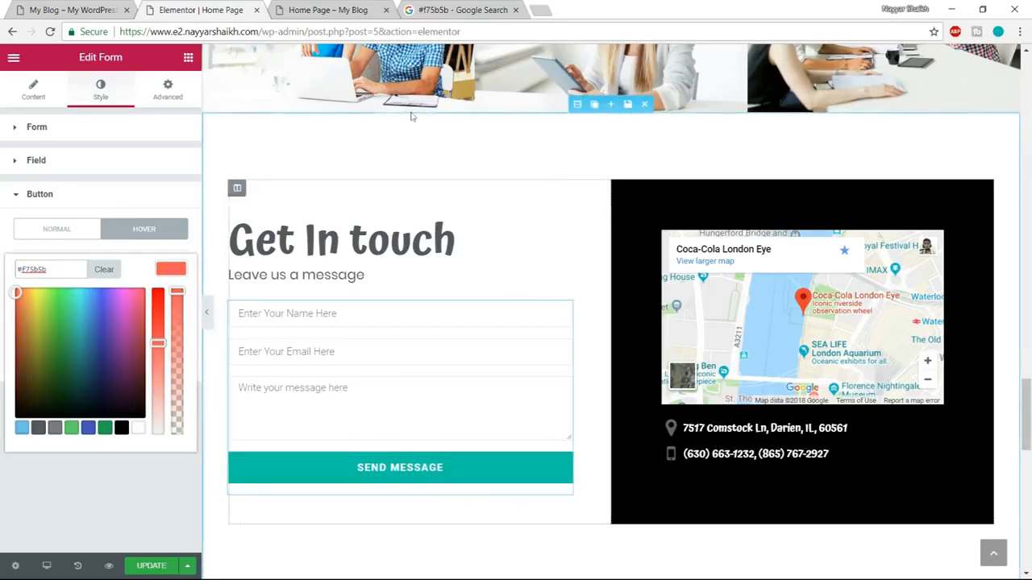
# Check the reference site's contact section and delete the address and phone number widgets below the map.
pyautogui.click(81, 10)
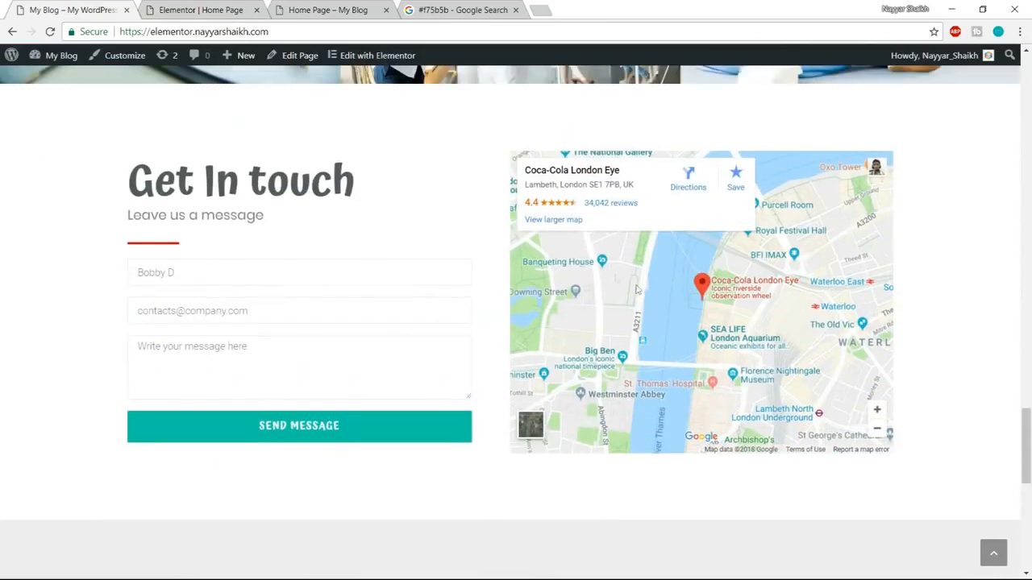
pyautogui.click(208, 8)
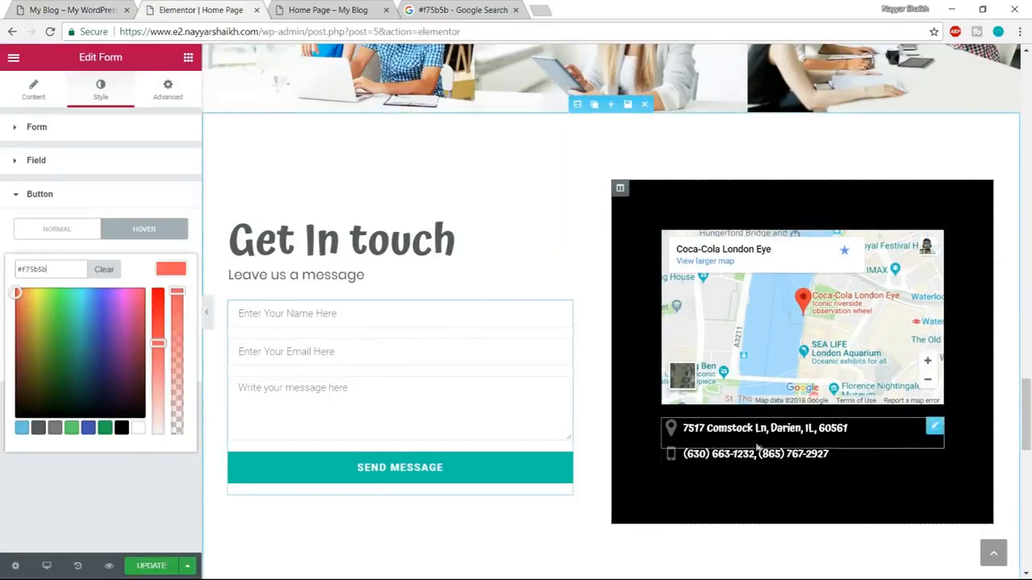
pyautogui.moveTo(933, 428)
pyautogui.click(886, 430)
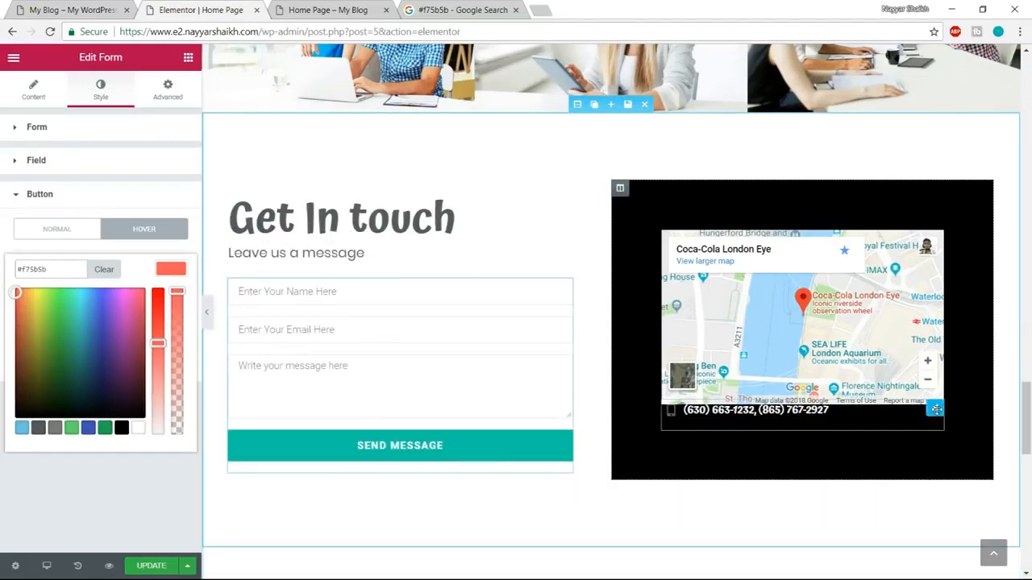
pyautogui.click(886, 414)
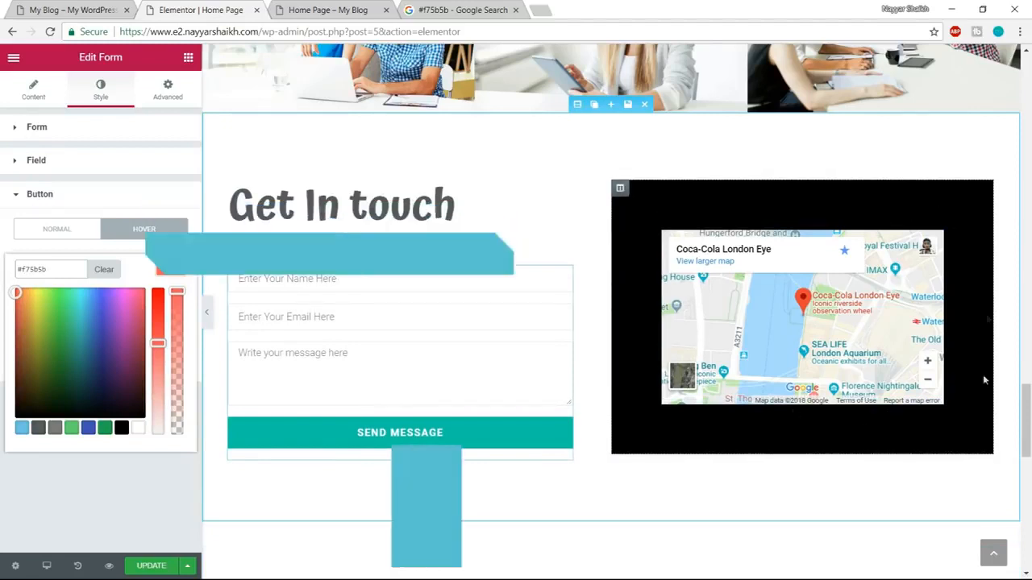
# Clear the black background color of the column containing the map.
pyautogui.moveTo(621, 188)
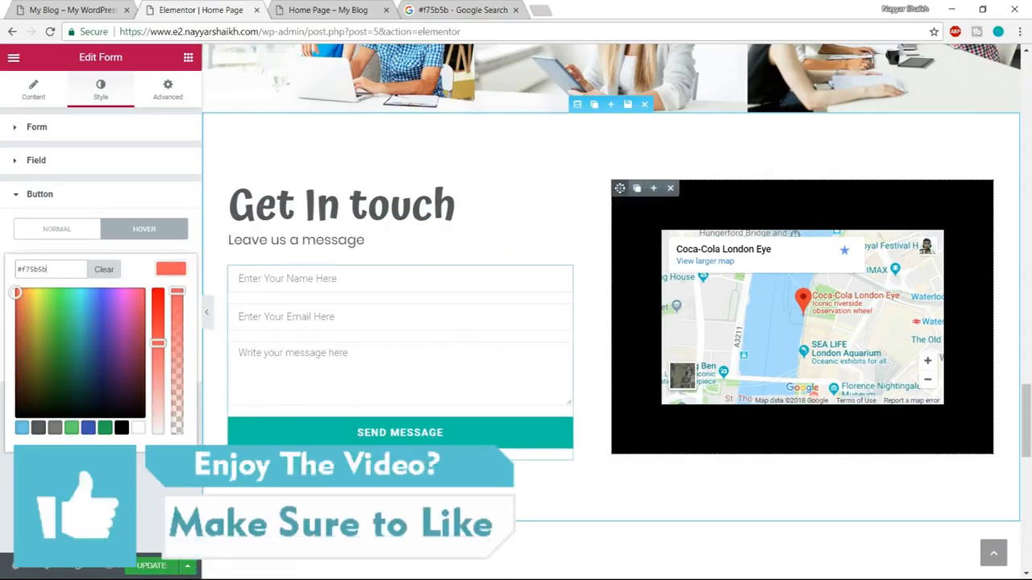
pyautogui.click(621, 188)
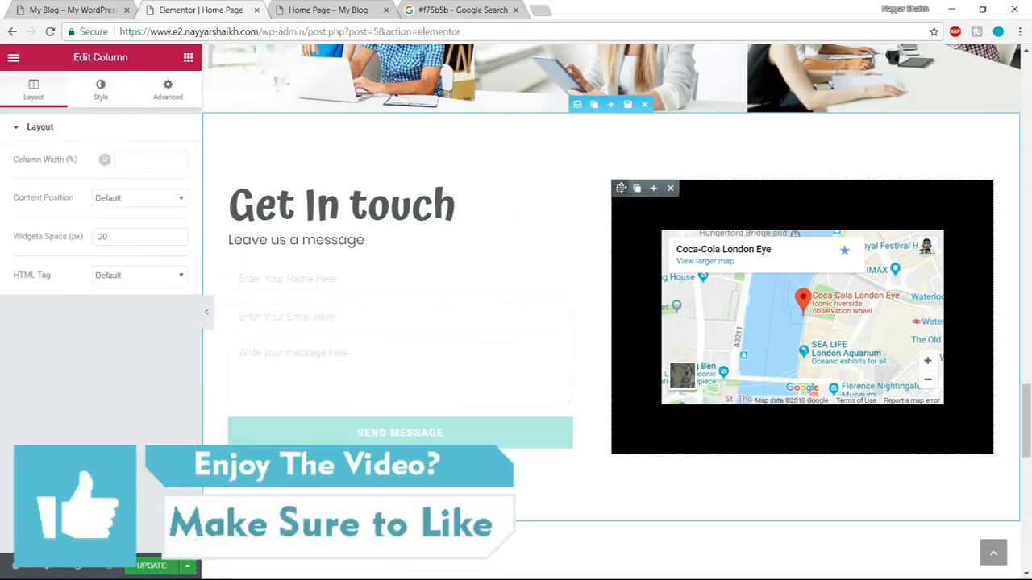
pyautogui.click(100, 89)
pyautogui.click(171, 241)
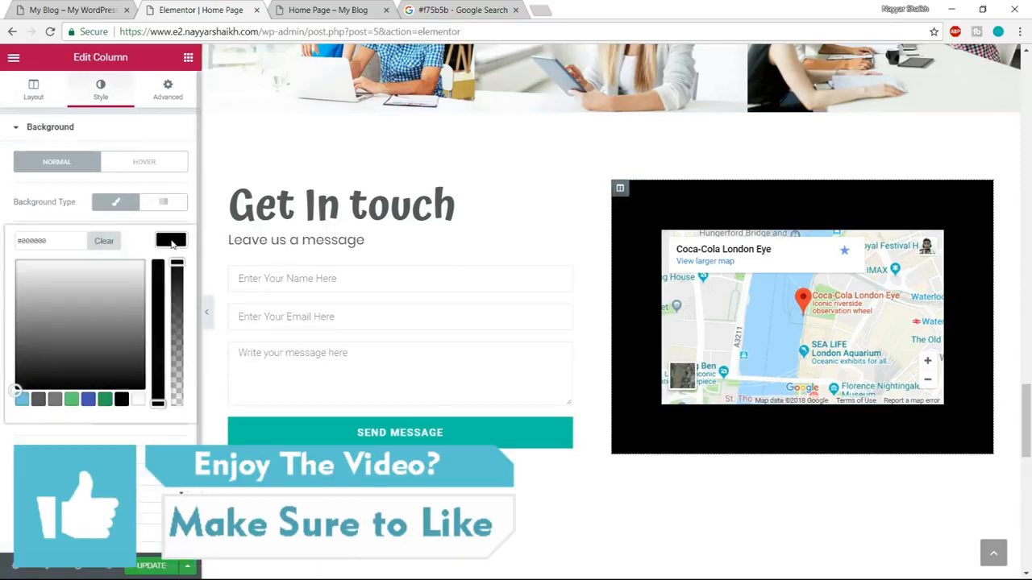
pyautogui.click(104, 241)
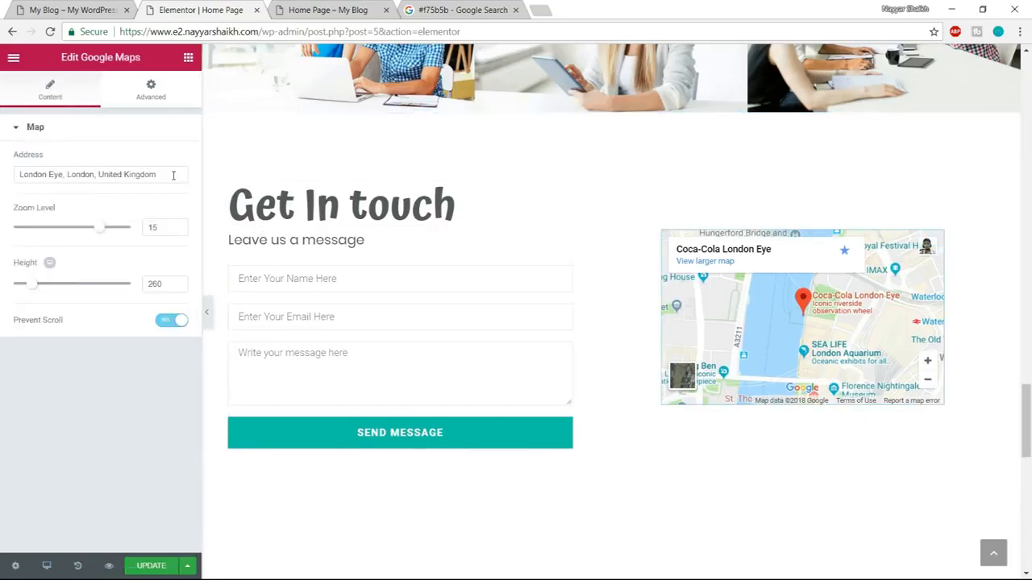
# Set the Google map's address to Mumbai and its height to 450.
pyautogui.moveTo(161, 175); pyautogui.dragTo(28, 174)
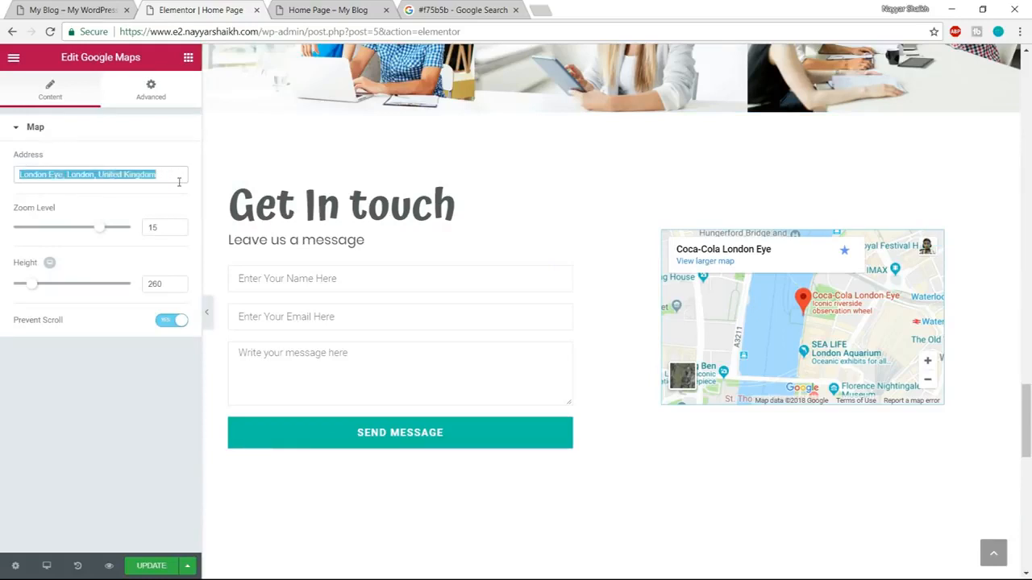
pyautogui.write('Mumbai')
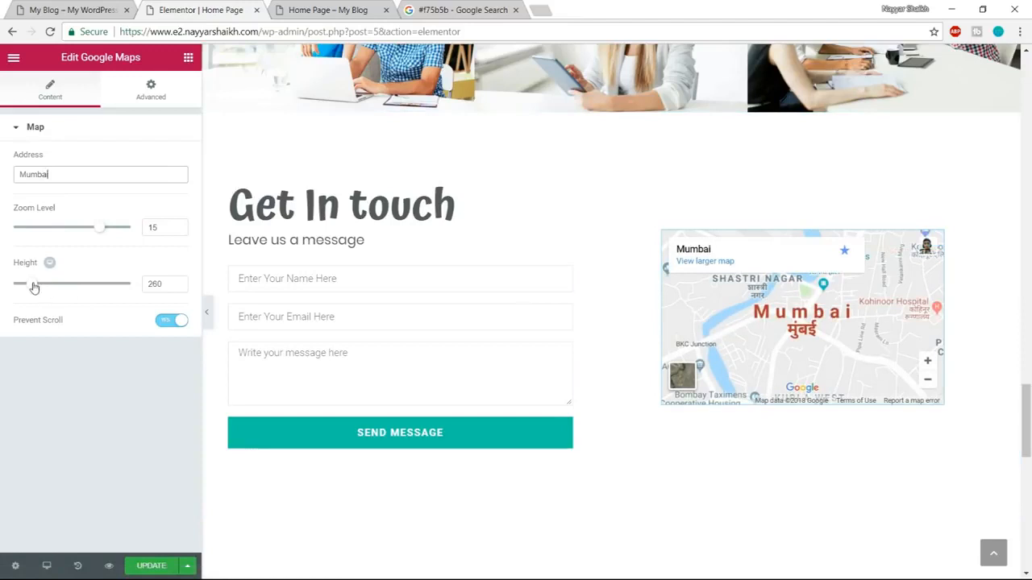
pyautogui.moveTo(34, 288); pyautogui.dragTo(50, 288)
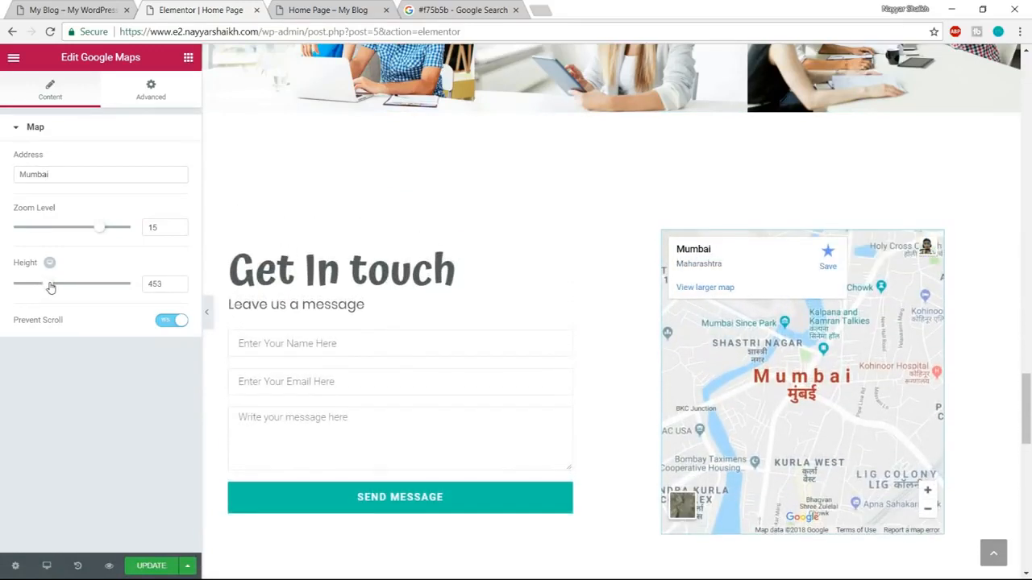
pyautogui.write('450')
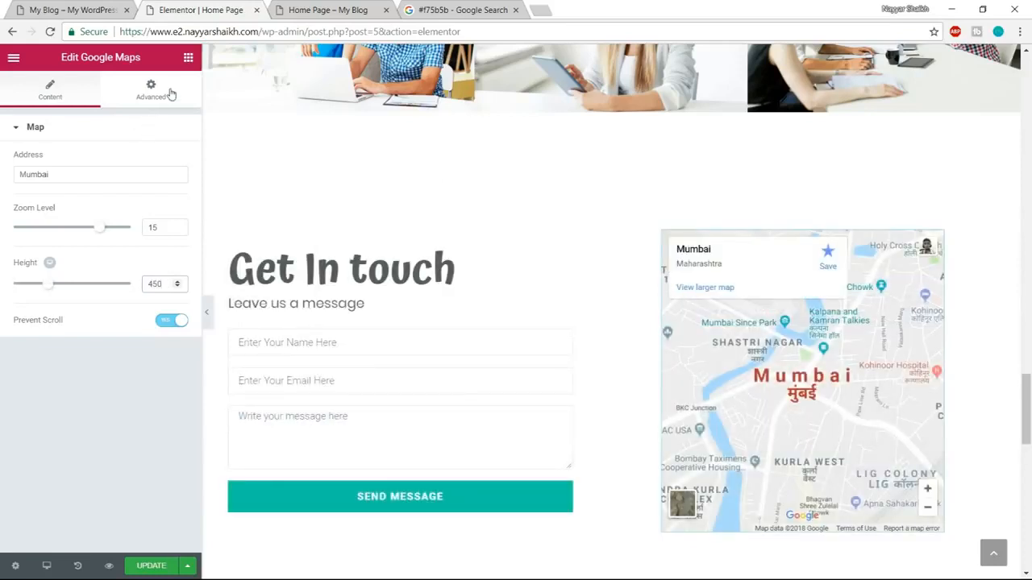
# Compare the map column with the reference site and set its padding to 0 px on all sides.
pyautogui.click(153, 90)
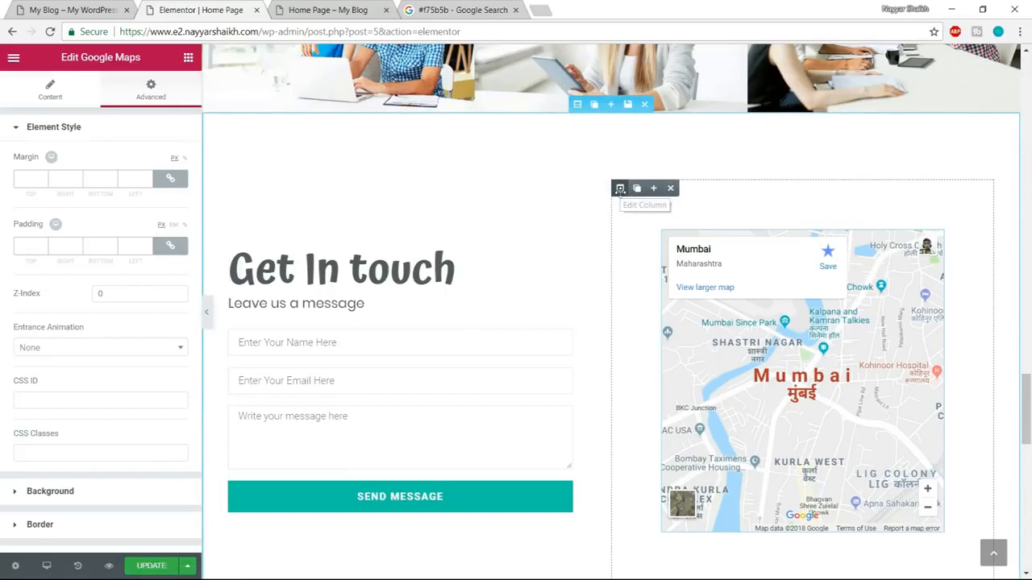
pyautogui.click(620, 189)
pyautogui.click(167, 90)
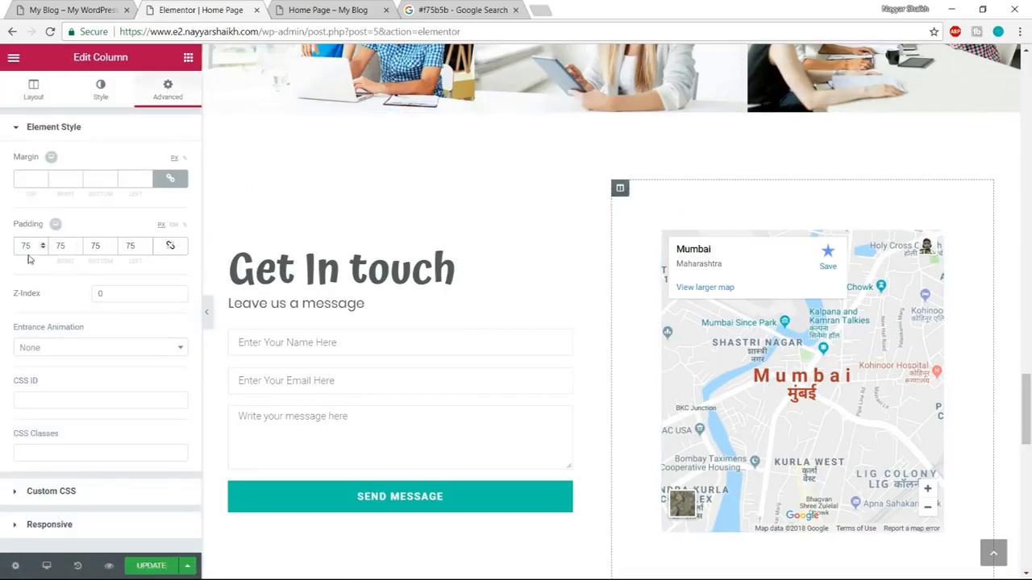
pyautogui.scroll(-1, 693, 436)
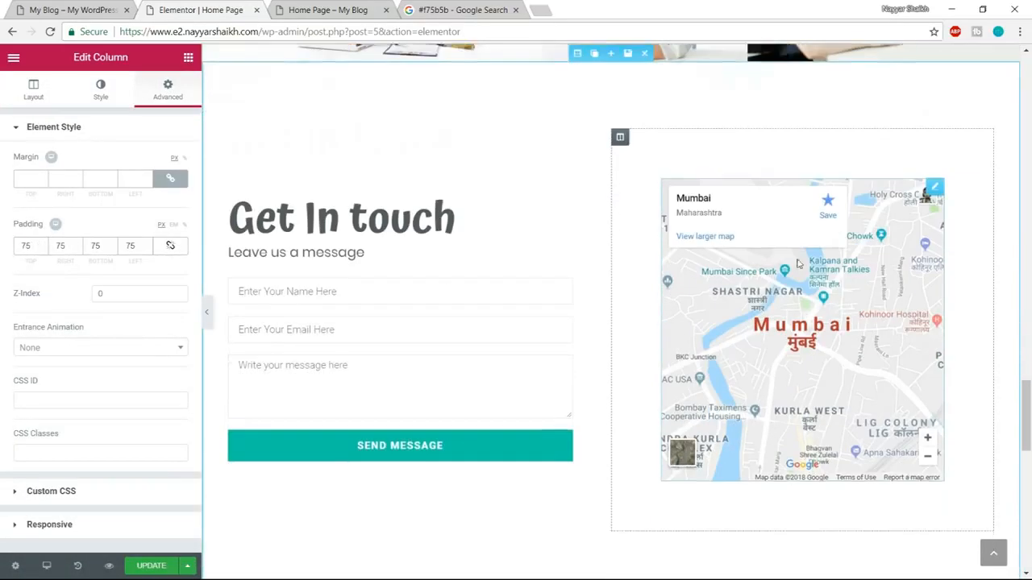
pyautogui.scroll(1, 691, 433)
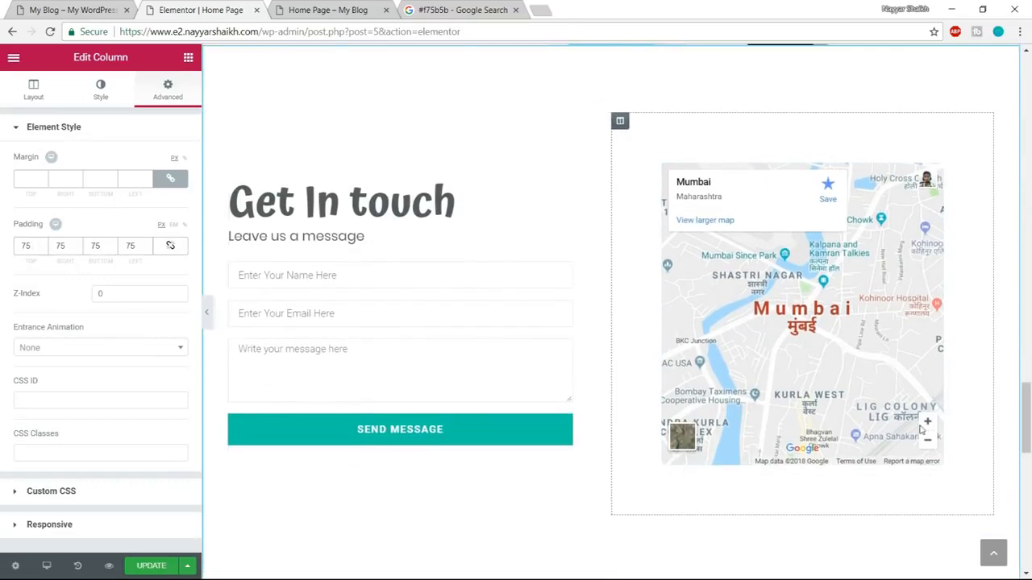
pyautogui.click(105, 7)
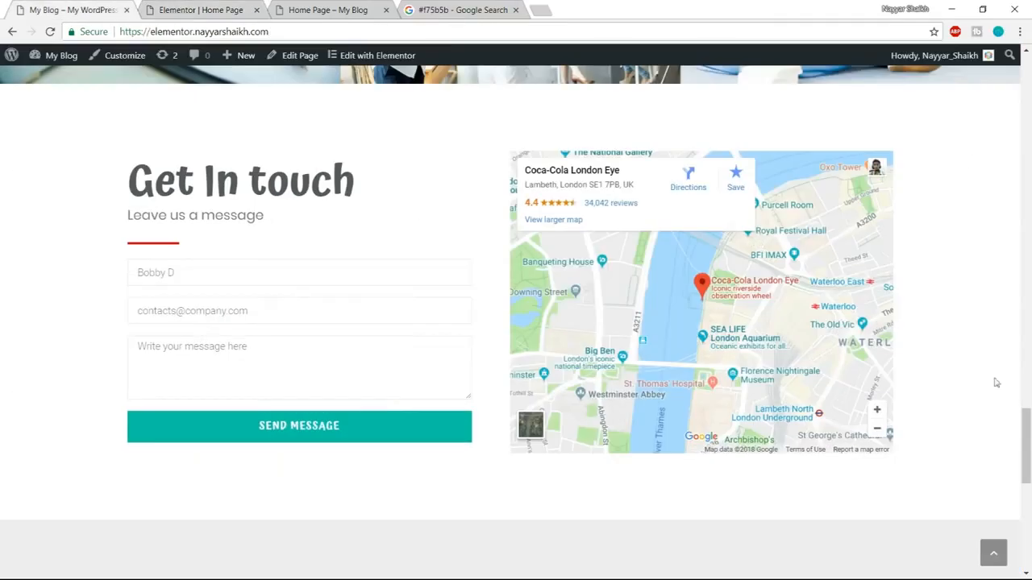
pyautogui.click(232, 9)
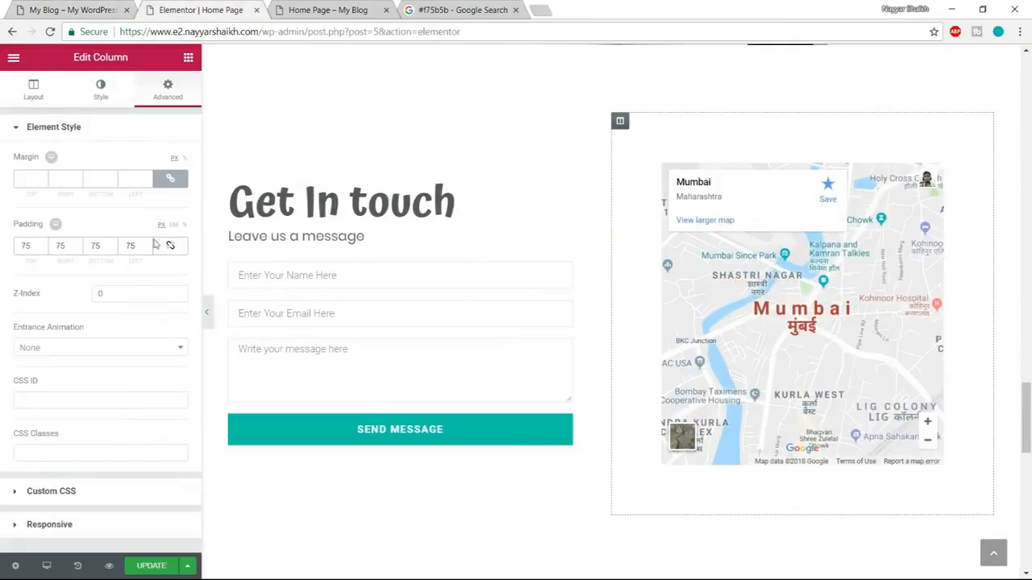
pyautogui.click(170, 247)
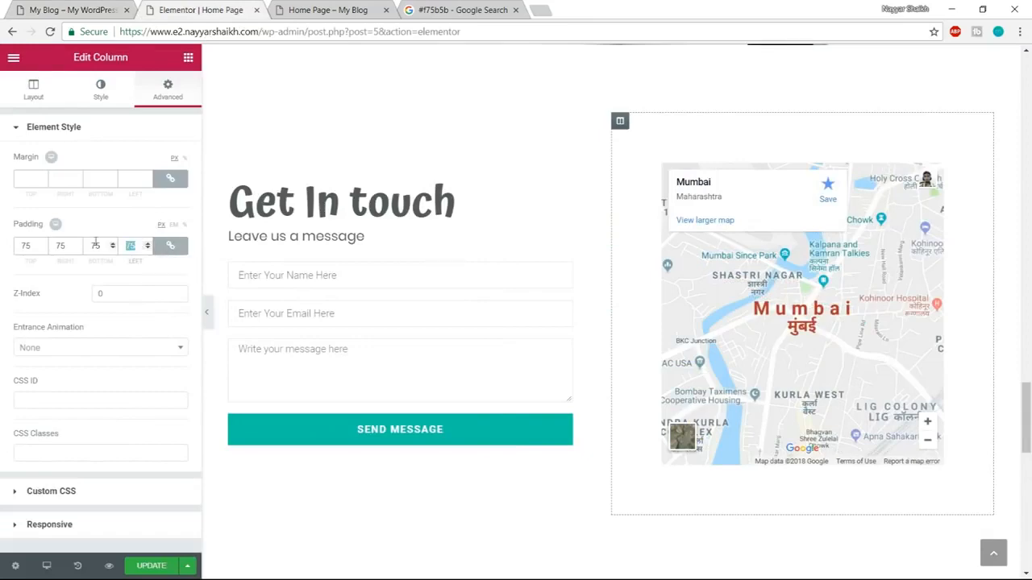
pyautogui.write('0')
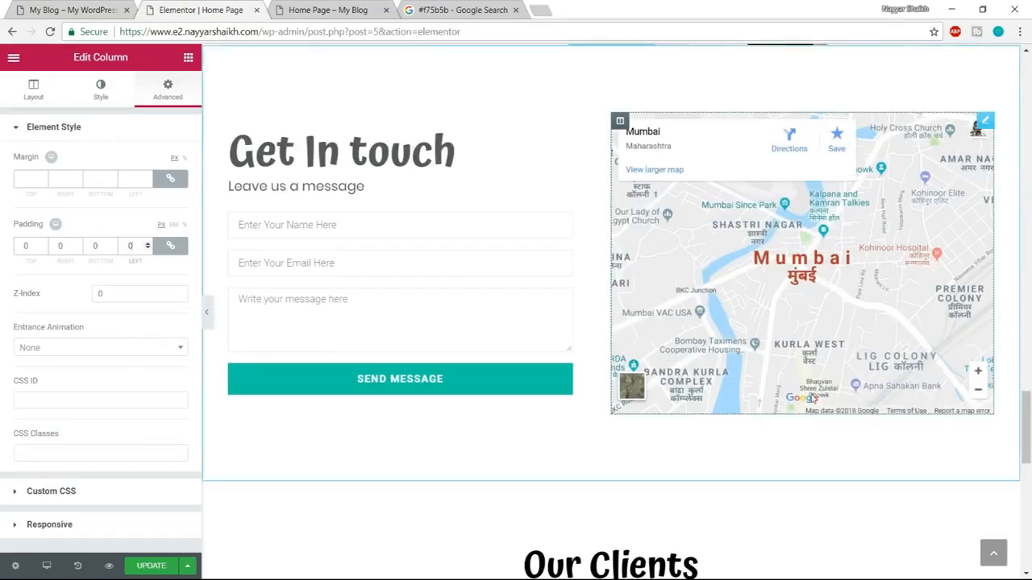
# Update the page and review the reference site and the home page preview down to the Our Clients section.
pyautogui.scroll(1, 699, 296)
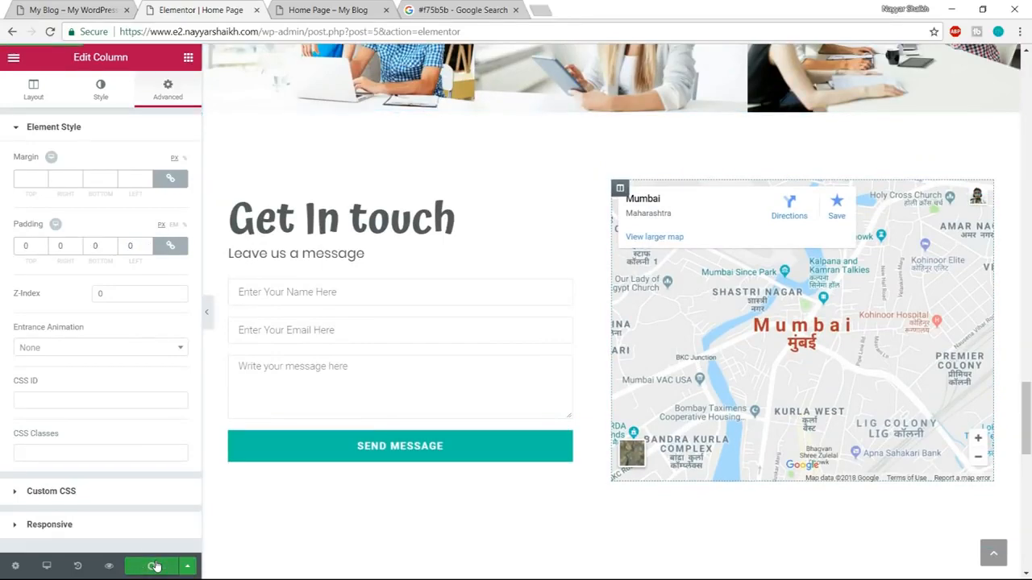
pyautogui.click(72, 9)
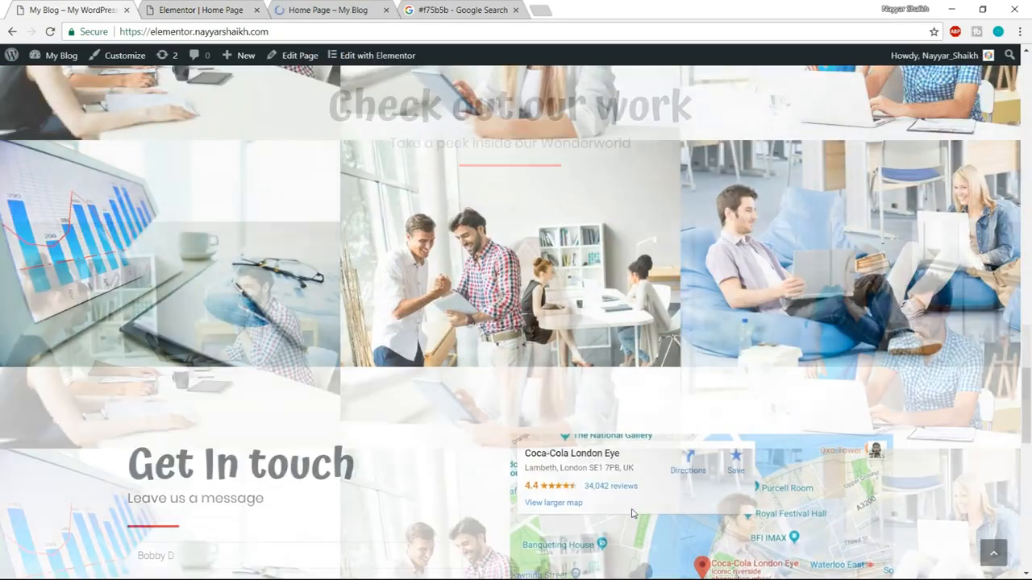
pyautogui.scroll(-15, 633, 514)
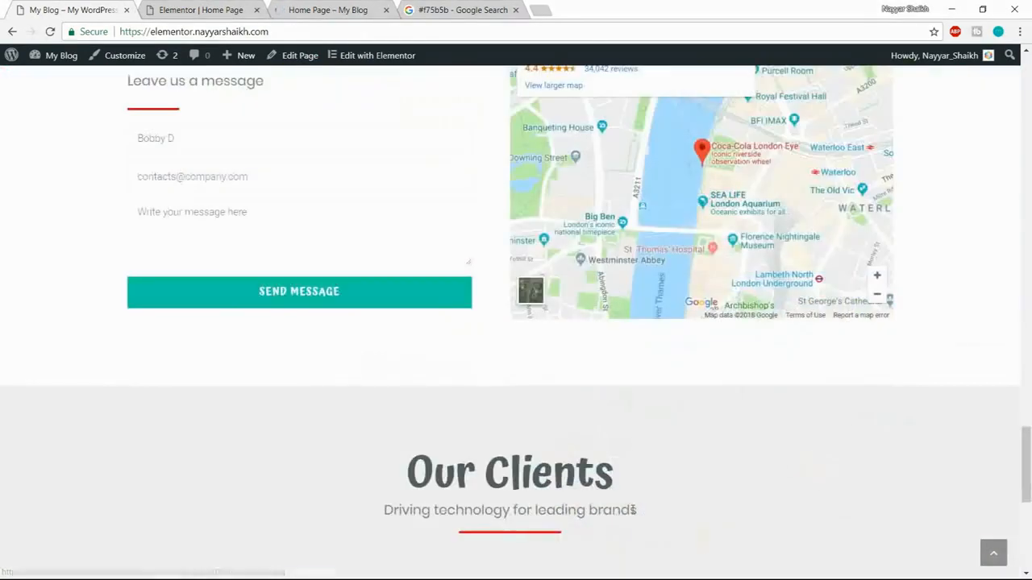
pyautogui.scroll(-3, 633, 509)
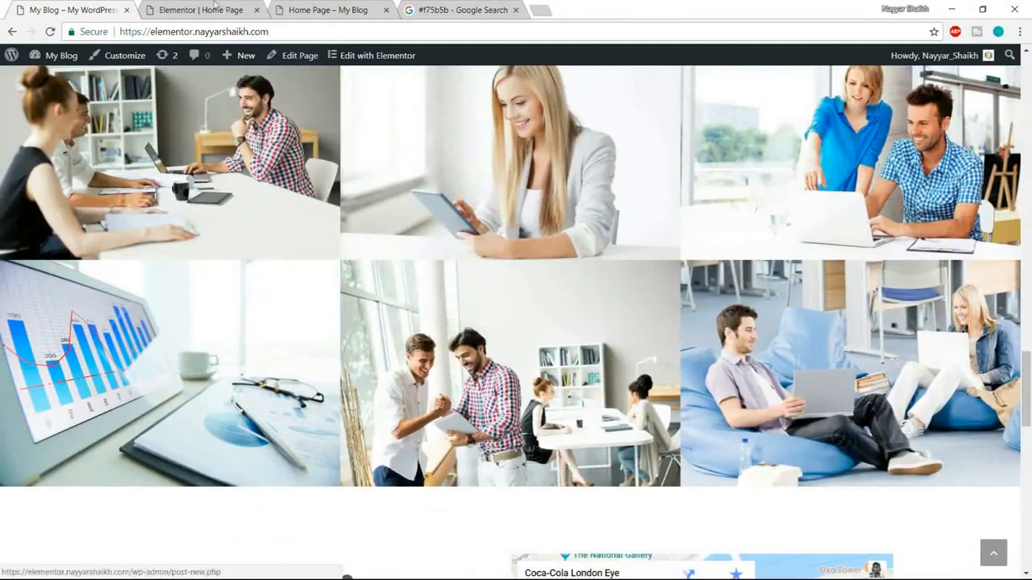
pyautogui.click(326, 10)
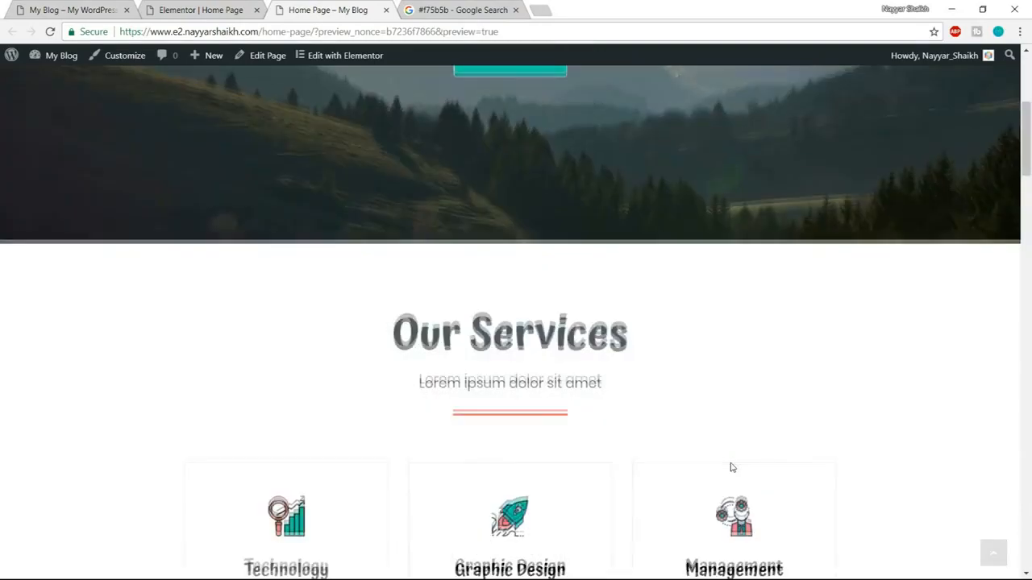
pyautogui.scroll(-10, 732, 468)
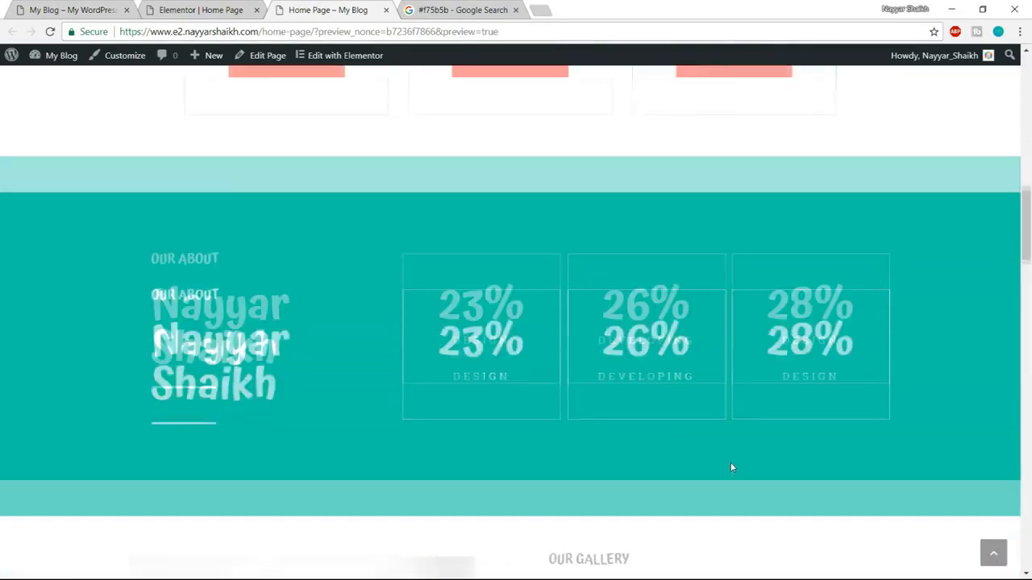
pyautogui.scroll(-10, 731, 466)
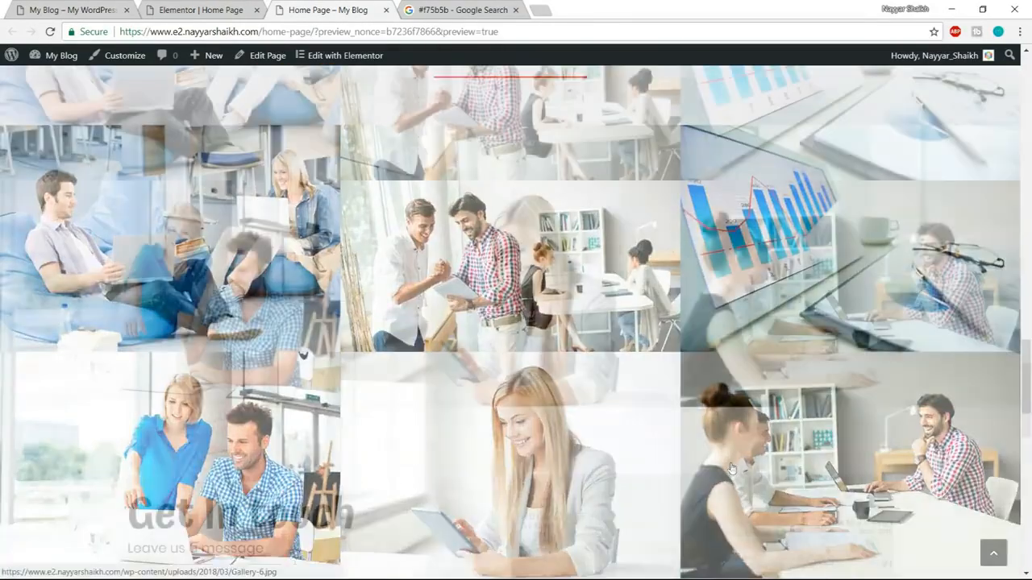
pyautogui.scroll(-6, 477, 391)
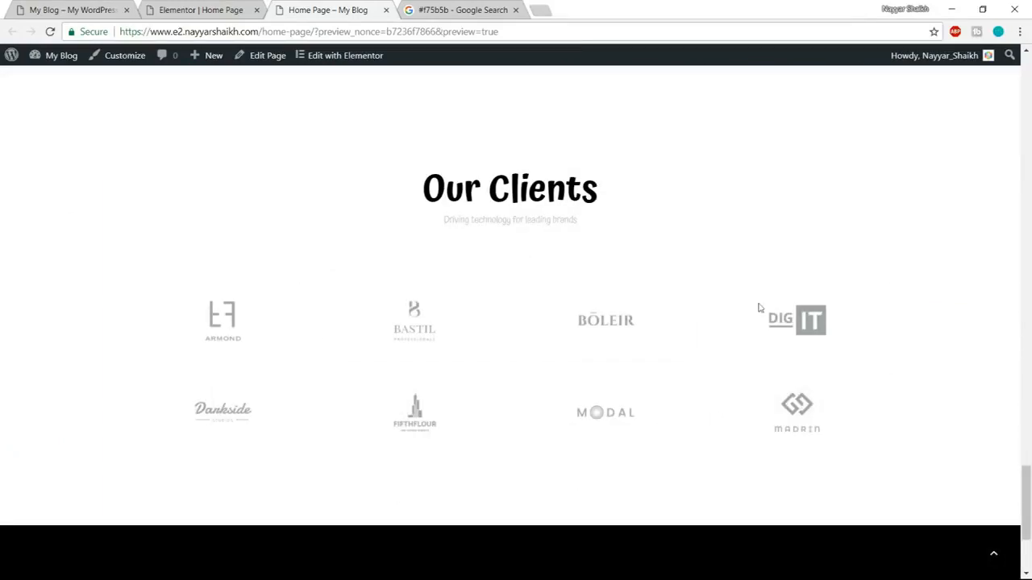
# Check the reference site's Our Clients section and give the matching Elementor section a classic background color of #ededed.
pyautogui.click(211, 6)
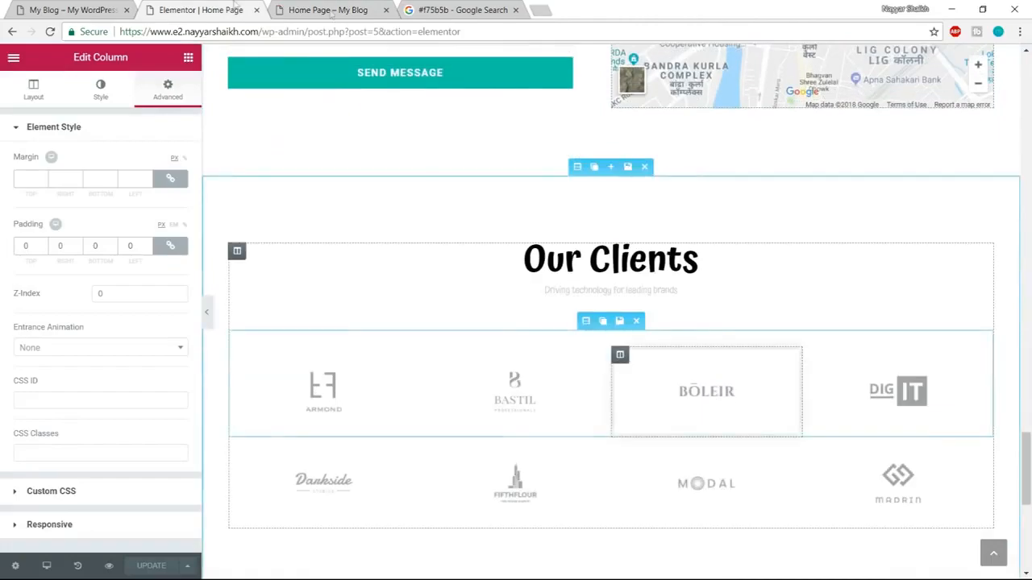
pyautogui.click(72, 10)
pyautogui.scroll(-5, 546, 386)
pyautogui.scroll(-3, 546, 386)
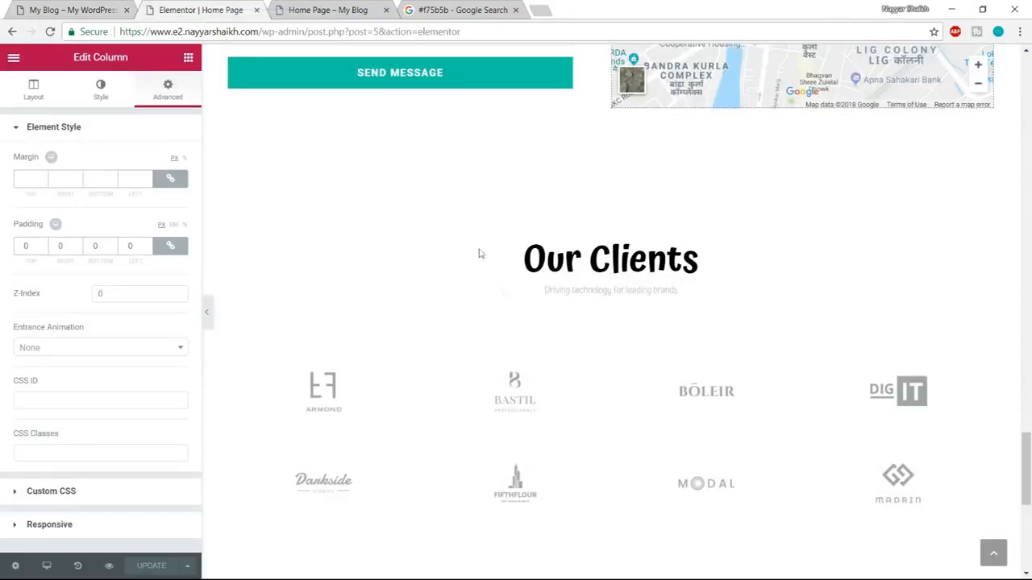
pyautogui.click(216, 7)
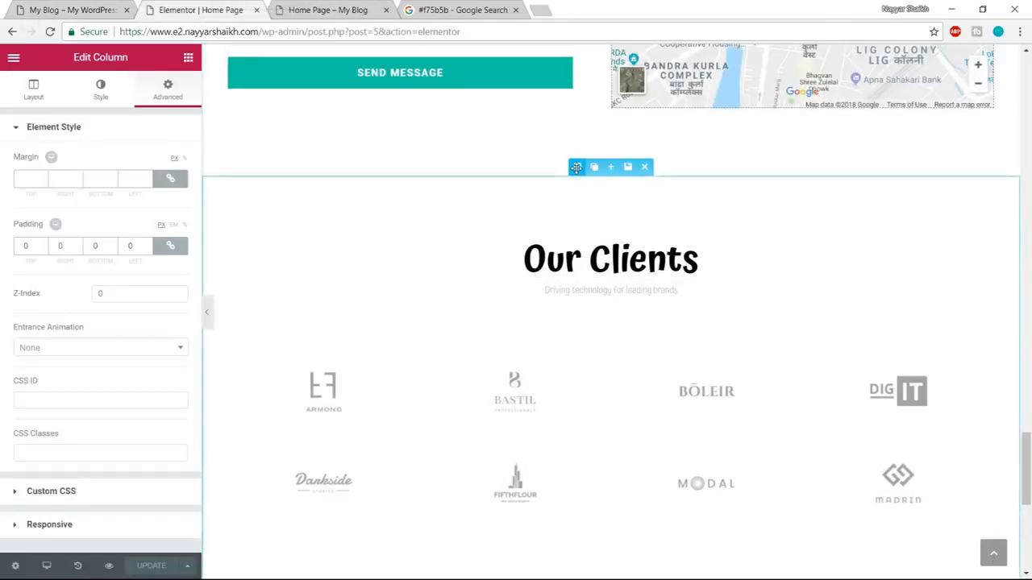
pyautogui.click(578, 167)
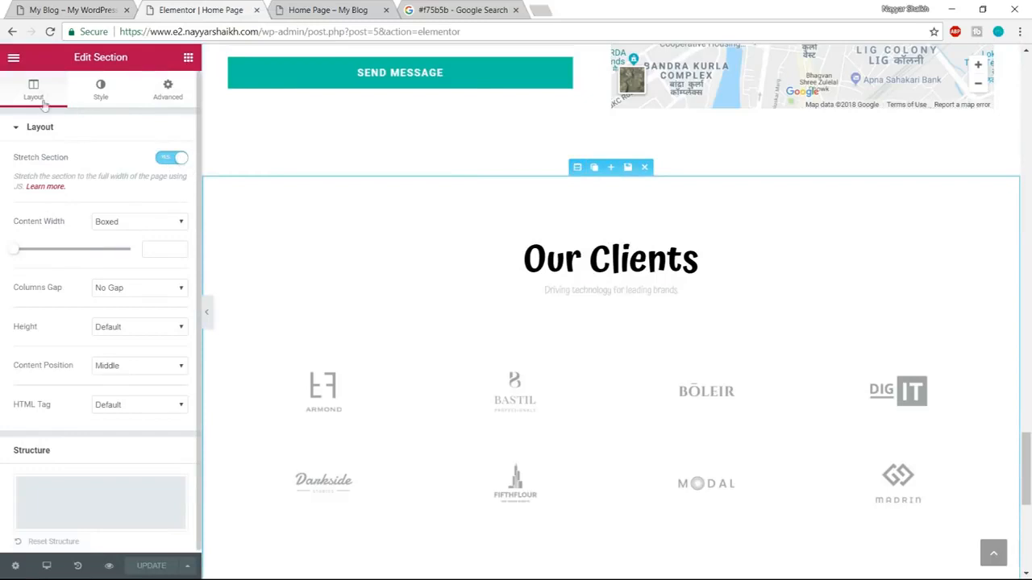
pyautogui.click(98, 89)
pyautogui.click(107, 202)
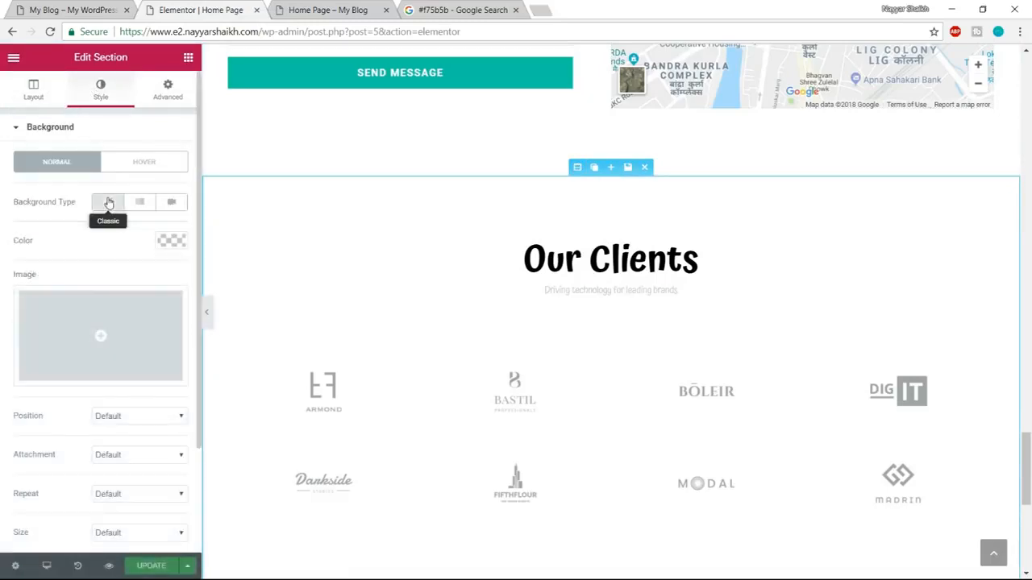
pyautogui.click(169, 242)
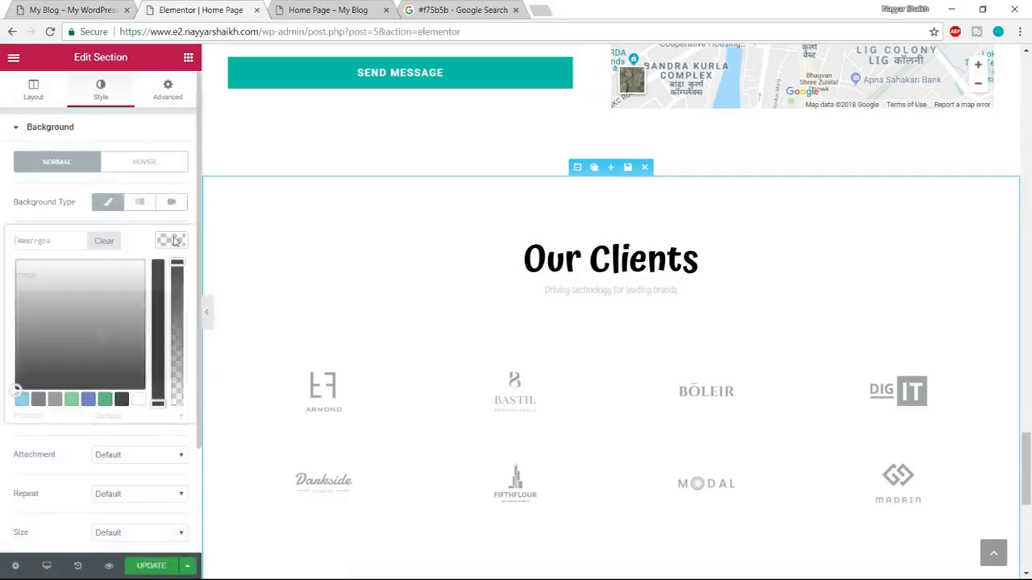
pyautogui.click(47, 239)
pyautogui.write('#ededed')
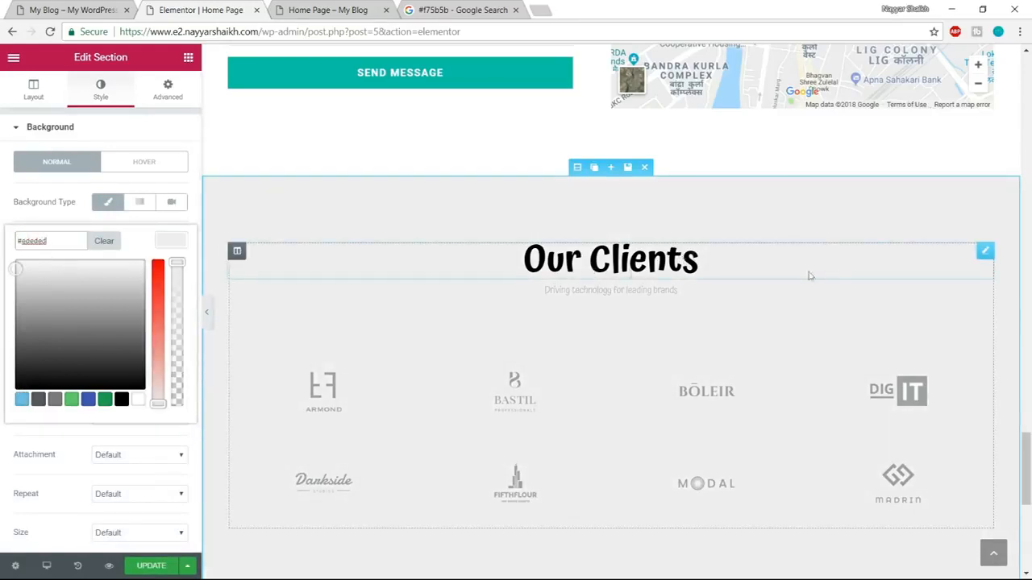
# Change the "Our Clients" heading's text color to the dark gray preset.
pyautogui.click(652, 262)
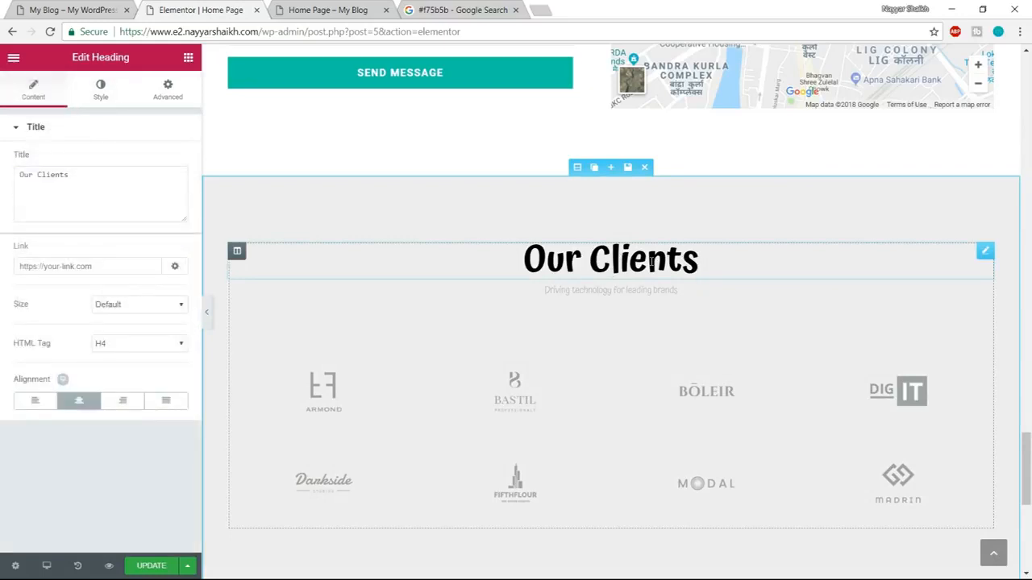
pyautogui.click(100, 91)
pyautogui.click(171, 160)
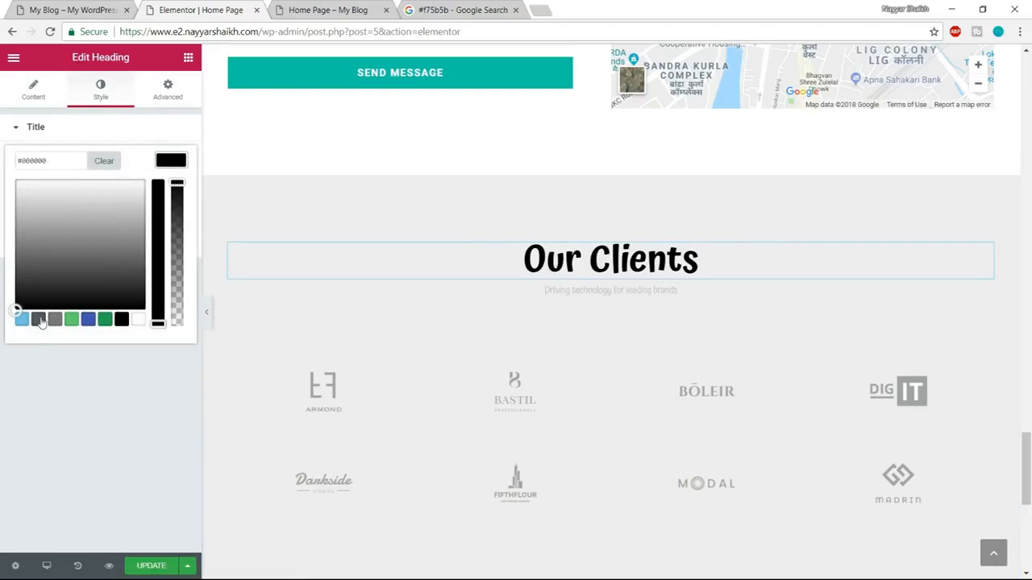
pyautogui.click(39, 319)
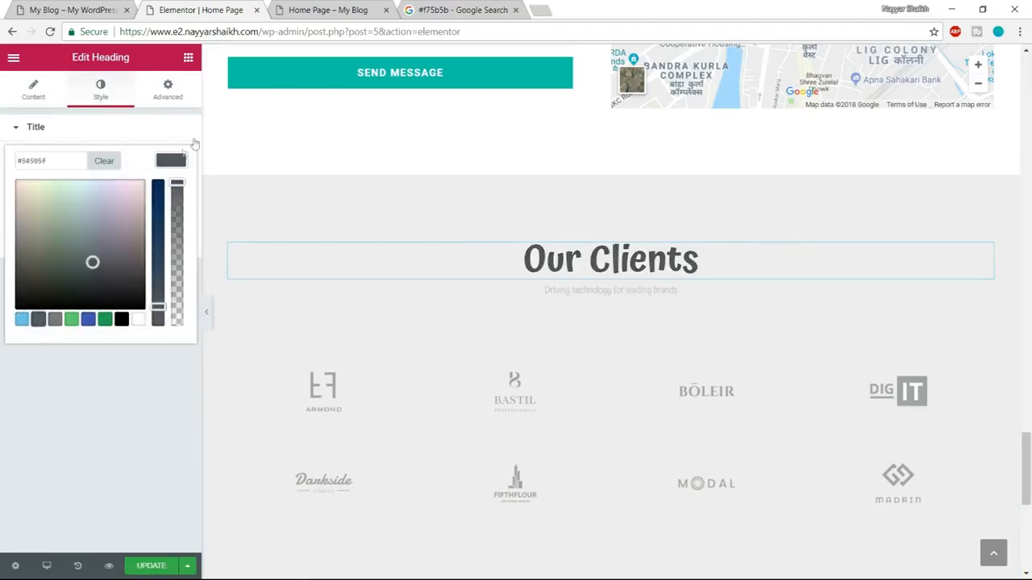
# Set the text color of the "Driving technology for leading brands" subheading to the dark gray preset #54595f.
pyautogui.click(585, 286)
pyautogui.click(100, 91)
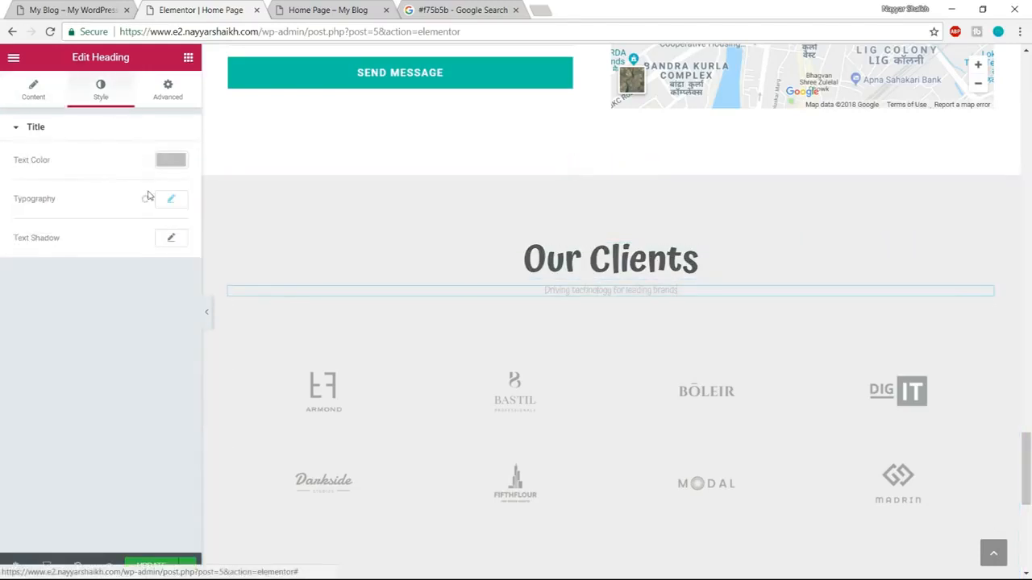
pyautogui.click(171, 161)
pyautogui.click(37, 319)
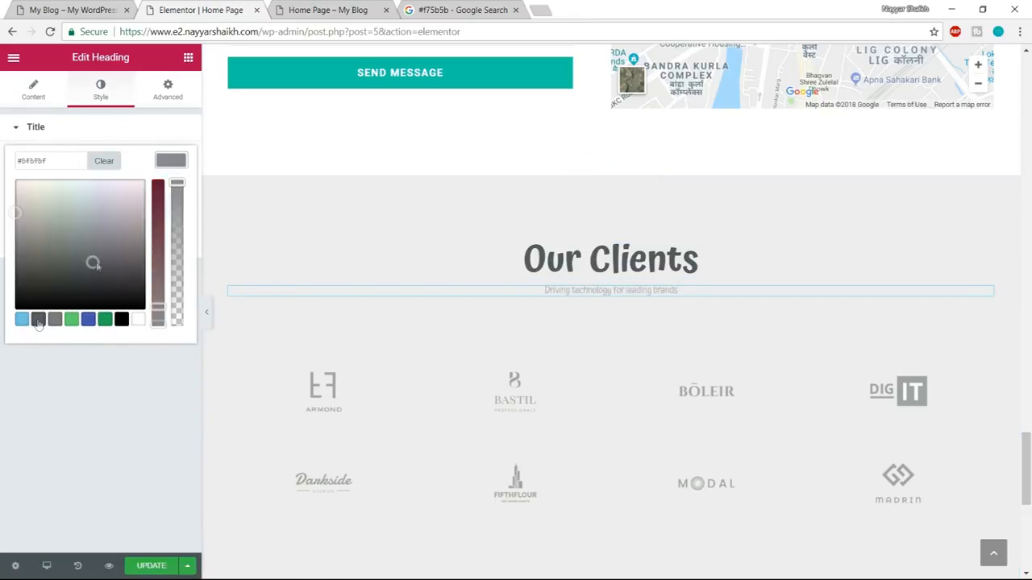
pyautogui.click(172, 159)
# Set the "Driving technology for leading brands" subheading's typography to Poppins, size 20 px, weight 400.
pyautogui.click(173, 202)
pyautogui.click(147, 238)
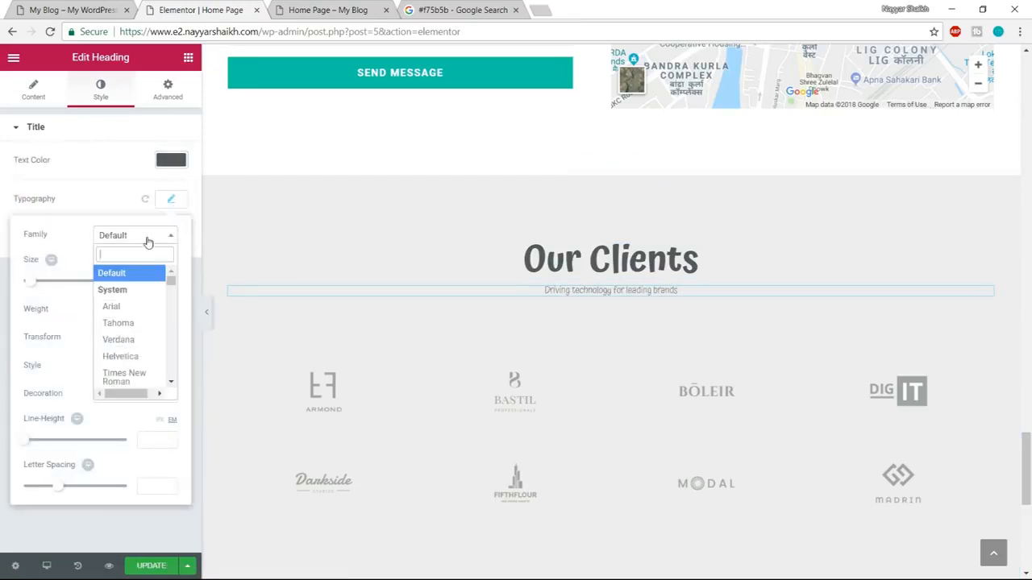
pyautogui.write('poppi')
pyautogui.press('Return')
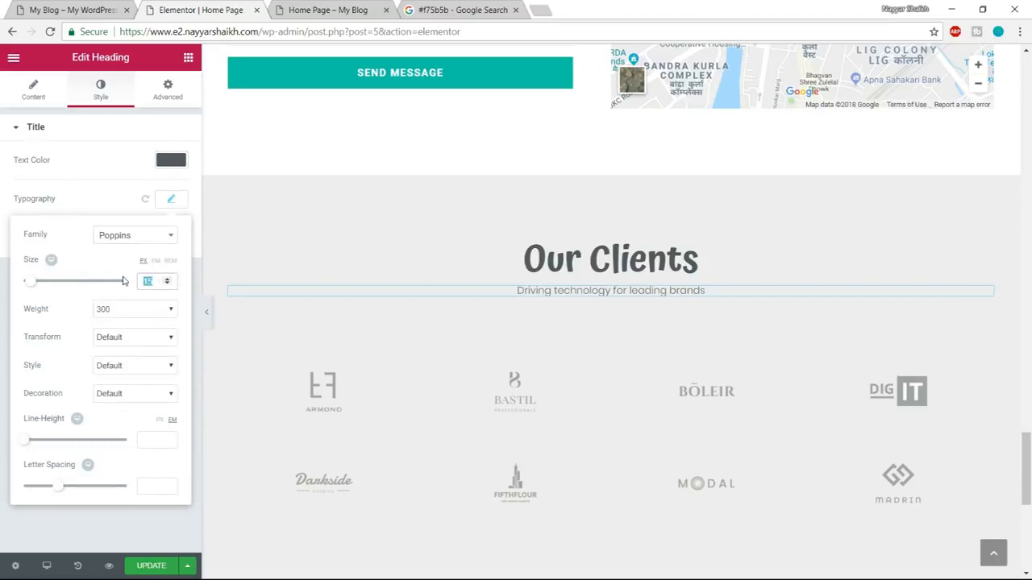
pyautogui.write('20')
pyautogui.click(109, 310)
pyautogui.click(110, 353)
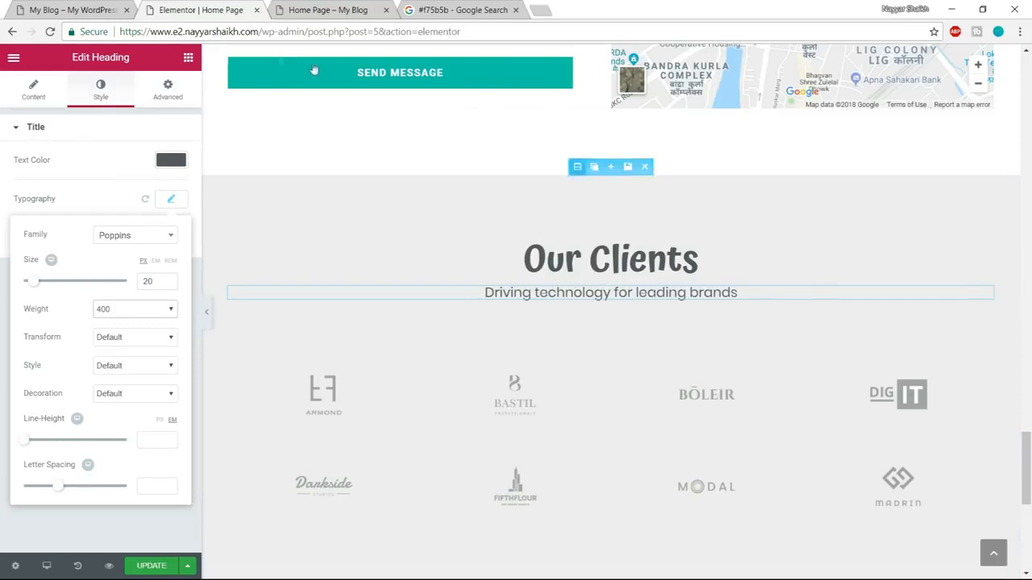
# Check the reference Our Clients section and add the global Divider widget below the "Driving technology for leading brands" subheading.
pyautogui.click(74, 9)
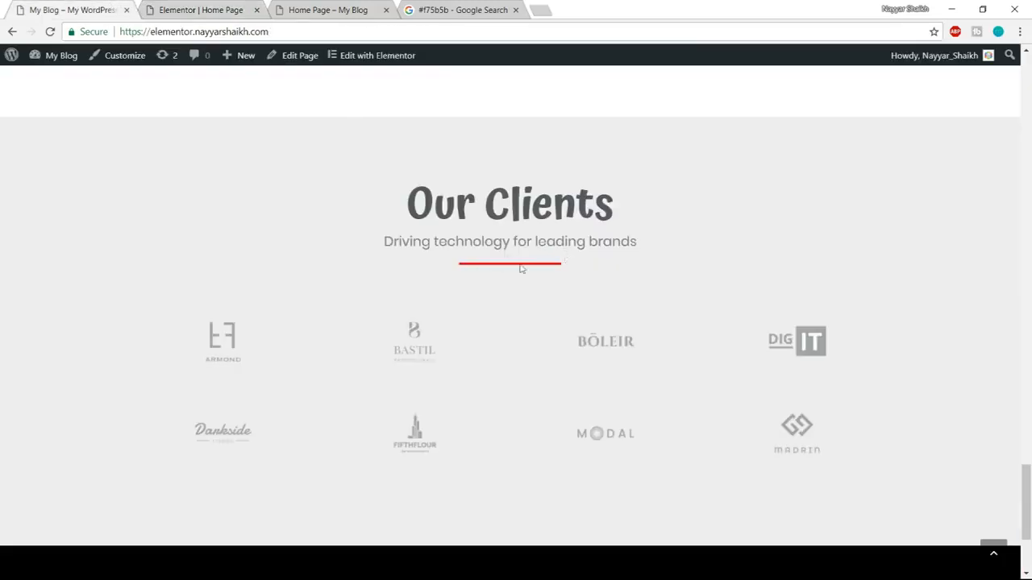
pyautogui.click(201, 7)
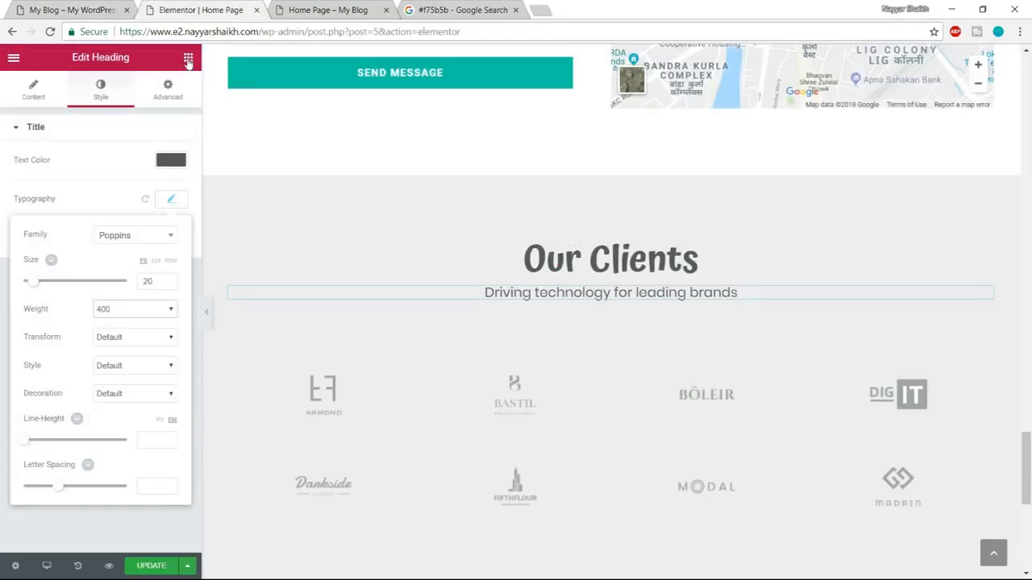
pyautogui.click(150, 81)
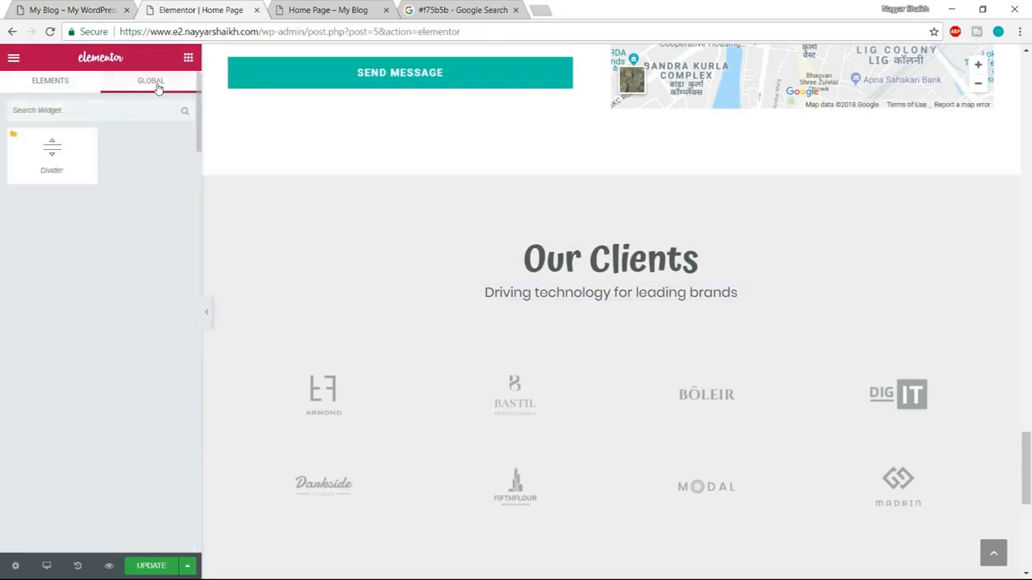
pyautogui.moveTo(53, 154); pyautogui.dragTo(587, 331)
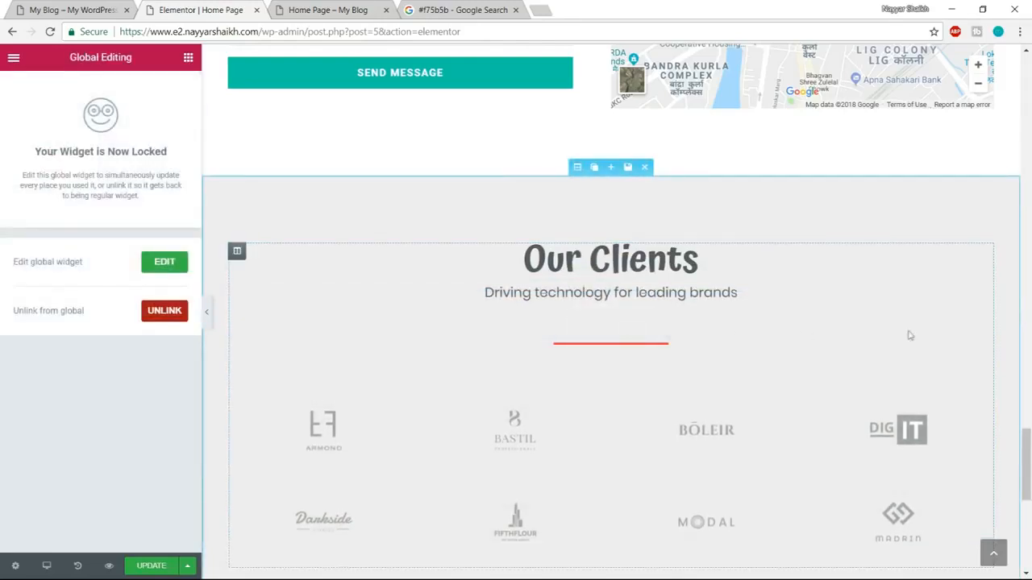
# Compare the divider spacing with the reference site, set the "Driving technology for leading brands" subheading's bottom margin to 0, and update the page.
pyautogui.click(121, 8)
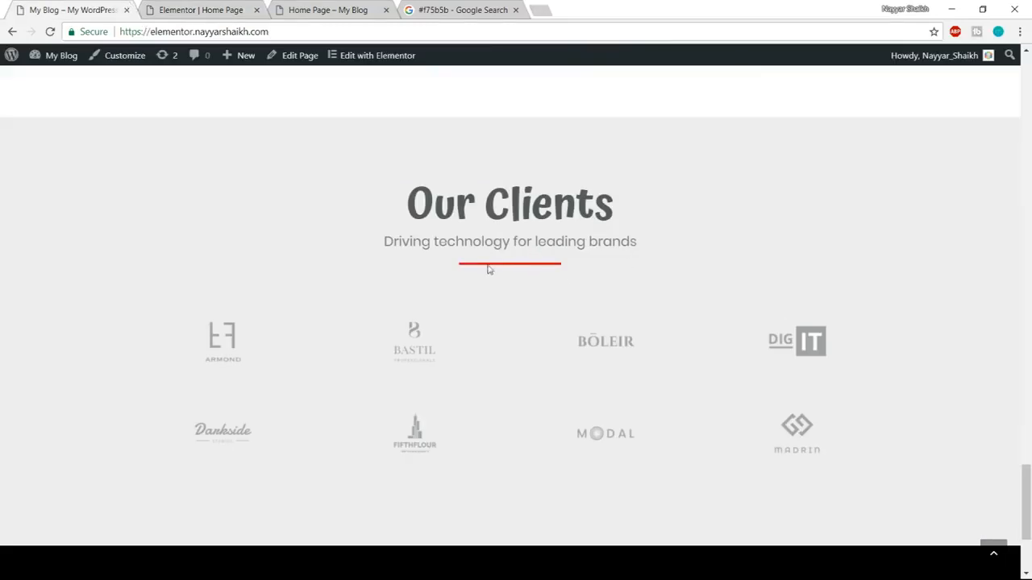
pyautogui.click(211, 8)
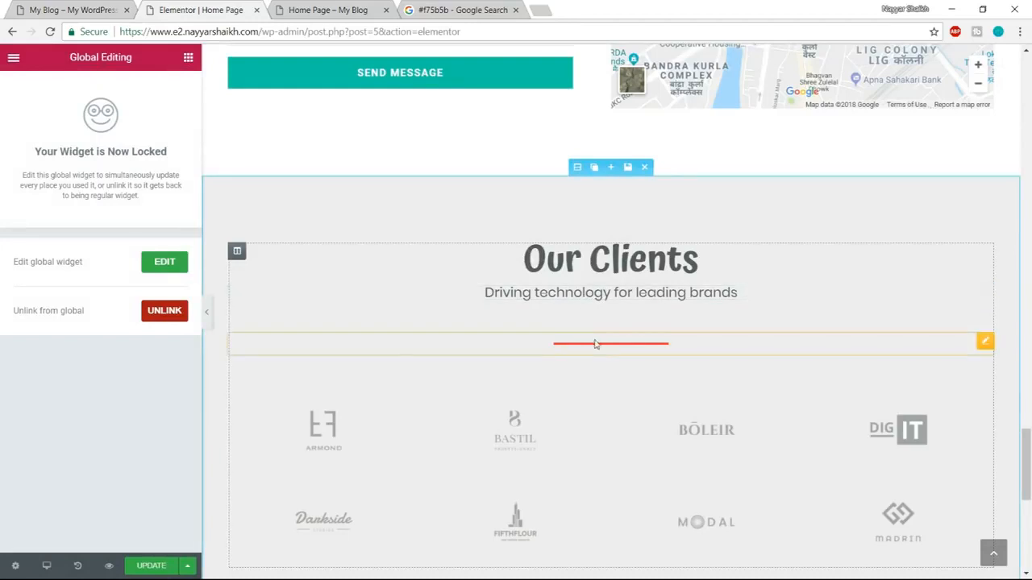
pyautogui.click(592, 292)
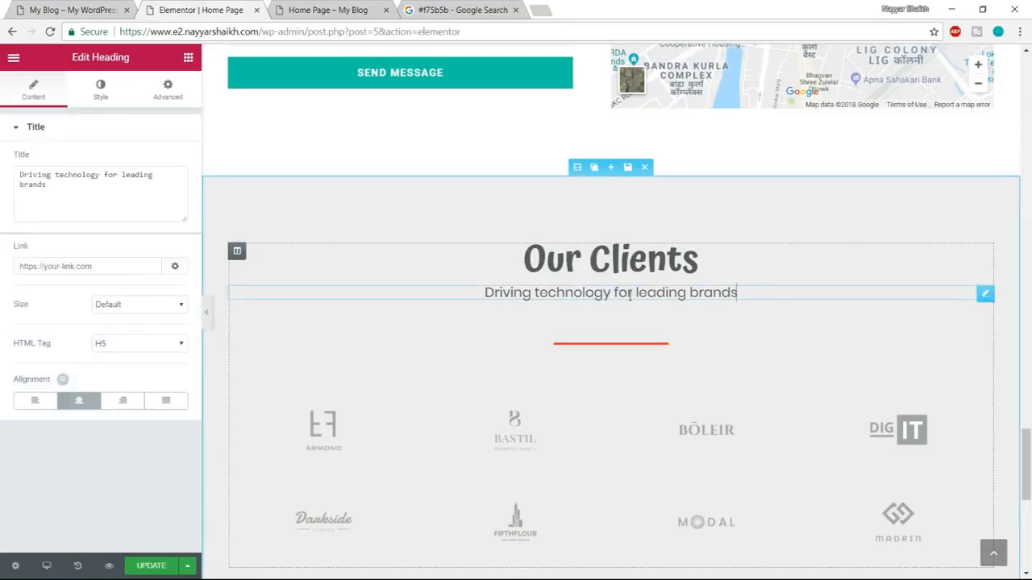
pyautogui.click(168, 88)
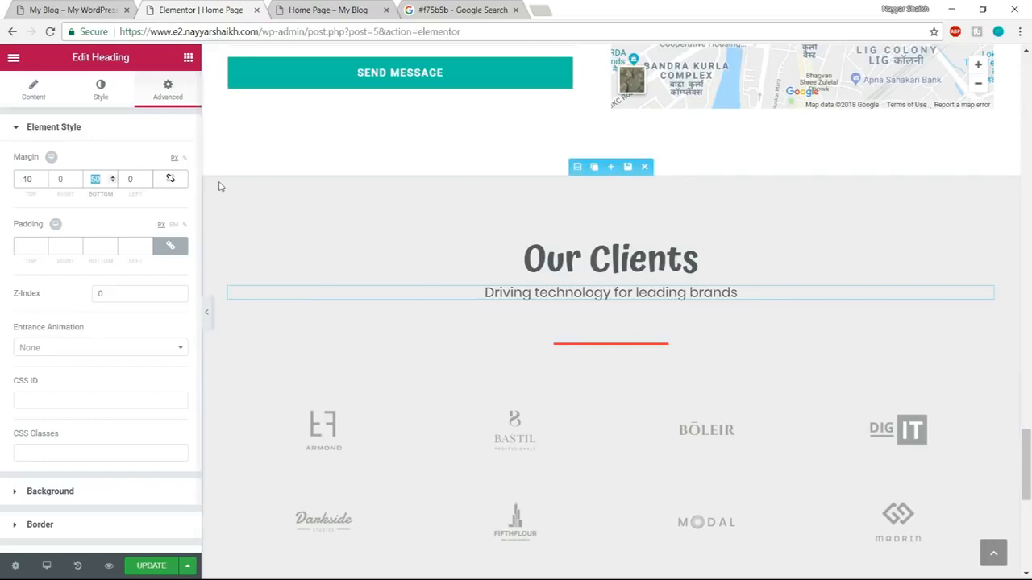
pyautogui.write('10')
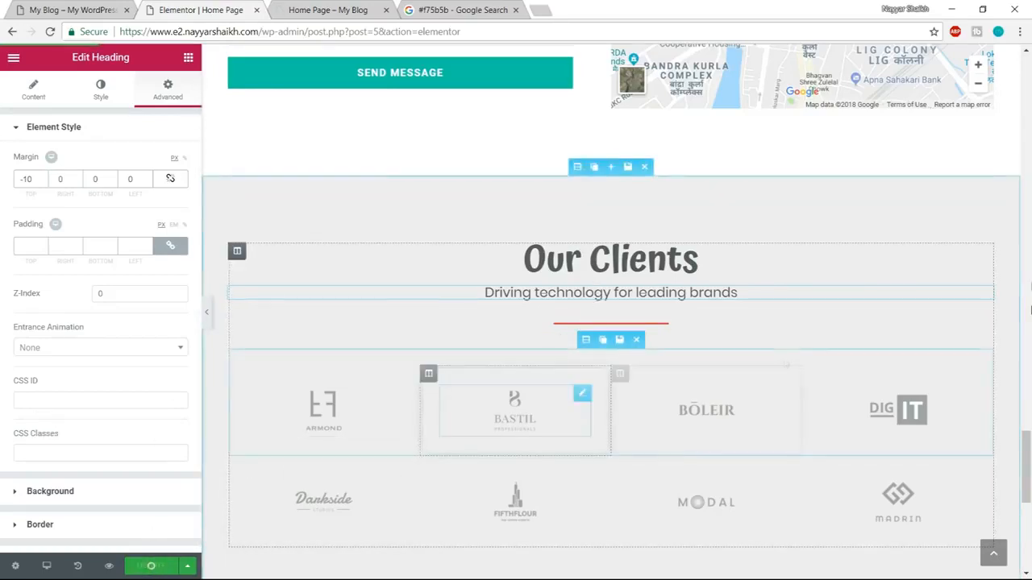
# Replace the Armond logo in the first row of the Our Clients section with darkside.png from the media library.
pyautogui.click(49, 9)
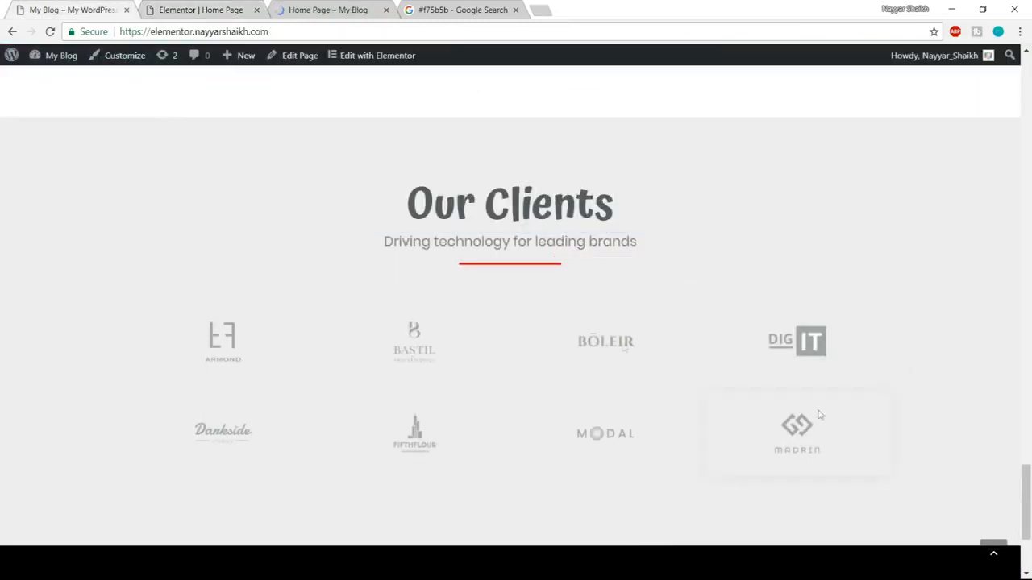
pyautogui.click(176, 6)
pyautogui.click(322, 342)
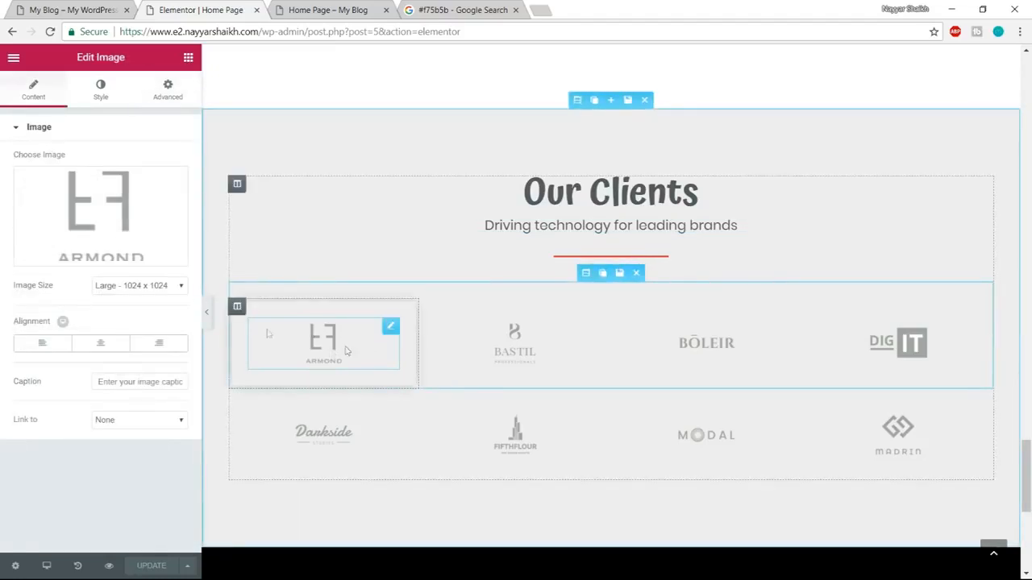
pyautogui.moveTo(95, 208)
pyautogui.click(94, 250)
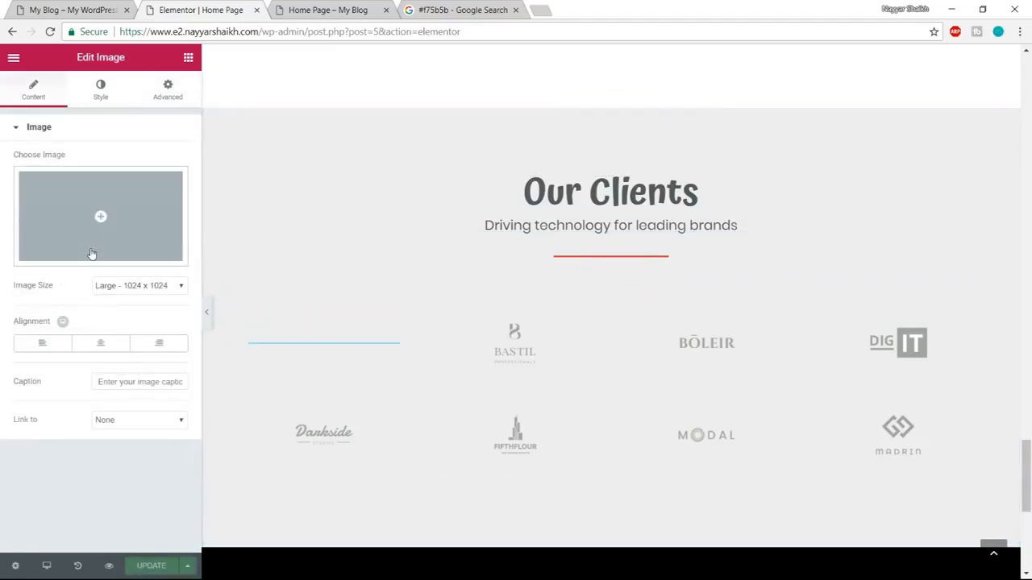
pyautogui.click(100, 212)
pyautogui.scroll(-1, 504, 367)
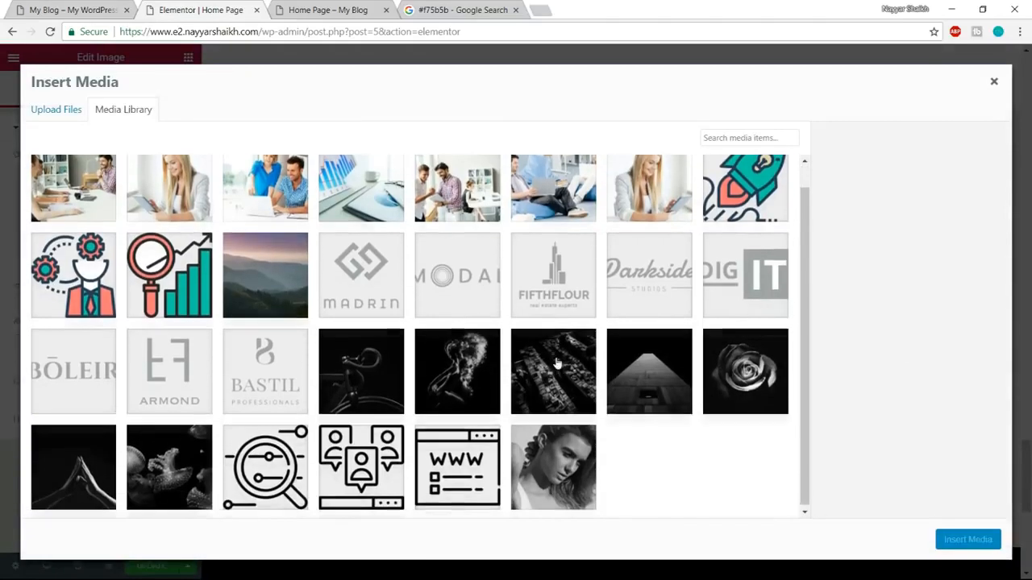
pyautogui.click(660, 284)
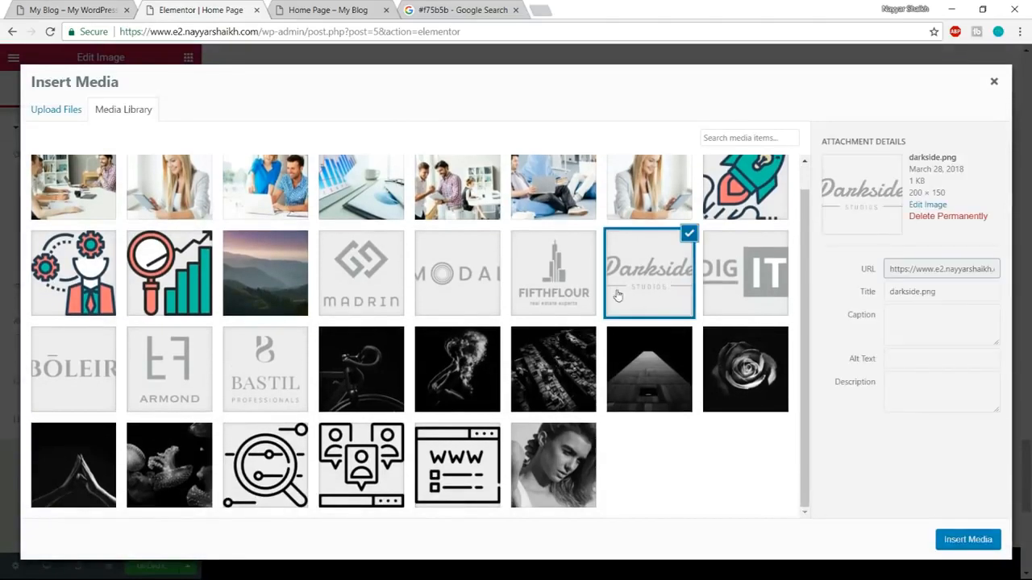
pyautogui.click(968, 541)
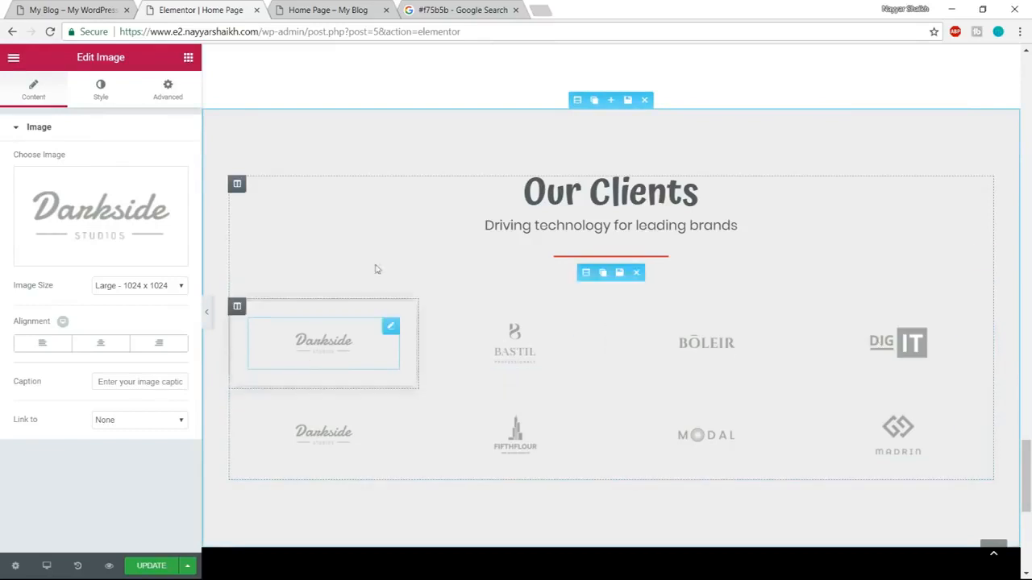
# Check the reference site and delete the "Try it for free. No registeration needed" text from the black call-to-action section.
pyautogui.scroll(-5, 822, 395)
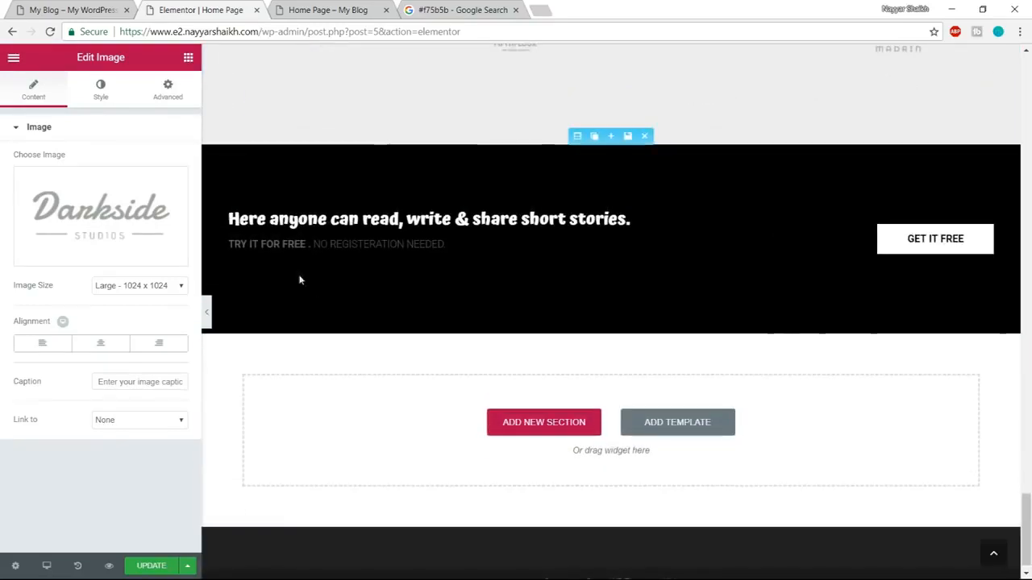
pyautogui.scroll(1, 329, 269)
pyautogui.click(71, 9)
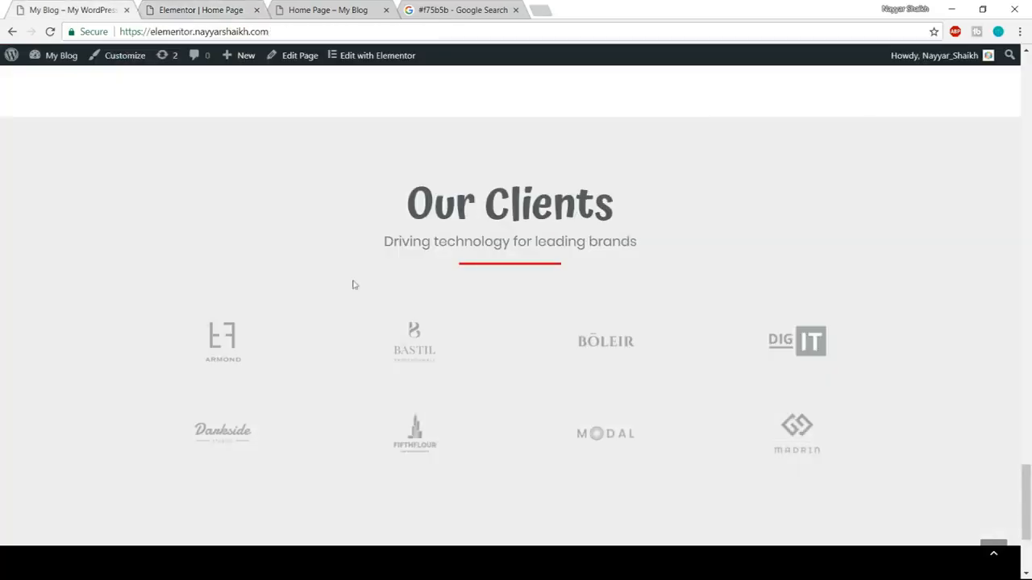
pyautogui.scroll(-3, 402, 338)
pyautogui.click(246, 6)
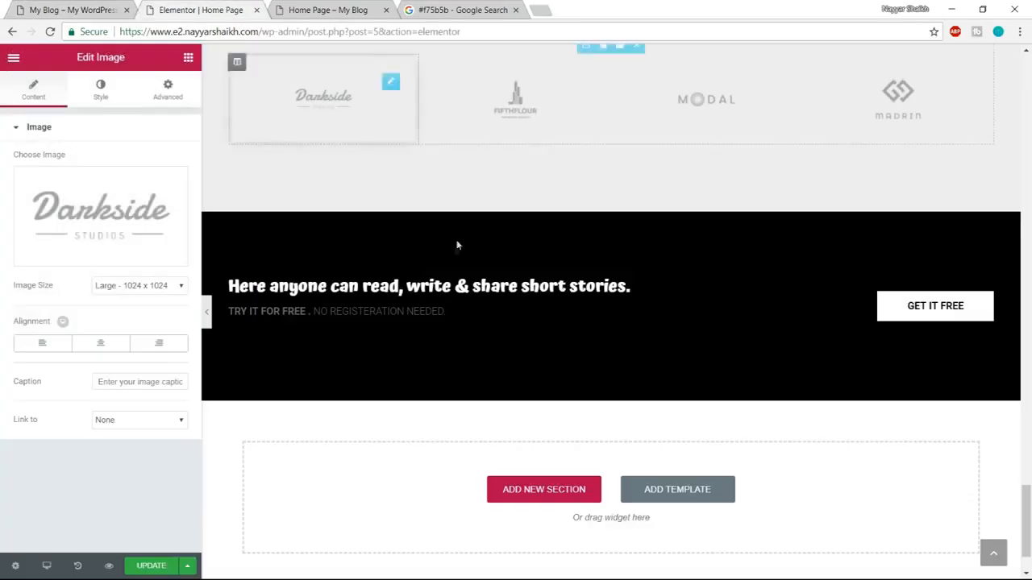
pyautogui.click(397, 292)
pyautogui.scroll(1, 454, 307)
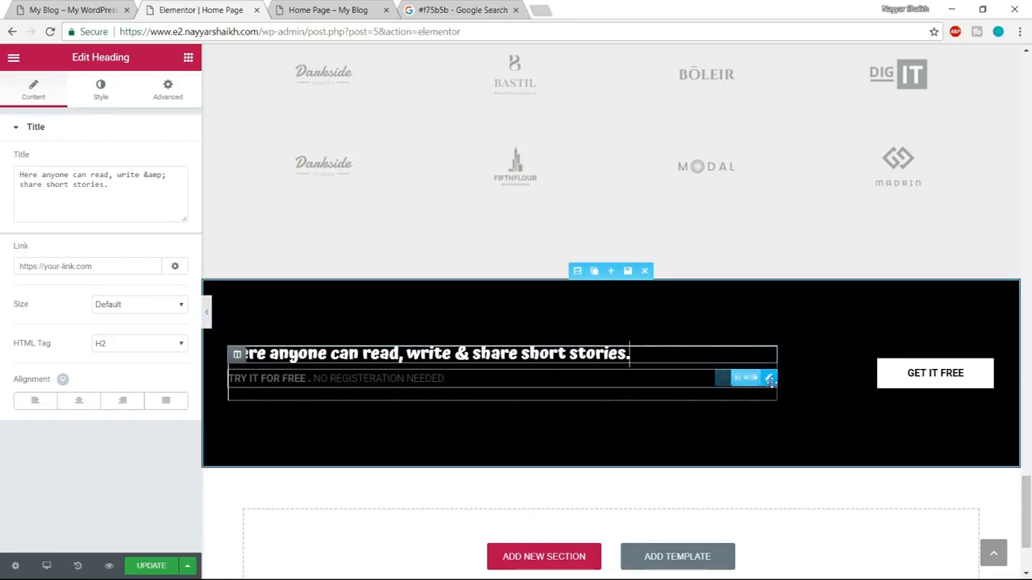
pyautogui.click(719, 379)
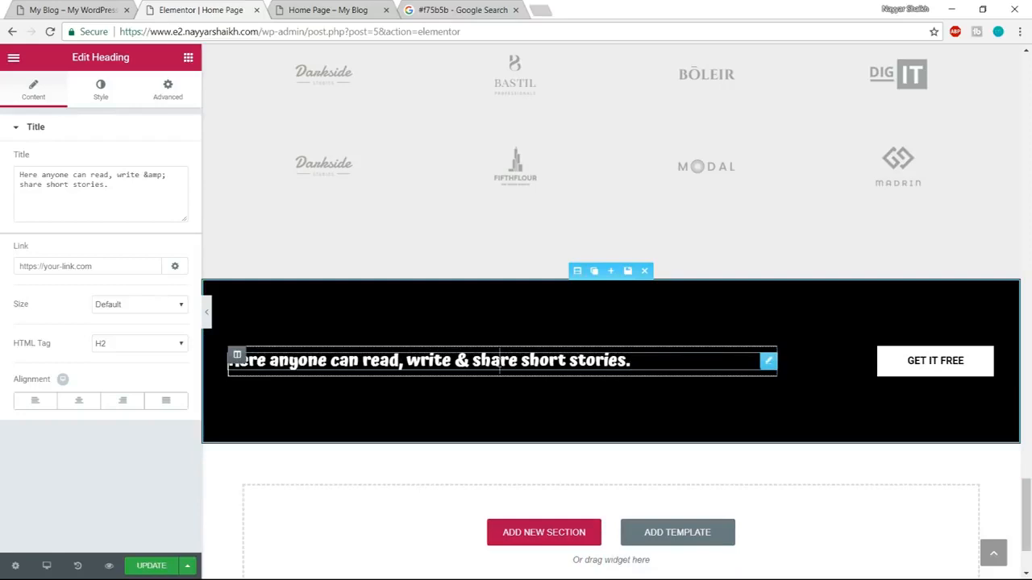
# Set the typography of the "Here anyone can read, write & share short stories." heading to Poppins with weight 600.
pyautogui.click(88, 93)
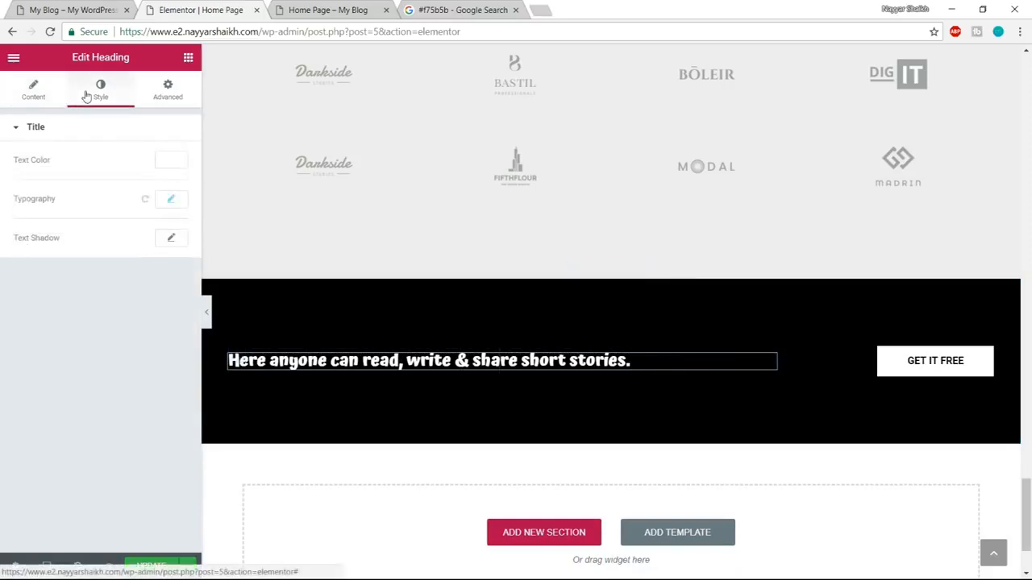
pyautogui.click(172, 201)
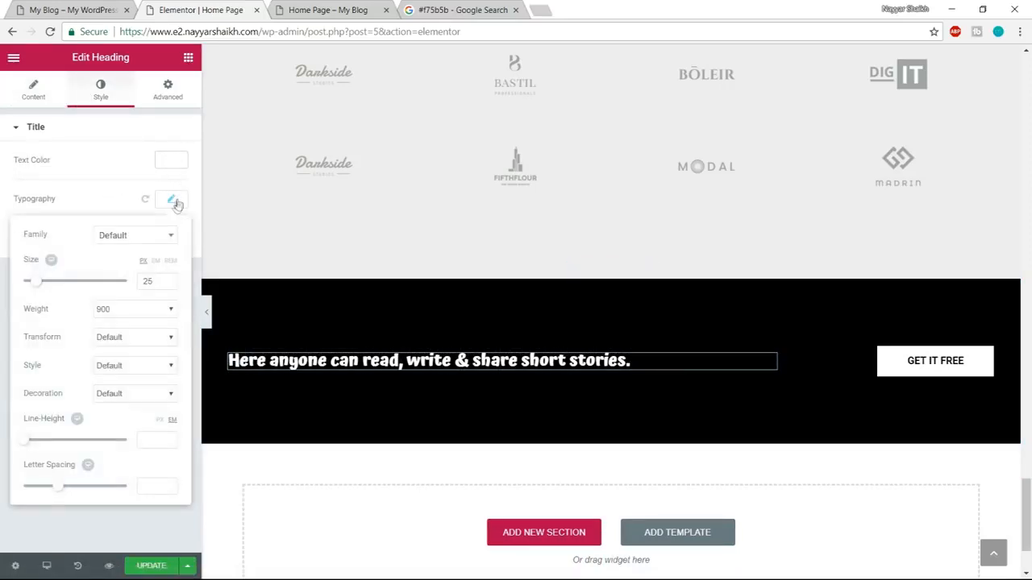
pyautogui.click(145, 237)
pyautogui.write('pop')
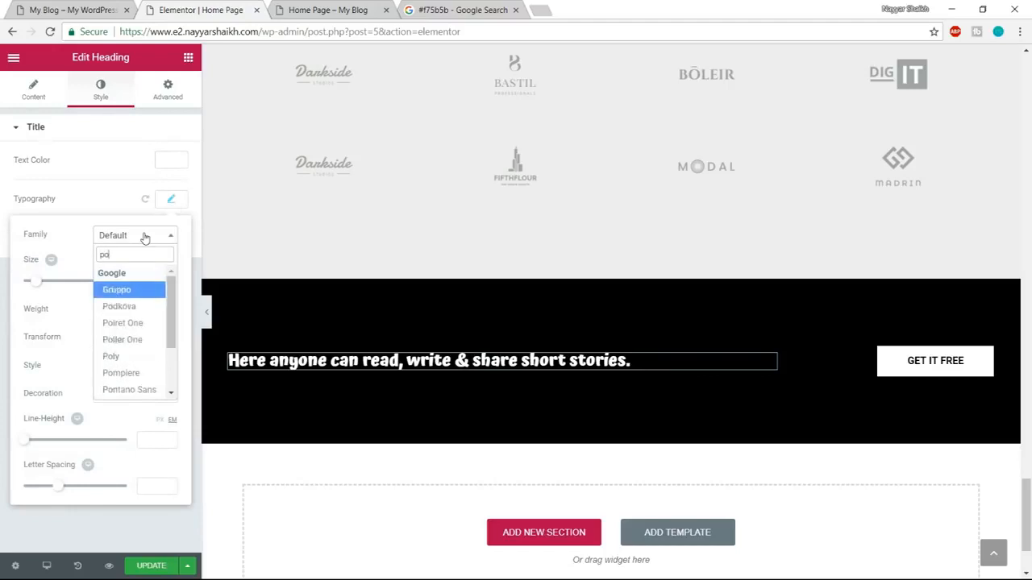
pyautogui.press('Return')
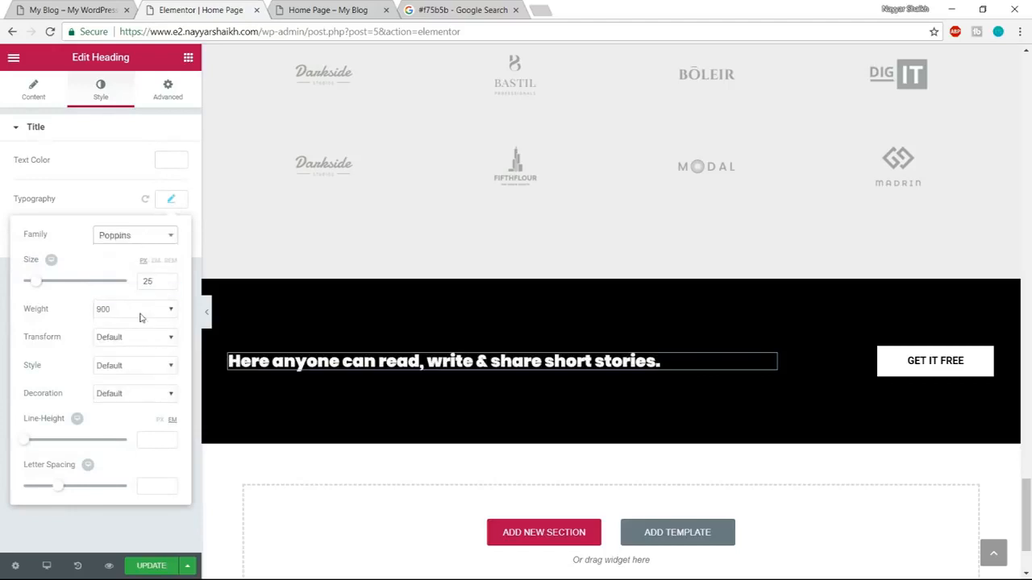
pyautogui.click(140, 313)
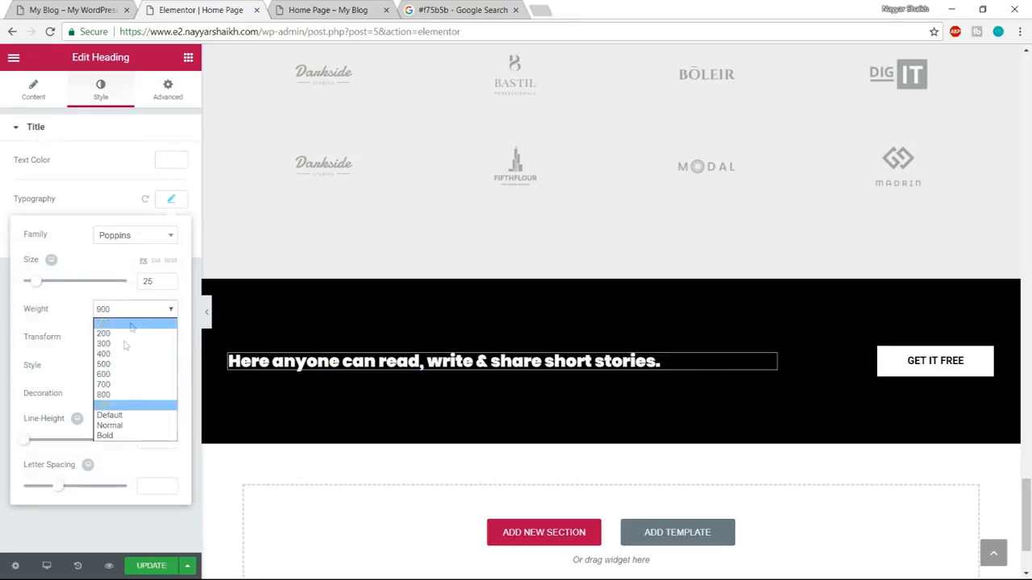
pyautogui.click(113, 374)
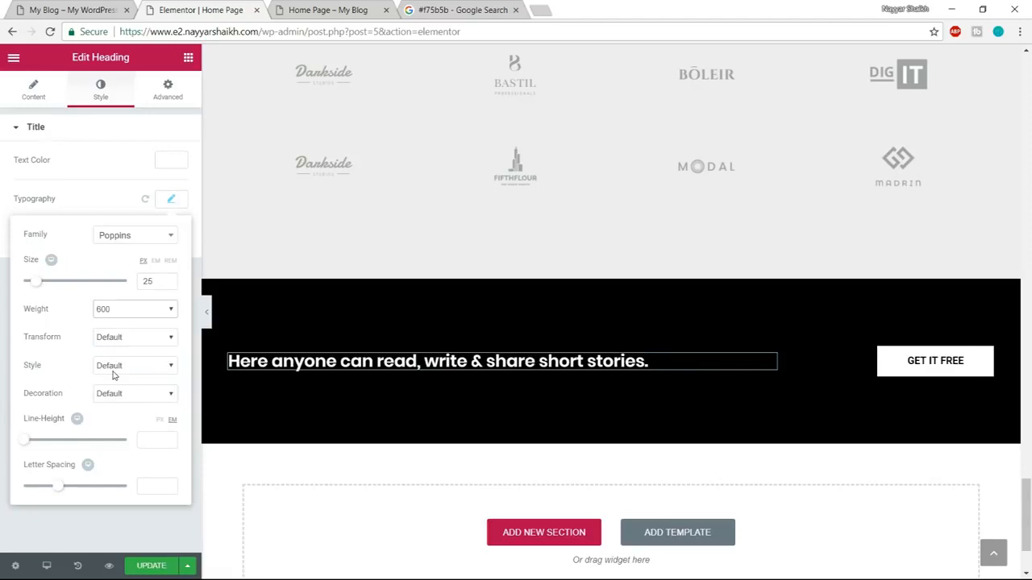
pyautogui.click(123, 315)
pyautogui.click(123, 314)
pyautogui.click(671, 428)
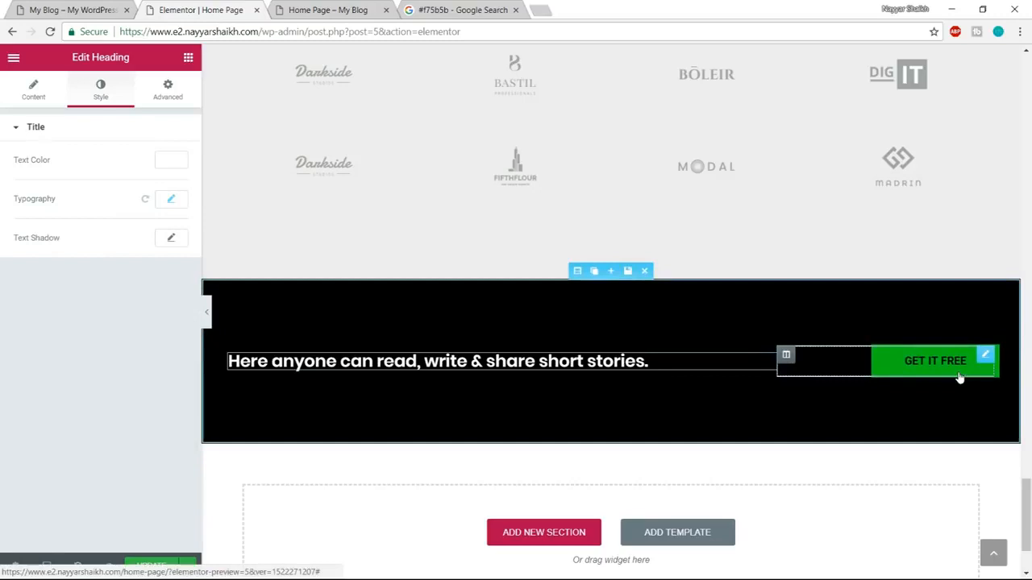
# Save the Technology box's "Read more" button as a global widget named Button.
pyautogui.click(959, 377)
pyautogui.scroll(15, 926, 490)
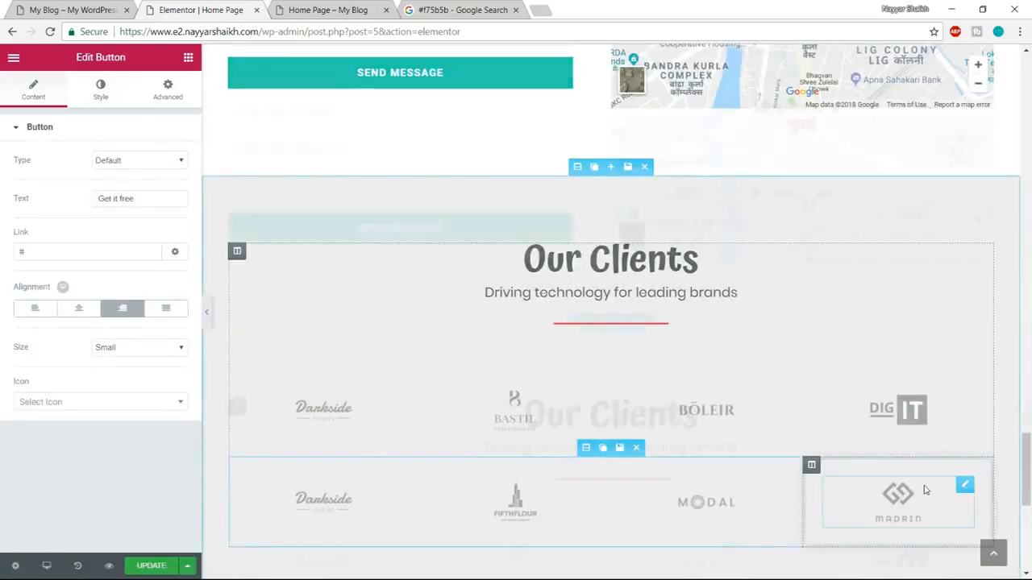
pyautogui.scroll(20, 926, 490)
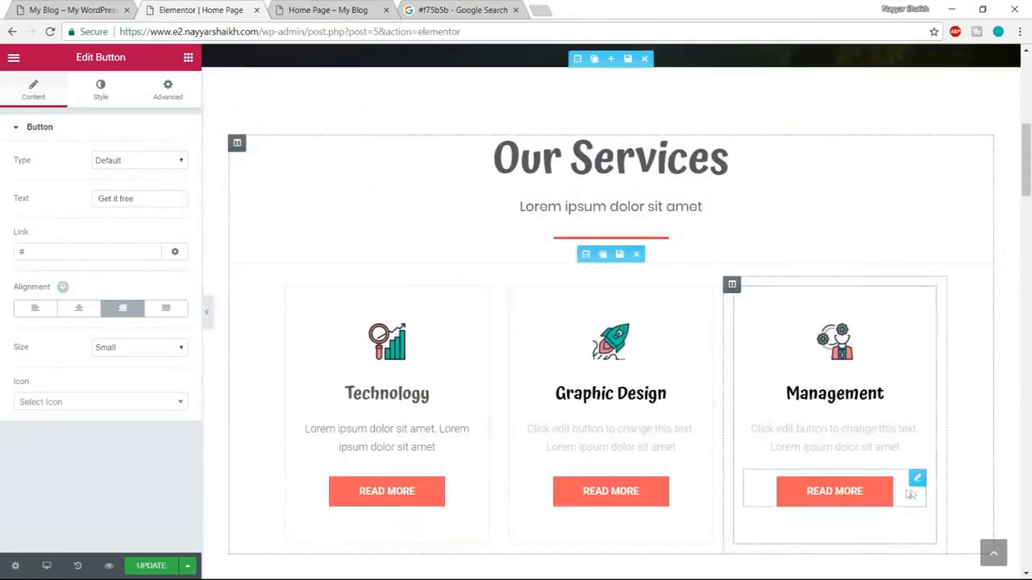
pyautogui.scroll(-3, 911, 495)
pyautogui.click(393, 295)
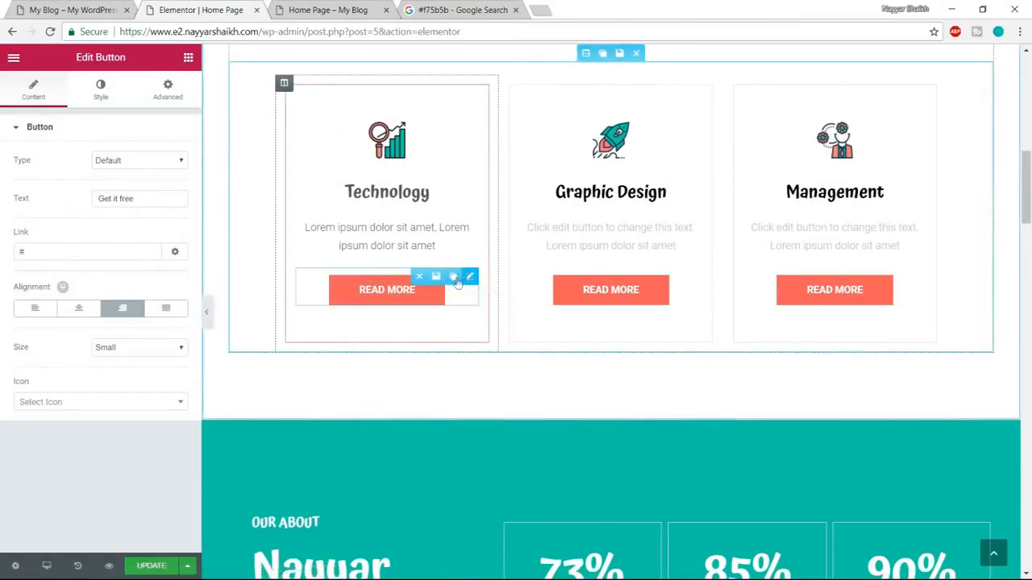
pyautogui.click(436, 278)
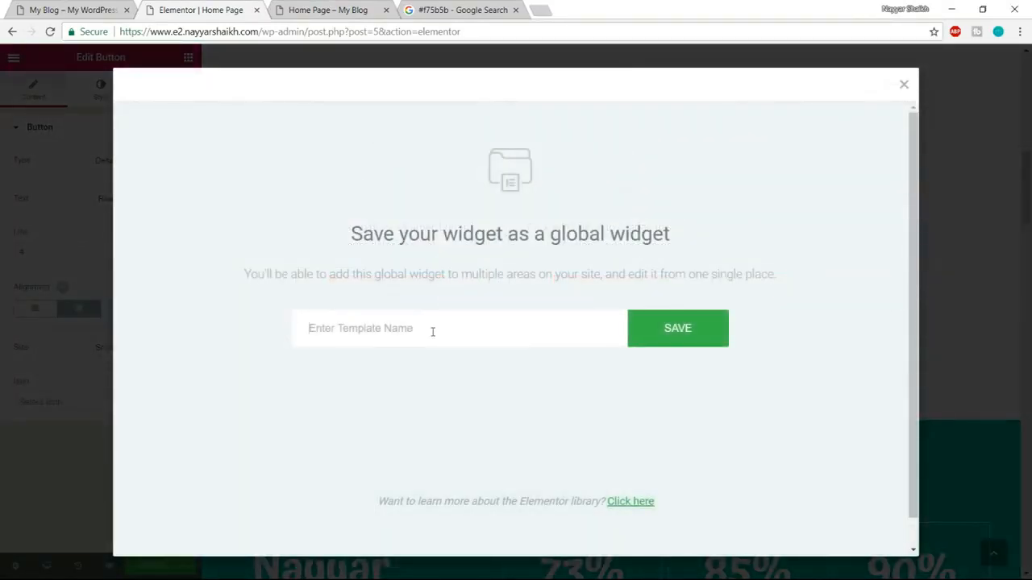
pyautogui.write('Button')
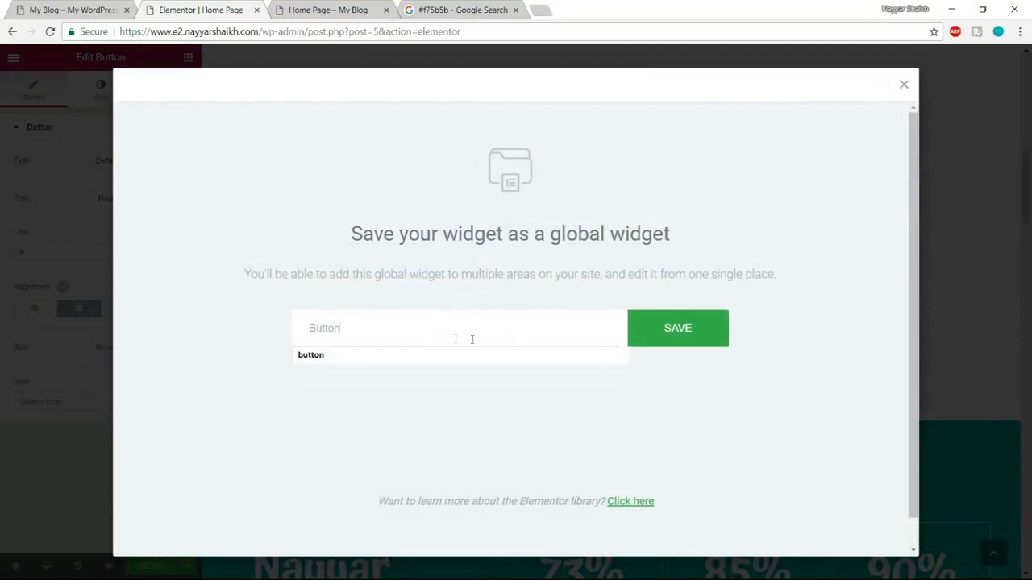
pyautogui.click(655, 330)
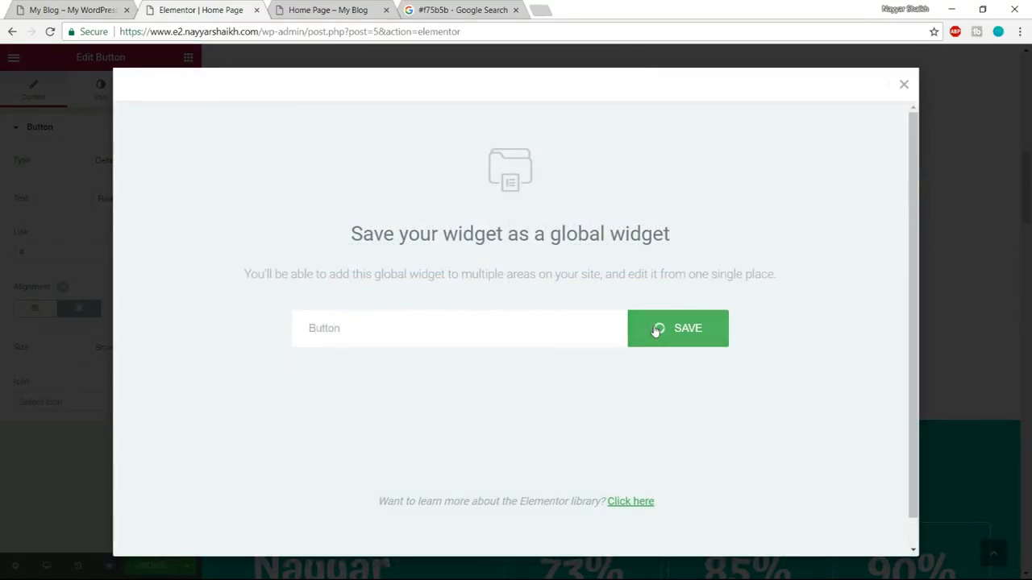
# Replace the "Get it free" button in the black call-to-action section with the global Button widget.
pyautogui.scroll(-10, 838, 427)
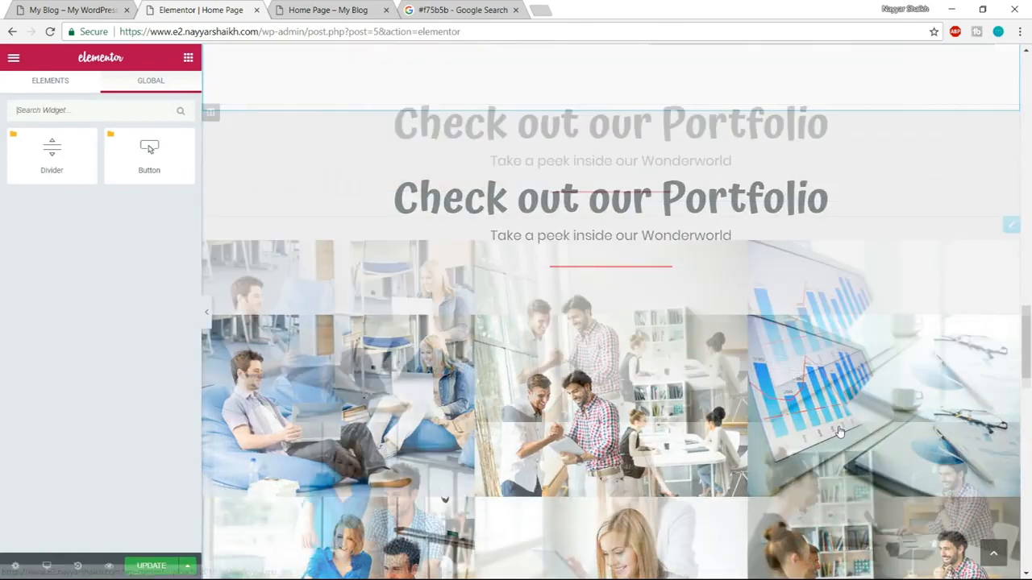
pyautogui.scroll(-15, 839, 431)
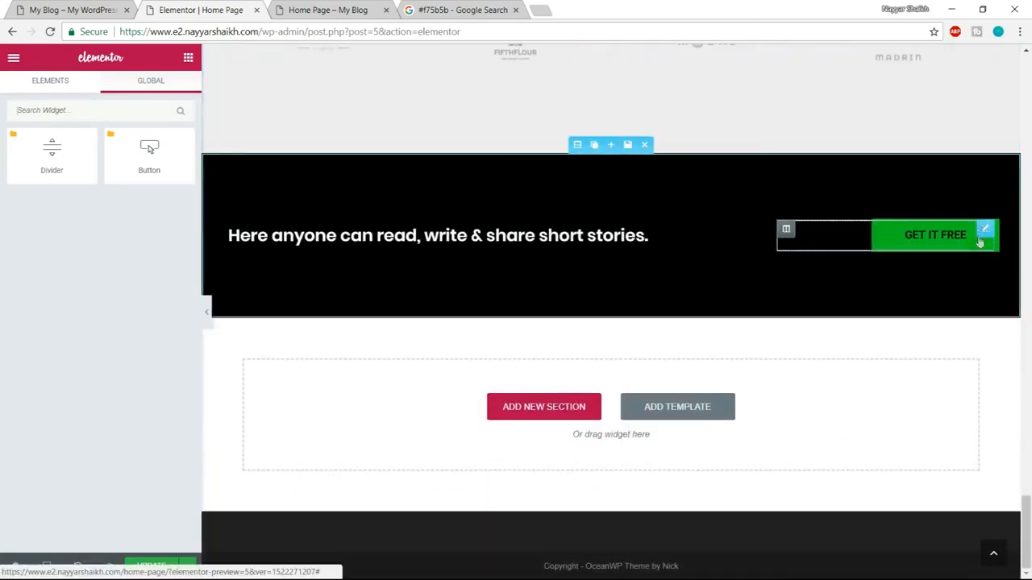
pyautogui.click(933, 230)
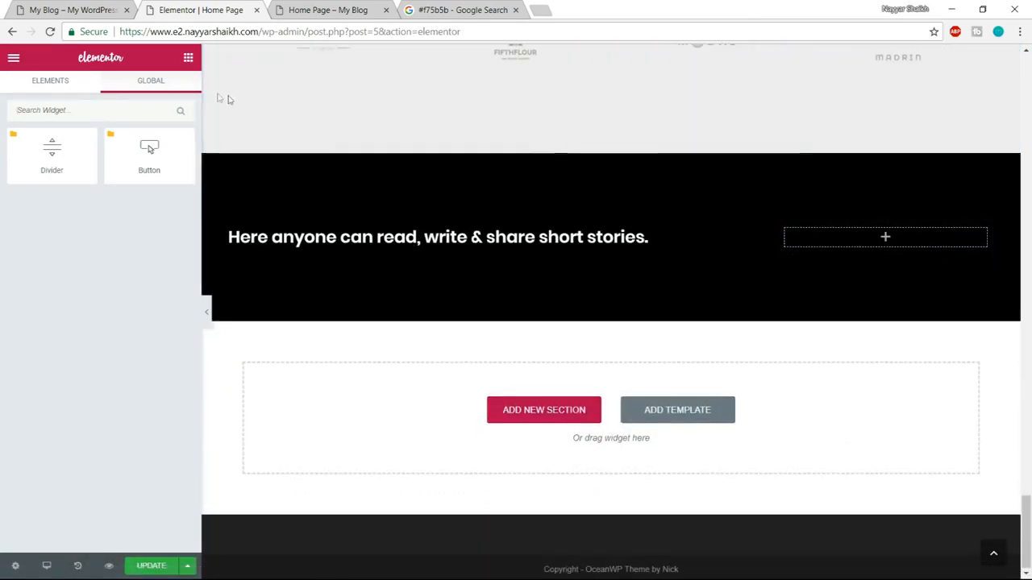
pyautogui.moveTo(129, 156); pyautogui.dragTo(845, 232)
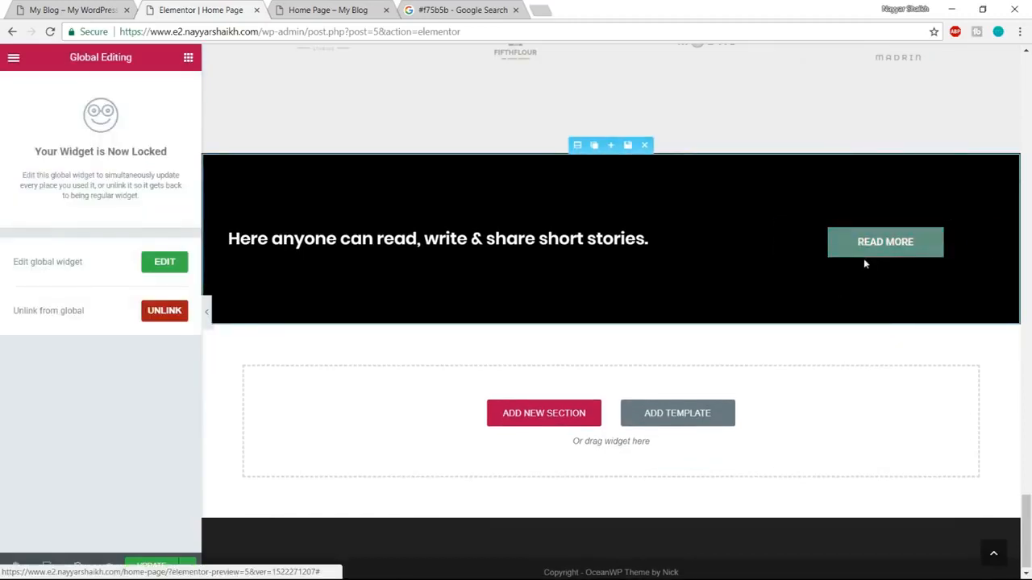
# Unlink the call-to-action button from the global widget and set its text to "Start free trial", following the reference site.
pyautogui.click(153, 314)
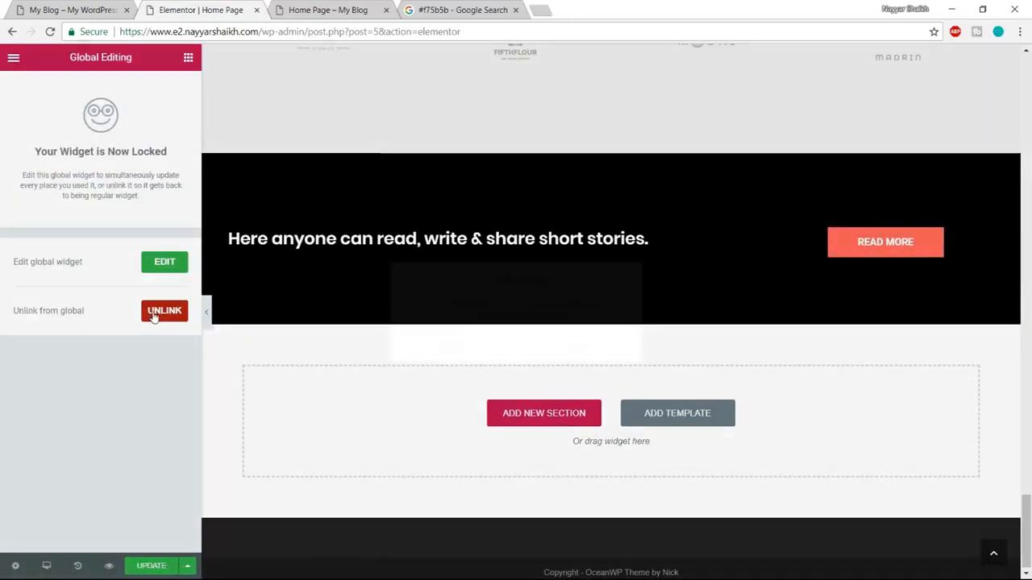
pyautogui.click(555, 353)
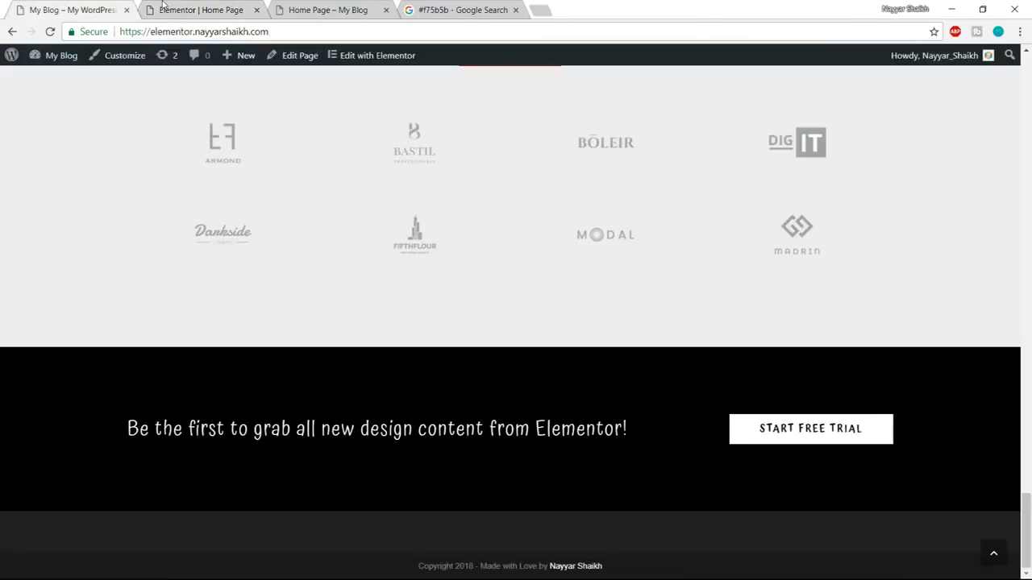
pyautogui.click(162, 4)
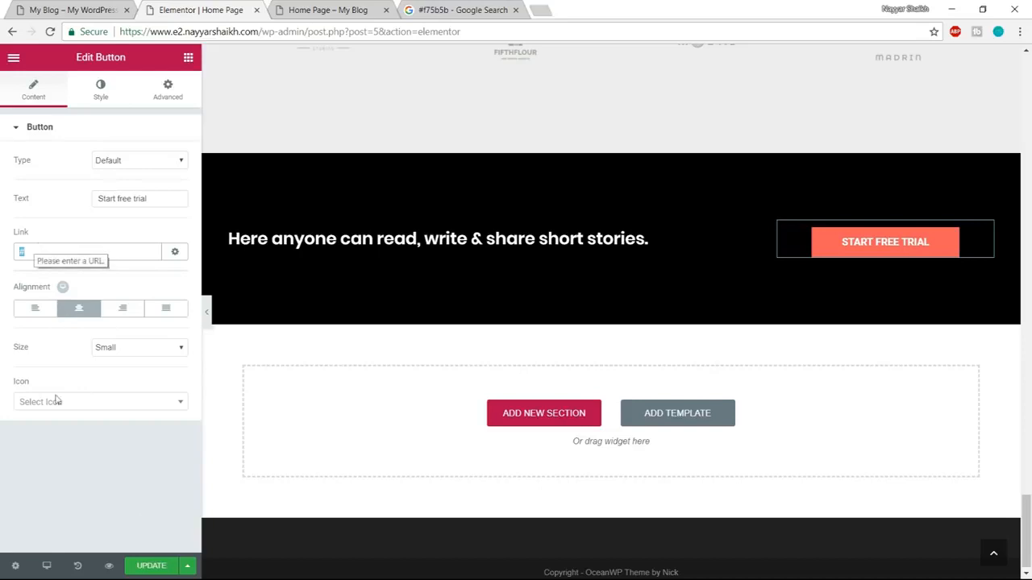
# Review the updated home page in the preview tab from the hero section down to the call-to-action section.
pyautogui.click(301, 8)
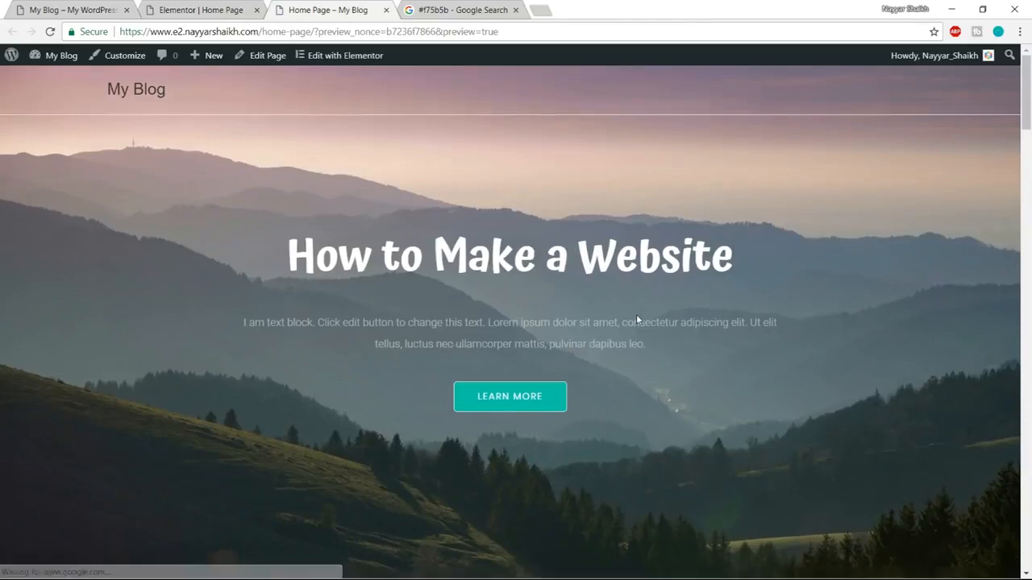
pyautogui.scroll(-5, 636, 314)
pyautogui.scroll(-10, 636, 320)
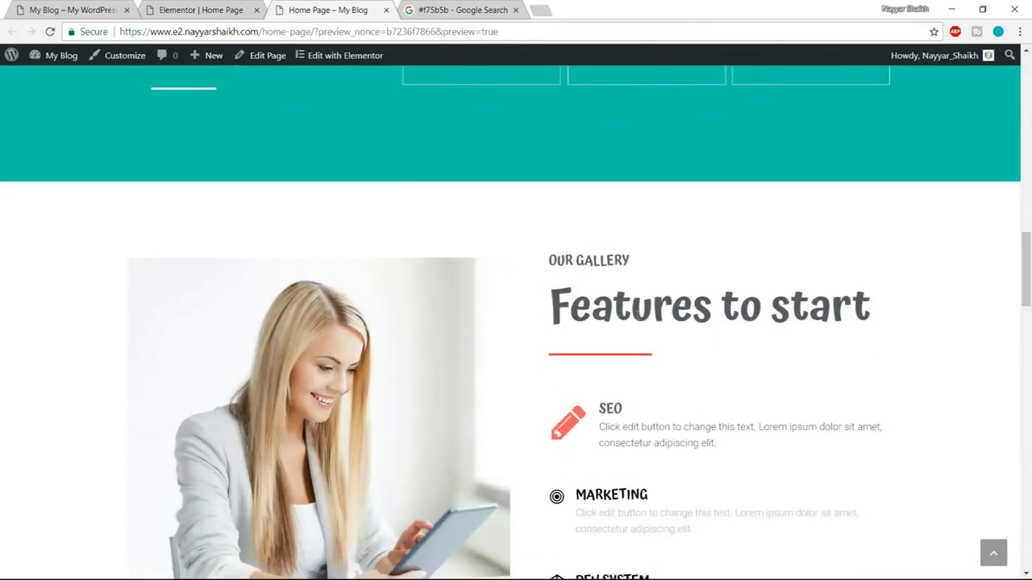
pyautogui.scroll(-15, 667, 394)
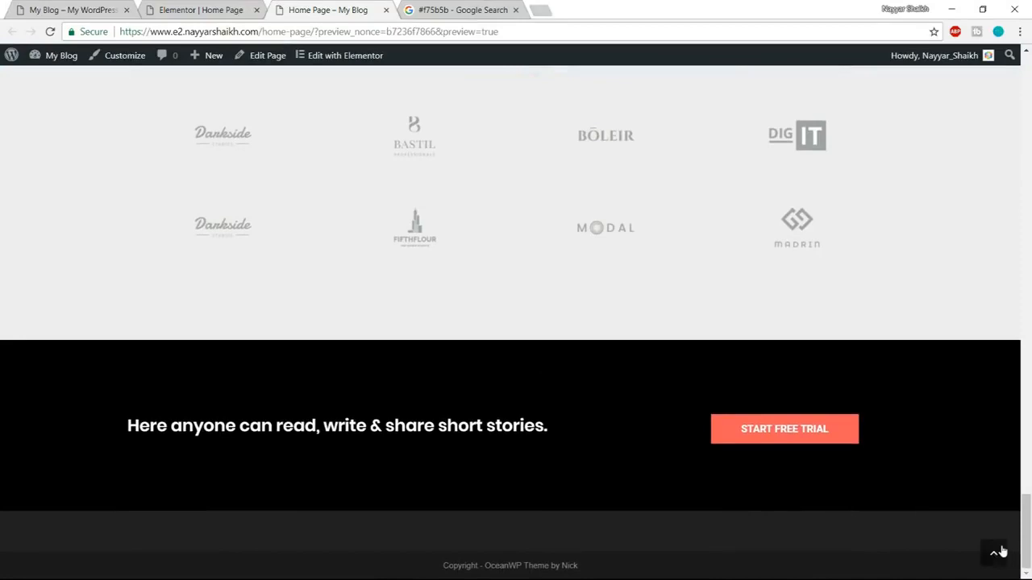
pyautogui.click(998, 552)
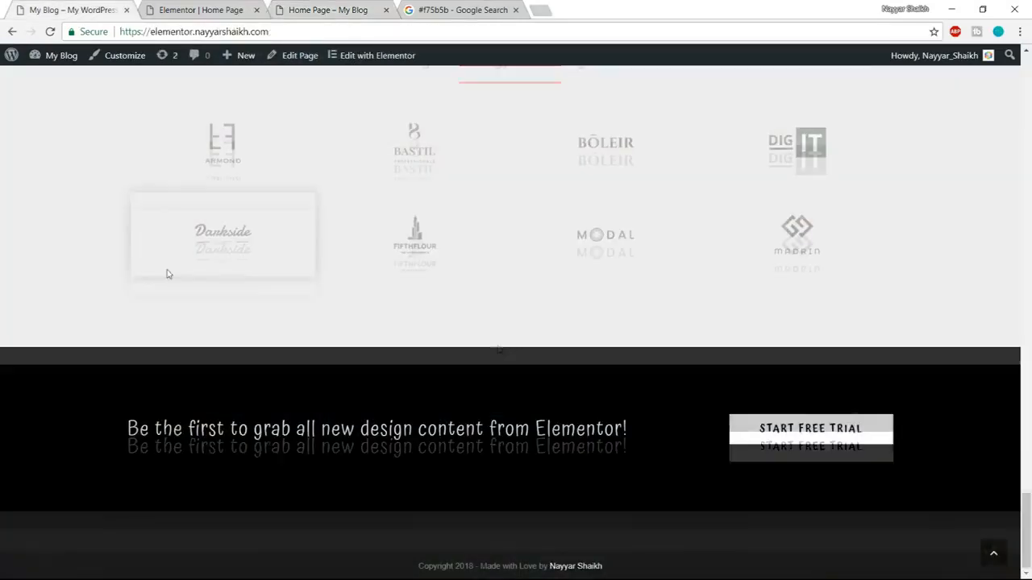
# Reload the reference site and examine how its sections animate in, from the hero down to the call-to-action section.
pyautogui.scroll(3, 516, 323)
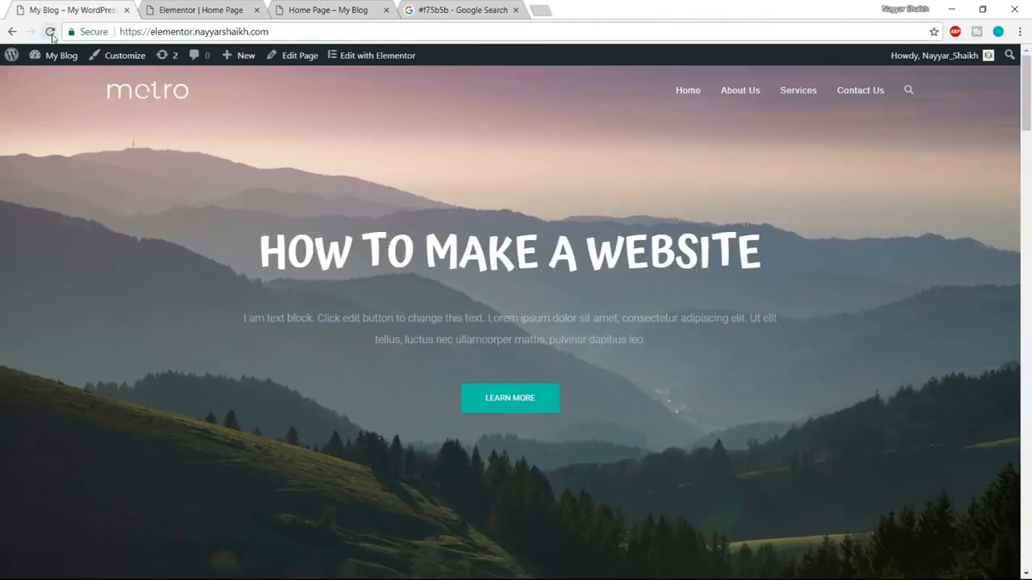
pyautogui.click(50, 32)
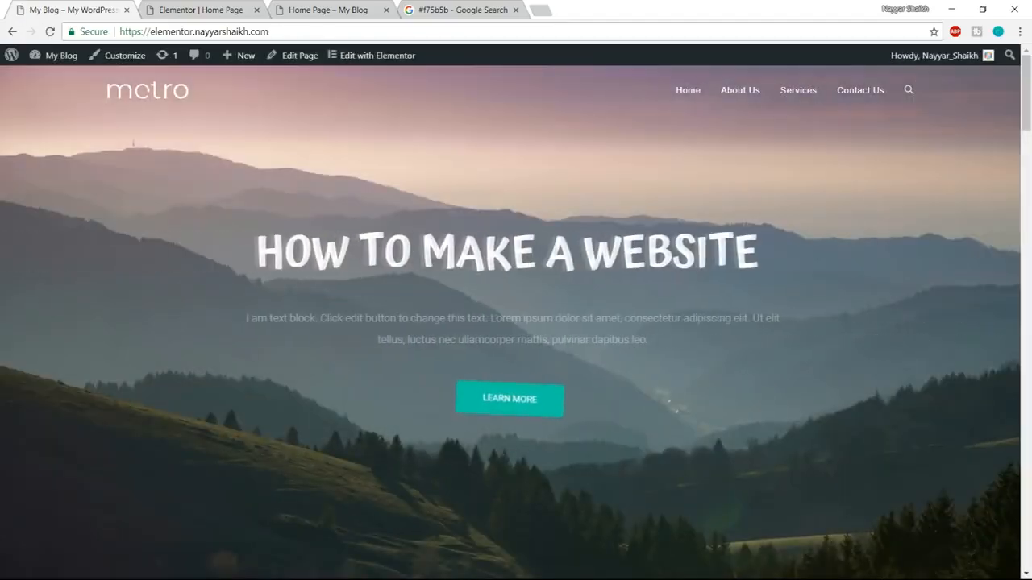
pyautogui.scroll(-5, 562, 349)
pyautogui.scroll(-10, 562, 349)
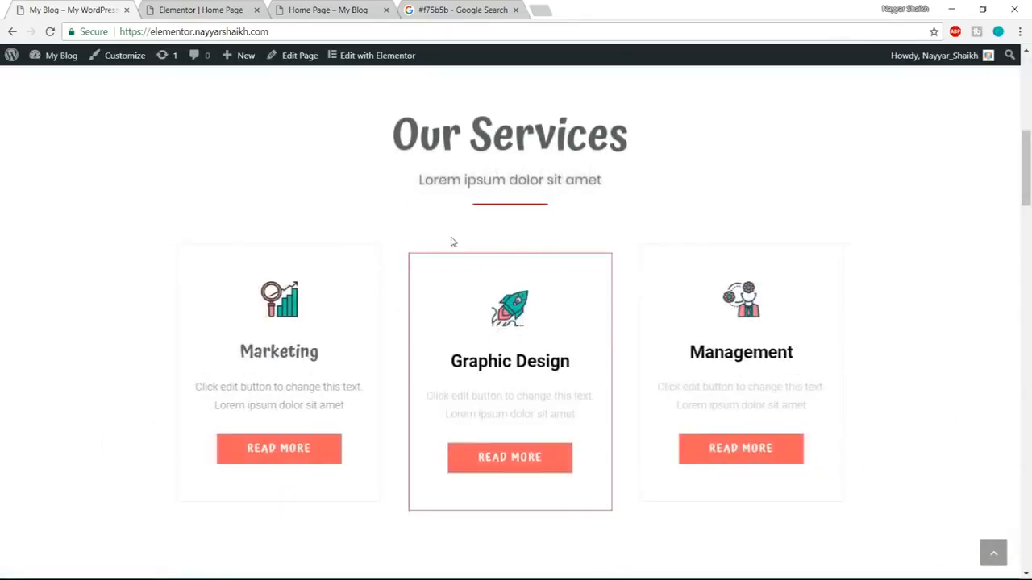
pyautogui.scroll(-10, 666, 336)
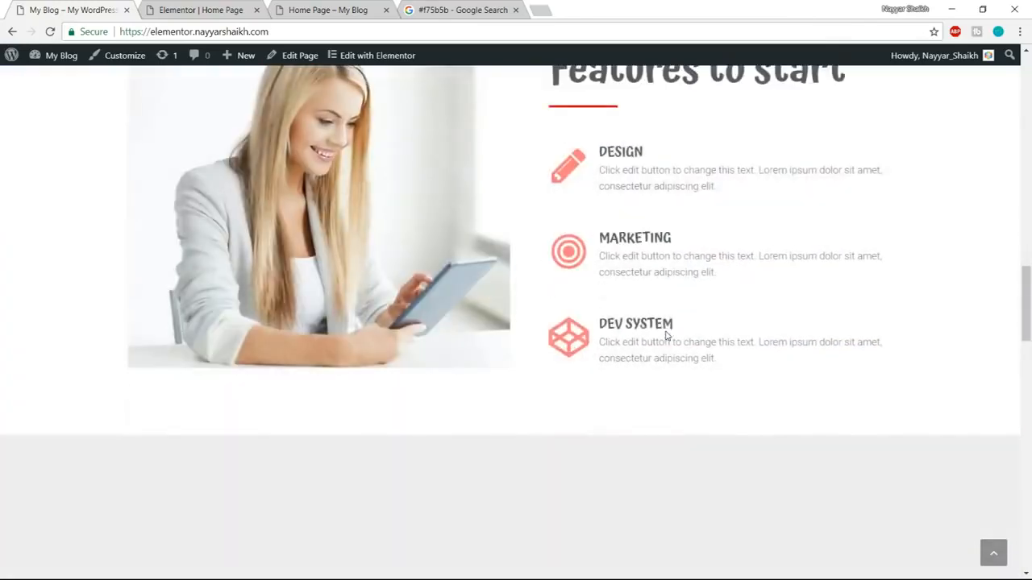
pyautogui.scroll(-10, 666, 335)
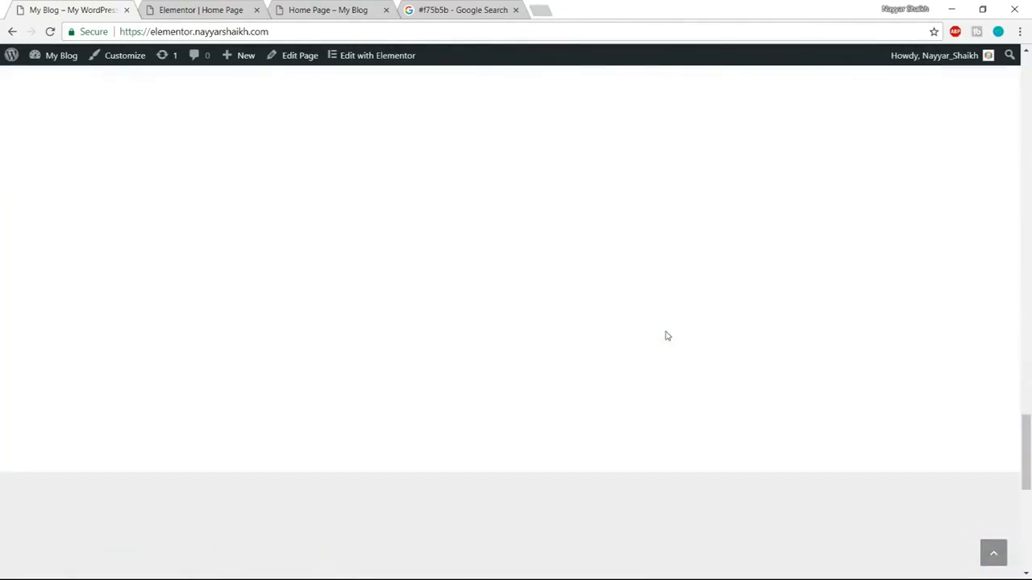
pyautogui.scroll(-5, 666, 335)
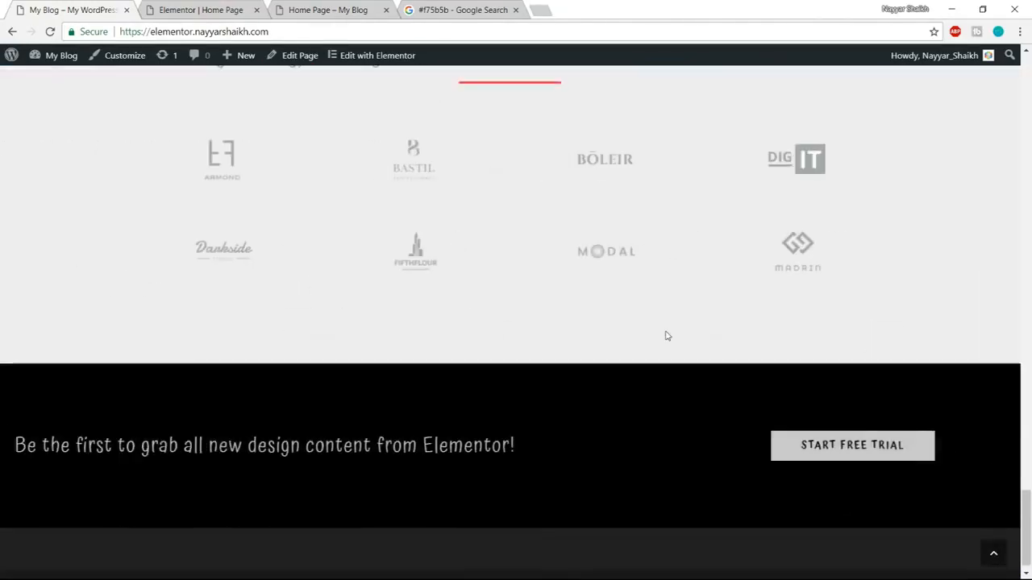
# Return to the Elementor editor and set the hero animated headline's entrance animation to Slide In Left.
pyautogui.hotkey('ctrl', 'Tab')
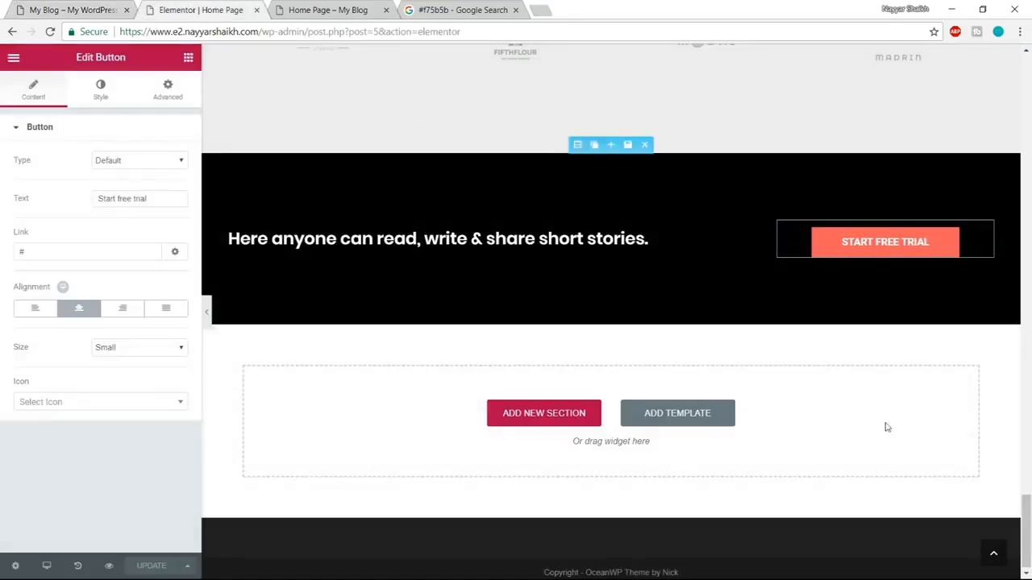
pyautogui.click(998, 555)
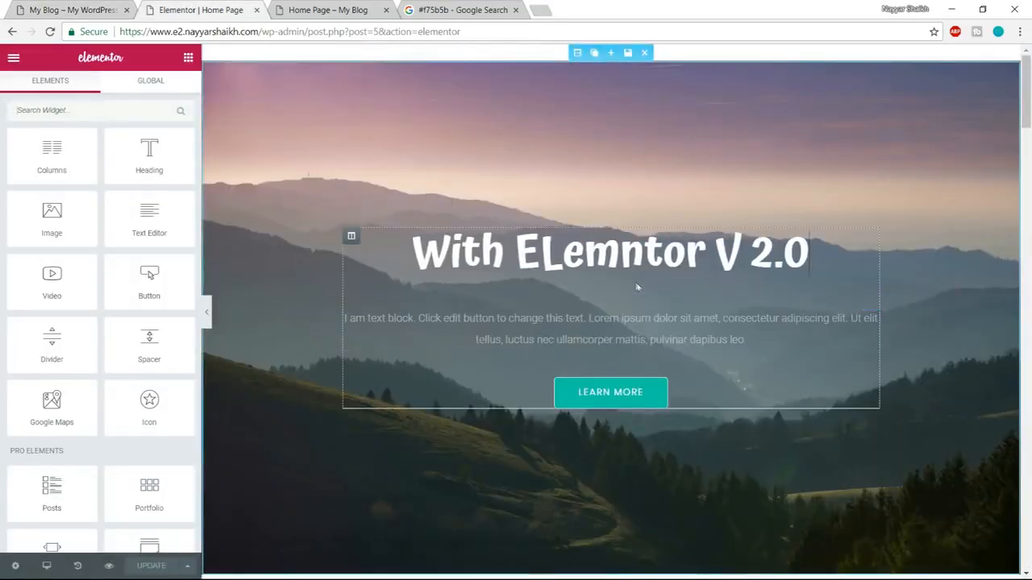
pyautogui.click(637, 252)
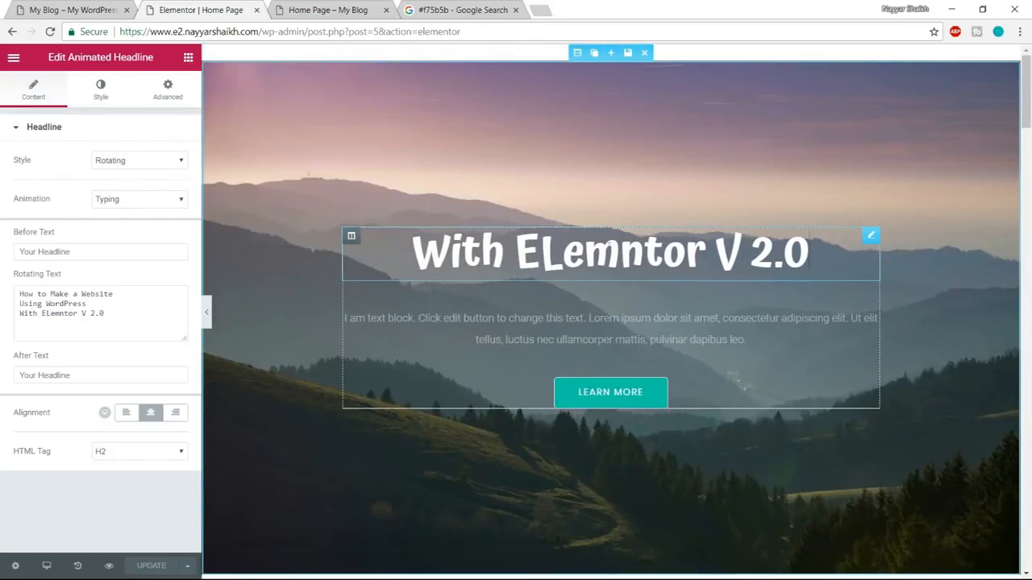
pyautogui.click(170, 89)
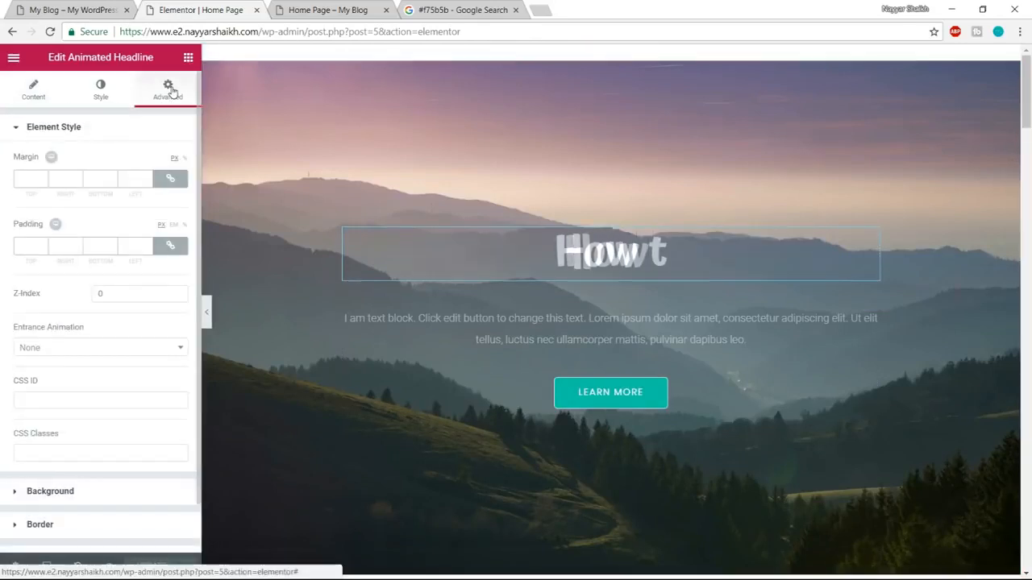
pyautogui.click(92, 348)
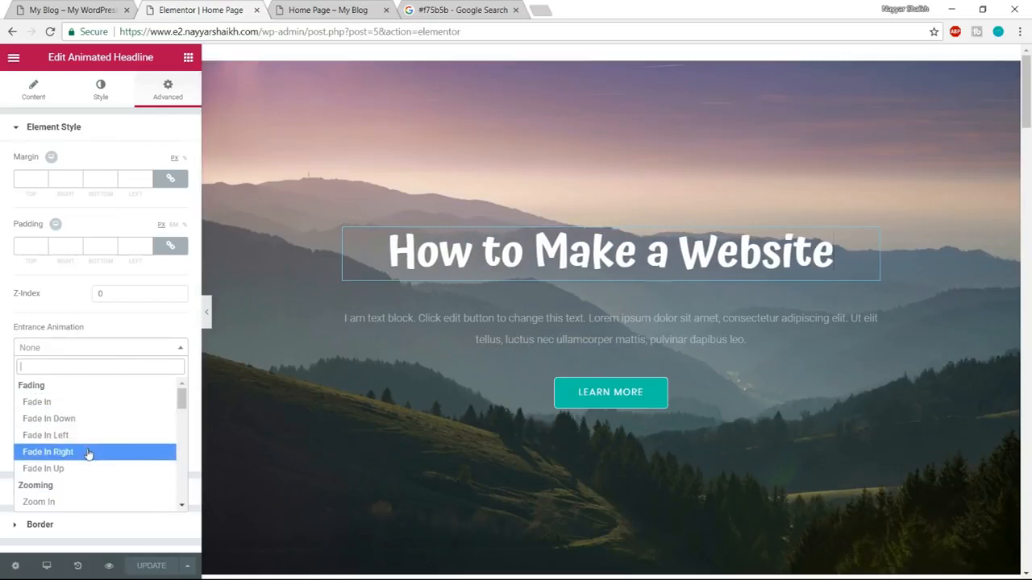
pyautogui.scroll(-3, 87, 454)
pyautogui.scroll(-3, 94, 458)
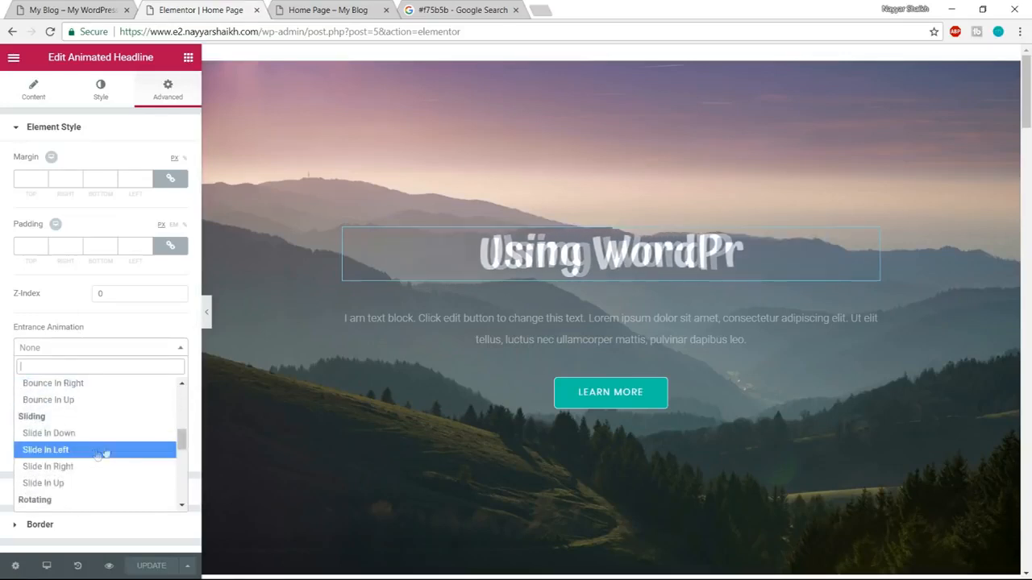
pyautogui.click(71, 456)
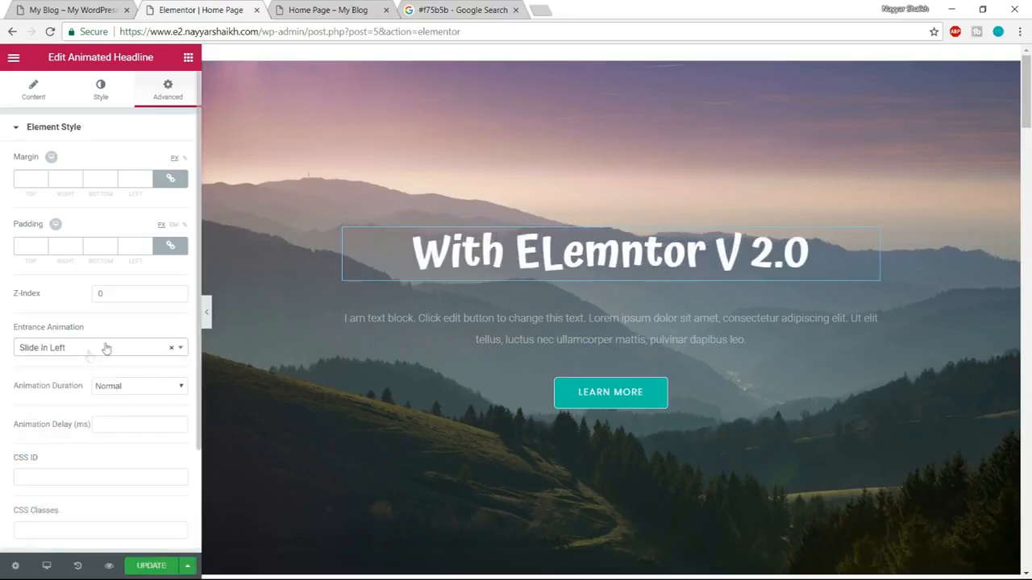
# Set the entrance animation of the hero's text block to Slide In Right.
pyautogui.click(870, 302)
pyautogui.click(171, 88)
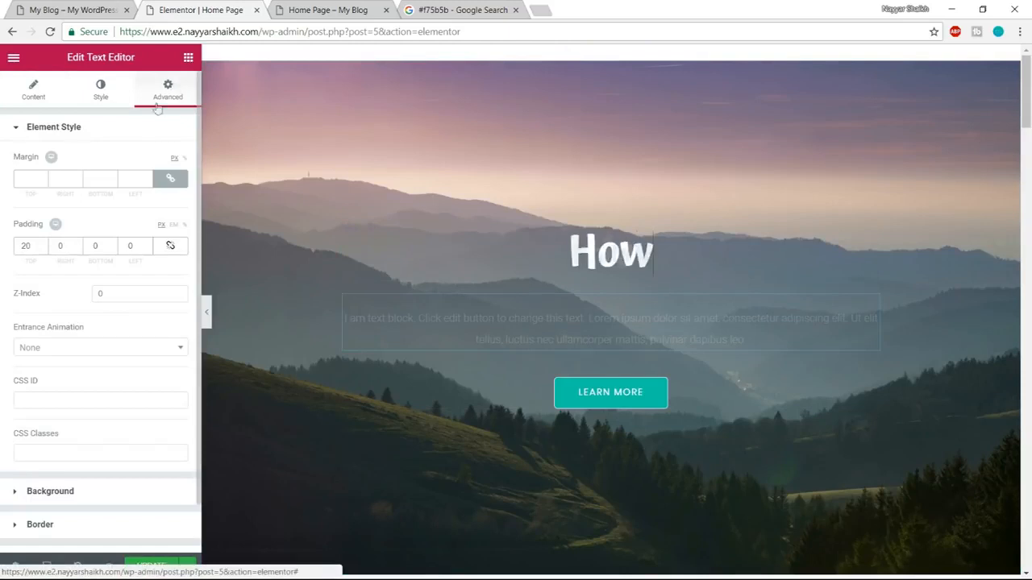
pyautogui.click(89, 349)
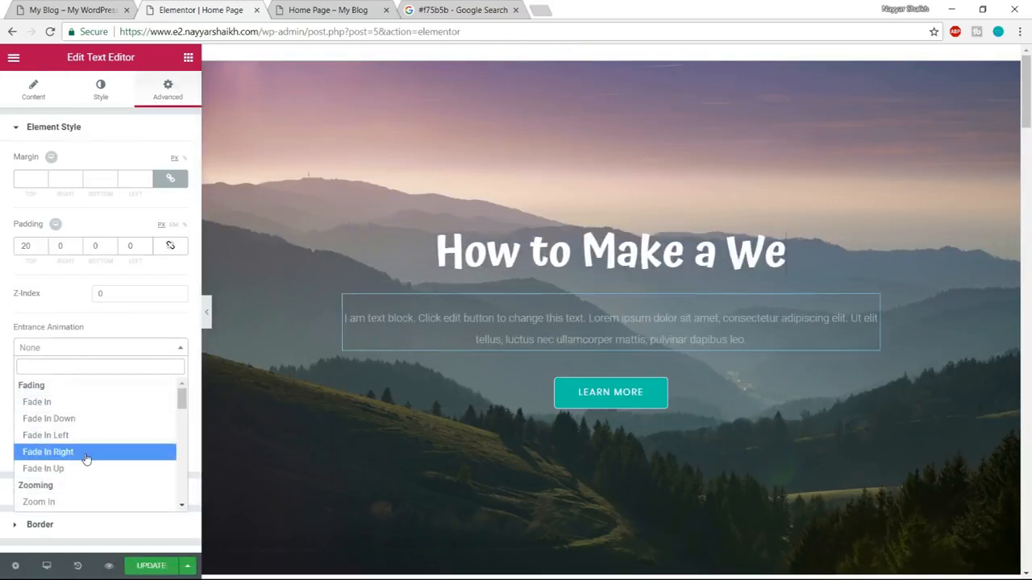
pyautogui.scroll(-3, 87, 458)
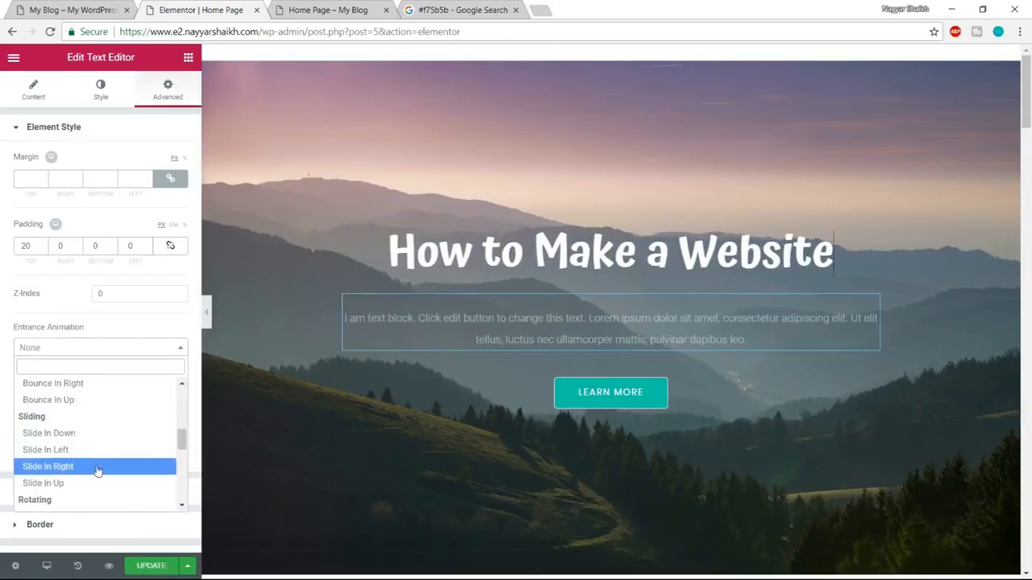
pyautogui.click(97, 469)
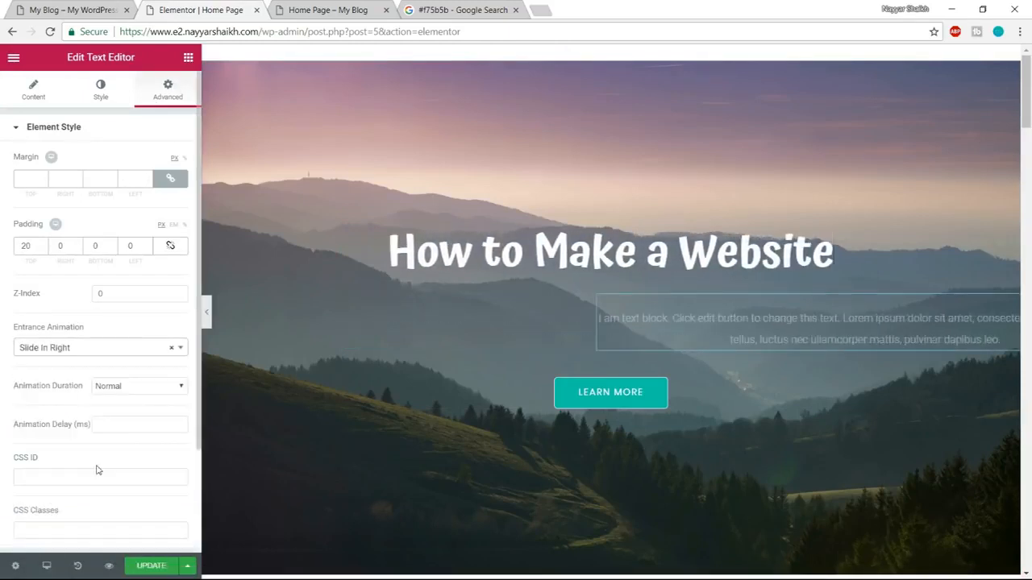
# Set the entrance animation of the hero's "Learn More" button to Zoom In Up.
pyautogui.click(635, 398)
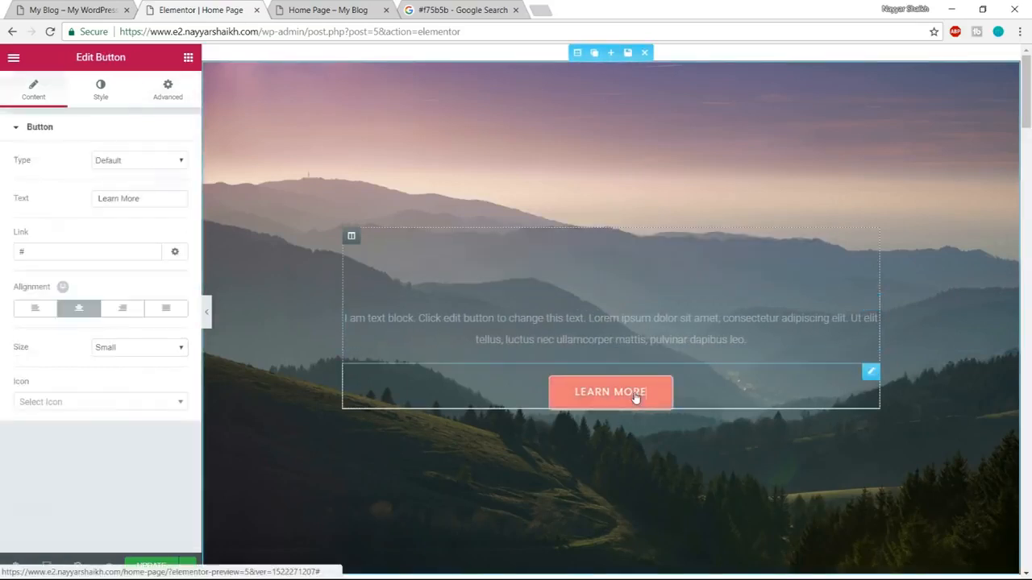
pyautogui.click(154, 93)
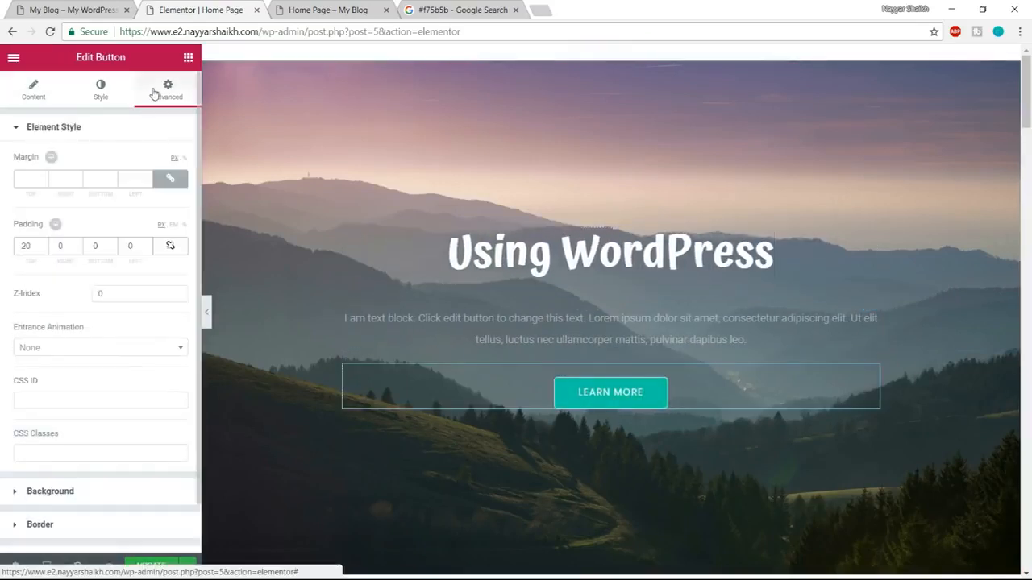
pyautogui.click(110, 349)
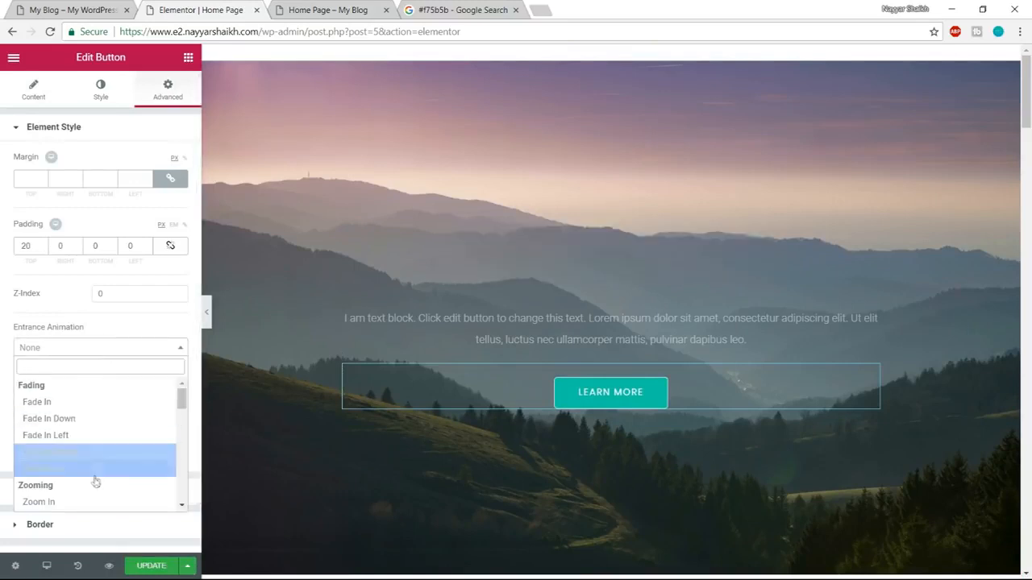
pyautogui.scroll(-1, 95, 480)
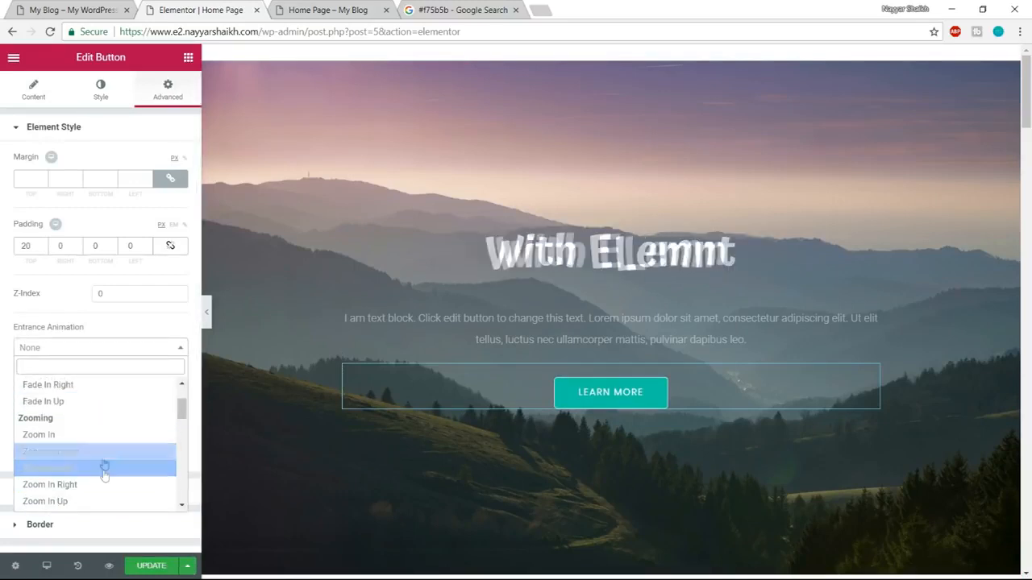
pyautogui.click(99, 501)
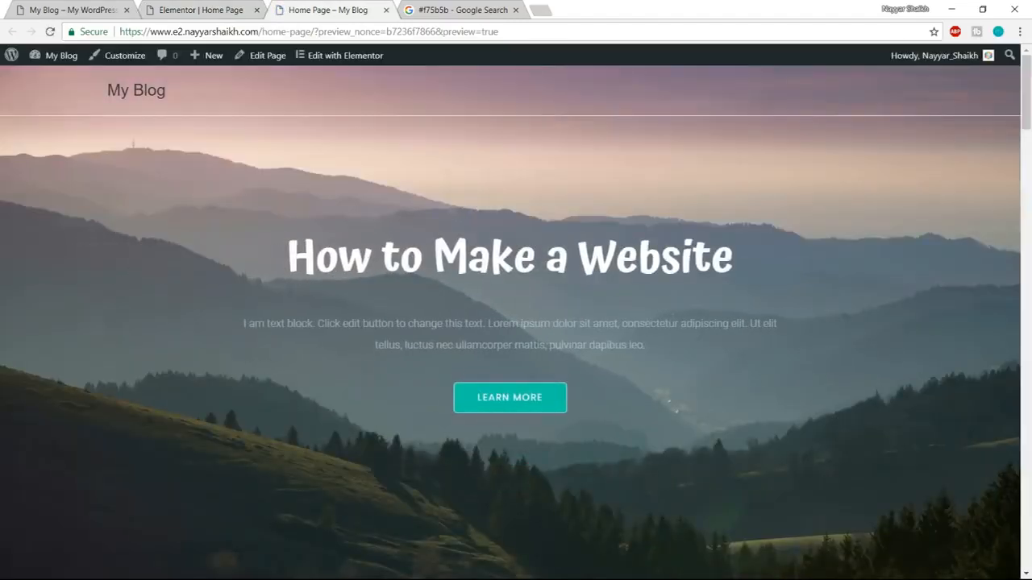
# Check the hero's entrance animations in the preview tab, and return to the Our Services boxes in the Elementor editor.
pyautogui.scroll(-5, 674, 322)
pyautogui.click(226, 6)
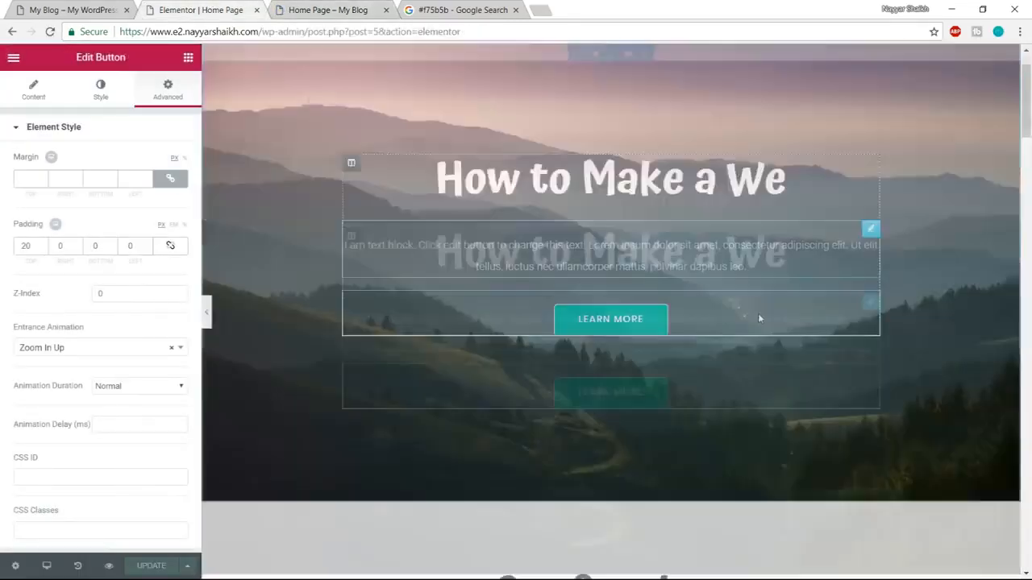
pyautogui.scroll(-10, 758, 313)
pyautogui.scroll(-2, 747, 373)
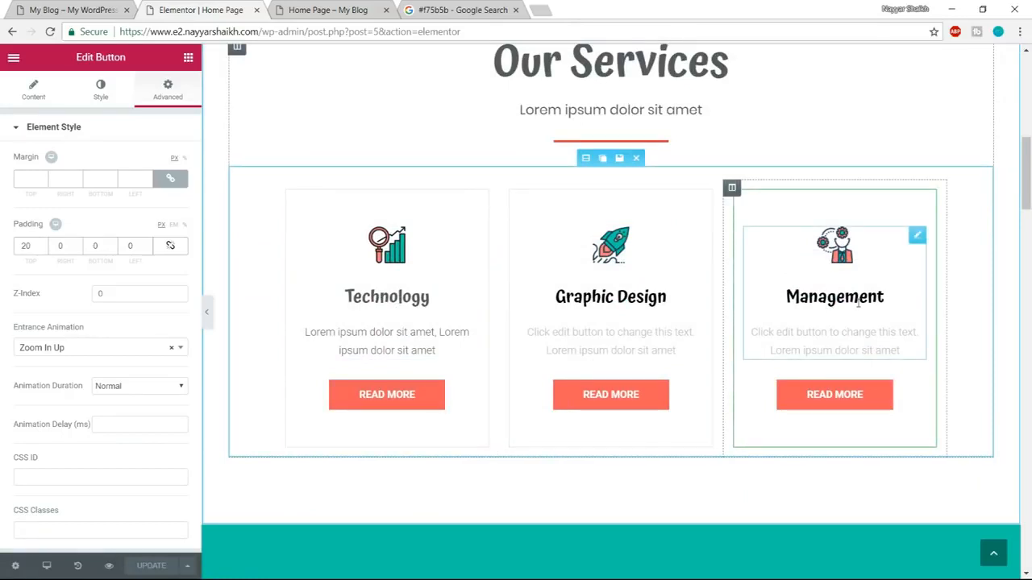
# Set the entrance animation of the Technology column in the Our Services section to Fade In Left.
pyautogui.scroll(1, 859, 305)
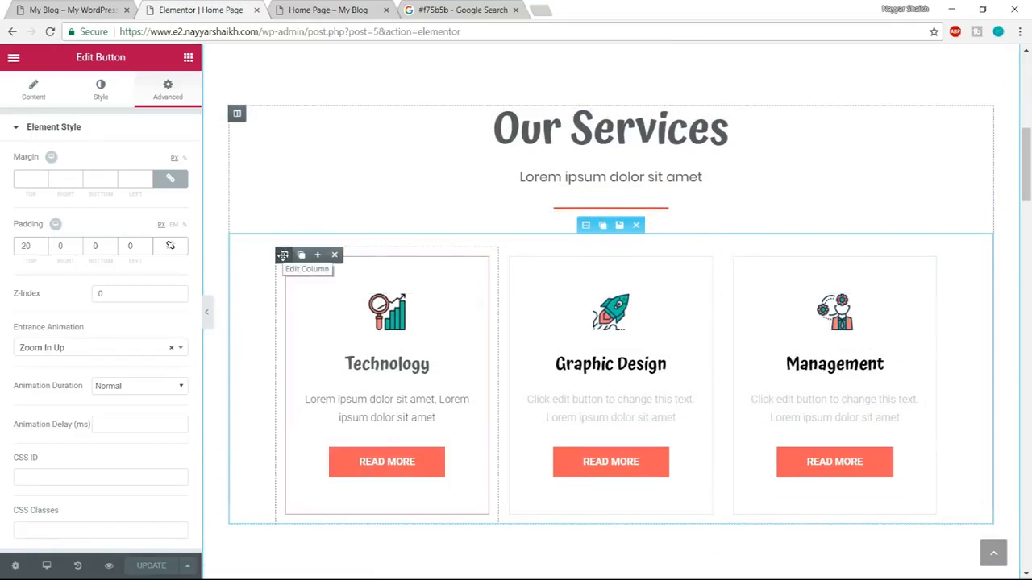
pyautogui.click(283, 255)
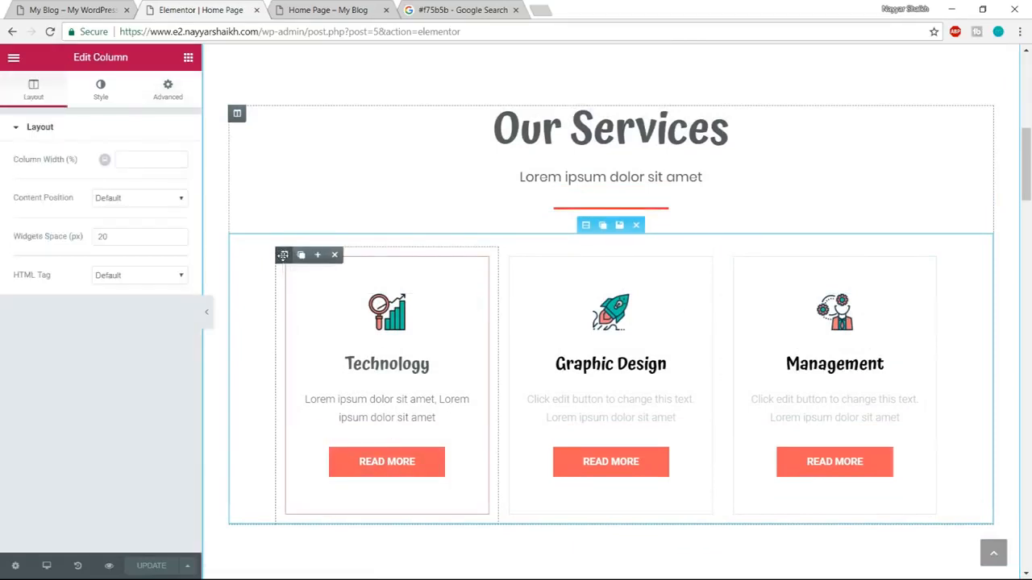
pyautogui.click(171, 90)
pyautogui.click(111, 355)
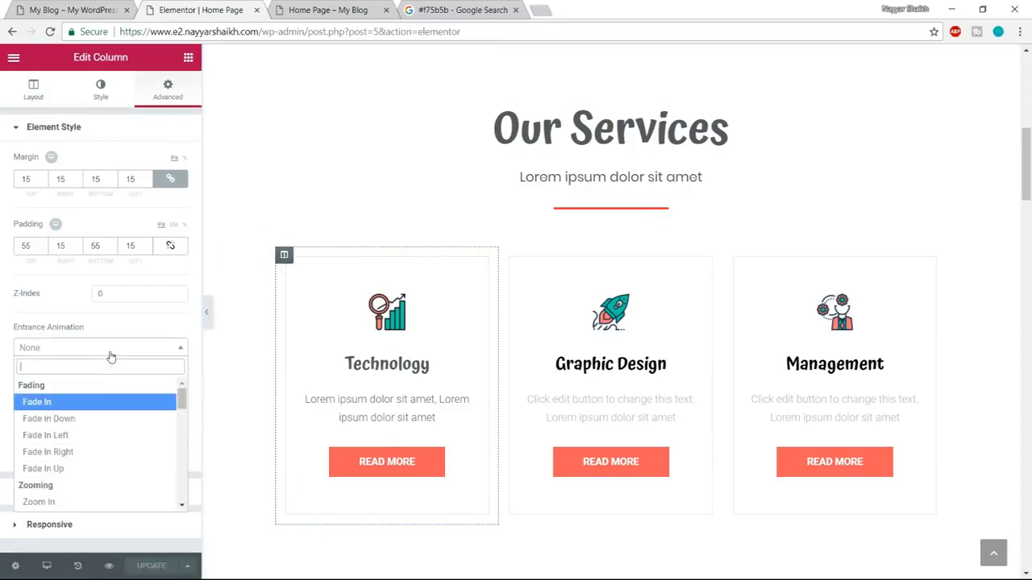
pyautogui.click(96, 435)
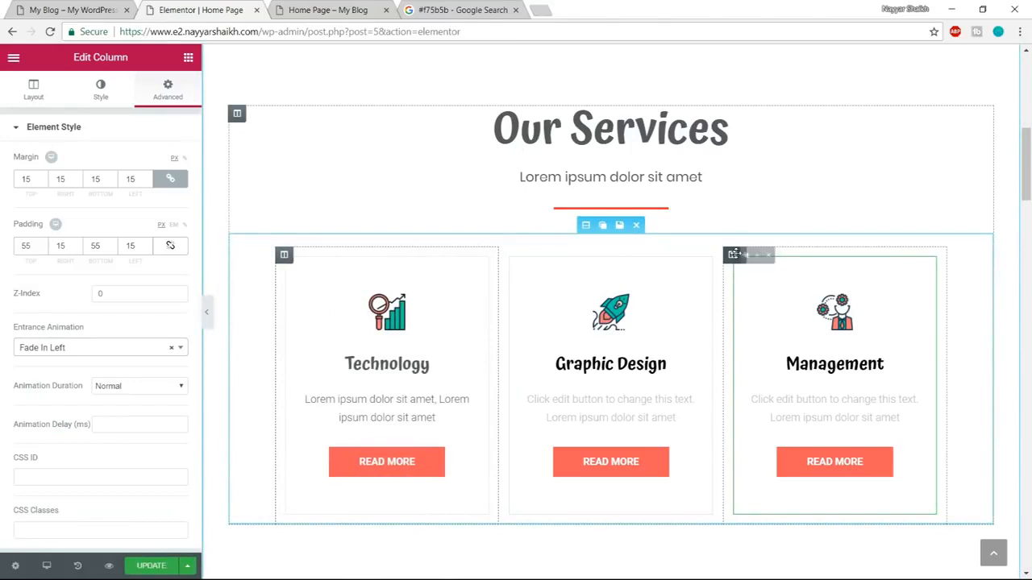
# Set the entrance animation of the Management column in the Our Services section to Fade In Right.
pyautogui.click(734, 255)
pyautogui.click(167, 89)
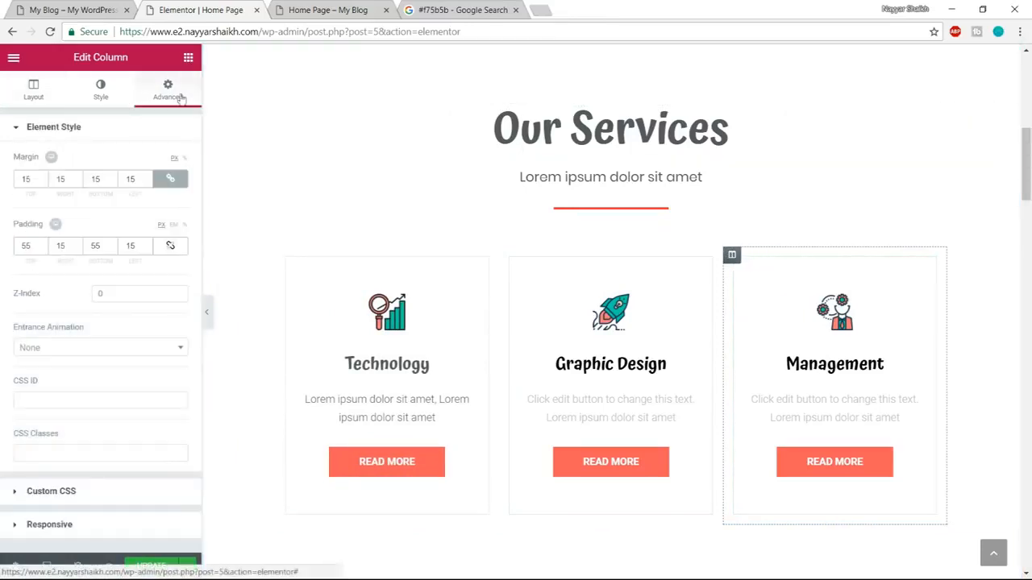
pyautogui.click(101, 348)
pyautogui.click(95, 452)
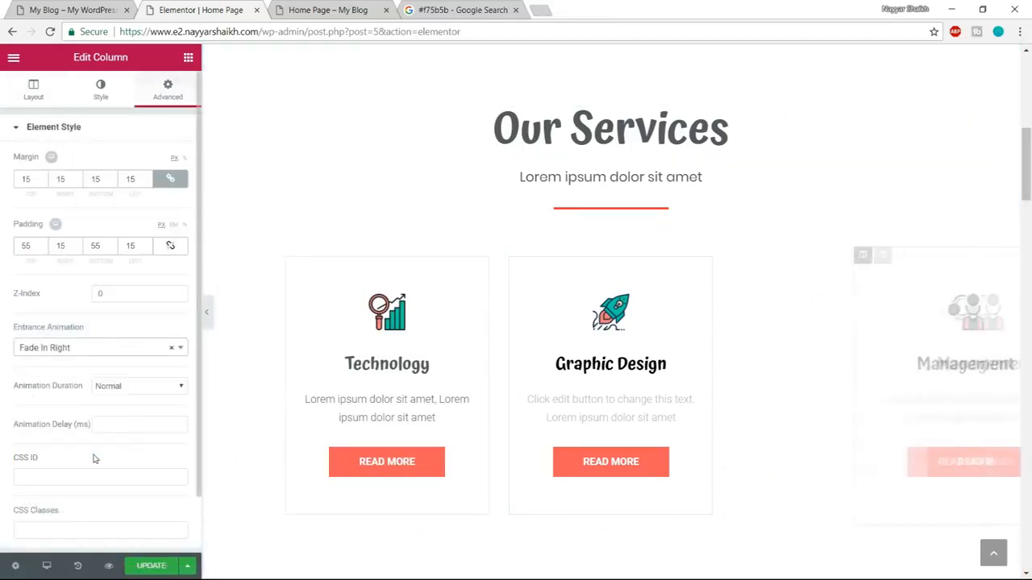
# Set the entrance animation of the Graphic Design column in the Our Services section to Fade In Up.
pyautogui.click(508, 255)
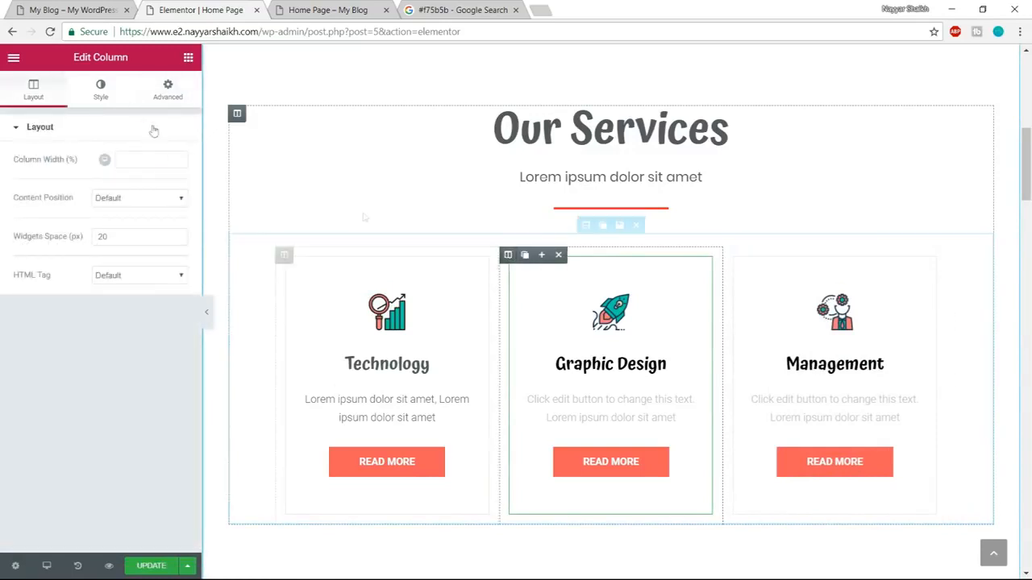
pyautogui.click(167, 88)
pyautogui.click(84, 349)
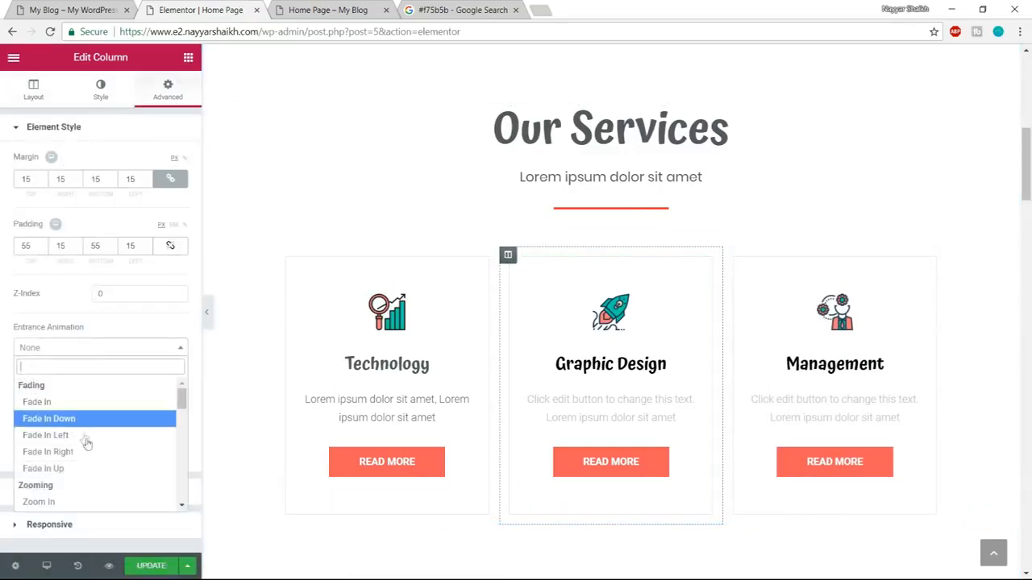
pyautogui.click(81, 469)
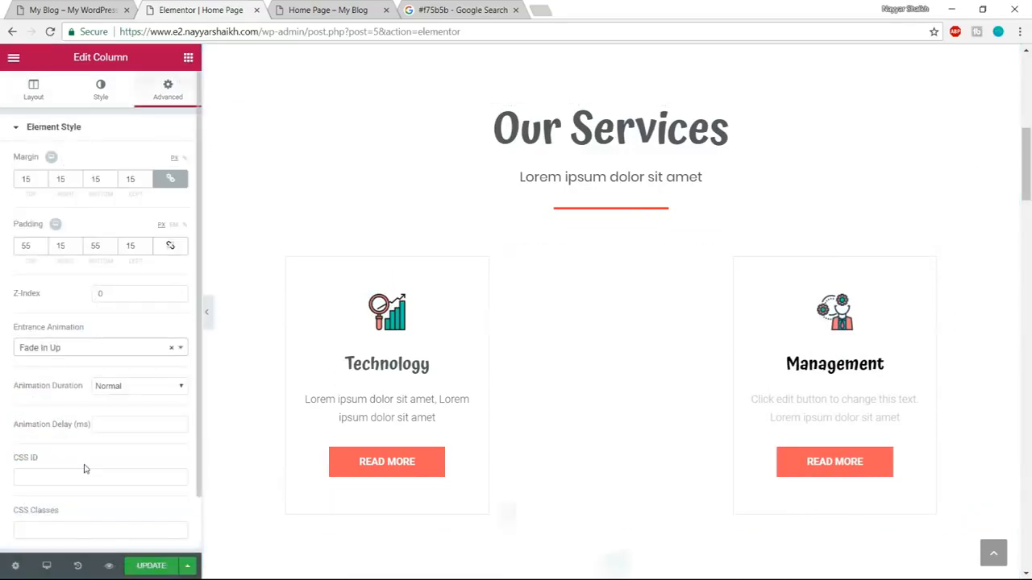
# Set the entrance animation of the "Our Services" heading to Slide In Up.
pyautogui.scroll(1, 806, 244)
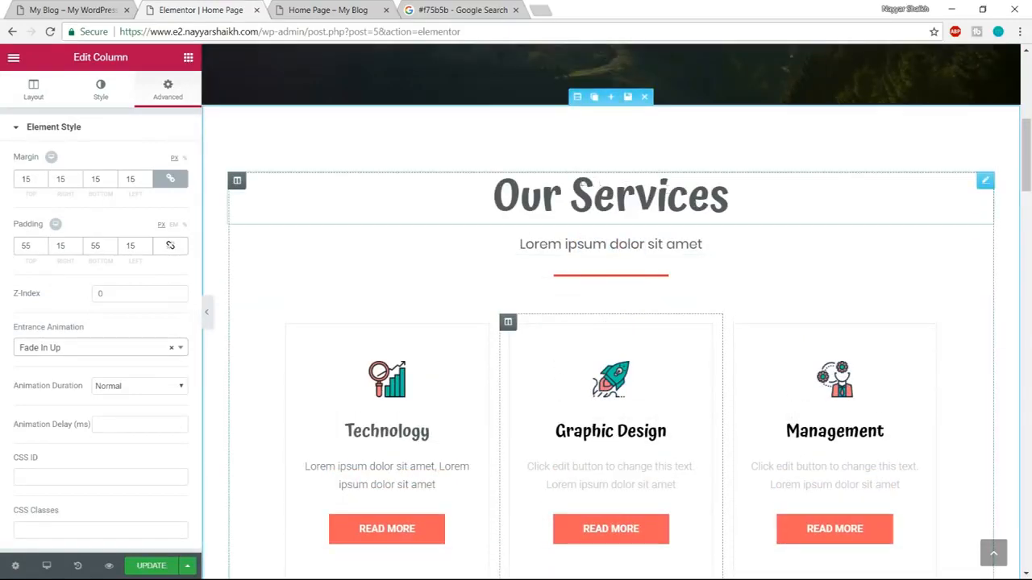
pyautogui.click(728, 195)
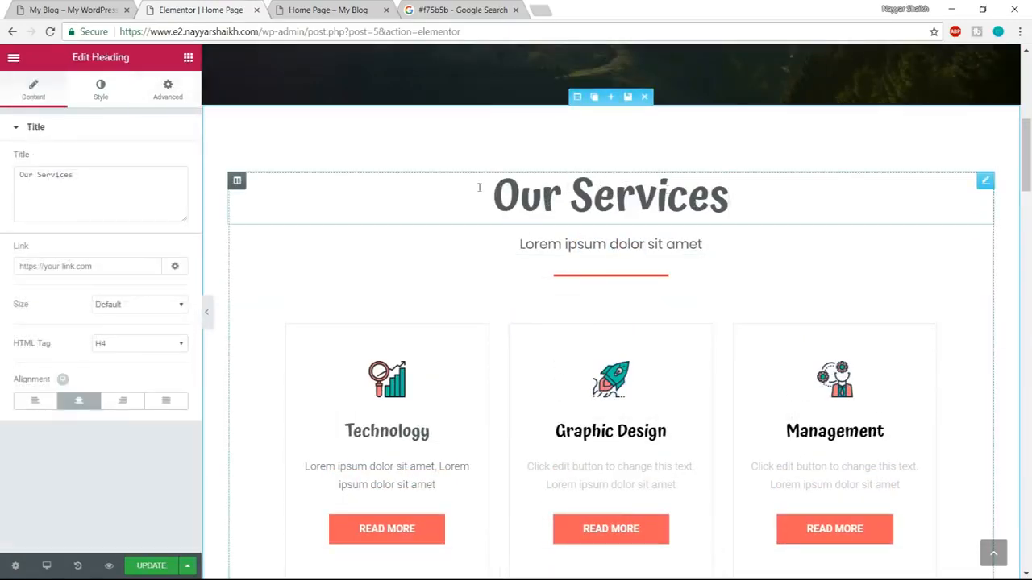
pyautogui.click(167, 88)
pyautogui.click(87, 347)
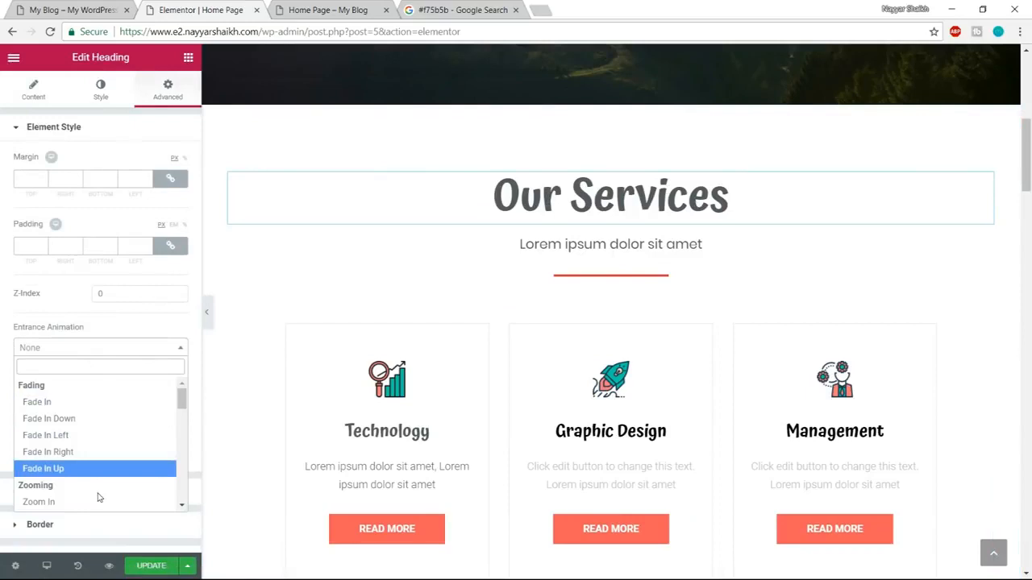
pyautogui.scroll(-5, 97, 488)
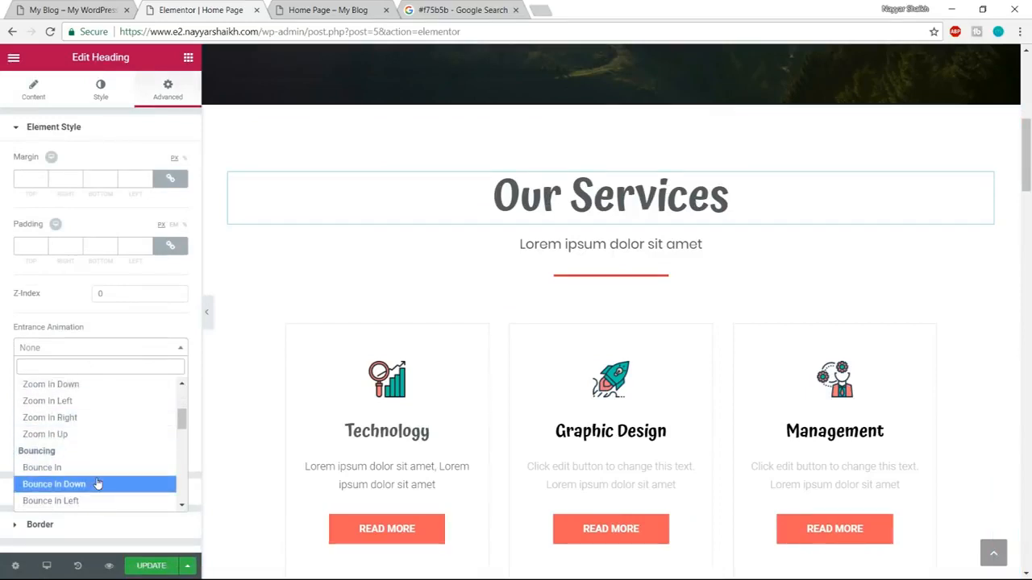
pyautogui.scroll(-2, 97, 482)
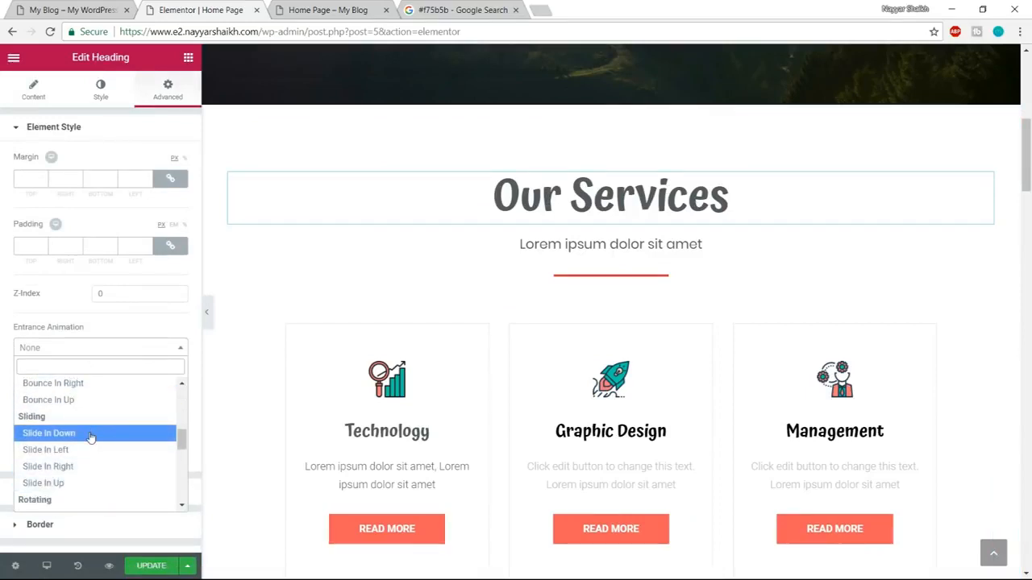
pyautogui.click(79, 482)
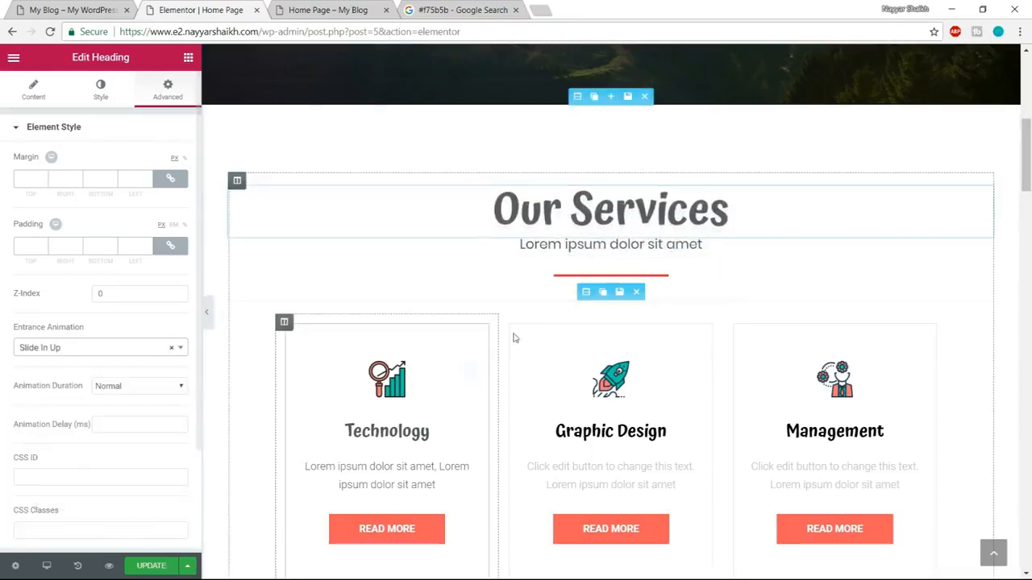
# Set the entrance animation of the "Lorem ipsum dolor sit amet" subheading under Our Services to Slide In Down.
pyautogui.click(569, 244)
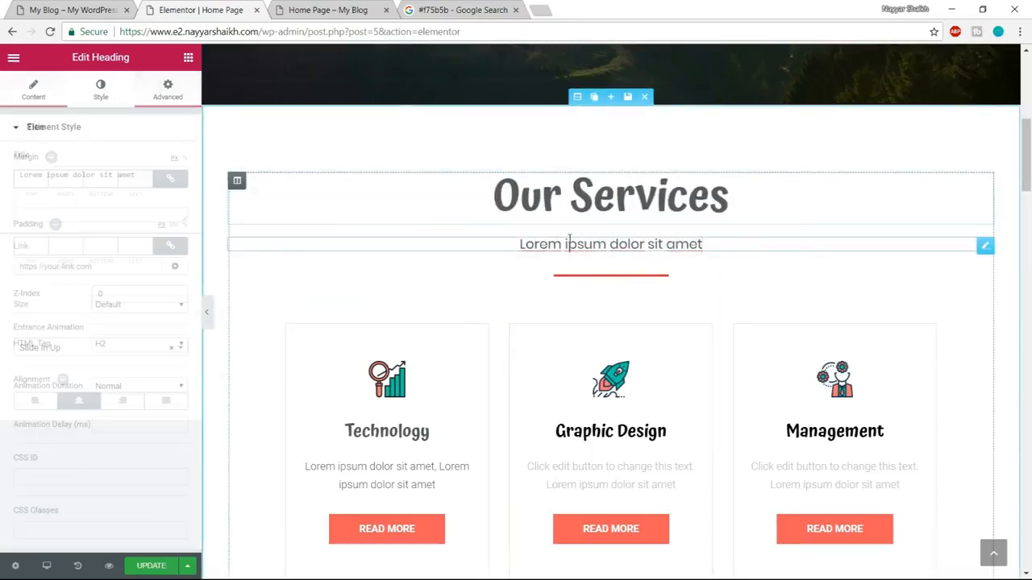
pyautogui.click(168, 89)
pyautogui.click(118, 347)
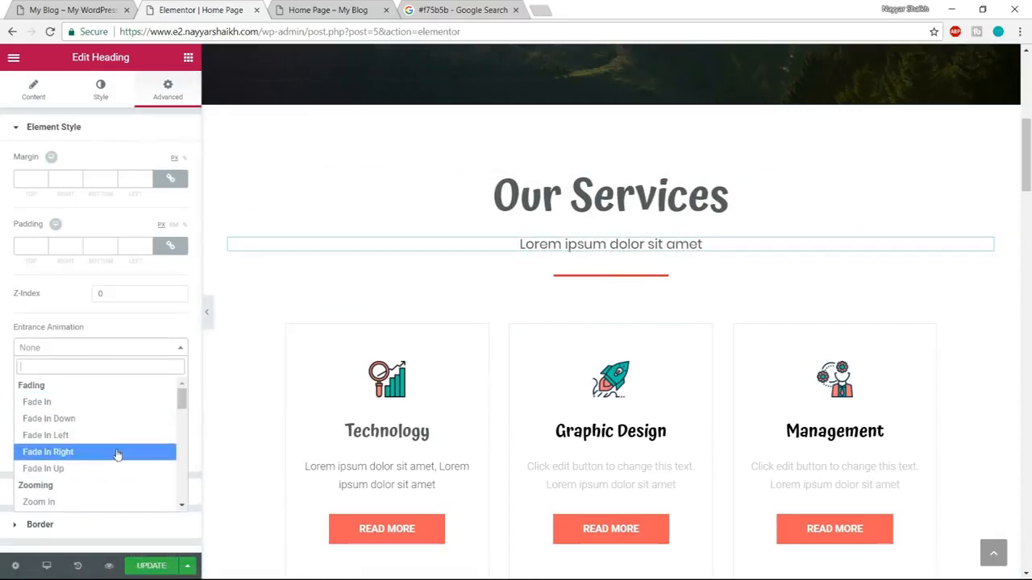
pyautogui.scroll(-2, 117, 454)
pyautogui.scroll(-4, 100, 443)
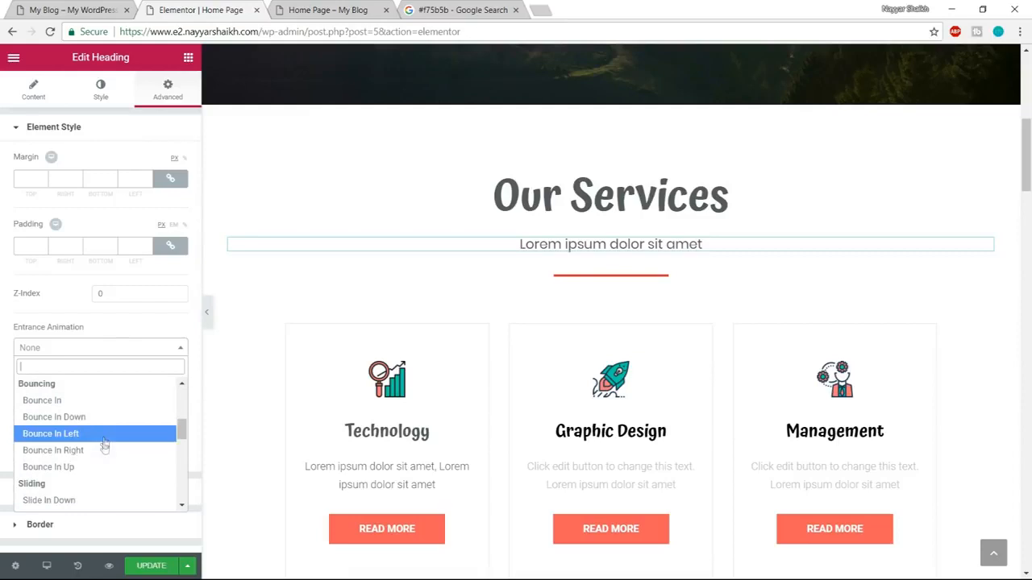
pyautogui.click(96, 434)
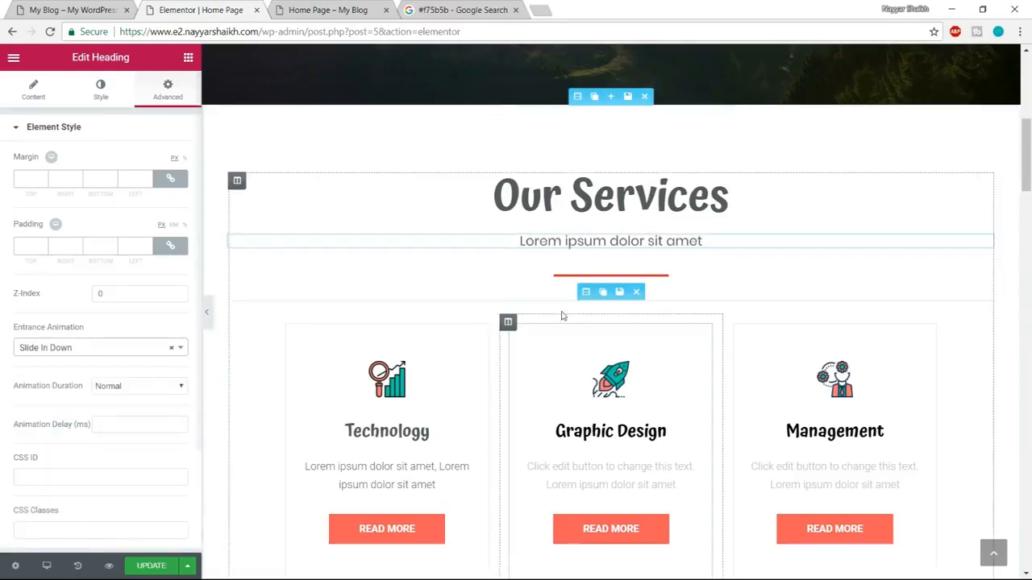
# Unlink the divider under the Our Services subheading from its global widget and set its entrance animation to Bounce In Up.
pyautogui.click(584, 276)
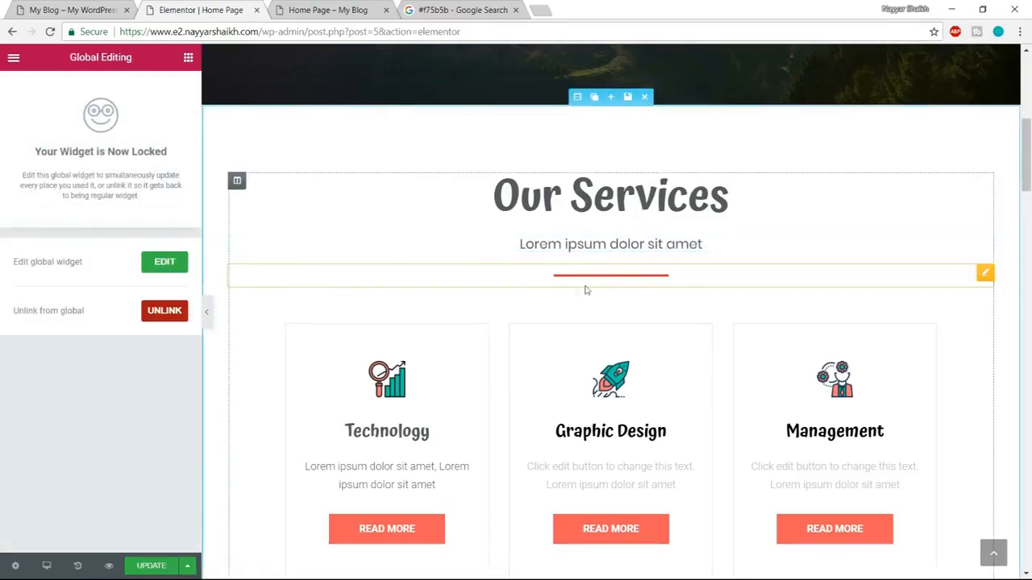
pyautogui.click(159, 316)
pyautogui.click(601, 350)
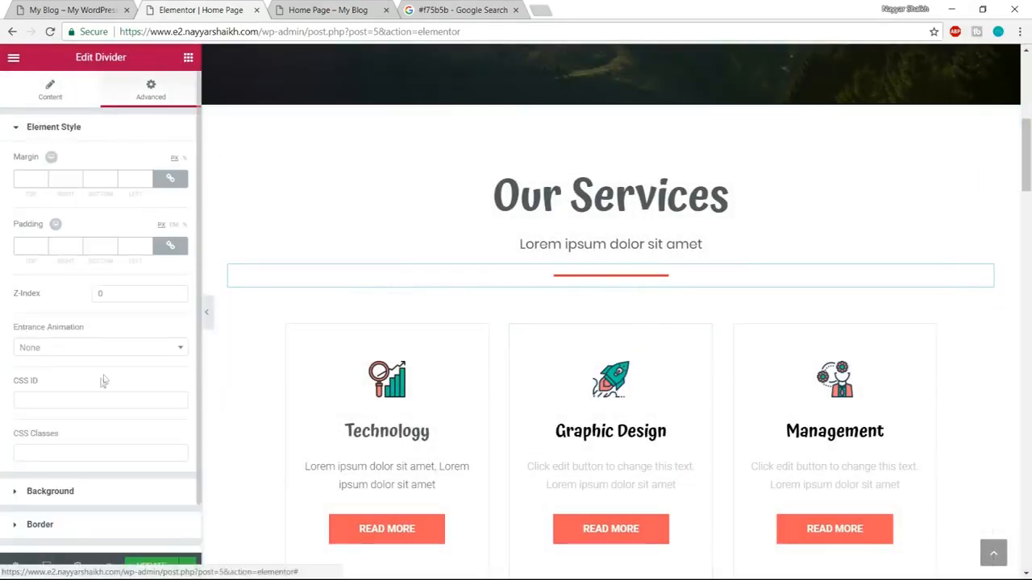
pyautogui.click(97, 348)
pyautogui.scroll(-4, 96, 442)
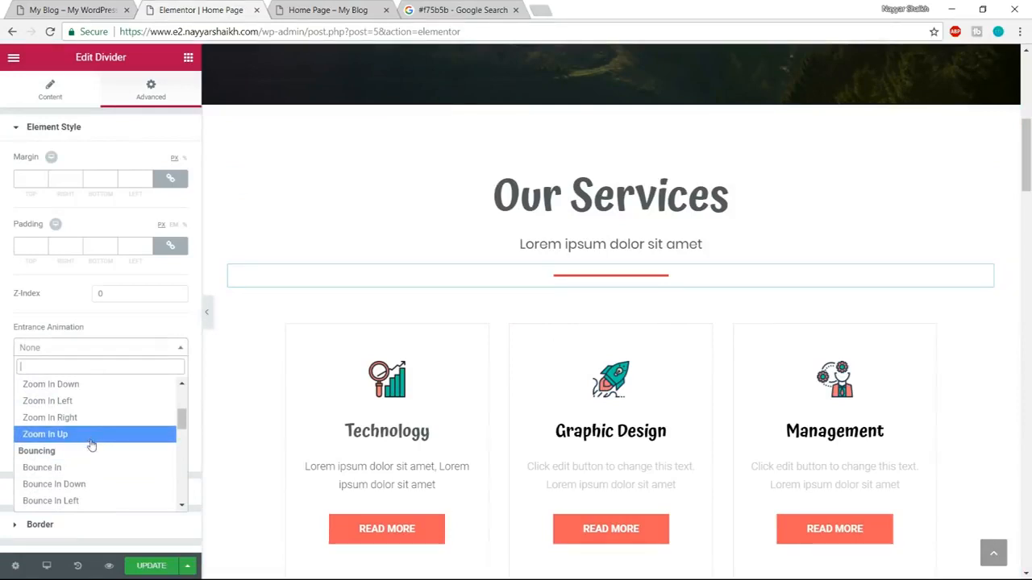
pyautogui.scroll(-2, 93, 443)
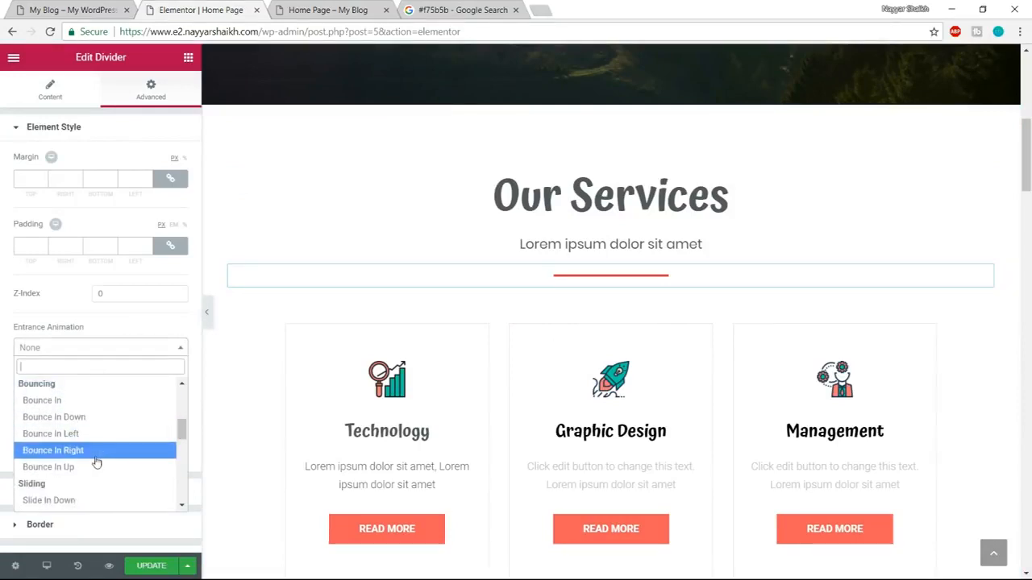
pyautogui.click(92, 466)
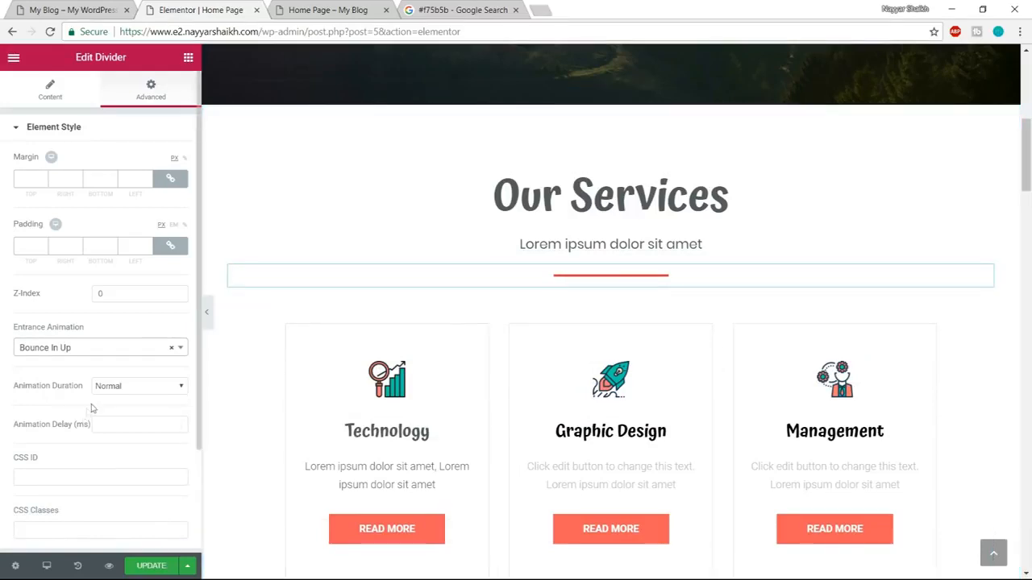
# Try the Fast and Slow animation durations on the divider, set it to Fast, and update the page.
pyautogui.click(131, 389)
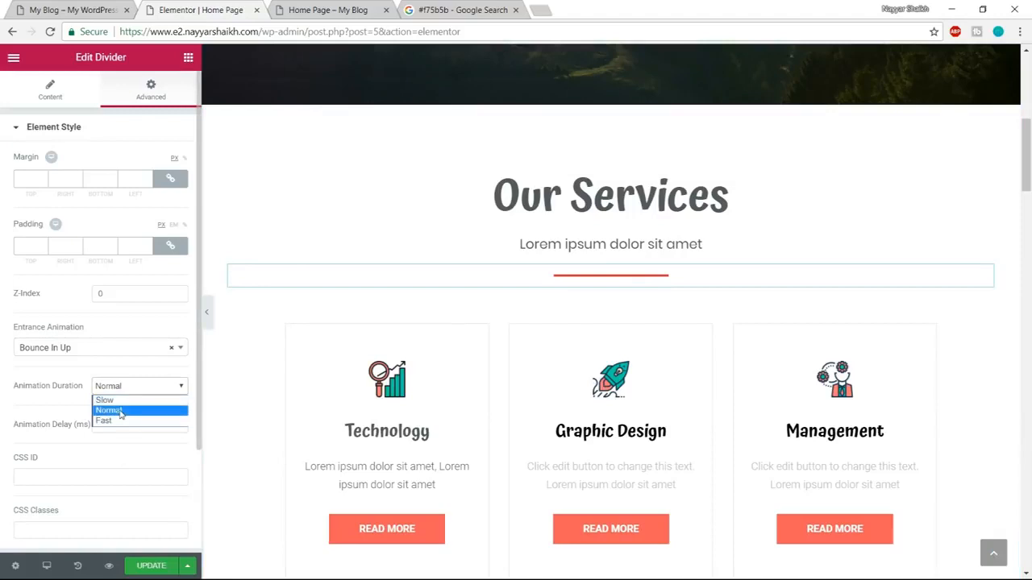
pyautogui.click(117, 420)
pyautogui.click(125, 393)
pyautogui.click(122, 399)
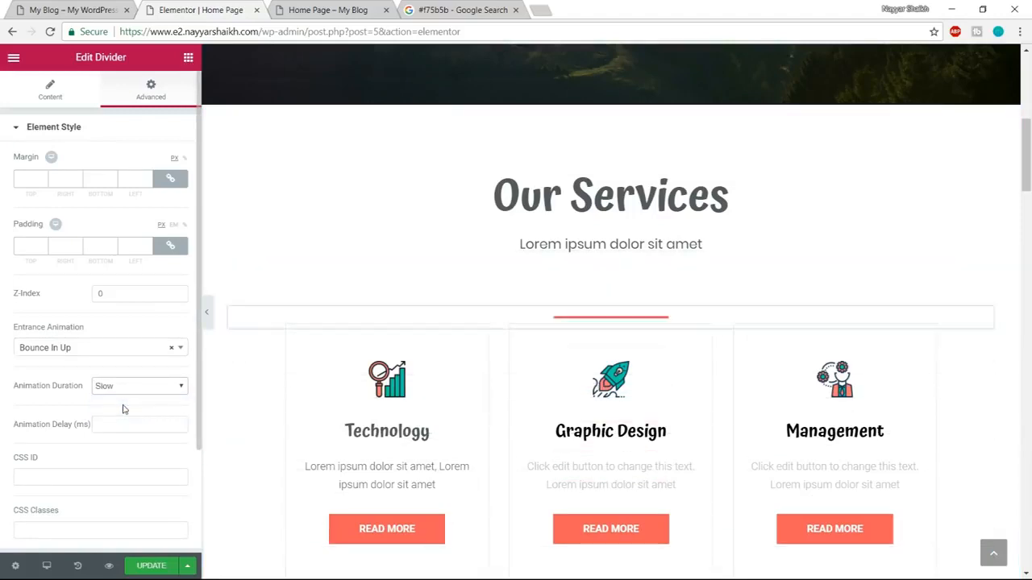
pyautogui.click(133, 390)
pyautogui.click(131, 421)
pyautogui.click(148, 566)
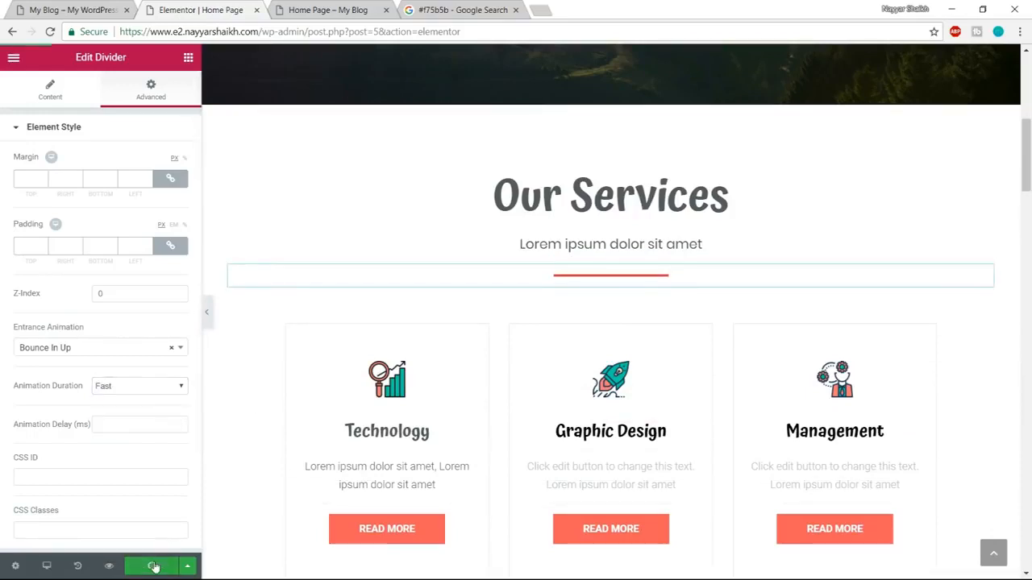
# Check the Our Services section in the preview tab, then look through the page in the Elementor editor and return to its top.
pyautogui.click(341, 8)
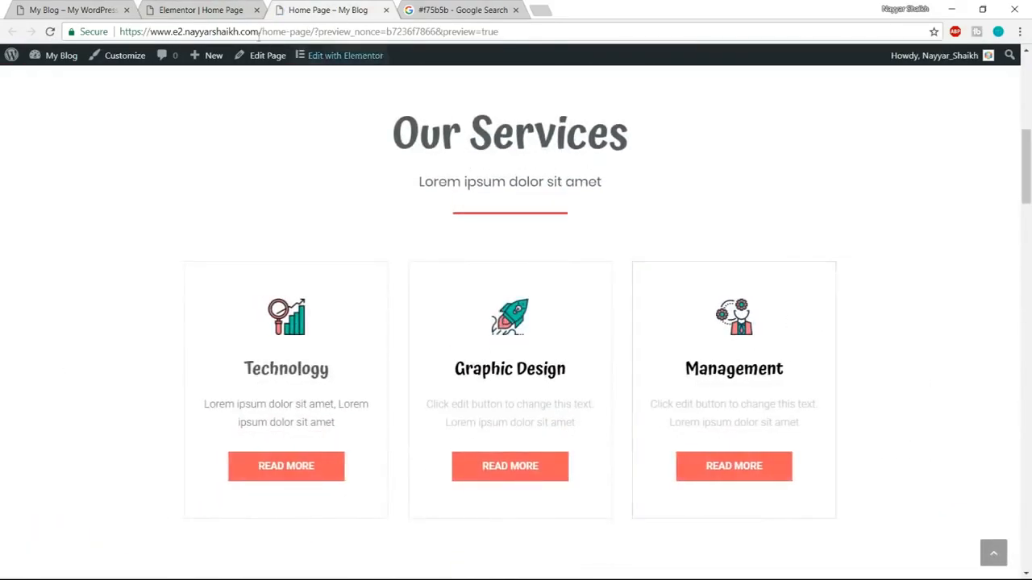
pyautogui.click(202, 10)
pyautogui.scroll(-10, 724, 368)
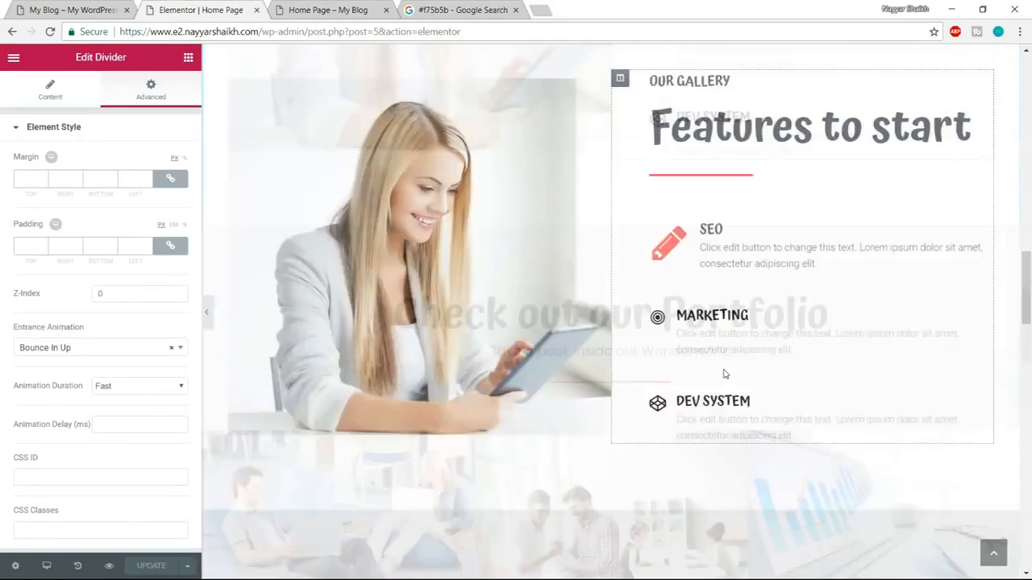
pyautogui.scroll(-20, 724, 371)
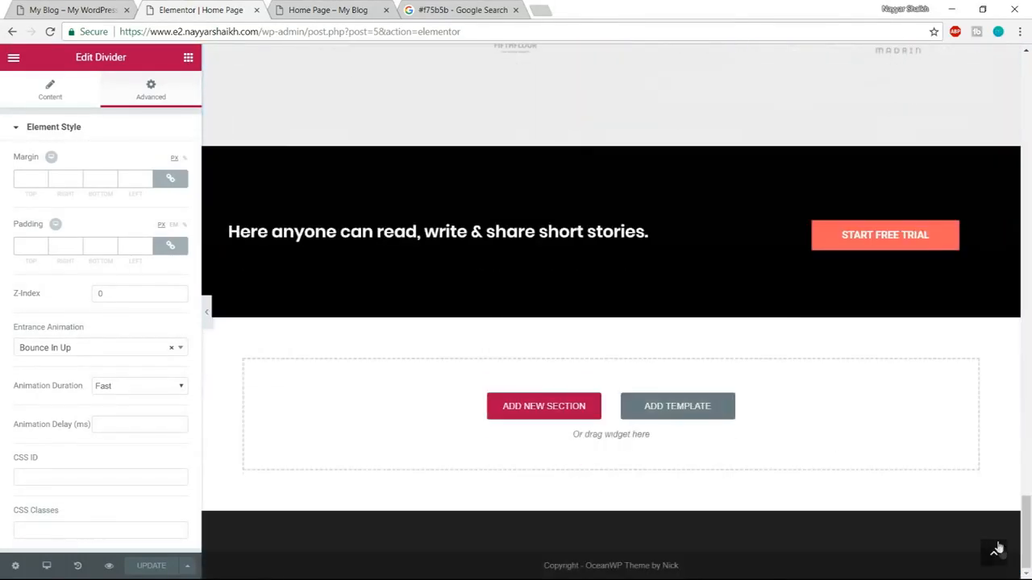
pyautogui.click(995, 550)
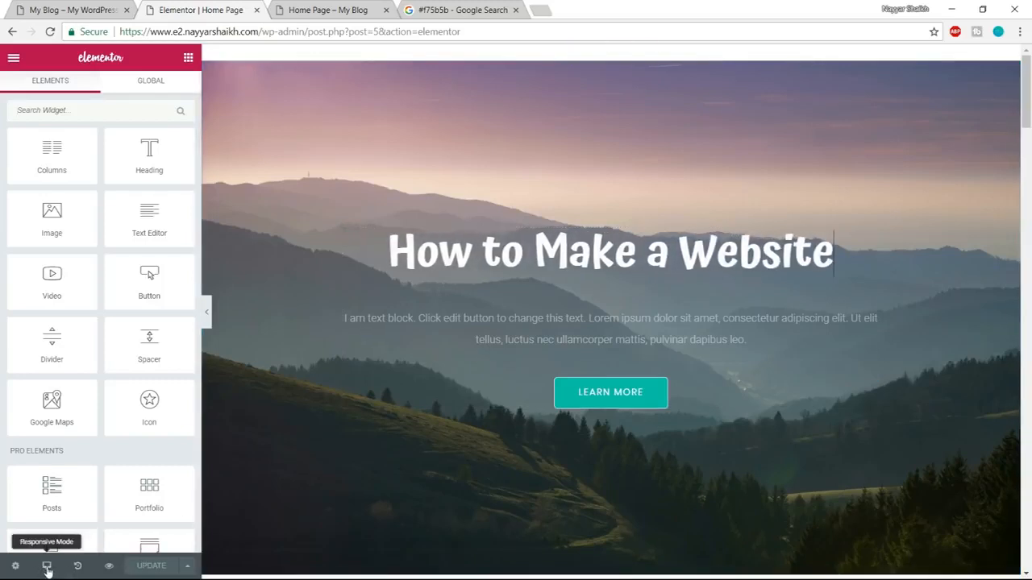
# Switch the editor to the Mobile responsive preview and examine the home page layout from the hero down to the footer.
pyautogui.click(47, 568)
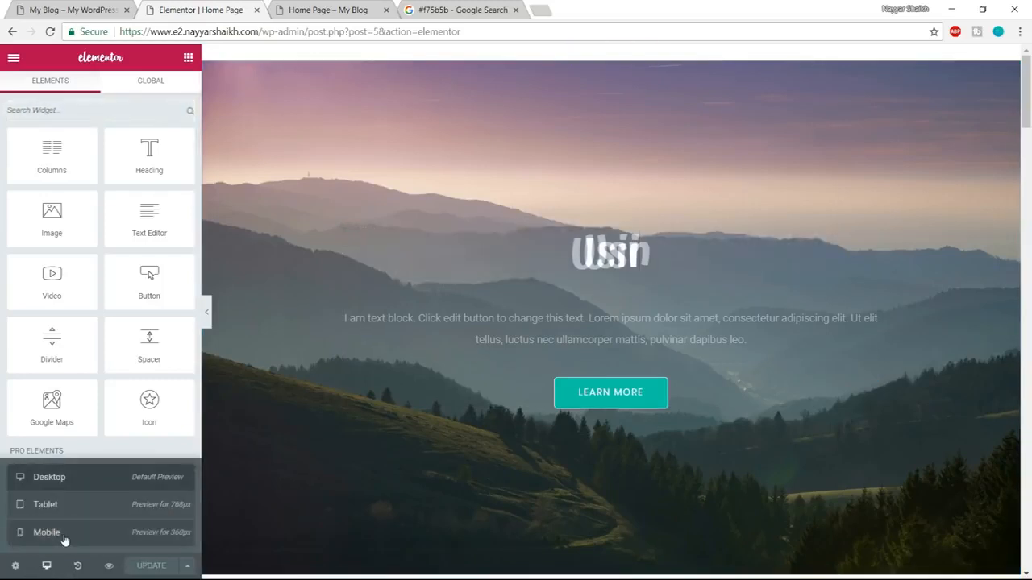
pyautogui.click(64, 538)
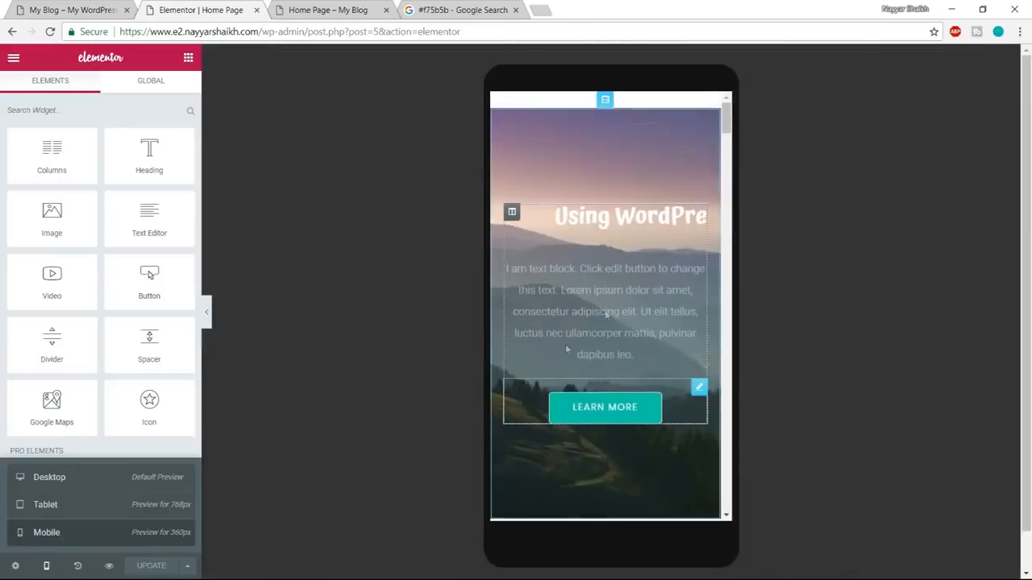
pyautogui.scroll(-10, 647, 314)
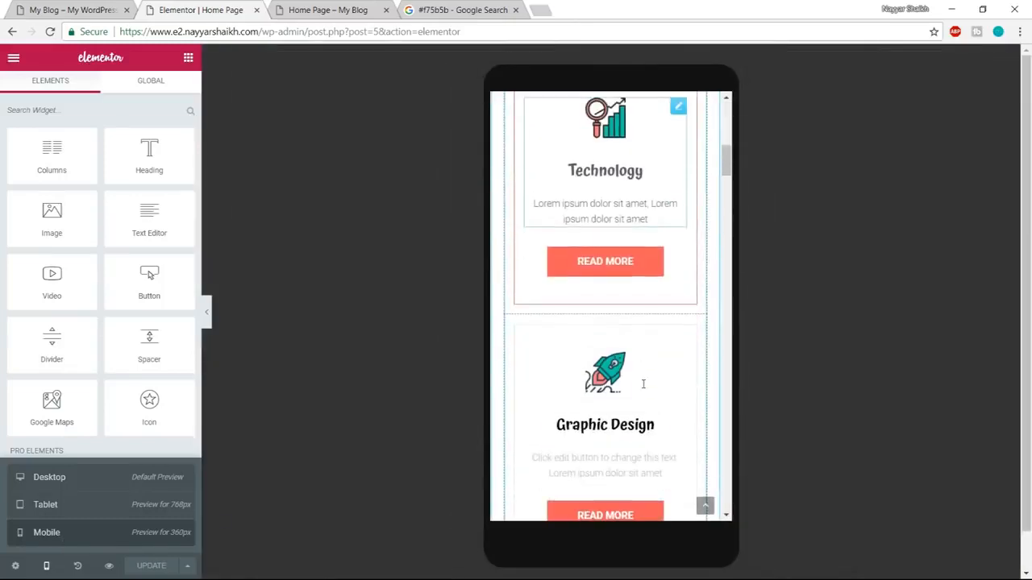
pyautogui.scroll(-10, 641, 389)
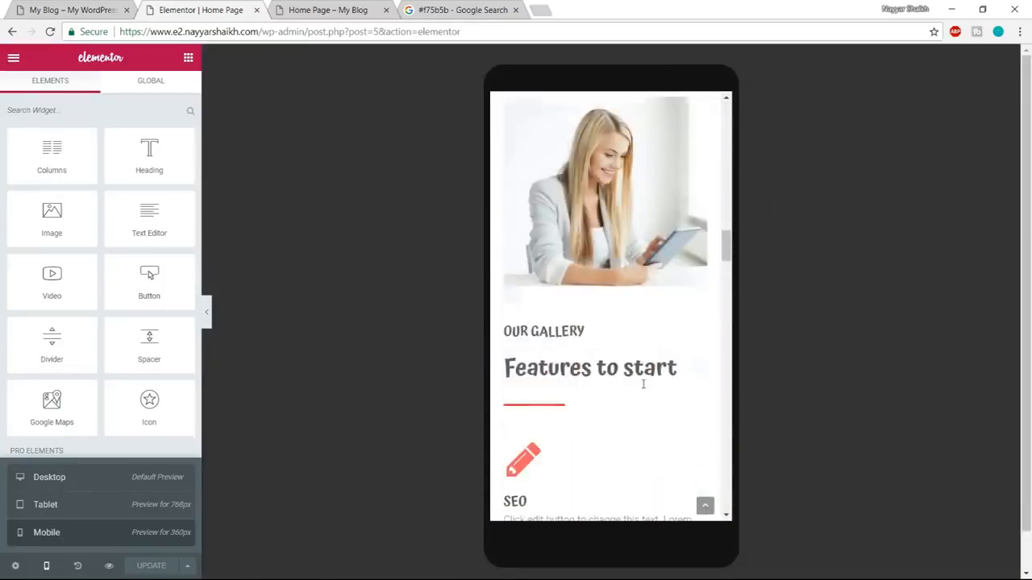
pyautogui.scroll(-10, 664, 364)
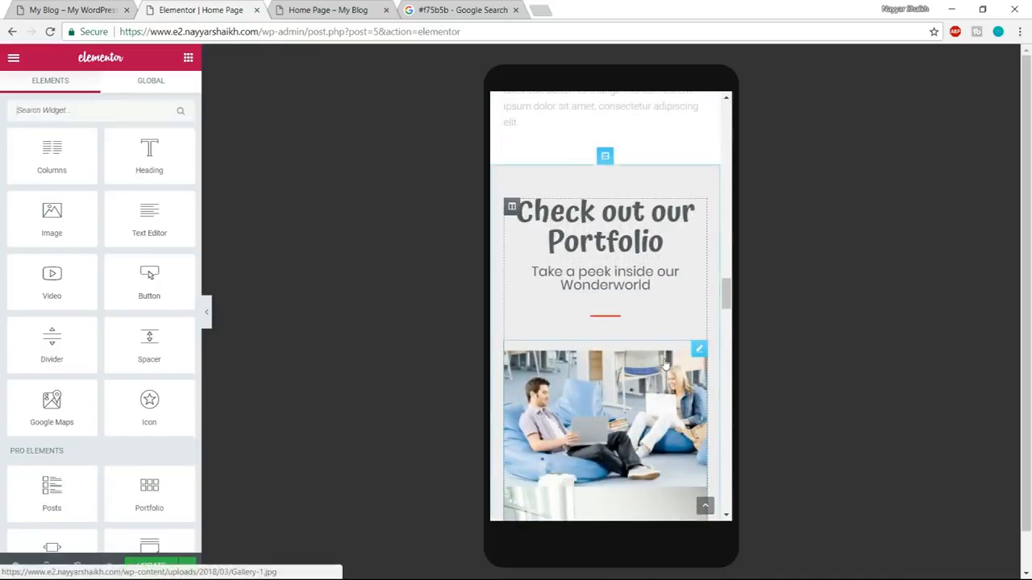
pyautogui.scroll(-10, 665, 363)
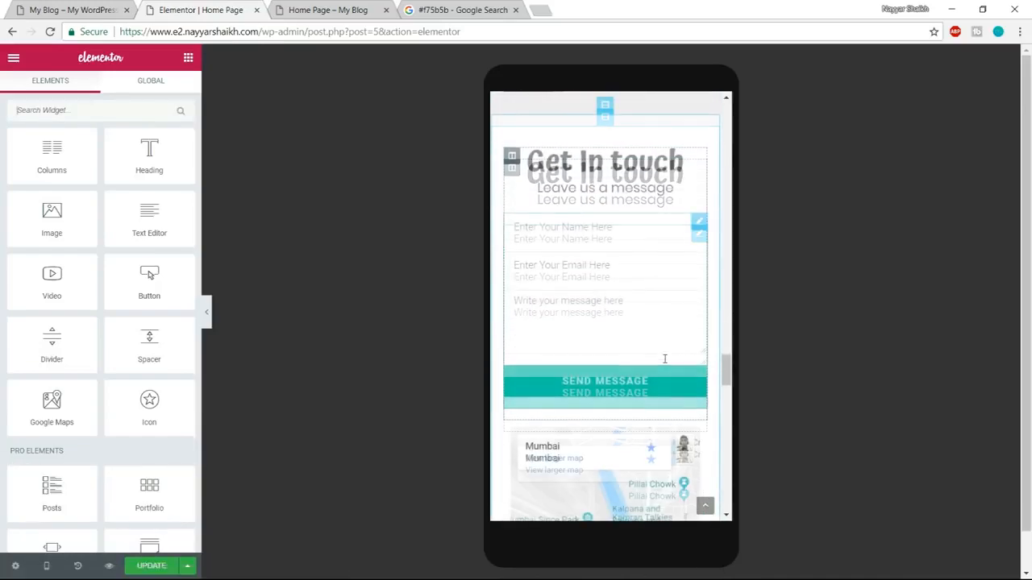
pyautogui.scroll(-10, 664, 364)
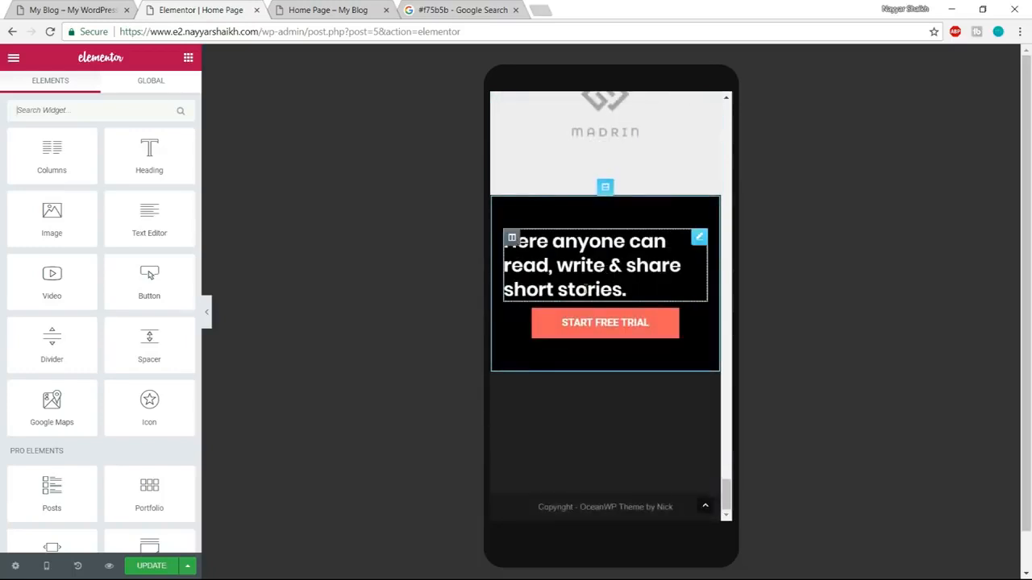
# Centre the "Here anyone can read, write & share short stories." heading on mobile, set its mobile font size to 20 px, and update the page.
pyautogui.click(593, 266)
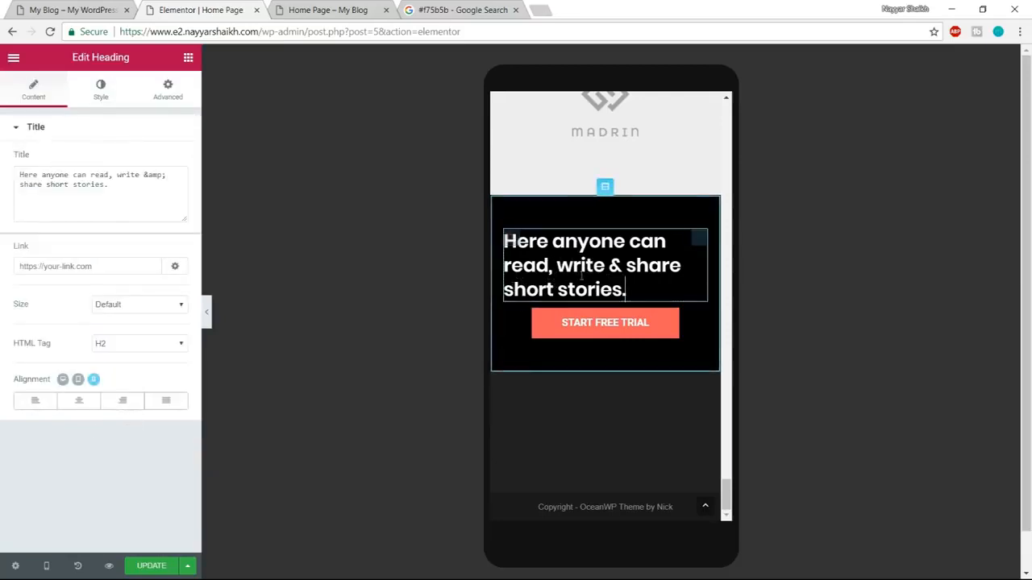
pyautogui.click(79, 402)
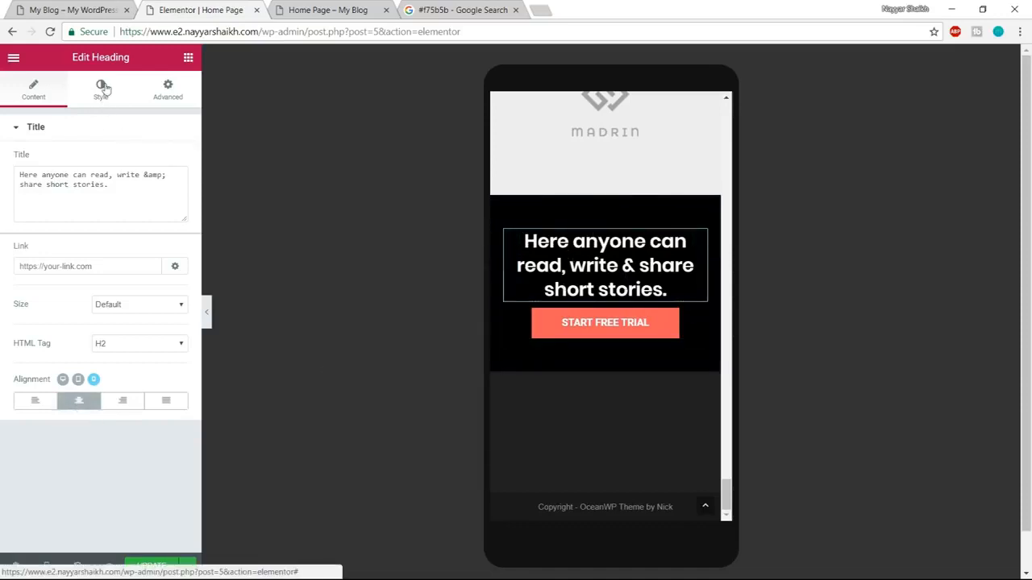
pyautogui.click(103, 88)
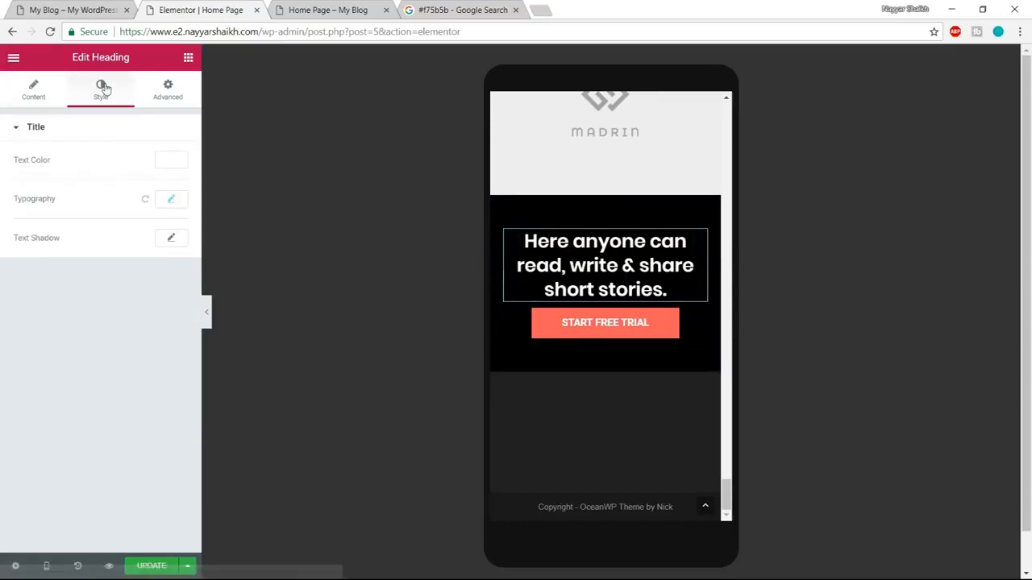
pyautogui.click(169, 201)
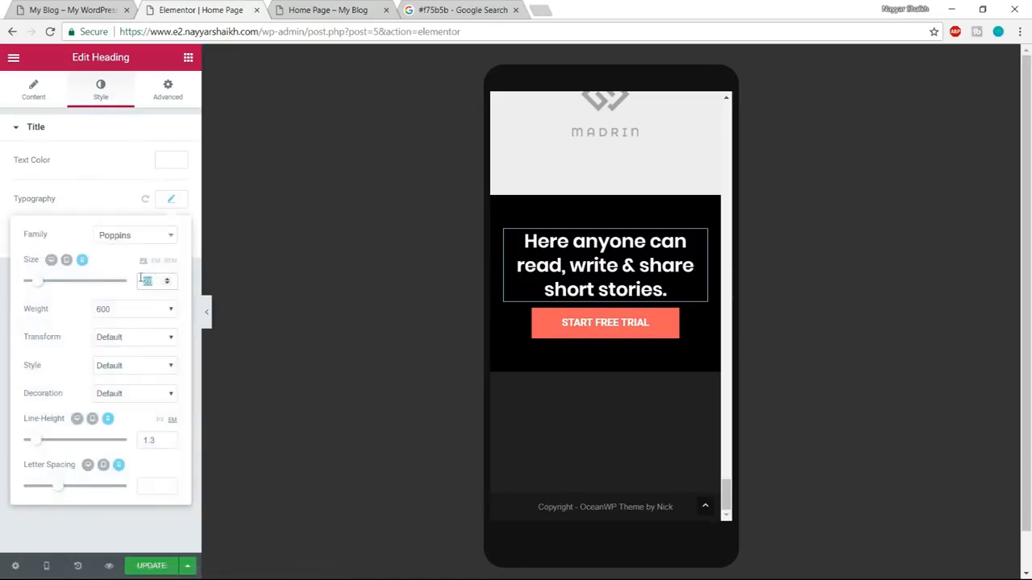
pyautogui.write('20')
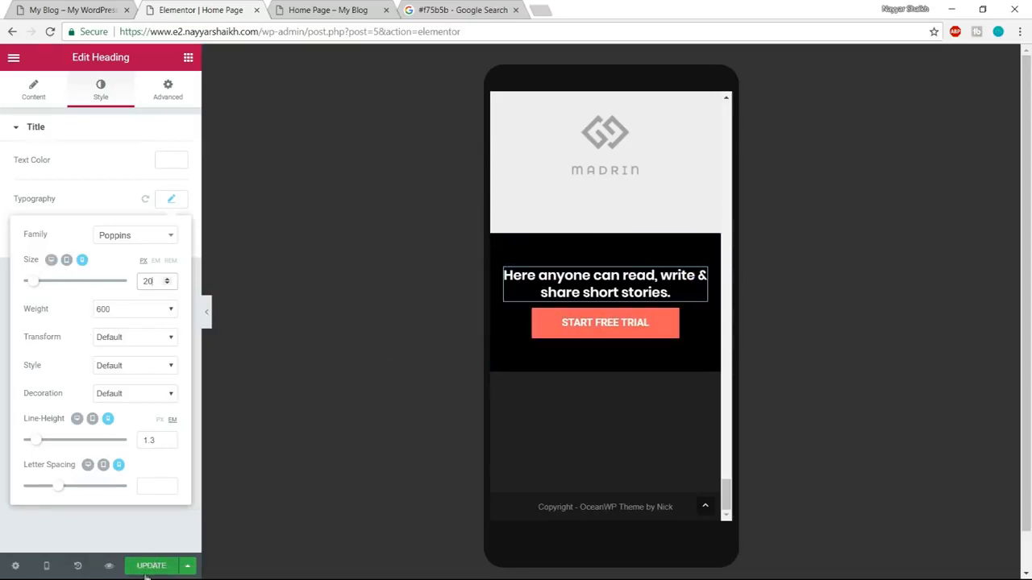
pyautogui.scroll(10, 724, 516)
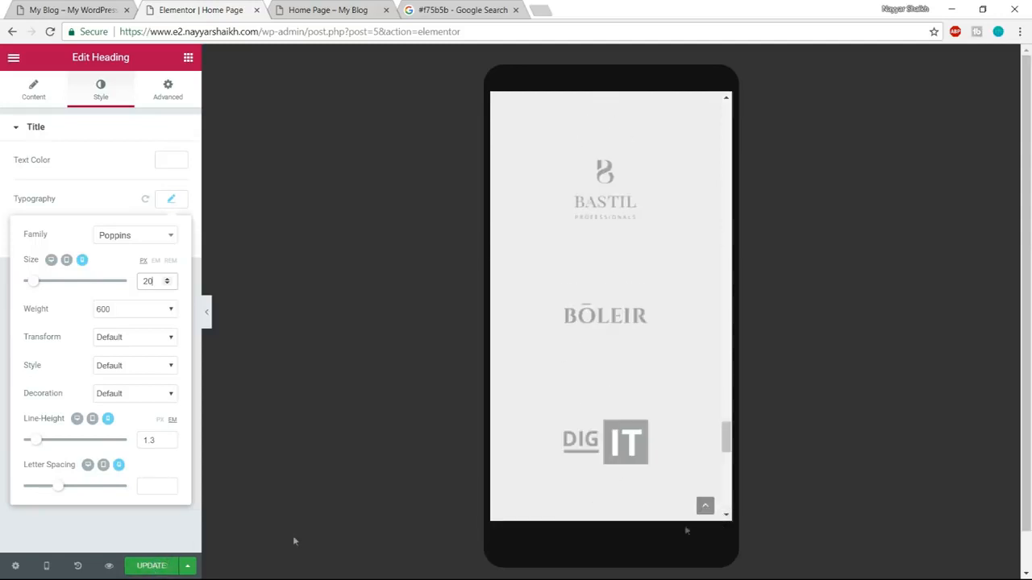
pyautogui.click(149, 570)
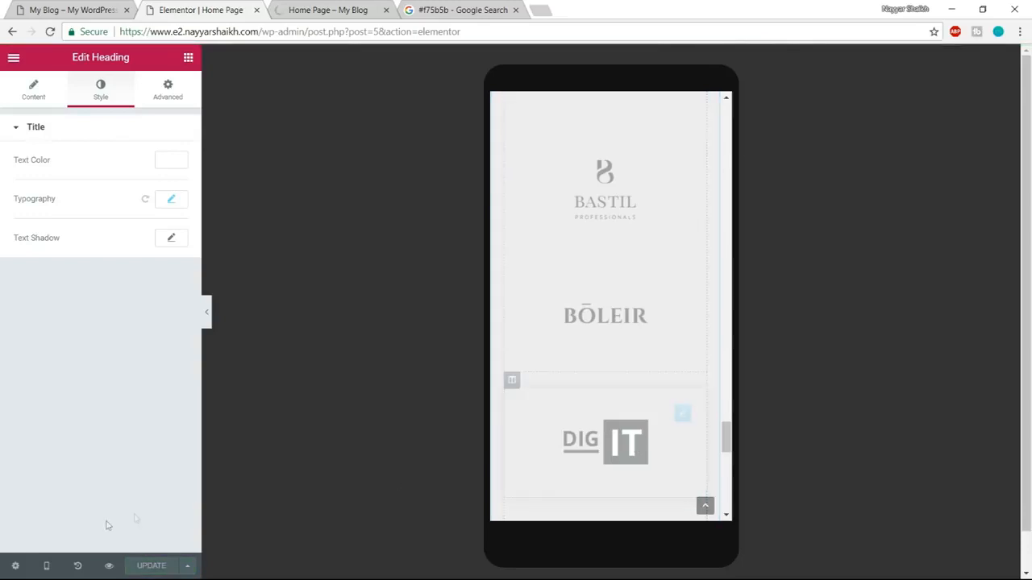
# Switch the editor back to the Desktop preview and return to the top of the page.
pyautogui.click(46, 566)
pyautogui.click(49, 477)
pyautogui.scroll(5, 611, 501)
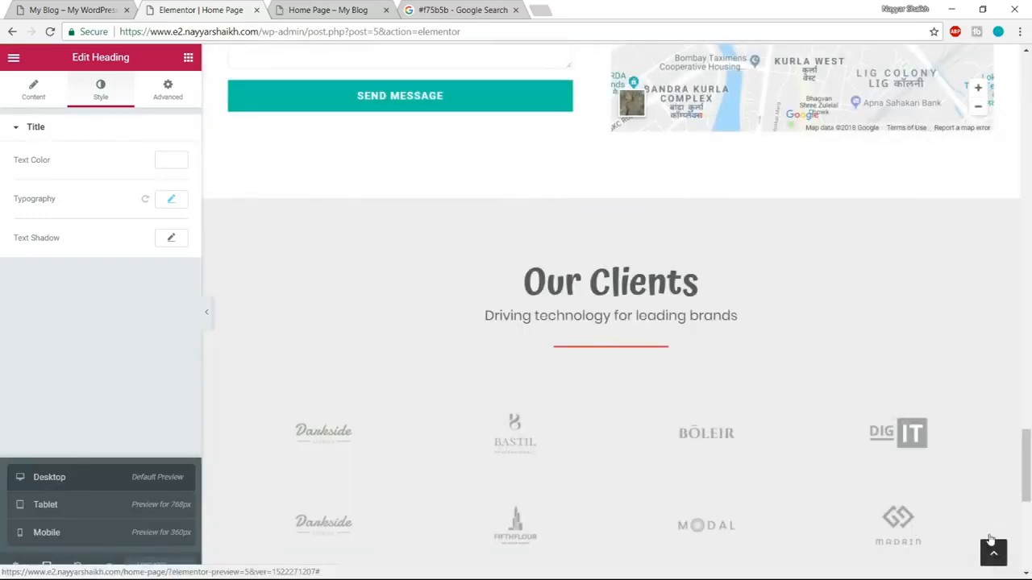
pyautogui.click(993, 550)
# Open the About Us page of the demo site and examine its Our Clients and Start Free Trial sections.
pyautogui.click(28, 6)
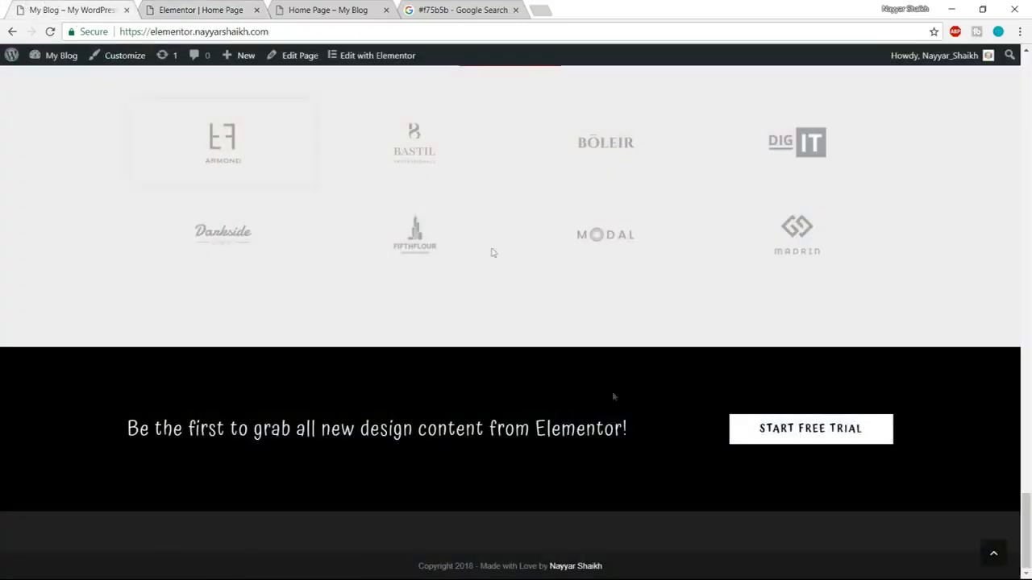
pyautogui.click(998, 560)
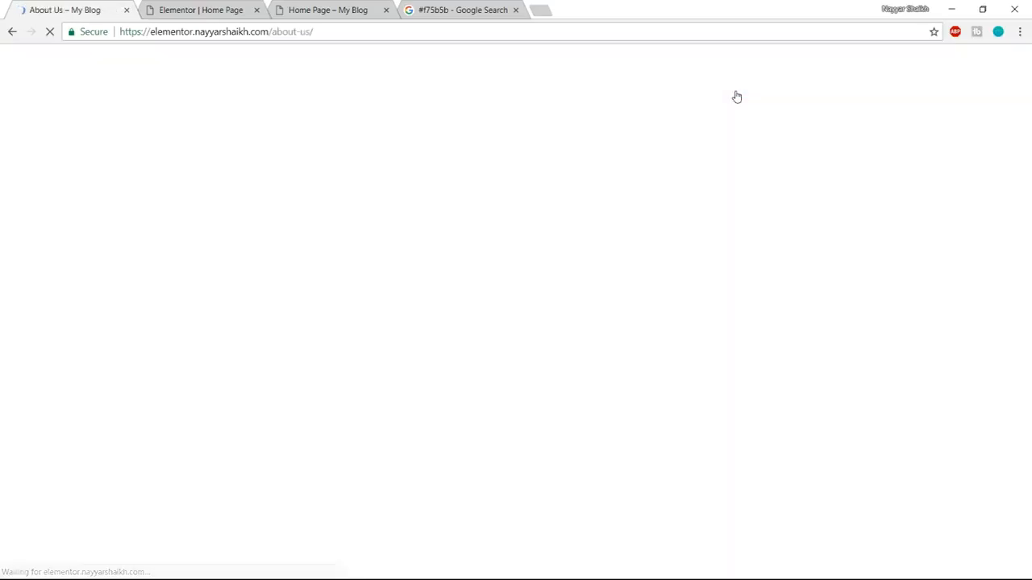
pyautogui.scroll(-20, 853, 348)
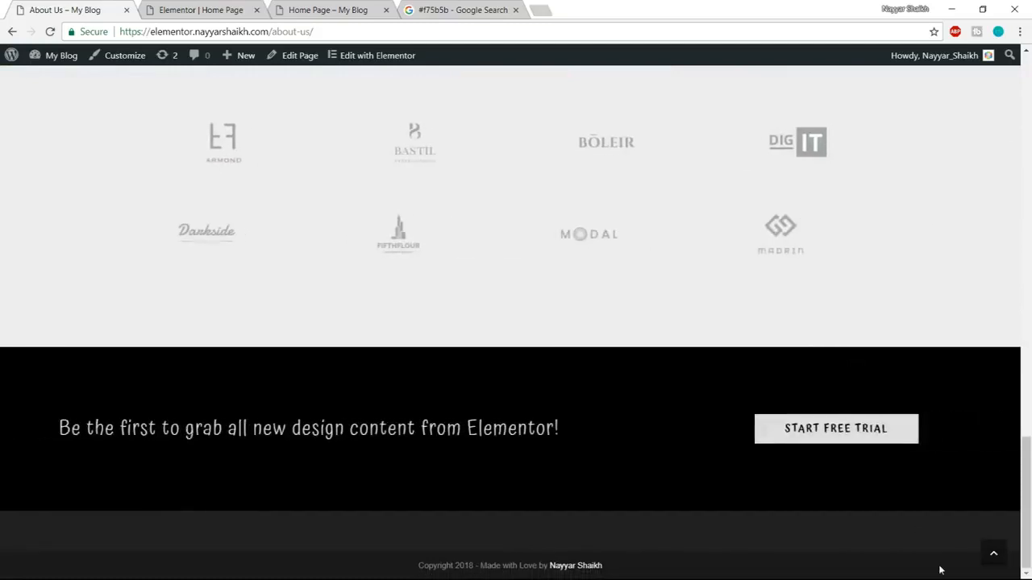
pyautogui.scroll(3, 869, 409)
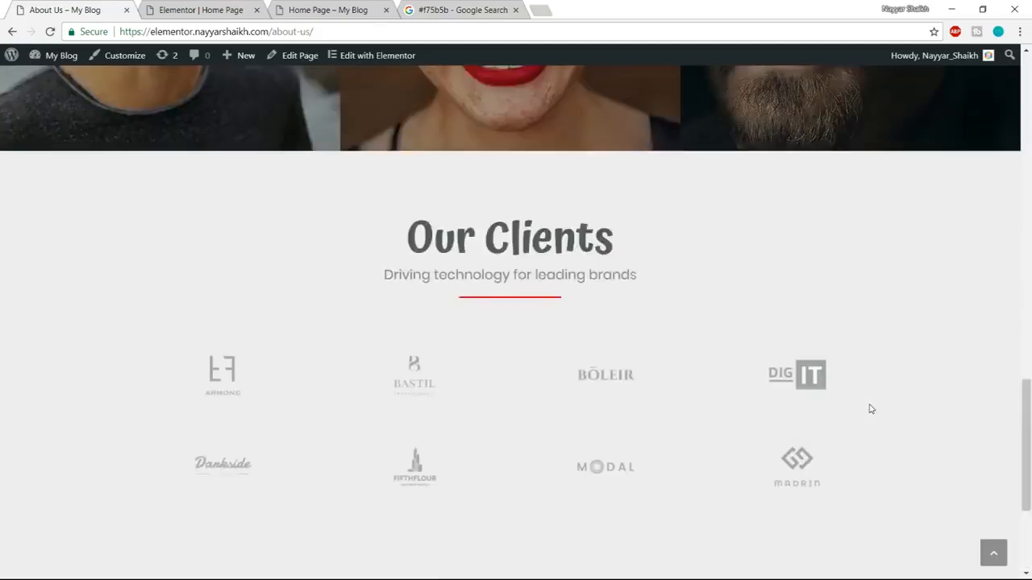
pyautogui.moveTo(411, 276); pyautogui.dragTo(614, 280)
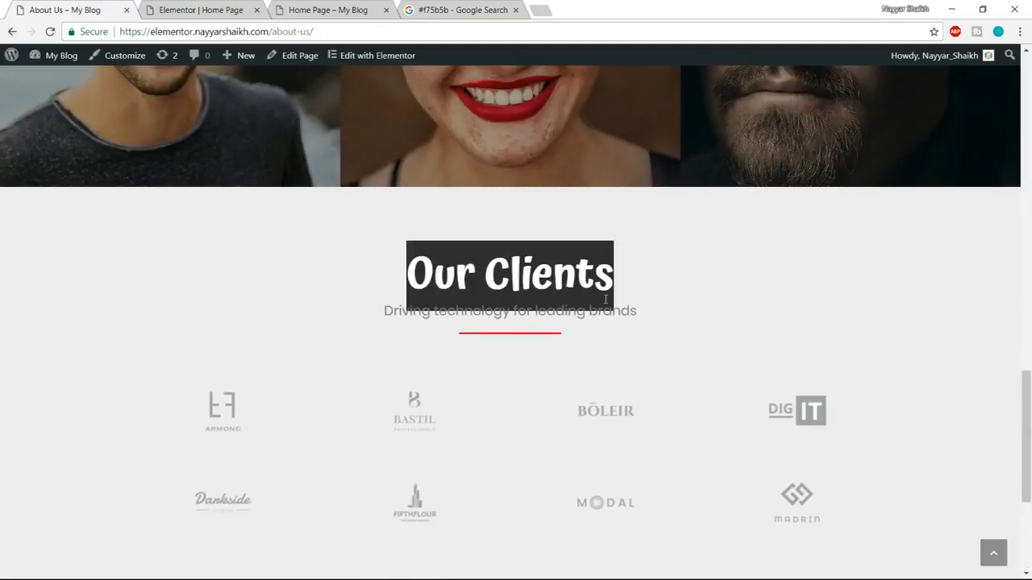
pyautogui.scroll(-4, 605, 296)
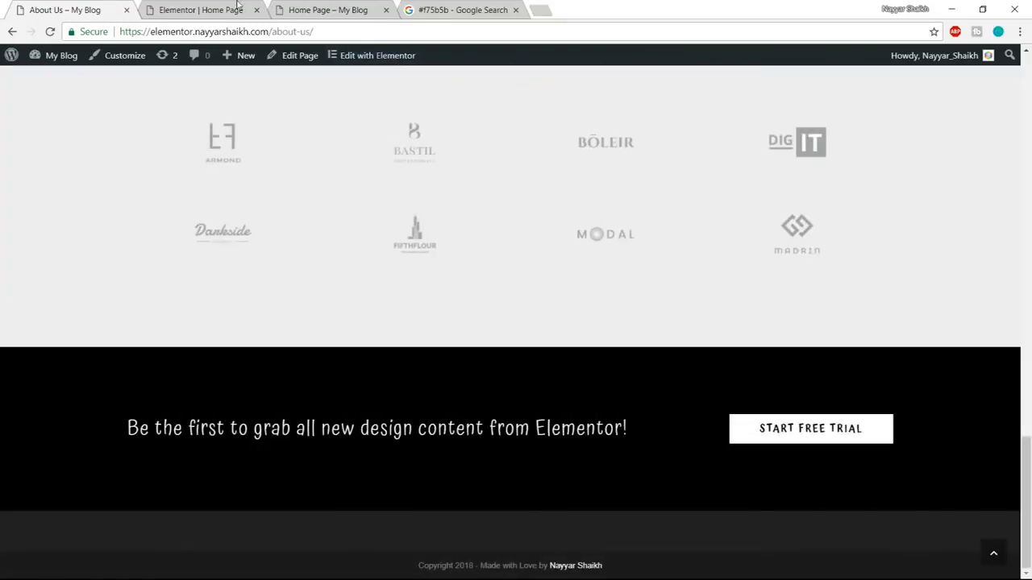
# Back in the Elementor editor, save the Our Clients section to the template library as "Clients".
pyautogui.click(238, 6)
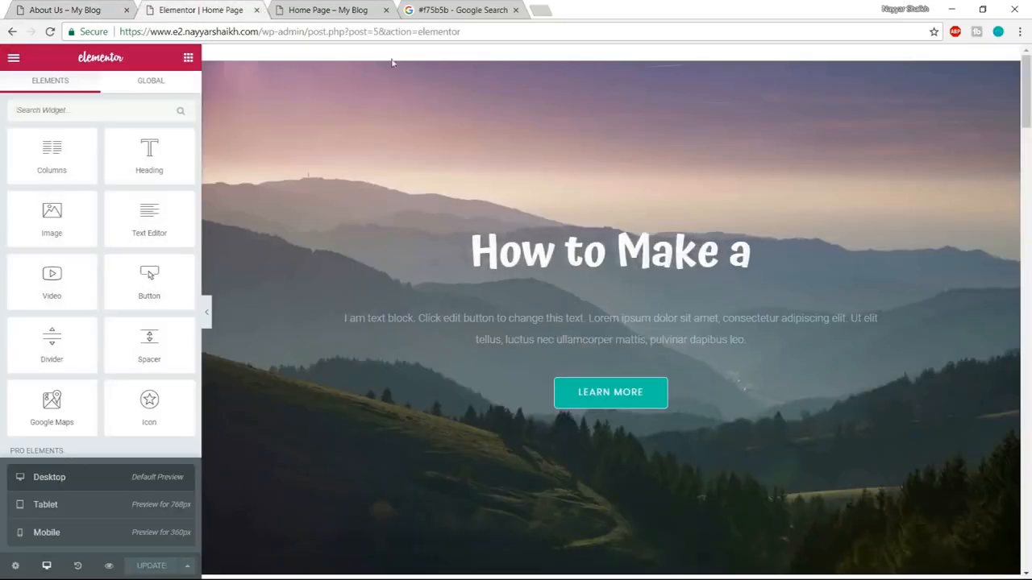
pyautogui.scroll(-5, 611, 323)
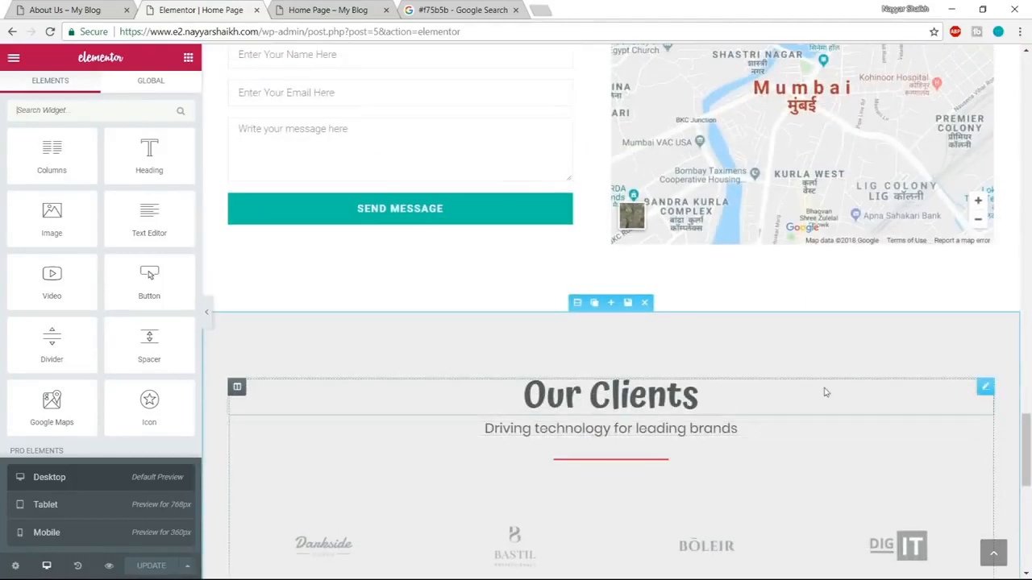
pyautogui.scroll(-3, 824, 393)
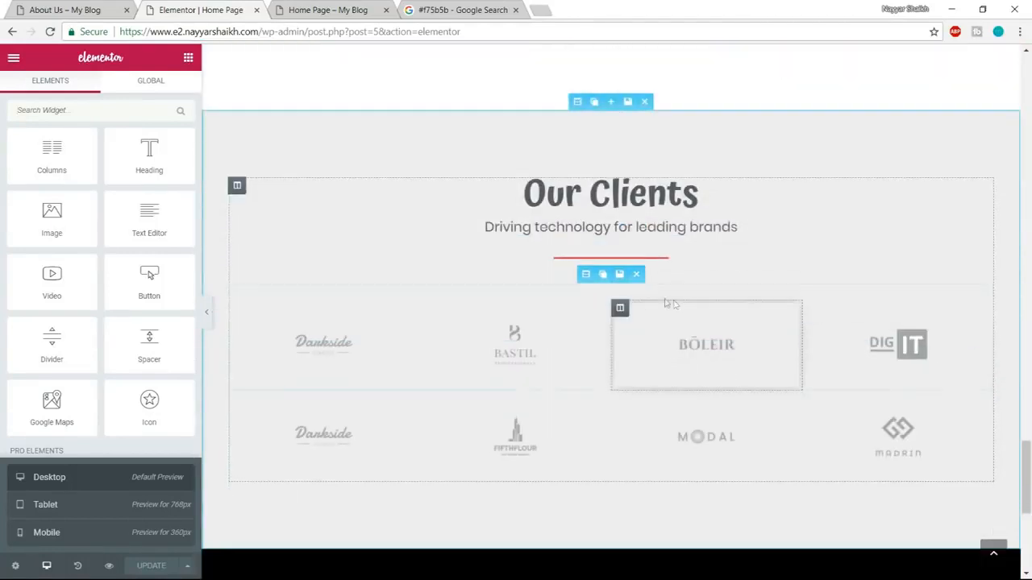
pyautogui.moveTo(614, 111)
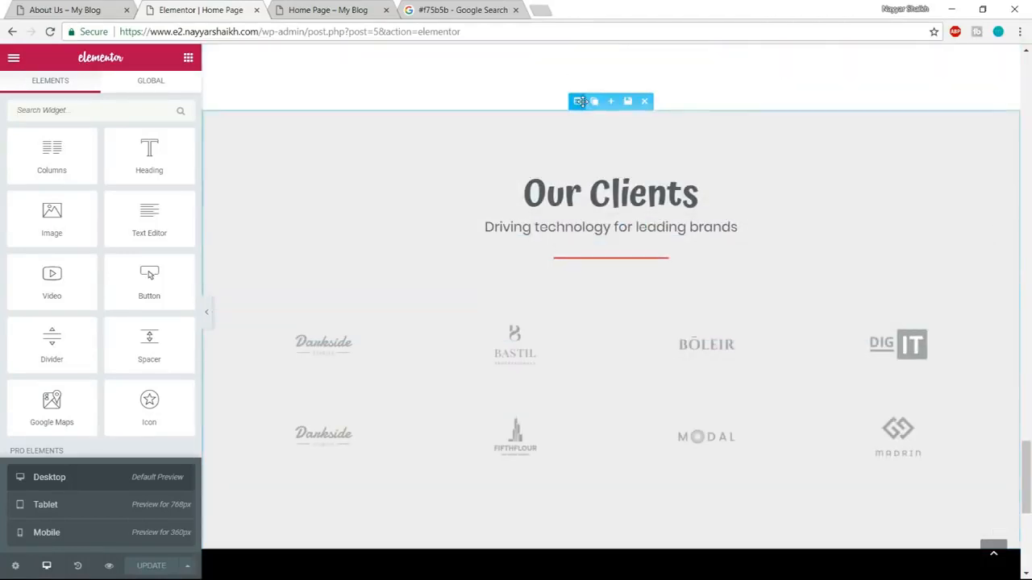
pyautogui.click(627, 104)
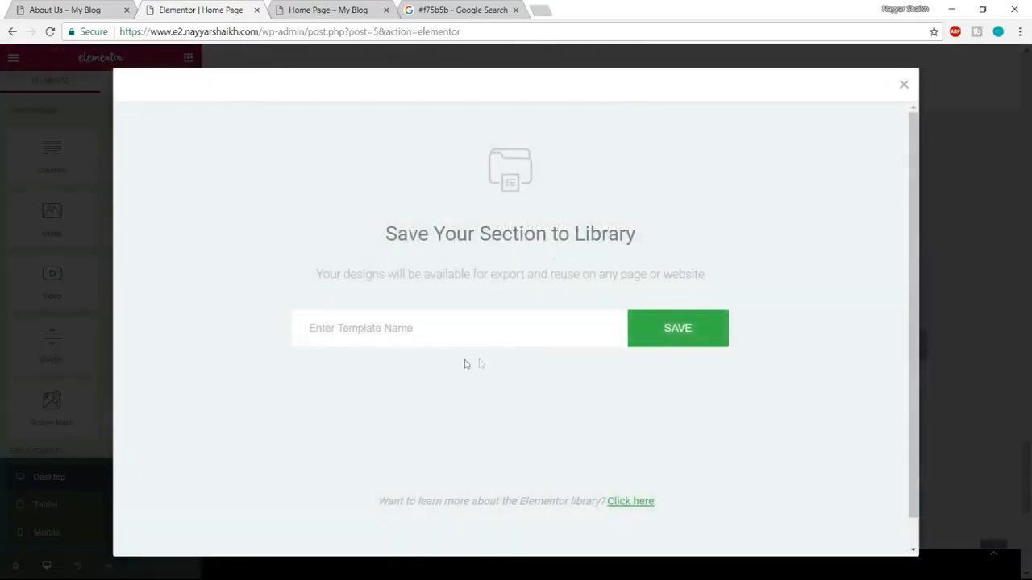
pyautogui.write('Clinets')
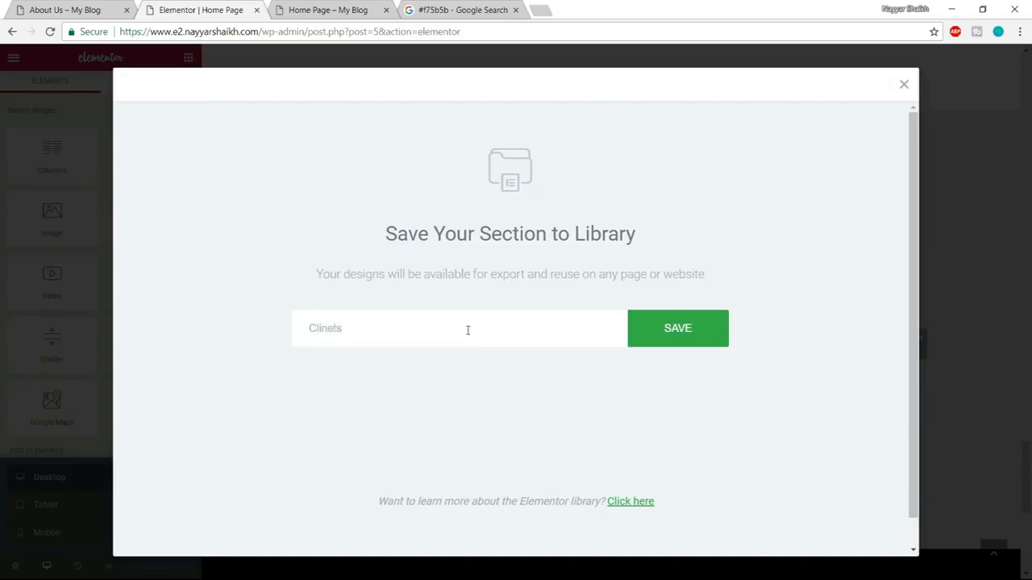
pyautogui.press('BackSpace')
pyautogui.write('ents')
pyautogui.click(572, 355)
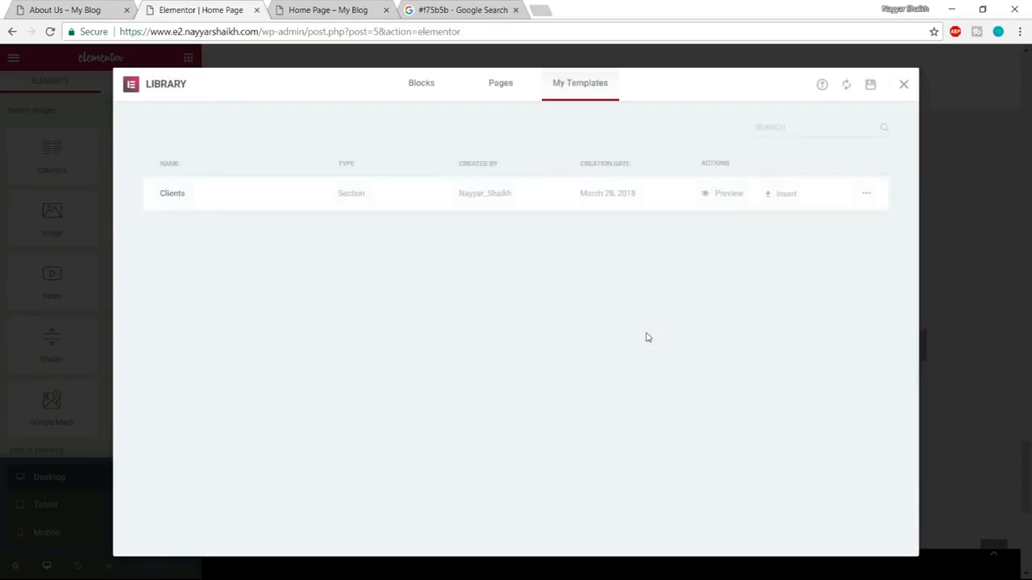
pyautogui.click(903, 86)
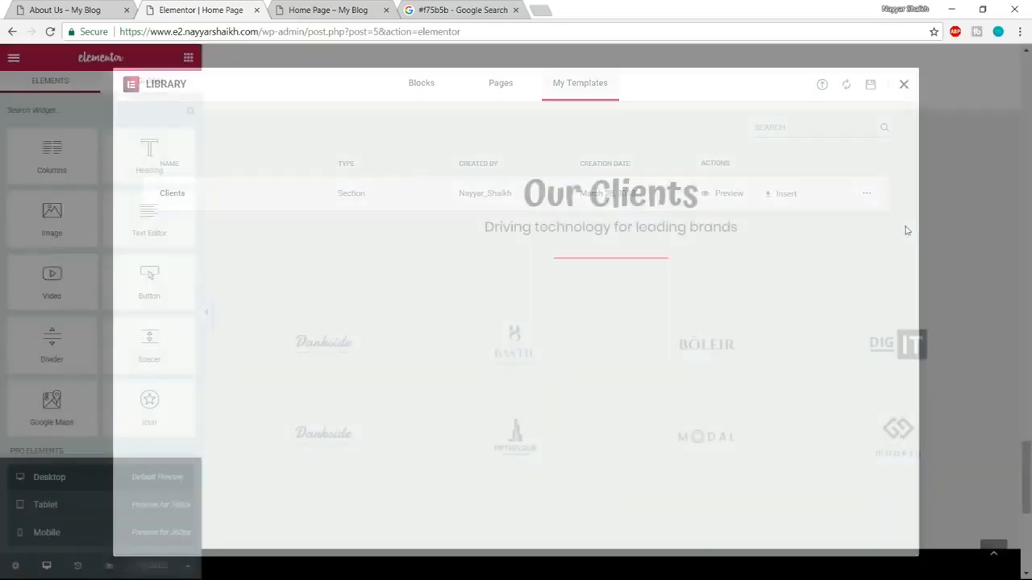
# Save the black Start Free Trial section to the template library as "Footer".
pyautogui.scroll(-4, 907, 362)
pyautogui.scroll(-2, 911, 450)
pyautogui.scroll(1, 655, 203)
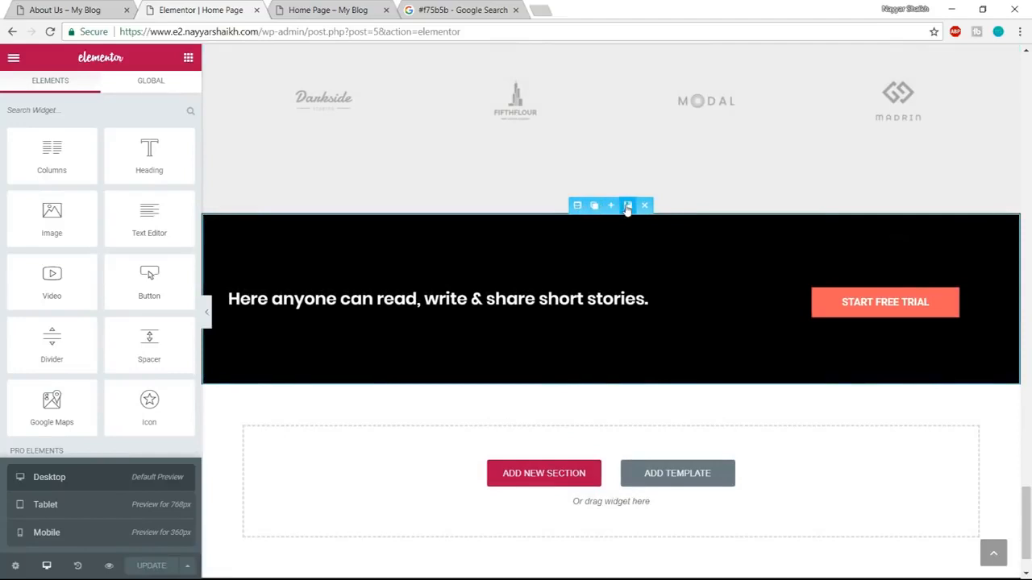
pyautogui.click(627, 206)
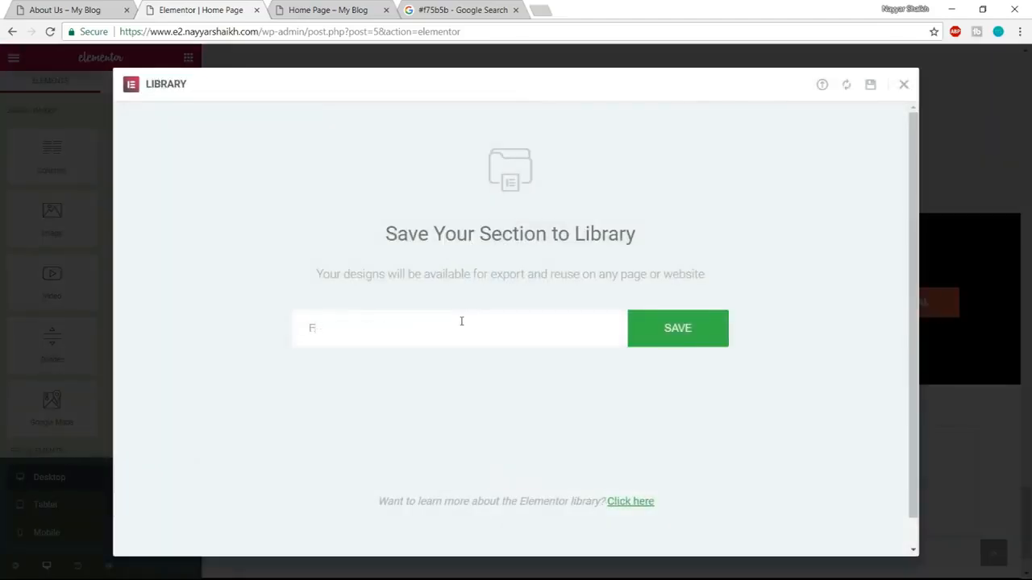
pyautogui.click(699, 340)
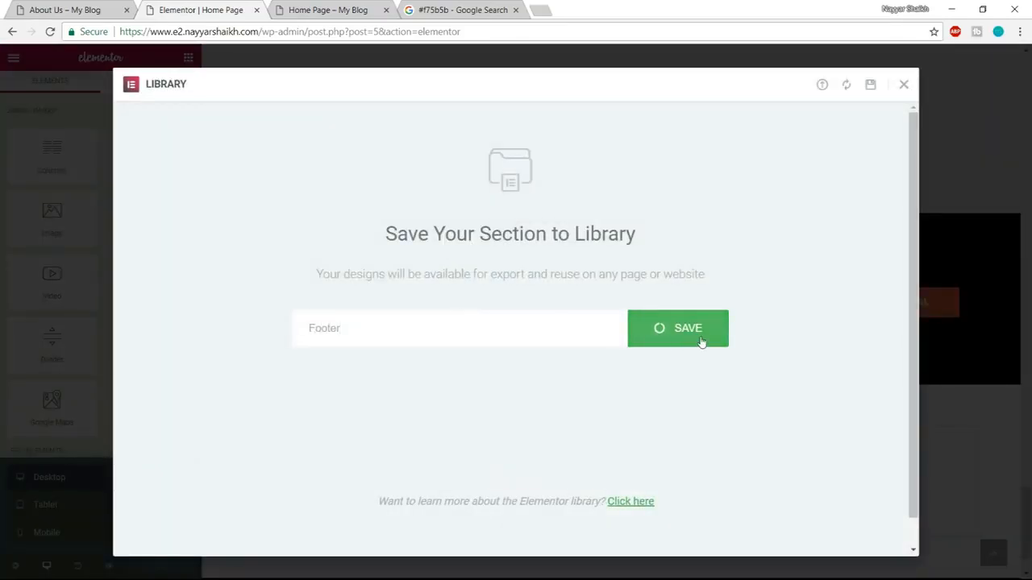
pyautogui.click(904, 85)
# Close the home page's Elementor editor and go back to the demo site's About Us page.
pyautogui.scroll(2, 581, 161)
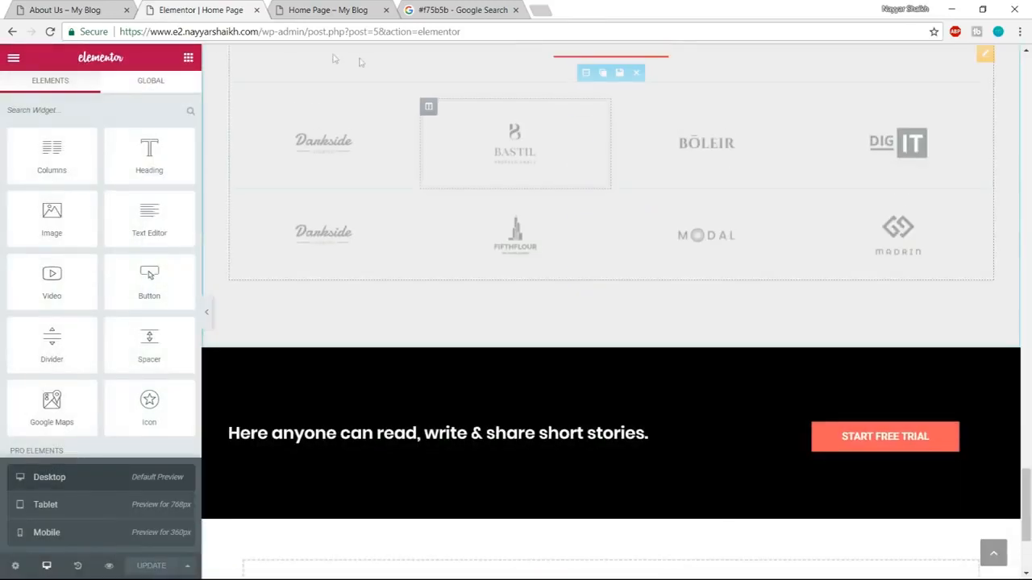
pyautogui.click(257, 9)
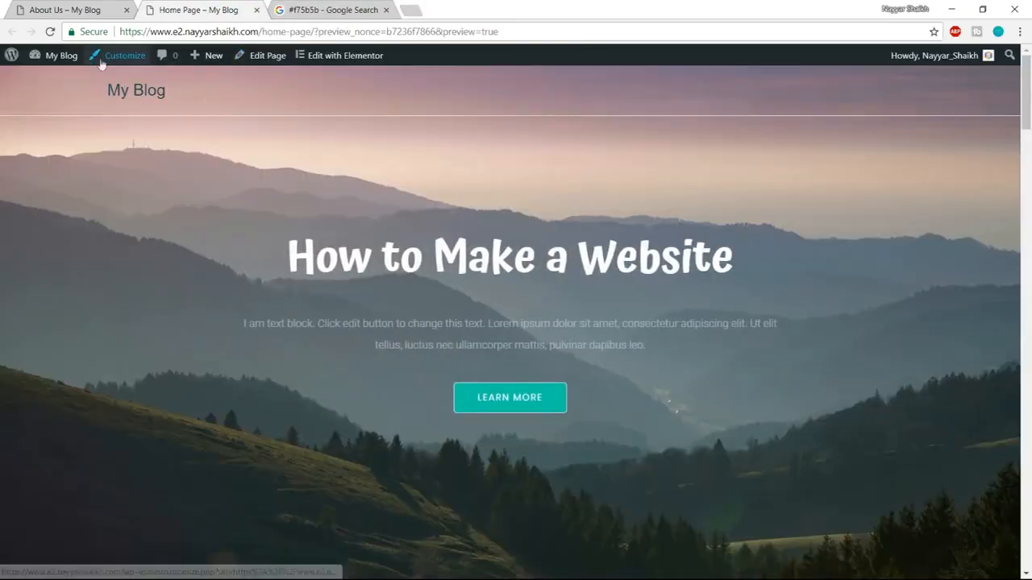
pyautogui.click(81, 10)
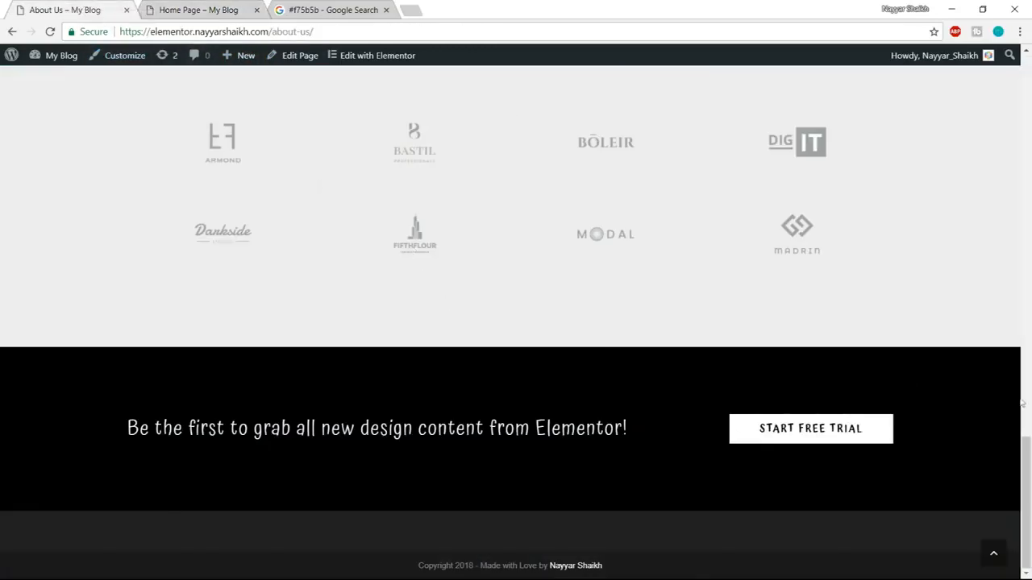
# Switch from the demo site to the home page's site and create a new page titled "About Us".
pyautogui.click(1005, 563)
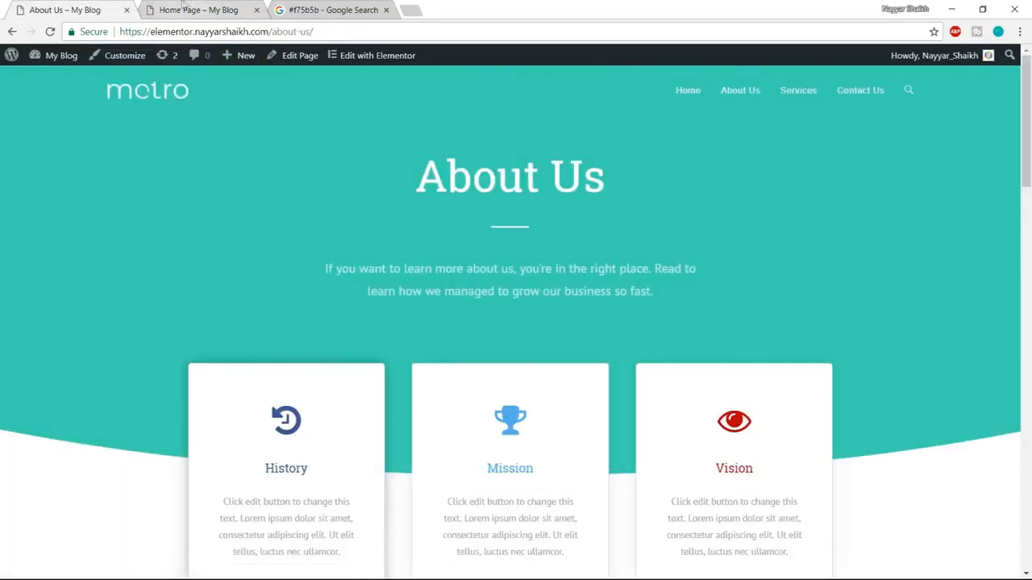
pyautogui.click(183, 10)
pyautogui.moveTo(216, 62)
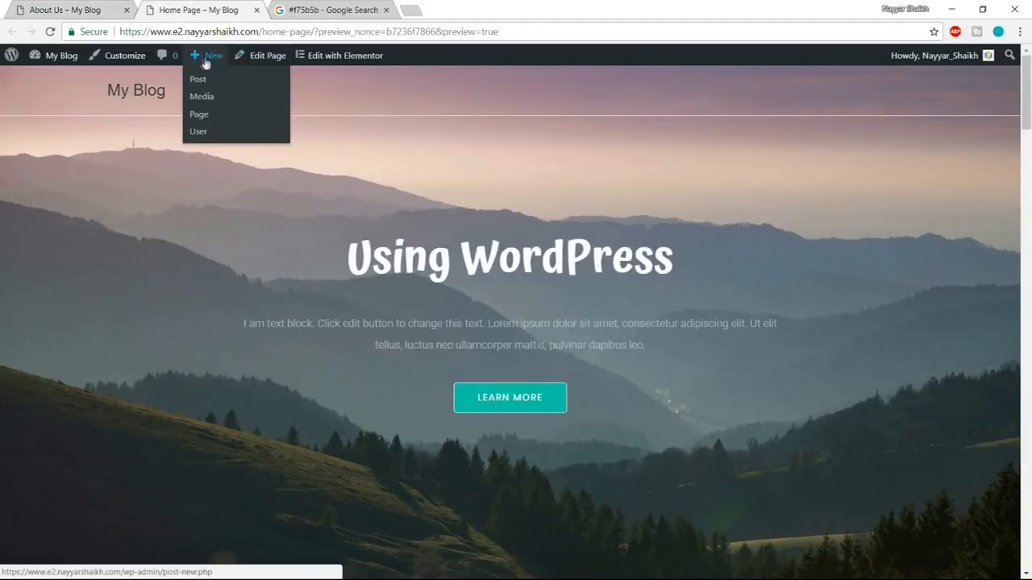
pyautogui.click(201, 119)
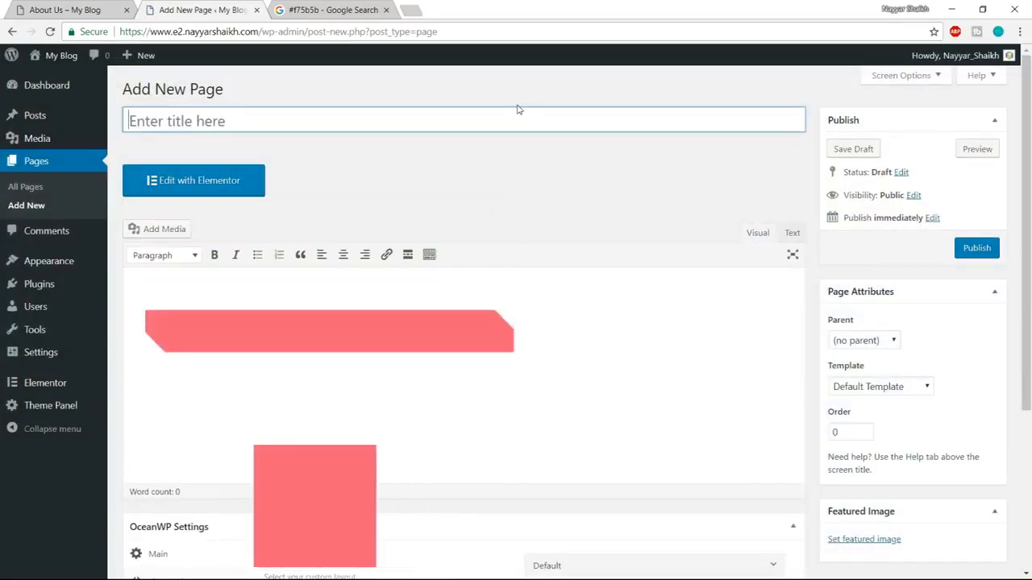
pyautogui.write('About Us')
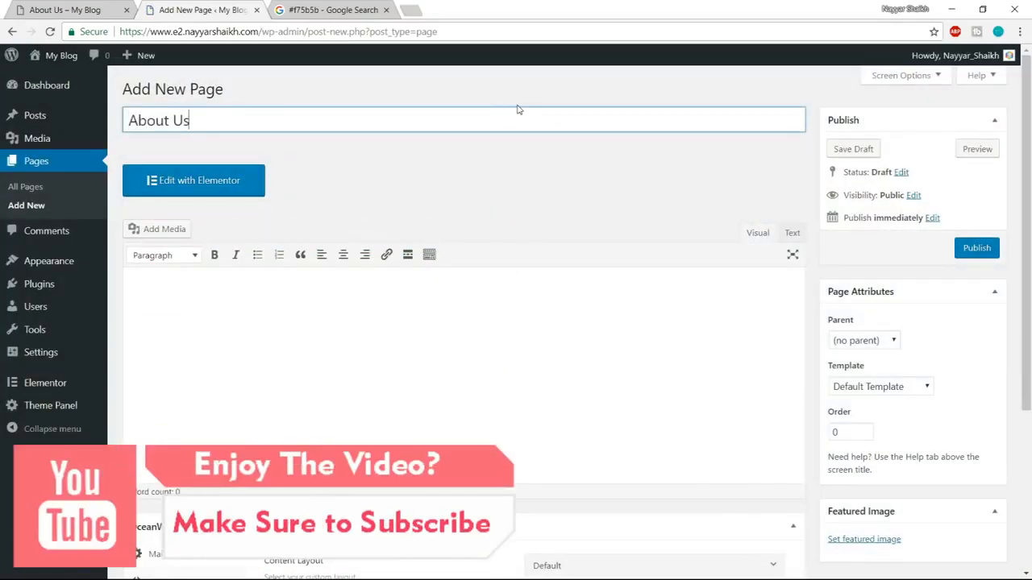
# Set the new page's OceanWP content layout to Full Width and disable its margins.
pyautogui.scroll(-3, 1006, 277)
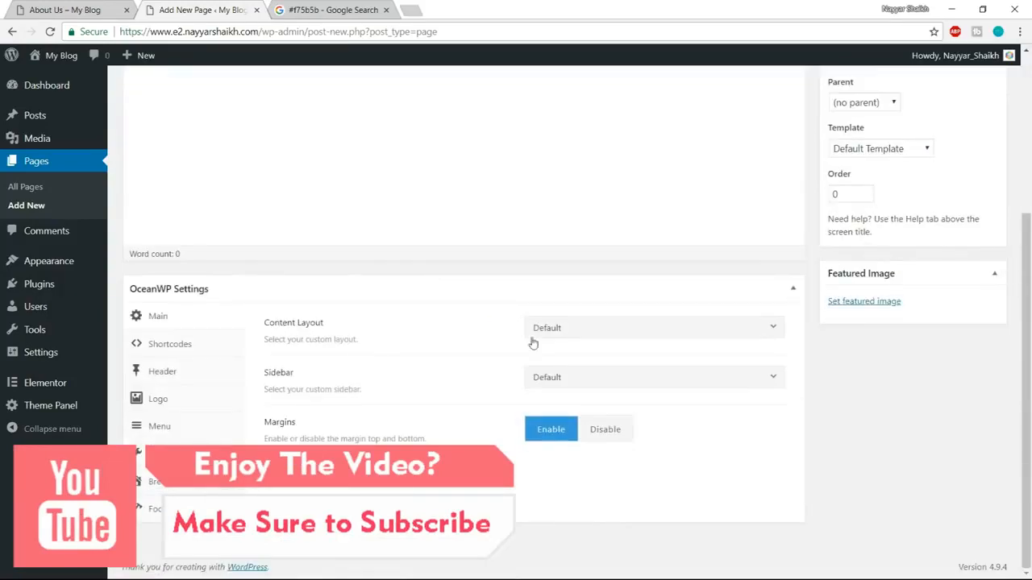
pyautogui.click(585, 336)
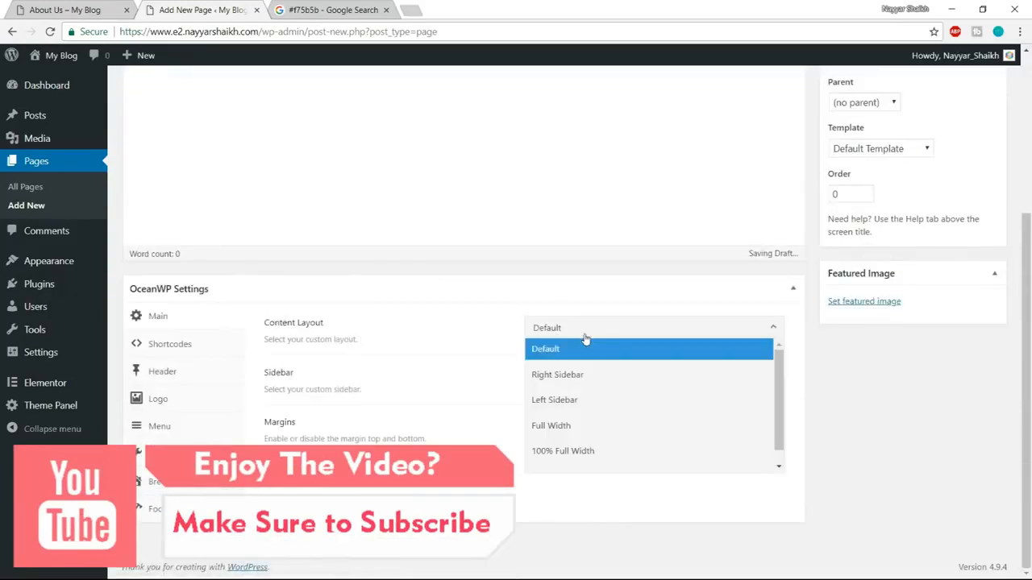
pyautogui.click(580, 434)
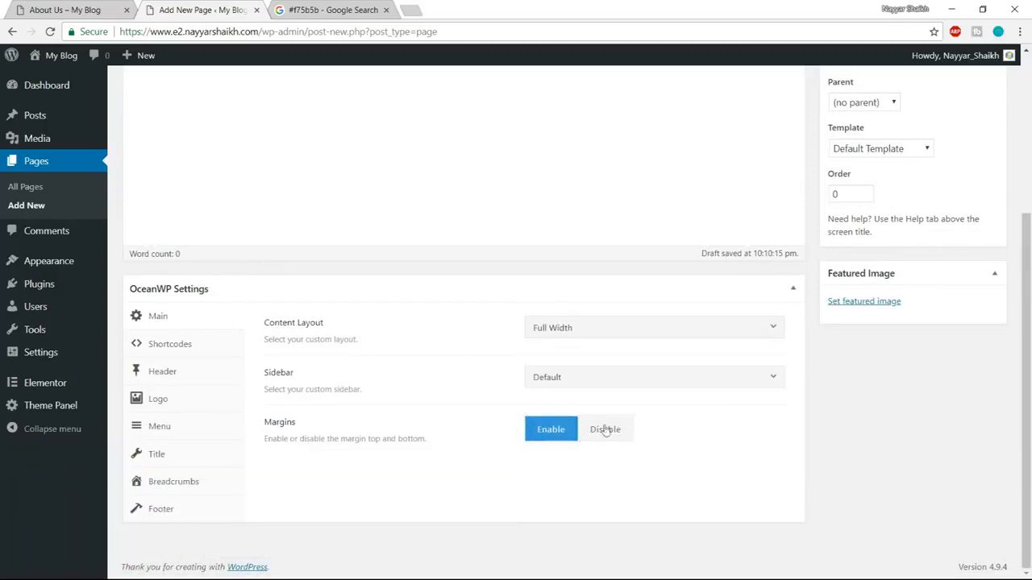
pyautogui.click(617, 434)
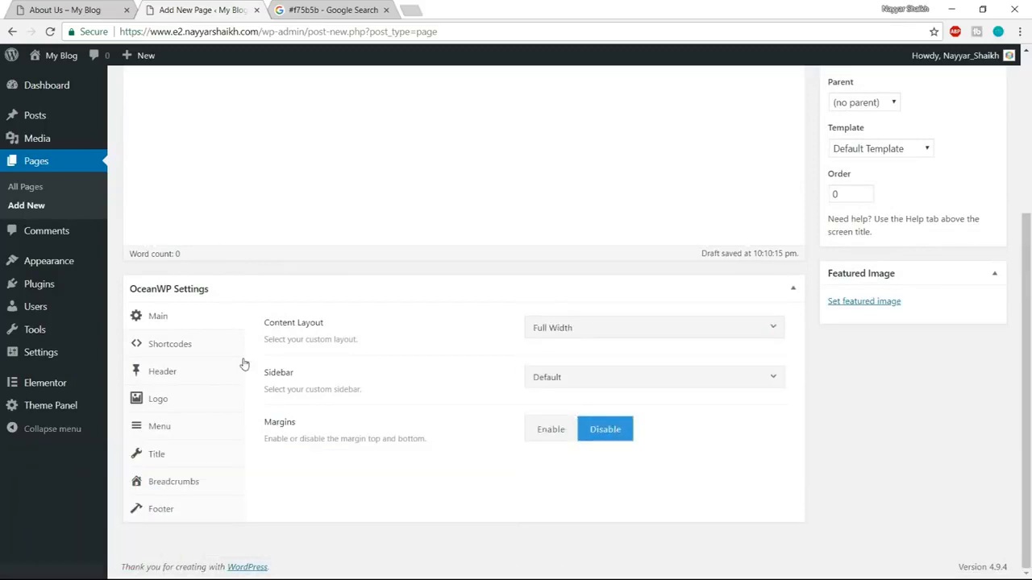
# Disable the page's top bar and set its header style to Transparent.
pyautogui.click(193, 377)
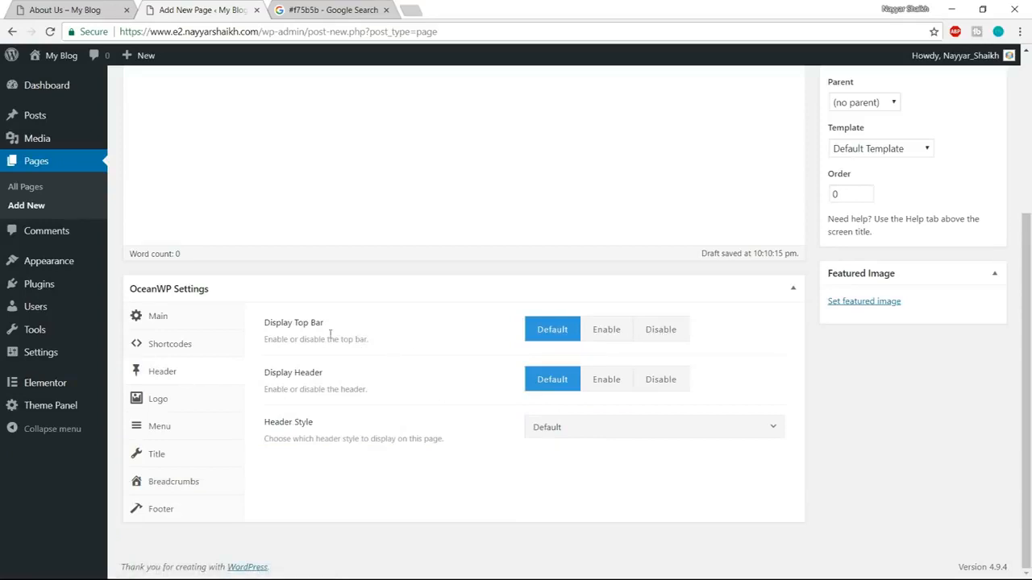
pyautogui.click(654, 343)
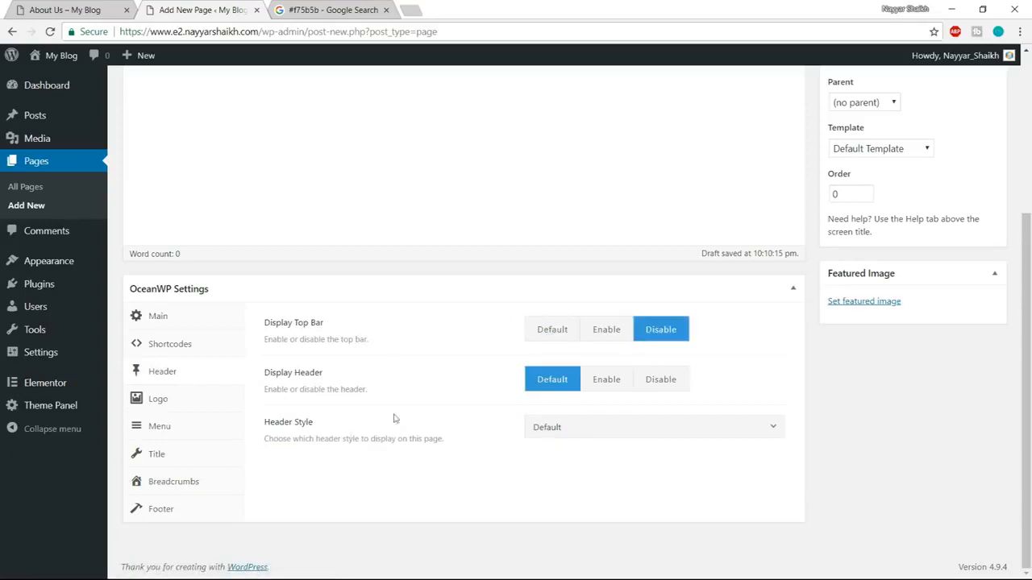
pyautogui.click(533, 431)
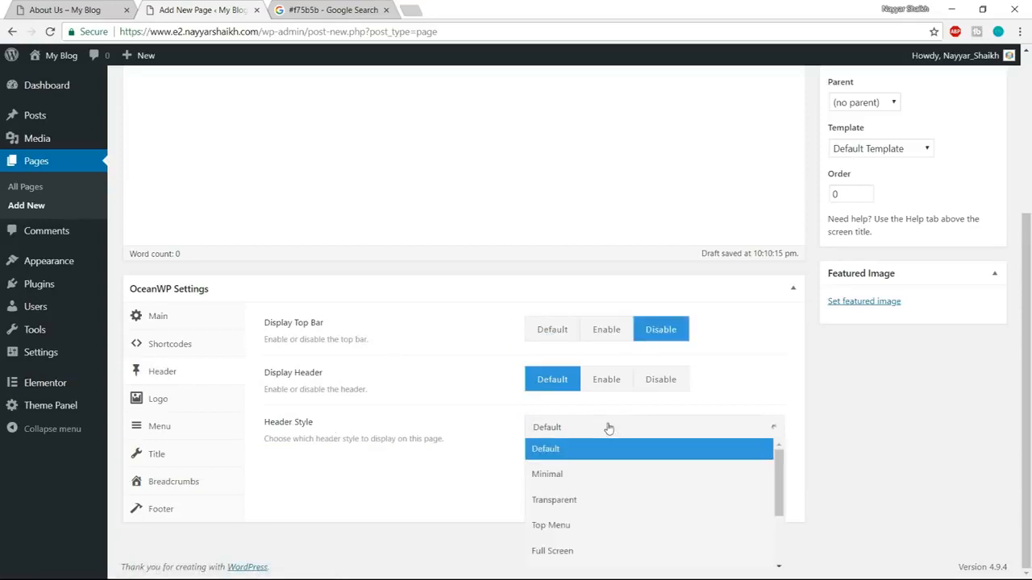
pyautogui.click(576, 507)
# Disable the display of the page title and breadcrumbs in the OceanWP settings.
pyautogui.click(150, 454)
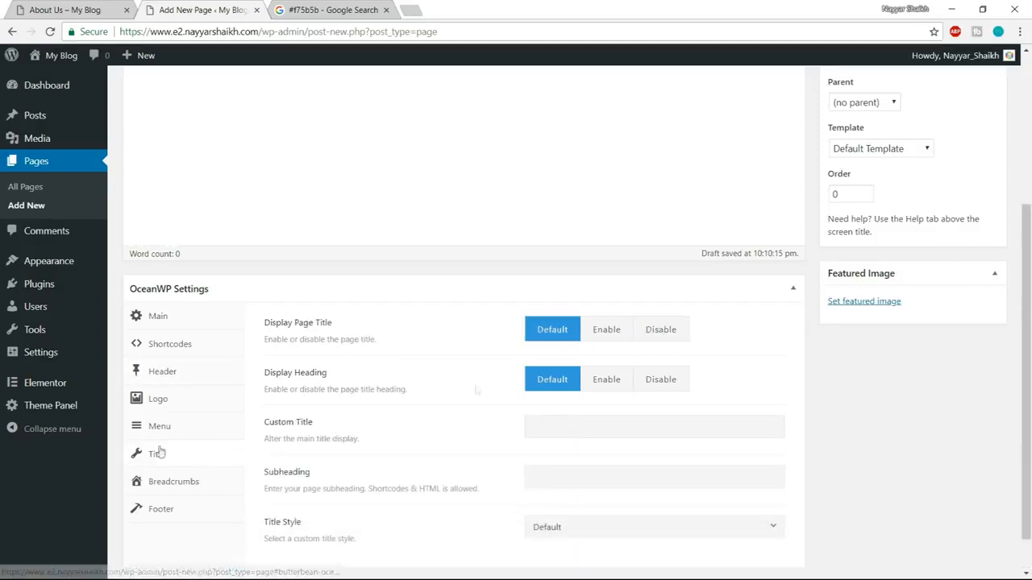
pyautogui.click(664, 332)
pyautogui.click(166, 482)
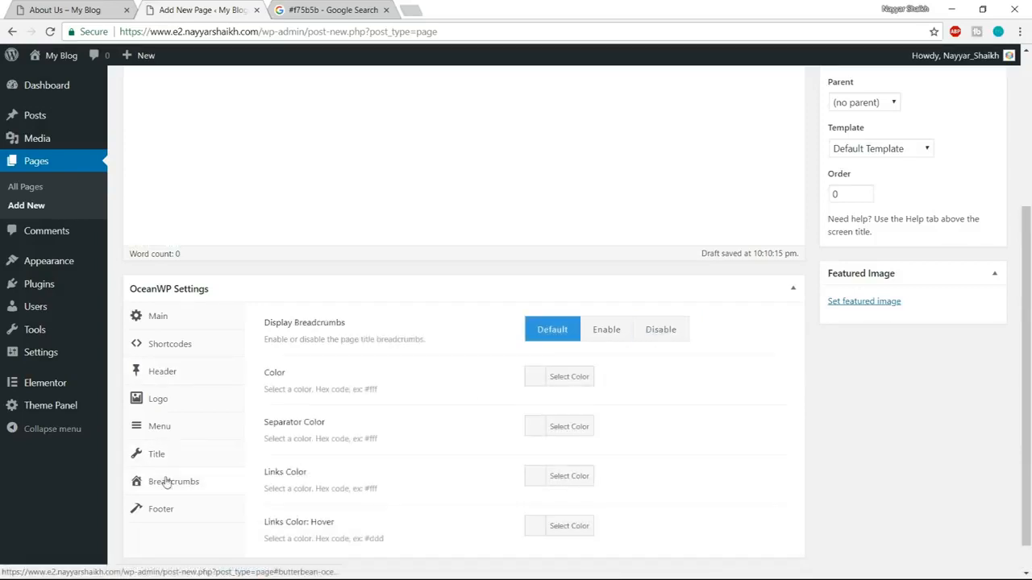
pyautogui.click(666, 333)
# Publish the About Us page and open it in the Elementor editor.
pyautogui.scroll(3, 817, 449)
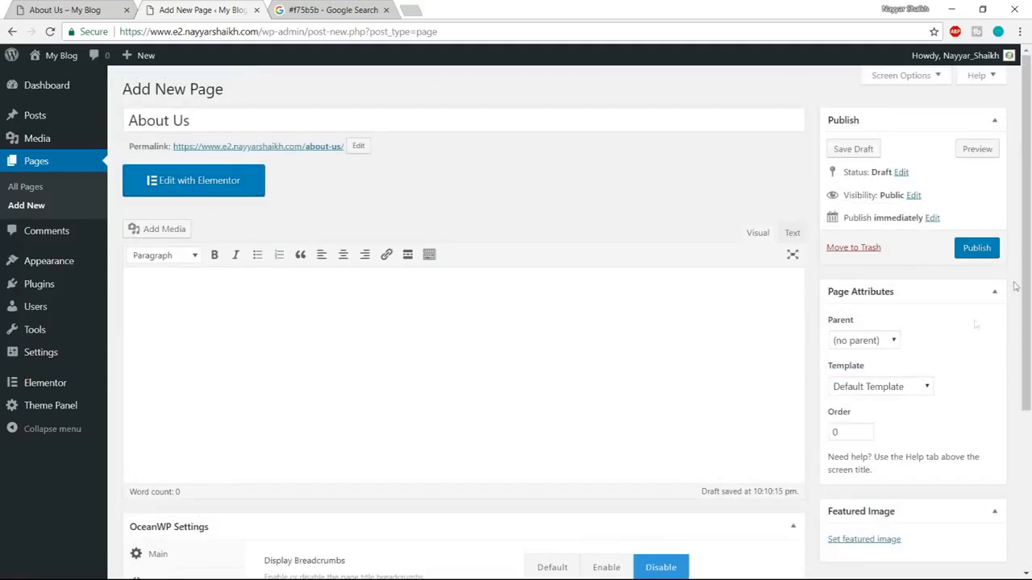
pyautogui.click(990, 252)
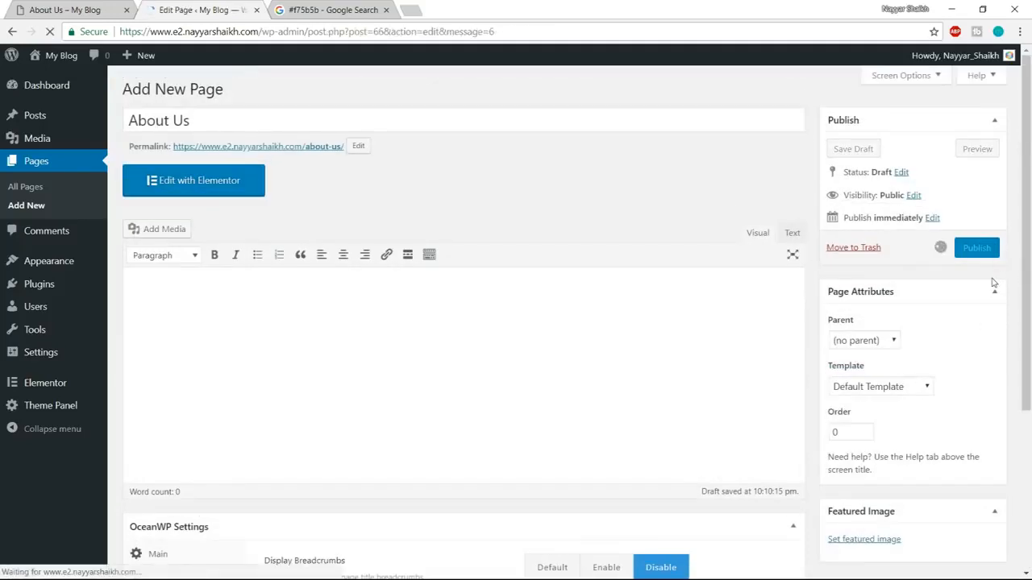
pyautogui.click(246, 229)
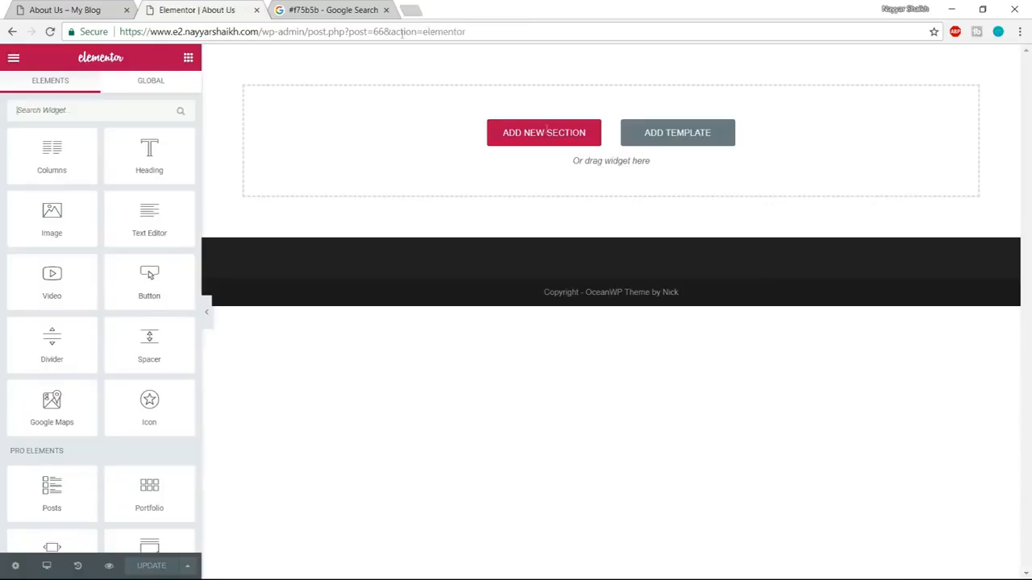
# Check the opening section of the demo's About Us page, and in the new page's template library filter the blocks by the Services category.
pyautogui.click(91, 7)
pyautogui.scroll(-5, 874, 360)
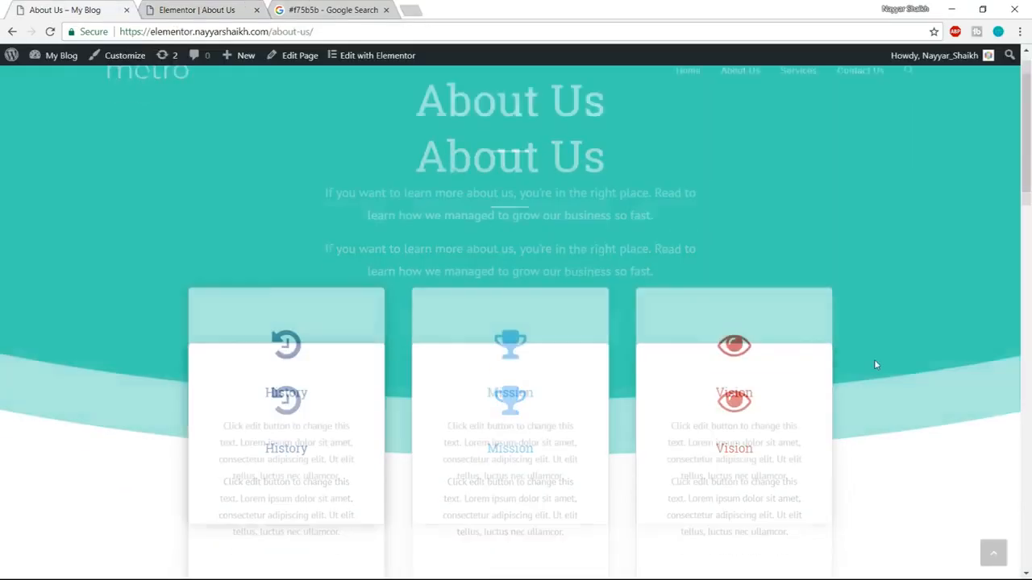
pyautogui.scroll(3, 891, 424)
pyautogui.scroll(-1, 733, 337)
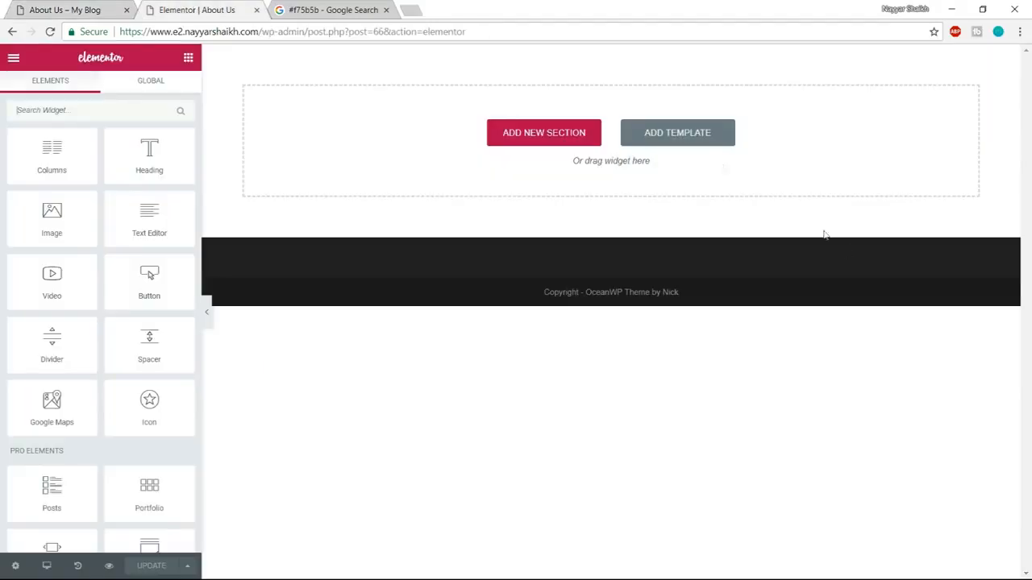
pyautogui.click(702, 143)
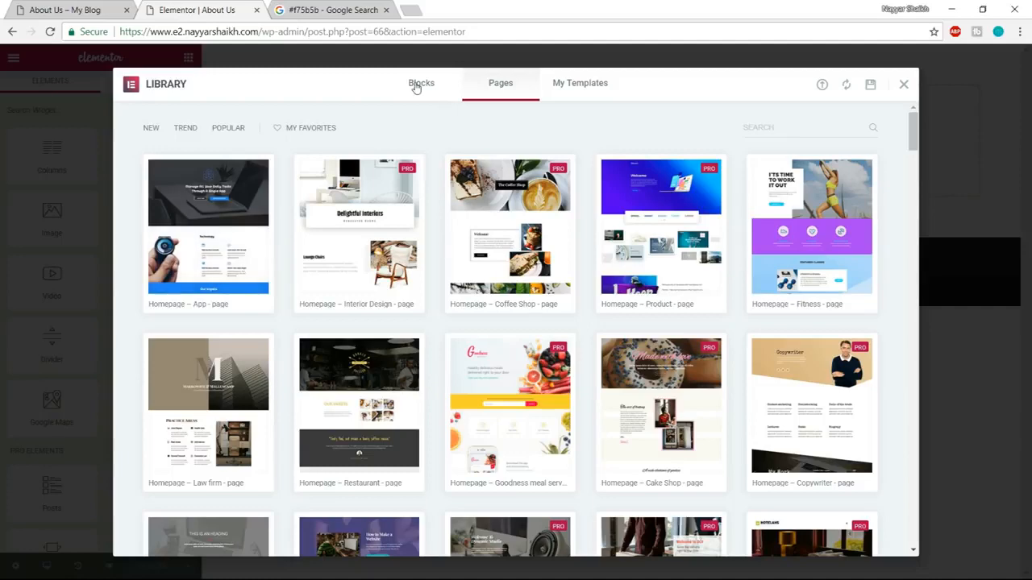
pyautogui.click(417, 84)
pyautogui.click(198, 128)
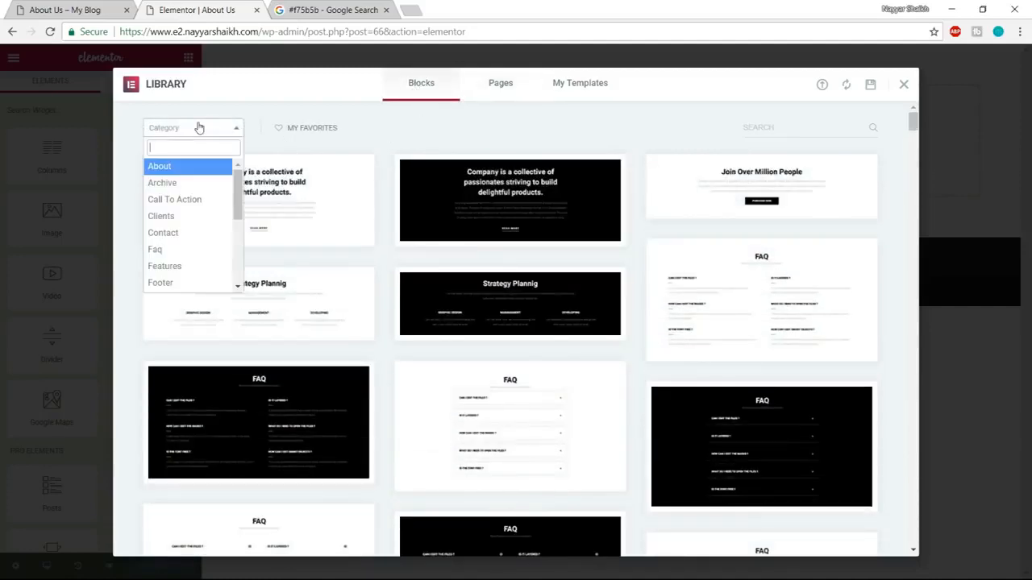
pyautogui.scroll(-2, 192, 274)
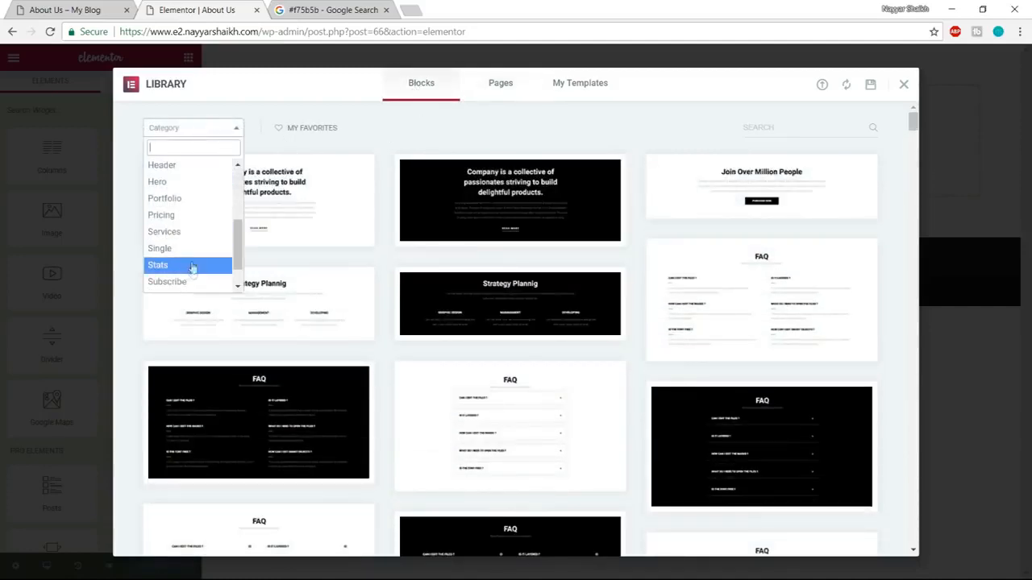
pyautogui.click(190, 232)
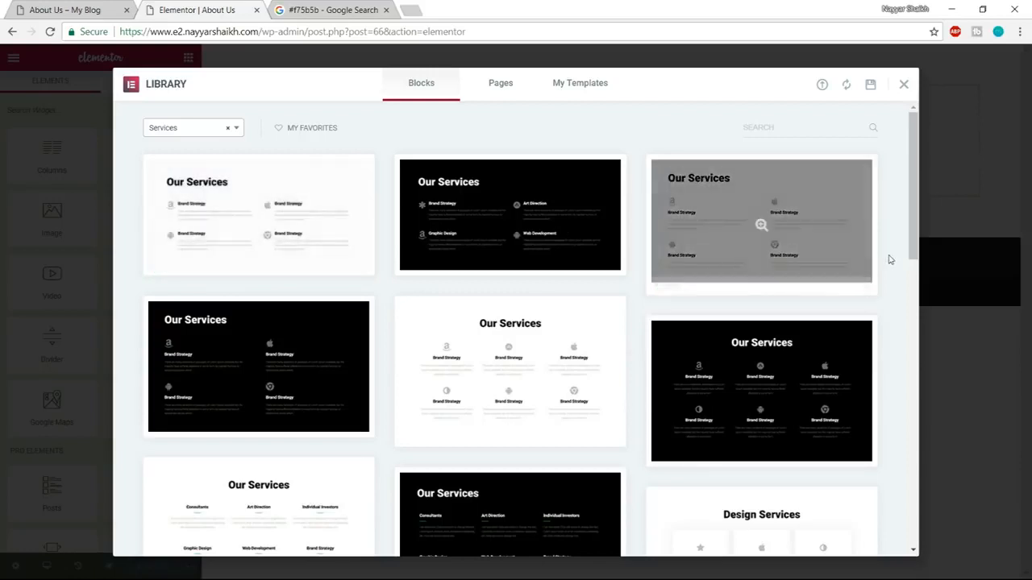
# Compare the library's Services blocks with the History, Mission and Vision cards on the demo's About Us page.
pyautogui.click(103, 5)
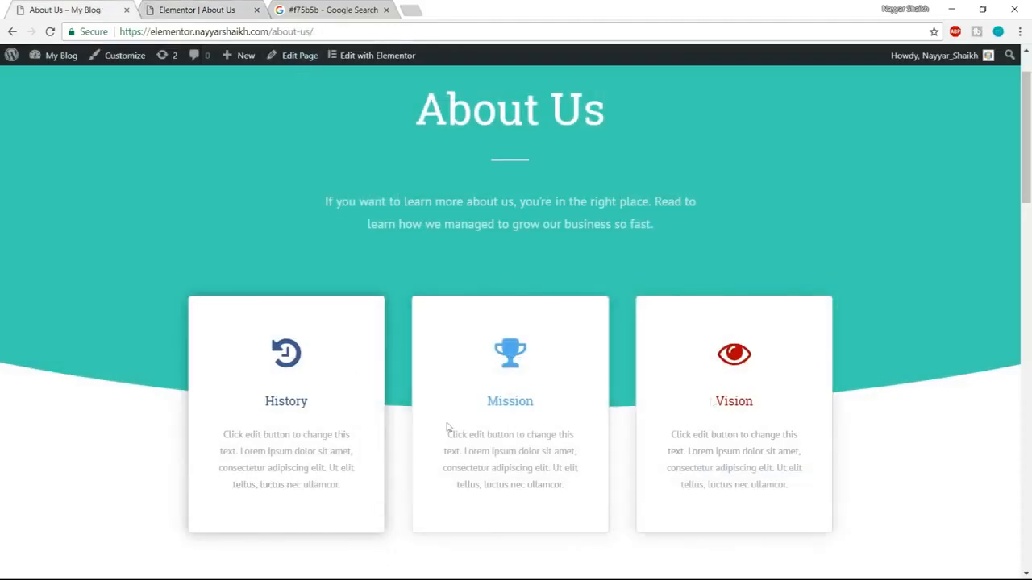
pyautogui.click(182, 6)
pyautogui.scroll(-3, 691, 272)
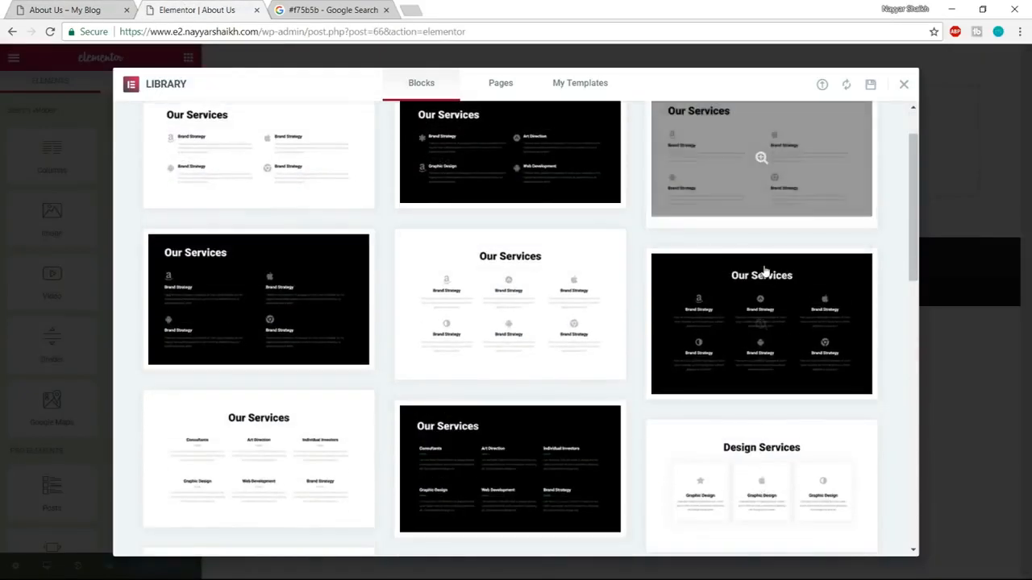
pyautogui.click(113, 10)
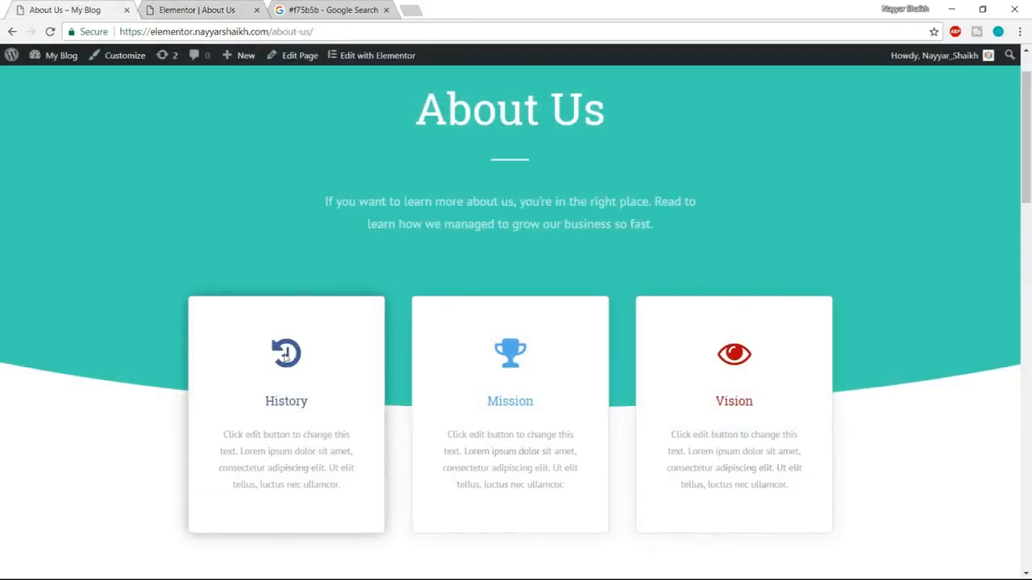
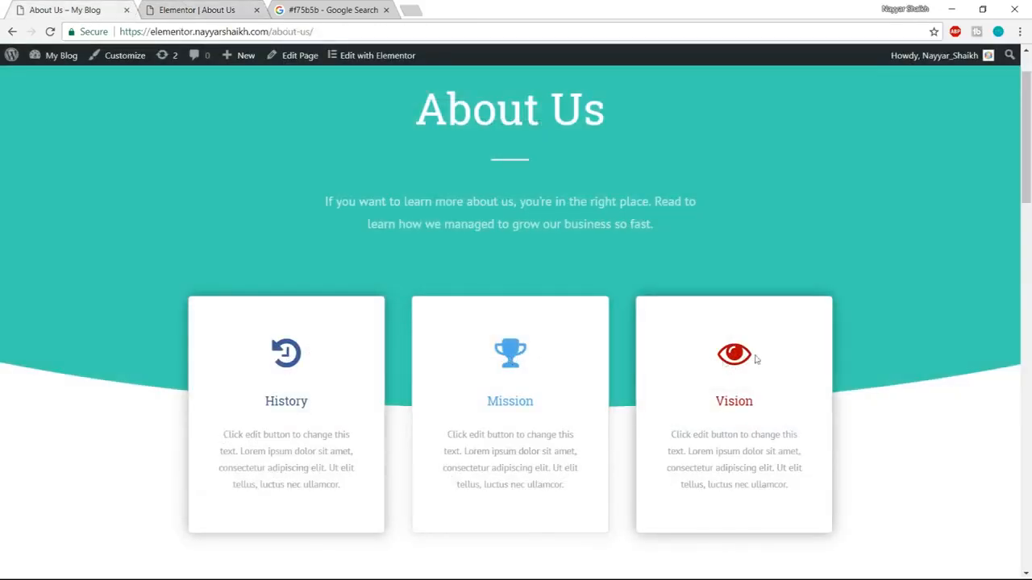
# Insert the Design Services block with three icon cards from the template library.
pyautogui.click(216, 8)
pyautogui.scroll(-2, 831, 375)
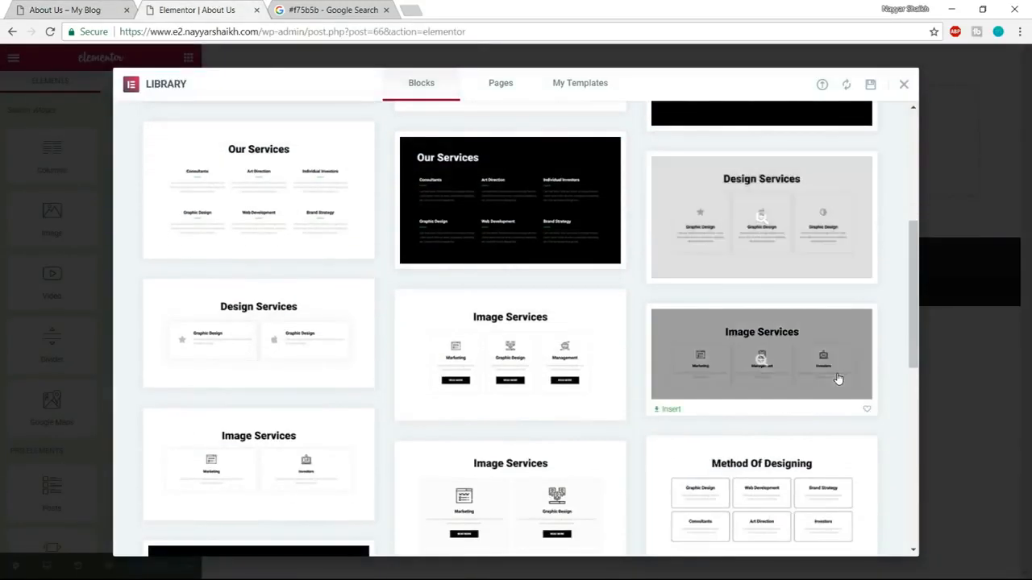
pyautogui.scroll(2, 838, 379)
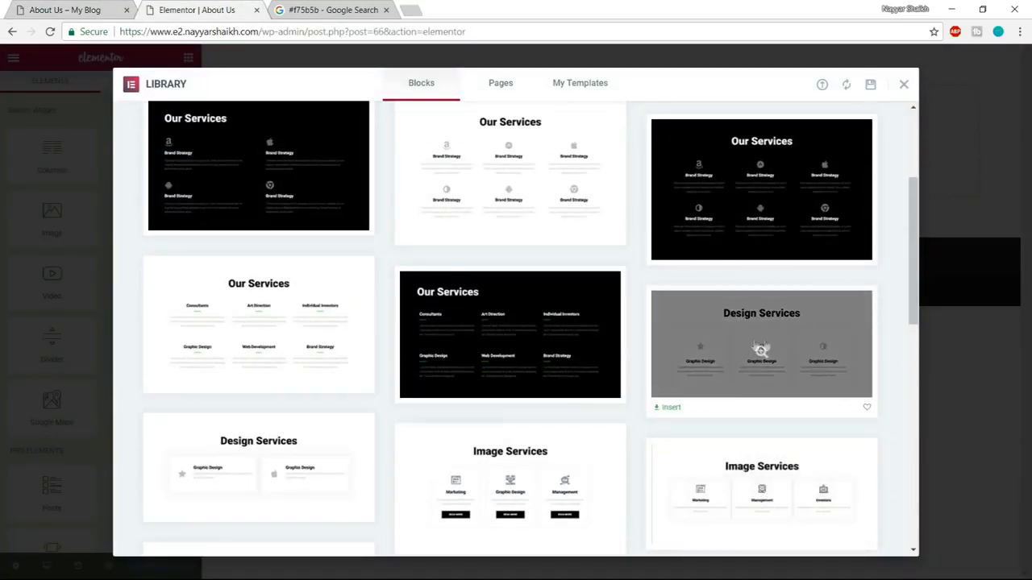
pyautogui.click(670, 407)
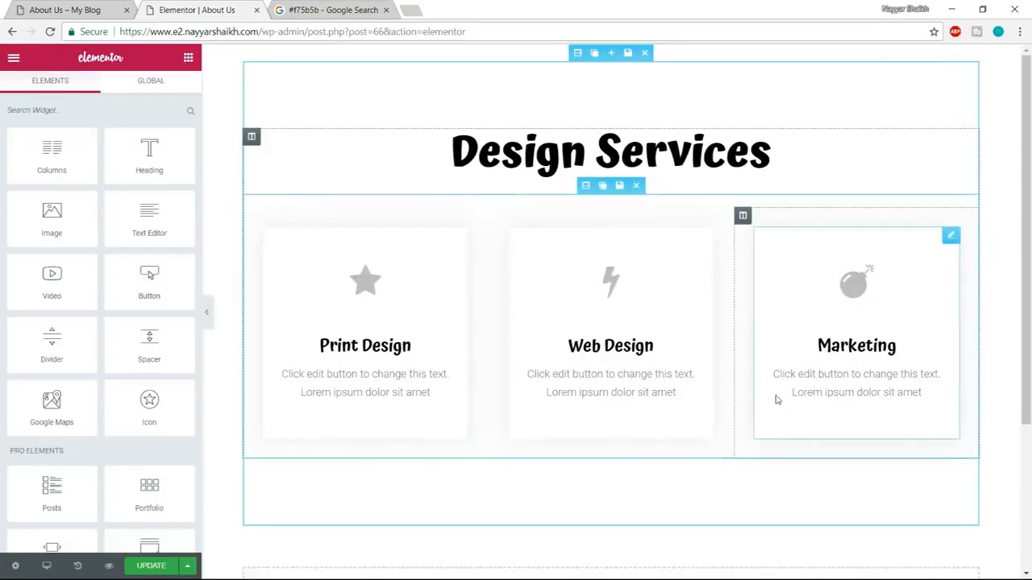
# Check the demo page's full-width opening section, and stretch the Design Services section to the full page width.
pyautogui.click(79, 6)
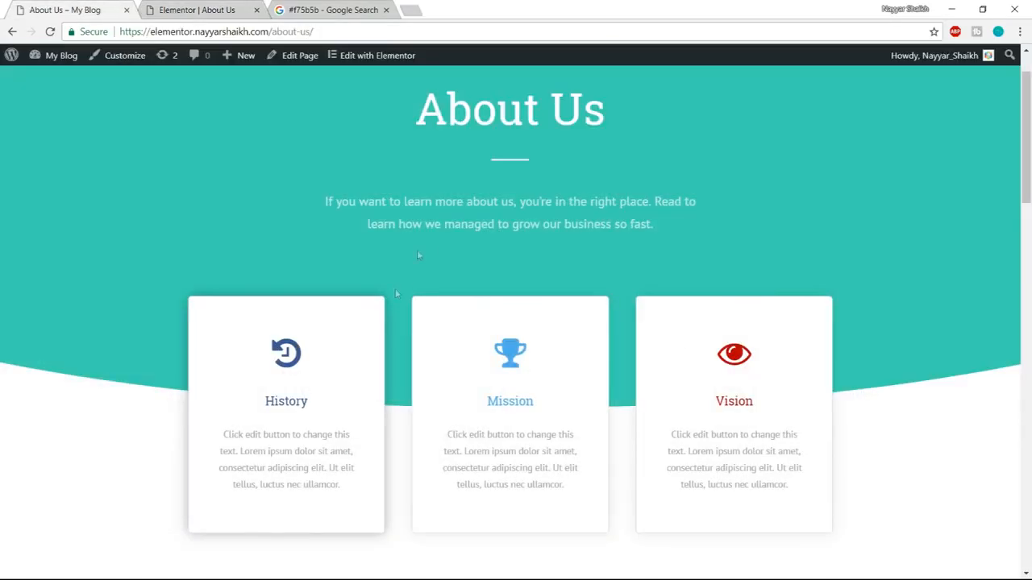
pyautogui.scroll(2, 438, 359)
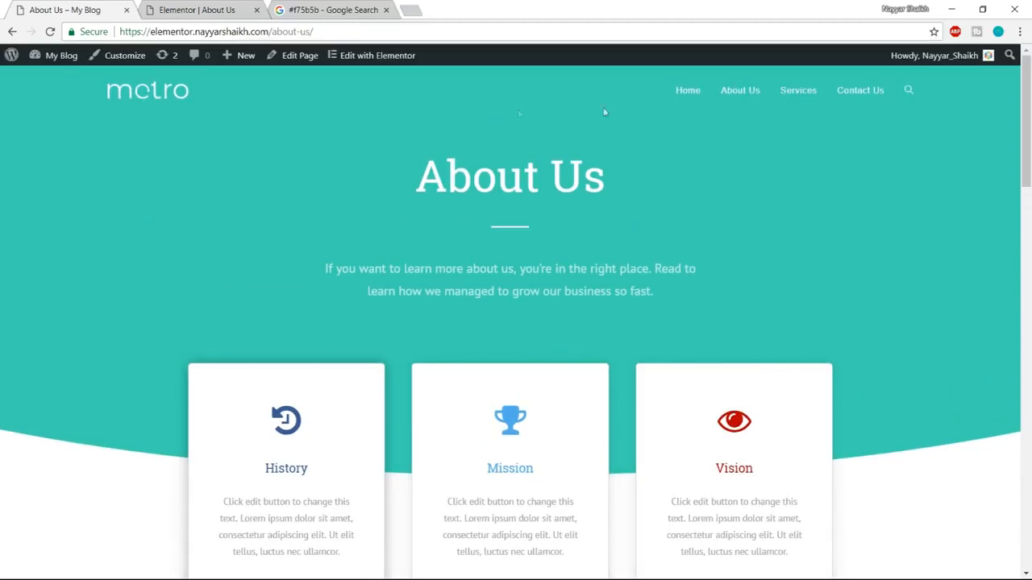
pyautogui.scroll(-2, 166, 334)
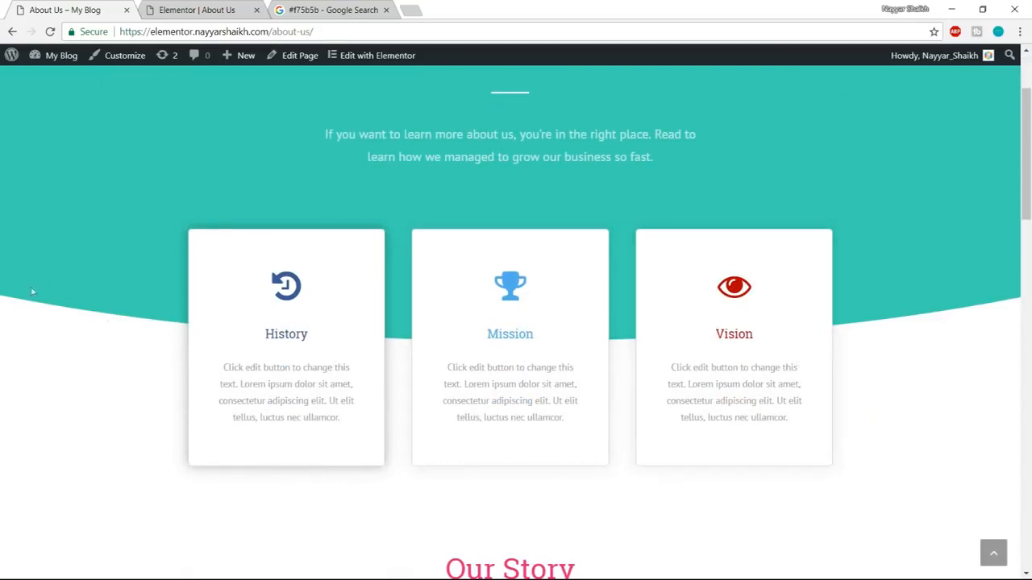
pyautogui.scroll(2, 718, 375)
pyautogui.click(185, 10)
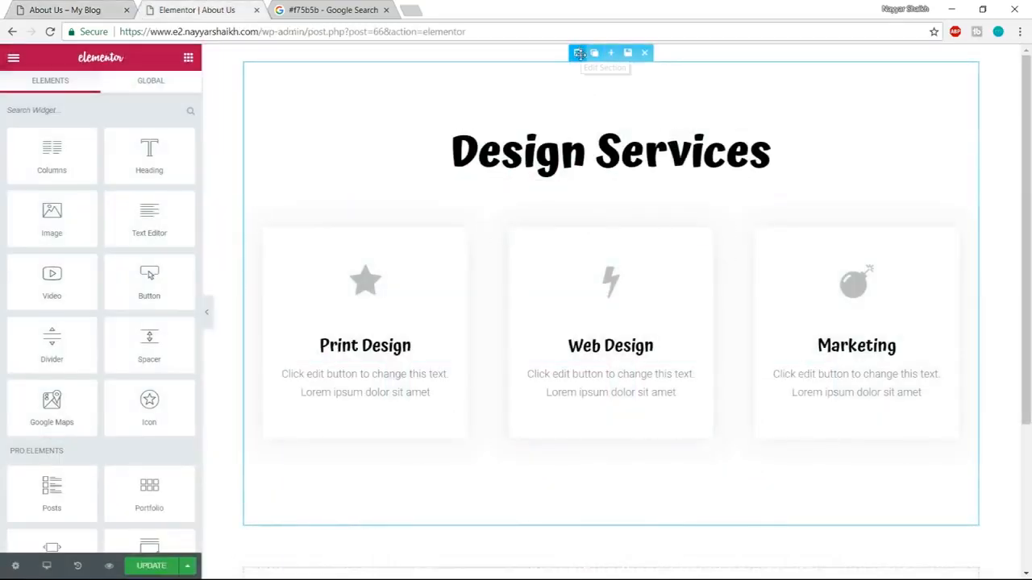
pyautogui.click(579, 53)
pyautogui.click(167, 161)
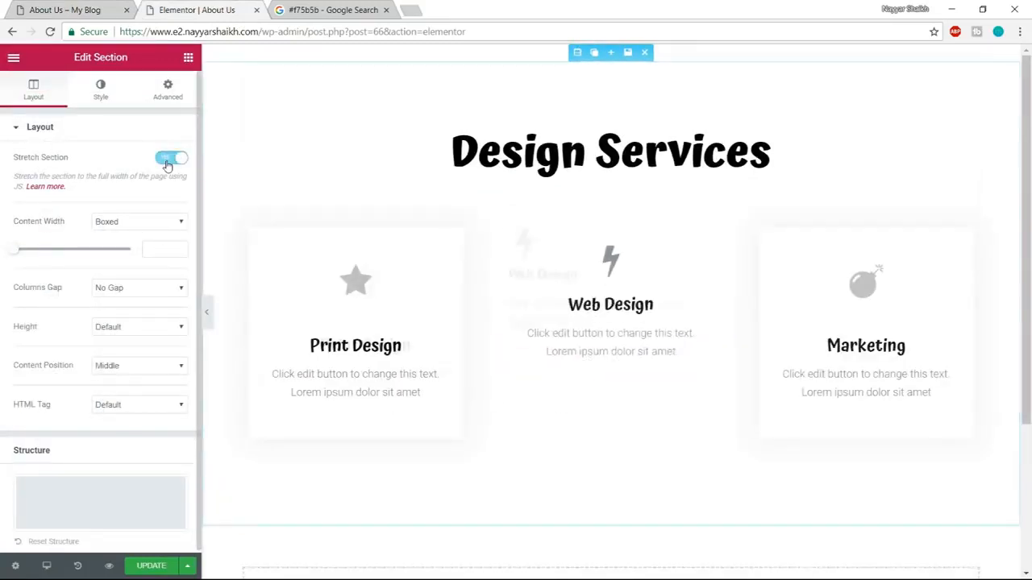
# Set the Design Services section's background type to Classic.
pyautogui.click(101, 97)
pyautogui.click(104, 208)
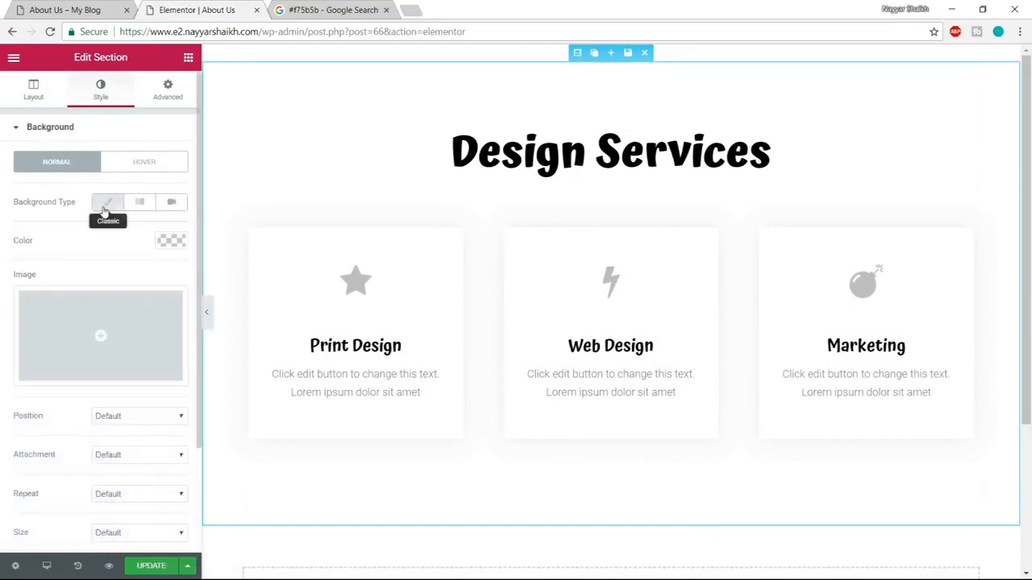
pyautogui.click(108, 208)
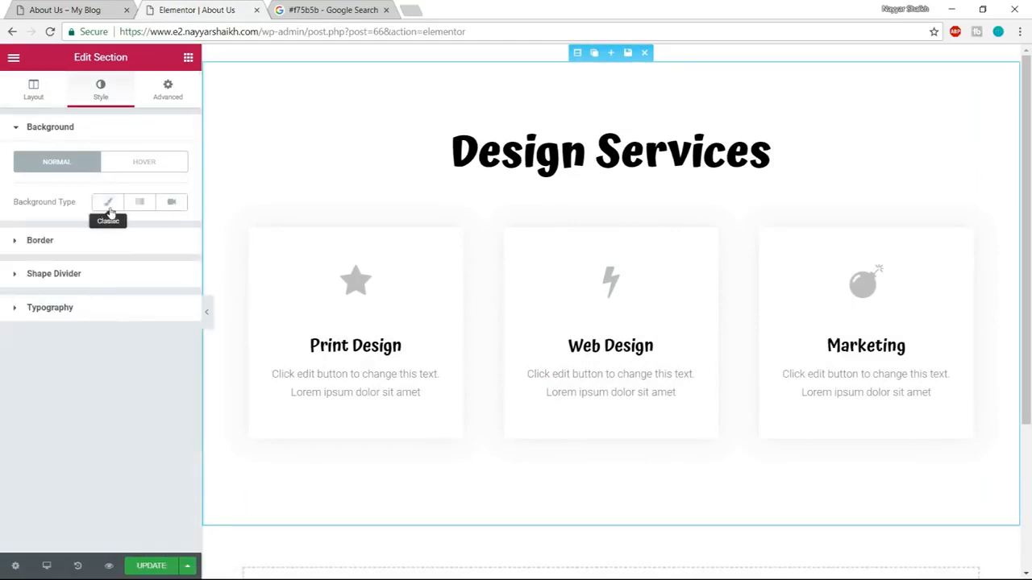
pyautogui.click(109, 206)
# Give the section a Classic background overlay in #10c5a7, copied from the Google search query, and adjust the colour to #00c4a3.
pyautogui.scroll(-2, 166, 285)
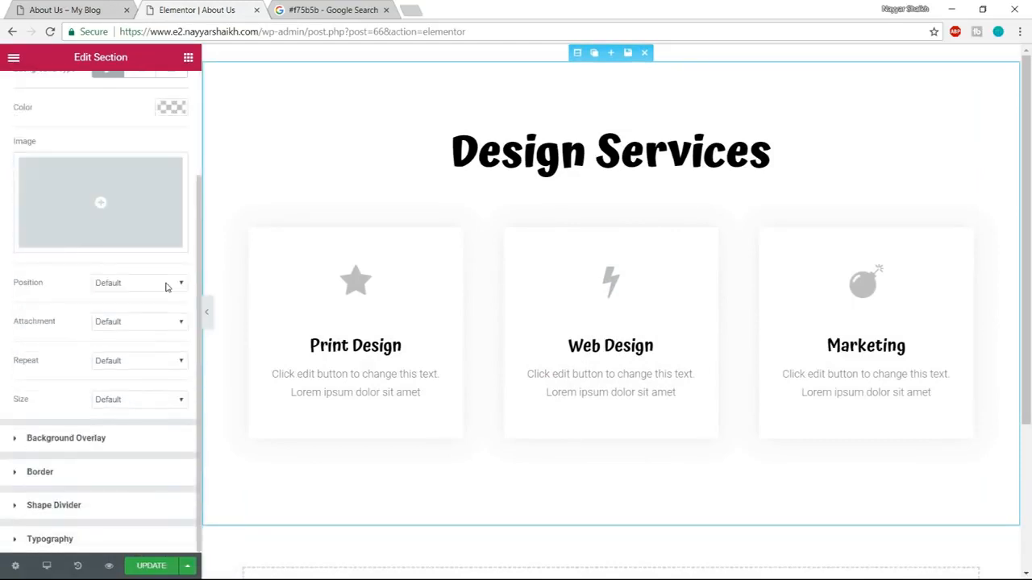
pyautogui.click(123, 437)
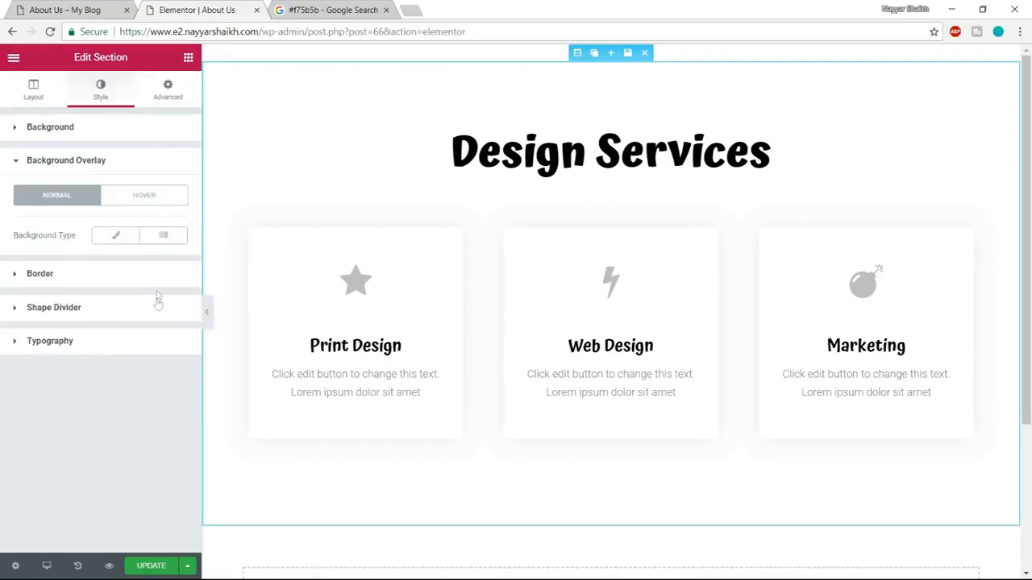
pyautogui.click(116, 239)
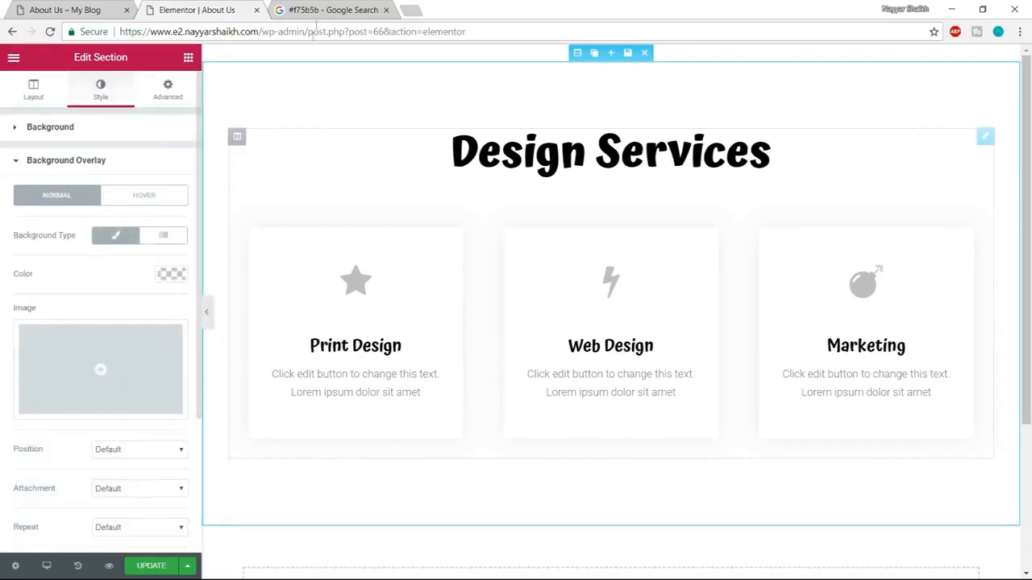
pyautogui.click(320, 9)
pyautogui.moveTo(253, 78); pyautogui.dragTo(181, 77)
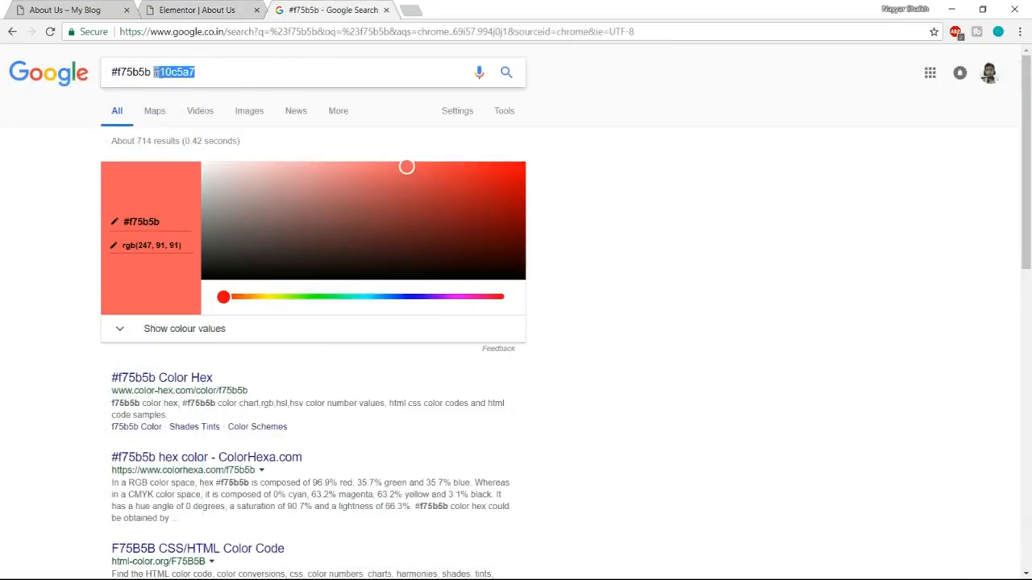
pyautogui.click(202, 9)
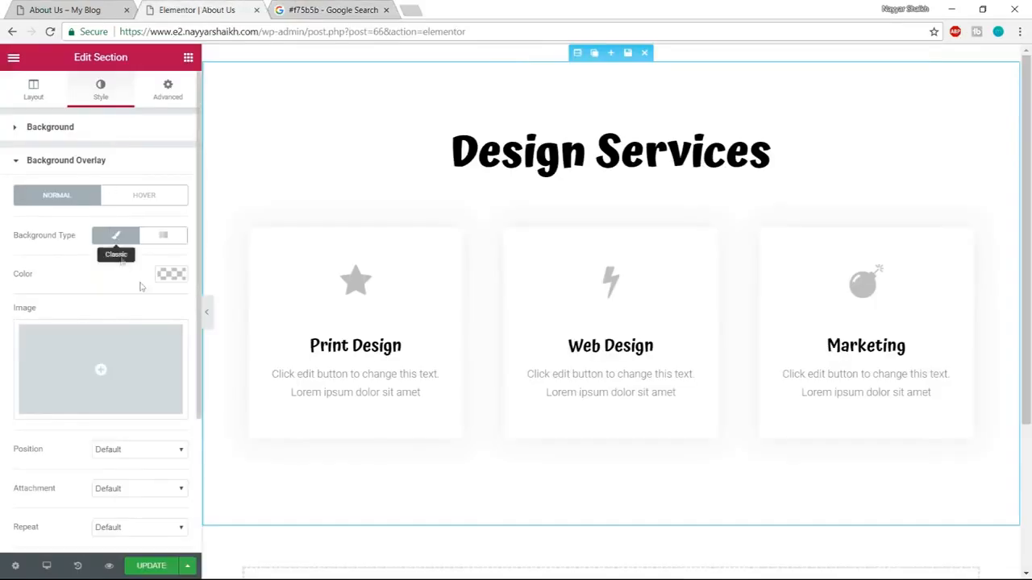
pyautogui.click(171, 274)
pyautogui.click(60, 273)
pyautogui.write('#10c5a7')
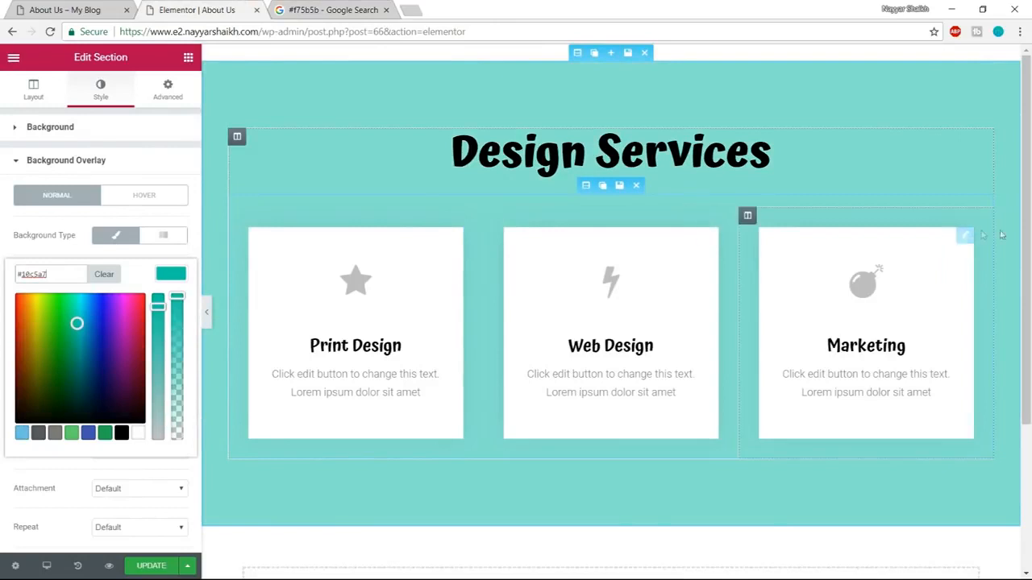
pyautogui.moveTo(158, 306); pyautogui.dragTo(176, 296)
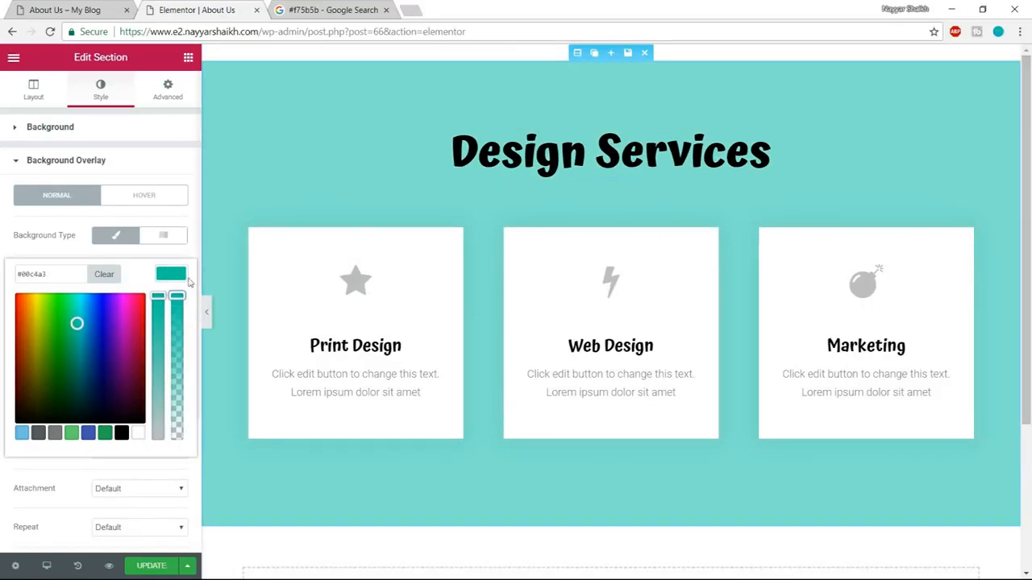
pyautogui.click(180, 278)
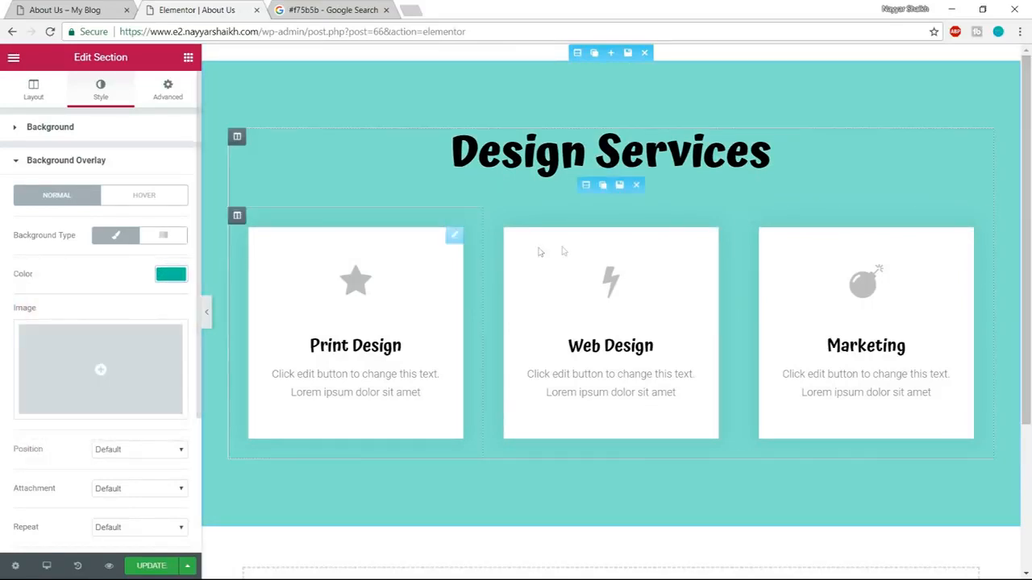
# Add an inverted Curve shape divider to the section's bottom edge as on the demo page, and preview the section full width.
pyautogui.click(78, 8)
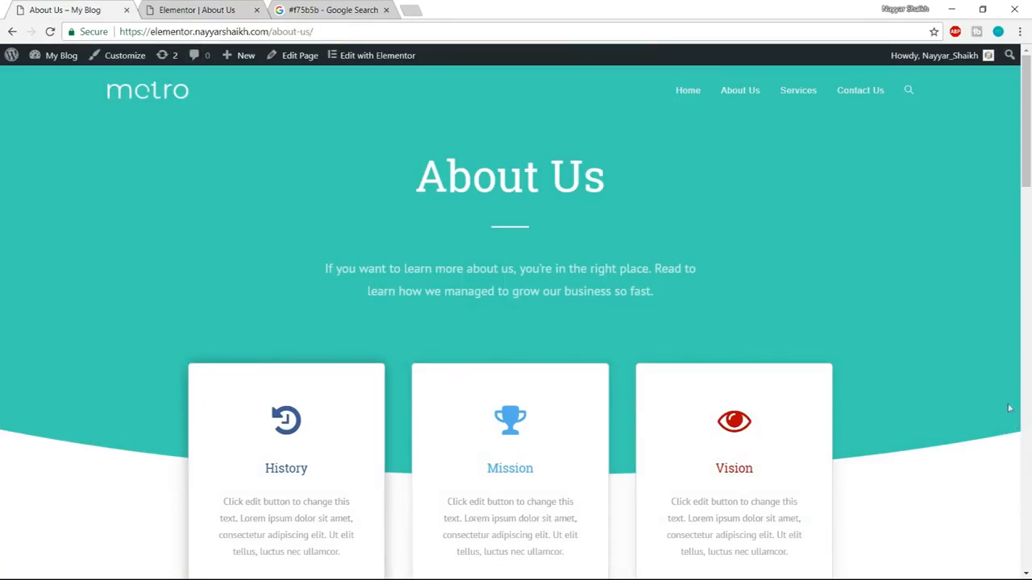
pyautogui.click(188, 7)
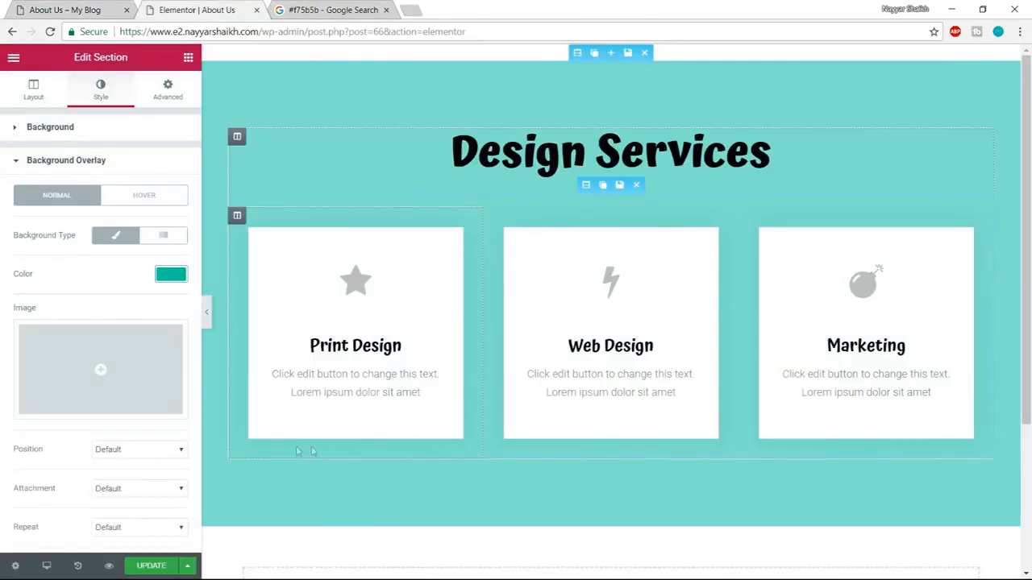
pyautogui.click(127, 166)
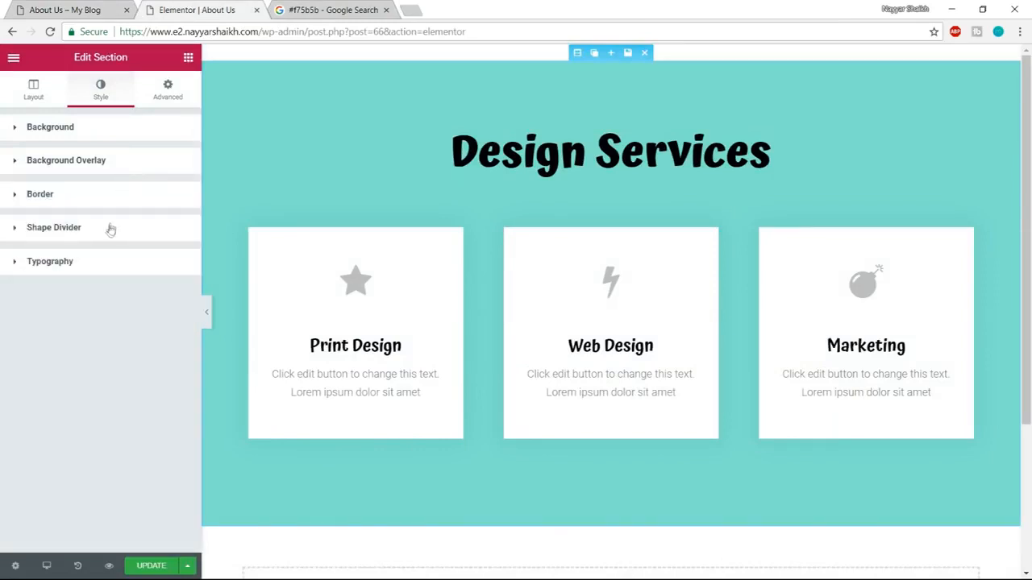
pyautogui.click(81, 230)
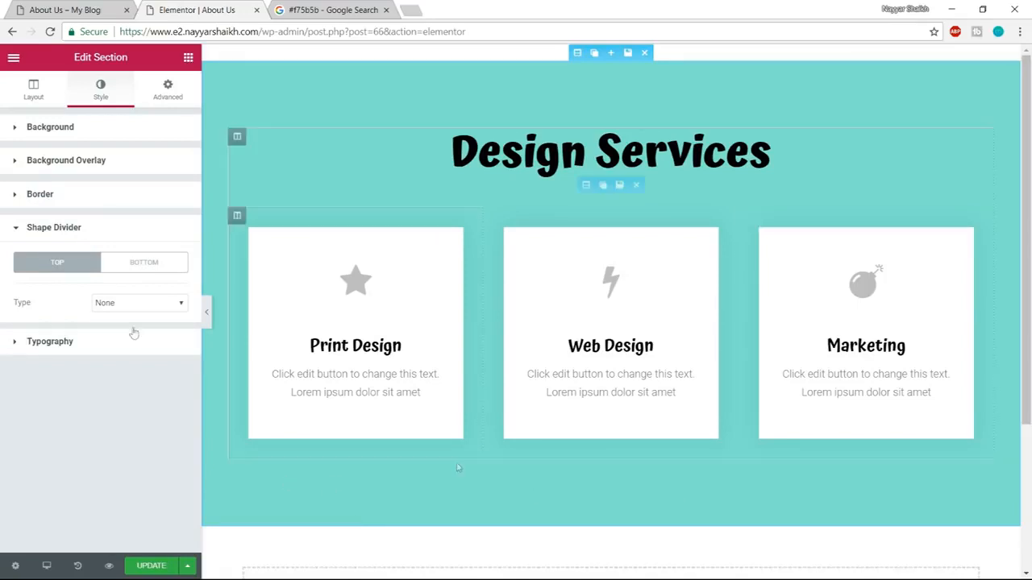
pyautogui.click(148, 263)
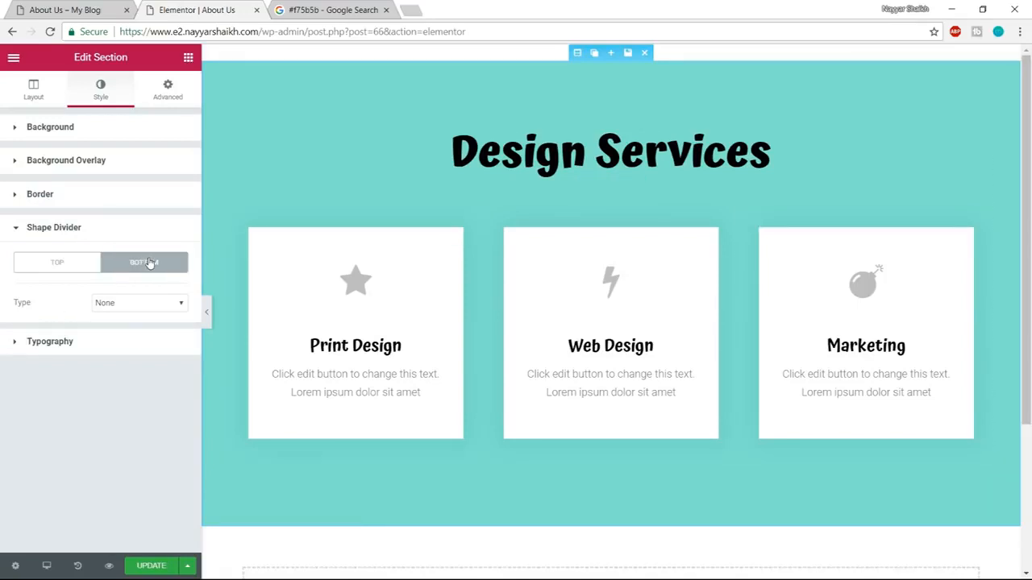
pyautogui.click(145, 307)
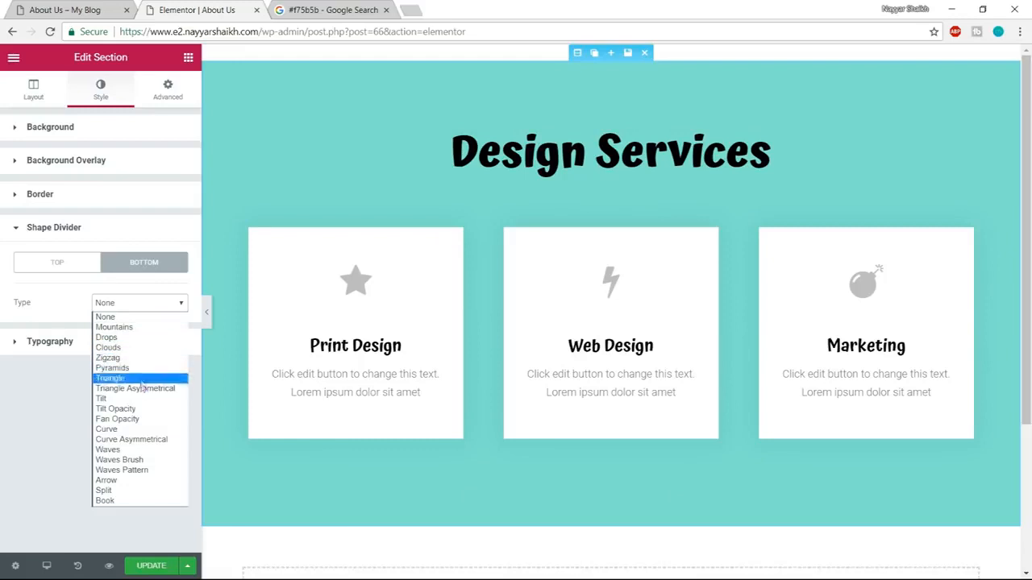
pyautogui.click(143, 429)
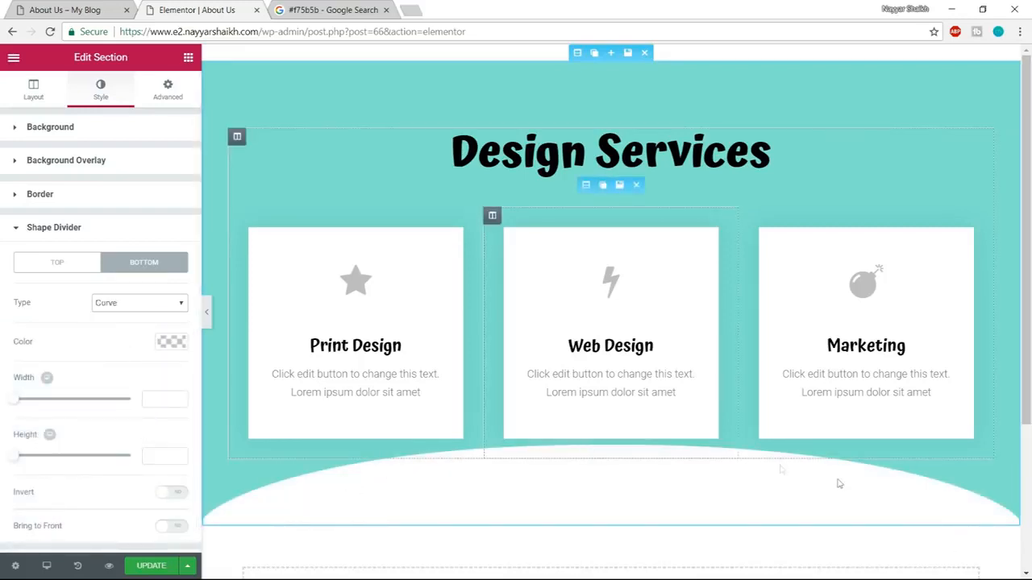
pyautogui.scroll(-1, 171, 412)
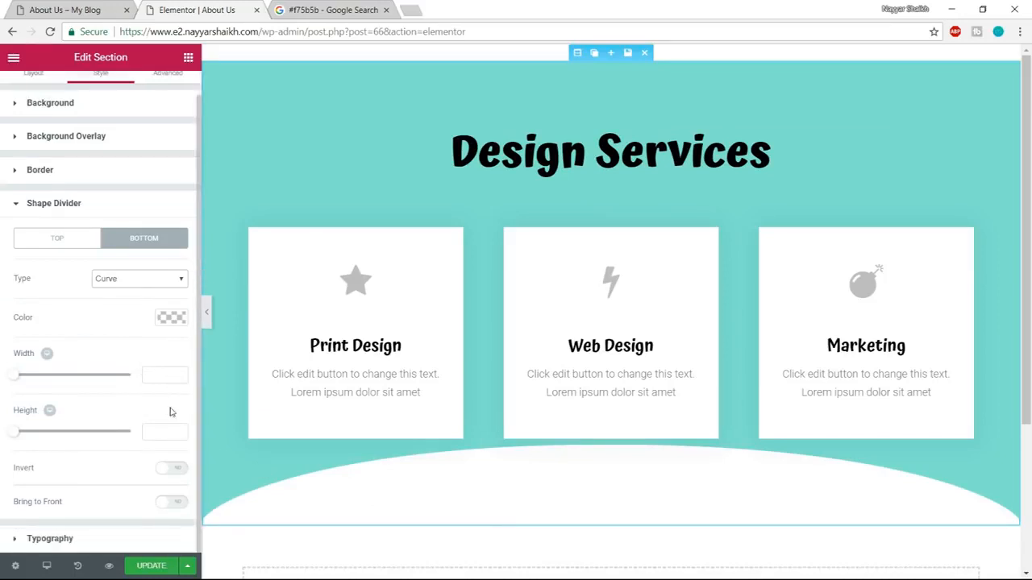
pyautogui.moveTo(20, 473); pyautogui.dragTo(52, 475)
pyautogui.click(179, 472)
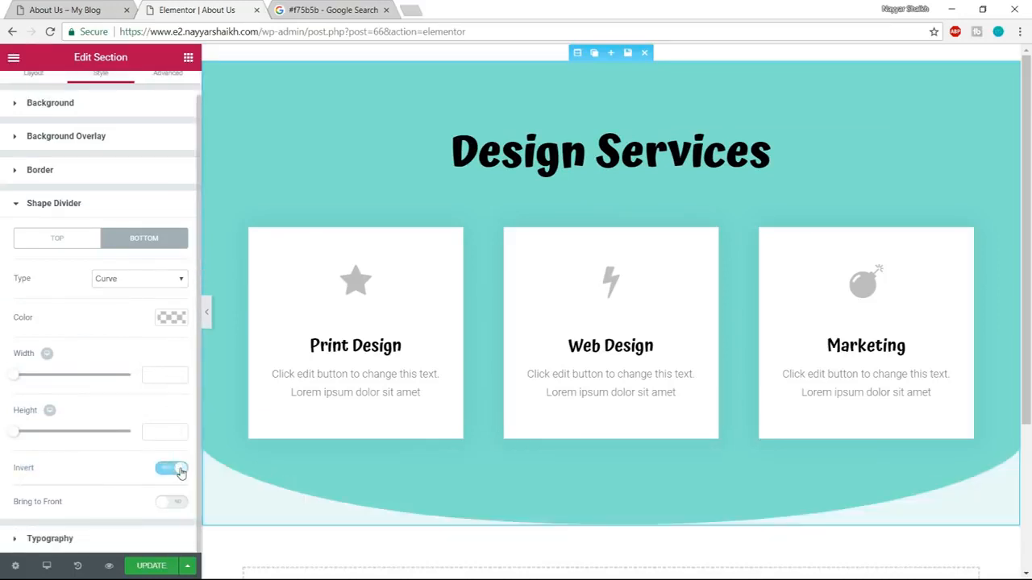
pyautogui.click(206, 312)
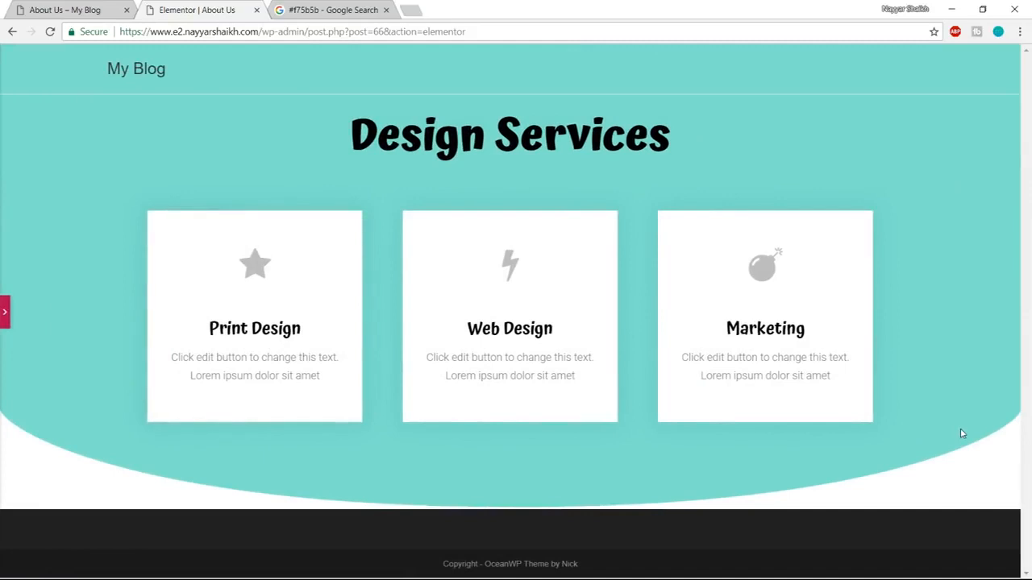
pyautogui.click(7, 311)
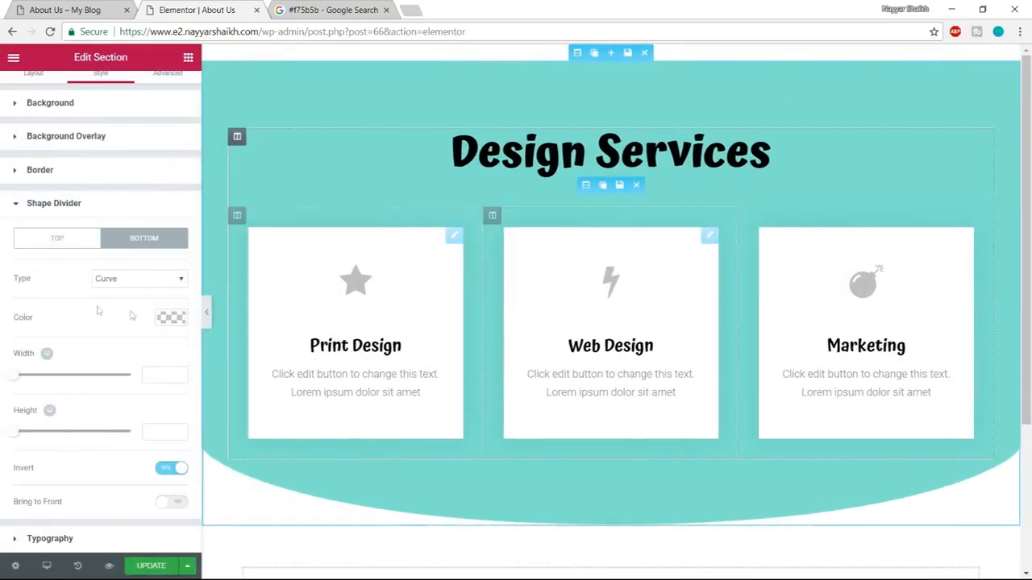
# Try #00dd8c as the section's background overlay colour, and clear the overlay colour.
pyautogui.click(116, 146)
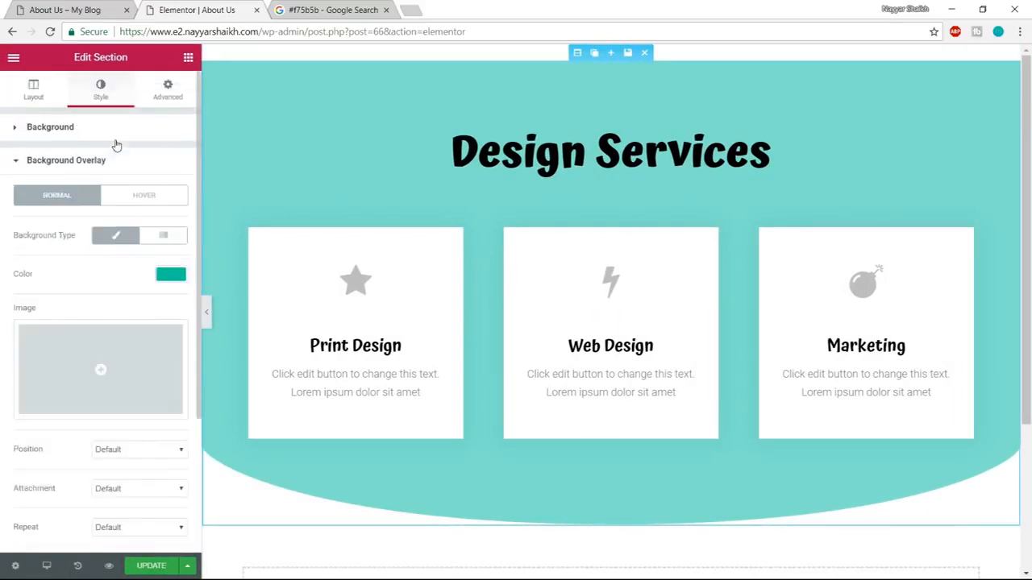
pyautogui.click(171, 276)
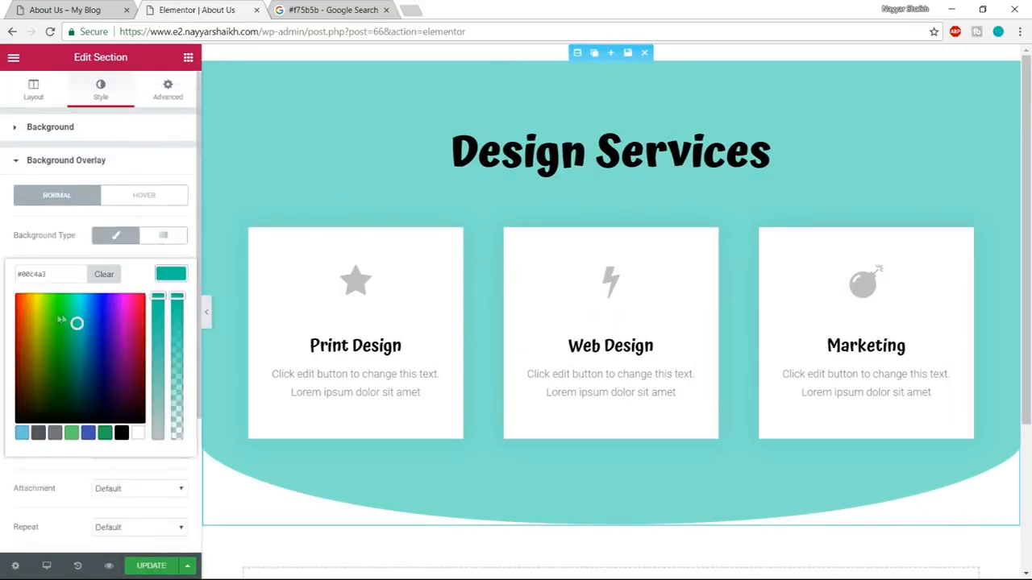
pyautogui.moveTo(76, 323); pyautogui.dragTo(71, 310)
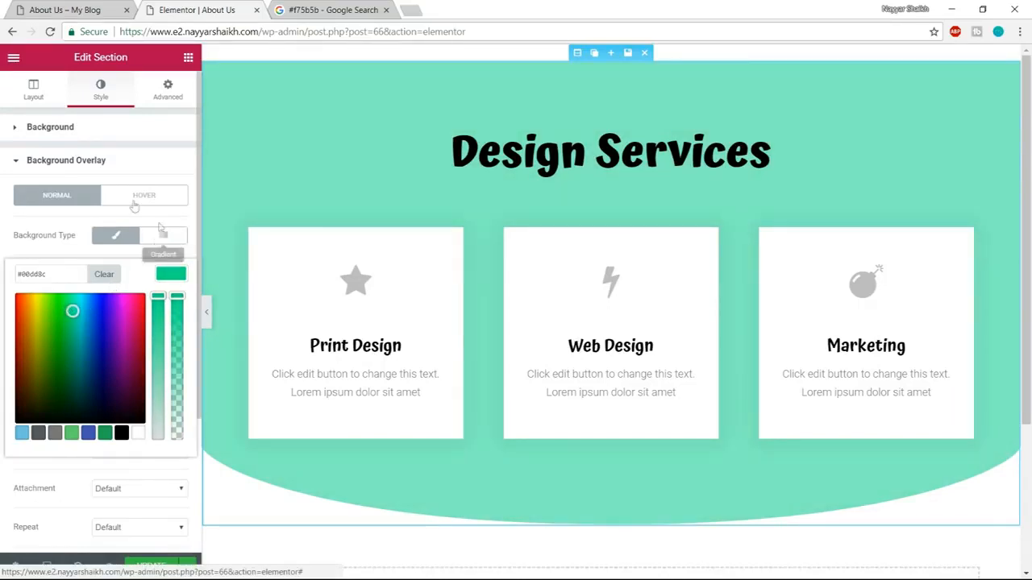
pyautogui.click(167, 277)
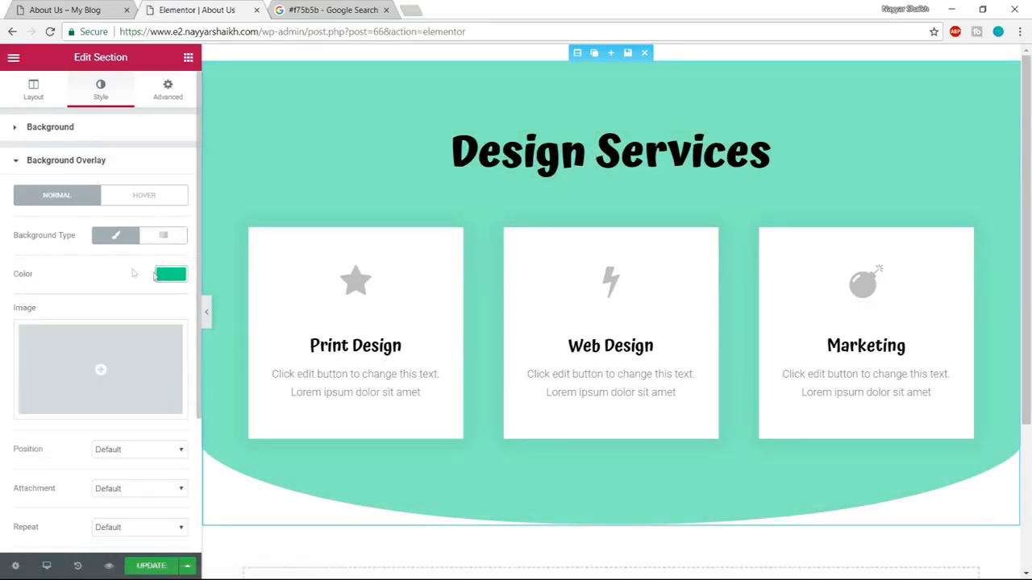
pyautogui.click(165, 276)
pyautogui.click(104, 274)
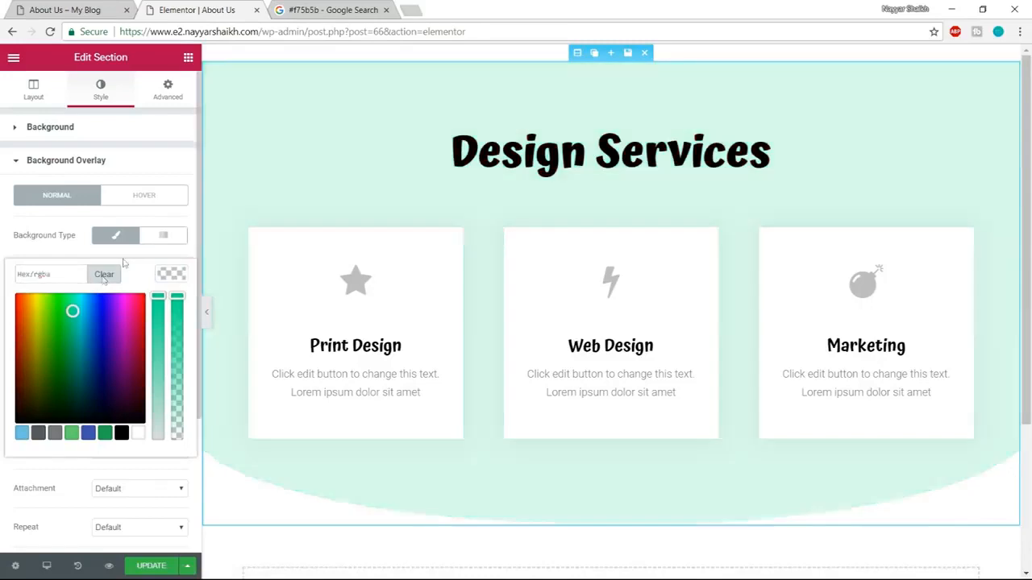
# Set the section's background colour to #10c5a7 and preview the section full width.
pyautogui.click(107, 135)
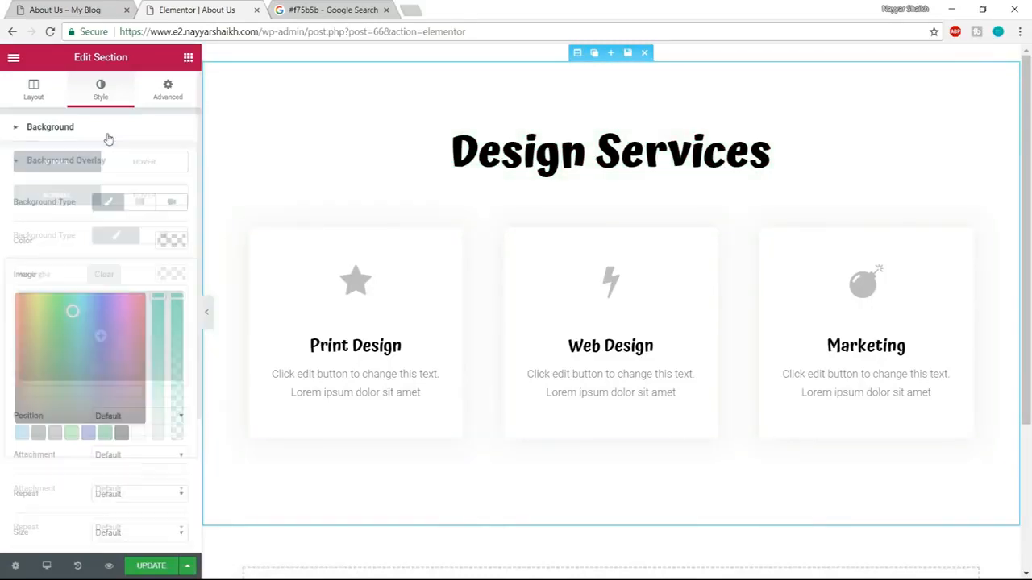
pyautogui.click(167, 241)
pyautogui.write('#10c5a7')
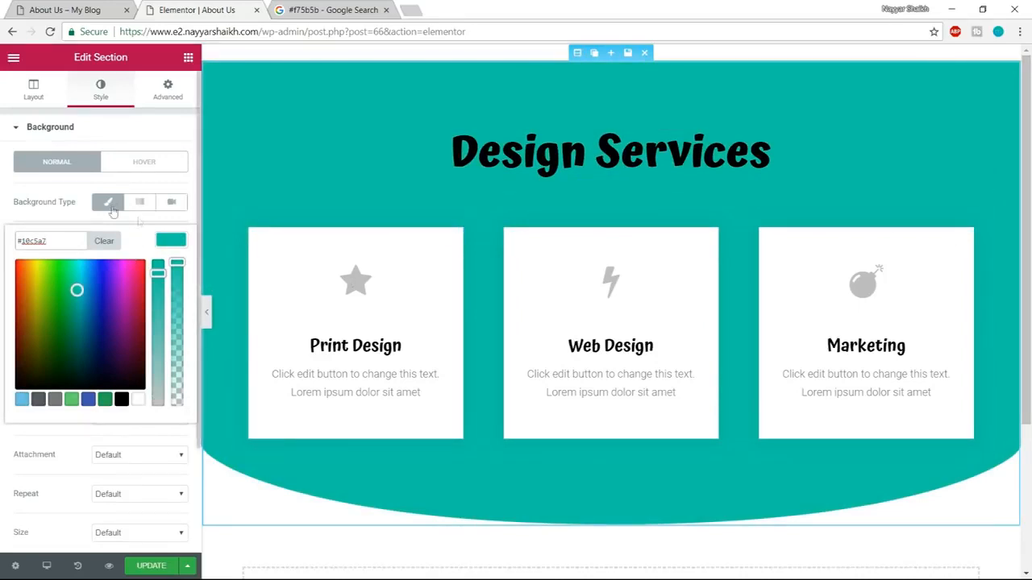
pyautogui.click(93, 171)
pyautogui.click(206, 311)
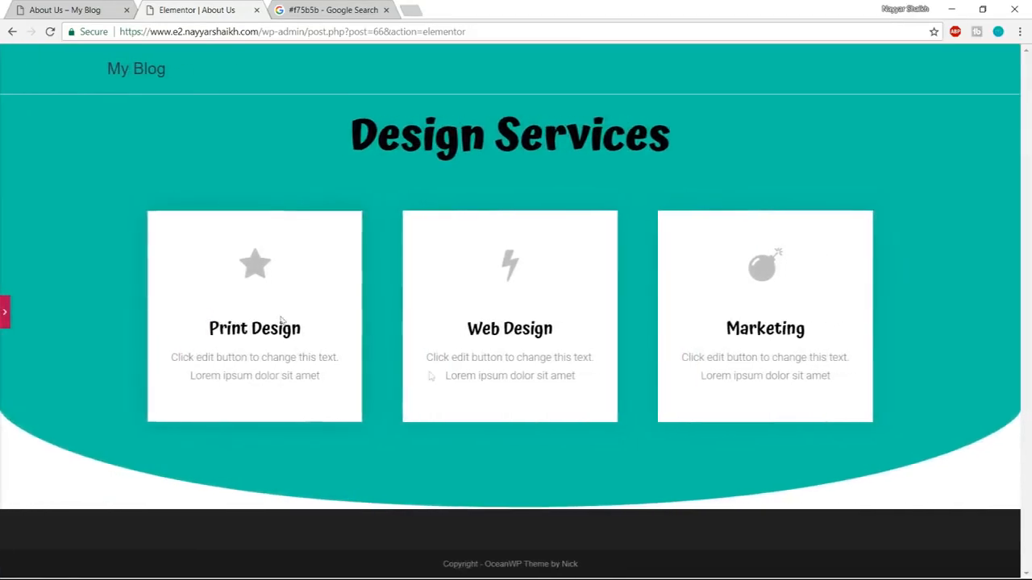
pyautogui.click(5, 316)
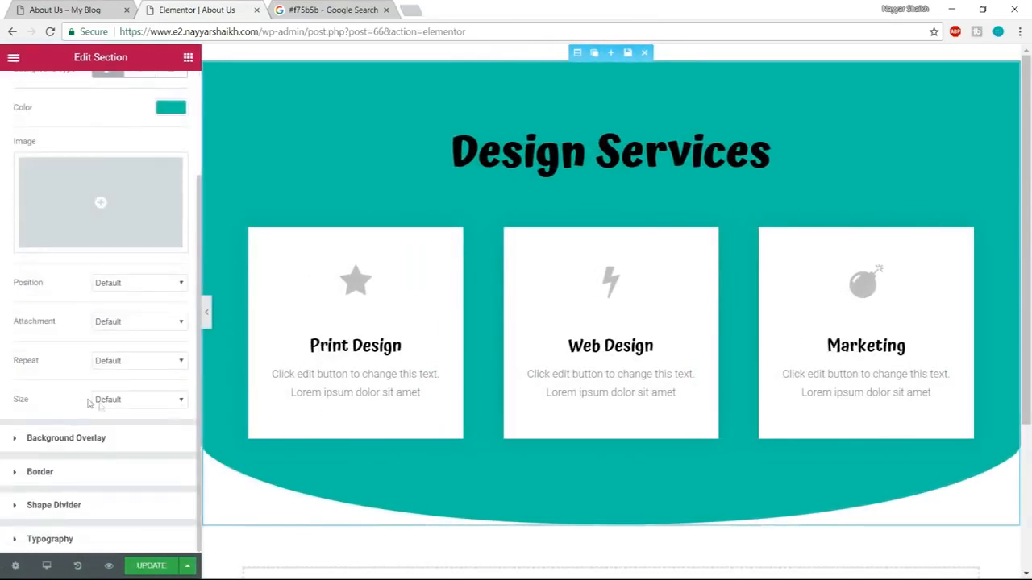
# Set the section's bottom Curve shape divider to a width of 200 and a height of 450.
pyautogui.click(111, 511)
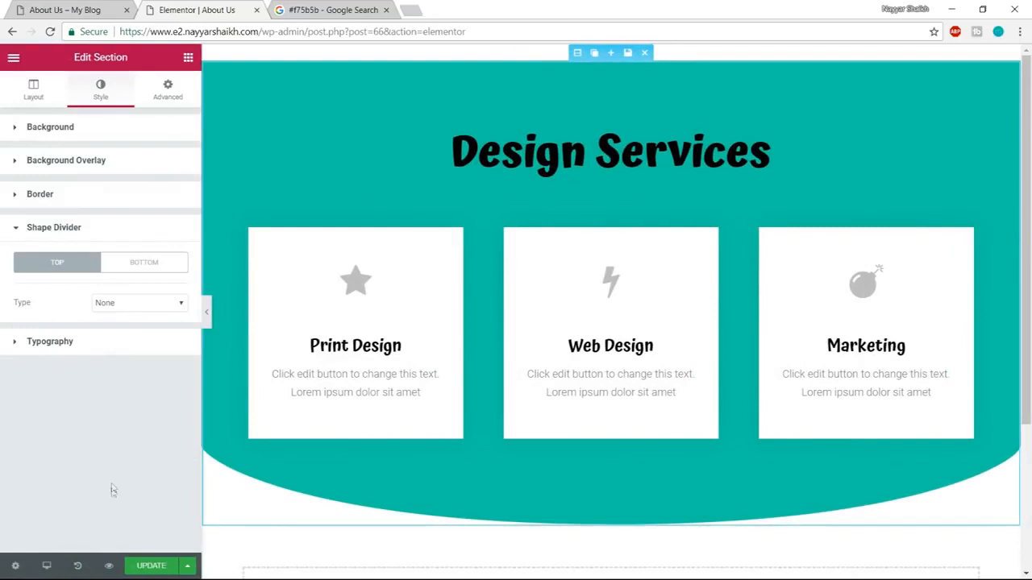
pyautogui.click(145, 266)
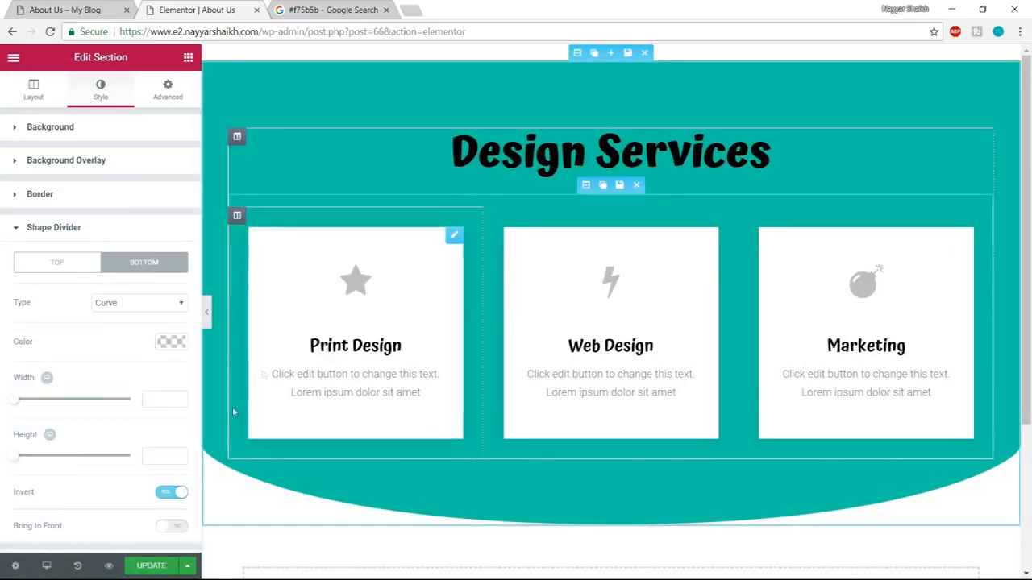
pyautogui.moveTo(16, 404); pyautogui.dragTo(49, 404)
pyautogui.doubleClick(150, 400)
pyautogui.write('200')
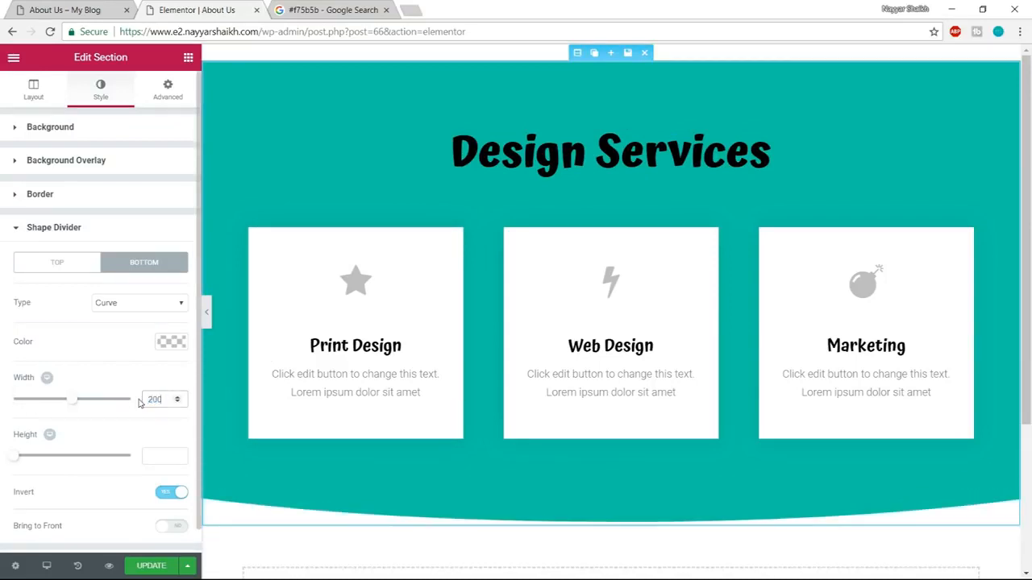
pyautogui.moveTo(20, 461); pyautogui.dragTo(115, 465)
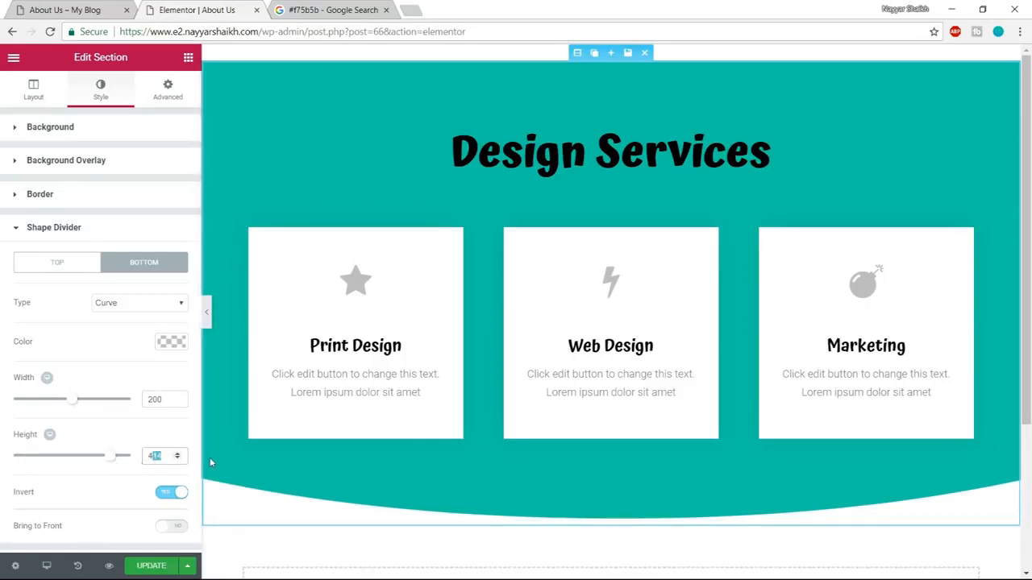
pyautogui.write('450')
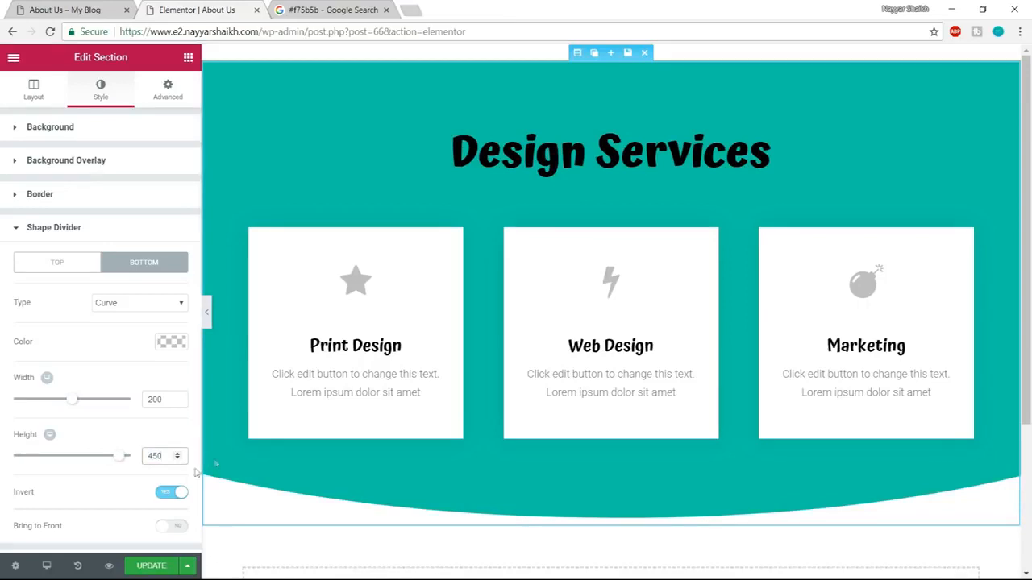
# Update the page, preview it in a new tab, and compare the section with the demo About Us page.
pyautogui.scroll(-1, 167, 532)
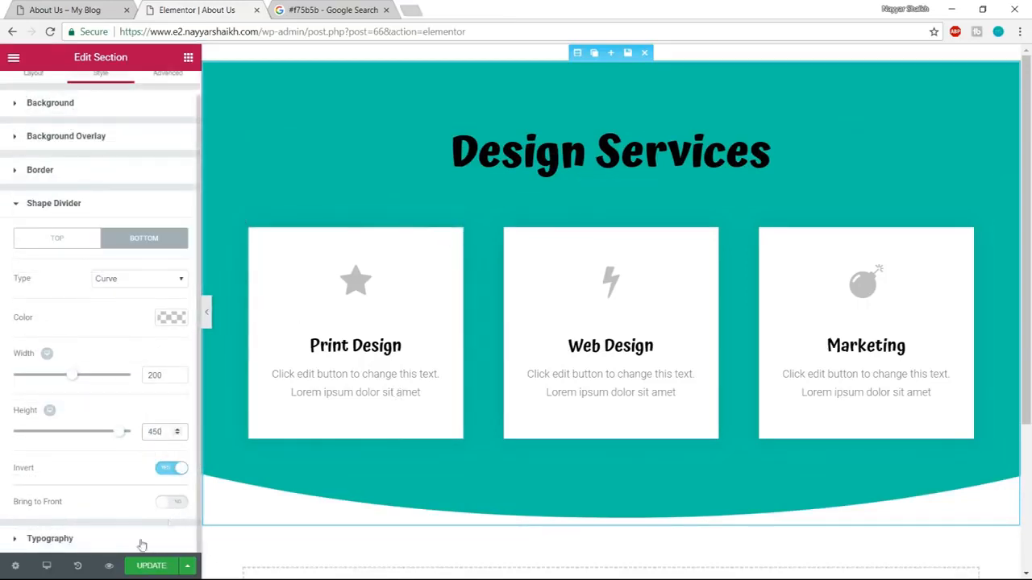
pyautogui.click(142, 569)
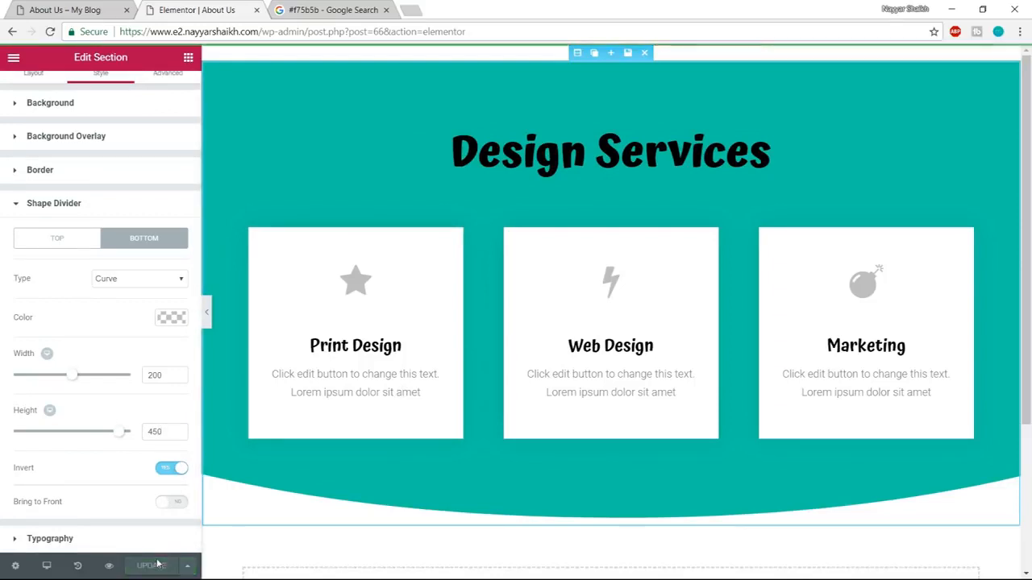
pyautogui.click(109, 570)
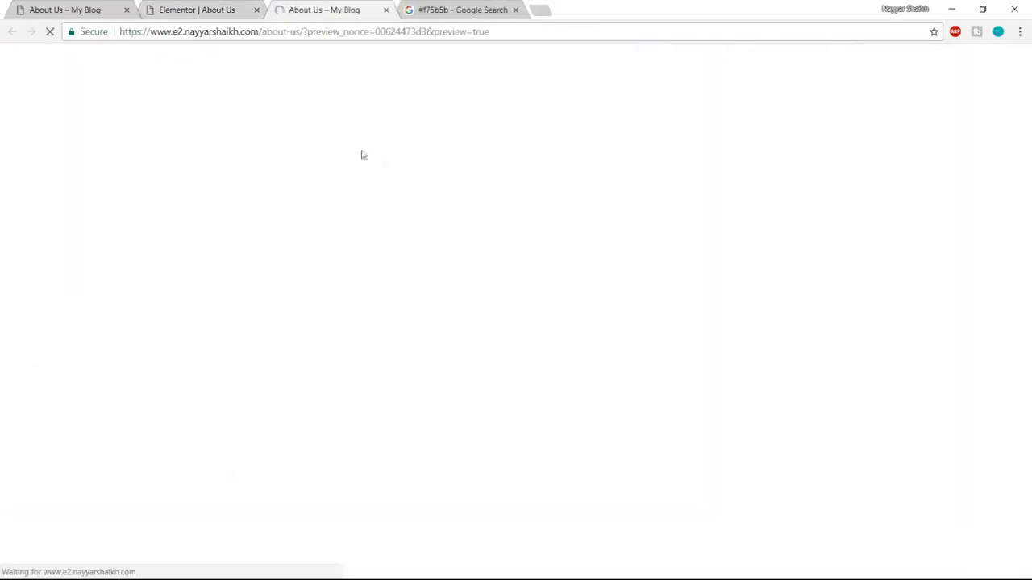
pyautogui.scroll(-1, 554, 393)
pyautogui.scroll(1, 543, 330)
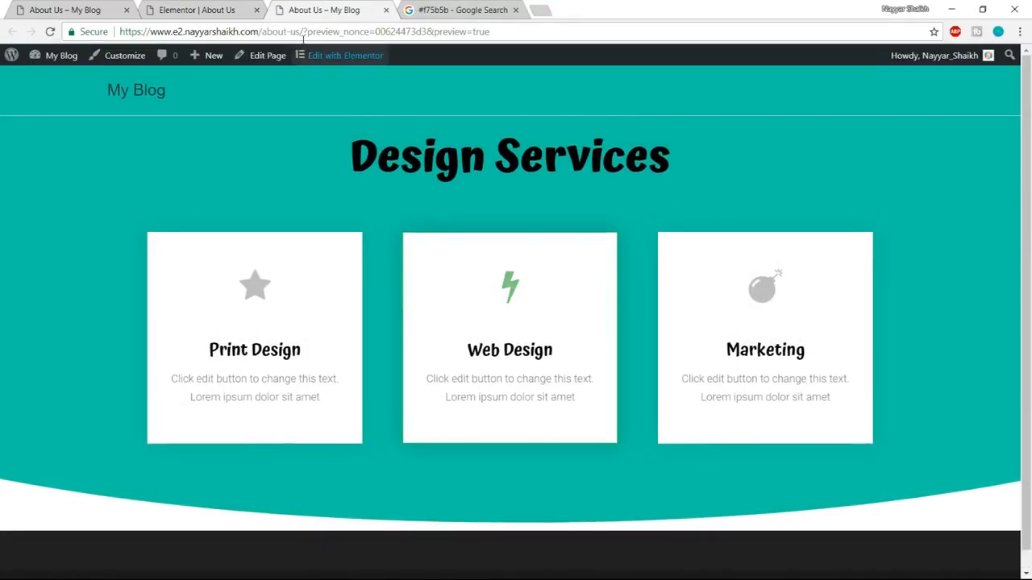
pyautogui.click(197, 9)
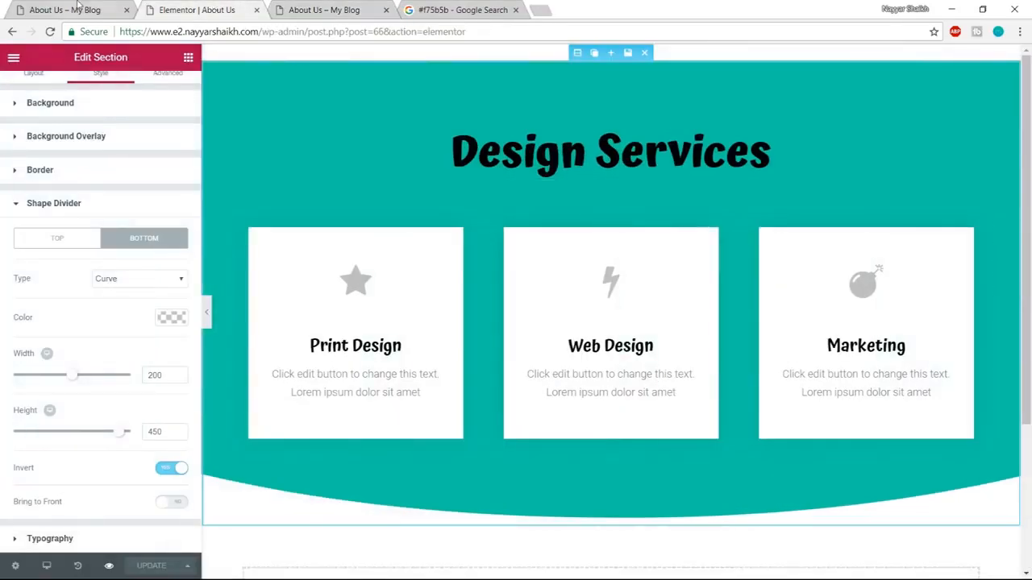
pyautogui.click(103, 10)
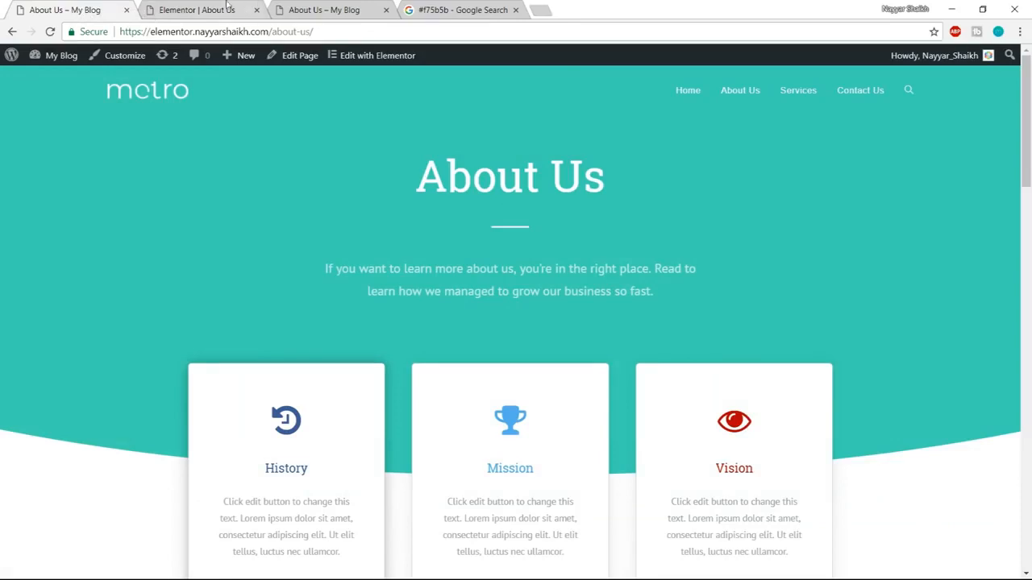
pyautogui.click(202, 10)
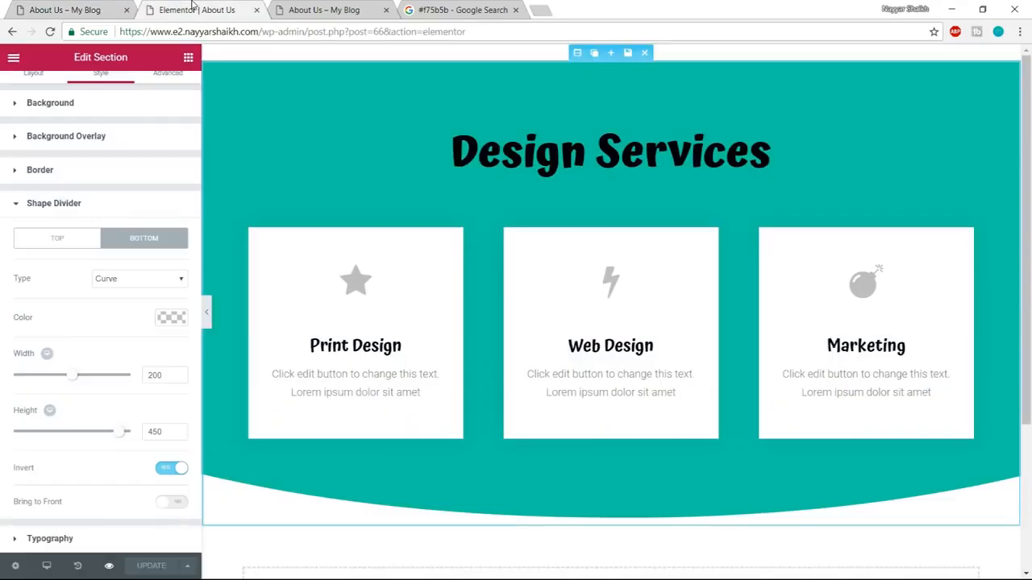
# Replace the Design Services heading text with "About Us", as on the demo page.
pyautogui.click(540, 153)
pyautogui.click(102, 89)
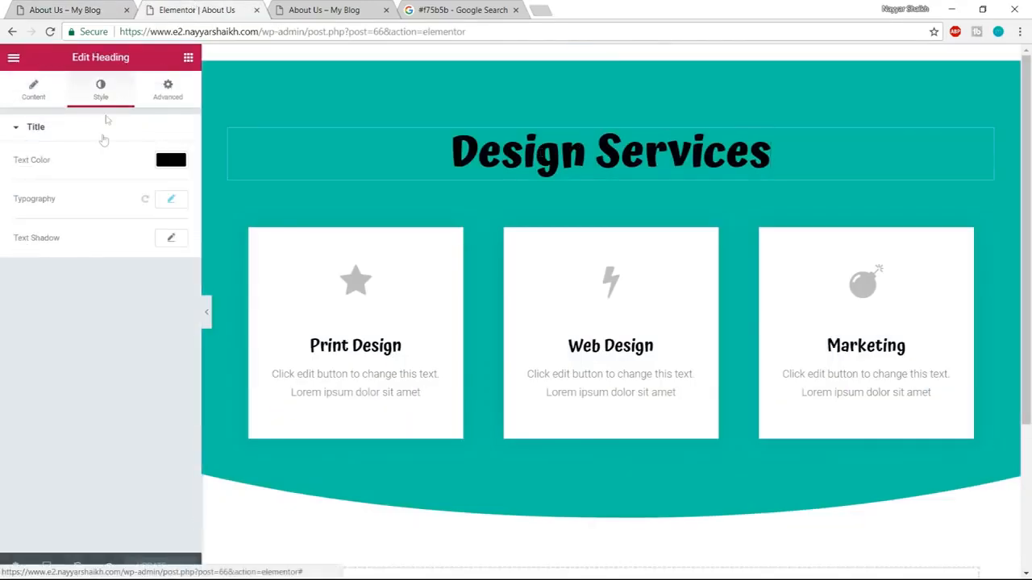
pyautogui.click(48, 11)
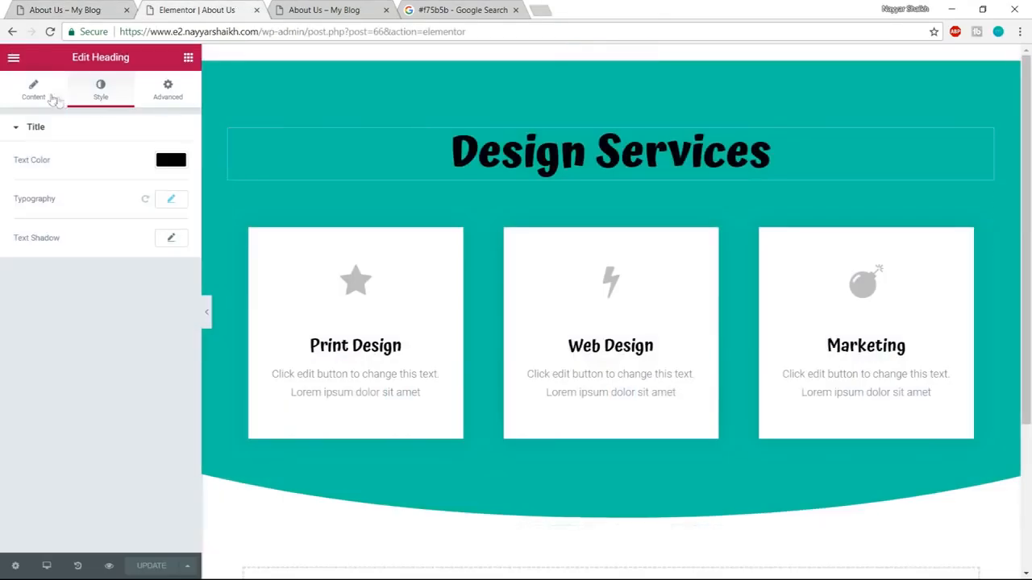
pyautogui.click(45, 95)
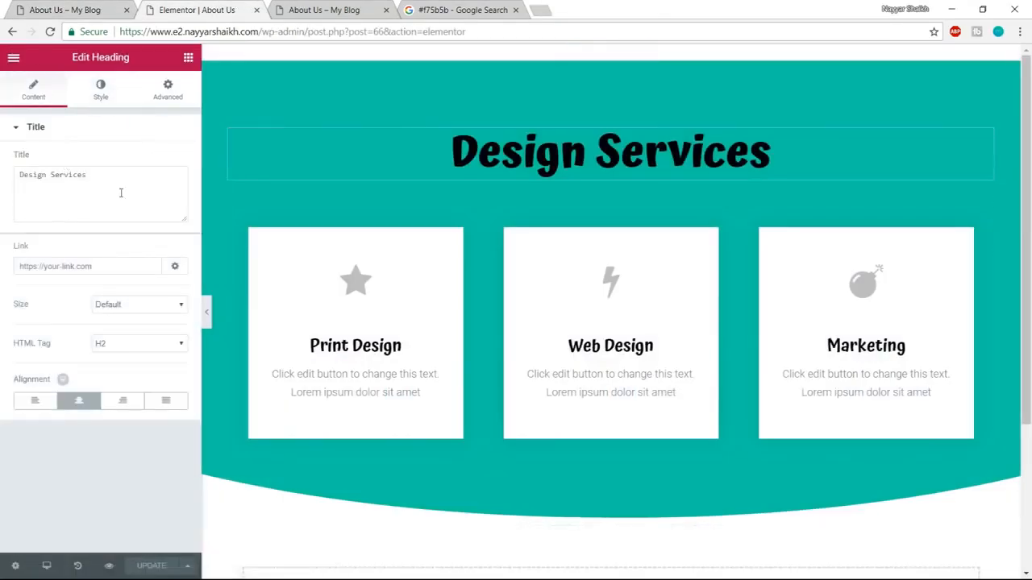
pyautogui.moveTo(89, 175); pyautogui.dragTo(4, 184)
pyautogui.write('About Us')
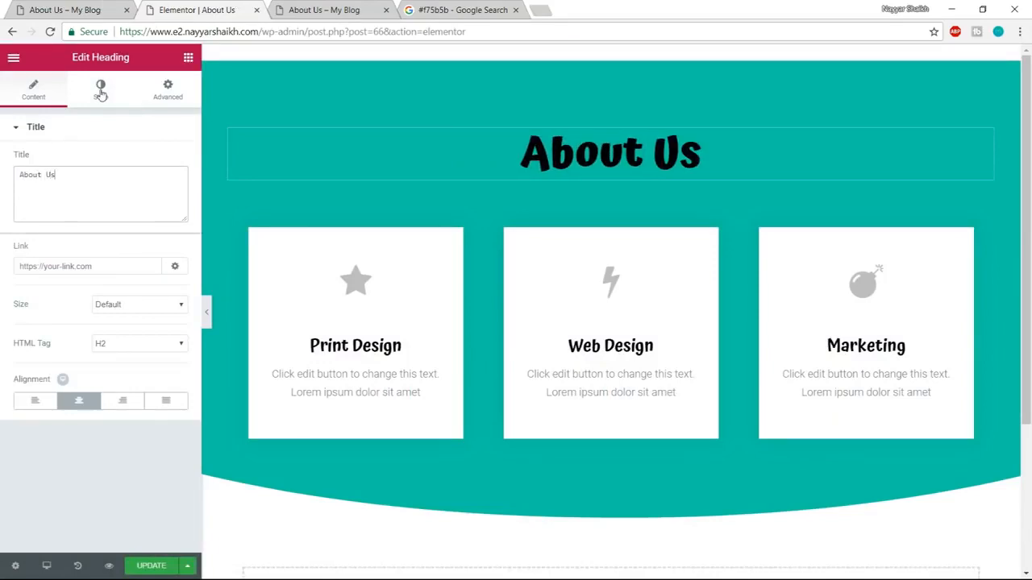
# Colour the About Us heading white and set its font weight to 600.
pyautogui.click(101, 88)
pyautogui.click(167, 160)
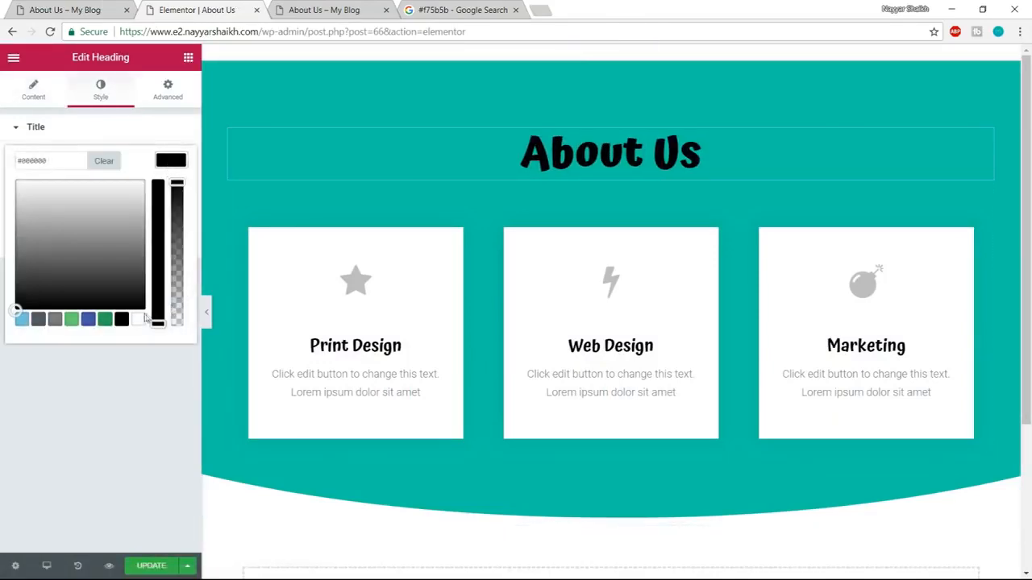
pyautogui.click(139, 320)
pyautogui.click(171, 160)
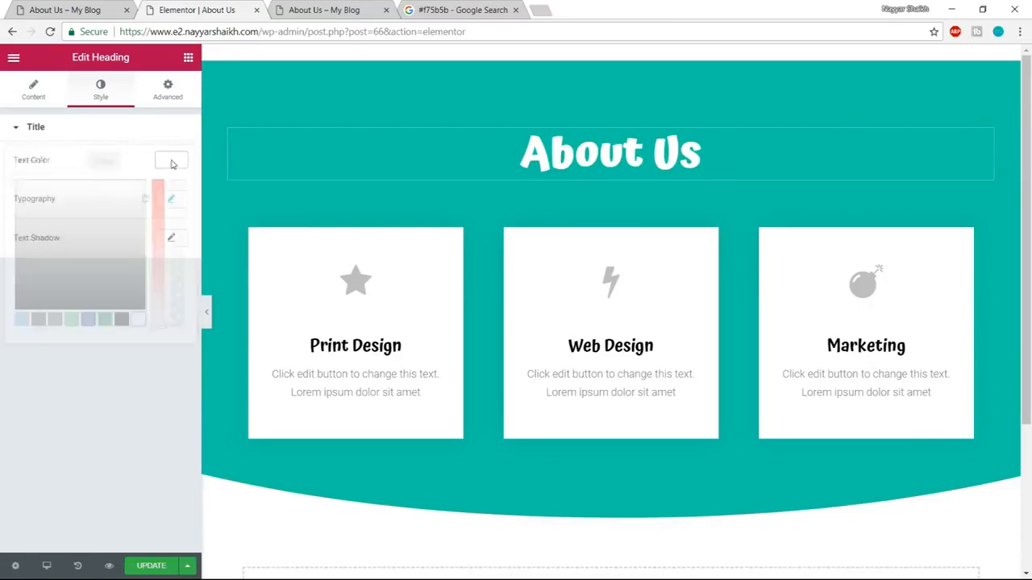
pyautogui.click(170, 200)
pyautogui.click(113, 312)
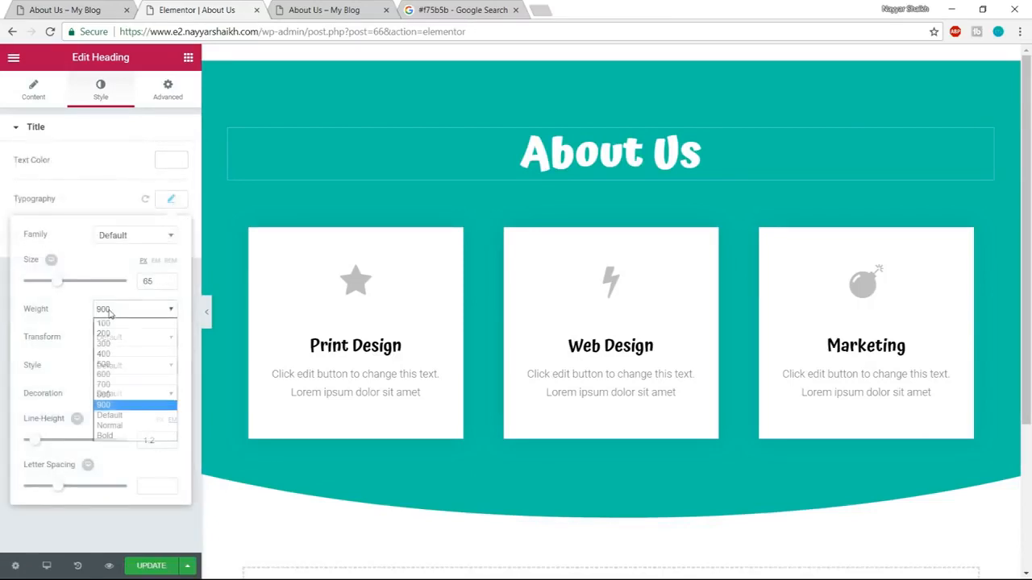
pyautogui.click(117, 385)
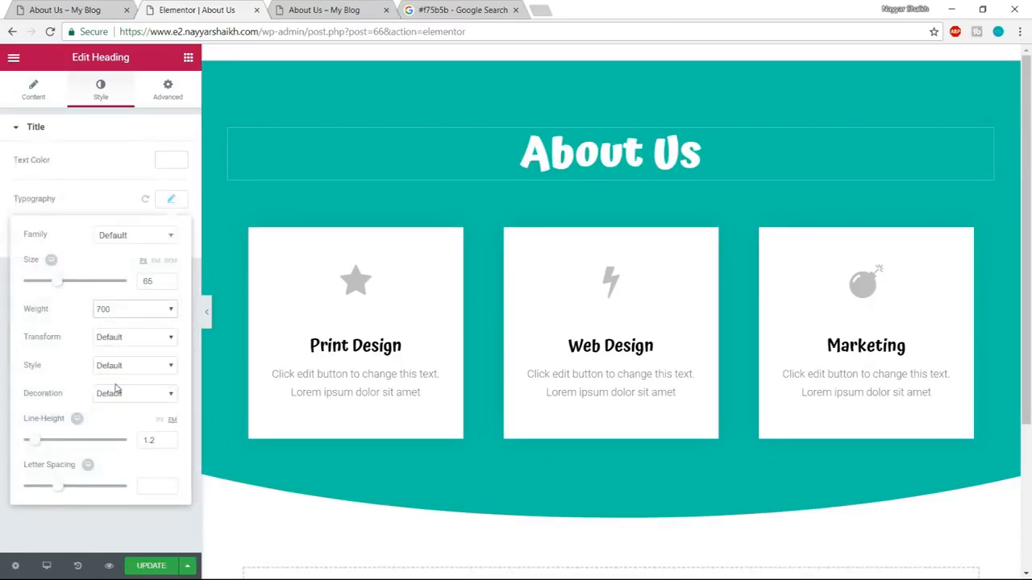
pyautogui.click(125, 310)
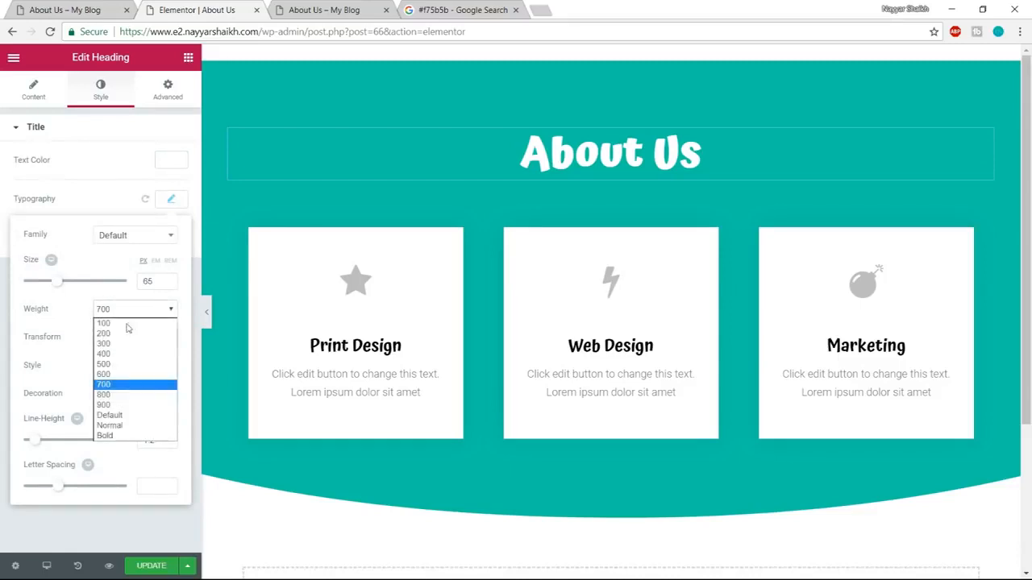
pyautogui.click(125, 375)
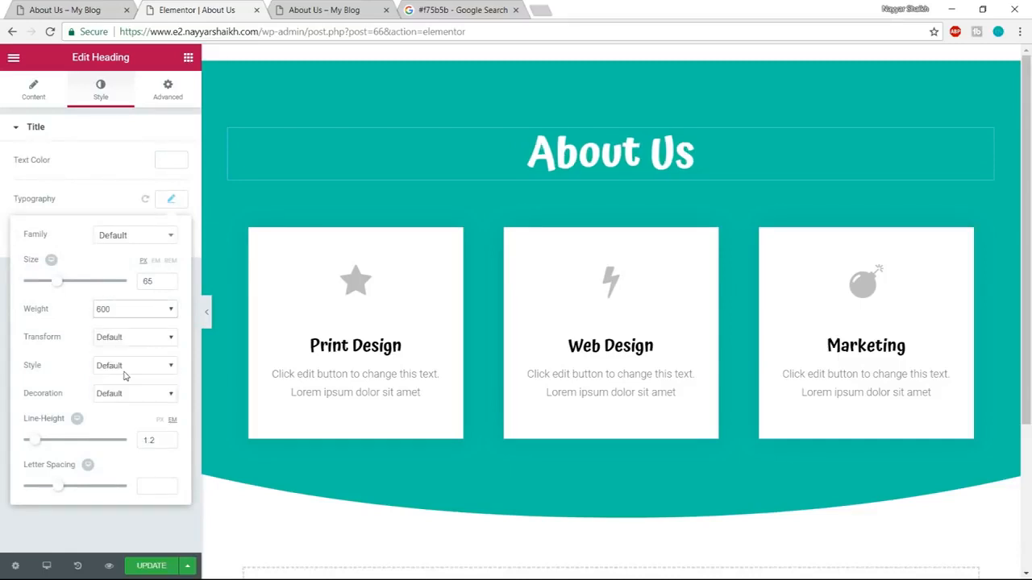
# Select the intro paragraph under the demo page's About Us heading and return to the Elementor editor.
pyautogui.click(131, 5)
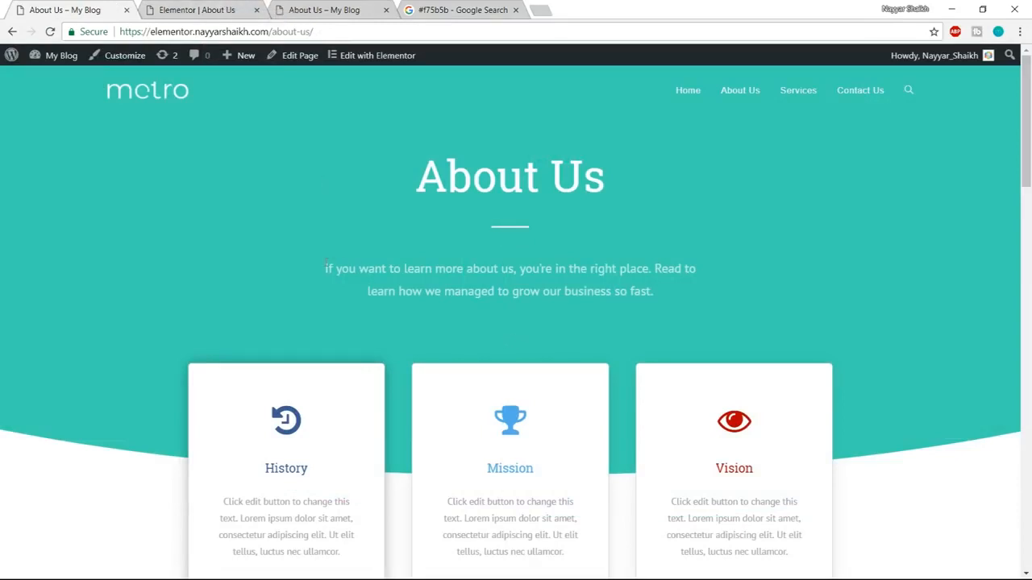
pyautogui.moveTo(326, 266); pyautogui.dragTo(720, 306)
pyautogui.hotkey('ctrl', 'c')
pyautogui.click(211, 9)
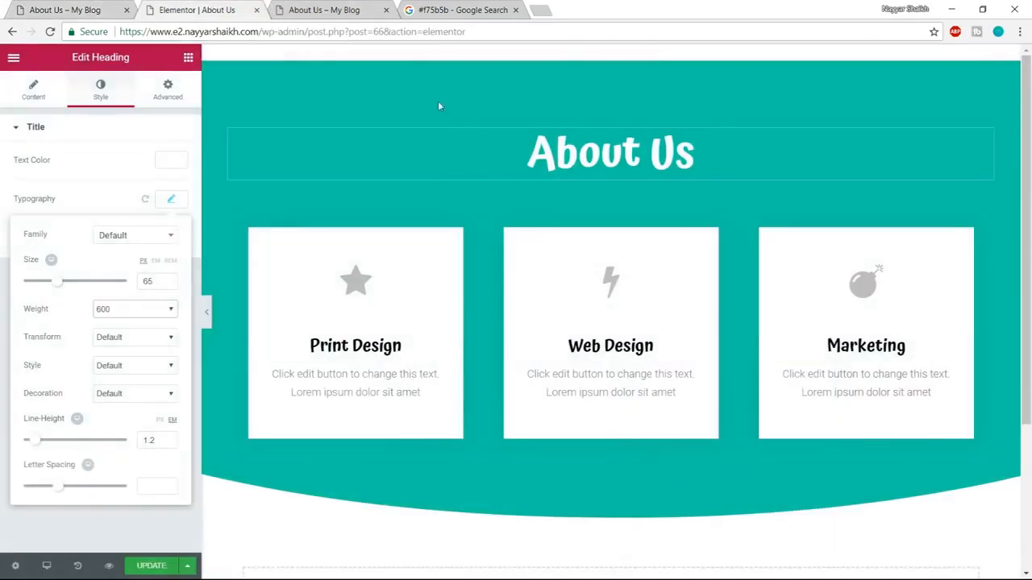
# Insert the saved global divider widget below the About Us heading and unlink it from global.
pyautogui.click(187, 58)
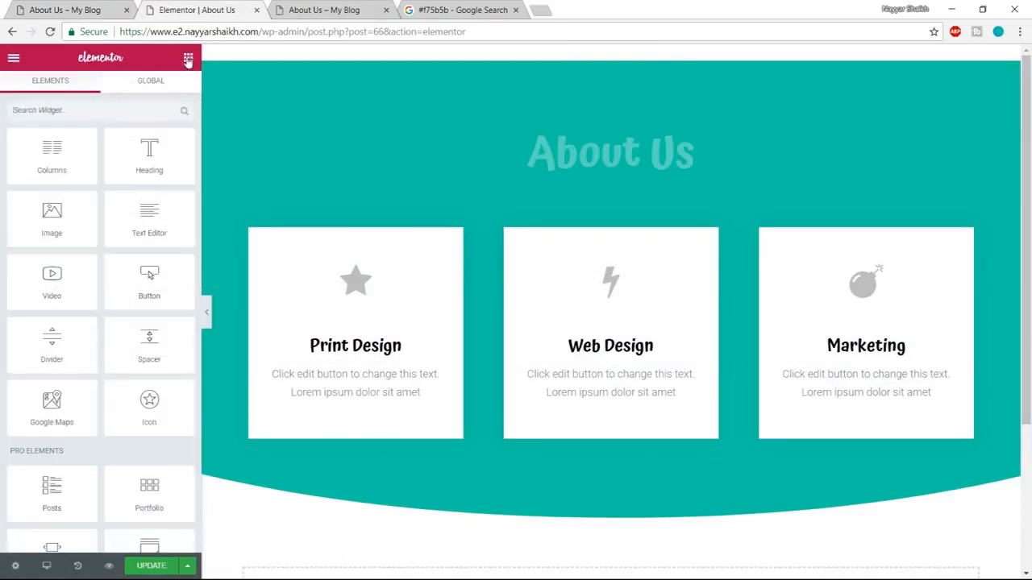
pyautogui.click(164, 87)
pyautogui.moveTo(52, 154); pyautogui.dragTo(640, 185)
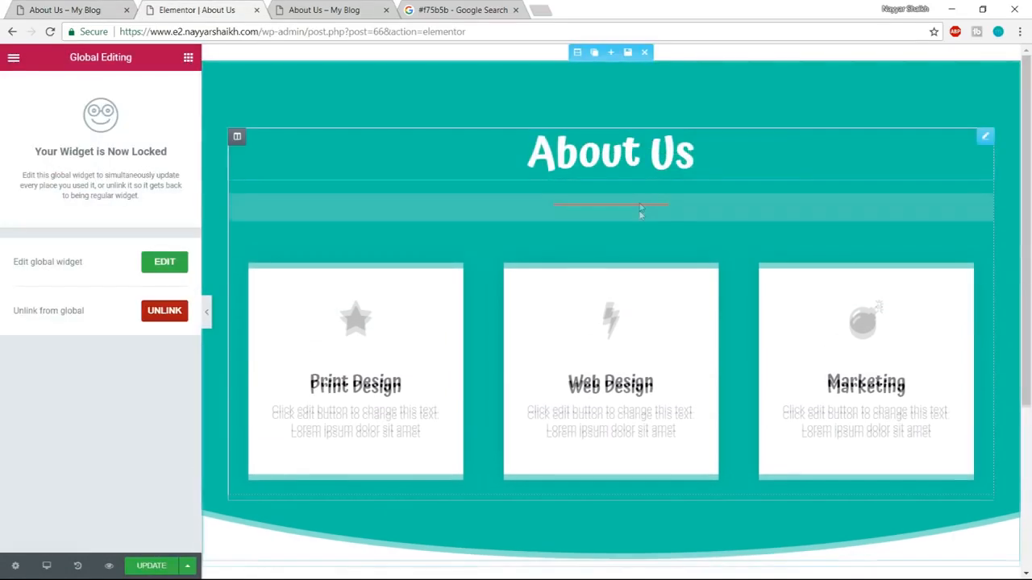
pyautogui.click(163, 312)
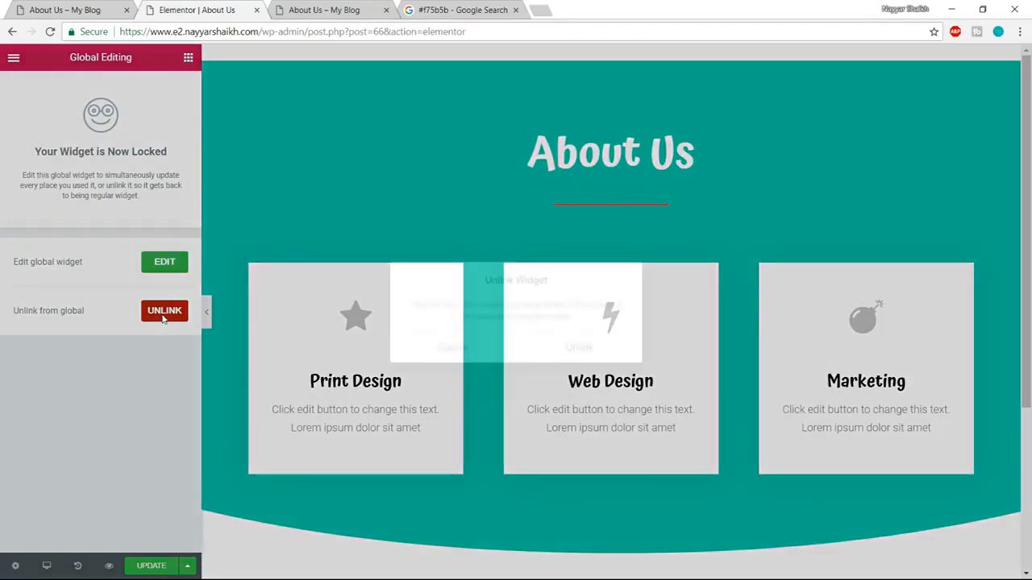
pyautogui.click(603, 354)
# Colour the divider white (#ffffff), set its width to 10, and compare it with the demo page.
pyautogui.click(170, 249)
pyautogui.click(139, 411)
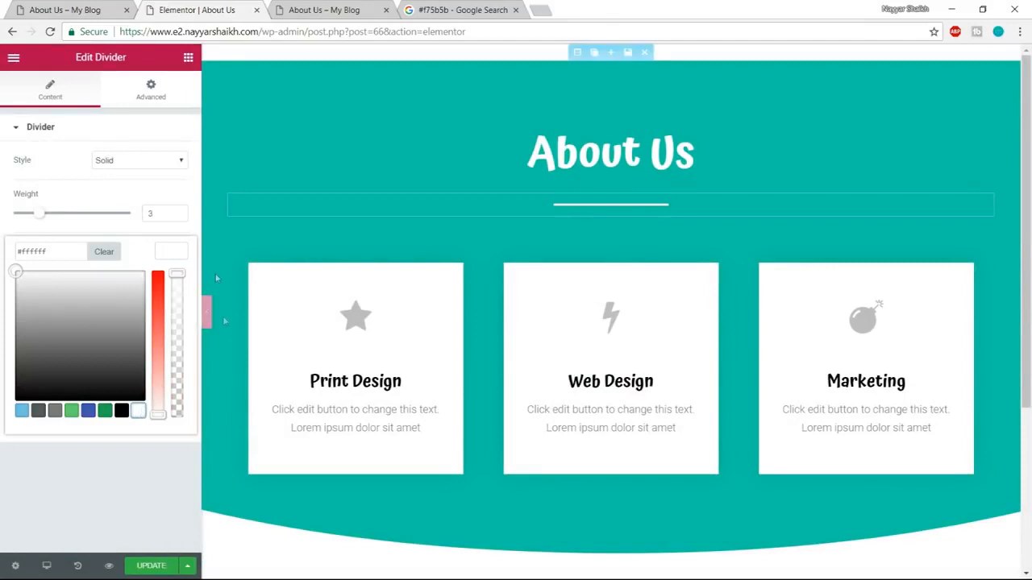
pyautogui.click(163, 186)
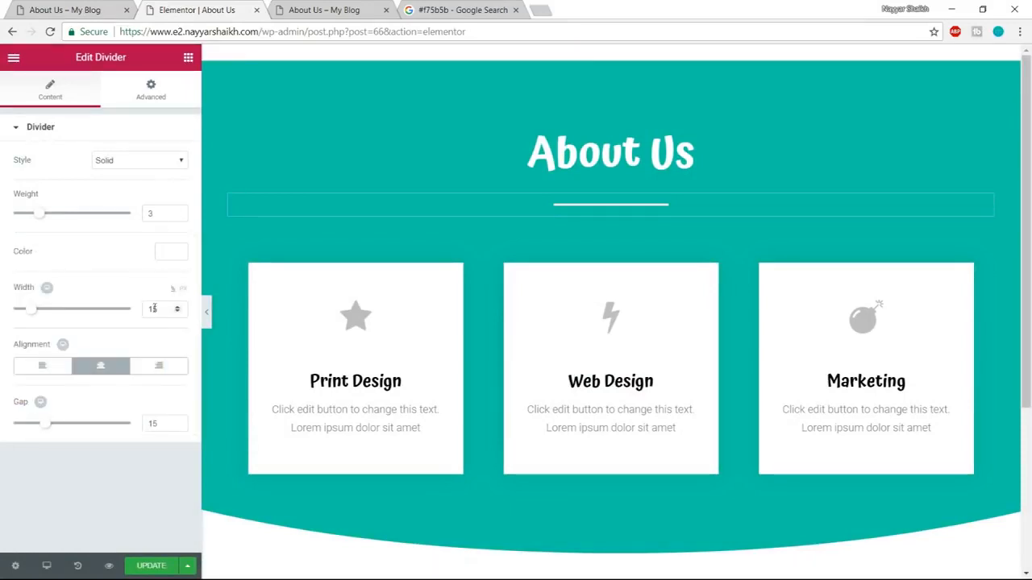
pyautogui.moveTo(163, 308); pyautogui.dragTo(138, 310)
pyautogui.write('10')
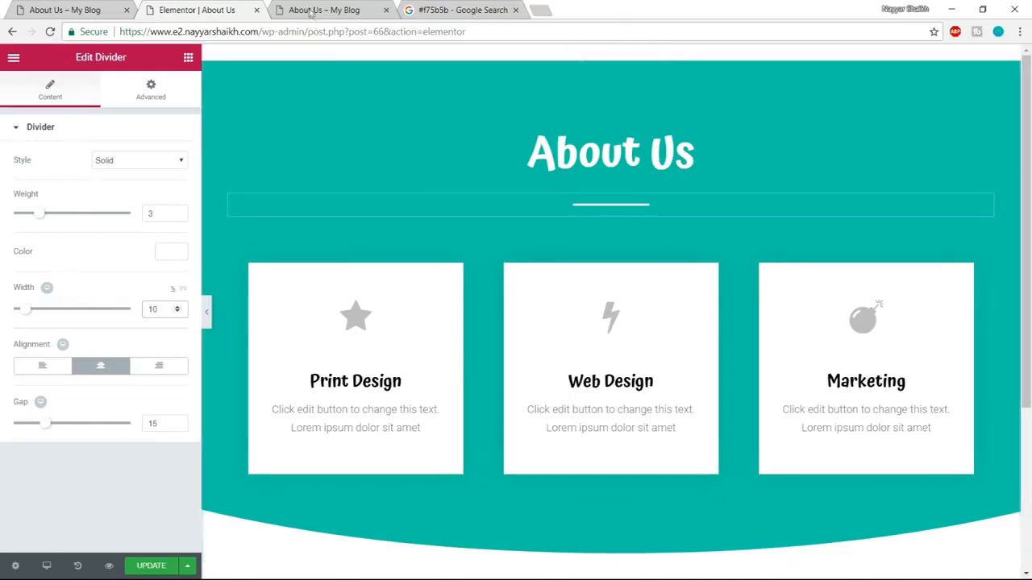
pyautogui.click(59, 6)
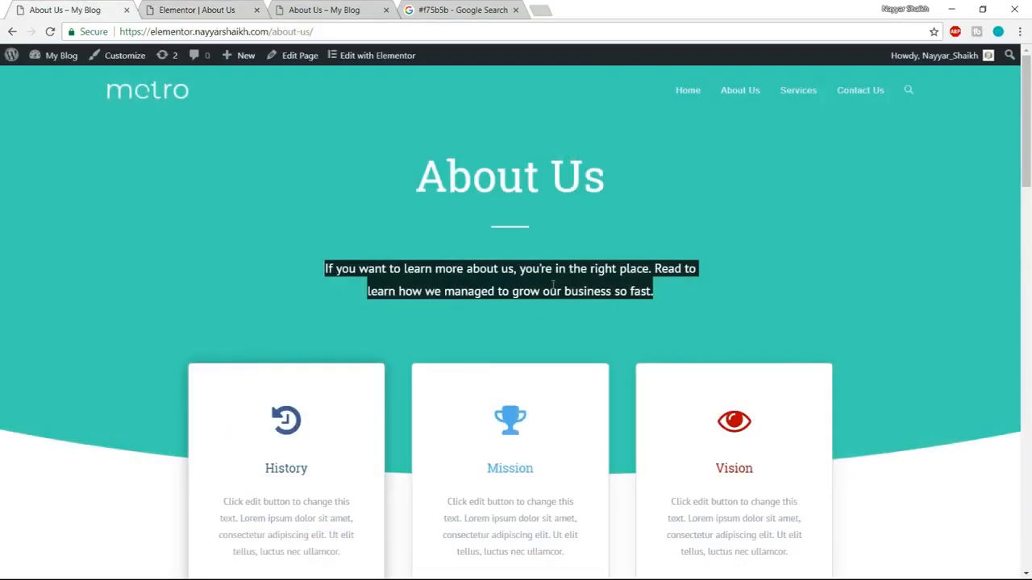
# Add a centred heading widget below the divider containing the intro text copied from the demo page.
pyautogui.click(206, 10)
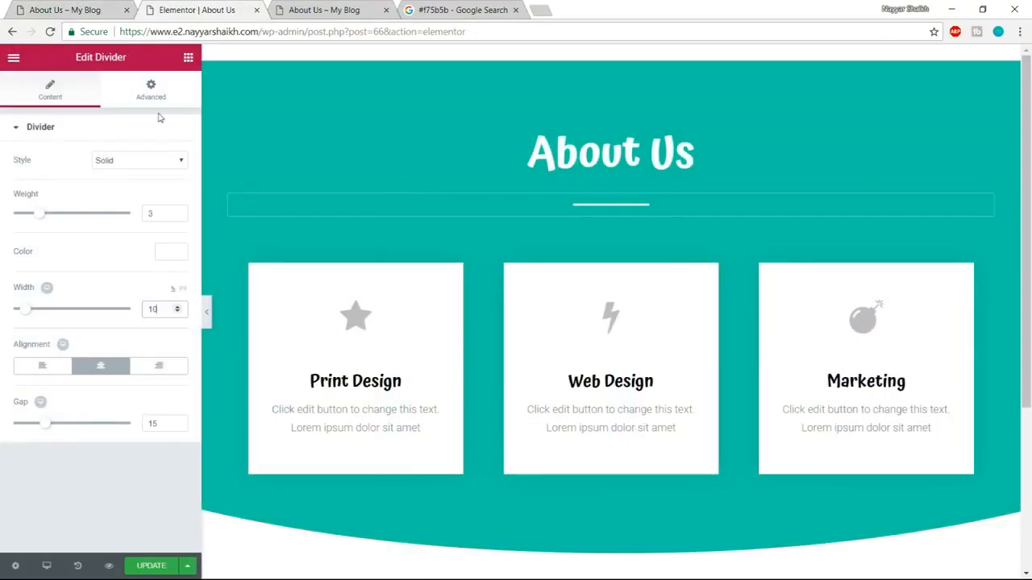
pyautogui.click(190, 59)
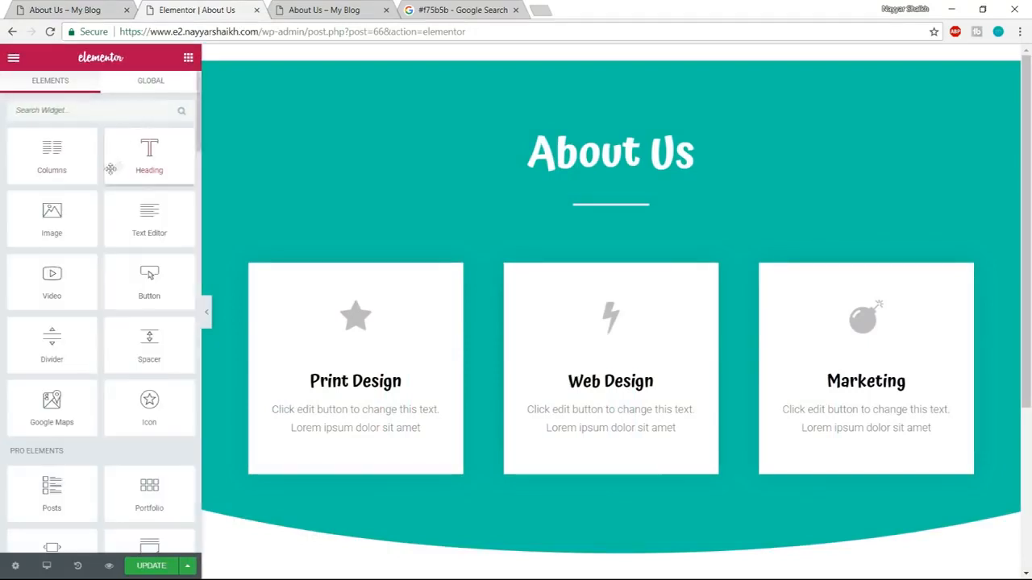
pyautogui.moveTo(154, 155); pyautogui.dragTo(622, 211)
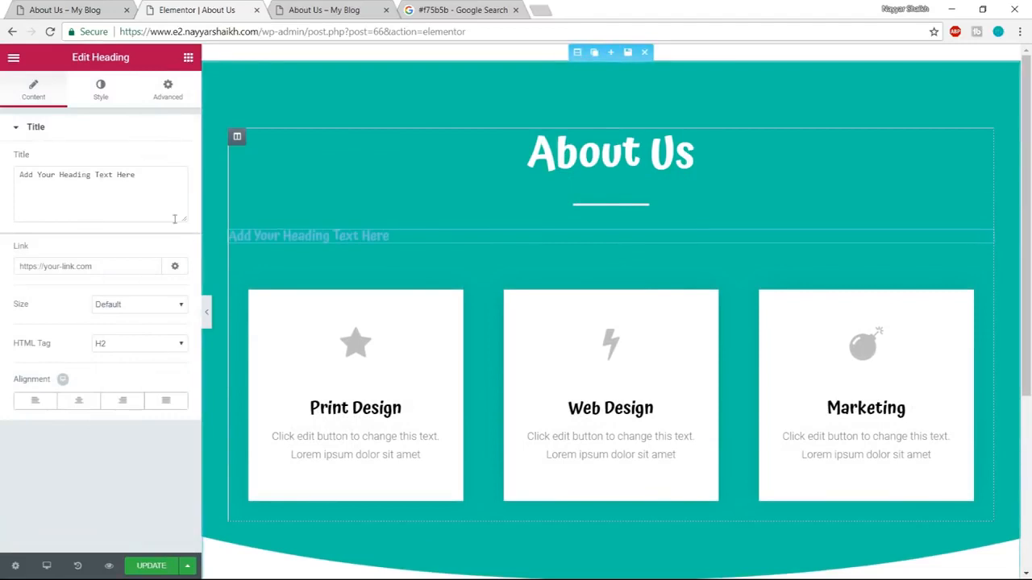
pyautogui.tripleClick(108, 173)
pyautogui.hotkey('ctrl', 'v')
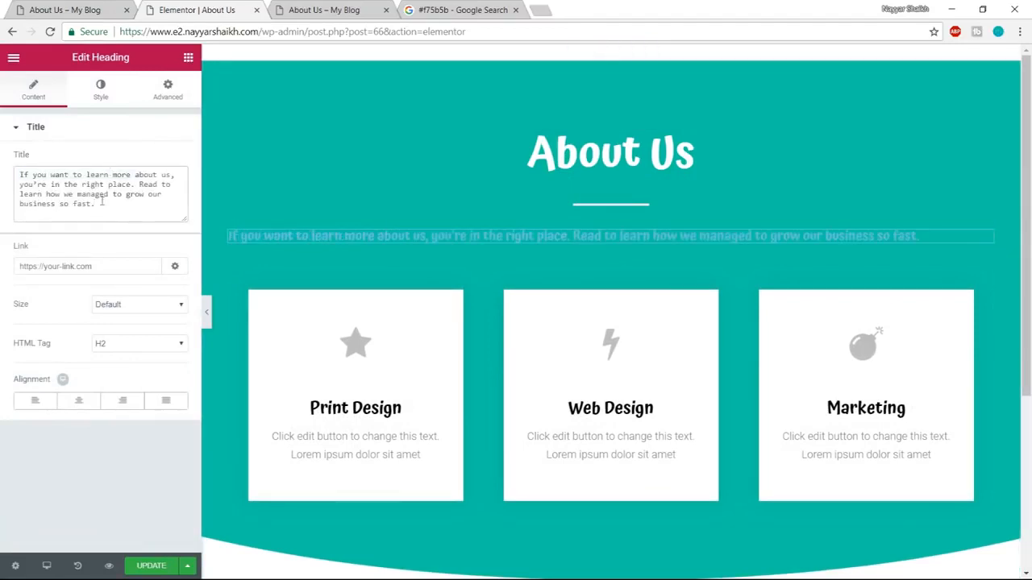
pyautogui.click(79, 400)
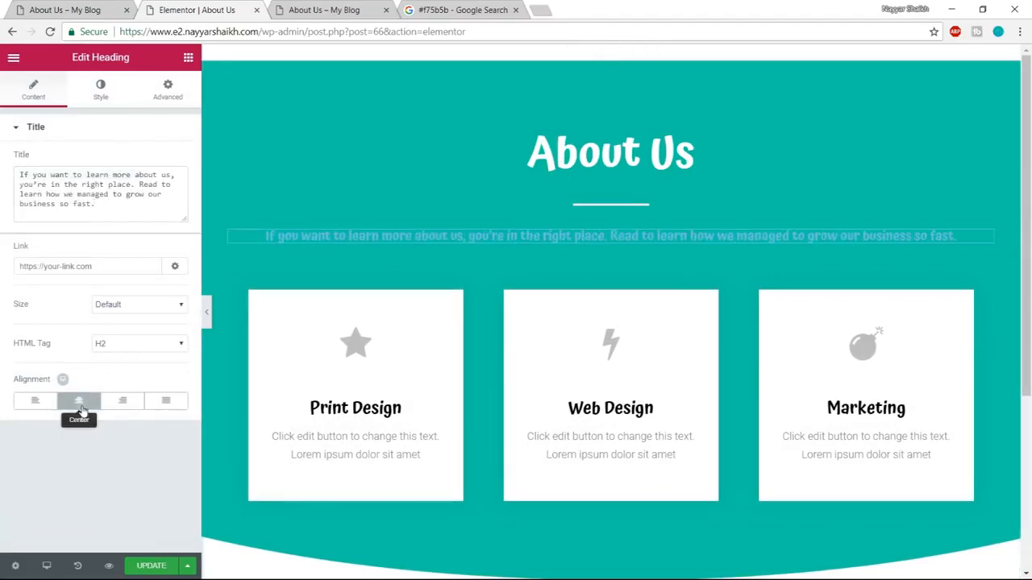
# Set the intro text's colour to white.
pyautogui.click(103, 90)
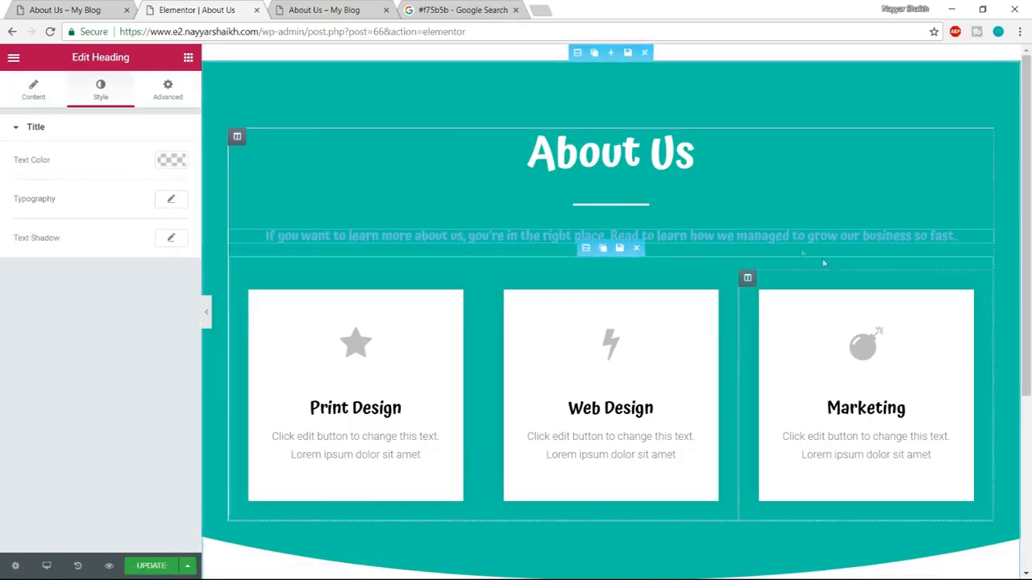
pyautogui.click(171, 160)
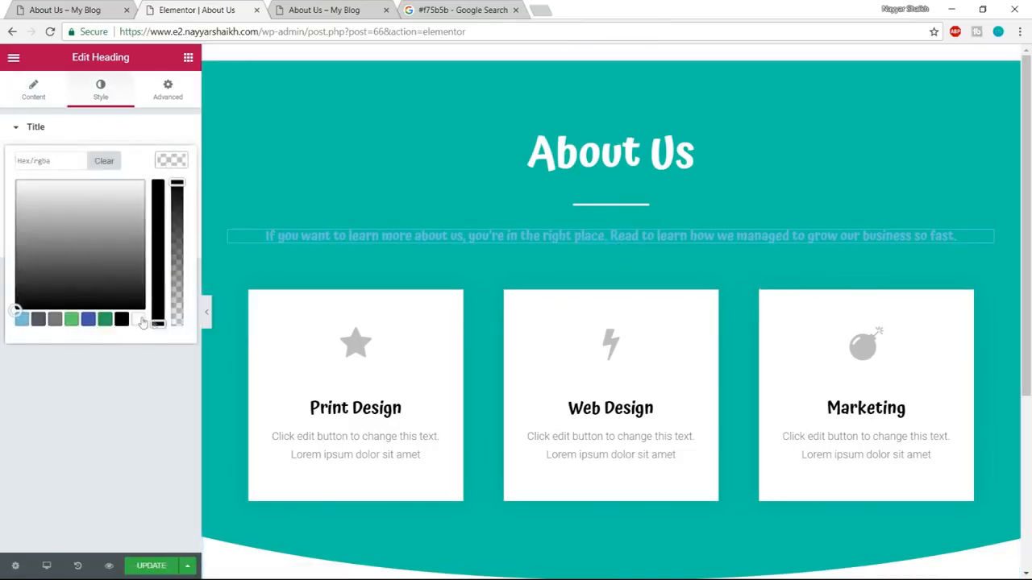
pyautogui.click(139, 320)
pyautogui.click(168, 161)
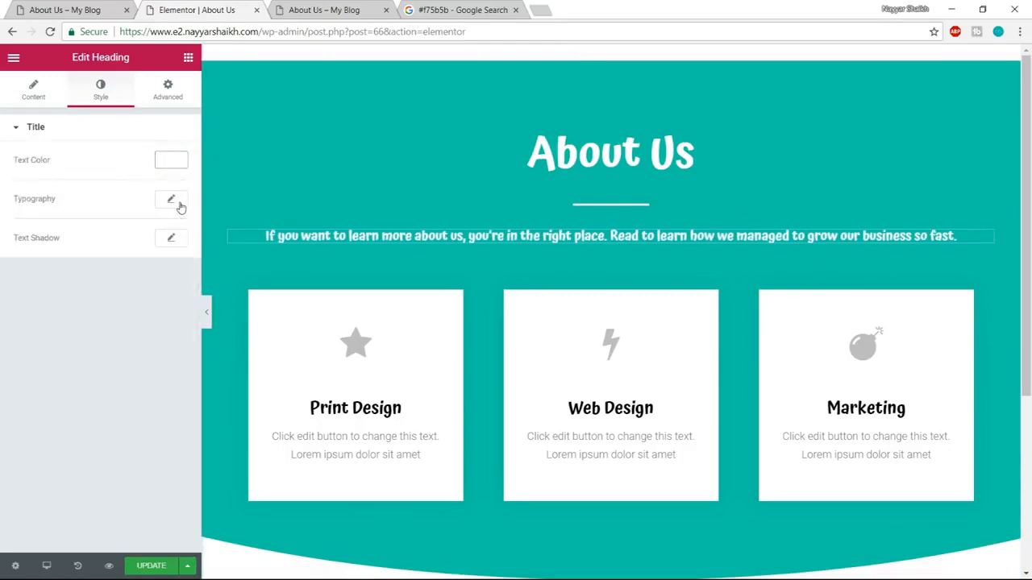
# Set the intro text's typography to Poppins, size 18 px and weight 400.
pyautogui.click(173, 200)
pyautogui.click(119, 240)
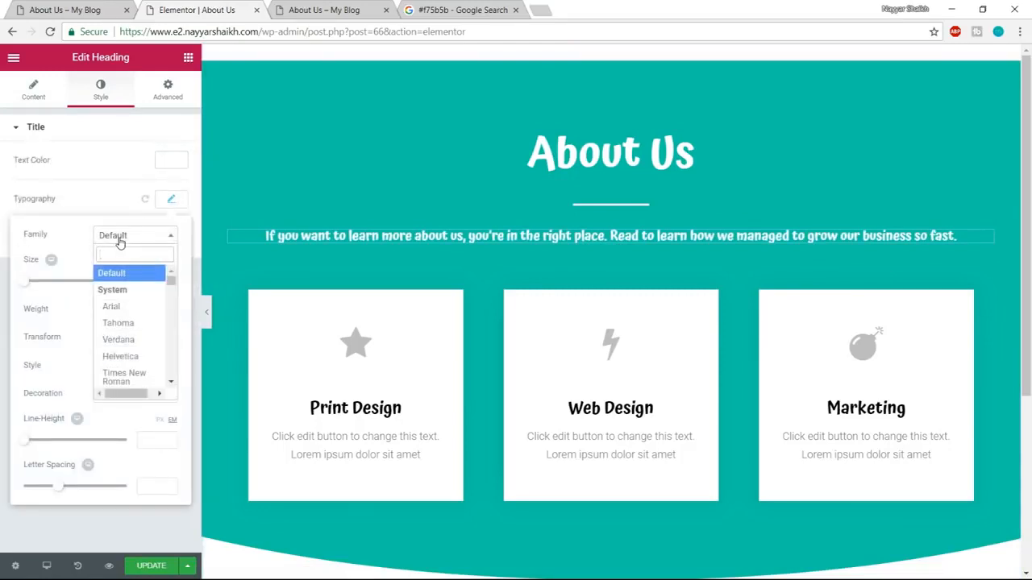
pyautogui.write('poppins')
pyautogui.press('Return')
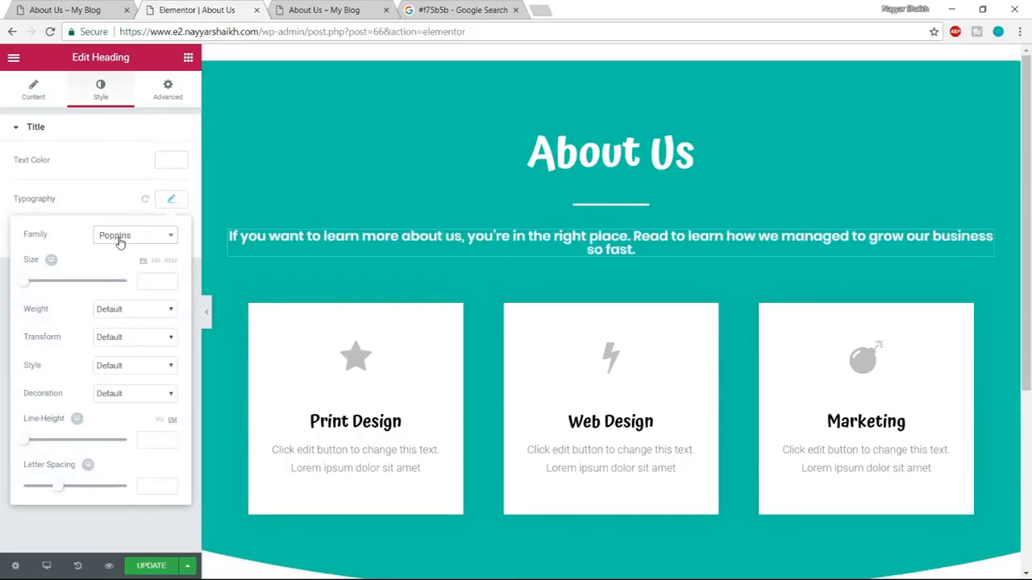
pyautogui.click(156, 283)
pyautogui.write('20')
pyautogui.write('18')
pyautogui.click(141, 311)
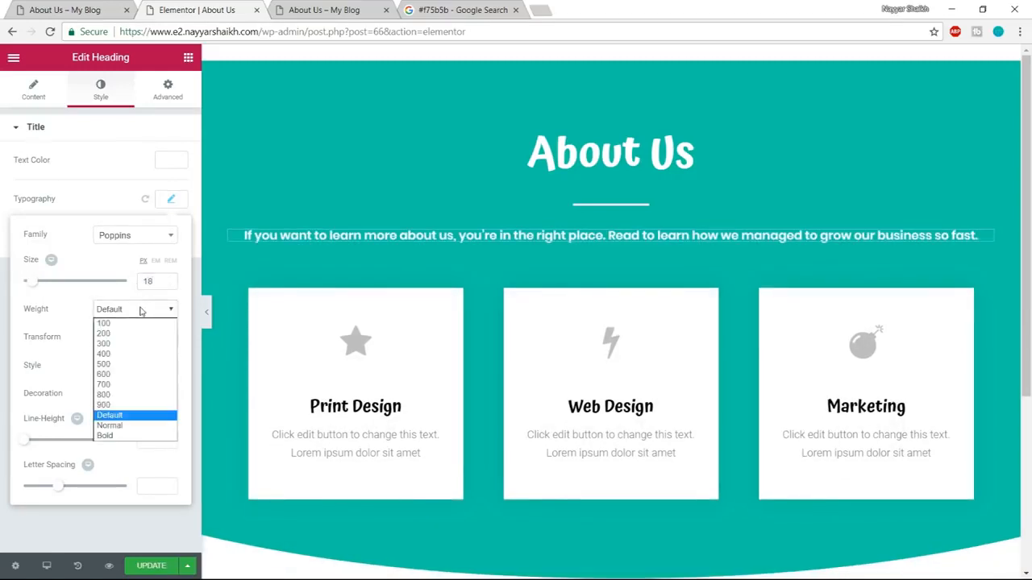
pyautogui.click(126, 354)
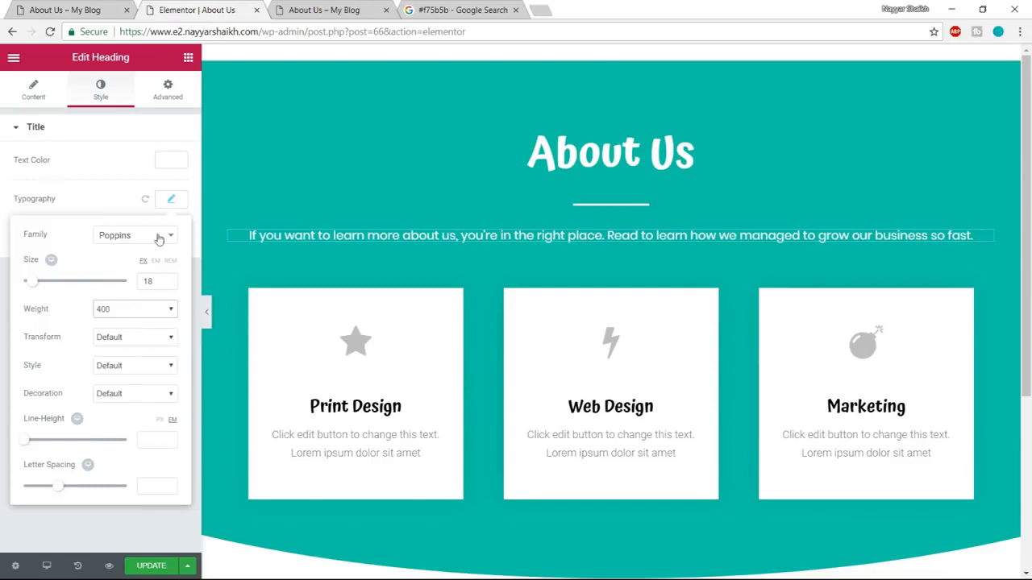
pyautogui.click(171, 201)
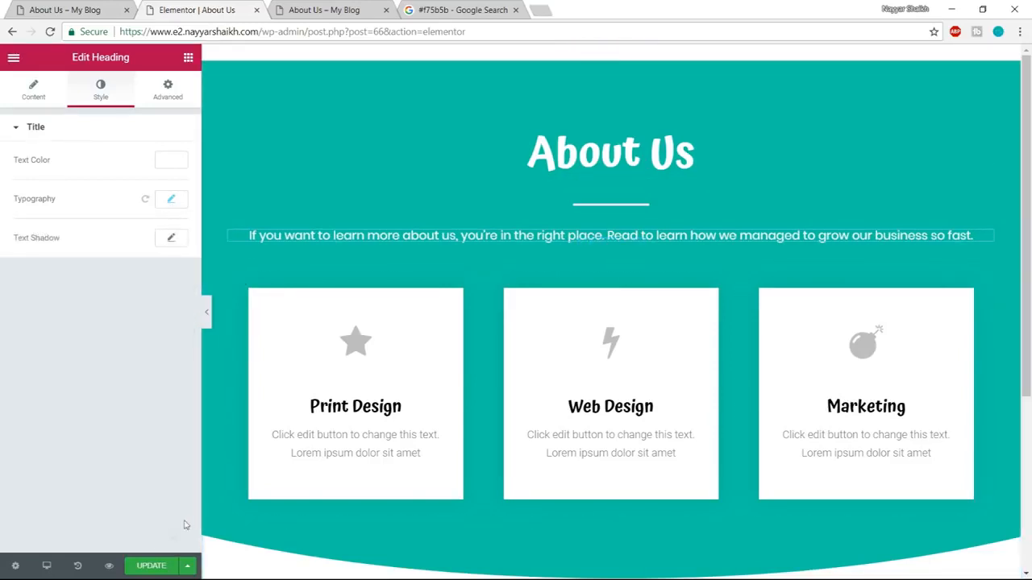
# Examine how the demo page's intro text and three cards sit against the curved section edge, and return to the Elementor editor.
pyautogui.click(89, 7)
pyautogui.scroll(-2, 476, 363)
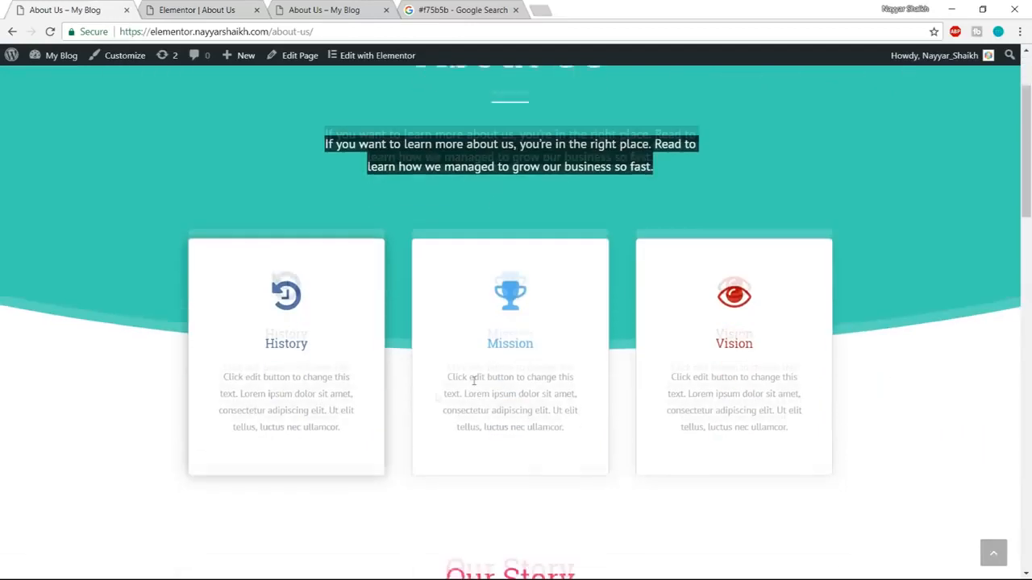
pyautogui.scroll(2, 342, 334)
pyautogui.scroll(1, 389, 340)
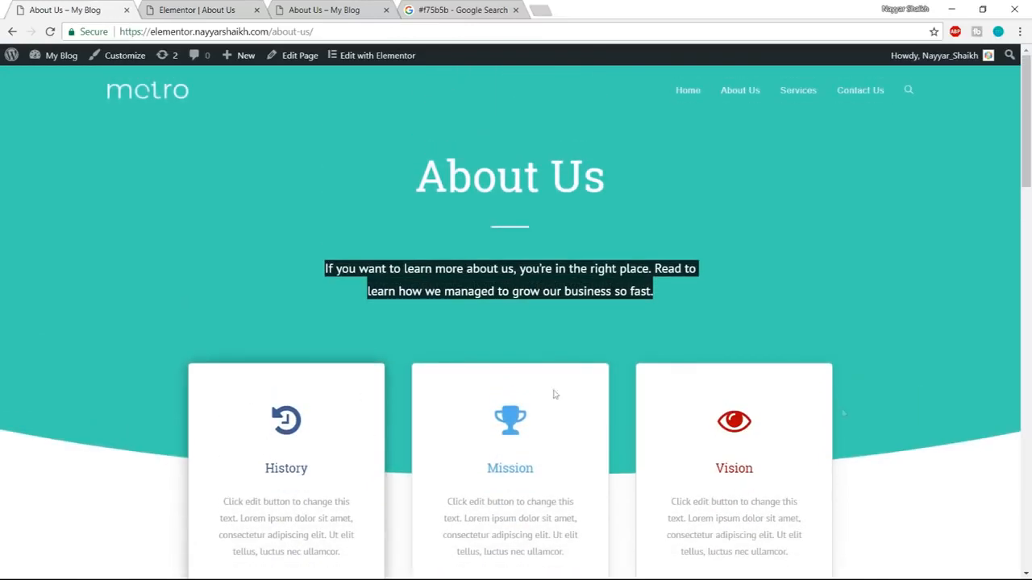
pyautogui.click(661, 288)
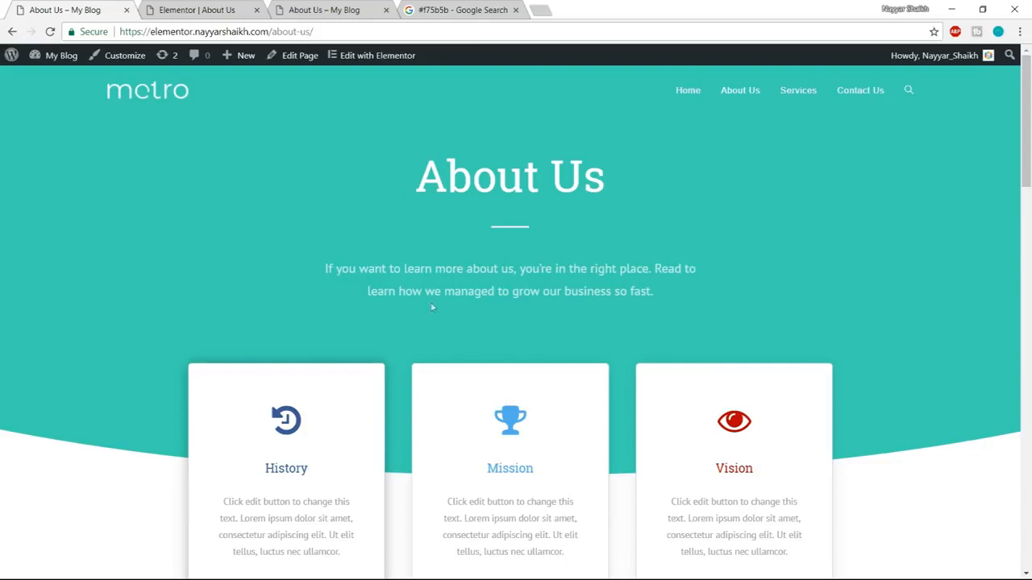
pyautogui.scroll(-2, 209, 452)
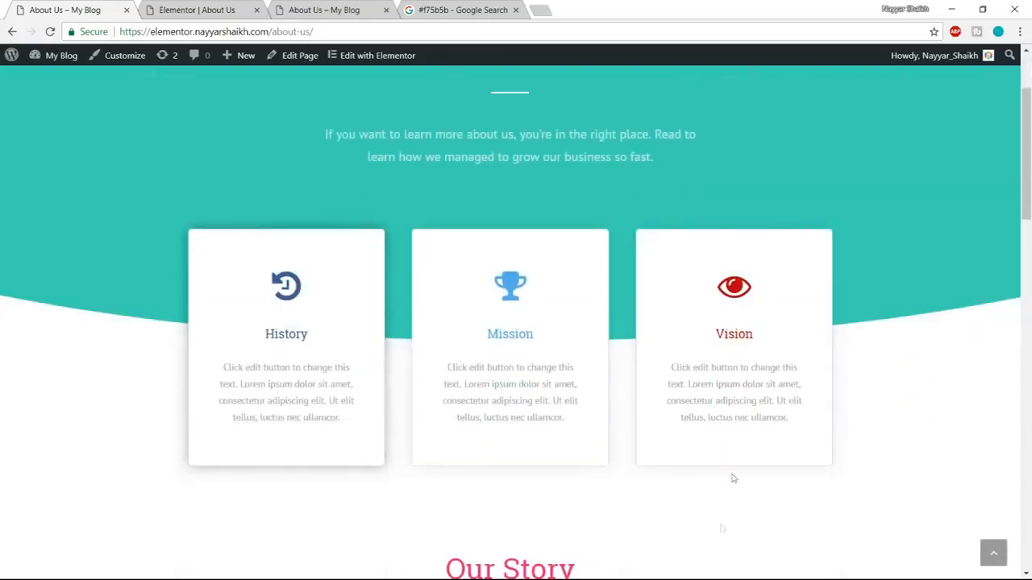
pyautogui.click(234, 10)
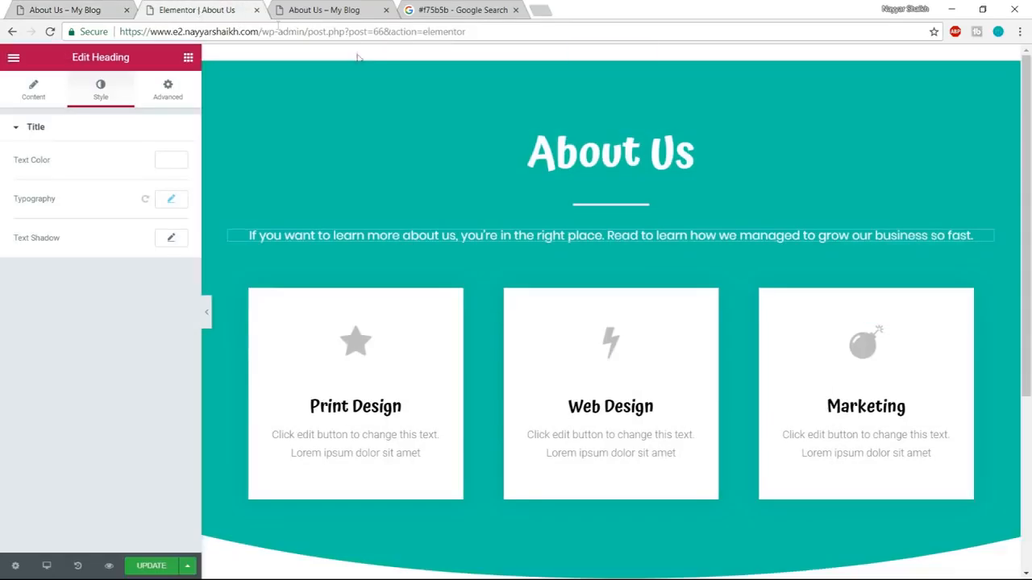
# Add a single-column section below the curved section and move the inner section with the three cards into it.
pyautogui.scroll(-1, 445, 333)
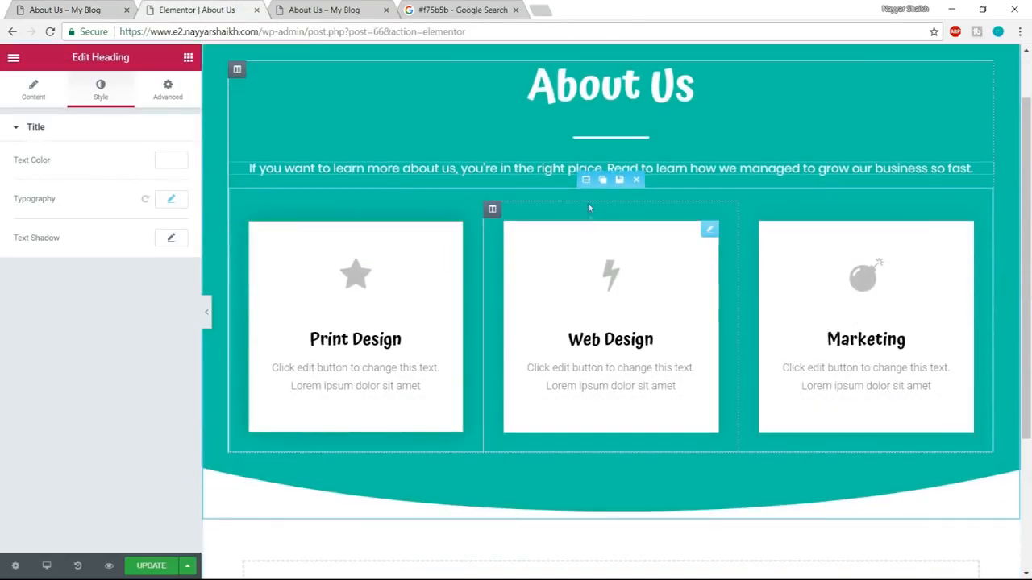
pyautogui.moveTo(591, 175); pyautogui.dragTo(605, 250)
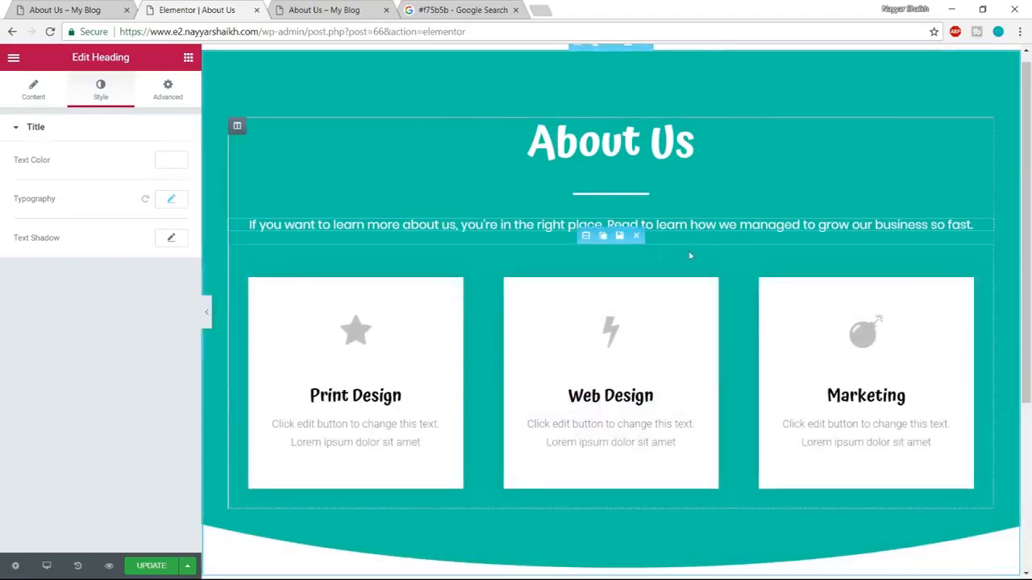
pyautogui.scroll(-4, 742, 404)
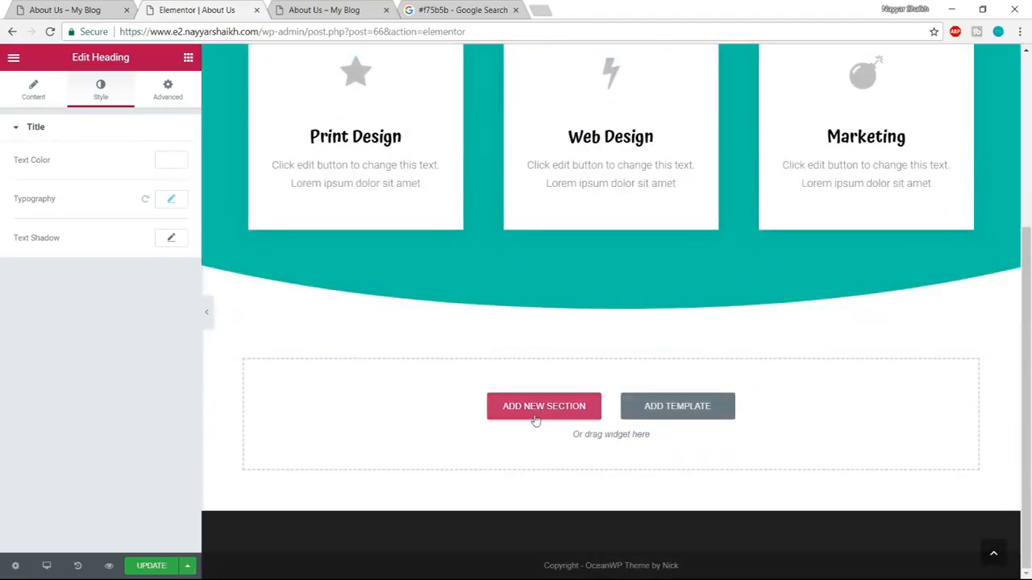
pyautogui.click(537, 419)
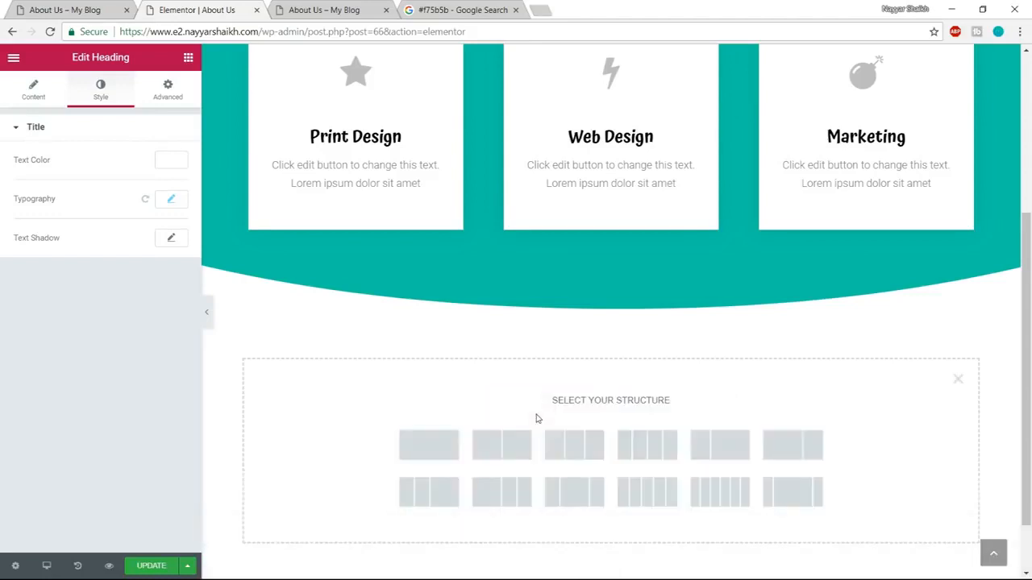
pyautogui.click(428, 445)
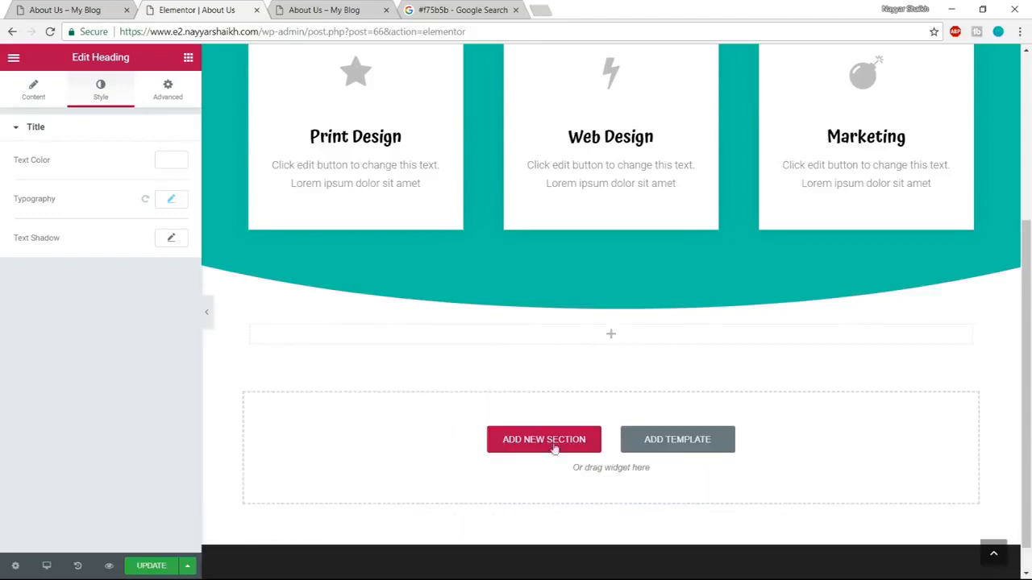
pyautogui.scroll(2, 588, 108)
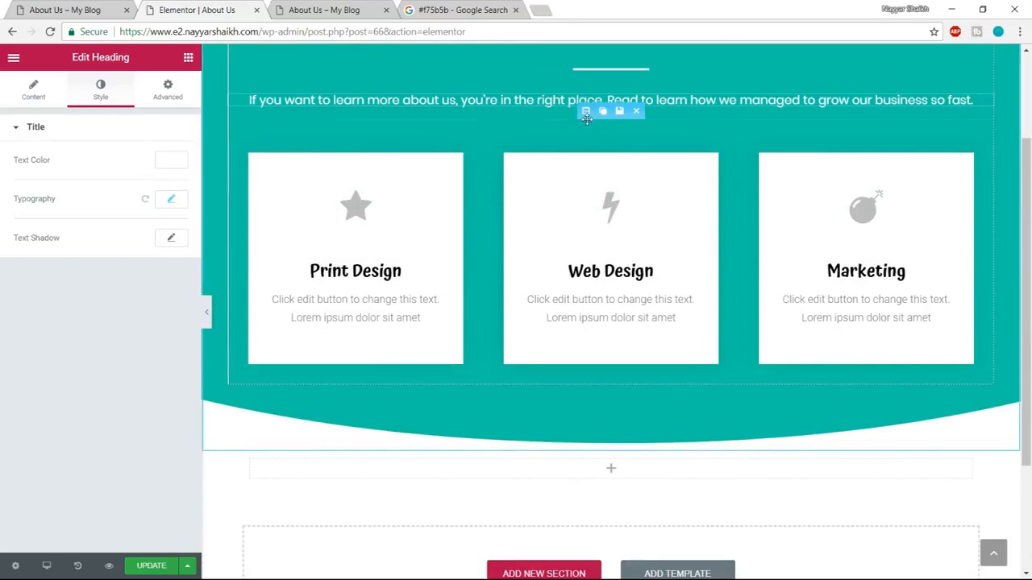
pyautogui.moveTo(585, 110); pyautogui.dragTo(570, 300)
# Set the bottom padding of the teal About Us section to 300 px.
pyautogui.scroll(3, 663, 339)
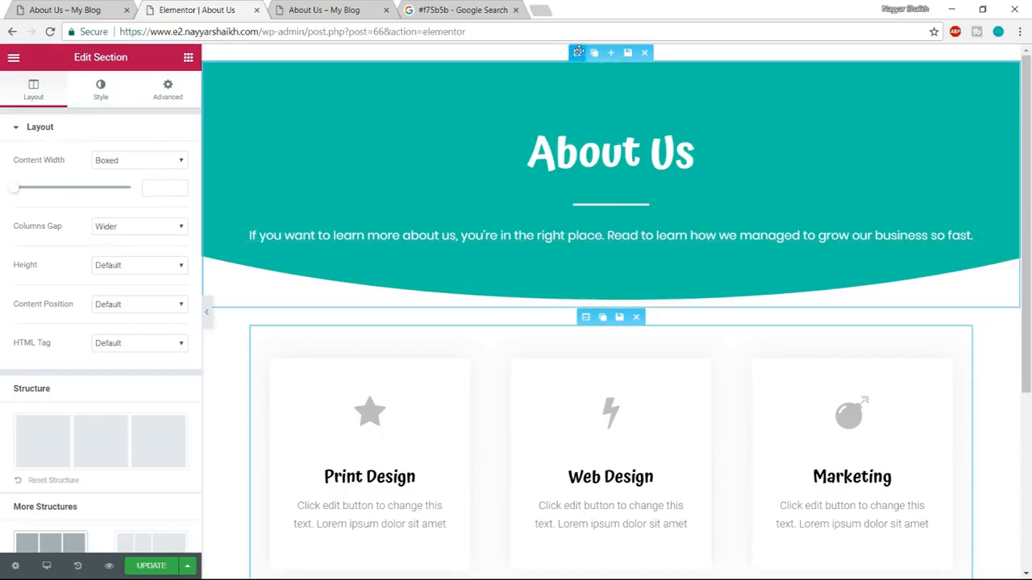
pyautogui.click(578, 52)
pyautogui.click(168, 90)
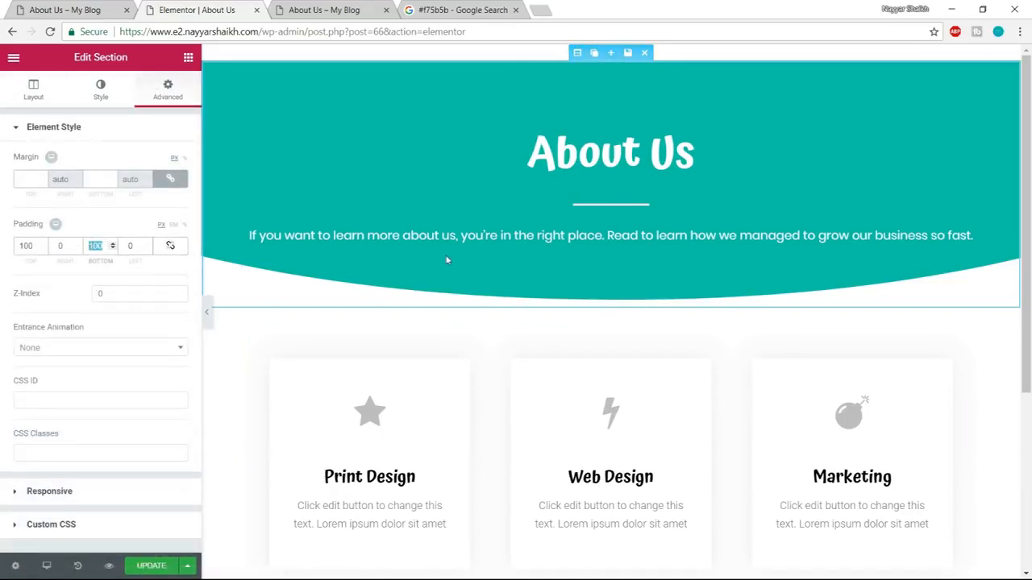
pyautogui.write('300')
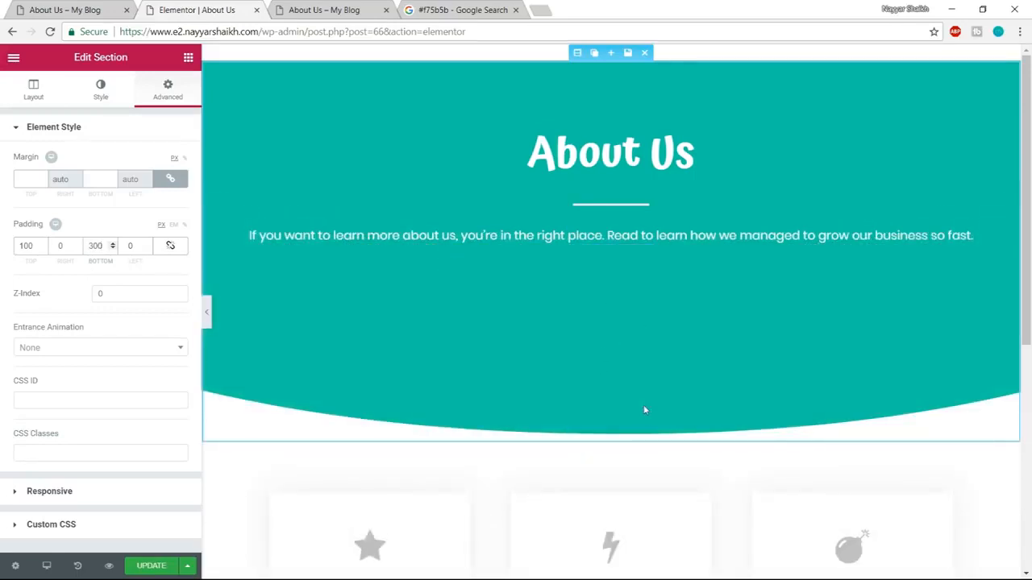
# Unlink the cards section's margins and set its top margin to -150 px so the cards overlap the curved section.
pyautogui.scroll(-3, 672, 385)
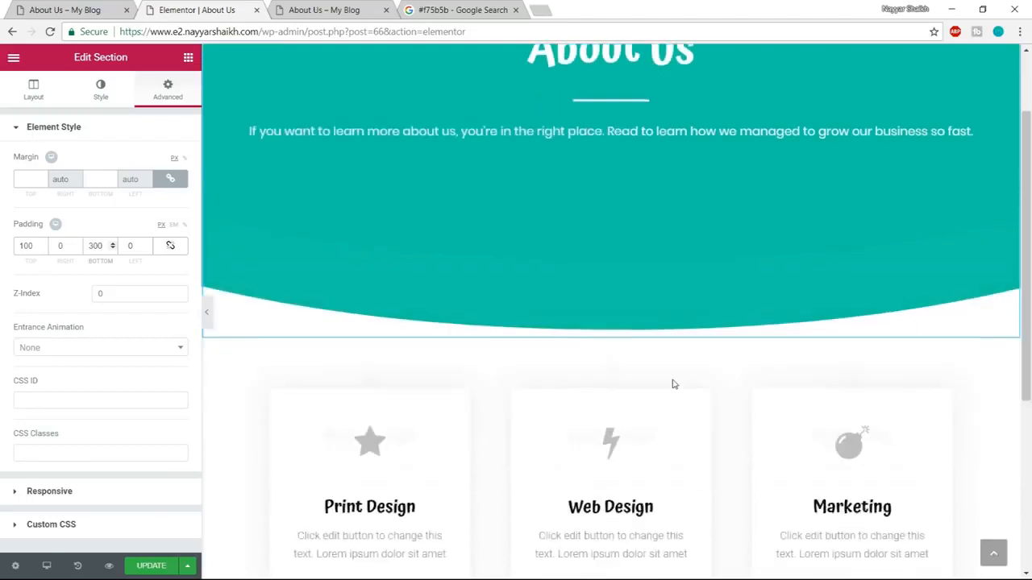
pyautogui.scroll(2, 654, 503)
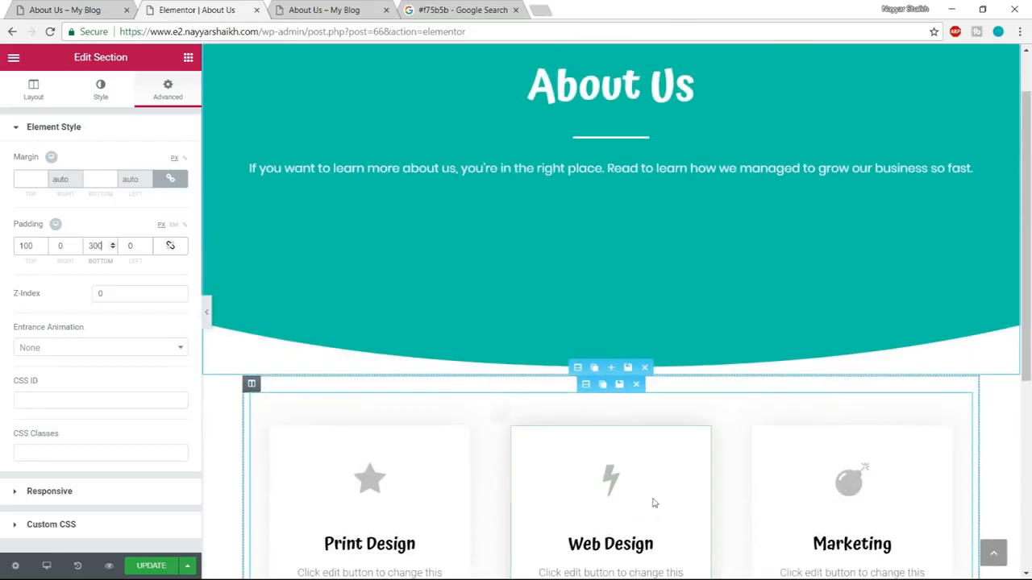
pyautogui.click(580, 370)
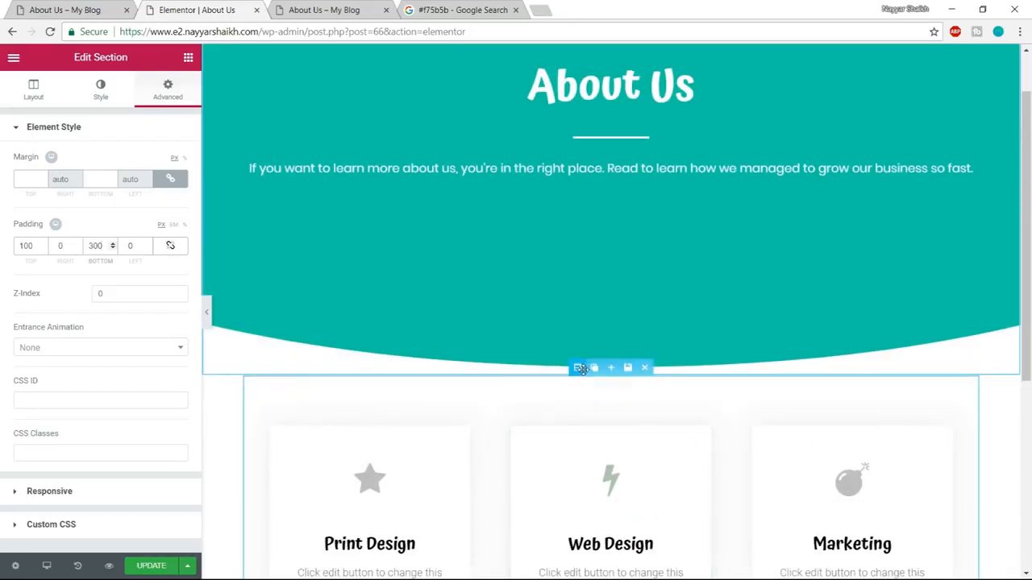
pyautogui.click(170, 92)
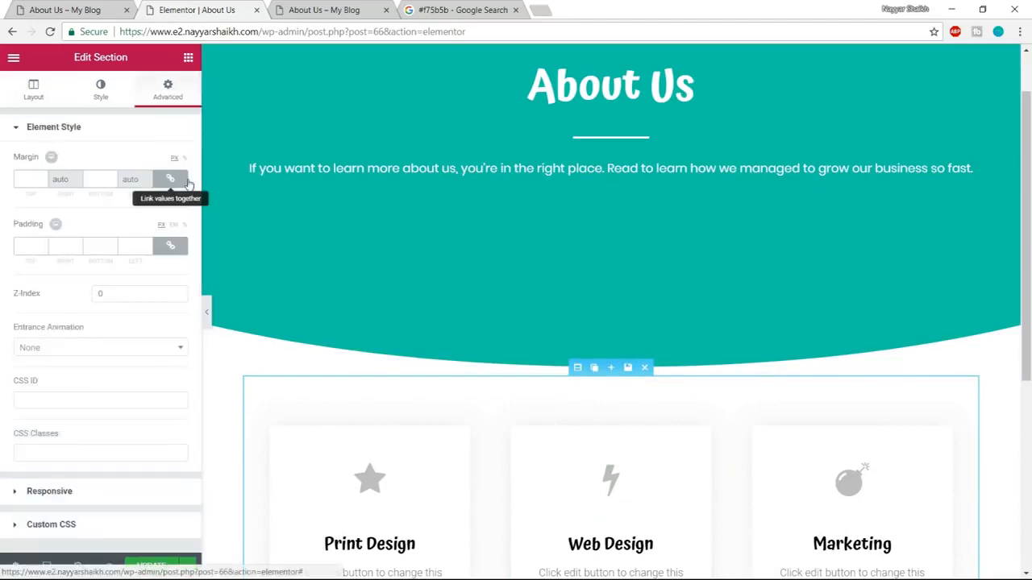
pyautogui.click(176, 178)
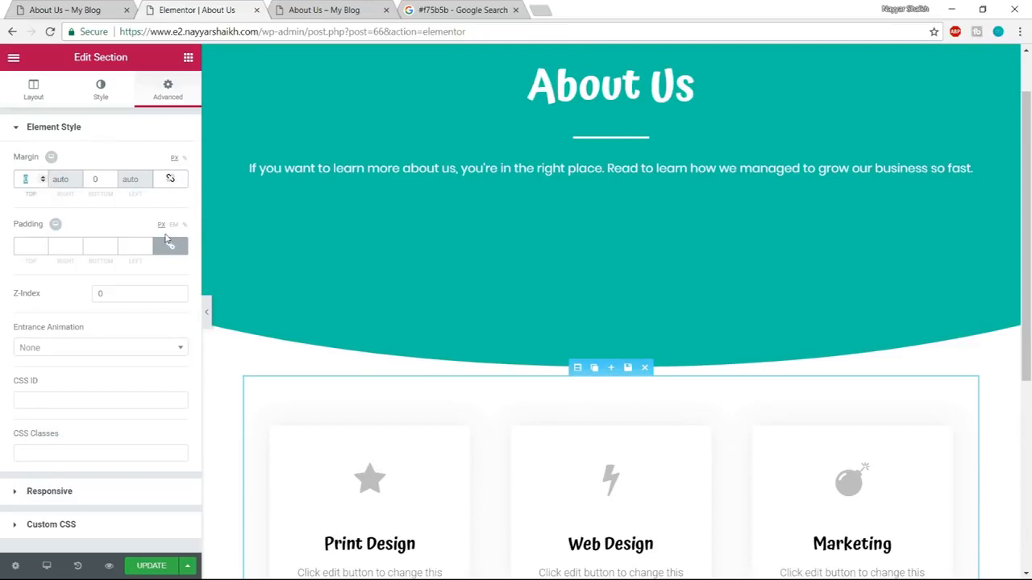
pyautogui.write('150')
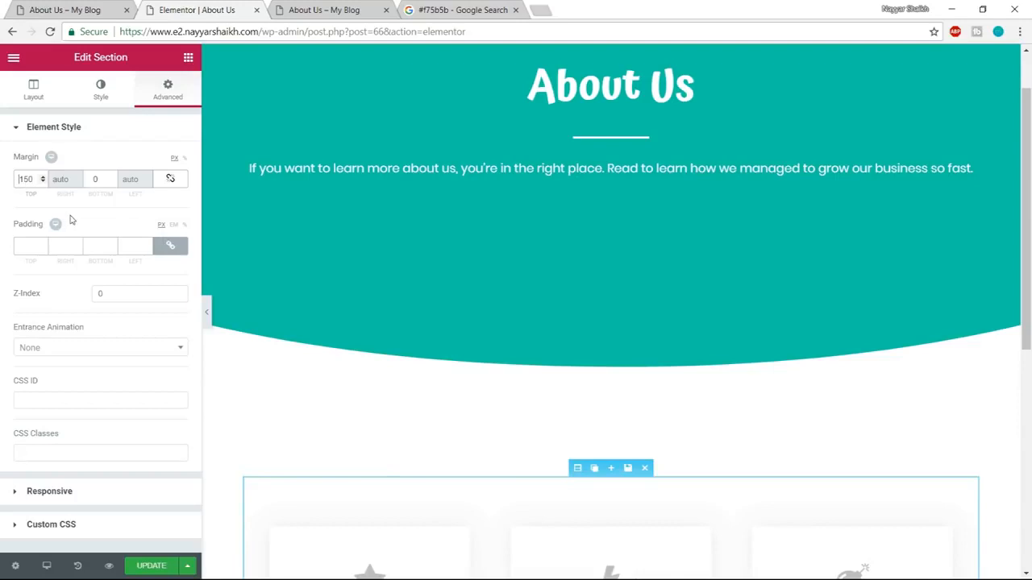
pyautogui.write('-')
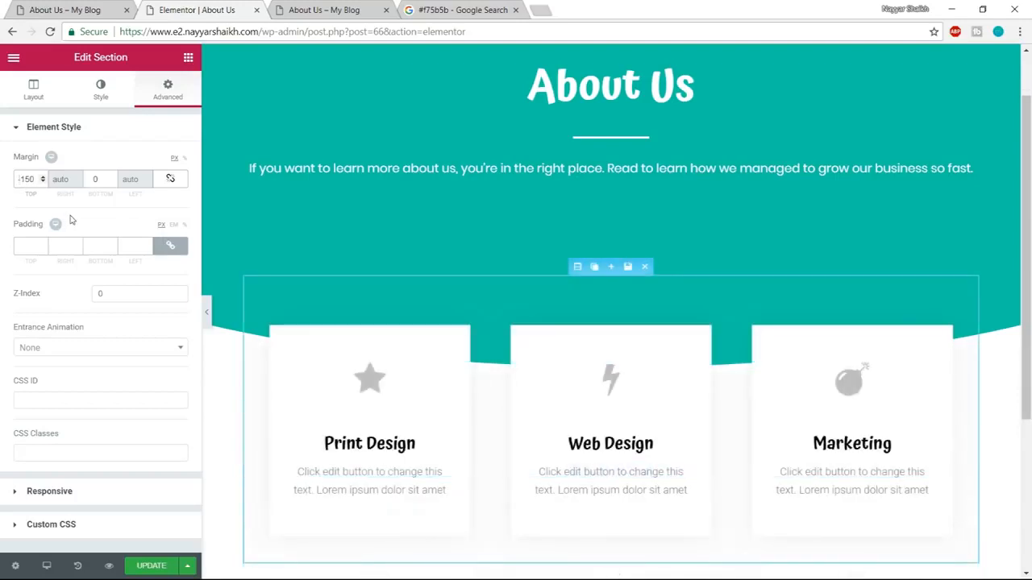
pyautogui.scroll(1, 484, 404)
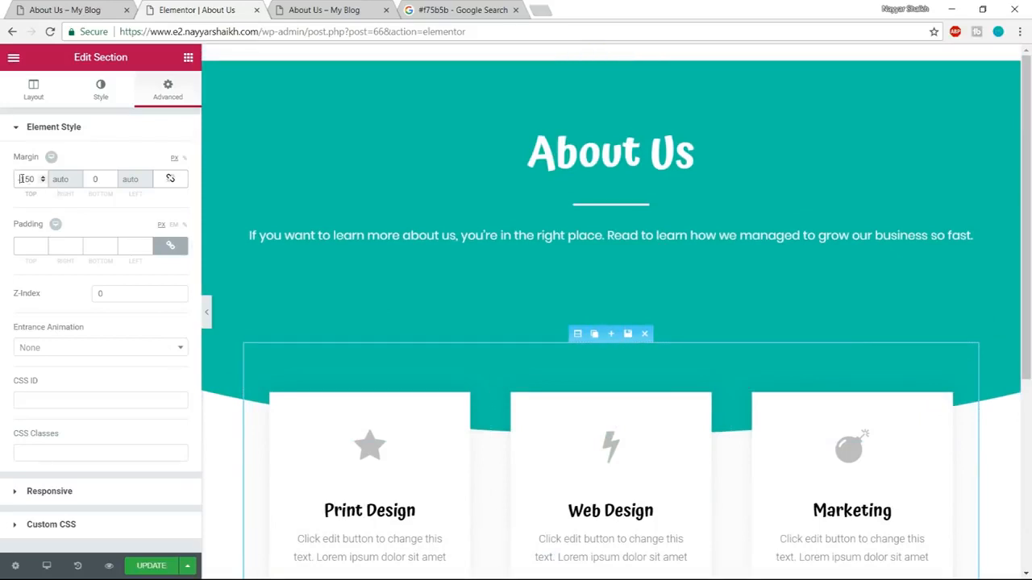
# Set the cards section's top margin to -250 px, compare the overlap with the demo page, and update the page.
pyautogui.write('2')
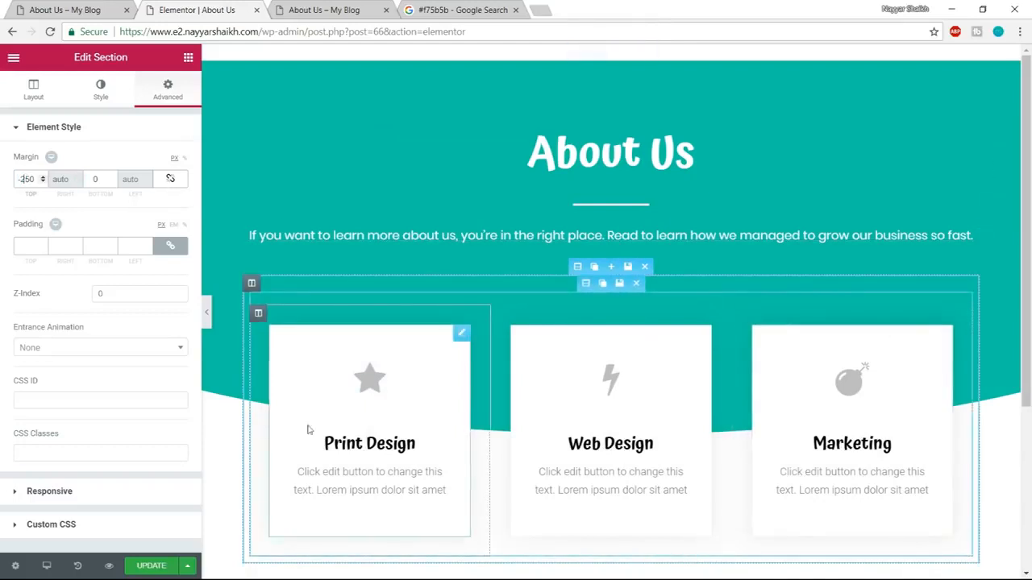
pyautogui.click(133, 5)
pyautogui.scroll(2, 726, 427)
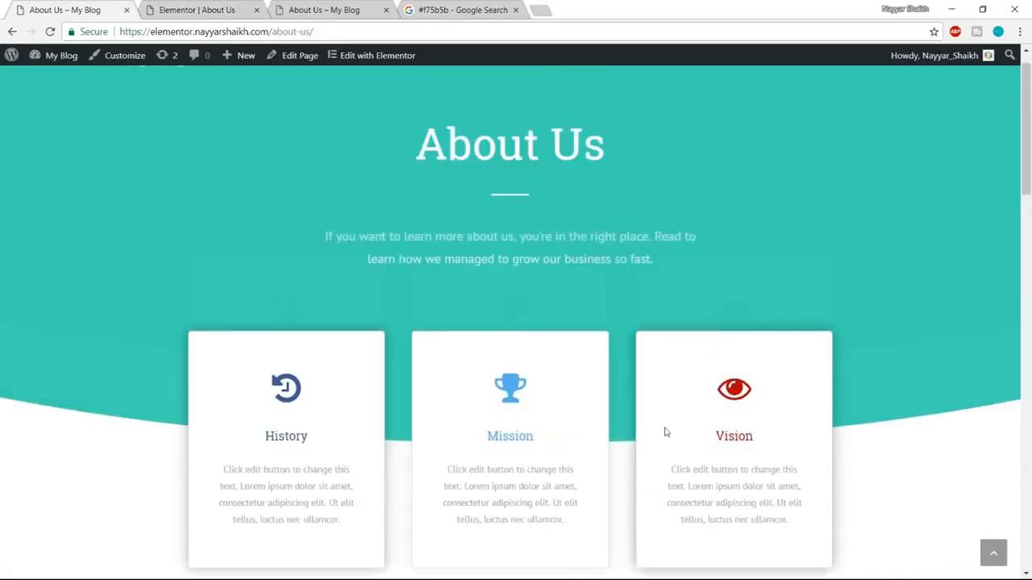
pyautogui.click(233, 10)
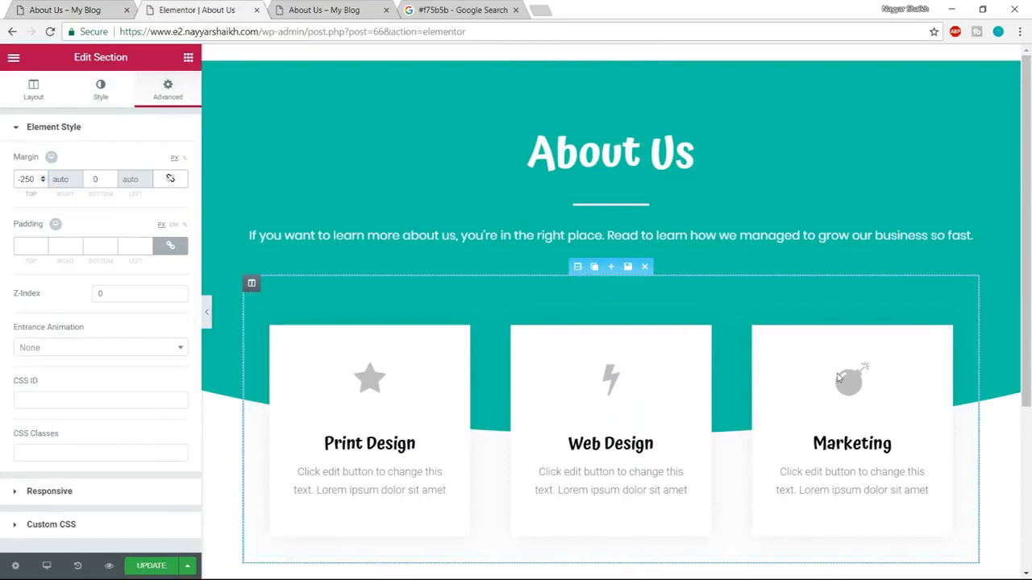
pyautogui.click(152, 567)
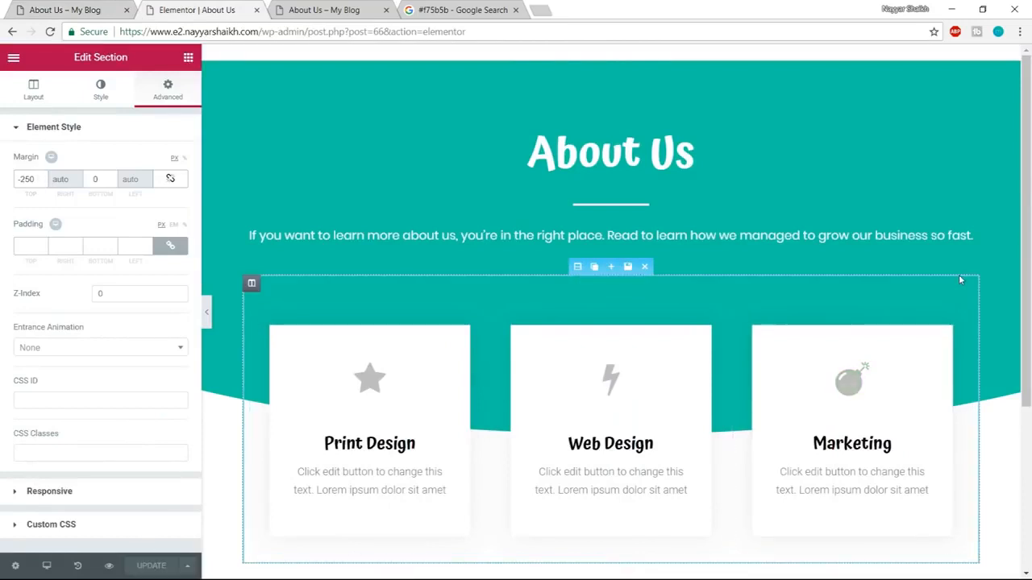
# Check the demo page's History card and change the icon of the first card, Print Design, to history.
pyautogui.click(94, 8)
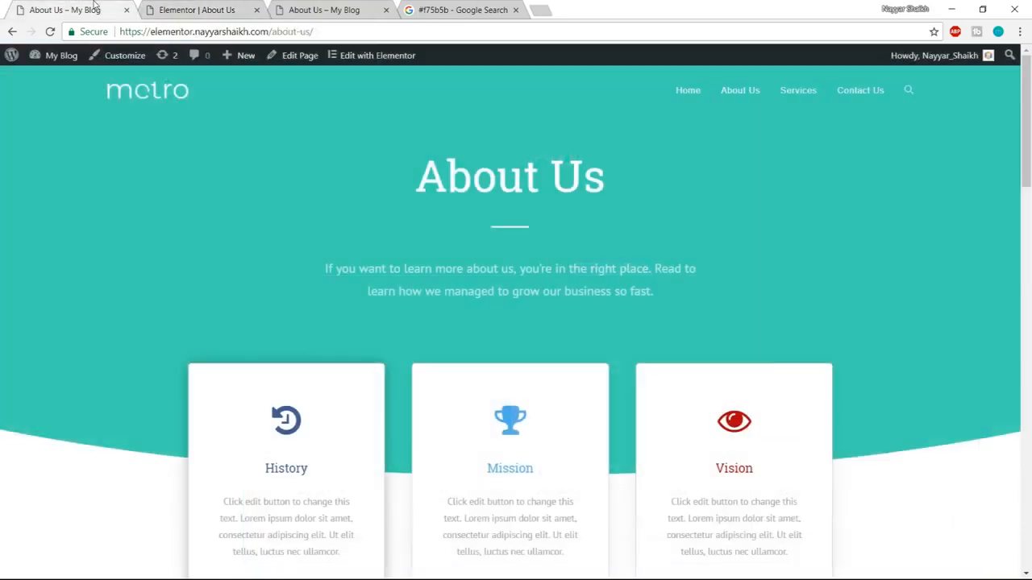
pyautogui.scroll(-2, 995, 422)
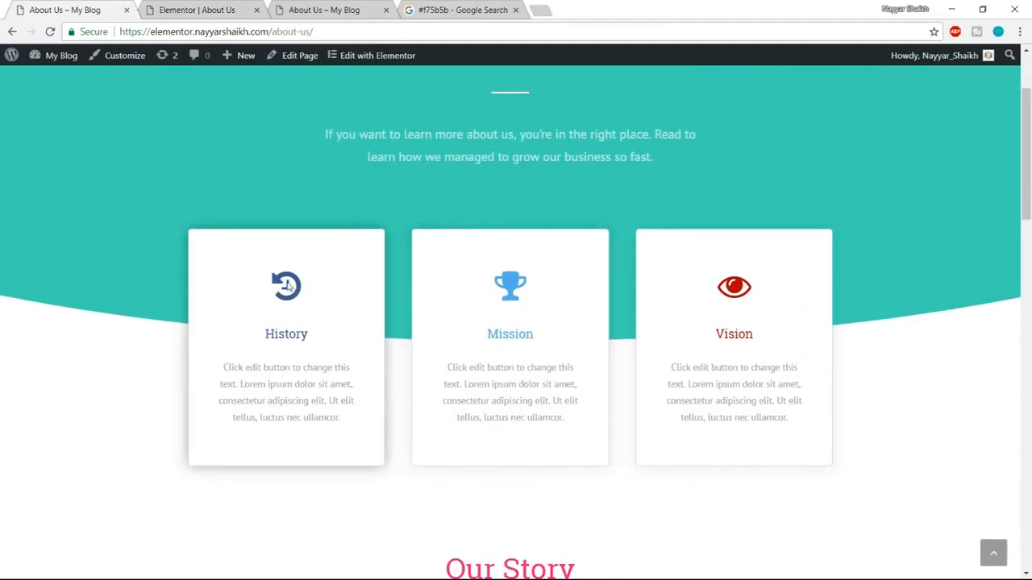
pyautogui.moveTo(265, 338); pyautogui.dragTo(302, 334)
pyautogui.click(303, 402)
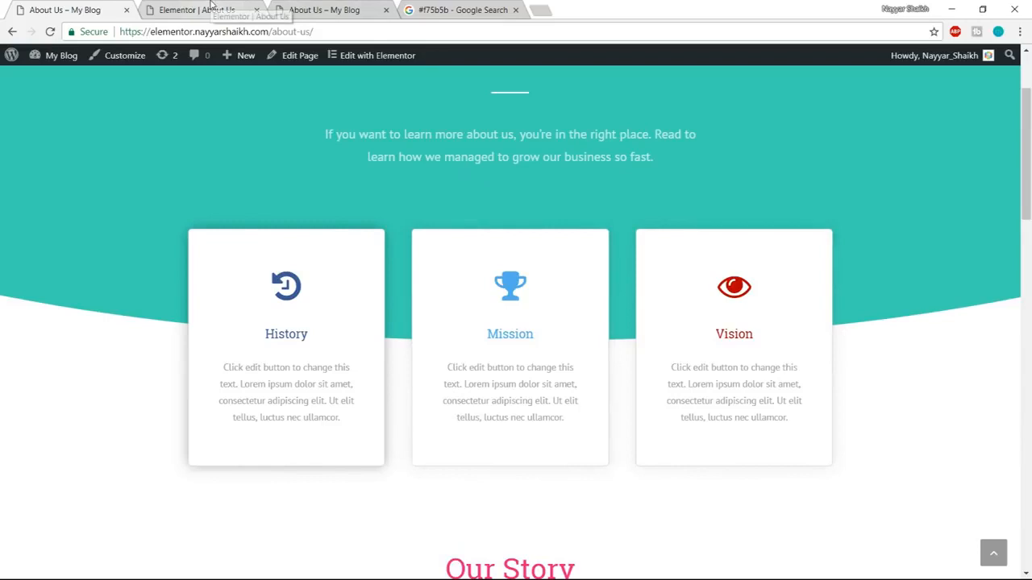
pyautogui.click(211, 8)
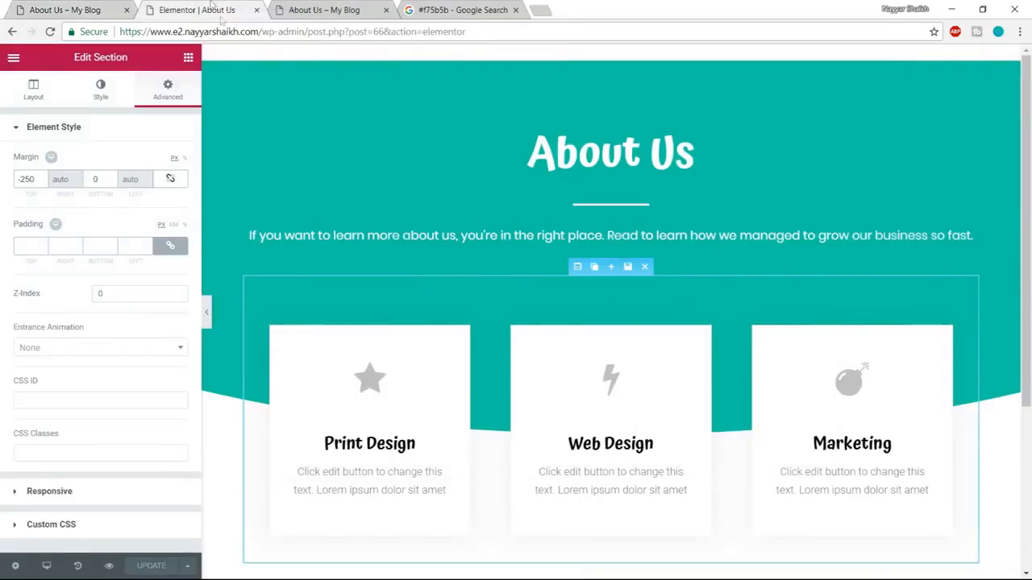
pyautogui.click(376, 383)
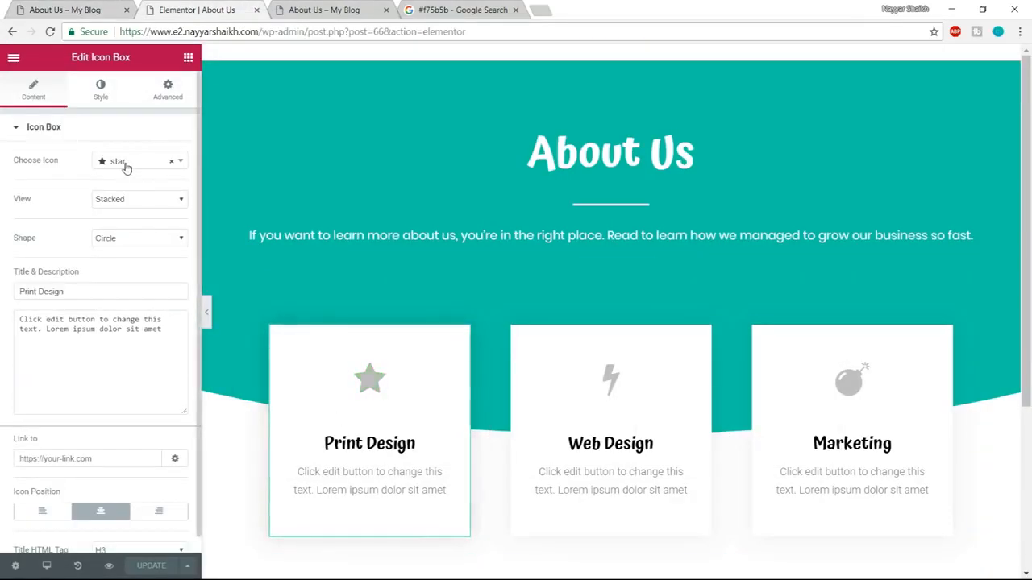
pyautogui.click(129, 165)
pyautogui.click(74, 9)
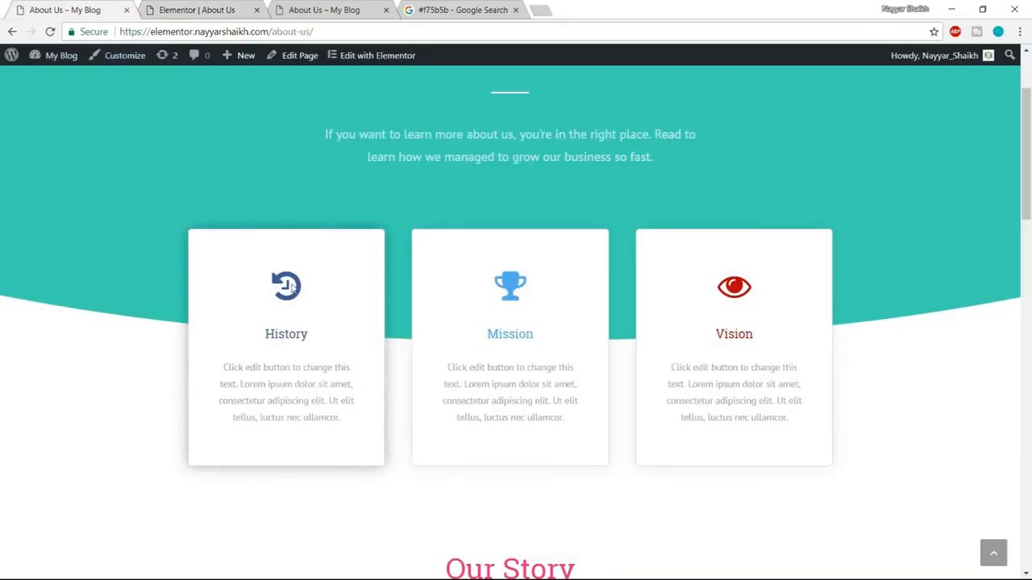
pyautogui.click(198, 9)
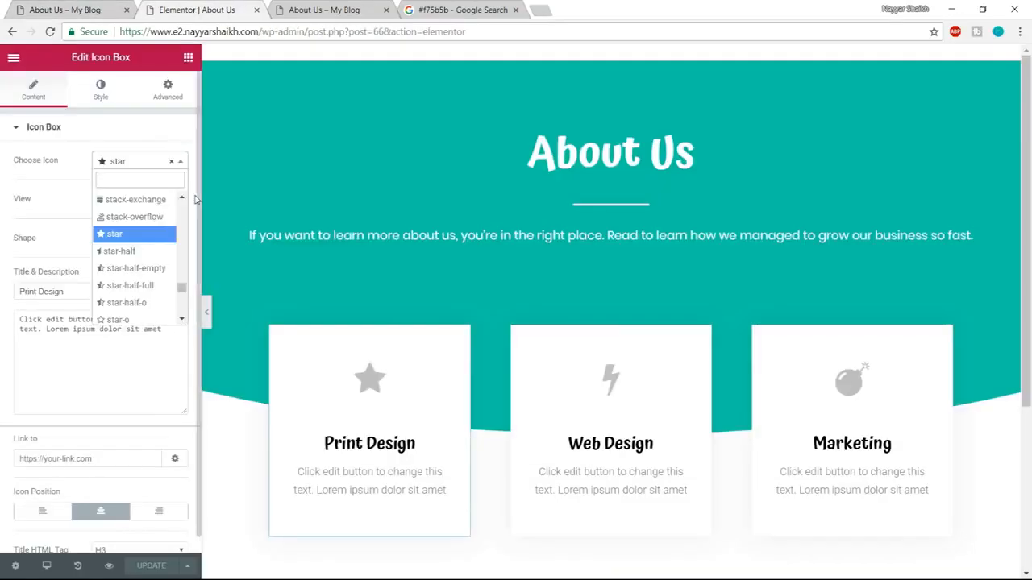
pyautogui.write('hist')
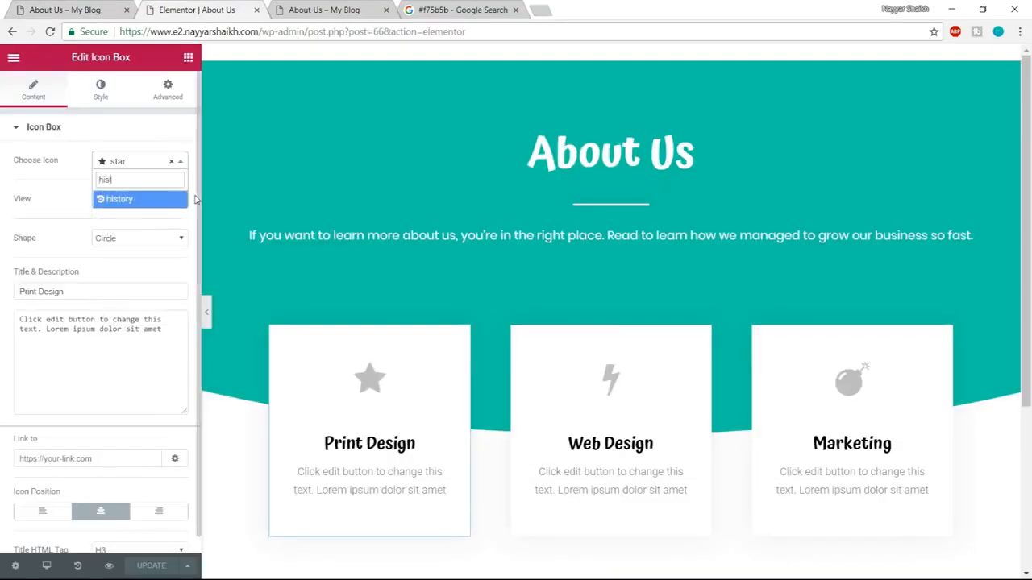
pyautogui.click(138, 201)
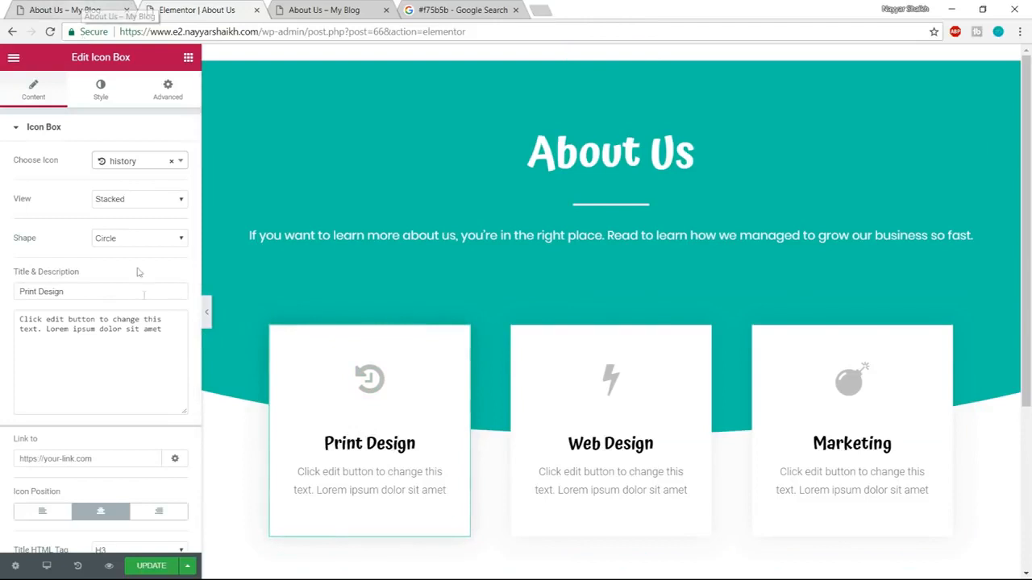
# Change the first card's title to "History".
pyautogui.scroll(-1, 134, 379)
pyautogui.scroll(1, 132, 394)
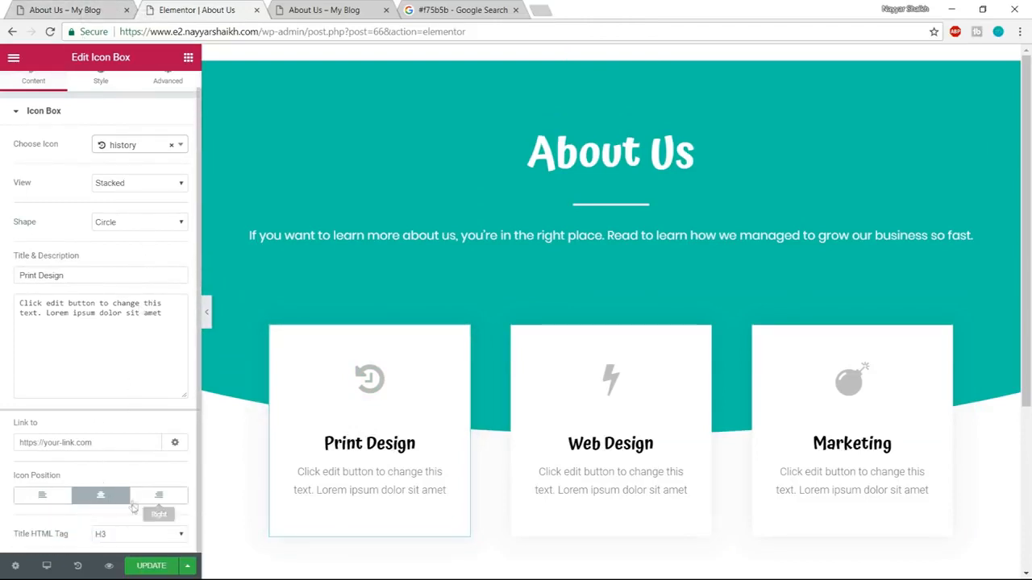
pyautogui.tripleClick(69, 291)
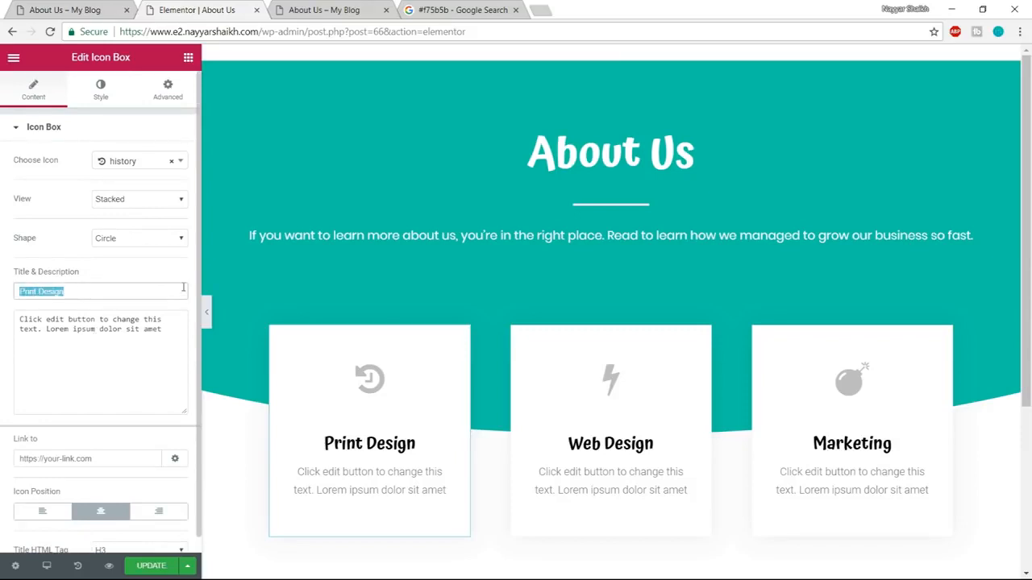
pyautogui.write('History')
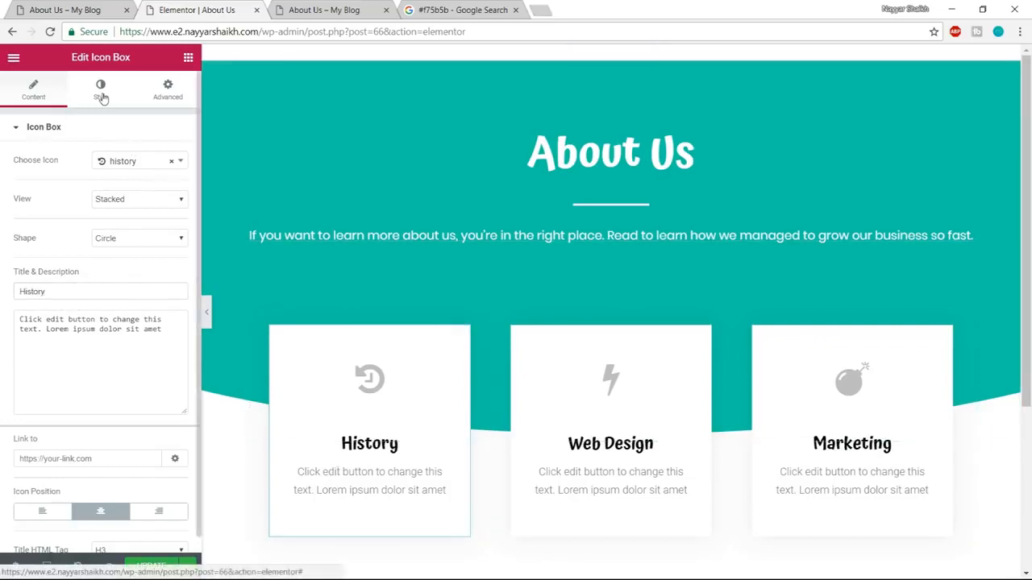
# Set the secondary color of the History card's icon to the blue #4054b2.
pyautogui.click(102, 94)
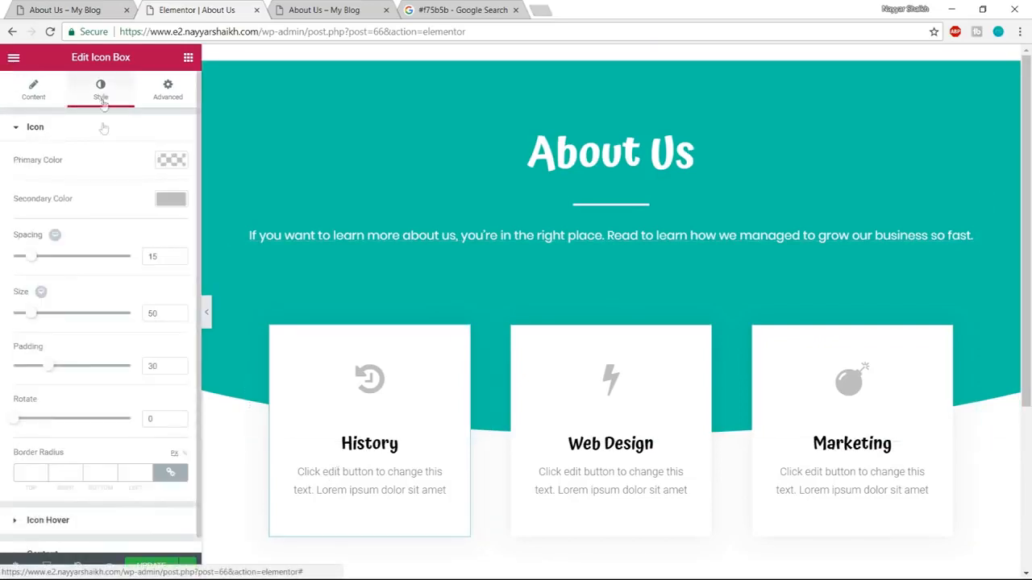
pyautogui.click(171, 200)
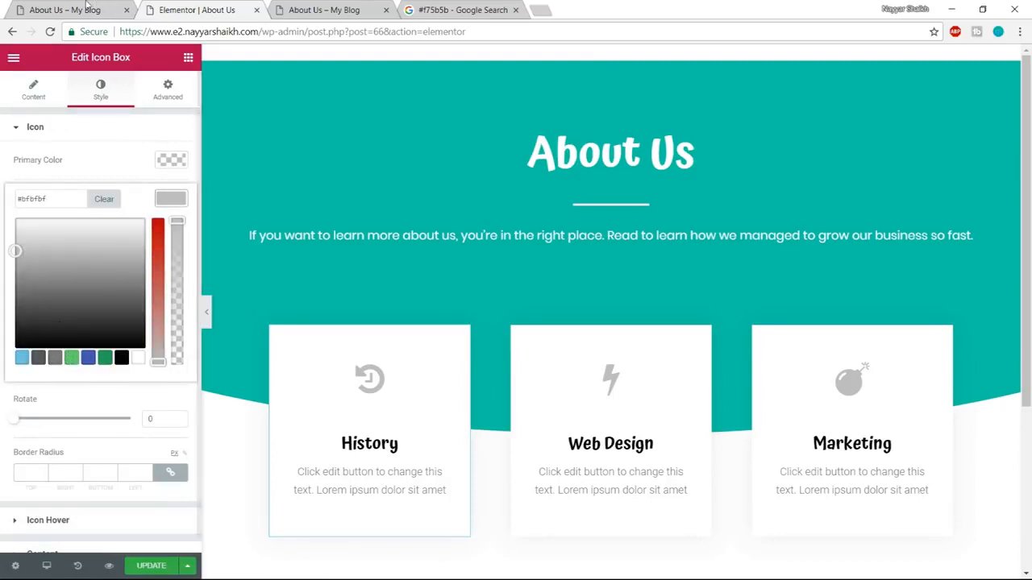
pyautogui.click(89, 359)
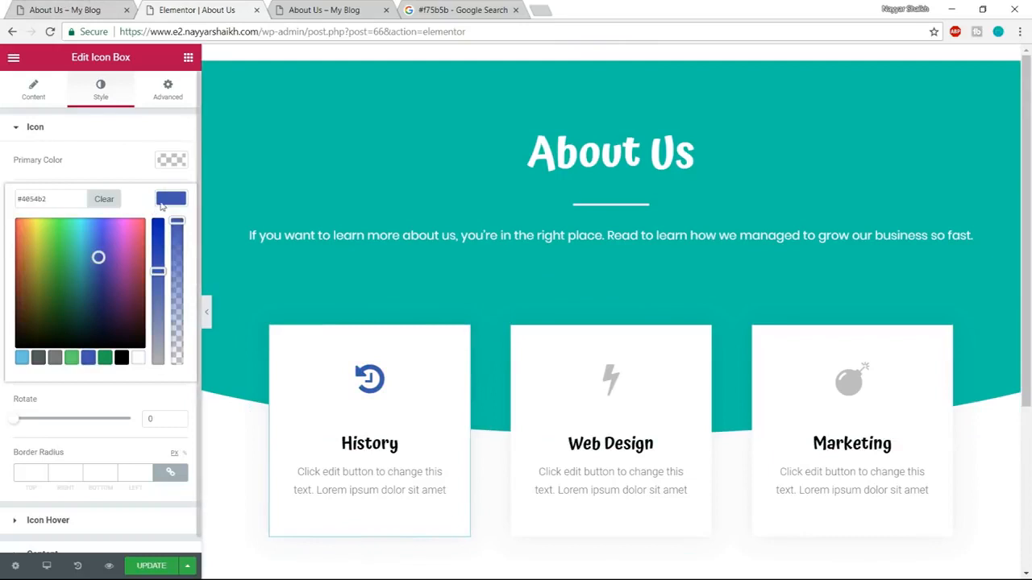
pyautogui.click(160, 207)
# Set the History card's title color to the same blue, #4054b2.
pyautogui.scroll(-1, 90, 545)
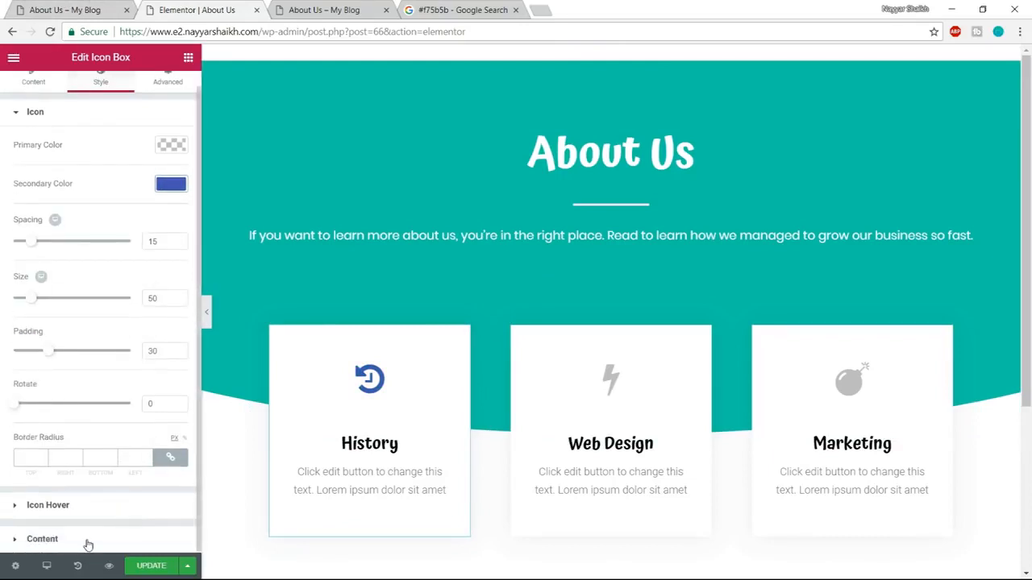
pyautogui.click(88, 544)
pyautogui.click(170, 411)
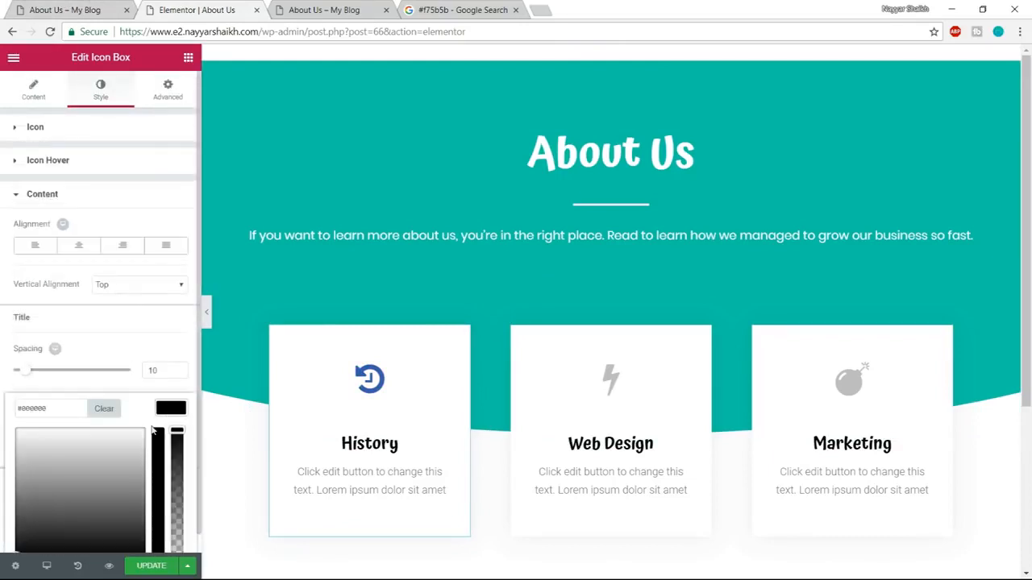
pyautogui.scroll(-1, 96, 542)
pyautogui.click(89, 531)
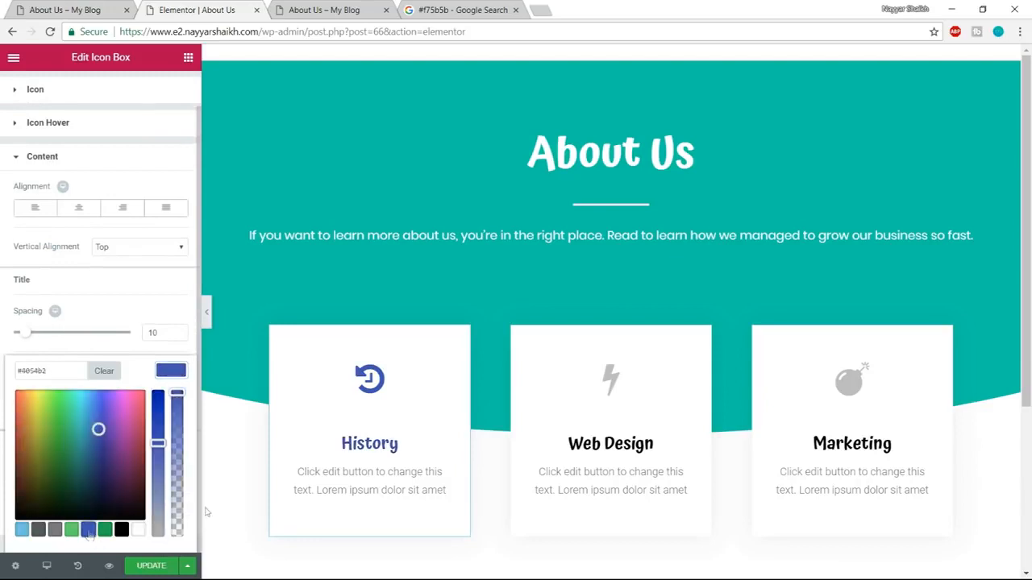
# Compare the card corners with the demo page and set the History card's column border radius to 20 px on all sides.
pyautogui.click(38, 5)
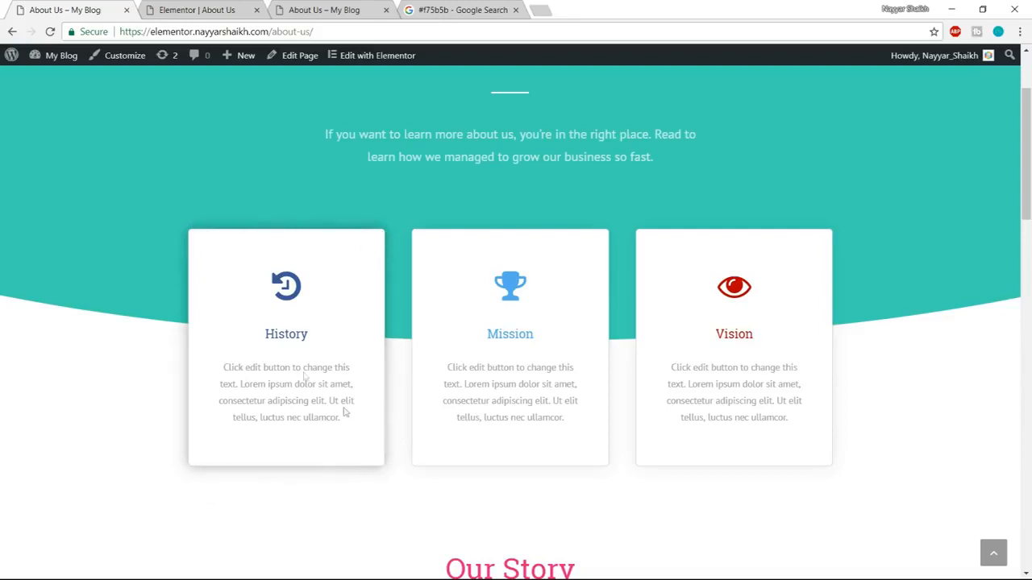
pyautogui.click(222, 9)
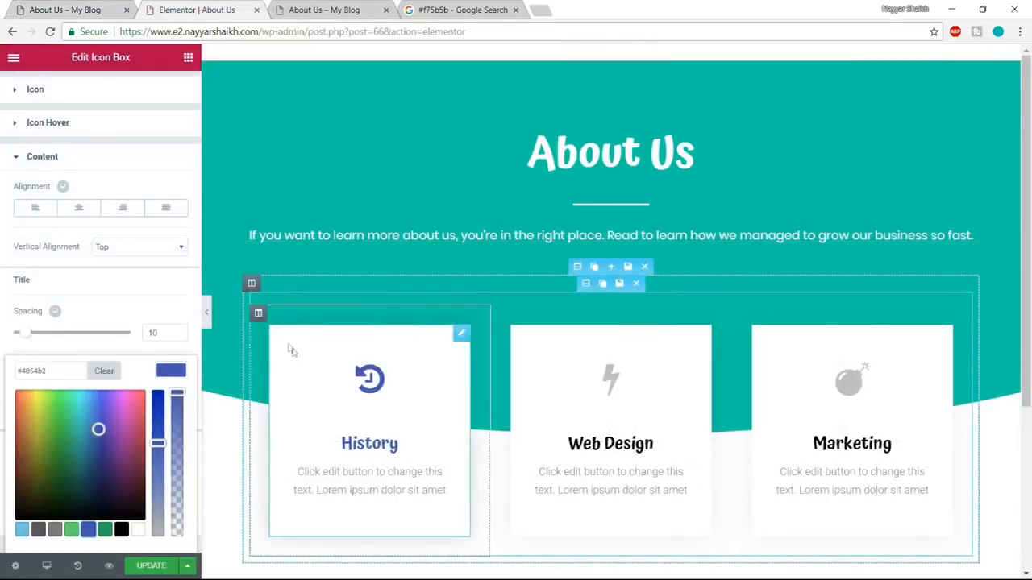
pyautogui.moveTo(258, 314)
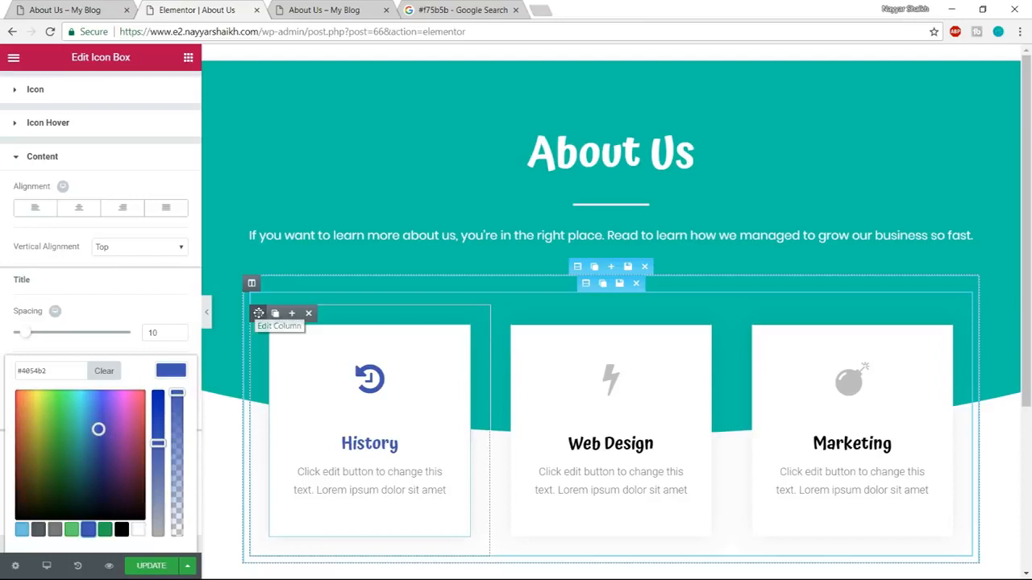
pyautogui.click(258, 314)
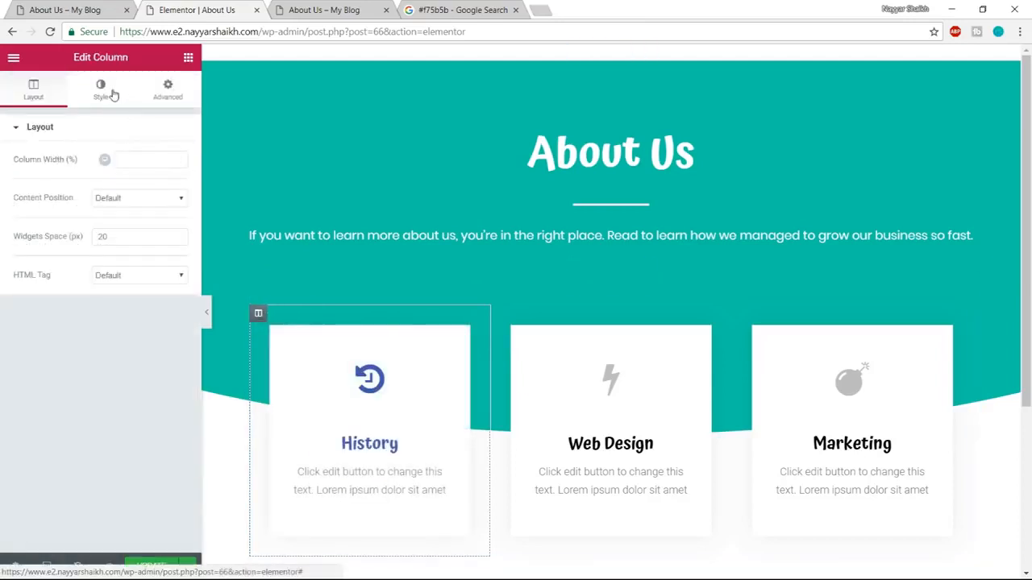
pyautogui.click(108, 99)
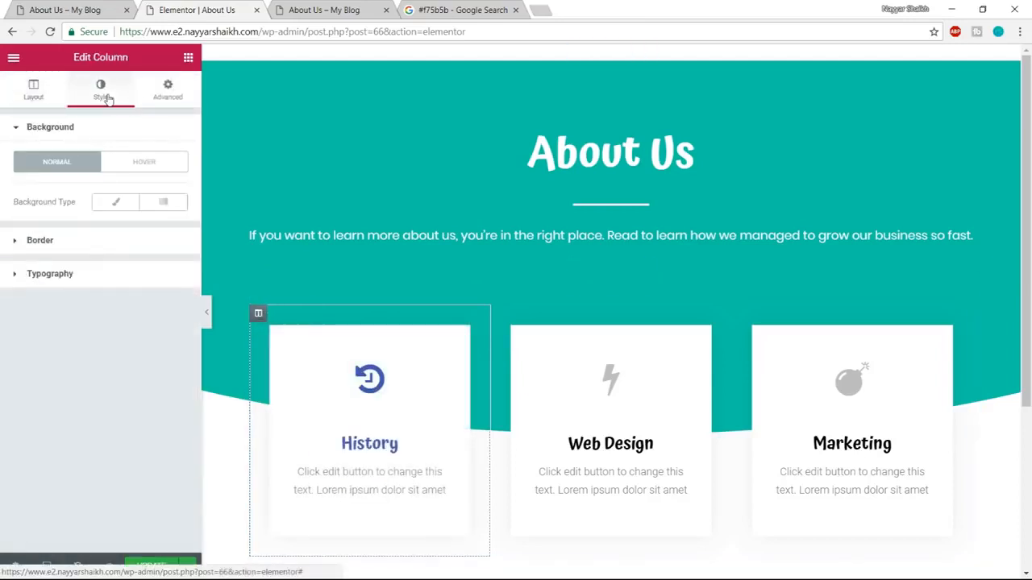
pyautogui.click(81, 256)
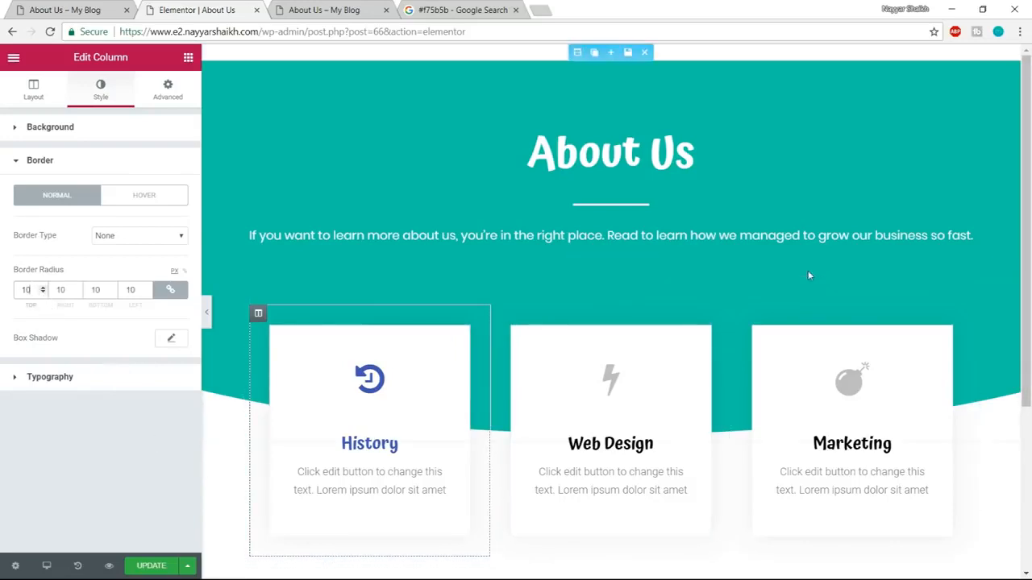
pyautogui.hotkey('ctrl', 'a')
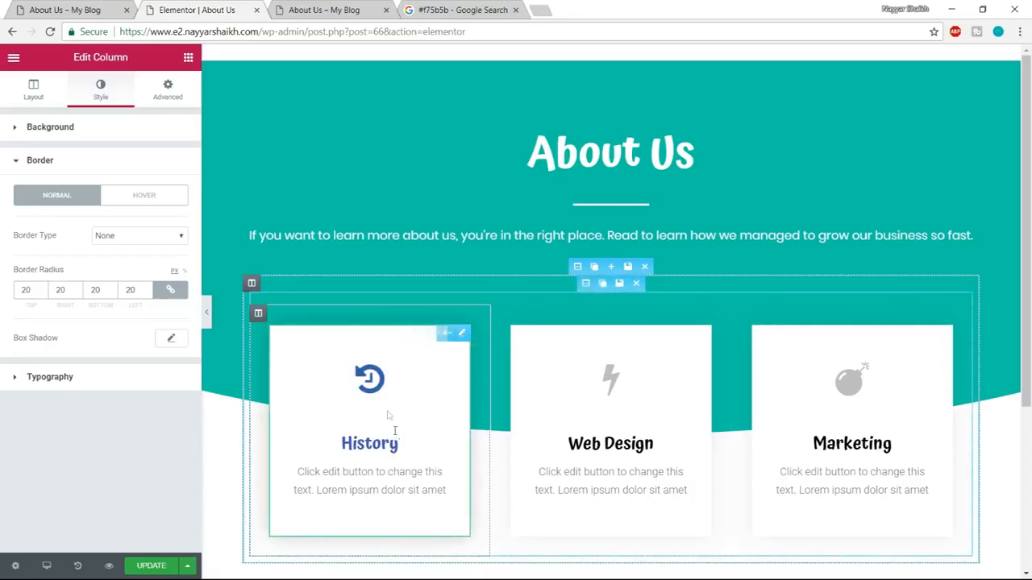
# Set the border radius of the History icon box itself to 20 px on all four corners.
pyautogui.click(375, 389)
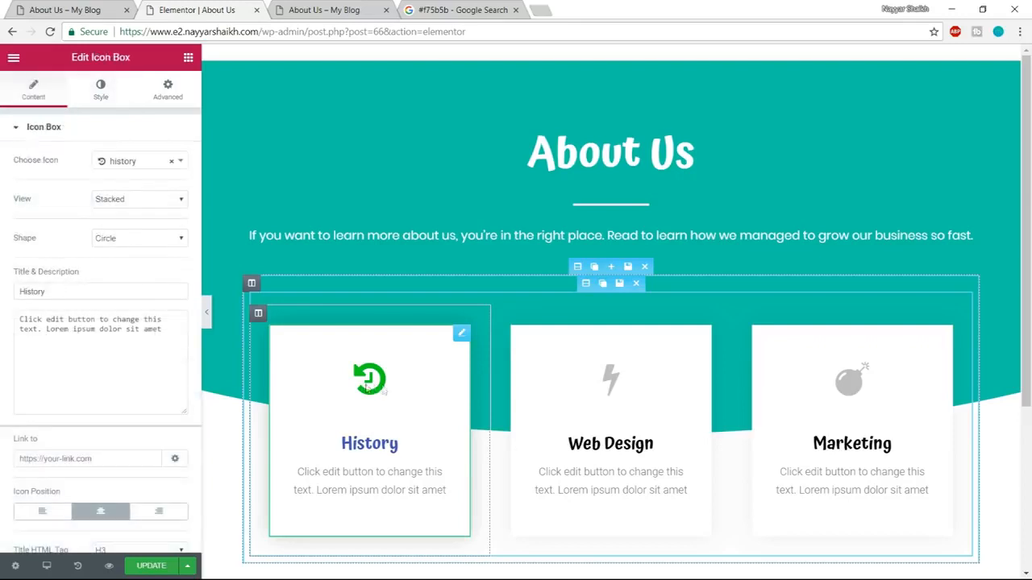
pyautogui.click(95, 90)
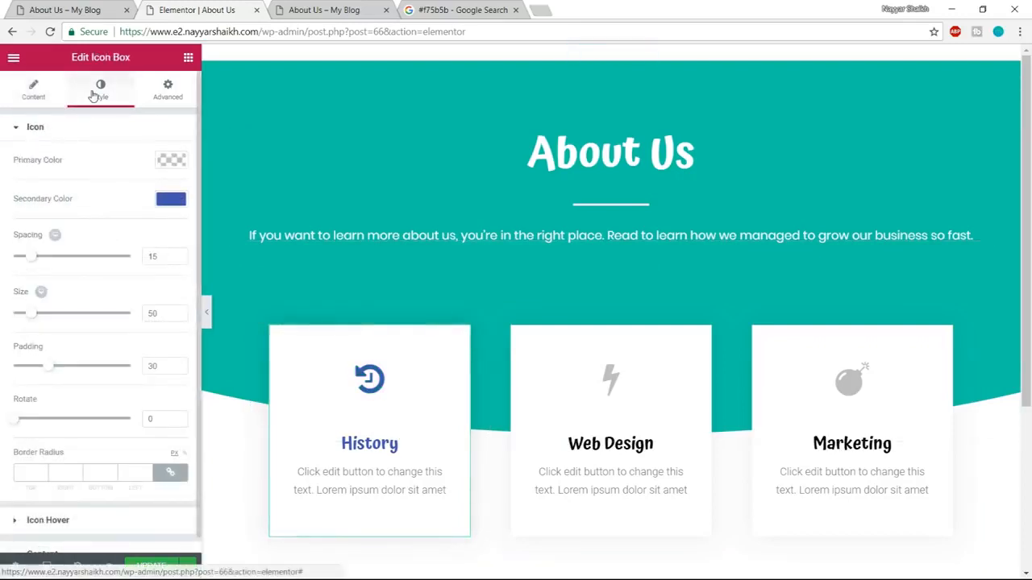
pyautogui.click(168, 88)
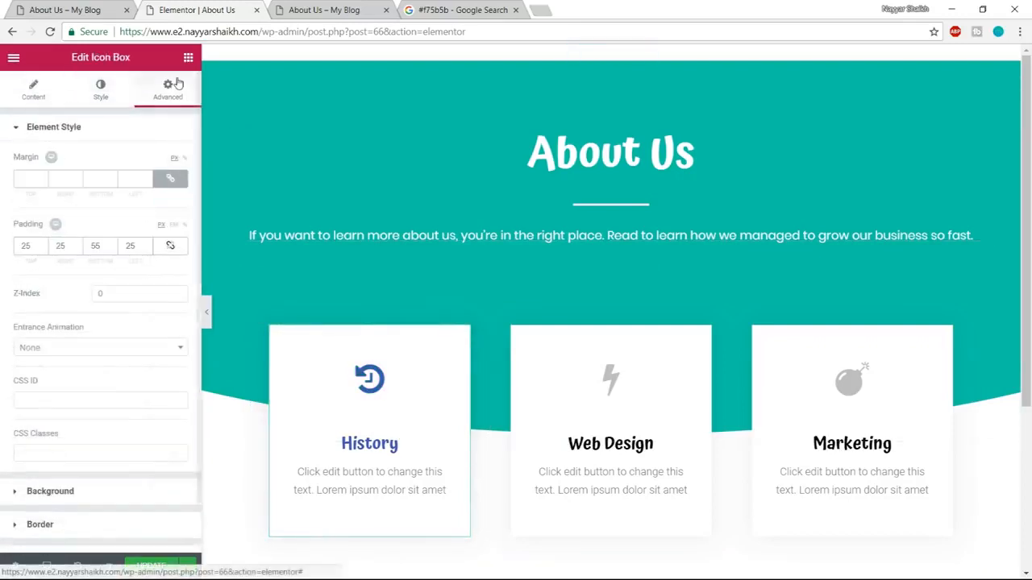
pyautogui.scroll(-1, 119, 320)
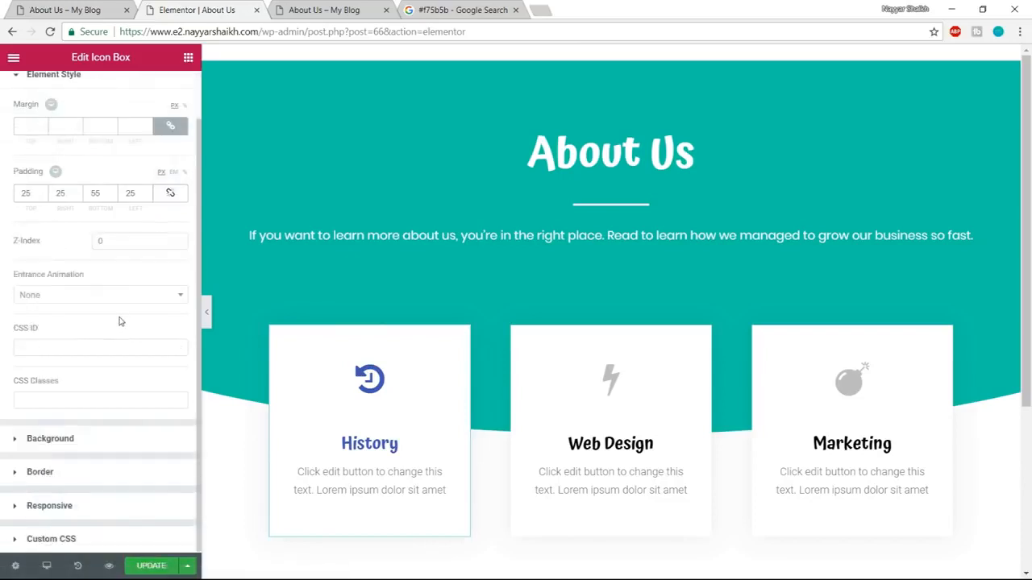
pyautogui.click(91, 477)
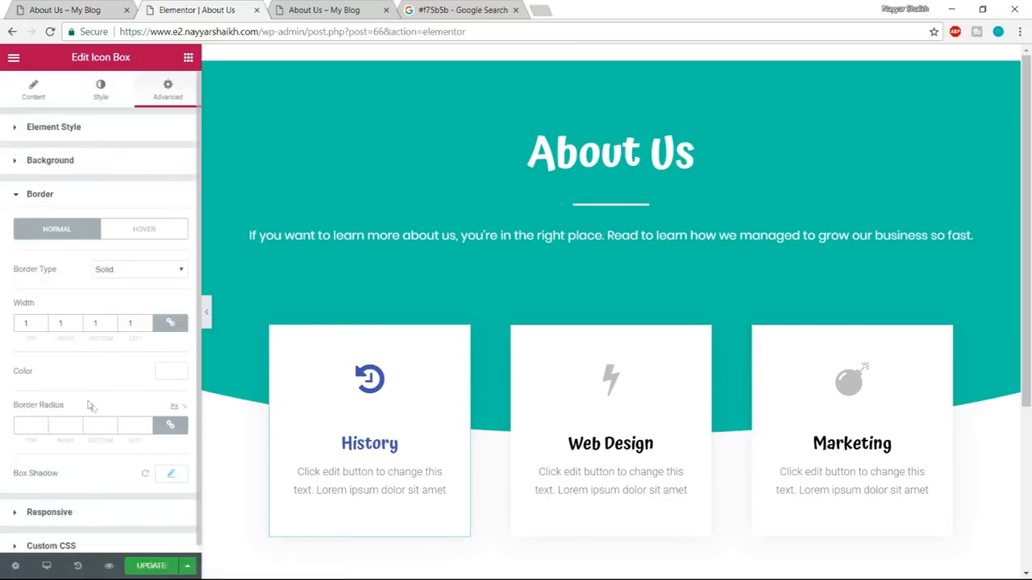
pyautogui.scroll(-1, 90, 405)
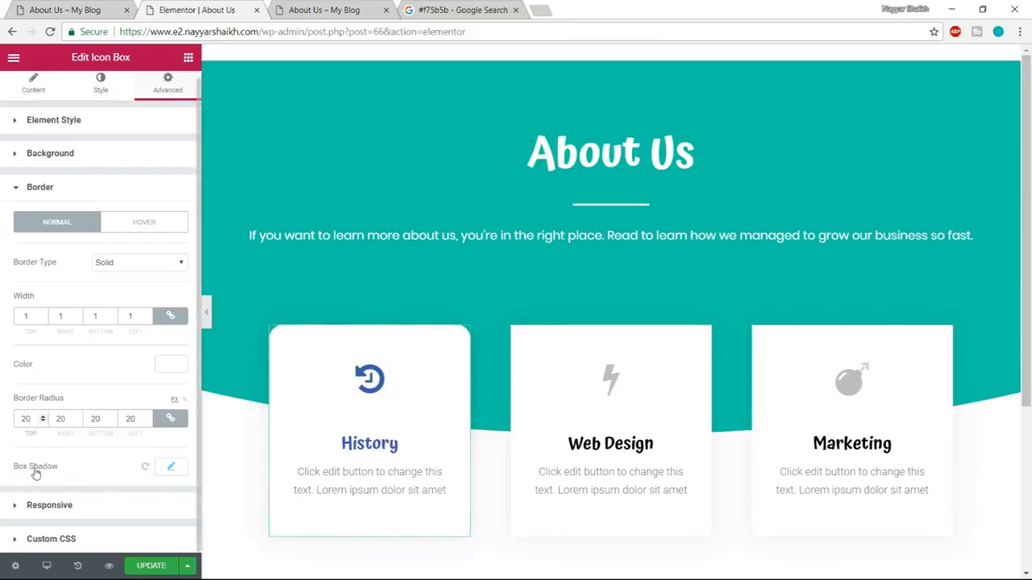
# Set the History icon box's normal box shadow color to black at 0.29 opacity.
pyautogui.click(170, 468)
pyautogui.scroll(-1, 195, 466)
pyautogui.scroll(-1, 195, 466)
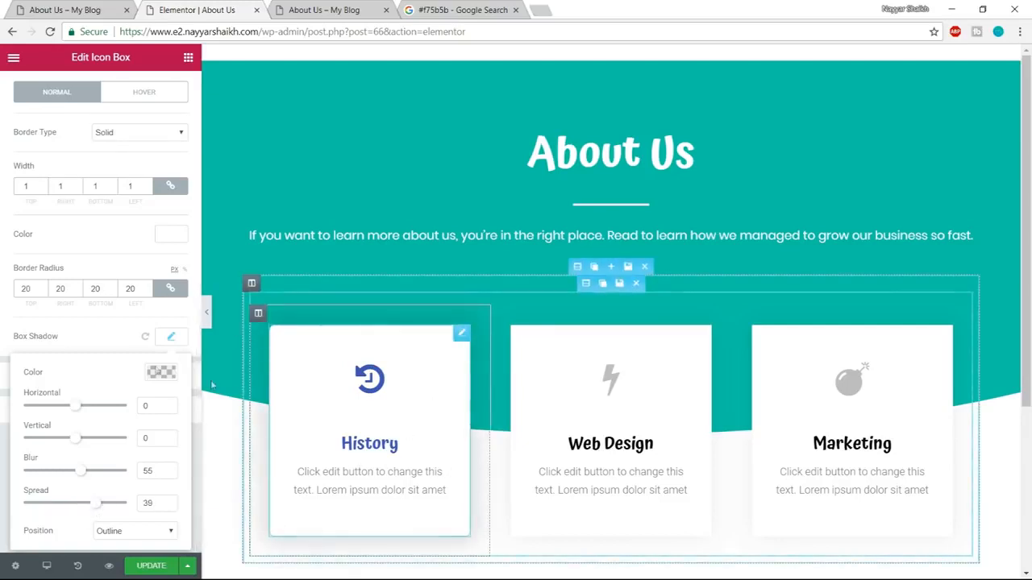
pyautogui.click(161, 372)
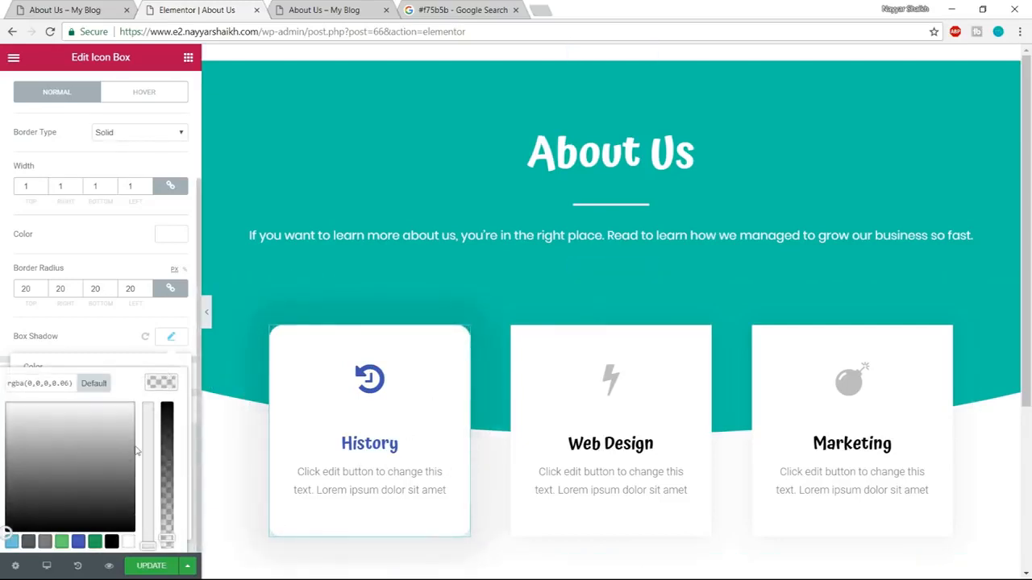
pyautogui.scroll(-1, 182, 429)
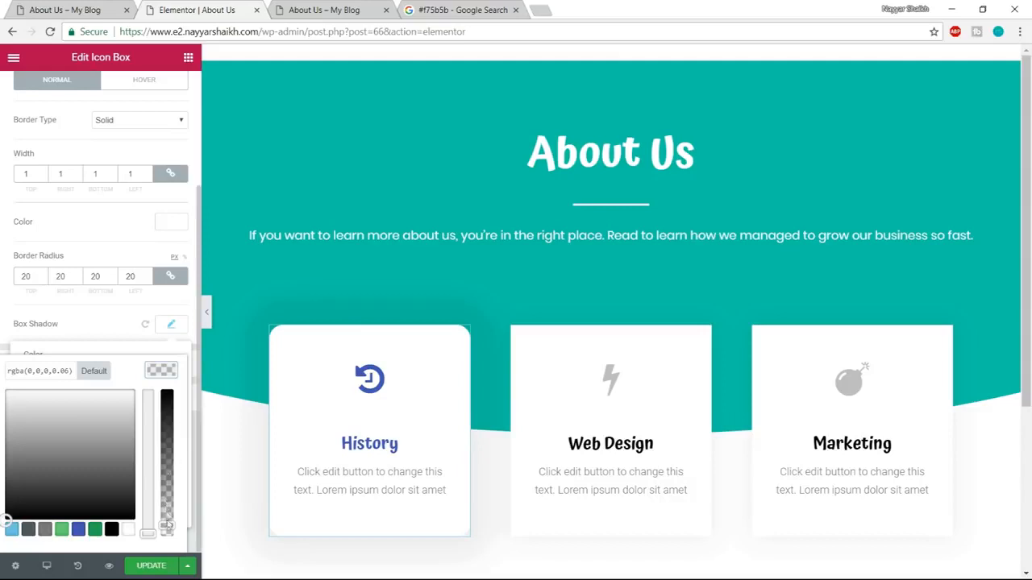
pyautogui.moveTo(167, 526); pyautogui.dragTo(148, 342)
pyautogui.click(147, 315)
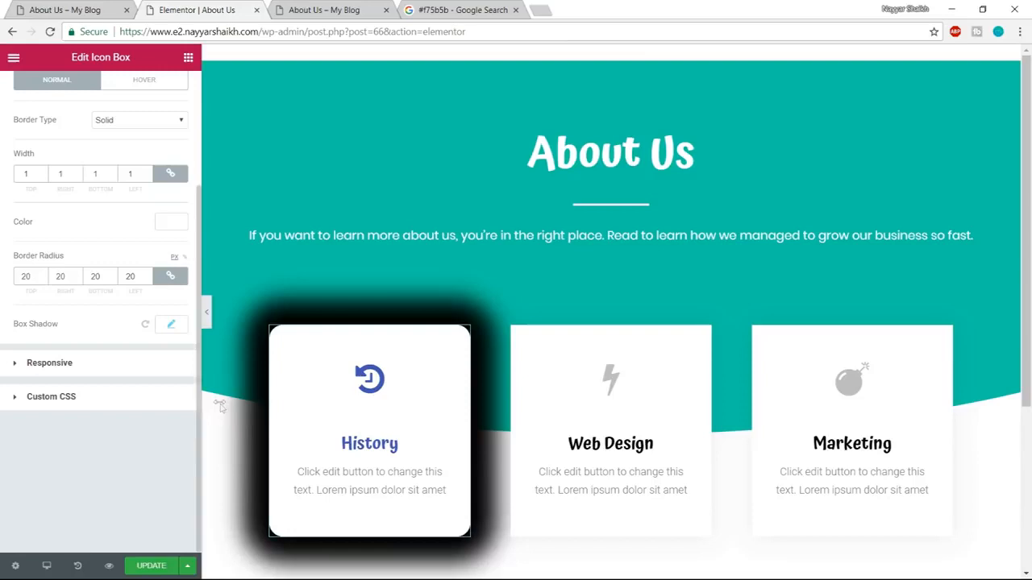
pyautogui.click(171, 324)
pyautogui.click(161, 369)
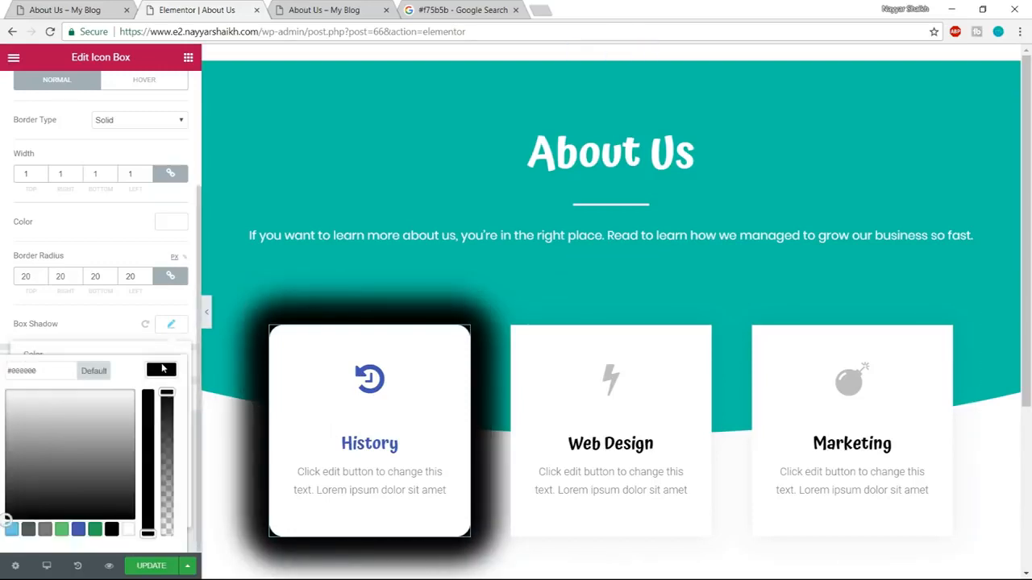
pyautogui.moveTo(167, 393); pyautogui.dragTo(167, 499)
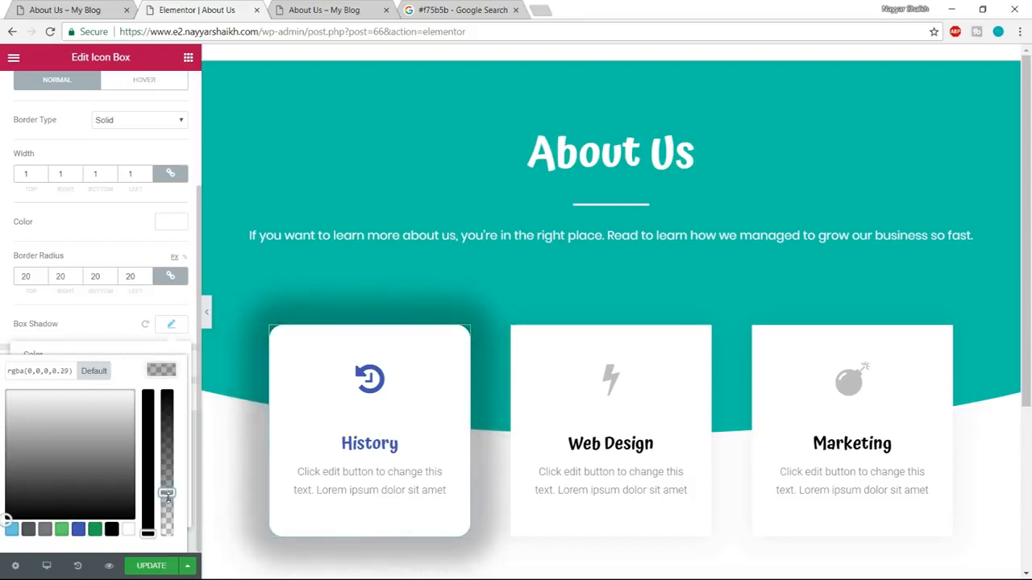
pyautogui.click(170, 327)
pyautogui.click(170, 327)
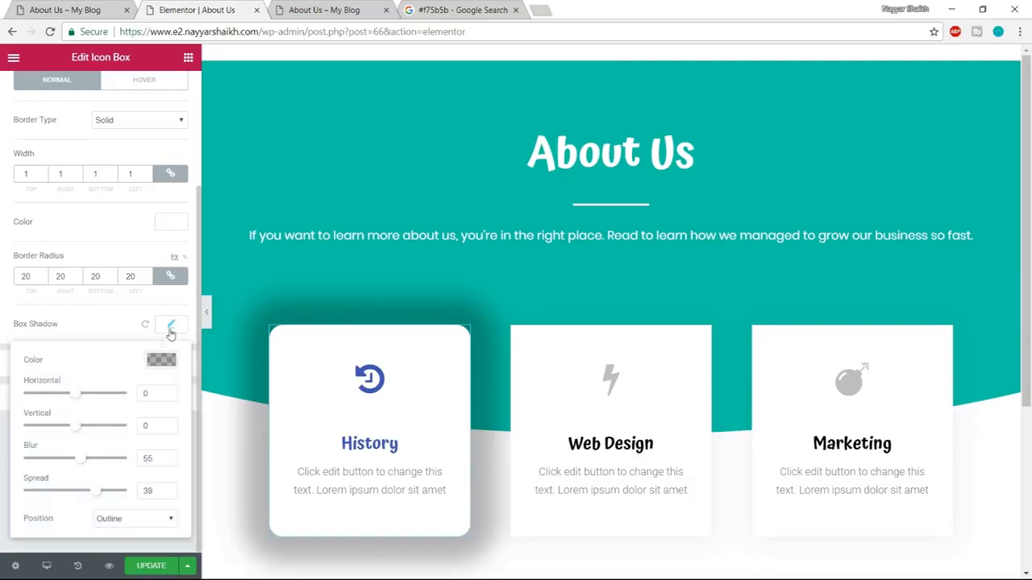
# Reduce the spread of the History icon box's normal box shadow to 1.
pyautogui.moveTo(101, 499); pyautogui.dragTo(79, 497)
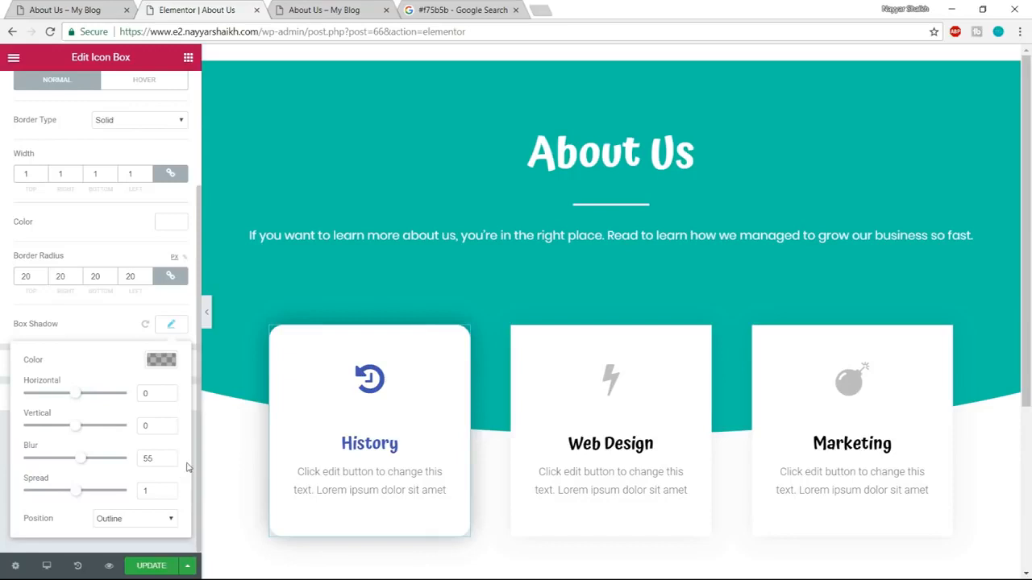
pyautogui.click(170, 325)
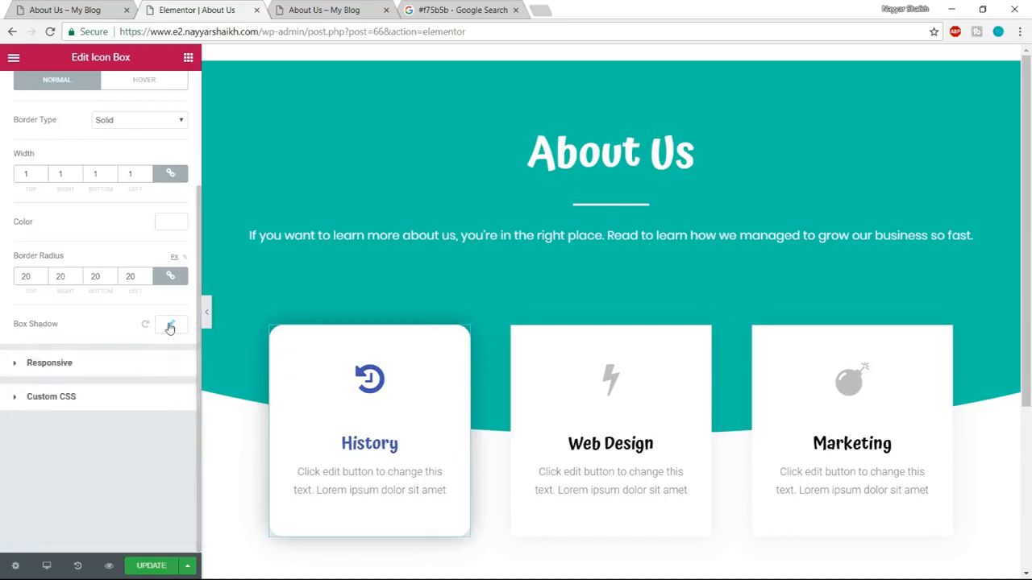
pyautogui.click(170, 325)
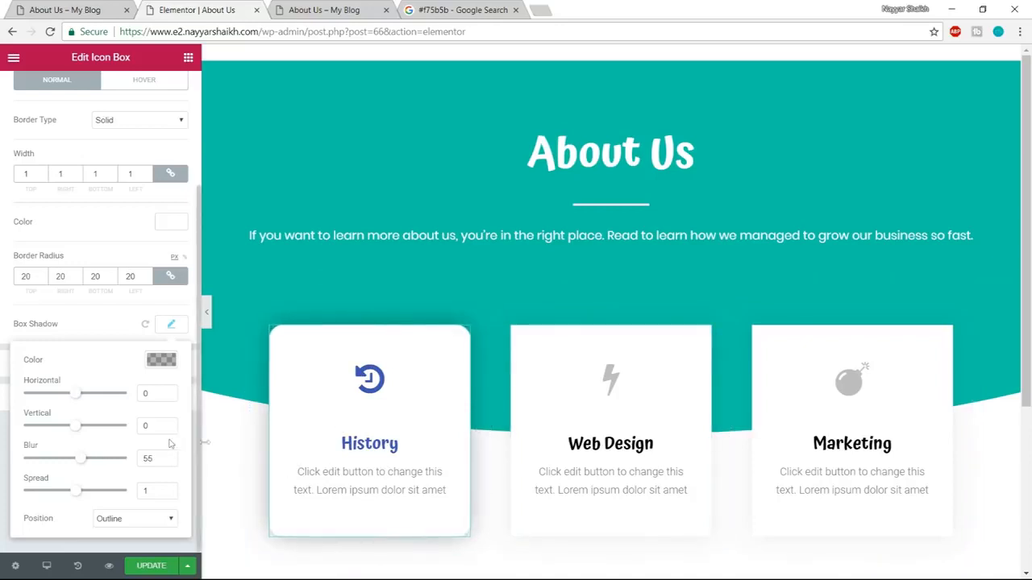
pyautogui.click(161, 360)
pyautogui.click(162, 360)
pyautogui.click(173, 325)
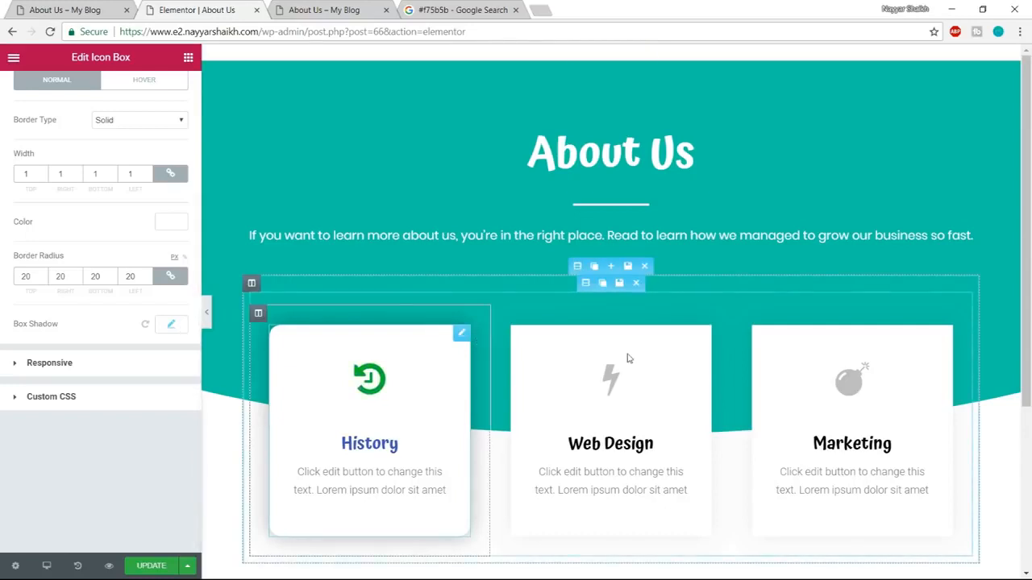
# Try the blue #4054b2 as the History icon box's border color for the hover state.
pyautogui.scroll(1, 169, 326)
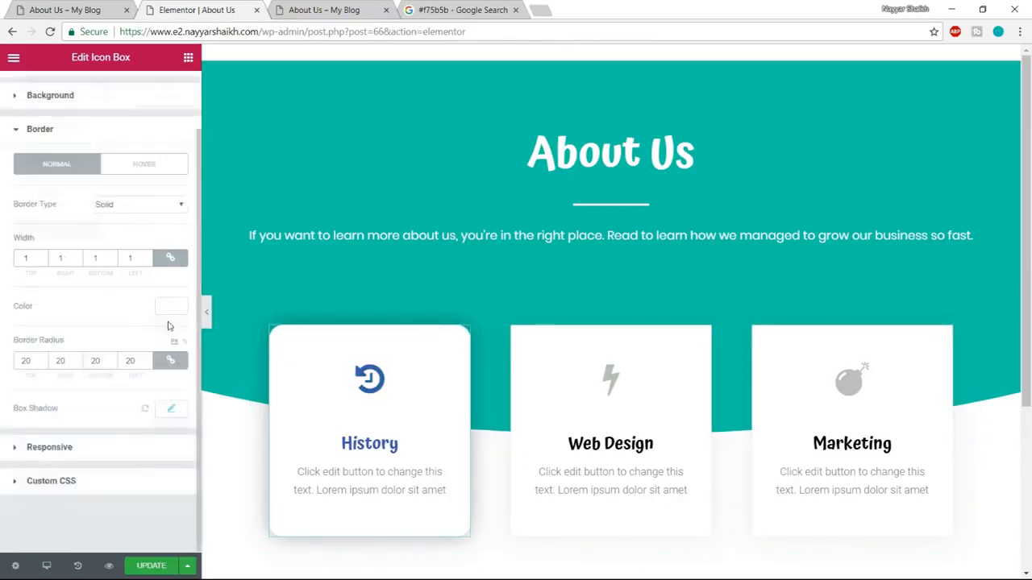
pyautogui.scroll(1, 169, 325)
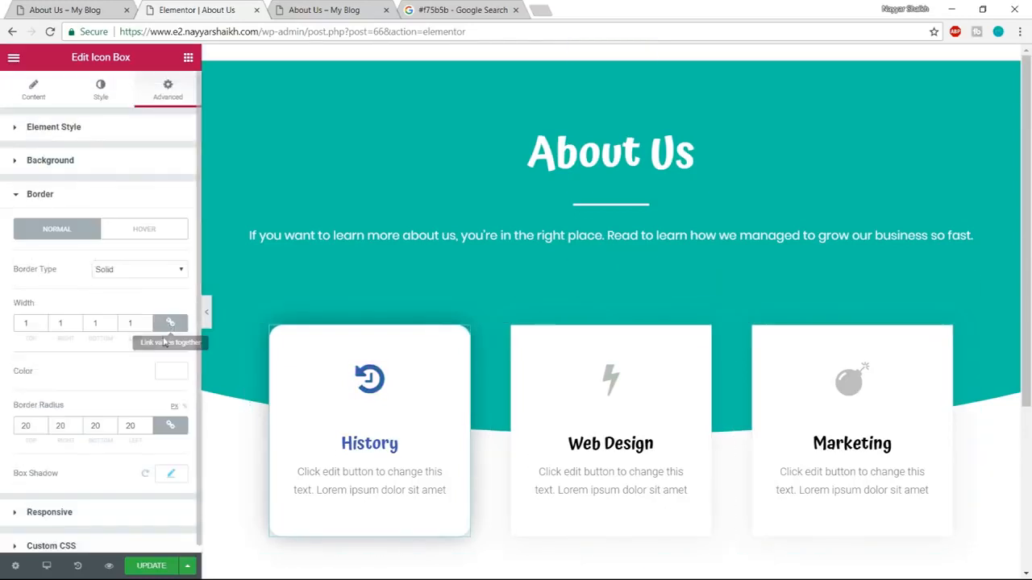
pyautogui.click(153, 233)
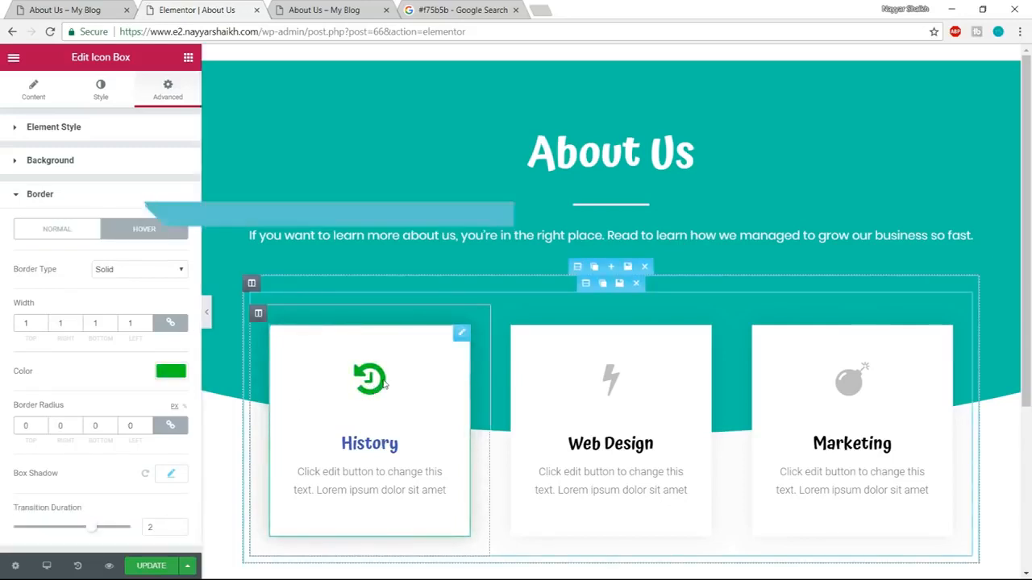
pyautogui.click(170, 372)
pyautogui.click(90, 469)
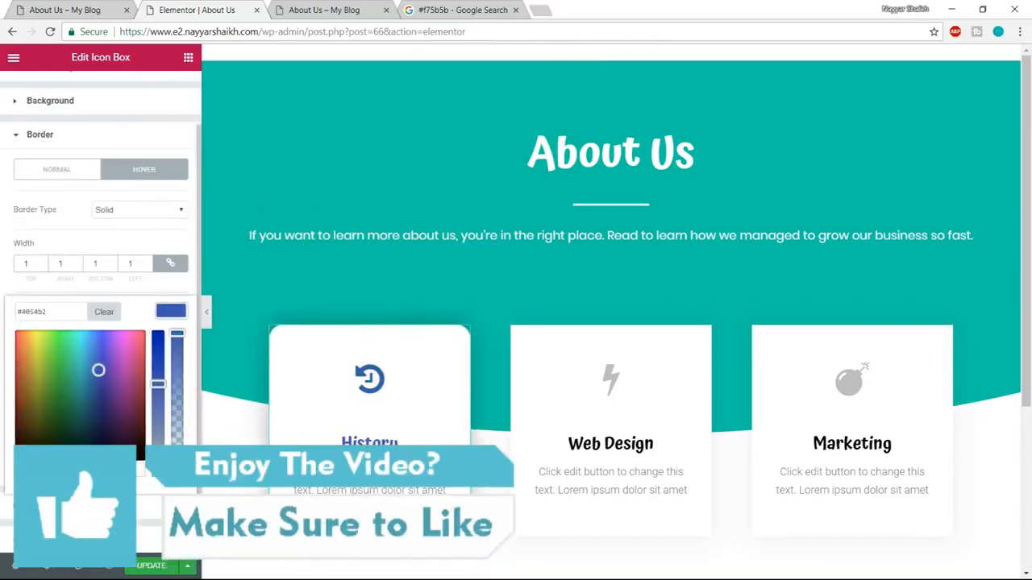
pyautogui.click(172, 316)
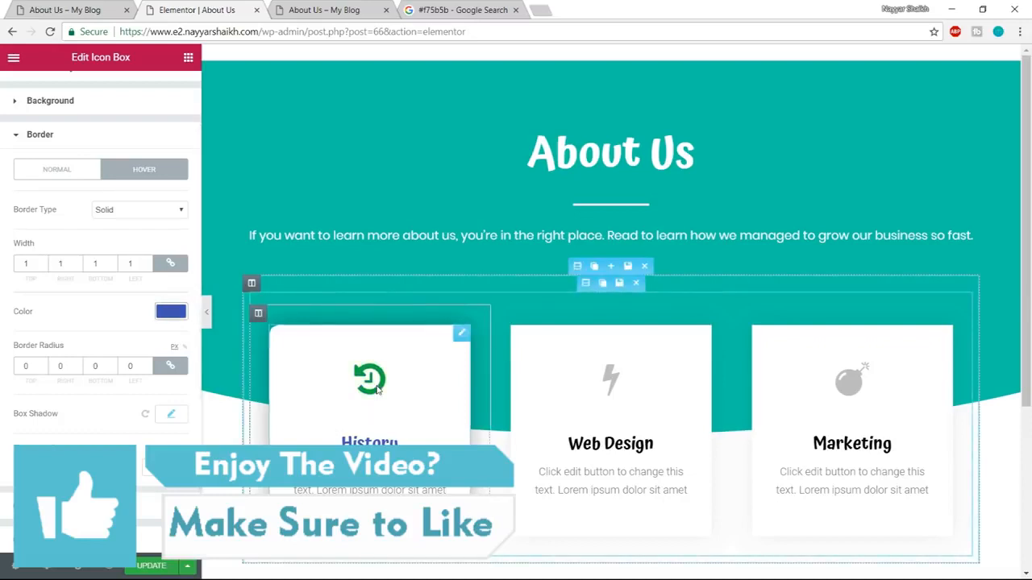
pyautogui.click(176, 320)
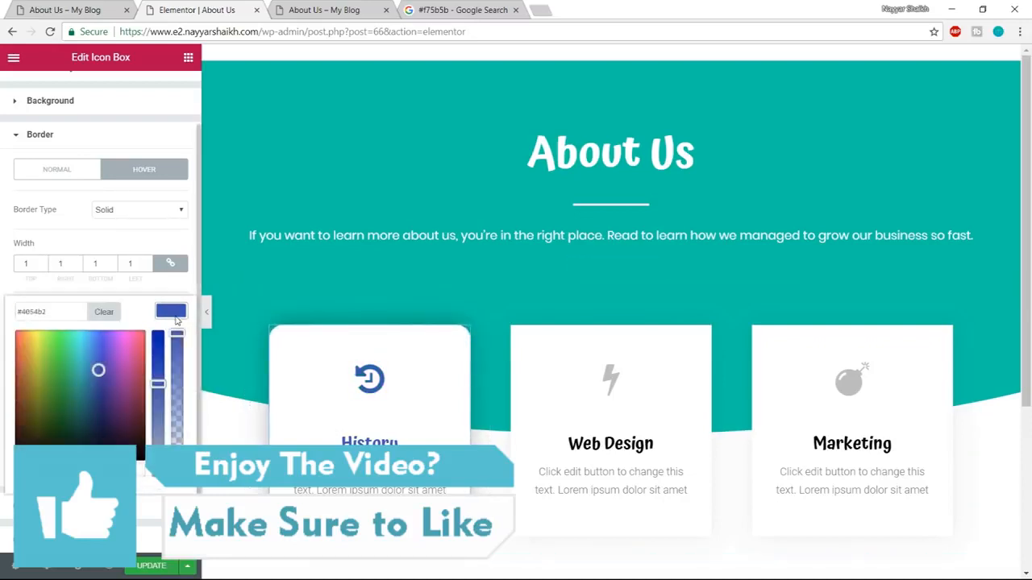
pyautogui.click(176, 320)
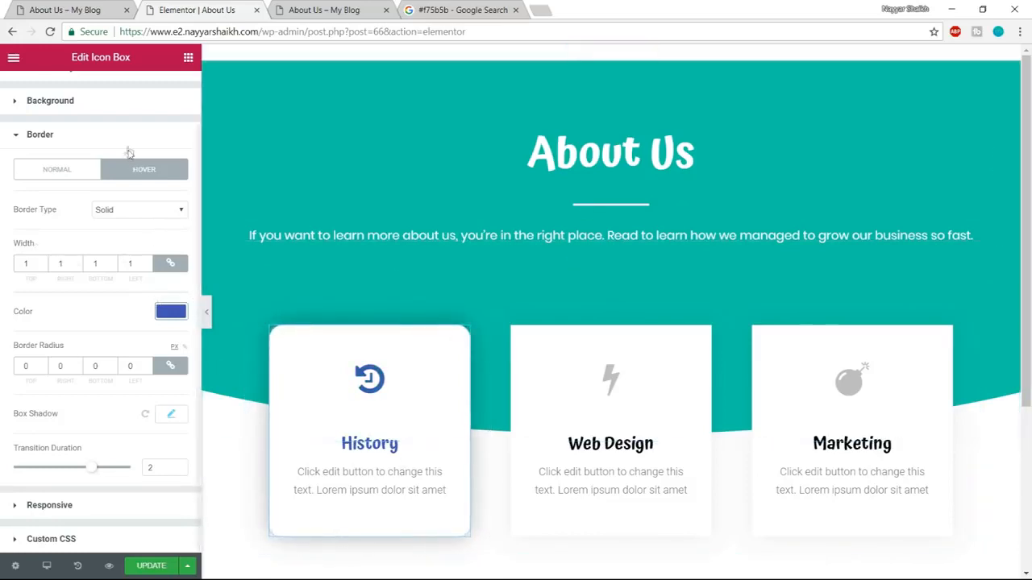
# Set the History icon box's hover border color to the gray #7a7a7a and its transition duration to 1.
pyautogui.click(170, 311)
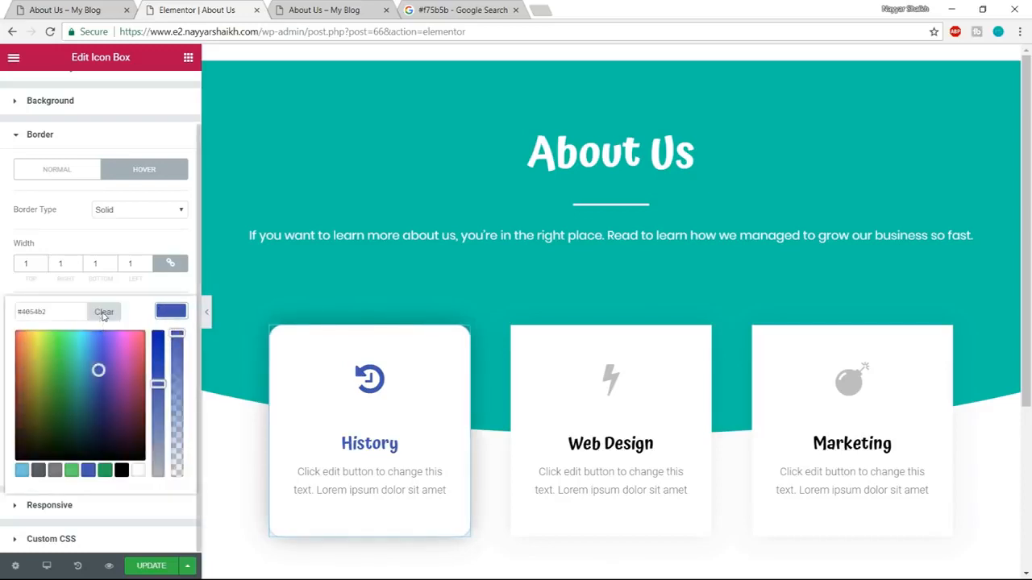
pyautogui.click(53, 470)
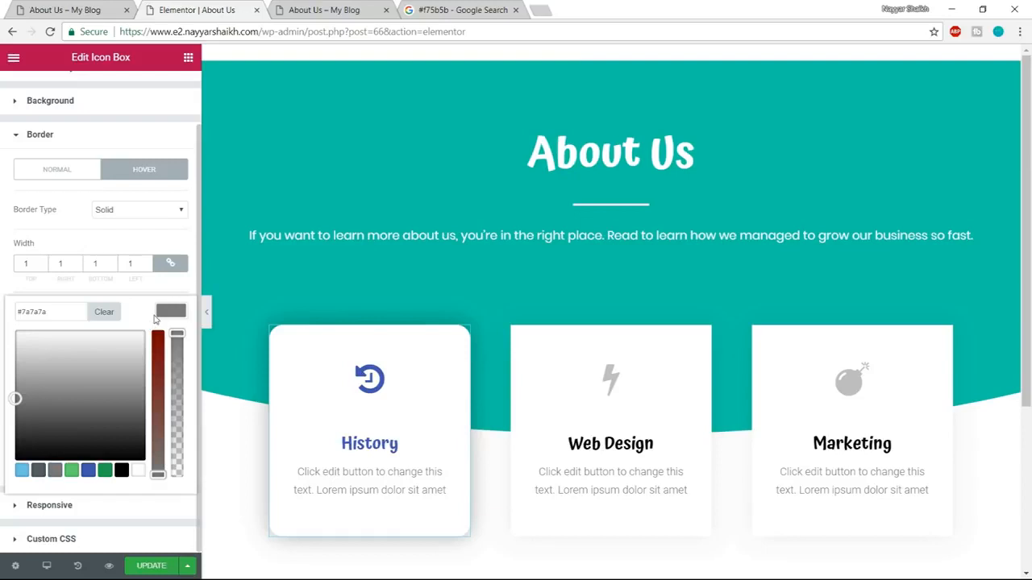
pyautogui.click(165, 313)
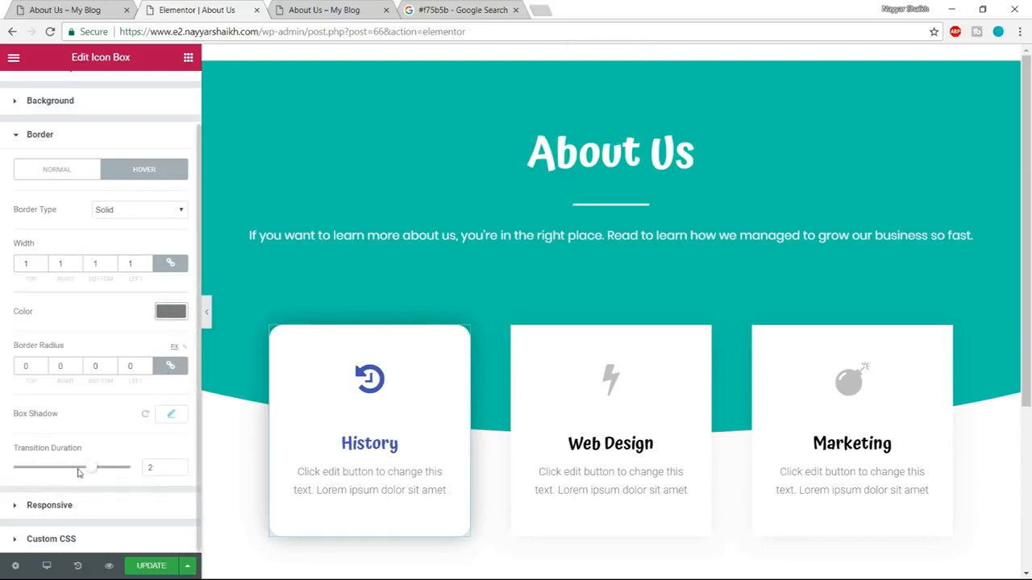
pyautogui.moveTo(93, 473); pyautogui.dragTo(35, 473)
pyautogui.moveTo(157, 473); pyautogui.dragTo(120, 474)
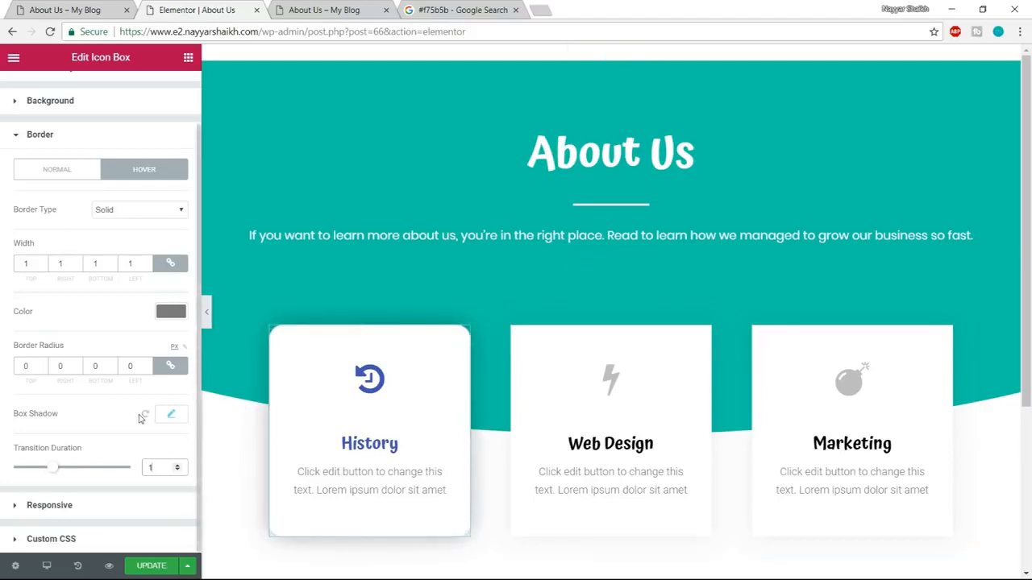
# Set the History icon box's hover shadow color to black at 0.38 opacity and its hover border radius to 25 px on all sides.
pyautogui.click(172, 416)
pyautogui.scroll(-1, 168, 435)
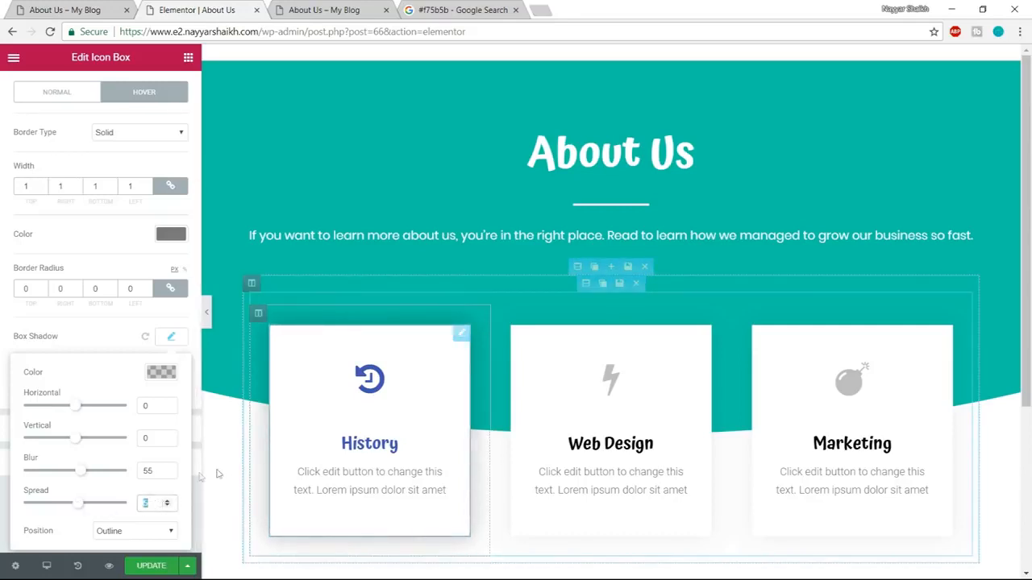
pyautogui.click(162, 372)
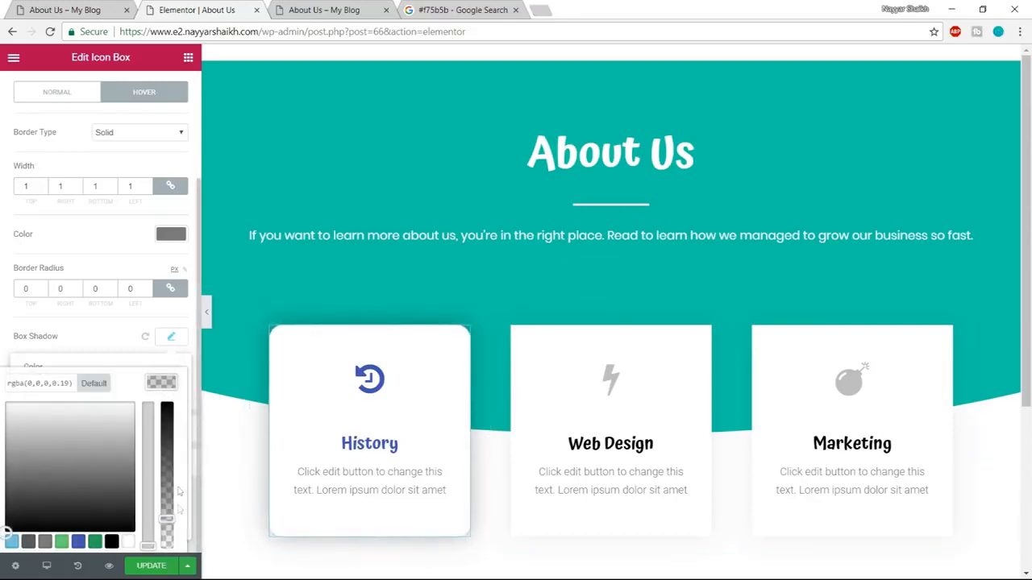
pyautogui.moveTo(167, 519); pyautogui.dragTo(167, 492)
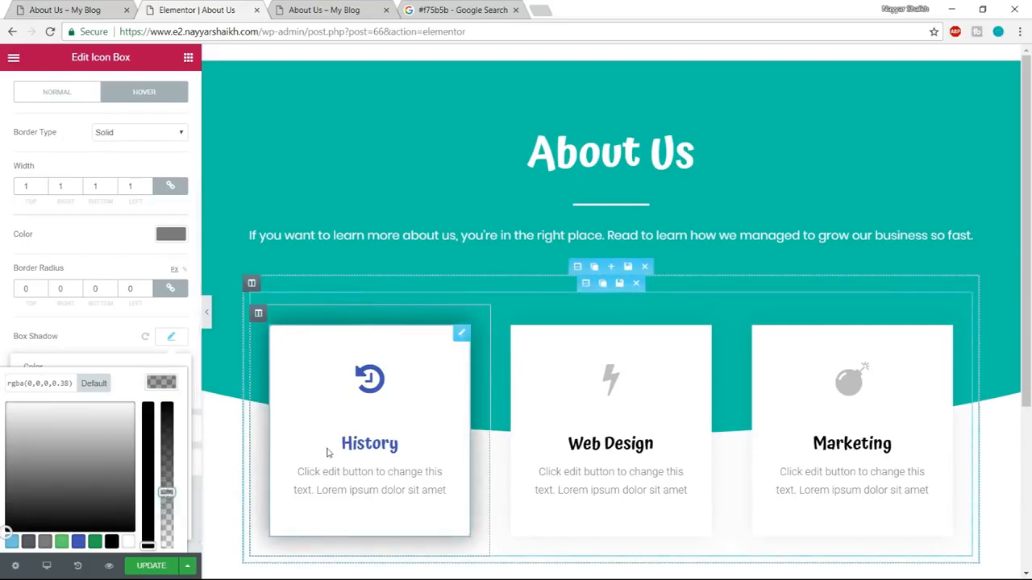
pyautogui.click(175, 418)
pyautogui.click(172, 337)
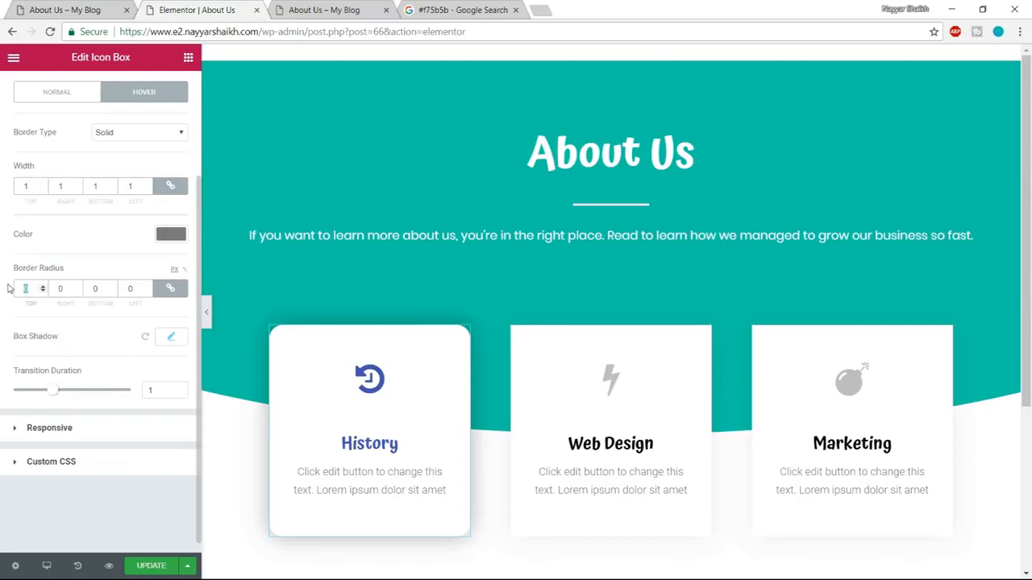
pyautogui.write('25')
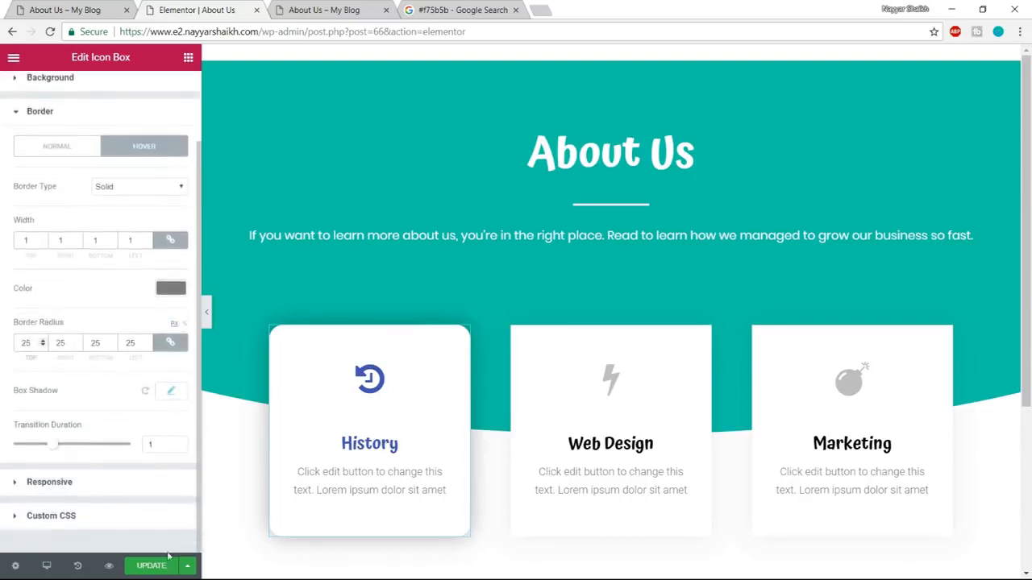
# Update the page and check the History card's hover effect on the About Us preview page.
pyautogui.click(159, 570)
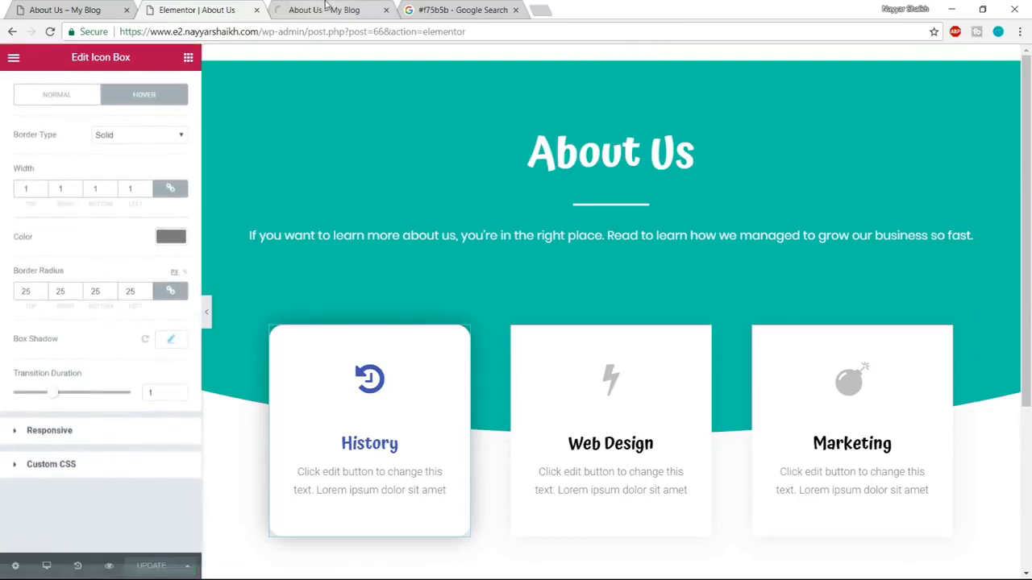
pyautogui.click(337, 13)
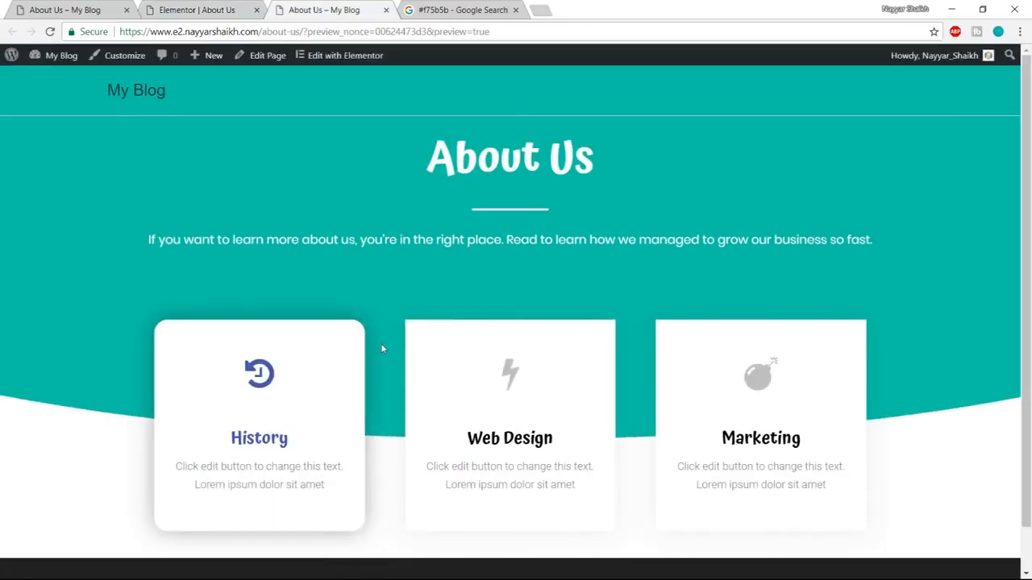
pyautogui.scroll(-1, 383, 348)
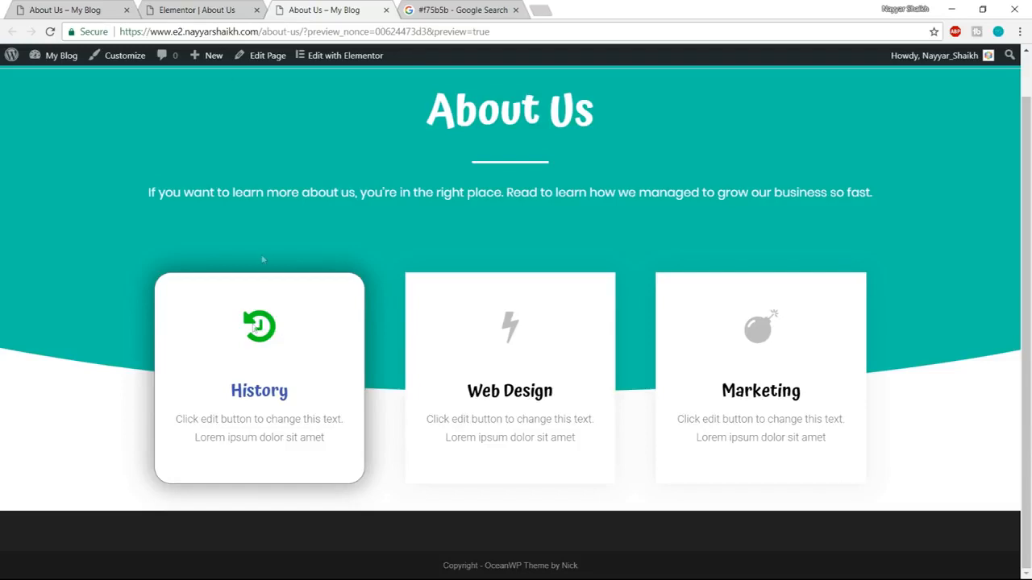
# Set the secondary color of the History card's icon in its hover state to the blue #4054b2.
pyautogui.click(197, 10)
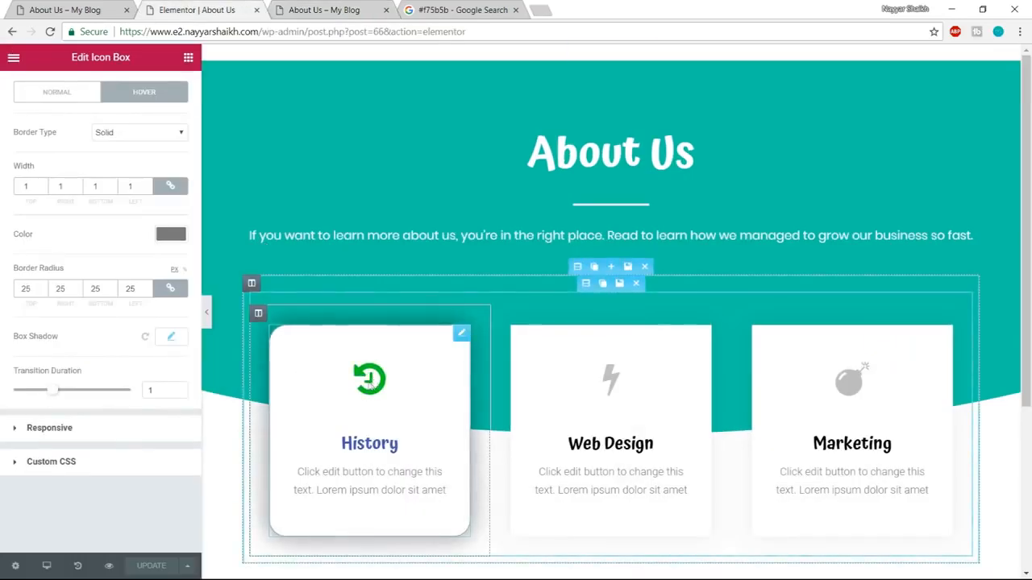
pyautogui.scroll(2, 89, 161)
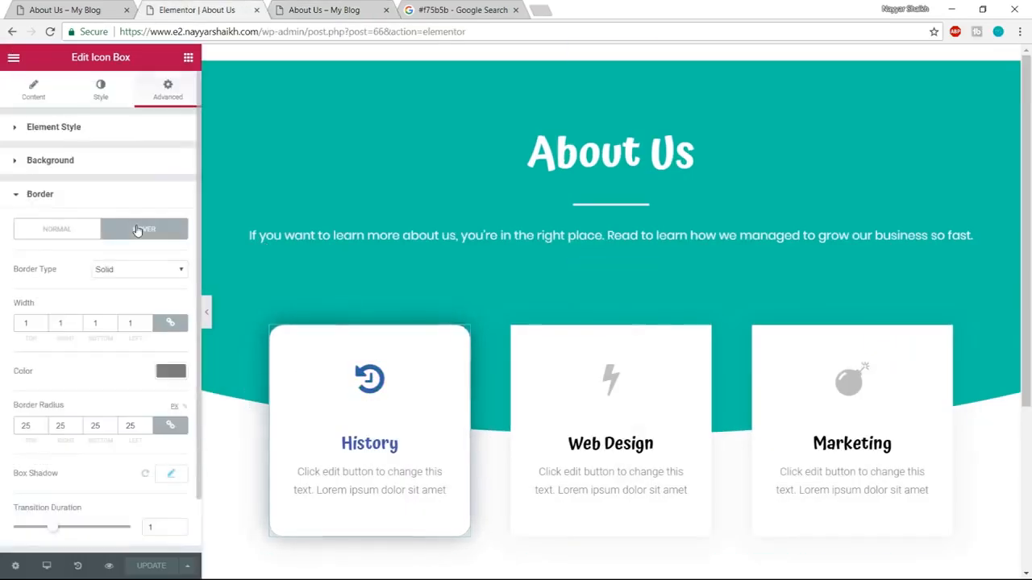
pyautogui.click(95, 90)
pyautogui.scroll(-1, 143, 223)
pyautogui.click(89, 508)
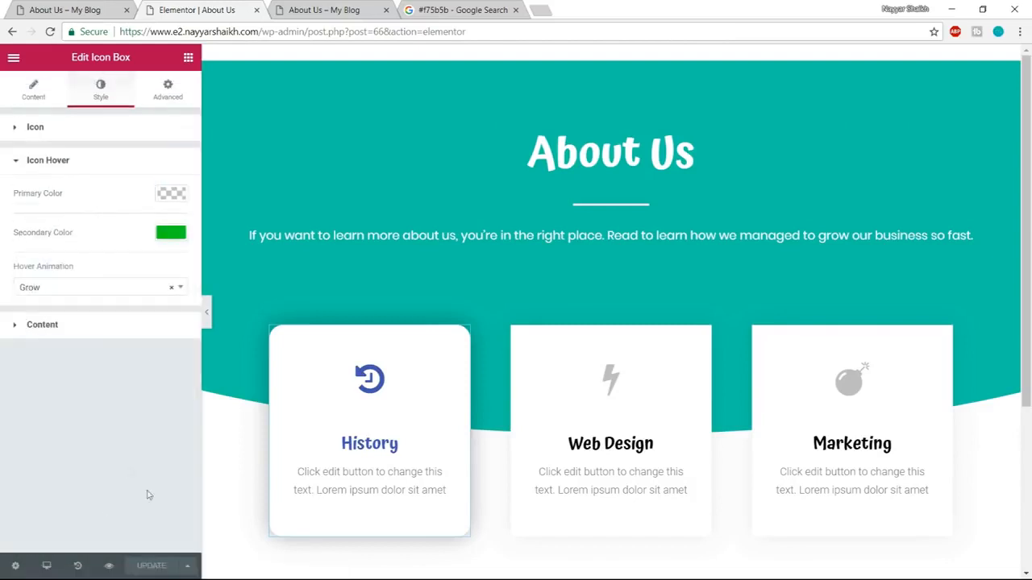
pyautogui.click(170, 232)
pyautogui.click(459, 10)
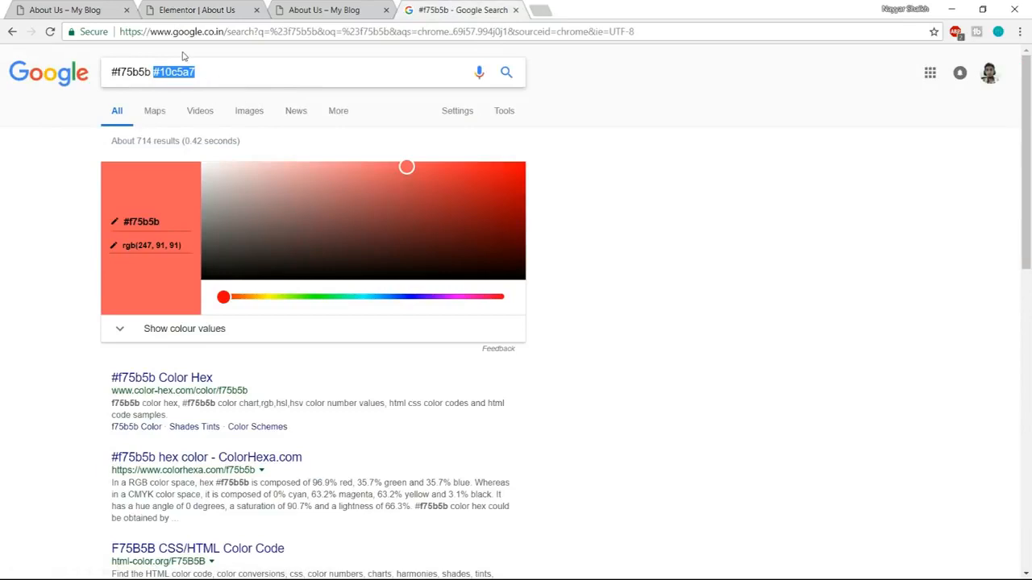
pyautogui.click(220, 7)
pyautogui.click(88, 392)
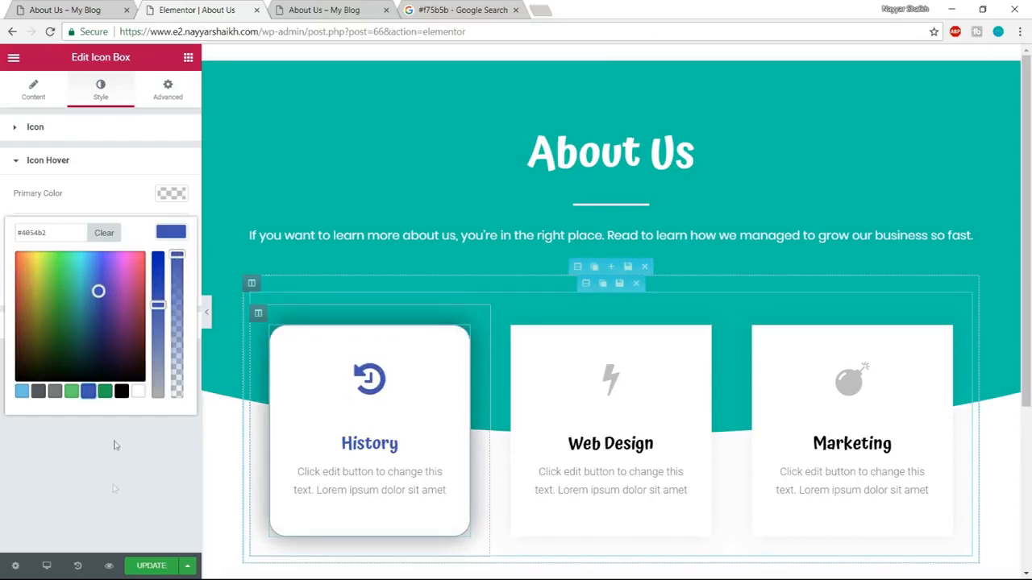
# Update the page and delete the Web Design and Marketing icon boxes.
pyautogui.click(144, 568)
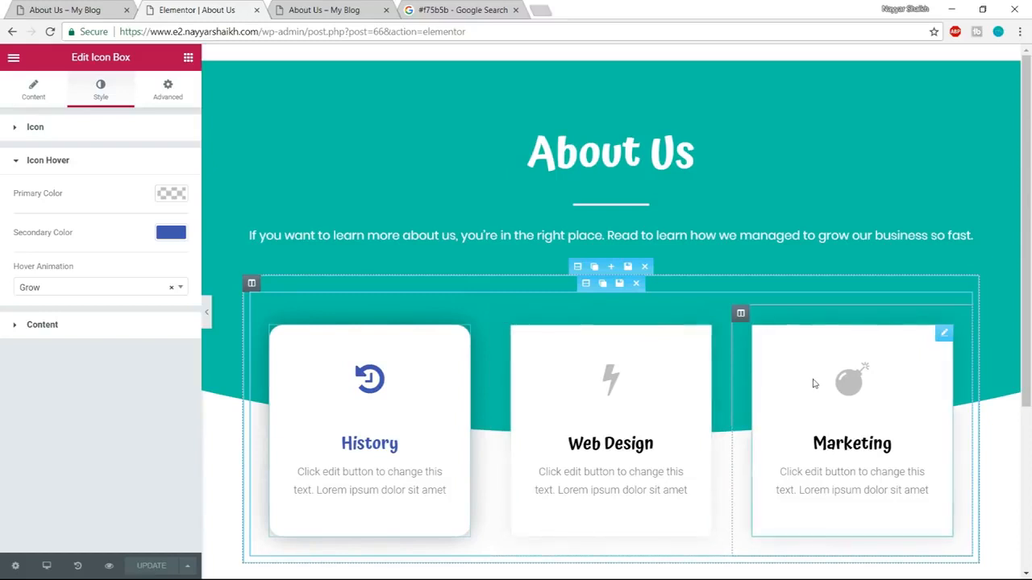
pyautogui.moveTo(702, 334)
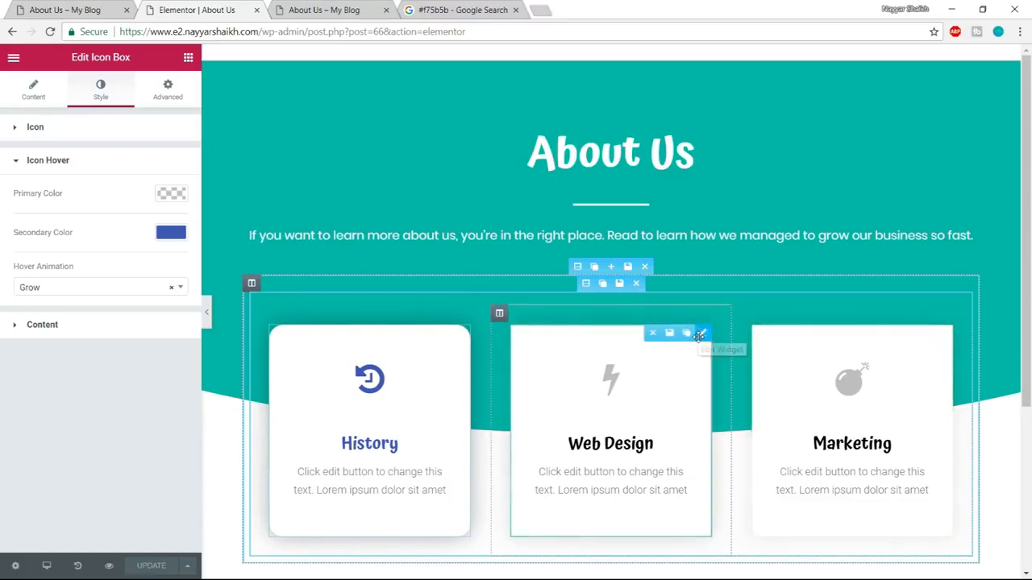
pyautogui.click(653, 334)
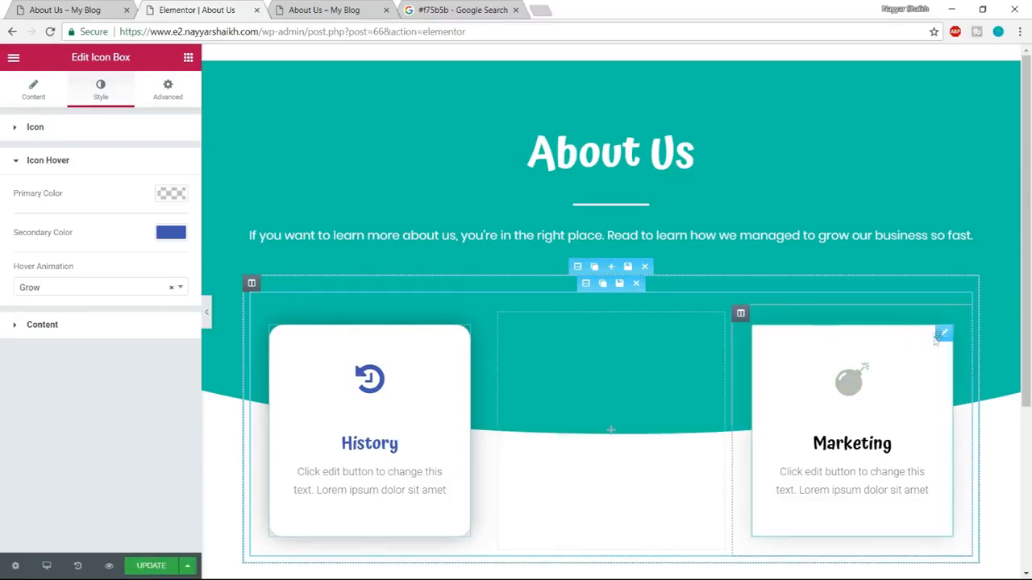
pyautogui.click(893, 333)
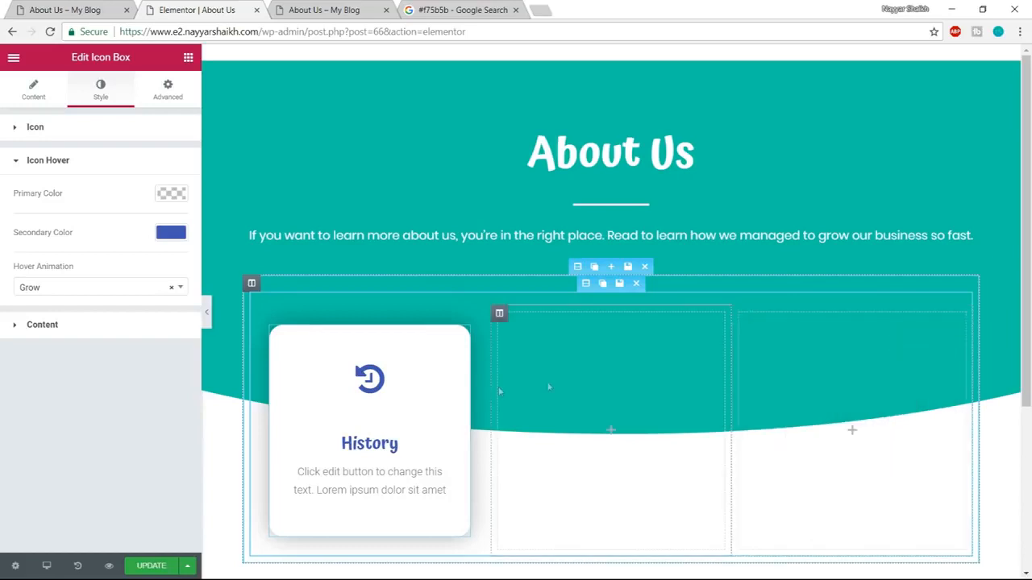
# Duplicate the History icon box and place a copy in each of the two empty columns.
pyautogui.click(446, 333)
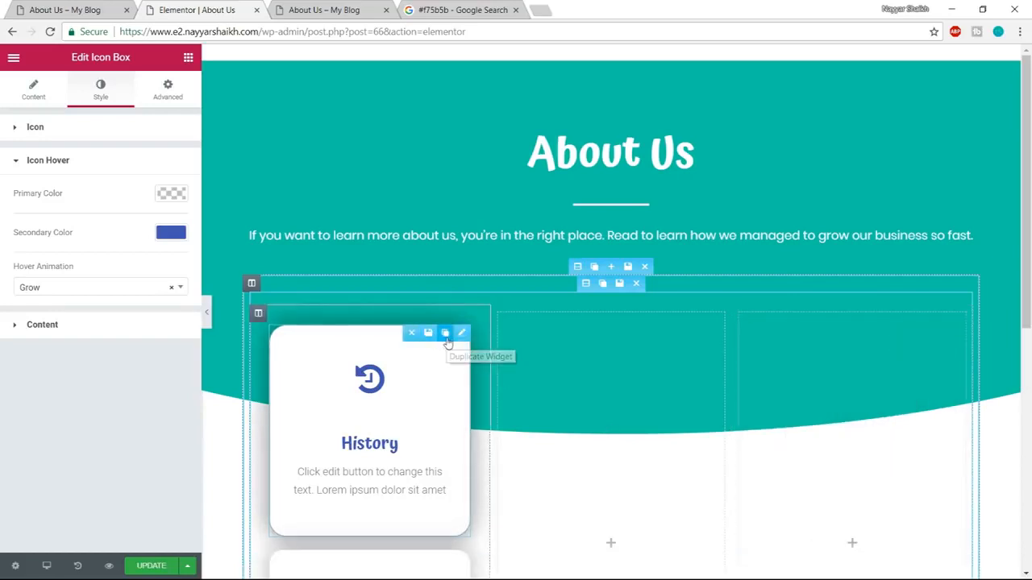
pyautogui.moveTo(343, 345); pyautogui.dragTo(594, 349)
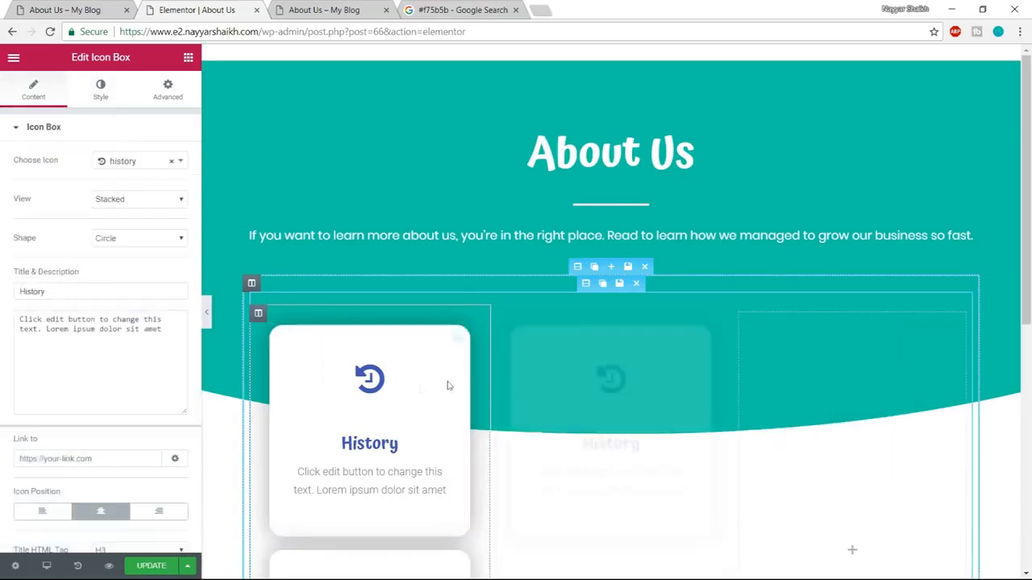
pyautogui.moveTo(482, 364); pyautogui.dragTo(841, 387)
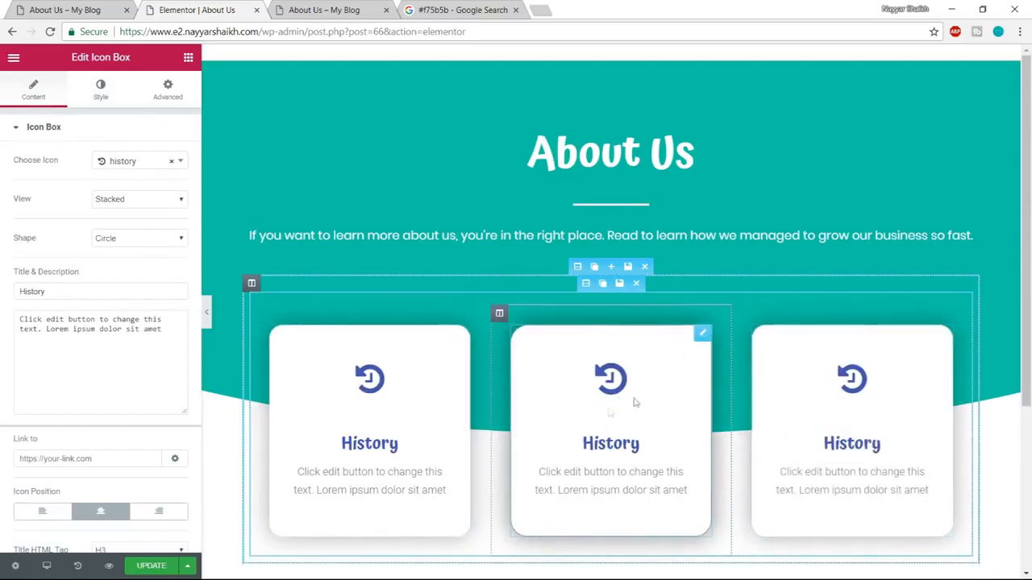
# Following the demo page, change the middle card's icon to trophy and its title to "Mission".
pyautogui.click(66, 11)
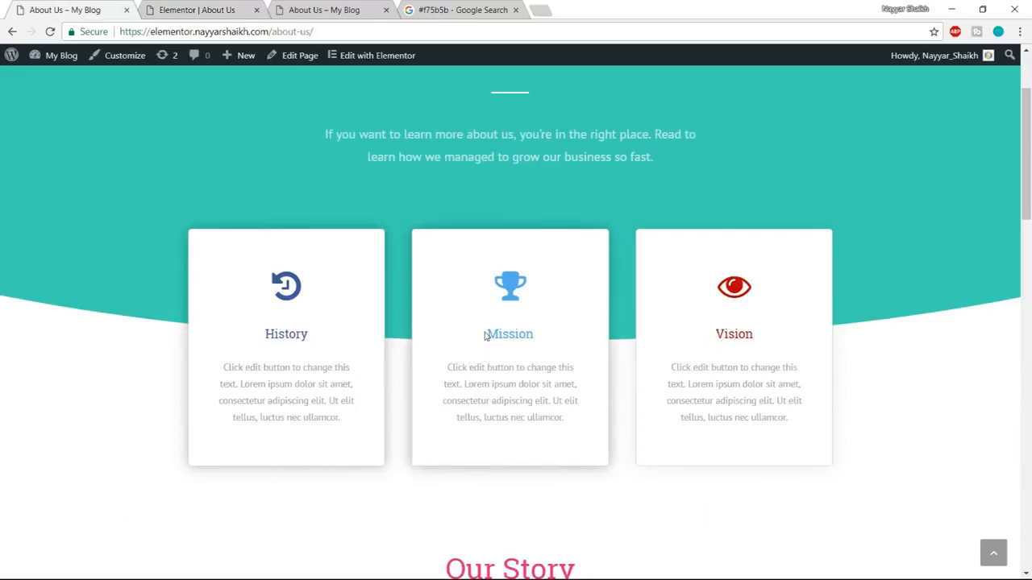
pyautogui.moveTo(486, 336); pyautogui.dragTo(544, 337)
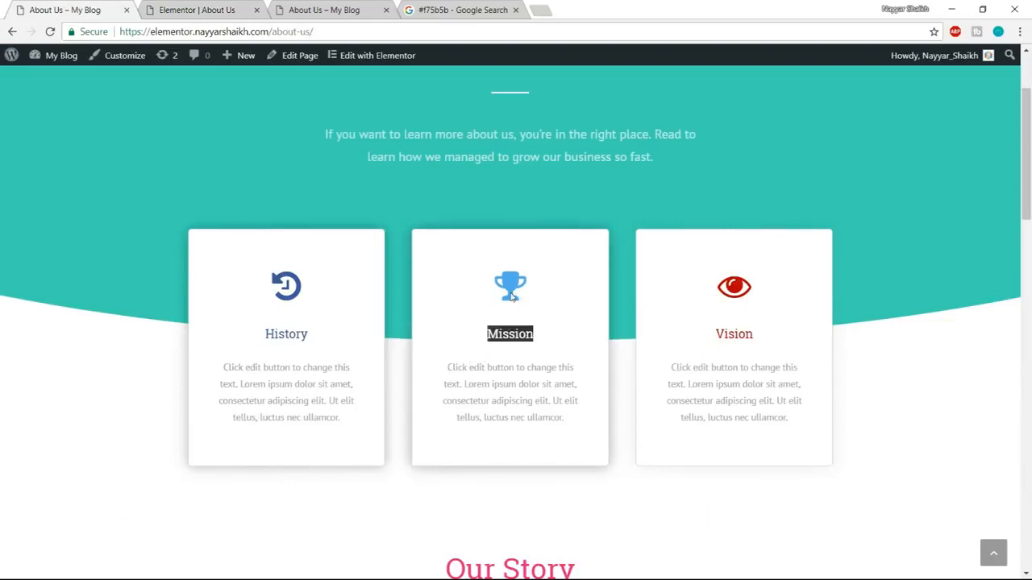
pyautogui.click(240, 7)
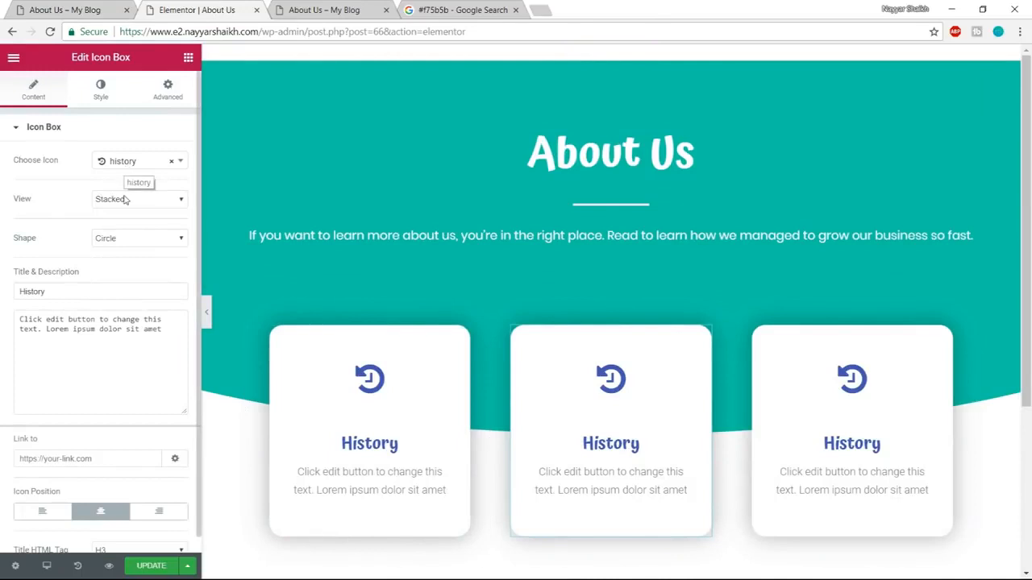
pyautogui.click(125, 165)
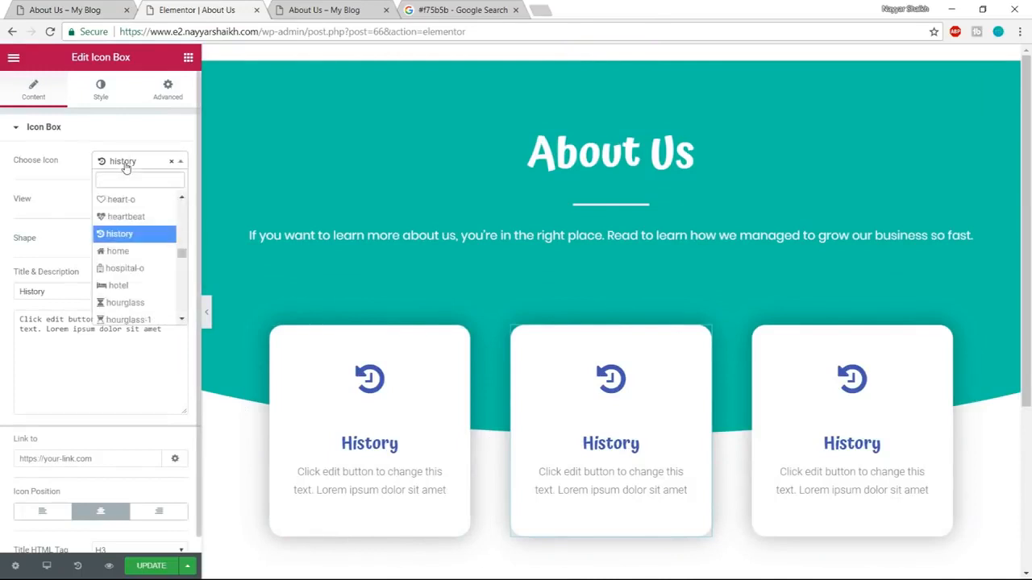
pyautogui.write('trophy')
pyautogui.press('Return')
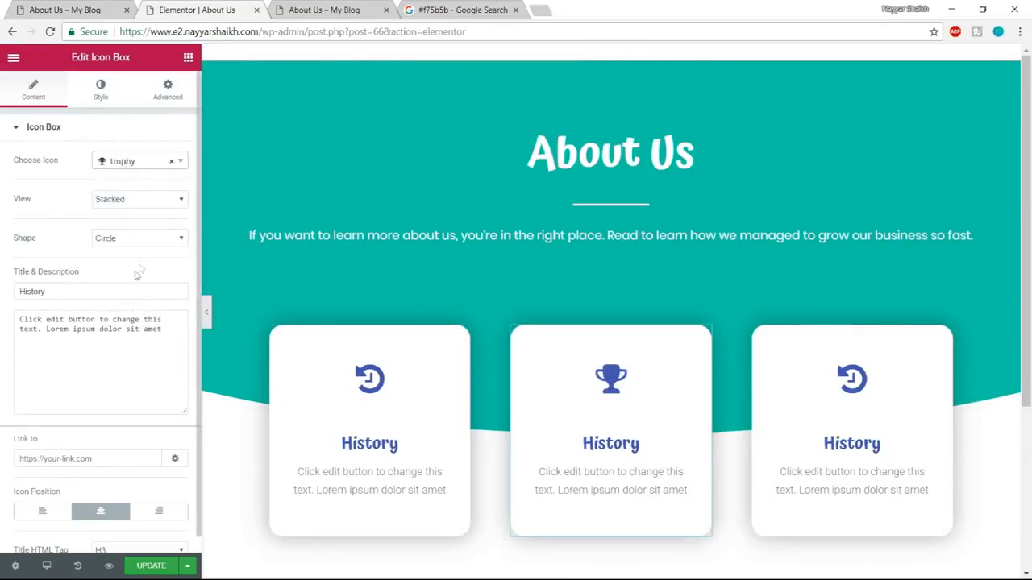
pyautogui.moveTo(82, 297); pyautogui.dragTo(3, 301)
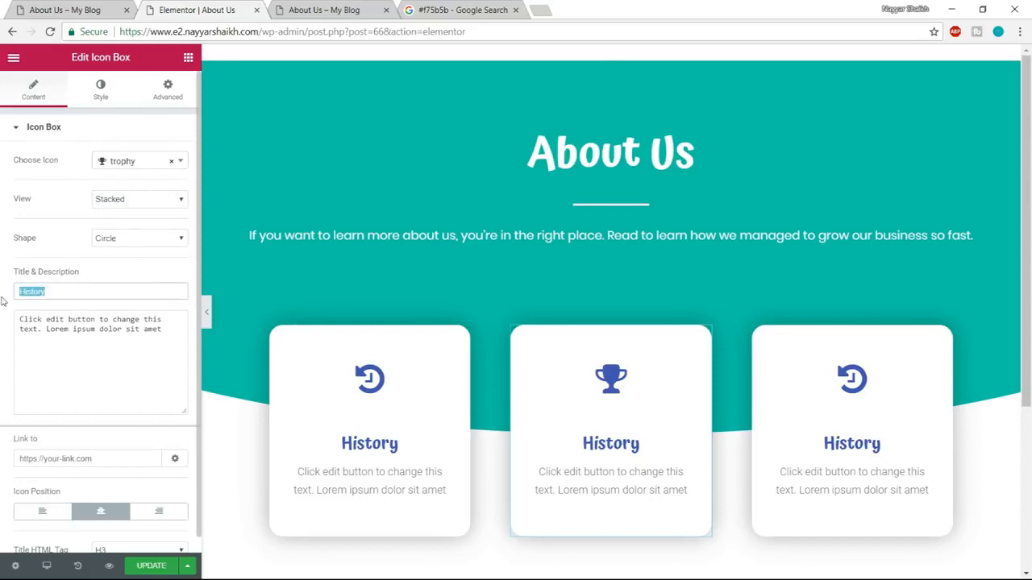
pyautogui.write('Mission')
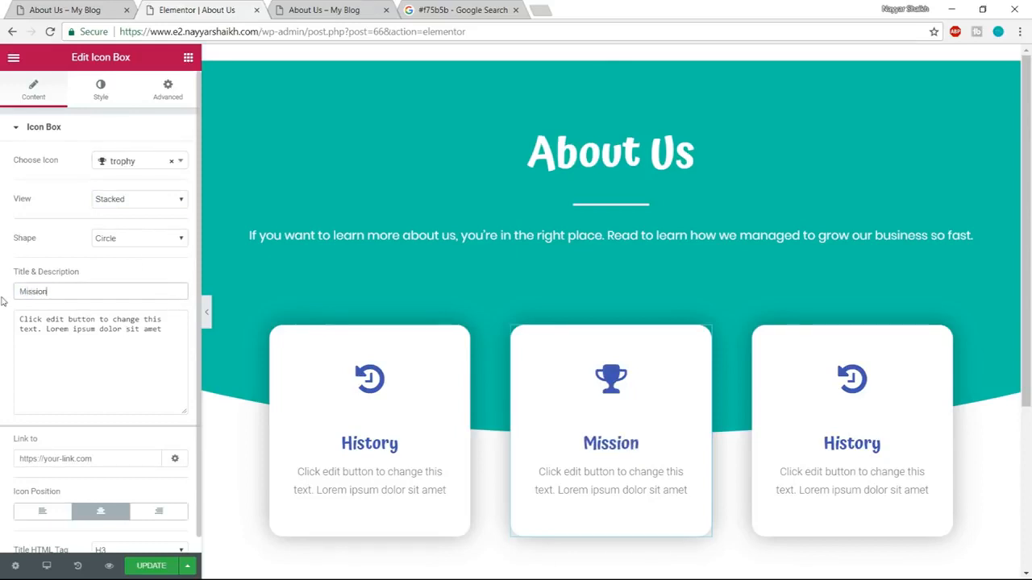
# Set the secondary color of the Mission card's icon to the light blue #6ec1e4.
pyautogui.click(101, 90)
pyautogui.click(167, 200)
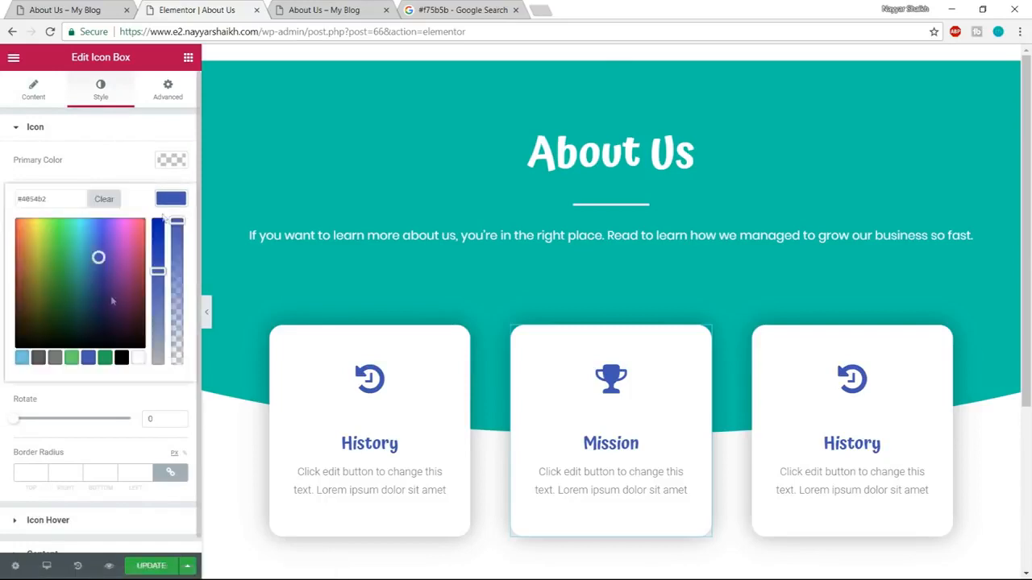
pyautogui.click(23, 358)
# Set the Mission card's title color to the light blue #6ec1e4 and update the page.
pyautogui.scroll(-1, 168, 501)
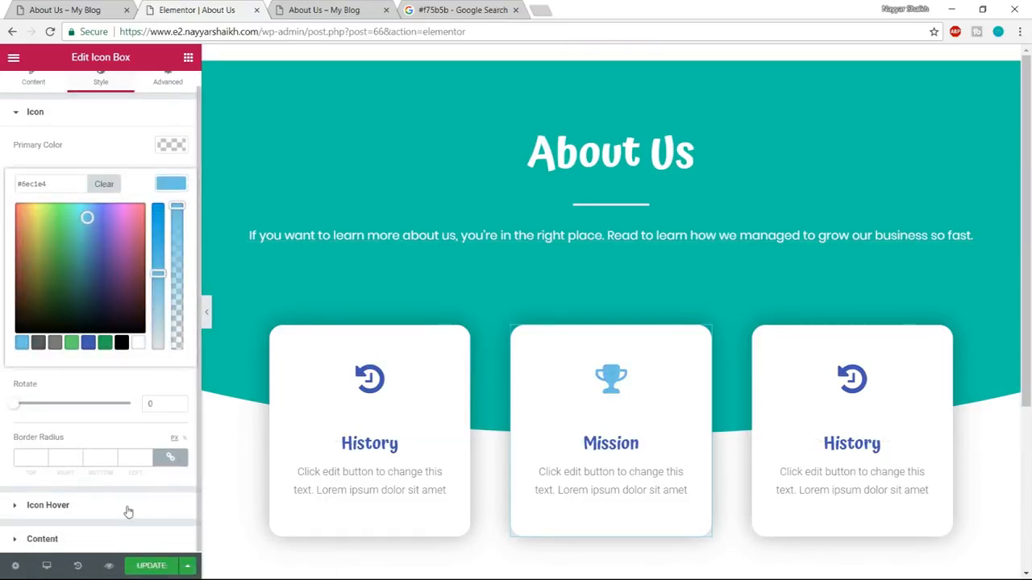
pyautogui.click(112, 540)
pyautogui.click(171, 406)
pyautogui.click(23, 532)
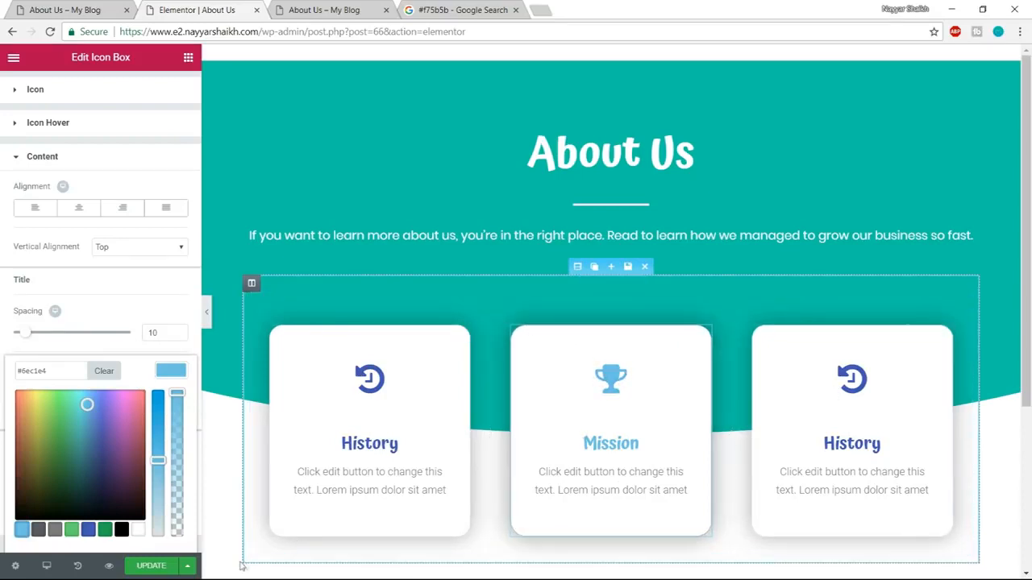
pyautogui.click(151, 566)
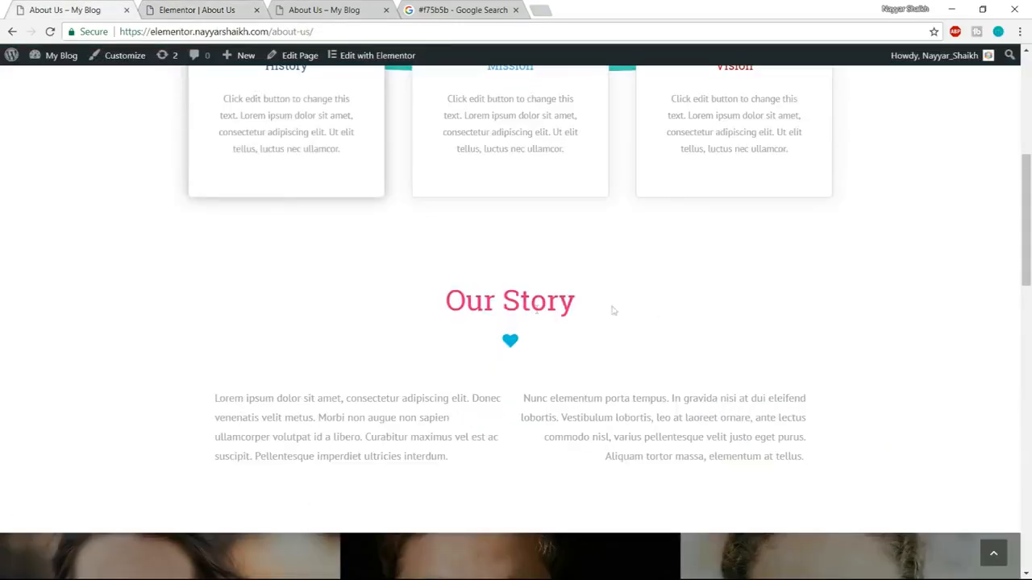
# Check the Our Story section on the demo page and add a new single-column section below the three cards.
pyautogui.moveTo(443, 309); pyautogui.dragTo(636, 297)
pyautogui.click(633, 300)
pyautogui.click(219, 10)
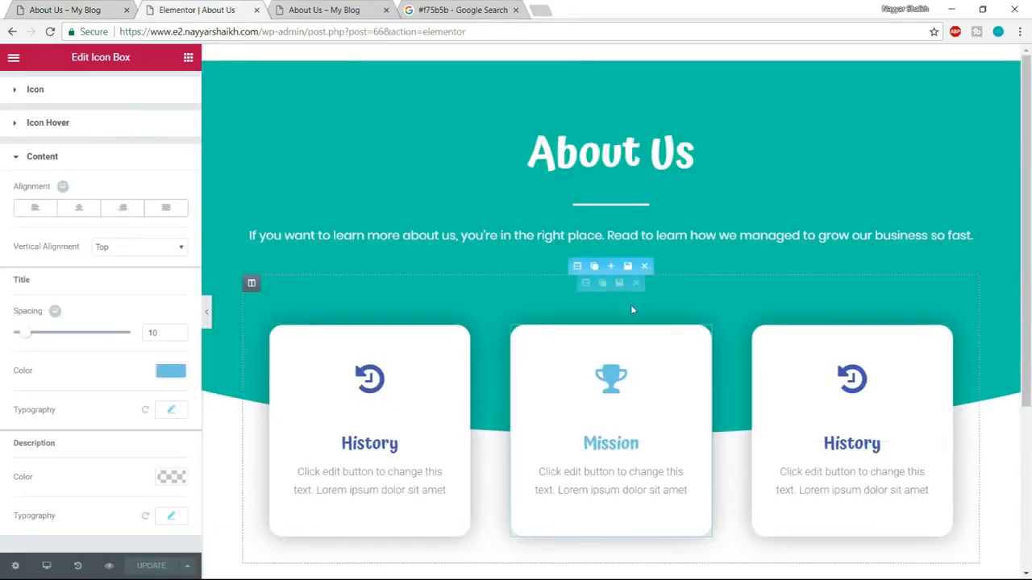
pyautogui.scroll(-3, 631, 305)
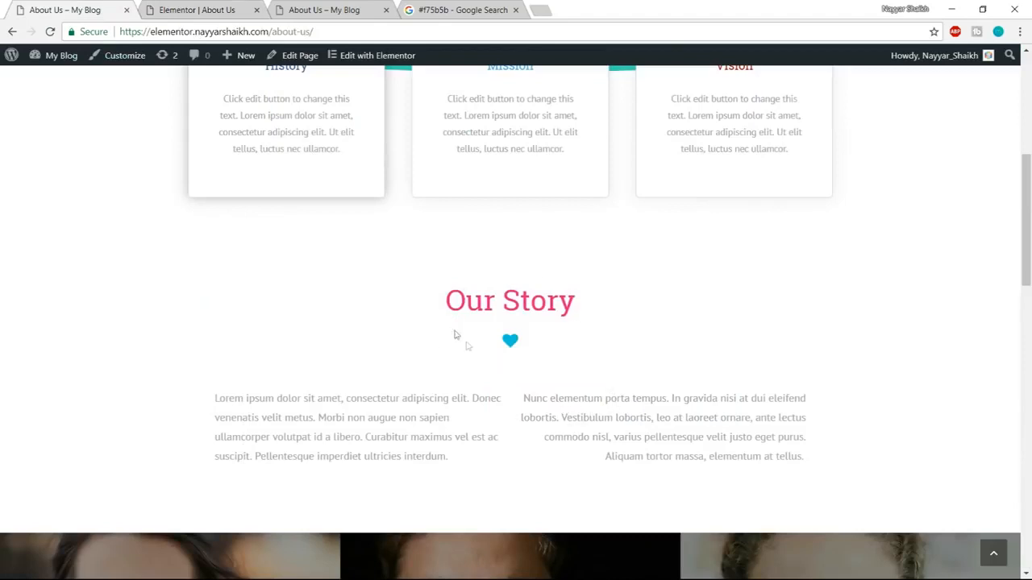
pyautogui.click(211, 10)
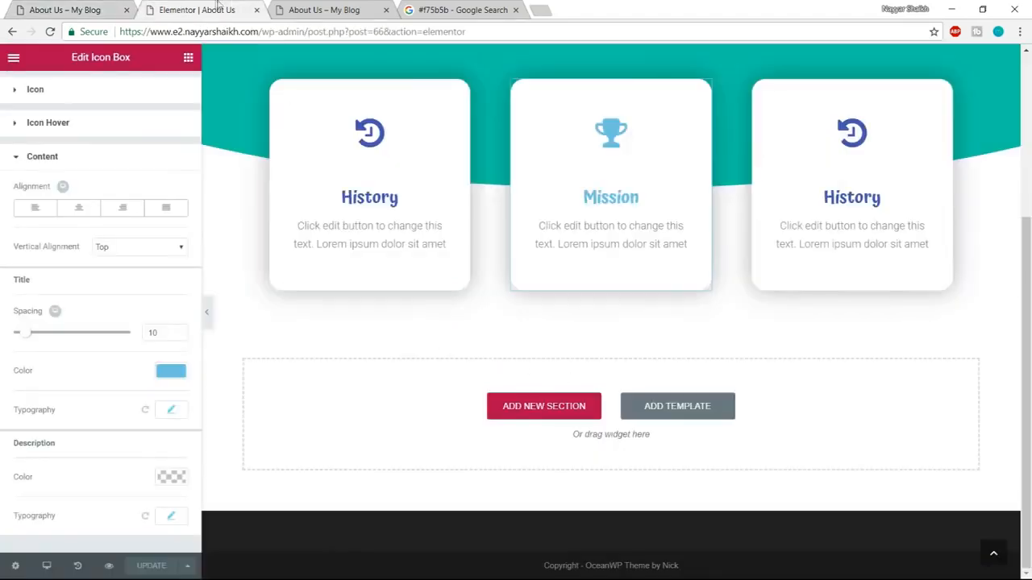
pyautogui.click(546, 411)
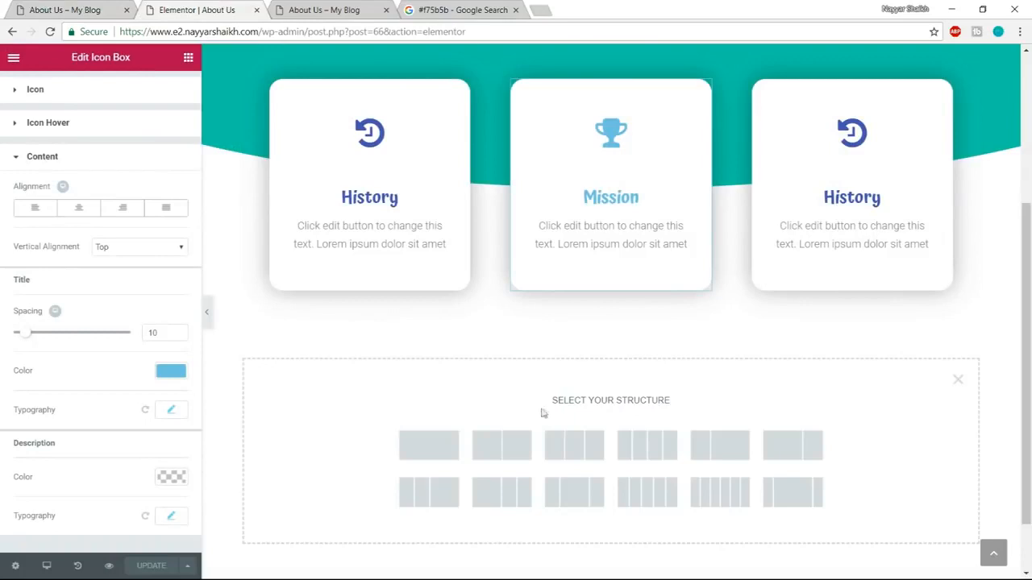
pyautogui.click(433, 456)
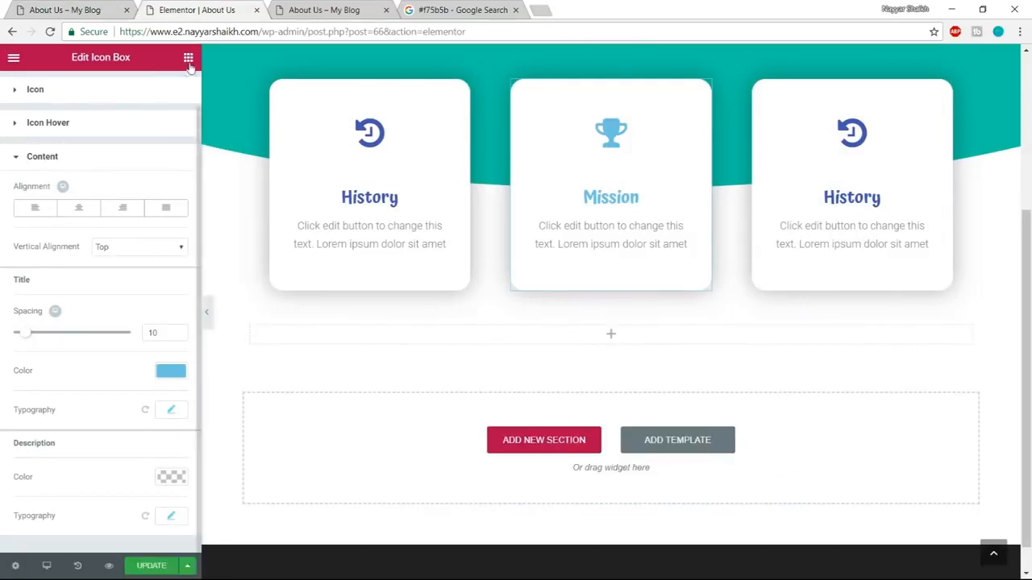
# Add a Heading widget to the new section with the text "Our Story" copied from the demo page, and center it.
pyautogui.click(73, 9)
pyautogui.moveTo(448, 302); pyautogui.dragTo(639, 295)
pyautogui.hotkey('ctrl', 'c')
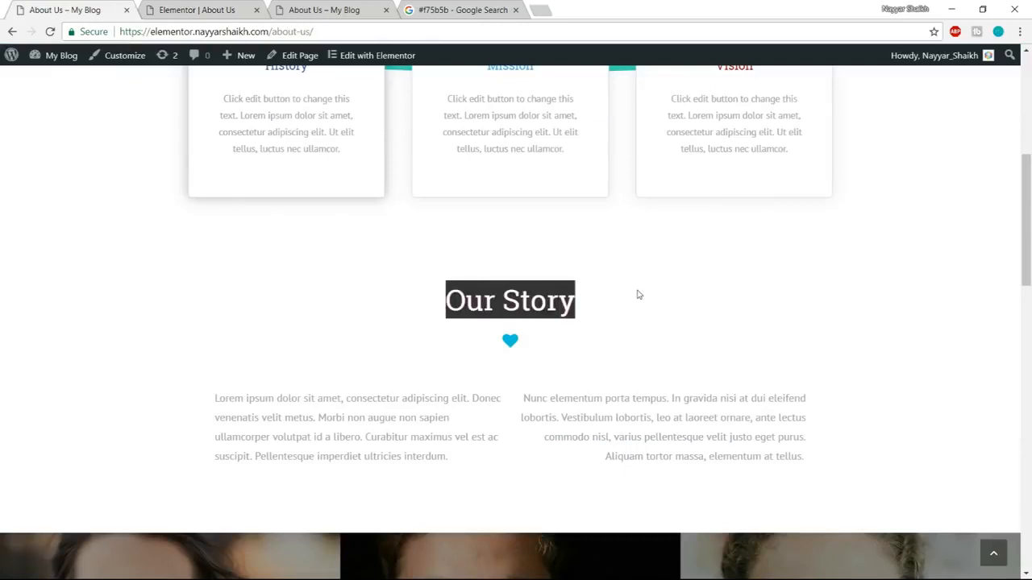
pyautogui.click(206, 8)
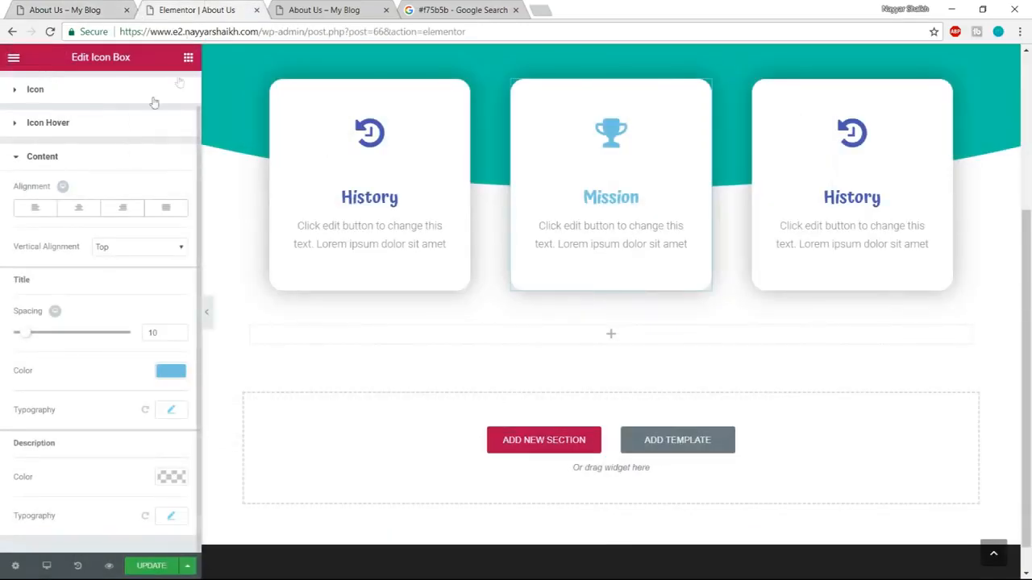
pyautogui.click(188, 57)
pyautogui.moveTo(150, 165); pyautogui.dragTo(595, 344)
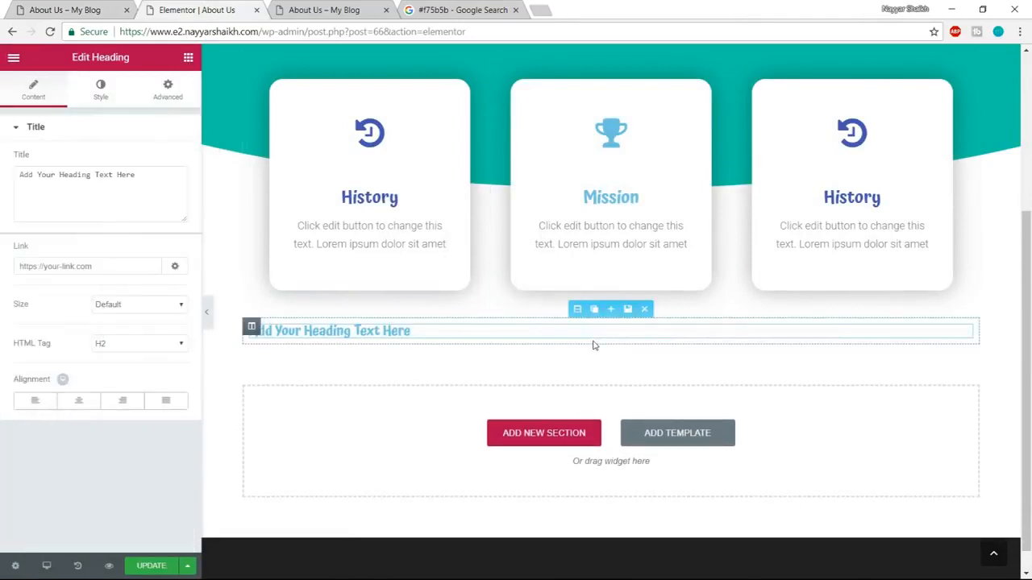
pyautogui.hotkey('ctrl', 'a')
pyautogui.hotkey('ctrl', 'v')
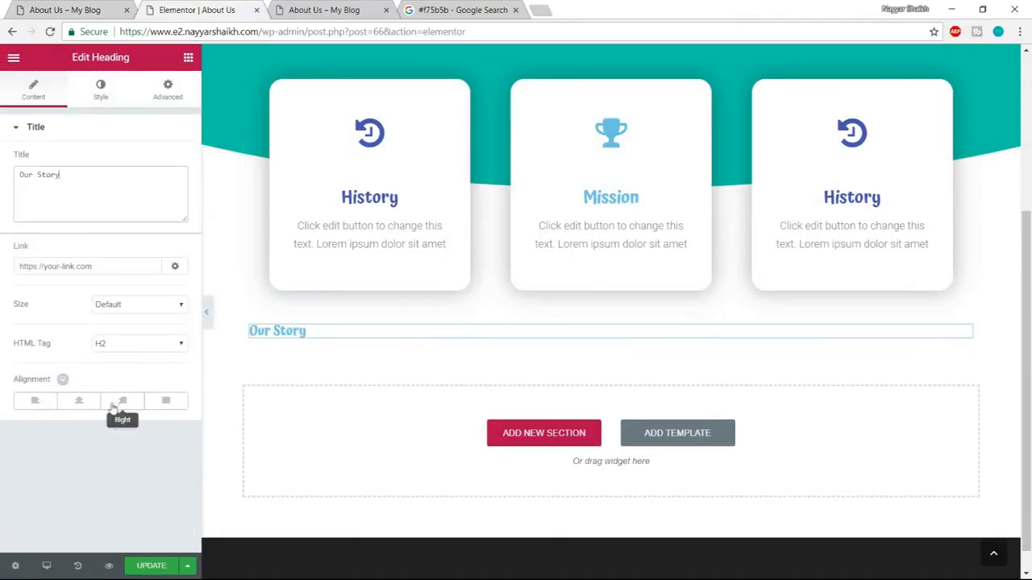
pyautogui.click(78, 401)
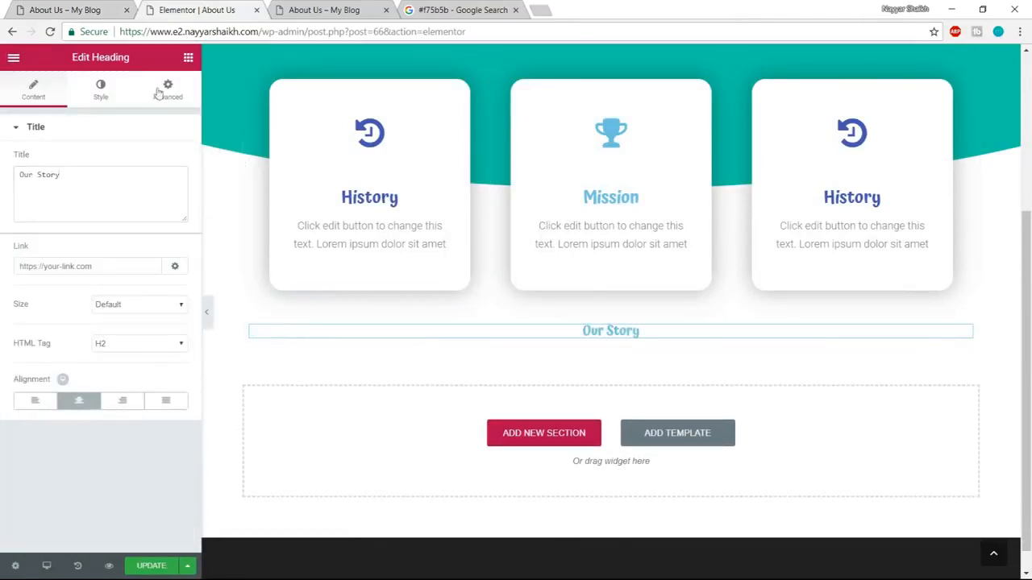
# Set the Our Story heading's text color to the pink #fc7999.
pyautogui.click(100, 89)
pyautogui.click(178, 163)
pyautogui.click(60, 279)
pyautogui.click(21, 320)
pyautogui.moveTo(50, 268); pyautogui.dragTo(157, 181)
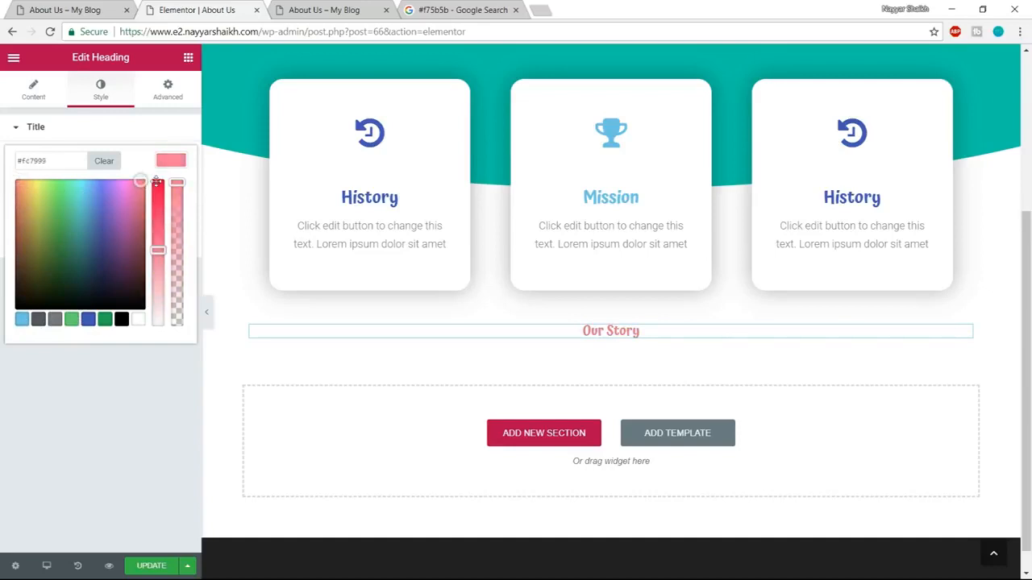
pyautogui.click(181, 164)
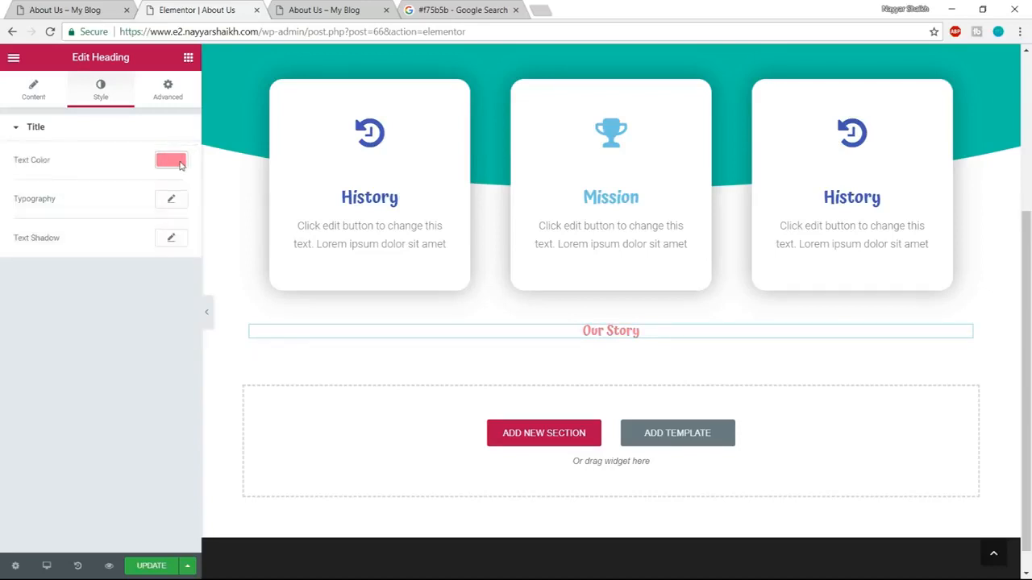
# Set the Our Story heading's typography to Poppins at 40 px with a weight of 400.
pyautogui.click(170, 202)
pyautogui.click(139, 234)
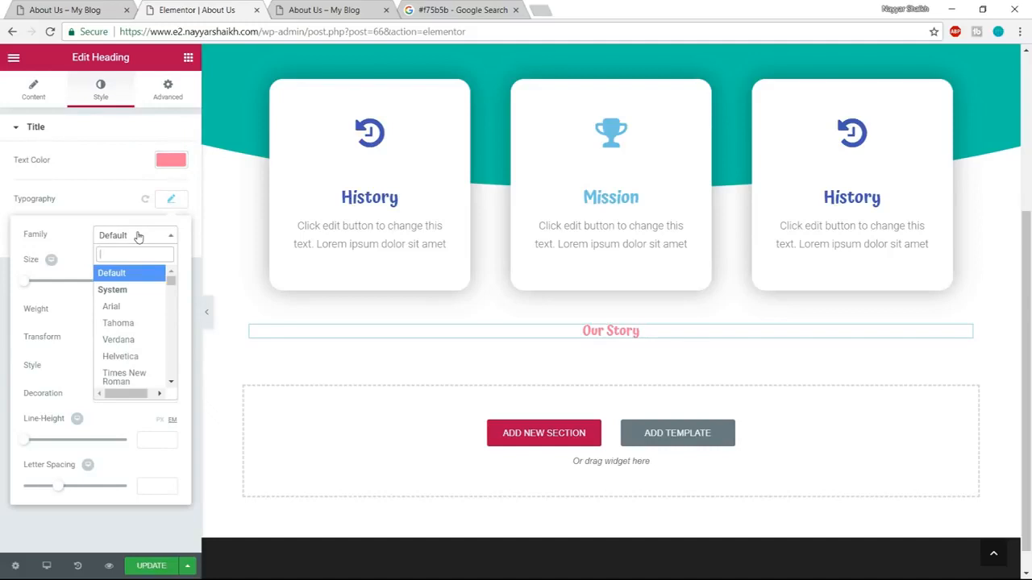
pyautogui.write('popp')
pyautogui.press('Return')
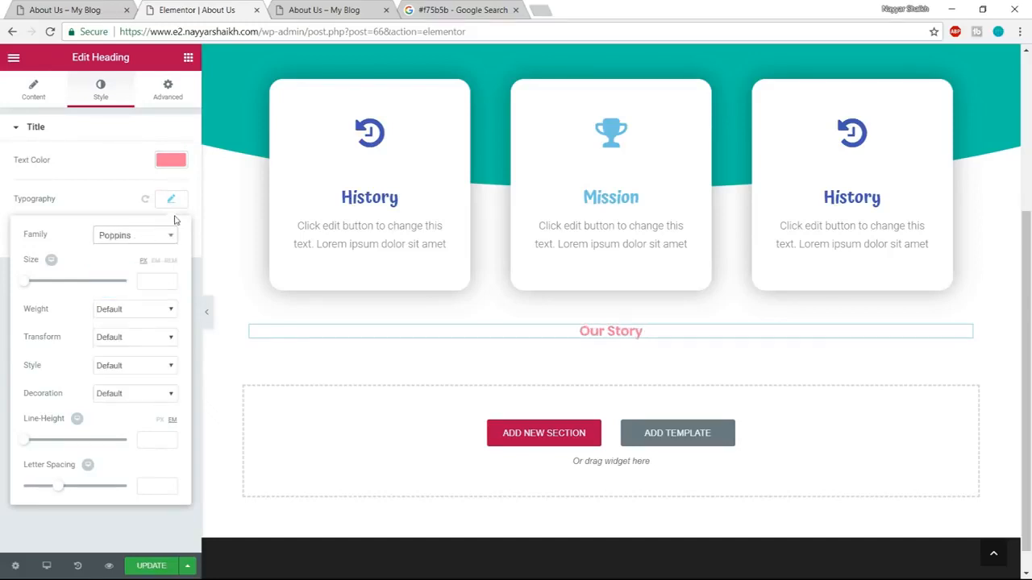
pyautogui.moveTo(26, 288); pyautogui.dragTo(44, 288)
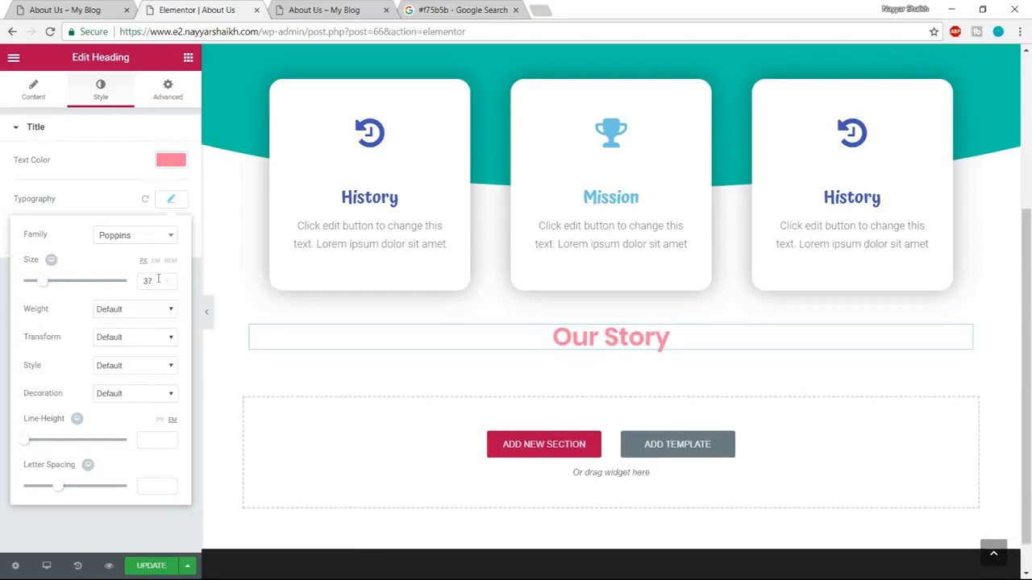
pyautogui.doubleClick(150, 282)
pyautogui.write('40')
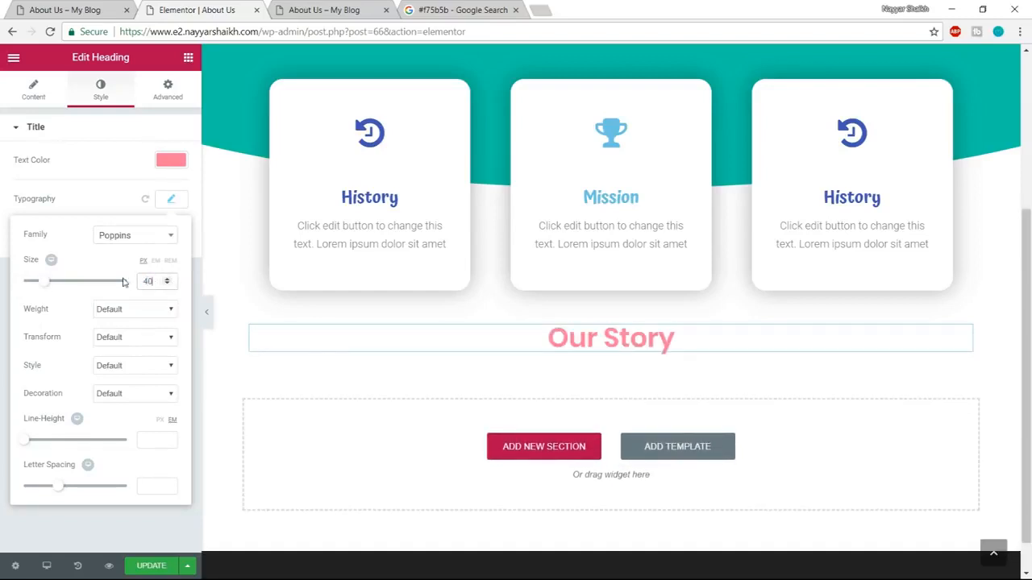
pyautogui.click(155, 313)
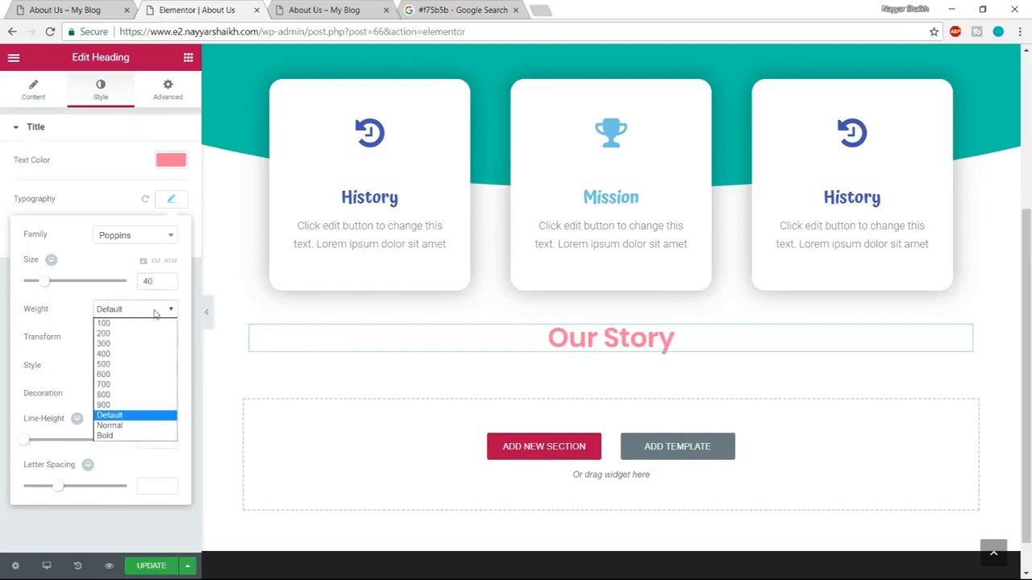
pyautogui.click(129, 355)
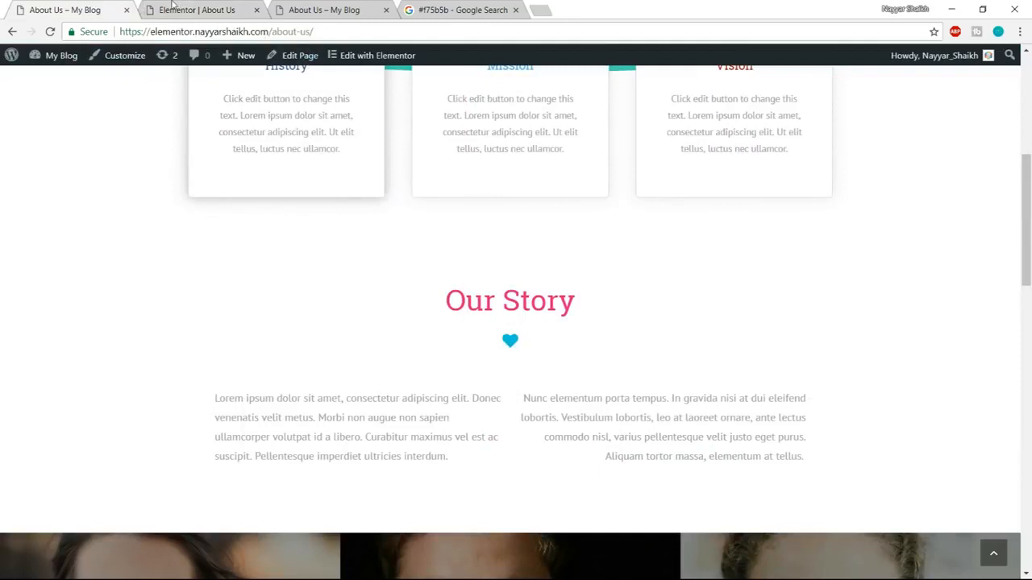
# Add an Icon widget below the Our Story heading and set its icon to heart.
pyautogui.click(174, 10)
pyautogui.click(188, 59)
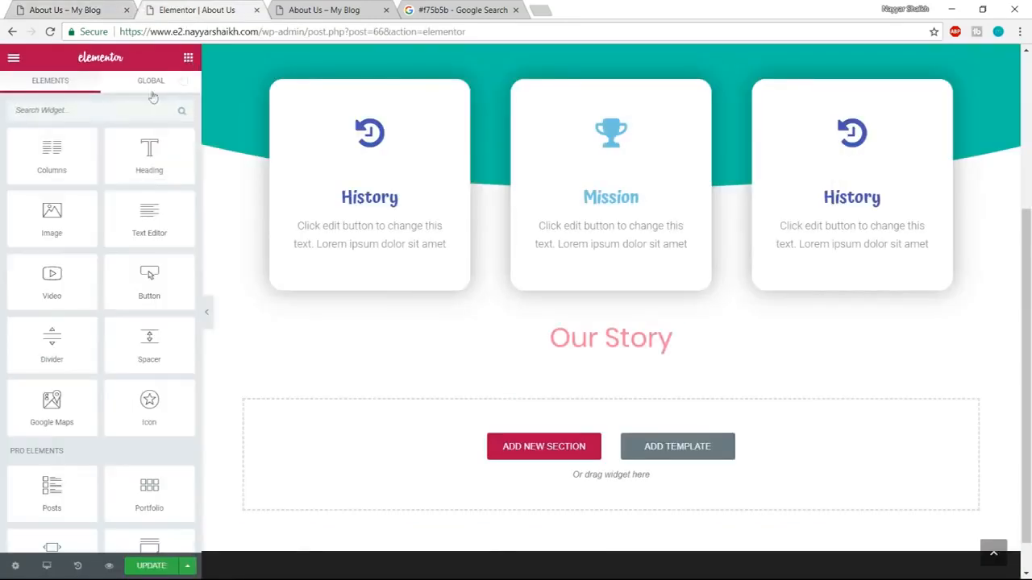
pyautogui.moveTo(149, 401); pyautogui.dragTo(628, 360)
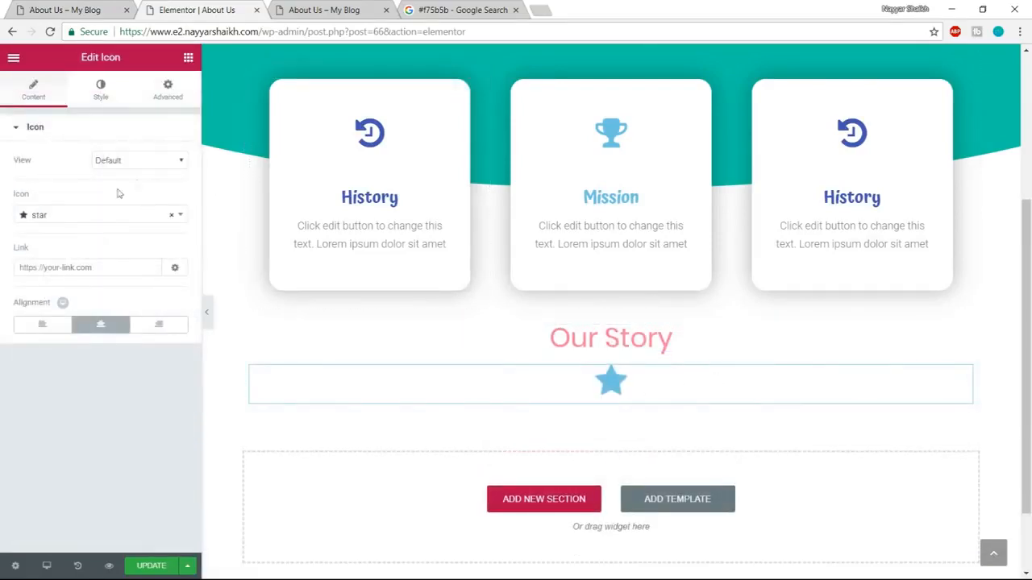
pyautogui.click(87, 216)
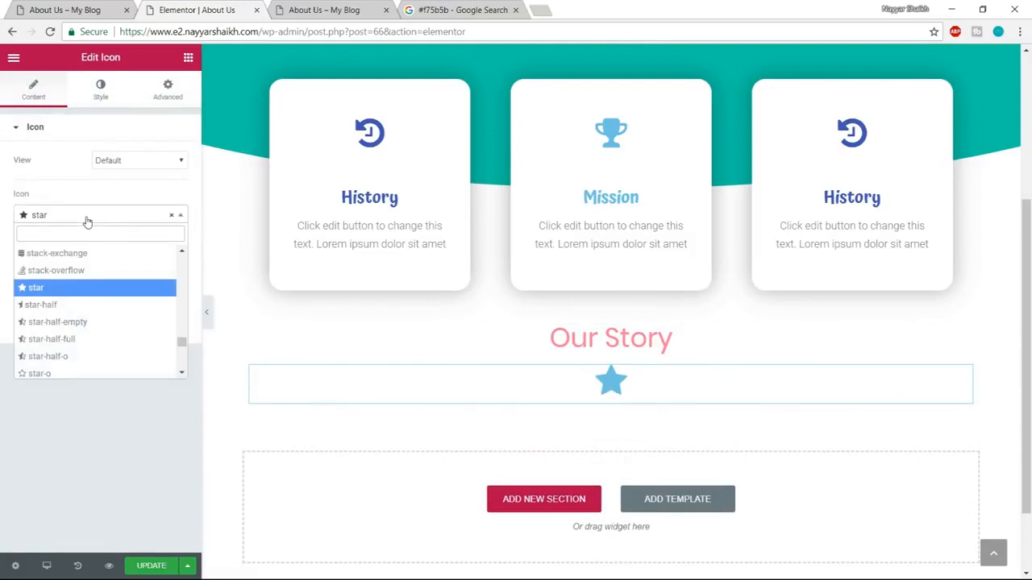
pyautogui.write('heart')
pyautogui.press('Return')
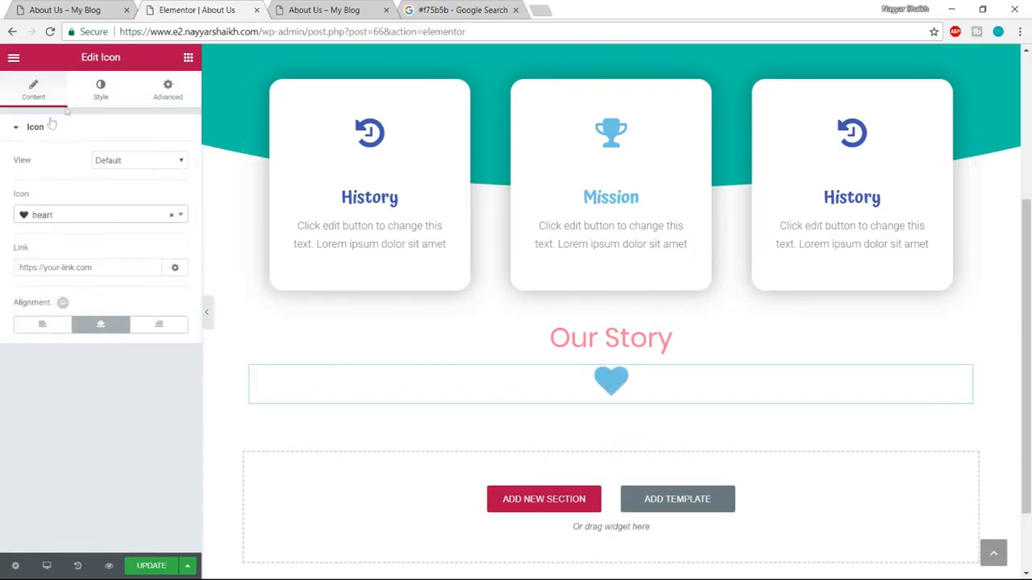
# Set the heart icon's size to 25.
pyautogui.click(103, 95)
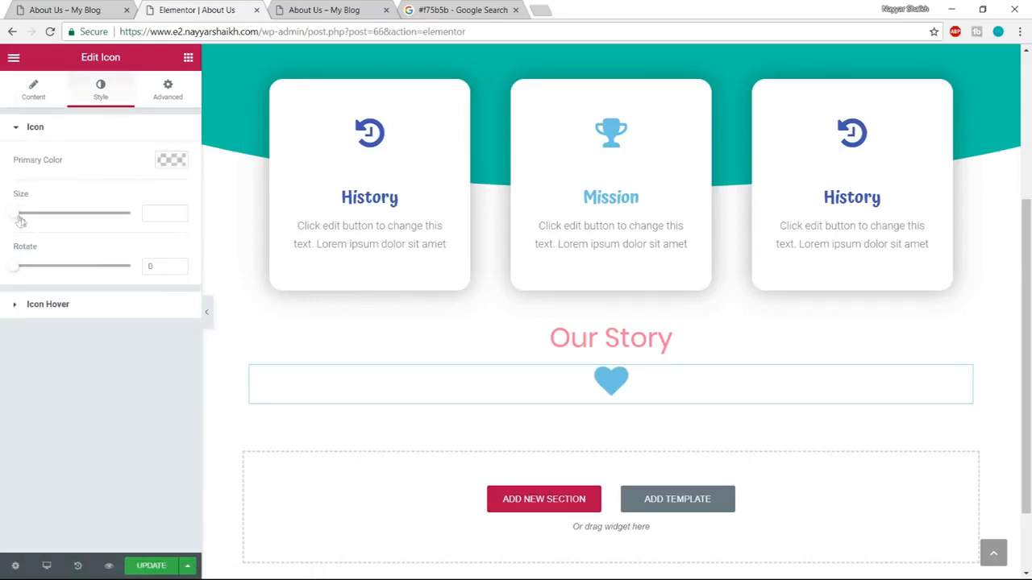
pyautogui.moveTo(29, 215); pyautogui.dragTo(17, 216)
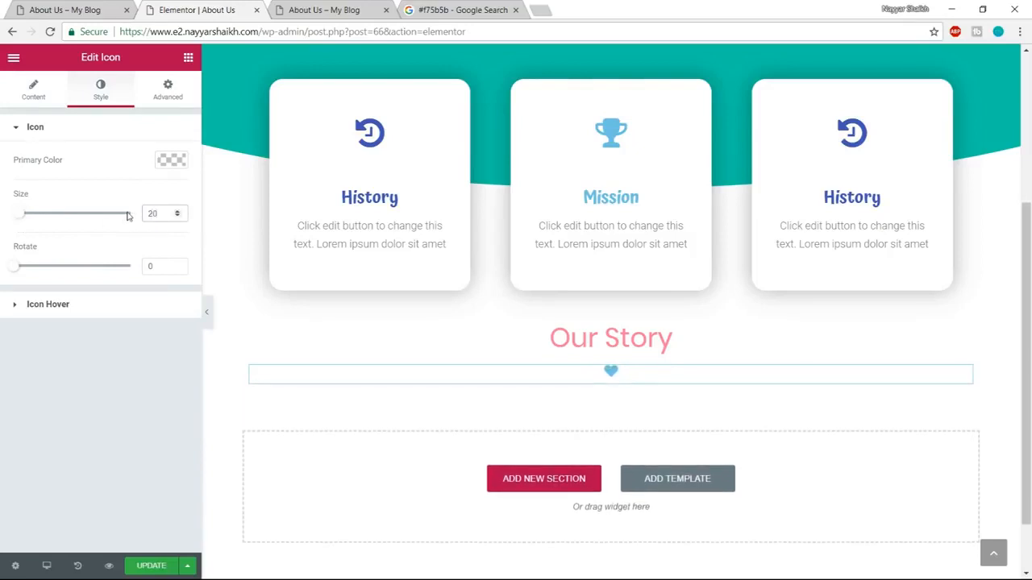
pyautogui.write('25')
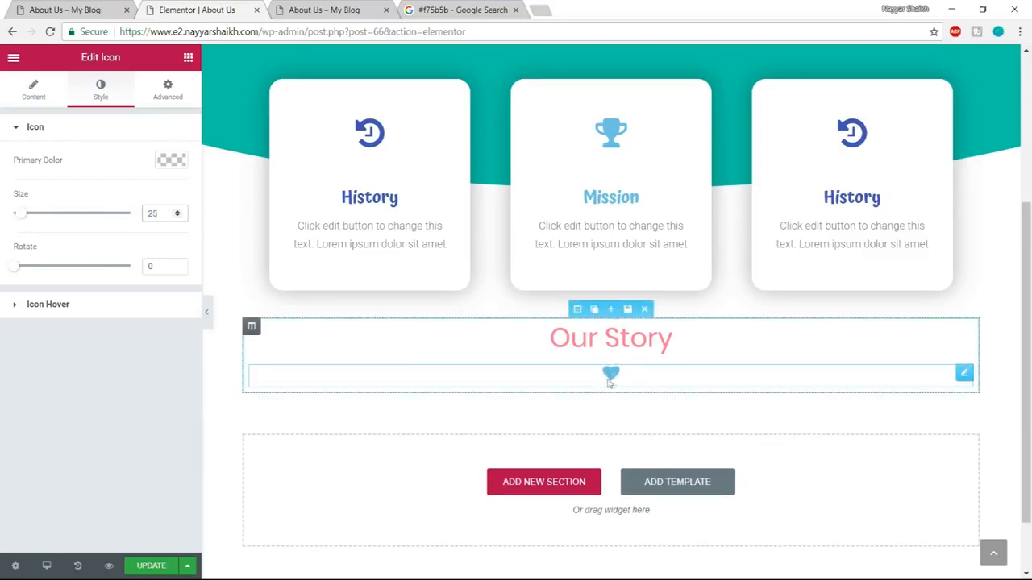
# Add a Heading widget below the heart icon containing the first Our Story paragraph copied from the demo page.
pyautogui.click(58, 5)
pyautogui.scroll(-1, 585, 323)
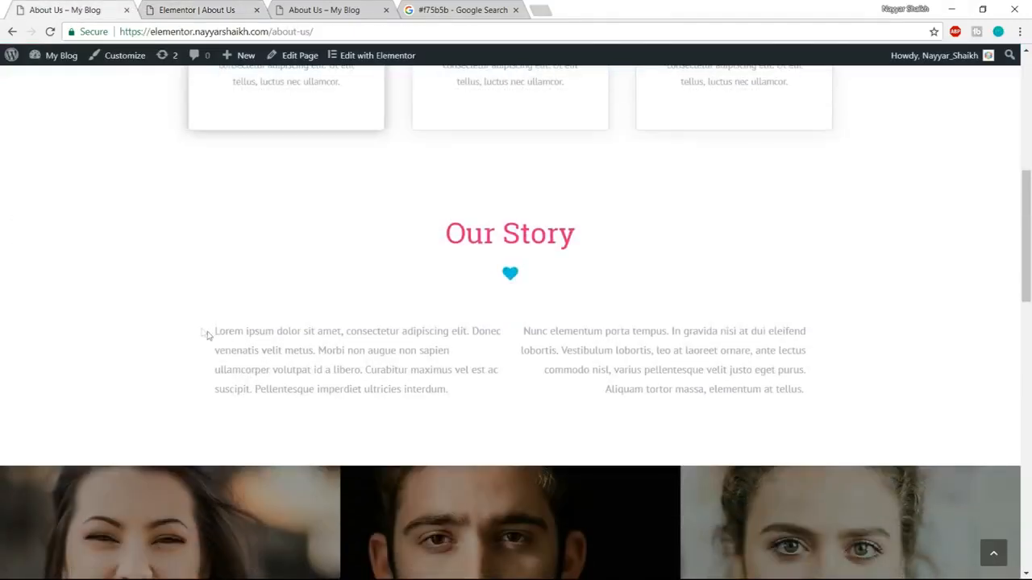
pyautogui.moveTo(215, 334); pyautogui.dragTo(417, 395)
pyautogui.hotkey('ctrl', 'c')
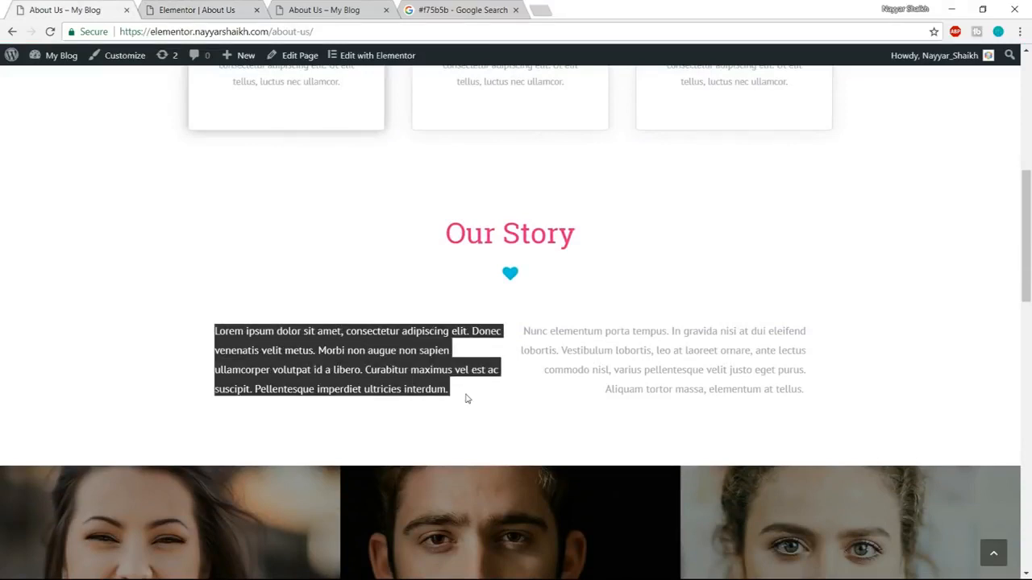
pyautogui.click(242, 10)
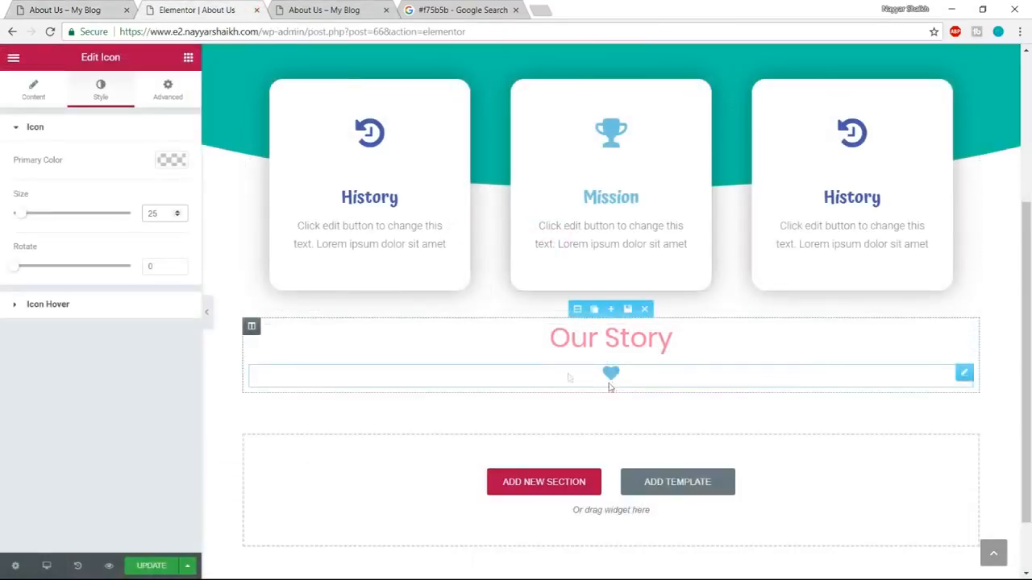
pyautogui.click(187, 59)
pyautogui.moveTo(216, 151); pyautogui.dragTo(612, 391)
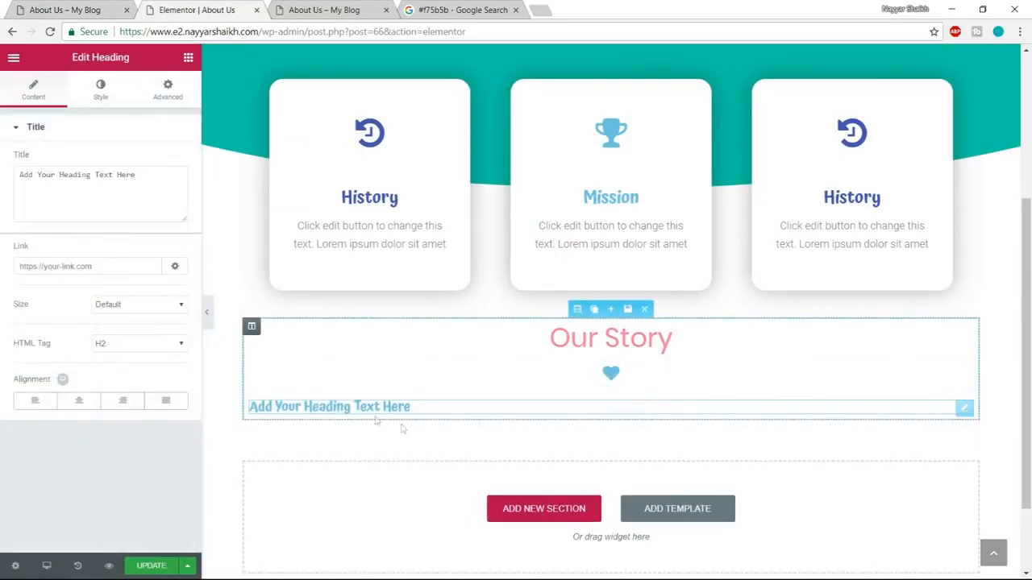
pyautogui.hotkey('ctrl', 'v')
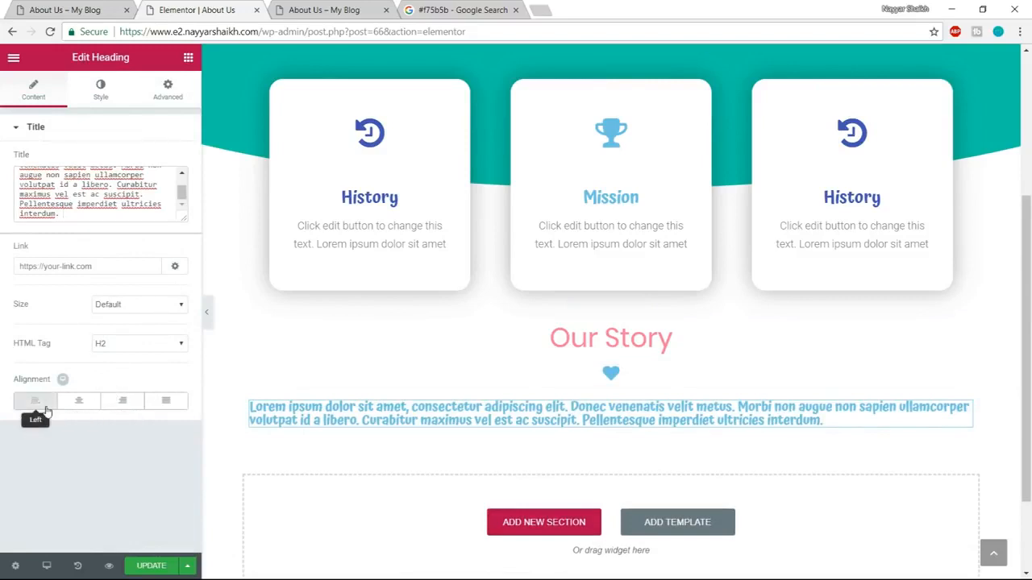
# Set the paragraph heading's text color to the dark gray #54595f.
pyautogui.click(118, 91)
pyautogui.click(169, 162)
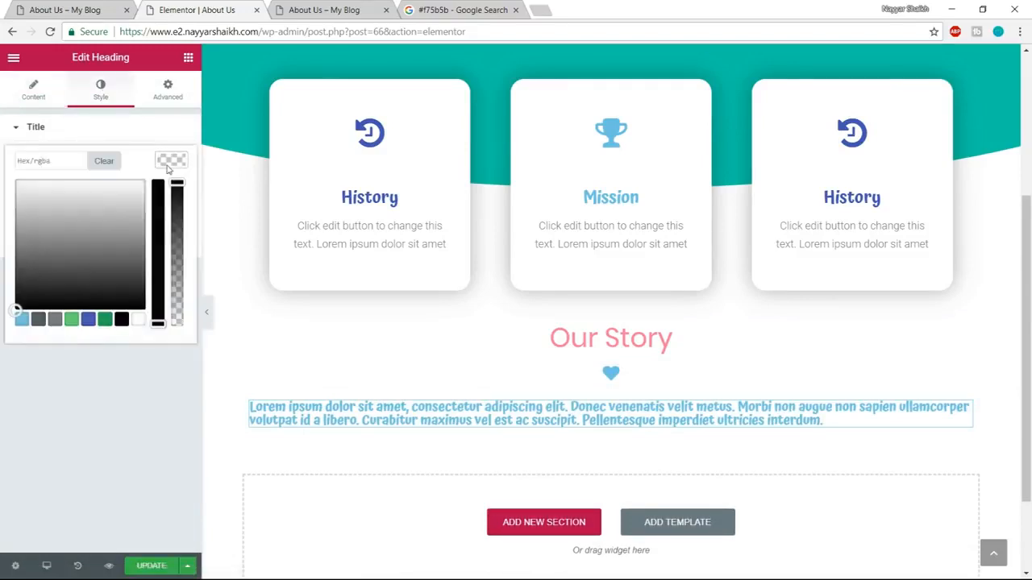
pyautogui.click(39, 320)
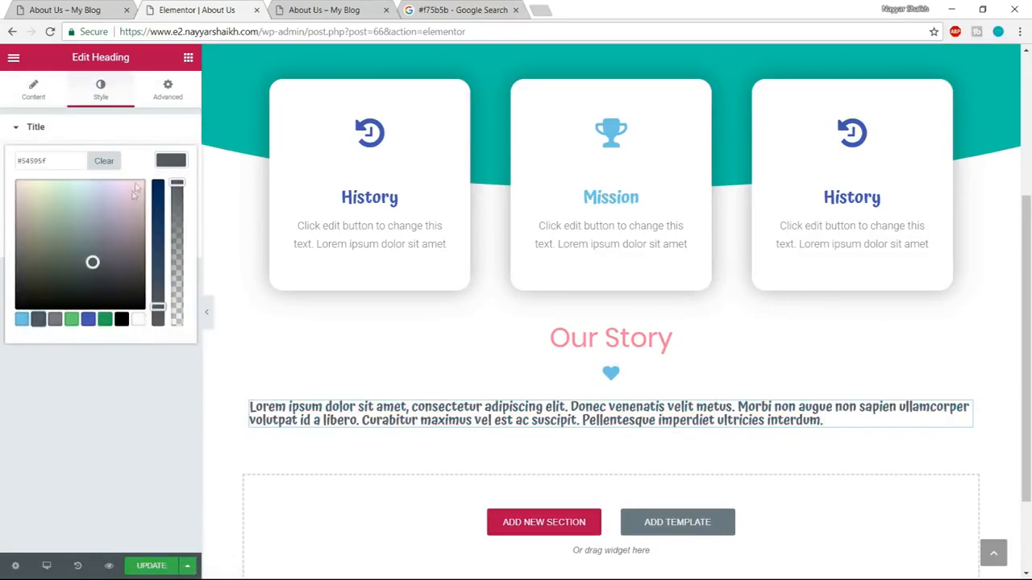
pyautogui.click(179, 158)
# Set the paragraph heading's typography to Poppins at 18 px with a weight of 300.
pyautogui.click(170, 206)
pyautogui.click(147, 235)
pyautogui.write('poppi')
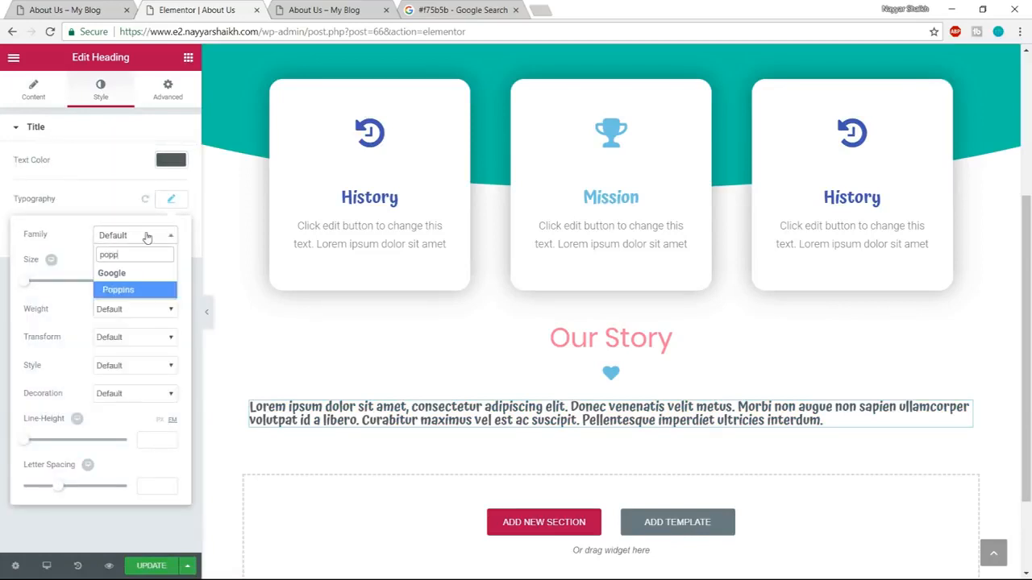
pyautogui.press('Return')
pyautogui.moveTo(27, 289); pyautogui.dragTo(41, 288)
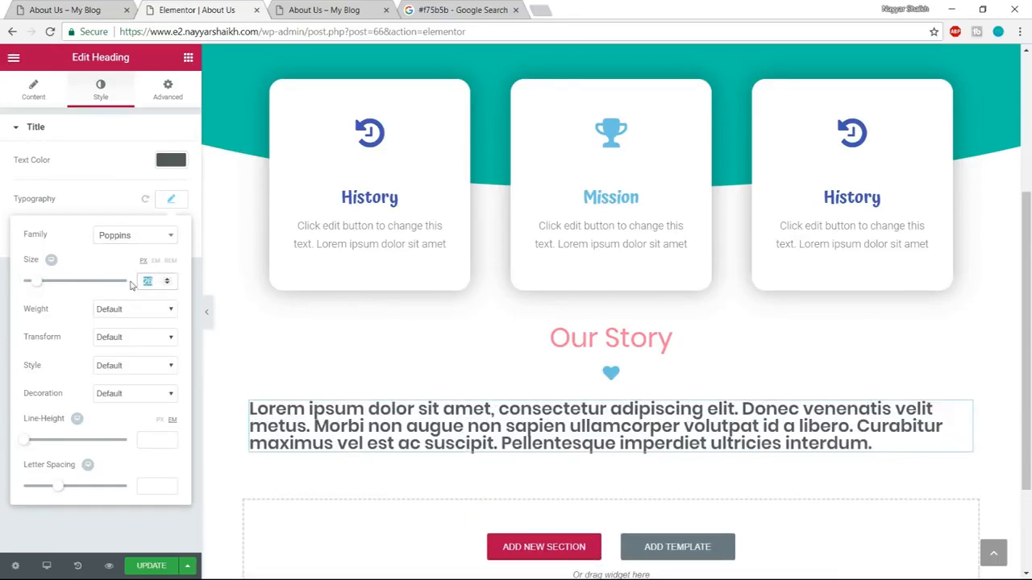
pyautogui.write('20')
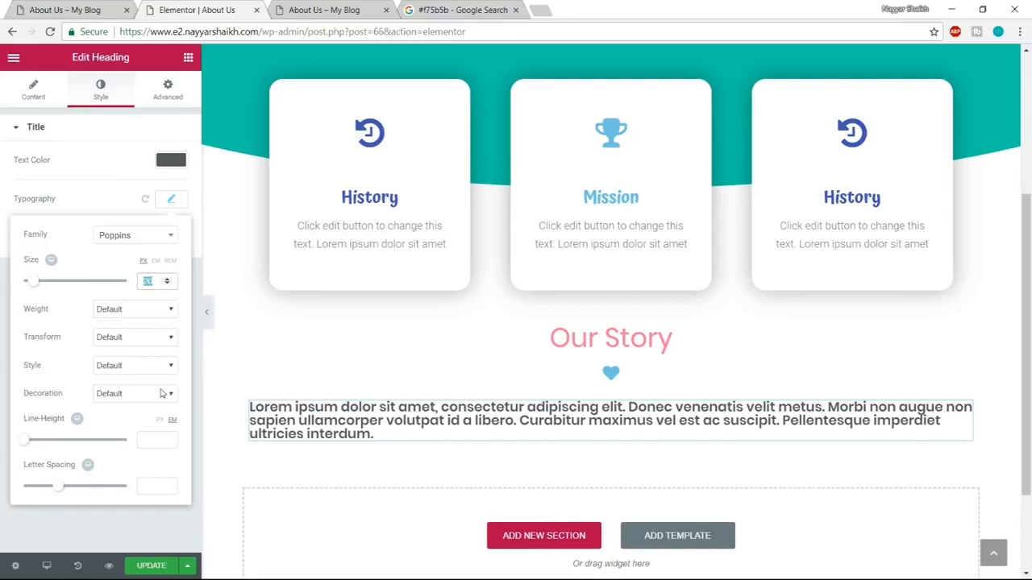
pyautogui.write('16')
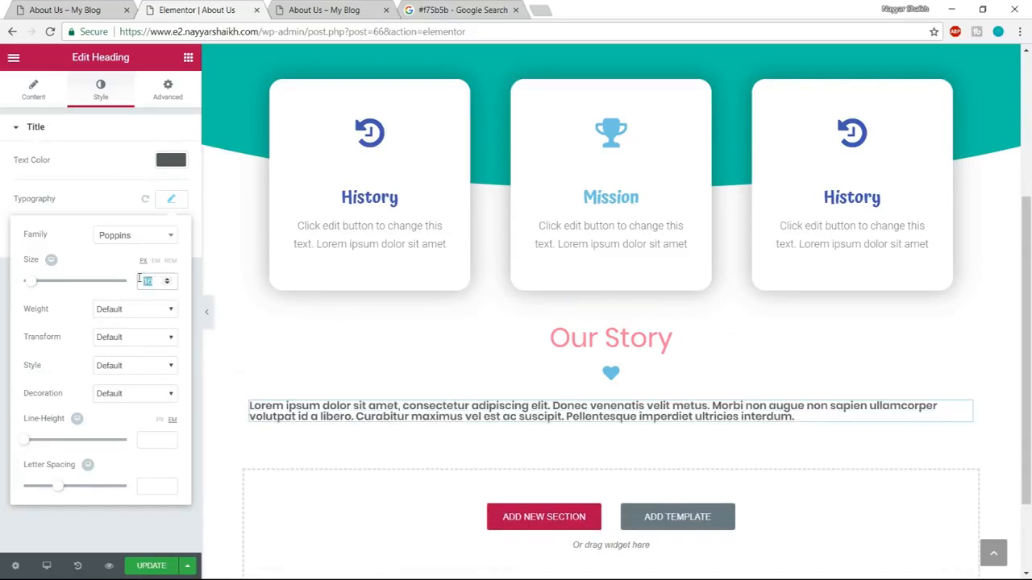
pyautogui.write('18')
pyautogui.click(142, 311)
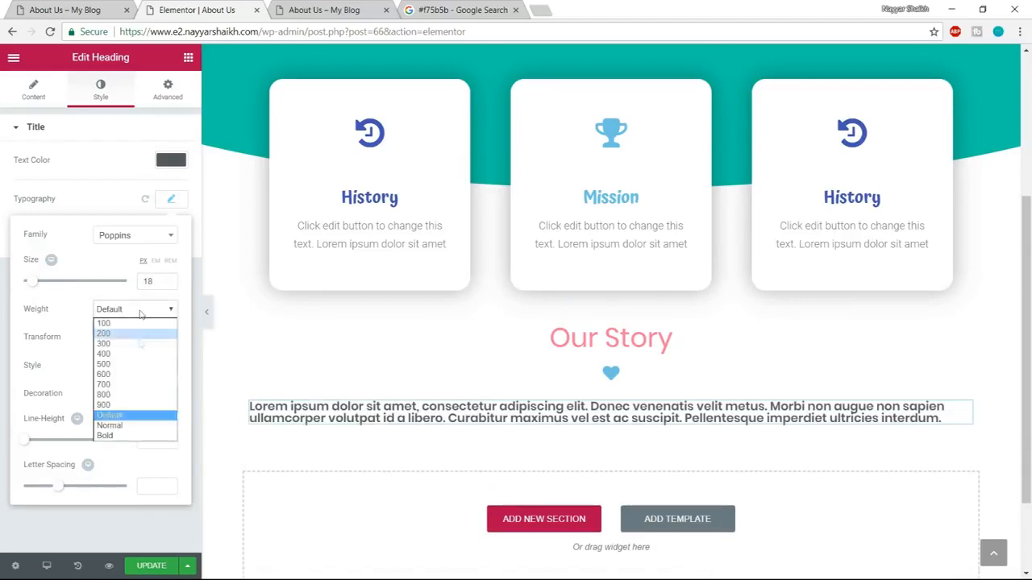
pyautogui.click(131, 355)
pyautogui.click(137, 311)
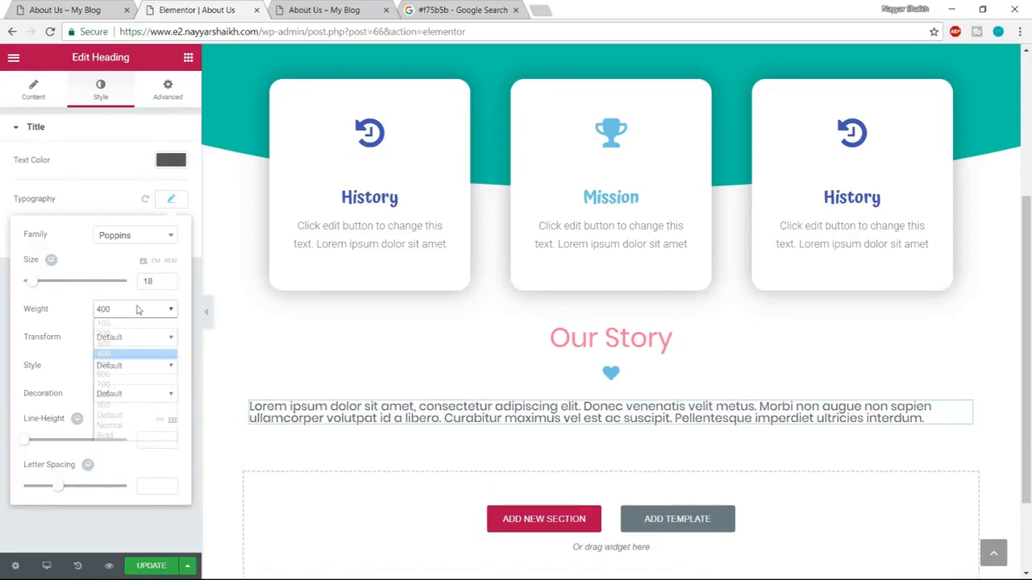
pyautogui.click(121, 343)
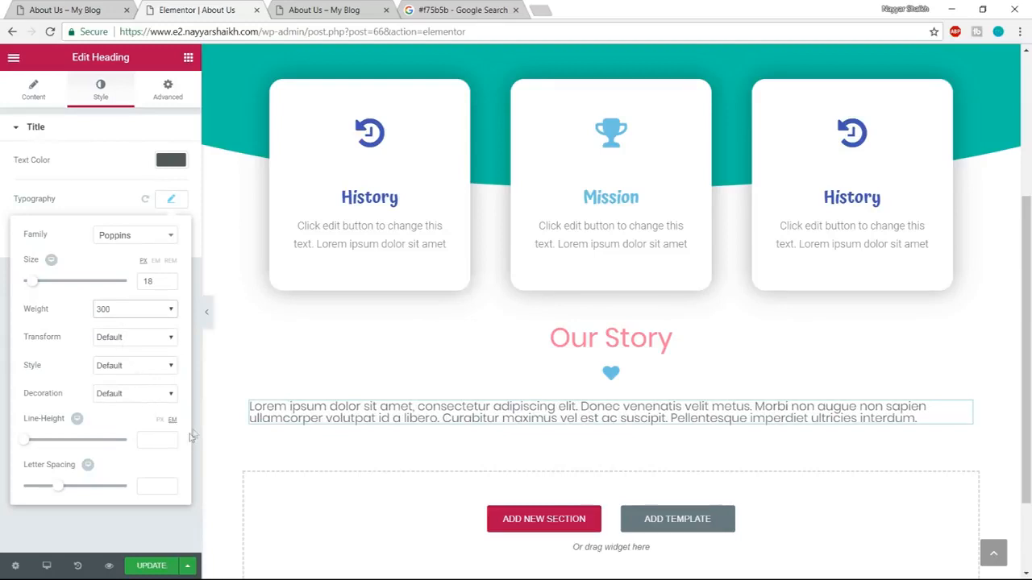
# Set the paragraph heading's line height to 2 em, comparing its spacing with the demo page.
pyautogui.moveTo(28, 444); pyautogui.dragTo(31, 442)
pyautogui.click(106, 23)
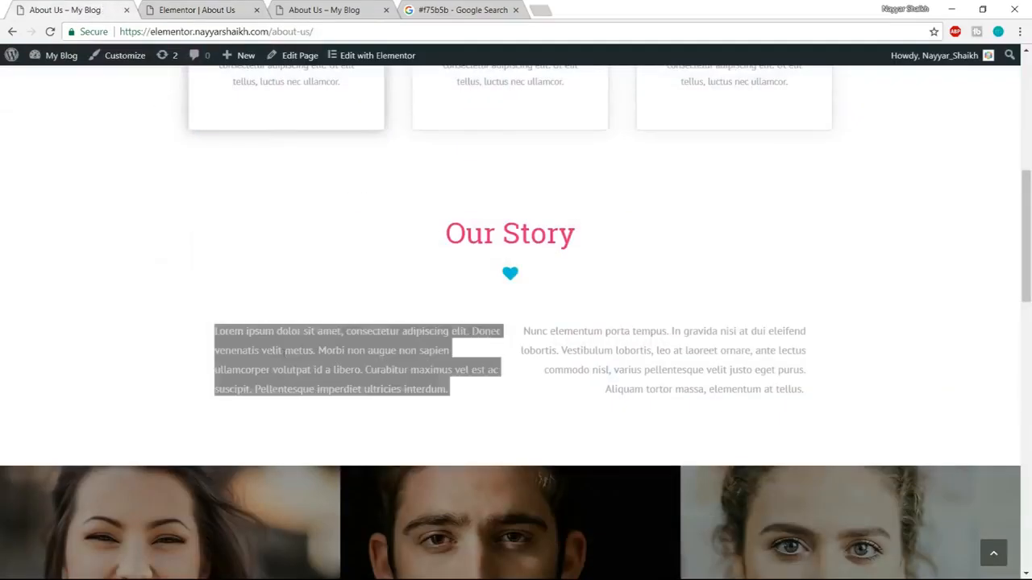
pyautogui.click(228, 8)
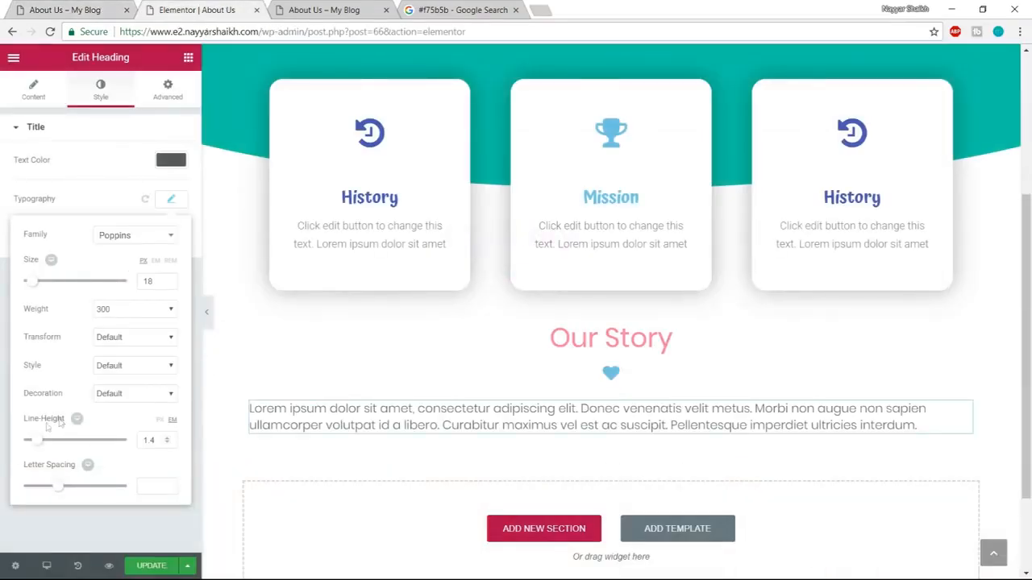
pyautogui.moveTo(38, 447); pyautogui.dragTo(46, 441)
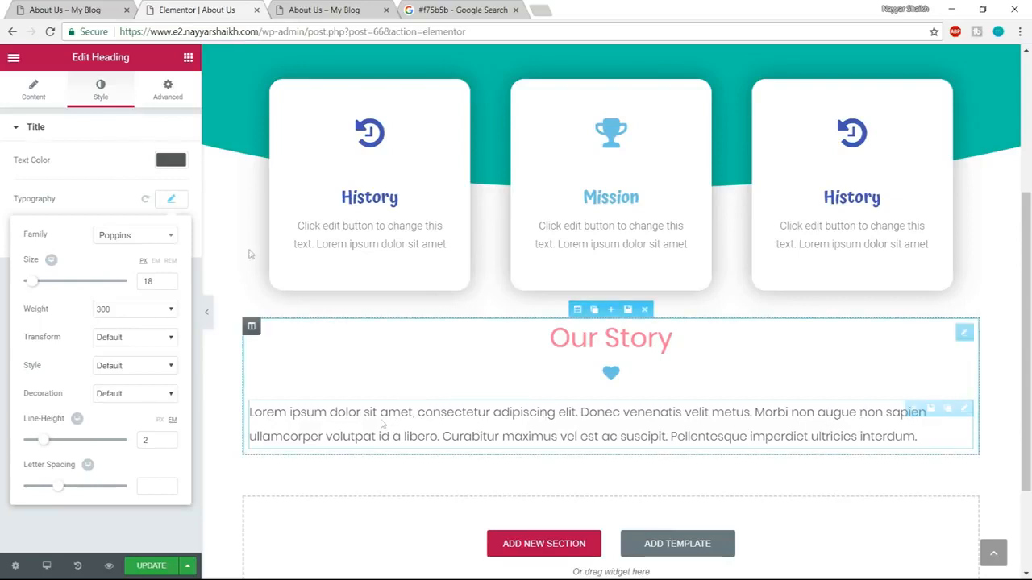
# Add a two-column inner section below the heart icon and place the paragraph heading in its first column.
pyautogui.click(188, 57)
pyautogui.moveTo(52, 153); pyautogui.dragTo(524, 299)
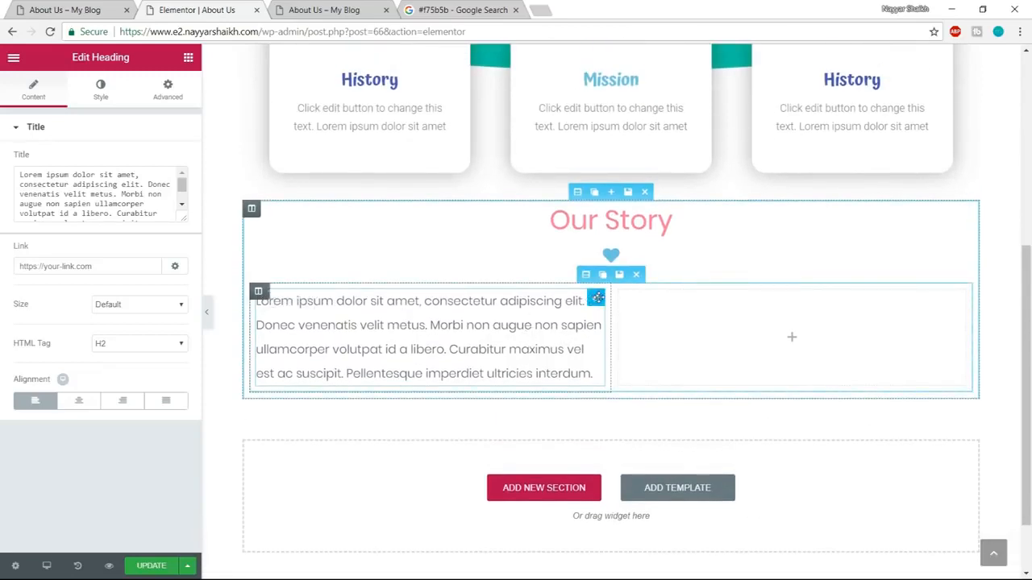
pyautogui.hotkey('ctrl', 'z')
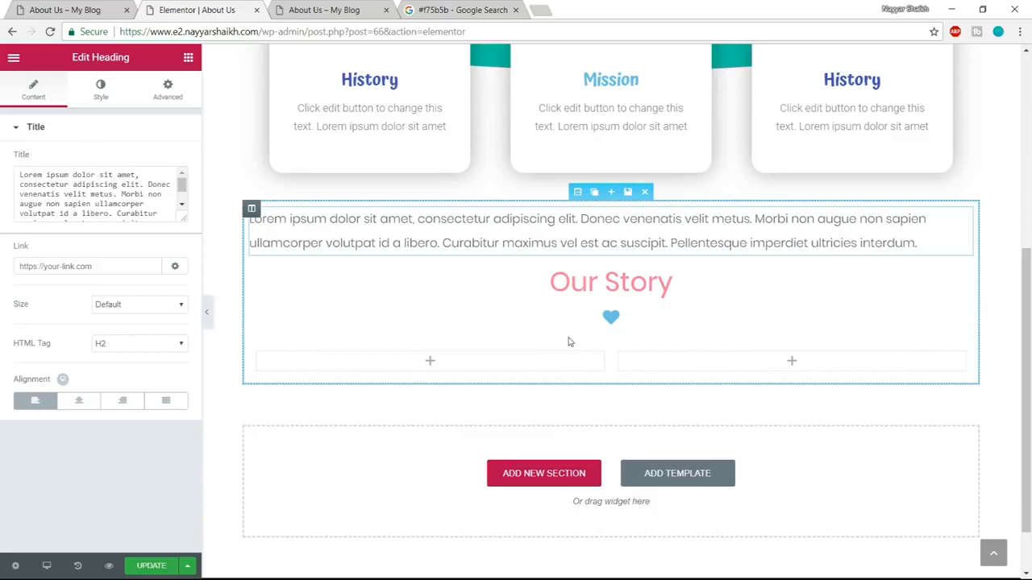
pyautogui.hotkey('ctrl', 'z')
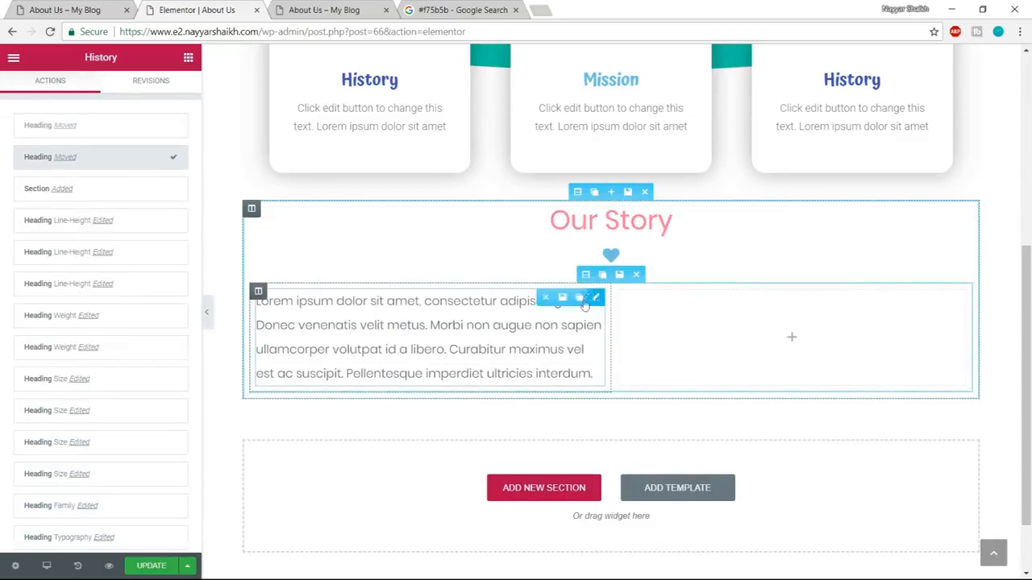
# Duplicate the paragraph heading, move the copy into the inner section's second column, and update the page.
pyautogui.click(578, 299)
pyautogui.moveTo(424, 435); pyautogui.dragTo(695, 339)
pyautogui.moveTo(597, 408); pyautogui.dragTo(770, 332)
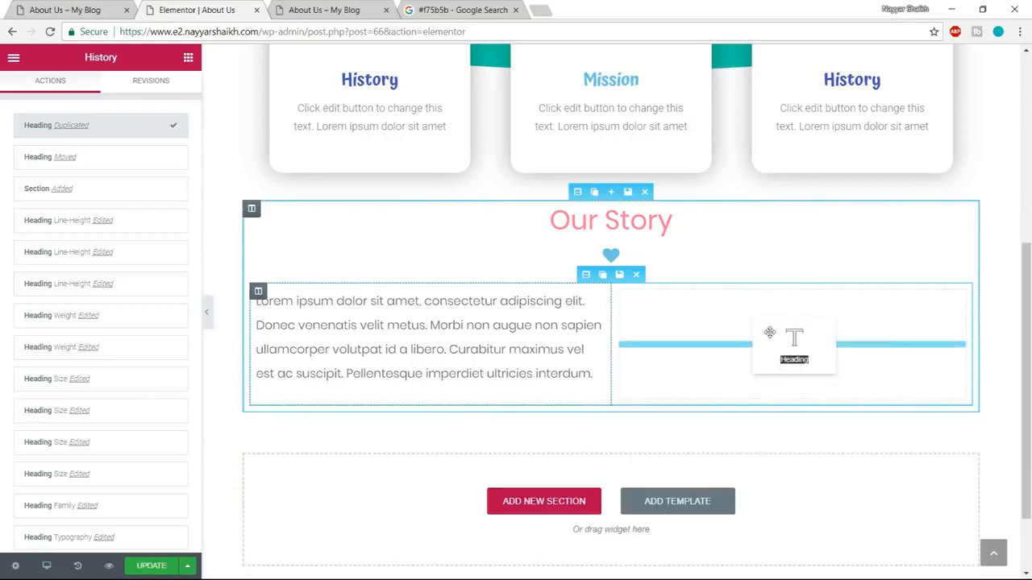
pyautogui.moveTo(788, 377); pyautogui.dragTo(794, 379)
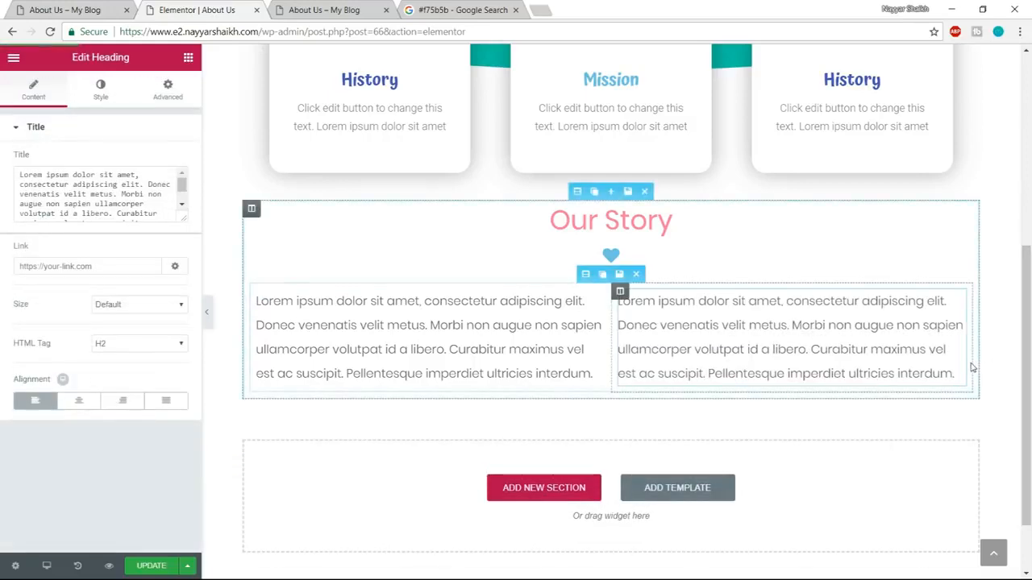
pyautogui.click(142, 567)
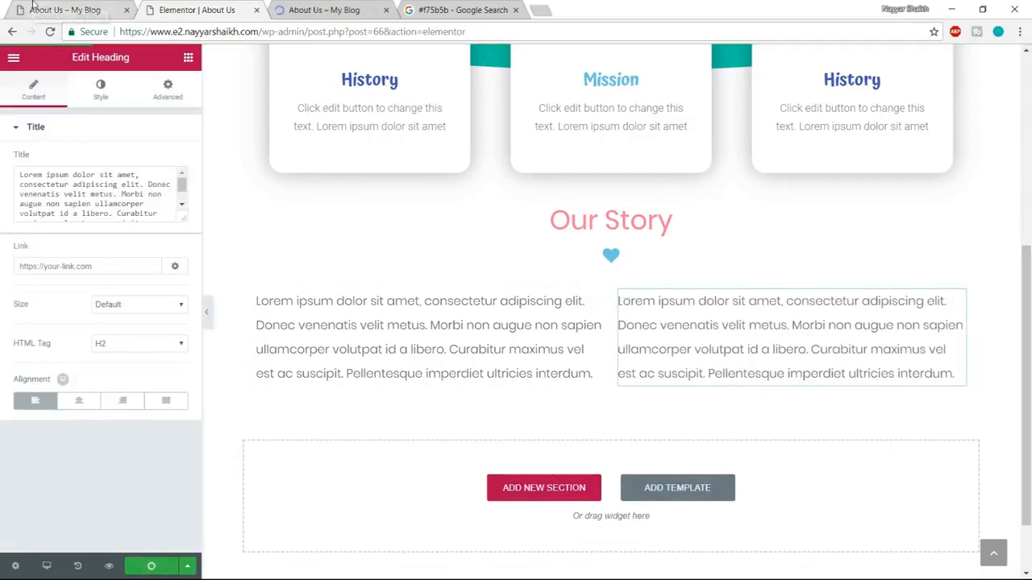
# Check the team photo grid on the demo page, and open the template library below the Our Story section in the Elementor editor.
pyautogui.click(32, 4)
pyautogui.scroll(-5, 841, 220)
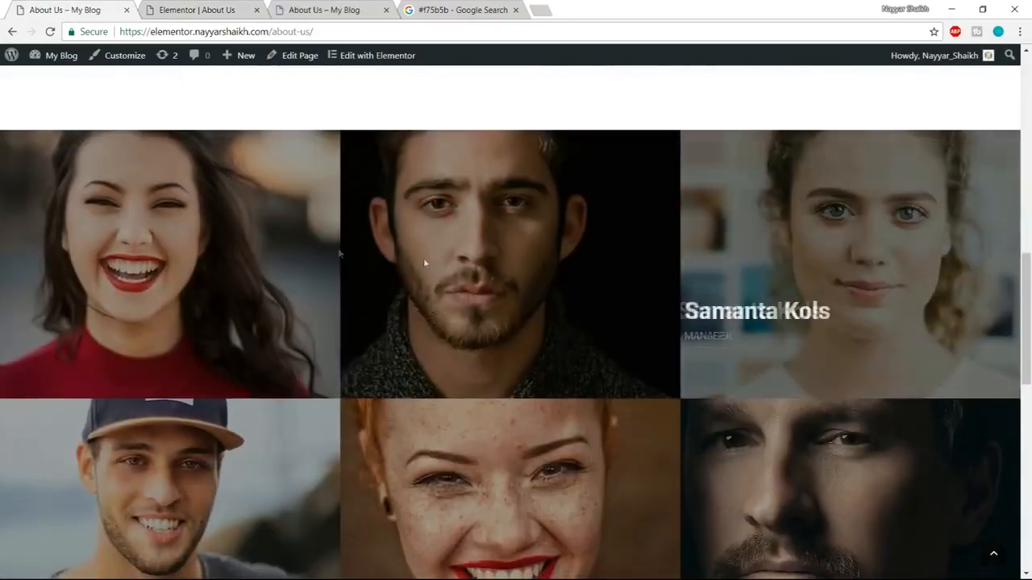
pyautogui.scroll(-2, 928, 282)
pyautogui.scroll(2, 931, 310)
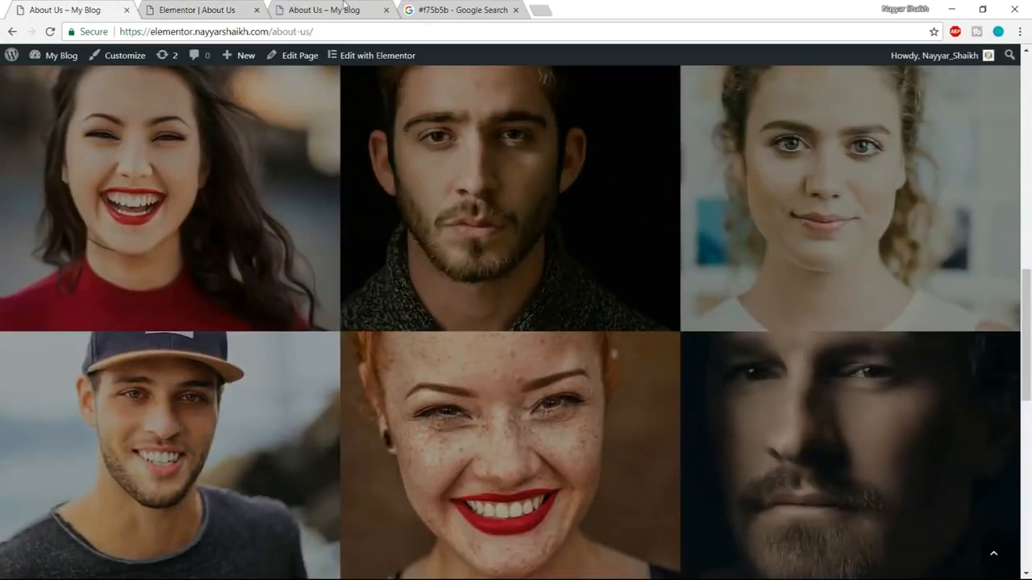
pyautogui.click(243, 4)
pyautogui.scroll(-1, 719, 275)
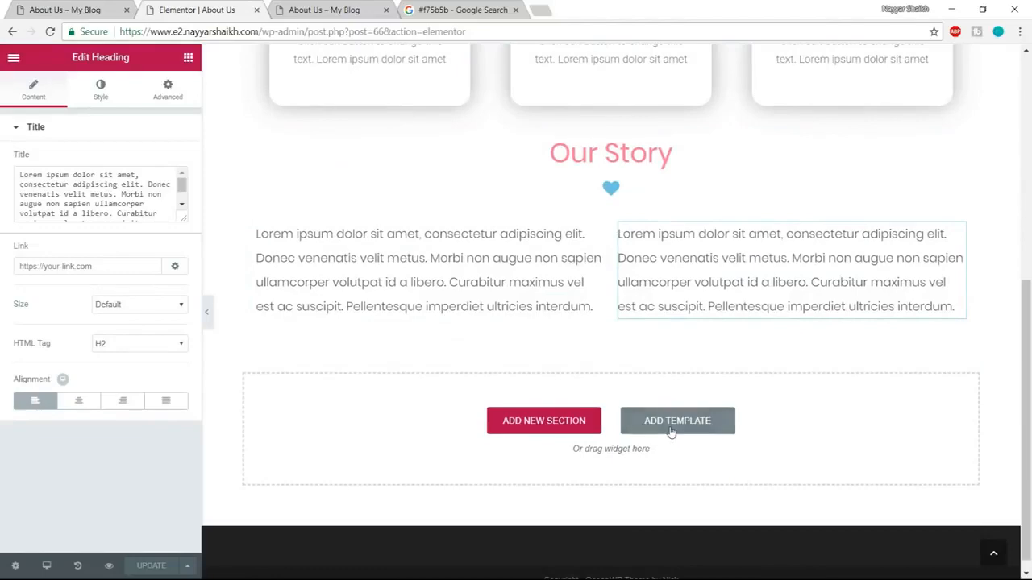
pyautogui.click(672, 431)
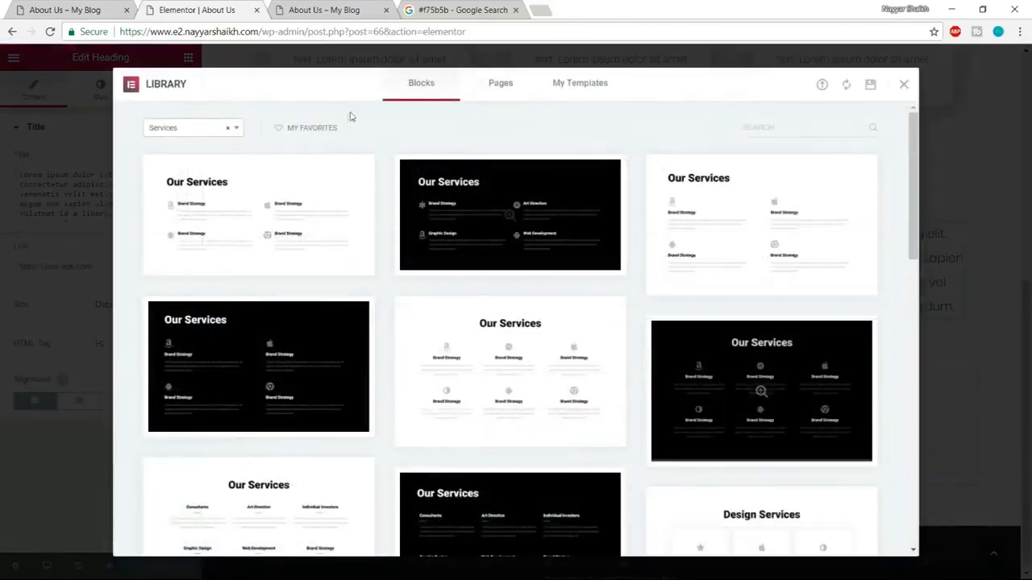
# Filter the library's blocks to the Team category.
pyautogui.click(177, 132)
pyautogui.scroll(1, 211, 230)
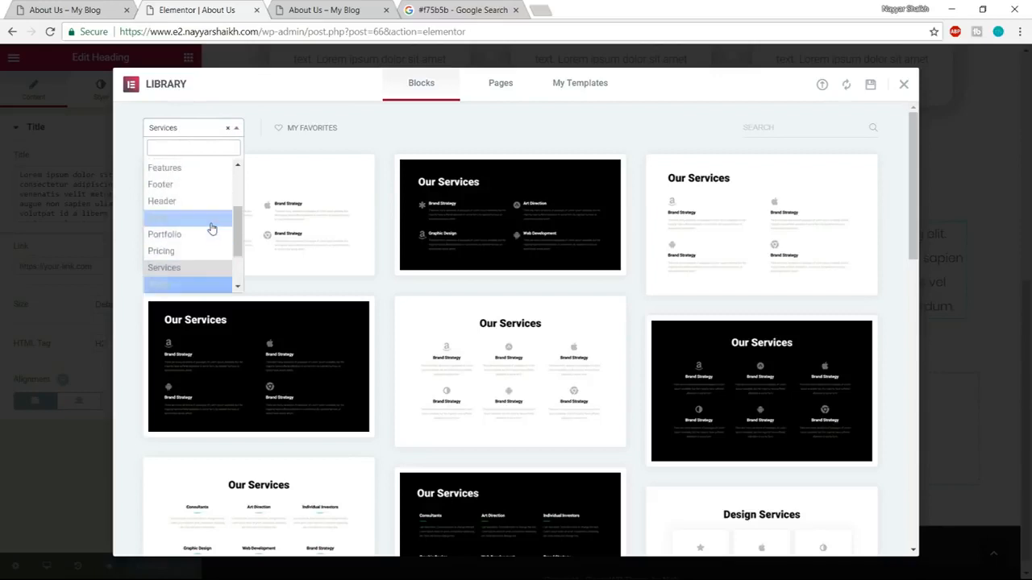
pyautogui.scroll(1, 209, 231)
pyautogui.scroll(-2, 209, 232)
pyautogui.scroll(-1, 209, 232)
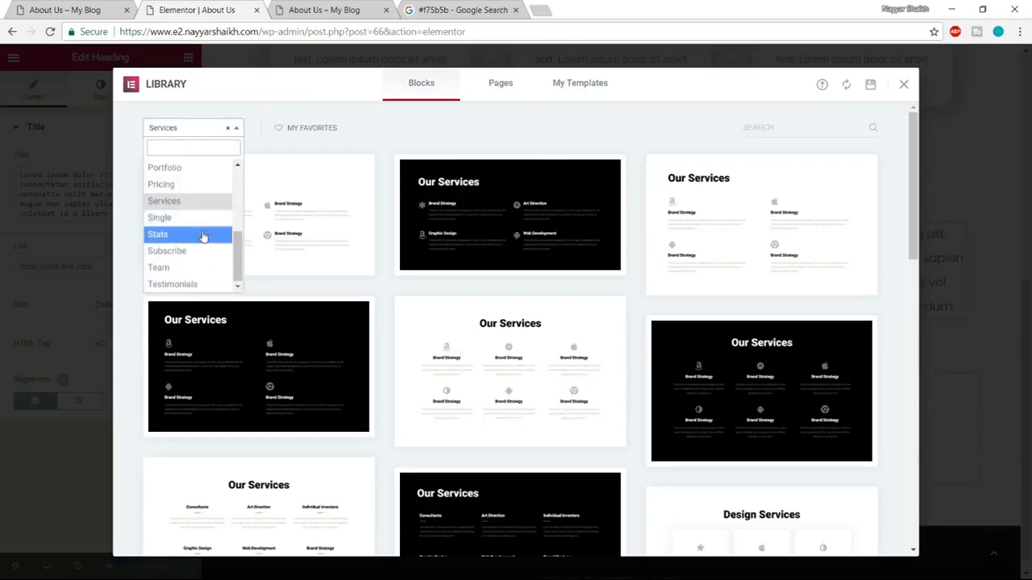
pyautogui.scroll(2, 203, 235)
pyautogui.scroll(-2, 200, 224)
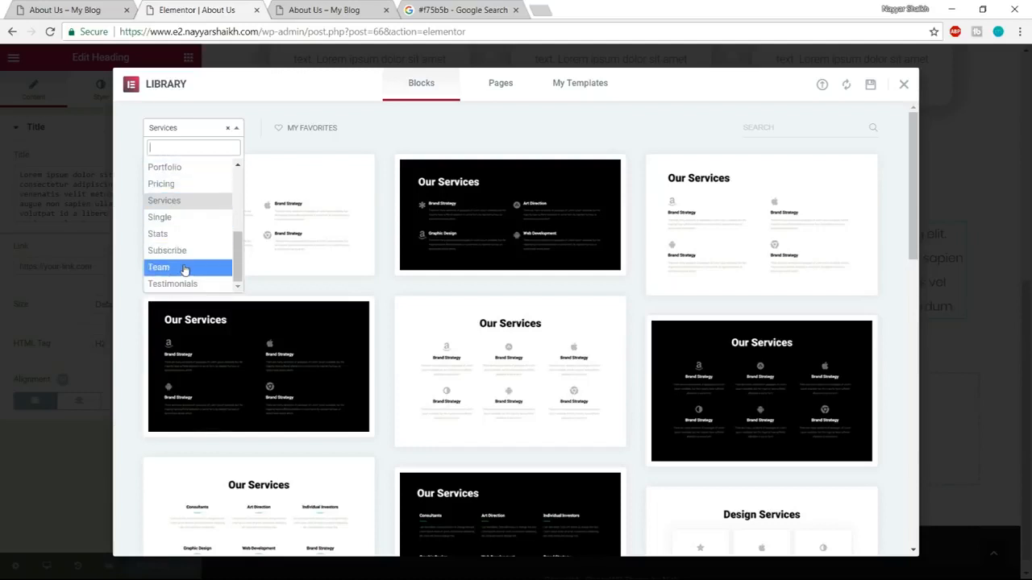
pyautogui.click(168, 268)
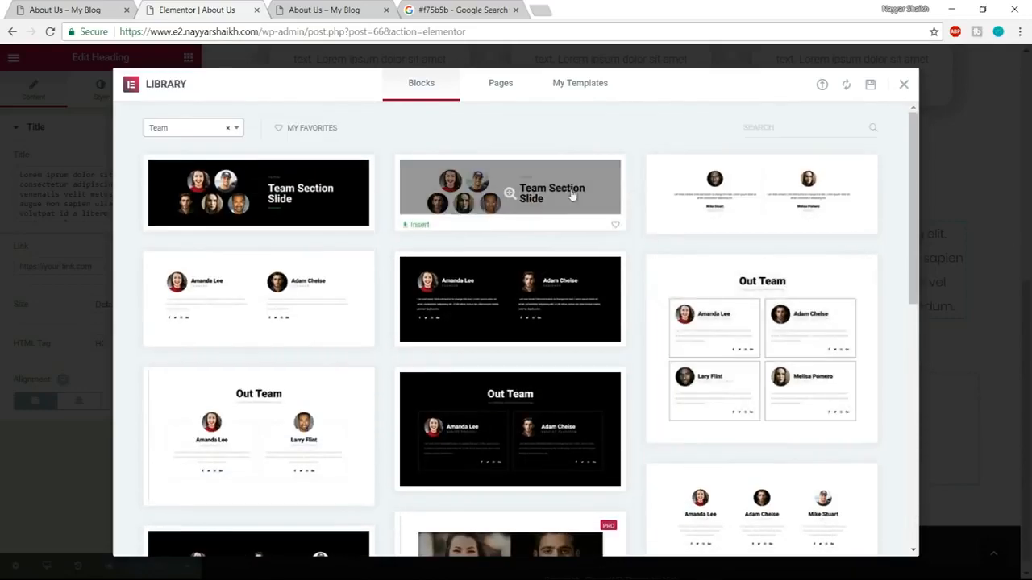
# Insert the team block with six photos in two rows of three into the page.
pyautogui.scroll(-2, 405, 350)
pyautogui.scroll(-2, 362, 341)
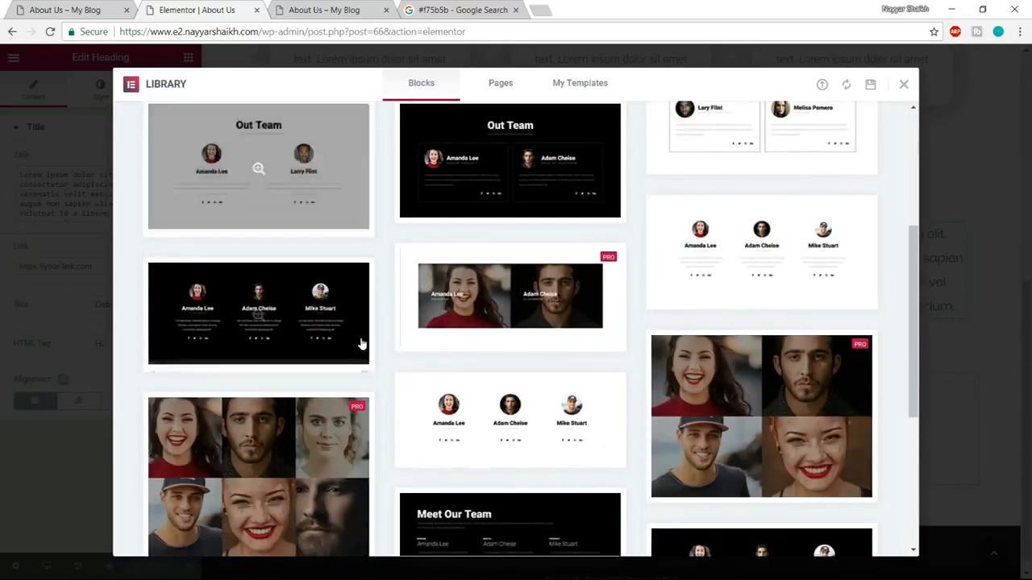
pyautogui.scroll(-2, 375, 340)
pyautogui.scroll(-2, 376, 341)
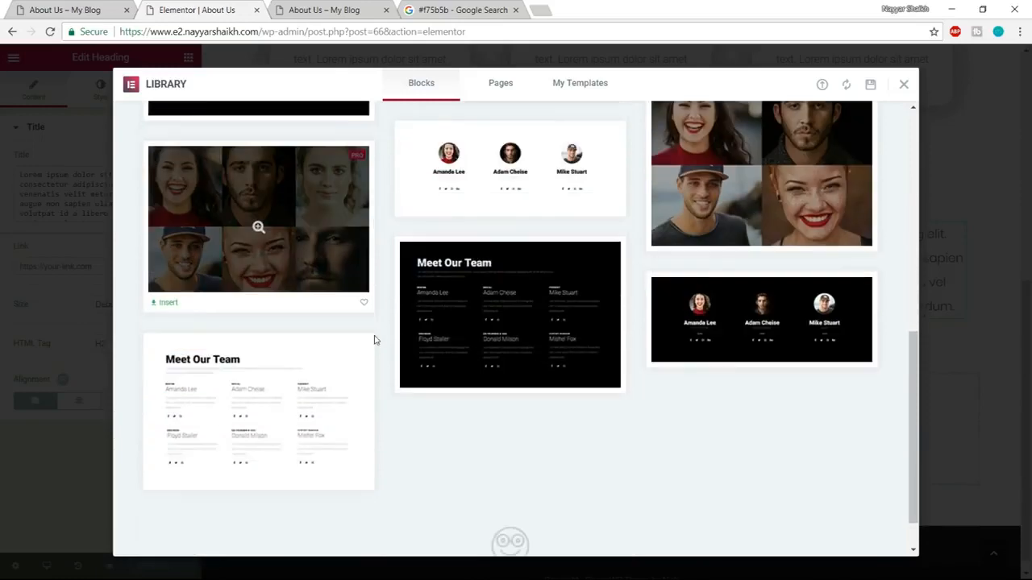
pyautogui.scroll(2, 500, 343)
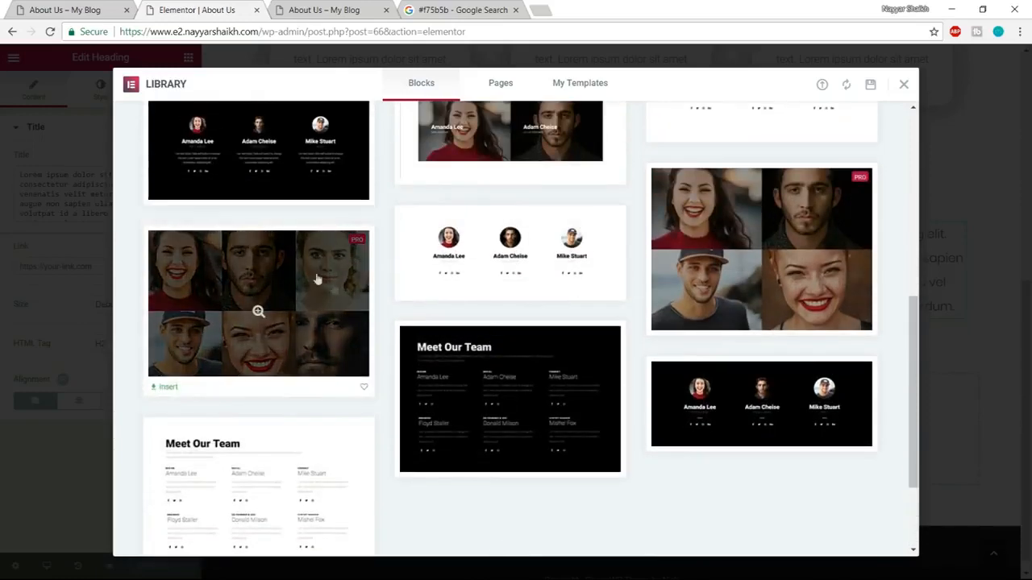
pyautogui.click(164, 389)
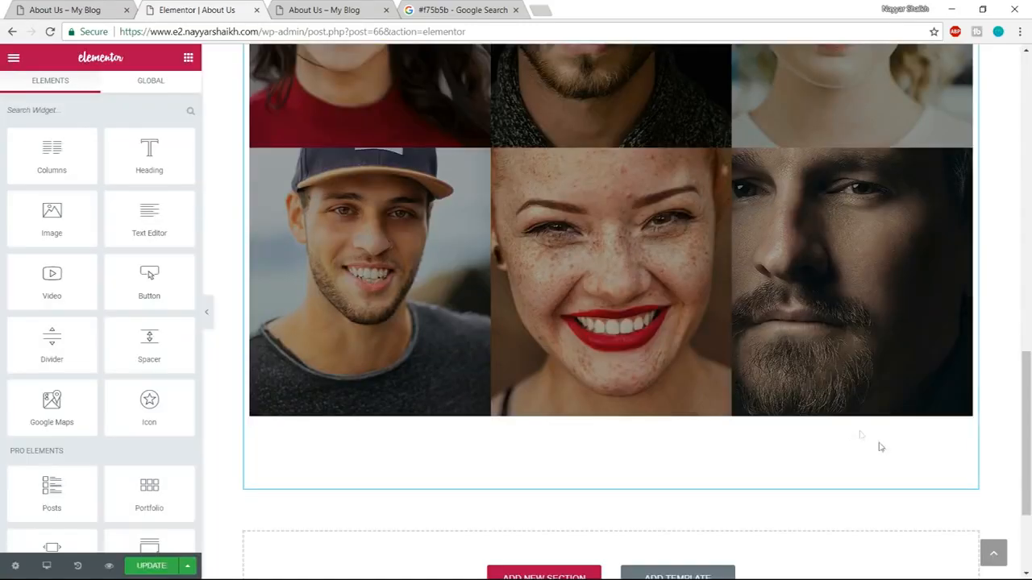
# Stretch the outer team section across the page and set its content width to Full Width.
pyautogui.scroll(2, 884, 448)
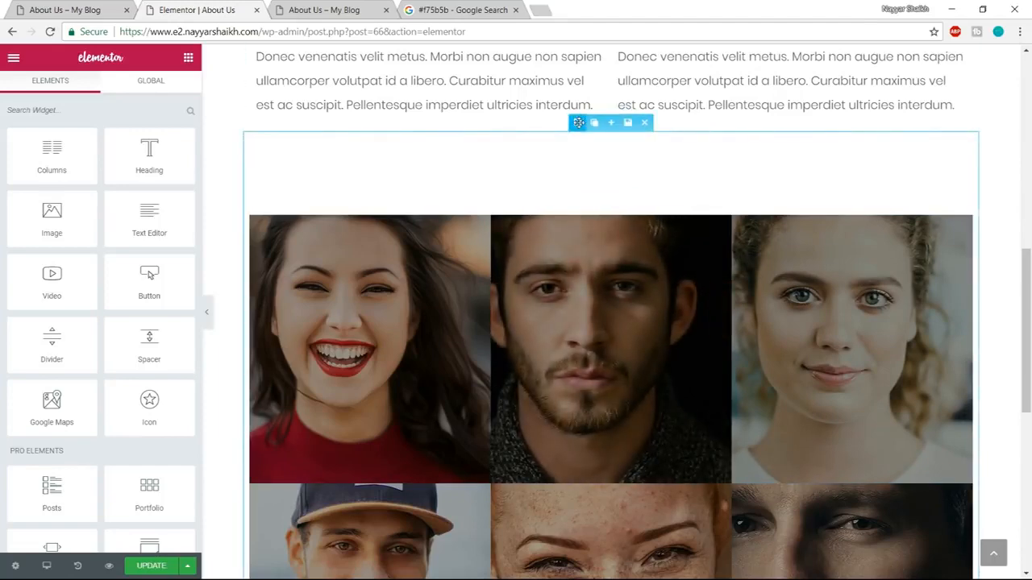
pyautogui.click(578, 121)
pyautogui.click(173, 160)
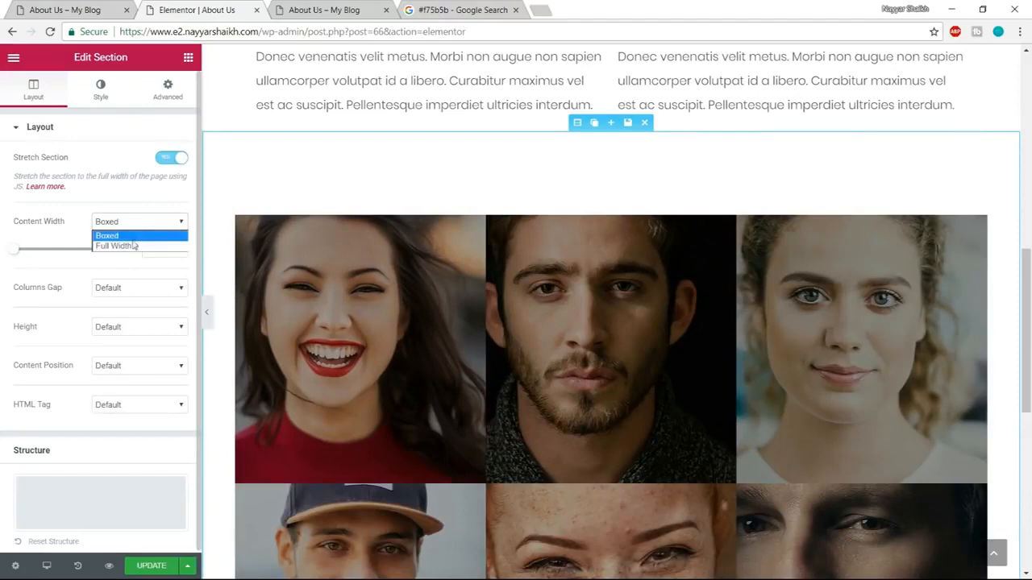
pyautogui.click(133, 246)
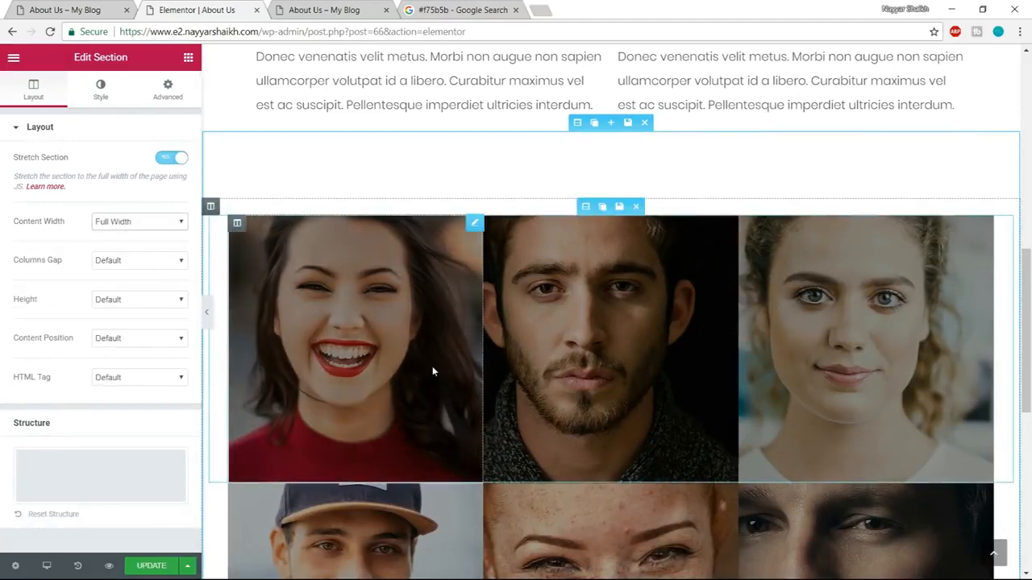
# Set the content width of the first row of team photos to Full Width and preview the page without the editing panel.
pyautogui.click(583, 207)
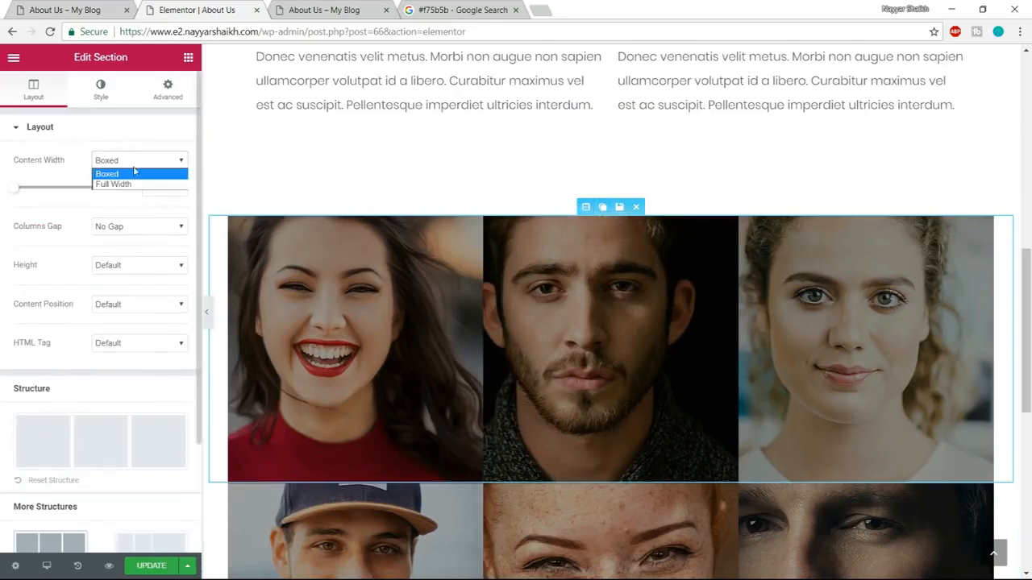
pyautogui.click(127, 185)
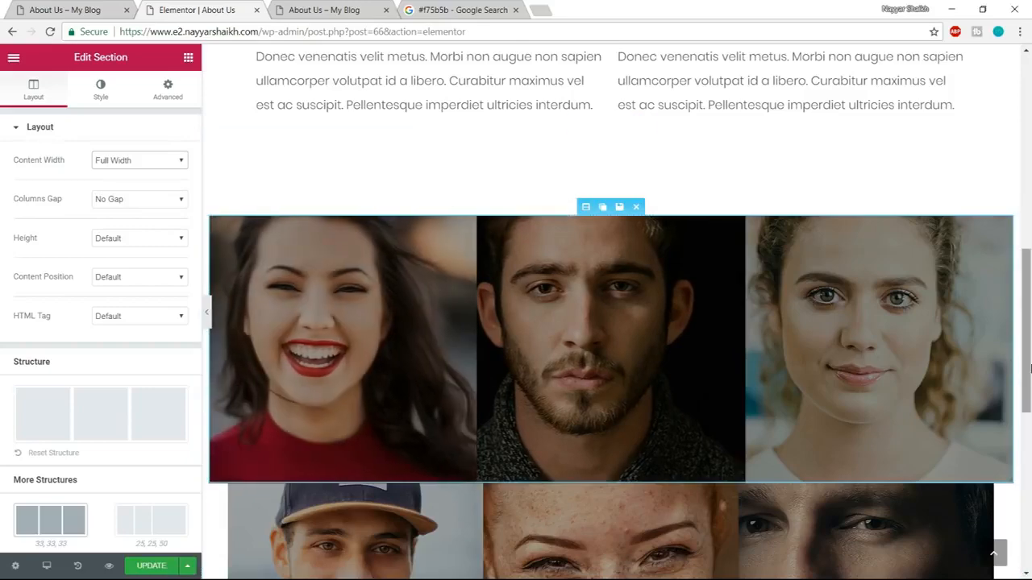
pyautogui.scroll(-1, 206, 322)
pyautogui.click(206, 312)
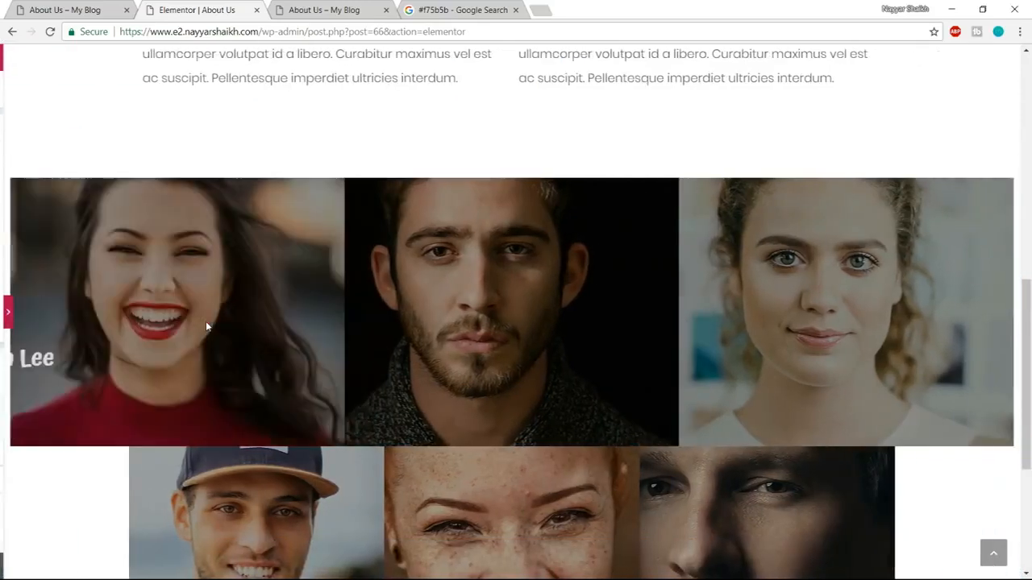
pyautogui.click(4, 312)
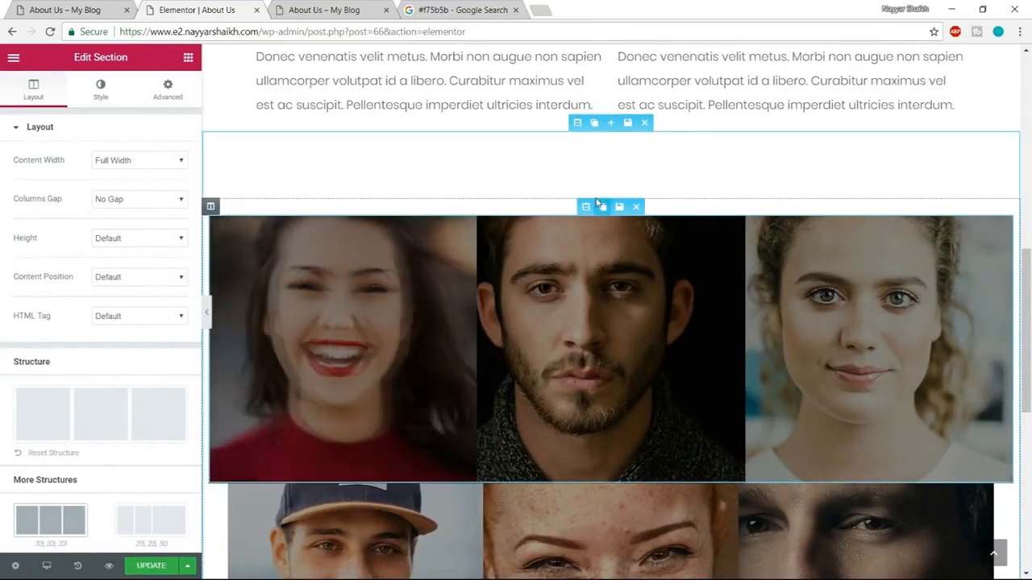
# Set the outer team section's columns gap to No Gap.
pyautogui.scroll(-2, 133, 383)
pyautogui.scroll(2, 137, 423)
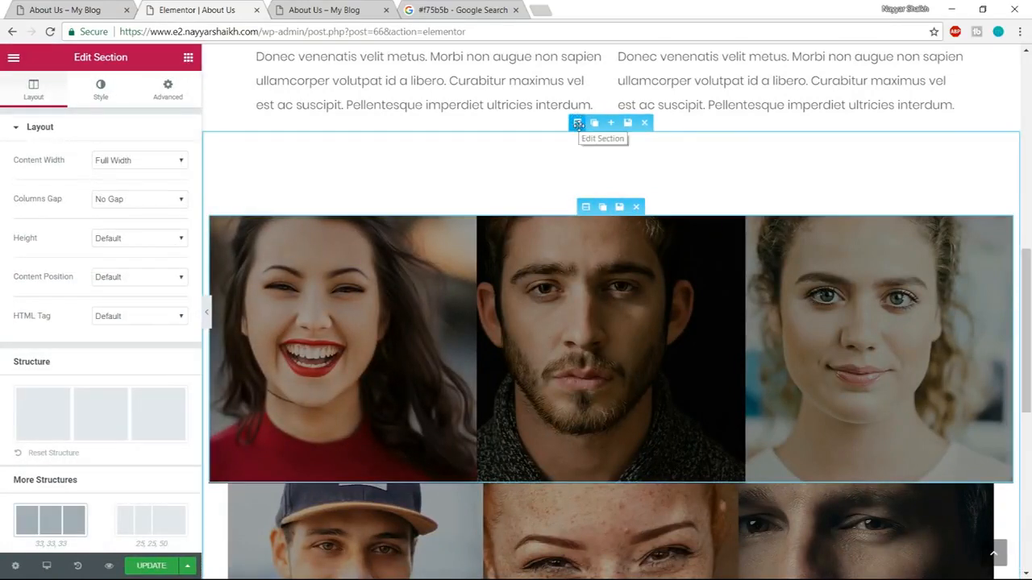
pyautogui.click(578, 123)
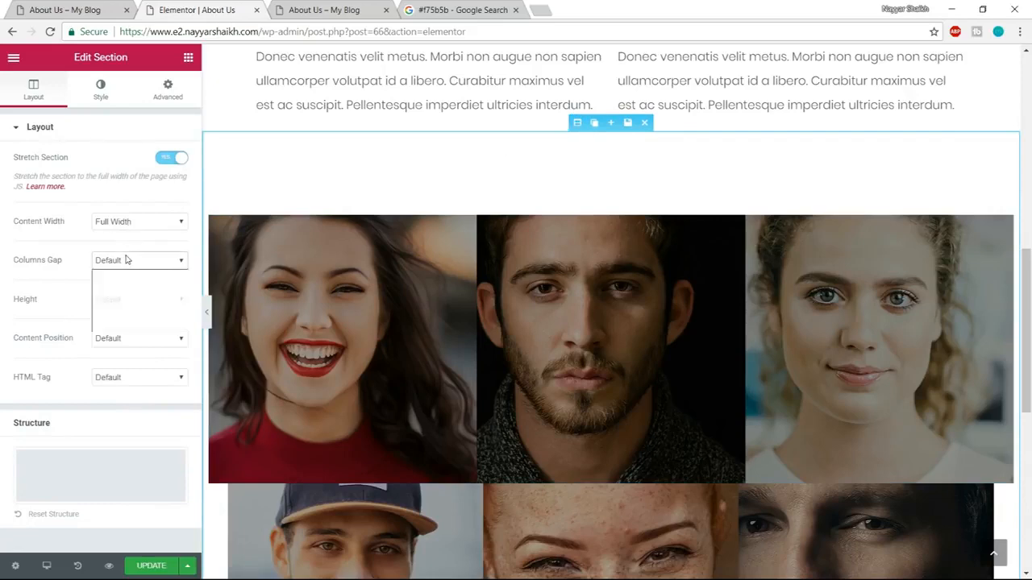
pyautogui.click(123, 286)
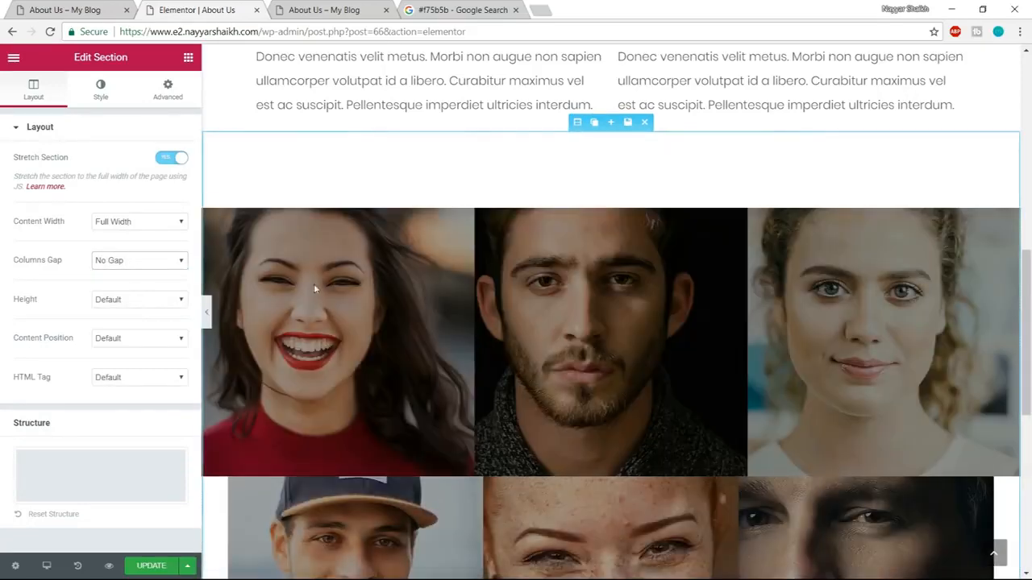
# Set the content width of the second row of team photos to Full Width.
pyautogui.scroll(-3, 702, 310)
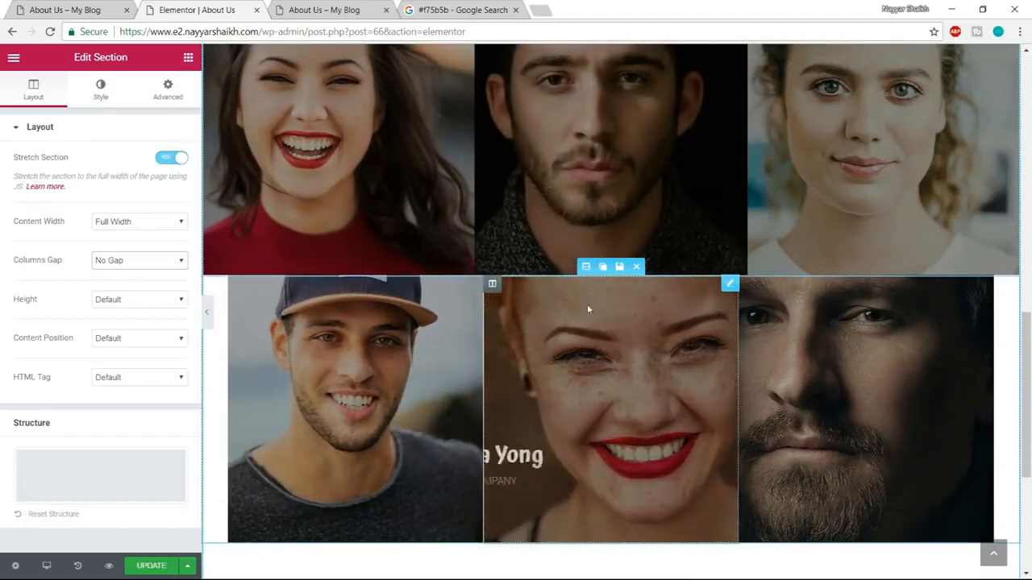
pyautogui.click(586, 269)
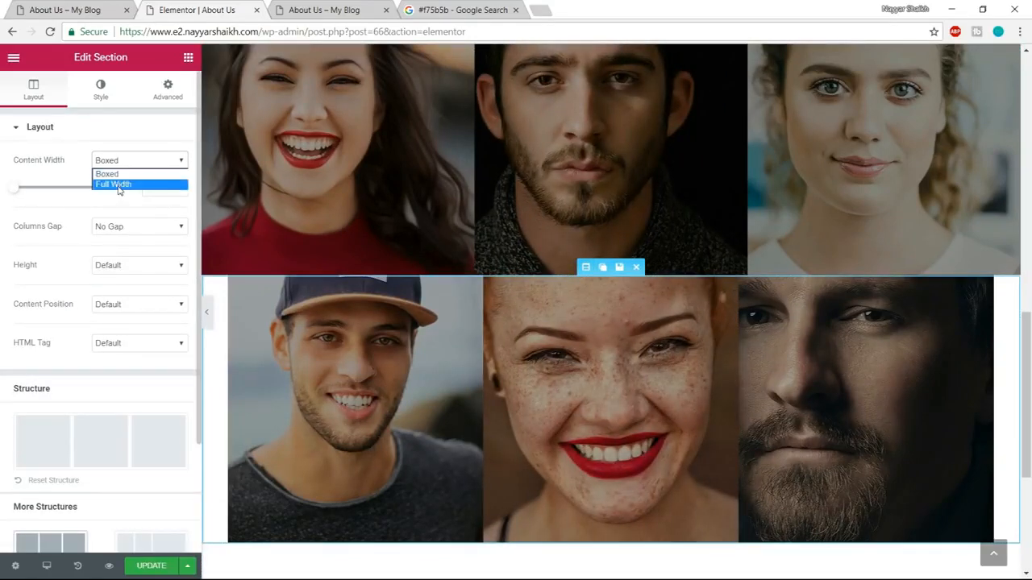
pyautogui.click(119, 185)
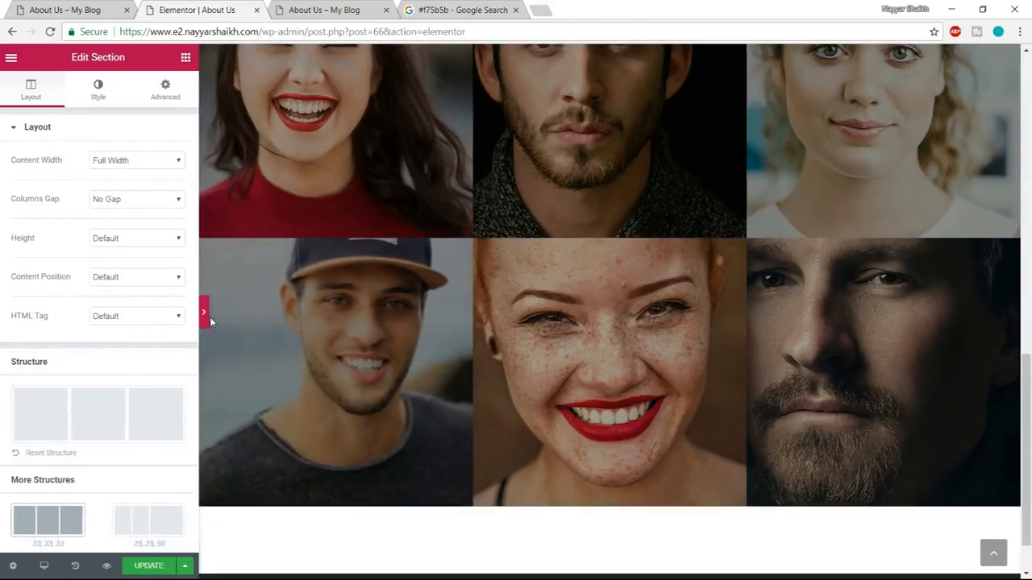
# Preview the team section without the editing panel and compare it with the team grid on the demo page.
pyautogui.click(209, 319)
pyautogui.scroll(3, 311, 444)
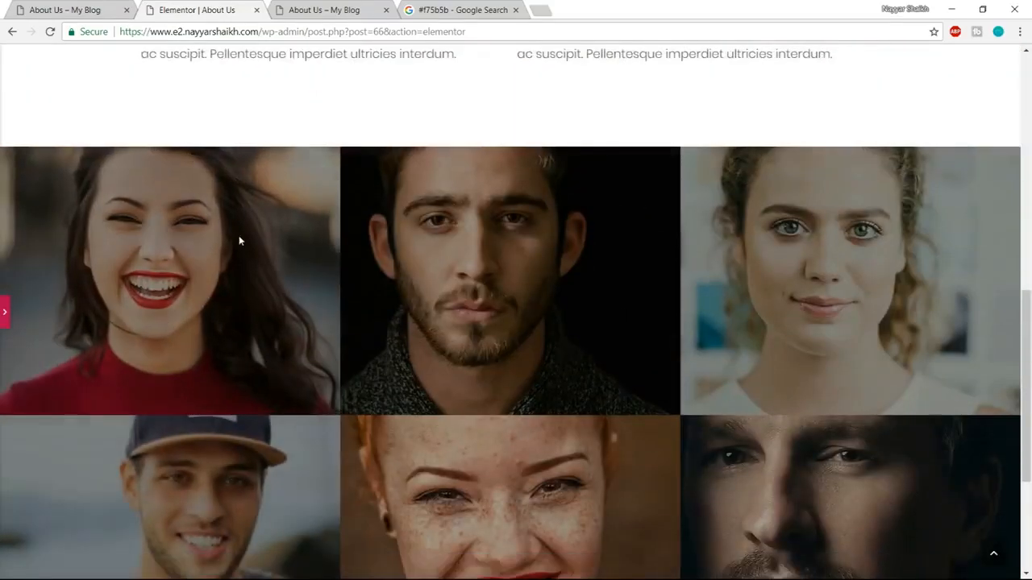
pyautogui.scroll(-1, 239, 240)
pyautogui.hotkey('ctrl', 'shift', 'Tab')
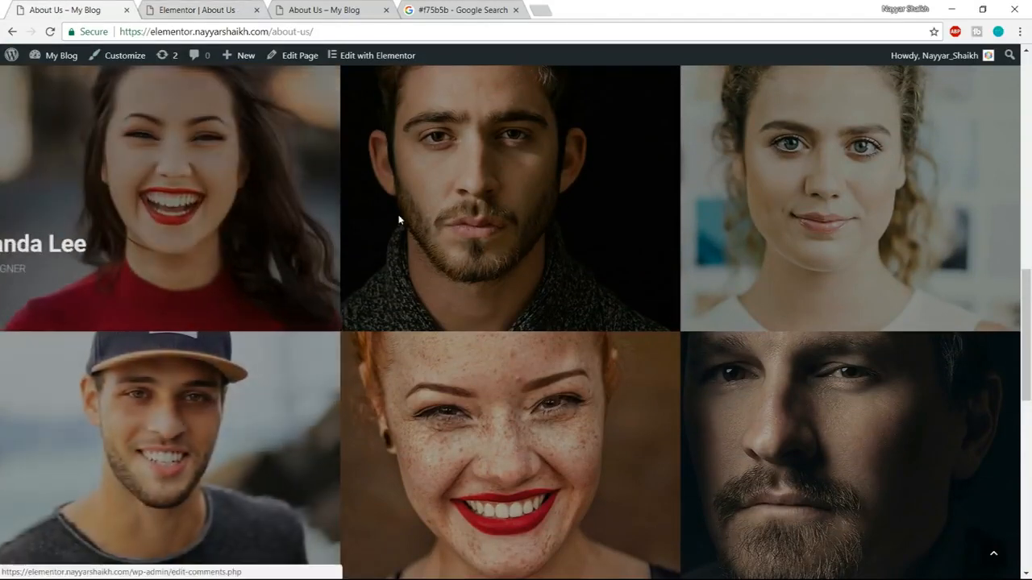
pyautogui.scroll(1, 469, 315)
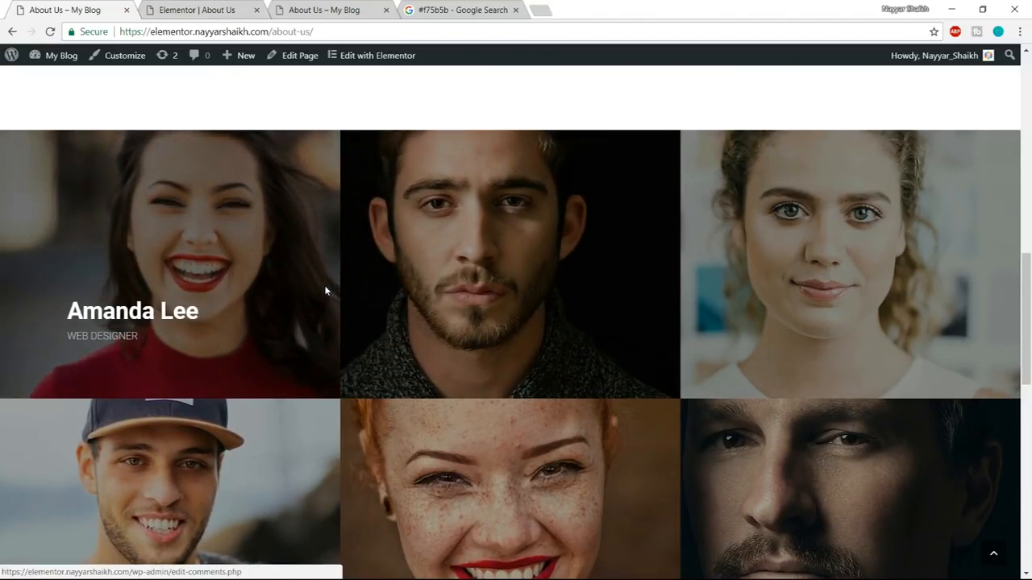
pyautogui.click(206, 8)
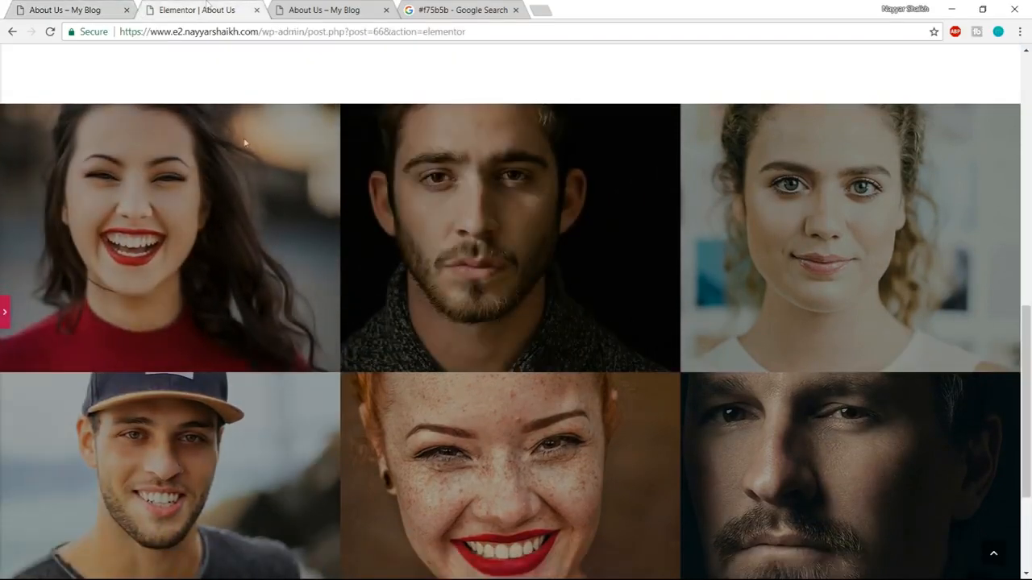
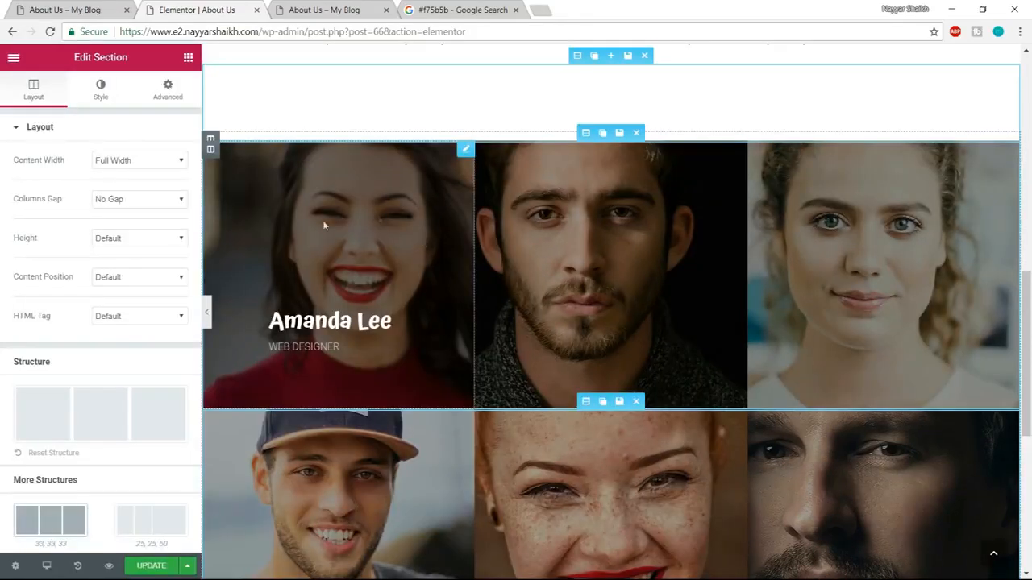
# Replace the first team card's image with Gallery-5.jpg from the media library.
pyautogui.click(357, 225)
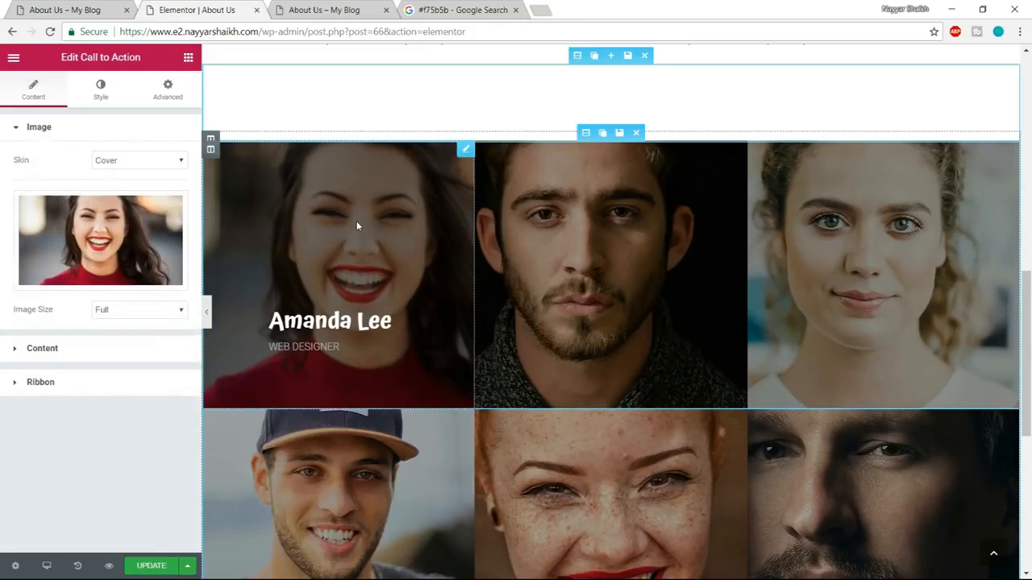
pyautogui.click(121, 237)
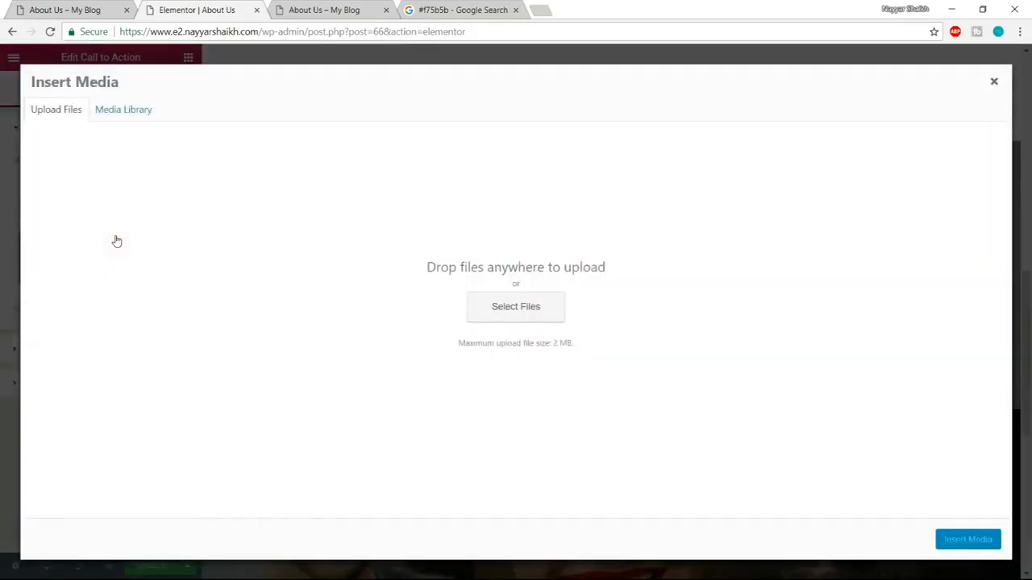
pyautogui.click(150, 108)
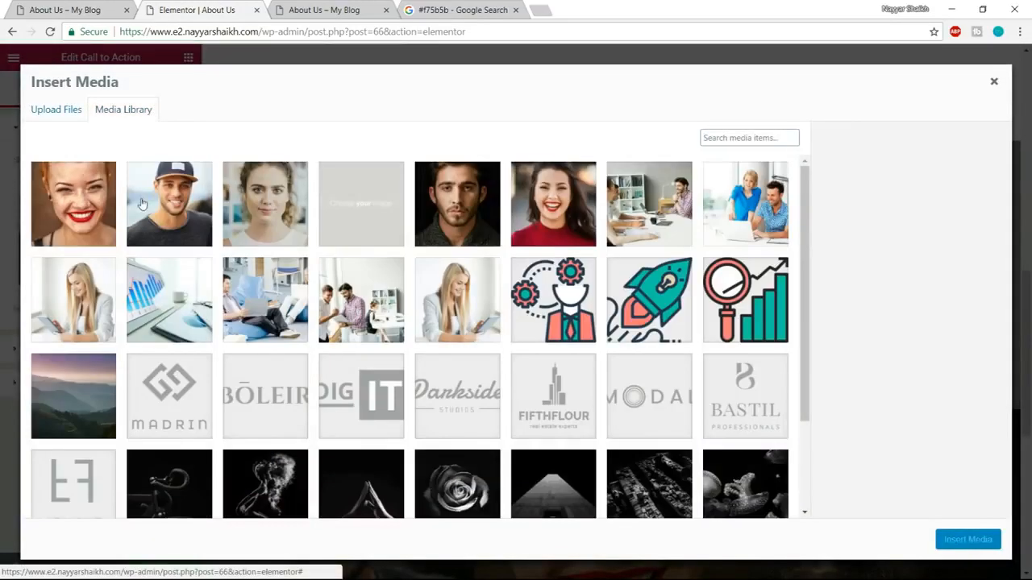
pyautogui.scroll(-1, 683, 231)
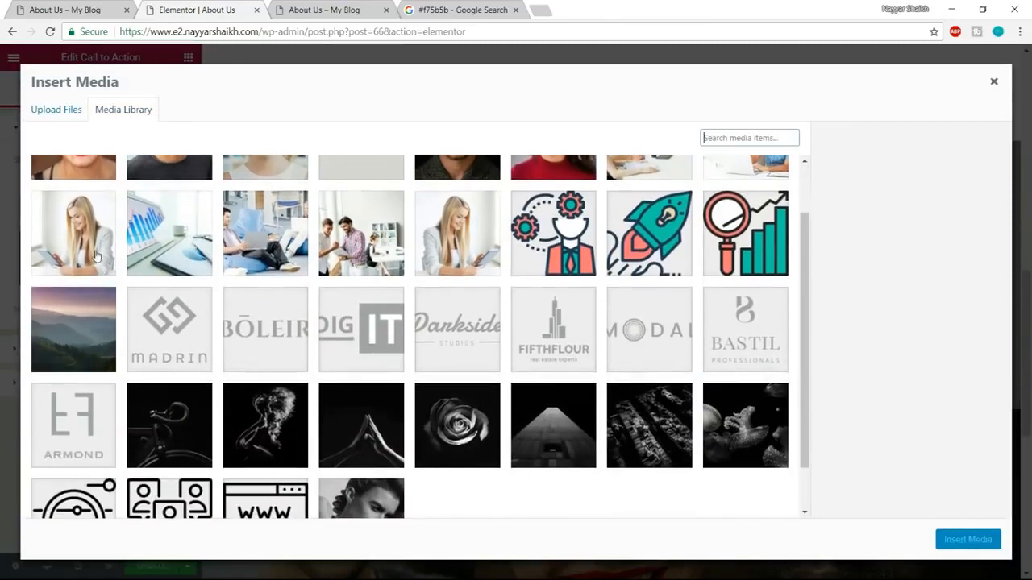
pyautogui.click(117, 216)
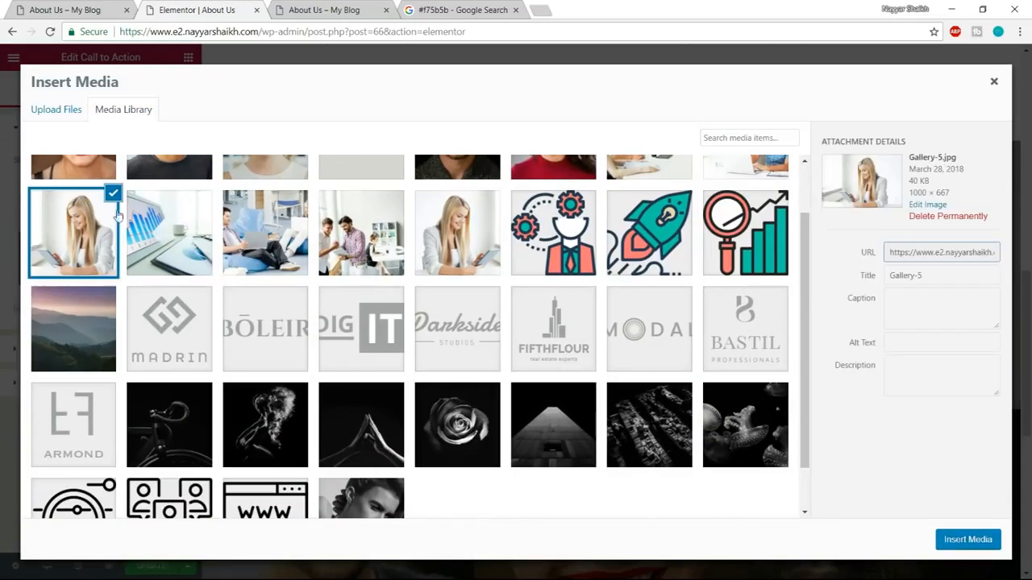
pyautogui.click(967, 539)
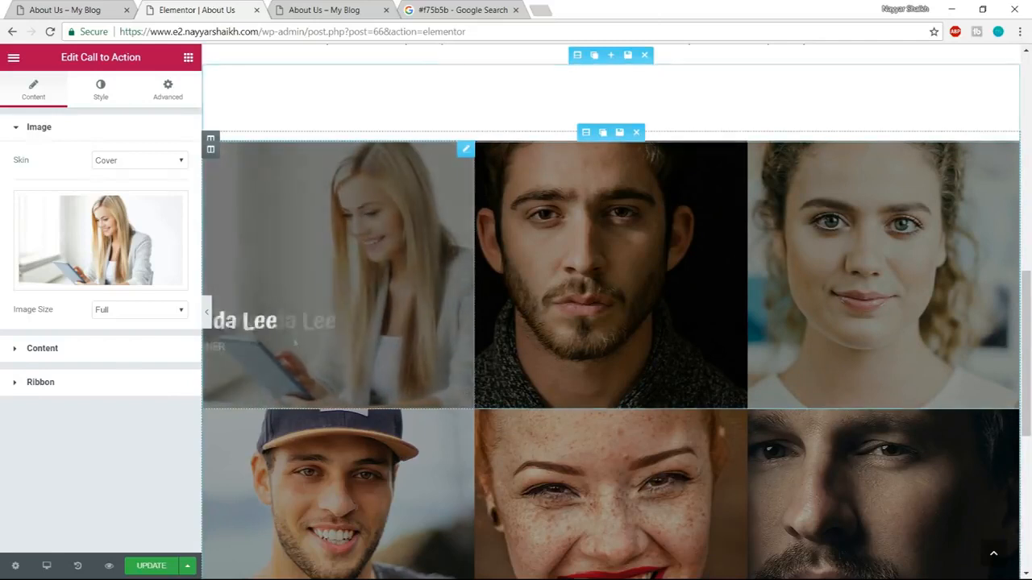
# Enter a new member name as the first team card's title, set its description to Artist, and update the page.
pyautogui.click(77, 349)
pyautogui.moveTo(90, 243); pyautogui.dragTo(0, 242)
pyautogui.write('King Ba')
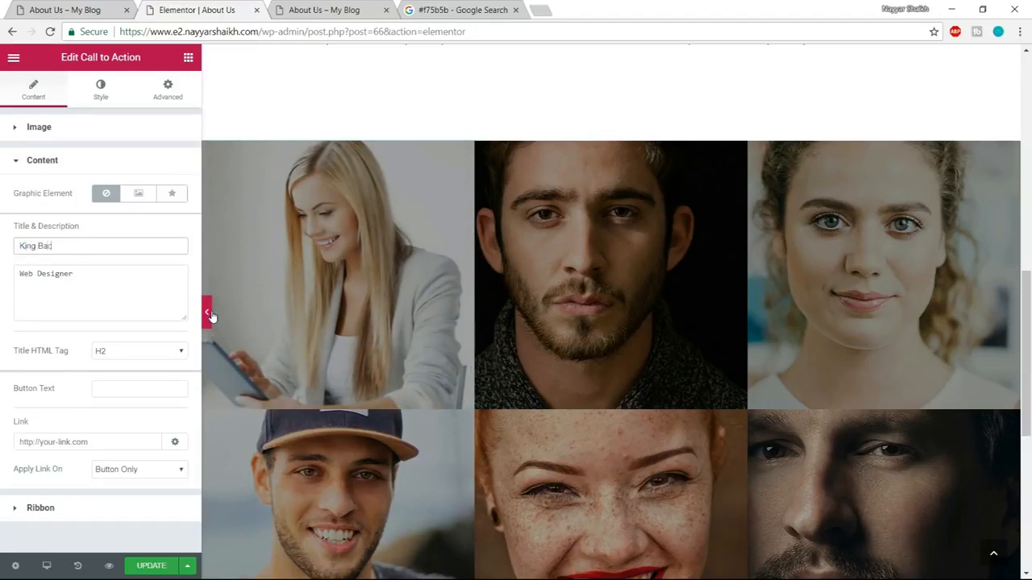
pyautogui.write('ch')
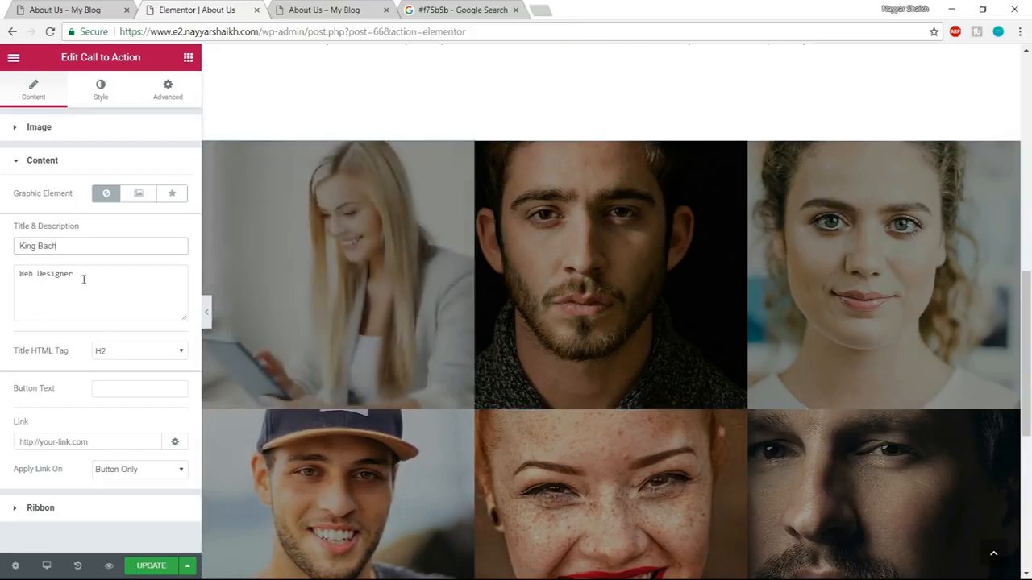
pyautogui.moveTo(85, 279); pyautogui.dragTo(1, 279)
pyautogui.write('Artist')
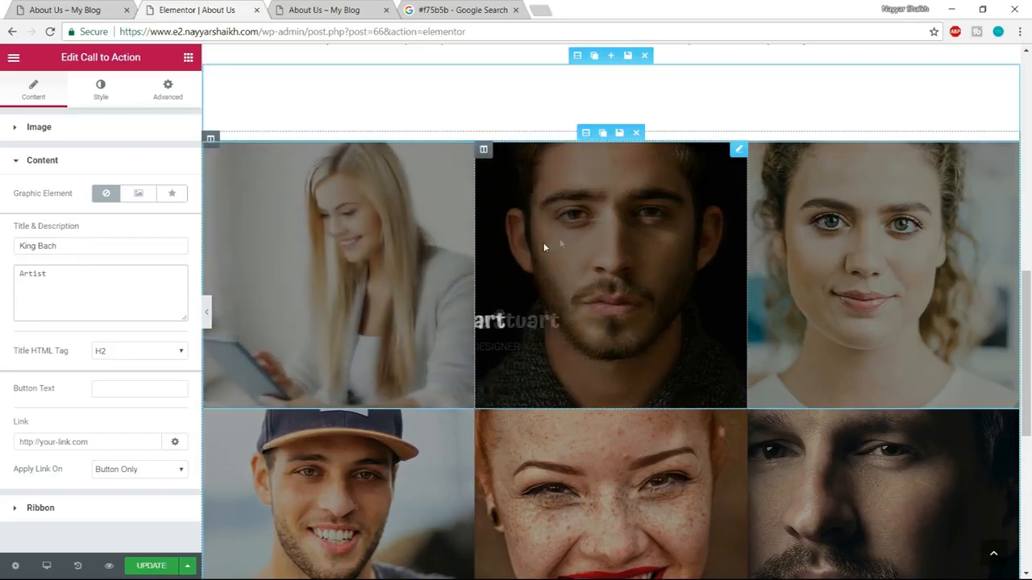
pyautogui.scroll(-2, 893, 376)
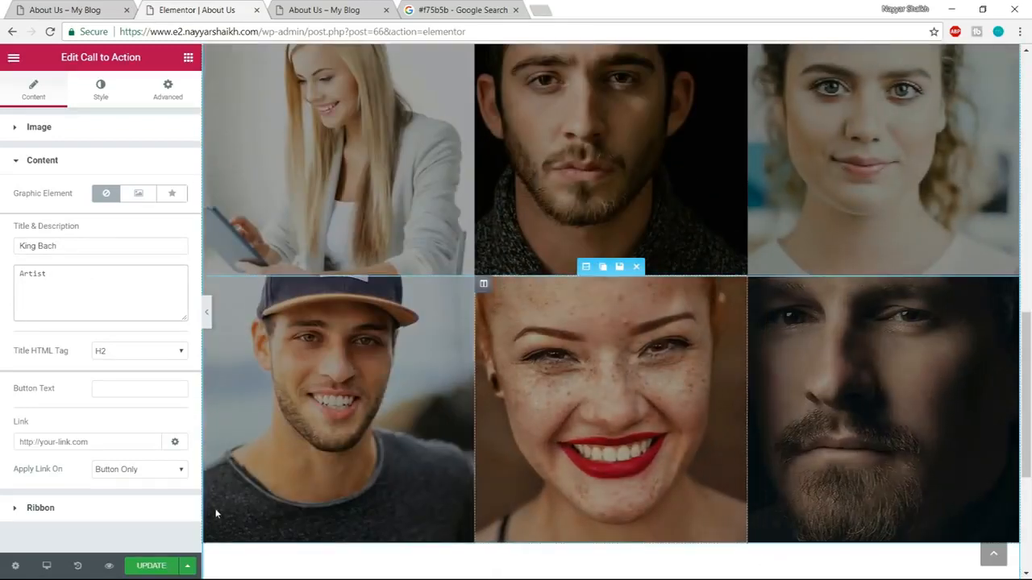
pyautogui.scroll(-3, 672, 347)
pyautogui.click(153, 567)
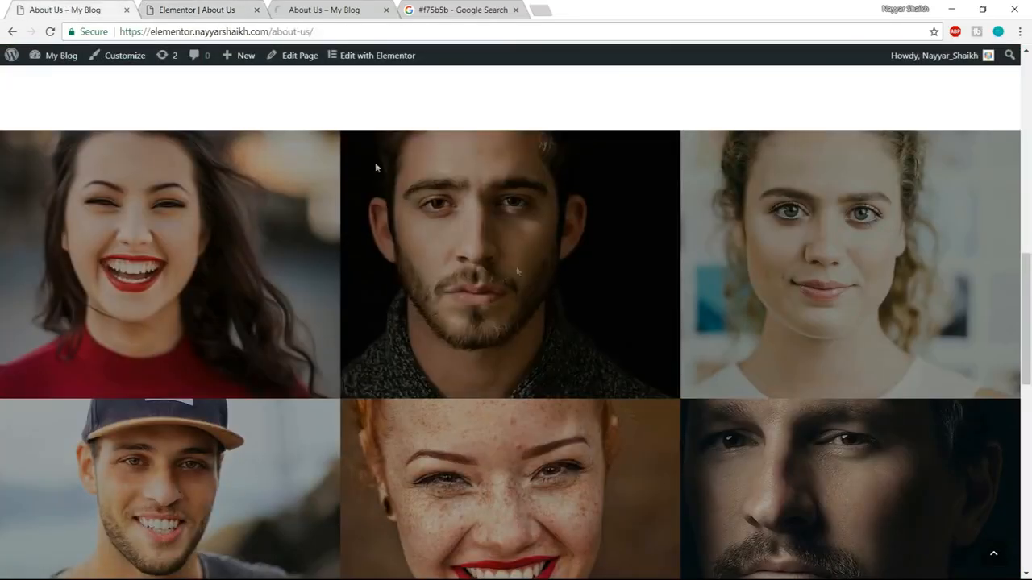
# Check the demo page's sections below the team grid and insert the saved Clients template below the team section.
pyautogui.scroll(-5, 375, 162)
pyautogui.scroll(-3, 525, 303)
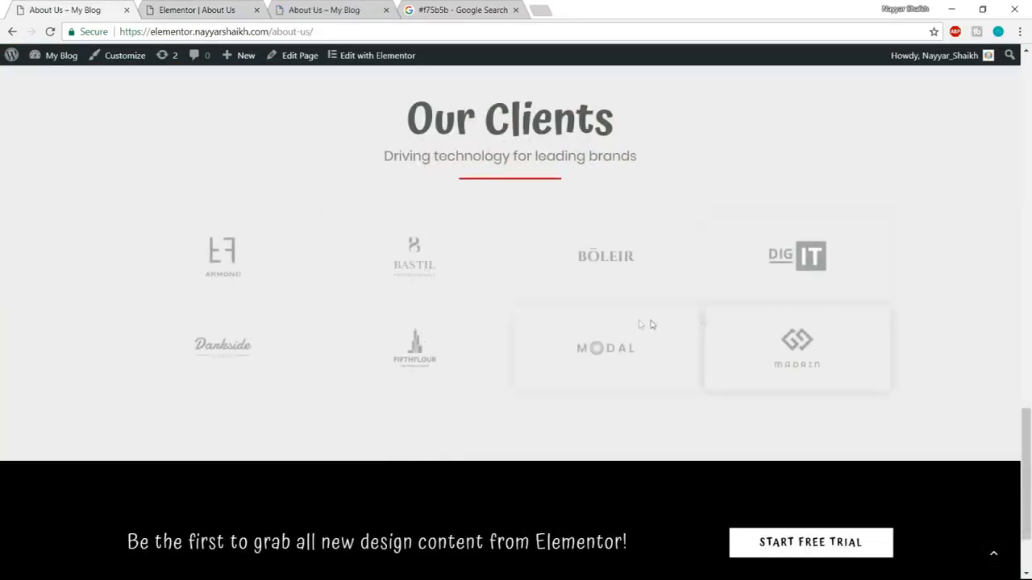
pyautogui.scroll(-2, 613, 250)
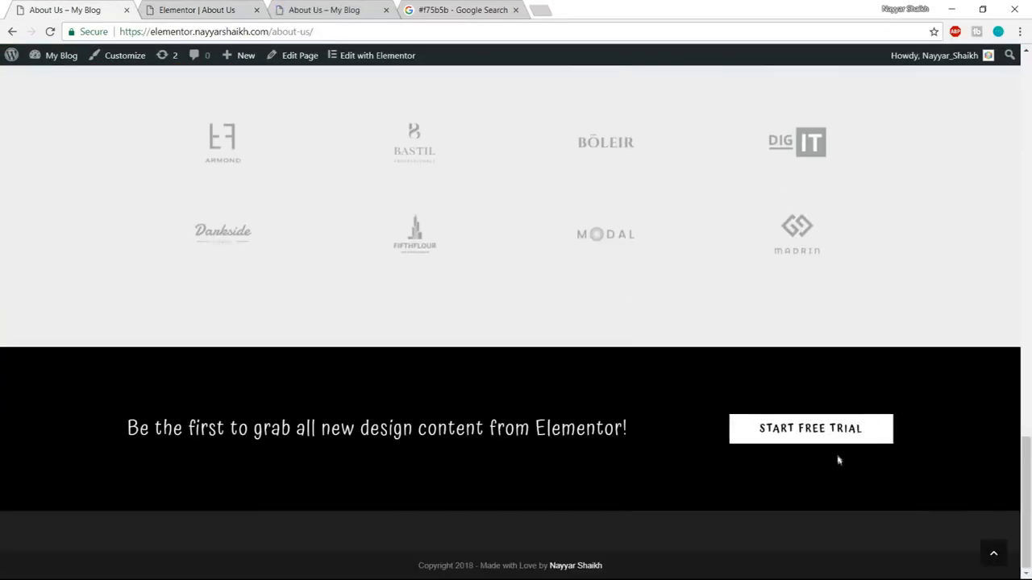
pyautogui.scroll(2, 887, 451)
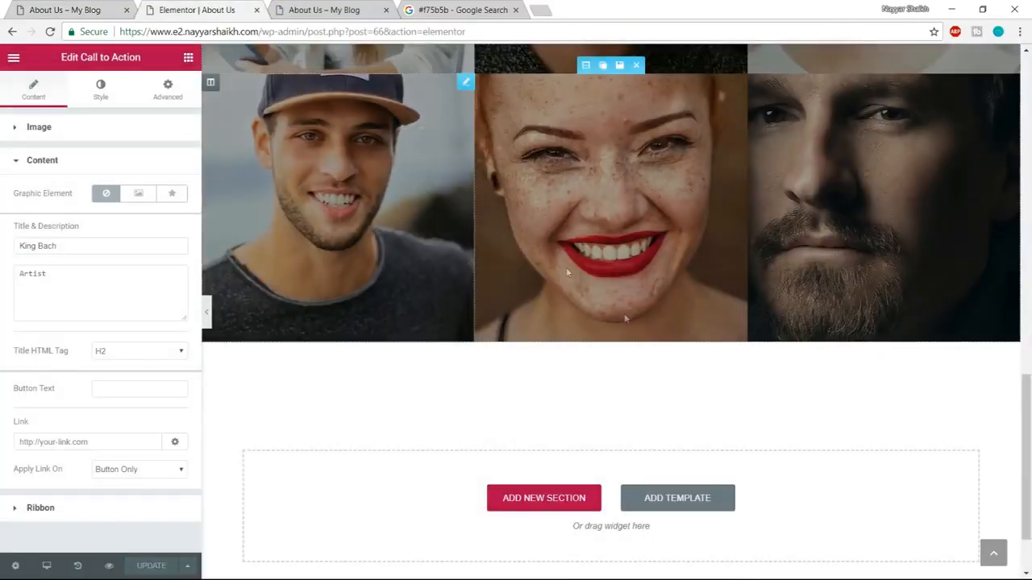
pyautogui.click(676, 504)
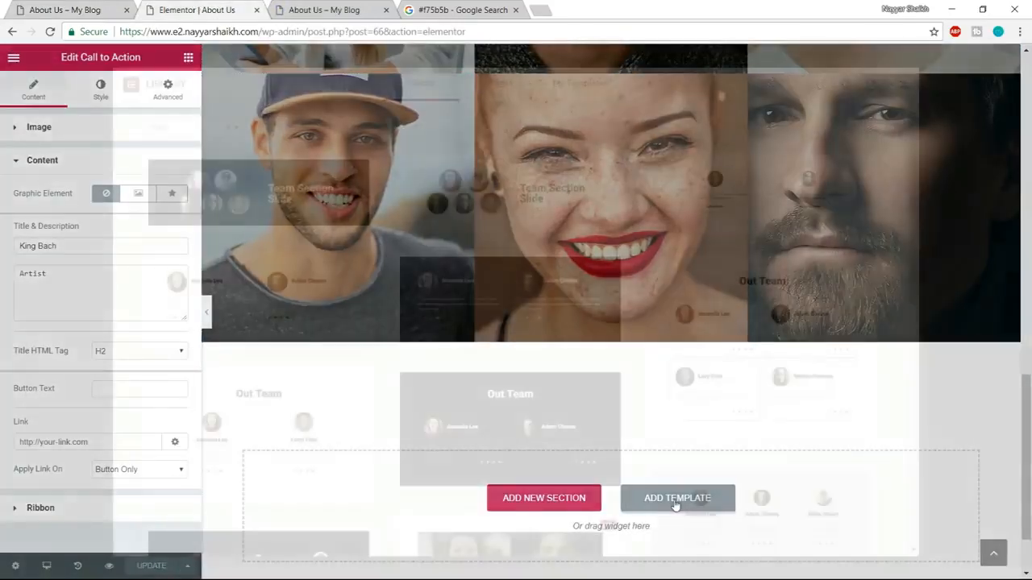
pyautogui.click(578, 92)
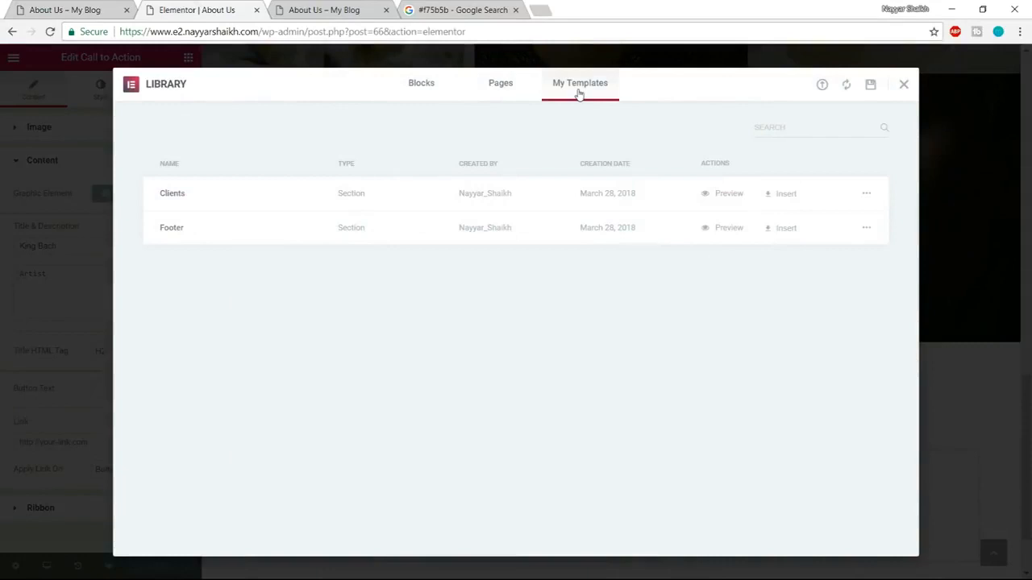
pyautogui.click(782, 195)
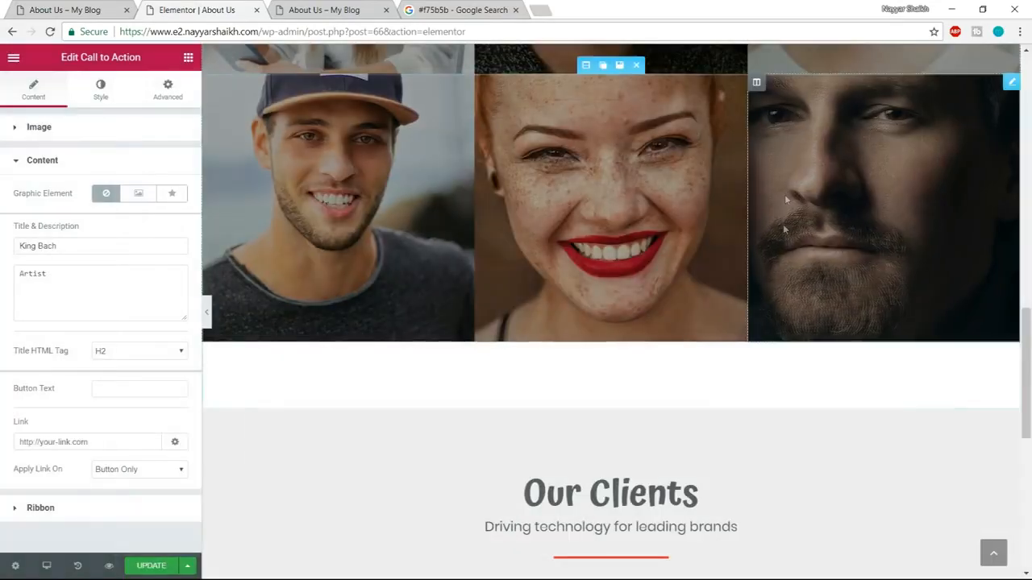
pyautogui.scroll(-3, 1031, 351)
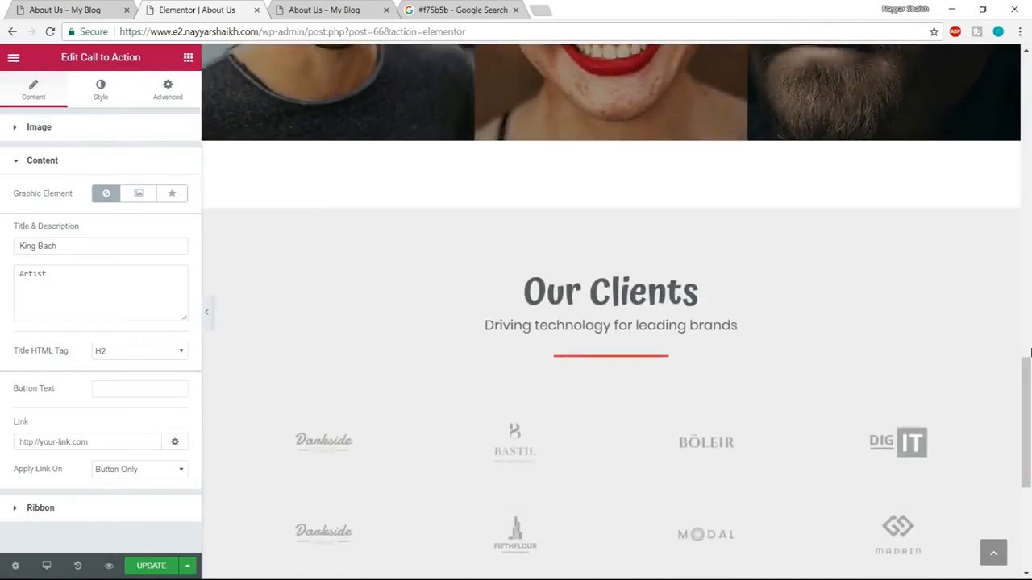
# Set the outer team section's bottom padding to 0.
pyautogui.scroll(3, 1030, 352)
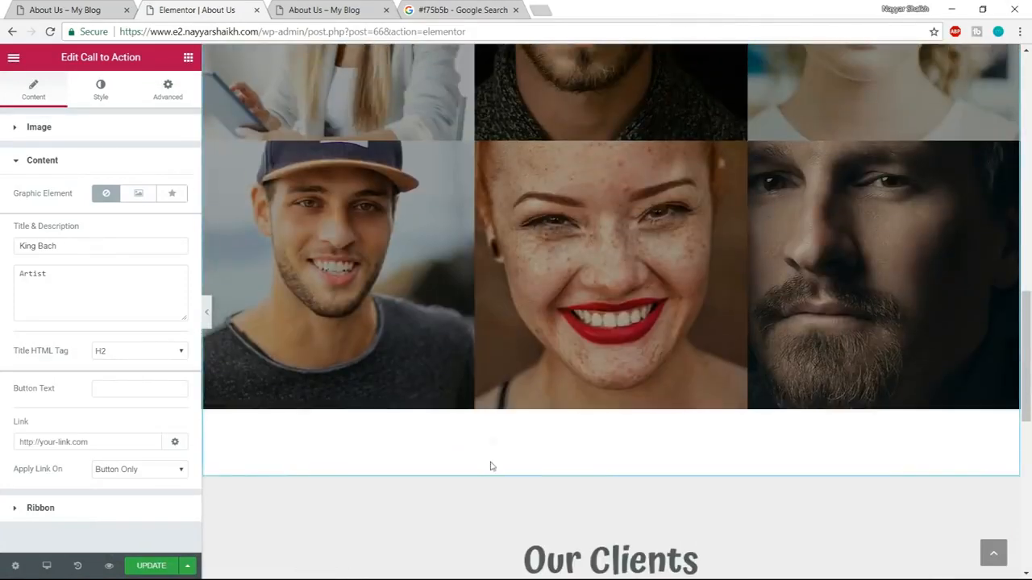
pyautogui.scroll(5, 488, 462)
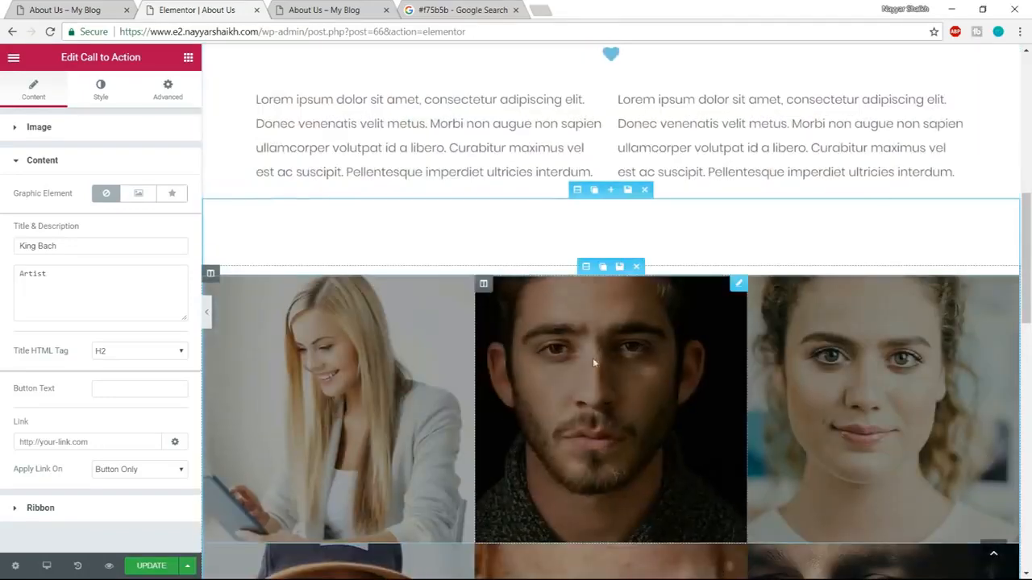
pyautogui.click(577, 189)
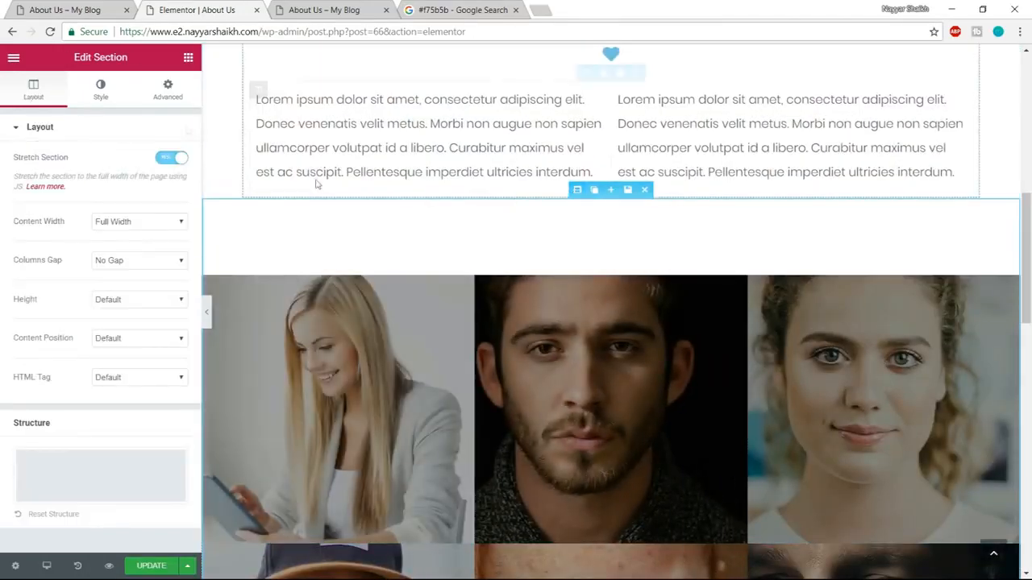
pyautogui.click(167, 92)
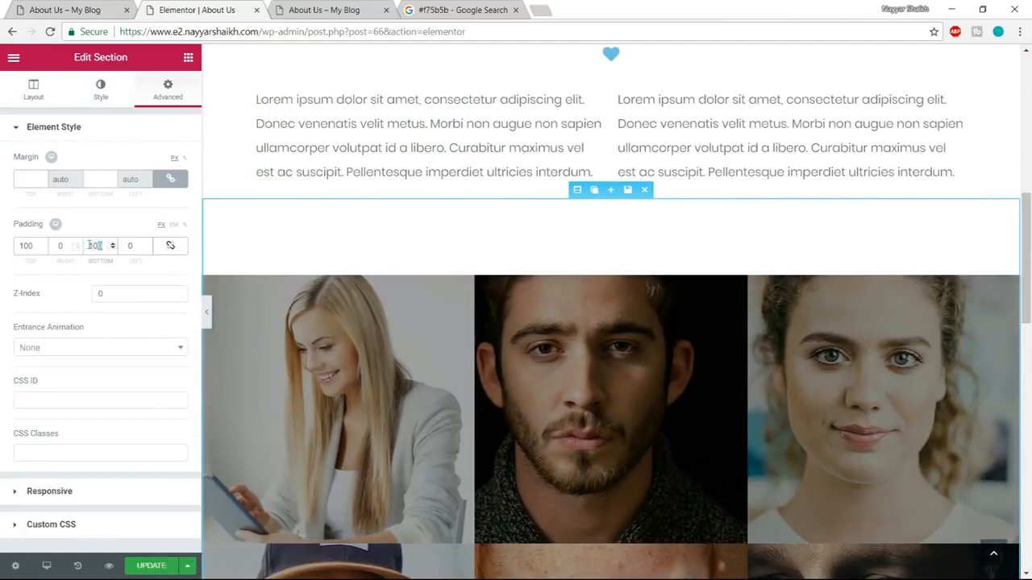
pyautogui.write('0')
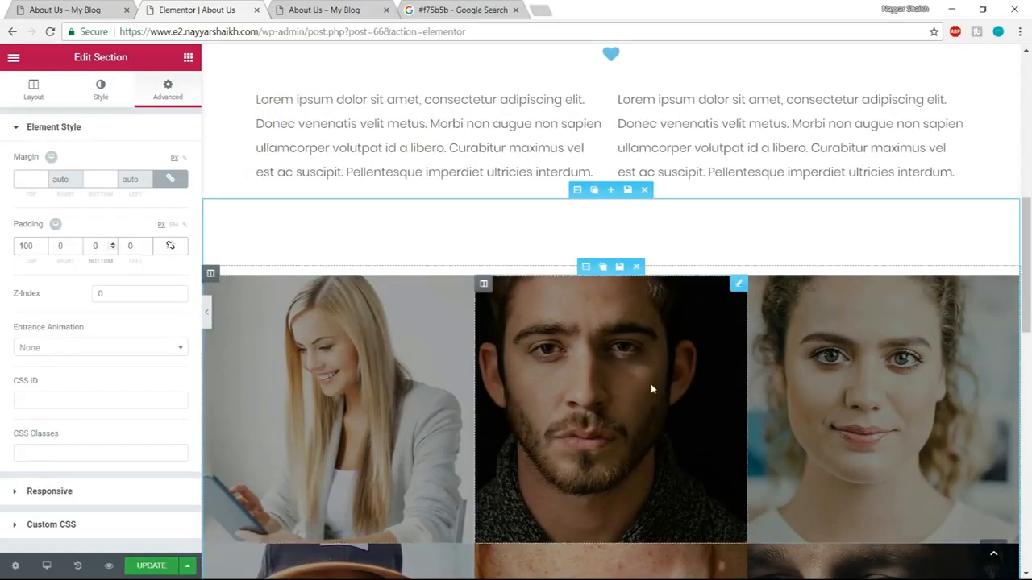
# Insert the saved Footer template below the Our Clients section.
pyautogui.scroll(-5, 651, 384)
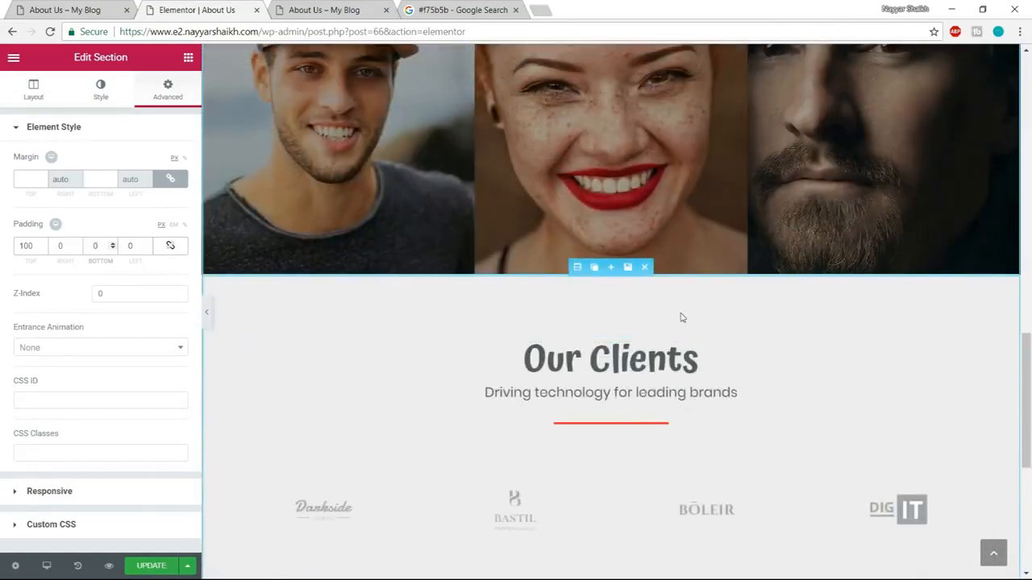
pyautogui.scroll(-3, 685, 339)
pyautogui.scroll(-3, 689, 382)
pyautogui.click(681, 468)
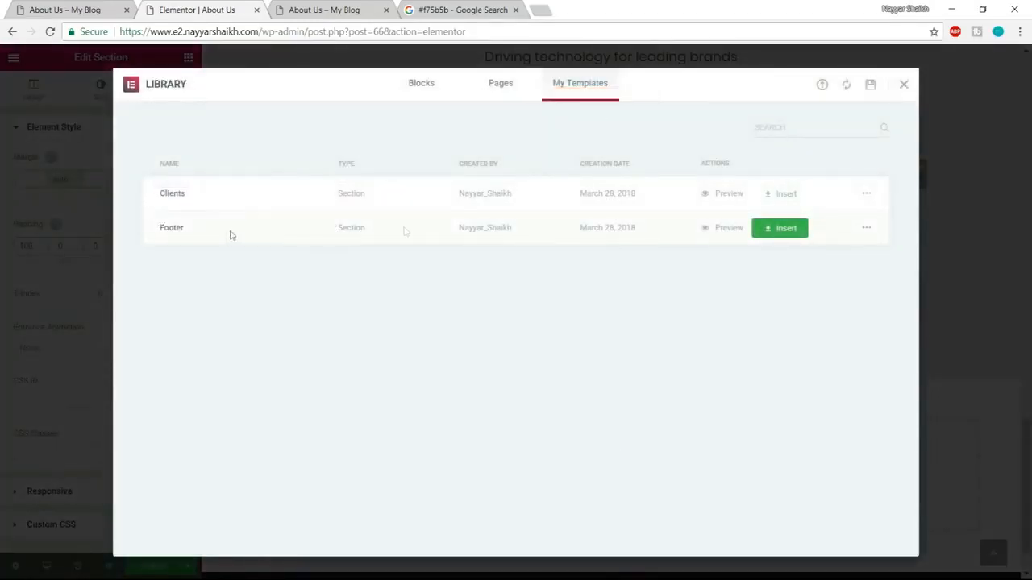
pyautogui.click(784, 236)
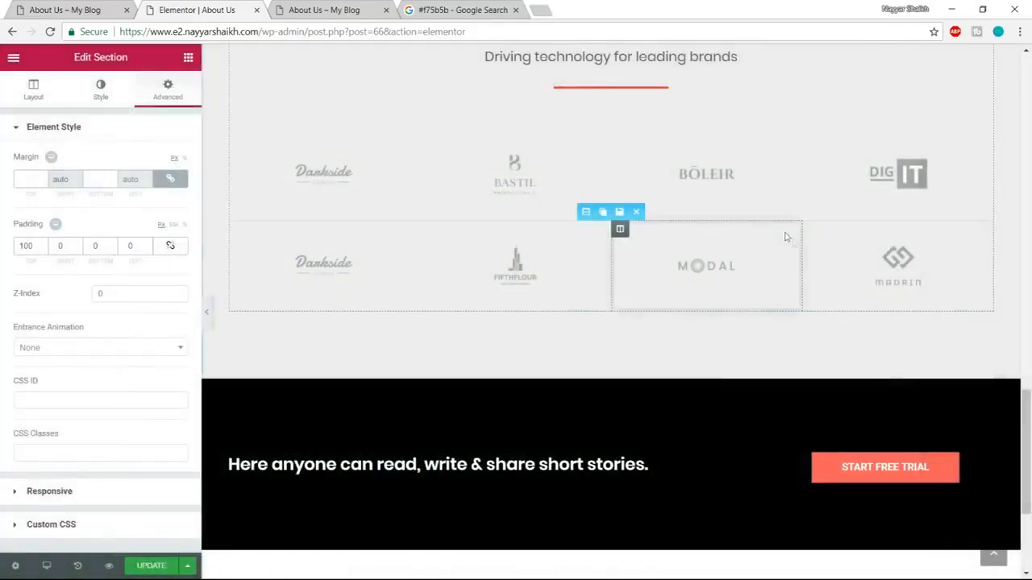
# Update the page, reload its preview and review the whole About Us layout from header to footer.
pyautogui.click(161, 570)
pyautogui.click(323, 10)
pyautogui.press('F5')
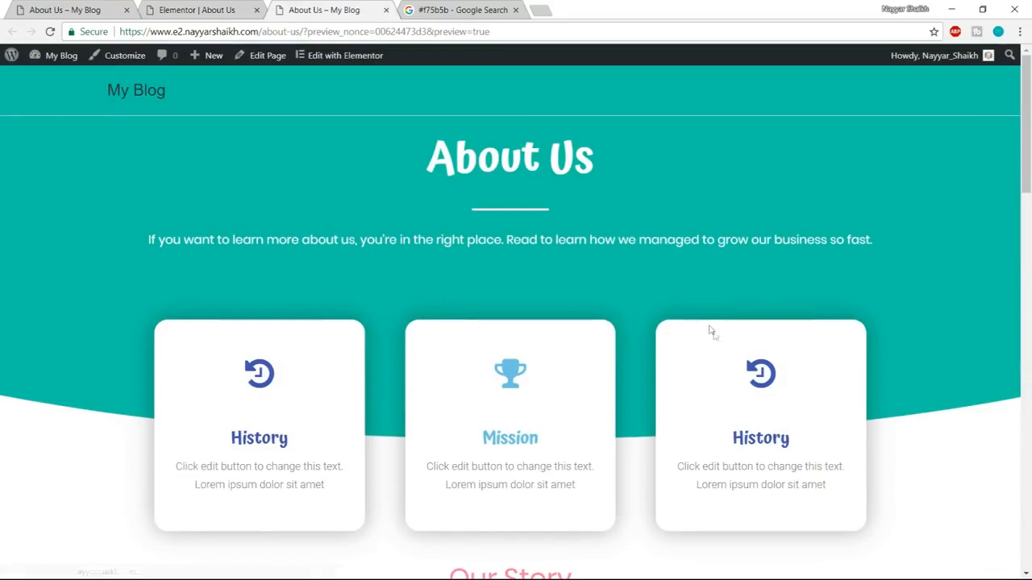
pyautogui.scroll(-4, 316, 379)
pyautogui.scroll(1, 515, 279)
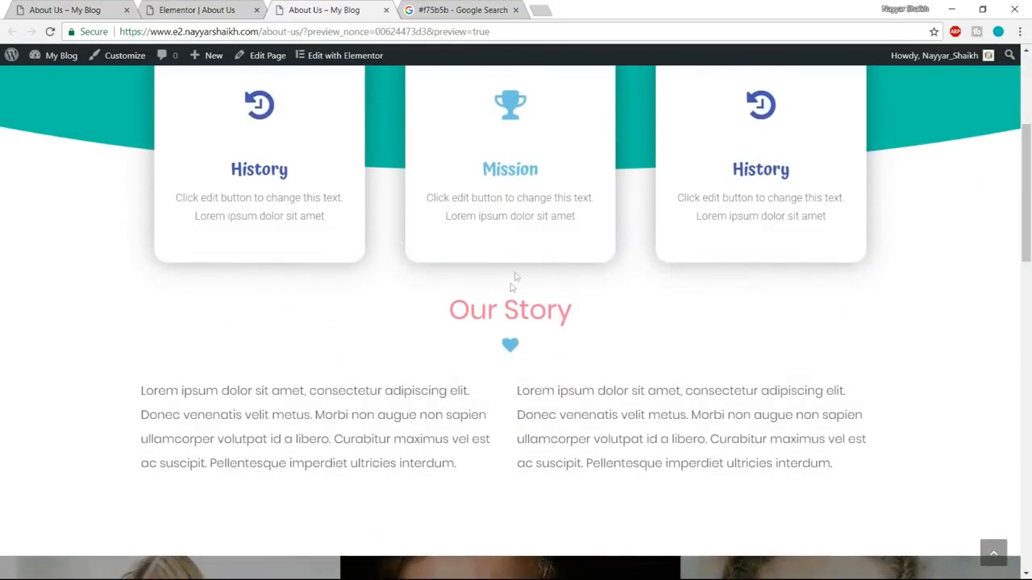
pyautogui.scroll(-13, 597, 302)
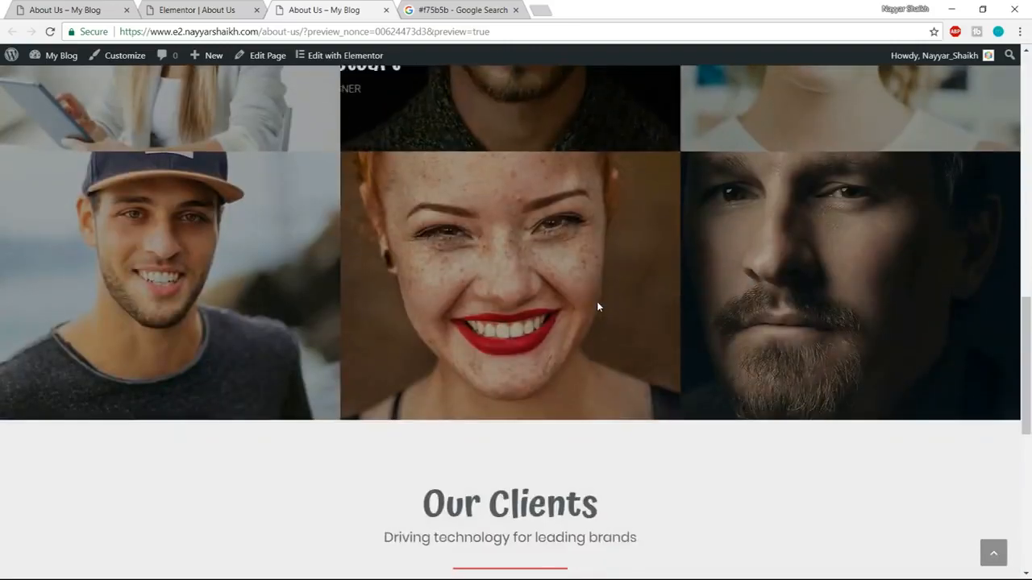
pyautogui.scroll(-2, 598, 306)
pyautogui.scroll(18, 965, 536)
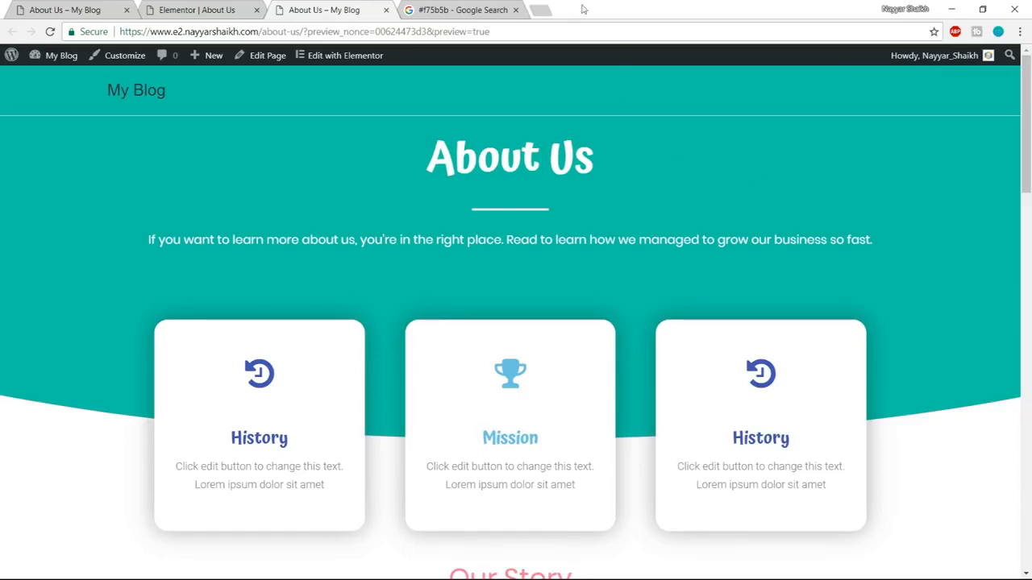
# Set the Our Story section's top padding to 100 px, unlinked from the other sides, in the Elementor editor.
pyautogui.click(204, 5)
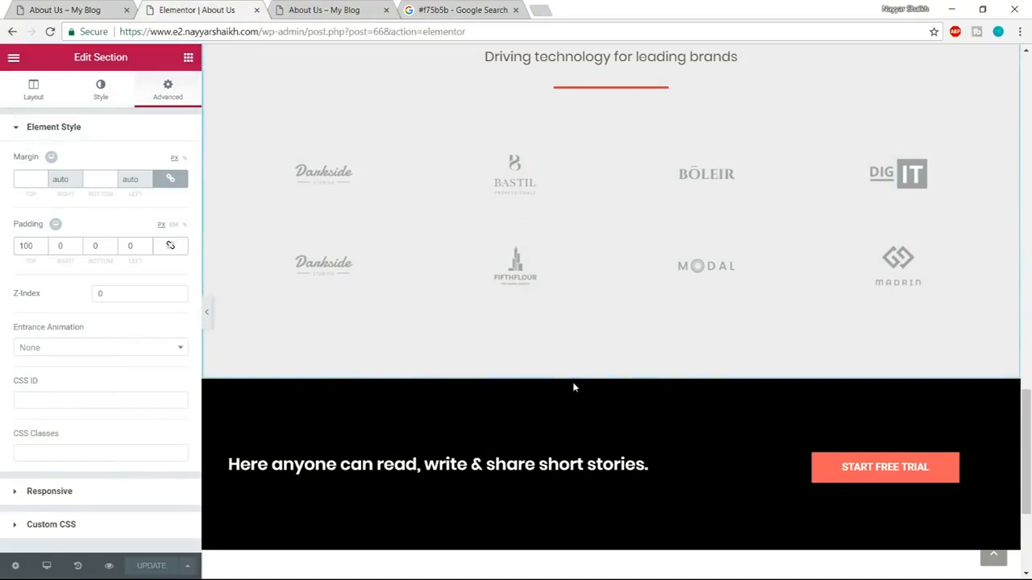
pyautogui.scroll(2, 573, 387)
pyautogui.scroll(5, 575, 391)
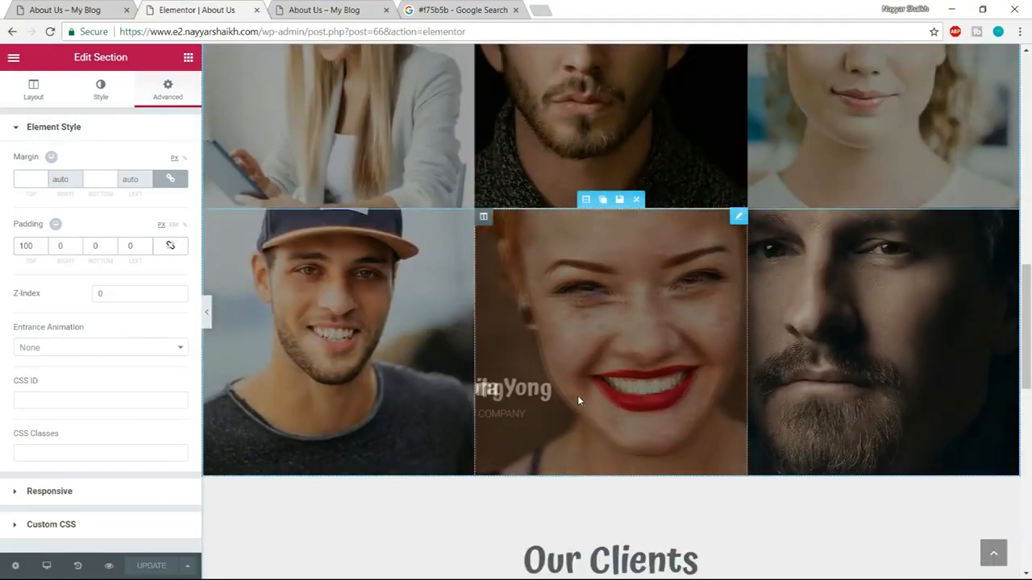
pyautogui.scroll(4, 577, 396)
pyautogui.scroll(4, 577, 395)
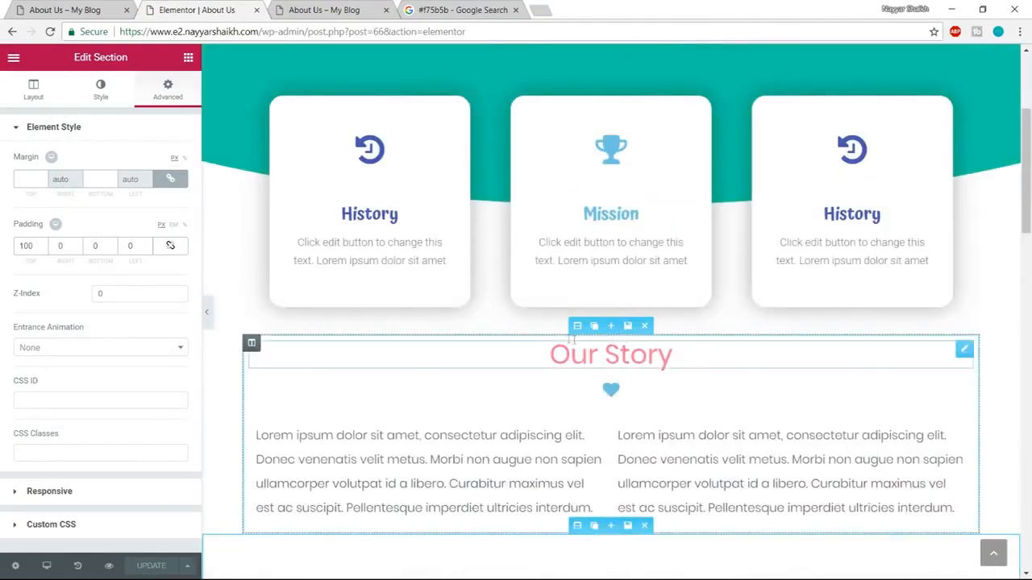
pyautogui.click(577, 325)
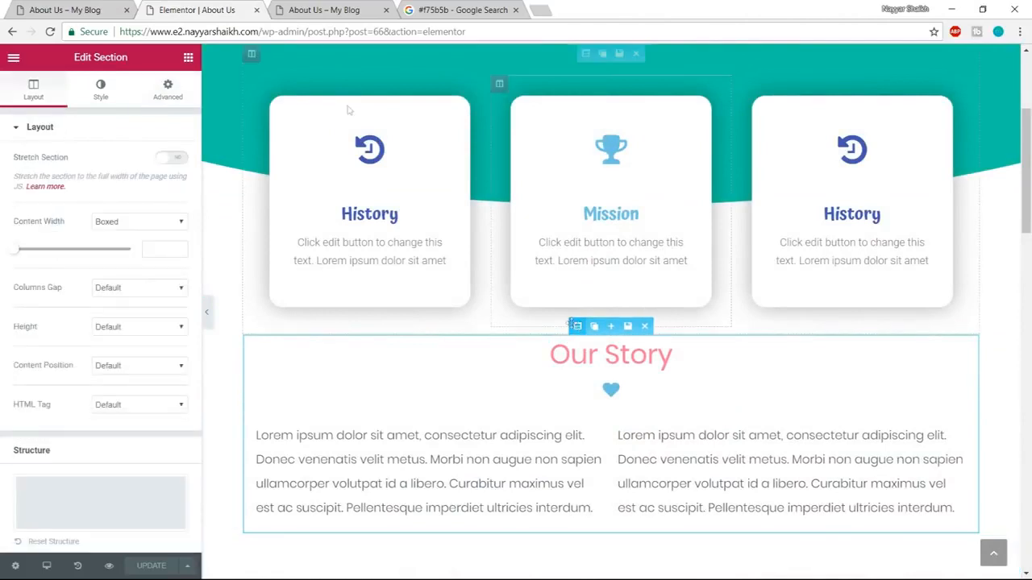
pyautogui.click(166, 89)
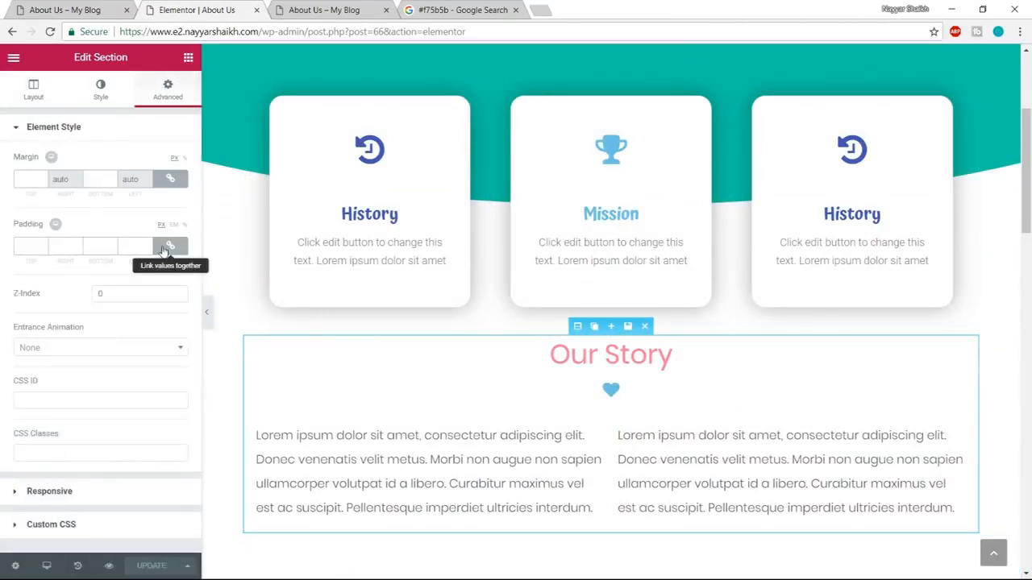
pyautogui.click(169, 248)
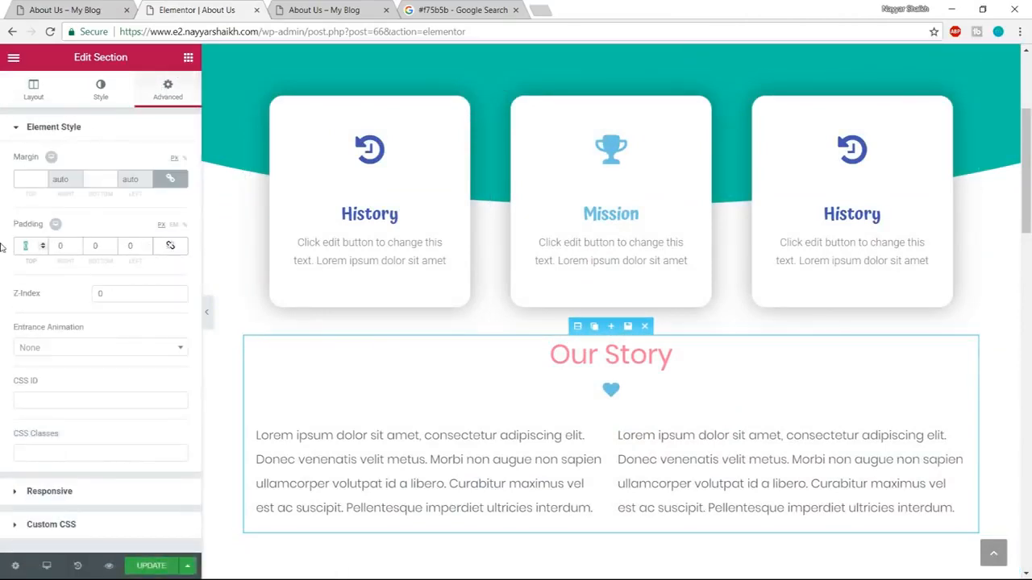
pyautogui.write('100')
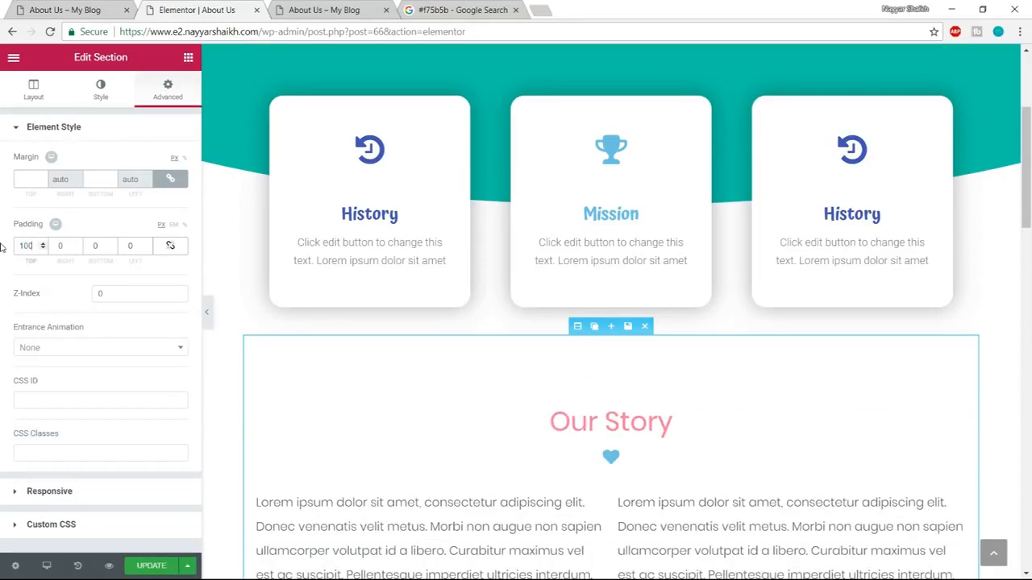
# Update the page, close the editor and reopen About Us in Elementor from its preview.
pyautogui.click(150, 566)
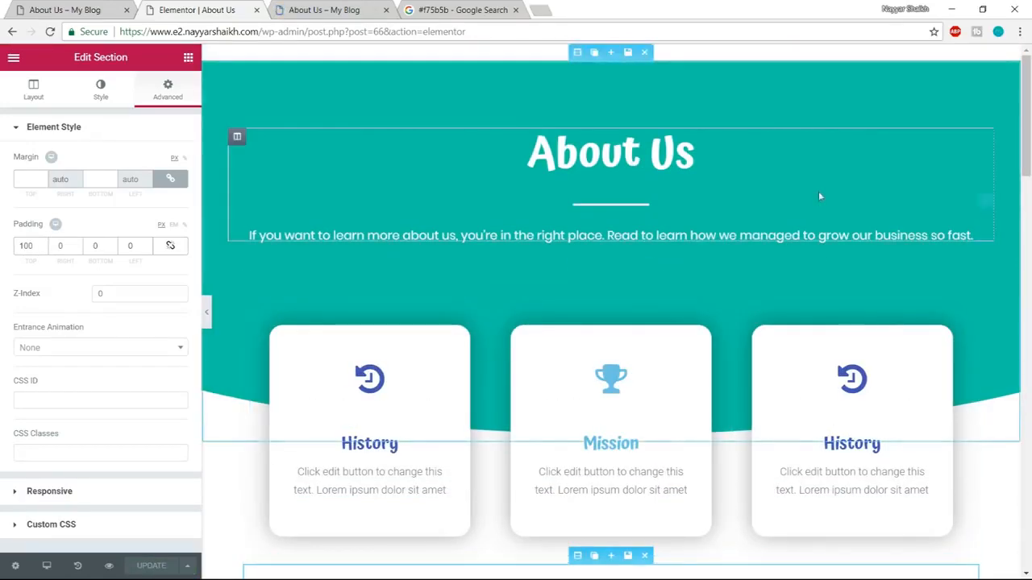
pyautogui.click(256, 9)
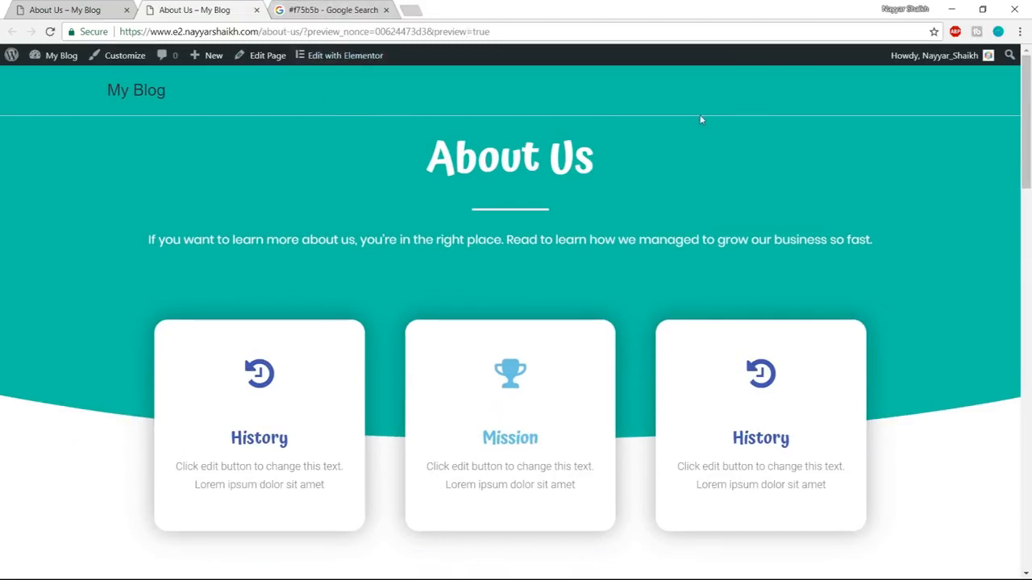
pyautogui.click(353, 61)
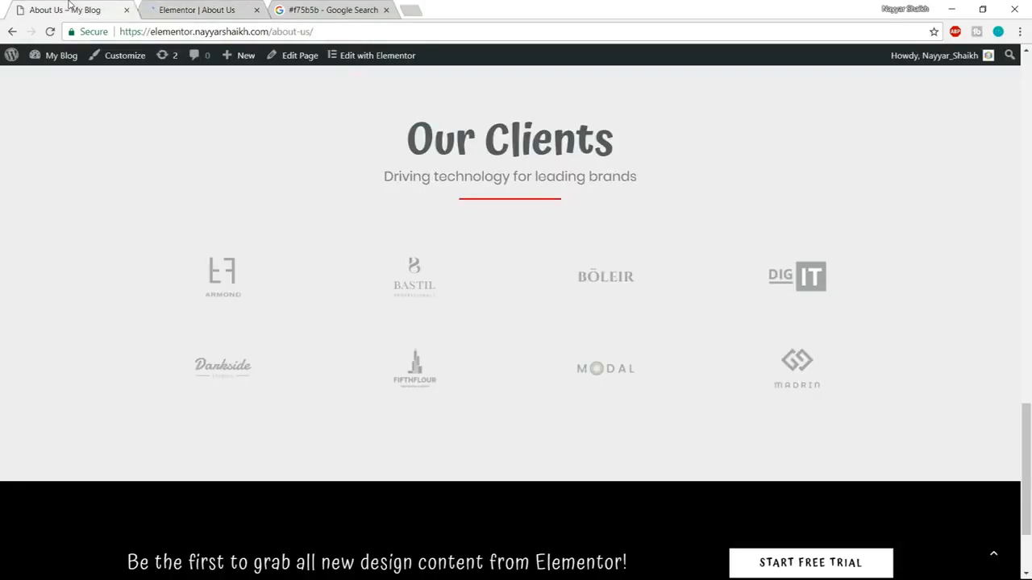
# Open the demo site's Services page and compare its layout with the demo's About Us page.
pyautogui.click(64, 10)
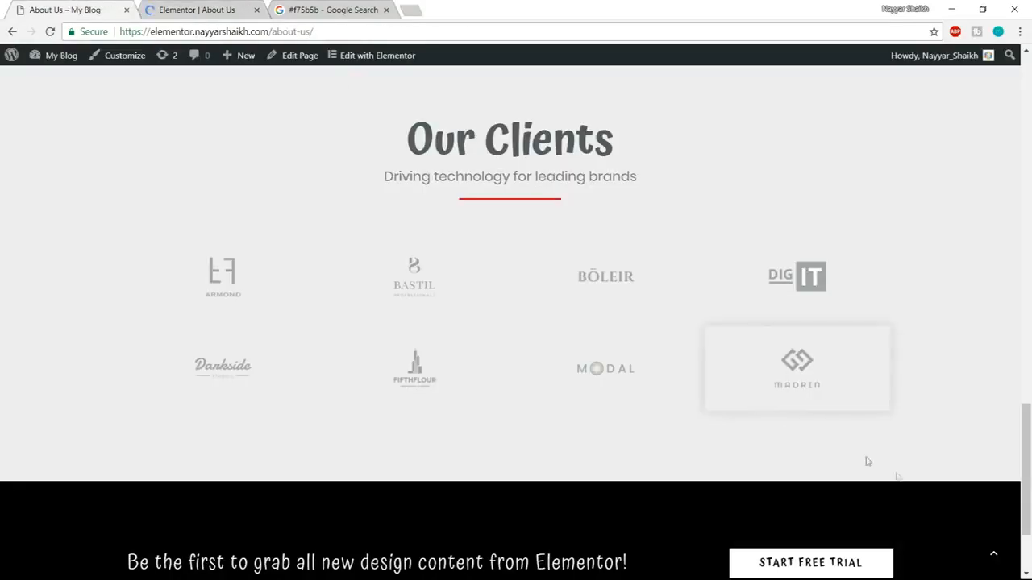
pyautogui.click(994, 555)
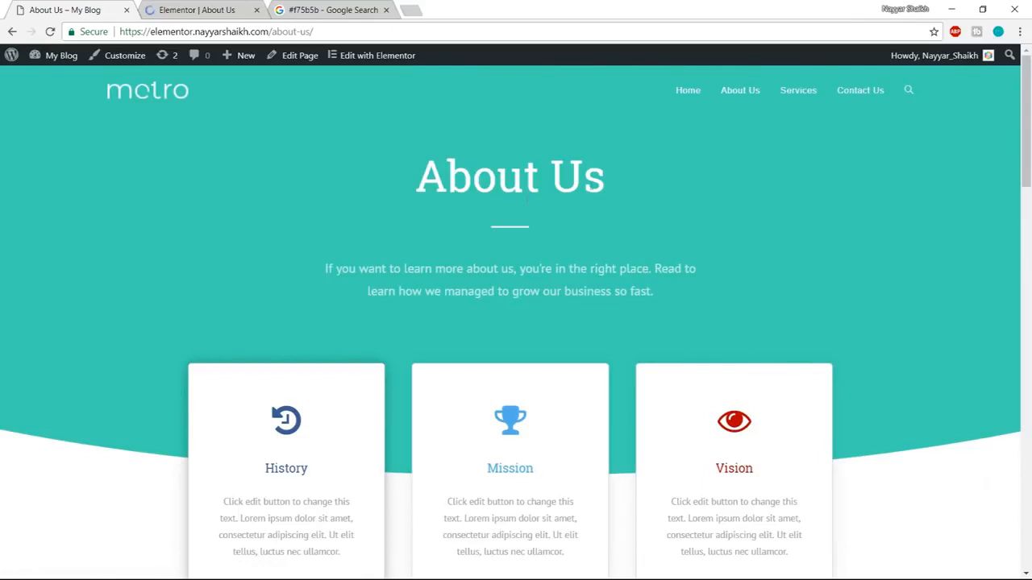
pyautogui.middleClick(797, 99)
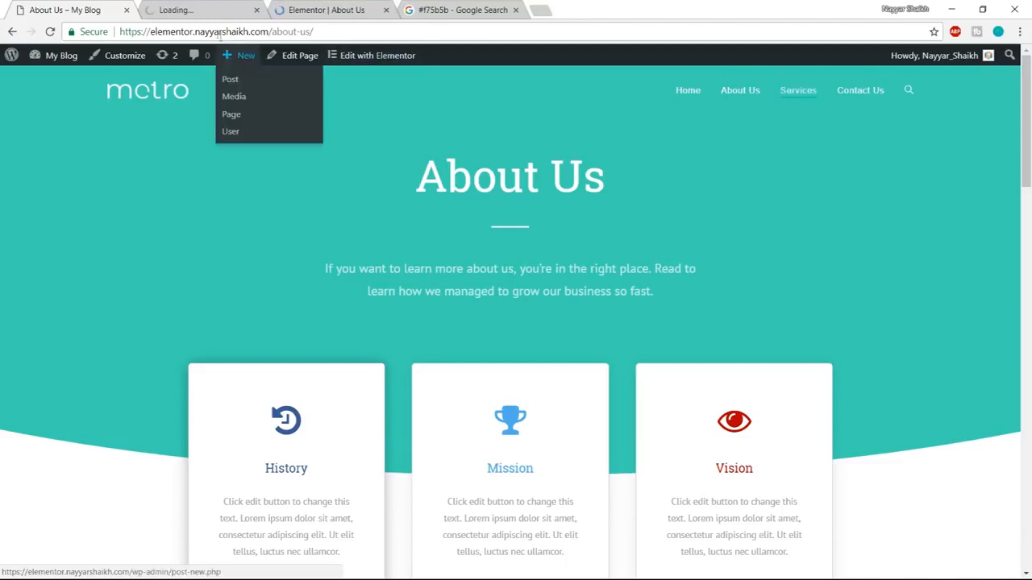
pyautogui.click(189, 9)
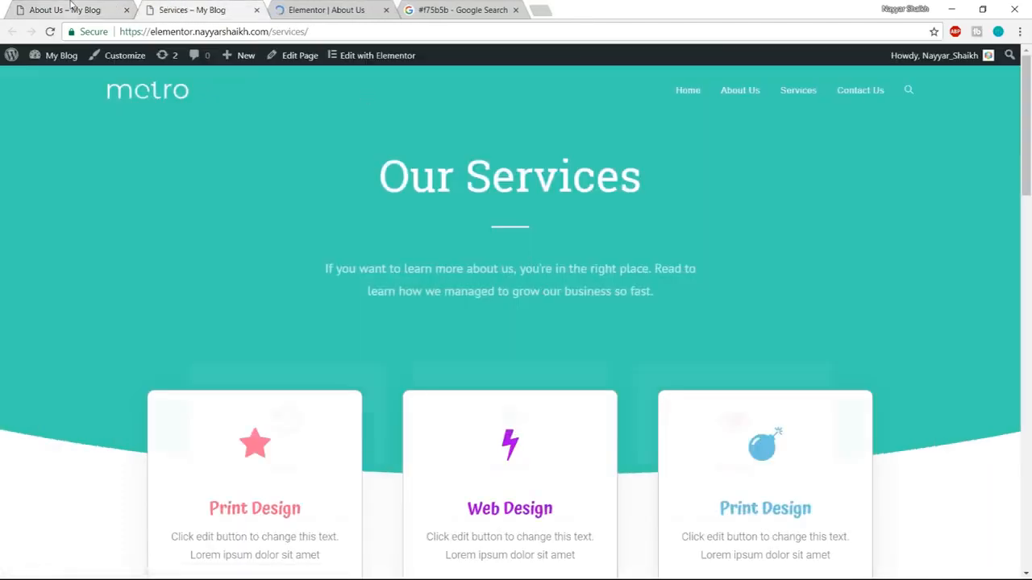
pyautogui.click(73, 9)
pyautogui.click(189, 9)
pyautogui.click(71, 9)
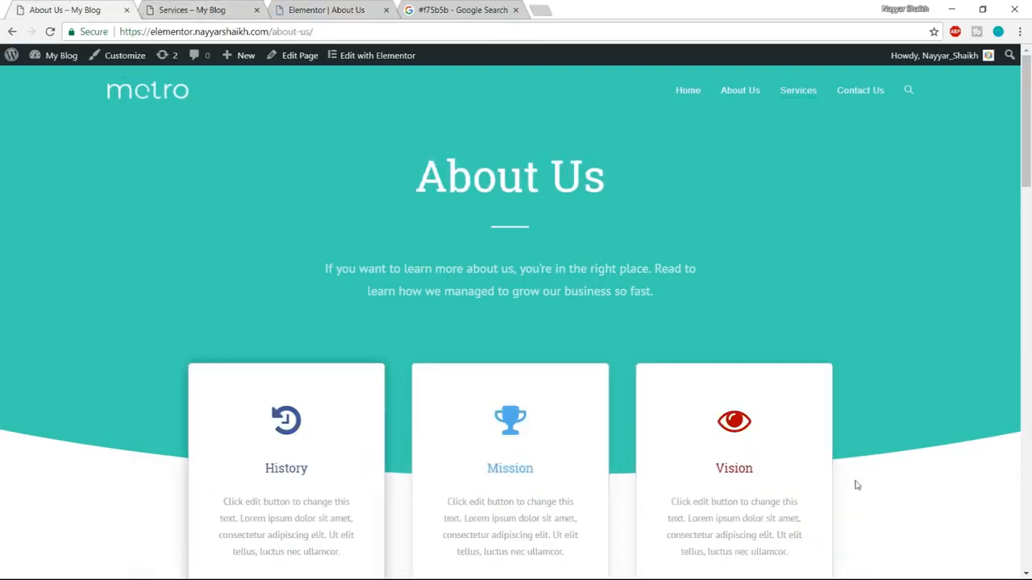
pyautogui.click(193, 8)
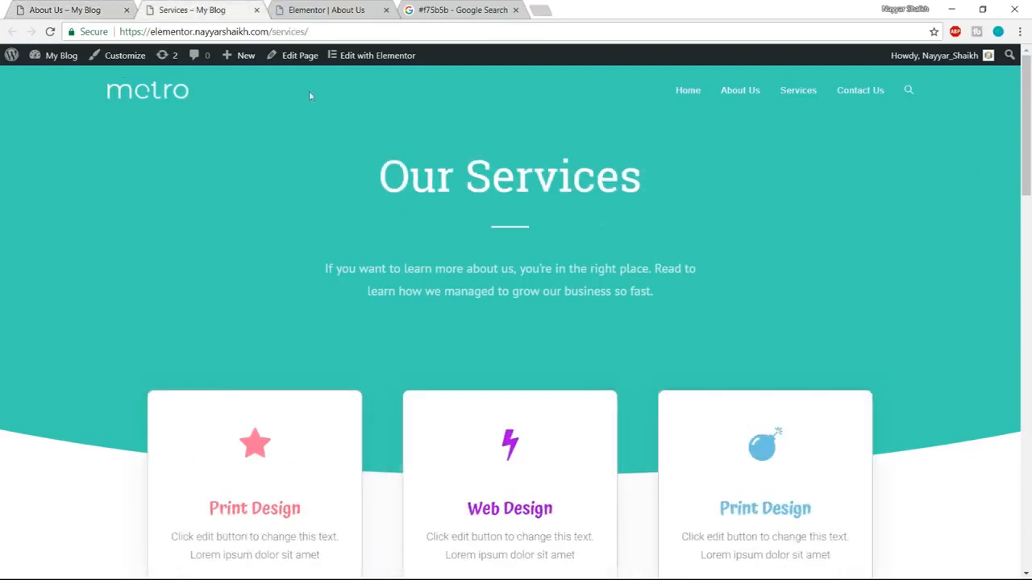
pyautogui.click(71, 8)
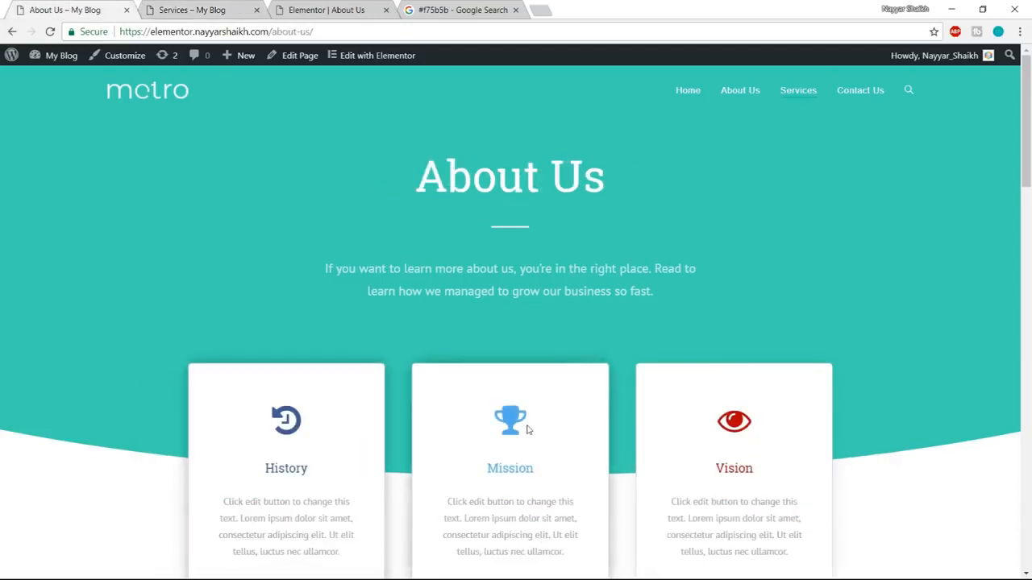
pyautogui.hotkey('ctrl', 'Tab')
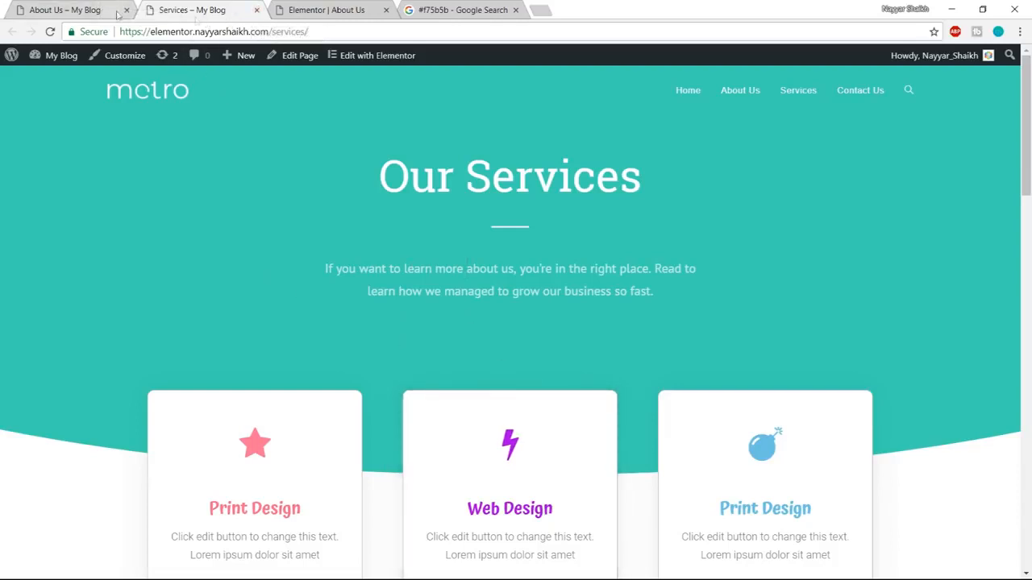
pyautogui.click(257, 9)
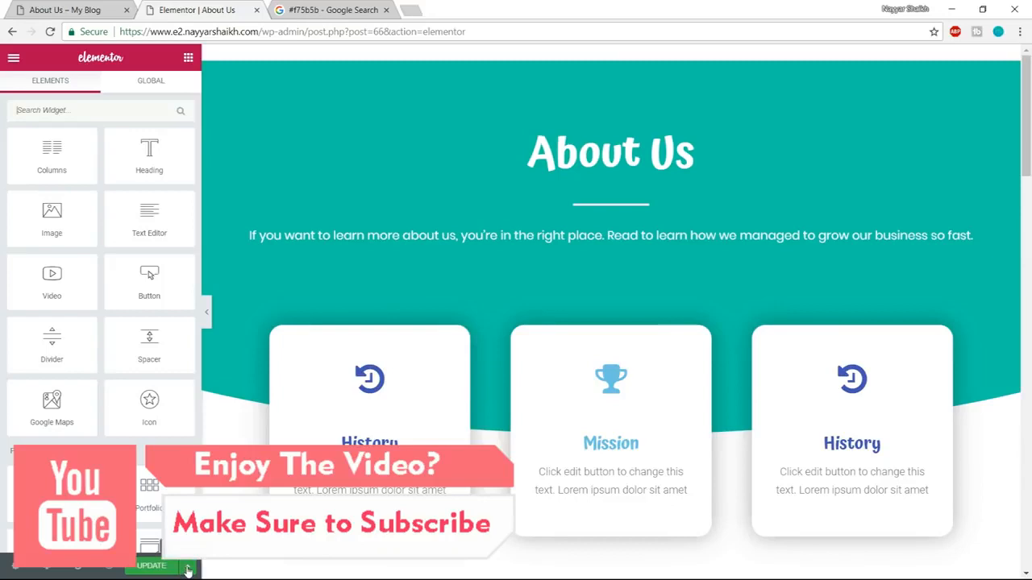
pyautogui.click(189, 567)
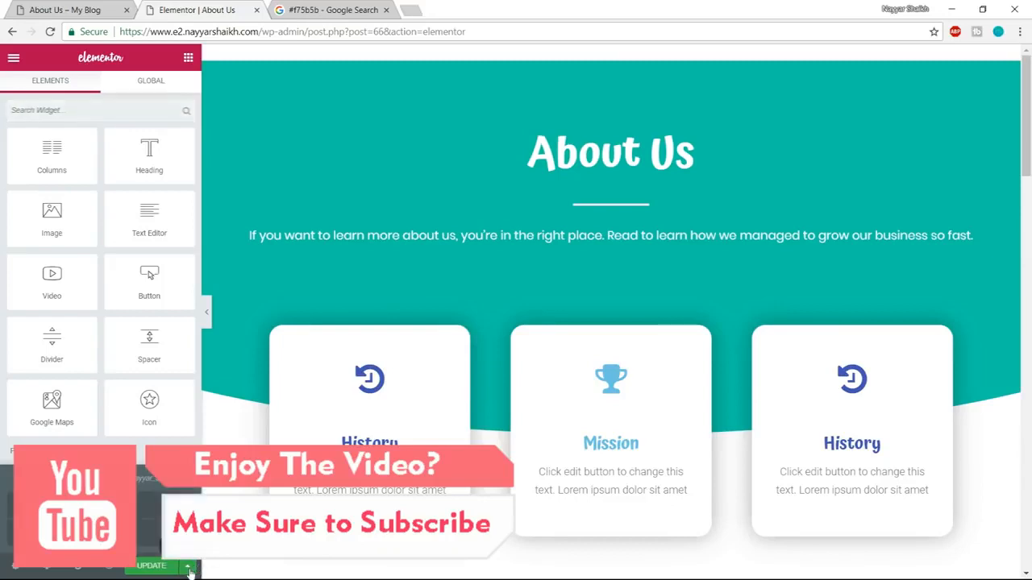
pyautogui.click(97, 533)
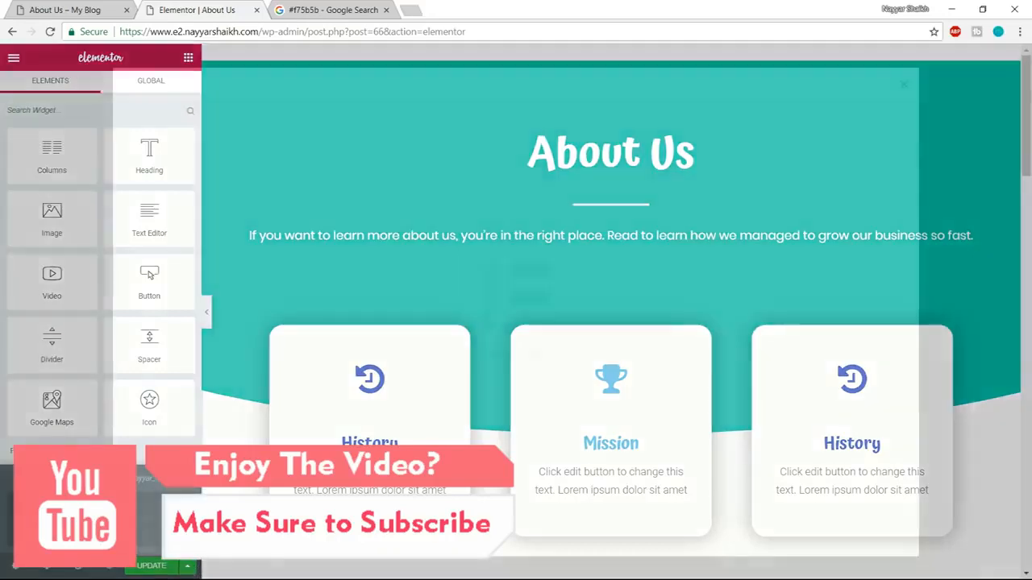
pyautogui.click(904, 85)
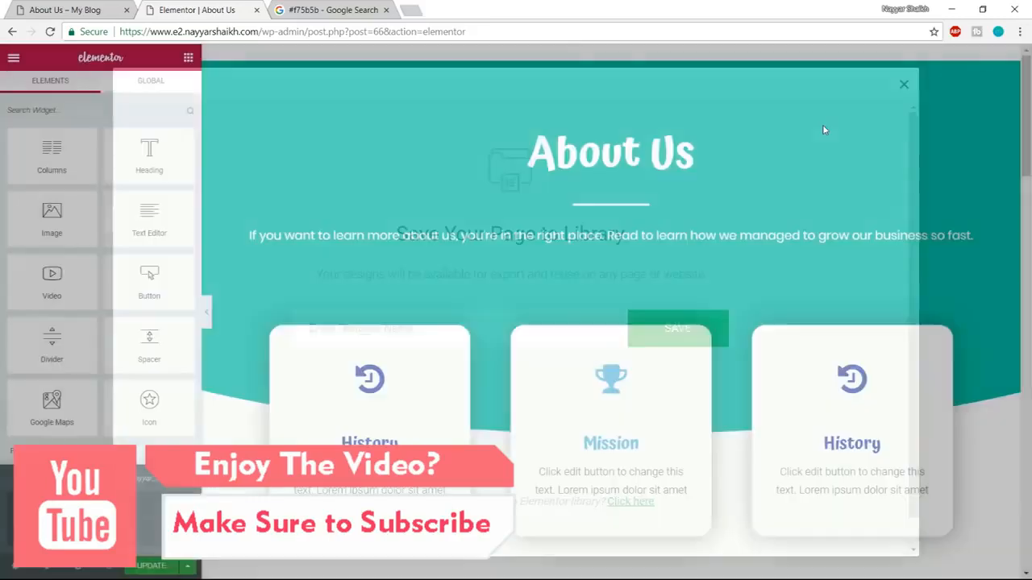
# Save the whole About Us page to the library as a template named Page Template.
pyautogui.click(189, 571)
pyautogui.click(188, 570)
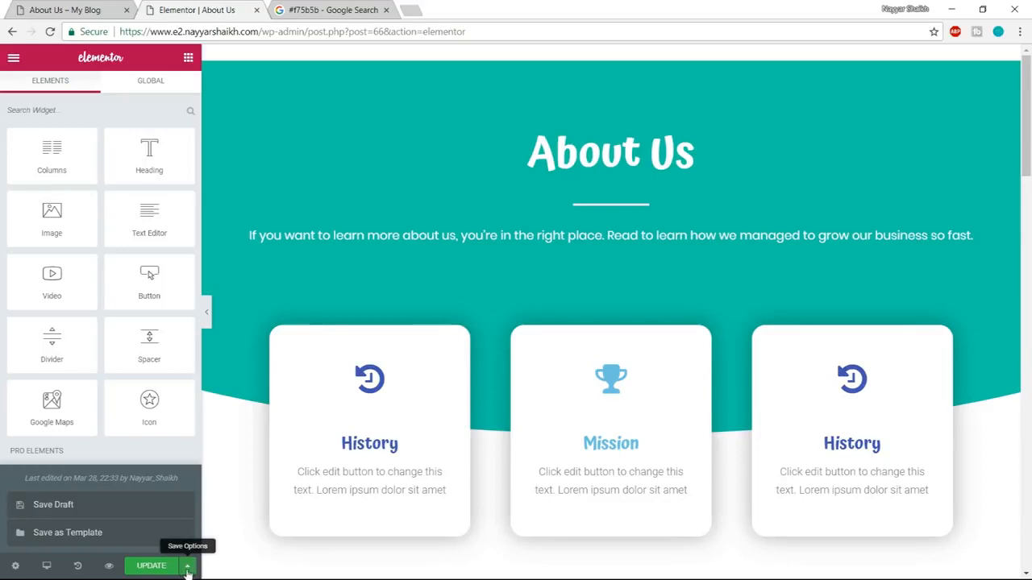
pyautogui.click(105, 534)
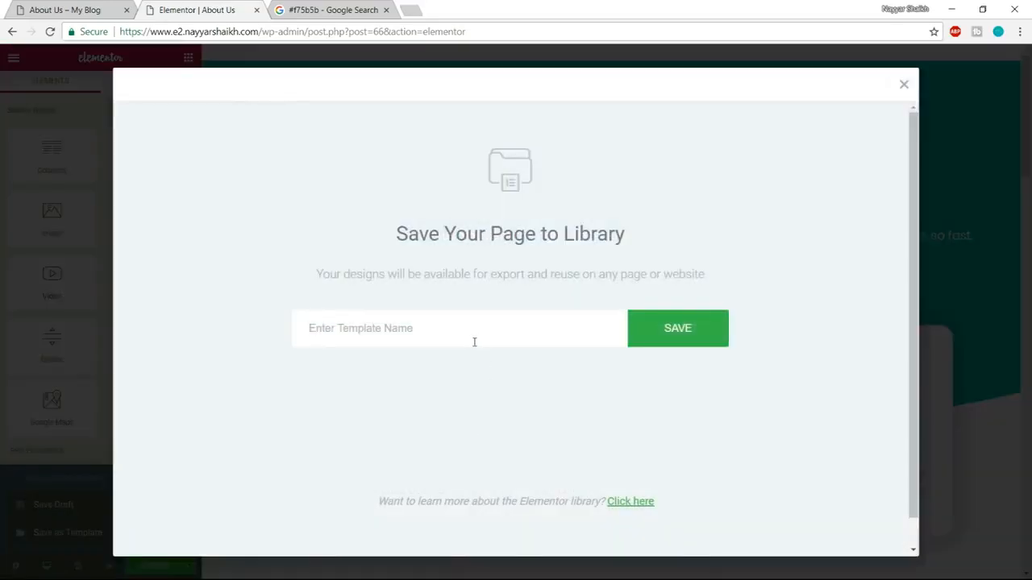
pyautogui.write('Page Template')
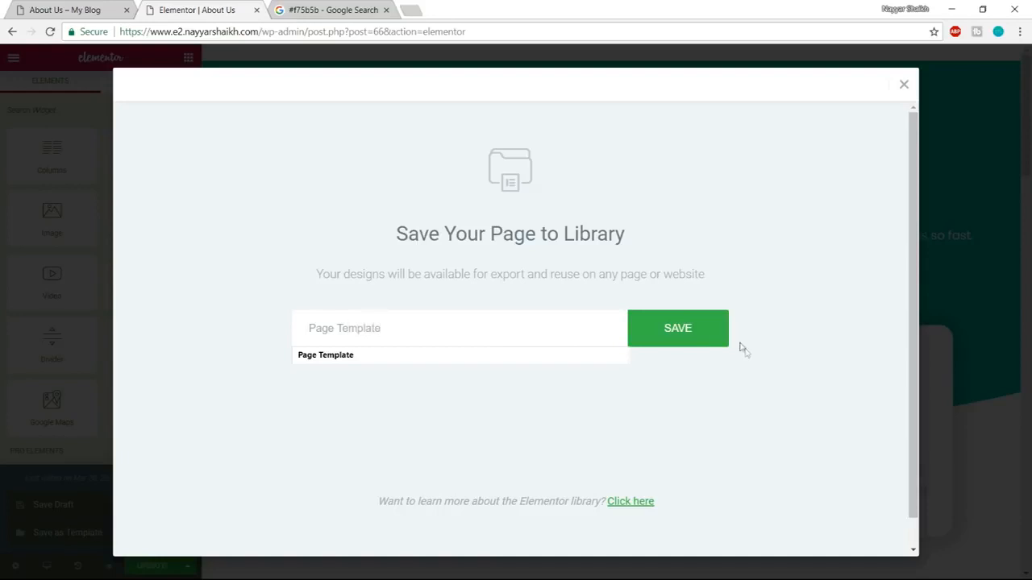
pyautogui.click(707, 337)
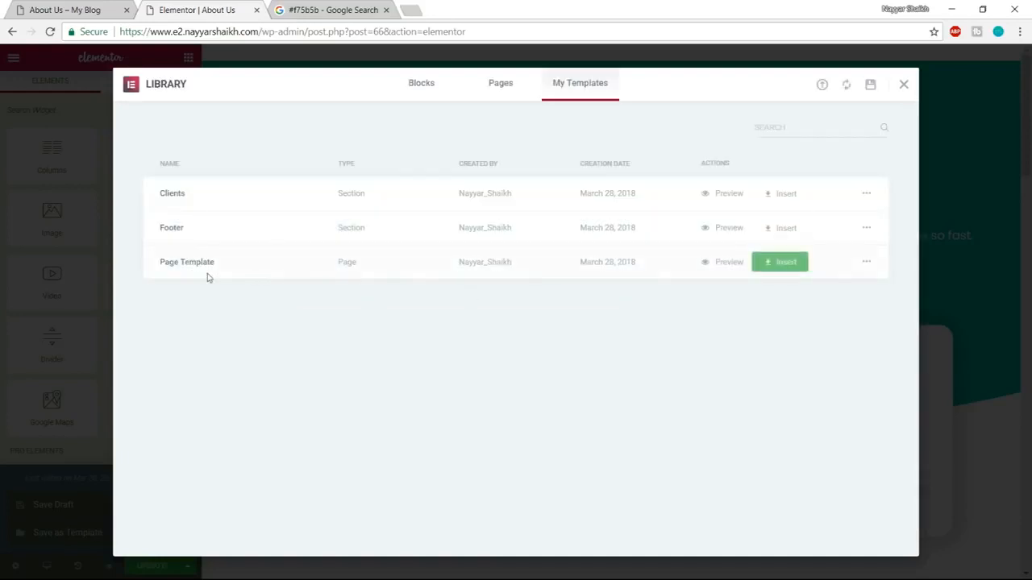
pyautogui.click(904, 85)
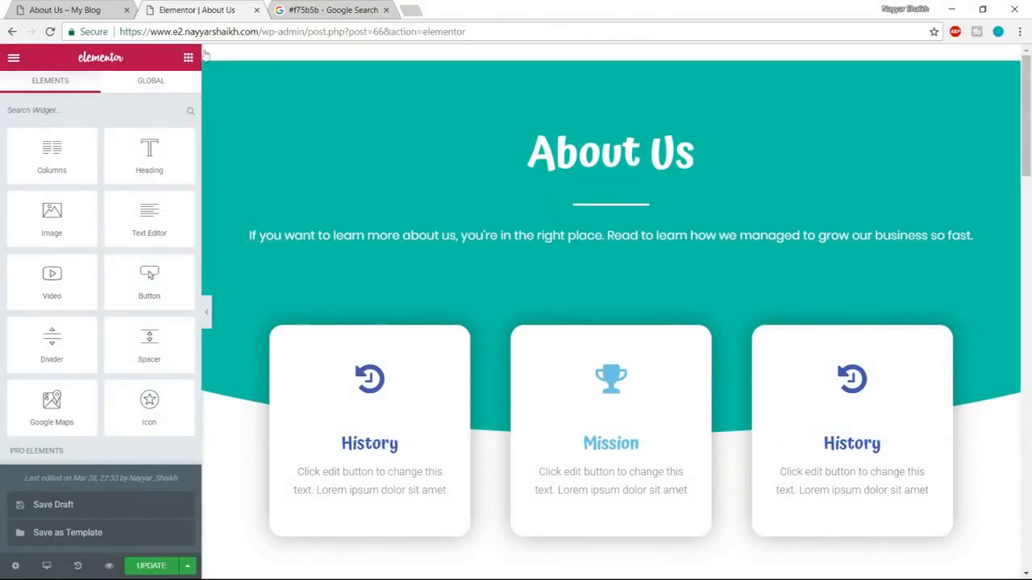
pyautogui.click(267, 31)
pyautogui.moveTo(262, 31); pyautogui.dragTo(900, 27)
pyautogui.press('BackSpace')
pyautogui.press('Return')
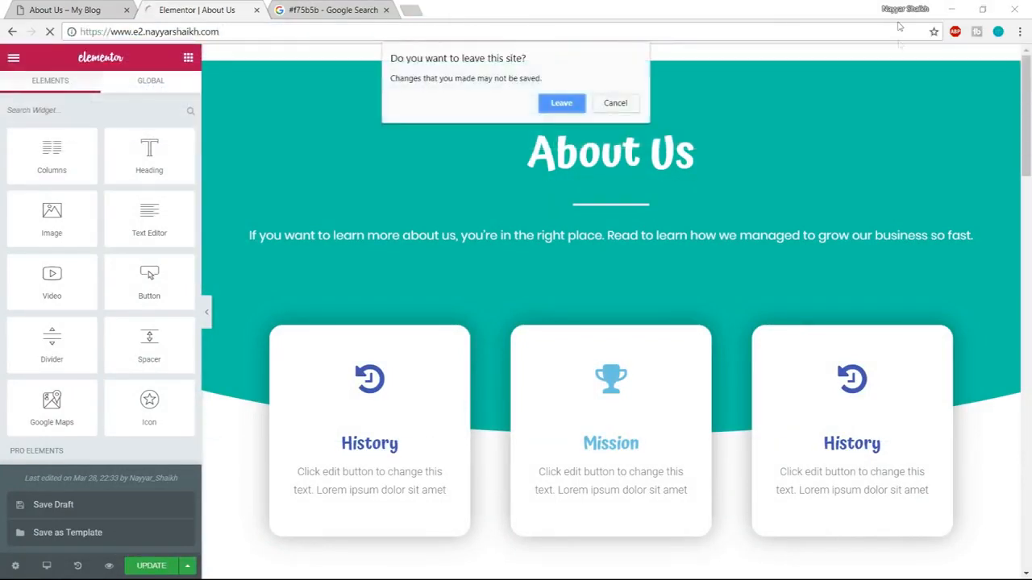
pyautogui.click(616, 106)
# Update the About Us page and leave the editor for the site's root address.
pyautogui.scroll(-10, 701, 406)
pyautogui.moveTo(1026, 260); pyautogui.dragTo(1015, 378)
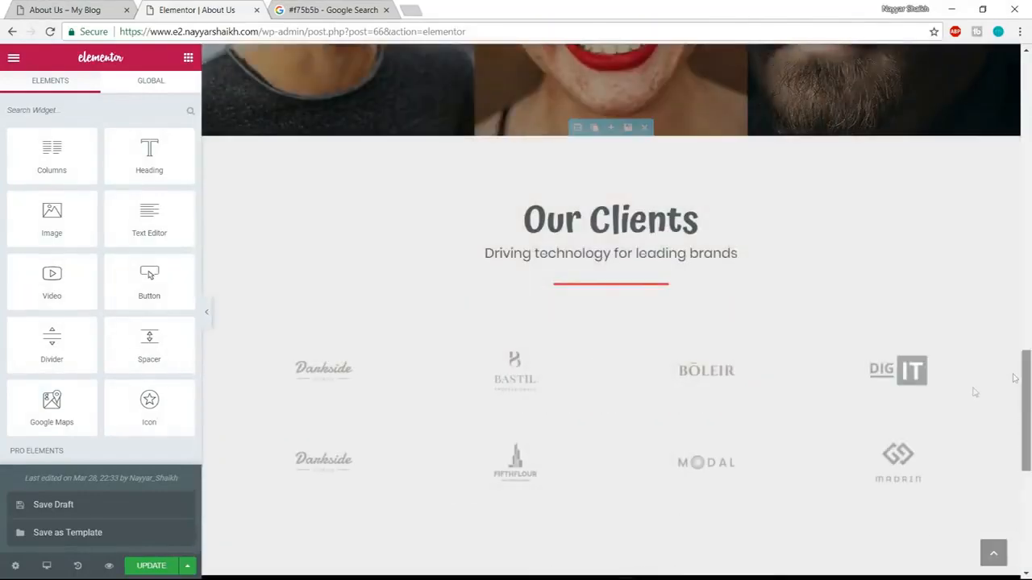
pyautogui.click(151, 566)
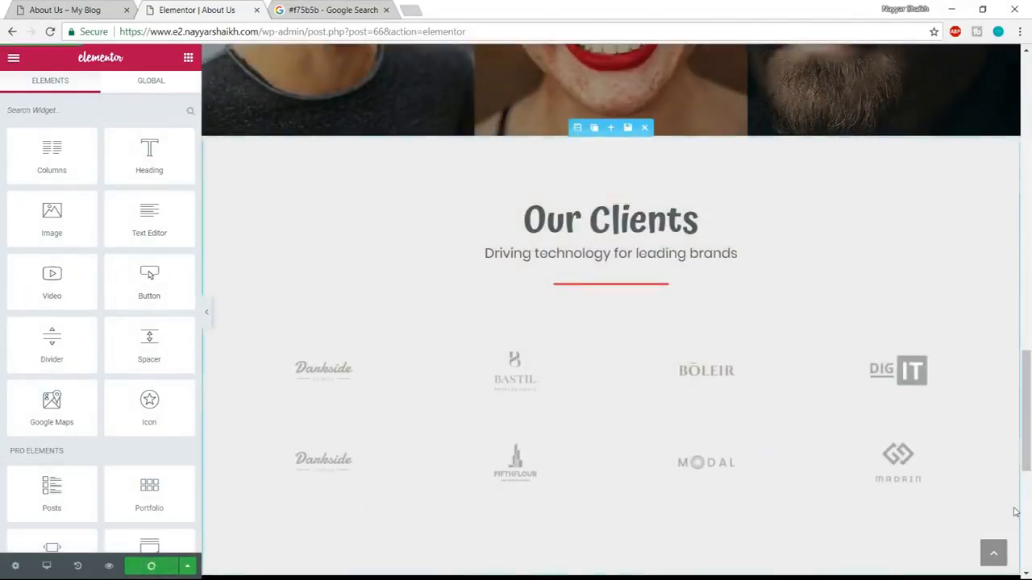
pyautogui.scroll(18, 1016, 512)
pyautogui.moveTo(339, 31); pyautogui.dragTo(736, 11)
pyautogui.press('BackSpace')
pyautogui.press('Return')
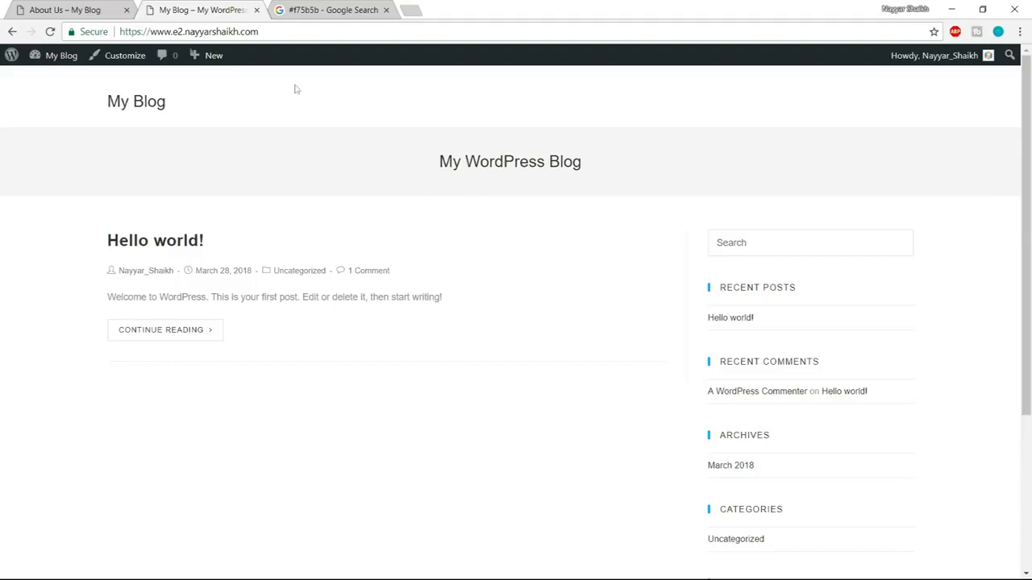
# In the site's Reading settings, make the homepage display the static page Home Page and save the changes.
pyautogui.moveTo(54, 65)
pyautogui.click(59, 83)
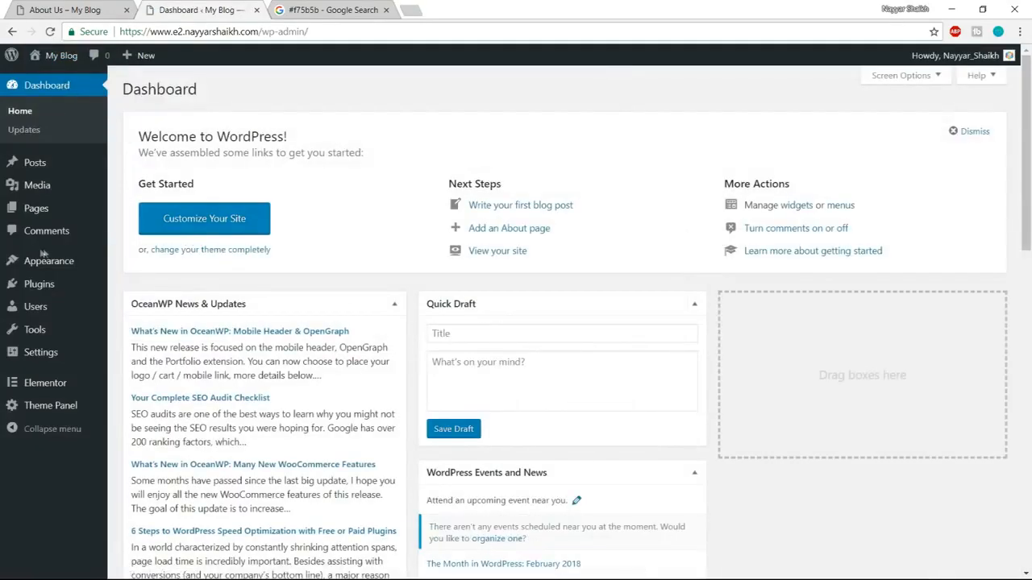
pyautogui.moveTo(48, 363)
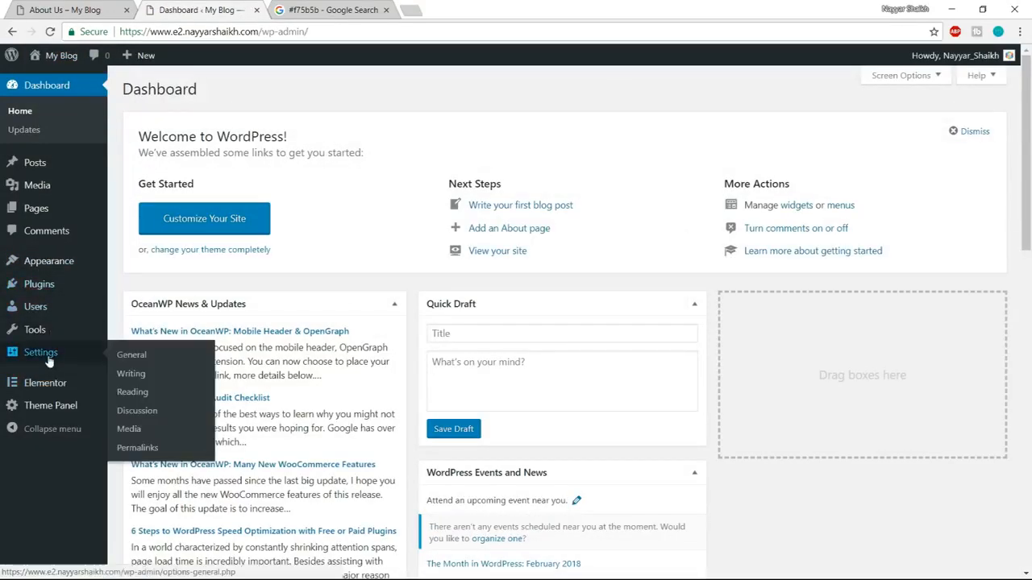
pyautogui.click(133, 399)
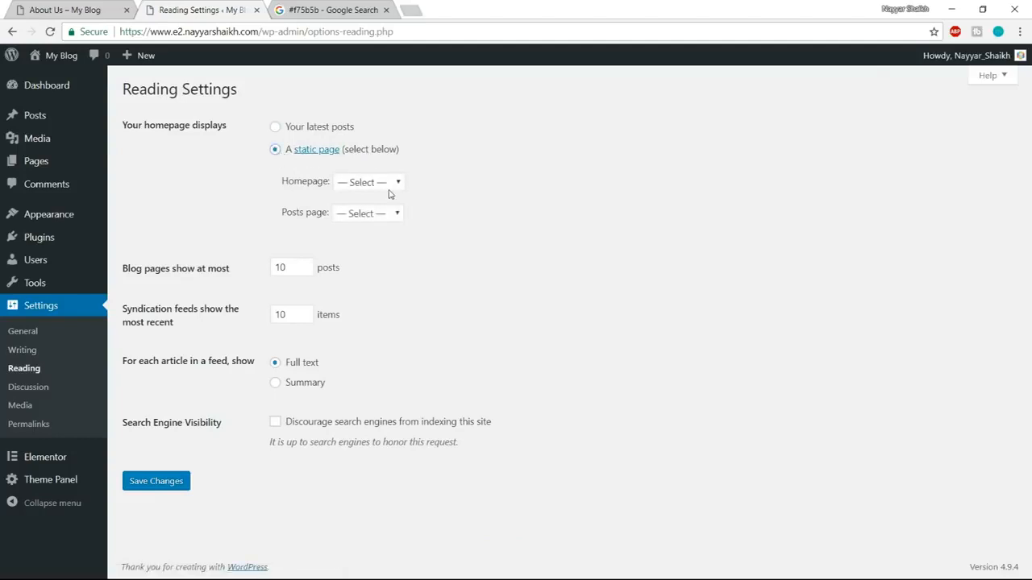
pyautogui.click(353, 185)
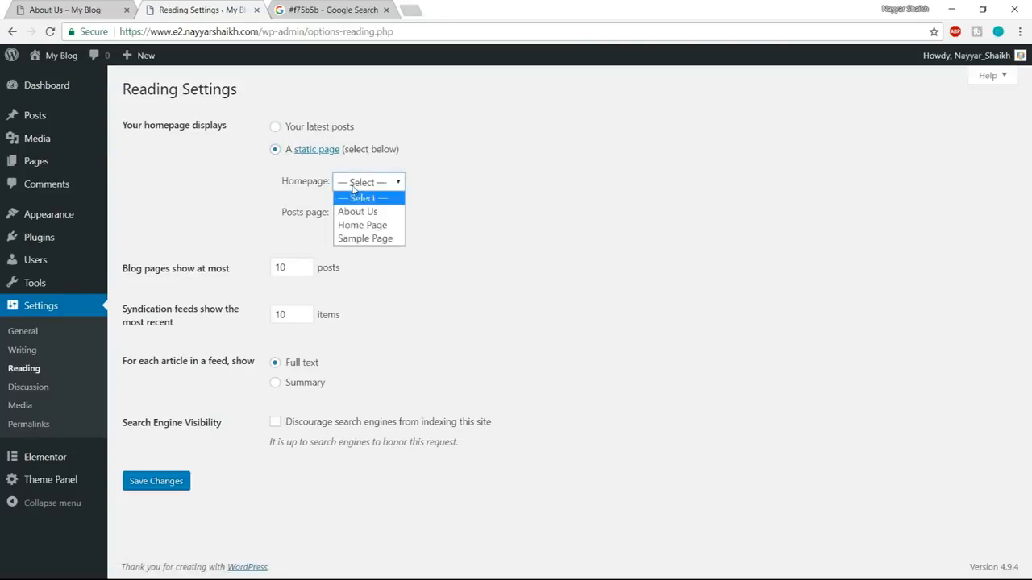
pyautogui.click(375, 228)
pyautogui.click(164, 488)
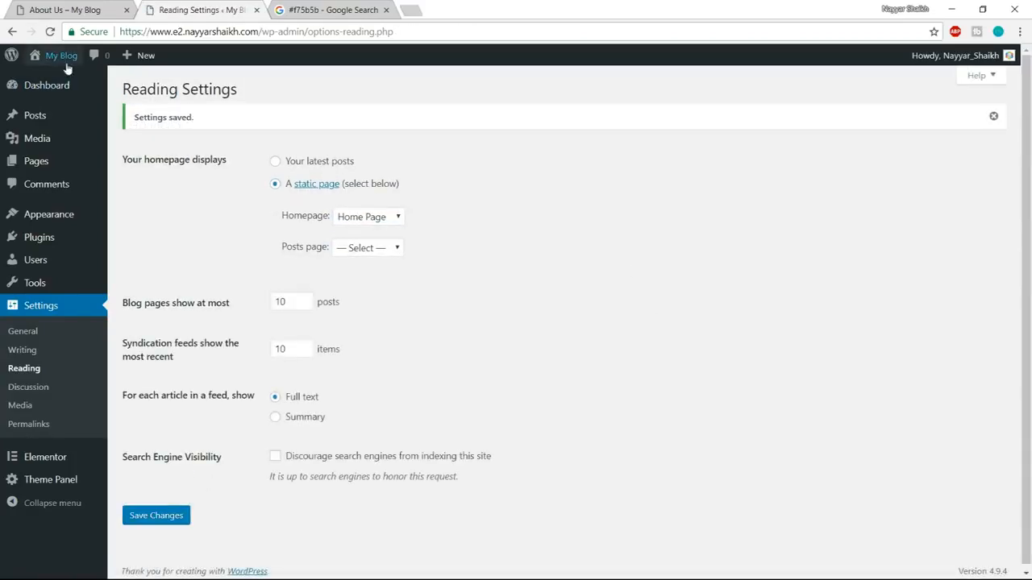
# Visit the site's front page and look over its content.
pyautogui.moveTo(67, 69)
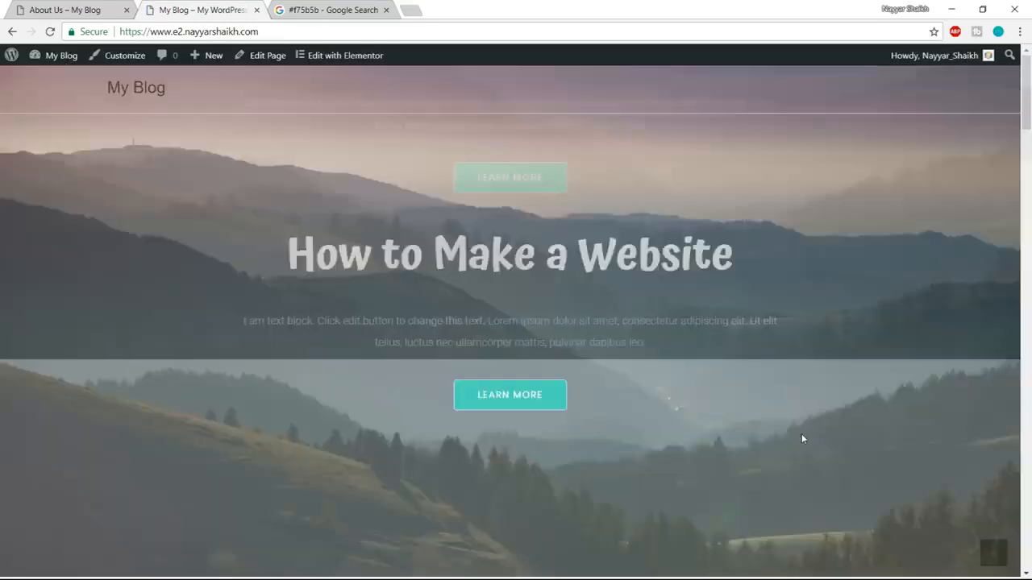
pyautogui.scroll(-8, 802, 435)
pyautogui.scroll(8, 793, 491)
# Create a new page titled Services with a Full Width content layout and margins disabled.
pyautogui.moveTo(208, 63)
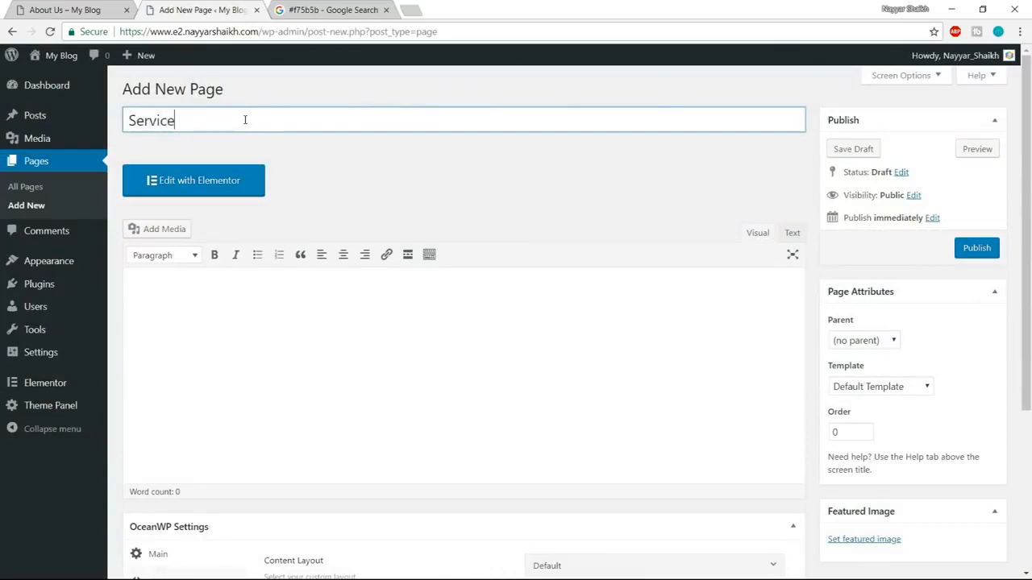
pyautogui.scroll(-3, 528, 198)
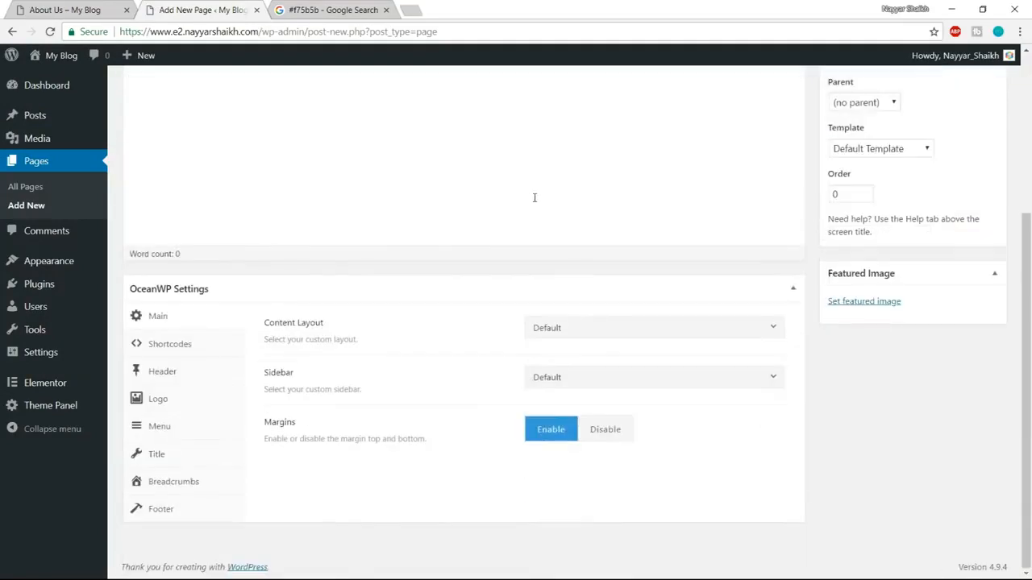
pyautogui.click(597, 333)
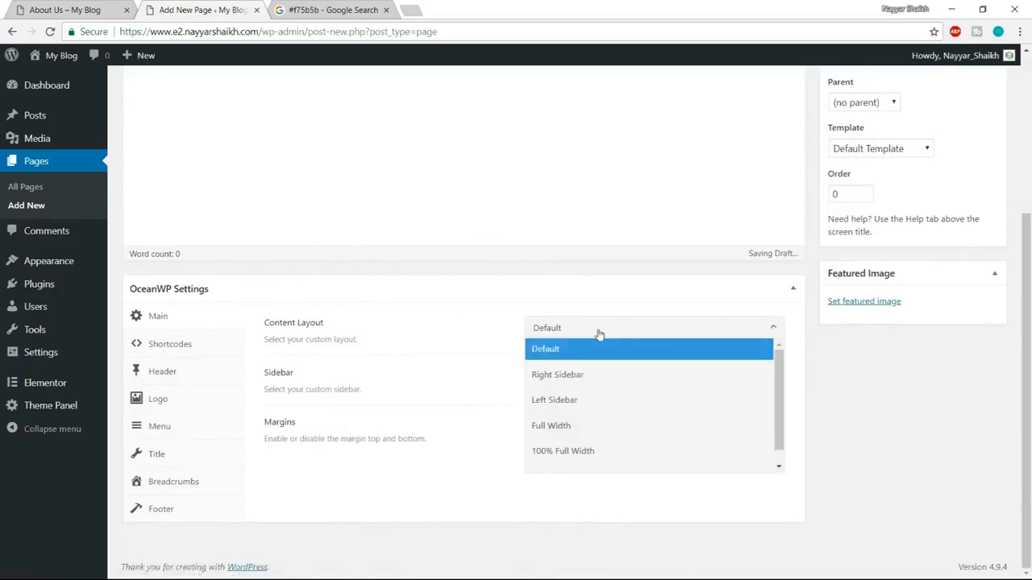
pyautogui.click(566, 427)
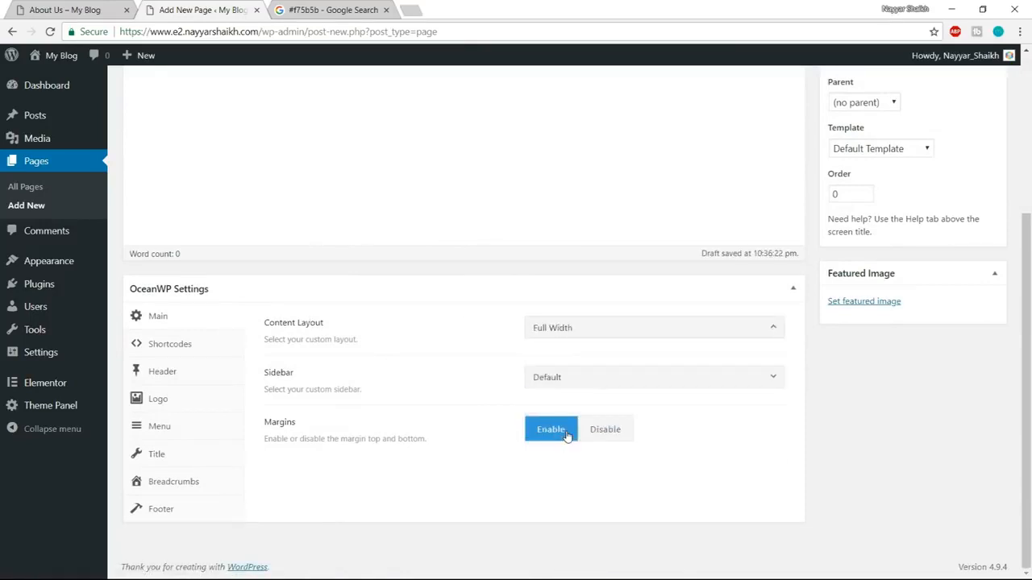
pyautogui.click(609, 436)
# Disable the top bar for the Services page and set its header style to Transparent.
pyautogui.click(188, 378)
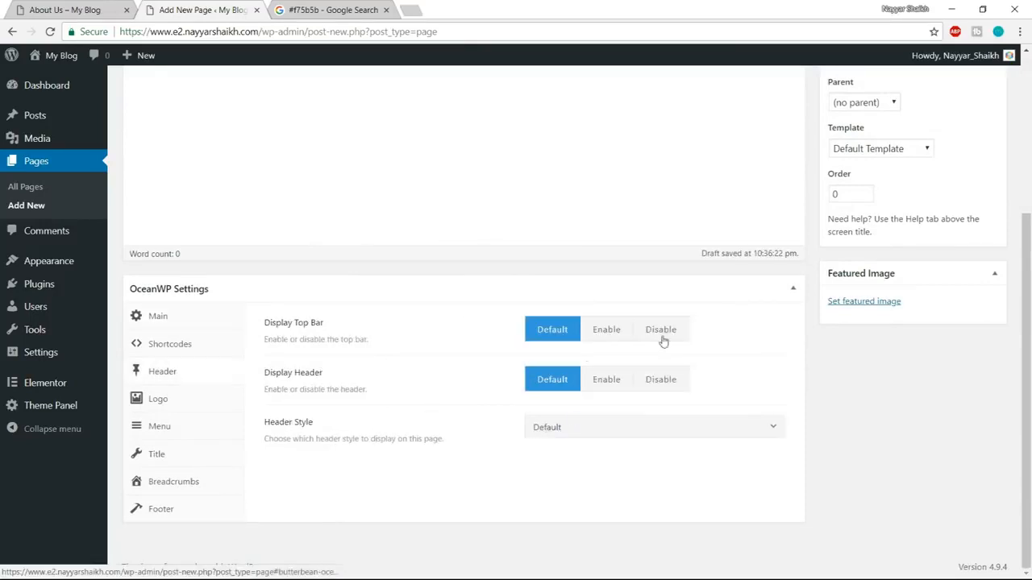
pyautogui.click(683, 334)
pyautogui.click(553, 430)
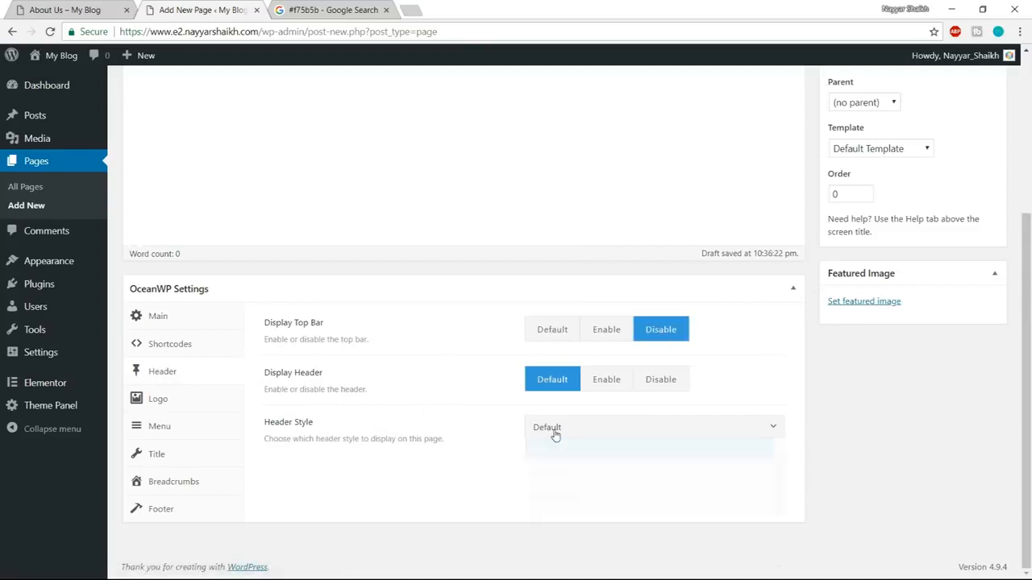
pyautogui.click(588, 500)
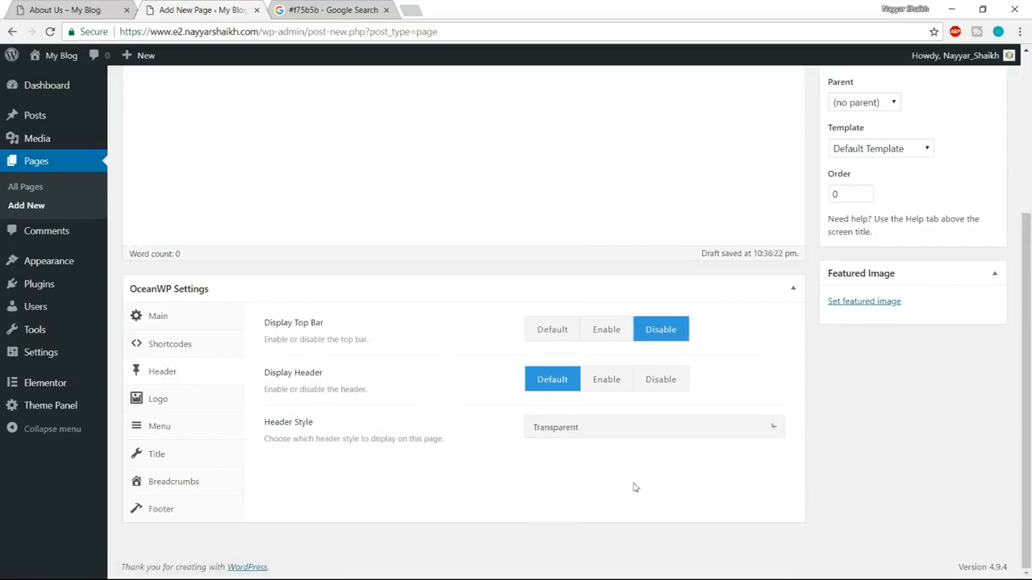
# Disable the page title and the breadcrumbs in the Services page's OceanWP settings.
pyautogui.click(182, 458)
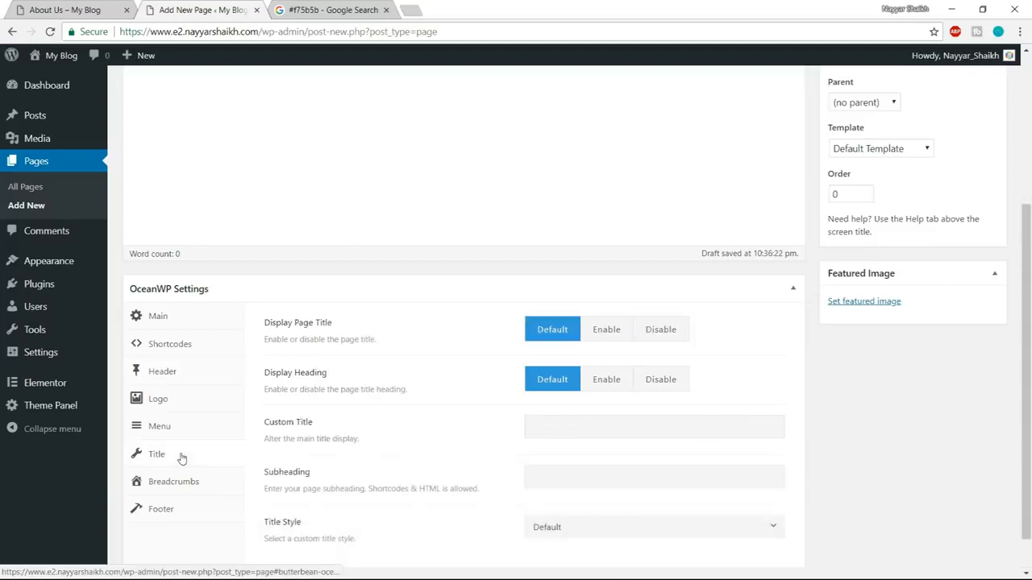
pyautogui.click(676, 338)
pyautogui.click(186, 488)
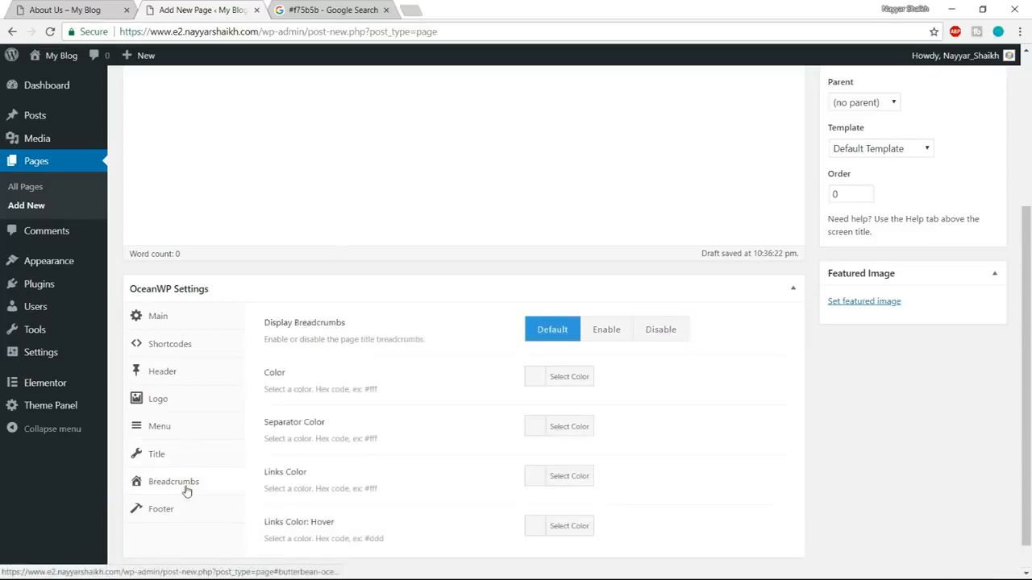
pyautogui.click(652, 332)
# Publish the Services page and open it for editing in Elementor.
pyautogui.scroll(3, 919, 472)
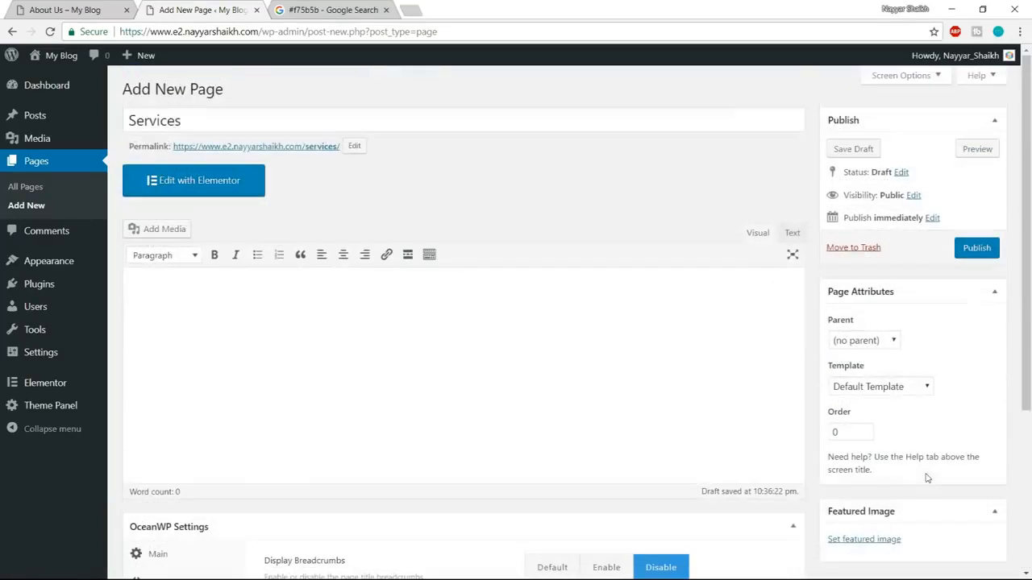
pyautogui.click(976, 247)
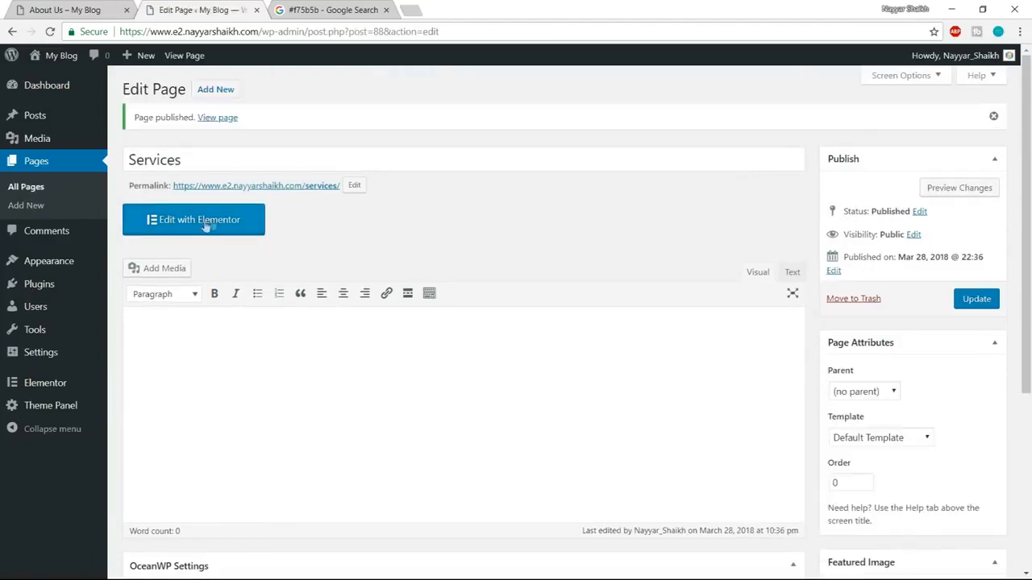
pyautogui.click(198, 226)
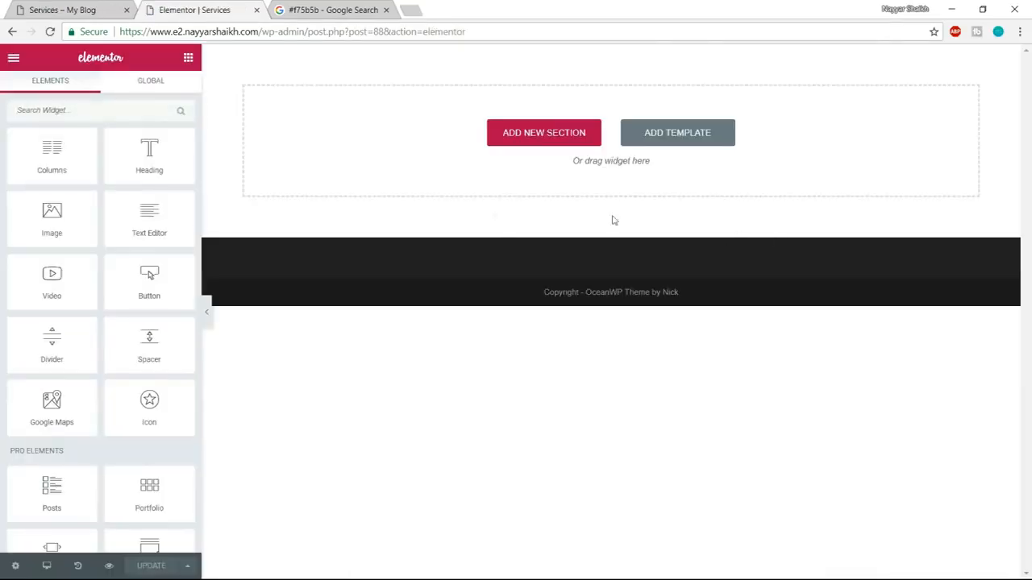
# Insert the saved Page Template from the template library into the Services page and look through the inserted sections.
pyautogui.click(704, 141)
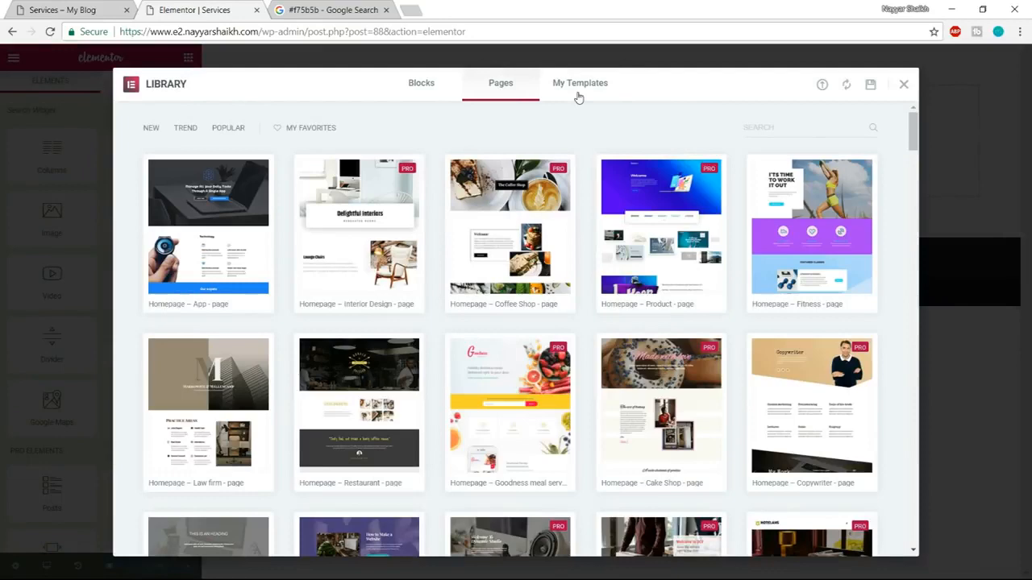
pyautogui.click(579, 95)
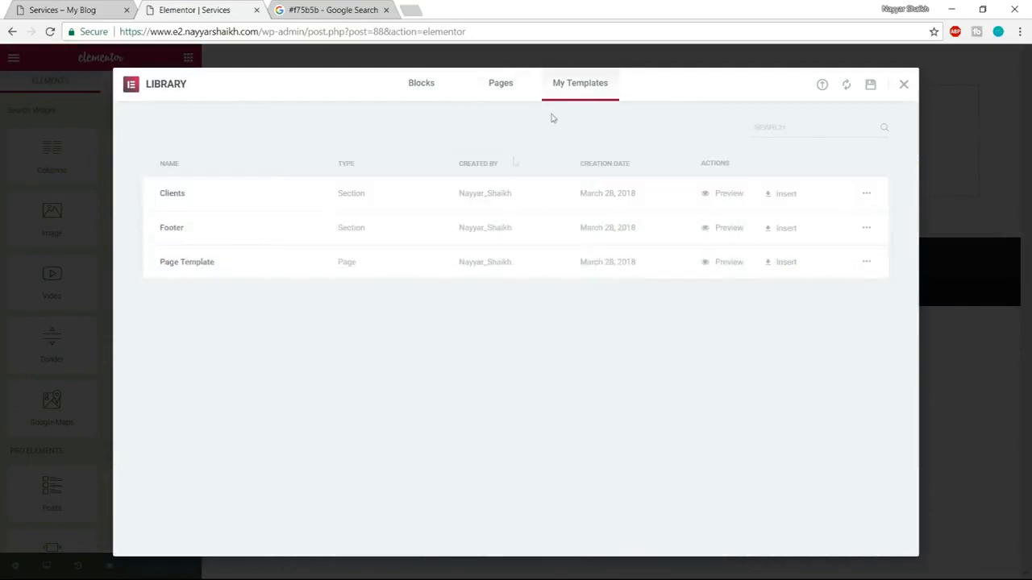
pyautogui.click(792, 262)
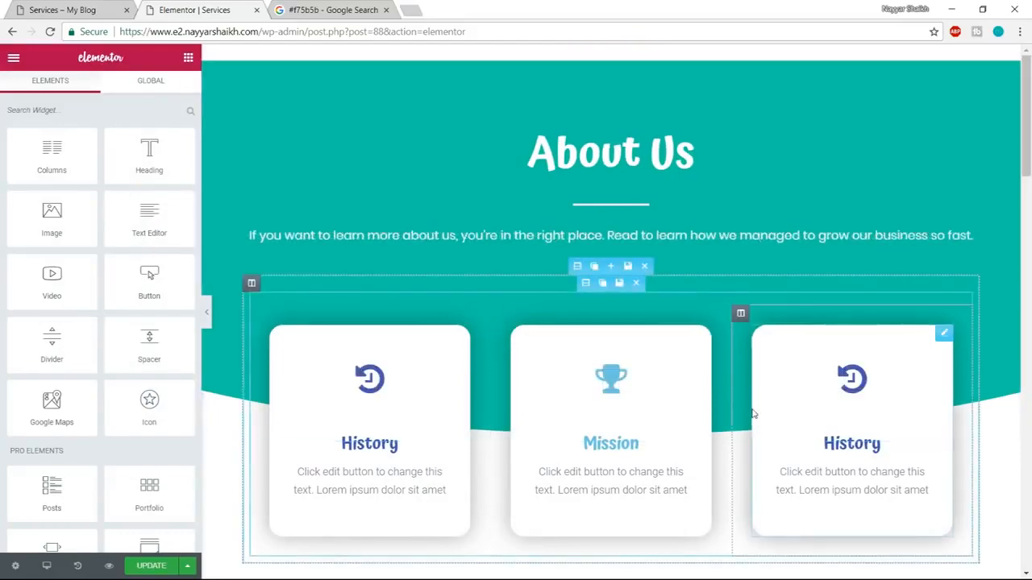
pyautogui.scroll(-20, 753, 413)
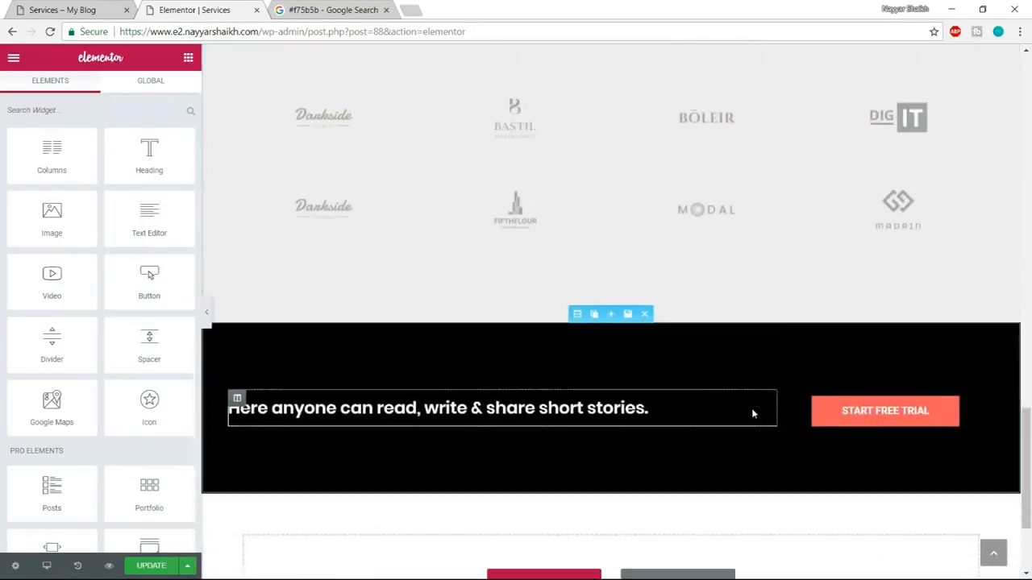
pyautogui.scroll(-3, 753, 413)
pyautogui.scroll(20, 753, 428)
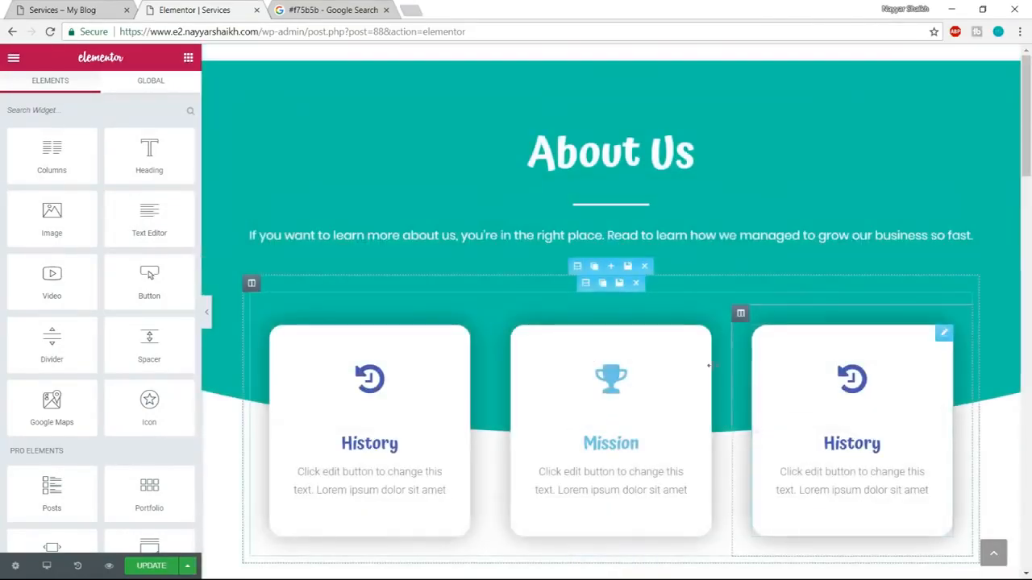
# Change the About Us heading text to Our Services.
pyautogui.click(572, 159)
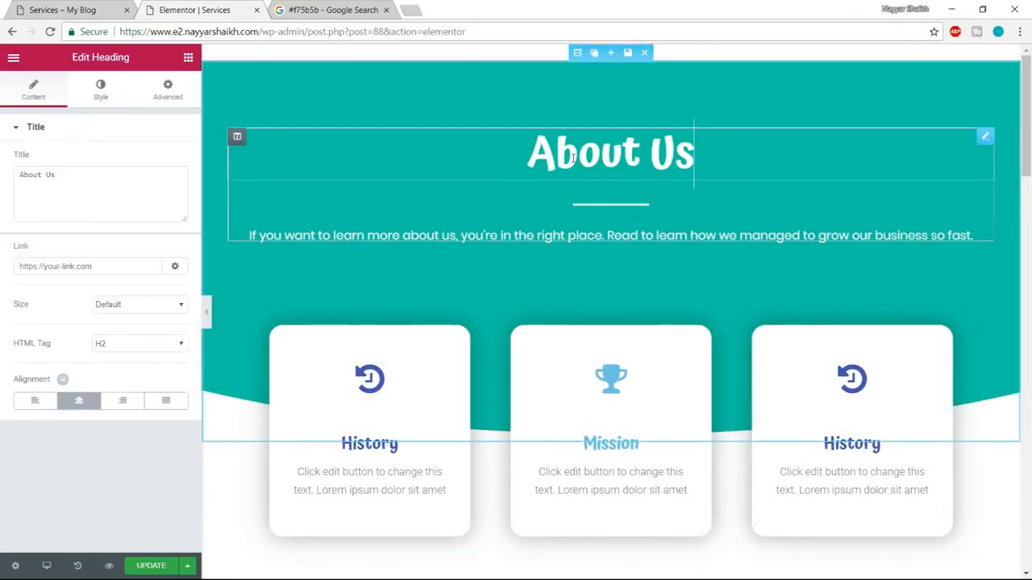
pyautogui.moveTo(58, 175); pyautogui.dragTo(2, 192)
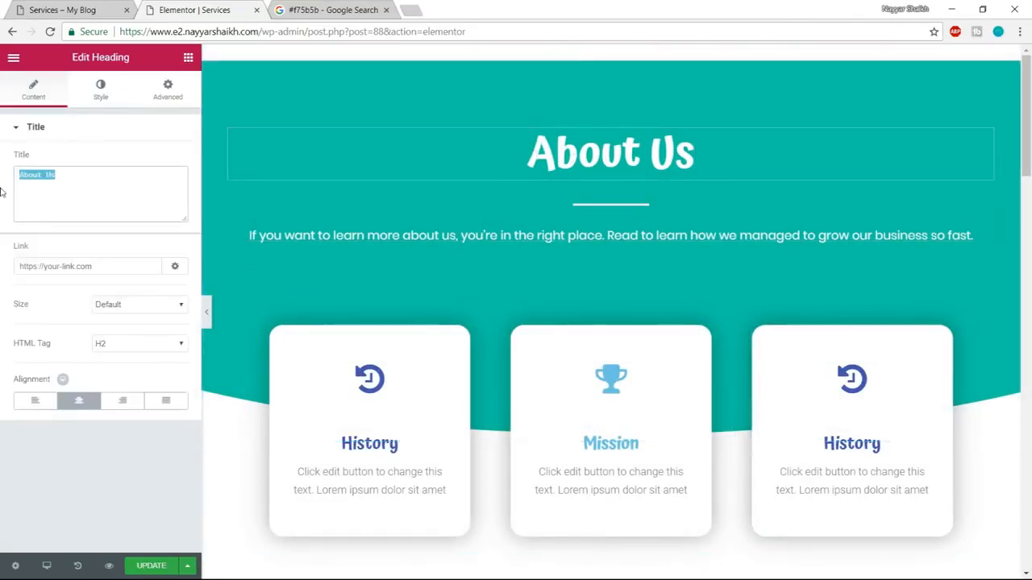
pyautogui.write('Our Se')
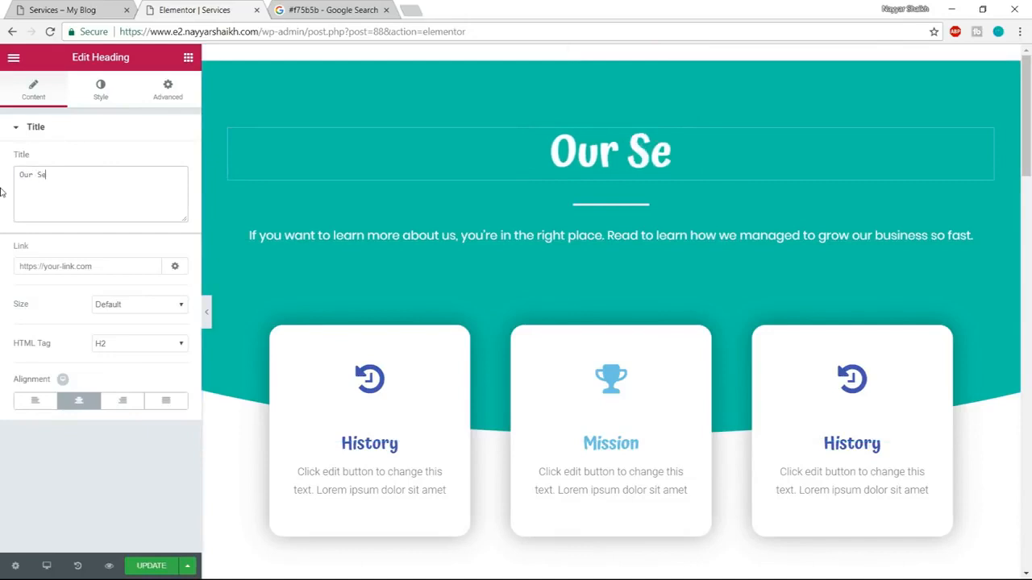
pyautogui.write('rvices')
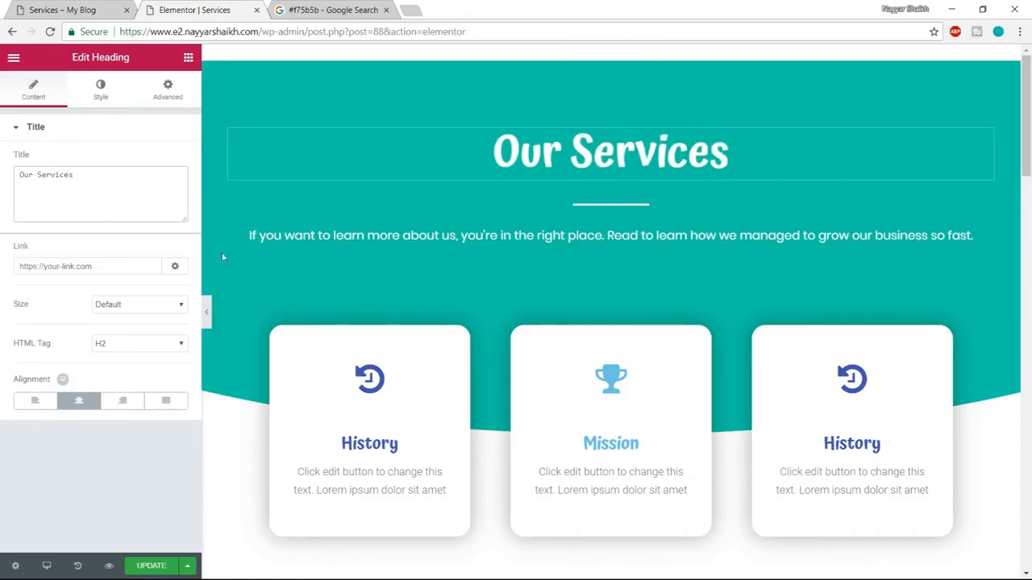
# Check the demo Services page's icon boxes and change the first History box's icon to star.
pyautogui.scroll(-1, 563, 336)
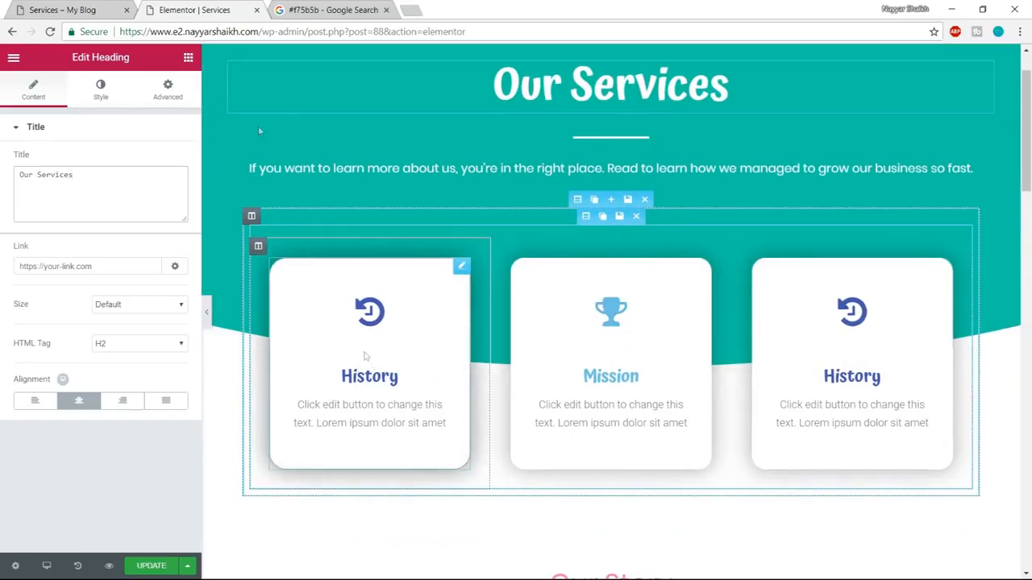
pyautogui.click(62, 10)
pyautogui.scroll(-3, 293, 229)
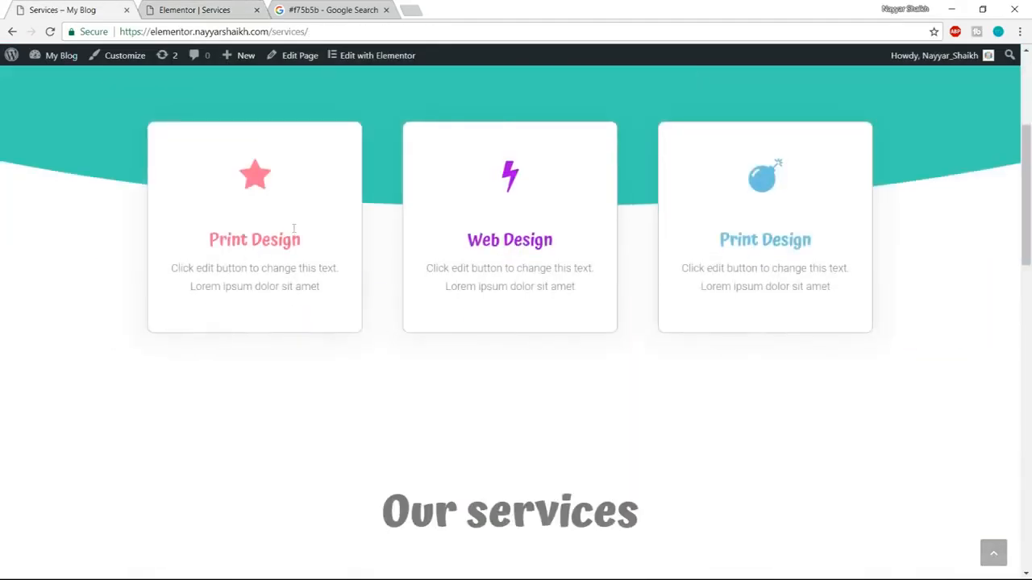
pyautogui.click(210, 10)
pyautogui.click(379, 316)
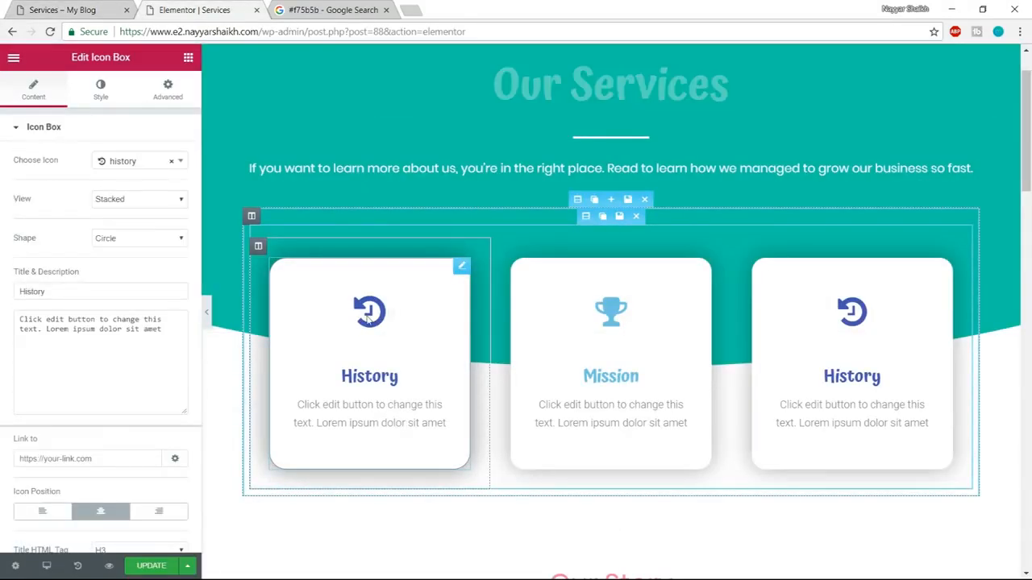
pyautogui.click(134, 161)
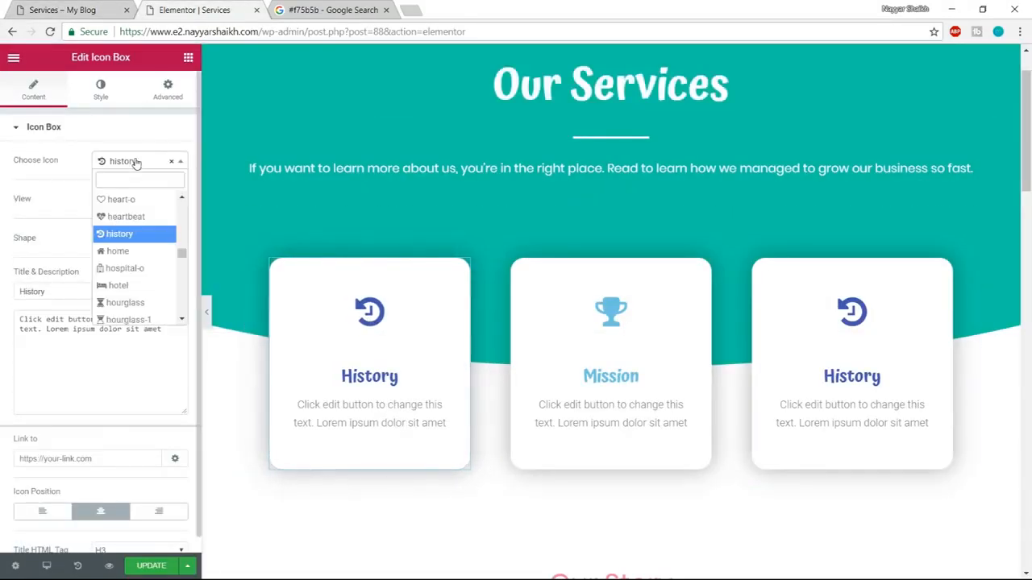
pyautogui.write('star')
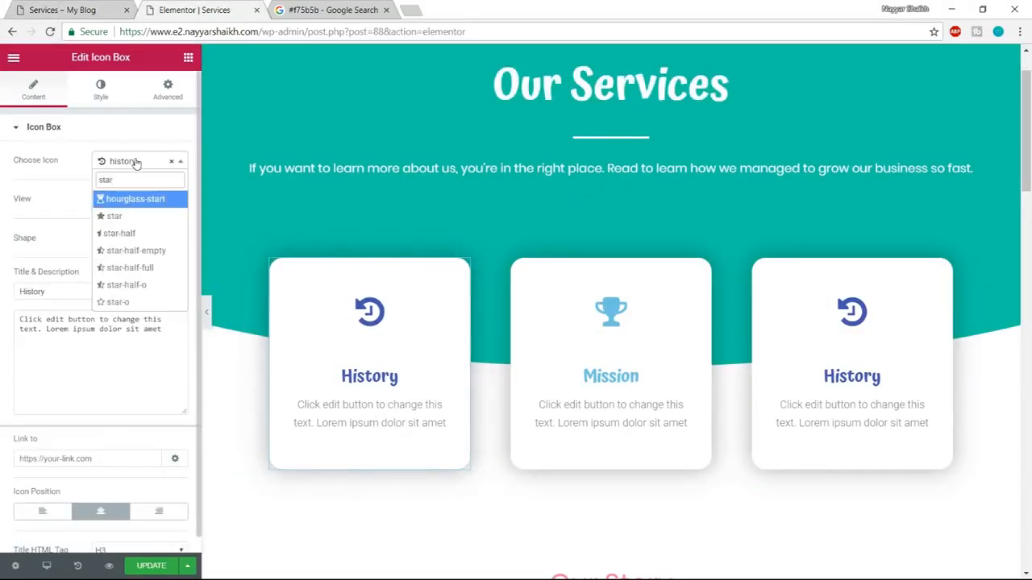
pyautogui.click(114, 216)
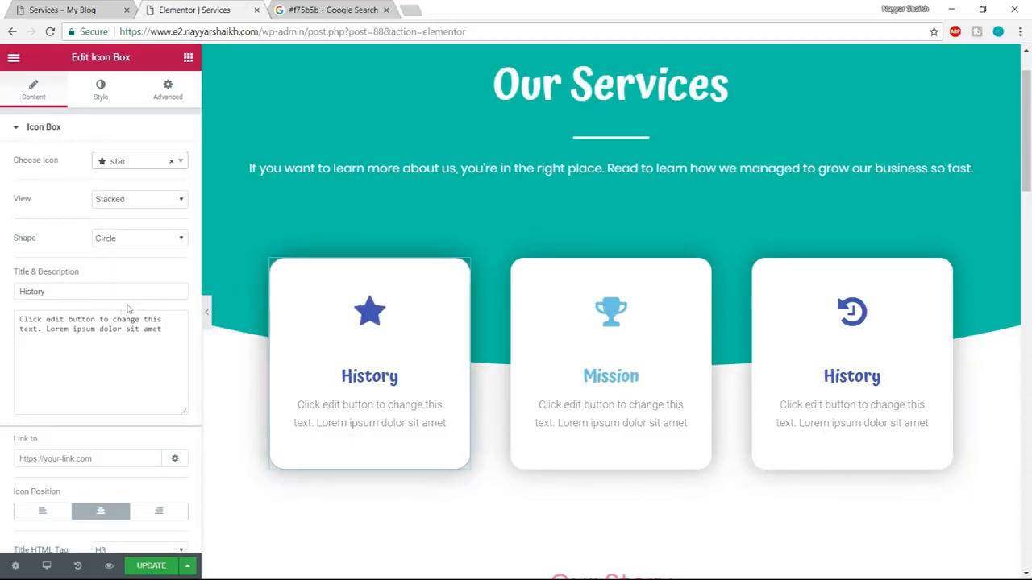
# Check the first box's title on the demo page and retitle the star icon box Print Design.
pyautogui.click(60, 8)
pyautogui.click(187, 7)
pyautogui.moveTo(102, 295); pyautogui.dragTo(2, 298)
pyautogui.write('Print Design')
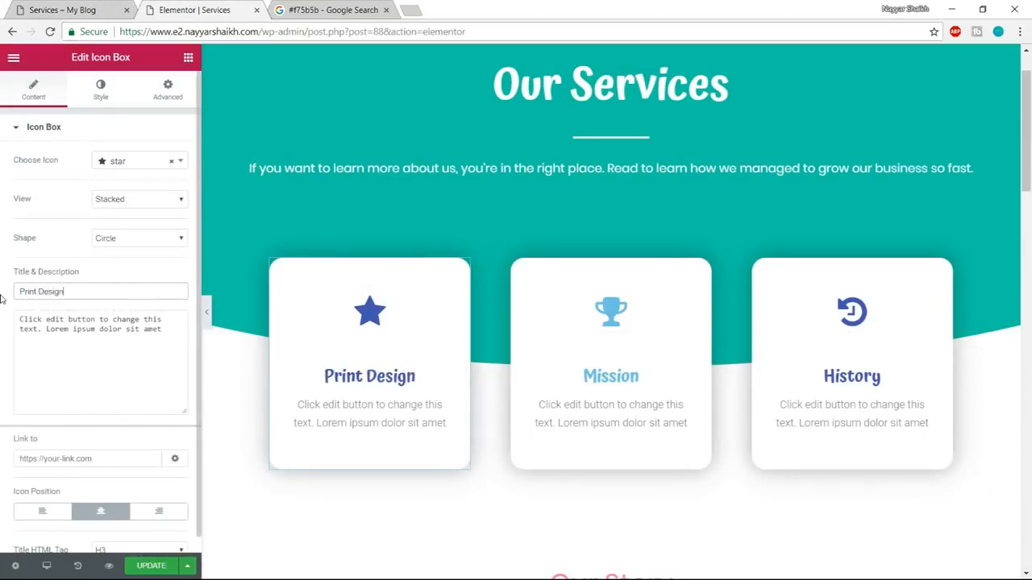
# Set the Print Design box's icon secondary color to pink #ff5b84 and copy the color code.
pyautogui.click(100, 89)
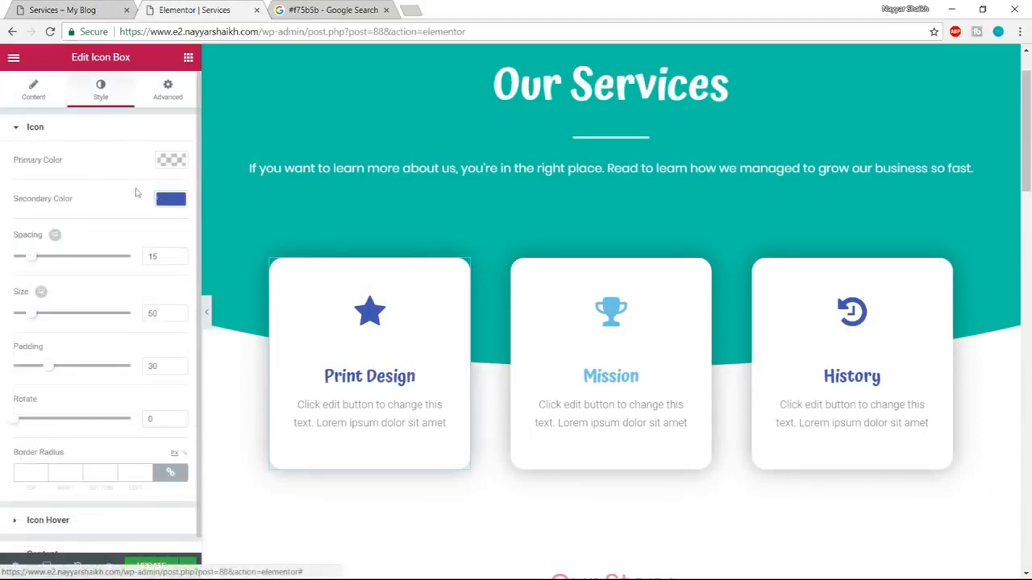
pyautogui.click(171, 199)
pyautogui.moveTo(98, 257); pyautogui.dragTo(158, 211)
pyautogui.moveTo(45, 204); pyautogui.dragTo(1, 203)
pyautogui.click(156, 203)
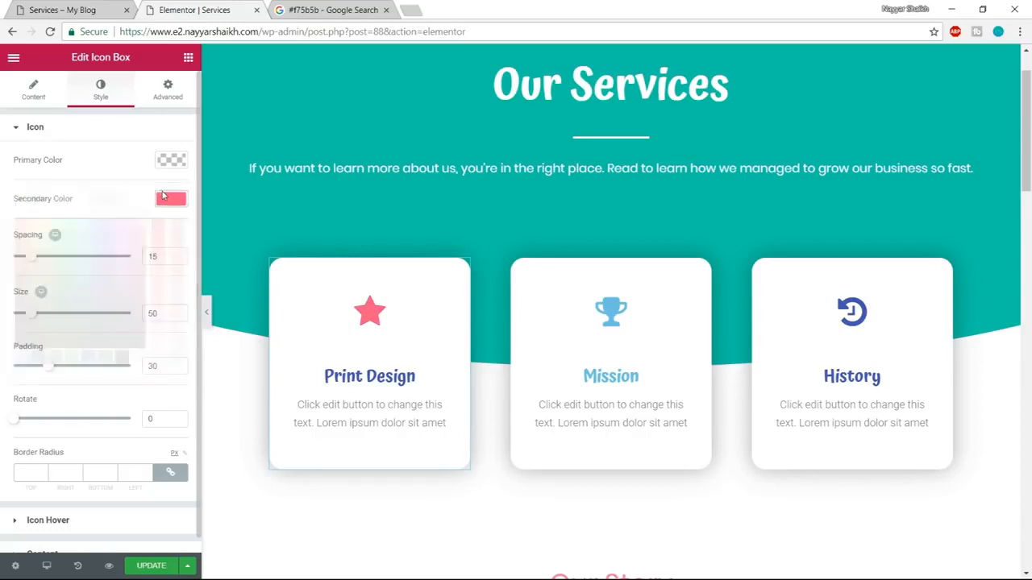
# Set the Print Design icon's hover secondary color to the copied pink #ff5b84.
pyautogui.scroll(-1, 153, 433)
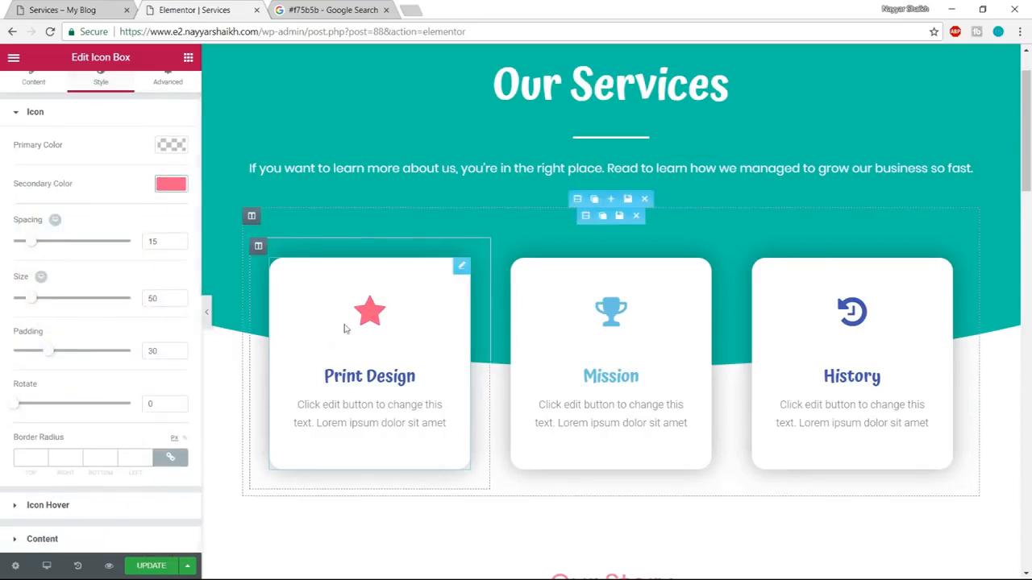
pyautogui.click(69, 505)
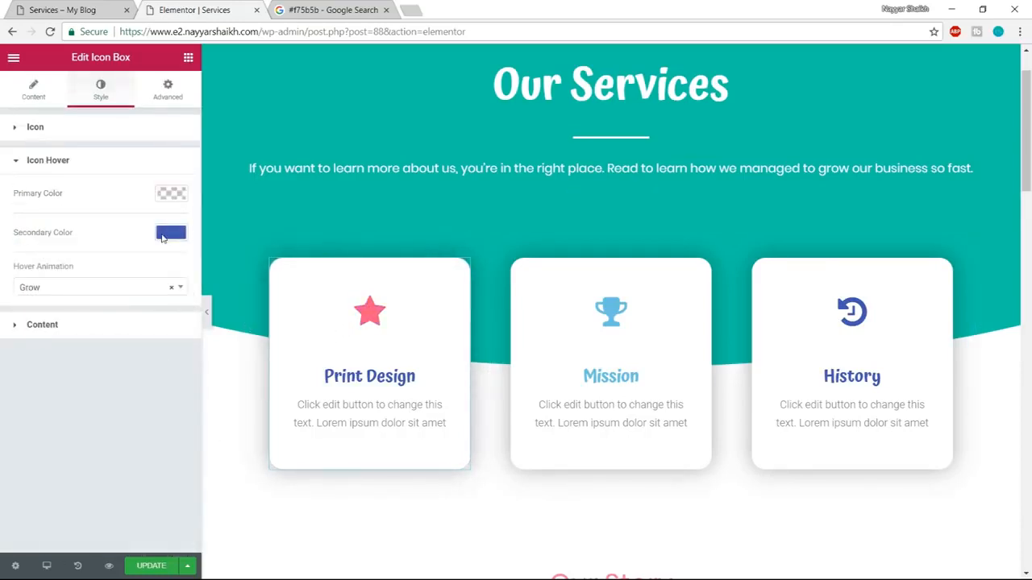
pyautogui.click(162, 235)
pyautogui.write('#f75b5b')
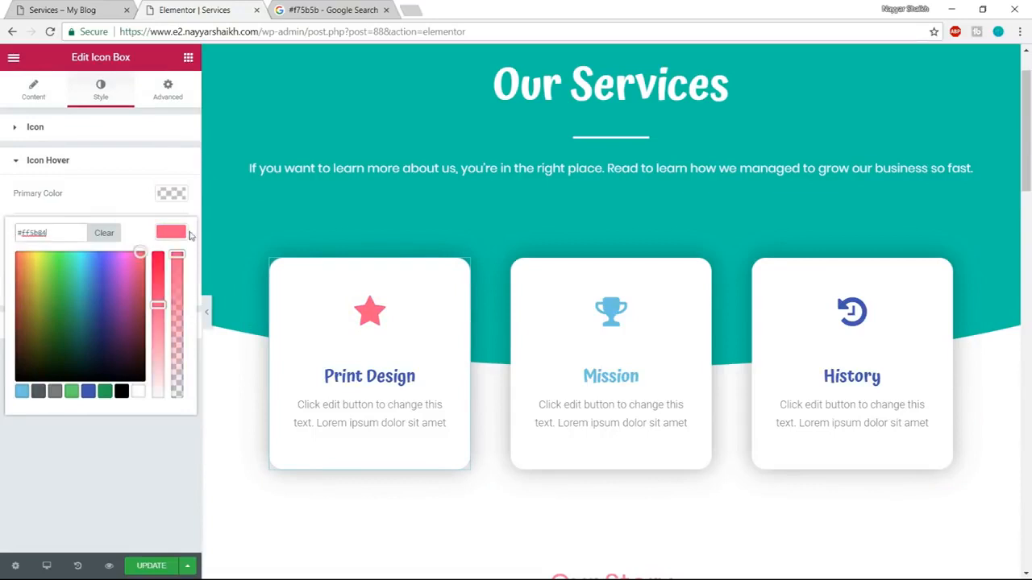
pyautogui.click(184, 234)
# Set the Print Design box's title color to #ff5b84 and update the page.
pyautogui.click(137, 330)
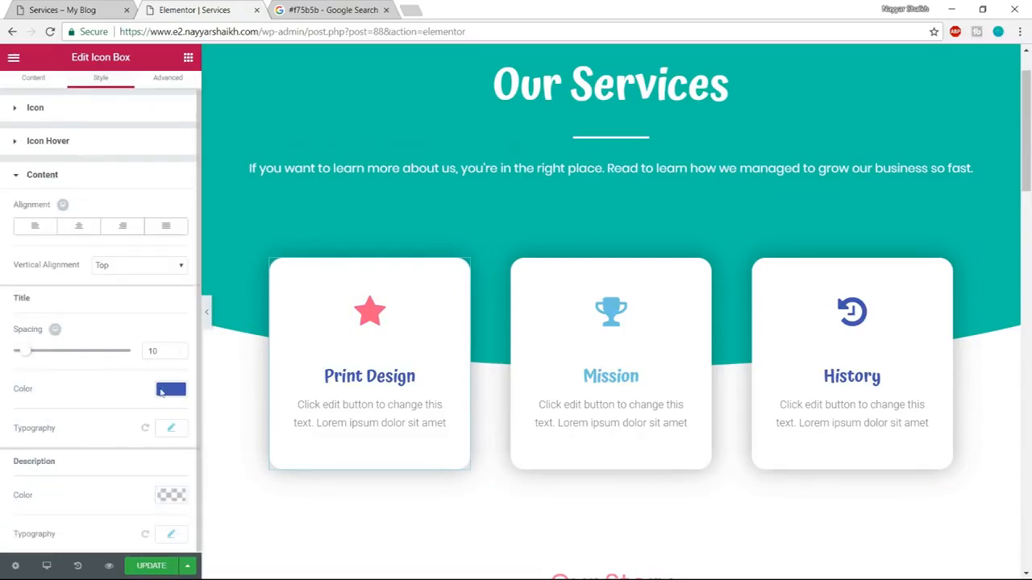
pyautogui.click(170, 390)
pyautogui.write('#f75b5b')
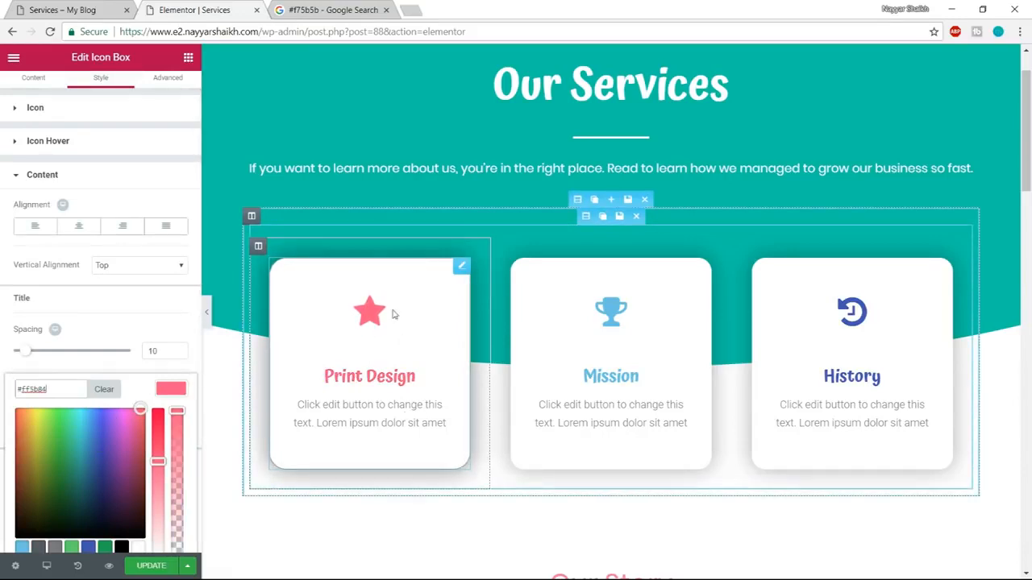
pyautogui.click(154, 569)
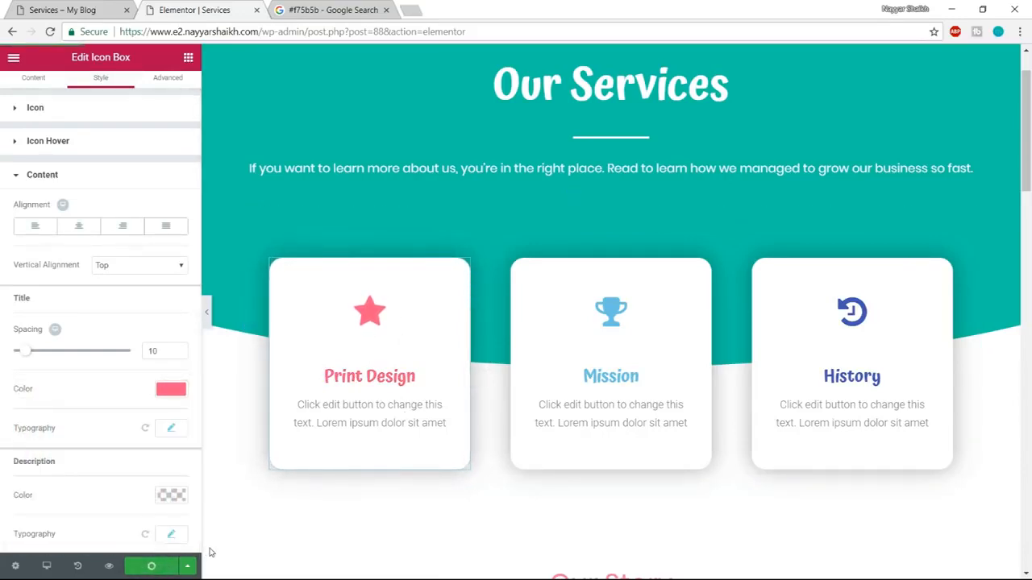
# Check the demo page's layout and delete the Our Story and team photo sections above Our Clients.
pyautogui.click(73, 10)
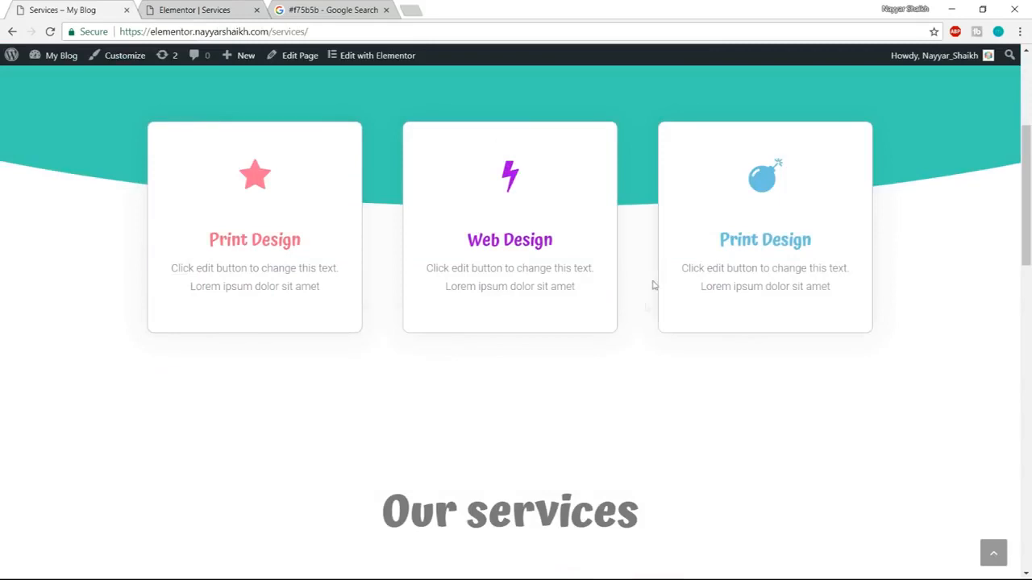
pyautogui.scroll(-5, 655, 279)
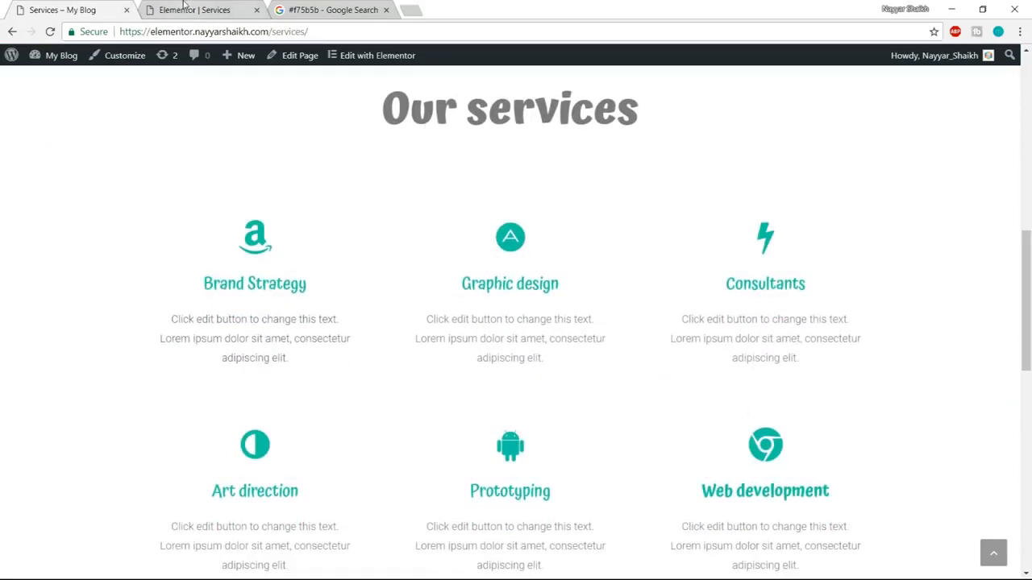
pyautogui.click(184, 6)
pyautogui.scroll(-4, 597, 299)
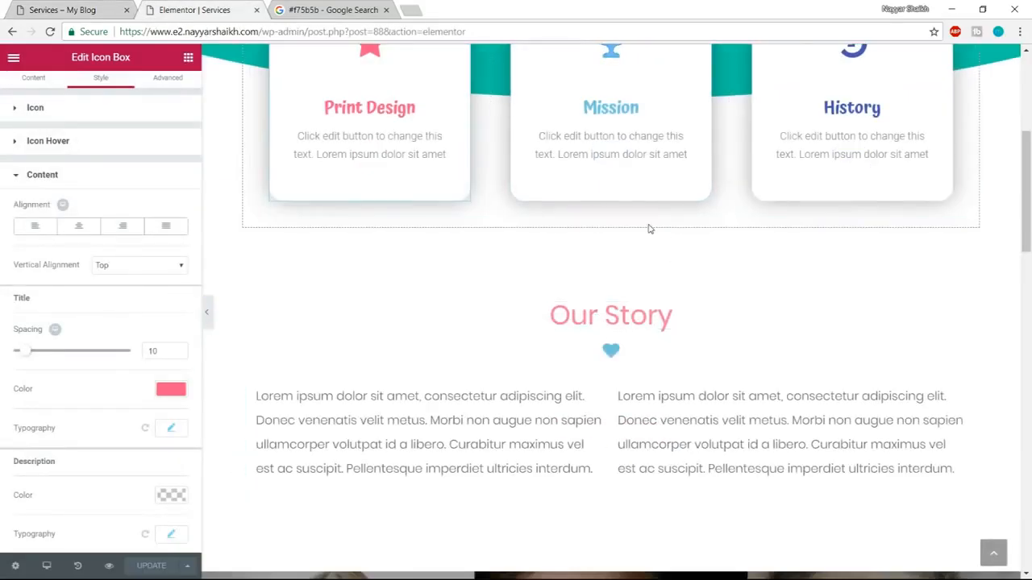
pyautogui.click(644, 219)
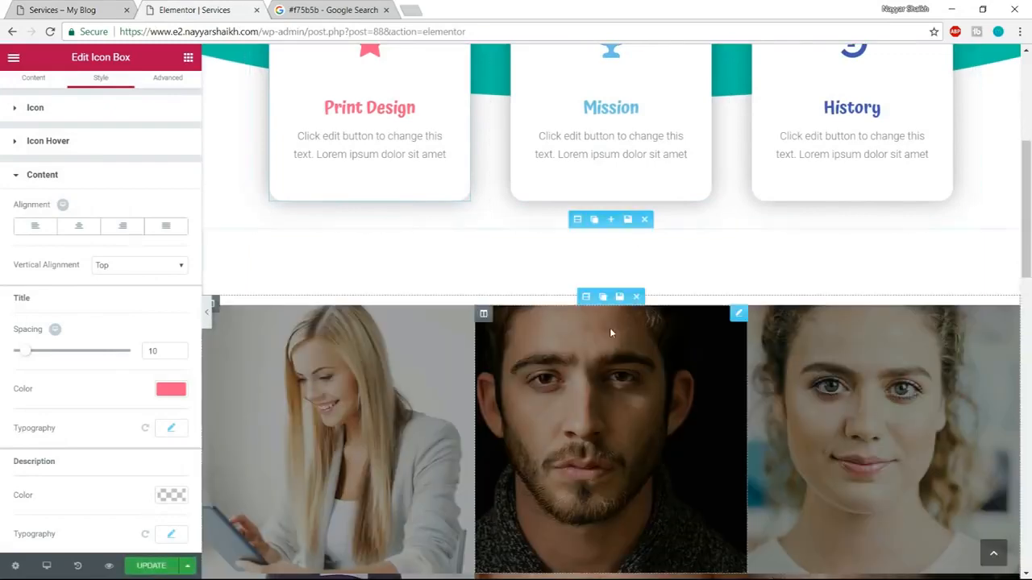
pyautogui.click(644, 220)
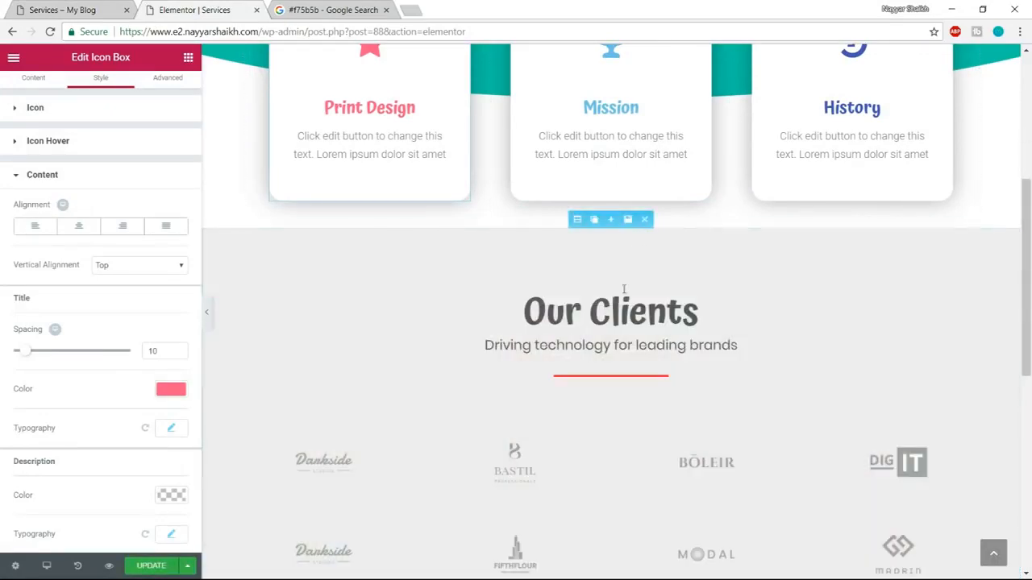
# Examine which sections the demo Services page has between the icon boxes and the footer, comparing them with the page being edited.
pyautogui.hotkey('ctrl', 'shift', 'Tab')
pyautogui.scroll(-8, 621, 347)
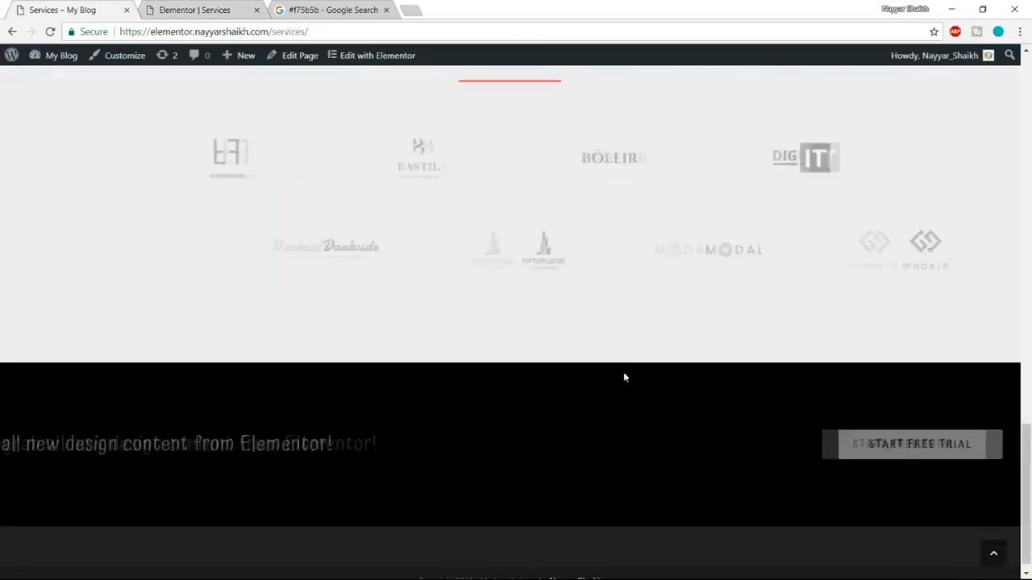
pyautogui.scroll(9, 806, 468)
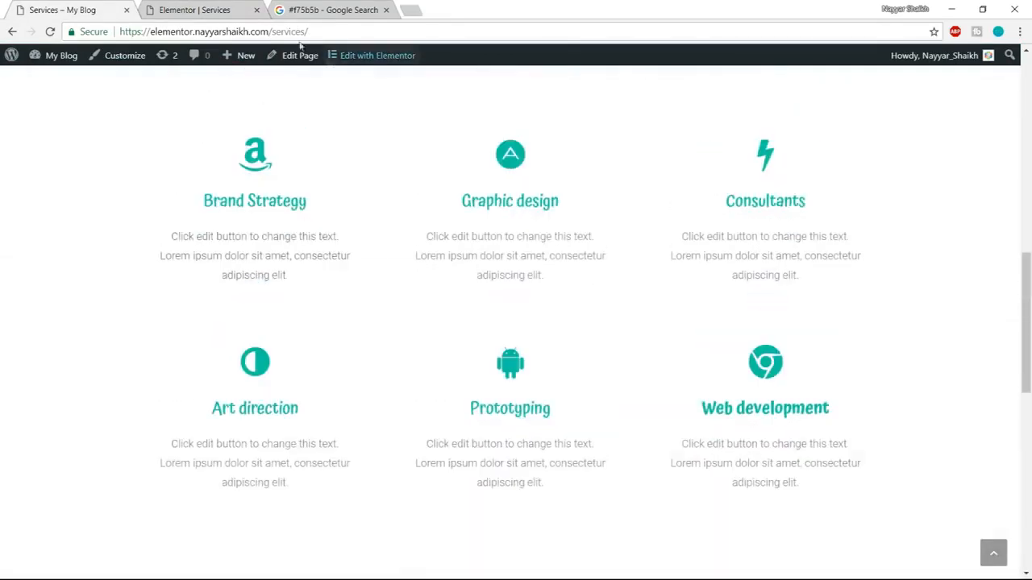
pyautogui.hotkey('ctrl', 'Tab')
pyautogui.scroll(1, 572, 338)
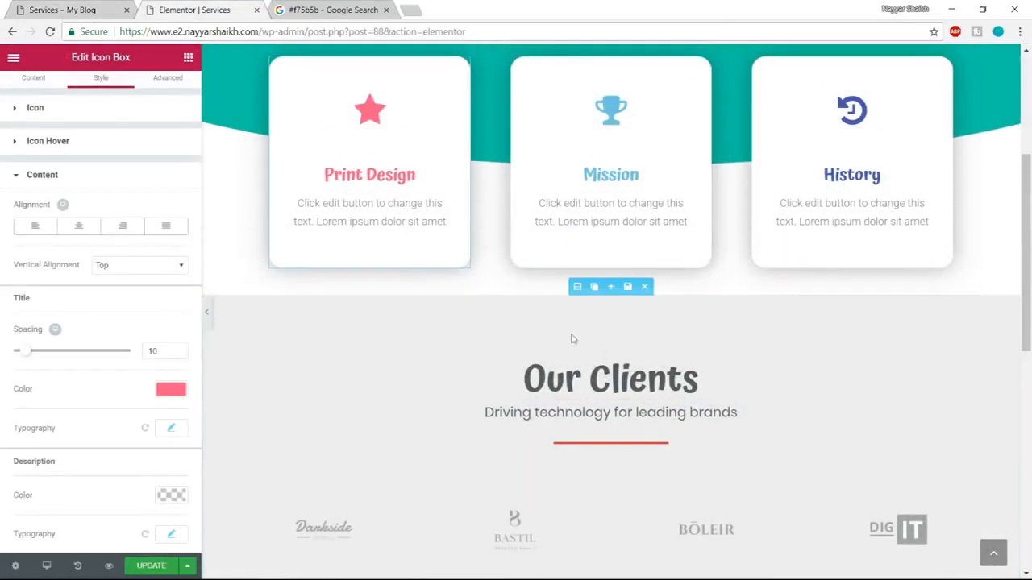
pyautogui.hotkey('ctrl', 'shift', 'Tab')
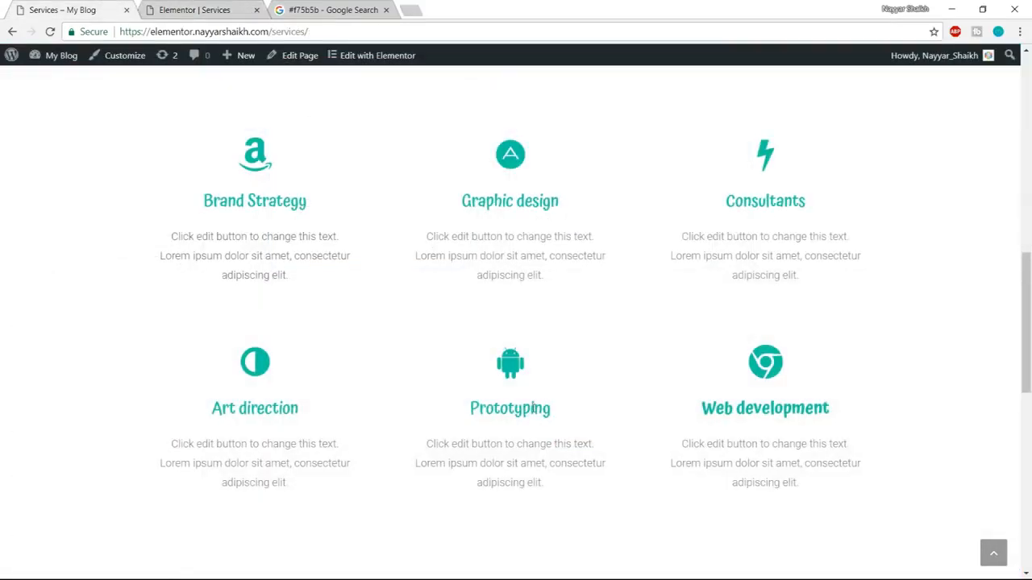
pyautogui.scroll(2, 533, 409)
pyautogui.click(140, 7)
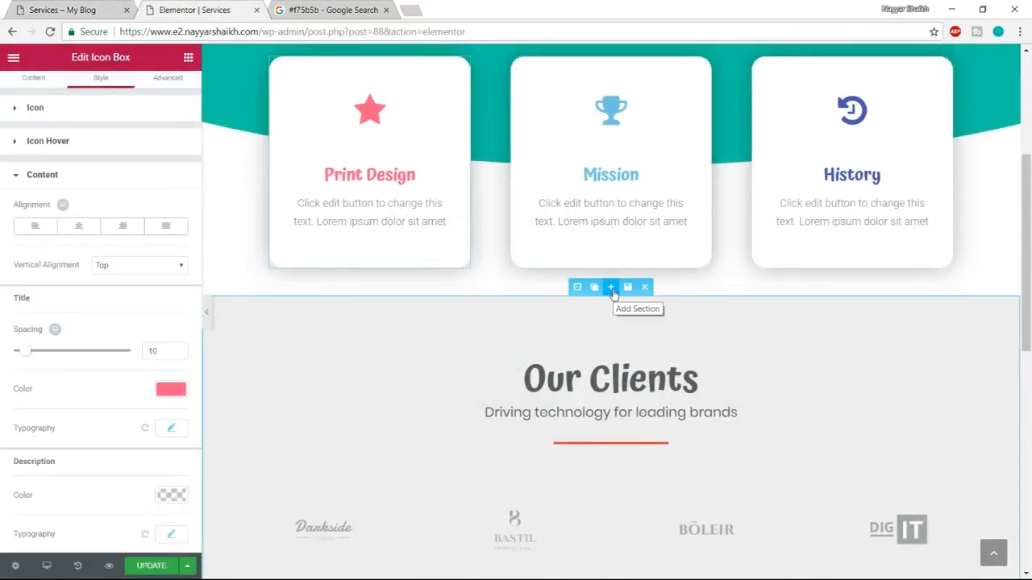
# Add a section above Our Clients and browse the template library's blocks in the Services category for it.
pyautogui.click(611, 288)
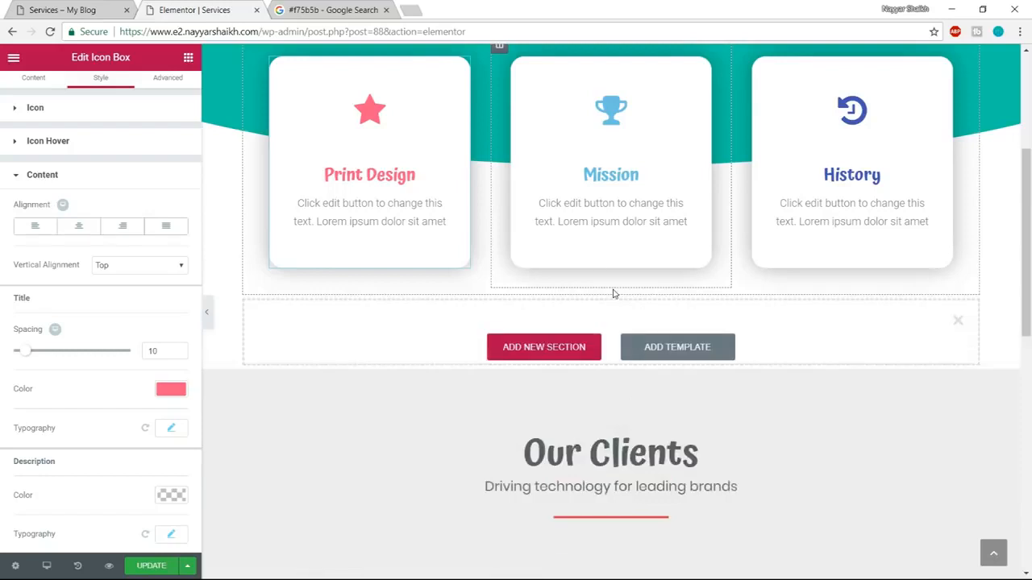
pyautogui.click(677, 360)
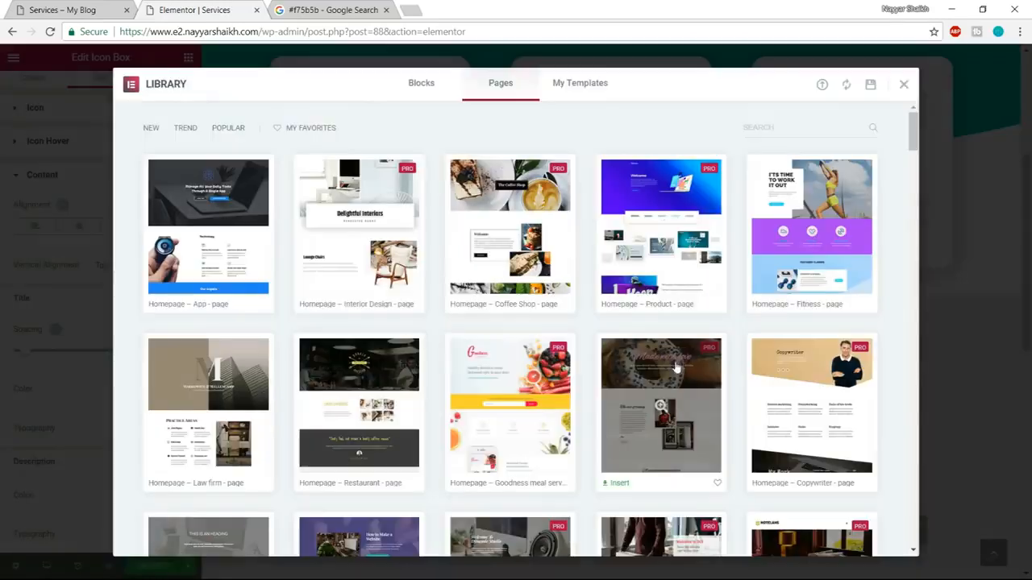
pyautogui.click(441, 97)
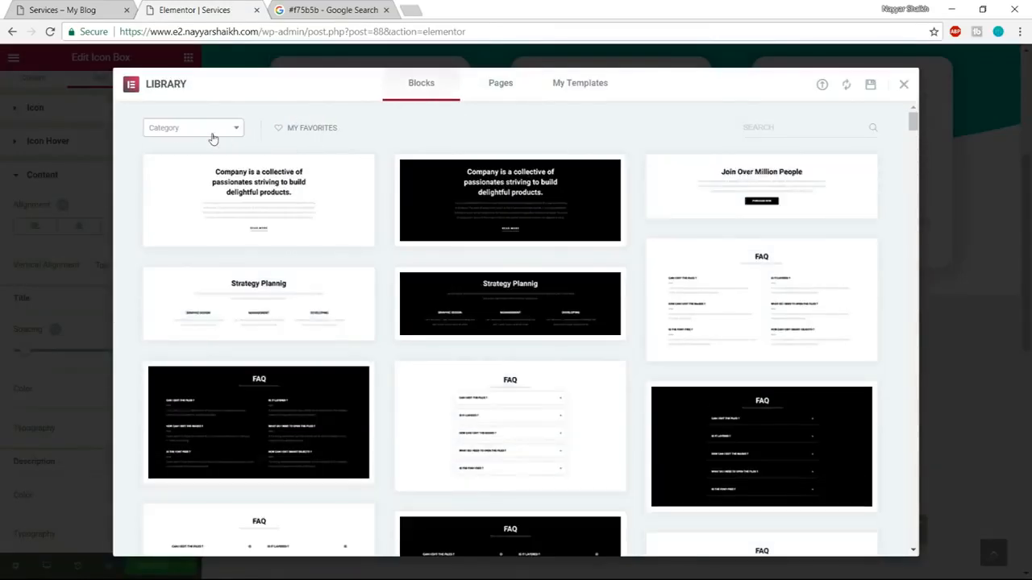
pyautogui.click(214, 131)
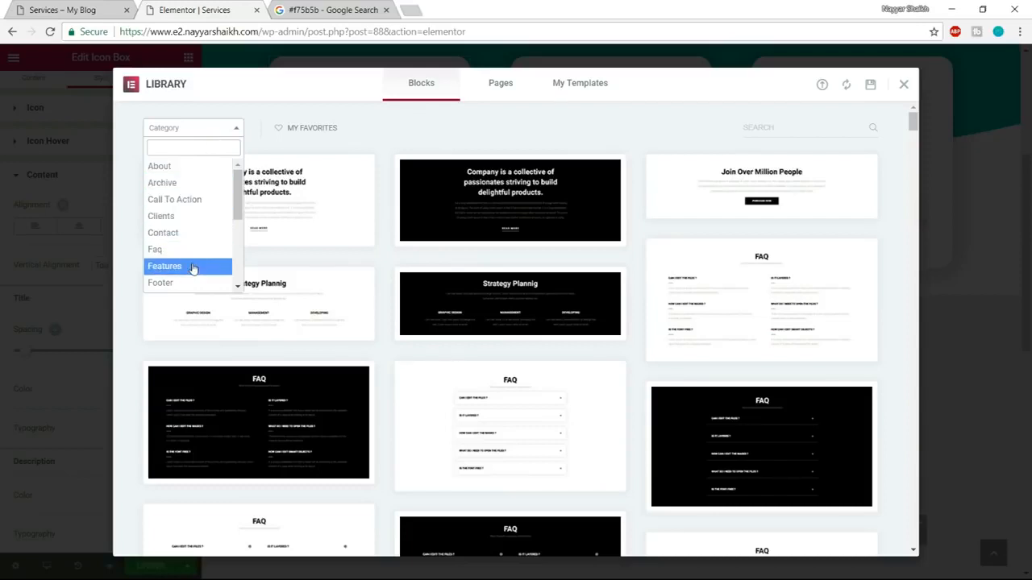
pyautogui.scroll(-3, 198, 268)
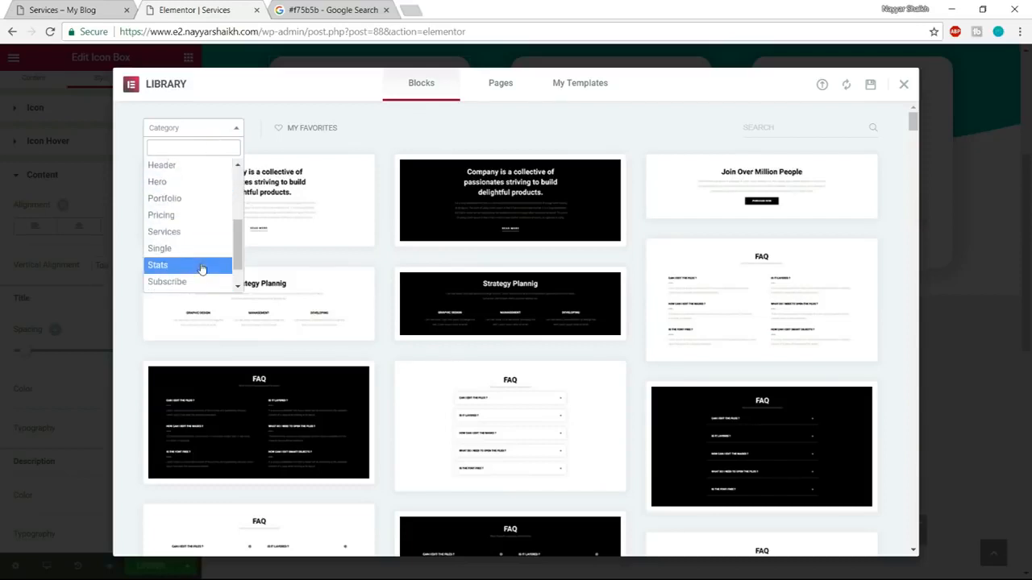
pyautogui.click(193, 232)
pyautogui.scroll(-3, 715, 306)
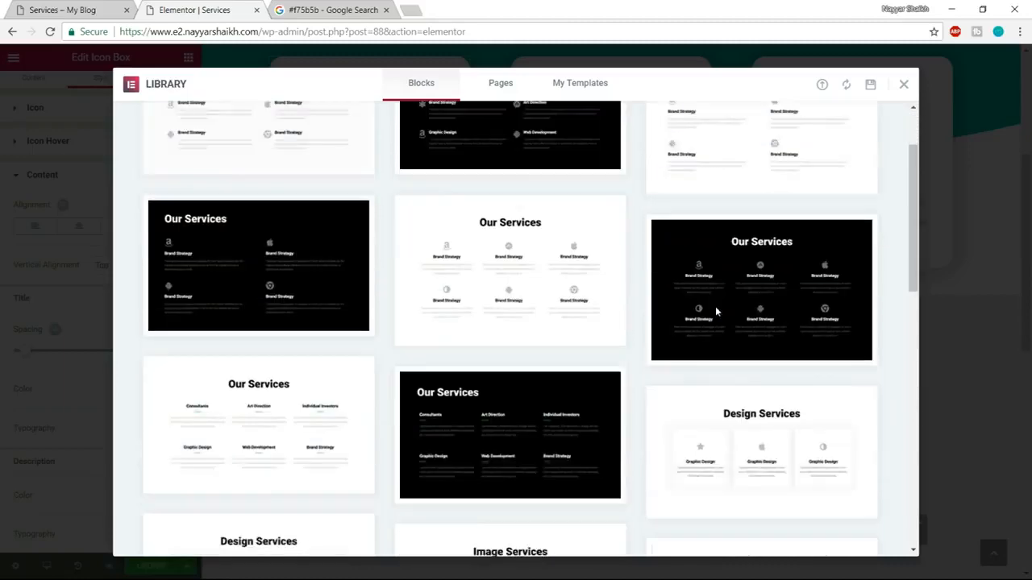
pyautogui.scroll(-4, 715, 311)
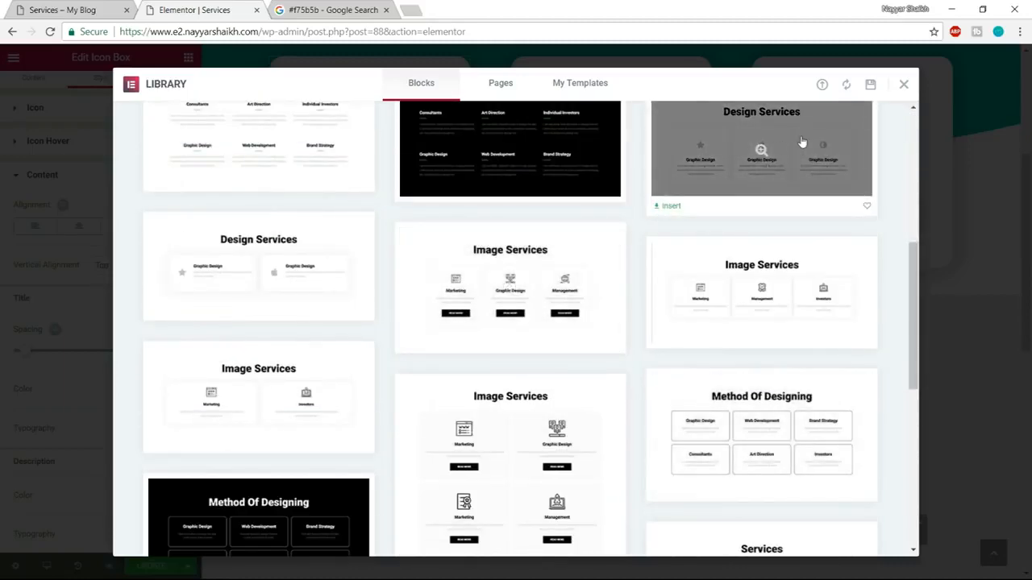
# Compare the blocks with the demo page's services section and insert the white Our Services block with six centered icon items.
pyautogui.click(89, 9)
pyautogui.scroll(-2, 363, 242)
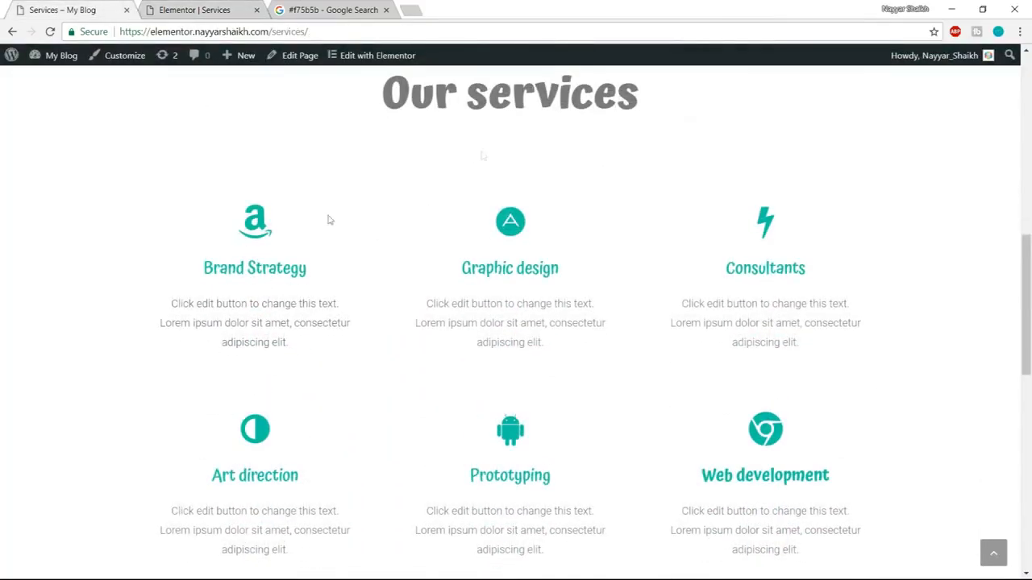
pyautogui.click(178, 7)
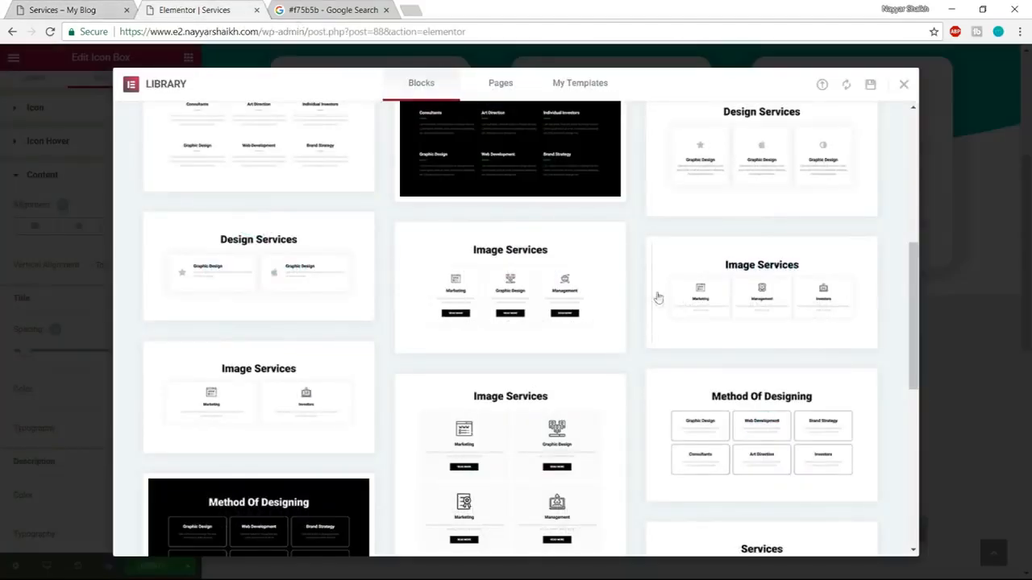
pyautogui.scroll(-2, 657, 298)
pyautogui.scroll(4, 670, 334)
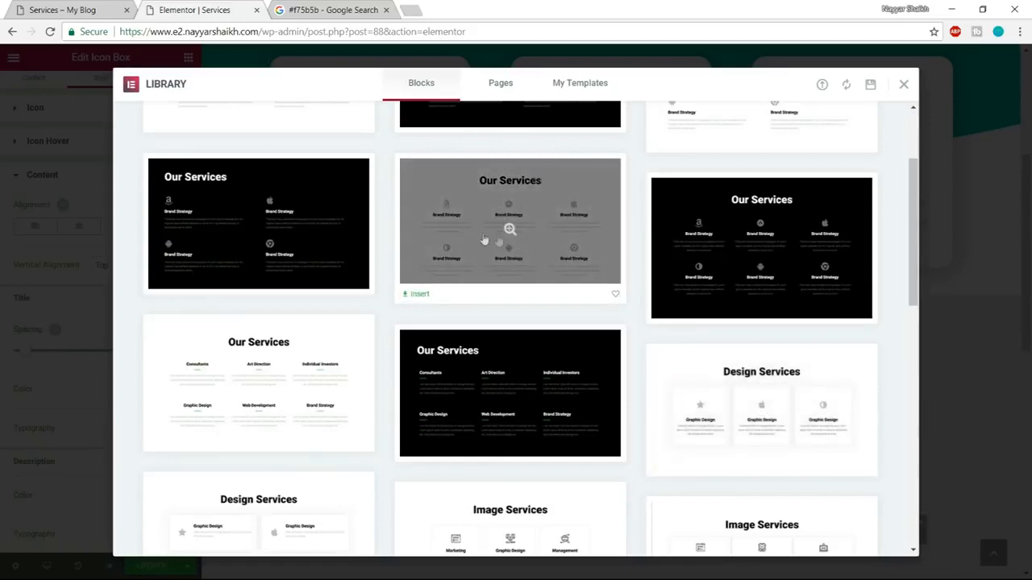
pyautogui.click(109, 8)
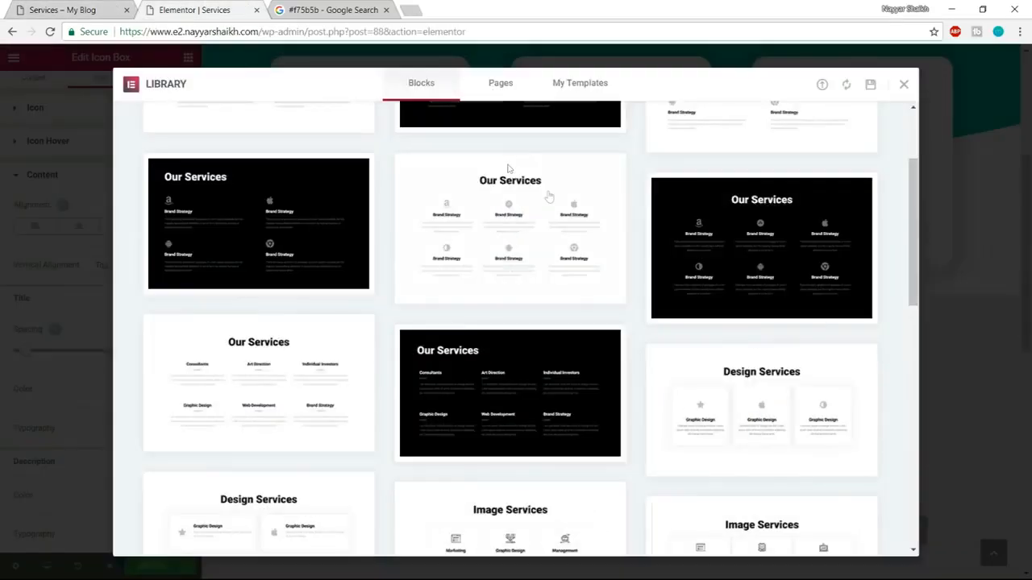
pyautogui.click(206, 7)
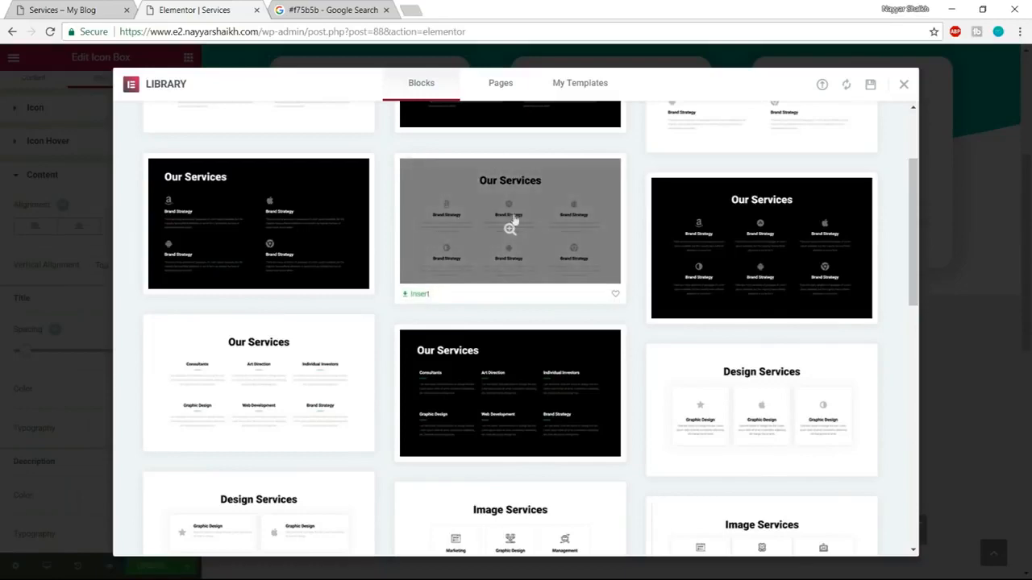
pyautogui.click(413, 295)
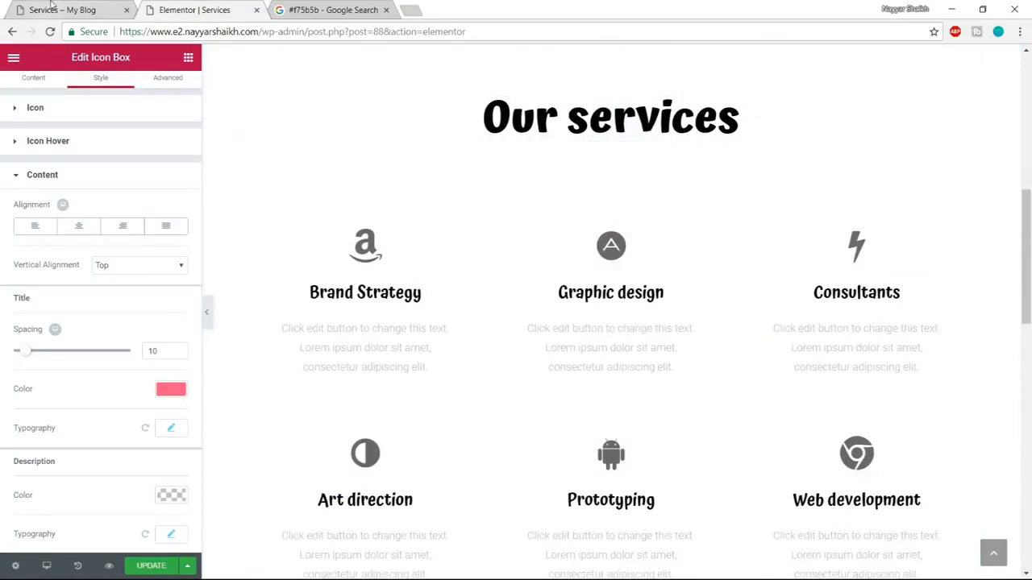
# Compare the Our services heading with the demo page and set its text color to the dark grey preset swatch.
pyautogui.click(50, 6)
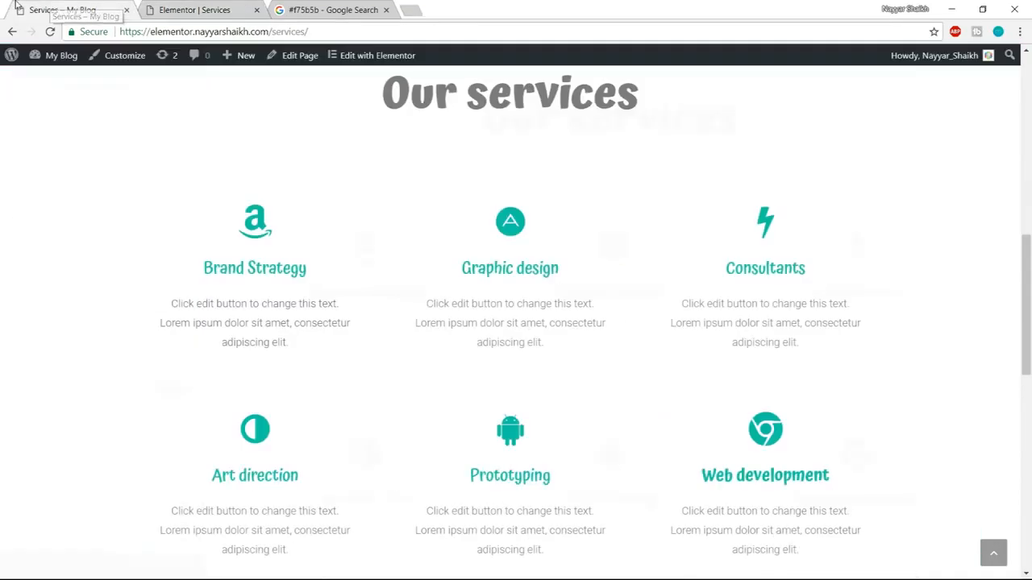
pyautogui.click(242, 6)
pyautogui.click(115, 6)
pyautogui.click(205, 10)
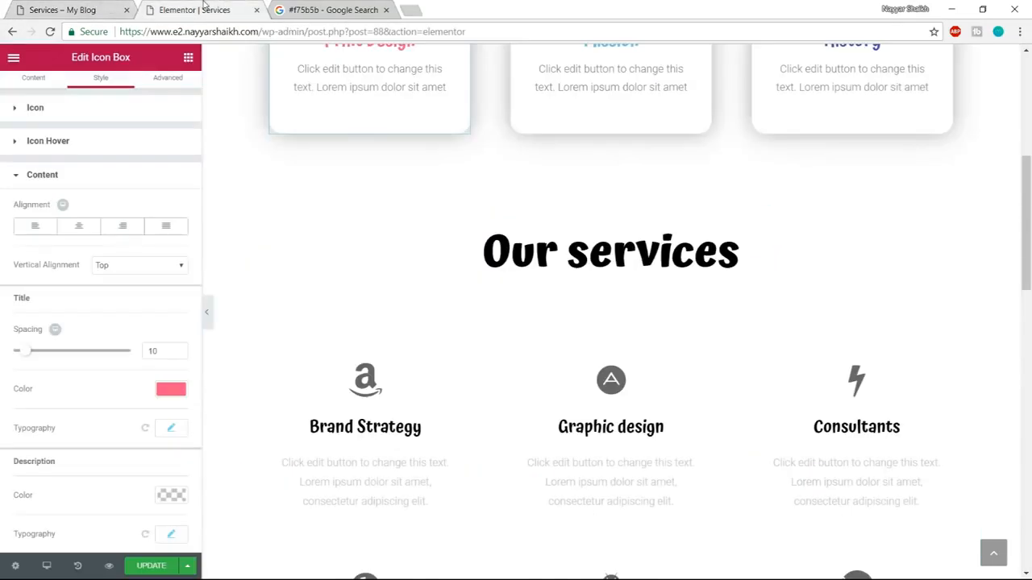
pyautogui.click(617, 245)
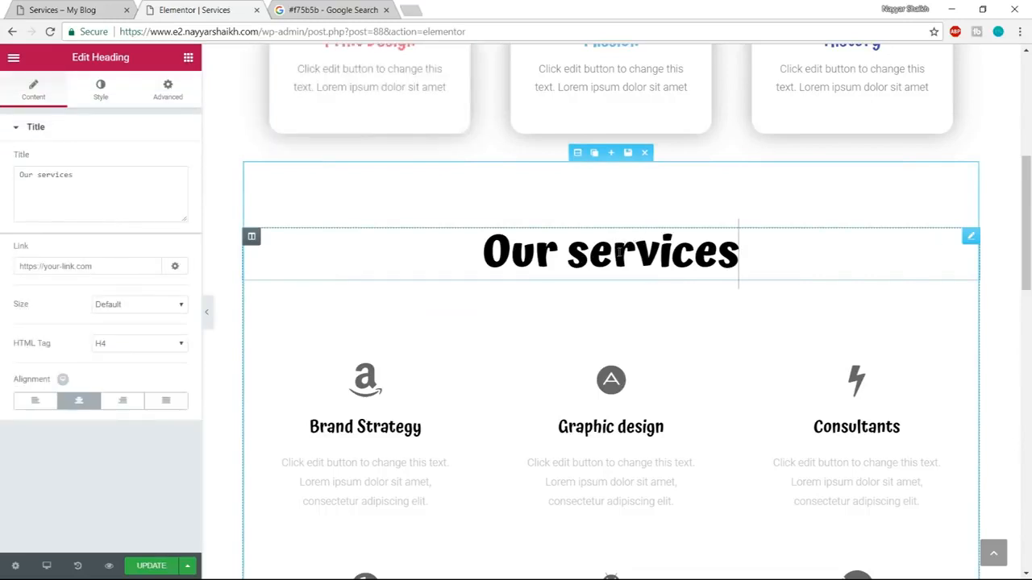
pyautogui.click(93, 100)
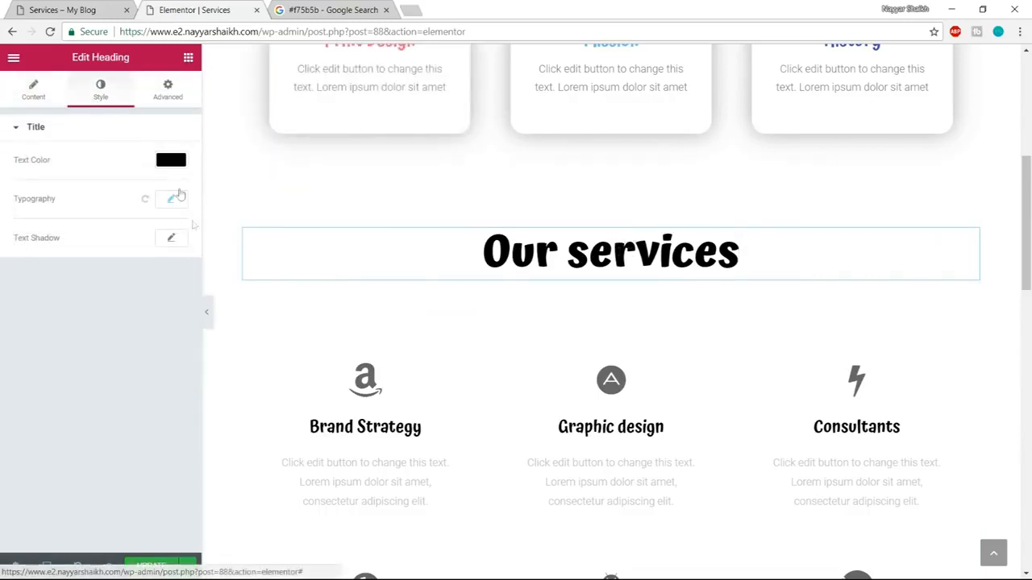
pyautogui.click(179, 163)
pyautogui.click(38, 319)
# Copy the color code #10c5a7, check the demo's service items, and set the Brand Strategy icon's primary color to #10c5a7.
pyautogui.scroll(-2, 556, 328)
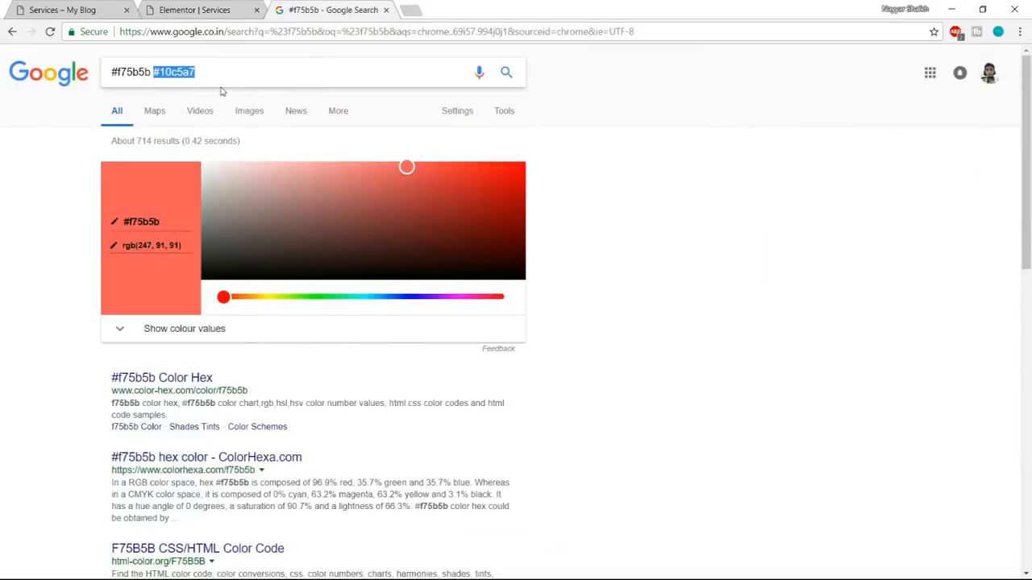
pyautogui.click(58, 7)
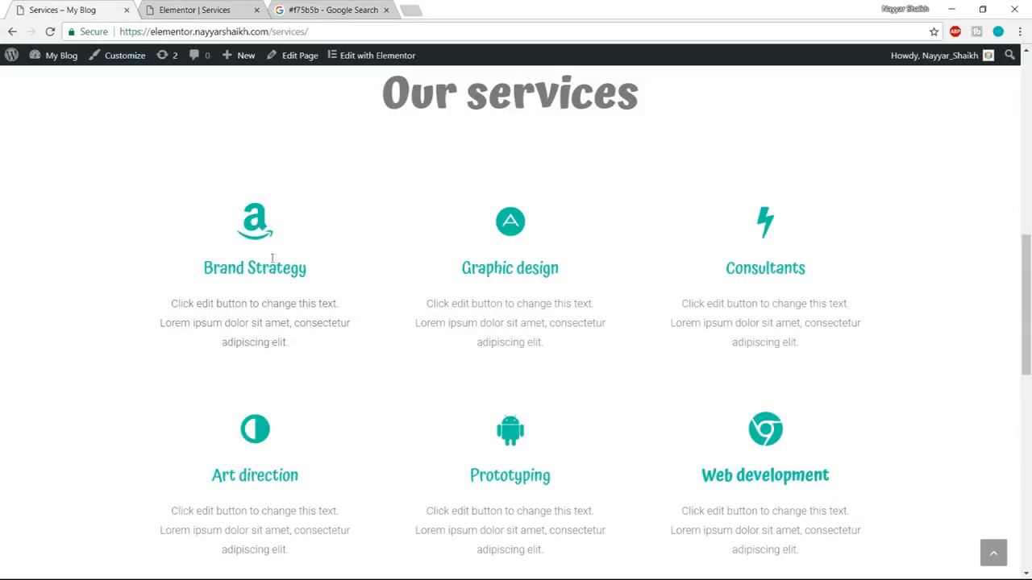
pyautogui.moveTo(200, 276); pyautogui.dragTo(313, 271)
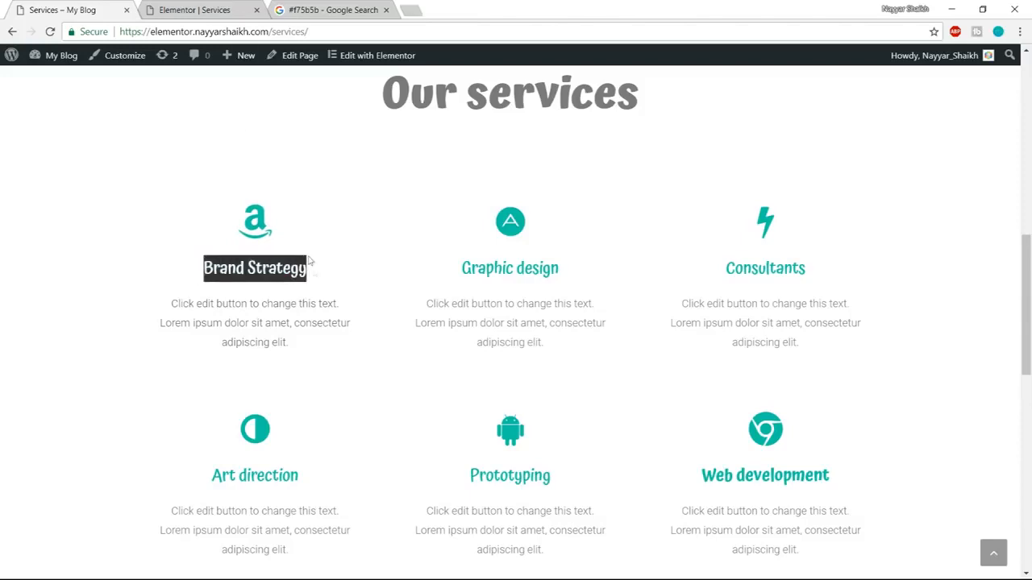
pyautogui.click(191, 8)
pyautogui.click(365, 246)
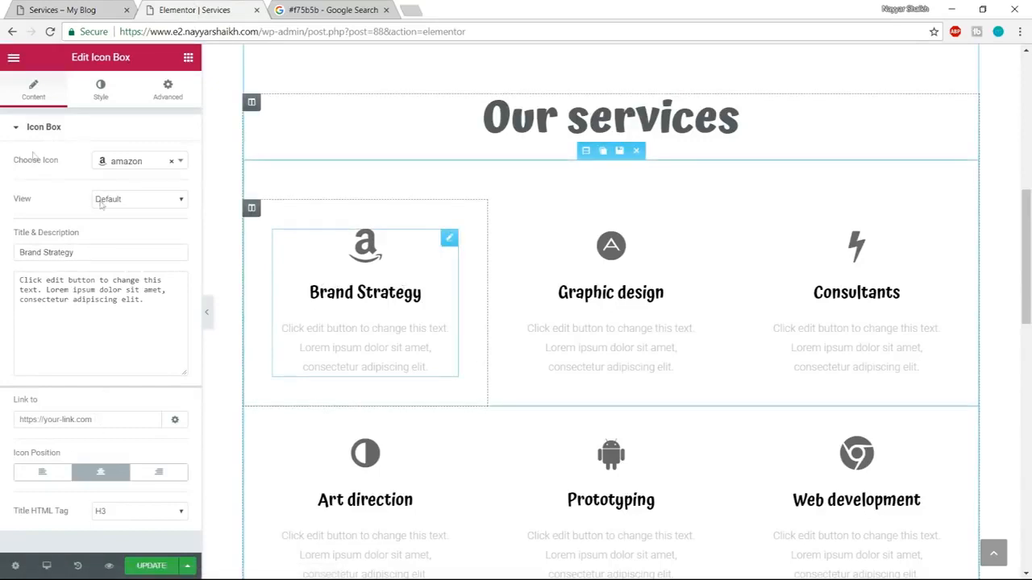
pyautogui.click(94, 91)
pyautogui.click(171, 161)
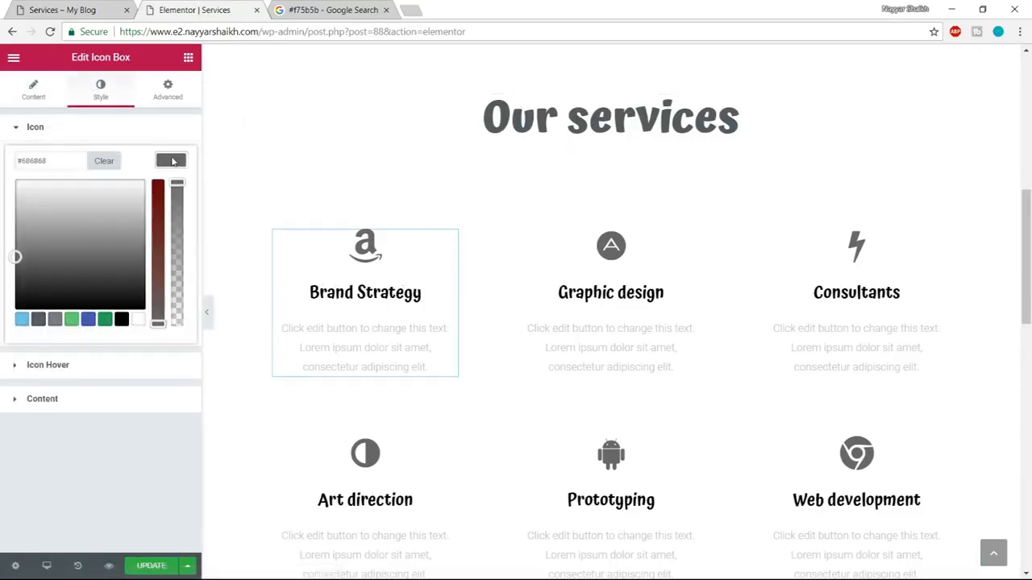
pyautogui.tripleClick(60, 162)
pyautogui.write('#10c5a7')
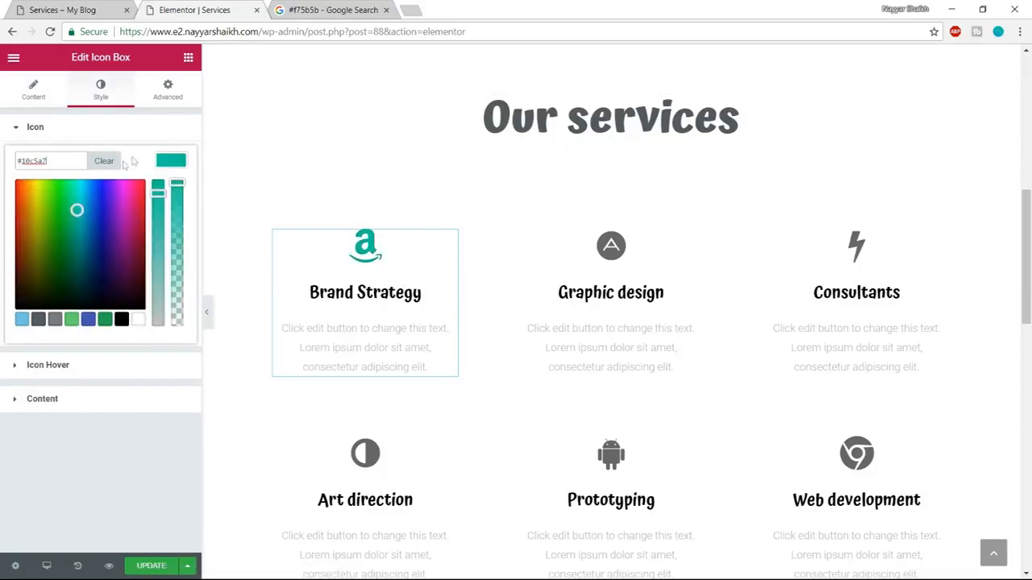
pyautogui.click(162, 166)
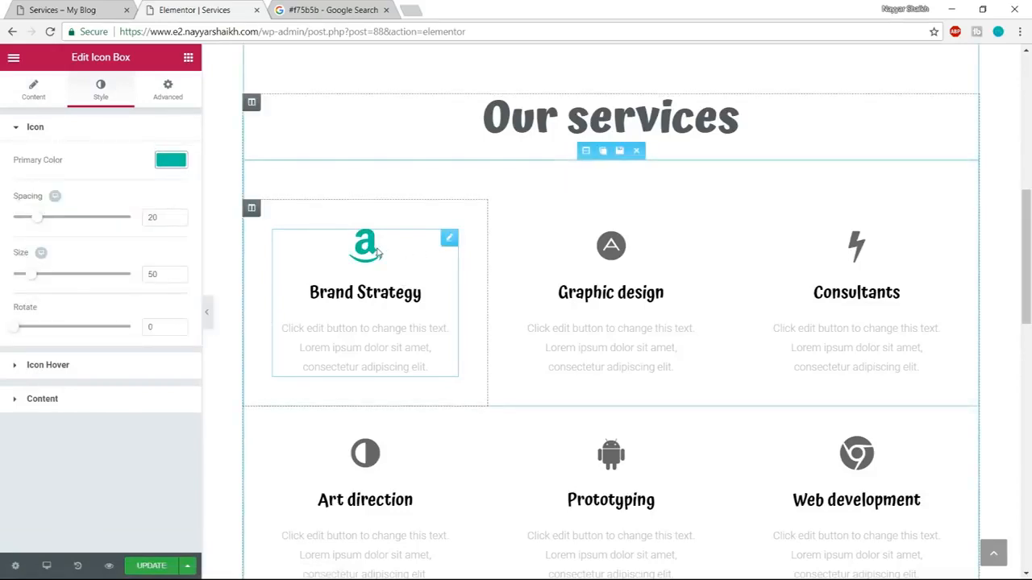
# Set the title color of the Brand Strategy icon box to #10c5a7.
pyautogui.click(122, 406)
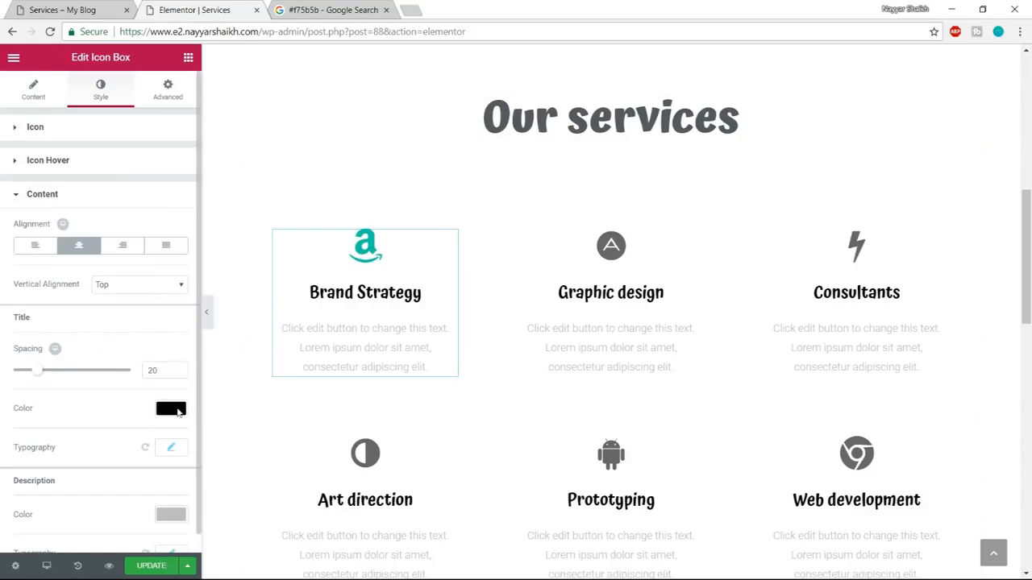
pyautogui.click(171, 409)
pyautogui.write('#10c5a7')
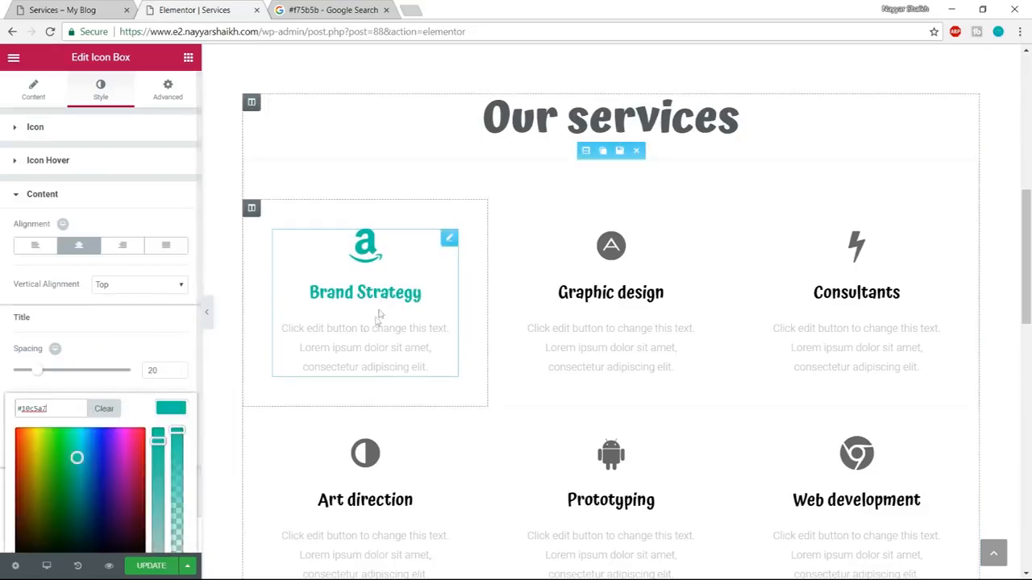
# Set the icon's primary color and the title color of the Graphic design box to #10c5a7.
pyautogui.click(629, 258)
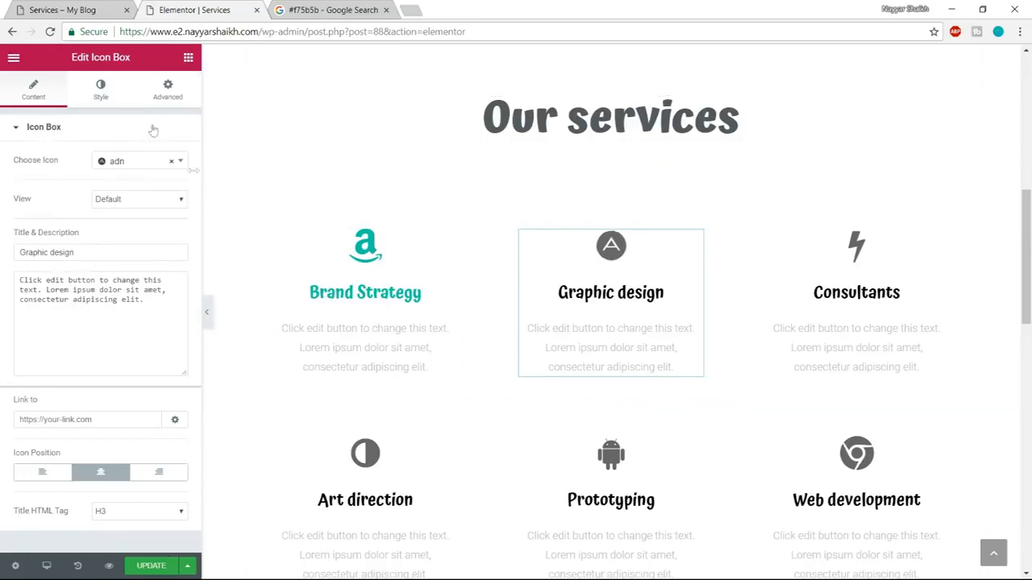
pyautogui.click(101, 90)
pyautogui.click(170, 159)
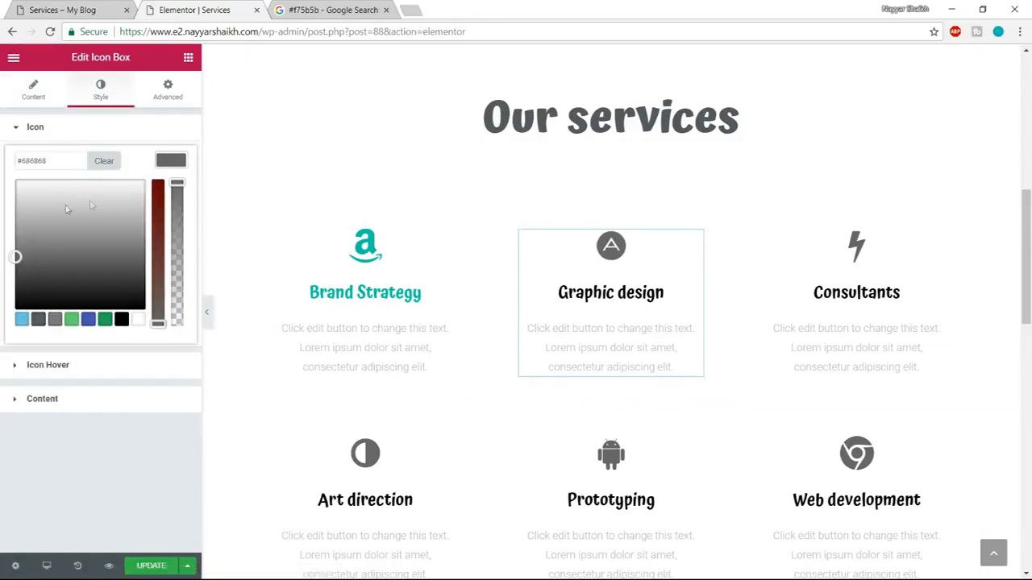
pyautogui.write('#10c5a7')
pyautogui.click(89, 401)
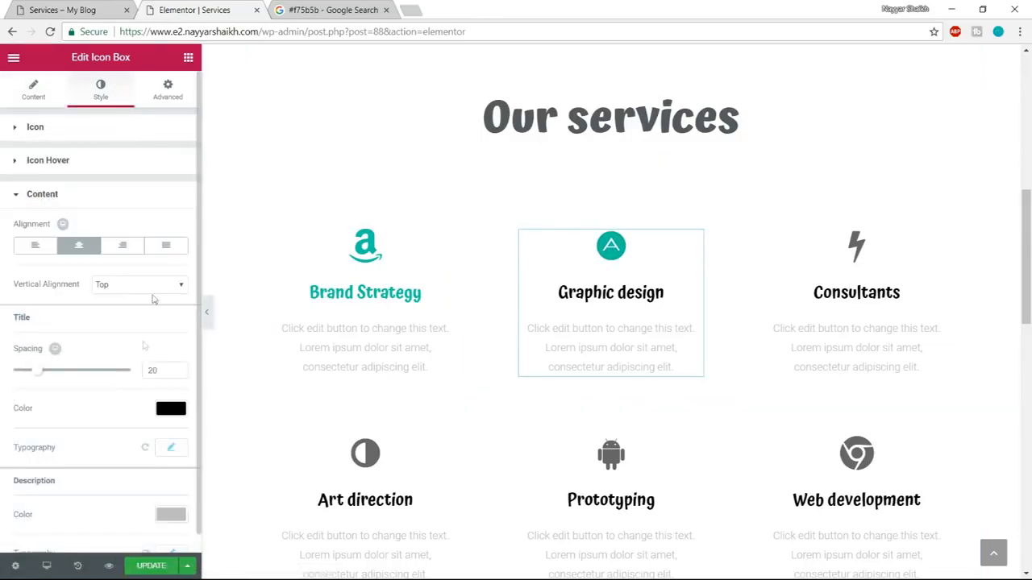
pyautogui.click(170, 409)
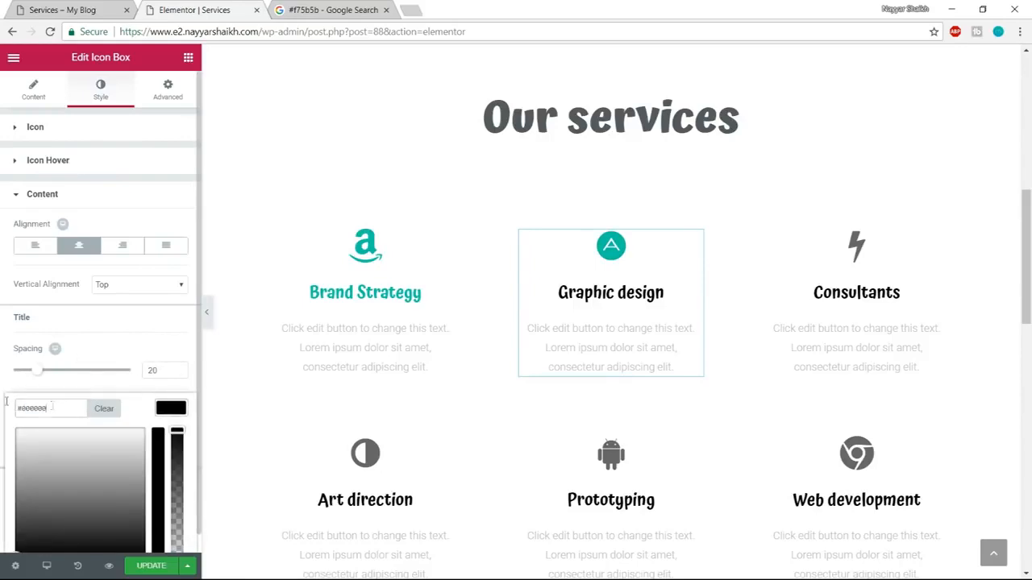
pyautogui.write('#10c5a7')
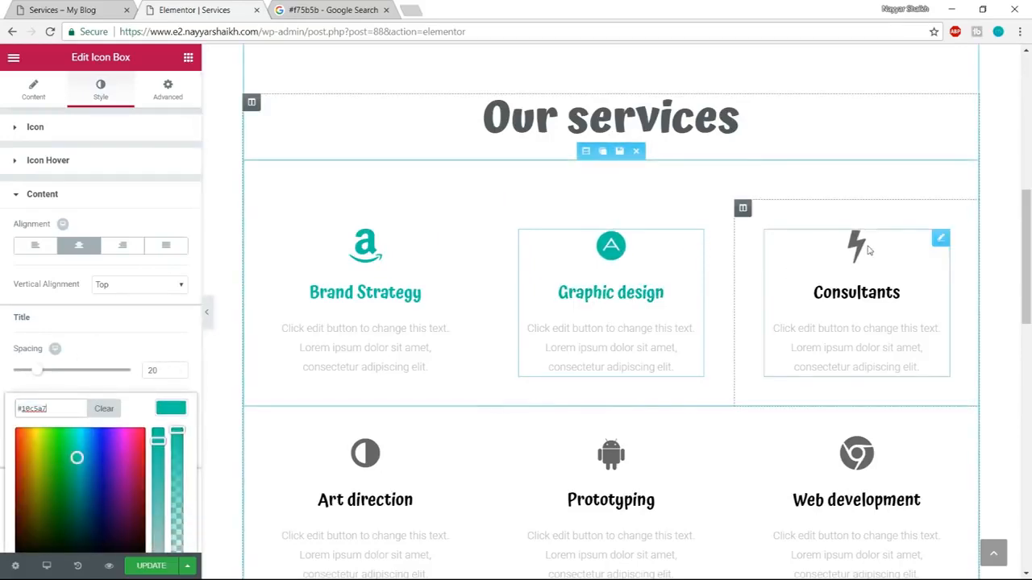
# Set the icon's primary color and the title color of the Consultants box to #10c5a7.
pyautogui.click(767, 243)
pyautogui.click(111, 92)
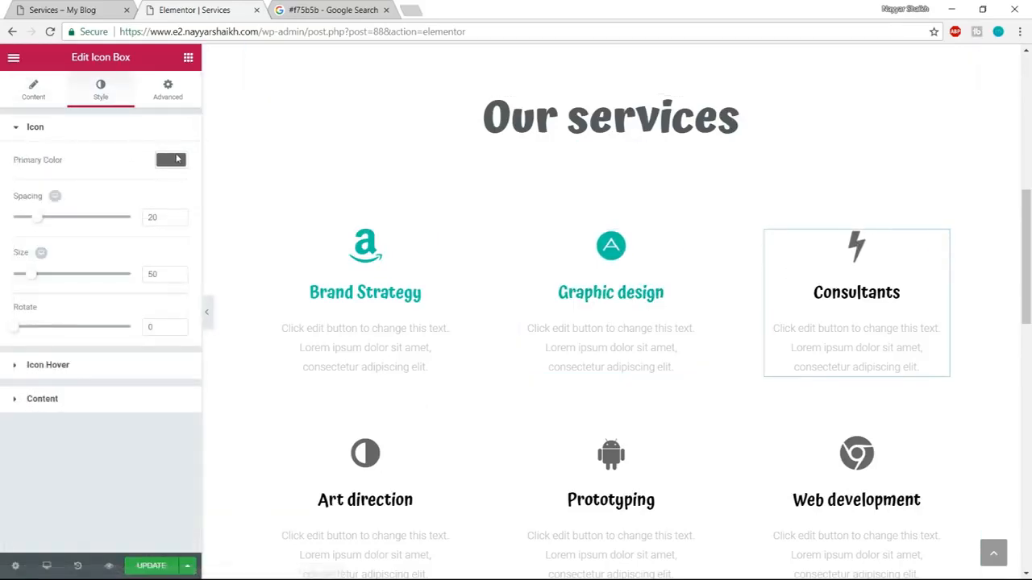
pyautogui.click(170, 161)
pyautogui.write('#10c5a7')
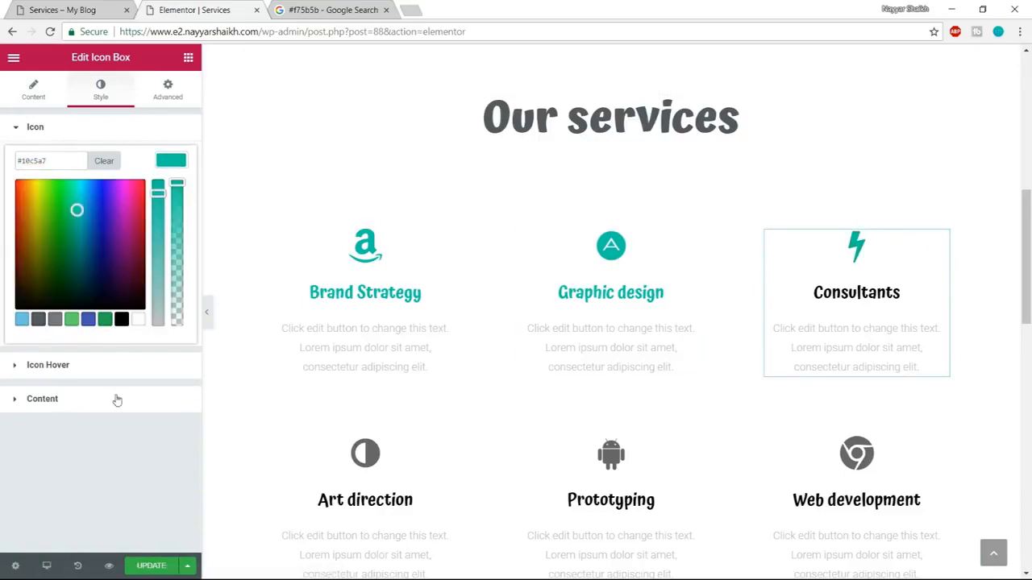
pyautogui.click(115, 399)
pyautogui.click(171, 408)
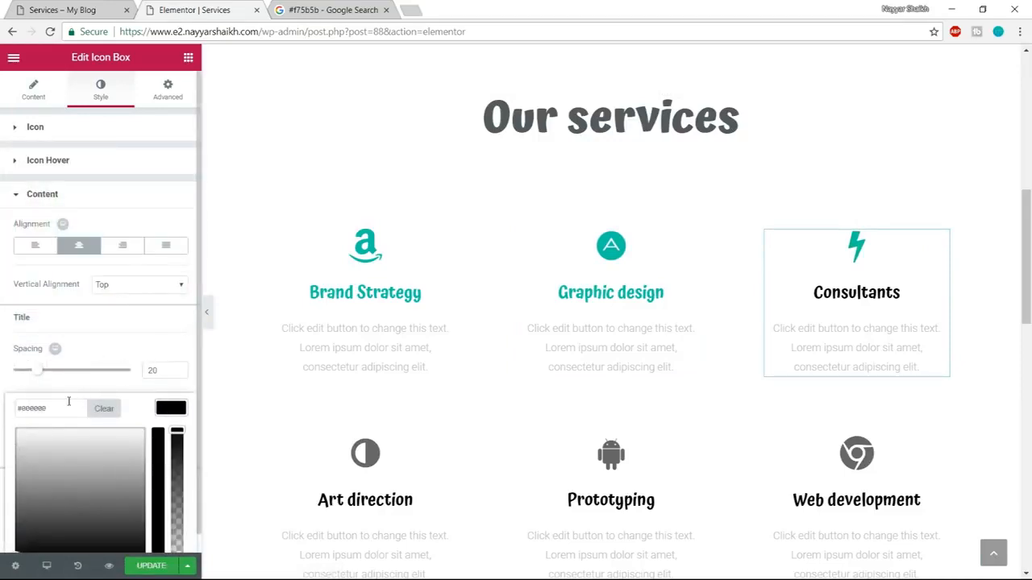
pyautogui.write('#10c5a7')
# Set the icon's primary color and the title color of the Art direction box to #10c5a7.
pyautogui.scroll(-1, 428, 406)
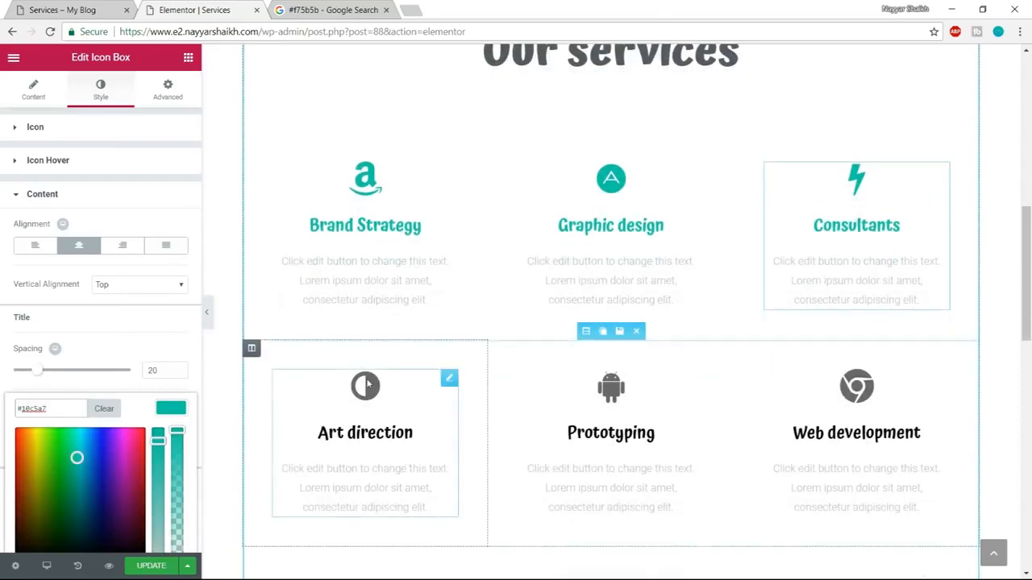
pyautogui.click(427, 405)
pyautogui.click(100, 89)
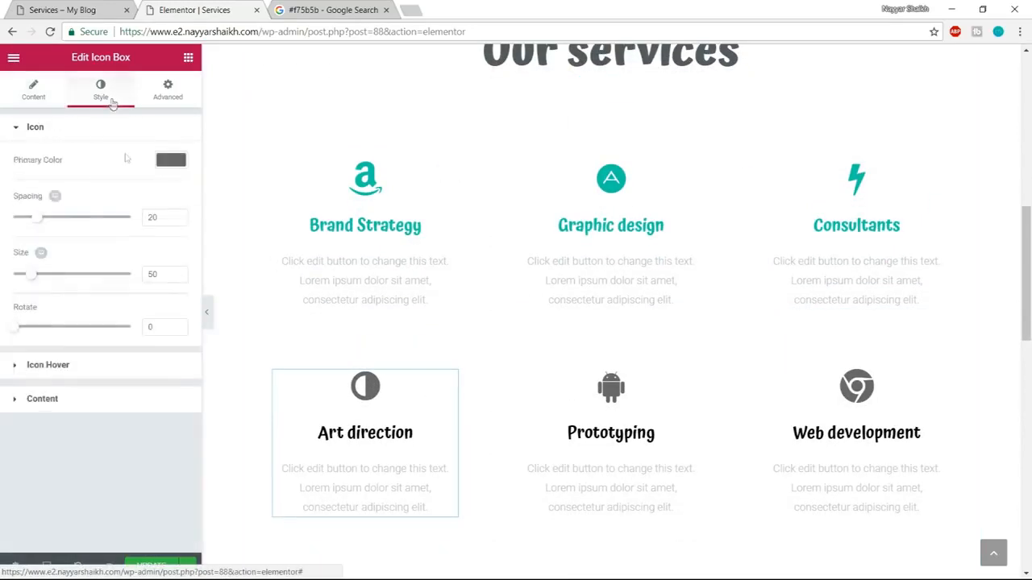
pyautogui.click(171, 161)
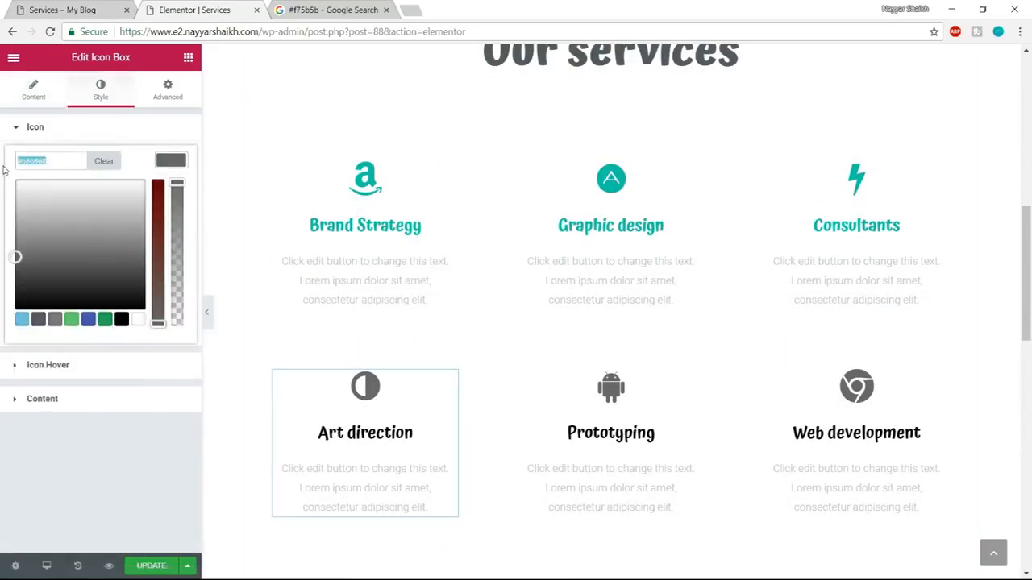
pyautogui.click(69, 399)
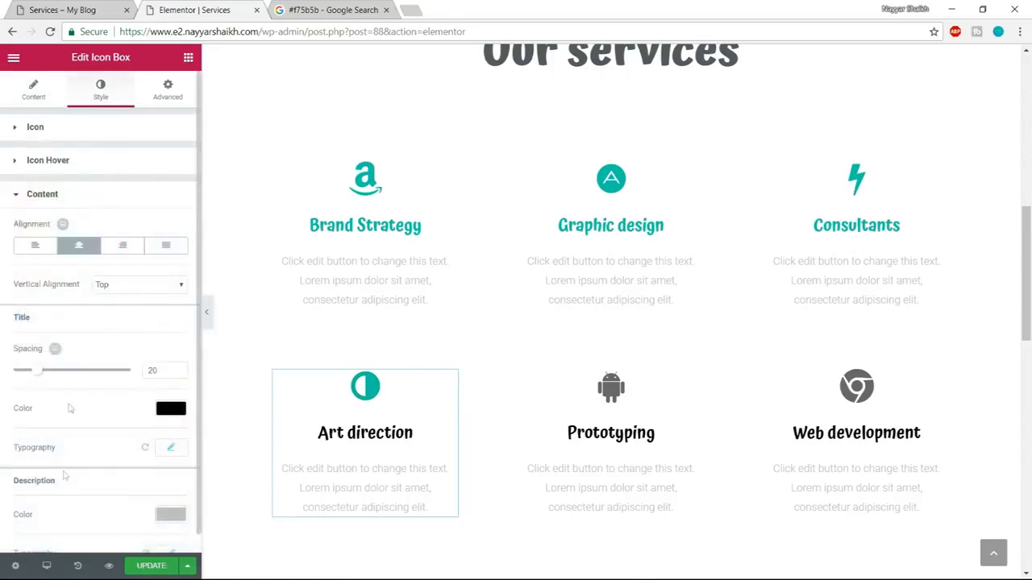
pyautogui.click(170, 409)
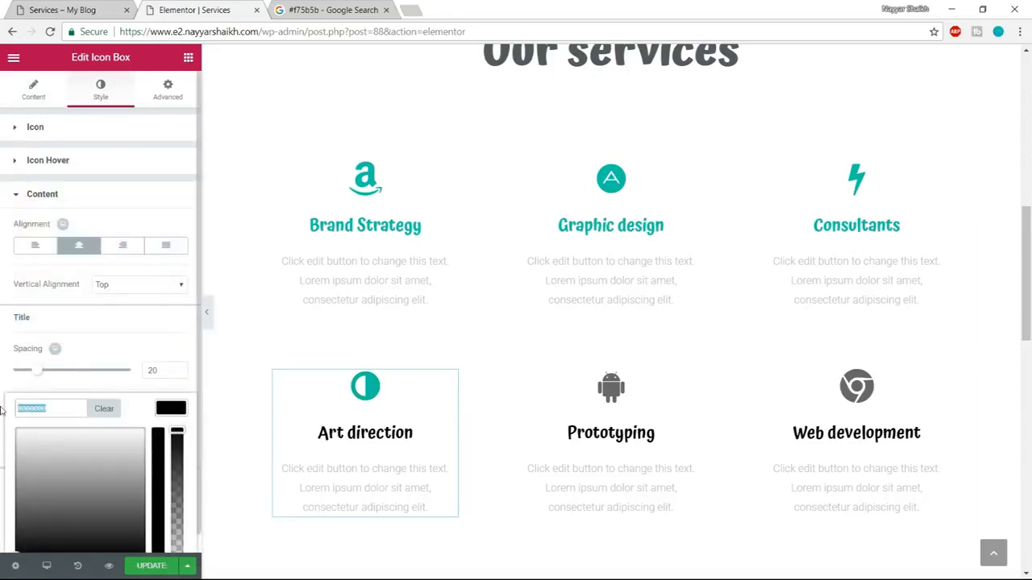
pyautogui.write('#10c5a7')
# Set the icon's primary color and the title color of the Prototyping box to #10c5a7.
pyautogui.click(695, 378)
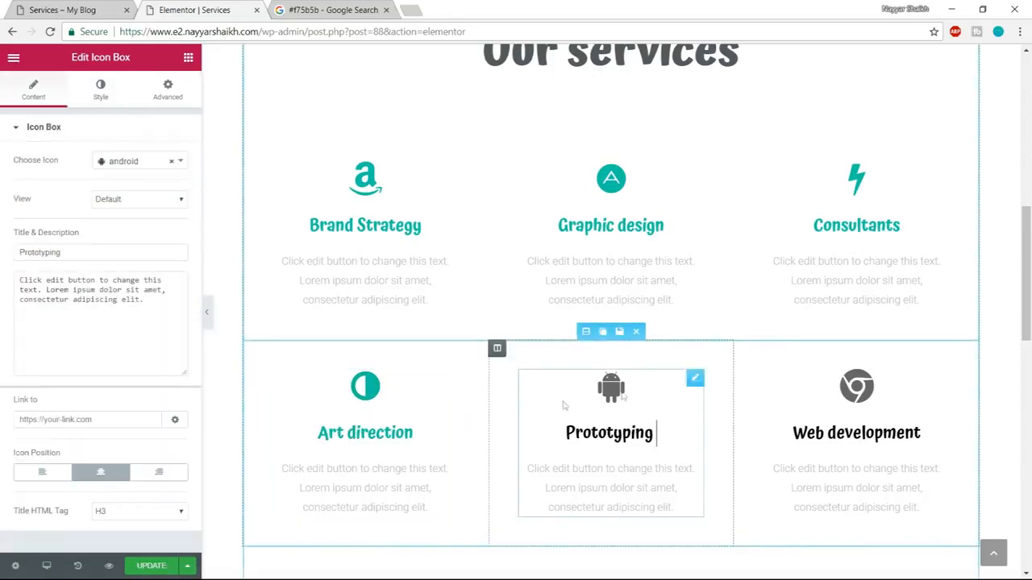
pyautogui.click(101, 89)
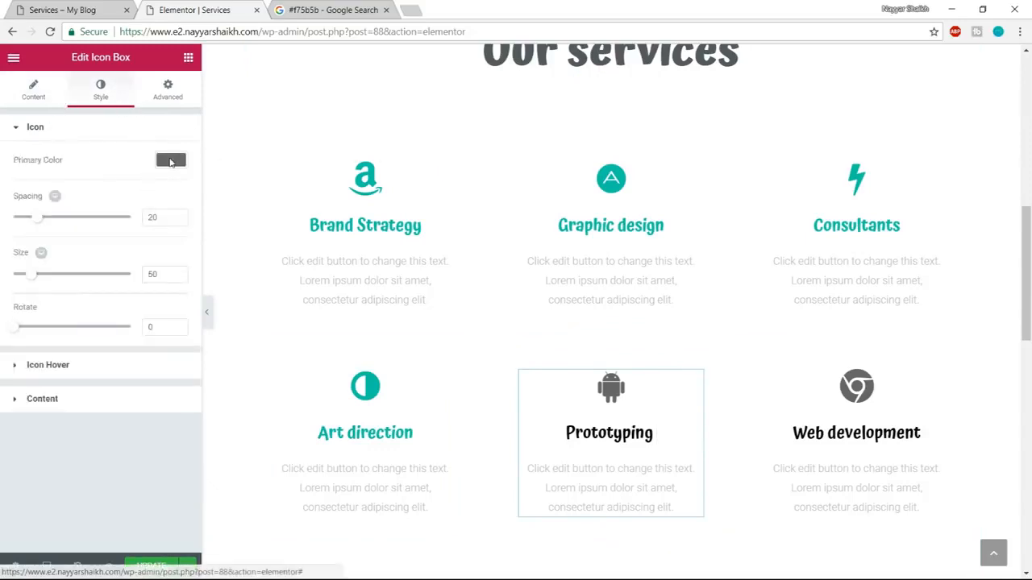
pyautogui.click(170, 160)
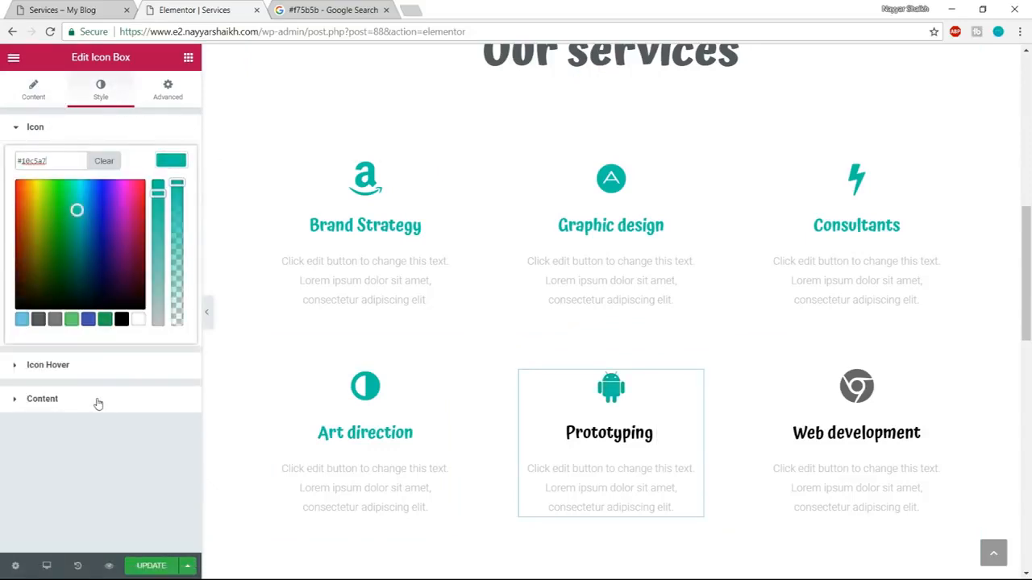
pyautogui.click(96, 401)
pyautogui.click(164, 410)
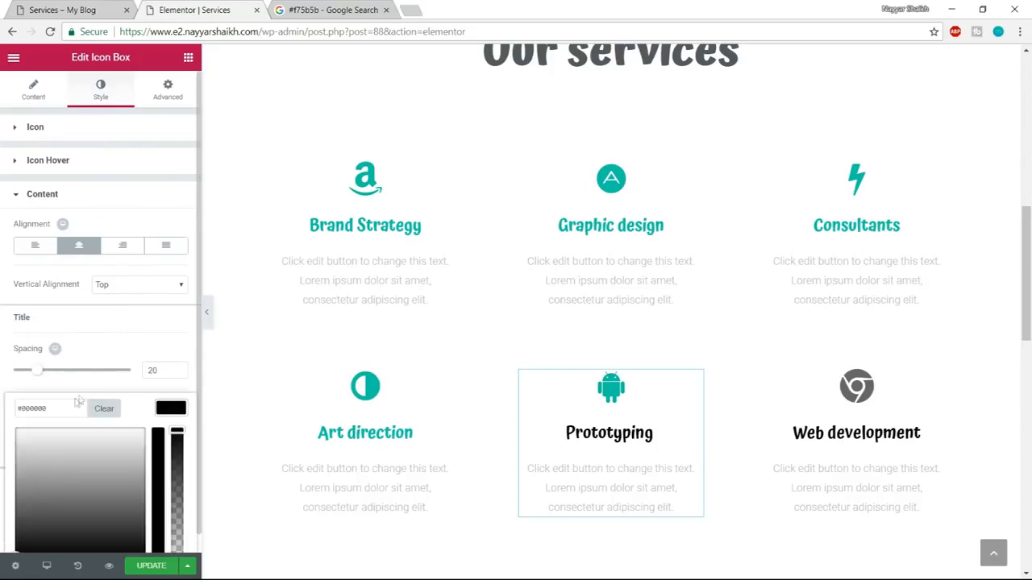
pyautogui.write('#18c5a7')
# Set the icon's primary color and the title color of the Web development box to #10c5a7.
pyautogui.click(863, 389)
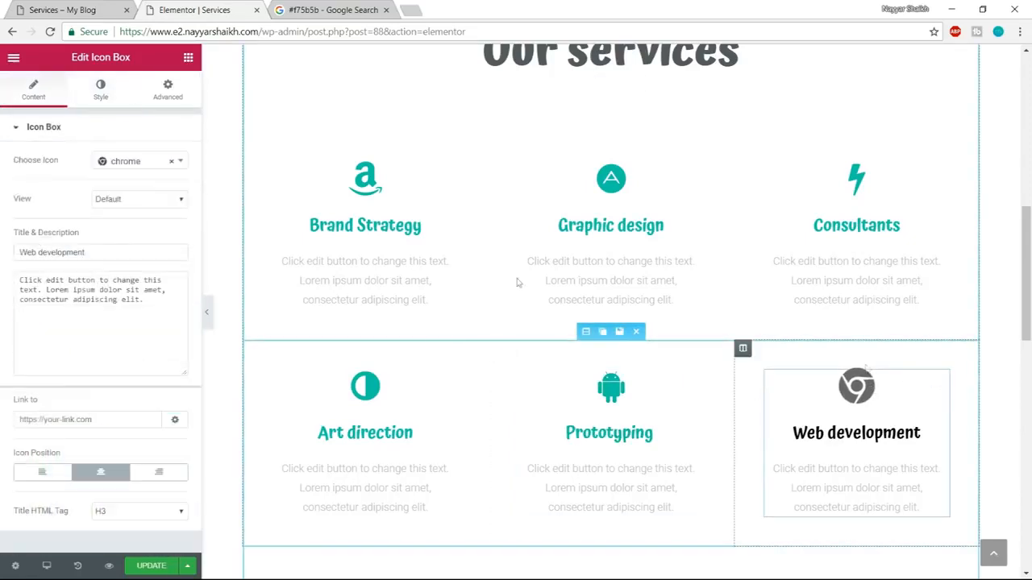
pyautogui.click(101, 88)
pyautogui.click(170, 160)
pyautogui.tripleClick(62, 163)
pyautogui.write('#18c5a7')
pyautogui.click(105, 403)
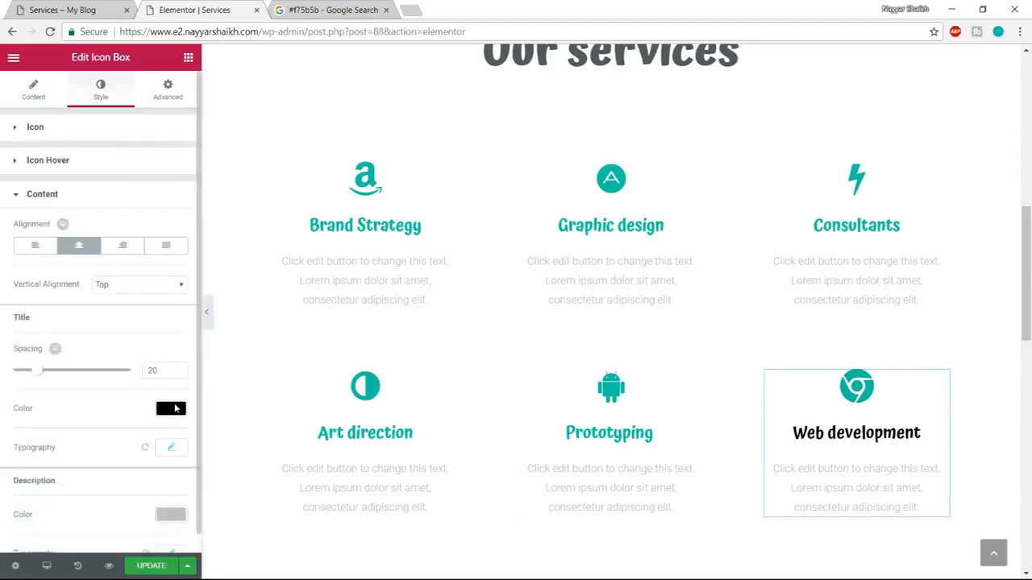
pyautogui.click(175, 410)
pyautogui.write('#18c5a7')
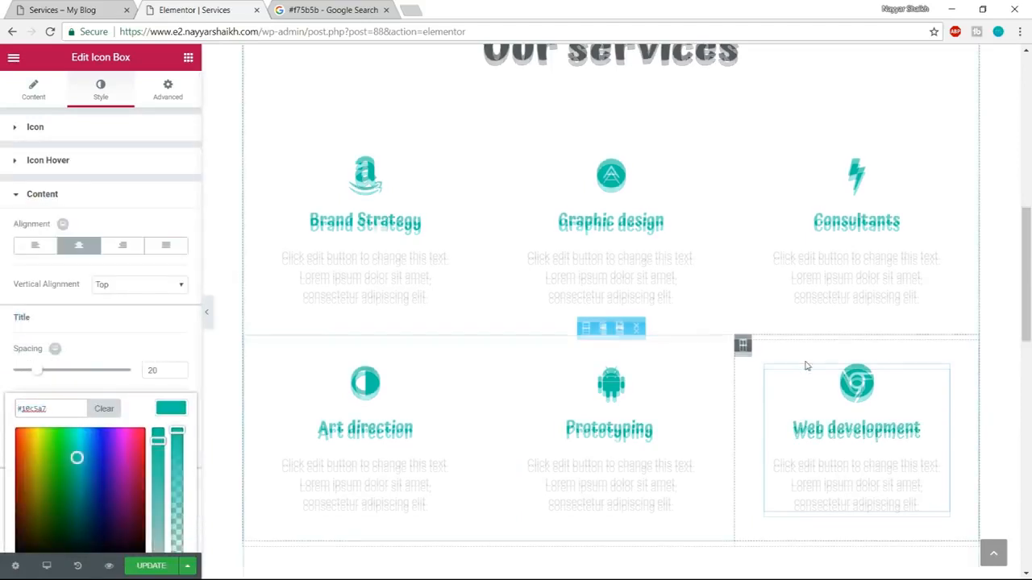
# Save the recolored Services page by updating it and look over its sections.
pyautogui.scroll(-3, 803, 363)
pyautogui.click(143, 568)
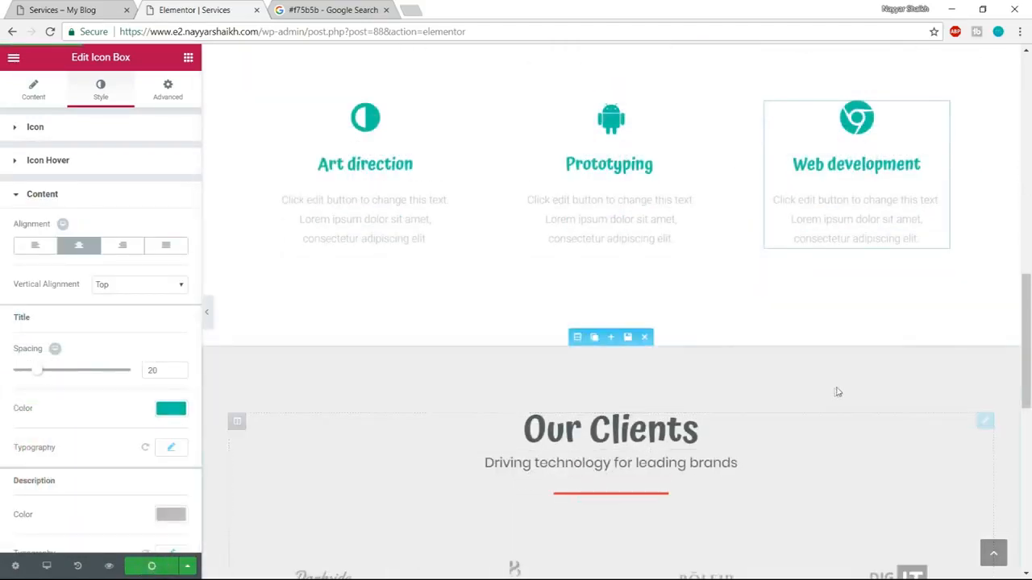
pyautogui.scroll(4, 839, 389)
pyautogui.scroll(3, 843, 385)
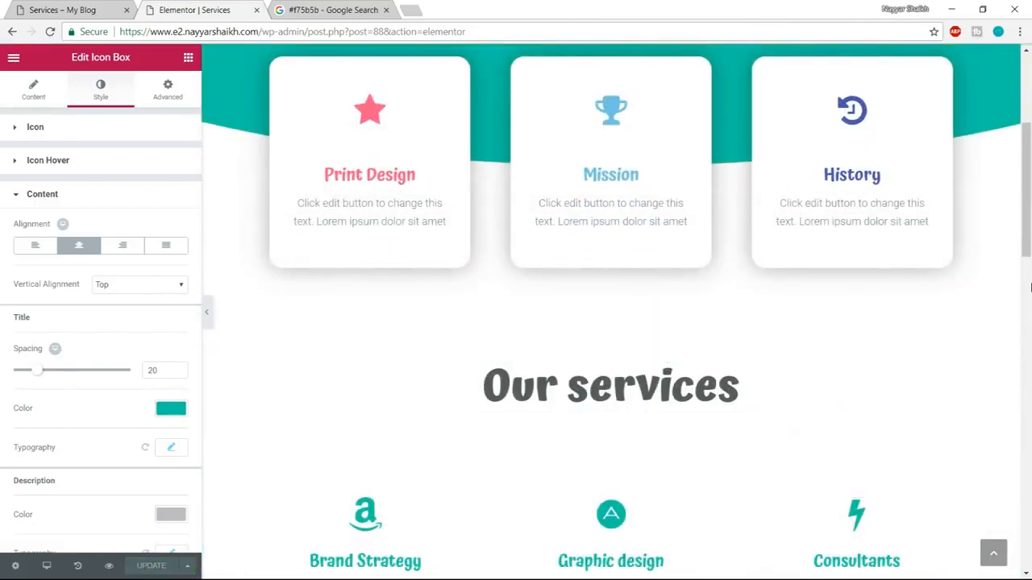
# Look over the finished Services page from its header down to the clients section.
pyautogui.scroll(3, 1031, 288)
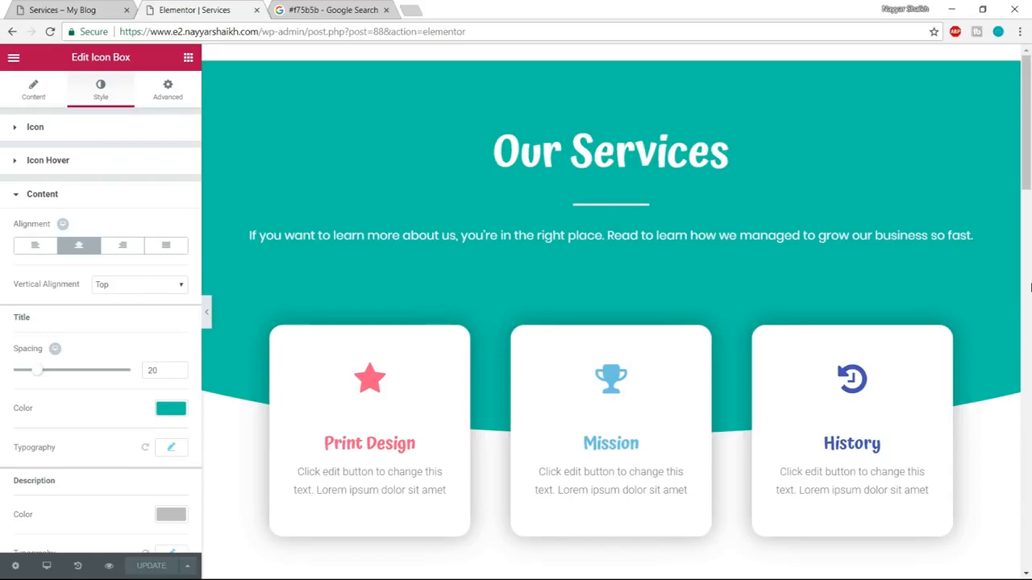
pyautogui.scroll(-15, 1030, 286)
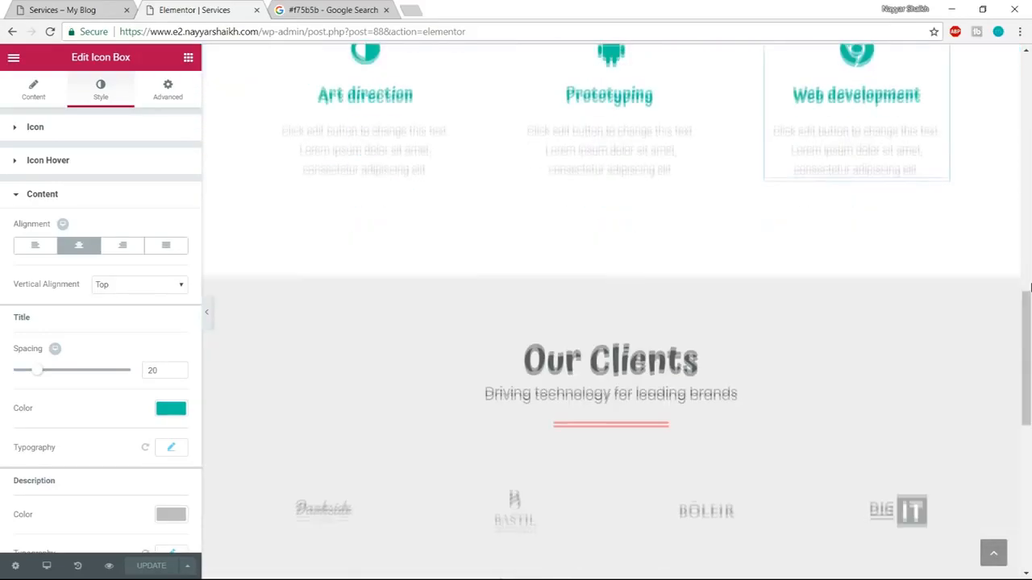
pyautogui.scroll(-3, 1030, 288)
pyautogui.scroll(20, 1029, 286)
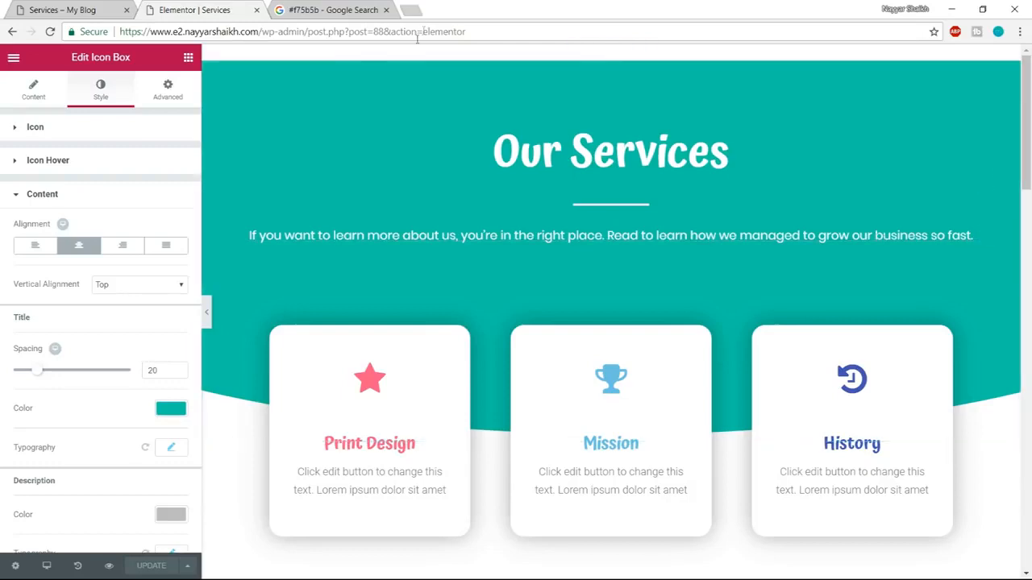
# Switch to the demo site and examine its Contact Us page, including the form, contact details and map.
pyautogui.click(62, 8)
pyautogui.scroll(10, 811, 352)
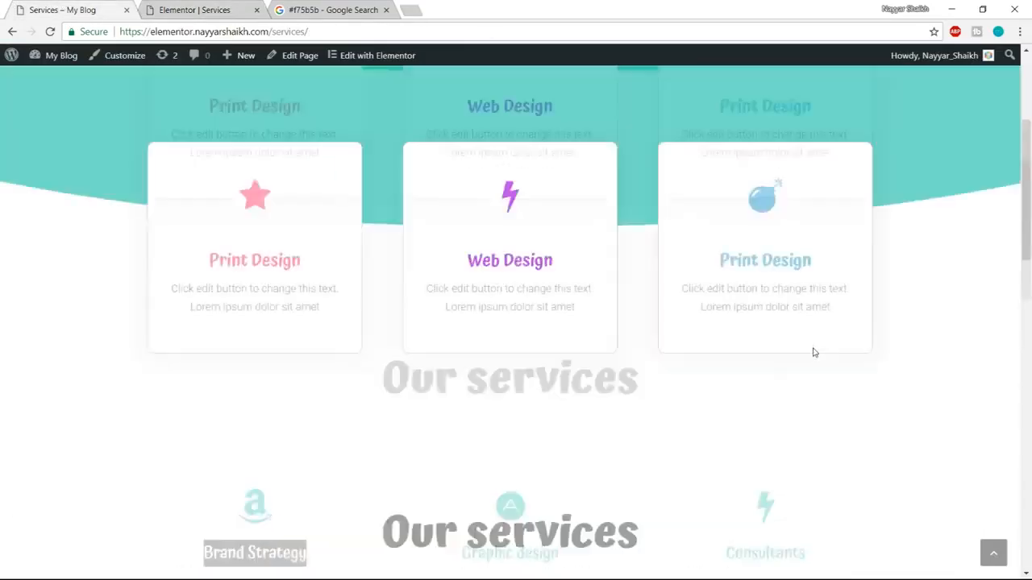
pyautogui.click(863, 91)
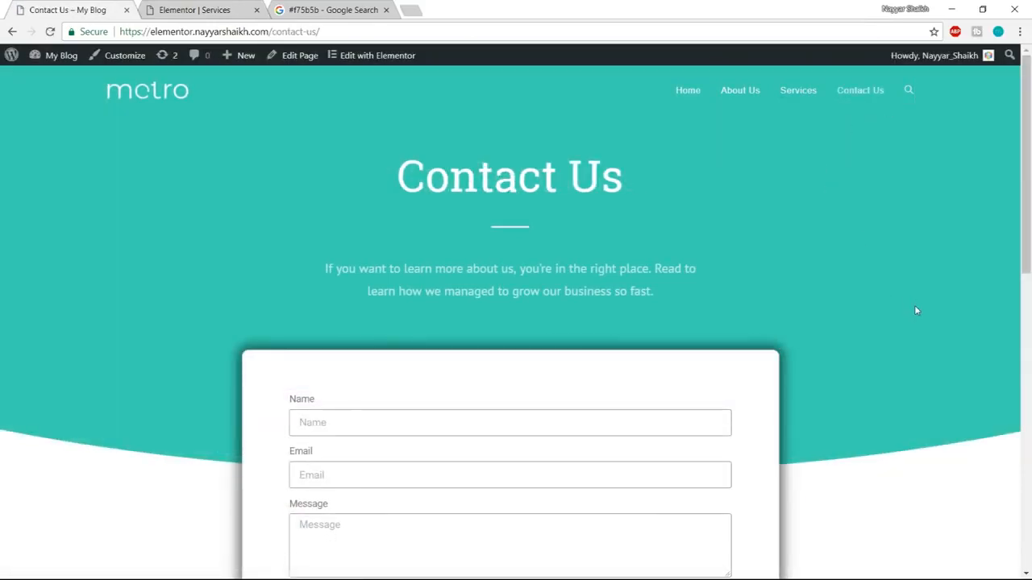
pyautogui.scroll(-8, 933, 380)
pyautogui.scroll(6, 933, 454)
pyautogui.scroll(-6, 933, 454)
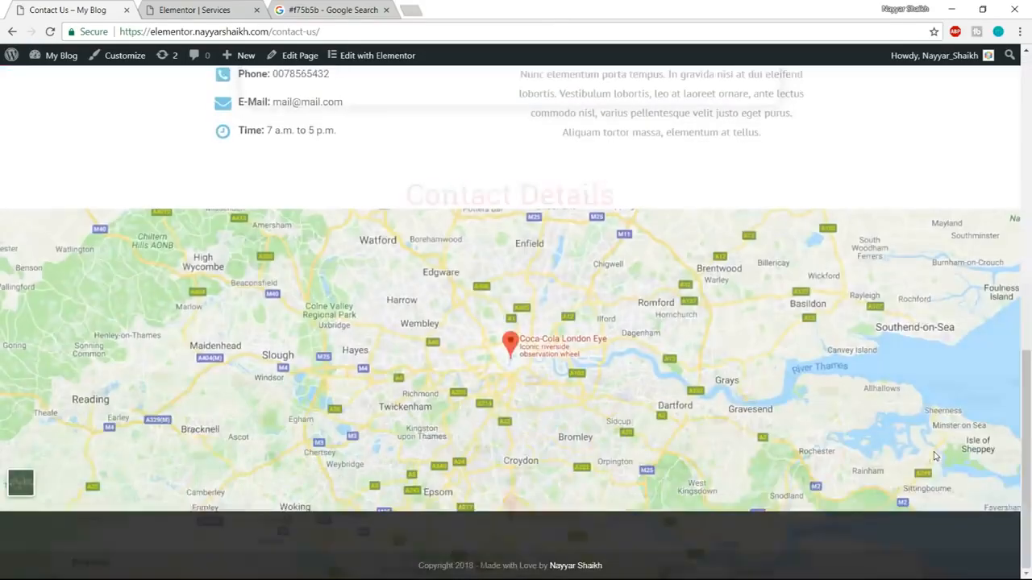
pyautogui.scroll(8, 935, 456)
# Go to the WordPress admin of the site being built and create a new page titled Contact Us.
pyautogui.click(196, 10)
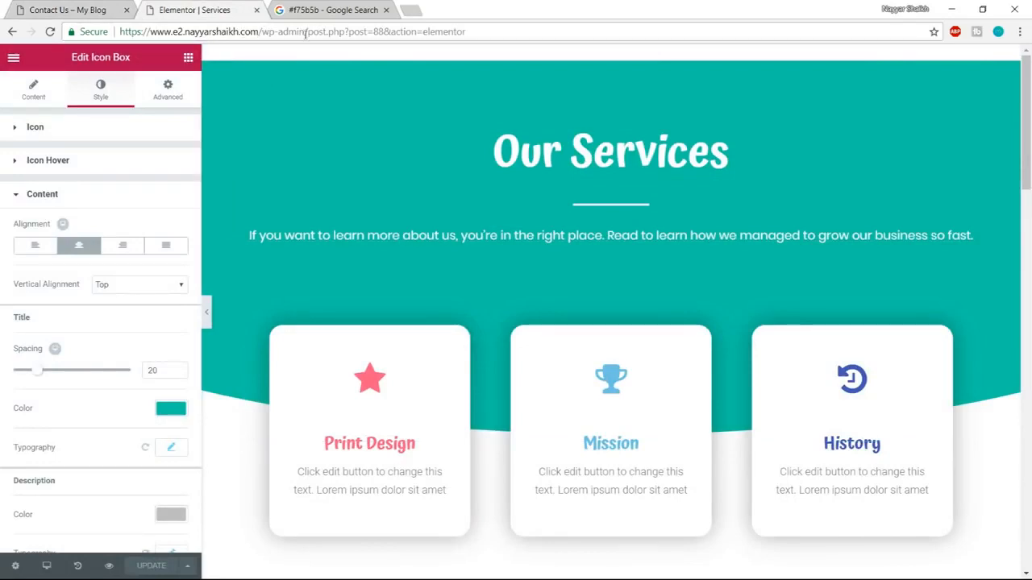
pyautogui.moveTo(306, 32); pyautogui.dragTo(813, 3)
pyautogui.press('BackSpace')
pyautogui.press('Return')
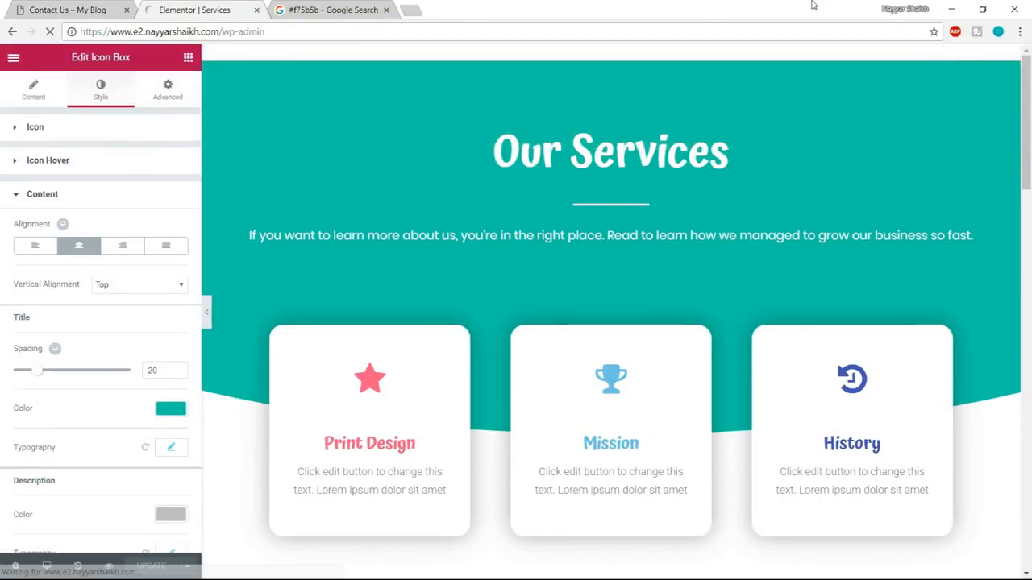
pyautogui.moveTo(49, 219)
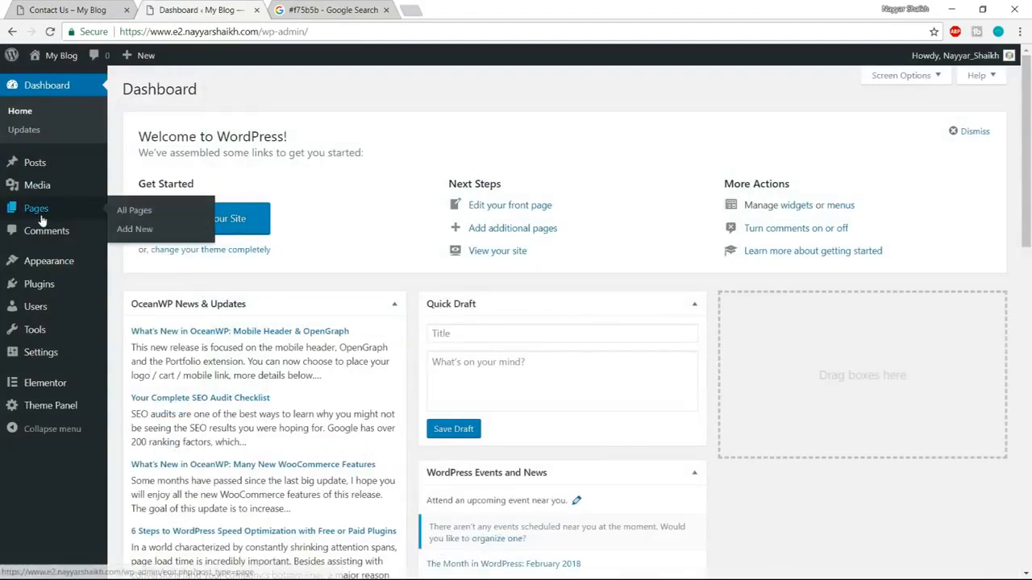
pyautogui.click(137, 229)
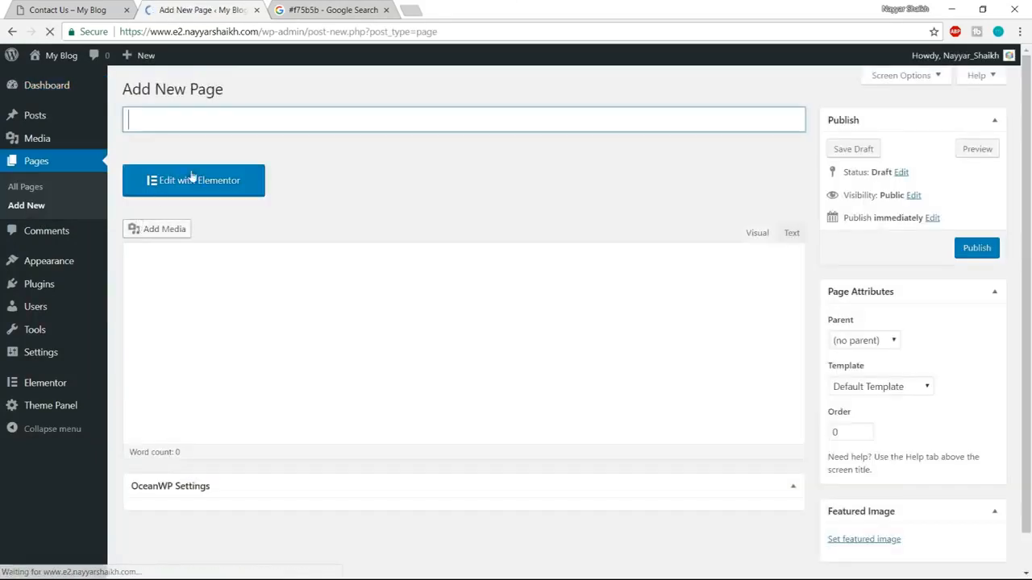
pyautogui.write('Contact Us')
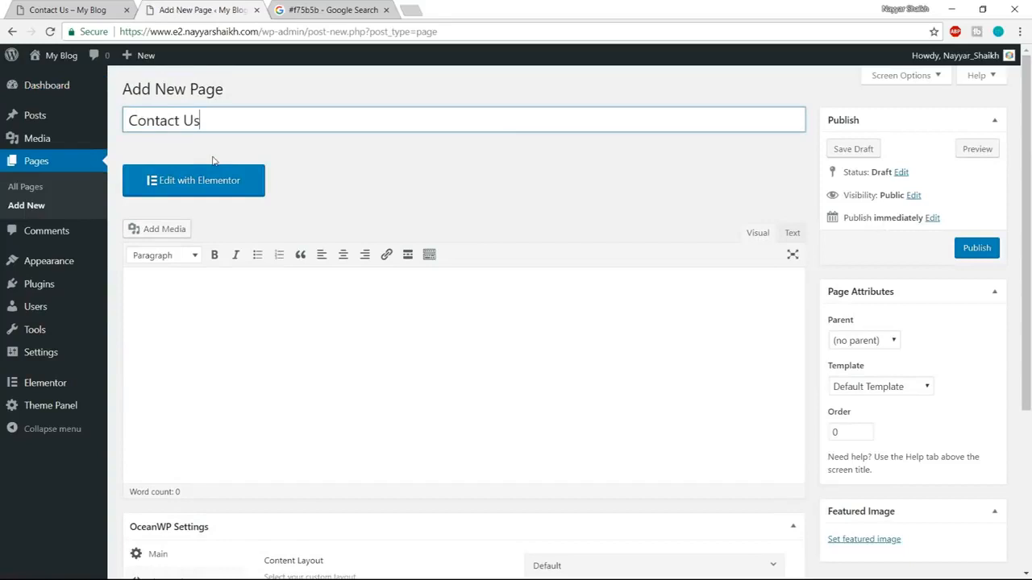
# Set the Contact Us page's content layout to Full Width and disable its margins.
pyautogui.scroll(-3, 749, 330)
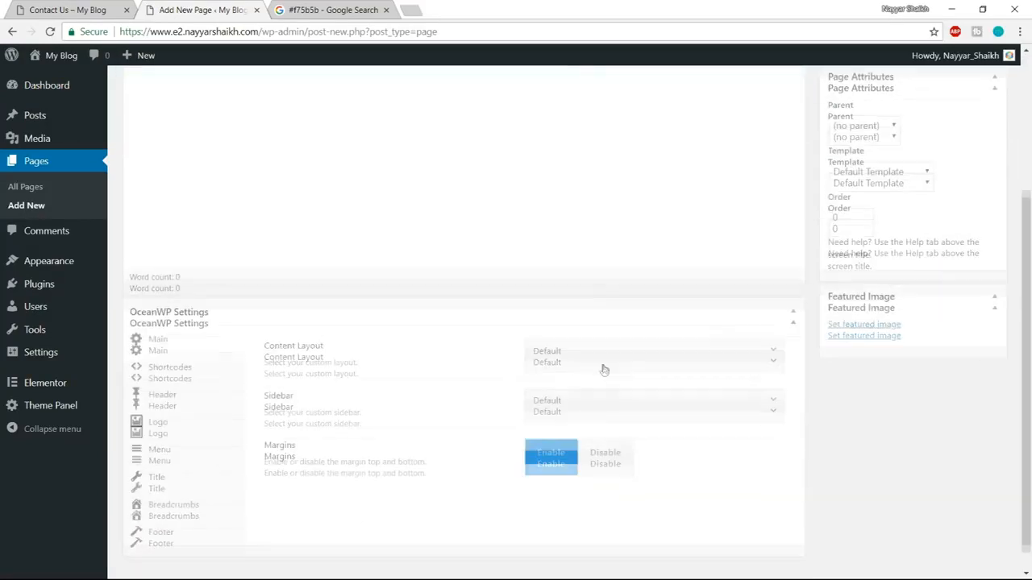
pyautogui.click(618, 331)
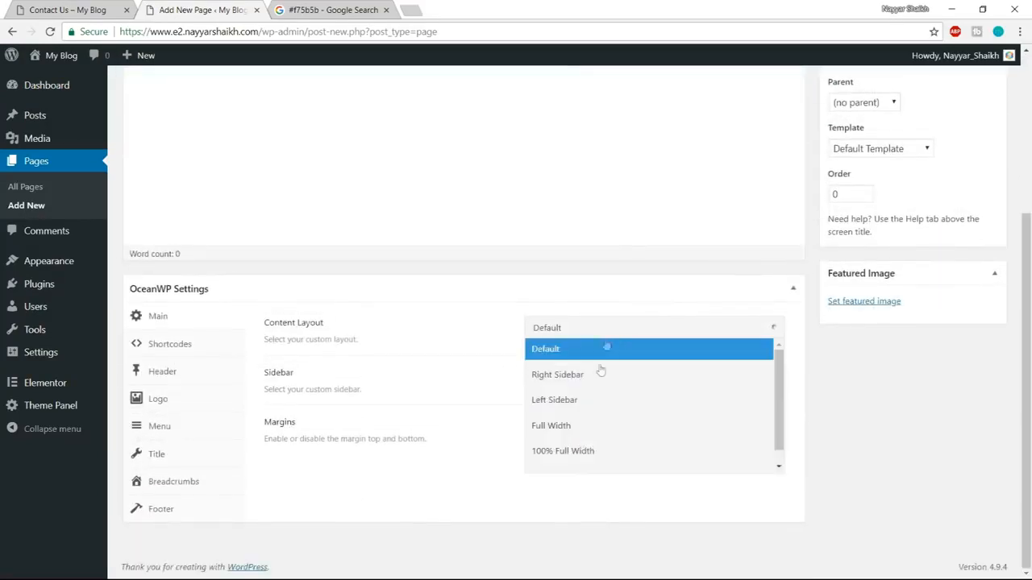
pyautogui.click(588, 427)
pyautogui.click(610, 432)
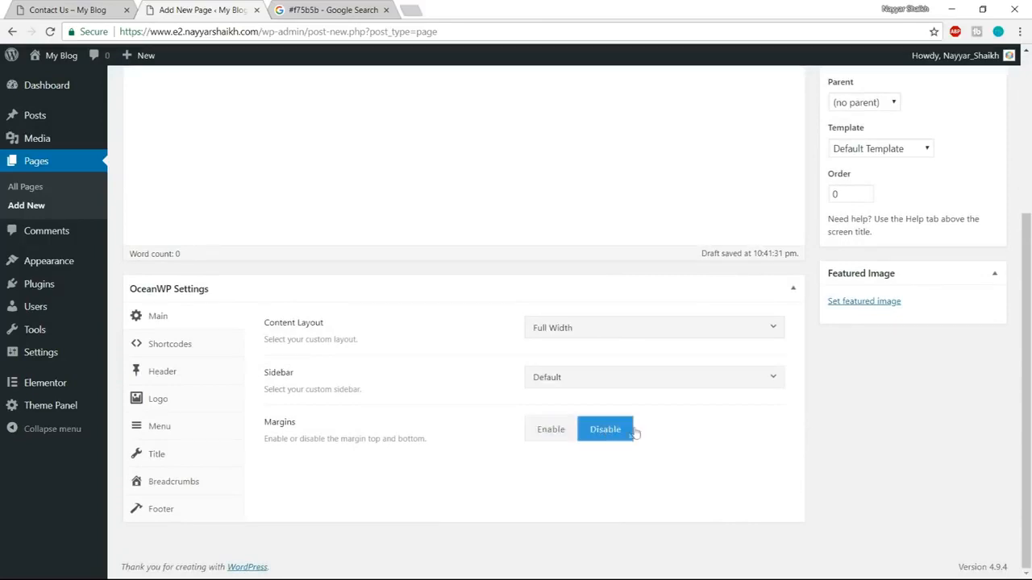
# Disable the page's top bar and set its header style to Transparent.
pyautogui.click(202, 378)
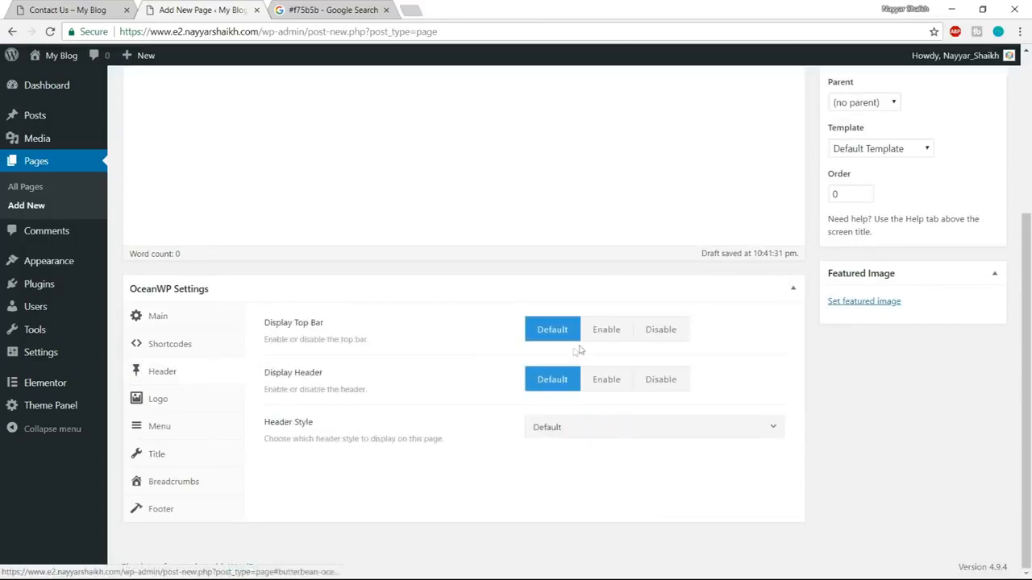
pyautogui.click(682, 329)
pyautogui.click(680, 434)
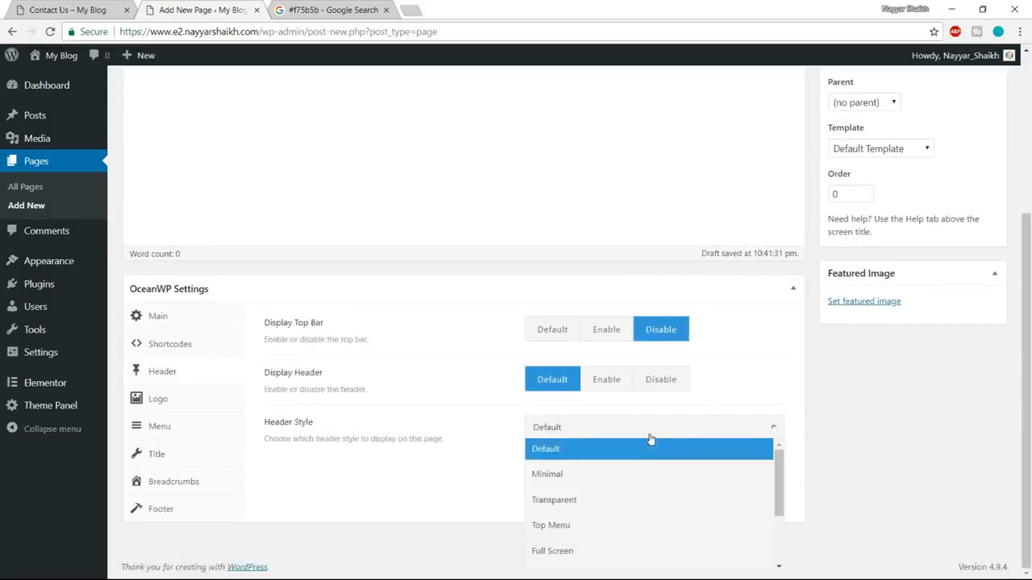
pyautogui.click(613, 498)
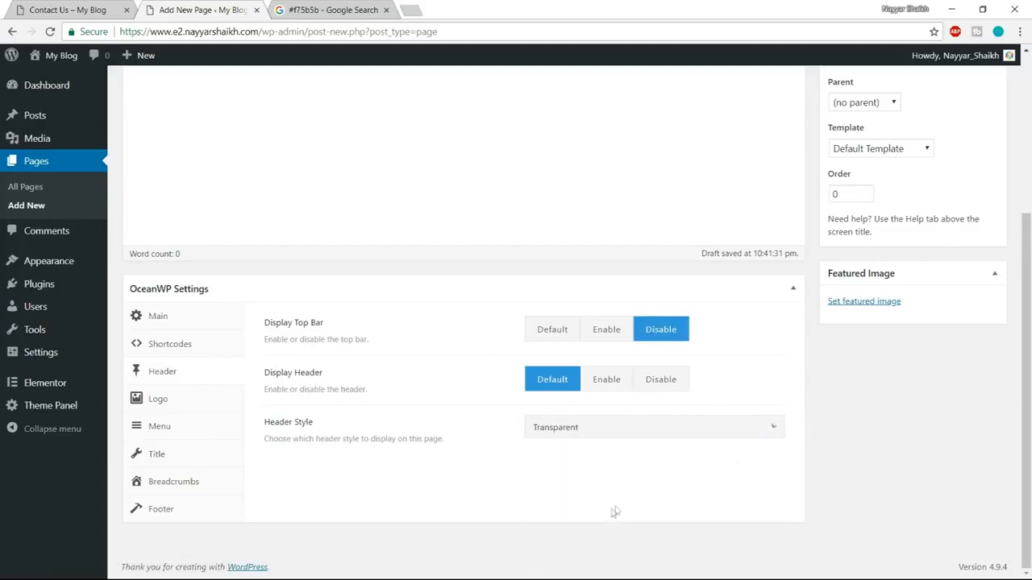
# Disable the display of the page title and the breadcrumbs for the Contact Us page.
pyautogui.click(184, 456)
pyautogui.click(687, 329)
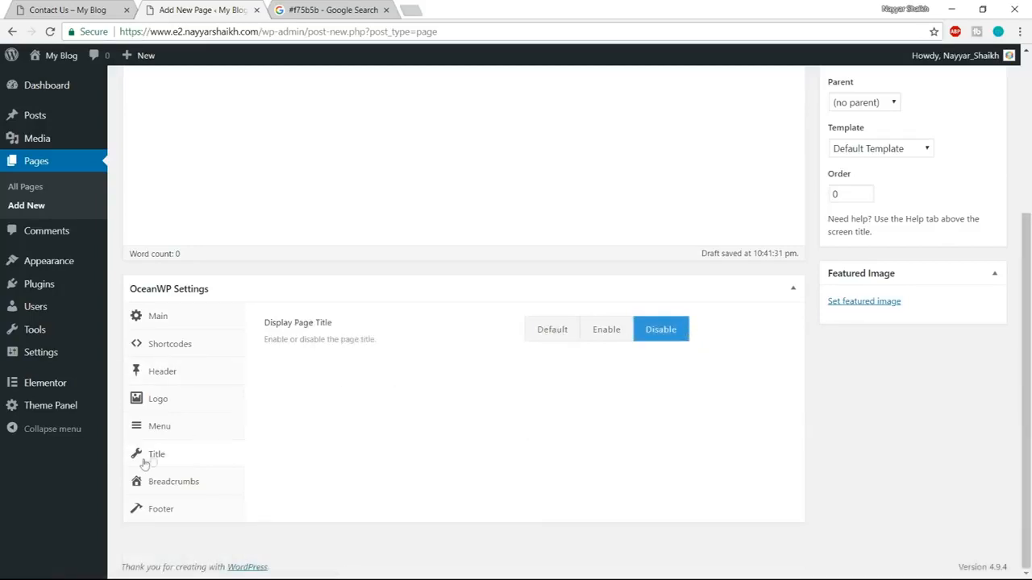
pyautogui.click(173, 480)
pyautogui.click(662, 337)
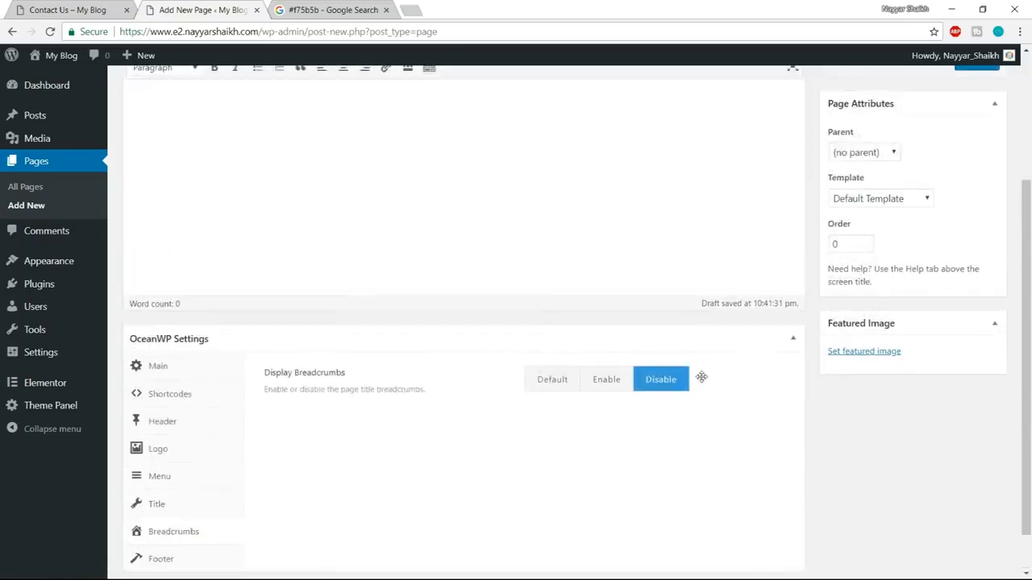
# Publish the Contact Us page and open it for editing in Elementor.
pyautogui.scroll(3, 702, 376)
pyautogui.click(978, 249)
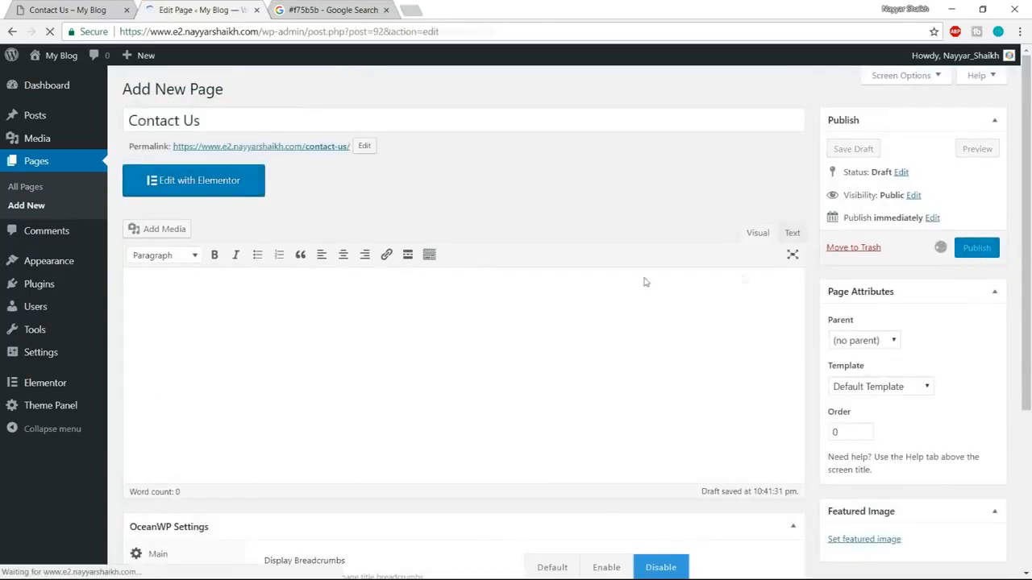
pyautogui.click(193, 229)
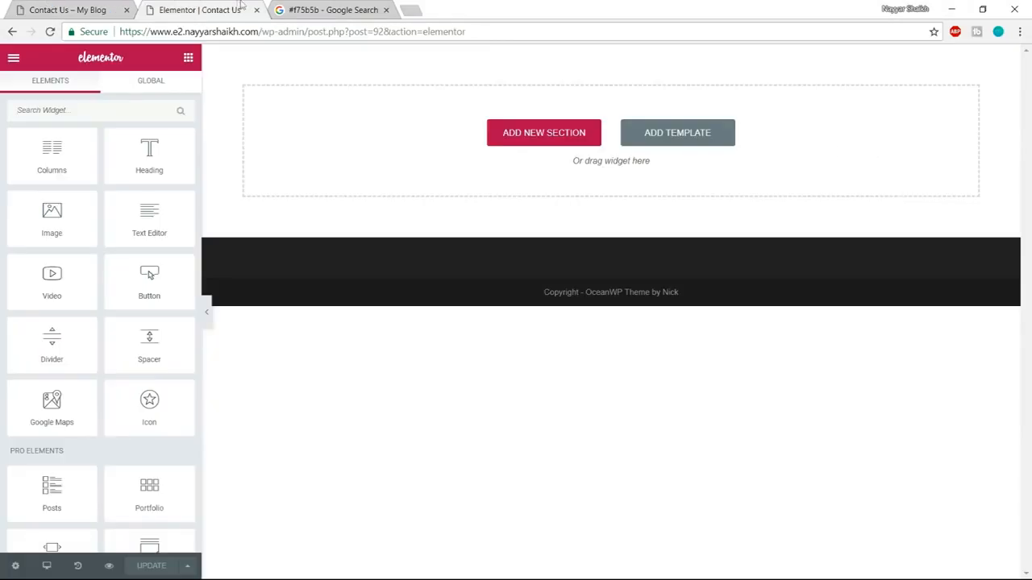
# Insert the saved Page Template into the empty Contact Us page after a glance at the demo.
pyautogui.click(83, 7)
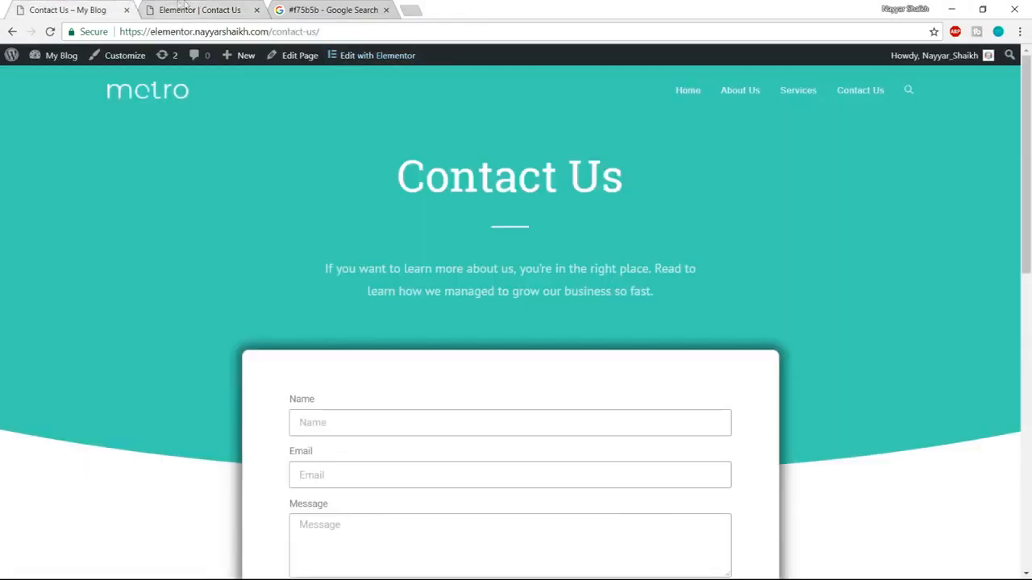
pyautogui.click(194, 9)
pyautogui.click(691, 134)
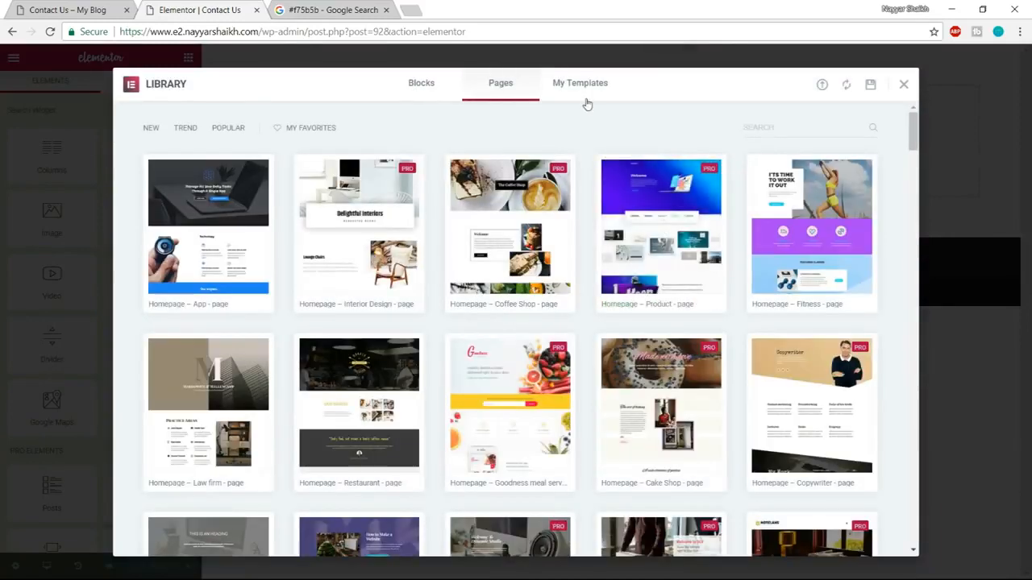
pyautogui.click(588, 99)
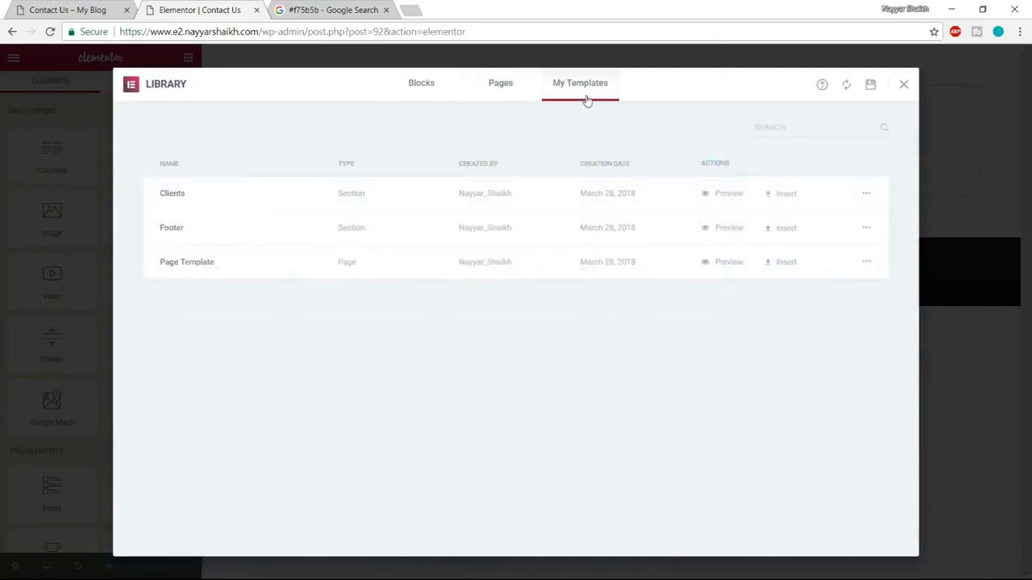
pyautogui.click(766, 265)
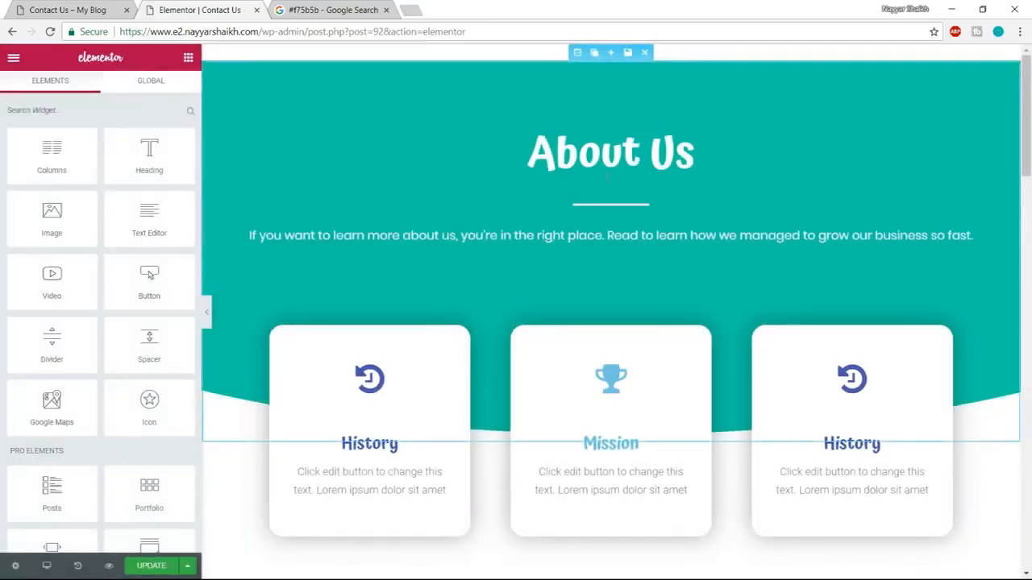
# Change the text of the About Us heading in the header section to Contact Us.
pyautogui.click(604, 154)
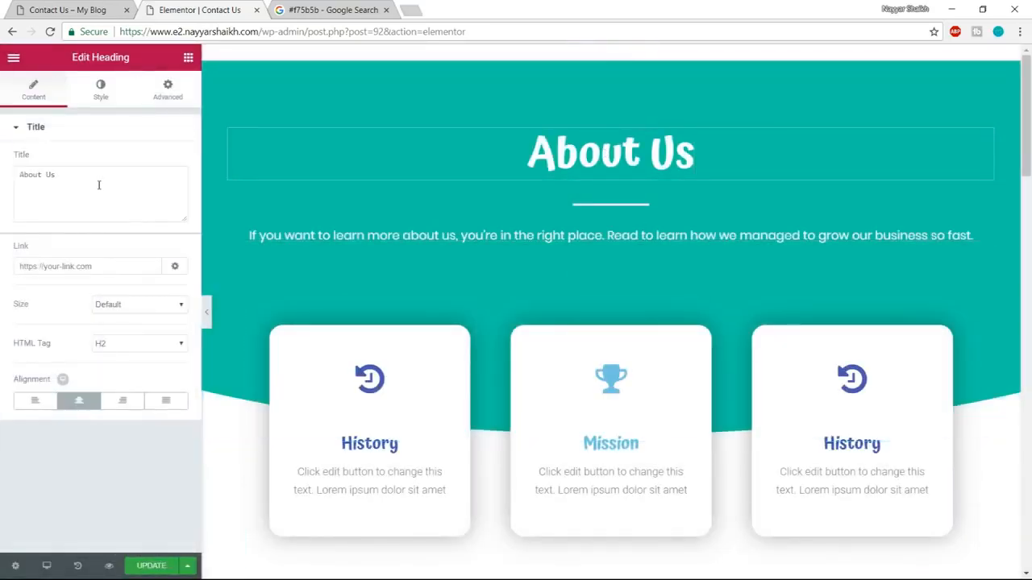
pyautogui.moveTo(97, 187); pyautogui.dragTo(0, 188)
pyautogui.write('Con')
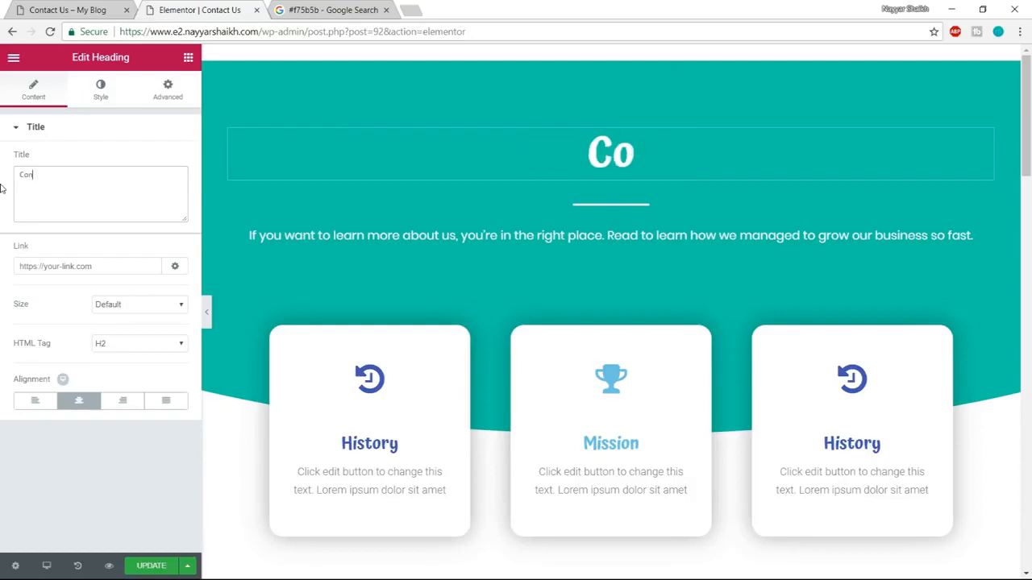
pyautogui.write('tact Us')
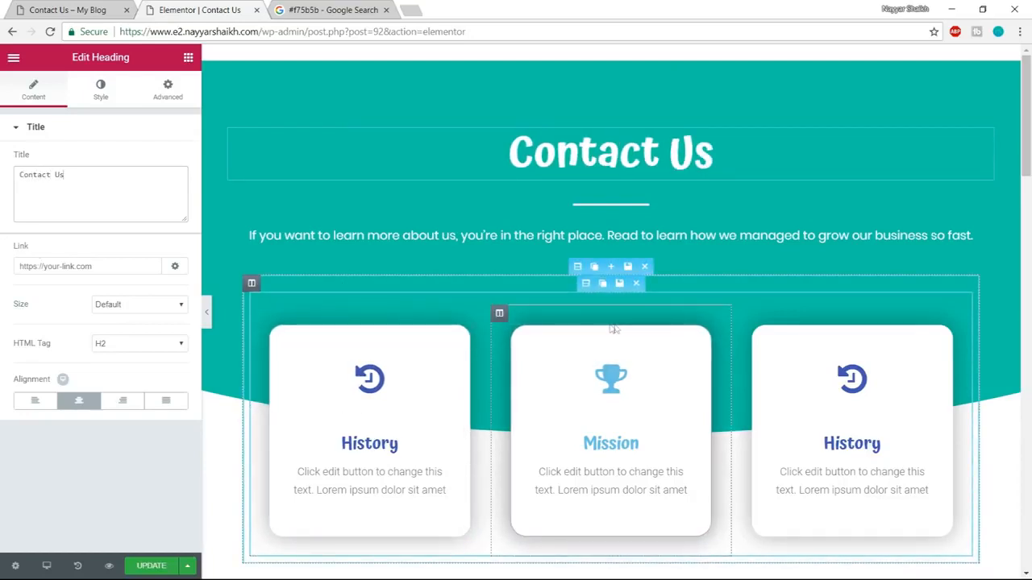
# Delete the icon boxes, Our Story, team photo and Our Clients sections, keeping only the Contact Us header.
pyautogui.click(645, 267)
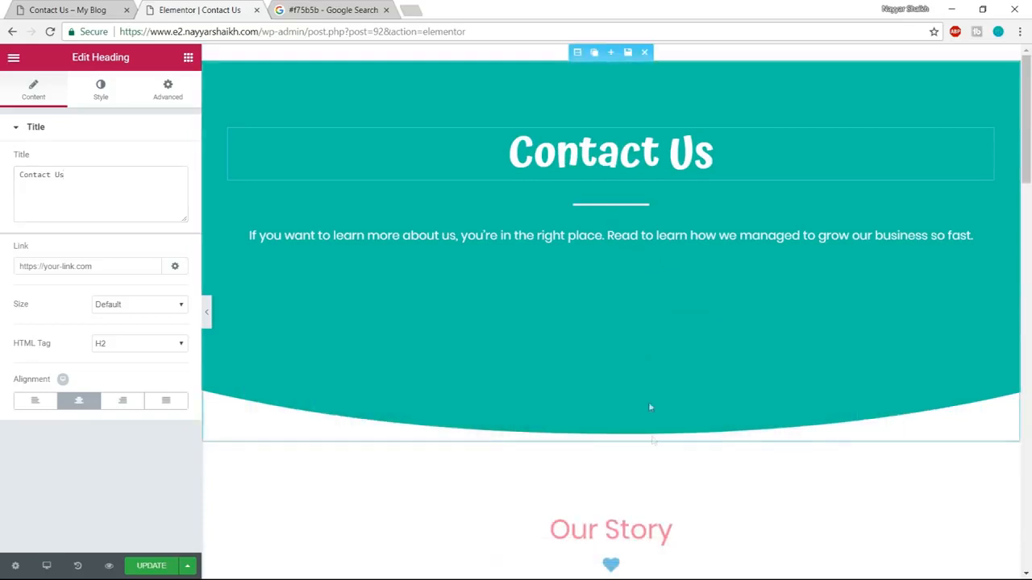
pyautogui.scroll(-1, 648, 401)
pyautogui.click(640, 374)
pyautogui.scroll(-2, 640, 374)
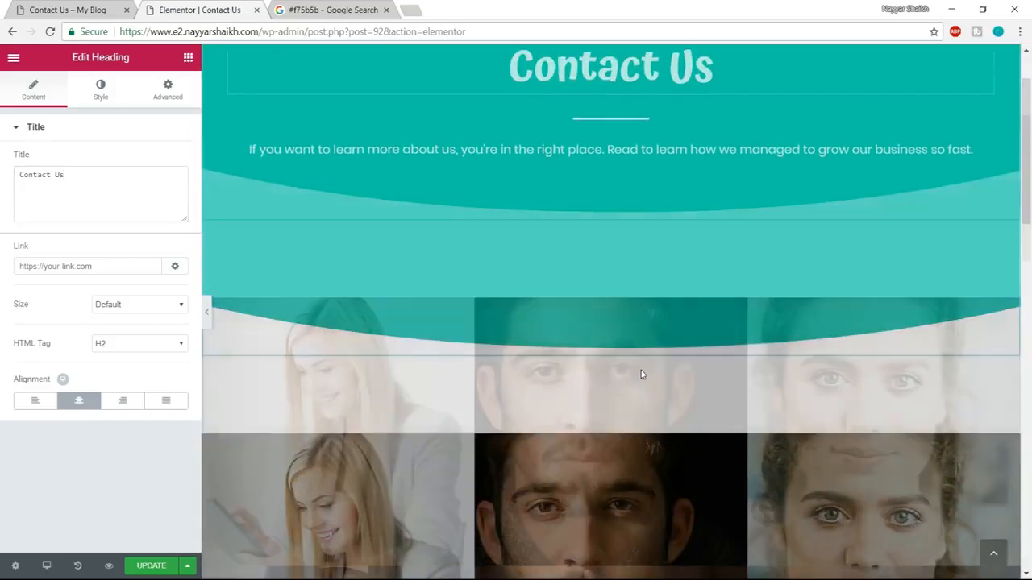
pyautogui.click(646, 167)
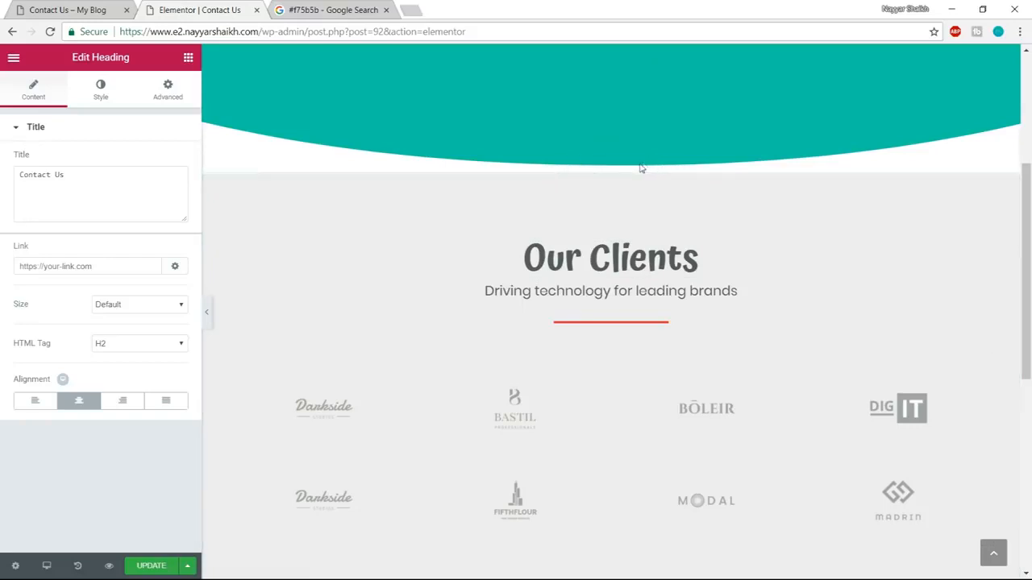
pyautogui.click(645, 165)
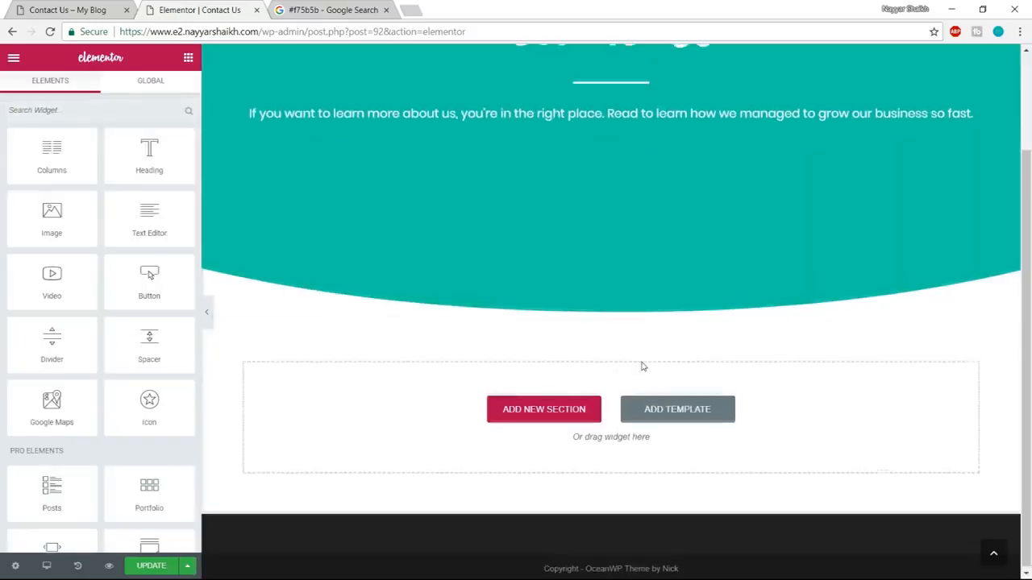
# Check the demo's contact form layout, and add a new single-column section below the Contact Us header.
pyautogui.scroll(2, 612, 278)
pyautogui.click(69, 10)
pyautogui.scroll(-2, 390, 395)
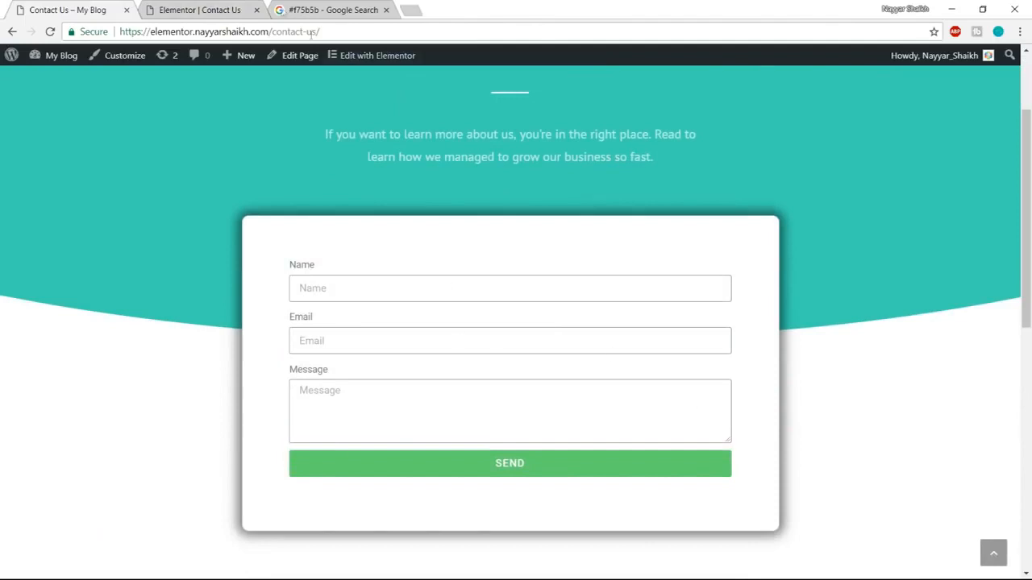
pyautogui.click(202, 10)
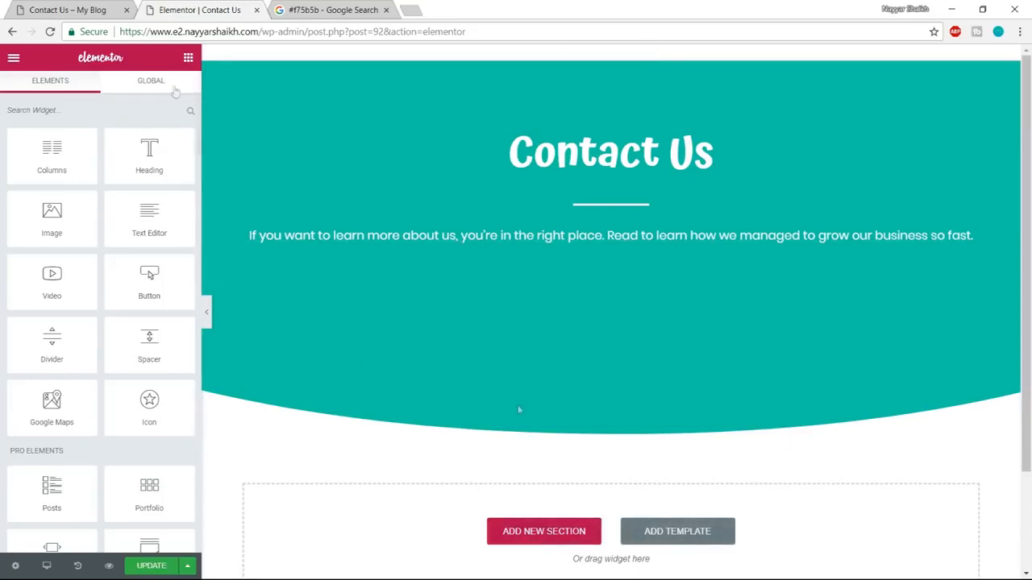
pyautogui.click(546, 534)
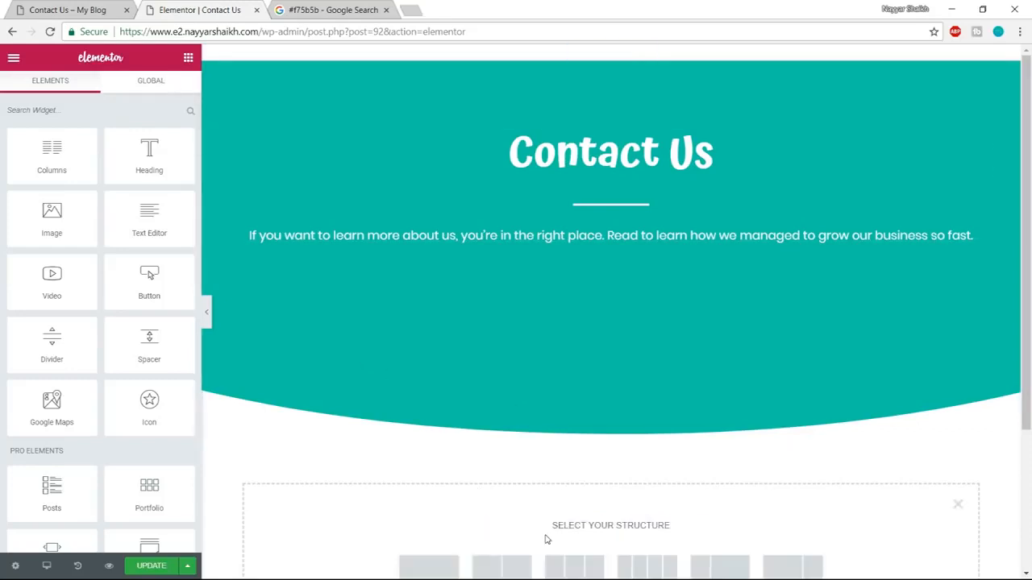
pyautogui.scroll(-2, 524, 521)
pyautogui.click(438, 438)
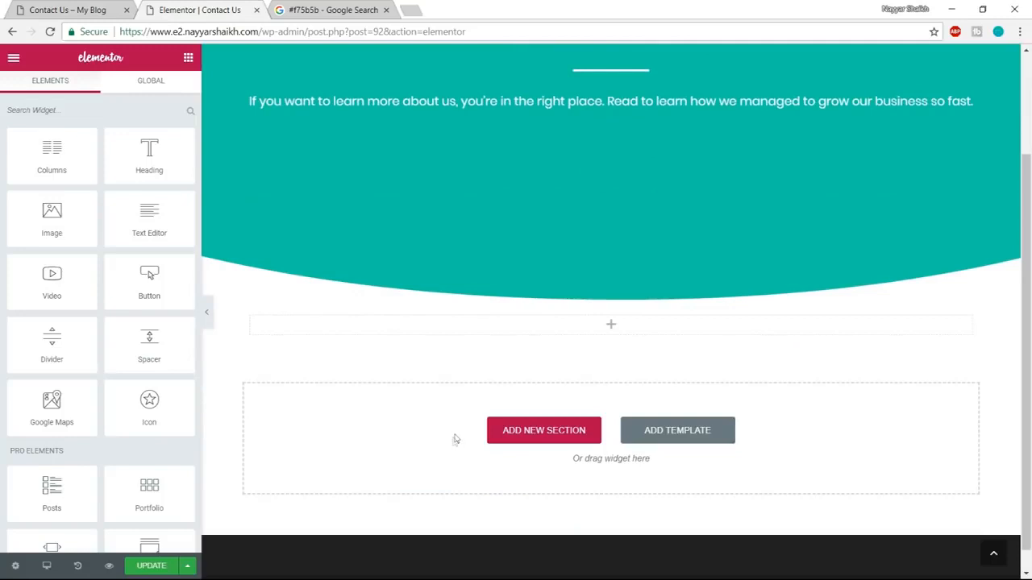
# Place a Form widget in the empty section below the header.
pyautogui.scroll(-1, 173, 320)
pyautogui.scroll(-2, 173, 320)
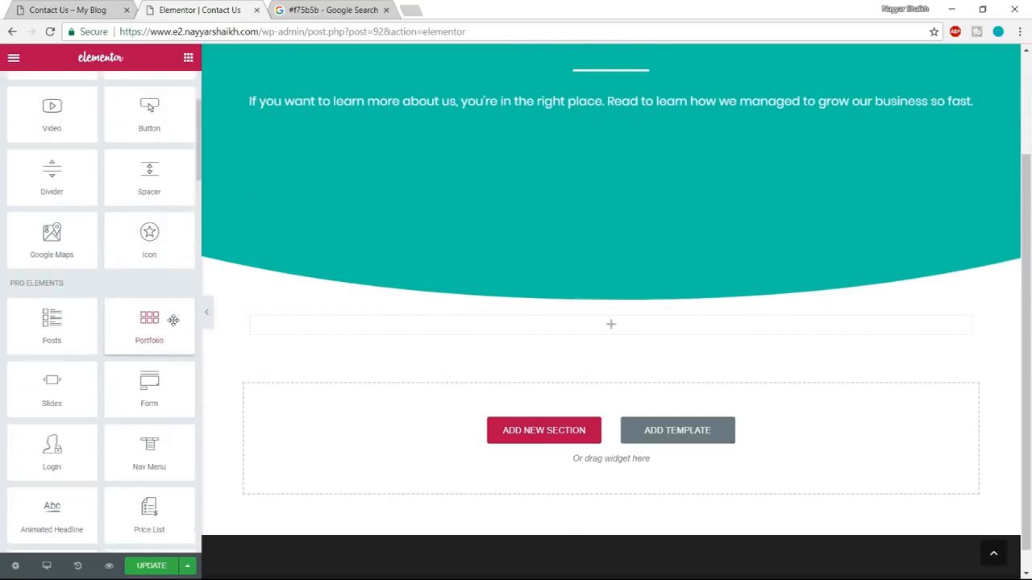
pyautogui.moveTo(170, 326); pyautogui.dragTo(650, 341)
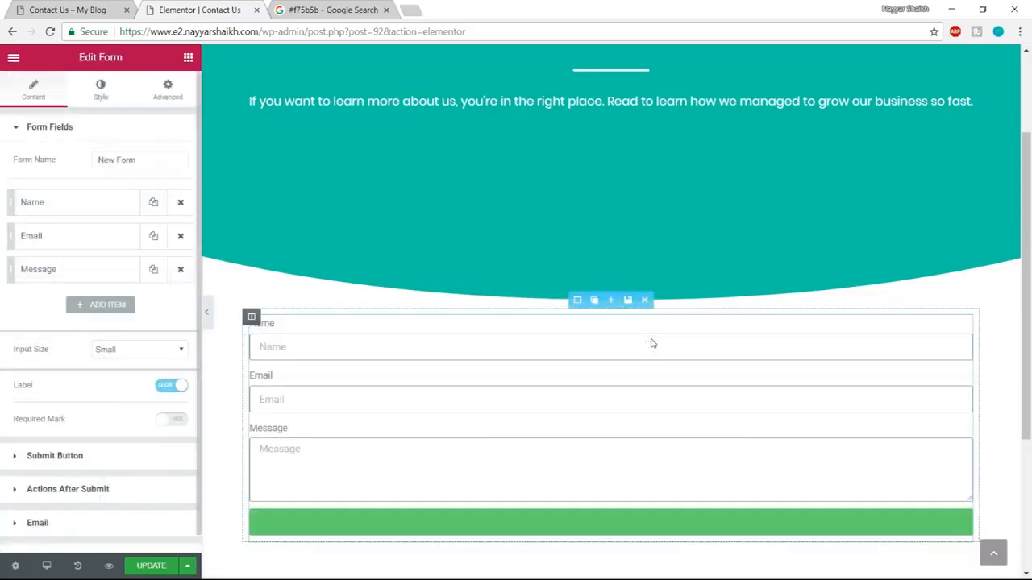
# Compare the form with the demo page and set its section's boxed content width to 800.
pyautogui.click(95, 7)
pyautogui.click(189, 8)
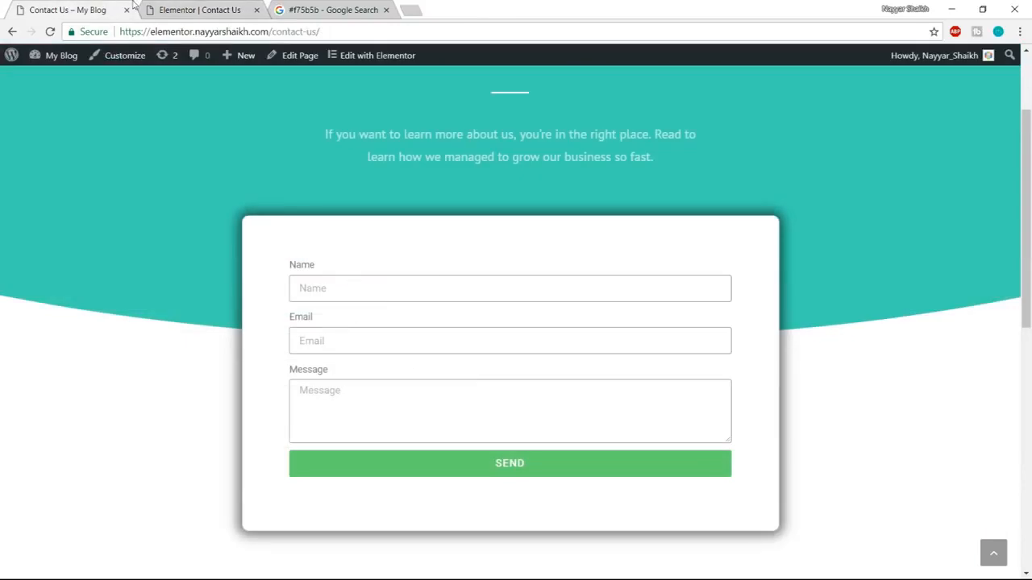
pyautogui.click(208, 6)
pyautogui.scroll(2, 792, 300)
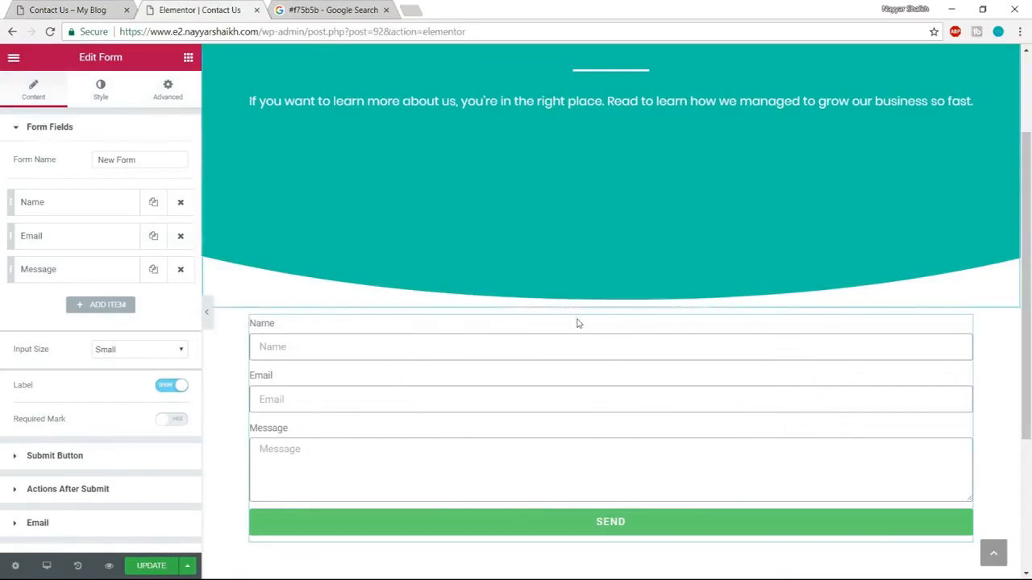
pyautogui.click(578, 301)
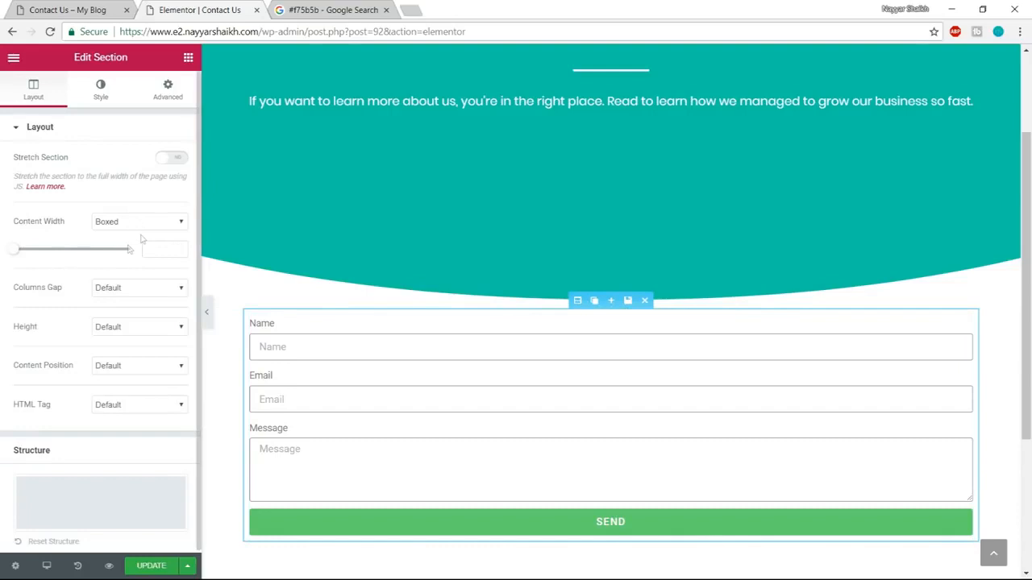
pyautogui.moveTo(30, 252)
pyautogui.mouseDown()
pyautogui.moveTo(58, 256)
pyautogui.moveTo(25, 262)
pyautogui.moveTo(57, 266)
pyautogui.moveTo(31, 267)
pyautogui.mouseUp()
pyautogui.doubleClick(170, 249)
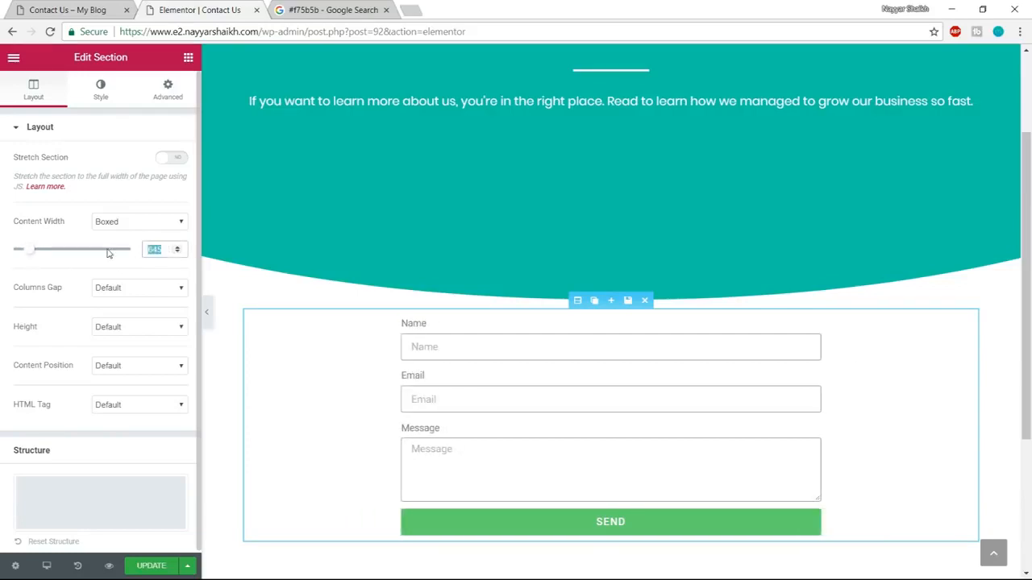
pyautogui.write('800')
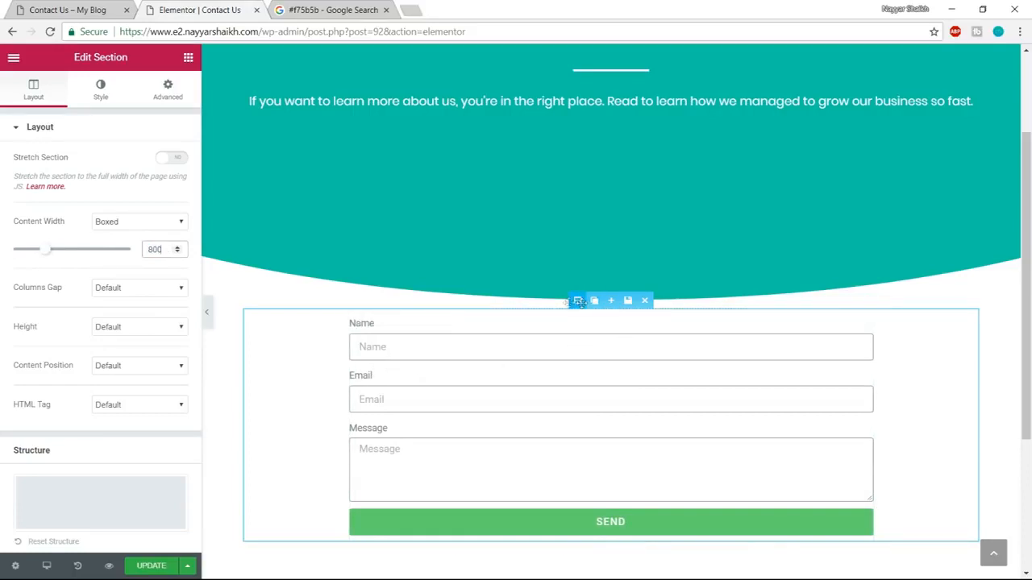
# Give the form's column a classic white (#ffffff) background, using the demo's form box as reference.
pyautogui.click(71, 10)
pyautogui.scroll(-3, 443, 478)
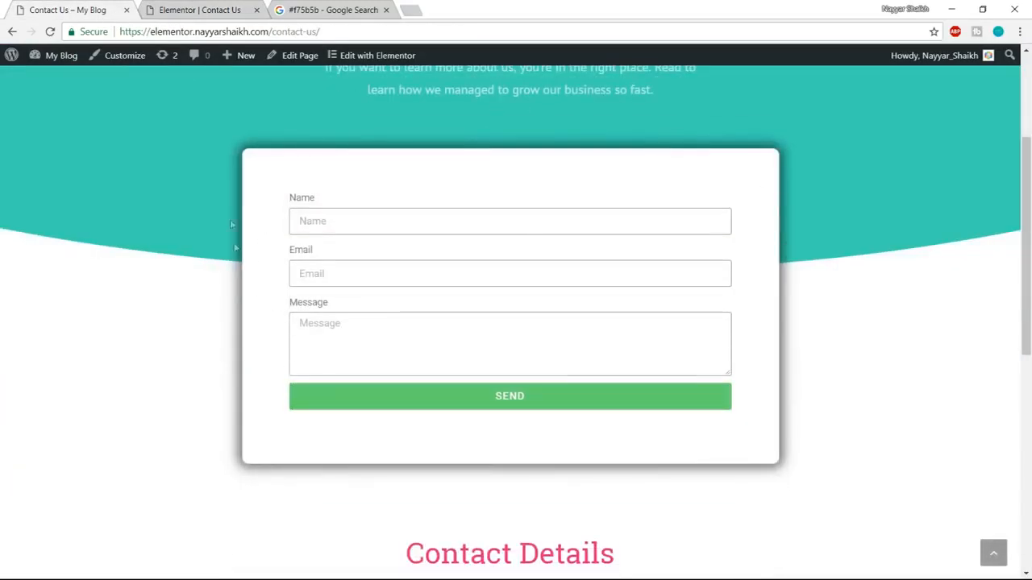
pyautogui.click(200, 9)
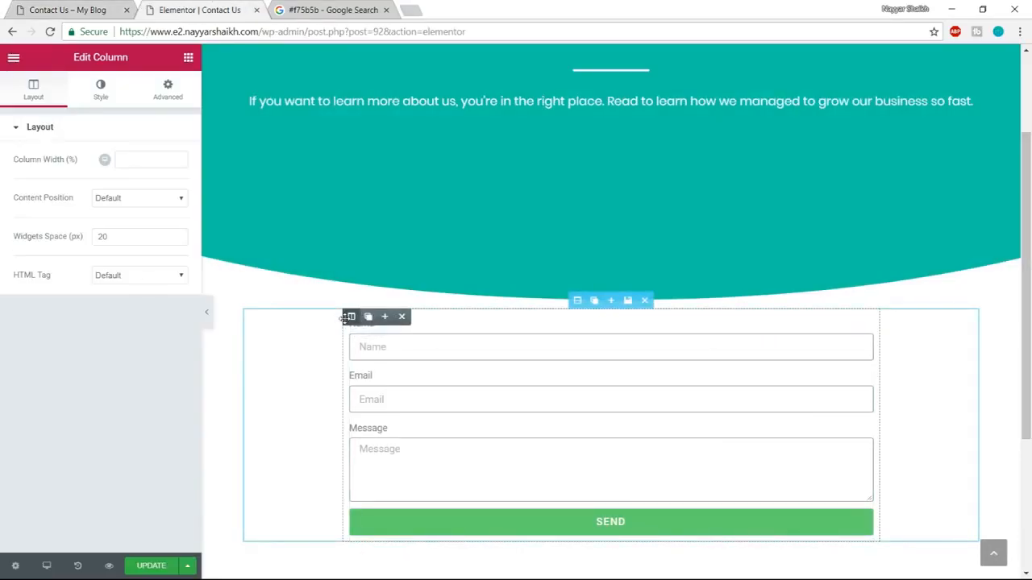
pyautogui.click(95, 96)
pyautogui.click(118, 201)
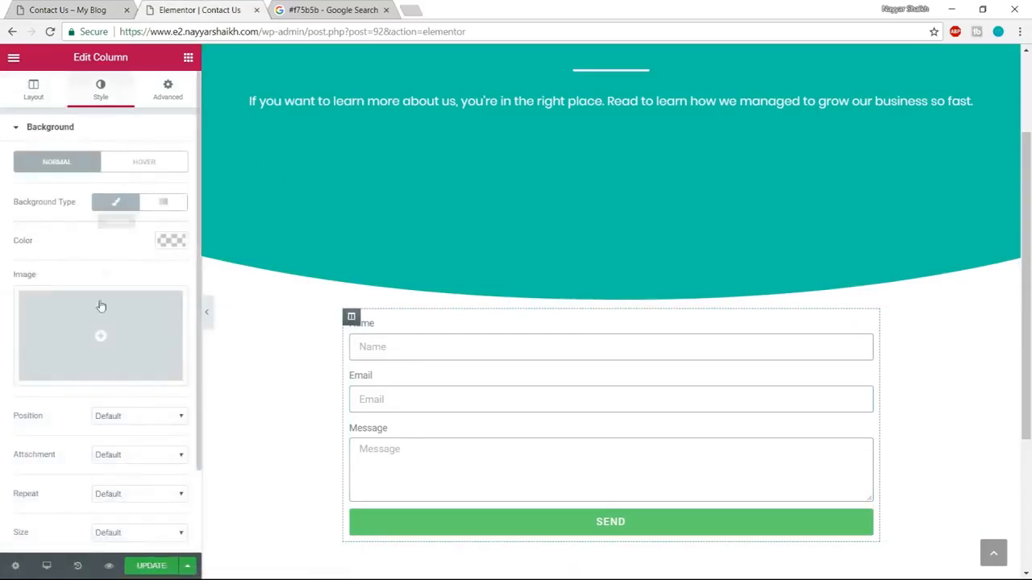
pyautogui.click(161, 245)
pyautogui.moveTo(120, 337); pyautogui.dragTo(64, 301)
pyautogui.click(139, 401)
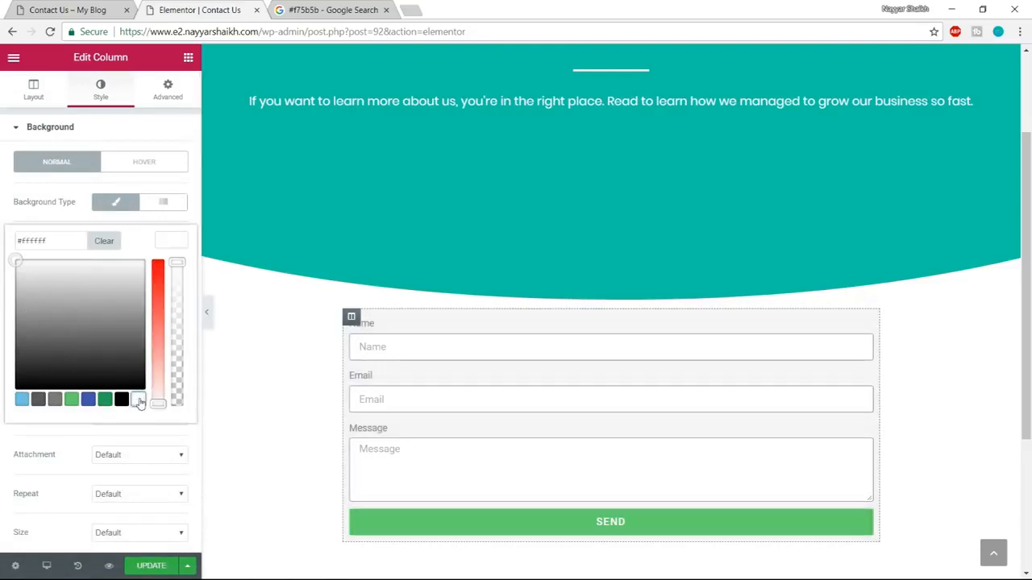
pyautogui.click(174, 242)
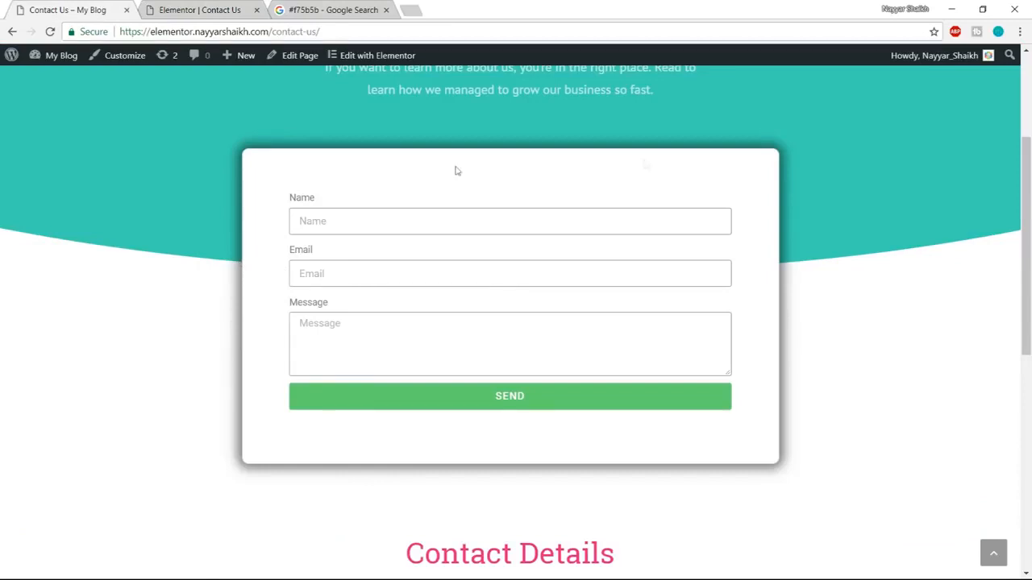
# Unlink the form column's padding and set it to 40 top, 50 right, 60 bottom and 50 left.
pyautogui.click(174, 9)
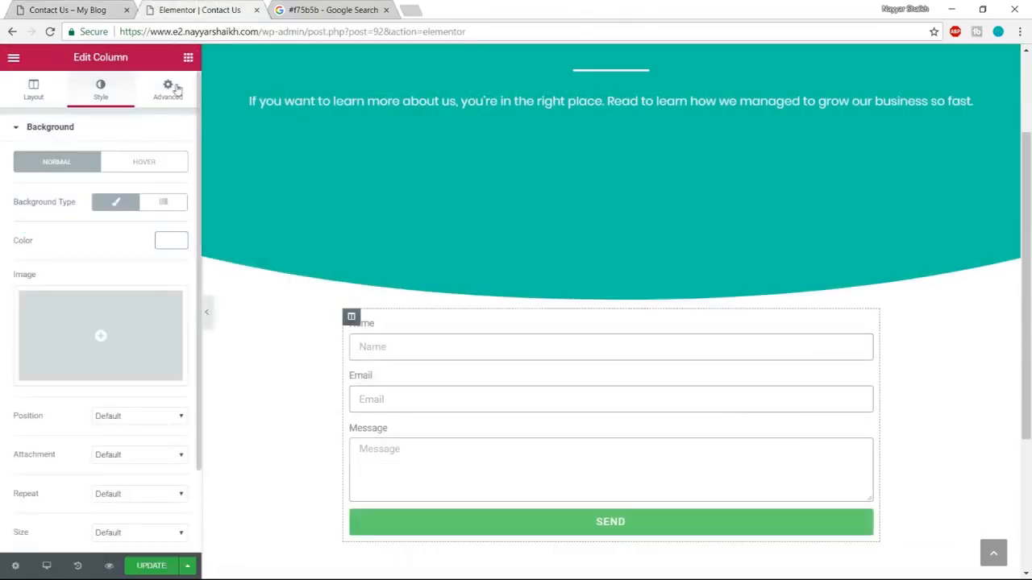
pyautogui.click(177, 88)
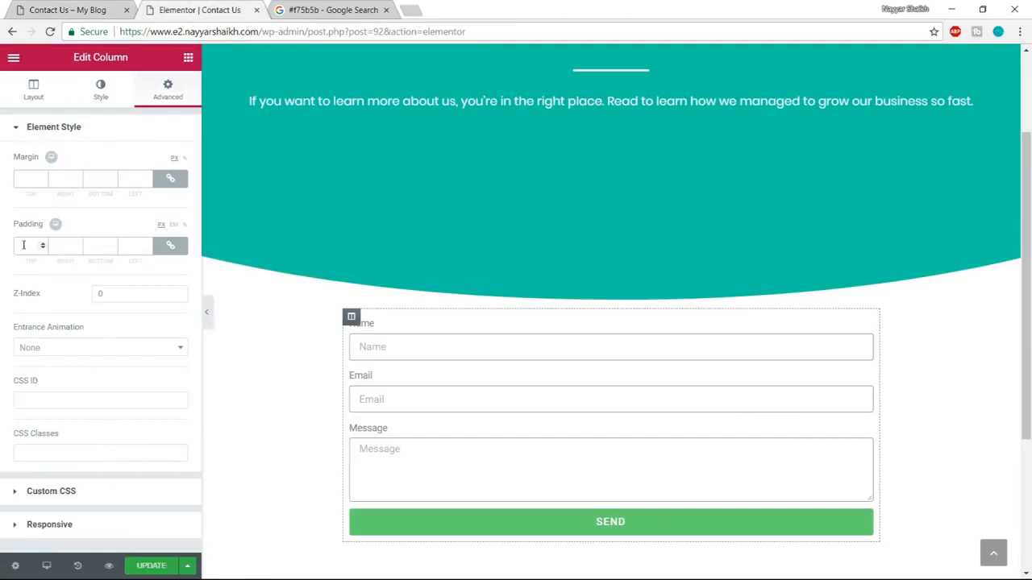
pyautogui.click(170, 247)
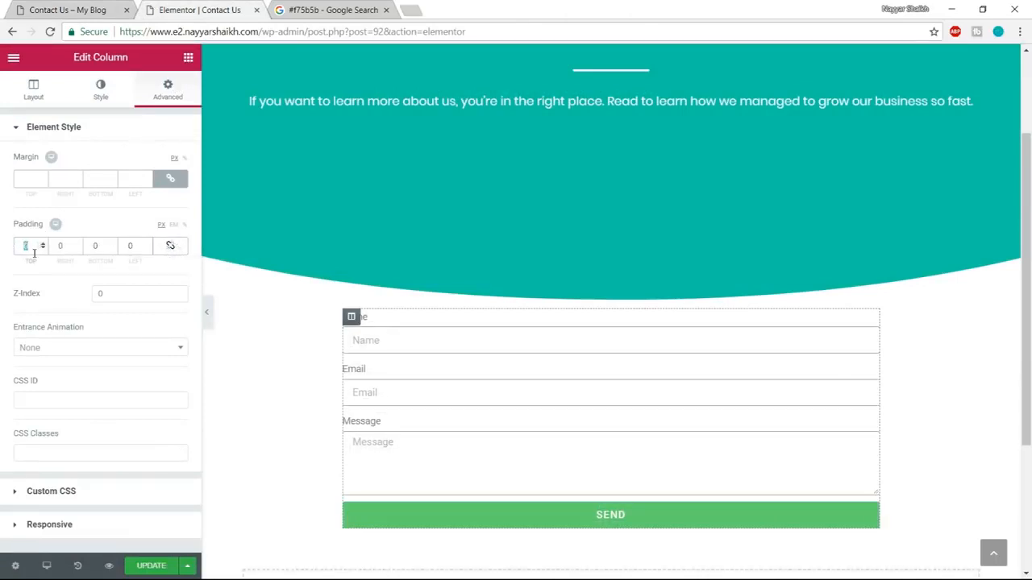
pyautogui.write('40')
pyautogui.write('50')
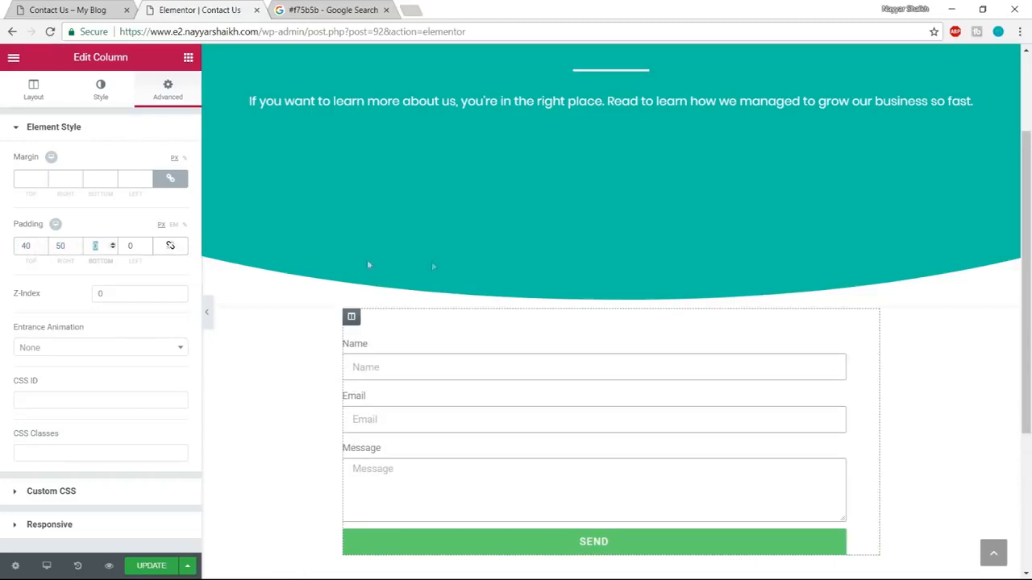
pyautogui.scroll(-1, 427, 286)
pyautogui.write('60')
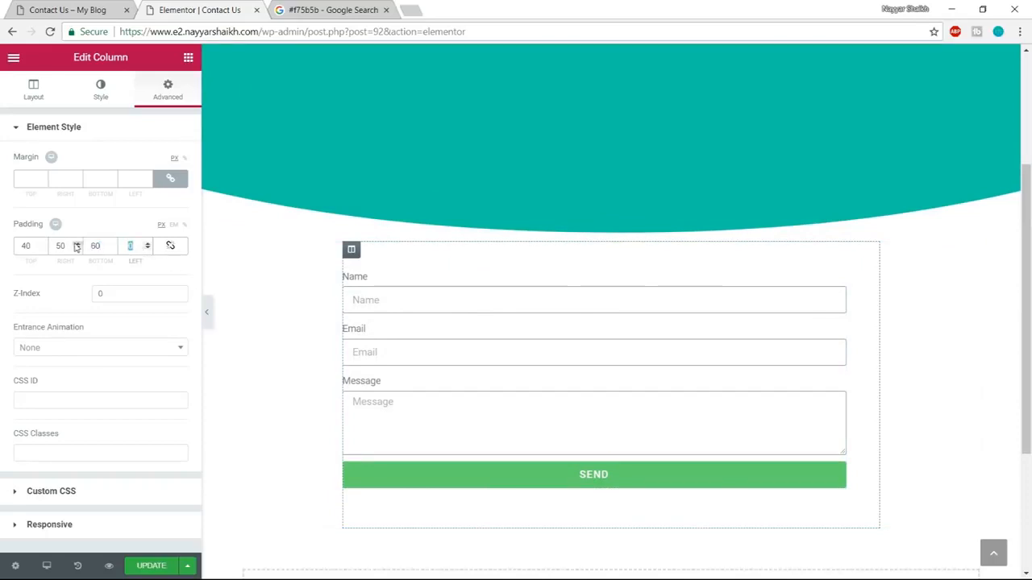
pyautogui.write('50')
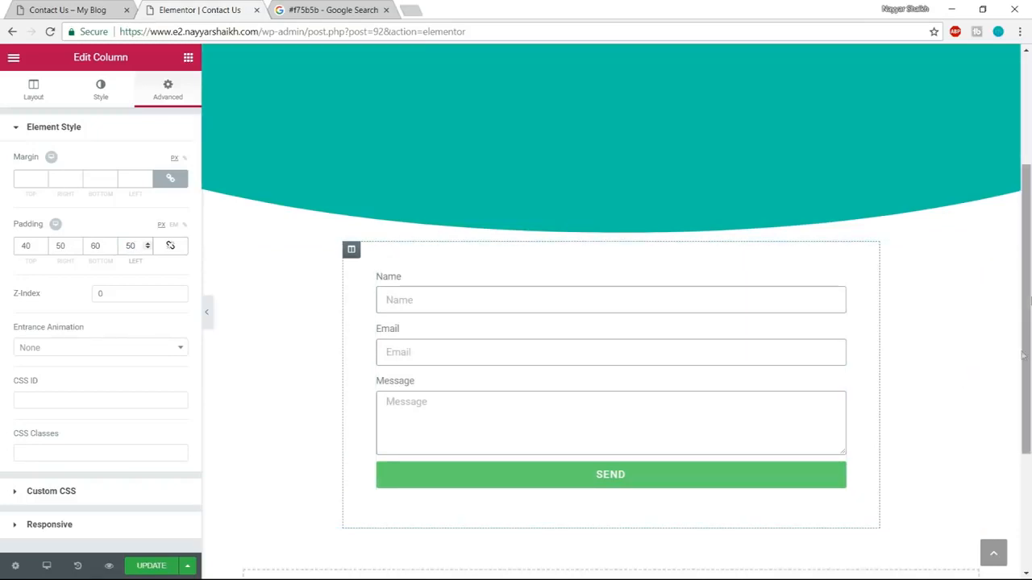
# Give the form column a solid border, 1 px wide on all sides, in light grey.
pyautogui.click(77, 10)
pyautogui.click(162, 9)
pyautogui.click(100, 93)
pyautogui.scroll(-2, 133, 323)
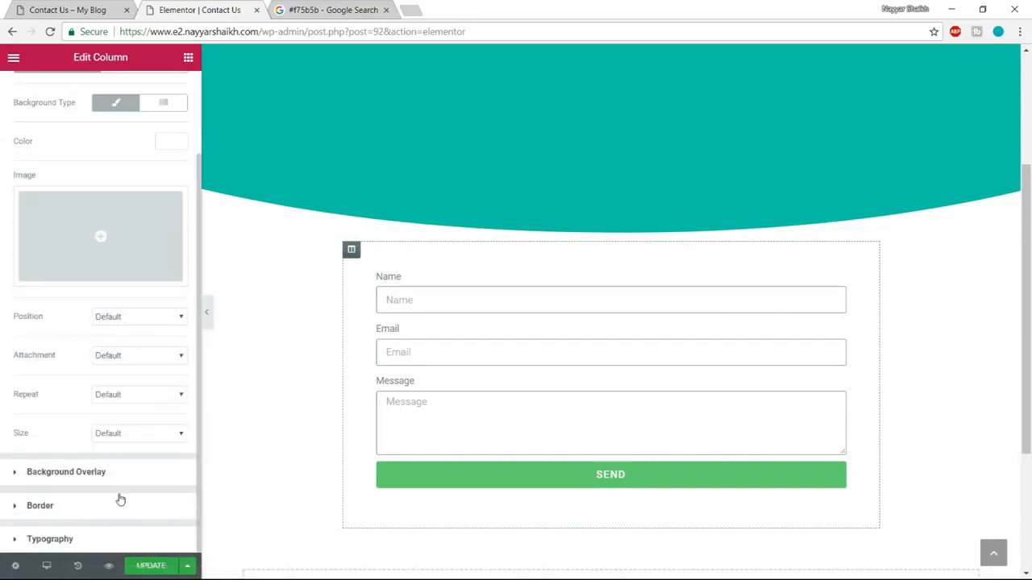
pyautogui.click(96, 508)
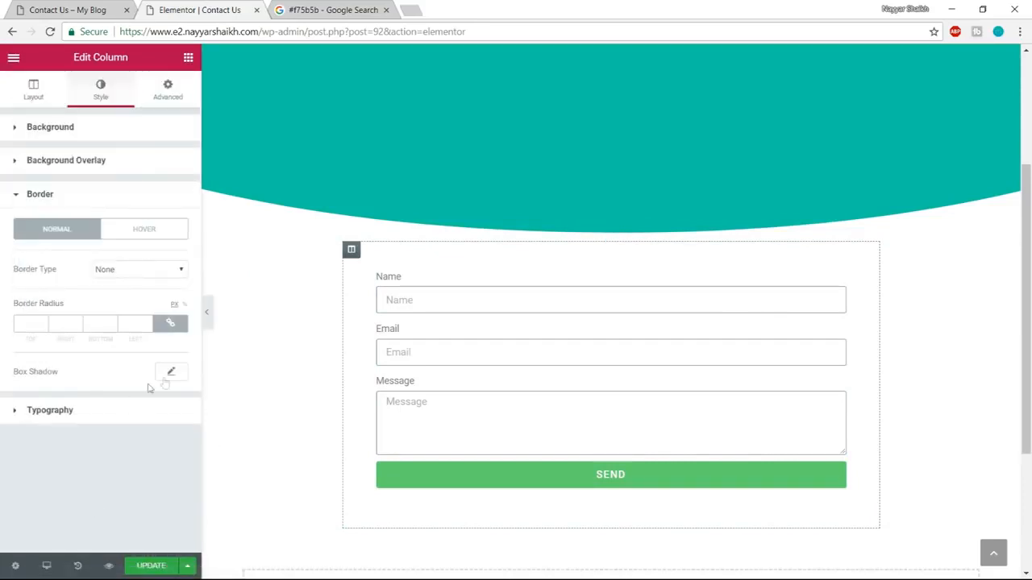
pyautogui.click(126, 271)
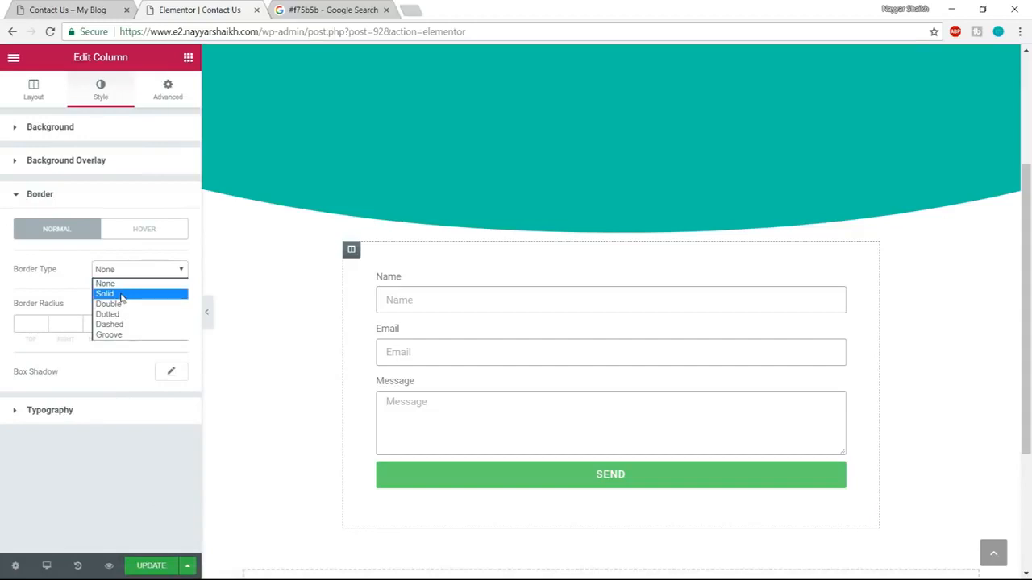
pyautogui.click(121, 295)
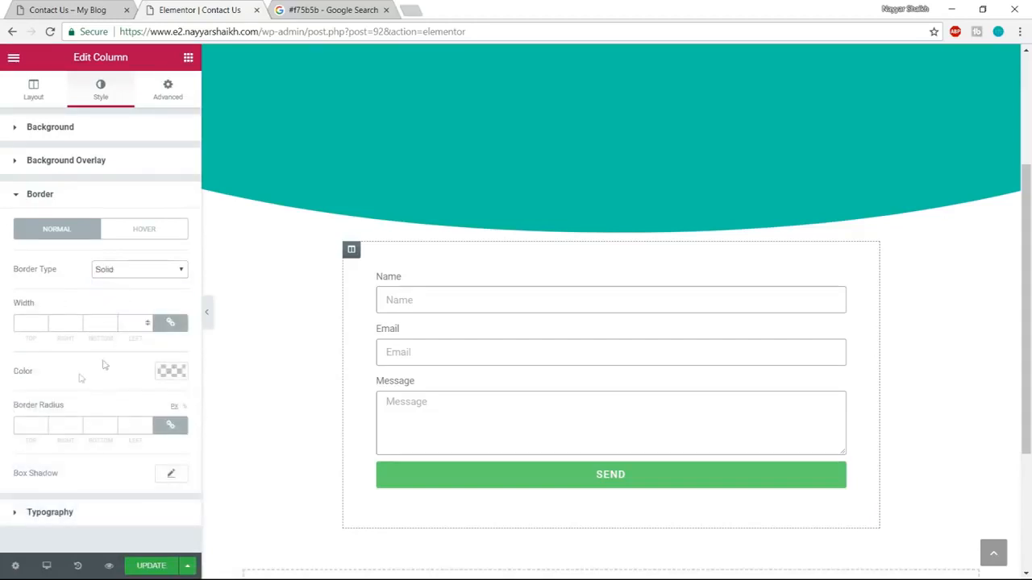
pyautogui.click(32, 325)
pyautogui.write('1')
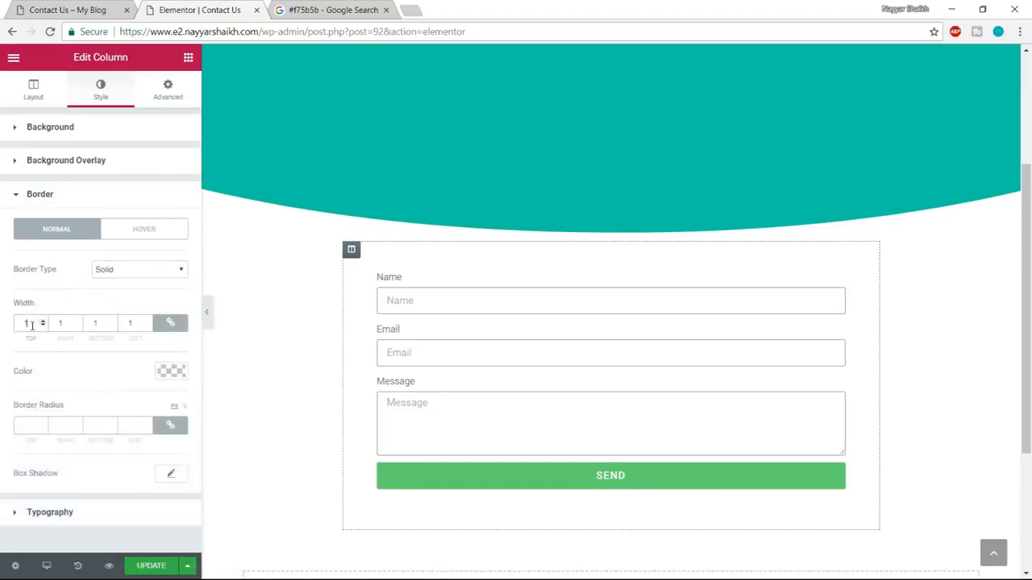
pyautogui.click(171, 373)
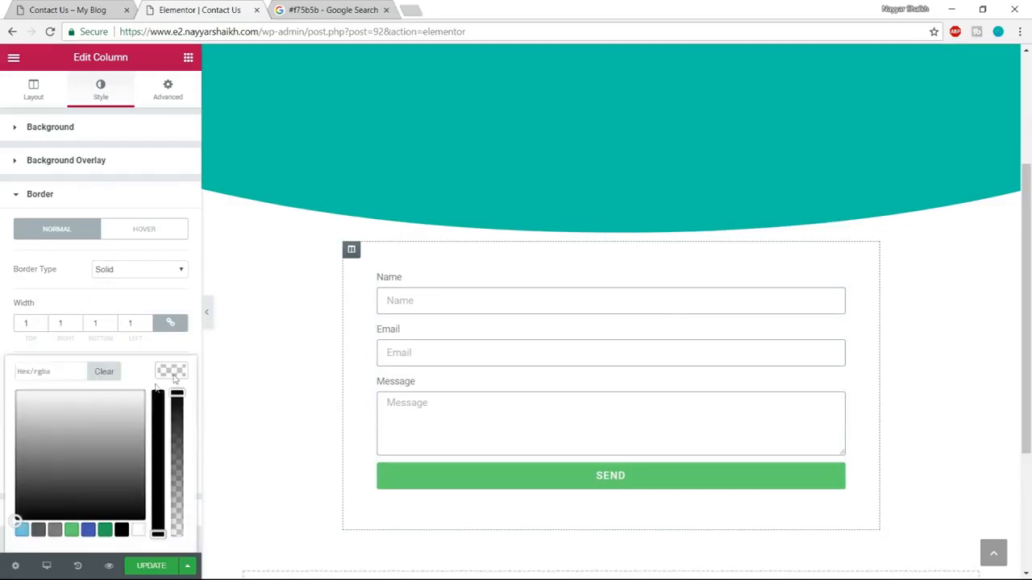
pyautogui.moveTo(36, 445); pyautogui.dragTo(5, 421)
pyautogui.click(5, 424)
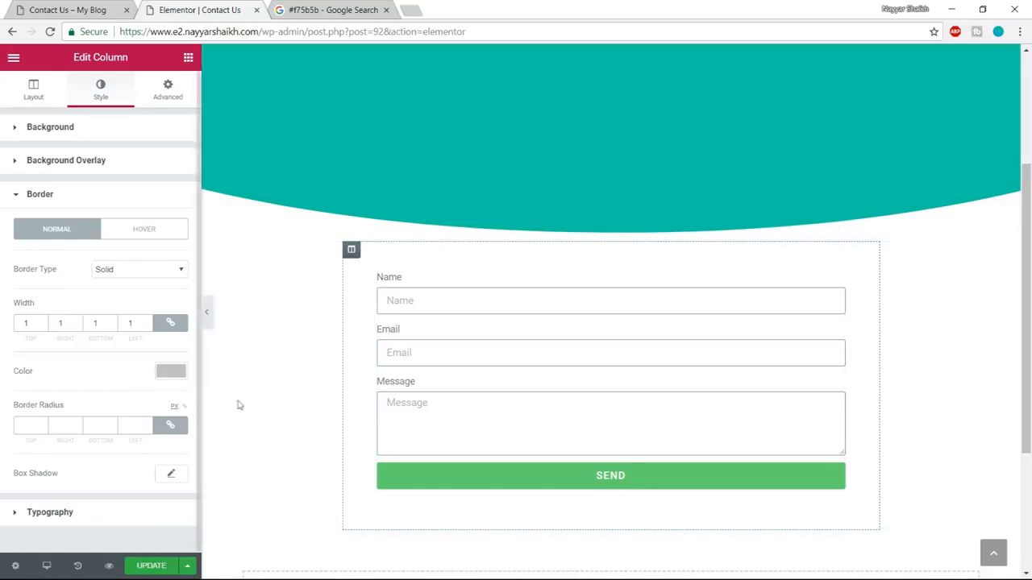
# Add a box shadow to the form column with a spread of 5 and a blur of 43.
pyautogui.click(172, 474)
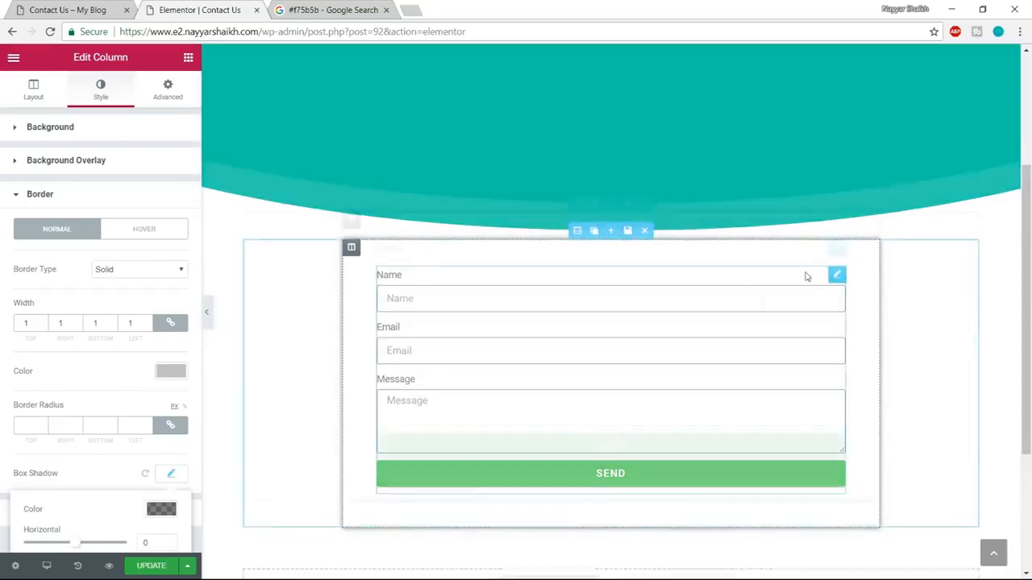
pyautogui.scroll(-1, 806, 276)
pyautogui.scroll(-2, 181, 381)
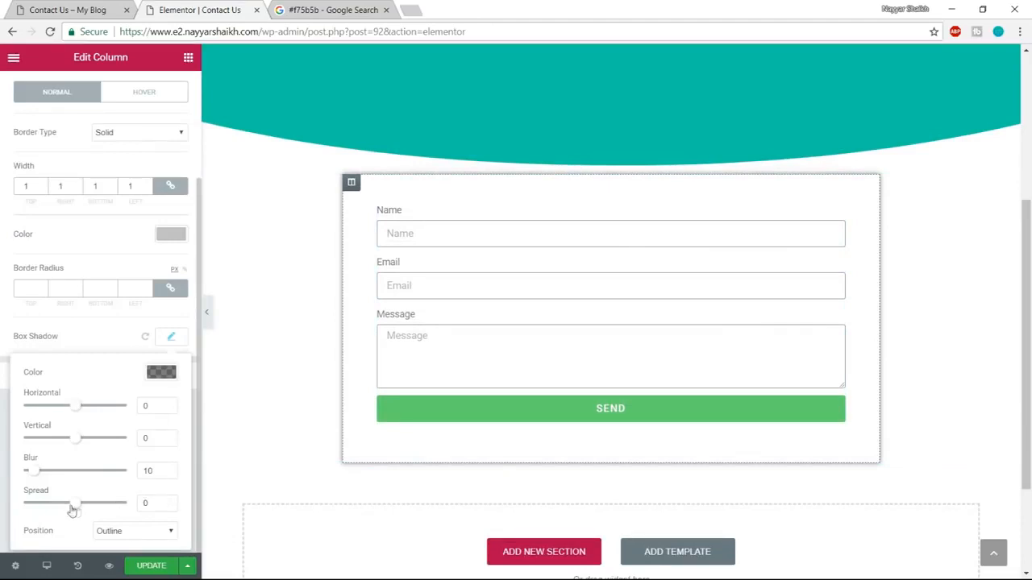
pyautogui.moveTo(70, 508); pyautogui.dragTo(81, 509)
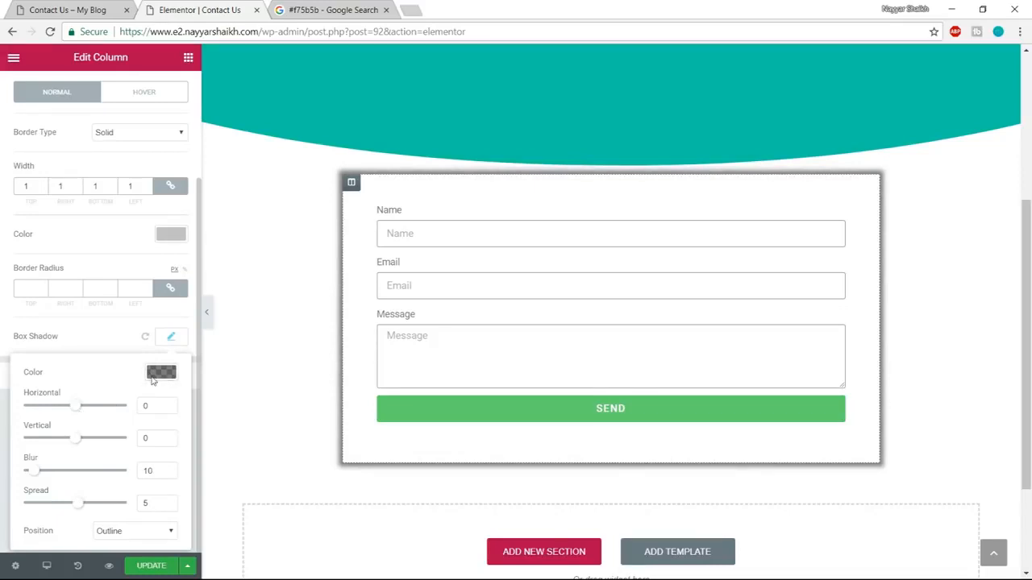
pyautogui.moveTo(35, 475); pyautogui.dragTo(66, 477)
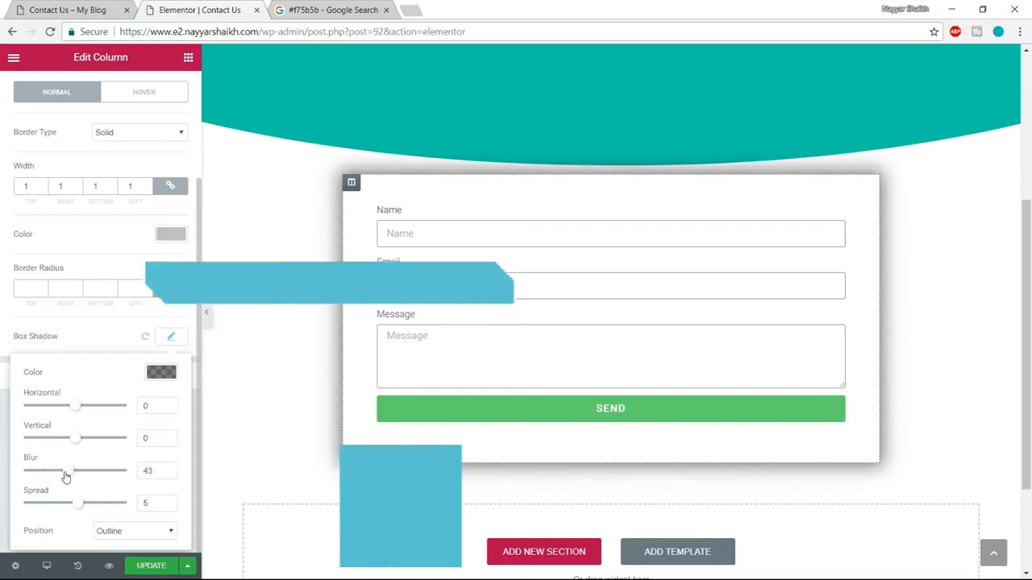
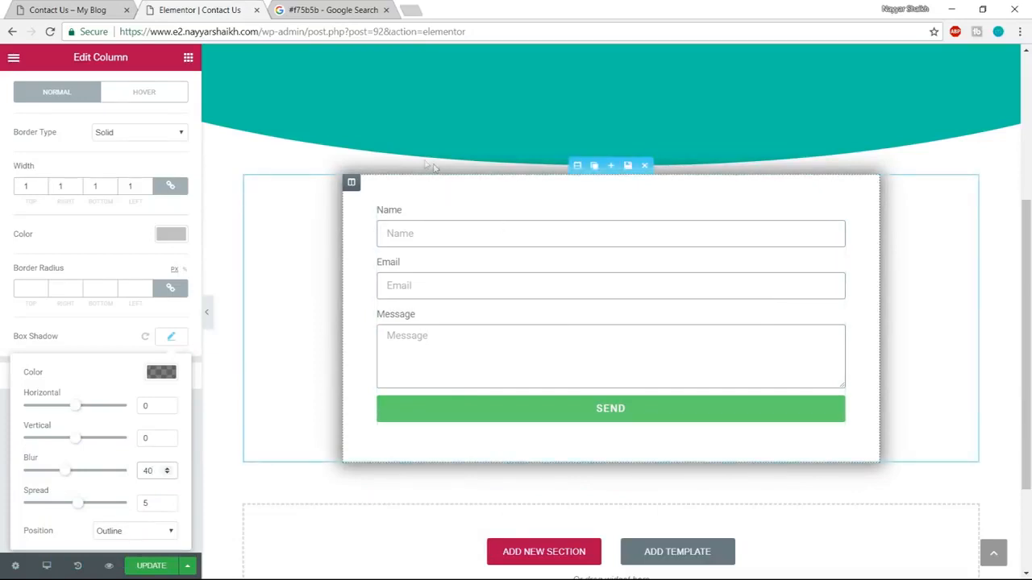
# Round the form column's corners with a border radius of 20 px on all sides, using the demo's form box as reference.
pyautogui.click(96, 10)
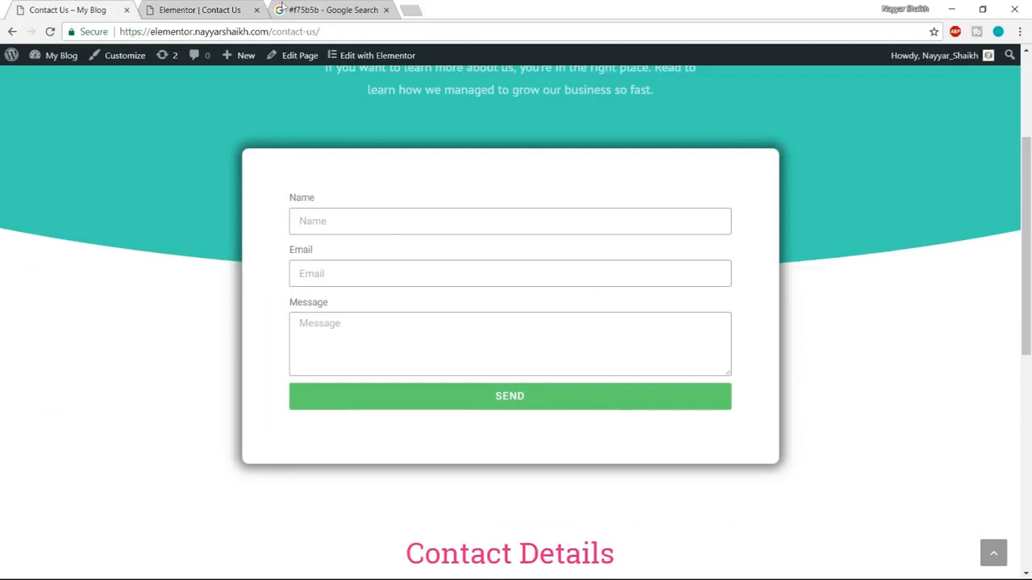
pyautogui.click(216, 8)
pyautogui.click(21, 287)
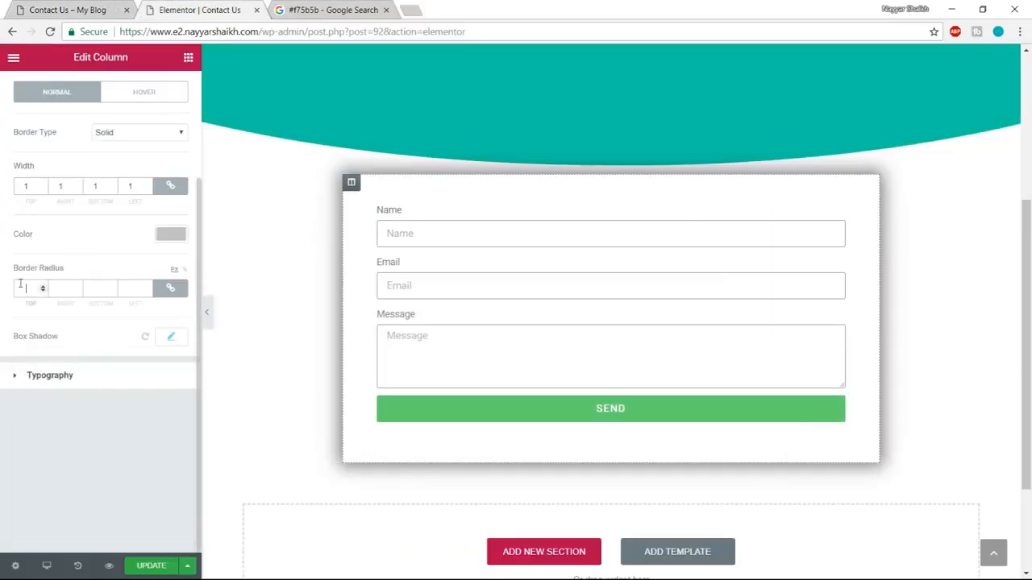
pyautogui.write('2')
pyautogui.scroll(3, 80, 286)
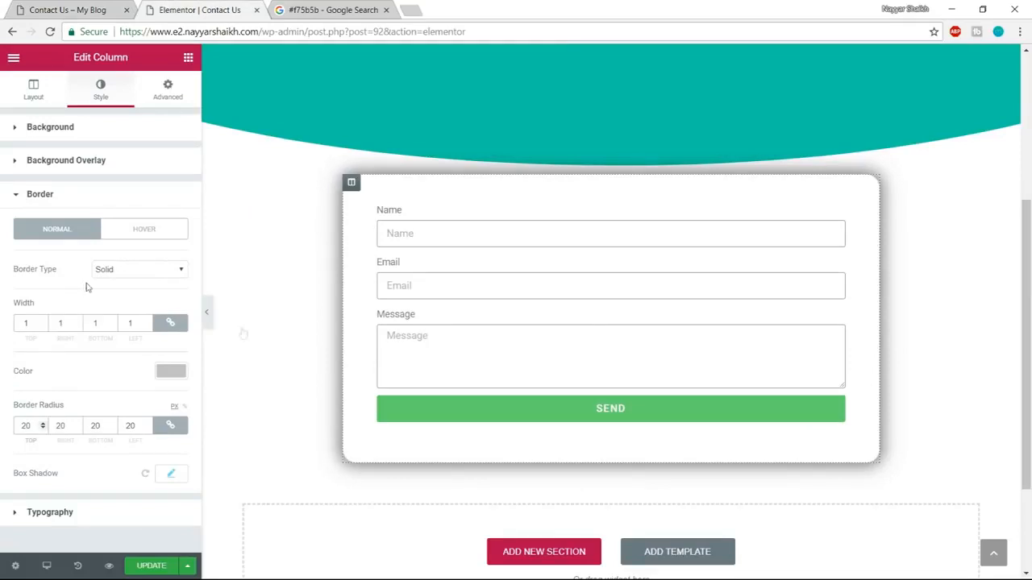
pyautogui.scroll(1, 693, 363)
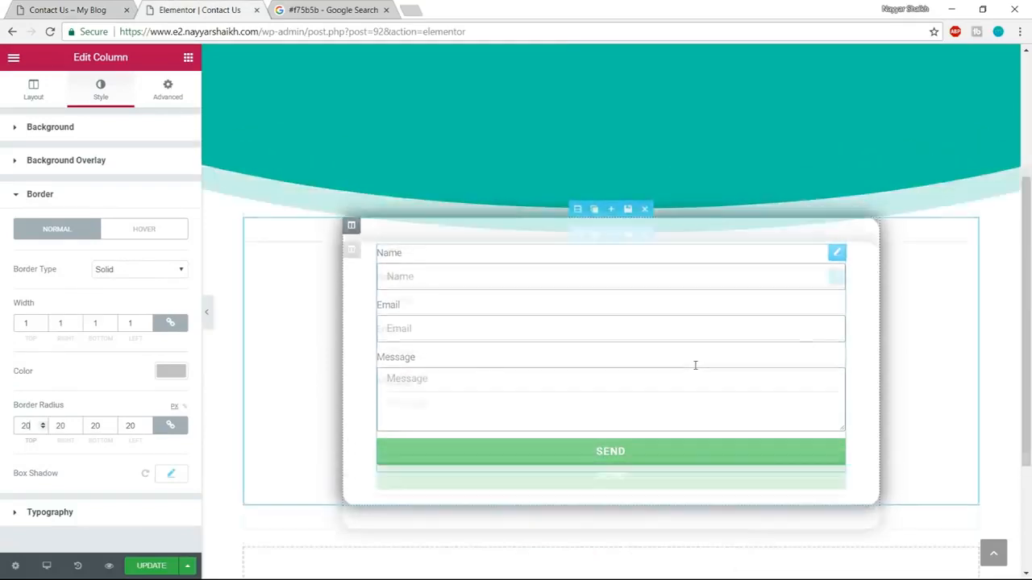
pyautogui.scroll(3, 695, 365)
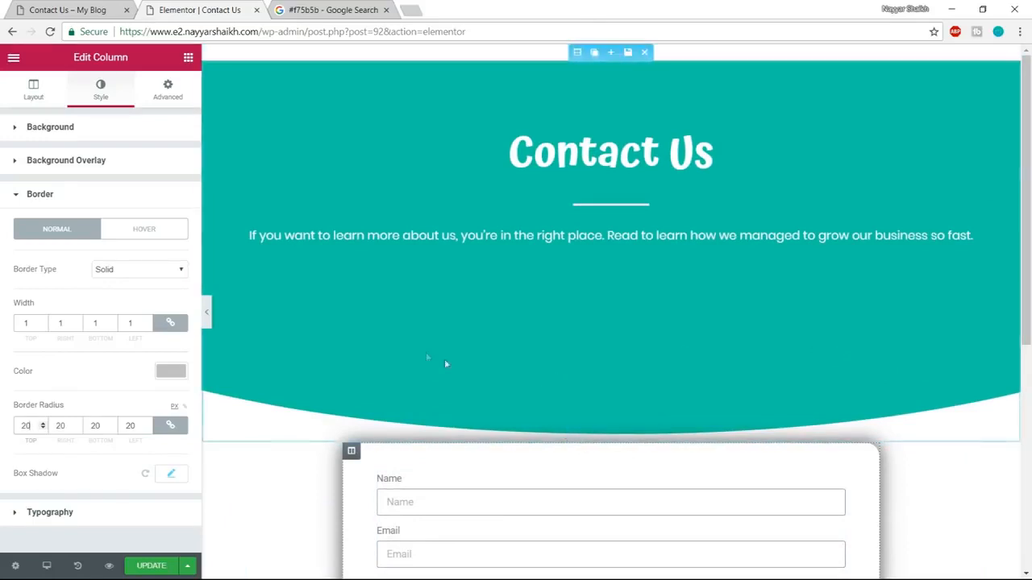
# Unlink the form section's margins and set its top margin to -200 so the form overlaps the teal header.
pyautogui.scroll(-3, 596, 475)
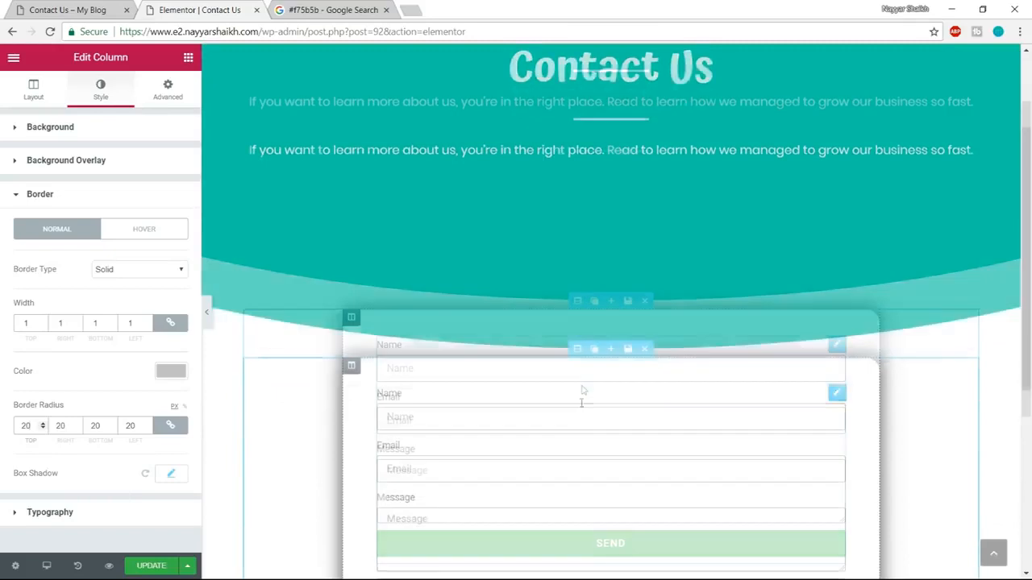
pyautogui.click(577, 300)
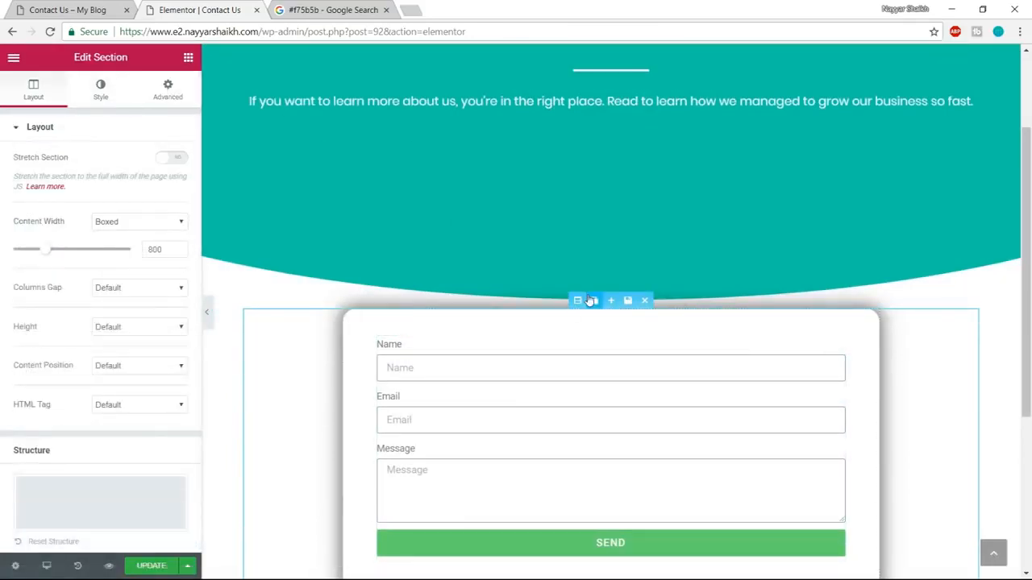
pyautogui.click(168, 89)
pyautogui.click(170, 179)
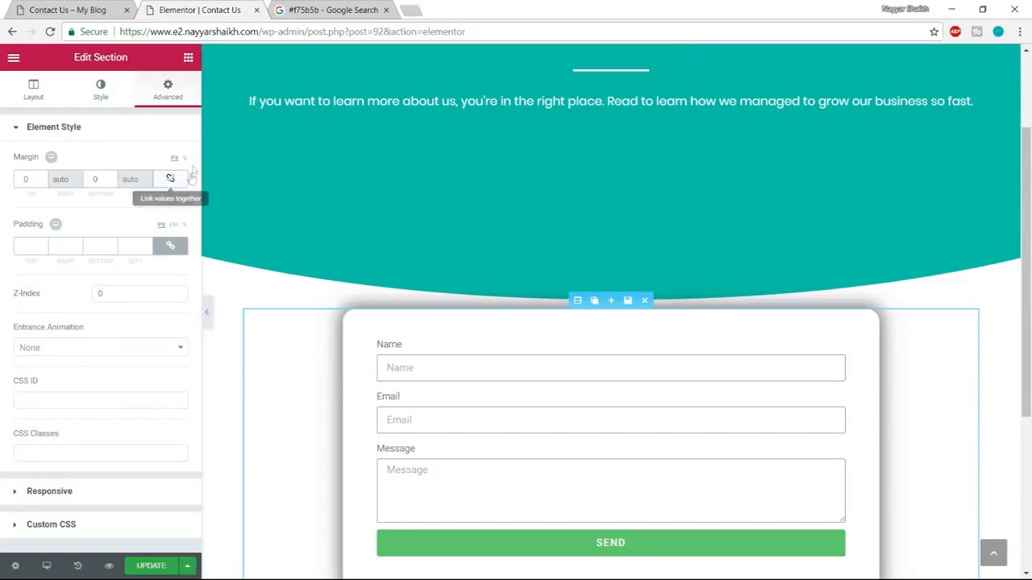
pyautogui.write('150')
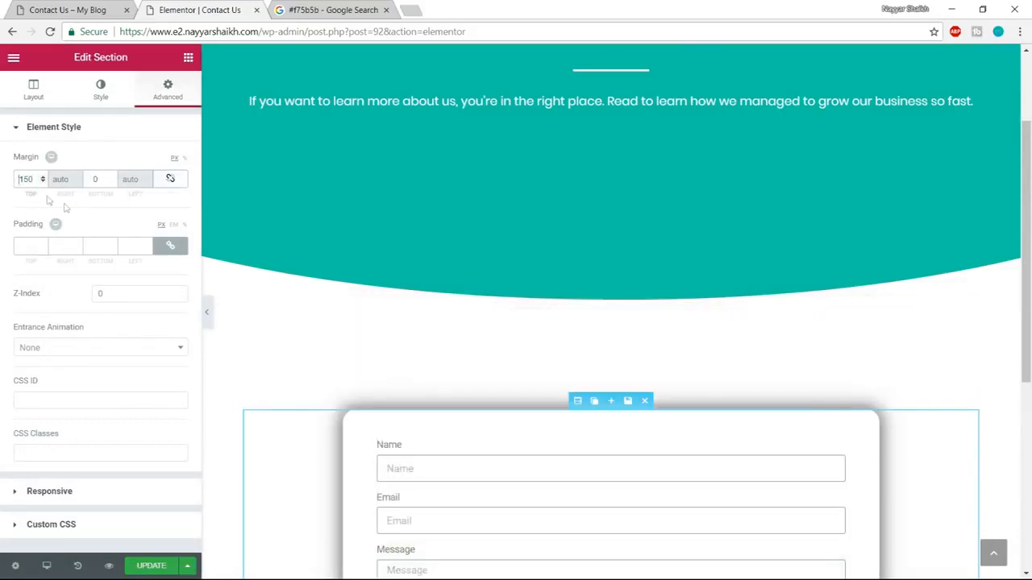
pyautogui.write('-')
pyautogui.scroll(3, 491, 325)
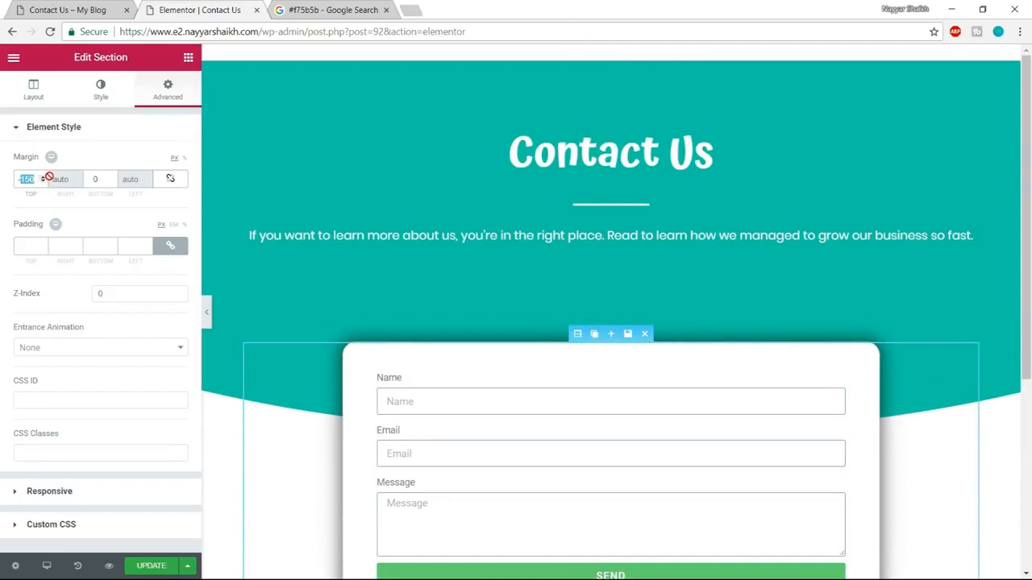
pyautogui.write('-200')
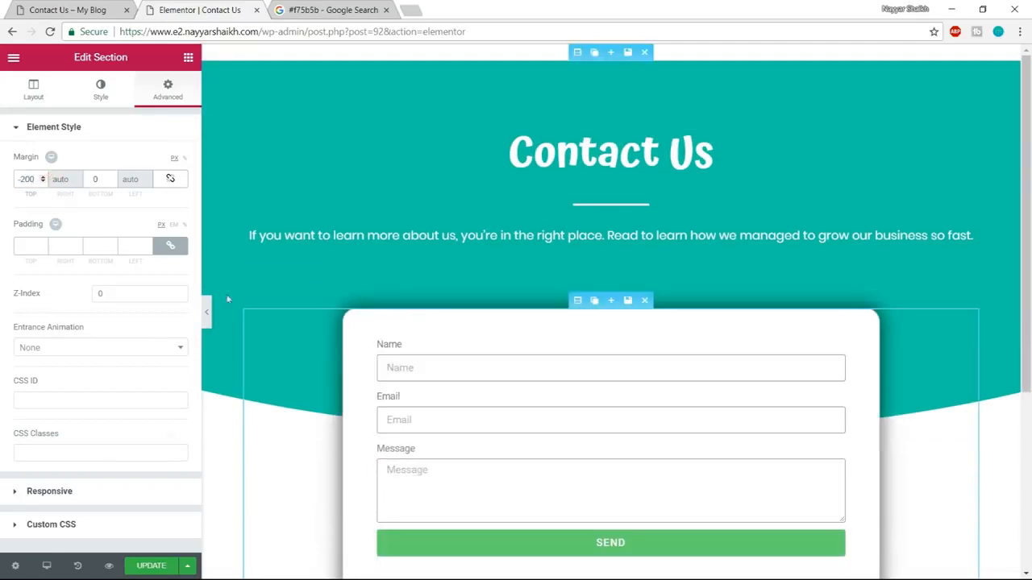
# Update the Contact Us page, look over the form box in the page preview and return to the editor.
pyautogui.click(142, 566)
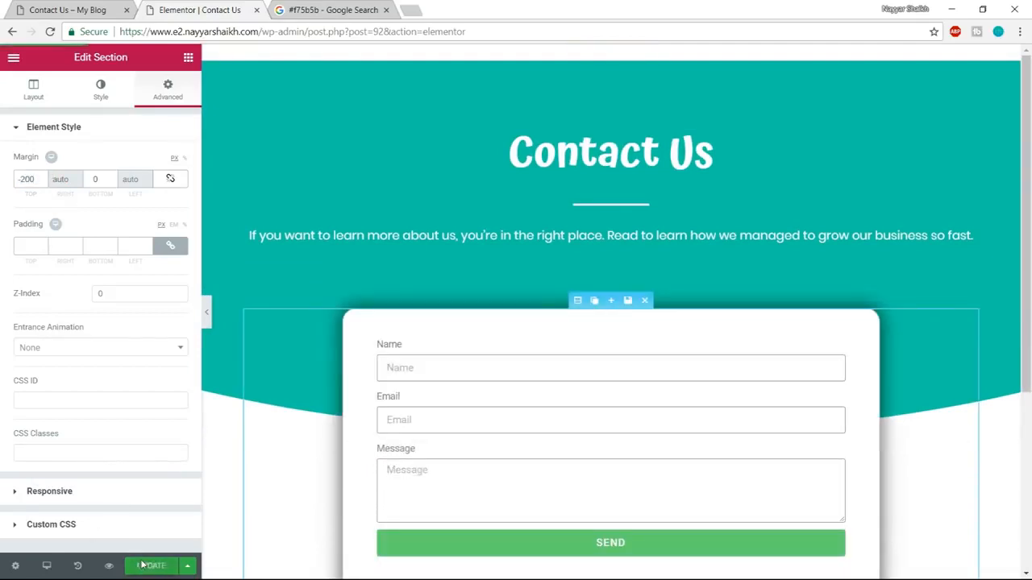
pyautogui.click(109, 566)
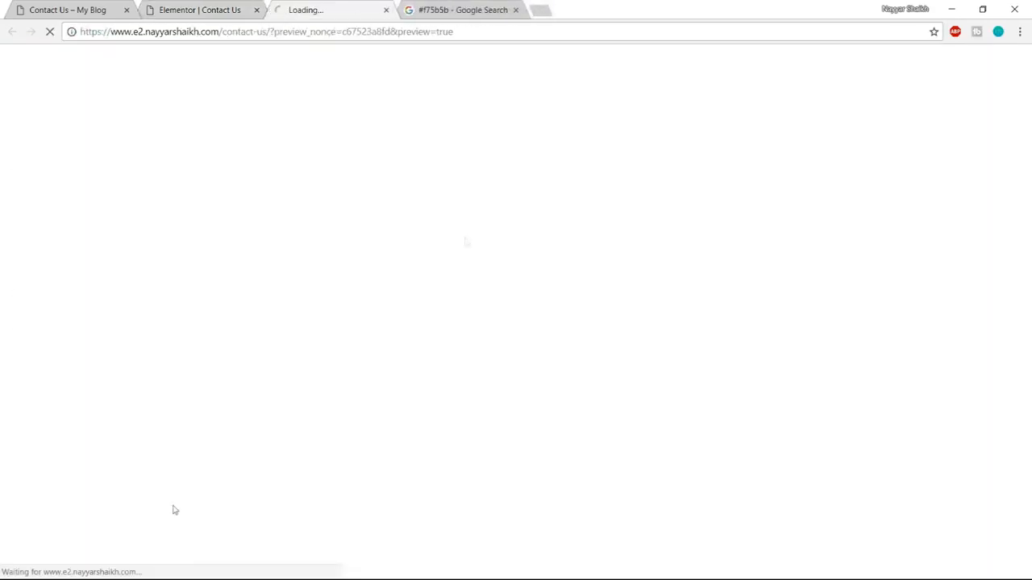
pyautogui.scroll(-2, 1005, 245)
pyautogui.scroll(1, 1005, 298)
pyautogui.scroll(-1, 1005, 300)
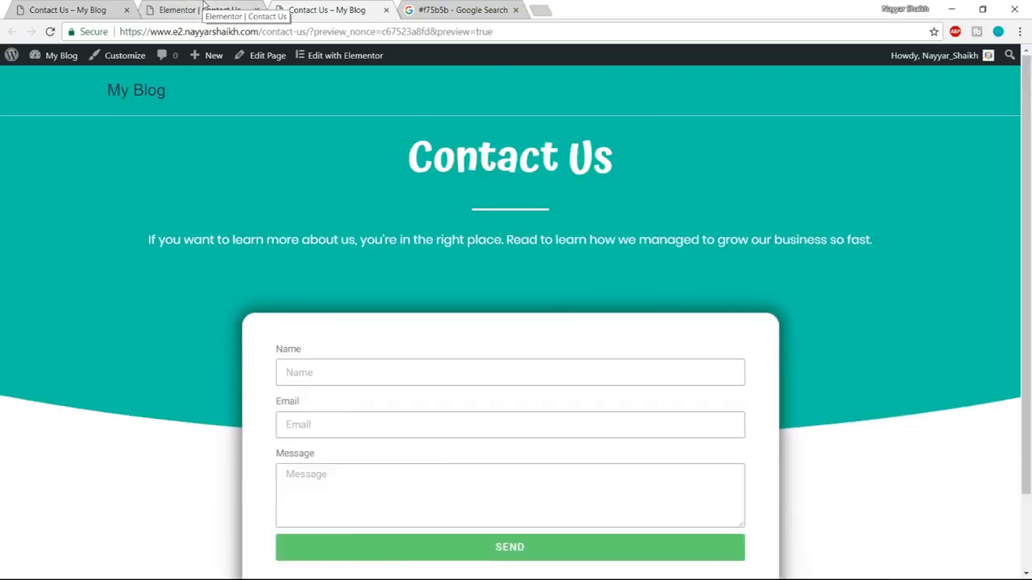
pyautogui.click(199, 10)
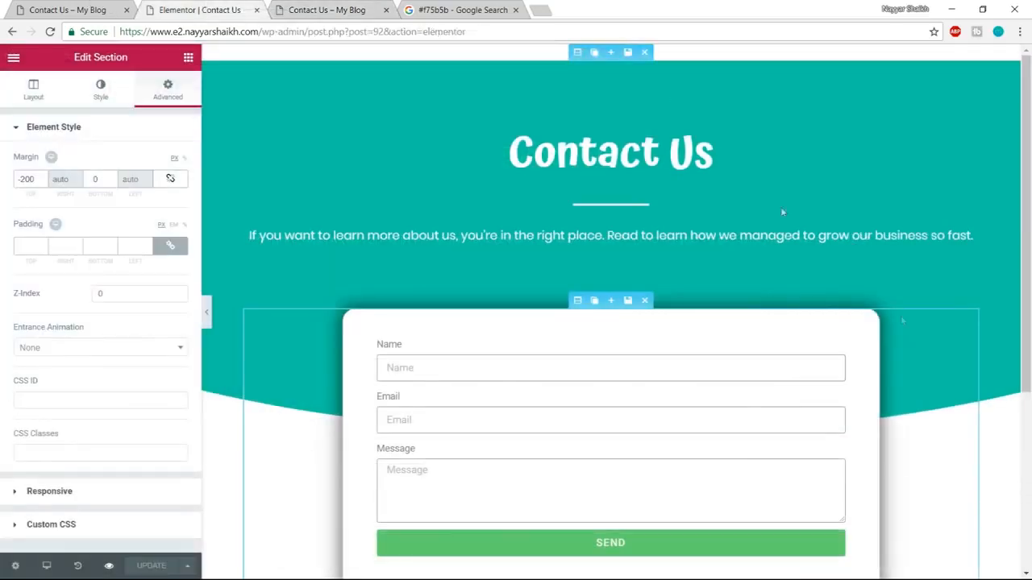
# Open the contact form's email settings and highlight the recipient address that submissions go to.
pyautogui.scroll(-3, 780, 206)
pyautogui.scroll(3, 901, 378)
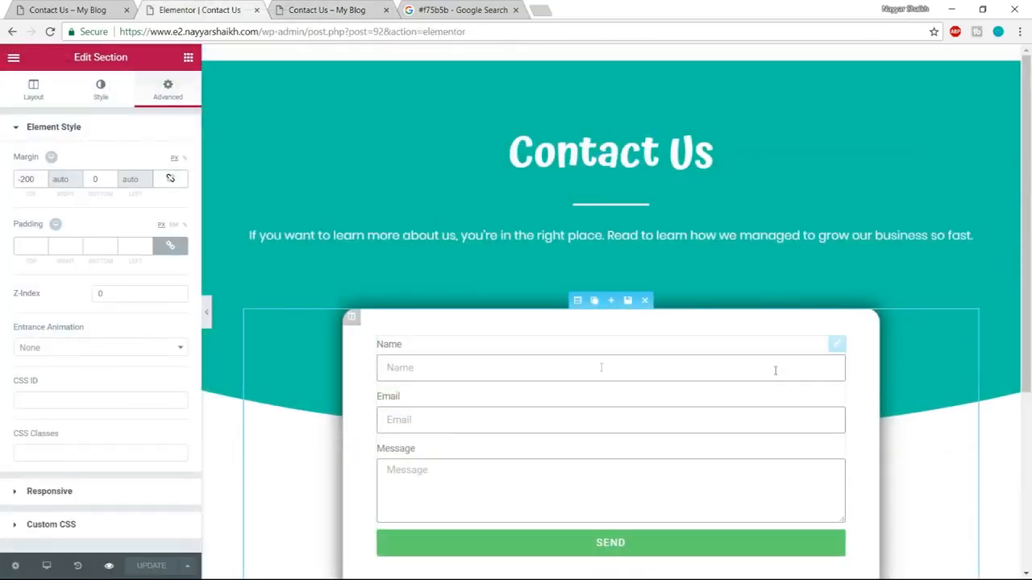
pyautogui.scroll(-1, 549, 375)
pyautogui.scroll(1, 547, 380)
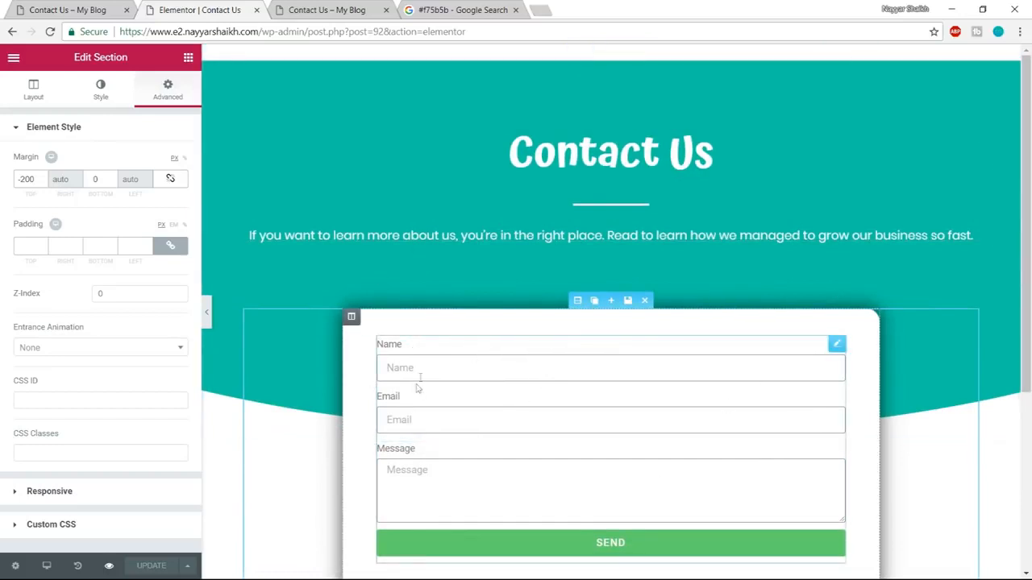
pyautogui.click(462, 368)
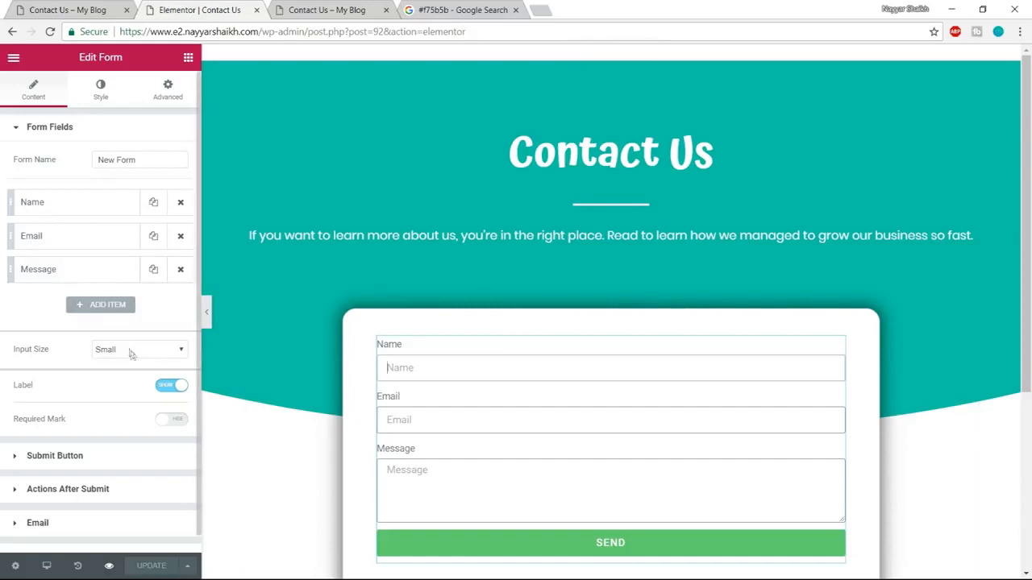
pyautogui.scroll(-1, 129, 355)
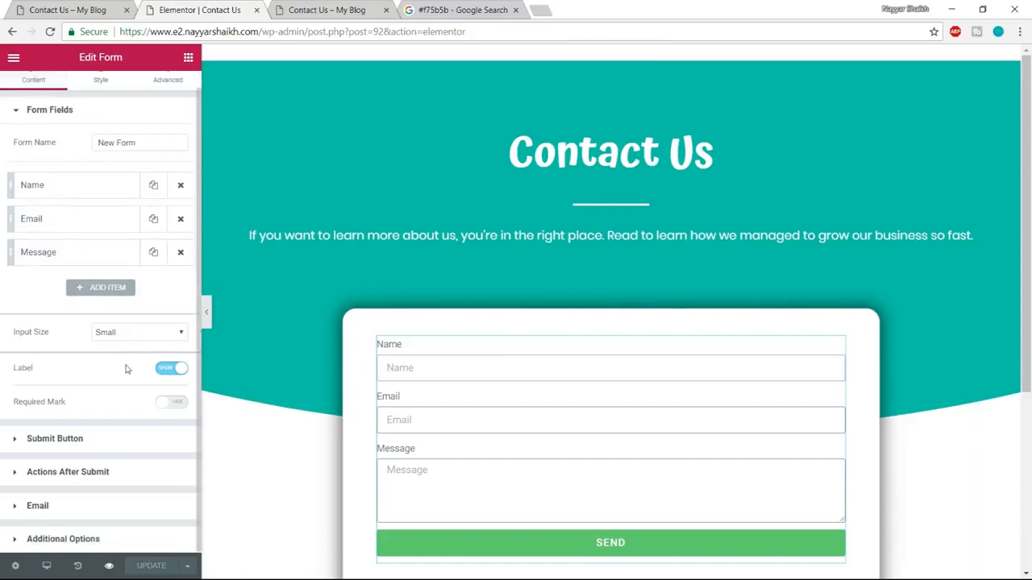
pyautogui.click(67, 508)
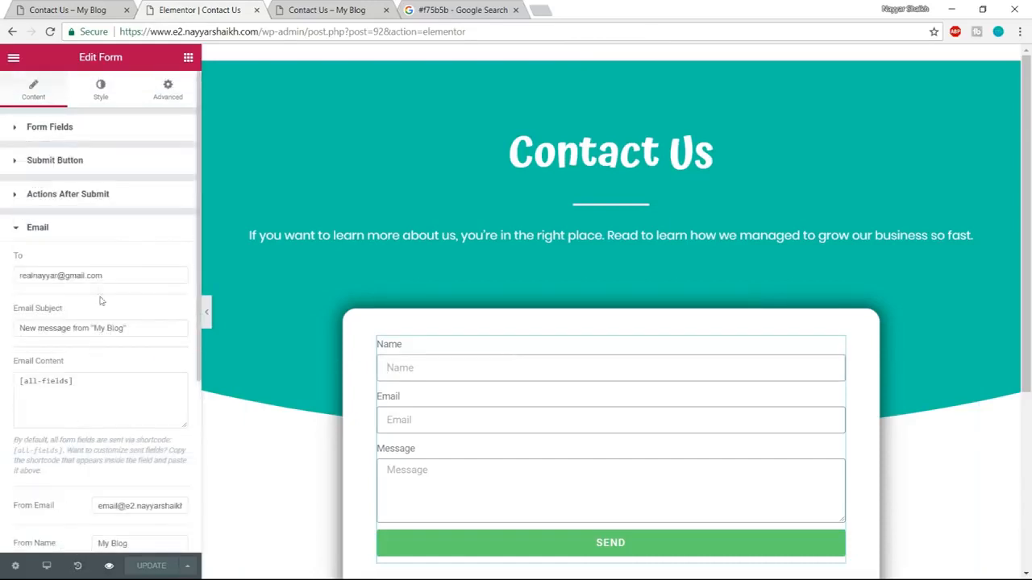
pyautogui.moveTo(110, 274); pyautogui.dragTo(10, 274)
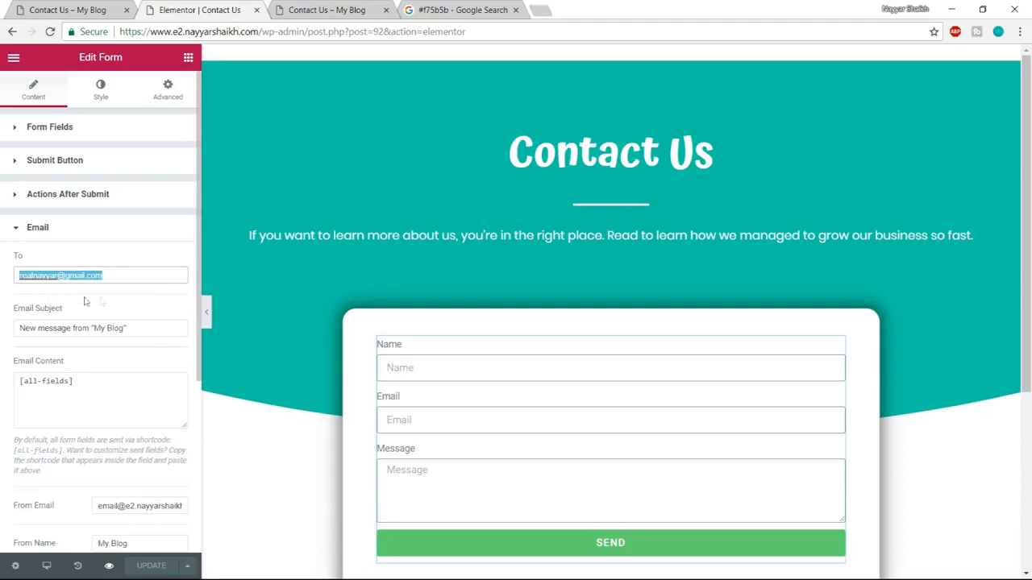
pyautogui.scroll(-1, 620, 461)
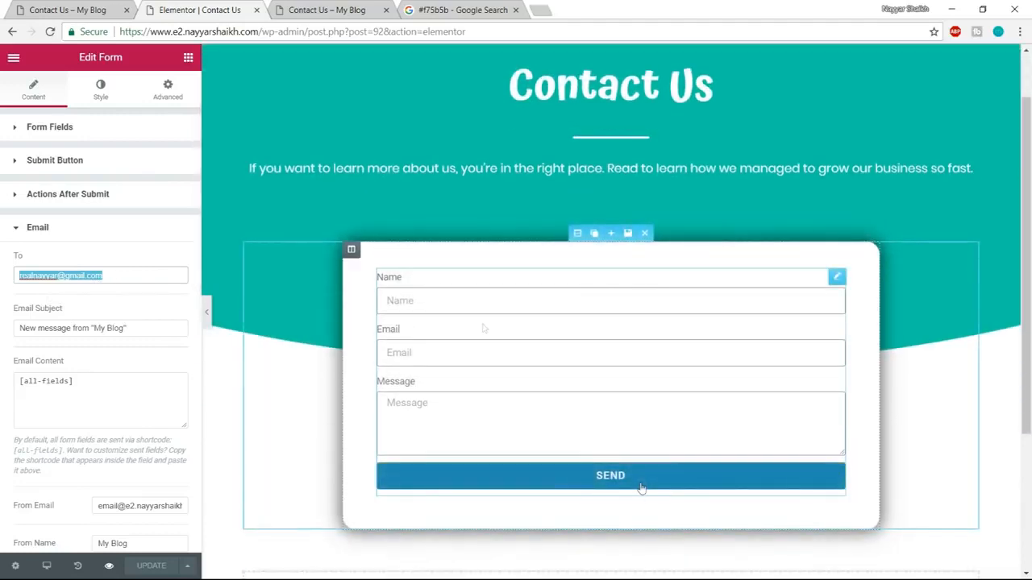
# Examine the demo page's Contact Details section below the form, including its heading, icon list and text paragraph.
pyautogui.click(78, 6)
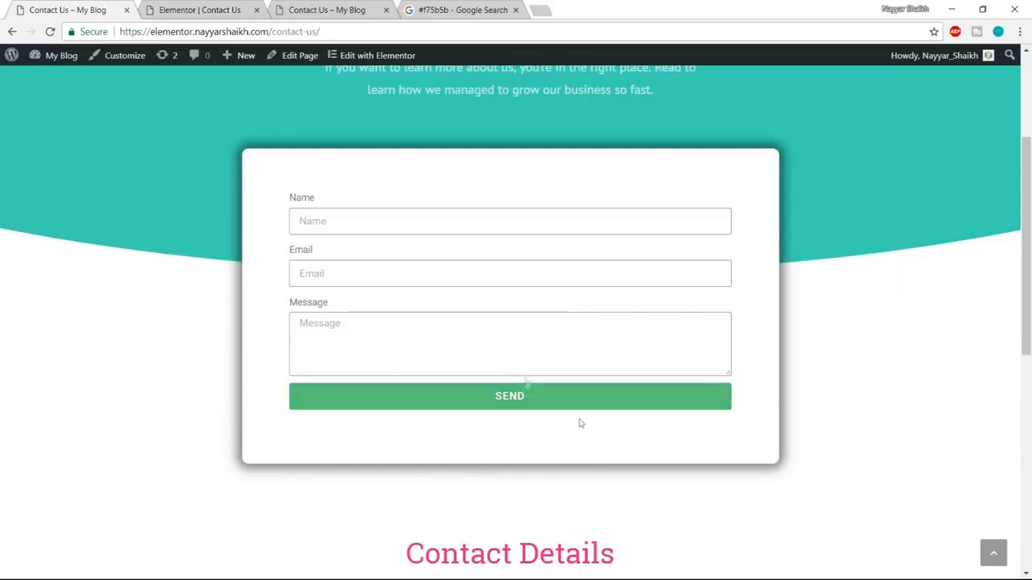
pyautogui.hotkey('ctrl', 'Tab')
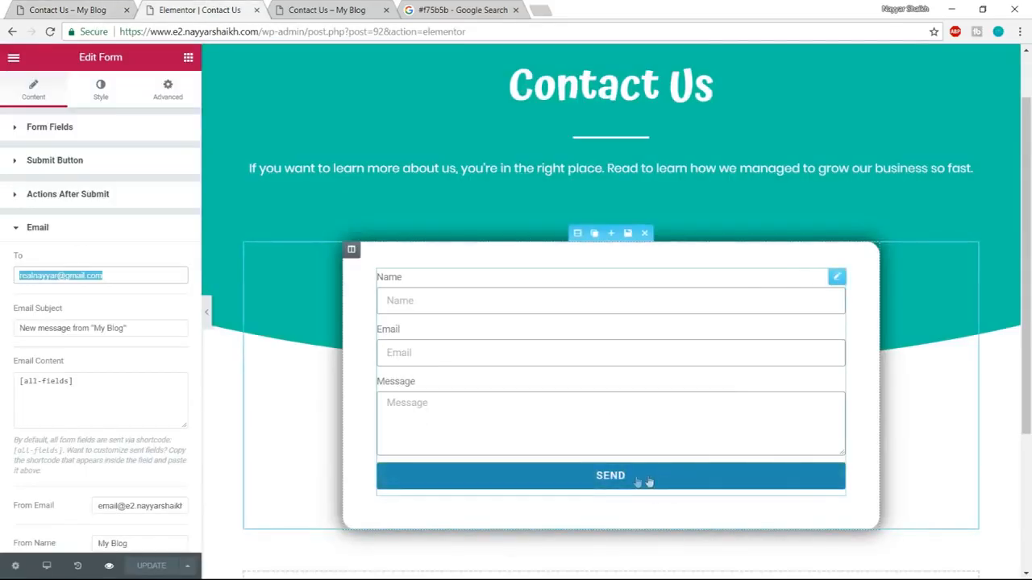
pyautogui.click(95, 8)
pyautogui.scroll(-5, 578, 275)
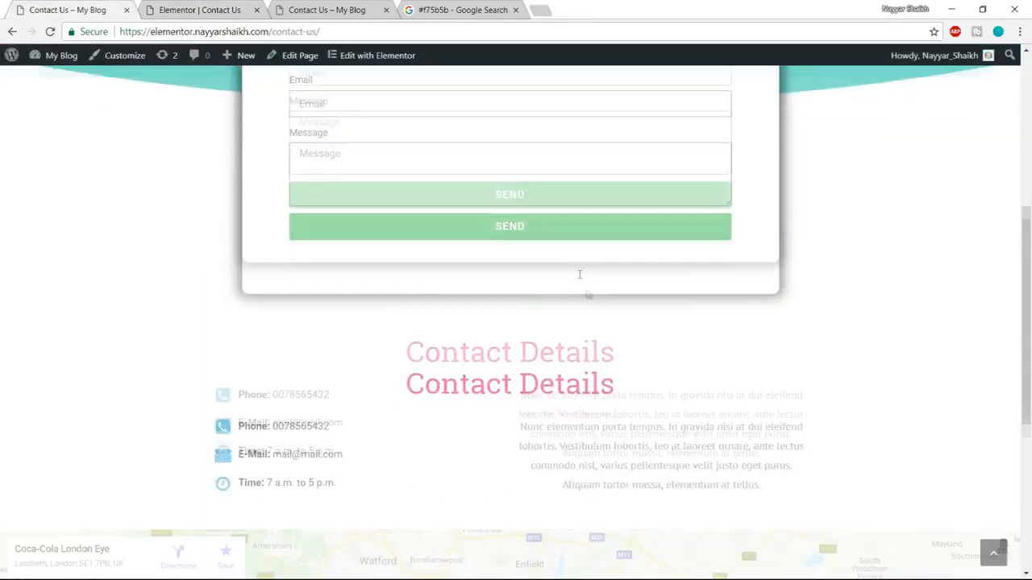
pyautogui.moveTo(417, 157); pyautogui.dragTo(629, 157)
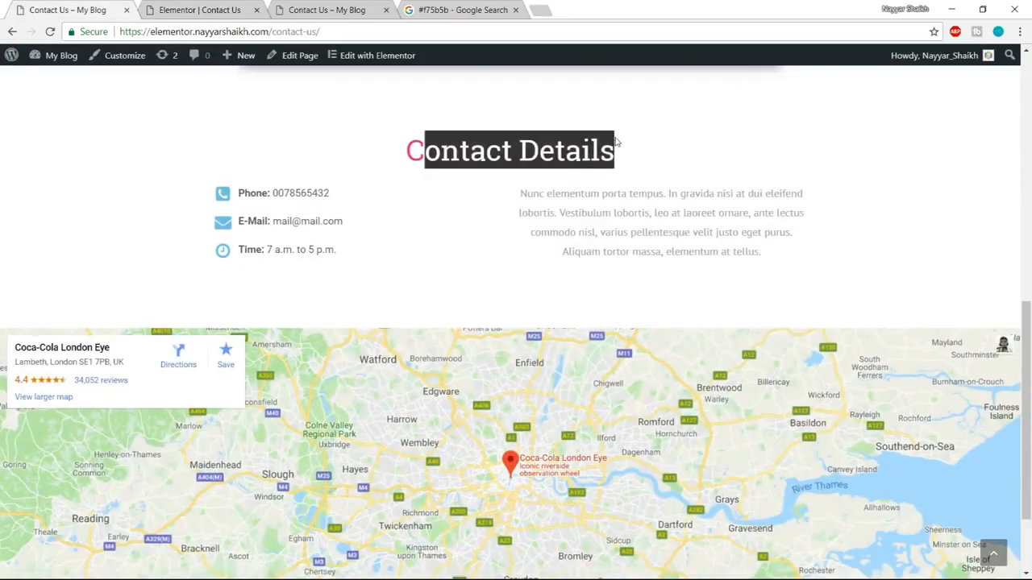
pyautogui.click(629, 157)
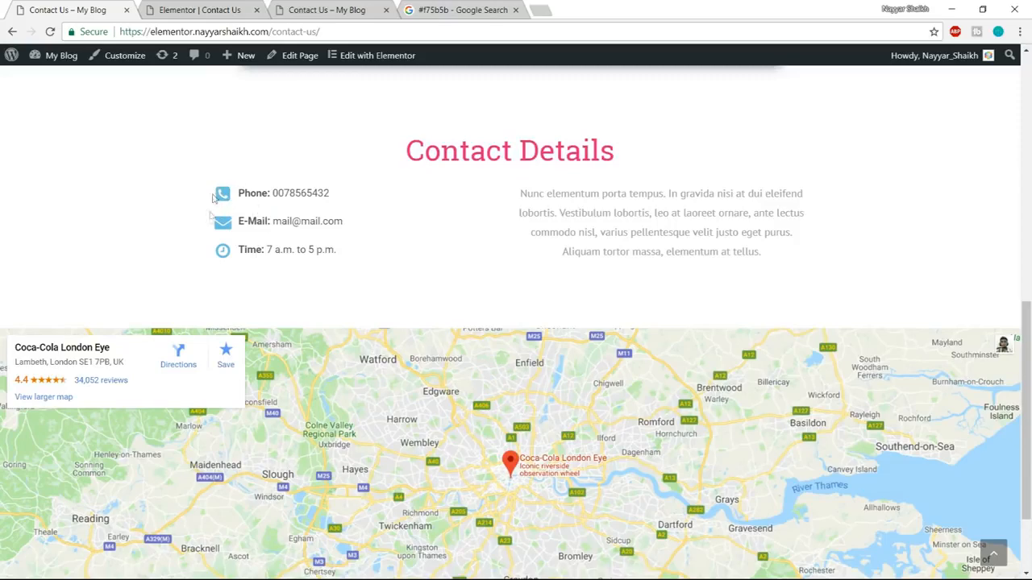
pyautogui.moveTo(516, 191); pyautogui.dragTo(762, 254)
pyautogui.click(762, 254)
# Add a new single-column section below the contact form in the Elementor editor.
pyautogui.click(206, 6)
pyautogui.scroll(-3, 556, 306)
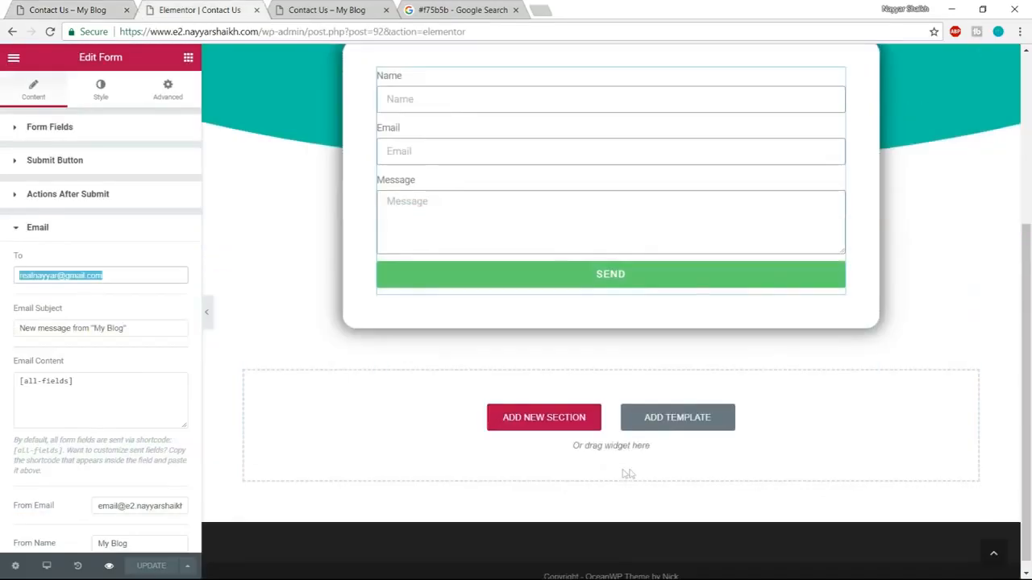
pyautogui.click(566, 424)
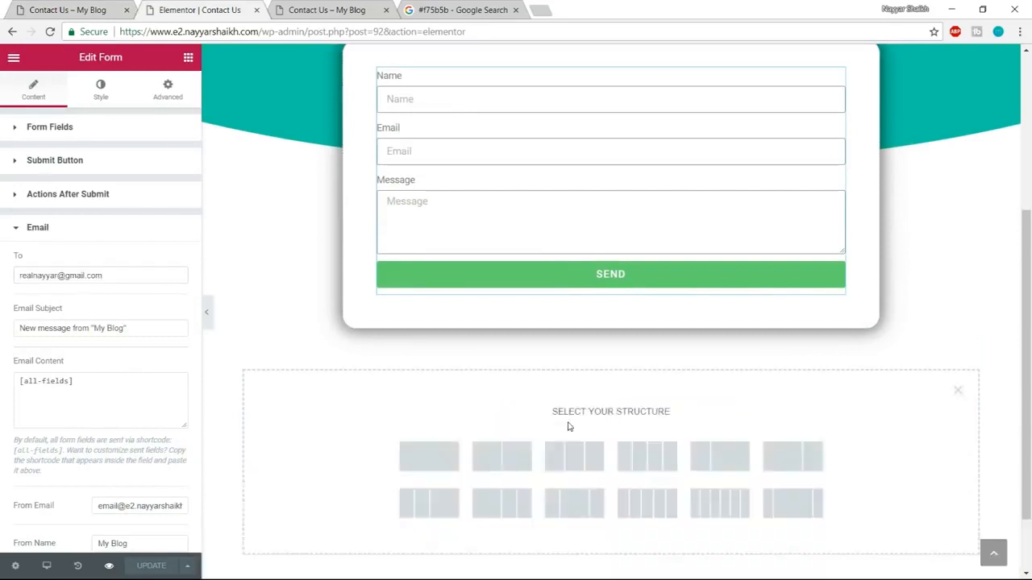
pyautogui.click(438, 458)
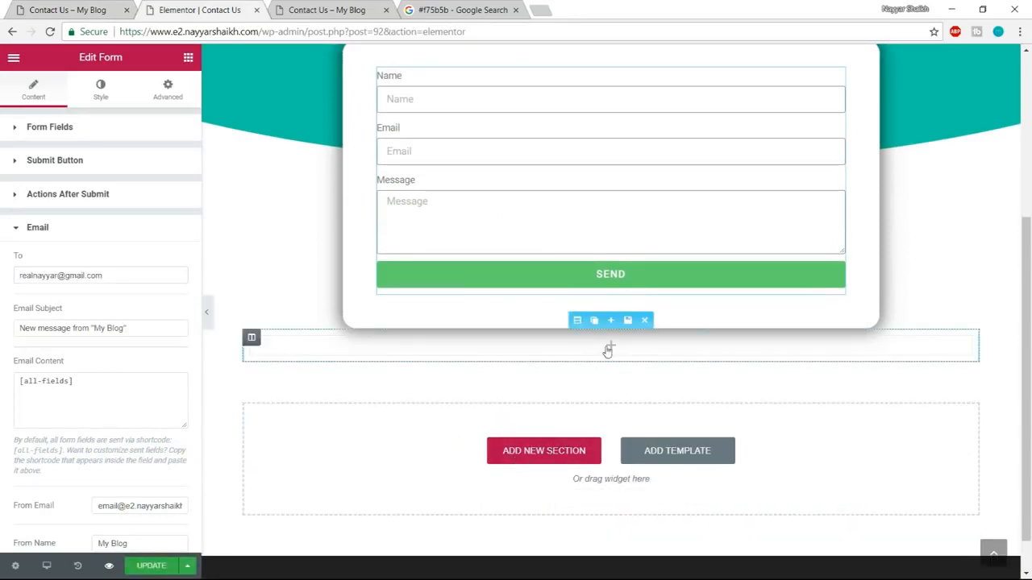
# Set the form section's bottom margin to 100 to space it from the new section below.
pyautogui.scroll(3, 608, 362)
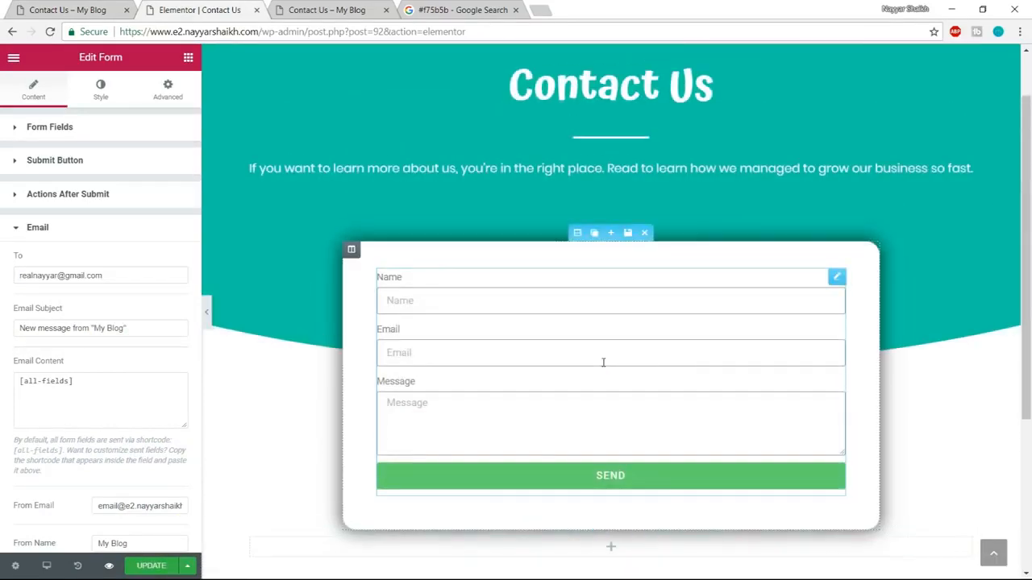
pyautogui.click(579, 235)
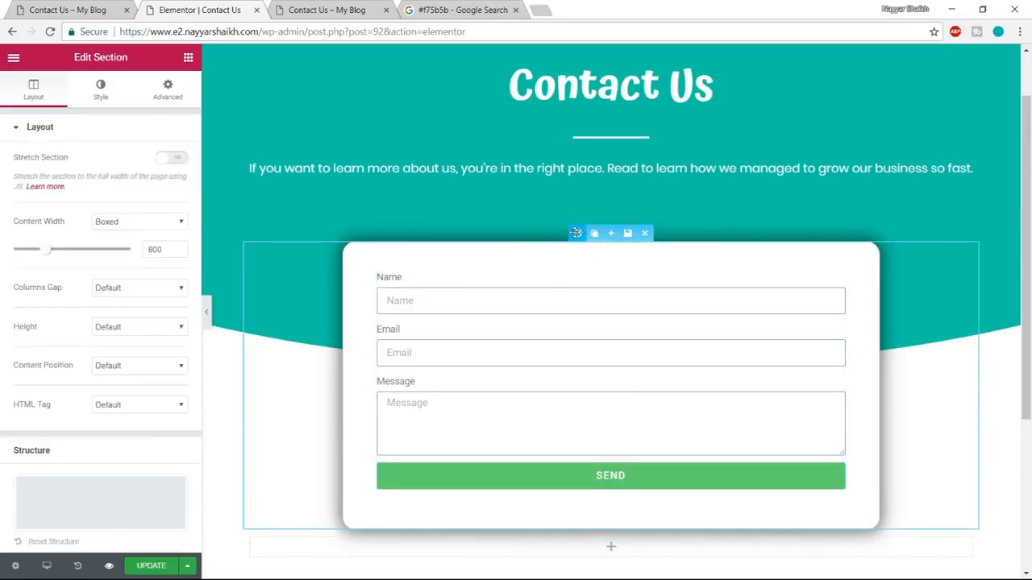
pyautogui.click(165, 94)
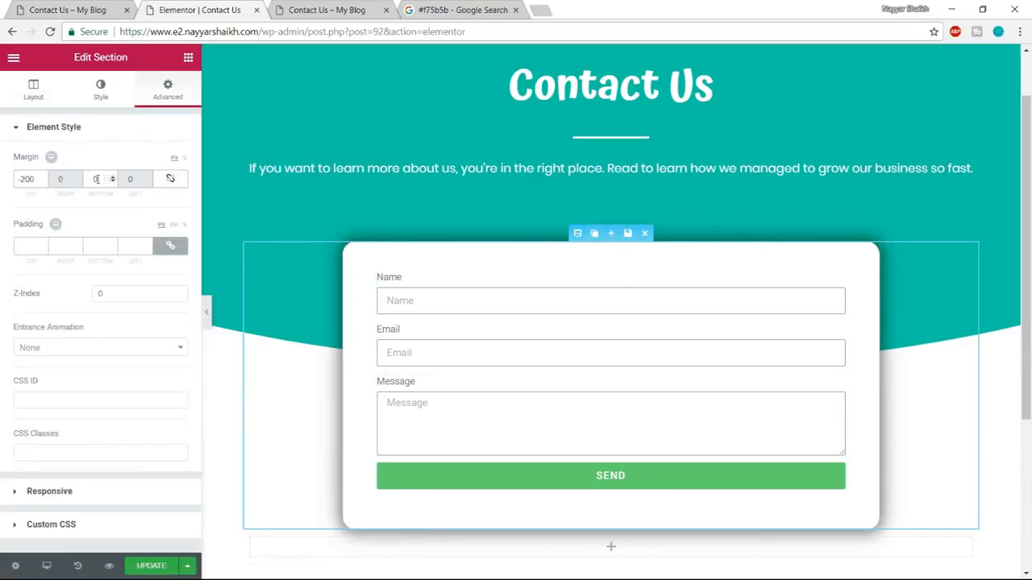
pyautogui.write('100')
pyautogui.scroll(-2, 471, 421)
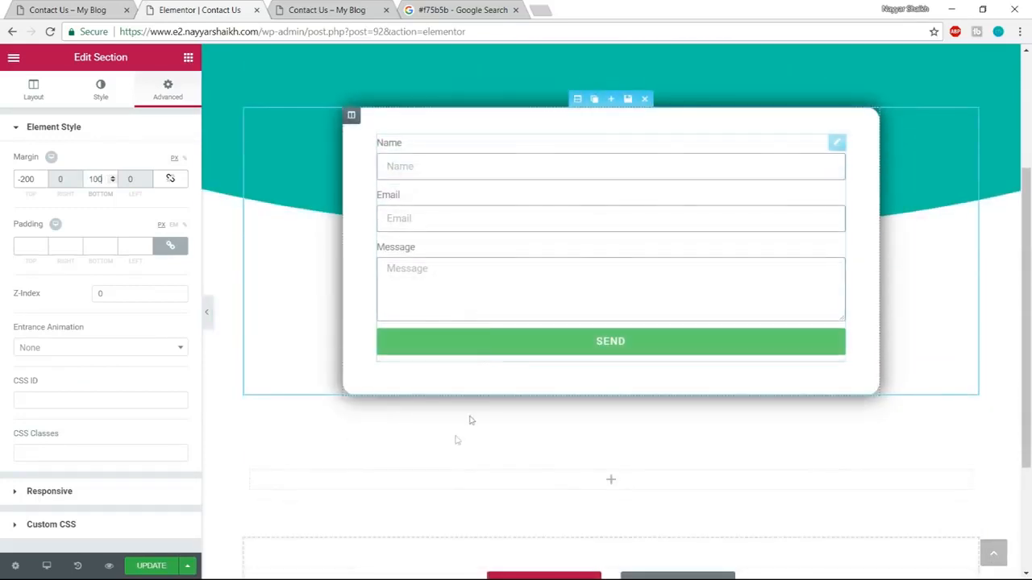
pyautogui.scroll(-2, 661, 413)
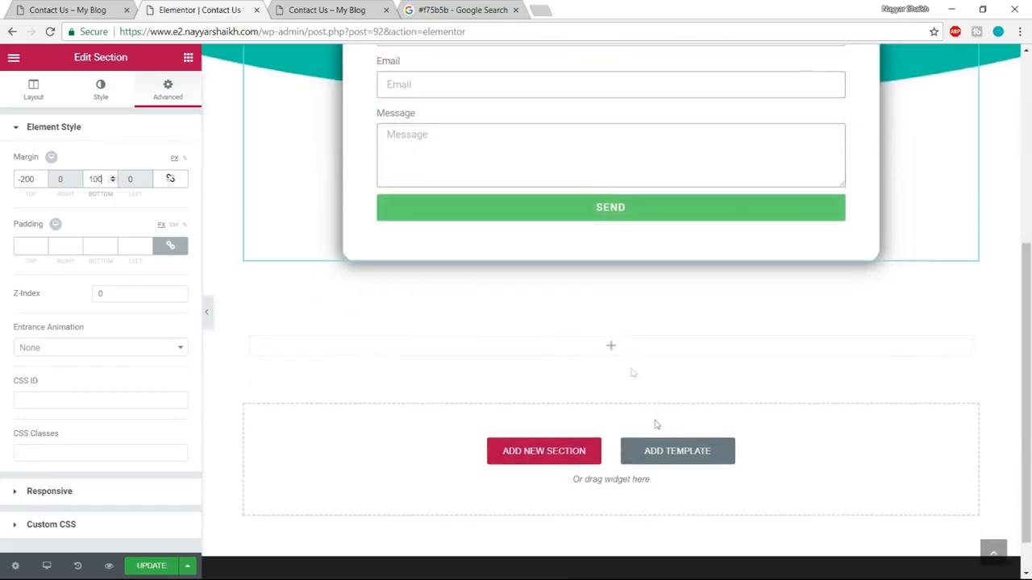
# Add a heading widget to the new section below the form, title it "Contact Details" as in the demo, and center it.
pyautogui.click(188, 57)
pyautogui.moveTo(111, 161); pyautogui.dragTo(615, 355)
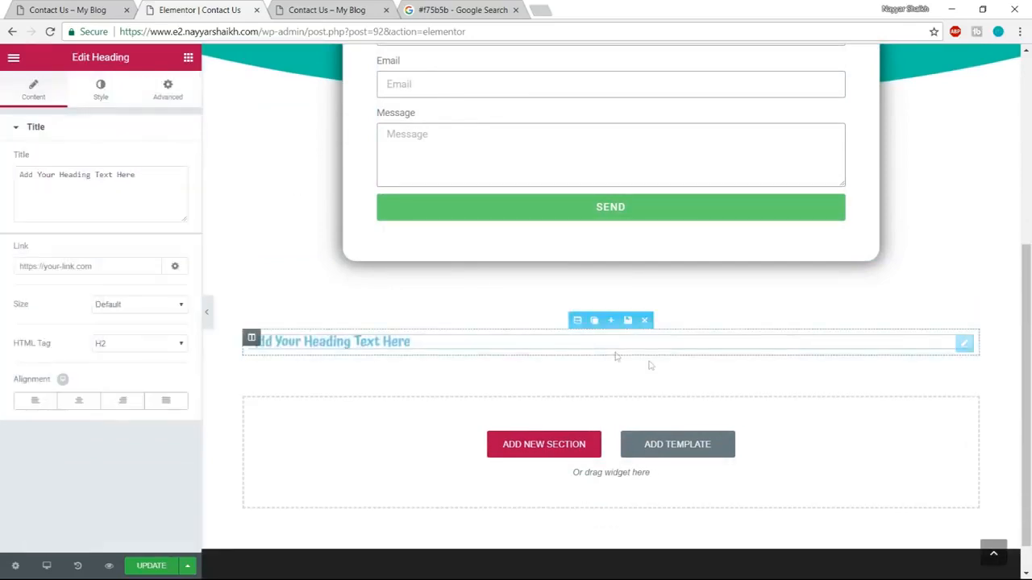
pyautogui.click(84, 8)
pyautogui.moveTo(636, 152); pyautogui.dragTo(395, 151)
pyautogui.hotkey('ctrl', 'c')
pyautogui.click(240, 6)
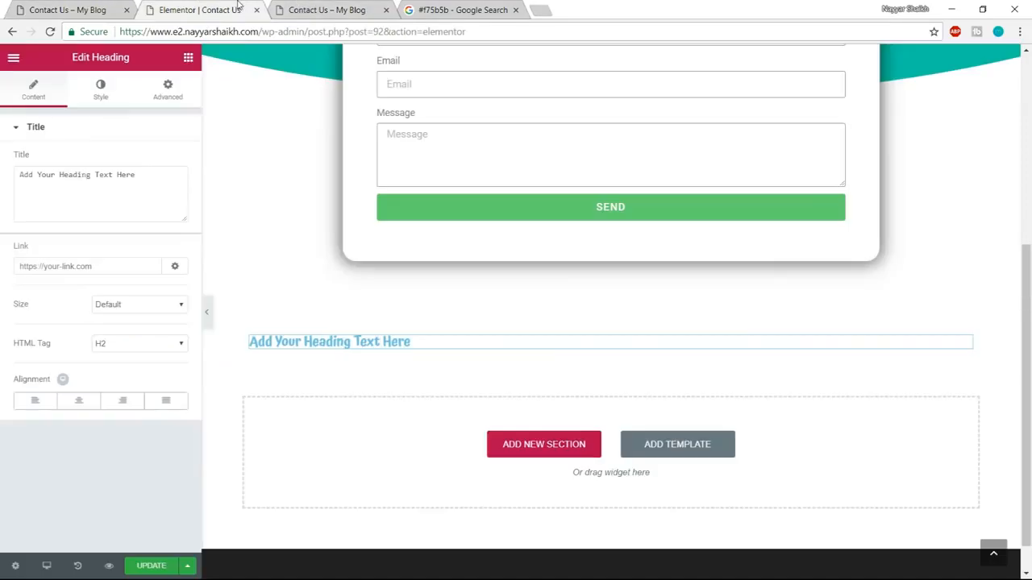
pyautogui.click(116, 182)
pyautogui.hotkey('ctrl', 'a')
pyautogui.hotkey('ctrl', 'v')
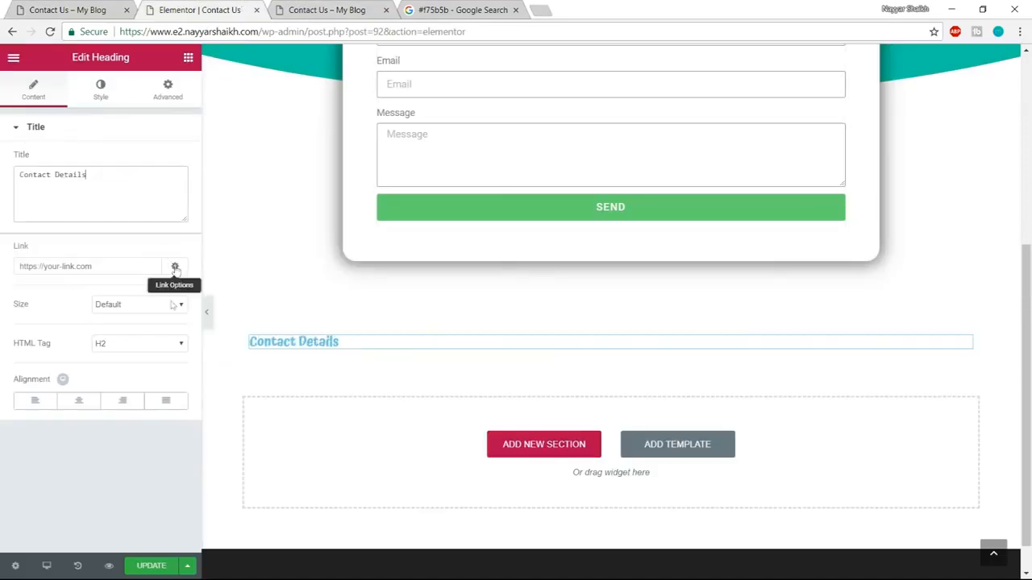
pyautogui.click(79, 400)
# Color the Contact Details heading text a light pink.
pyautogui.click(118, 90)
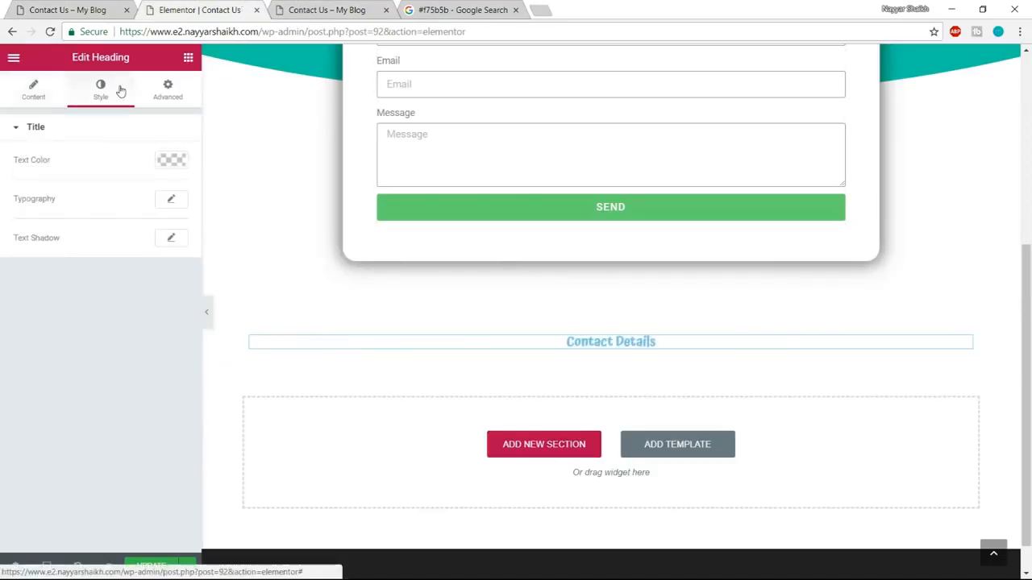
pyautogui.click(171, 160)
pyautogui.click(20, 324)
pyautogui.moveTo(69, 279); pyautogui.dragTo(185, 157)
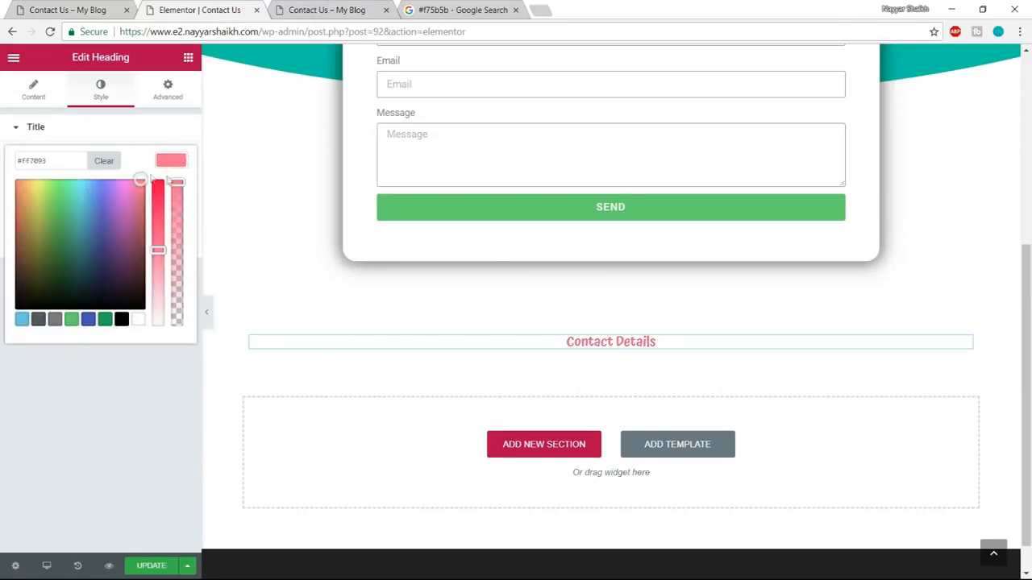
pyautogui.click(173, 164)
# Set the Contact Details heading's typography to Poppins, size 40 px and weight 400.
pyautogui.click(173, 201)
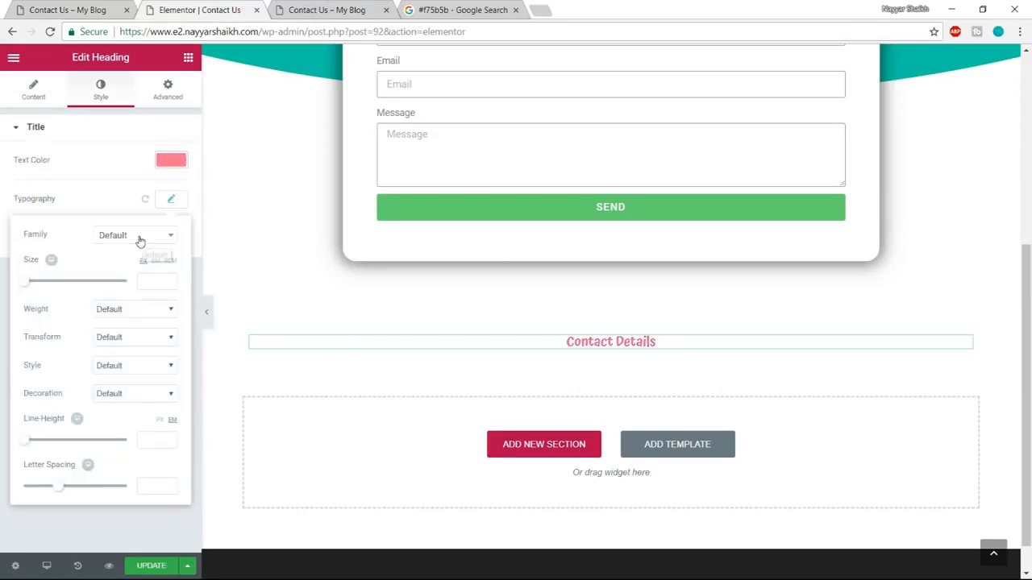
pyautogui.click(139, 235)
pyautogui.write('pop')
pyautogui.press('Return')
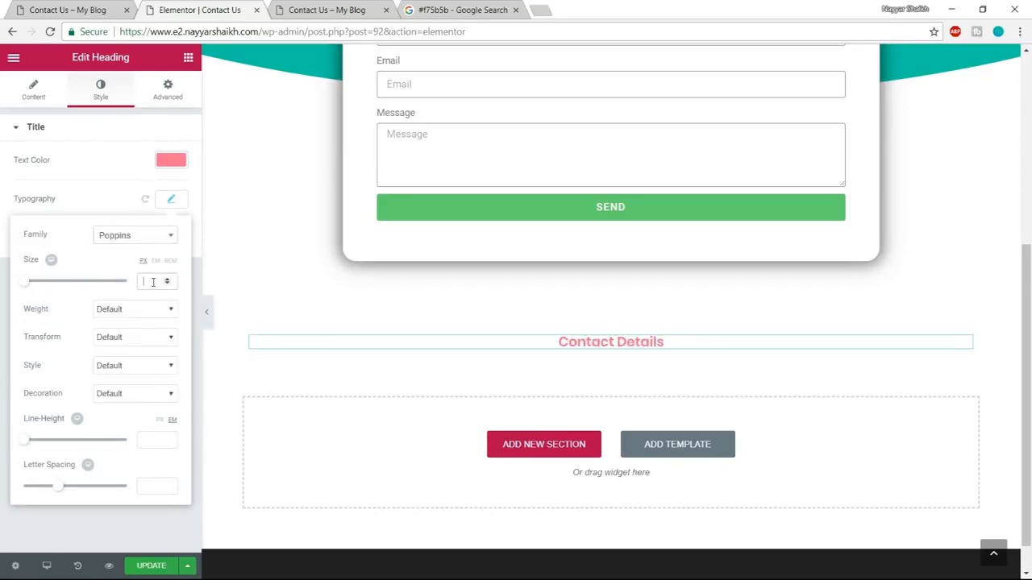
pyautogui.click(155, 281)
pyautogui.write('40')
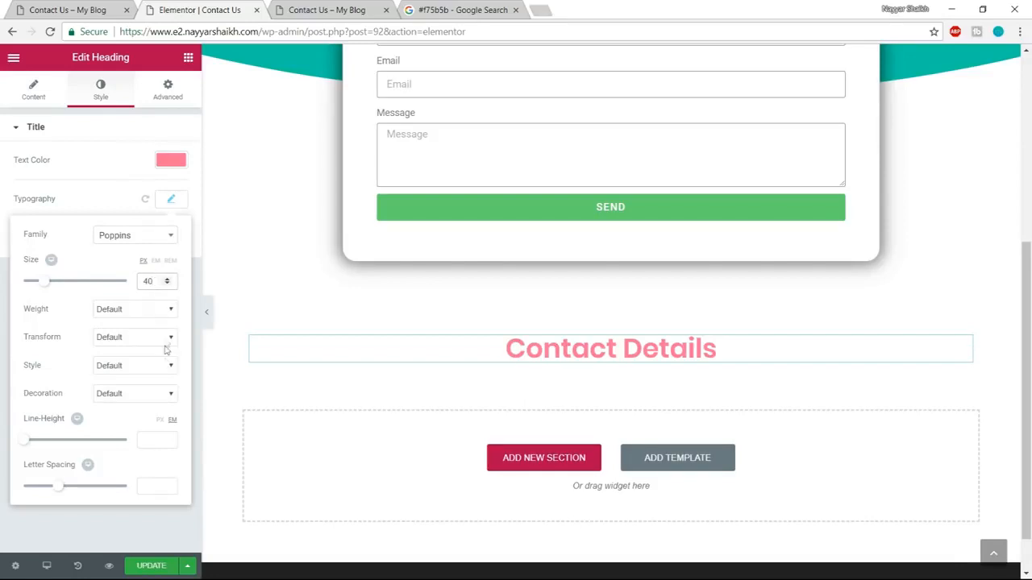
pyautogui.click(141, 316)
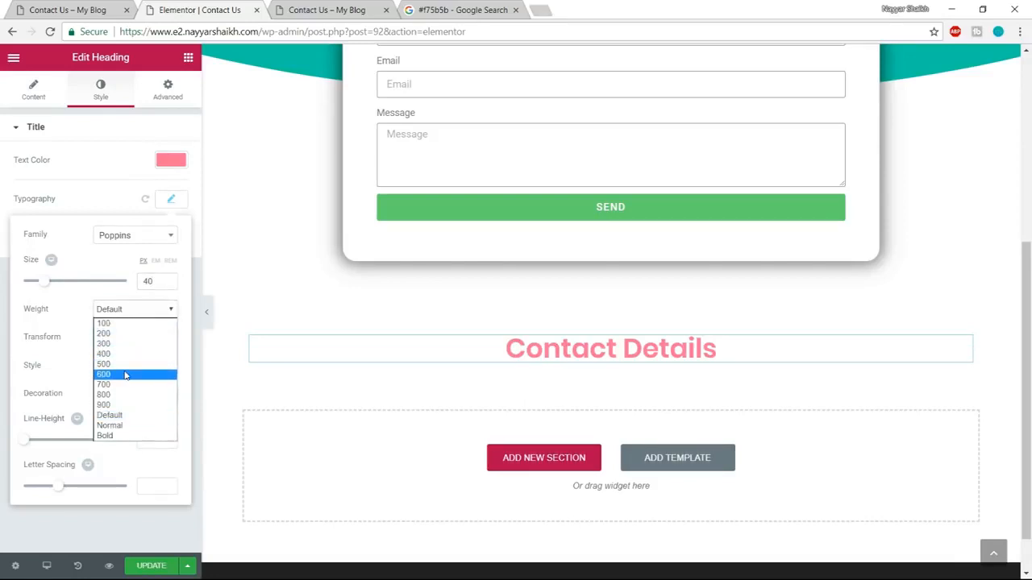
pyautogui.click(125, 374)
pyautogui.click(129, 313)
pyautogui.click(114, 355)
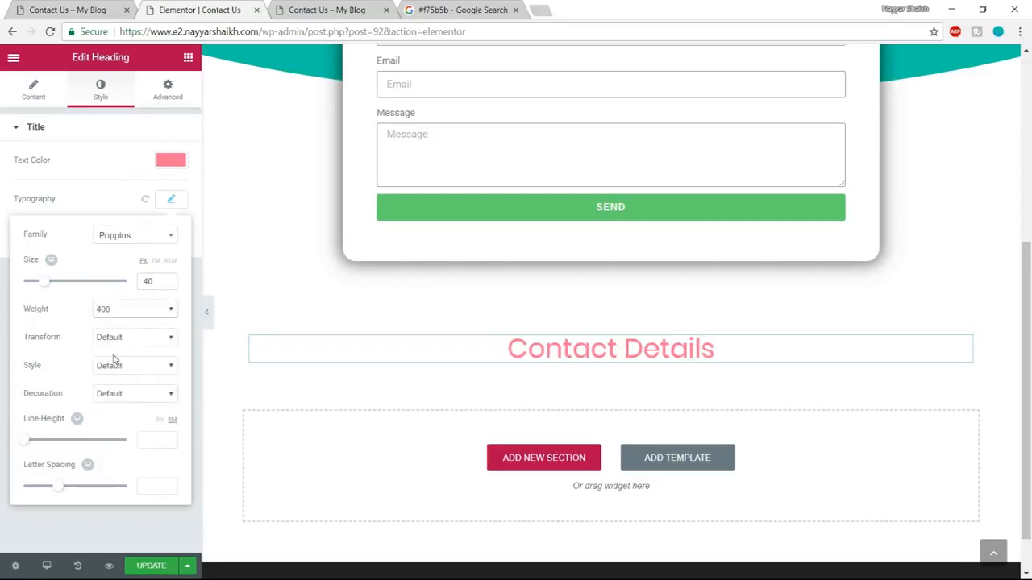
# Check the demo's Contact Details layout and add a two-column Columns element beneath the heading.
pyautogui.click(68, 10)
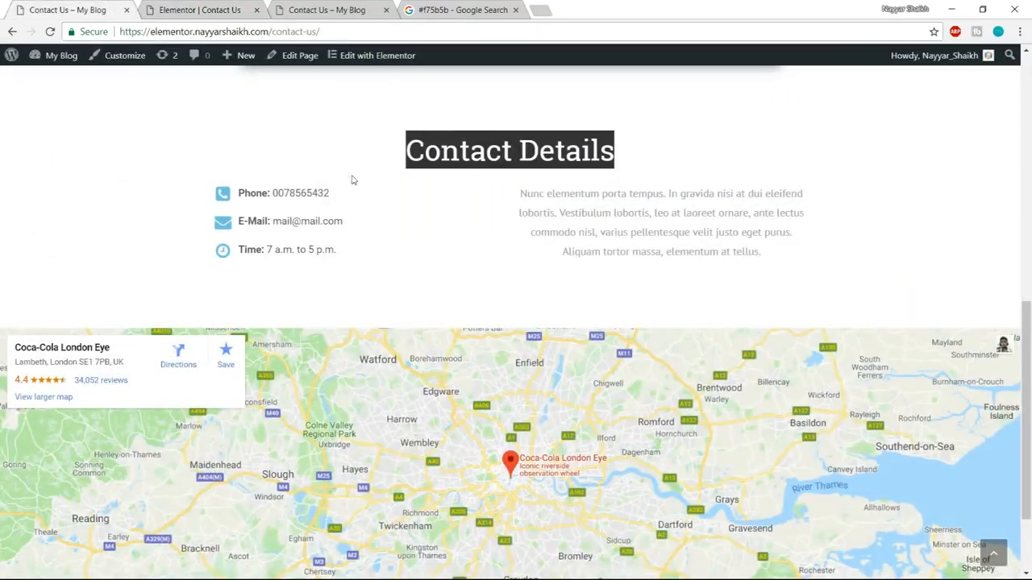
pyautogui.scroll(1, 421, 239)
pyautogui.click(396, 271)
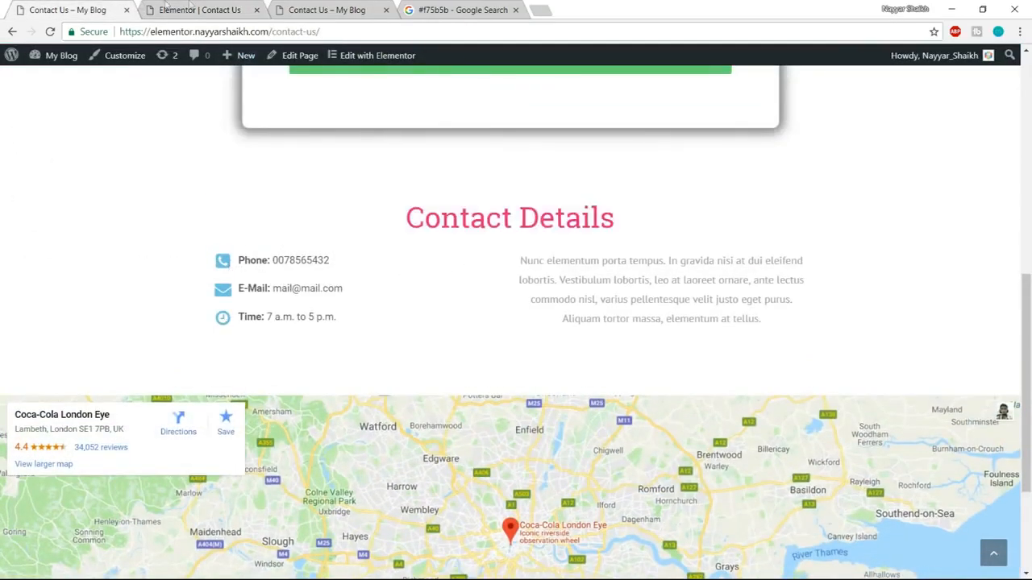
pyautogui.click(167, 8)
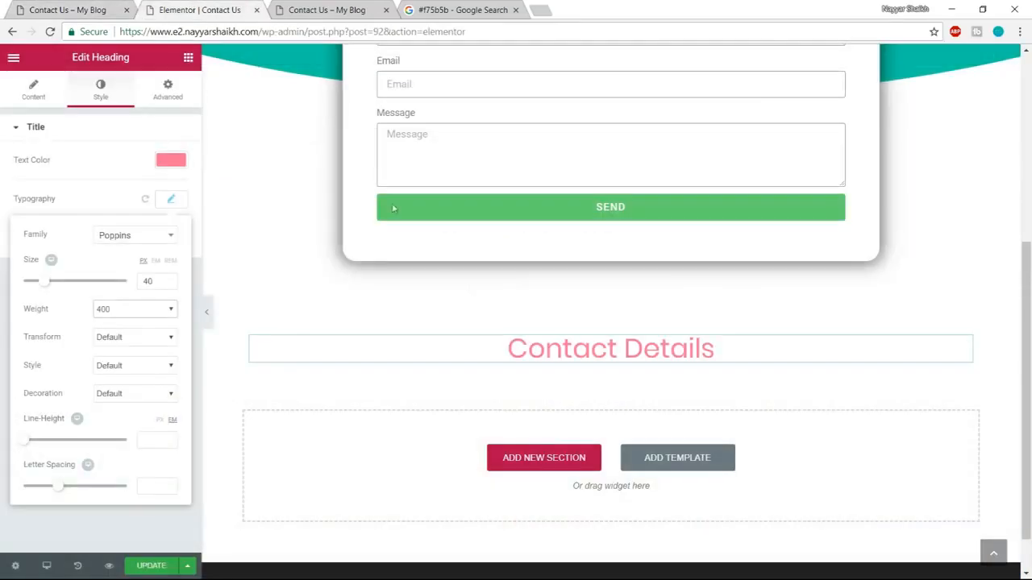
pyautogui.click(187, 59)
pyautogui.moveTo(79, 159); pyautogui.dragTo(508, 403)
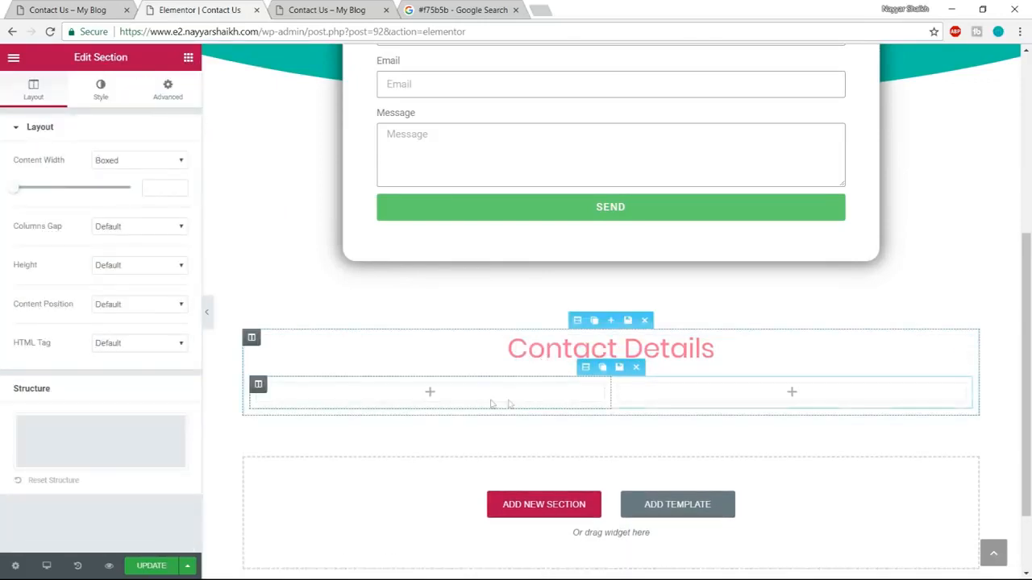
# Add an Icon List widget from the General Elements to the first column under the Contact Details heading.
pyautogui.click(68, 8)
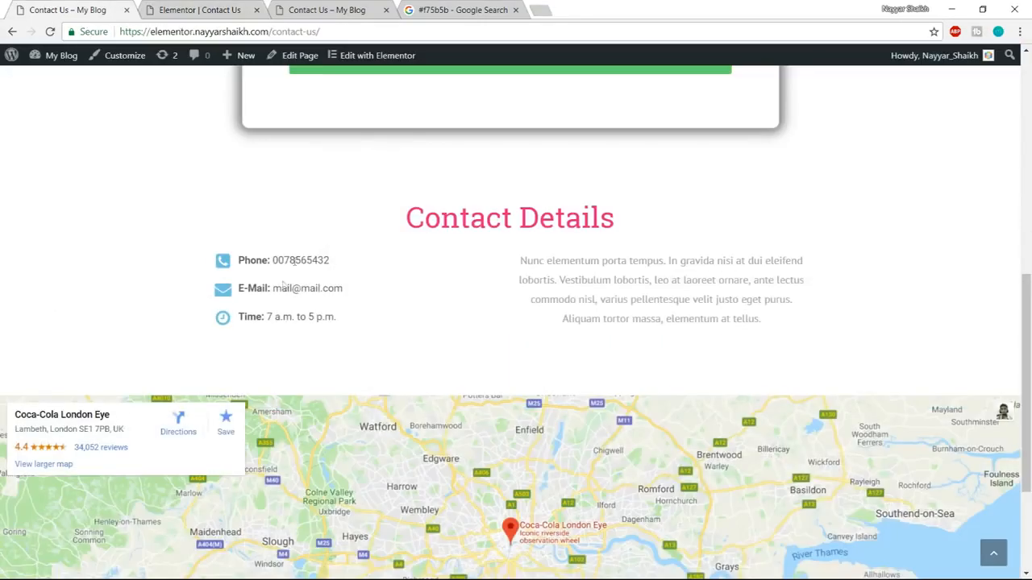
pyautogui.click(178, 10)
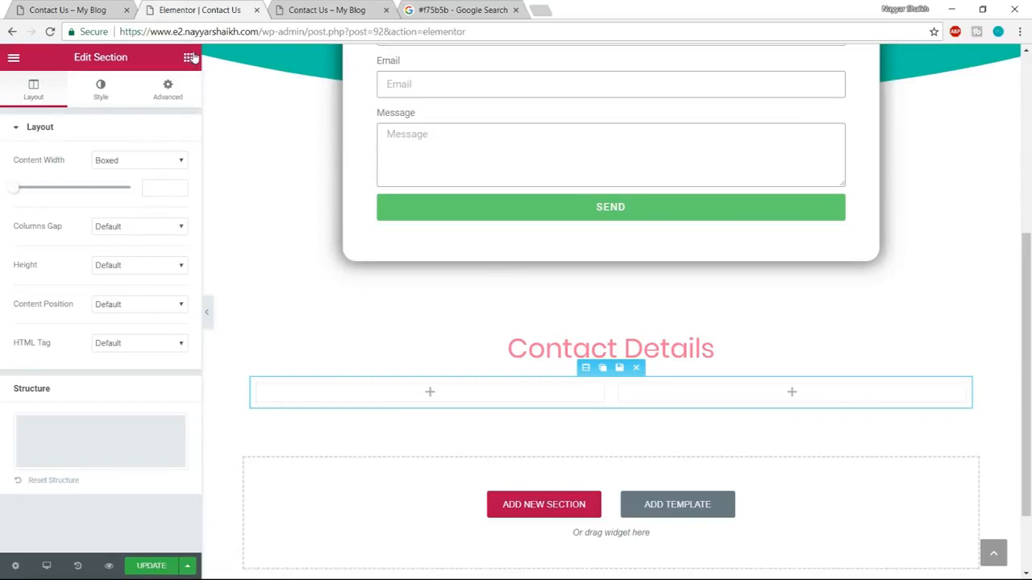
pyautogui.click(189, 58)
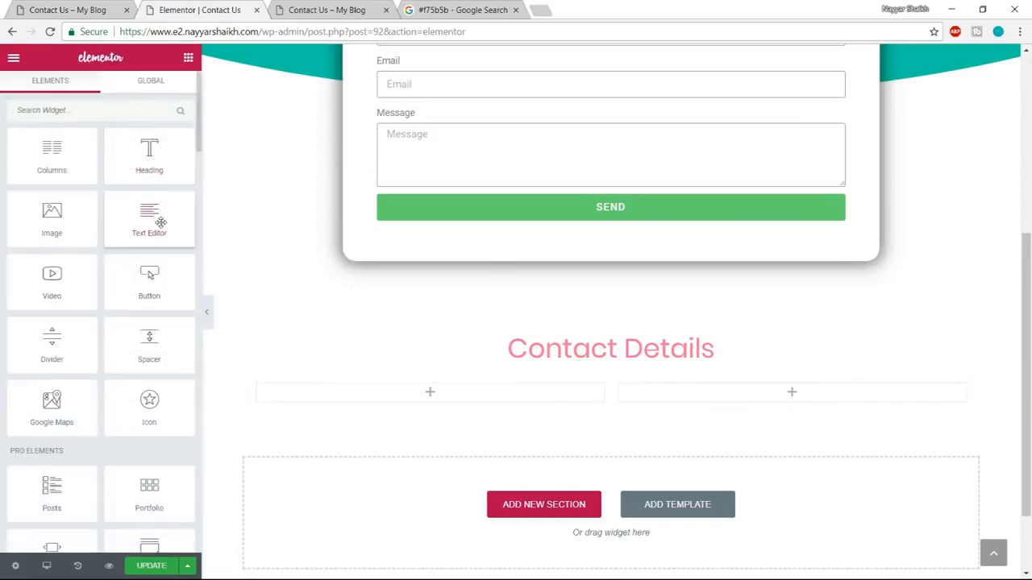
pyautogui.scroll(-5, 161, 222)
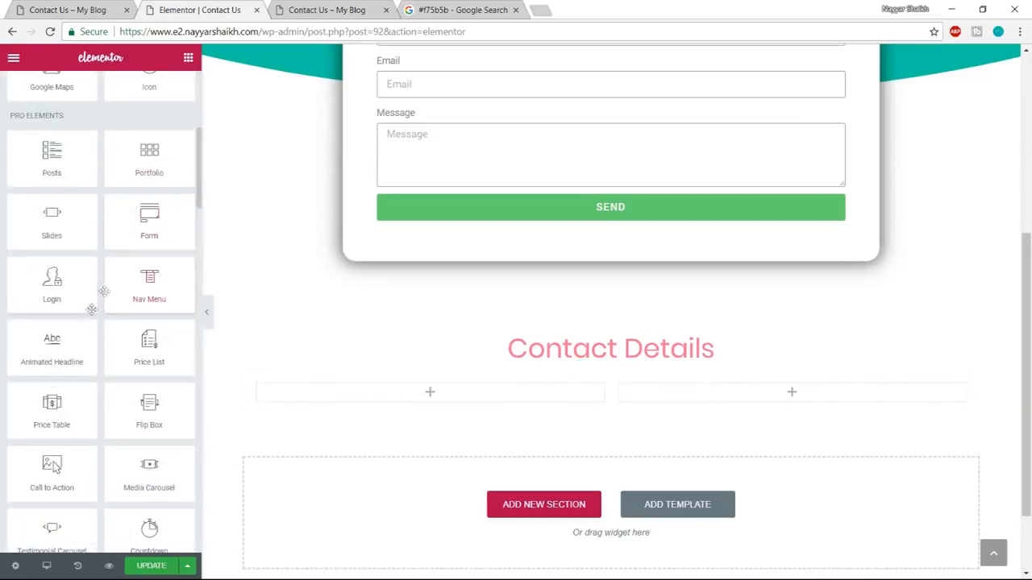
pyautogui.scroll(-4, 87, 319)
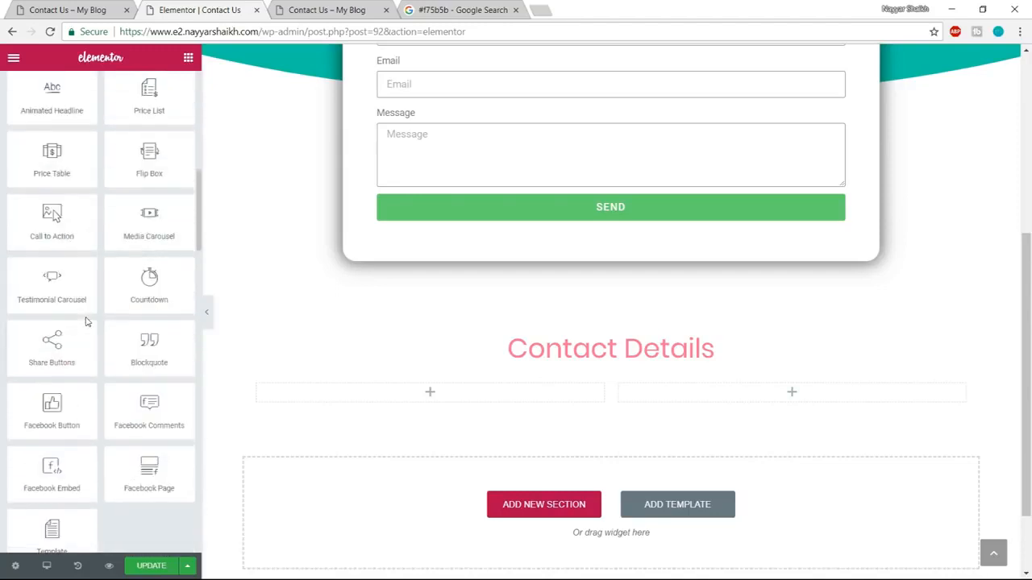
pyautogui.scroll(-6, 121, 346)
pyautogui.scroll(1, 163, 371)
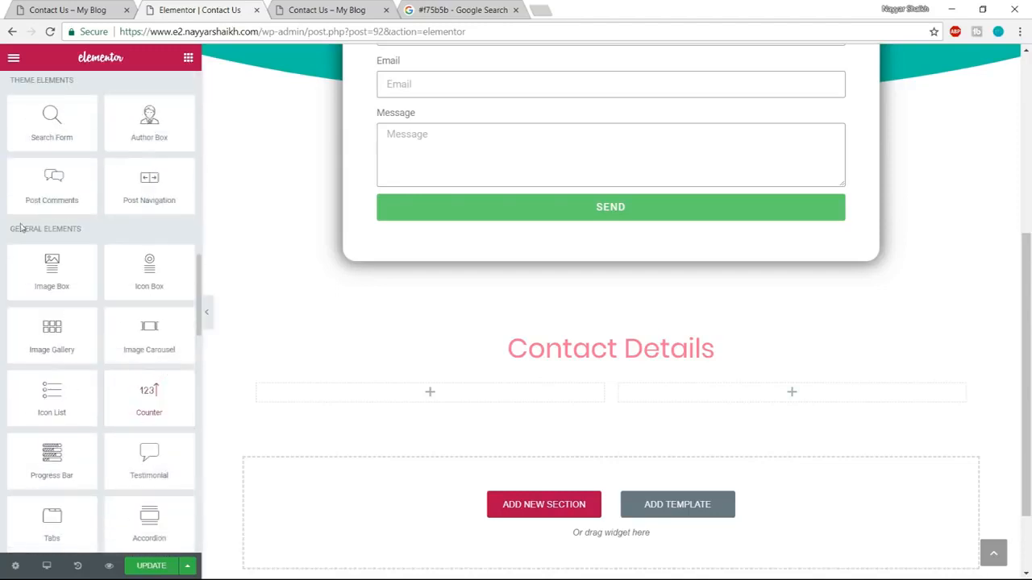
pyautogui.moveTo(9, 230); pyautogui.dragTo(83, 226)
pyautogui.click(77, 242)
pyautogui.moveTo(49, 397); pyautogui.dragTo(448, 407)
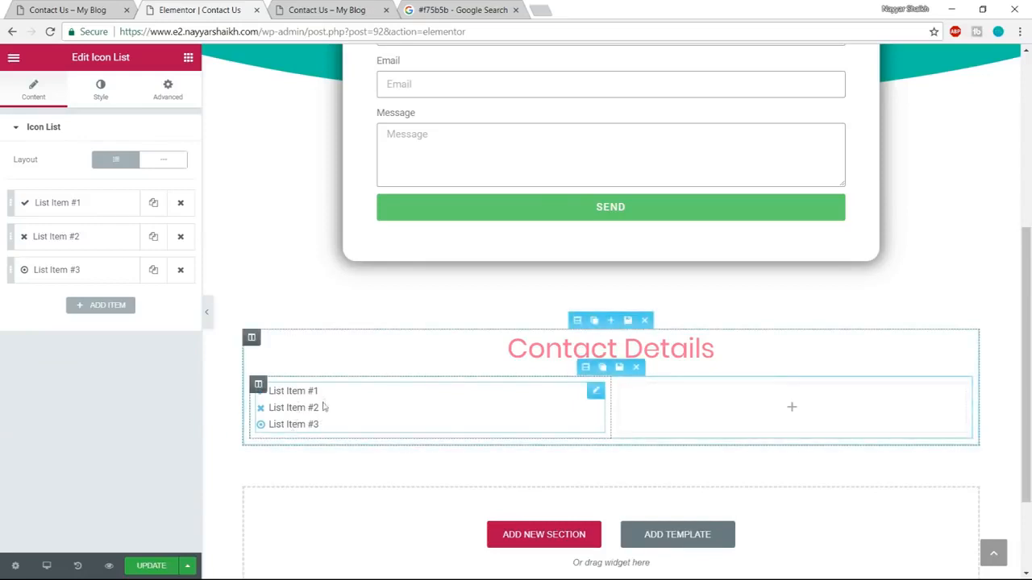
# Check the demo's phone entry and set the first list item's icon to phone-square.
pyautogui.click(66, 8)
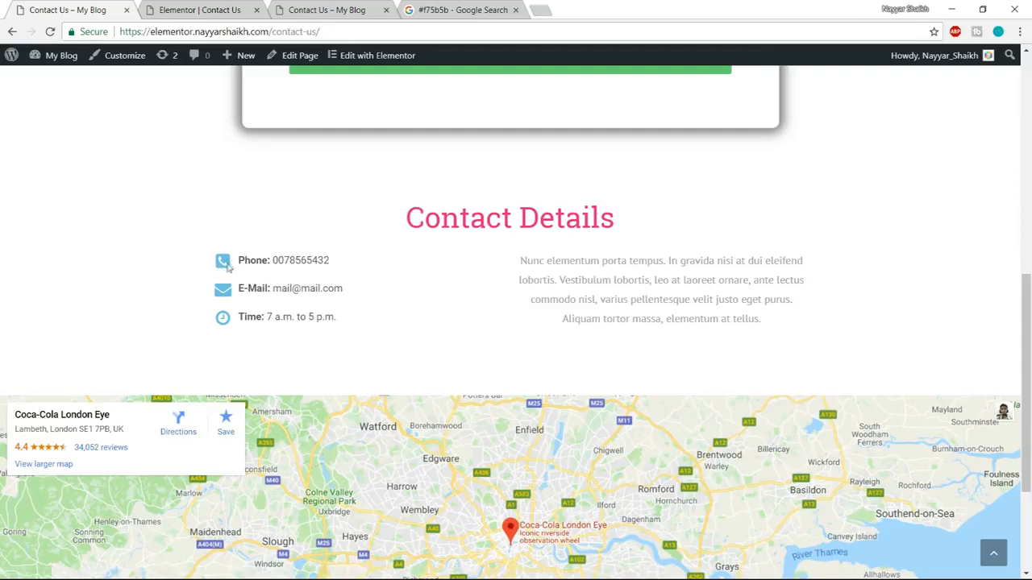
pyautogui.moveTo(239, 266); pyautogui.dragTo(347, 261)
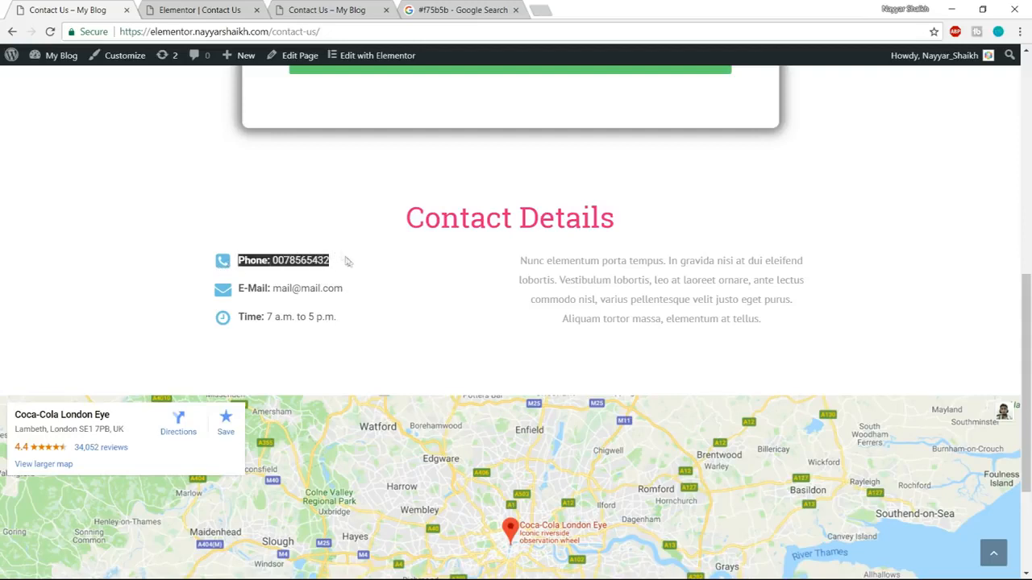
pyautogui.click(274, 274)
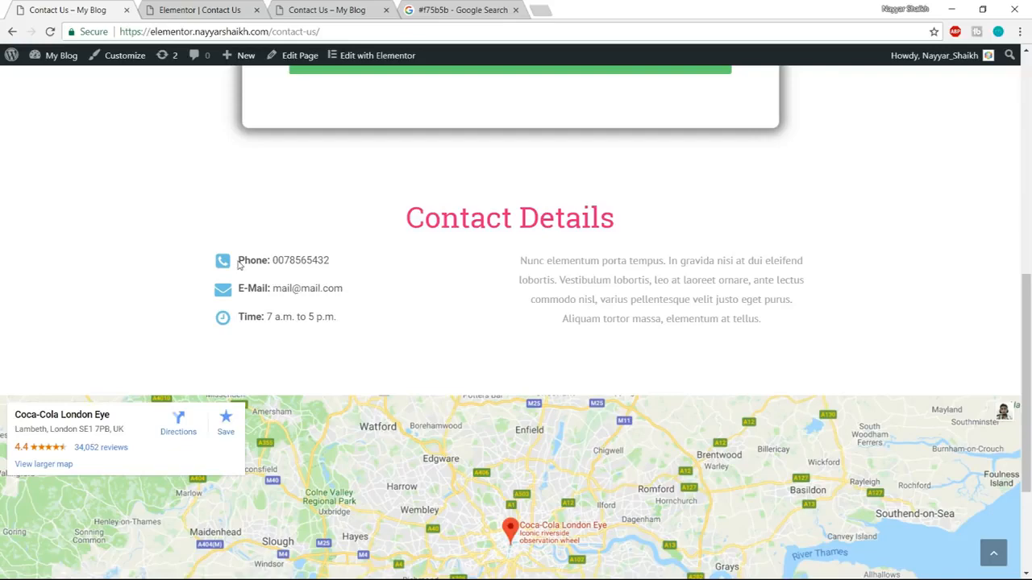
pyautogui.click(206, 10)
pyautogui.click(83, 209)
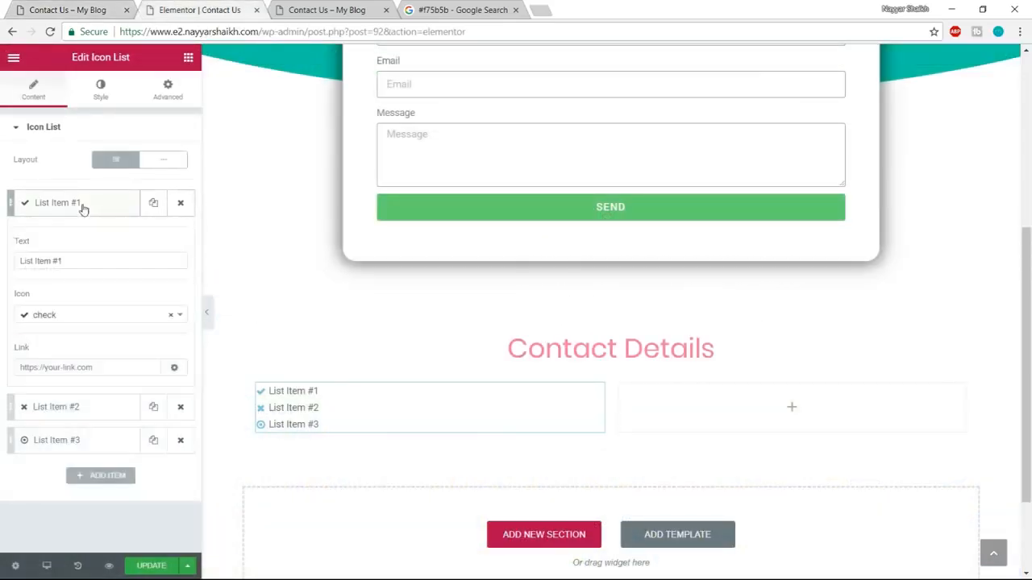
pyautogui.moveTo(80, 260); pyautogui.dragTo(8, 259)
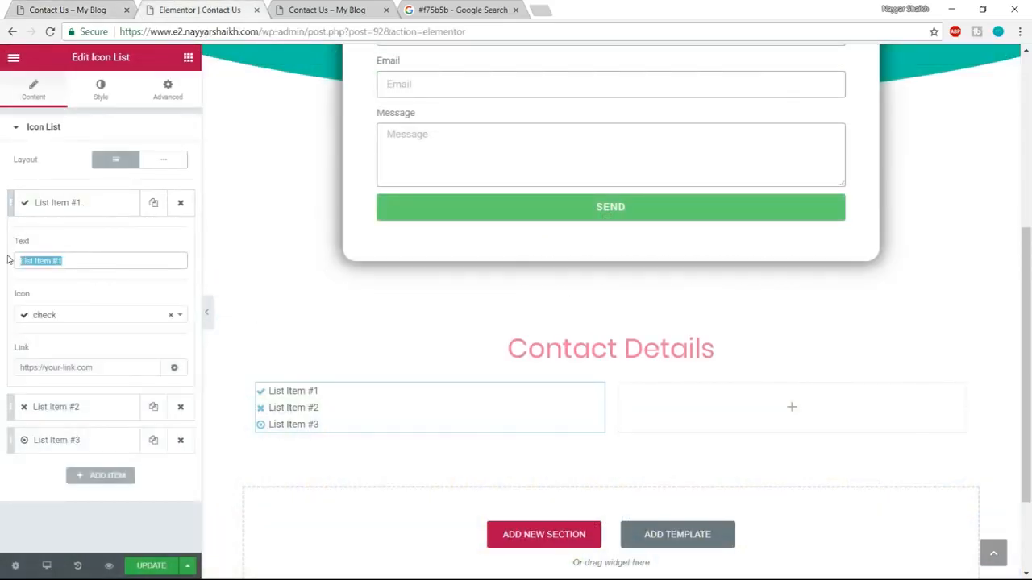
pyautogui.click(74, 318)
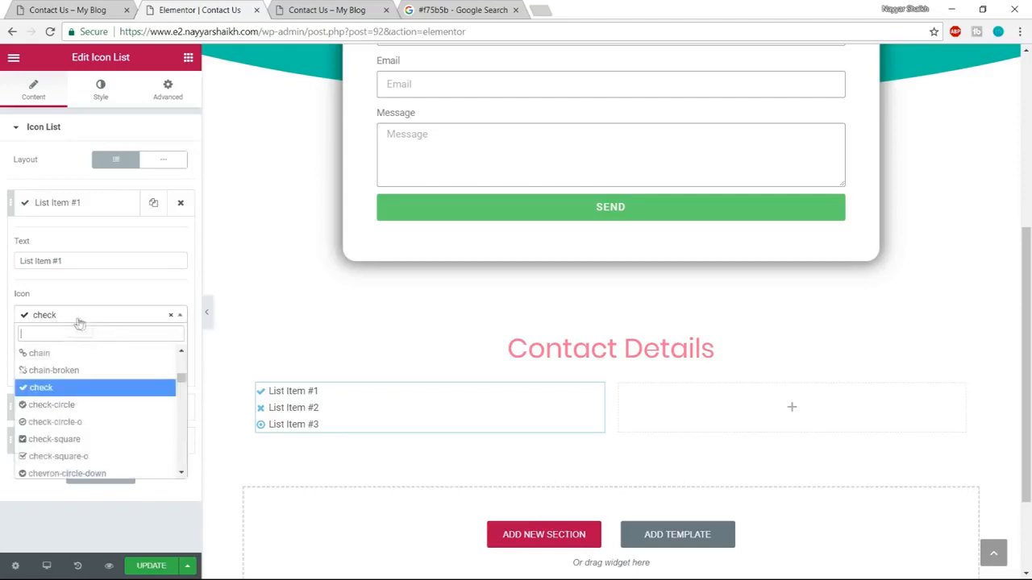
pyautogui.write('phon')
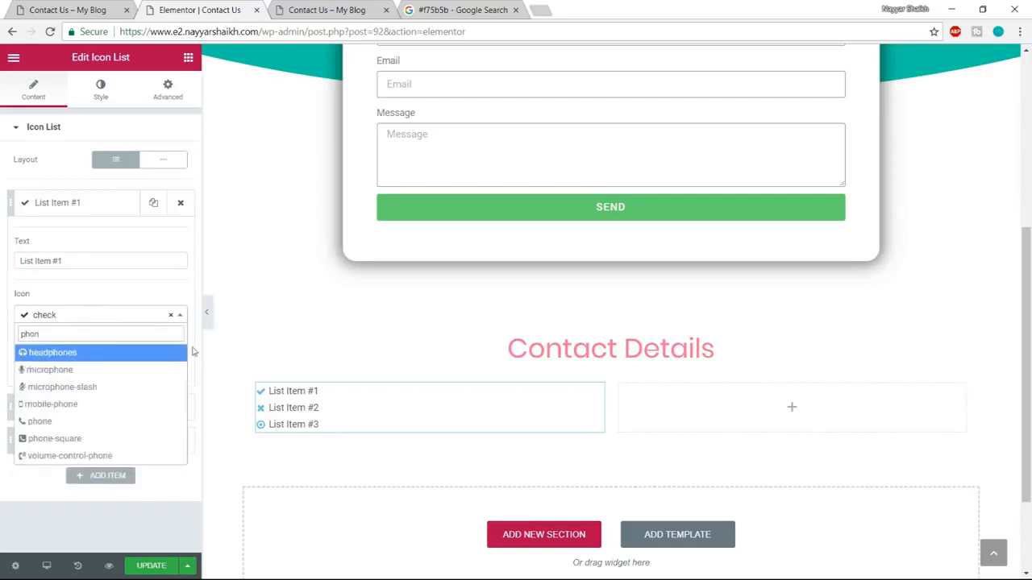
pyautogui.click(70, 440)
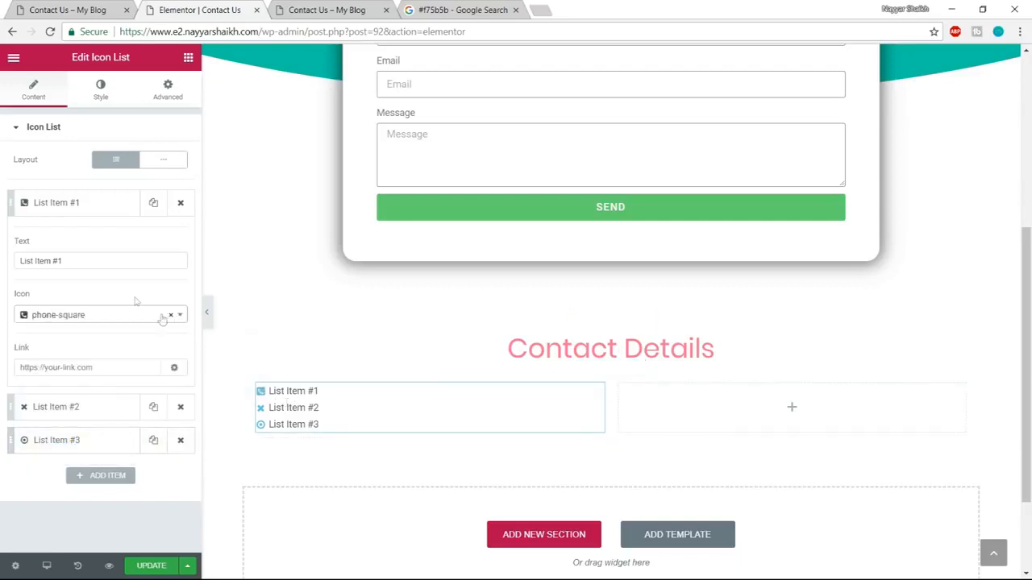
# Copy the demo's phone entry and paste it over the first list item's text.
pyautogui.moveTo(84, 266); pyautogui.dragTo(2, 263)
pyautogui.click(106, 8)
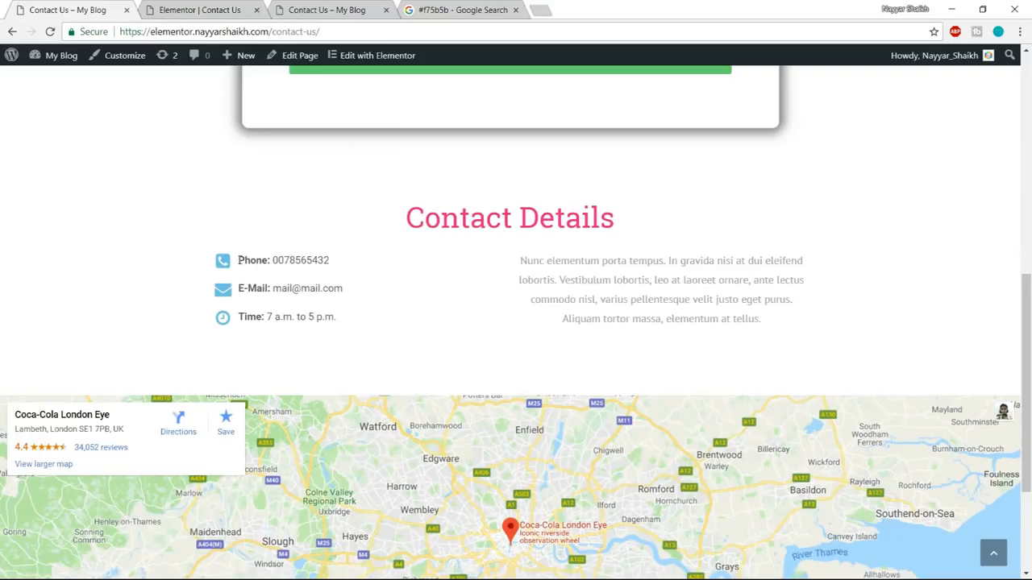
pyautogui.moveTo(239, 260); pyautogui.dragTo(267, 258)
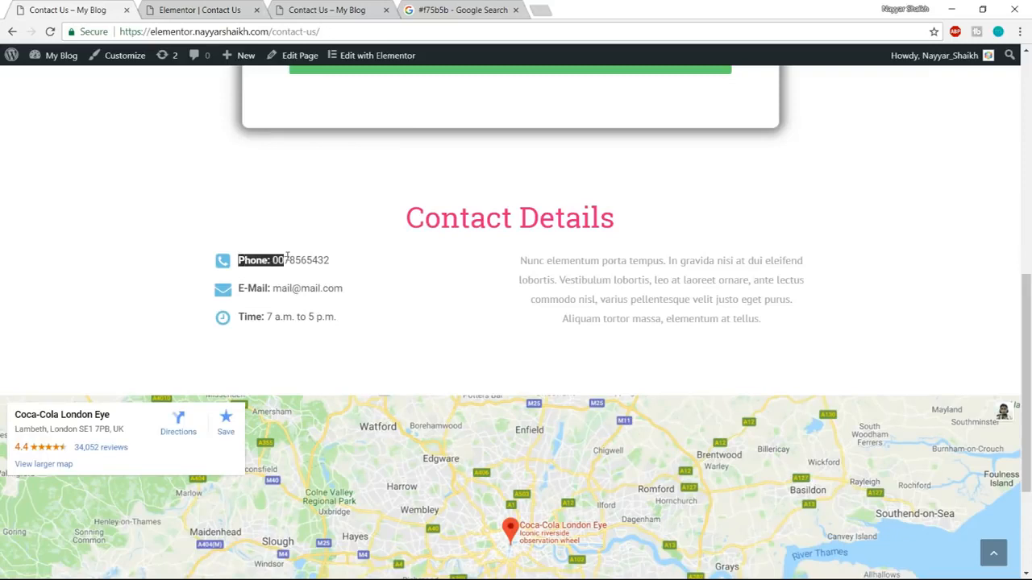
pyautogui.moveTo(278, 258); pyautogui.dragTo(352, 260)
pyautogui.hotkey('ctrl', 'c')
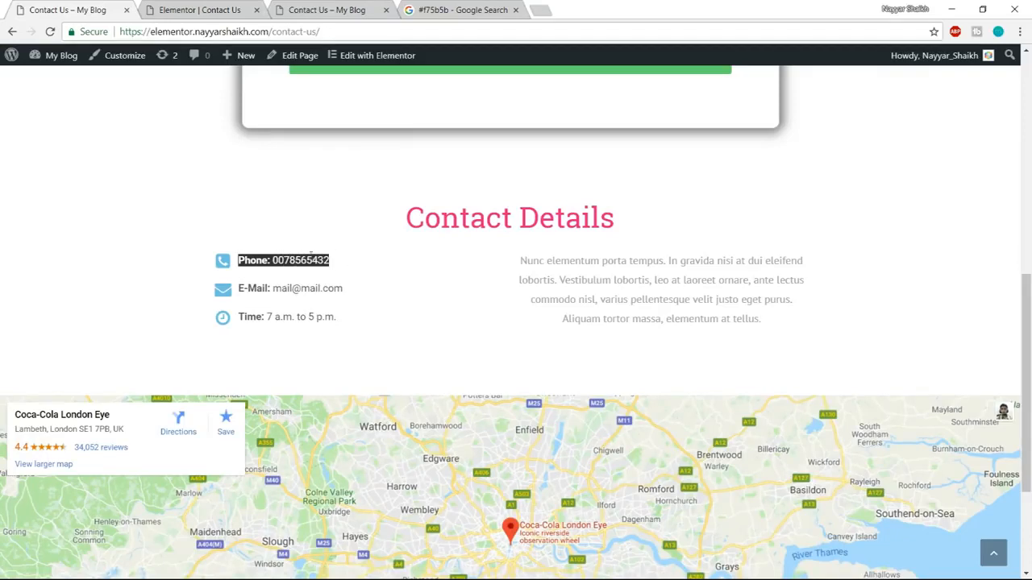
pyautogui.click(196, 8)
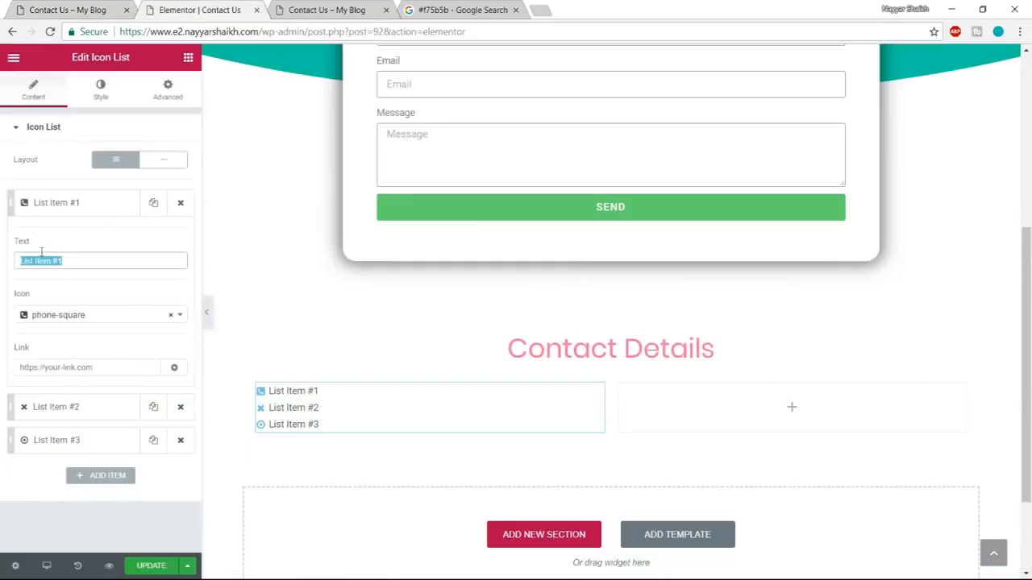
pyautogui.hotkey('ctrl', 'v')
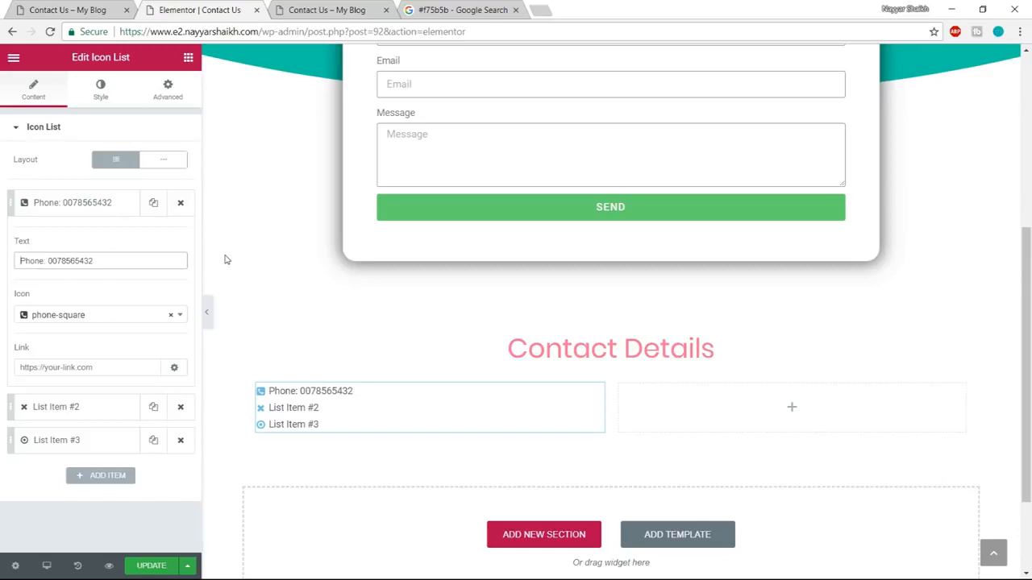
# Make only the "Phone:" label of the first list item bold by wrapping it in <strong> and </strong> tags.
pyautogui.write('<')
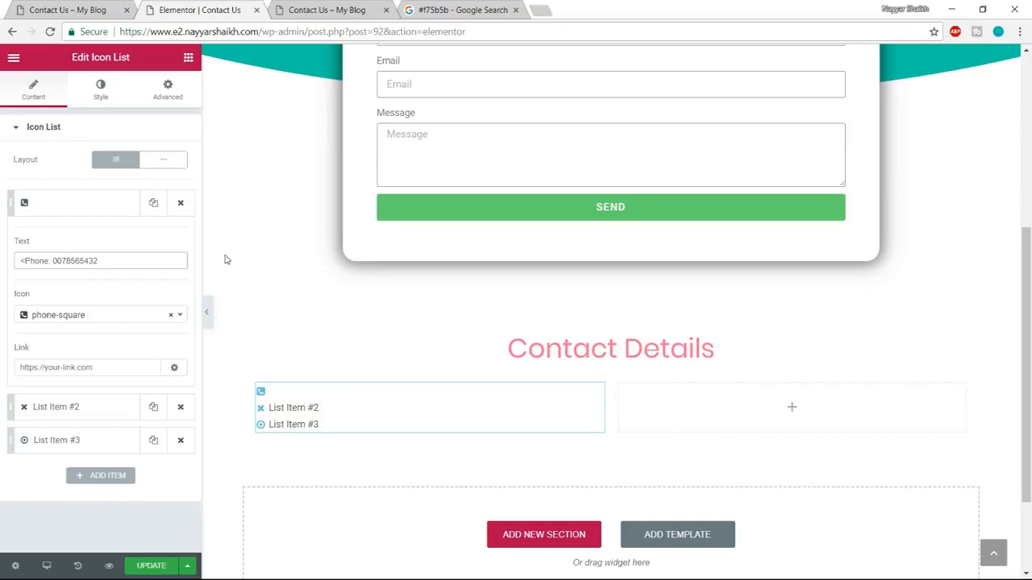
pyautogui.write('strong>')
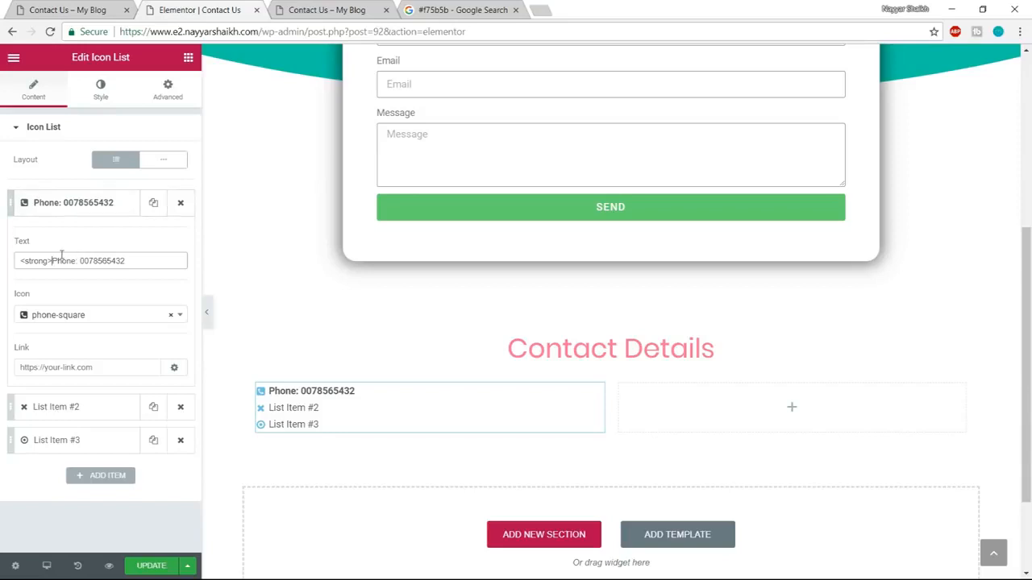
pyautogui.moveTo(52, 262); pyautogui.dragTo(1, 266)
pyautogui.hotkey('ctrl', 'c')
pyautogui.click(78, 260)
pyautogui.write(':')
pyautogui.hotkey('ctrl', 'v')
pyautogui.write('/')
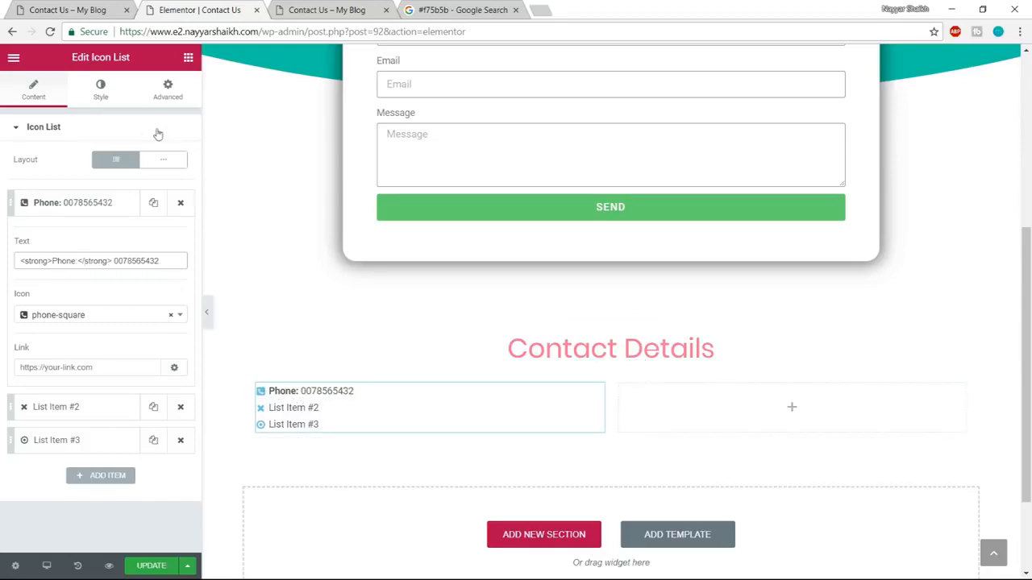
# Set the icon list's space between items to 10 and its icon size to 30.
pyautogui.click(102, 92)
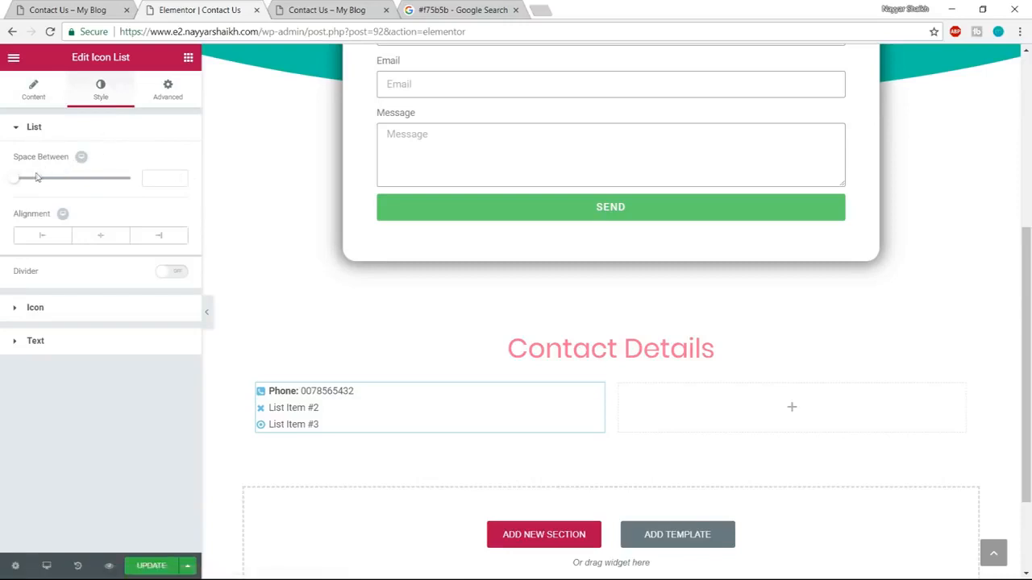
pyautogui.moveTo(18, 181); pyautogui.dragTo(41, 182)
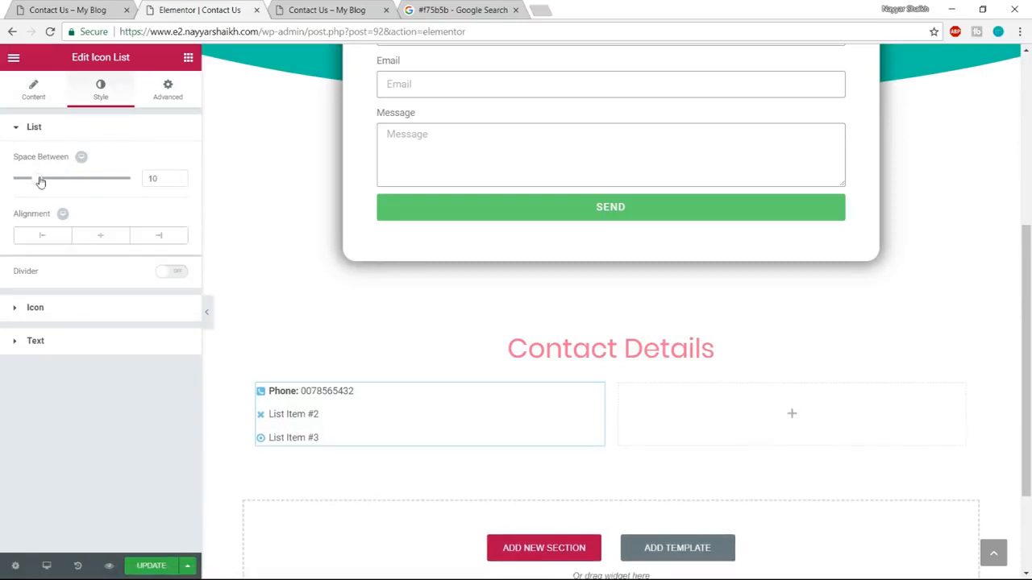
pyautogui.click(87, 311)
pyautogui.moveTo(29, 292); pyautogui.dragTo(48, 293)
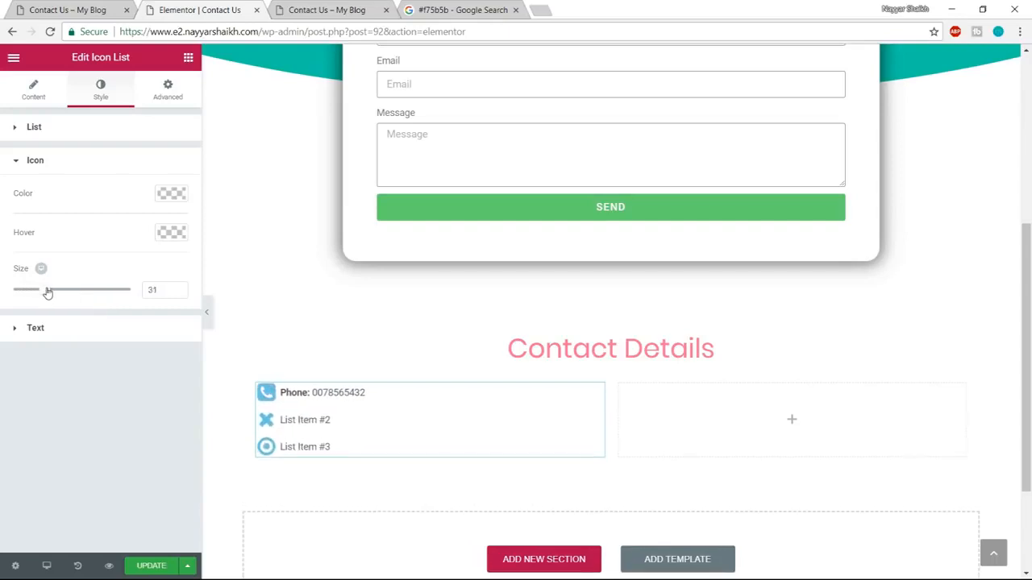
pyautogui.doubleClick(150, 290)
pyautogui.write('30')
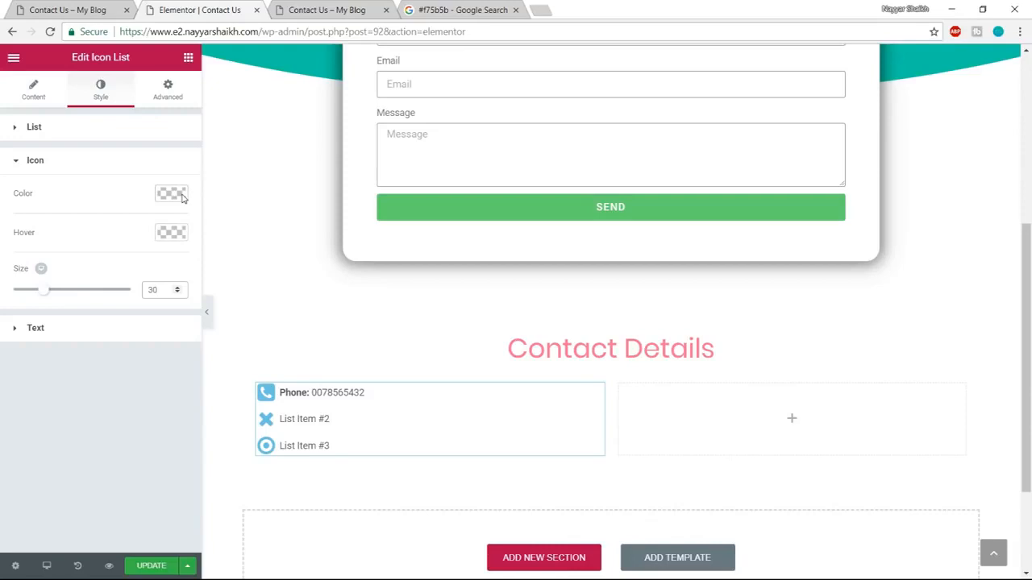
# Set the icon list's text indent to 15 and its typography size to 20 px.
pyautogui.click(73, 333)
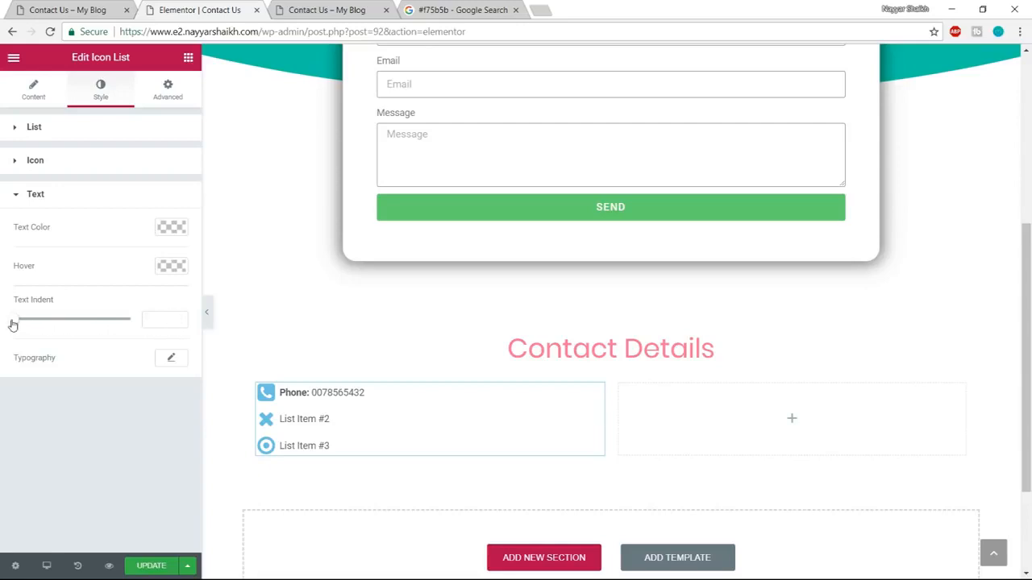
pyautogui.moveTo(13, 324); pyautogui.dragTo(50, 320)
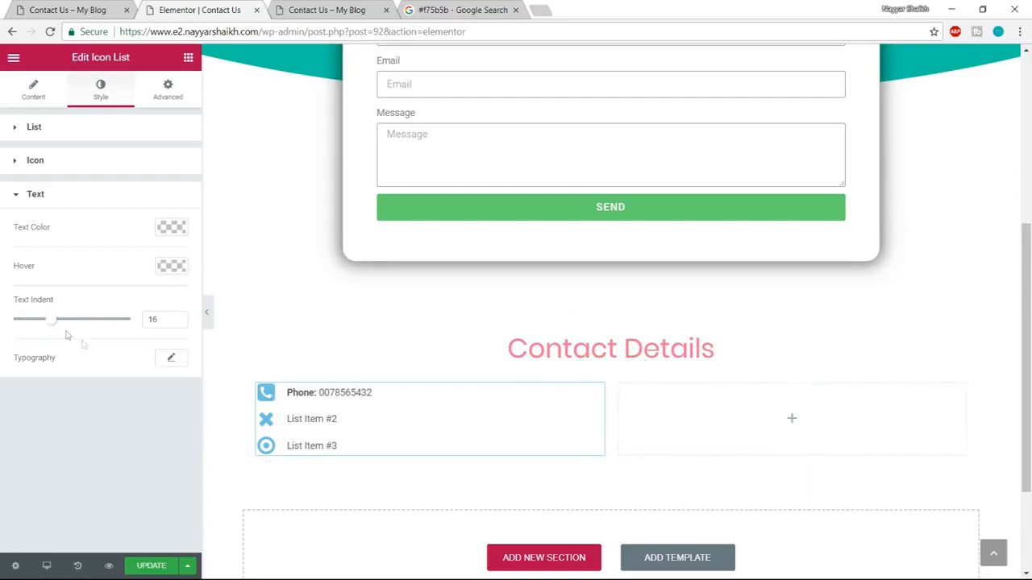
pyautogui.moveTo(52, 323)
pyautogui.mouseDown()
pyautogui.moveTo(62, 324)
pyautogui.moveTo(48, 321)
pyautogui.mouseUp()
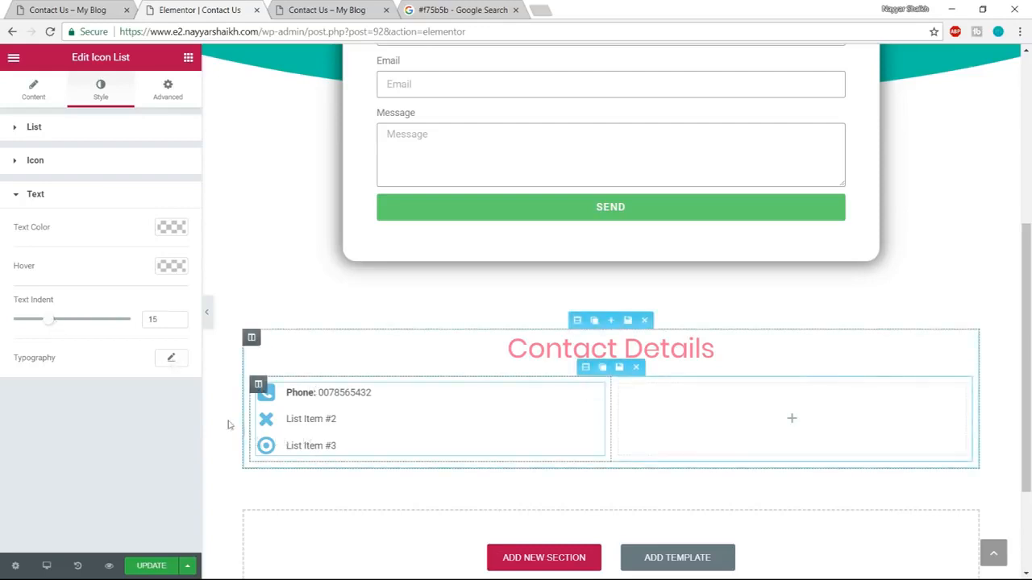
pyautogui.click(169, 360)
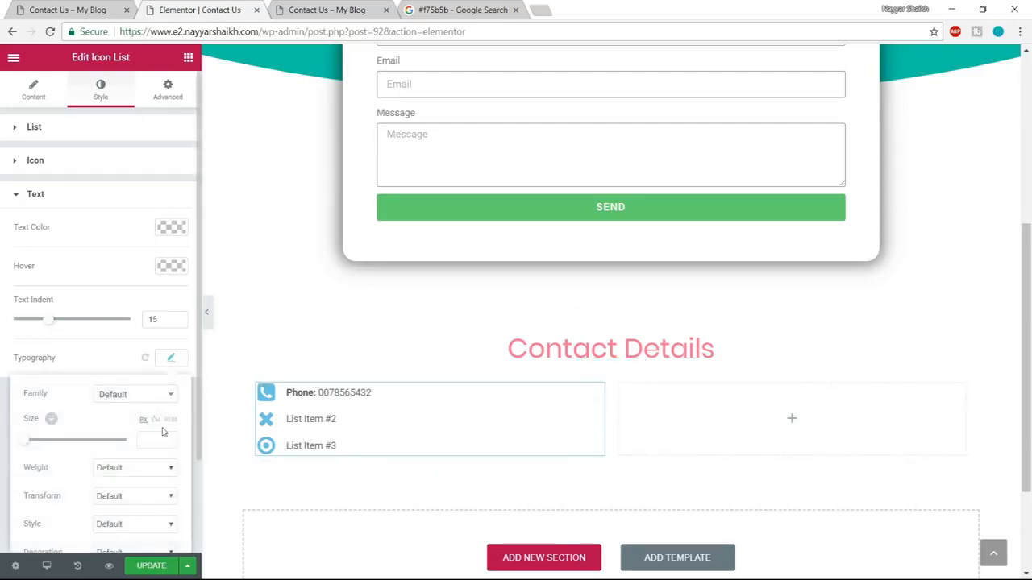
pyautogui.scroll(-2, 158, 419)
pyautogui.moveTo(25, 327); pyautogui.dragTo(35, 329)
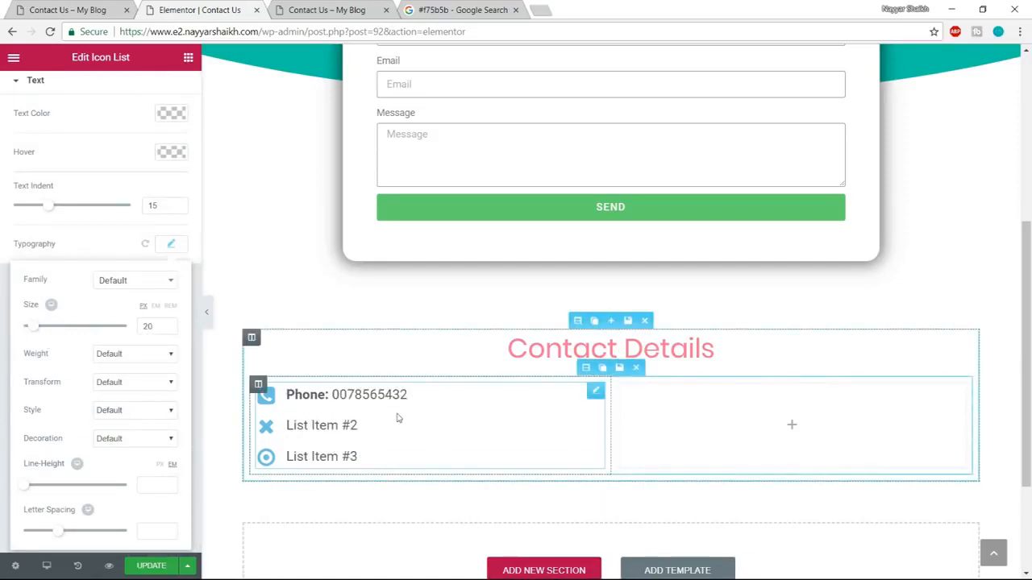
pyautogui.click(222, 408)
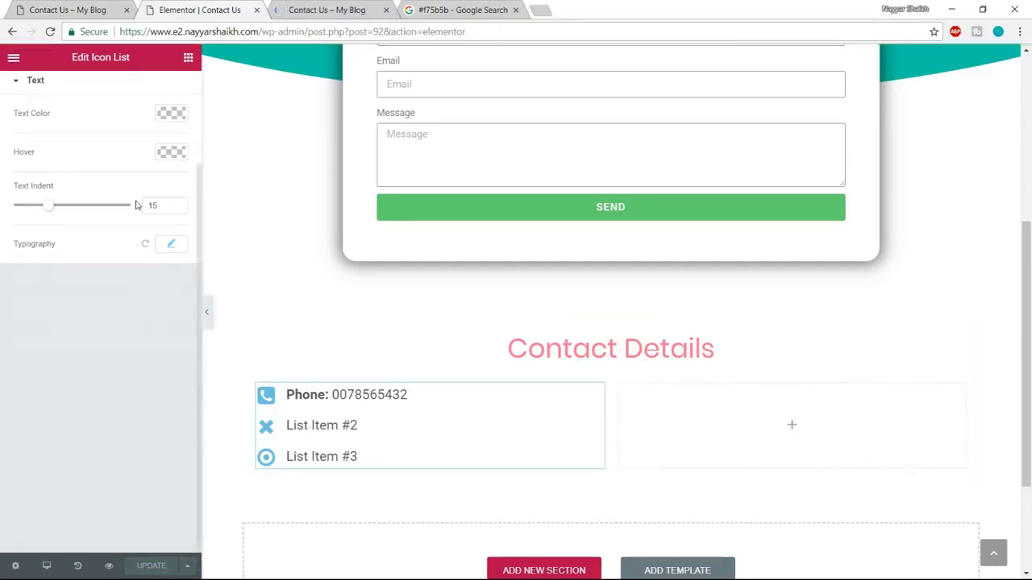
# Check the demo's contact entries and copy the phone item's full text, including its <strong> tags.
pyautogui.scroll(2, 125, 177)
pyautogui.click(32, 91)
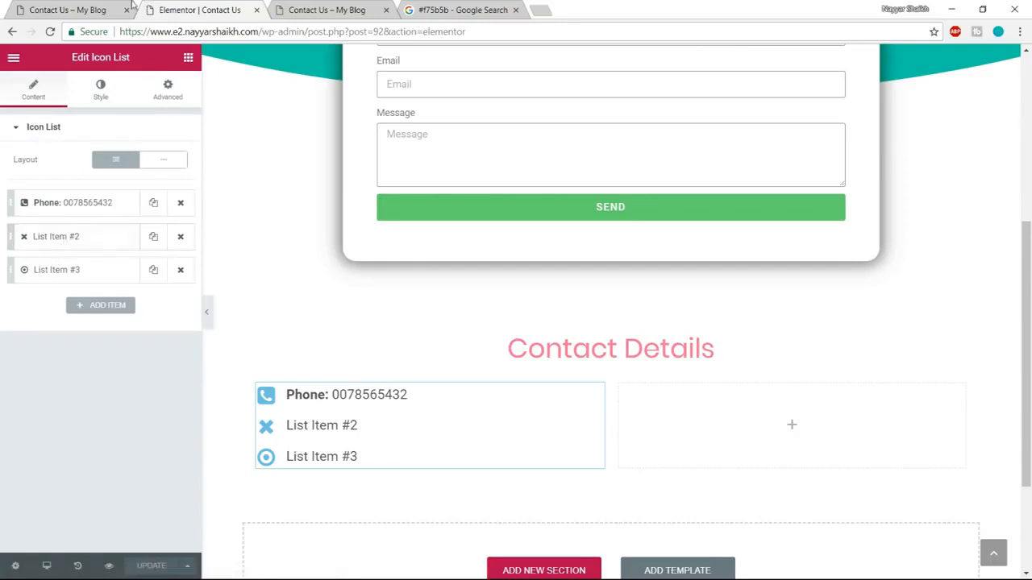
pyautogui.click(70, 8)
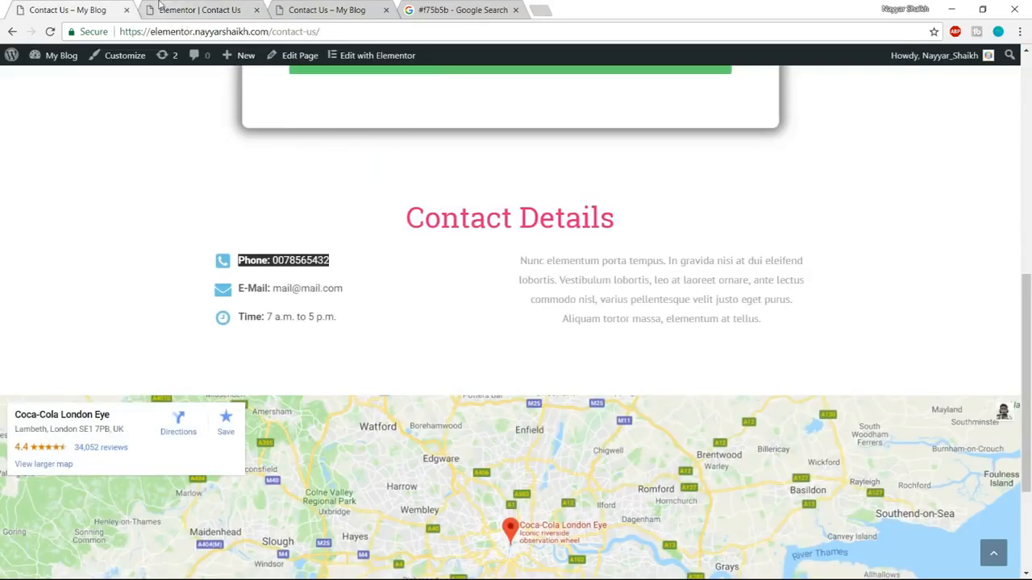
pyautogui.click(186, 12)
pyautogui.click(71, 202)
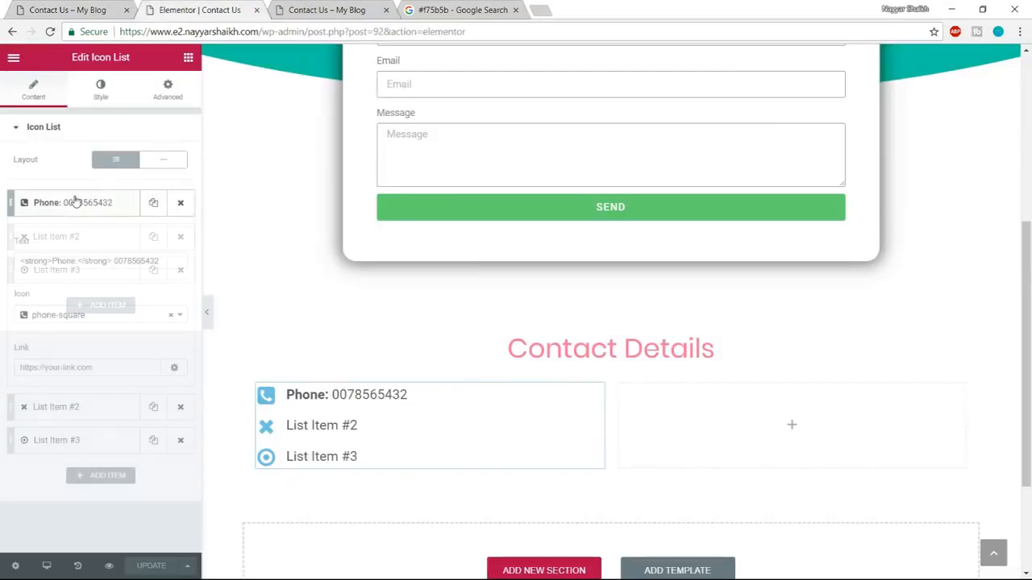
pyautogui.moveTo(167, 262); pyautogui.dragTo(15, 256)
pyautogui.hotkey('ctrl', 'c')
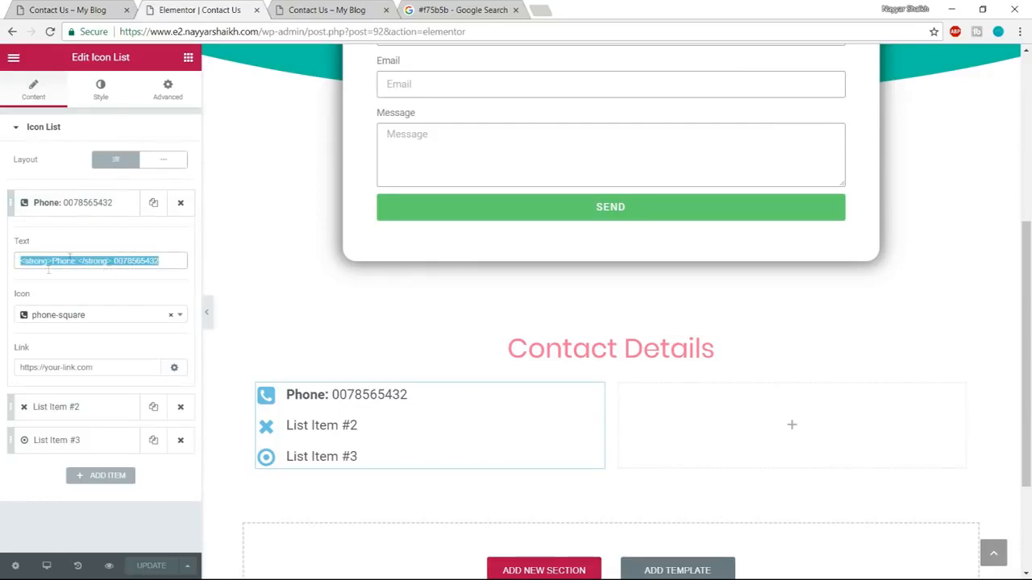
pyautogui.click(58, 206)
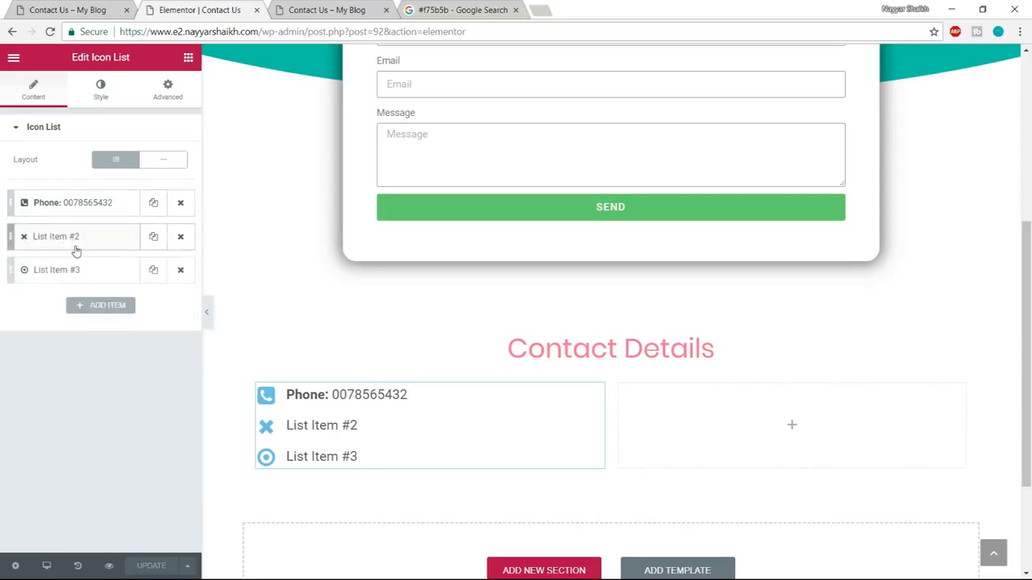
# Set the second list item's icon to envelope.
pyautogui.click(75, 247)
pyautogui.click(56, 353)
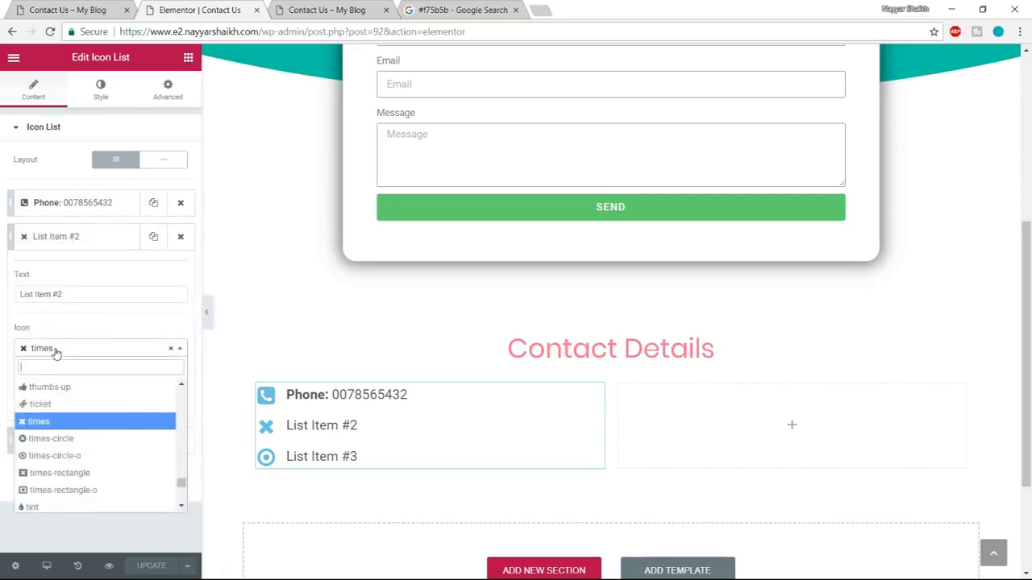
pyautogui.write('enve')
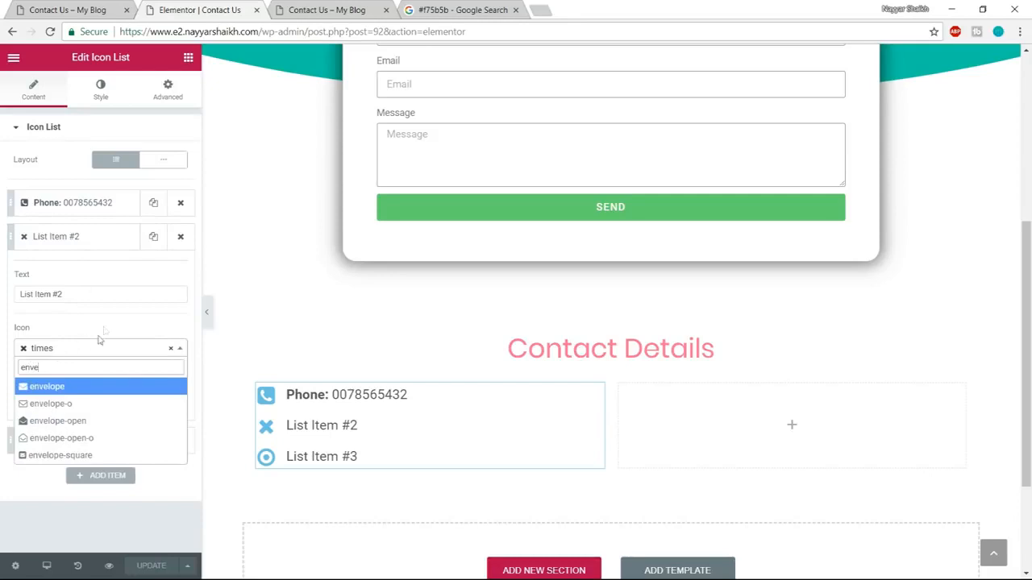
pyautogui.click(80, 387)
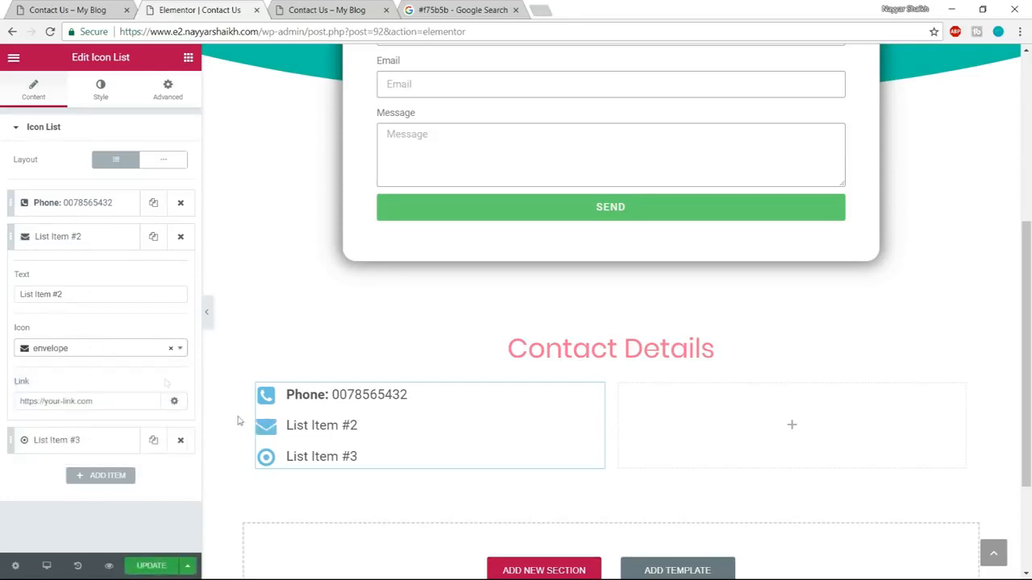
# Paste the copied markup as the second list item's text, changing the bold label to "Email:" and the phone number to the contact's e-mail address.
pyautogui.tripleClick(108, 297)
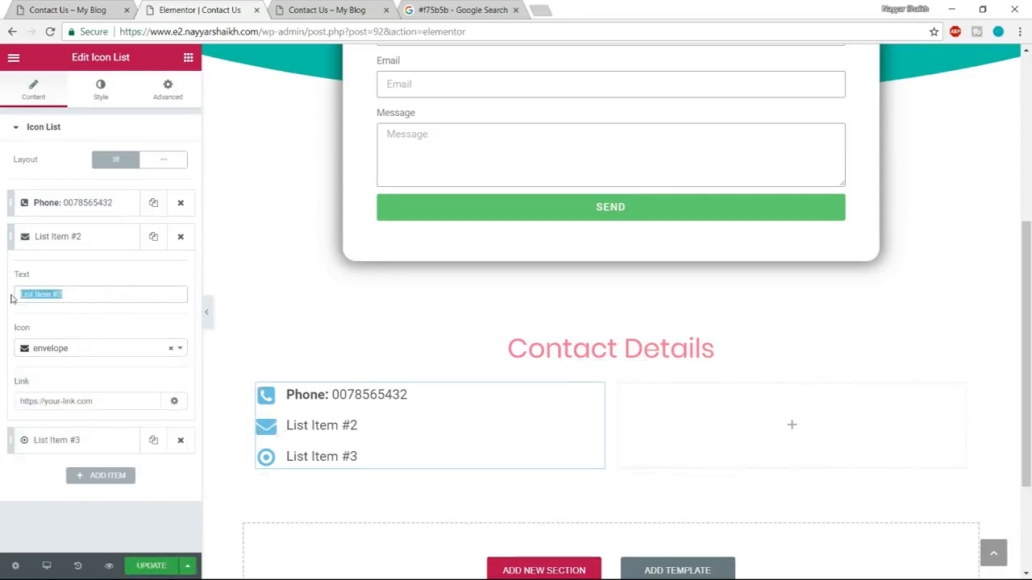
pyautogui.hotkey('ctrl', 'v')
pyautogui.moveTo(52, 295); pyautogui.dragTo(69, 295)
pyautogui.write('Emia')
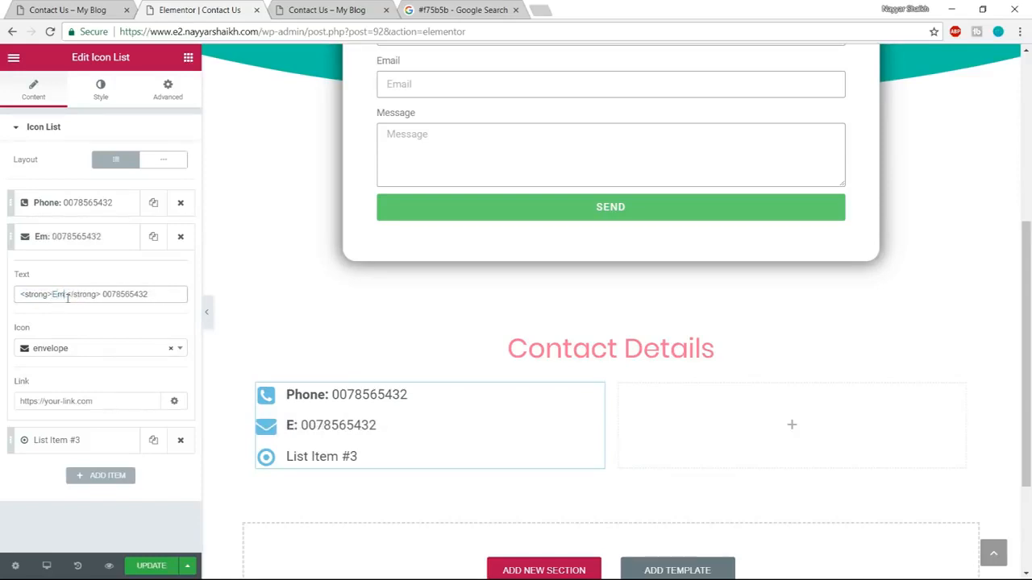
pyautogui.press('BackSpace')
pyautogui.press('BackSpace')
pyautogui.write('ail')
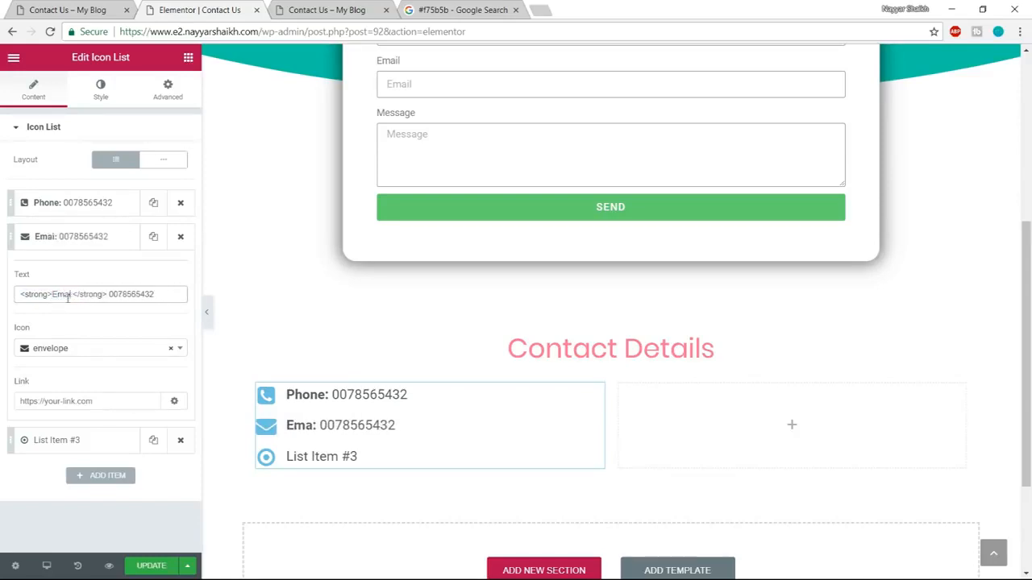
pyautogui.moveTo(160, 294); pyautogui.dragTo(113, 289)
pyautogui.write('mail@mail.com')
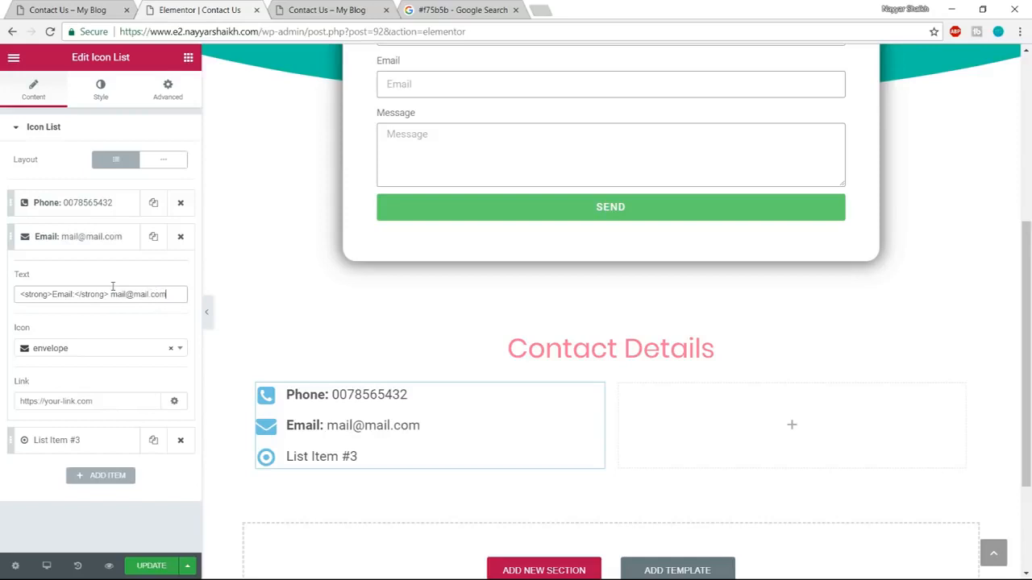
pyautogui.click(79, 239)
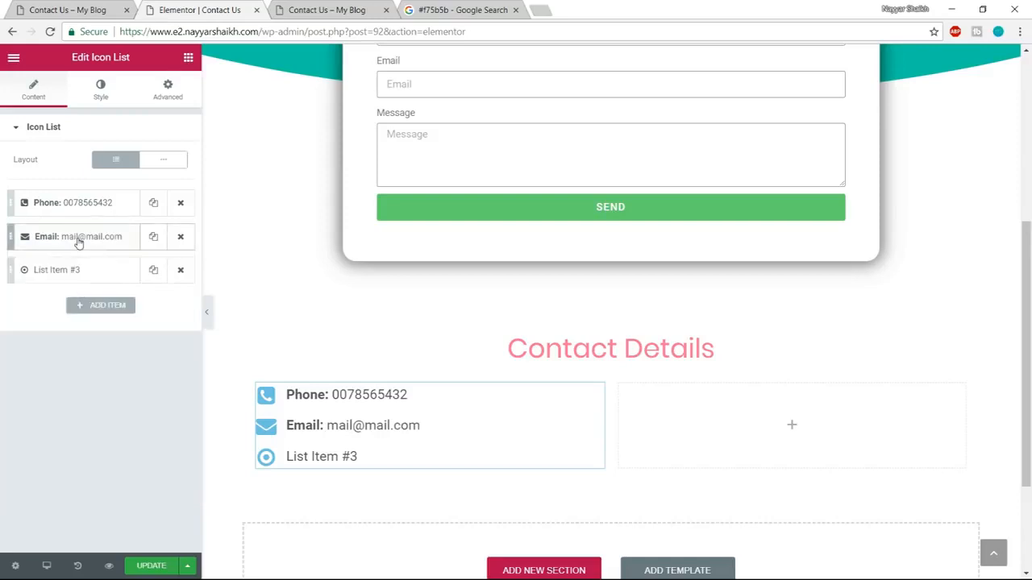
# Check the demo's time entry and set the third list item's icon to clock-o.
pyautogui.click(75, 274)
pyautogui.click(81, 10)
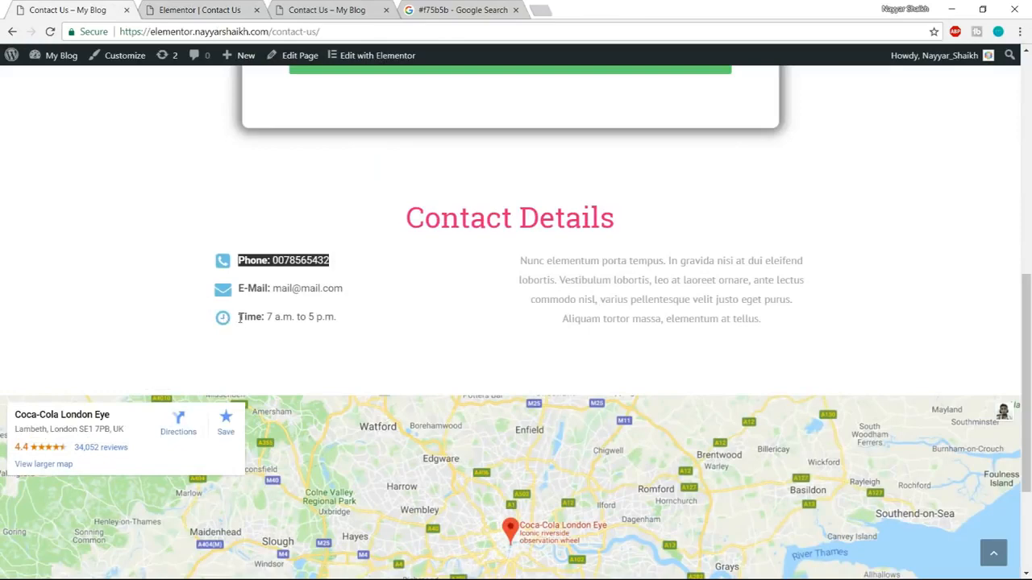
pyautogui.click(202, 10)
pyautogui.click(83, 269)
pyautogui.click(82, 269)
pyautogui.click(50, 384)
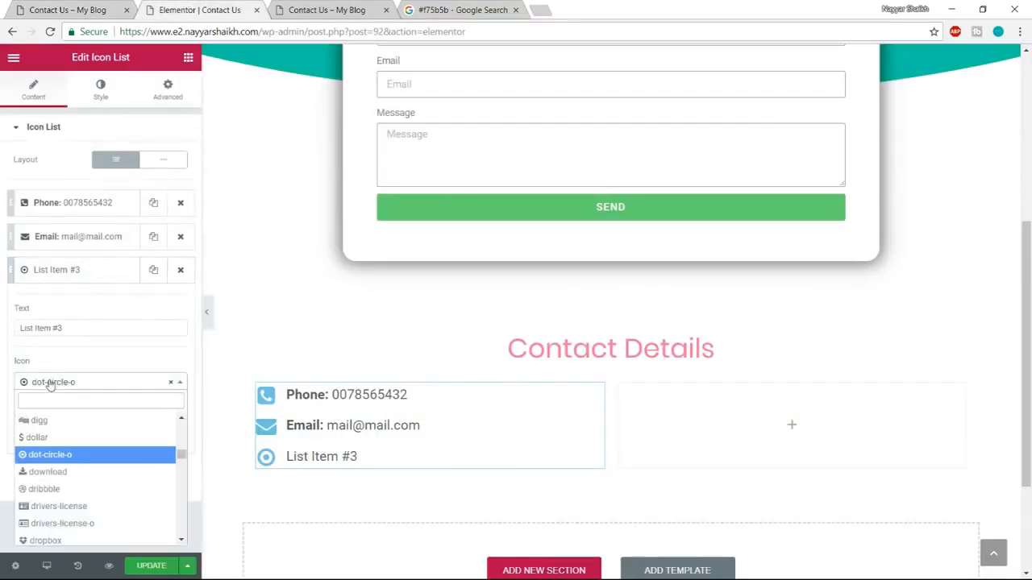
pyautogui.write('clock')
pyautogui.press('Return')
# Paste the copied markup as the third list item's text, change it to bold "Time:" followed by "7 am to 5 pm", and update the page.
pyautogui.tripleClick(74, 326)
pyautogui.hotkey('ctrl', 'v')
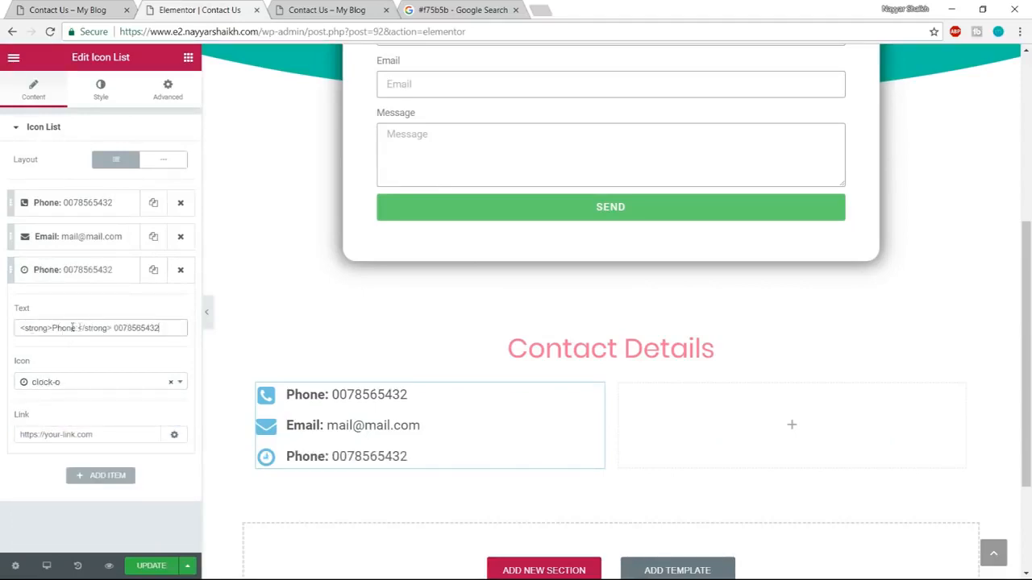
pyautogui.moveTo(52, 329); pyautogui.dragTo(75, 328)
pyautogui.write('Time')
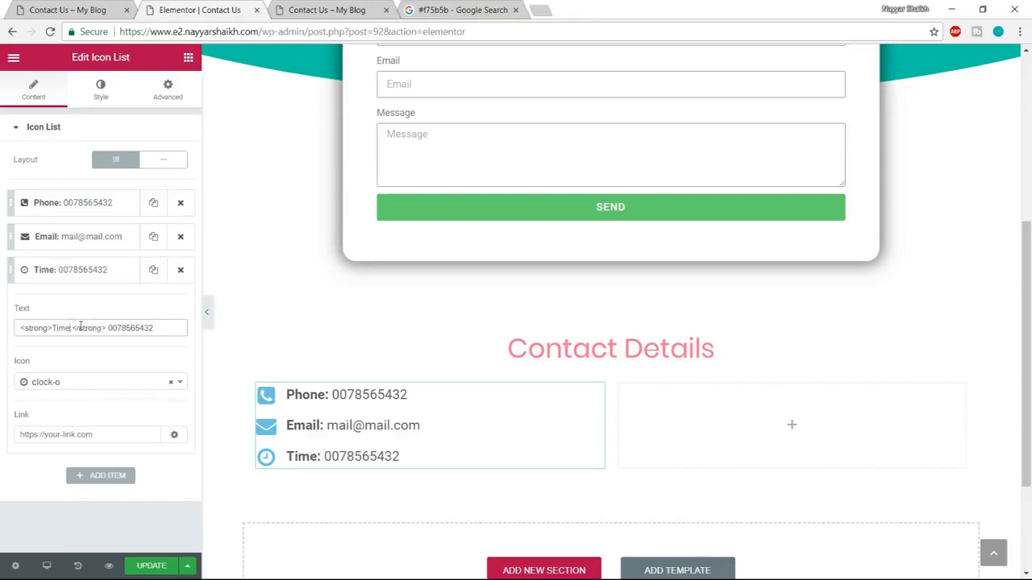
pyautogui.moveTo(111, 325); pyautogui.dragTo(236, 331)
pyautogui.press('BackSpace')
pyautogui.write('7 am')
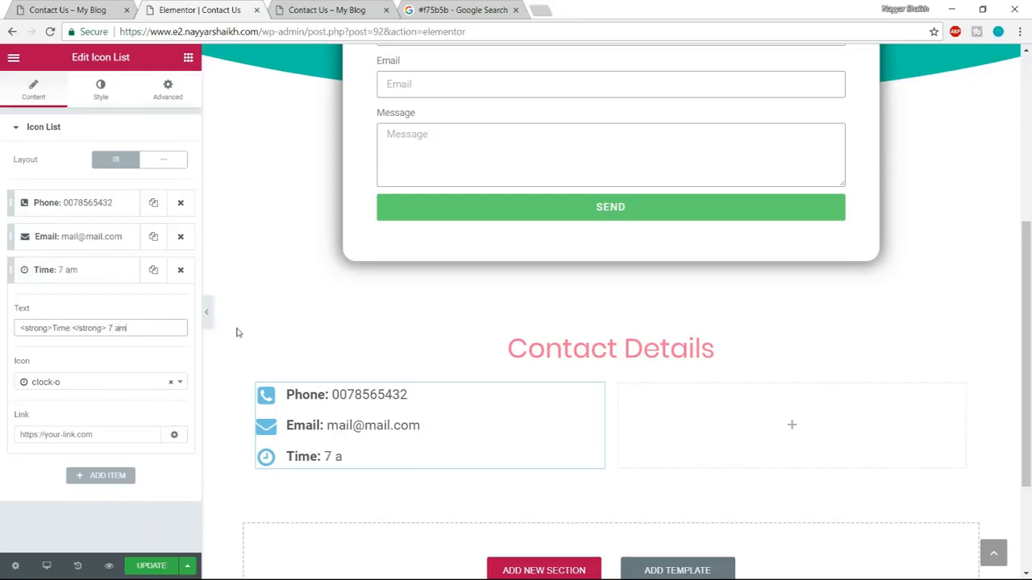
pyautogui.write(' to 5 pm')
pyautogui.click(150, 566)
# Copy the paragraph beside the contact entries on the demo's Contact Us page and return to the Elementor editor.
pyautogui.click(71, 10)
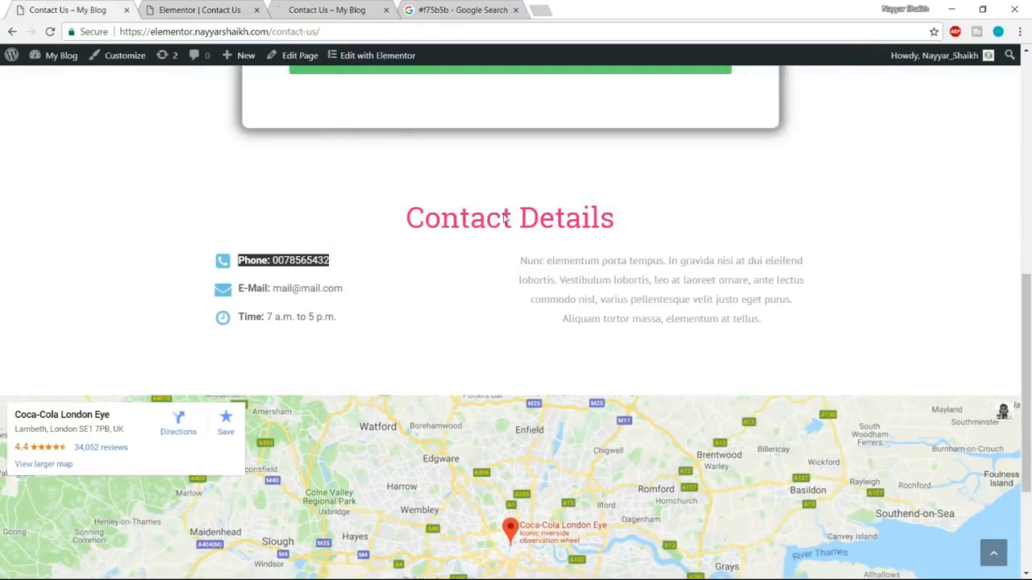
pyautogui.moveTo(507, 258); pyautogui.dragTo(798, 329)
pyautogui.hotkey('ctrl', 'c')
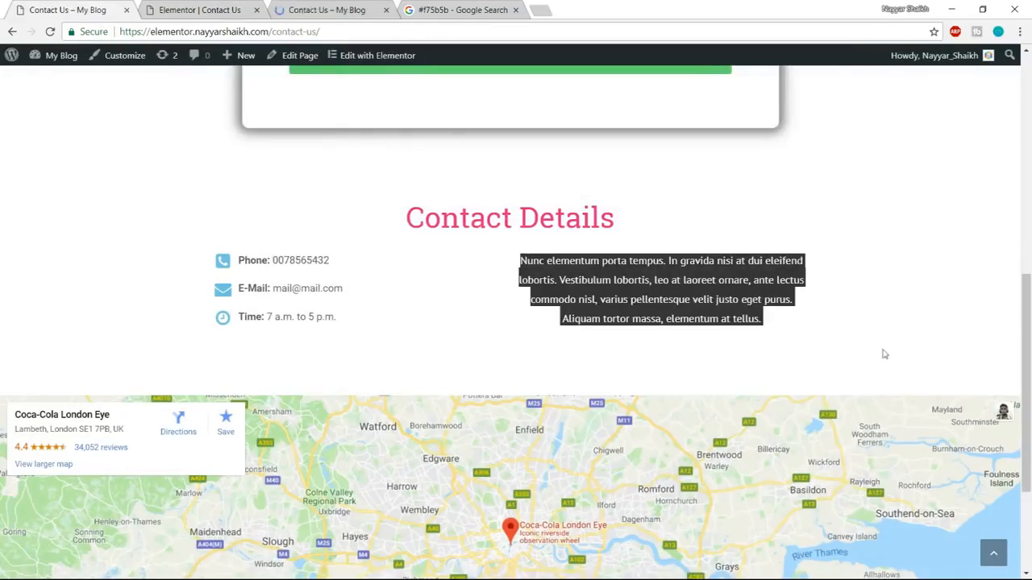
pyautogui.click(228, 8)
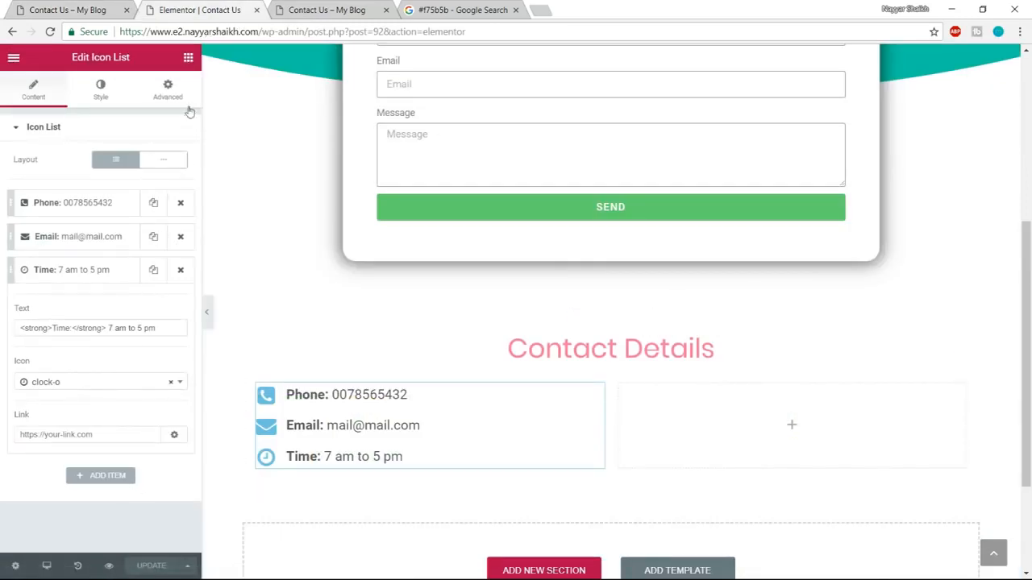
# Add a Heading widget to the empty column beside the icon list, with the copied paragraph as its title, centre-aligned like the demo.
pyautogui.click(188, 60)
pyautogui.moveTo(146, 161); pyautogui.dragTo(760, 410)
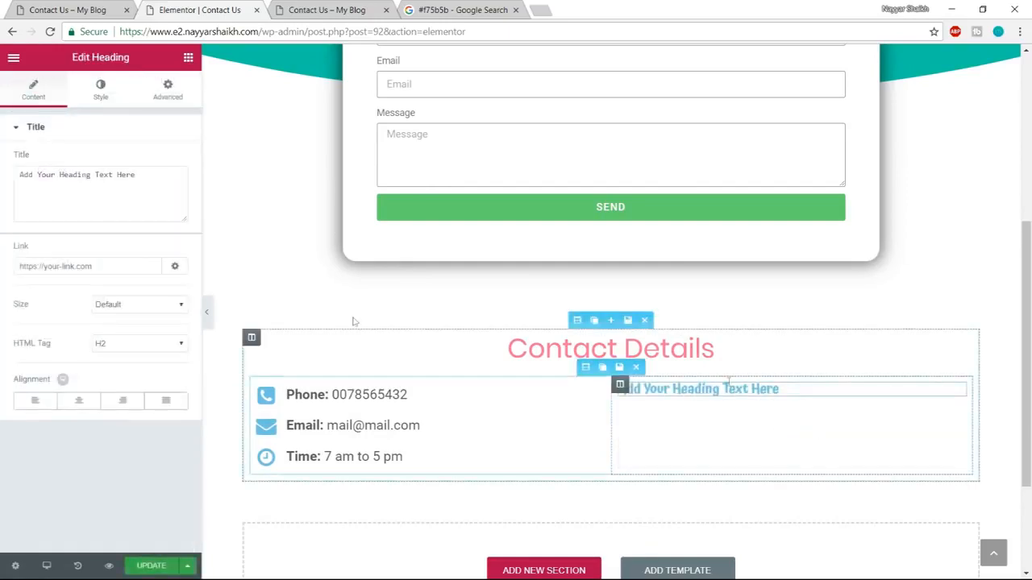
pyautogui.tripleClick(175, 184)
pyautogui.hotkey('ctrl', 'v')
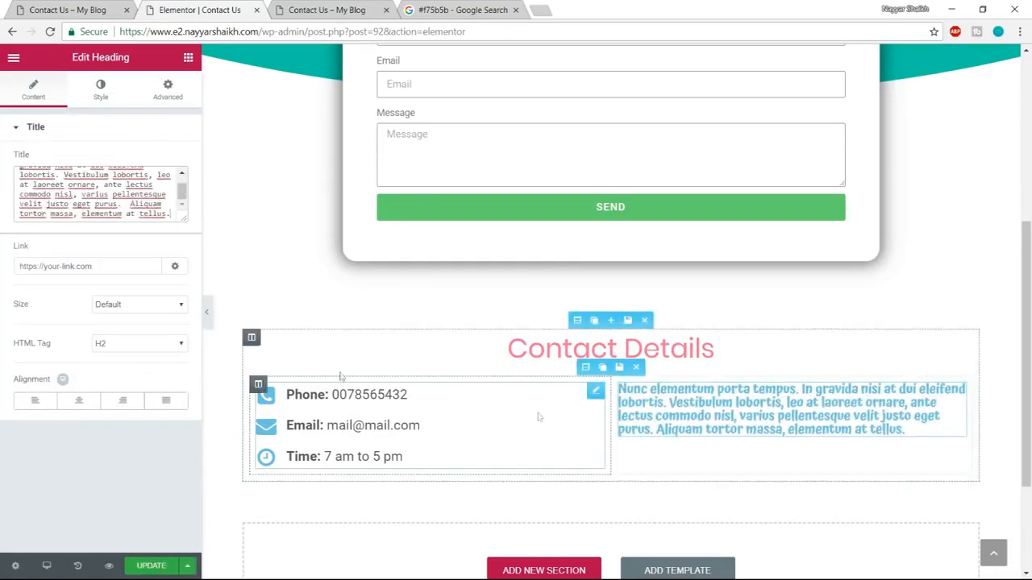
pyautogui.click(83, 409)
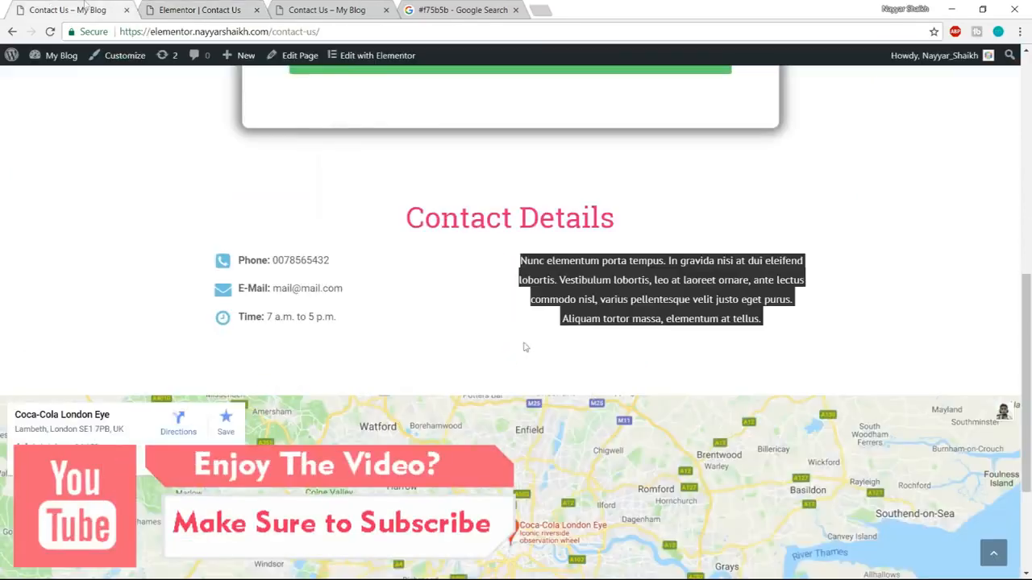
pyautogui.click(597, 299)
pyautogui.click(200, 9)
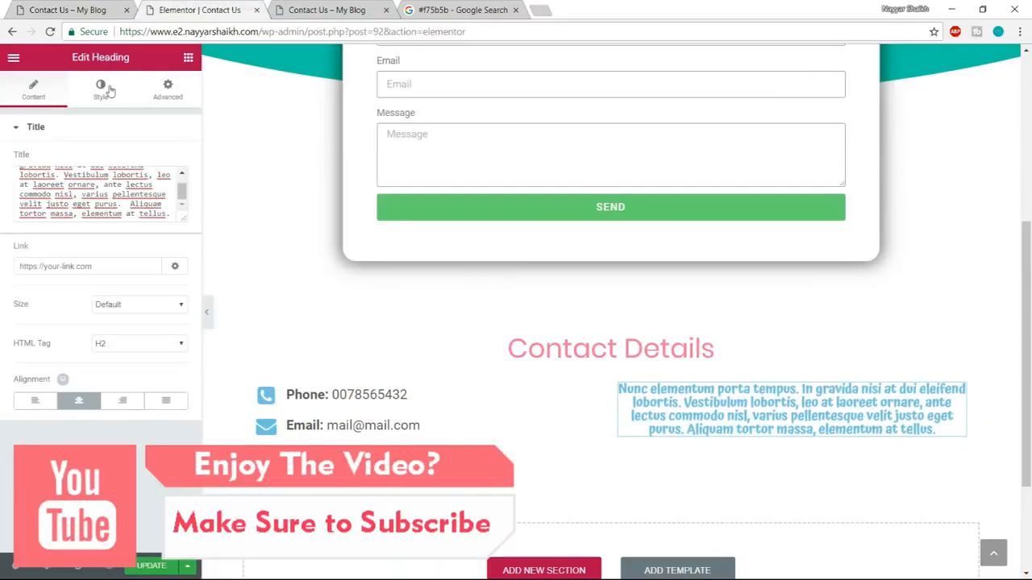
# Set the paragraph heading's text color to the dark grey swatch and its font family to Poppins.
pyautogui.click(171, 159)
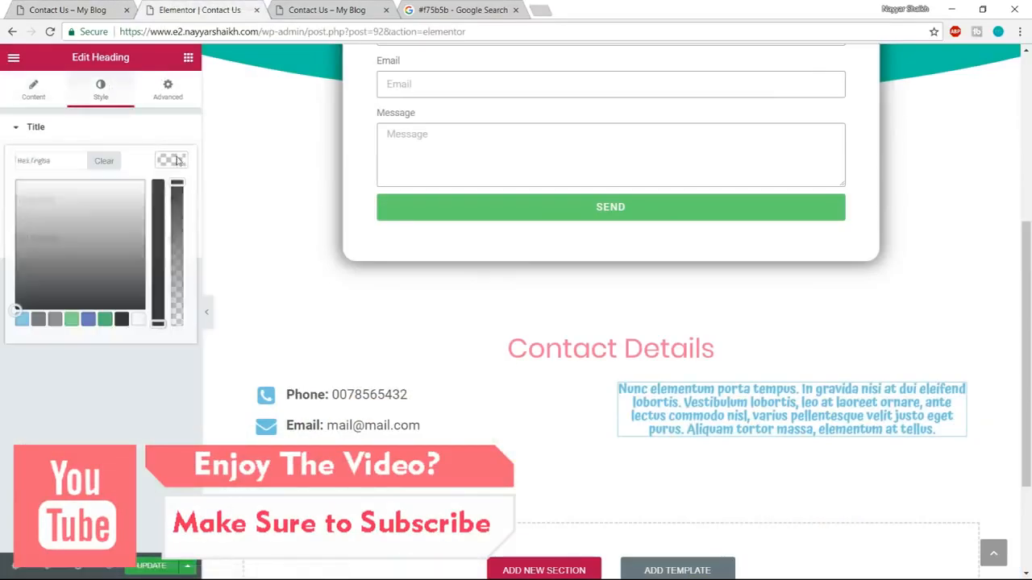
pyautogui.click(38, 320)
pyautogui.click(166, 164)
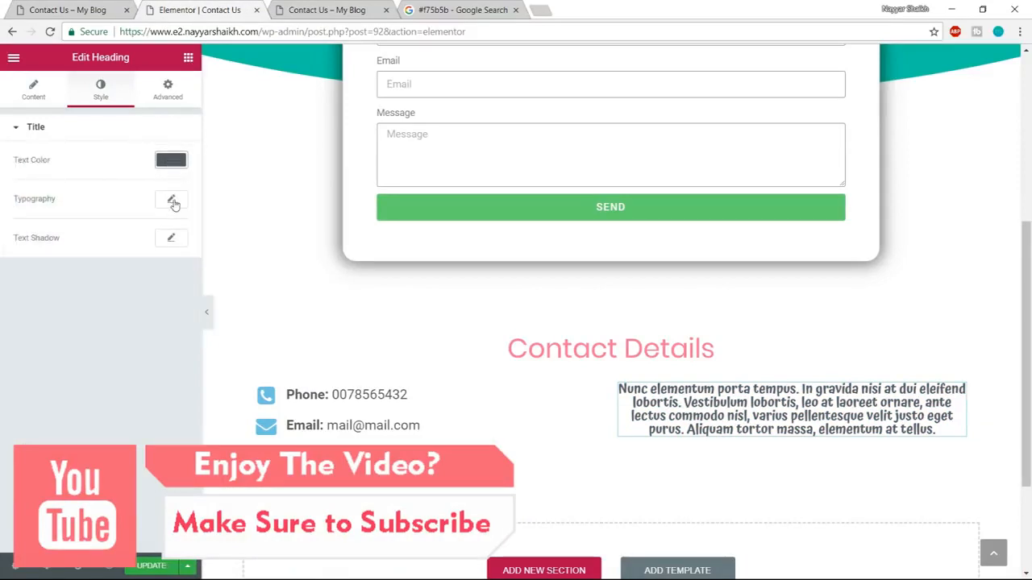
pyautogui.click(171, 198)
pyautogui.click(155, 235)
pyautogui.write('poppins')
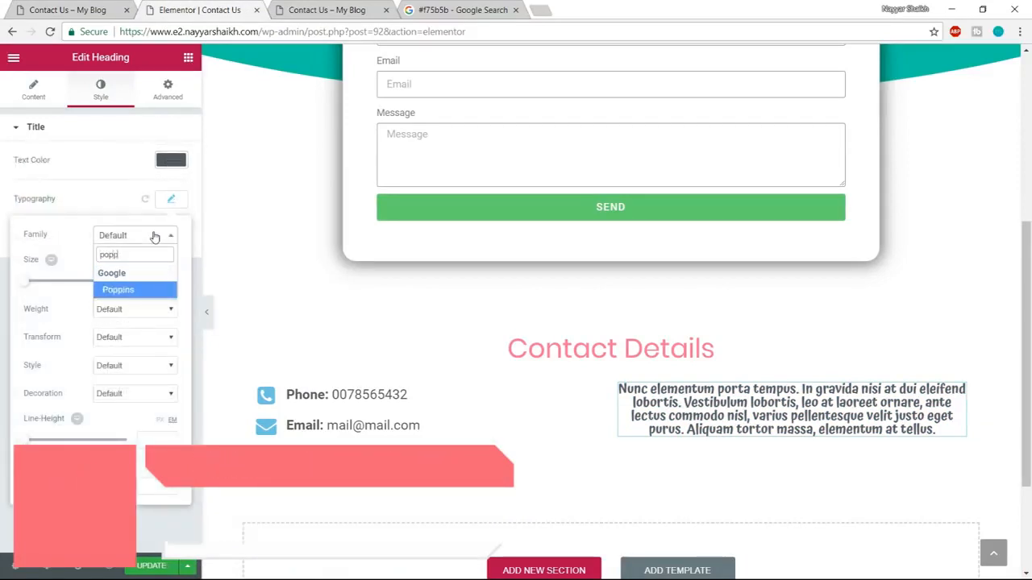
pyautogui.press('Return')
# Compare the paragraph with the demo's and set its font size to 18 px and its weight to 400.
pyautogui.click(150, 284)
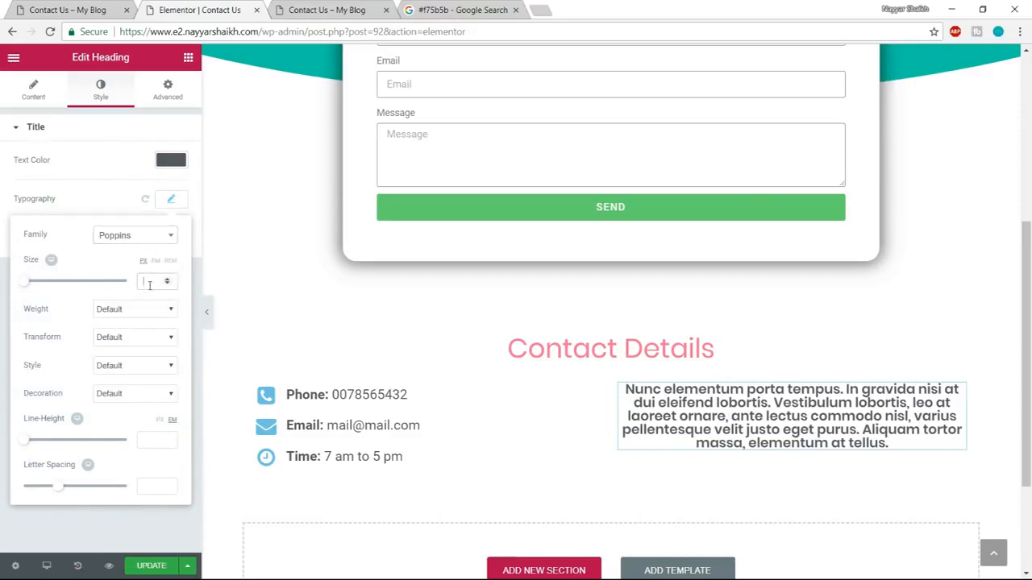
pyautogui.write('16')
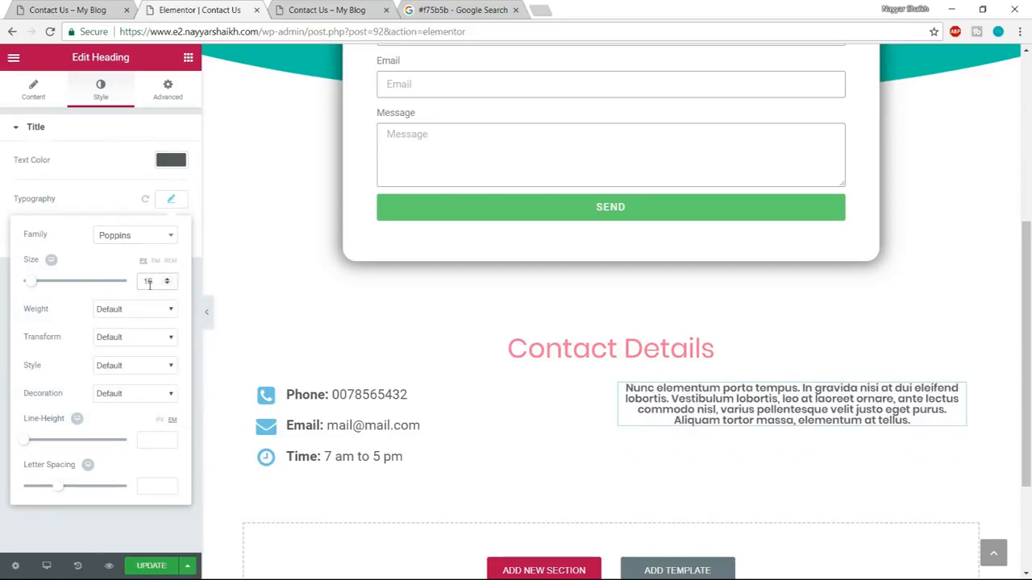
pyautogui.hotkey('ctrl', 'shift', 'Tab')
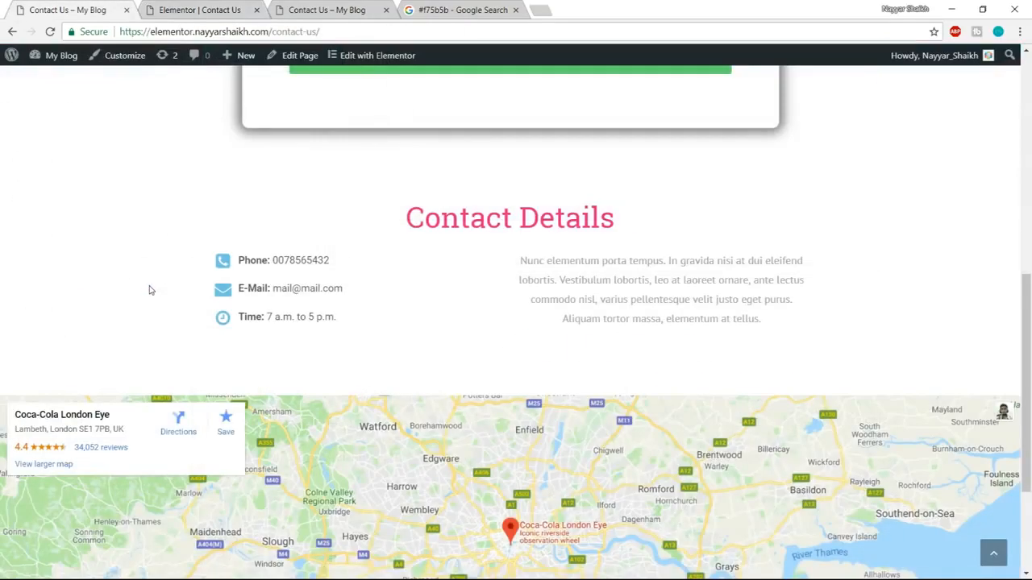
pyautogui.hotkey('ctrl', 'a')
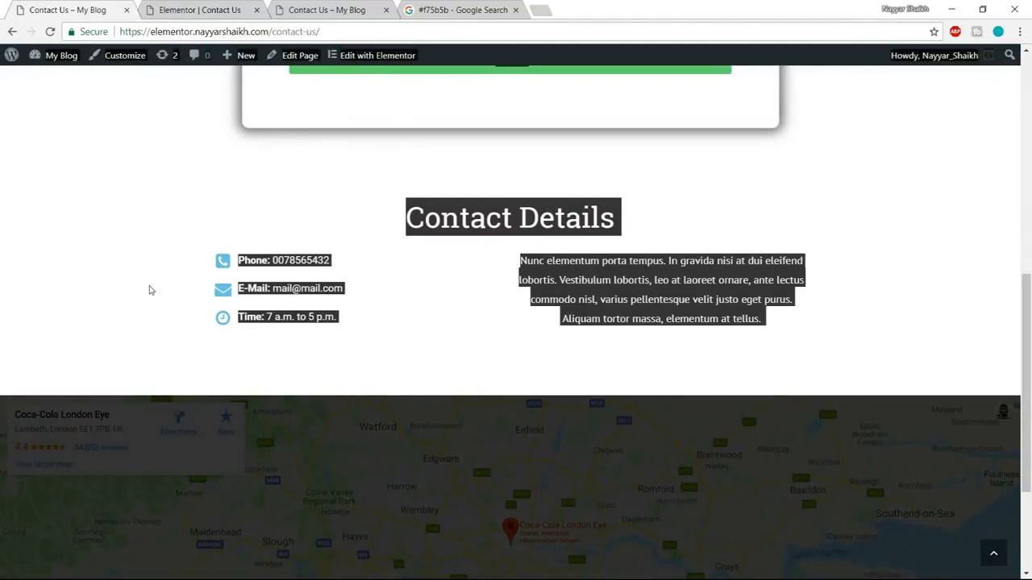
pyautogui.click(244, 7)
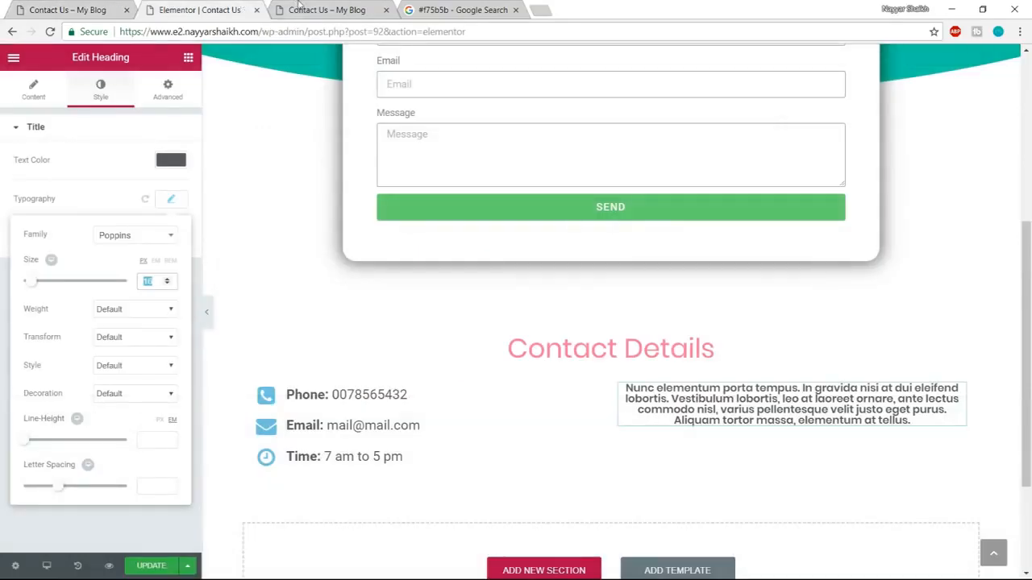
pyautogui.write('17')
pyautogui.doubleClick(151, 280)
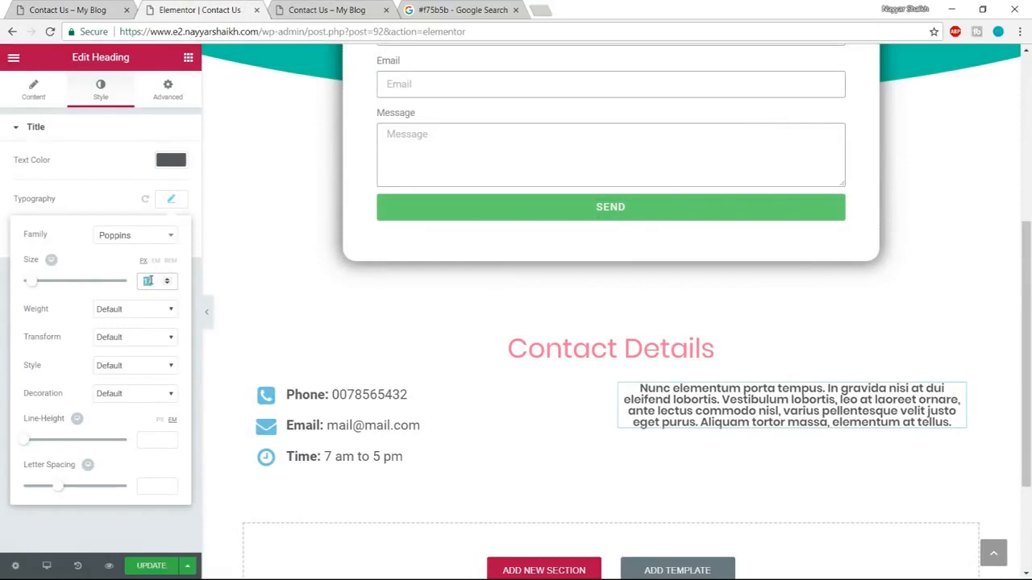
pyautogui.write('18')
pyautogui.click(141, 310)
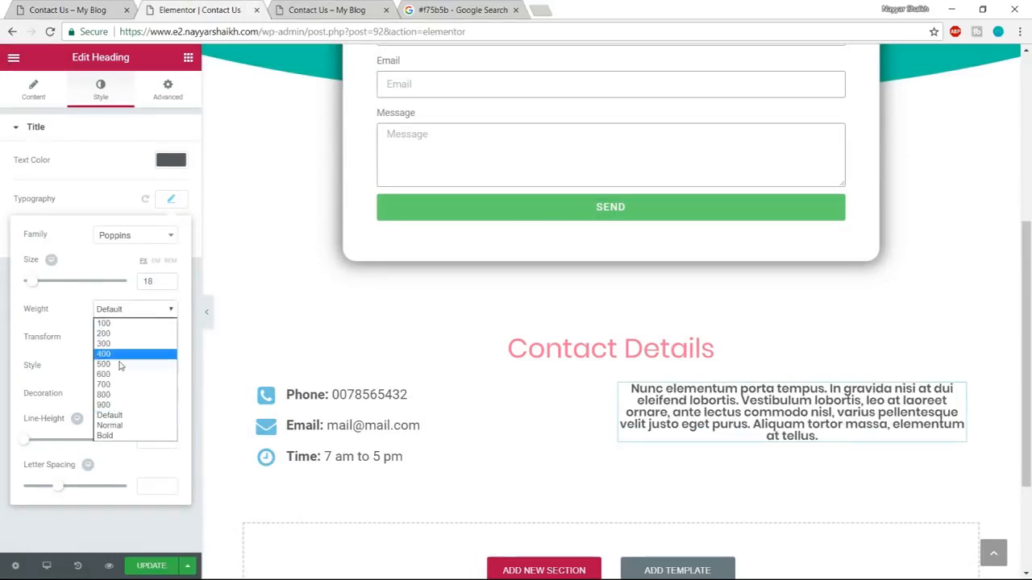
pyautogui.click(122, 356)
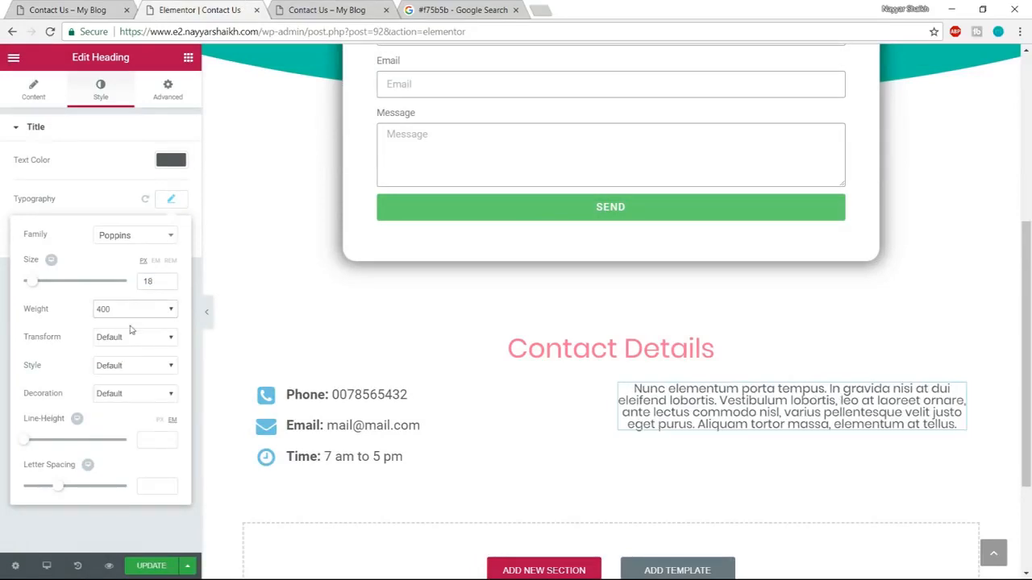
# Set the paragraph heading's line height to 1.5 em and update the page.
pyautogui.moveTo(30, 442); pyautogui.dragTo(45, 449)
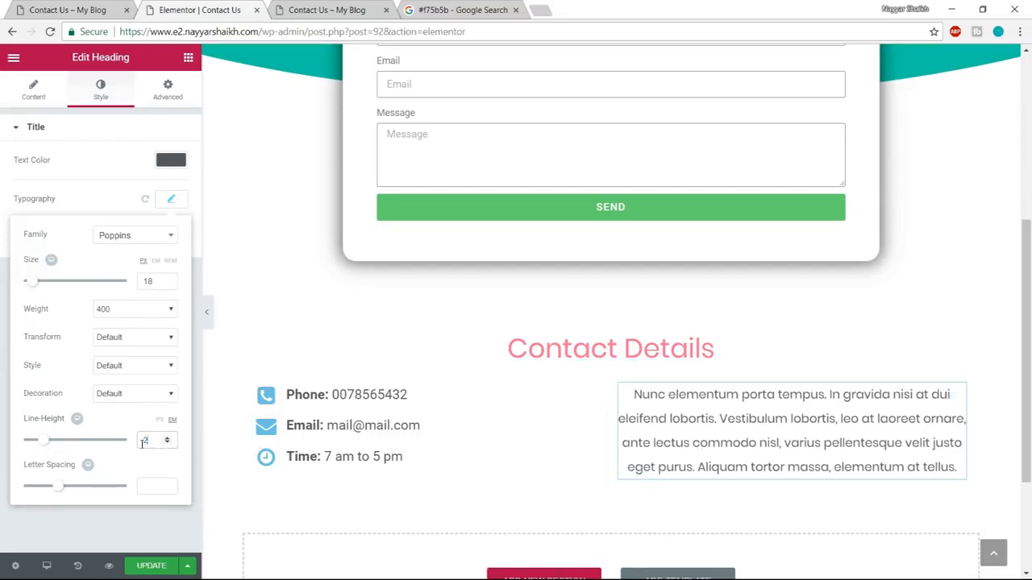
pyautogui.write('1.5')
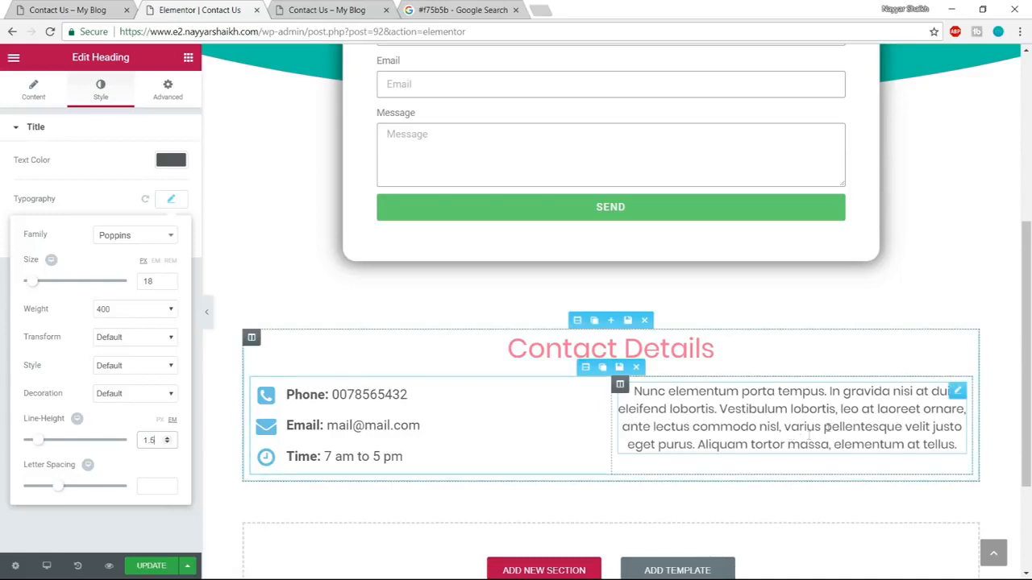
pyautogui.scroll(-2, 392, 449)
pyautogui.click(149, 569)
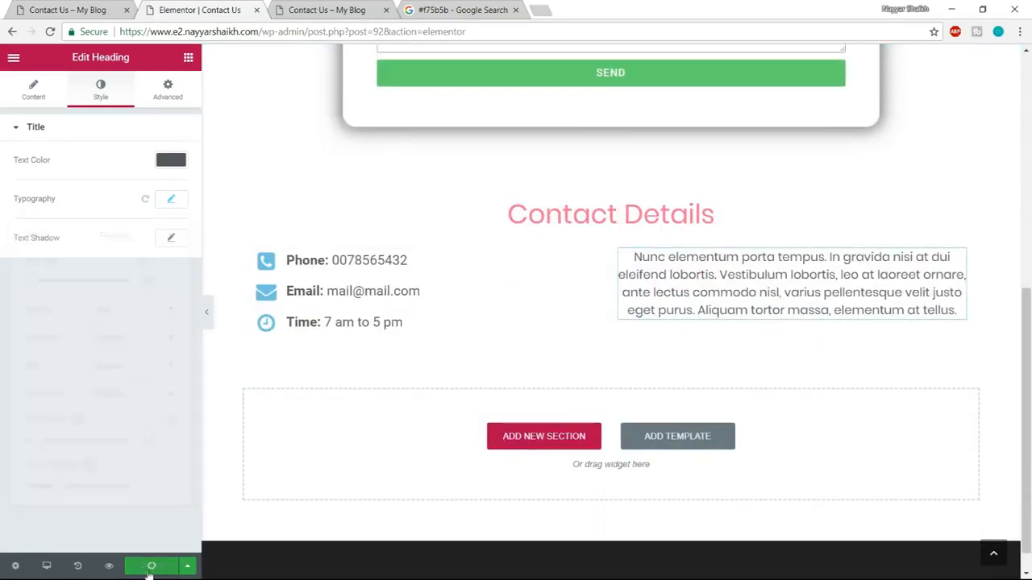
# Check the demo's map area, then add a single-column section below Contact Details and place a Google Maps widget in it.
pyautogui.click(118, 8)
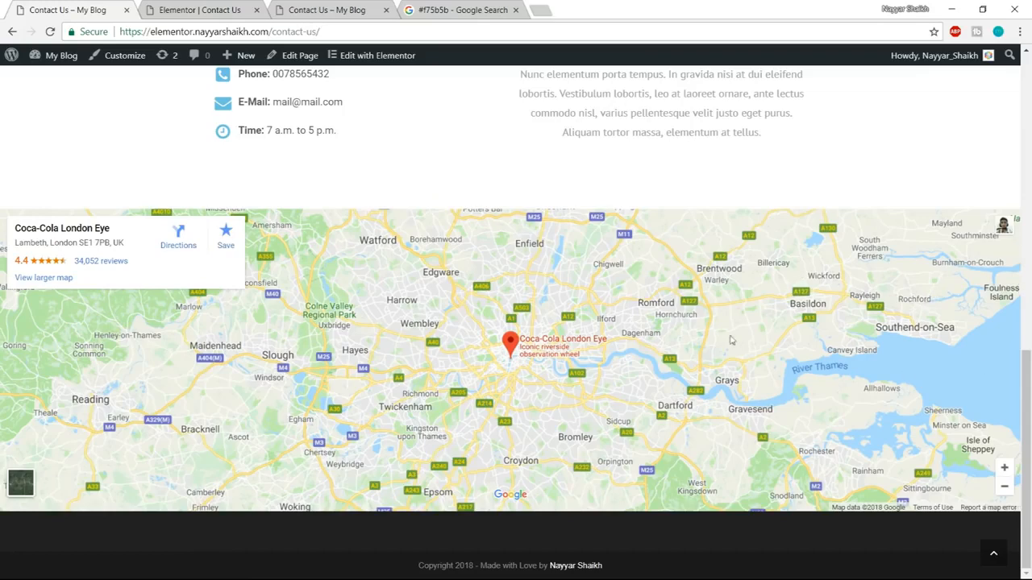
pyautogui.click(195, 7)
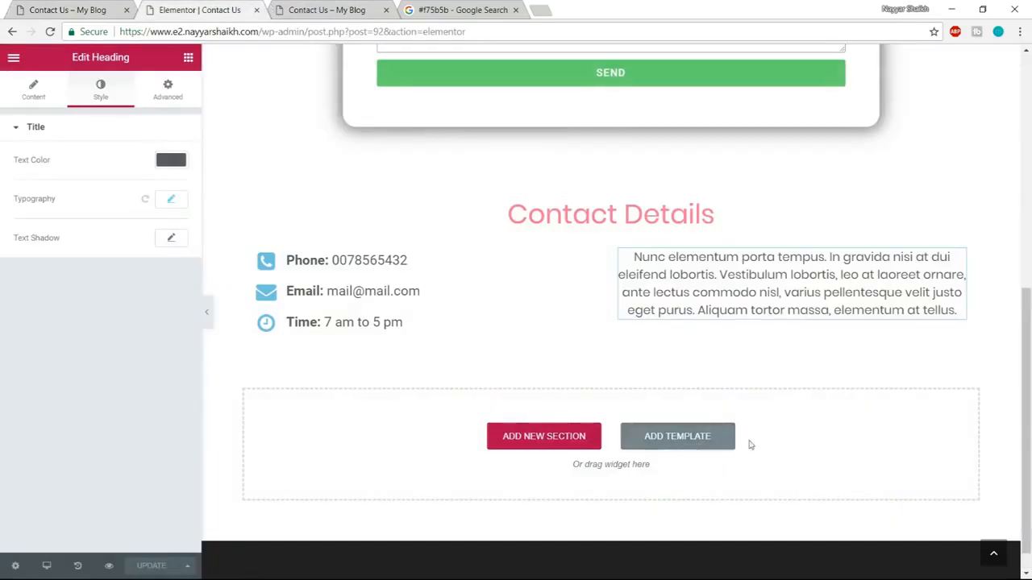
pyautogui.click(582, 445)
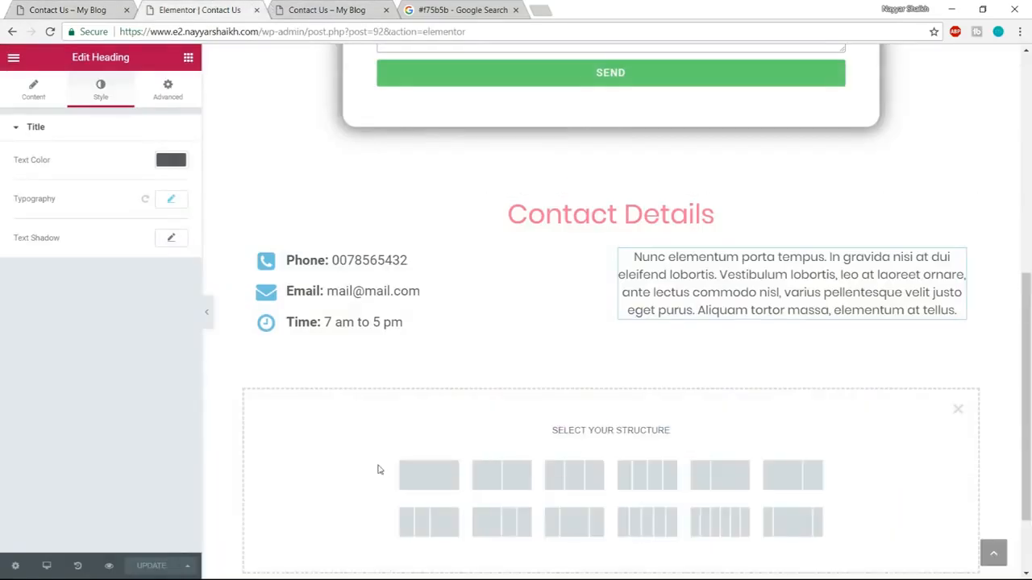
pyautogui.click(432, 476)
pyautogui.click(188, 59)
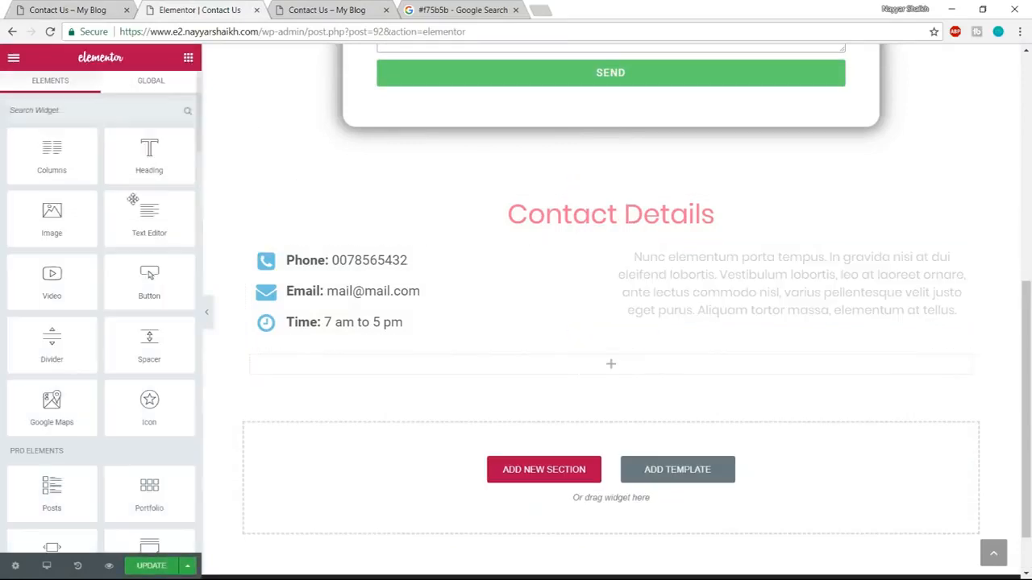
pyautogui.scroll(-1, 65, 322)
pyautogui.moveTo(56, 322); pyautogui.dragTo(604, 357)
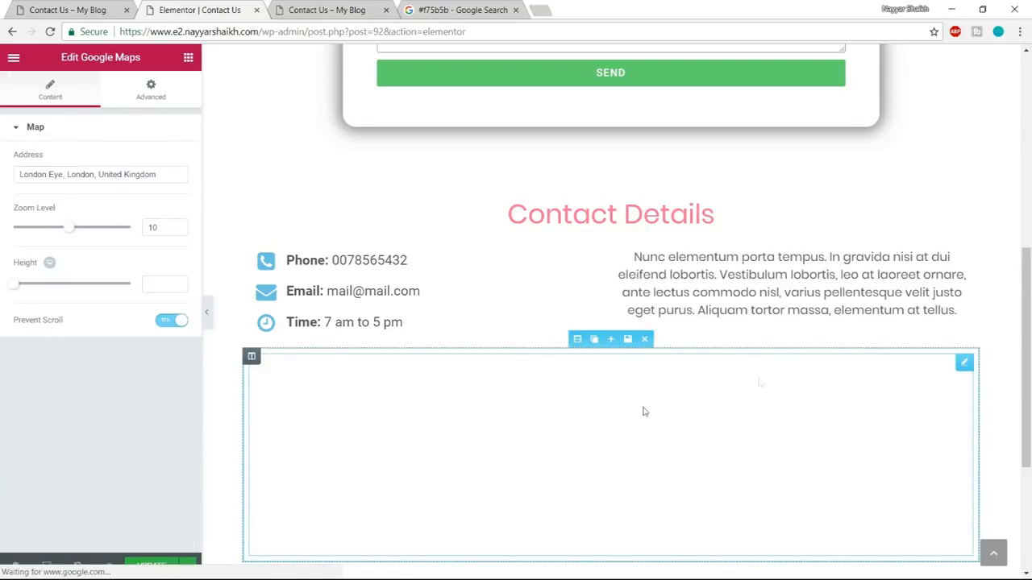
# Unlink the map section's margin values and set its top margin to 100 px.
pyautogui.scroll(-1, 654, 392)
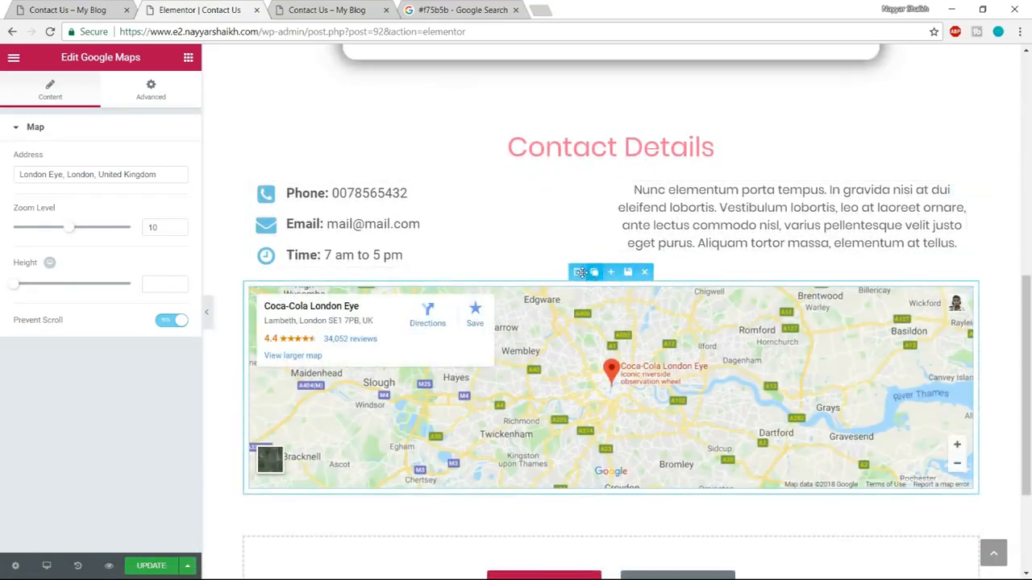
pyautogui.click(580, 272)
pyautogui.click(167, 90)
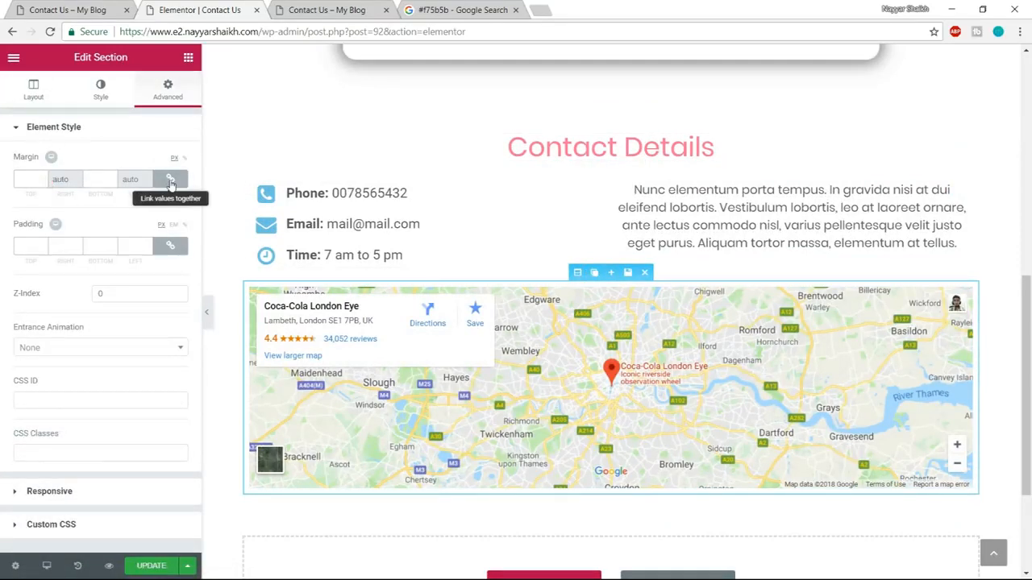
pyautogui.click(170, 181)
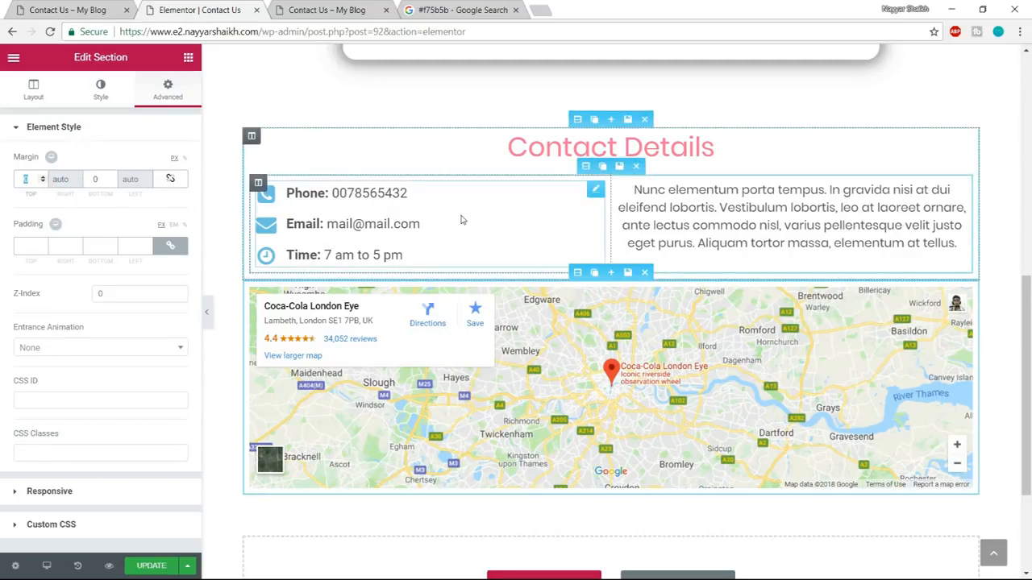
pyautogui.write('100')
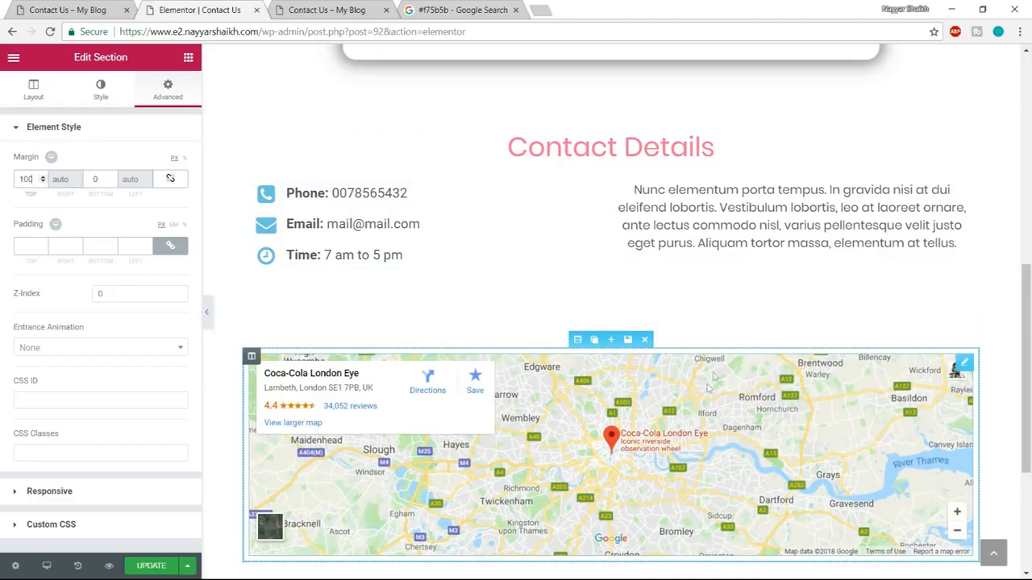
# Enable Stretch Section for the map section so it spans the full page width.
pyautogui.click(36, 93)
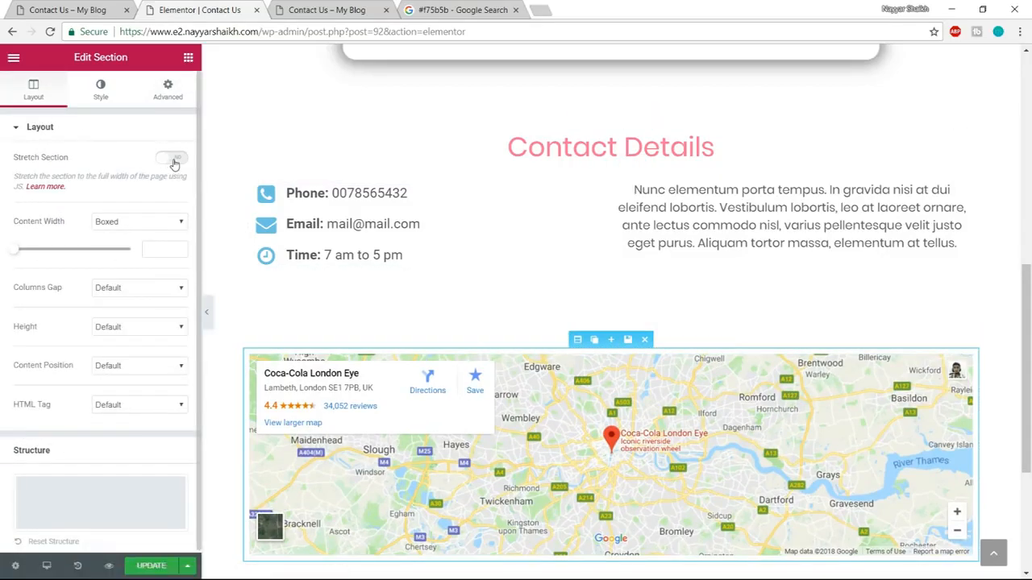
pyautogui.click(173, 159)
pyautogui.scroll(-2, 760, 293)
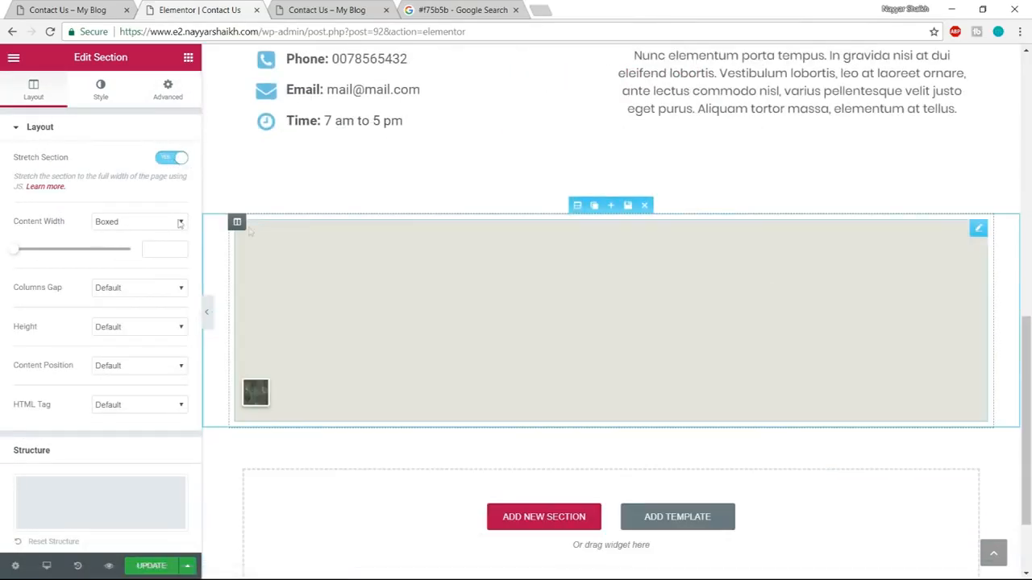
# Set the map section's content width to Full Width and its columns gap to No Gap.
pyautogui.click(179, 224)
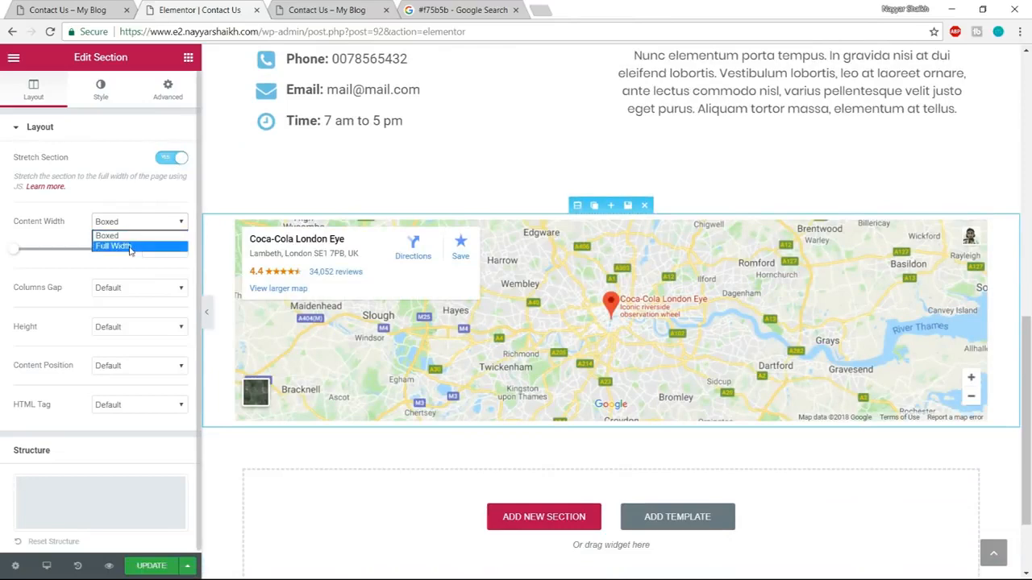
pyautogui.click(130, 246)
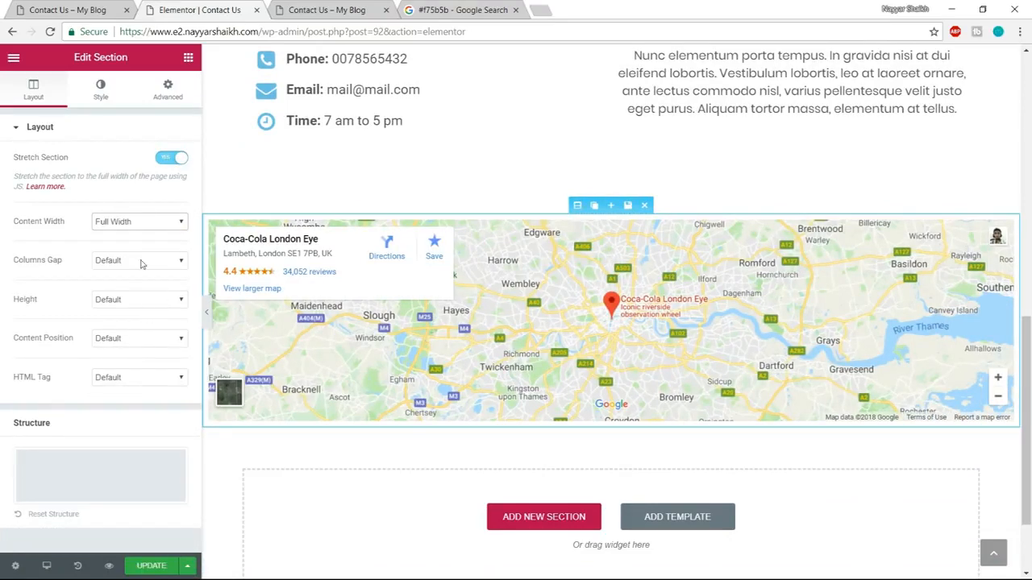
pyautogui.click(137, 261)
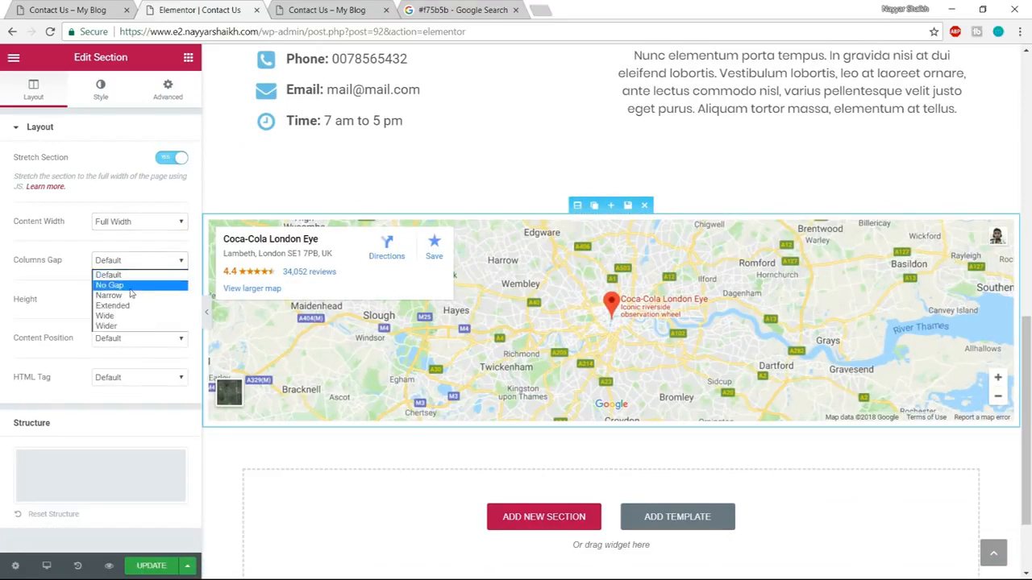
pyautogui.click(111, 285)
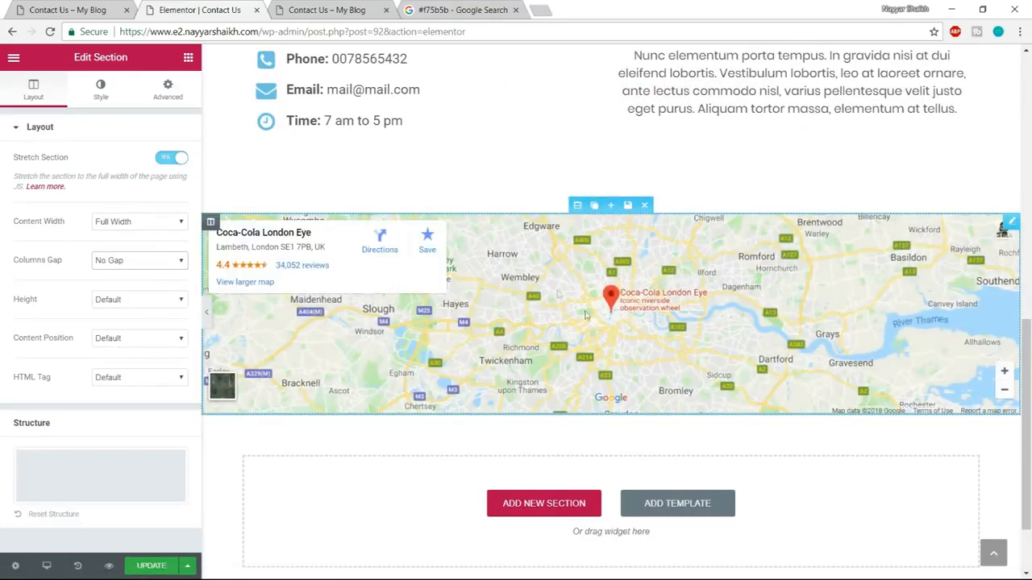
# Change the Google Maps widget's address to "sion, mumbai".
pyautogui.click(646, 288)
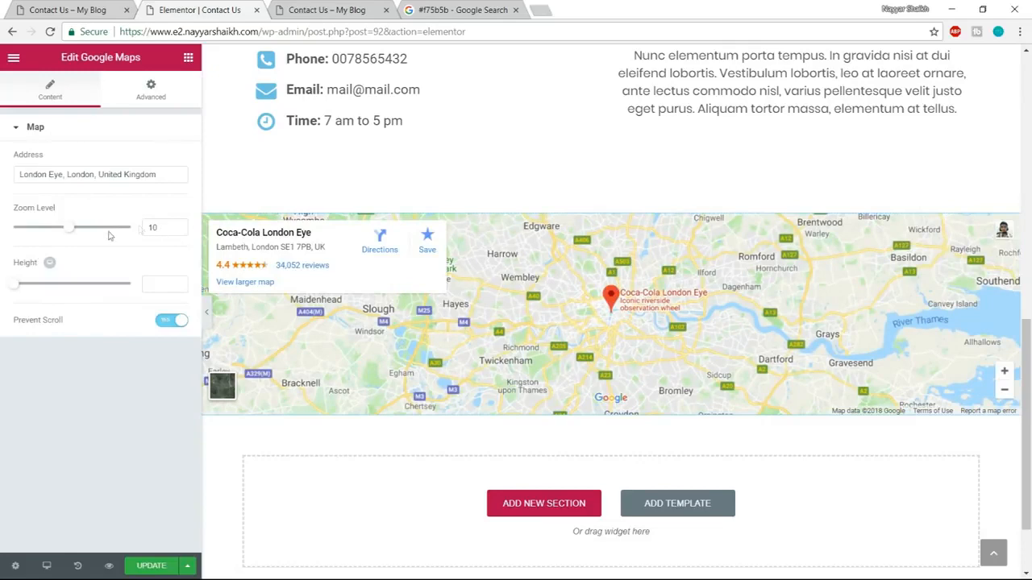
pyautogui.moveTo(165, 177); pyautogui.dragTo(2, 179)
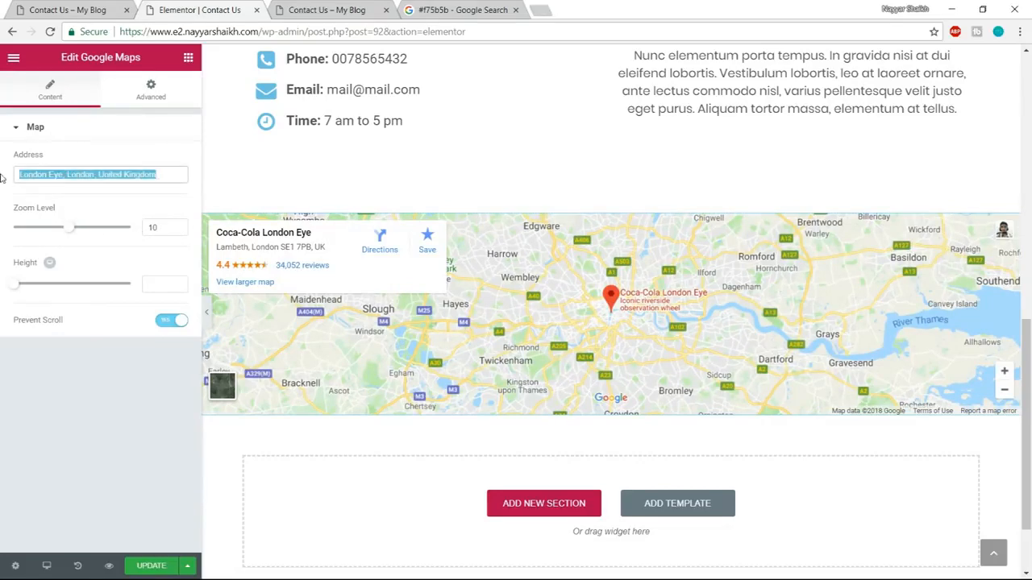
pyautogui.write('mu')
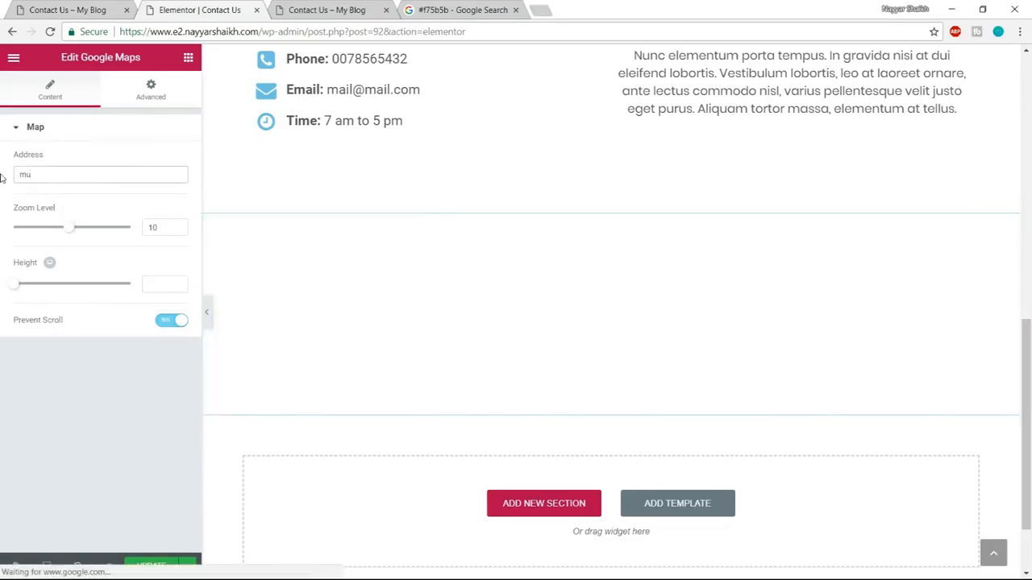
pyautogui.write('mbai')
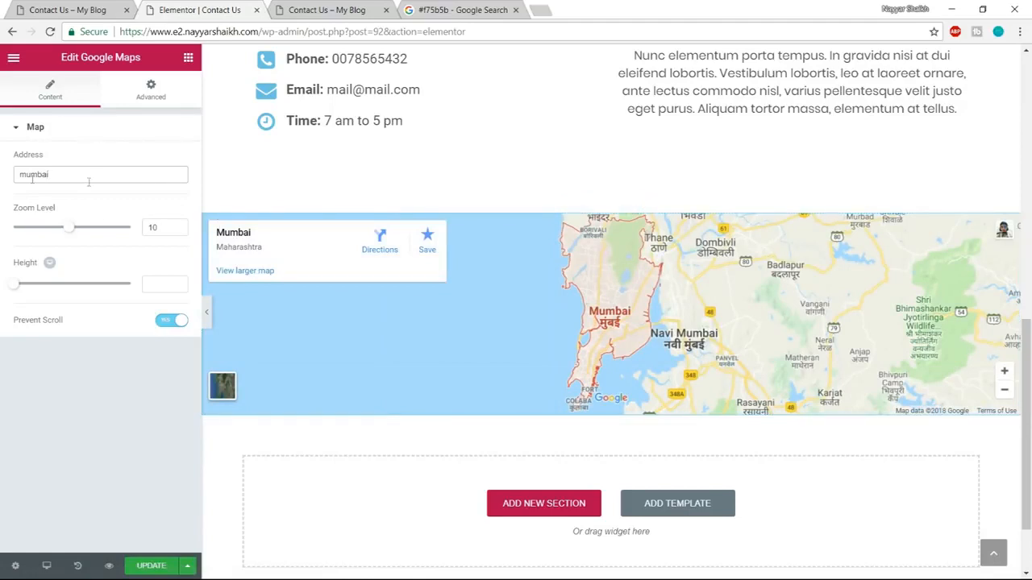
pyautogui.write('sion,')
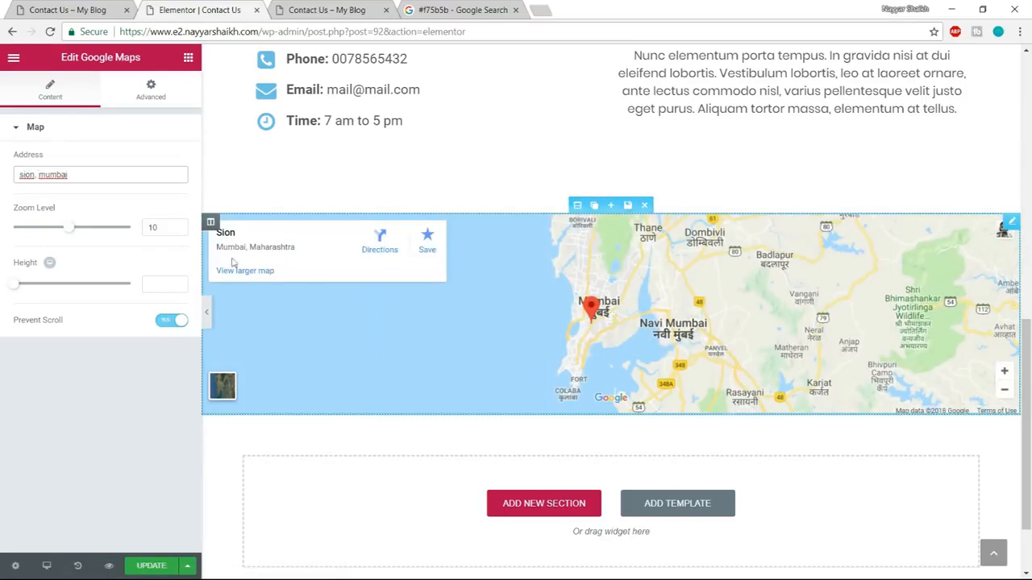
# Set the map's zoom level to 15 and its height to 500, and update the page.
pyautogui.moveTo(71, 230); pyautogui.dragTo(79, 232)
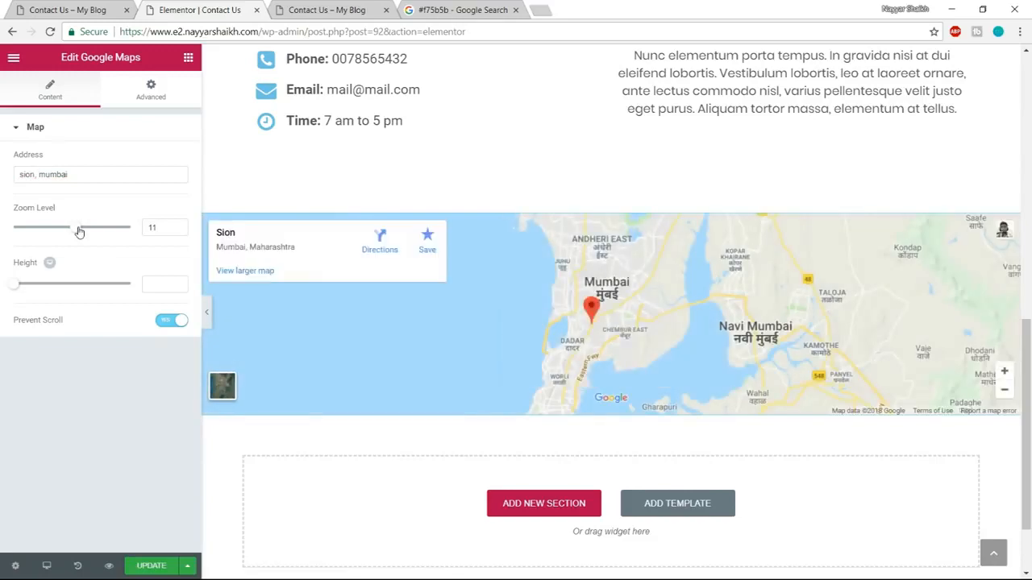
pyautogui.moveTo(79, 232); pyautogui.dragTo(82, 232)
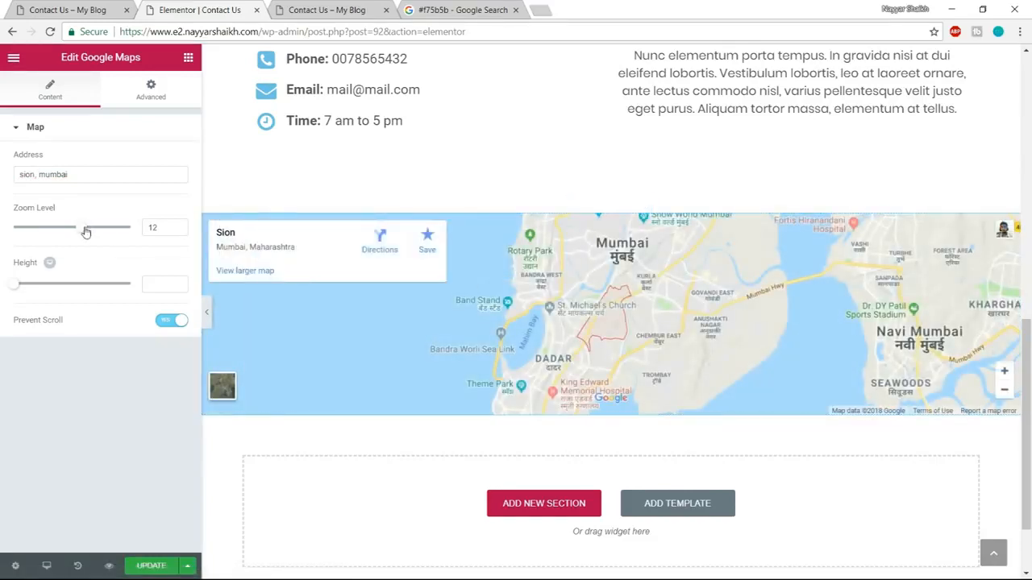
pyautogui.moveTo(86, 232); pyautogui.dragTo(101, 232)
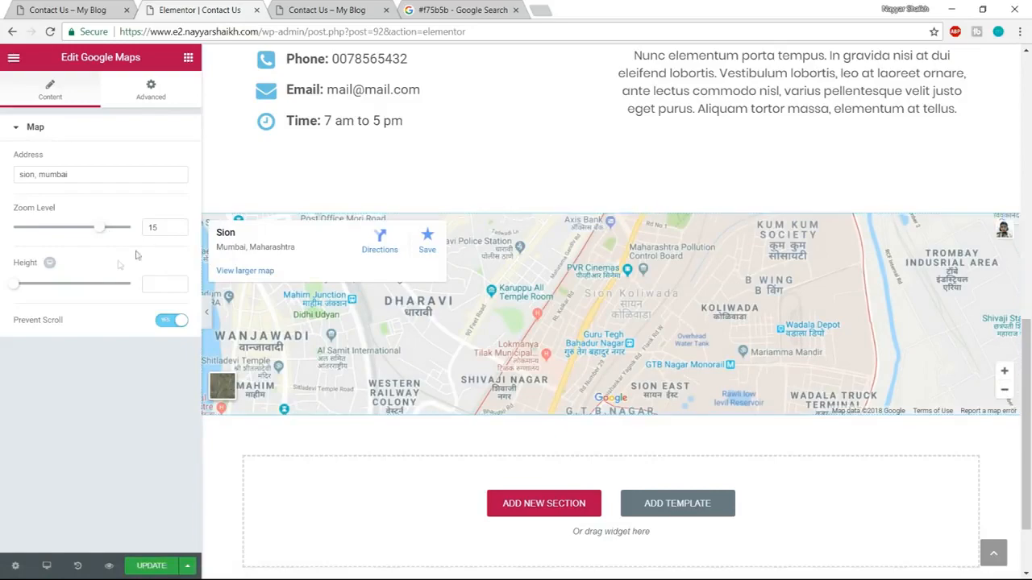
pyautogui.moveTo(15, 289); pyautogui.dragTo(50, 291)
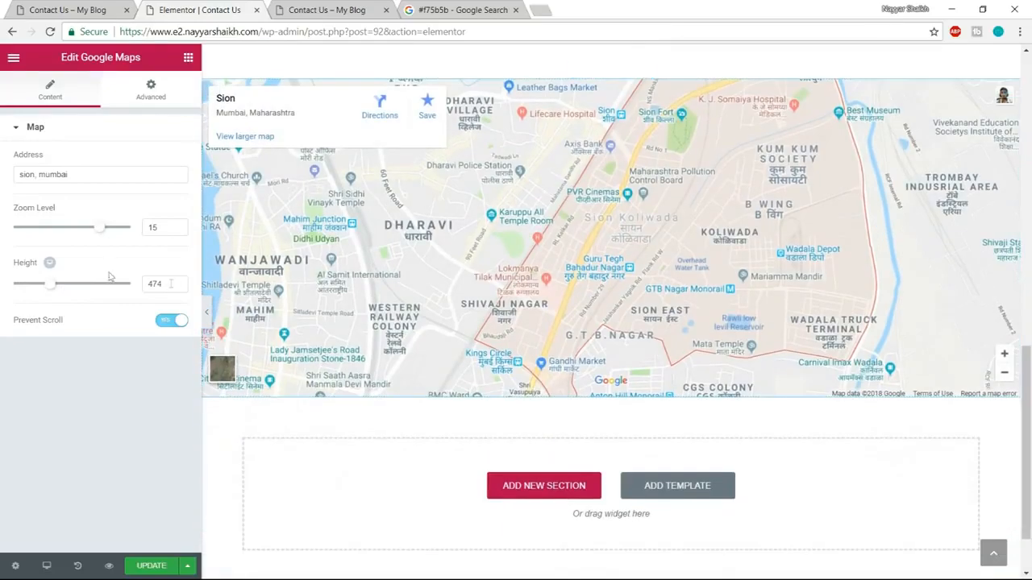
pyautogui.write('500')
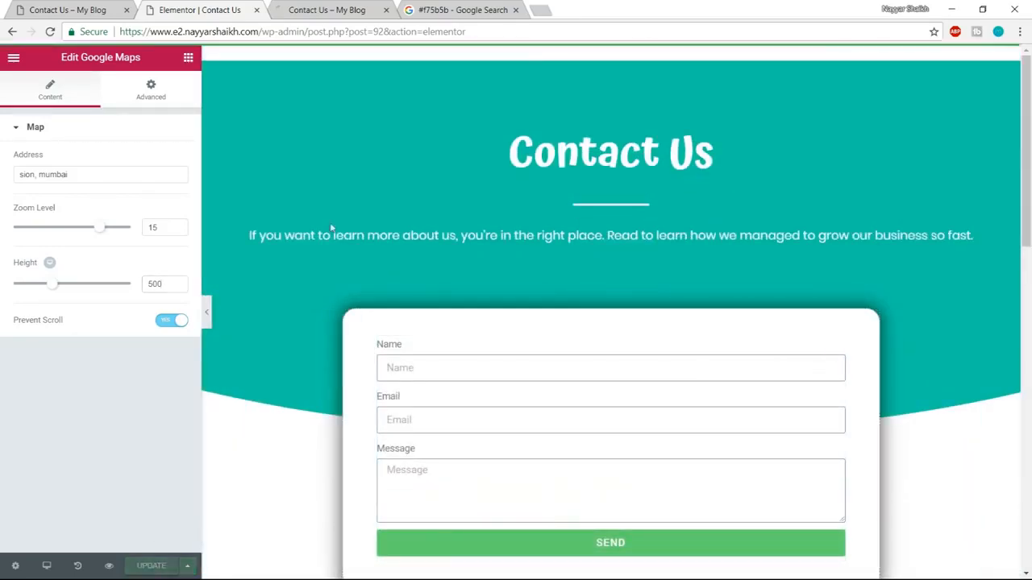
# Check the full-width map at the end of the Contact Us page in the preview.
pyautogui.click(357, 7)
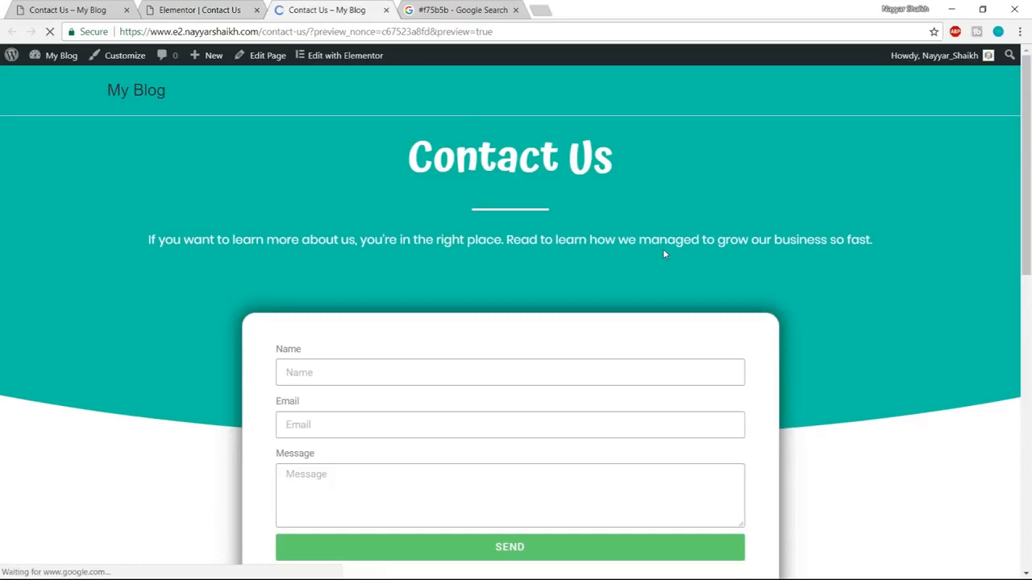
pyautogui.scroll(-8, 661, 254)
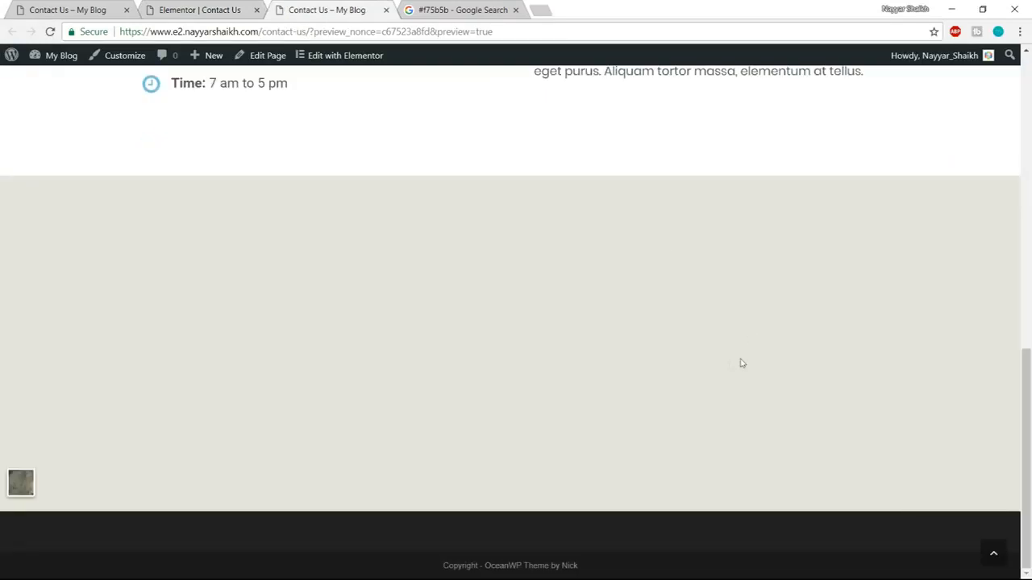
pyautogui.scroll(10, 722, 363)
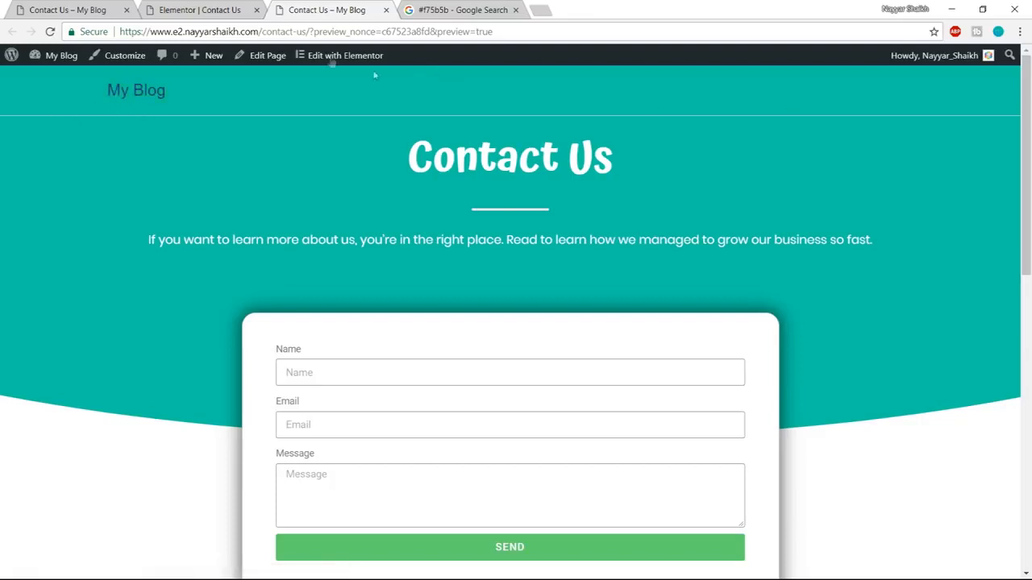
# Leave the Elementor editor for the wp-admin dashboard and open the Menus page under Appearance.
pyautogui.click(216, 9)
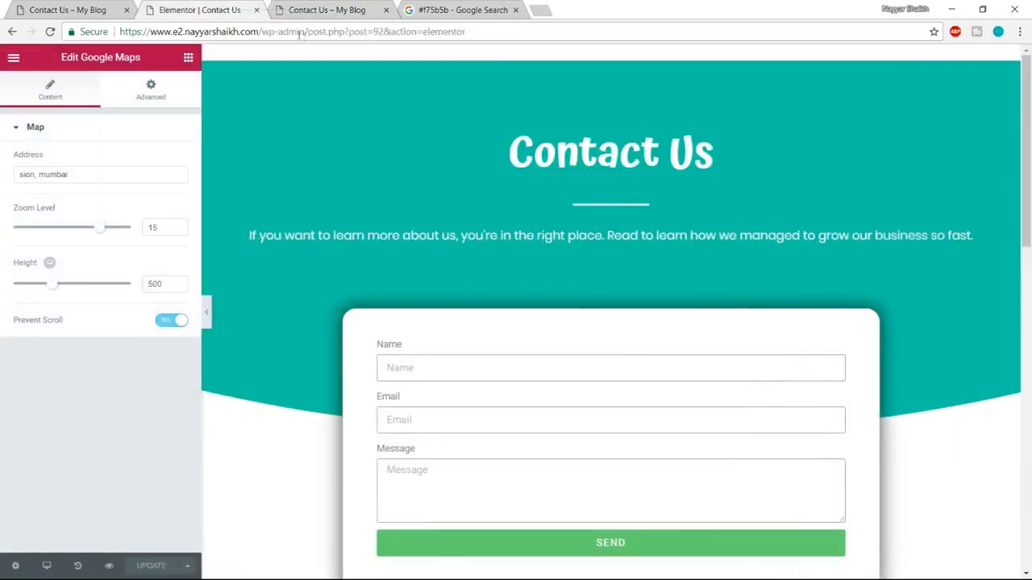
pyautogui.moveTo(310, 31); pyautogui.dragTo(811, 9)
pyautogui.press('BackSpace')
pyautogui.press('Return')
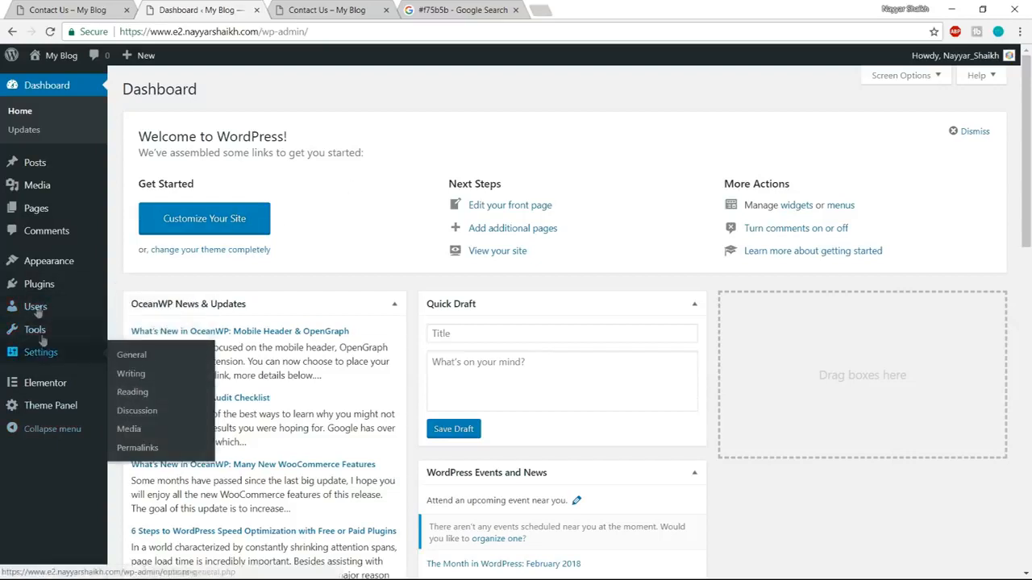
pyautogui.moveTo(36, 274)
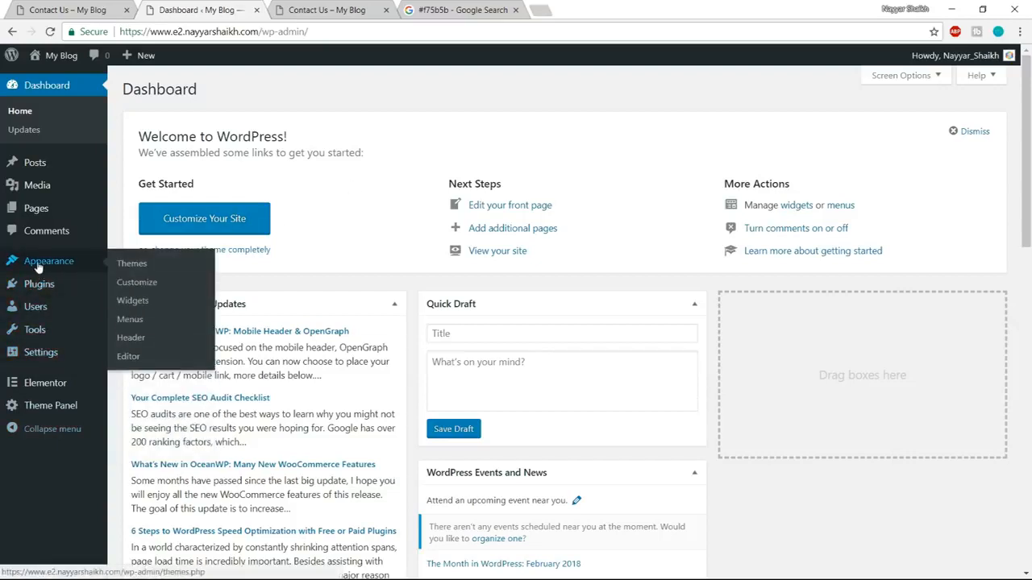
pyautogui.click(131, 321)
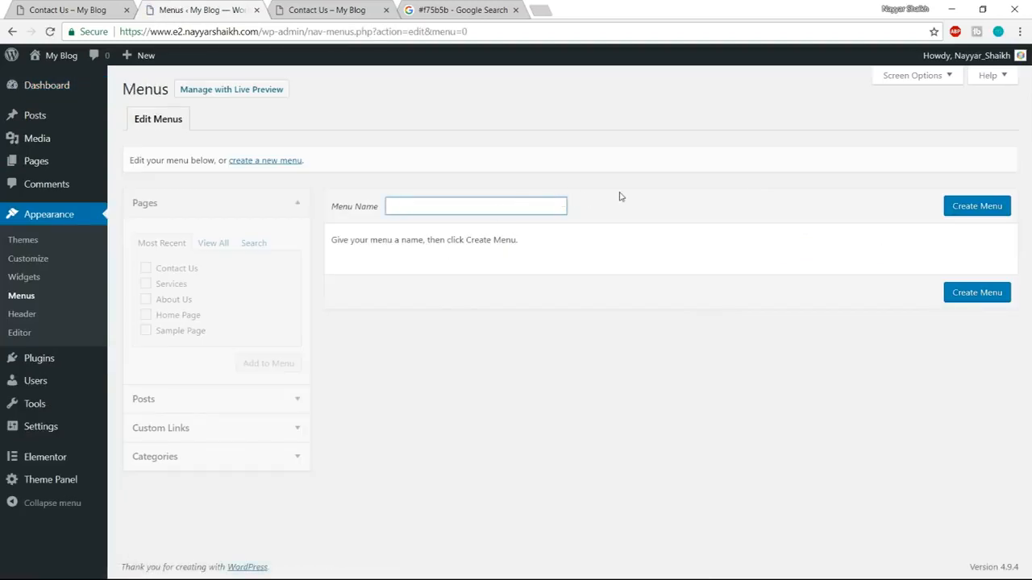
# Create a new navigation menu named "Main Menu".
pyautogui.write('Main')
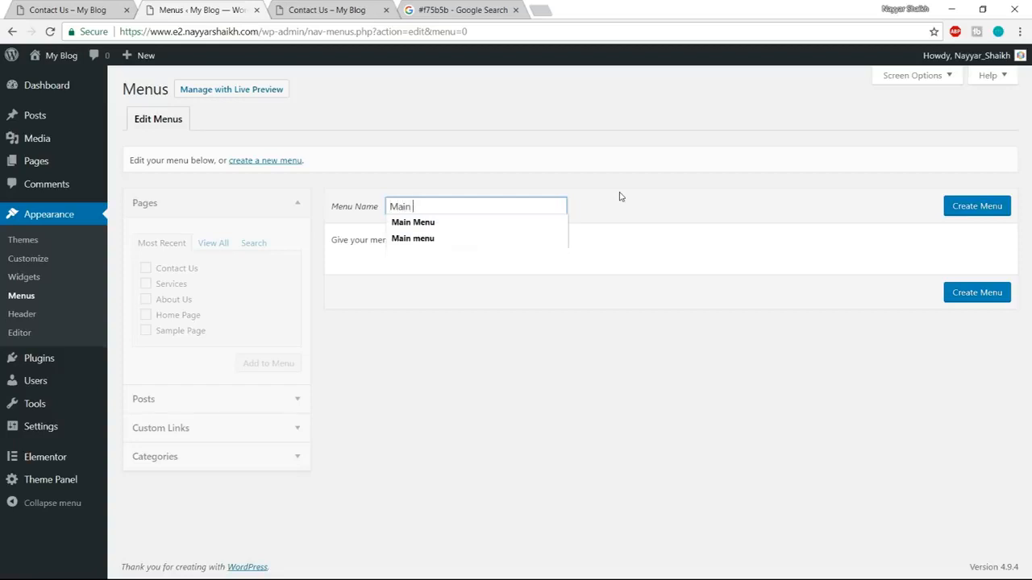
pyautogui.write(' Menu')
pyautogui.click(977, 206)
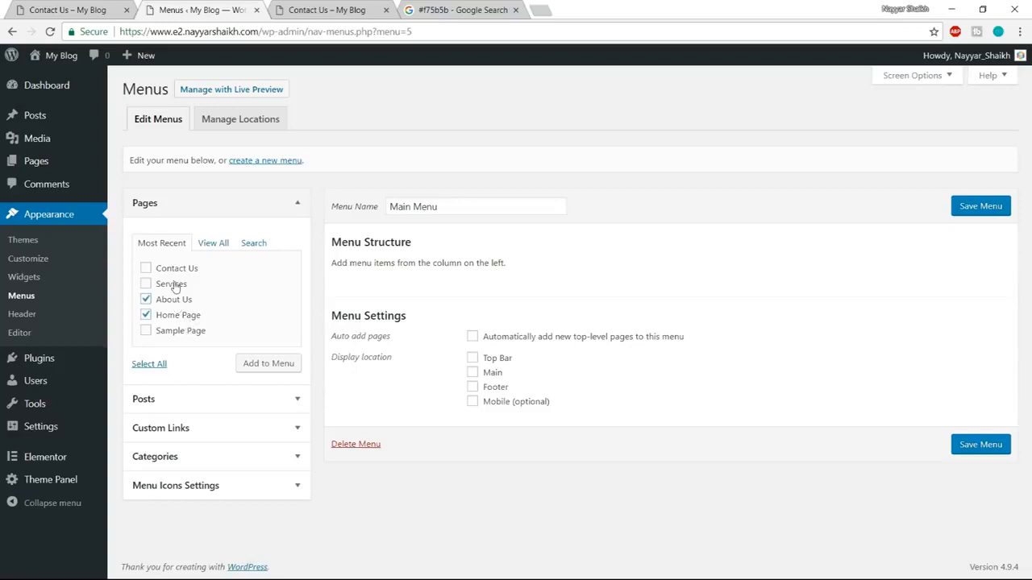
# Add the Home Page, About Us, Services and Contact Us pages to the menu in that order, and assign it to the Main location.
pyautogui.click(271, 364)
pyautogui.scroll(-1, 811, 438)
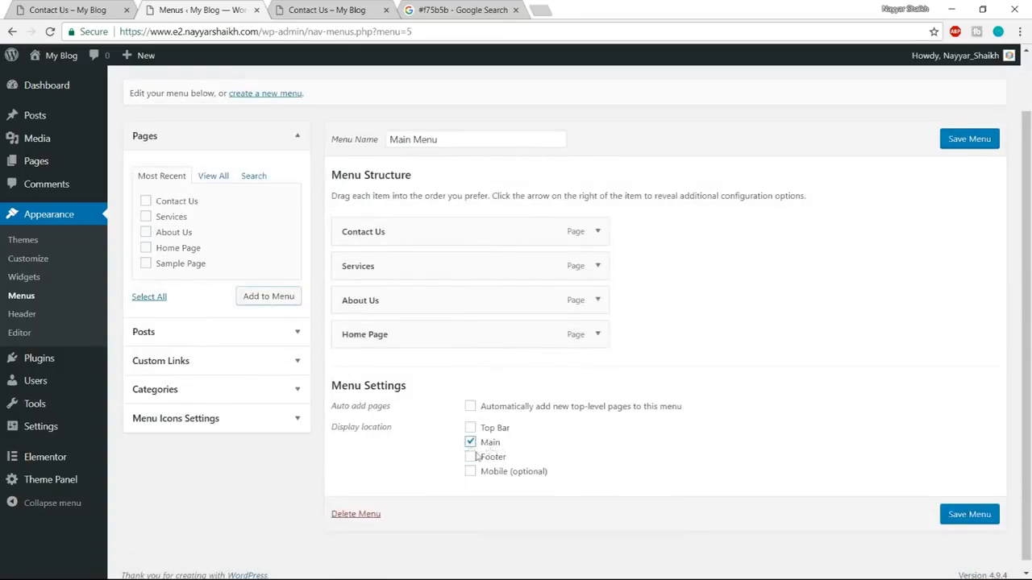
pyautogui.moveTo(404, 339); pyautogui.dragTo(399, 255)
pyautogui.moveTo(399, 362); pyautogui.dragTo(398, 290)
pyautogui.moveTo(380, 359); pyautogui.dragTo(399, 350)
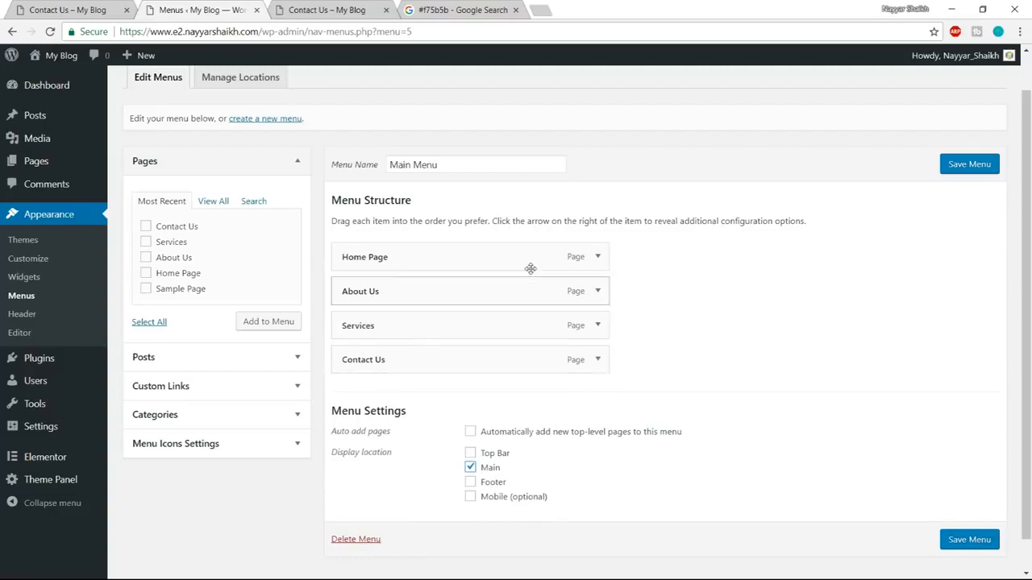
# Shorten the Home Page item's navigation label to "Home" and save the menu.
pyautogui.click(597, 257)
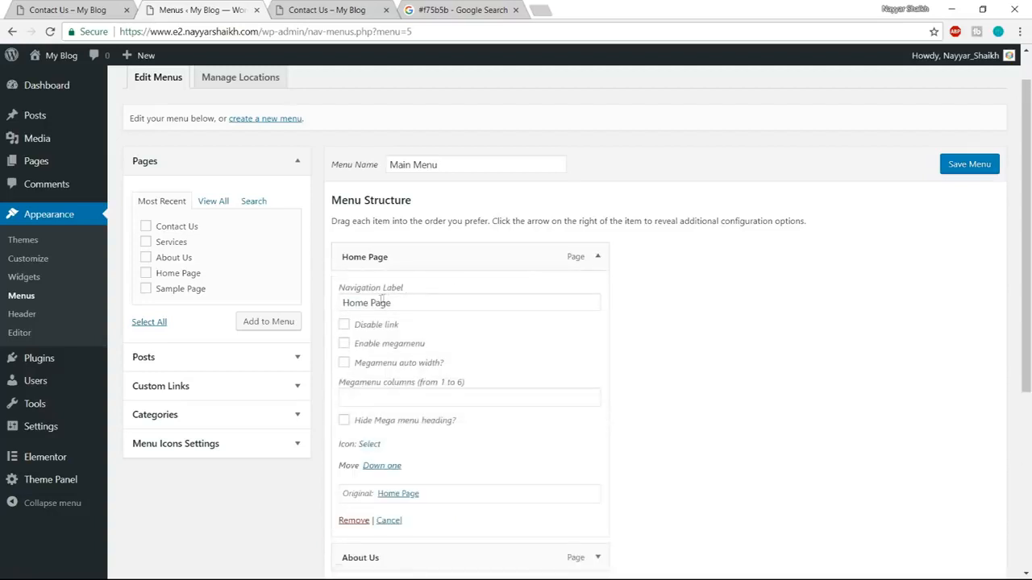
pyautogui.moveTo(370, 304); pyautogui.dragTo(500, 295)
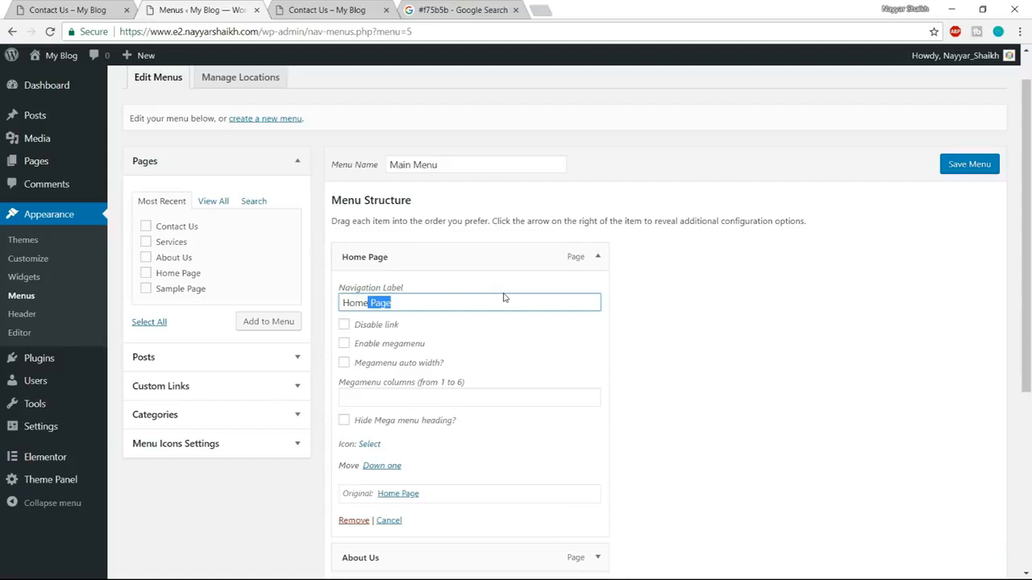
pyautogui.click(597, 257)
pyautogui.click(972, 165)
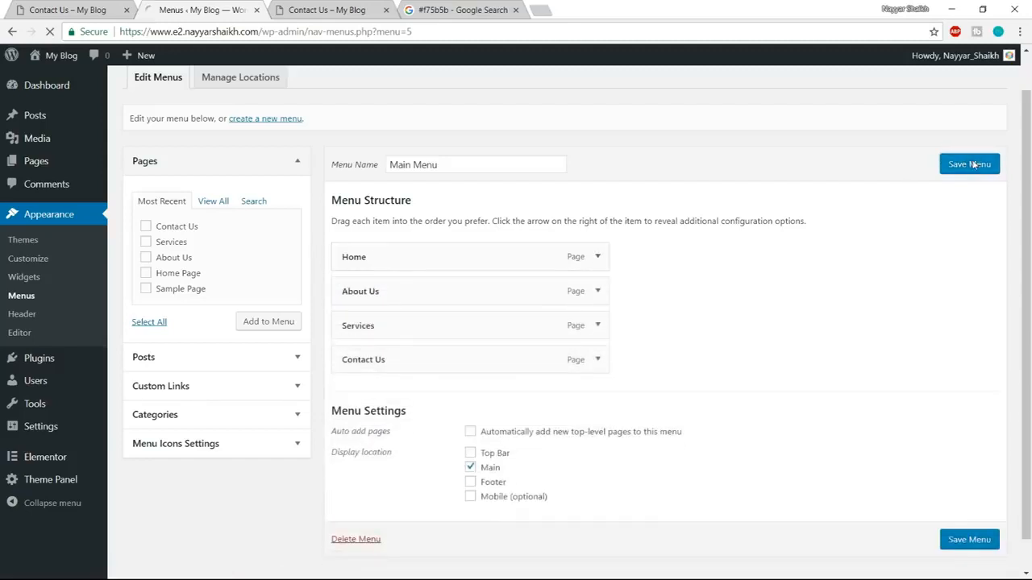
# Go to the site's home page and open the Logo settings of the header in the theme customizer.
pyautogui.click(349, 8)
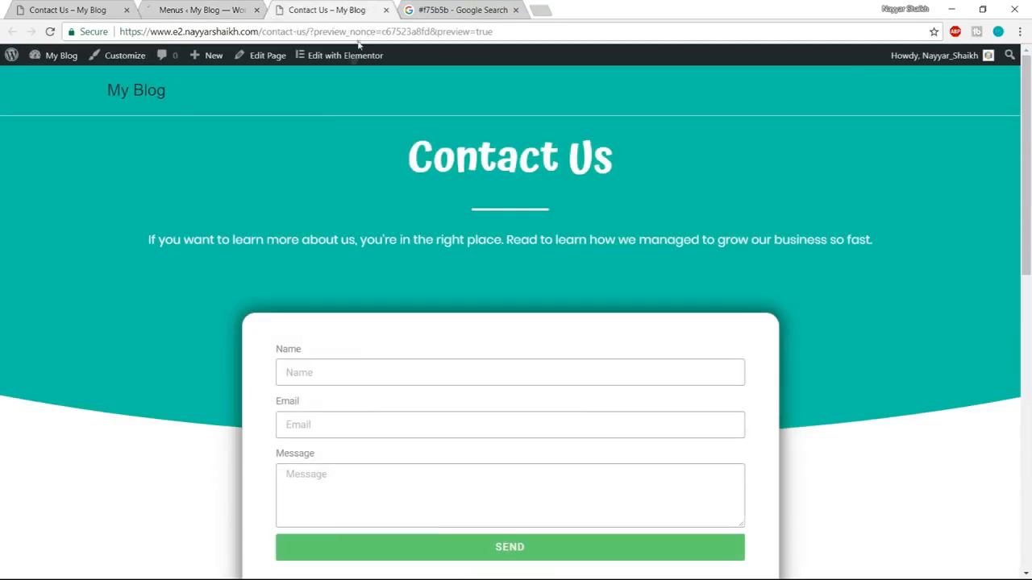
pyautogui.click(132, 94)
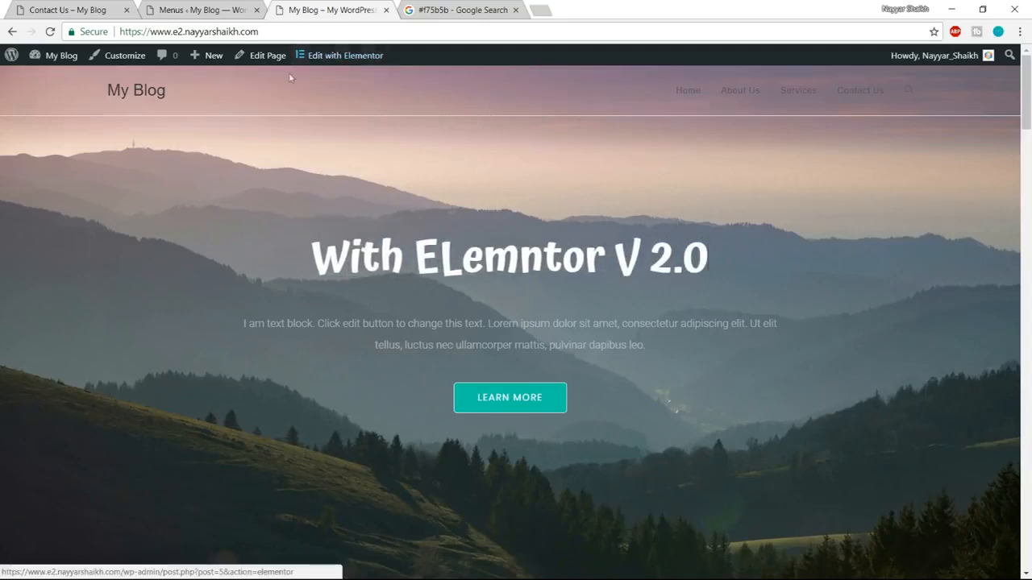
pyautogui.click(122, 64)
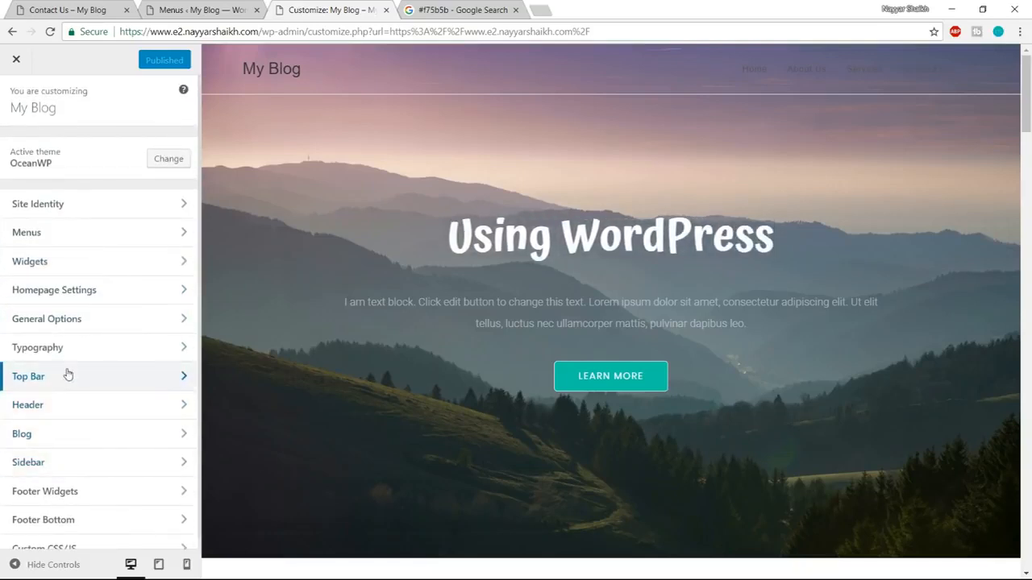
pyautogui.click(66, 406)
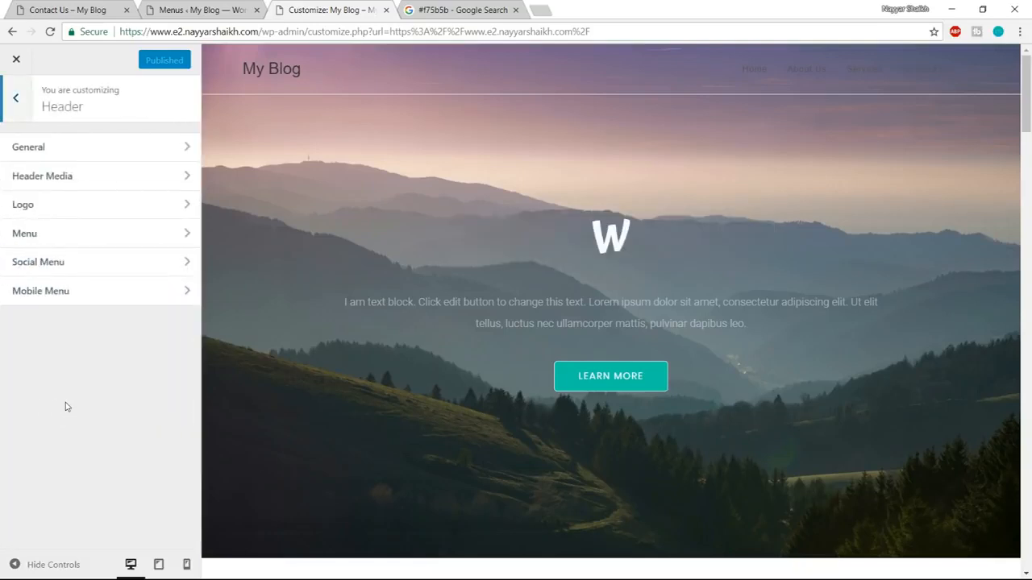
pyautogui.click(67, 210)
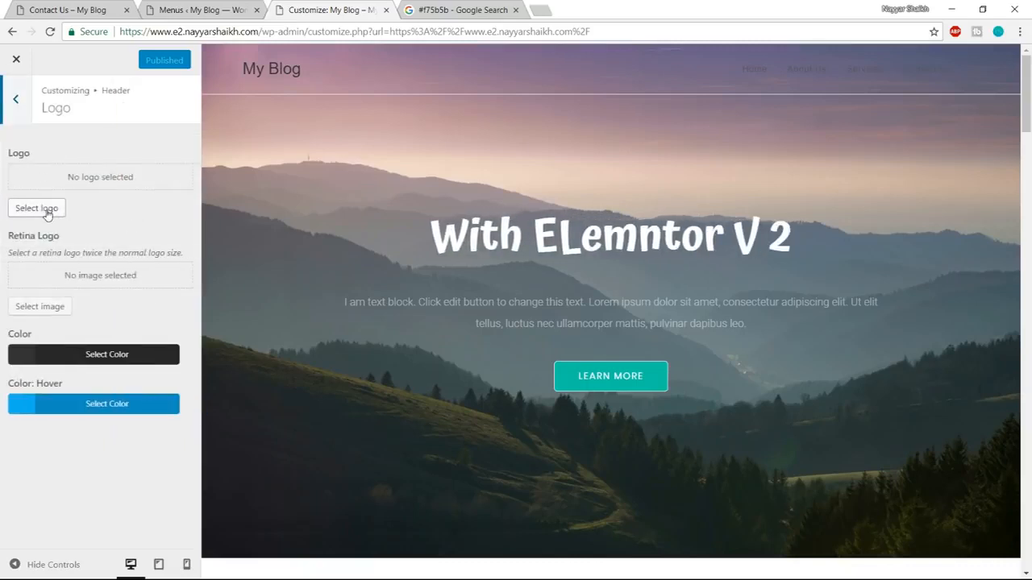
# Upload logo-white-1 from the Media folder as the header logo and set its maximum width to 90 px.
pyautogui.click(47, 209)
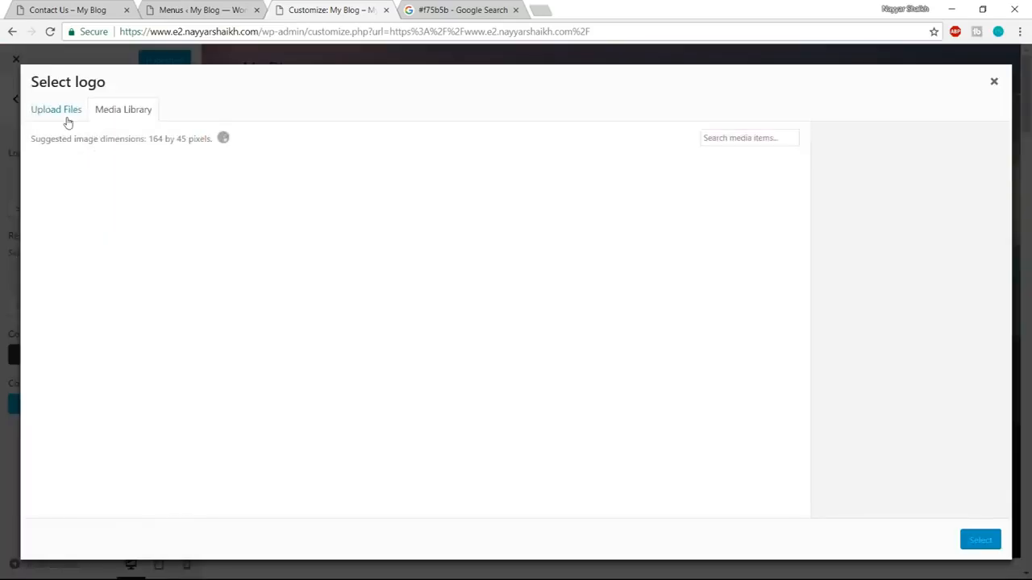
pyautogui.click(68, 121)
pyautogui.click(498, 323)
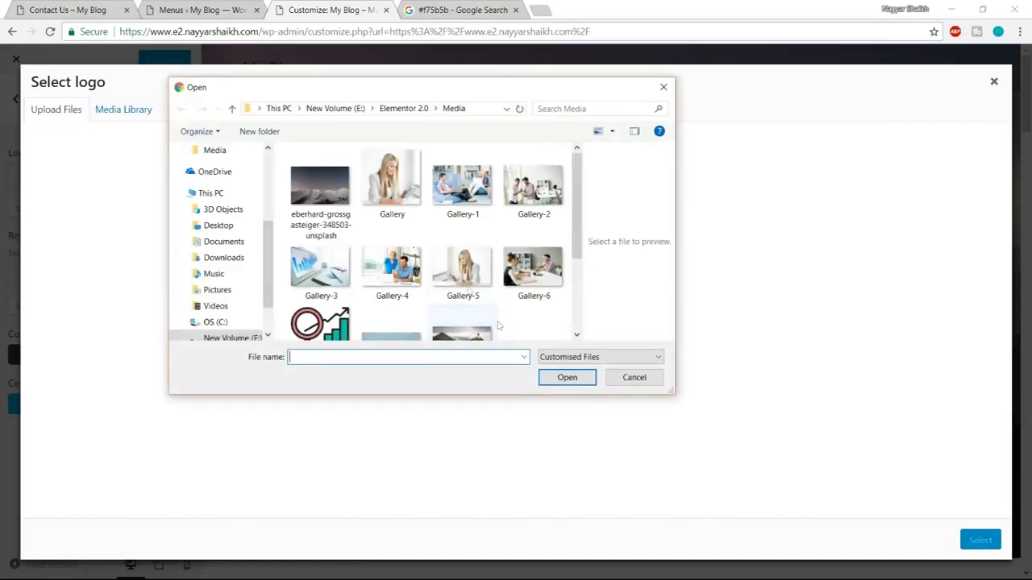
pyautogui.scroll(-3, 422, 253)
pyautogui.click(520, 230)
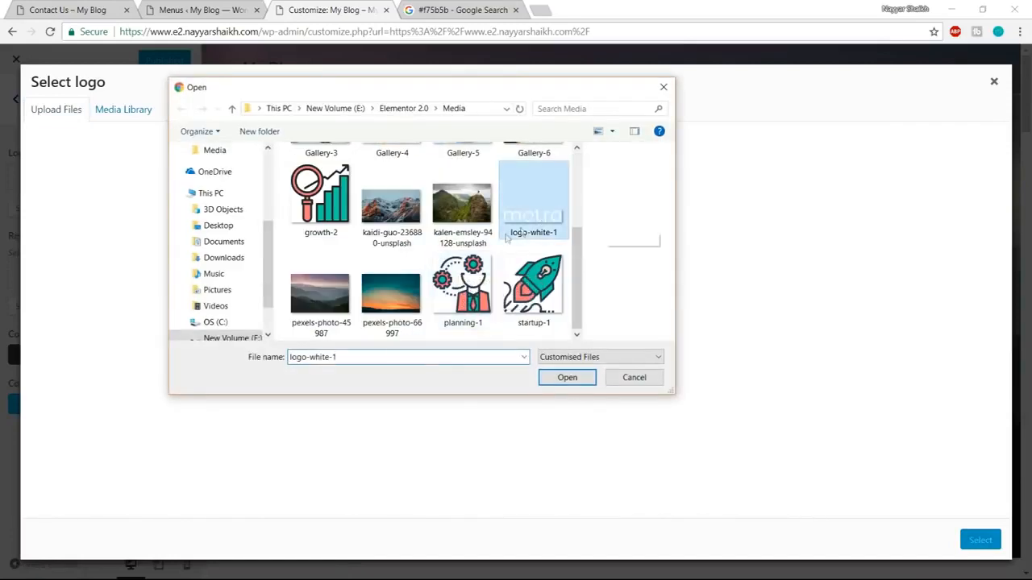
pyautogui.click(564, 379)
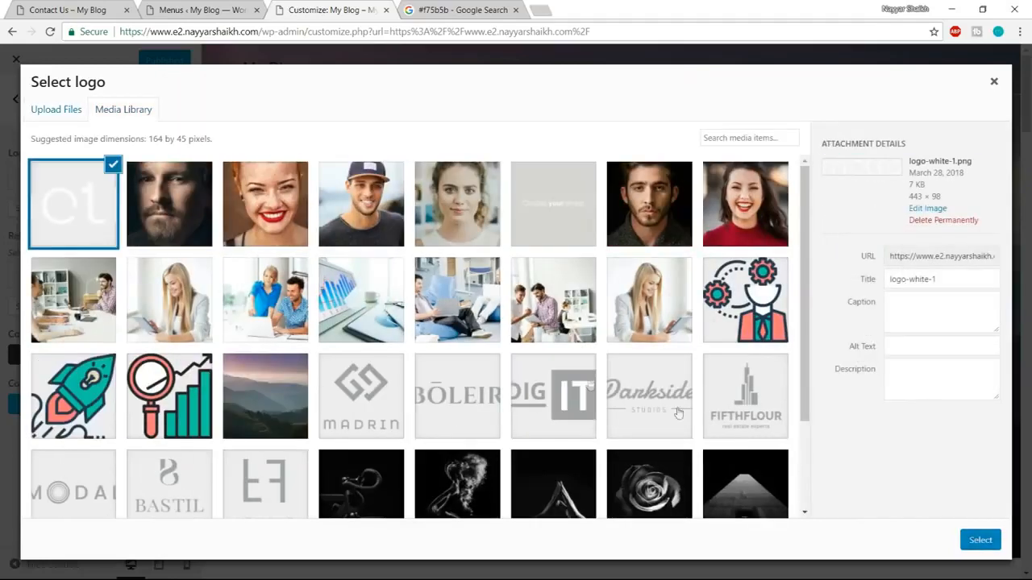
pyautogui.click(985, 542)
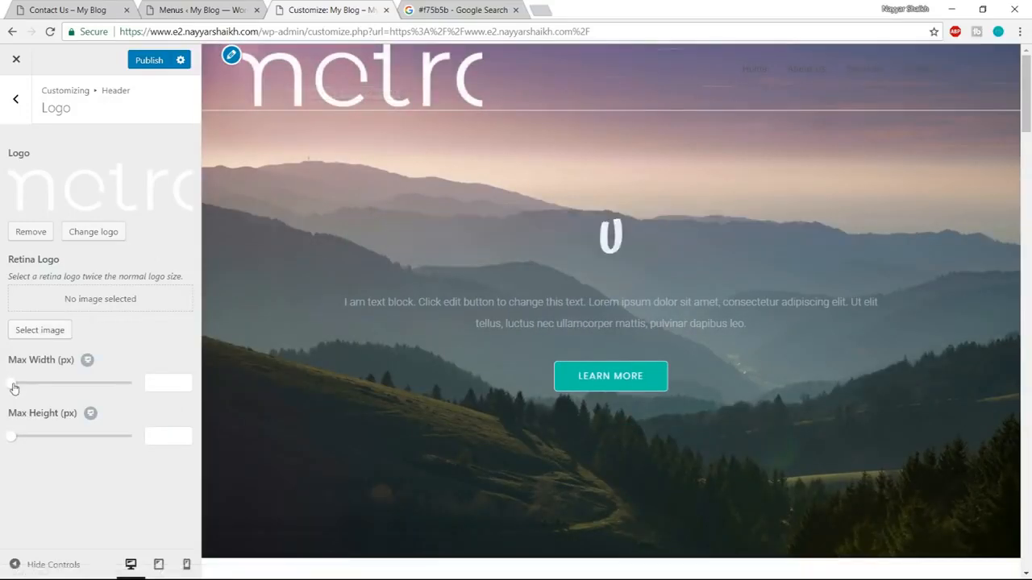
pyautogui.moveTo(14, 389); pyautogui.dragTo(23, 387)
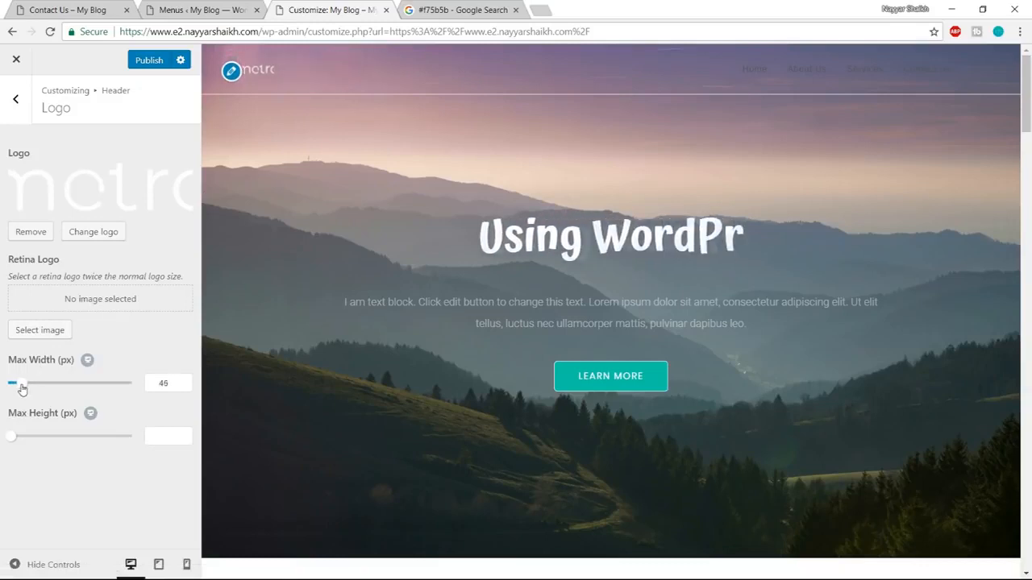
pyautogui.moveTo(22, 388); pyautogui.dragTo(31, 389)
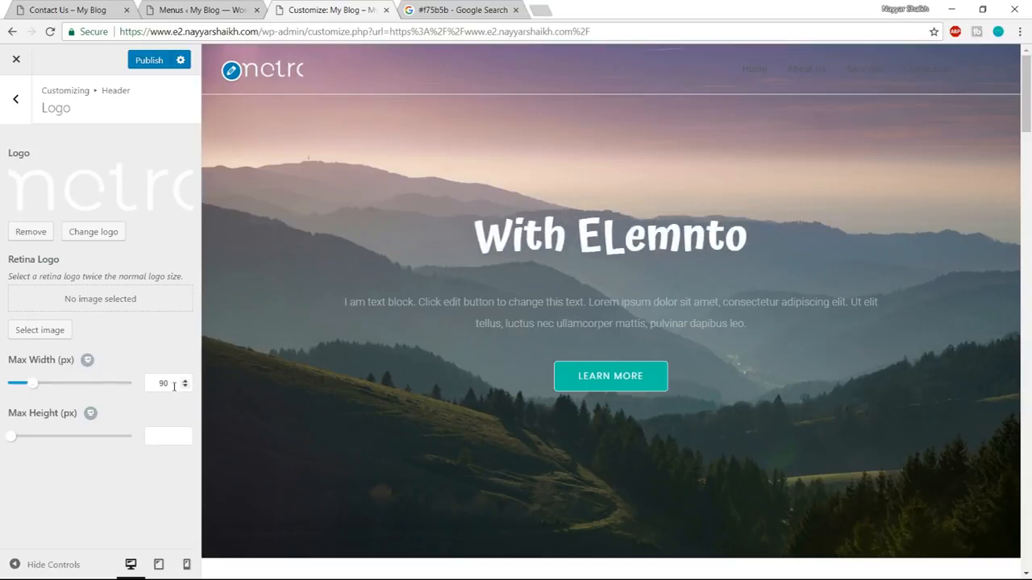
# Turn off the header's bottom border in the General header settings.
pyautogui.click(15, 103)
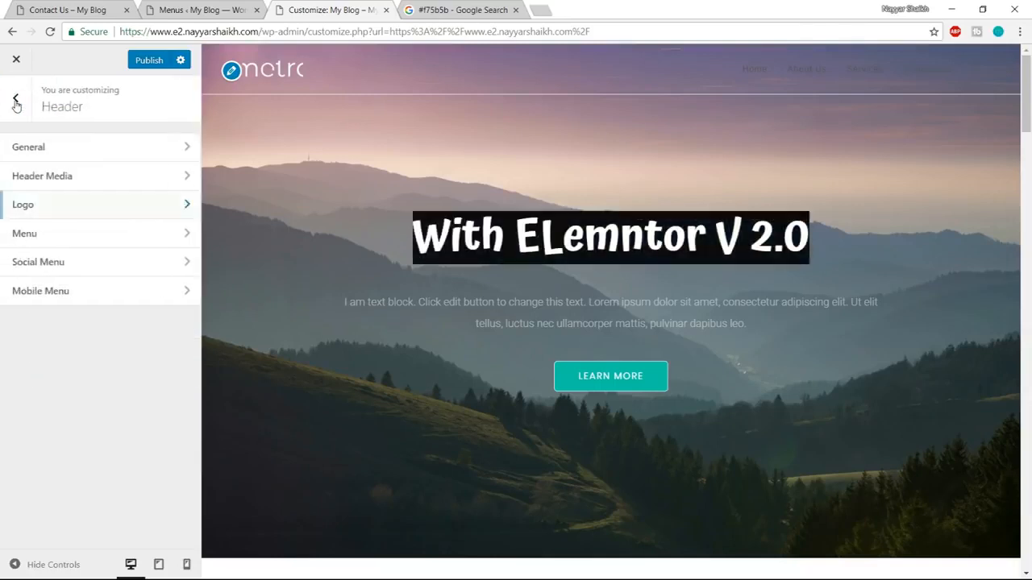
pyautogui.click(80, 147)
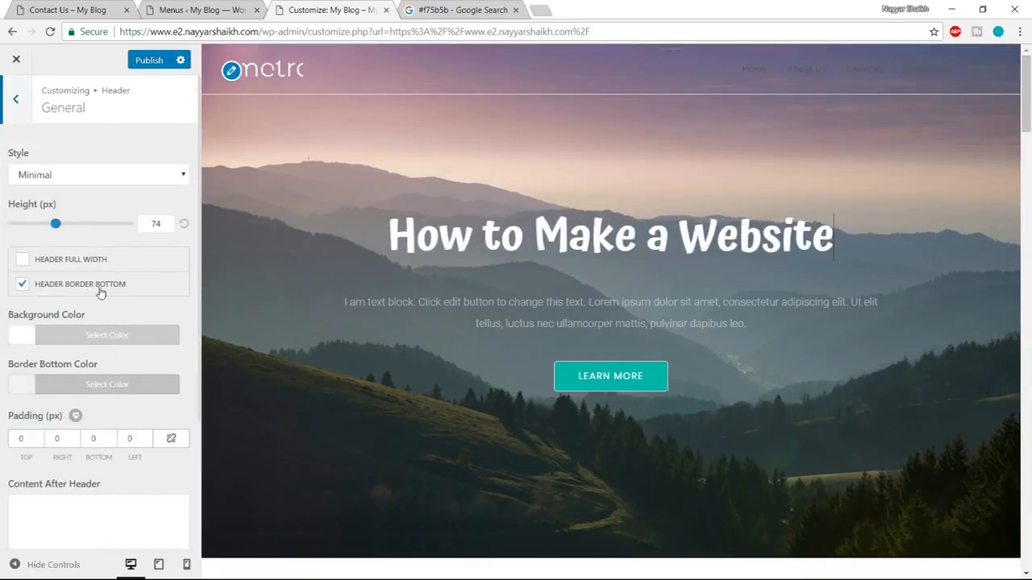
pyautogui.click(22, 286)
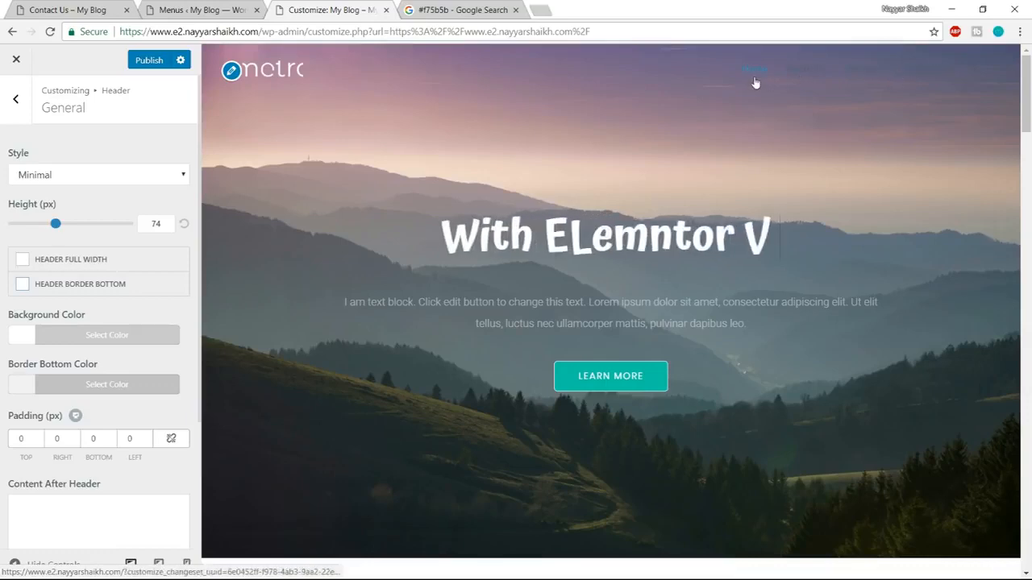
# Compare the header with the one on the demo site's Contact Us page and look through the General header settings.
pyautogui.click(68, 10)
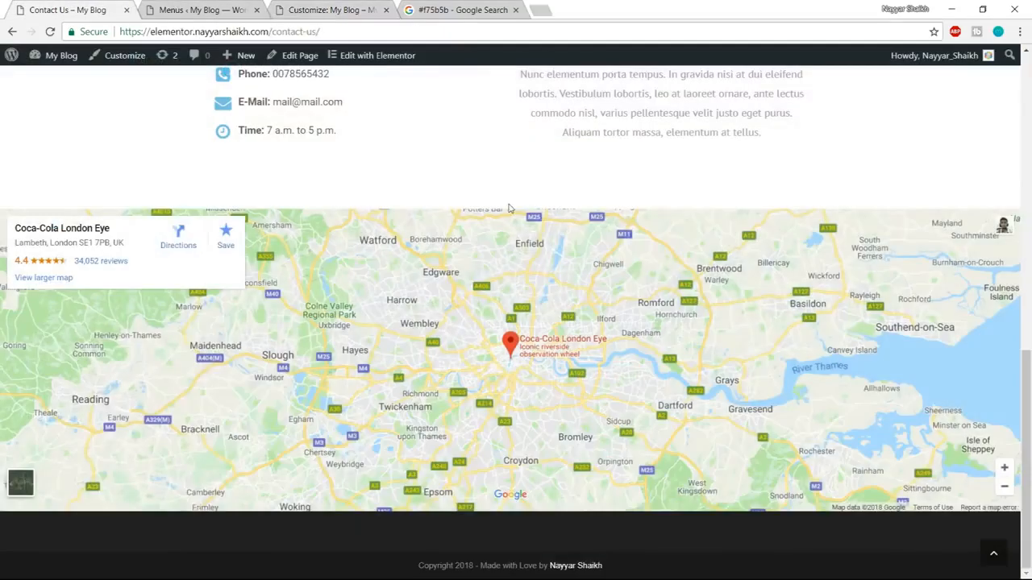
pyautogui.scroll(15, 532, 242)
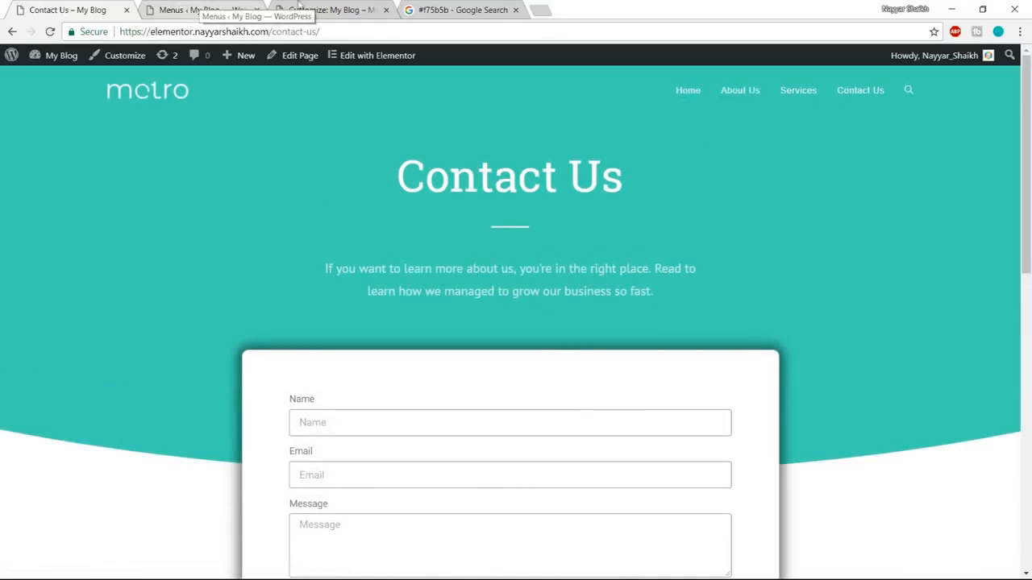
pyautogui.click(327, 10)
pyautogui.scroll(-2, 173, 375)
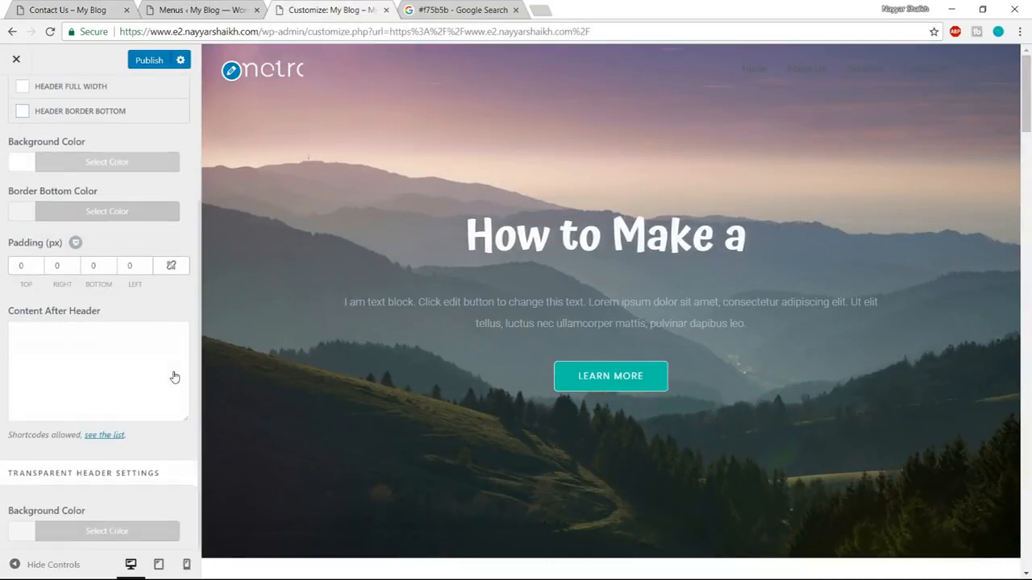
pyautogui.scroll(2, 171, 379)
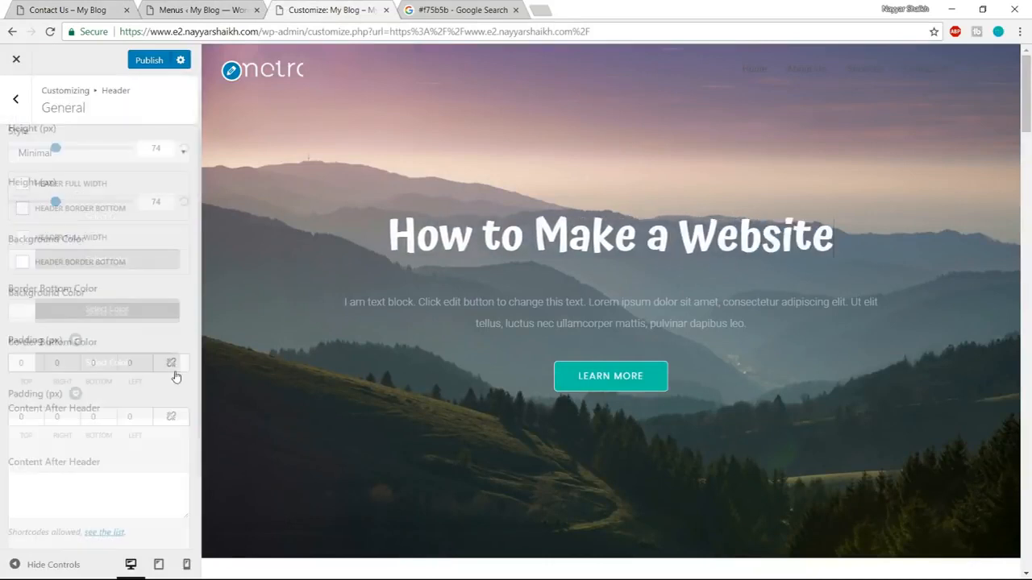
# Set the Link Color to white (#ffffff) in the header's Menu settings.
pyautogui.click(17, 115)
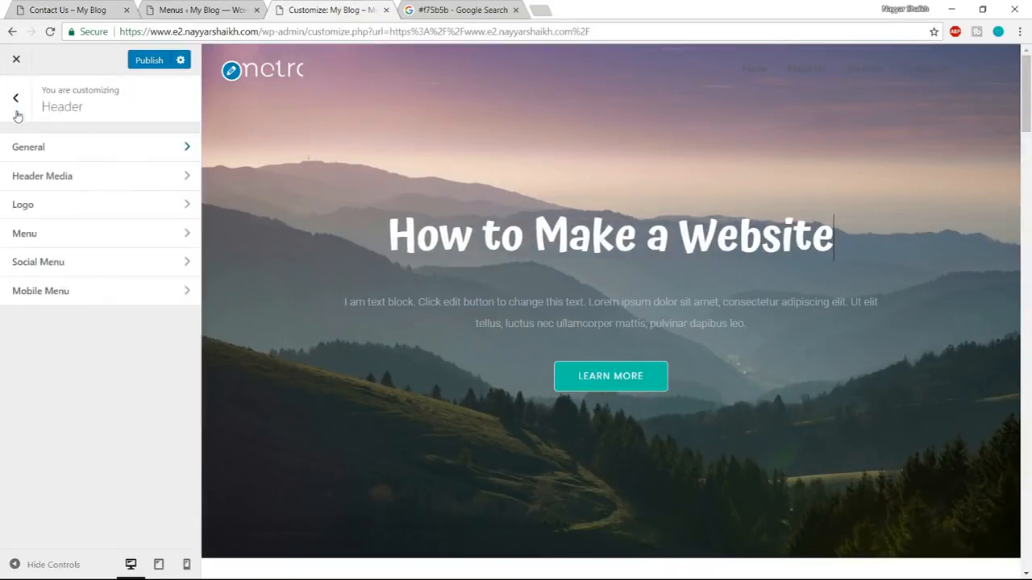
pyautogui.click(79, 241)
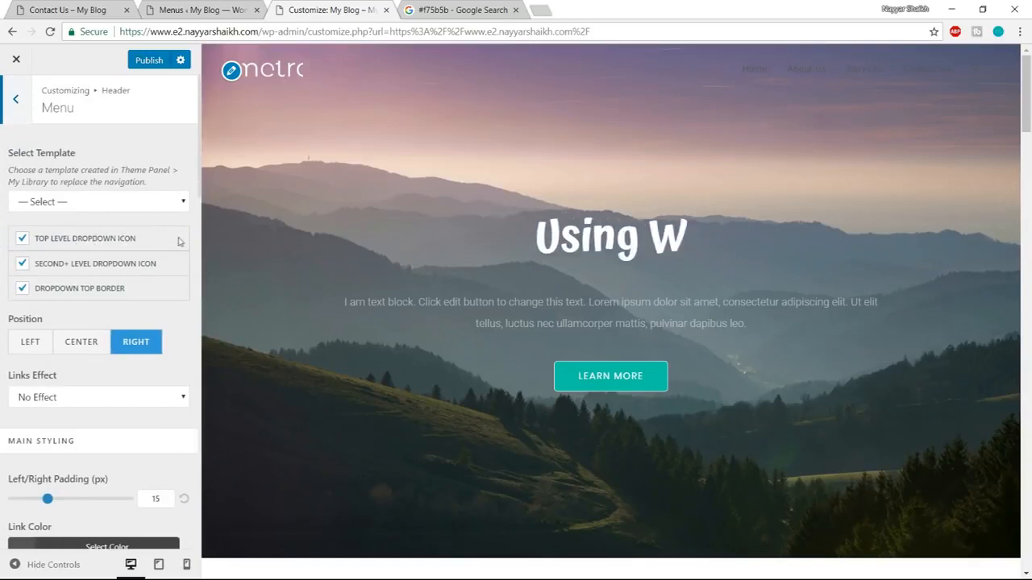
pyautogui.scroll(-1, 175, 253)
pyautogui.scroll(-1, 161, 282)
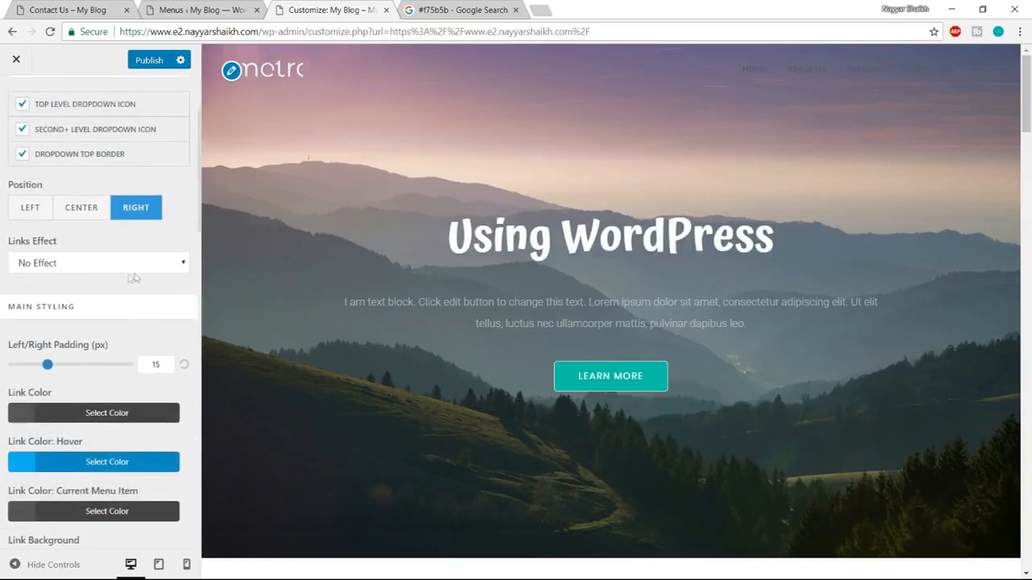
pyautogui.scroll(-1, 121, 322)
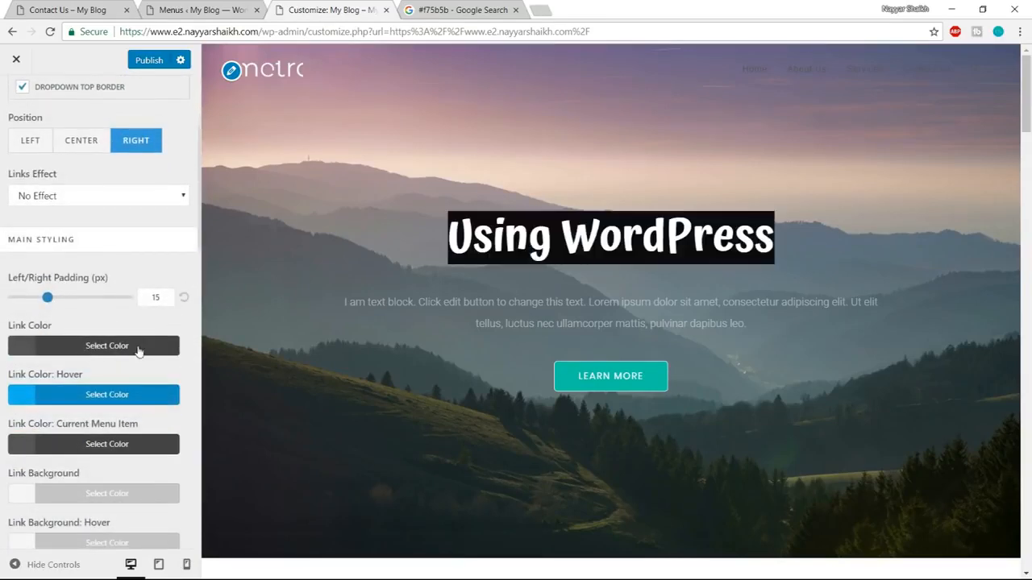
pyautogui.scroll(-1, 145, 352)
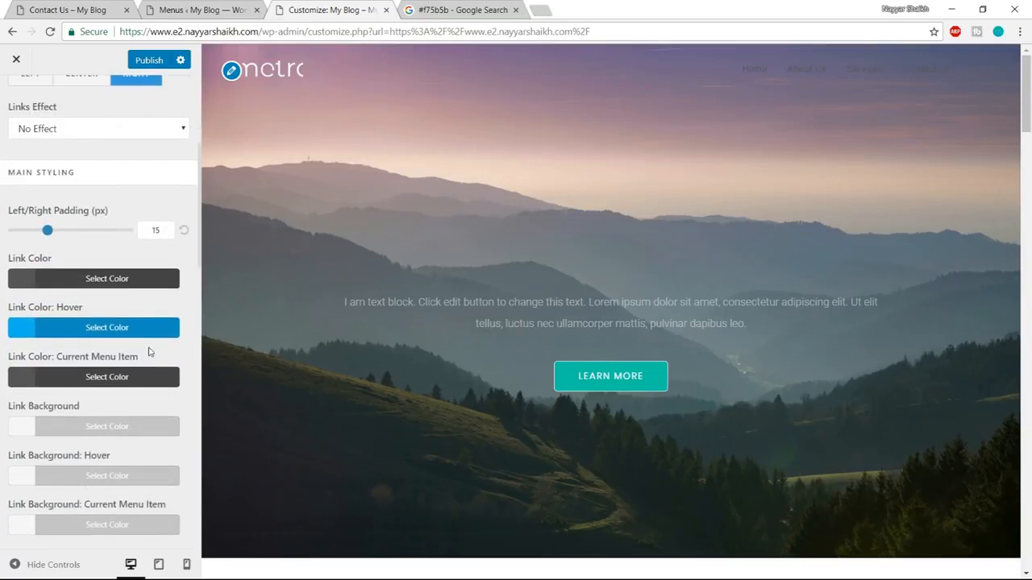
pyautogui.click(117, 282)
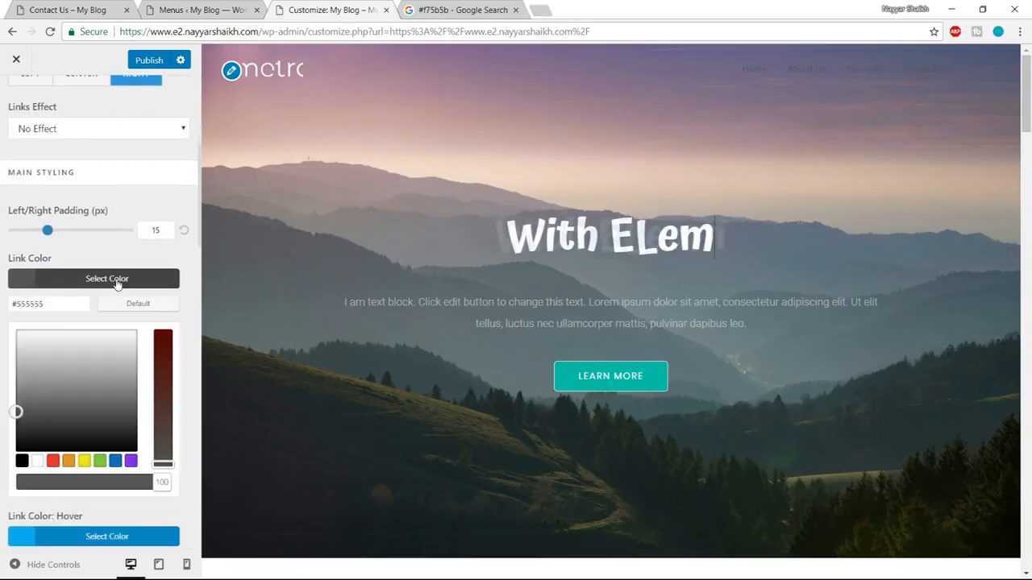
pyautogui.click(37, 460)
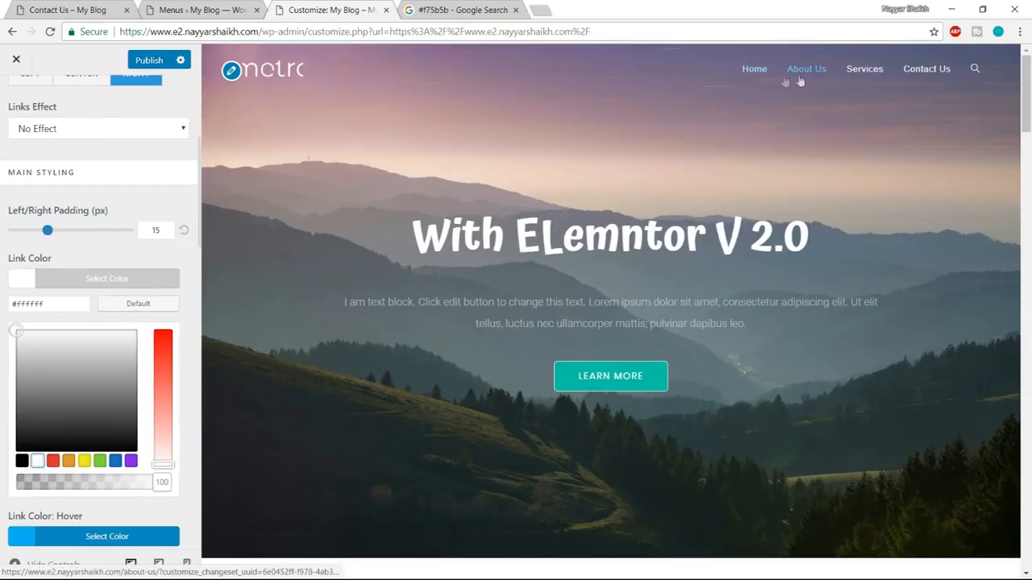
pyautogui.click(144, 282)
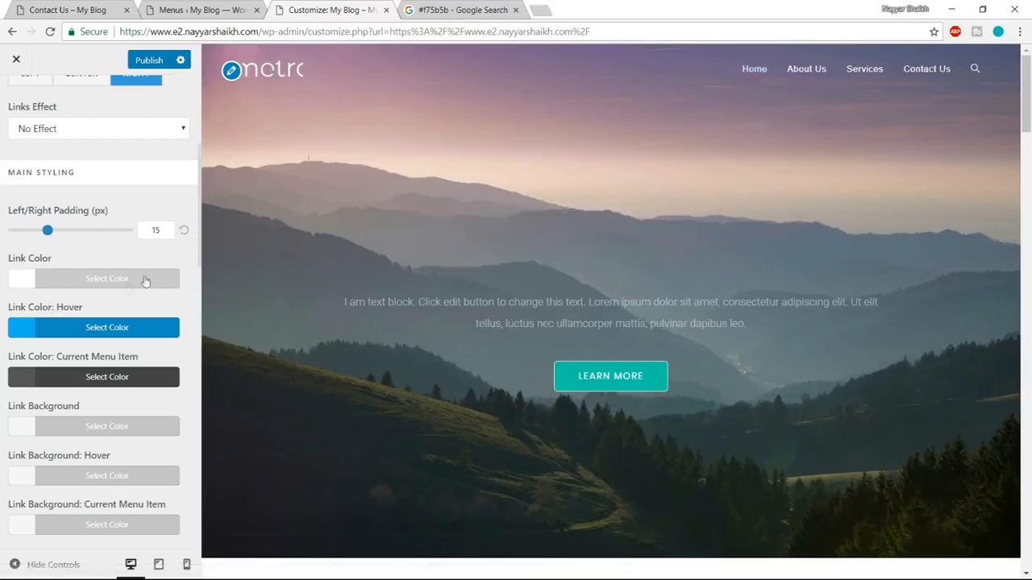
# Try the Circular Reveal links effect on the header menu.
pyautogui.scroll(5, 134, 242)
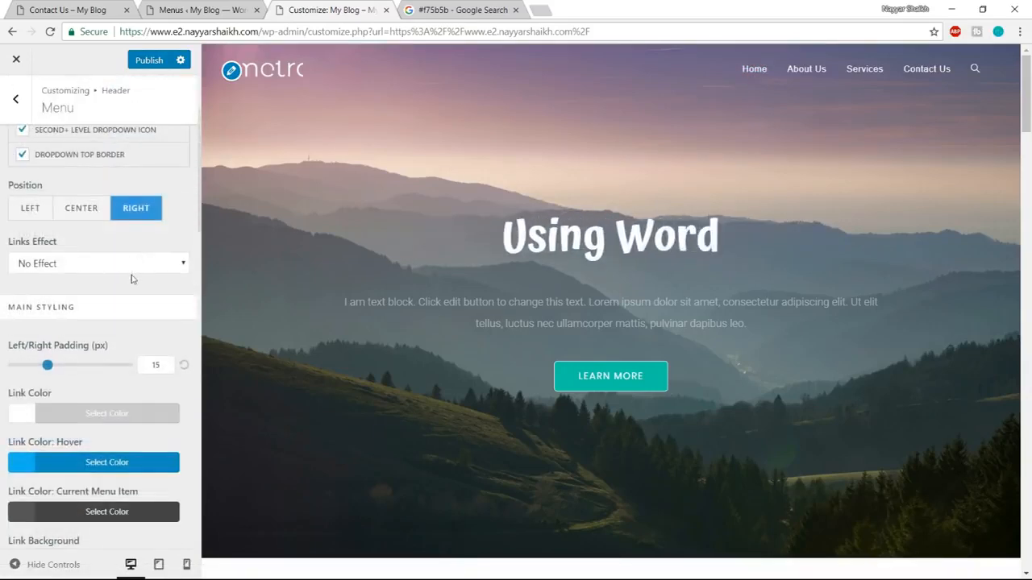
pyautogui.scroll(1, 121, 314)
pyautogui.scroll(-2, 58, 349)
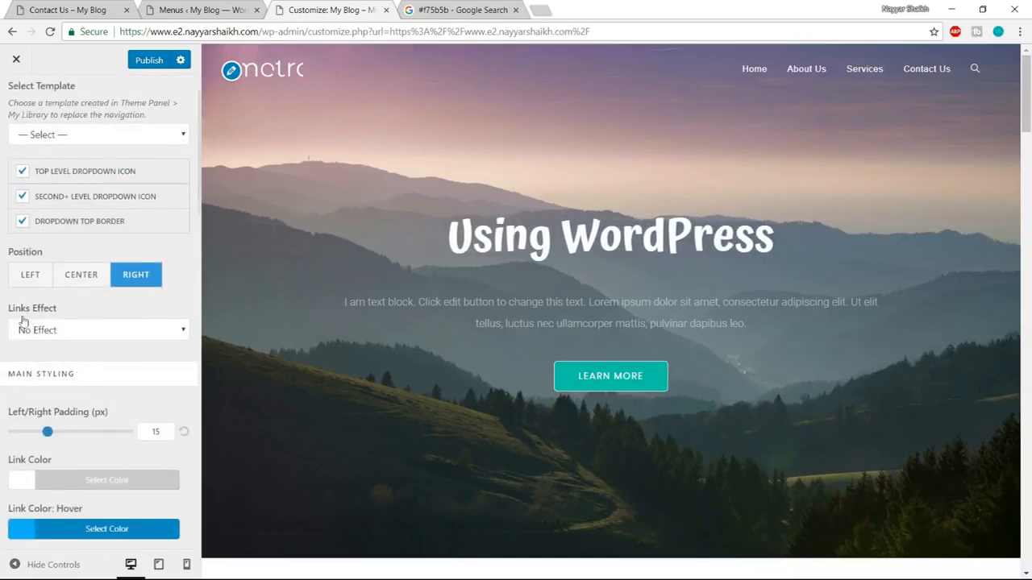
pyautogui.click(64, 331)
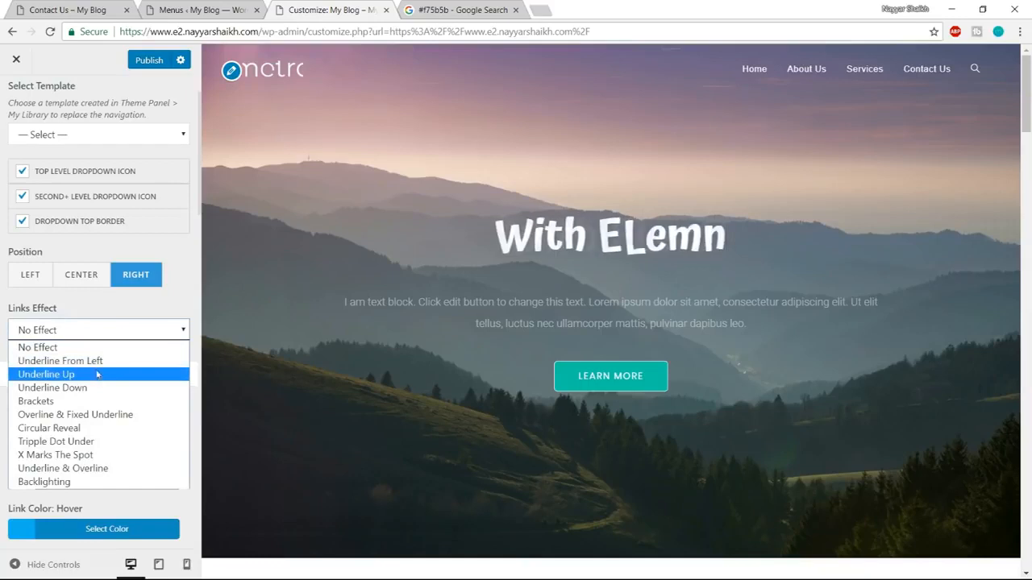
pyautogui.click(74, 430)
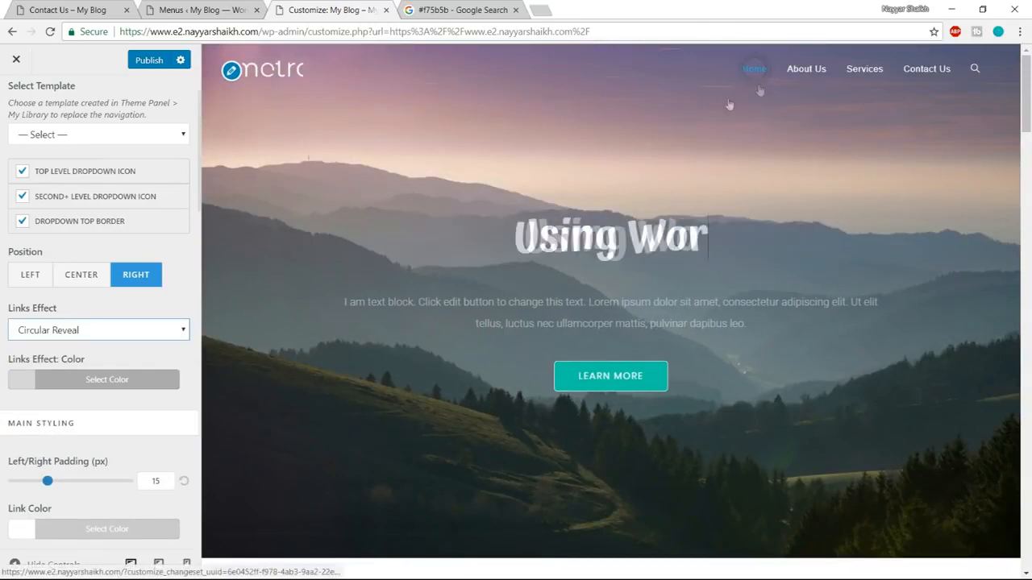
# Apply the Underline From Left links effect to the header menu and make the effect color white.
pyautogui.click(81, 332)
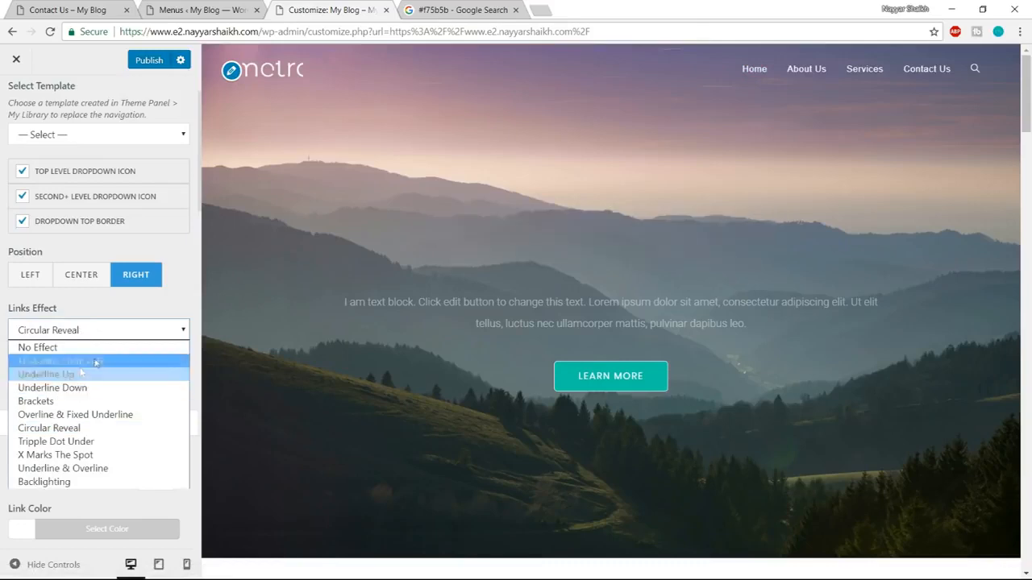
pyautogui.click(94, 361)
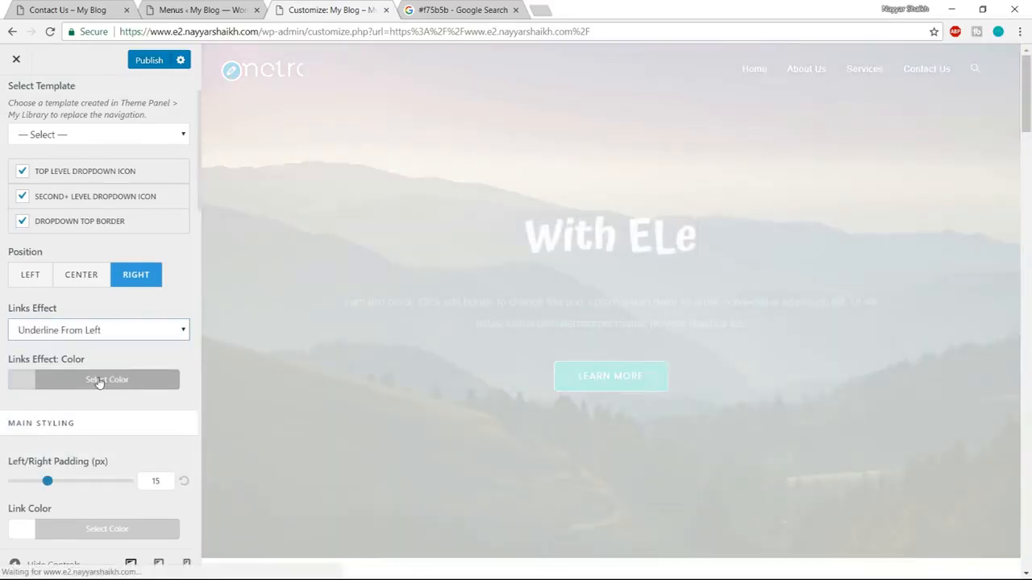
pyautogui.click(99, 380)
pyautogui.scroll(-1, 107, 394)
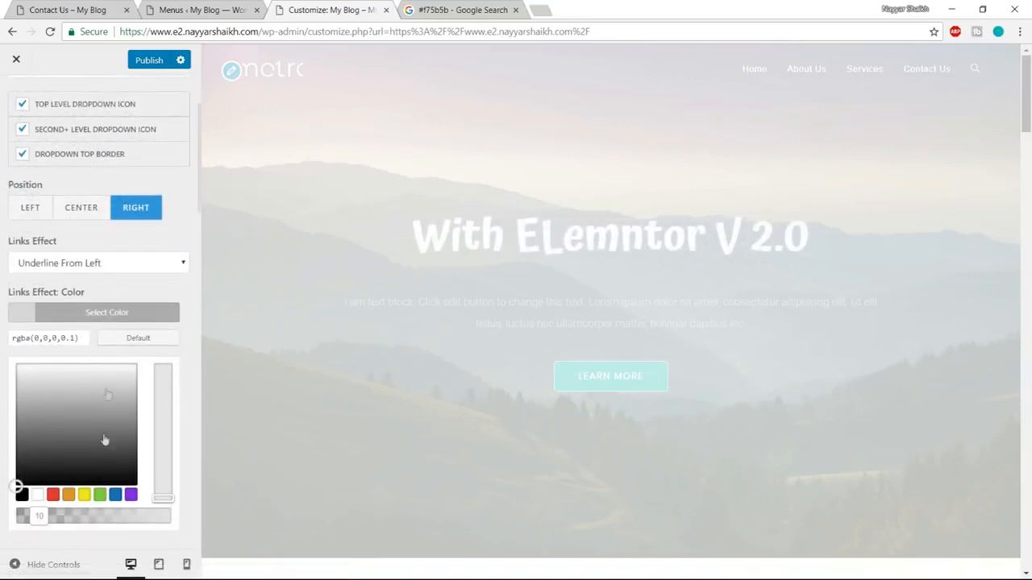
pyautogui.click(36, 497)
pyautogui.click(110, 315)
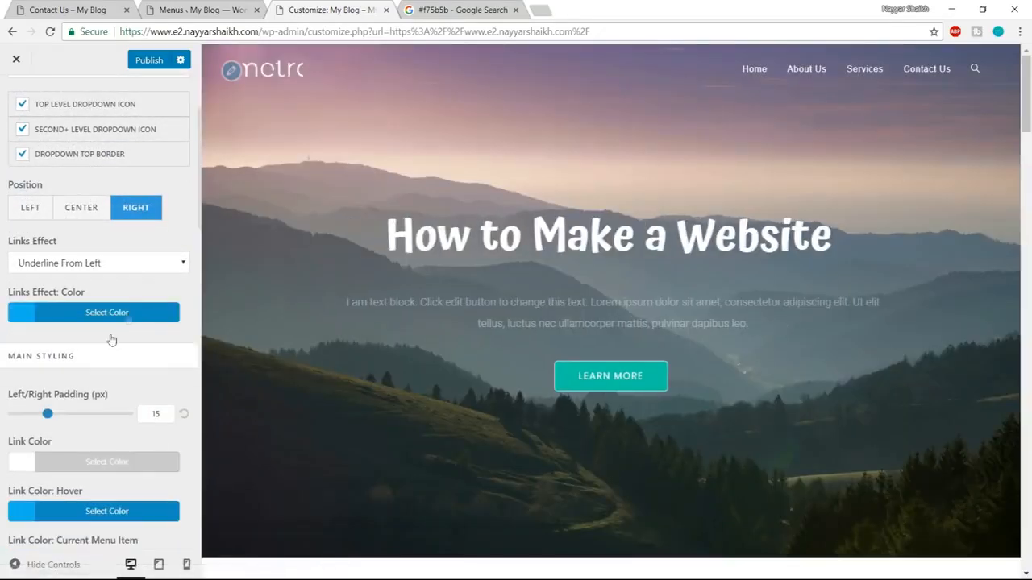
pyautogui.click(111, 317)
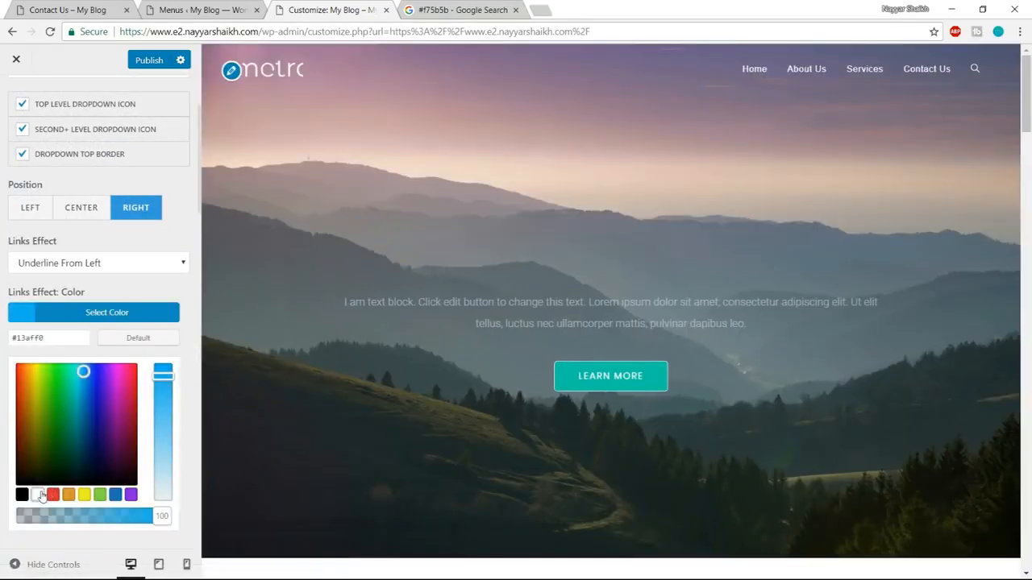
pyautogui.click(43, 498)
pyautogui.click(126, 322)
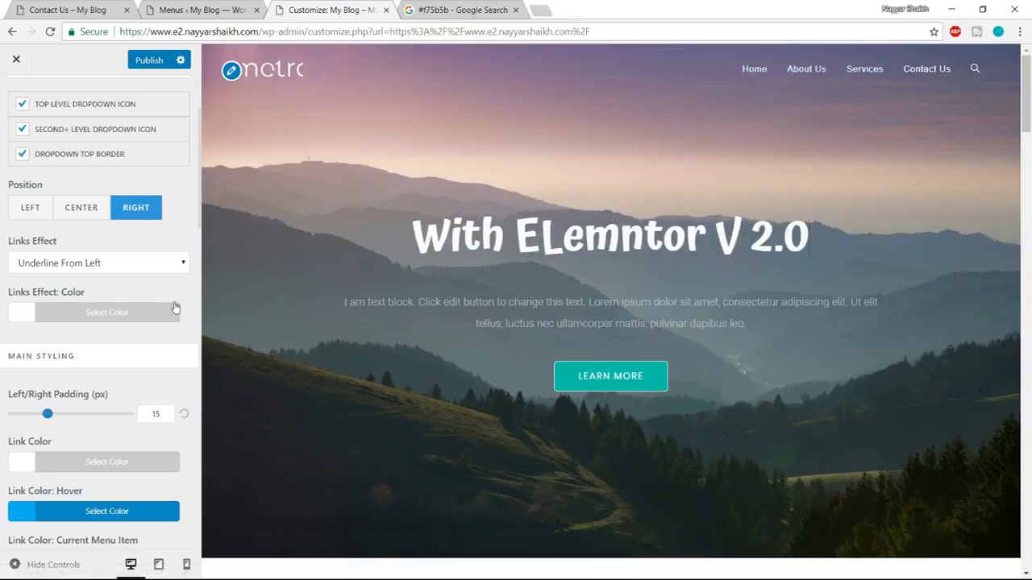
# Set the Link Color: Hover in the header menu's main styling to light grey (#d8d8d8).
pyautogui.scroll(-6, 179, 336)
pyautogui.scroll(5, 169, 353)
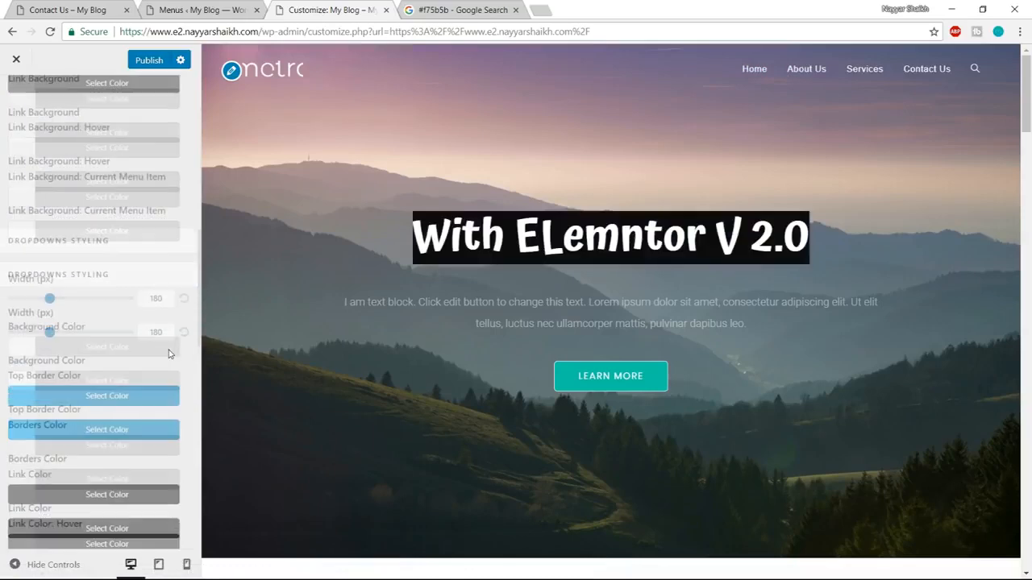
pyautogui.scroll(2, 169, 353)
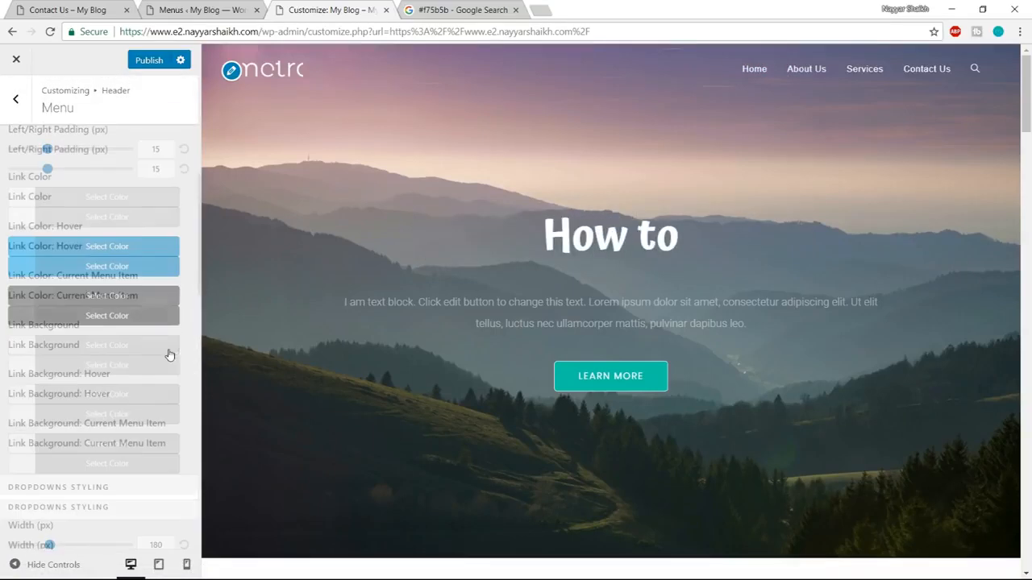
pyautogui.scroll(-1, 169, 347)
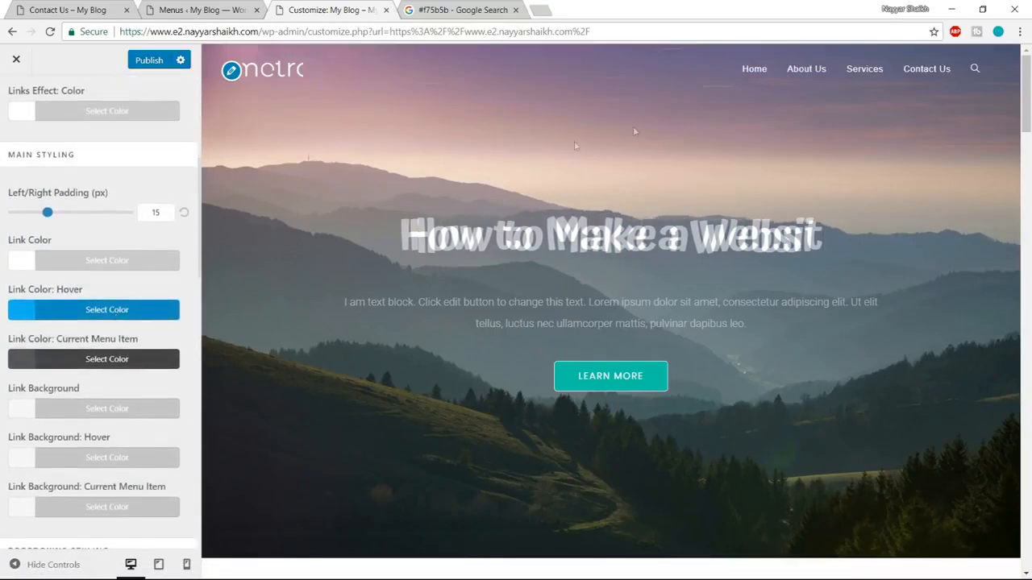
pyautogui.click(91, 318)
pyautogui.scroll(-1, 129, 319)
pyautogui.scroll(-1, 140, 327)
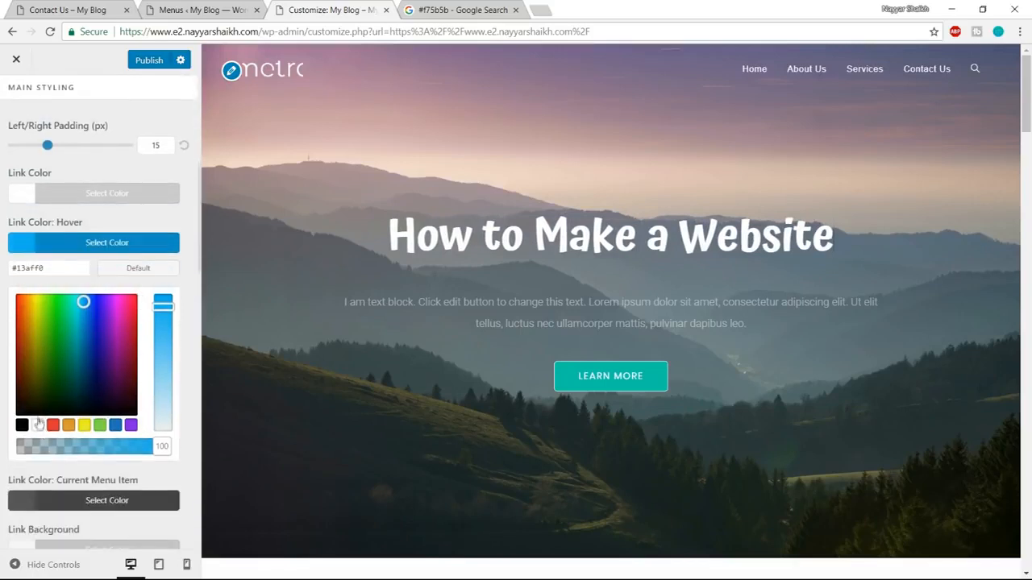
pyautogui.click(37, 425)
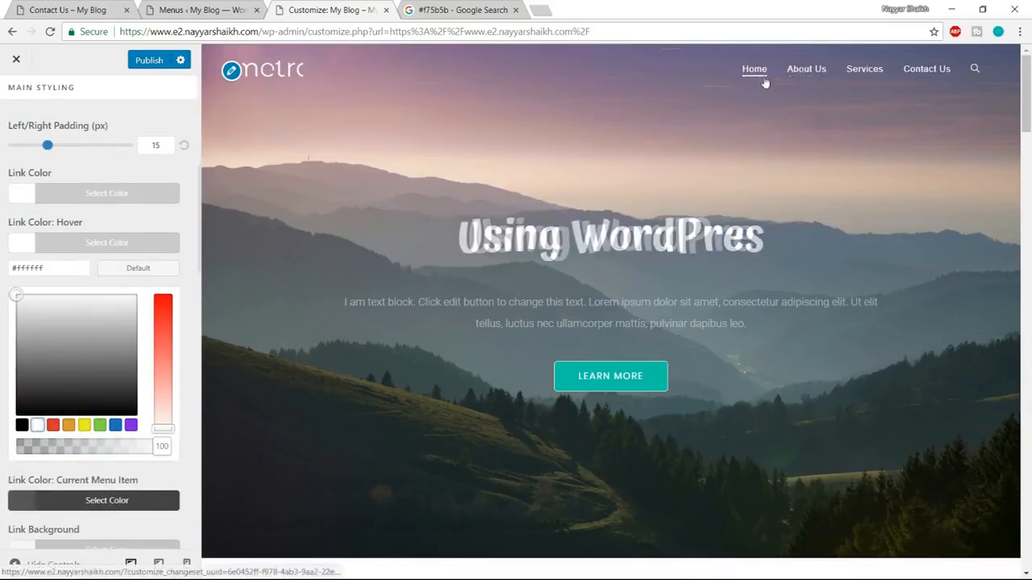
pyautogui.click(16, 311)
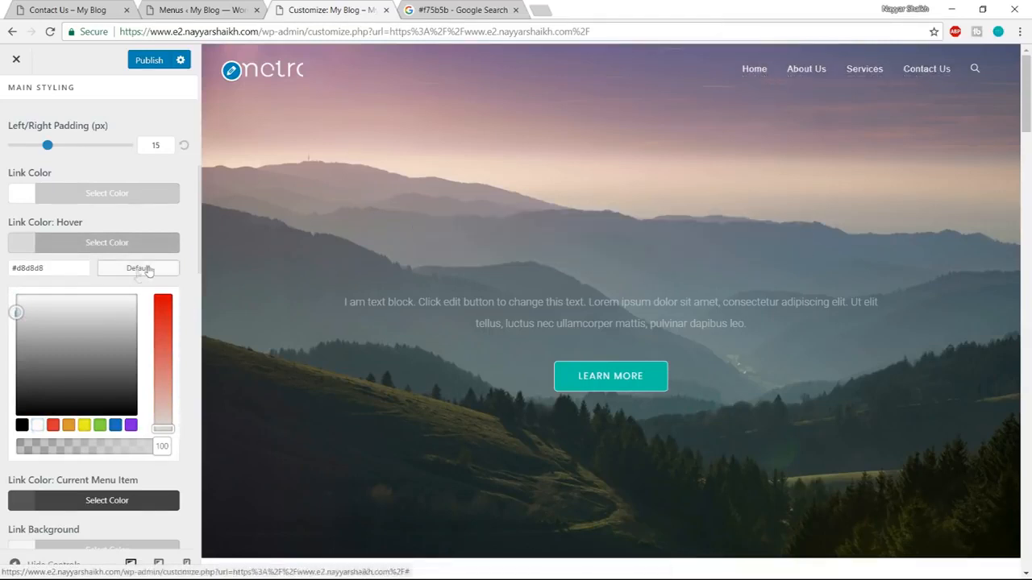
pyautogui.click(162, 241)
# Check the remaining header menu styling options and publish the customizer changes.
pyautogui.scroll(-4, 194, 339)
pyautogui.scroll(10, 189, 373)
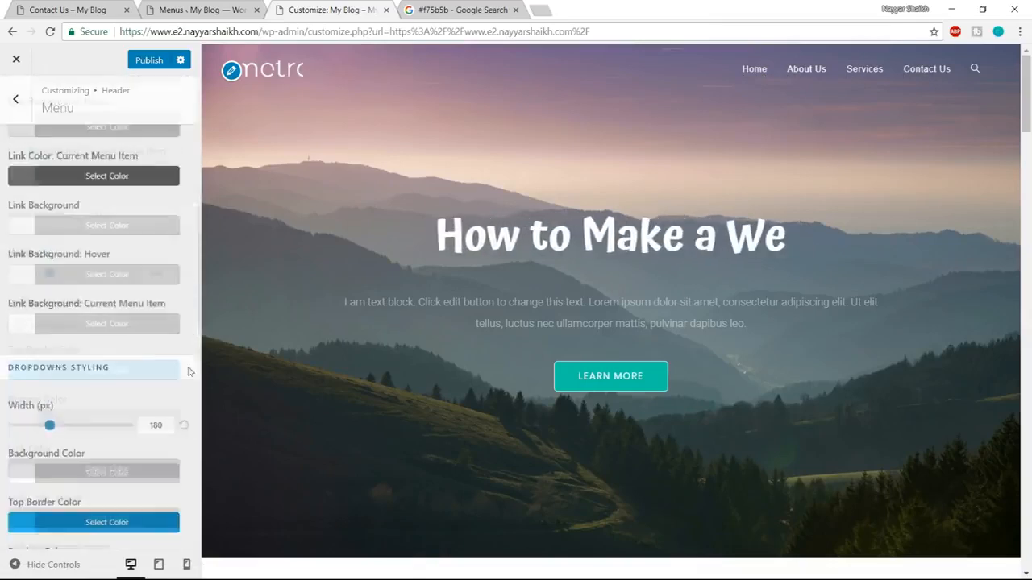
pyautogui.click(145, 61)
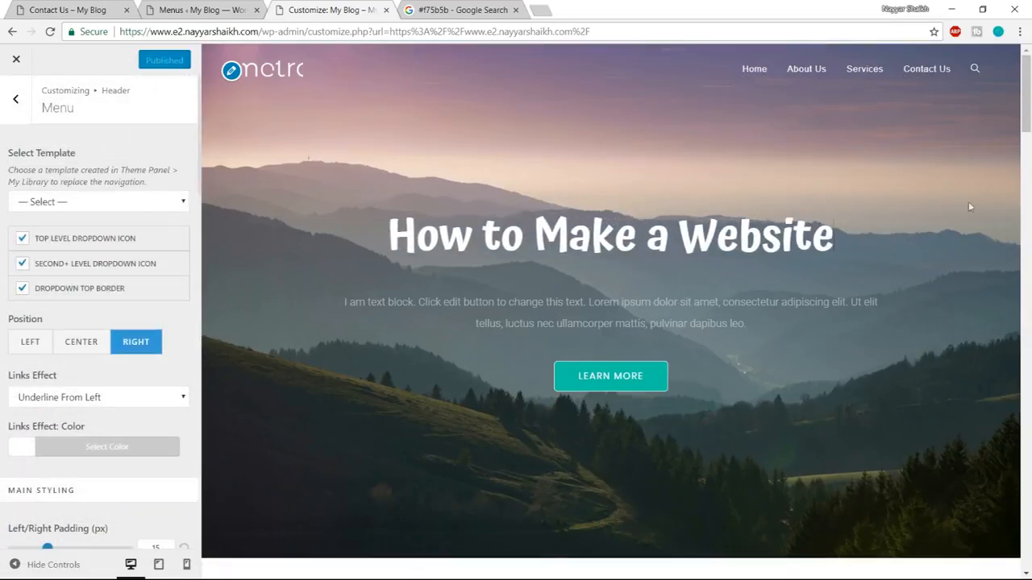
# In the Footer Bottom settings, replace the theme credit in the copyright text with "Made with".
pyautogui.moveTo(1026, 92); pyautogui.dragTo(1028, 546)
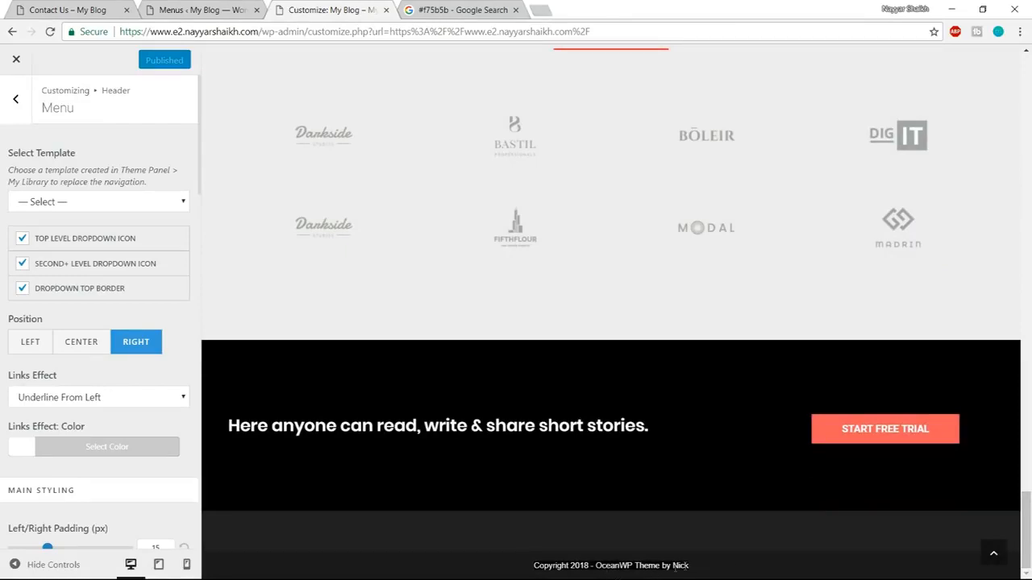
pyautogui.click(16, 100)
pyautogui.click(16, 100)
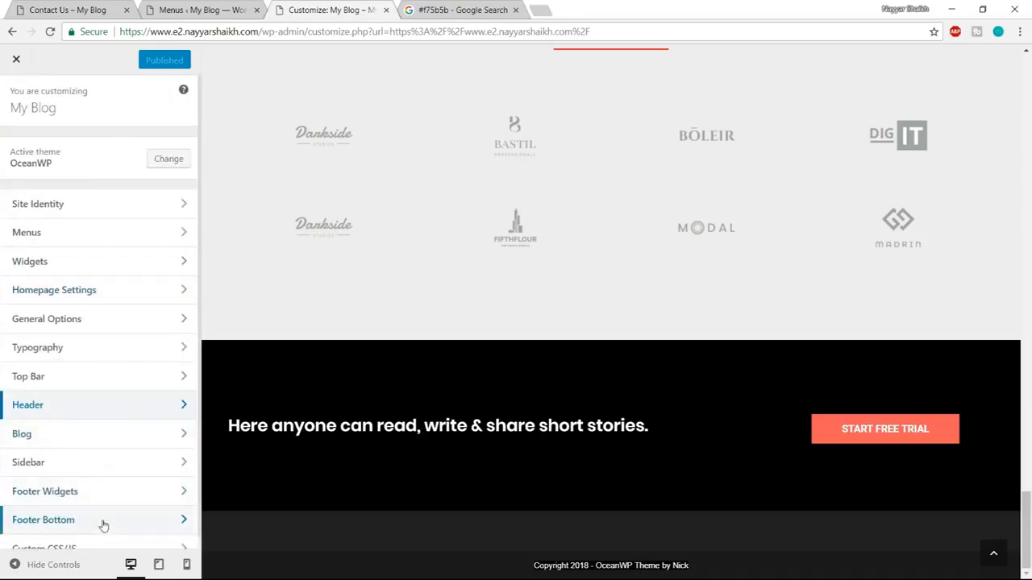
pyautogui.click(78, 523)
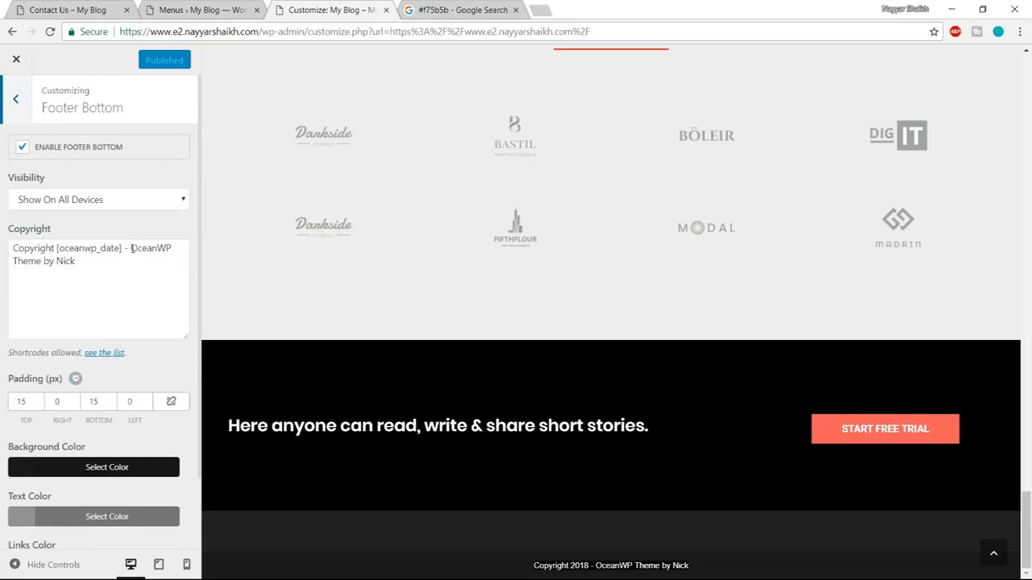
pyautogui.moveTo(131, 248); pyautogui.dragTo(149, 272)
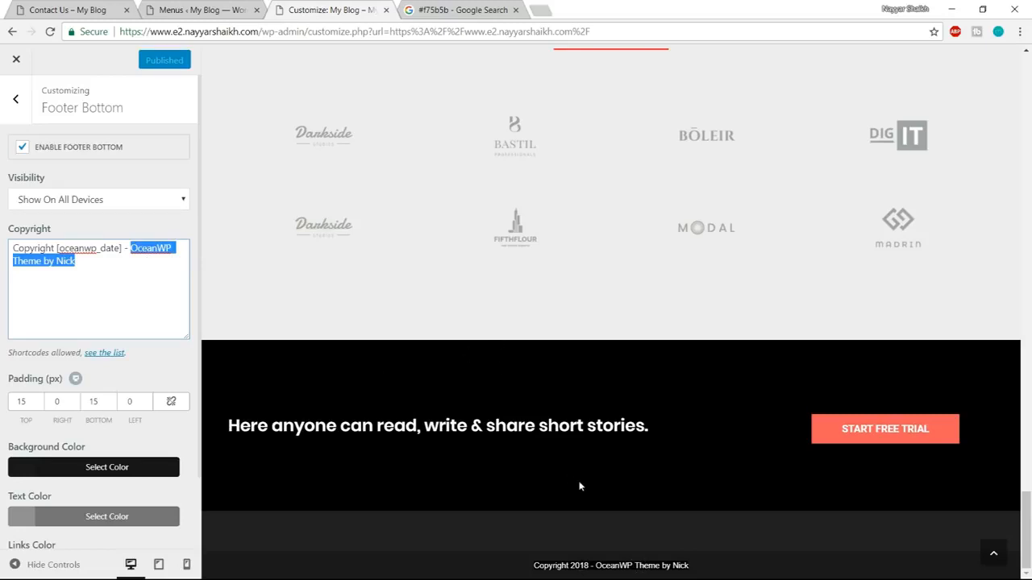
pyautogui.write('Made ')
pyautogui.write('b')
pyautogui.write(' with')
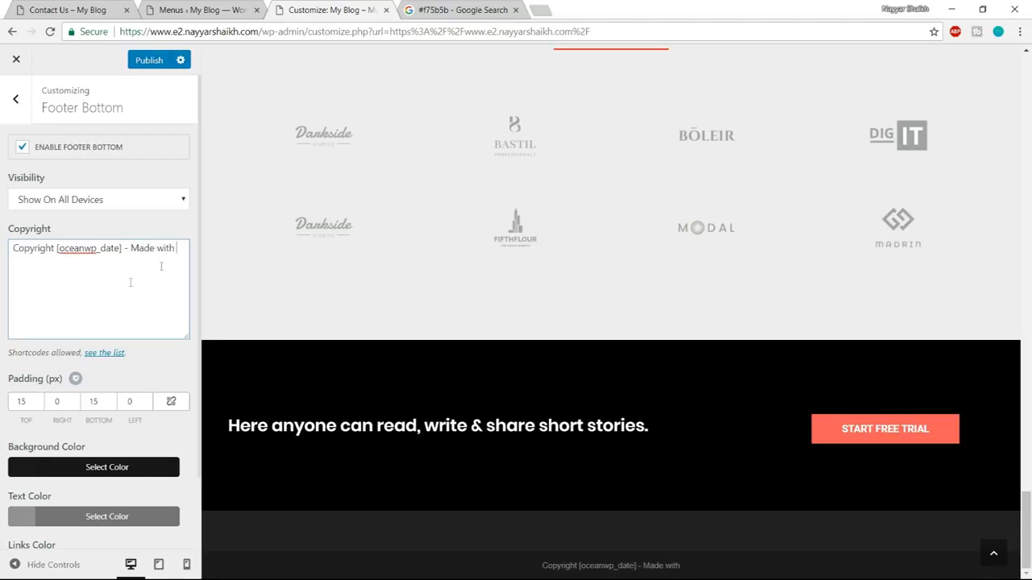
# Search Google for "love symbol" in a new browser tab and open the I2Symbol love symbols page.
pyautogui.click(546, 9)
pyautogui.write('love symb')
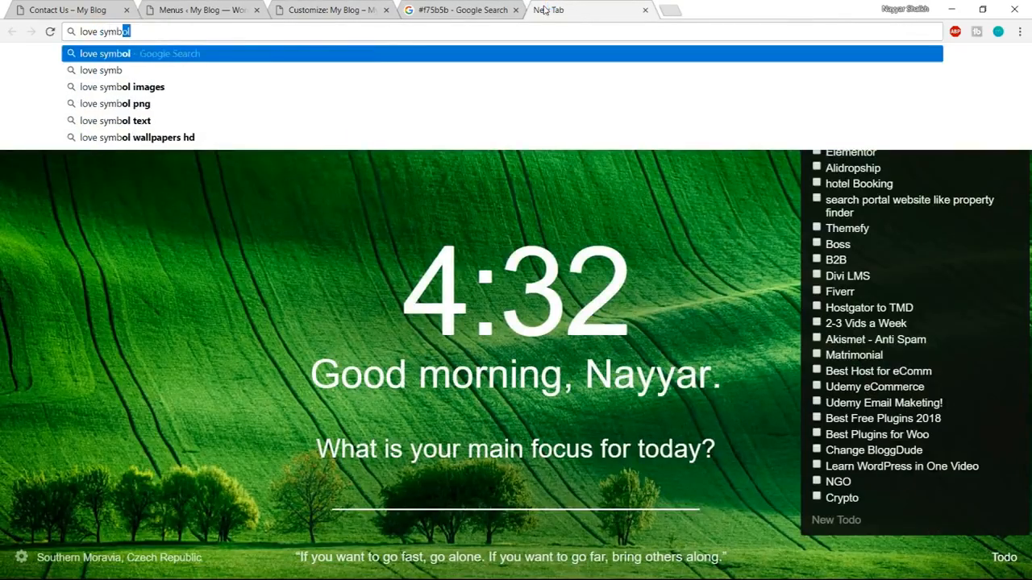
pyautogui.write('ol')
pyautogui.press('Return')
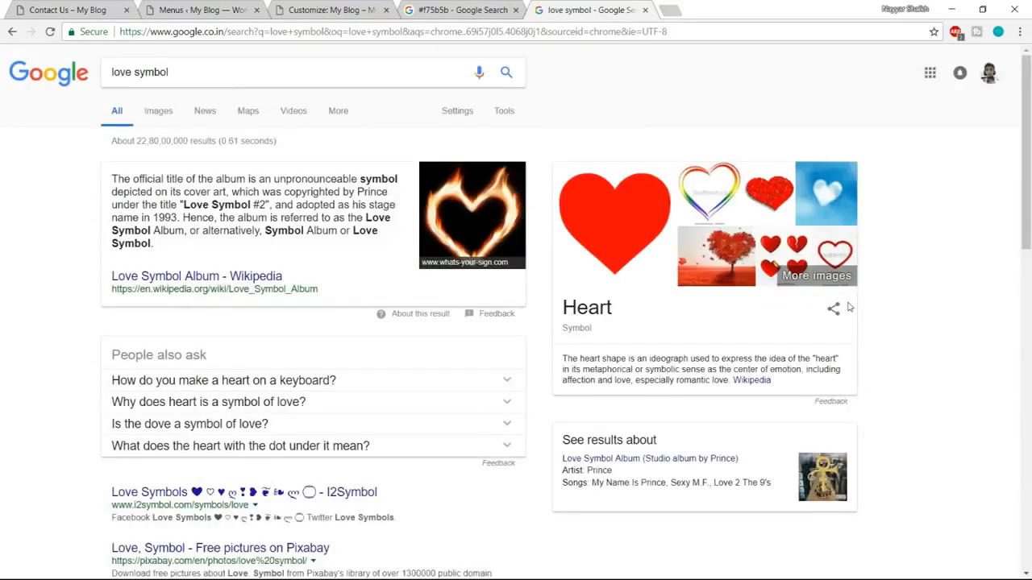
pyautogui.scroll(-2, 849, 307)
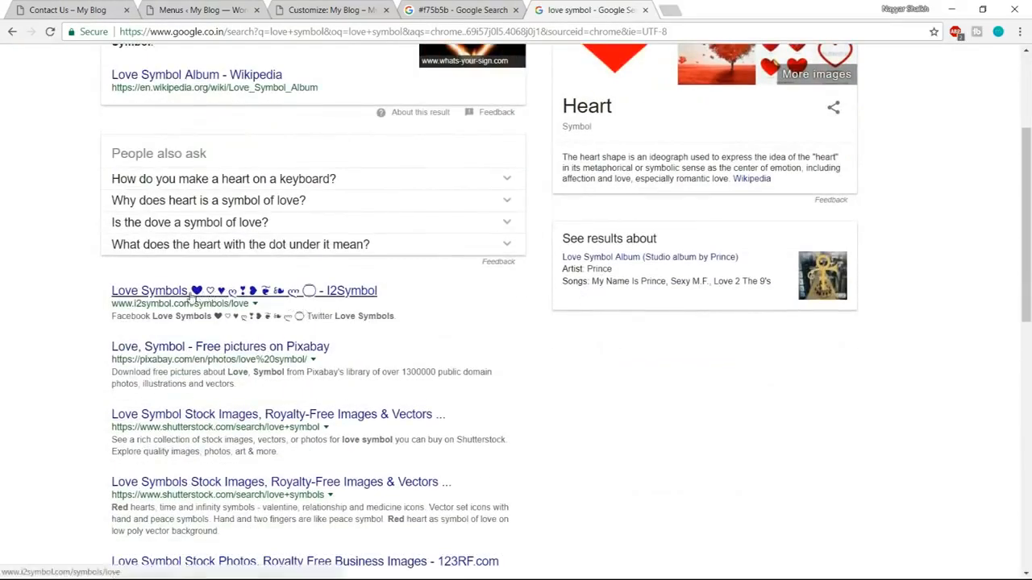
pyautogui.click(194, 292)
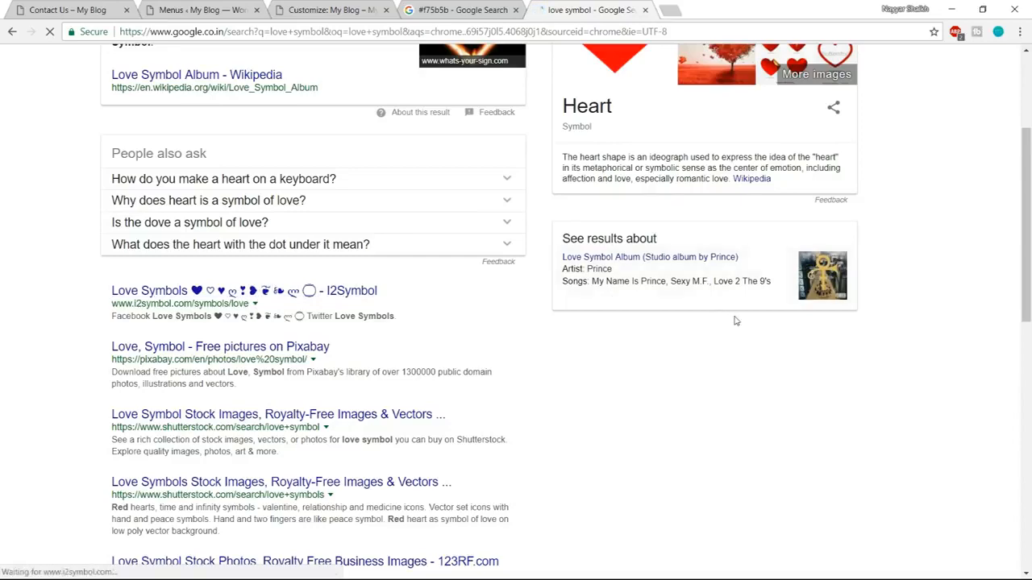
# Copy the first black heart symbol from the love symbols page and paste it after "Made with" in the footer copyright text.
pyautogui.scroll(-3, 732, 318)
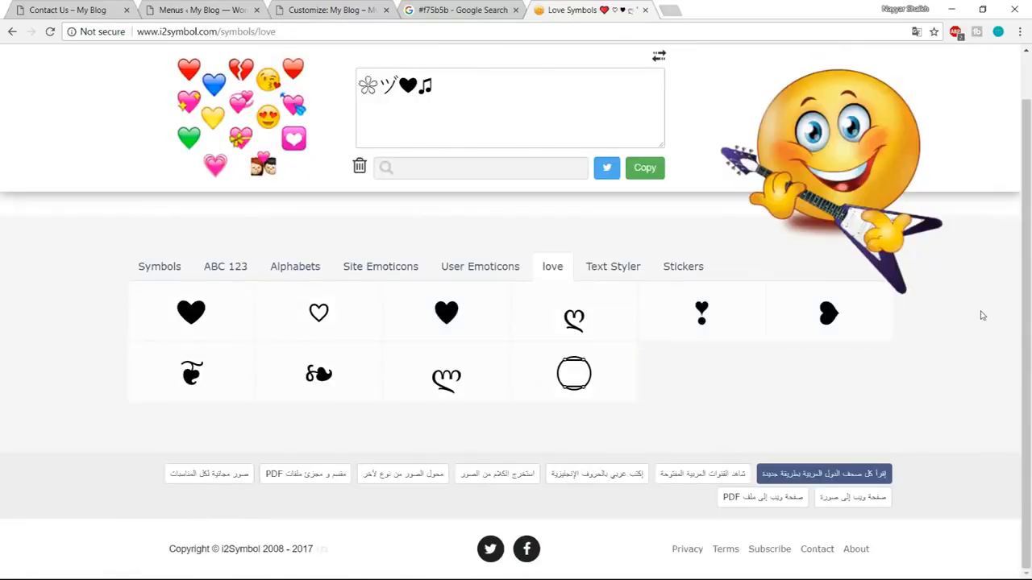
pyautogui.click(205, 334)
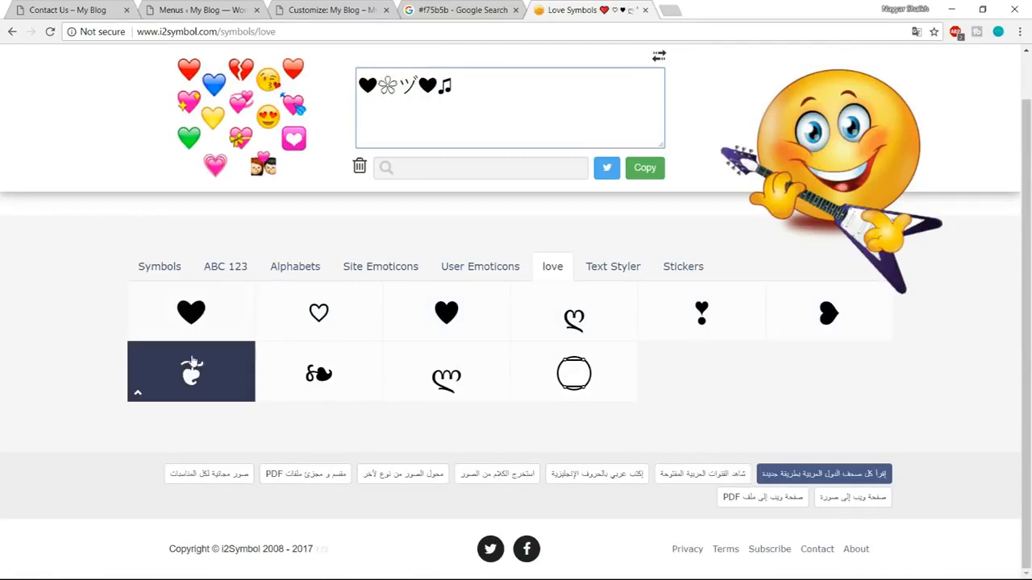
pyautogui.rightClick(190, 324)
pyautogui.click(219, 352)
pyautogui.click(204, 8)
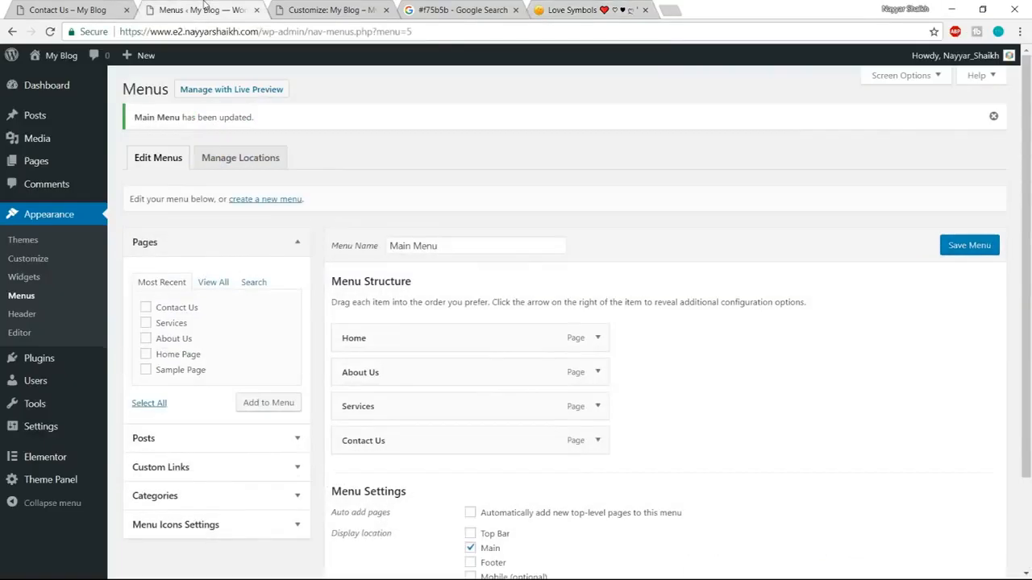
pyautogui.click(302, 8)
pyautogui.hotkey('ctrl', 'v')
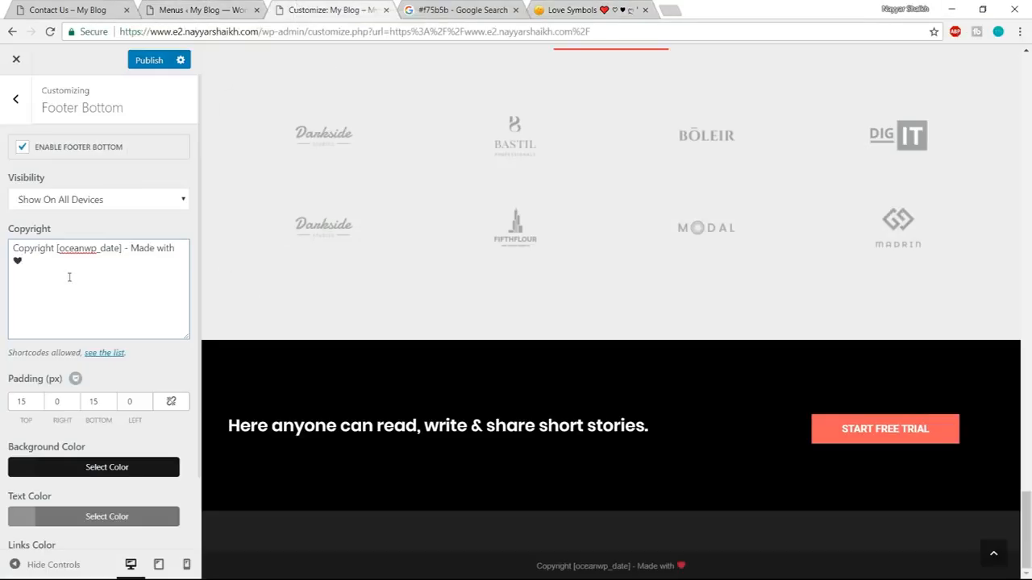
# Complete the footer copyright text after the heart with "by" and the site author's full name.
pyautogui.press('BackSpace')
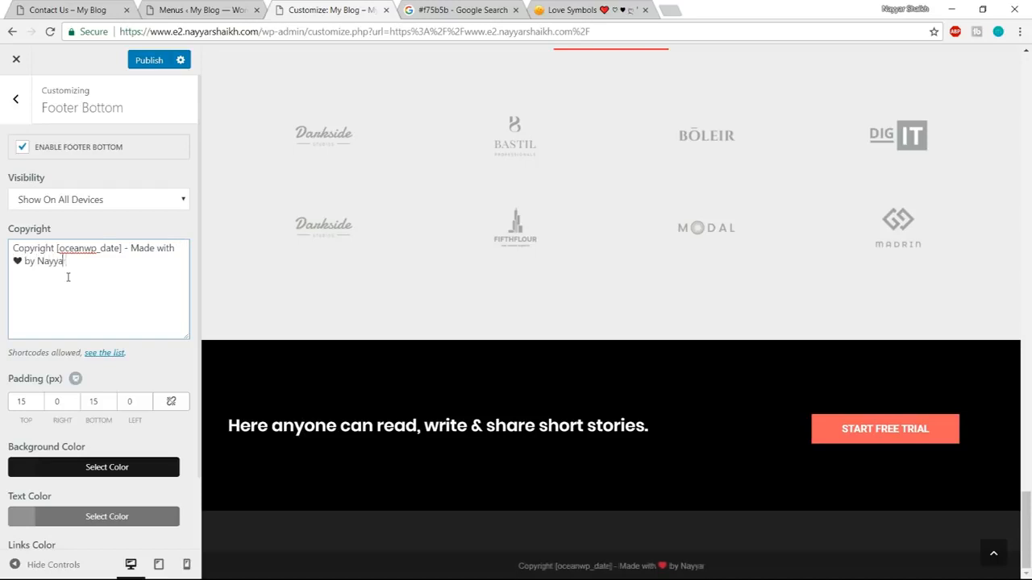
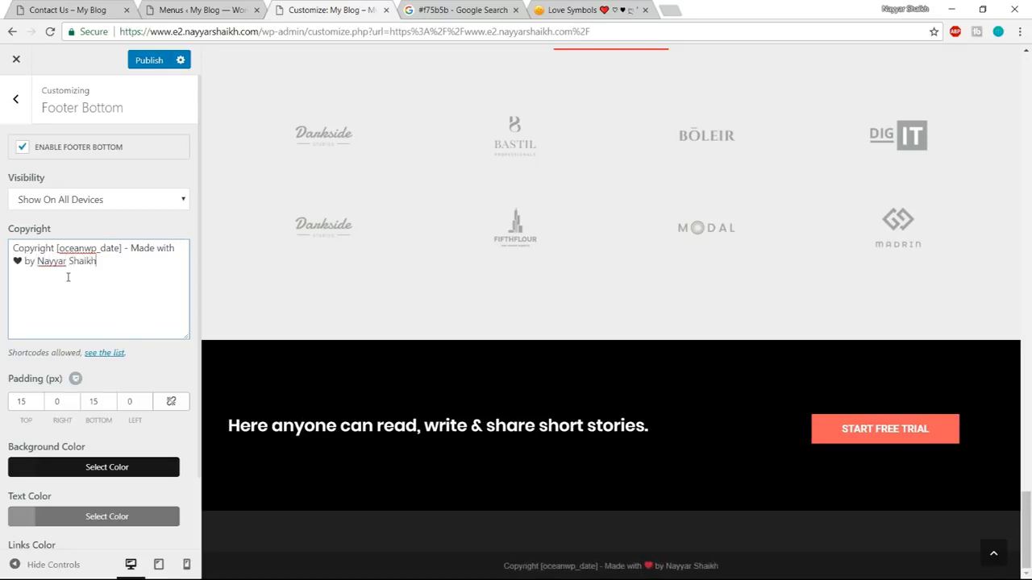
pyautogui.moveTo(108, 261); pyautogui.dragTo(37, 262)
pyautogui.click(91, 278)
pyautogui.moveTo(666, 567); pyautogui.dragTo(701, 566)
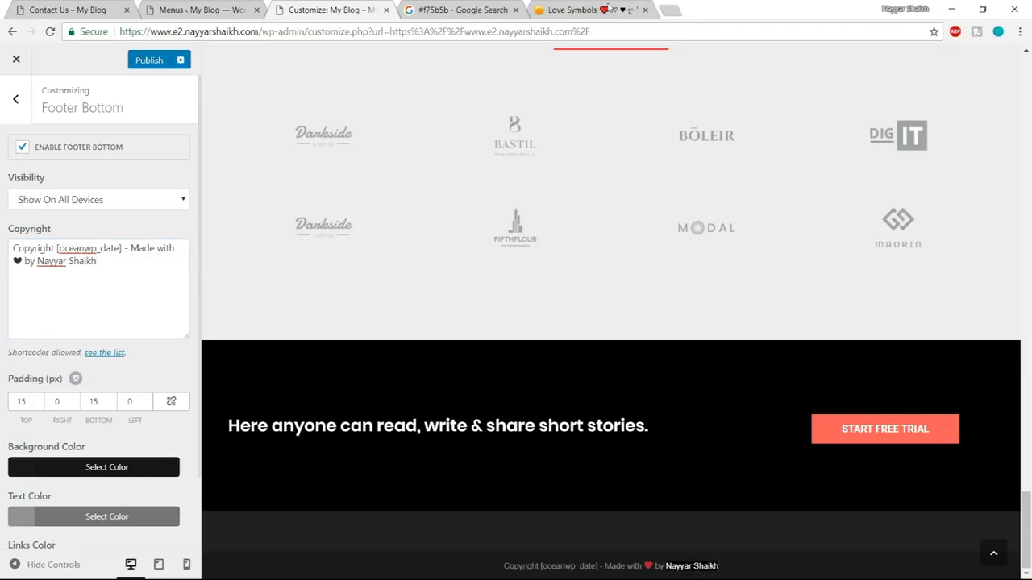
# Search Google for "a href html" and open the W3Schools page on the HTML a href attribute.
pyautogui.click(637, 13)
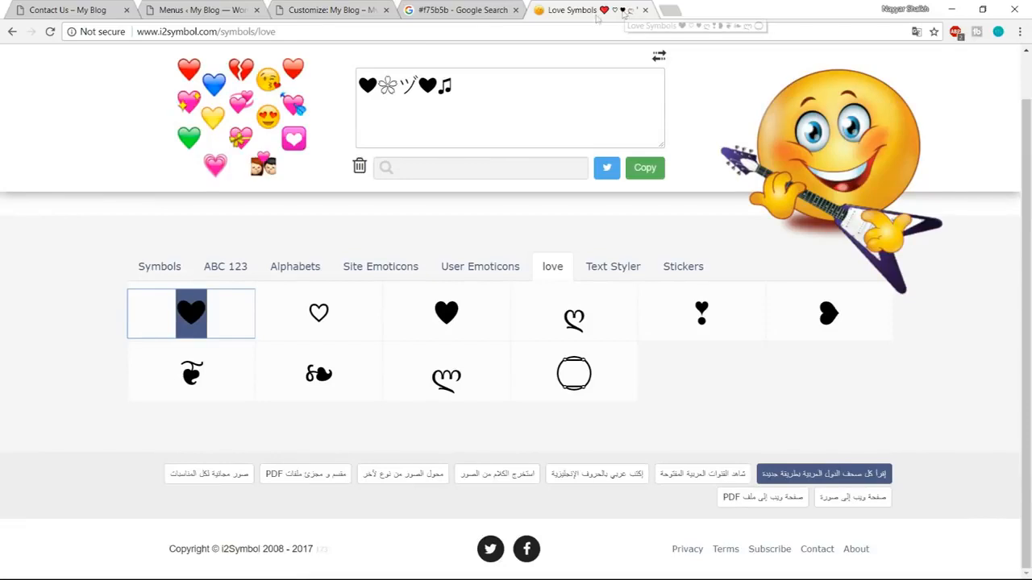
pyautogui.click(401, 33)
pyautogui.write('a href')
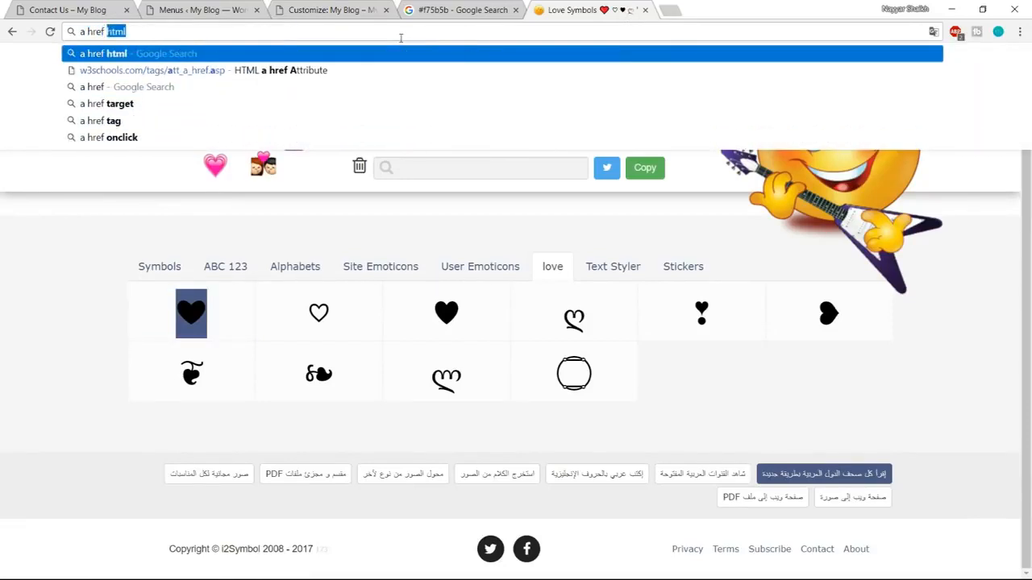
pyautogui.press('Return')
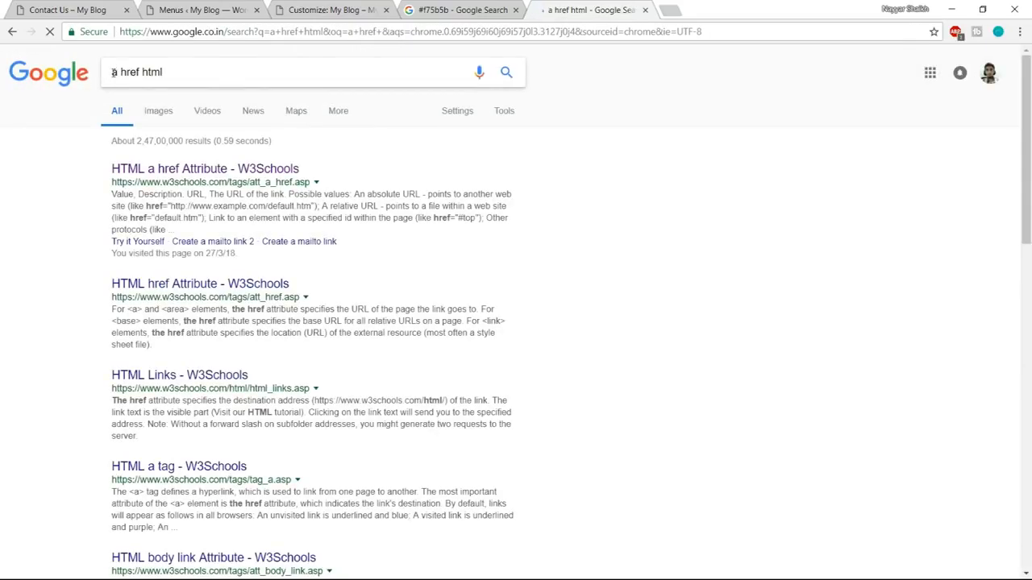
pyautogui.click(115, 72)
pyautogui.moveTo(114, 73); pyautogui.dragTo(171, 72)
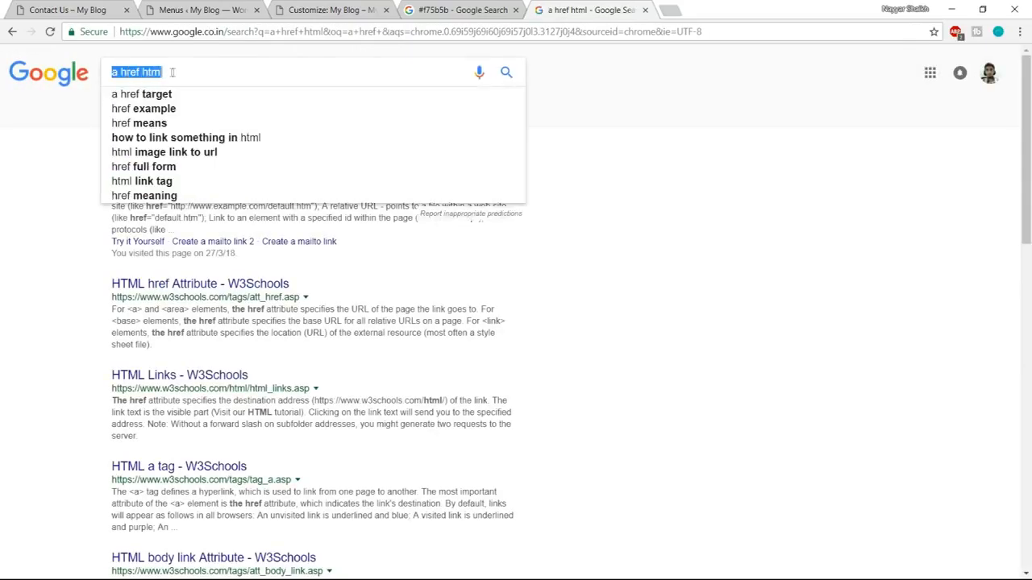
pyautogui.click(545, 137)
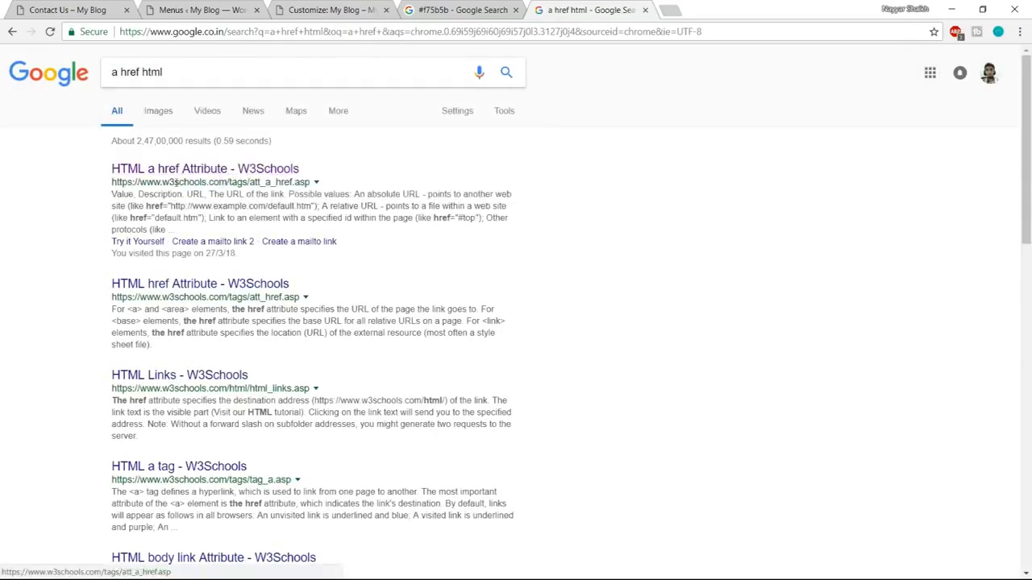
pyautogui.moveTo(161, 182); pyautogui.dragTo(220, 182)
pyautogui.click(250, 170)
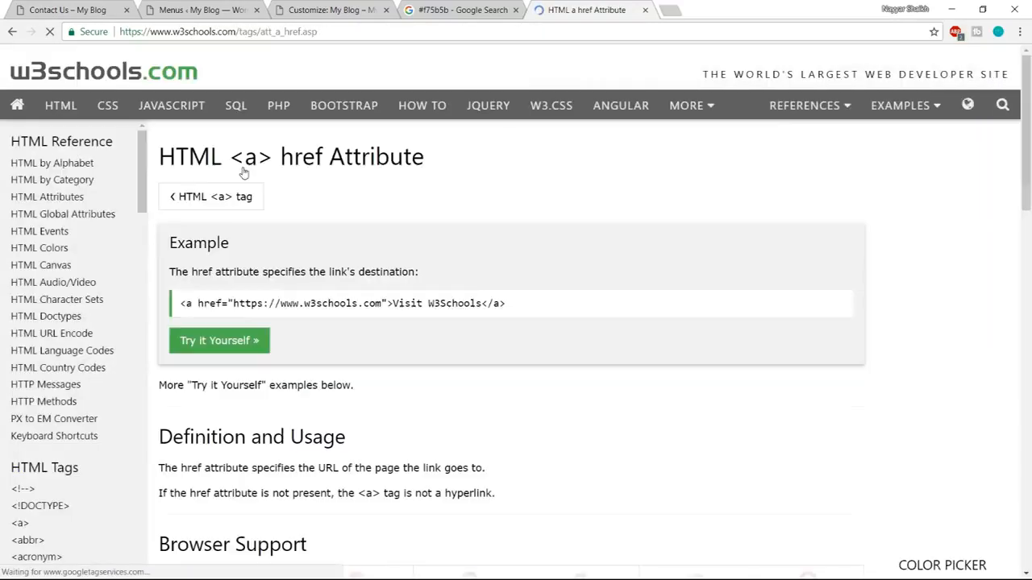
# Copy the W3Schools example link code and paste it on a new line below the footer copyright text.
pyautogui.moveTo(180, 303); pyautogui.dragTo(553, 306)
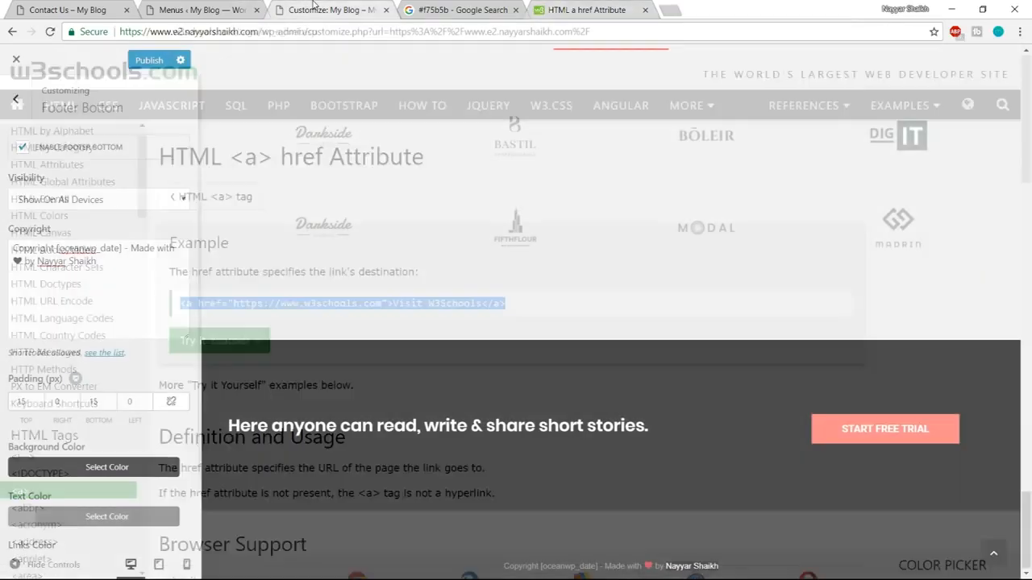
pyautogui.click(316, 8)
pyautogui.click(111, 261)
pyautogui.press('Return')
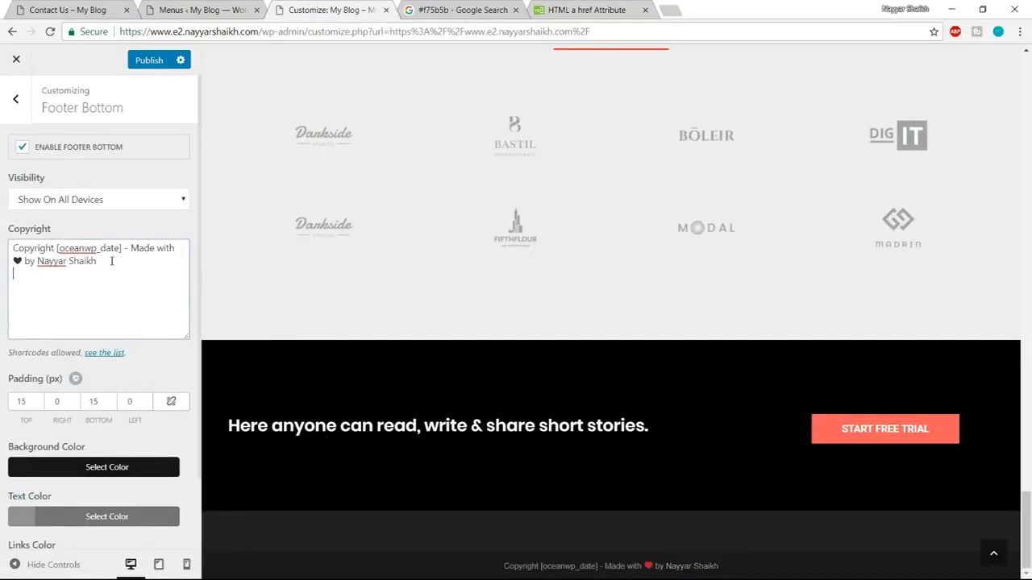
pyautogui.hotkey('ctrl', 'v')
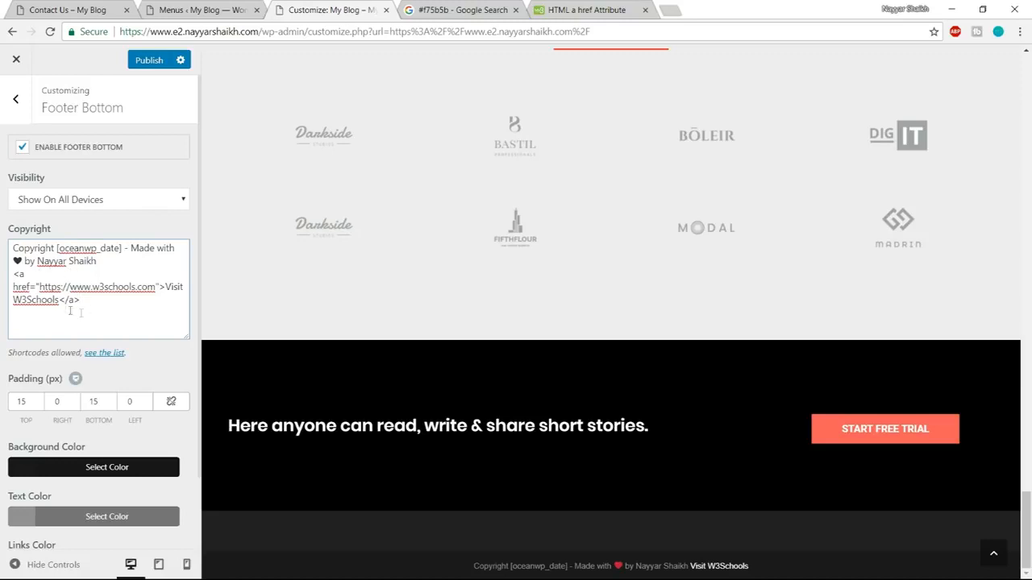
# Move the author's name from the copyright line into the pasted link, replacing the link text "Visit W3Schools".
pyautogui.moveTo(170, 290); pyautogui.dragTo(60, 304)
pyautogui.moveTo(69, 261); pyautogui.dragTo(39, 262)
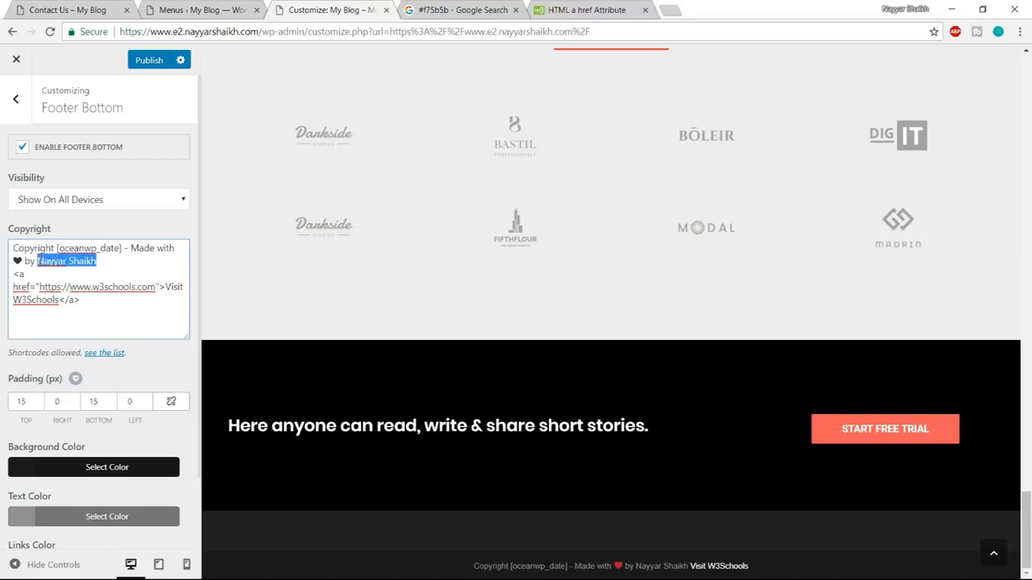
pyautogui.press('BackSpace')
pyautogui.moveTo(167, 284); pyautogui.dragTo(65, 302)
pyautogui.hotkey('ctrl', 'v')
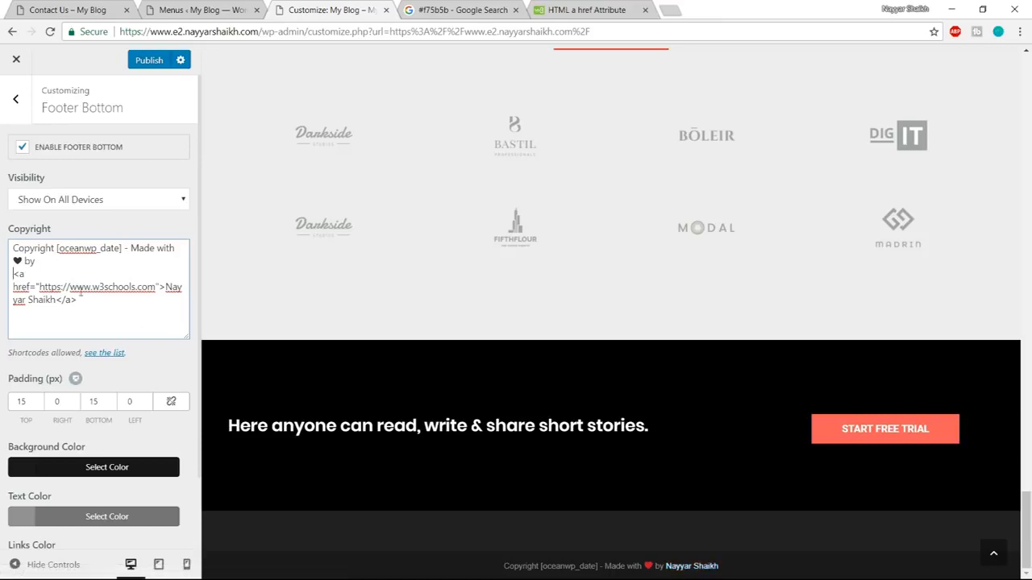
# Replace the W3Schools address in the footer copyright link with the author's YouTube channel URL, copied from a new browser page.
pyautogui.moveTo(39, 287); pyautogui.dragTo(152, 290)
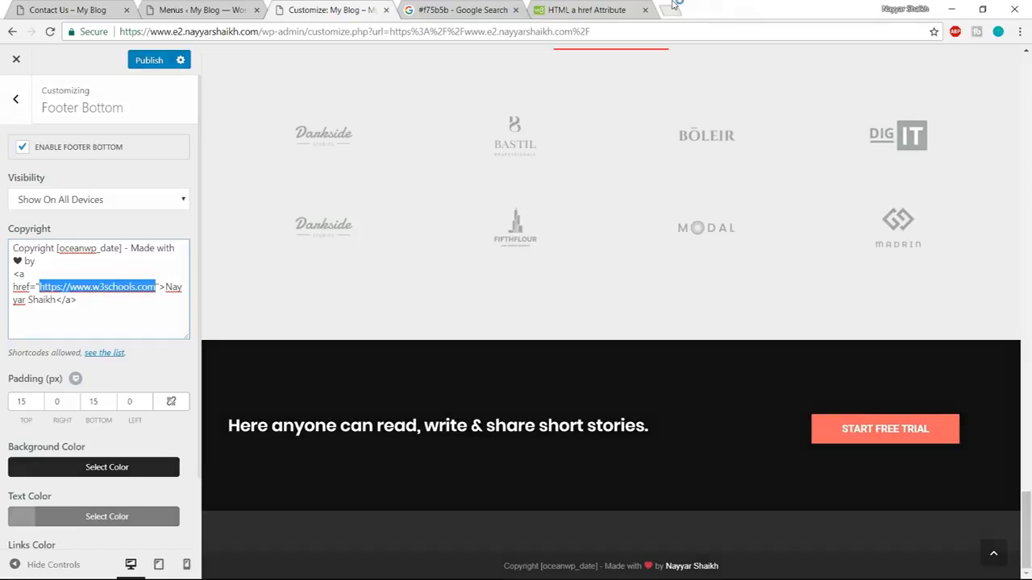
pyautogui.click(674, 9)
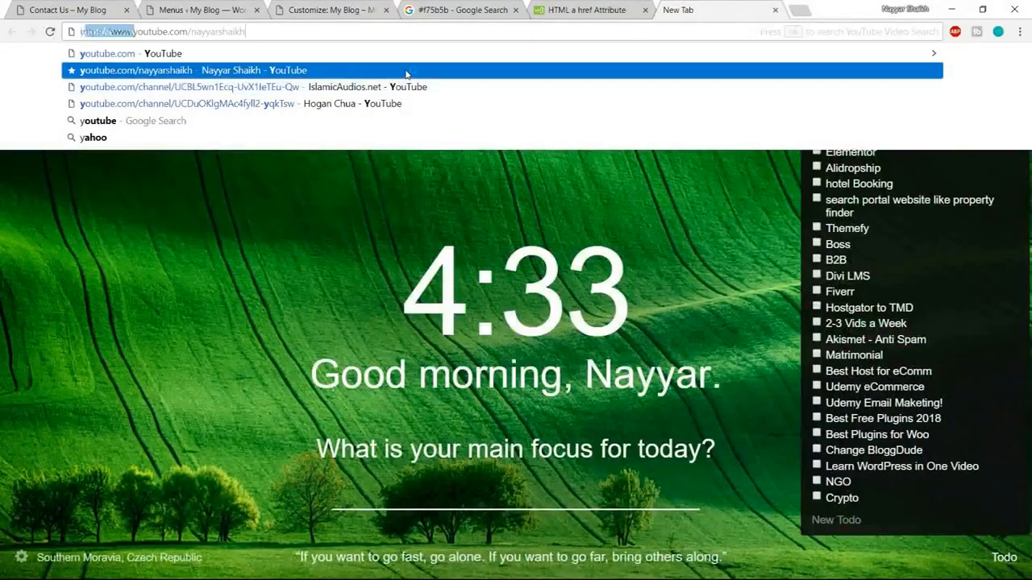
pyautogui.click(383, 70)
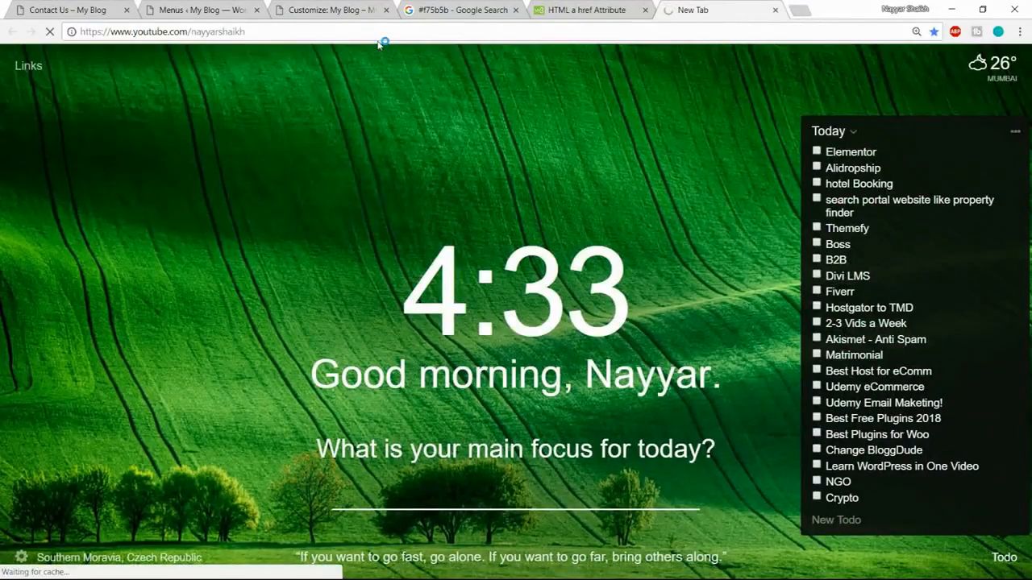
pyautogui.click(384, 31)
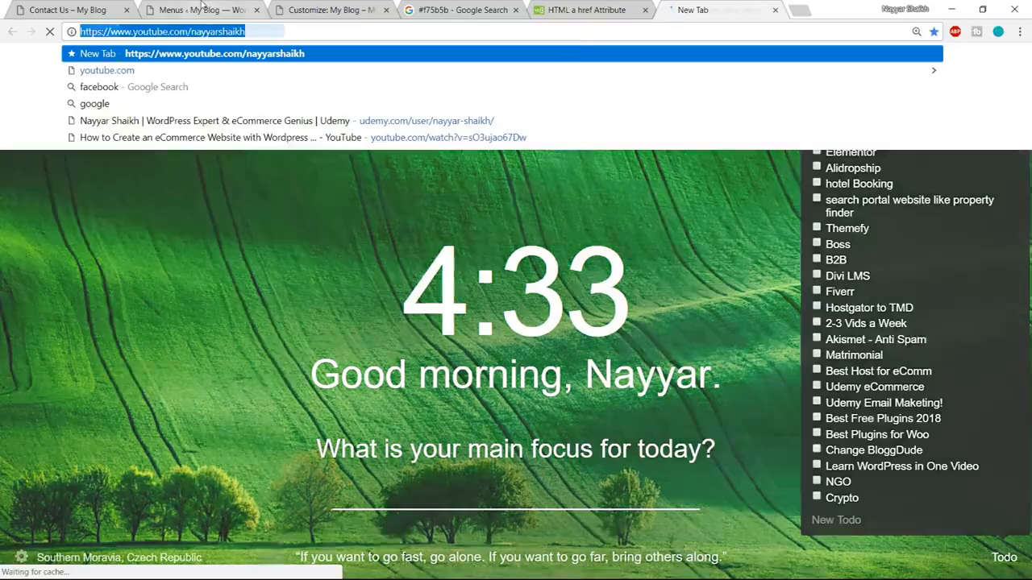
pyautogui.click(207, 7)
pyautogui.click(306, 10)
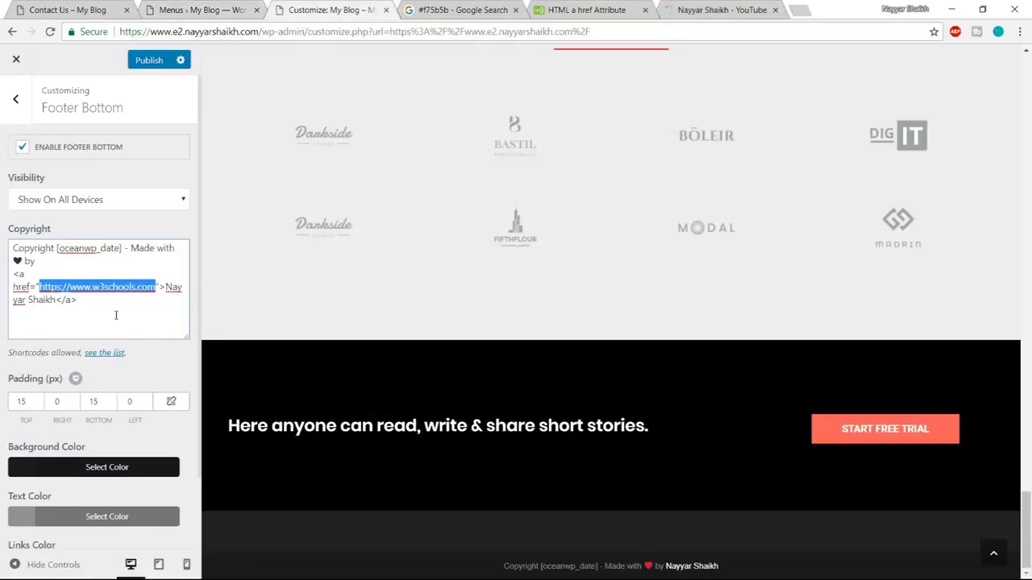
pyautogui.hotkey('ctrl', 'v')
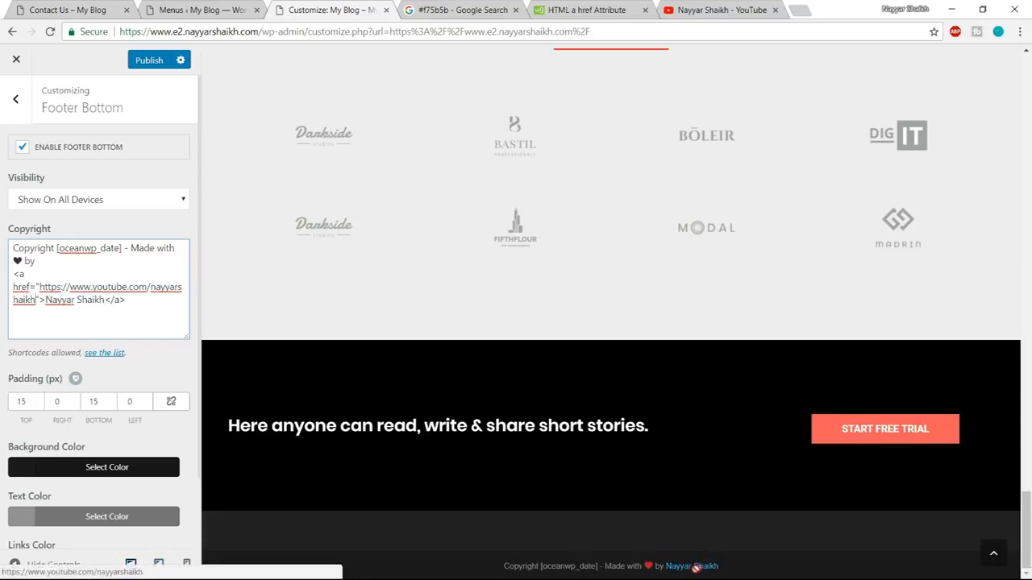
# Publish the footer changes and close the customizer to return to the live homepage.
pyautogui.click(135, 63)
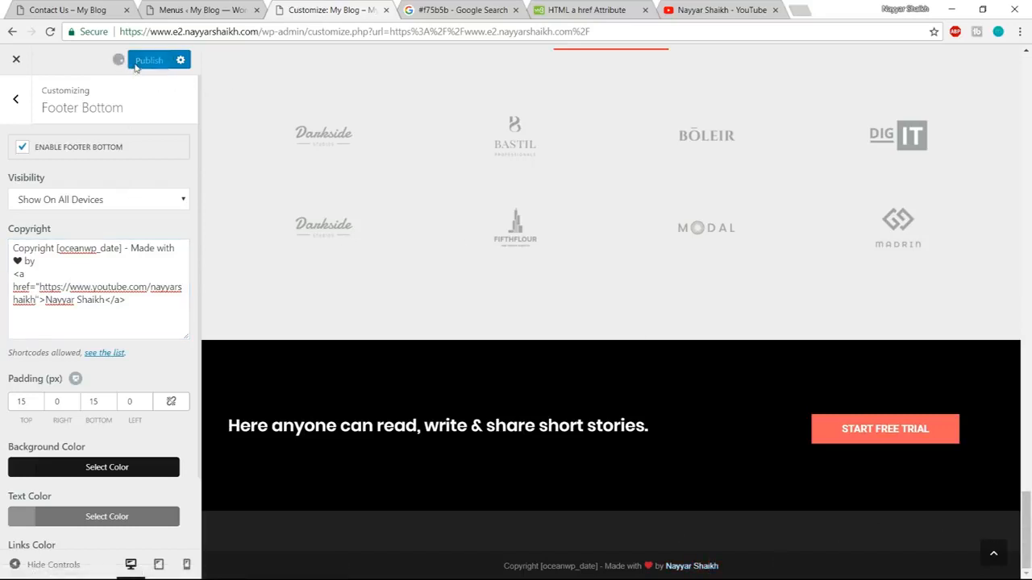
pyautogui.click(991, 558)
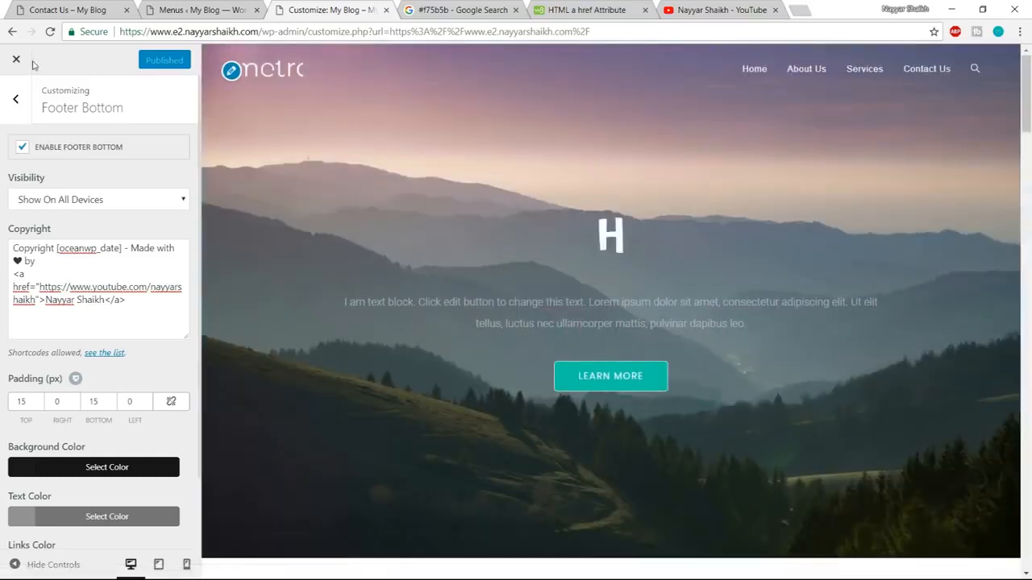
pyautogui.click(17, 63)
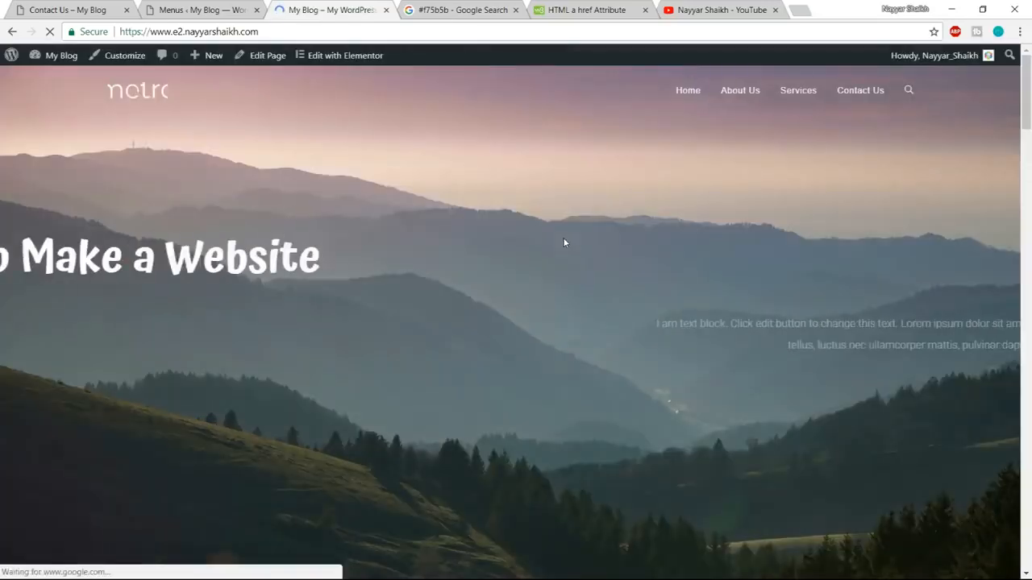
# Review the live homepage down to the footer copyright line, and return to the beginning of the page.
pyautogui.scroll(-10, 669, 267)
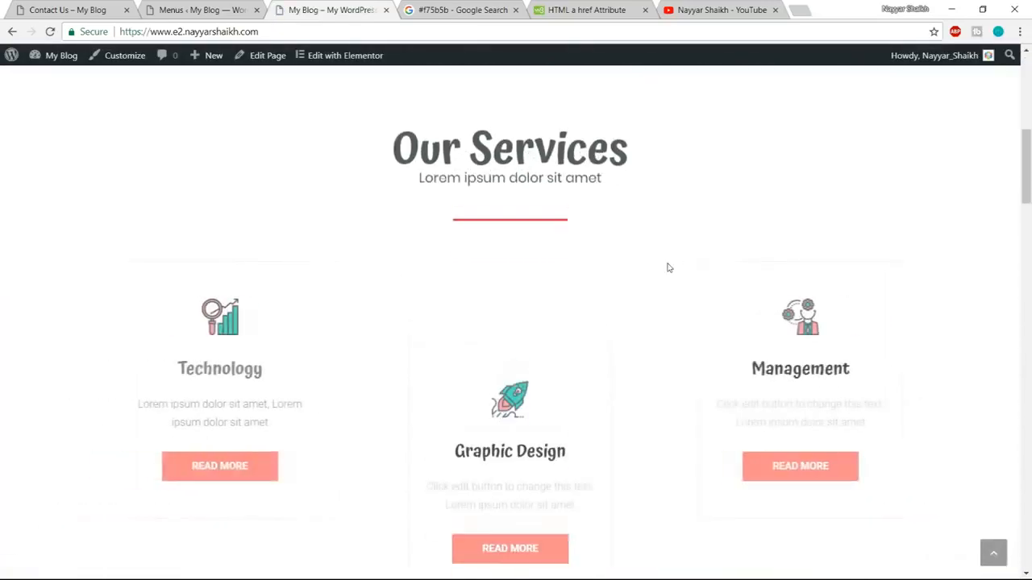
pyautogui.scroll(-15, 816, 263)
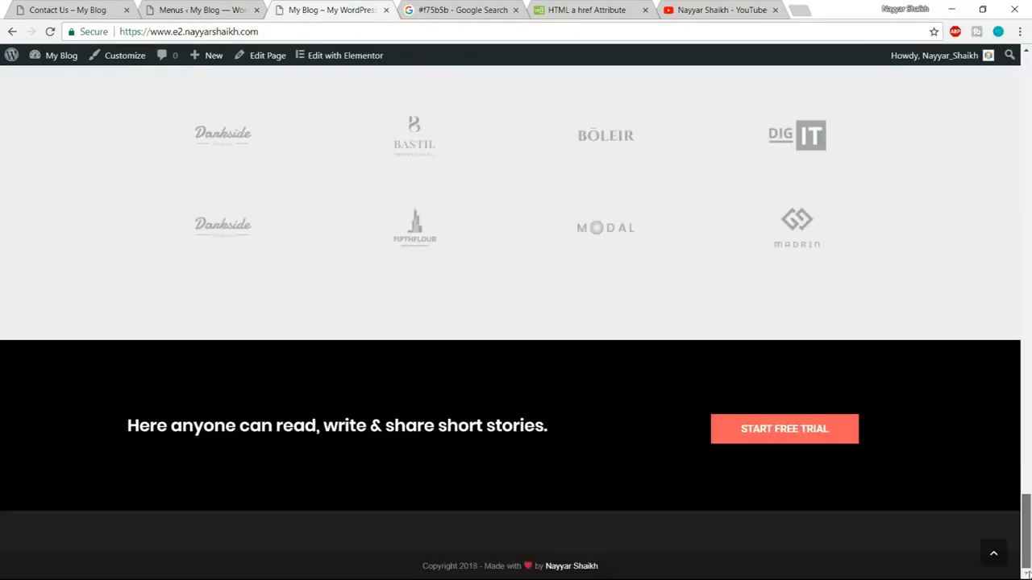
pyautogui.click(994, 554)
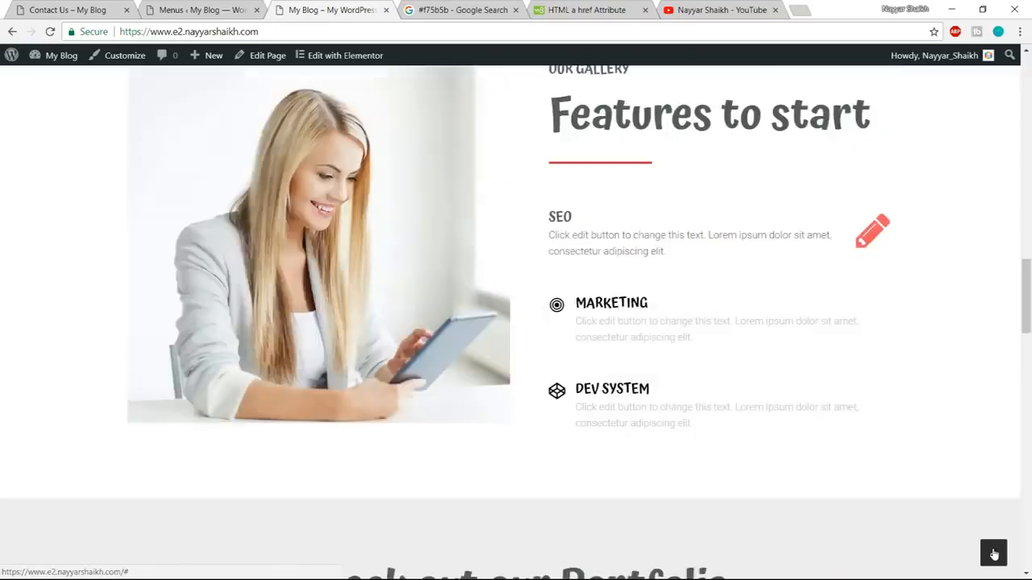